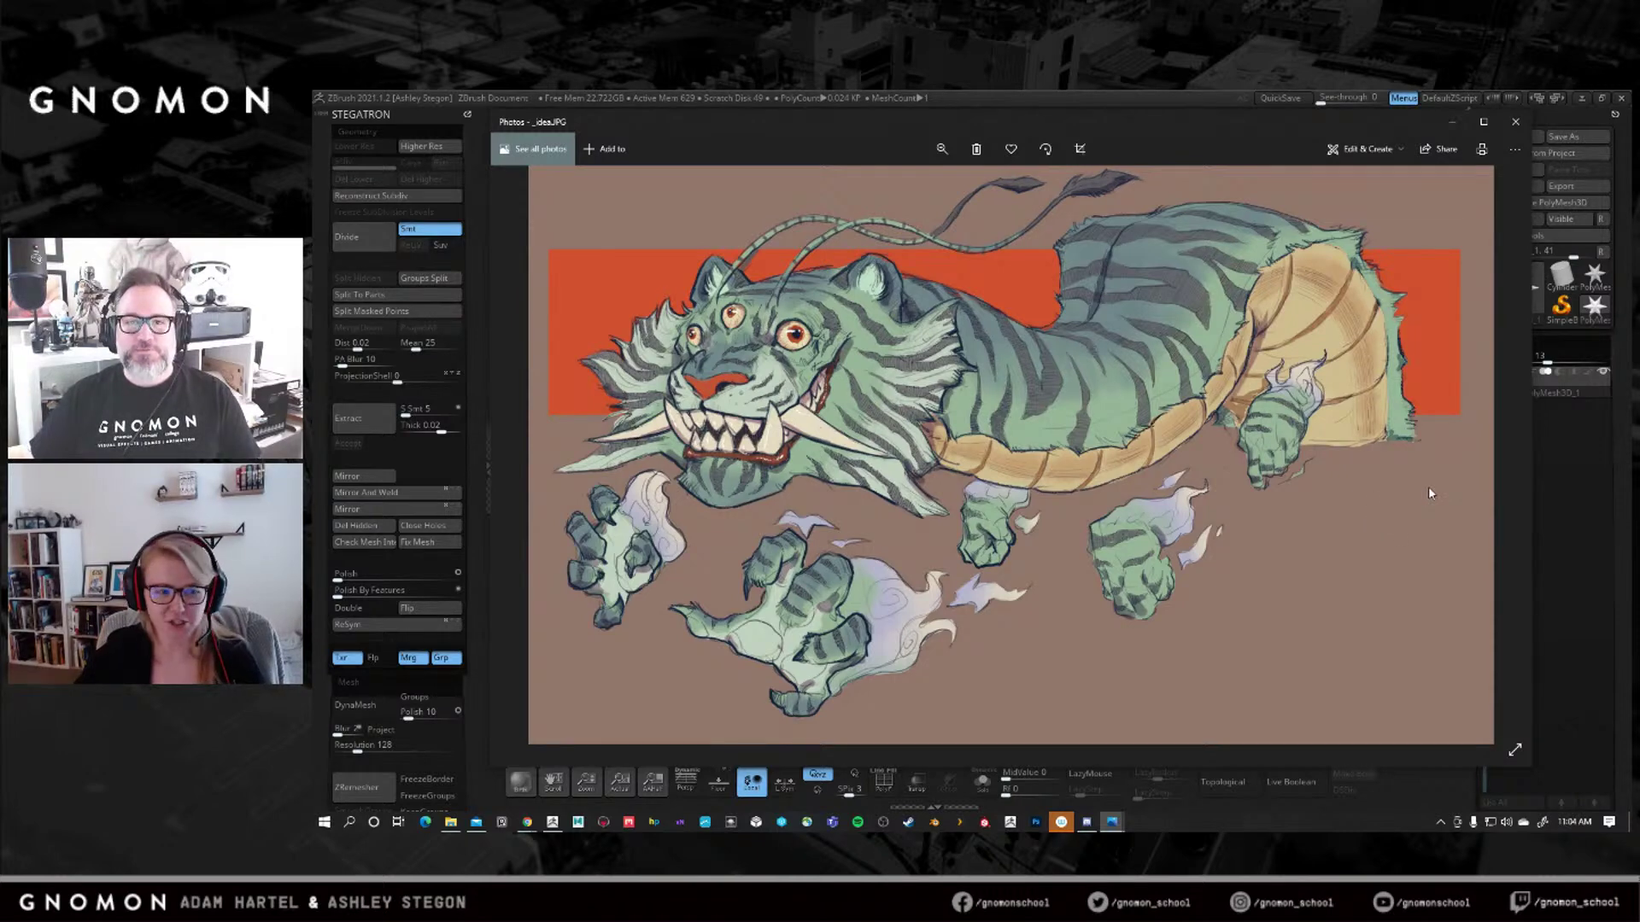
# Review the tiger-dragon concept, its red block-in sketch and reference images 01 to 05 in Photos, clearing the viewer off the canvas.
pyautogui.moveTo(1224, 117); pyautogui.dragTo(1220, 109)
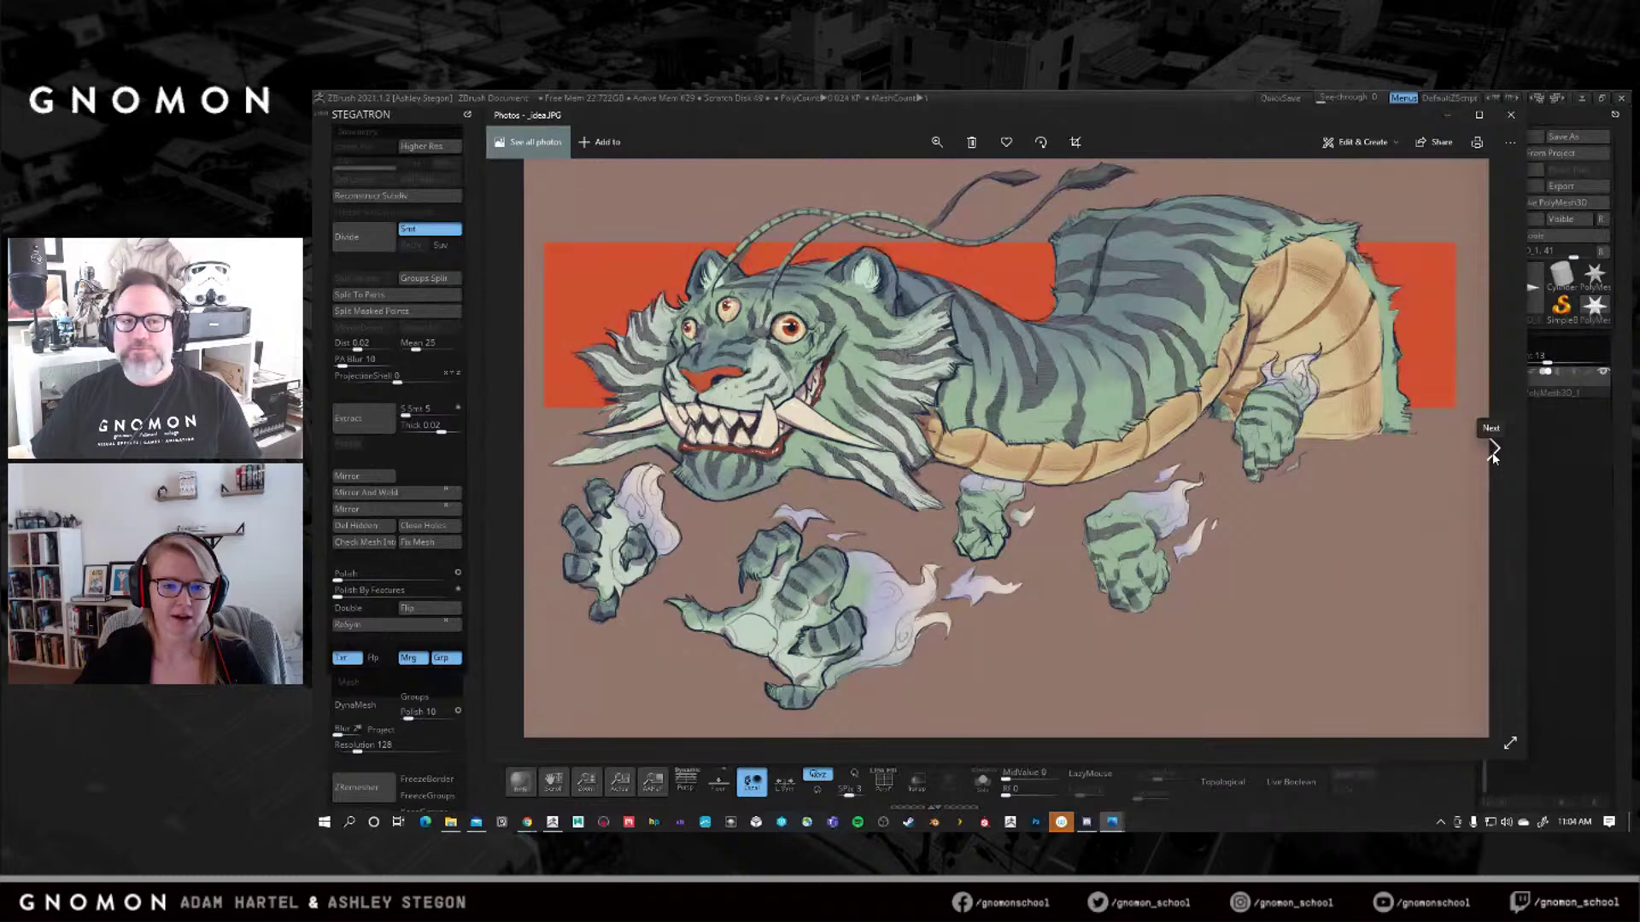
pyautogui.click(1493, 450)
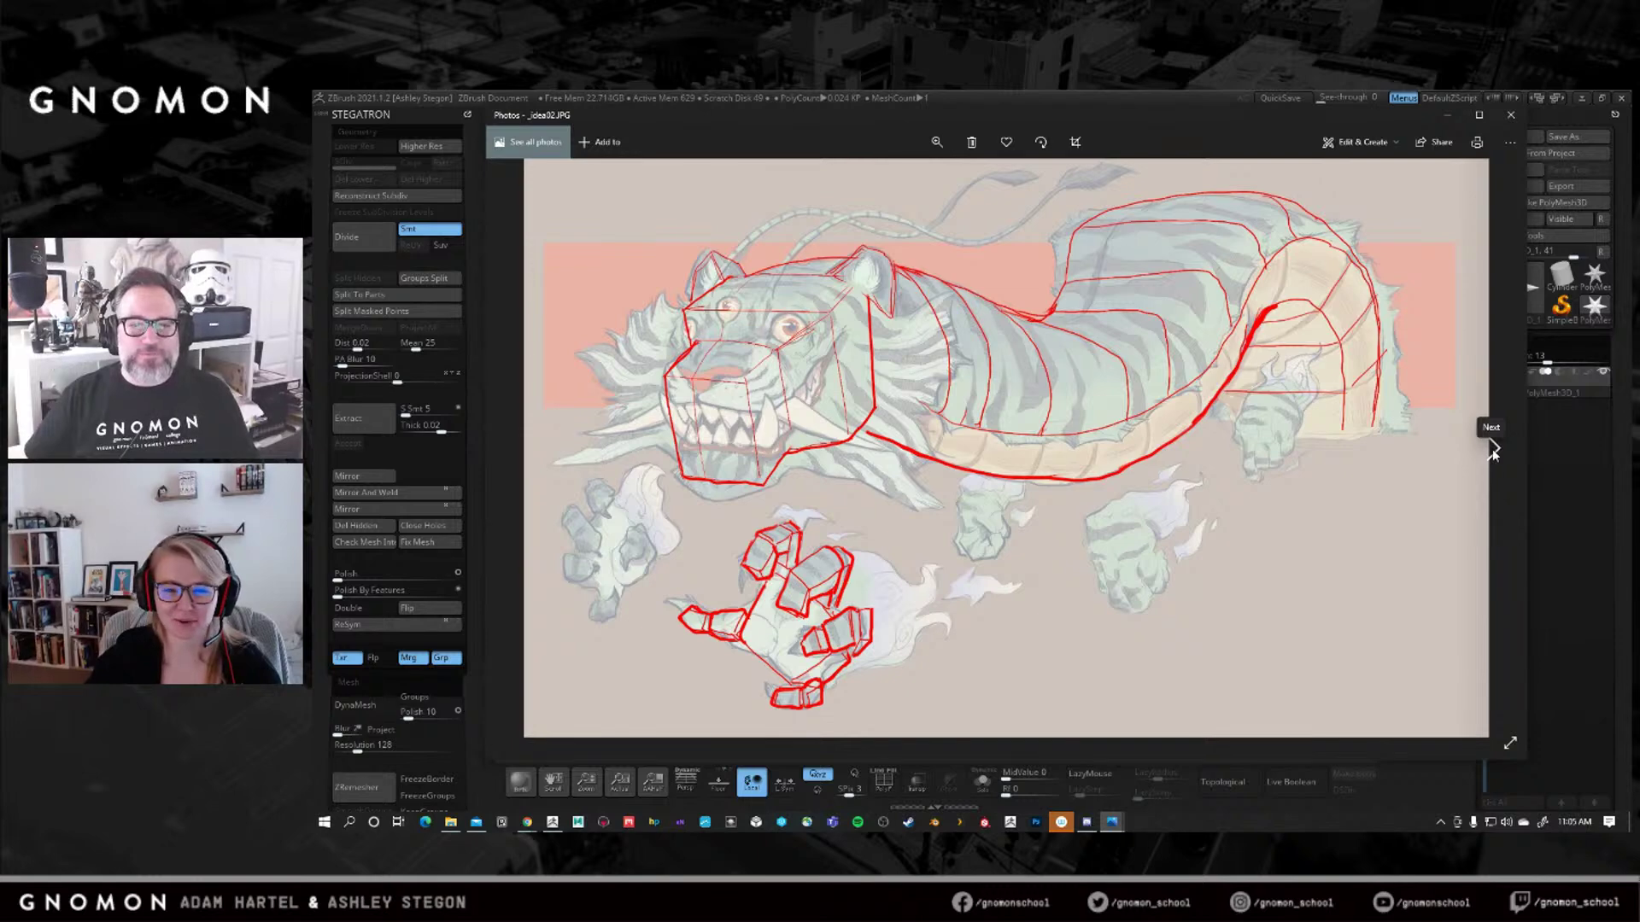
pyautogui.click(1493, 448)
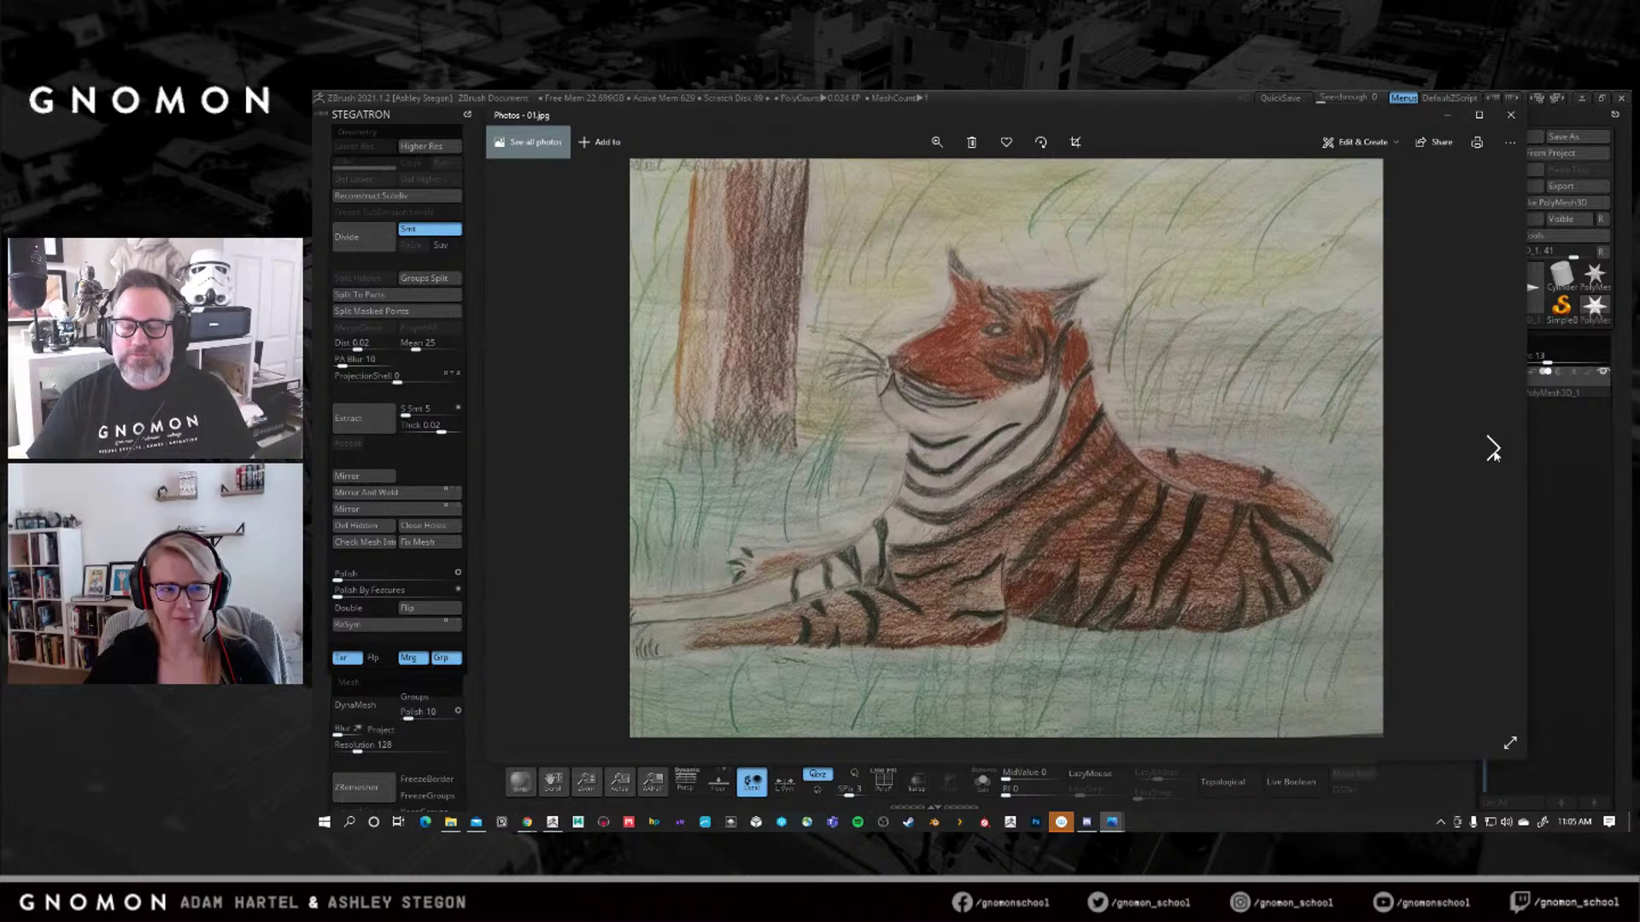
pyautogui.click(1493, 450)
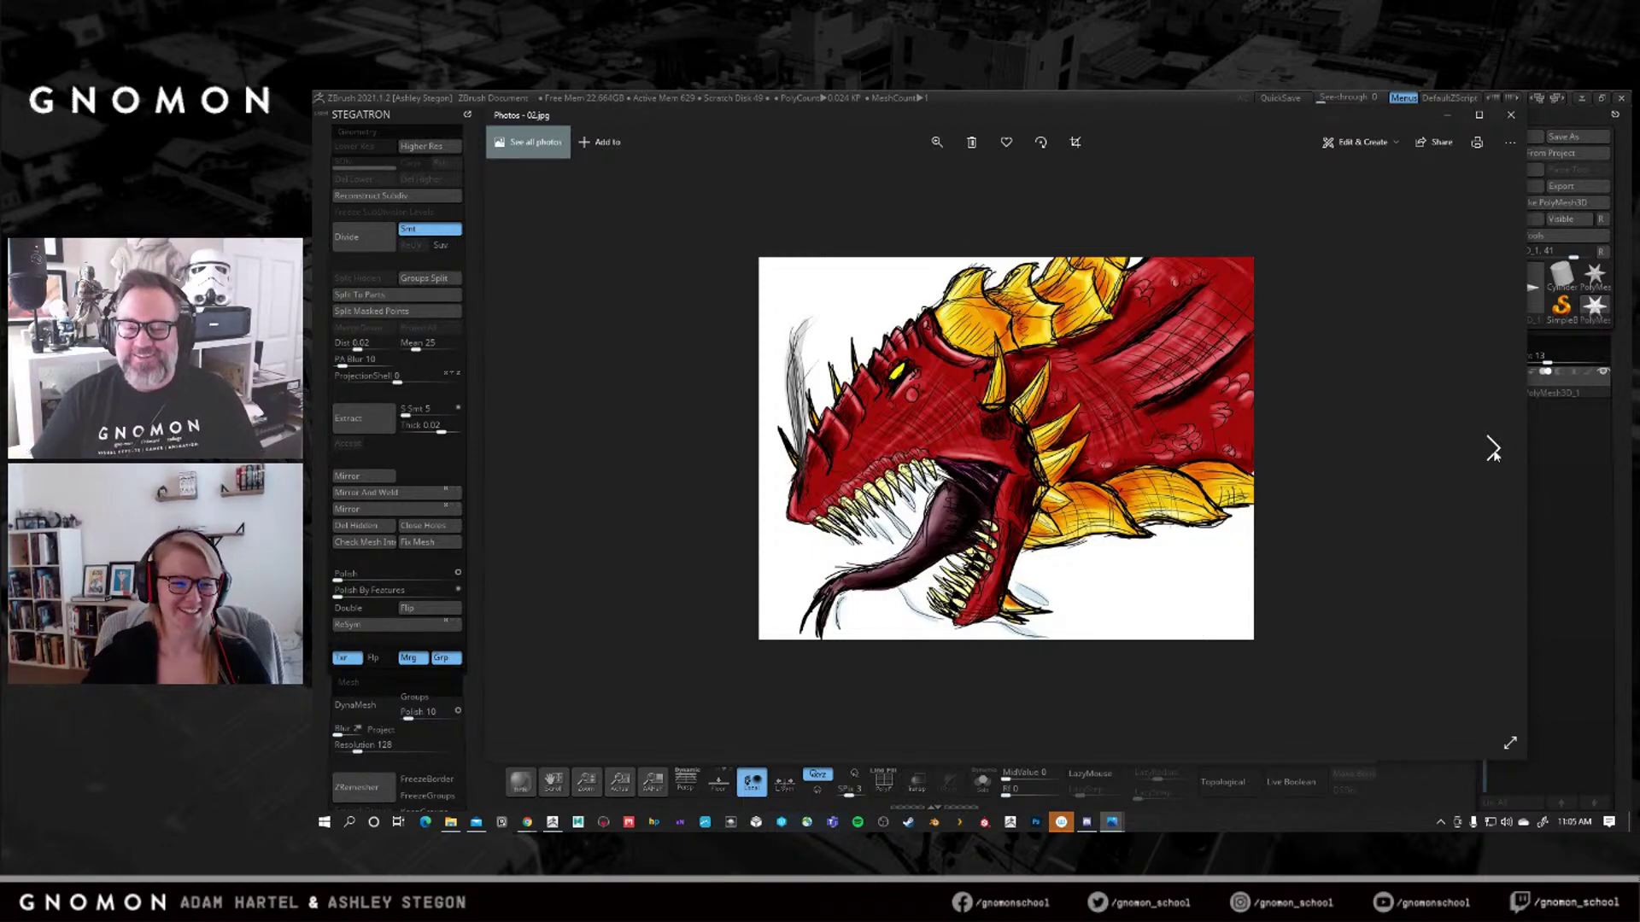
pyautogui.click(1493, 450)
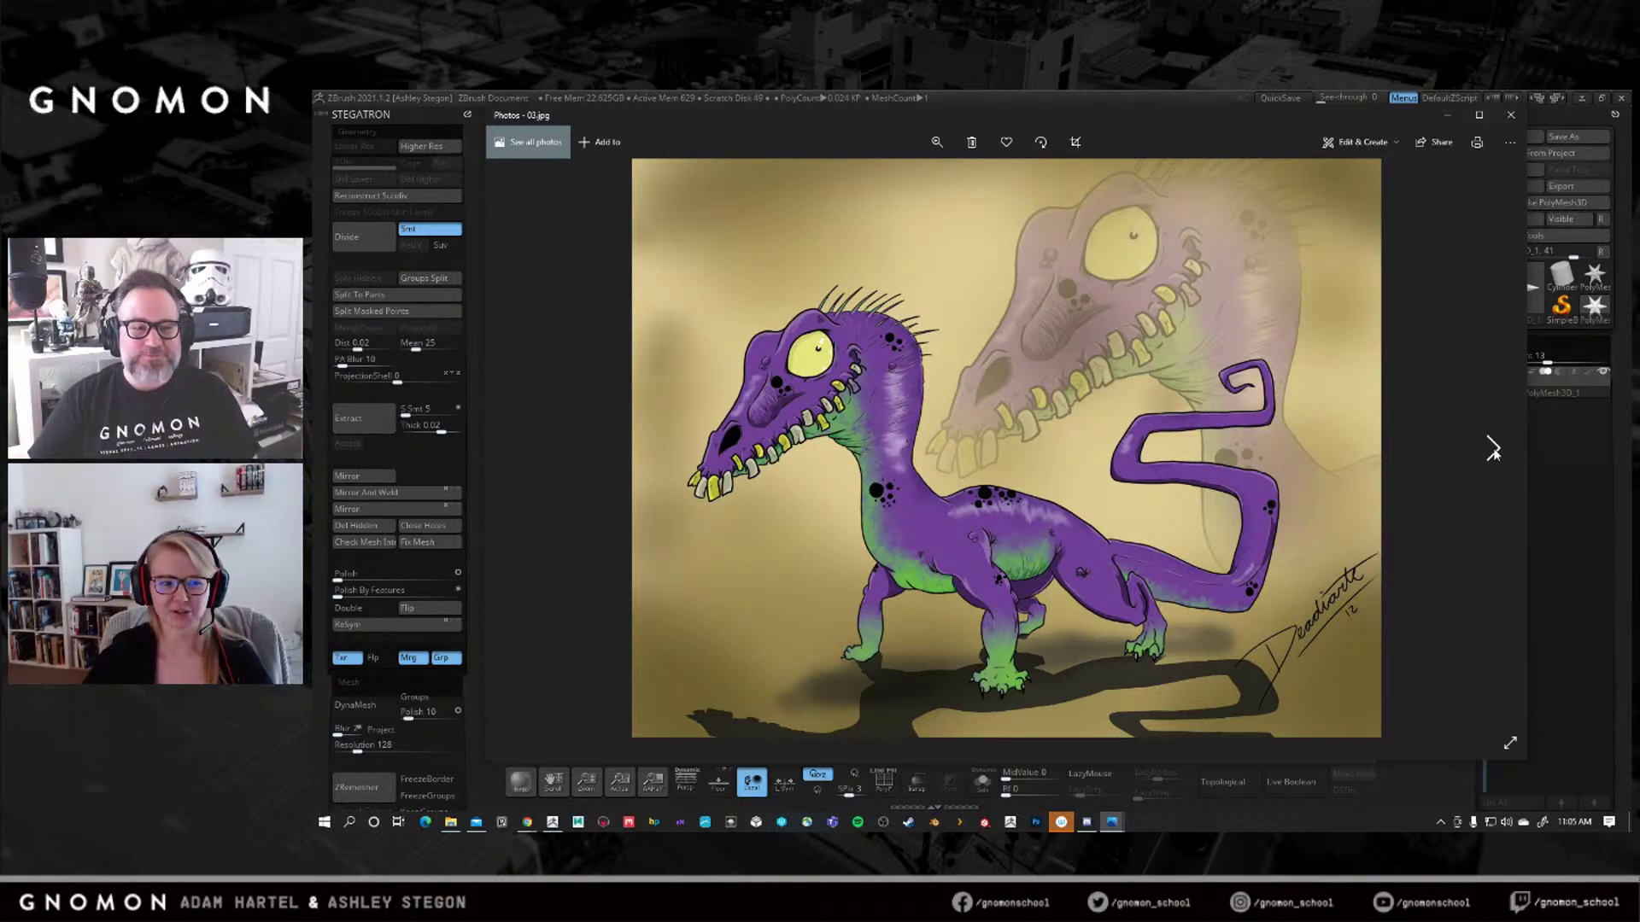
pyautogui.click(1493, 448)
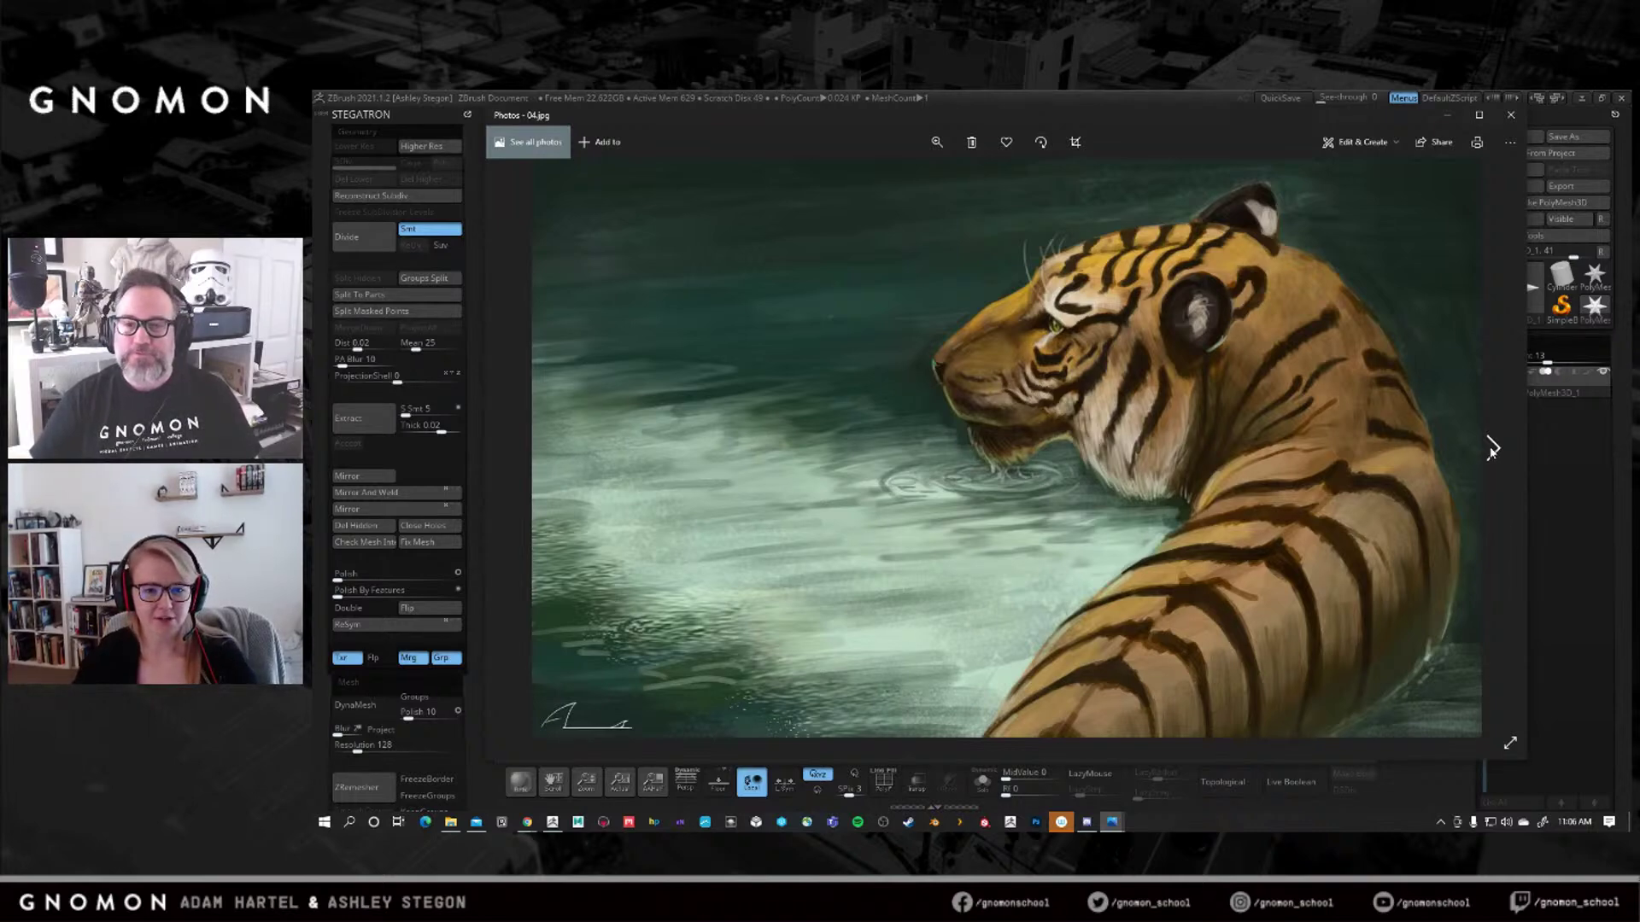
pyautogui.click(1491, 449)
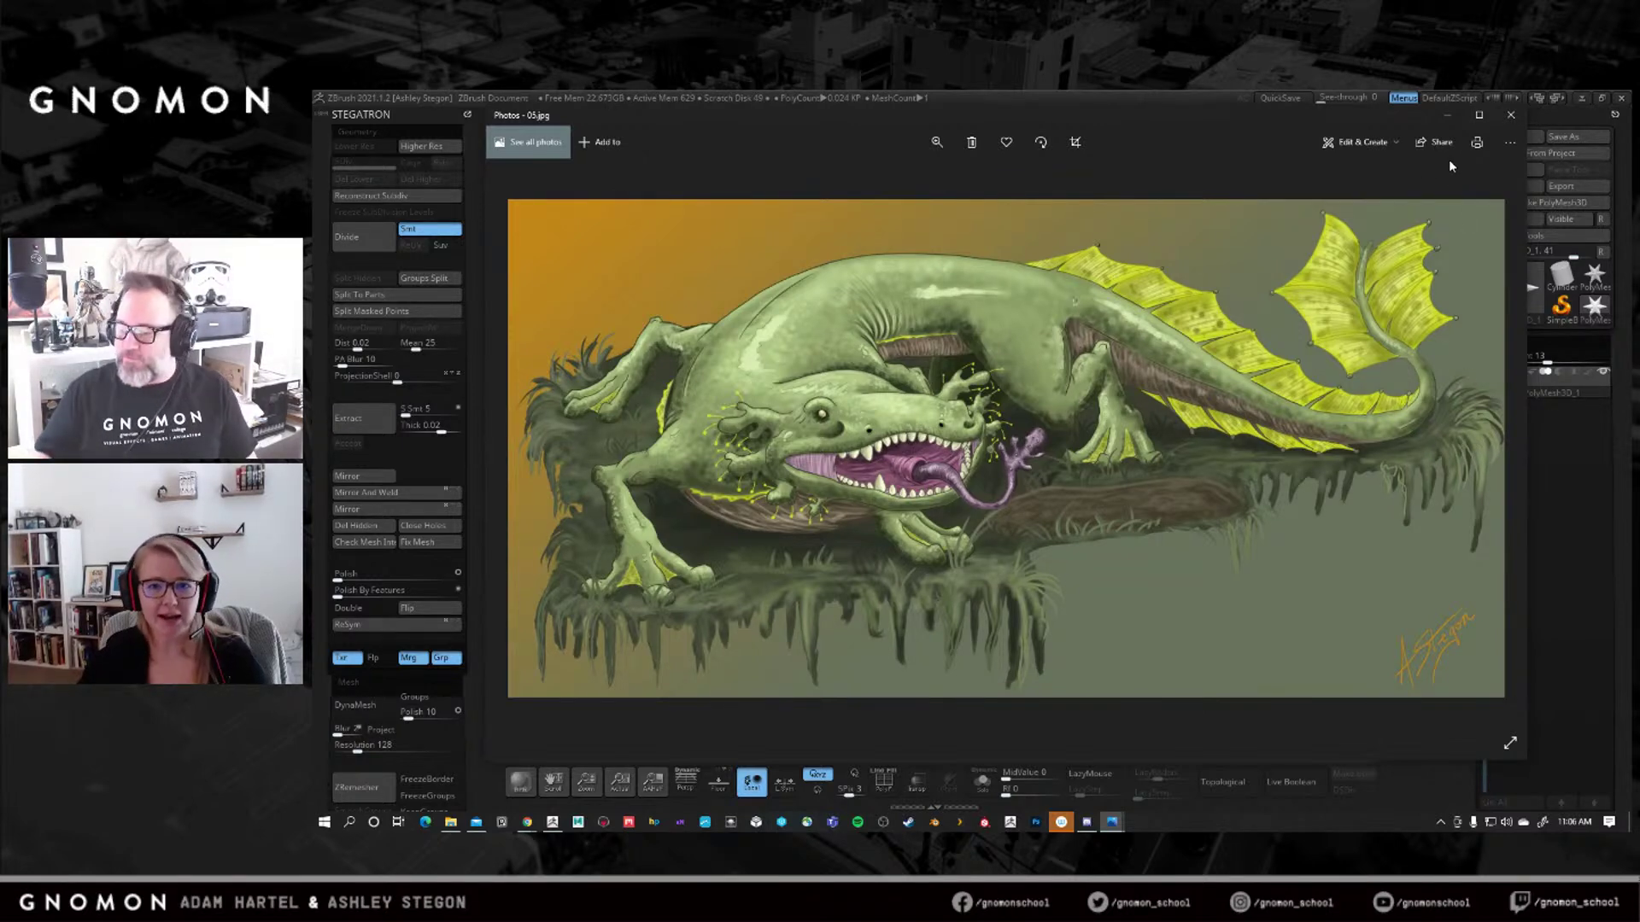
pyautogui.click(1511, 116)
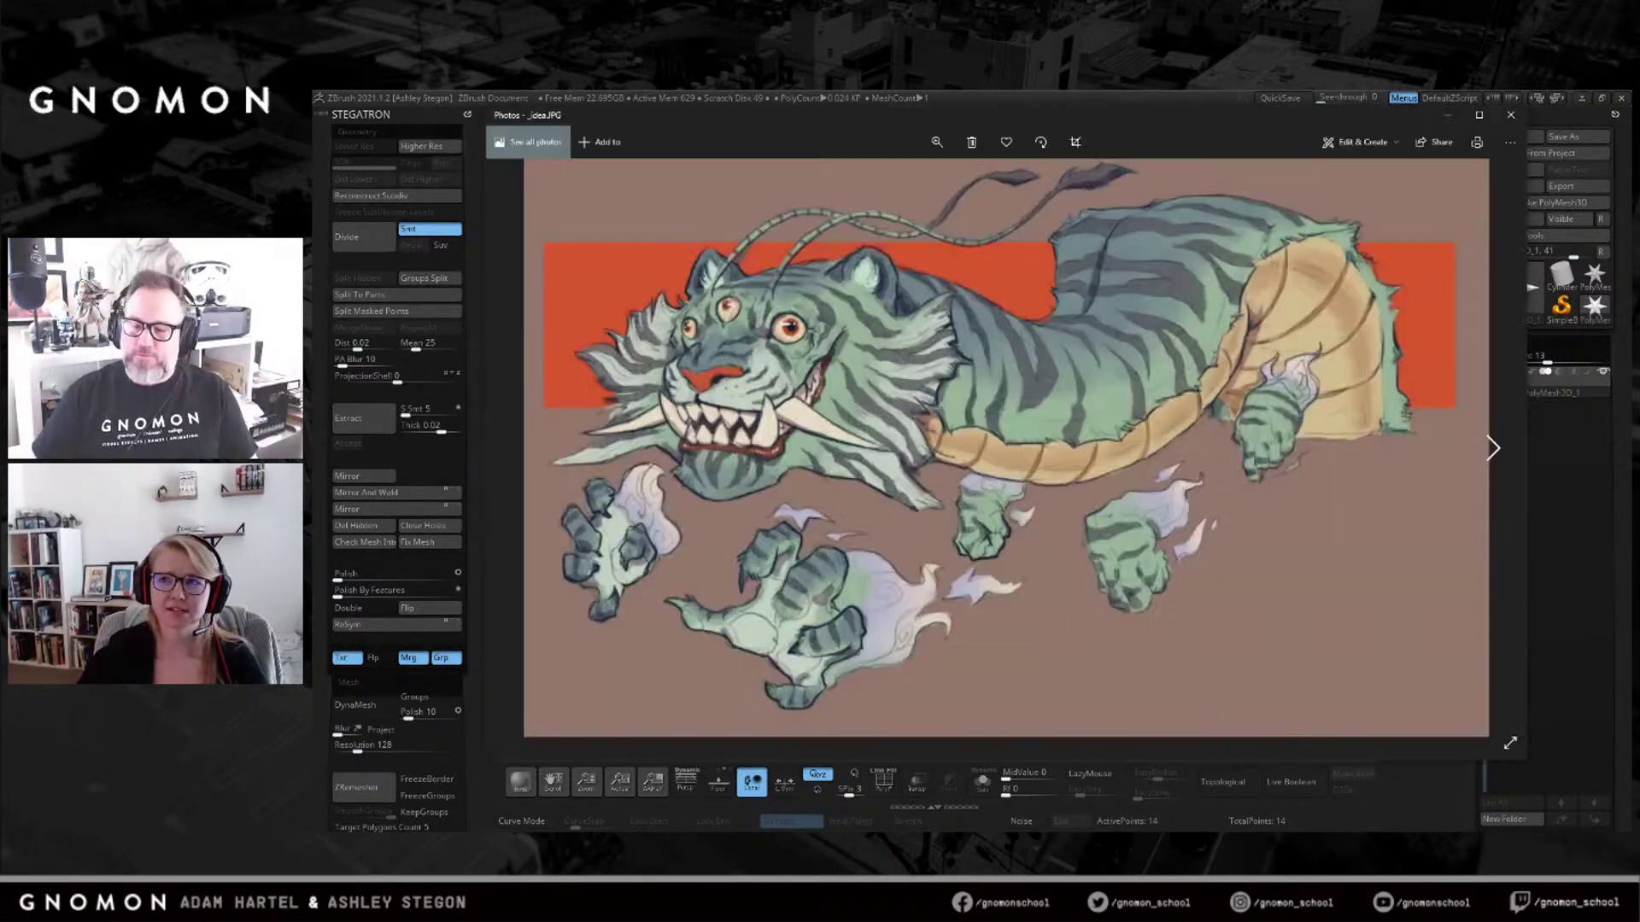
pyautogui.moveTo(1029, 110); pyautogui.dragTo(1411, 331)
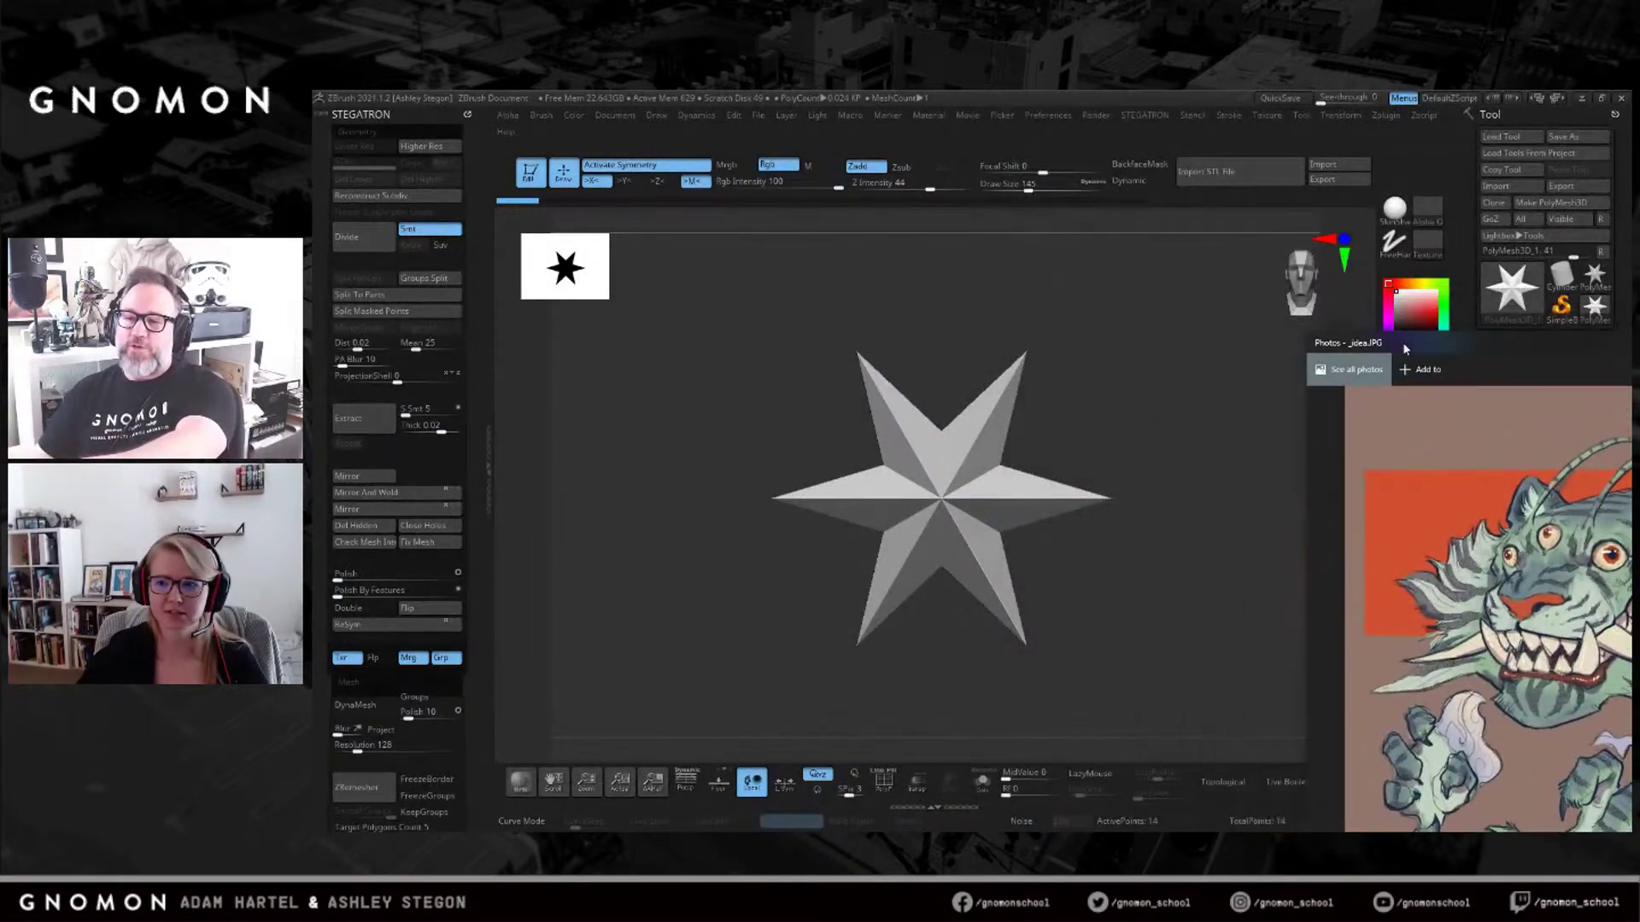
pyautogui.click(1332, 294)
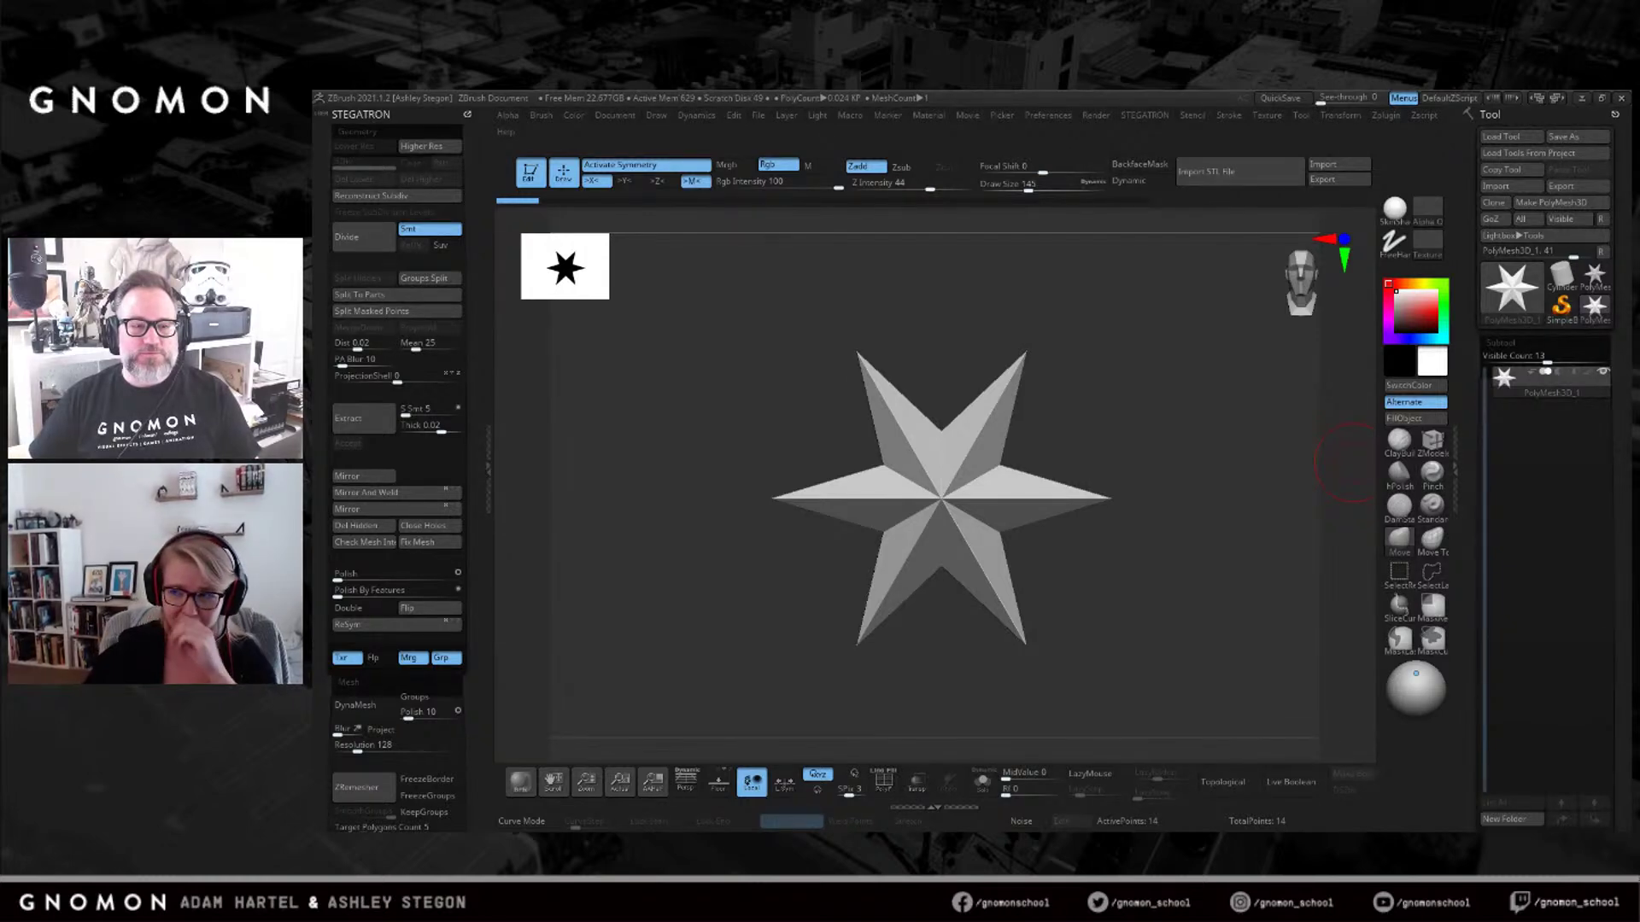
# Browse the artist's posts on the Instagram profile page and return to the ZBrush canvas.
pyautogui.moveTo(1630, 257); pyautogui.dragTo(1125, 96)
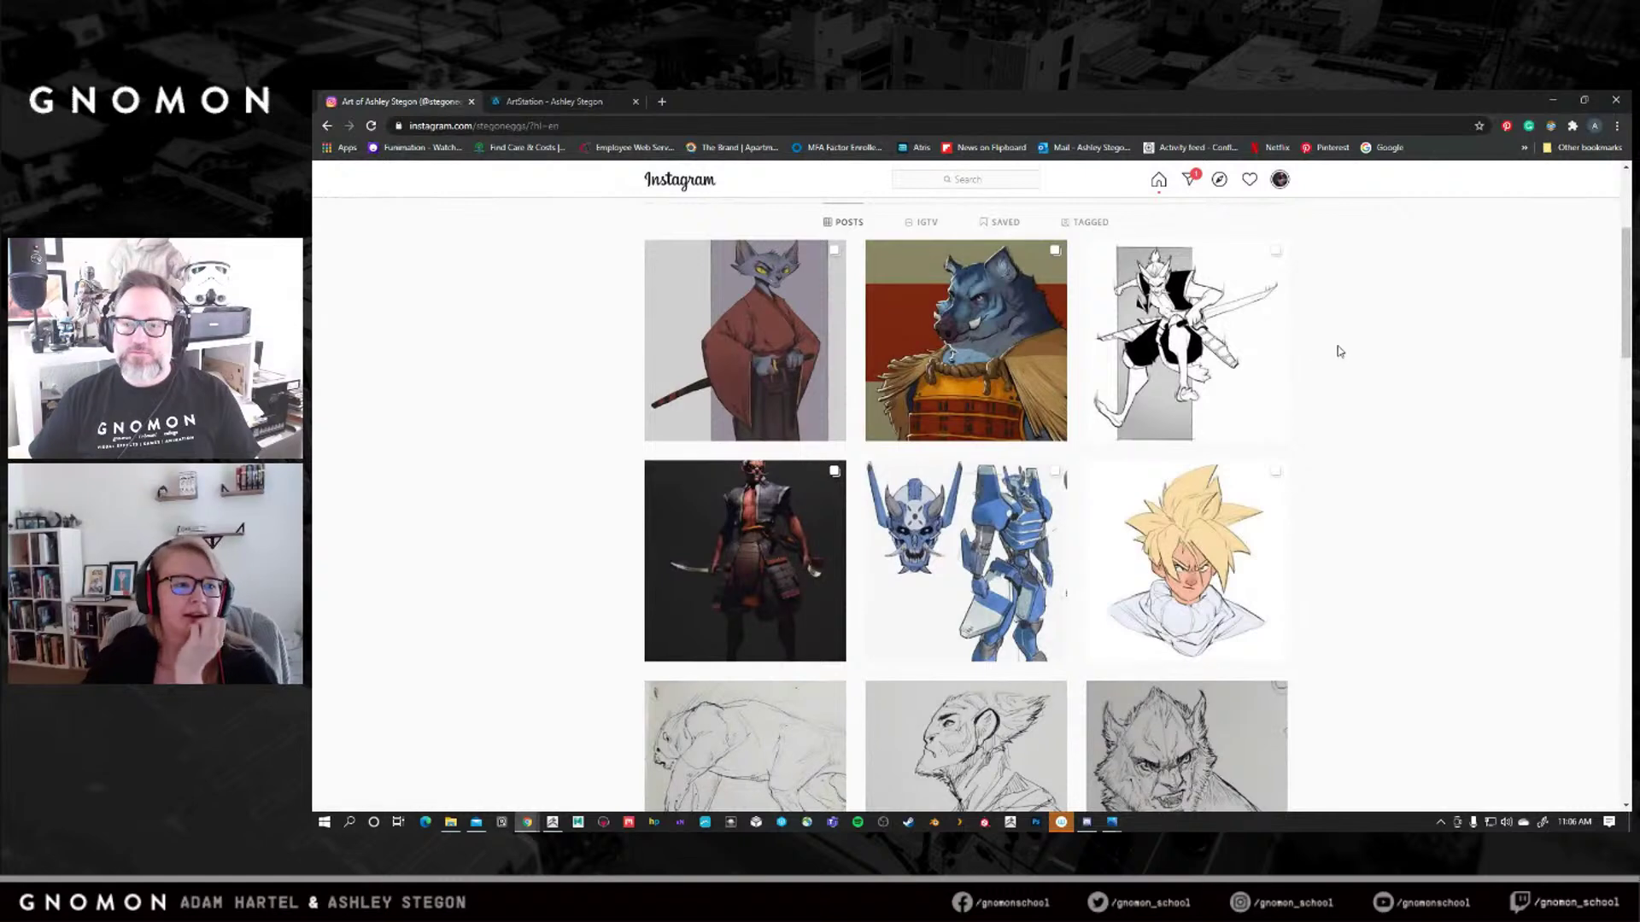
pyautogui.scroll(-2, 1294, 358)
pyautogui.scroll(2, 1286, 359)
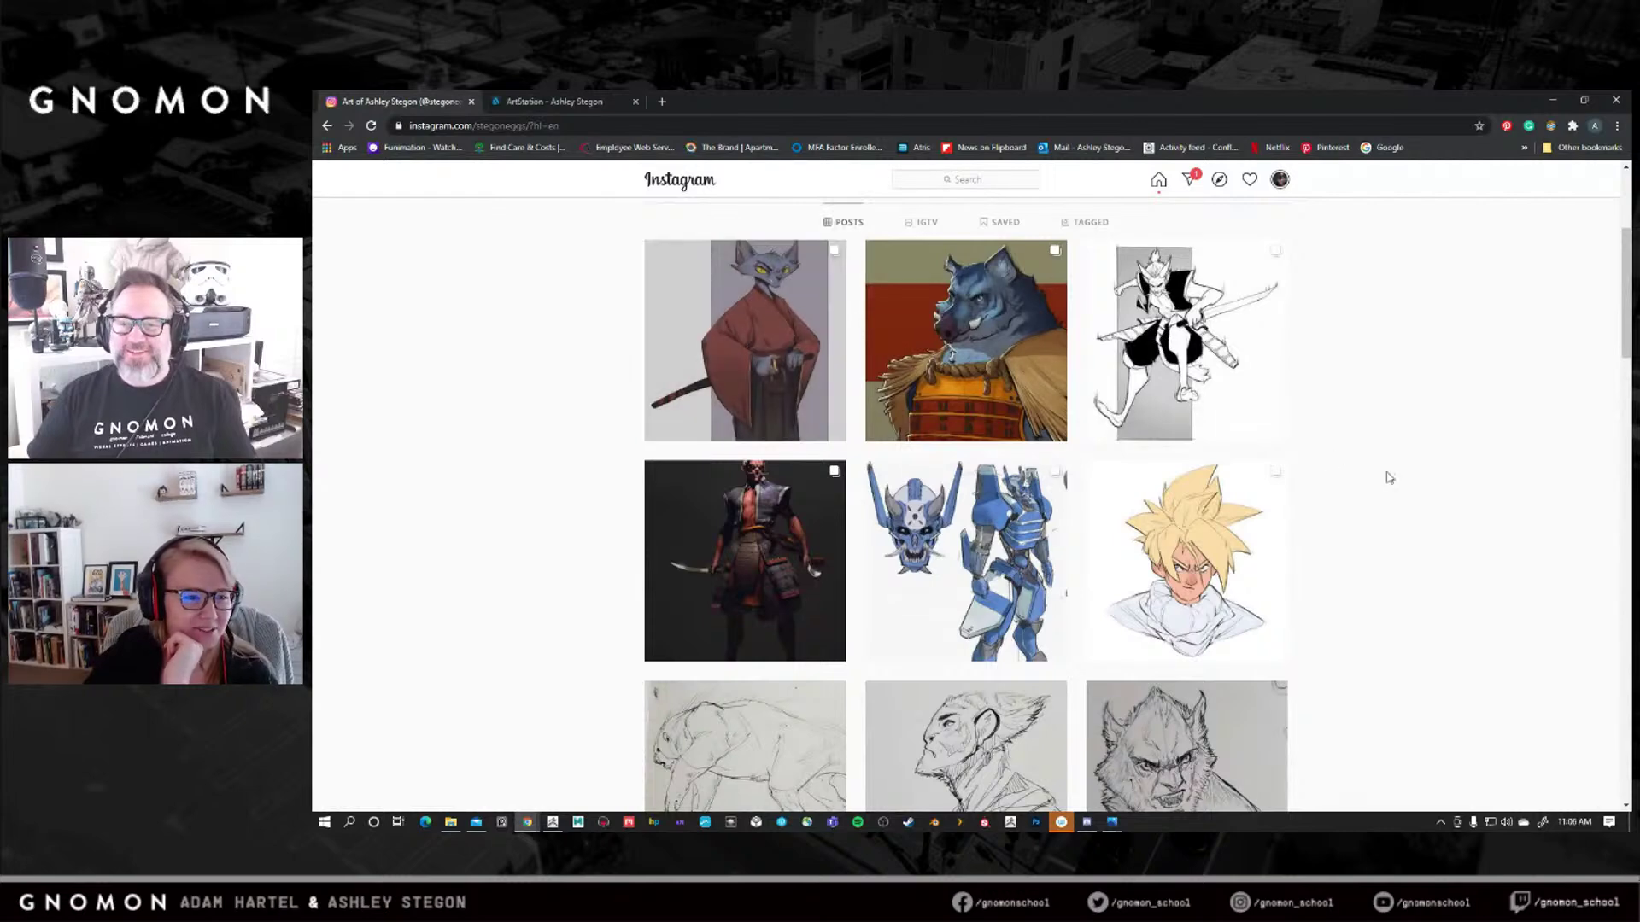
pyautogui.scroll(-1, 1383, 476)
pyautogui.scroll(-6, 1386, 461)
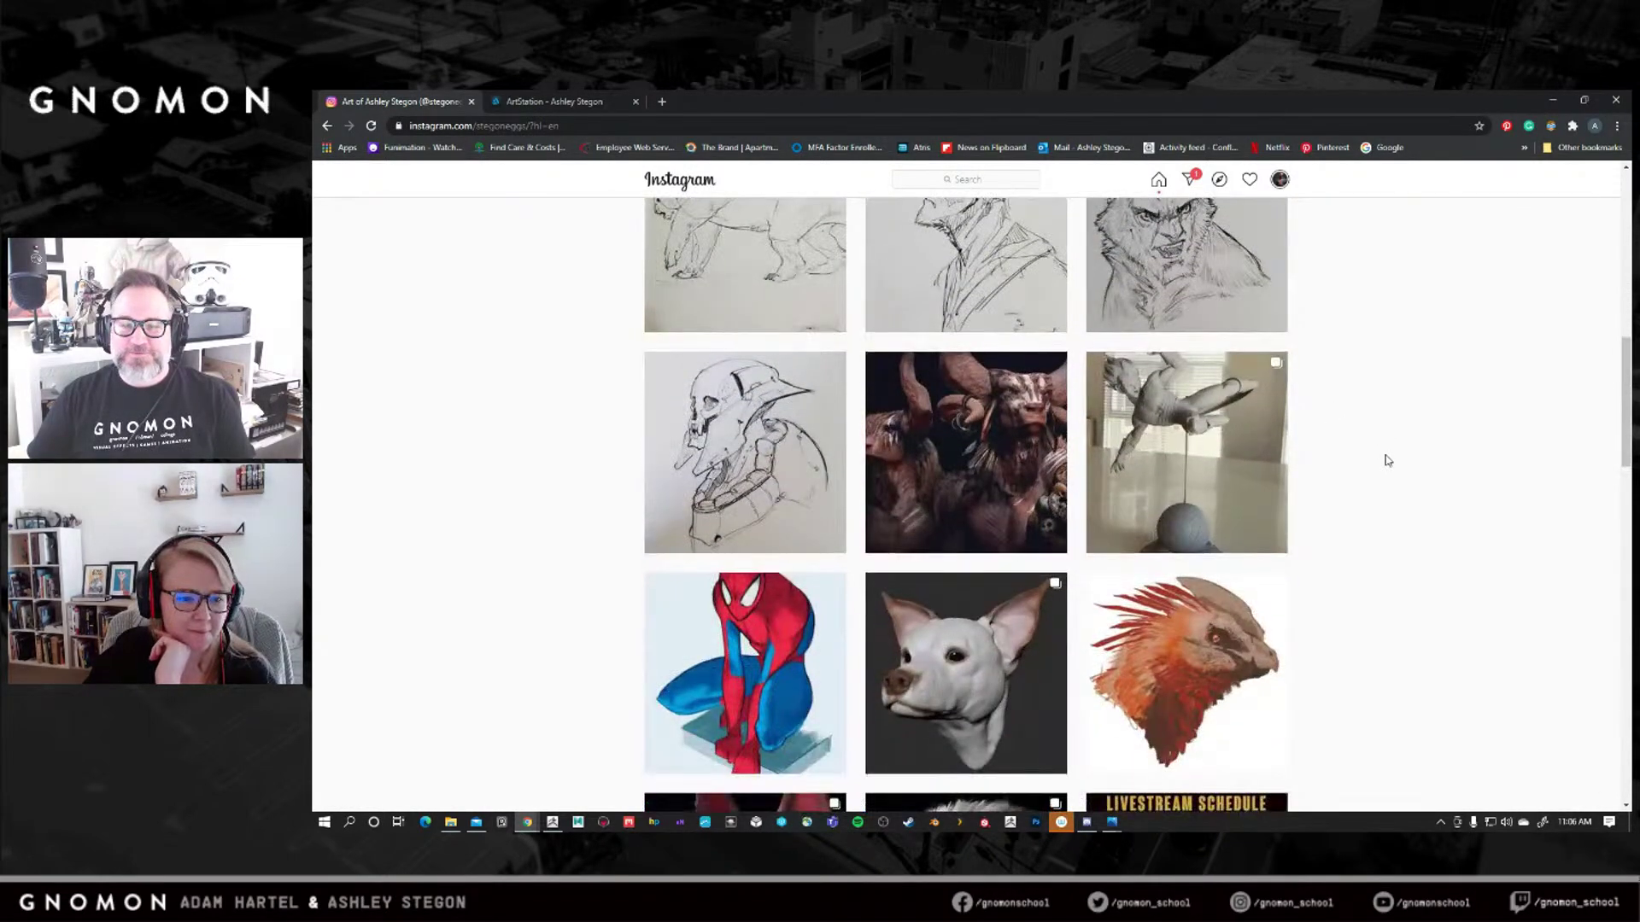
pyautogui.scroll(-4, 1387, 460)
pyautogui.scroll(-3, 1388, 460)
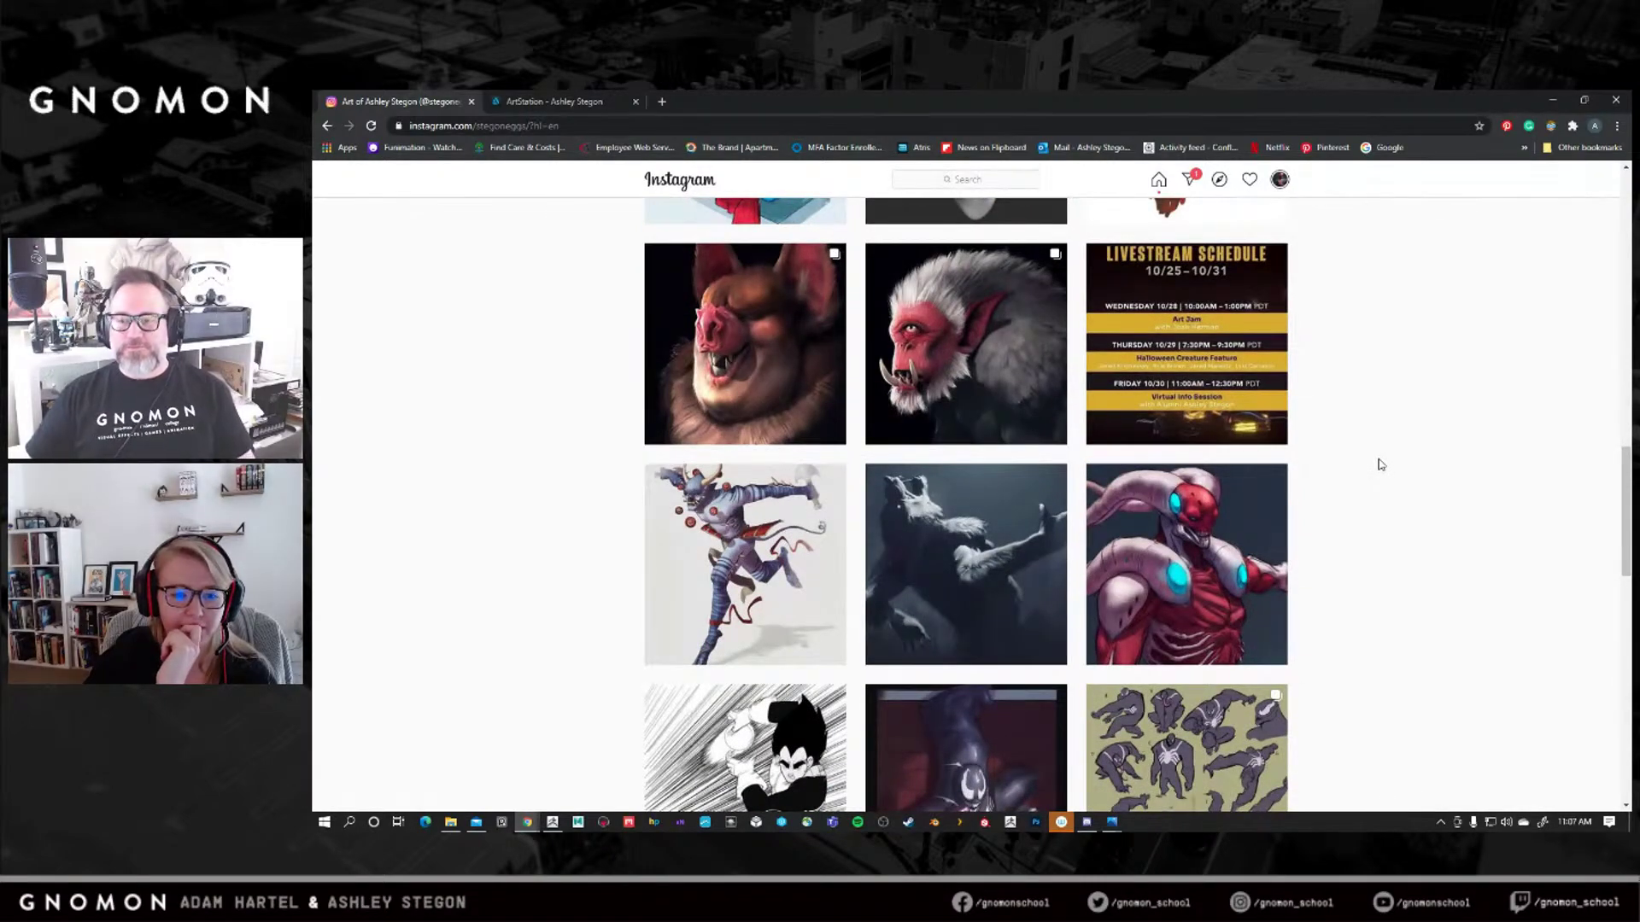
pyautogui.scroll(-3, 1381, 464)
pyautogui.scroll(-4, 1381, 465)
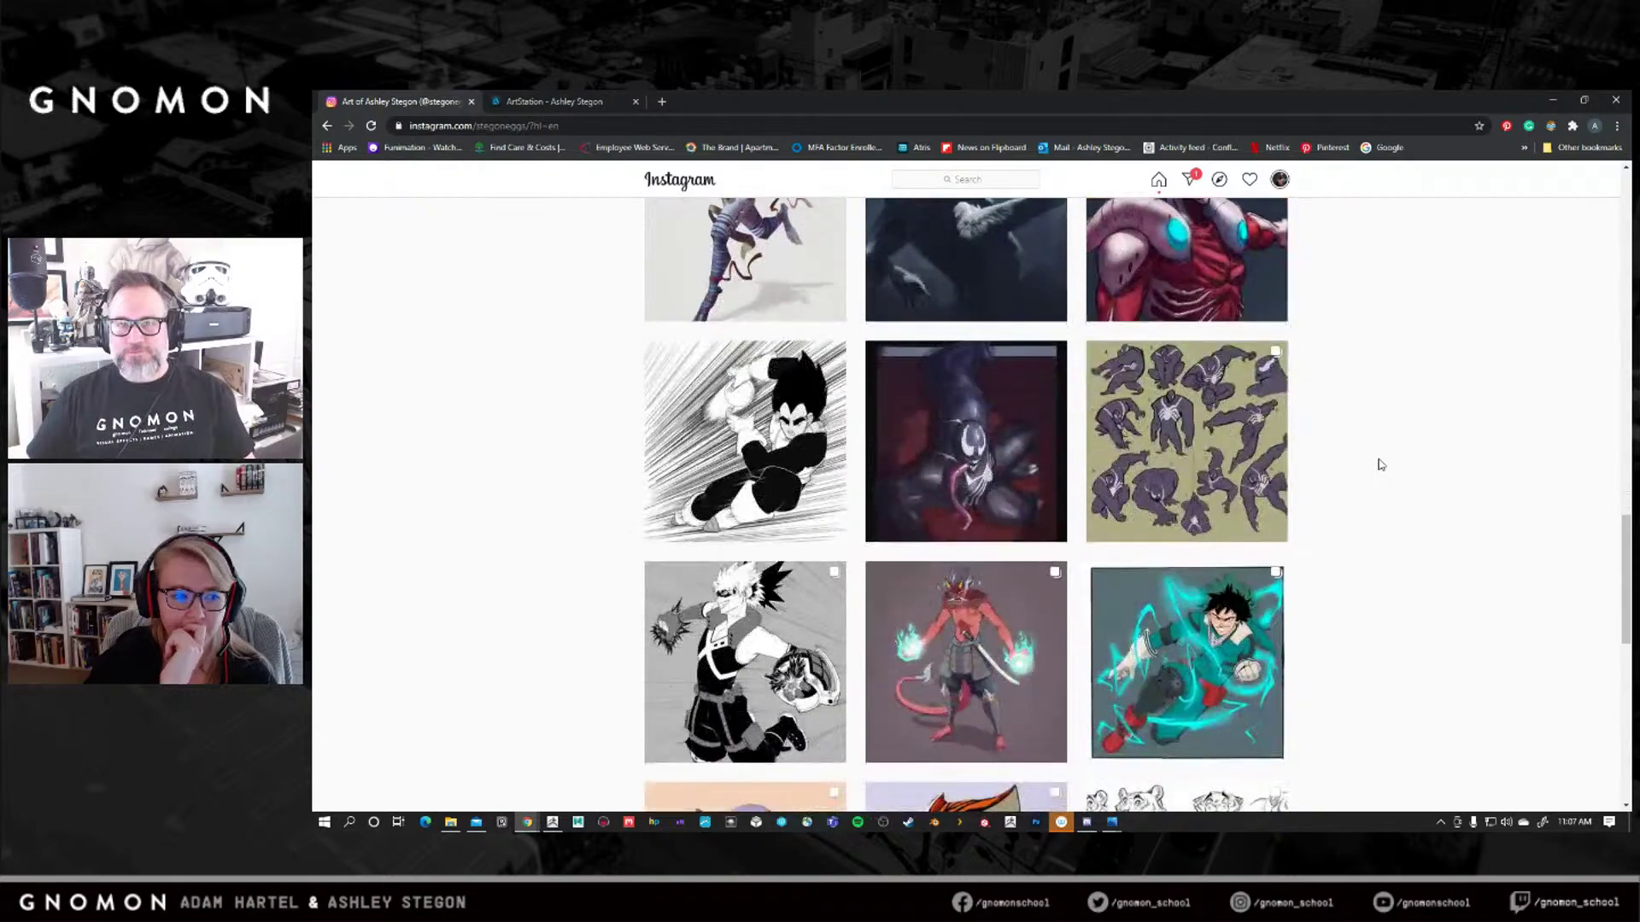
pyautogui.scroll(-2, 1378, 464)
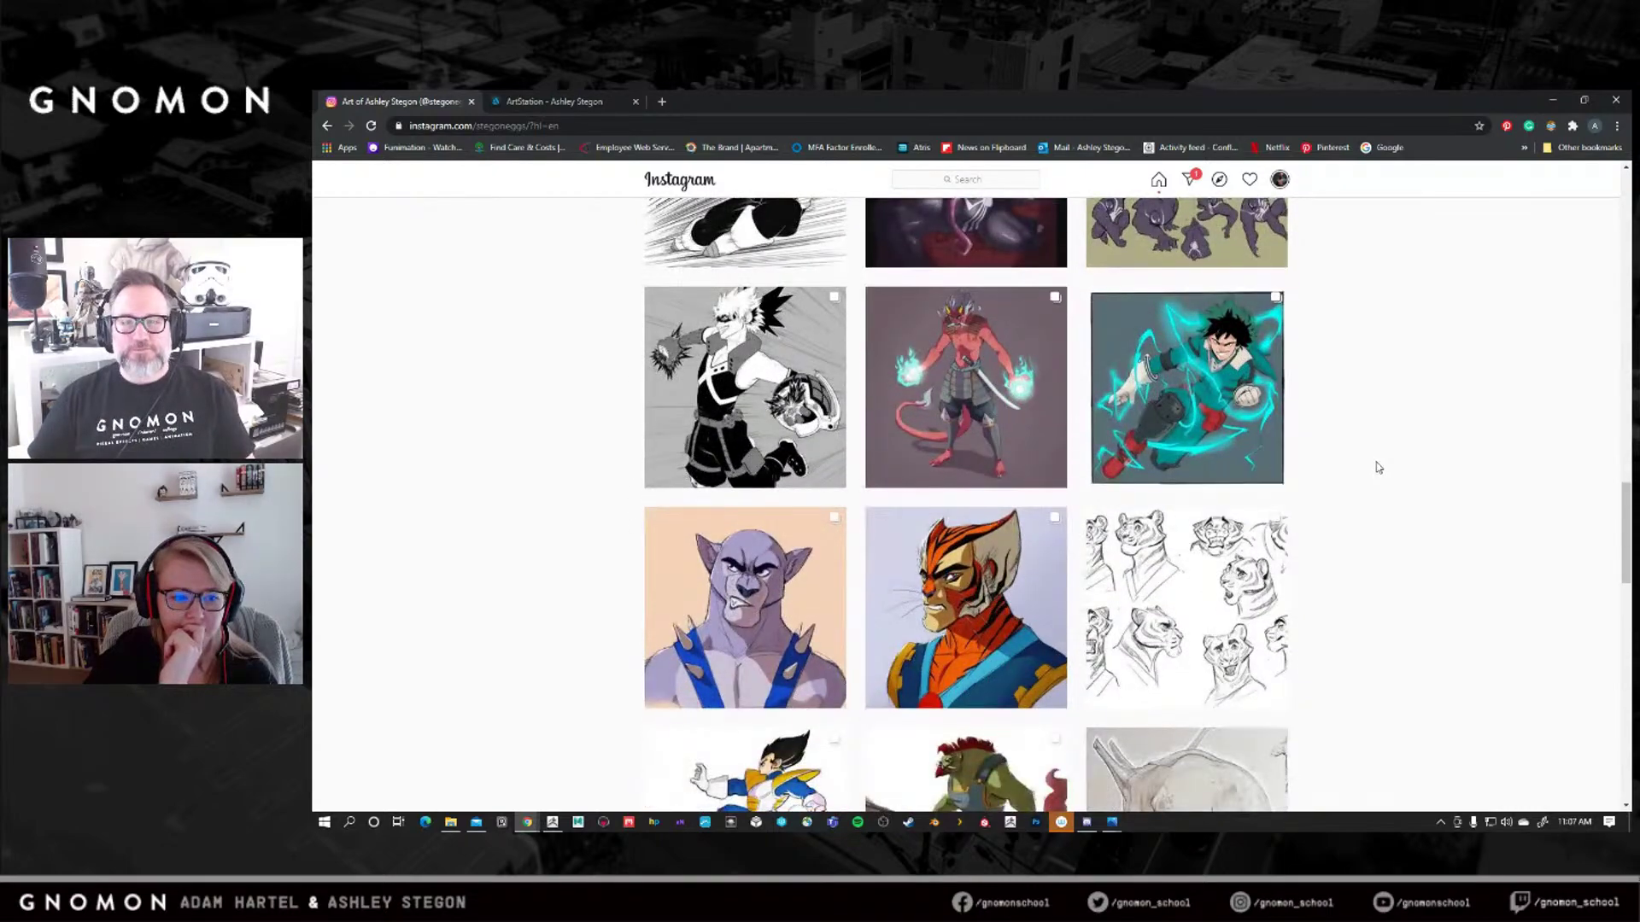
pyautogui.scroll(14, 1376, 463)
pyautogui.scroll(20, 1376, 463)
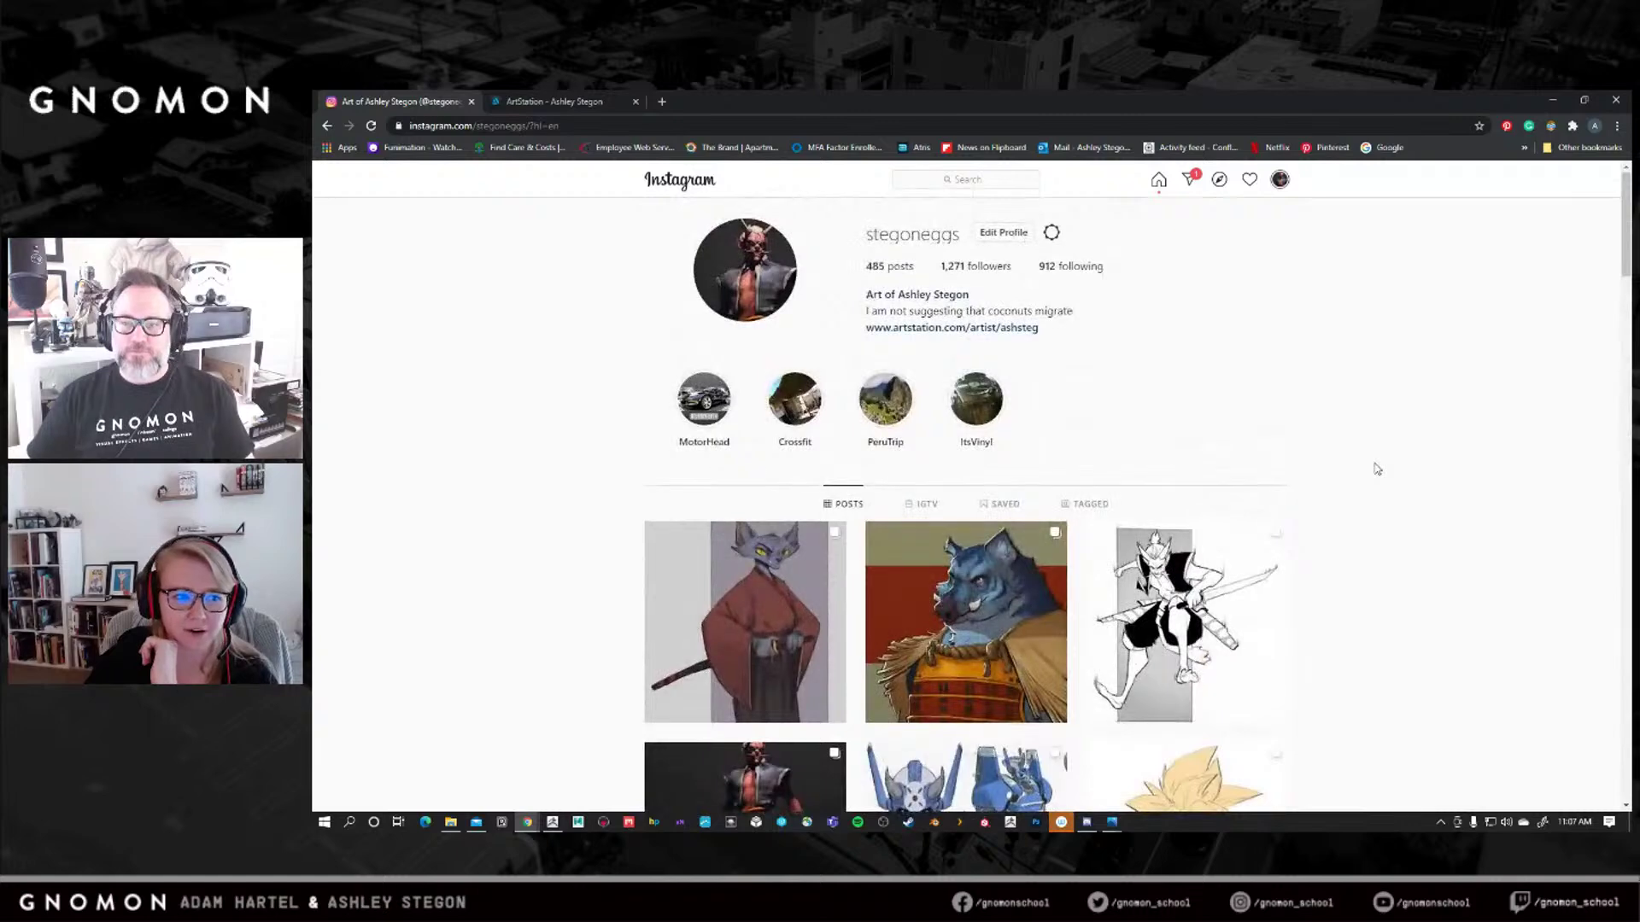
pyautogui.scroll(-4, 1377, 469)
pyautogui.scroll(1, 1377, 469)
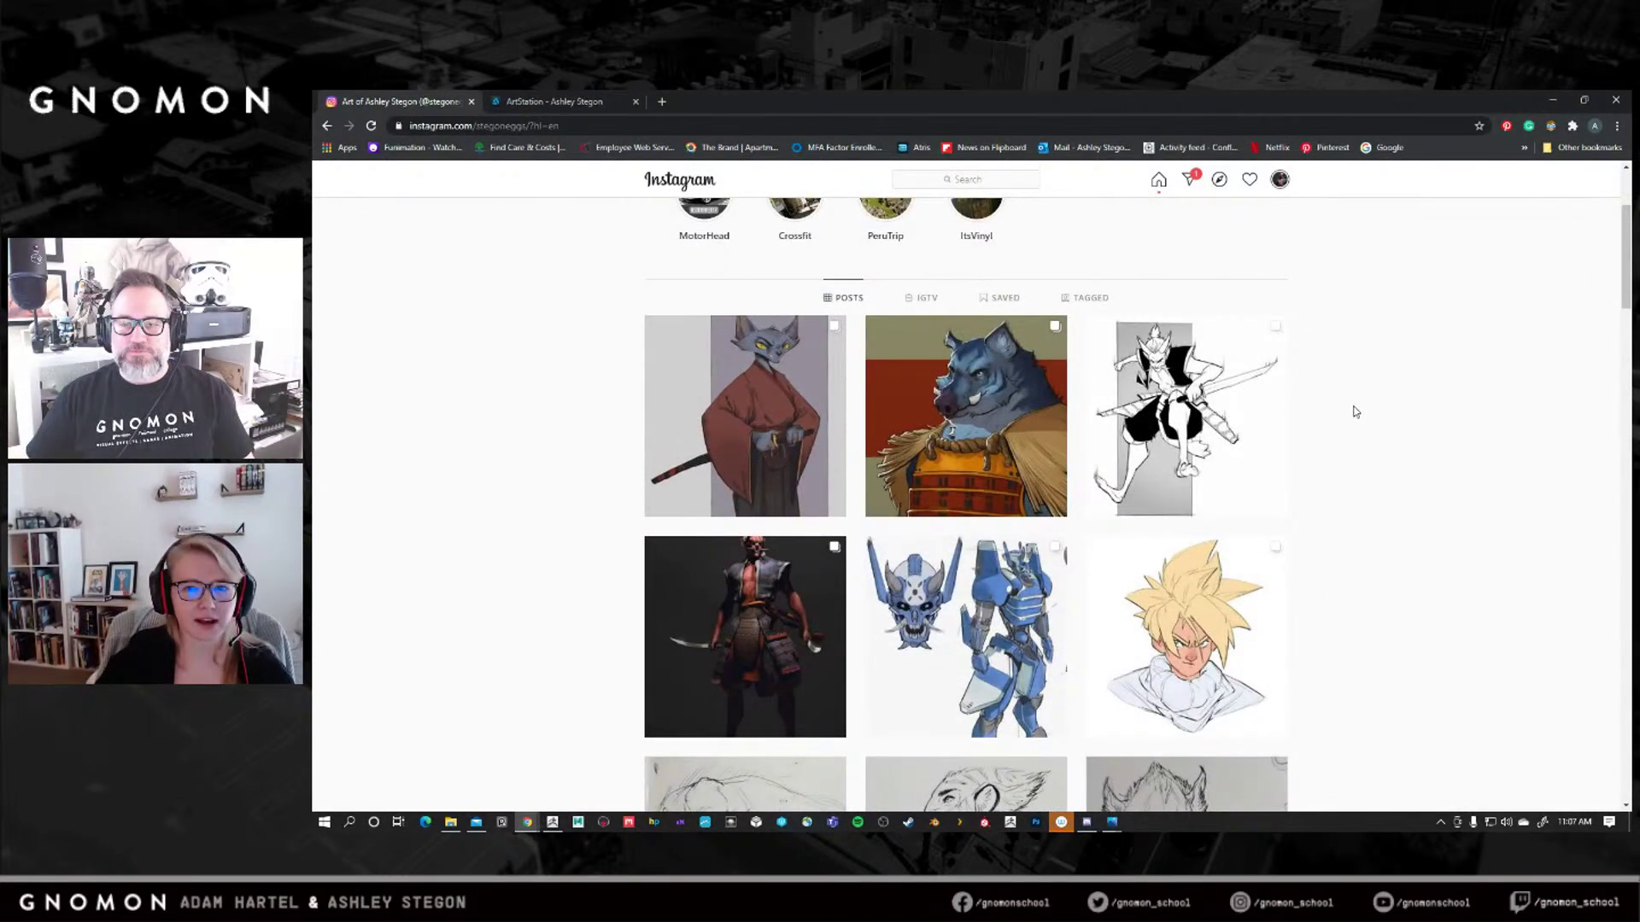
pyautogui.moveTo(942, 108); pyautogui.dragTo(1497, 173)
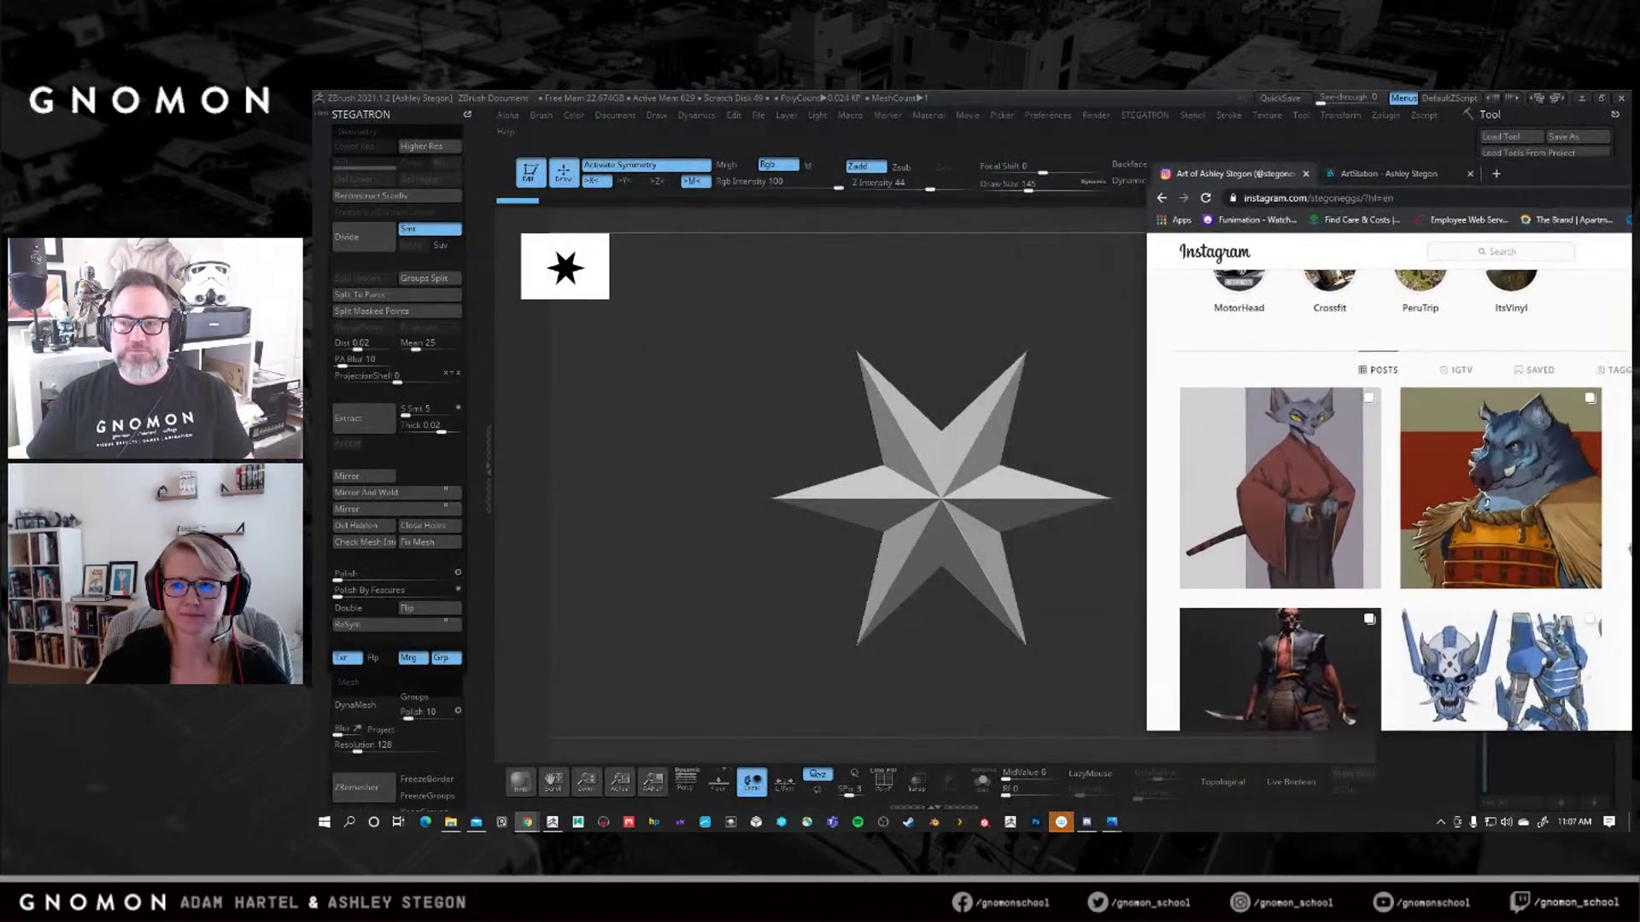
pyautogui.hotkey('alt', 'Tab')
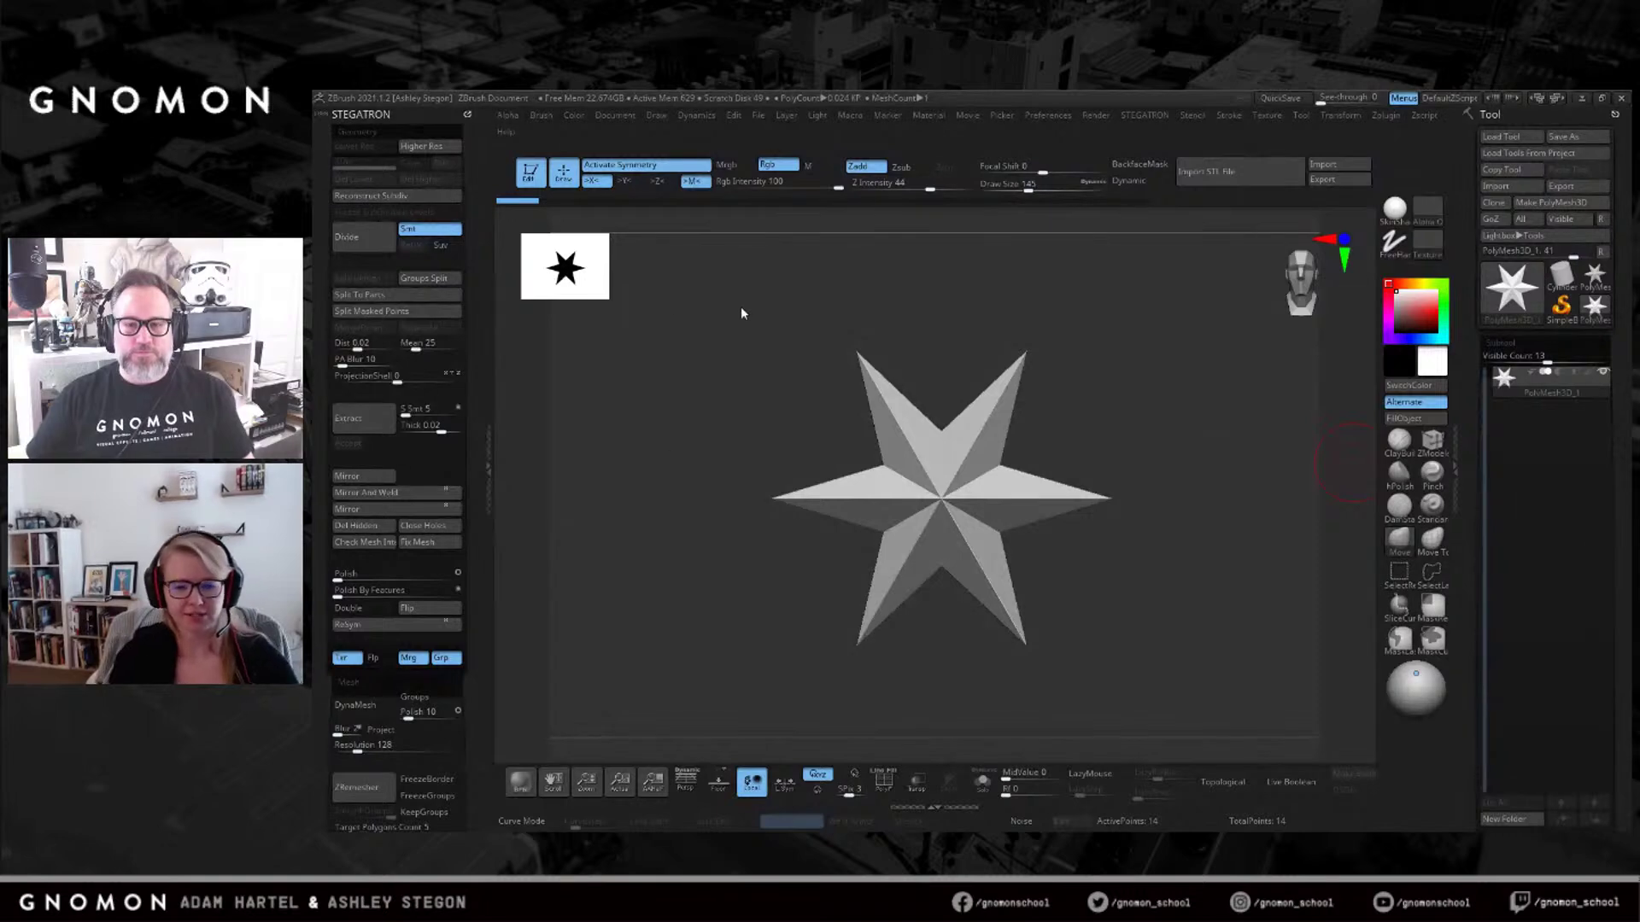
# Insert a cube as a new subtool below the star and turn on its polyframe display.
pyautogui.scroll(-5, 1488, 448)
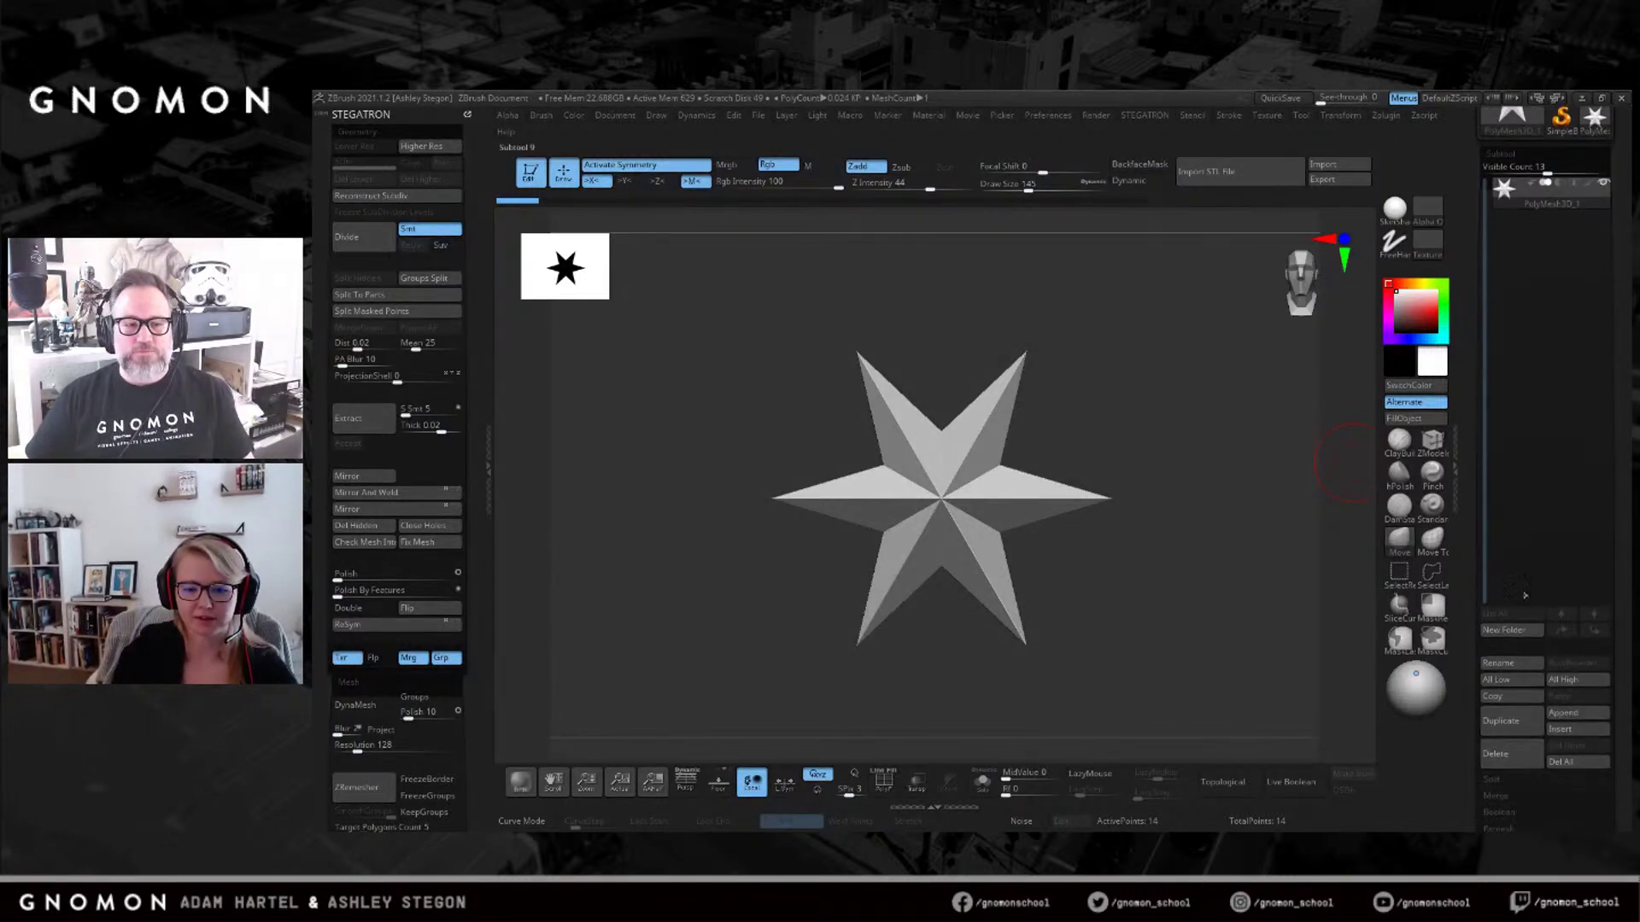
pyautogui.click(1578, 730)
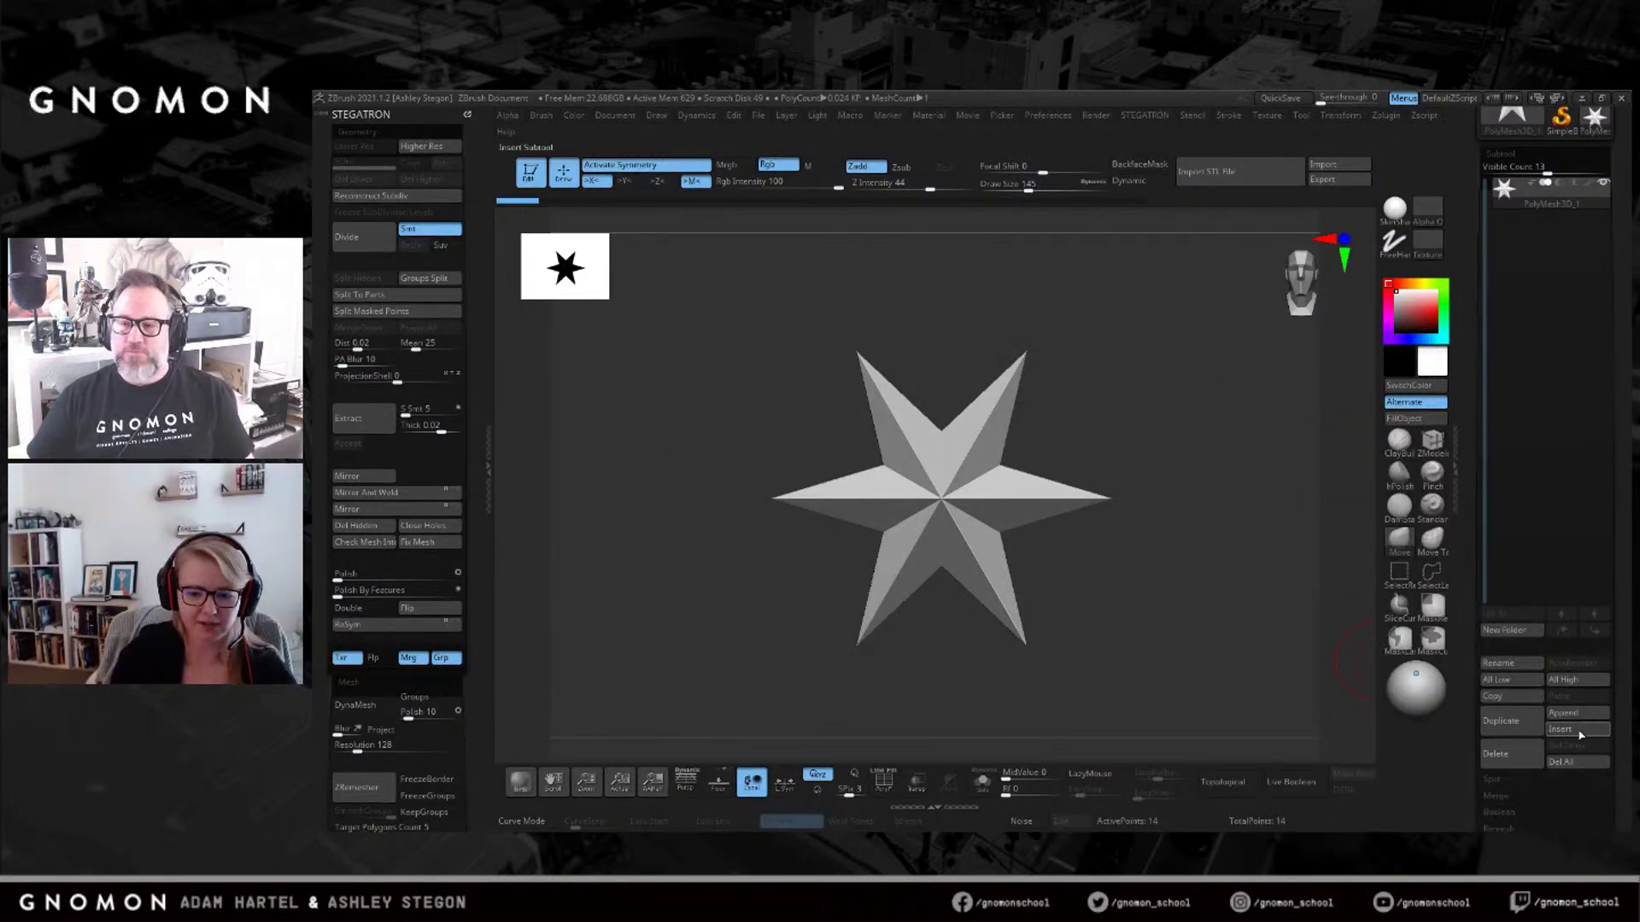
pyautogui.click(1578, 730)
pyautogui.click(1293, 518)
pyautogui.moveTo(1193, 491); pyautogui.dragTo(1099, 493)
pyautogui.hotkey('shift', 'f')
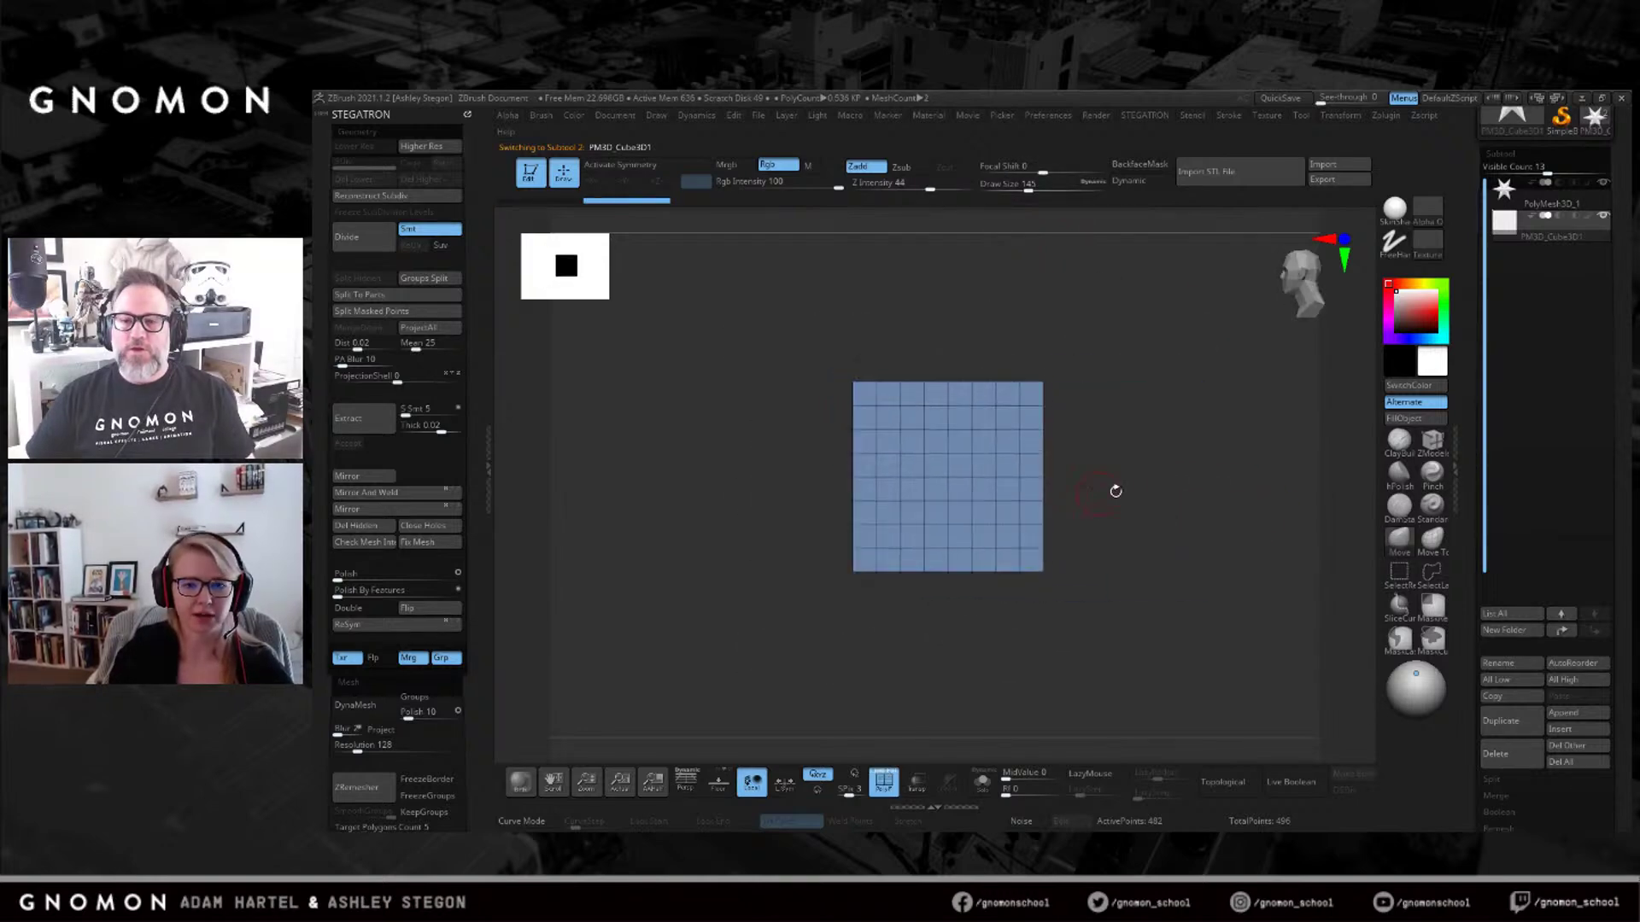
pyautogui.scroll(3, 1554, 257)
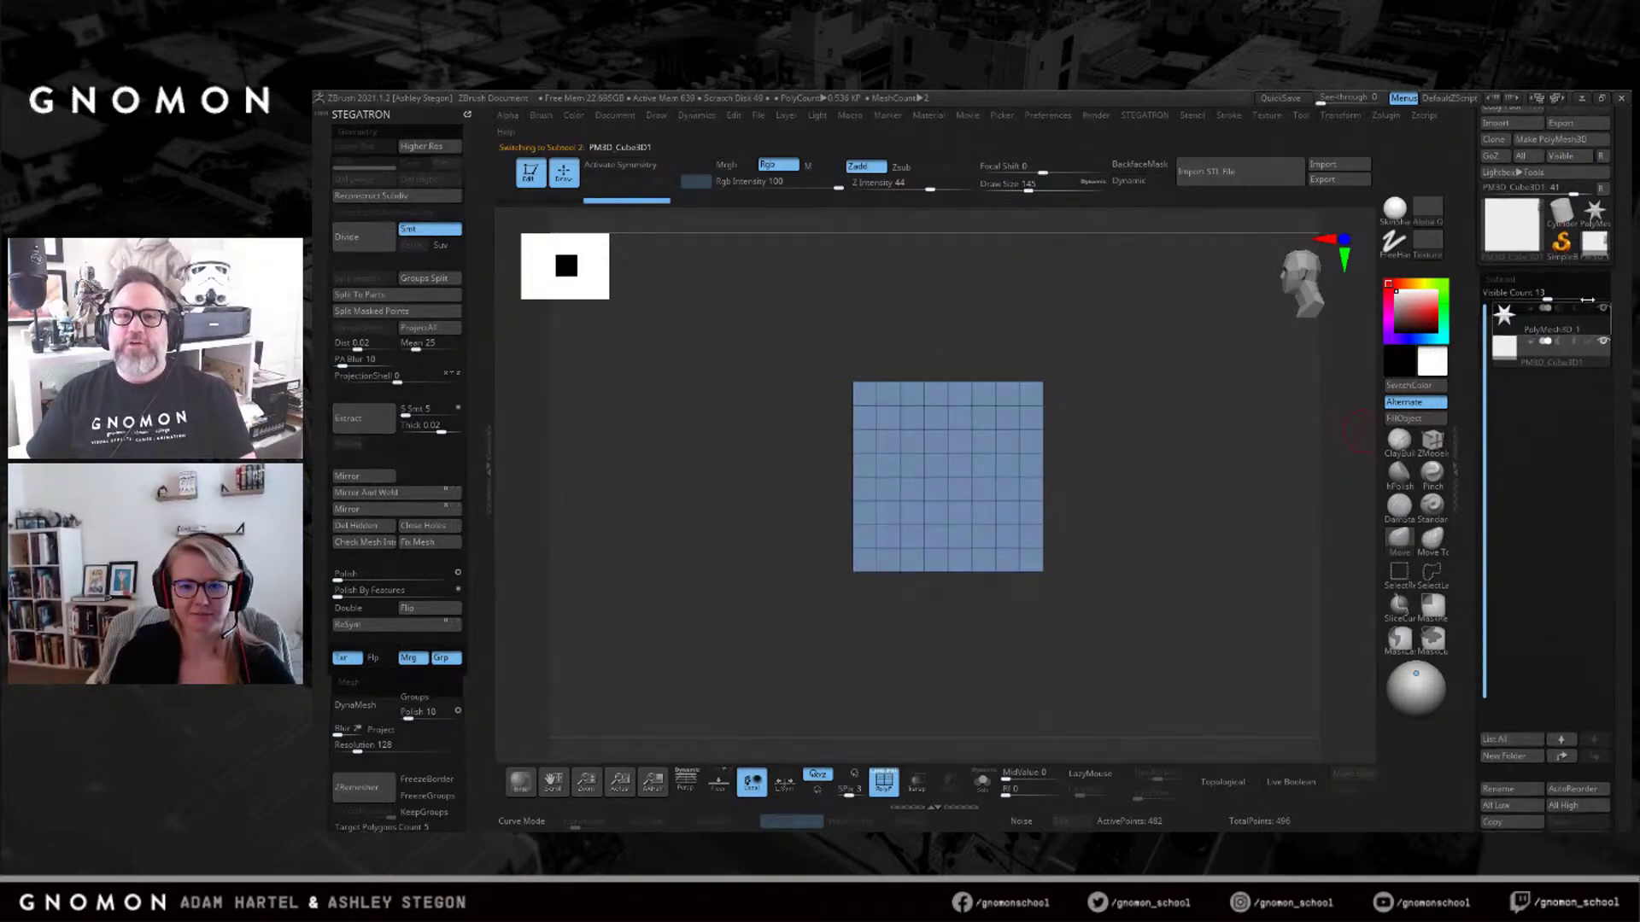
pyautogui.moveTo(1069, 553)
pyautogui.mouseDown()
pyautogui.moveTo(1134, 592)
pyautogui.moveTo(1127, 541)
pyautogui.mouseUp()
# Swap the inserted cube for a coarser cube primitive, enlarge it evenly and reduce its height slightly.
pyautogui.press('w')
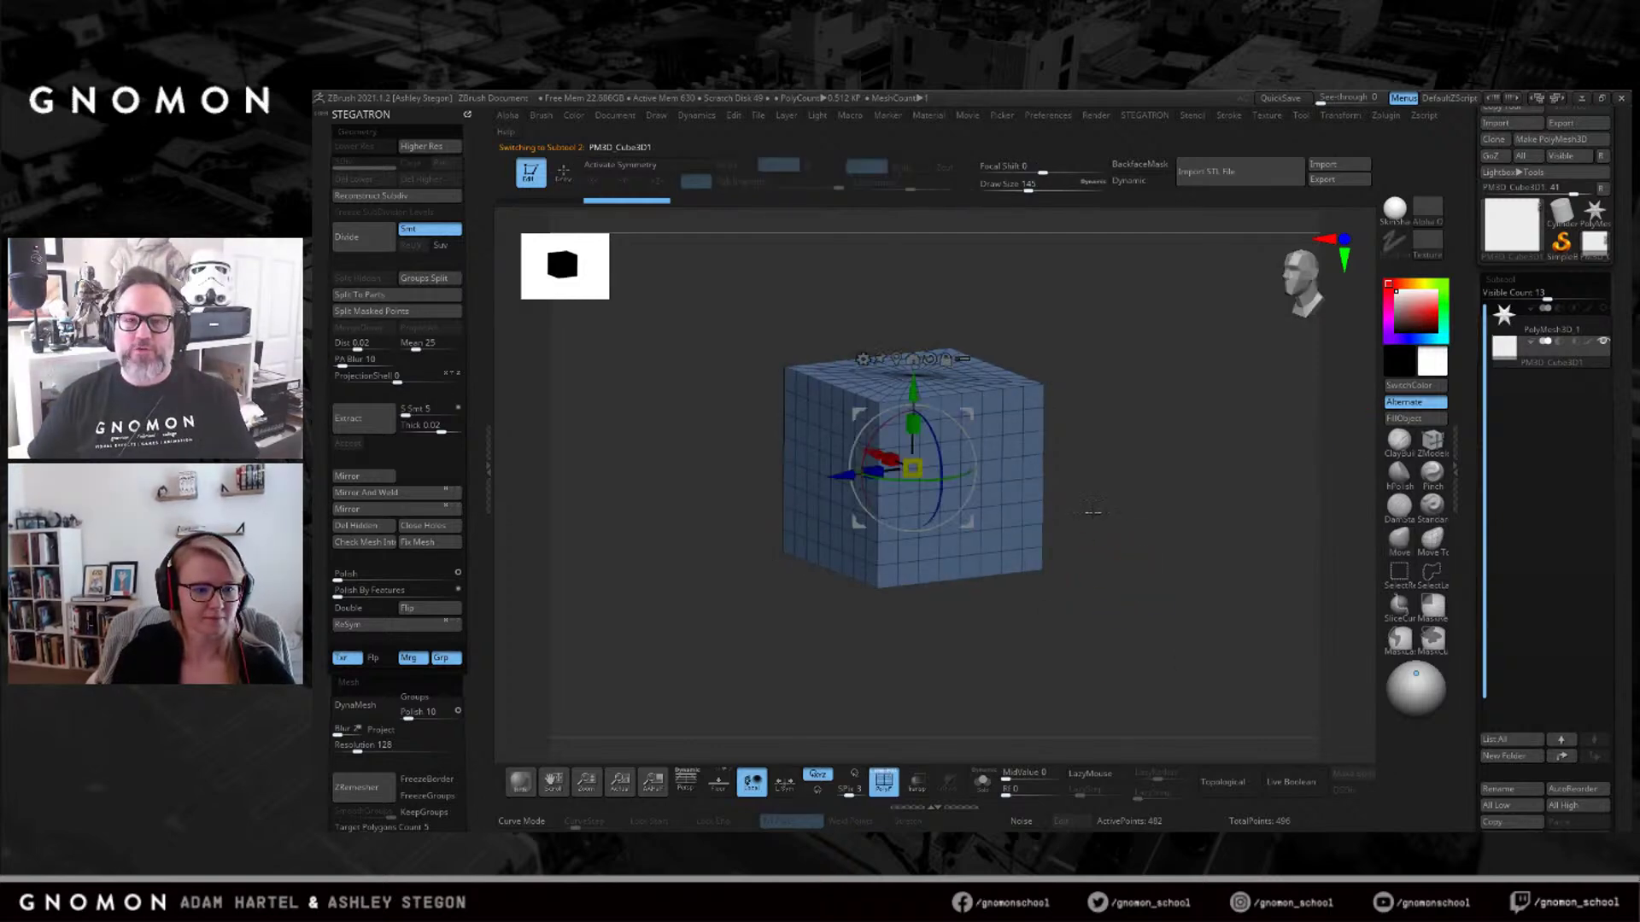
pyautogui.click(864, 358)
pyautogui.click(1004, 357)
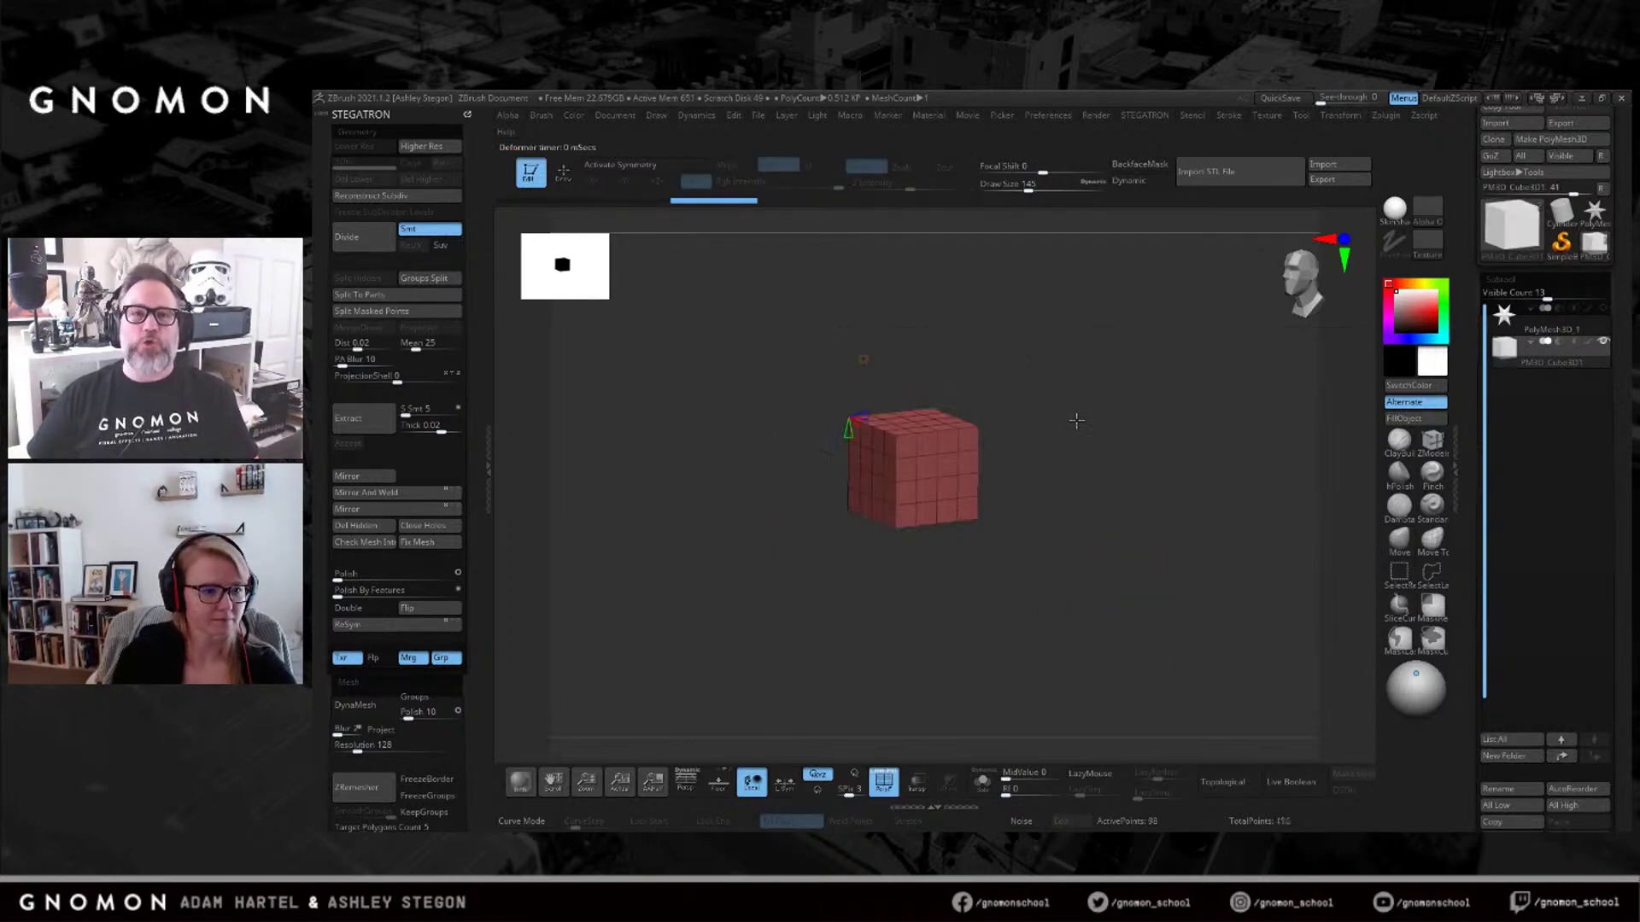
pyautogui.moveTo(1114, 531); pyautogui.dragTo(1061, 521)
pyautogui.moveTo(913, 468); pyautogui.dragTo(1055, 466)
pyautogui.keyDown('shift'); pyautogui.moveTo(1136, 525); pyautogui.dragTo(1116, 513); pyautogui.keyUp('shift')
pyautogui.hotkey('ctrl', 'z')
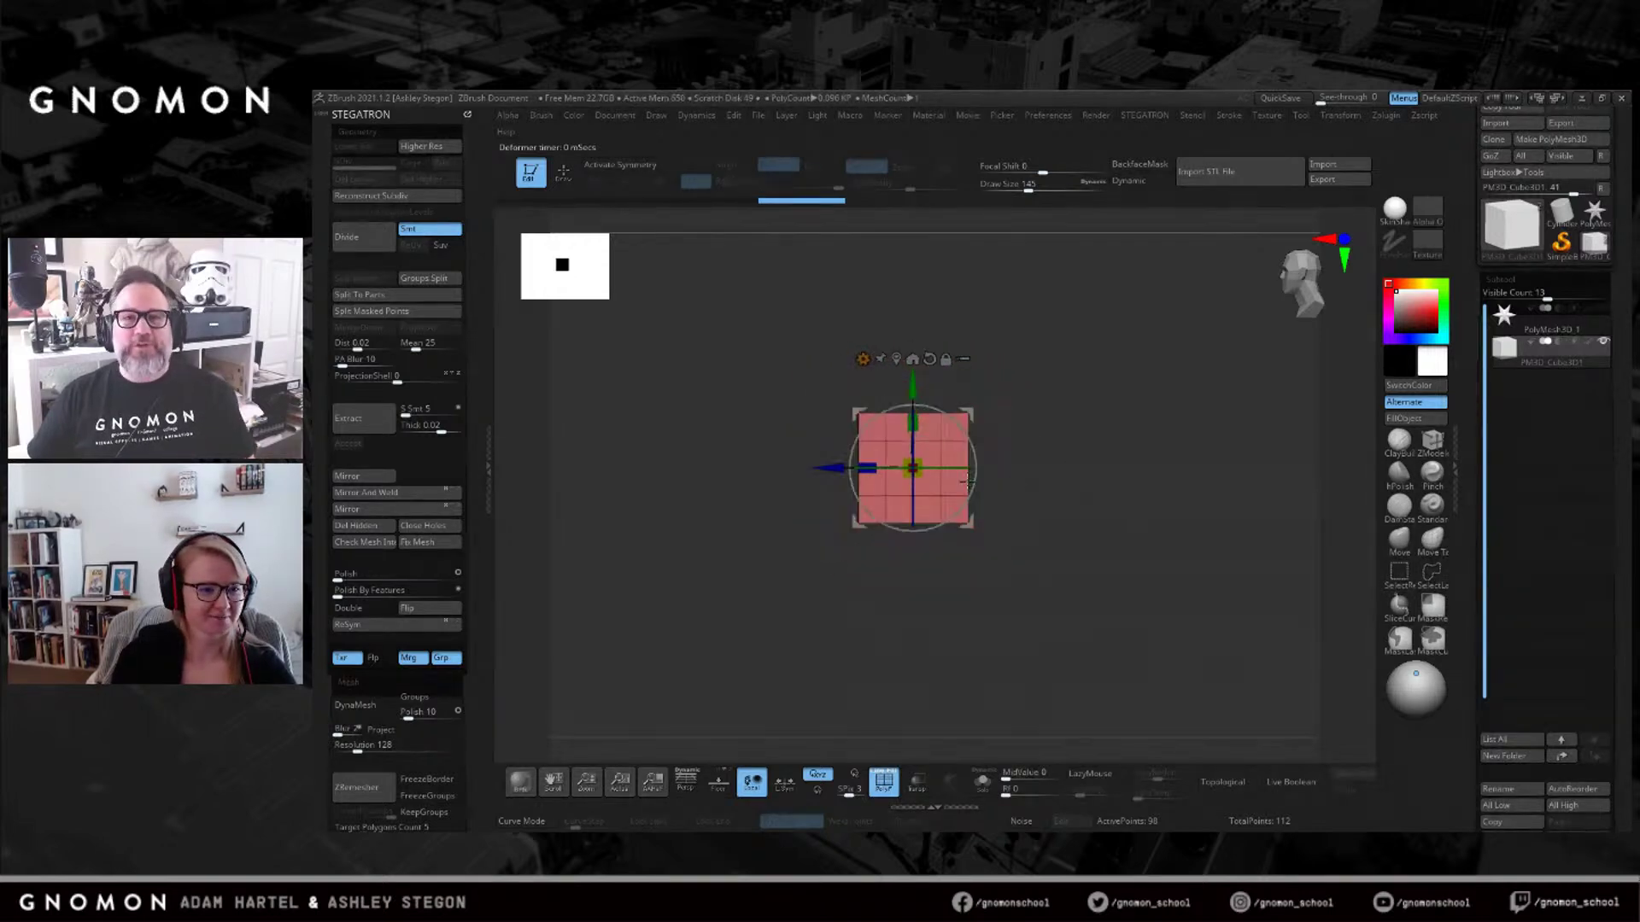
pyautogui.moveTo(923, 473); pyautogui.dragTo(974, 516)
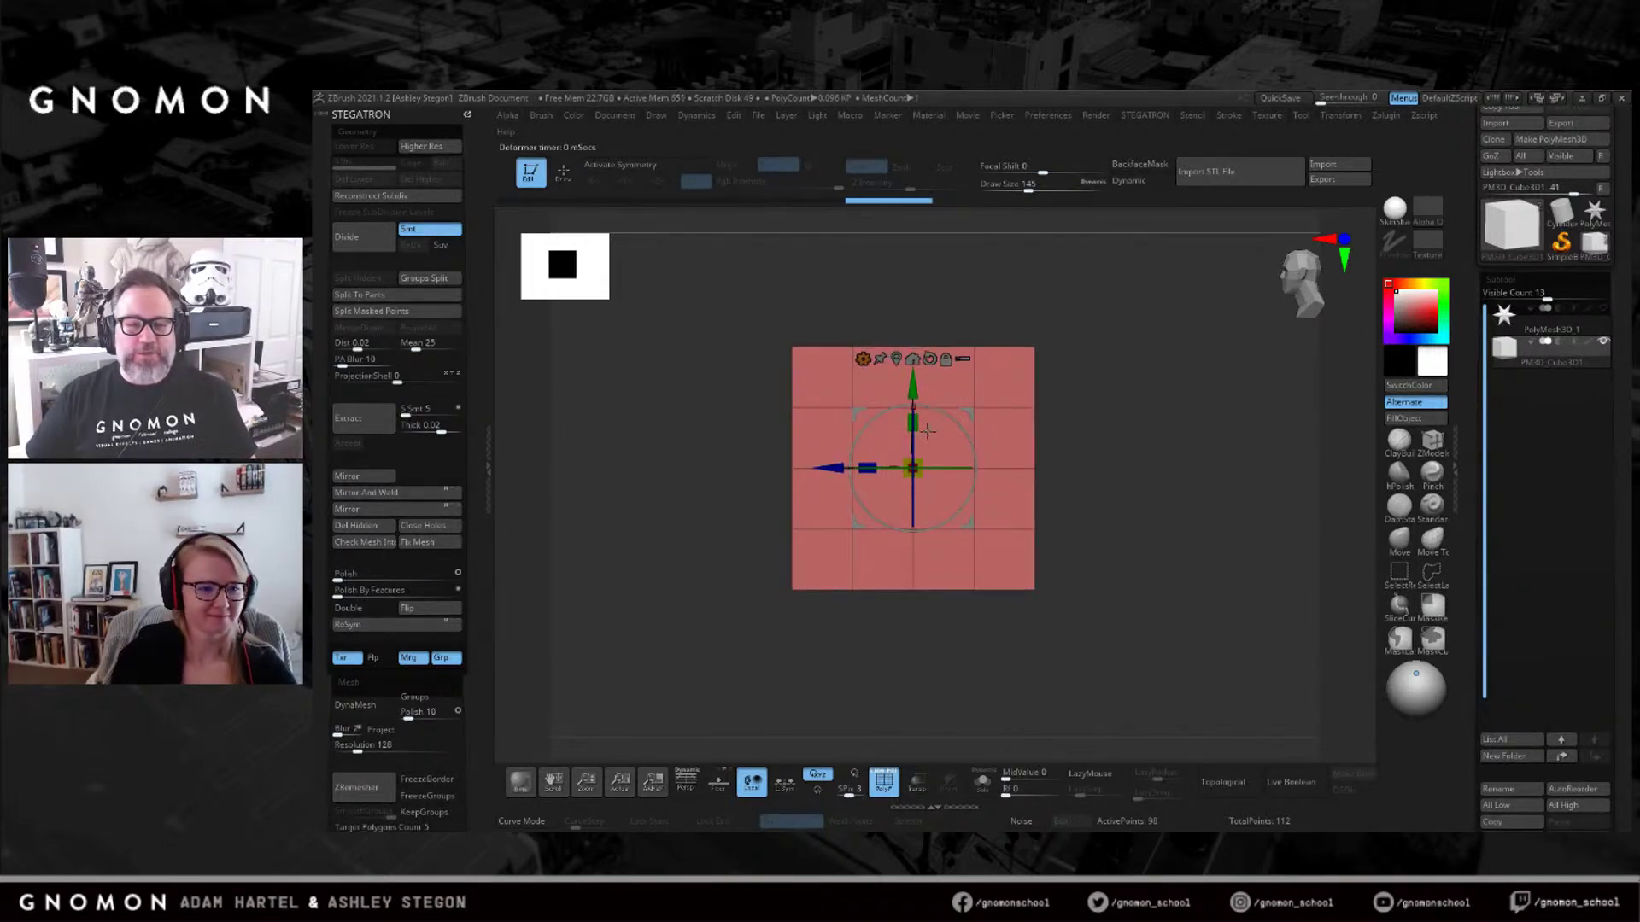
pyautogui.moveTo(918, 434); pyautogui.dragTo(919, 461)
# Duplicate the head block toward the front as a smaller muzzle block, lower it and tilt it slightly into the head.
pyautogui.keyDown('alt'); pyautogui.moveTo(1144, 495); pyautogui.dragTo(1236, 483); pyautogui.keyUp('alt')
pyautogui.keyDown('ctrl'); pyautogui.moveTo(921, 456); pyautogui.dragTo(738, 455); pyautogui.keyUp('ctrl')
pyautogui.keyDown('shift'); pyautogui.moveTo(813, 457); pyautogui.dragTo(857, 465); pyautogui.keyUp('shift')
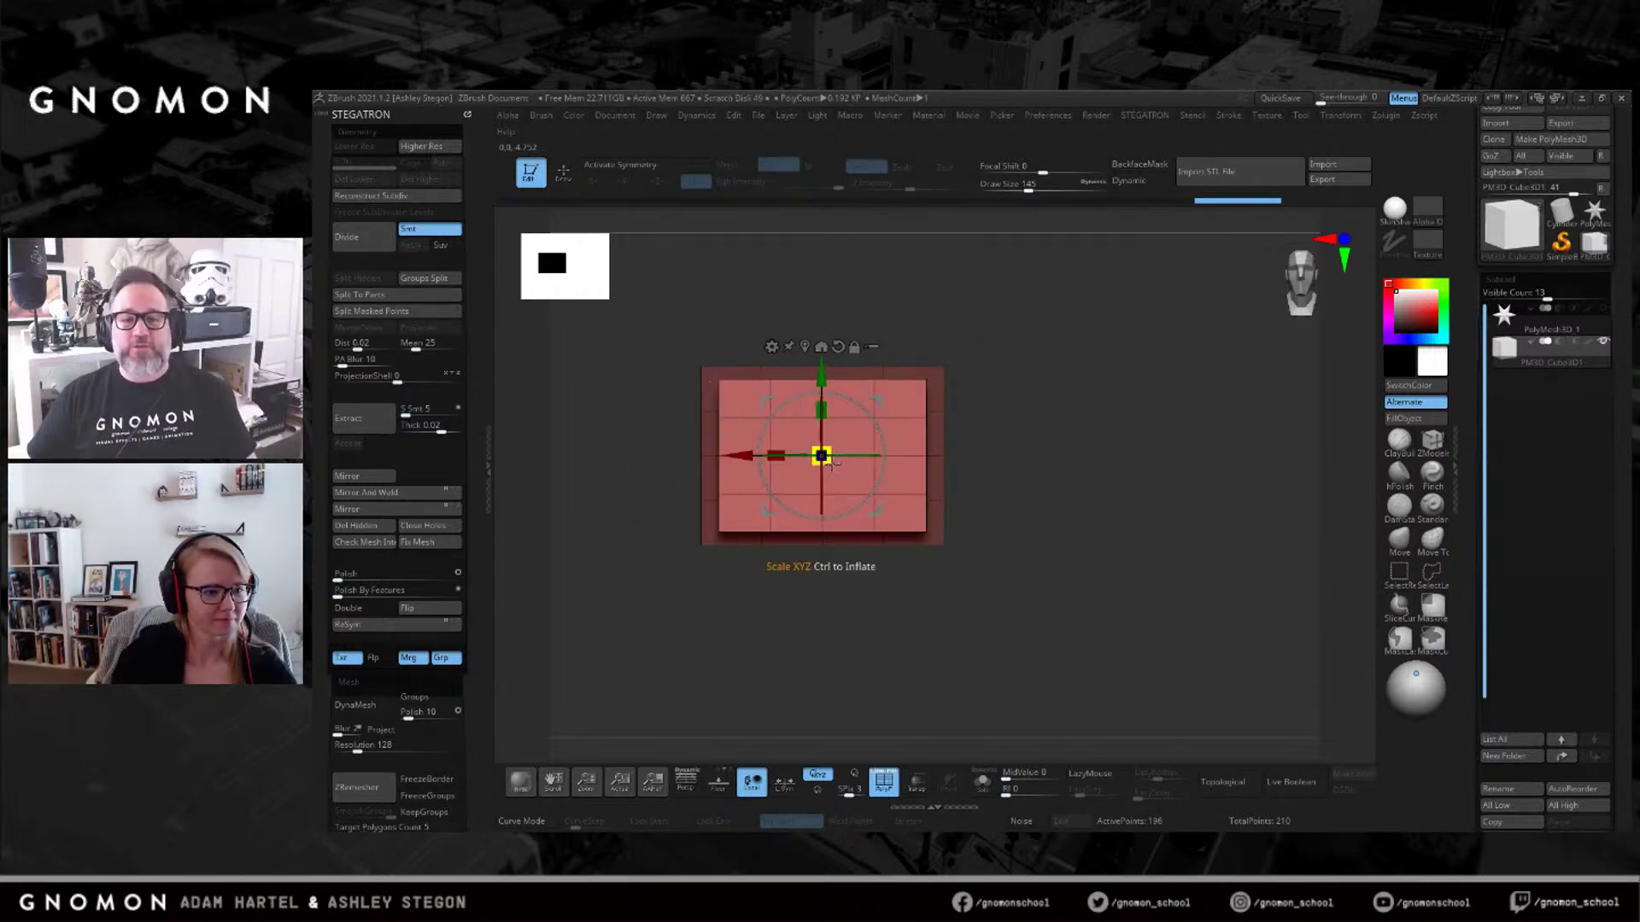
pyautogui.moveTo(818, 459); pyautogui.dragTo(747, 491, button='right')
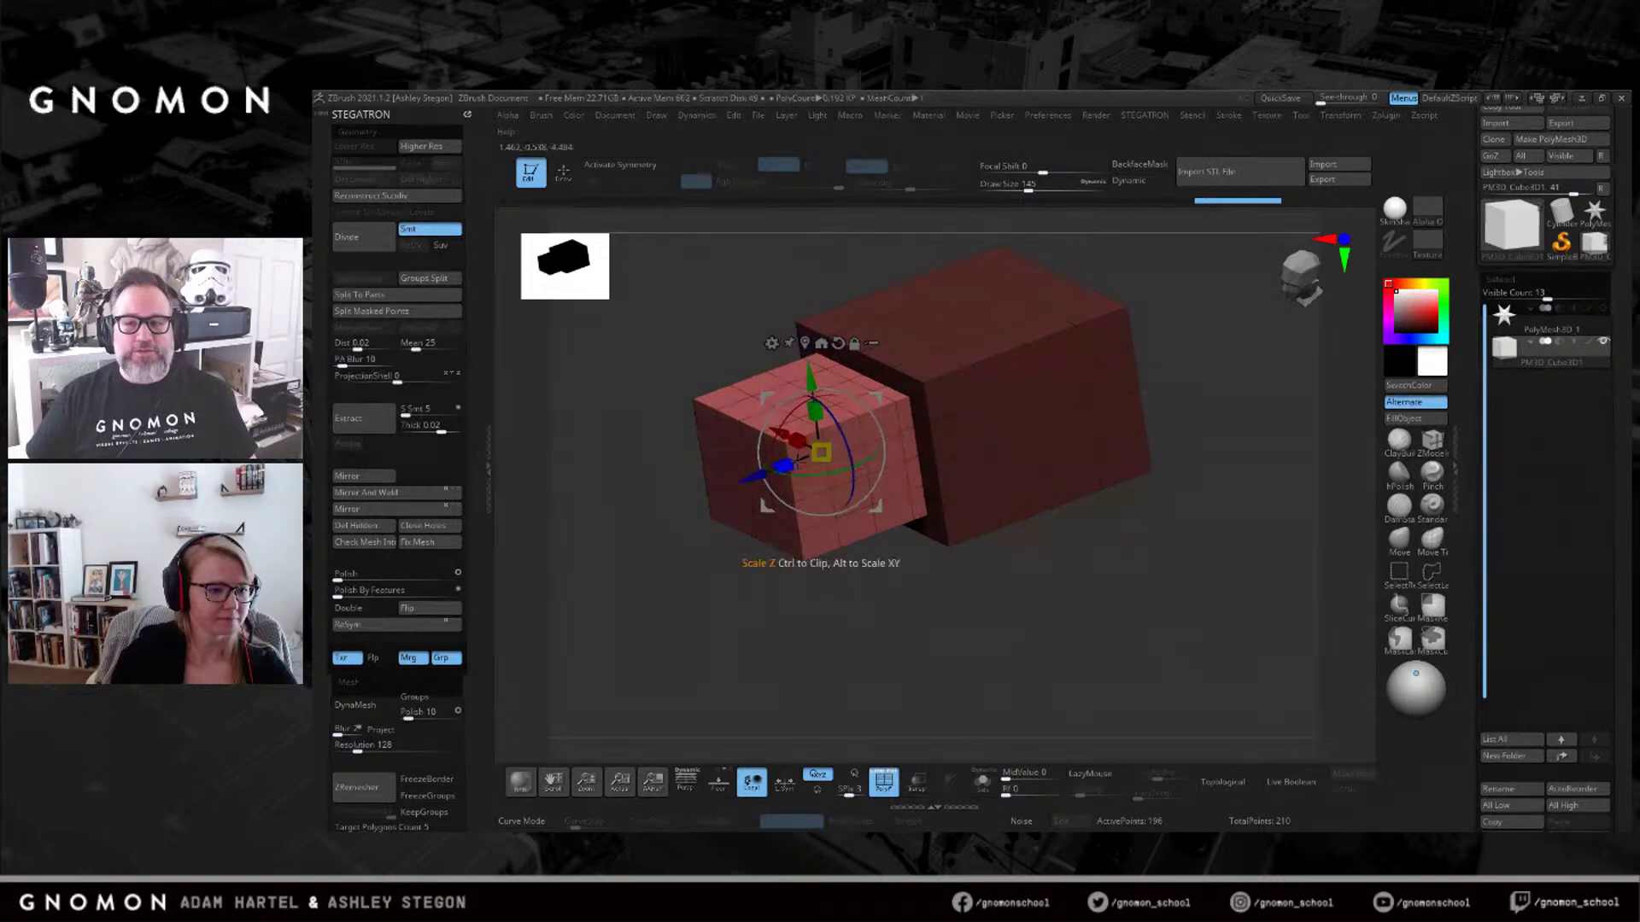
pyautogui.moveTo(821, 373); pyautogui.dragTo(814, 392)
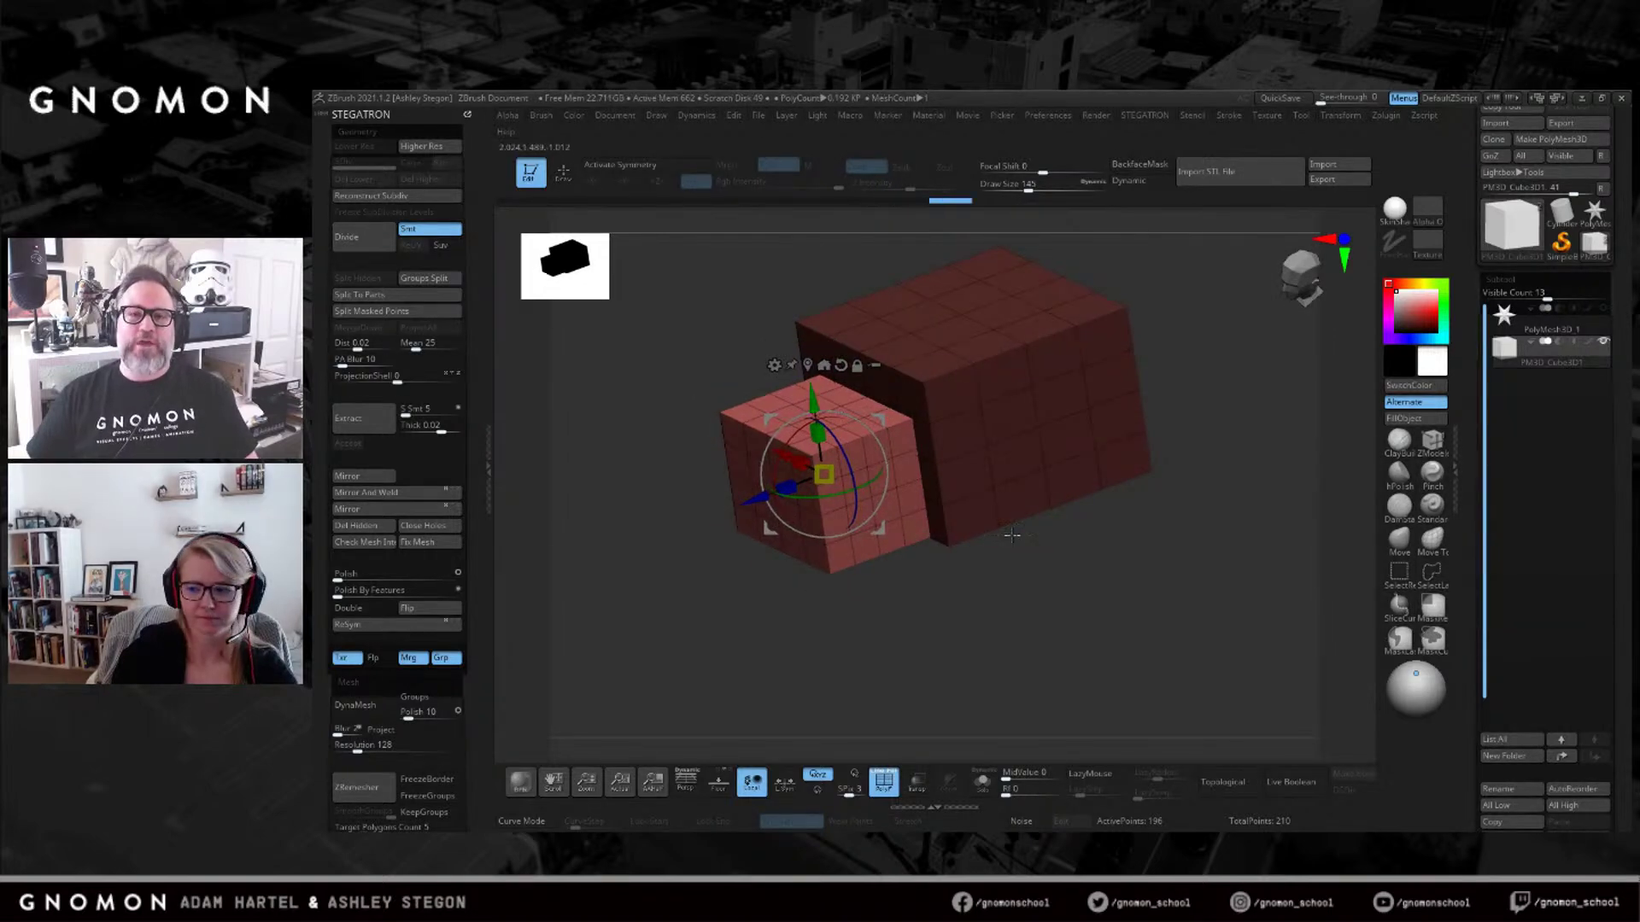
pyautogui.keyDown('shift'); pyautogui.moveTo(1012, 533); pyautogui.dragTo(982, 521, button='right'); pyautogui.keyUp('shift')
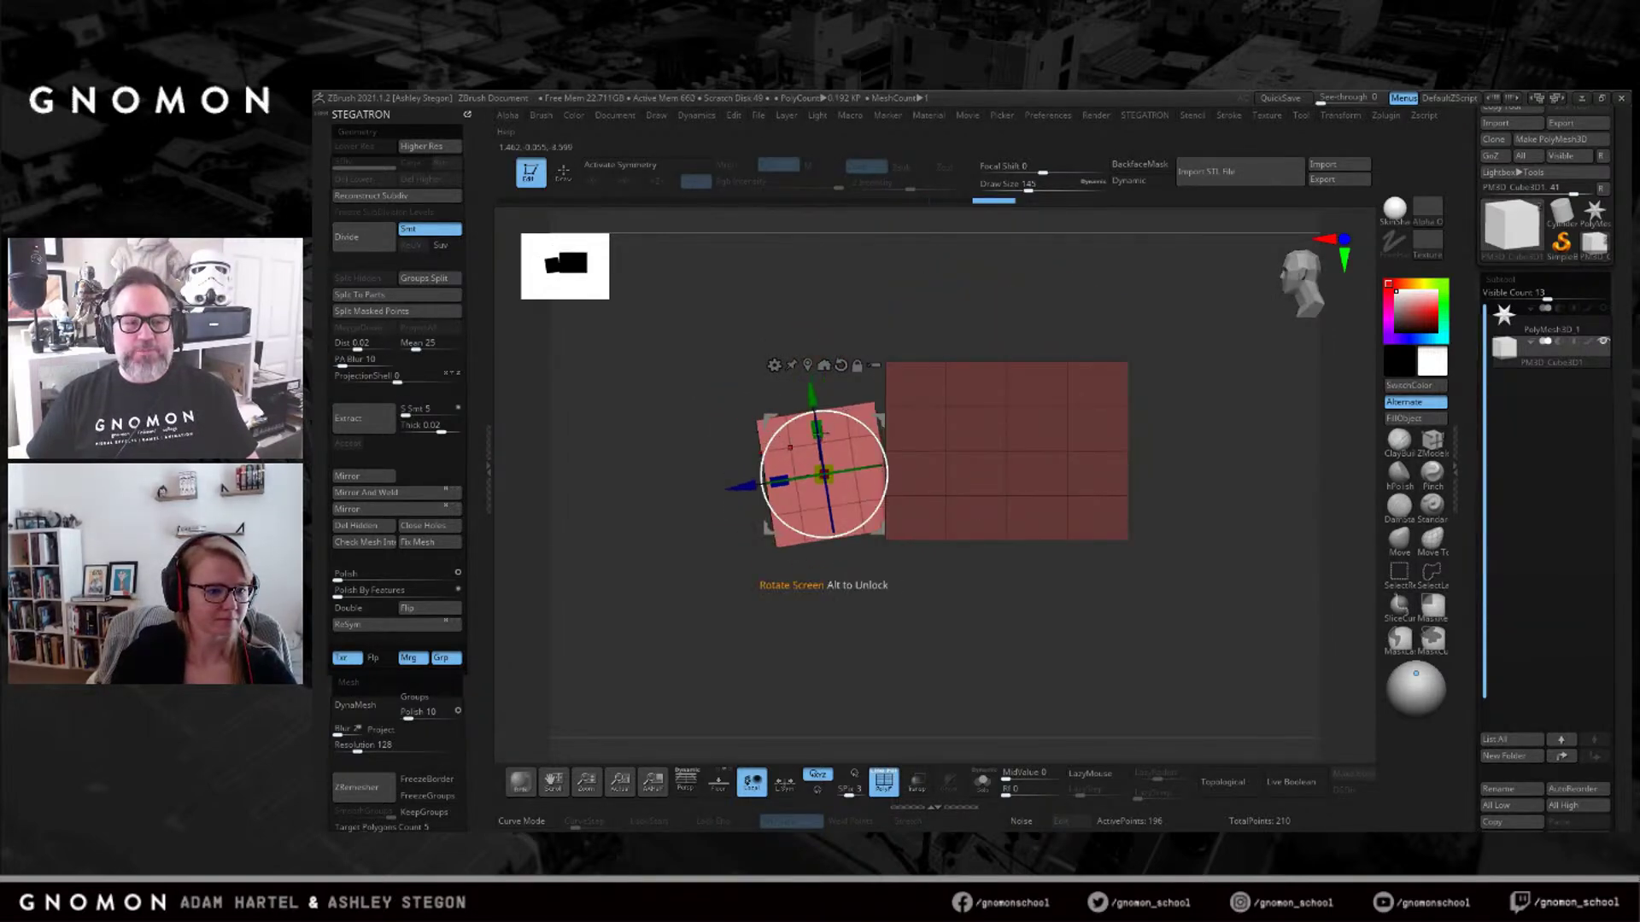
pyautogui.moveTo(767, 485); pyautogui.dragTo(762, 486)
pyautogui.moveTo(879, 420); pyautogui.dragTo(912, 419)
# Duplicate the muzzle block to the upper rear of the head block as the start of an ear.
pyautogui.press('q')
pyautogui.keyDown('alt'); pyautogui.moveTo(1154, 501); pyautogui.dragTo(1073, 495); pyautogui.keyUp('alt')
pyautogui.press('w')
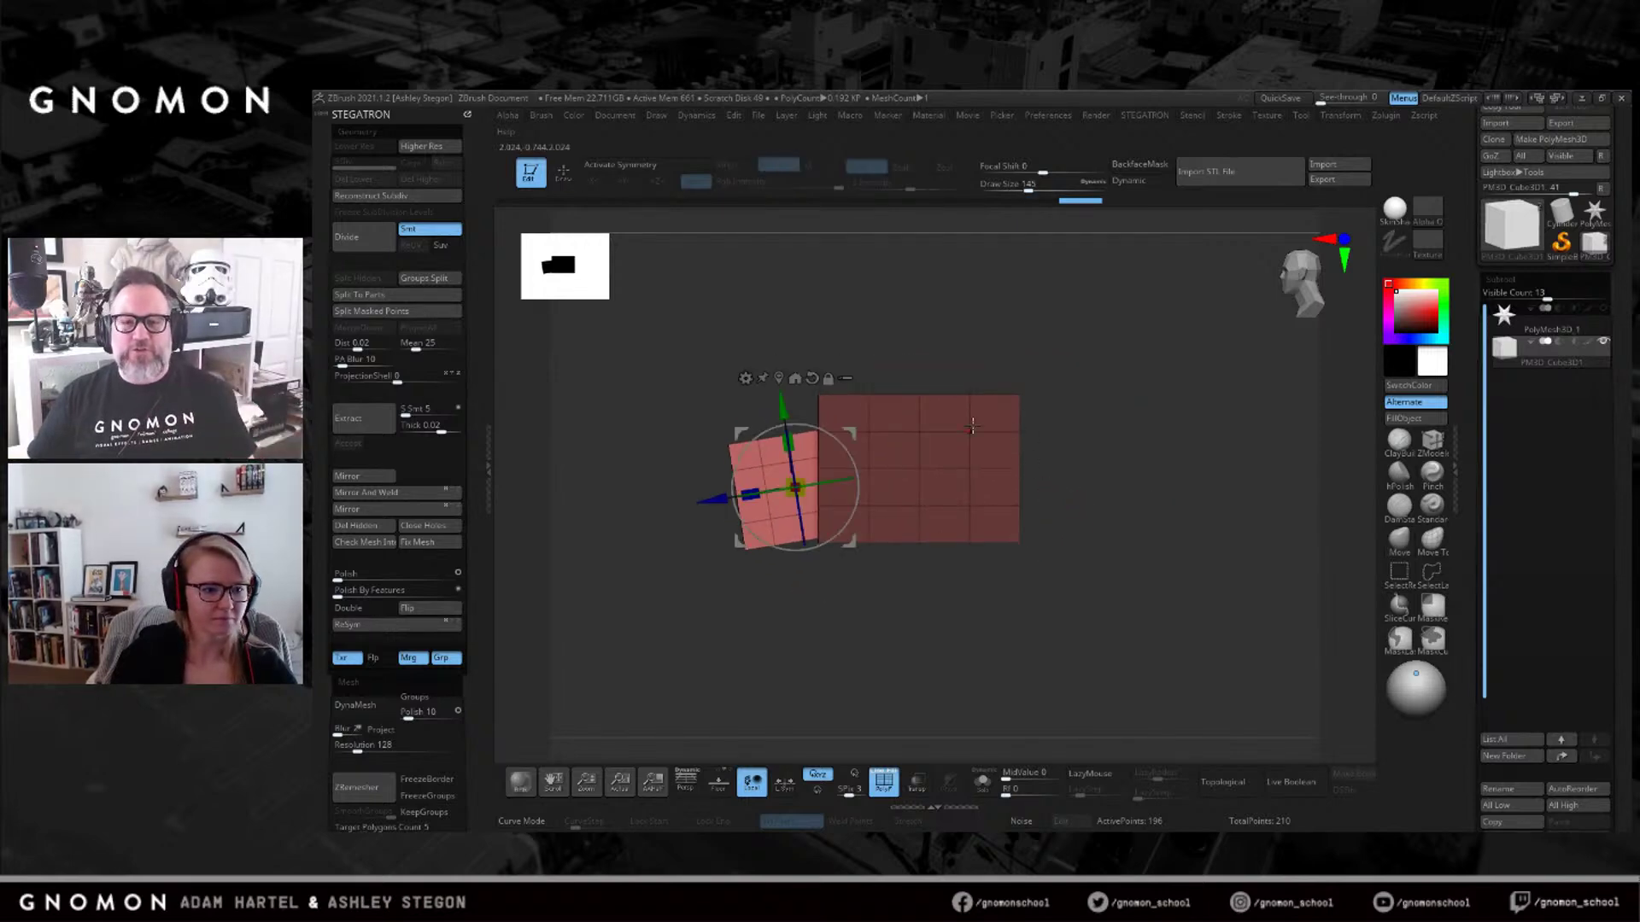
pyautogui.moveTo(850, 433); pyautogui.dragTo(1163, 369)
pyautogui.press('f')
pyautogui.moveTo(855, 435); pyautogui.dragTo(1035, 434)
pyautogui.moveTo(923, 431); pyautogui.dragTo(751, 440)
# Resize, position and tilt the ear block at the head's upper rear corner.
pyautogui.moveTo(1082, 442); pyautogui.dragTo(1143, 479)
pyautogui.moveTo(1205, 504)
pyautogui.mouseDown()
pyautogui.moveTo(1315, 495)
pyautogui.moveTo(1195, 504)
pyautogui.mouseUp()
pyautogui.moveTo(1056, 453); pyautogui.dragTo(1036, 458)
pyautogui.moveTo(1107, 403); pyautogui.dragTo(1103, 422)
pyautogui.moveTo(1136, 512)
pyautogui.keyDown('shift'); pyautogui.mouseDown()
pyautogui.moveTo(1155, 518)
pyautogui.moveTo(1087, 505)
pyautogui.mouseUp(); pyautogui.keyUp('shift')
pyautogui.press('q')
pyautogui.press('w')
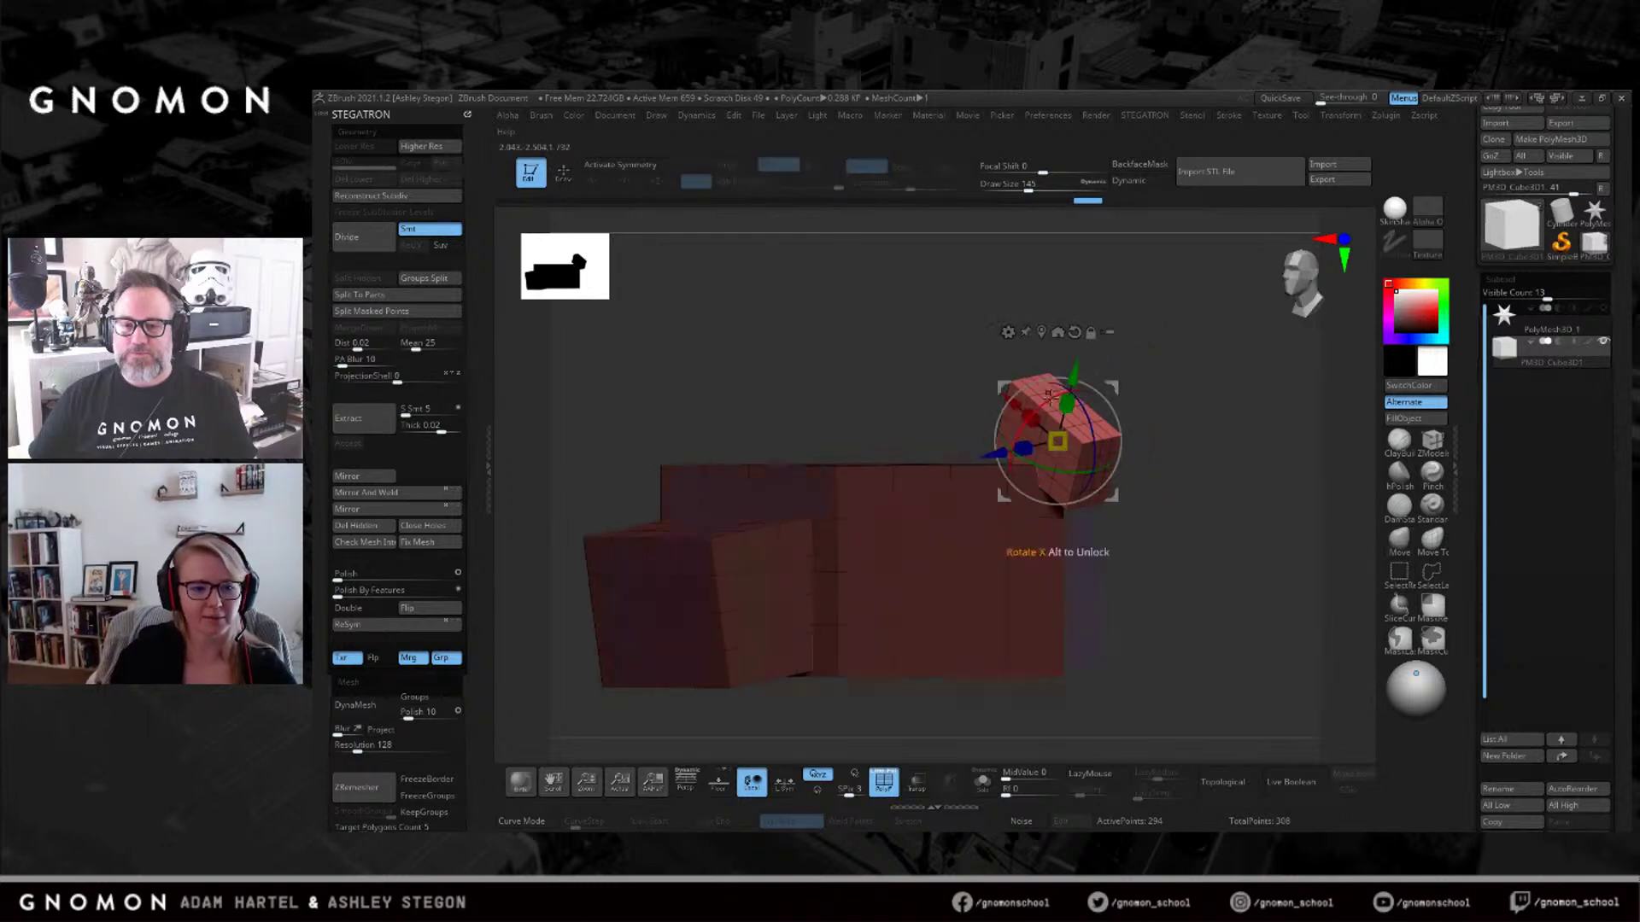
pyautogui.moveTo(1059, 391)
pyautogui.mouseDown()
pyautogui.moveTo(1054, 432)
pyautogui.moveTo(1119, 461)
pyautogui.moveTo(1218, 450)
pyautogui.mouseUp()
# Reshape the ear block with the Move brush, shortening it and rounding its upper edge into an ear outline.
pyautogui.press('q')
pyautogui.press('s')
pyautogui.moveTo(1041, 172); pyautogui.dragTo(1013, 173)
pyautogui.press('s')
pyautogui.moveTo(1118, 489); pyautogui.dragTo(1148, 491)
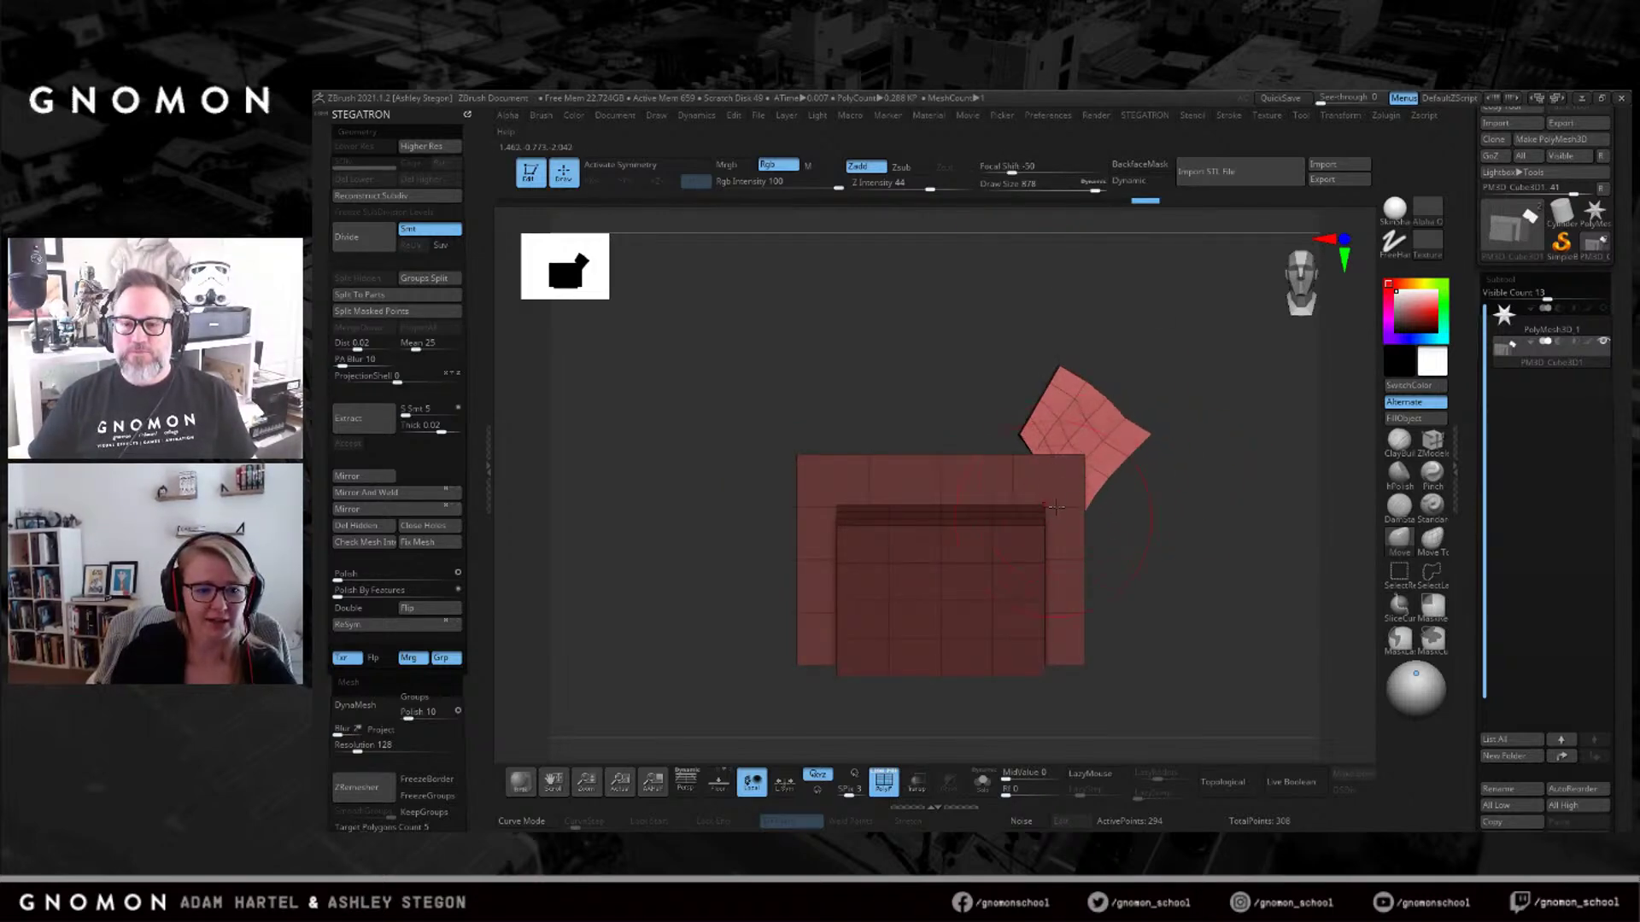
pyautogui.press('[')
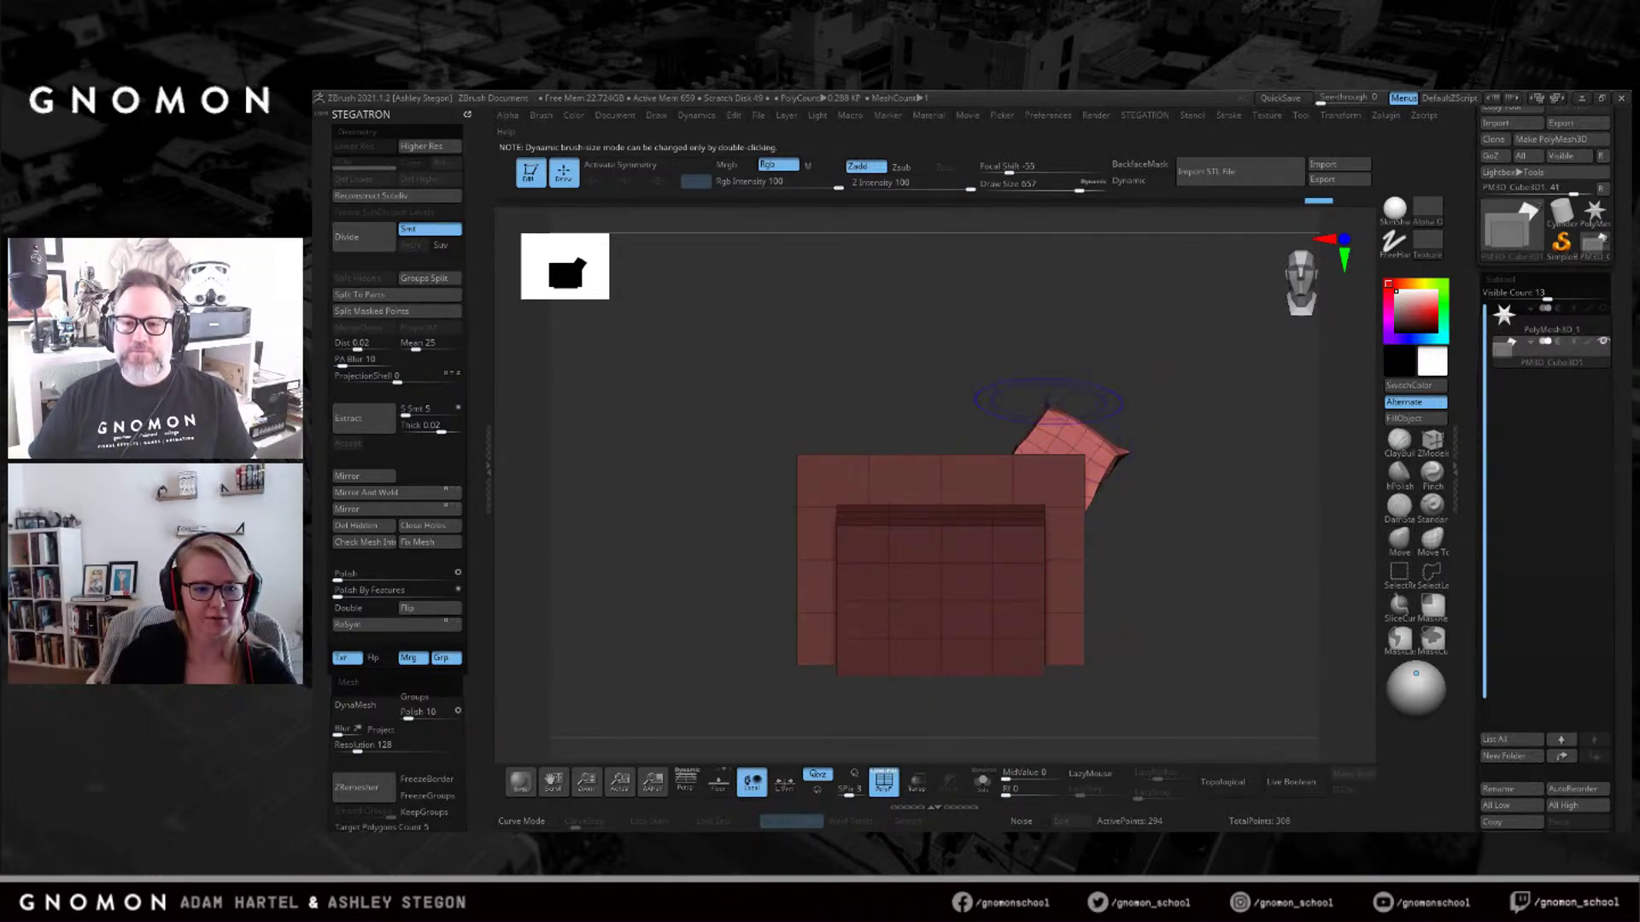
pyautogui.moveTo(1134, 459); pyautogui.dragTo(1010, 437)
pyautogui.moveTo(1040, 495)
pyautogui.mouseDown()
pyautogui.moveTo(1037, 459)
pyautogui.moveTo(1090, 538)
pyautogui.moveTo(1149, 517)
pyautogui.moveTo(1097, 437)
pyautogui.mouseUp()
# Flatten the ear by scaling it along one axis and mirror it across to the other side of the head.
pyautogui.press('w')
pyautogui.moveTo(1055, 543); pyautogui.dragTo(1029, 597)
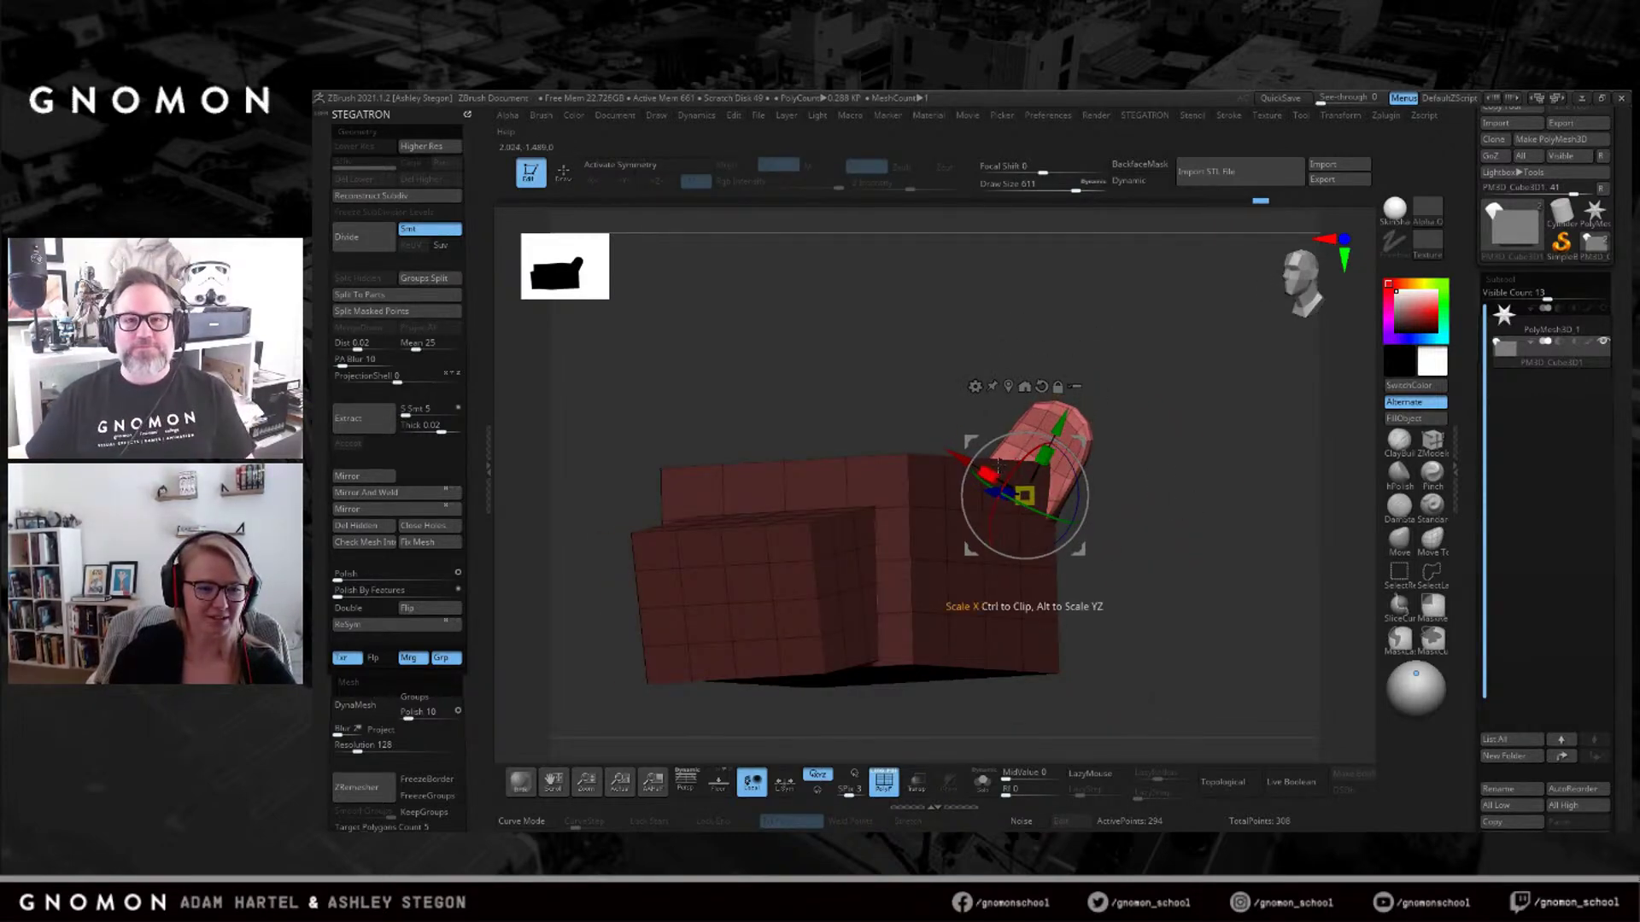
pyautogui.moveTo(1102, 513)
pyautogui.mouseDown()
pyautogui.moveTo(1156, 505)
pyautogui.moveTo(1127, 488)
pyautogui.moveTo(1142, 504)
pyautogui.mouseUp()
pyautogui.press('q')
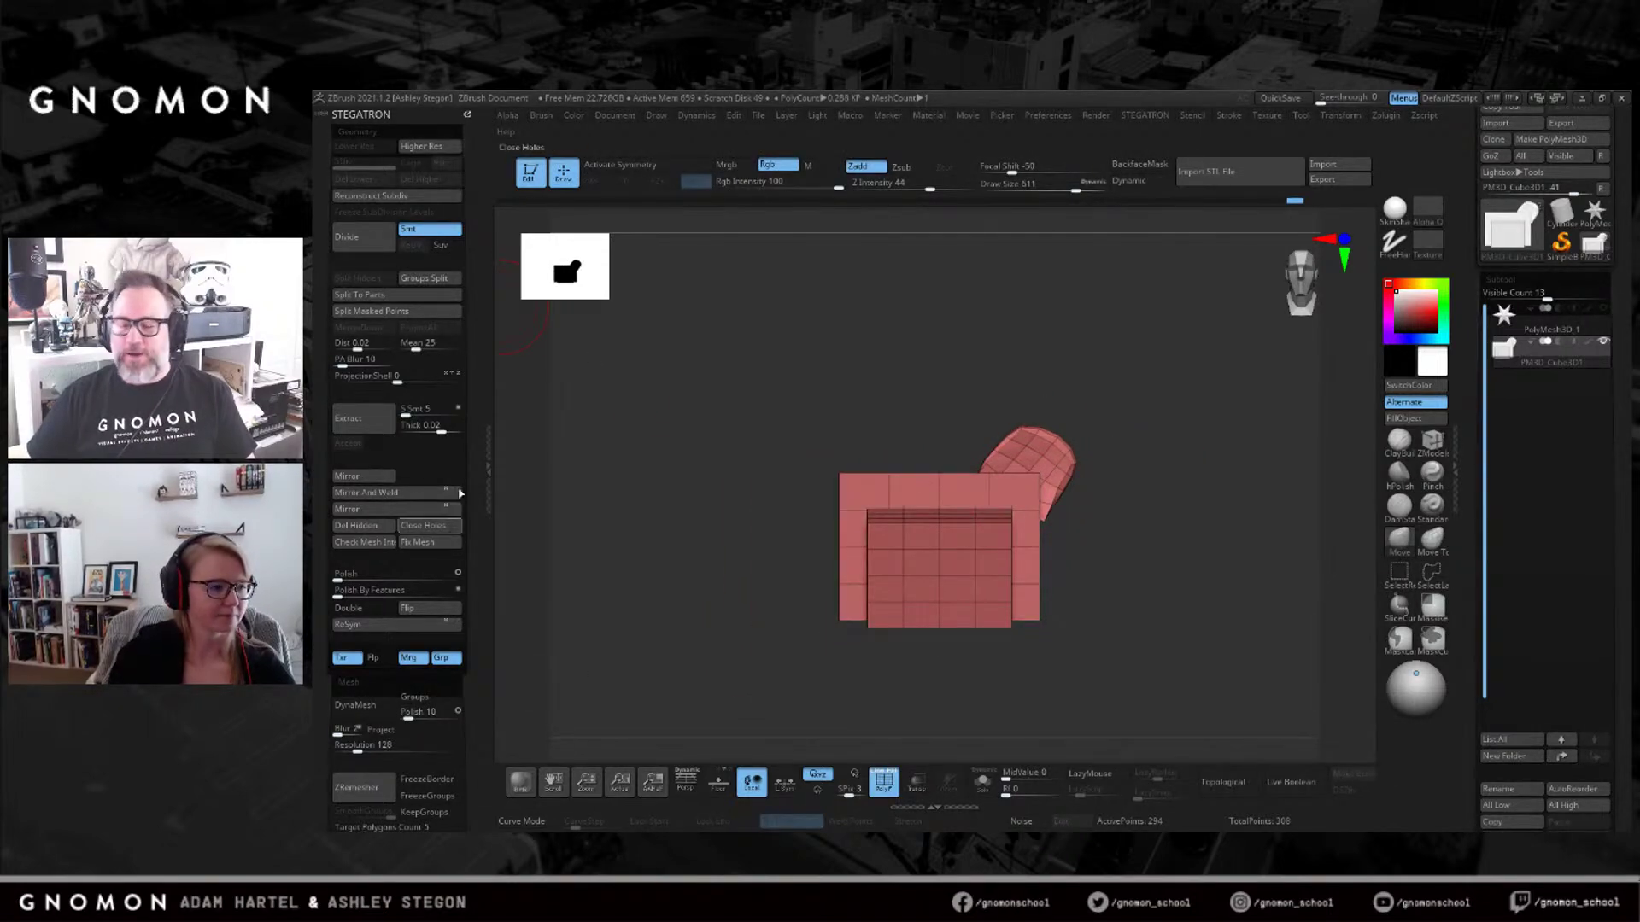
pyautogui.click(413, 501)
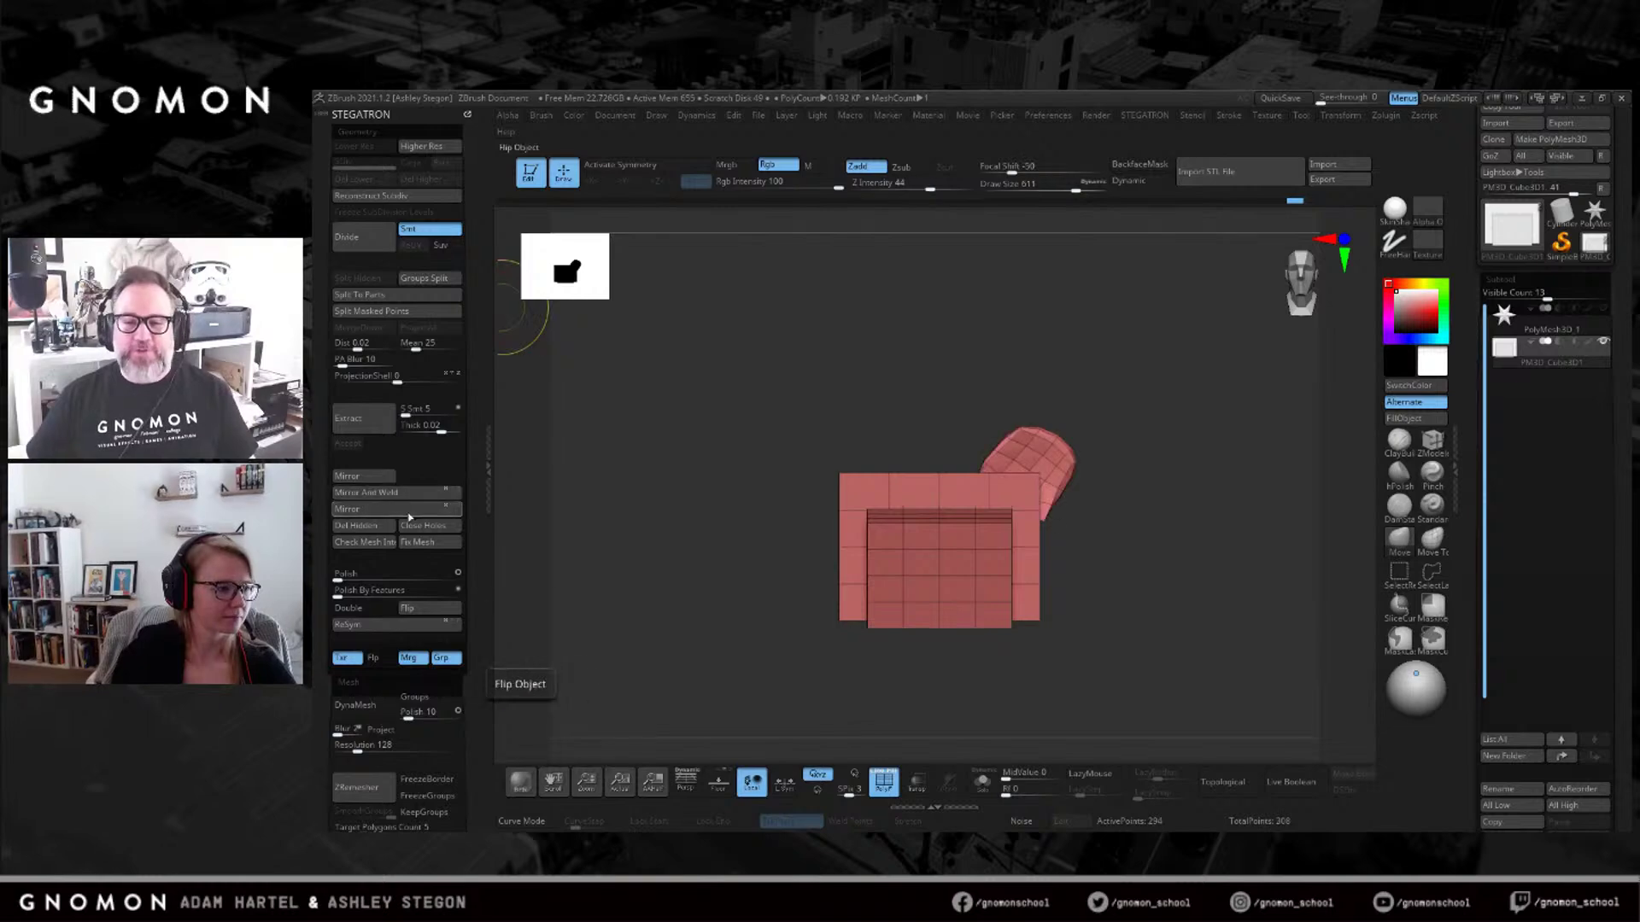
pyautogui.click(408, 510)
pyautogui.moveTo(1084, 578)
pyautogui.mouseDown()
pyautogui.moveTo(1115, 594)
pyautogui.moveTo(1110, 520)
pyautogui.moveTo(1077, 486)
pyautogui.moveTo(1190, 509)
pyautogui.mouseUp()
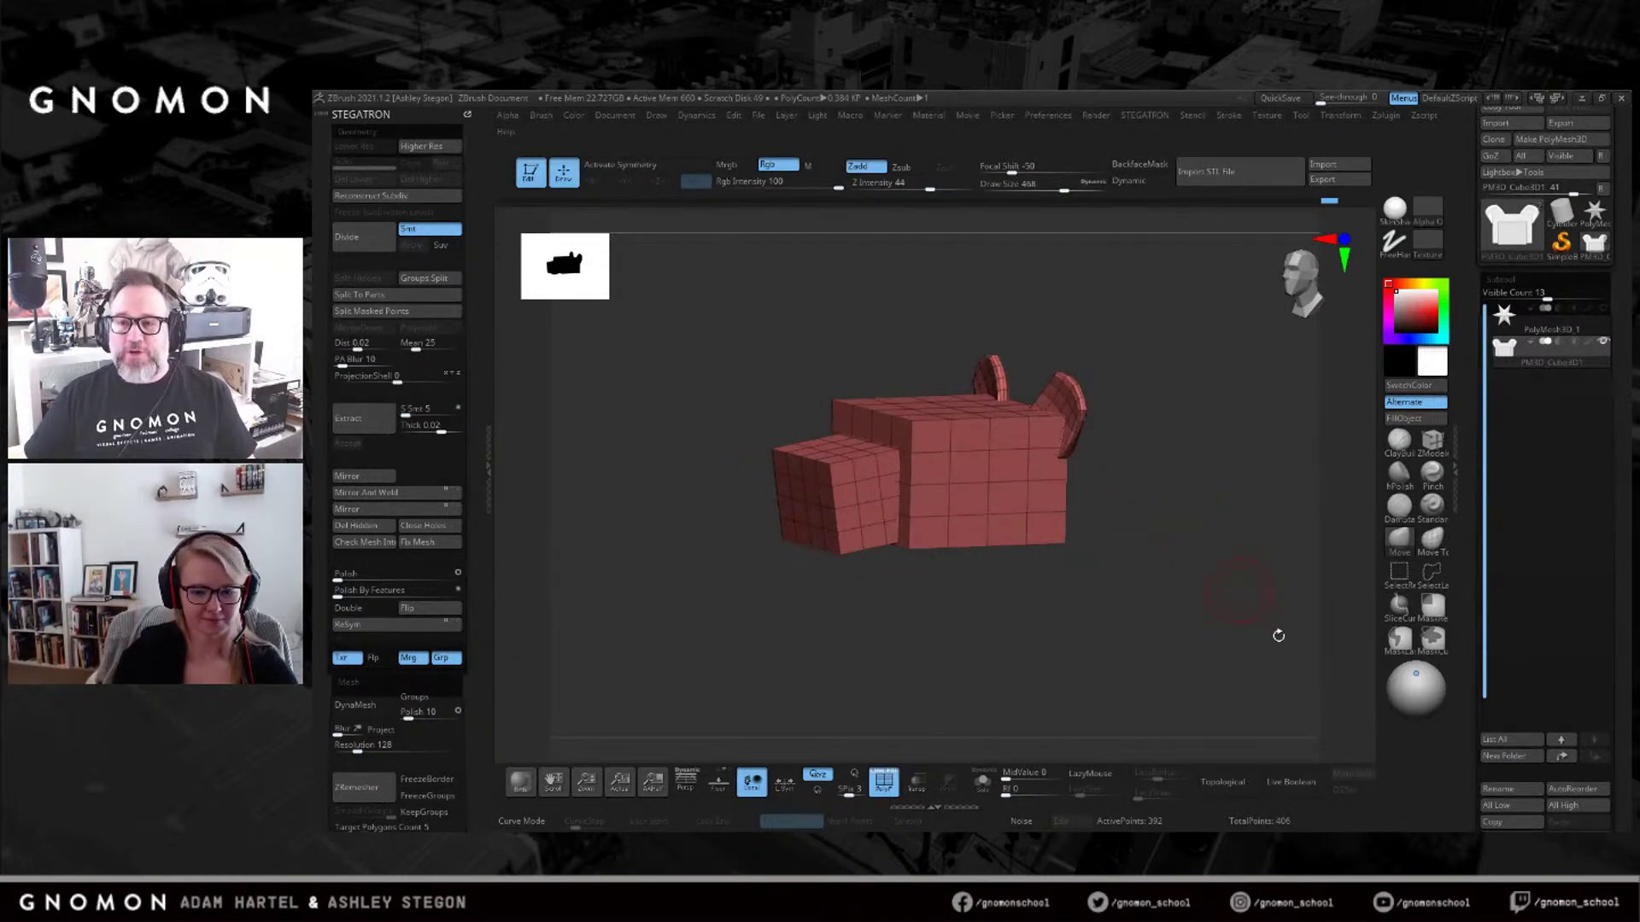
# Insert a cube as a new subtool and move it behind the head.
pyautogui.moveTo(1463, 685); pyautogui.dragTo(1471, 495)
pyautogui.click(1574, 656)
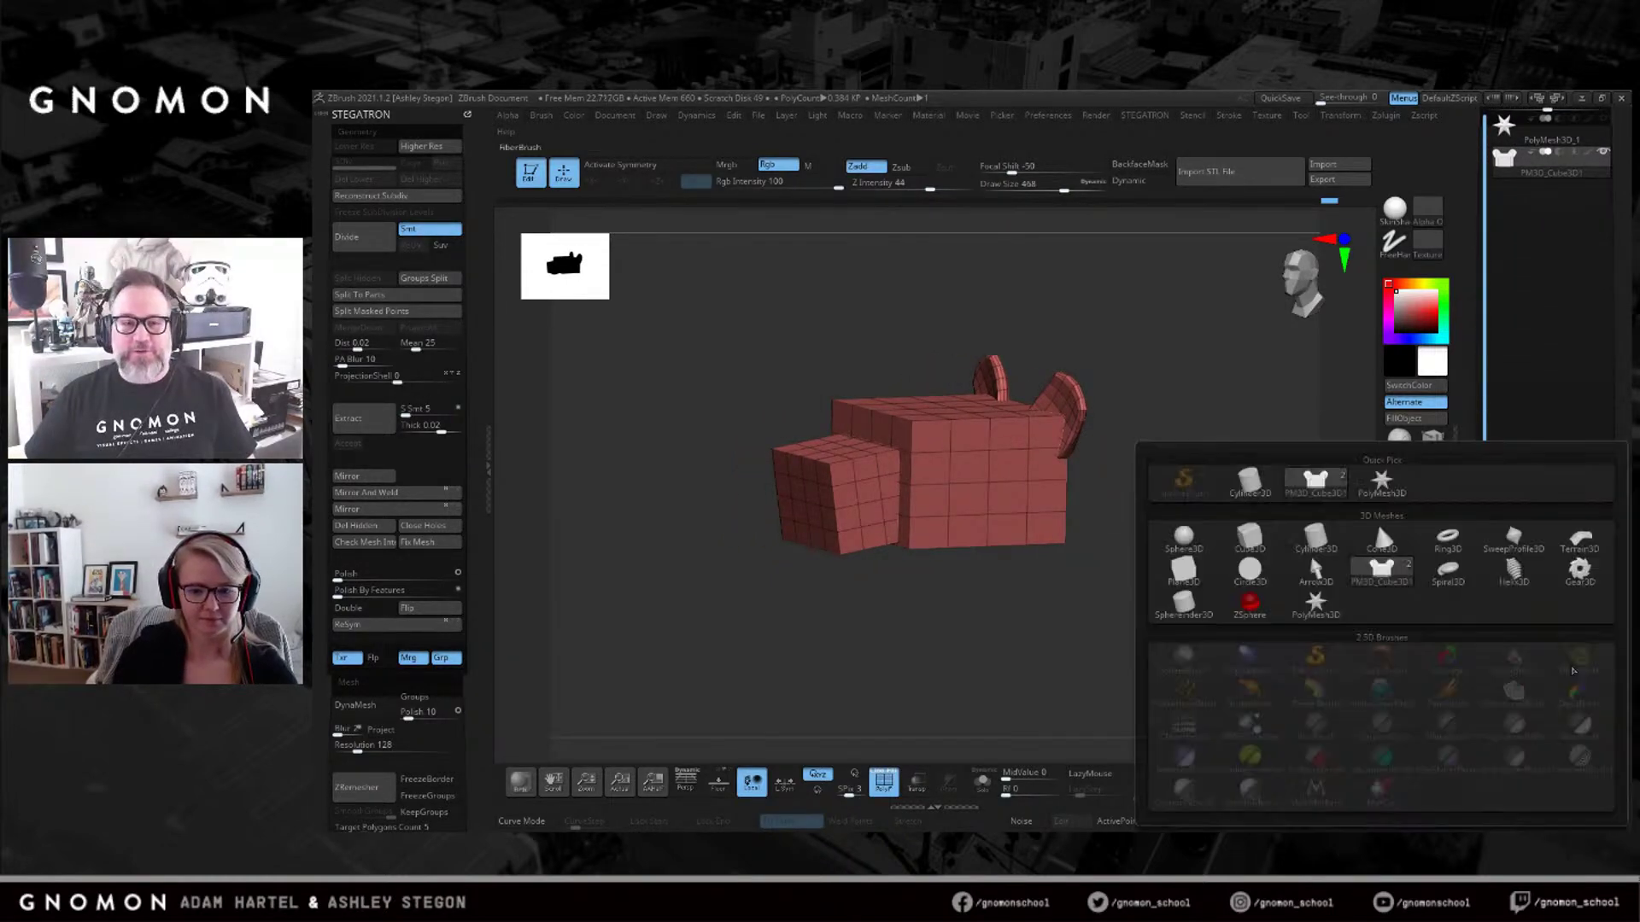
pyautogui.click(1579, 666)
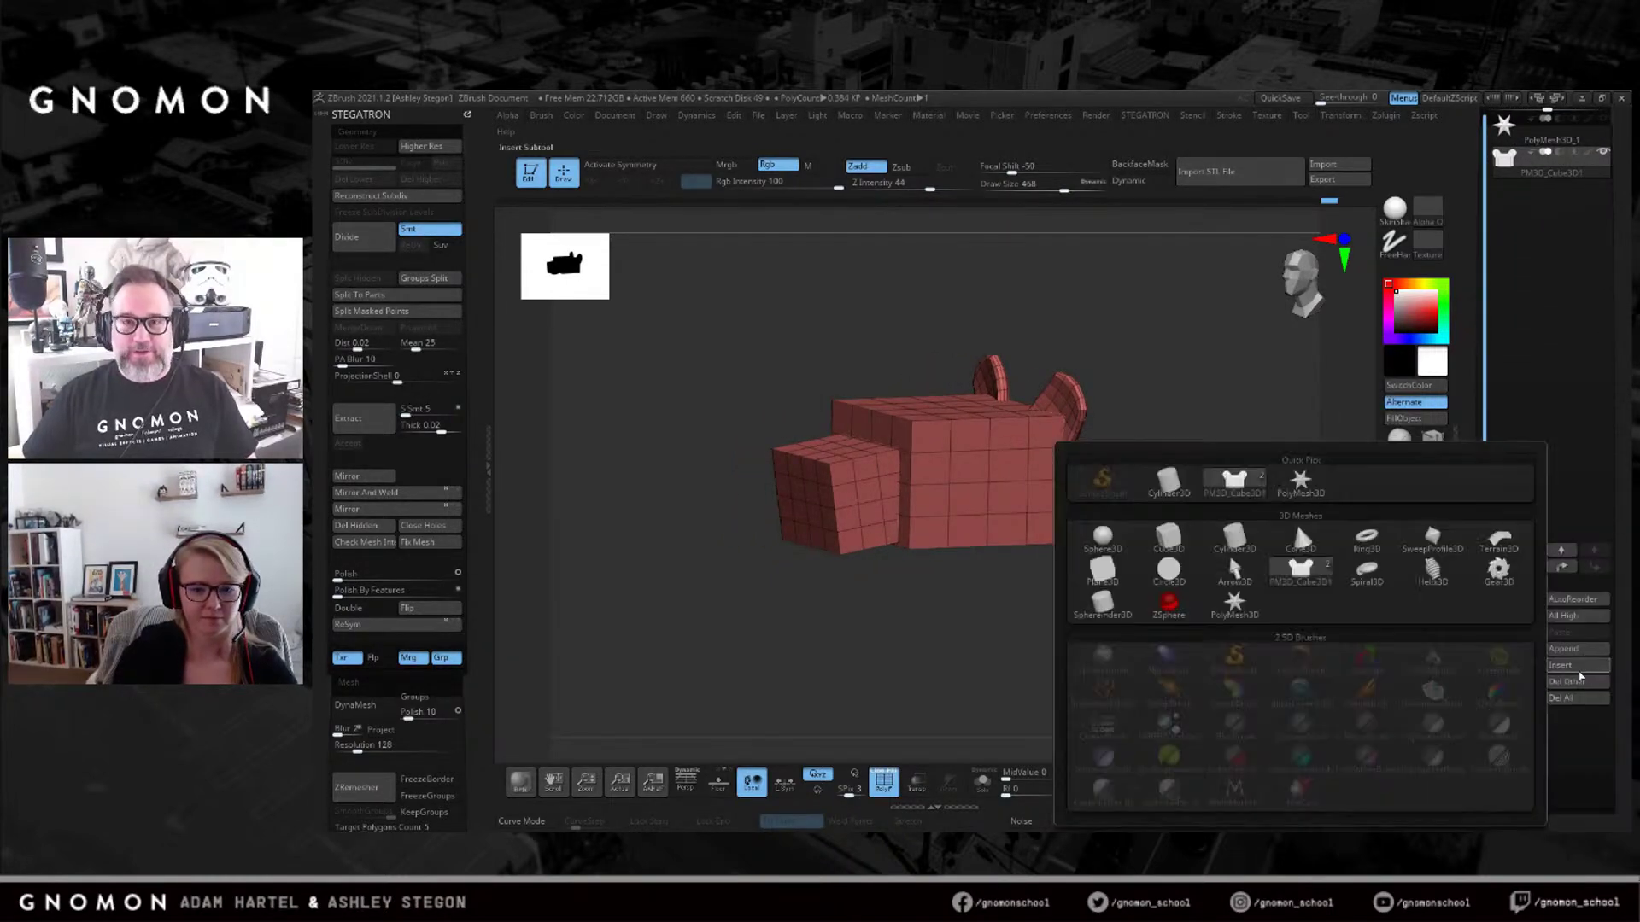
pyautogui.click(1173, 548)
pyautogui.keyDown('shift'); pyautogui.moveTo(1140, 558); pyautogui.dragTo(1050, 556); pyautogui.keyUp('shift')
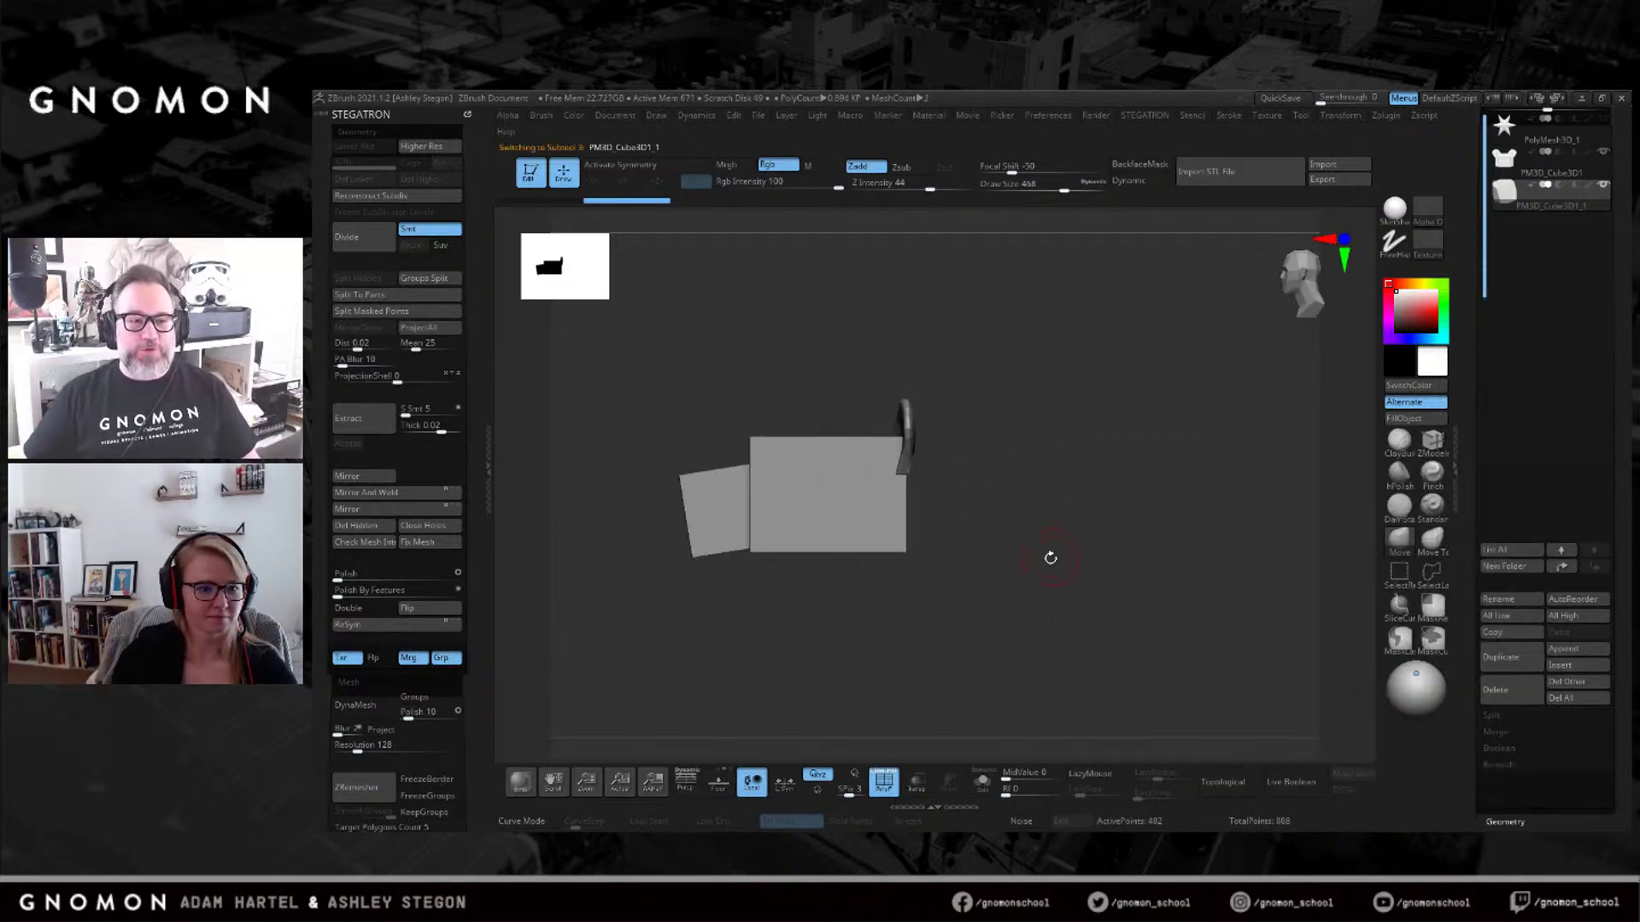
pyautogui.press('w')
pyautogui.moveTo(745, 493); pyautogui.dragTo(906, 493)
pyautogui.moveTo(990, 494); pyautogui.dragTo(957, 511, button='right')
# Scale the new cube to roughly the head's height and narrow it to sit between the ears as a neck block.
pyautogui.moveTo(1028, 454); pyautogui.dragTo(1045, 437)
pyautogui.keyDown('shift'); pyautogui.moveTo(1045, 438); pyautogui.dragTo(1070, 416, button='right'); pyautogui.keyUp('shift')
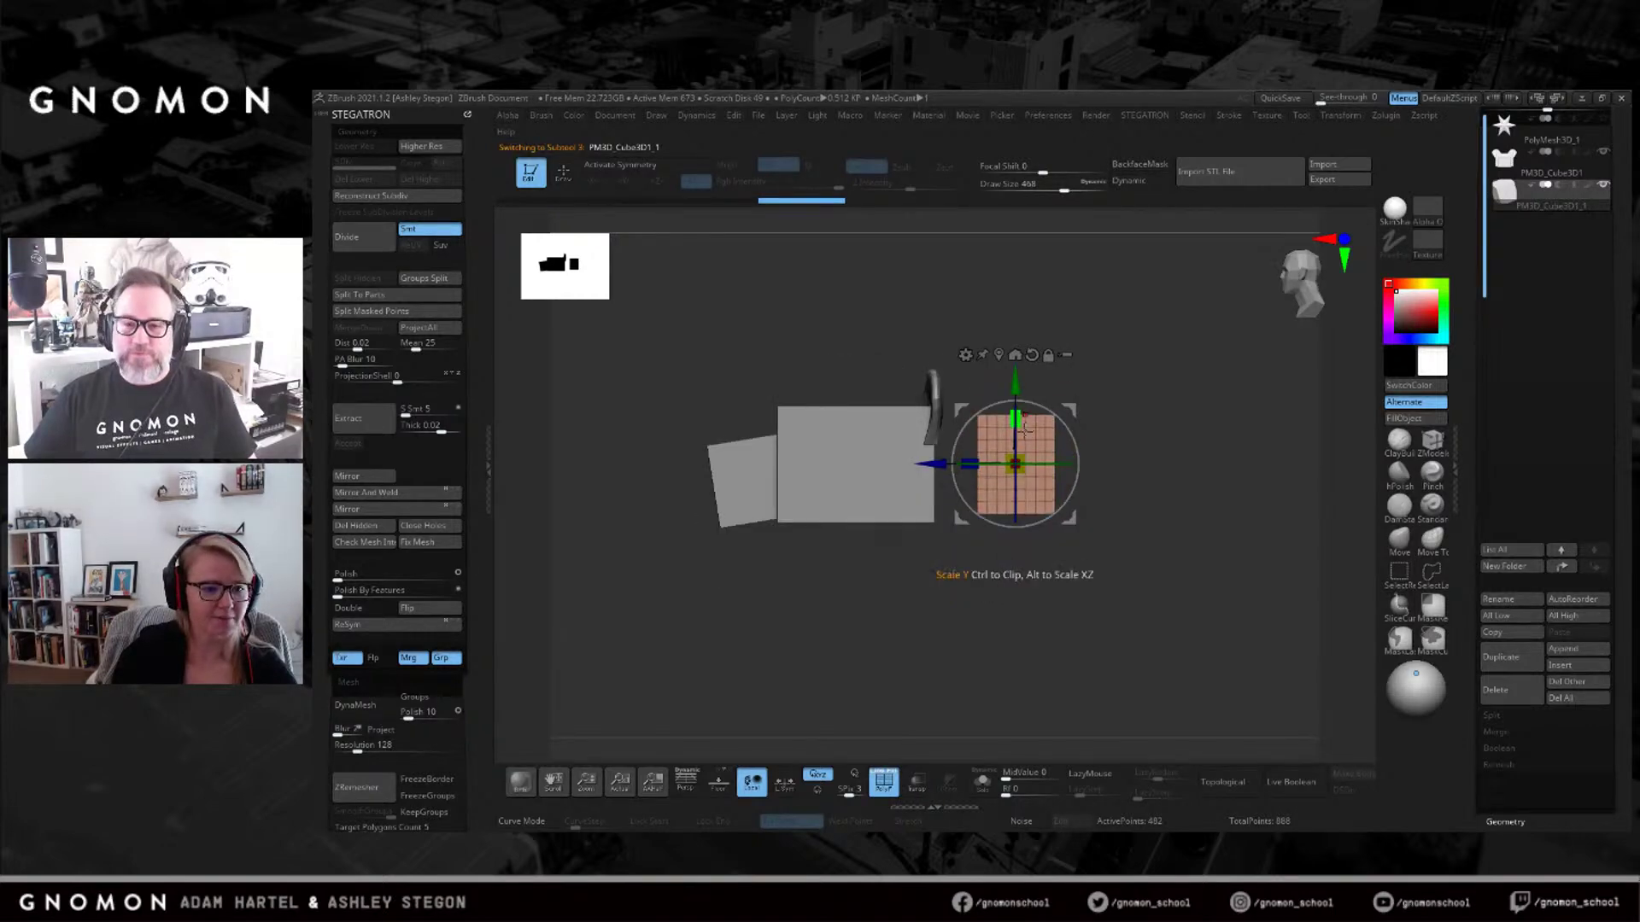
pyautogui.moveTo(1026, 469); pyautogui.dragTo(907, 475)
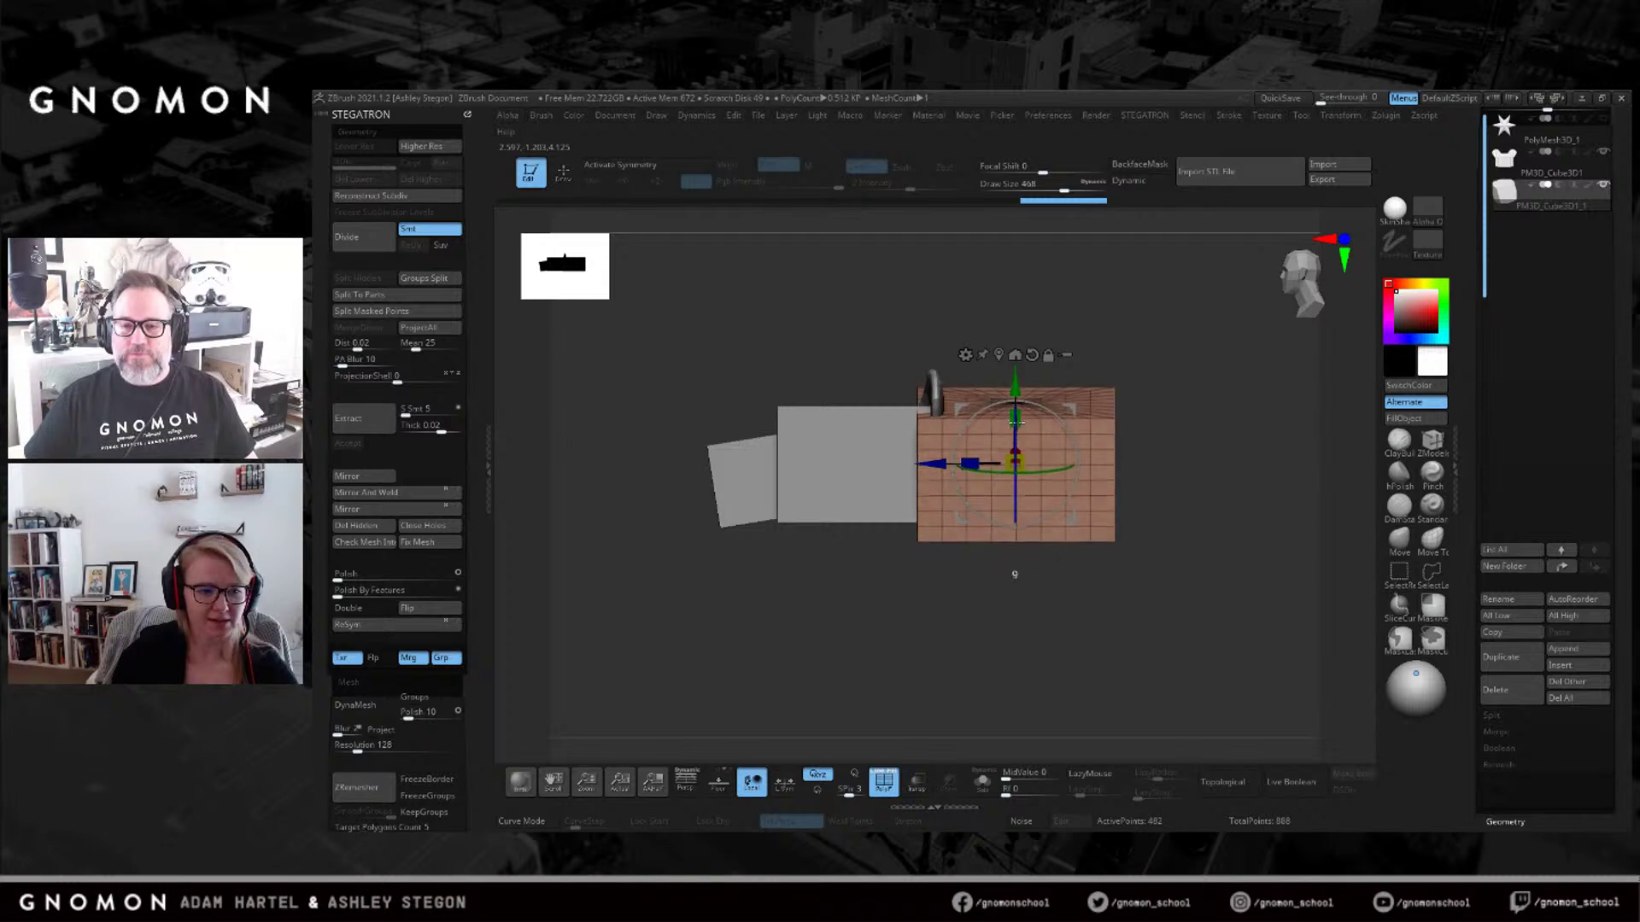
pyautogui.moveTo(1102, 431); pyautogui.dragTo(1088, 418, button='right')
pyautogui.moveTo(1121, 414); pyautogui.dragTo(1121, 424)
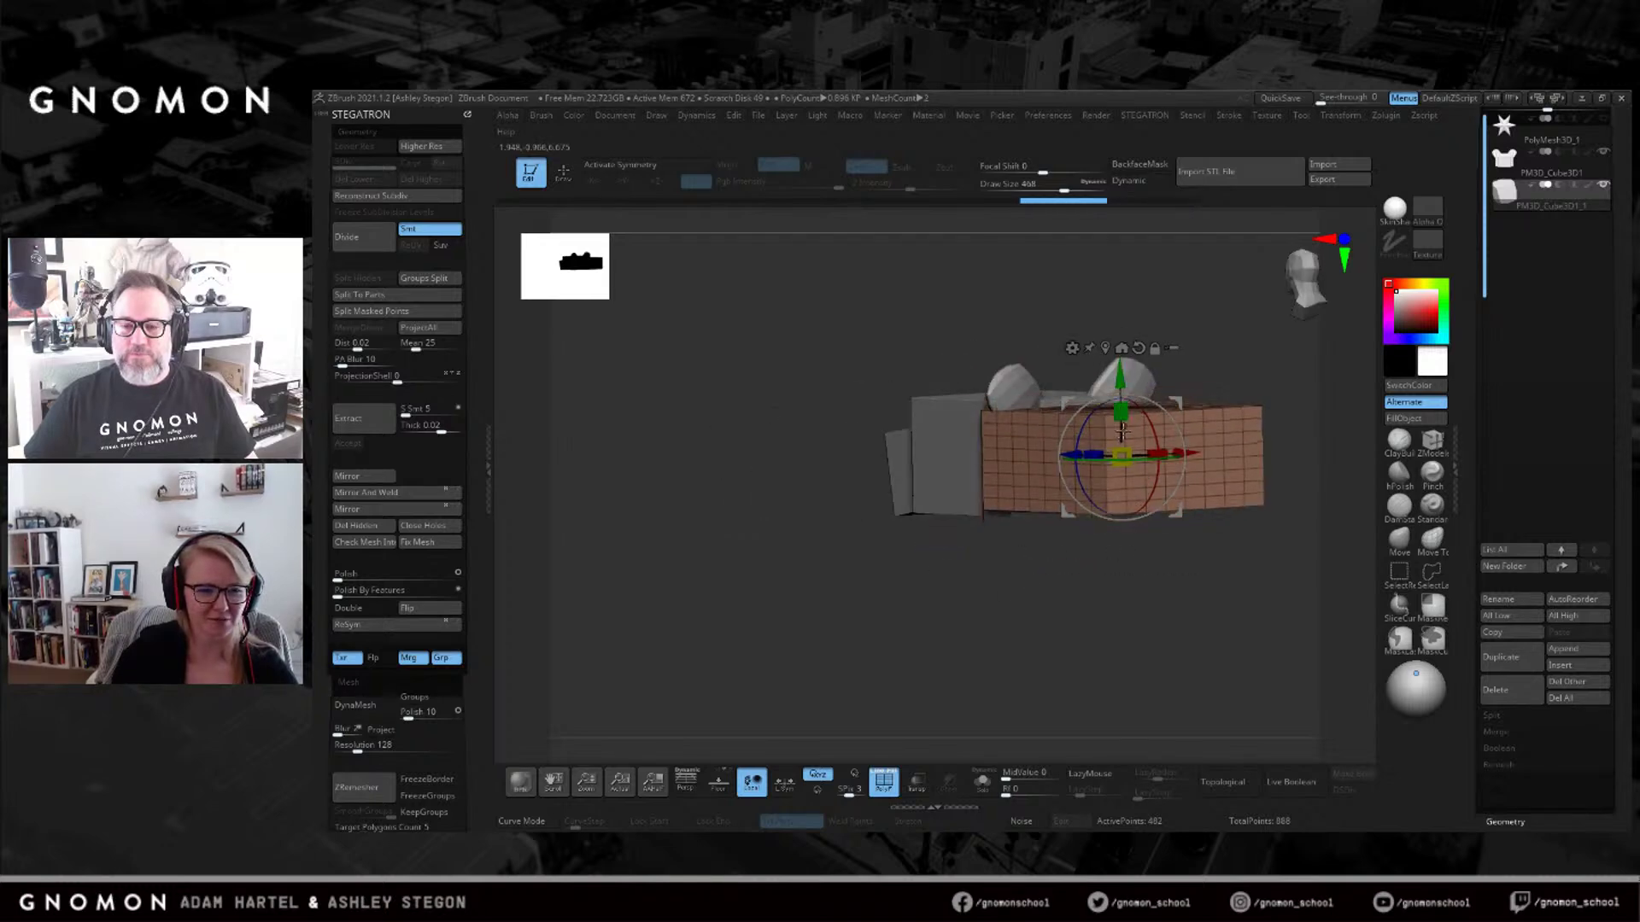
pyautogui.moveTo(1164, 346); pyautogui.dragTo(1168, 404, button='right')
pyautogui.moveTo(1177, 357); pyautogui.dragTo(1158, 370)
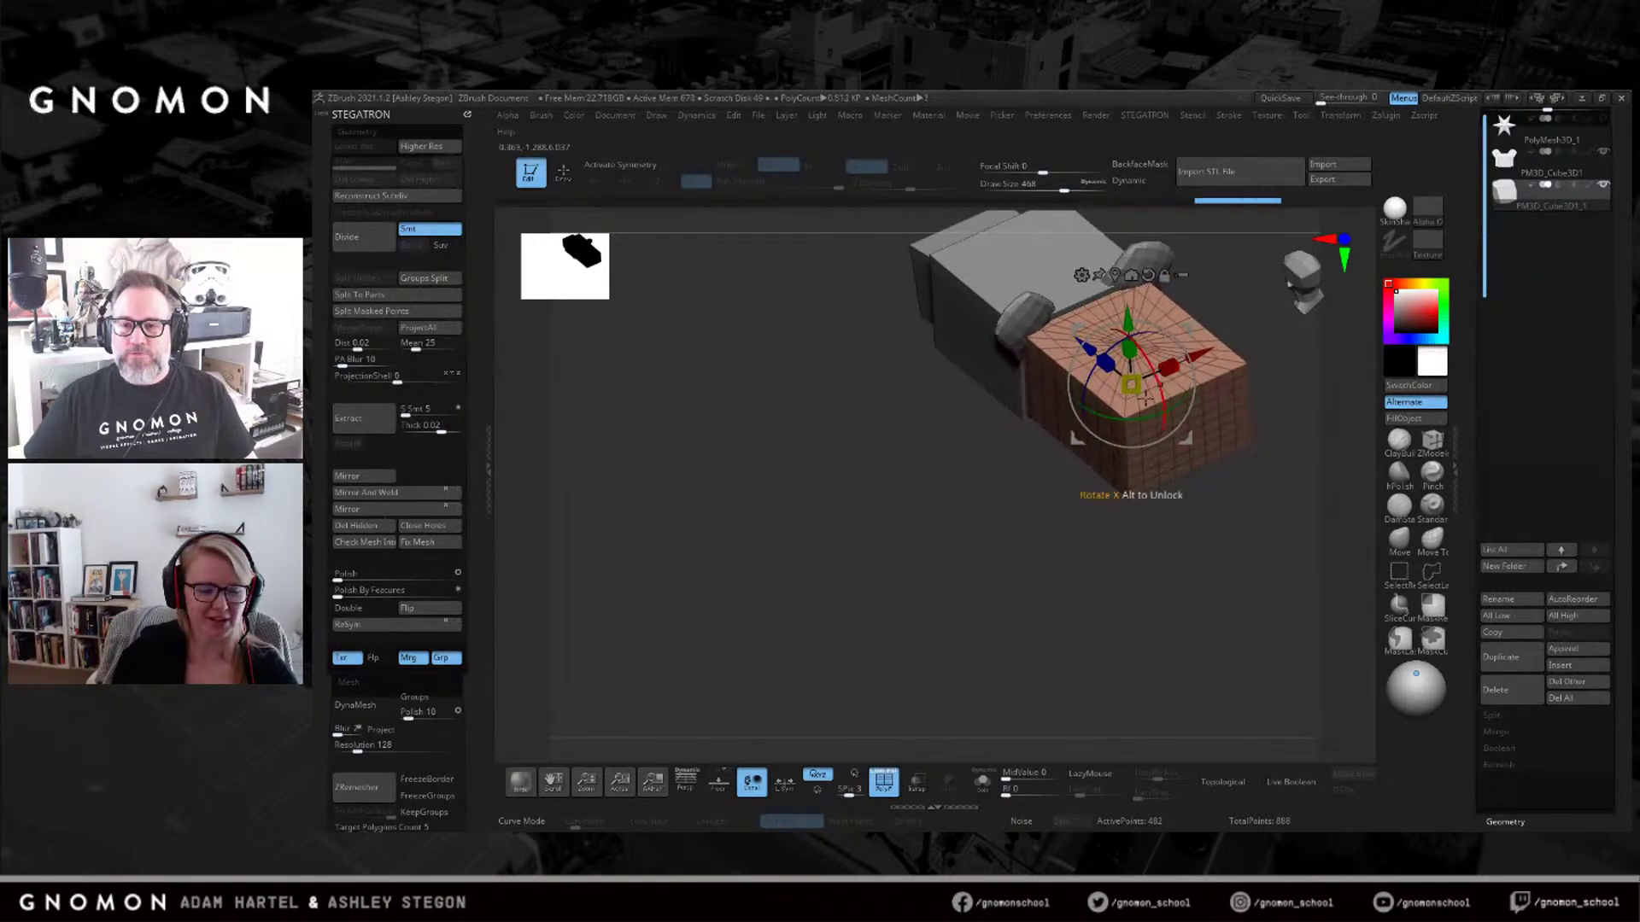
# Stretch the neck block backward into a long box and align its height with the back of the head.
pyautogui.keyDown('shift'); pyautogui.moveTo(1149, 397); pyautogui.dragTo(1171, 363, button='right'); pyautogui.keyUp('shift')
pyautogui.press('q')
pyautogui.moveTo(1073, 470); pyautogui.dragTo(1082, 544, button='right')
pyautogui.press('s')
pyautogui.click(1159, 570)
pyautogui.moveTo(1149, 586)
pyautogui.mouseDown(button='right')
pyautogui.moveTo(1146, 540)
pyautogui.moveTo(1118, 545)
pyautogui.moveTo(1146, 524)
pyautogui.moveTo(1075, 605)
pyautogui.moveTo(1043, 604)
pyautogui.mouseUp(button='right')
pyautogui.press('w')
pyautogui.moveTo(879, 489); pyautogui.dragTo(879, 523)
pyautogui.moveTo(879, 527); pyautogui.dragTo(1001, 526, button='right')
pyautogui.press('q')
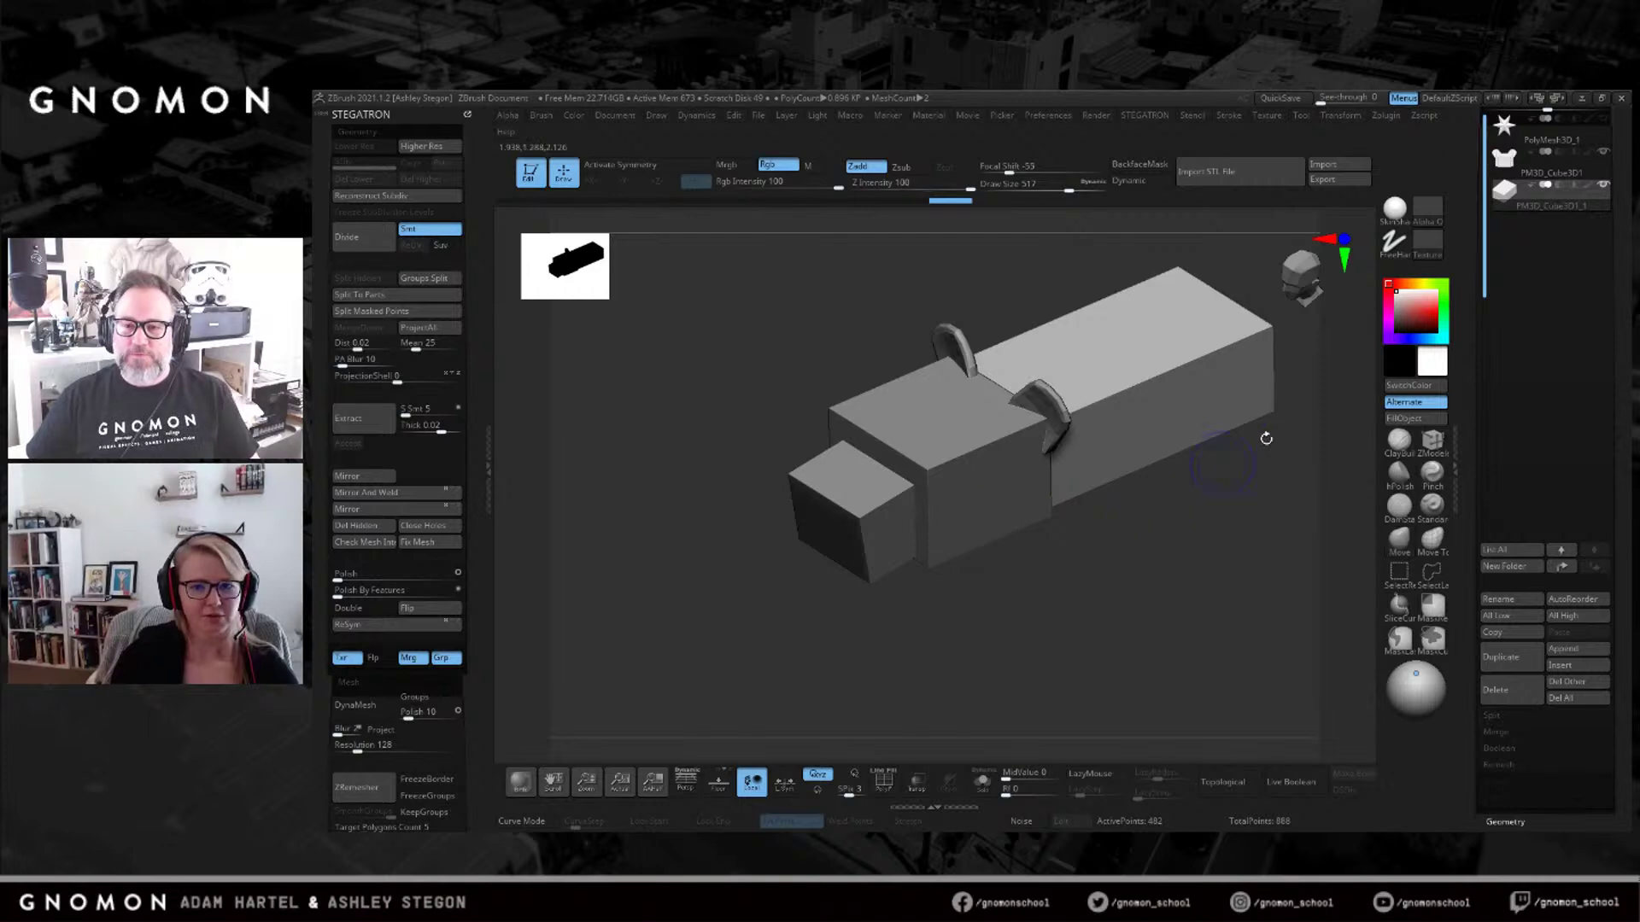
# Select the head subtool and fuse its blocks into one mesh with DynaMesh at resolution 16.
pyautogui.click(1556, 176)
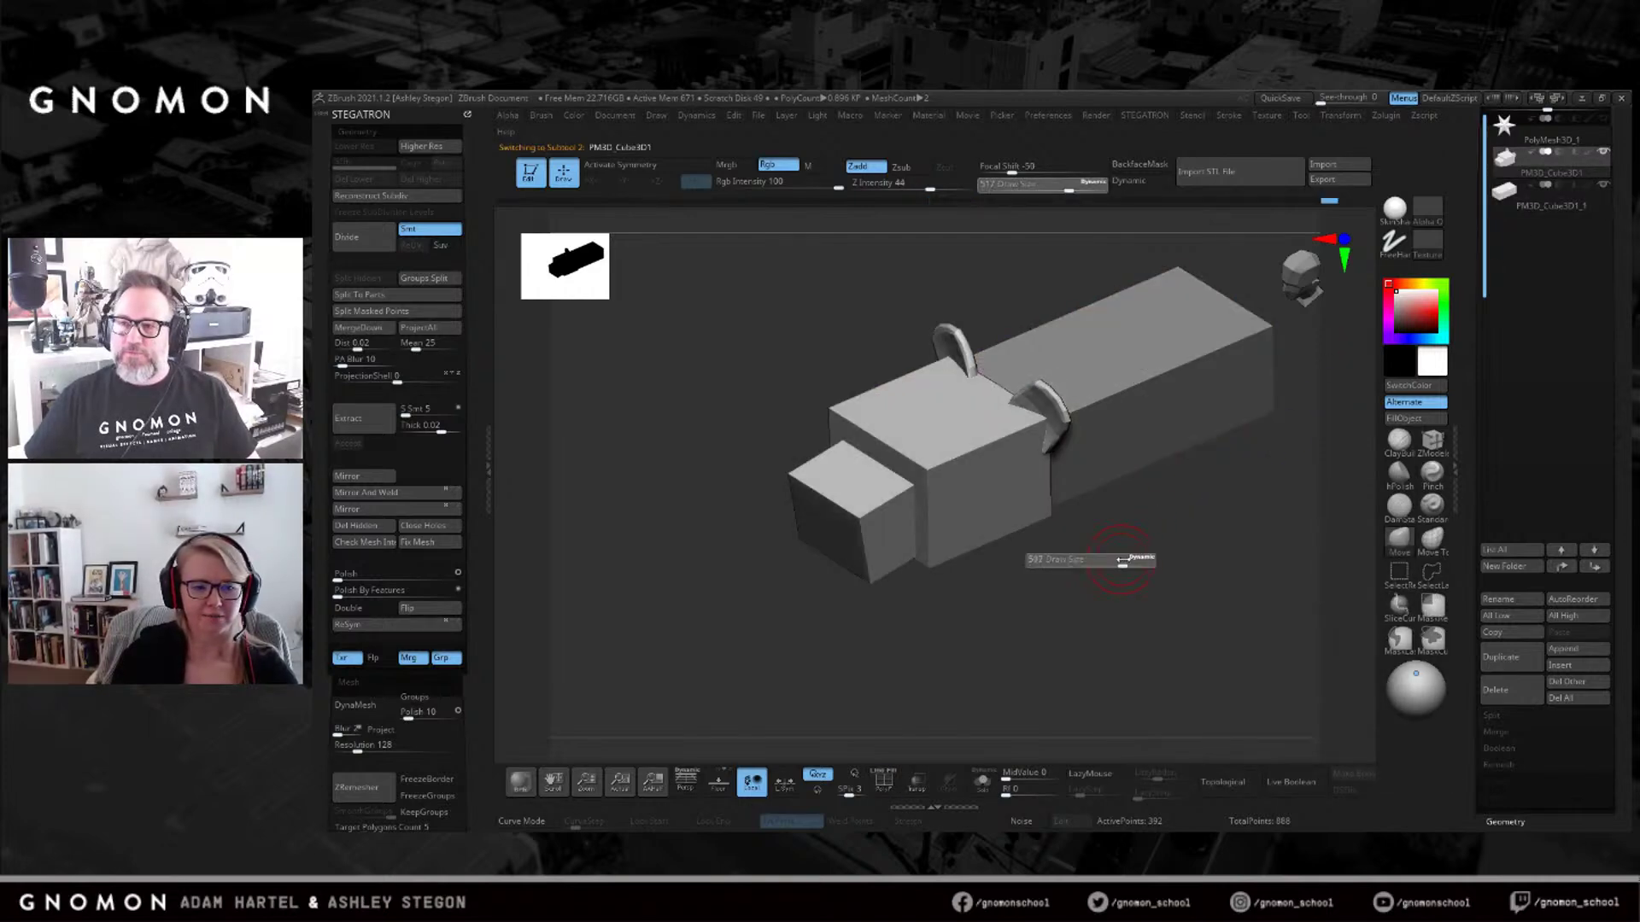
pyautogui.hotkey('shift', 'f')
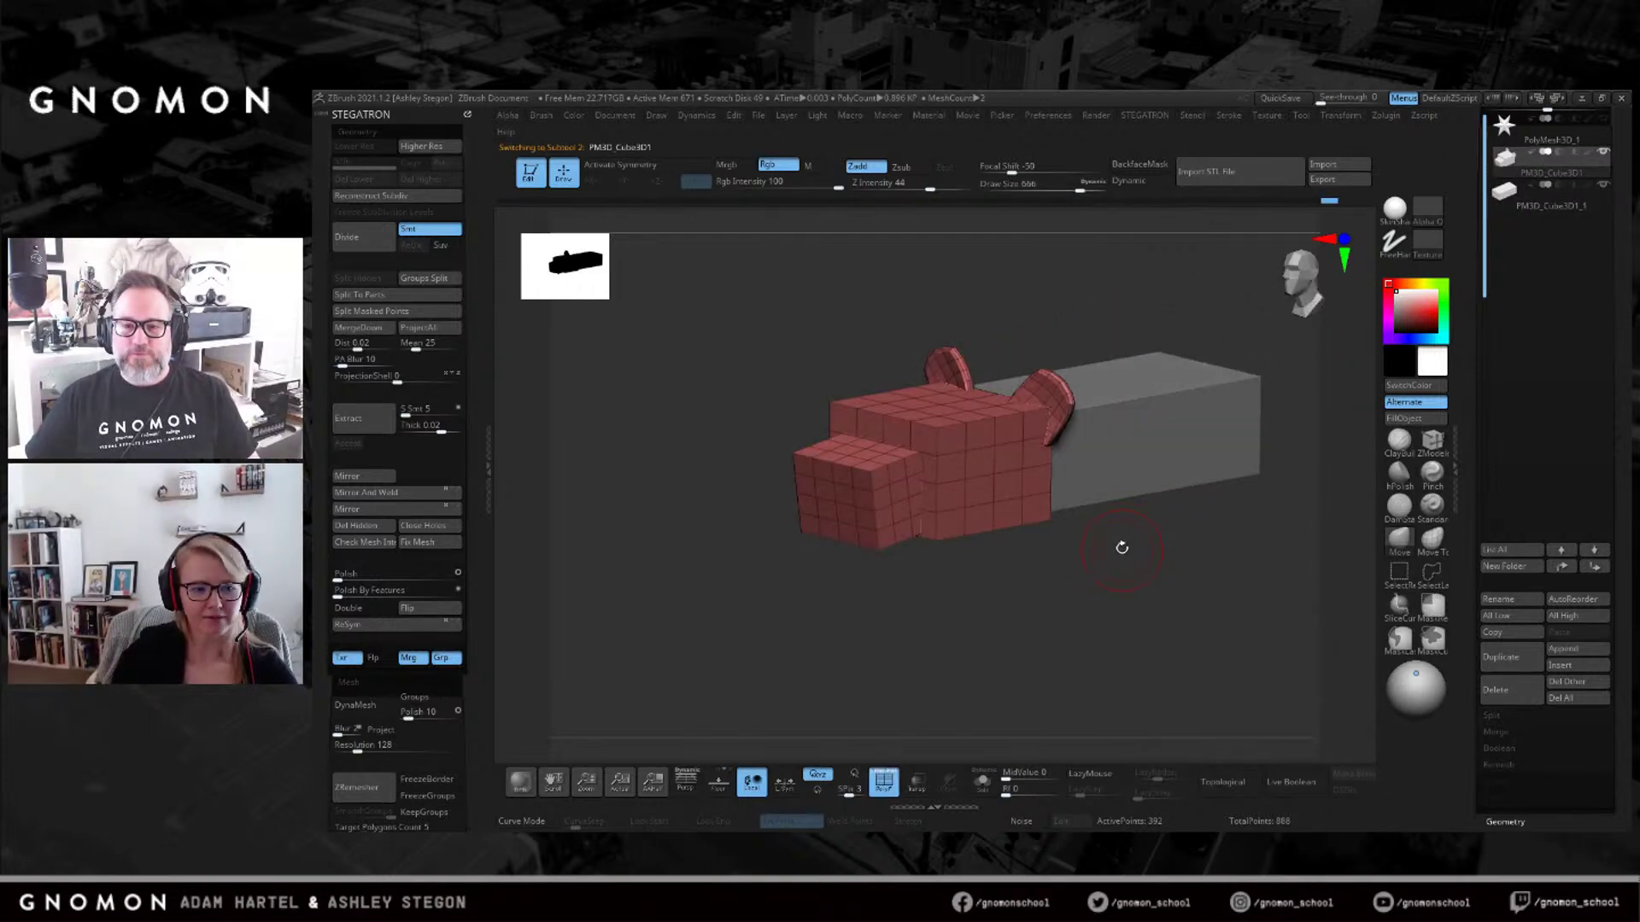
pyautogui.moveTo(1049, 569)
pyautogui.mouseDown()
pyautogui.moveTo(1007, 574)
pyautogui.moveTo(1054, 579)
pyautogui.moveTo(1061, 623)
pyautogui.moveTo(1051, 598)
pyautogui.mouseUp()
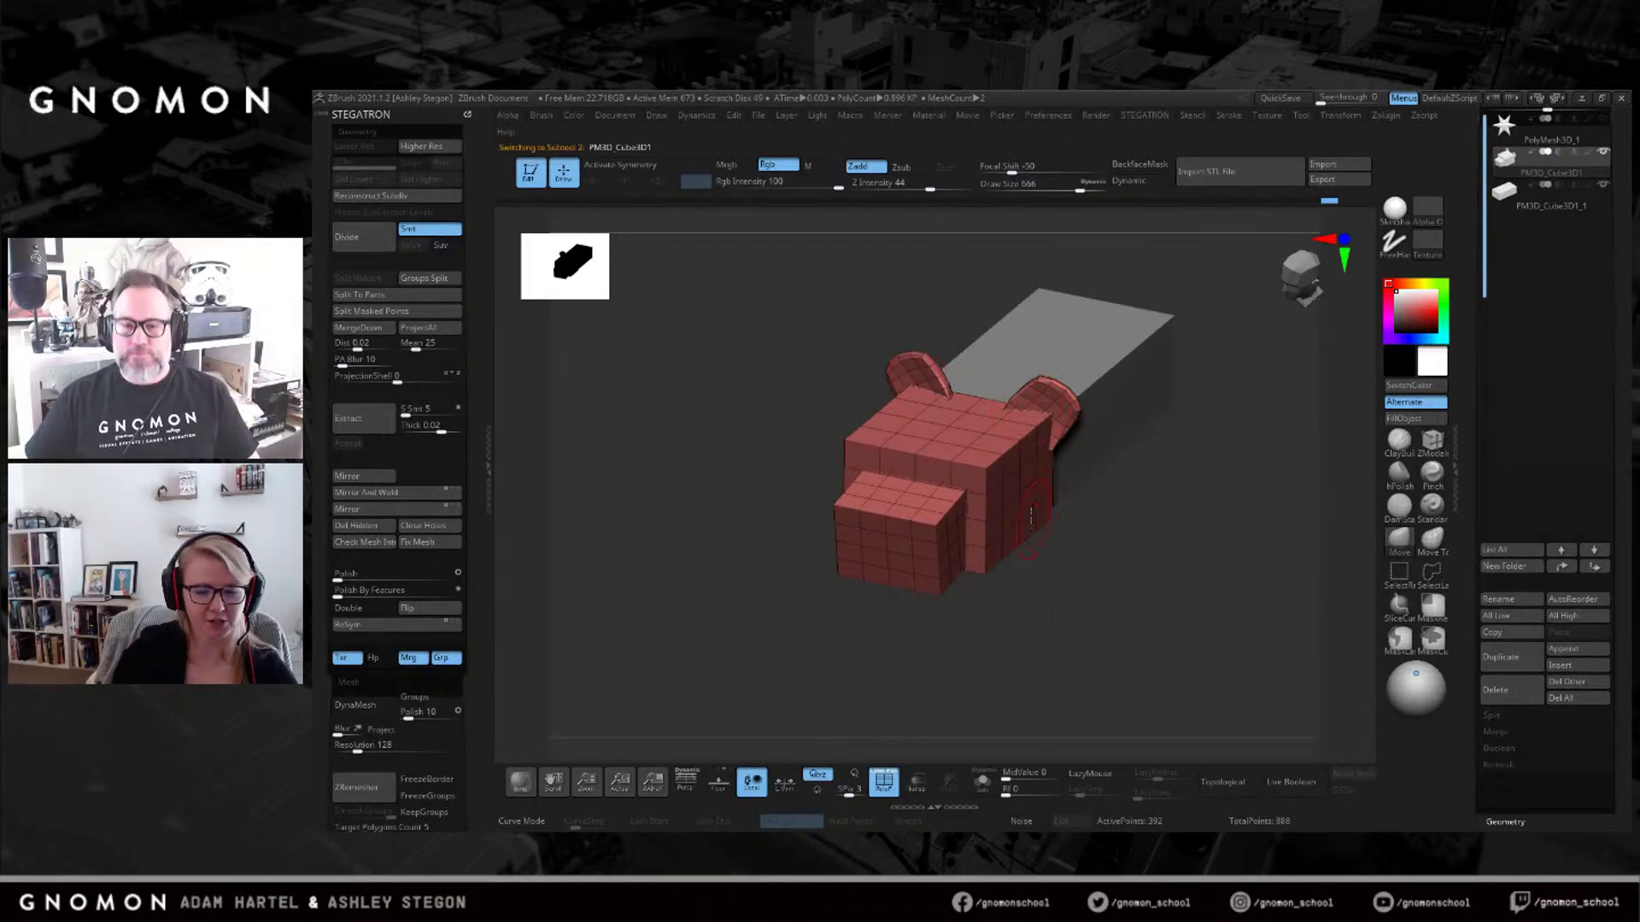
pyautogui.moveTo(1035, 519); pyautogui.dragTo(1086, 630)
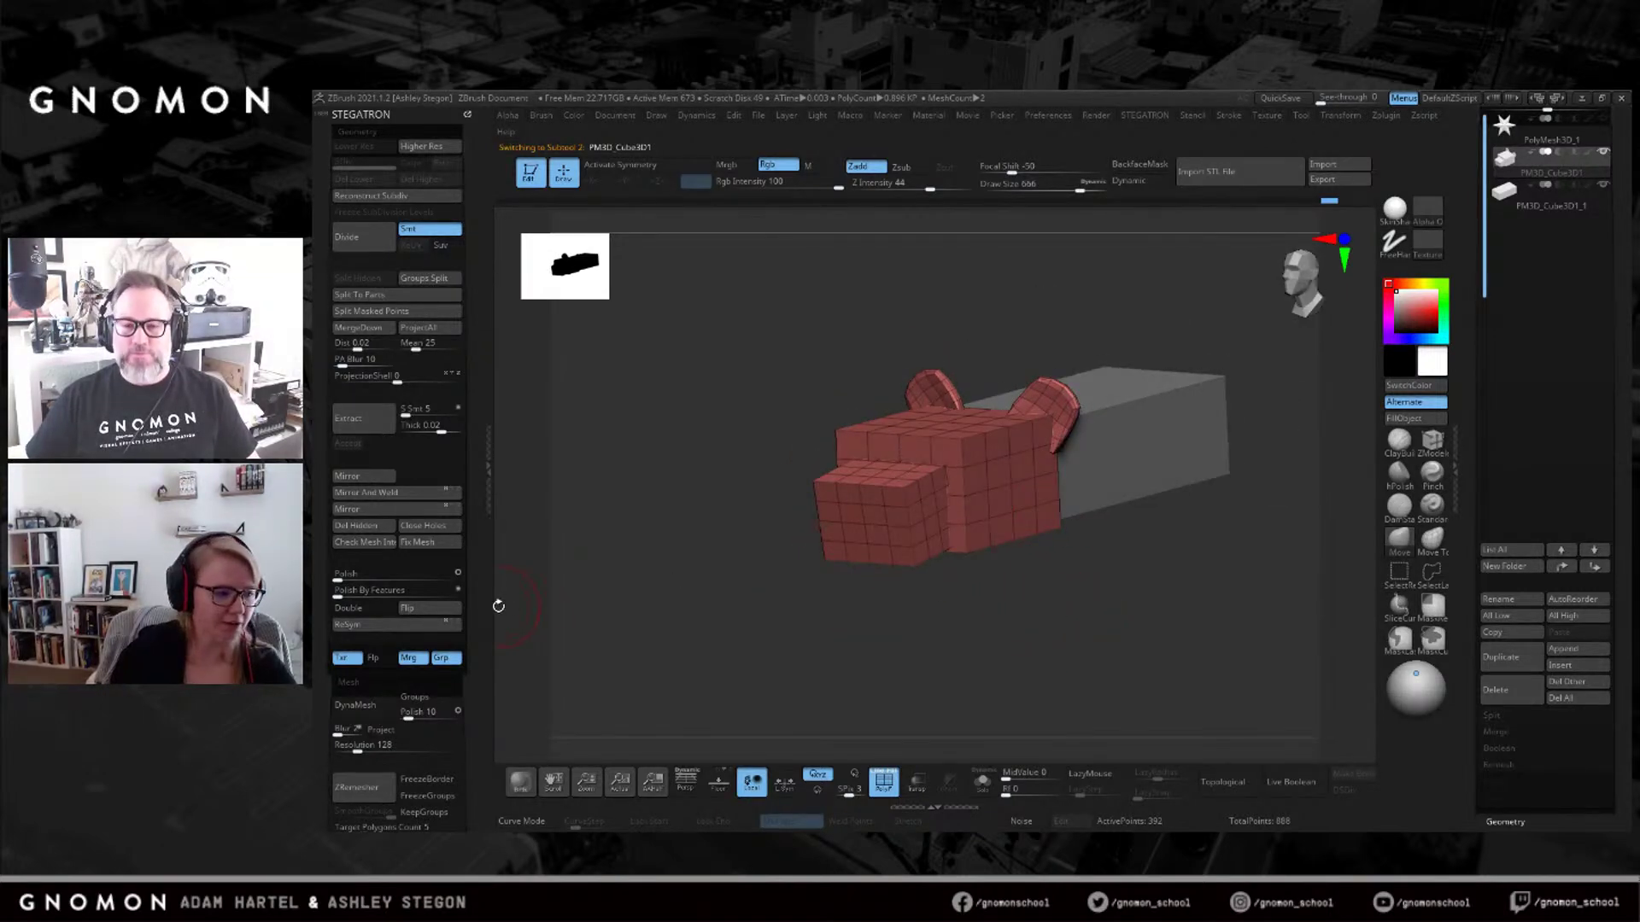
pyautogui.moveTo(465, 606); pyautogui.dragTo(478, 488)
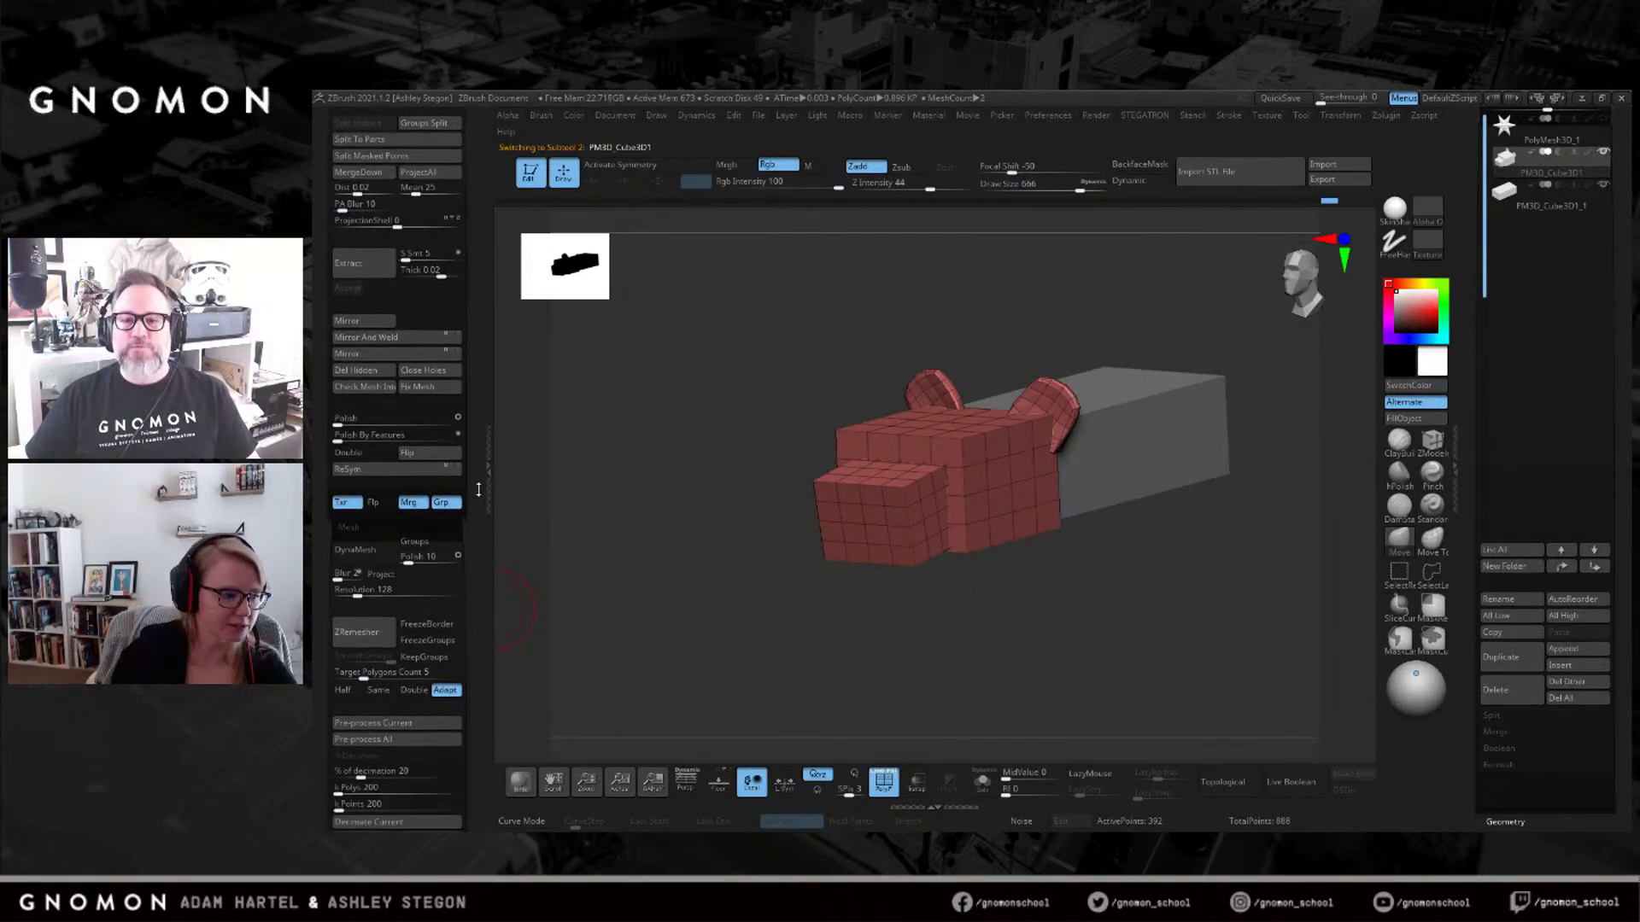
pyautogui.click(369, 555)
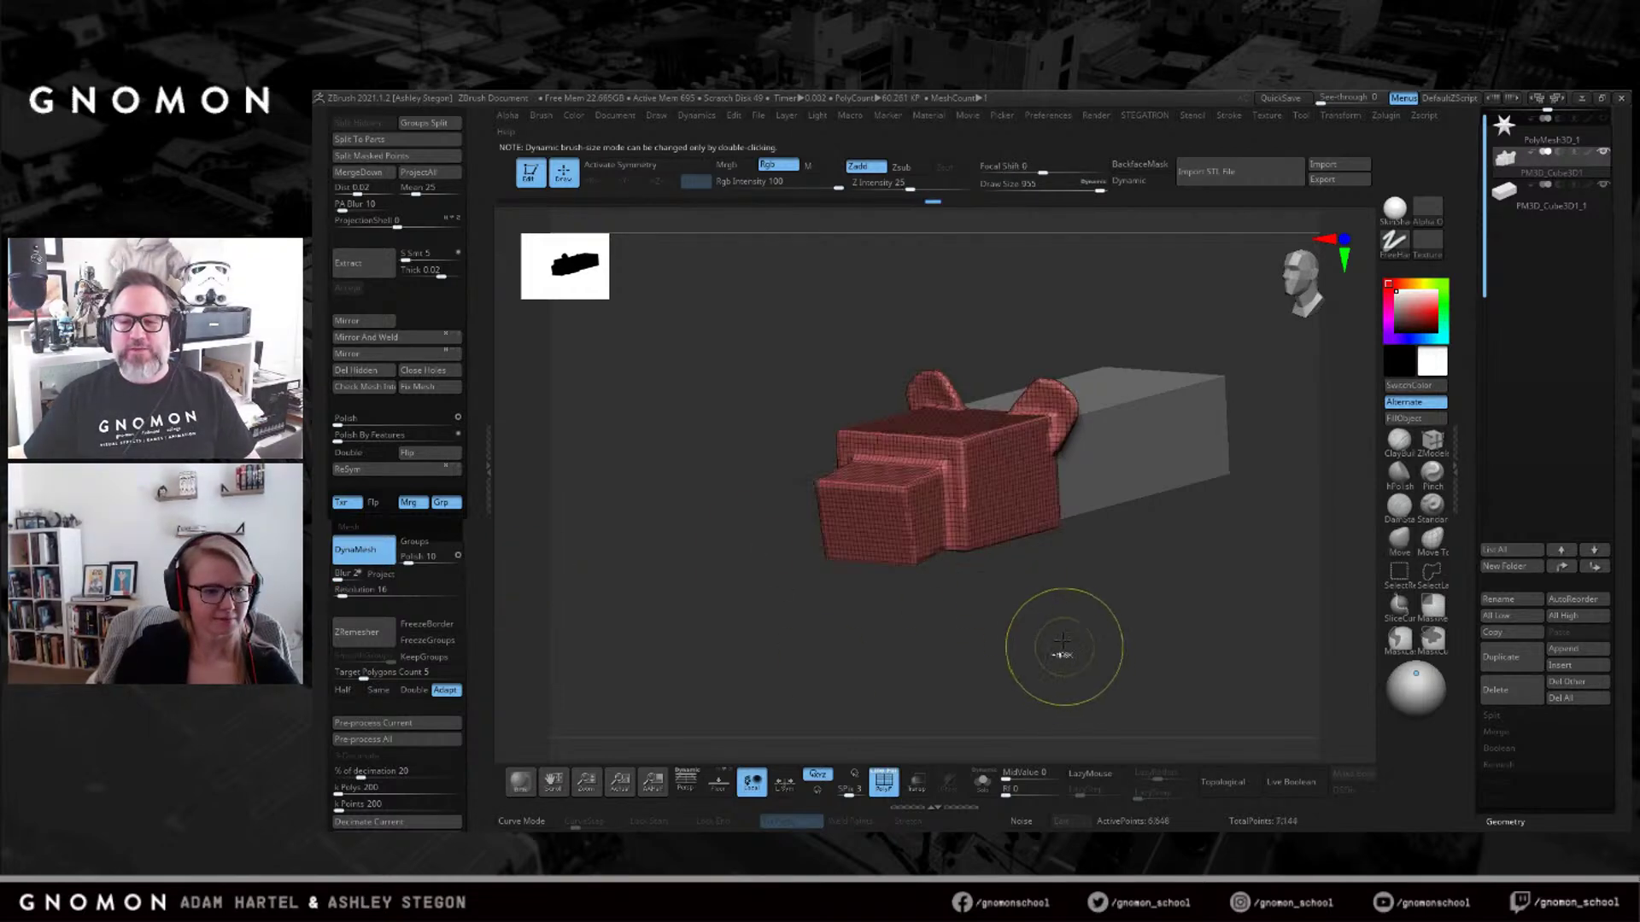
pyautogui.keyDown('ctrl'); pyautogui.moveTo(1058, 652); pyautogui.dragTo(1047, 623); pyautogui.keyUp('ctrl')
# Turn on X symmetry for the head and set the brush draw size to 688.
pyautogui.press('x')
pyautogui.moveTo(1112, 560)
pyautogui.mouseDown()
pyautogui.moveTo(1148, 619)
pyautogui.moveTo(1112, 600)
pyautogui.moveTo(1165, 643)
pyautogui.moveTo(1139, 612)
pyautogui.moveTo(1088, 619)
pyautogui.mouseUp()
pyautogui.press('s')
pyautogui.click(1108, 600)
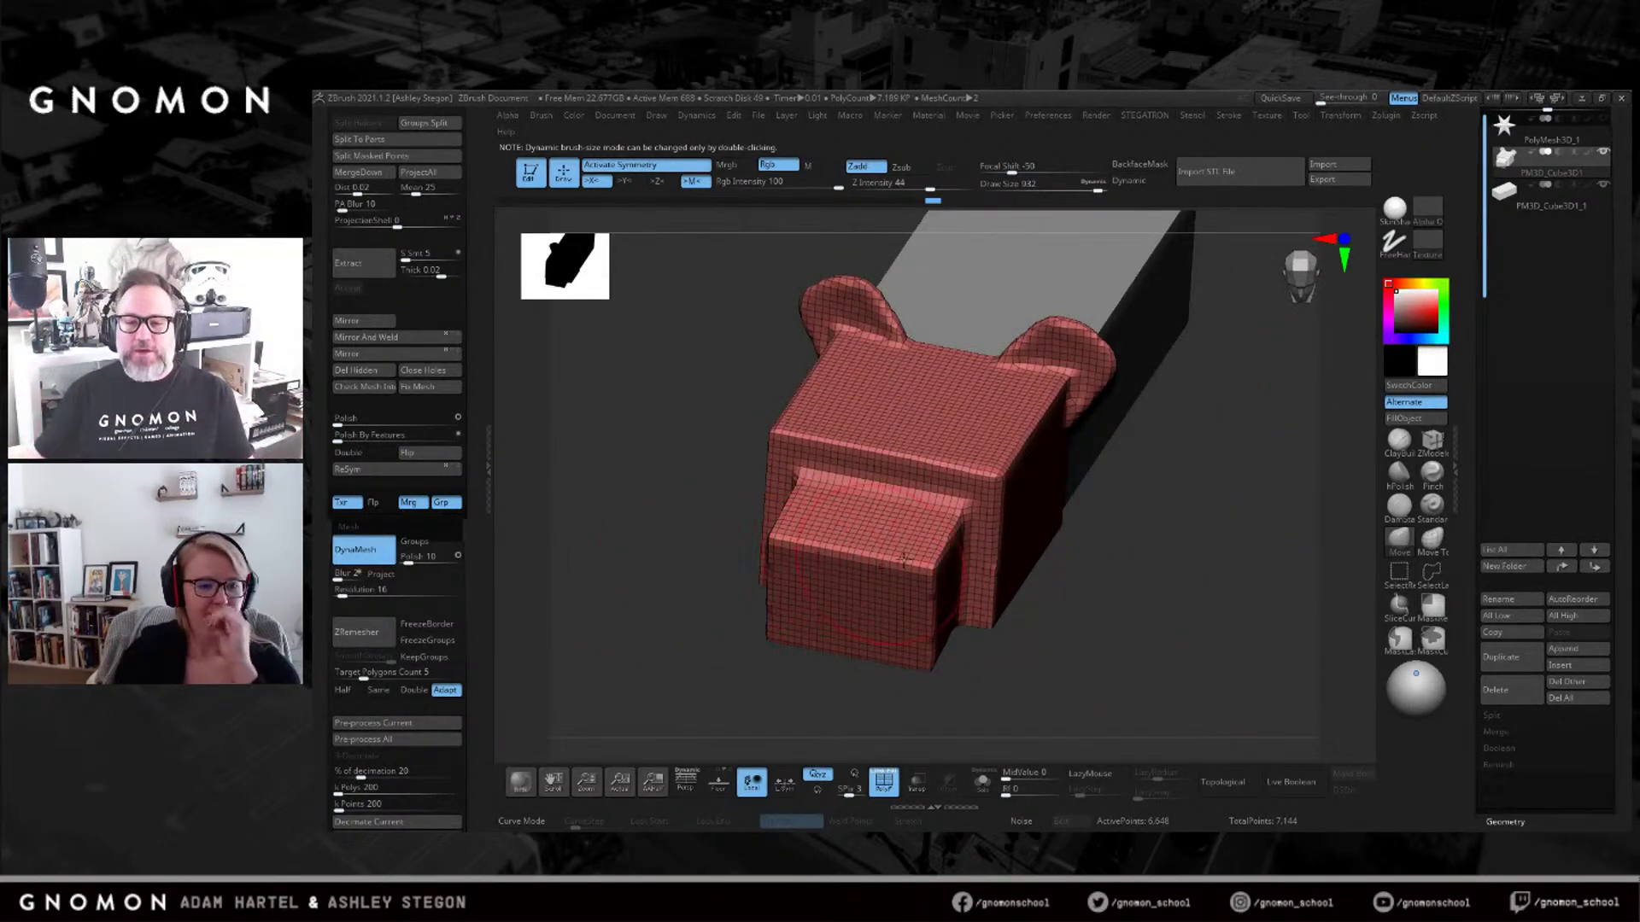
pyautogui.press('s')
pyautogui.click(1098, 513)
pyautogui.moveTo(1098, 512)
pyautogui.keyDown('alt'); pyautogui.mouseDown()
pyautogui.moveTo(1129, 553)
pyautogui.moveTo(1107, 551)
pyautogui.moveTo(1091, 476)
pyautogui.moveTo(1115, 442)
pyautogui.mouseUp(); pyautogui.keyUp('alt')
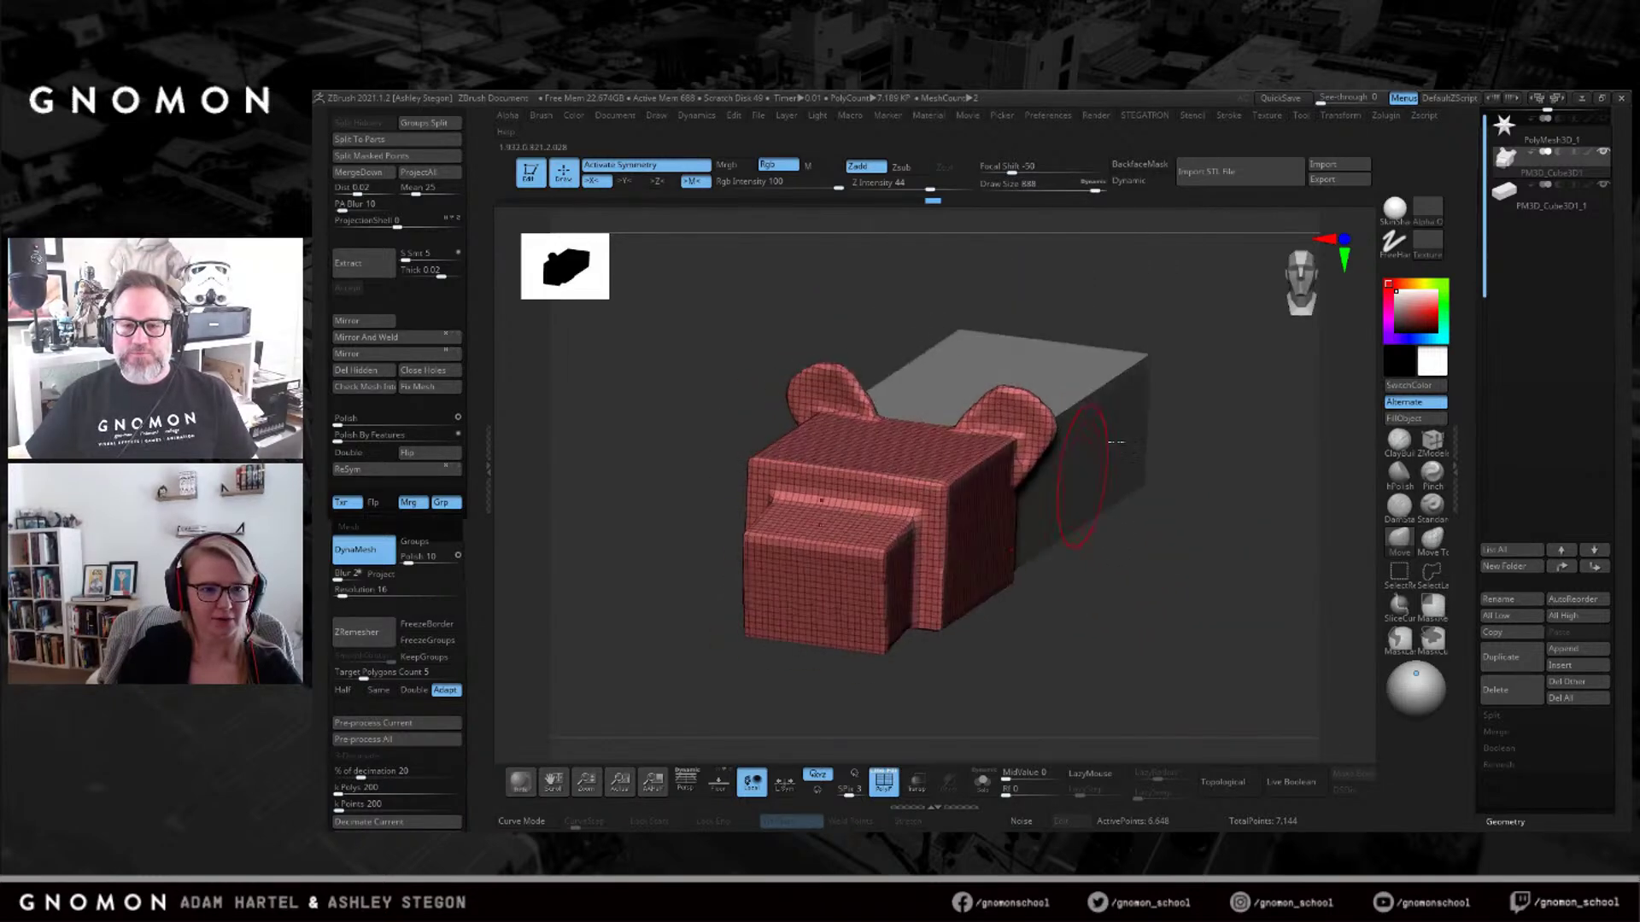
pyautogui.moveTo(1182, 551); pyautogui.dragTo(1155, 560)
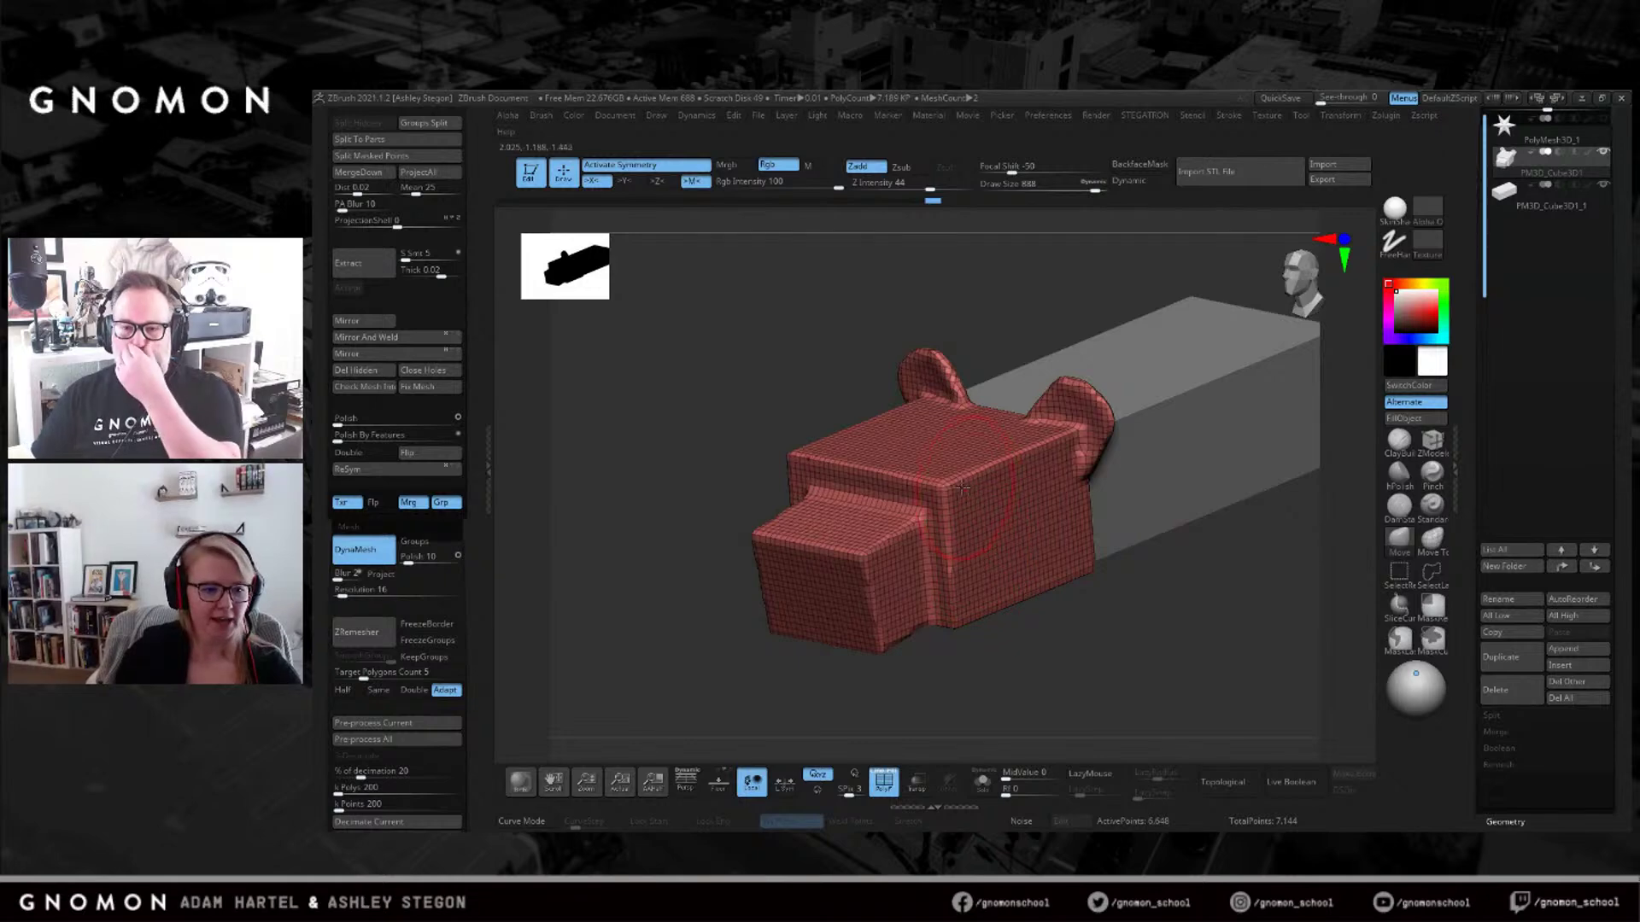
pyautogui.moveTo(1027, 523)
pyautogui.mouseDown(button='right')
pyautogui.moveTo(1009, 502)
pyautogui.moveTo(1010, 516)
pyautogui.mouseUp(button='right')
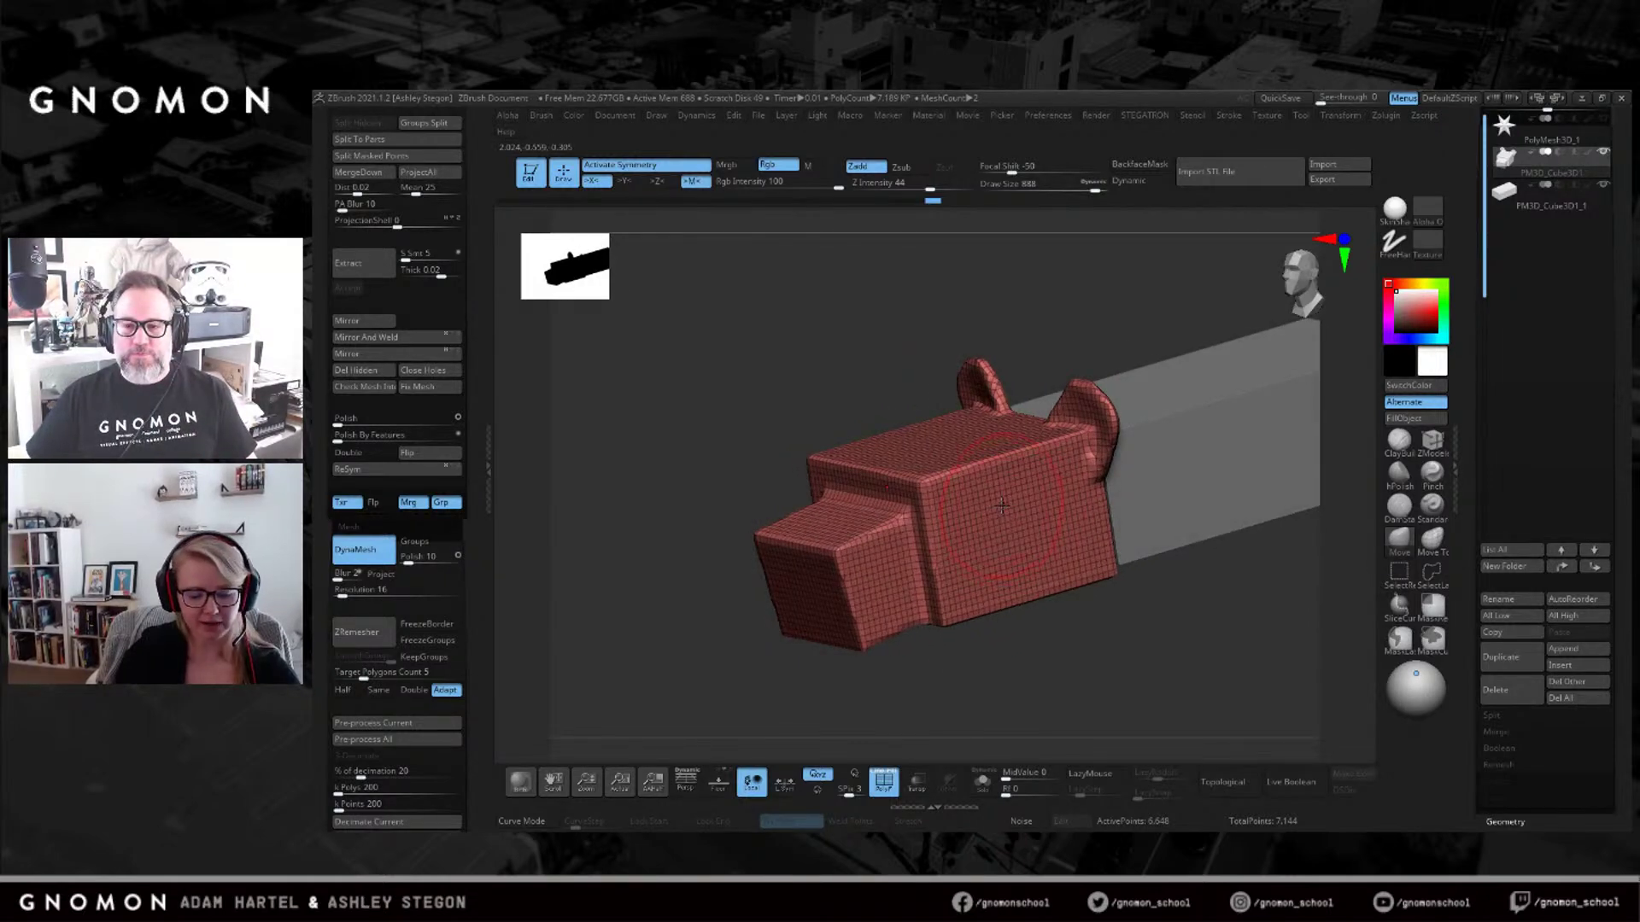
# Insert a horizontal cylinder into the side of the head as a cheek, mirrored by symmetry, using an insert-mesh primitives brush.
pyautogui.press('b')
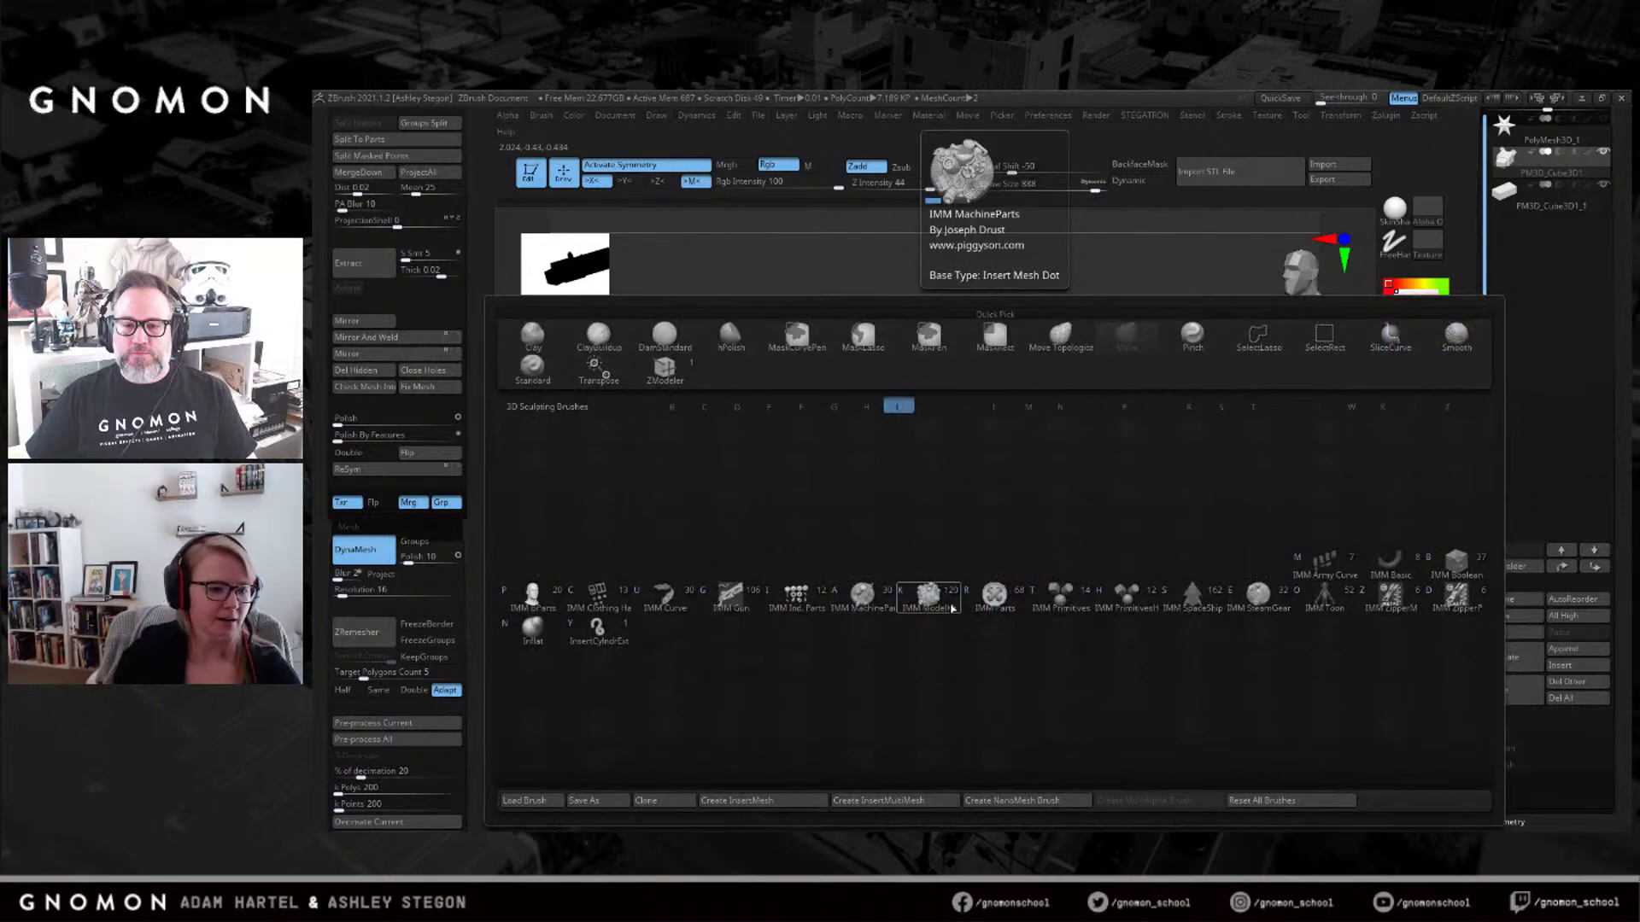
pyautogui.click(958, 192)
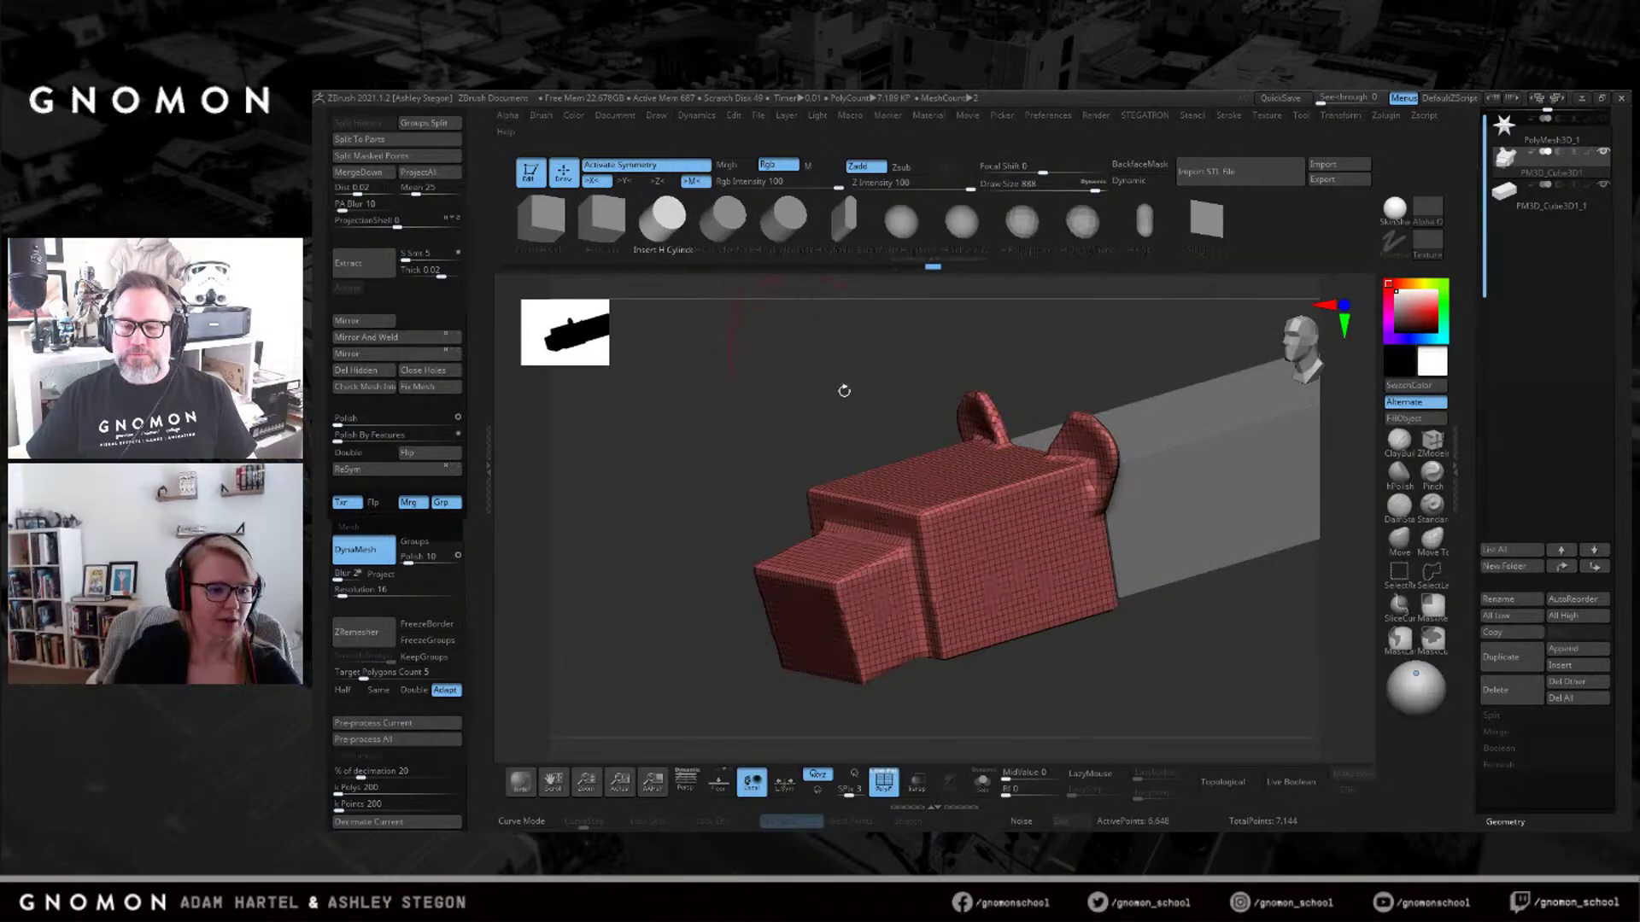
pyautogui.moveTo(1065, 583); pyautogui.dragTo(1119, 588)
pyautogui.moveTo(1119, 588); pyautogui.dragTo(1143, 648, button='right')
pyautogui.press('w')
pyautogui.moveTo(1077, 578); pyautogui.dragTo(1040, 573)
# Clear the mask and fuse the inserted cheek cylinders into the head with DynaMesh.
pyautogui.press('q')
pyautogui.moveTo(1195, 636)
pyautogui.mouseDown()
pyautogui.moveTo(1159, 626)
pyautogui.moveTo(1121, 546)
pyautogui.moveTo(1189, 628)
pyautogui.mouseUp()
pyautogui.hotkey('shift', 'f')
pyautogui.keyDown('ctrl'); pyautogui.moveTo(1116, 581); pyautogui.dragTo(1191, 655); pyautogui.keyUp('ctrl')
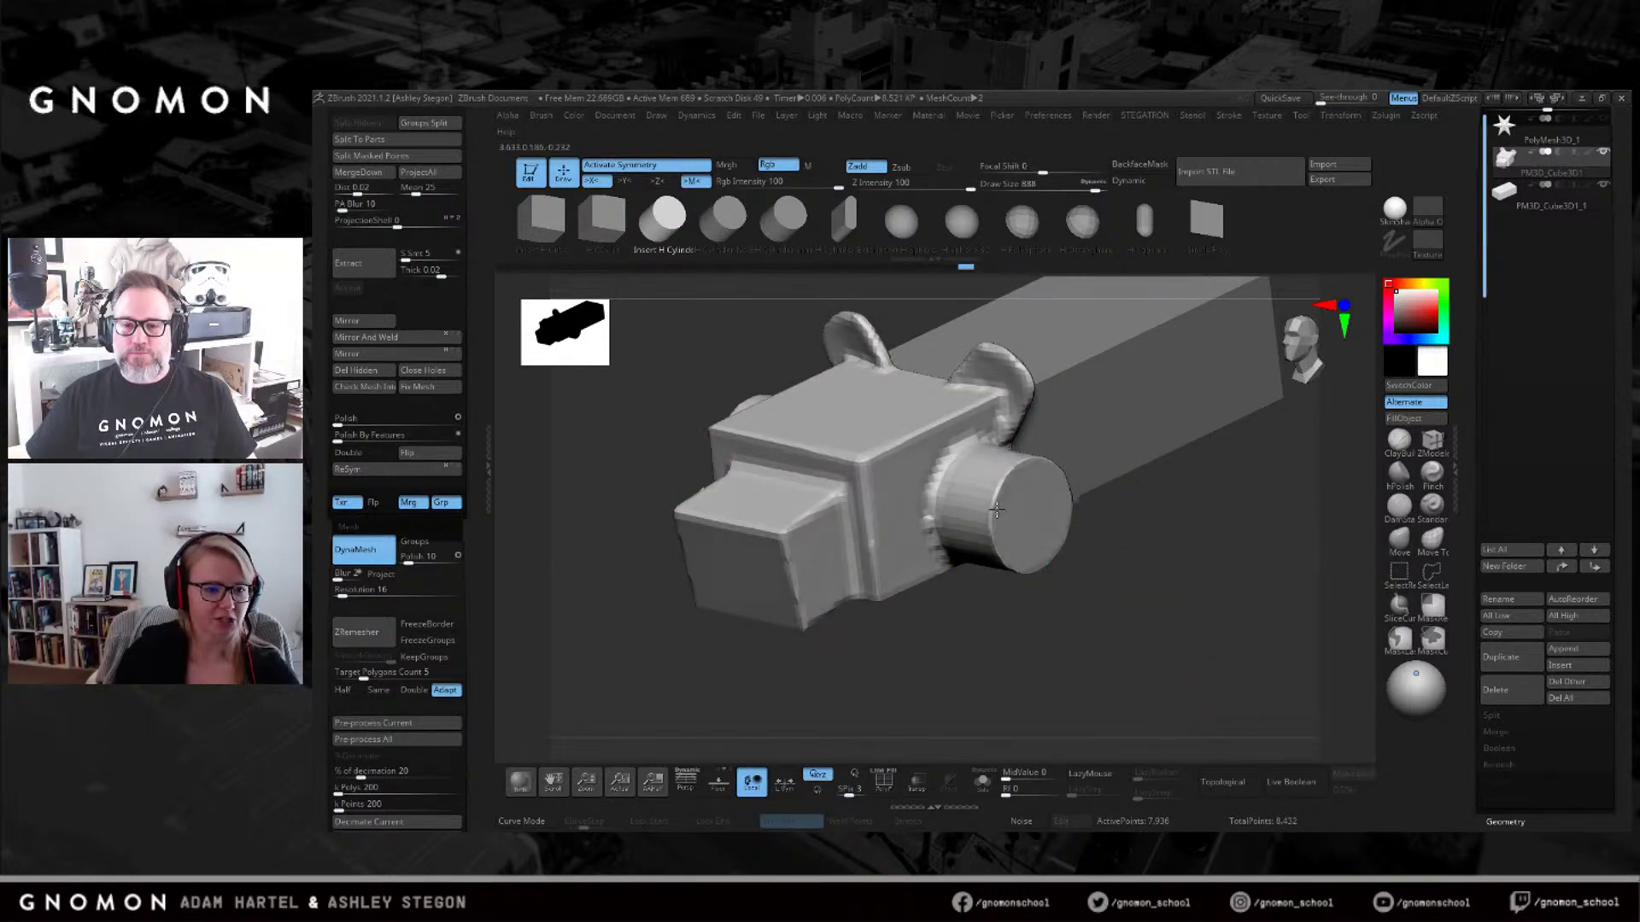
# Smooth the hard edges of the muzzle and the joins around the cheek cylinders.
pyautogui.moveTo(996, 510); pyautogui.dragTo(936, 532, button='right')
pyautogui.hotkey('shift', 'f')
pyautogui.moveTo(947, 467); pyautogui.dragTo(929, 538, button='right')
pyautogui.hotkey('shift', 'f')
pyautogui.moveTo(943, 580)
pyautogui.keyDown('shift'); pyautogui.mouseDown()
pyautogui.moveTo(845, 563)
pyautogui.moveTo(750, 575)
pyautogui.mouseUp(); pyautogui.keyUp('shift')
pyautogui.moveTo(753, 604); pyautogui.dragTo(1179, 533, button='right')
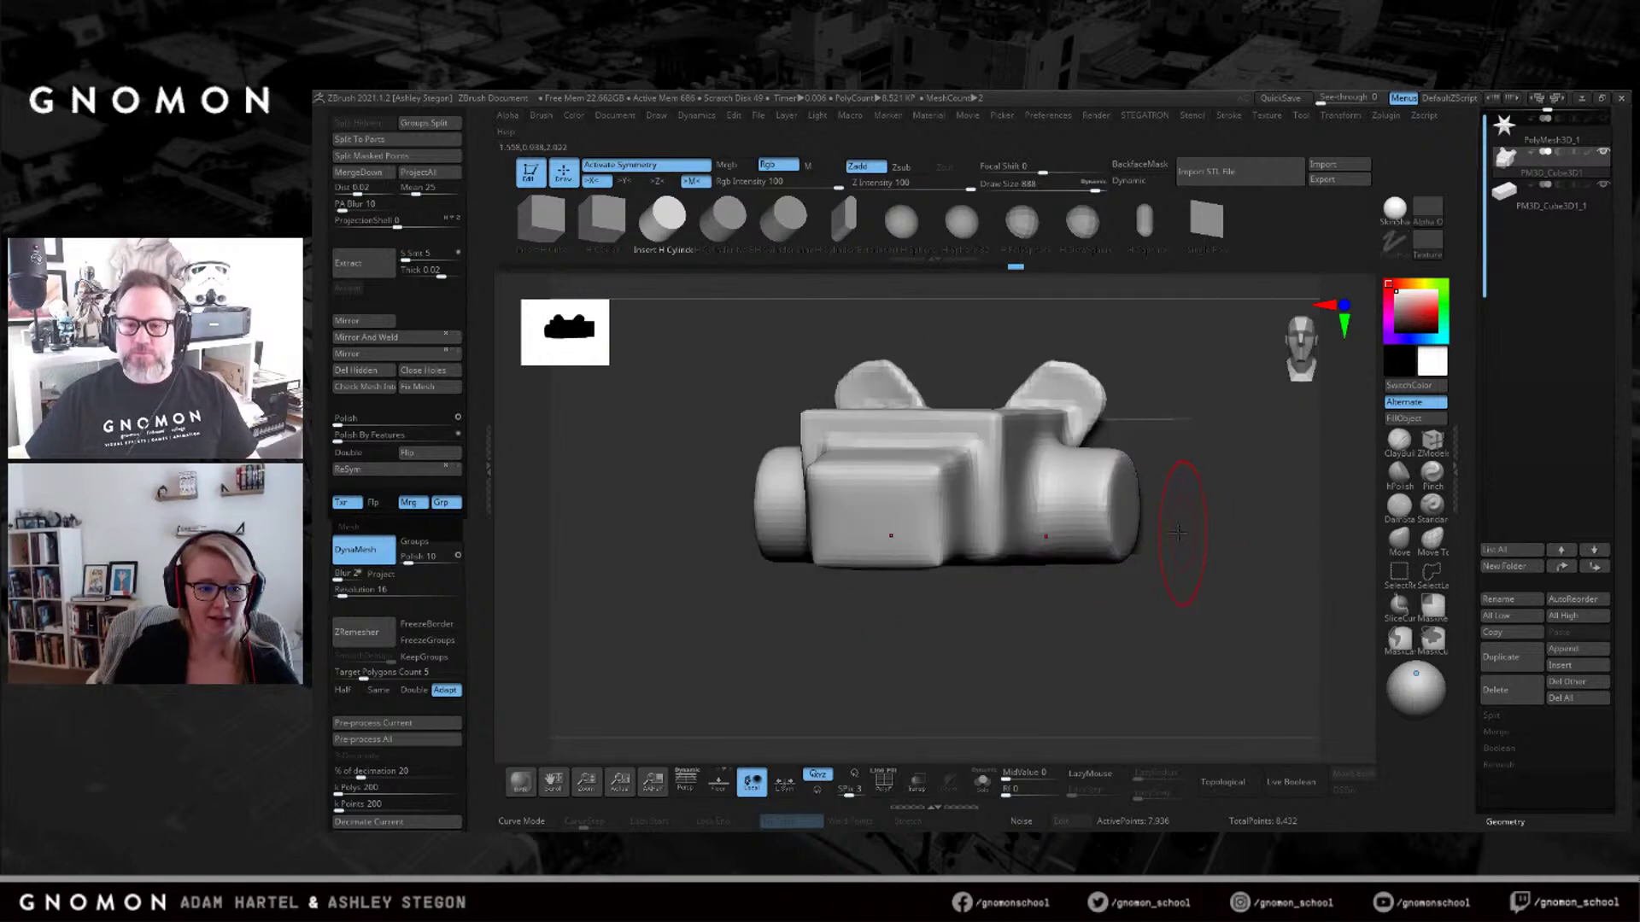
# Pull the cheeks forward toward the muzzle with the Move brush and smooth the transition between them.
pyautogui.click(1397, 542)
pyautogui.moveTo(1068, 447); pyautogui.dragTo(1036, 469, button='right')
pyautogui.moveTo(1049, 494); pyautogui.dragTo(1058, 492)
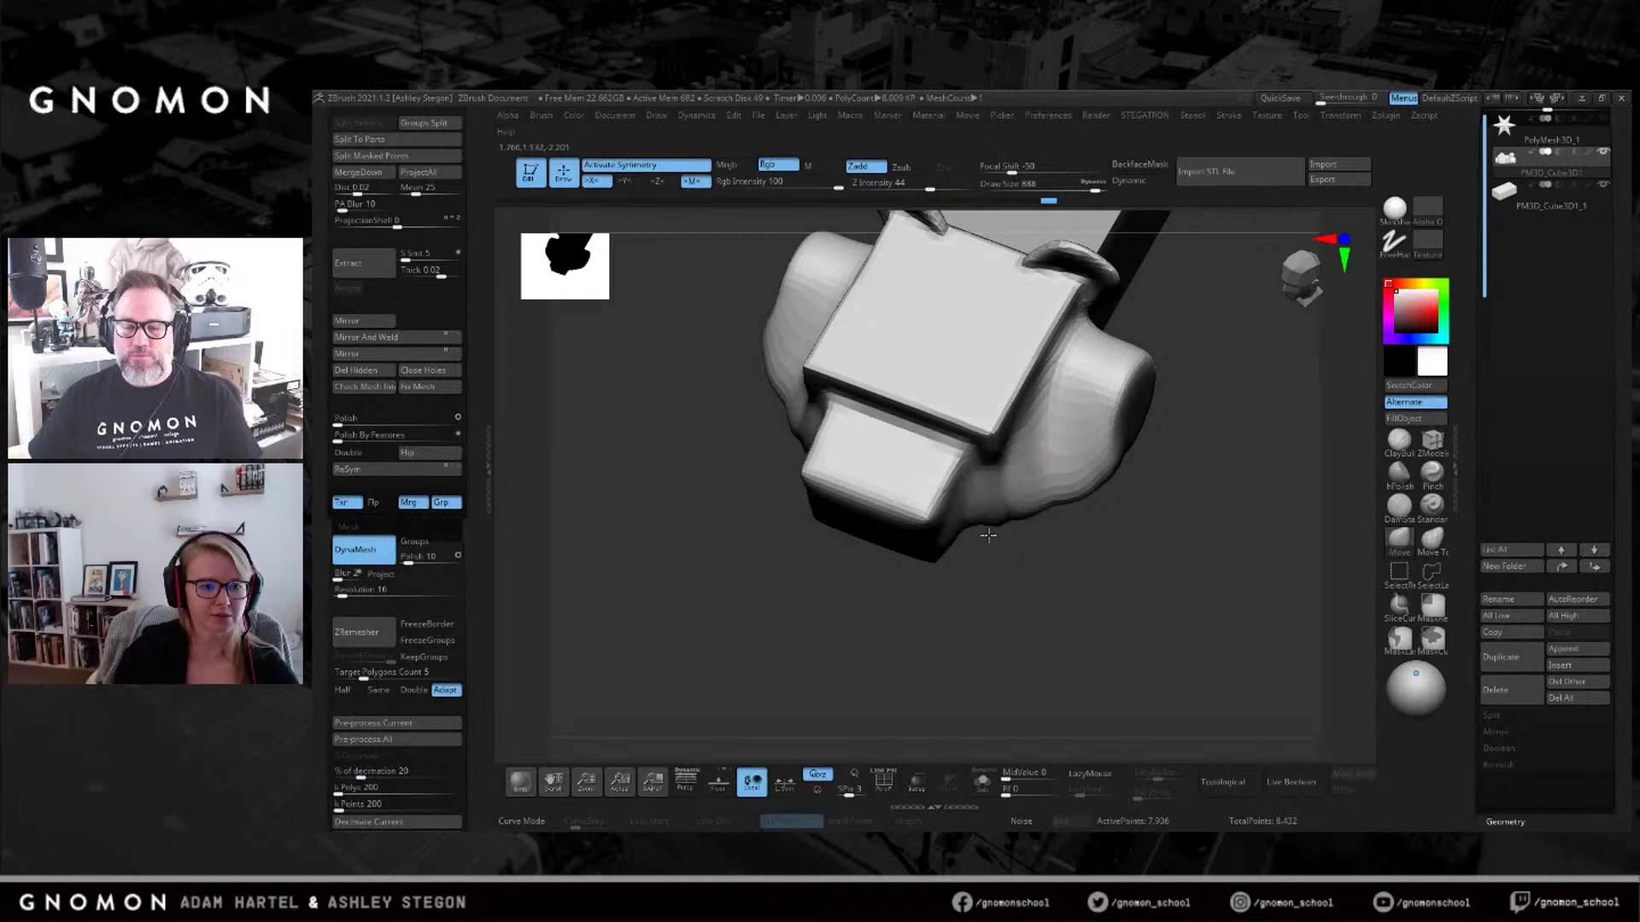
pyautogui.moveTo(954, 559); pyautogui.dragTo(899, 549, button='right')
pyautogui.keyDown('shift'); pyautogui.moveTo(931, 591); pyautogui.dragTo(903, 571); pyautogui.keyUp('shift')
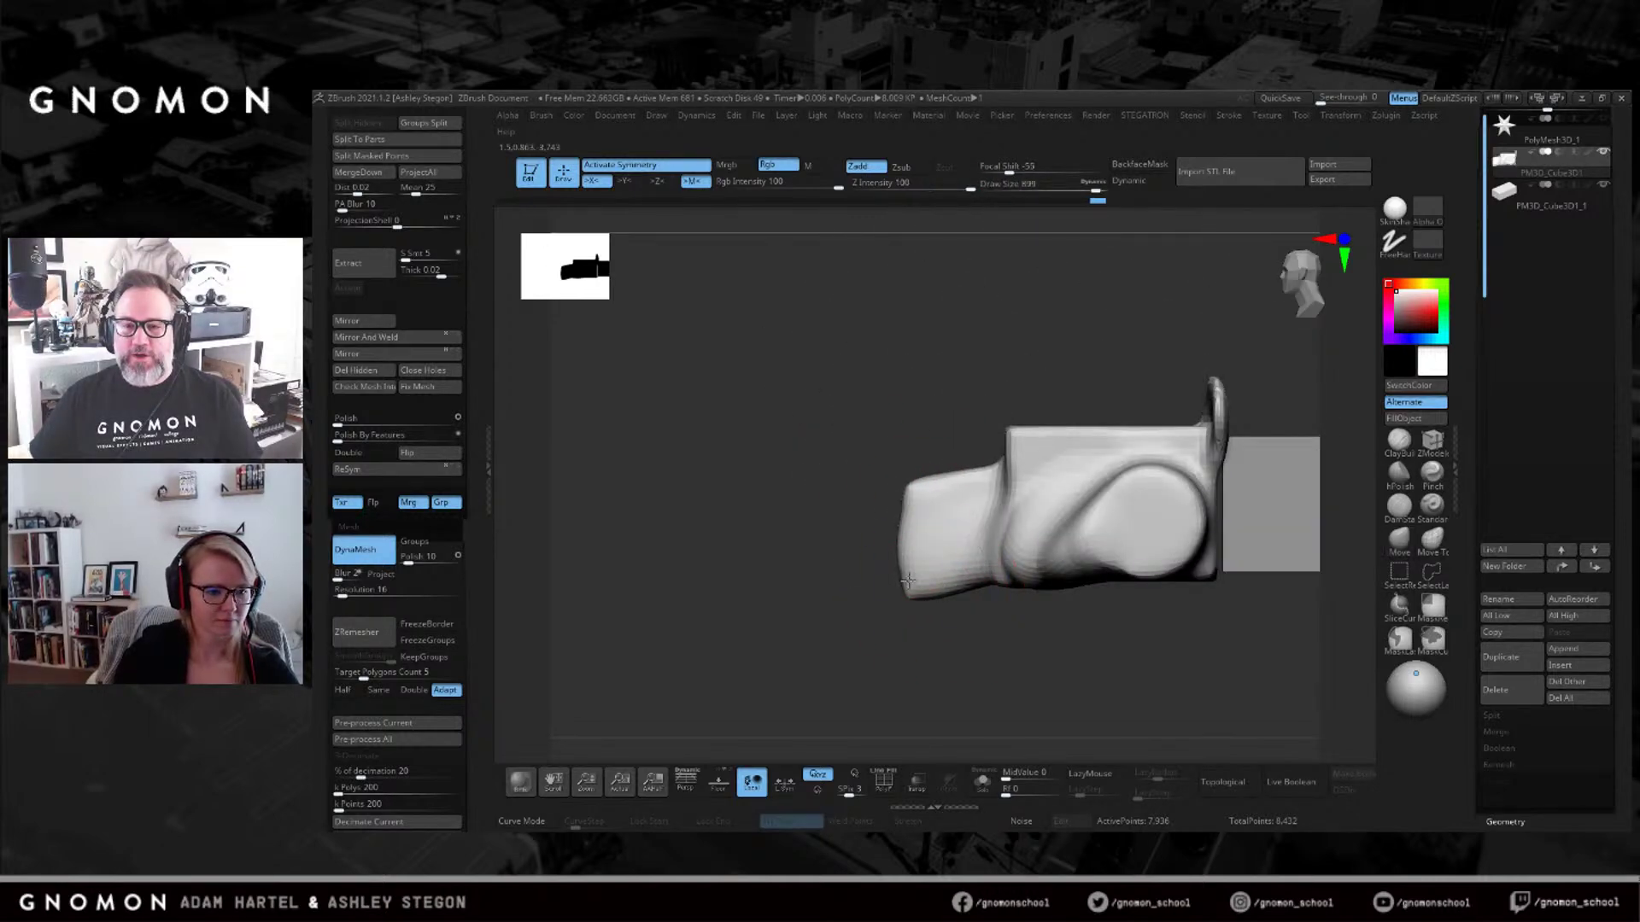
# Push and smooth the top of the head with the Move brush to form a curved brow and skull.
pyautogui.moveTo(1018, 443); pyautogui.dragTo(1035, 433)
pyautogui.moveTo(1036, 433); pyautogui.dragTo(1037, 475, button='right')
pyautogui.moveTo(988, 416)
pyautogui.mouseDown(button='right')
pyautogui.moveTo(1010, 418)
pyautogui.moveTo(1021, 392)
pyautogui.moveTo(1021, 425)
pyautogui.mouseUp(button='right')
pyautogui.keyDown('shift'); pyautogui.moveTo(1021, 425); pyautogui.dragTo(1041, 421); pyautogui.keyUp('shift')
pyautogui.moveTo(1040, 421); pyautogui.dragTo(1000, 434, button='right')
pyautogui.moveTo(1098, 410); pyautogui.dragTo(1102, 400)
pyautogui.keyDown('alt'); pyautogui.moveTo(1132, 378); pyautogui.dragTo(1008, 434, button='right'); pyautogui.keyUp('alt')
pyautogui.press('s')
pyautogui.moveTo(1027, 433); pyautogui.dragTo(1023, 432)
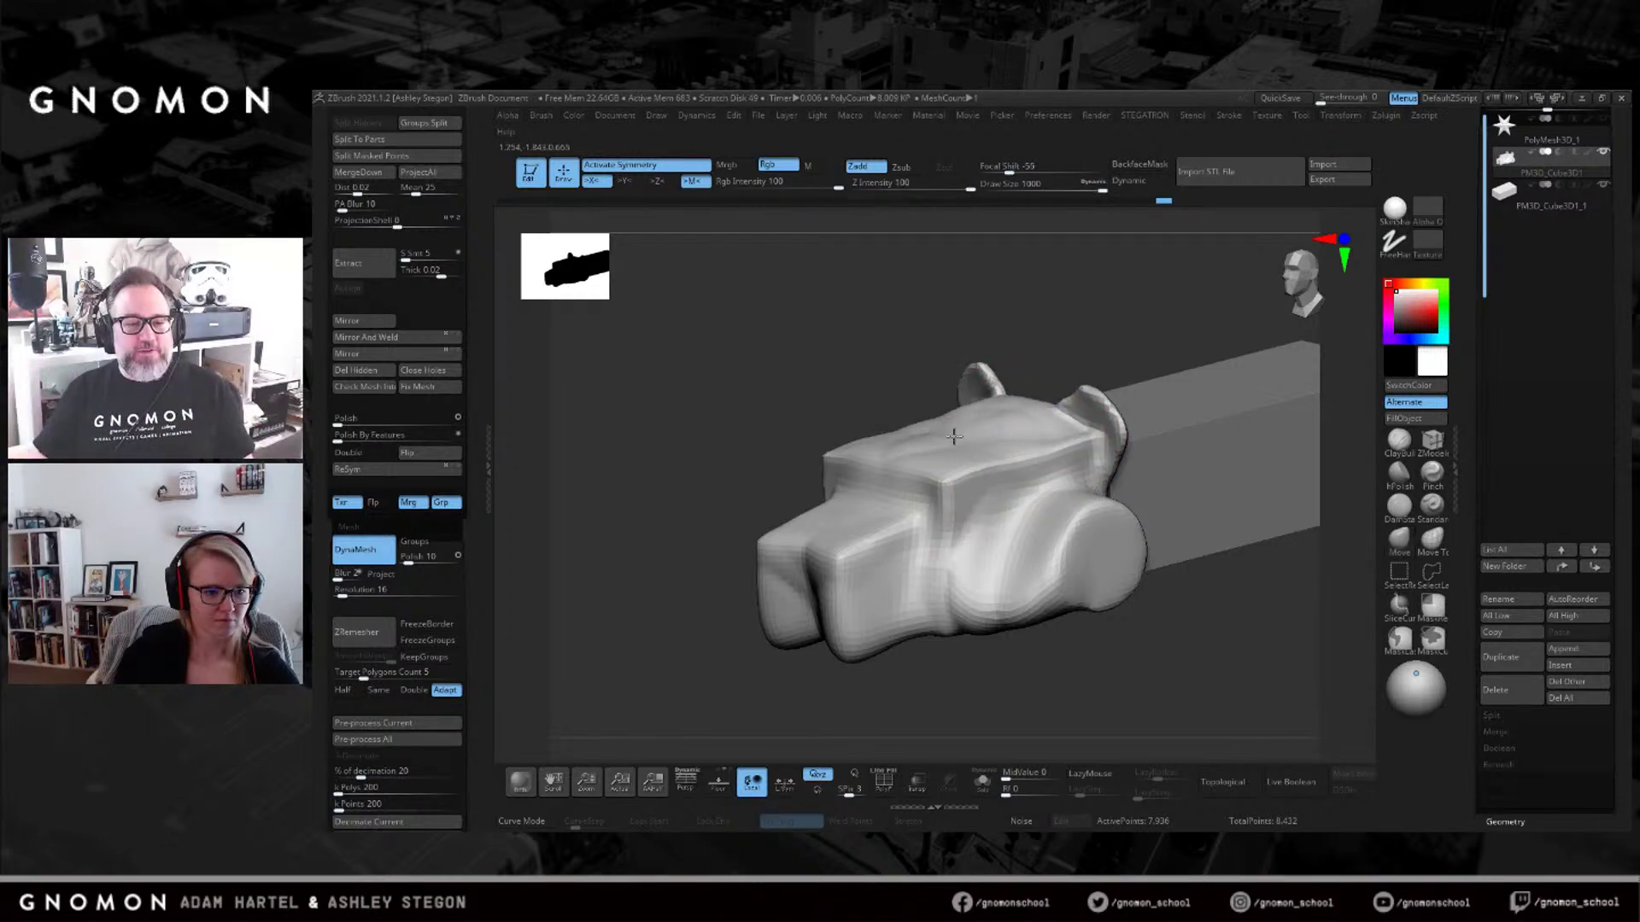
# Move the bridge of the muzzle so the forehead slopes down into the nose.
pyautogui.moveTo(923, 455)
pyautogui.mouseDown(button='right')
pyautogui.moveTo(920, 527)
pyautogui.moveTo(954, 521)
pyautogui.mouseUp(button='right')
pyautogui.hotkey('shift', 'f')
pyautogui.moveTo(970, 515); pyautogui.dragTo(966, 493)
pyautogui.moveTo(966, 504)
pyautogui.mouseDown(button='right')
pyautogui.moveTo(972, 624)
pyautogui.moveTo(931, 628)
pyautogui.mouseUp(button='right')
pyautogui.press('s')
pyautogui.click(860, 607)
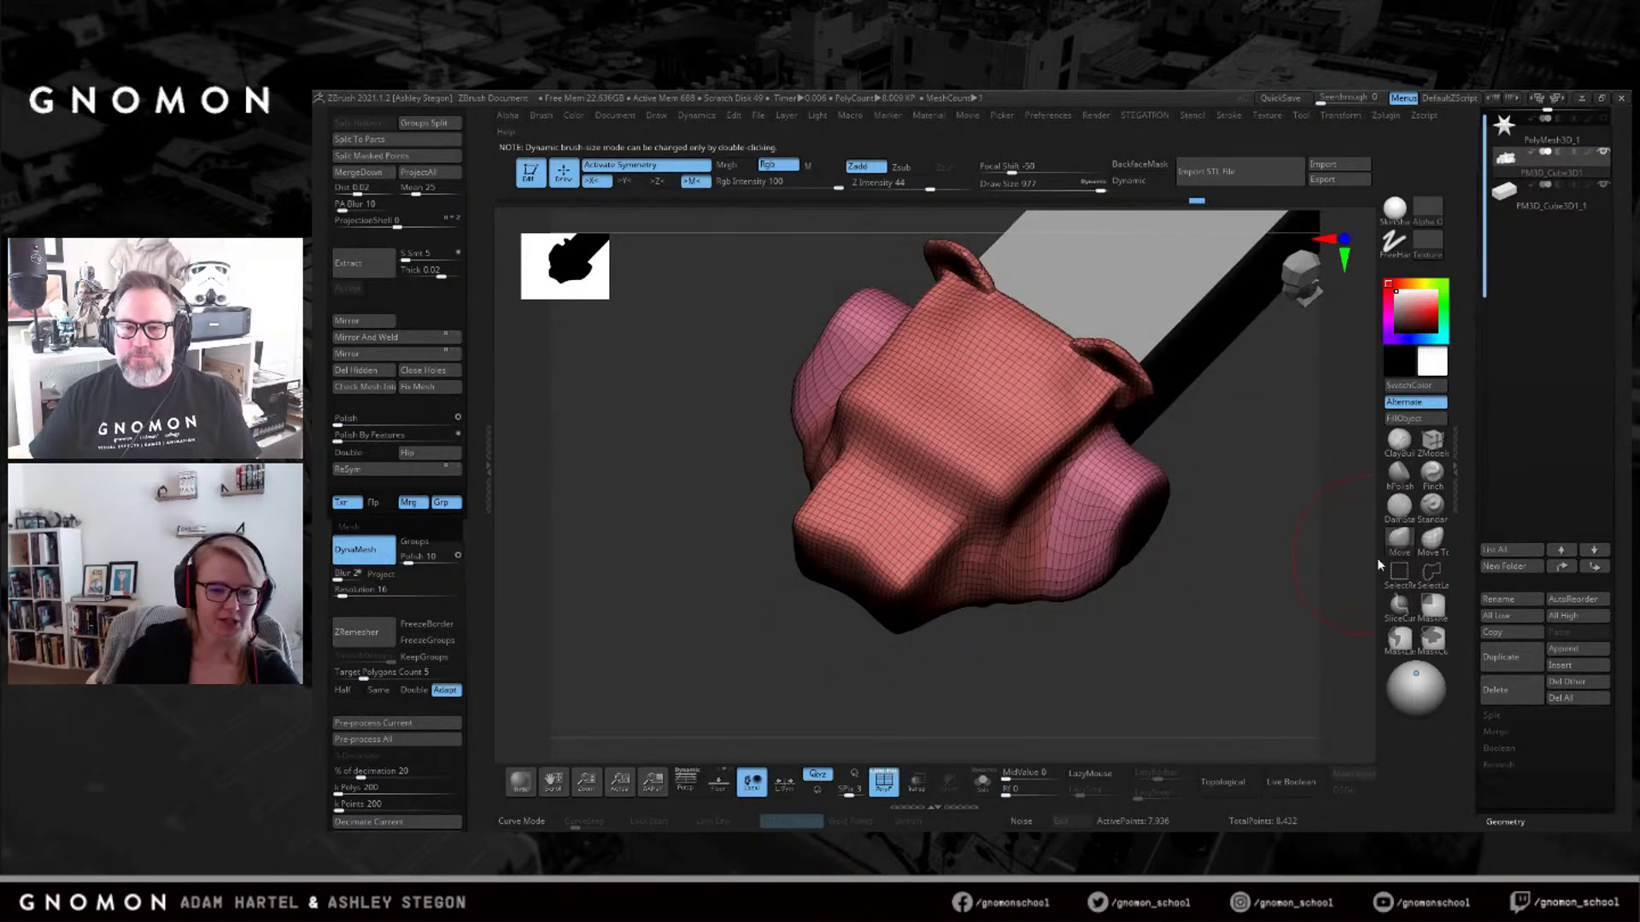
# Smooth the front of the muzzle and the chin into a rounded form.
pyautogui.hotkey('shift', 'f')
pyautogui.keyDown('shift'); pyautogui.moveTo(888, 598); pyautogui.dragTo(853, 635); pyautogui.keyUp('shift')
pyautogui.moveTo(852, 636); pyautogui.dragTo(920, 539, button='right')
pyautogui.hotkey('shift', 'f')
pyautogui.keyDown('ctrl'); pyautogui.moveTo(1028, 520); pyautogui.dragTo(1107, 547, button='right'); pyautogui.keyUp('ctrl')
pyautogui.hotkey('shift', 'f')
pyautogui.press('f')
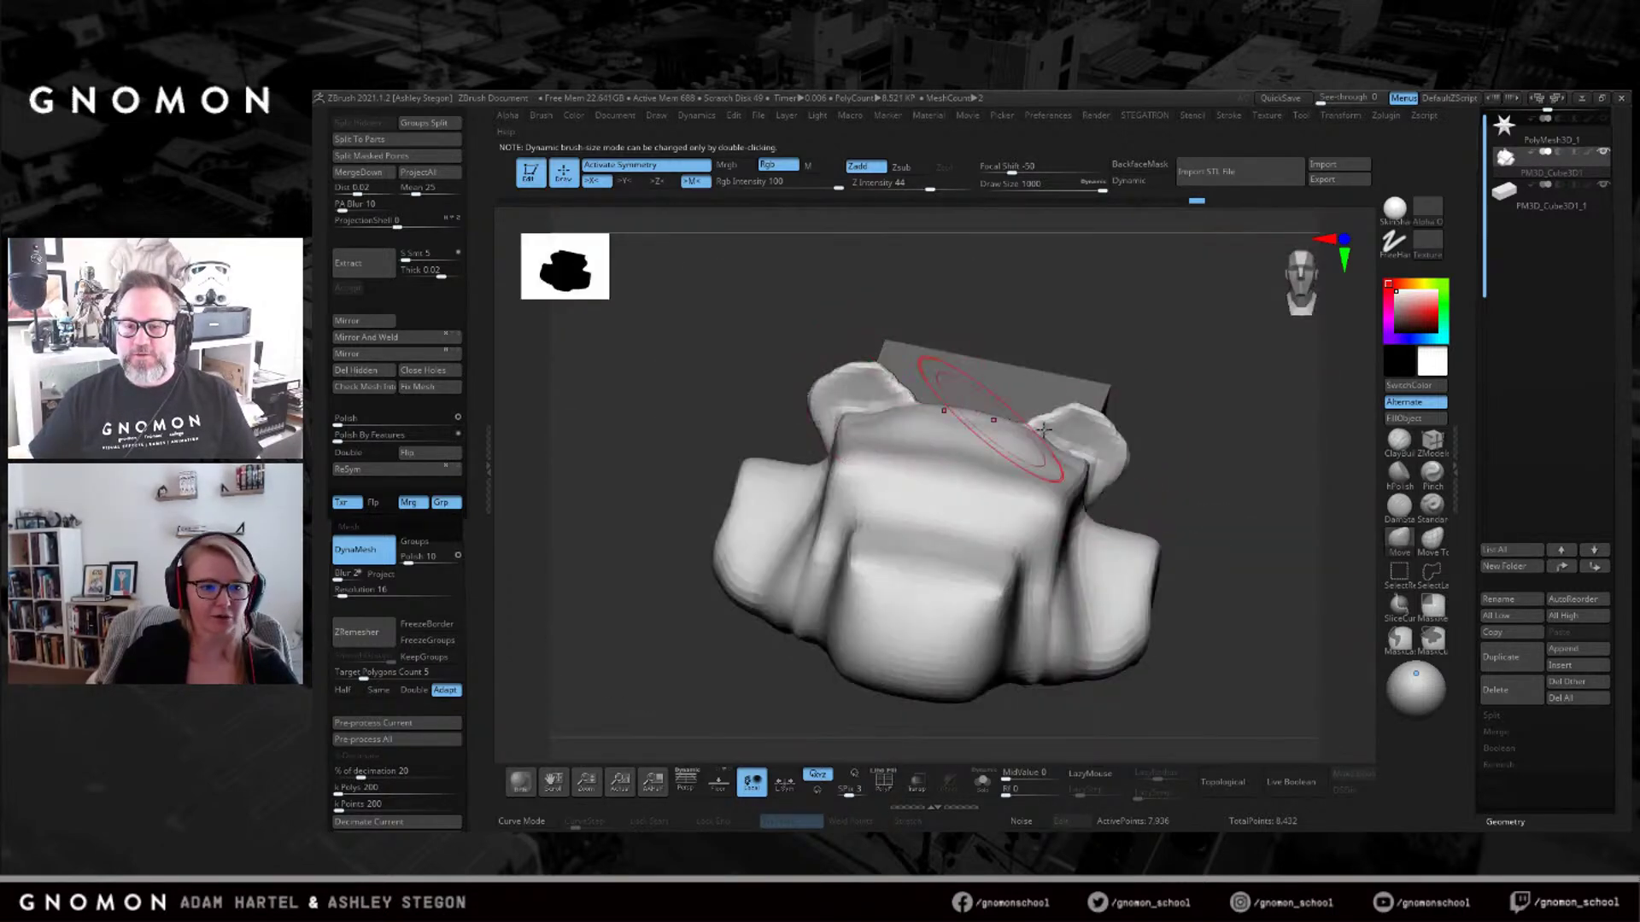
# Reshape the ears from behind with the Move brush, varying its size, and blend their bases into the skull.
pyautogui.moveTo(1168, 457); pyautogui.dragTo(879, 385, button='right')
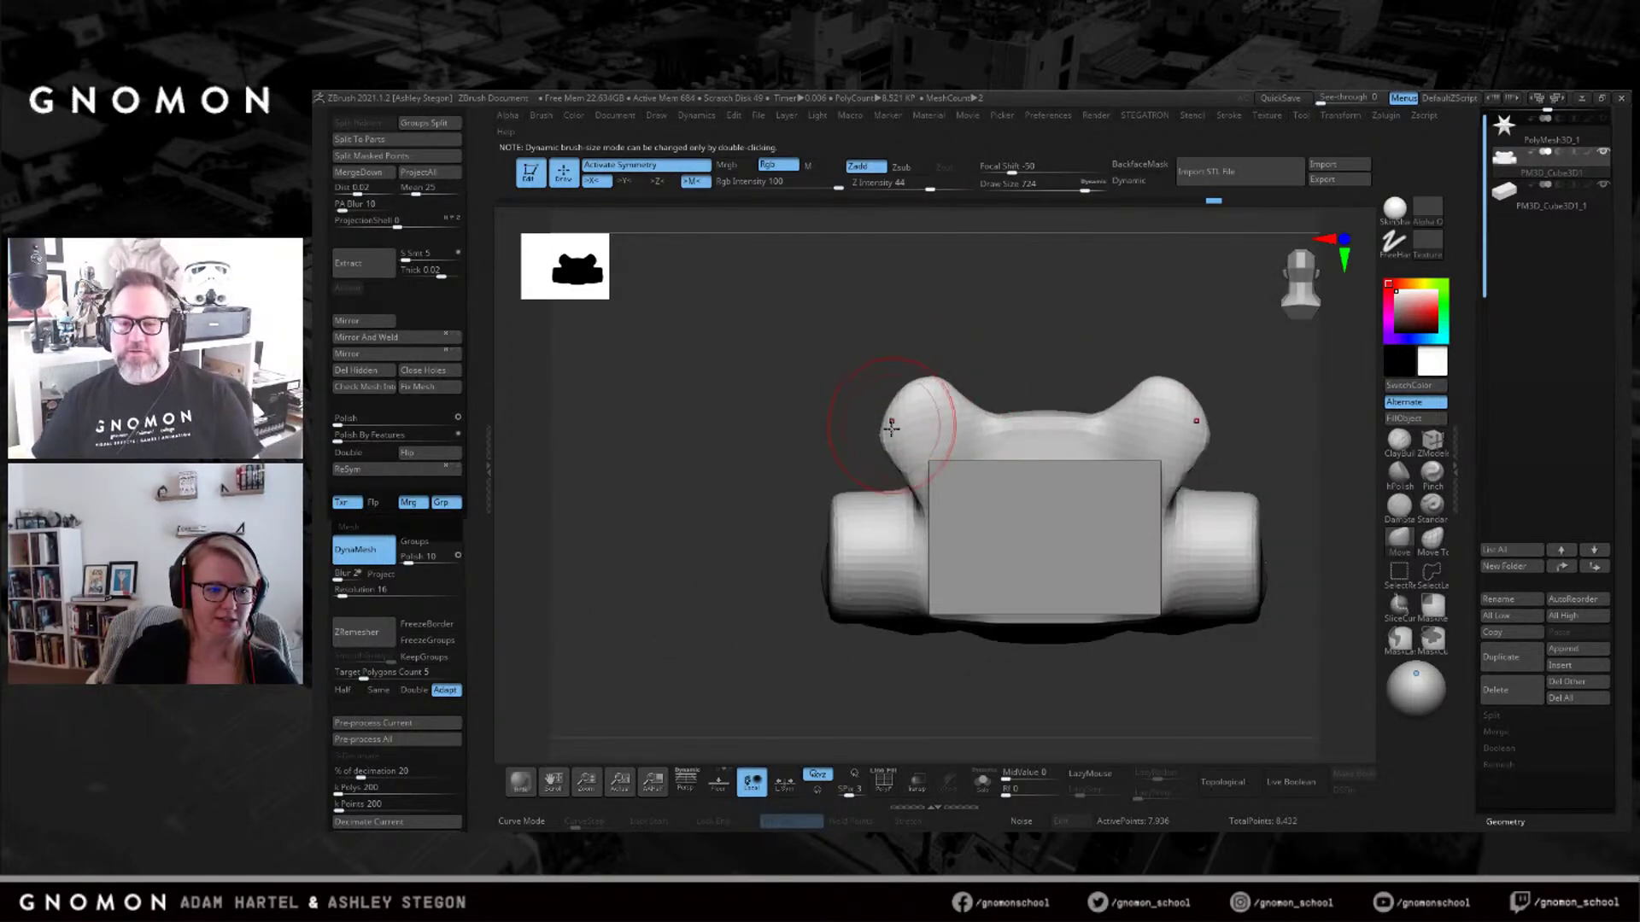
pyautogui.press('s')
pyautogui.moveTo(909, 451); pyautogui.dragTo(887, 451)
pyautogui.moveTo(855, 453); pyautogui.dragTo(892, 495)
pyautogui.press('s')
pyautogui.moveTo(973, 447)
pyautogui.mouseDown()
pyautogui.moveTo(1043, 410)
pyautogui.moveTo(1040, 458)
pyautogui.moveTo(964, 504)
pyautogui.mouseUp()
pyautogui.press('s')
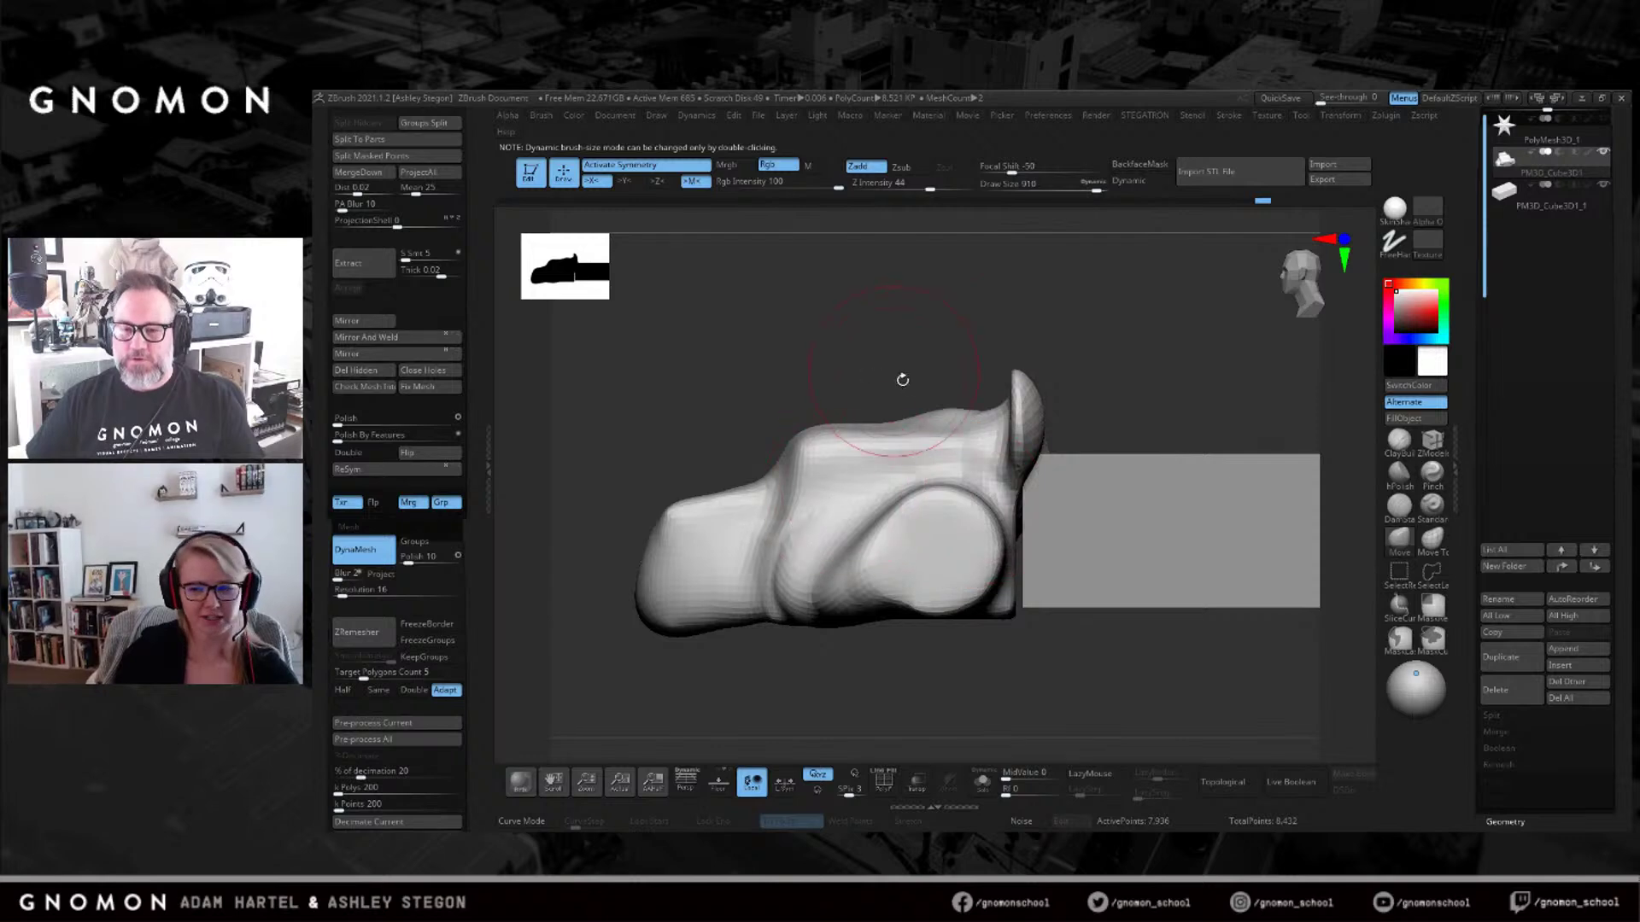
# Pull the forehead down into the muzzle in side view with the Move brush and adjust the silhouette thumbnail's size.
pyautogui.moveTo(899, 393); pyautogui.dragTo(984, 434)
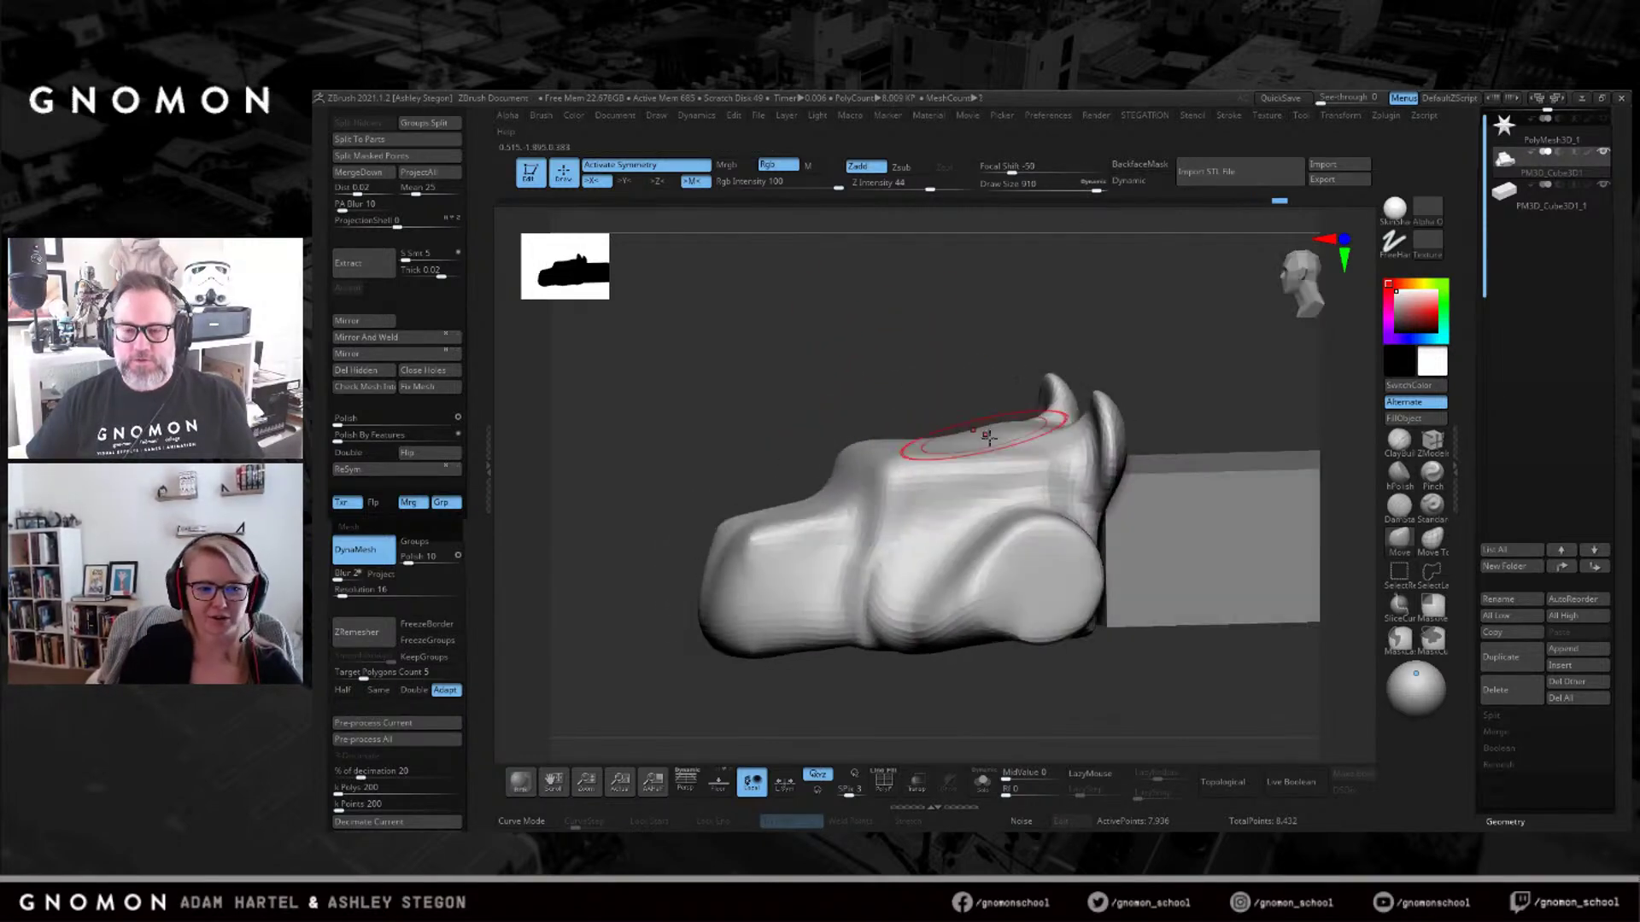
pyautogui.moveTo(1303, 543)
pyautogui.mouseDown()
pyautogui.moveTo(936, 452)
pyautogui.moveTo(984, 439)
pyautogui.mouseUp()
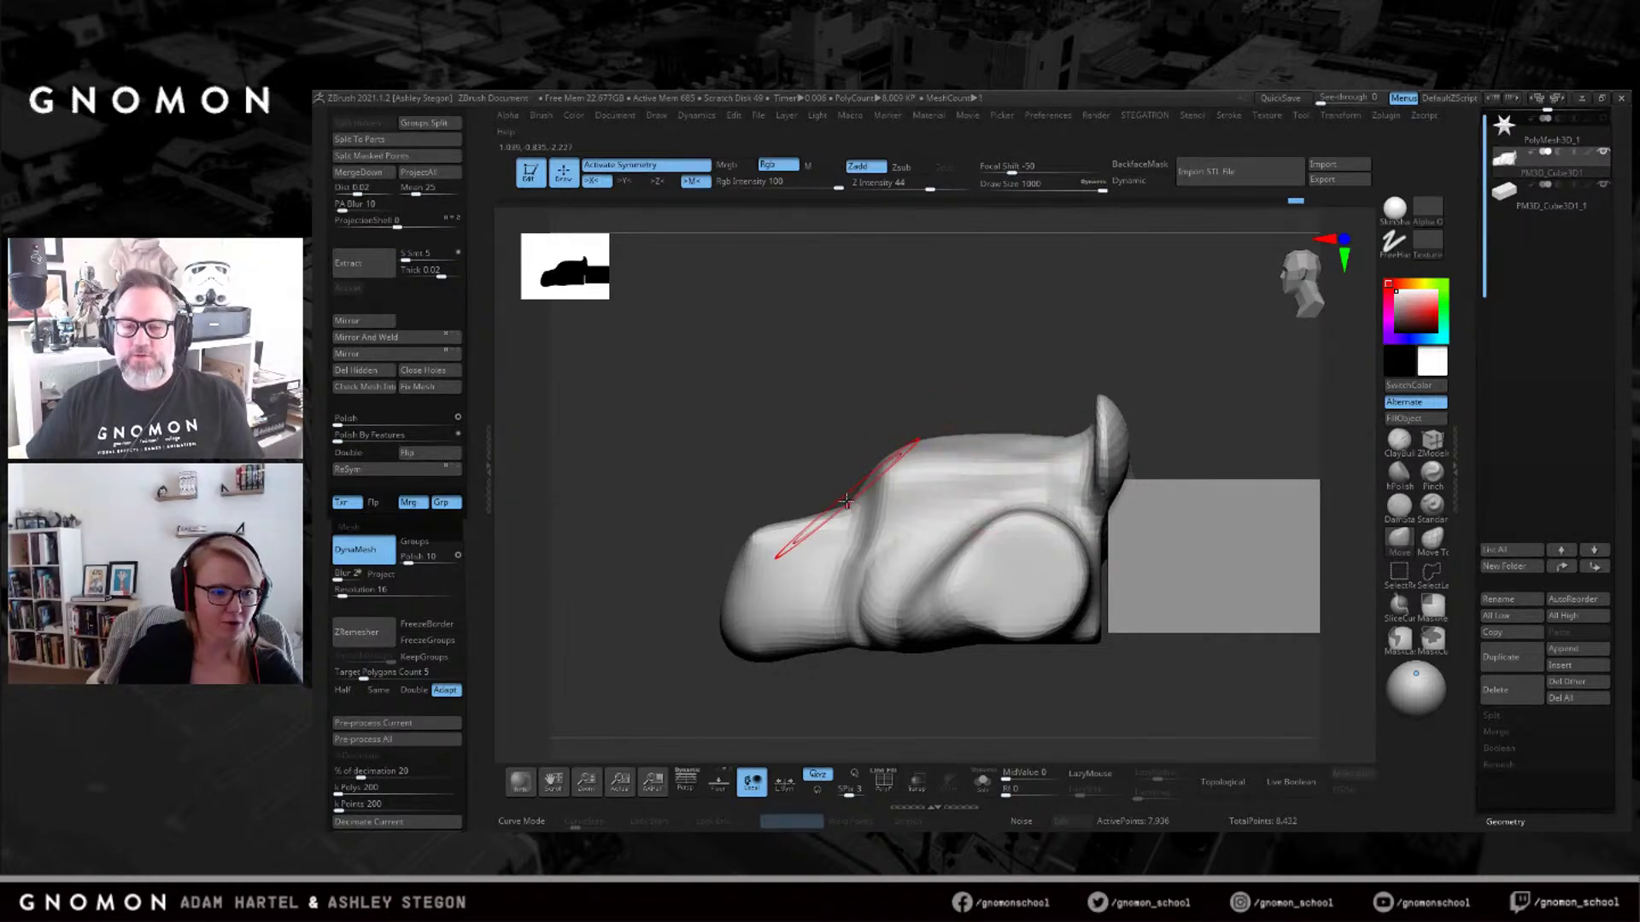
pyautogui.moveTo(587, 280); pyautogui.dragTo(732, 402)
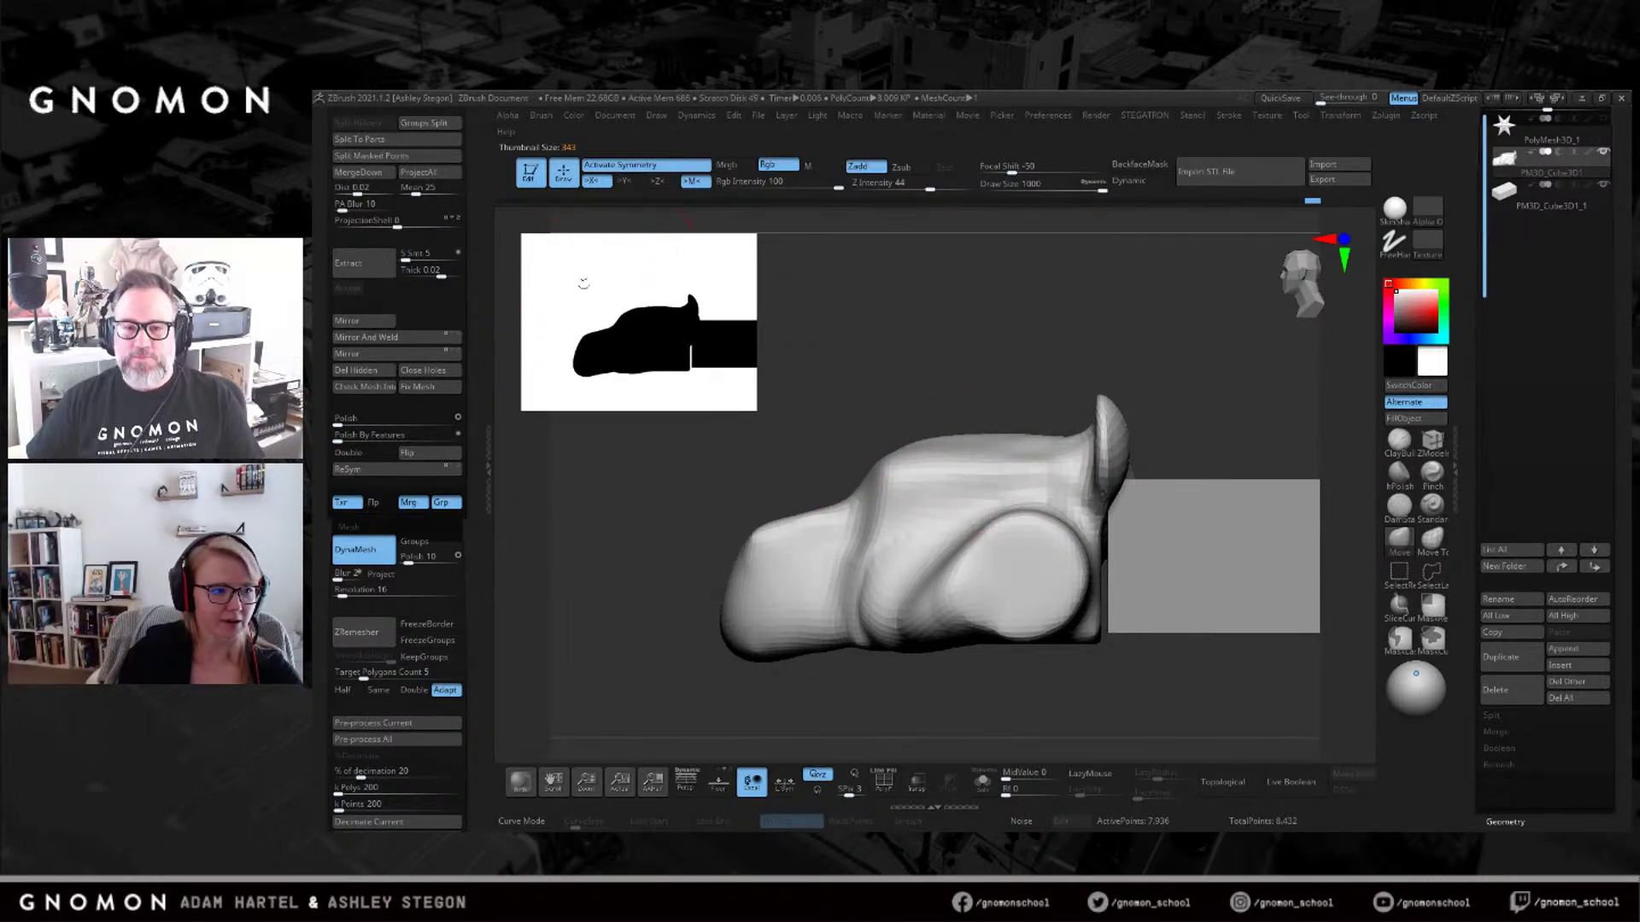
pyautogui.moveTo(834, 431); pyautogui.dragTo(906, 433)
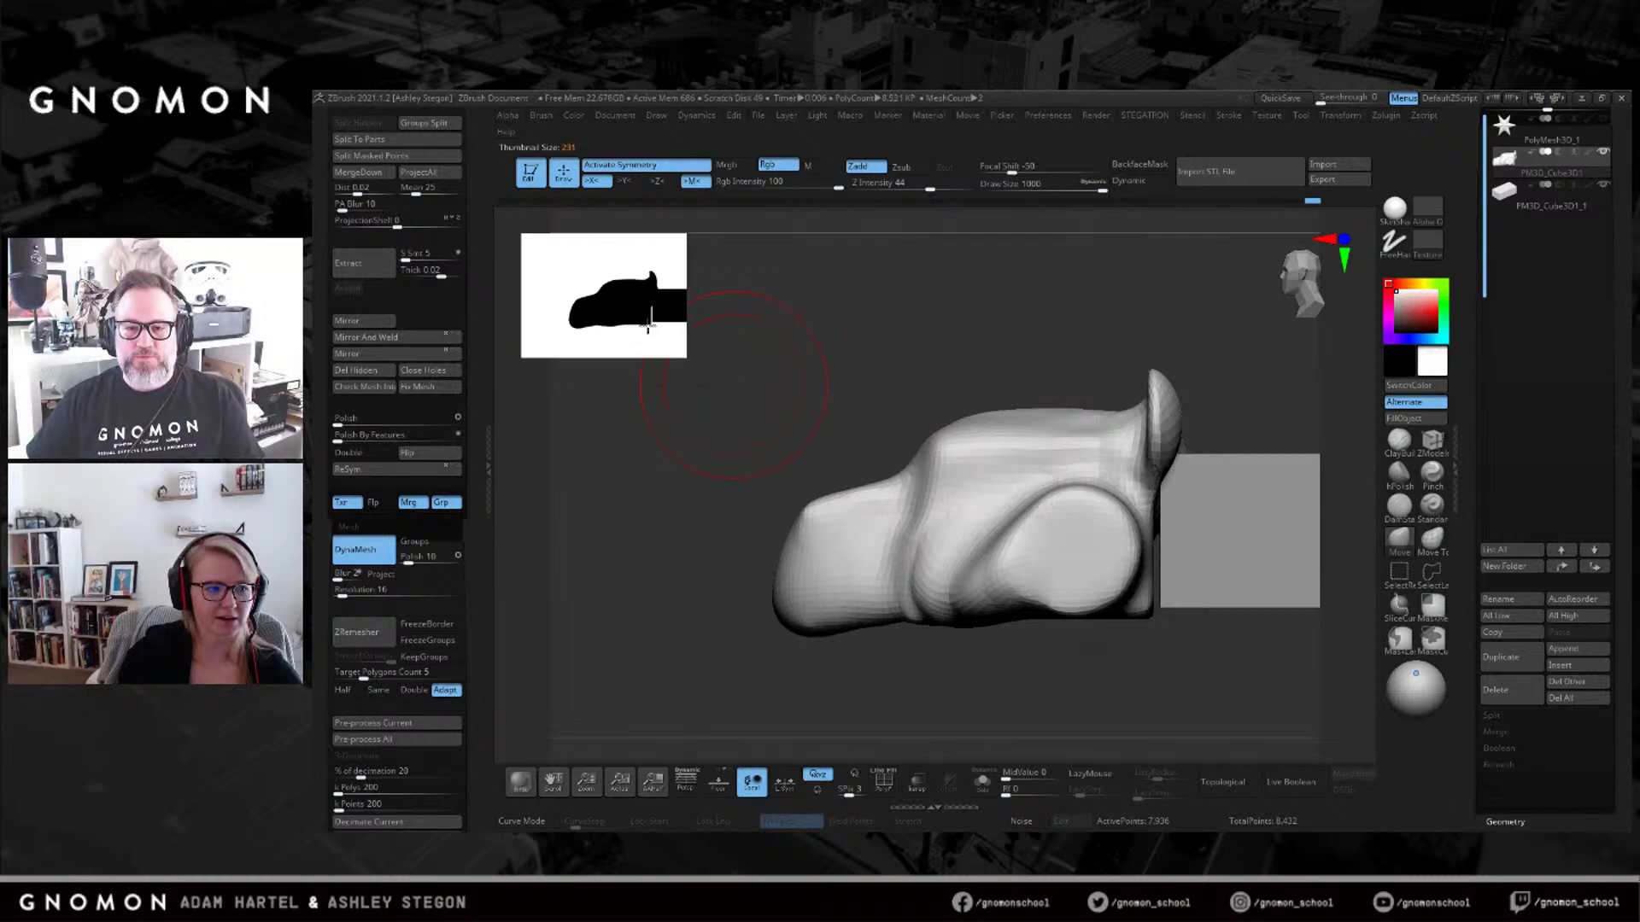
pyautogui.moveTo(930, 475); pyautogui.dragTo(938, 480)
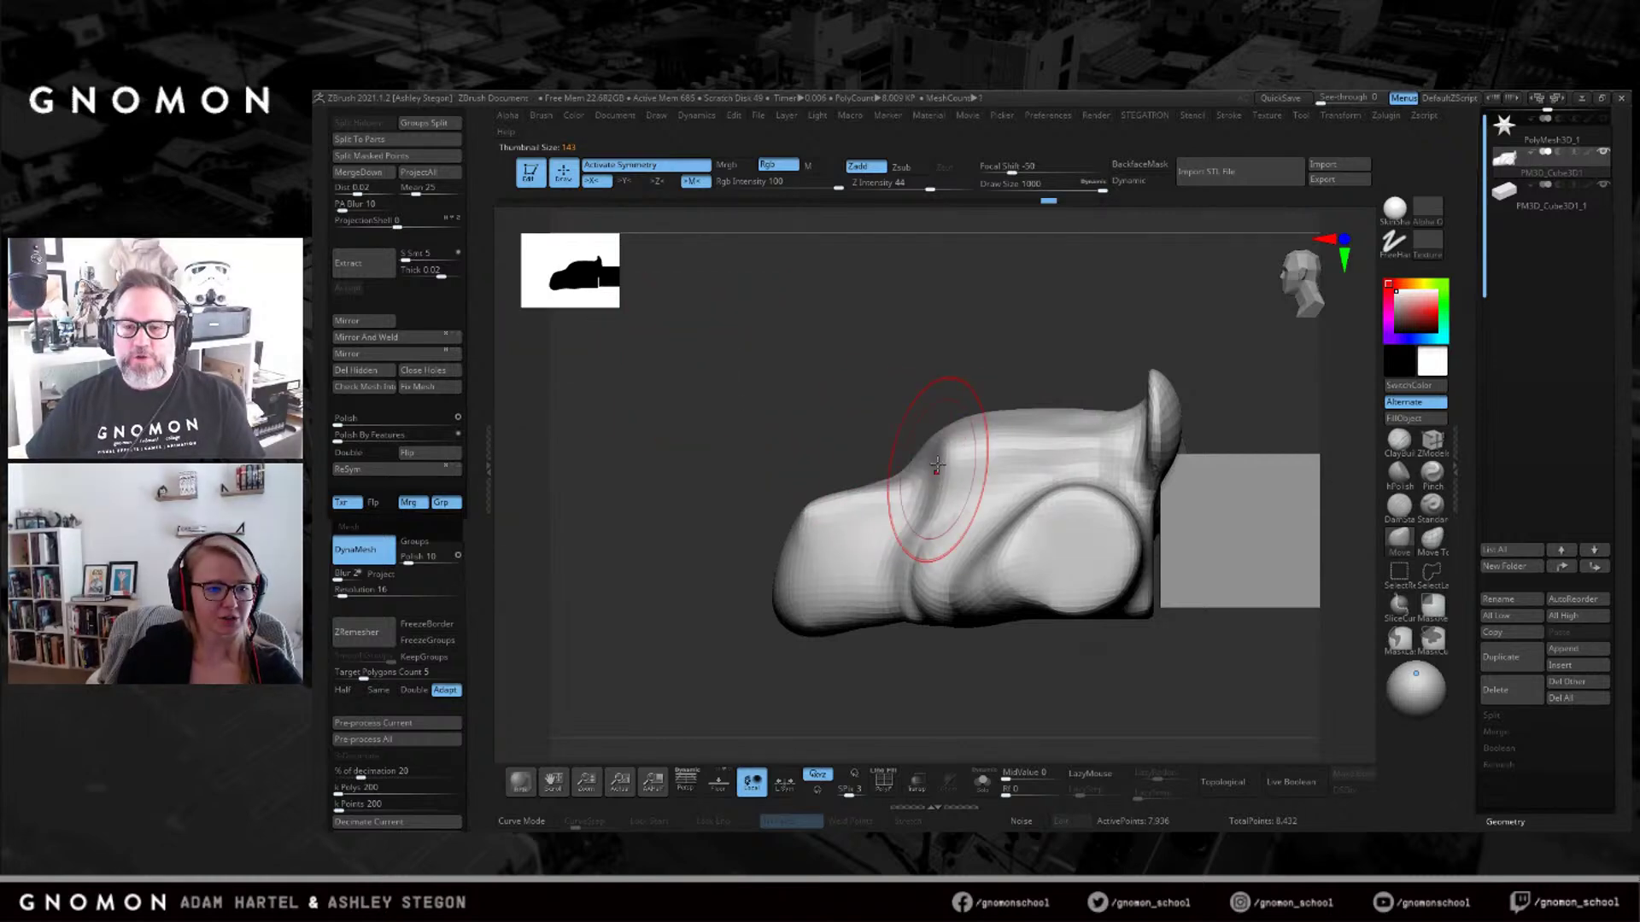
# Reshape the brow edges and the sides of the muzzle from above with the Move brush, varying its size.
pyautogui.keyDown('shift'); pyautogui.moveTo(949, 402); pyautogui.dragTo(959, 612); pyautogui.keyUp('shift')
pyautogui.moveTo(937, 410); pyautogui.dragTo(914, 396)
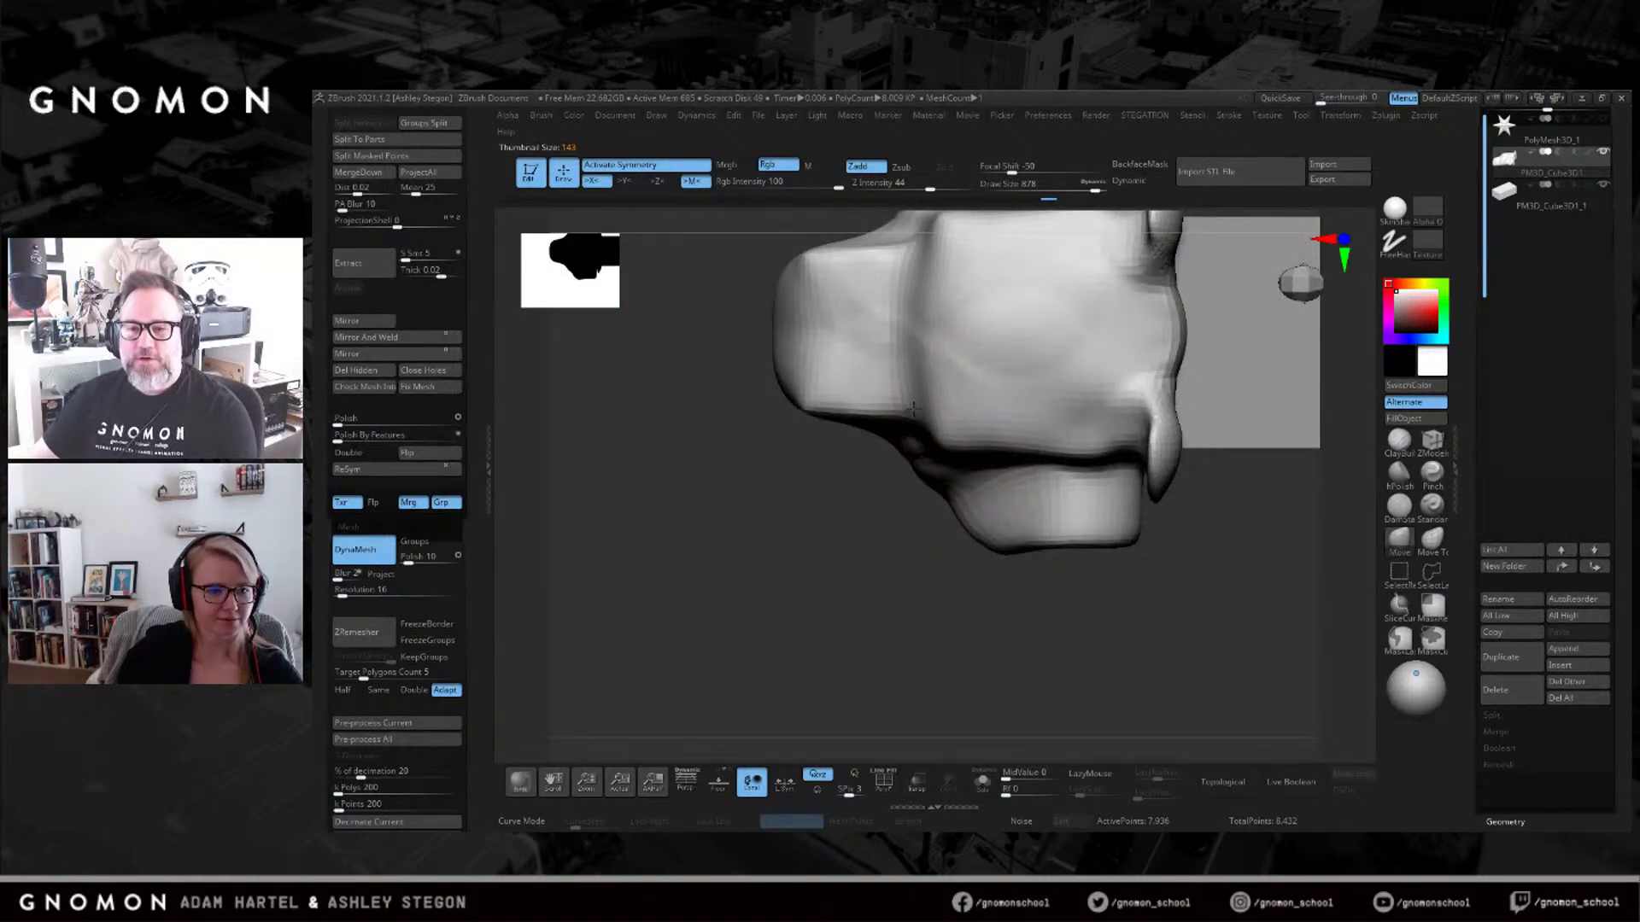
pyautogui.moveTo(932, 338); pyautogui.dragTo(907, 340)
pyautogui.moveTo(960, 437); pyautogui.dragTo(986, 437)
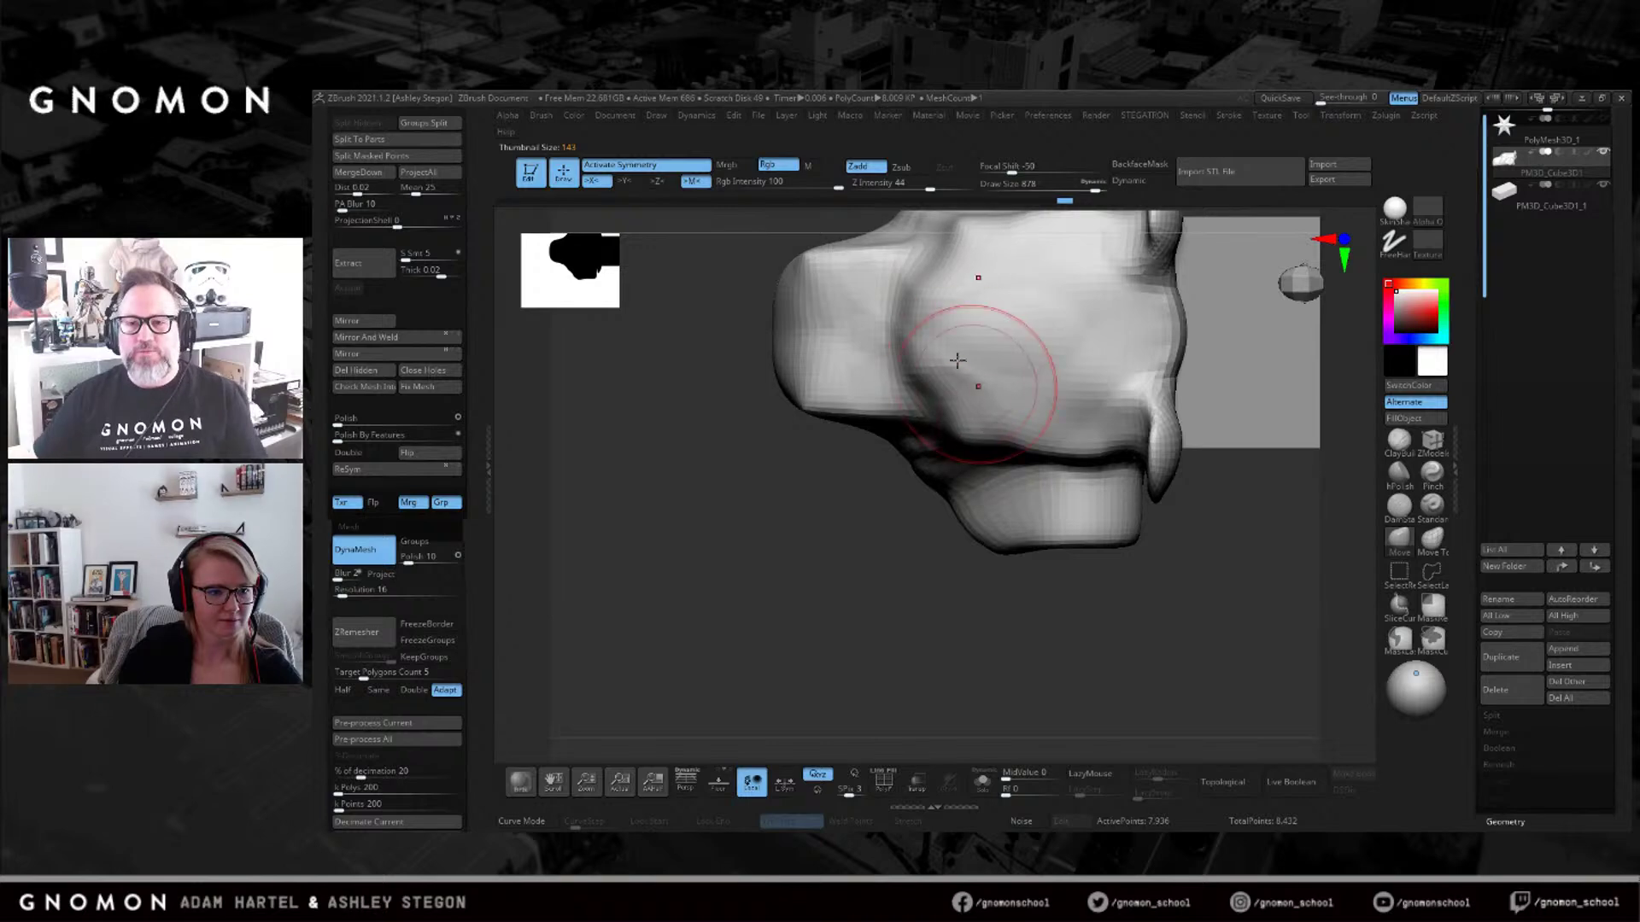
pyautogui.keyDown('alt'); pyautogui.moveTo(849, 321); pyautogui.dragTo(871, 370, button='right'); pyautogui.keyUp('alt')
pyautogui.press(']')
pyautogui.moveTo(947, 246)
pyautogui.mouseDown(button='right')
pyautogui.moveTo(886, 254)
pyautogui.moveTo(854, 316)
pyautogui.mouseUp(button='right')
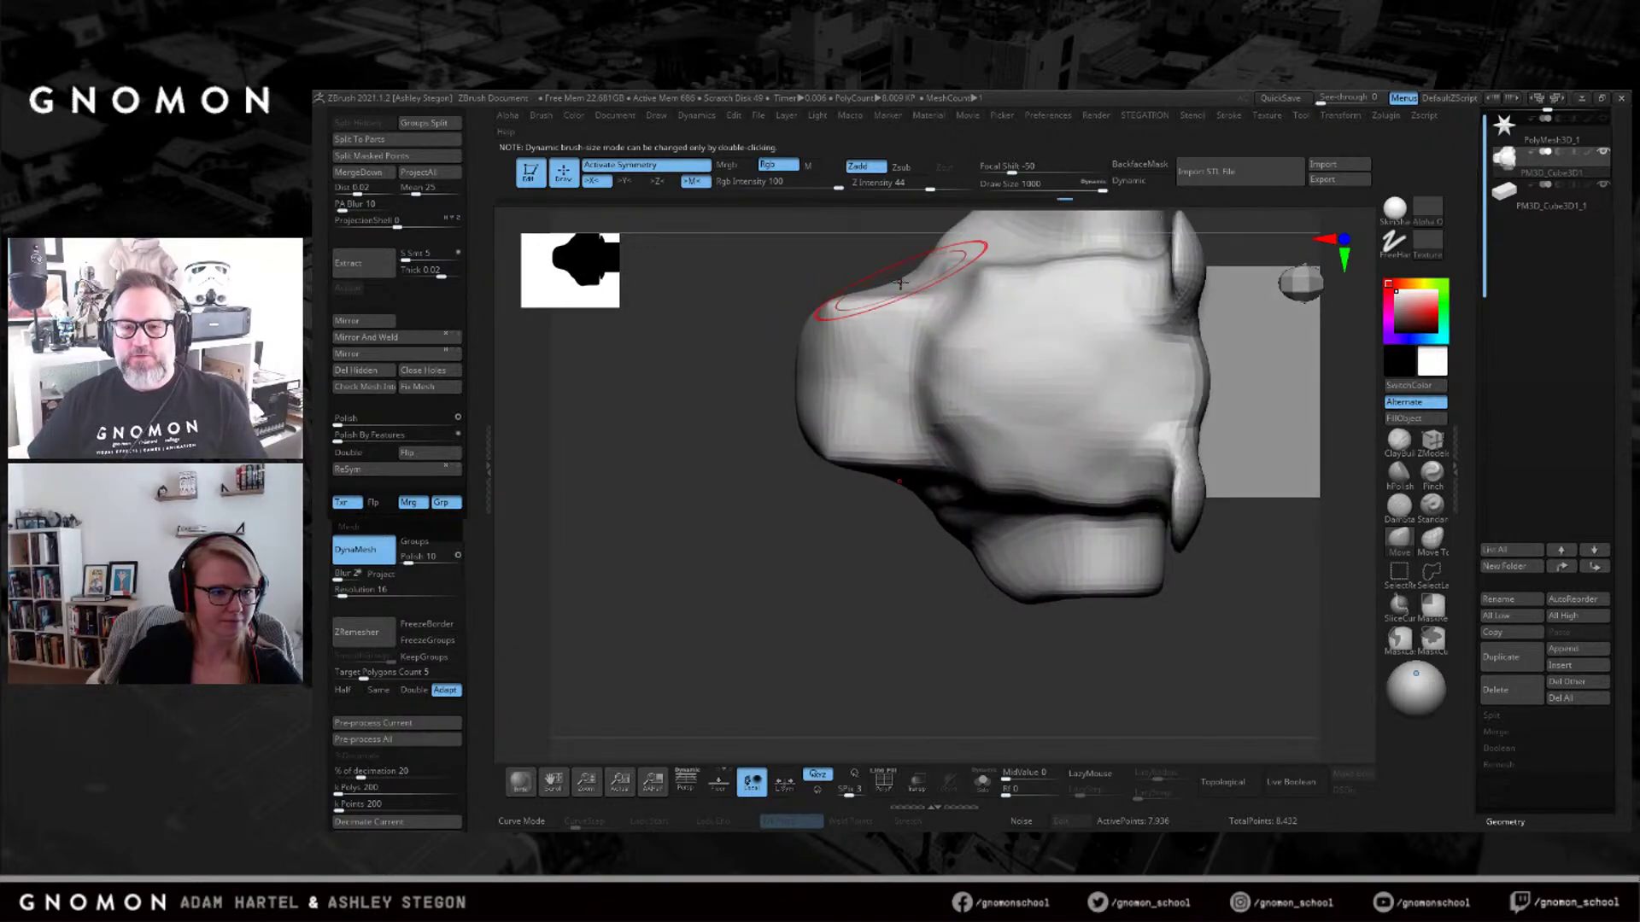
pyautogui.press('[')
pyautogui.moveTo(837, 373)
pyautogui.mouseDown()
pyautogui.moveTo(831, 322)
pyautogui.moveTo(831, 341)
pyautogui.moveTo(890, 316)
pyautogui.mouseUp()
pyautogui.press('[')
pyautogui.moveTo(890, 316); pyautogui.dragTo(903, 293, button='right')
# Carve the eye sockets and a round hollow in the middle of the forehead with the ClayBuildup brush.
pyautogui.moveTo(878, 439); pyautogui.dragTo(1289, 450, button='right')
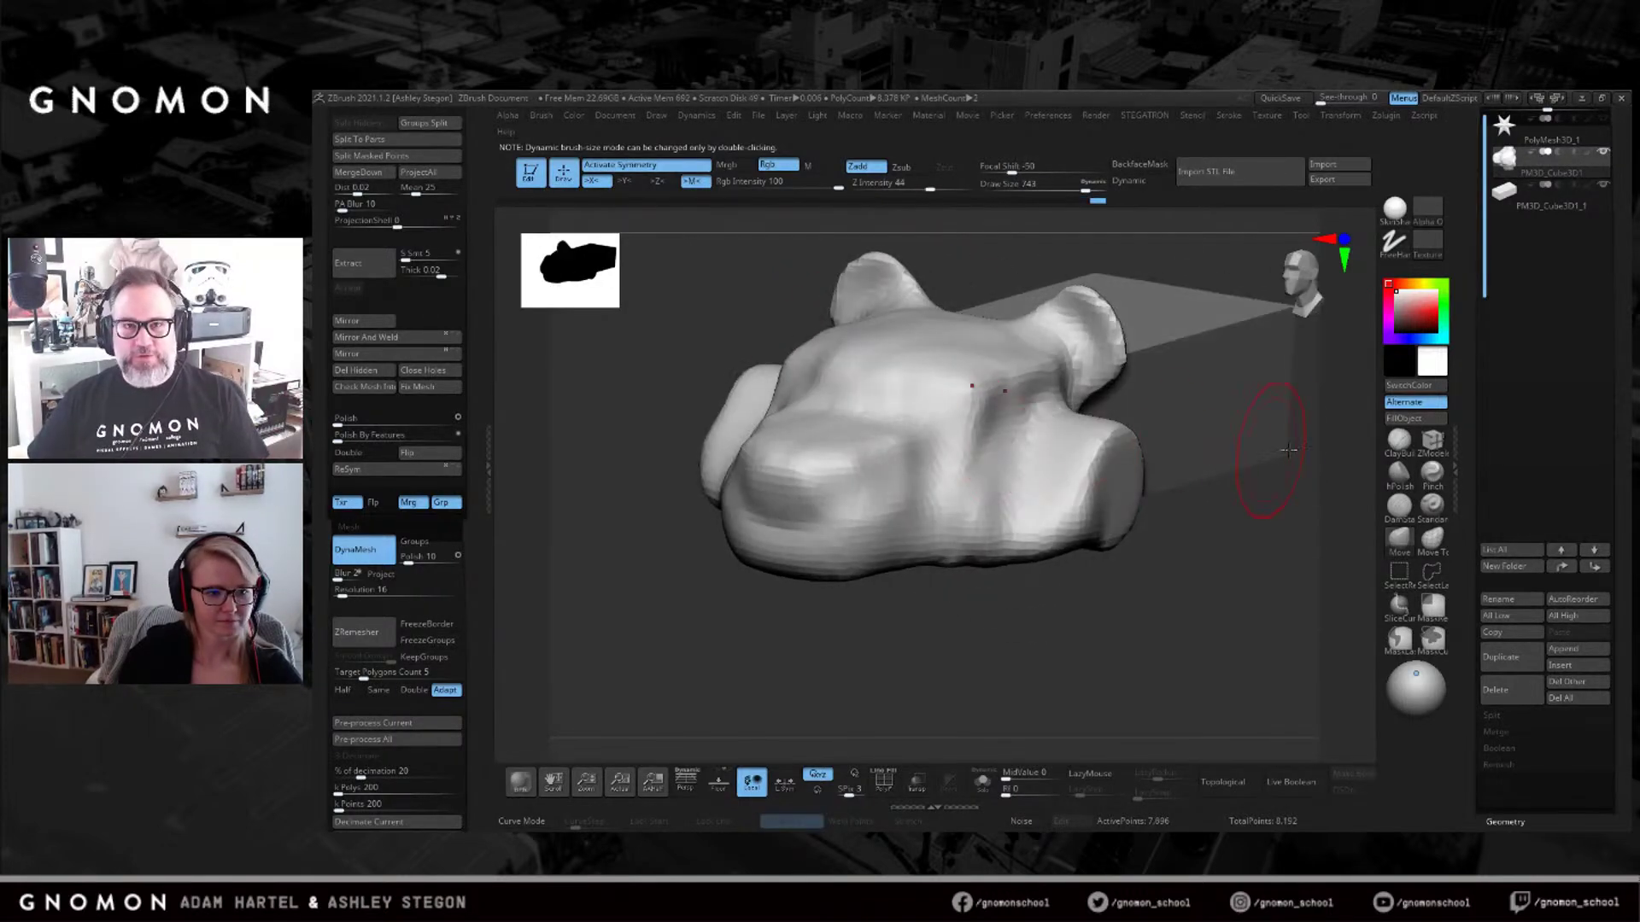
pyautogui.click(1394, 451)
pyautogui.moveTo(867, 377); pyautogui.dragTo(948, 410, button='right')
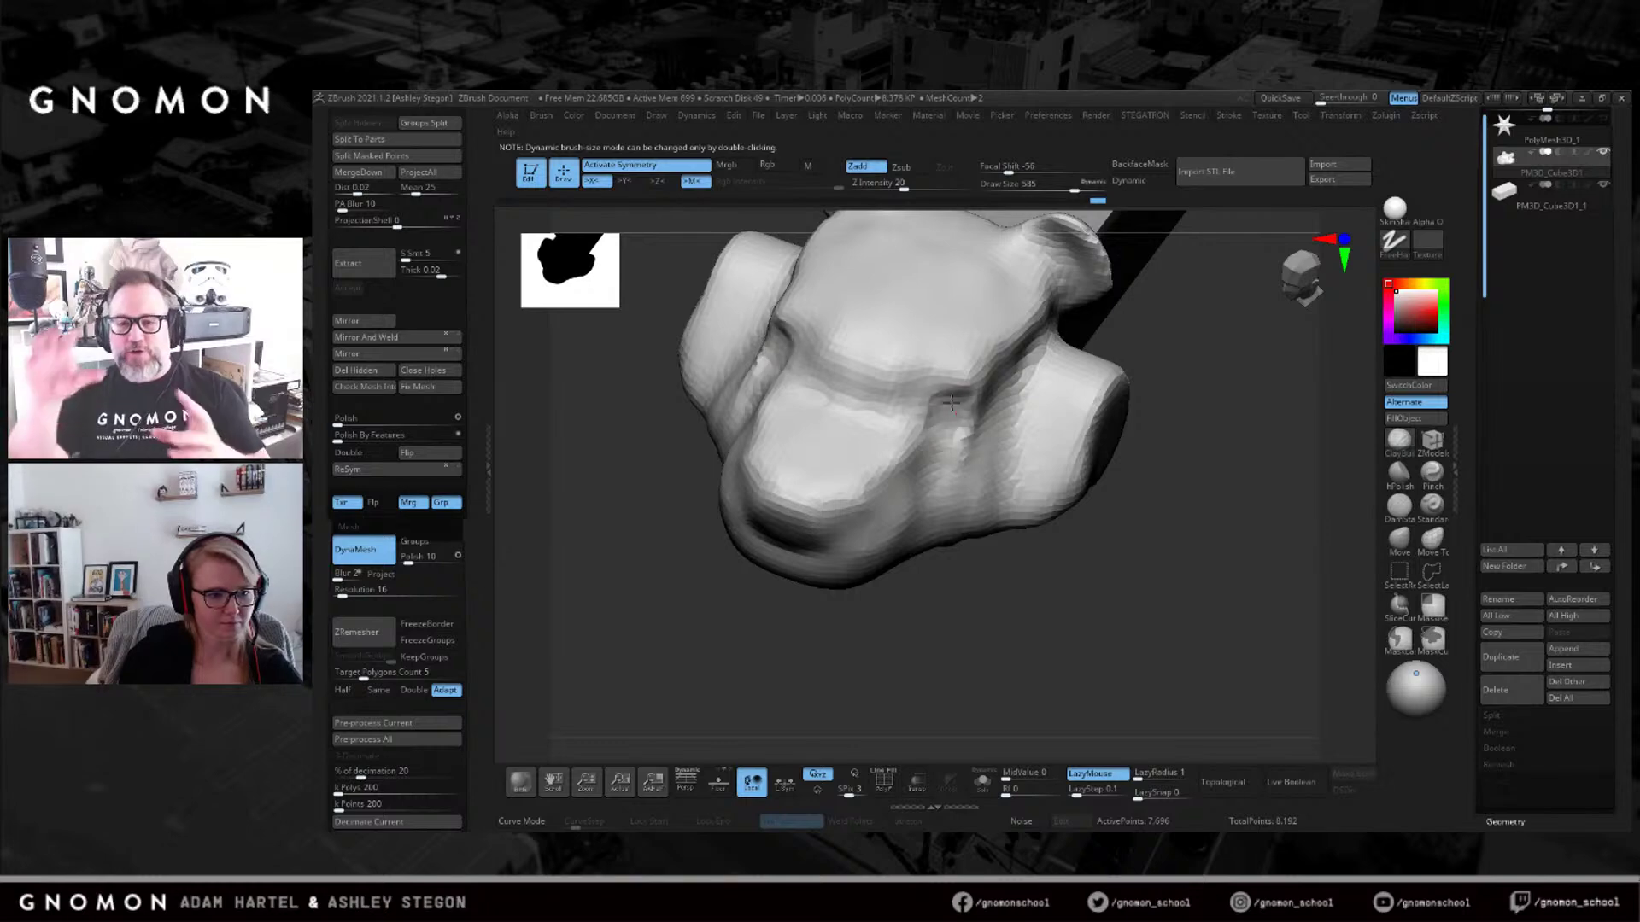
pyautogui.moveTo(871, 322)
pyautogui.mouseDown()
pyautogui.moveTo(868, 349)
pyautogui.moveTo(884, 350)
pyautogui.mouseUp()
pyautogui.moveTo(945, 359); pyautogui.dragTo(924, 388, button='right')
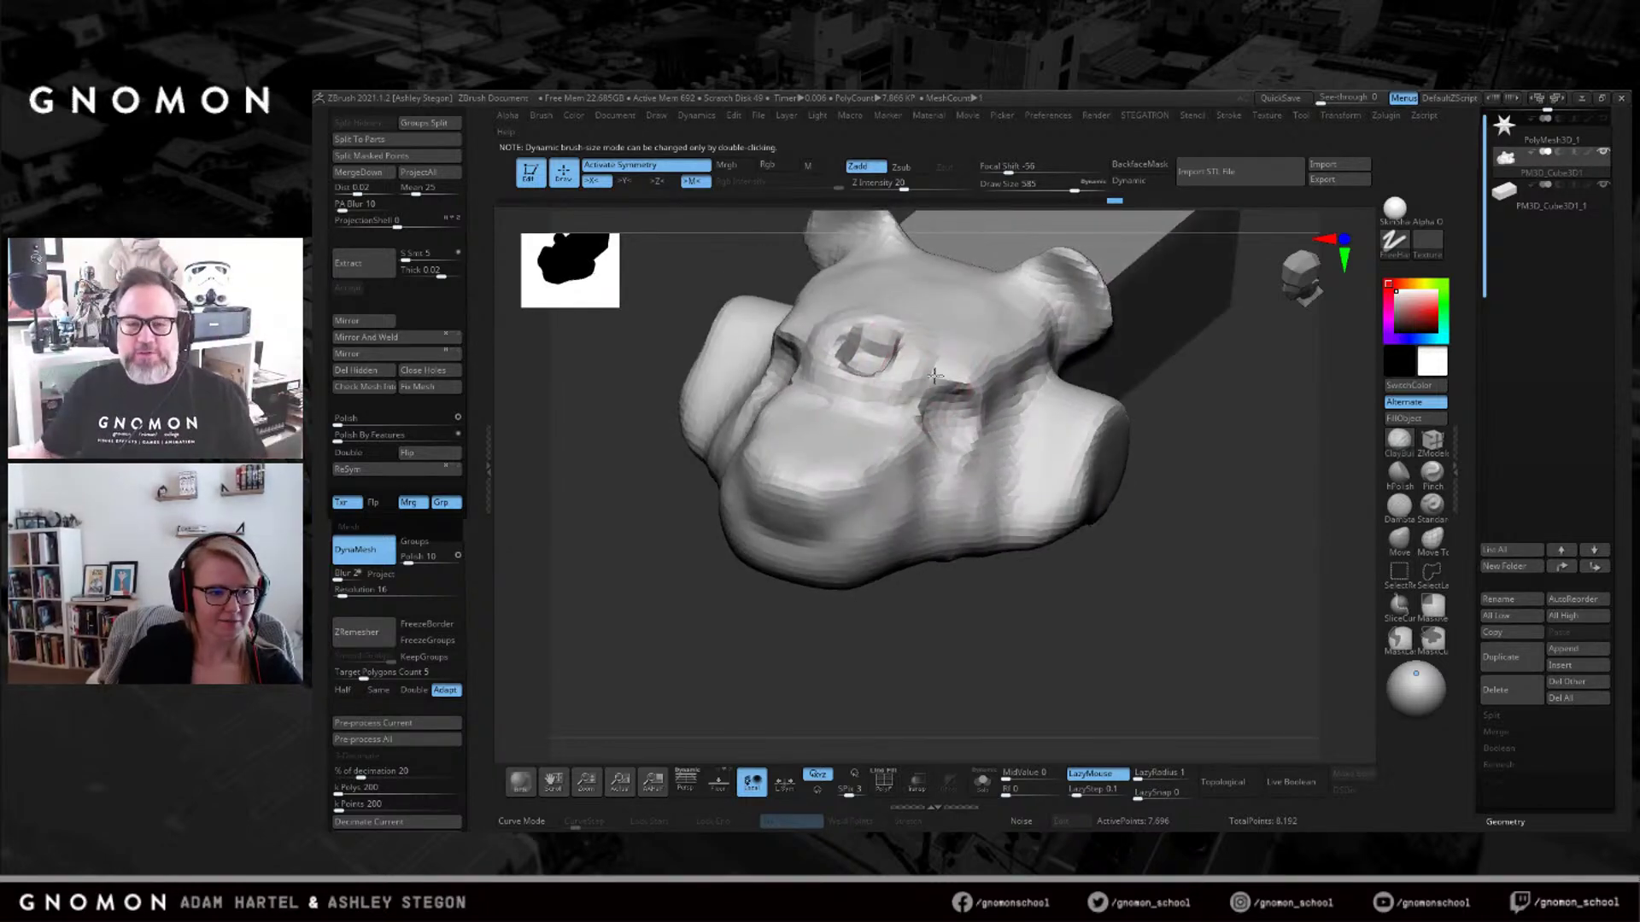
pyautogui.moveTo(978, 440)
pyautogui.mouseDown(button='right')
pyautogui.moveTo(884, 504)
pyautogui.moveTo(880, 491)
pyautogui.moveTo(901, 502)
pyautogui.moveTo(907, 461)
pyautogui.mouseUp(button='right')
# Mask the lower jaw with a lasso in side view and invert the mask so only the jaw is free.
pyautogui.press('s')
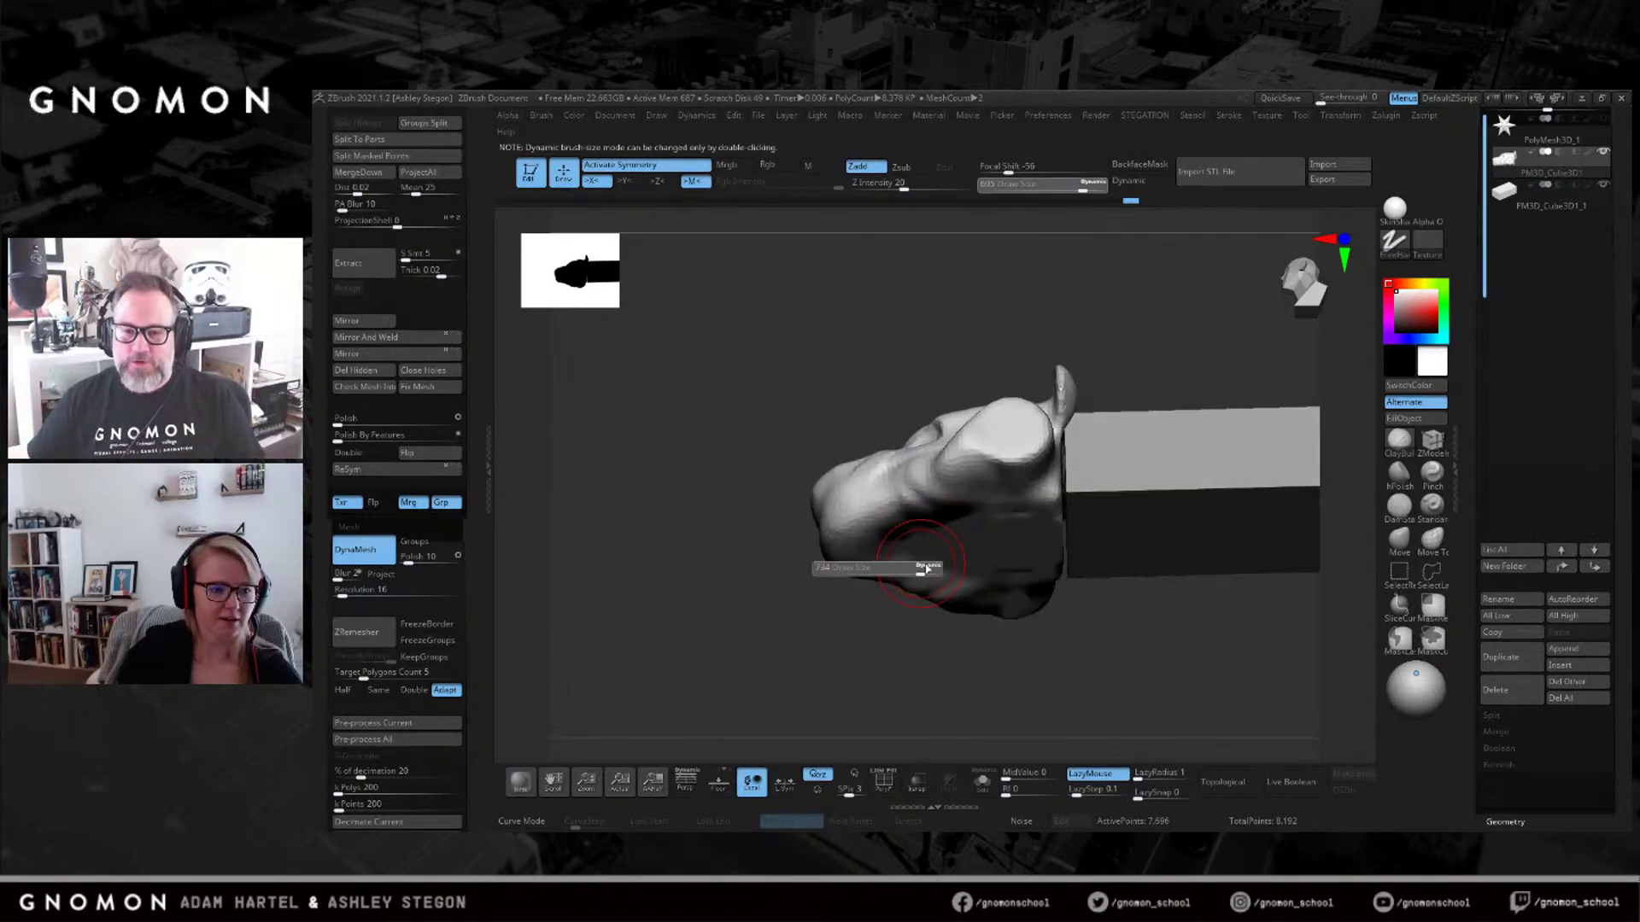
pyautogui.click(926, 566)
pyautogui.moveTo(990, 533); pyautogui.dragTo(978, 598, button='right')
pyautogui.keyDown('ctrl'); pyautogui.moveTo(930, 619); pyautogui.dragTo(792, 508); pyautogui.keyUp('ctrl')
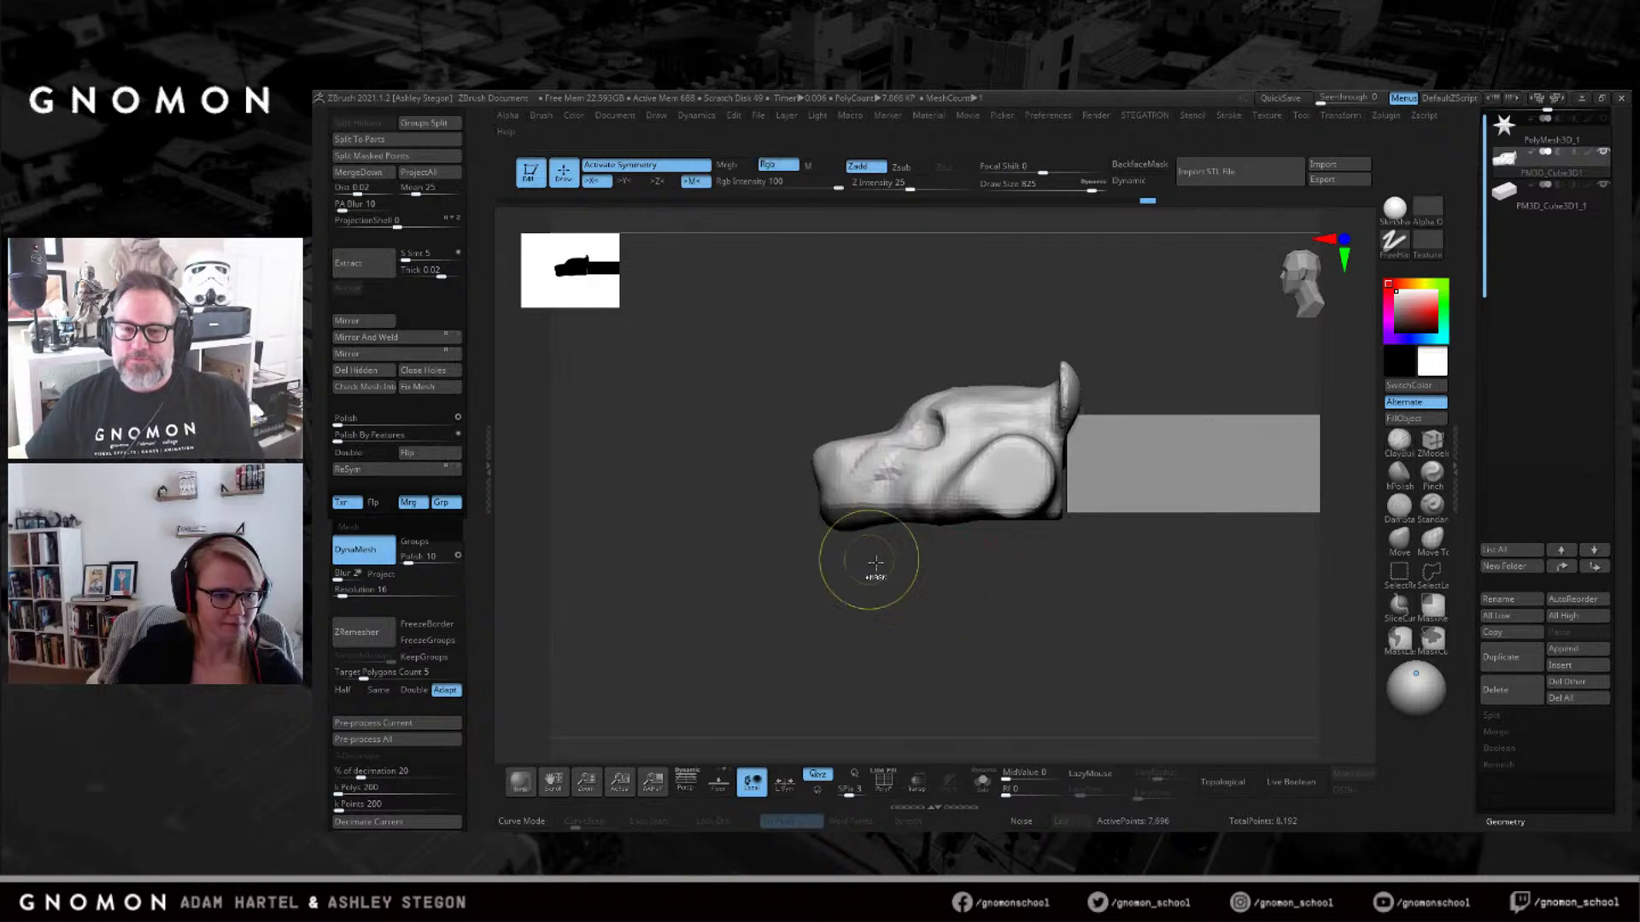
pyautogui.click(1429, 574)
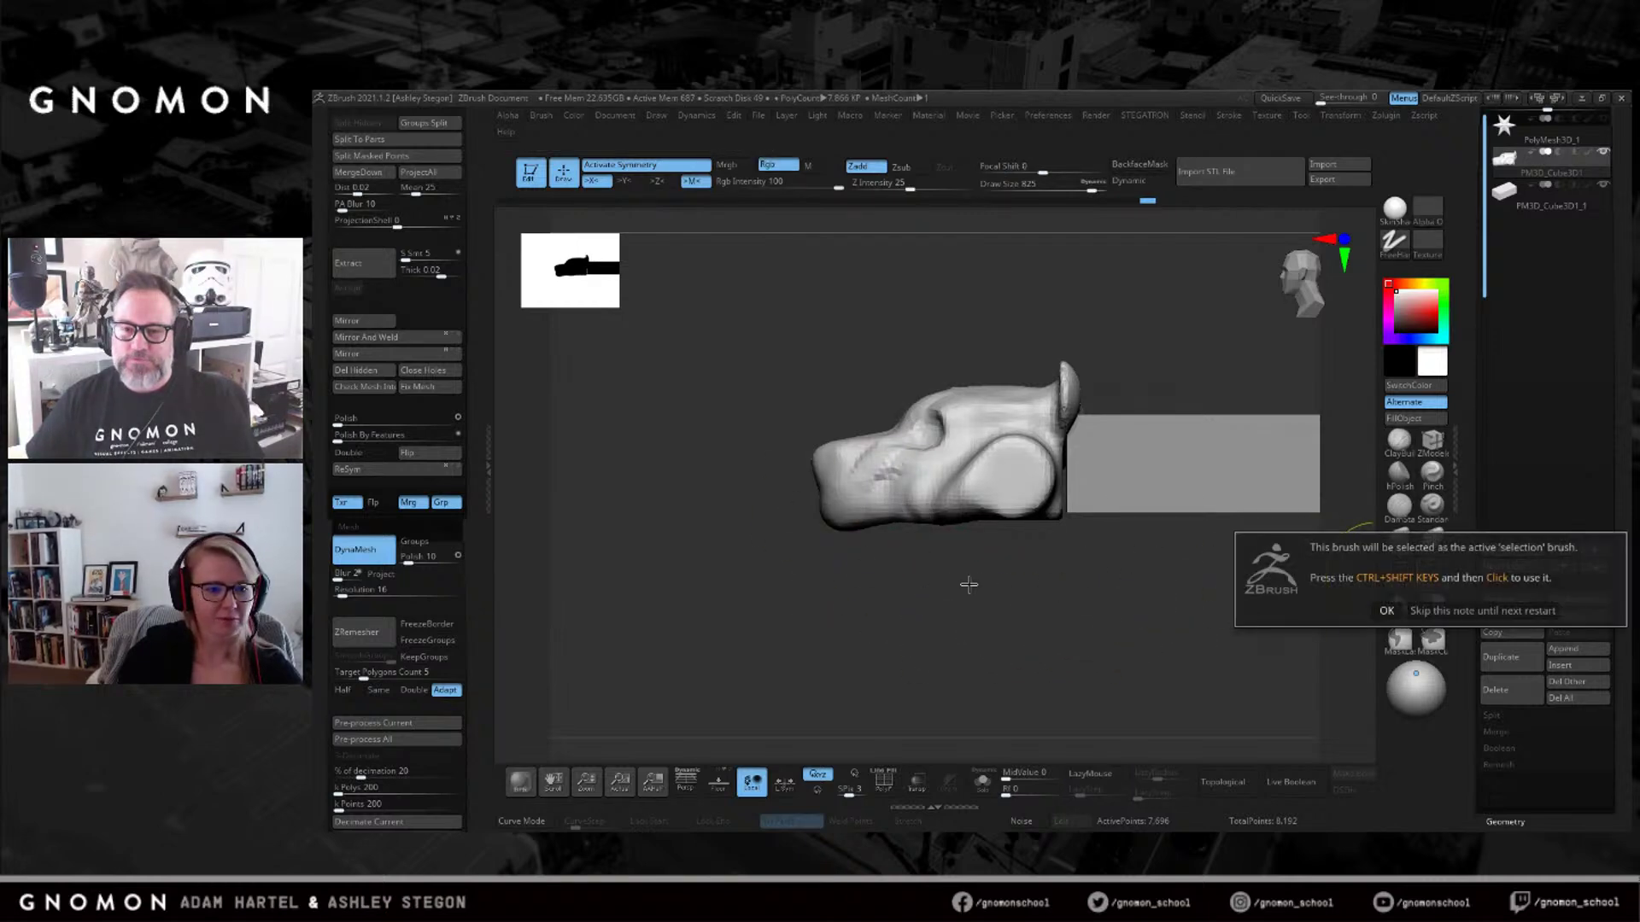
pyautogui.click(1384, 611)
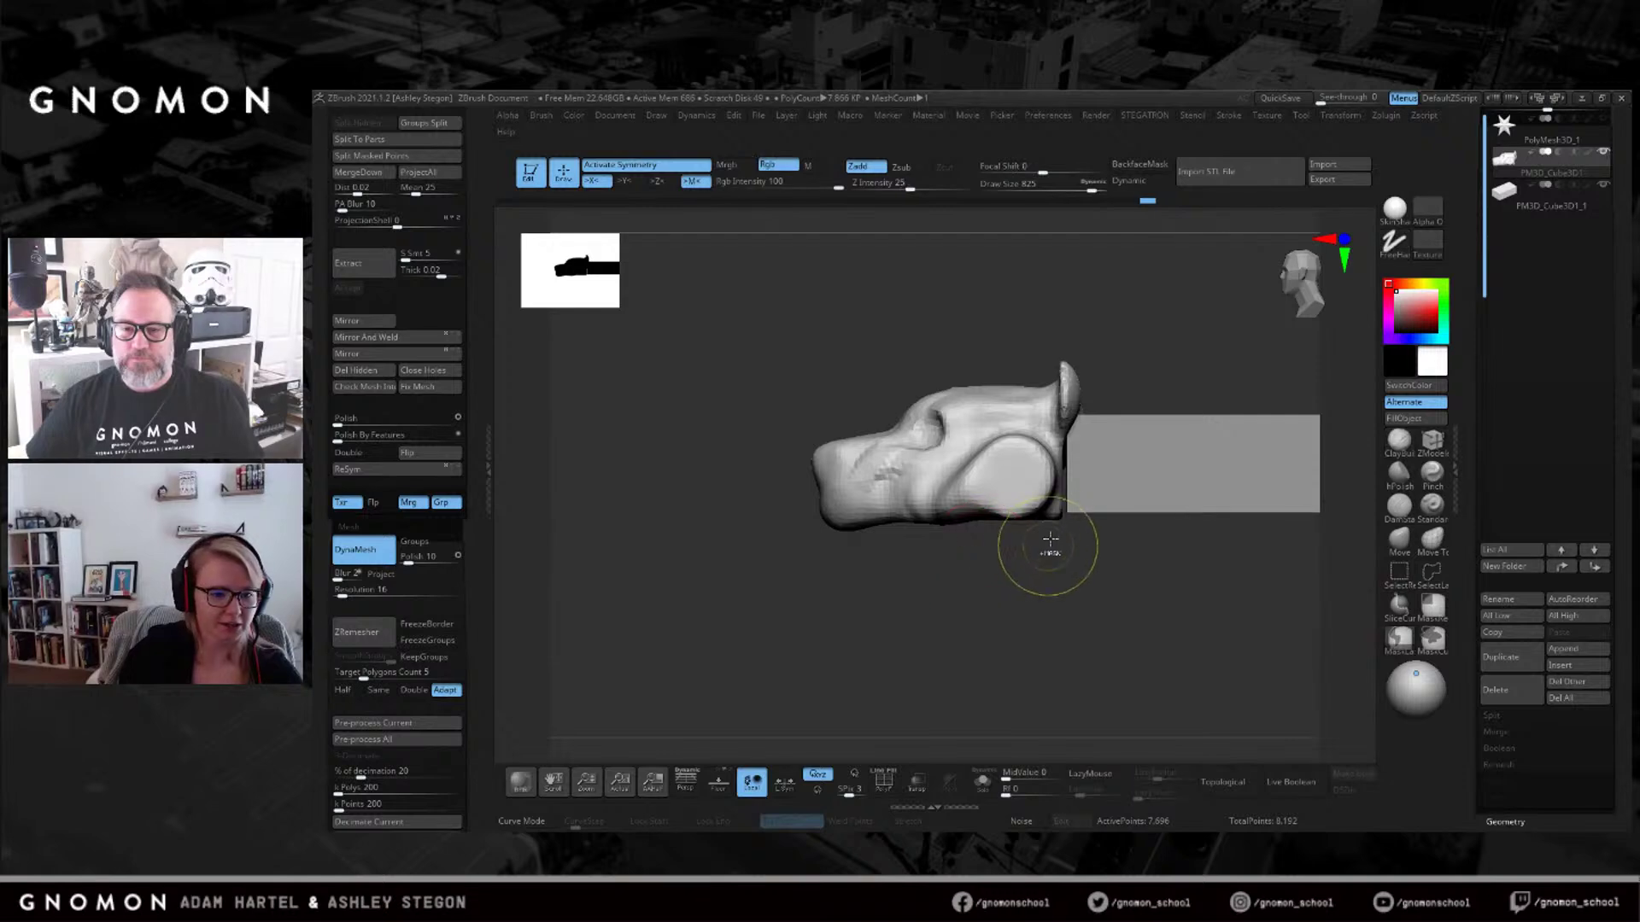
pyautogui.moveTo(1023, 556)
pyautogui.mouseDown()
pyautogui.moveTo(798, 540)
pyautogui.moveTo(882, 480)
pyautogui.mouseUp()
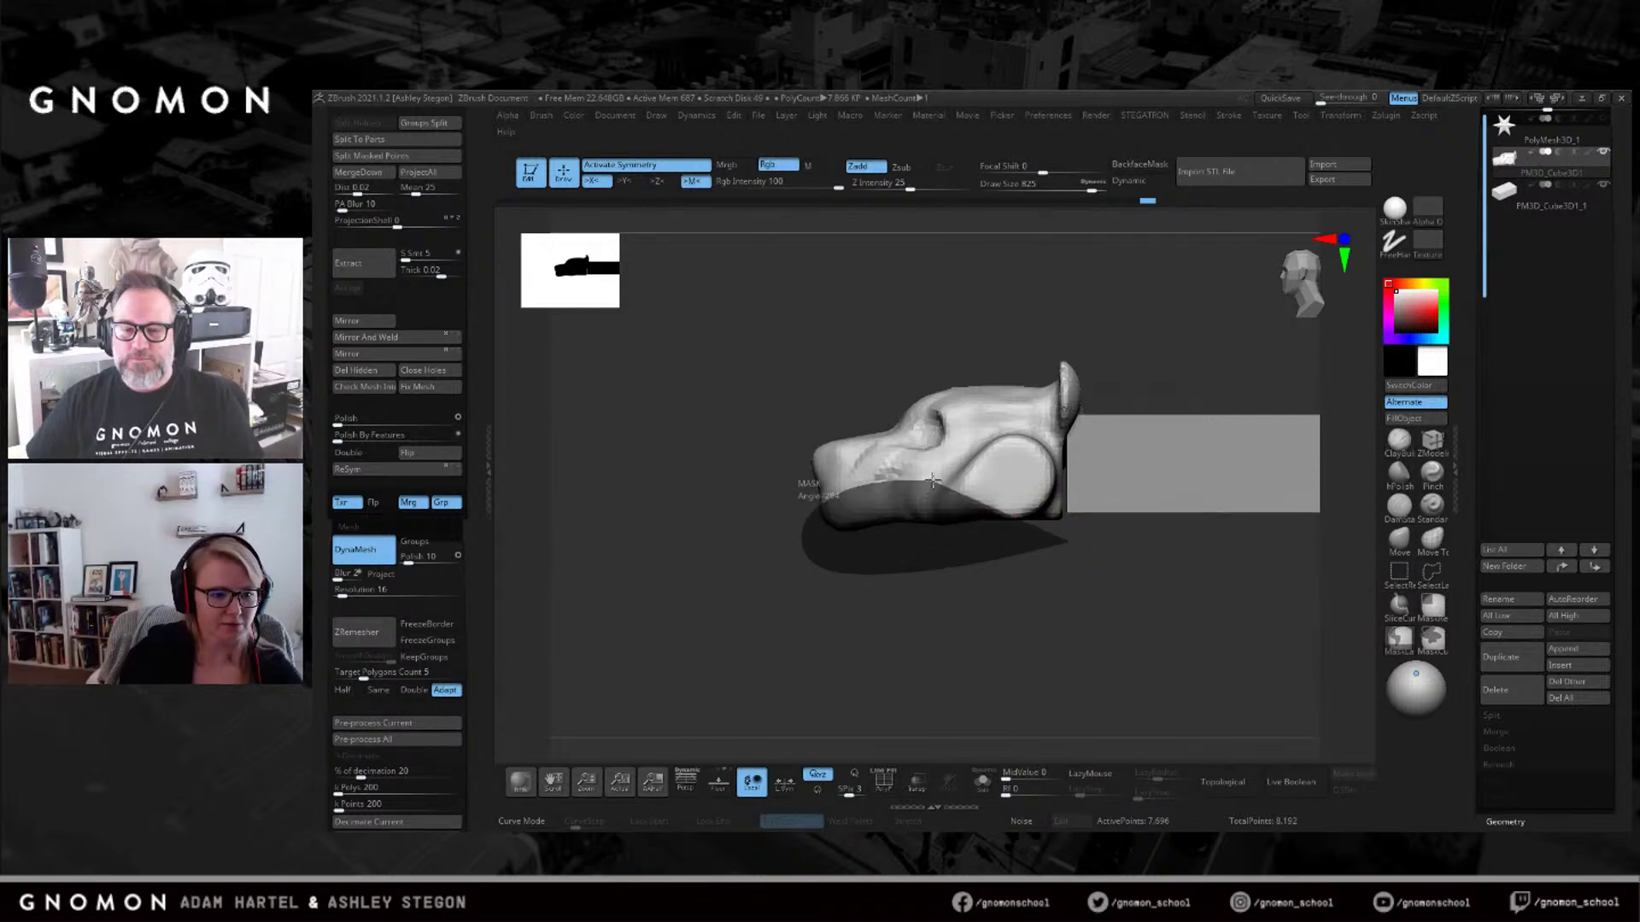
pyautogui.moveTo(1047, 485); pyautogui.dragTo(1051, 491)
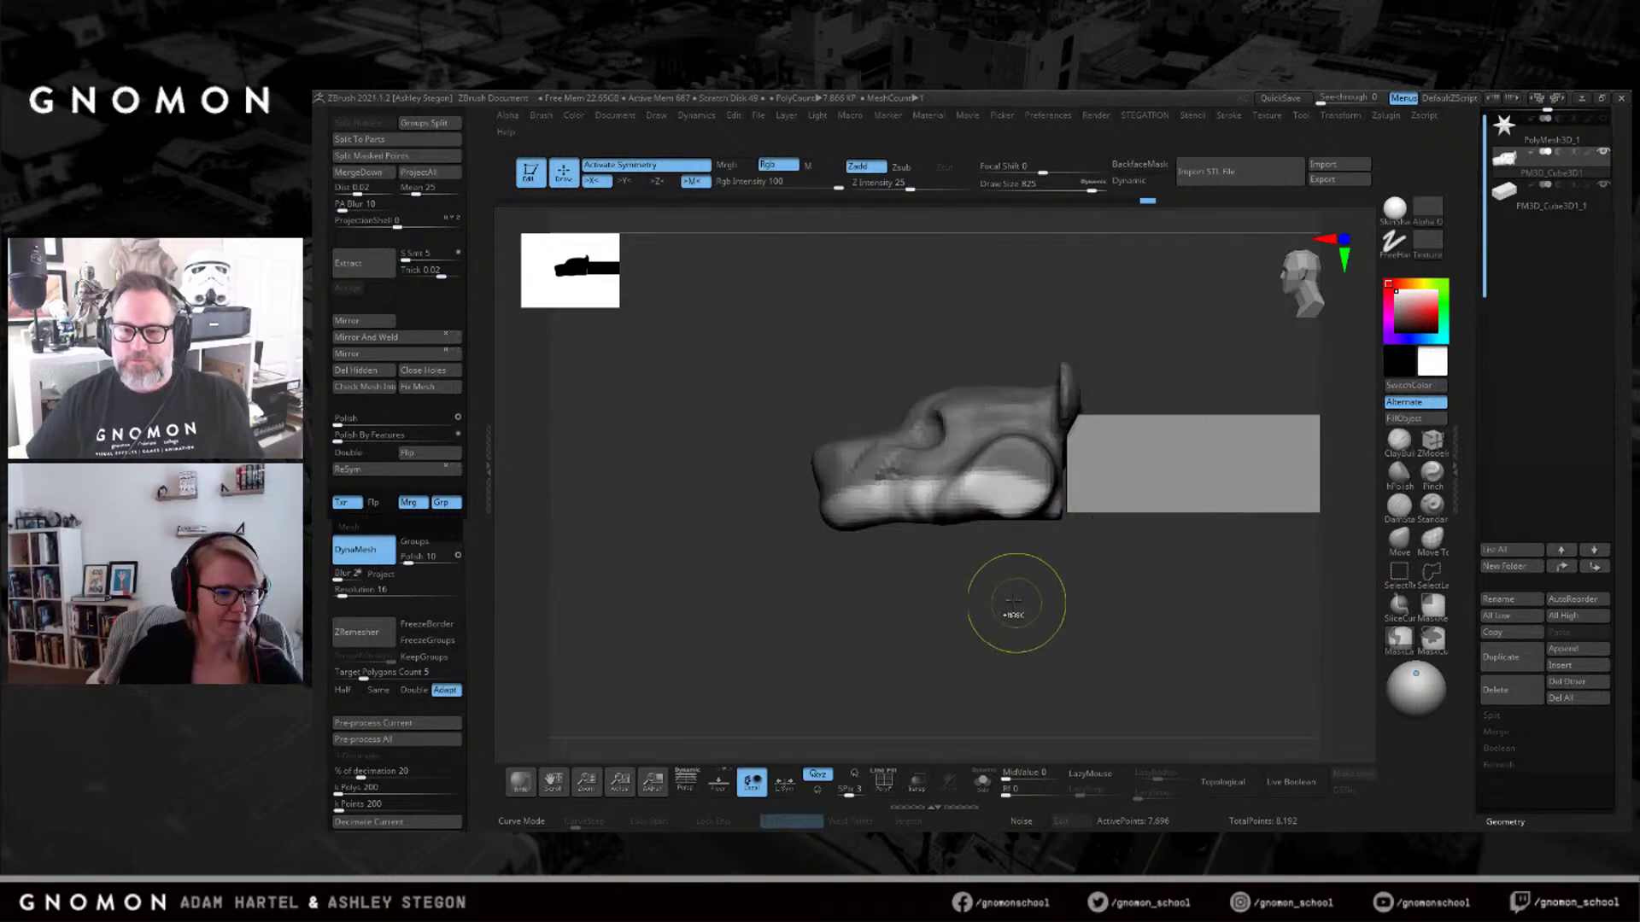
pyautogui.moveTo(995, 542); pyautogui.dragTo(1018, 578)
# Rotate the lower jaw downward around its hinge with the gizmo, clear the mask and remesh with DynaMesh.
pyautogui.press('w')
pyautogui.moveTo(1097, 479); pyautogui.dragTo(1082, 435)
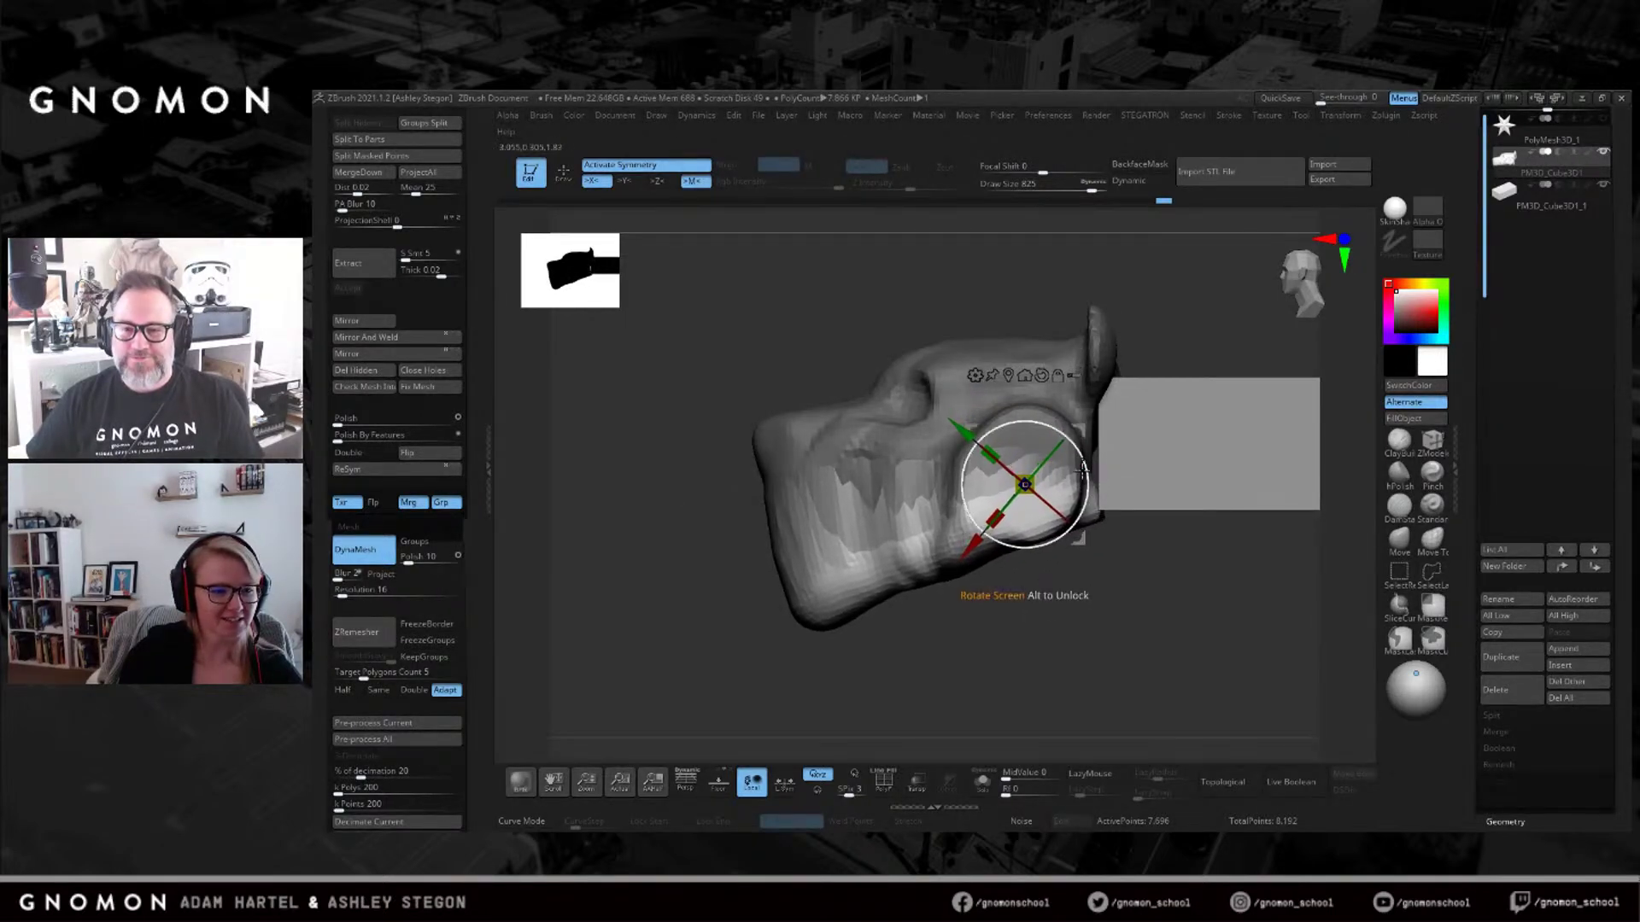
pyautogui.press('q')
pyautogui.keyDown('ctrl'); pyautogui.moveTo(1124, 652); pyautogui.dragTo(1047, 652); pyautogui.keyUp('ctrl')
# Mask a lasso-shaped band between the upper and lower jaws up to the cheek and invert the mask.
pyautogui.keyDown('ctrl'); pyautogui.moveTo(749, 497); pyautogui.dragTo(925, 523); pyautogui.keyUp('ctrl')
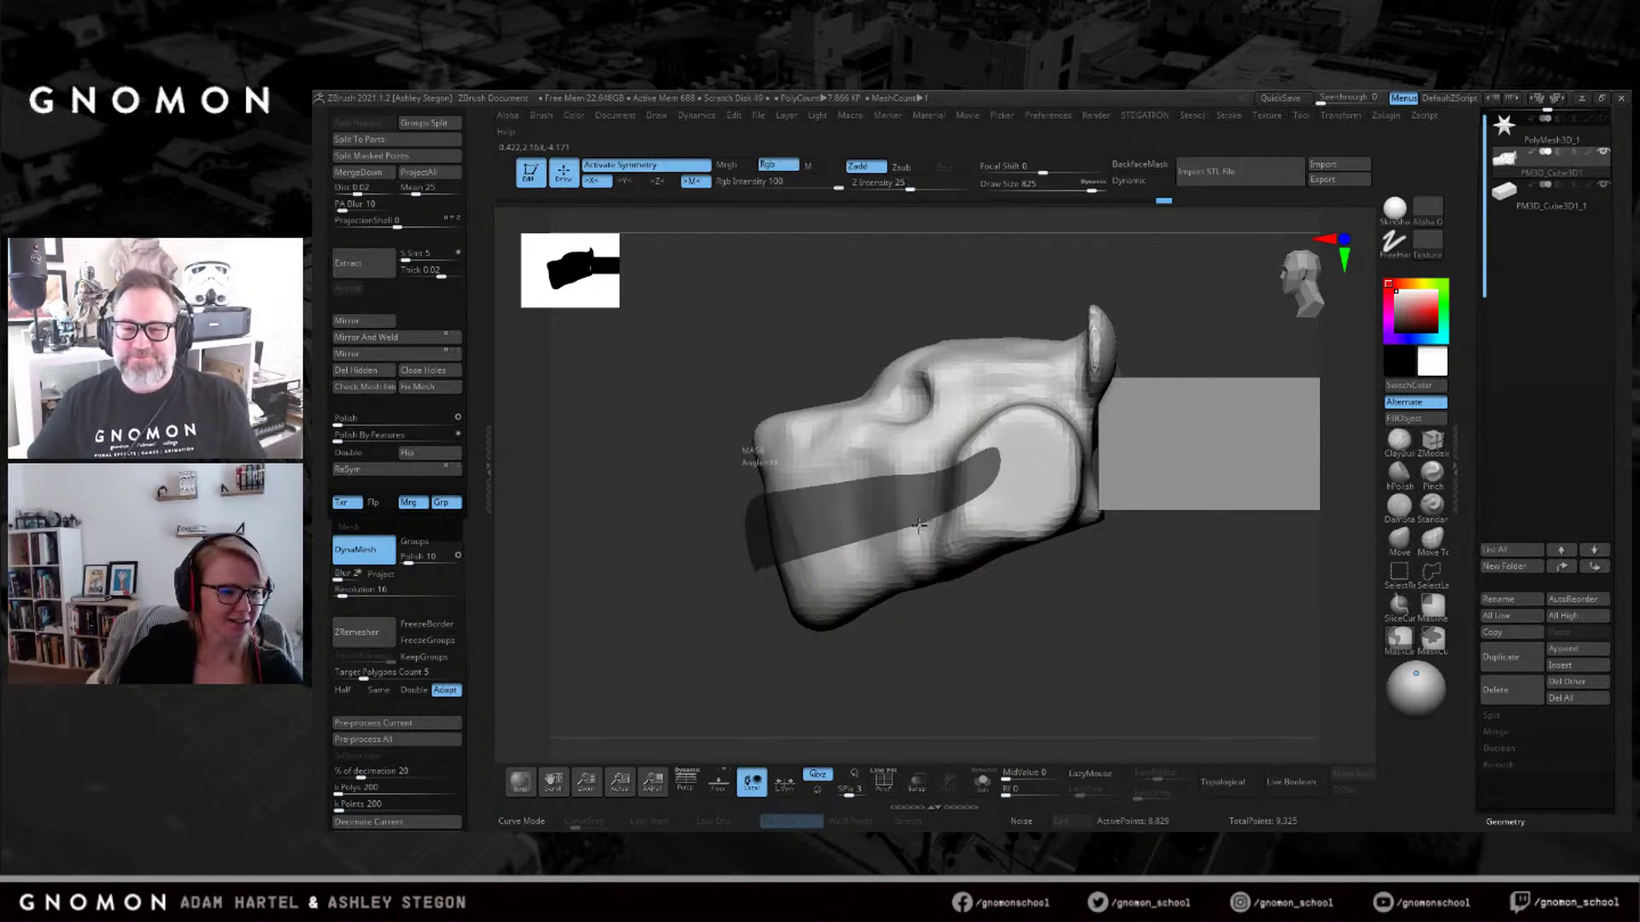
pyautogui.keyDown('ctrl'); pyautogui.moveTo(796, 586); pyautogui.dragTo(798, 590); pyautogui.keyUp('ctrl')
pyautogui.keyDown('ctrl'); pyautogui.click(1087, 628); pyautogui.keyUp('ctrl')
# Push the unmasked band inward with the Move brush to open the mouth between the jaws.
pyautogui.click(1399, 543)
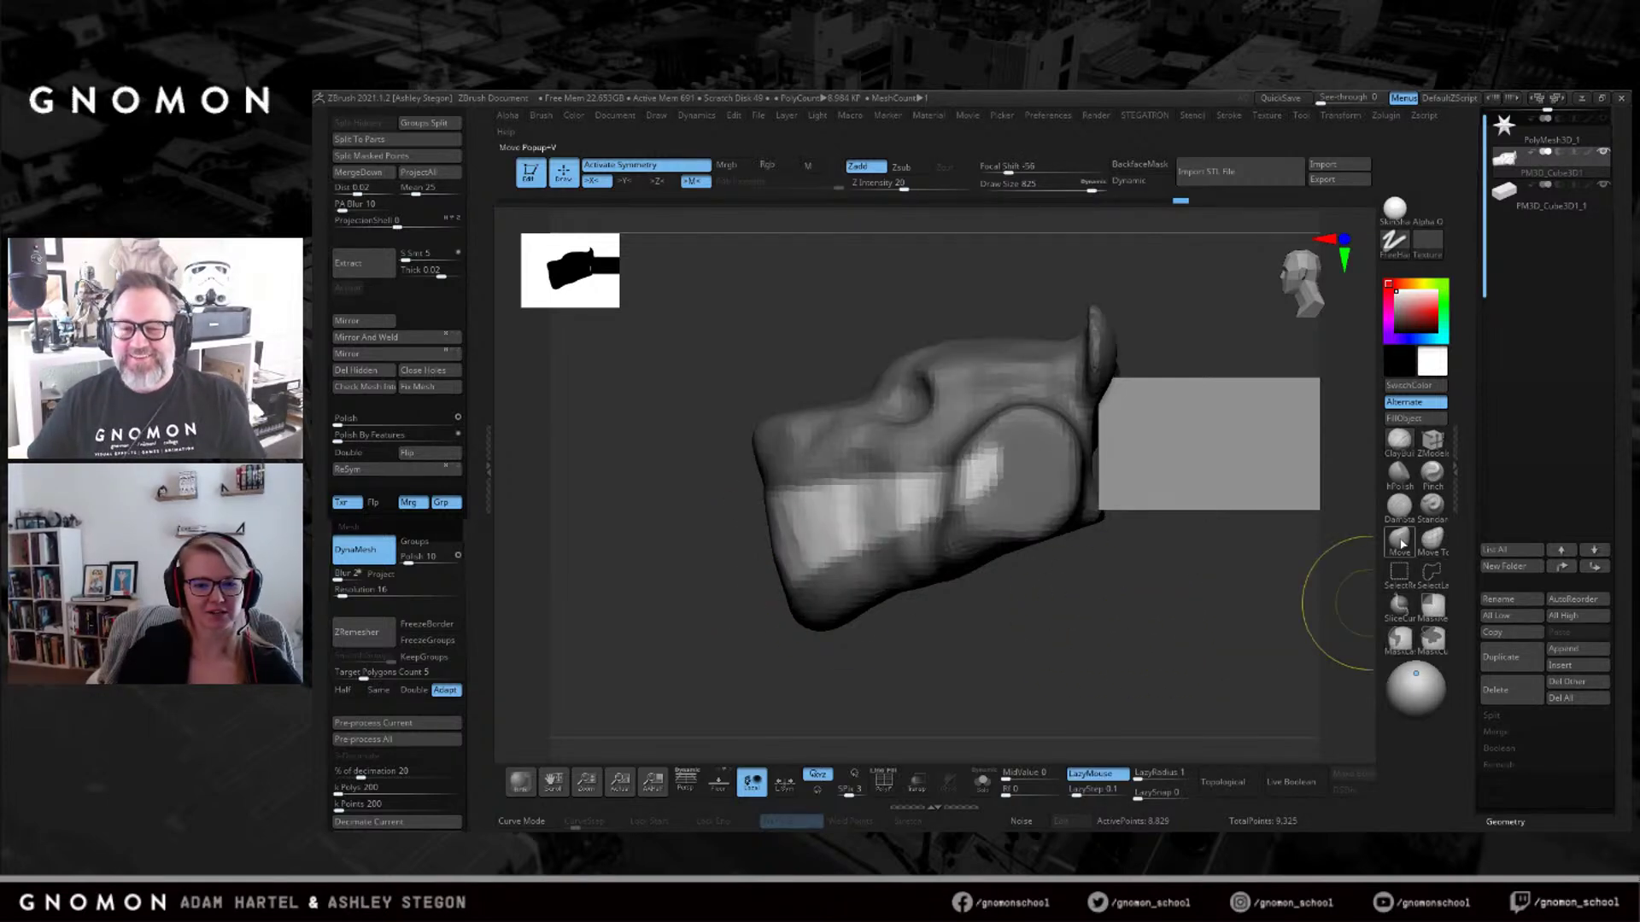
pyautogui.press('s')
pyautogui.moveTo(771, 540); pyautogui.dragTo(789, 540)
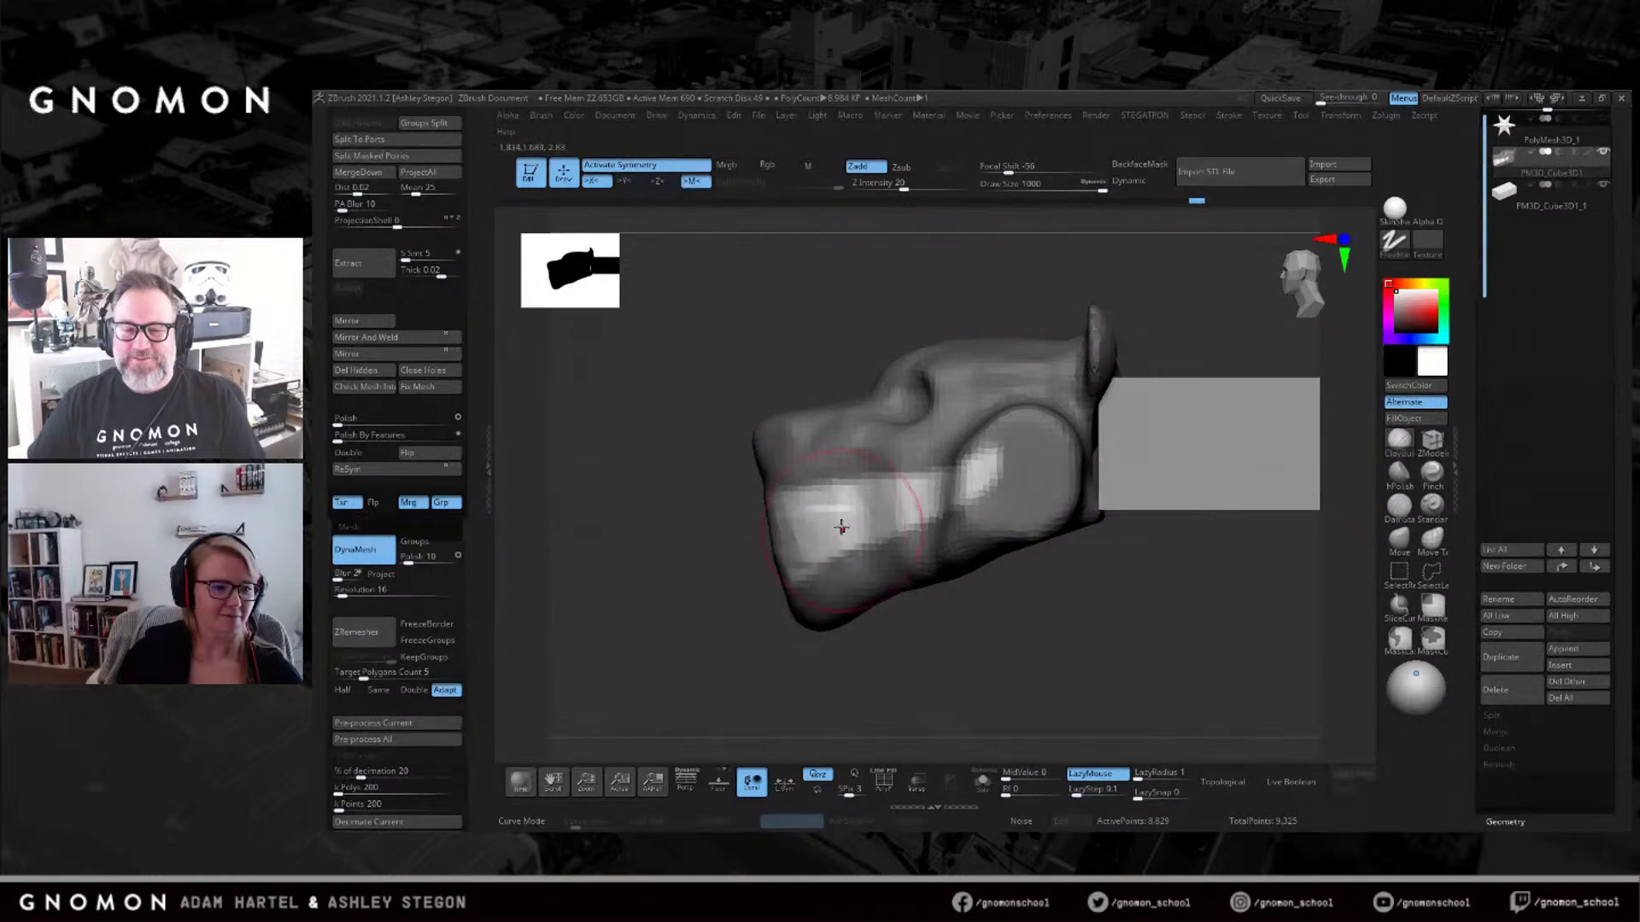
pyautogui.click(1399, 539)
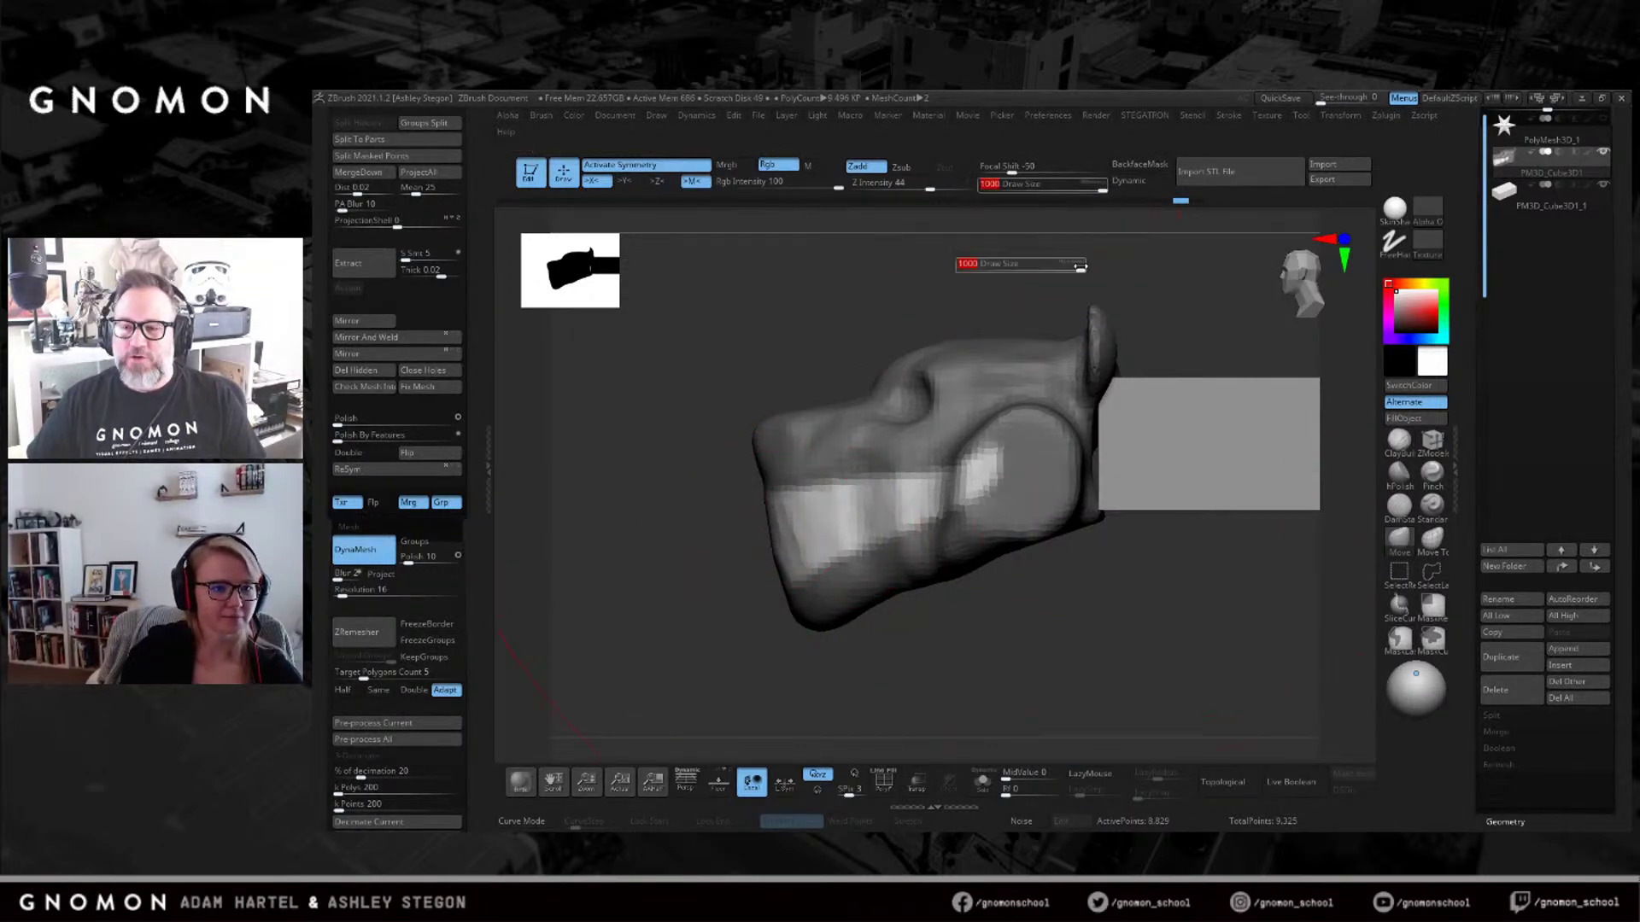
pyautogui.moveTo(1081, 271); pyautogui.dragTo(989, 272)
pyautogui.moveTo(833, 508)
pyautogui.mouseDown()
pyautogui.moveTo(830, 532)
pyautogui.moveTo(884, 525)
pyautogui.mouseUp()
pyautogui.moveTo(942, 516)
pyautogui.mouseDown(button='right')
pyautogui.moveTo(871, 459)
pyautogui.moveTo(878, 478)
pyautogui.moveTo(1024, 483)
pyautogui.moveTo(1057, 549)
pyautogui.moveTo(919, 508)
pyautogui.moveTo(1329, 513)
pyautogui.mouseUp(button='right')
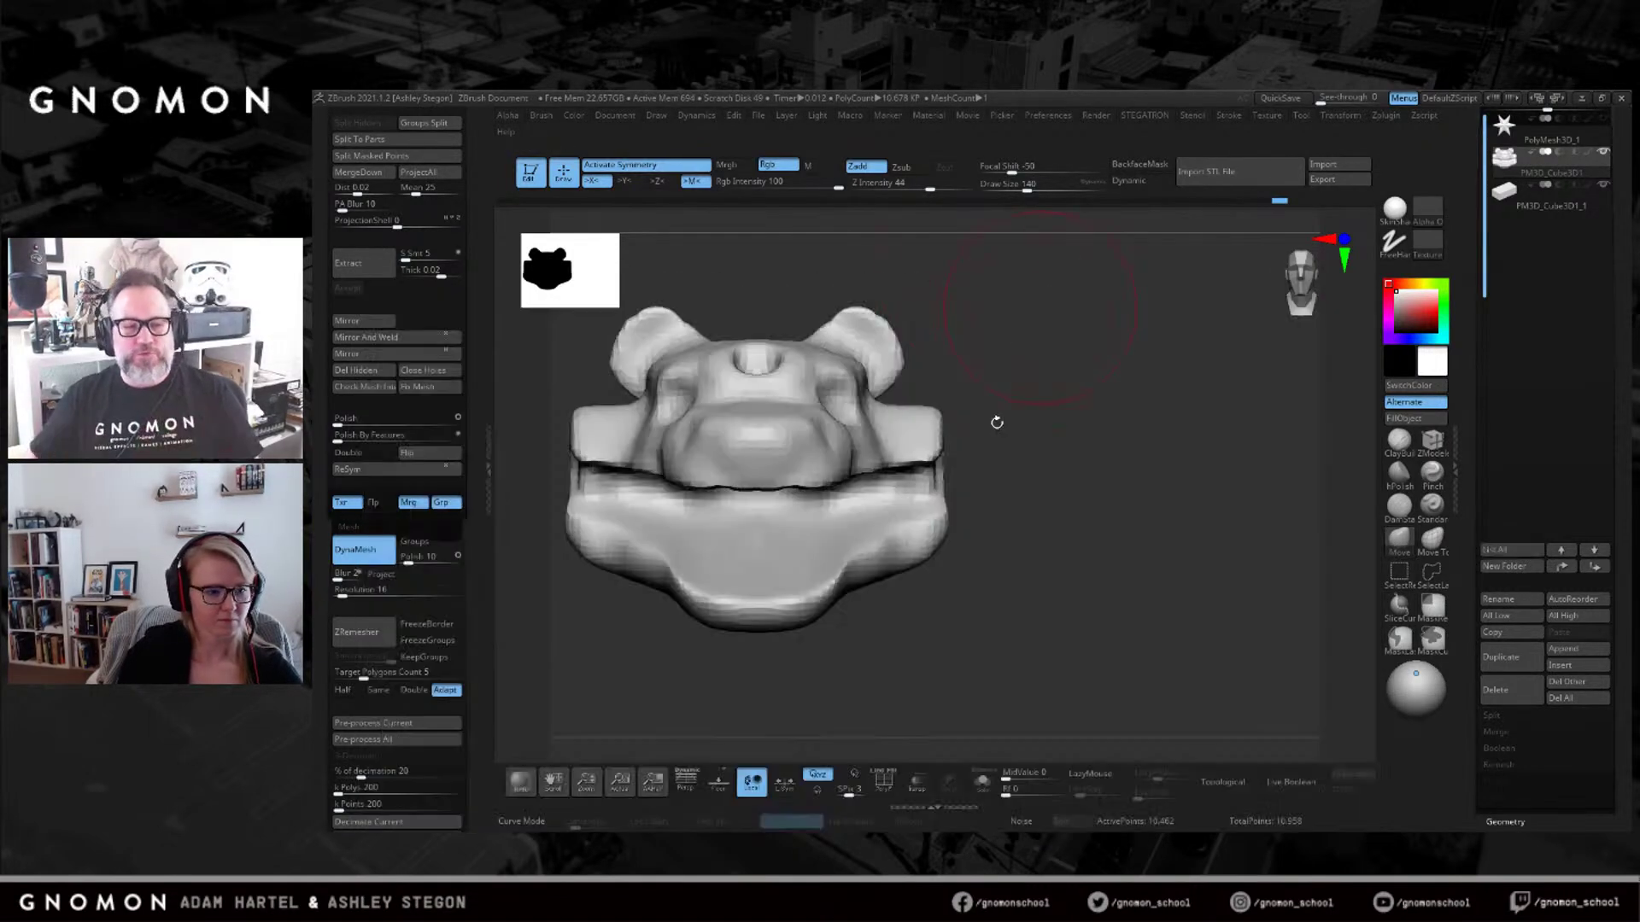
# Narrow the sides of the lower jaw from the front with a smaller Move brush.
pyautogui.keyDown('alt'); pyautogui.moveTo(997, 423); pyautogui.dragTo(1104, 418, button='right'); pyautogui.keyUp('alt')
pyautogui.press('s')
pyautogui.moveTo(1081, 489); pyautogui.dragTo(1097, 491)
pyautogui.moveTo(1051, 492)
pyautogui.mouseDown()
pyautogui.moveTo(997, 515)
pyautogui.moveTo(1017, 500)
pyautogui.mouseUp()
pyautogui.moveTo(1048, 494)
pyautogui.mouseDown(button='right')
pyautogui.moveTo(1016, 401)
pyautogui.moveTo(1052, 436)
pyautogui.moveTo(1010, 414)
pyautogui.mouseUp(button='right')
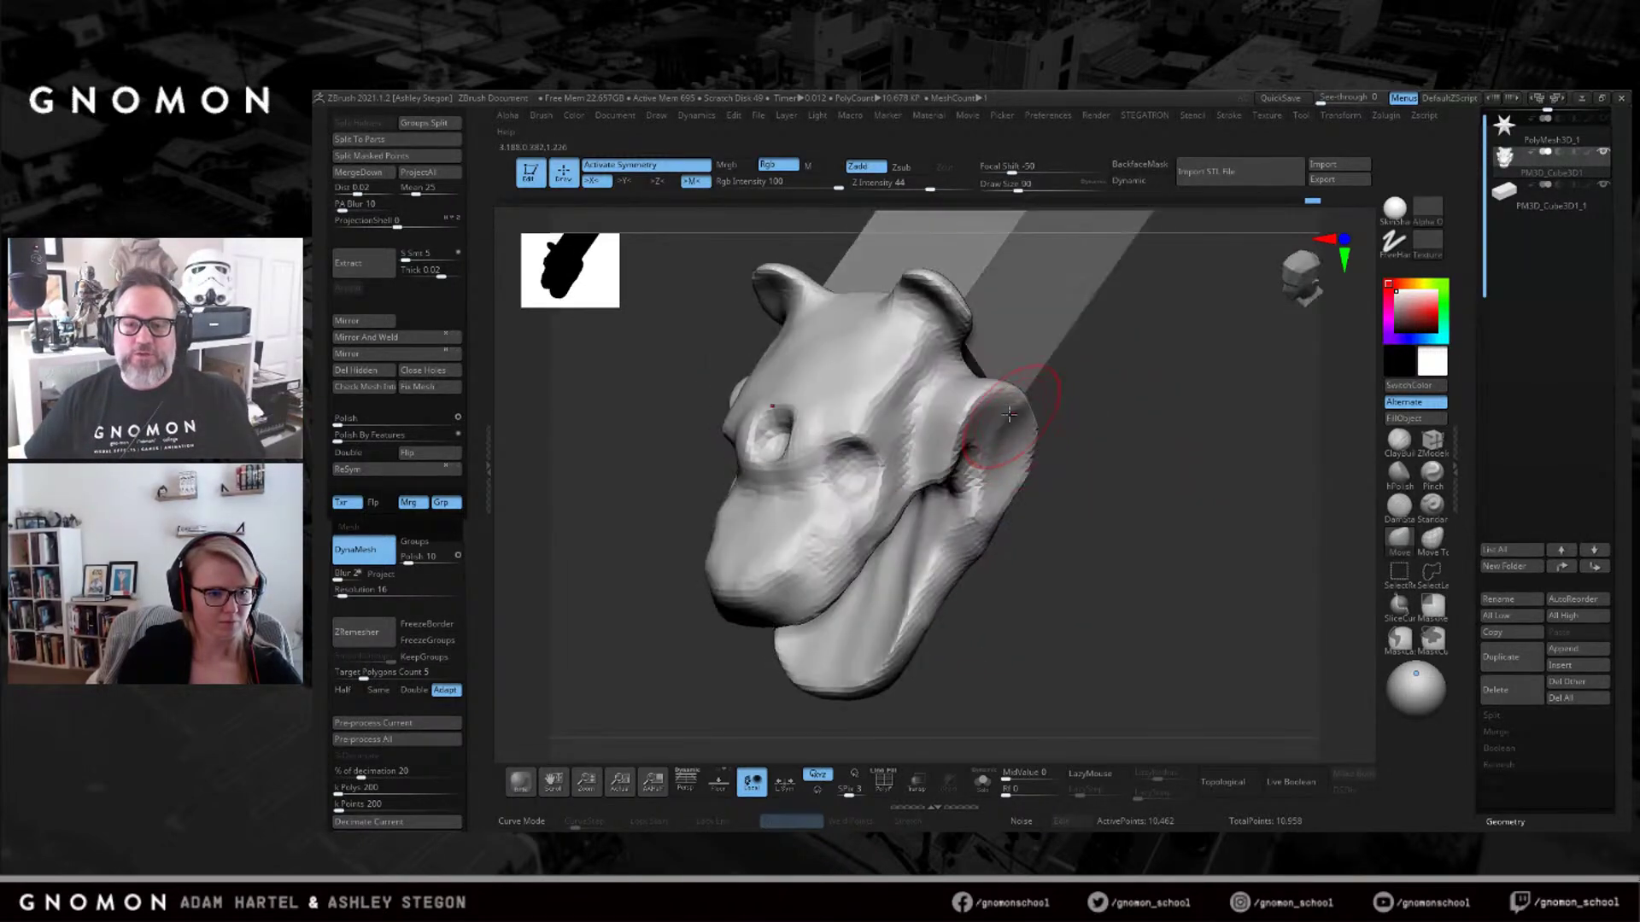
# Pull the cheek discs and mouth corners in closer to the head, adjusting the Move brush size.
pyautogui.moveTo(916, 458); pyautogui.dragTo(958, 446, button='right')
pyautogui.press('s')
pyautogui.moveTo(938, 447); pyautogui.dragTo(945, 446)
pyautogui.moveTo(955, 453); pyautogui.dragTo(937, 443)
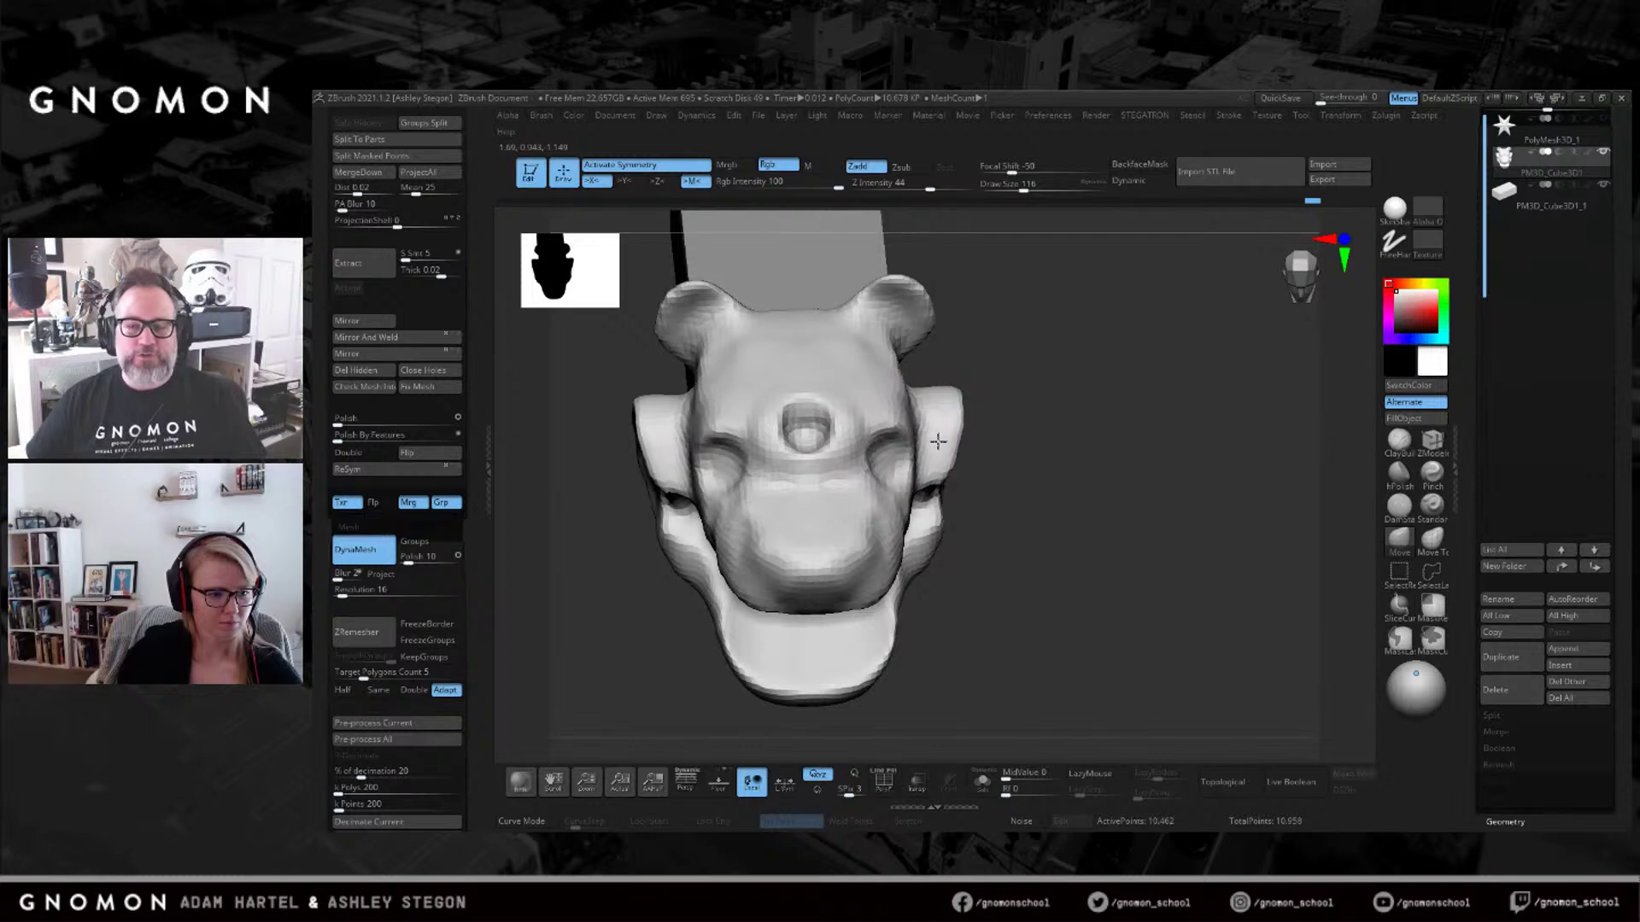
pyautogui.moveTo(937, 430); pyautogui.dragTo(926, 447, button='right')
pyautogui.moveTo(912, 446); pyautogui.dragTo(927, 461)
pyautogui.press('s')
pyautogui.moveTo(907, 468); pyautogui.dragTo(917, 472)
pyautogui.moveTo(982, 495)
pyautogui.mouseDown(button='right')
pyautogui.moveTo(938, 476)
pyautogui.moveTo(929, 440)
pyautogui.mouseUp(button='right')
# Isolate the lower jaw with an inverted mask, rotate it up to close the mouth slightly, and remesh the head.
pyautogui.moveTo(901, 501); pyautogui.dragTo(987, 581, button='right')
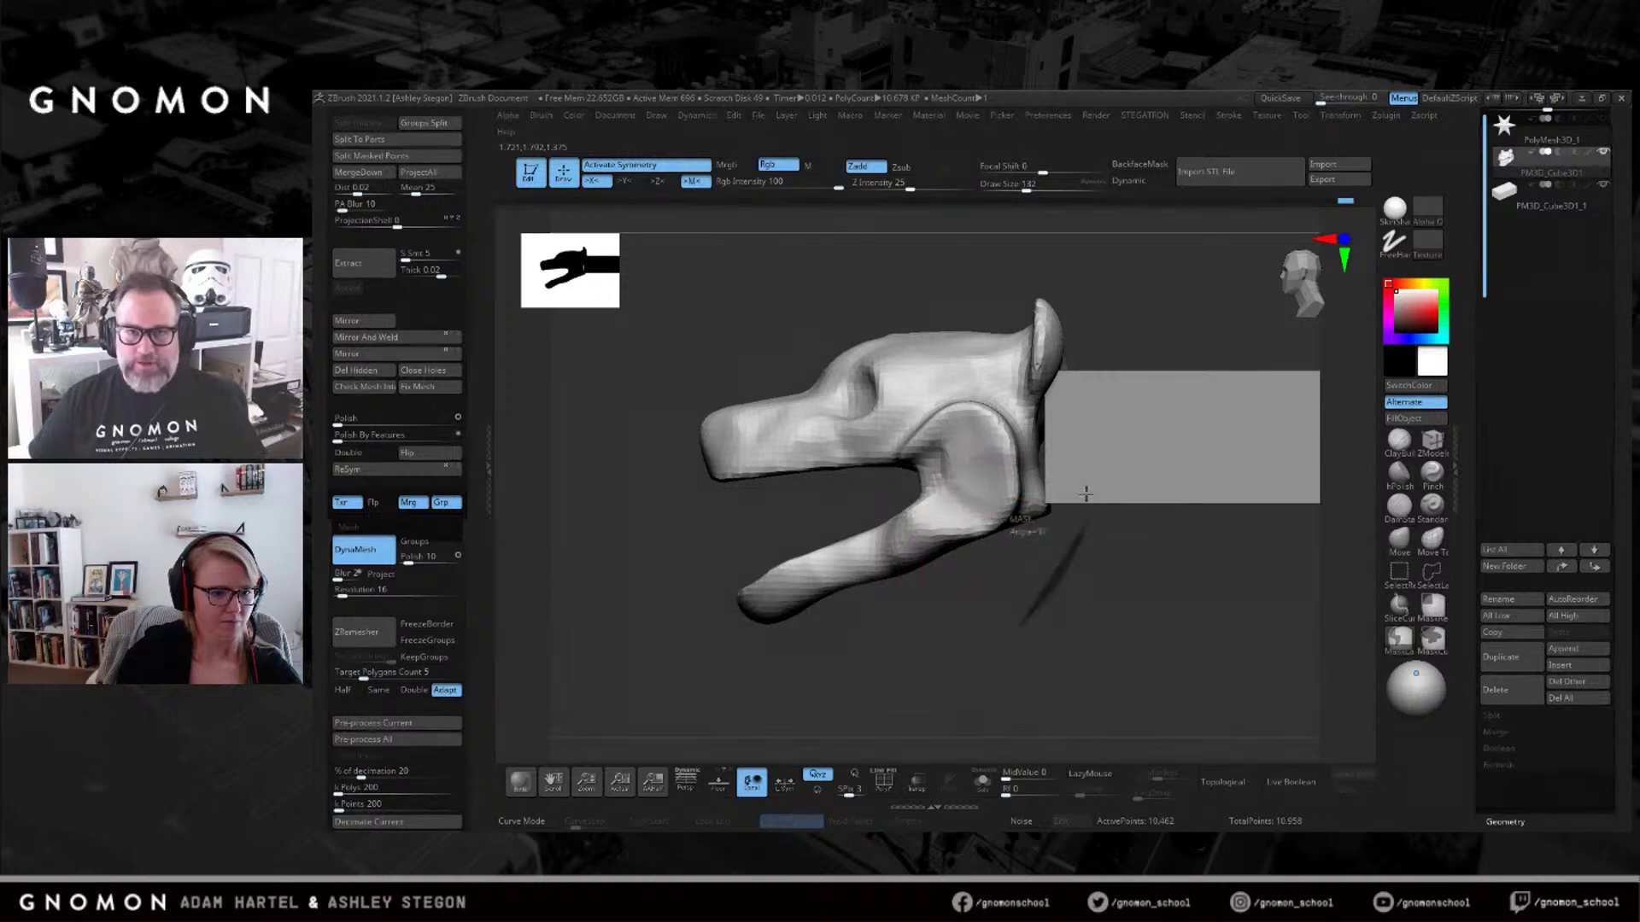
pyautogui.keyDown('ctrl'); pyautogui.keyDown('alt'); pyautogui.moveTo(914, 482); pyautogui.dragTo(696, 711); pyautogui.keyUp('alt'); pyautogui.keyUp('ctrl')
pyautogui.press('w')
pyautogui.moveTo(1028, 443); pyautogui.dragTo(1024, 410)
pyautogui.keyDown('ctrl'); pyautogui.moveTo(1058, 579); pyautogui.dragTo(1064, 588); pyautogui.keyUp('ctrl')
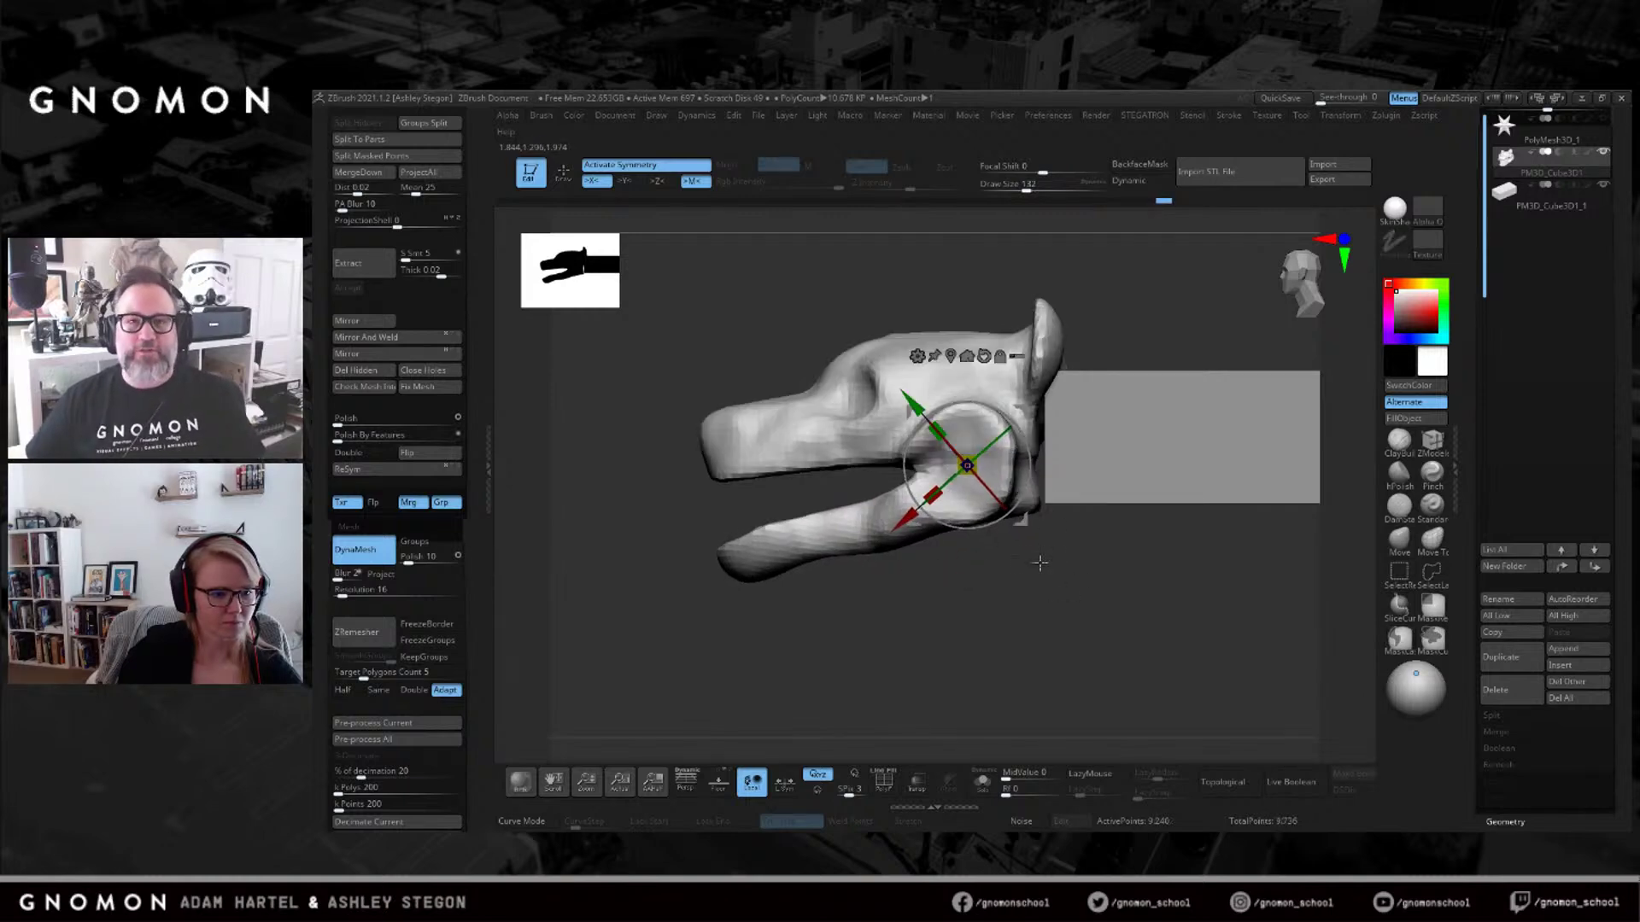
pyautogui.press('q')
# Build up the jawline from below with the ClayBuildup brush using BackfaceMask, and smooth the strokes.
pyautogui.moveTo(946, 404)
pyautogui.mouseDown(button='right')
pyautogui.moveTo(974, 393)
pyautogui.moveTo(947, 380)
pyautogui.mouseUp(button='right')
pyautogui.moveTo(1009, 424); pyautogui.dragTo(1050, 362, button='right')
pyautogui.moveTo(966, 431); pyautogui.dragTo(920, 442)
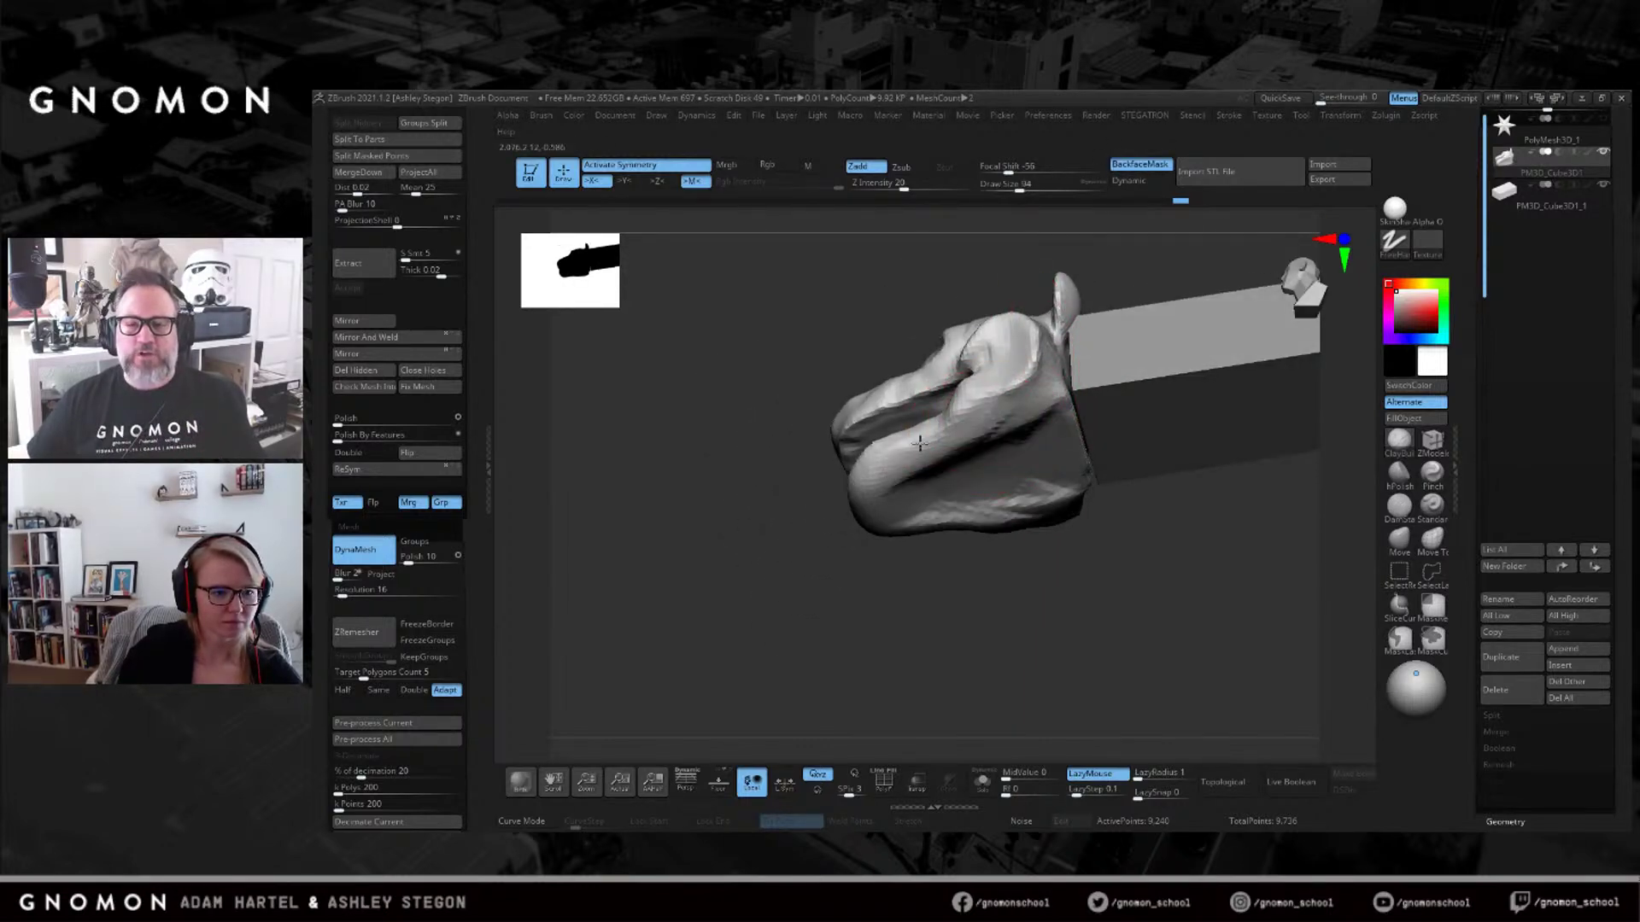
pyautogui.moveTo(870, 484)
pyautogui.mouseDown(button='right')
pyautogui.moveTo(893, 478)
pyautogui.moveTo(869, 465)
pyautogui.mouseUp(button='right')
pyautogui.moveTo(910, 472)
pyautogui.keyDown('shift'); pyautogui.mouseDown()
pyautogui.moveTo(974, 465)
pyautogui.moveTo(1041, 415)
pyautogui.moveTo(984, 459)
pyautogui.mouseUp(); pyautogui.keyUp('shift')
# Blend the jaw hinge and cheek into the back of the jaw and smooth their surfaces.
pyautogui.moveTo(993, 448); pyautogui.dragTo(1018, 485, button='right')
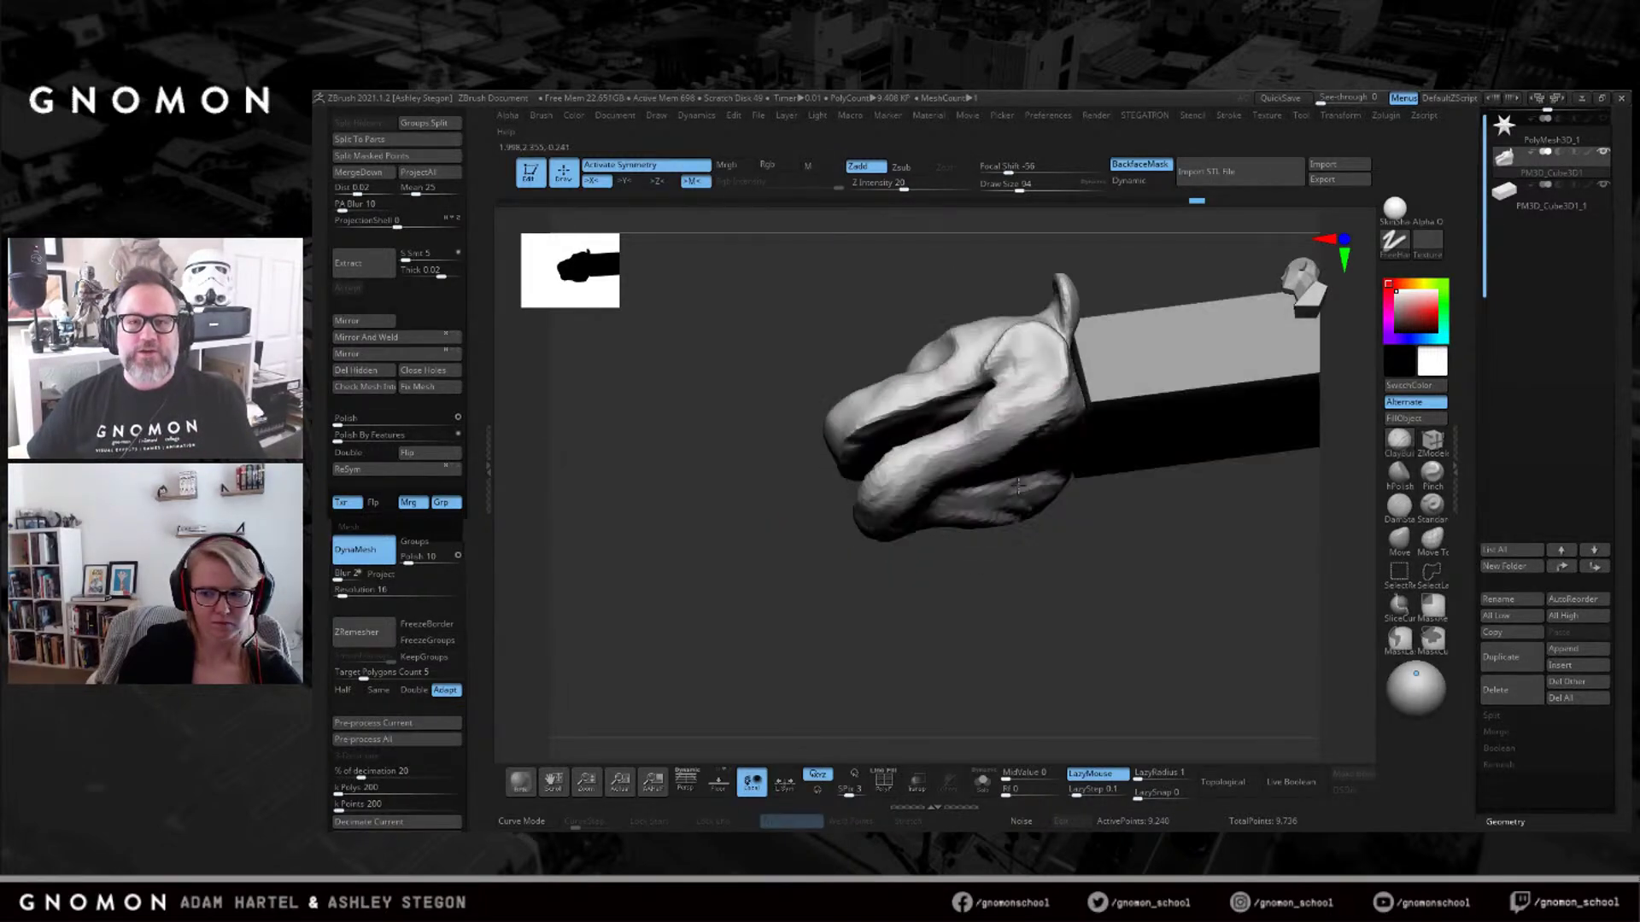
pyautogui.moveTo(989, 452)
pyautogui.keyDown('shift'); pyautogui.mouseDown()
pyautogui.moveTo(1045, 369)
pyautogui.moveTo(1036, 354)
pyautogui.mouseUp(); pyautogui.keyUp('shift')
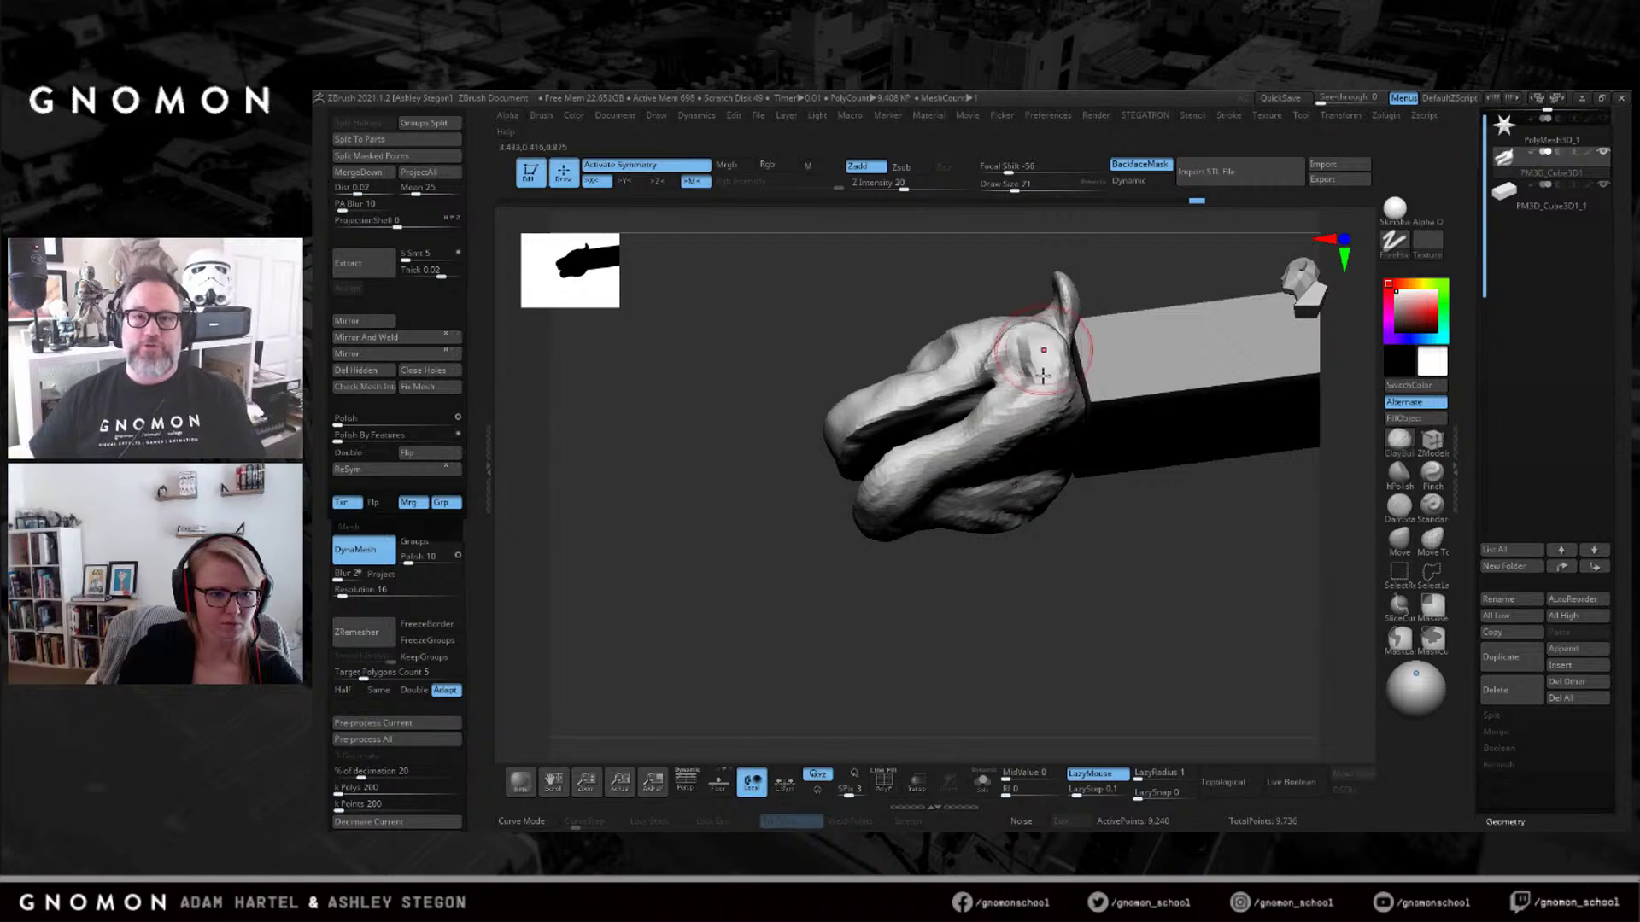
pyautogui.moveTo(1036, 354); pyautogui.dragTo(1040, 309, button='right')
pyautogui.moveTo(976, 427); pyautogui.dragTo(1052, 487, button='right')
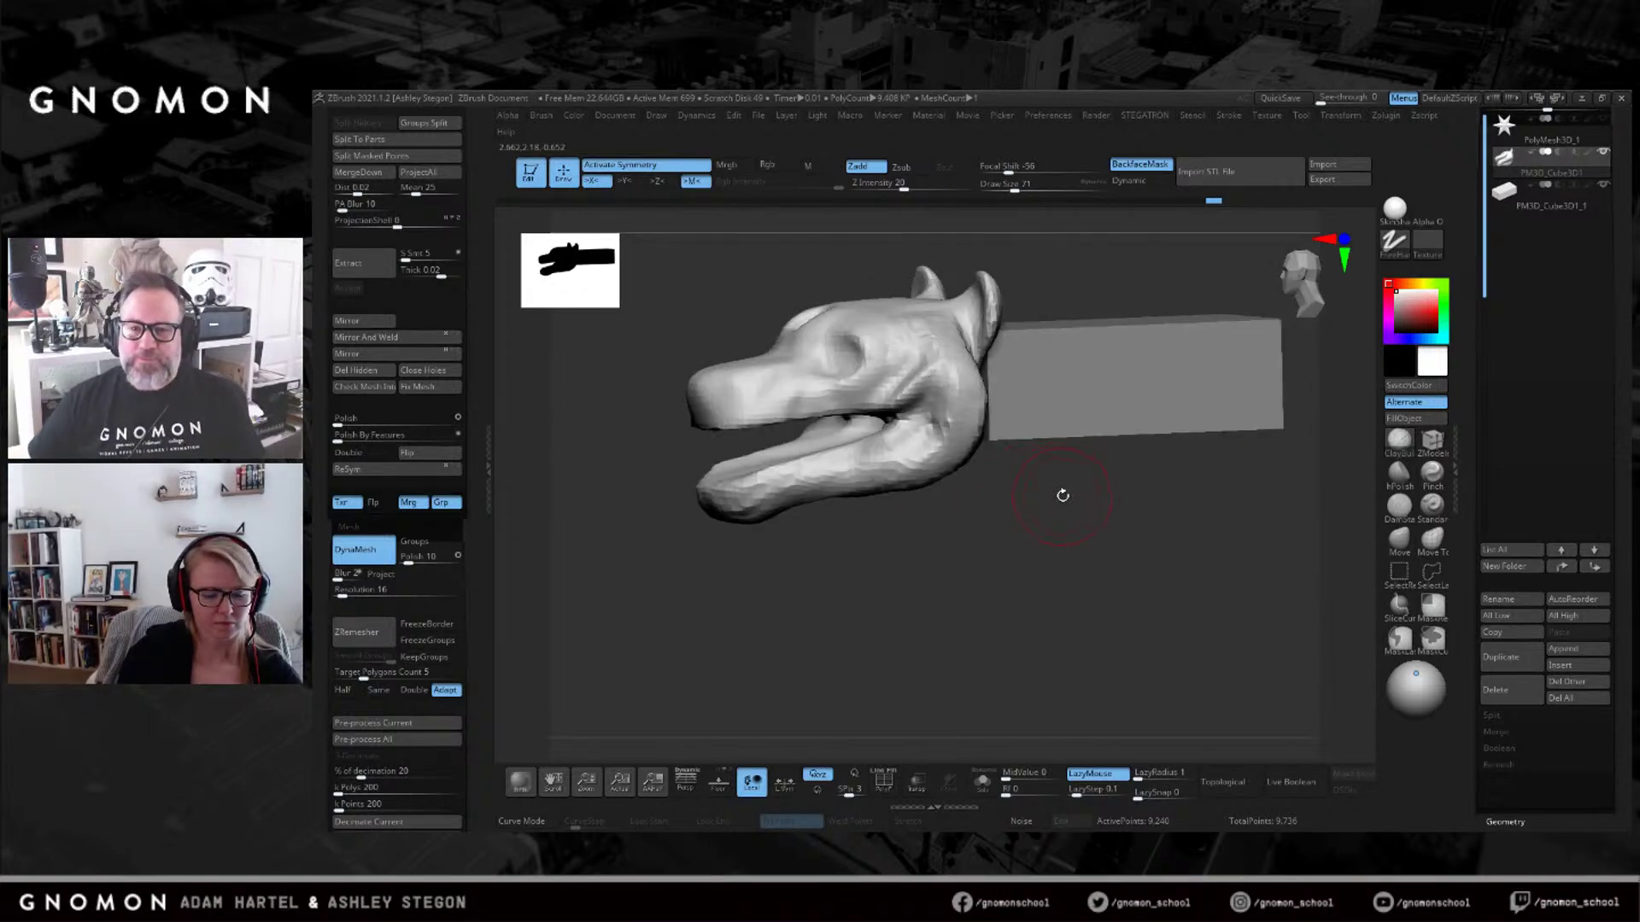
pyautogui.press('b')
pyautogui.click(1188, 323)
pyautogui.moveTo(1209, 415); pyautogui.dragTo(1179, 451, button='right')
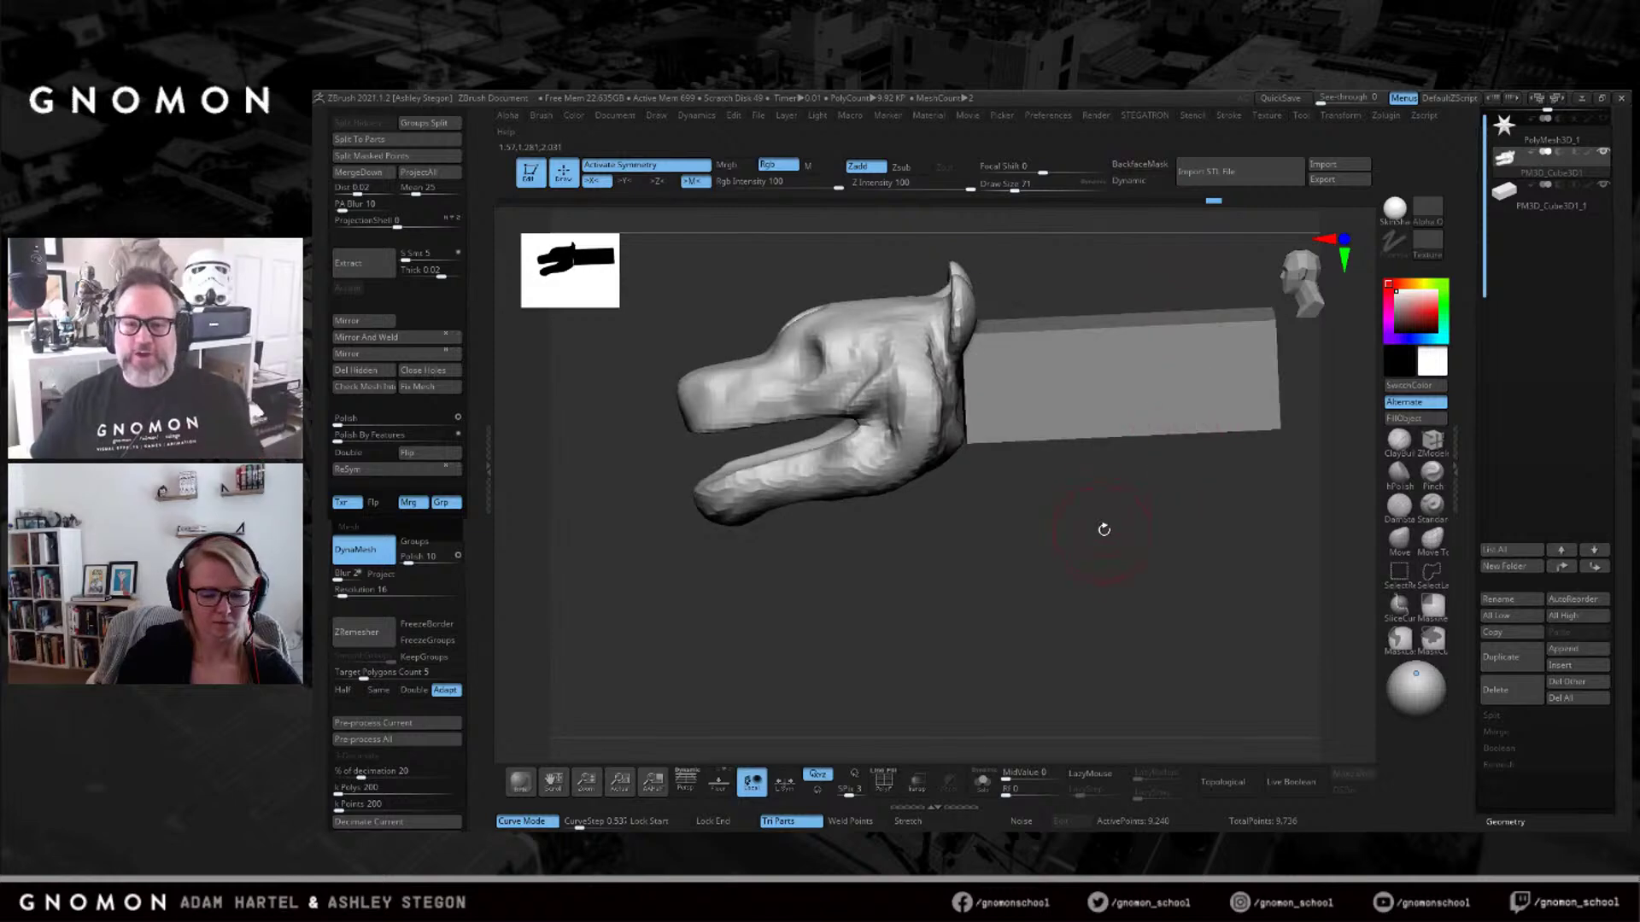
pyautogui.press('b')
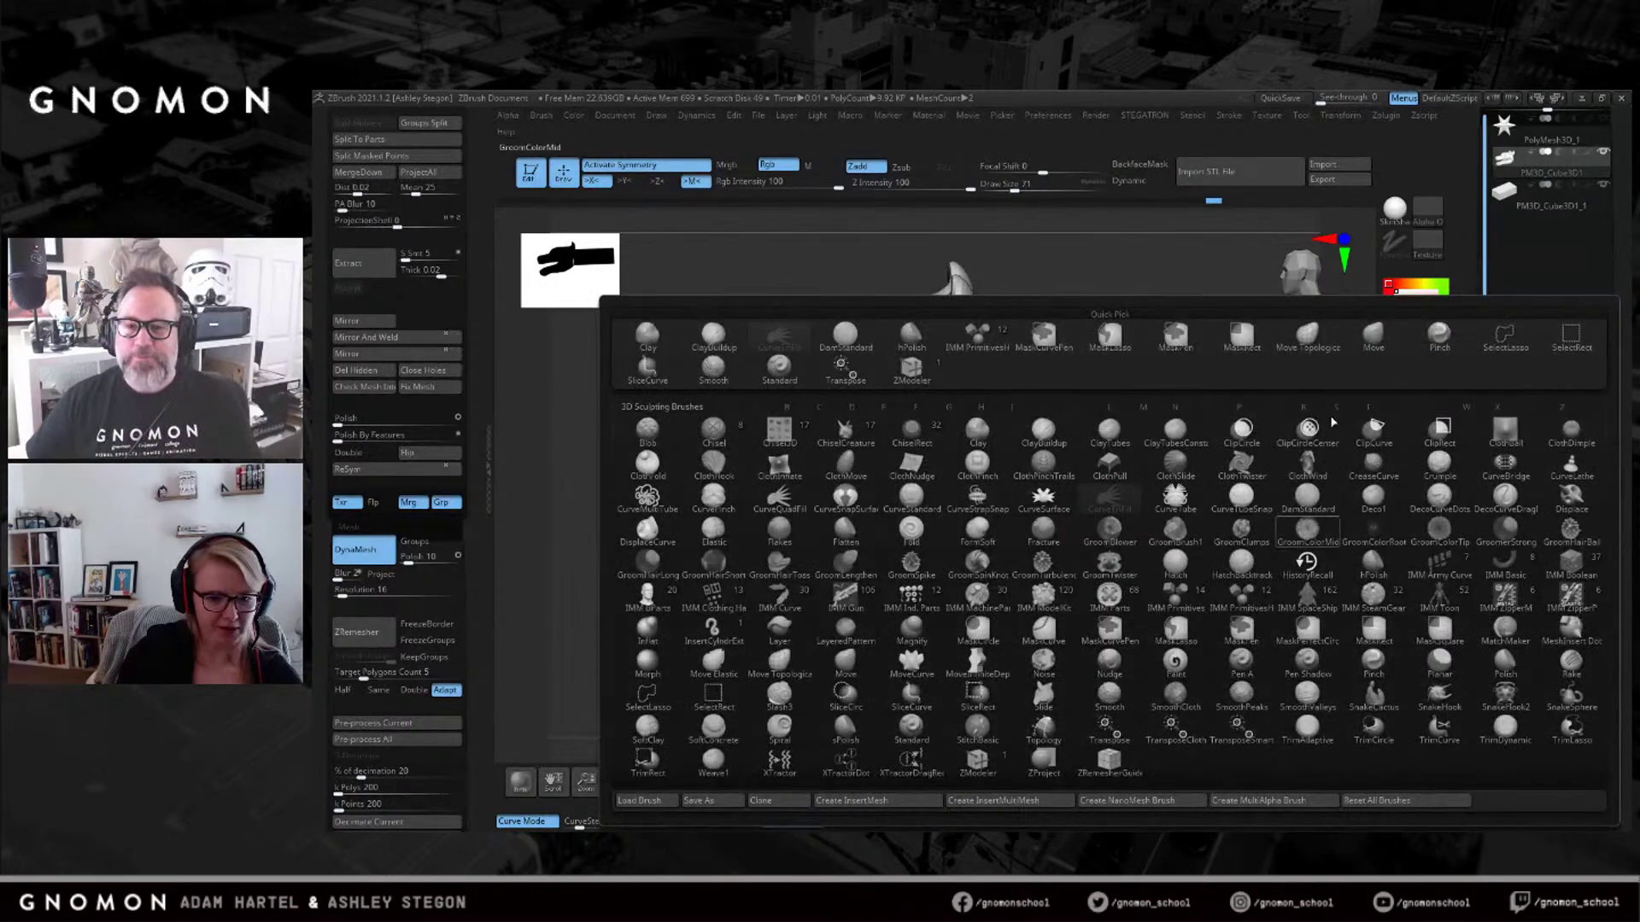
pyautogui.click(1296, 532)
# Insert a Cylinder Extend from the IMM Primitives brush at the back of the jaw and angle it along the jawline with the gizmo.
pyautogui.press('b')
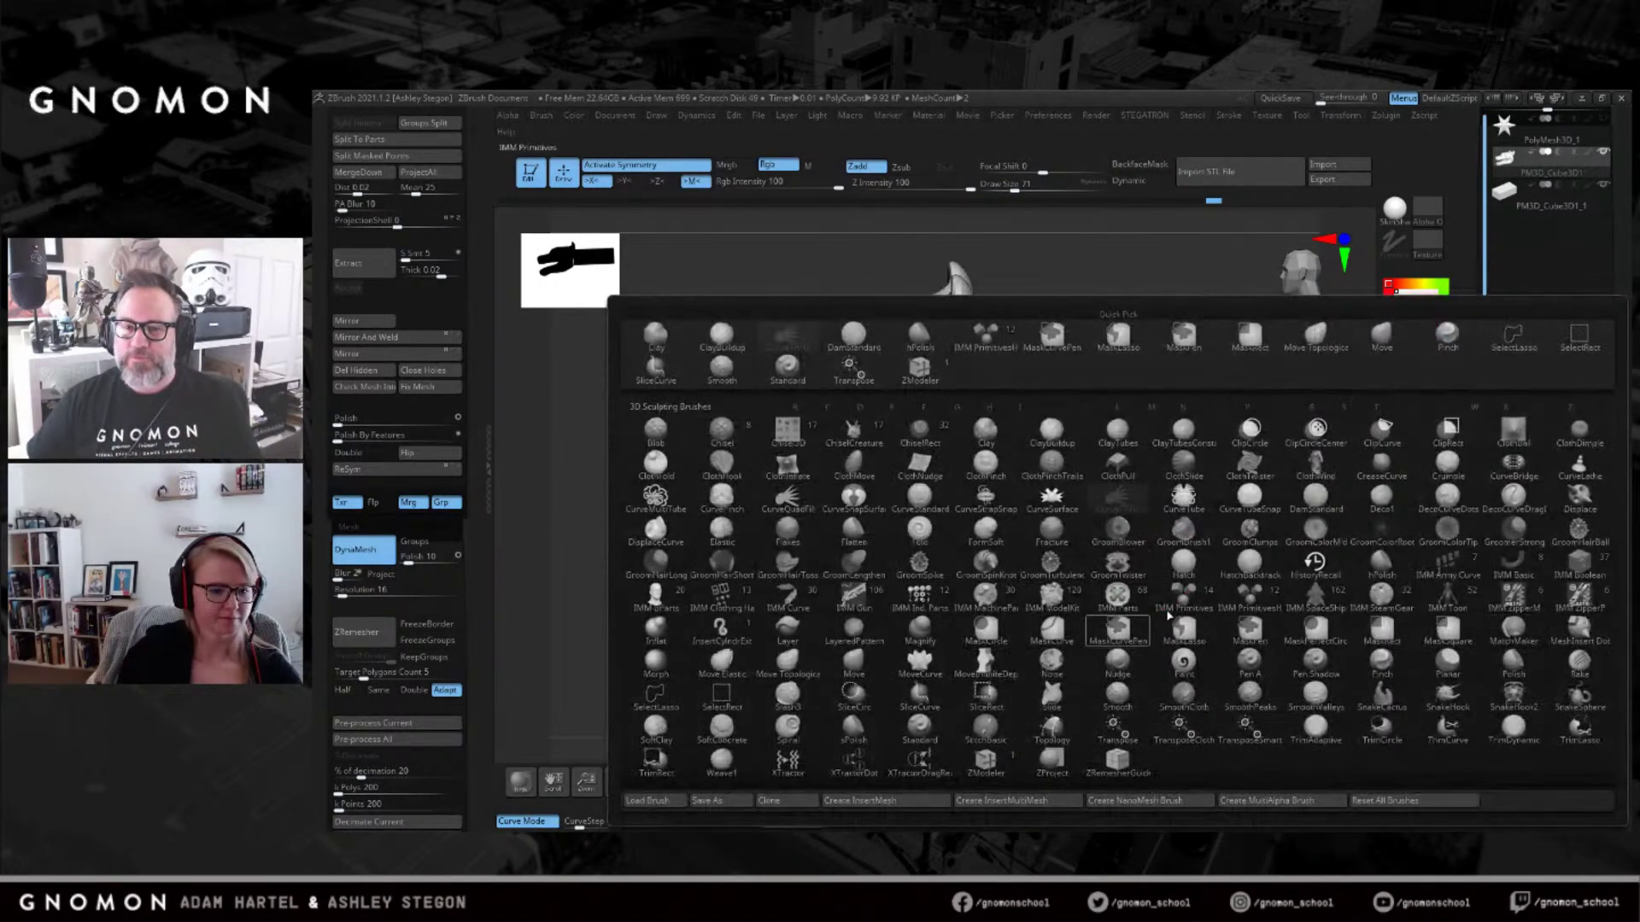
pyautogui.click(755, 485)
pyautogui.click(656, 220)
pyautogui.moveTo(770, 290)
pyautogui.mouseDown()
pyautogui.moveTo(888, 468)
pyautogui.moveTo(812, 423)
pyautogui.mouseUp()
pyautogui.press('w')
pyautogui.moveTo(890, 485); pyautogui.dragTo(929, 439)
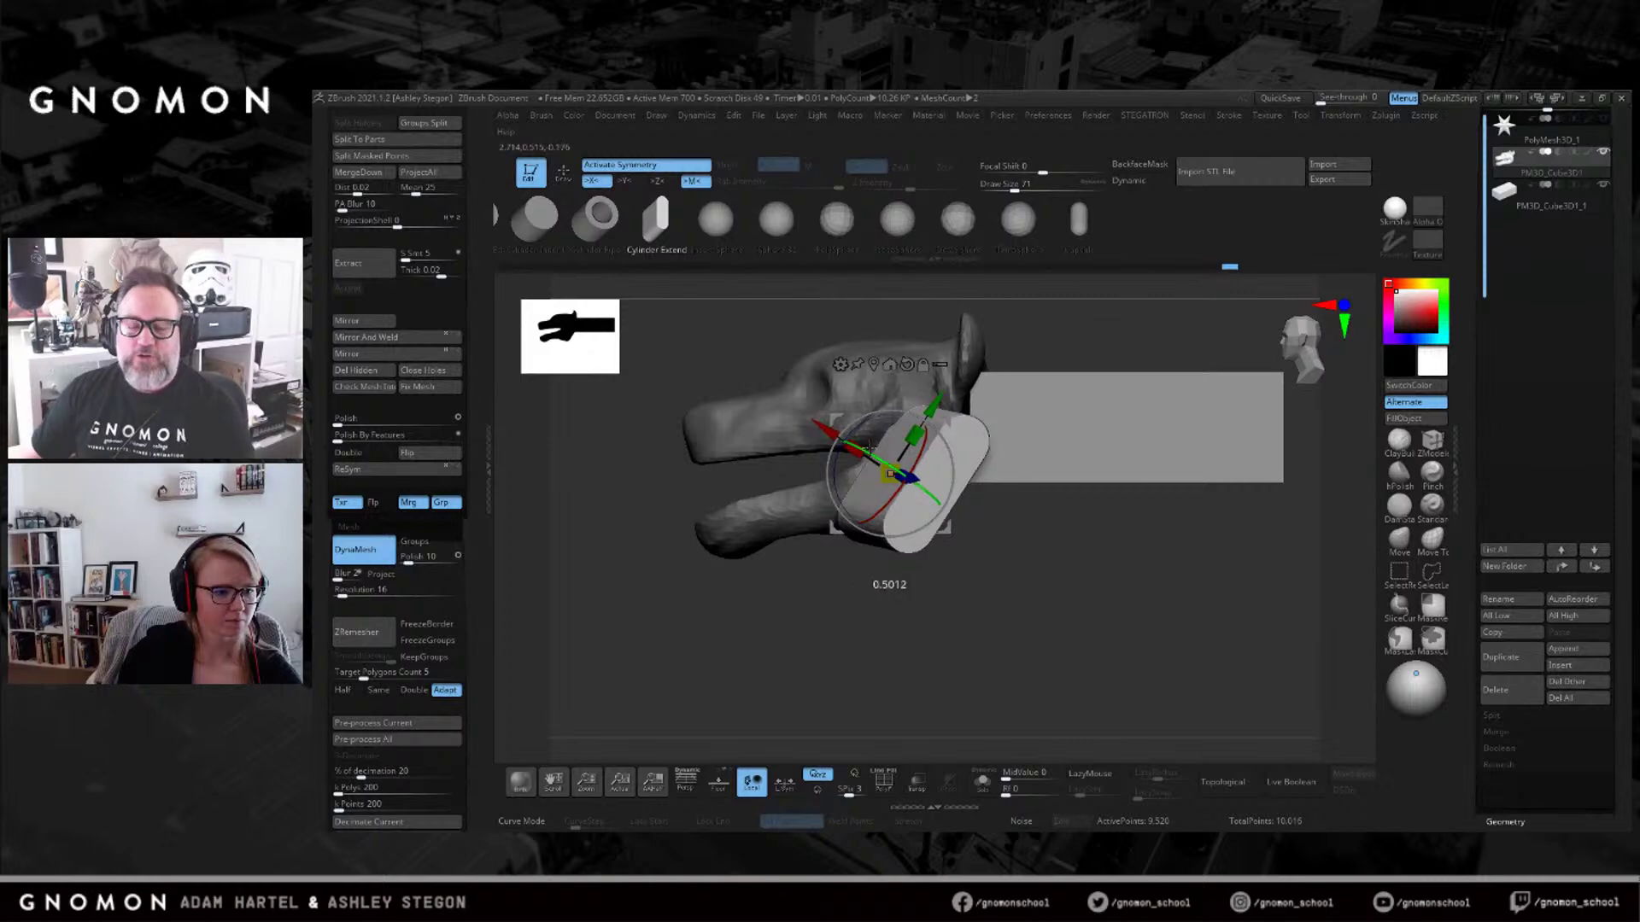
pyautogui.moveTo(948, 424)
pyautogui.mouseDown()
pyautogui.moveTo(873, 498)
pyautogui.moveTo(841, 495)
pyautogui.moveTo(913, 424)
pyautogui.moveTo(903, 468)
pyautogui.mouseUp()
pyautogui.press('q')
pyautogui.hotkey('shift', 'f')
pyautogui.press('s')
pyautogui.moveTo(873, 413); pyautogui.dragTo(907, 458)
pyautogui.hotkey('ctrl', 'z')
# Reposition the inserted cylinder against the side of the jaw with the gizmo and adjust the brush size.
pyautogui.moveTo(996, 557); pyautogui.dragTo(1248, 557)
pyautogui.press('w')
pyautogui.moveTo(976, 495); pyautogui.dragTo(930, 496)
pyautogui.press('q')
pyautogui.moveTo(1072, 556); pyautogui.dragTo(1027, 572)
pyautogui.press('s')
pyautogui.moveTo(1027, 572)
pyautogui.mouseDown()
pyautogui.moveTo(1007, 589)
pyautogui.moveTo(1012, 570)
pyautogui.moveTo(919, 449)
pyautogui.mouseUp()
pyautogui.hotkey('shift', 'f')
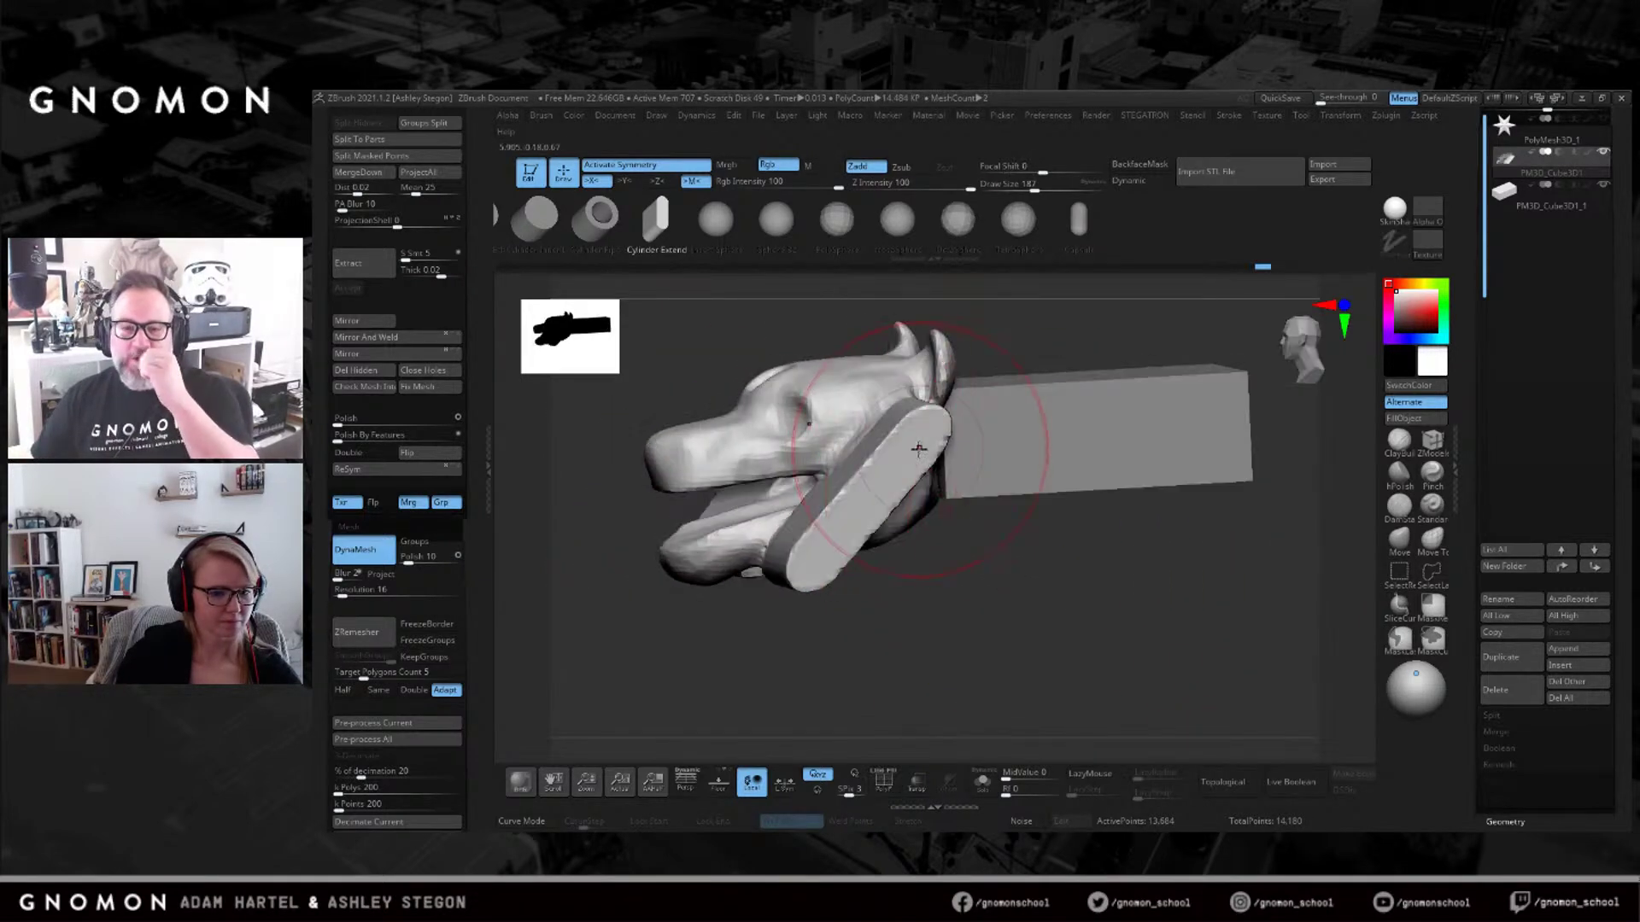
# Bend the inserted cylinder into a curved cheek flare running from the ear to the lower jaw with the Move brush.
pyautogui.click(1389, 541)
pyautogui.moveTo(881, 398); pyautogui.dragTo(878, 398)
pyautogui.moveTo(898, 407); pyautogui.dragTo(913, 415)
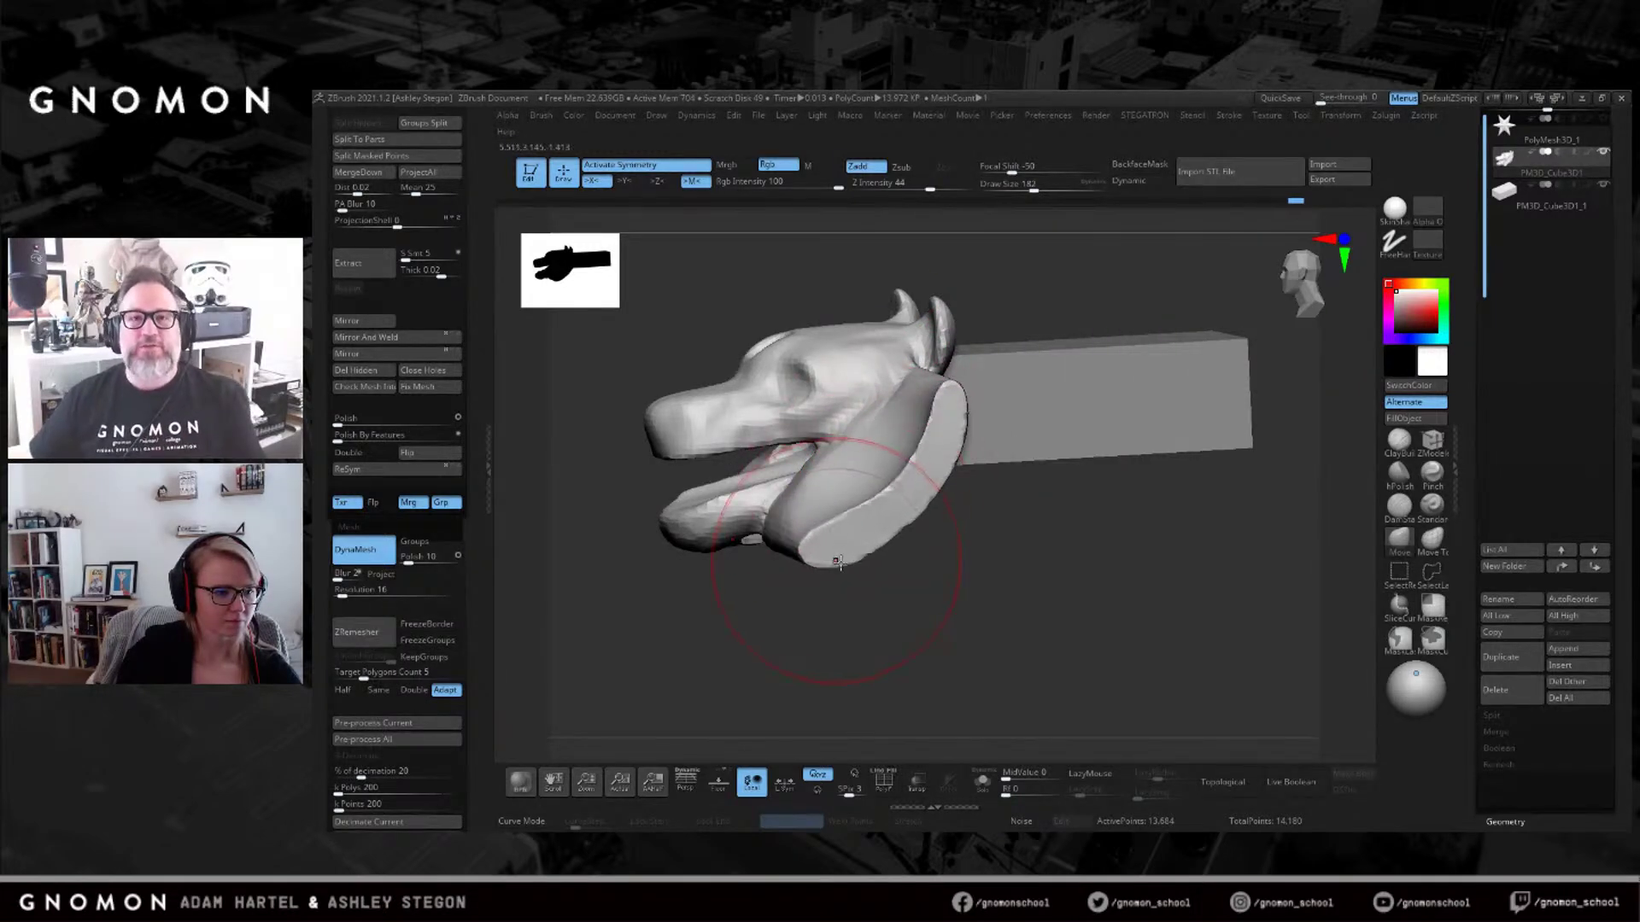
pyautogui.moveTo(839, 561); pyautogui.dragTo(720, 535)
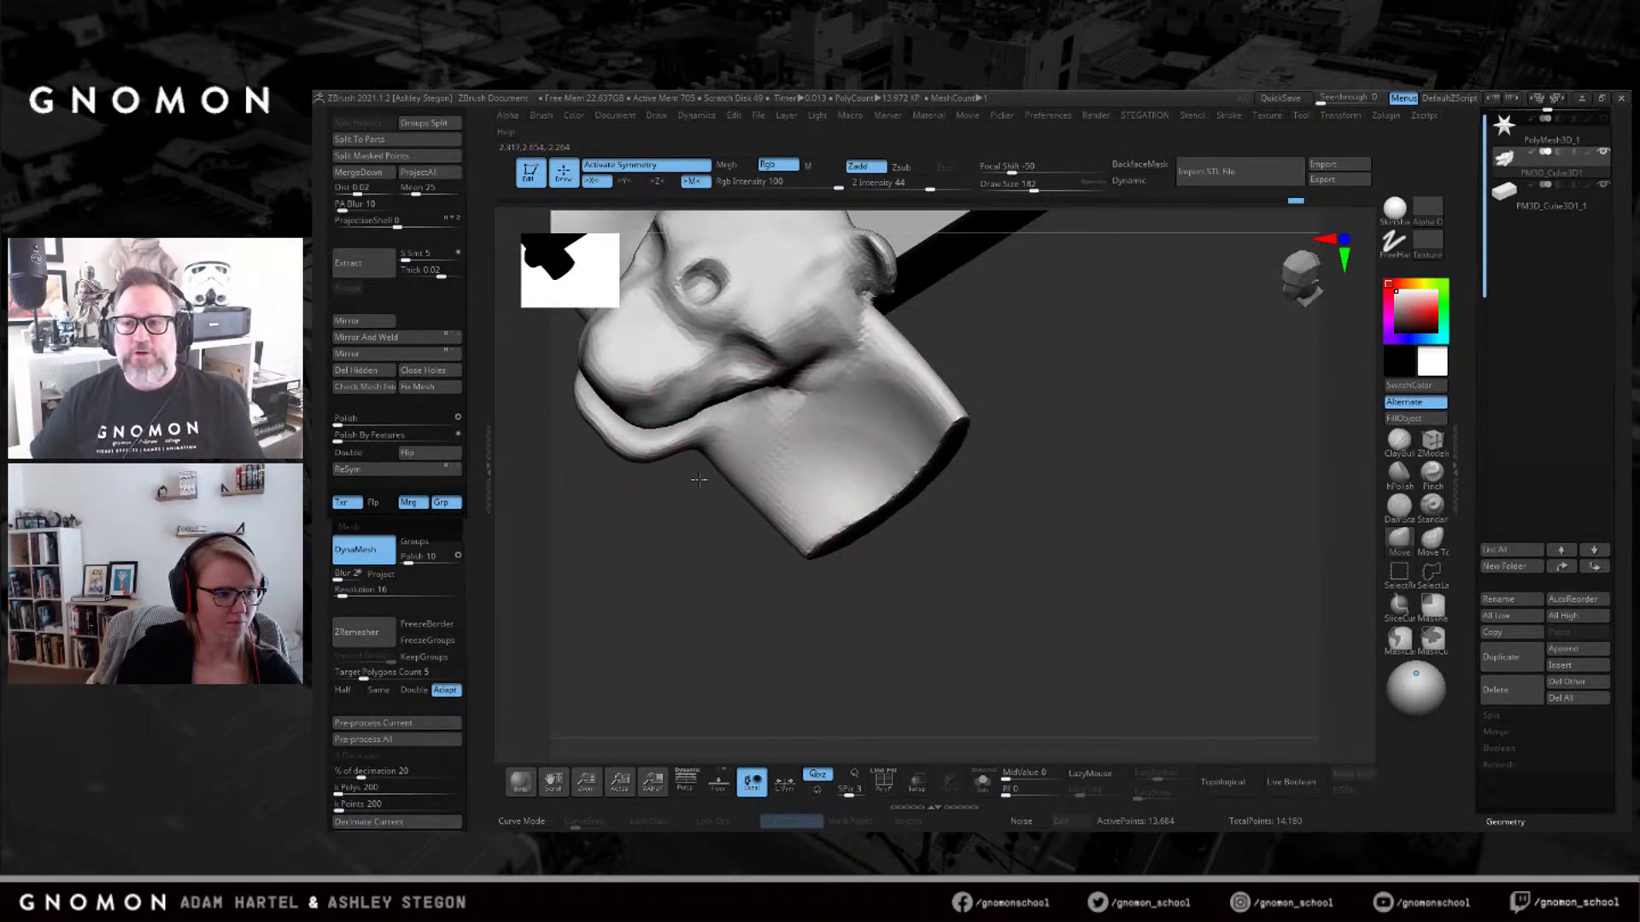
pyautogui.press('s')
pyautogui.moveTo(696, 472); pyautogui.dragTo(683, 470)
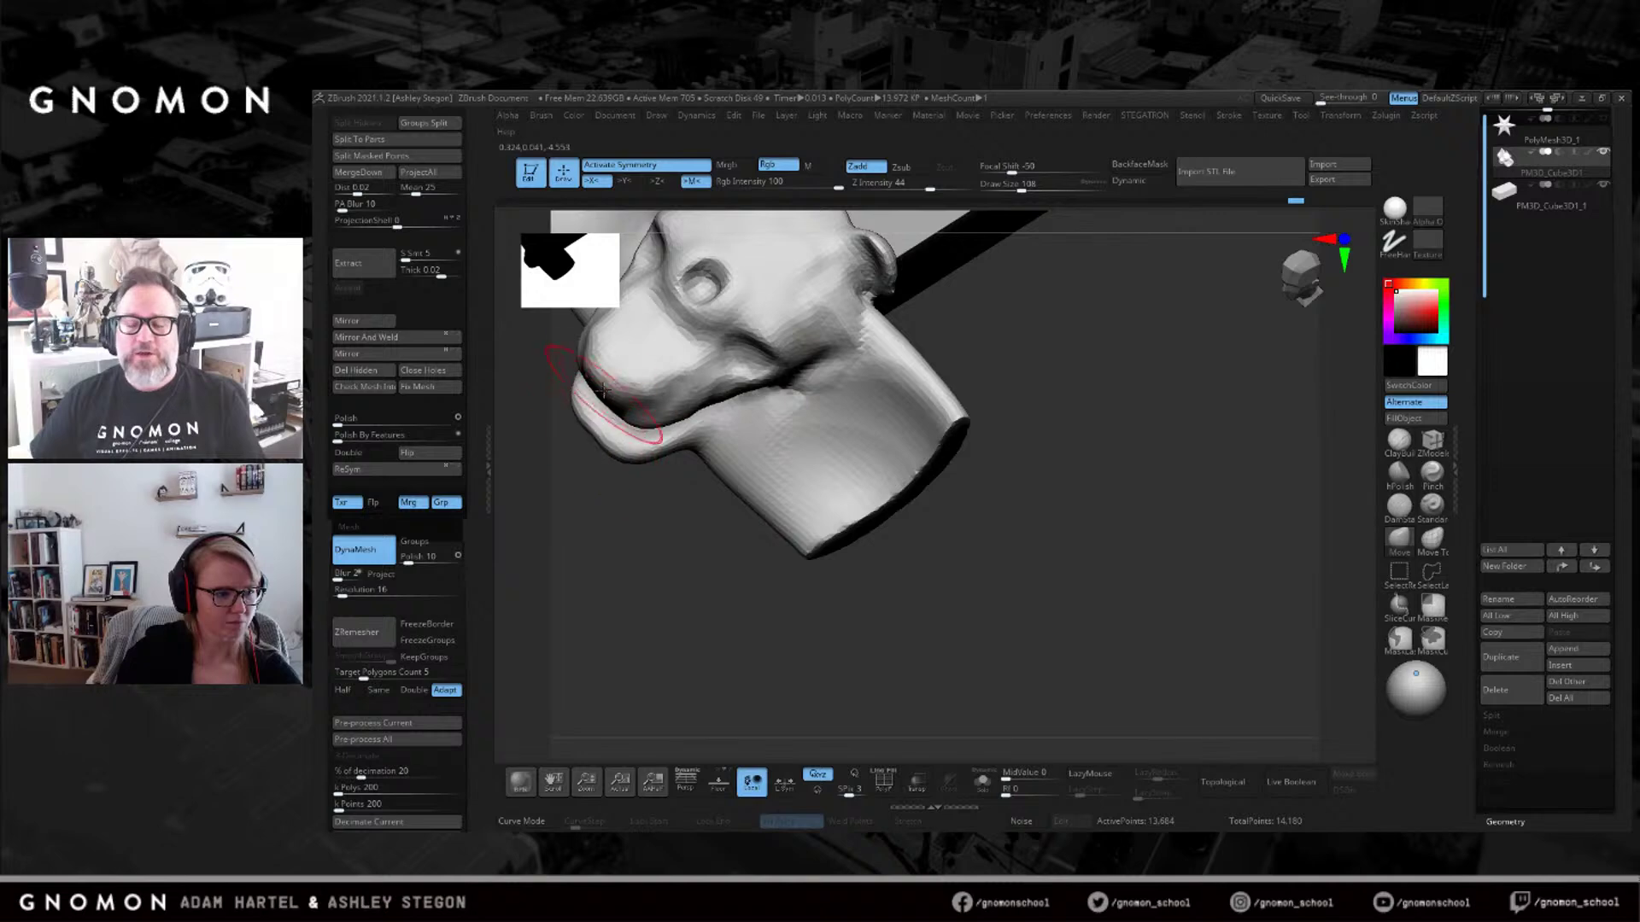
pyautogui.moveTo(822, 551)
pyautogui.mouseDown()
pyautogui.moveTo(783, 489)
pyautogui.moveTo(868, 501)
pyautogui.moveTo(895, 390)
pyautogui.mouseUp()
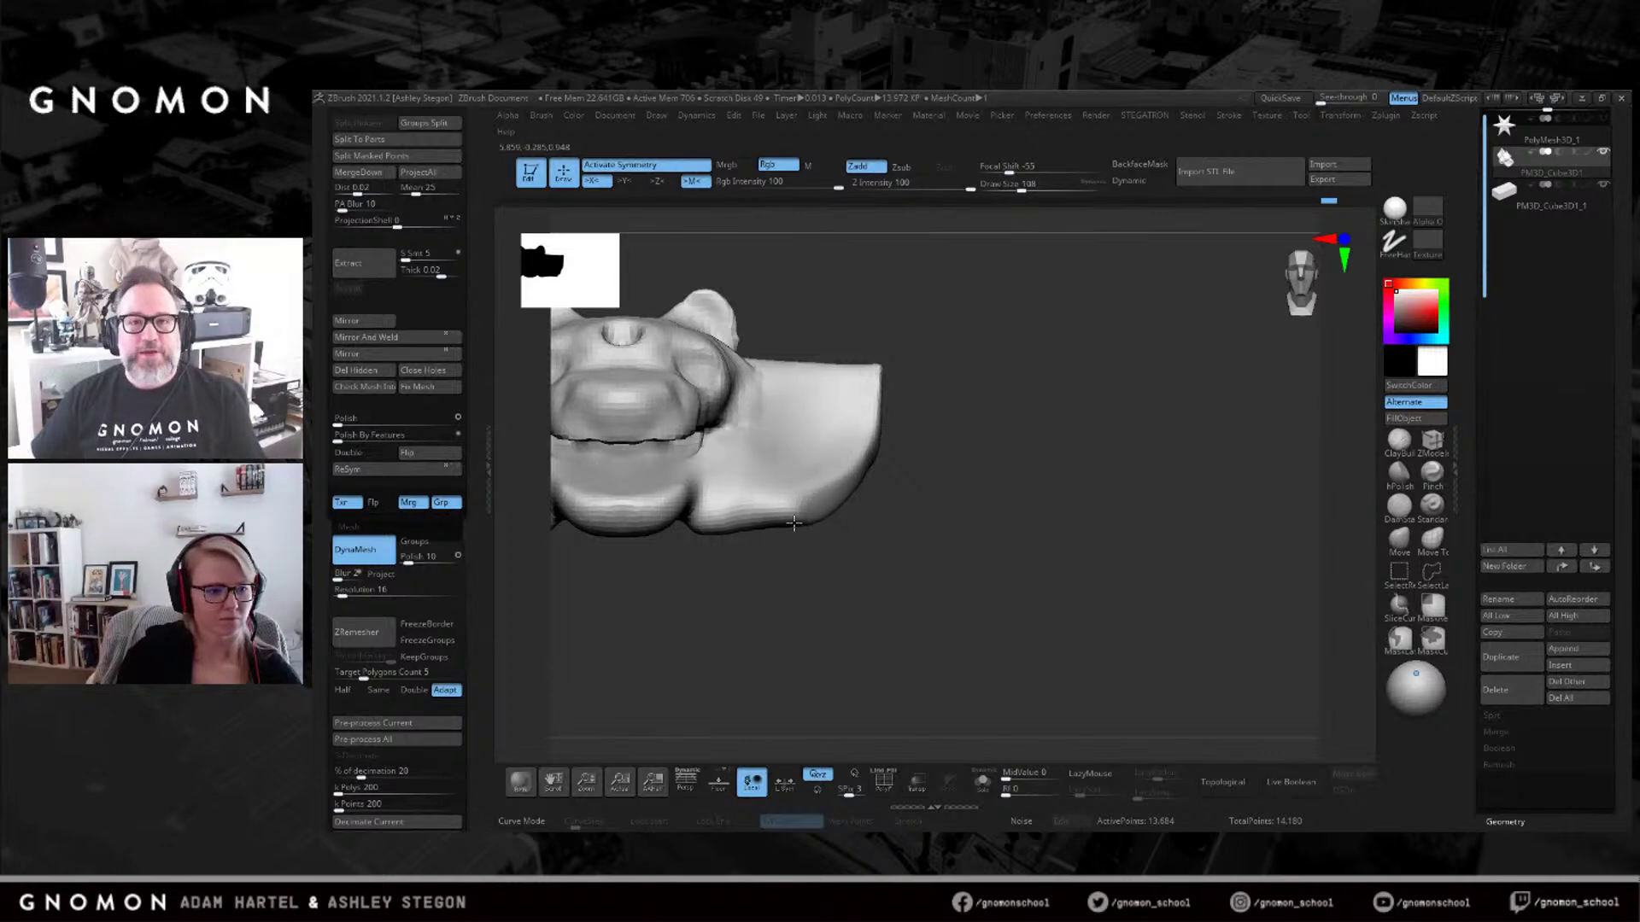
# Adjust the outline of the cheek flares from the front view with the Move brush, changing the brush size.
pyautogui.press('s')
pyautogui.moveTo(859, 418); pyautogui.dragTo(873, 418)
pyautogui.moveTo(864, 410)
pyautogui.mouseDown()
pyautogui.moveTo(828, 445)
pyautogui.moveTo(836, 480)
pyautogui.mouseUp()
pyautogui.keyDown('alt'); pyautogui.moveTo(933, 482); pyautogui.dragTo(1139, 525); pyautogui.keyUp('alt')
pyautogui.press('s')
pyautogui.moveTo(1093, 518)
pyautogui.mouseDown()
pyautogui.moveTo(982, 547)
pyautogui.moveTo(1090, 548)
pyautogui.mouseUp()
# Remesh the head with DynaMesh to fuse the cheek flares and smooth their surfaces.
pyautogui.press('ctrl')
pyautogui.moveTo(1009, 537)
pyautogui.keyDown('ctrl'); pyautogui.mouseDown()
pyautogui.moveTo(988, 524)
pyautogui.moveTo(973, 545)
pyautogui.mouseUp(); pyautogui.keyUp('ctrl')
pyautogui.keyDown('ctrl'); pyautogui.moveTo(1075, 563); pyautogui.dragTo(1101, 550); pyautogui.keyUp('ctrl')
pyautogui.press('shift')
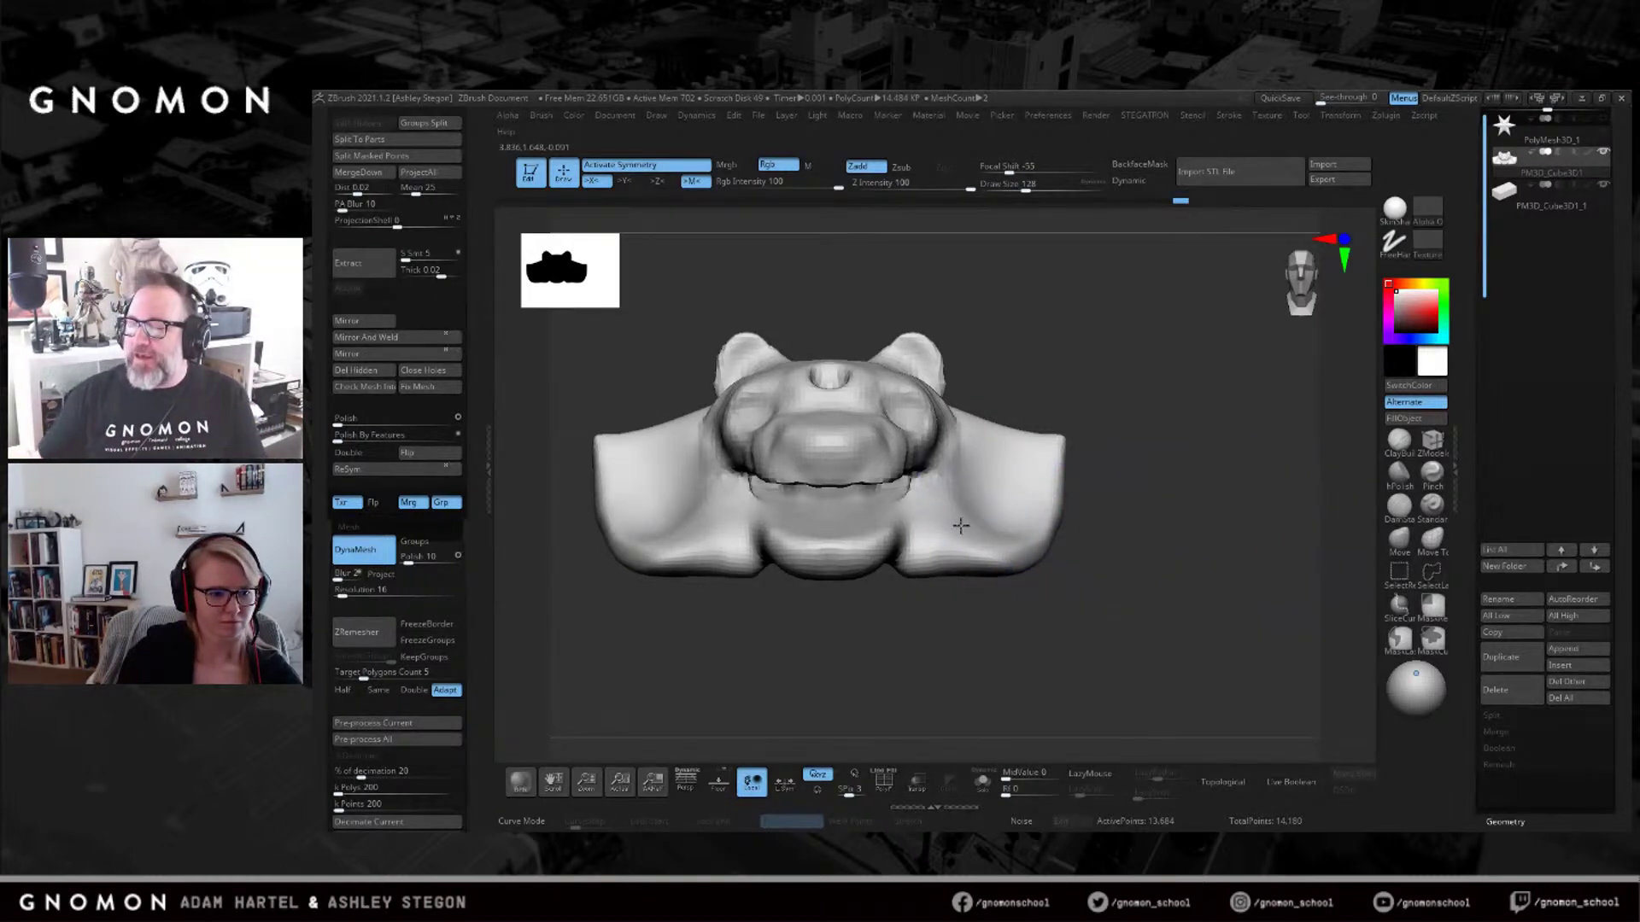
pyautogui.moveTo(1029, 541)
pyautogui.keyDown('shift'); pyautogui.mouseDown()
pyautogui.moveTo(1021, 432)
pyautogui.moveTo(1006, 427)
pyautogui.mouseUp(); pyautogui.keyUp('shift')
# Smooth the side of the face and remesh the head at a higher DynaMesh resolution.
pyautogui.moveTo(1111, 452)
pyautogui.mouseDown()
pyautogui.moveTo(1008, 414)
pyautogui.moveTo(1016, 393)
pyautogui.moveTo(1158, 522)
pyautogui.moveTo(1099, 587)
pyautogui.mouseUp()
pyautogui.press('s')
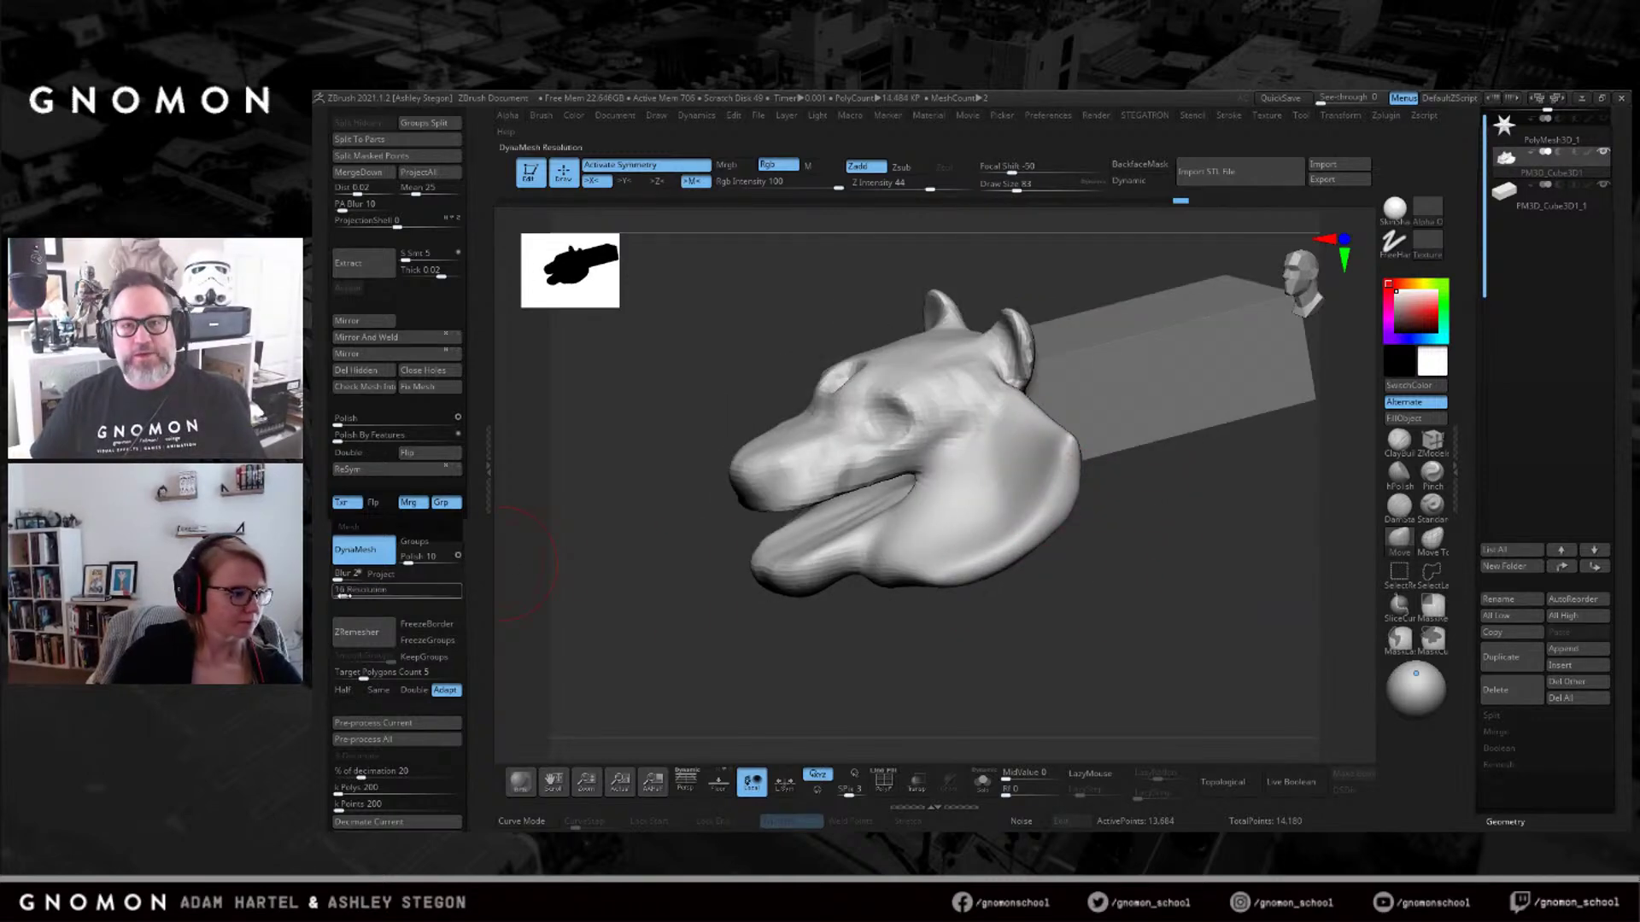
pyautogui.keyDown('shift'); pyautogui.moveTo(861, 447); pyautogui.dragTo(934, 399); pyautogui.keyUp('shift')
pyautogui.press('s')
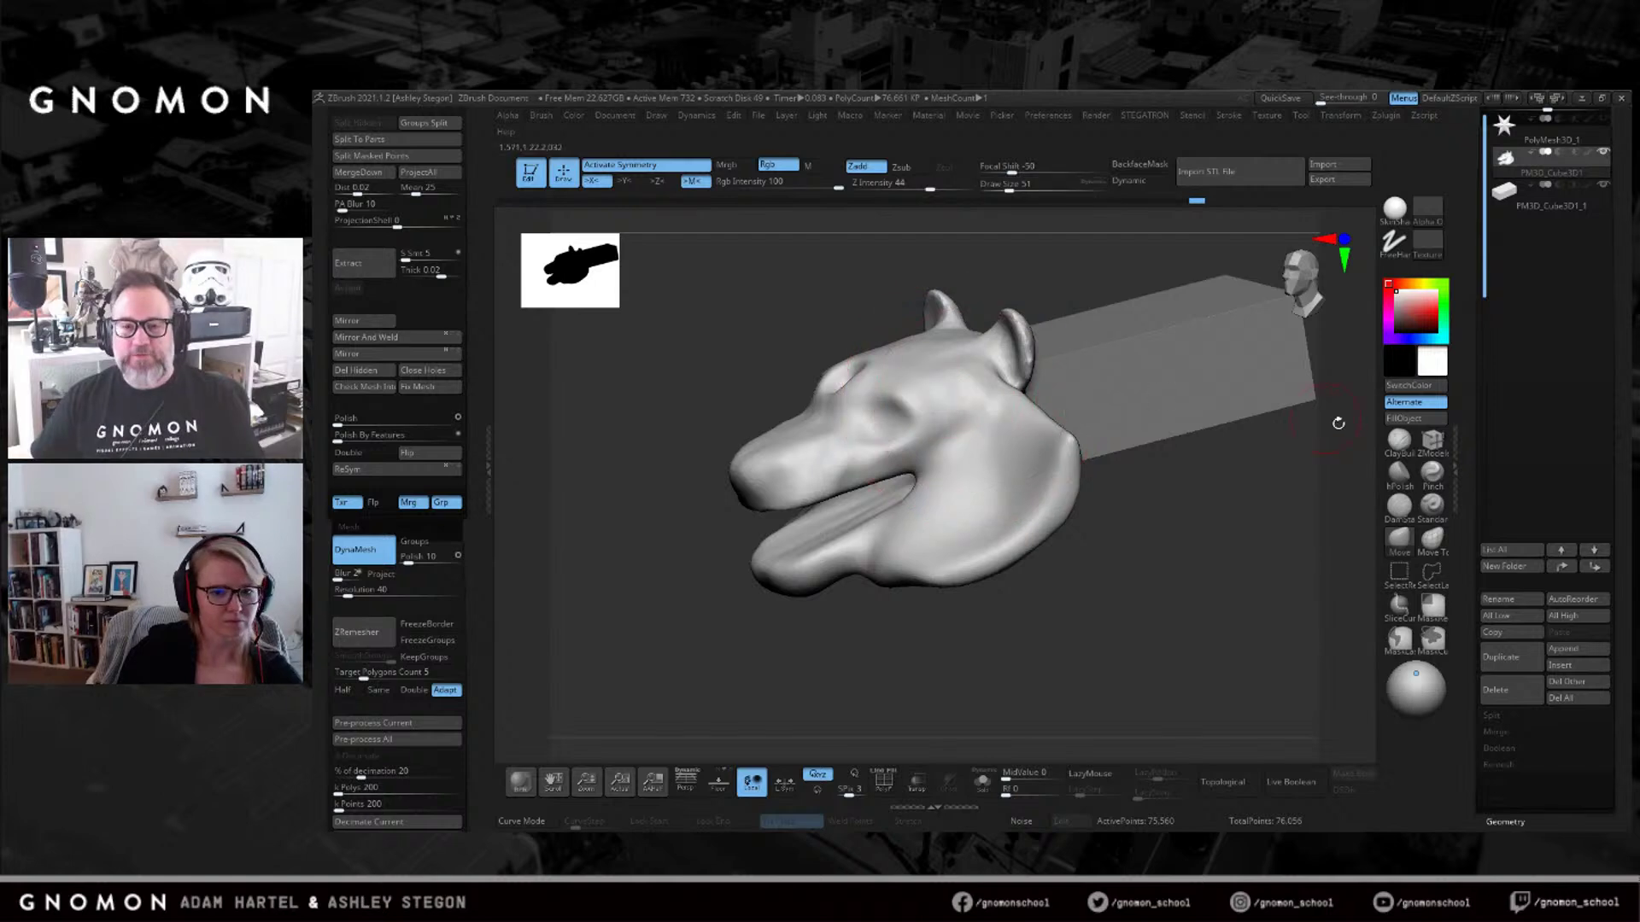
# Build up the top of the muzzle with the ClayBuildup brush using BackfaceMask.
pyautogui.click(1399, 475)
pyautogui.keyDown('shift'); pyautogui.moveTo(807, 351); pyautogui.dragTo(842, 365); pyautogui.keyUp('shift')
pyautogui.keyDown('alt'); pyautogui.moveTo(949, 416); pyautogui.dragTo(1059, 406, button='right'); pyautogui.keyUp('alt')
pyautogui.moveTo(1059, 406)
pyautogui.mouseDown(button='right')
pyautogui.moveTo(974, 422)
pyautogui.moveTo(887, 358)
pyautogui.mouseUp(button='right')
pyautogui.moveTo(888, 398); pyautogui.dragTo(860, 466, button='right')
pyautogui.press('s')
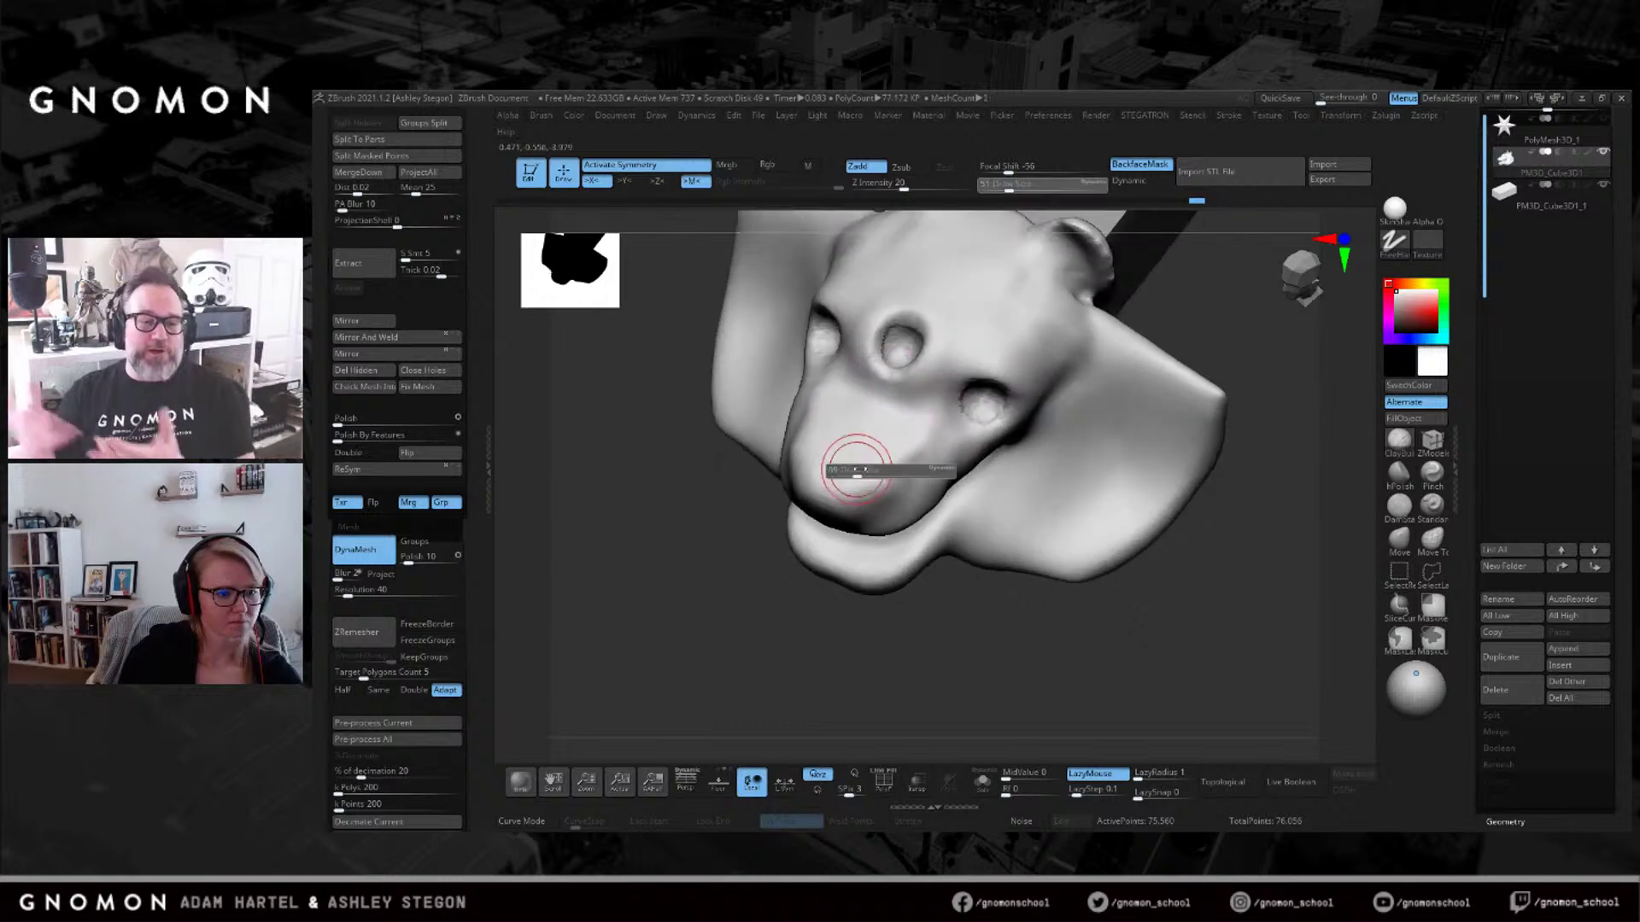
pyautogui.moveTo(859, 467); pyautogui.dragTo(888, 474)
pyautogui.press('s')
pyautogui.moveTo(895, 427)
pyautogui.mouseDown()
pyautogui.moveTo(890, 469)
pyautogui.moveTo(864, 460)
pyautogui.mouseUp()
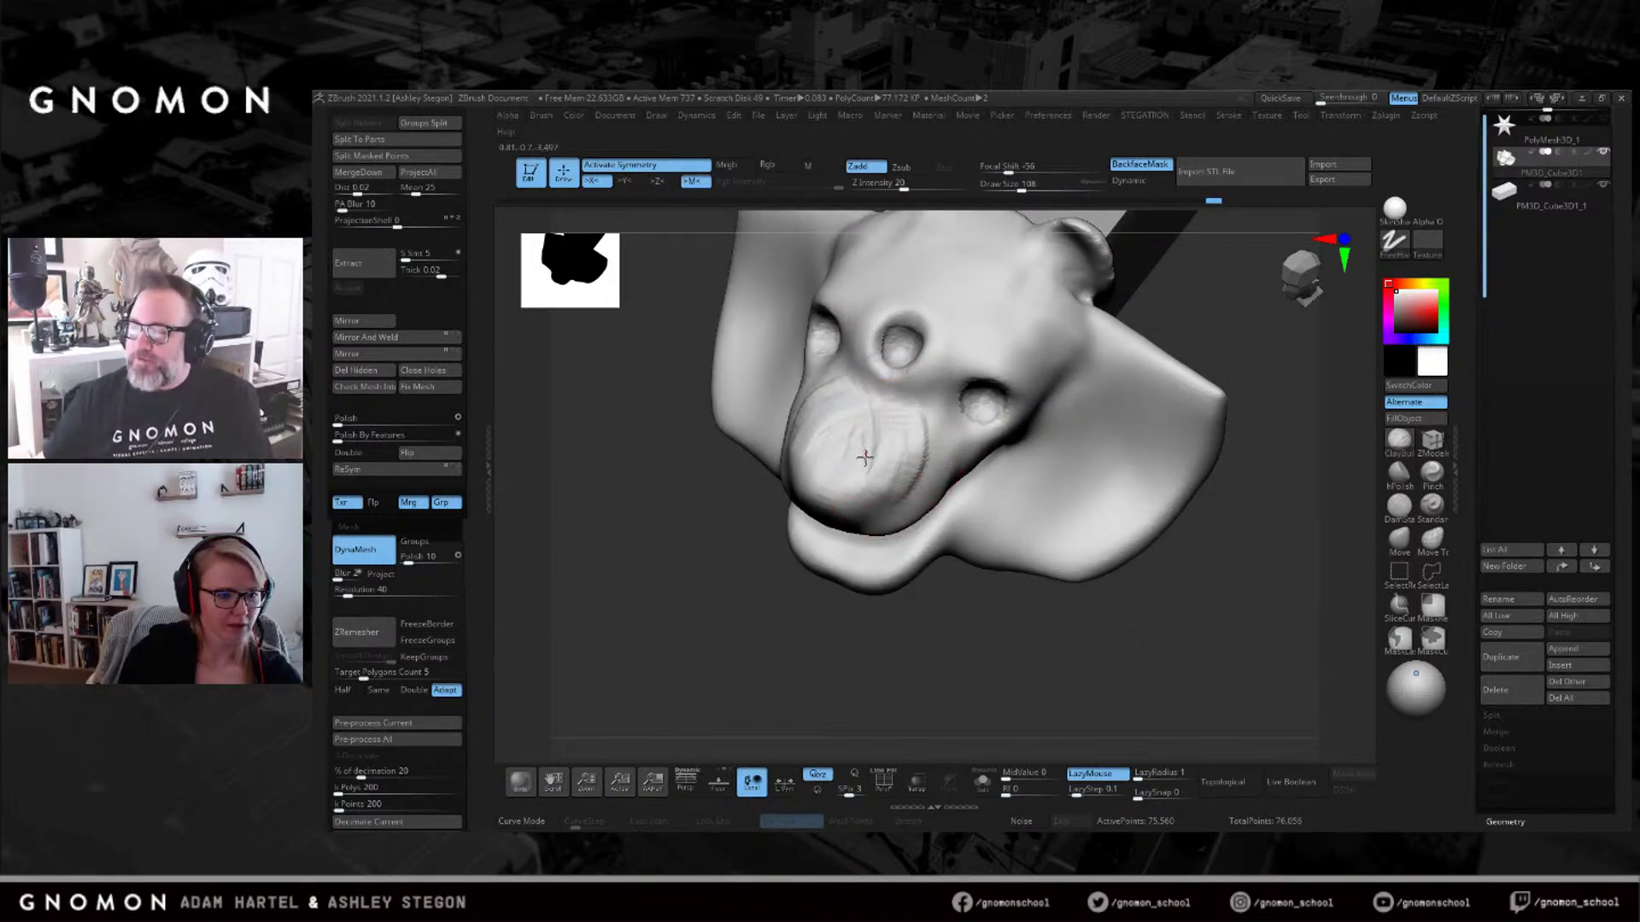
# Add clay volume around the nose, sides of the muzzle and upper lip.
pyautogui.moveTo(841, 465)
pyautogui.mouseDown(button='right')
pyautogui.moveTo(868, 484)
pyautogui.moveTo(814, 499)
pyautogui.moveTo(896, 509)
pyautogui.mouseUp(button='right')
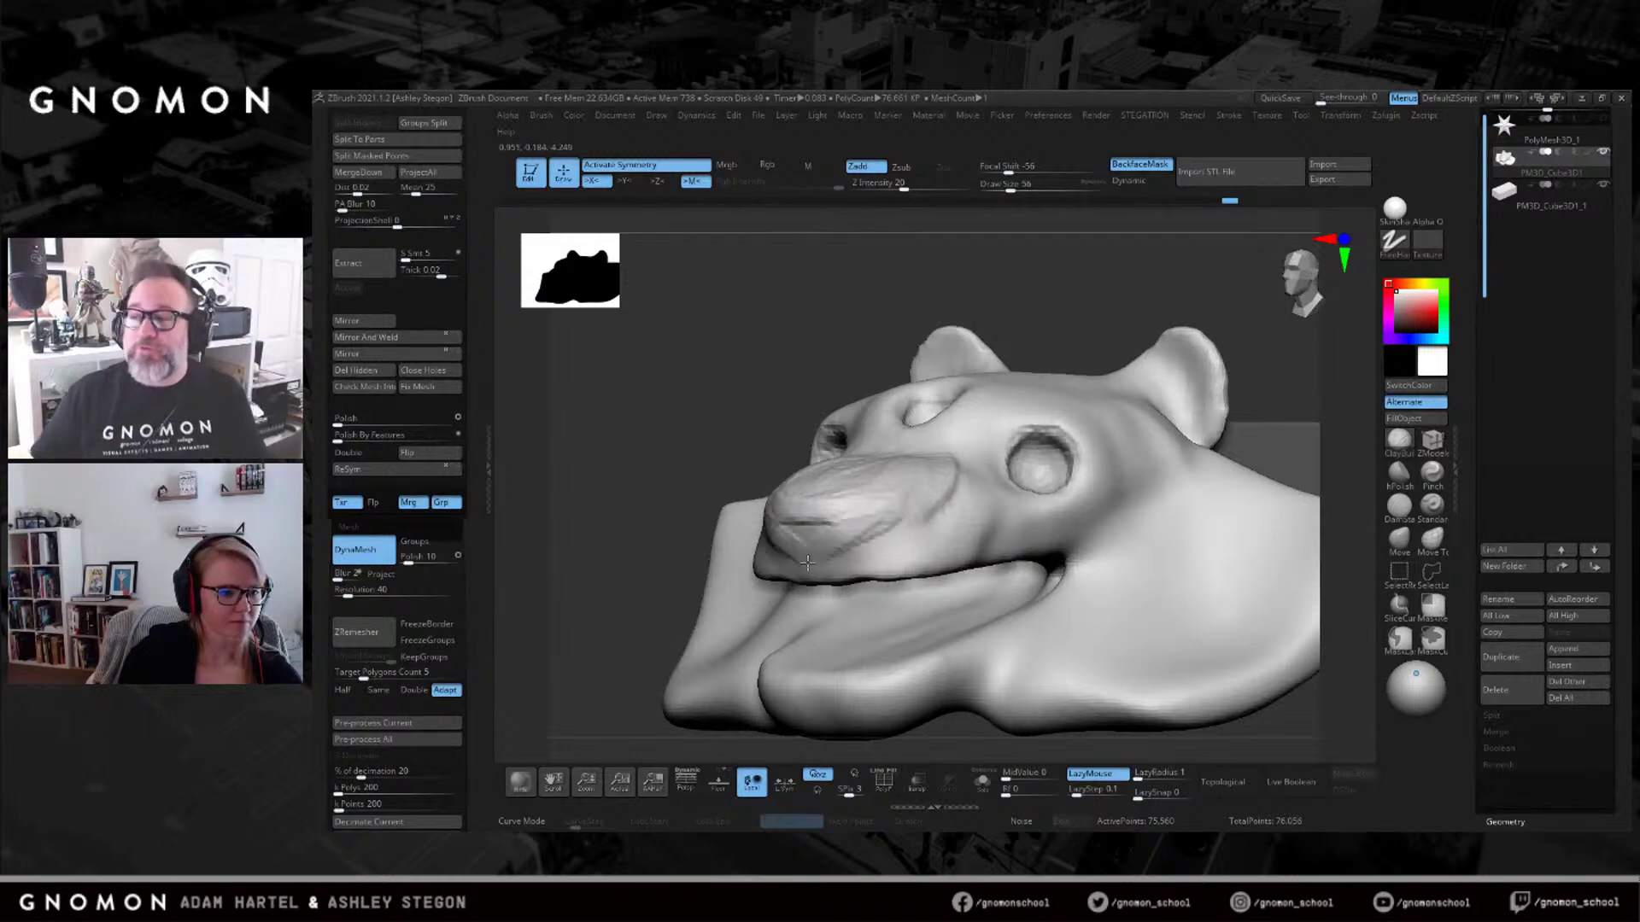
pyautogui.moveTo(804, 536); pyautogui.dragTo(982, 466, button='right')
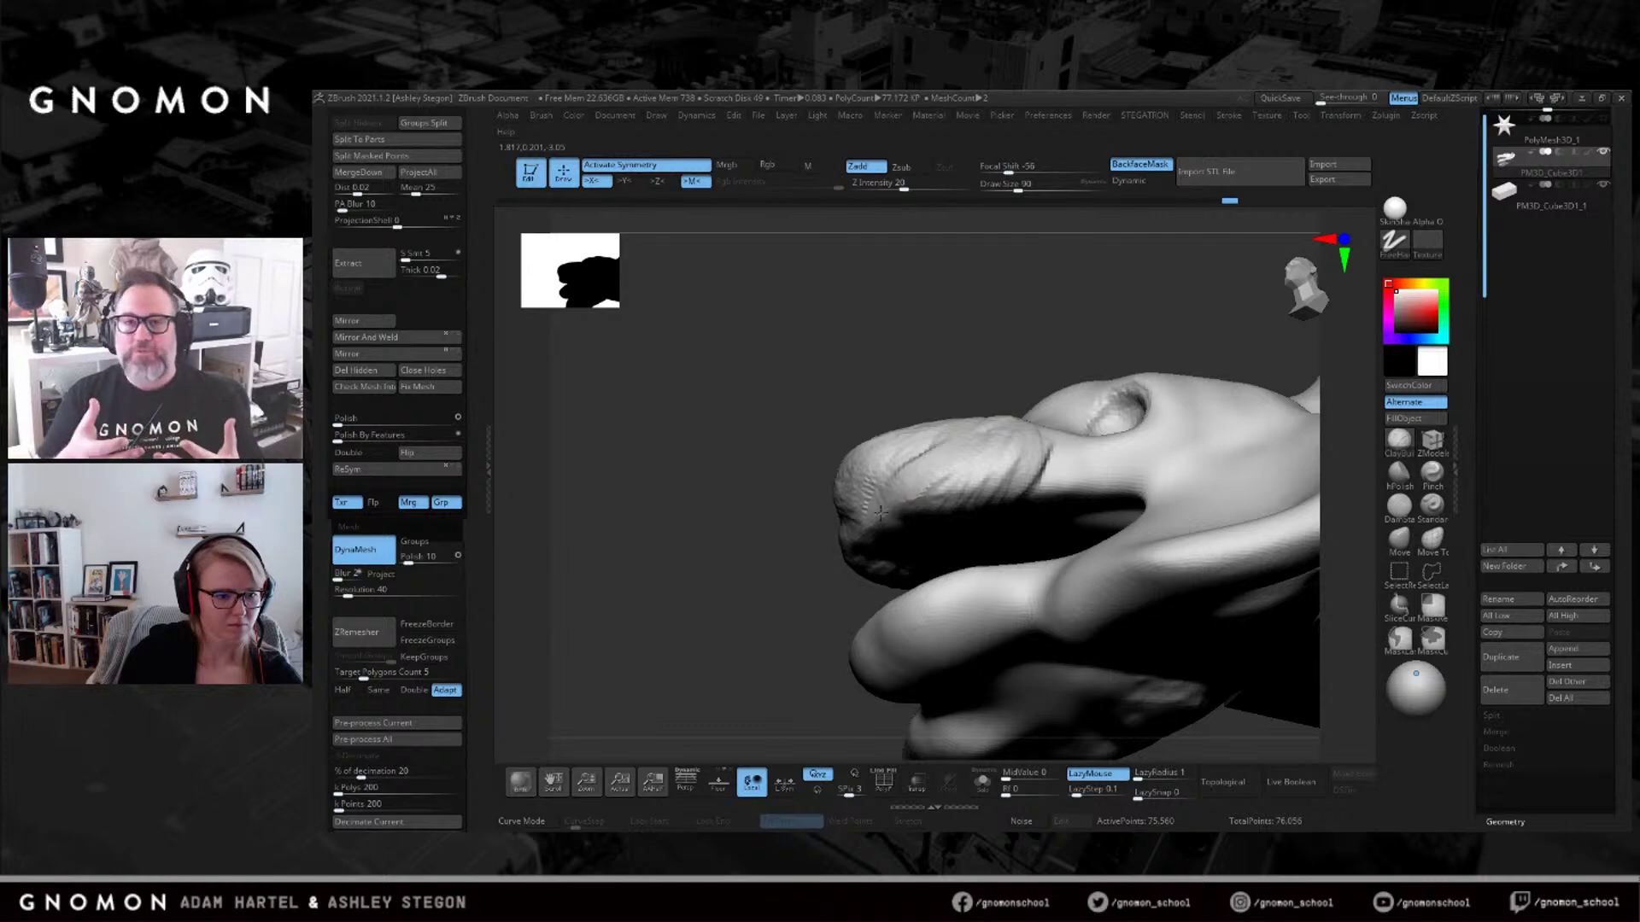
pyautogui.moveTo(885, 490); pyautogui.dragTo(897, 511, button='right')
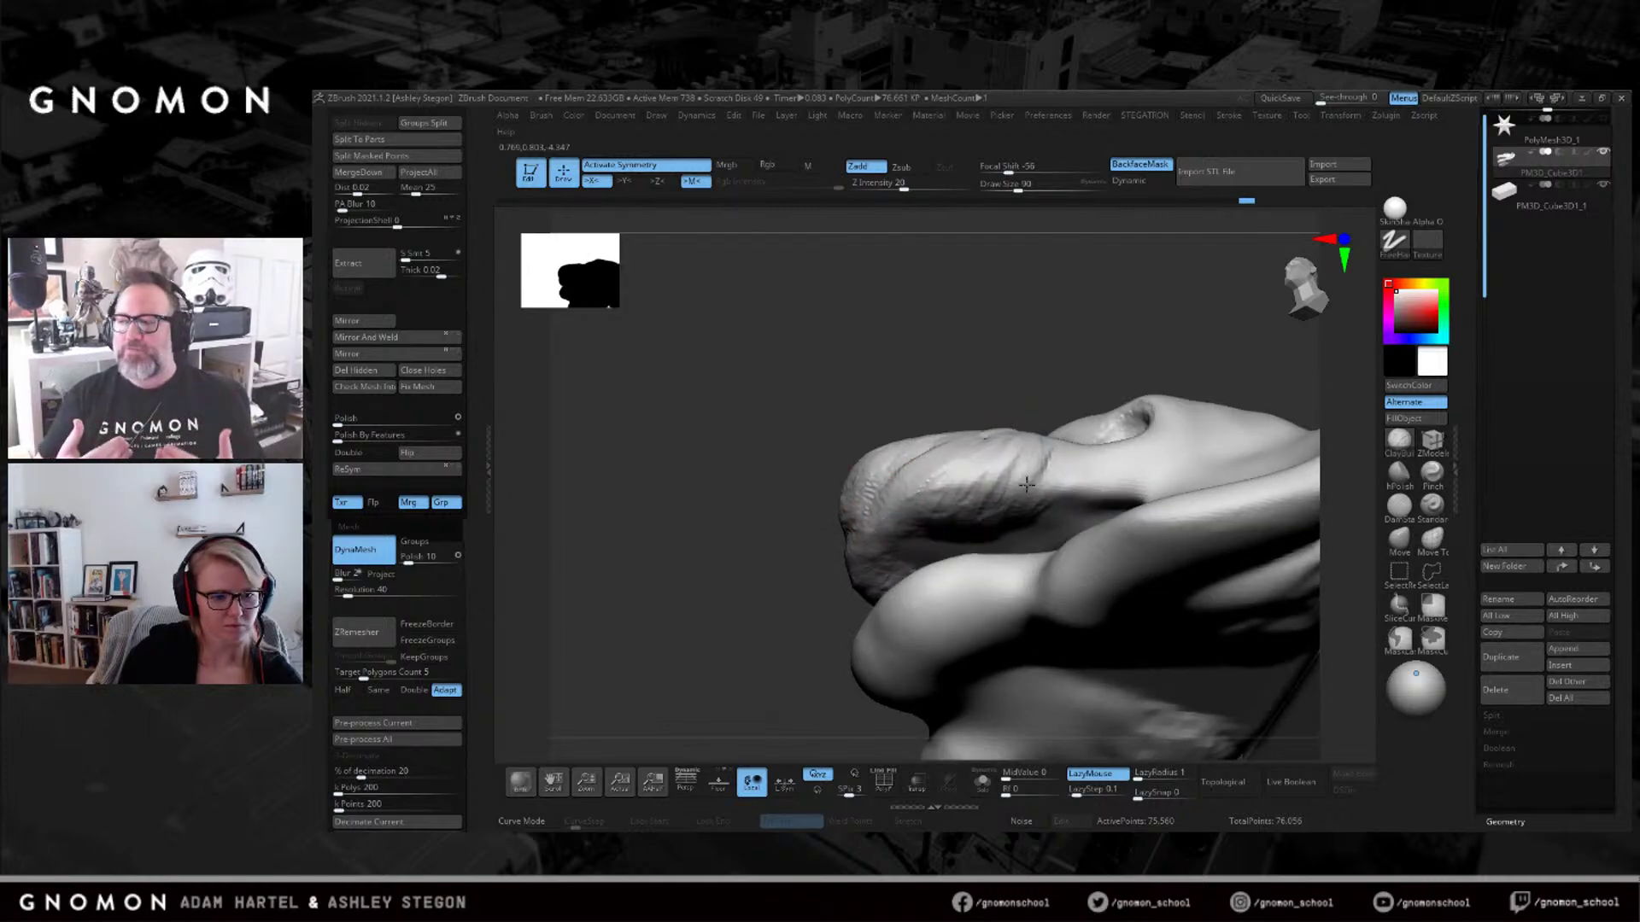
pyautogui.moveTo(1019, 516)
pyautogui.mouseDown(button='right')
pyautogui.moveTo(1004, 448)
pyautogui.moveTo(901, 491)
pyautogui.mouseUp(button='right')
pyautogui.moveTo(1008, 457)
pyautogui.mouseDown(button='right')
pyautogui.moveTo(1060, 445)
pyautogui.moveTo(1161, 470)
pyautogui.moveTo(1072, 472)
pyautogui.mouseUp(button='right')
# Mask the lower jaw and the cheek flares to isolate the upper part of the head.
pyautogui.press('s')
pyautogui.keyDown('ctrl'); pyautogui.moveTo(896, 565); pyautogui.dragTo(1068, 474); pyautogui.keyUp('ctrl')
pyautogui.moveTo(1068, 474); pyautogui.dragTo(1146, 582, button='right')
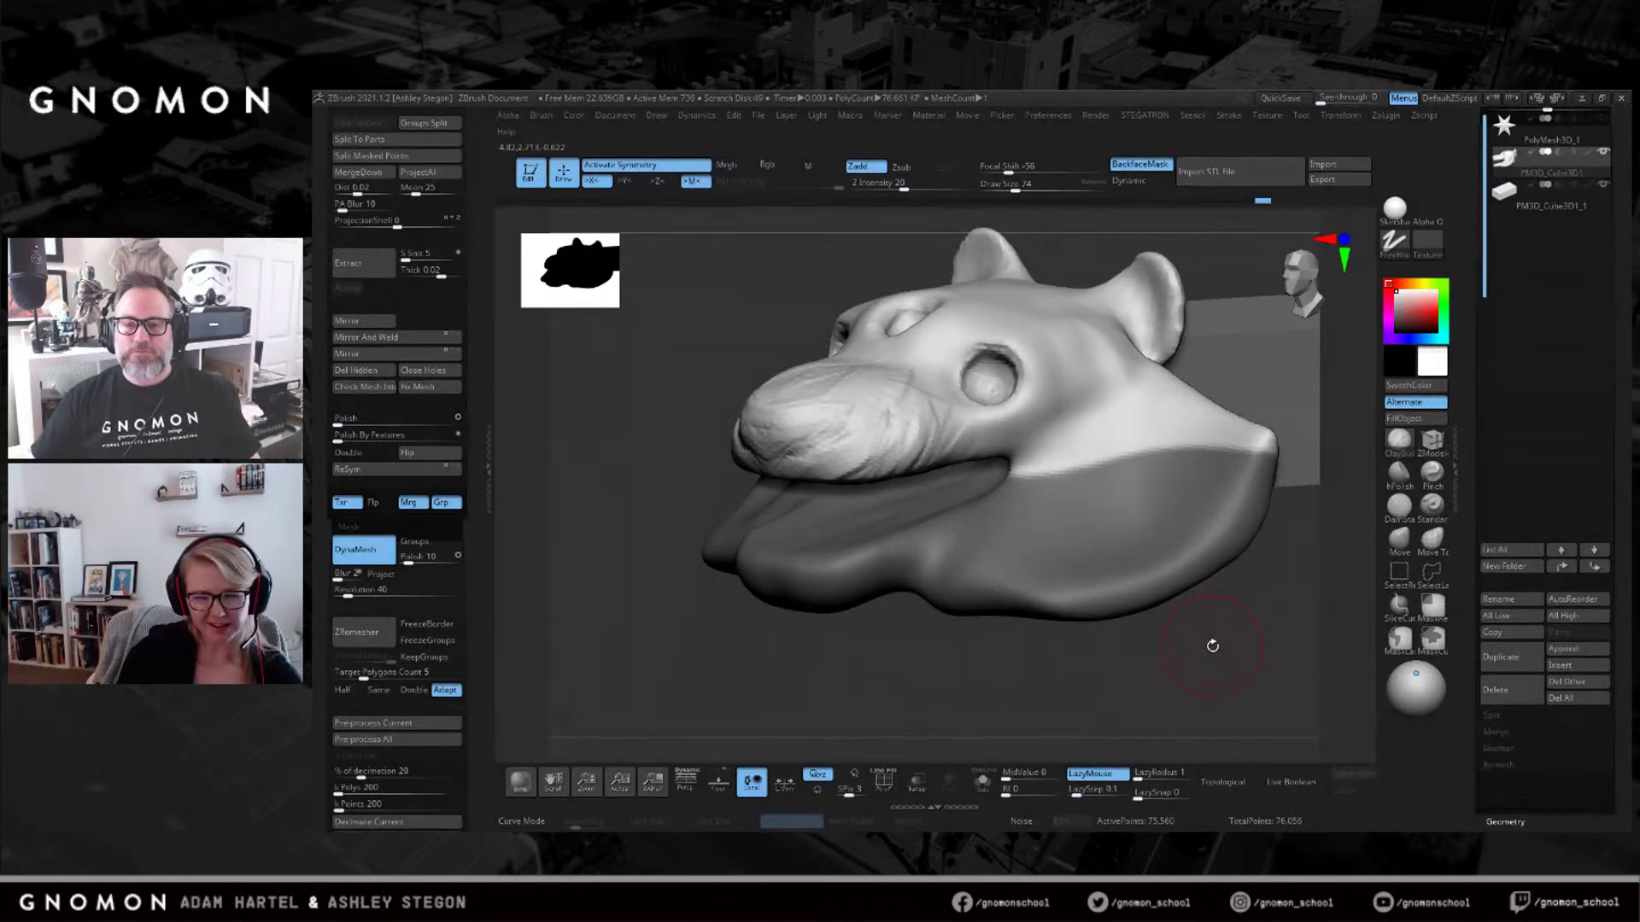
pyautogui.moveTo(1211, 634); pyautogui.dragTo(1164, 658, button='right')
pyautogui.keyDown('ctrl'); pyautogui.moveTo(1149, 658); pyautogui.dragTo(726, 619); pyautogui.keyUp('ctrl')
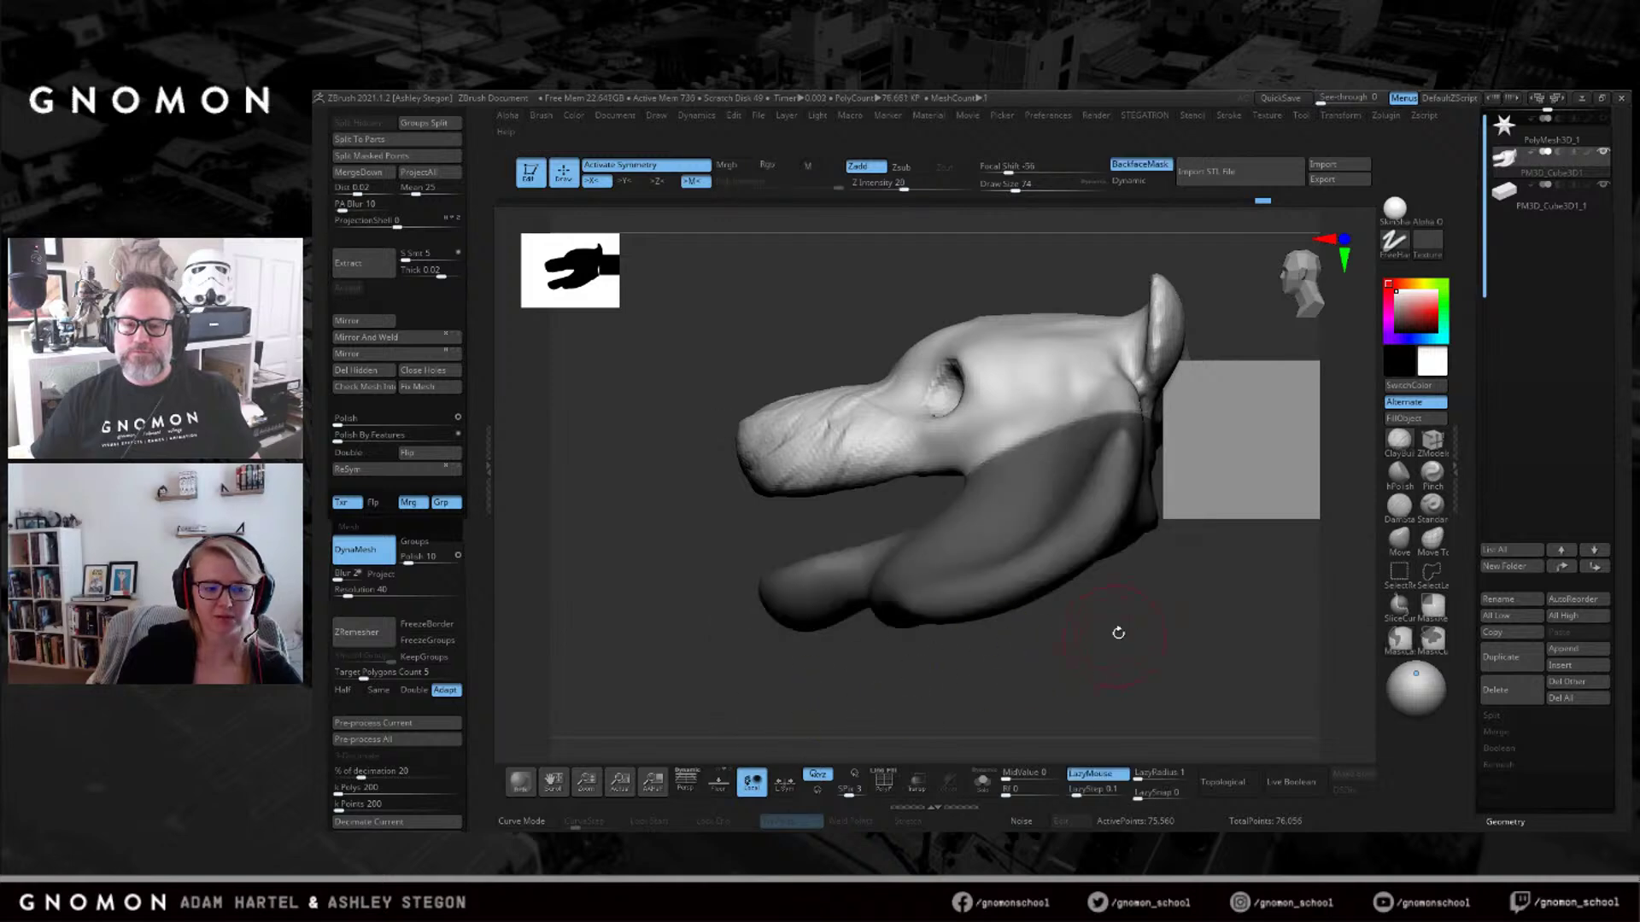
# Reshape the upper jaw and cheek along the mask edge with the Move brush, and clear the mask.
pyautogui.click(1399, 538)
pyautogui.moveTo(1190, 475)
pyautogui.mouseDown(button='right')
pyautogui.moveTo(1017, 470)
pyautogui.moveTo(1012, 507)
pyautogui.moveTo(983, 504)
pyautogui.moveTo(1047, 427)
pyautogui.mouseUp(button='right')
pyautogui.press('[')
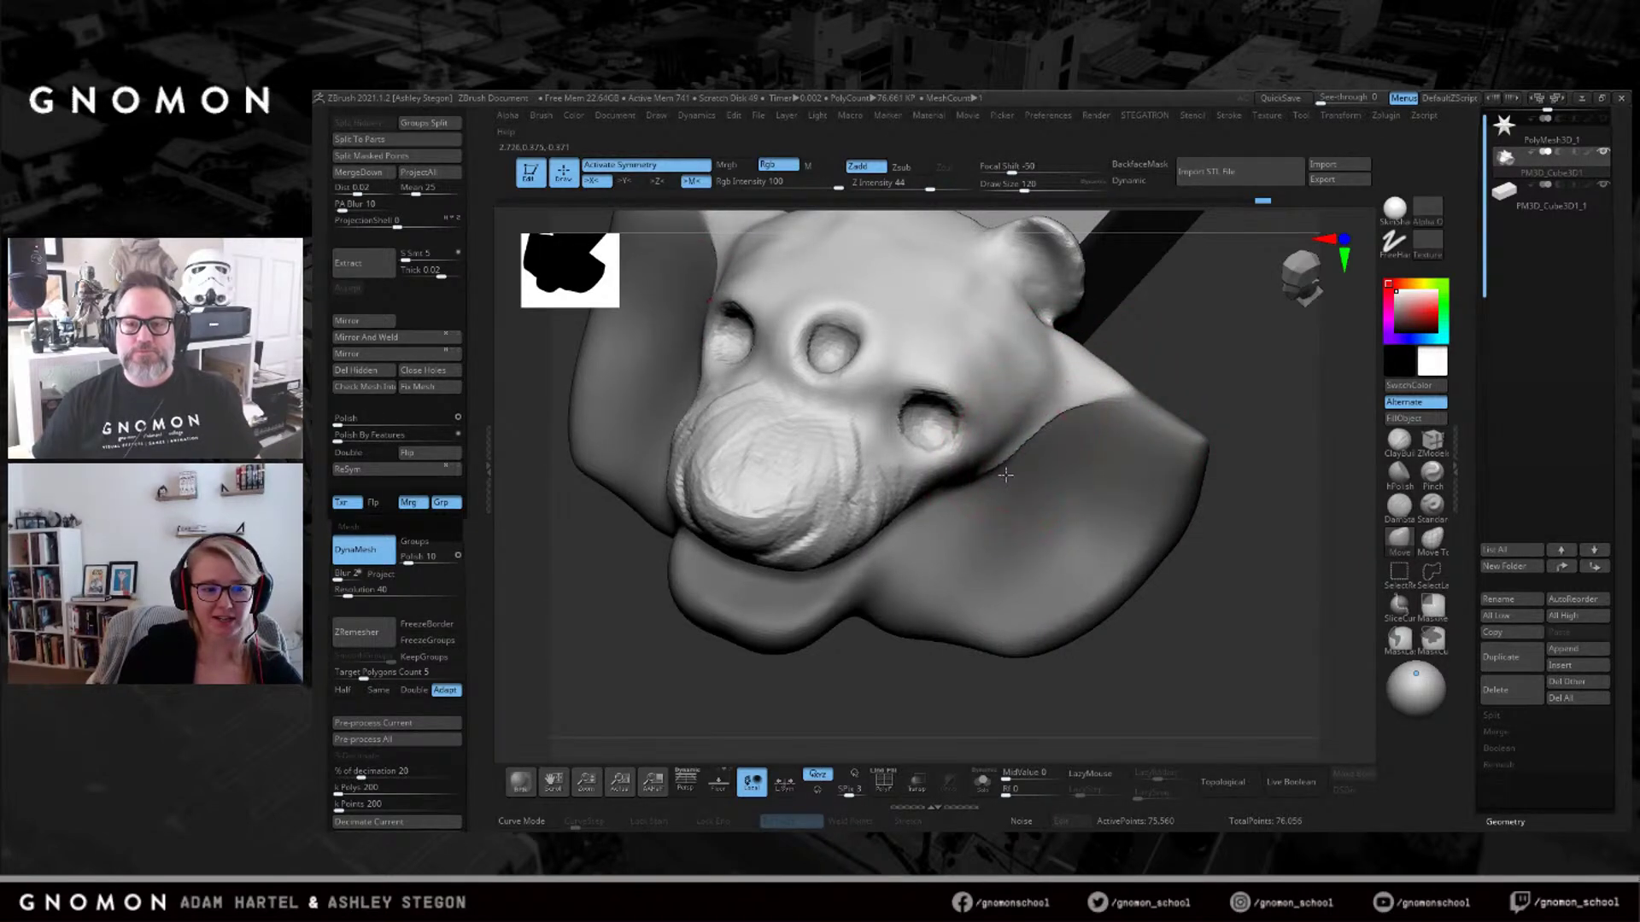
pyautogui.moveTo(1218, 592); pyautogui.dragTo(1042, 435)
pyautogui.moveTo(956, 670)
pyautogui.mouseDown()
pyautogui.moveTo(940, 653)
pyautogui.moveTo(978, 676)
pyautogui.mouseUp()
# Build up the cheek between the eye socket and the mouth corner with an enlarged ClayBuildup brush.
pyautogui.click(1399, 439)
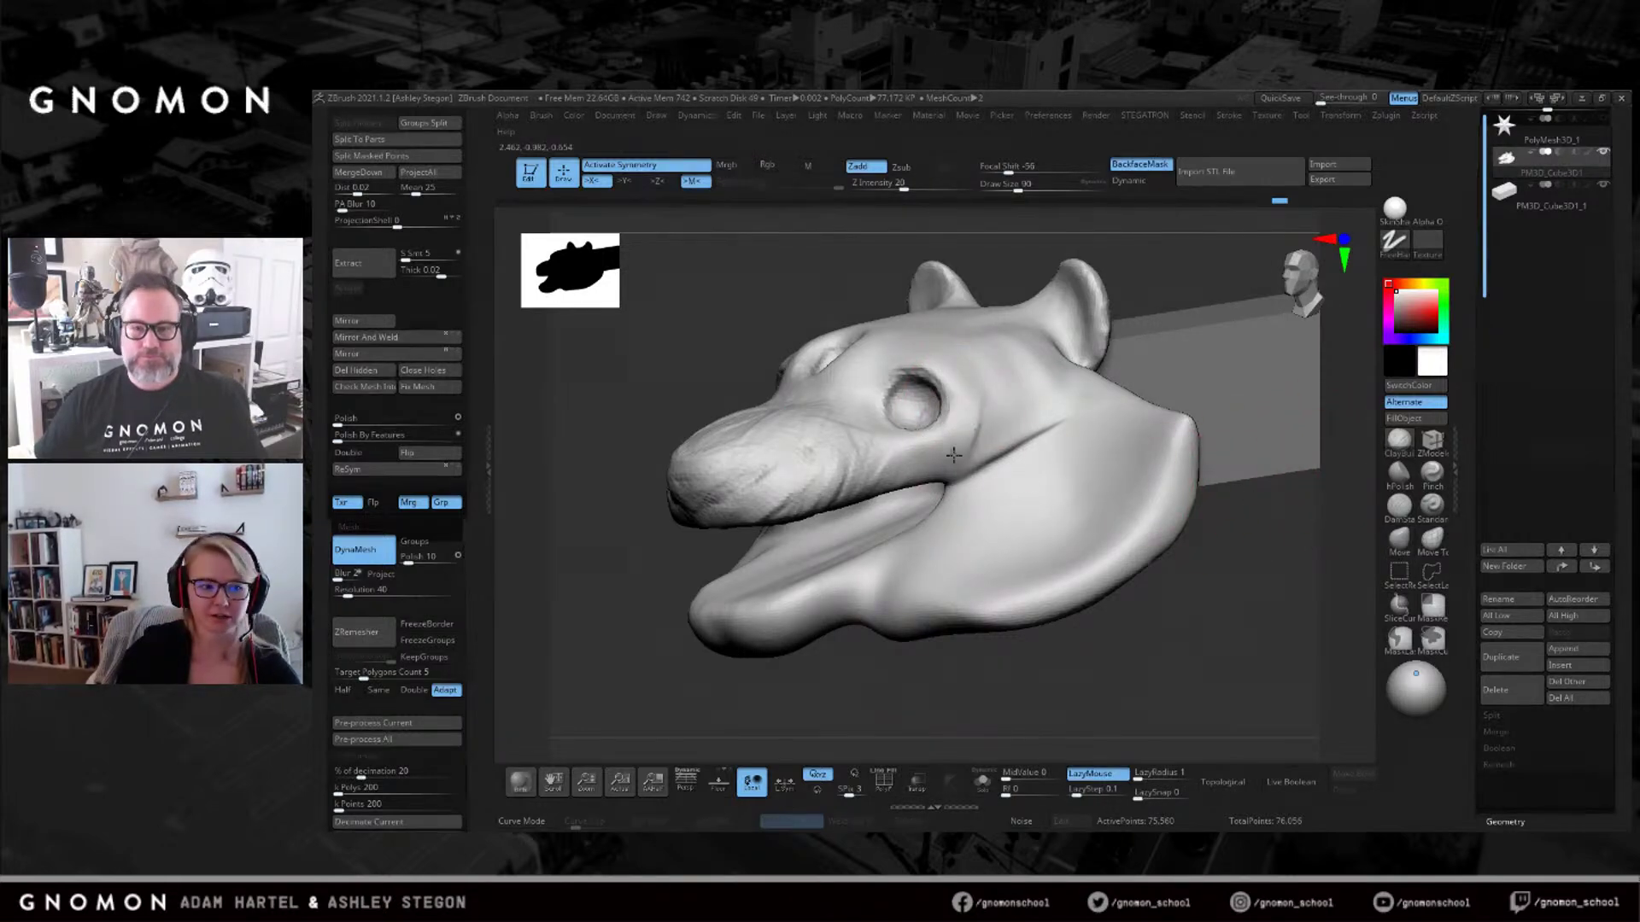
pyautogui.moveTo(880, 434)
pyautogui.mouseDown(button='right')
pyautogui.moveTo(938, 453)
pyautogui.moveTo(846, 431)
pyautogui.mouseUp(button='right')
pyautogui.press(']')
pyautogui.press(']')
pyautogui.moveTo(944, 448); pyautogui.dragTo(902, 485)
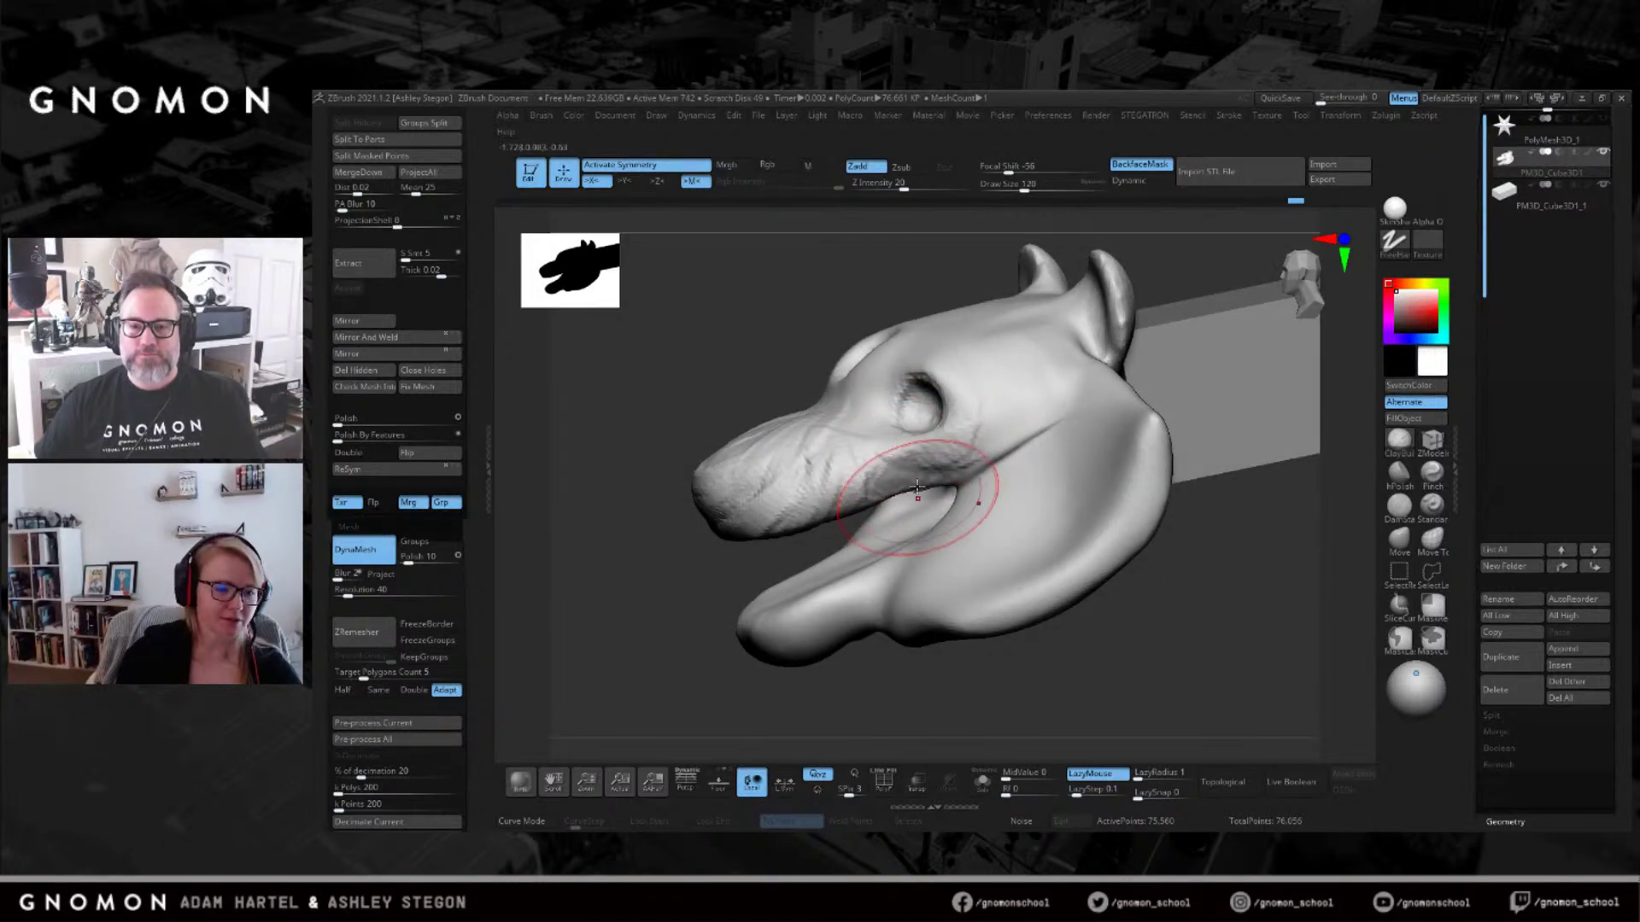
pyautogui.moveTo(917, 493); pyautogui.dragTo(889, 461, button='right')
# Fill out the upper lip and the side of the muzzle from below with a smaller ClayBuildup brush.
pyautogui.press('[')
pyautogui.press('[')
pyautogui.moveTo(863, 518)
pyautogui.mouseDown(button='right')
pyautogui.moveTo(802, 517)
pyautogui.moveTo(864, 495)
pyautogui.mouseUp(button='right')
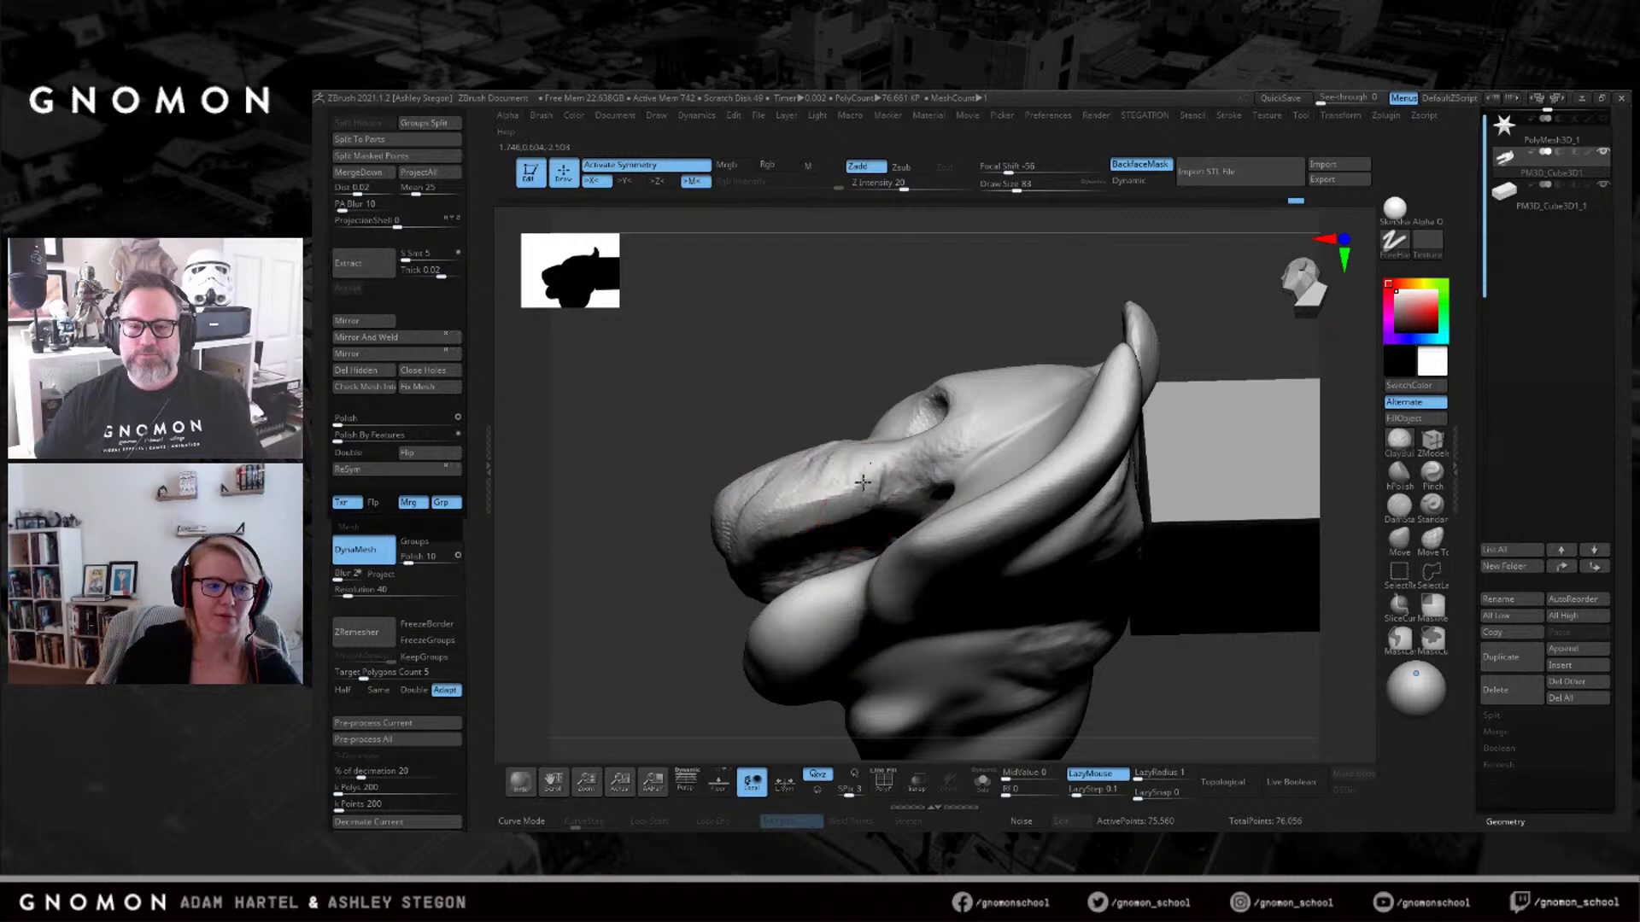
pyautogui.moveTo(816, 495); pyautogui.dragTo(831, 527, button='right')
pyautogui.moveTo(837, 431)
pyautogui.mouseDown(button='right')
pyautogui.moveTo(860, 487)
pyautogui.moveTo(878, 457)
pyautogui.moveTo(1059, 457)
pyautogui.moveTo(923, 444)
pyautogui.mouseUp(button='right')
# Refine the upper lip edge and mouth corner with the Move brush, adjusting the brush size.
pyautogui.click(1398, 541)
pyautogui.press('s')
pyautogui.moveTo(1045, 515); pyautogui.dragTo(1055, 515)
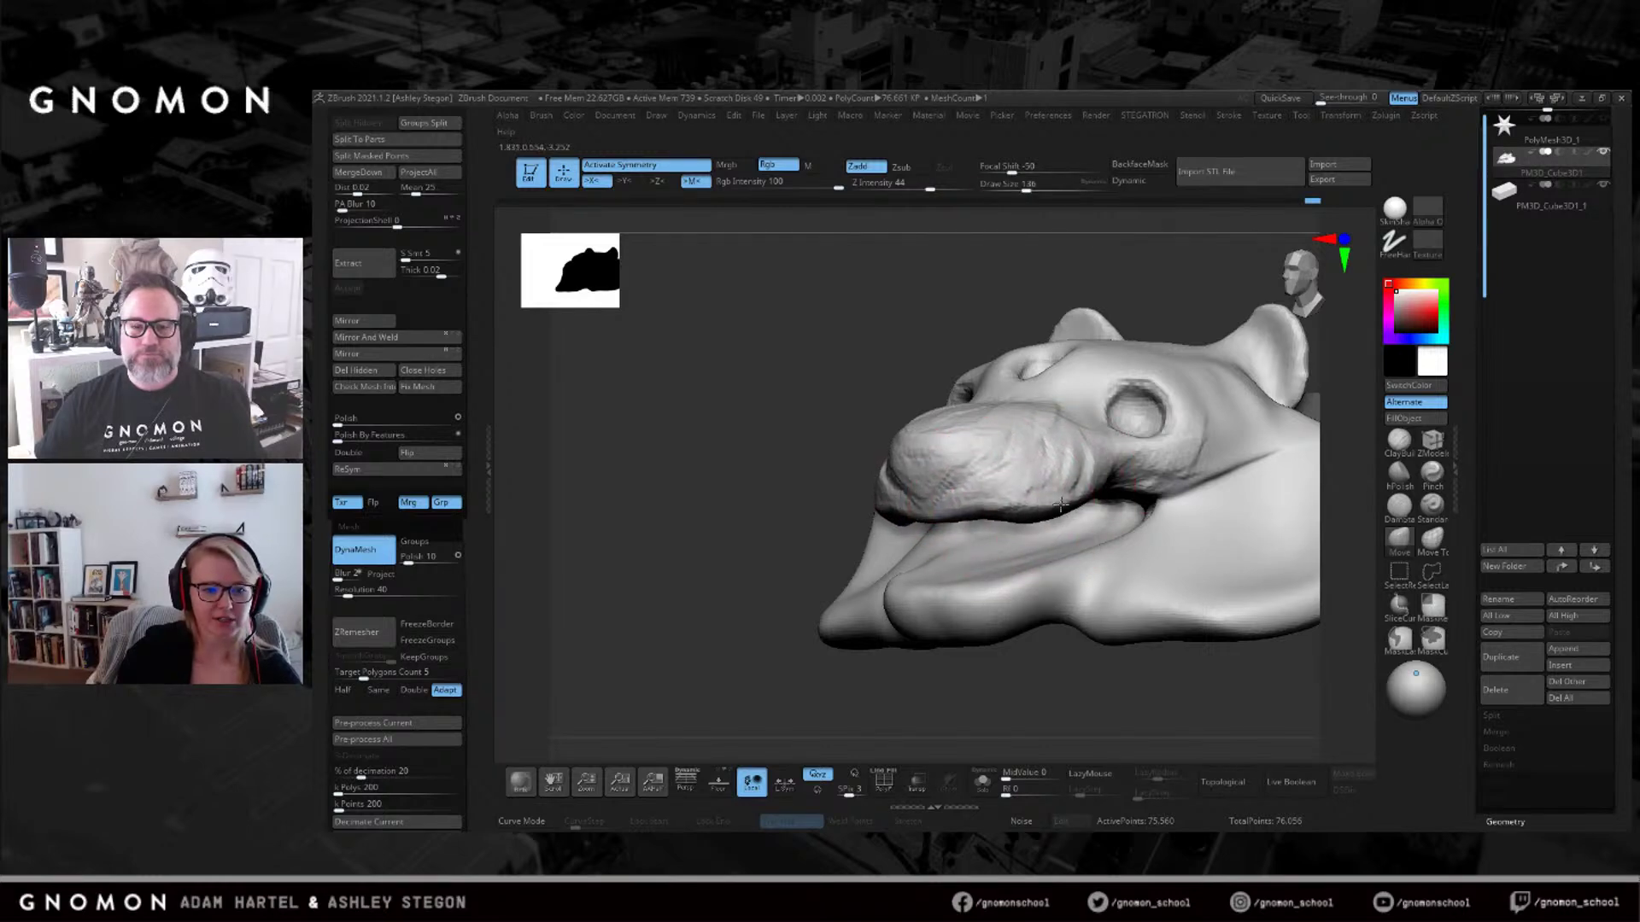
pyautogui.moveTo(1013, 515); pyautogui.dragTo(1092, 498, button='right')
pyautogui.press('s')
pyautogui.moveTo(1091, 498)
pyautogui.mouseDown()
pyautogui.moveTo(1114, 494)
pyautogui.moveTo(1100, 496)
pyautogui.moveTo(1135, 543)
pyautogui.moveTo(1136, 493)
pyautogui.mouseUp()
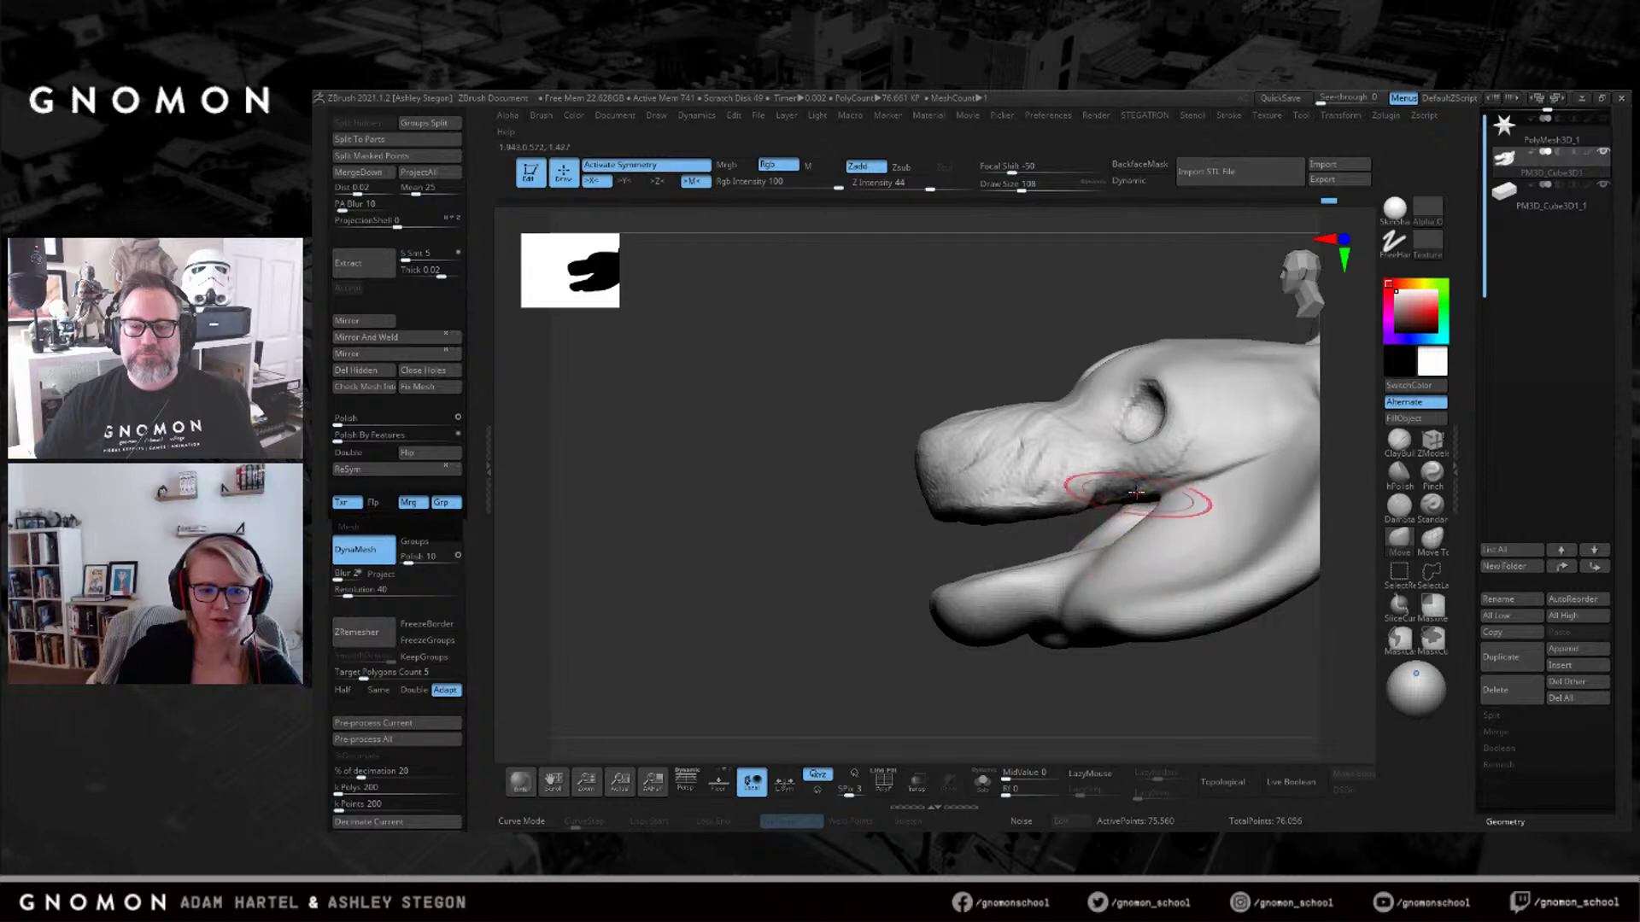
pyautogui.moveTo(1136, 492); pyautogui.dragTo(1302, 433, button='right')
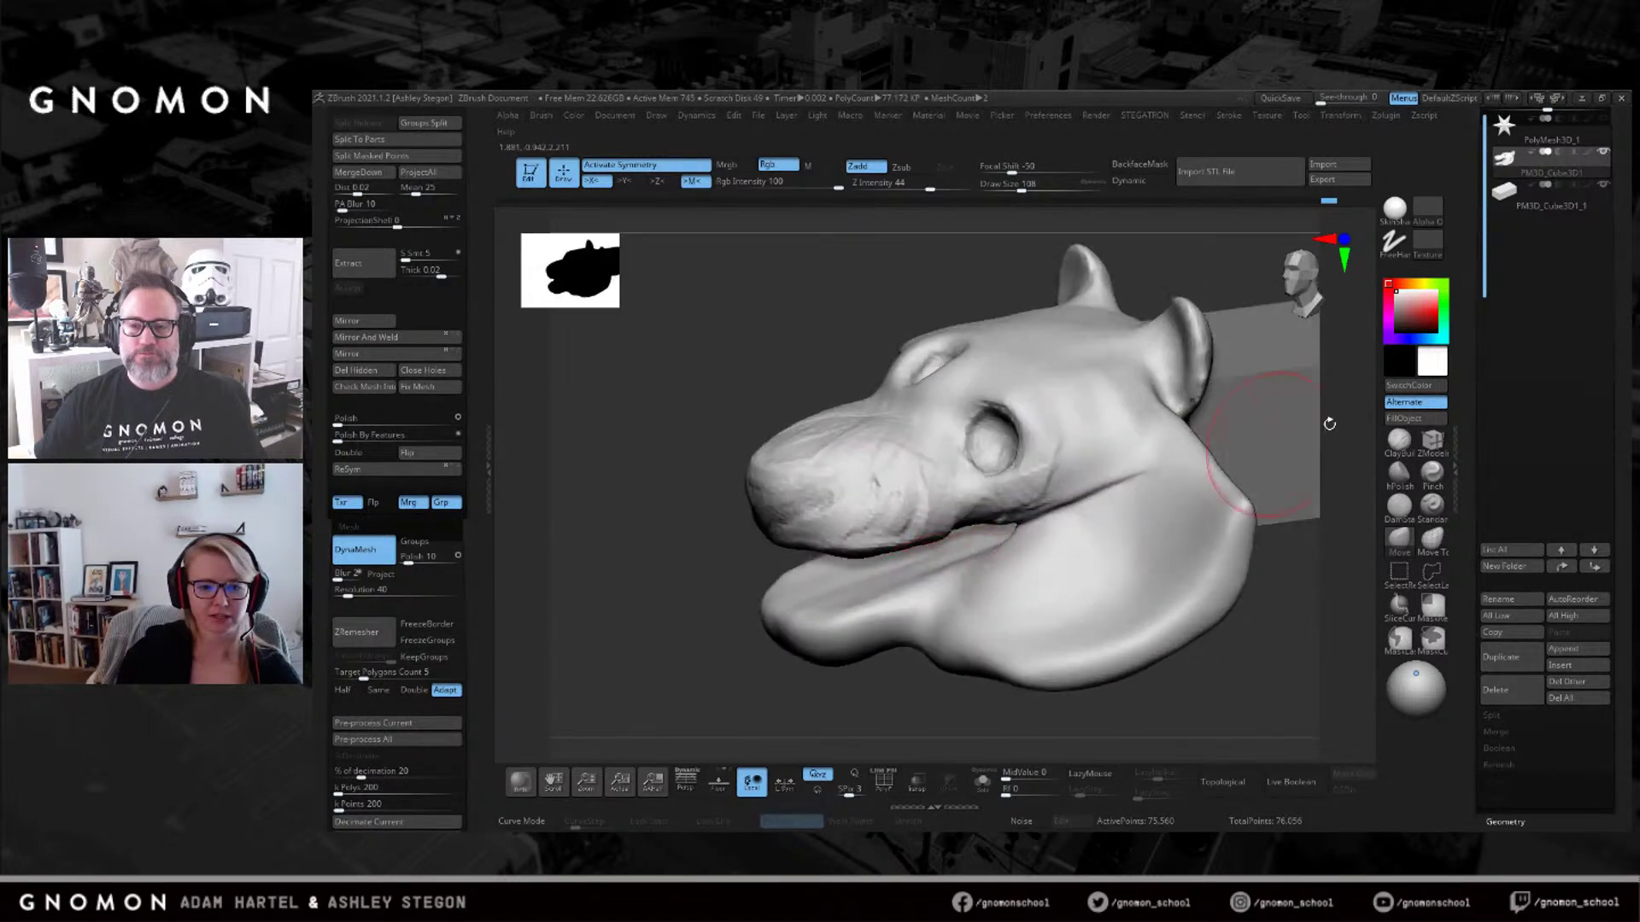
# Build up the chin, the underside of the jaw and the backs of the cheek flares with the ClayBuildup brush.
pyautogui.click(1411, 445)
pyautogui.moveTo(1196, 529); pyautogui.dragTo(914, 488, button='right')
pyautogui.press('s')
pyautogui.moveTo(915, 489)
pyautogui.mouseDown()
pyautogui.moveTo(897, 489)
pyautogui.moveTo(905, 508)
pyautogui.moveTo(963, 527)
pyautogui.mouseUp()
pyautogui.moveTo(963, 527); pyautogui.dragTo(879, 512, button='right')
pyautogui.moveTo(879, 512)
pyautogui.mouseDown()
pyautogui.moveTo(918, 534)
pyautogui.moveTo(948, 590)
pyautogui.moveTo(1042, 585)
pyautogui.mouseUp()
pyautogui.moveTo(1042, 585); pyautogui.dragTo(948, 444, button='right')
pyautogui.moveTo(948, 444)
pyautogui.mouseDown()
pyautogui.moveTo(980, 512)
pyautogui.moveTo(1011, 459)
pyautogui.moveTo(1102, 512)
pyautogui.moveTo(1049, 556)
pyautogui.moveTo(1028, 547)
pyautogui.mouseUp()
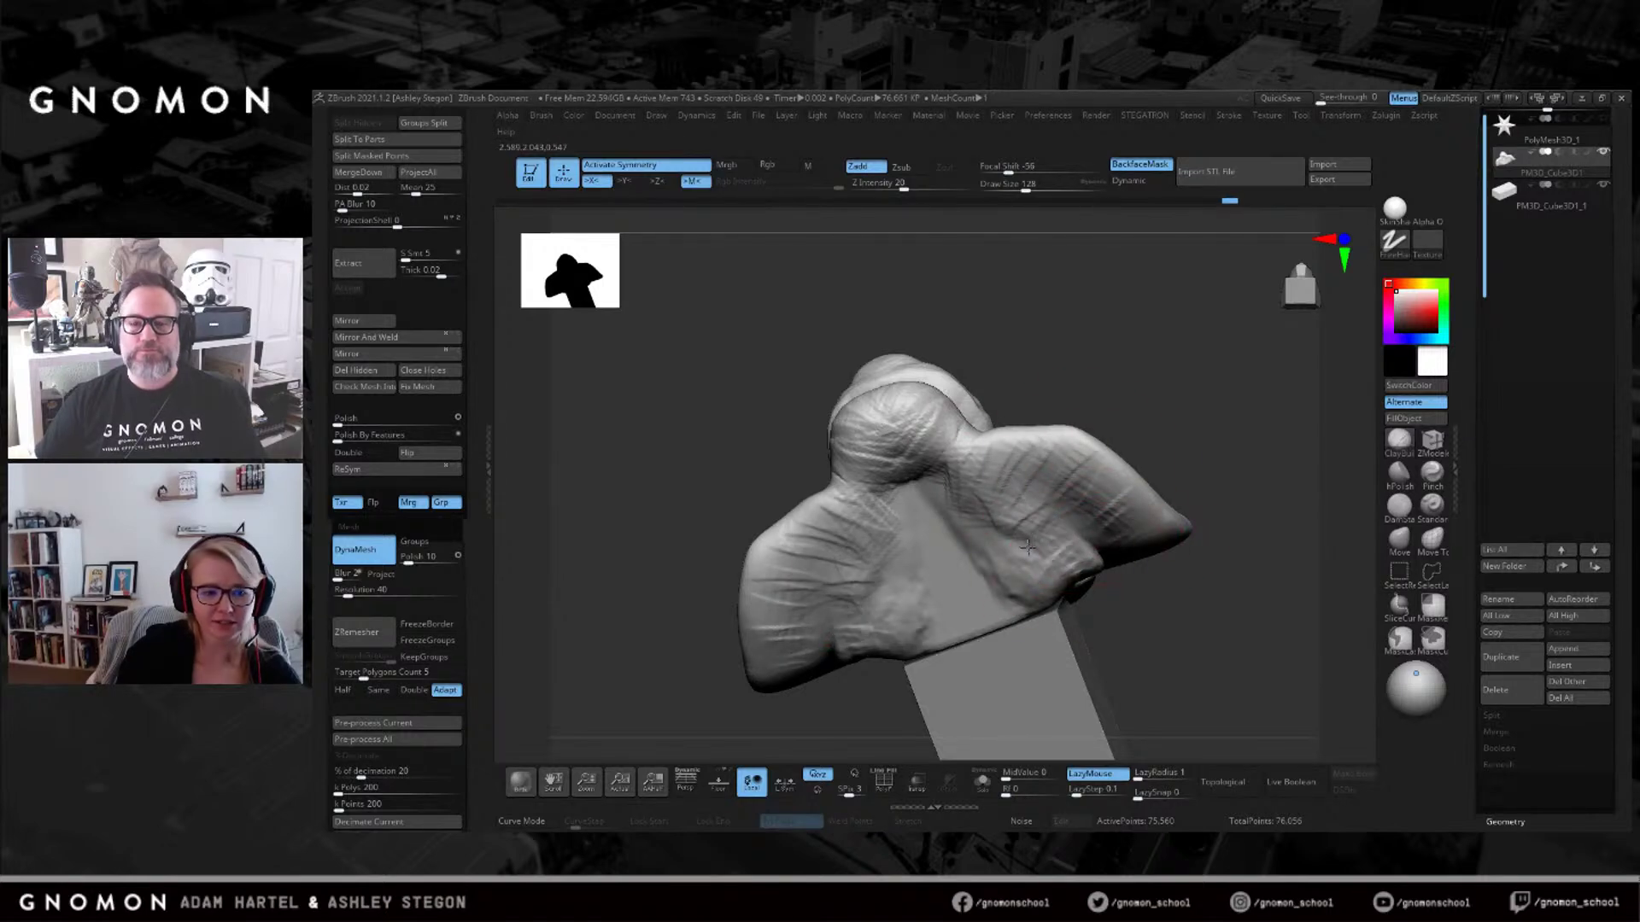
pyautogui.moveTo(1022, 565)
pyautogui.mouseDown(button='right')
pyautogui.moveTo(1025, 615)
pyautogui.moveTo(1088, 469)
pyautogui.moveTo(1055, 454)
pyautogui.mouseUp(button='right')
# Smooth the cheek flare and add clay strokes beside the eye socket with a smaller brush.
pyautogui.press('s')
pyautogui.moveTo(1054, 453); pyautogui.dragTo(1028, 454)
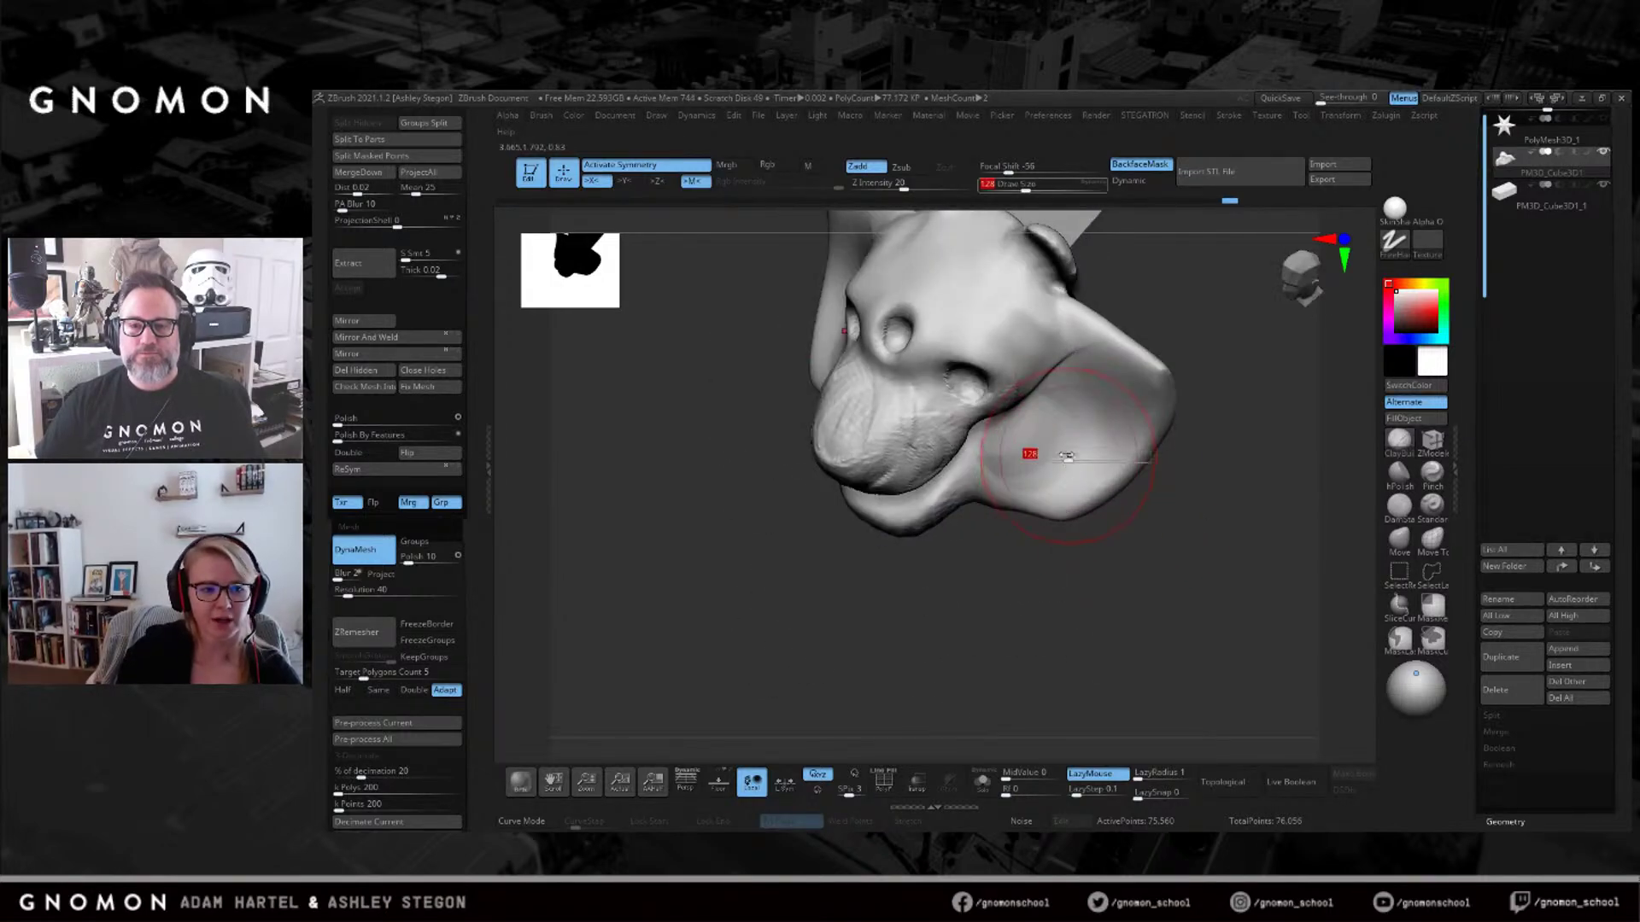
pyautogui.moveTo(1029, 453); pyautogui.dragTo(1044, 394, button='right')
pyautogui.keyDown('shift'); pyautogui.moveTo(1044, 393); pyautogui.dragTo(1071, 377); pyautogui.keyUp('shift')
pyautogui.moveTo(1014, 463)
pyautogui.mouseDown(button='right')
pyautogui.moveTo(1035, 391)
pyautogui.moveTo(1006, 359)
pyautogui.moveTo(1025, 385)
pyautogui.mouseUp(button='right')
pyautogui.press('s')
pyautogui.moveTo(1025, 384); pyautogui.dragTo(1017, 352)
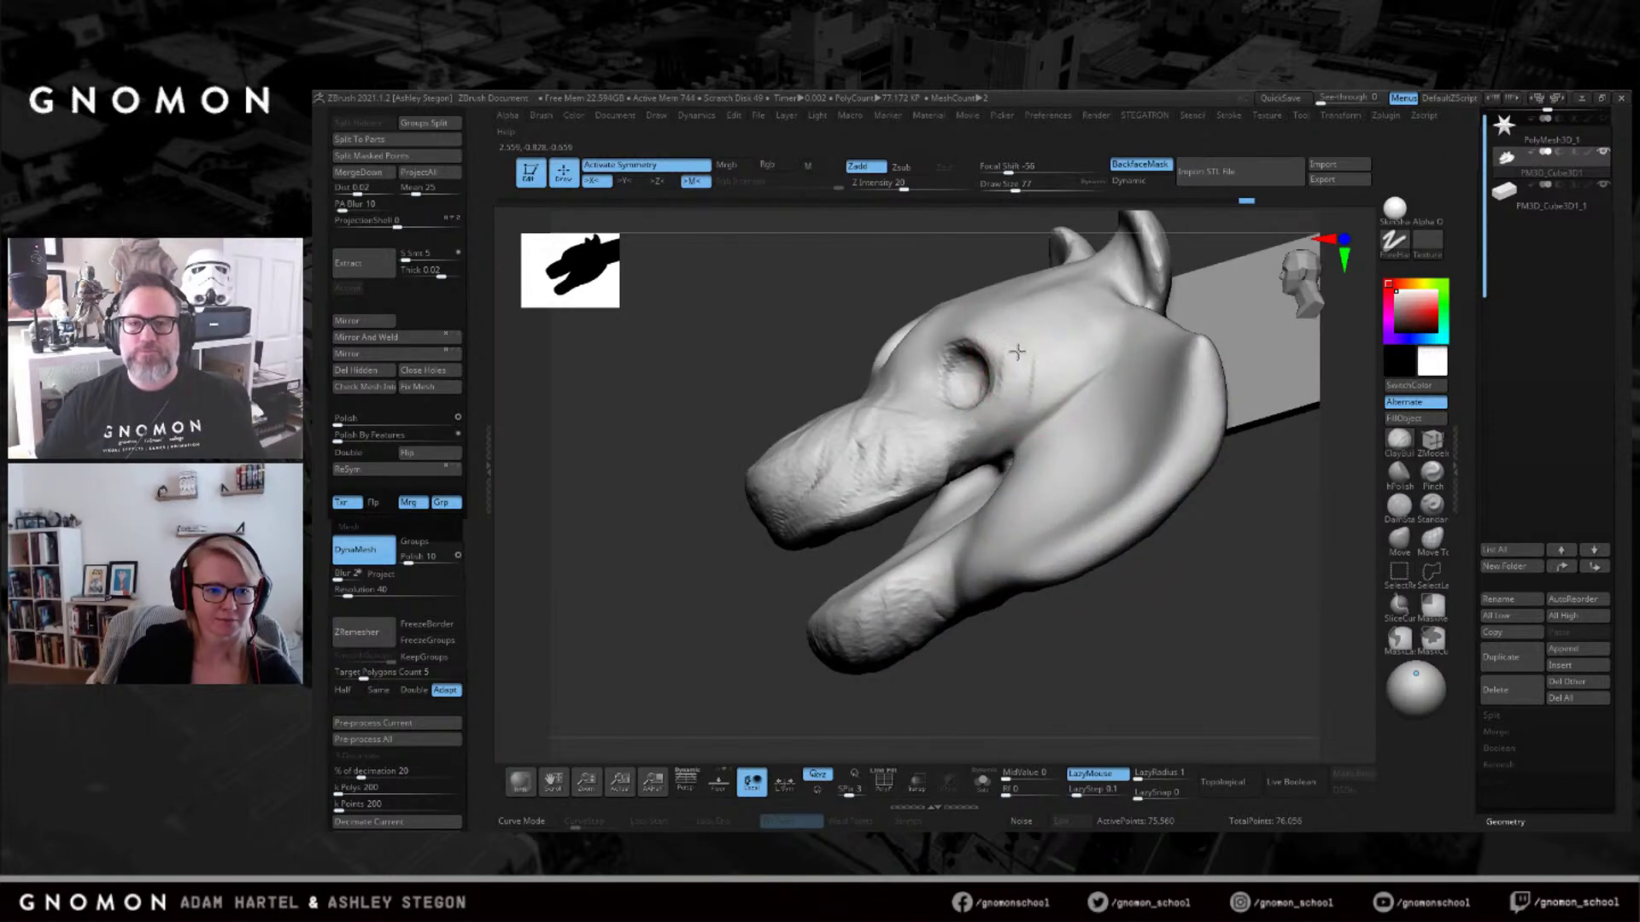
# Pull the mouth corner further back with the Move brush, remesh the head, and build up the crease with ClayBuildup.
pyautogui.moveTo(974, 435)
pyautogui.mouseDown(button='right')
pyautogui.moveTo(966, 402)
pyautogui.moveTo(1046, 460)
pyautogui.mouseUp(button='right')
pyautogui.click(1415, 566)
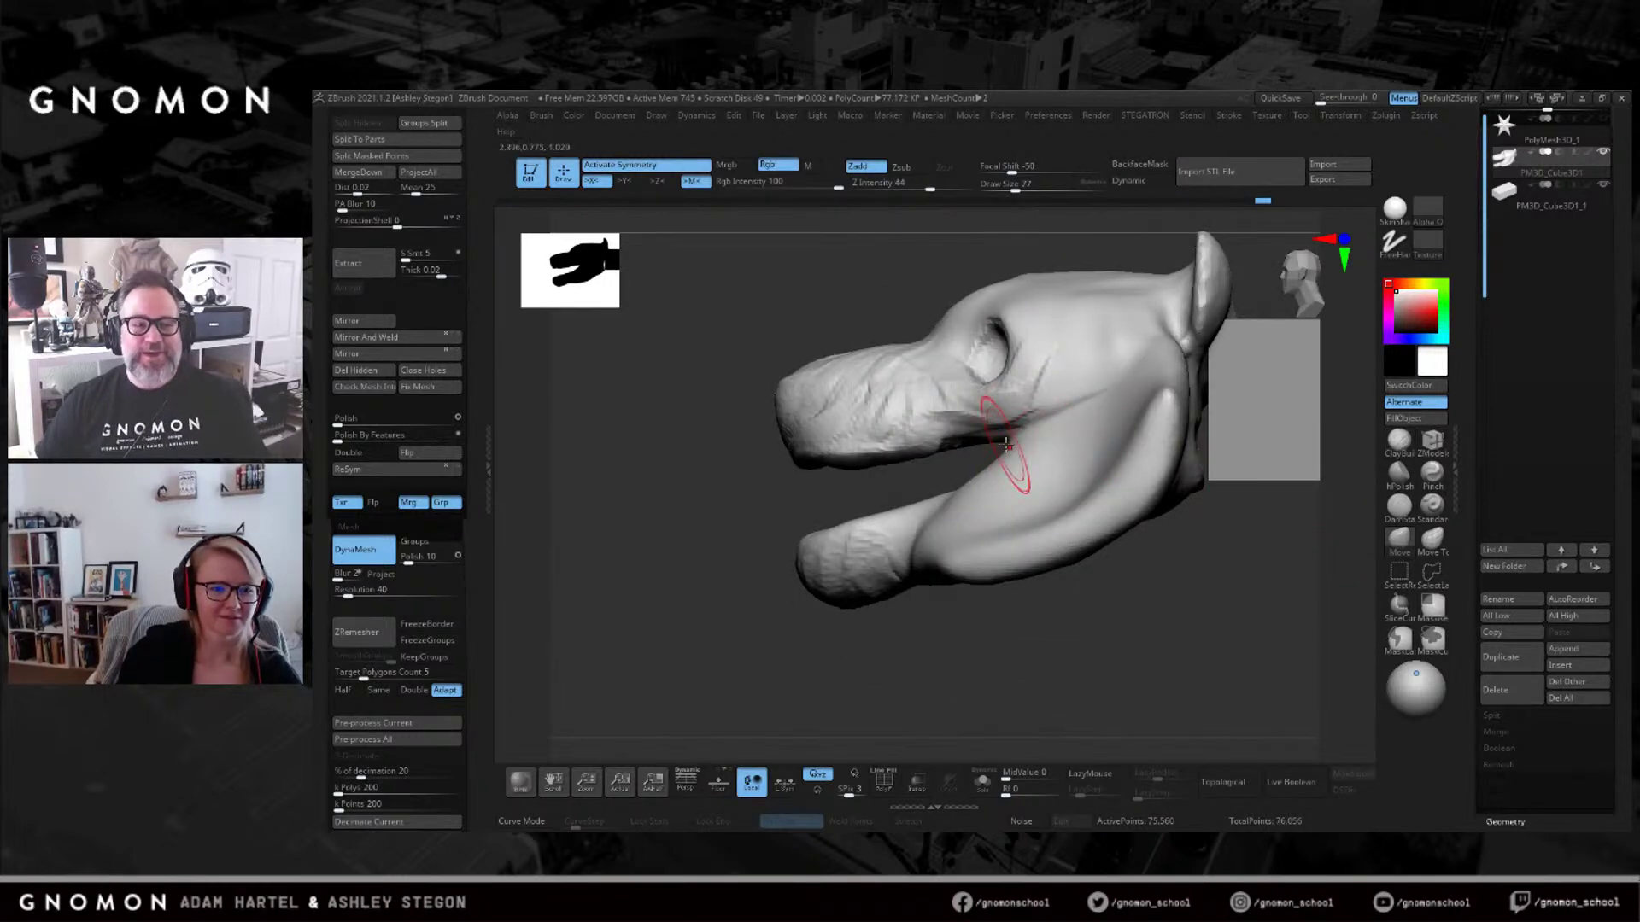
pyautogui.moveTo(1052, 416)
pyautogui.mouseDown(button='right')
pyautogui.moveTo(1012, 445)
pyautogui.moveTo(1080, 387)
pyautogui.moveTo(1067, 427)
pyautogui.mouseUp(button='right')
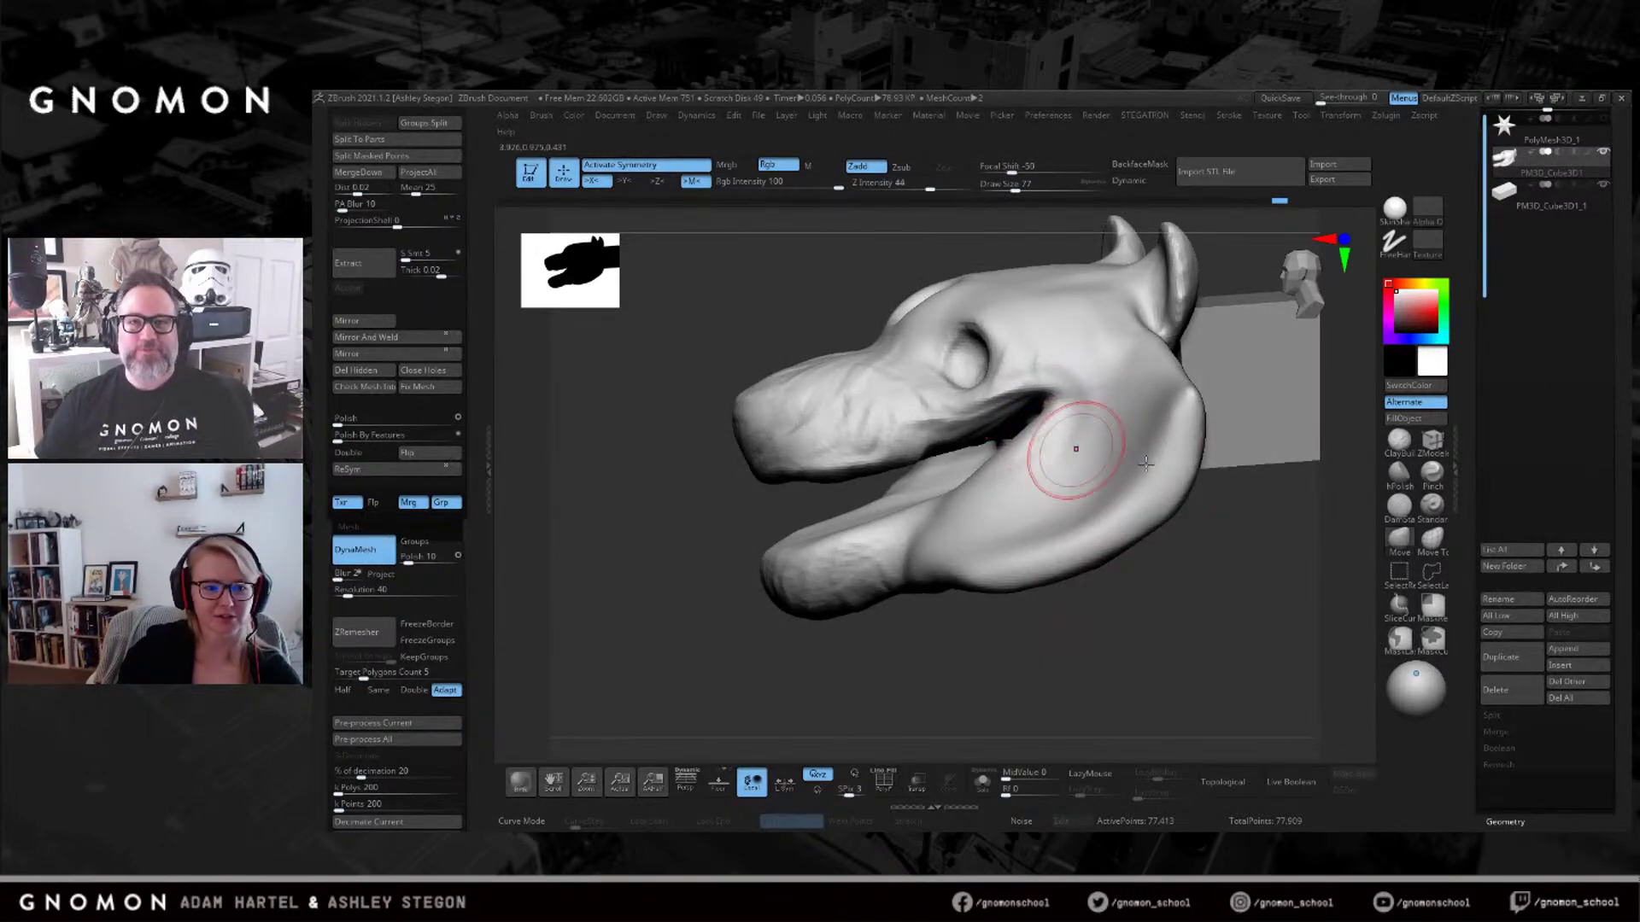
pyautogui.press(']')
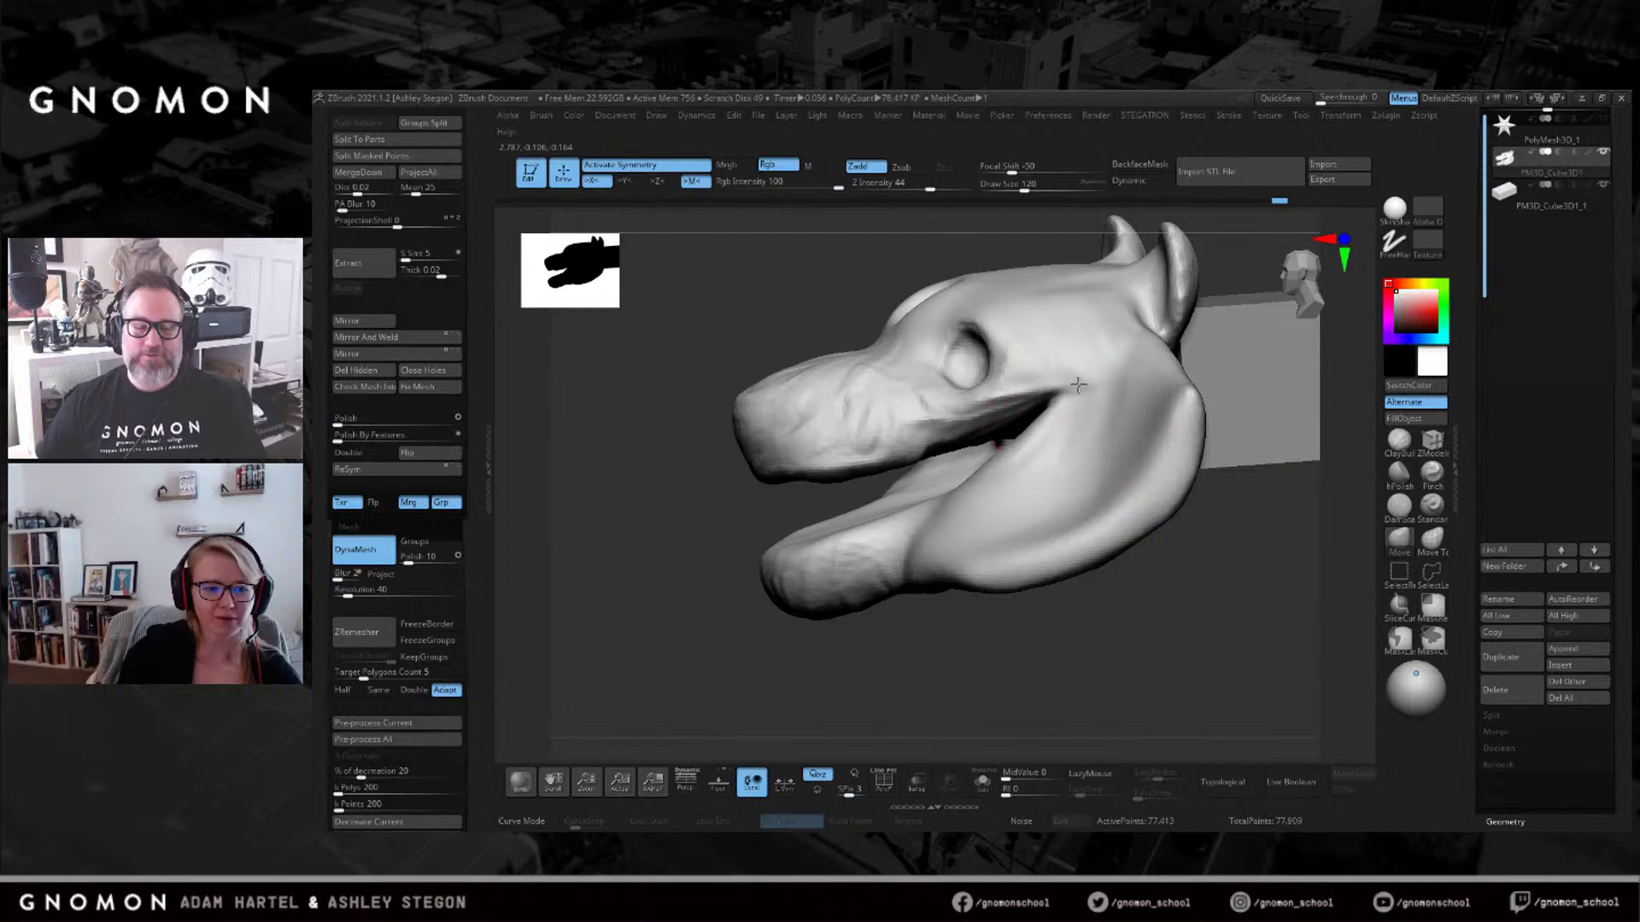
pyautogui.press('[')
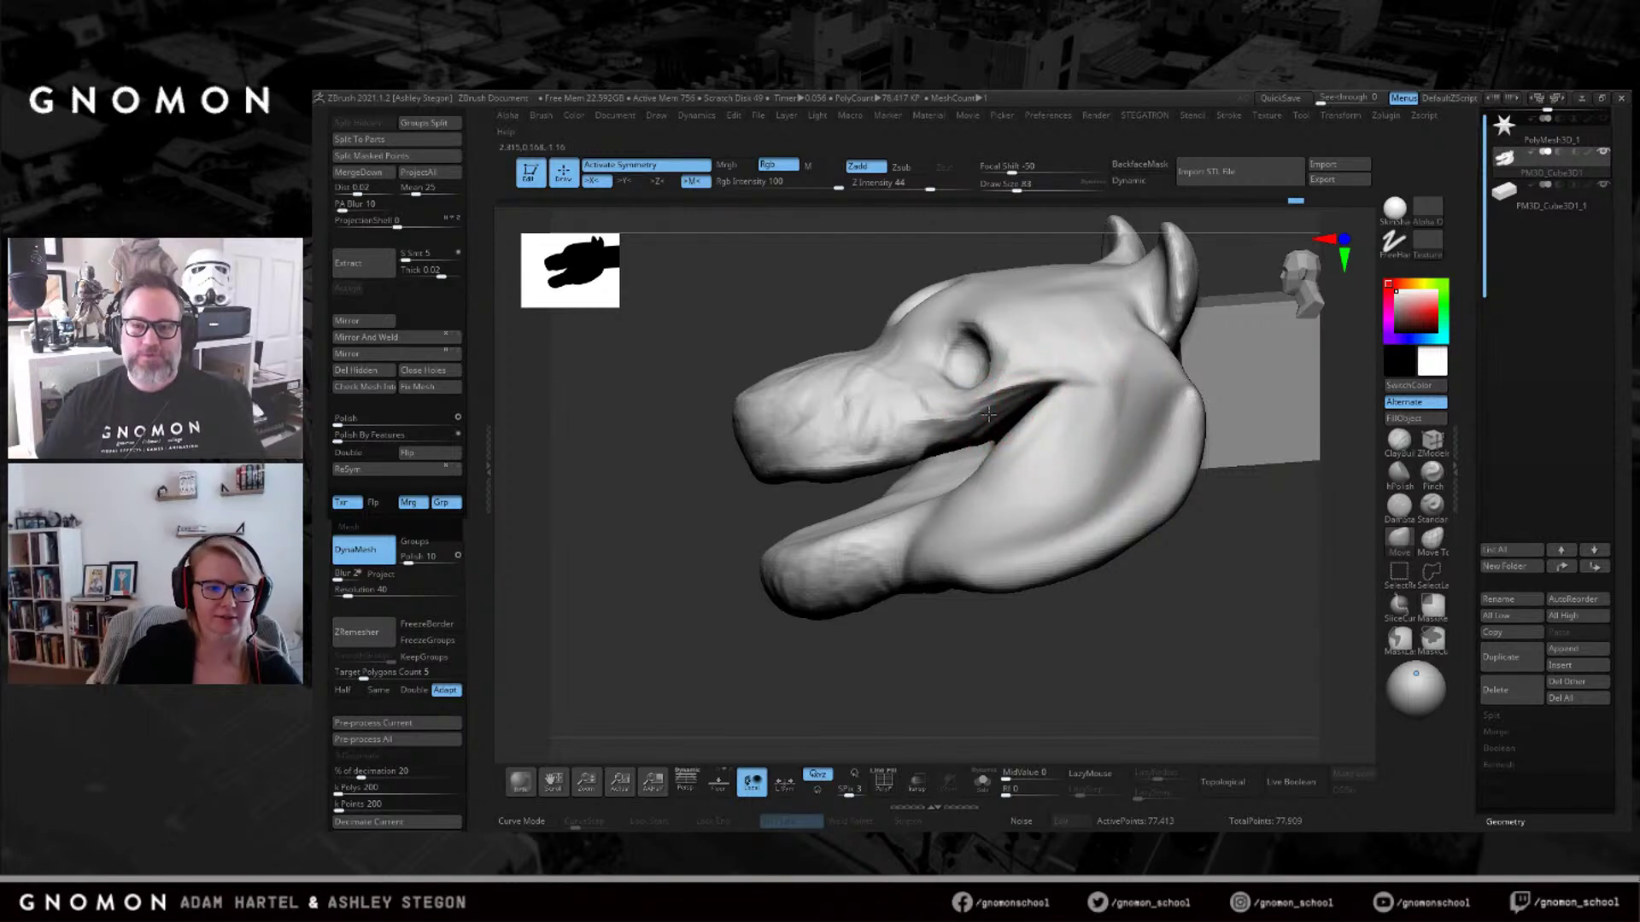
pyautogui.click(1399, 471)
pyautogui.moveTo(934, 366)
pyautogui.mouseDown()
pyautogui.moveTo(991, 350)
pyautogui.moveTo(1016, 367)
pyautogui.moveTo(991, 395)
pyautogui.mouseUp()
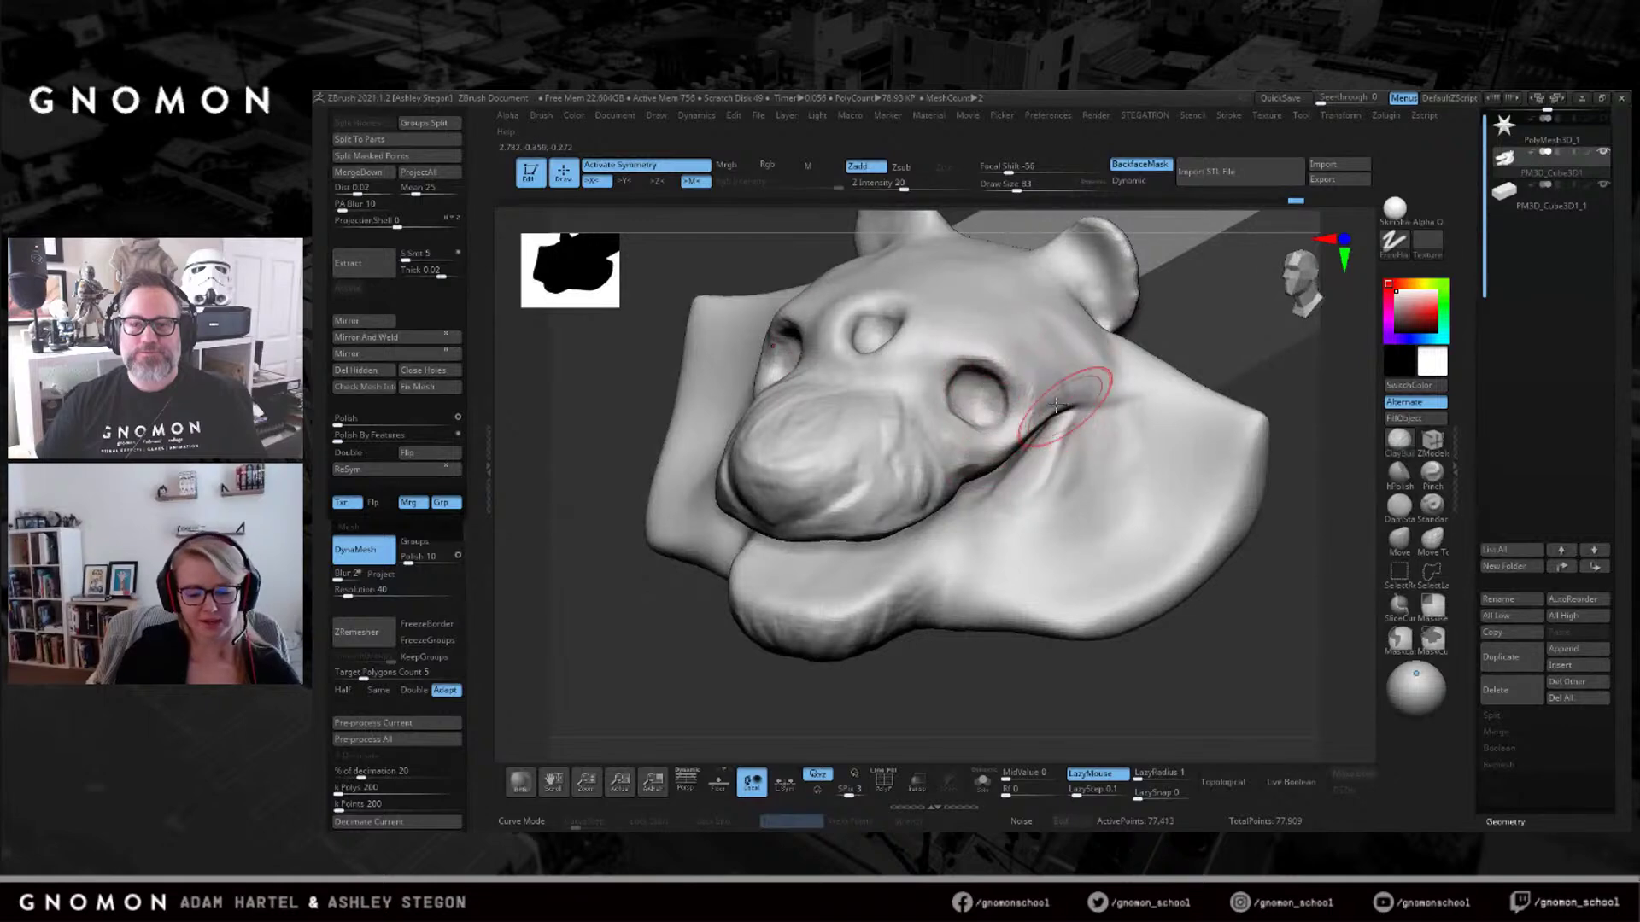
# Insert spheres from the IMM Primitives brush into the two side eye sockets and the forehead socket.
pyautogui.press('b')
pyautogui.press('i')
pyautogui.click(1094, 596)
pyautogui.click(963, 222)
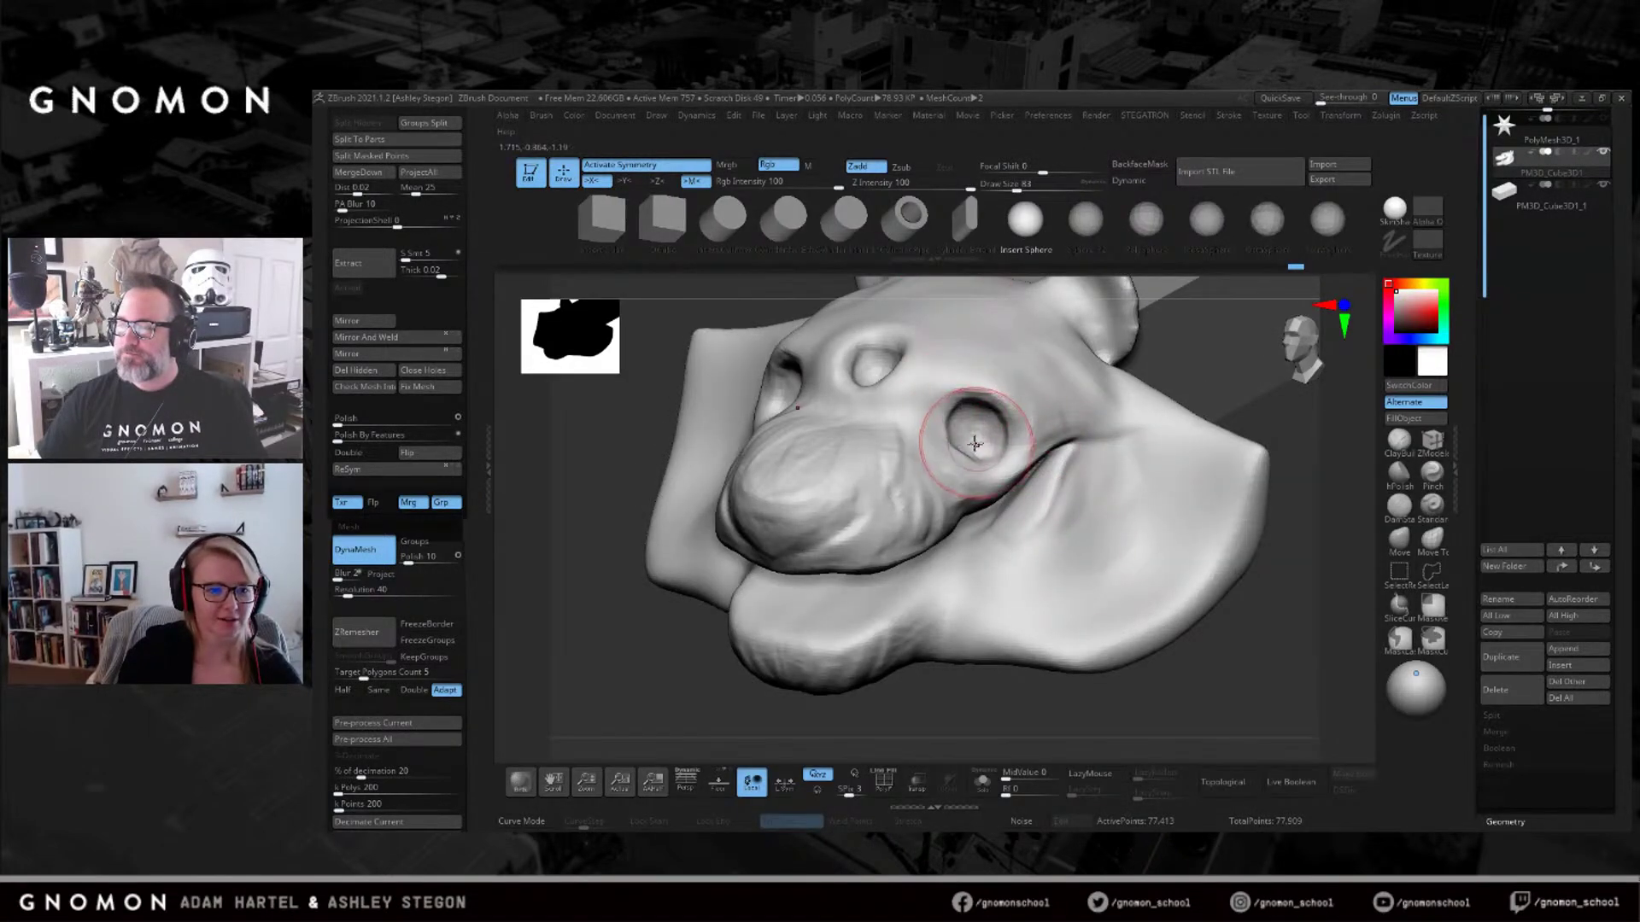
pyautogui.moveTo(972, 432); pyautogui.dragTo(982, 438)
pyautogui.moveTo(982, 438); pyautogui.dragTo(883, 369, button='right')
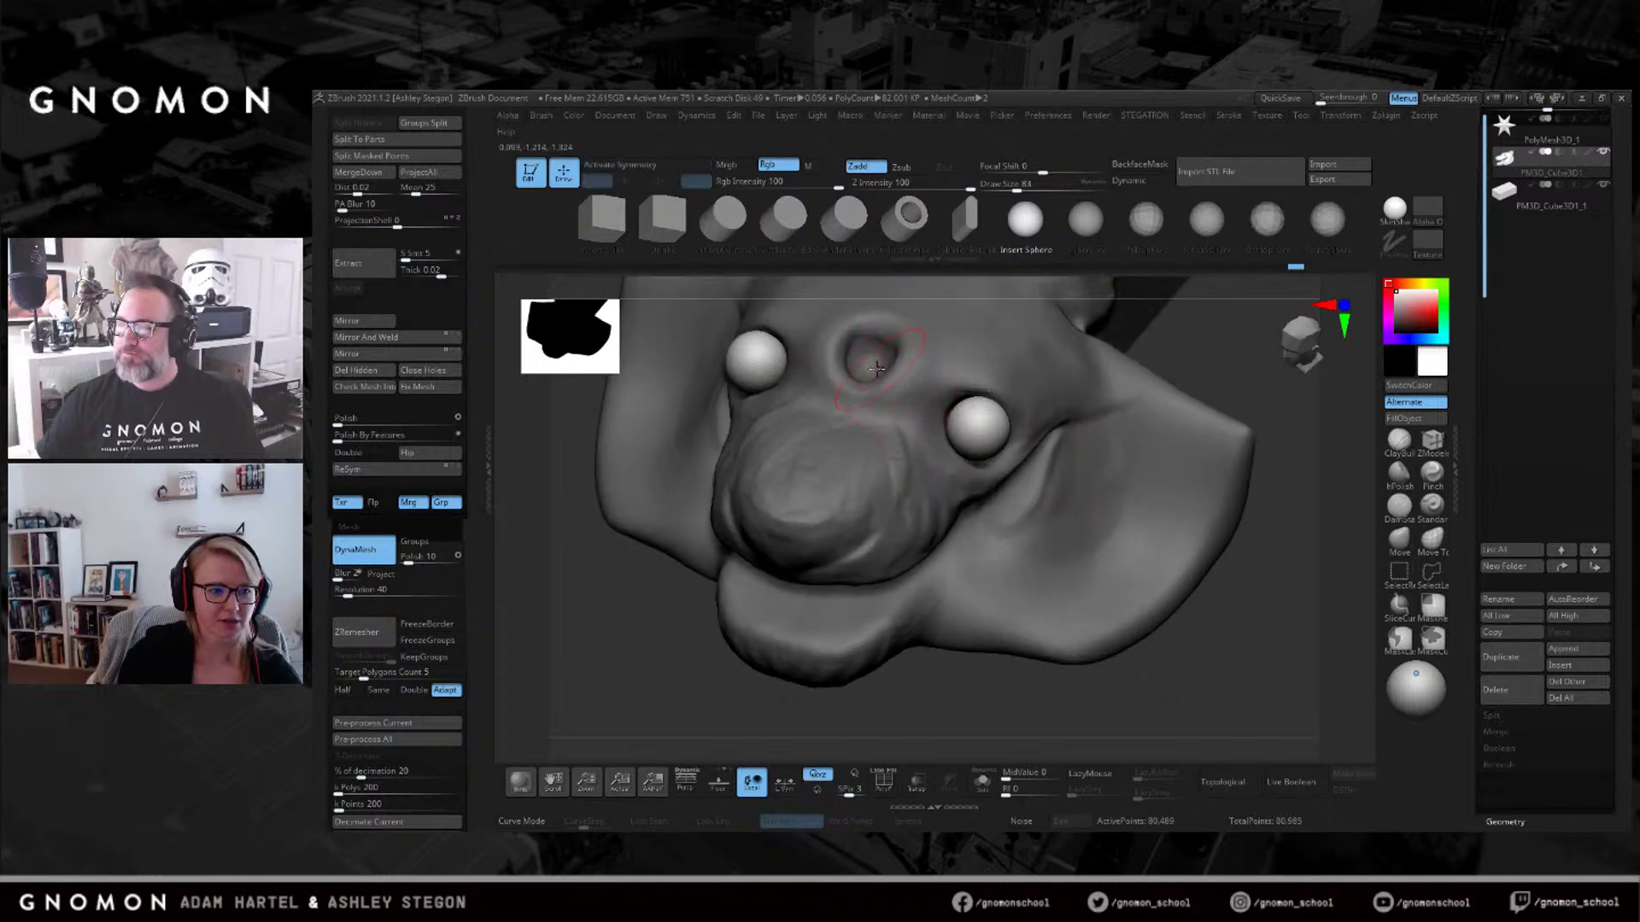
pyautogui.moveTo(870, 378); pyautogui.dragTo(869, 387)
pyautogui.keyDown('shift'); pyautogui.moveTo(869, 386); pyautogui.dragTo(808, 405, button='right'); pyautogui.keyUp('shift')
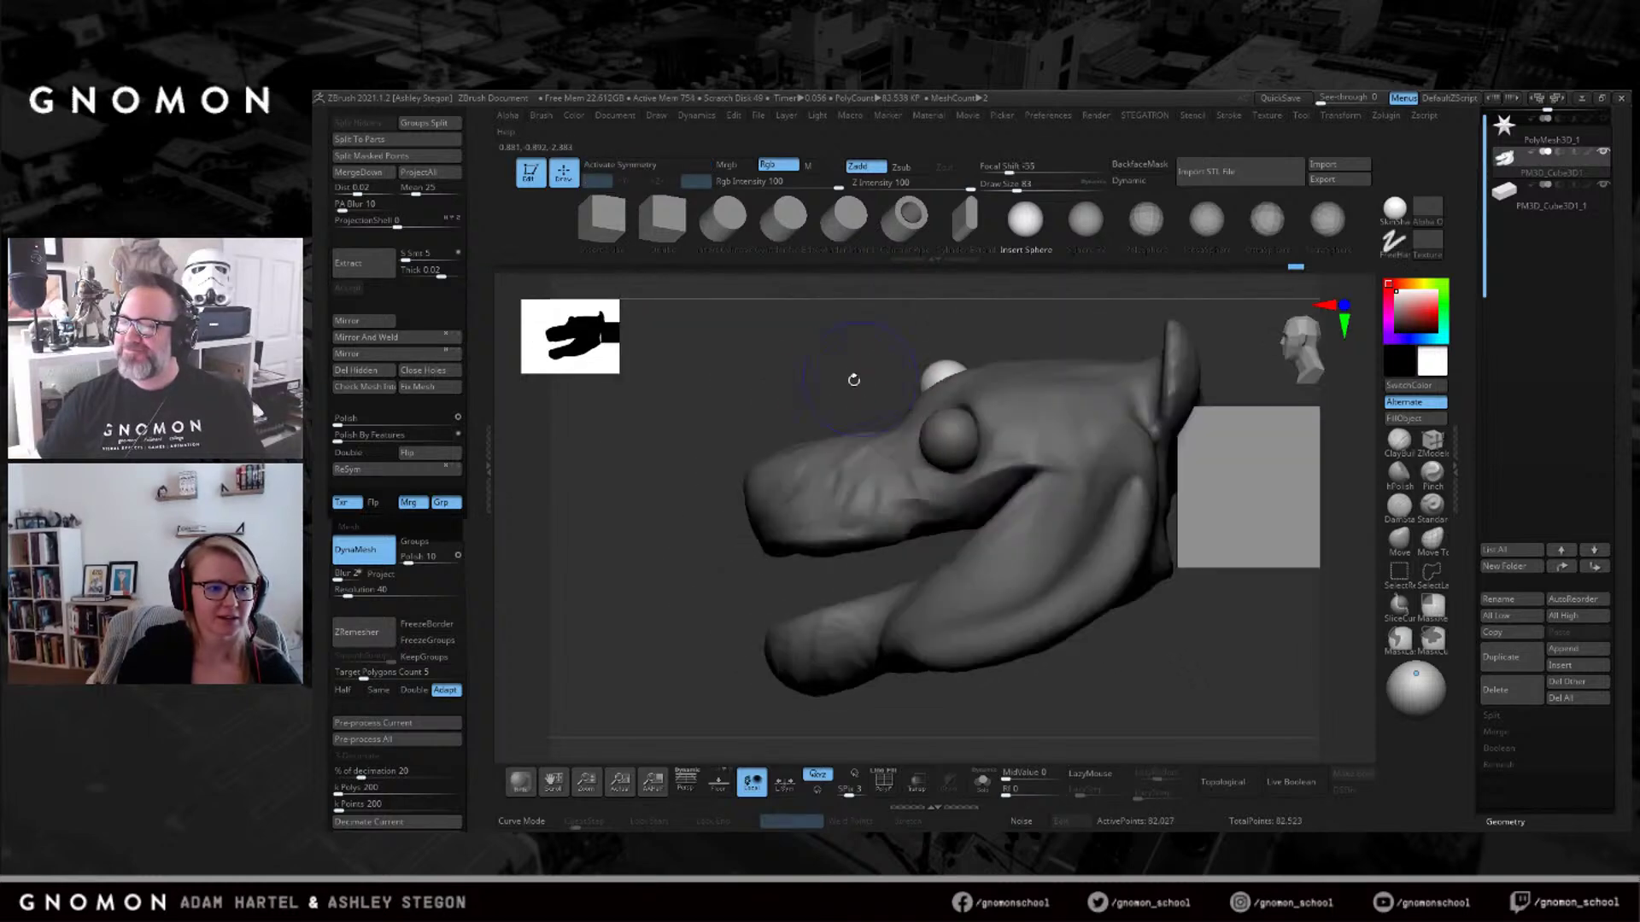
# Turn on the polygroup wireframe display and isolate the three eye spheres so only they stay visible in the subtool.
pyautogui.keyDown('ctrl'); pyautogui.moveTo(787, 380); pyautogui.dragTo(799, 393); pyautogui.keyUp('ctrl')
pyautogui.hotkey('shift', 'f')
pyautogui.moveTo(809, 392); pyautogui.dragTo(897, 432, button='right')
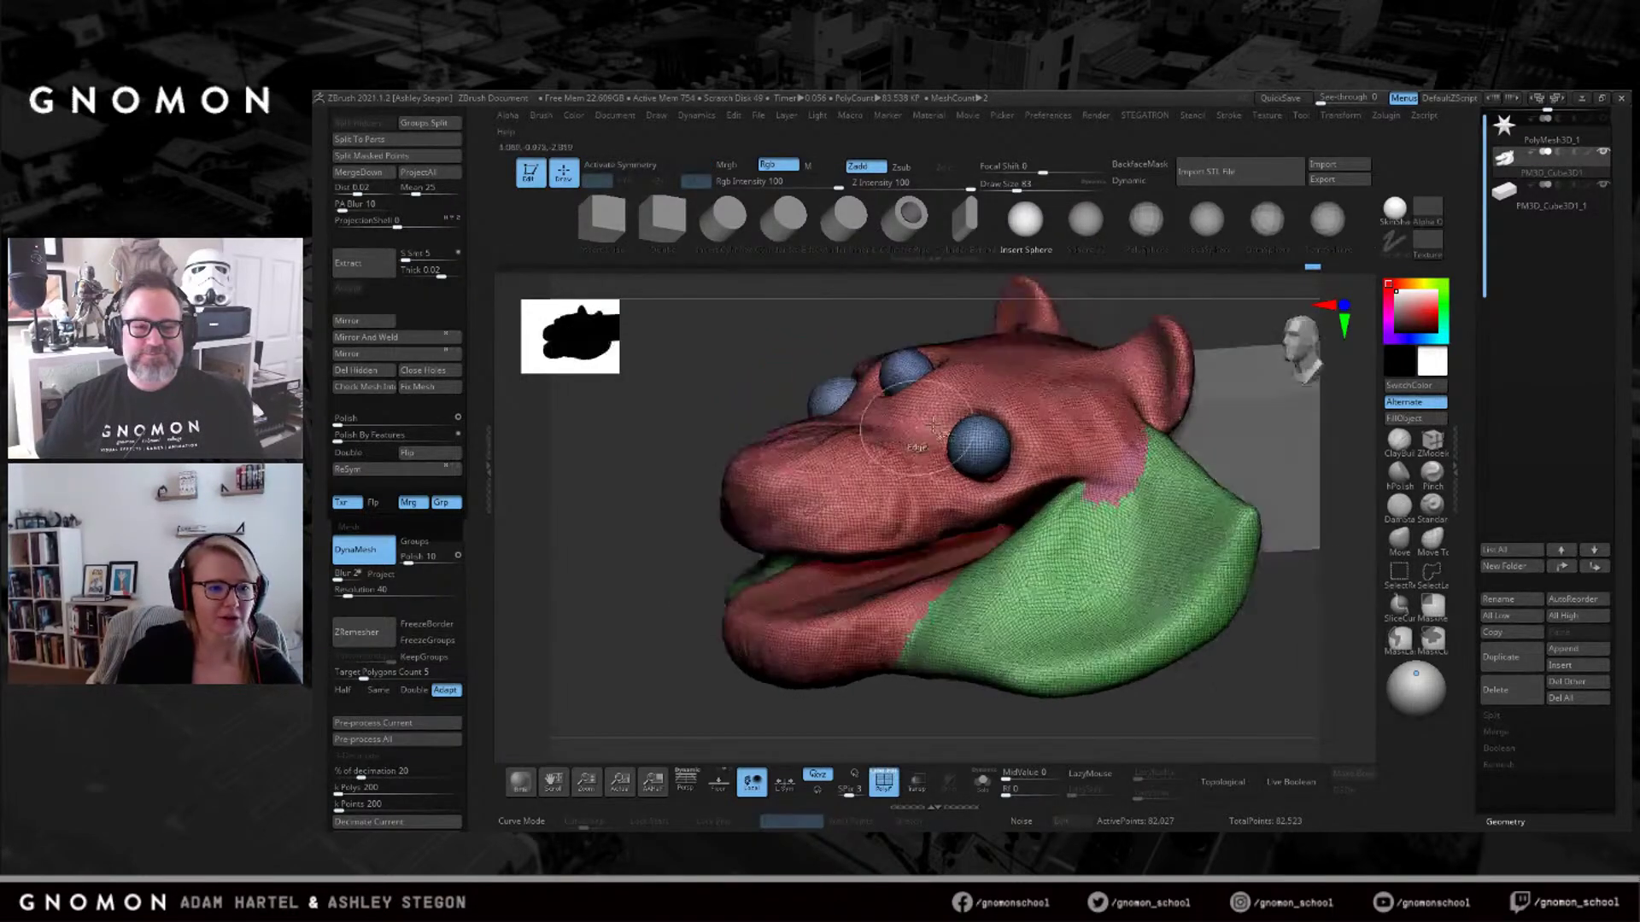
pyautogui.keyDown('ctrl'); pyautogui.keyDown('shift'); pyautogui.click(964, 452); pyautogui.keyUp('shift'); pyautogui.keyUp('ctrl')
pyautogui.keyDown('ctrl'); pyautogui.keyDown('shift'); pyautogui.click(773, 473); pyautogui.keyUp('shift'); pyautogui.keyUp('ctrl')
pyautogui.moveTo(773, 472); pyautogui.dragTo(1149, 547, button='right')
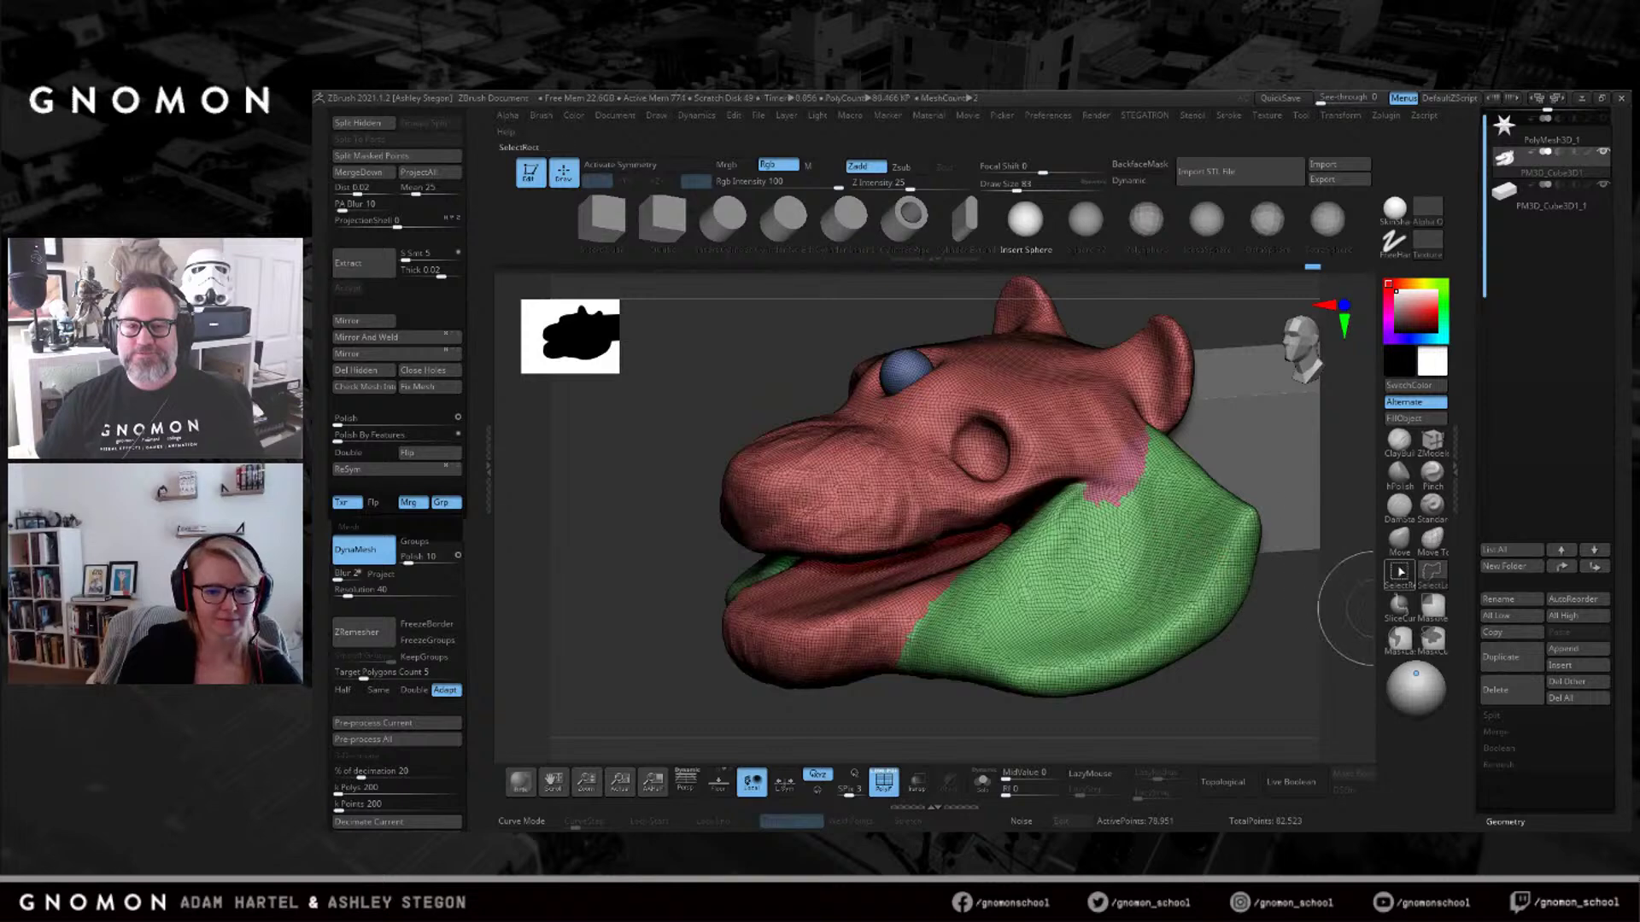
pyautogui.keyDown('ctrl'); pyautogui.keyDown('shift'); pyautogui.click(903, 370); pyautogui.keyUp('shift'); pyautogui.keyUp('ctrl')
pyautogui.keyDown('ctrl'); pyautogui.keyDown('shift'); pyautogui.moveTo(750, 331); pyautogui.dragTo(735, 377); pyautogui.keyUp('shift'); pyautogui.keyUp('ctrl')
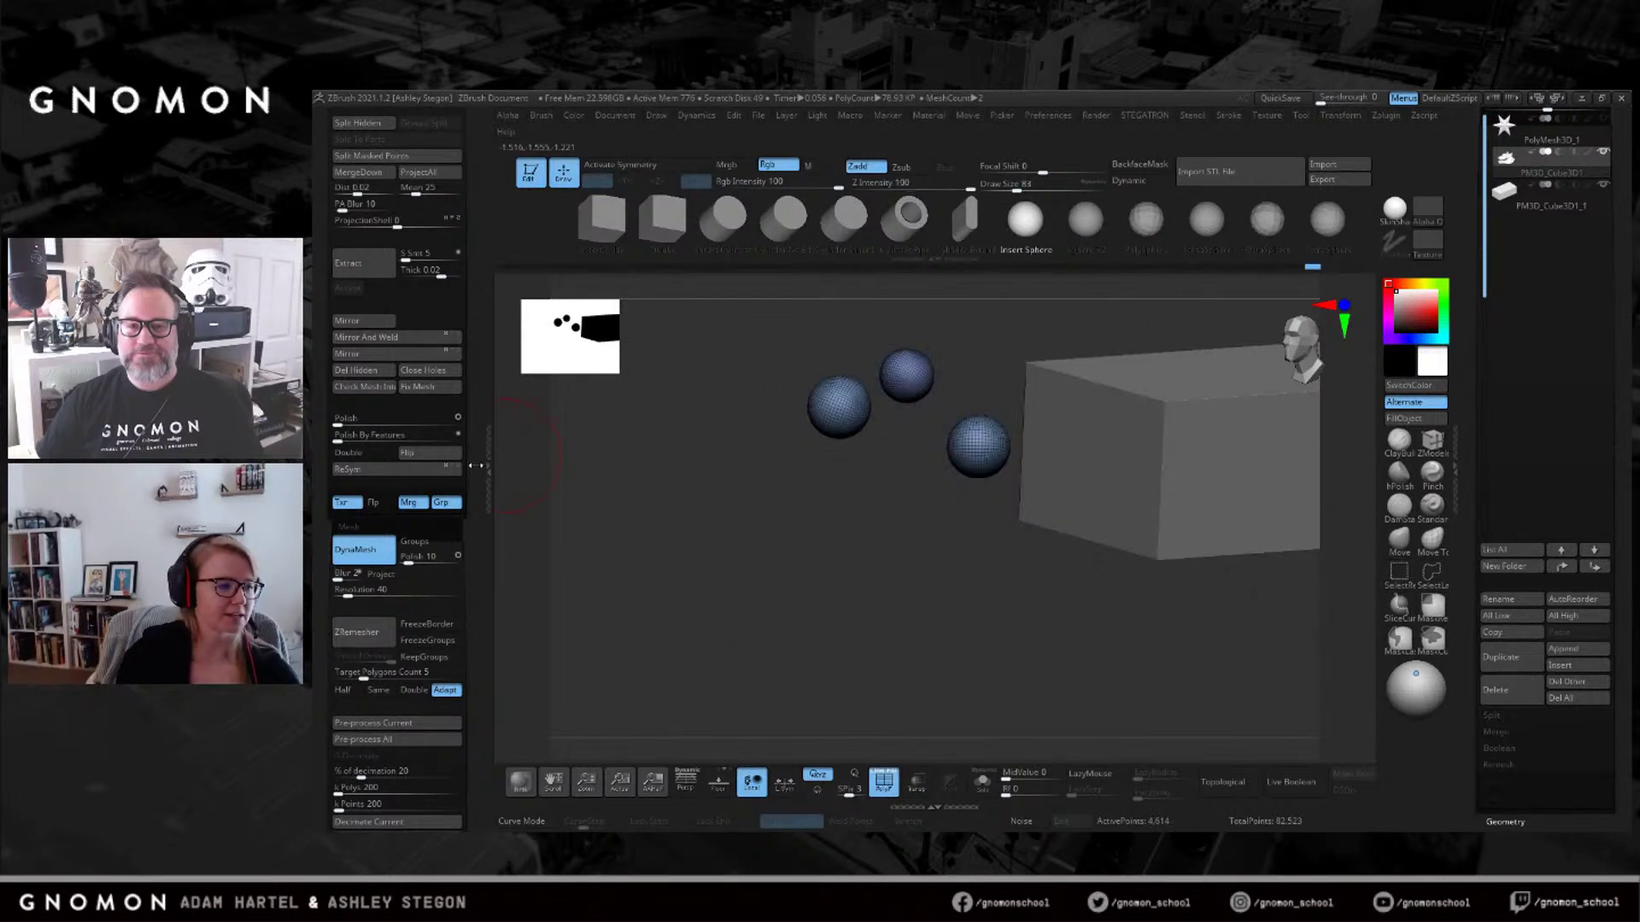
# Split the hidden head from the eye spheres so that the head and eyes become separate subtools.
pyautogui.scroll(3, 471, 350)
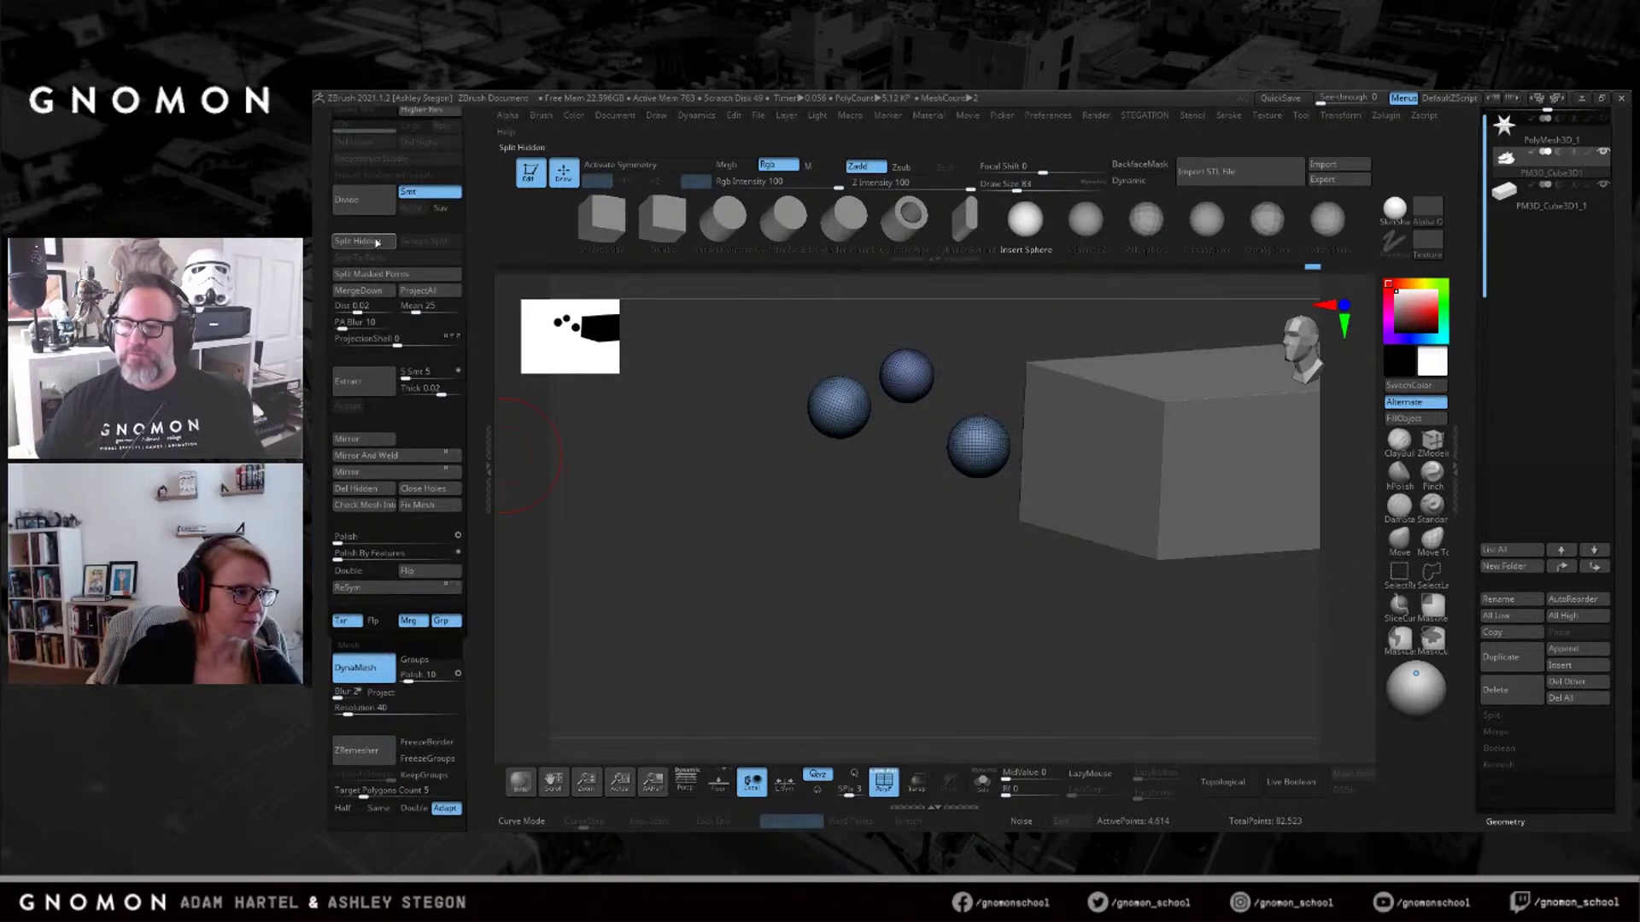
pyautogui.click(364, 241)
pyautogui.click(1547, 171)
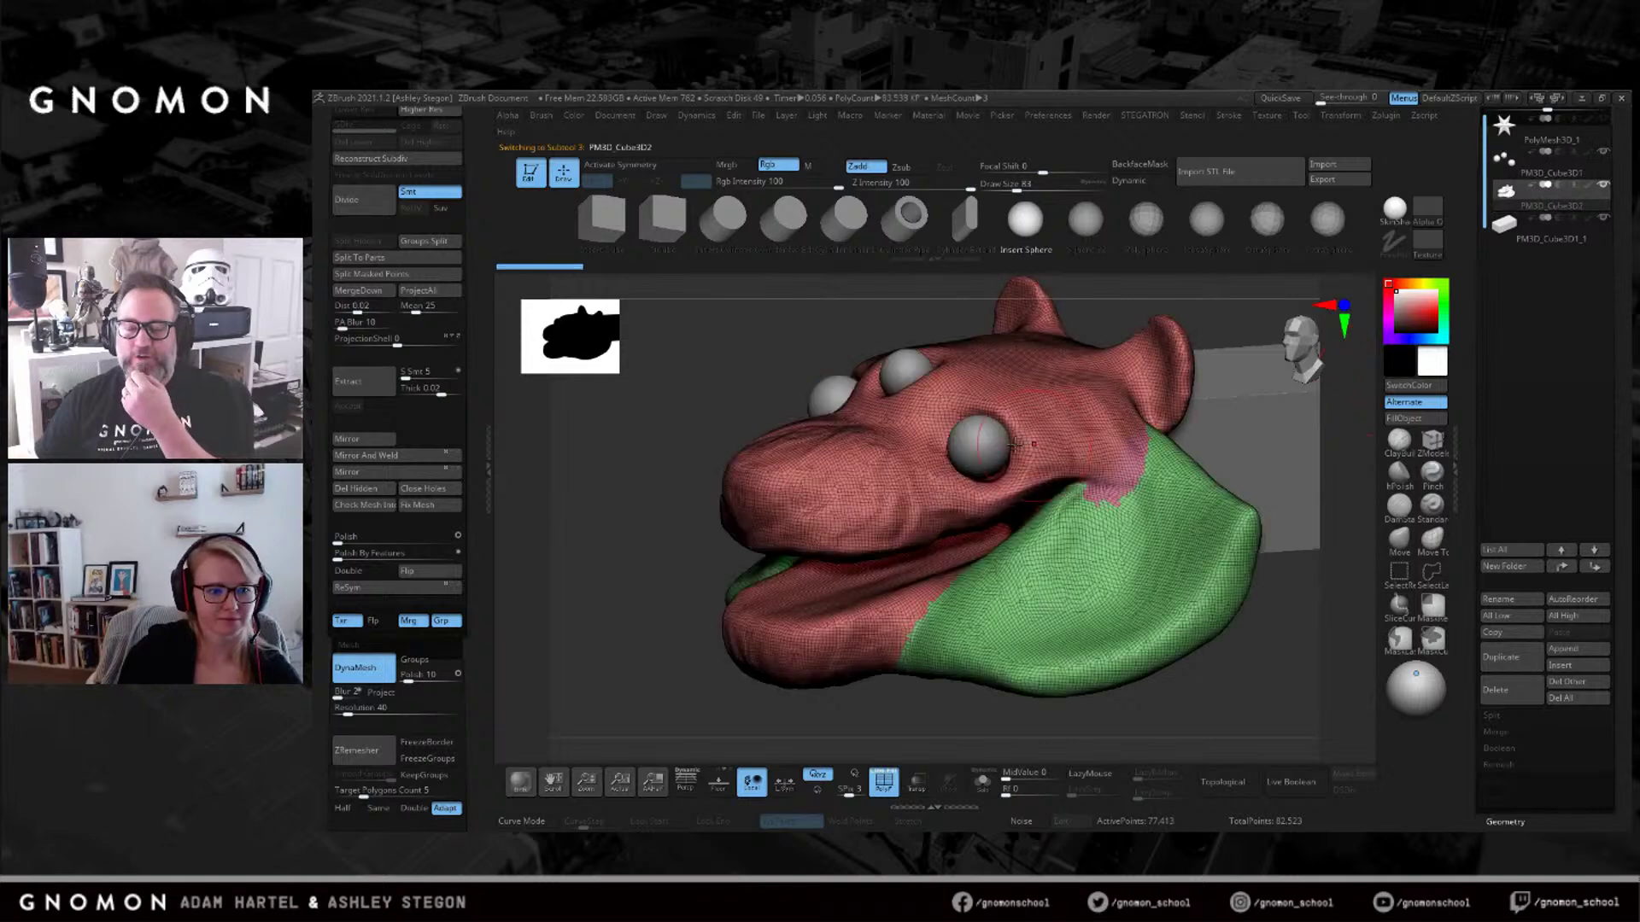
pyautogui.moveTo(1008, 316); pyautogui.dragTo(1095, 353)
pyautogui.press('w')
pyautogui.moveTo(950, 367); pyautogui.dragTo(963, 375)
pyautogui.press('q')
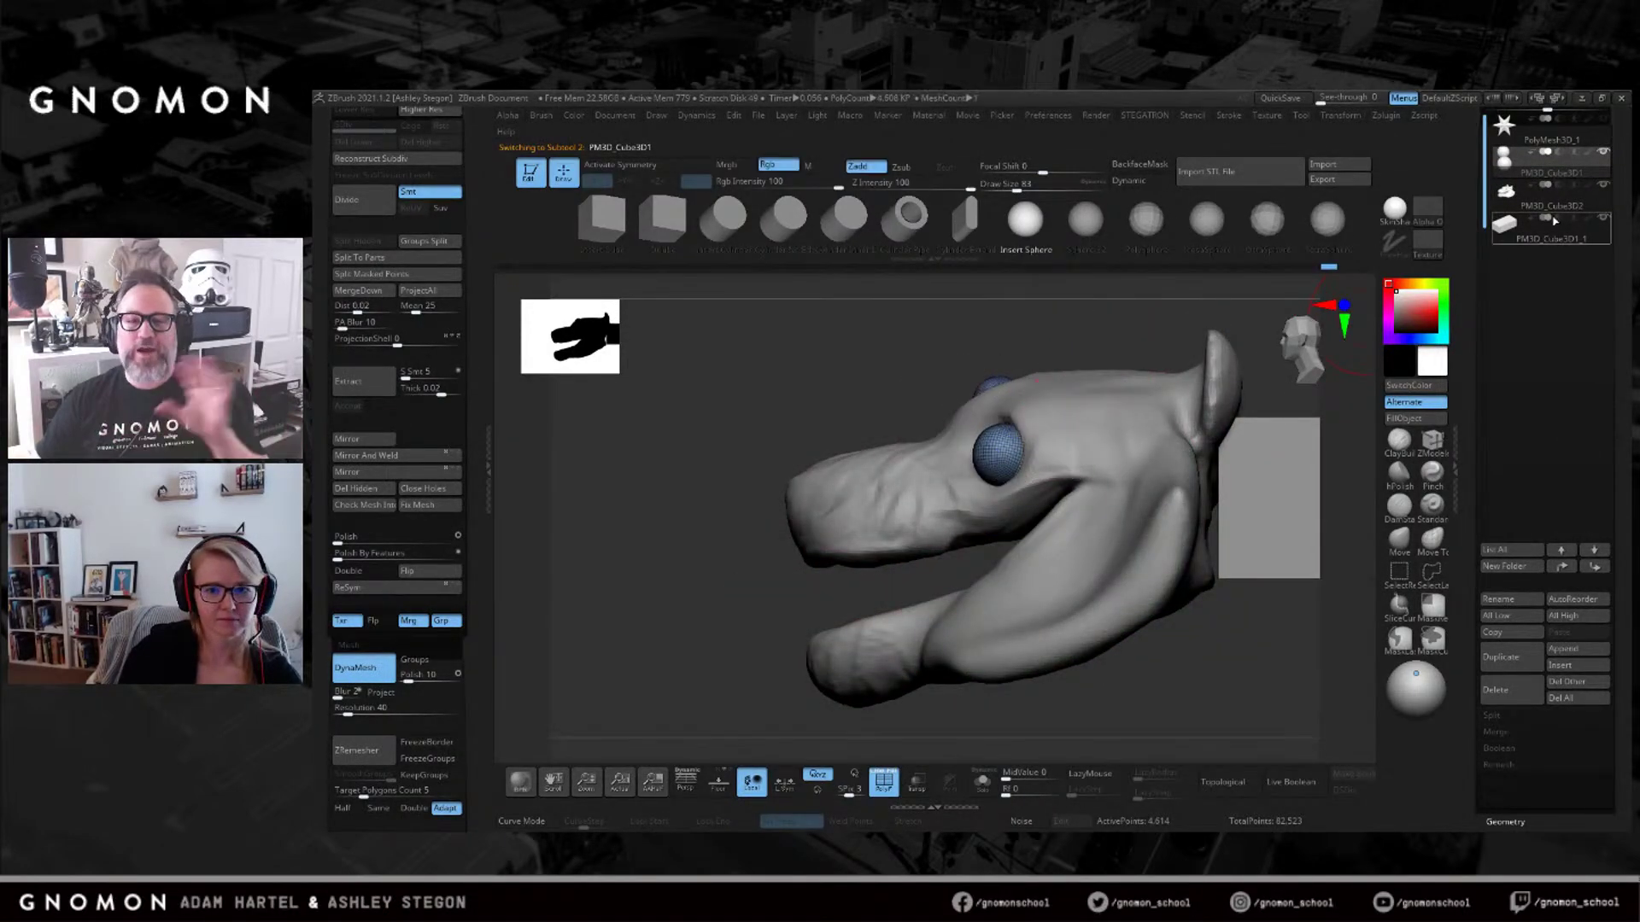
# Build up a brow ridge over the side eye on the head subtool with the ClayBuildup brush, with the wireframe display off.
pyautogui.click(1555, 221)
pyautogui.click(1394, 438)
pyautogui.moveTo(1058, 310)
pyautogui.mouseDown()
pyautogui.moveTo(1123, 337)
pyautogui.moveTo(1110, 376)
pyautogui.mouseUp()
pyautogui.hotkey('shift', 'f')
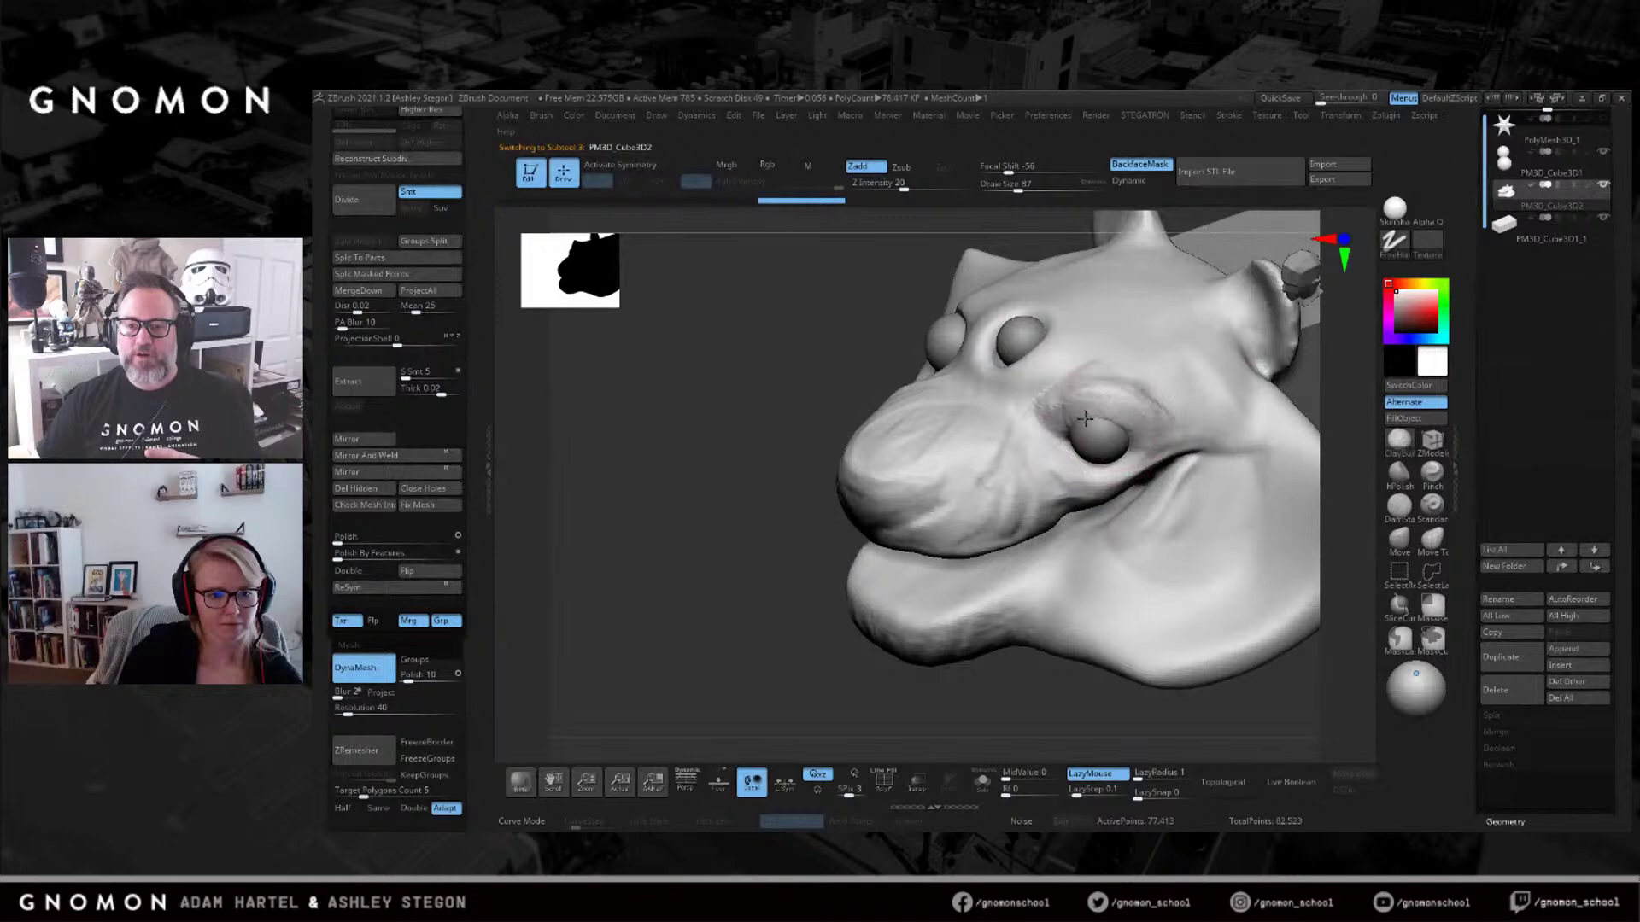
pyautogui.moveTo(1089, 414); pyautogui.dragTo(1108, 442, button='right')
pyautogui.keyDown('shift'); pyautogui.moveTo(1142, 322); pyautogui.dragTo(1183, 273, button='right'); pyautogui.keyUp('shift')
# Make the window see-through and rotate the head over the tiger concept painting to compare its shape and pose.
pyautogui.moveTo(1321, 99)
pyautogui.mouseDown()
pyautogui.moveTo(1339, 99)
pyautogui.moveTo(1310, 95)
pyautogui.mouseUp()
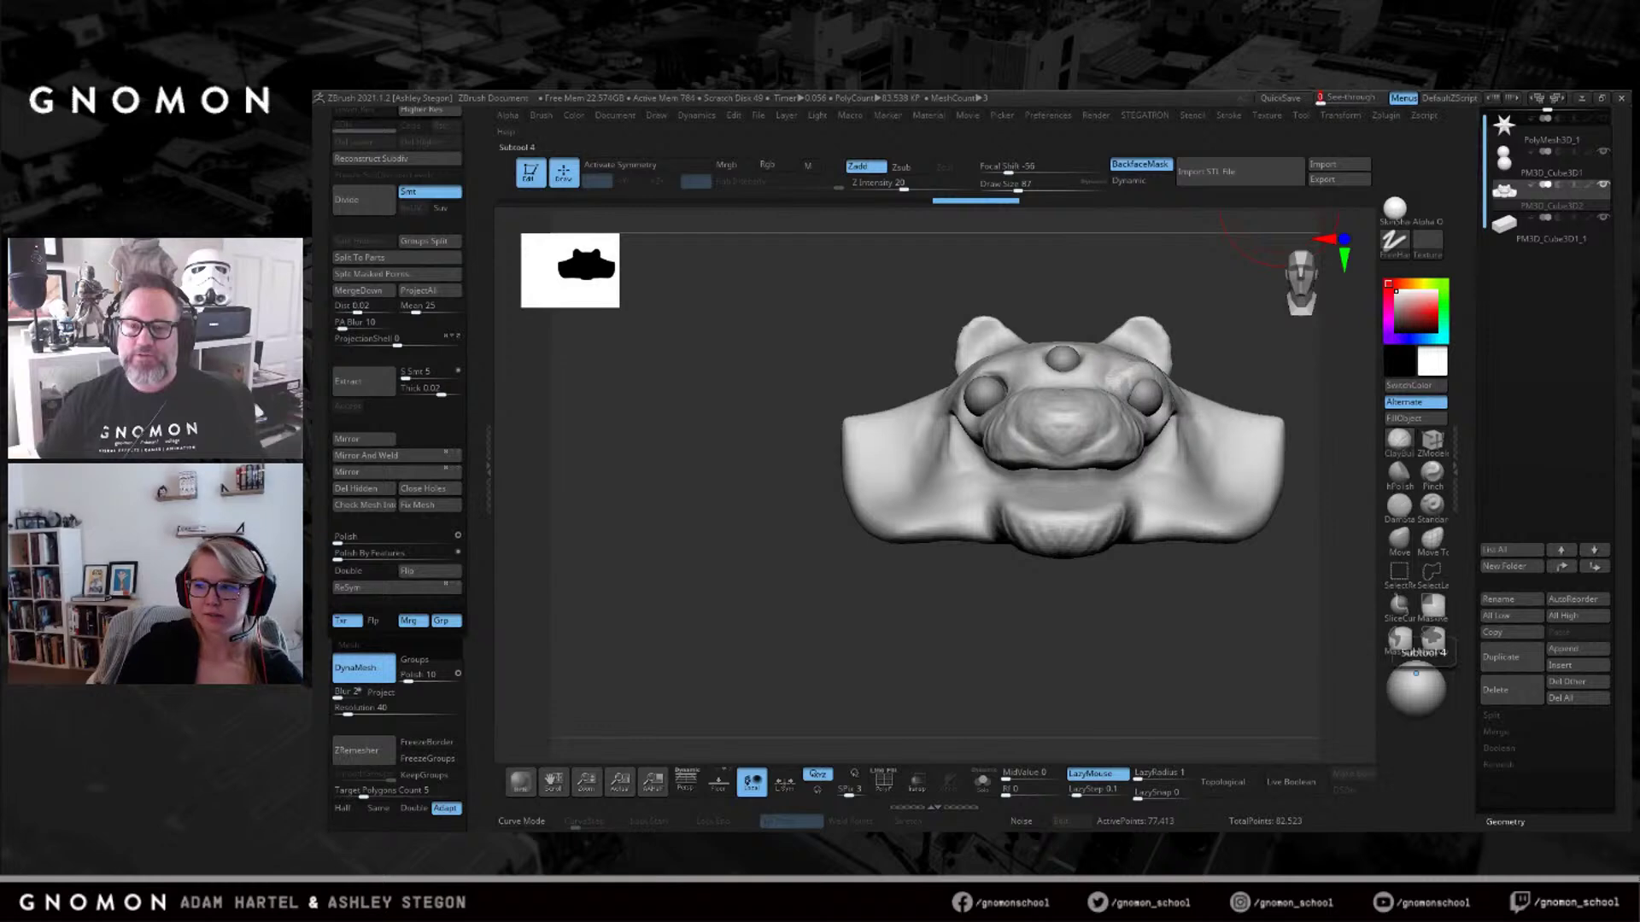
pyautogui.moveTo(1223, 645)
pyautogui.keyDown('ctrl'); pyautogui.mouseDown(button='right')
pyautogui.moveTo(1182, 626)
pyautogui.moveTo(1094, 629)
pyautogui.mouseUp(button='right'); pyautogui.keyUp('ctrl')
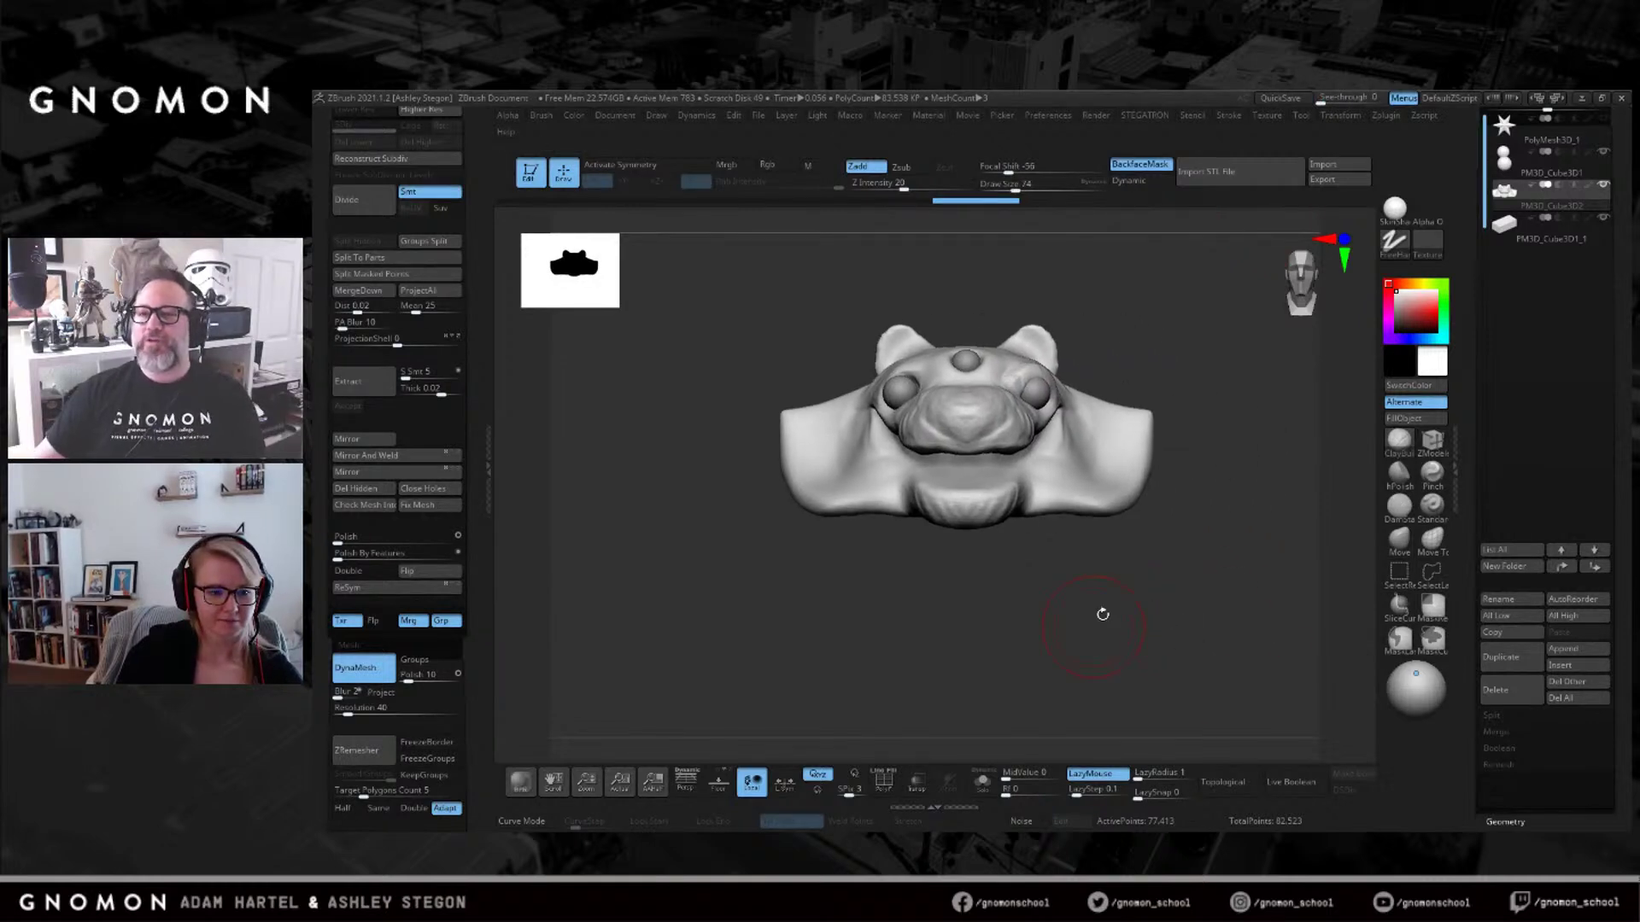
pyautogui.moveTo(1341, 93); pyautogui.dragTo(1346, 108)
pyautogui.moveTo(1514, 355); pyautogui.dragTo(816, 187)
pyautogui.hotkey('alt', 'Tab')
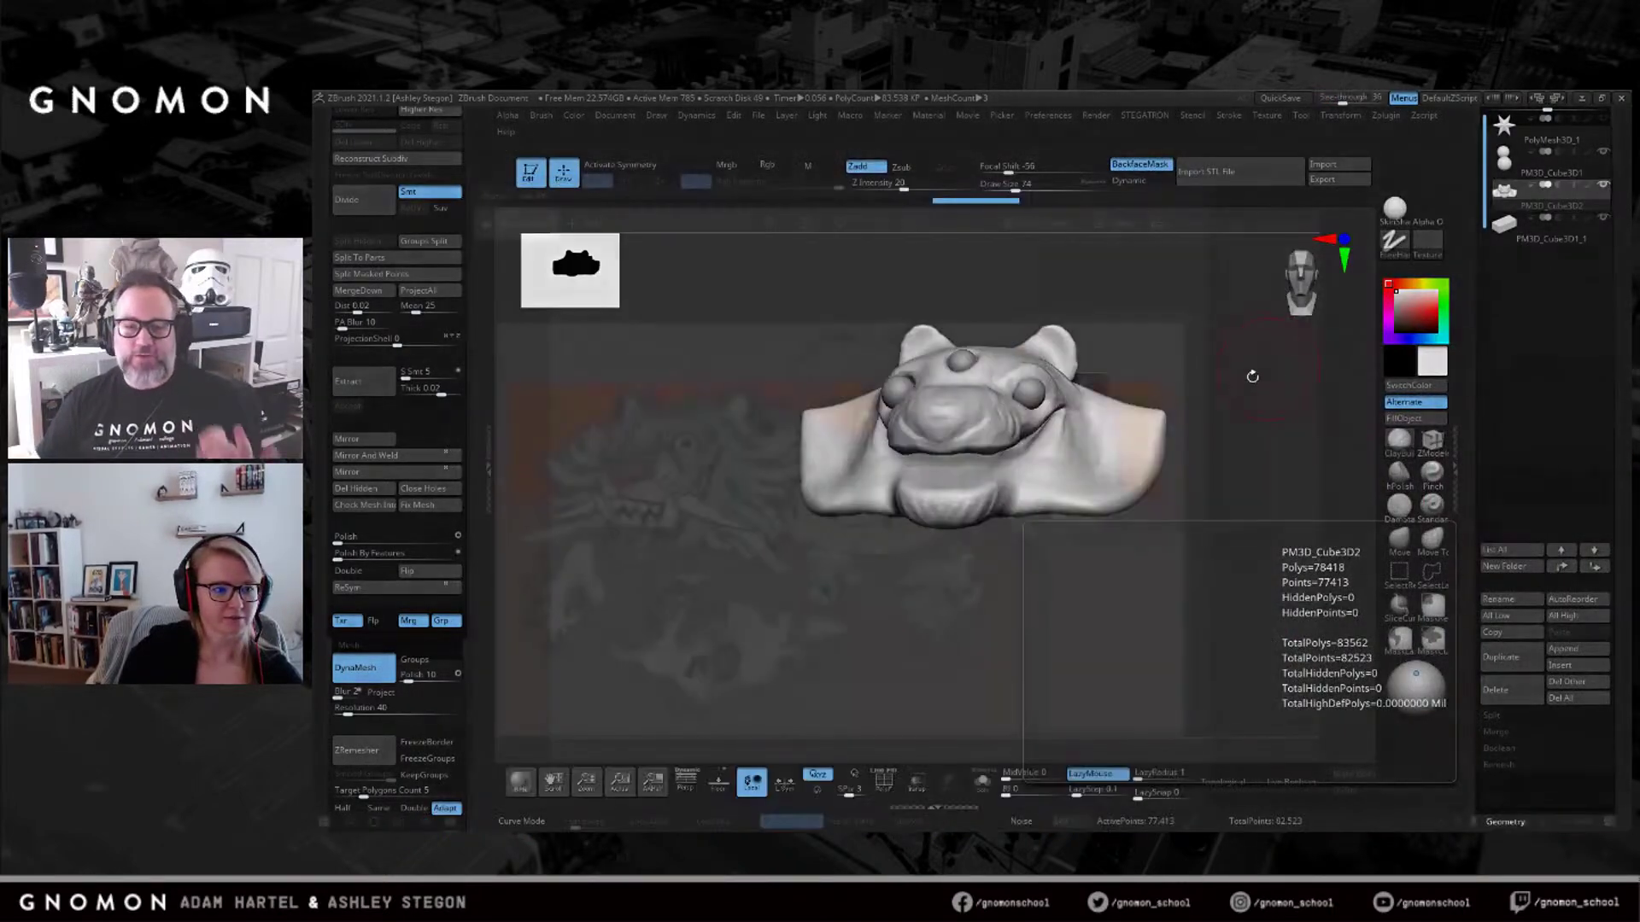
pyautogui.moveTo(1121, 462); pyautogui.dragTo(1282, 273)
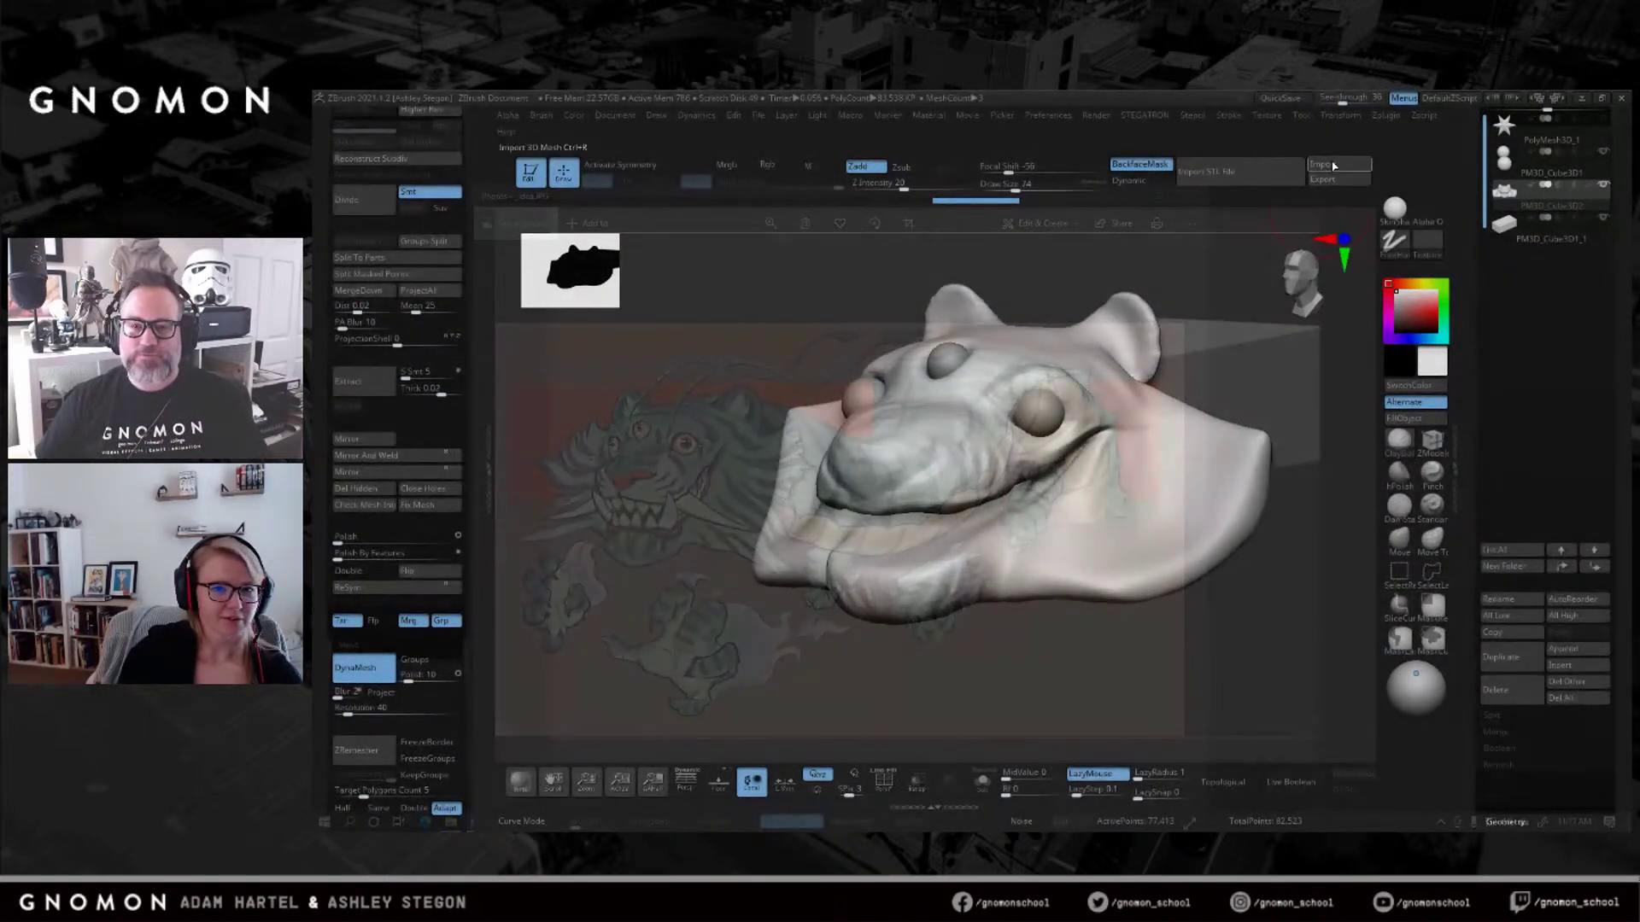
pyautogui.moveTo(1342, 99); pyautogui.dragTo(1332, 99)
pyautogui.moveTo(1227, 428)
pyautogui.mouseDown()
pyautogui.moveTo(1204, 419)
pyautogui.moveTo(1371, 220)
pyautogui.mouseUp()
pyautogui.moveTo(1222, 422); pyautogui.dragTo(949, 442)
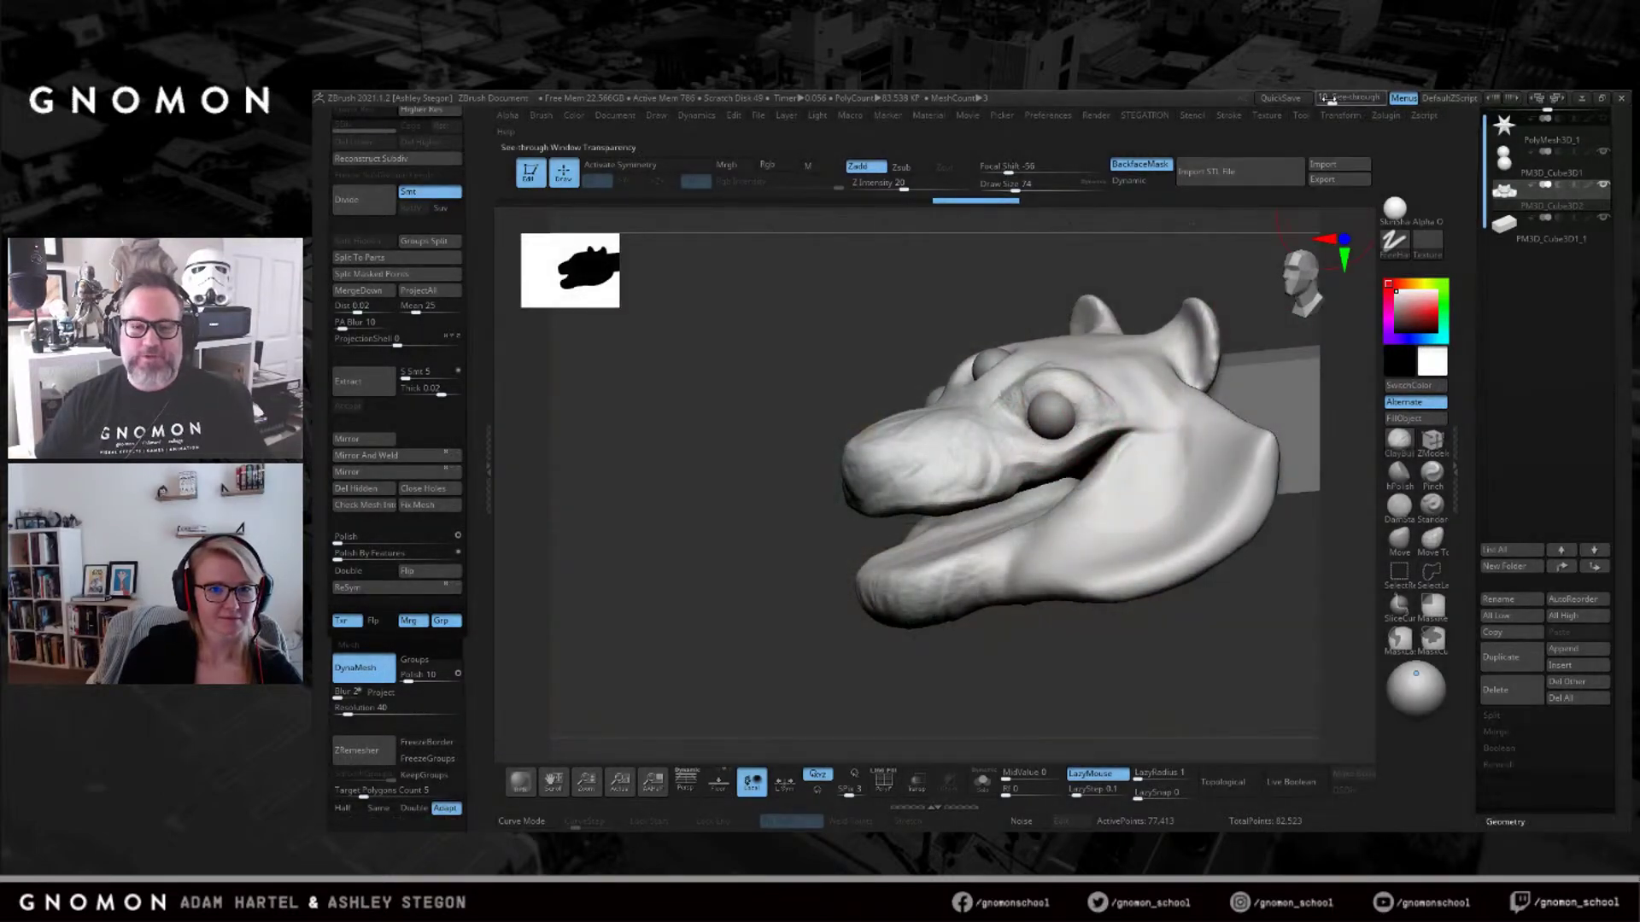
pyautogui.moveTo(1331, 100); pyautogui.dragTo(1316, 100)
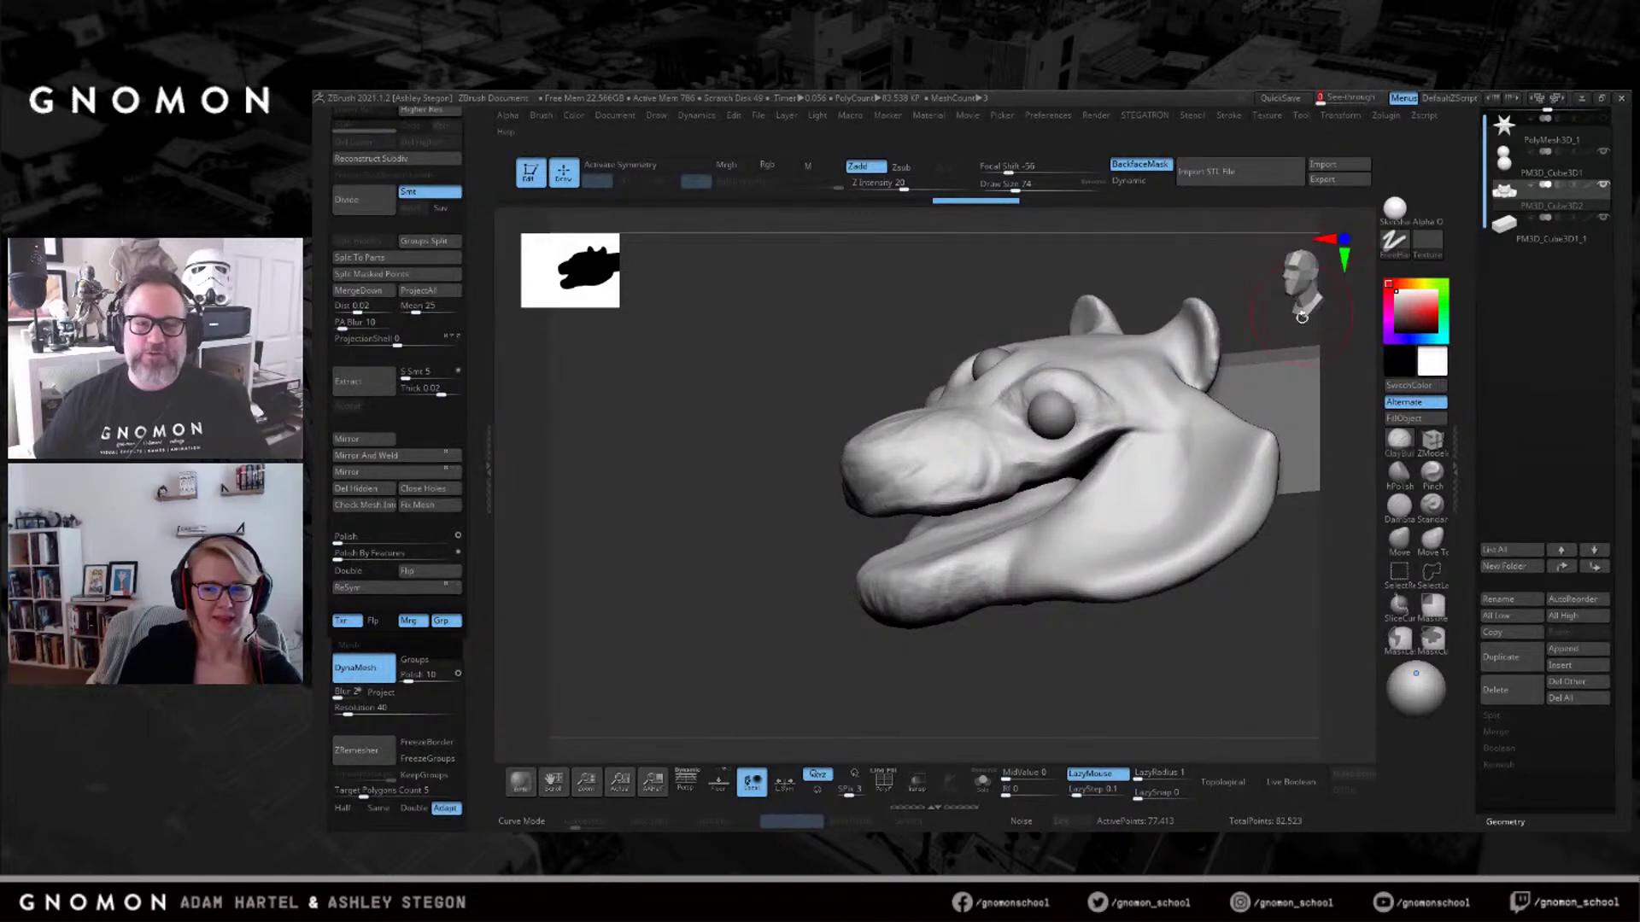
pyautogui.hotkey('alt', 'Tab')
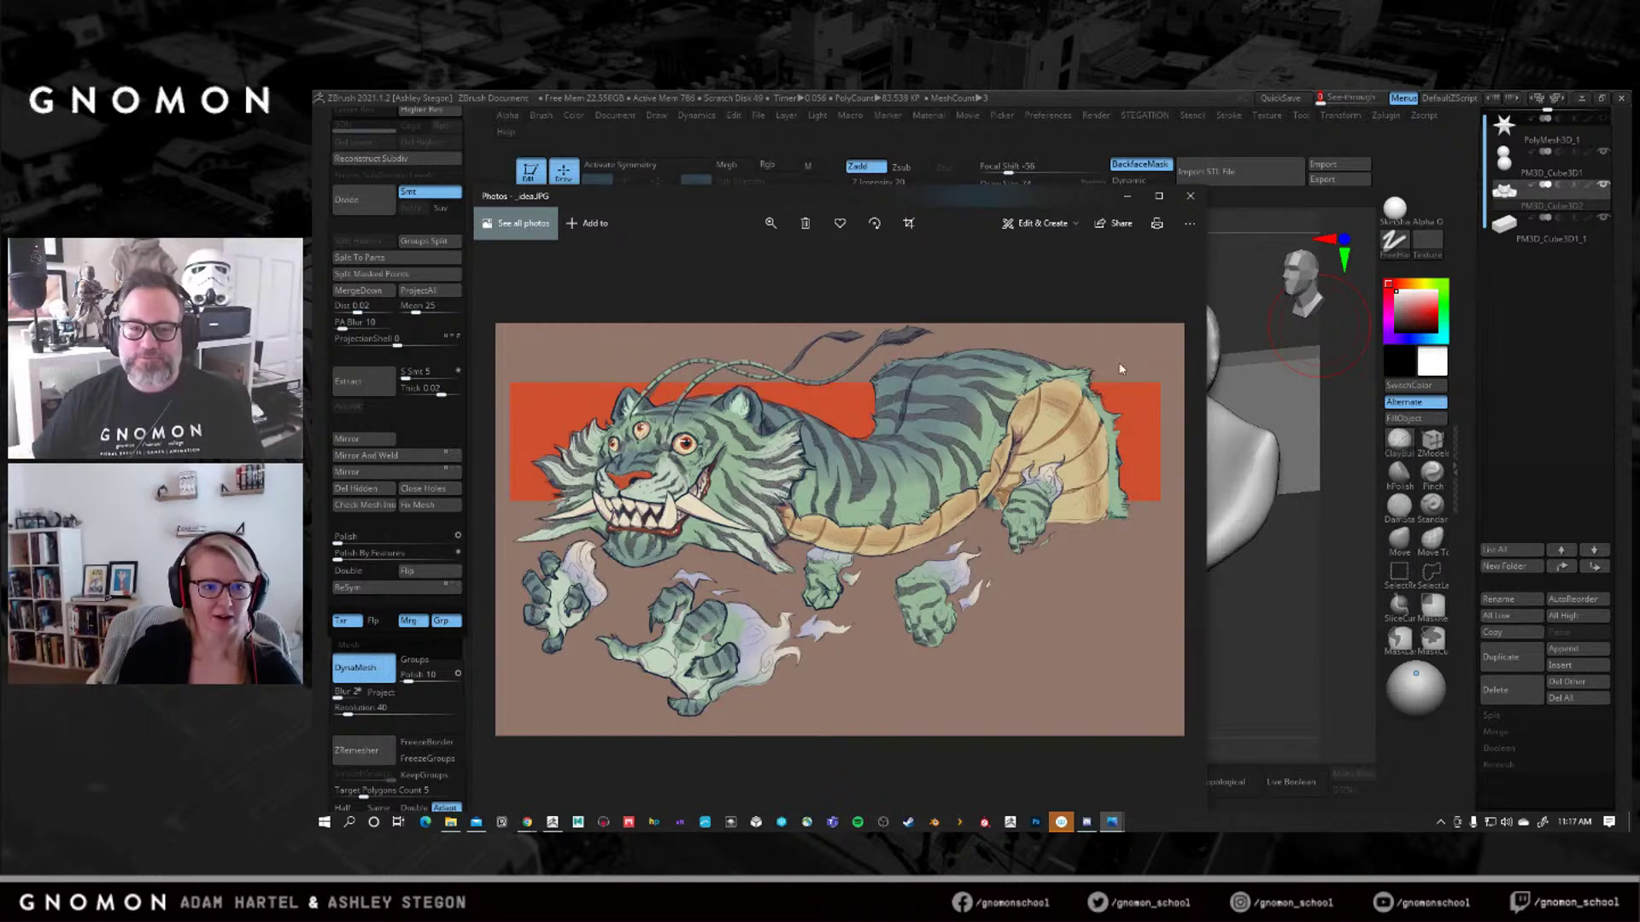
pyautogui.click(1240, 632)
# Turn on X symmetry and adjust the head's brow and eye area with a resized Move brush.
pyautogui.moveTo(1094, 393)
pyautogui.mouseDown(button='right')
pyautogui.moveTo(1153, 434)
pyautogui.moveTo(1089, 482)
pyautogui.moveTo(1128, 534)
pyautogui.mouseUp(button='right')
pyautogui.click(1400, 540)
pyautogui.press('s')
pyautogui.moveTo(1042, 487); pyautogui.dragTo(1065, 486)
pyautogui.moveTo(1062, 483); pyautogui.dragTo(1065, 442)
pyautogui.press('x')
pyautogui.press('s')
pyautogui.moveTo(1059, 466); pyautogui.dragTo(1063, 440)
pyautogui.moveTo(1064, 469); pyautogui.dragTo(1006, 419, button='right')
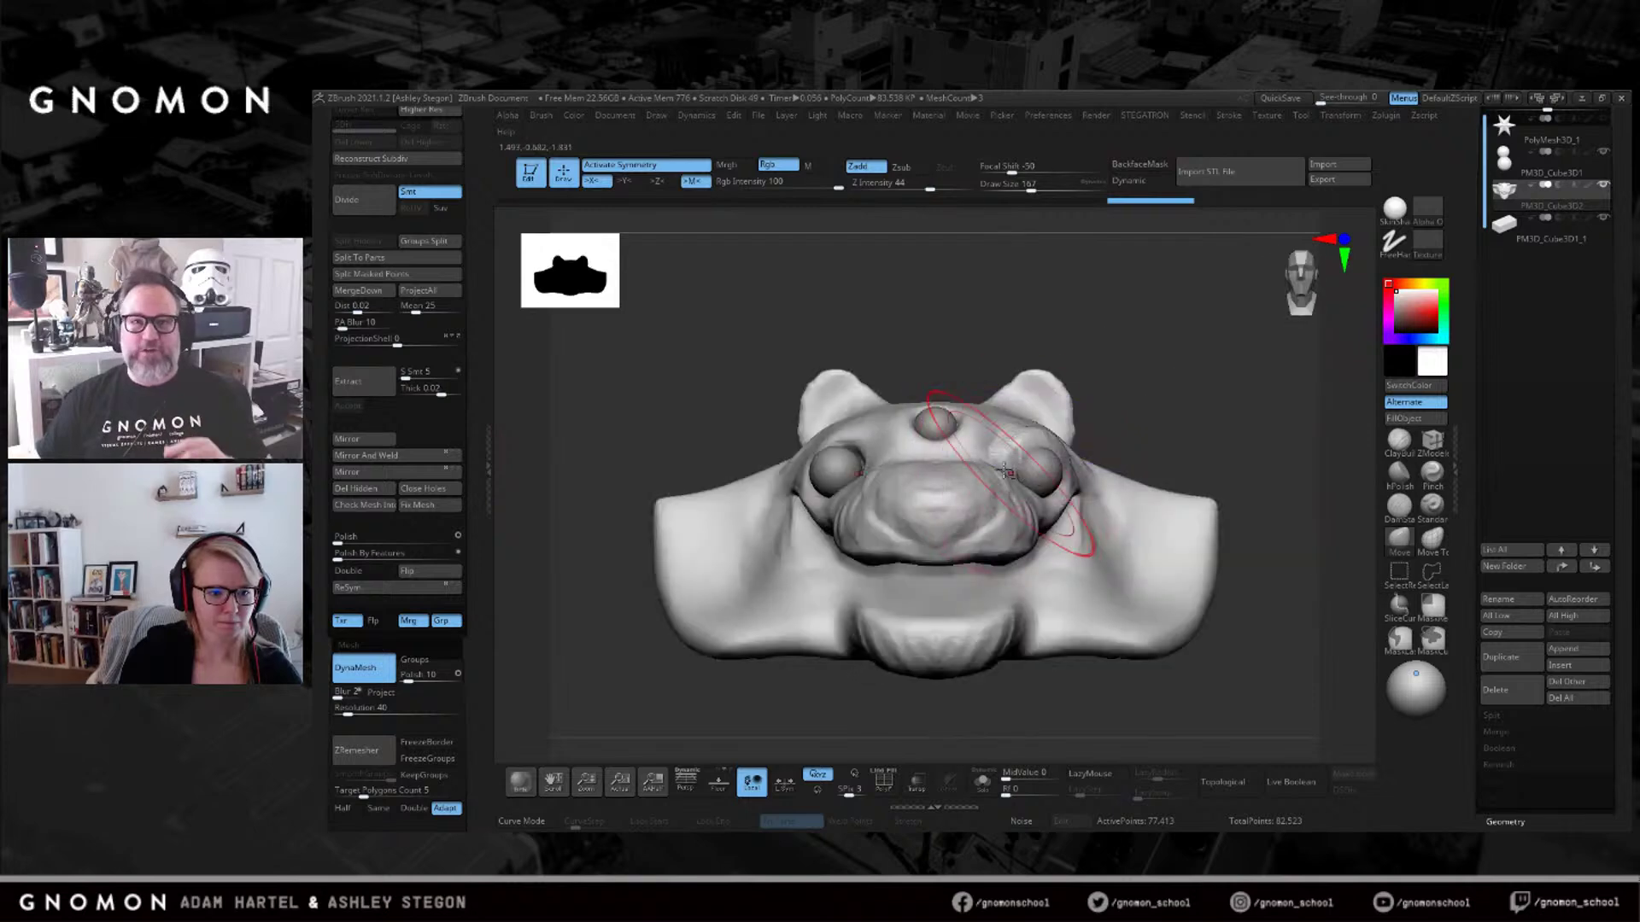
# Select the eye subtool and reposition the side eye in its socket with the Move brush.
pyautogui.moveTo(1056, 475); pyautogui.dragTo(997, 470, button='right')
pyautogui.keyDown('alt'); pyautogui.click(998, 470); pyautogui.keyUp('alt')
pyautogui.press('s')
pyautogui.moveTo(999, 470); pyautogui.dragTo(1019, 470)
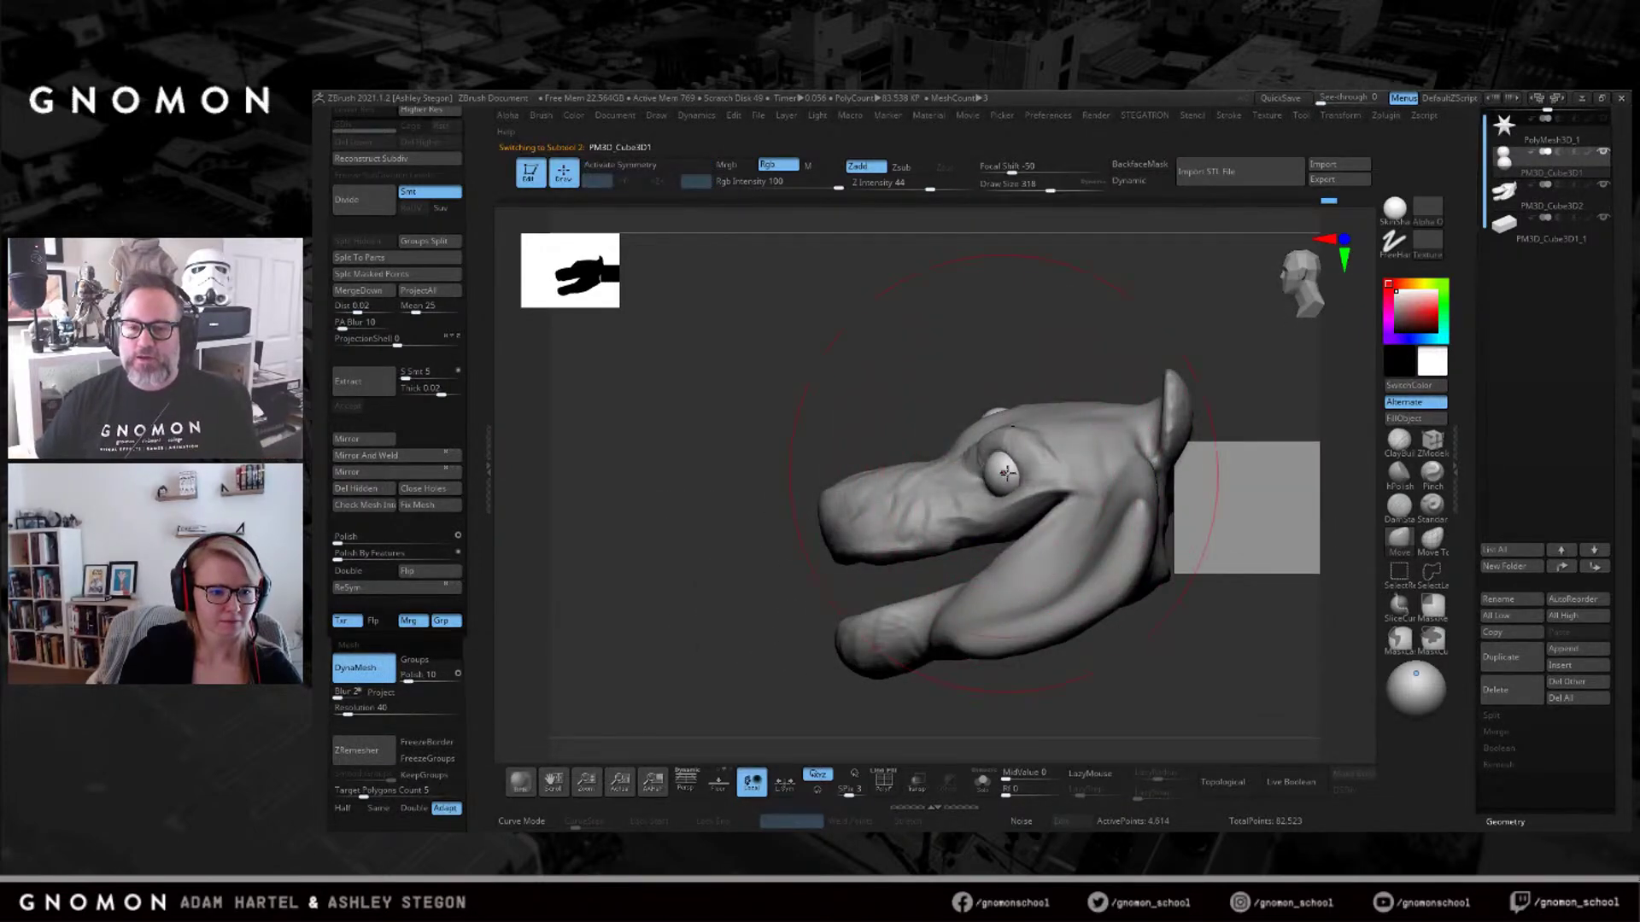
pyautogui.moveTo(1008, 472); pyautogui.dragTo(1044, 489, button='right')
pyautogui.press('s')
pyautogui.moveTo(952, 414); pyautogui.dragTo(966, 415)
pyautogui.moveTo(1226, 463)
pyautogui.mouseDown(button='right')
pyautogui.moveTo(1240, 475)
pyautogui.moveTo(1208, 458)
pyautogui.mouseUp(button='right')
pyautogui.press('w')
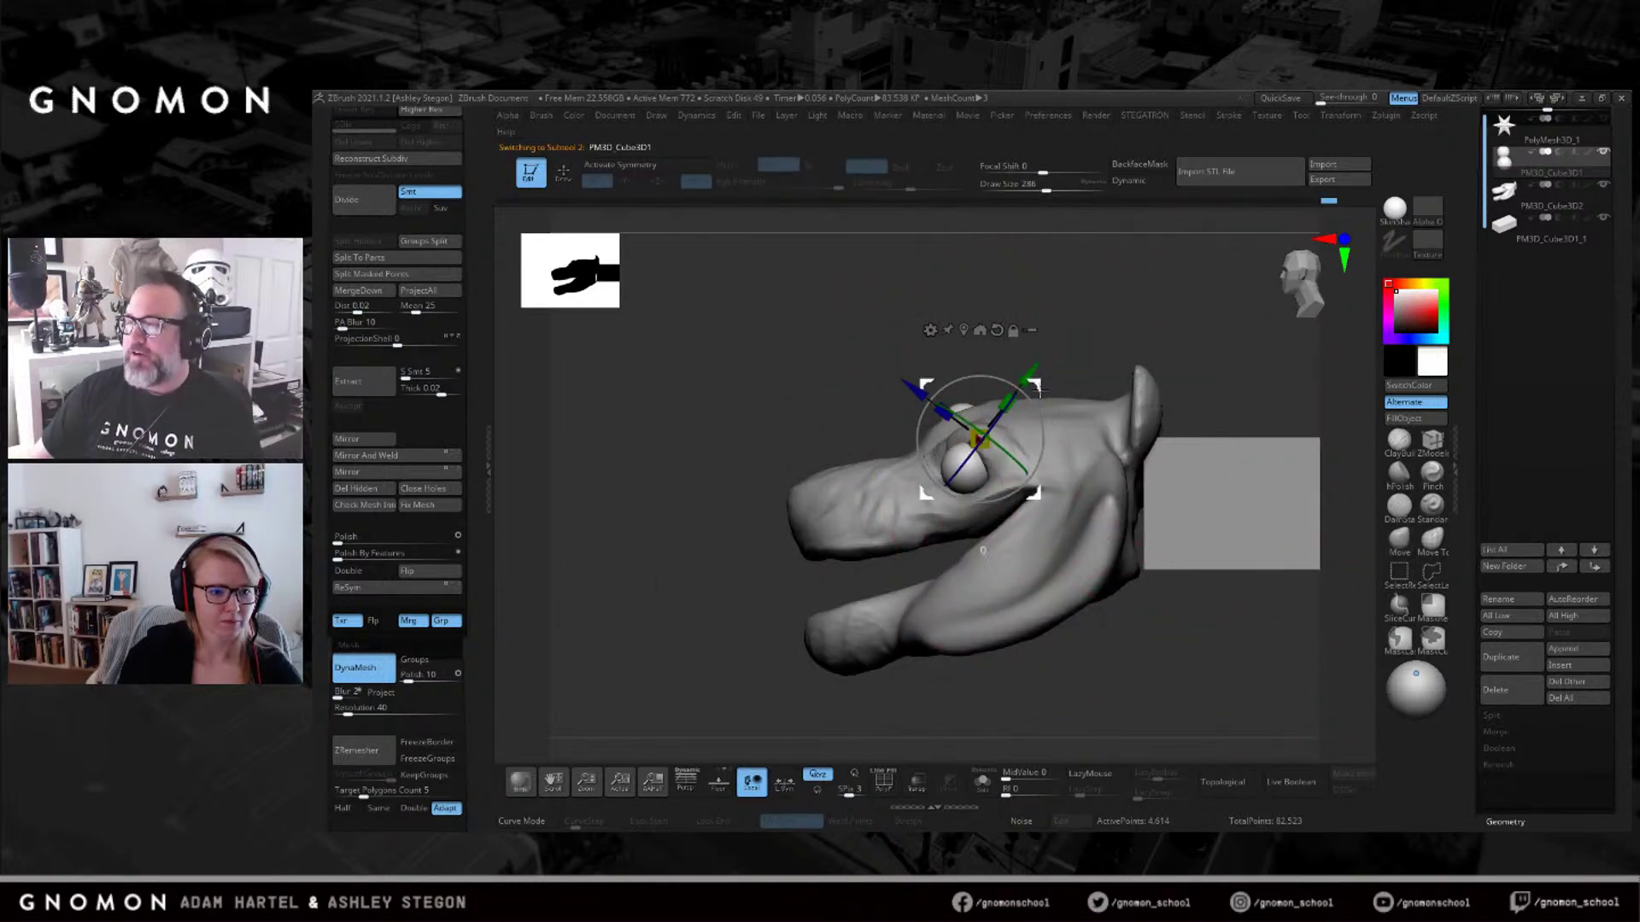
pyautogui.press('q')
pyautogui.press('s')
pyautogui.moveTo(1078, 440); pyautogui.dragTo(1030, 441)
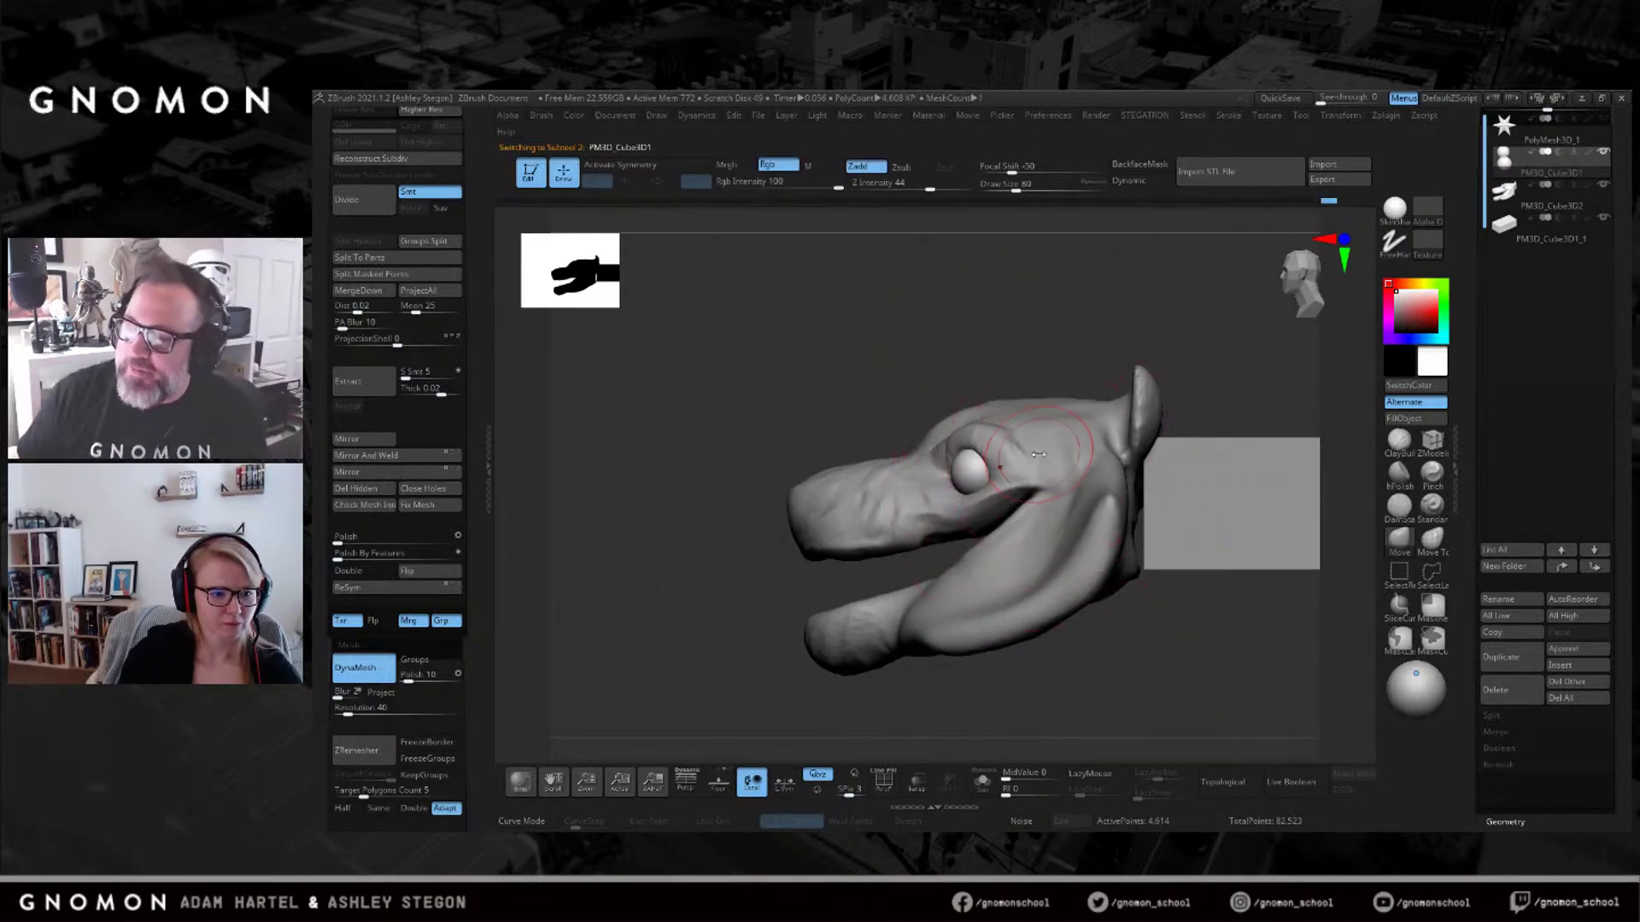
# Build up the eyelids and surrounding skin around the side eye on the head subtool with a ClayBuildup brush.
pyautogui.keyDown('alt'); pyautogui.click(1017, 443); pyautogui.keyUp('alt')
pyautogui.moveTo(1016, 444); pyautogui.dragTo(1061, 456, button='right')
pyautogui.click(1399, 442)
pyautogui.moveTo(1018, 375); pyautogui.dragTo(970, 392, button='right')
pyautogui.keyDown('ctrl'); pyautogui.moveTo(970, 391); pyautogui.dragTo(966, 458, button='right'); pyautogui.keyUp('ctrl')
pyautogui.press('s')
pyautogui.click(965, 456)
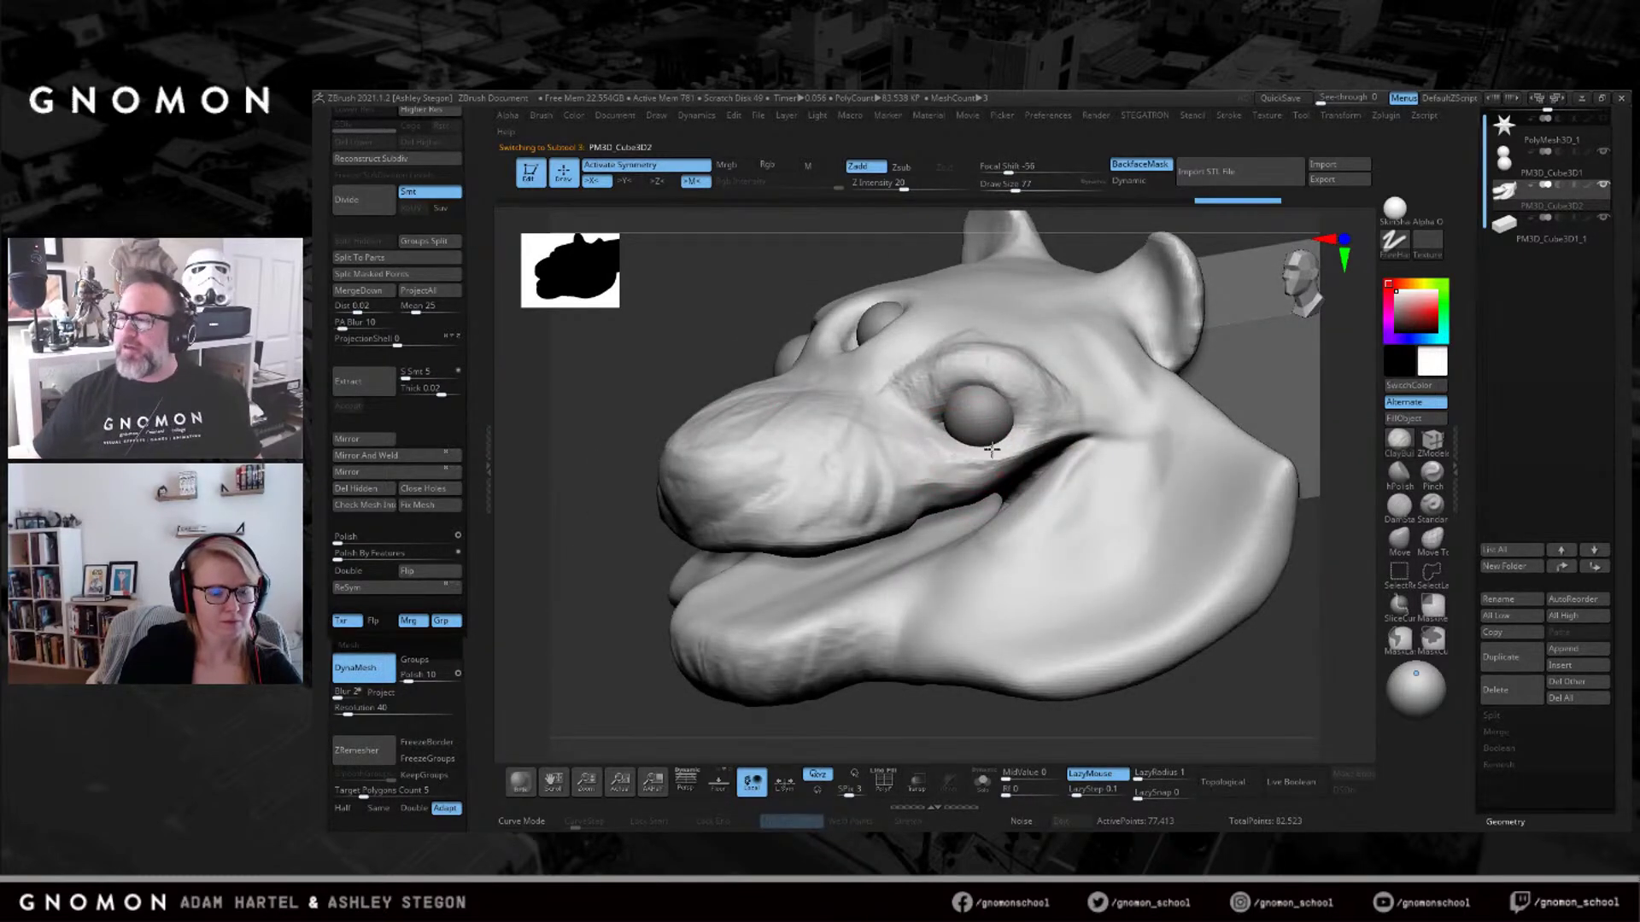
pyautogui.moveTo(1092, 400); pyautogui.dragTo(1065, 389, button='right')
pyautogui.moveTo(1132, 327); pyautogui.dragTo(1098, 385, button='right')
pyautogui.moveTo(1098, 458); pyautogui.dragTo(1036, 407, button='right')
# Thicken and shape the ears with a larger ClayBuildup brush.
pyautogui.press(']')
pyautogui.press(']')
pyautogui.press(']')
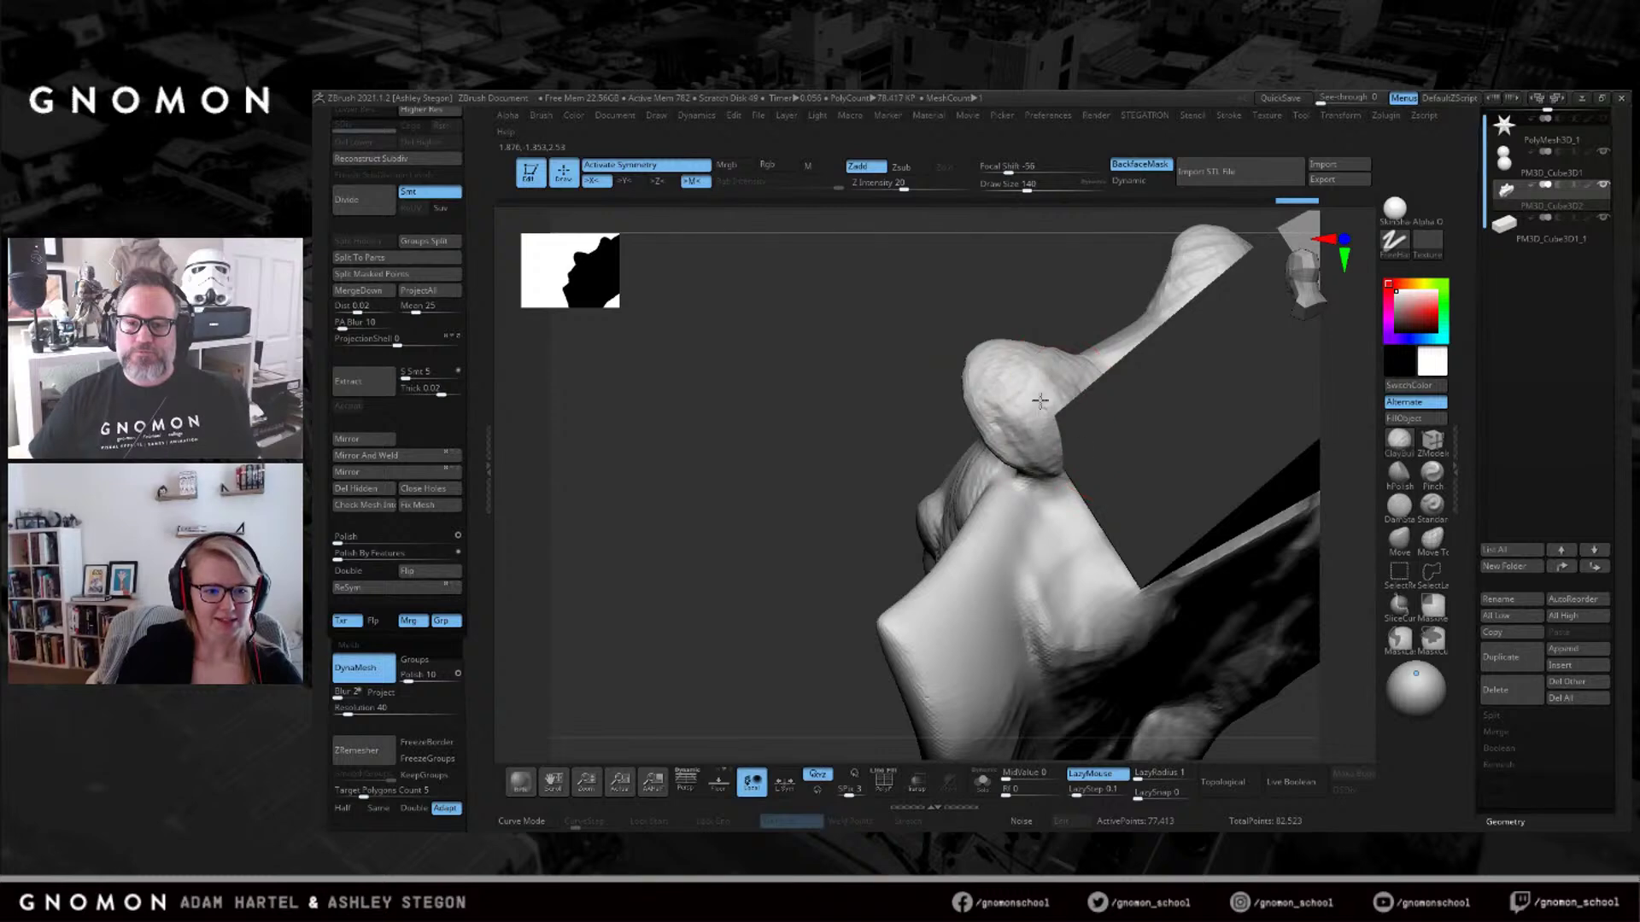
pyautogui.press(']')
pyautogui.moveTo(1041, 552); pyautogui.dragTo(1026, 537)
pyautogui.moveTo(1026, 537); pyautogui.dragTo(1043, 528, button='right')
pyautogui.press('s')
pyautogui.click(1031, 527)
pyautogui.moveTo(1049, 513)
pyautogui.mouseDown()
pyautogui.moveTo(1021, 590)
pyautogui.moveTo(1025, 545)
pyautogui.mouseUp()
pyautogui.moveTo(1025, 545); pyautogui.dragTo(953, 394, button='right')
pyautogui.moveTo(872, 494)
pyautogui.mouseDown(button='right')
pyautogui.moveTo(931, 499)
pyautogui.moveTo(971, 469)
pyautogui.mouseUp(button='right')
pyautogui.press('s')
pyautogui.click(1003, 363)
# Carve the nose outline and nostrils into the muzzle tip with the DamStandard brush, using the concept painting as reference.
pyautogui.moveTo(807, 485)
pyautogui.mouseDown(button='right')
pyautogui.moveTo(858, 465)
pyautogui.moveTo(872, 482)
pyautogui.moveTo(905, 453)
pyautogui.moveTo(1273, 465)
pyautogui.mouseUp(button='right')
pyautogui.press('s')
pyautogui.click(868, 502)
pyautogui.click(1398, 505)
pyautogui.moveTo(971, 432); pyautogui.dragTo(959, 461, button='right')
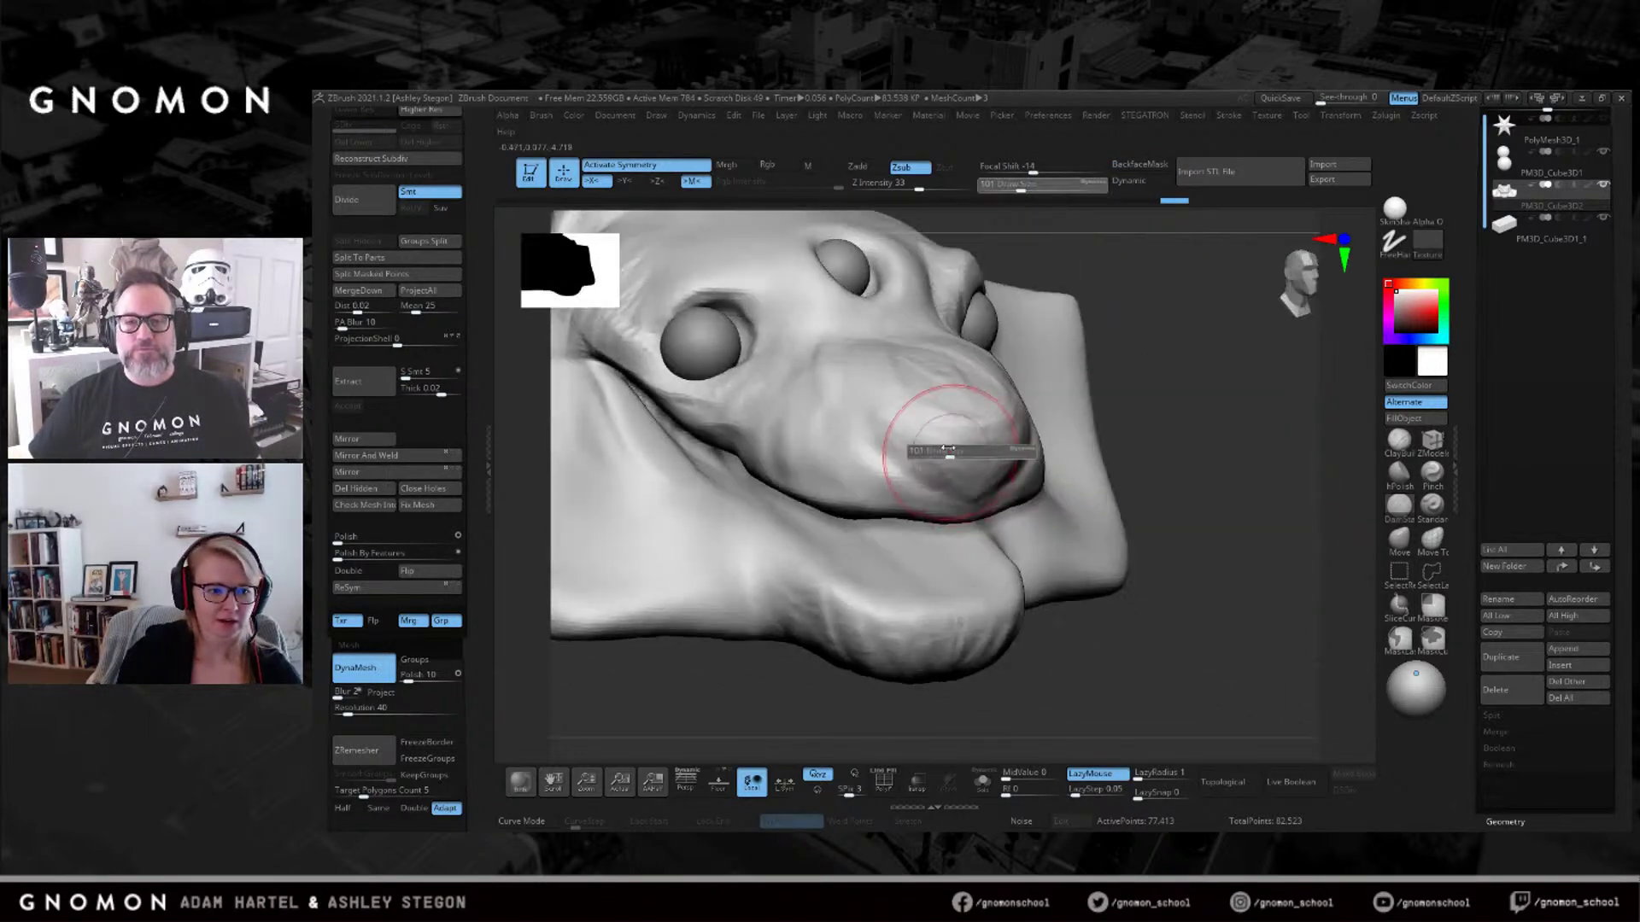
pyautogui.hotkey('alt', 'Tab')
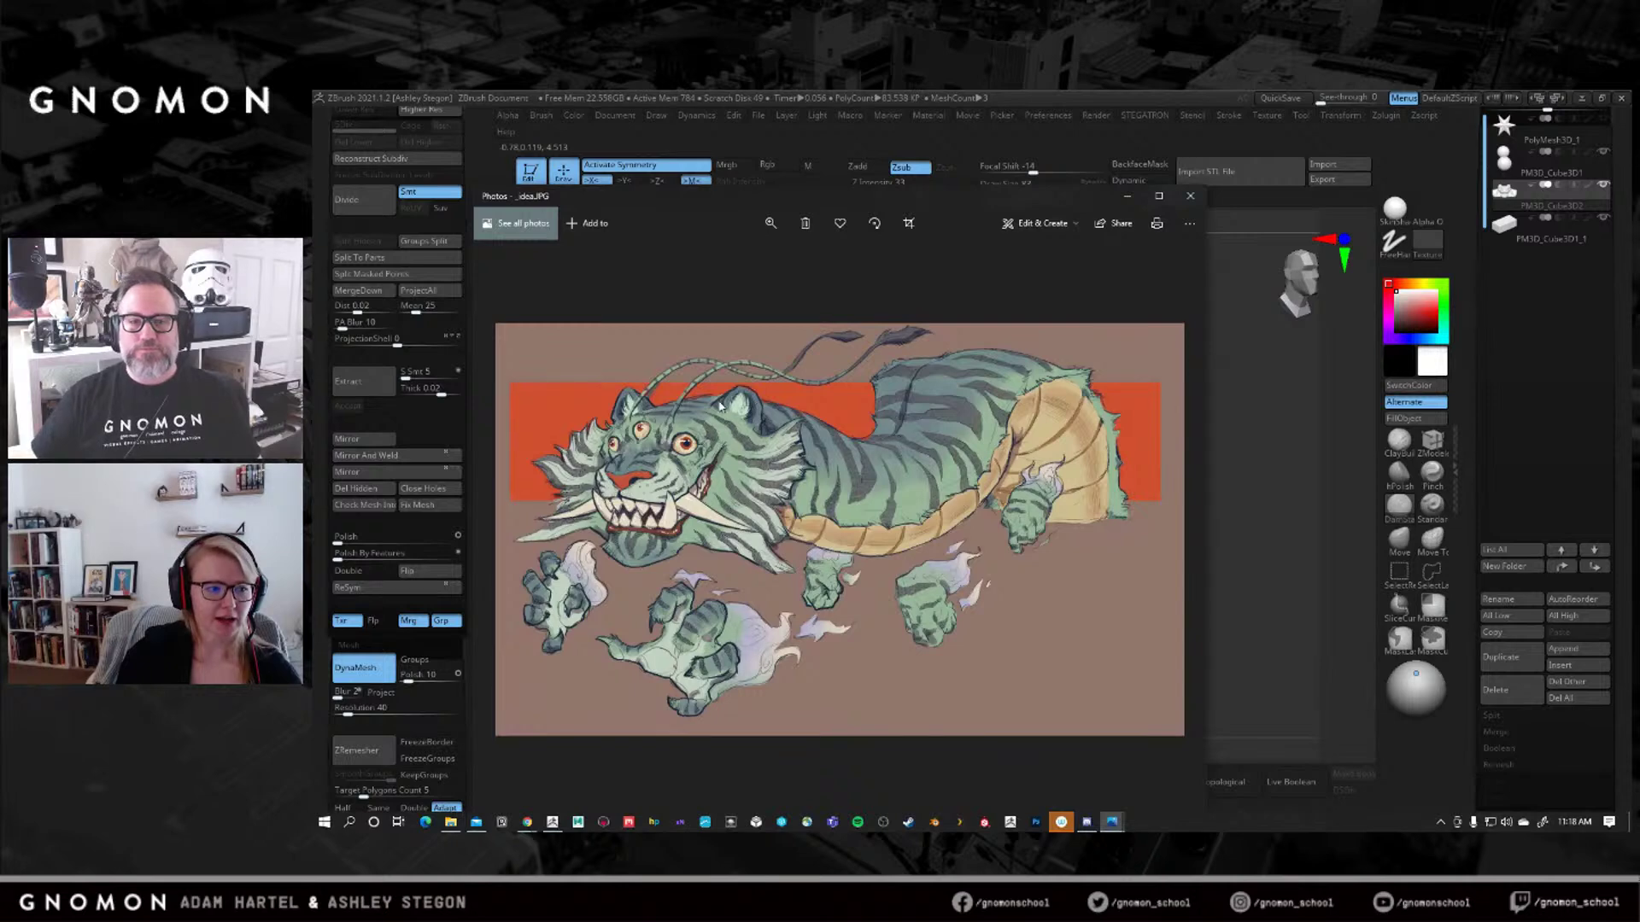
pyautogui.click(1259, 515)
pyautogui.moveTo(878, 402); pyautogui.dragTo(899, 439, button='right')
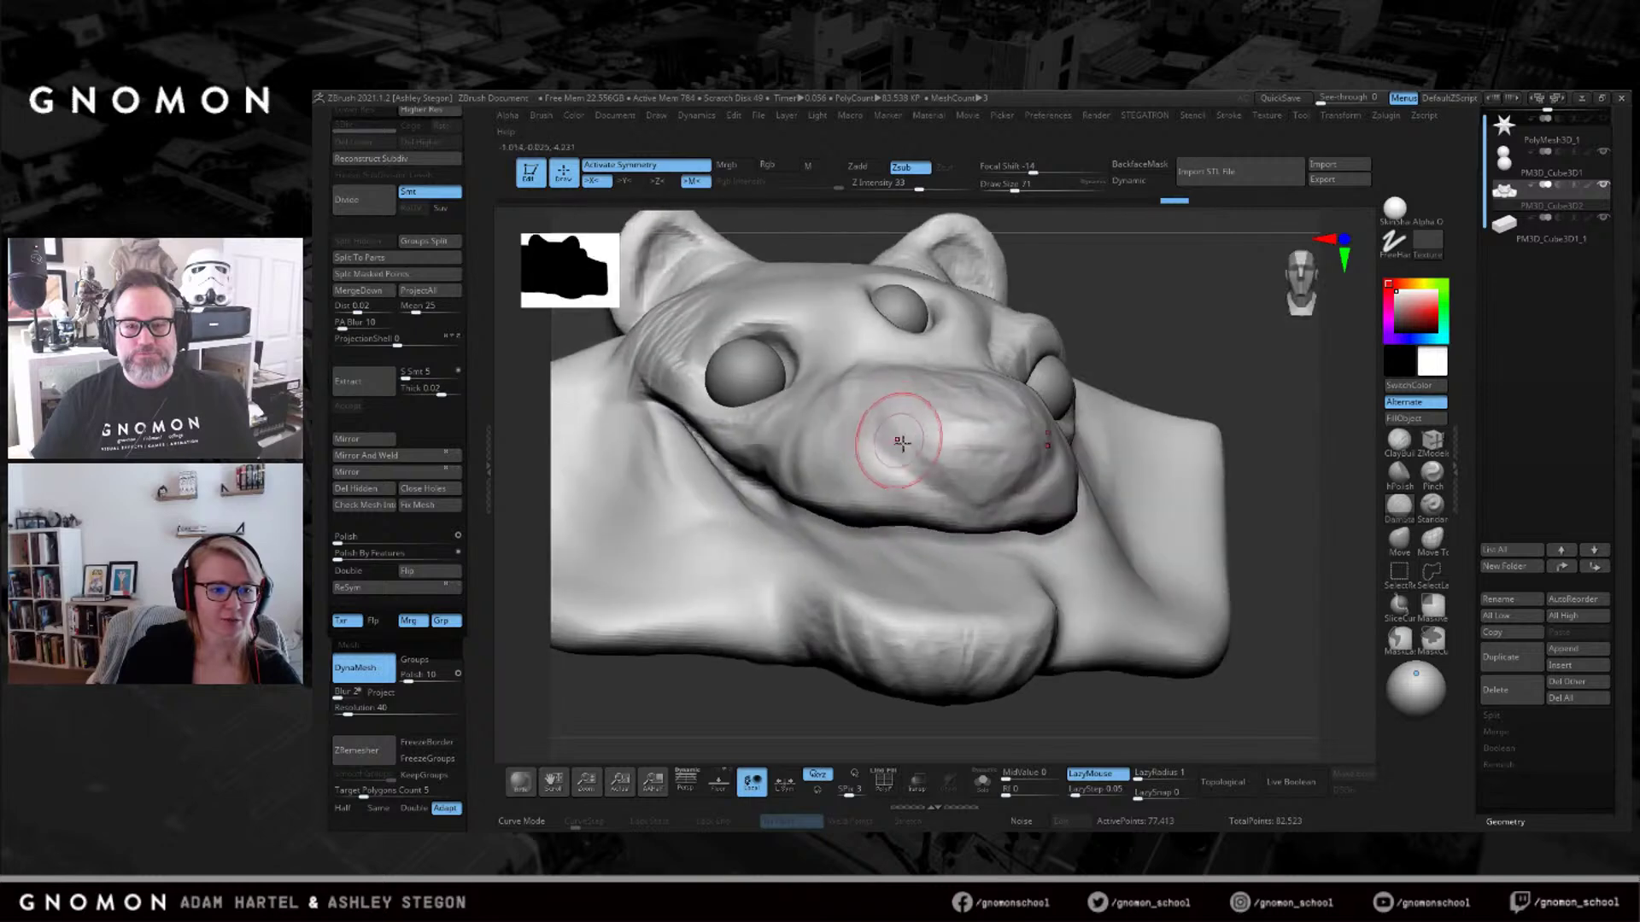
pyautogui.moveTo(994, 475)
pyautogui.mouseDown(button='right')
pyautogui.moveTo(956, 434)
pyautogui.moveTo(1106, 392)
pyautogui.mouseUp(button='right')
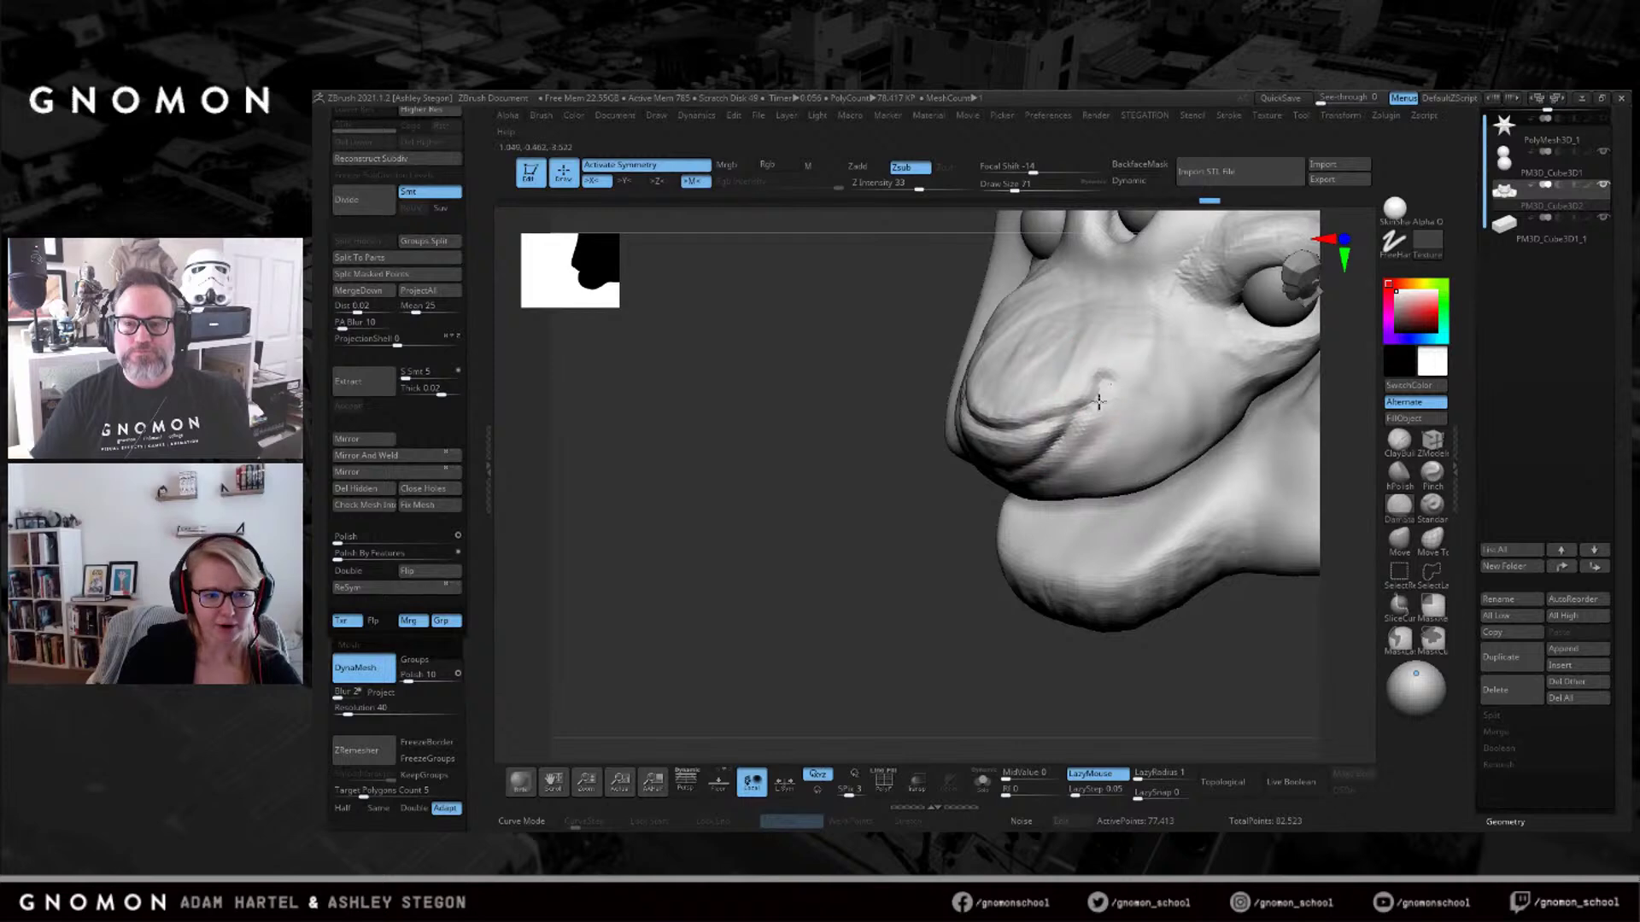
pyautogui.moveTo(1060, 444); pyautogui.dragTo(1050, 450, button='right')
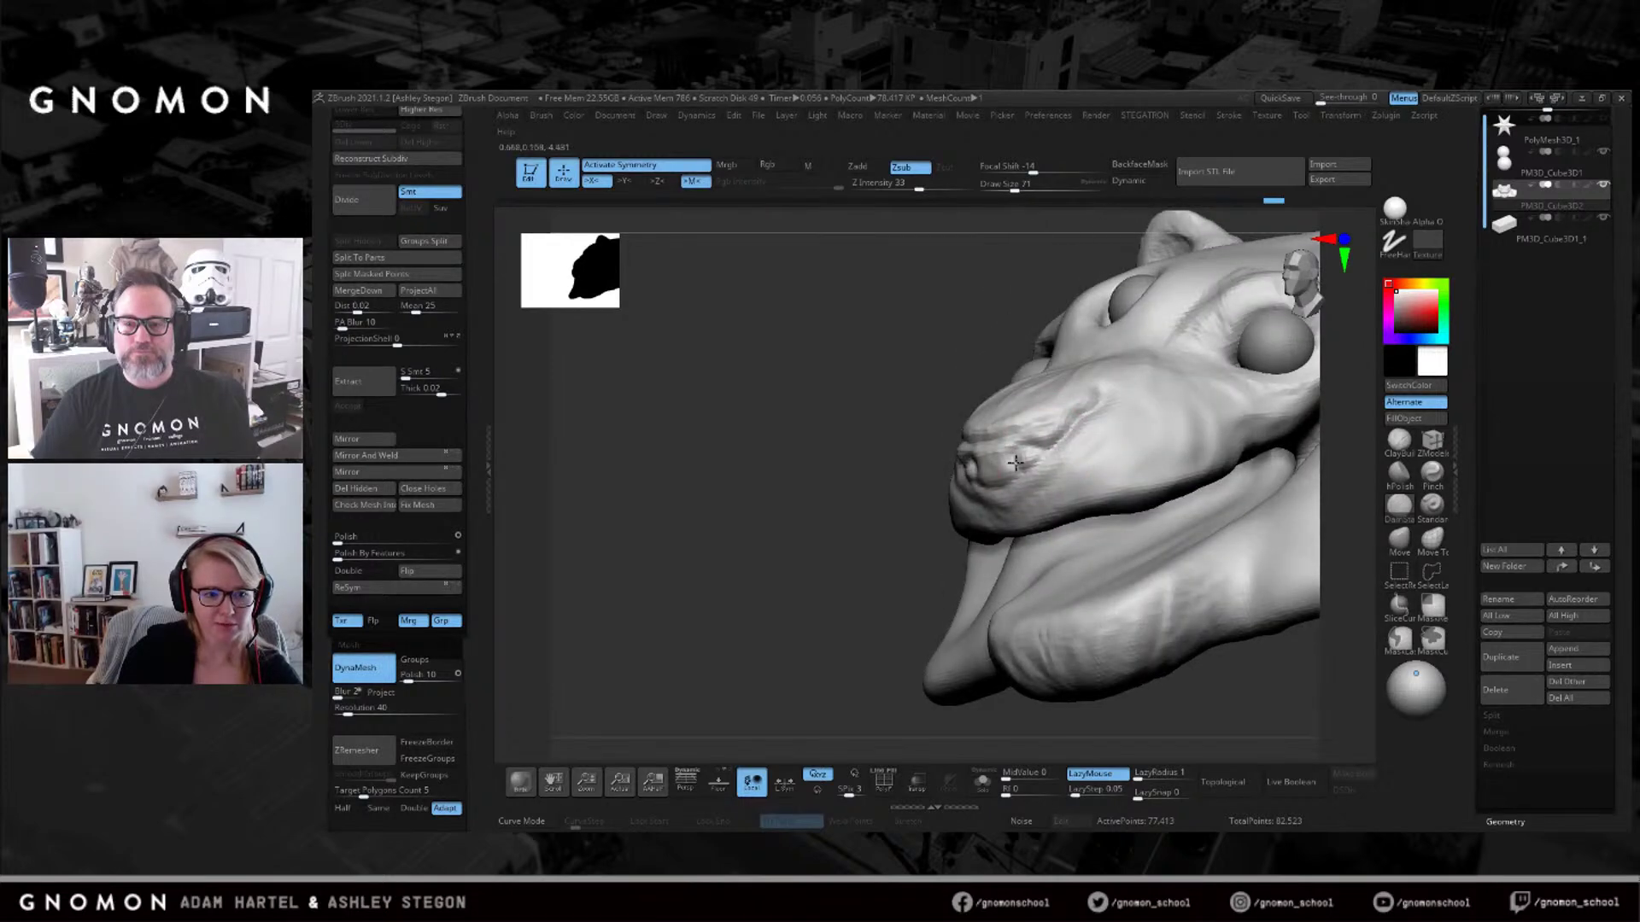
pyautogui.moveTo(1036, 464); pyautogui.dragTo(1279, 491, button='right')
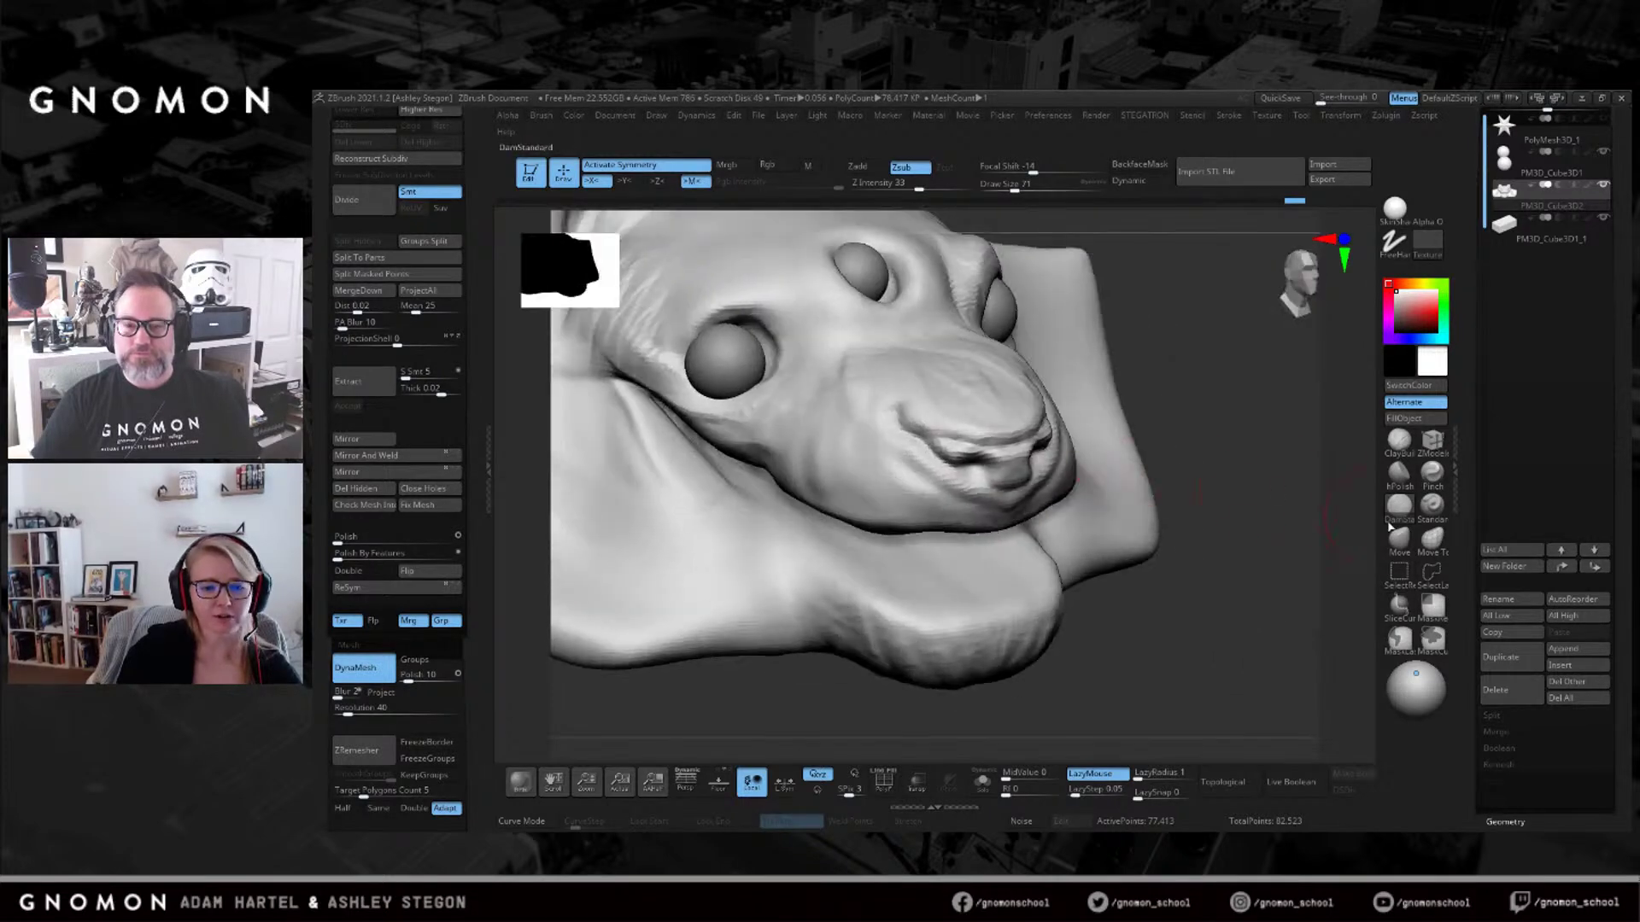
# Reshape the nose and upper lip with the Move brush and build up the side of the muzzle with ClayBuildup.
pyautogui.click(1399, 539)
pyautogui.moveTo(1050, 394)
pyautogui.mouseDown(button='right')
pyautogui.moveTo(1014, 387)
pyautogui.moveTo(1031, 422)
pyautogui.moveTo(995, 464)
pyautogui.moveTo(1055, 447)
pyautogui.moveTo(1093, 376)
pyautogui.moveTo(864, 549)
pyautogui.mouseUp(button='right')
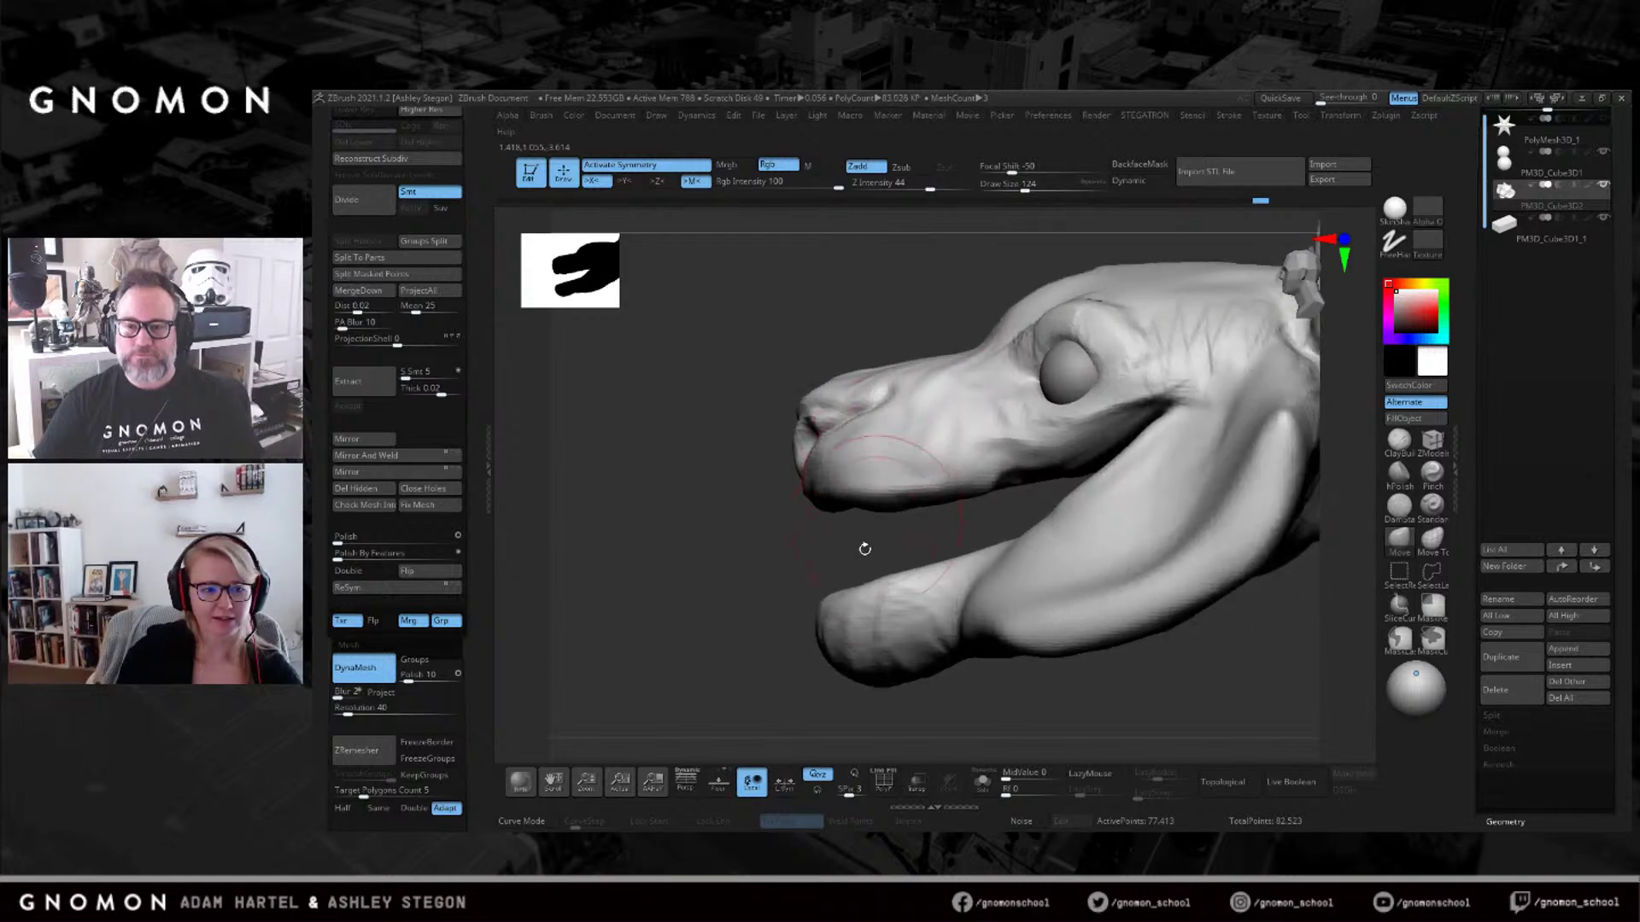
pyautogui.click(1401, 444)
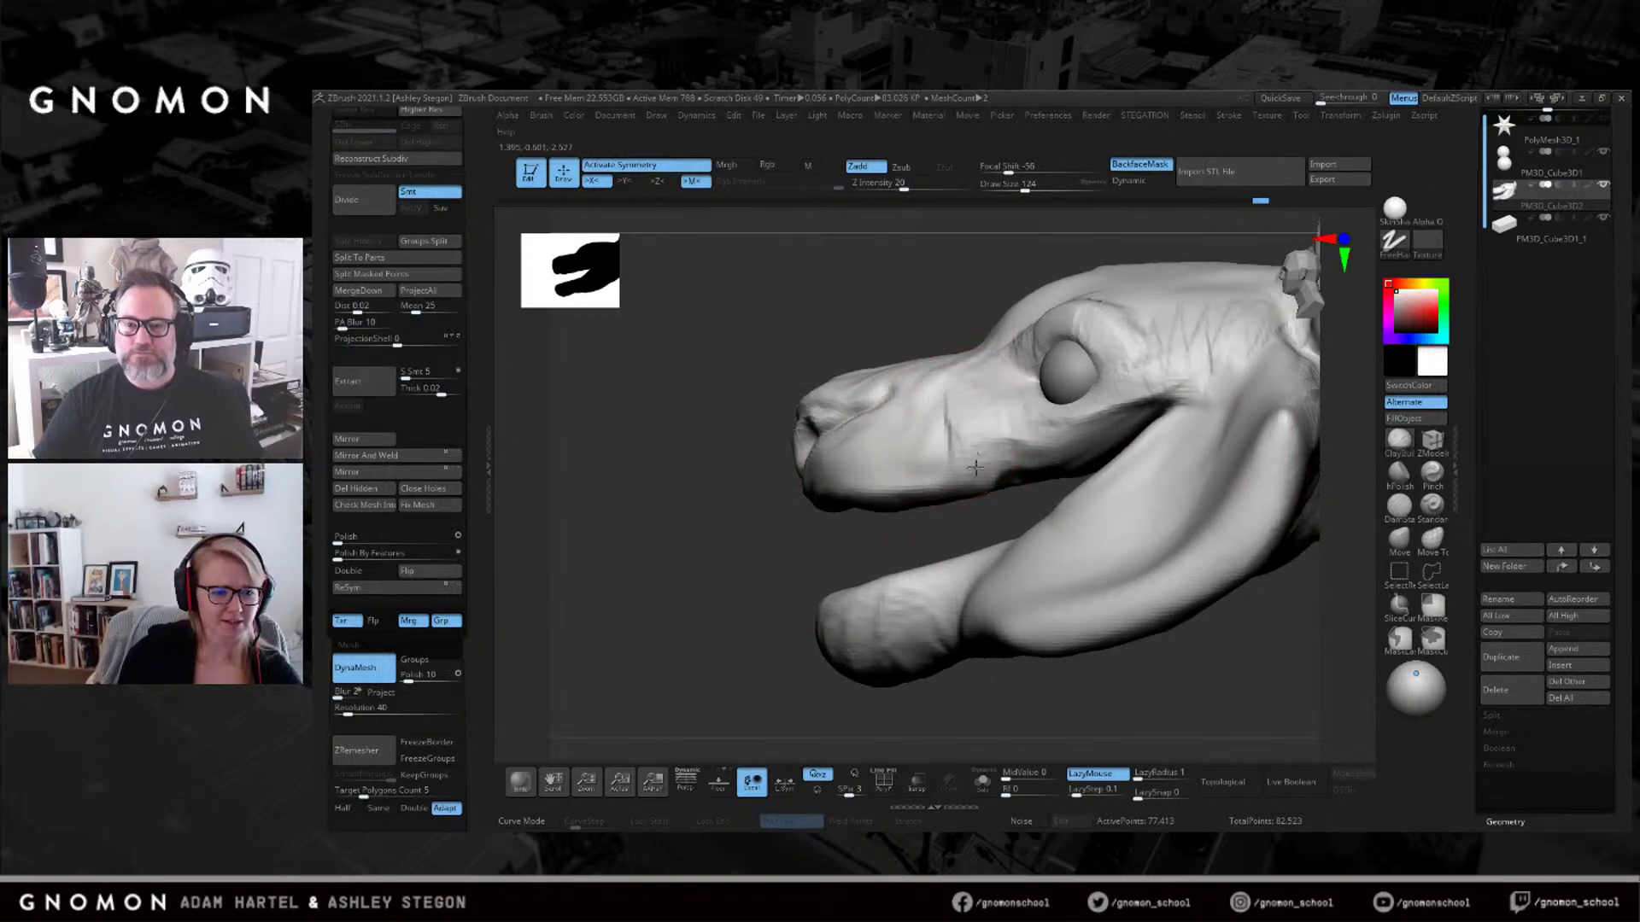
pyautogui.moveTo(888, 461)
pyautogui.mouseDown(button='right')
pyautogui.moveTo(839, 460)
pyautogui.moveTo(914, 491)
pyautogui.moveTo(1008, 481)
pyautogui.mouseUp(button='right')
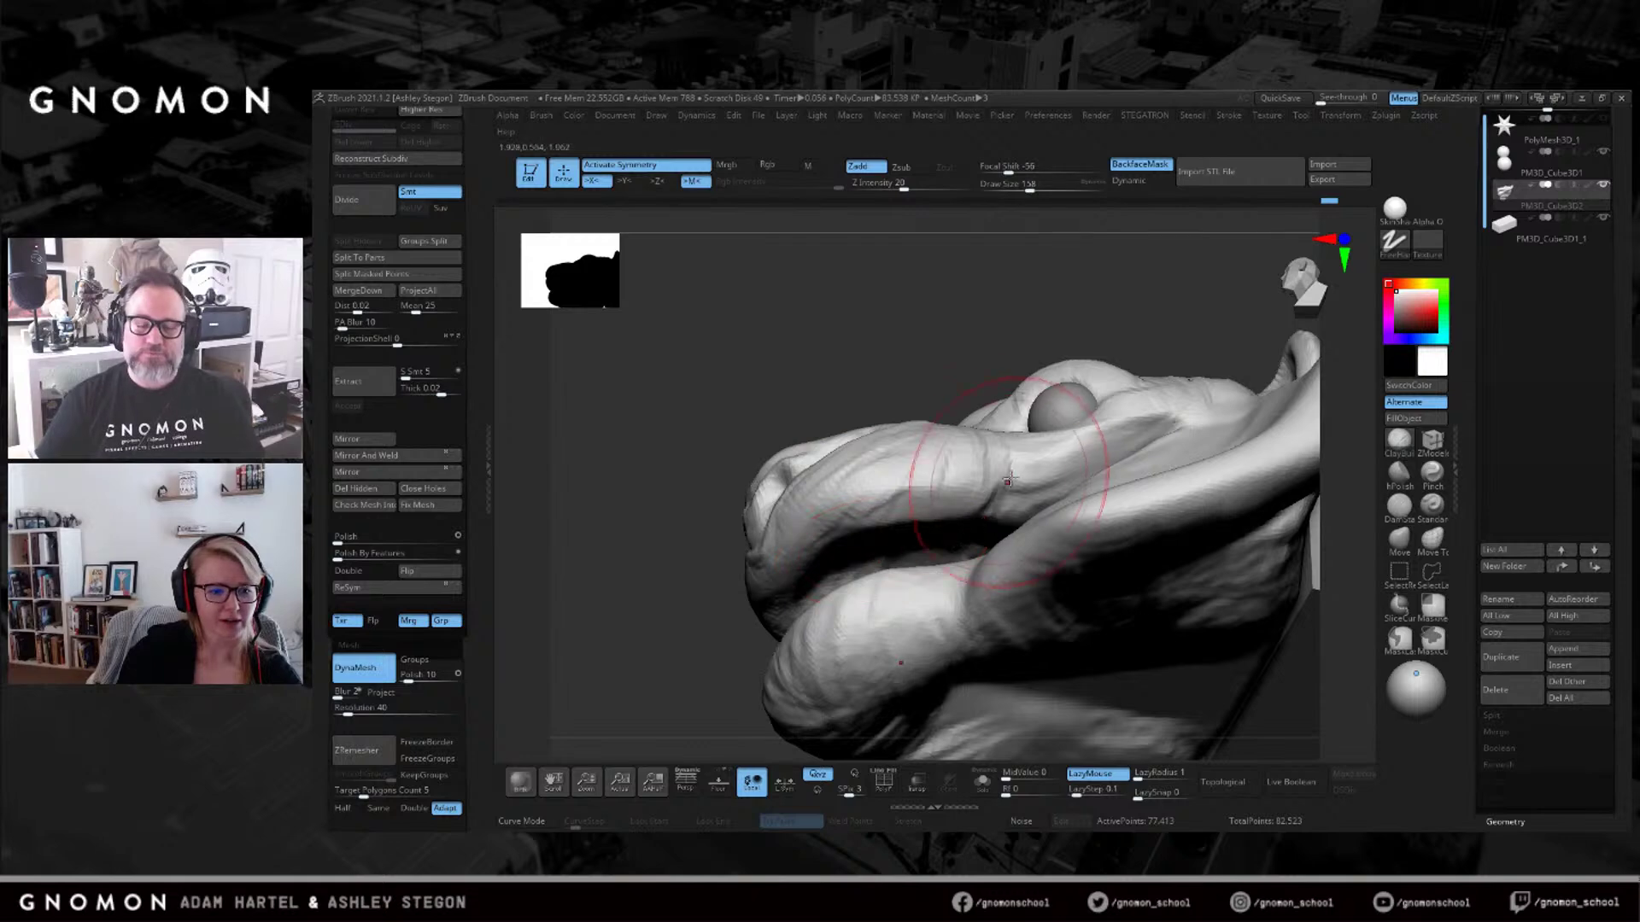
# Build up eyelid folds around the side and forehead eyes with a smaller ClayBuildup brush and smooth the forehead socket.
pyautogui.moveTo(1021, 498)
pyautogui.mouseDown(button='right')
pyautogui.moveTo(1054, 503)
pyautogui.moveTo(1006, 402)
pyautogui.moveTo(1023, 389)
pyautogui.mouseUp(button='right')
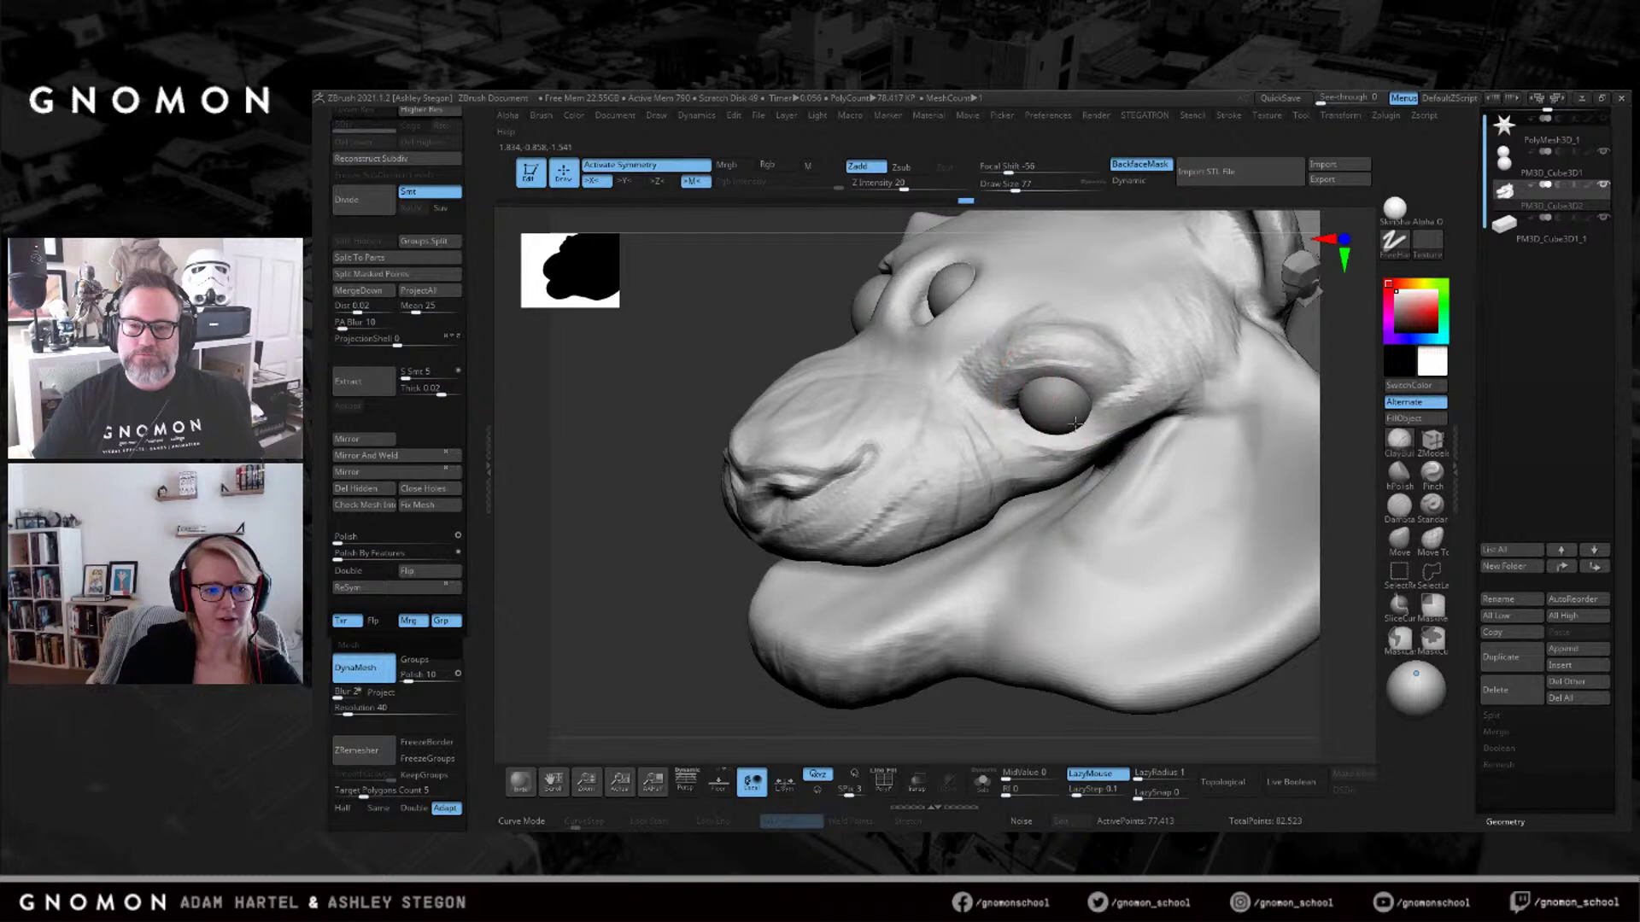
pyautogui.moveTo(1012, 355); pyautogui.dragTo(994, 345, button='right')
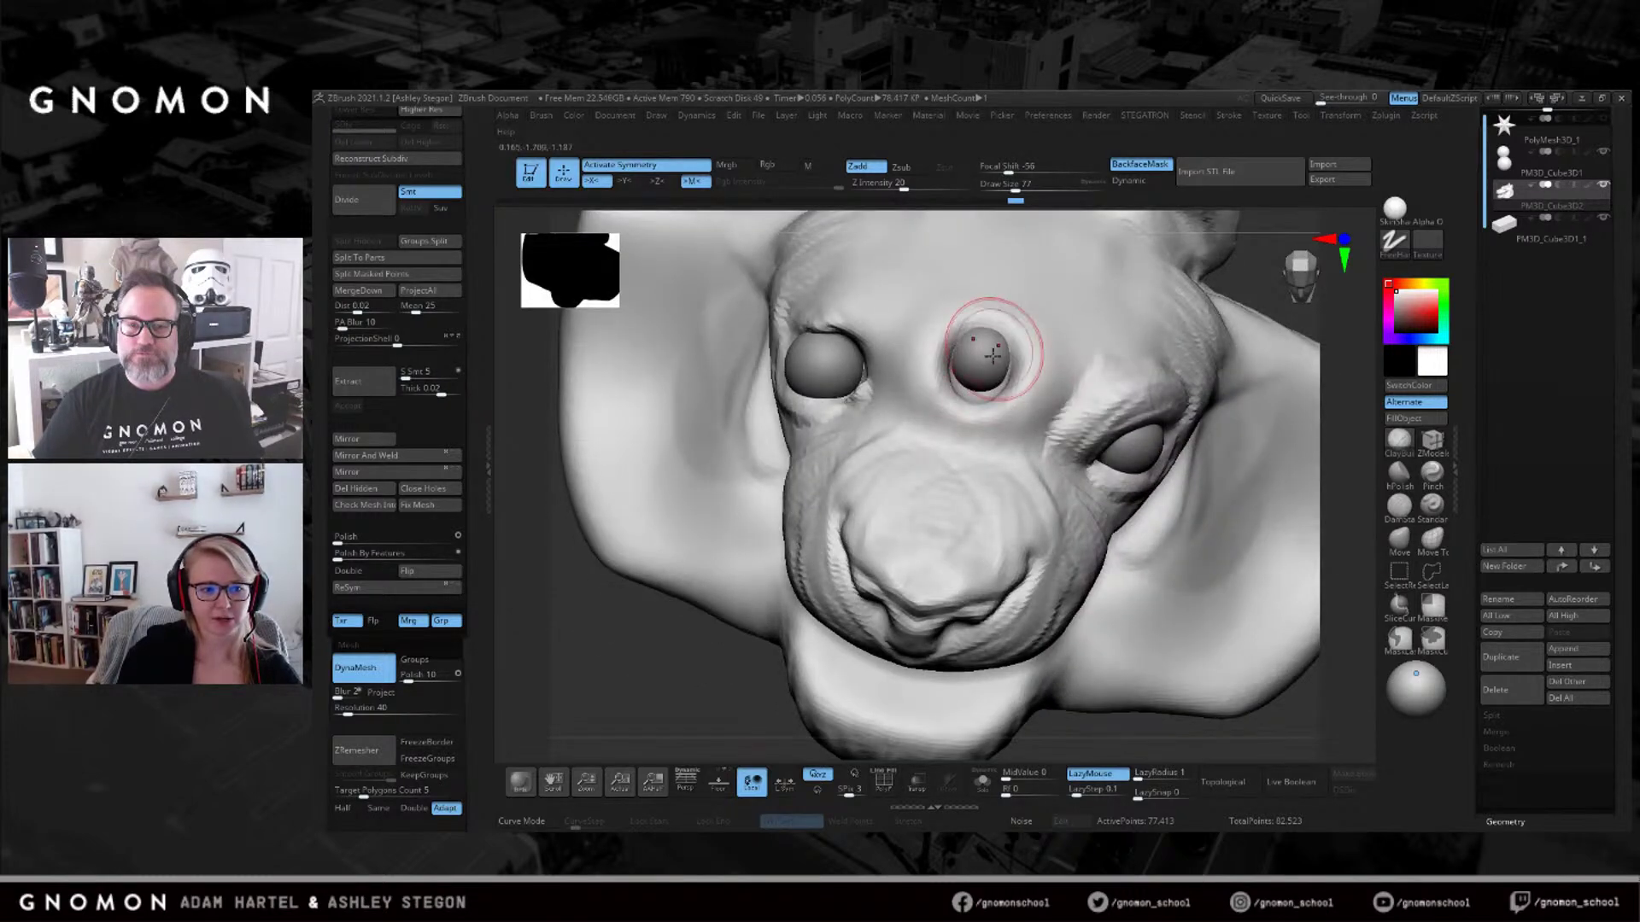
pyautogui.keyDown('shift'); pyautogui.moveTo(988, 355); pyautogui.dragTo(1048, 383); pyautogui.keyUp('shift')
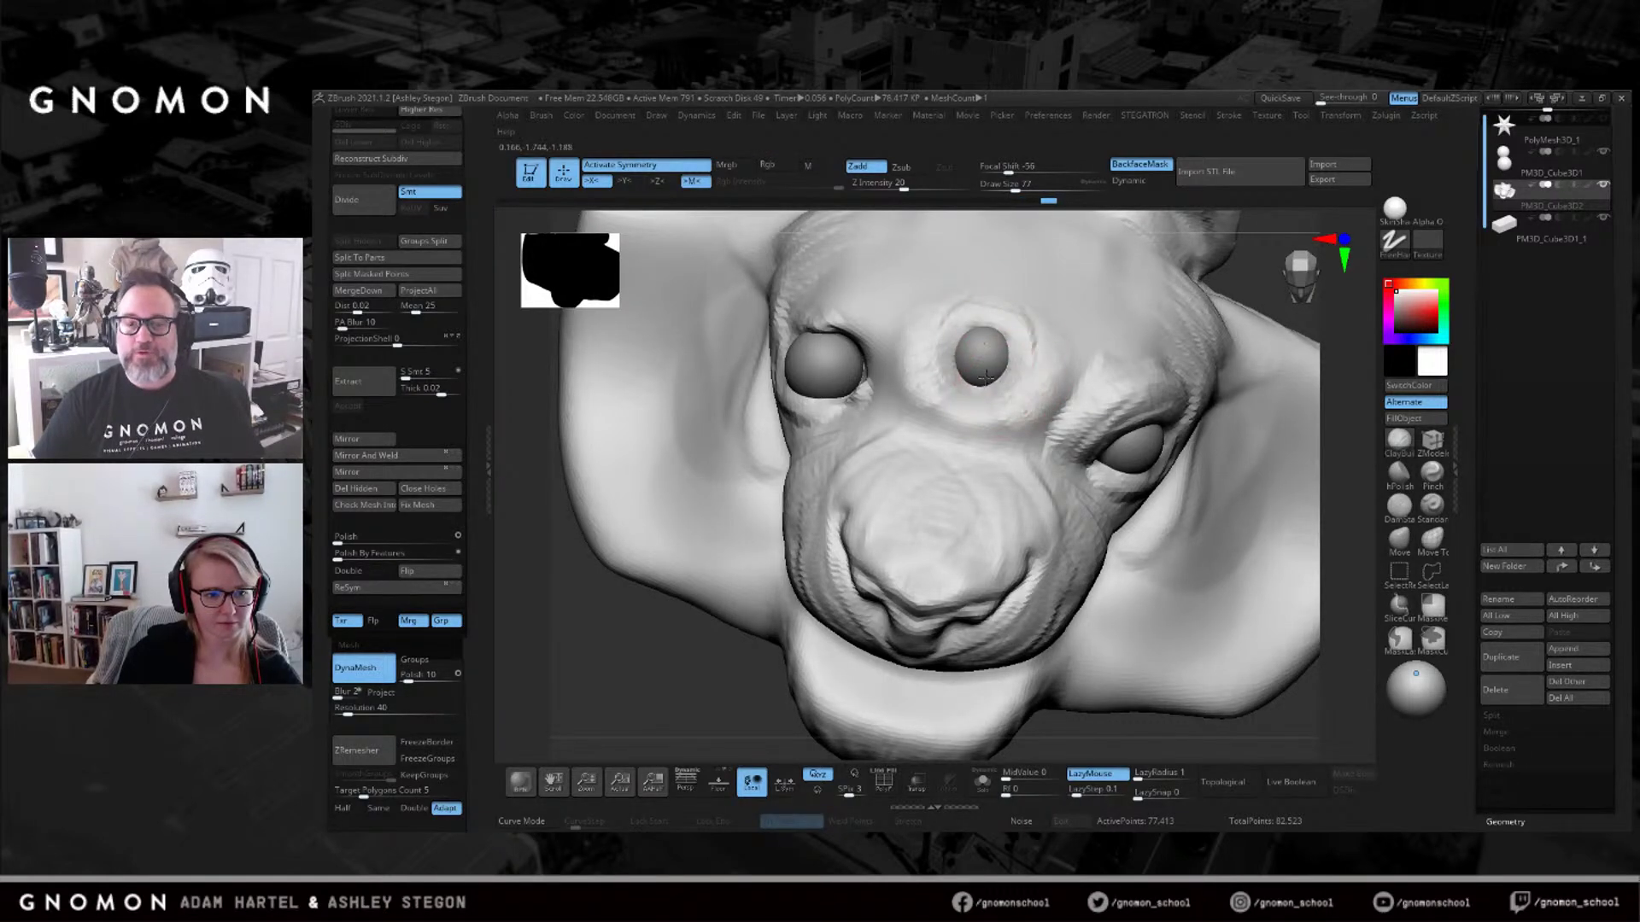
pyautogui.moveTo(986, 364); pyautogui.dragTo(976, 417, button='right')
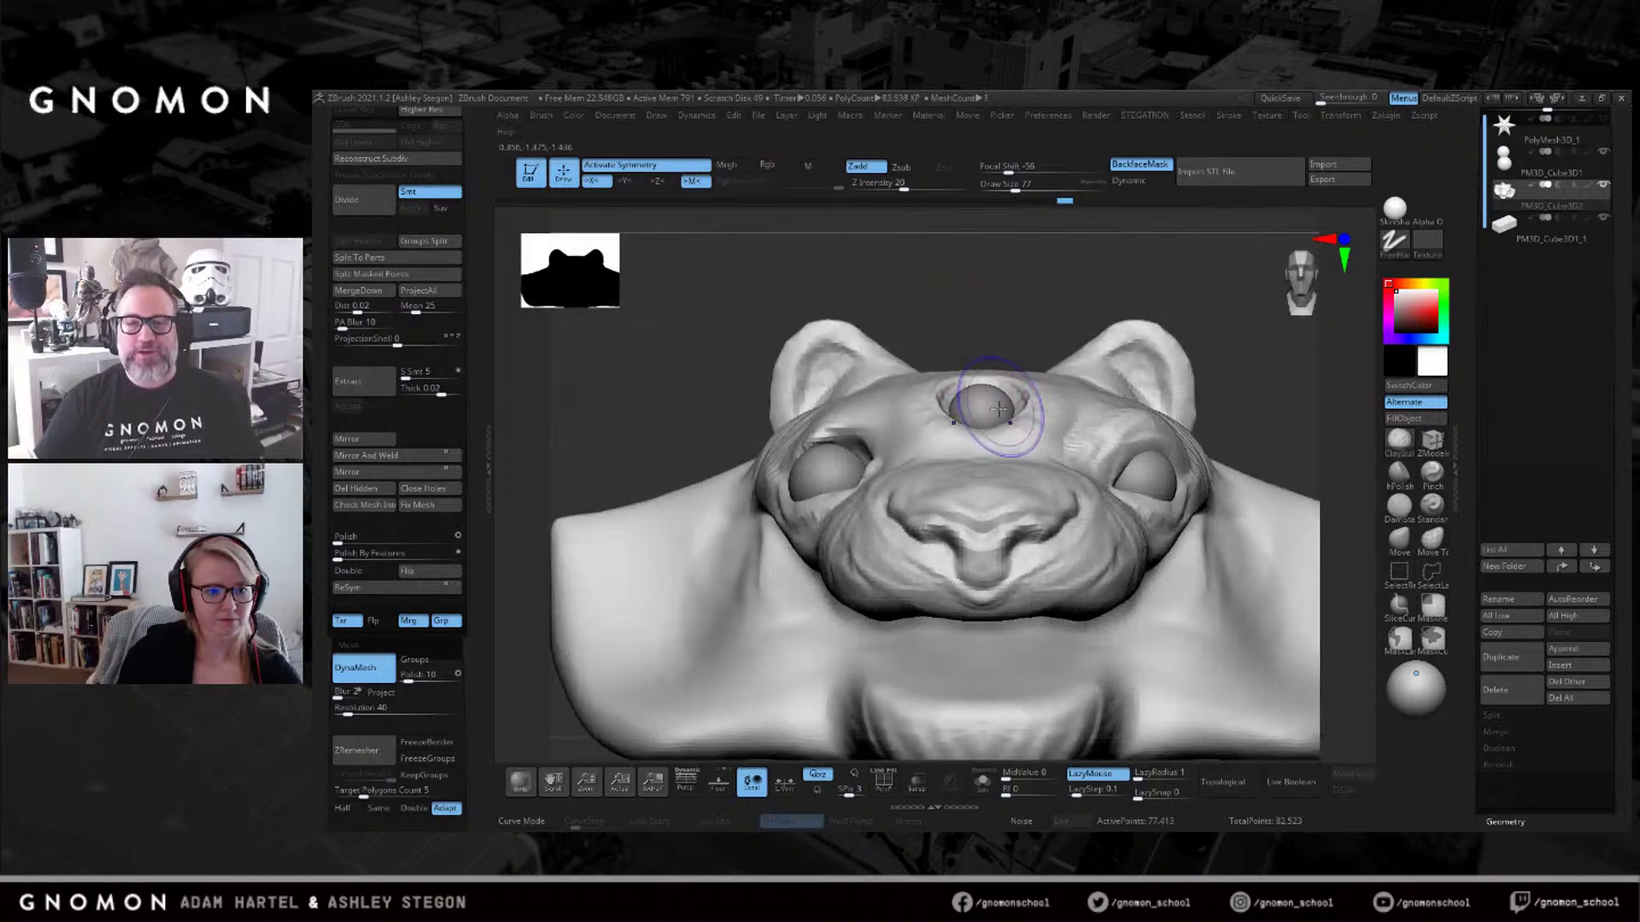
# Mask the side eyes in the eyes subtool and move the forehead eyeball to a new depth with the gizmo.
pyautogui.keyDown('alt'); pyautogui.click(998, 414); pyautogui.keyUp('alt')
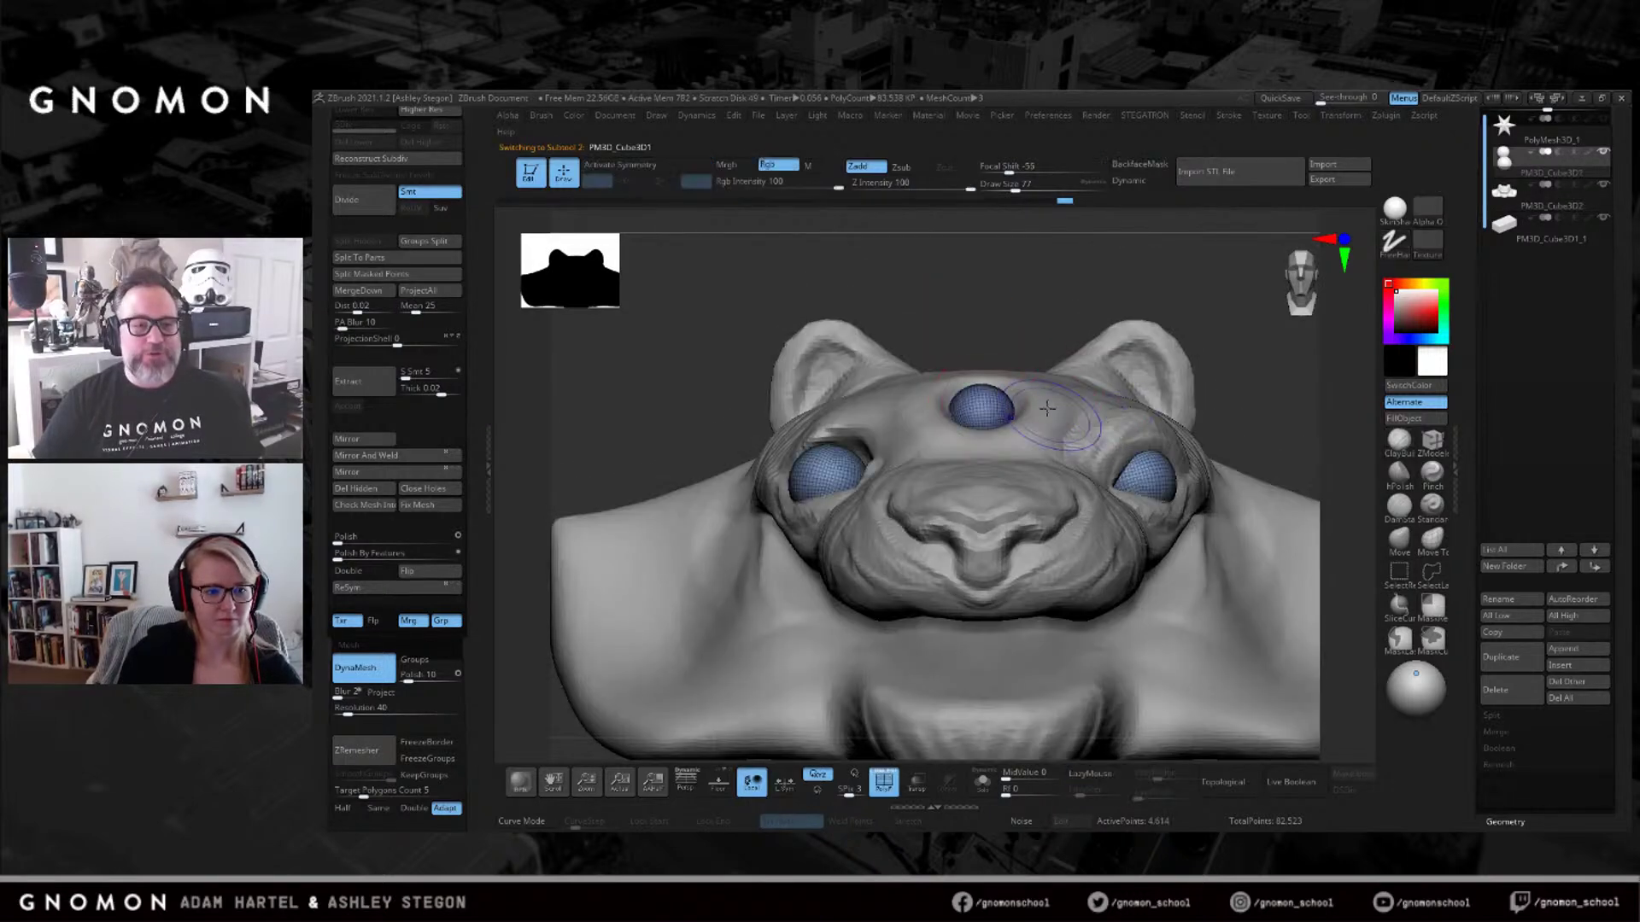
pyautogui.moveTo(1046, 438)
pyautogui.keyDown('ctrl'); pyautogui.mouseDown()
pyautogui.moveTo(923, 416)
pyautogui.moveTo(916, 380)
pyautogui.mouseUp(); pyautogui.keyUp('ctrl')
pyautogui.keyDown('ctrl'); pyautogui.click(1054, 310); pyautogui.keyUp('ctrl')
pyautogui.keyDown('ctrl'); pyautogui.moveTo(961, 473); pyautogui.dragTo(1068, 337); pyautogui.keyUp('ctrl')
pyautogui.press('w')
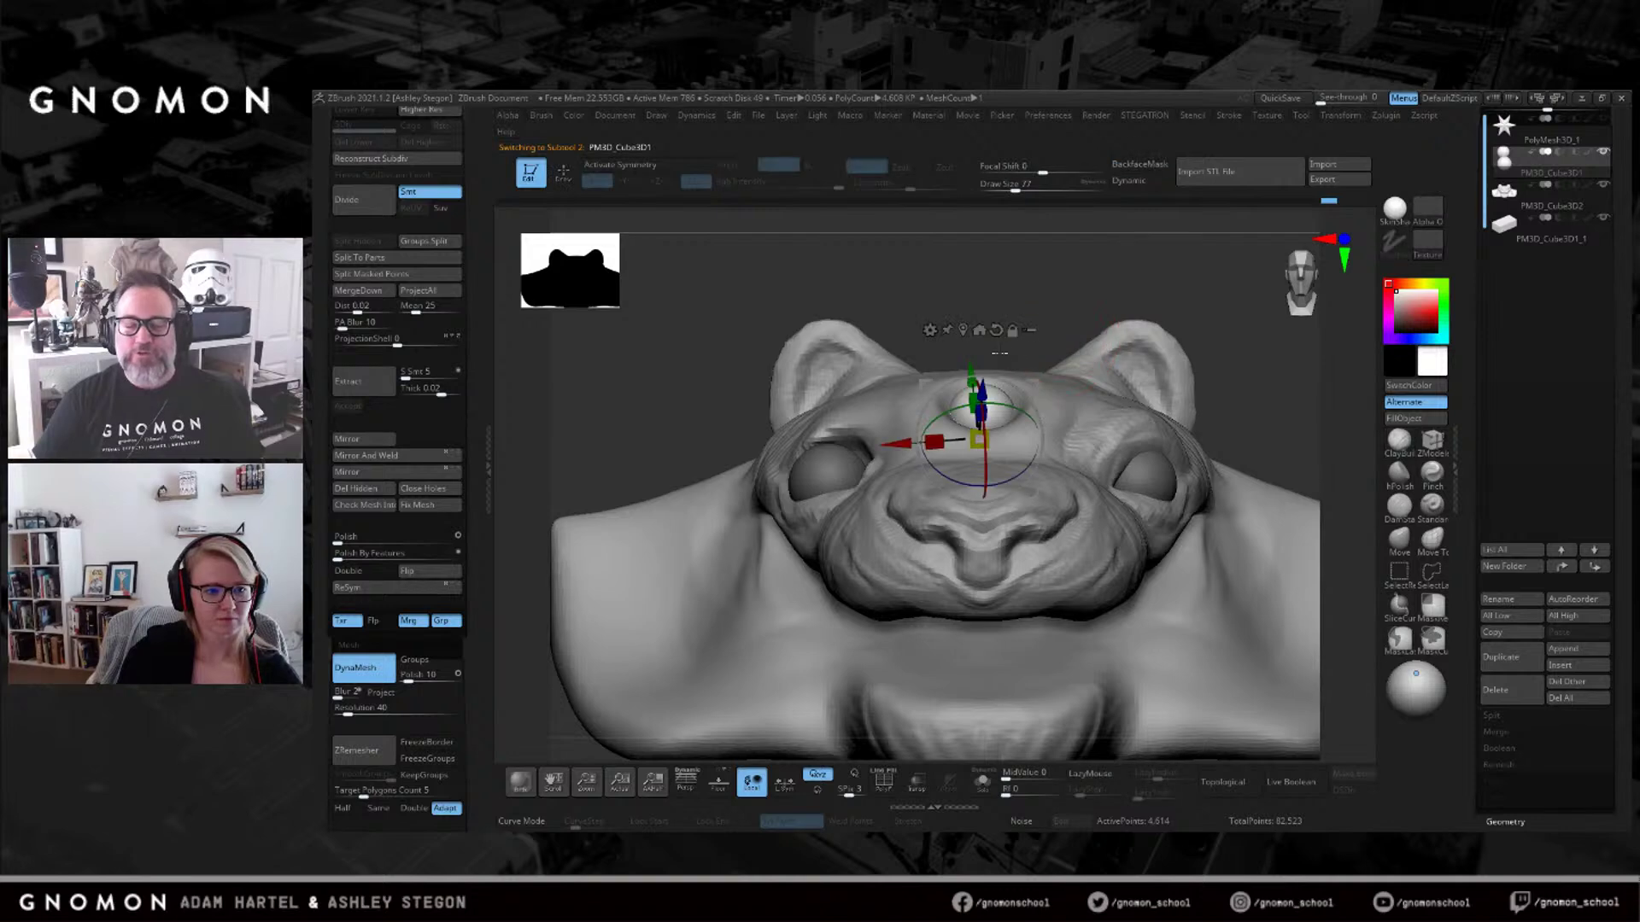
pyautogui.moveTo(1068, 529); pyautogui.dragTo(968, 416)
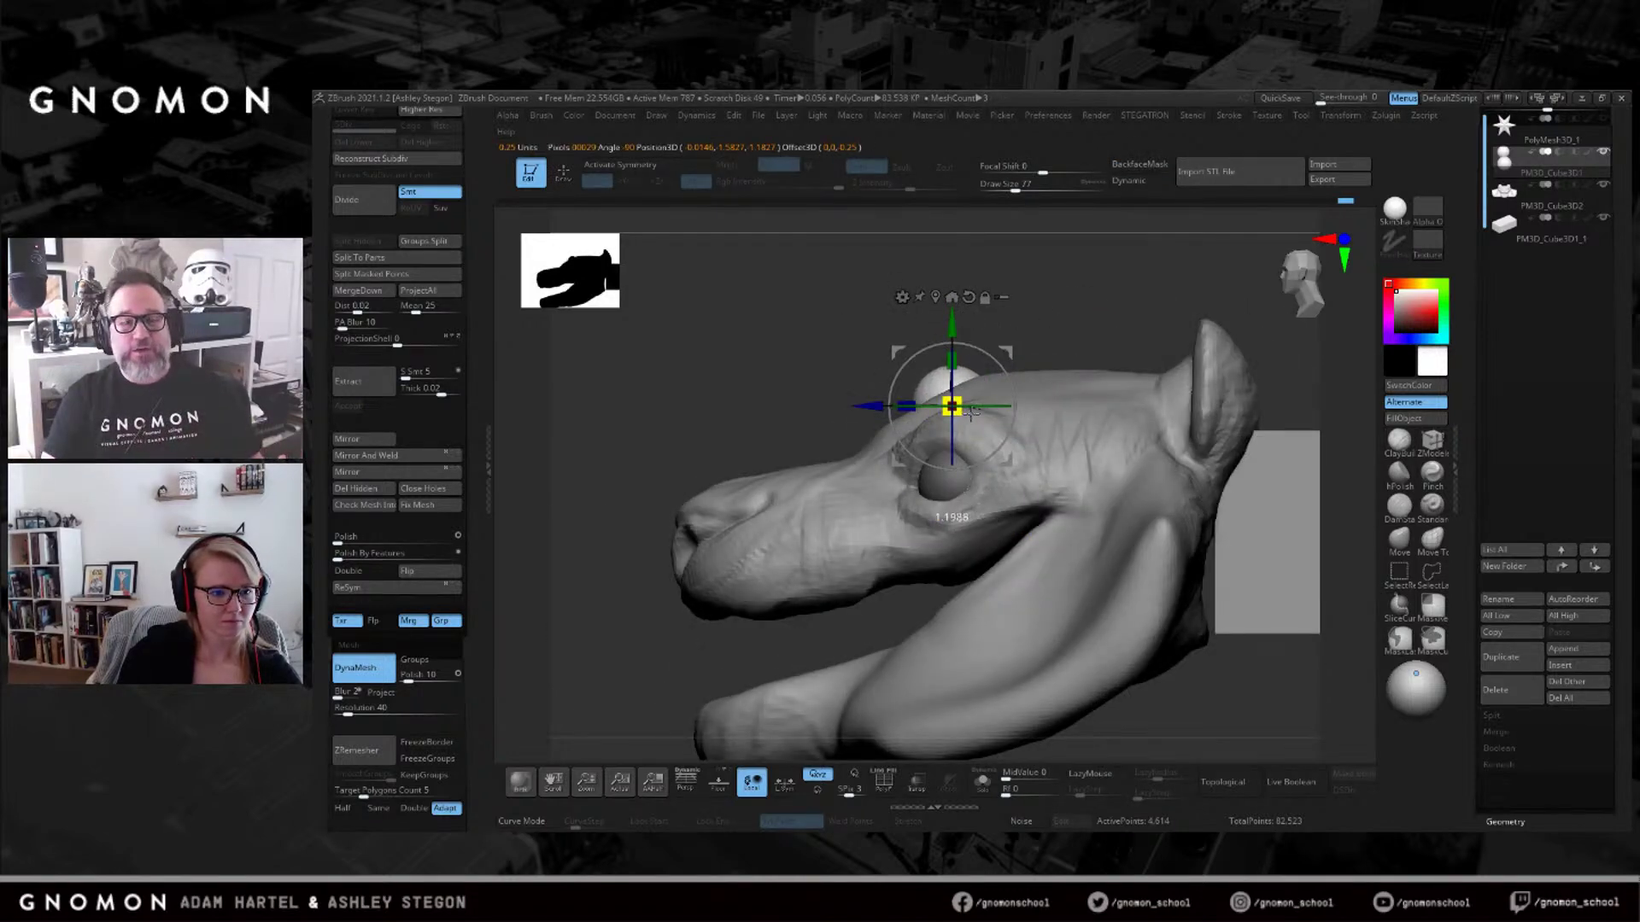
pyautogui.press('q')
# Build up a raised rim around the forehead eye on the head mesh with ClayBuildup and smooth its upper edge.
pyautogui.keyDown('shift'); pyautogui.moveTo(1001, 357); pyautogui.dragTo(1028, 425); pyautogui.keyUp('shift')
pyautogui.keyDown('alt'); pyautogui.click(1022, 421); pyautogui.keyUp('alt')
pyautogui.moveTo(1029, 425); pyautogui.dragTo(980, 410, button='right')
pyautogui.press('s')
pyautogui.moveTo(984, 392); pyautogui.dragTo(978, 392)
pyautogui.moveTo(965, 362); pyautogui.dragTo(983, 398)
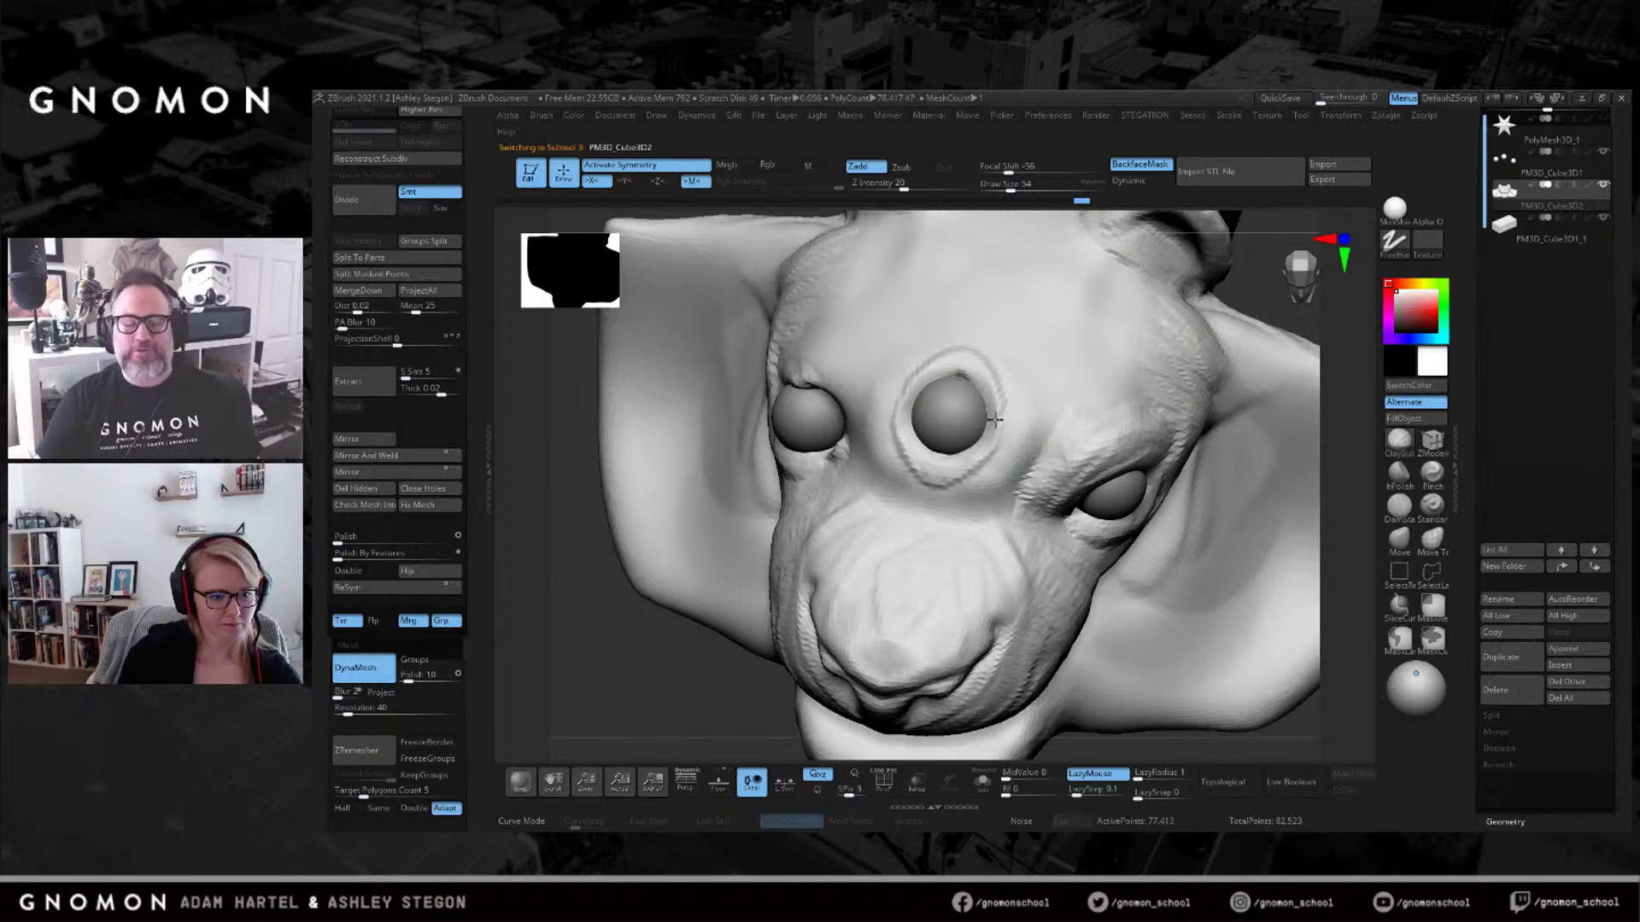
pyautogui.press('s')
pyautogui.moveTo(993, 402); pyautogui.dragTo(1016, 402)
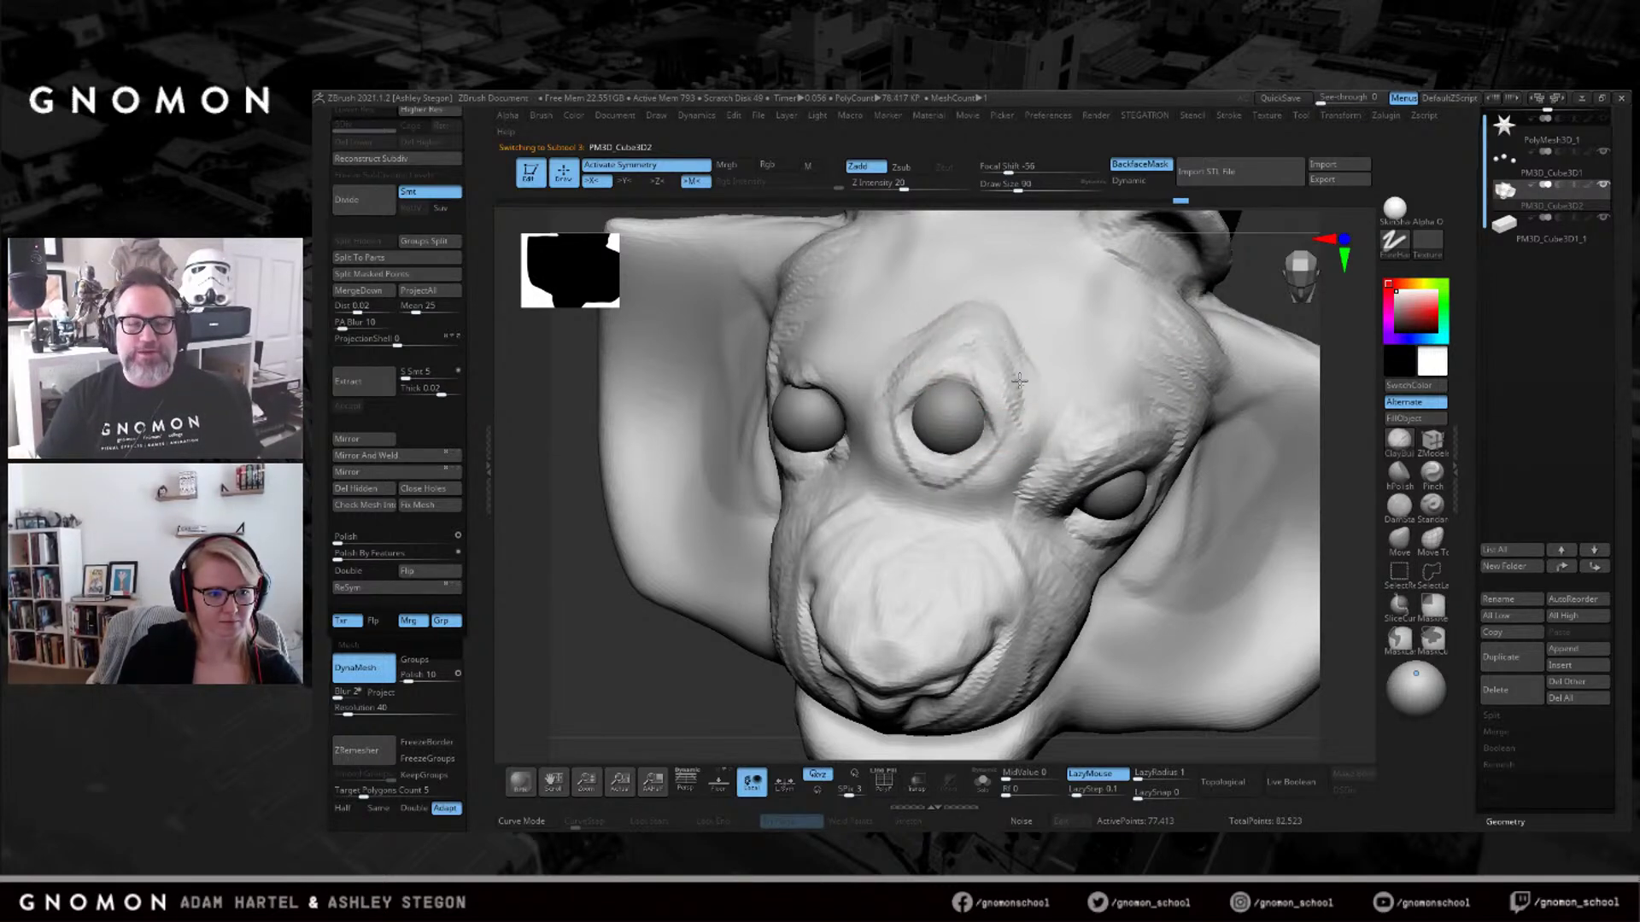
pyautogui.moveTo(1043, 331)
pyautogui.keyDown('shift'); pyautogui.mouseDown()
pyautogui.moveTo(992, 293)
pyautogui.moveTo(1016, 367)
pyautogui.mouseUp(); pyautogui.keyUp('shift')
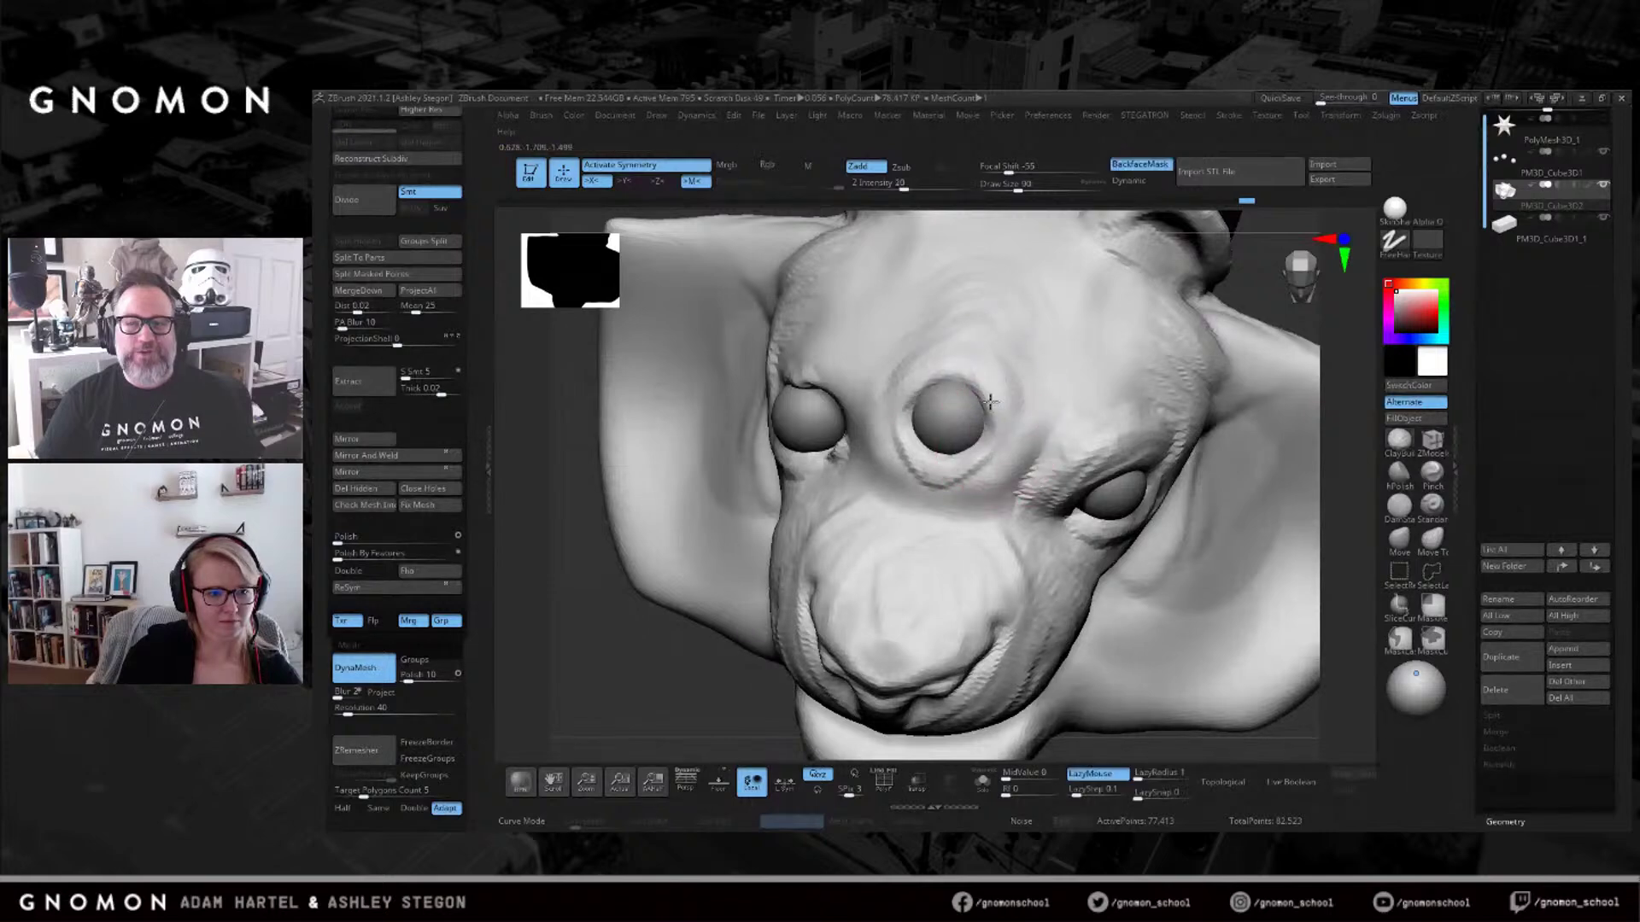
# Smooth the lower rim of the forehead eye and refine the socket and surrounding brow with small and larger strokes.
pyautogui.moveTo(1008, 410); pyautogui.dragTo(1006, 383, button='right')
pyautogui.keyDown('shift'); pyautogui.moveTo(993, 454); pyautogui.dragTo(939, 468); pyautogui.keyUp('shift')
pyautogui.moveTo(938, 462); pyautogui.dragTo(951, 465, button='right')
pyautogui.press('s')
pyautogui.moveTo(961, 462); pyautogui.dragTo(935, 458)
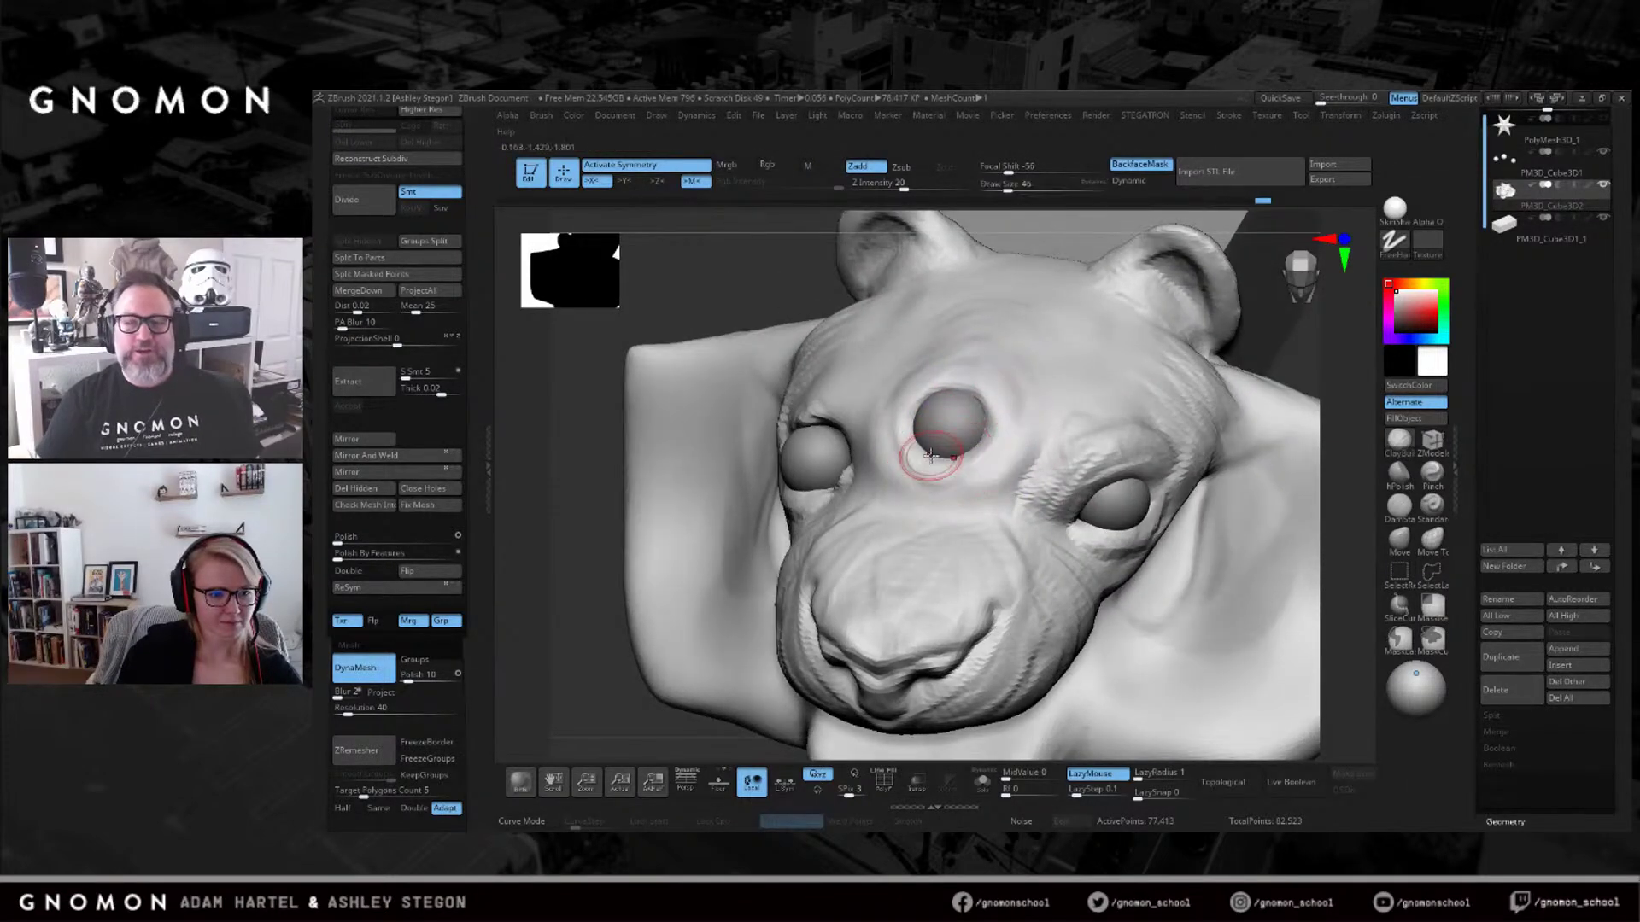
pyautogui.moveTo(983, 477)
pyautogui.mouseDown(button='right')
pyautogui.moveTo(969, 379)
pyautogui.moveTo(978, 446)
pyautogui.moveTo(957, 464)
pyautogui.mouseUp(button='right')
pyautogui.press(']')
pyautogui.press(']')
pyautogui.moveTo(1102, 516); pyautogui.dragTo(1042, 425, button='right')
pyautogui.moveTo(1007, 399)
pyautogui.mouseDown()
pyautogui.moveTo(1051, 421)
pyautogui.moveTo(1133, 405)
pyautogui.mouseUp()
pyautogui.moveTo(1133, 405)
pyautogui.mouseDown(button='right')
pyautogui.moveTo(1118, 415)
pyautogui.moveTo(1054, 329)
pyautogui.moveTo(1006, 311)
pyautogui.moveTo(851, 438)
pyautogui.moveTo(984, 505)
pyautogui.mouseUp(button='right')
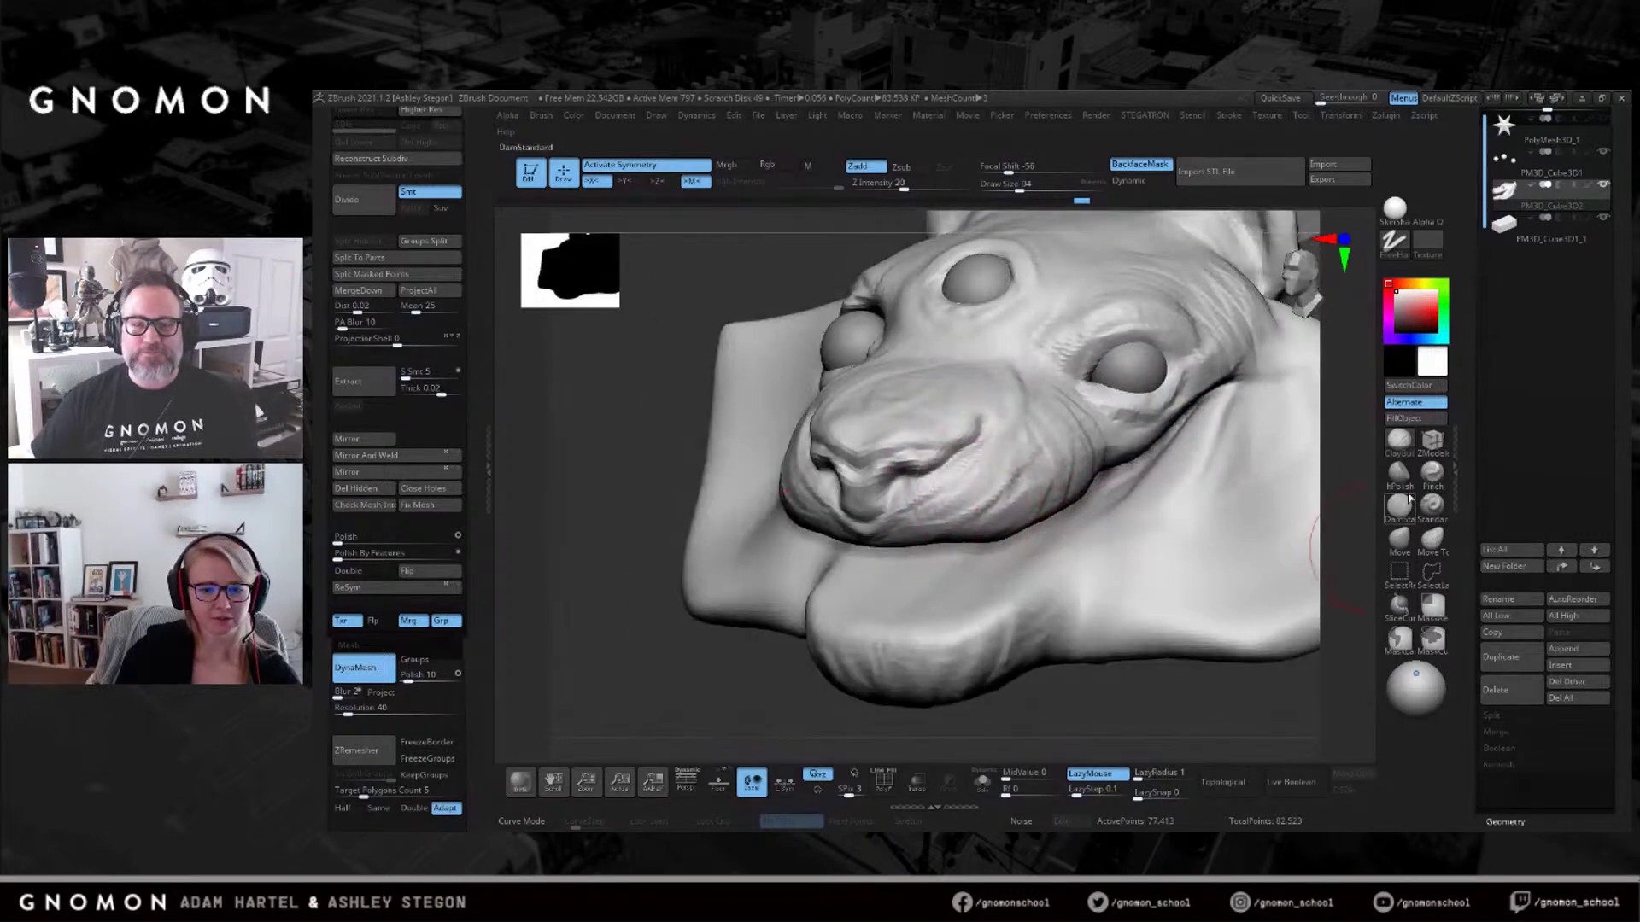
# Sharpen the nose crease with the Pinch brush and adjust the nostril shape with a smaller Move brush.
pyautogui.click(1428, 479)
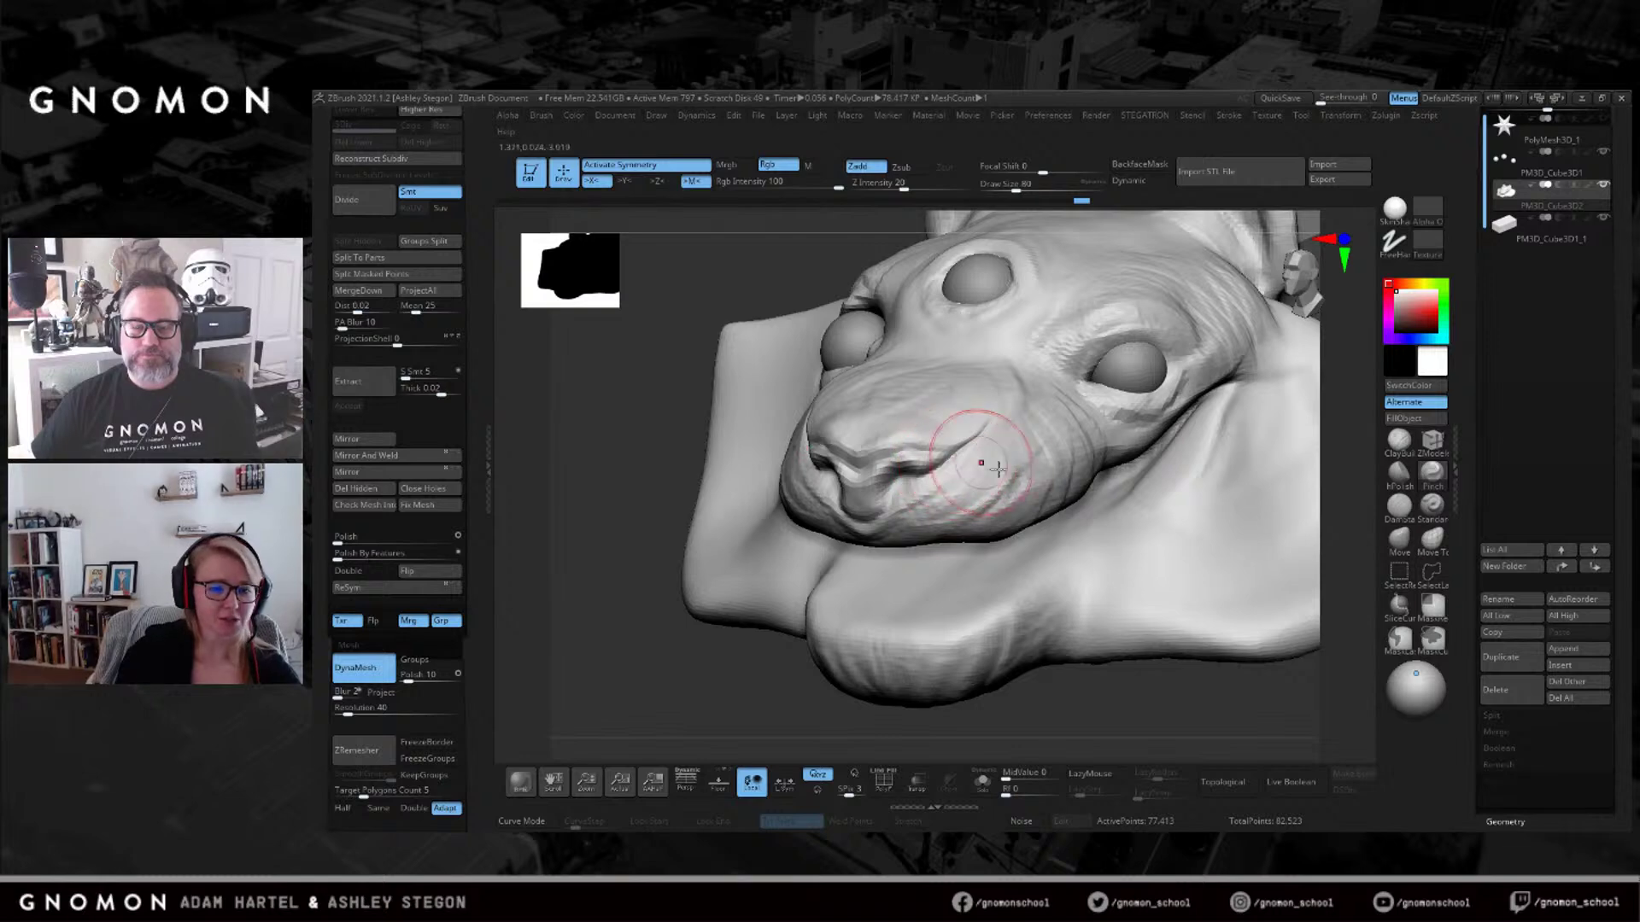
pyautogui.moveTo(945, 472); pyautogui.dragTo(881, 461, button='right')
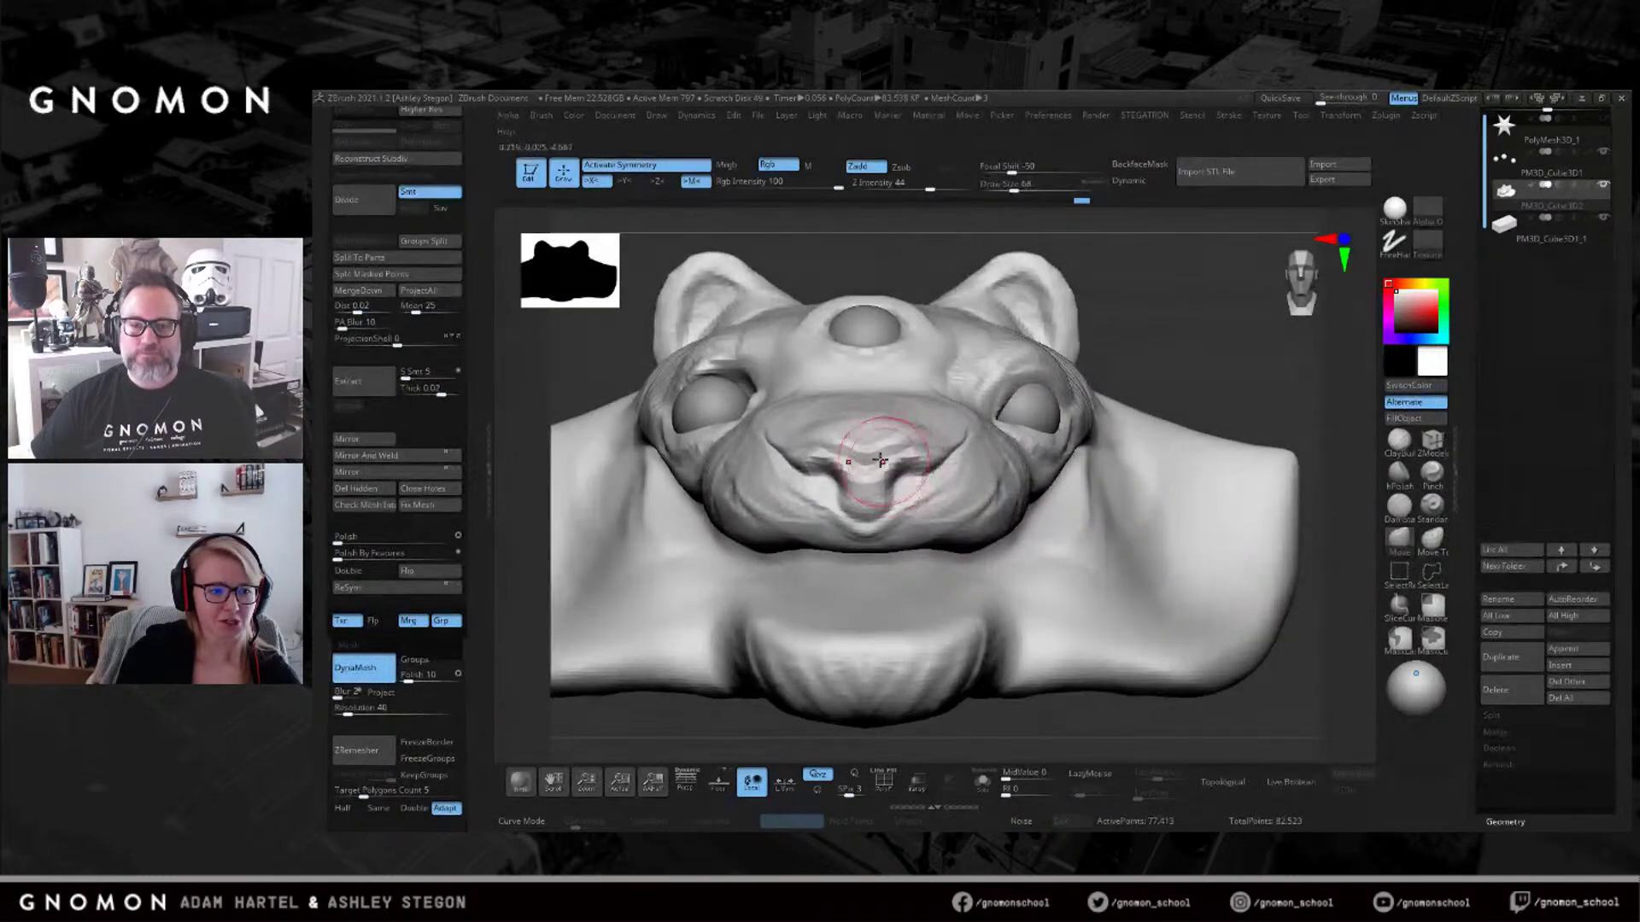
pyautogui.press('[')
pyautogui.moveTo(951, 460); pyautogui.dragTo(925, 471)
pyautogui.press('[')
pyautogui.press('[')
pyautogui.moveTo(922, 478)
pyautogui.mouseDown(button='right')
pyautogui.moveTo(885, 500)
pyautogui.moveTo(1029, 503)
pyautogui.mouseUp(button='right')
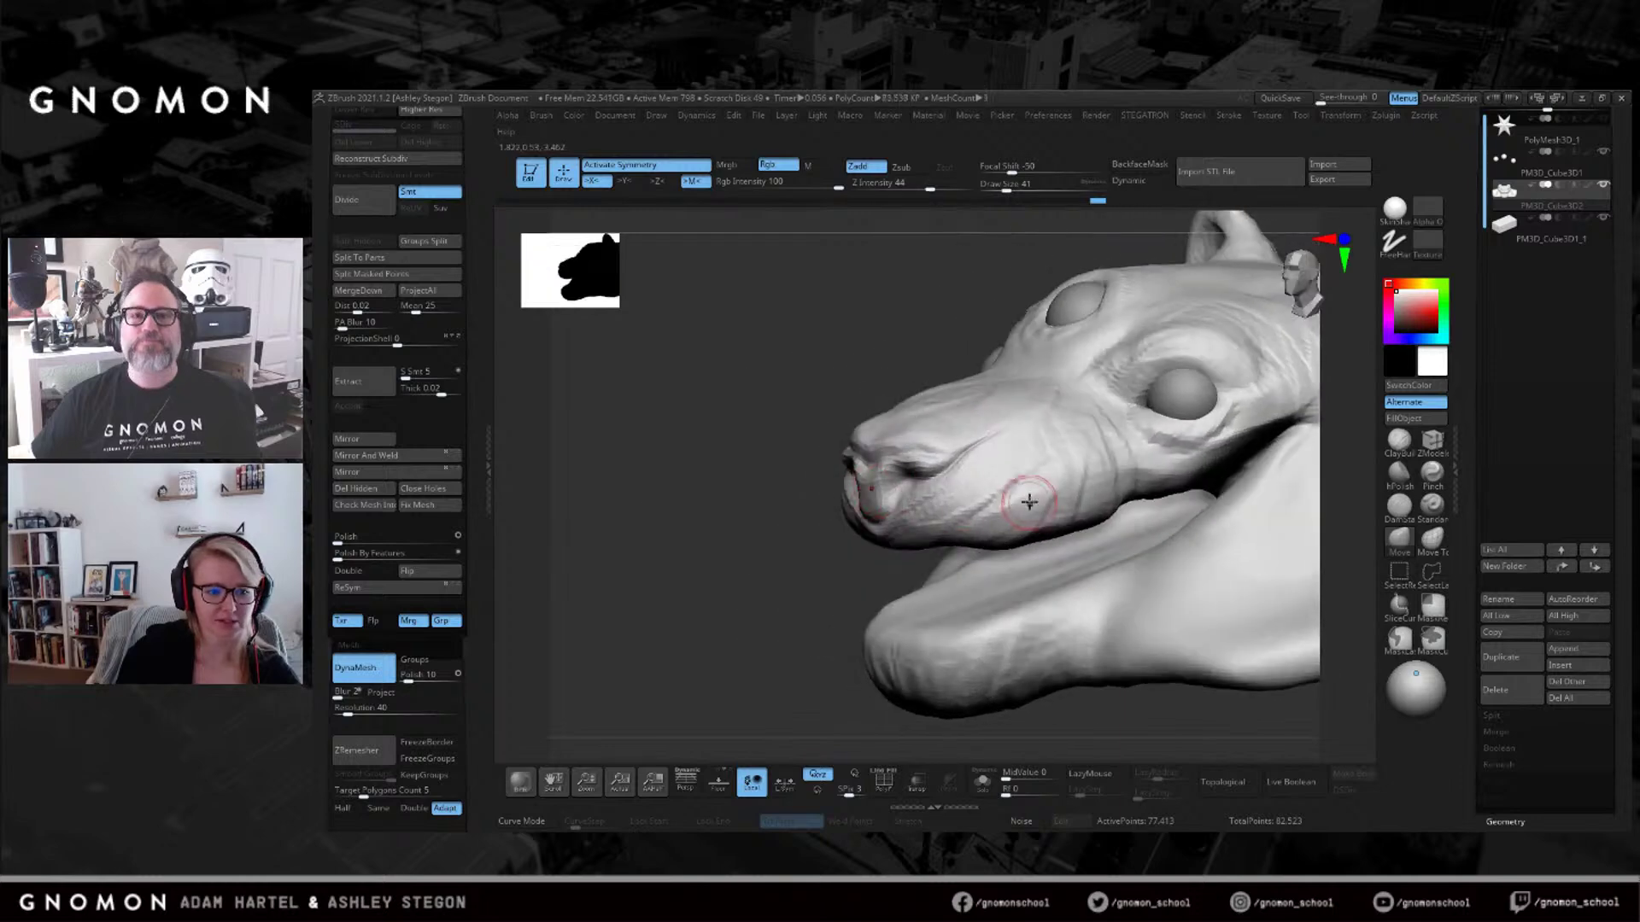
# Carve the groove below the nose that splits the upper lip with an enlarged DamStandard brush.
pyautogui.click(1399, 506)
pyautogui.moveTo(982, 333); pyautogui.dragTo(964, 425, button='right')
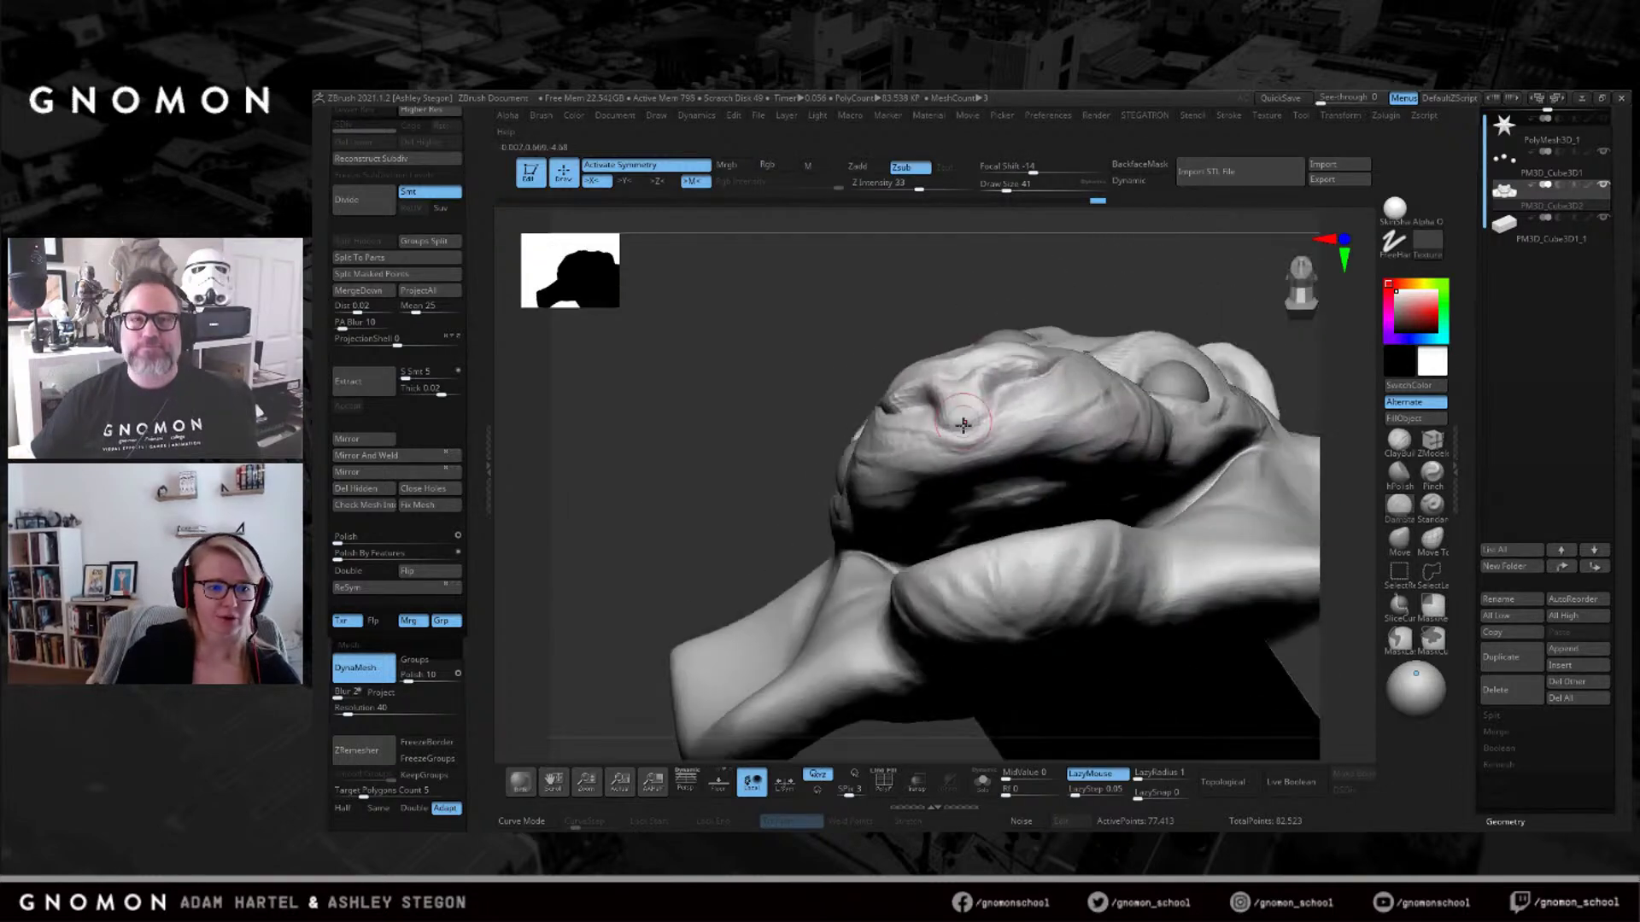
pyautogui.press(']')
pyautogui.press(']')
pyautogui.press(']')
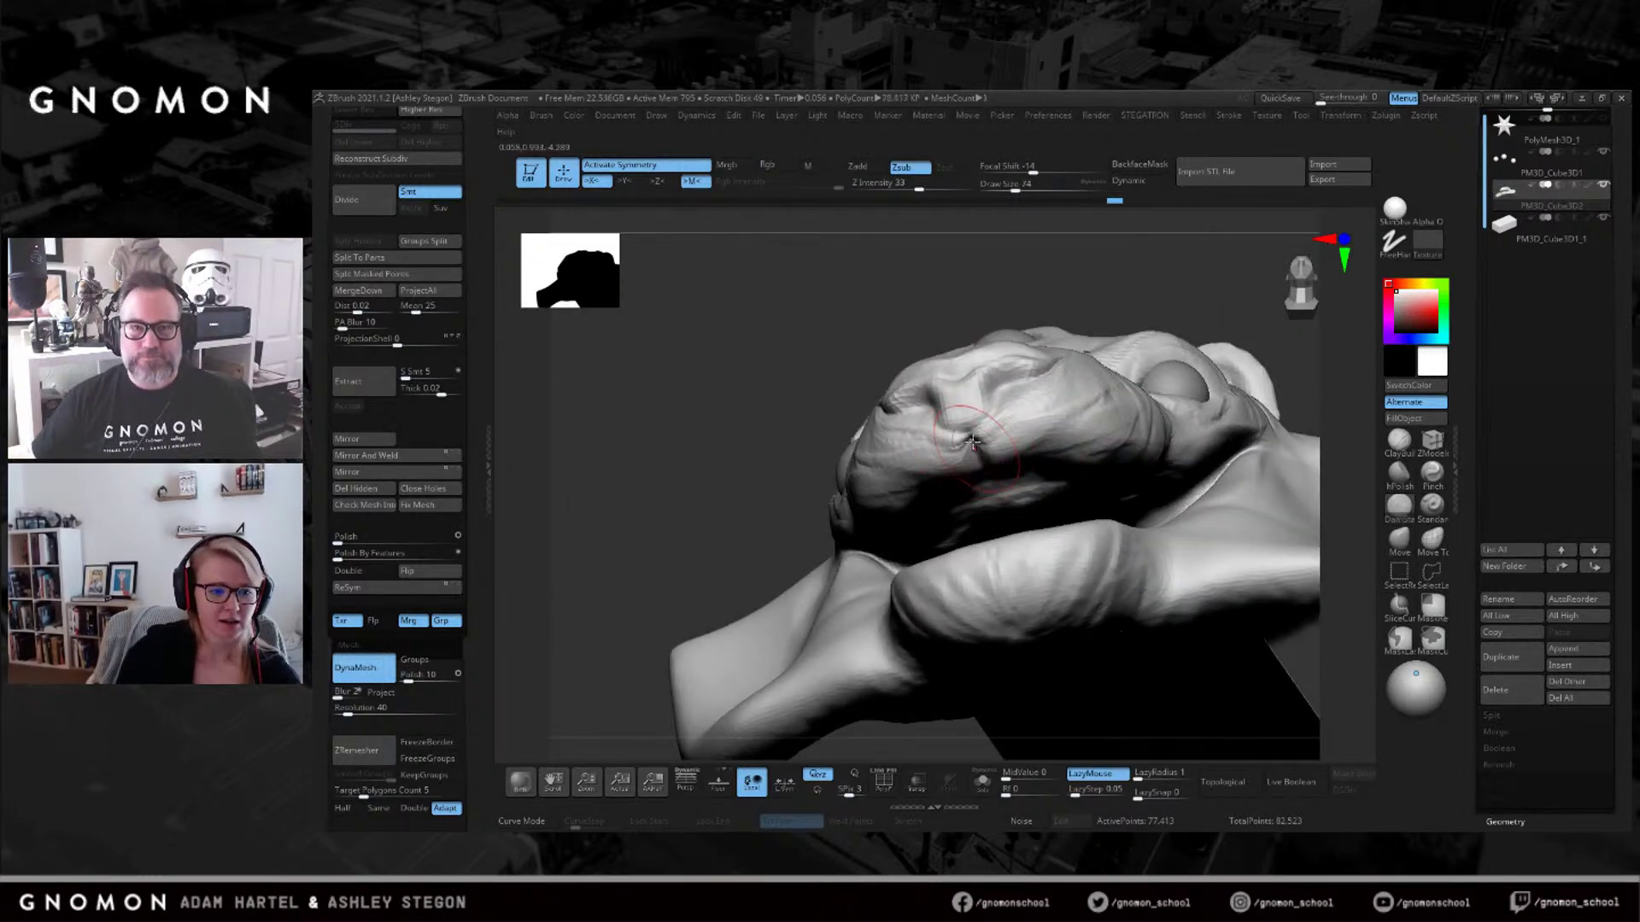
pyautogui.moveTo(973, 441); pyautogui.dragTo(994, 444, button='right')
pyautogui.moveTo(1121, 443)
pyautogui.mouseDown(button='right')
pyautogui.moveTo(1111, 453)
pyautogui.moveTo(1144, 393)
pyautogui.moveTo(984, 407)
pyautogui.moveTo(748, 519)
pyautogui.mouseUp(button='right')
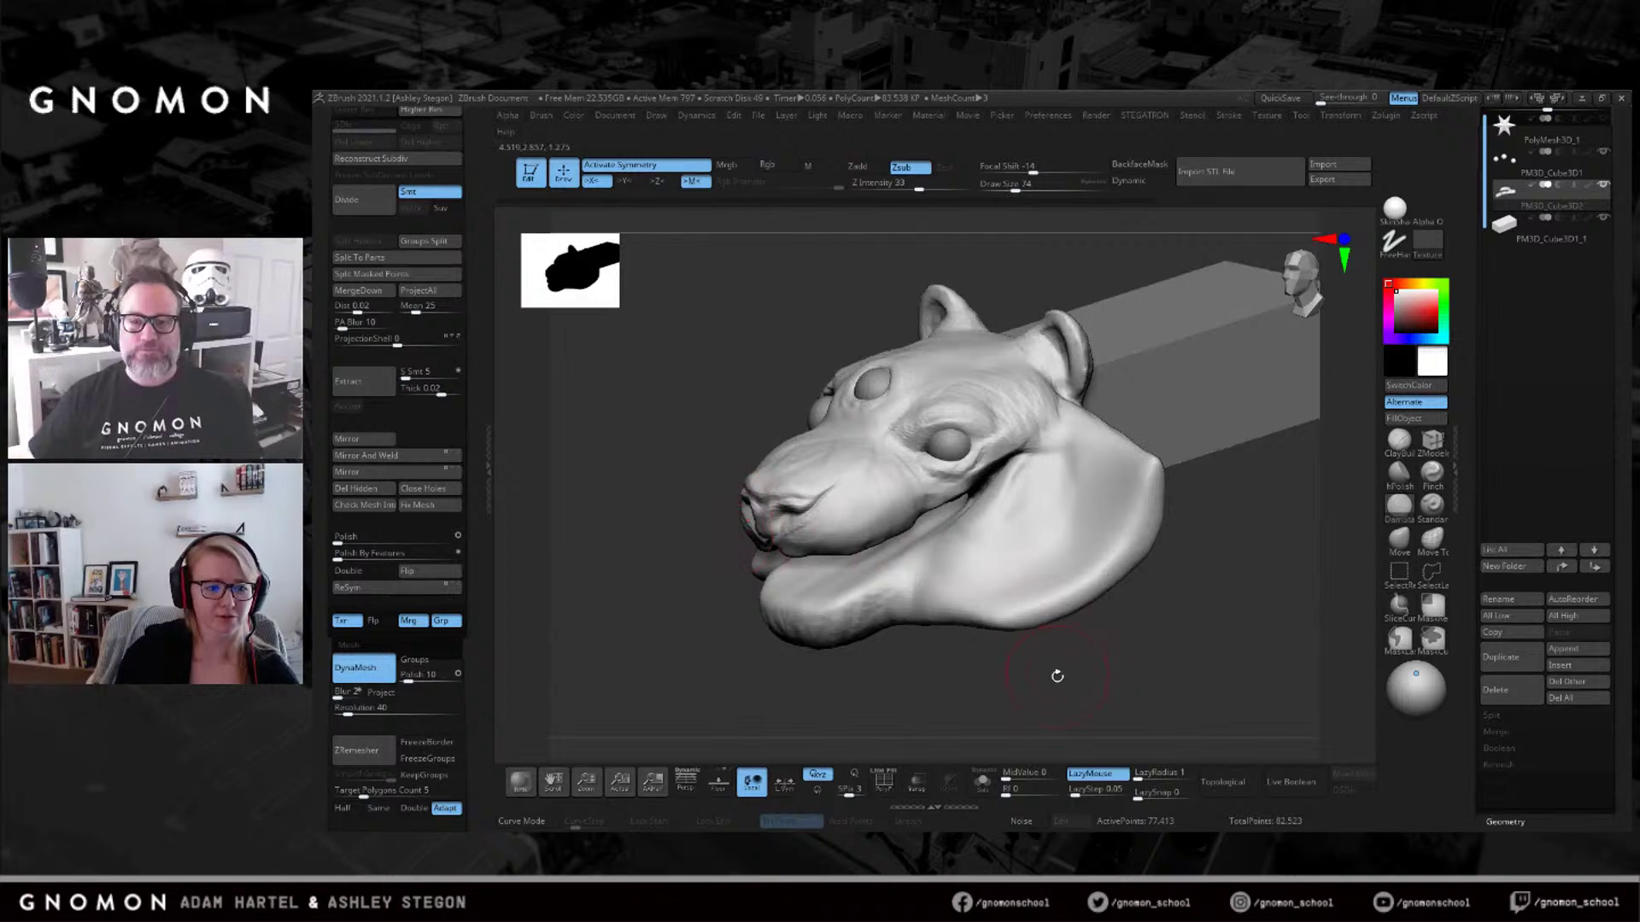
# Build up the floor of the mouth and the lower lip with the ClayBuildup brush.
pyautogui.moveTo(890, 597); pyautogui.dragTo(1016, 494, button='right')
pyautogui.click(1397, 455)
pyautogui.press('s')
pyautogui.moveTo(965, 465); pyautogui.dragTo(968, 465)
pyautogui.moveTo(879, 475)
pyautogui.mouseDown(button='right')
pyautogui.moveTo(958, 471)
pyautogui.moveTo(879, 458)
pyautogui.moveTo(945, 541)
pyautogui.moveTo(970, 531)
pyautogui.mouseUp(button='right')
pyautogui.moveTo(999, 531)
pyautogui.mouseDown()
pyautogui.moveTo(969, 547)
pyautogui.moveTo(931, 510)
pyautogui.mouseUp()
pyautogui.press('s')
pyautogui.moveTo(932, 511); pyautogui.dragTo(916, 484, button='right')
pyautogui.moveTo(906, 469)
pyautogui.mouseDown()
pyautogui.moveTo(902, 497)
pyautogui.moveTo(930, 480)
pyautogui.mouseUp()
pyautogui.moveTo(930, 479); pyautogui.dragTo(964, 472, button='right')
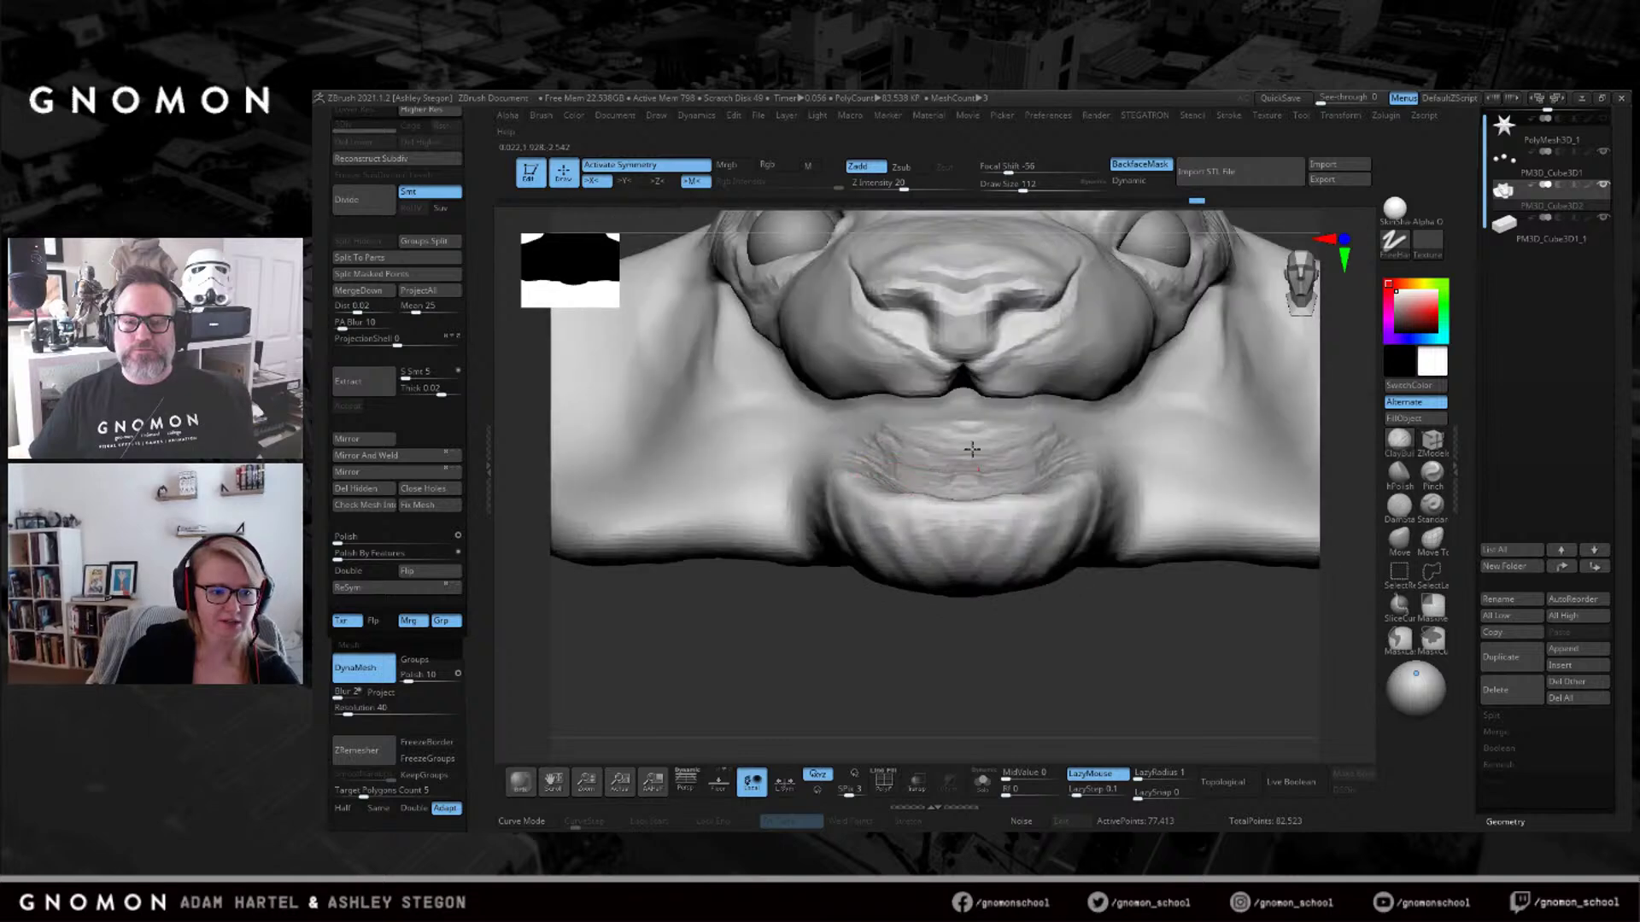
pyautogui.moveTo(1050, 422); pyautogui.dragTo(1062, 421, button='right')
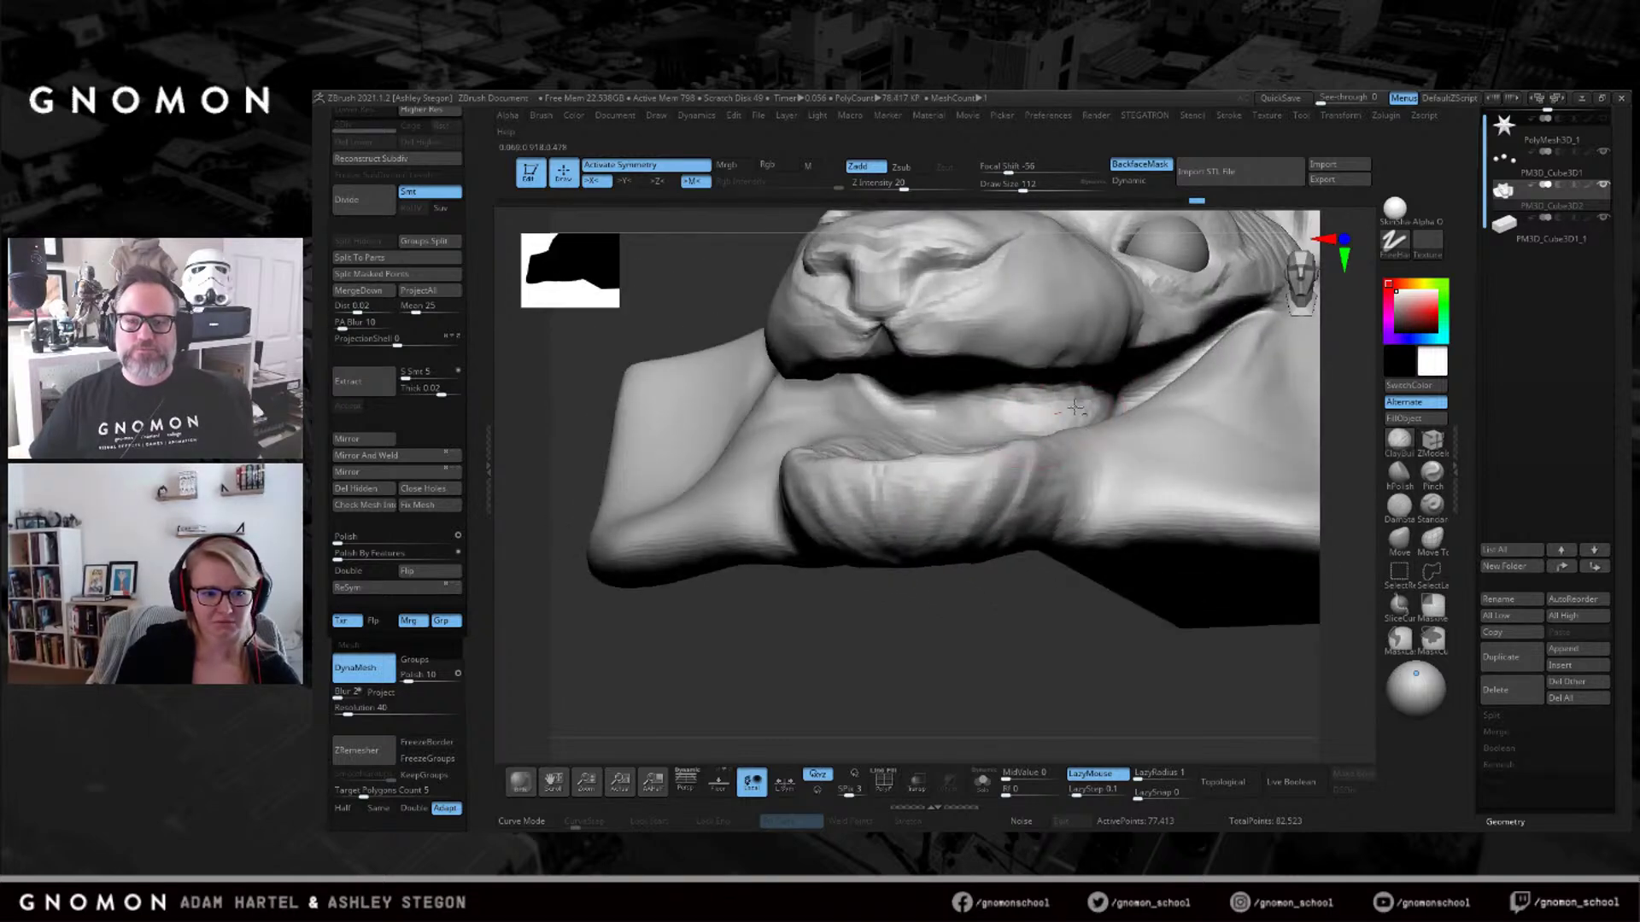
# Add clay at the back corners of the mouth and form the lower lip rim around the mouth interior.
pyautogui.moveTo(1136, 387); pyautogui.dragTo(1126, 405)
pyautogui.moveTo(1099, 421); pyautogui.dragTo(1073, 384, button='right')
pyautogui.moveTo(1110, 513); pyautogui.dragTo(1144, 480, button='right')
pyautogui.moveTo(1147, 478)
pyautogui.mouseDown()
pyautogui.moveTo(1132, 442)
pyautogui.moveTo(1020, 477)
pyautogui.mouseUp()
pyautogui.moveTo(1050, 469)
pyautogui.mouseDown(button='right')
pyautogui.moveTo(946, 468)
pyautogui.moveTo(887, 520)
pyautogui.mouseUp(button='right')
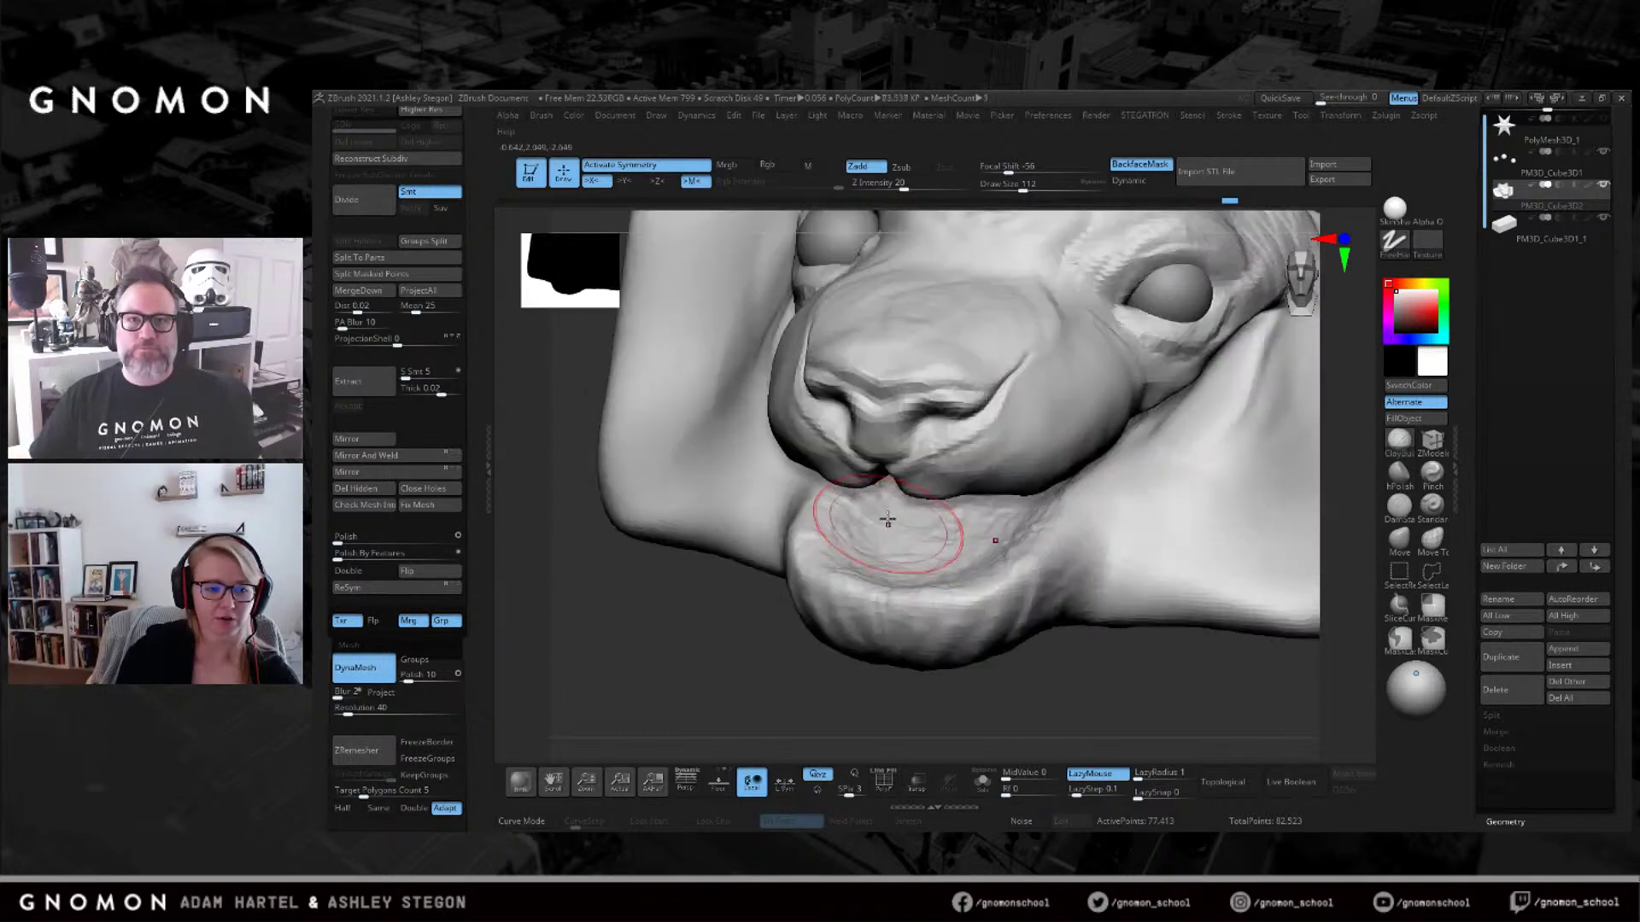
pyautogui.moveTo(866, 539)
pyautogui.mouseDown()
pyautogui.moveTo(841, 551)
pyautogui.moveTo(912, 592)
pyautogui.moveTo(1021, 576)
pyautogui.mouseUp()
pyautogui.press('[')
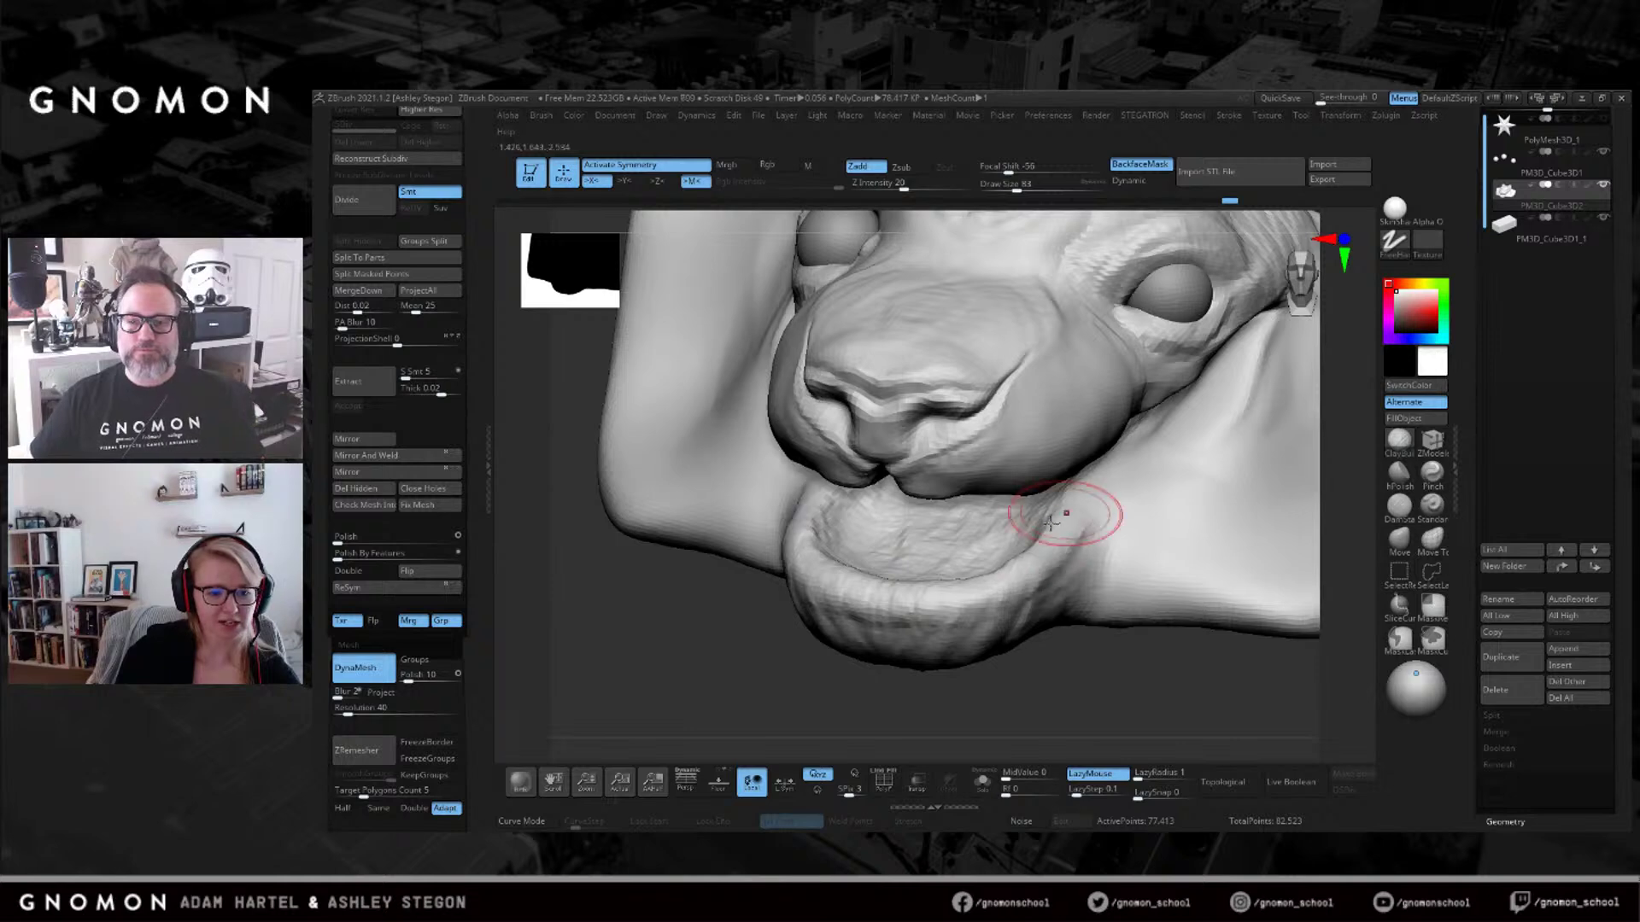
# Build up the fold running from the lower lip corner along the cheek to the jaw hinge with smaller ClayBuildup strokes.
pyautogui.moveTo(1136, 486); pyautogui.dragTo(954, 524, button='right')
pyautogui.moveTo(982, 487); pyautogui.dragTo(1060, 432)
pyautogui.press('s')
pyautogui.moveTo(1115, 378); pyautogui.dragTo(1137, 382, button='right')
pyautogui.press('s')
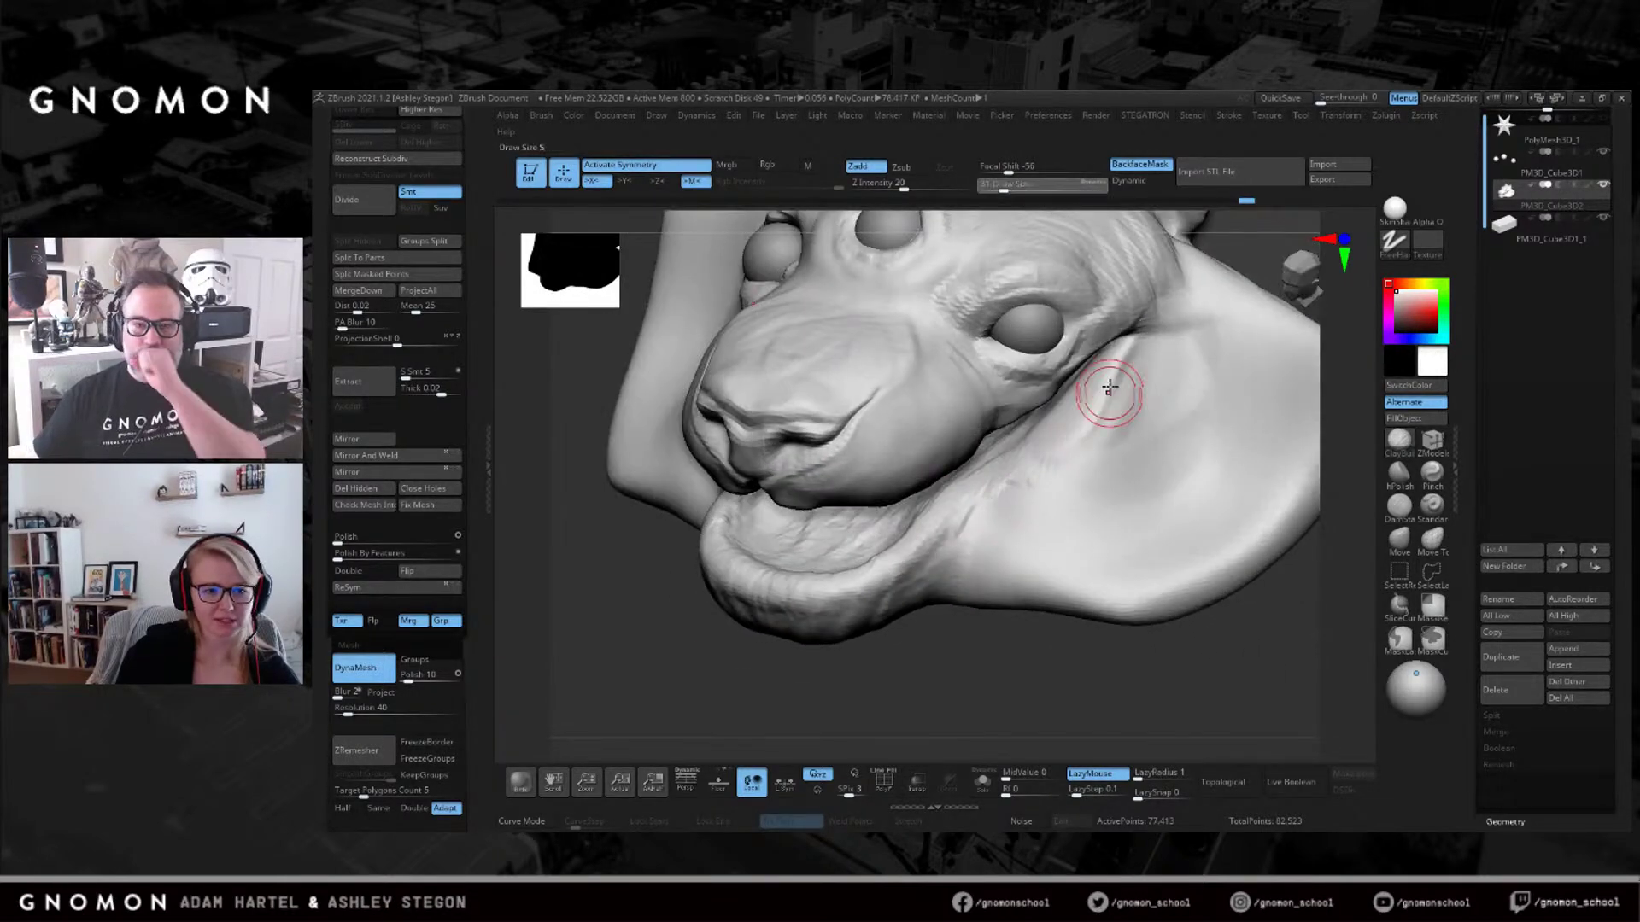
# Bulk up the front and underside of the chin with a larger ClayBuildup brush.
pyautogui.moveTo(834, 579)
pyautogui.mouseDown()
pyautogui.moveTo(787, 576)
pyautogui.moveTo(888, 577)
pyautogui.moveTo(965, 508)
pyautogui.mouseUp()
pyautogui.press(']')
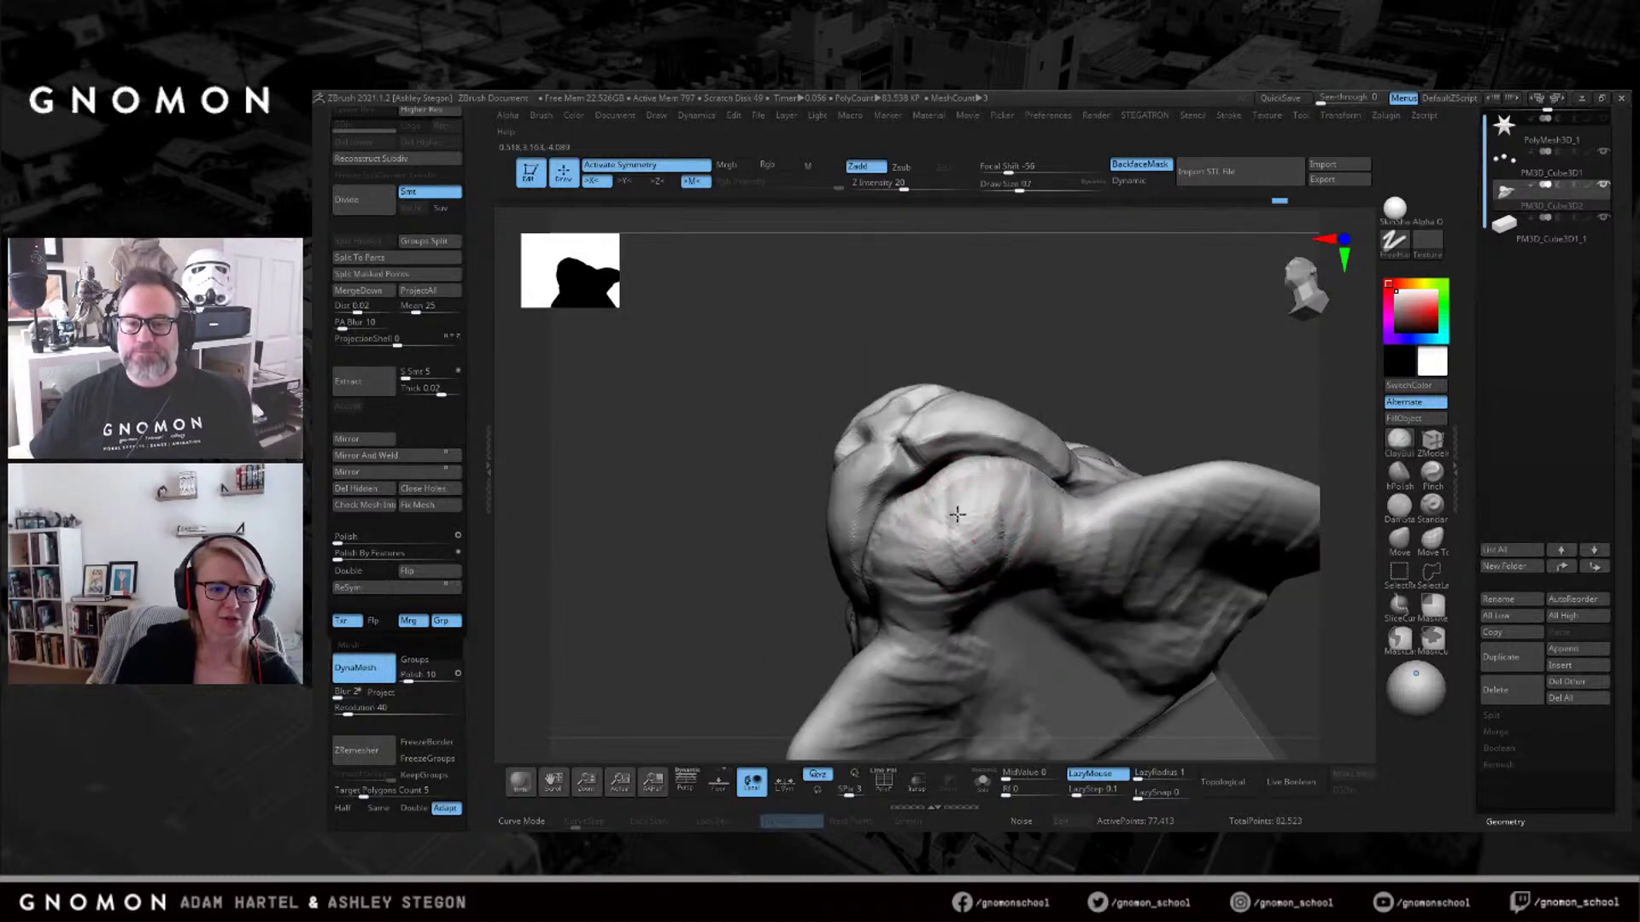
pyautogui.moveTo(957, 514); pyautogui.dragTo(1039, 525)
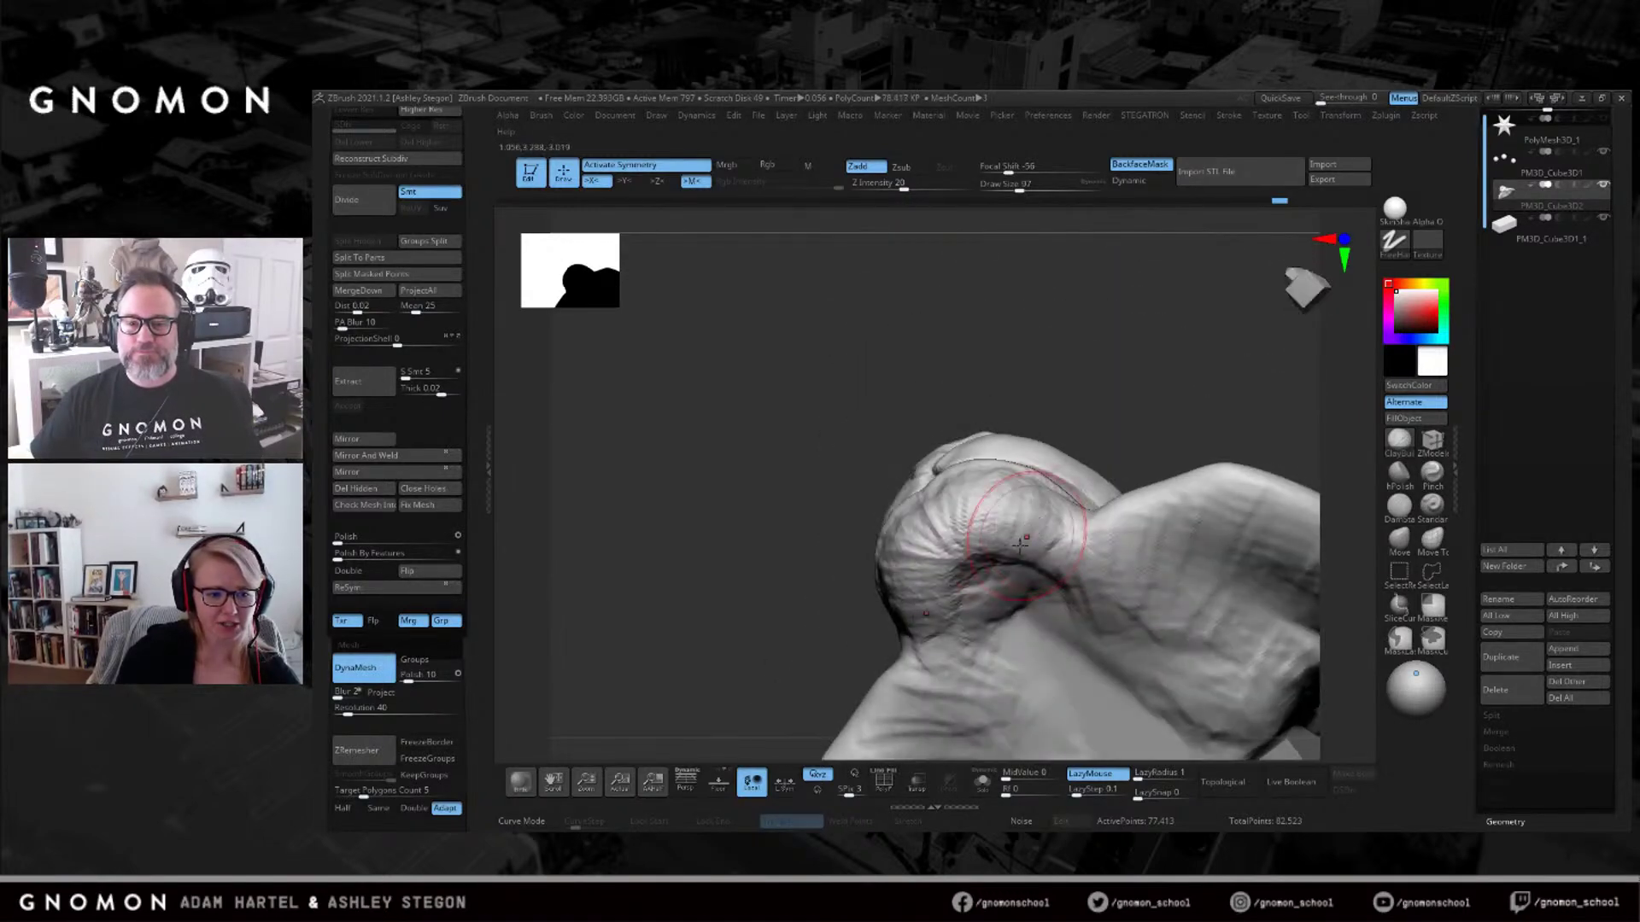
pyautogui.moveTo(972, 546)
pyautogui.mouseDown()
pyautogui.moveTo(1018, 570)
pyautogui.moveTo(1096, 519)
pyautogui.moveTo(1138, 576)
pyautogui.mouseUp()
pyautogui.moveTo(1137, 576)
pyautogui.mouseDown(button='right')
pyautogui.moveTo(1030, 466)
pyautogui.moveTo(982, 549)
pyautogui.moveTo(1039, 541)
pyautogui.moveTo(1049, 489)
pyautogui.mouseUp(button='right')
pyautogui.moveTo(1052, 504); pyautogui.dragTo(1111, 580)
pyautogui.moveTo(1110, 580); pyautogui.dragTo(1074, 563, button='right')
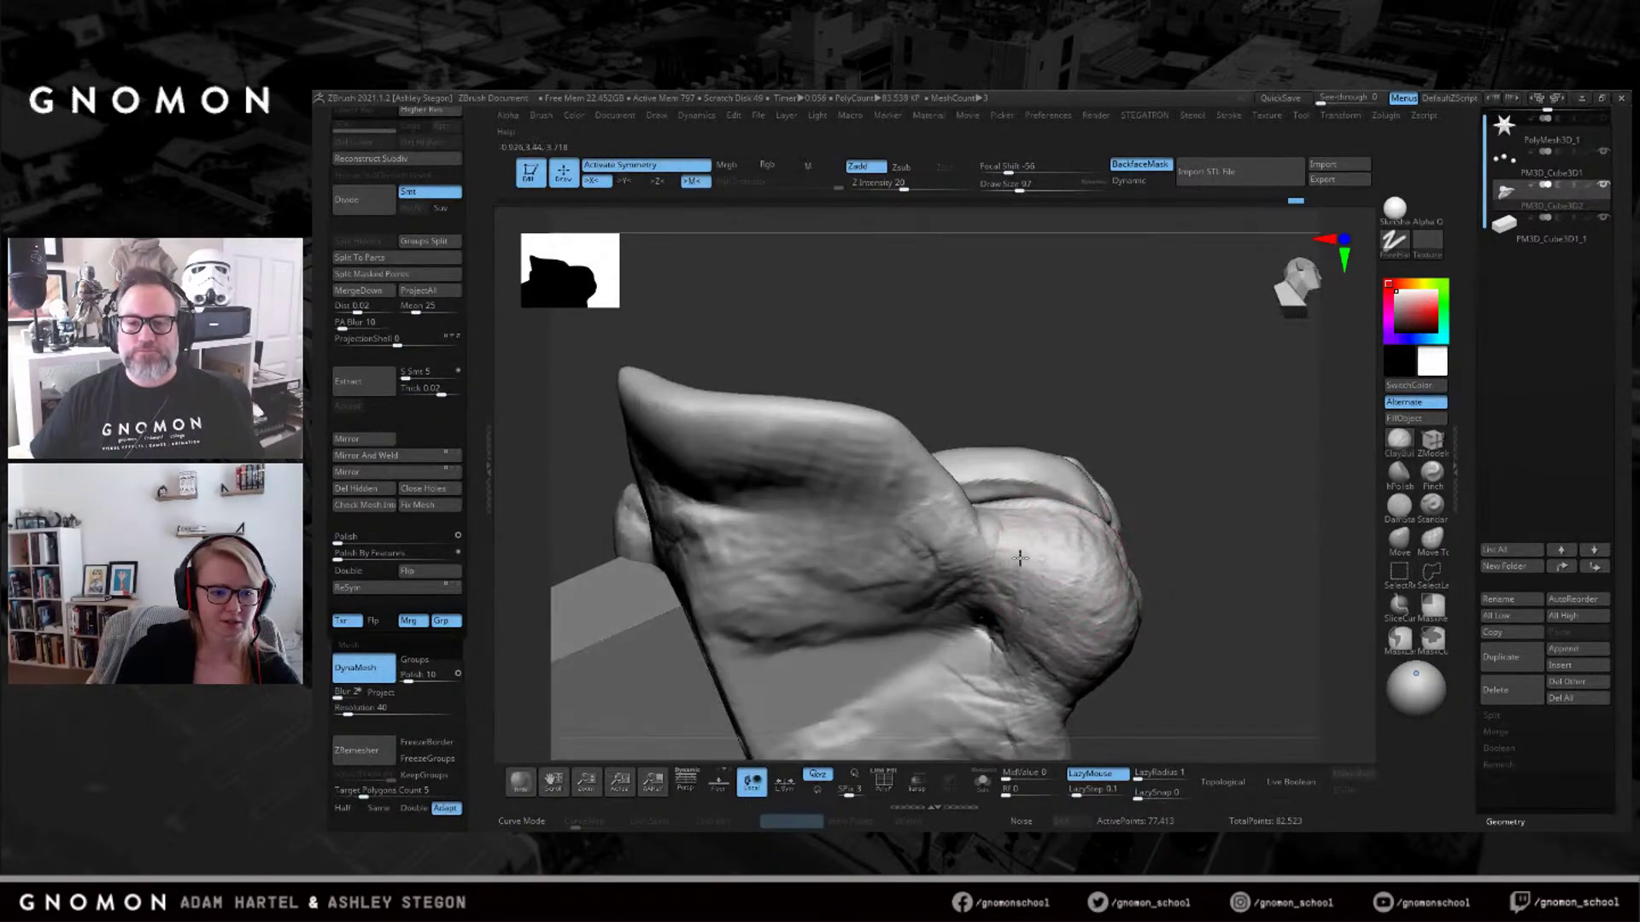
# Define the underside of the jaw and upper throat with ClayBuildup strokes and smooth the transition.
pyautogui.moveTo(825, 438); pyautogui.dragTo(673, 451)
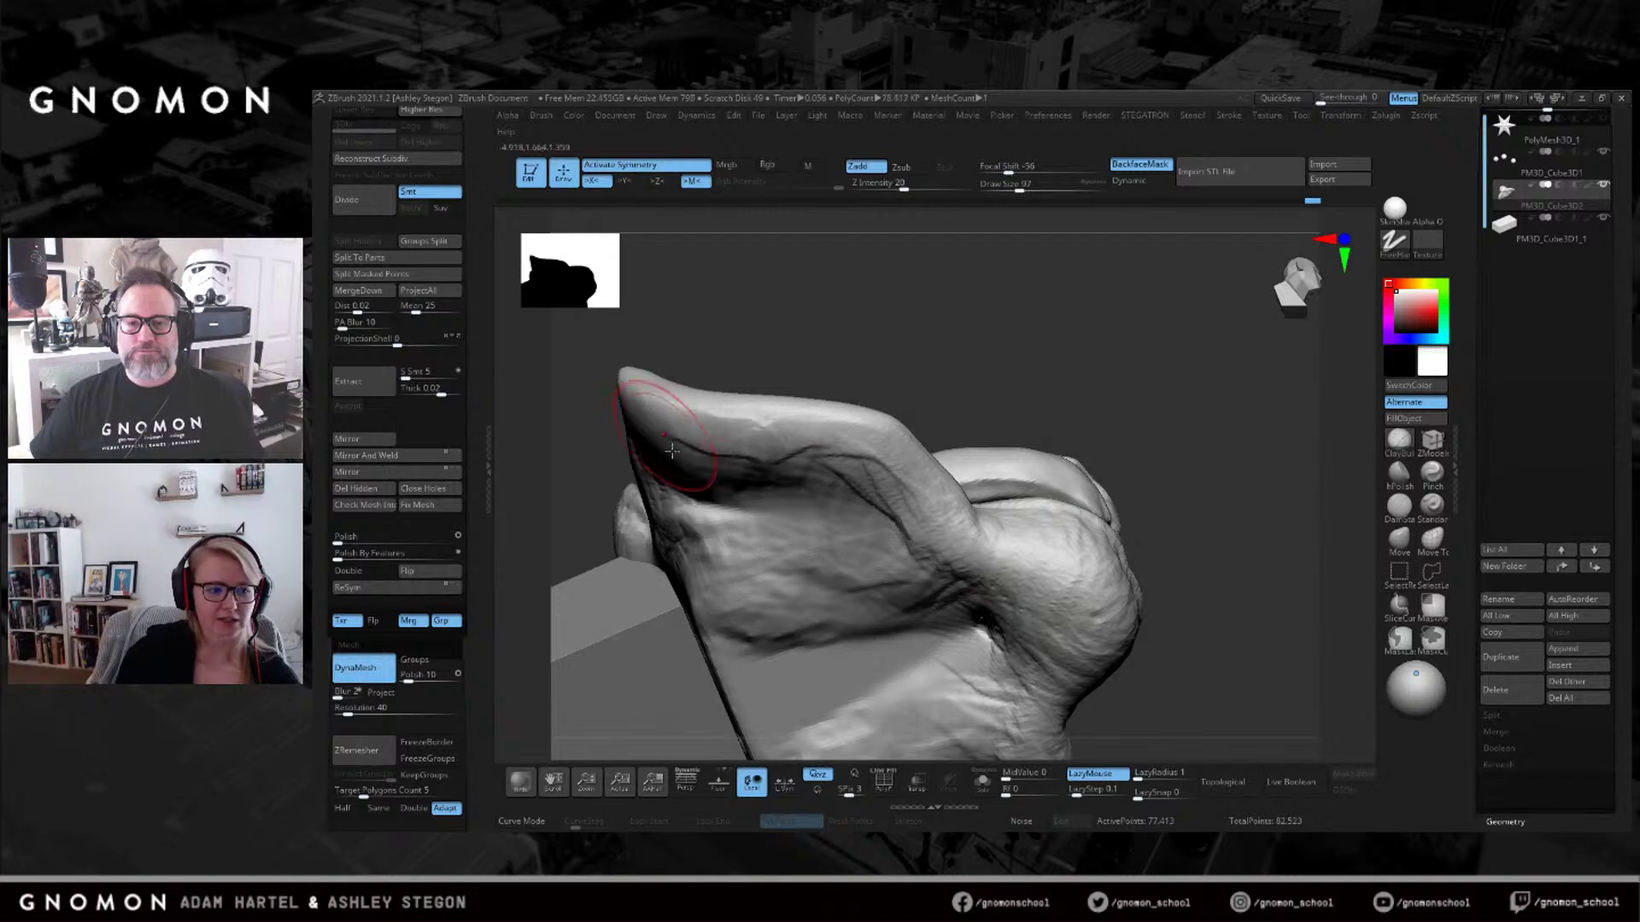
pyautogui.moveTo(818, 481); pyautogui.dragTo(948, 510, button='right')
pyautogui.moveTo(972, 507)
pyautogui.mouseDown()
pyautogui.moveTo(956, 533)
pyautogui.moveTo(854, 547)
pyautogui.moveTo(826, 578)
pyautogui.mouseUp()
pyautogui.keyDown('shift'); pyautogui.moveTo(944, 530); pyautogui.dragTo(893, 544); pyautogui.keyUp('shift')
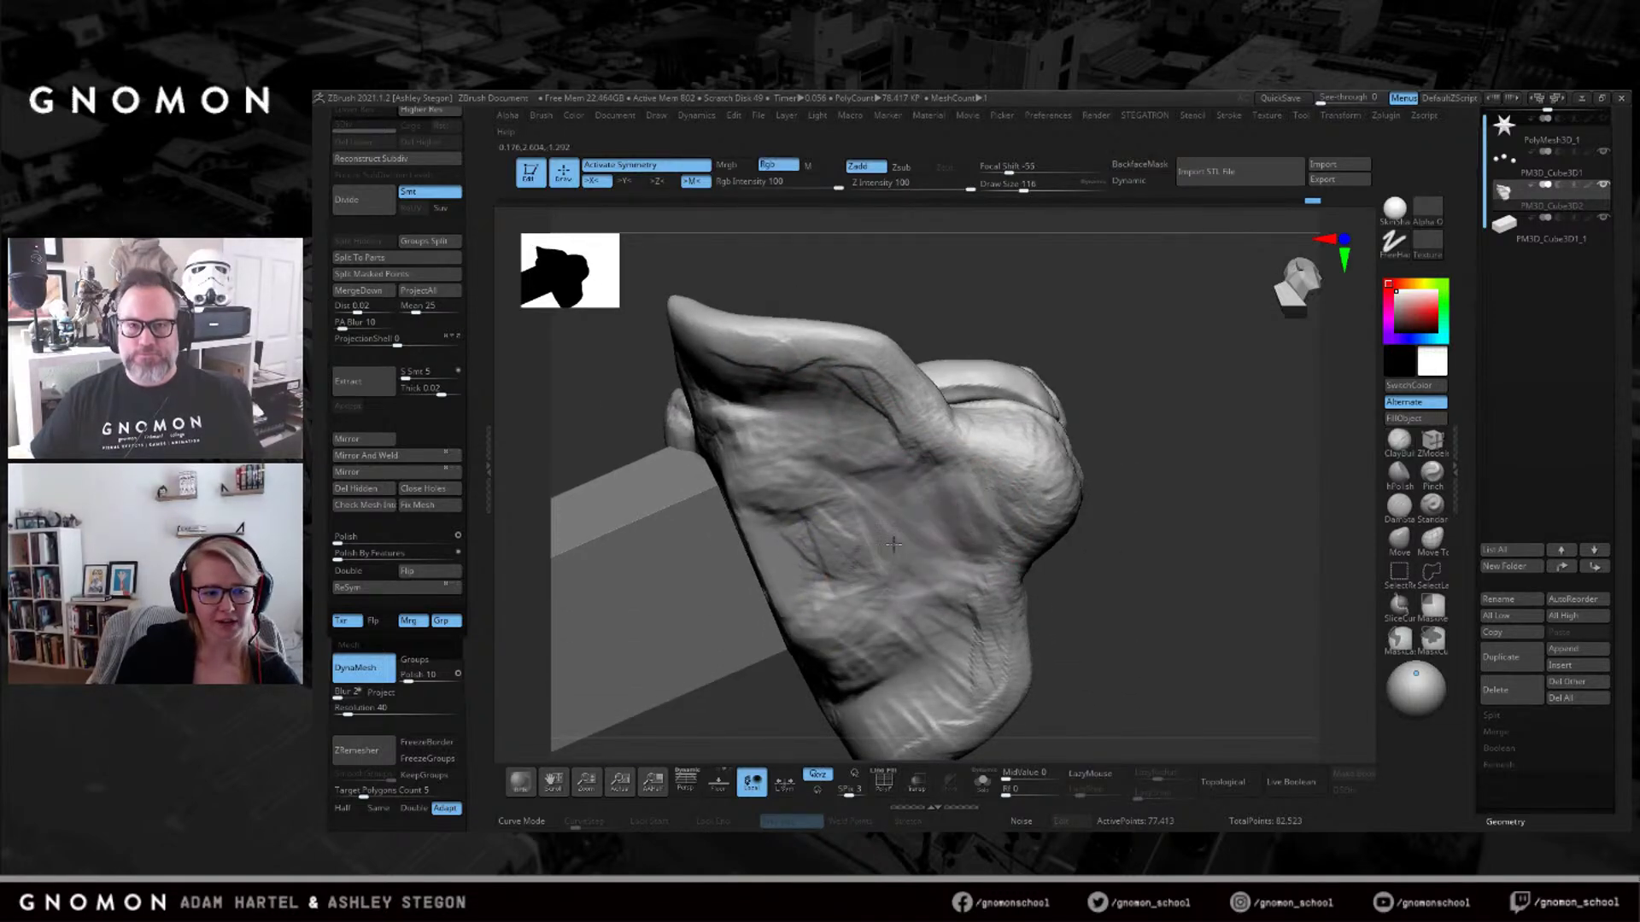
pyautogui.moveTo(823, 455)
pyautogui.mouseDown(button='right')
pyautogui.moveTo(802, 578)
pyautogui.moveTo(935, 547)
pyautogui.moveTo(1269, 553)
pyautogui.mouseUp(button='right')
# Reshape the lower jaw and chin in profile with the Move brush at varying sizes.
pyautogui.click(1401, 541)
pyautogui.press('s')
pyautogui.moveTo(1008, 535)
pyautogui.mouseDown()
pyautogui.moveTo(1002, 515)
pyautogui.moveTo(969, 526)
pyautogui.moveTo(955, 480)
pyautogui.mouseUp()
pyautogui.press('s')
pyautogui.press('s')
pyautogui.press('s')
pyautogui.moveTo(935, 517)
pyautogui.mouseDown()
pyautogui.moveTo(955, 466)
pyautogui.moveTo(940, 435)
pyautogui.mouseUp()
# Adjust the upper lip line in profile with the Move Topological brush.
pyautogui.click(1432, 541)
pyautogui.press('s')
pyautogui.press('s')
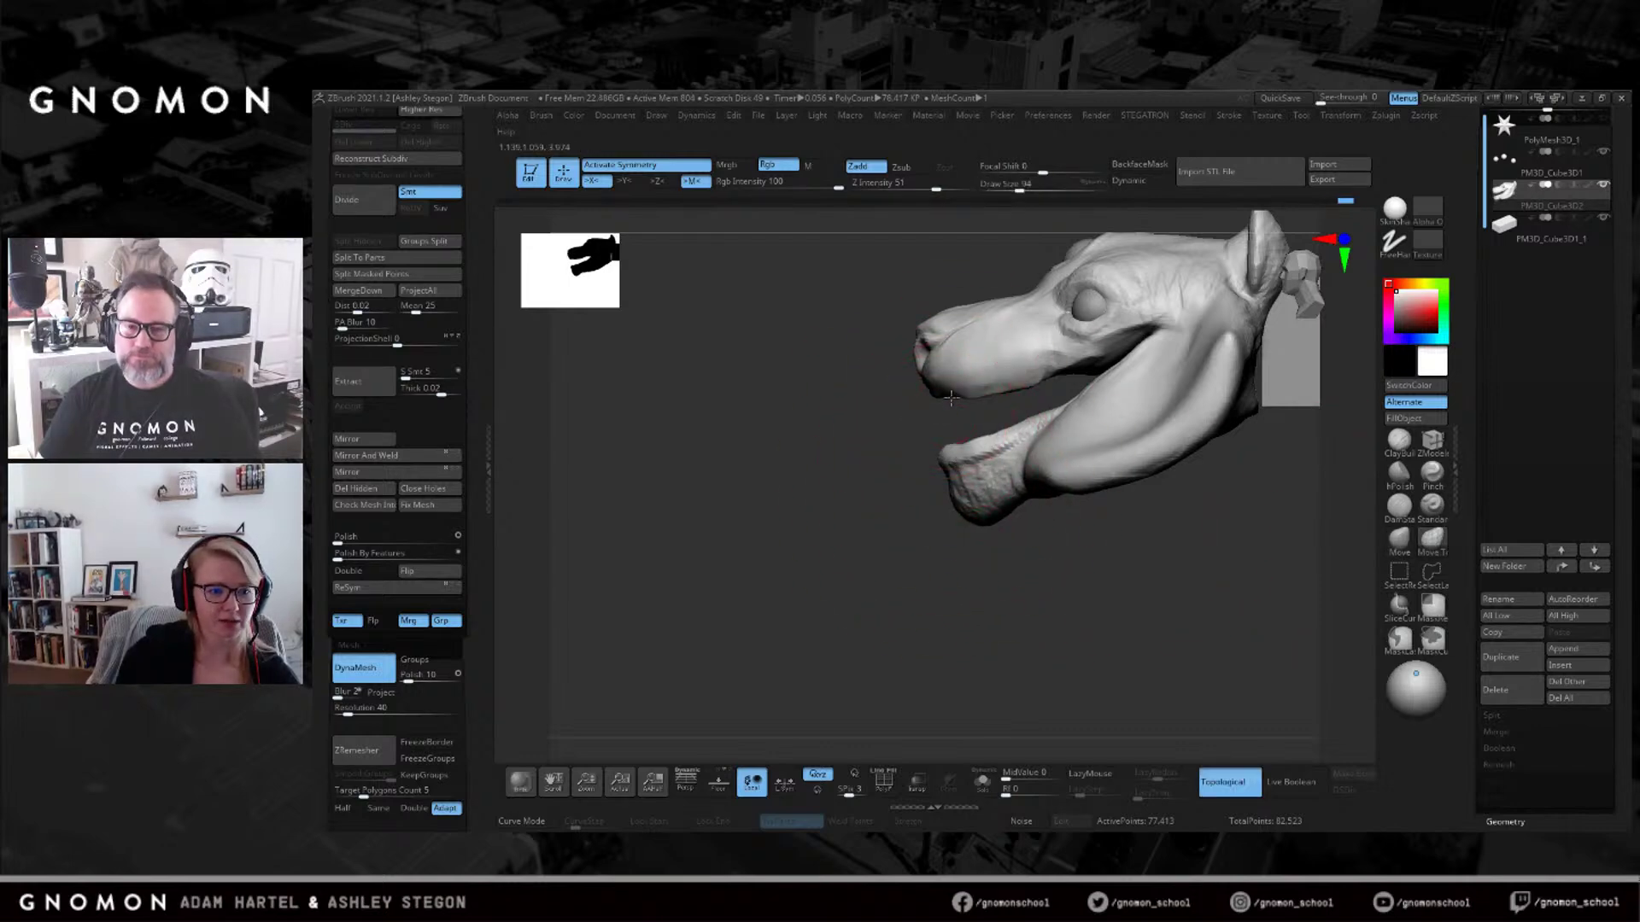
pyautogui.moveTo(974, 401); pyautogui.dragTo(1030, 392)
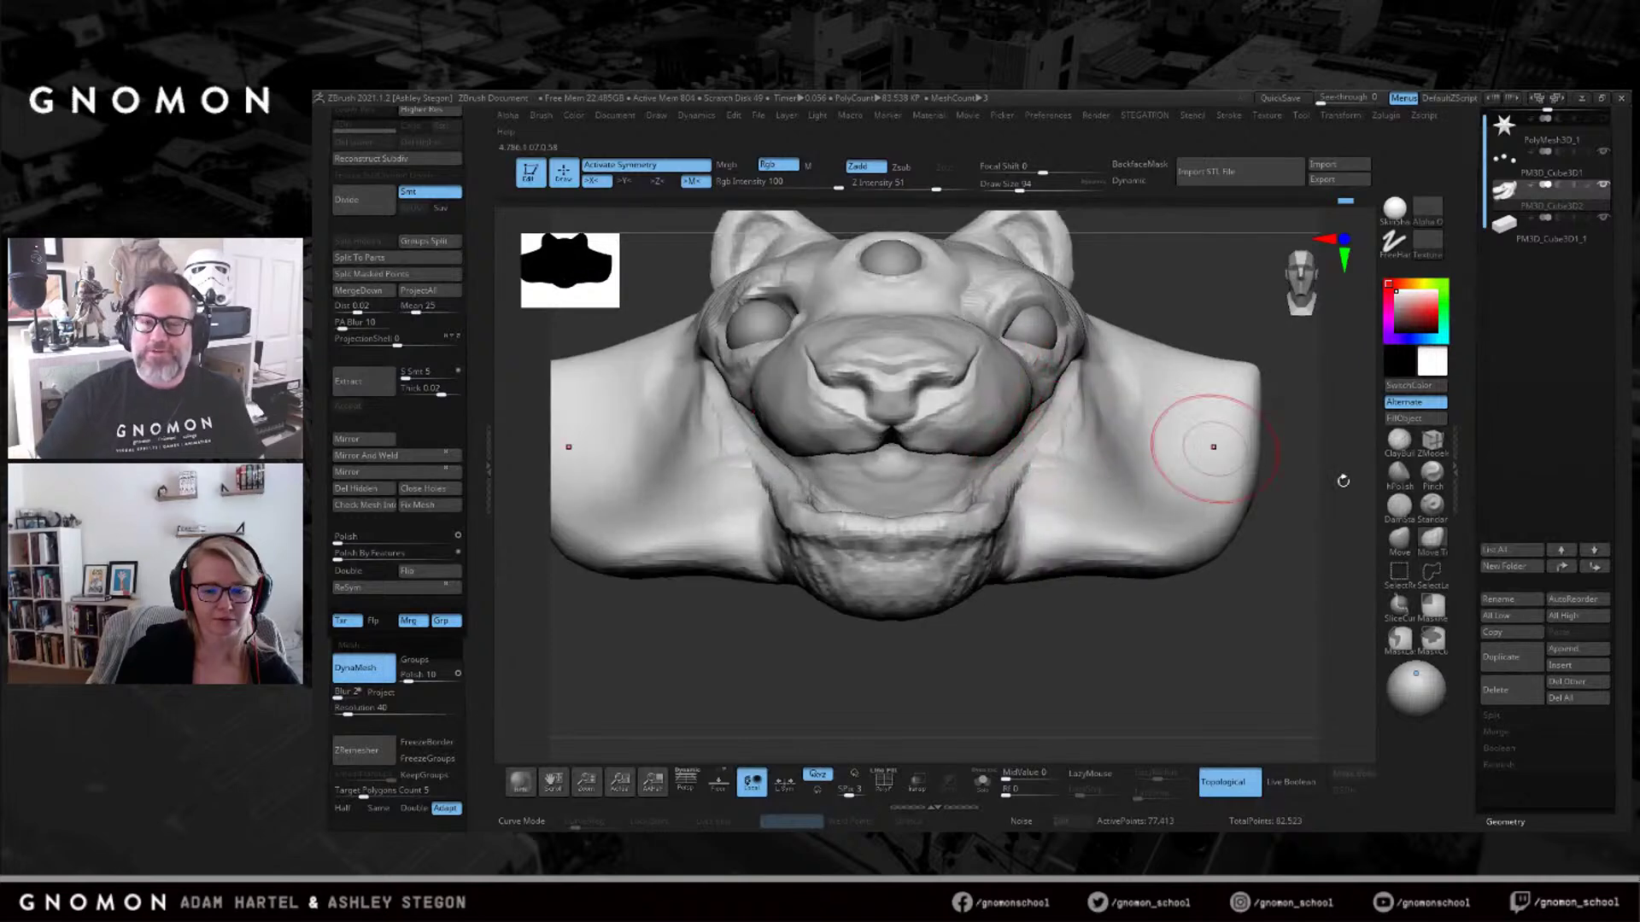
pyautogui.moveTo(1030, 391); pyautogui.dragTo(1038, 427, button='right')
# Reshape the sides and width of the muzzle with the Move brush and compare the head with the concept painting.
pyautogui.click(1399, 540)
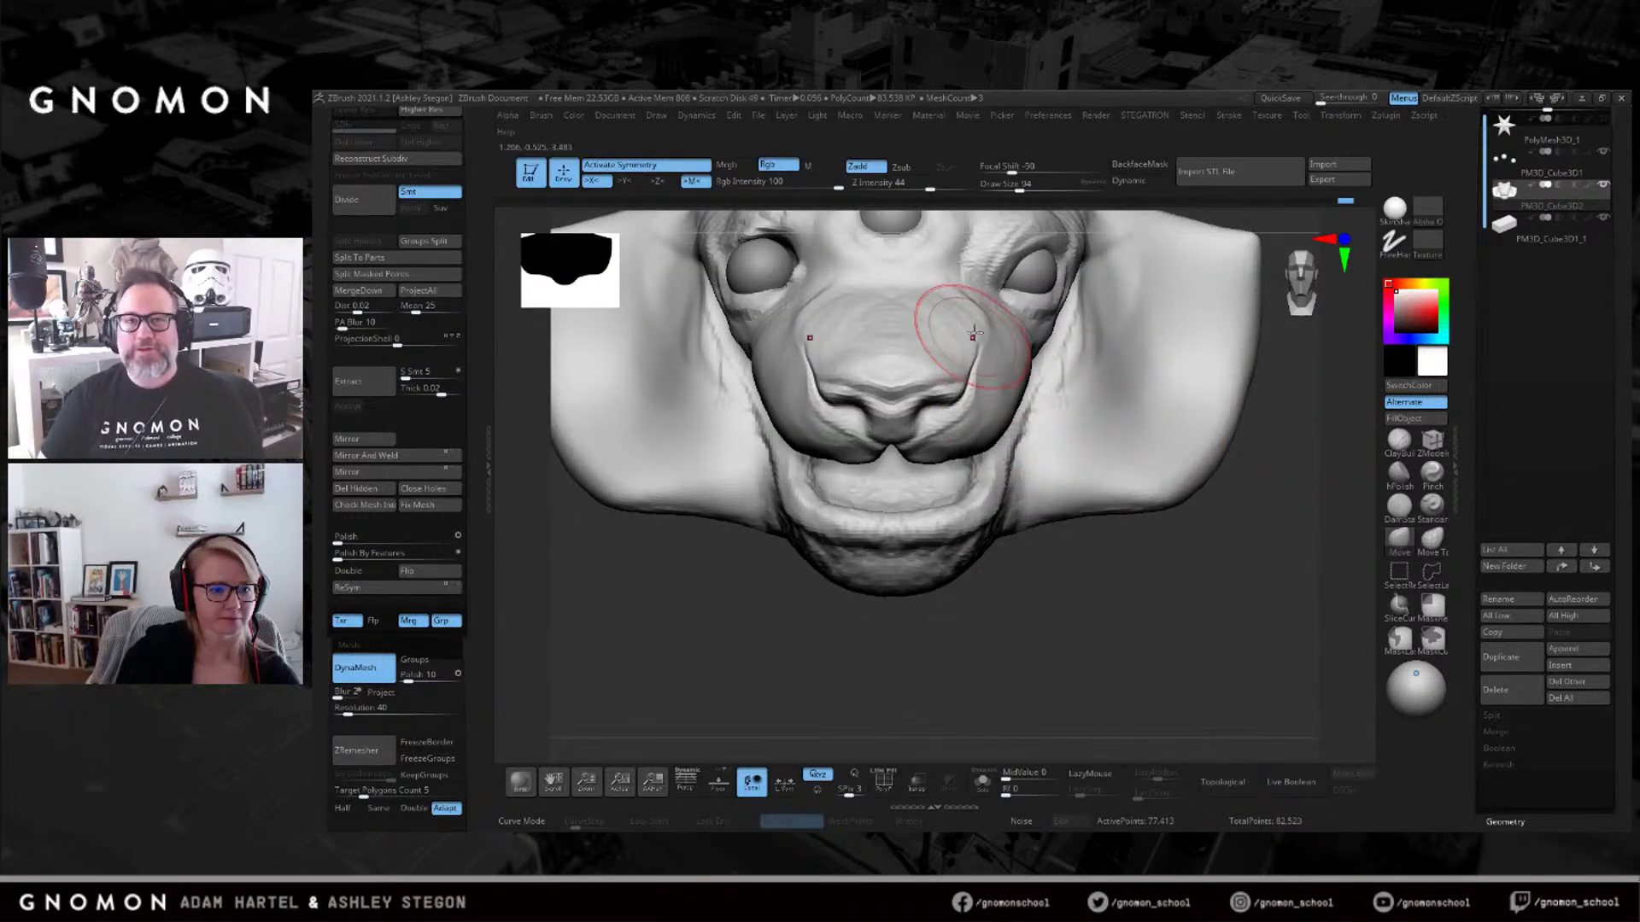
pyautogui.moveTo(978, 335); pyautogui.dragTo(963, 331)
pyautogui.moveTo(962, 332); pyautogui.dragTo(941, 505, button='right')
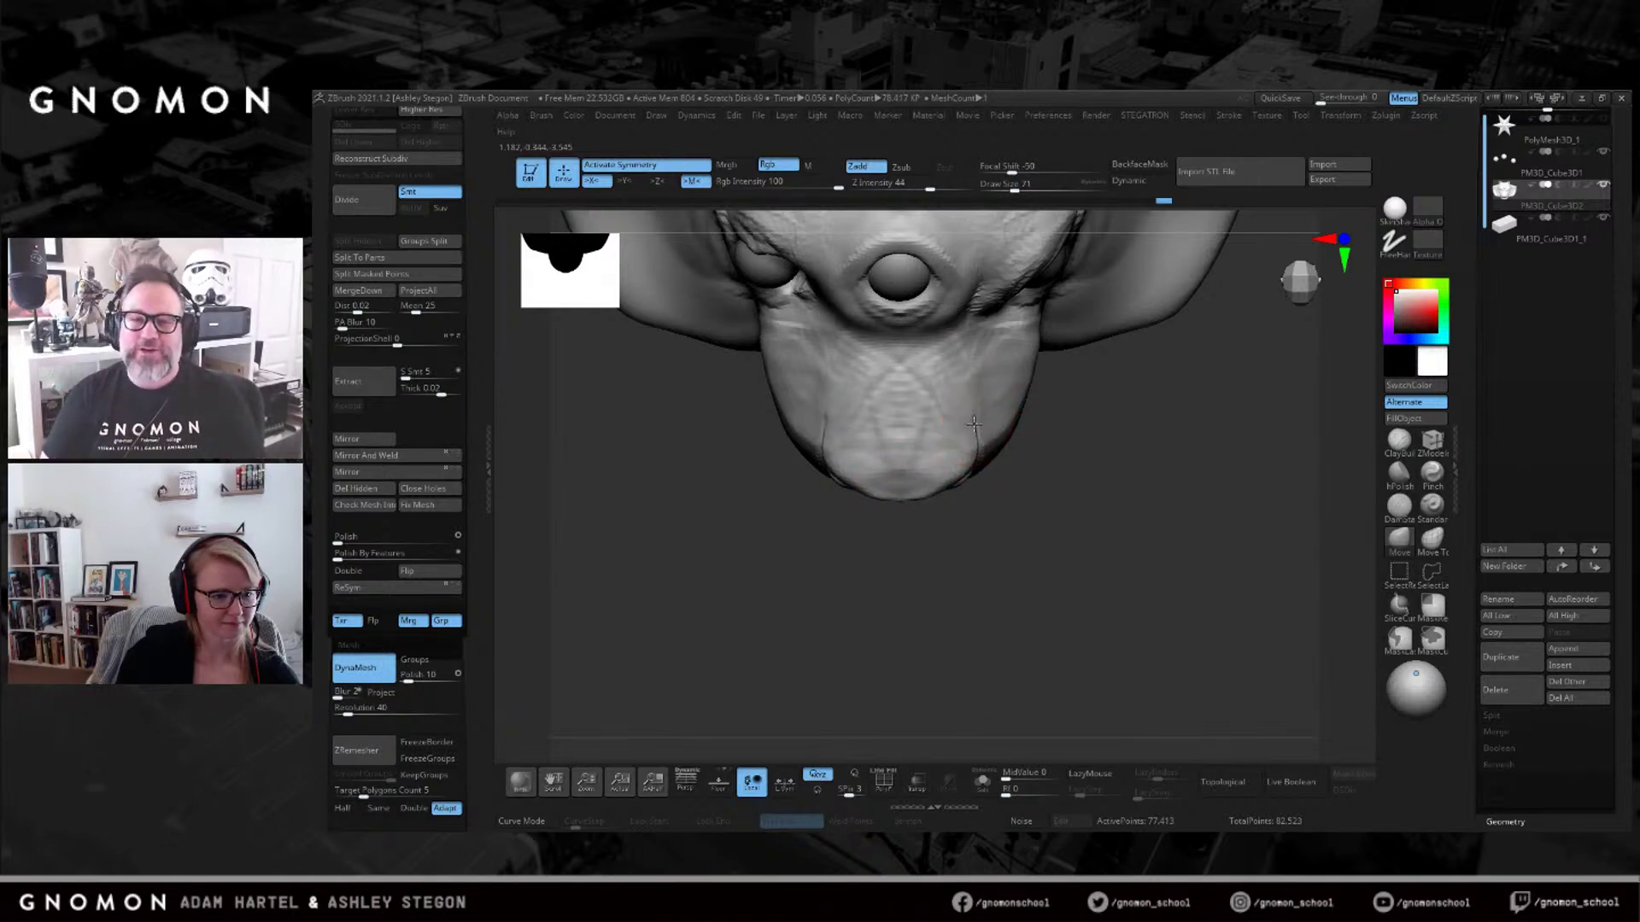
pyautogui.moveTo(974, 460)
pyautogui.mouseDown(button='right')
pyautogui.moveTo(1013, 397)
pyautogui.moveTo(982, 453)
pyautogui.moveTo(990, 440)
pyautogui.mouseUp(button='right')
pyautogui.press(']')
pyautogui.press(']')
pyautogui.press(']')
pyautogui.moveTo(1026, 396); pyautogui.dragTo(1048, 388)
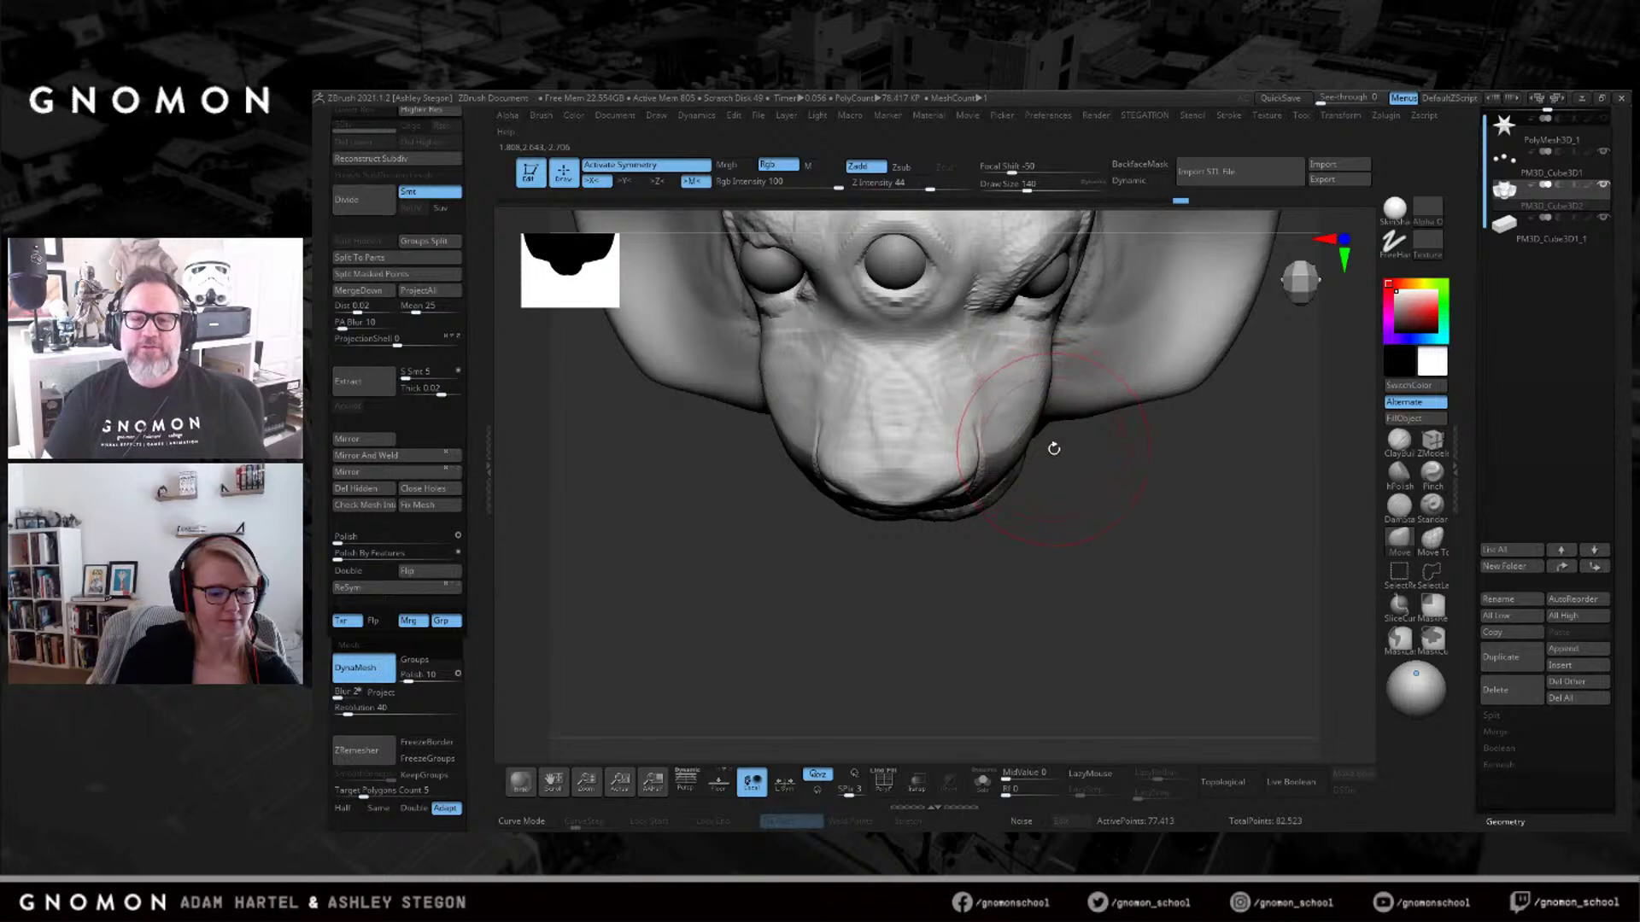
pyautogui.hotkey('alt', 'Tab')
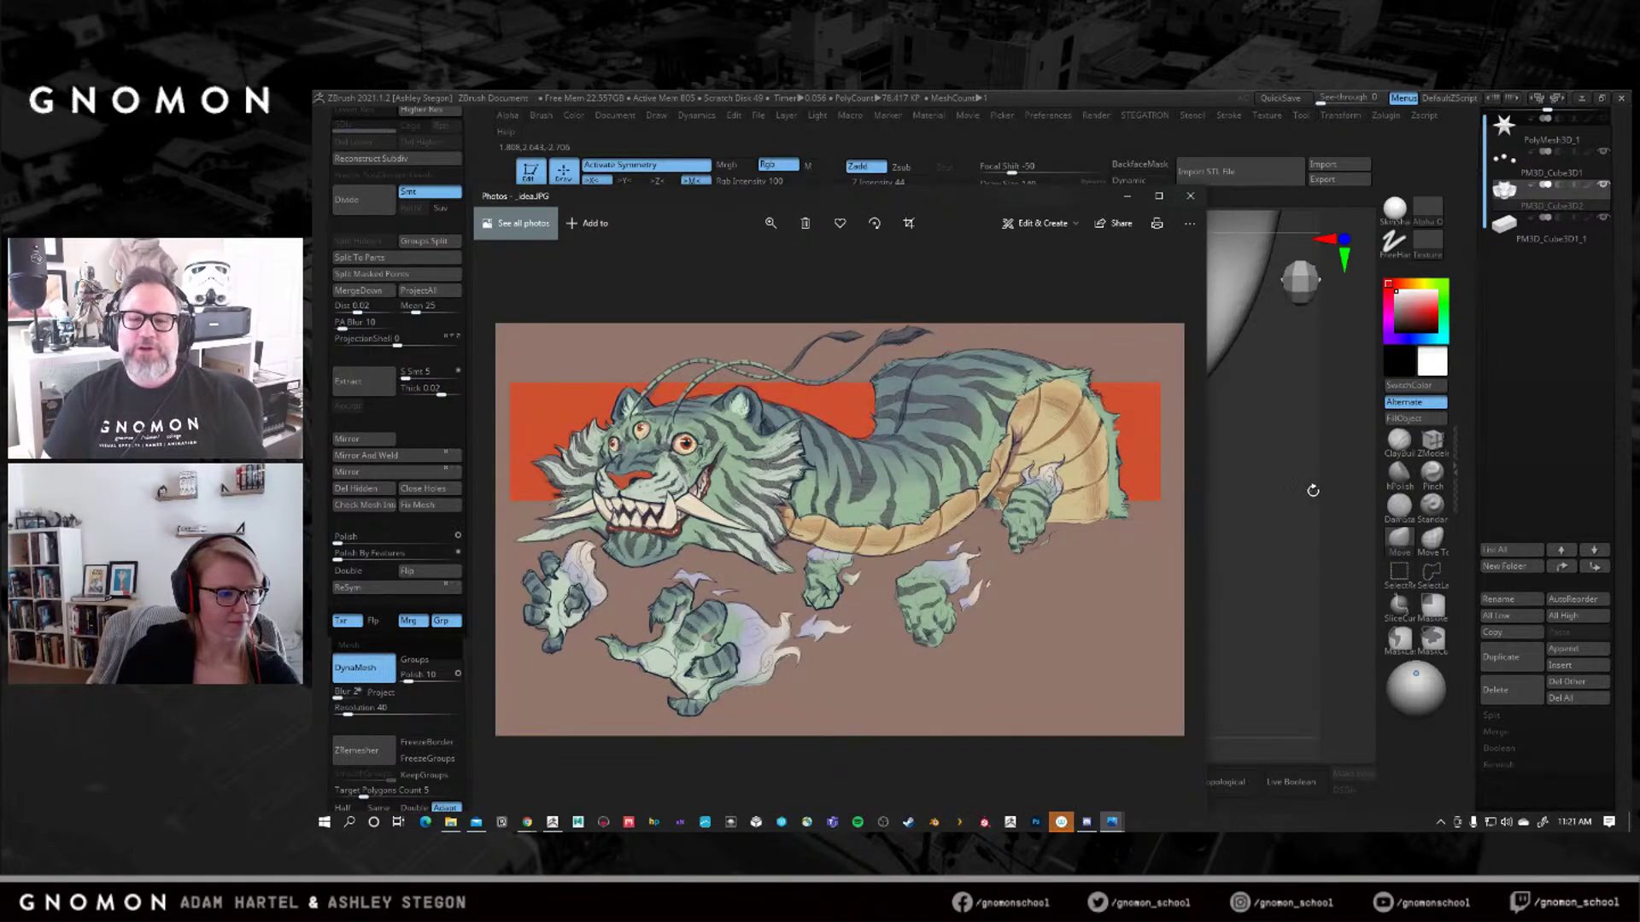
pyautogui.hotkey('alt', 'Tab')
pyautogui.moveTo(1201, 530)
pyautogui.mouseDown(button='right')
pyautogui.moveTo(1021, 419)
pyautogui.moveTo(1000, 439)
pyautogui.moveTo(1083, 441)
pyautogui.moveTo(1001, 457)
pyautogui.moveTo(989, 350)
pyautogui.moveTo(954, 382)
pyautogui.moveTo(1134, 381)
pyautogui.moveTo(1170, 410)
pyautogui.moveTo(1111, 442)
pyautogui.moveTo(1146, 359)
pyautogui.mouseUp(button='right')
pyautogui.moveTo(1076, 508); pyautogui.dragTo(1129, 514, button='right')
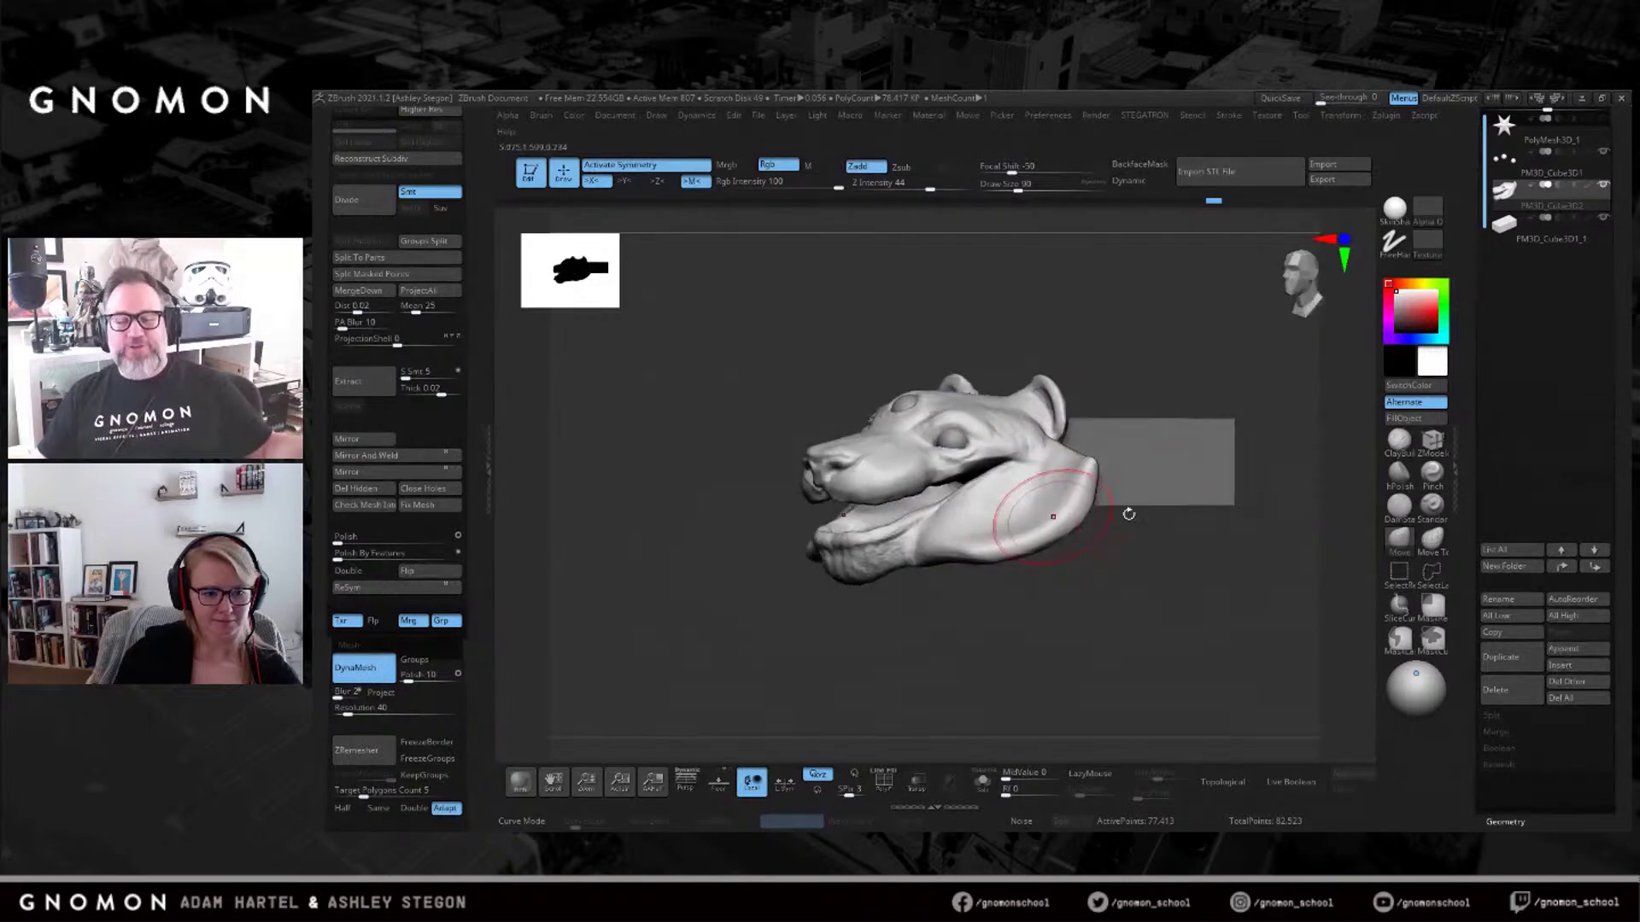
# Select the ClayBuildup brush and apply Mirror And Weld to the head subtool.
pyautogui.click(1399, 441)
pyautogui.moveTo(1213, 478)
pyautogui.mouseDown(button='right')
pyautogui.moveTo(1050, 483)
pyautogui.moveTo(1086, 424)
pyautogui.moveTo(1097, 436)
pyautogui.moveTo(984, 391)
pyautogui.mouseUp(button='right')
pyautogui.keyDown('alt'); pyautogui.click(977, 369); pyautogui.keyUp('alt')
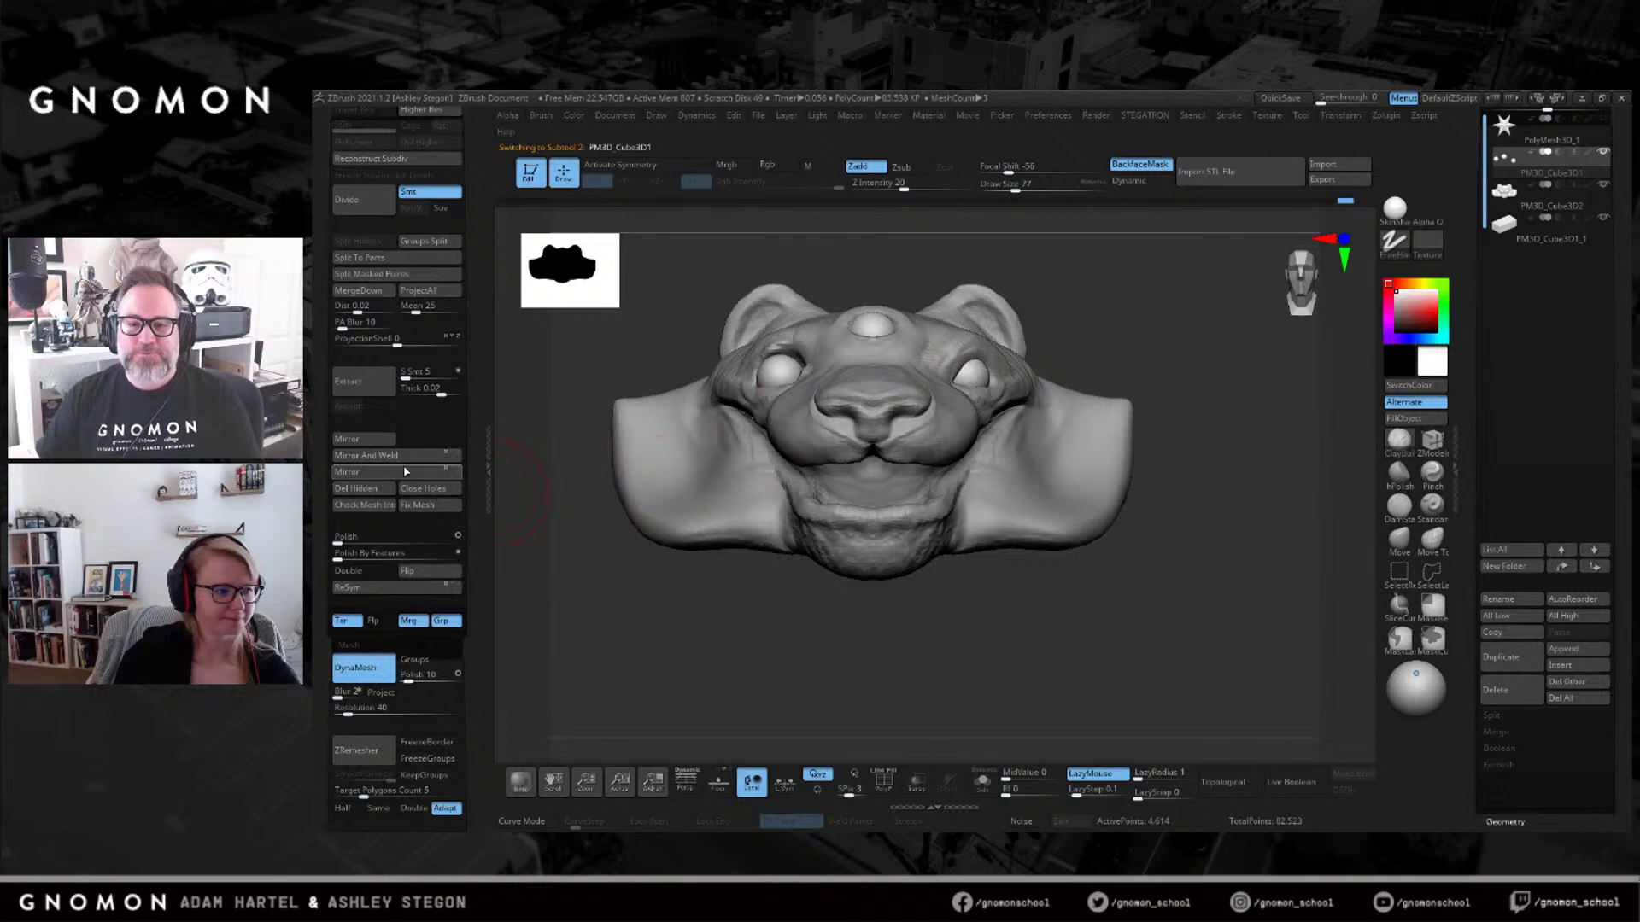
pyautogui.keyDown('alt'); pyautogui.click(1074, 429); pyautogui.keyUp('alt')
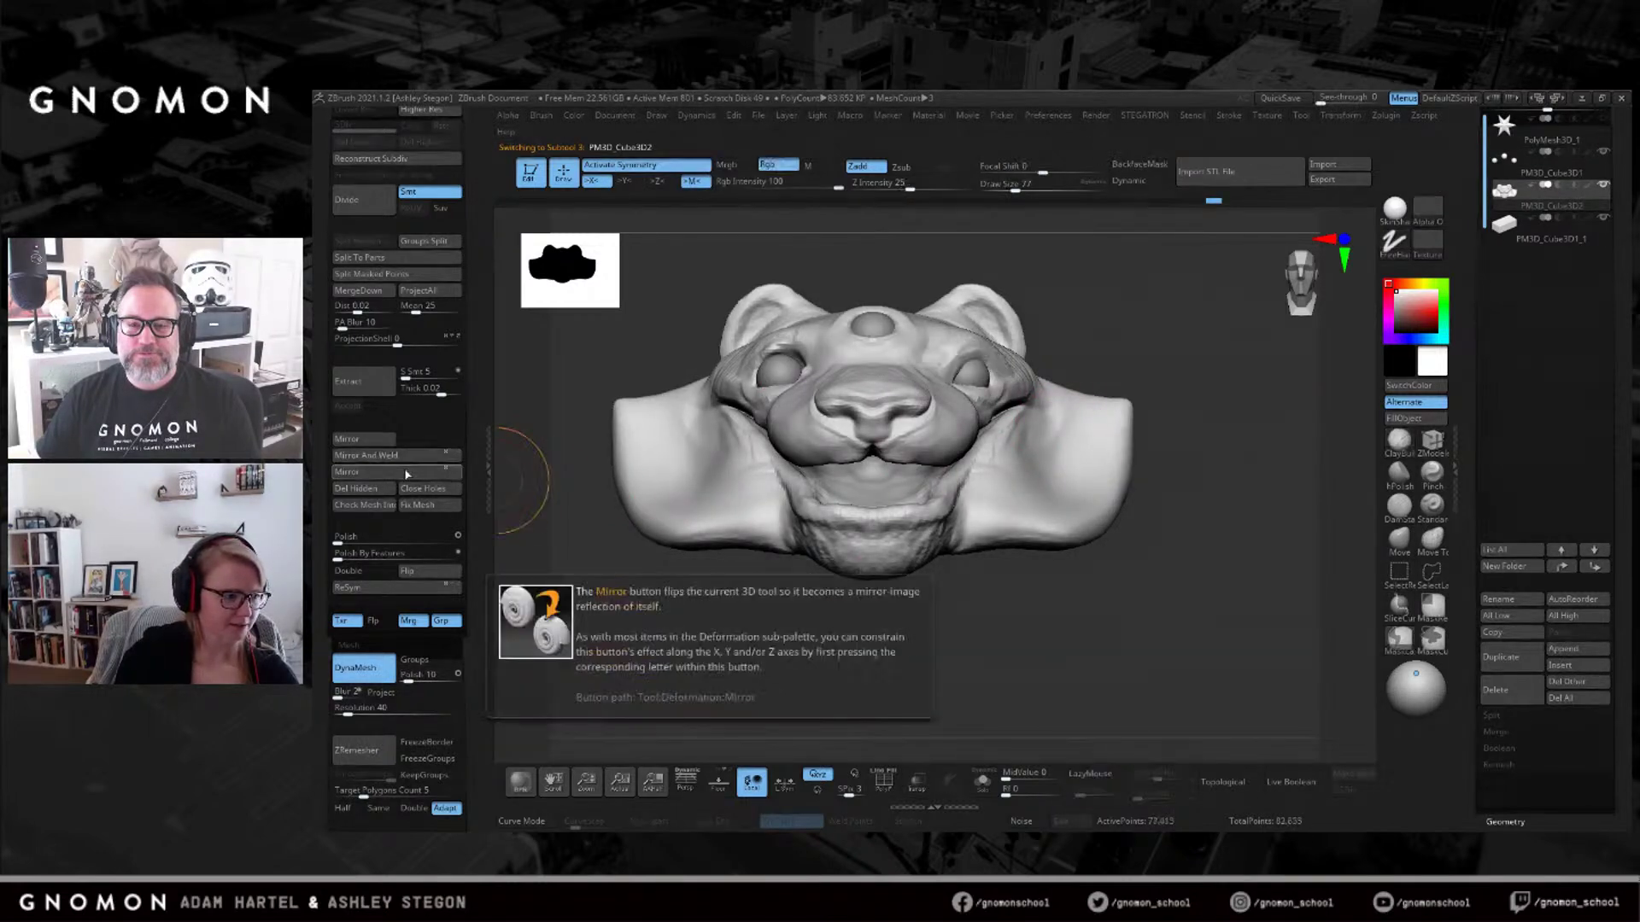
pyautogui.click(410, 457)
pyautogui.moveTo(1110, 465); pyautogui.dragTo(1124, 485, button='right')
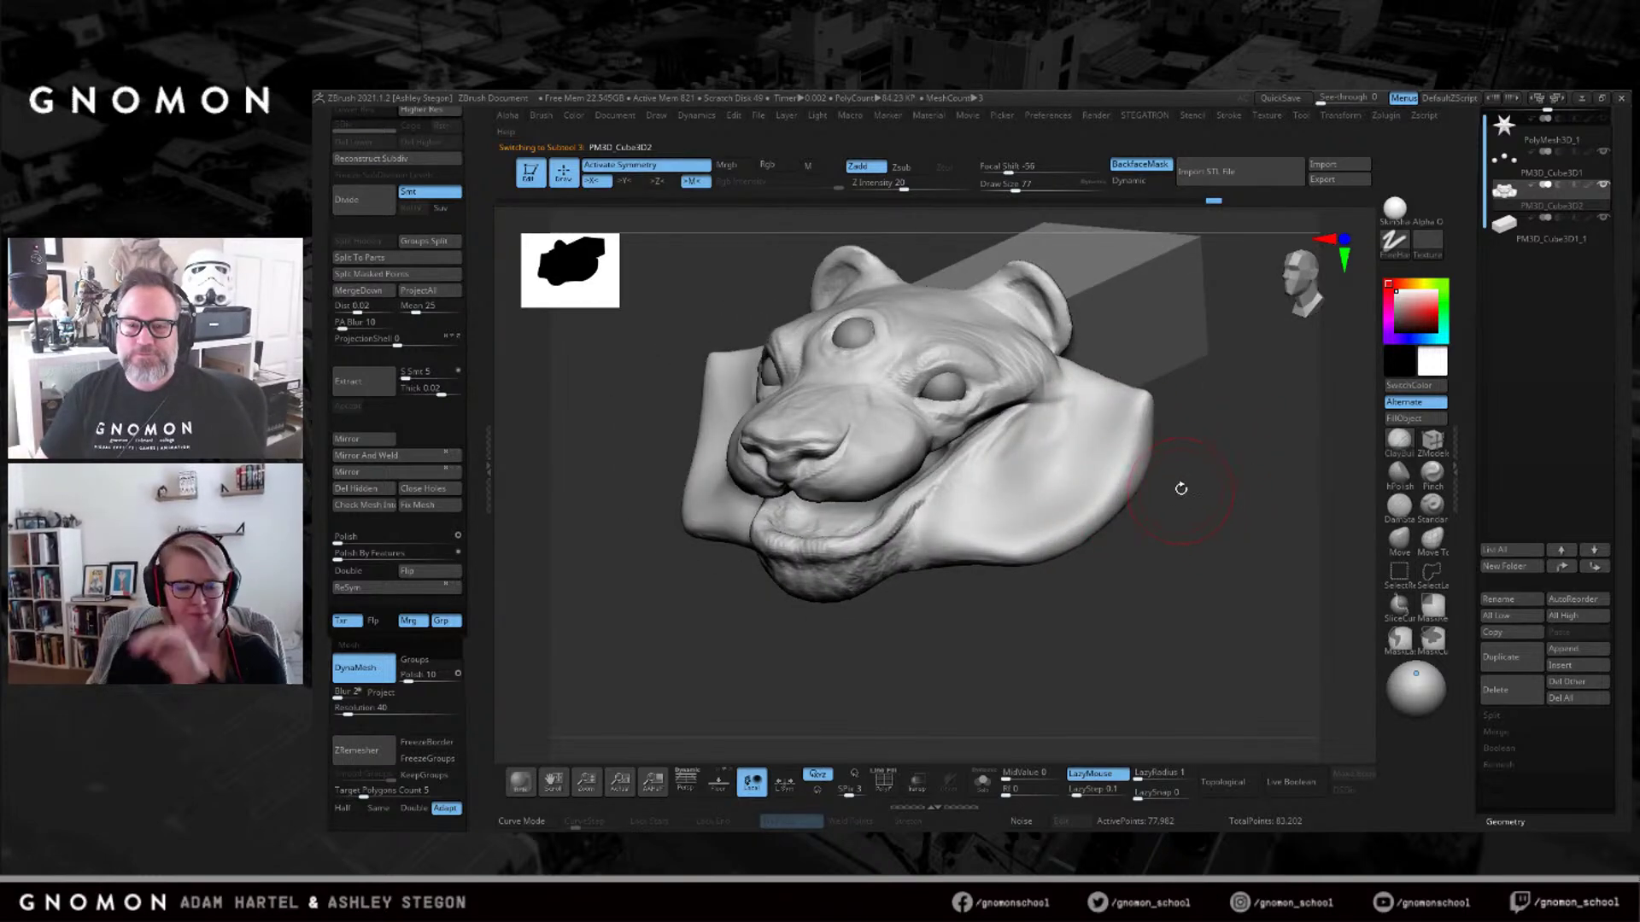
pyautogui.press('b')
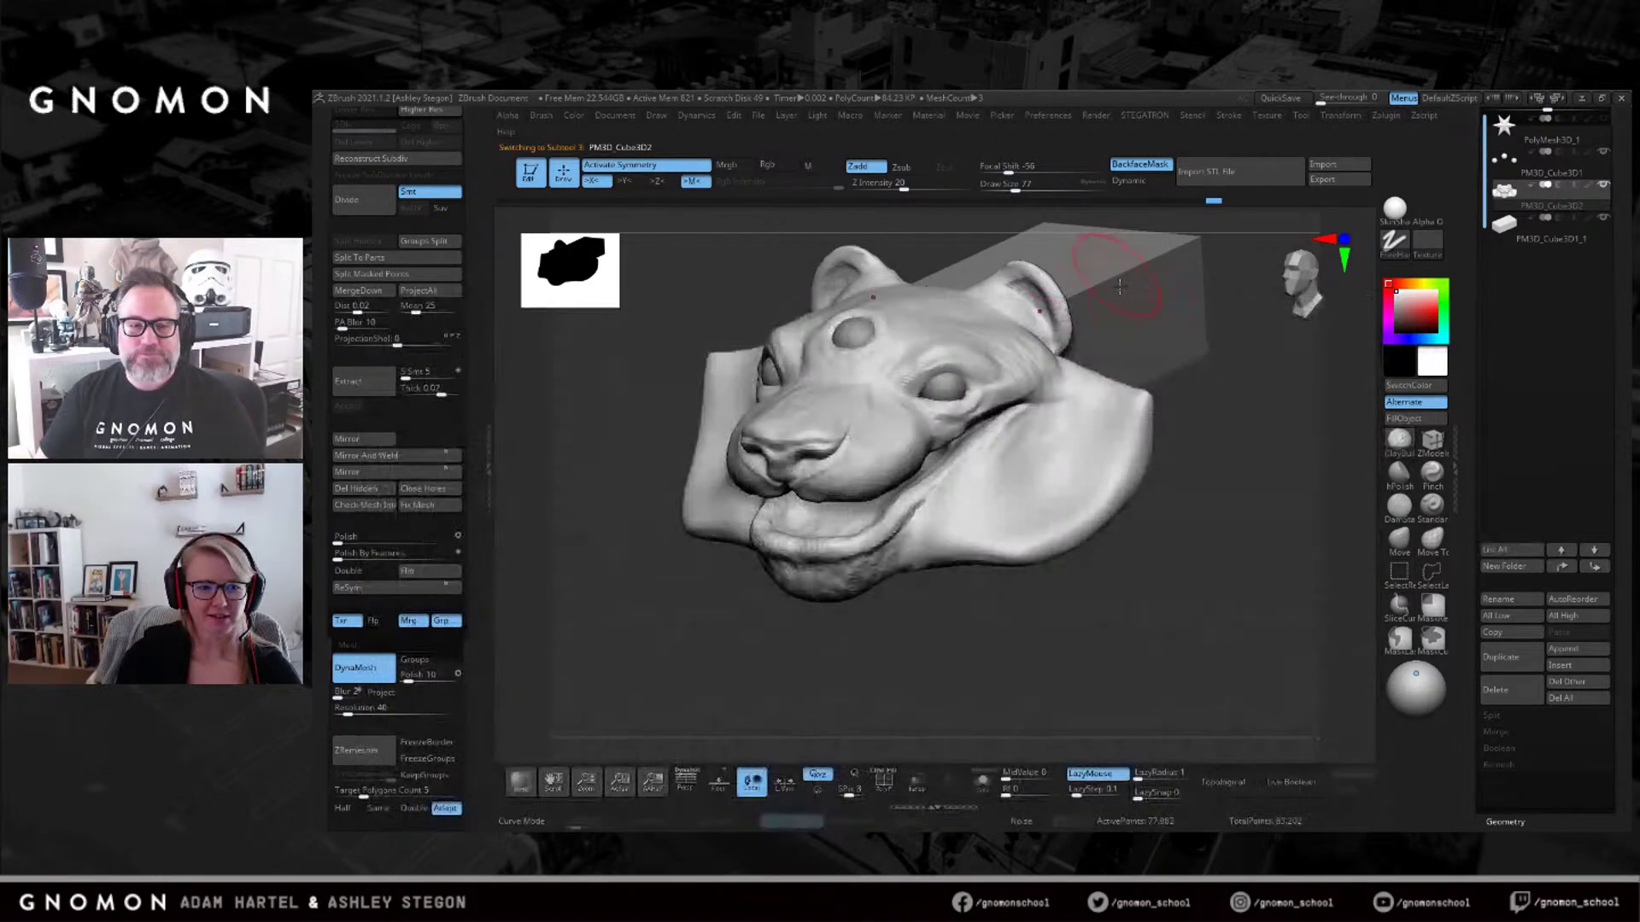
# Reshape the ears with the Move brush at varying sizes, adjusting their outline in profile.
pyautogui.press('s')
pyautogui.moveTo(1141, 298)
pyautogui.mouseDown(button='right')
pyautogui.moveTo(1311, 265)
pyautogui.moveTo(1333, 538)
pyautogui.mouseUp(button='right')
pyautogui.click(1396, 543)
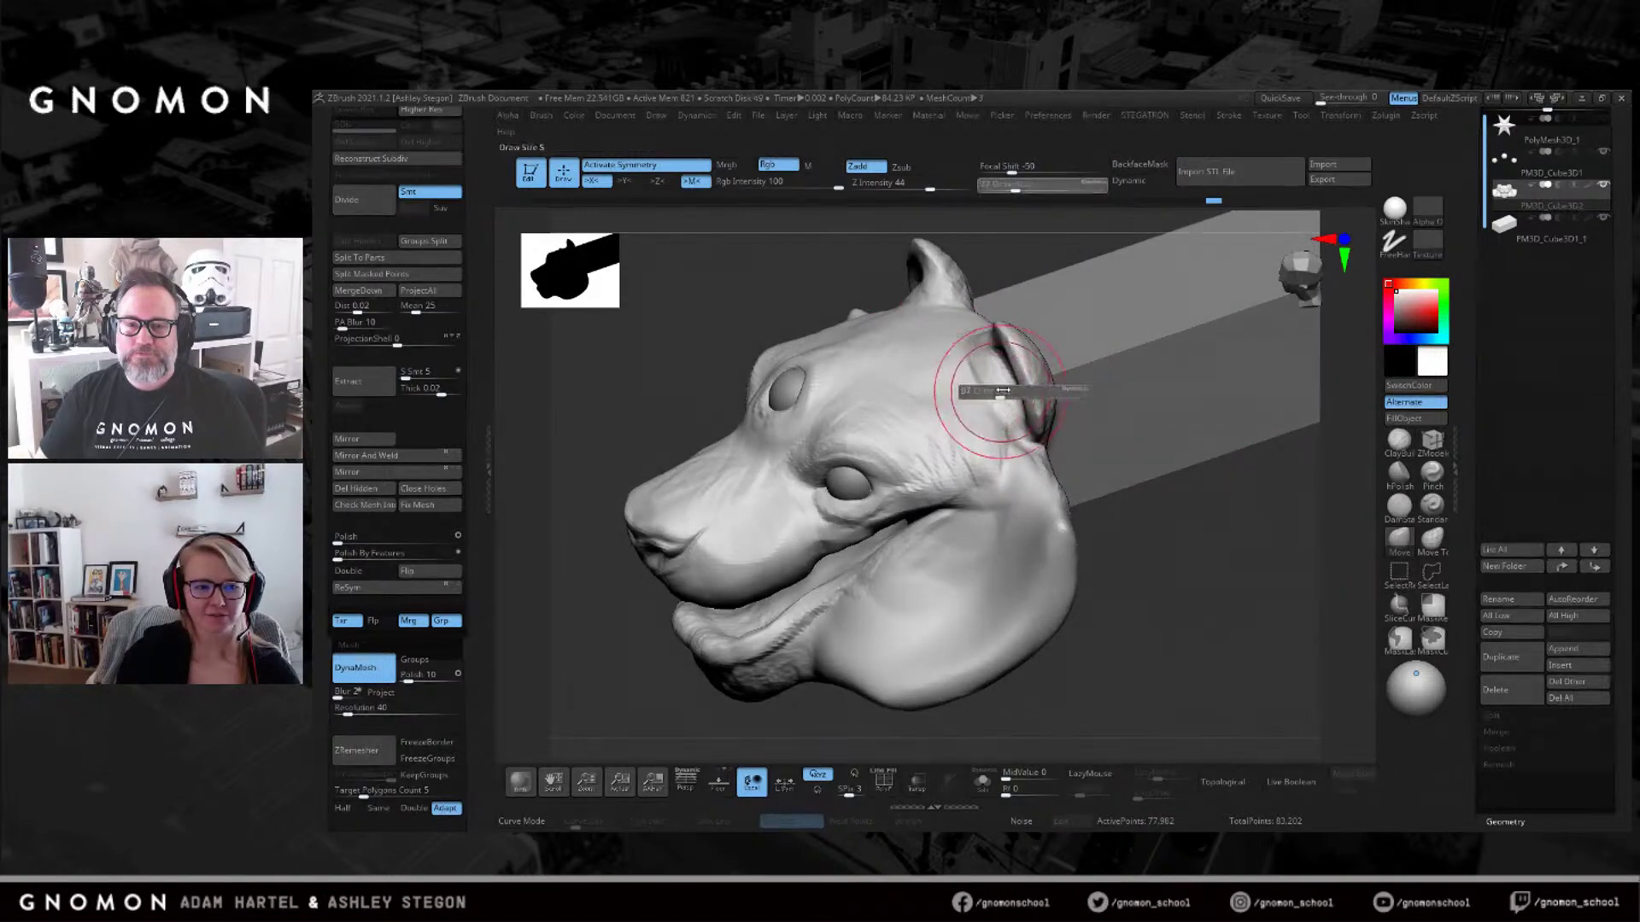
pyautogui.moveTo(989, 380); pyautogui.dragTo(962, 373)
pyautogui.moveTo(961, 374); pyautogui.dragTo(1004, 344, button='right')
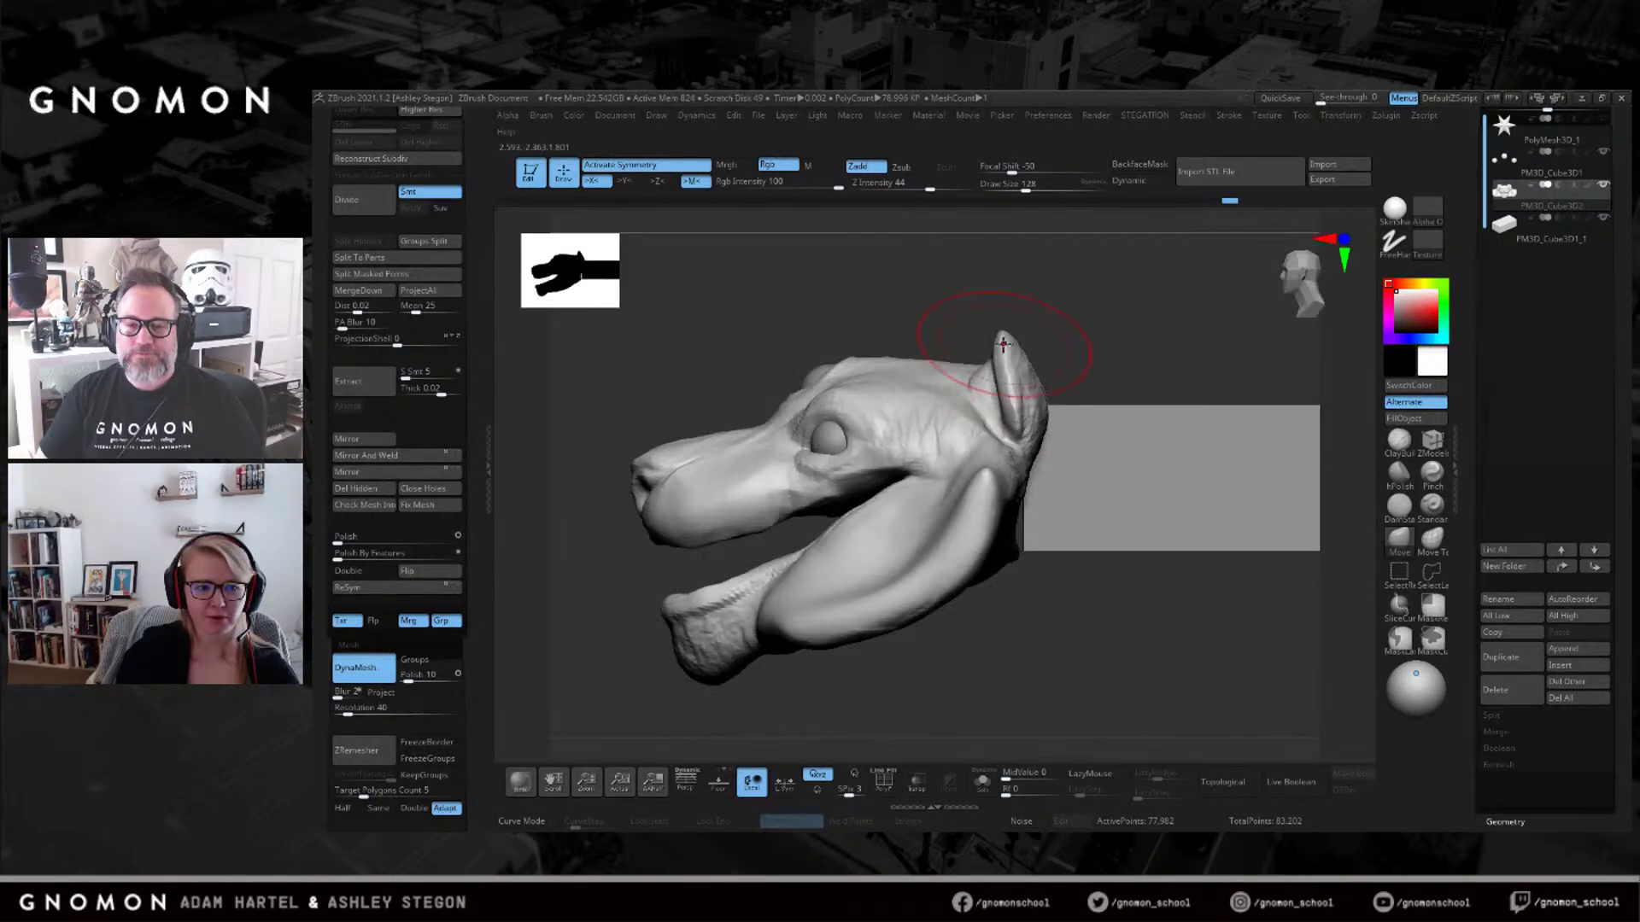
pyautogui.press('[')
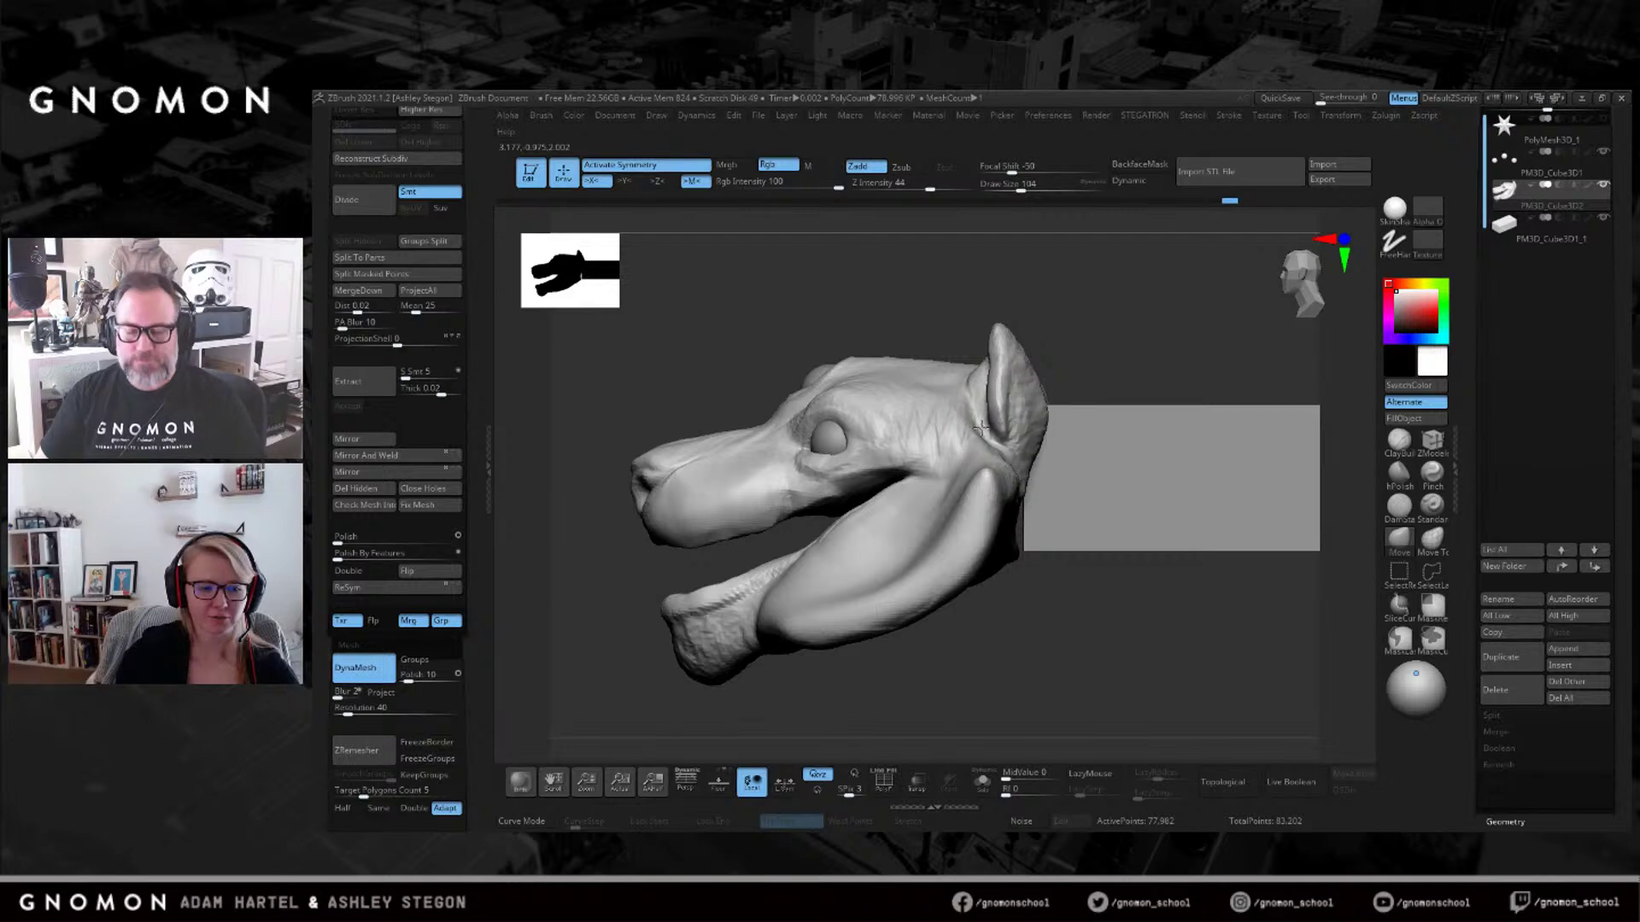
# Build up the backs of the ears and the area behind them with the ClayBuildup brush.
pyautogui.moveTo(1036, 434); pyautogui.dragTo(1037, 438, button='right')
pyautogui.click(1400, 445)
pyautogui.moveTo(1025, 376); pyautogui.dragTo(1043, 366, button='right')
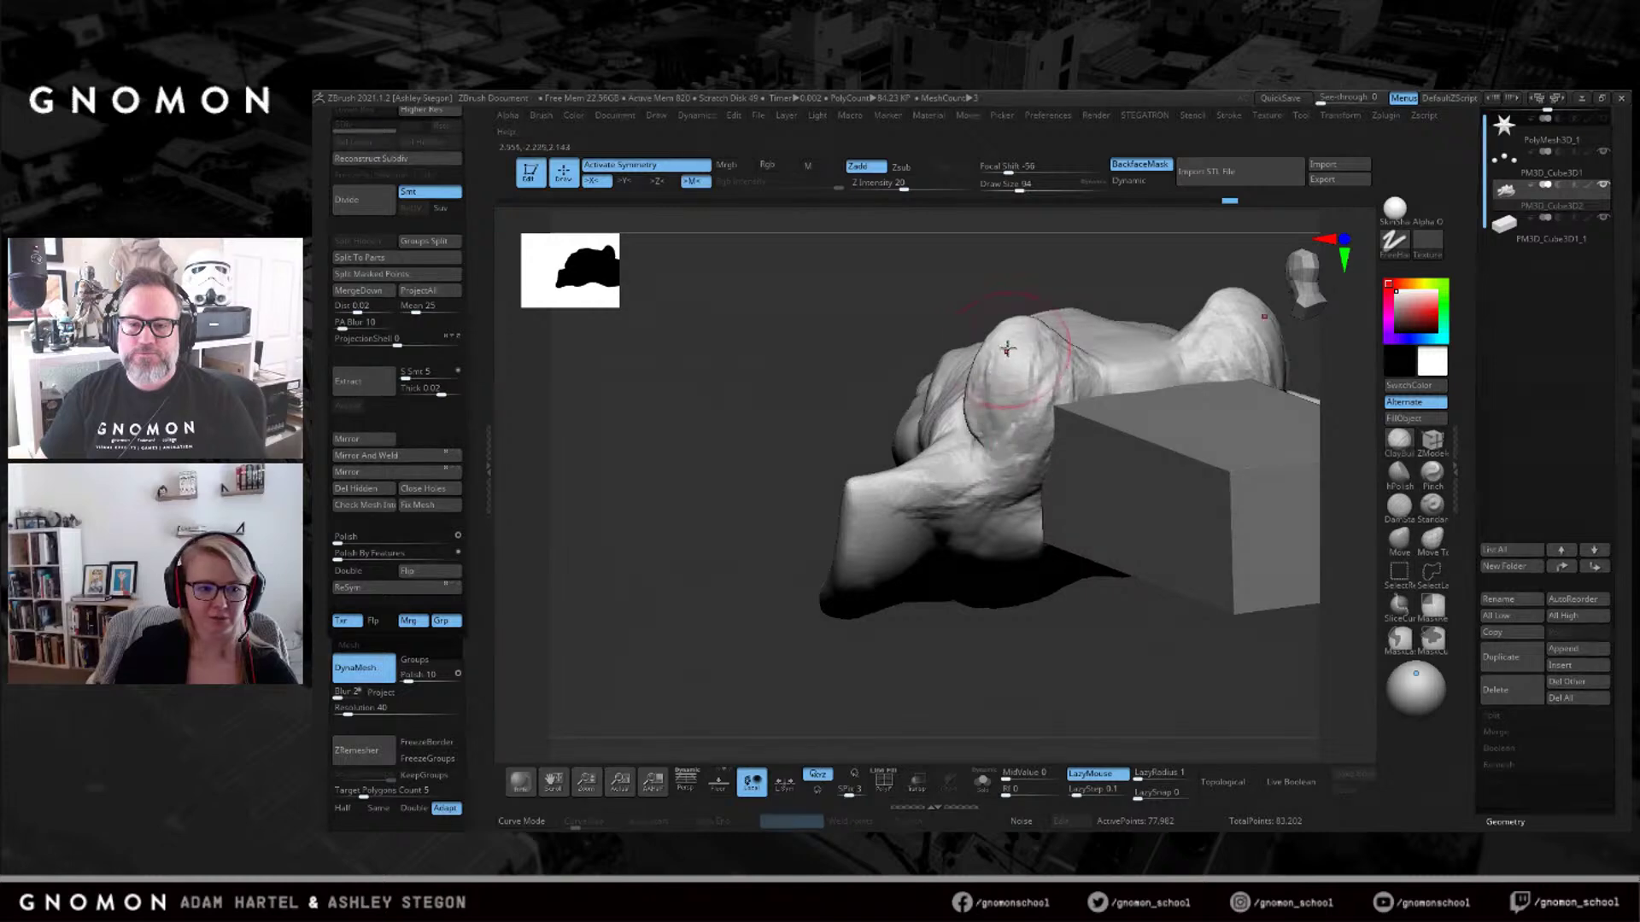
pyautogui.moveTo(1016, 524); pyautogui.dragTo(1025, 507, button='right')
pyautogui.press('s')
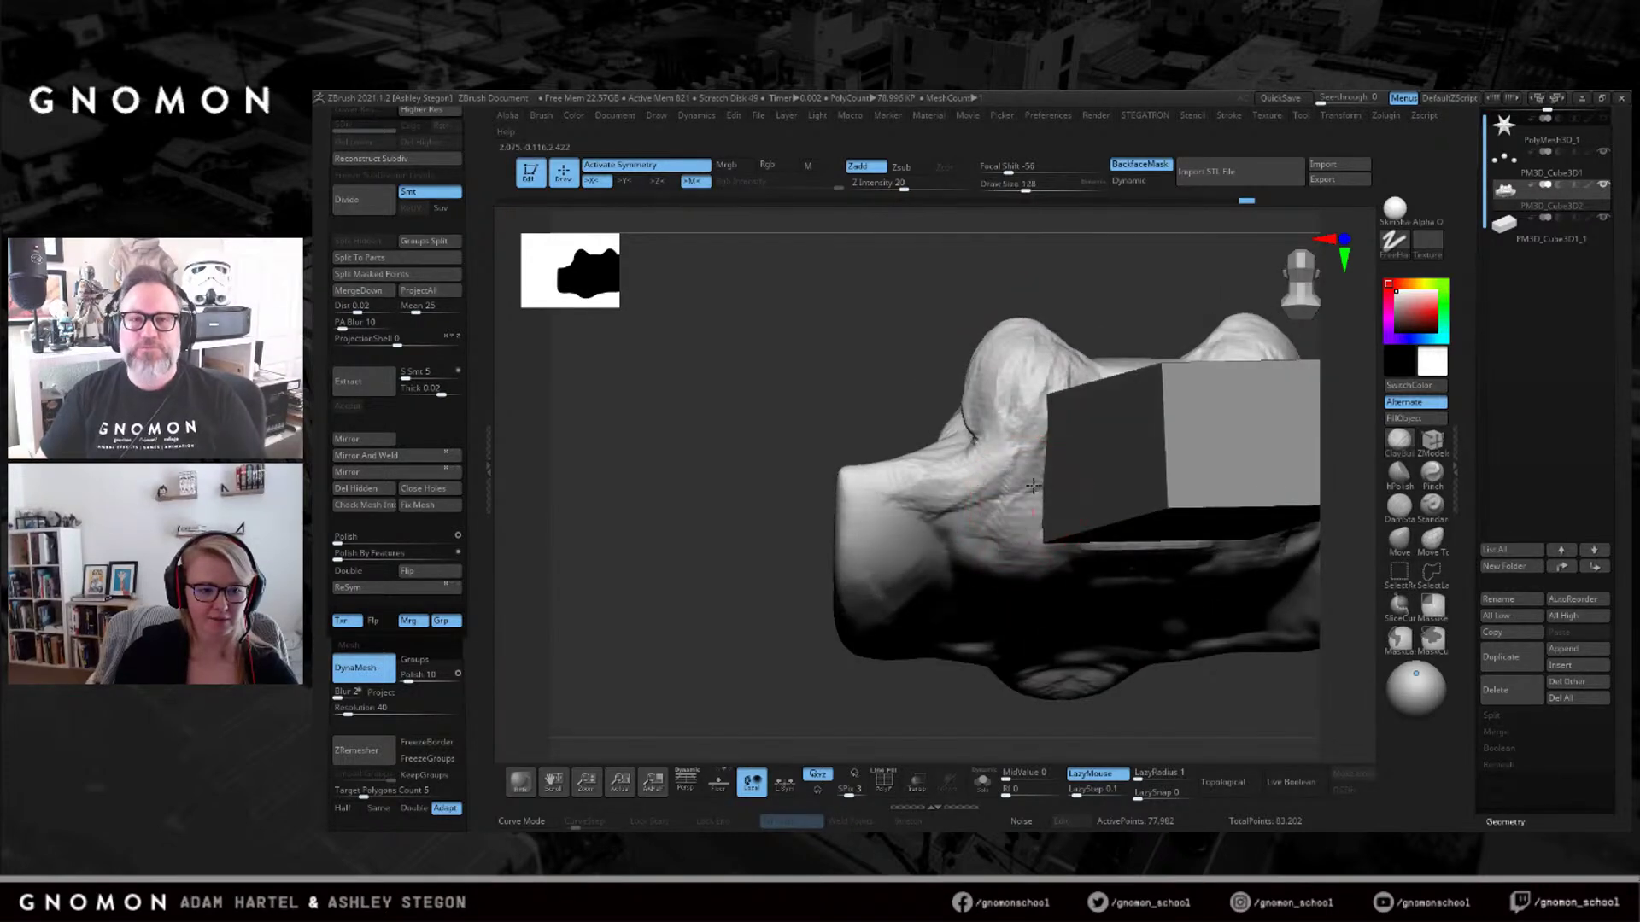
pyautogui.moveTo(970, 549)
pyautogui.mouseDown(button='right')
pyautogui.moveTo(988, 504)
pyautogui.moveTo(1068, 492)
pyautogui.moveTo(1038, 534)
pyautogui.moveTo(1061, 538)
pyautogui.moveTo(1073, 574)
pyautogui.moveTo(1122, 557)
pyautogui.moveTo(1113, 575)
pyautogui.moveTo(1193, 567)
pyautogui.moveTo(1149, 600)
pyautogui.moveTo(1160, 567)
pyautogui.mouseUp(button='right')
pyautogui.moveTo(1107, 488)
pyautogui.mouseDown(button='right')
pyautogui.moveTo(1059, 534)
pyautogui.moveTo(1036, 476)
pyautogui.moveTo(982, 446)
pyautogui.moveTo(990, 416)
pyautogui.mouseUp(button='right')
# Reshape the cheek flaps and back of the jaw below the ears with the Move brush at varying sizes.
pyautogui.press(']')
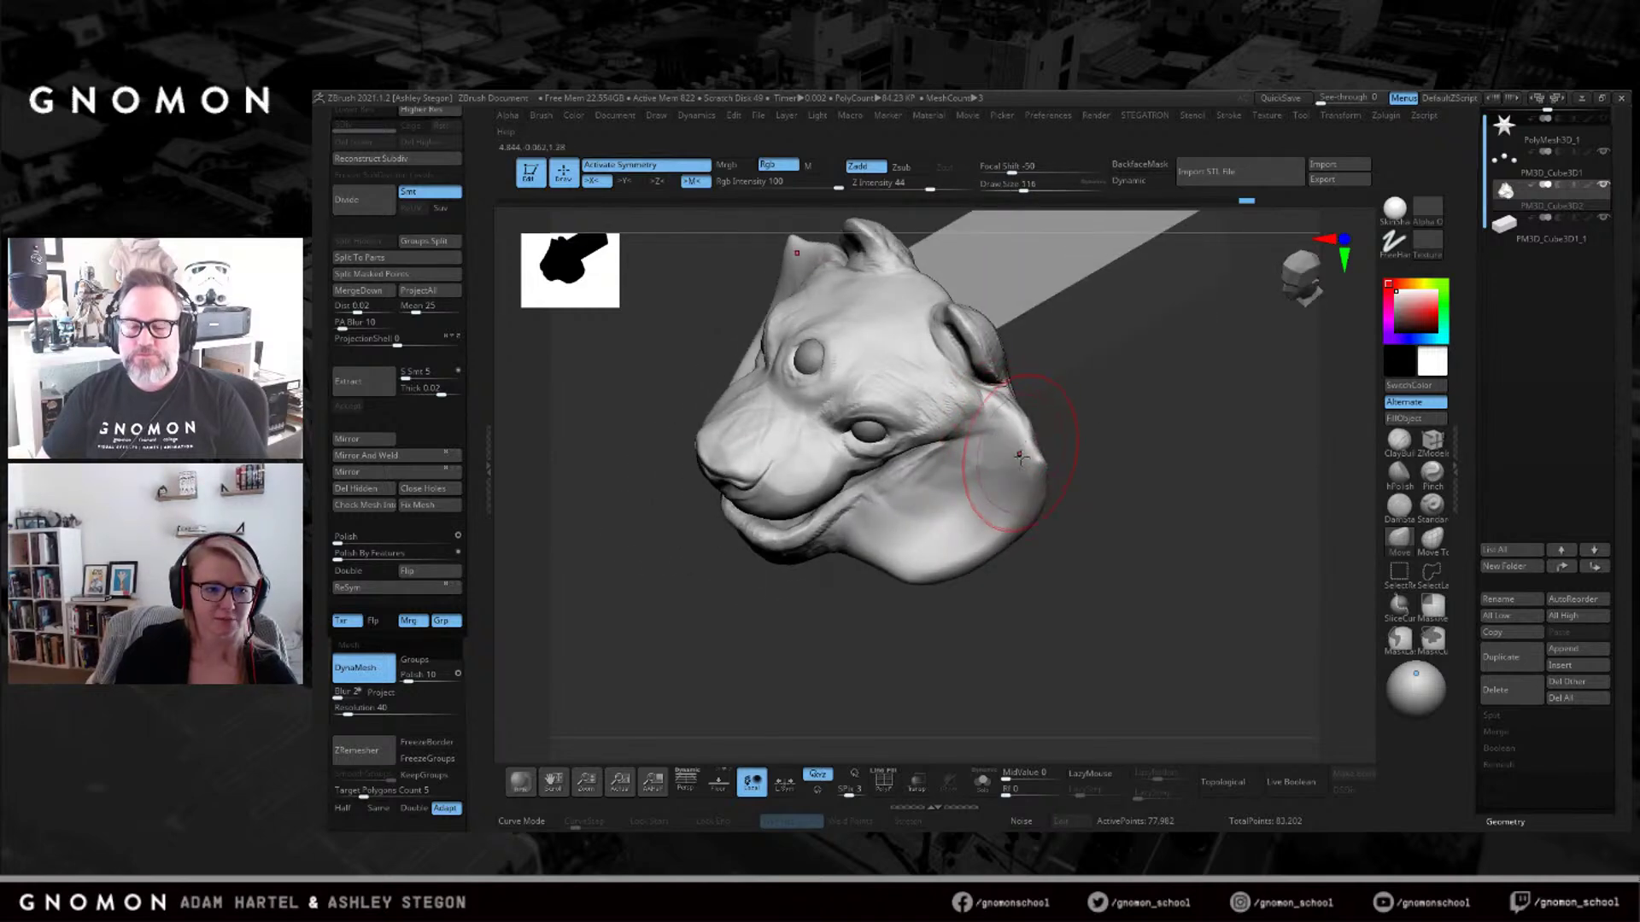
pyautogui.moveTo(1036, 481); pyautogui.dragTo(1023, 511, button='right')
pyautogui.moveTo(959, 564)
pyautogui.mouseDown()
pyautogui.moveTo(913, 587)
pyautogui.moveTo(865, 564)
pyautogui.moveTo(955, 574)
pyautogui.moveTo(955, 553)
pyautogui.moveTo(1021, 512)
pyautogui.mouseUp()
pyautogui.press('s')
pyautogui.press('s')
pyautogui.moveTo(1048, 422); pyautogui.dragTo(1037, 446)
pyautogui.press('s')
pyautogui.moveTo(1102, 495); pyautogui.dragTo(1149, 424)
pyautogui.press('s')
pyautogui.moveTo(1044, 418); pyautogui.dragTo(1027, 418)
pyautogui.moveTo(1256, 495); pyautogui.dragTo(995, 439)
# Isolate the head subtool and build up the mouth corners and inner lips with the ClayBuildup brush.
pyautogui.click(1399, 442)
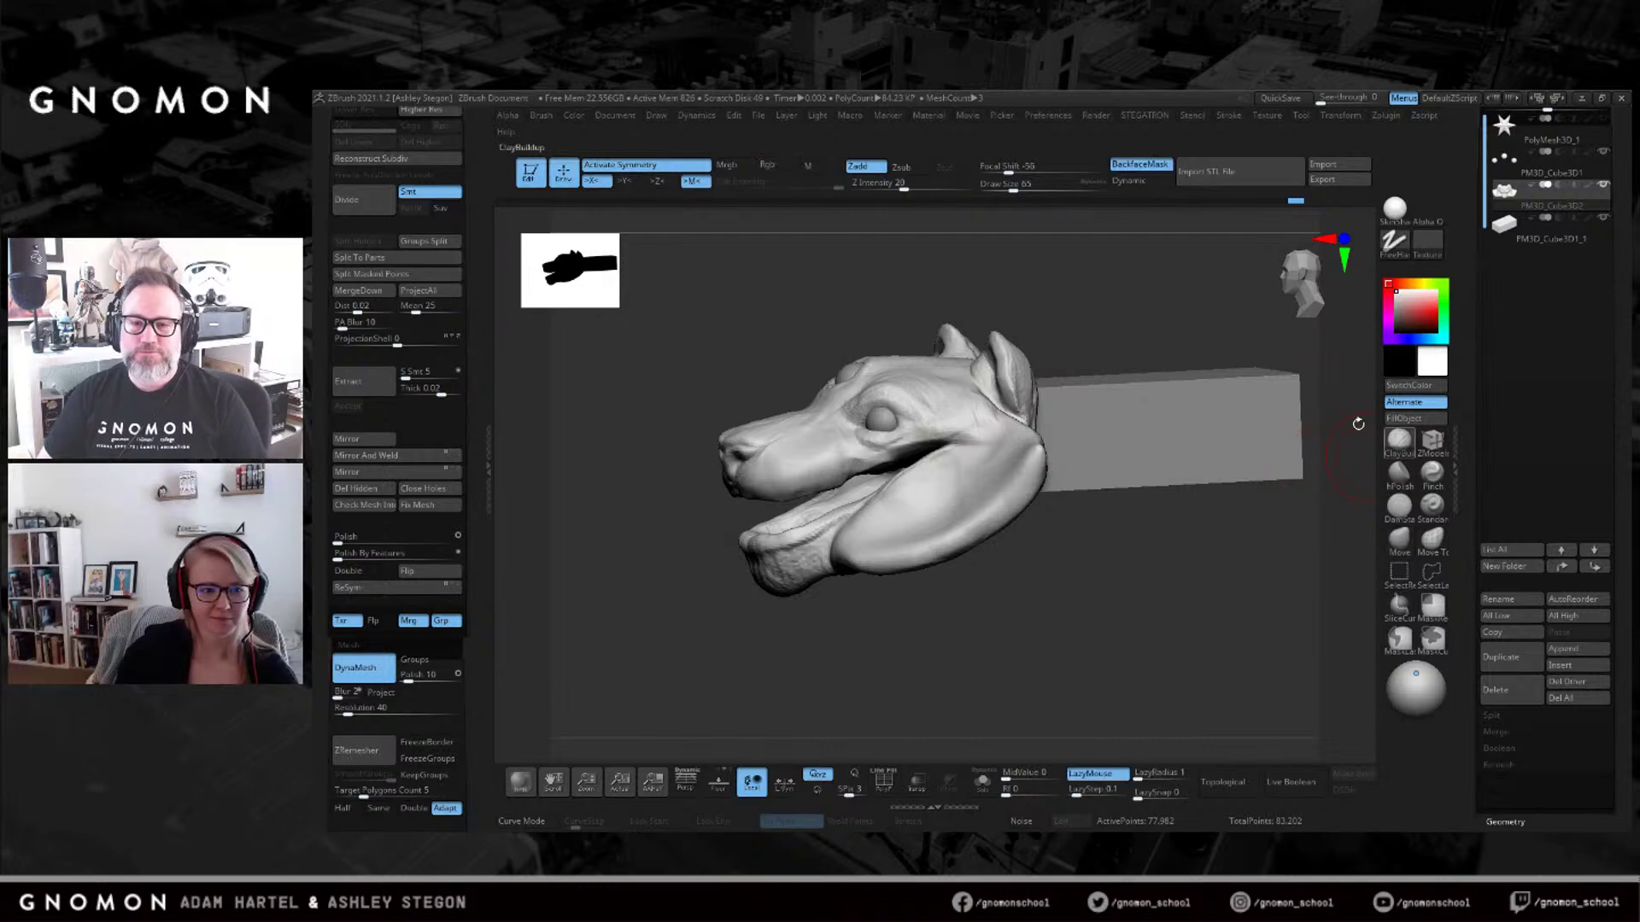
pyautogui.keyDown('shift'); pyautogui.moveTo(1356, 423); pyautogui.dragTo(1264, 432); pyautogui.keyUp('shift')
pyautogui.moveTo(675, 410)
pyautogui.keyDown('alt'); pyautogui.mouseDown()
pyautogui.moveTo(788, 401)
pyautogui.moveTo(795, 457)
pyautogui.mouseUp(); pyautogui.keyUp('alt')
pyautogui.moveTo(880, 342); pyautogui.dragTo(914, 451)
pyautogui.click(983, 781)
pyautogui.moveTo(1212, 701); pyautogui.dragTo(971, 440)
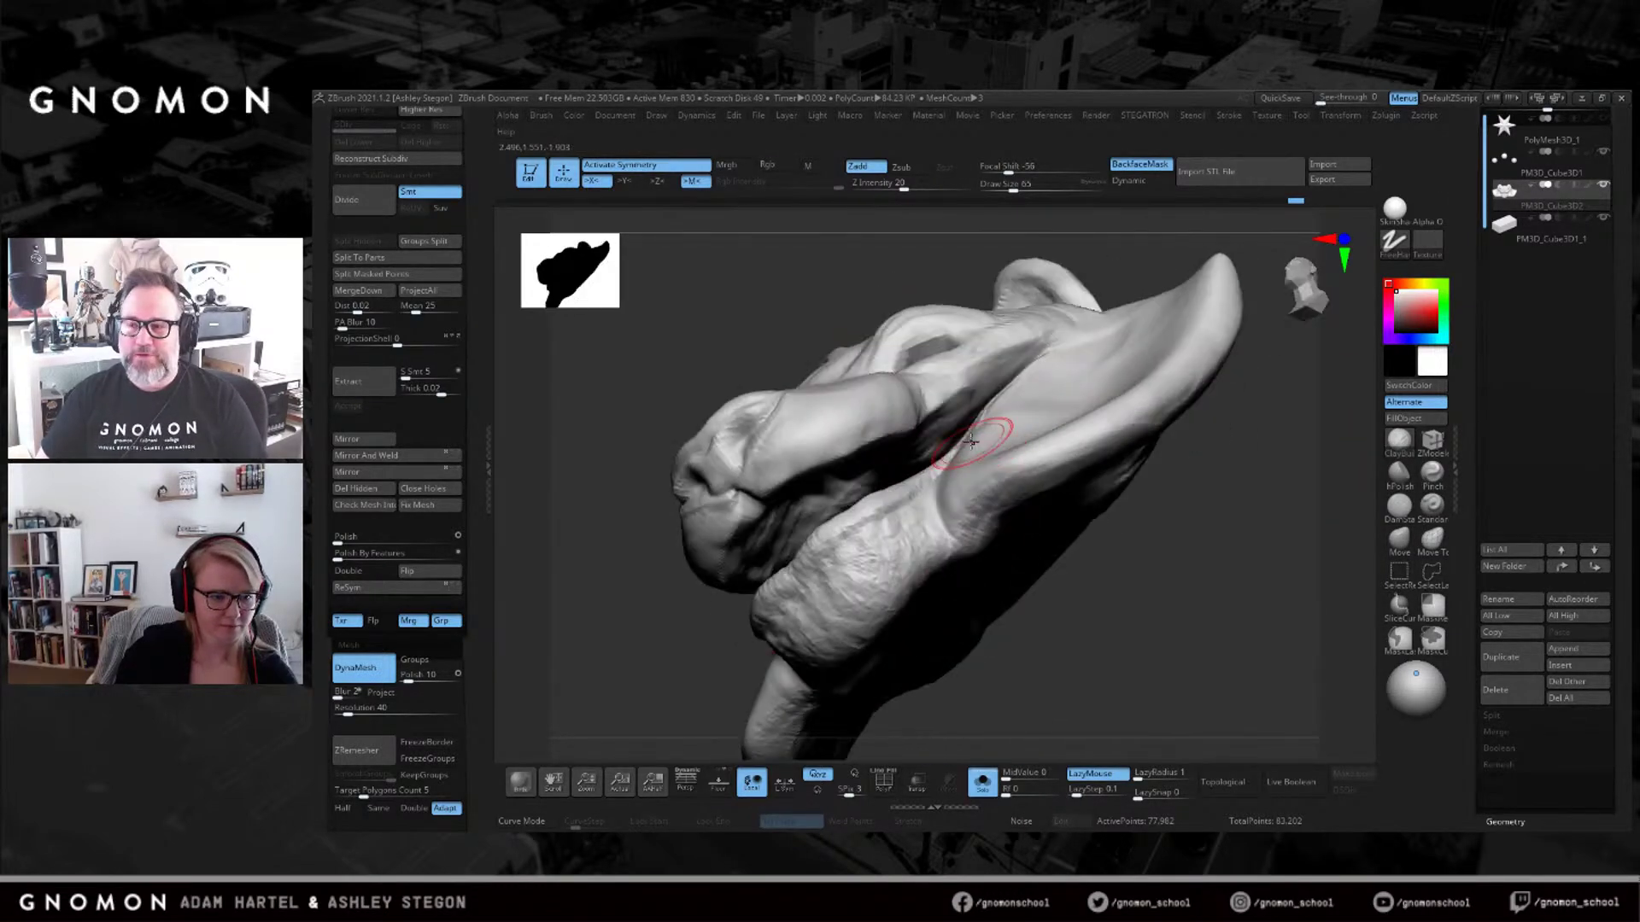
pyautogui.moveTo(628, 427)
pyautogui.mouseDown()
pyautogui.moveTo(685, 538)
pyautogui.moveTo(786, 559)
pyautogui.mouseUp()
pyautogui.press('s')
pyautogui.moveTo(801, 562); pyautogui.dragTo(794, 504, button='right')
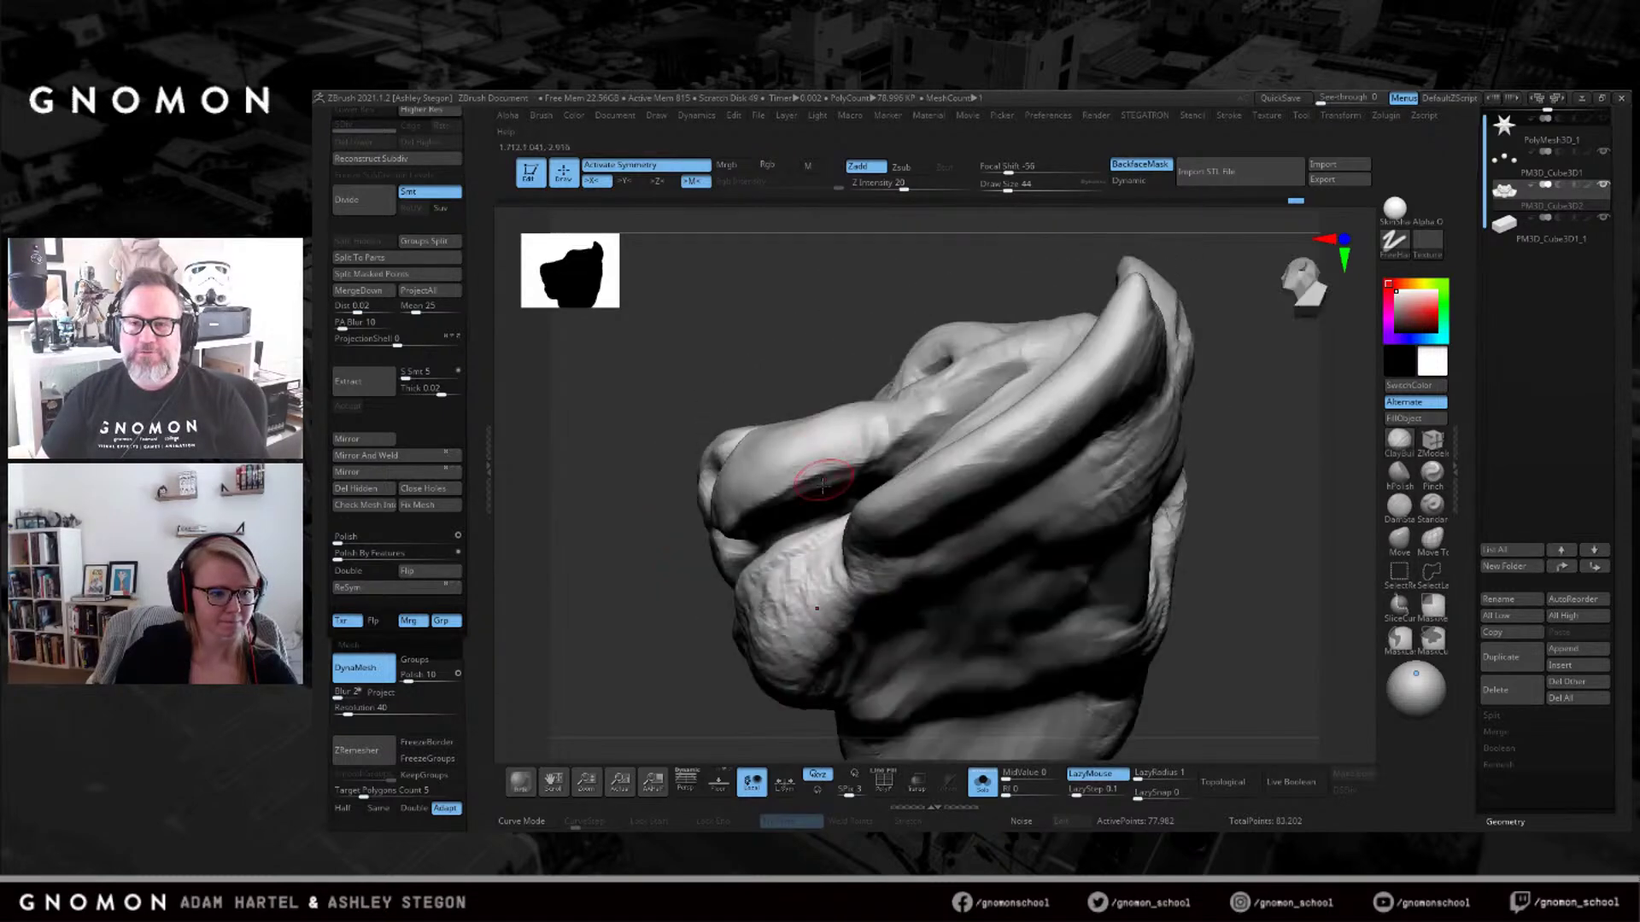
# Hide the lower jaw and sculpt the roof of the mouth from below with the ClayBuildup brush.
pyautogui.moveTo(951, 418)
pyautogui.mouseDown(button='right')
pyautogui.moveTo(996, 541)
pyautogui.moveTo(957, 554)
pyautogui.moveTo(1179, 604)
pyautogui.mouseUp(button='right')
pyautogui.keyDown('ctrl'); pyautogui.keyDown('shift'); pyautogui.moveTo(1196, 612); pyautogui.dragTo(927, 442); pyautogui.keyUp('shift'); pyautogui.keyUp('ctrl')
pyautogui.keyDown('ctrl'); pyautogui.keyDown('alt'); pyautogui.keyDown('shift'); pyautogui.moveTo(1135, 515); pyautogui.dragTo(966, 428); pyautogui.keyUp('shift'); pyautogui.keyUp('alt'); pyautogui.keyUp('ctrl')
pyautogui.keyDown('ctrl'); pyautogui.keyDown('alt'); pyautogui.keyDown('shift'); pyautogui.moveTo(1131, 465); pyautogui.dragTo(971, 419); pyautogui.keyUp('shift'); pyautogui.keyUp('alt'); pyautogui.keyUp('ctrl')
pyautogui.moveTo(971, 419); pyautogui.dragTo(992, 515, button='right')
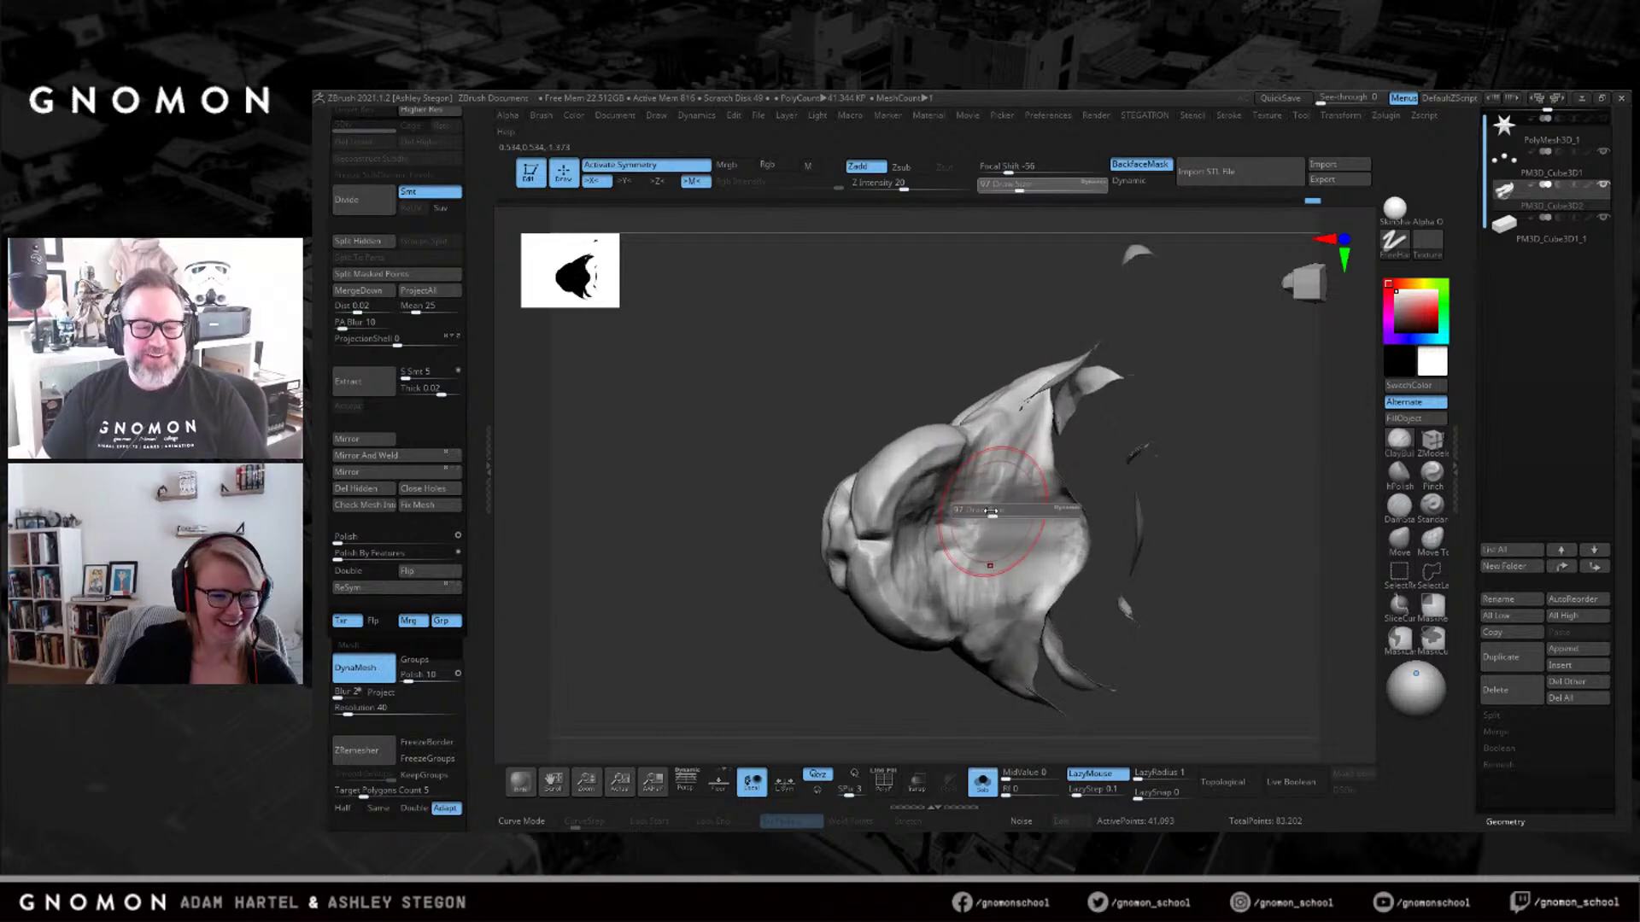
pyautogui.moveTo(992, 515); pyautogui.dragTo(987, 515)
pyautogui.keyDown('shift'); pyautogui.moveTo(971, 502); pyautogui.dragTo(1084, 492, button='right'); pyautogui.keyUp('shift')
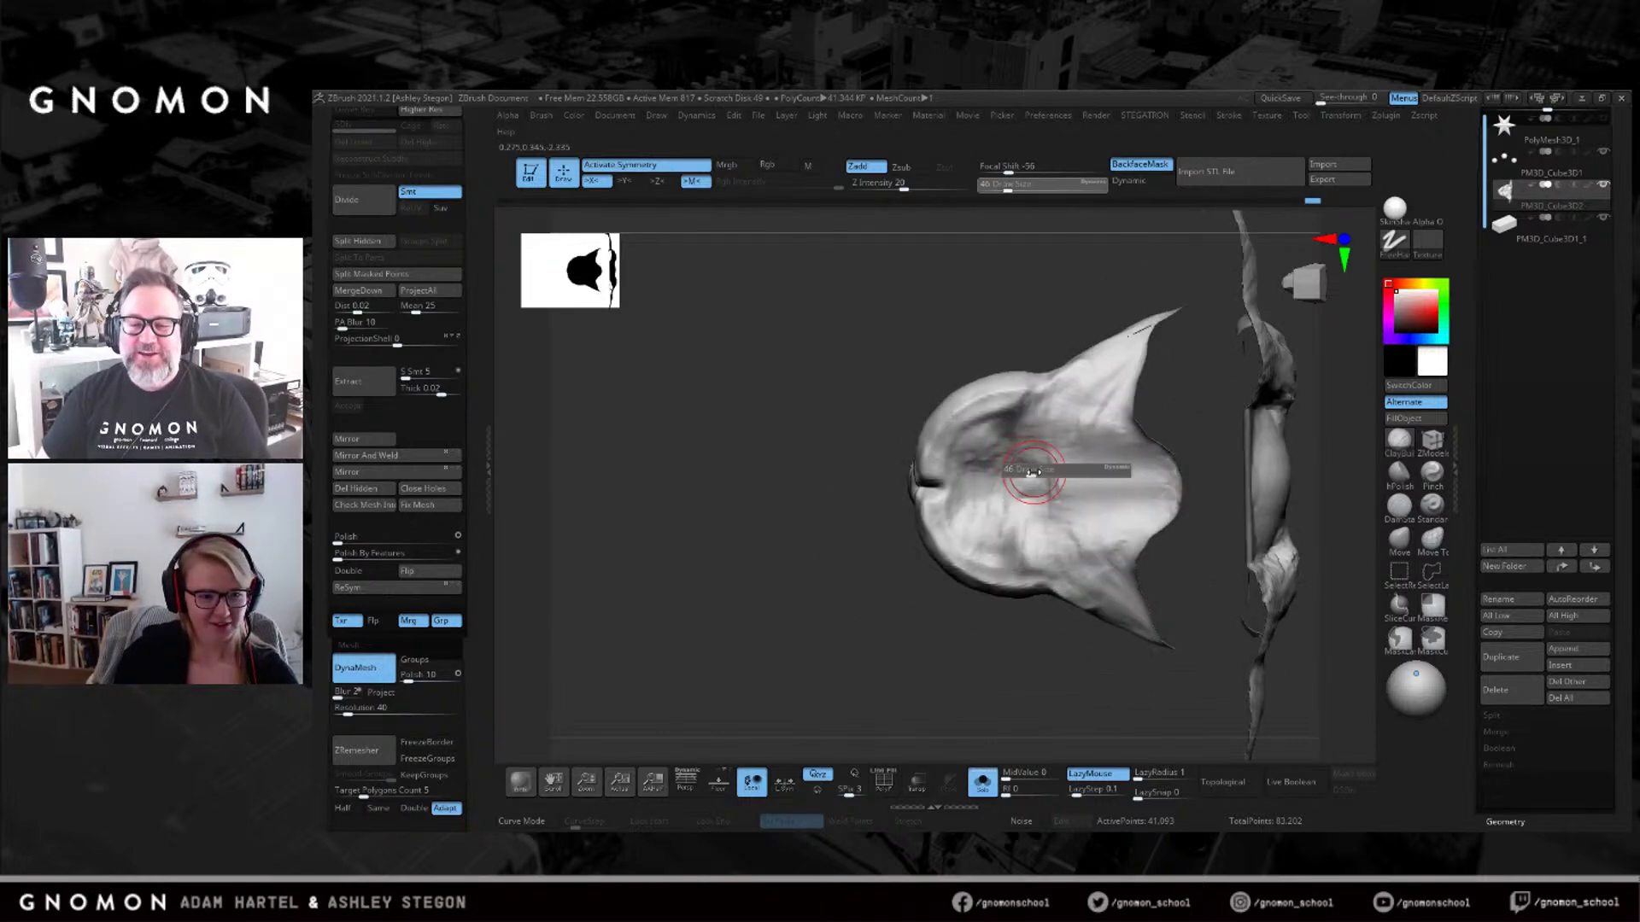
# Mask a horseshoe-shaped gum band inside the upper jaw and extract it as a new subtool with thickness 0.02.
pyautogui.click(1405, 619)
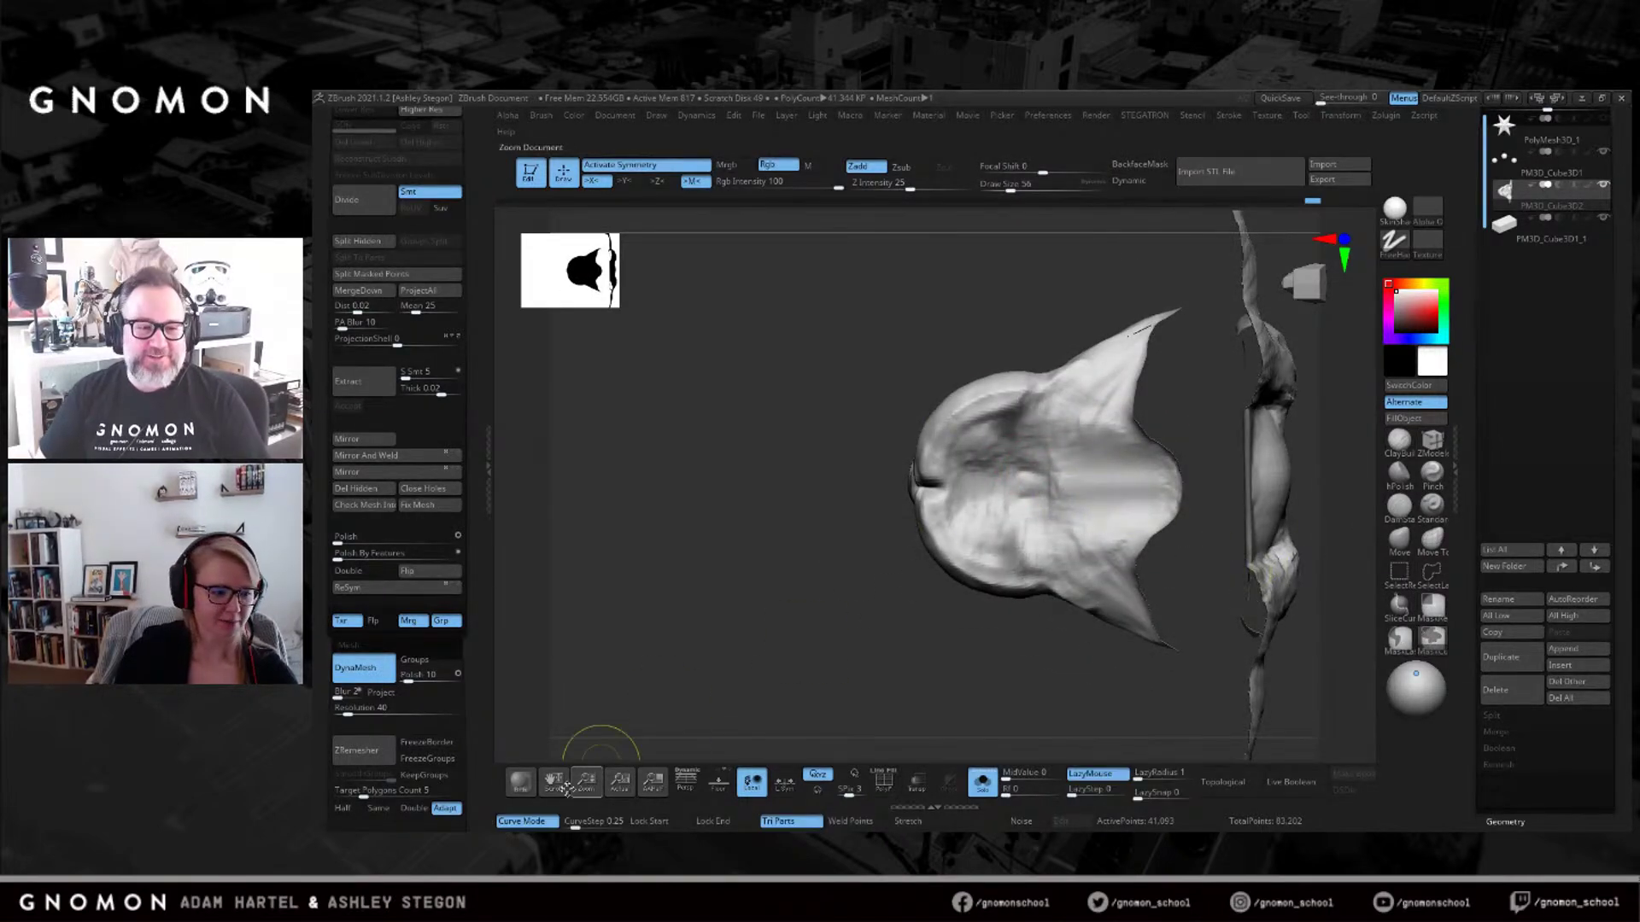
pyautogui.press('space')
pyautogui.moveTo(1059, 465)
pyautogui.keyDown('ctrl'); pyautogui.mouseDown()
pyautogui.moveTo(1110, 450)
pyautogui.moveTo(931, 432)
pyautogui.moveTo(1072, 420)
pyautogui.moveTo(1119, 474)
pyautogui.moveTo(972, 487)
pyautogui.mouseUp(); pyautogui.keyUp('ctrl')
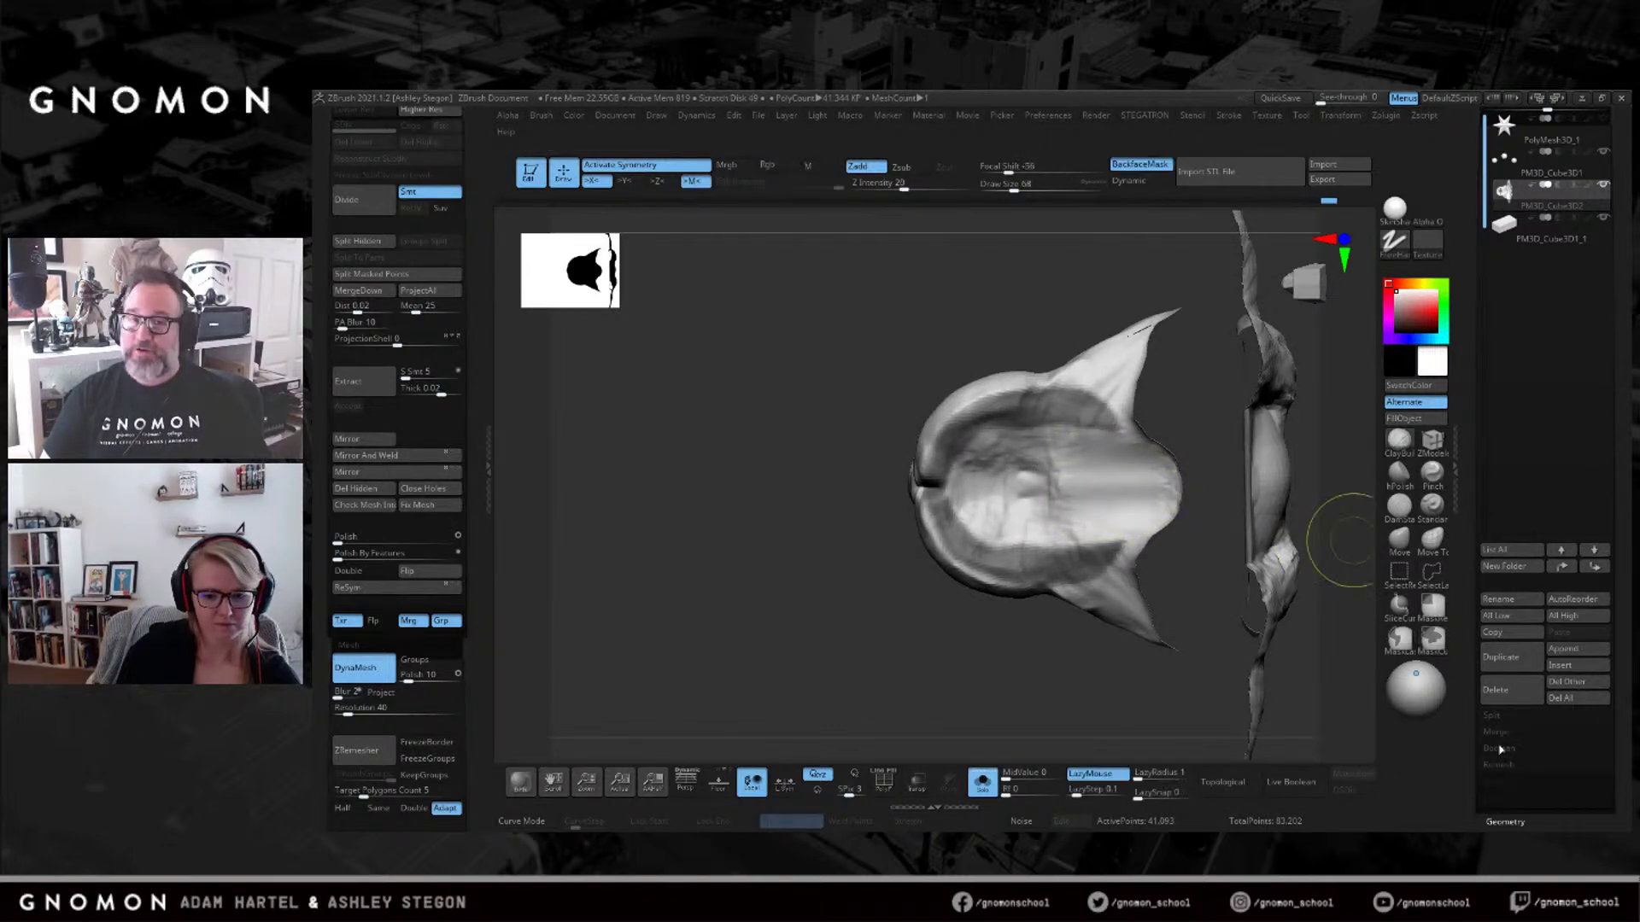
pyautogui.click(1499, 803)
pyautogui.click(1501, 816)
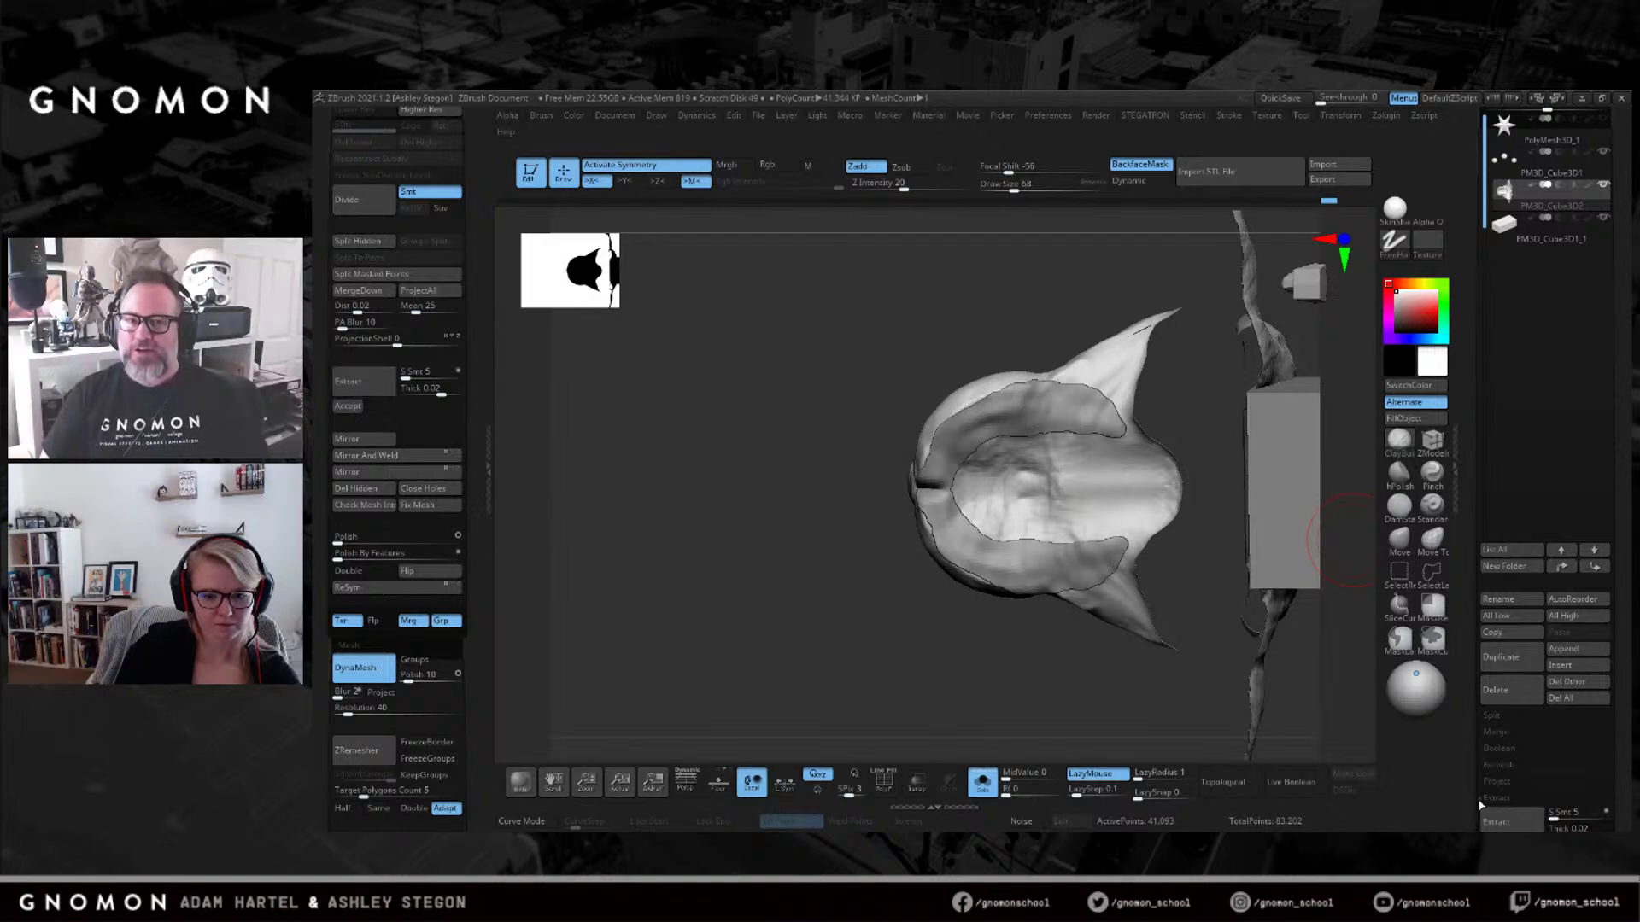
pyautogui.click(1496, 809)
pyautogui.moveTo(1318, 612); pyautogui.dragTo(1042, 638)
pyautogui.click(982, 781)
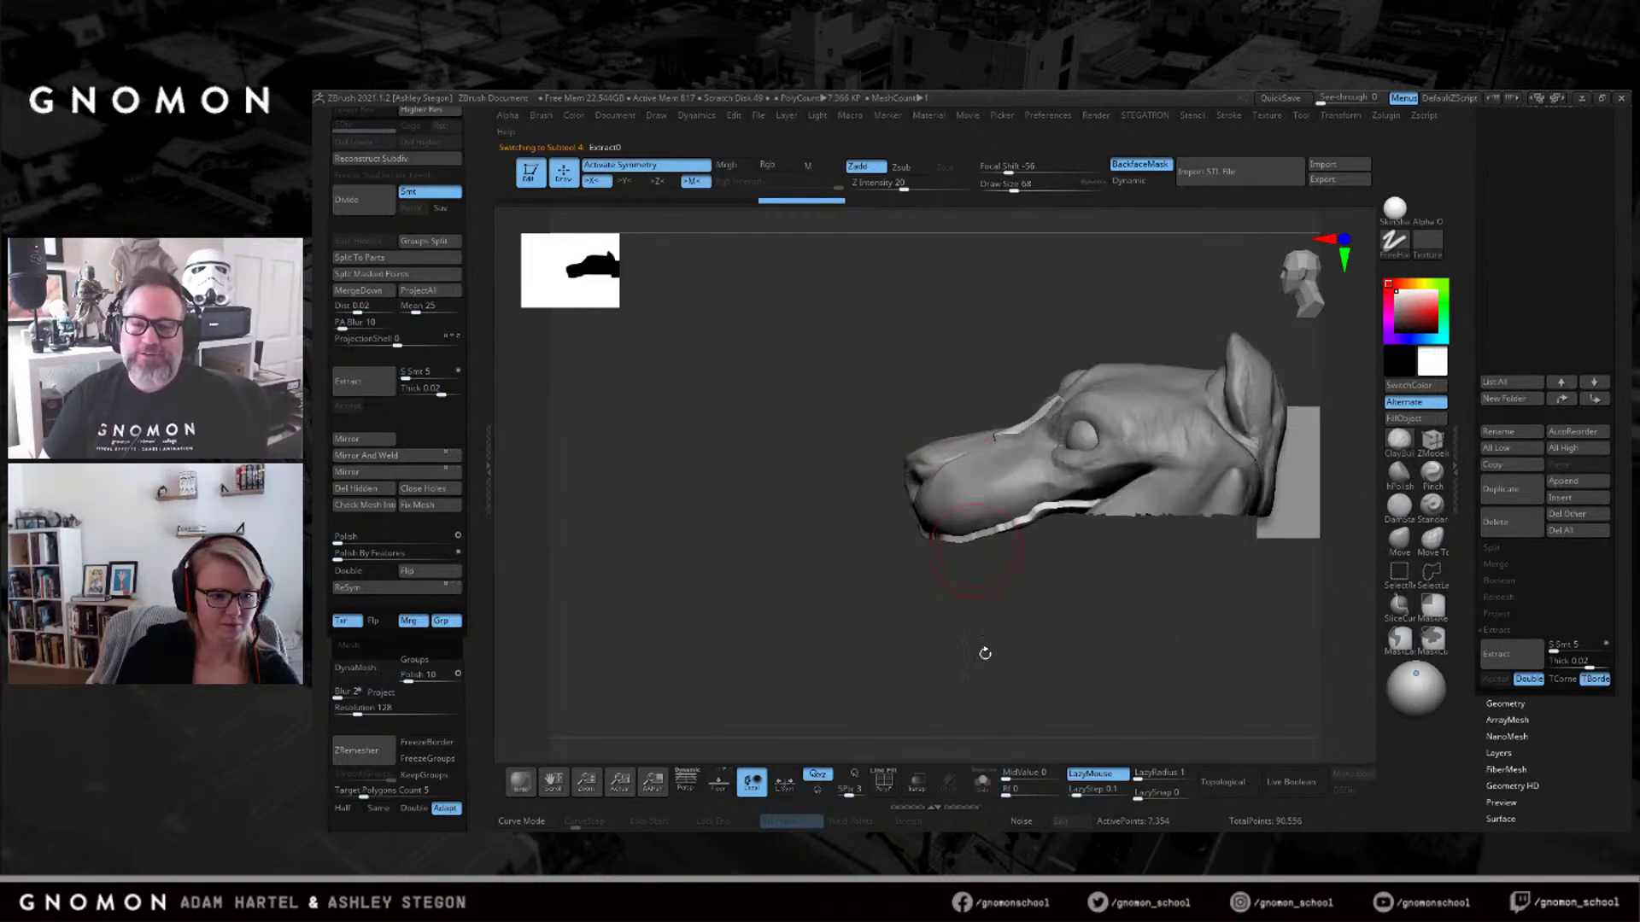
# Isolate the extracted upper gum strip, delete its hidden geometry, and show the other subtools again.
pyautogui.click(983, 782)
pyautogui.keyDown('ctrl'); pyautogui.keyDown('shift'); pyautogui.moveTo(934, 333); pyautogui.dragTo(1093, 465); pyautogui.keyUp('shift'); pyautogui.keyUp('ctrl')
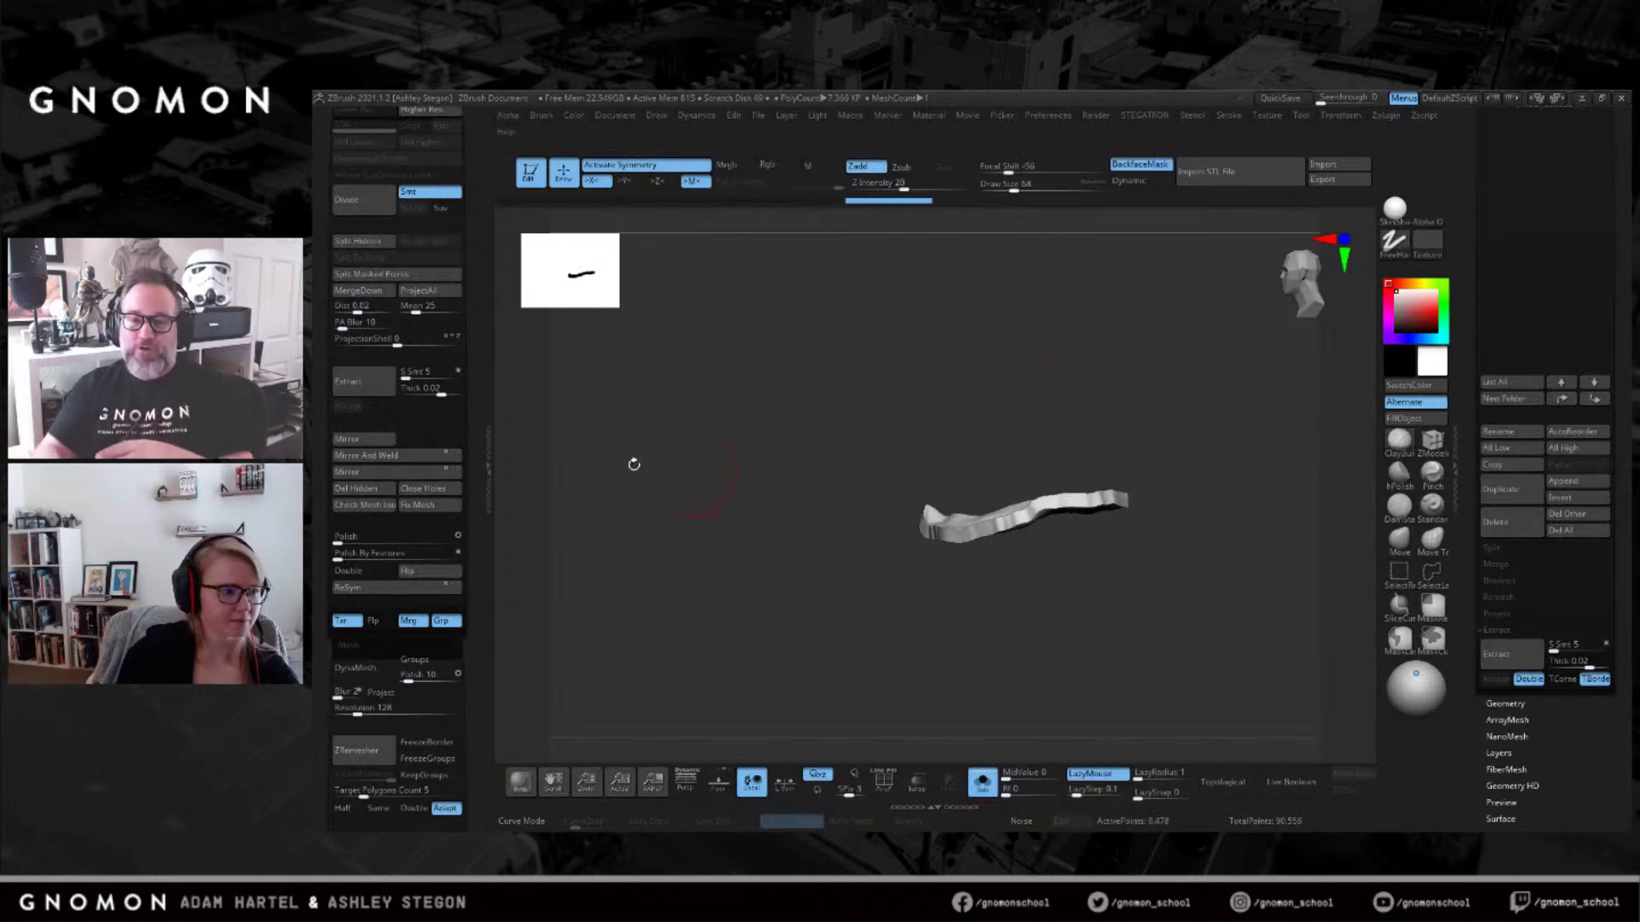
pyautogui.click(371, 485)
pyautogui.click(982, 781)
pyautogui.moveTo(854, 649)
pyautogui.mouseDown()
pyautogui.moveTo(958, 530)
pyautogui.moveTo(927, 539)
pyautogui.moveTo(957, 615)
pyautogui.moveTo(940, 714)
pyautogui.moveTo(1014, 535)
pyautogui.mouseUp()
# Switch back to the head subtool and isolate its lower jaw to expose the mouth floor.
pyautogui.keyDown('alt'); pyautogui.click(1092, 397); pyautogui.keyUp('alt')
pyautogui.moveTo(1146, 566); pyautogui.dragTo(1089, 572)
pyautogui.moveTo(1136, 629); pyautogui.dragTo(1168, 596)
pyautogui.click(983, 780)
# Paint a horseshoe-shaped gum mask along the inside of the lower jaw.
pyautogui.moveTo(966, 509)
pyautogui.mouseDown(button='right')
pyautogui.moveTo(957, 580)
pyautogui.moveTo(985, 483)
pyautogui.moveTo(1004, 525)
pyautogui.moveTo(993, 499)
pyautogui.mouseUp(button='right')
pyautogui.press('[')
pyautogui.press('[')
pyautogui.press('s')
pyautogui.moveTo(994, 499); pyautogui.dragTo(995, 498)
pyautogui.moveTo(1006, 369)
pyautogui.keyDown('shift'); pyautogui.mouseDown()
pyautogui.moveTo(978, 437)
pyautogui.moveTo(931, 431)
pyautogui.moveTo(884, 479)
pyautogui.moveTo(888, 555)
pyautogui.moveTo(1052, 576)
pyautogui.moveTo(874, 544)
pyautogui.mouseUp(); pyautogui.keyUp('shift')
pyautogui.press('s')
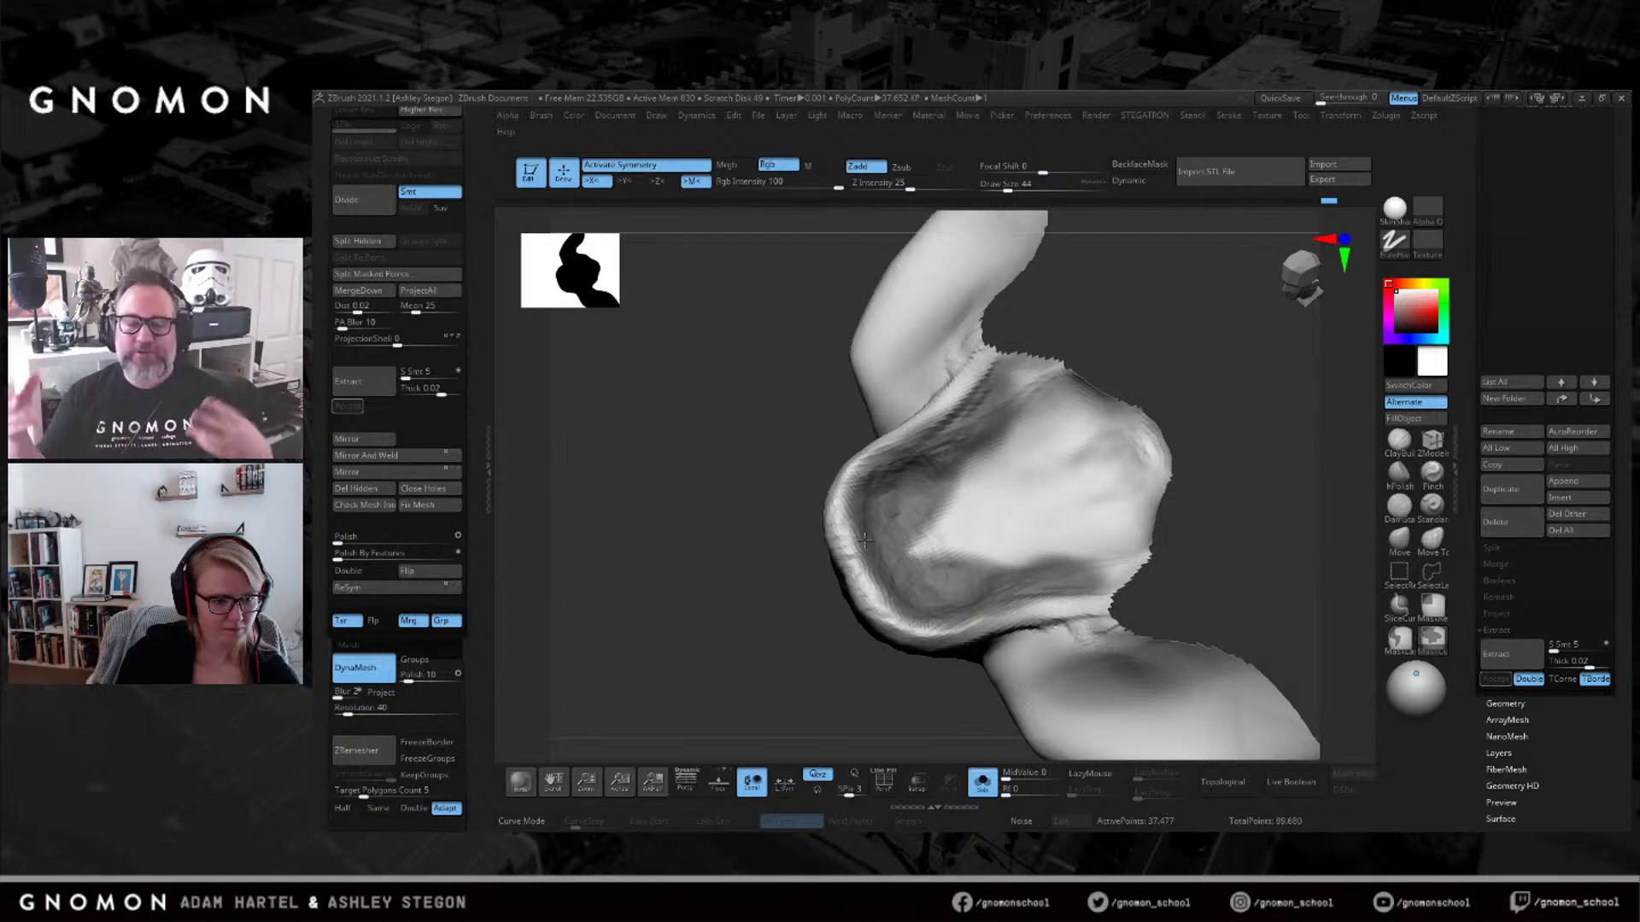
pyautogui.moveTo(1092, 567)
pyautogui.keyDown('shift'); pyautogui.mouseDown()
pyautogui.moveTo(982, 581)
pyautogui.moveTo(941, 494)
pyautogui.mouseUp(); pyautogui.keyUp('shift')
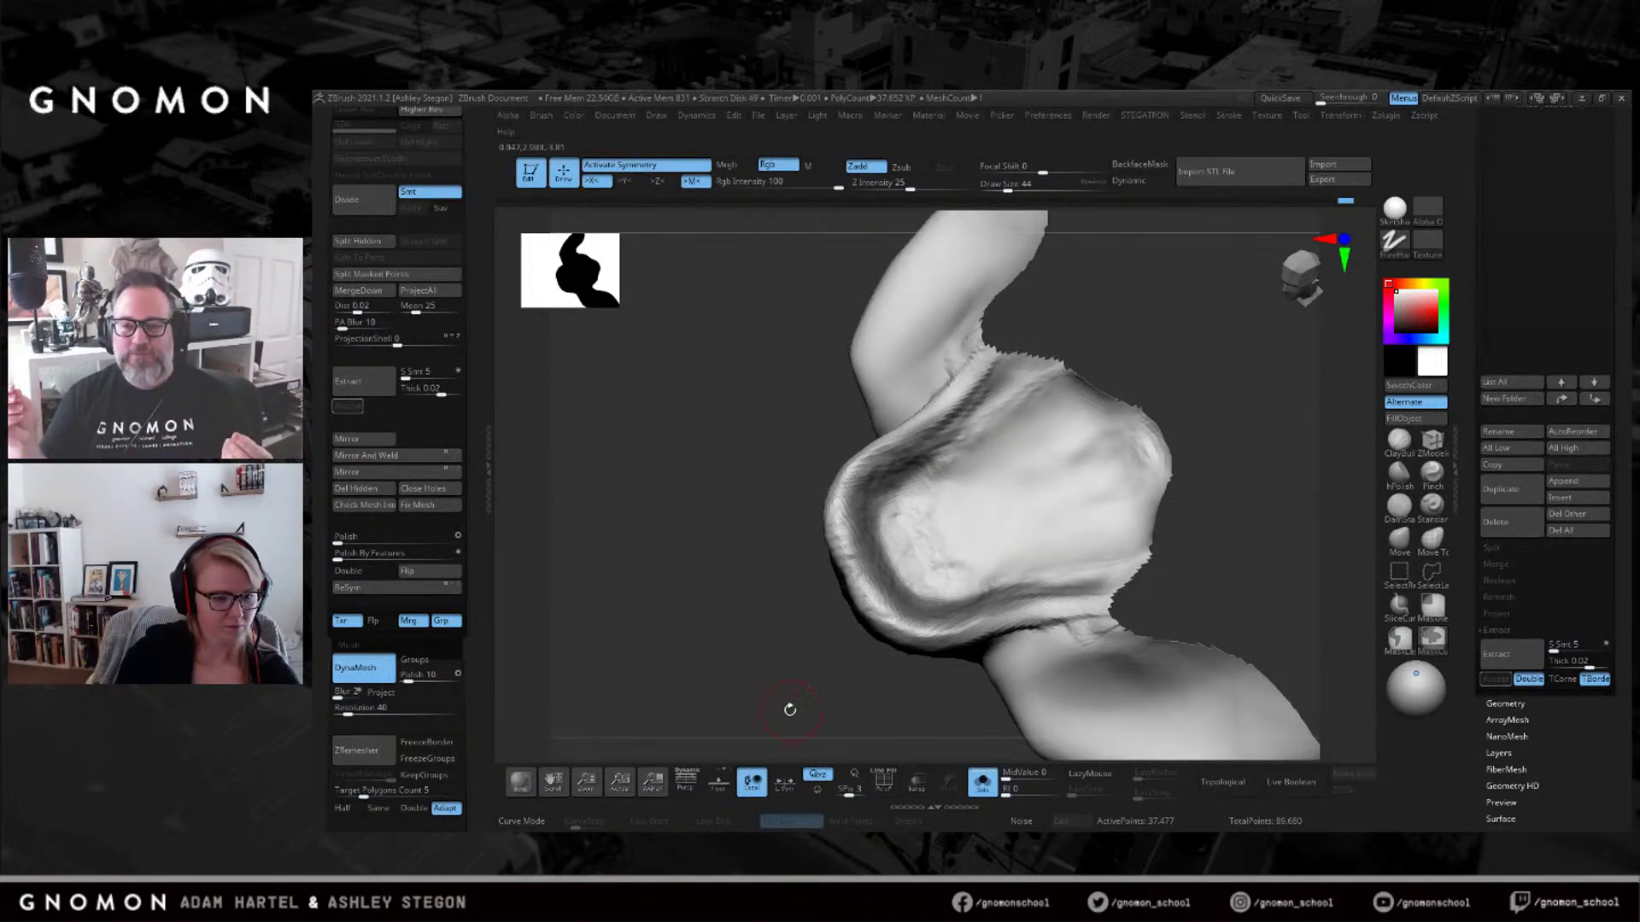
pyautogui.moveTo(791, 709); pyautogui.dragTo(966, 501)
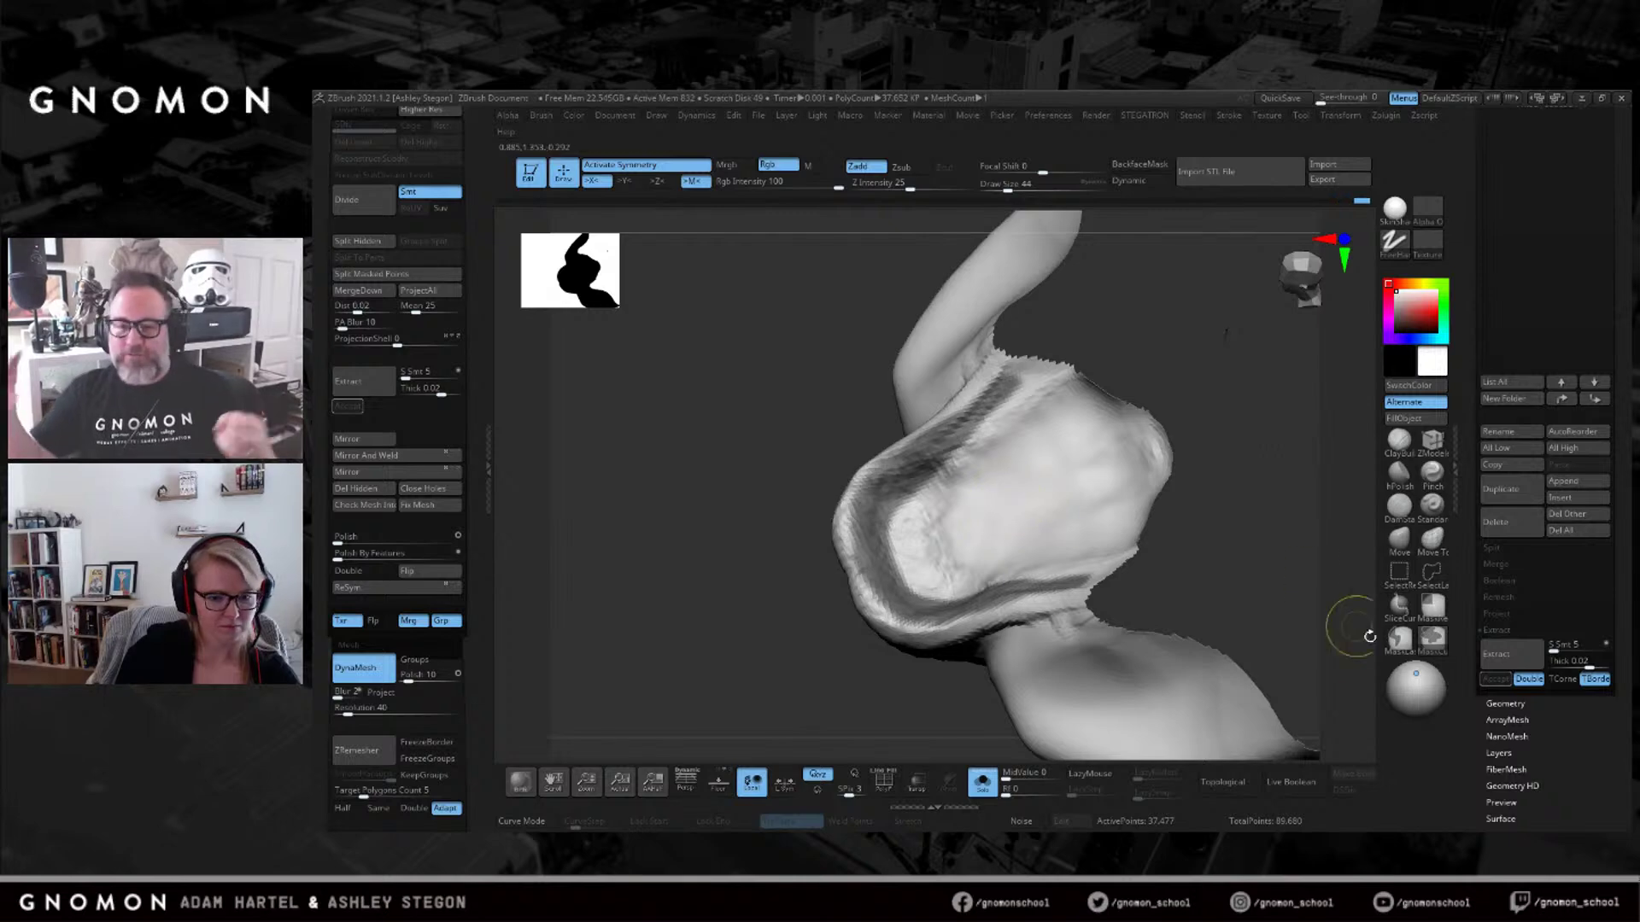
# Extract the masked lower gum as a new subtool with thickness 0.02.
pyautogui.click(1509, 658)
pyautogui.moveTo(1255, 546); pyautogui.dragTo(1128, 681)
pyautogui.click(1502, 654)
pyautogui.click(1494, 681)
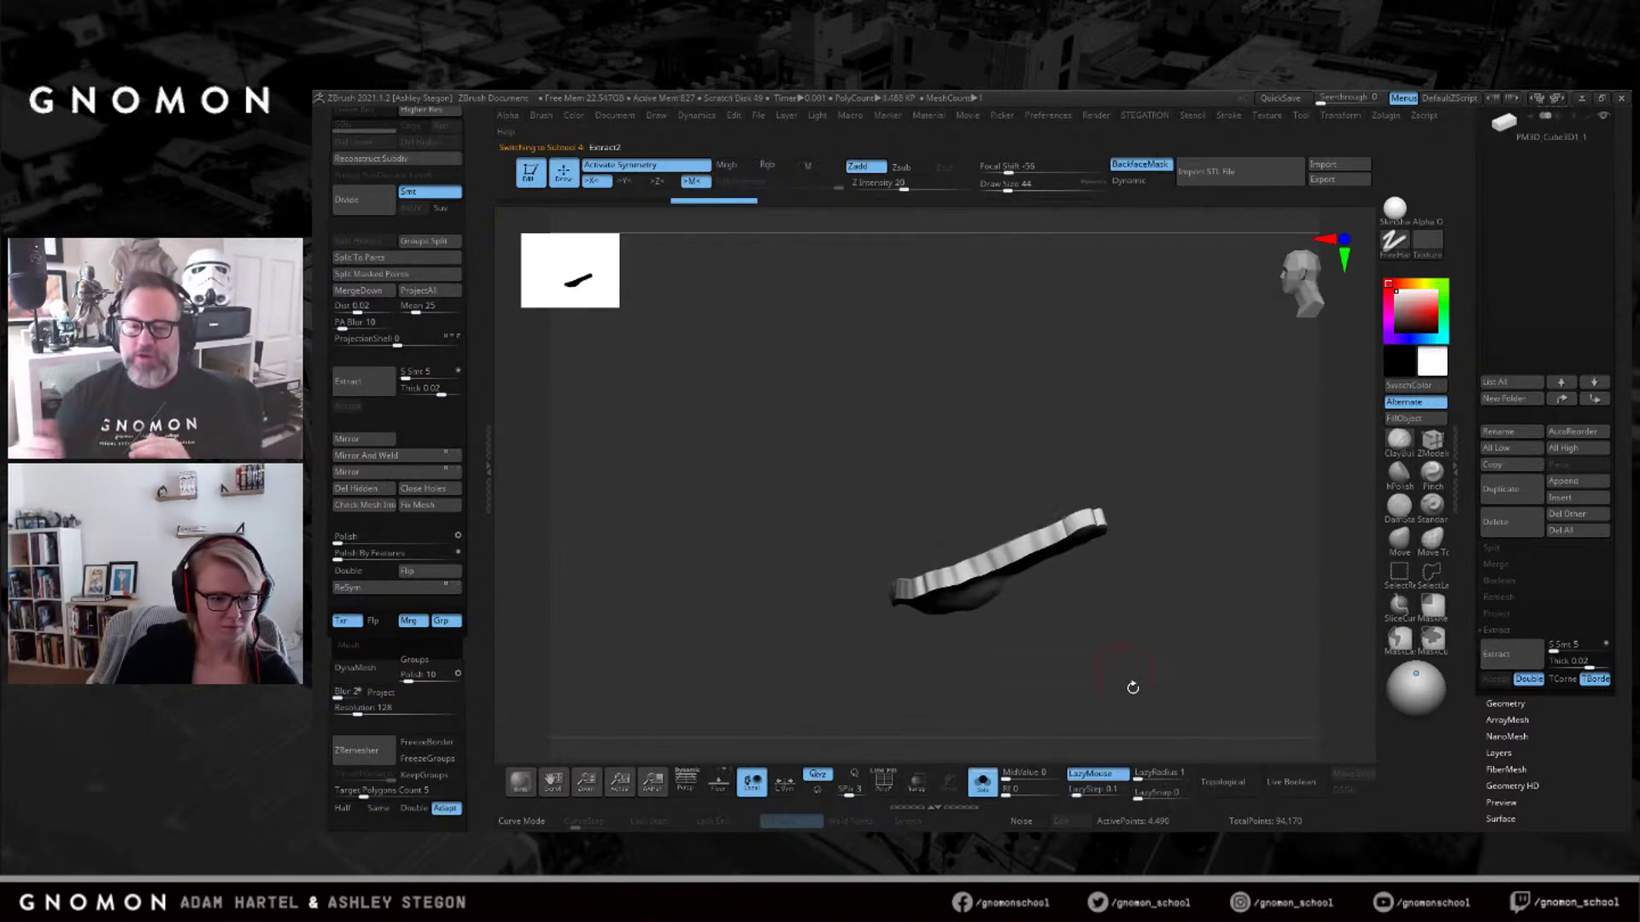
# Smooth the extracted lower gum among the other subtools, then reselect the head and unhide all of its geometry.
pyautogui.click(982, 782)
pyautogui.moveTo(1025, 506); pyautogui.dragTo(1043, 469)
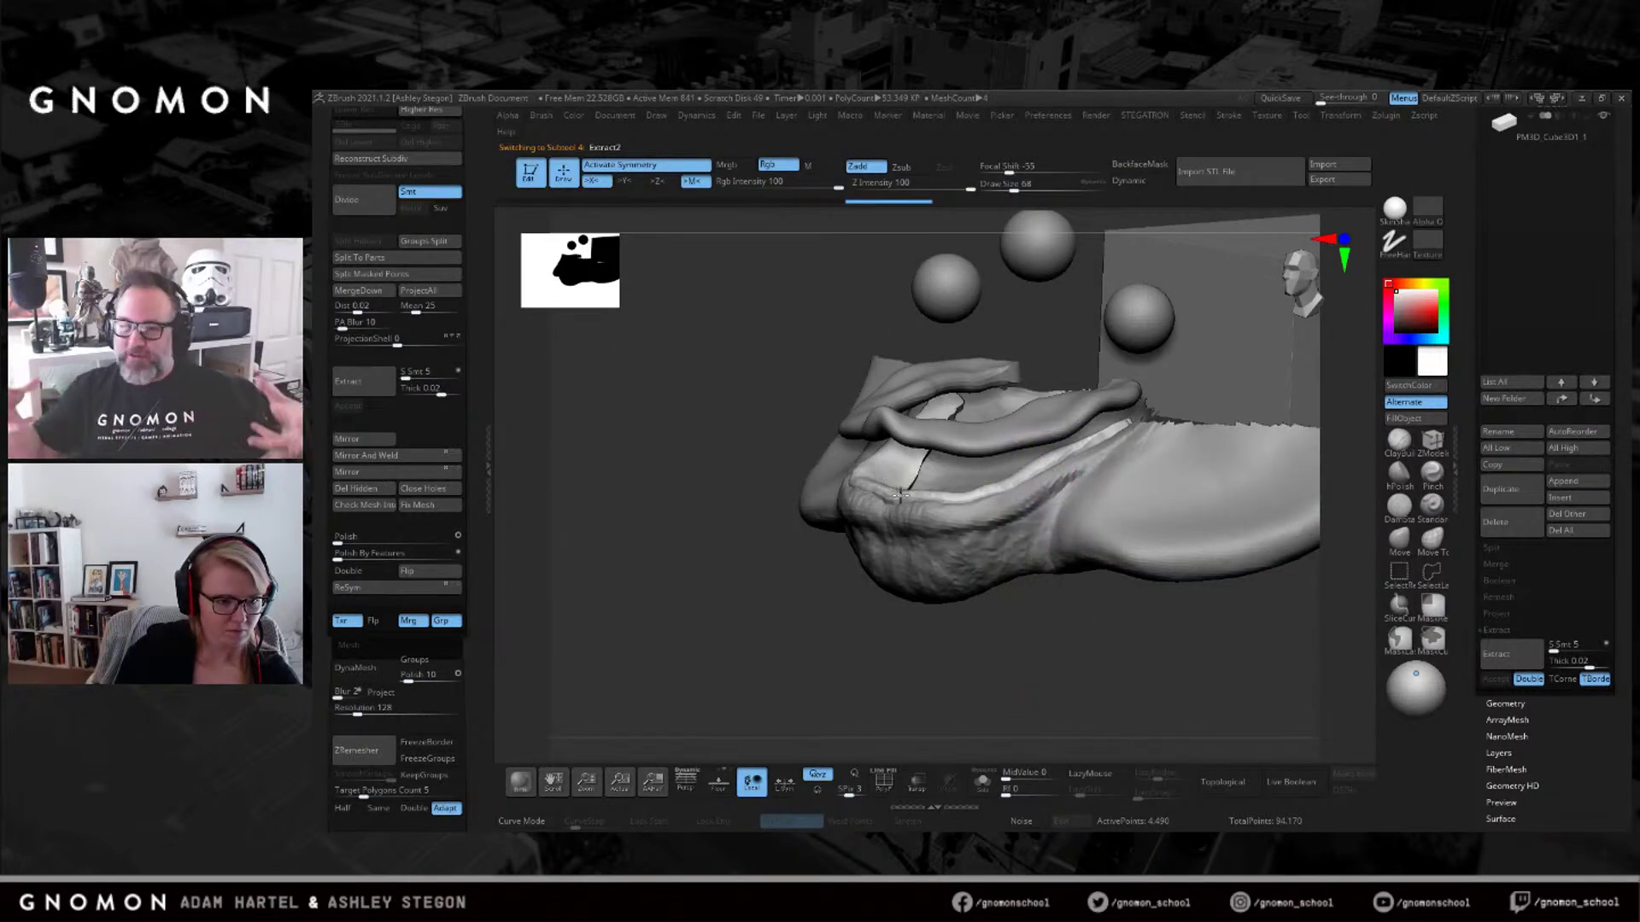
pyautogui.moveTo(1052, 466)
pyautogui.mouseDown()
pyautogui.moveTo(1116, 486)
pyautogui.moveTo(1159, 701)
pyautogui.moveTo(1042, 487)
pyautogui.mouseUp()
pyautogui.keyDown('alt'); pyautogui.click(1211, 558); pyautogui.keyUp('alt')
pyautogui.keyDown('ctrl'); pyautogui.keyDown('shift'); pyautogui.click(1167, 684); pyautogui.keyUp('shift'); pyautogui.keyUp('ctrl')
# Refine the front of the upper lip beneath the nose with the Move brush.
pyautogui.moveTo(1004, 632); pyautogui.dragTo(1153, 529)
pyautogui.moveTo(1159, 526); pyautogui.dragTo(1153, 427, button='right')
pyautogui.click(1399, 541)
pyautogui.moveTo(977, 427); pyautogui.dragTo(932, 381, button='right')
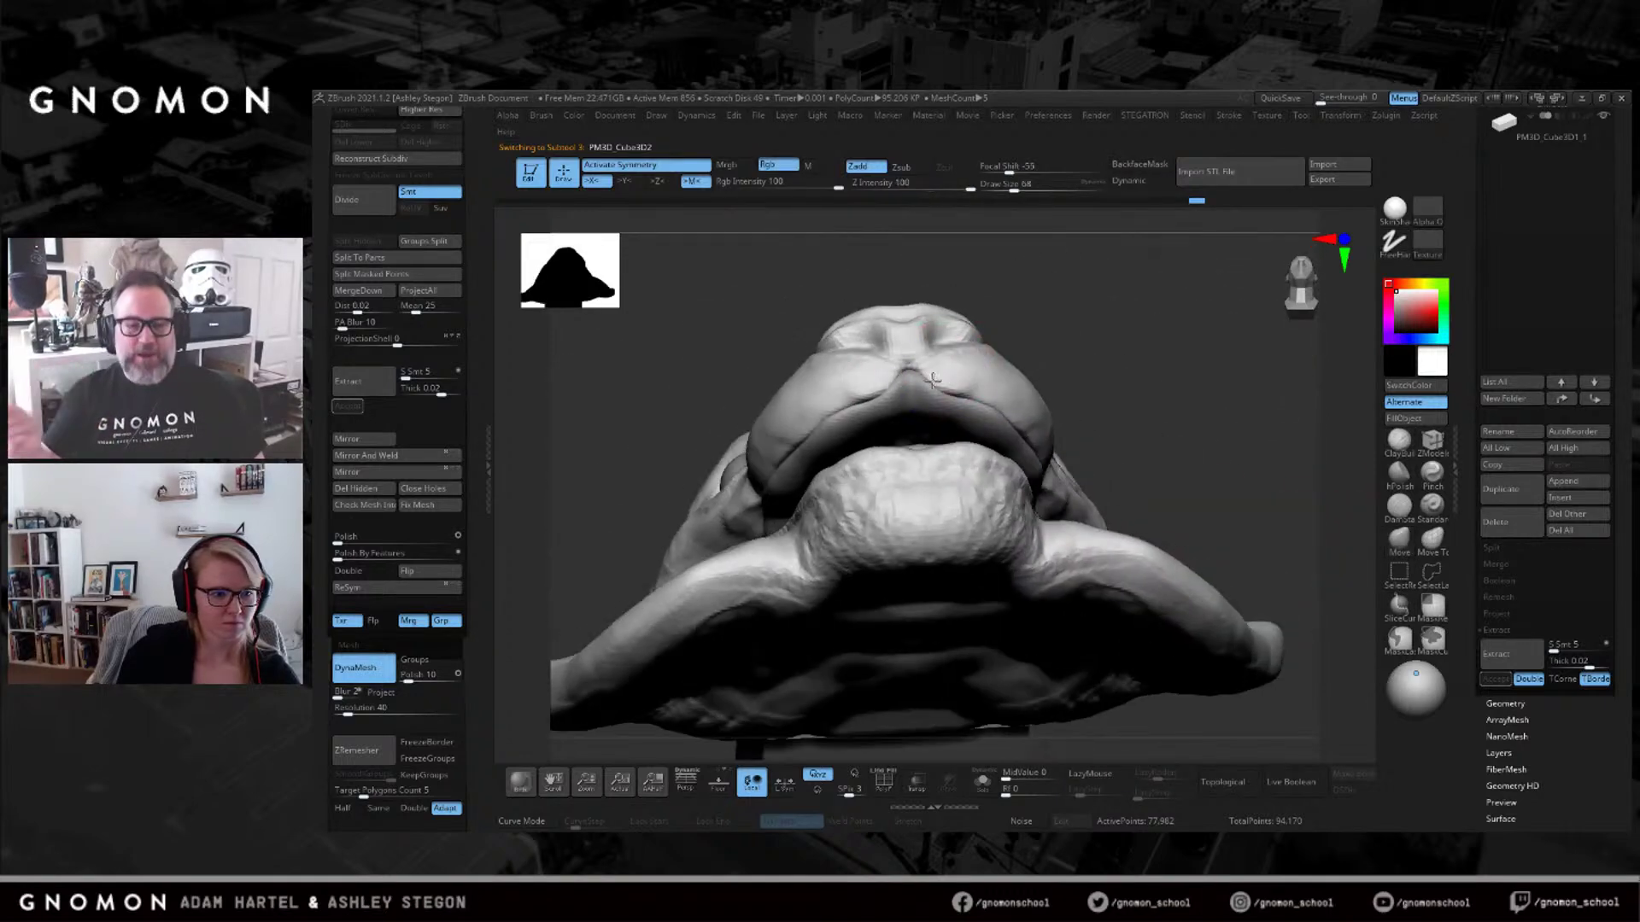
pyautogui.click(1399, 540)
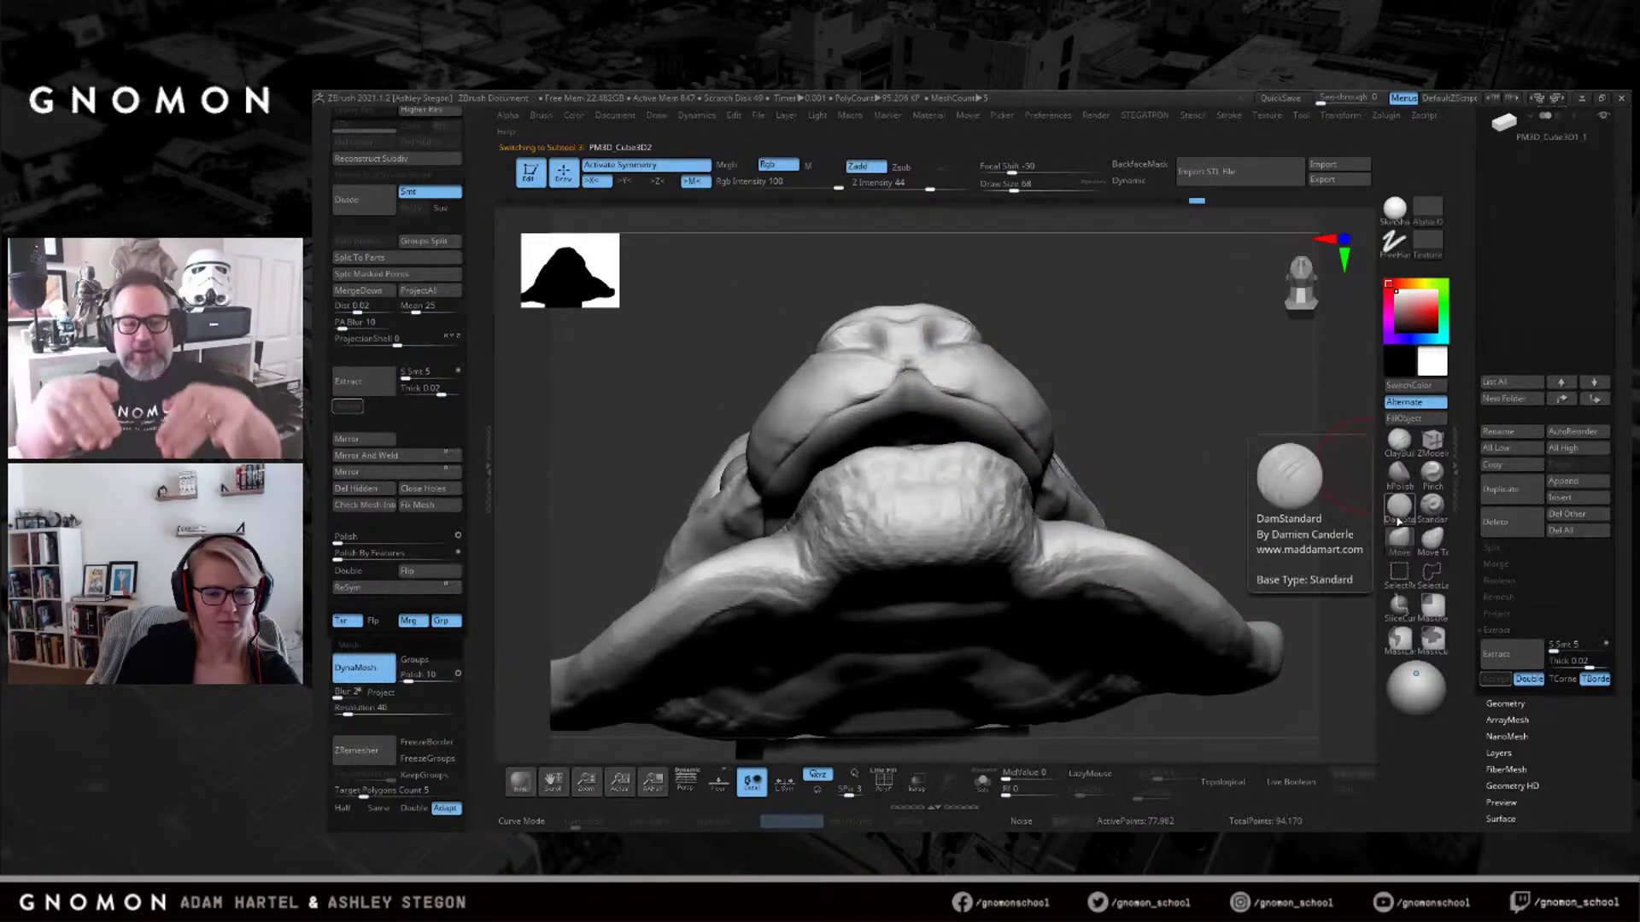
# Select the DamStandard brush and remesh the head with DynaMesh at resolution 96.
pyautogui.click(1399, 510)
pyautogui.moveTo(983, 368)
pyautogui.mouseDown(button='right')
pyautogui.moveTo(1074, 420)
pyautogui.moveTo(738, 561)
pyautogui.mouseUp(button='right')
pyautogui.press('[')
pyautogui.moveTo(347, 711); pyautogui.dragTo(354, 713)
pyautogui.hotkey('ctrl', 'z')
pyautogui.moveTo(1083, 421); pyautogui.dragTo(1052, 410, button='right')
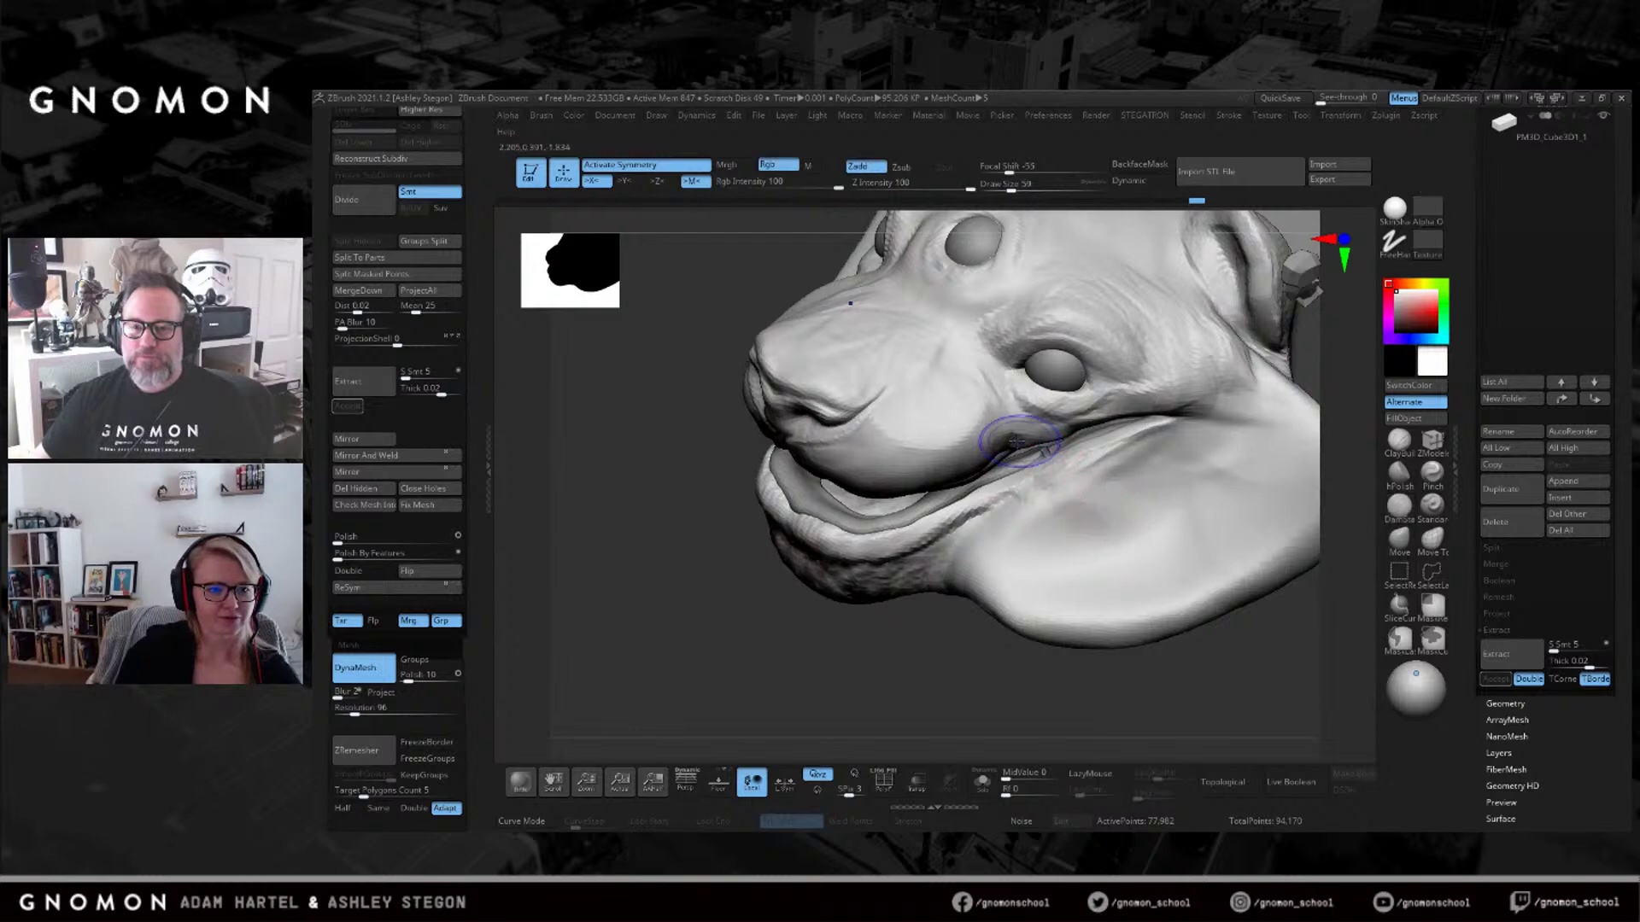
pyautogui.keyDown('ctrl'); pyautogui.moveTo(591, 630); pyautogui.dragTo(671, 693); pyautogui.keyUp('ctrl')
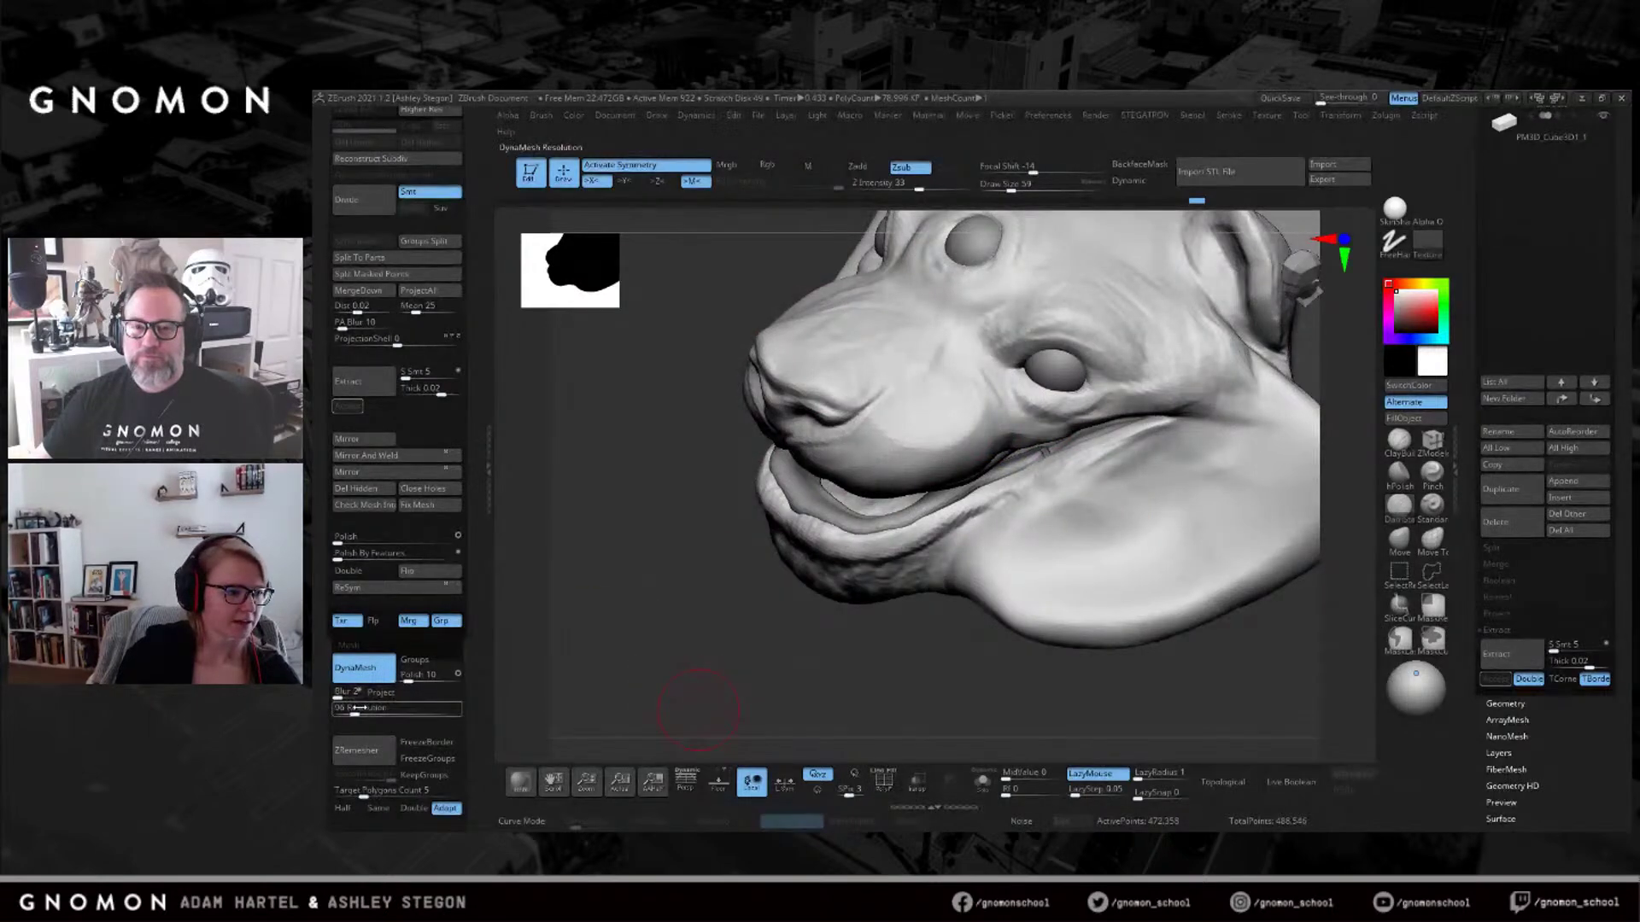
# Carve brow folds and eyelid creases around the lower eye with the DamStandard brush.
pyautogui.moveTo(984, 340); pyautogui.dragTo(1023, 368)
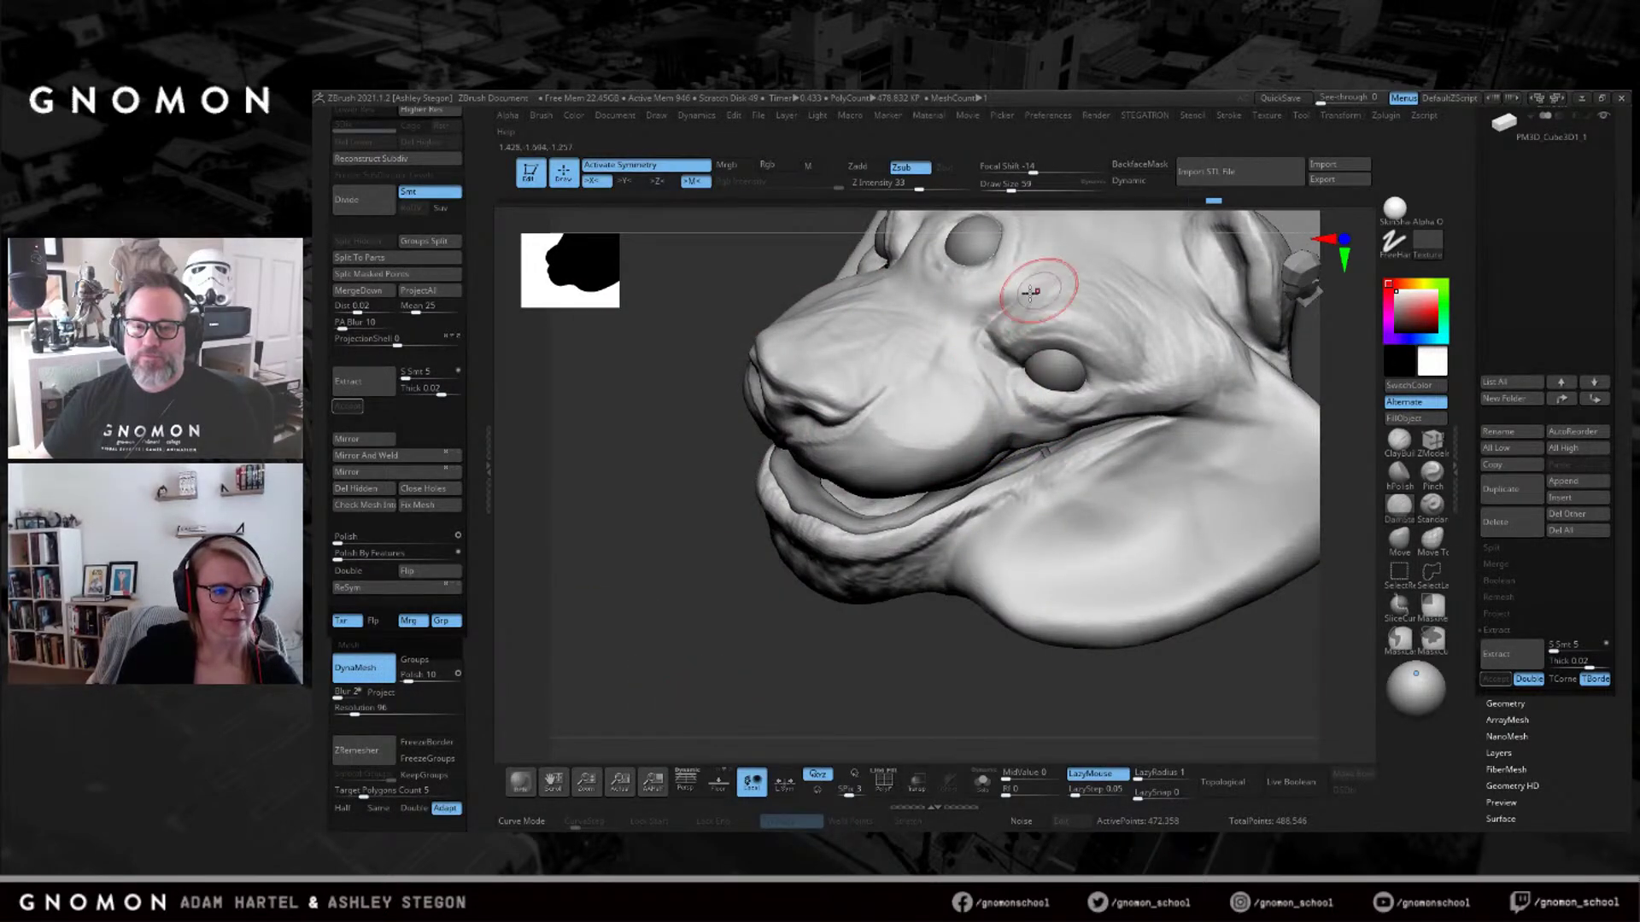
pyautogui.moveTo(1046, 285); pyautogui.dragTo(1018, 299)
pyautogui.moveTo(1088, 290)
pyautogui.keyDown('alt'); pyautogui.mouseDown(button='right')
pyautogui.moveTo(1091, 362)
pyautogui.moveTo(1065, 361)
pyautogui.mouseUp(button='right'); pyautogui.keyUp('alt')
pyautogui.moveTo(1083, 363); pyautogui.dragTo(1103, 403)
pyautogui.moveTo(1125, 346); pyautogui.dragTo(1171, 442)
pyautogui.moveTo(1171, 442); pyautogui.dragTo(1182, 424, button='right')
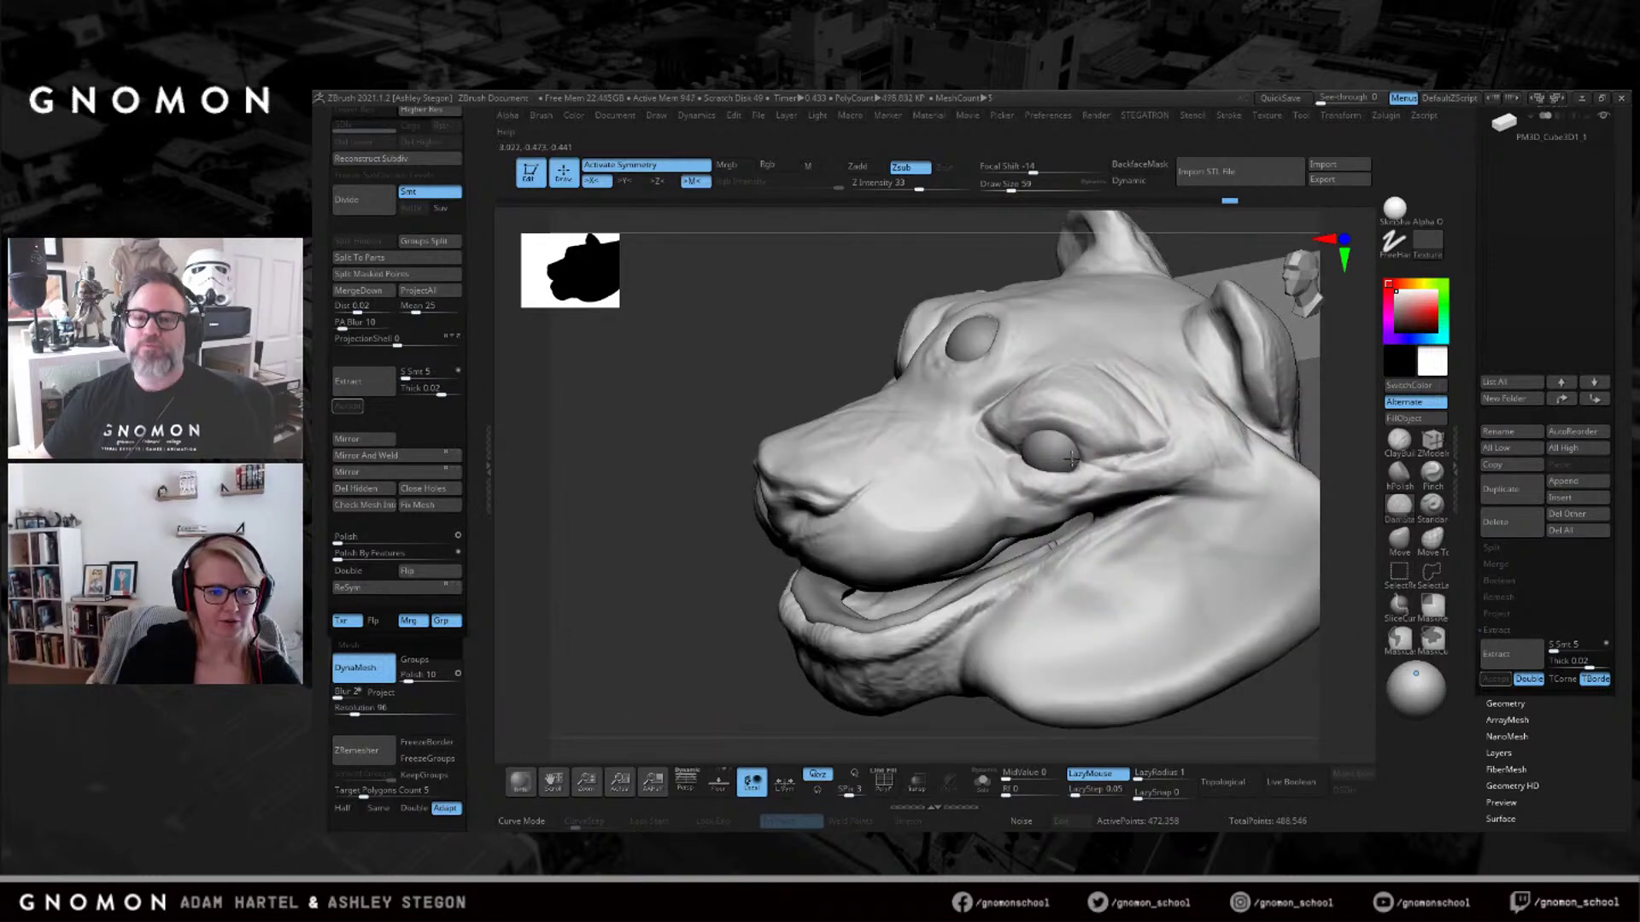
# Carve wrinkles along the muzzle bridge, beneath the eye and around the nose with the DamStandard brush.
pyautogui.moveTo(1071, 459); pyautogui.dragTo(1114, 470, button='right')
pyautogui.moveTo(995, 459); pyautogui.dragTo(961, 470, button='right')
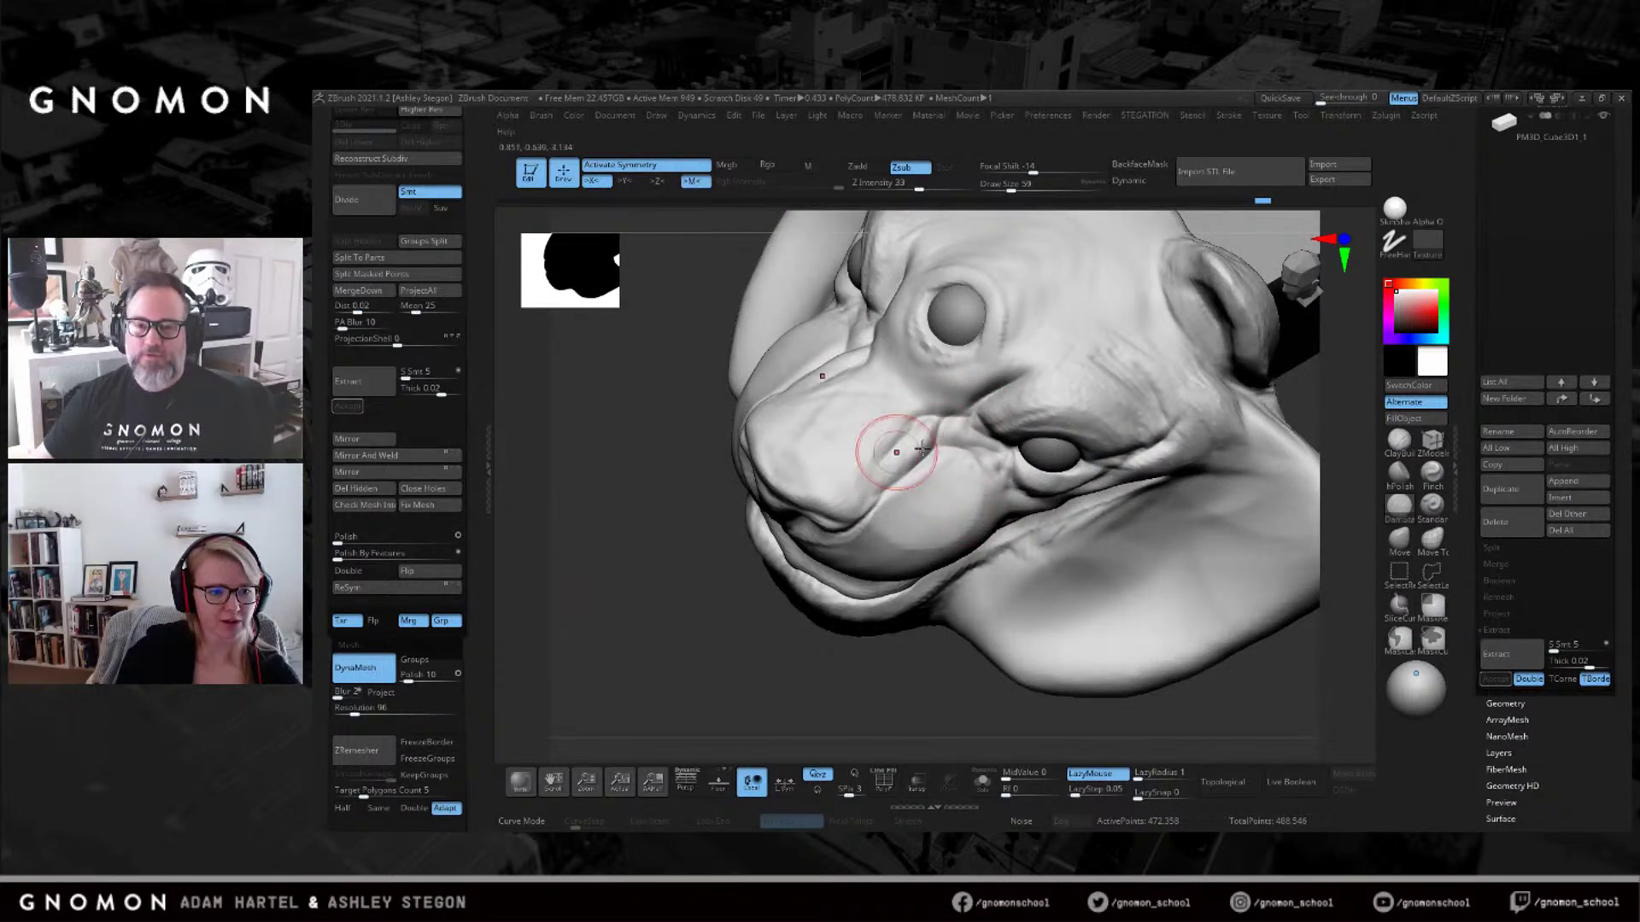
pyautogui.moveTo(846, 440); pyautogui.dragTo(929, 372, button='right')
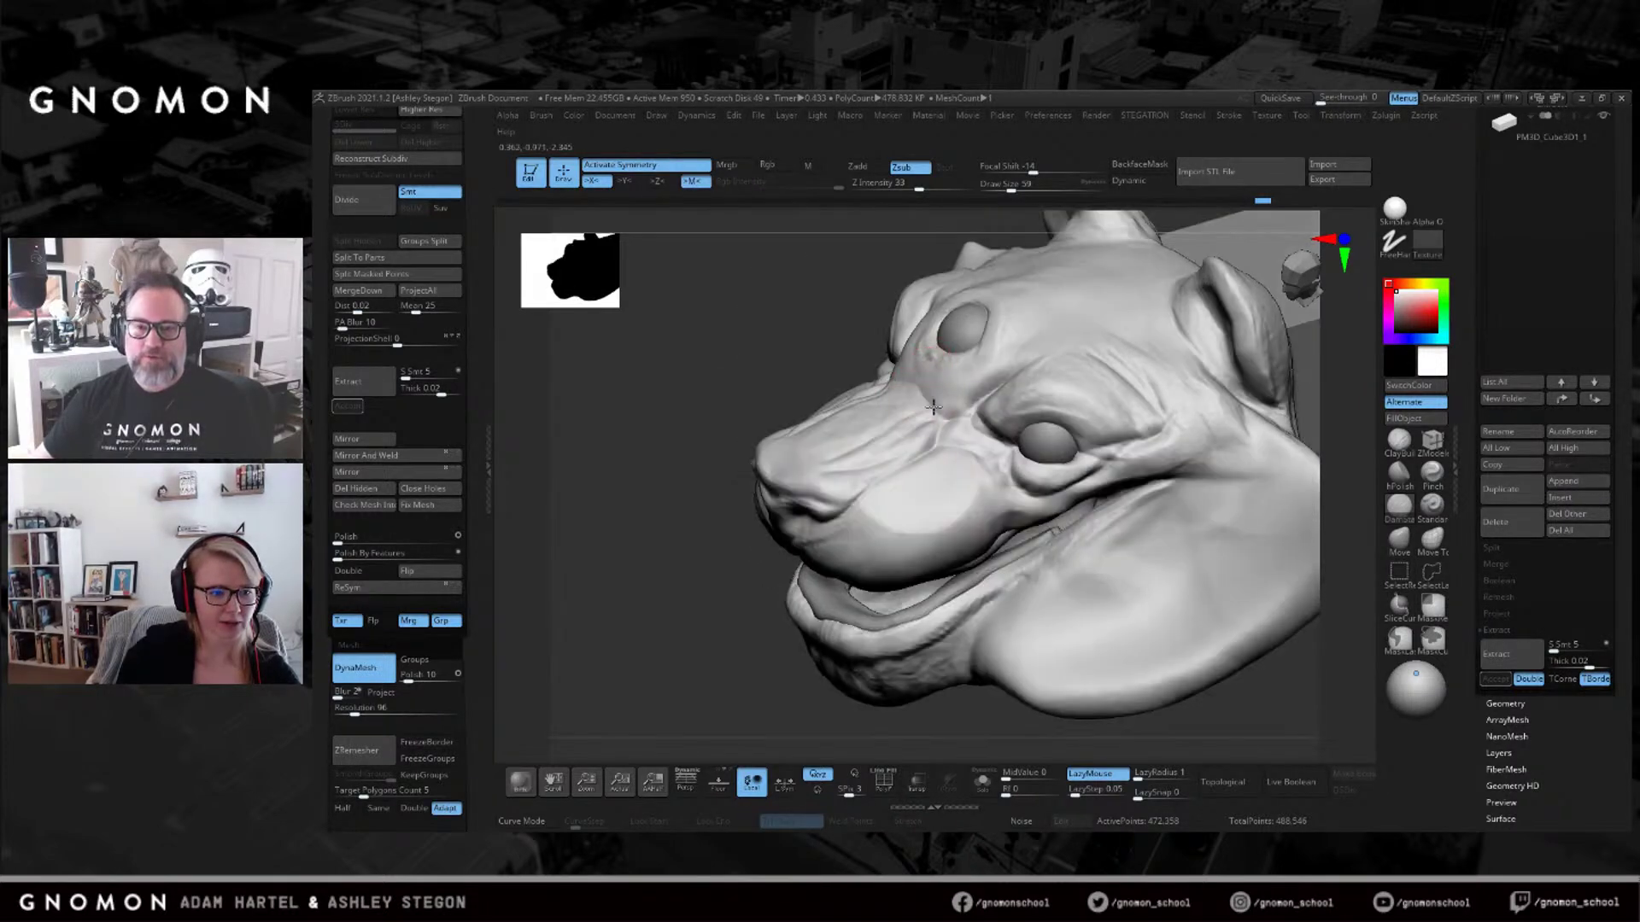
pyautogui.moveTo(944, 453); pyautogui.dragTo(918, 459, button='right')
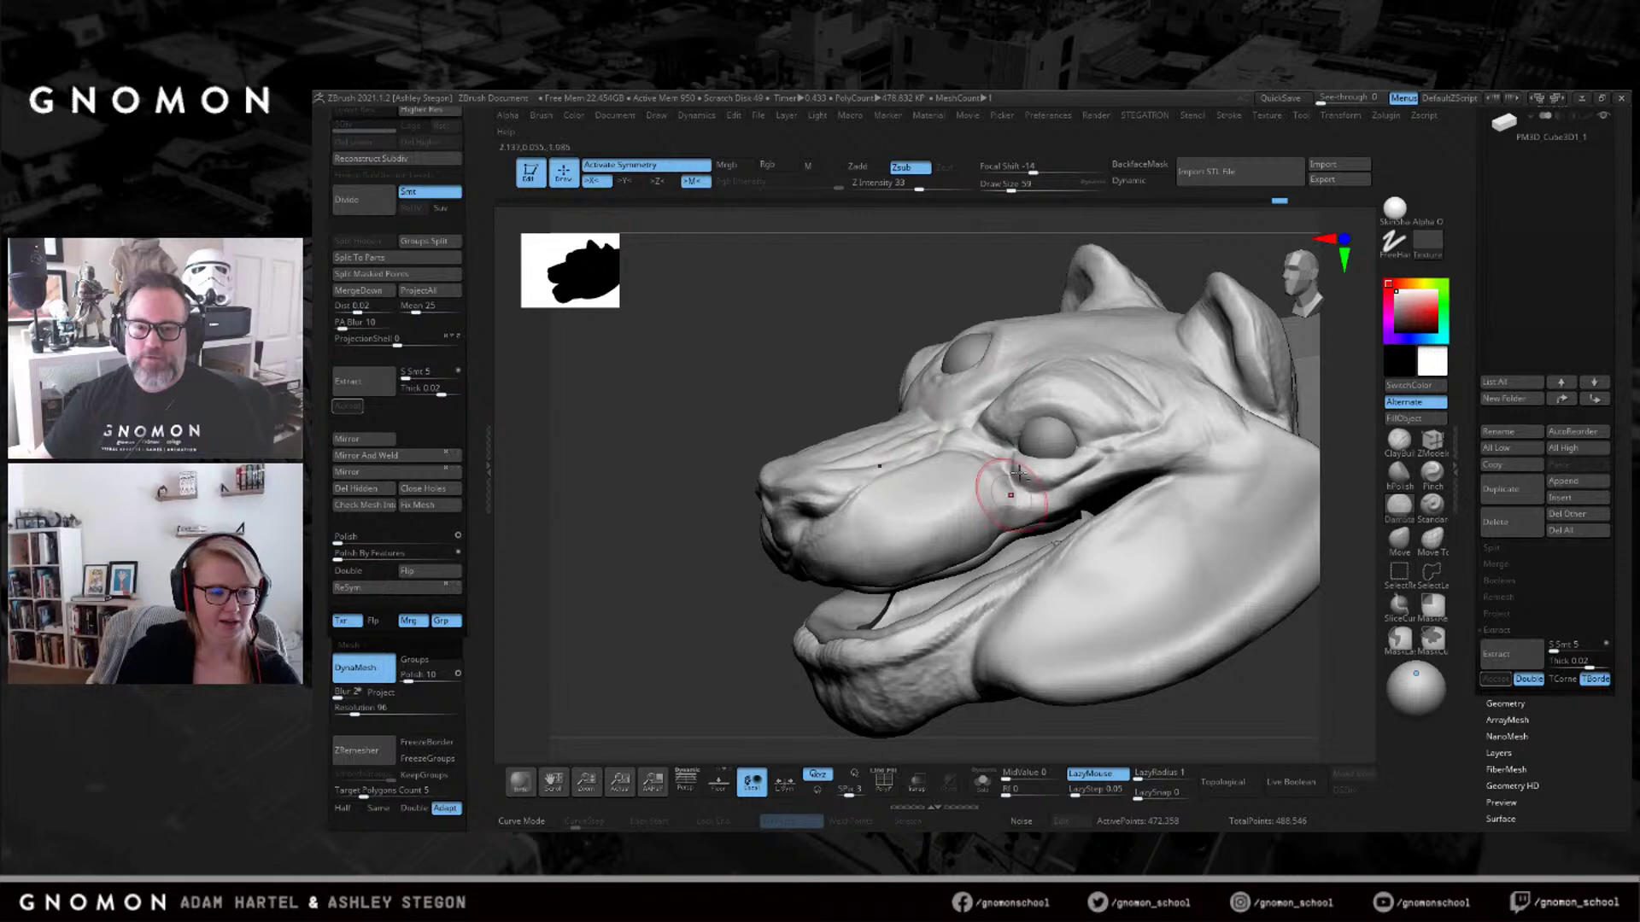
pyautogui.moveTo(1018, 472); pyautogui.dragTo(839, 450, button='right')
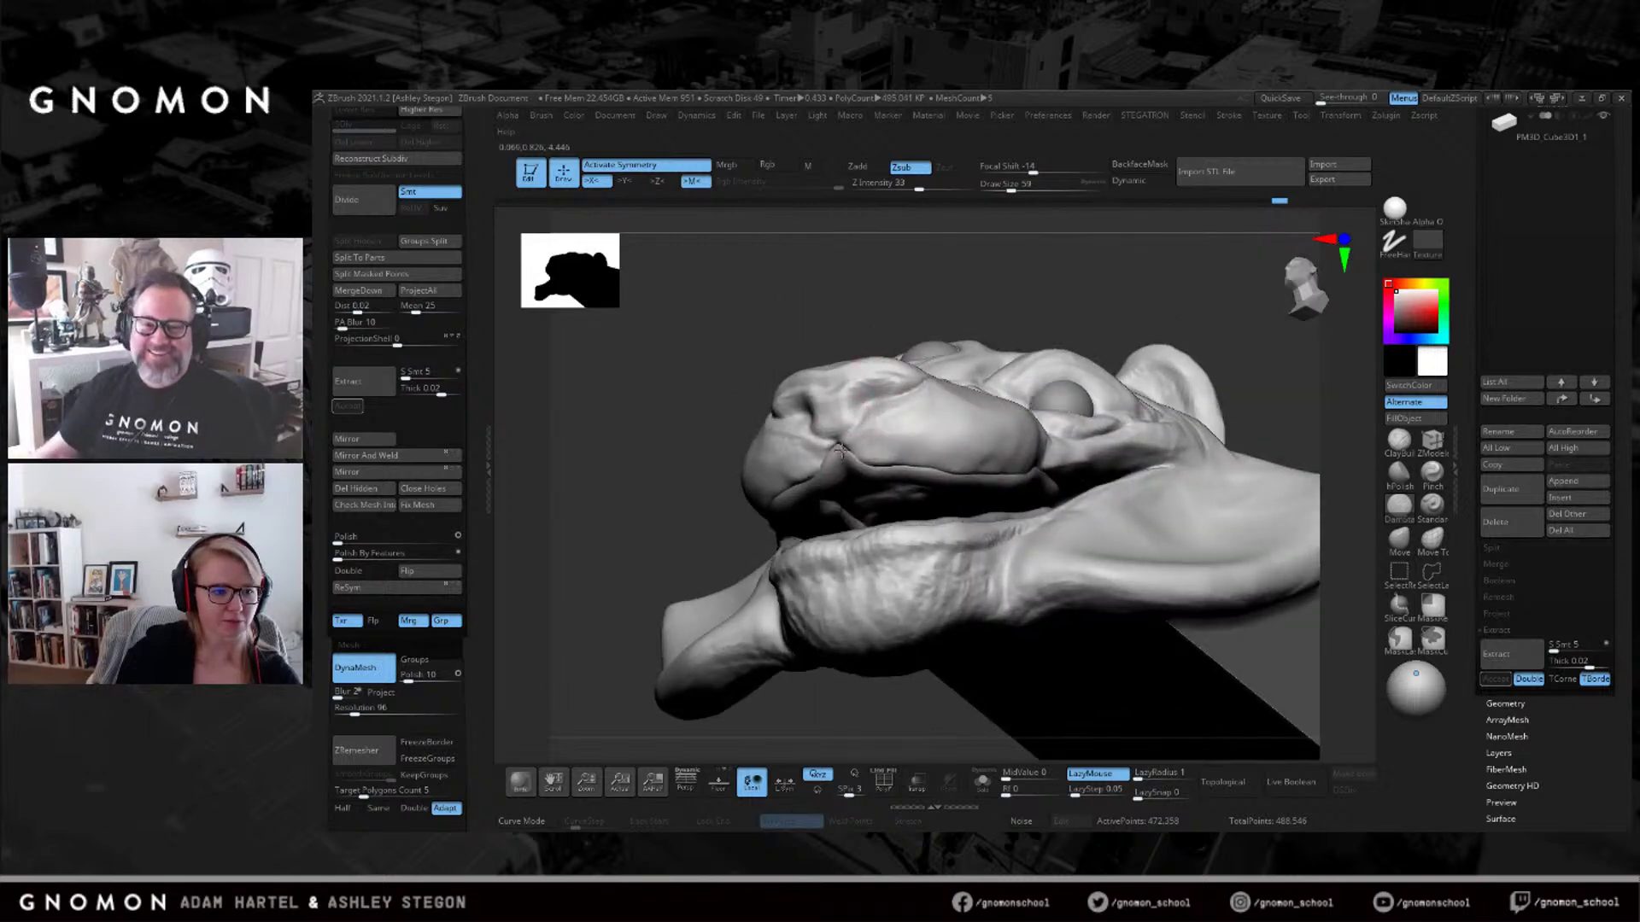
# Reshape the side of the upper lip and whisker pad with the Move brush.
pyautogui.click(1401, 540)
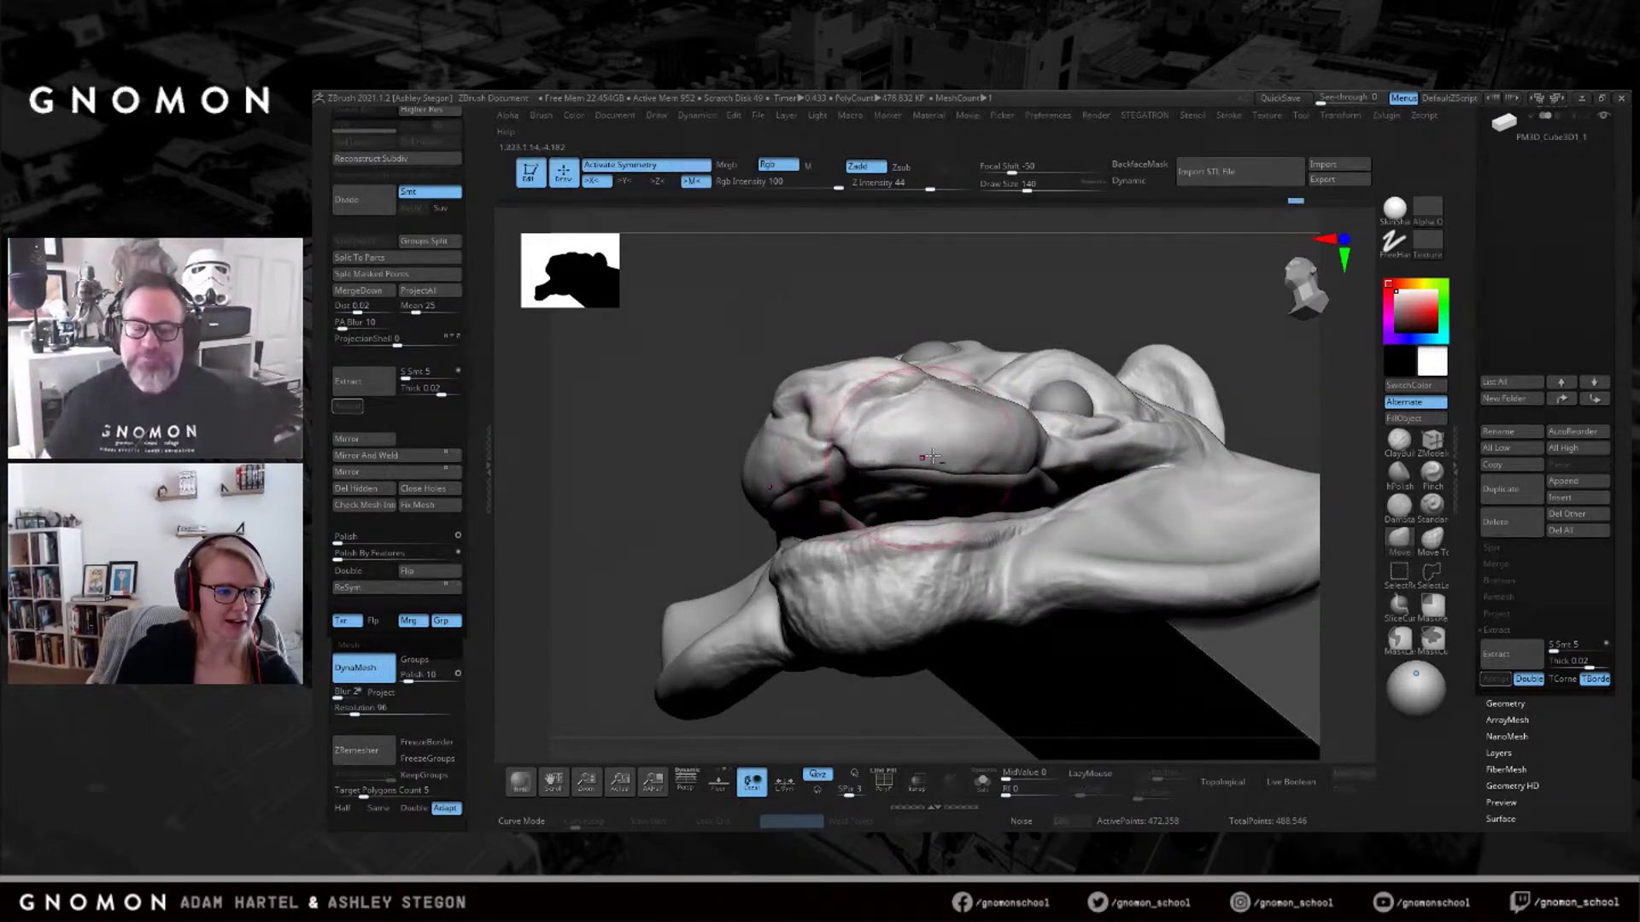
pyautogui.moveTo(925, 458); pyautogui.dragTo(988, 462)
pyautogui.moveTo(1098, 457); pyautogui.dragTo(1062, 512, button='right')
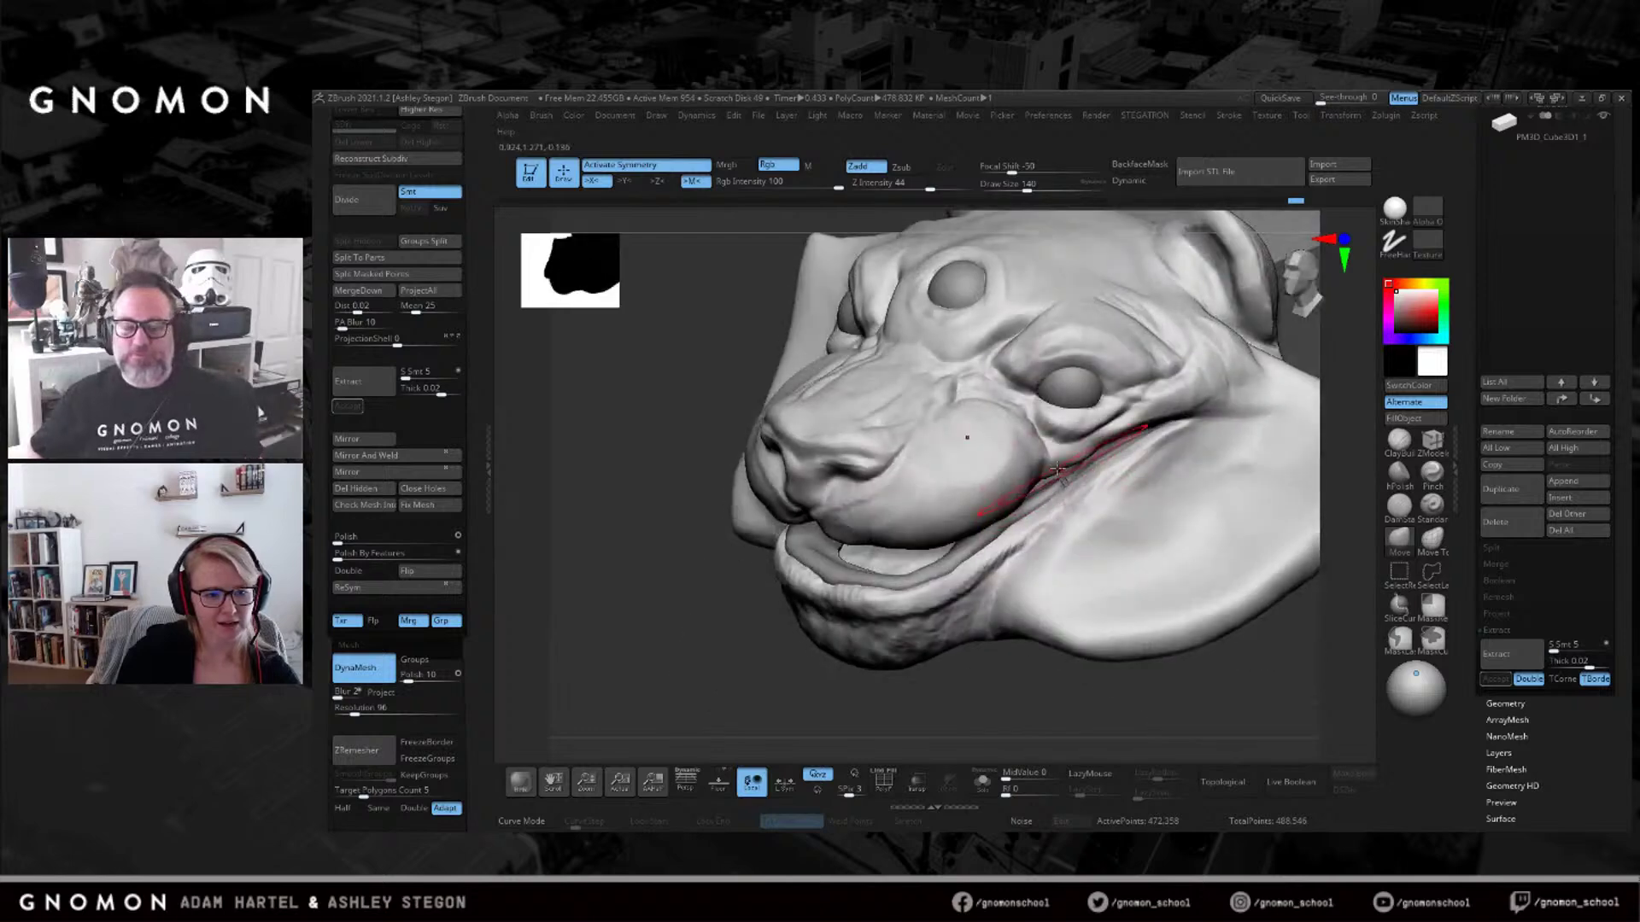
# Soften the wrinkles on the muzzle bridge and build up the forms beneath the brow with the ClayBuildup brush.
pyautogui.click(1398, 440)
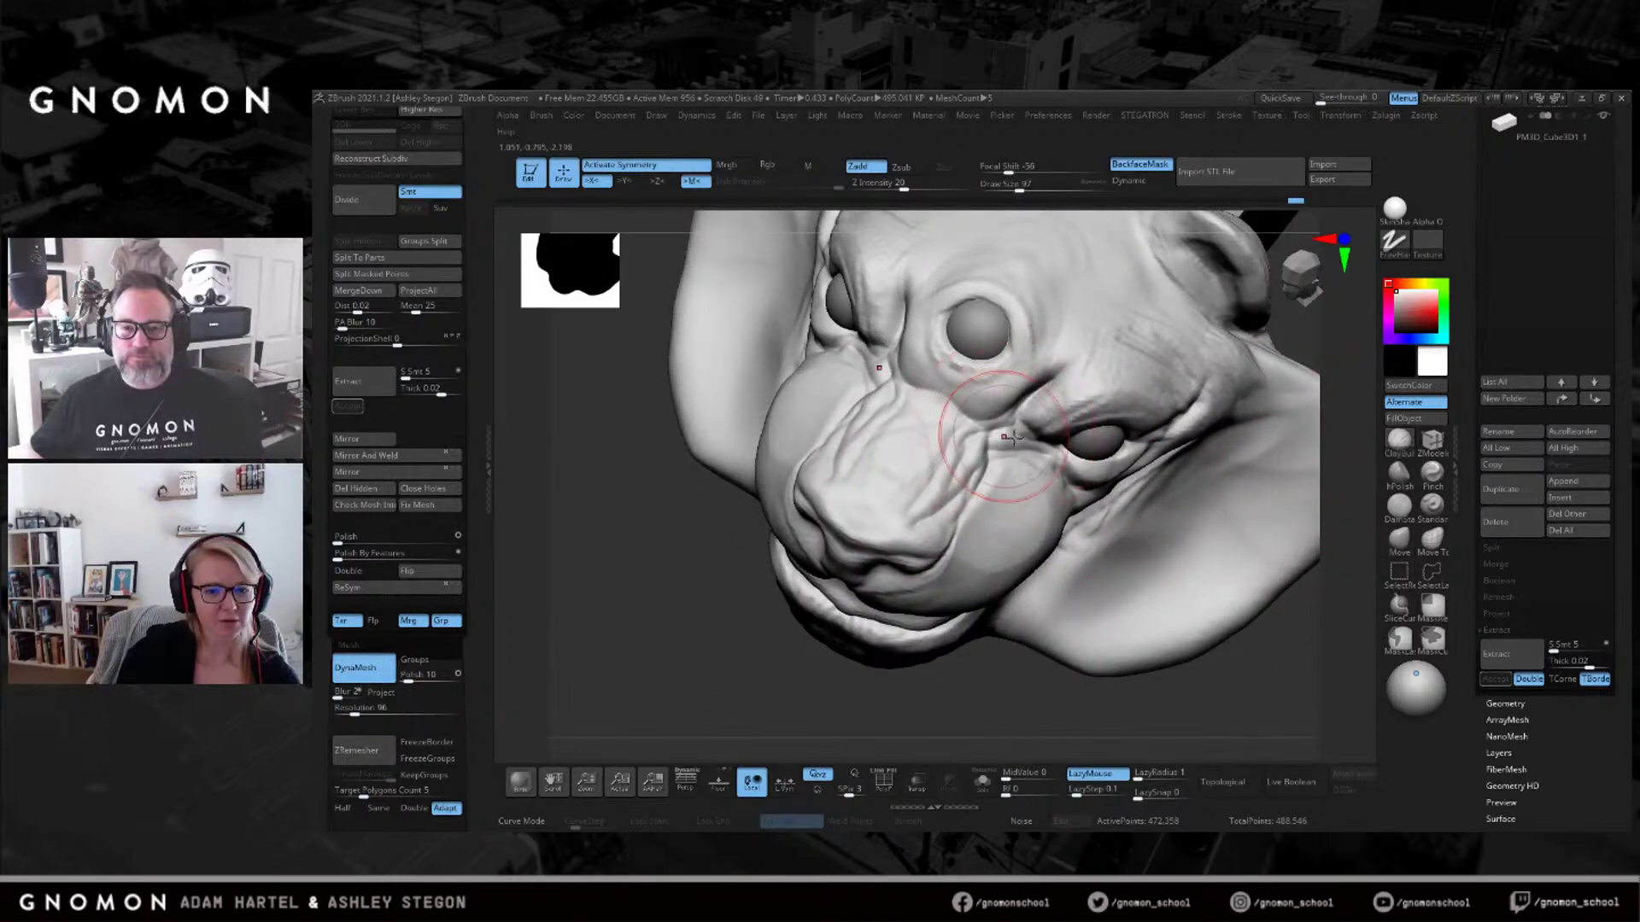
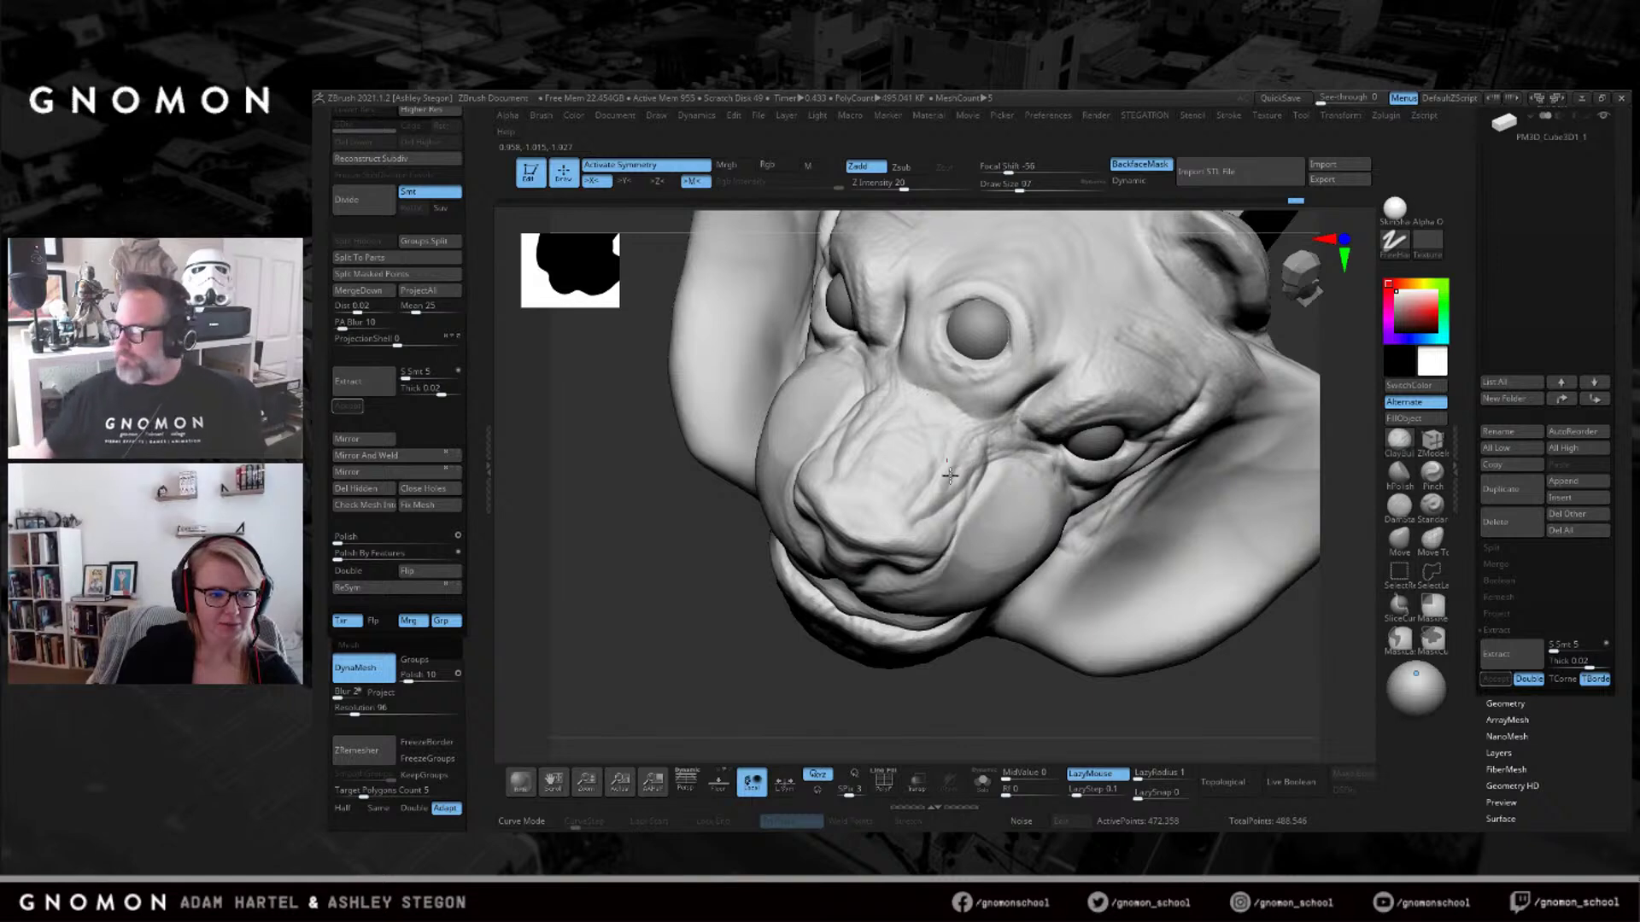
pyautogui.moveTo(1047, 463)
pyautogui.mouseDown(button='right')
pyautogui.moveTo(1034, 372)
pyautogui.moveTo(1061, 370)
pyautogui.mouseUp(button='right')
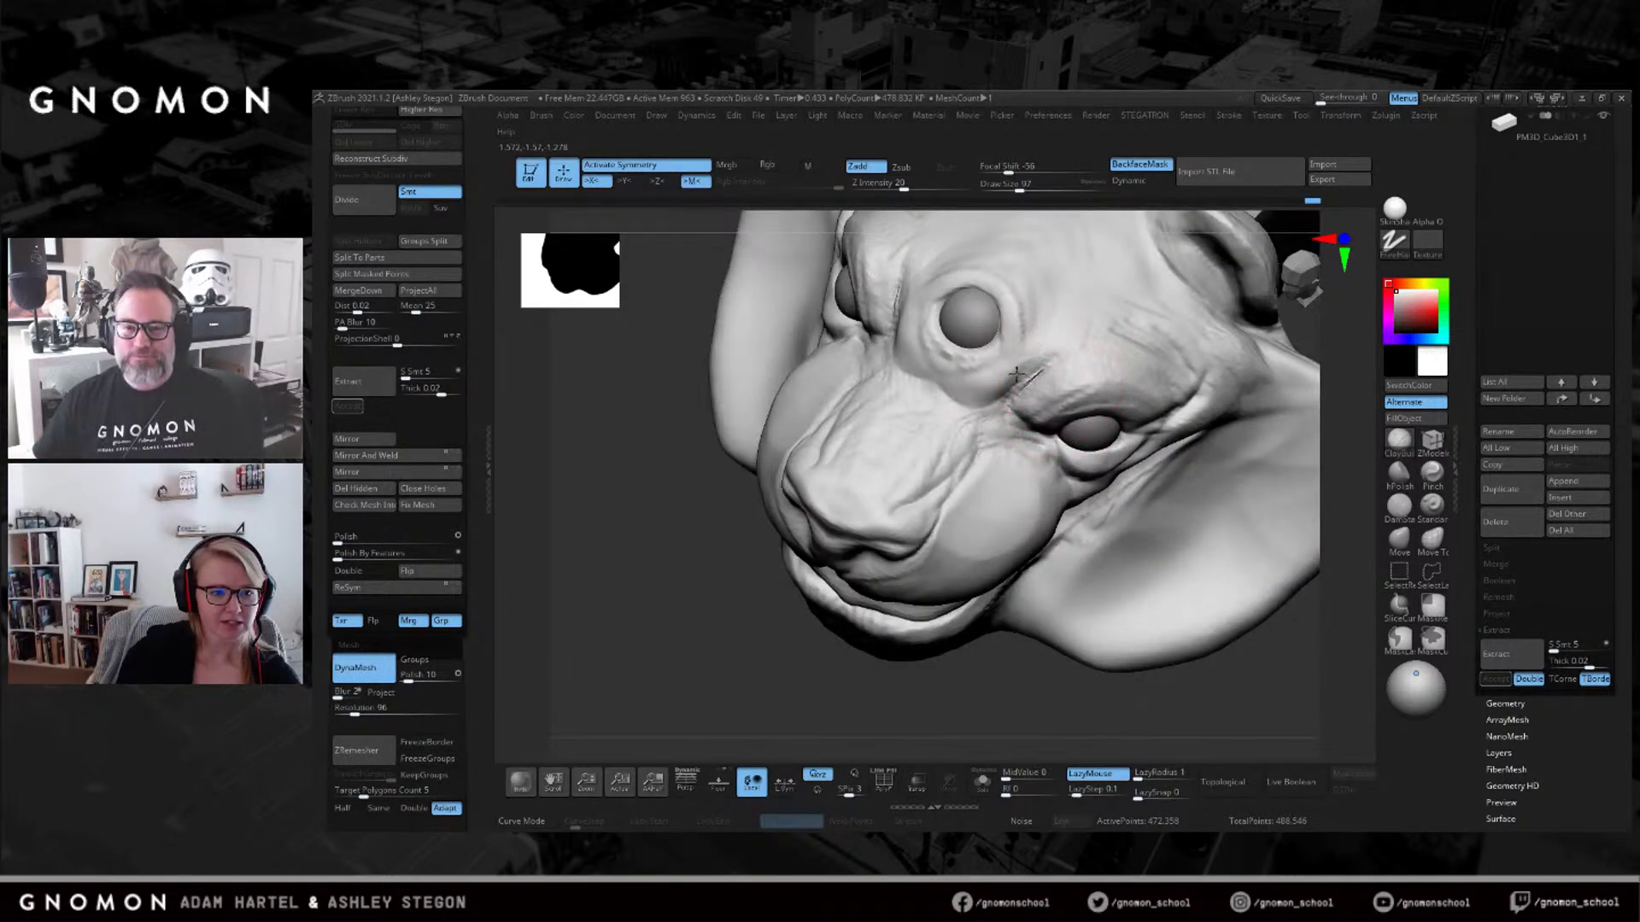
pyautogui.keyDown('shift'); pyautogui.moveTo(1007, 419); pyautogui.dragTo(956, 430); pyautogui.keyUp('shift')
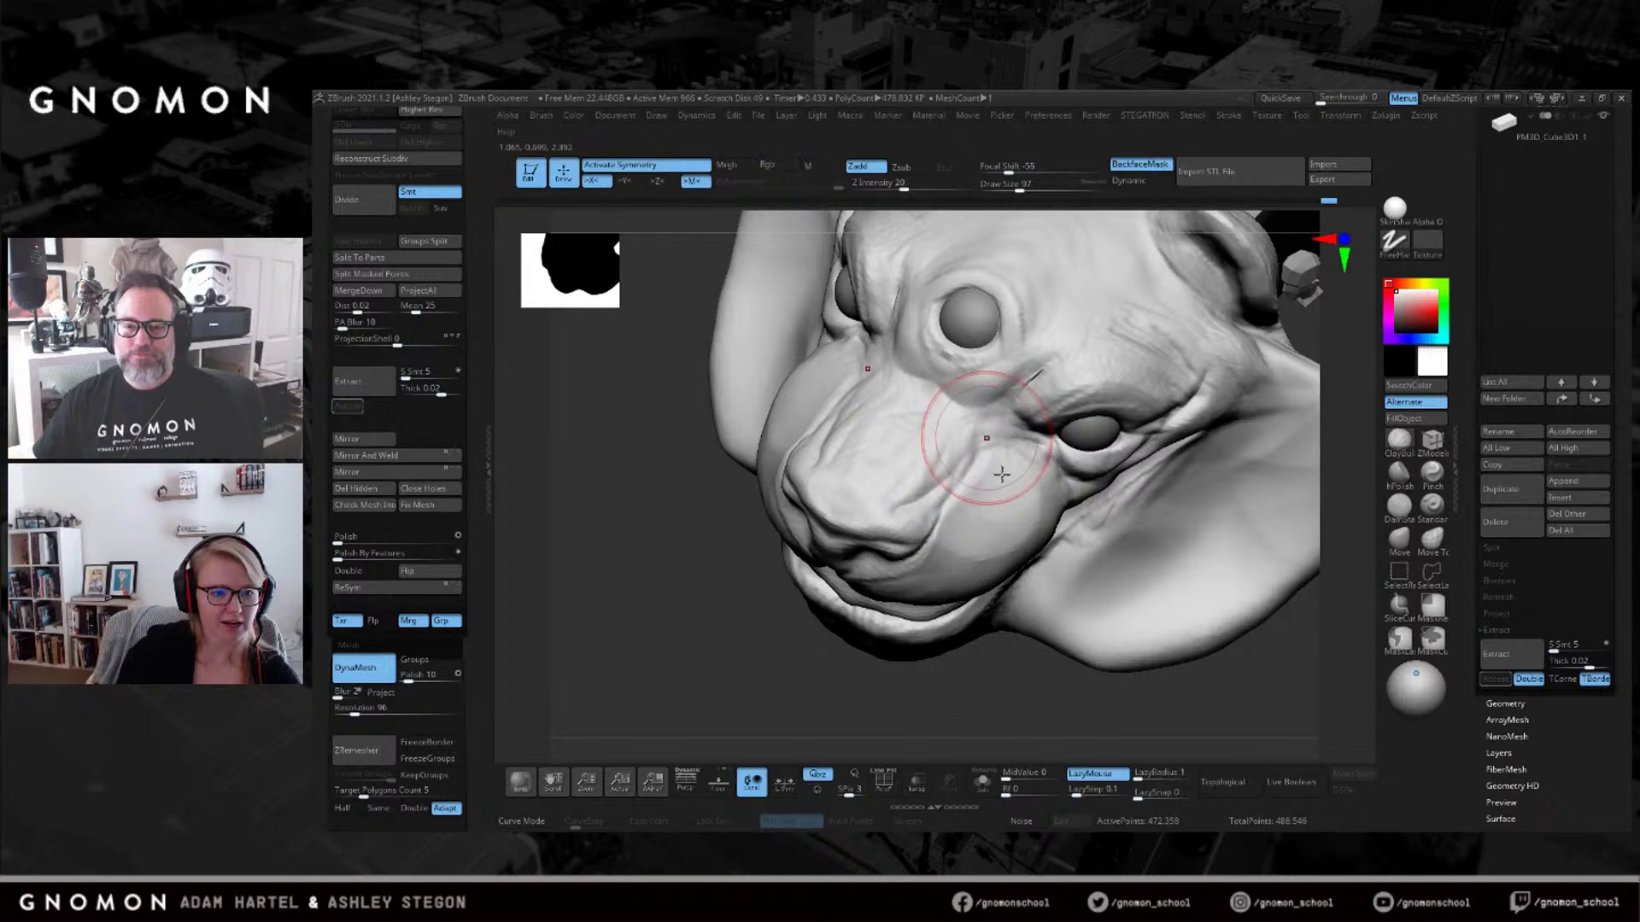
pyautogui.scroll(3, 982, 424)
pyautogui.moveTo(945, 432); pyautogui.dragTo(895, 531)
pyautogui.moveTo(1007, 476)
pyautogui.mouseDown(button='right')
pyautogui.moveTo(1095, 356)
pyautogui.moveTo(1157, 312)
pyautogui.mouseUp(button='right')
pyautogui.scroll(-3, 1102, 471)
# Smooth the brow crease and the area beside the inner eye corner.
pyautogui.press('b')
pyautogui.press('m')
pyautogui.press('v')
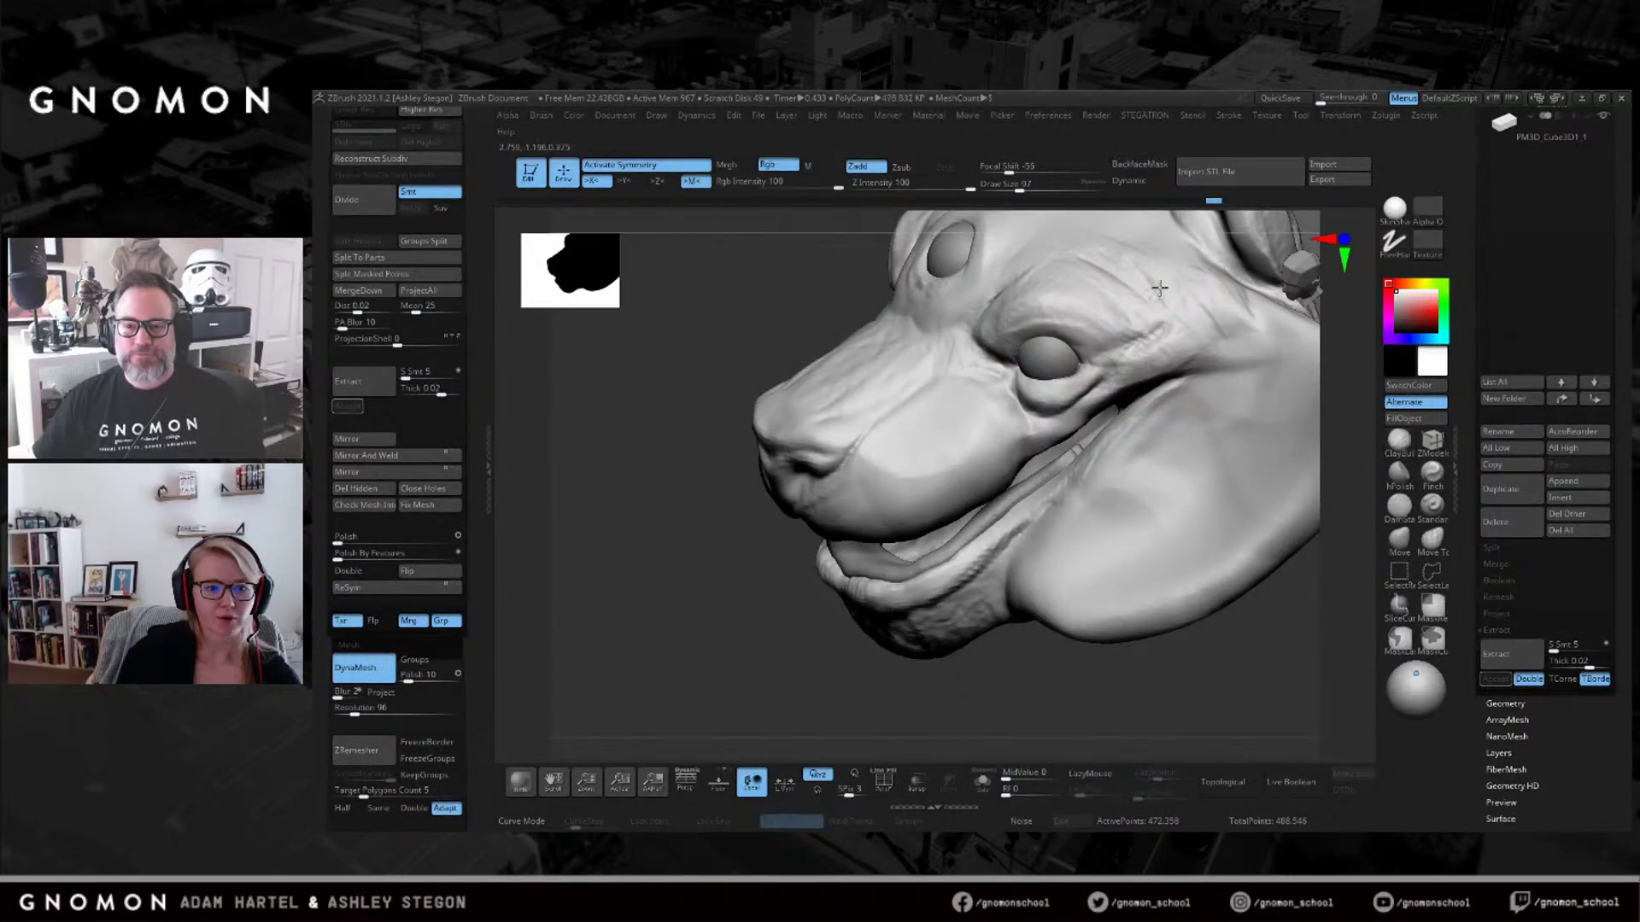
pyautogui.moveTo(1033, 274)
pyautogui.mouseDown(button='right')
pyautogui.moveTo(1043, 293)
pyautogui.moveTo(981, 322)
pyautogui.mouseUp(button='right')
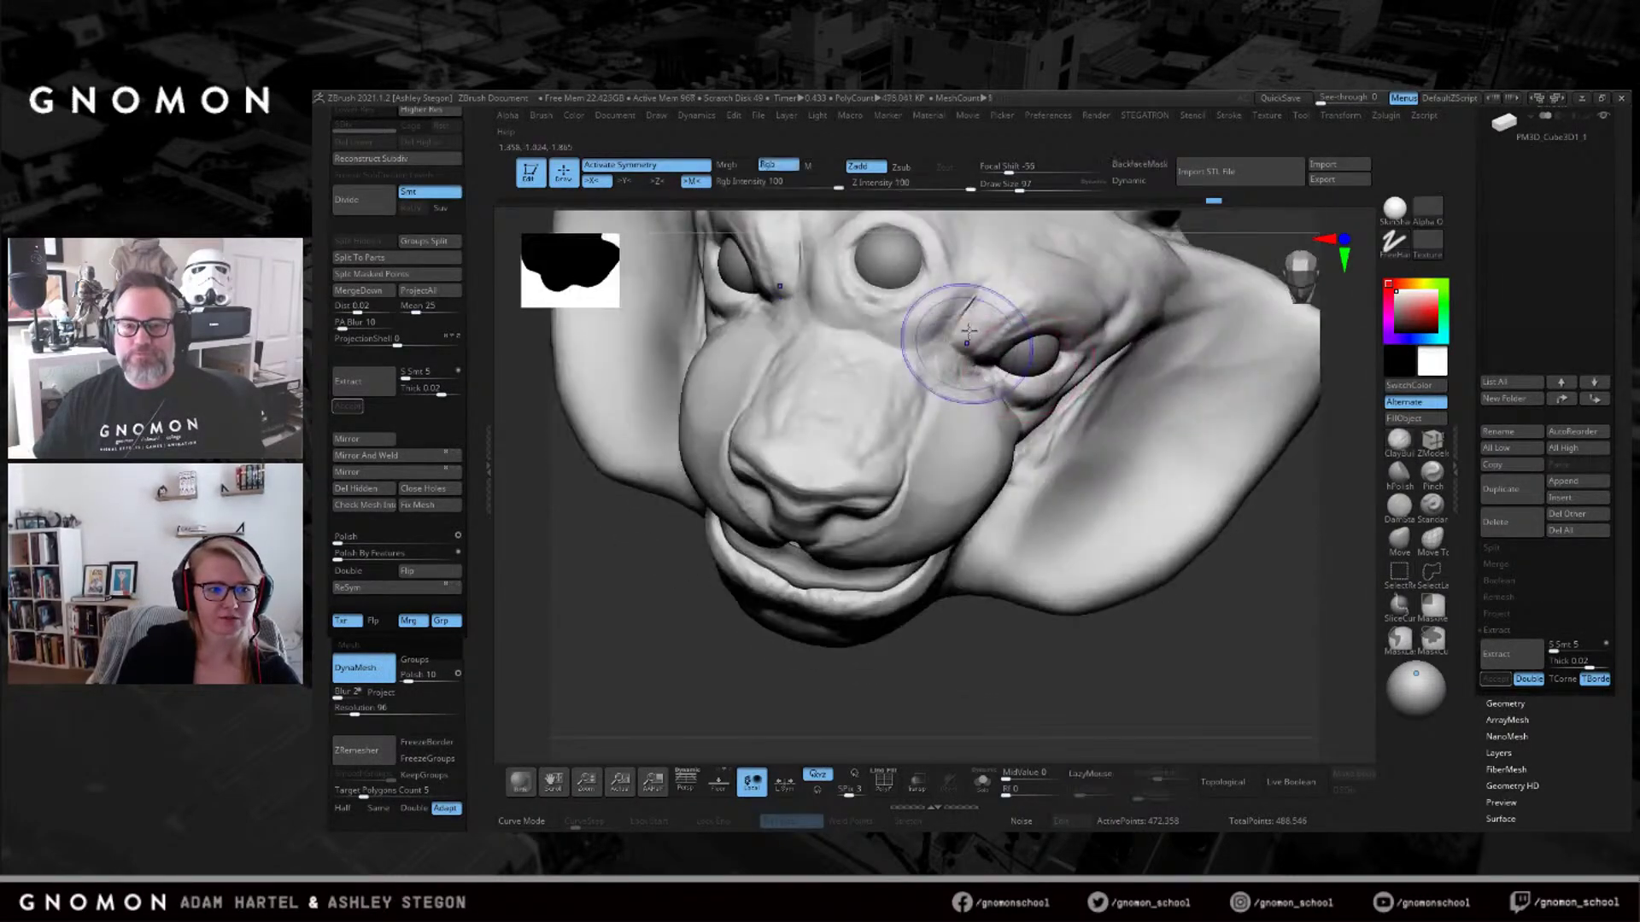
# Build up the top of the muzzle and the nose bridge with the ClayBuildup brush.
pyautogui.press('b')
pyautogui.press('c')
pyautogui.press('b')
pyautogui.moveTo(849, 450); pyautogui.dragTo(834, 395, button='right')
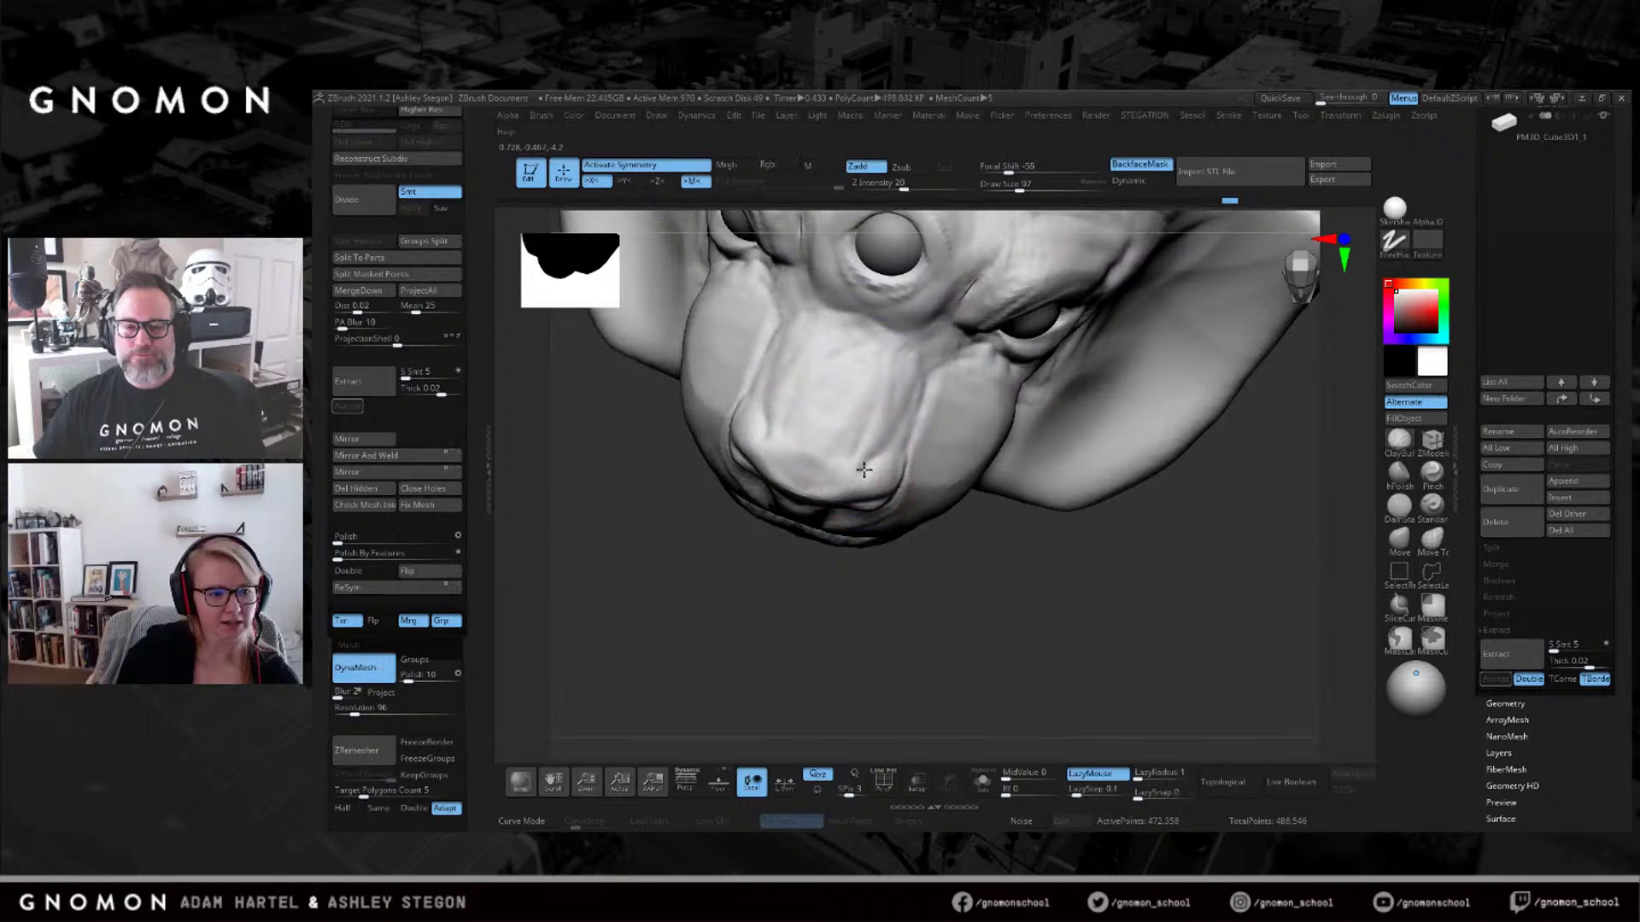
pyautogui.moveTo(867, 456)
pyautogui.mouseDown()
pyautogui.moveTo(880, 391)
pyautogui.moveTo(864, 401)
pyautogui.mouseUp()
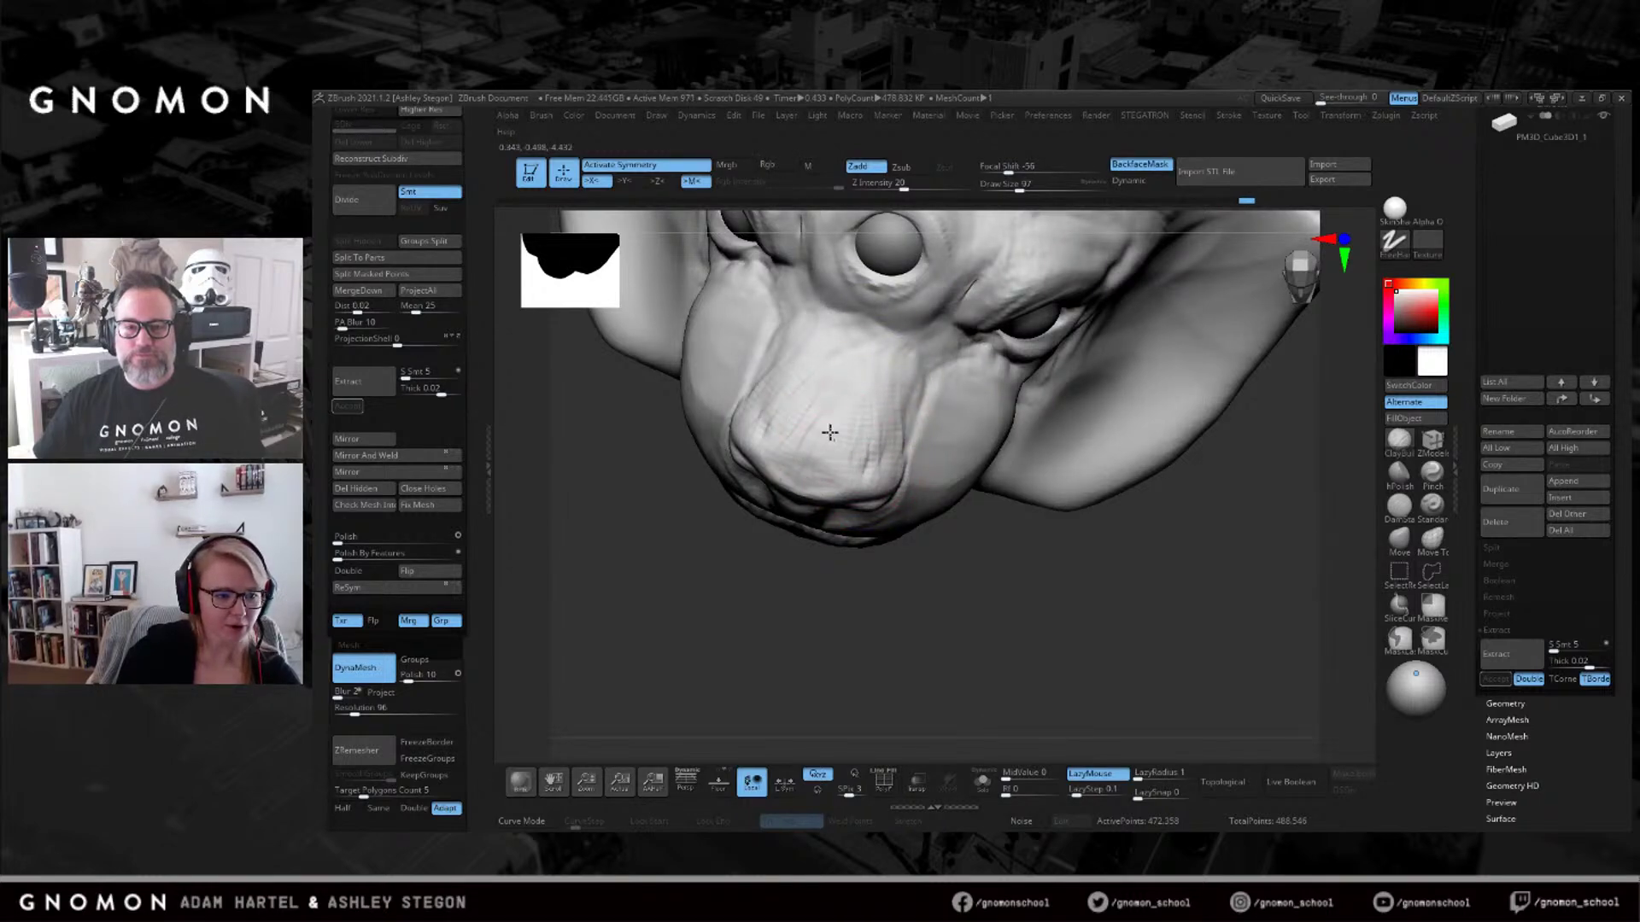
pyautogui.moveTo(835, 459)
pyautogui.mouseDown()
pyautogui.moveTo(860, 385)
pyautogui.moveTo(878, 432)
pyautogui.mouseUp()
pyautogui.moveTo(879, 432)
pyautogui.mouseDown(button='right')
pyautogui.moveTo(886, 386)
pyautogui.moveTo(948, 440)
pyautogui.moveTo(1003, 447)
pyautogui.moveTo(1017, 380)
pyautogui.mouseUp(button='right')
pyautogui.moveTo(1016, 380)
pyautogui.mouseDown()
pyautogui.moveTo(1025, 401)
pyautogui.moveTo(1036, 342)
pyautogui.moveTo(1035, 425)
pyautogui.mouseUp()
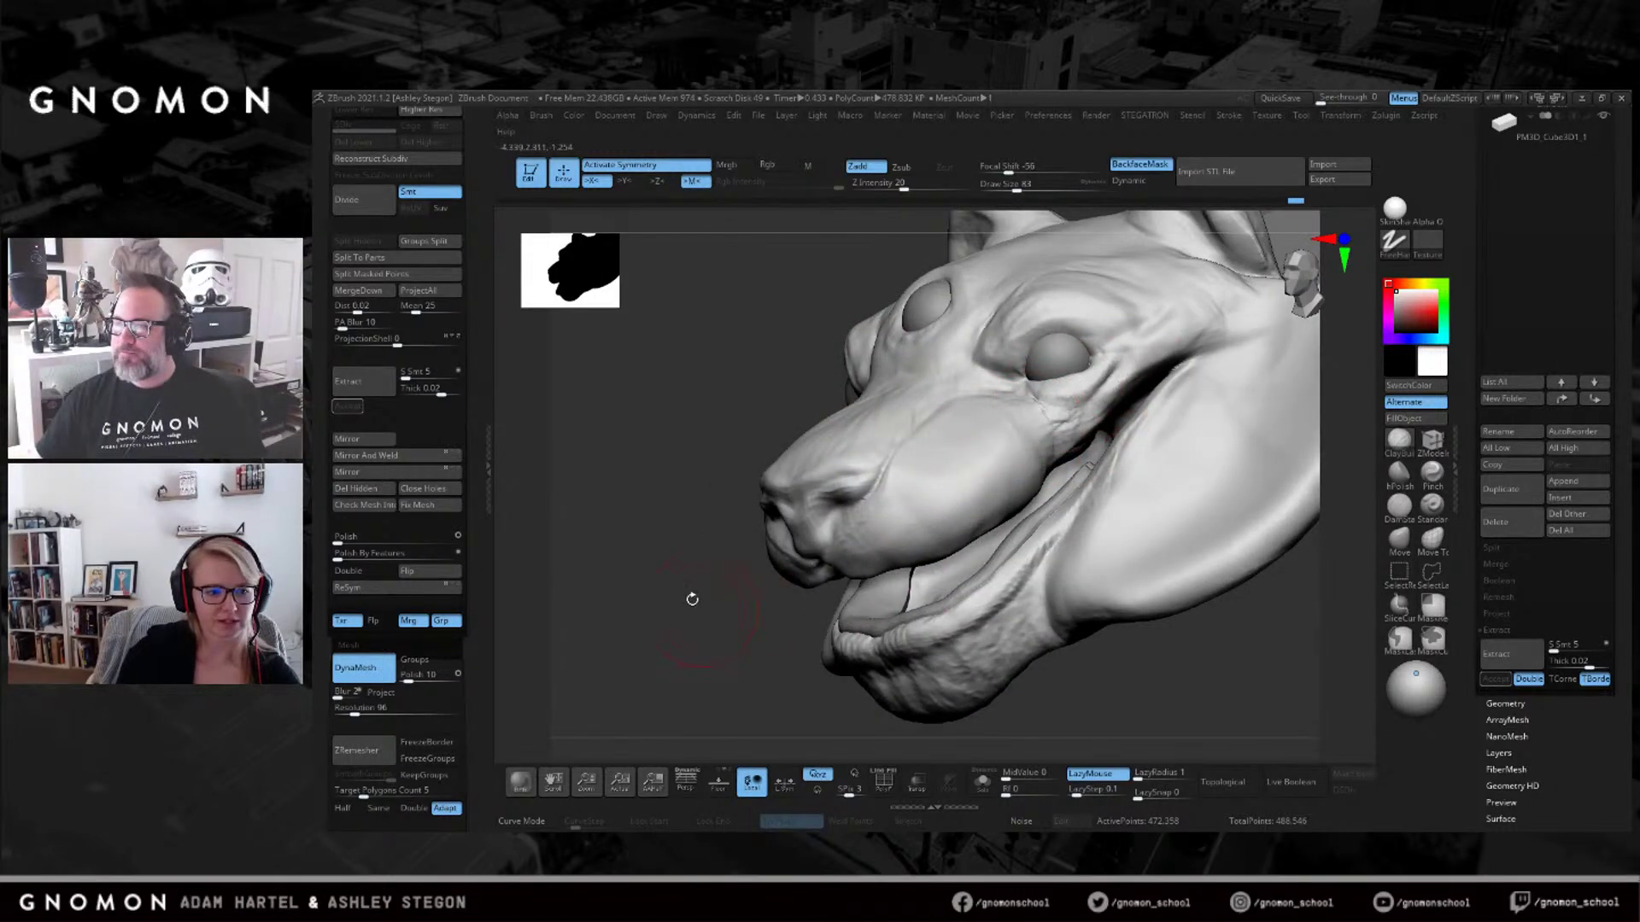
# Sculpt vertical folds on the sides of the muzzle with ClayBuildup and adjust their shape with the Move brush.
pyautogui.moveTo(703, 604); pyautogui.dragTo(1006, 432, button='right')
pyautogui.moveTo(1006, 432)
pyautogui.mouseDown()
pyautogui.moveTo(980, 491)
pyautogui.moveTo(938, 488)
pyautogui.moveTo(916, 511)
pyautogui.mouseUp()
pyautogui.press('s')
pyautogui.moveTo(890, 452); pyautogui.dragTo(900, 527)
pyautogui.moveTo(902, 517)
pyautogui.mouseDown(button='right')
pyautogui.moveTo(965, 466)
pyautogui.moveTo(1008, 470)
pyautogui.moveTo(1026, 407)
pyautogui.mouseUp(button='right')
pyautogui.click(1392, 543)
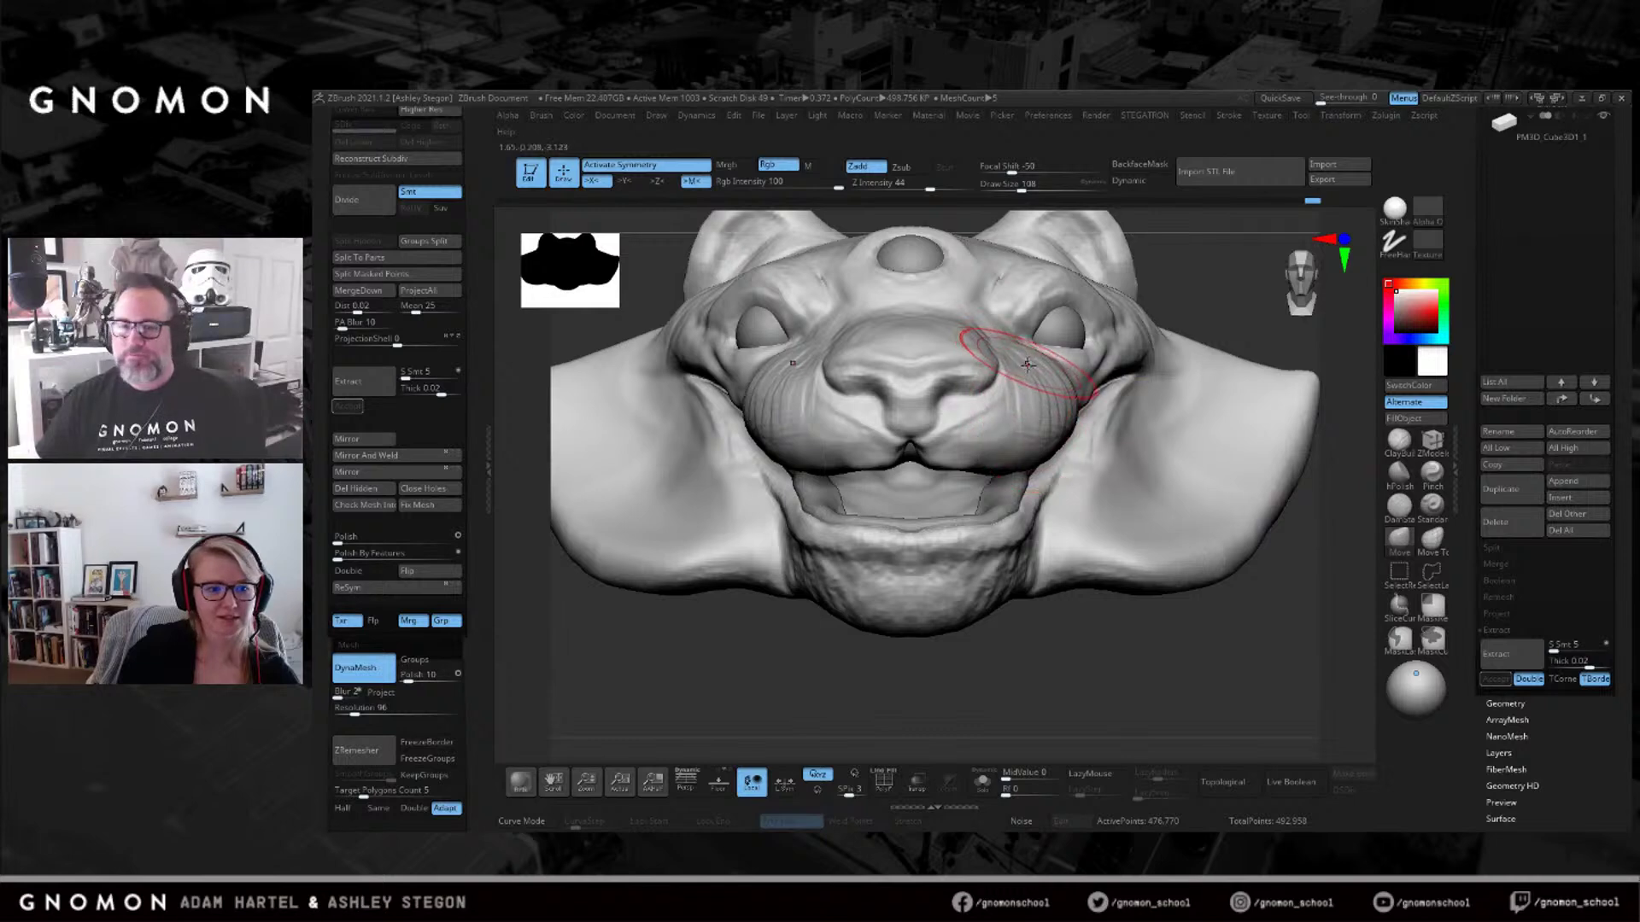
pyautogui.moveTo(1025, 363)
pyautogui.mouseDown(button='right')
pyautogui.moveTo(986, 357)
pyautogui.moveTo(996, 438)
pyautogui.moveTo(1116, 432)
pyautogui.moveTo(1094, 403)
pyautogui.moveTo(1116, 424)
pyautogui.moveTo(1165, 337)
pyautogui.moveTo(1098, 367)
pyautogui.moveTo(1122, 448)
pyautogui.moveTo(1091, 371)
pyautogui.moveTo(868, 428)
pyautogui.moveTo(958, 521)
pyautogui.moveTo(1355, 531)
pyautogui.mouseUp(button='right')
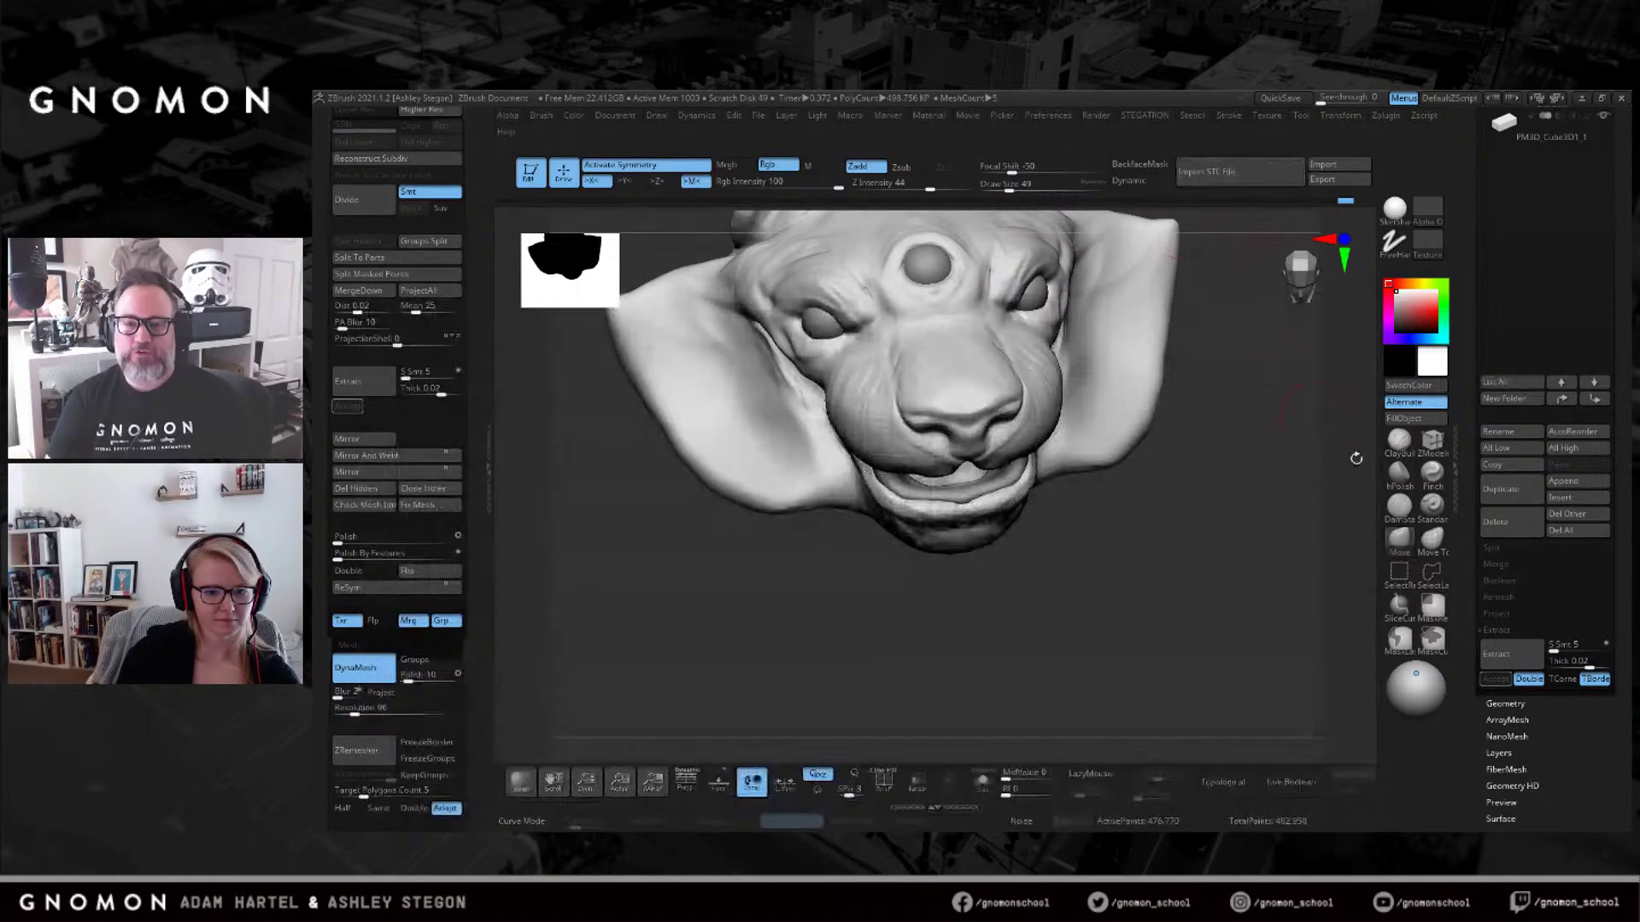
# Build up the whisker pad above the mouth with additional ClayBuildup strokes.
pyautogui.click(1399, 440)
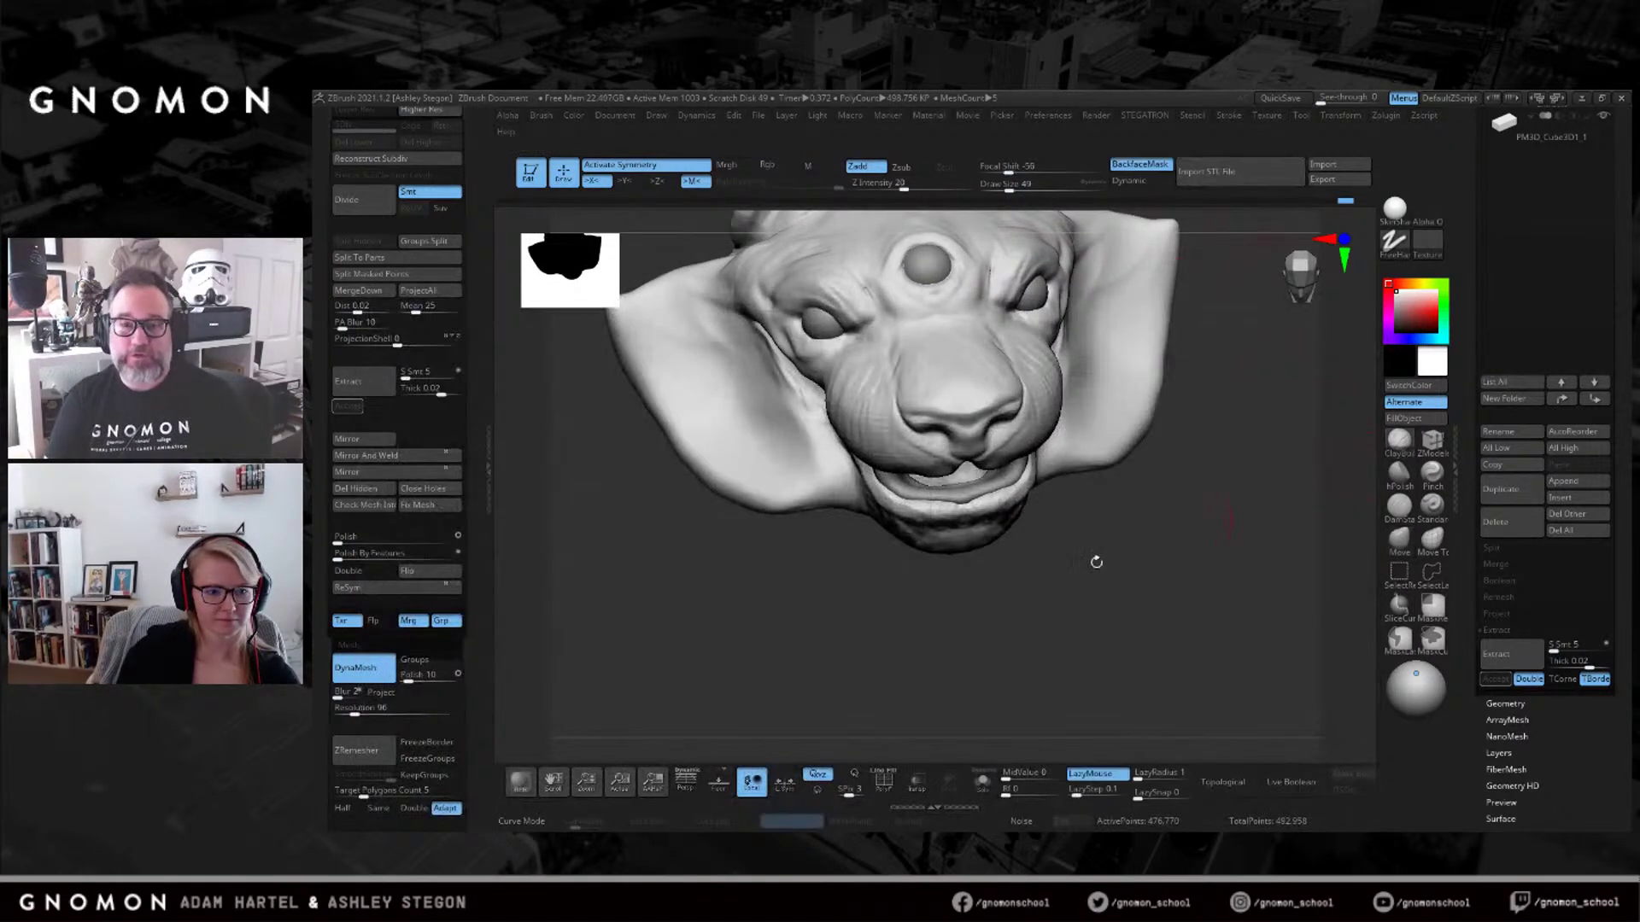
pyautogui.moveTo(1091, 560); pyautogui.dragTo(975, 525, button='right')
pyautogui.moveTo(1001, 478); pyautogui.dragTo(1015, 448)
pyautogui.moveTo(1050, 496); pyautogui.dragTo(944, 504, button='right')
pyautogui.moveTo(1142, 461); pyautogui.dragTo(1207, 503, button='right')
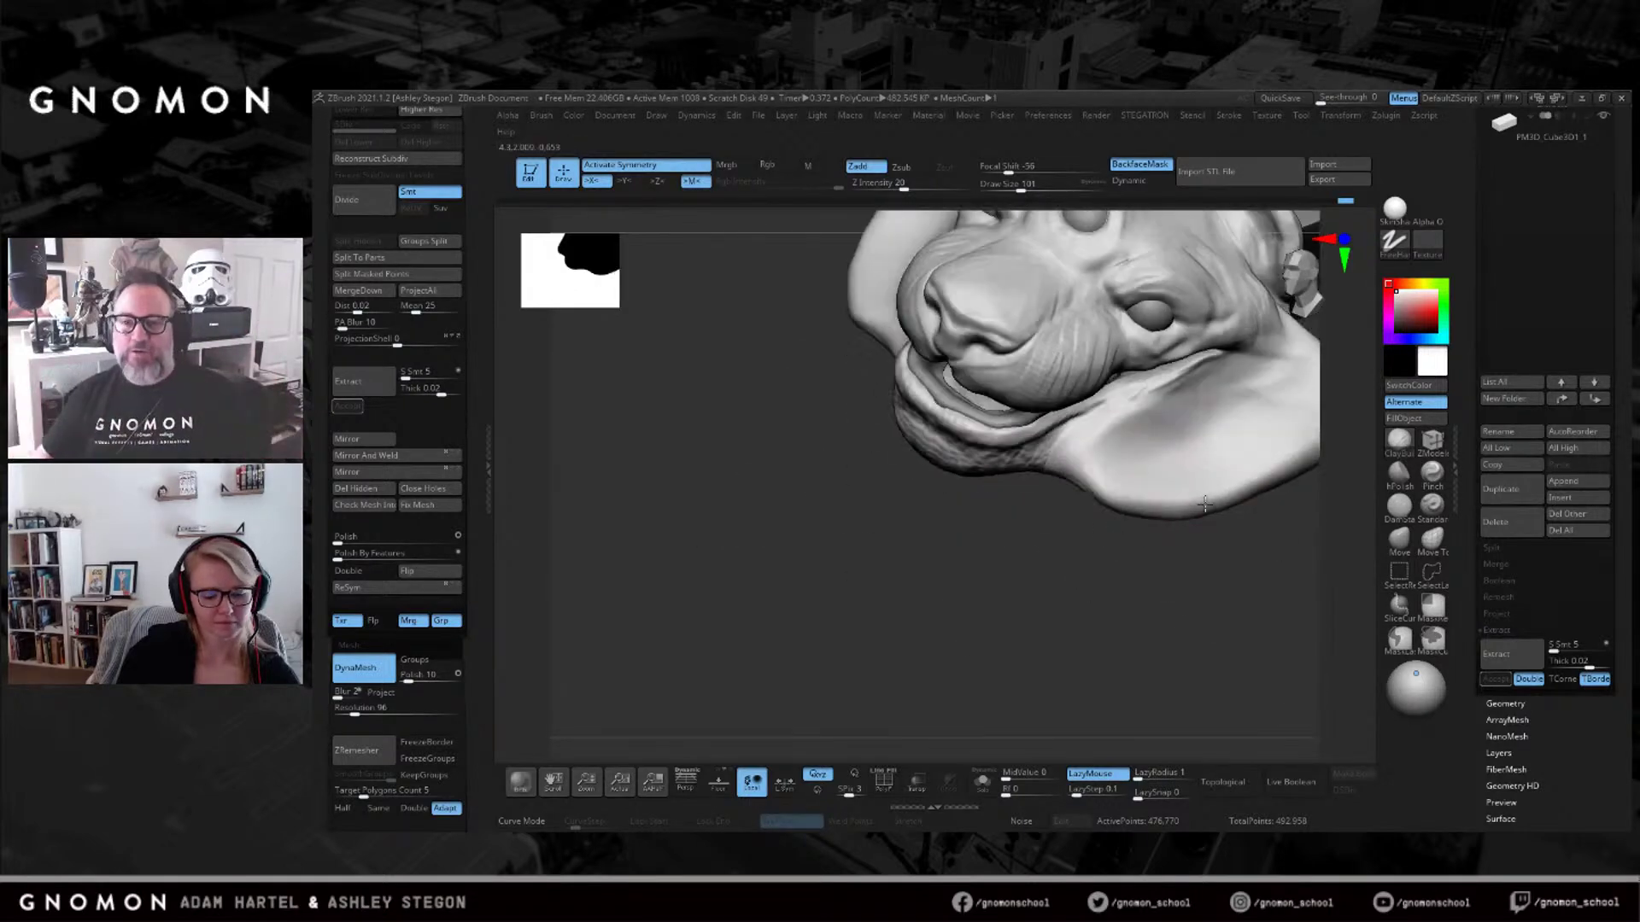
# Pull spiky fur tufts from the edges of the cheek ruff using the SnakeHook brush with Alpha 23.
pyautogui.press('b')
pyautogui.press('s')
pyautogui.press('h')
pyautogui.click(1428, 225)
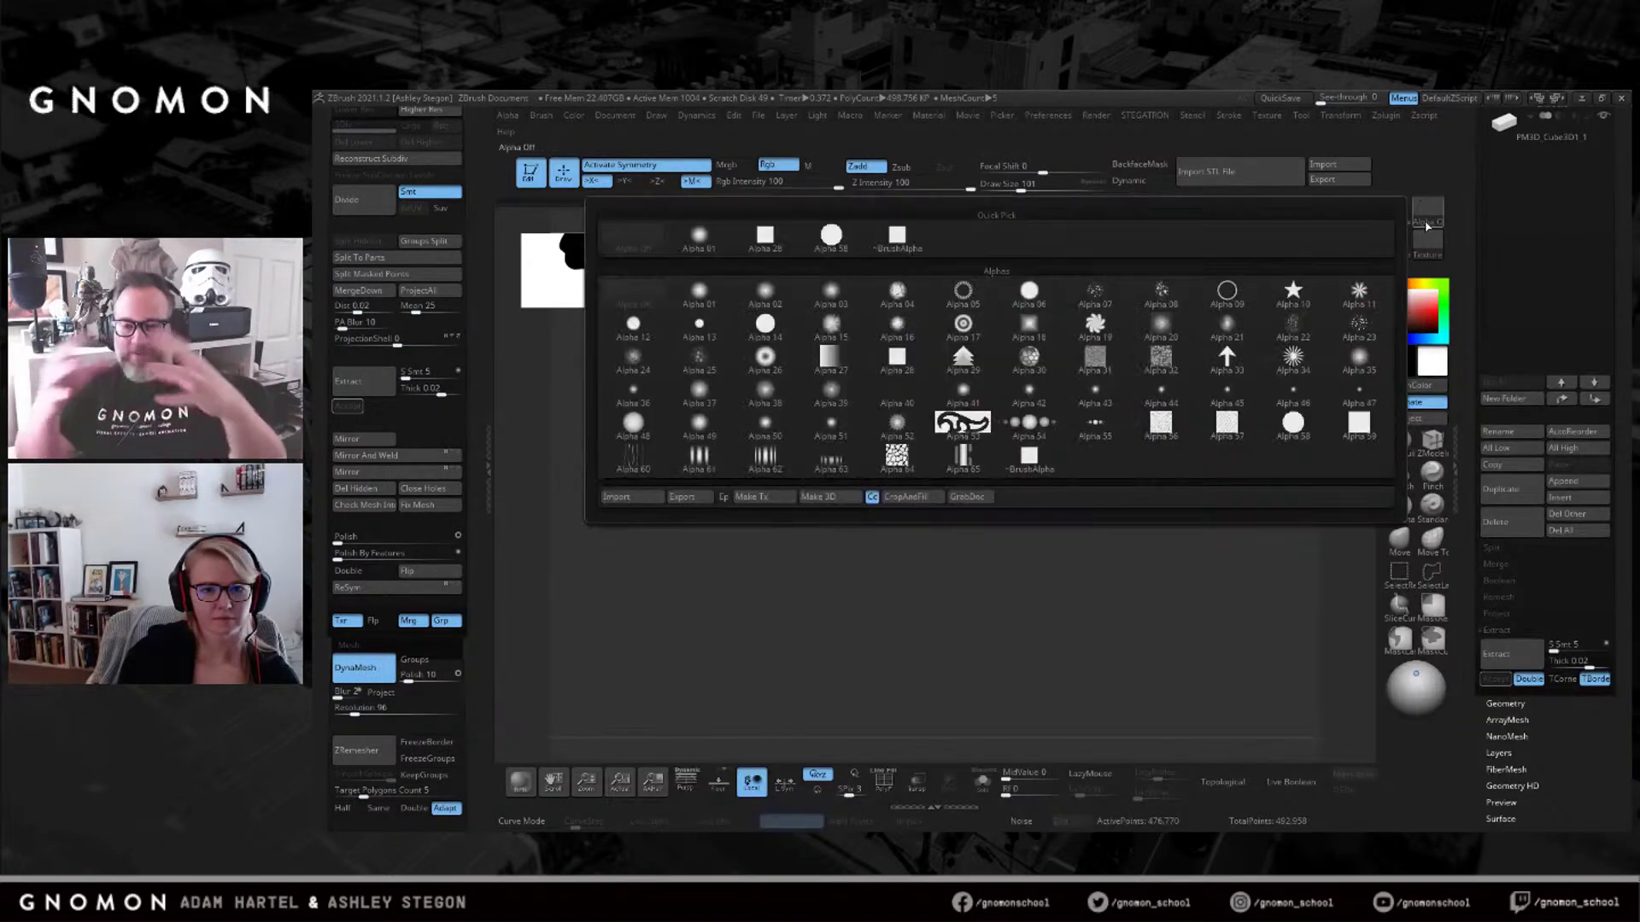
pyautogui.click(1358, 335)
pyautogui.moveTo(1189, 432); pyautogui.dragTo(978, 523, button='right')
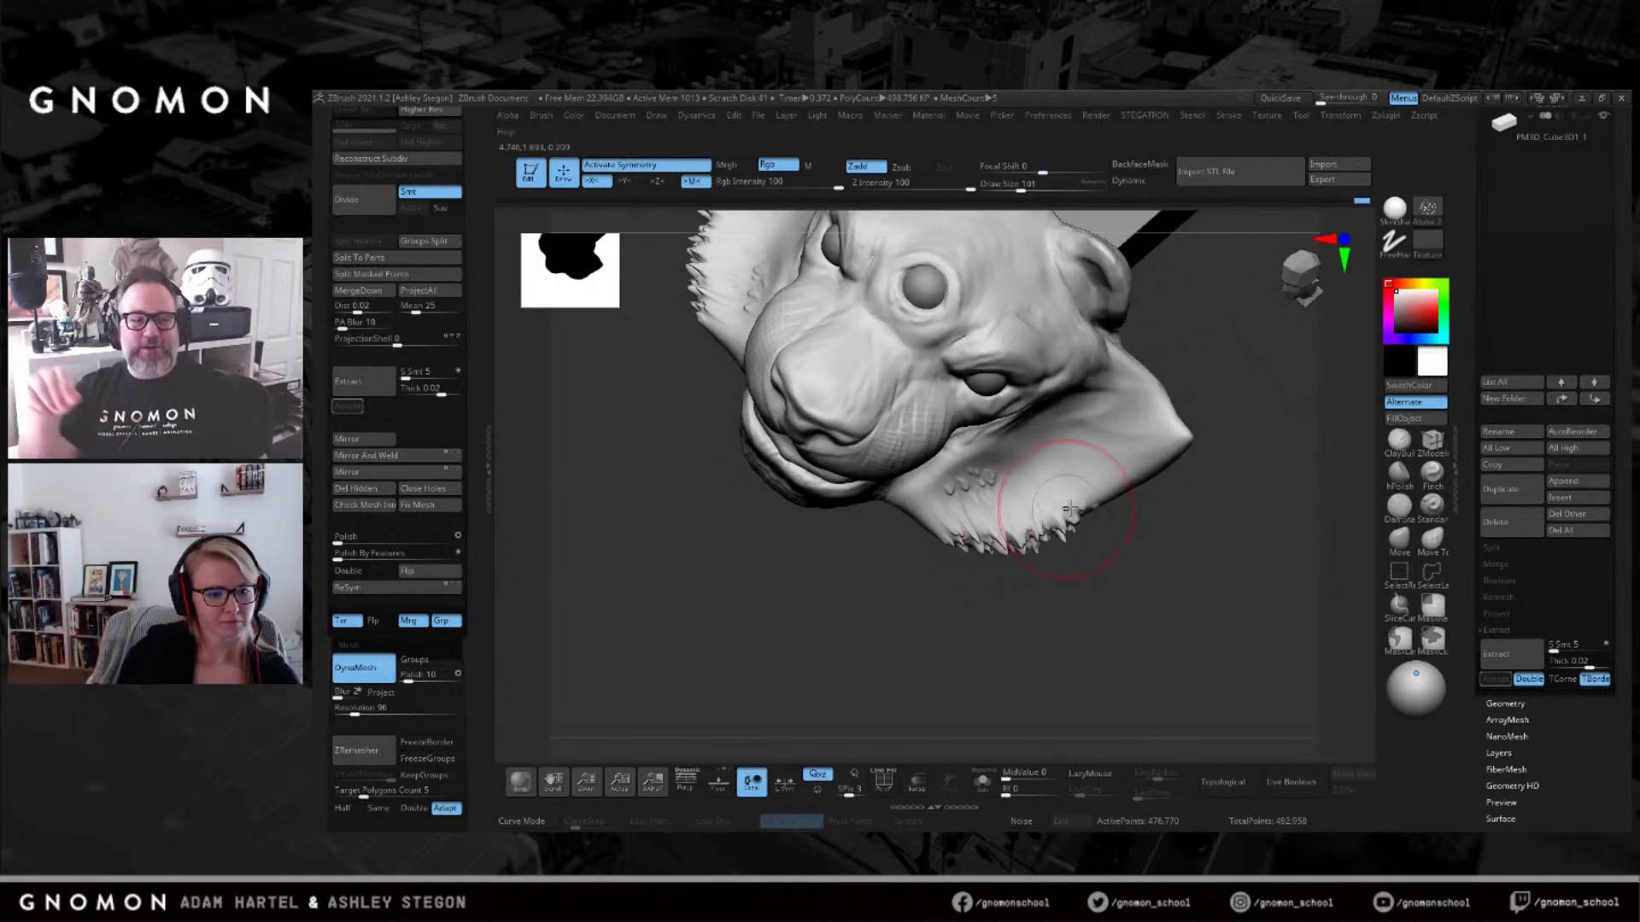
pyautogui.moveTo(1111, 504); pyautogui.dragTo(1184, 423, button='right')
pyautogui.moveTo(1163, 487); pyautogui.dragTo(1143, 511)
pyautogui.moveTo(1089, 526); pyautogui.dragTo(1157, 461, button='right')
pyautogui.moveTo(1100, 477); pyautogui.dragTo(1114, 512)
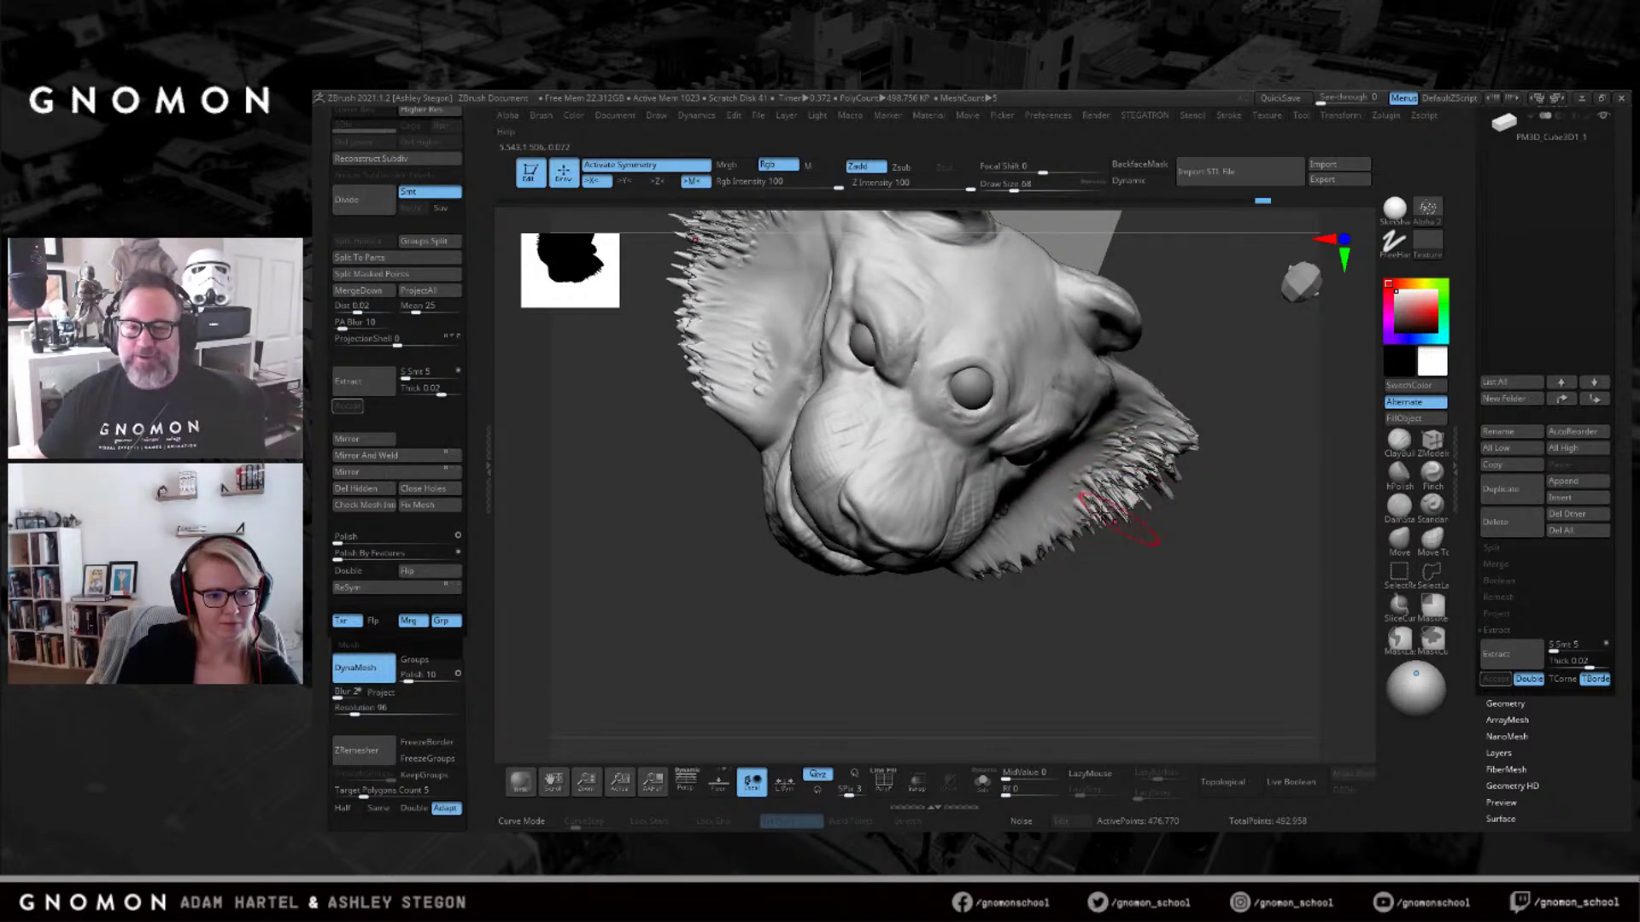
pyautogui.moveTo(1059, 517); pyautogui.dragTo(990, 560, button='right')
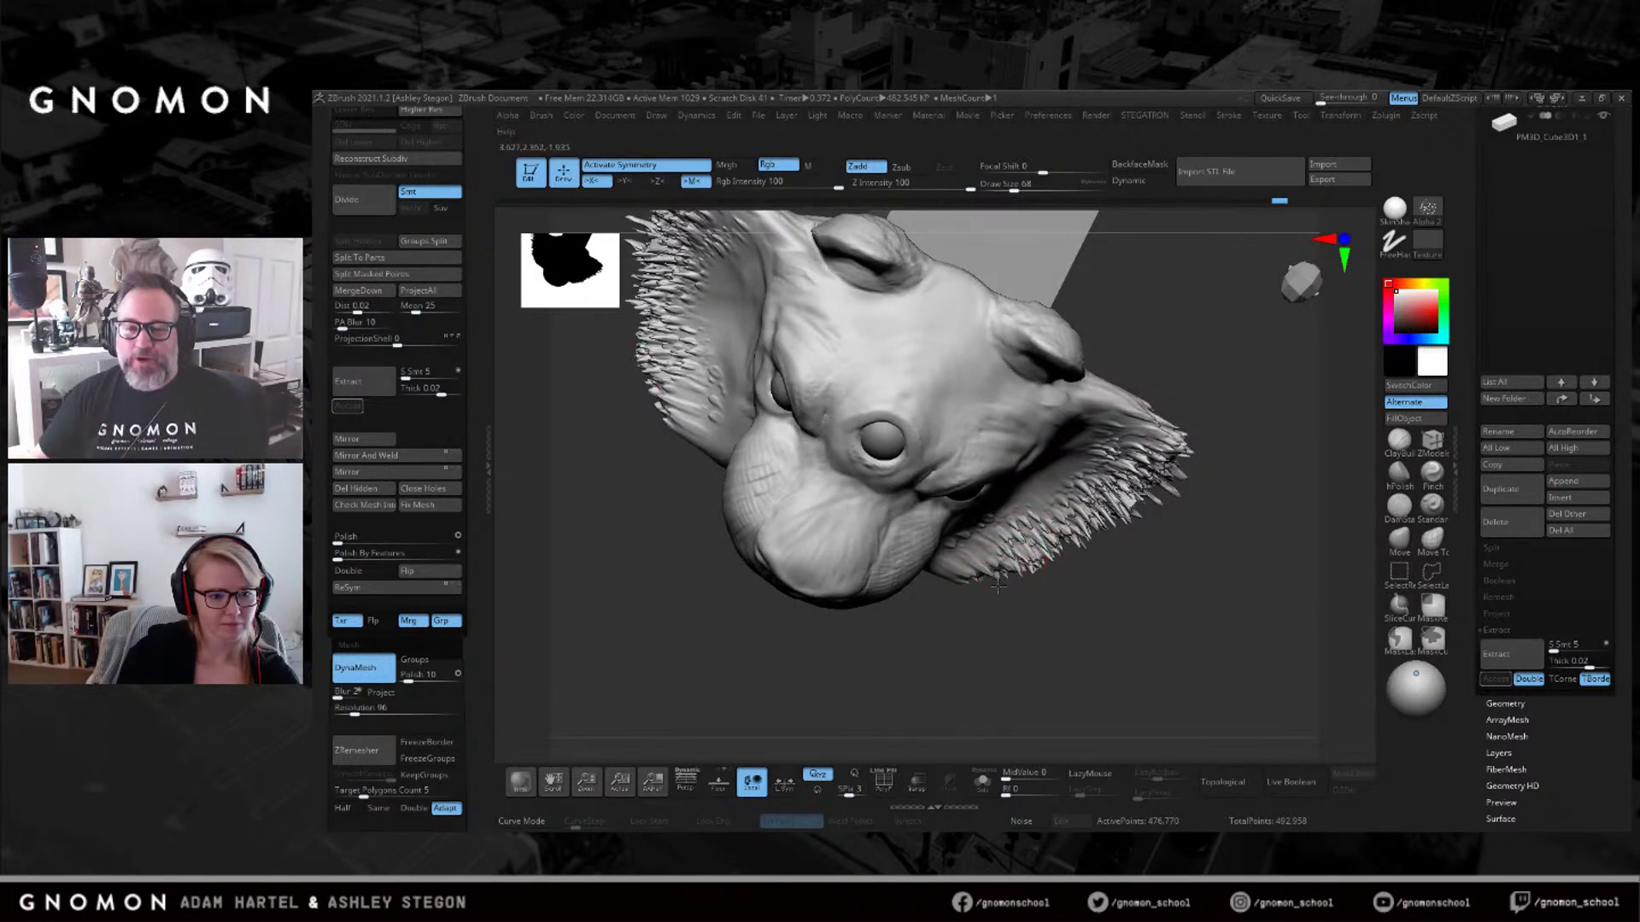
pyautogui.moveTo(1115, 482); pyautogui.dragTo(1134, 386, button='right')
# Pull fur spikes out along the chin and the underside of the lower jaw with the SnakeHook brush.
pyautogui.moveTo(1102, 491); pyautogui.dragTo(785, 500, button='right')
pyautogui.moveTo(826, 479); pyautogui.dragTo(818, 504)
pyautogui.moveTo(832, 512); pyautogui.dragTo(764, 502, button='right')
pyautogui.moveTo(822, 468); pyautogui.dragTo(833, 496)
pyautogui.moveTo(769, 513); pyautogui.dragTo(846, 504, button='right')
pyautogui.moveTo(850, 482); pyautogui.dragTo(833, 517)
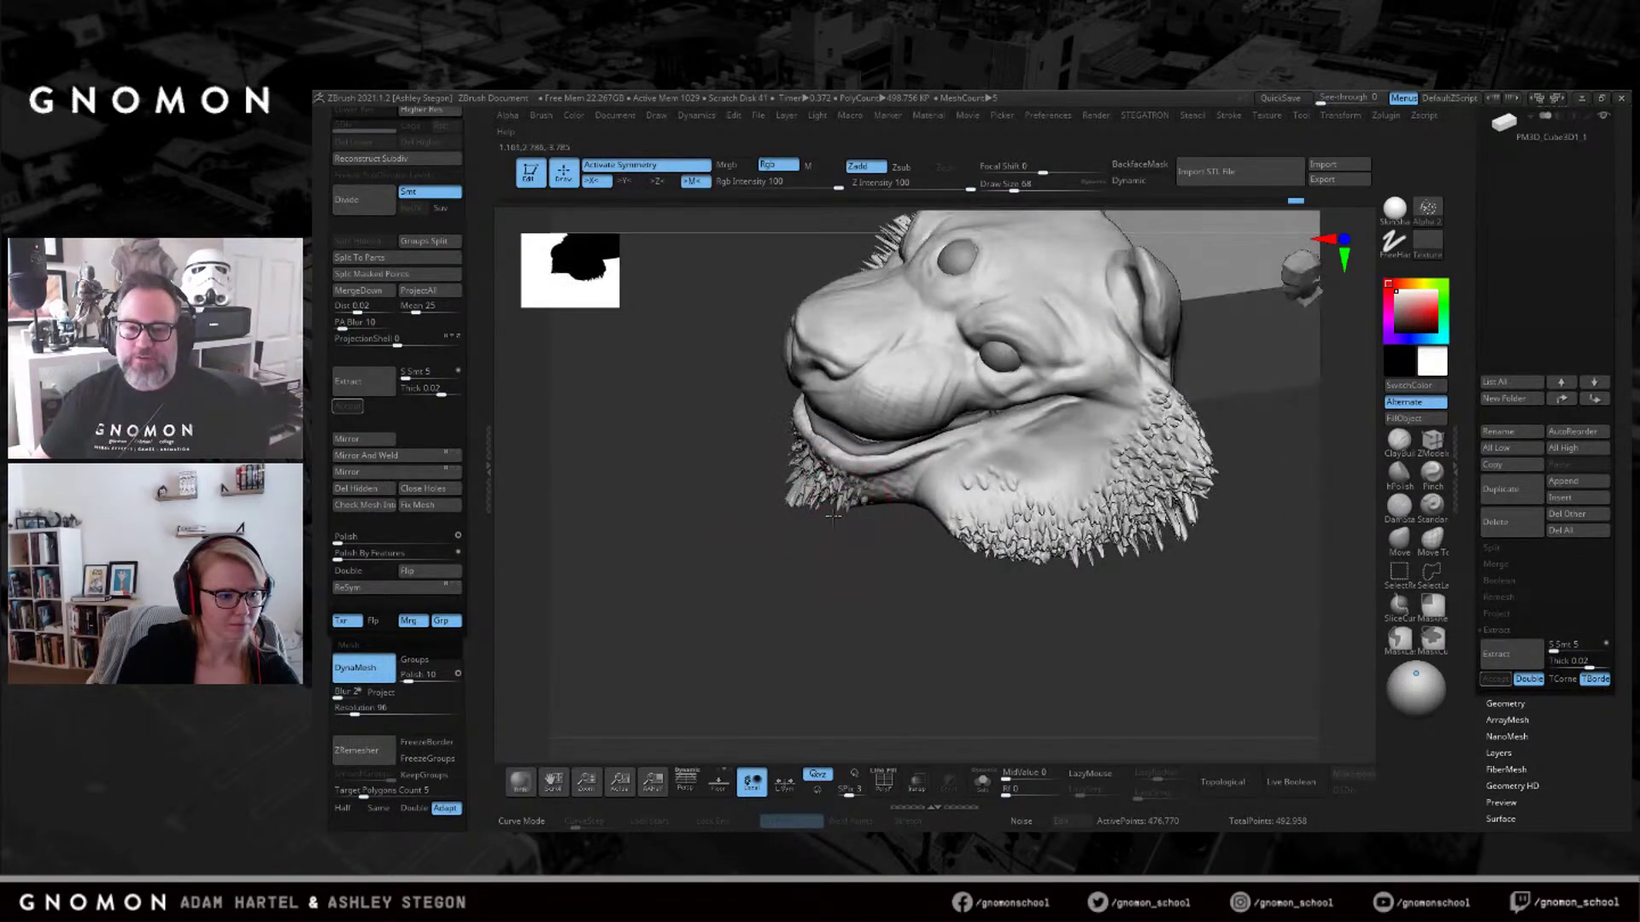
# Extend the fur spikes inward across the cheek ruff and up toward the ear with the SnakeHook brush.
pyautogui.moveTo(824, 525); pyautogui.dragTo(1065, 504, button='right')
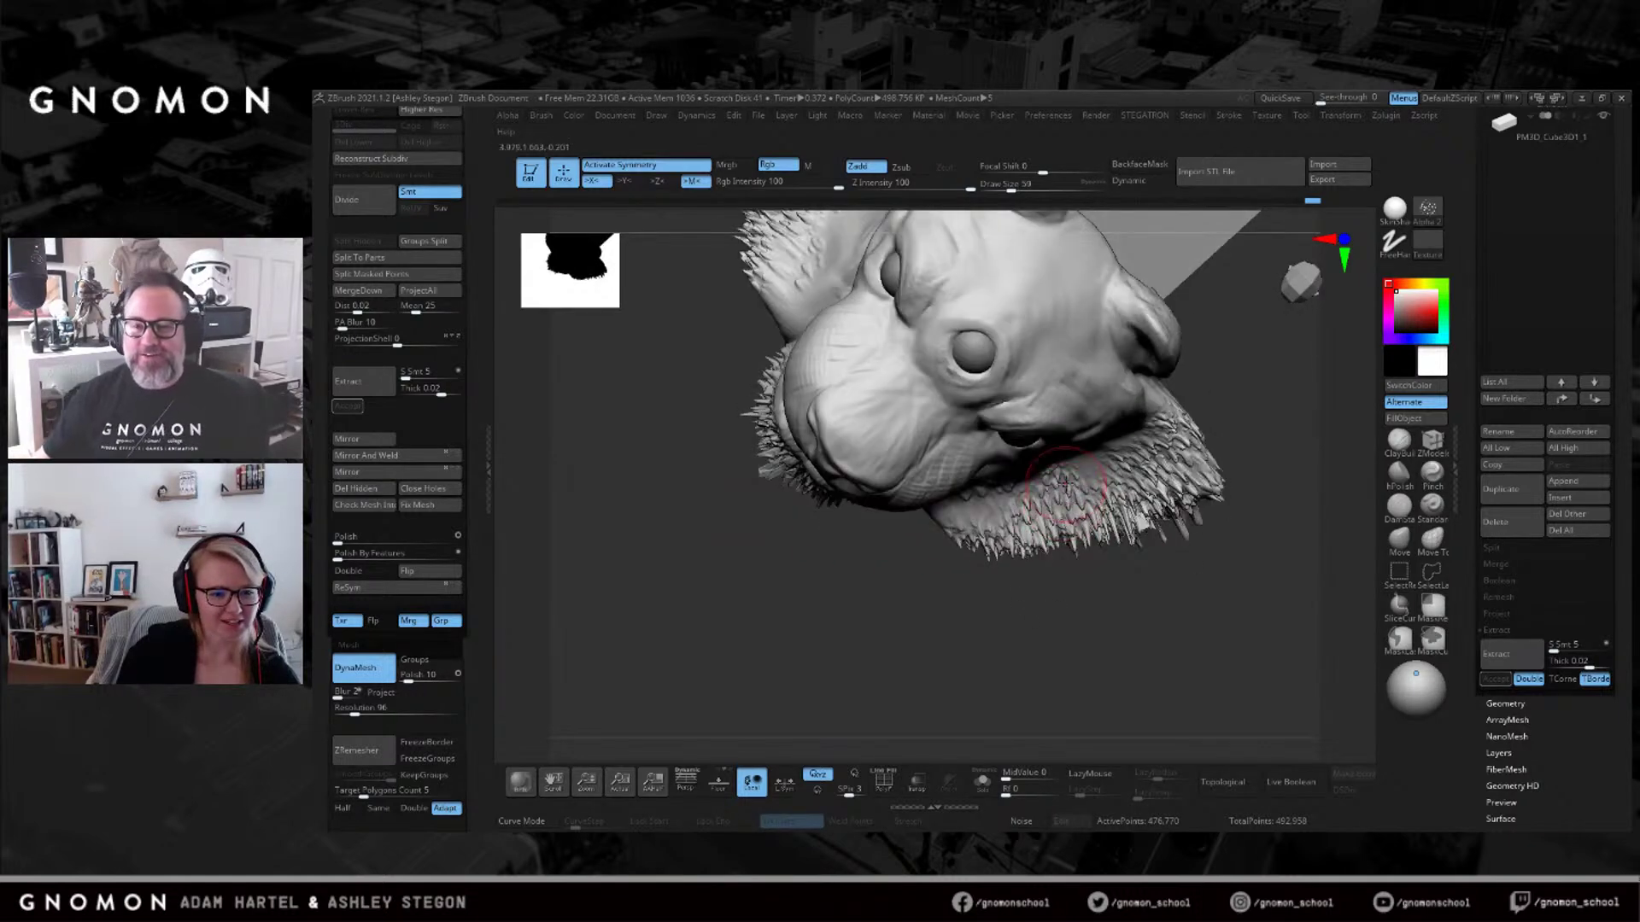
pyautogui.moveTo(1211, 497); pyautogui.dragTo(1184, 402, button='right')
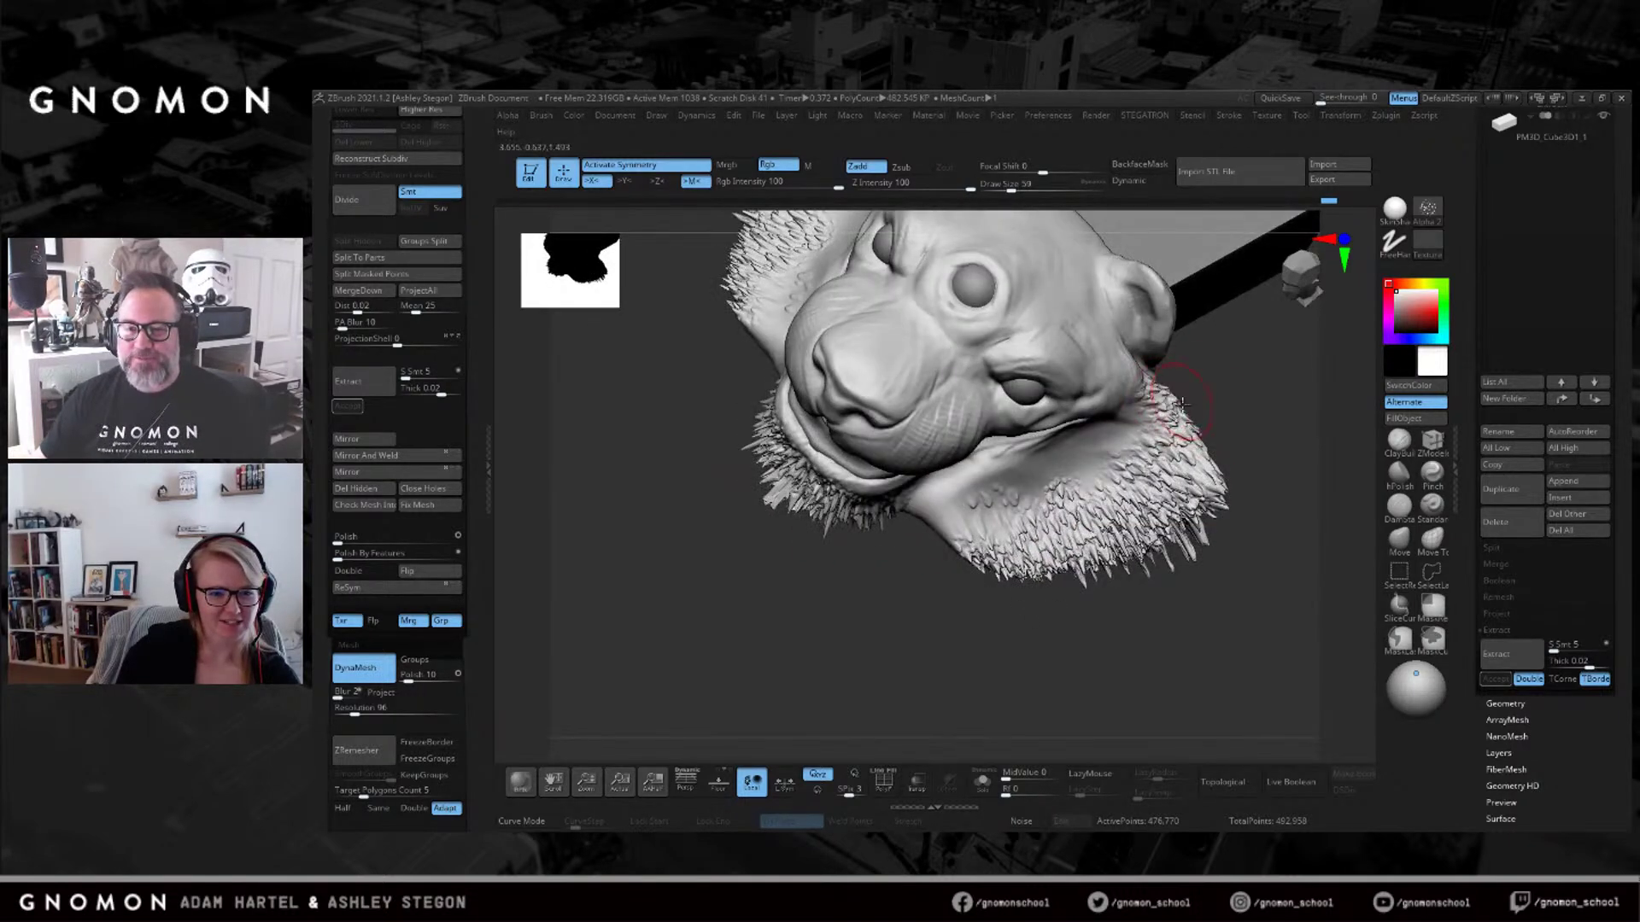
pyautogui.moveTo(1226, 505); pyautogui.dragTo(982, 586, button='right')
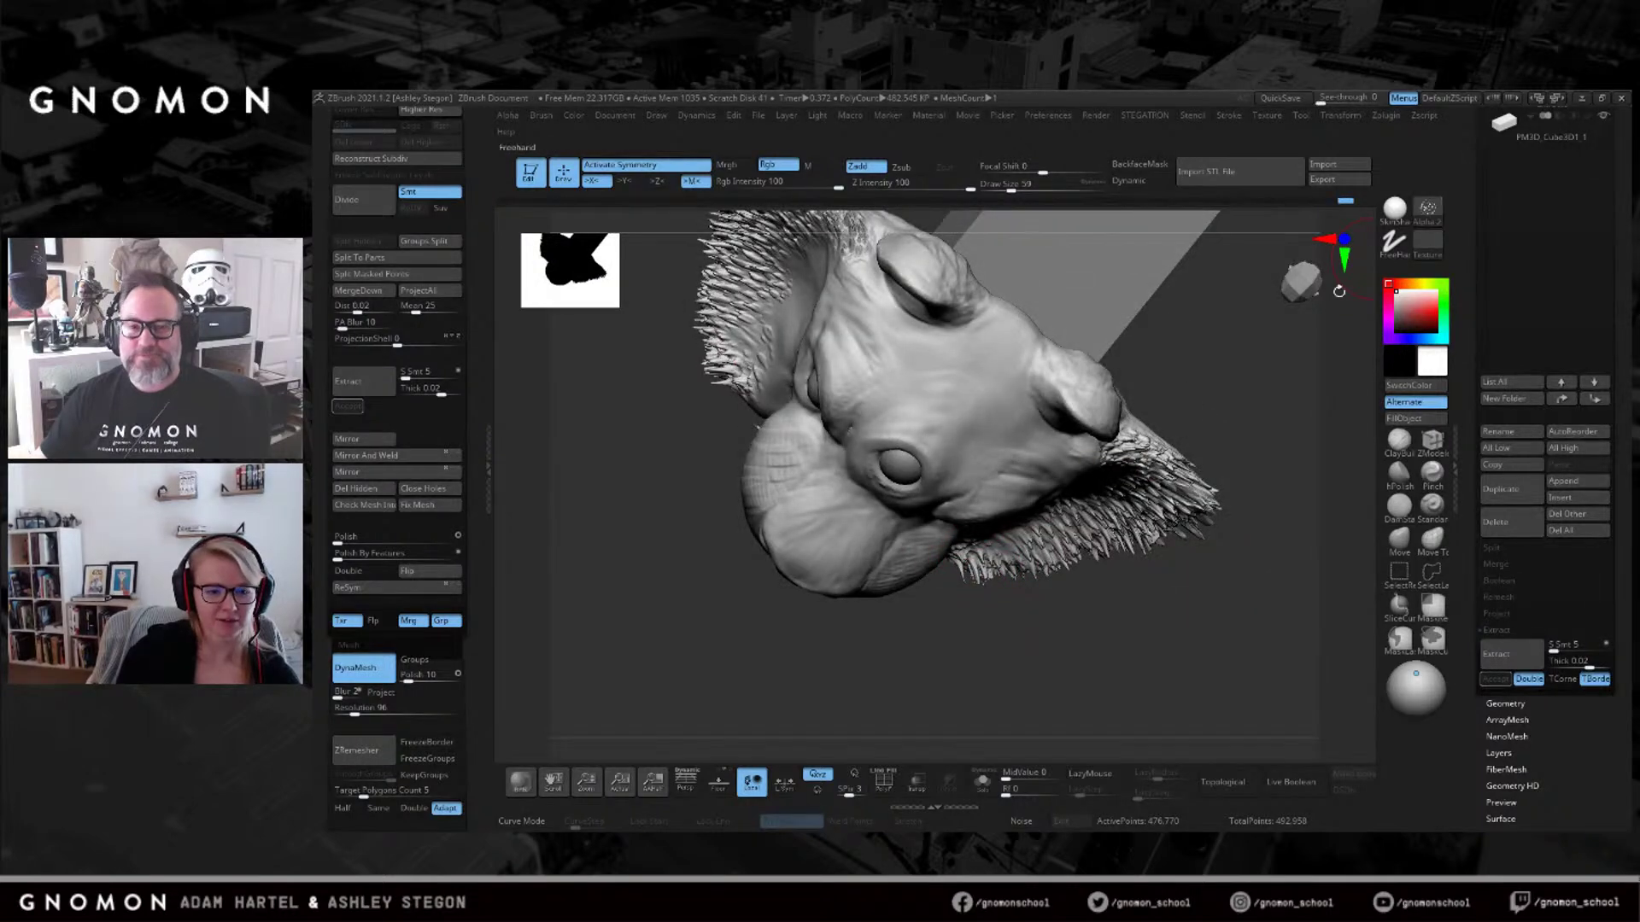
pyautogui.moveTo(1024, 534); pyautogui.dragTo(1012, 512, button='right')
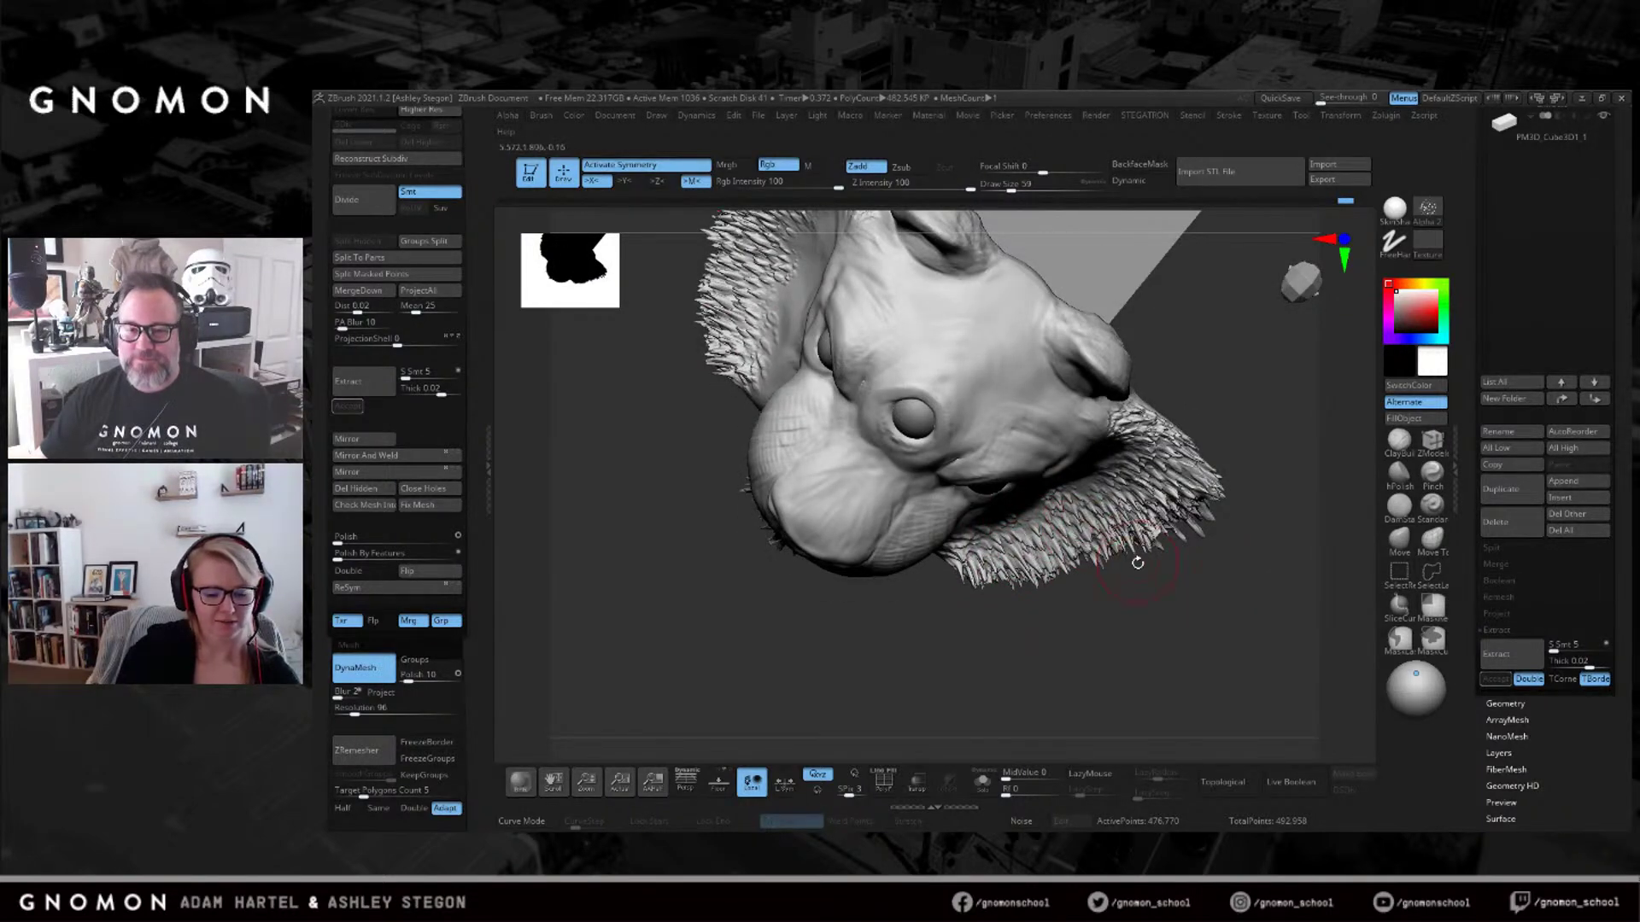
# Thicken the cheek ruff's fur spikes with the Inflat brush and remesh the head with DynaMesh.
pyautogui.press('b')
pyautogui.press('i')
pyautogui.press('n')
pyautogui.press('s')
pyautogui.moveTo(1165, 570); pyautogui.dragTo(1188, 571)
pyautogui.moveTo(1190, 505); pyautogui.dragTo(1183, 470, button='right')
pyautogui.moveTo(1141, 504)
pyautogui.mouseDown()
pyautogui.moveTo(1049, 547)
pyautogui.moveTo(1196, 538)
pyautogui.mouseUp()
pyautogui.keyDown('ctrl'); pyautogui.moveTo(1205, 611); pyautogui.dragTo(1240, 645); pyautogui.keyUp('ctrl')
pyautogui.moveTo(1232, 652)
pyautogui.mouseDown()
pyautogui.moveTo(1182, 589)
pyautogui.moveTo(1179, 530)
pyautogui.moveTo(1165, 533)
pyautogui.mouseUp()
pyautogui.press('s')
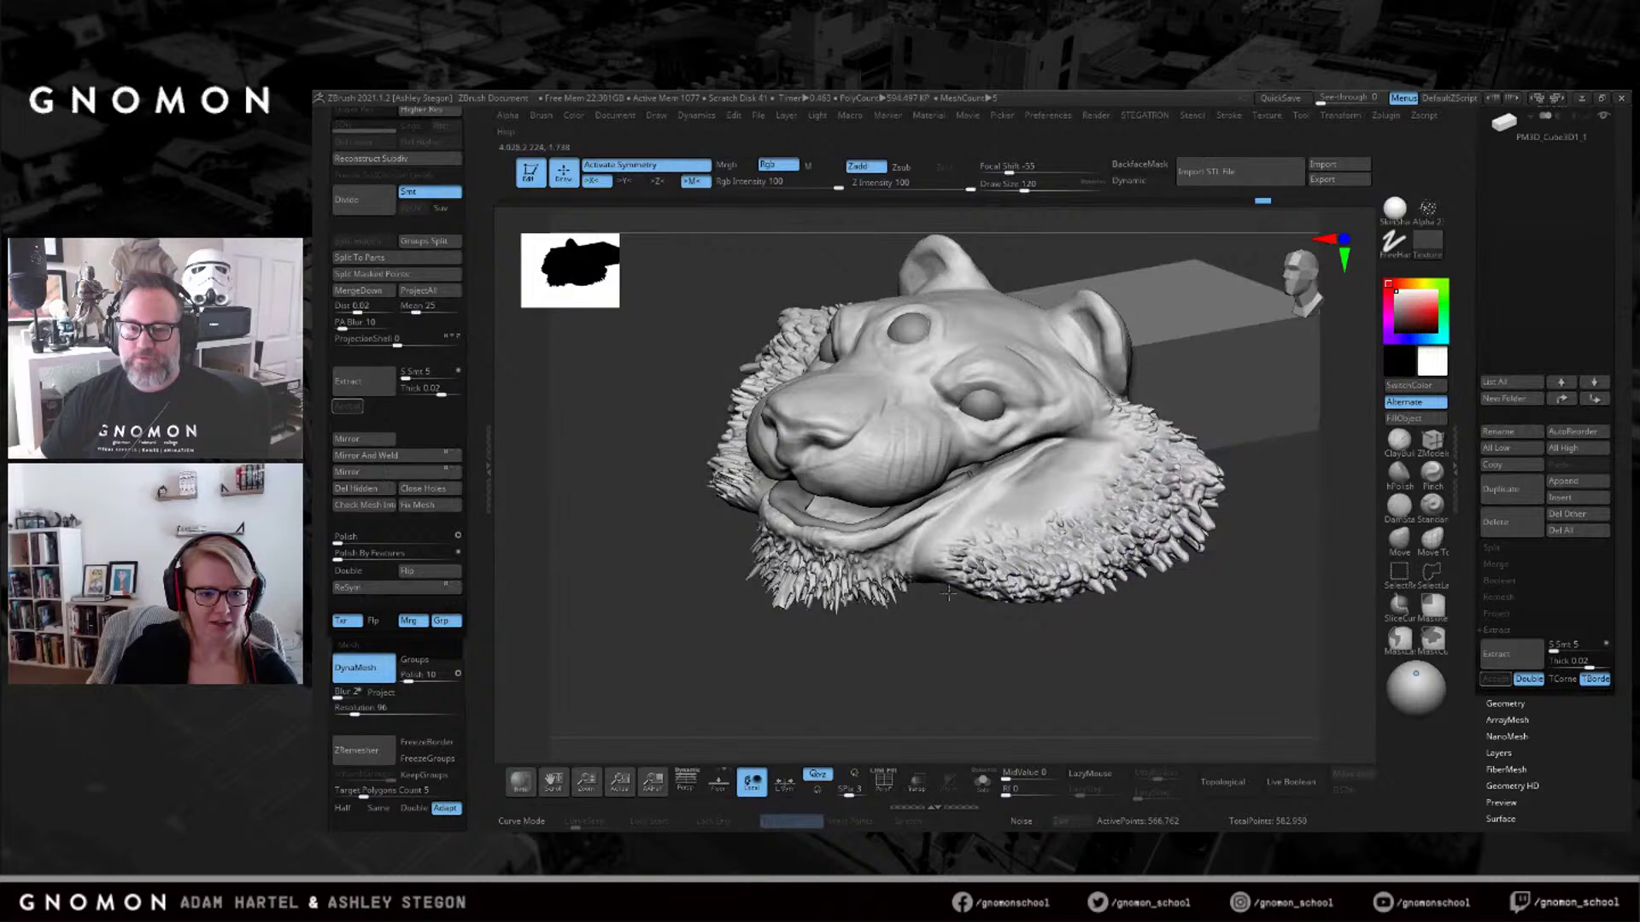
pyautogui.moveTo(1204, 496); pyautogui.dragTo(1138, 564, button='right')
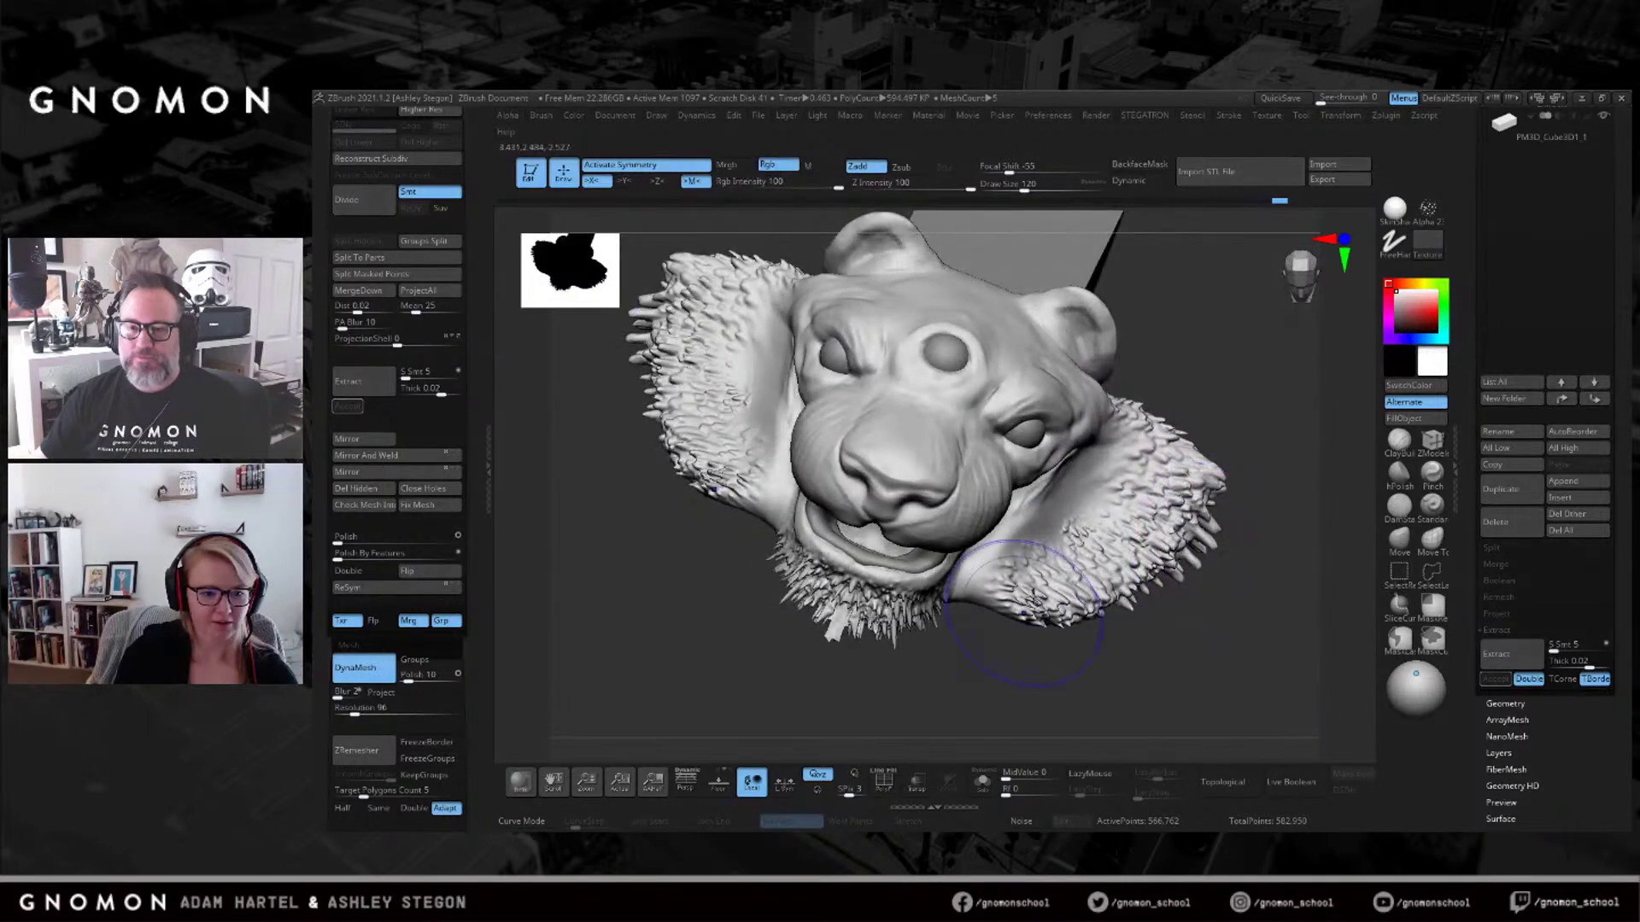
# Inflate and smooth the fur spikes hanging from the chin.
pyautogui.moveTo(875, 642)
pyautogui.keyDown('shift'); pyautogui.mouseDown()
pyautogui.moveTo(846, 620)
pyautogui.moveTo(863, 598)
pyautogui.moveTo(906, 610)
pyautogui.mouseUp(); pyautogui.keyUp('shift')
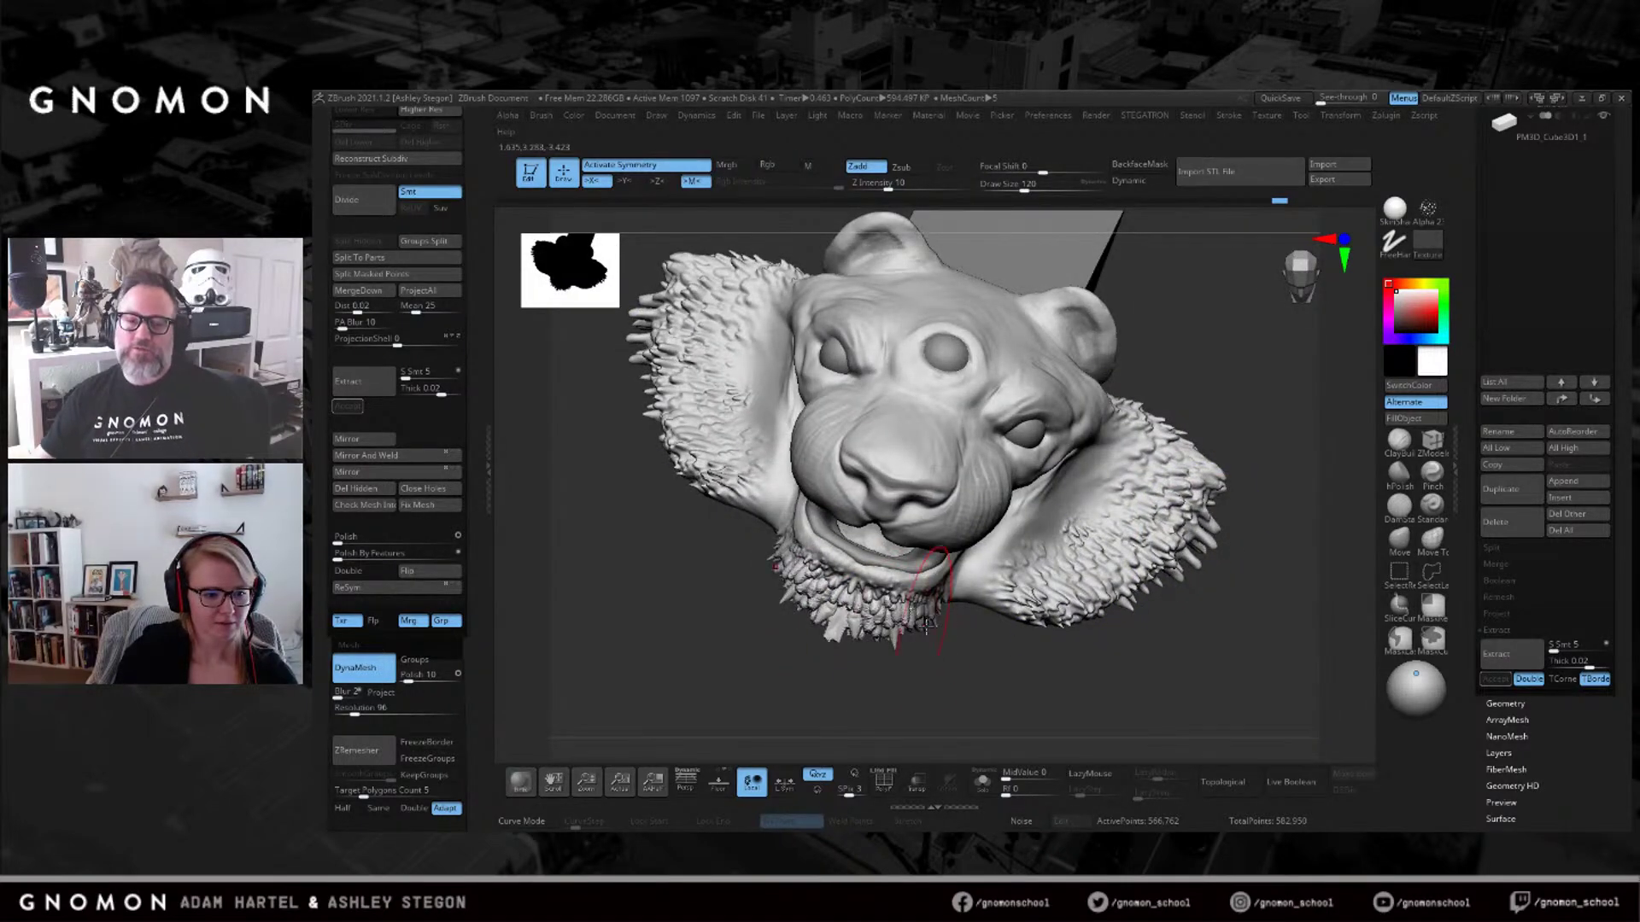
pyautogui.moveTo(871, 649); pyautogui.dragTo(848, 609, button='right')
pyautogui.moveTo(948, 620)
pyautogui.mouseDown(button='right')
pyautogui.moveTo(945, 669)
pyautogui.moveTo(968, 632)
pyautogui.mouseUp(button='right')
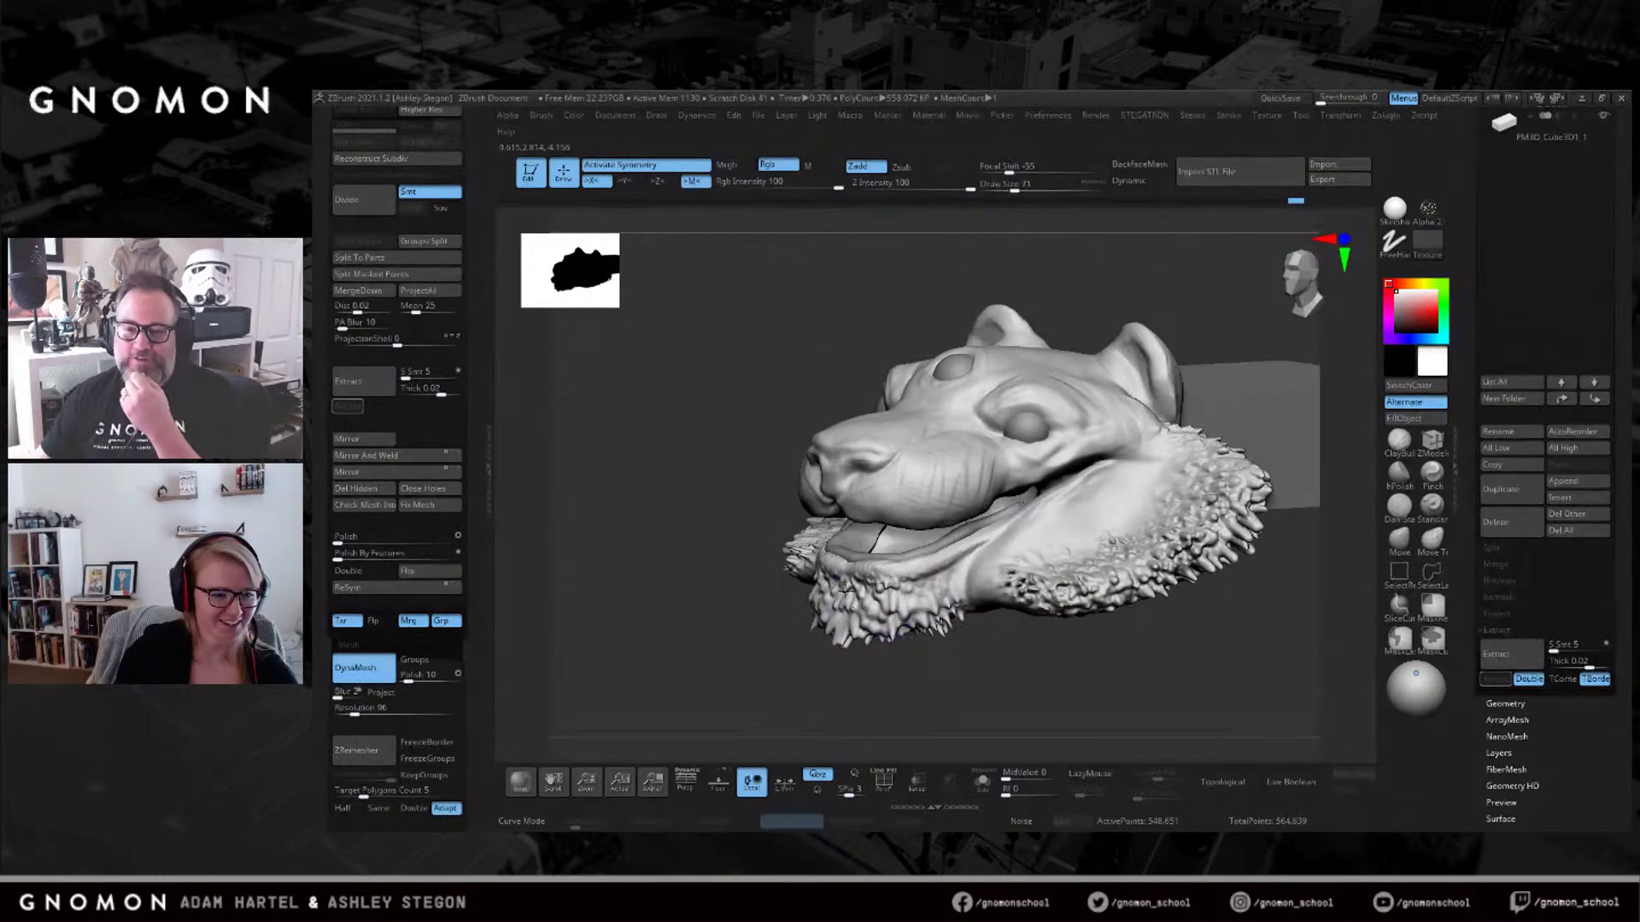
# Blend the fur clumps into the cheek ruff's surface and remesh the head with DynaMesh.
pyautogui.moveTo(1074, 626); pyautogui.dragTo(1027, 572, button='right')
pyautogui.moveTo(1138, 570)
pyautogui.mouseDown(button='right')
pyautogui.moveTo(1204, 478)
pyautogui.moveTo(1171, 438)
pyautogui.moveTo(1094, 505)
pyautogui.moveTo(1136, 512)
pyautogui.moveTo(1111, 499)
pyautogui.moveTo(1081, 574)
pyautogui.moveTo(1049, 552)
pyautogui.moveTo(1097, 564)
pyautogui.moveTo(1059, 554)
pyautogui.mouseUp(button='right')
pyautogui.moveTo(1106, 523); pyautogui.dragTo(991, 574)
pyautogui.moveTo(992, 642)
pyautogui.keyDown('ctrl'); pyautogui.mouseDown()
pyautogui.moveTo(1044, 664)
pyautogui.moveTo(1080, 729)
pyautogui.mouseUp(); pyautogui.keyUp('ctrl')
pyautogui.moveTo(1036, 469)
pyautogui.mouseDown(button='right')
pyautogui.moveTo(959, 392)
pyautogui.moveTo(953, 476)
pyautogui.moveTo(1008, 538)
pyautogui.moveTo(1083, 418)
pyautogui.mouseUp(button='right')
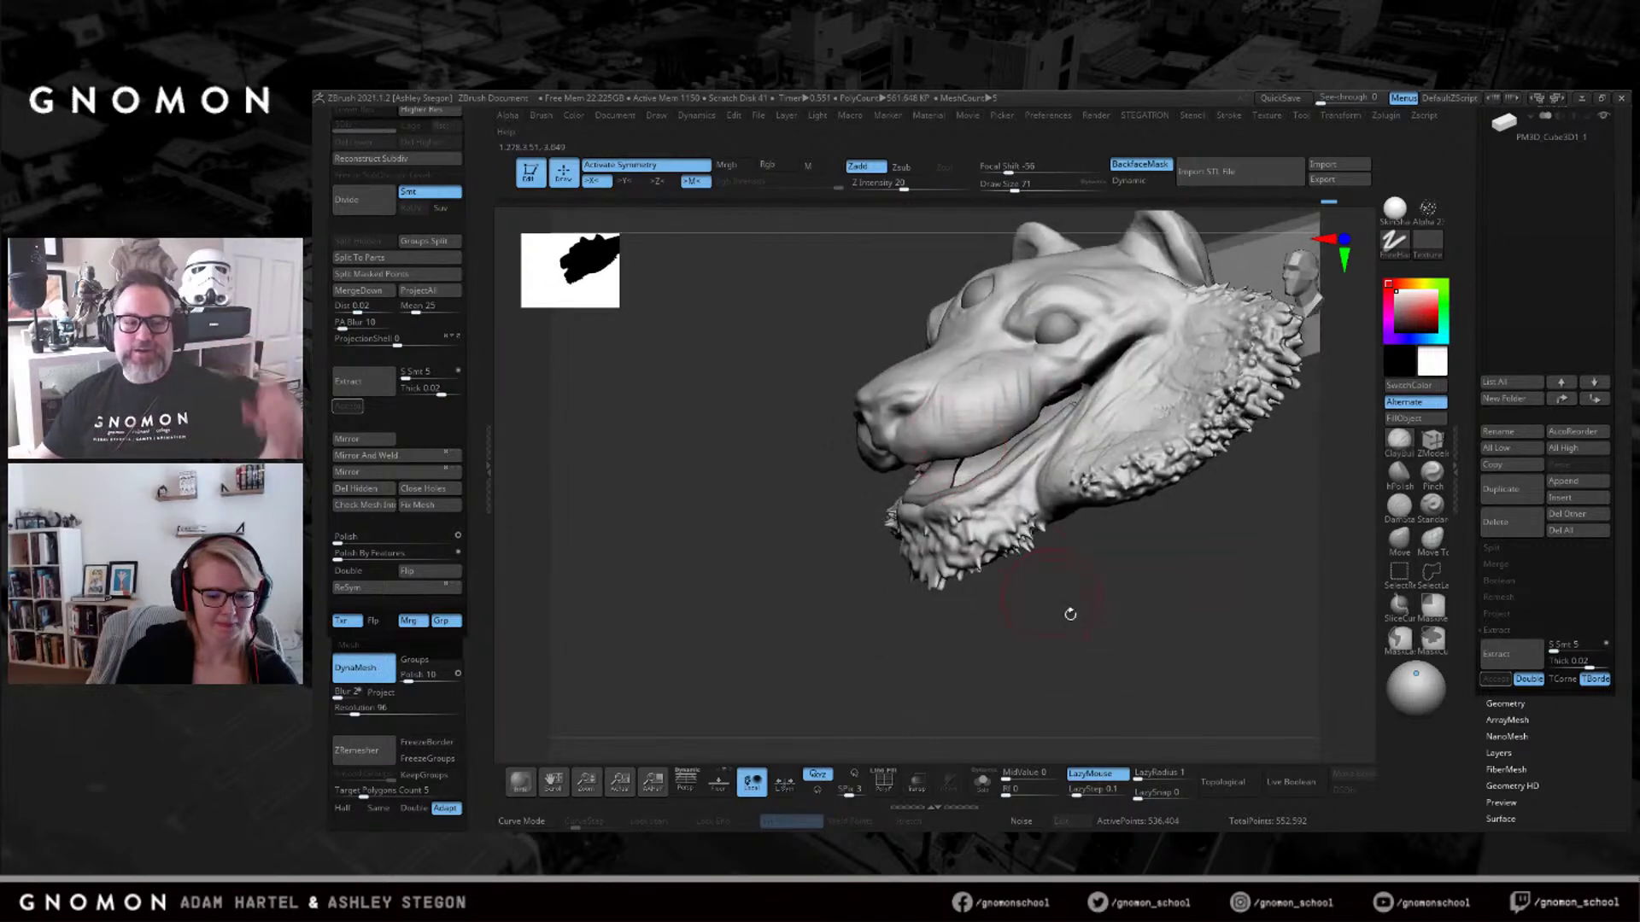
# Insert a mirrored cylinder at the mouth corners with the IMM Parts brush and split it into its own subtool.
pyautogui.press('b')
pyautogui.press('i')
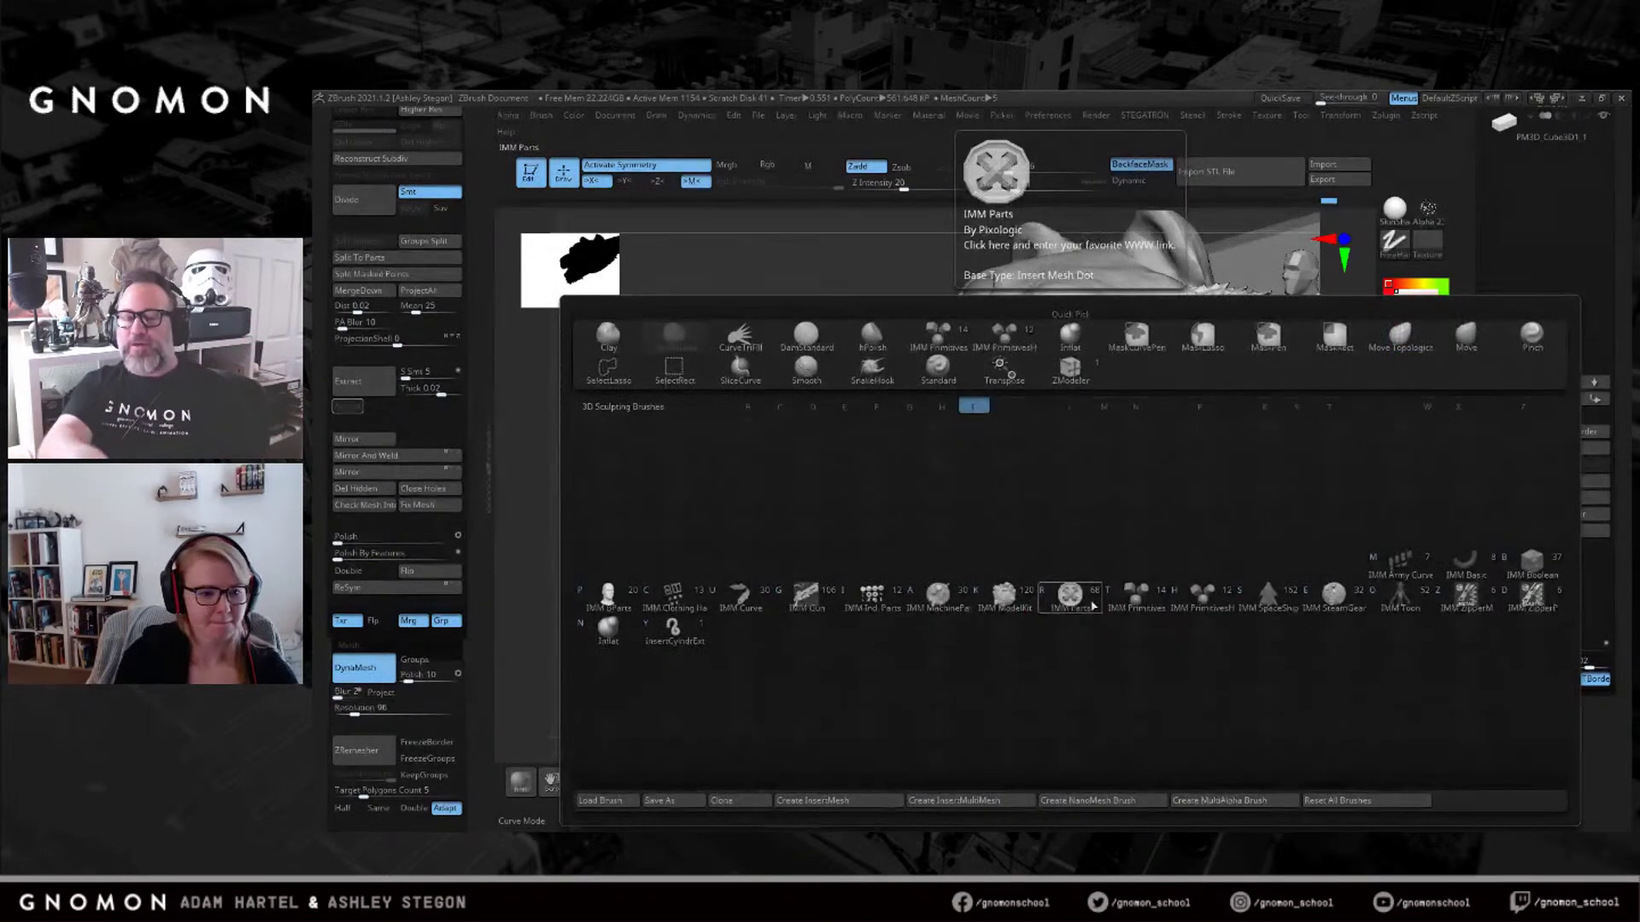
pyautogui.click(1071, 598)
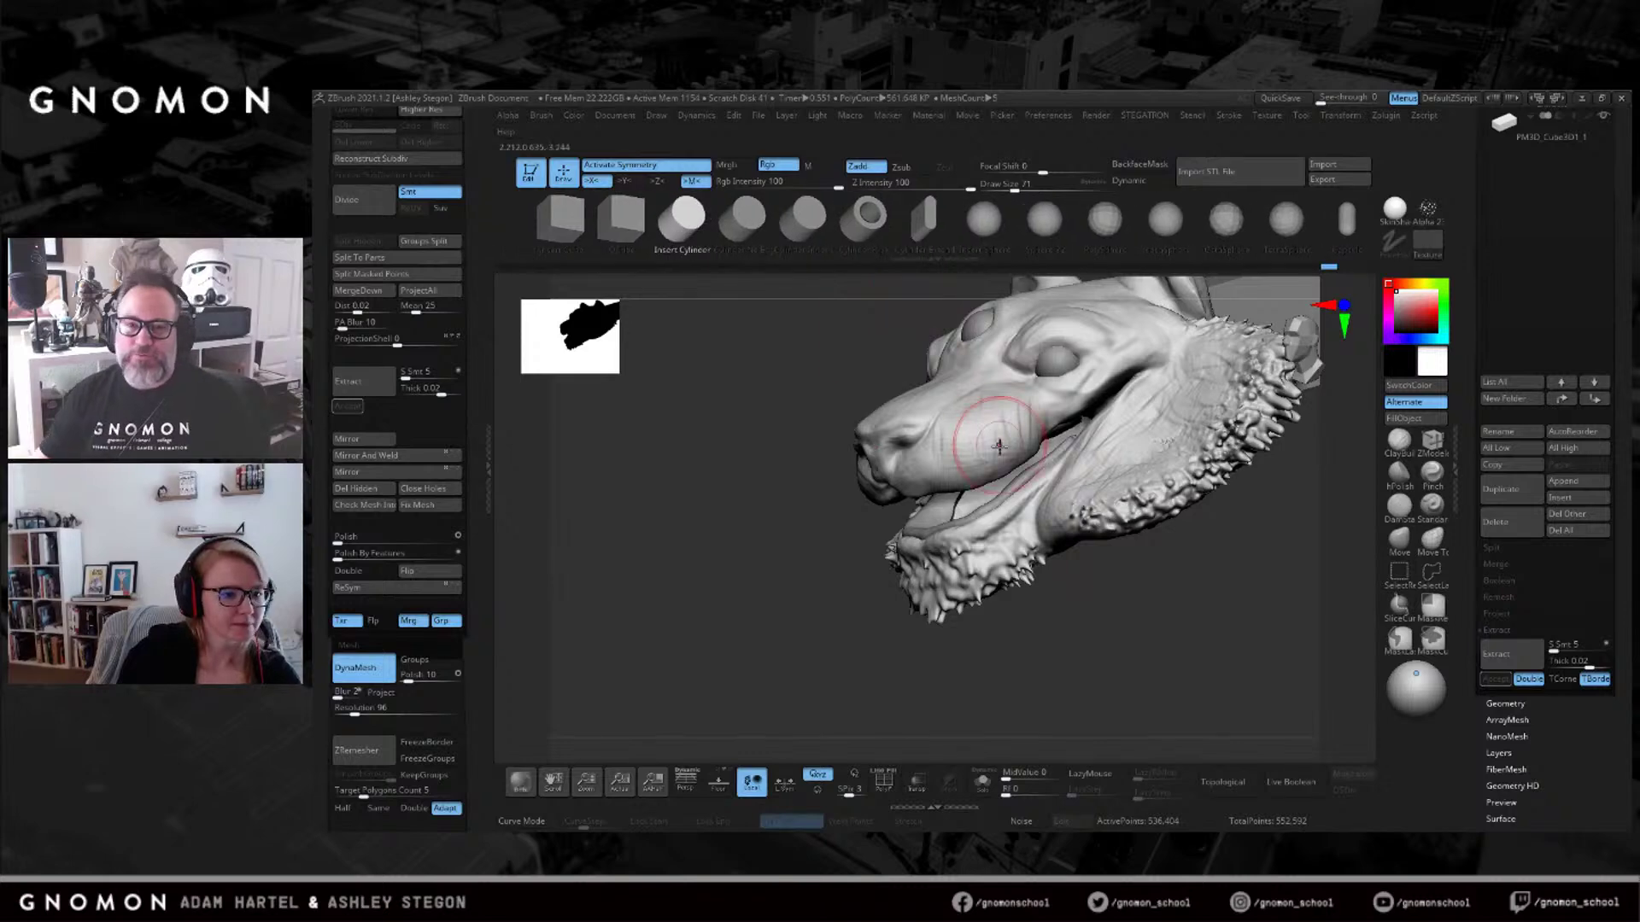
pyautogui.moveTo(1005, 462); pyautogui.dragTo(1006, 478)
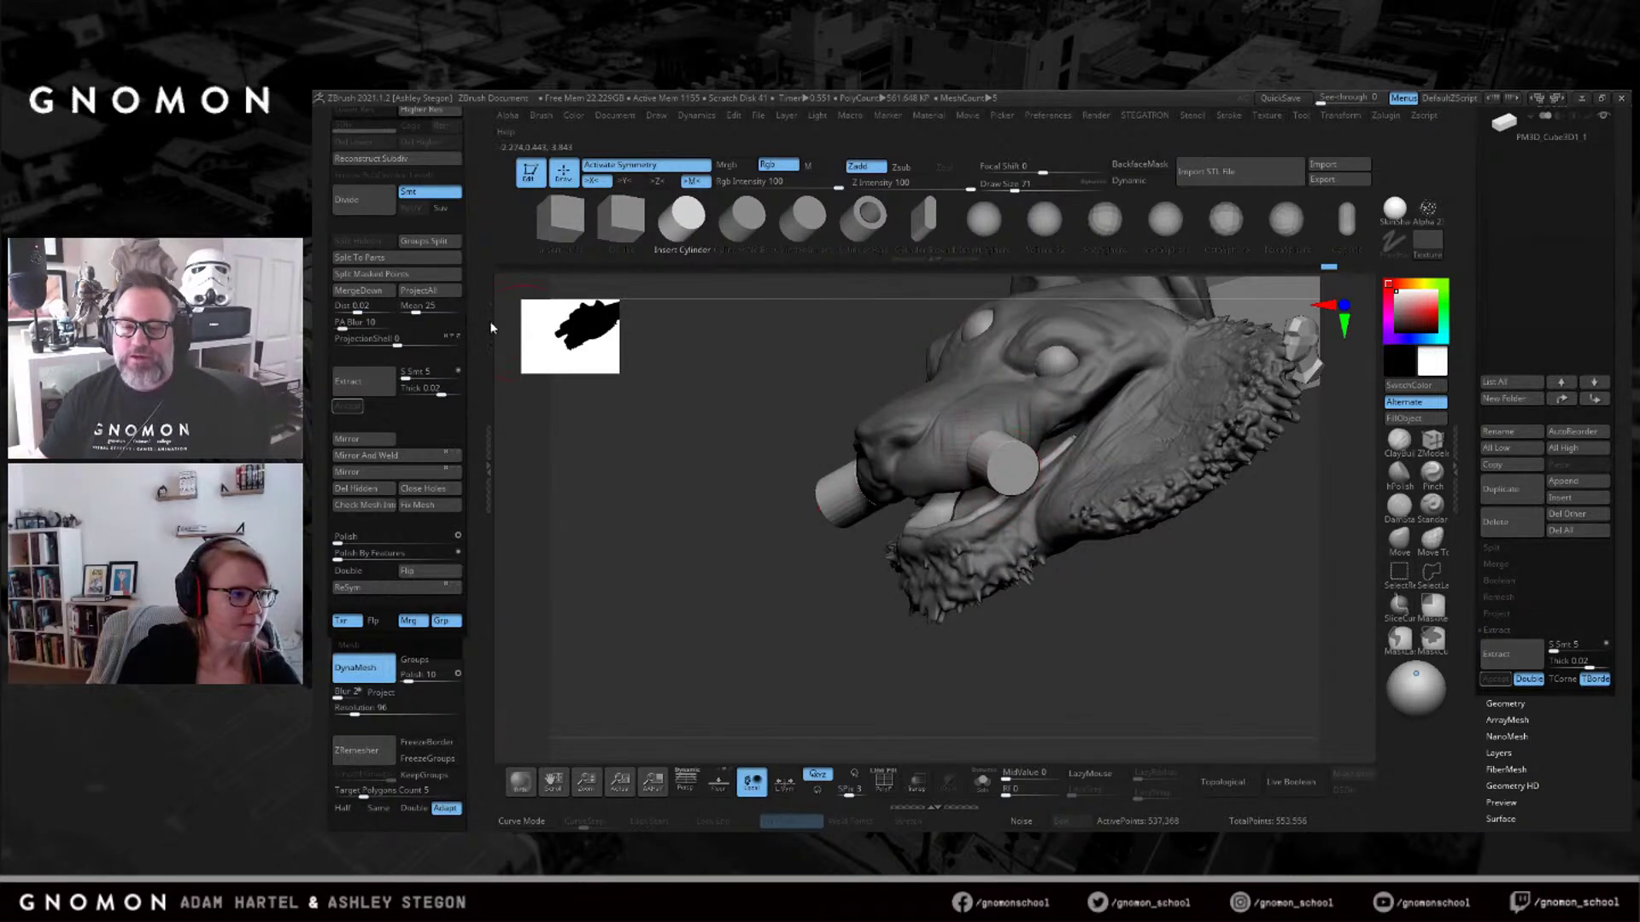
pyautogui.click(429, 277)
pyautogui.keyDown('shift'); pyautogui.moveTo(787, 385); pyautogui.dragTo(854, 402); pyautogui.keyUp('shift')
pyautogui.hotkey('shift', 'f')
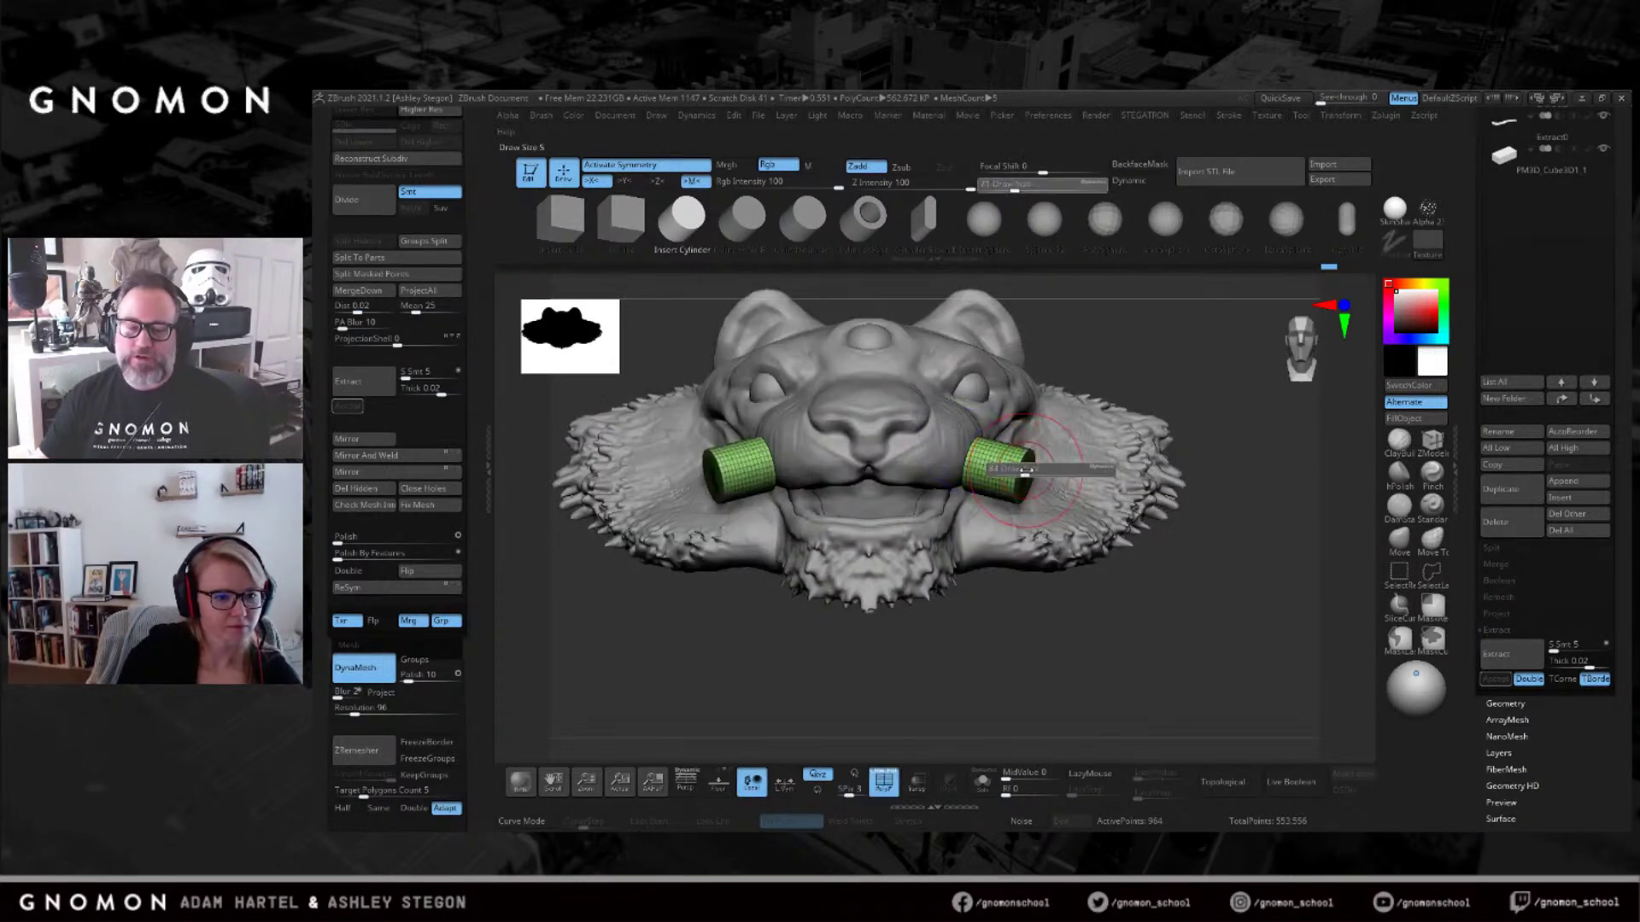
# Transform the mirrored cylinders into long tusks angled outward from the mouth, with local symmetry enabled.
pyautogui.moveTo(1011, 470)
pyautogui.keyDown('shift'); pyautogui.mouseDown()
pyautogui.moveTo(1010, 486)
pyautogui.moveTo(1010, 468)
pyautogui.mouseUp(); pyautogui.keyUp('shift')
pyautogui.press('w')
pyautogui.moveTo(1030, 521); pyautogui.dragTo(1101, 521, button='right')
pyautogui.moveTo(1020, 473); pyautogui.dragTo(1055, 483)
pyautogui.hotkey('ctrl', 'z')
pyautogui.click(783, 792)
pyautogui.moveTo(1019, 473)
pyautogui.mouseDown()
pyautogui.moveTo(1080, 489)
pyautogui.moveTo(990, 465)
pyautogui.mouseUp()
pyautogui.moveTo(1031, 409); pyautogui.dragTo(999, 415)
# Try a brush stroke on the tusks at draw size 207.
pyautogui.press('q')
pyautogui.press('s')
pyautogui.moveTo(1324, 627); pyautogui.dragTo(1341, 627)
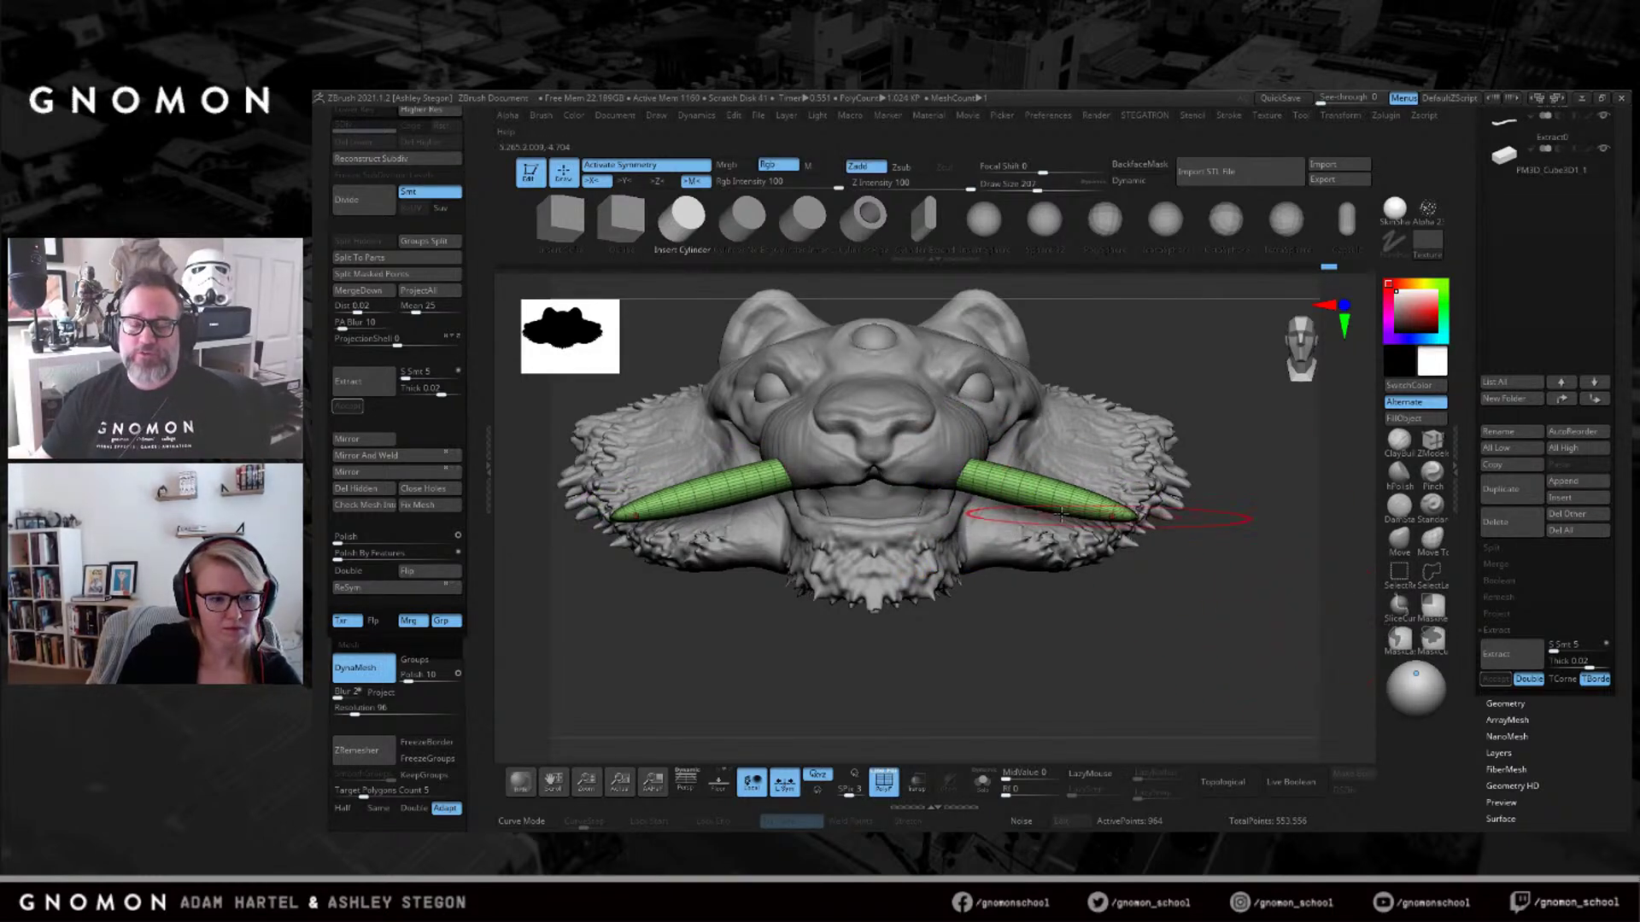
pyautogui.moveTo(1021, 474); pyautogui.dragTo(1033, 492)
pyautogui.hotkey('ctrl', 'z')
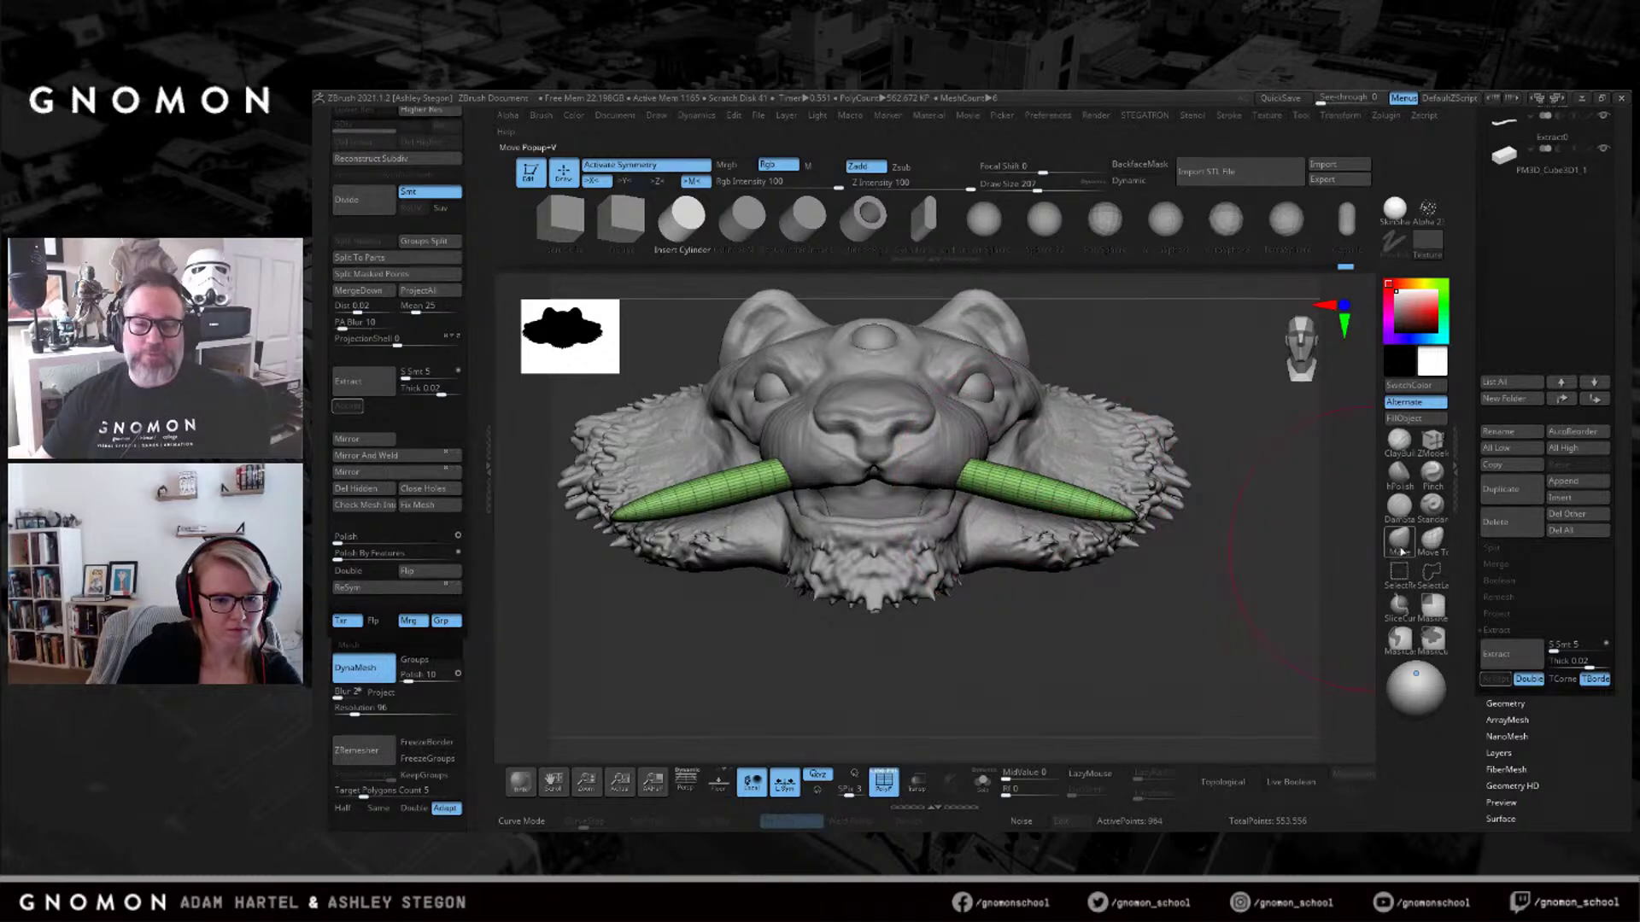
# Check the tusks against the concept painting and bend them into a curve with the Move brush.
pyautogui.click(1401, 553)
pyautogui.hotkey('alt', 'Tab')
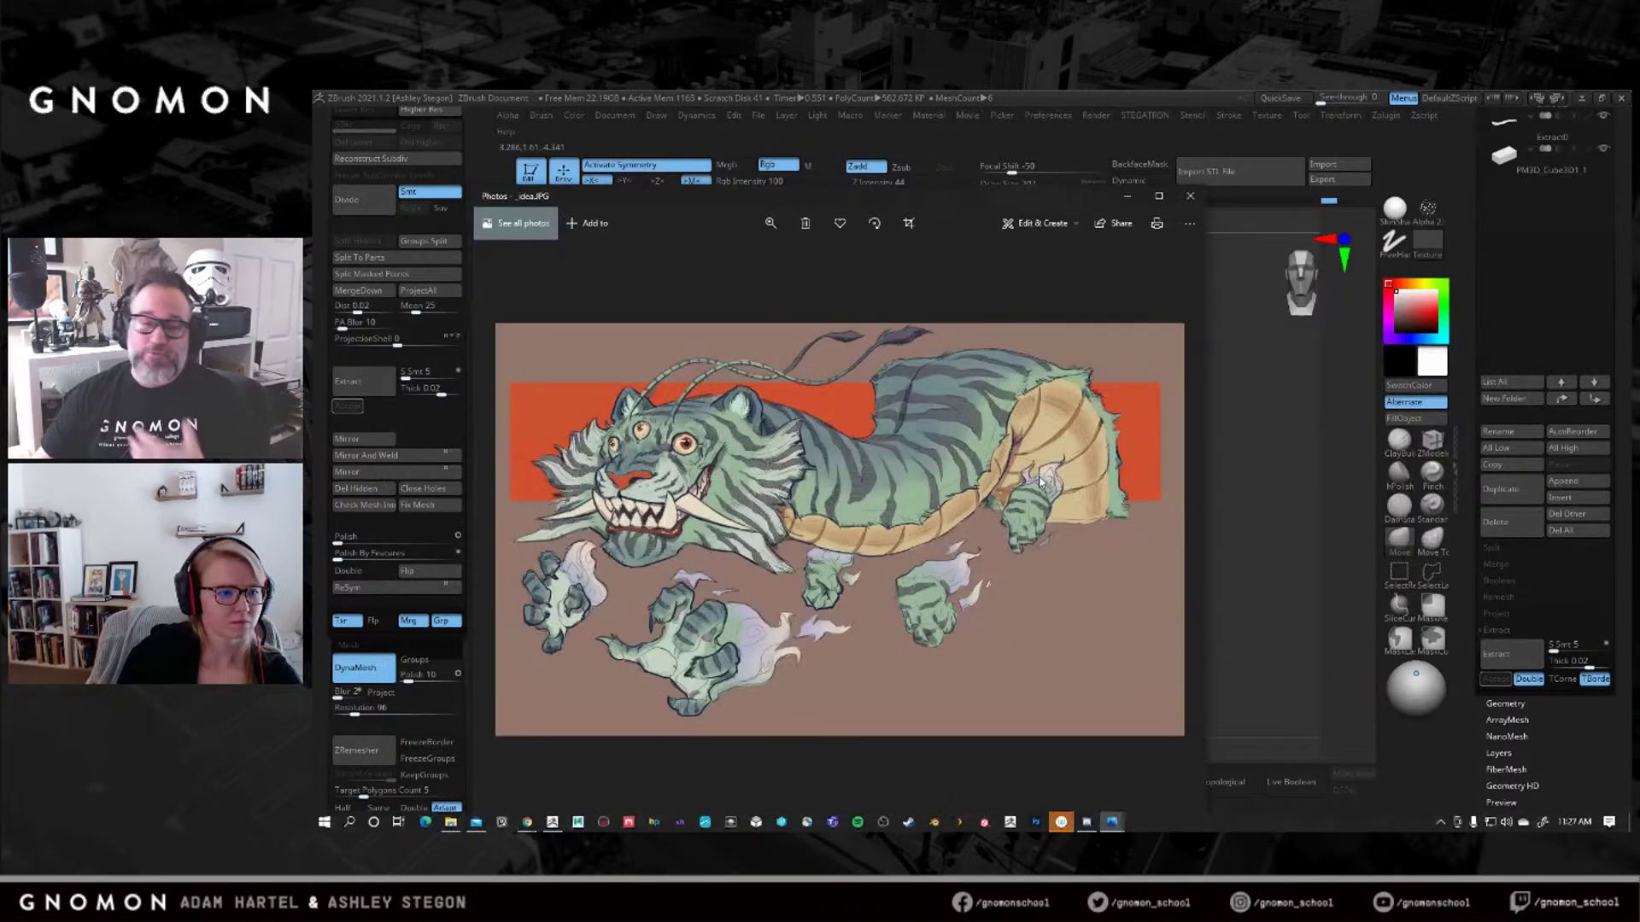
pyautogui.hotkey('alt', 'Tab')
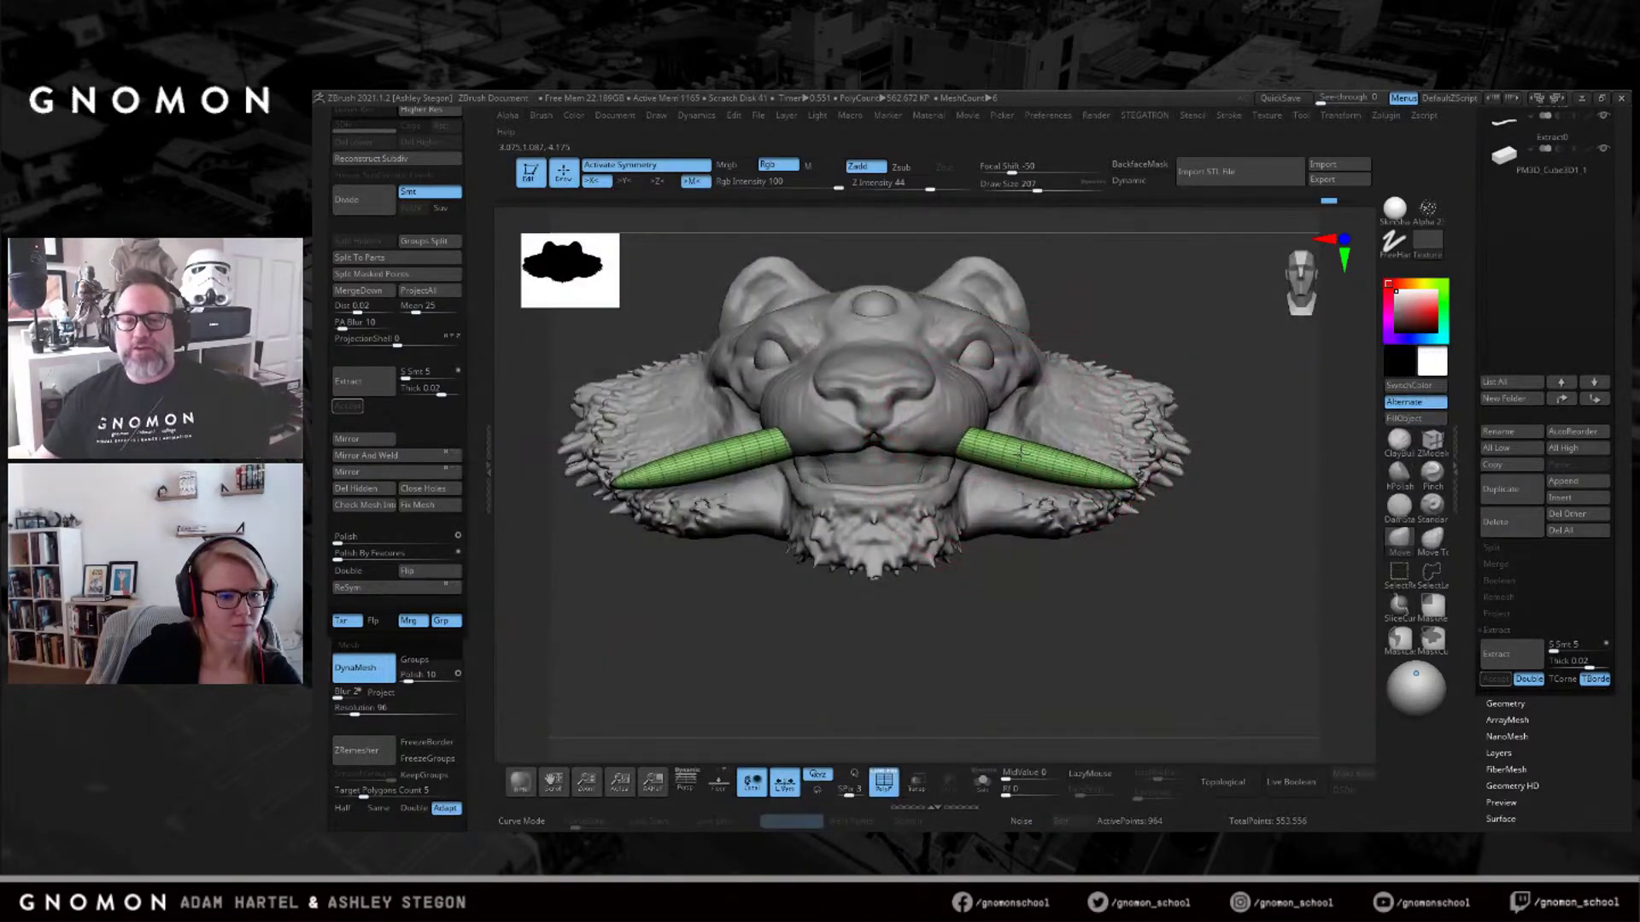
pyautogui.moveTo(1051, 492)
pyautogui.mouseDown(button='right')
pyautogui.moveTo(1029, 517)
pyautogui.moveTo(1072, 572)
pyautogui.moveTo(1111, 564)
pyautogui.mouseUp(button='right')
pyautogui.press('w')
pyautogui.moveTo(1022, 452); pyautogui.dragTo(1035, 467)
pyautogui.keyDown('shift'); pyautogui.moveTo(1034, 467); pyautogui.dragTo(1025, 499, button='right'); pyautogui.keyUp('shift')
pyautogui.press('q')
pyautogui.press('s')
pyautogui.moveTo(1025, 504)
pyautogui.mouseDown()
pyautogui.moveTo(1043, 503)
pyautogui.moveTo(1037, 481)
pyautogui.mouseUp()
# Adjust the curved tusks' placement and angle at the mouth corners with the gizmo from several views.
pyautogui.moveTo(1037, 481)
pyautogui.mouseDown(button='right')
pyautogui.moveTo(1068, 546)
pyautogui.moveTo(1083, 534)
pyautogui.mouseUp(button='right')
pyautogui.press('w')
pyautogui.moveTo(1081, 530); pyautogui.dragTo(1078, 516)
pyautogui.moveTo(1077, 516); pyautogui.dragTo(1136, 395, button='right')
pyautogui.moveTo(1124, 384); pyautogui.dragTo(1128, 369)
pyautogui.moveTo(1128, 376)
pyautogui.mouseDown(button='right')
pyautogui.moveTo(1158, 429)
pyautogui.moveTo(1110, 423)
pyautogui.mouseUp(button='right')
# Insert mirrored cylinders at the lower jaw with the IMM Primitives brush and split them into their own subtool.
pyautogui.press('q')
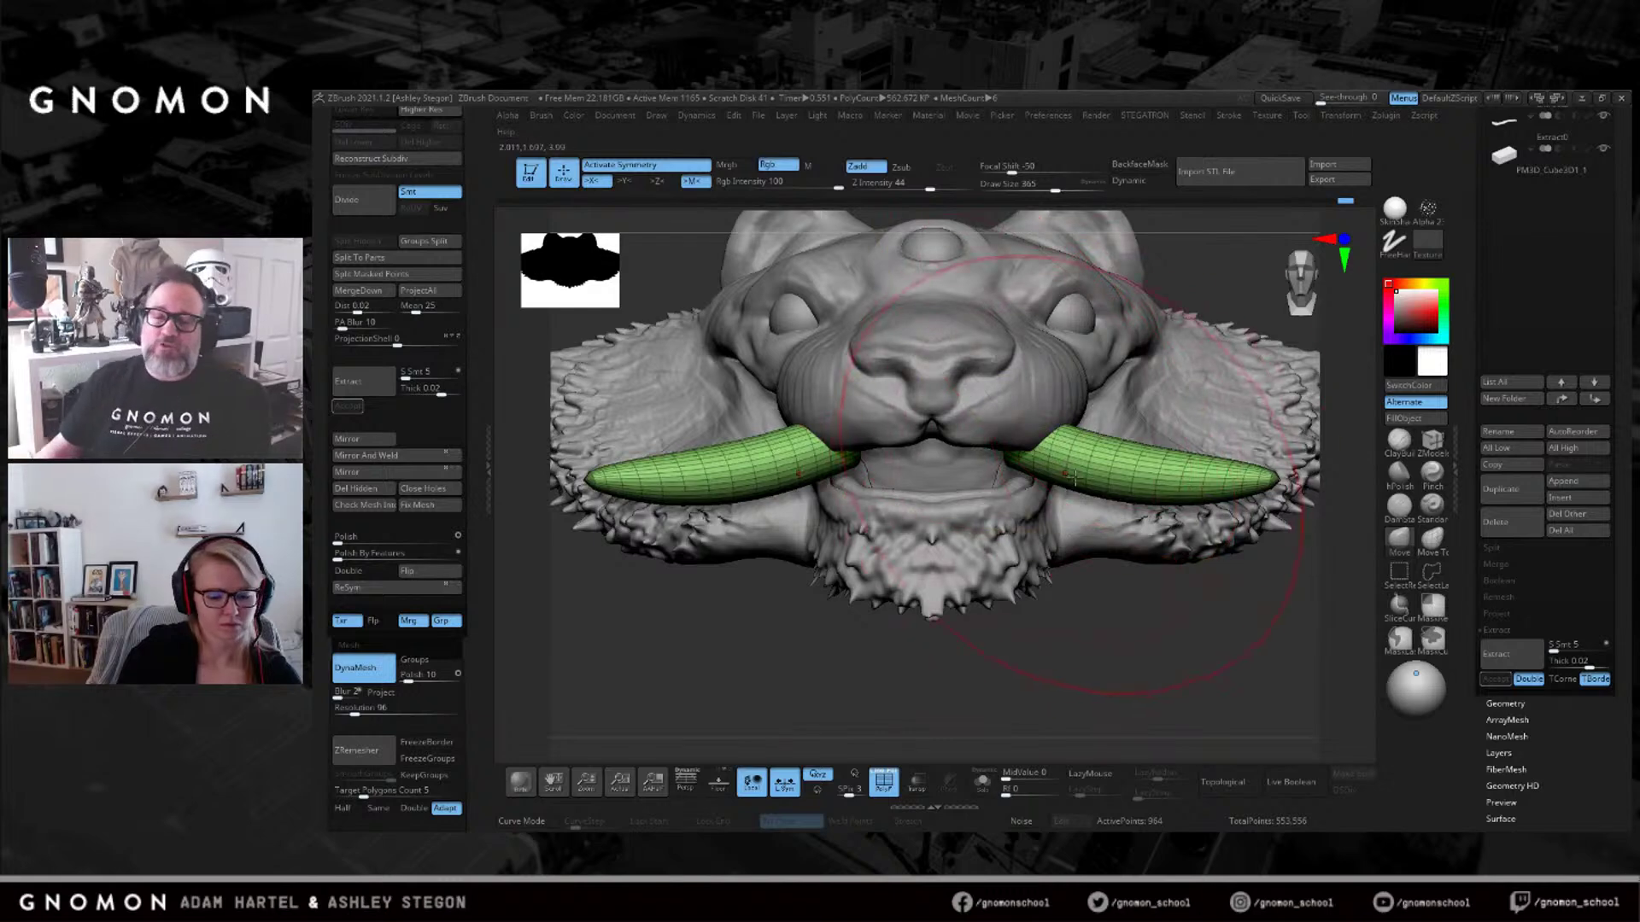
pyautogui.press('b')
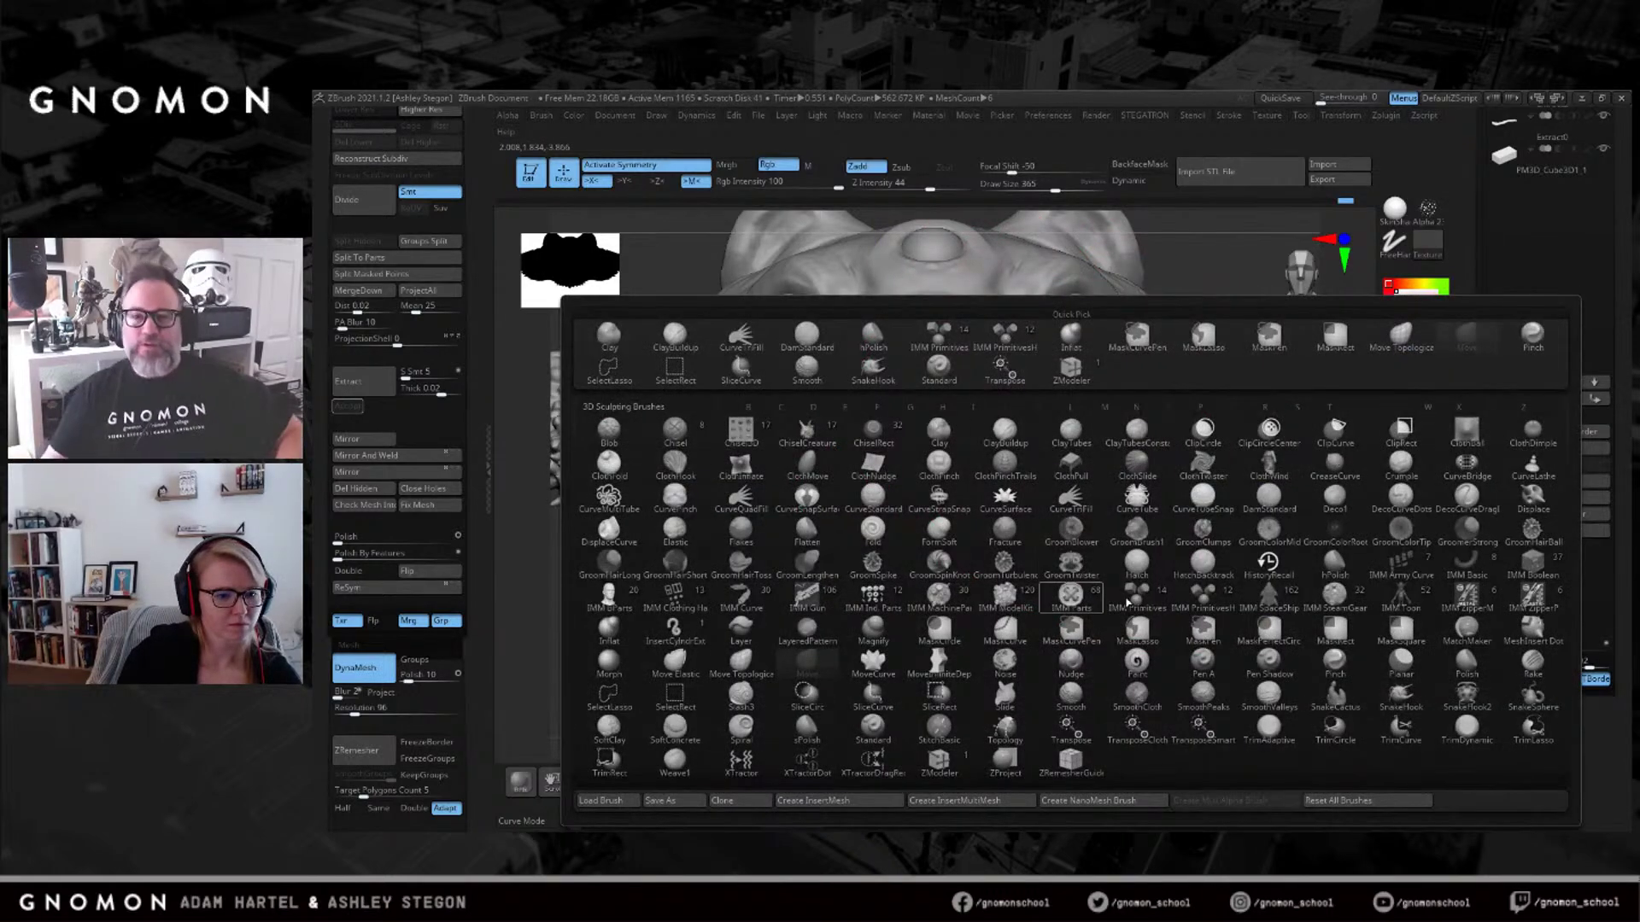
pyautogui.click(1141, 589)
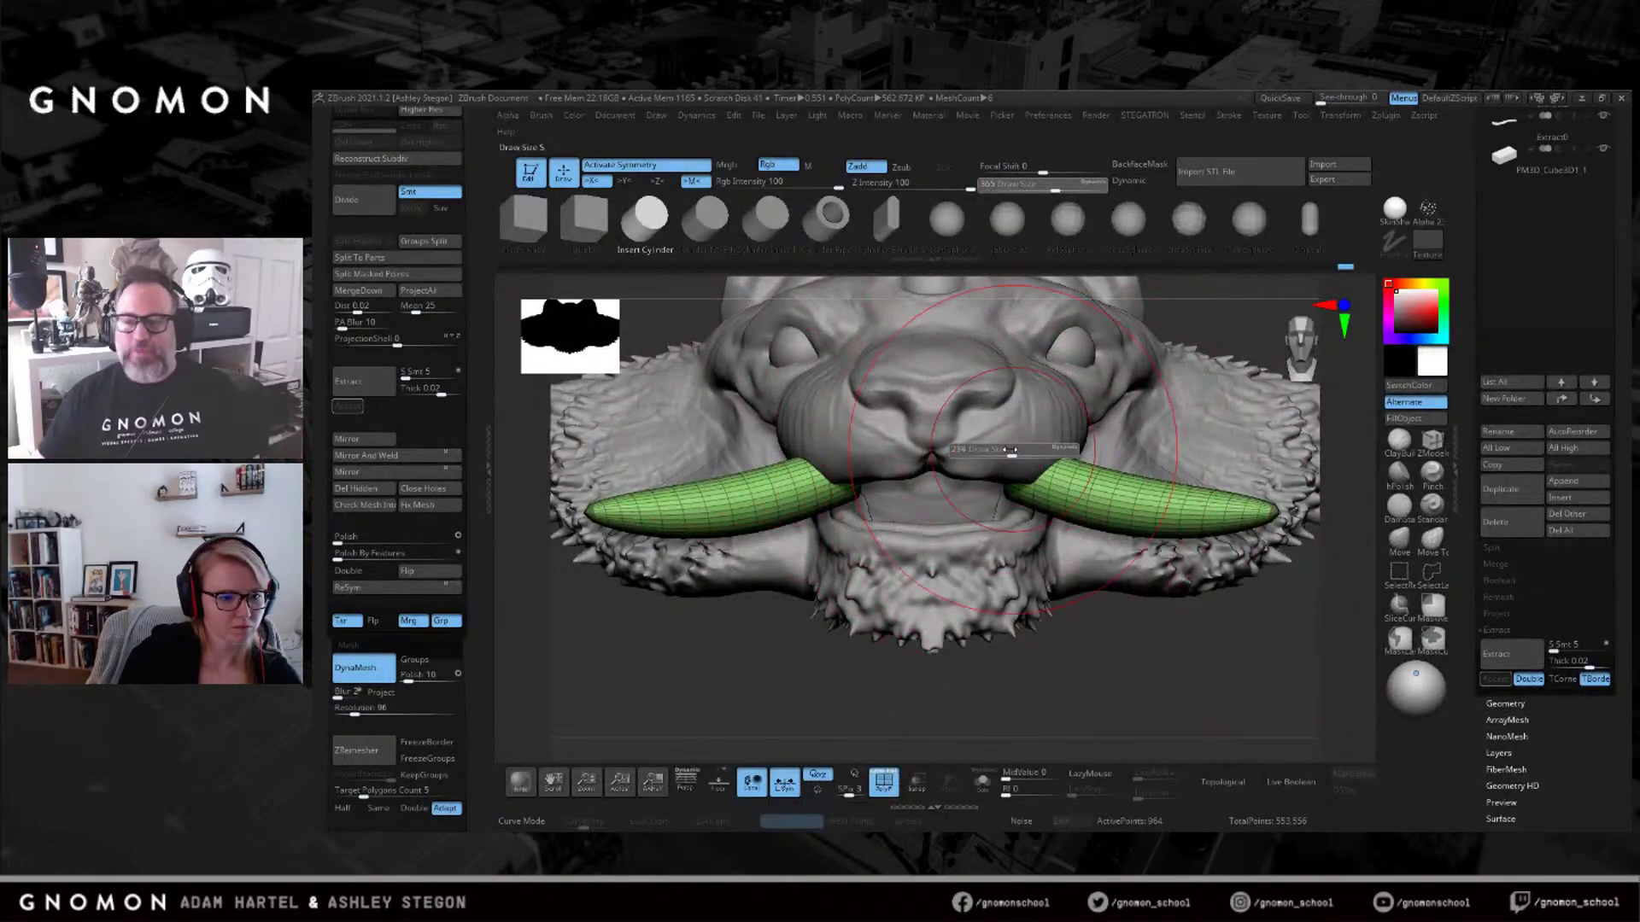
pyautogui.moveTo(1025, 453); pyautogui.dragTo(993, 553, button='right')
pyautogui.moveTo(994, 553); pyautogui.dragTo(1064, 624)
pyautogui.moveTo(1066, 624); pyautogui.dragTo(1041, 576, button='right')
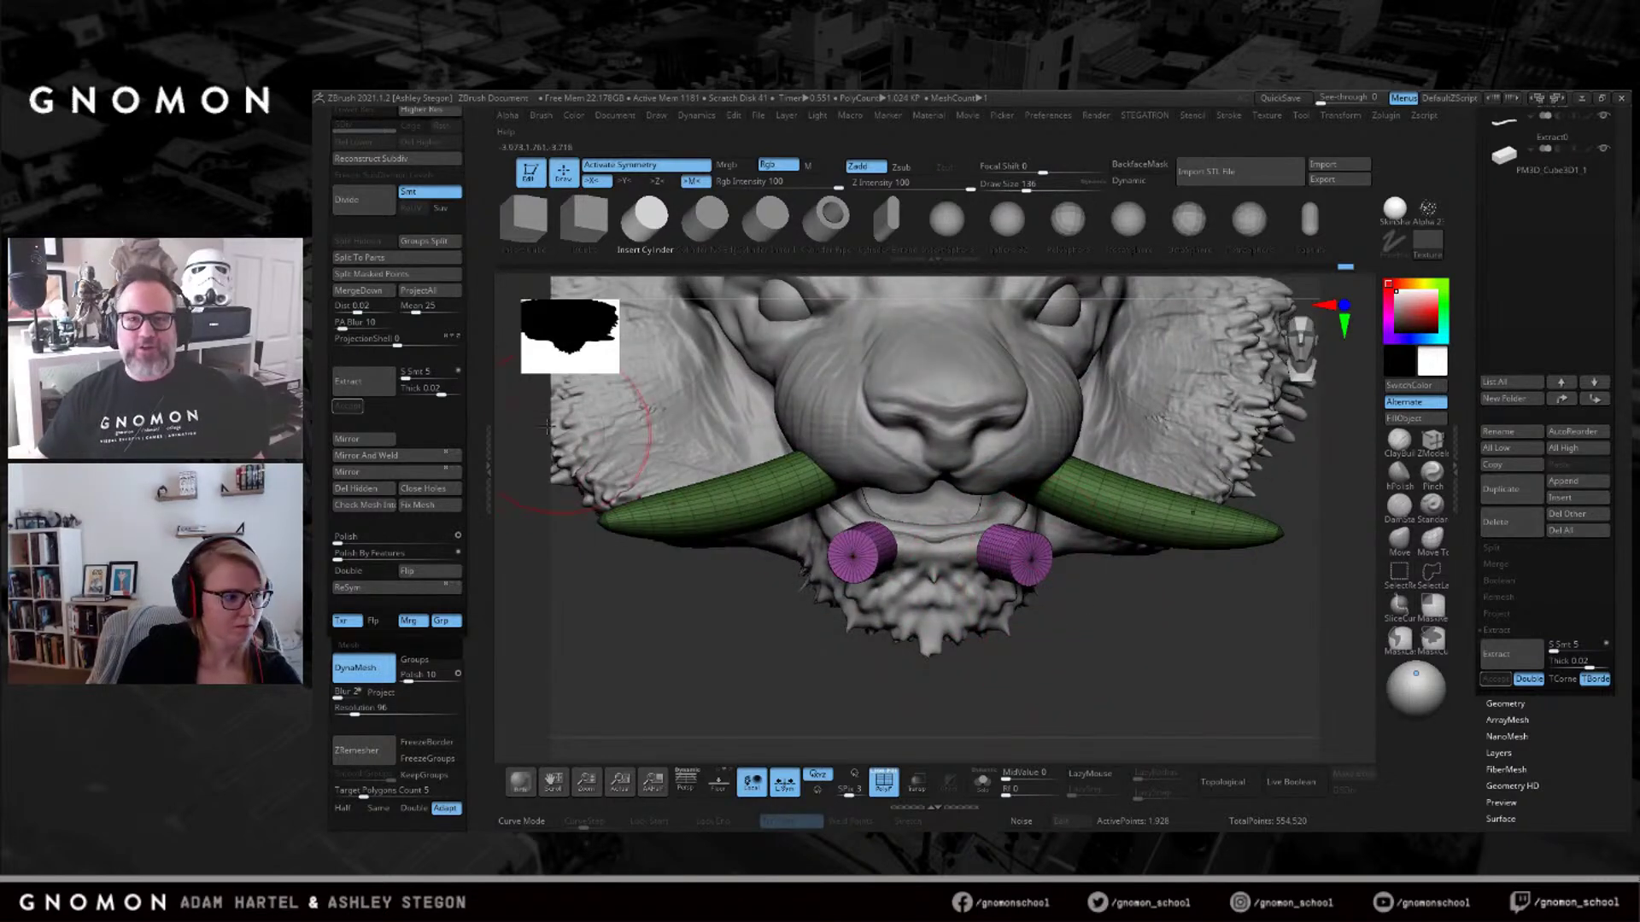
pyautogui.click(410, 275)
pyautogui.moveTo(1033, 557); pyautogui.dragTo(1042, 540, button='right')
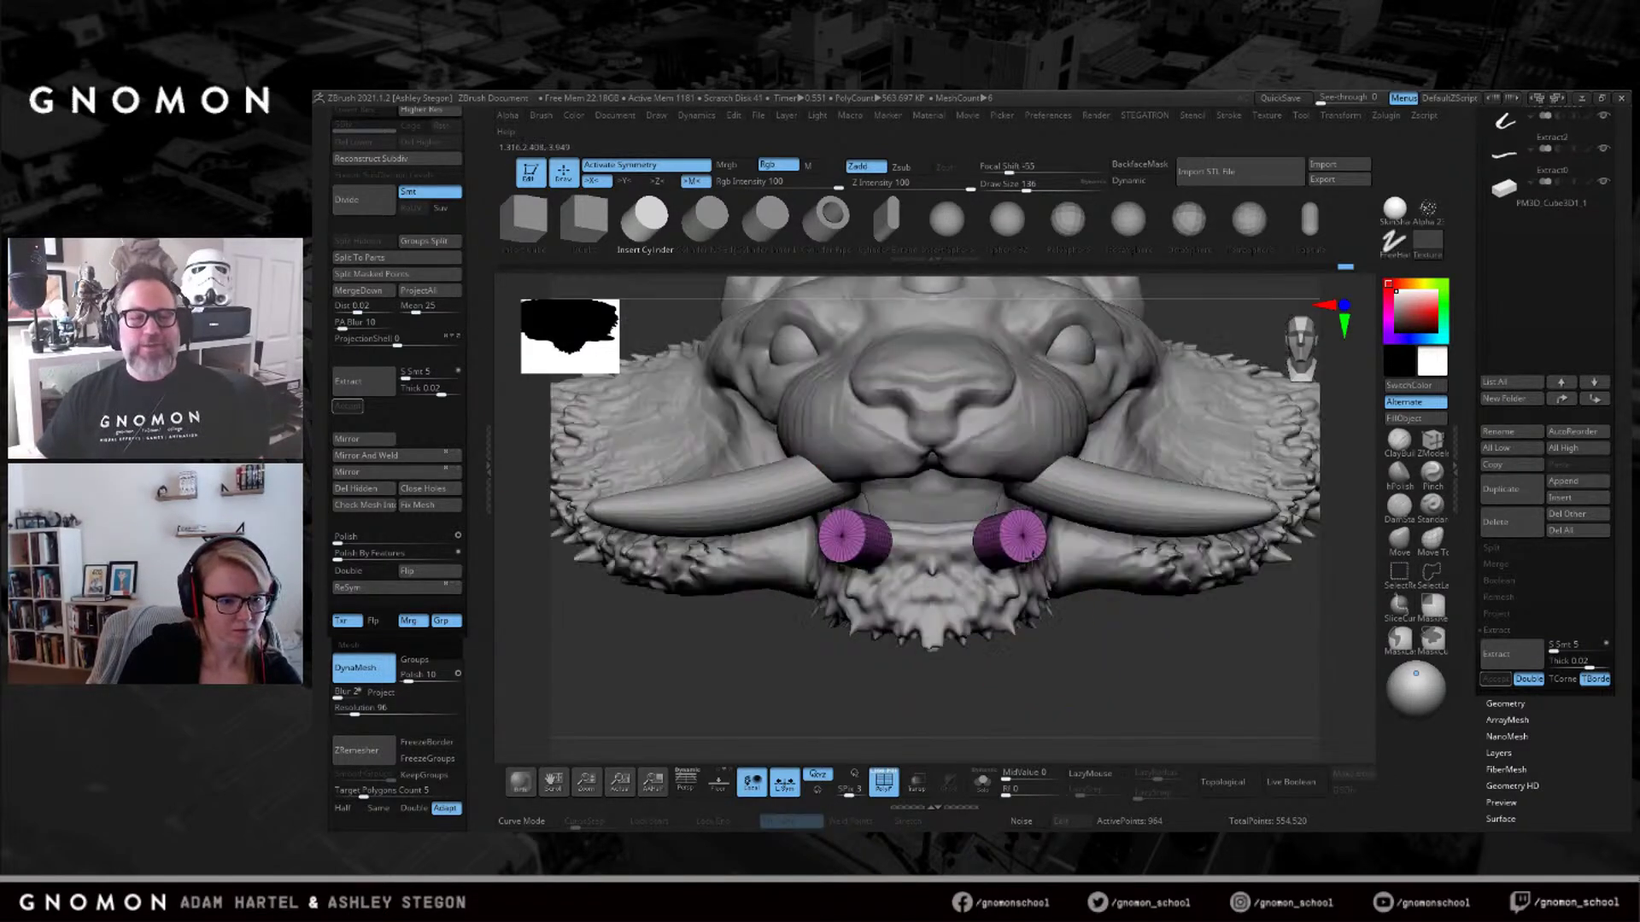
# Transform the mirrored cylinders into slender upright fangs rising from the lower jaw.
pyautogui.keyDown('shift'); pyautogui.moveTo(1041, 540); pyautogui.dragTo(1026, 538); pyautogui.keyUp('shift')
pyautogui.moveTo(1020, 537); pyautogui.dragTo(1025, 540, button='right')
pyautogui.press('w')
pyautogui.moveTo(1025, 540); pyautogui.dragTo(1031, 489)
pyautogui.keyDown('shift'); pyautogui.moveTo(1032, 490); pyautogui.dragTo(1009, 504, button='right'); pyautogui.keyUp('shift')
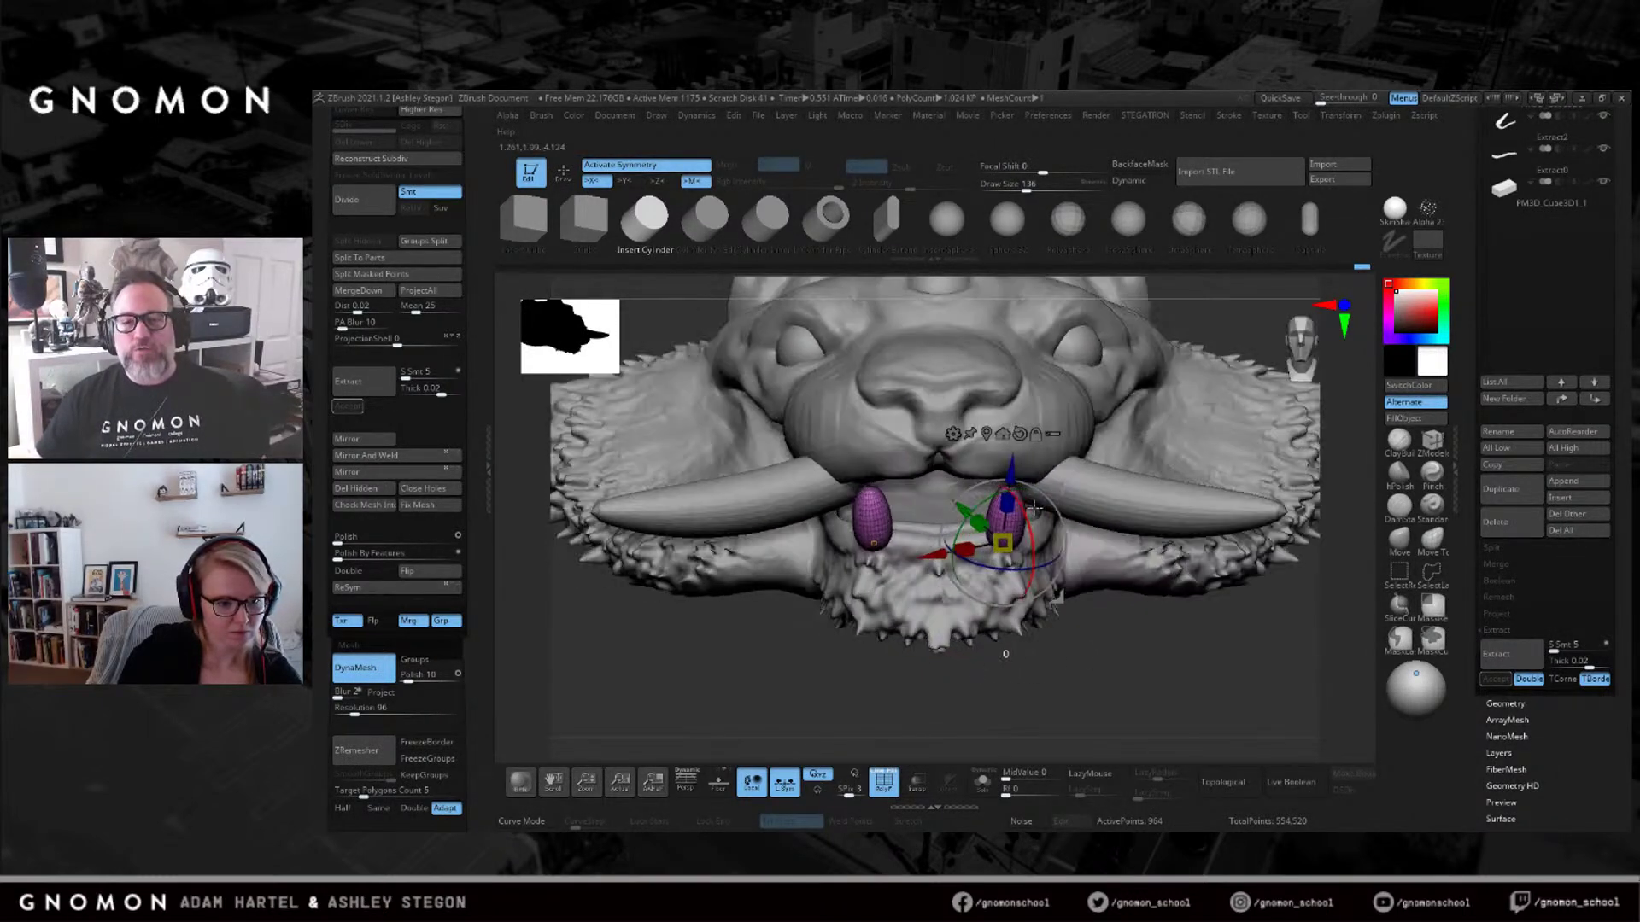
pyautogui.press('q')
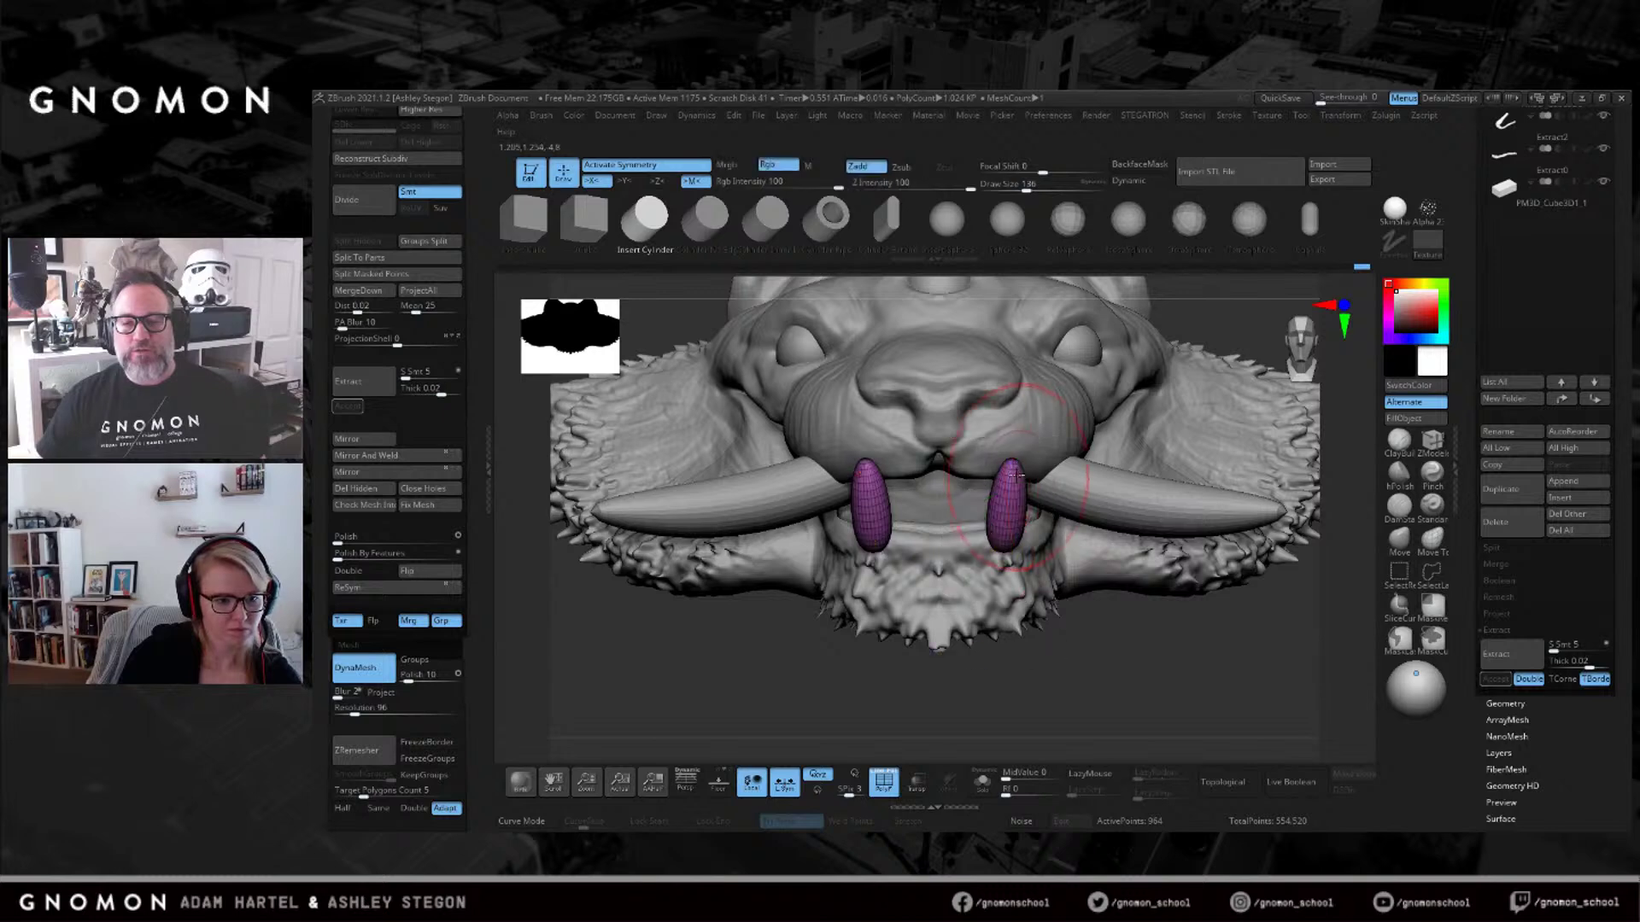
# Shape the lower fangs into curved, tapered canines with the Move brush, varying the draw size.
pyautogui.click(1400, 540)
pyautogui.moveTo(1315, 514); pyautogui.dragTo(1042, 512, button='right')
pyautogui.press('s')
pyautogui.moveTo(1038, 517)
pyautogui.mouseDown()
pyautogui.moveTo(1056, 519)
pyautogui.moveTo(1036, 485)
pyautogui.moveTo(1049, 489)
pyautogui.mouseUp()
pyautogui.moveTo(965, 513); pyautogui.dragTo(1091, 516, button='right')
pyautogui.press('s')
pyautogui.moveTo(1092, 517); pyautogui.dragTo(1072, 518)
pyautogui.moveTo(1042, 519); pyautogui.dragTo(1118, 527, button='right')
pyautogui.moveTo(1073, 510); pyautogui.dragTo(1060, 505)
pyautogui.press('s')
pyautogui.moveTo(1091, 479)
pyautogui.mouseDown()
pyautogui.moveTo(1101, 445)
pyautogui.moveTo(1090, 477)
pyautogui.mouseUp()
pyautogui.press('s')
pyautogui.moveTo(1101, 444); pyautogui.dragTo(1068, 516, button='right')
pyautogui.press('s')
pyautogui.moveTo(1068, 516); pyautogui.dragTo(1080, 516)
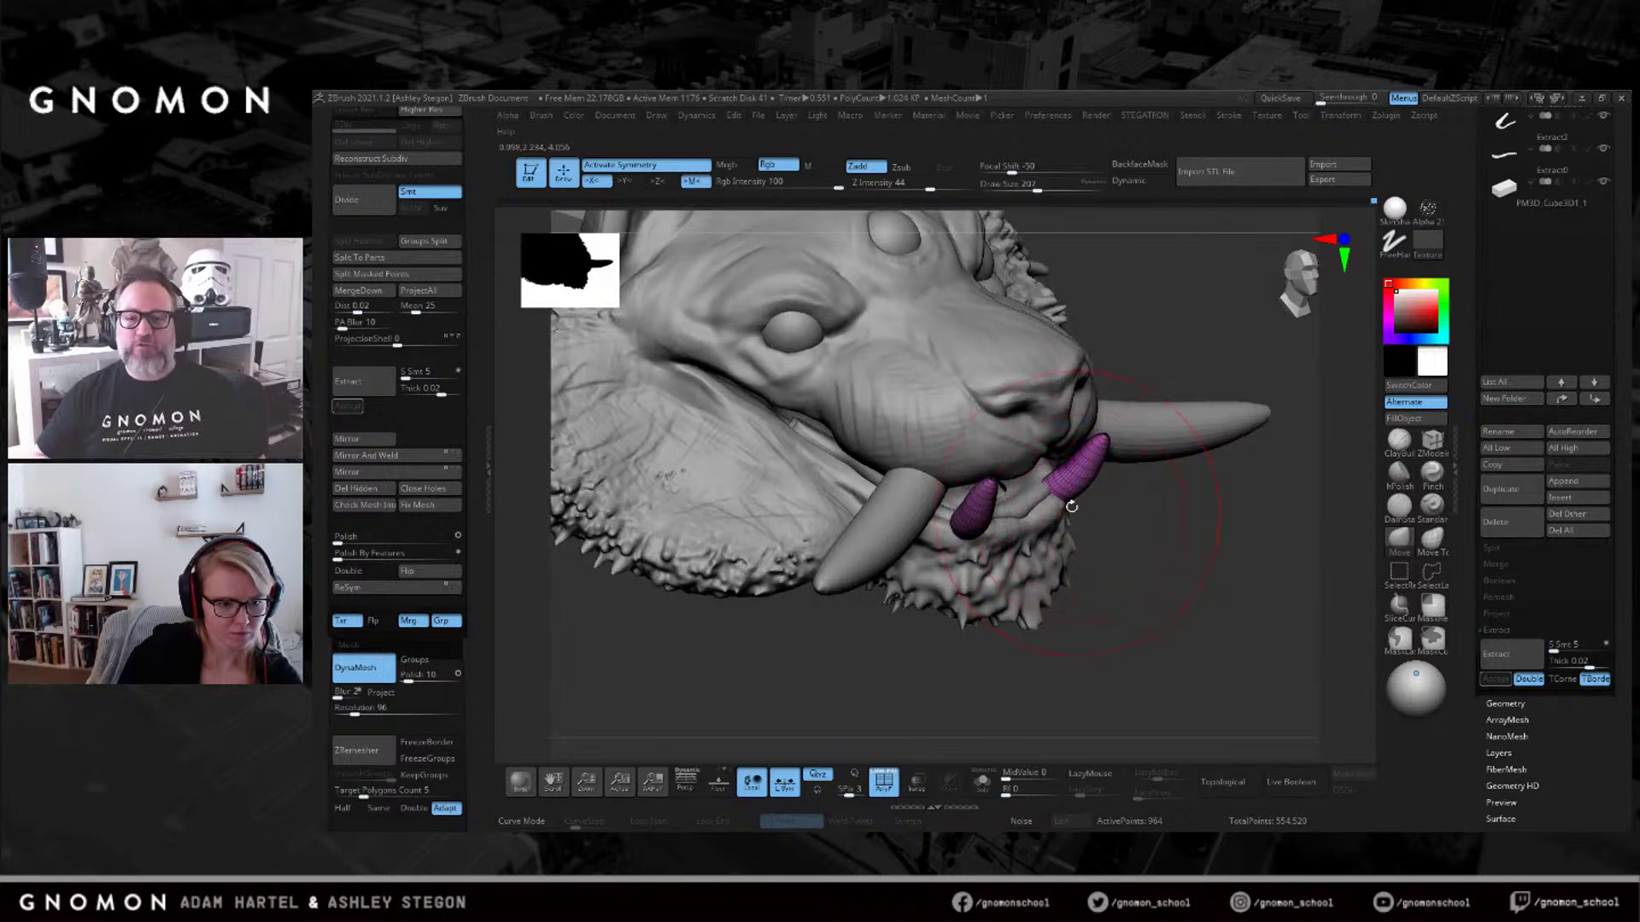
pyautogui.moveTo(1040, 489)
pyautogui.mouseDown(button='right')
pyautogui.moveTo(1034, 514)
pyautogui.moveTo(1068, 504)
pyautogui.mouseUp(button='right')
# Reposition and angle the lower canines with the gizmo so they seat against the gum beside the tusks.
pyautogui.press('w')
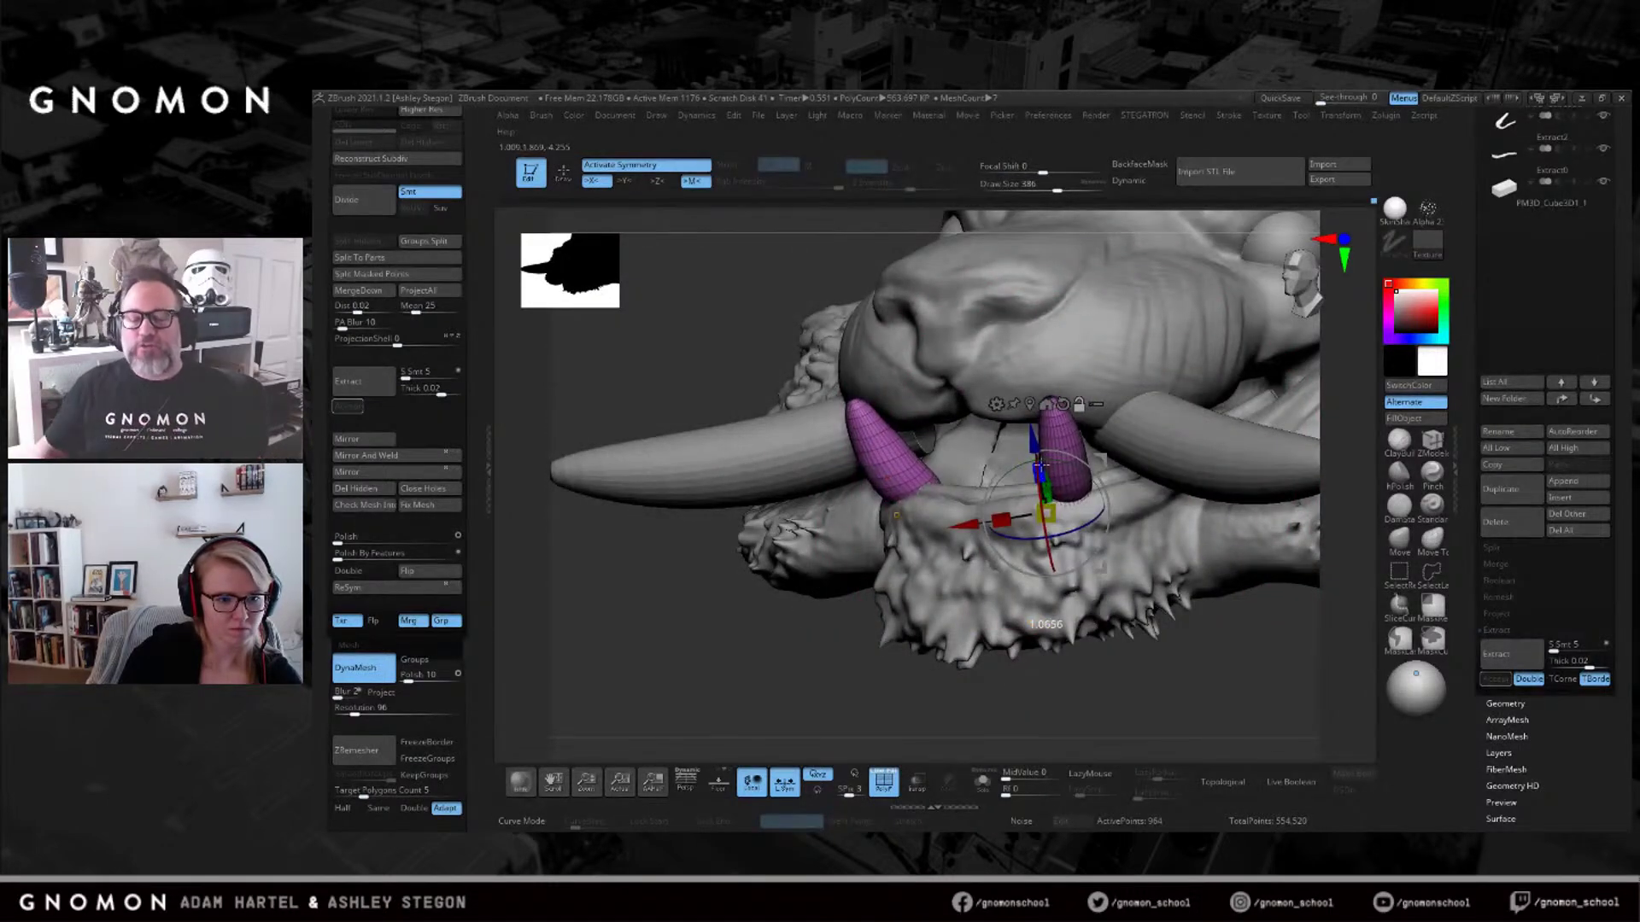
pyautogui.moveTo(1030, 462); pyautogui.dragTo(1105, 445)
pyautogui.moveTo(1050, 498); pyautogui.dragTo(1077, 530)
pyautogui.moveTo(1064, 510); pyautogui.dragTo(1081, 460, button='right')
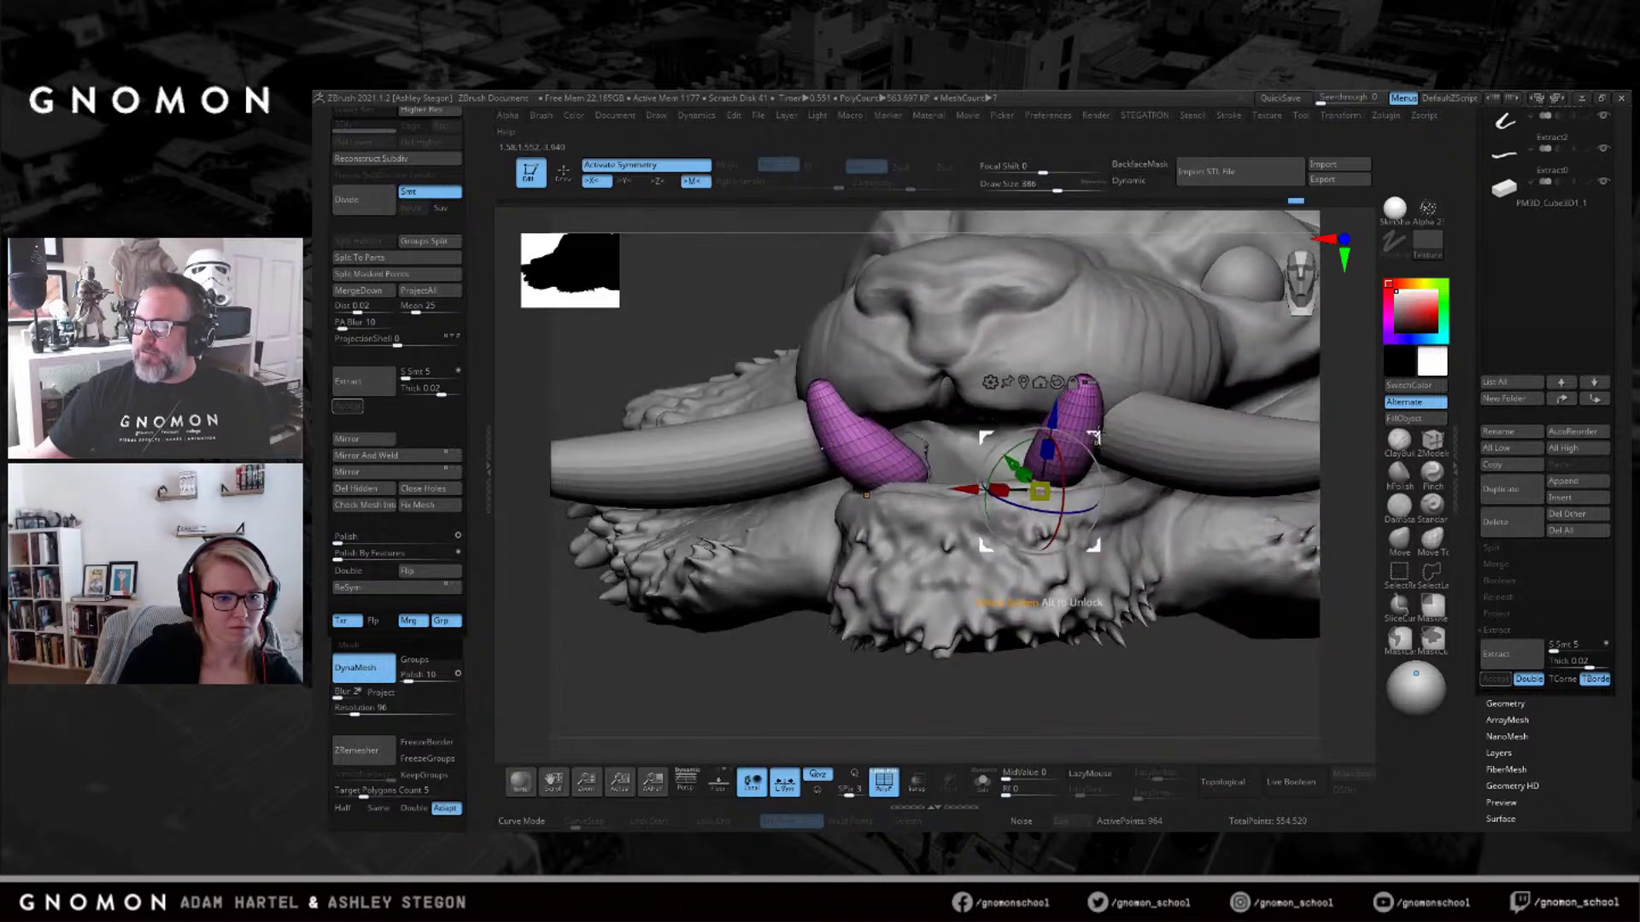
# Duplicate the canine pair twice with the gizmo and fit the smaller copies inward along the lower jaw.
pyautogui.keyDown('ctrl'); pyautogui.moveTo(1087, 440); pyautogui.dragTo(1054, 451); pyautogui.keyUp('ctrl')
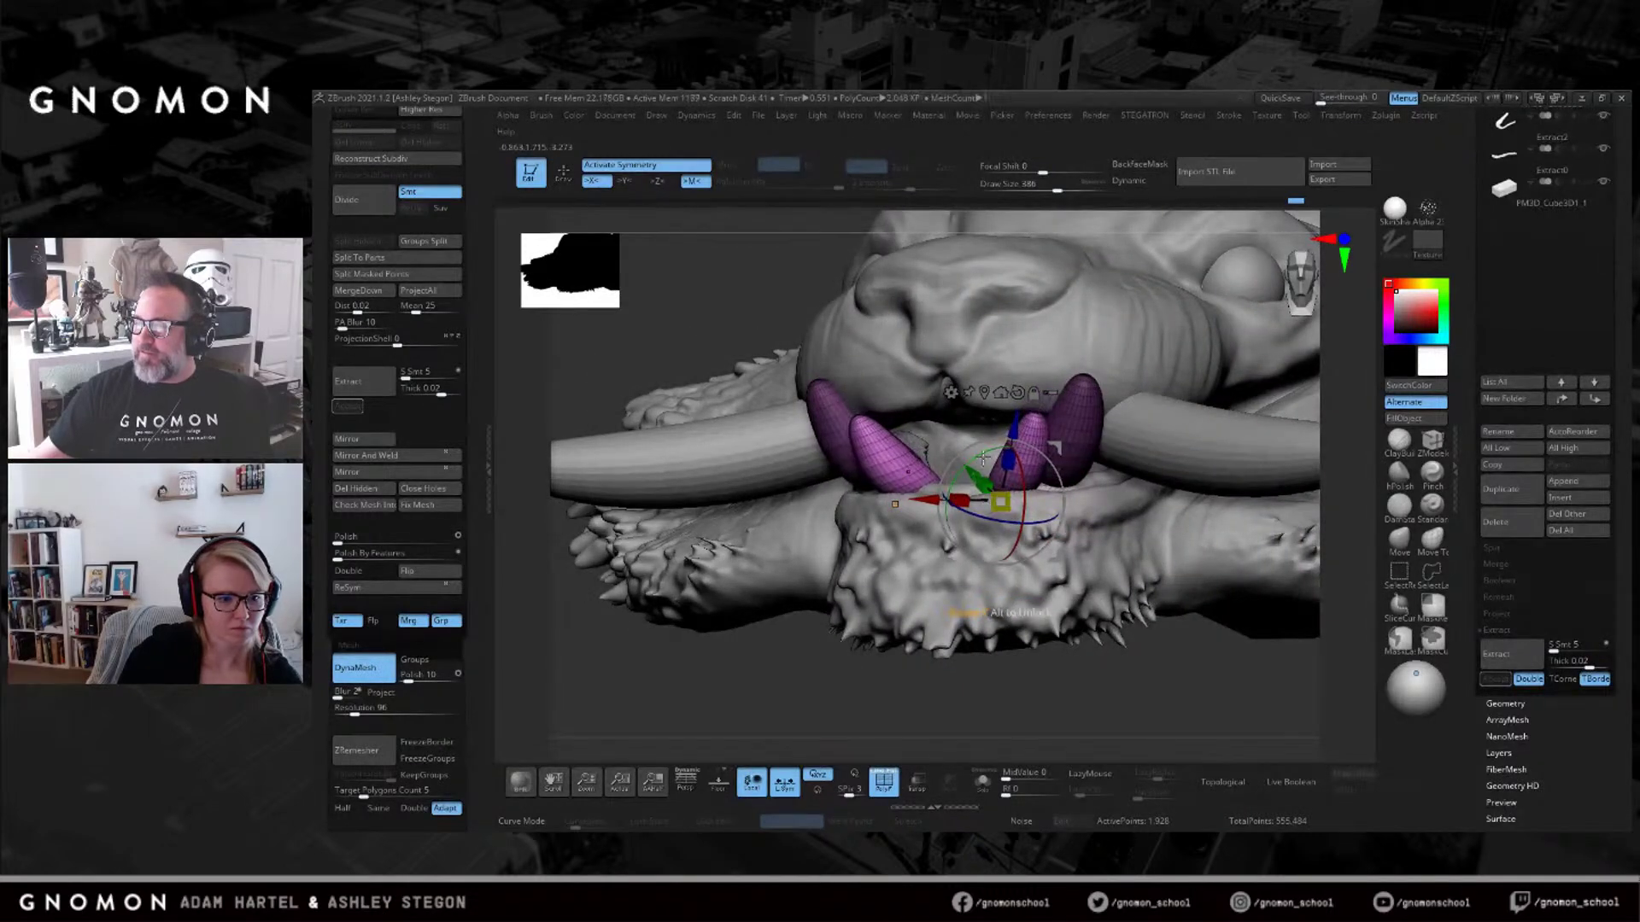
pyautogui.moveTo(980, 531); pyautogui.dragTo(1080, 489, button='right')
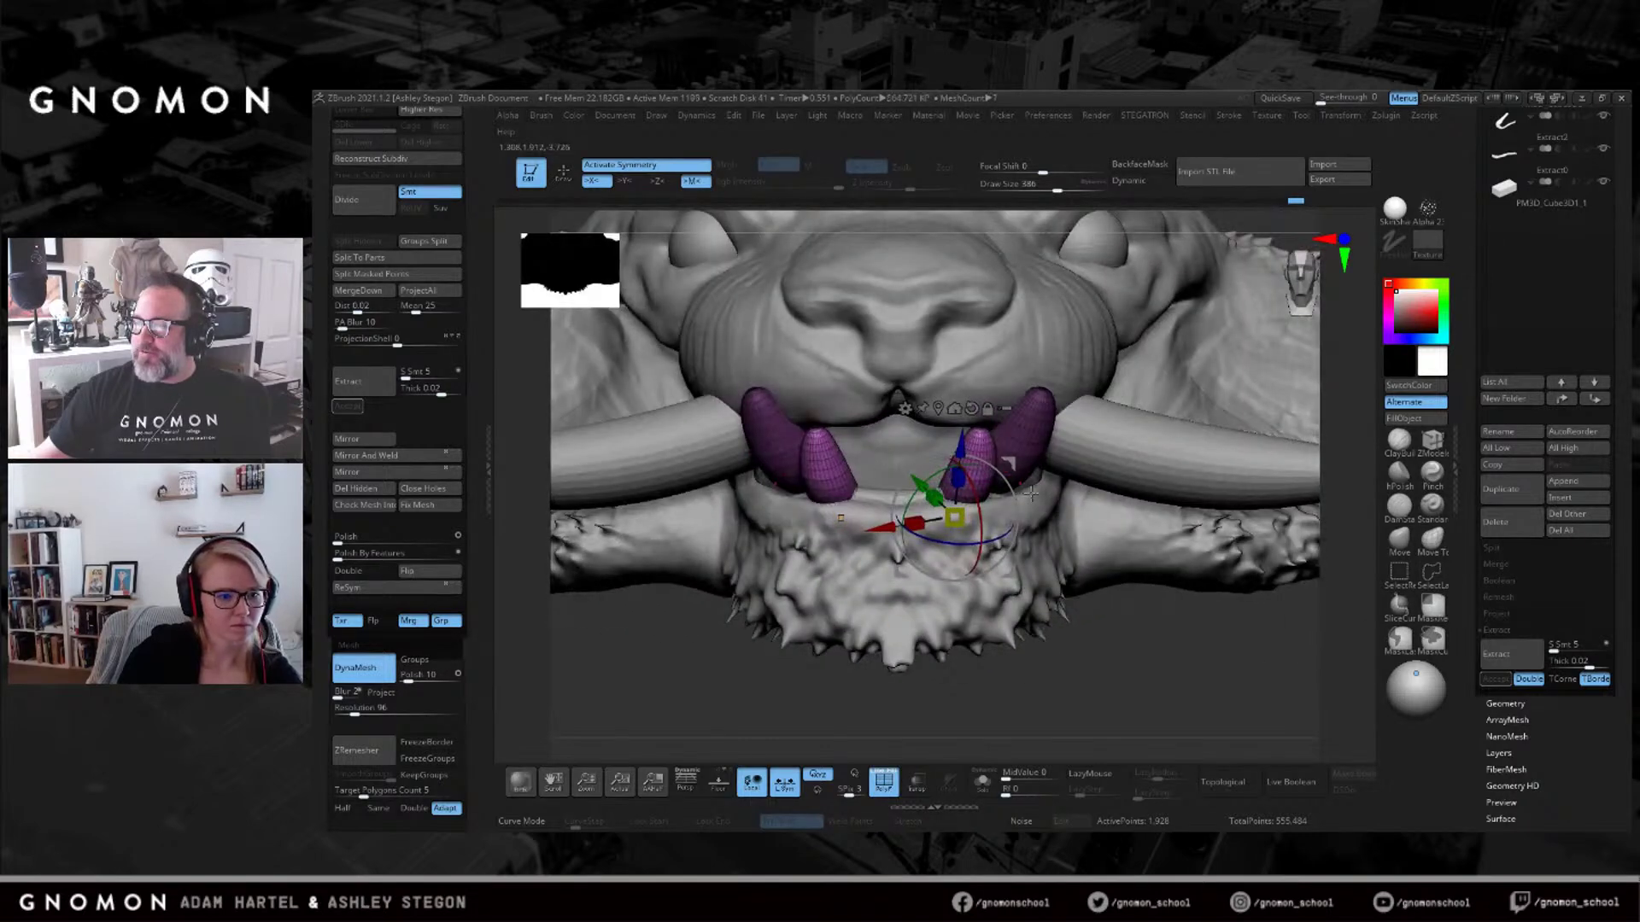
pyautogui.moveTo(1006, 466); pyautogui.dragTo(805, 479, button='right')
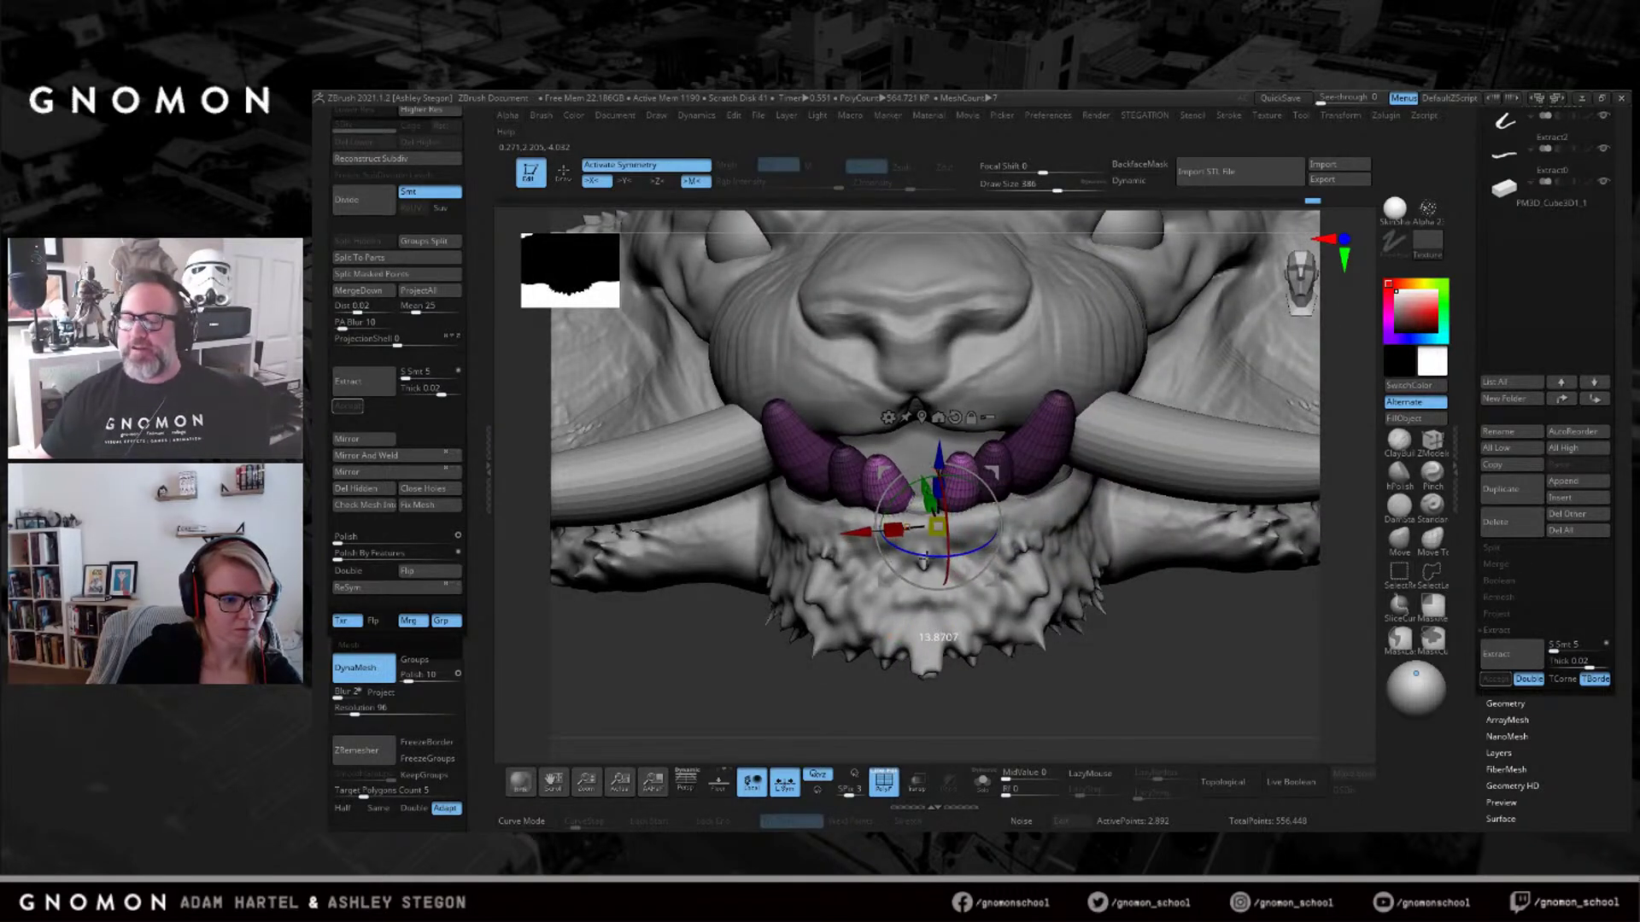
pyautogui.moveTo(925, 492); pyautogui.dragTo(982, 478, button='right')
pyautogui.moveTo(998, 469); pyautogui.dragTo(988, 467)
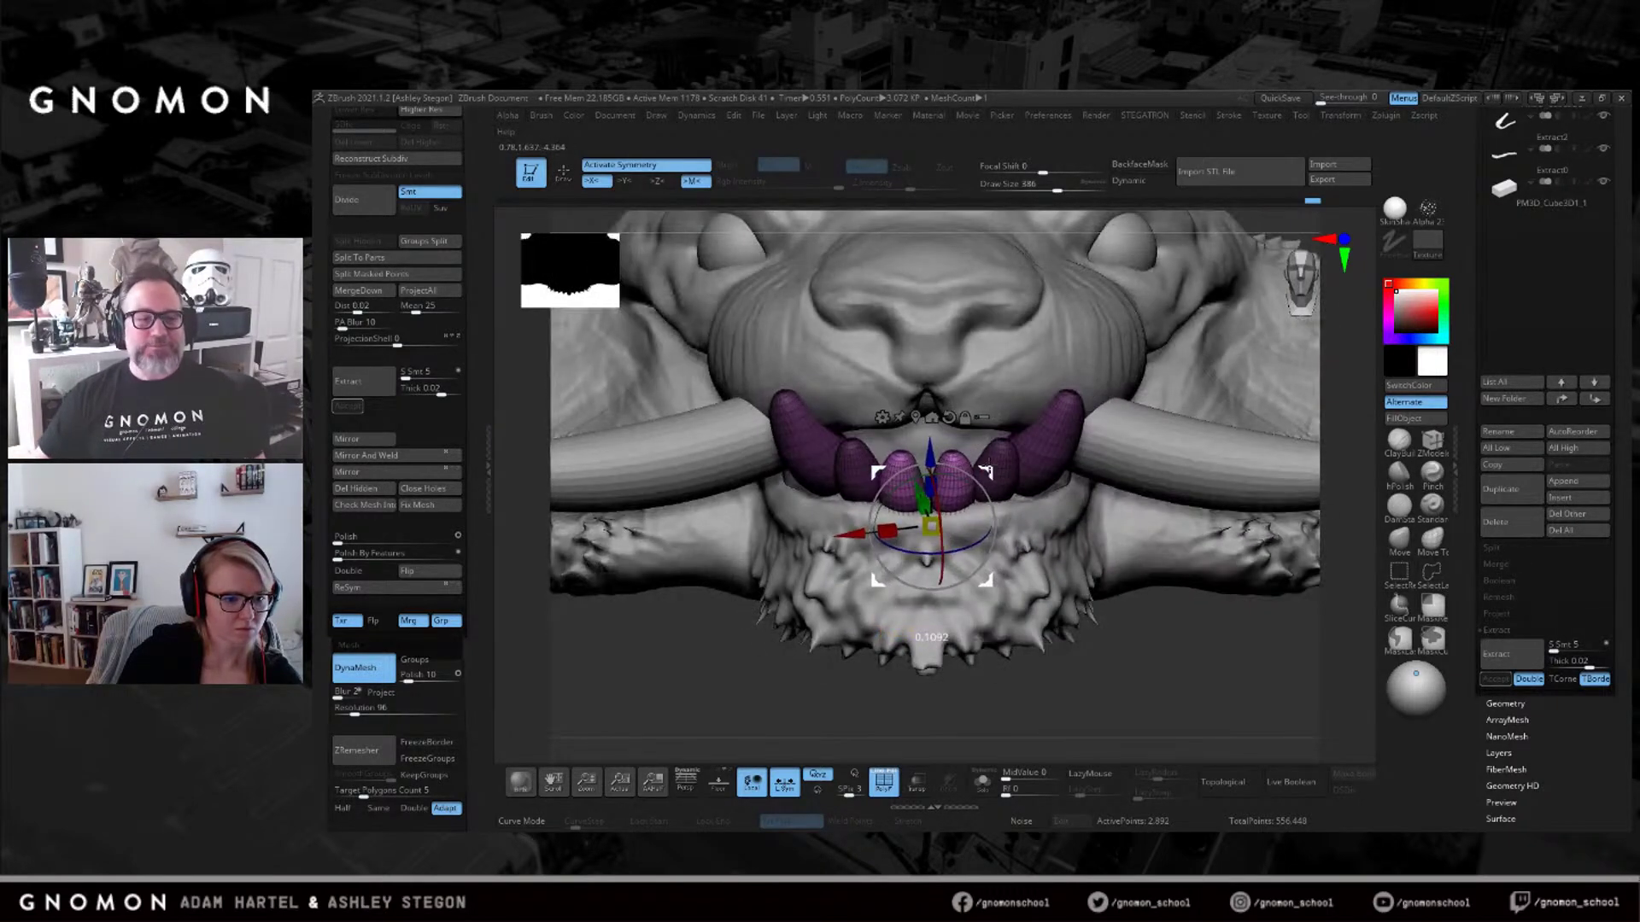
pyautogui.moveTo(987, 470)
pyautogui.mouseDown(button='right')
pyautogui.moveTo(996, 518)
pyautogui.moveTo(1017, 512)
pyautogui.moveTo(1108, 589)
pyautogui.moveTo(1083, 599)
pyautogui.moveTo(1106, 615)
pyautogui.moveTo(1083, 615)
pyautogui.mouseUp(button='right')
# Activate Dynamic Subdiv on the lower teeth and turn off the polyframe display.
pyautogui.press('q')
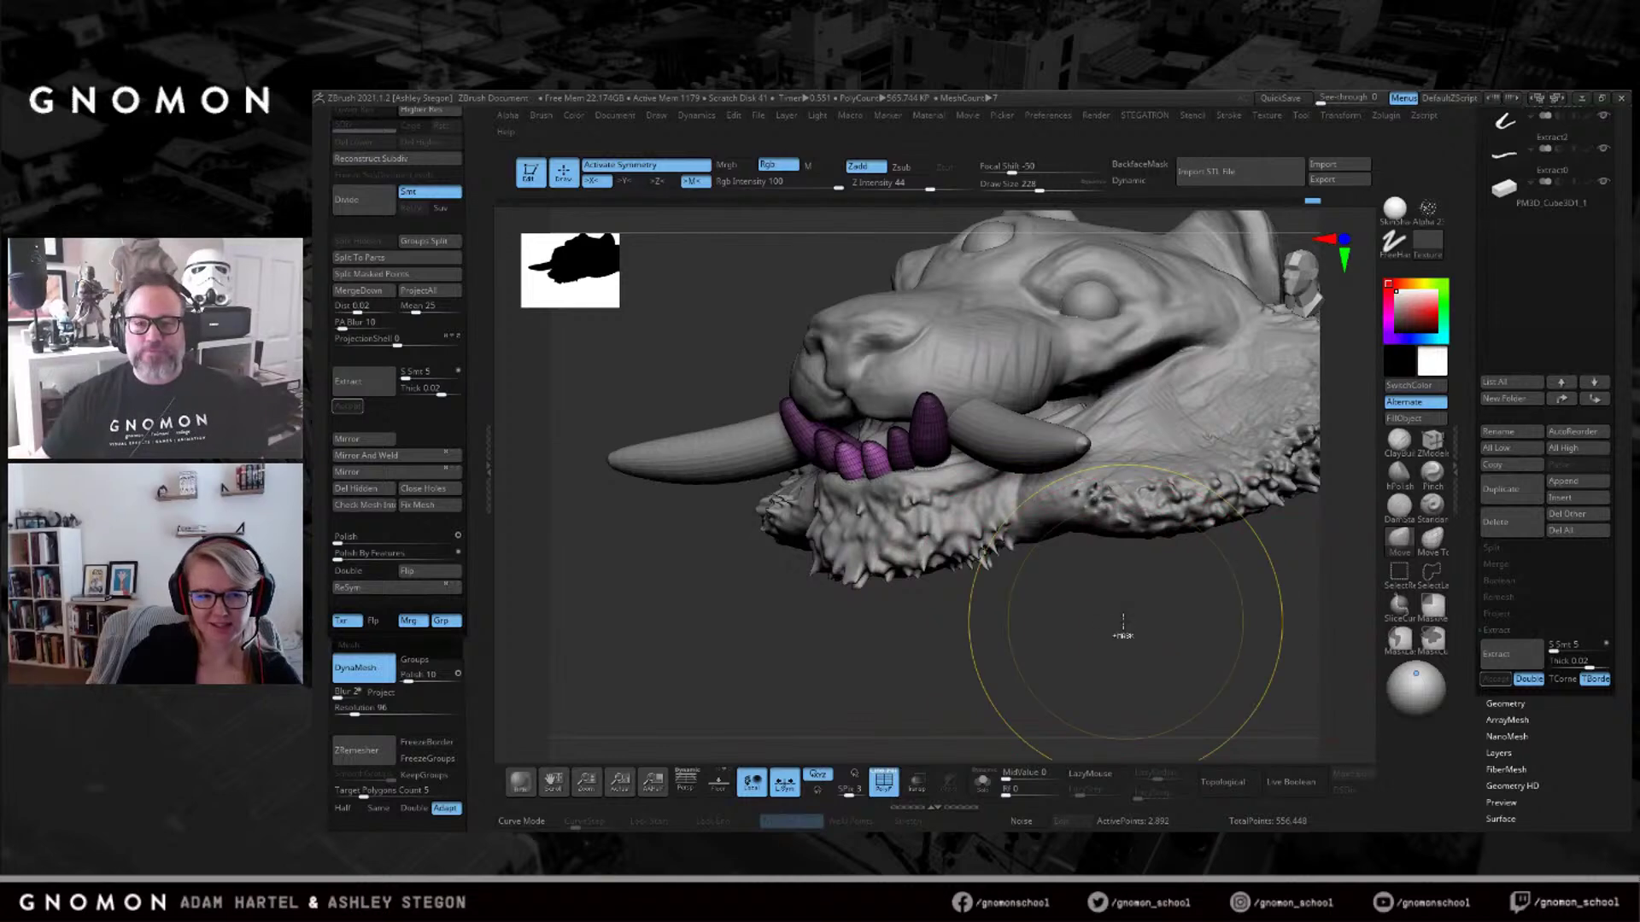
pyautogui.moveTo(981, 611)
pyautogui.mouseDown(button='right')
pyautogui.moveTo(1014, 623)
pyautogui.moveTo(1017, 586)
pyautogui.mouseUp(button='right')
pyautogui.hotkey('shift', 'f')
pyautogui.hotkey('shift', 'f')
pyautogui.press('d')
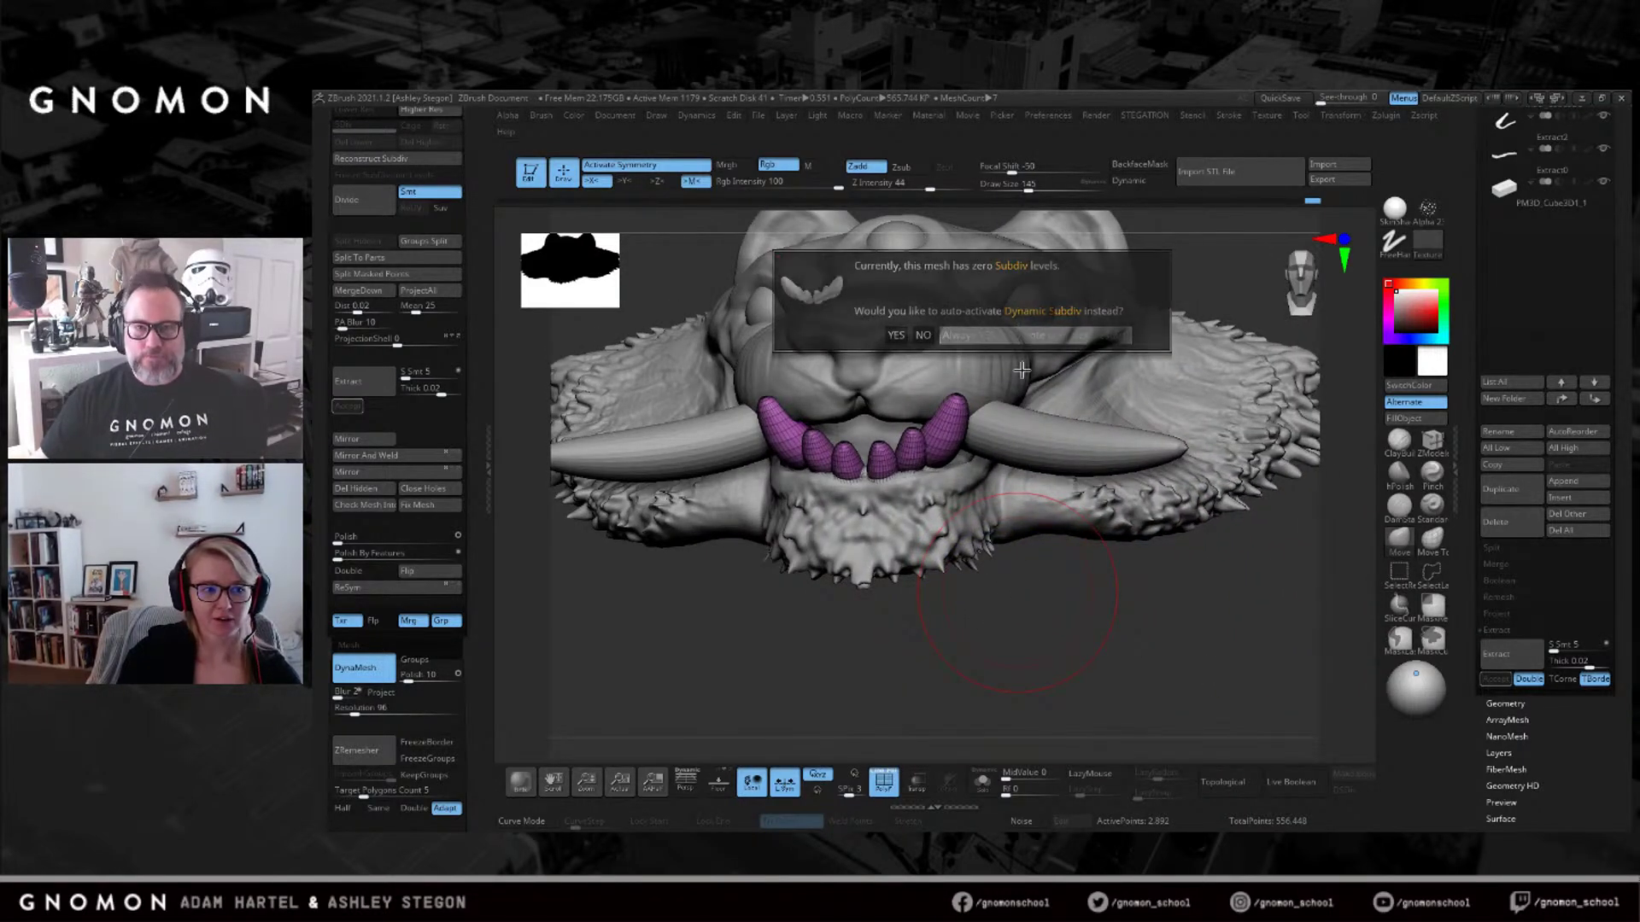
pyautogui.click(973, 334)
pyautogui.moveTo(1042, 596); pyautogui.dragTo(1239, 589, button='right')
# Duplicate the lower teeth subtool and flip the copy 180 degrees with symmetry off.
pyautogui.click(1486, 500)
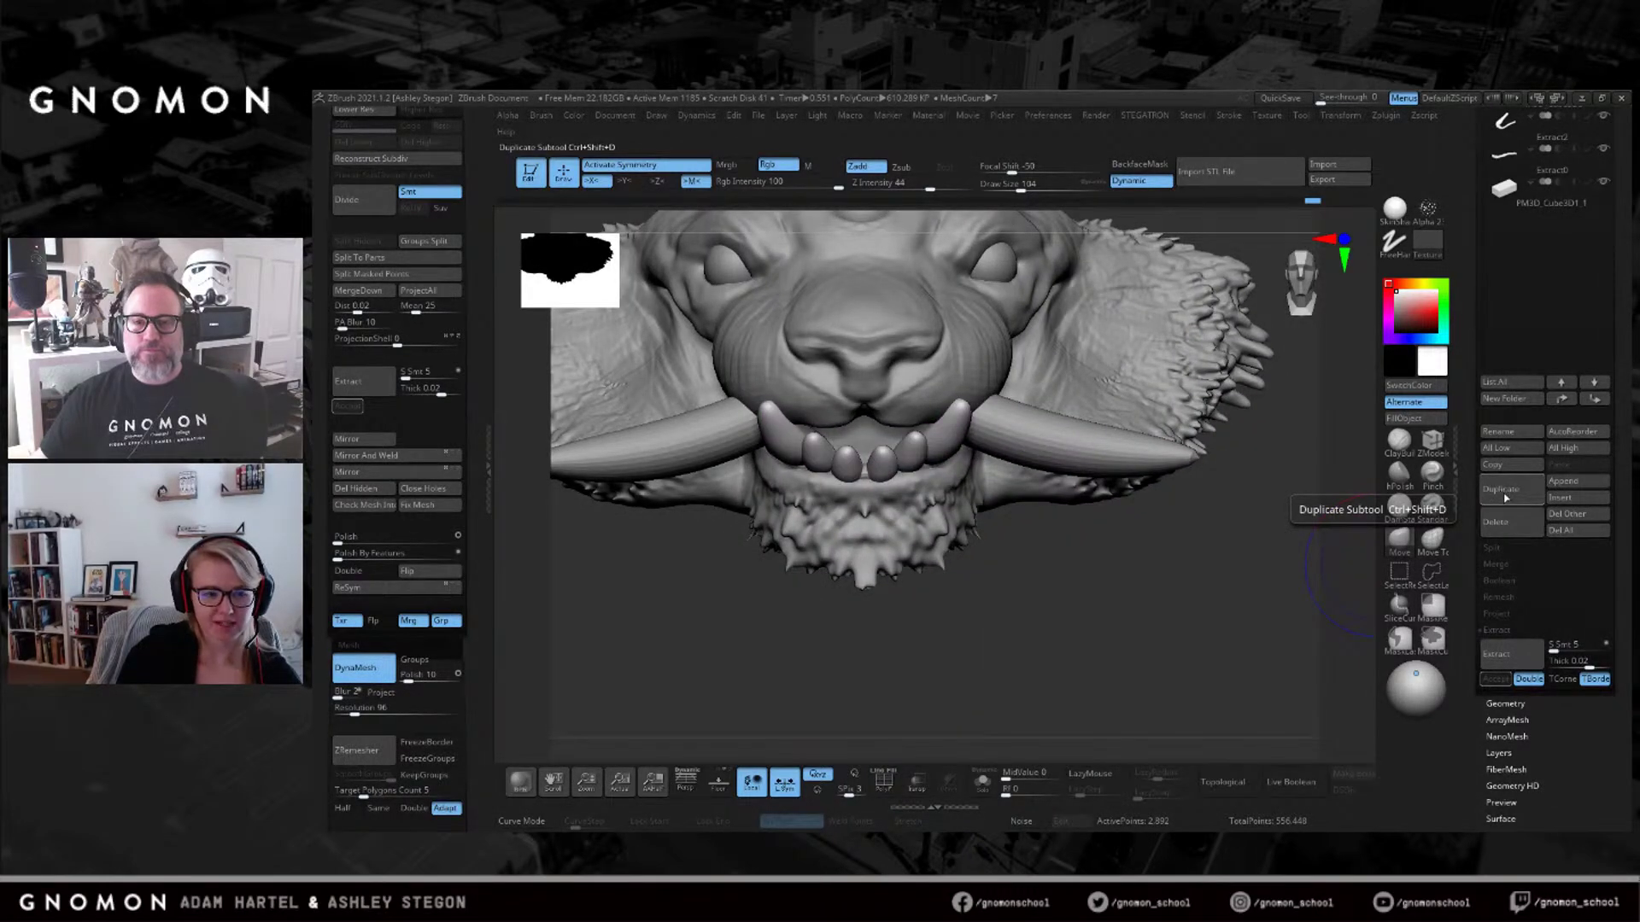
pyautogui.click(1511, 491)
pyautogui.moveTo(1130, 612); pyautogui.dragTo(1153, 561, button='right')
pyautogui.press('w')
pyautogui.press('x')
pyautogui.keyDown('alt'); pyautogui.click(973, 396); pyautogui.keyUp('alt')
pyautogui.keyDown('alt'); pyautogui.click(939, 395); pyautogui.keyUp('alt')
pyautogui.moveTo(972, 409); pyautogui.dragTo(889, 524)
pyautogui.moveTo(1179, 538); pyautogui.dragTo(1036, 528, button='right')
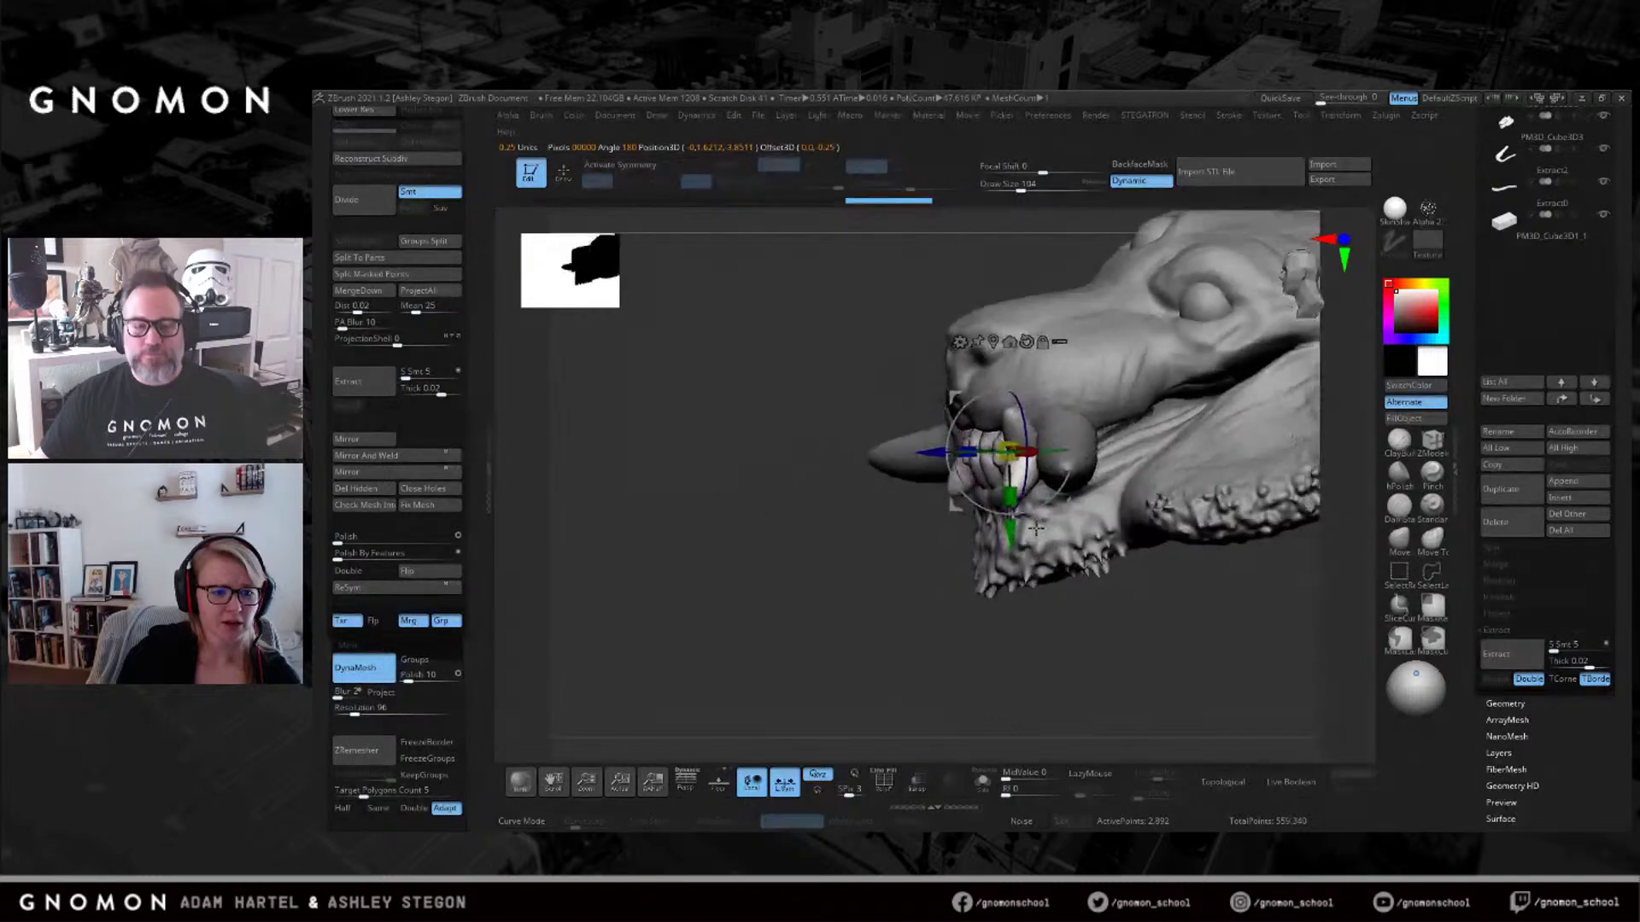
# Position the flipped teeth under the upper lip and check them in Solo mode with polyframe on.
pyautogui.moveTo(1065, 394); pyautogui.dragTo(1010, 383)
pyautogui.moveTo(1008, 382); pyautogui.dragTo(1119, 427, button='right')
pyautogui.hotkey('ctrl', 'z')
pyautogui.moveTo(912, 416); pyautogui.dragTo(913, 467)
pyautogui.click(982, 782)
pyautogui.moveTo(1102, 667); pyautogui.dragTo(1116, 660, button='right')
pyautogui.hotkey('shift', 'f')
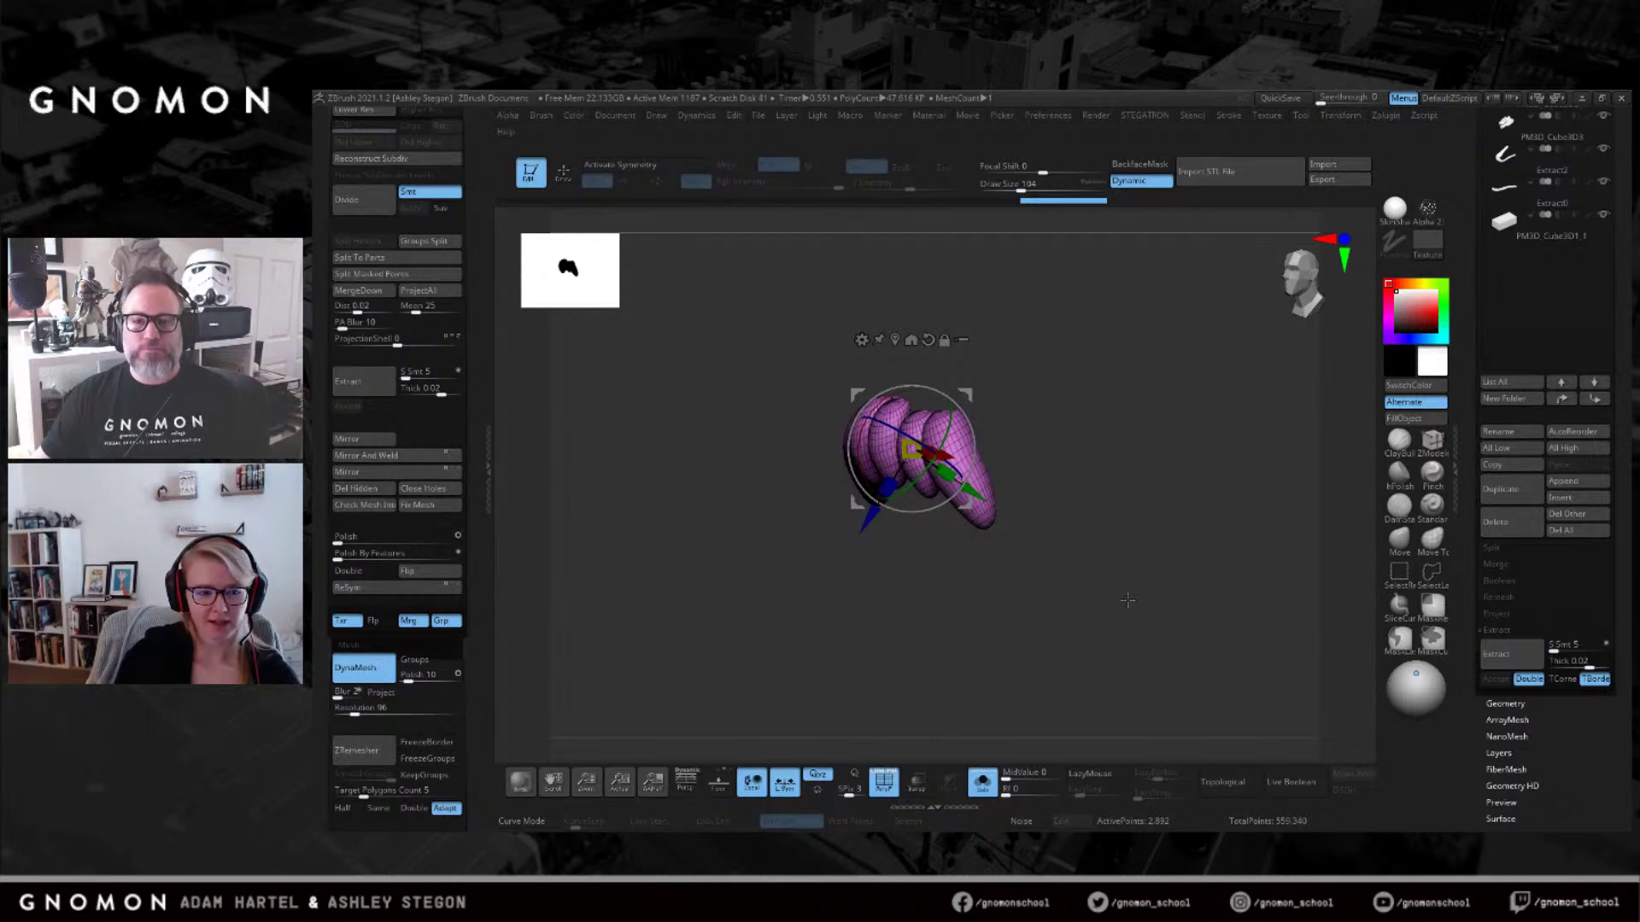
pyautogui.click(984, 779)
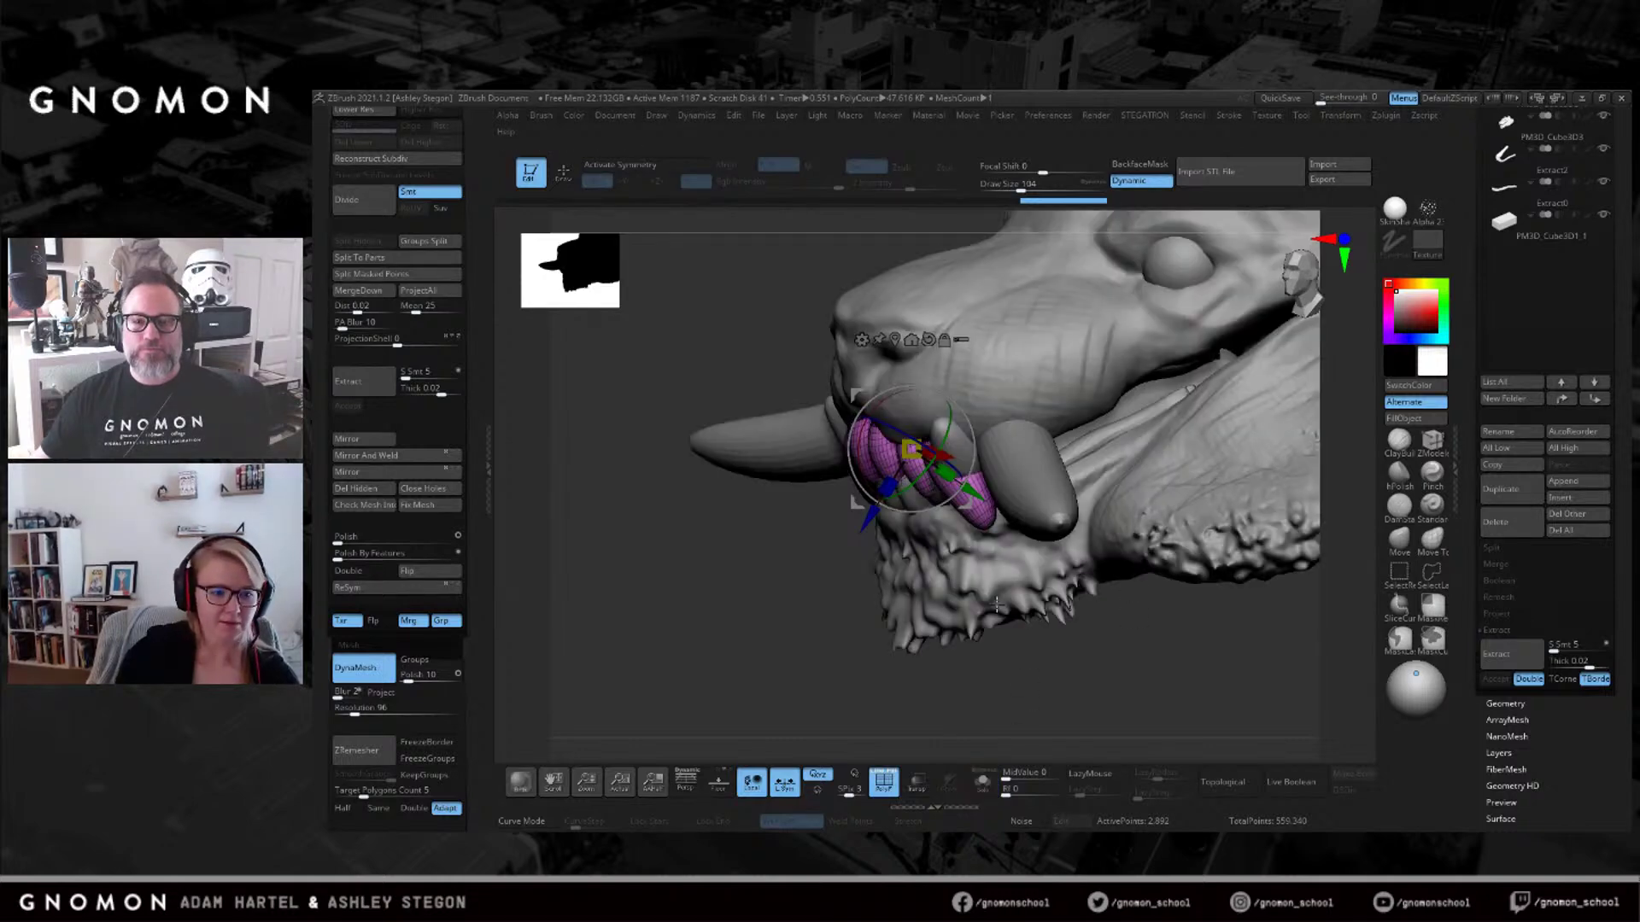
# Assign each upper tooth its own polygroup, hide the two outer canines and delete them.
pyautogui.moveTo(475, 487); pyautogui.dragTo(479, 442)
pyautogui.scroll(-3, 478, 443)
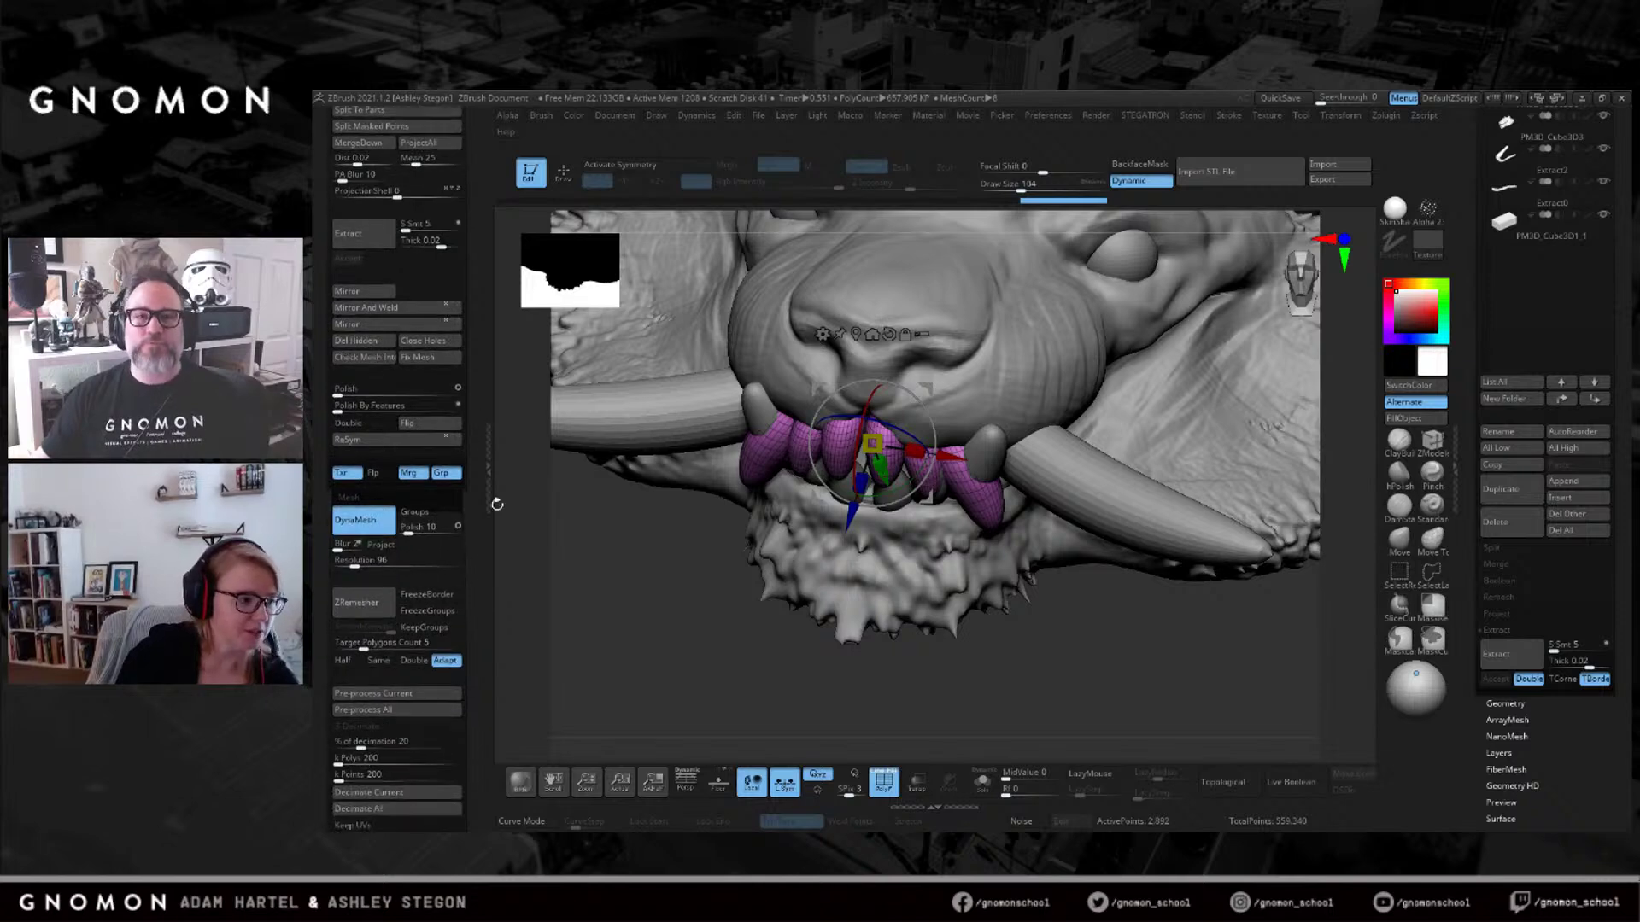
pyautogui.scroll(-15, 483, 521)
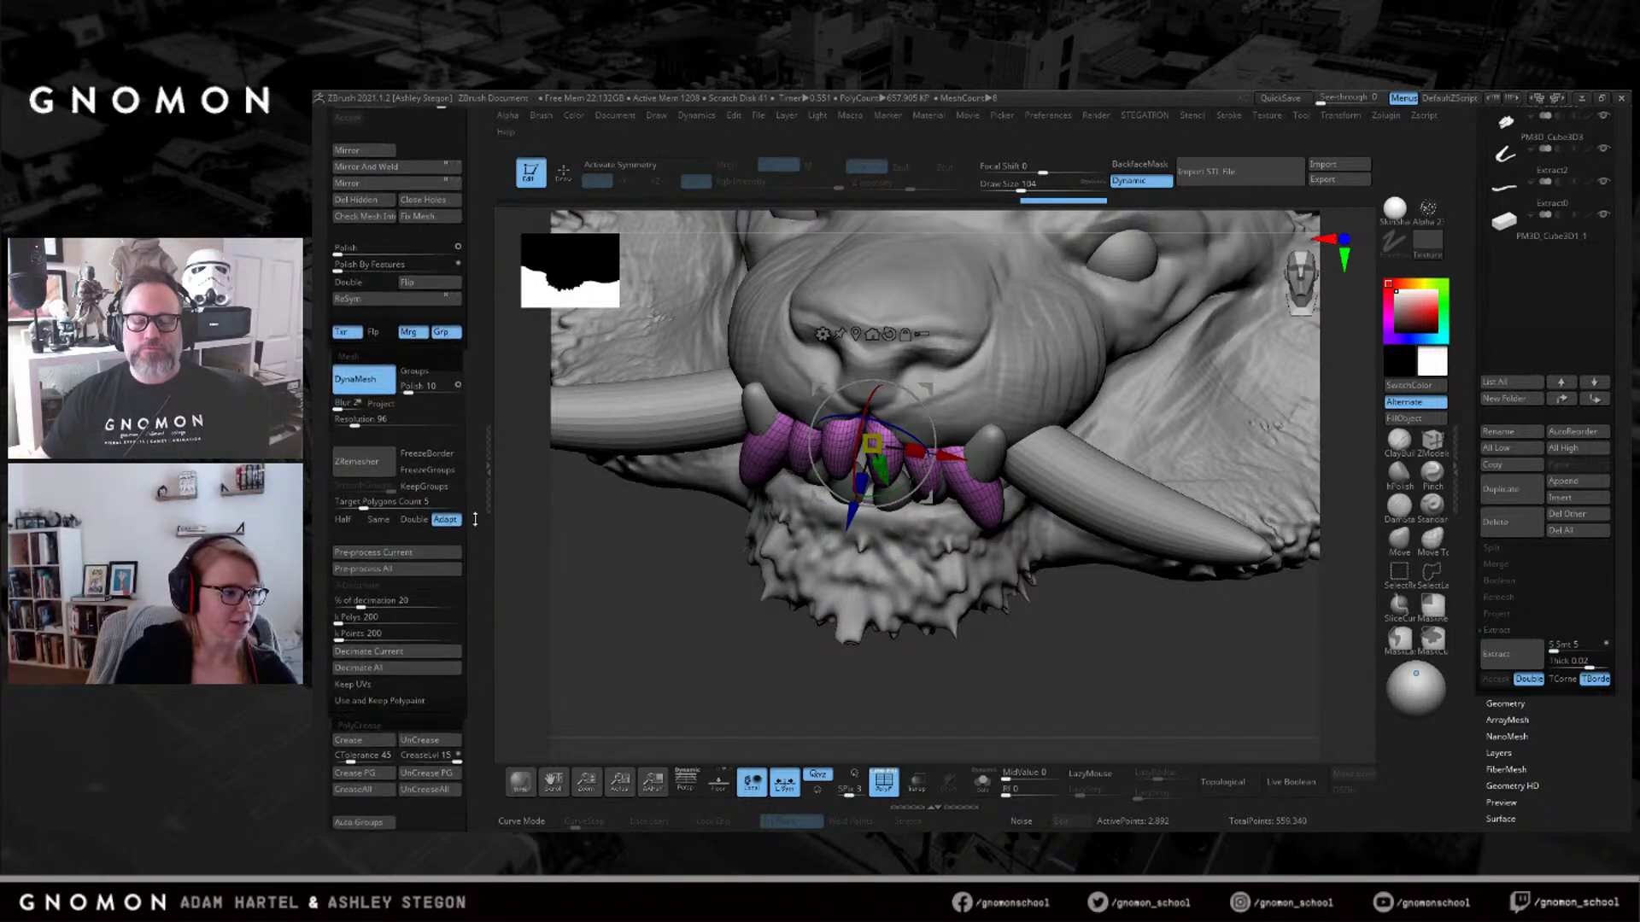
pyautogui.scroll(-1, 476, 455)
pyautogui.press('q')
pyautogui.moveTo(939, 555)
pyautogui.mouseDown()
pyautogui.moveTo(977, 652)
pyautogui.moveTo(999, 651)
pyautogui.mouseUp()
pyautogui.keyDown('ctrl'); pyautogui.keyDown('shift'); pyautogui.click(1044, 442); pyautogui.keyUp('shift'); pyautogui.keyUp('ctrl')
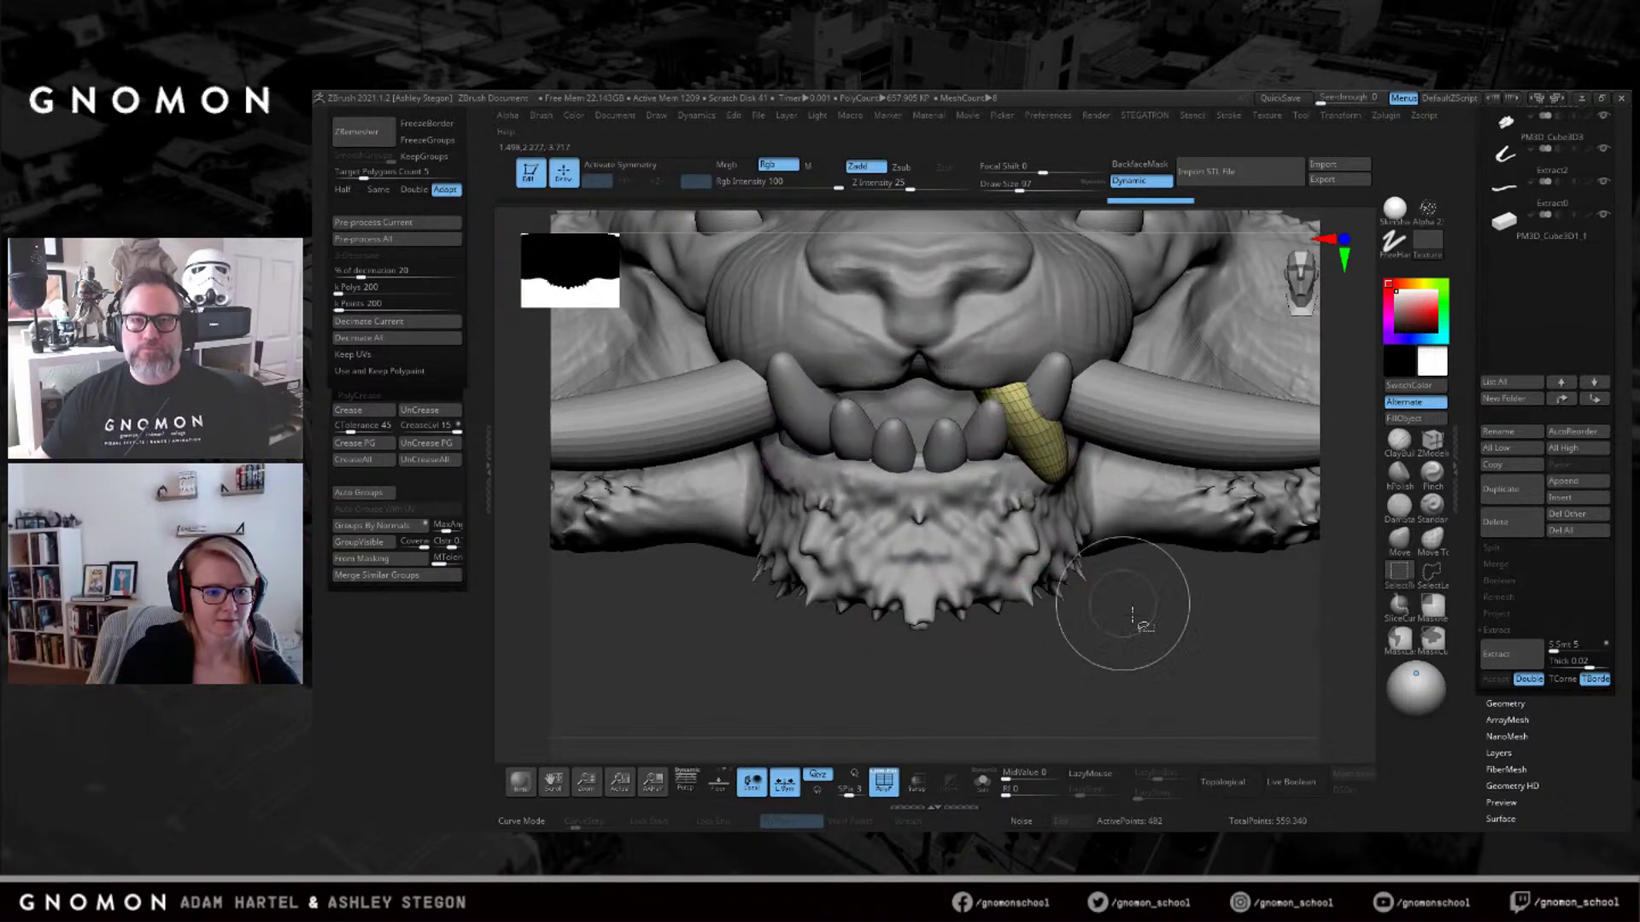
pyautogui.keyDown('ctrl'); pyautogui.keyDown('shift'); pyautogui.click(1108, 586); pyautogui.keyUp('shift'); pyautogui.keyUp('ctrl')
pyautogui.keyDown('ctrl'); pyautogui.keyDown('alt'); pyautogui.keyDown('shift'); pyautogui.click(816, 466); pyautogui.keyUp('shift'); pyautogui.keyUp('alt'); pyautogui.keyUp('ctrl')
pyautogui.moveTo(1077, 656); pyautogui.dragTo(1052, 683)
pyautogui.click(484, 302)
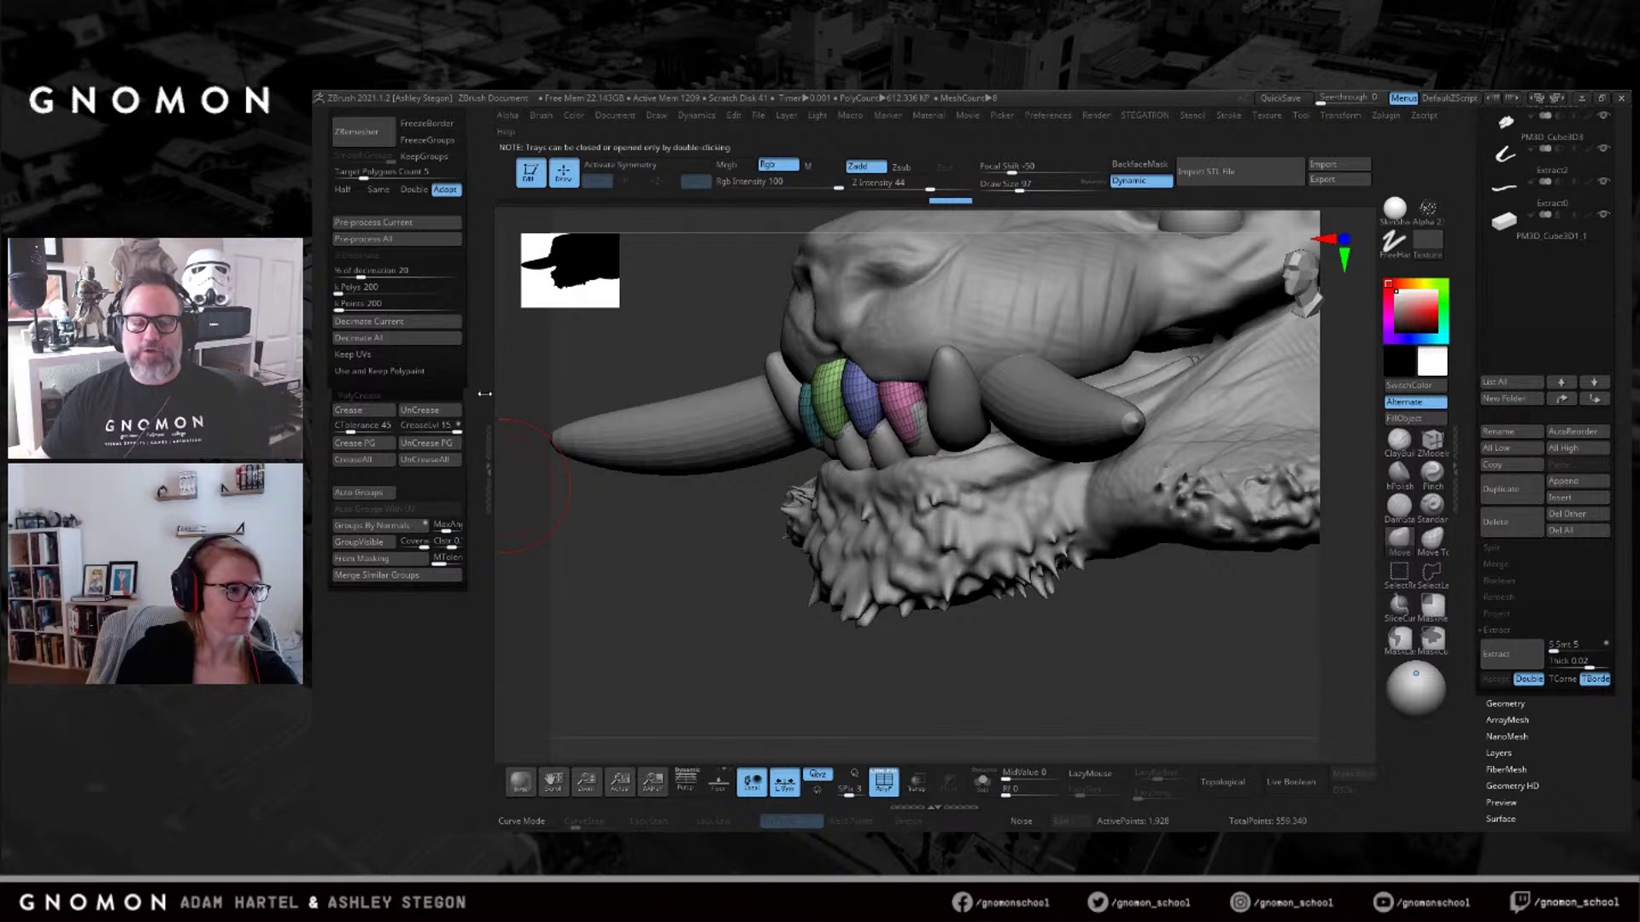
pyautogui.scroll(5, 369, 359)
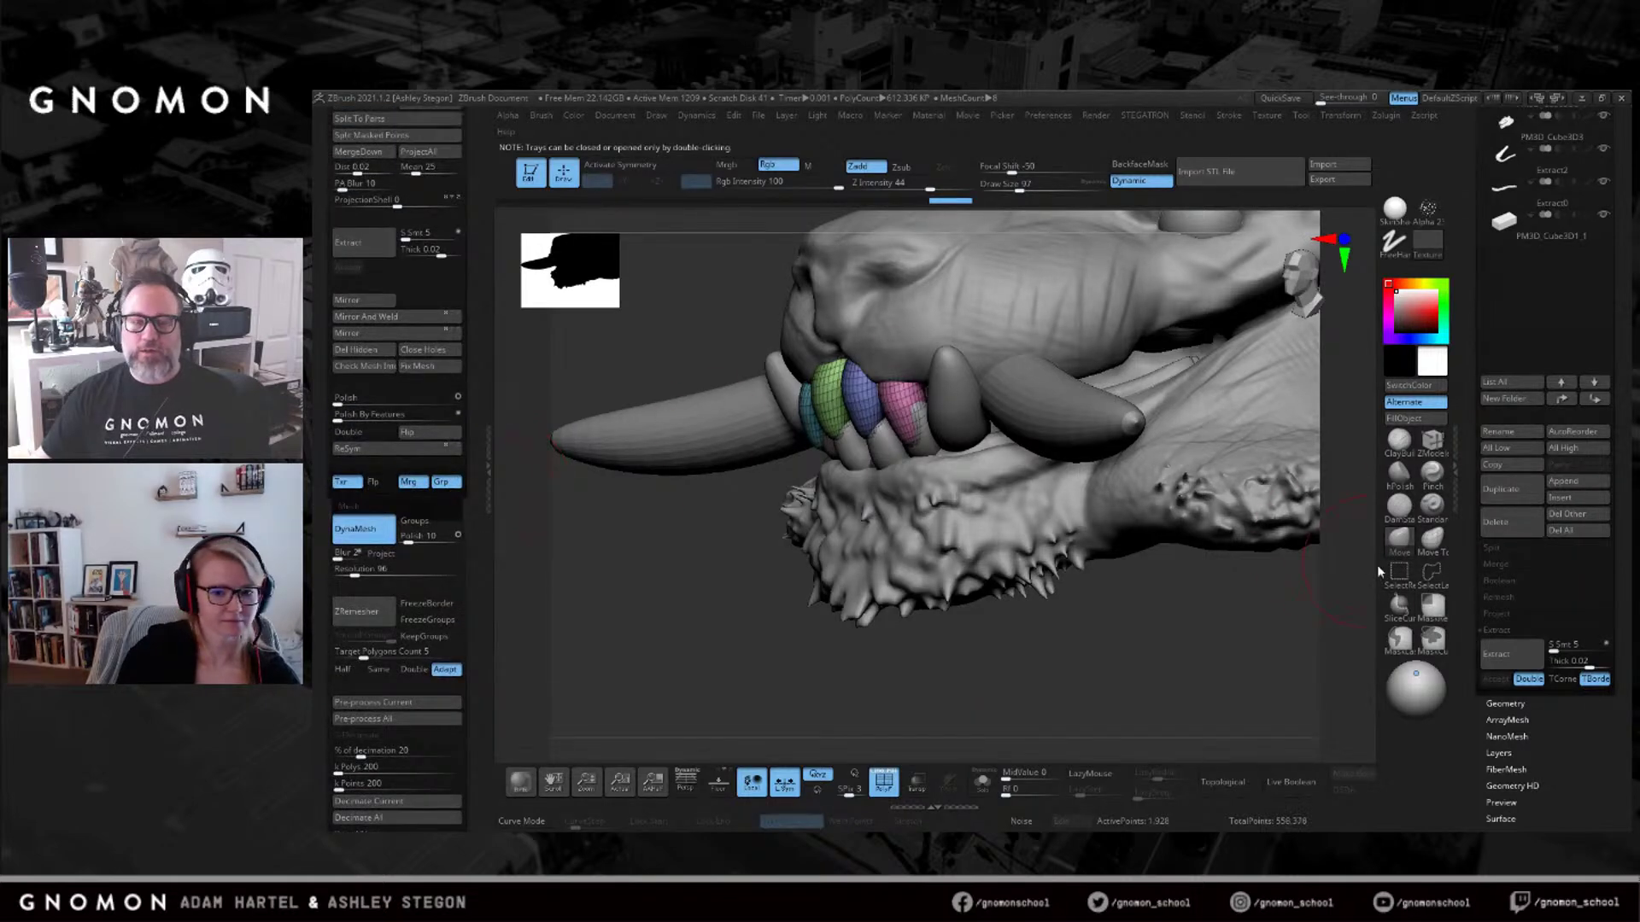
# Pull an upper tooth into place with the Move Topological brush and turn off the polyframe display.
pyautogui.click(1432, 541)
pyautogui.press('s')
pyautogui.moveTo(854, 398); pyautogui.dragTo(886, 397)
pyautogui.moveTo(1043, 172); pyautogui.dragTo(1015, 172)
pyautogui.moveTo(963, 284); pyautogui.dragTo(936, 301, button='right')
pyautogui.hotkey('shift', 'f')
# Reposition the individual upper teeth into a staggered row beneath the lip with the Move Topological brush.
pyautogui.moveTo(773, 402); pyautogui.dragTo(934, 419, button='right')
pyautogui.press('s')
pyautogui.moveTo(926, 451); pyautogui.dragTo(905, 389)
pyautogui.moveTo(905, 388); pyautogui.dragTo(886, 355, button='right')
pyautogui.moveTo(894, 400); pyautogui.dragTo(886, 415)
pyautogui.moveTo(887, 427)
pyautogui.mouseDown(button='right')
pyautogui.moveTo(911, 458)
pyautogui.moveTo(904, 436)
pyautogui.moveTo(841, 420)
pyautogui.moveTo(866, 416)
pyautogui.mouseUp(button='right')
pyautogui.moveTo(867, 416); pyautogui.dragTo(842, 422)
pyautogui.moveTo(828, 433); pyautogui.dragTo(809, 403, button='right')
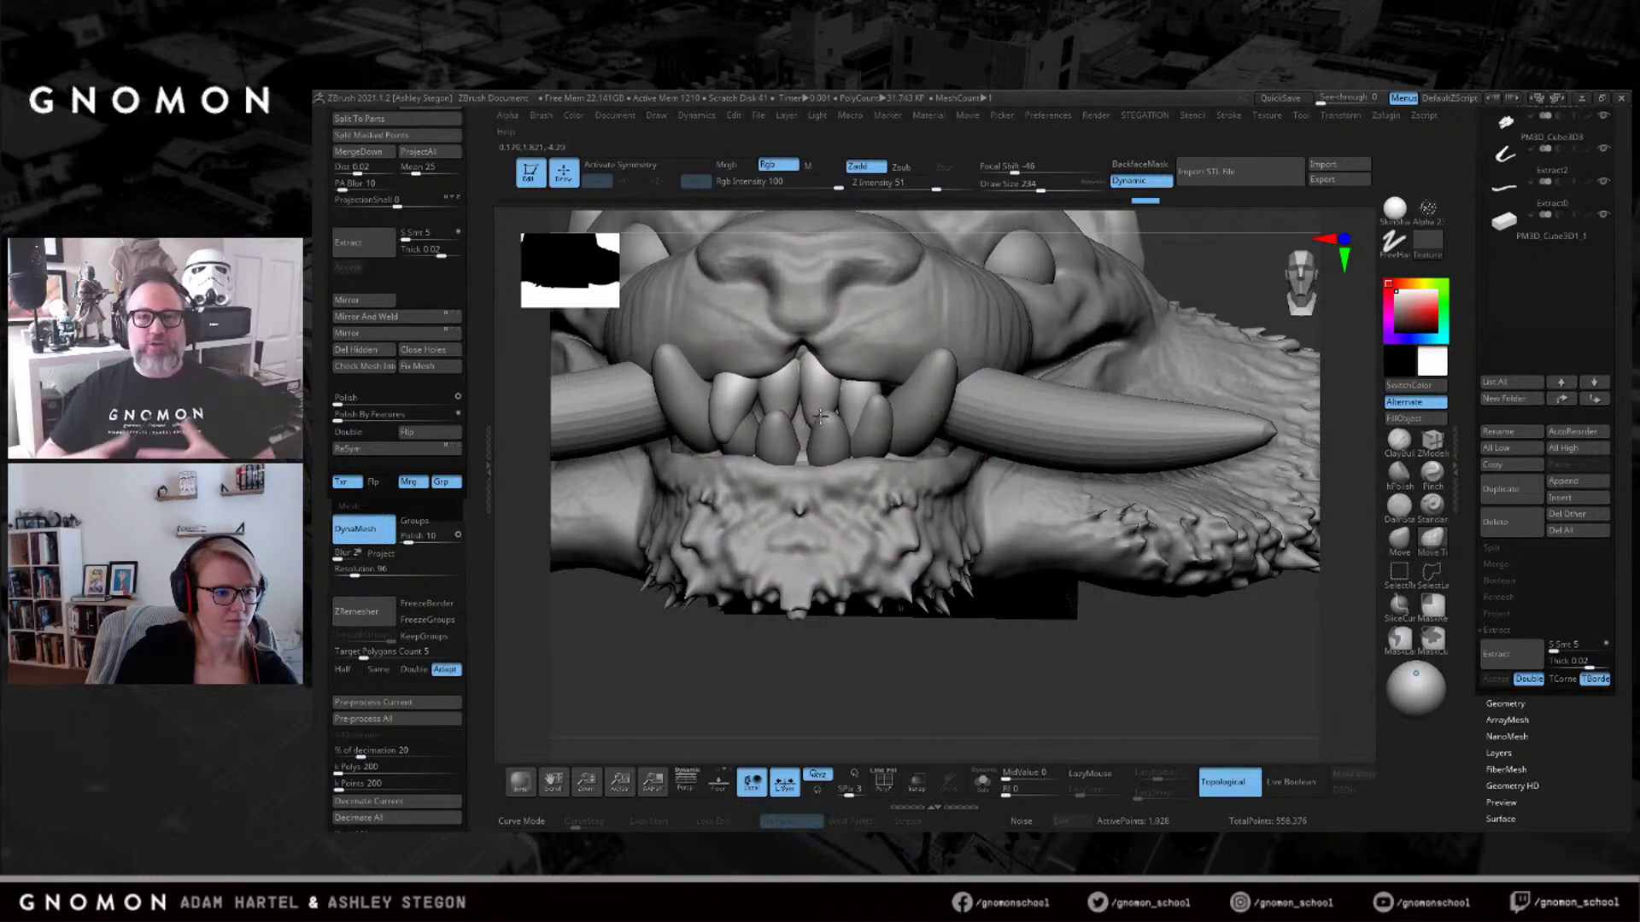
pyautogui.moveTo(784, 420); pyautogui.dragTo(859, 436, button='right')
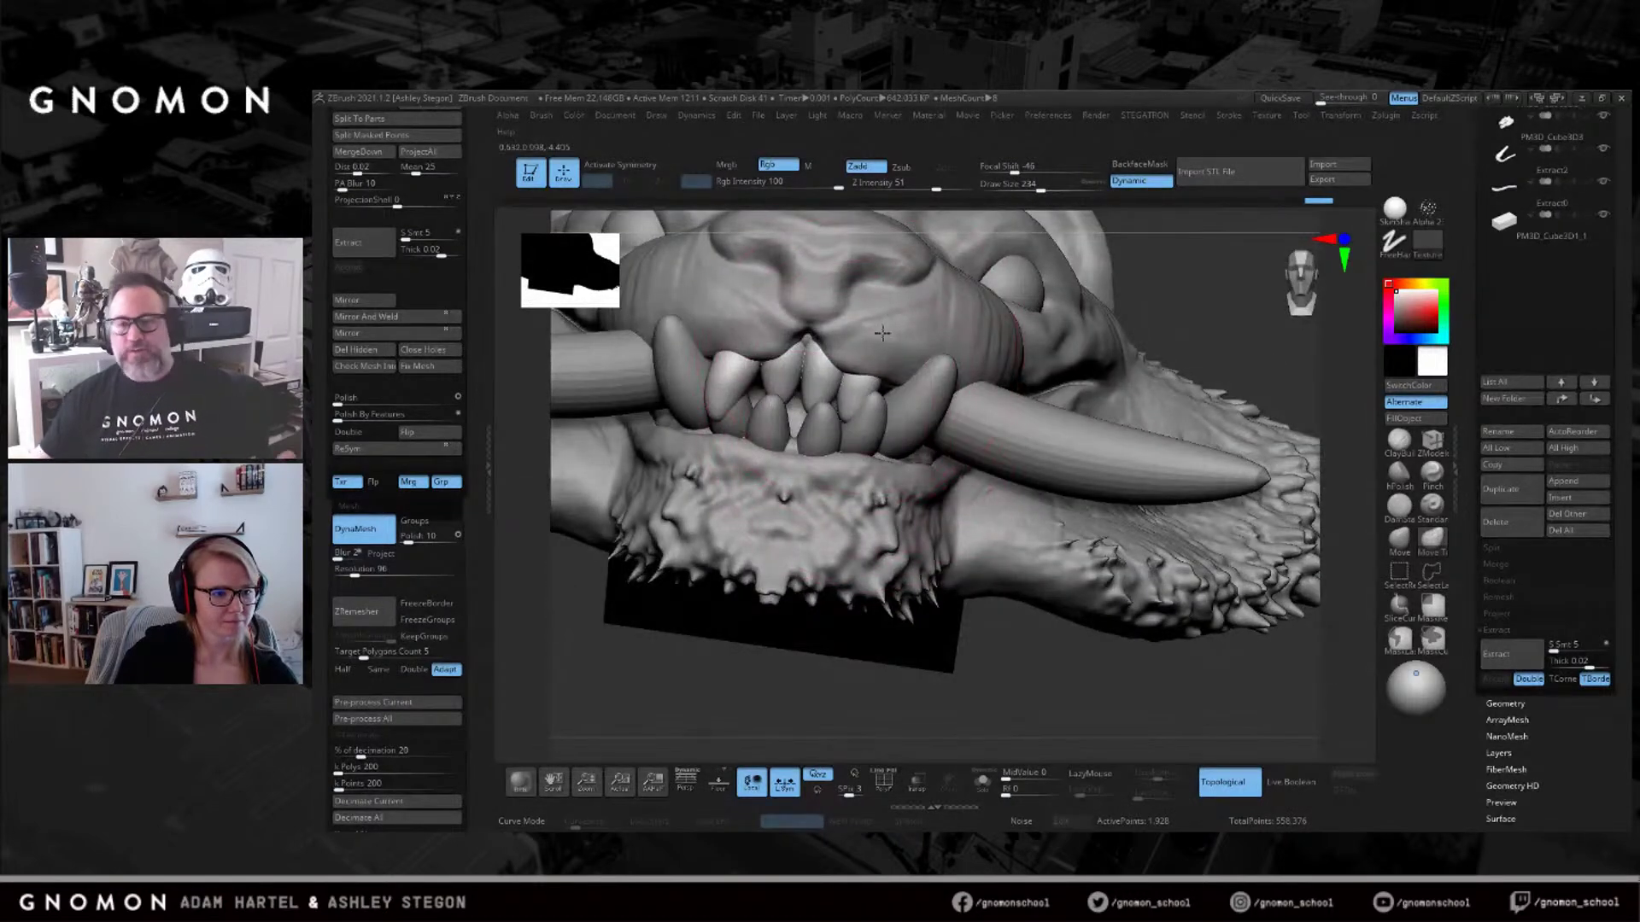
pyautogui.moveTo(761, 394)
pyautogui.mouseDown(button='right')
pyautogui.moveTo(818, 384)
pyautogui.moveTo(819, 364)
pyautogui.moveTo(802, 369)
pyautogui.moveTo(791, 437)
pyautogui.moveTo(753, 451)
pyautogui.moveTo(755, 538)
pyautogui.mouseUp(button='right')
pyautogui.moveTo(755, 538); pyautogui.dragTo(813, 556, button='right')
pyautogui.press('s')
pyautogui.moveTo(918, 585); pyautogui.dragTo(901, 586)
pyautogui.moveTo(902, 580)
pyautogui.mouseDown(button='right')
pyautogui.moveTo(857, 564)
pyautogui.moveTo(897, 560)
pyautogui.moveTo(930, 422)
pyautogui.moveTo(983, 418)
pyautogui.moveTo(938, 412)
pyautogui.moveTo(938, 382)
pyautogui.mouseUp(button='right')
# Select the lower teeth subtool and adjust the shape and spacing of its teeth along the jaw.
pyautogui.keyDown('alt'); pyautogui.click(948, 419); pyautogui.keyUp('alt')
pyautogui.keyDown('ctrl'); pyautogui.moveTo(952, 491); pyautogui.dragTo(946, 407, button='right'); pyautogui.keyUp('ctrl')
pyautogui.moveTo(946, 478); pyautogui.dragTo(941, 490)
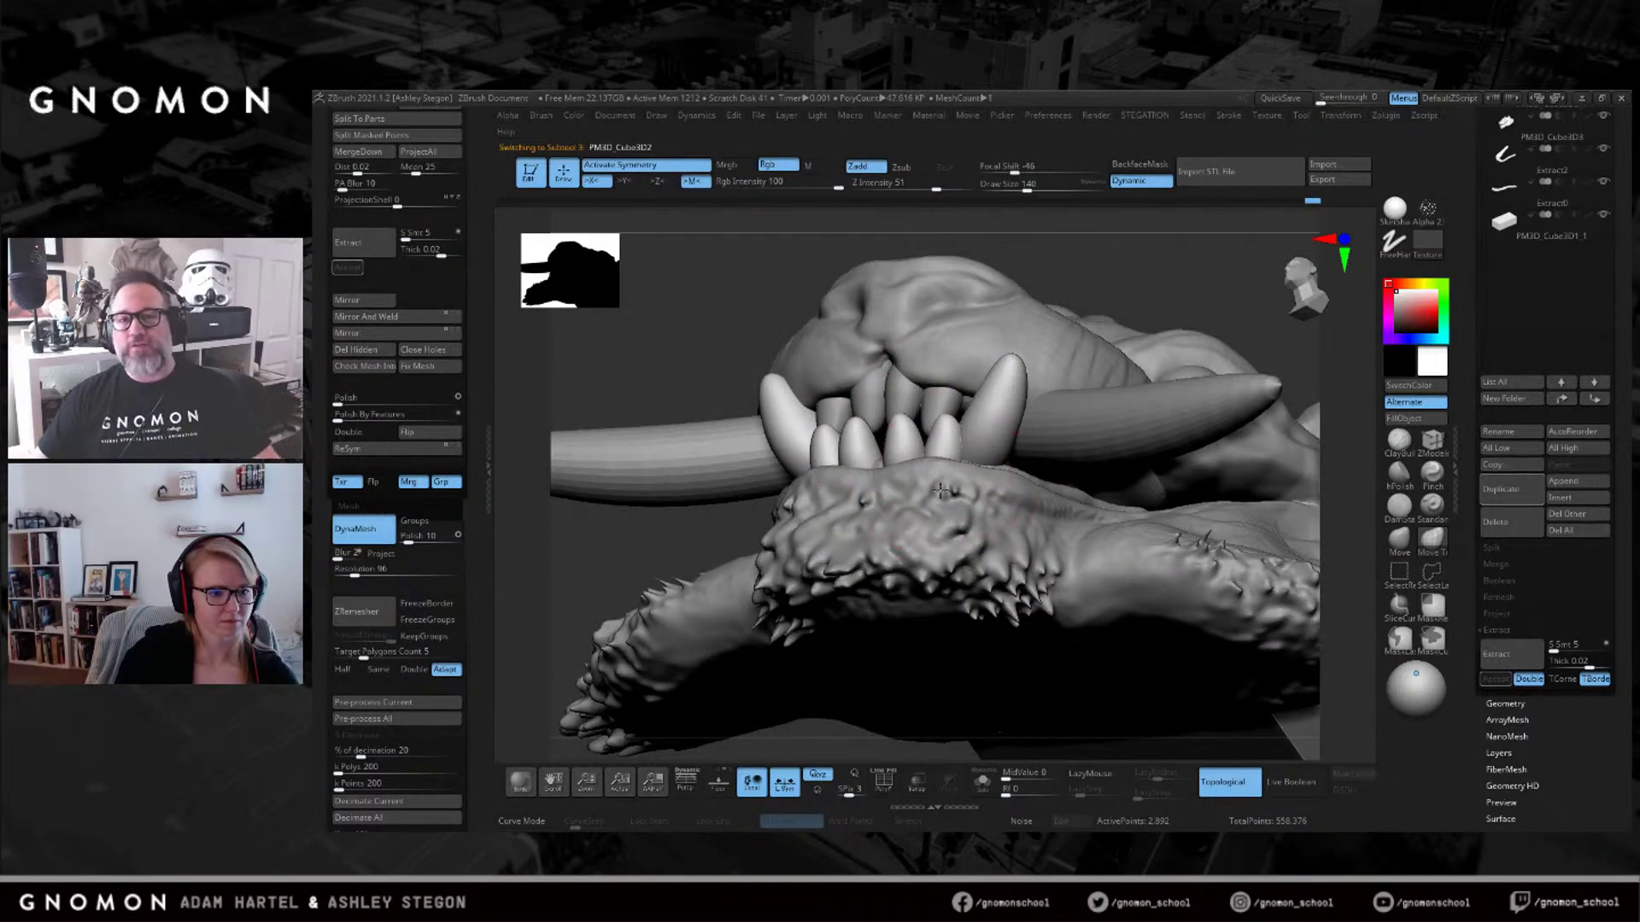
pyautogui.moveTo(942, 472)
pyautogui.mouseDown(button='right')
pyautogui.moveTo(950, 434)
pyautogui.moveTo(978, 475)
pyautogui.mouseUp(button='right')
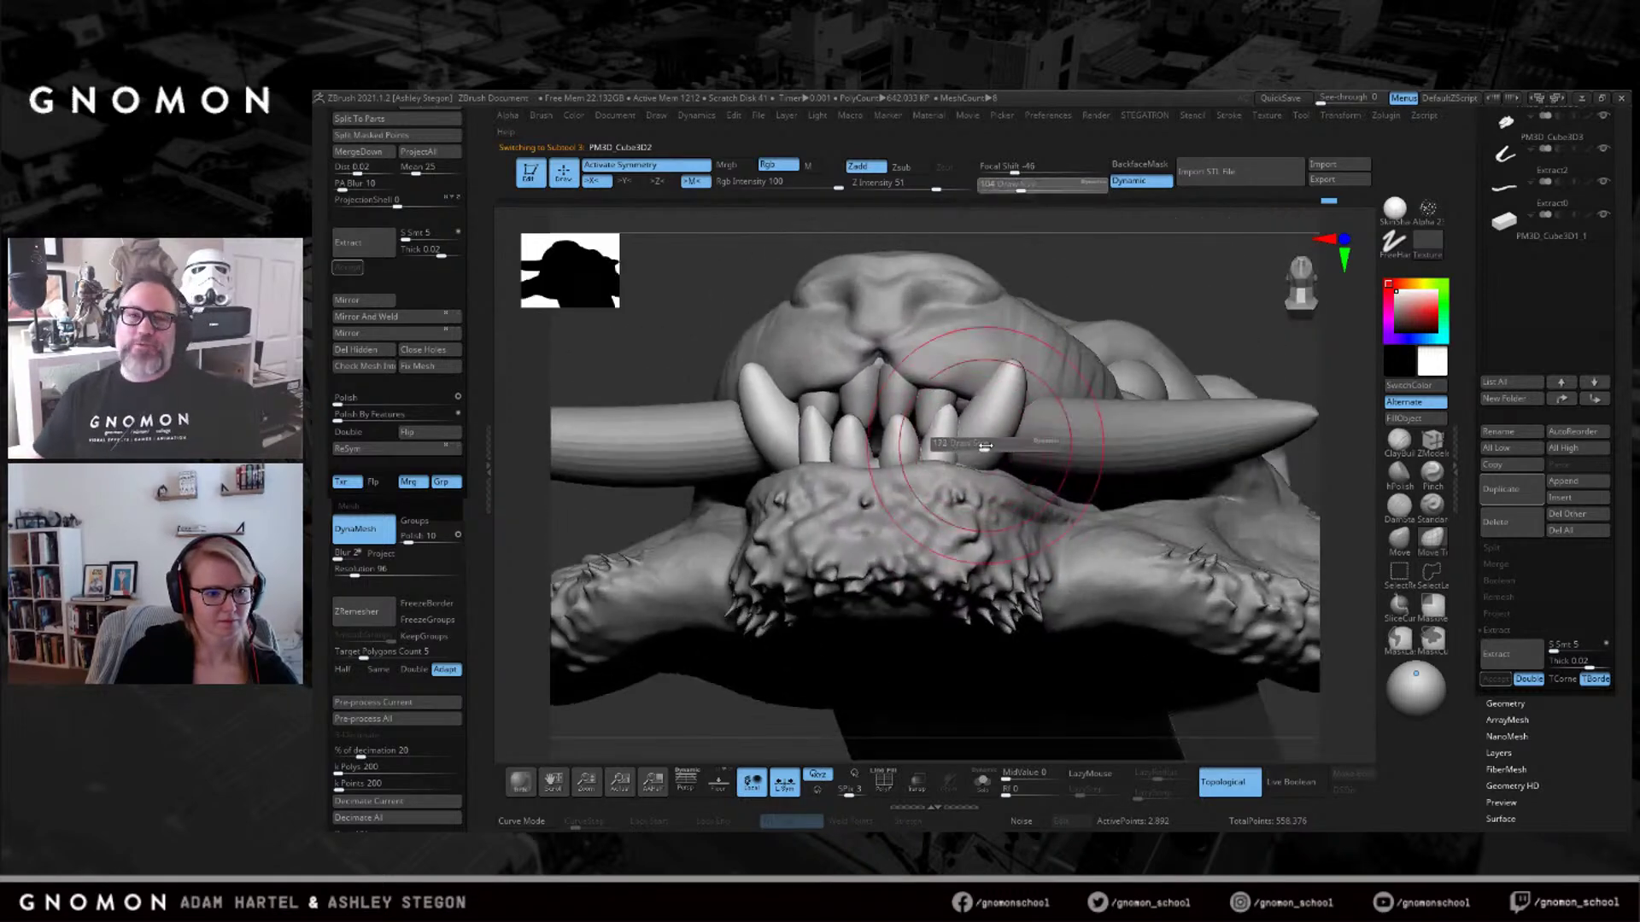
pyautogui.moveTo(1009, 536)
pyautogui.mouseDown(button='right')
pyautogui.moveTo(998, 407)
pyautogui.moveTo(1013, 416)
pyautogui.mouseUp(button='right')
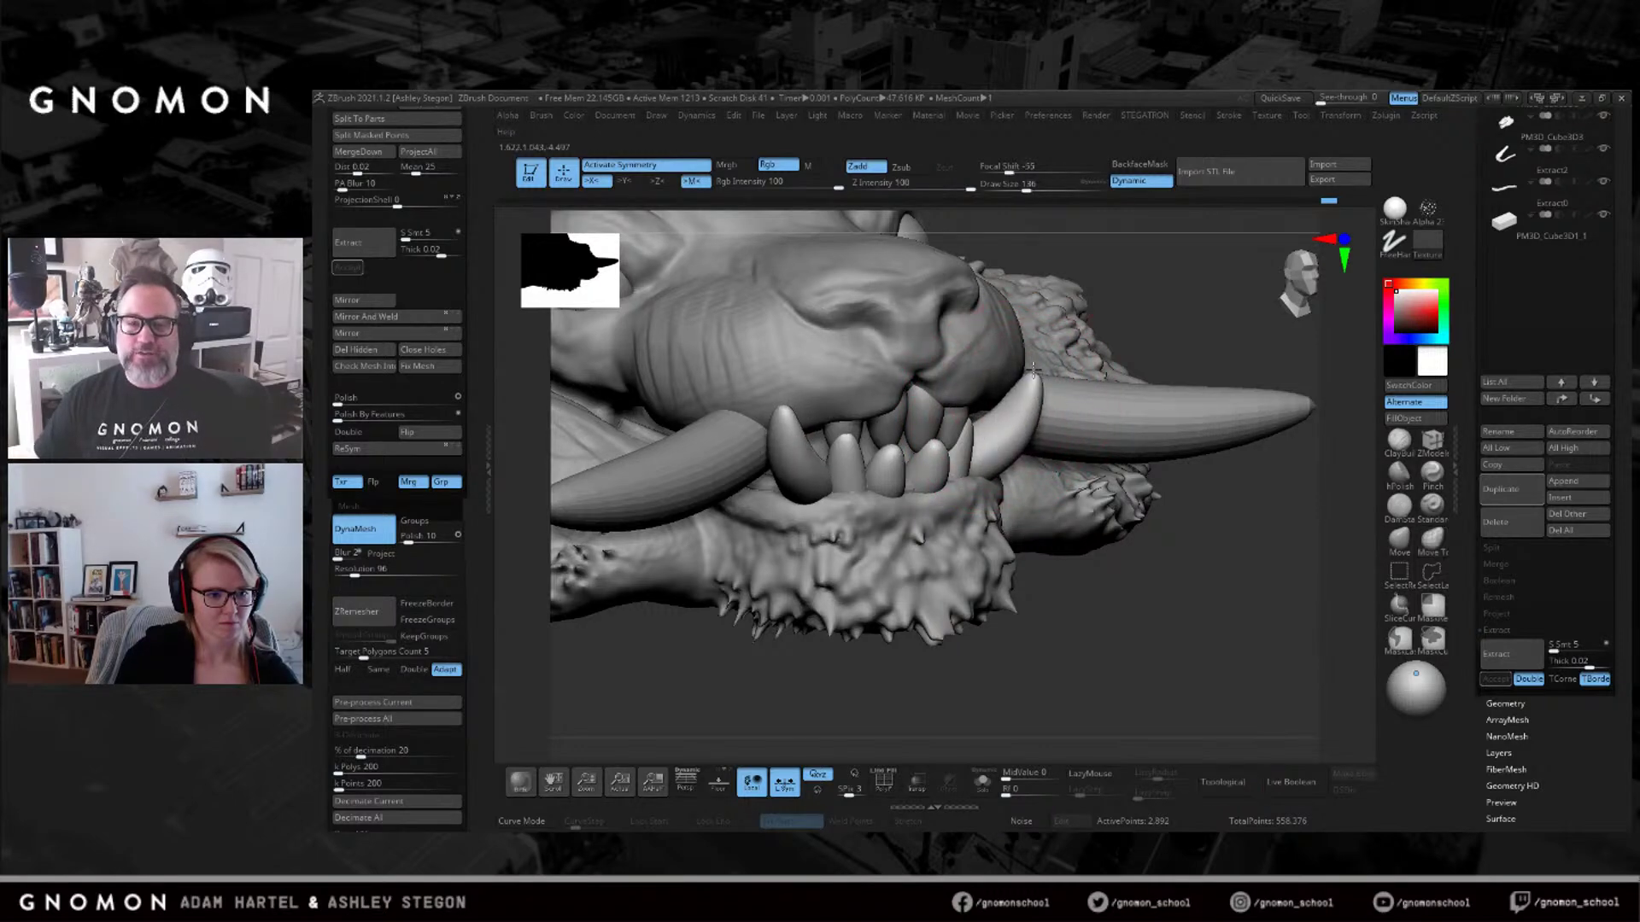
pyautogui.moveTo(1006, 427); pyautogui.dragTo(913, 461, button='right')
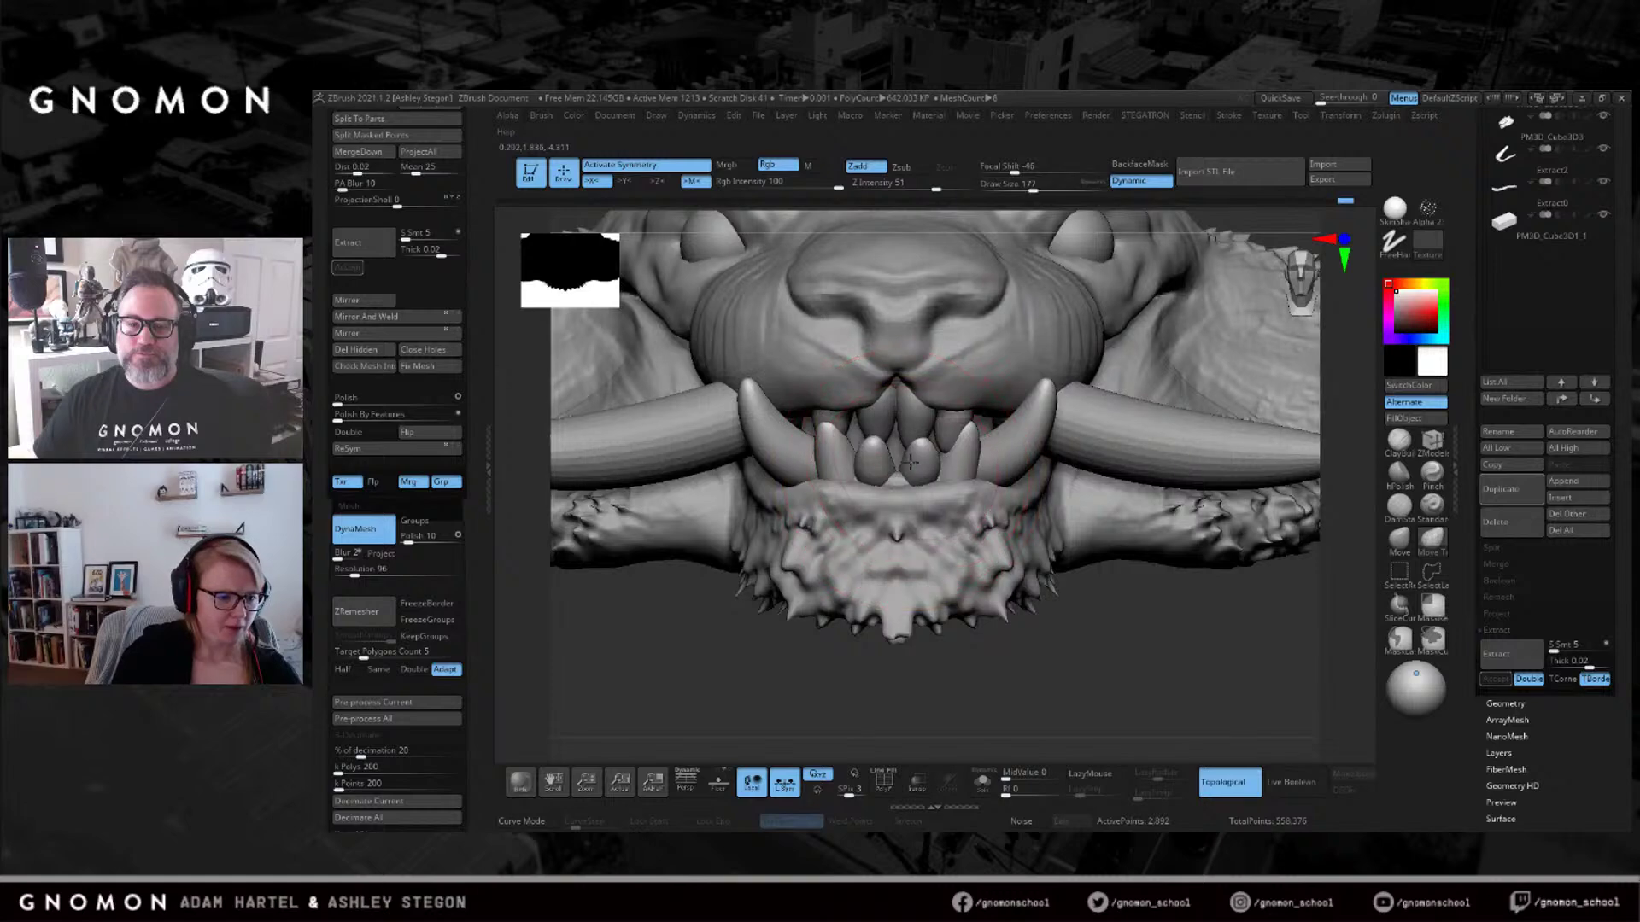
# Refine the small lower teeth with topological moves at smaller draw sizes and reselect the upper teeth subtool.
pyautogui.moveTo(918, 468)
pyautogui.mouseDown(button='right')
pyautogui.moveTo(913, 487)
pyautogui.moveTo(923, 453)
pyautogui.moveTo(944, 454)
pyautogui.moveTo(938, 430)
pyautogui.moveTo(975, 446)
pyautogui.moveTo(931, 445)
pyautogui.mouseUp(button='right')
pyautogui.press('s')
pyautogui.moveTo(948, 434); pyautogui.dragTo(955, 432)
pyautogui.moveTo(977, 452); pyautogui.dragTo(971, 476, button='right')
pyautogui.press('s')
pyautogui.moveTo(950, 427); pyautogui.dragTo(940, 424)
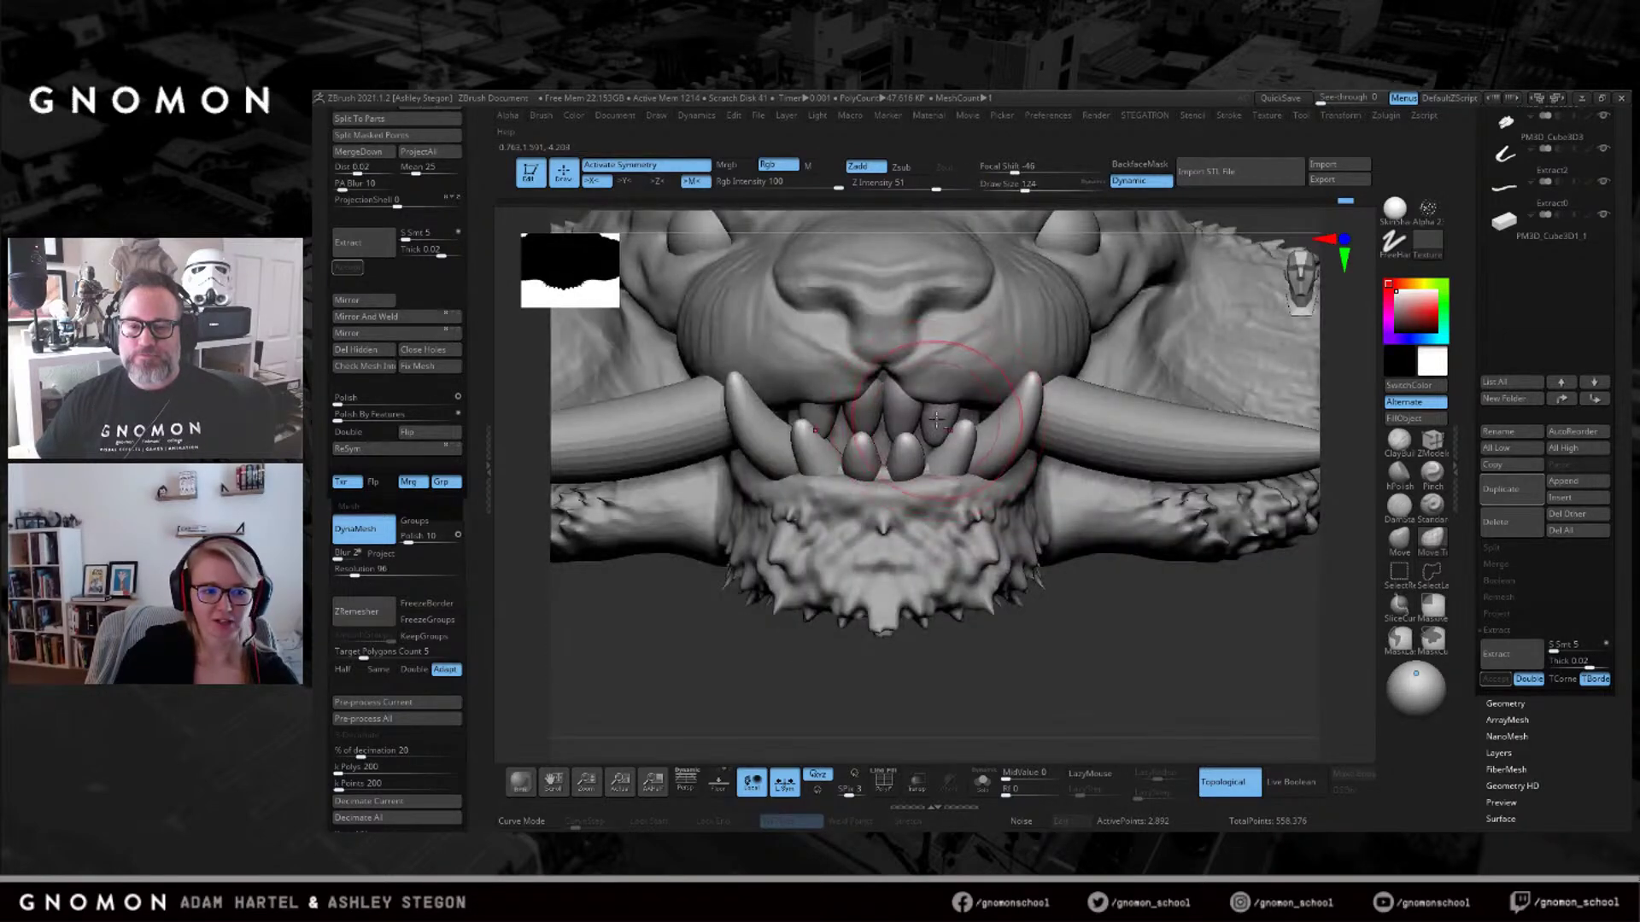
pyautogui.keyDown('alt'); pyautogui.click(914, 421); pyautogui.keyUp('alt')
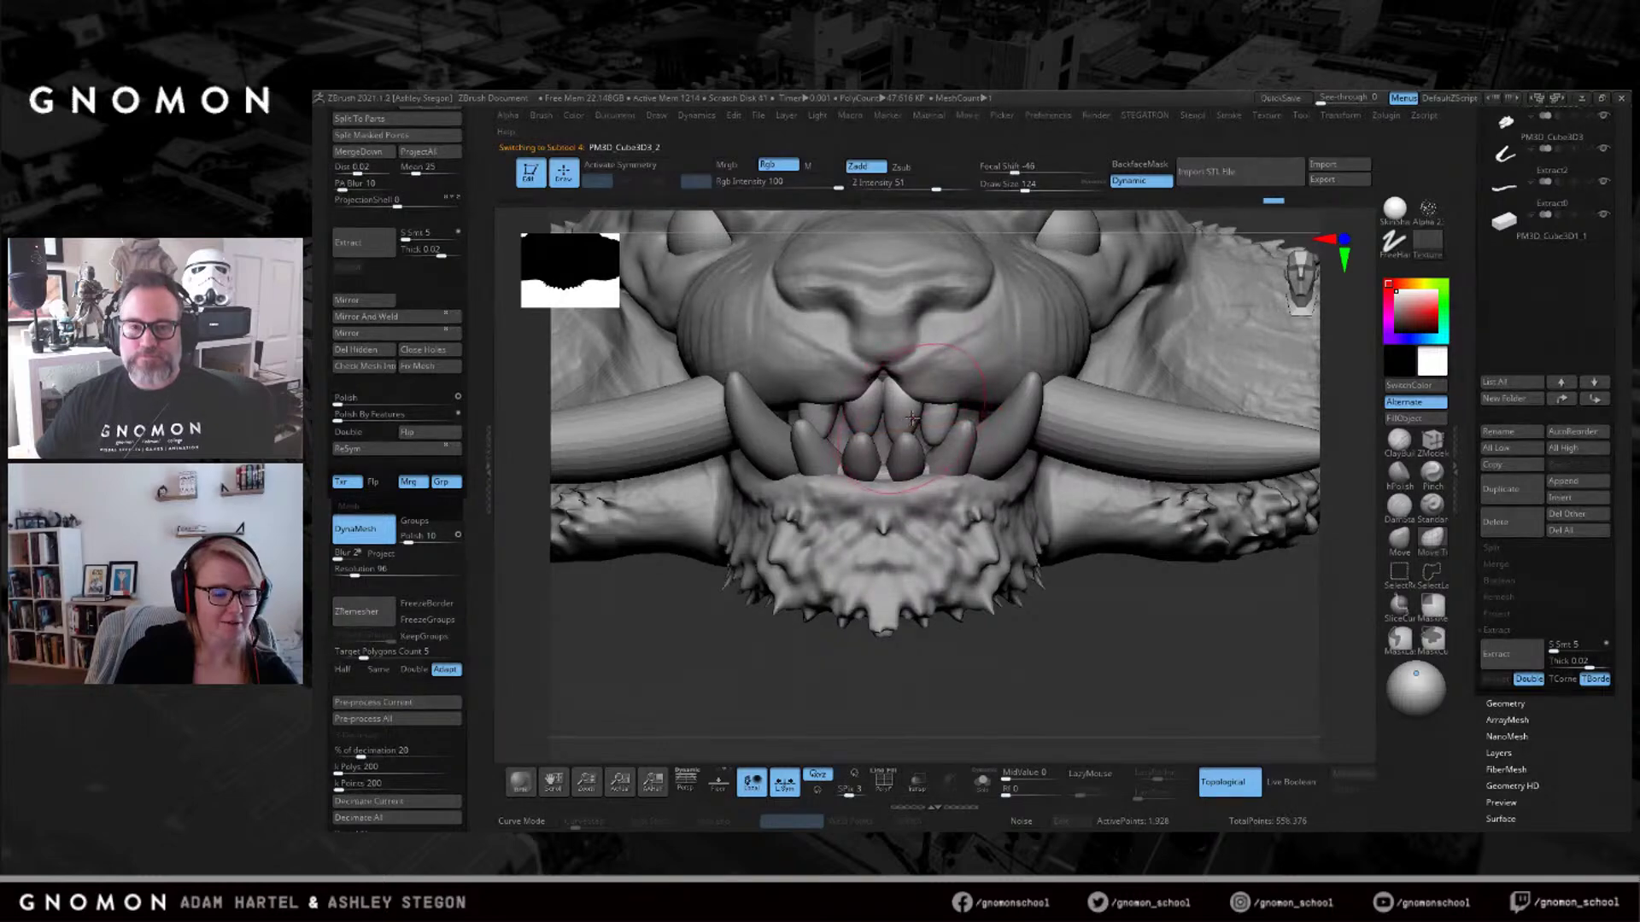
# Adjust the position of the upper front teeth beneath the lip with the Move Topological brush.
pyautogui.press('s')
pyautogui.moveTo(914, 418); pyautogui.dragTo(936, 414)
pyautogui.moveTo(953, 414); pyautogui.dragTo(801, 417, button='right')
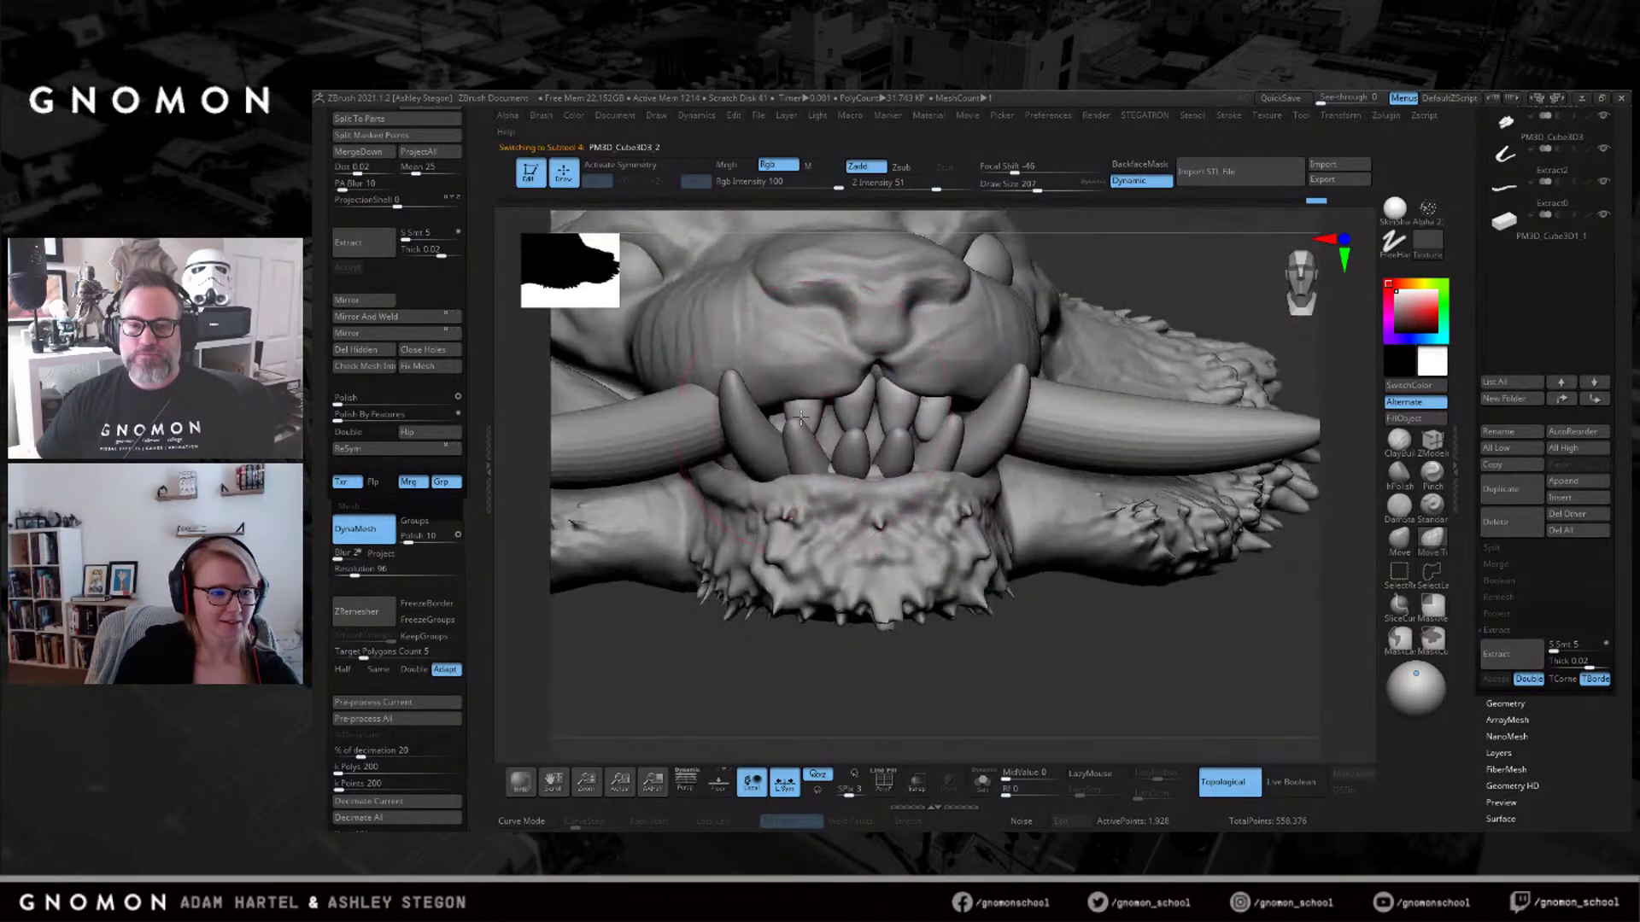
pyautogui.moveTo(858, 416); pyautogui.dragTo(863, 416)
pyautogui.press('s')
pyautogui.moveTo(889, 415); pyautogui.dragTo(872, 414)
pyautogui.moveTo(864, 408)
pyautogui.mouseDown(button='right')
pyautogui.moveTo(902, 401)
pyautogui.moveTo(854, 423)
pyautogui.mouseUp(button='right')
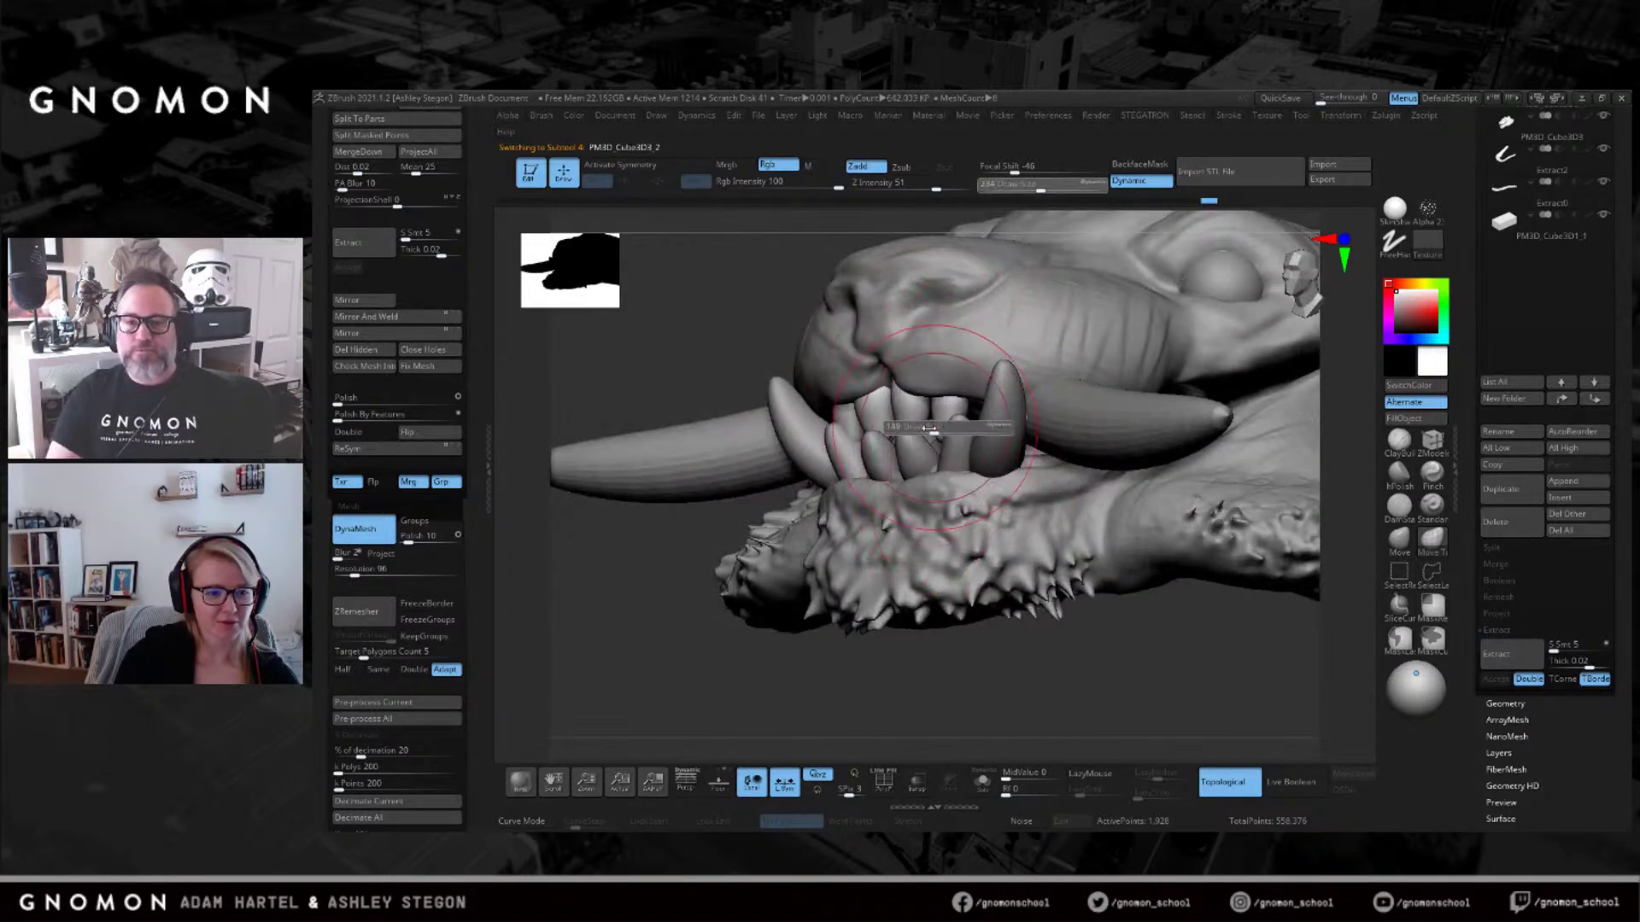
# Turn off DynaMesh for the upper teeth subtool and apply Mirror And Weld.
pyautogui.moveTo(566, 538); pyautogui.dragTo(625, 616)
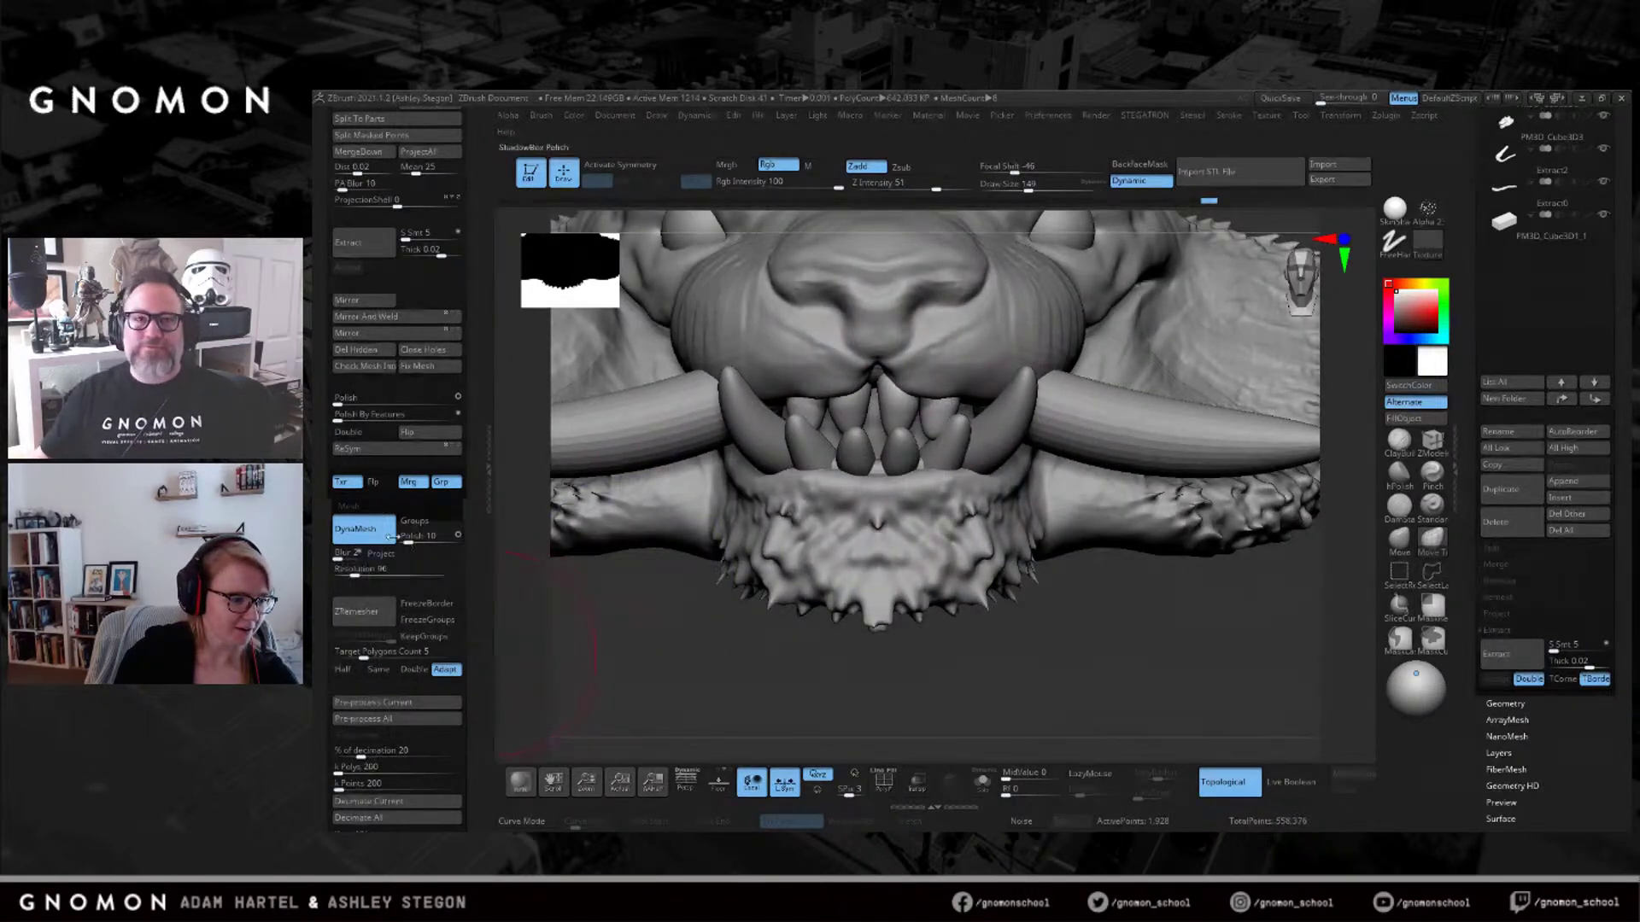
pyautogui.click(380, 529)
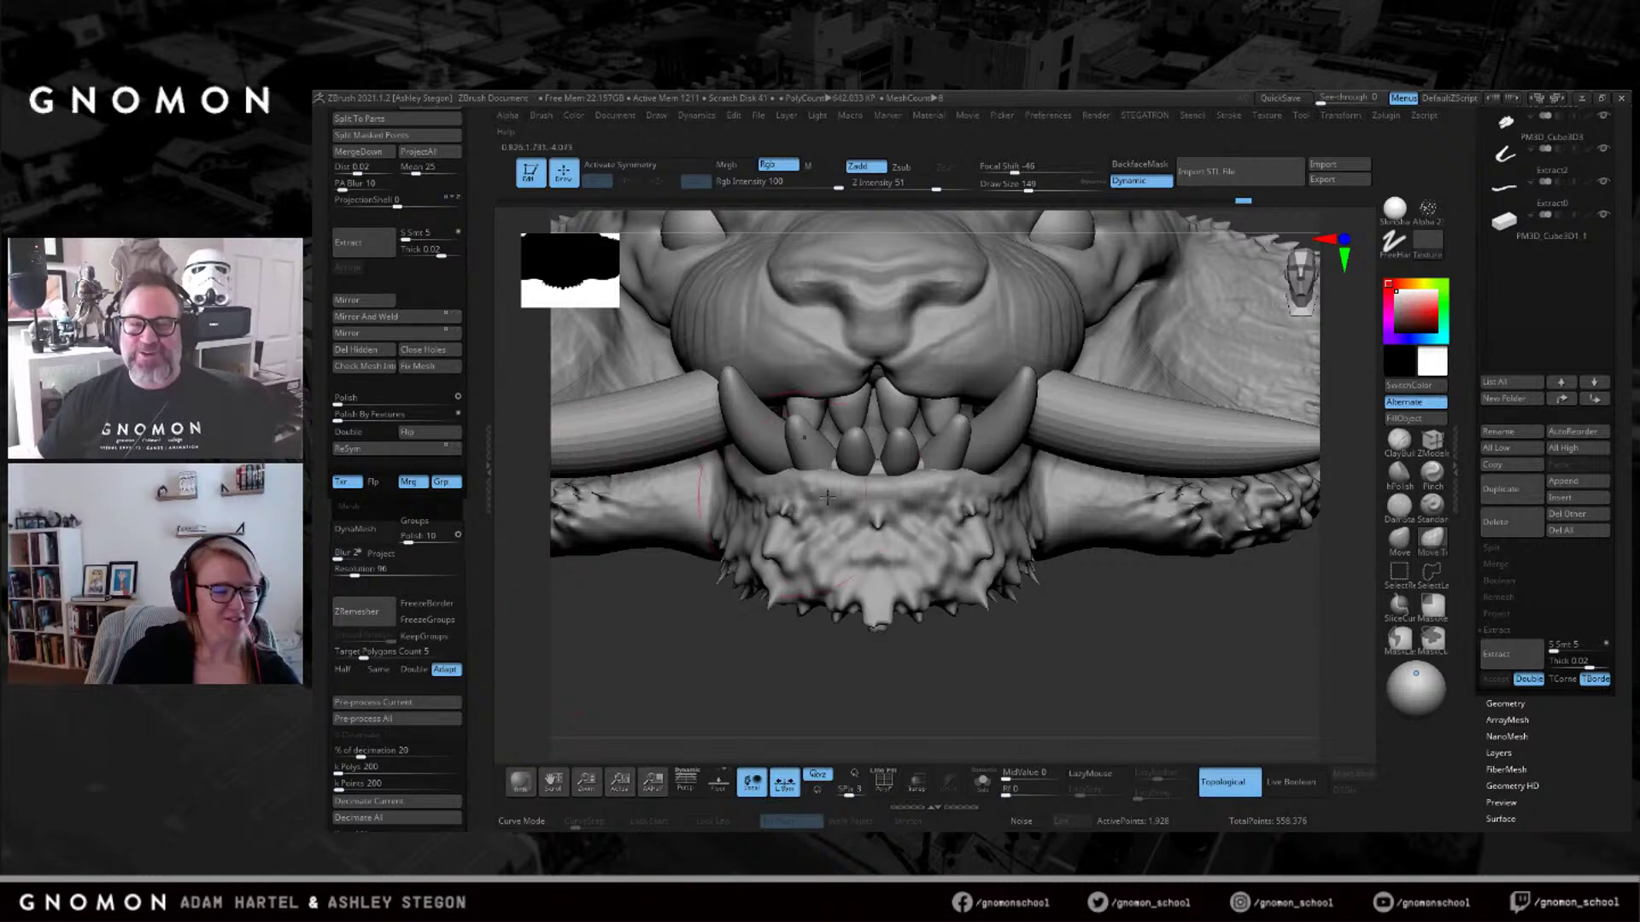
pyautogui.click(417, 321)
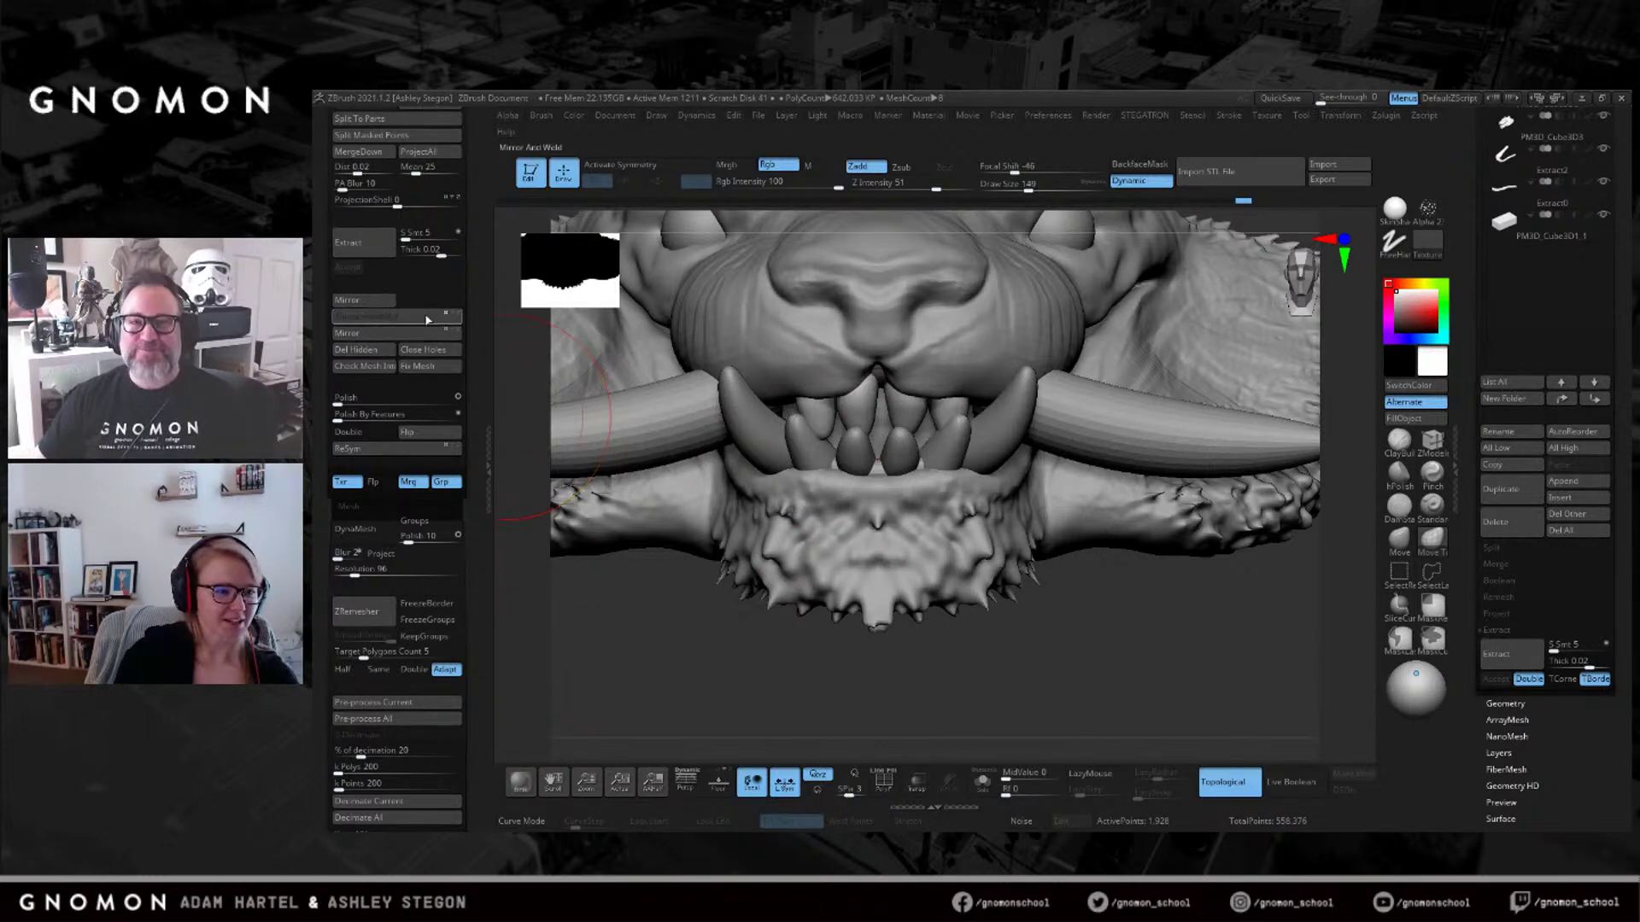
pyautogui.moveTo(923, 496)
pyautogui.mouseDown(button='right')
pyautogui.moveTo(943, 370)
pyautogui.moveTo(943, 442)
pyautogui.moveTo(923, 471)
pyautogui.mouseUp(button='right')
# Turn on X symmetry and shape the mirrored upper teeth with topological moves.
pyautogui.press('x')
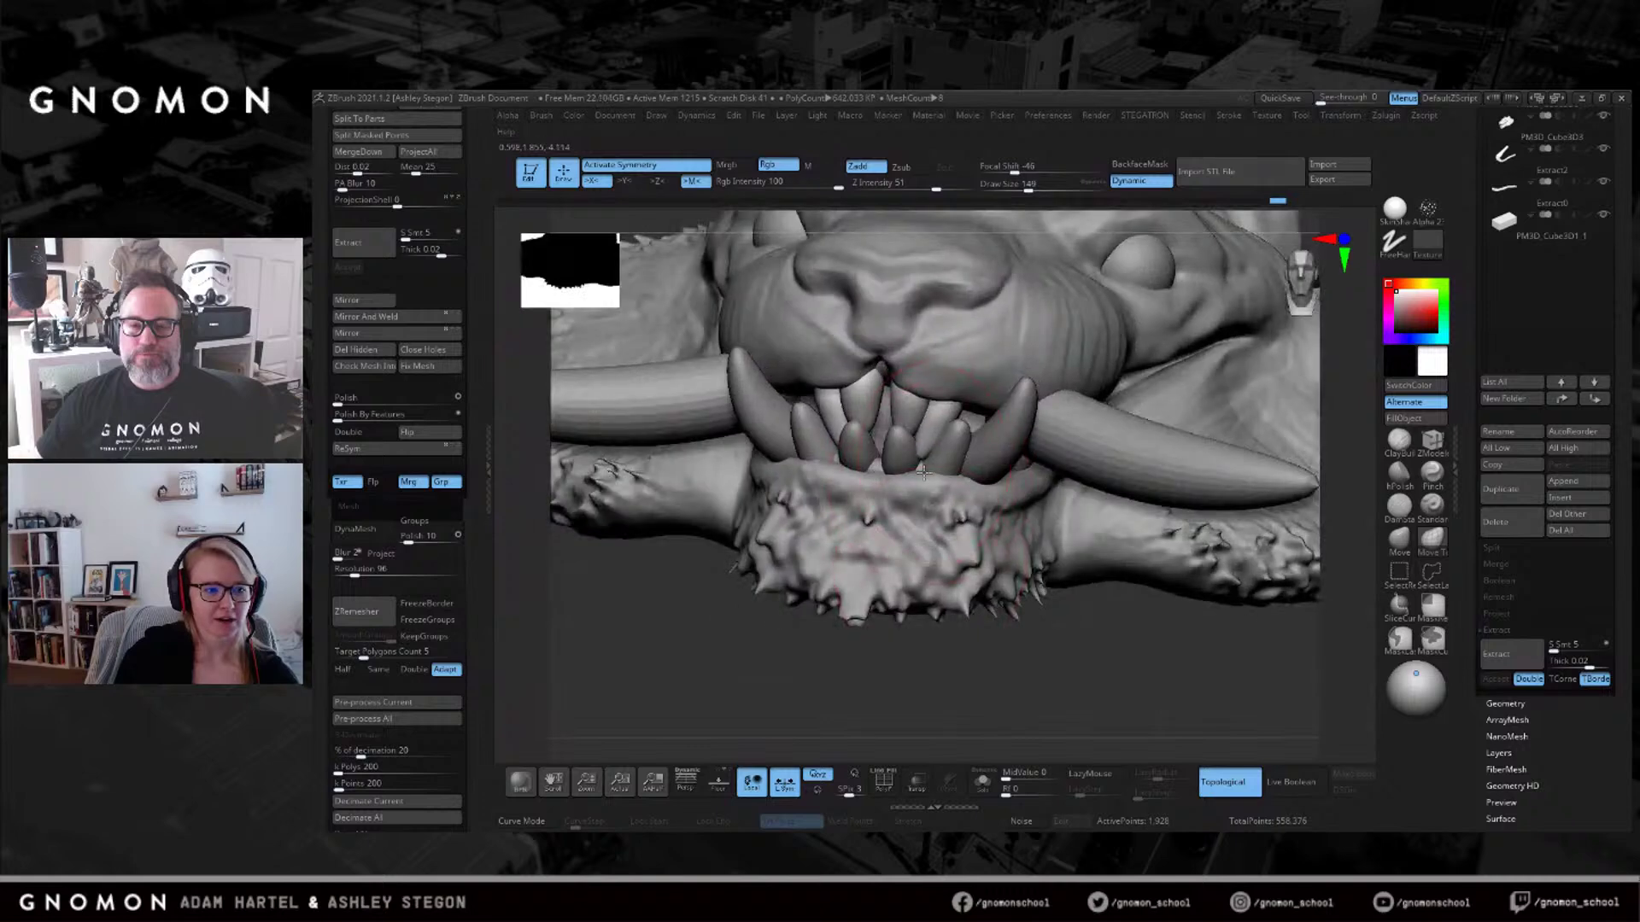
pyautogui.moveTo(923, 436); pyautogui.dragTo(893, 419, button='right')
pyautogui.moveTo(897, 430); pyautogui.dragTo(892, 430)
pyautogui.press('s')
pyautogui.moveTo(886, 425); pyautogui.dragTo(908, 423, button='right')
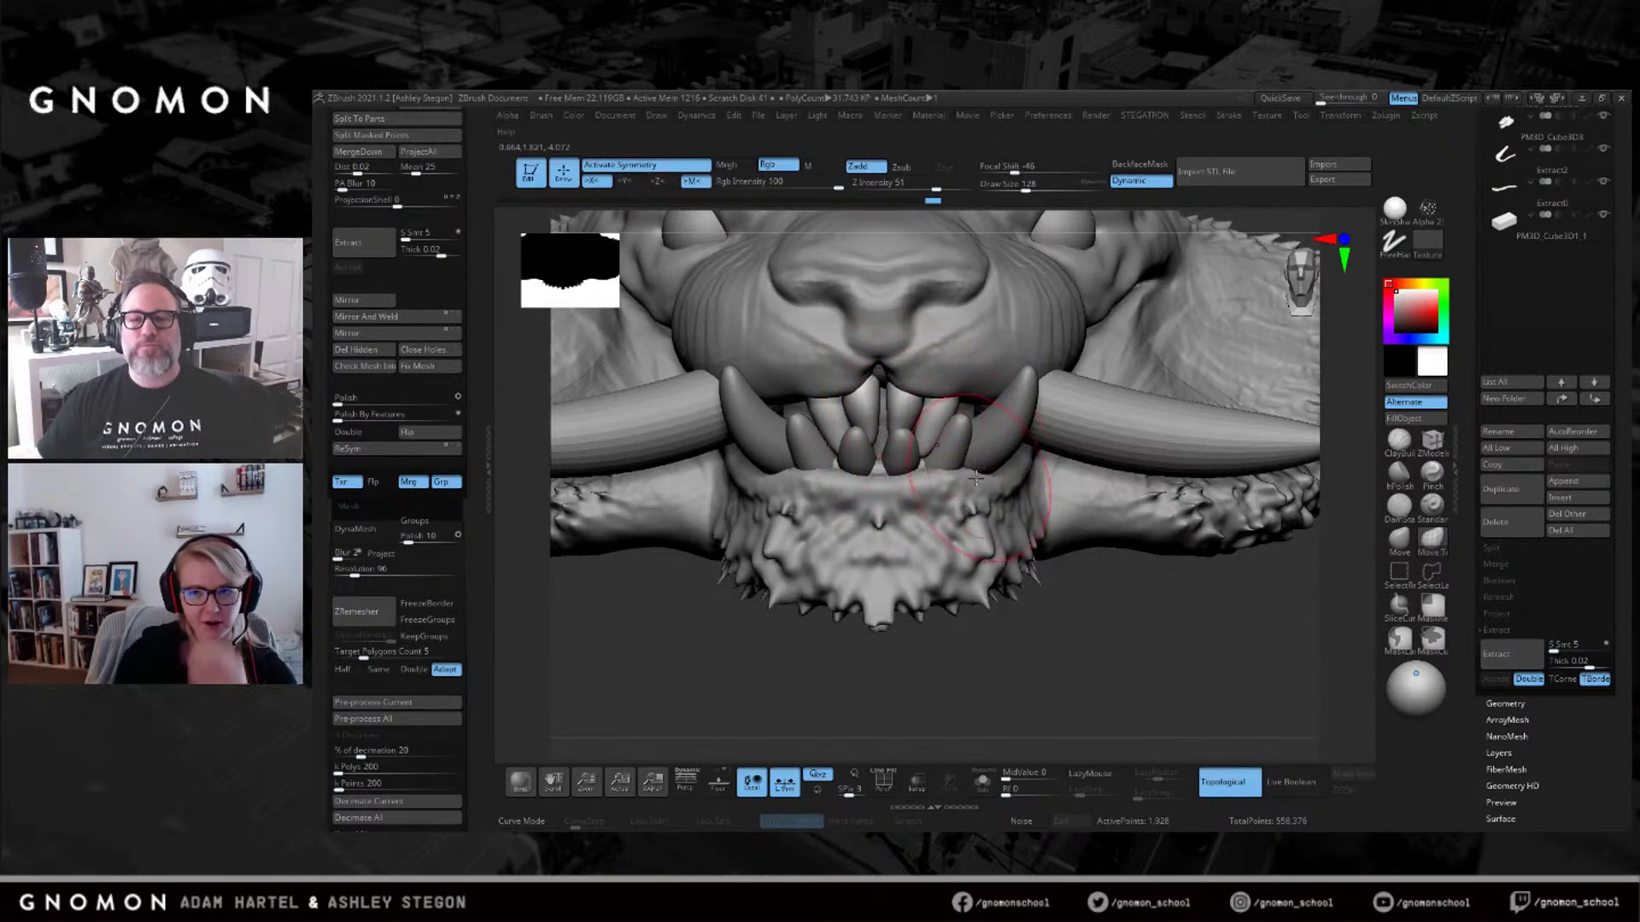
pyautogui.moveTo(944, 521); pyautogui.dragTo(968, 577, button='right')
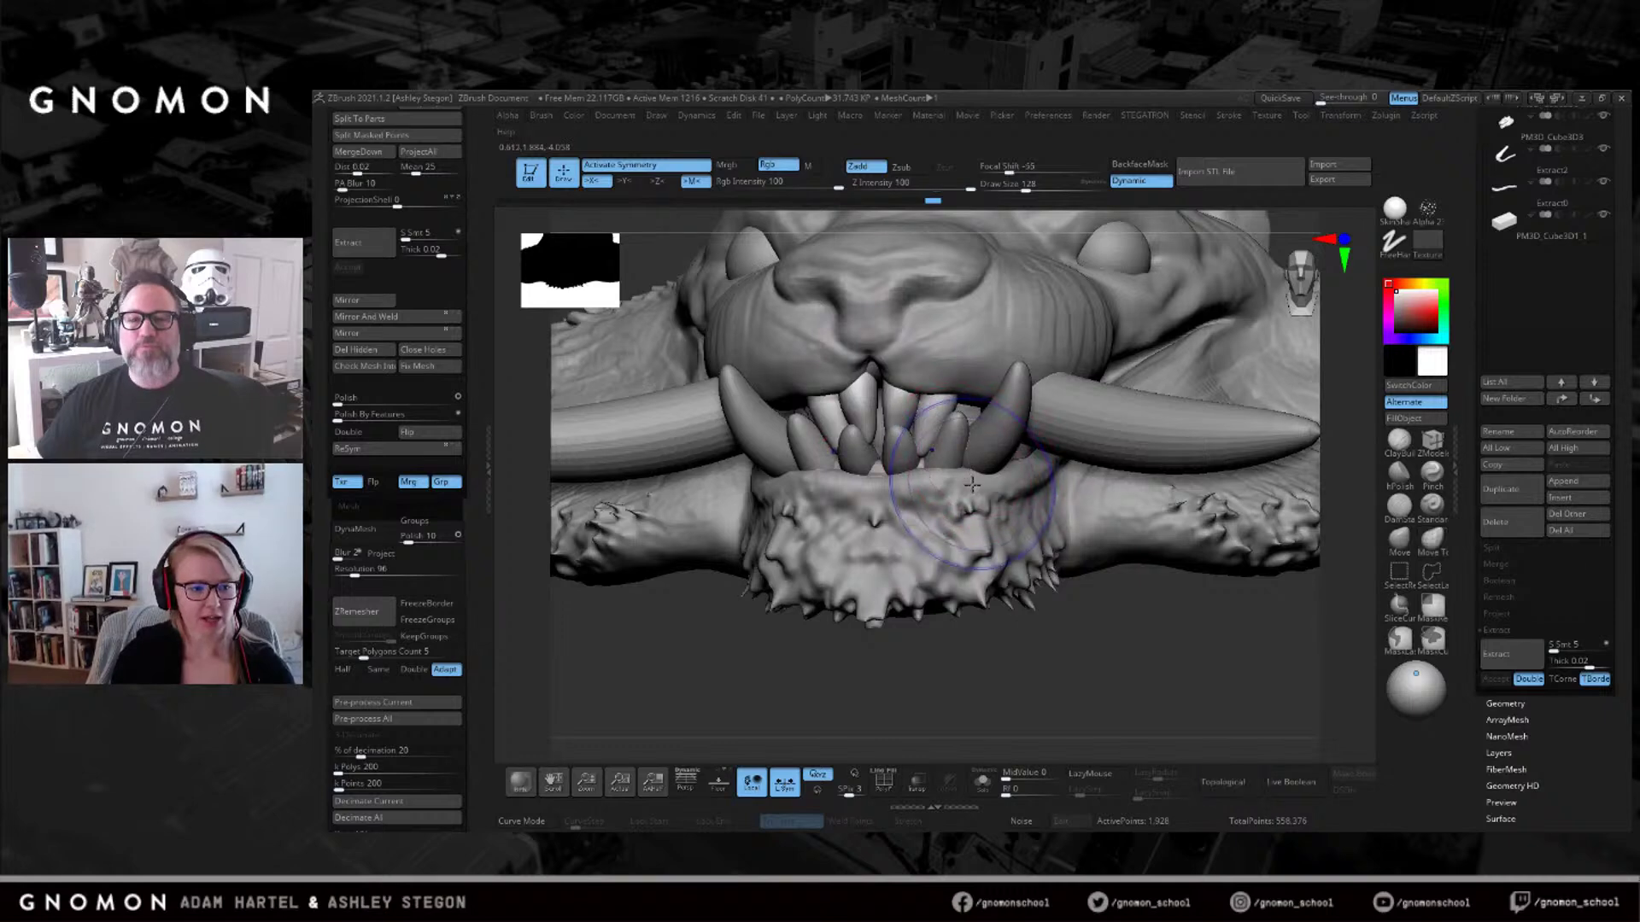
# Add a third outer pair of upper teeth by centering the gizmo on the outer tooth and moving out a mirrored copy.
pyautogui.hotkey('shift', 'f')
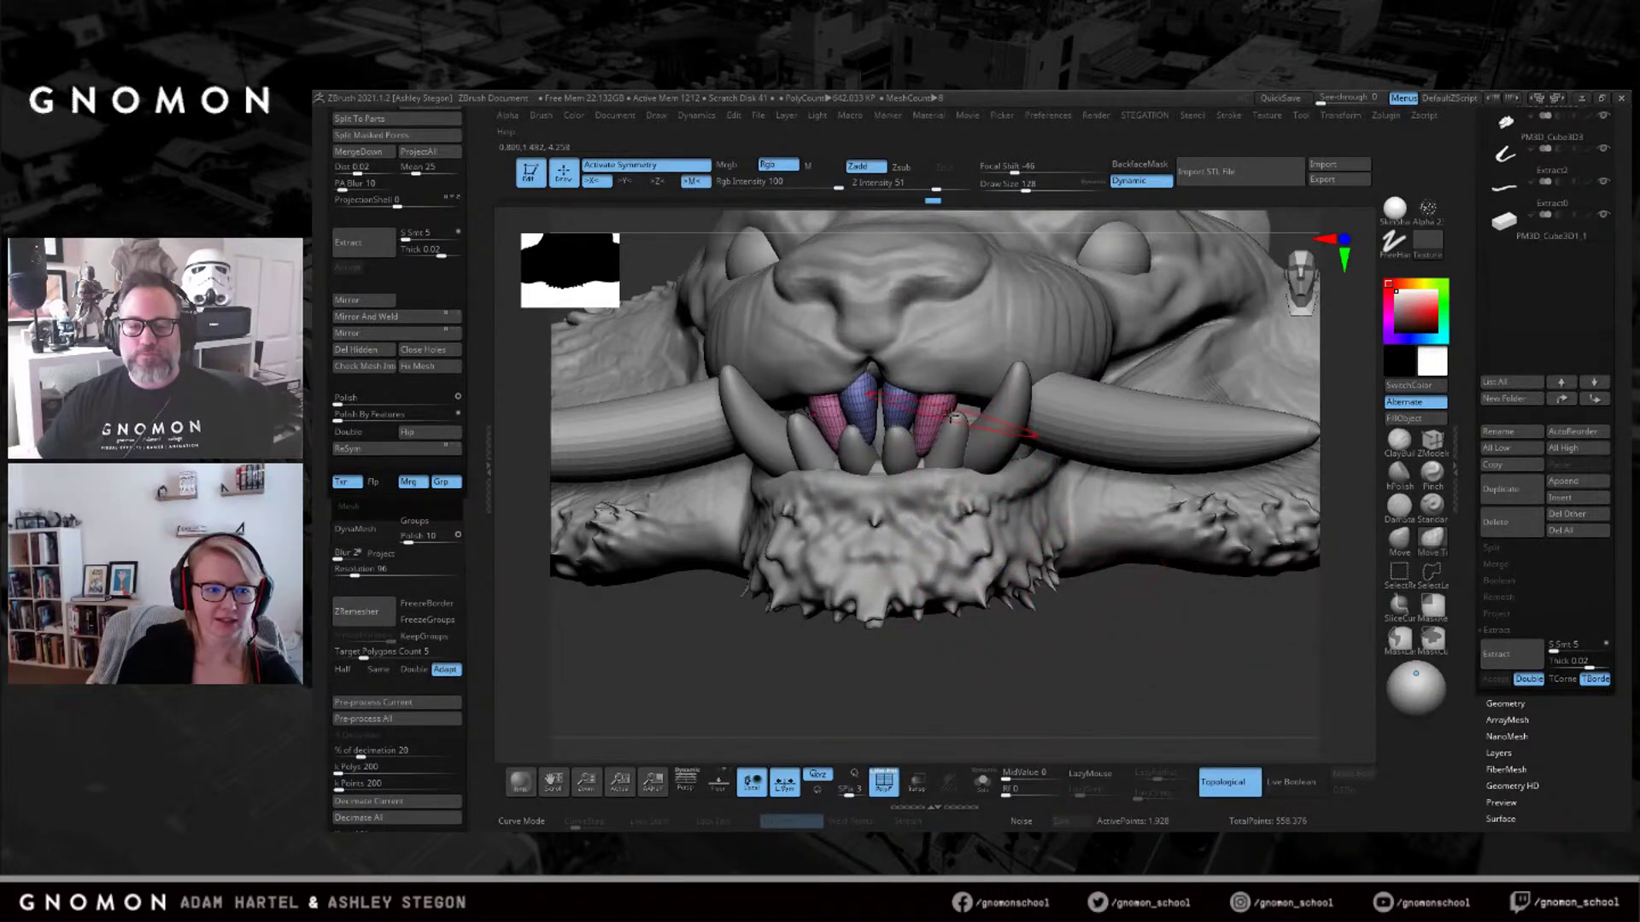
pyautogui.press('w')
pyautogui.keyDown('alt'); pyautogui.moveTo(958, 418); pyautogui.dragTo(957, 491, button='right'); pyautogui.keyUp('alt')
pyautogui.keyDown('alt'); pyautogui.click(830, 322); pyautogui.keyUp('alt')
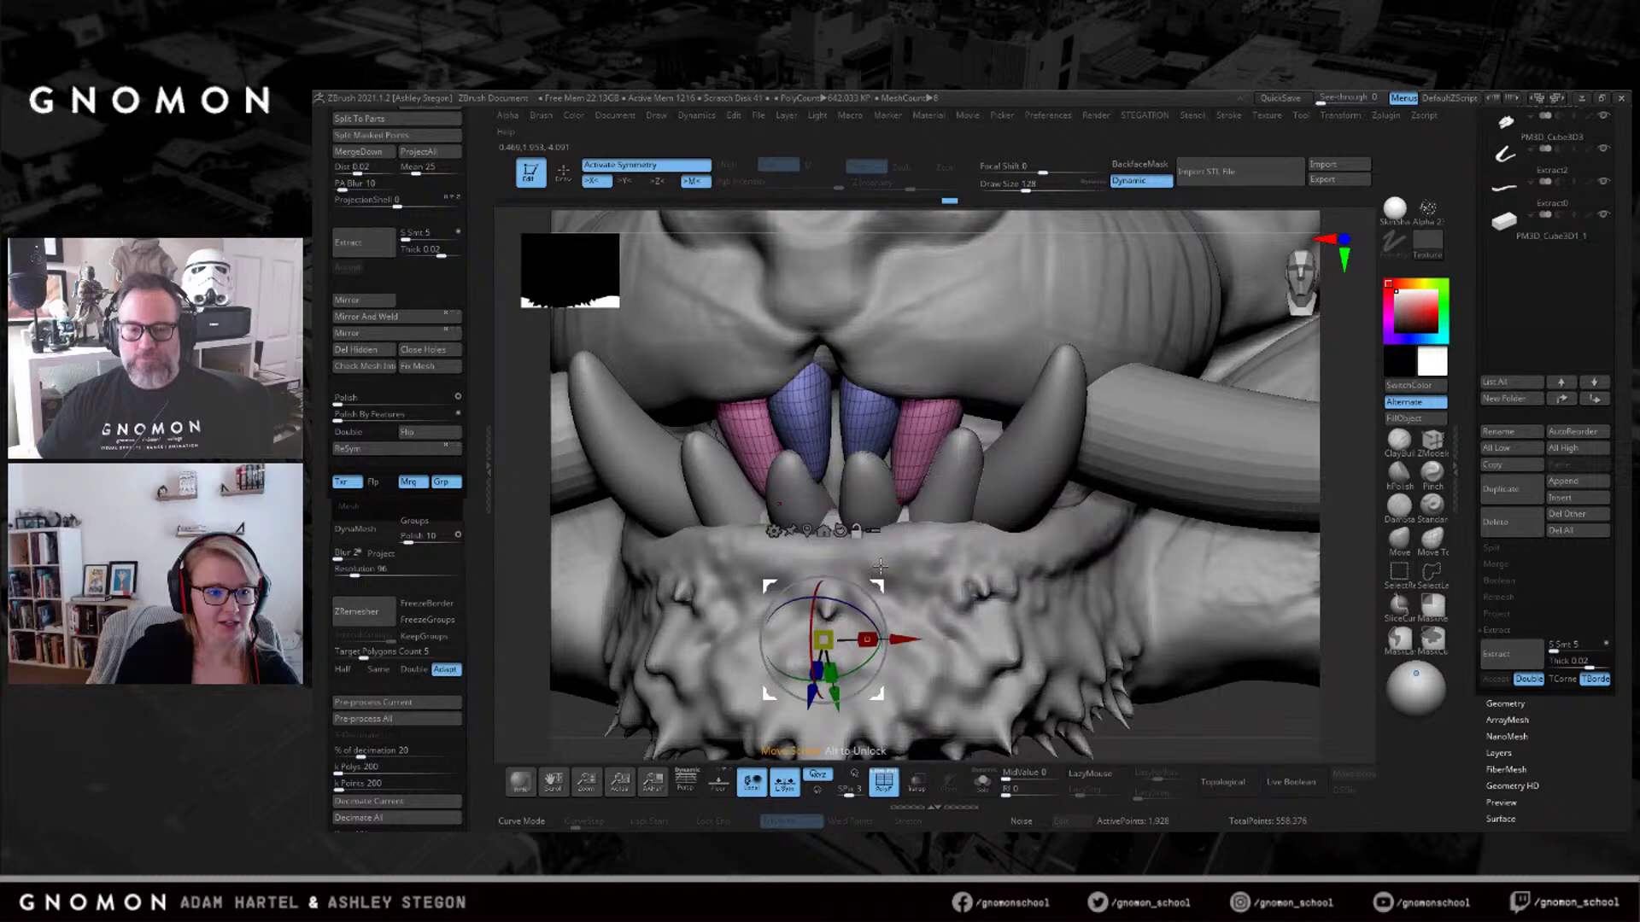
pyautogui.keyDown('alt'); pyautogui.click(933, 407); pyautogui.keyUp('alt')
pyautogui.moveTo(933, 406); pyautogui.dragTo(1008, 419, button='right')
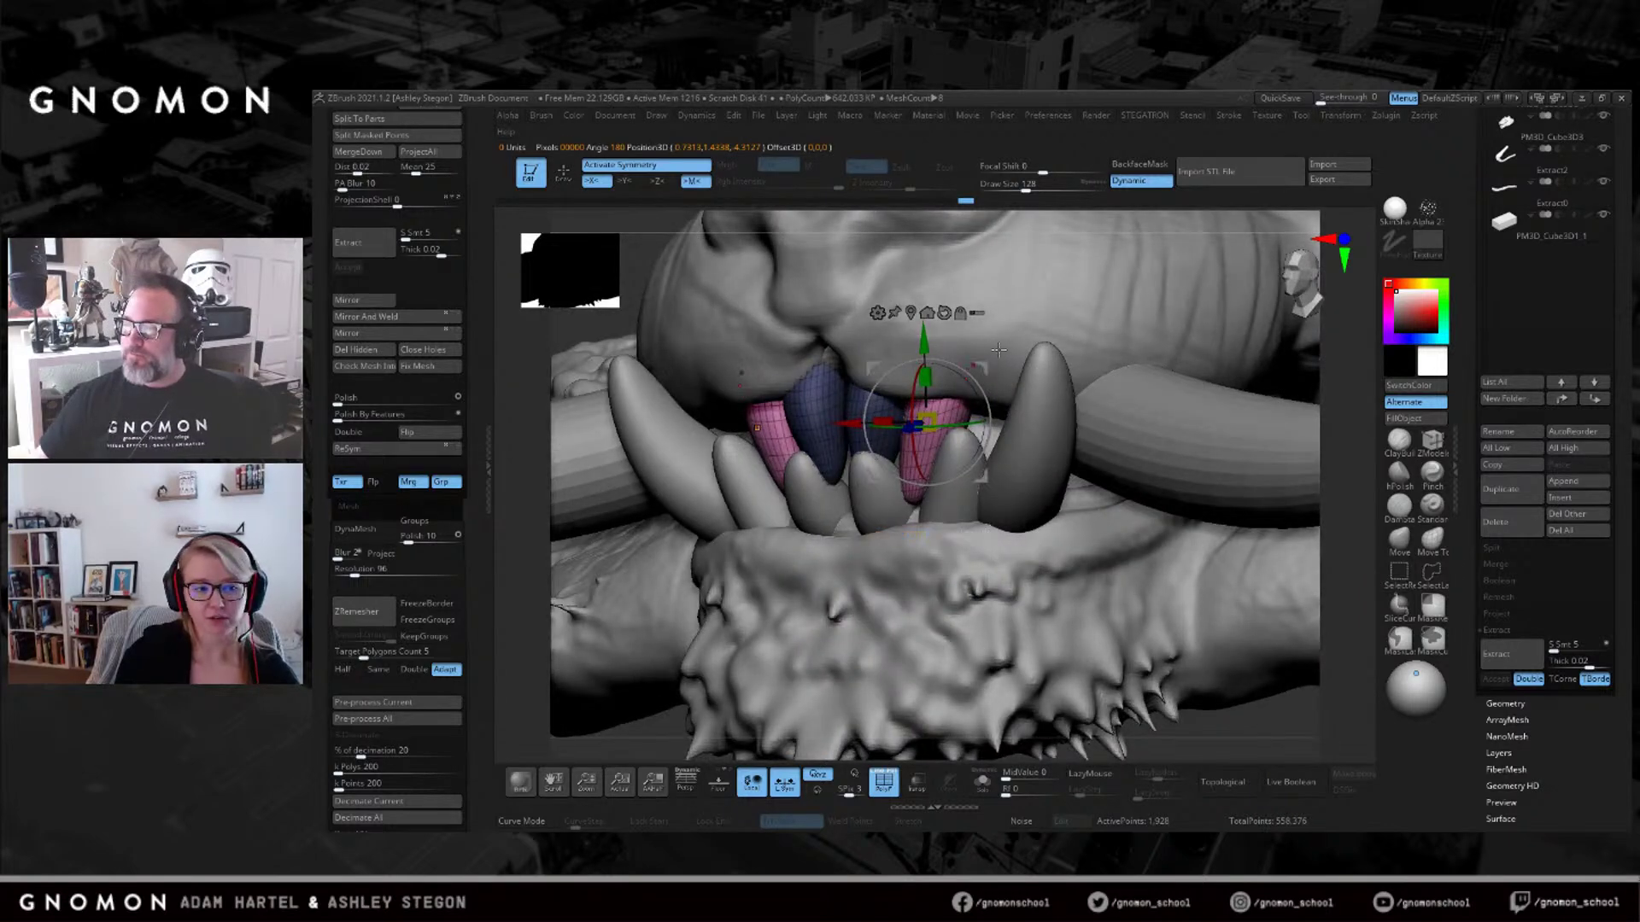
pyautogui.moveTo(985, 365); pyautogui.dragTo(1034, 364)
pyautogui.keyDown('ctrl'); pyautogui.moveTo(986, 367); pyautogui.dragTo(1109, 365); pyautogui.keyUp('ctrl')
pyautogui.hotkey('shift', 'f')
pyautogui.press('q')
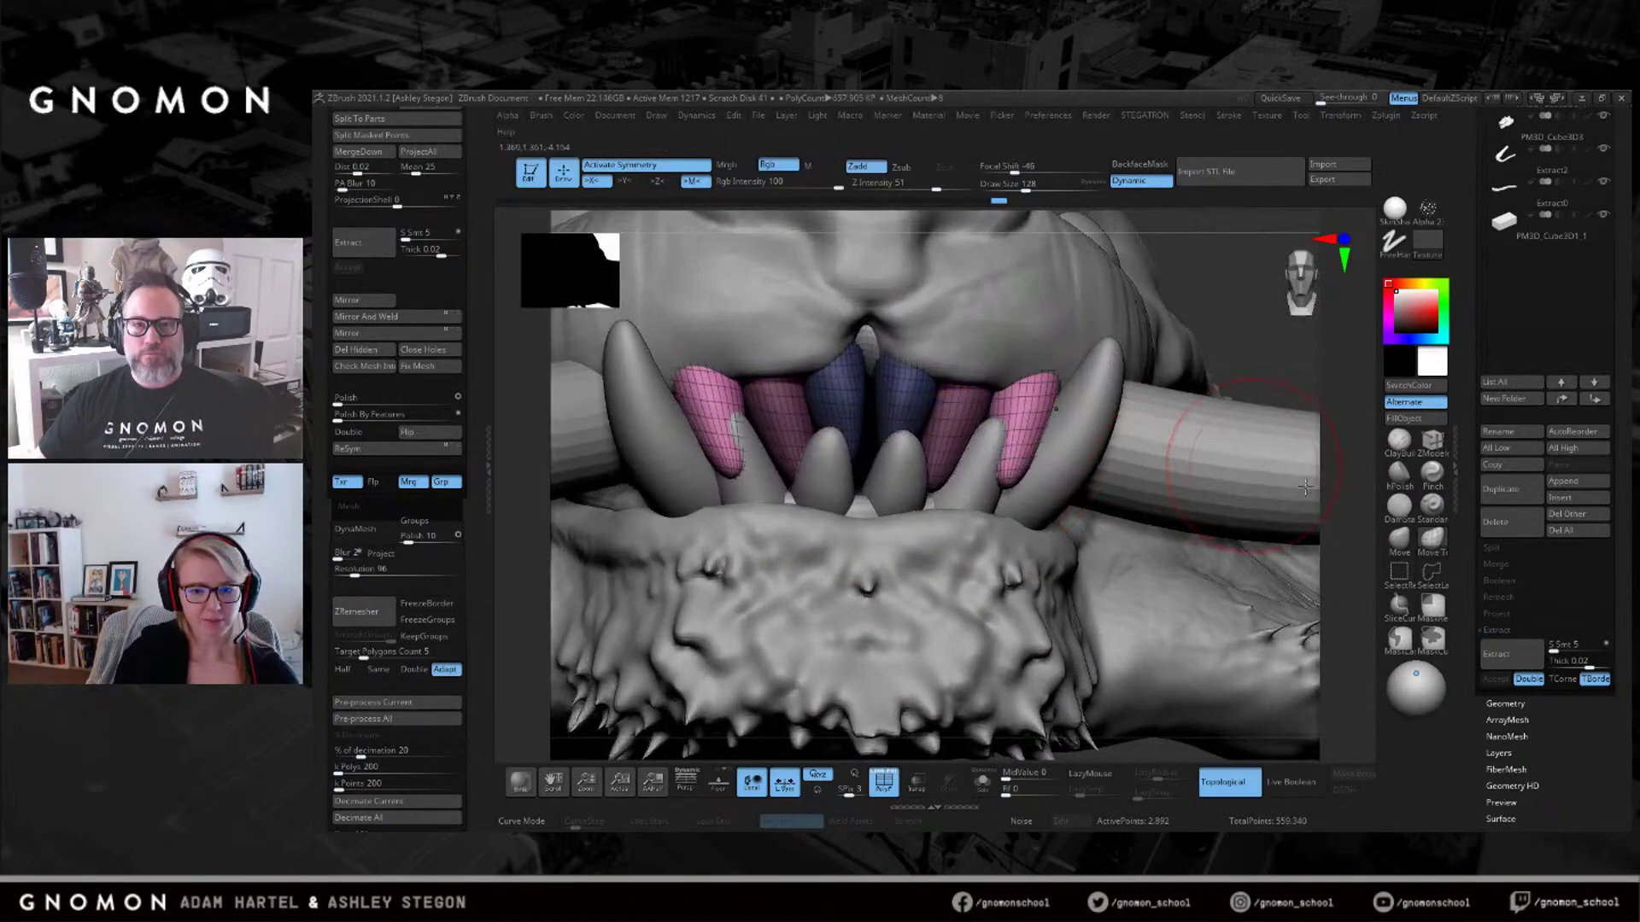
# Fit the new outer pair of upper teeth beneath the lip with the Move brush and turn symmetry off.
pyautogui.click(1399, 540)
pyautogui.moveTo(1127, 422); pyautogui.dragTo(1051, 431)
pyautogui.hotkey('shift', 'f')
pyautogui.moveTo(1032, 432); pyautogui.dragTo(1025, 437, button='right')
pyautogui.moveTo(1001, 437); pyautogui.dragTo(1023, 420)
pyautogui.moveTo(1011, 453); pyautogui.dragTo(1002, 515, button='right')
pyautogui.press('s')
pyautogui.moveTo(1002, 515); pyautogui.dragTo(987, 497)
pyautogui.moveTo(976, 472)
pyautogui.mouseDown(button='right')
pyautogui.moveTo(1007, 352)
pyautogui.moveTo(1089, 545)
pyautogui.moveTo(1093, 523)
pyautogui.moveTo(991, 419)
pyautogui.mouseUp(button='right')
pyautogui.press('x')
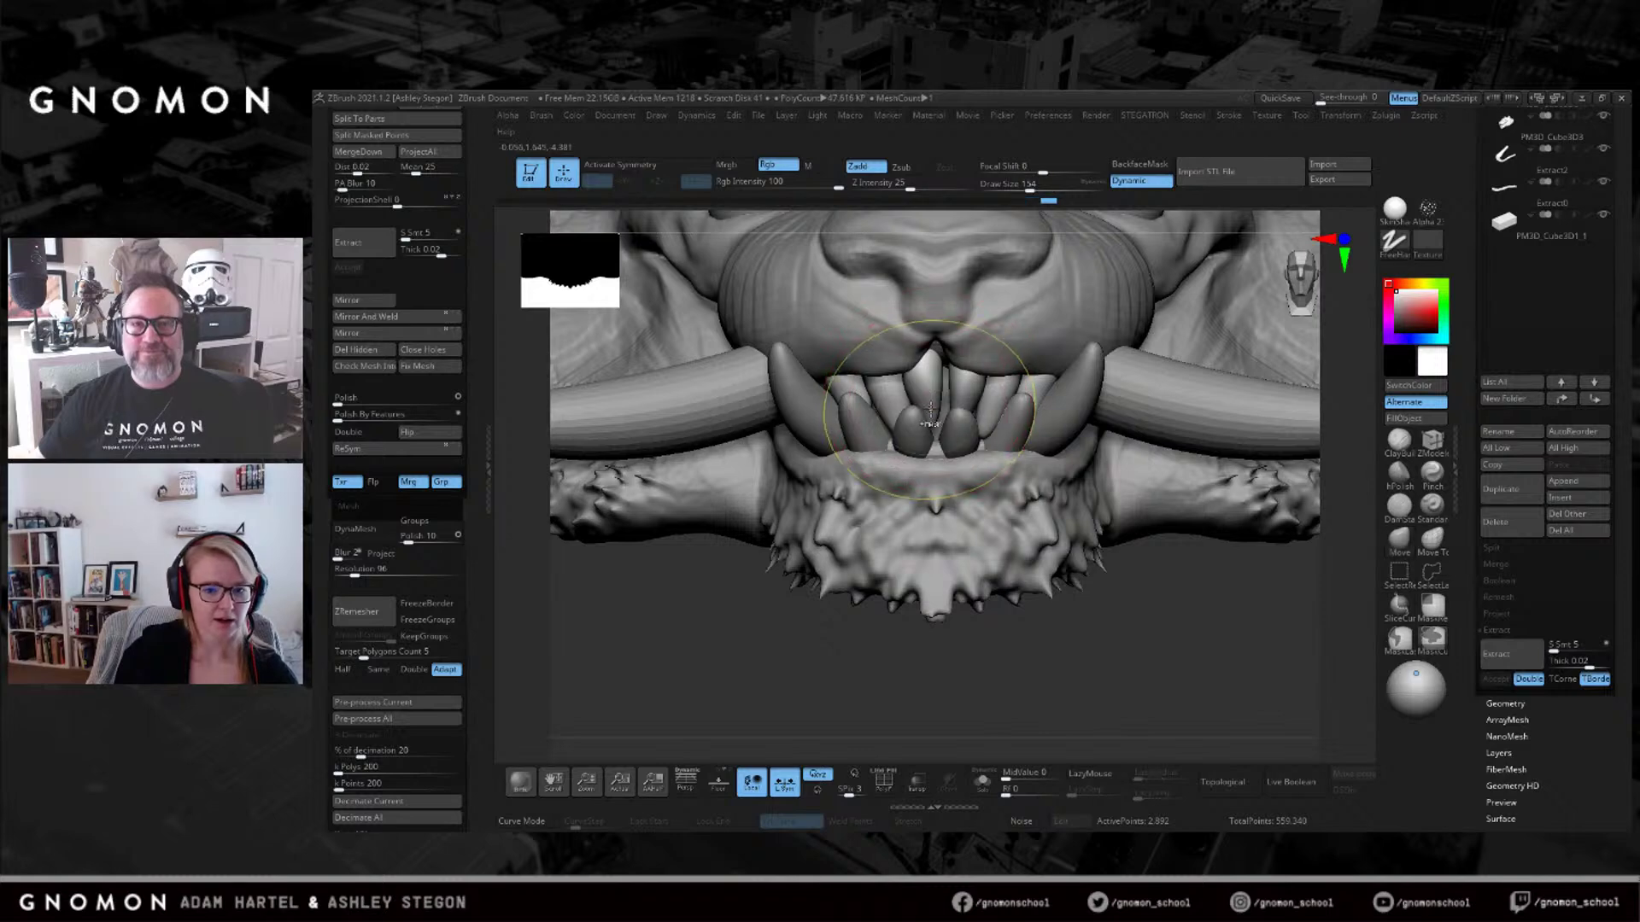
# Offset individual upper teeth asymmetrically with the Move Topological brush at smaller draw sizes.
pyautogui.click(1432, 539)
pyautogui.press('s')
pyautogui.moveTo(949, 419); pyautogui.dragTo(950, 416)
pyautogui.moveTo(980, 412)
pyautogui.mouseDown(button='right')
pyautogui.moveTo(1049, 416)
pyautogui.moveTo(963, 363)
pyautogui.moveTo(948, 398)
pyautogui.moveTo(978, 434)
pyautogui.moveTo(1077, 427)
pyautogui.moveTo(1021, 427)
pyautogui.moveTo(1010, 393)
pyautogui.moveTo(990, 418)
pyautogui.mouseUp(button='right')
pyautogui.press('[')
pyautogui.press('[')
pyautogui.press('[')
# Try duplicating the upper teeth subtool and delete the copy.
pyautogui.keyDown('alt'); pyautogui.click(1022, 429); pyautogui.keyUp('alt')
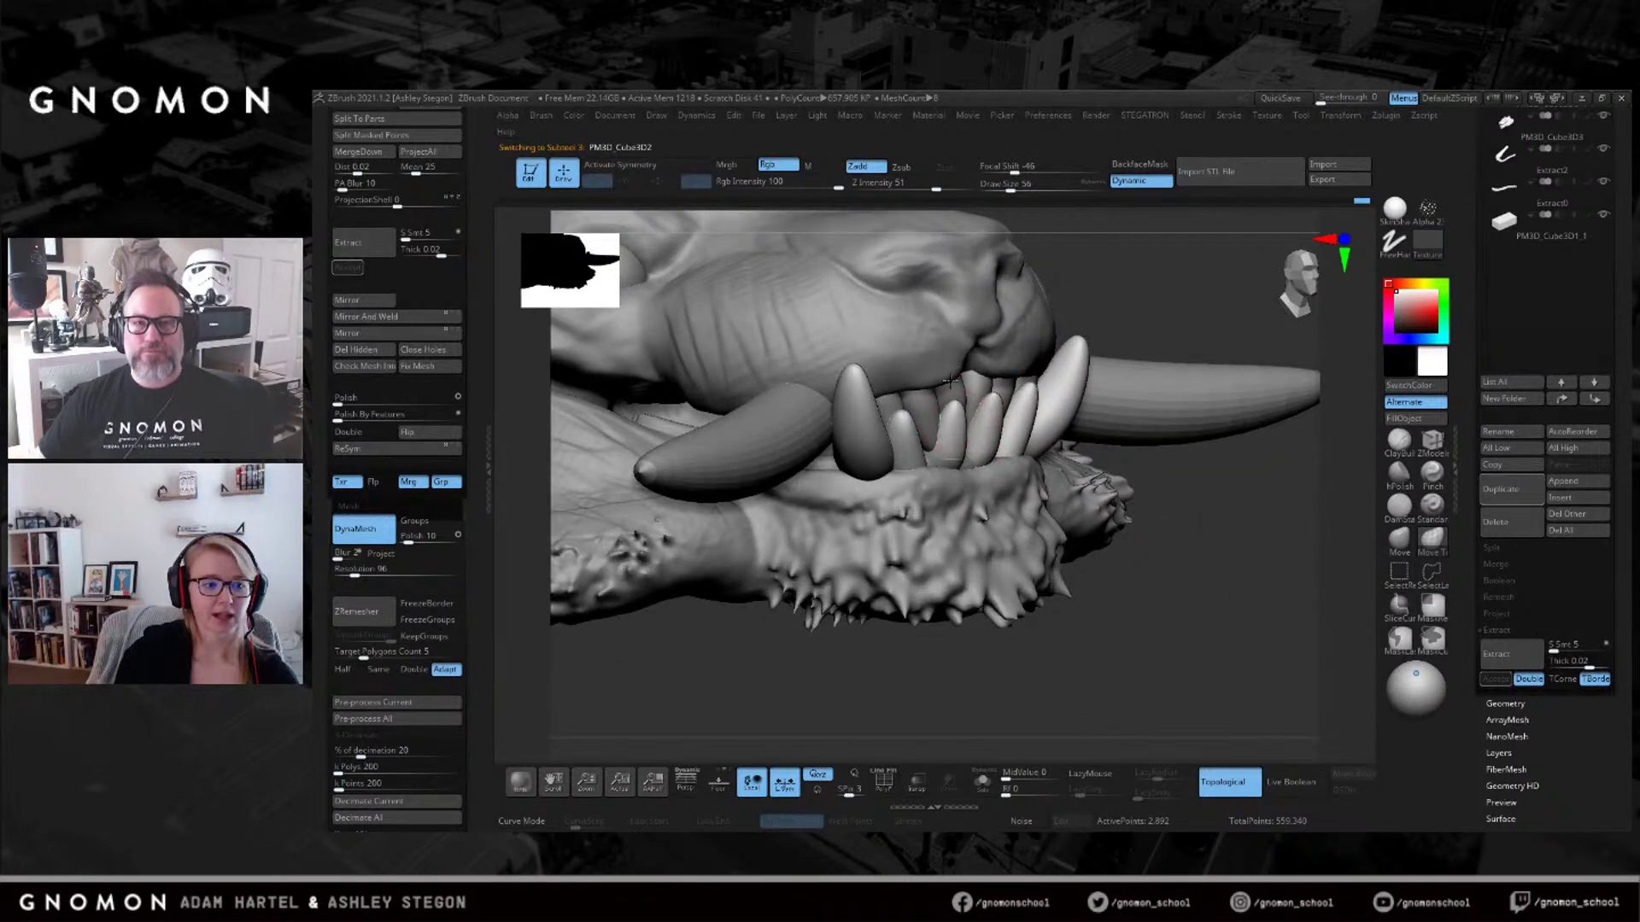
pyautogui.press('s')
pyautogui.moveTo(927, 400); pyautogui.dragTo(972, 447, button='right')
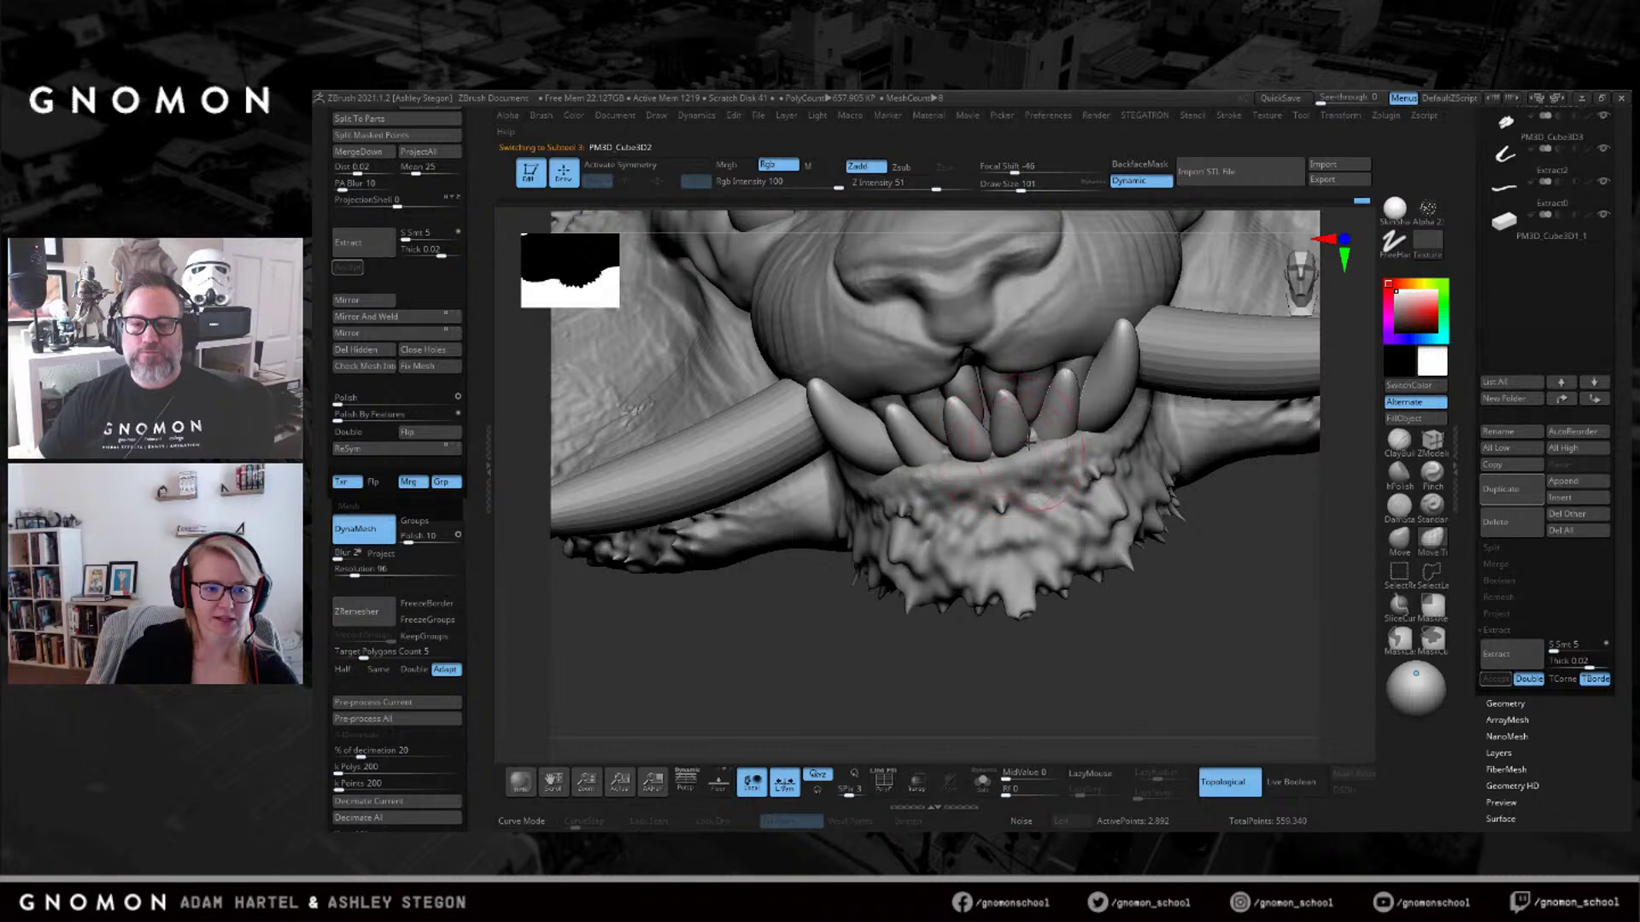
pyautogui.moveTo(1071, 388)
pyautogui.mouseDown(button='right')
pyautogui.moveTo(1195, 376)
pyautogui.moveTo(1043, 578)
pyautogui.moveTo(1072, 601)
pyautogui.moveTo(1004, 612)
pyautogui.moveTo(1089, 544)
pyautogui.moveTo(1080, 571)
pyautogui.moveTo(1136, 540)
pyautogui.moveTo(1128, 605)
pyautogui.mouseUp(button='right')
pyautogui.keyDown('alt'); pyautogui.click(1203, 372); pyautogui.keyUp('alt')
pyautogui.keyDown('alt'); pyautogui.click(1163, 528); pyautogui.keyUp('alt')
pyautogui.click(1500, 489)
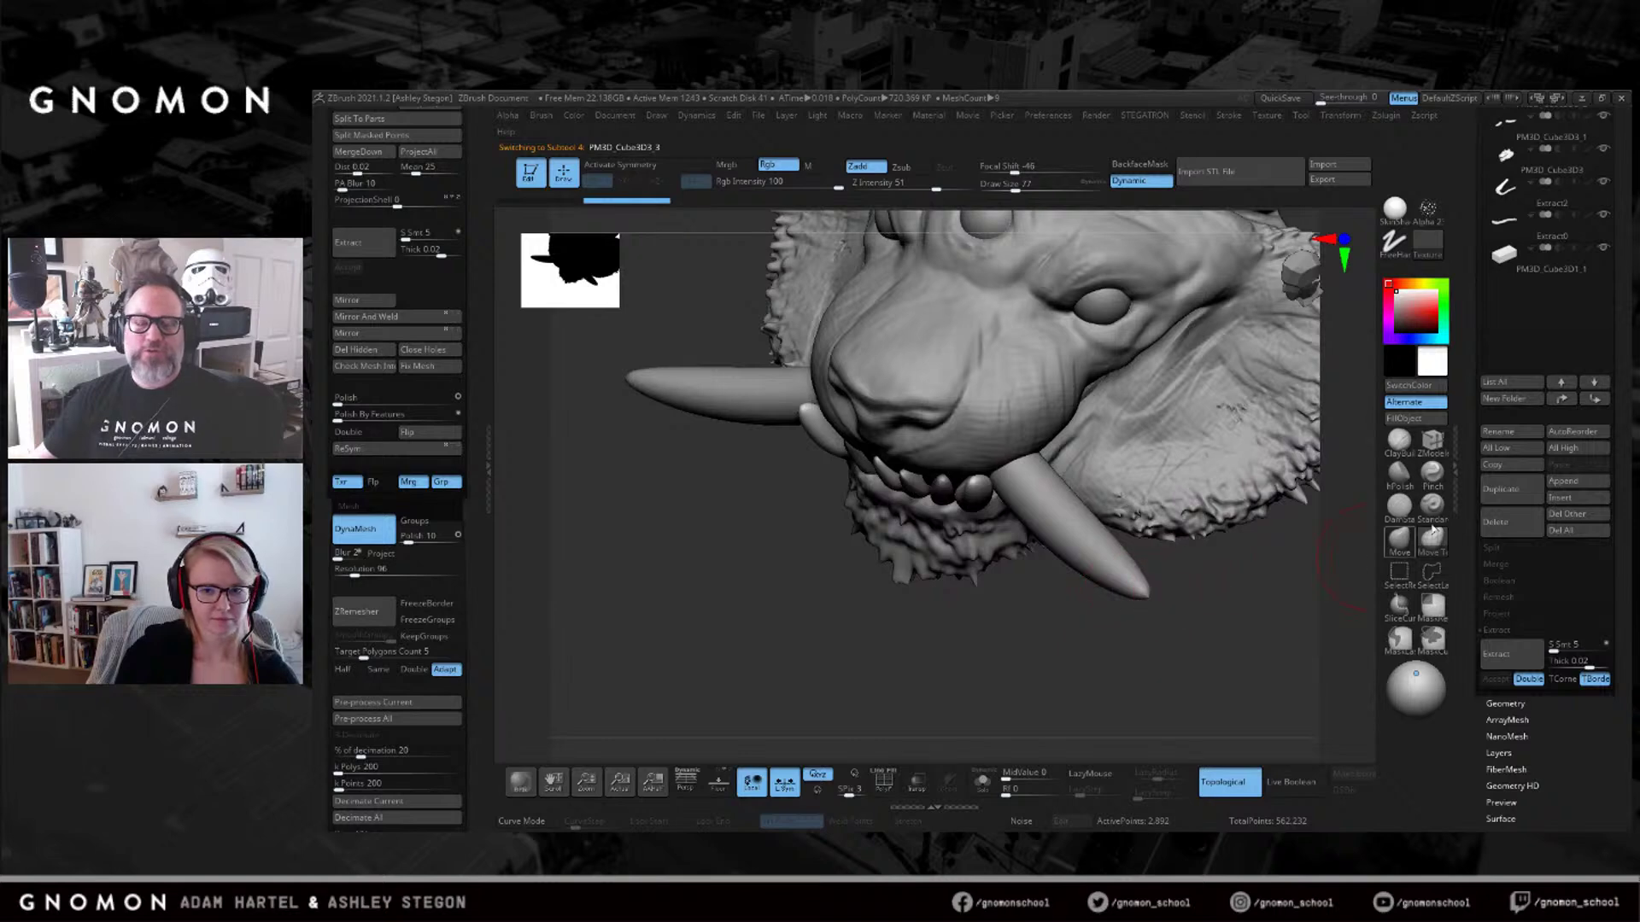
pyautogui.click(1508, 523)
pyautogui.click(1384, 559)
# Select the existing upper teeth subtool and delete it.
pyautogui.moveTo(1110, 530); pyautogui.dragTo(952, 466, button='right')
pyautogui.keyDown('alt'); pyautogui.click(960, 469); pyautogui.keyUp('alt')
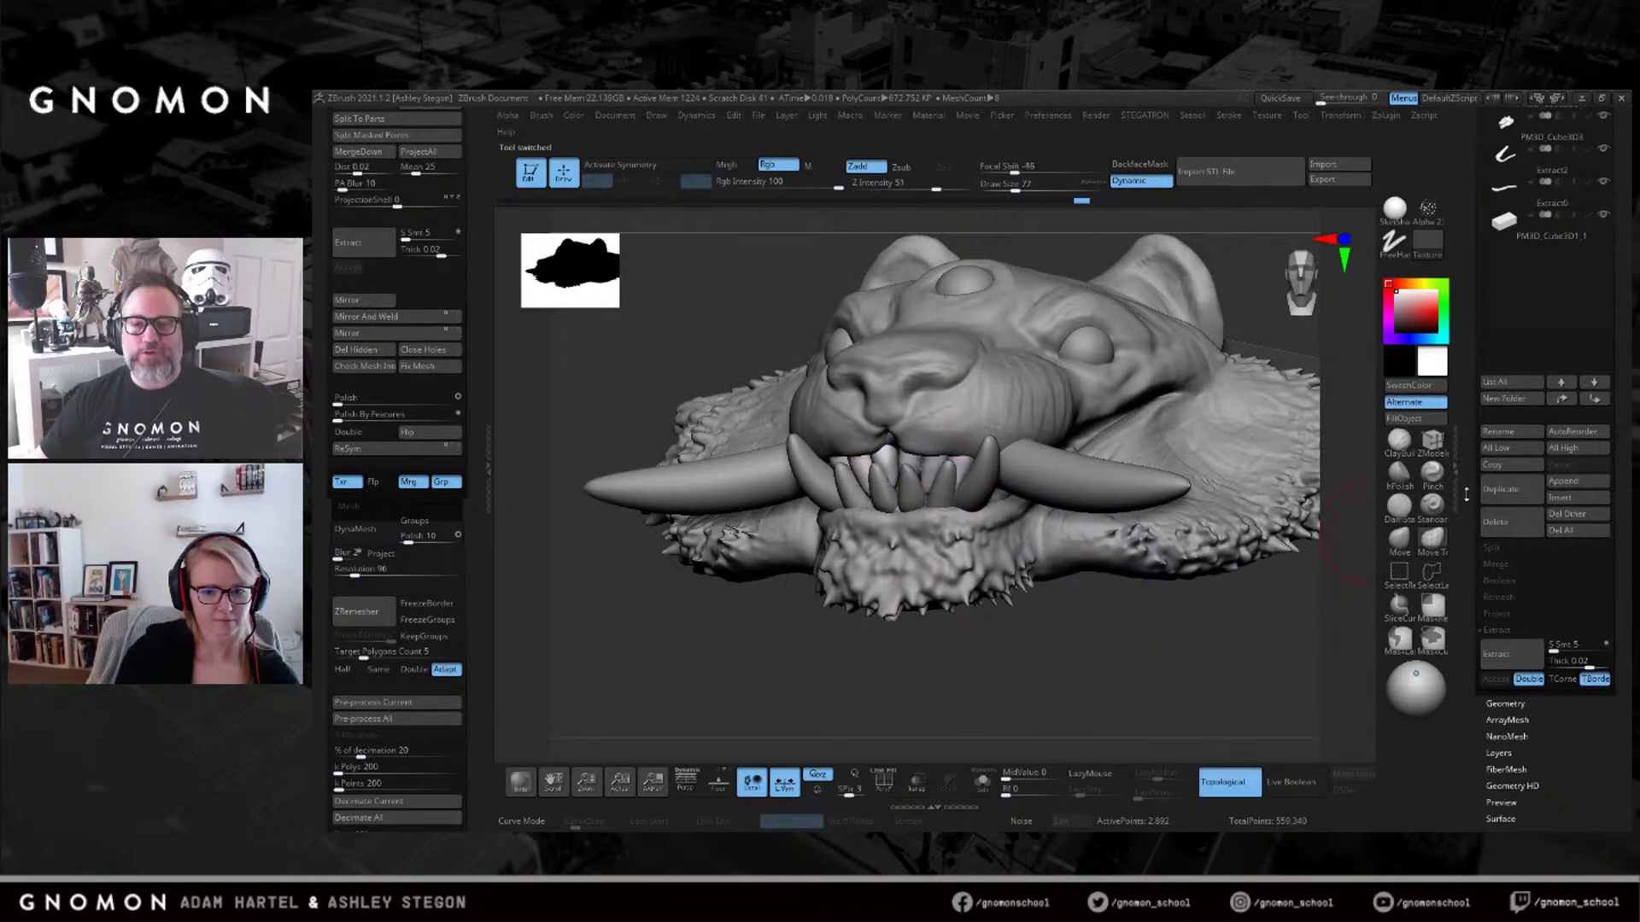
pyautogui.click(1507, 522)
pyautogui.click(1385, 556)
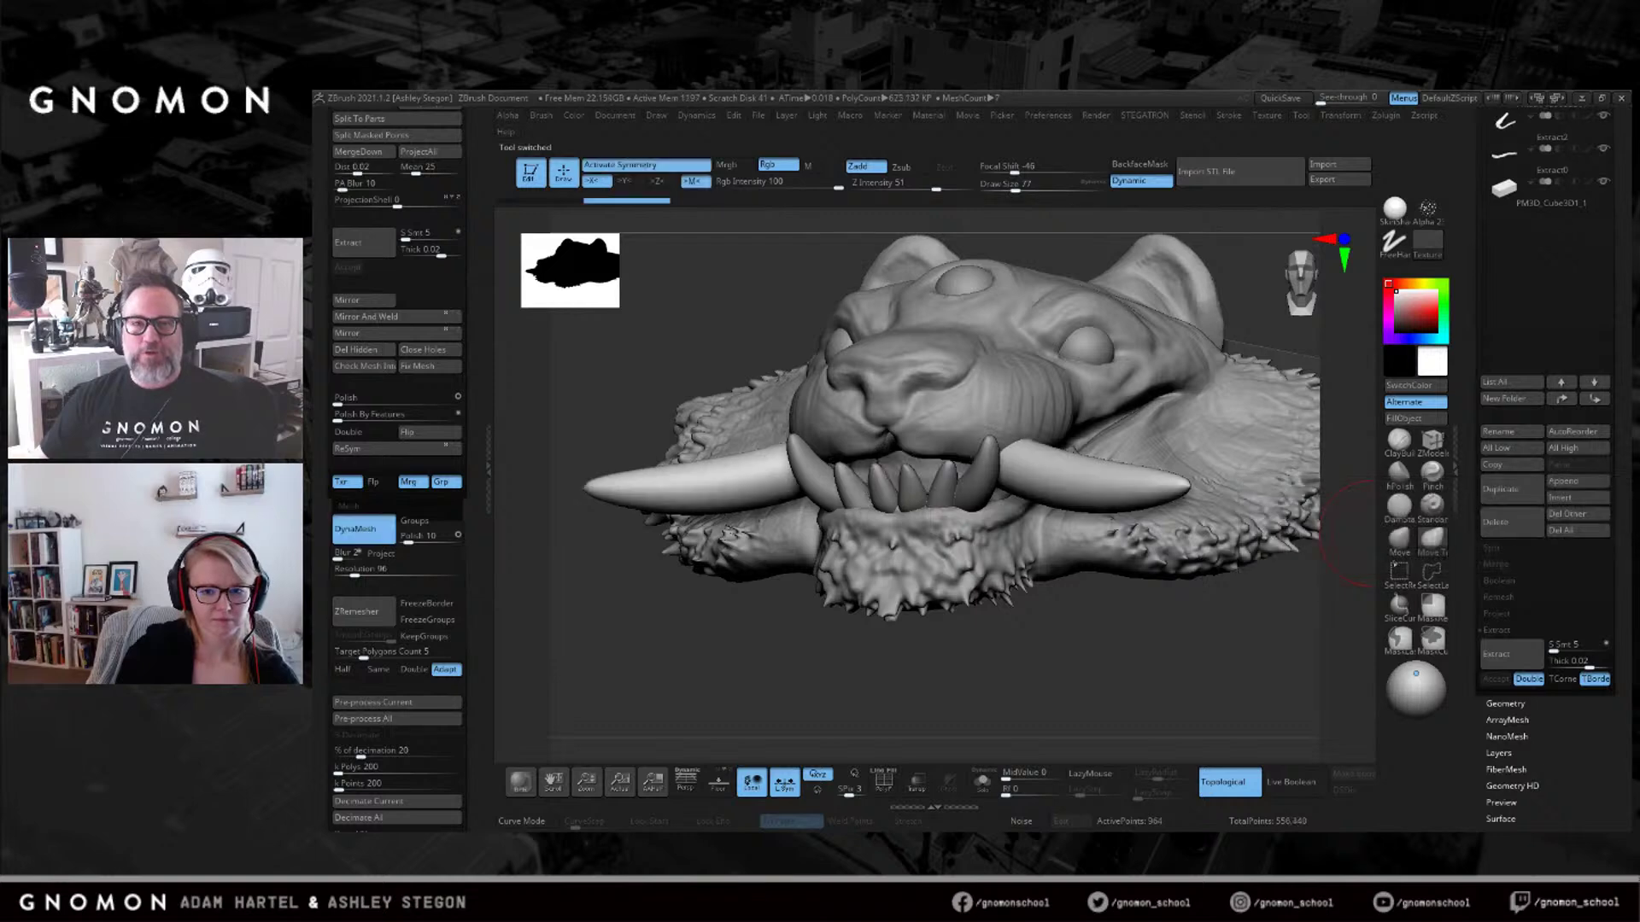
# Select the lower teeth subtool PM3D_Cube3D2 and duplicate it as the basis for new upper teeth.
pyautogui.moveTo(1504, 235); pyautogui.dragTo(1503, 431)
pyautogui.click(1507, 221)
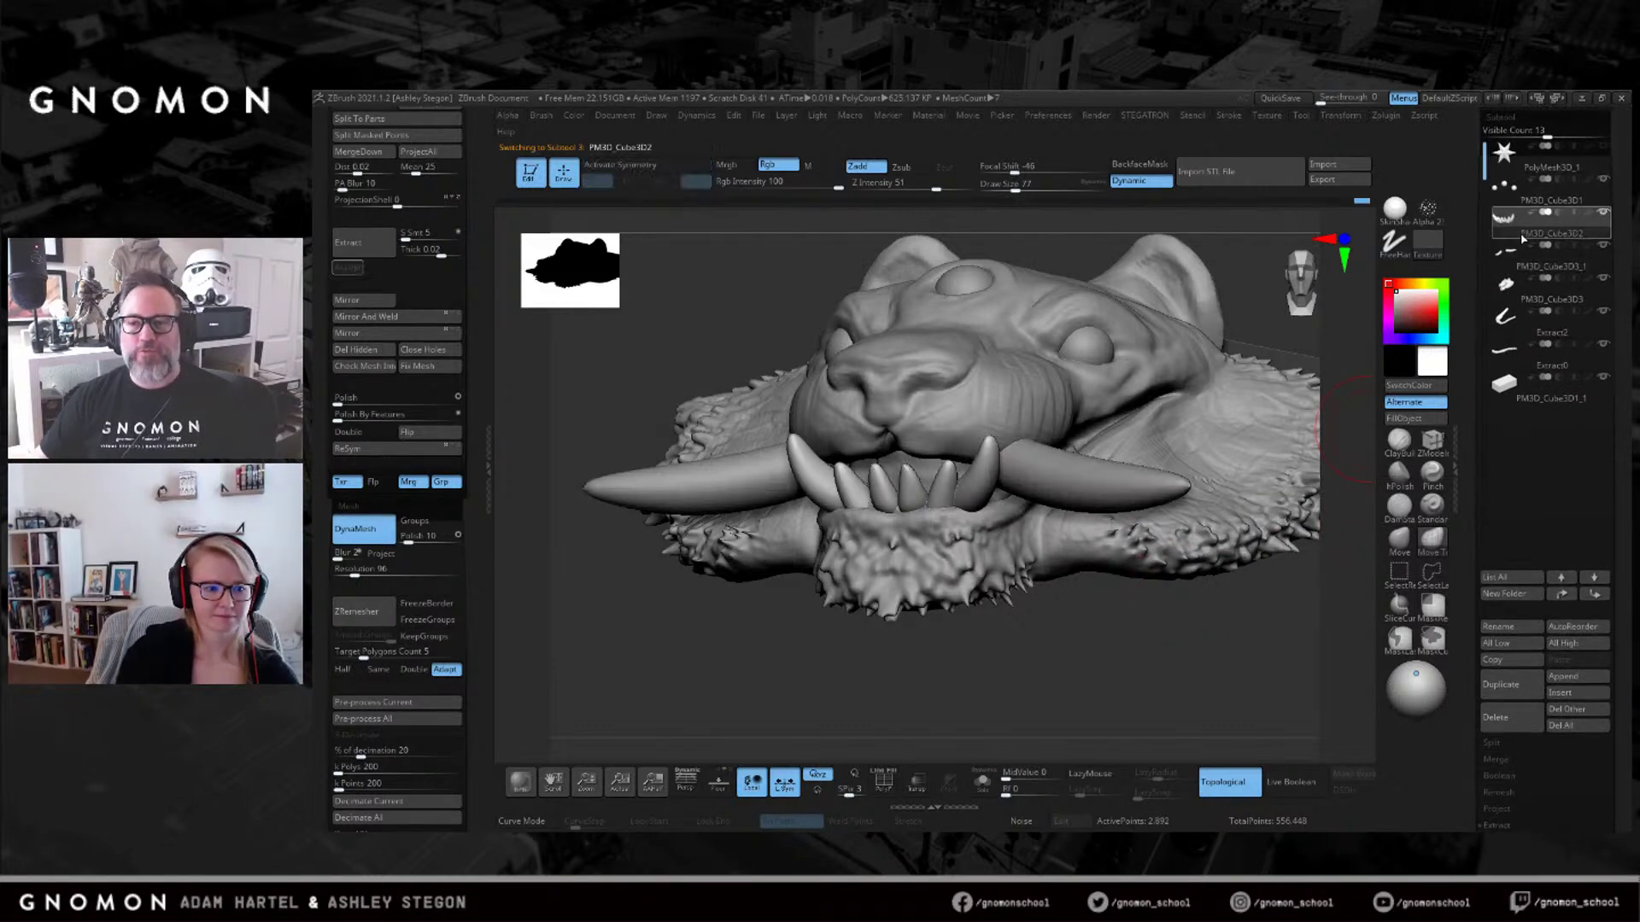
pyautogui.click(1501, 684)
pyautogui.moveTo(888, 637); pyautogui.dragTo(995, 636)
# Rotate the duplicated teeth upside down with the gizmo and place them beneath the upper lip.
pyautogui.press('w')
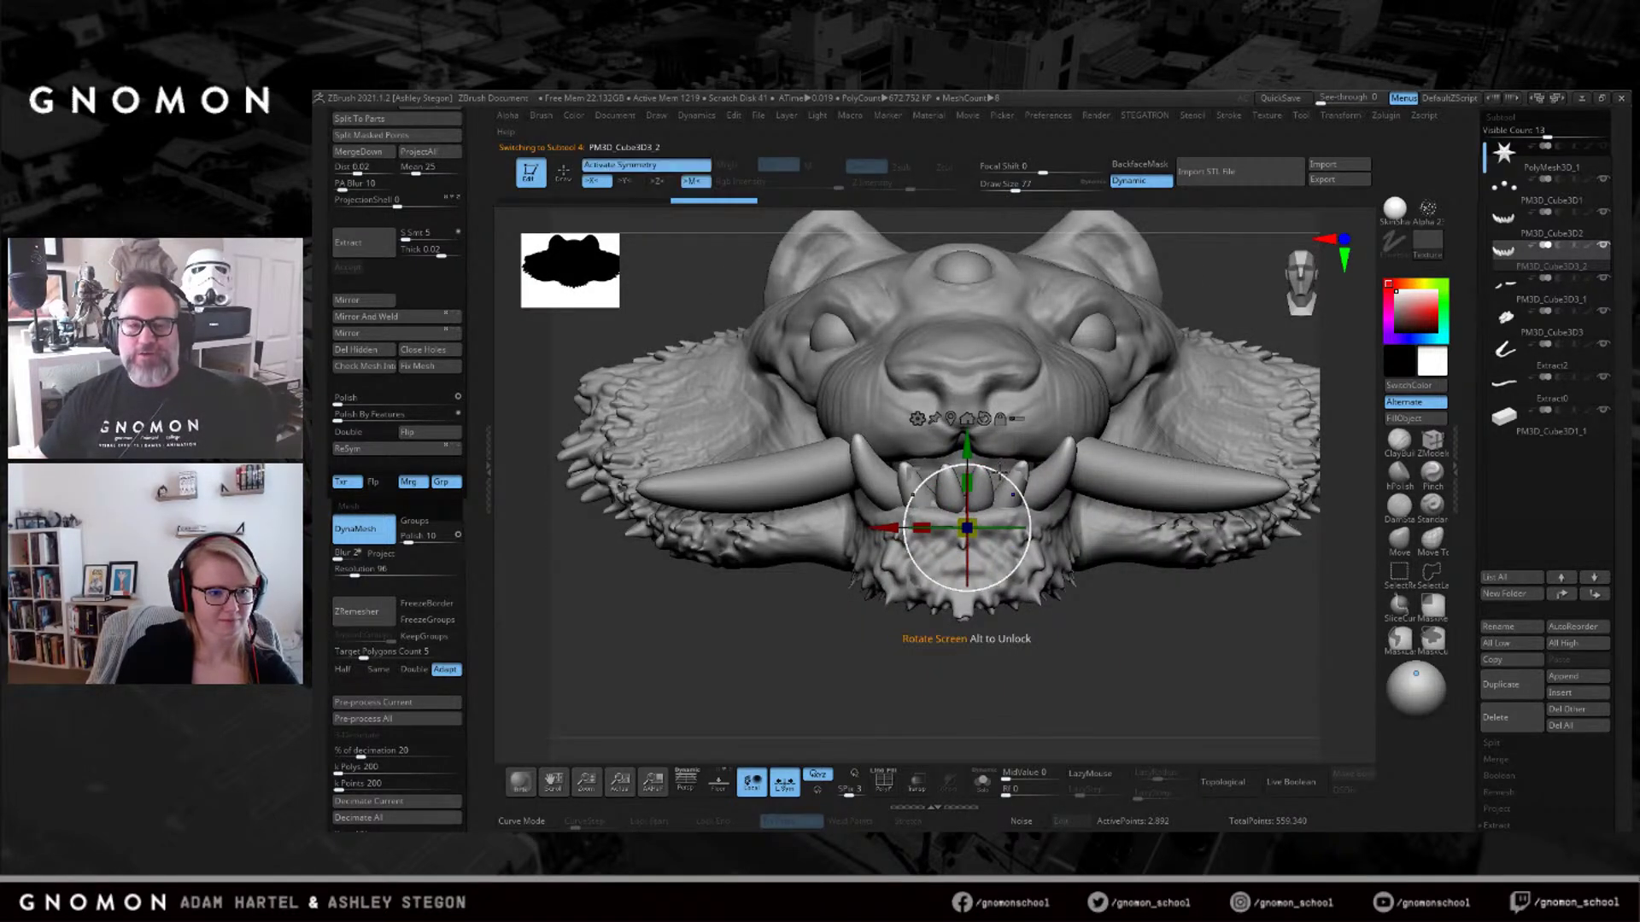
pyautogui.moveTo(999, 468); pyautogui.dragTo(961, 483)
pyautogui.moveTo(1153, 418)
pyautogui.mouseDown(button='right')
pyautogui.moveTo(1036, 394)
pyautogui.moveTo(1059, 482)
pyautogui.mouseUp(button='right')
pyautogui.press('q')
pyautogui.keyDown('shift'); pyautogui.moveTo(1213, 562); pyautogui.dragTo(1264, 558, button='right'); pyautogui.keyUp('shift')
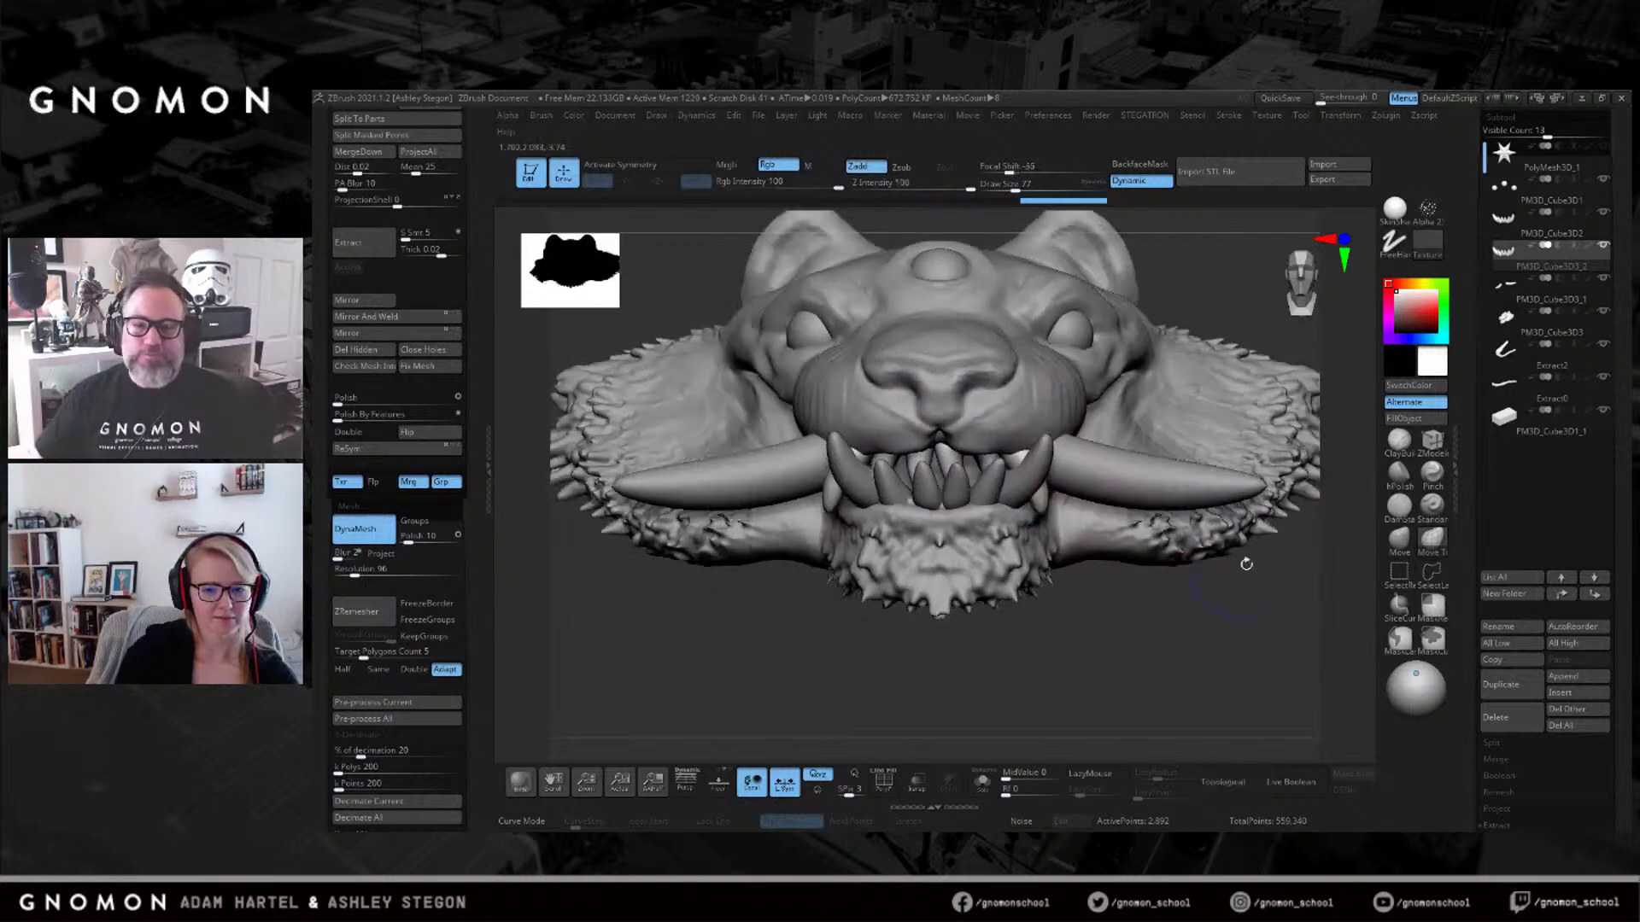
# Fit the flipped upper teeth under the lip with topological moves, using a large brush followed by smaller draw sizes.
pyautogui.press('s')
pyautogui.moveTo(995, 475); pyautogui.dragTo(1015, 474)
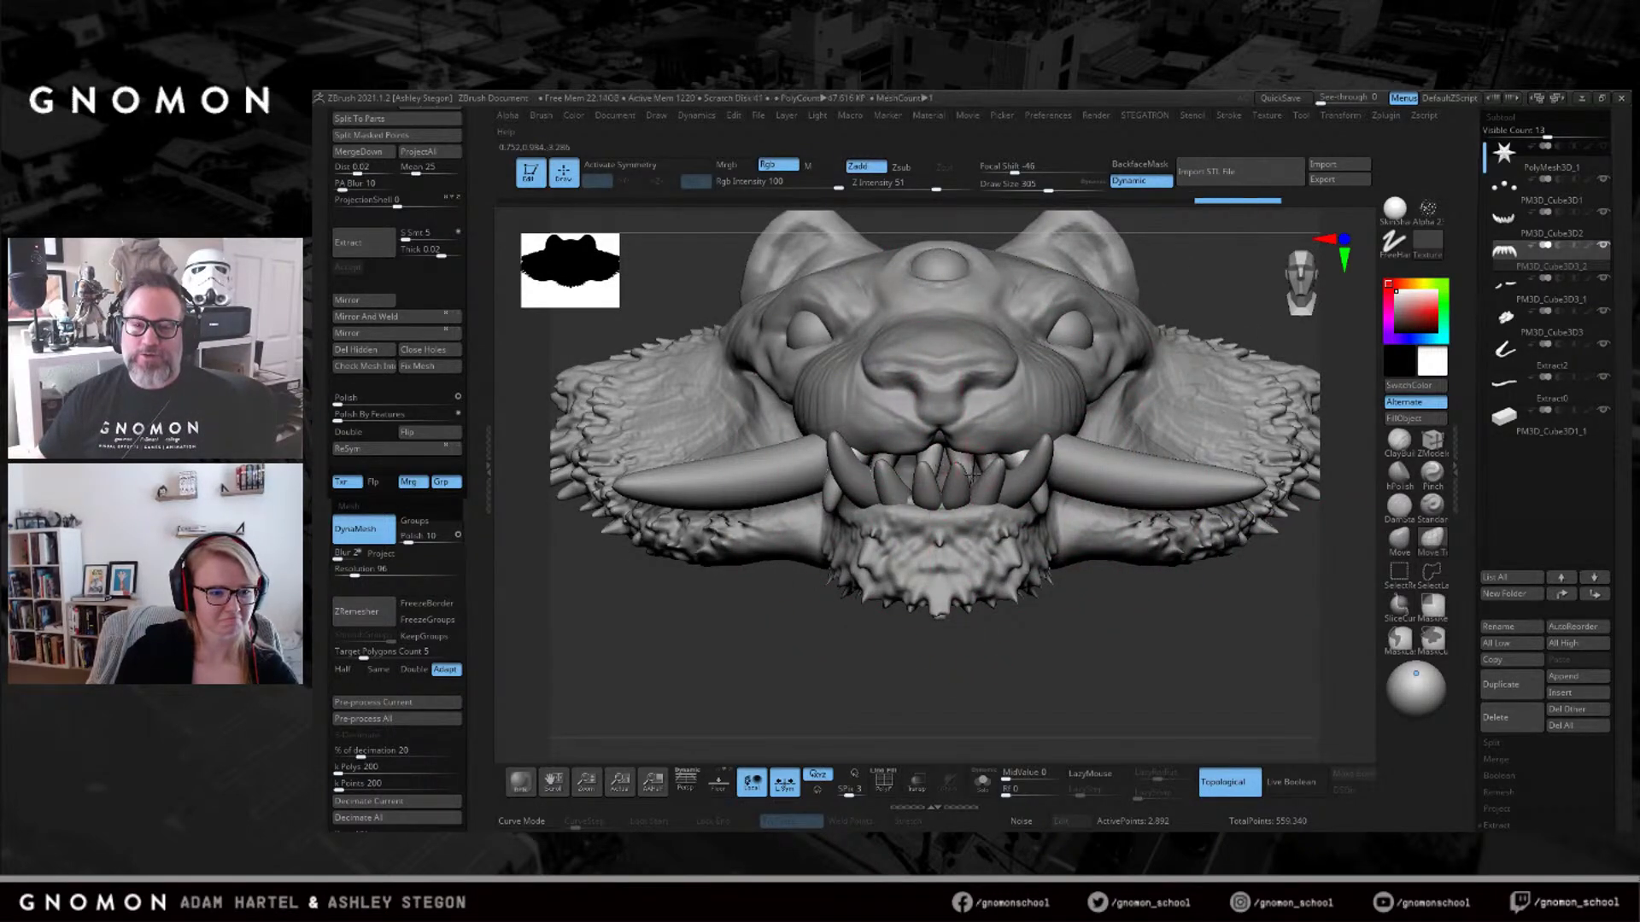
pyautogui.moveTo(998, 462); pyautogui.dragTo(953, 472, button='right')
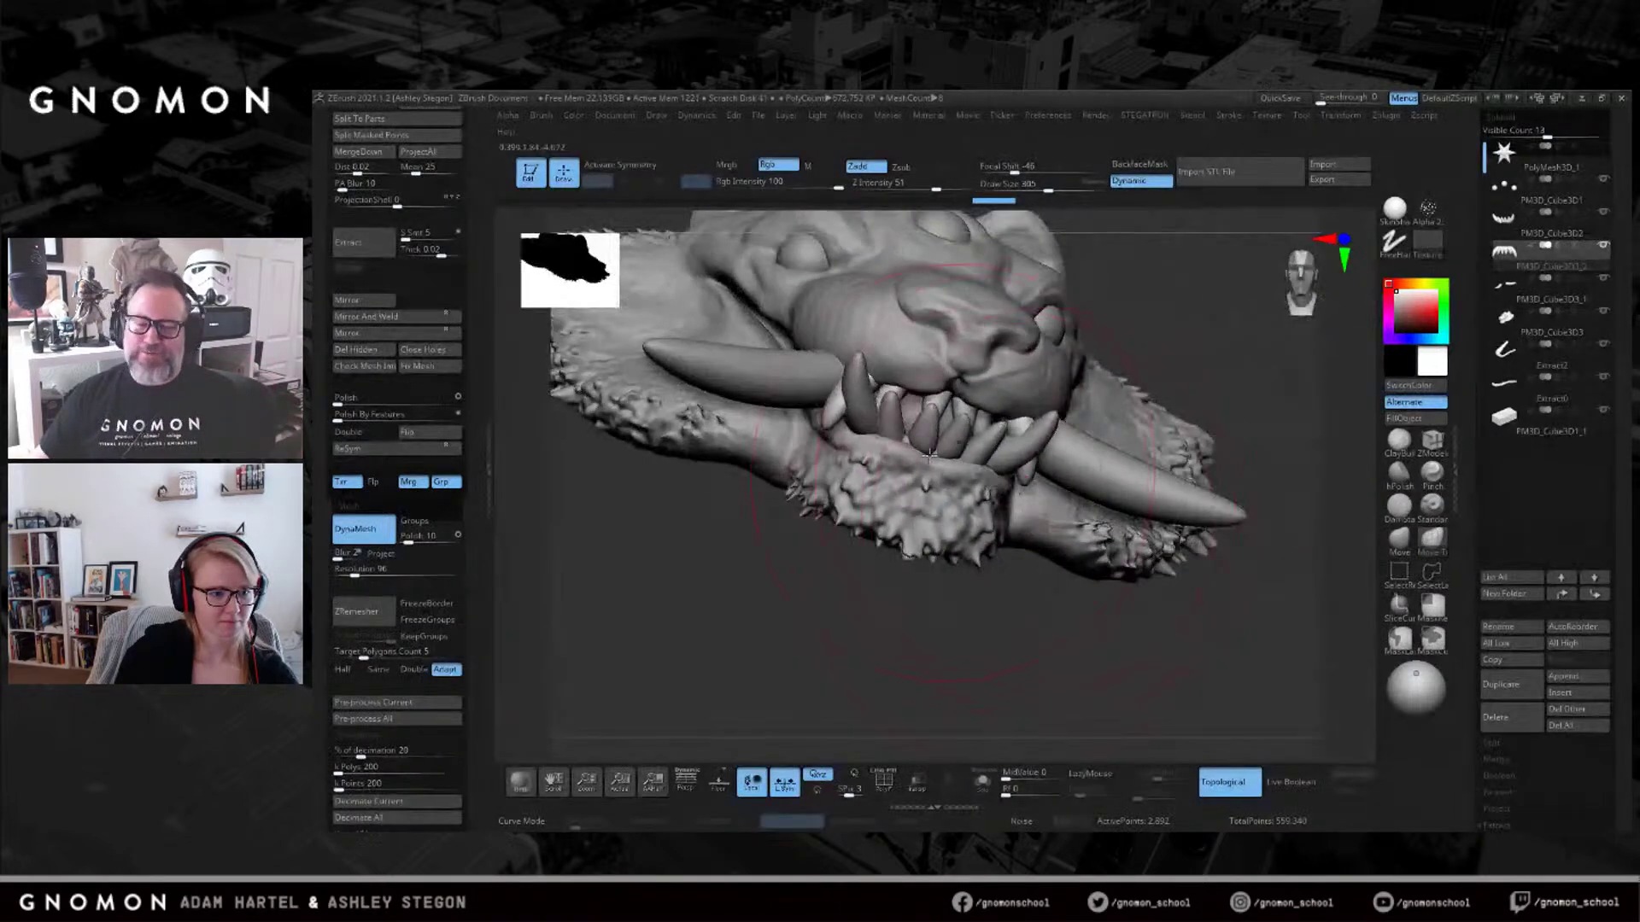
pyautogui.press('[')
pyautogui.press('[')
pyautogui.press('[')
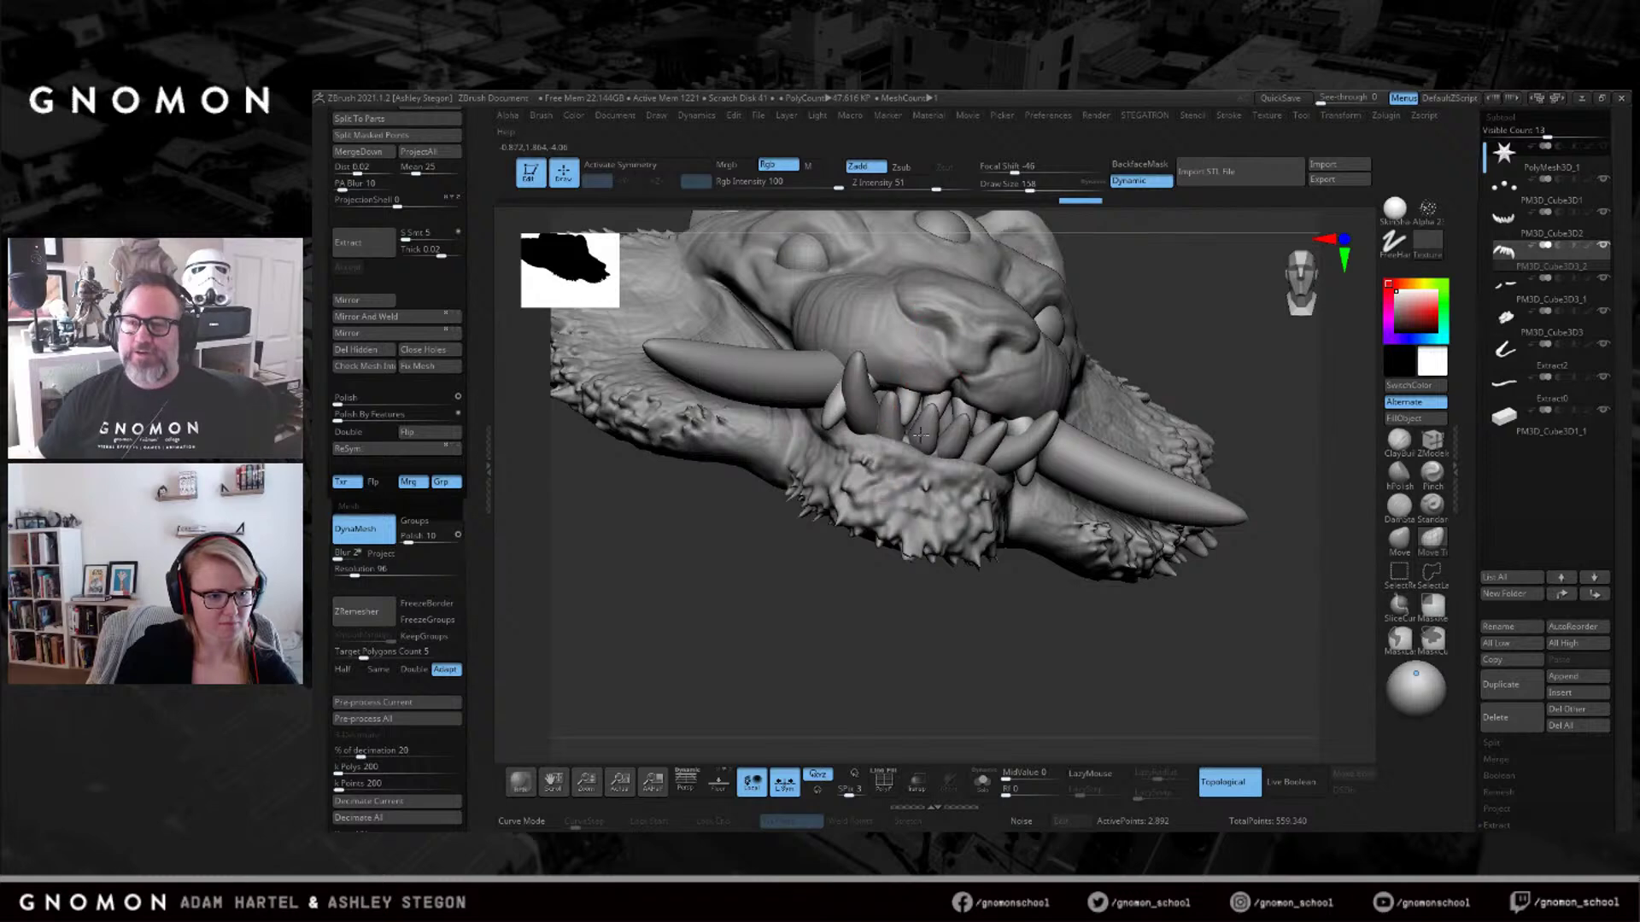
pyautogui.keyDown('shift'); pyautogui.moveTo(920, 436); pyautogui.dragTo(957, 419, button='right'); pyautogui.keyUp('shift')
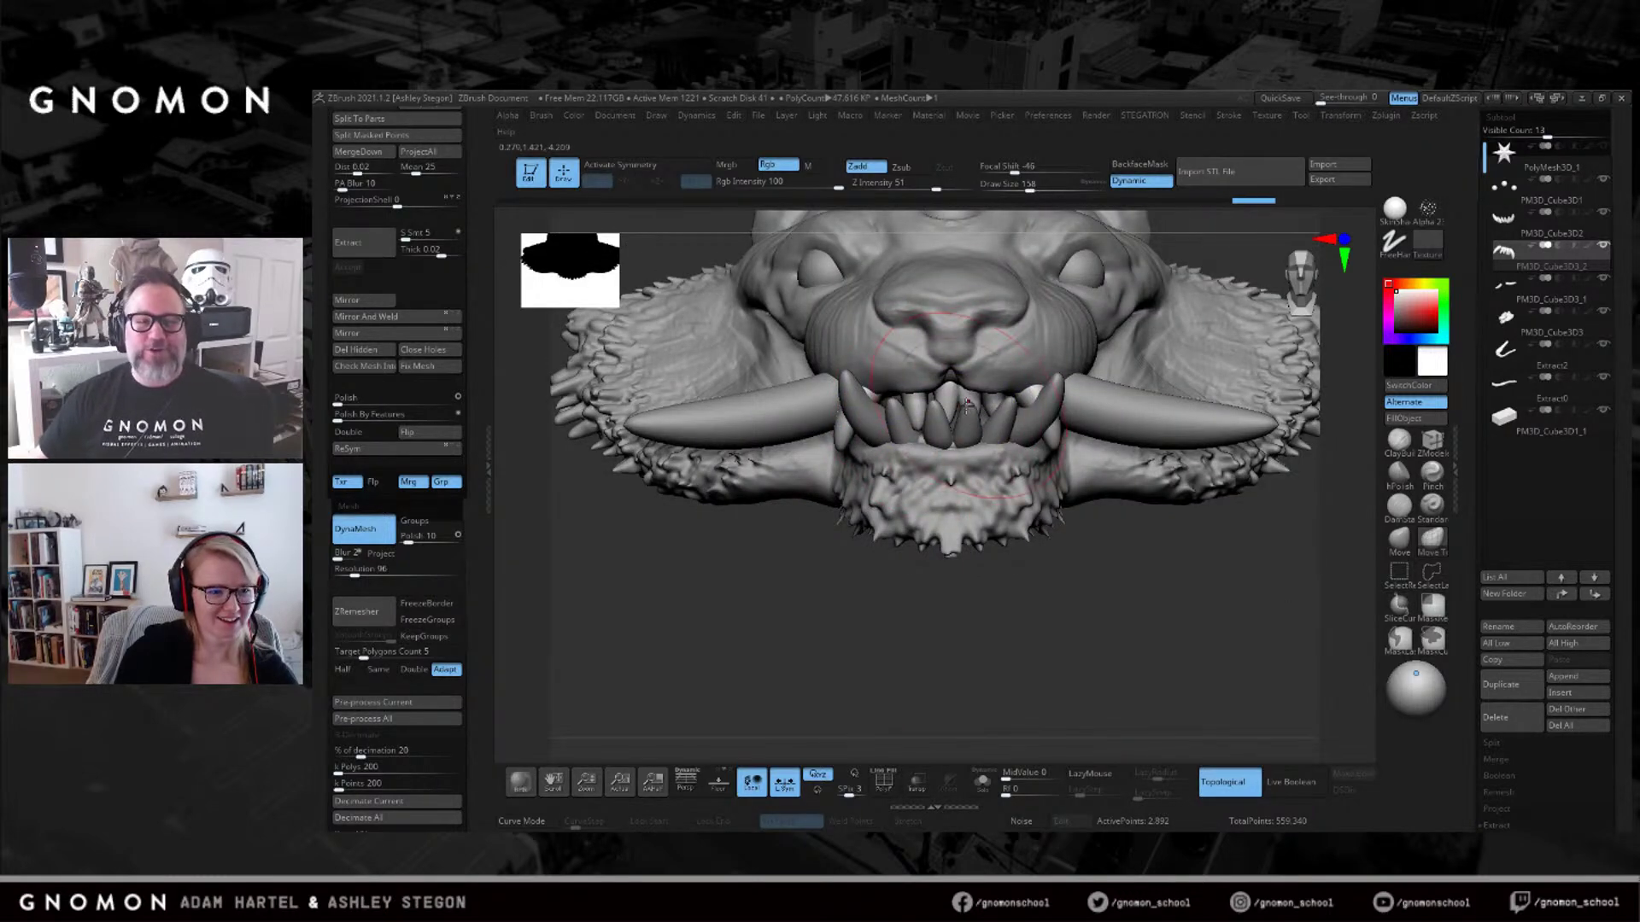
pyautogui.moveTo(989, 413)
pyautogui.mouseDown(button='right')
pyautogui.moveTo(989, 431)
pyautogui.moveTo(985, 351)
pyautogui.mouseUp(button='right')
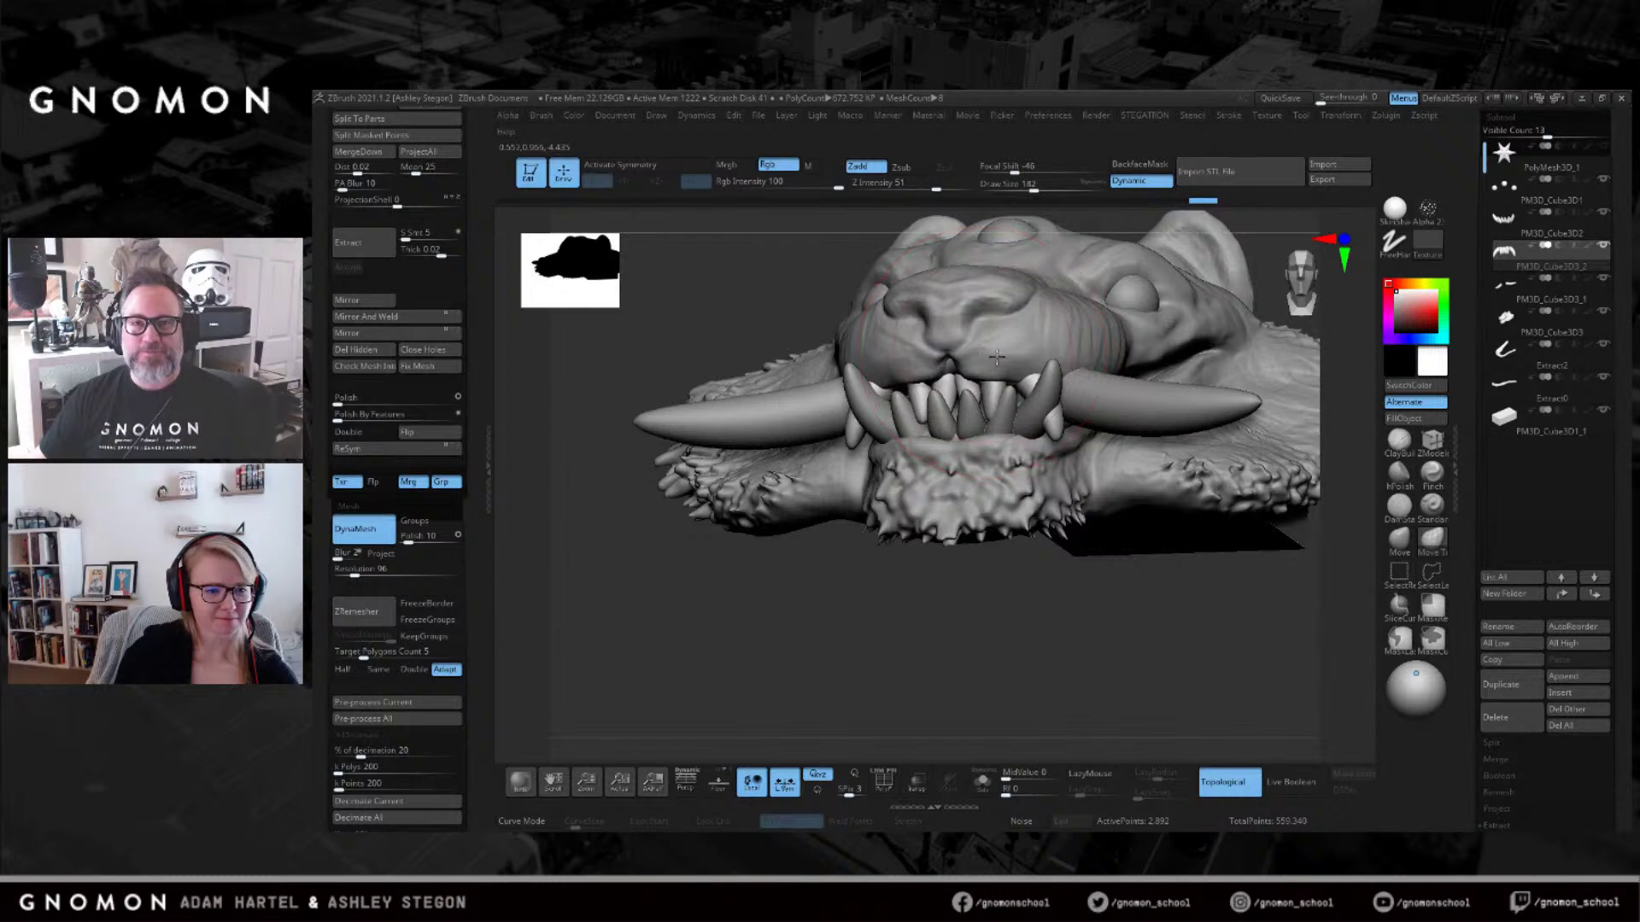
# Isolate the upper teeth subtool and display its polyframe.
pyautogui.hotkey('shift', 'f')
pyautogui.hotkey('shift', 'f')
pyautogui.press('s')
pyautogui.moveTo(1027, 669); pyautogui.dragTo(1011, 670)
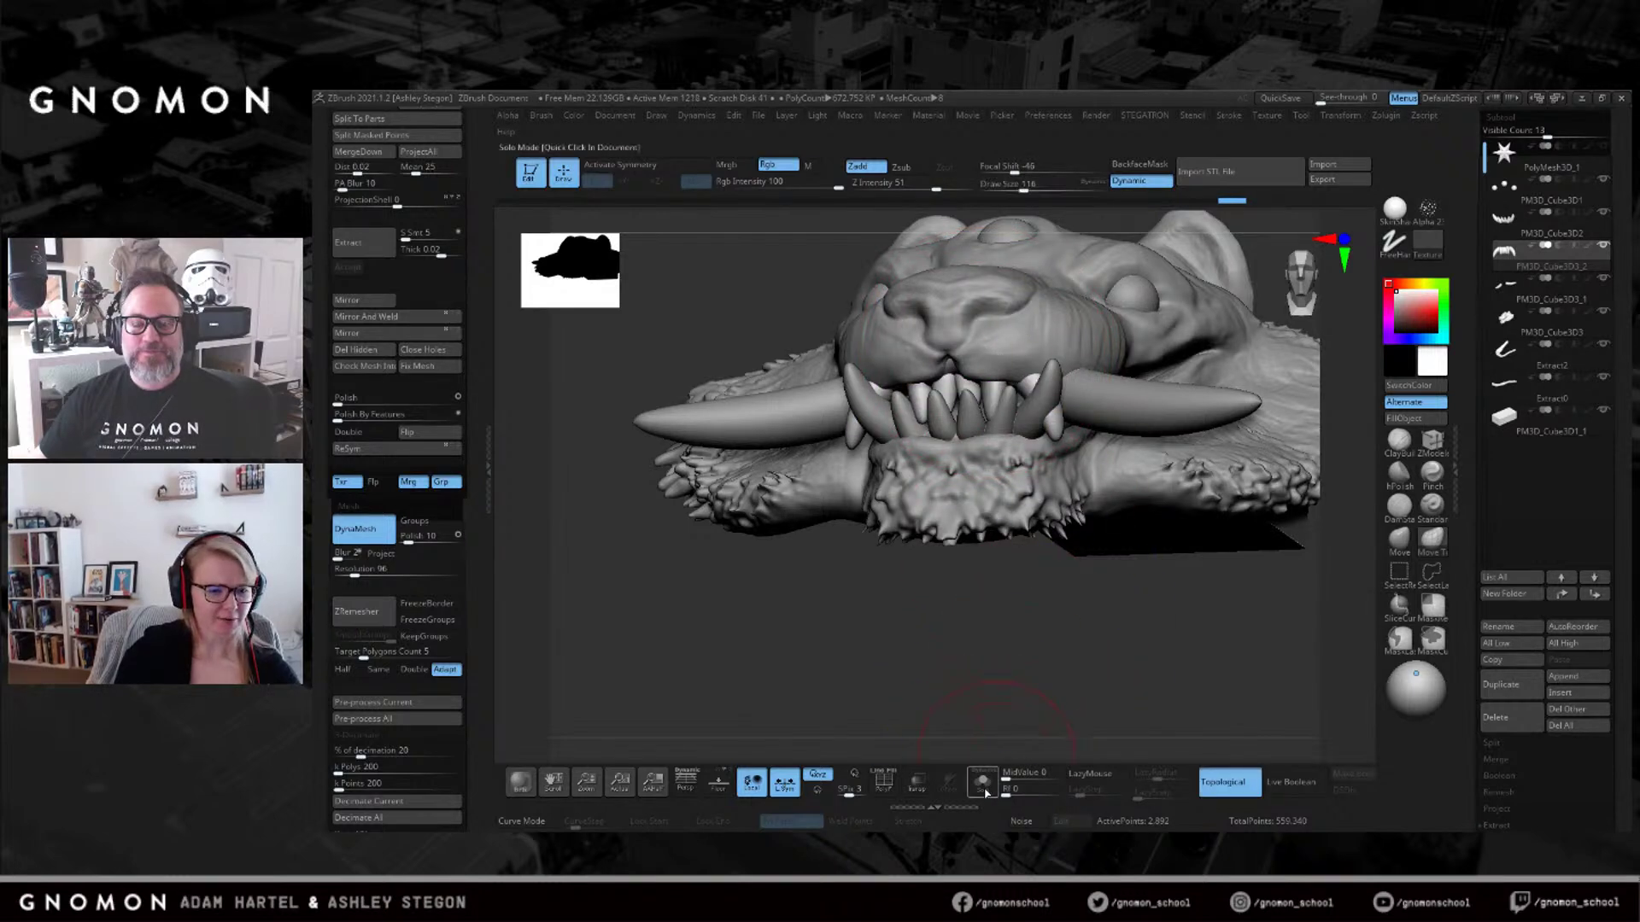
pyautogui.click(984, 784)
pyautogui.hotkey('shift', 'f')
pyautogui.press('s')
pyautogui.moveTo(751, 544); pyautogui.dragTo(725, 546)
# Give each upper tooth its own polygroup with Auto Groups and show the rest of the head again.
pyautogui.moveTo(477, 421); pyautogui.dragTo(479, 481)
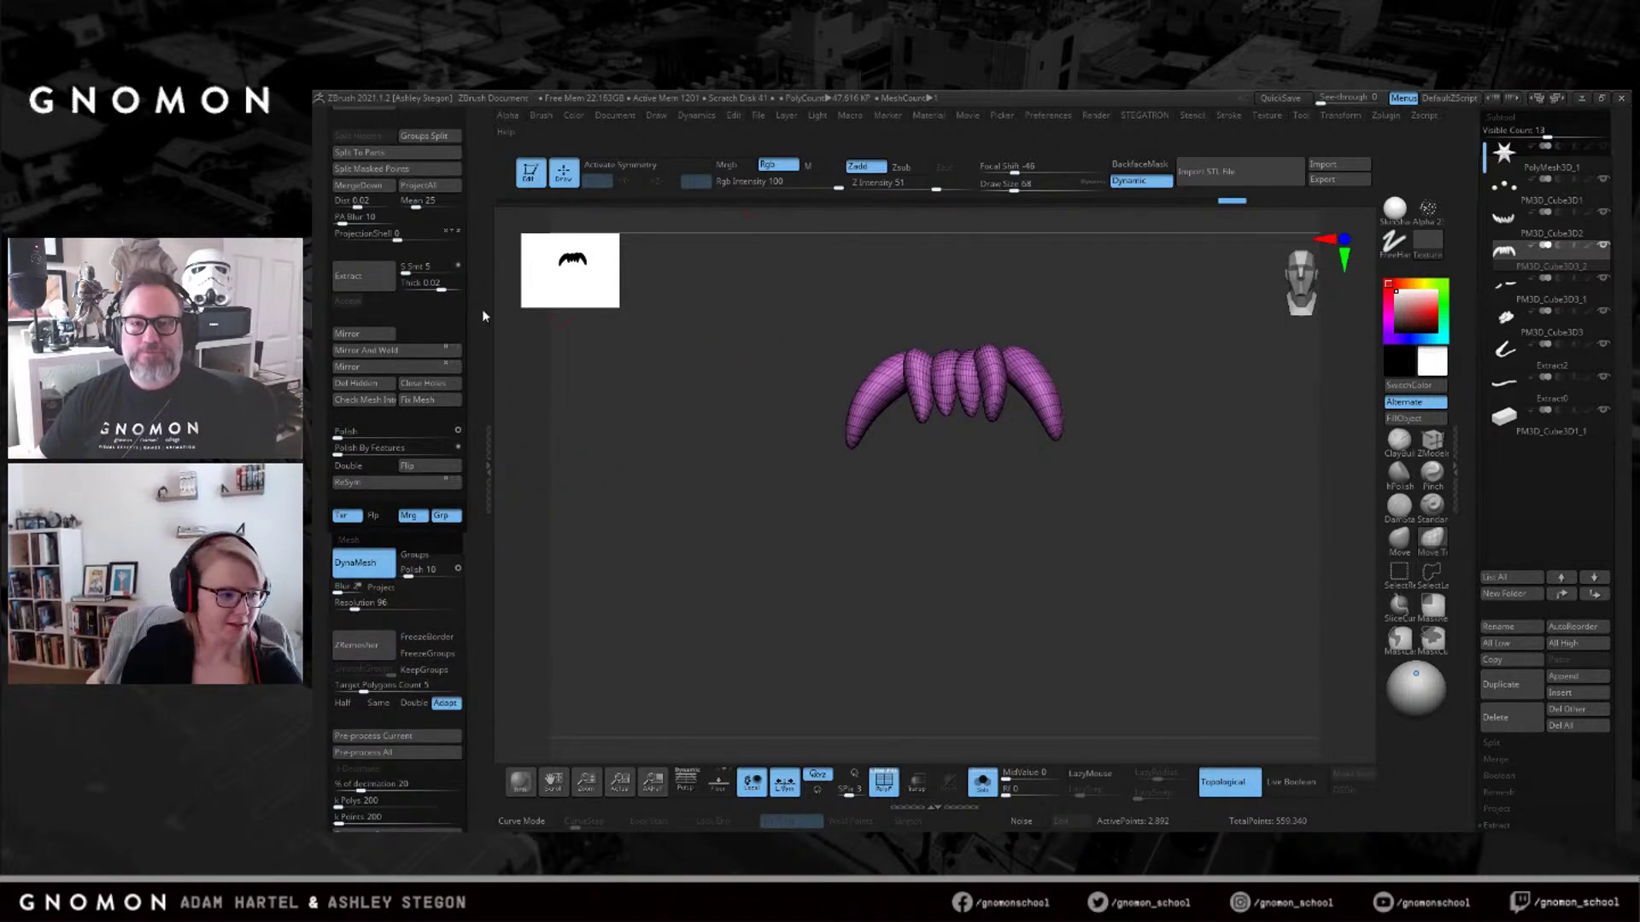
pyautogui.moveTo(479, 468); pyautogui.dragTo(474, 537)
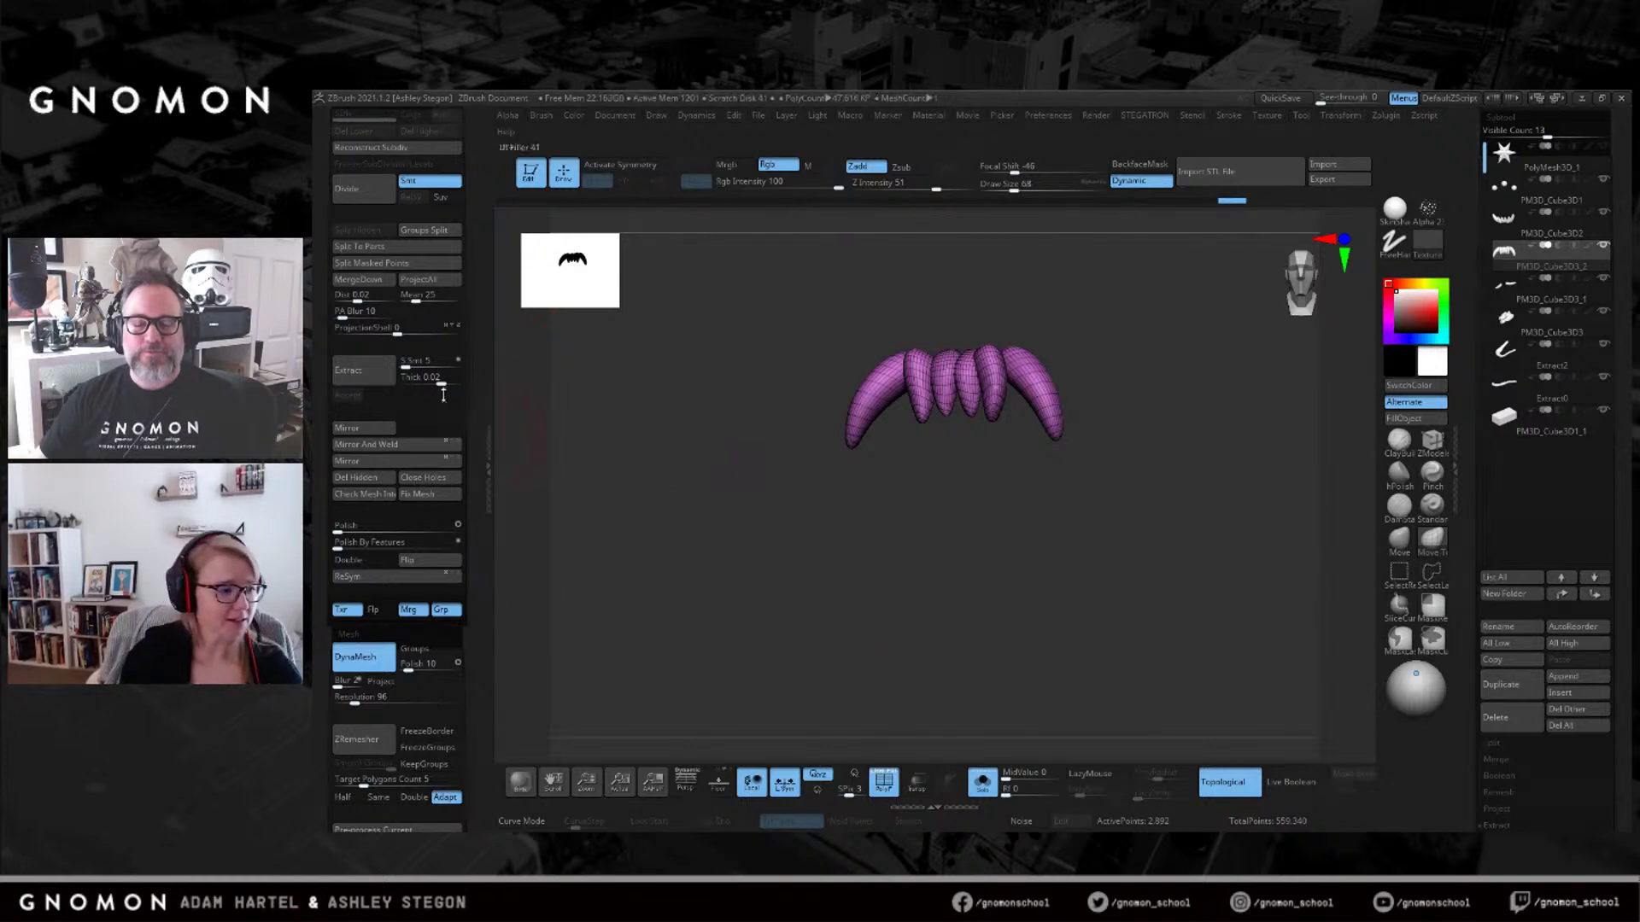
pyautogui.click(392, 497)
pyautogui.moveTo(476, 508); pyautogui.dragTo(477, 523)
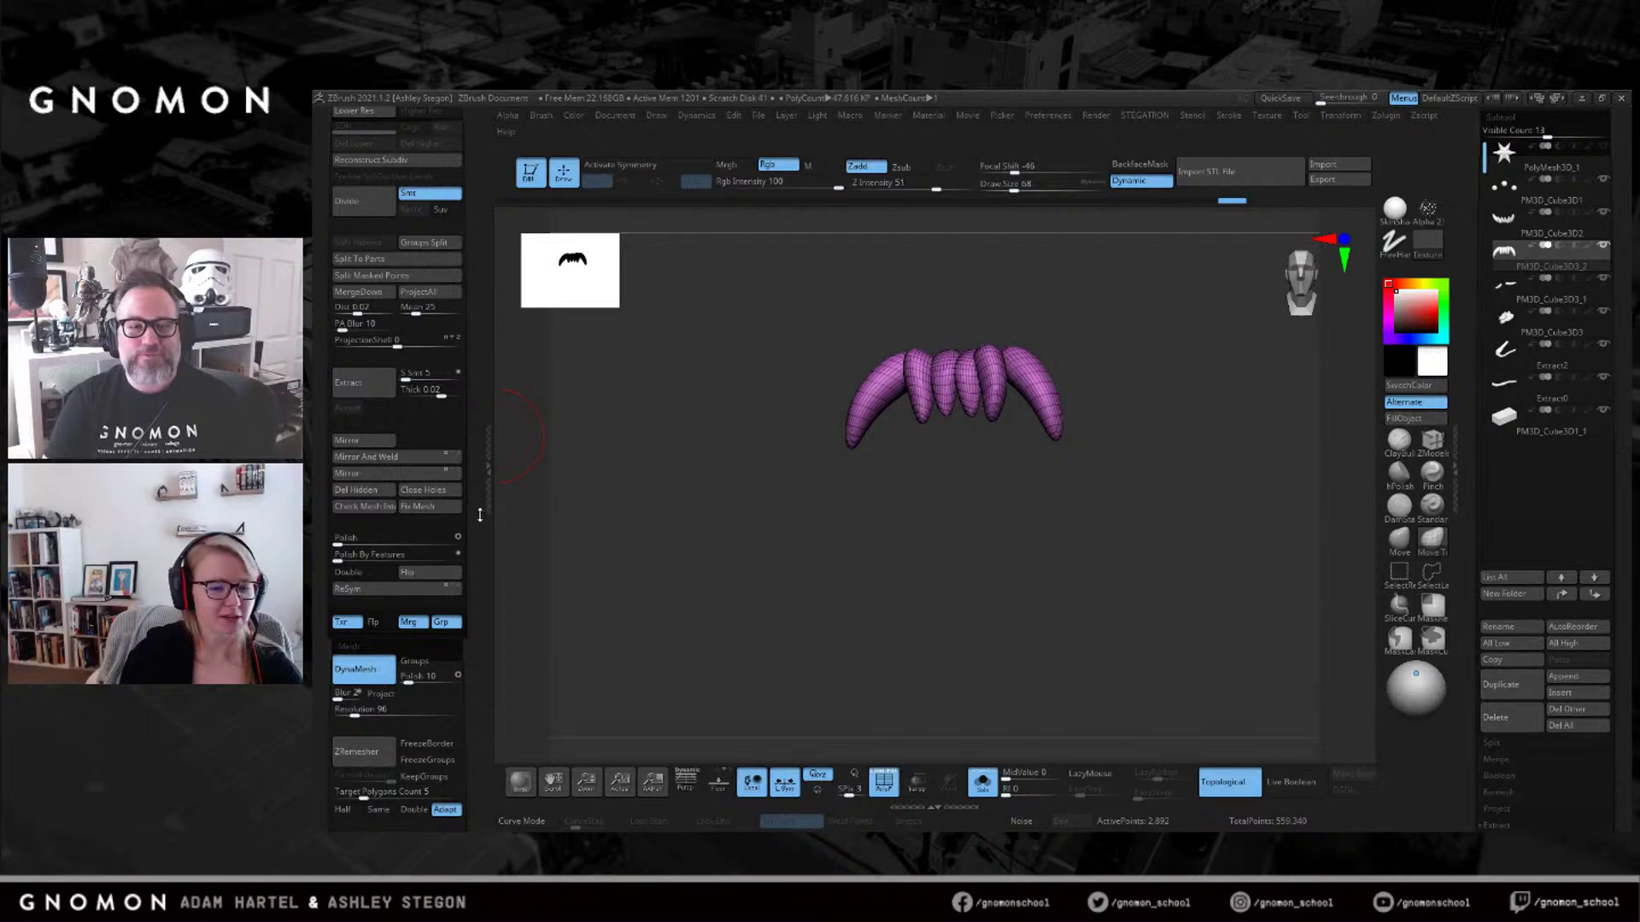
pyautogui.scroll(-5, 475, 492)
pyautogui.scroll(-8, 374, 398)
pyautogui.click(372, 390)
pyautogui.moveTo(948, 499); pyautogui.dragTo(969, 484)
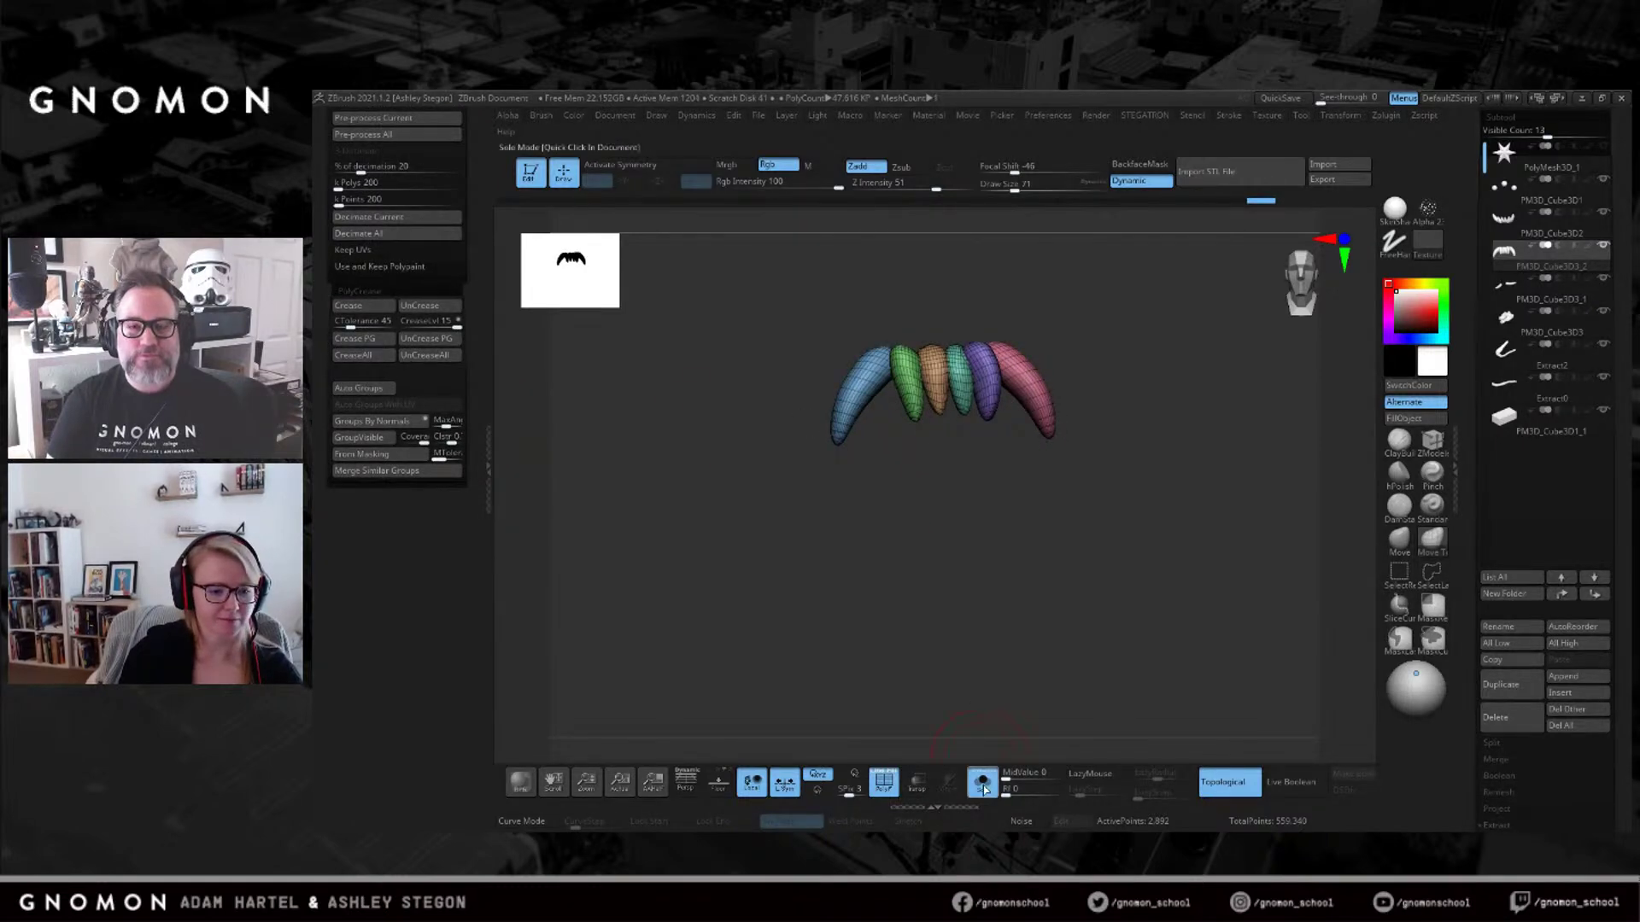
pyautogui.click(984, 784)
# Hide the two outermost fangs of the upper teeth and delete the hidden geometry.
pyautogui.keyDown('shift'); pyautogui.moveTo(1076, 585); pyautogui.dragTo(1110, 596); pyautogui.keyUp('shift')
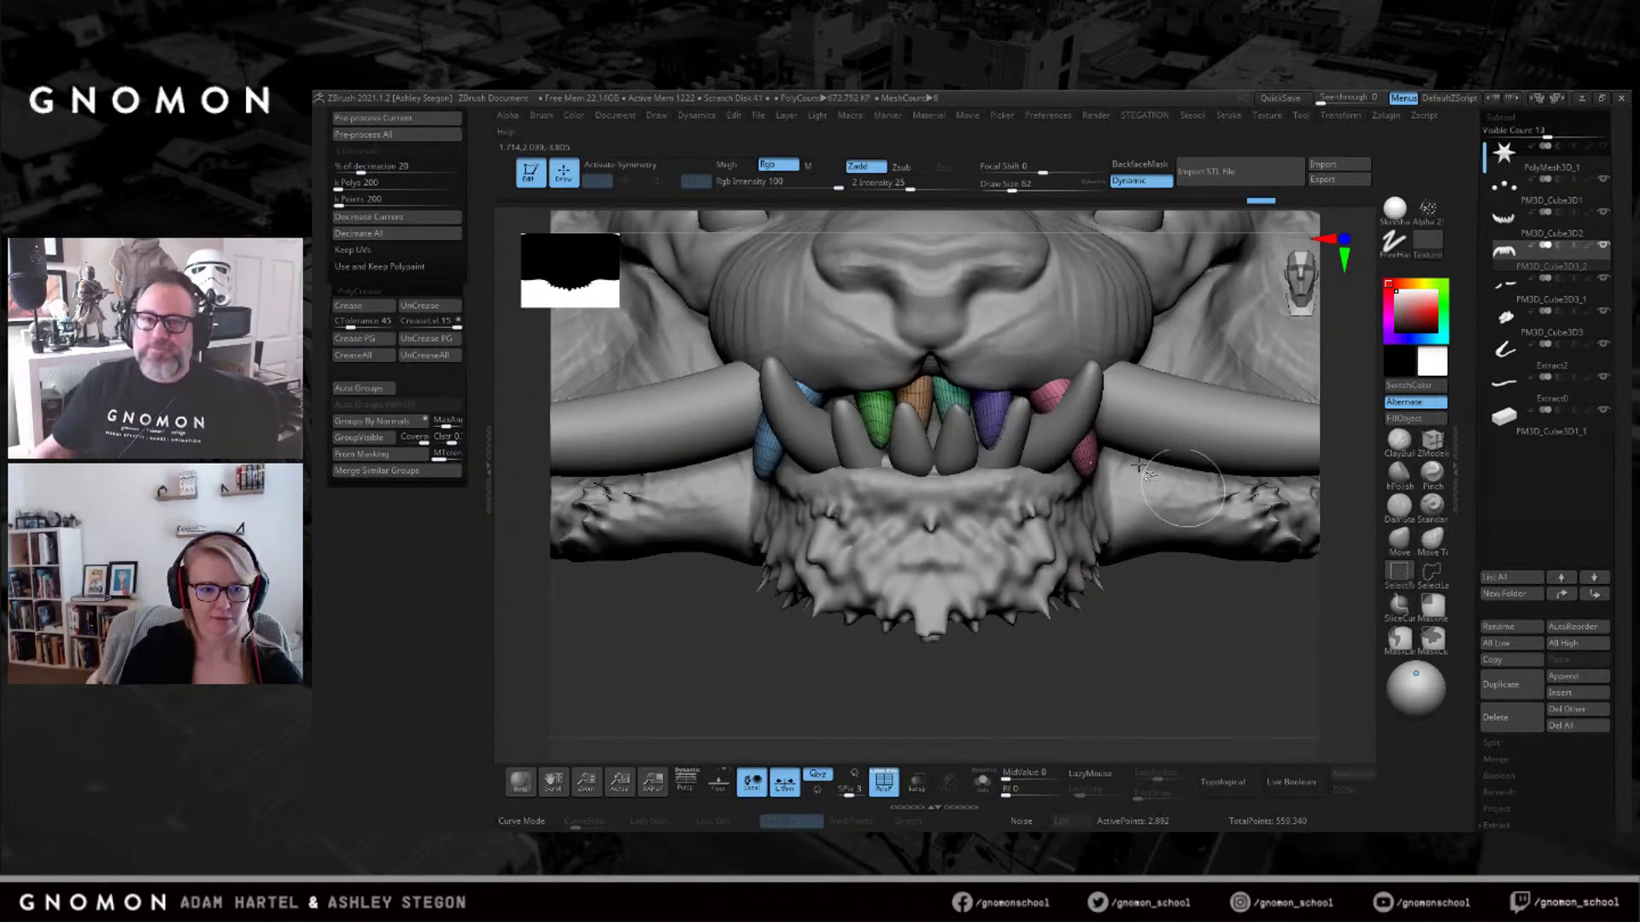
pyautogui.keyDown('ctrl'); pyautogui.keyDown('shift'); pyautogui.click(1064, 410); pyautogui.keyUp('shift'); pyautogui.keyUp('ctrl')
pyautogui.keyDown('ctrl'); pyautogui.keyDown('shift'); pyautogui.click(1156, 670); pyautogui.keyUp('shift'); pyautogui.keyUp('ctrl')
pyautogui.keyDown('ctrl'); pyautogui.keyDown('alt'); pyautogui.keyDown('shift'); pyautogui.moveTo(766, 443); pyautogui.dragTo(786, 503); pyautogui.keyUp('shift'); pyautogui.keyUp('alt'); pyautogui.keyUp('ctrl')
pyautogui.moveTo(1008, 589); pyautogui.dragTo(1047, 618)
pyautogui.scroll(10, 393, 307)
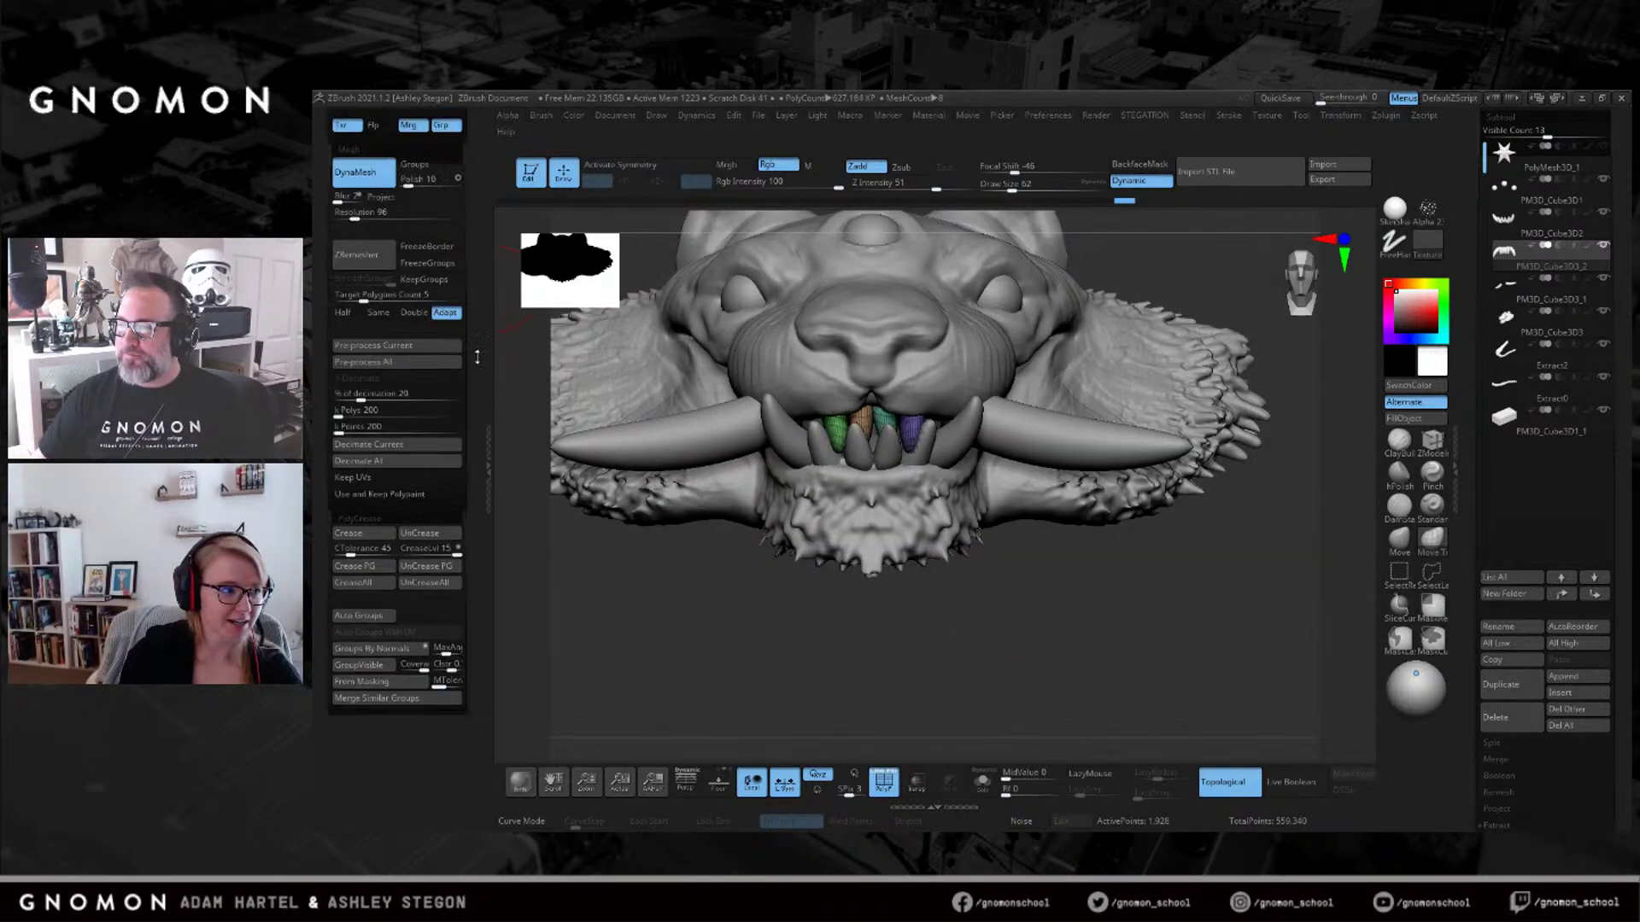
pyautogui.click(380, 345)
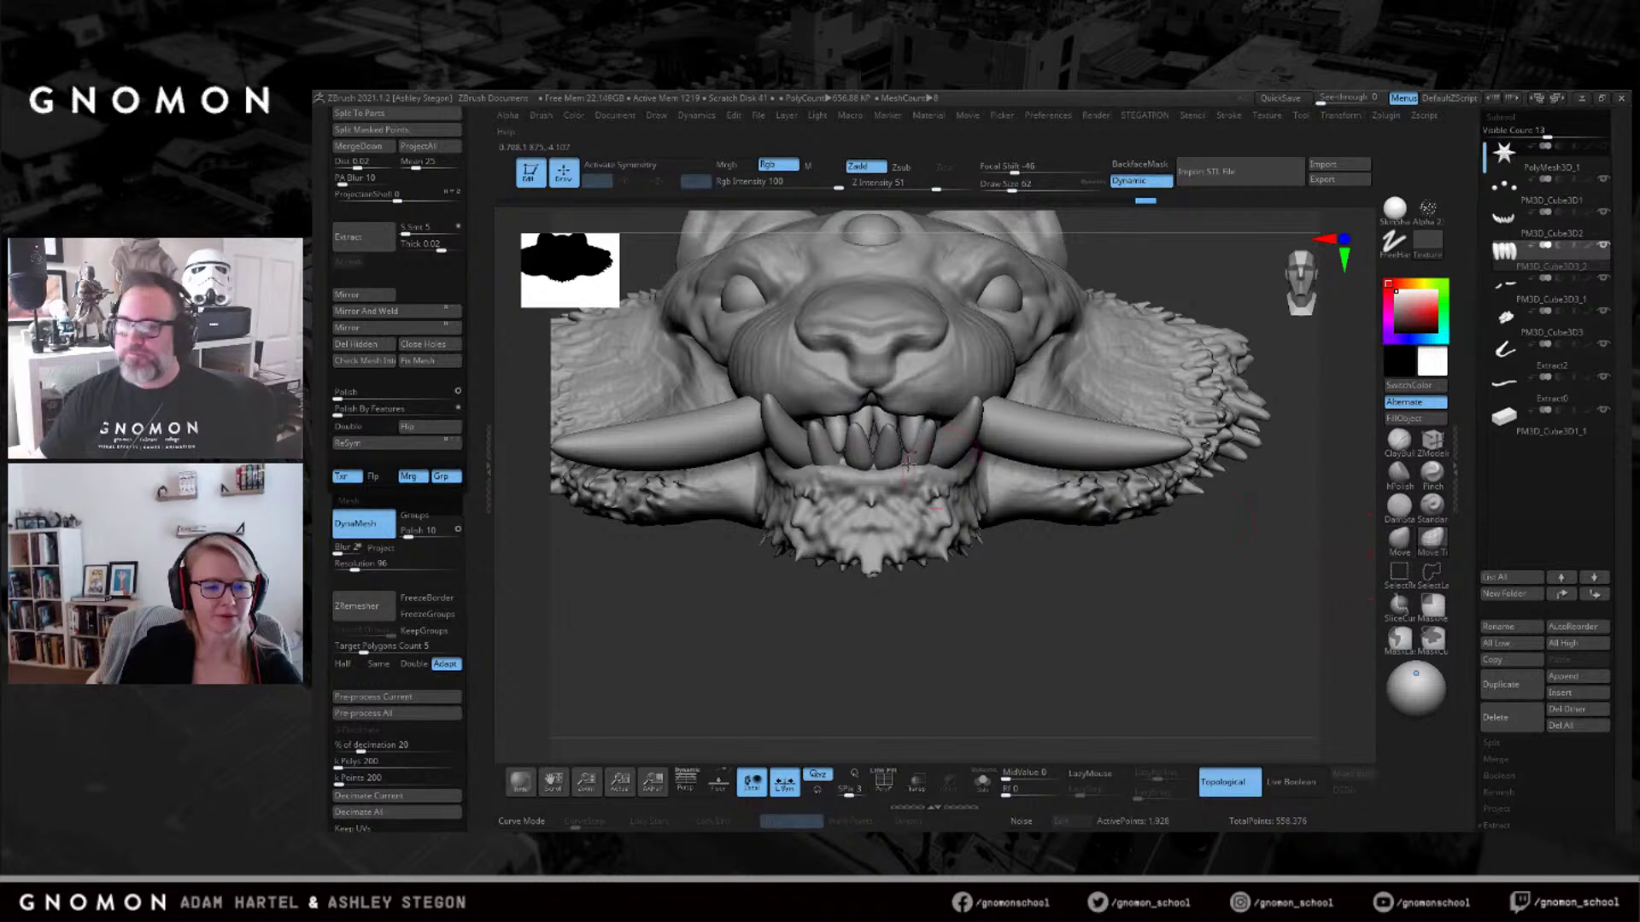
# Duplicate the upper front teeth and reposition the copy along the side of the upper jaw behind the tusk.
pyautogui.click(1034, 187)
pyautogui.moveTo(929, 439)
pyautogui.keyDown('ctrl'); pyautogui.mouseDown(button='right')
pyautogui.moveTo(925, 499)
pyautogui.moveTo(907, 473)
pyautogui.moveTo(919, 380)
pyautogui.moveTo(850, 376)
pyautogui.moveTo(828, 410)
pyautogui.moveTo(807, 389)
pyautogui.moveTo(791, 398)
pyautogui.moveTo(948, 530)
pyautogui.moveTo(999, 633)
pyautogui.moveTo(1460, 655)
pyautogui.mouseUp(button='right'); pyautogui.keyUp('ctrl')
pyautogui.click(1499, 689)
pyautogui.moveTo(1105, 611); pyautogui.dragTo(1086, 571)
pyautogui.press('w')
pyautogui.moveTo(1086, 571); pyautogui.dragTo(982, 487, button='right')
pyautogui.keyDown('alt'); pyautogui.click(904, 299); pyautogui.keyUp('alt')
pyautogui.moveTo(911, 329); pyautogui.dragTo(964, 377, button='right')
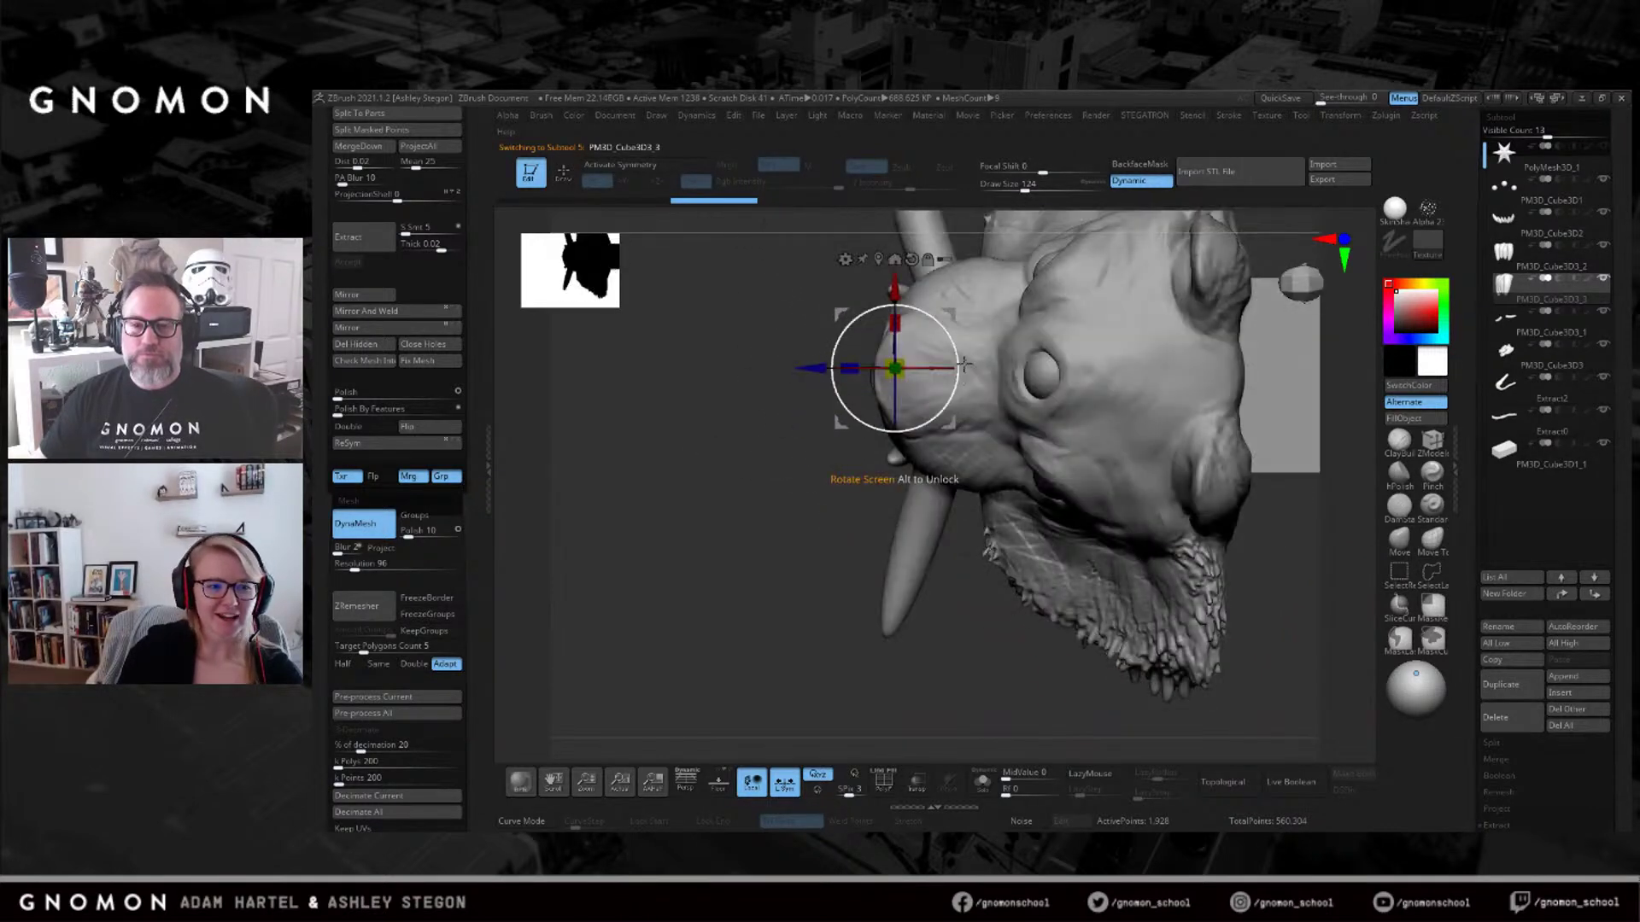
pyautogui.moveTo(1016, 462); pyautogui.dragTo(975, 336, button='right')
pyautogui.press('q')
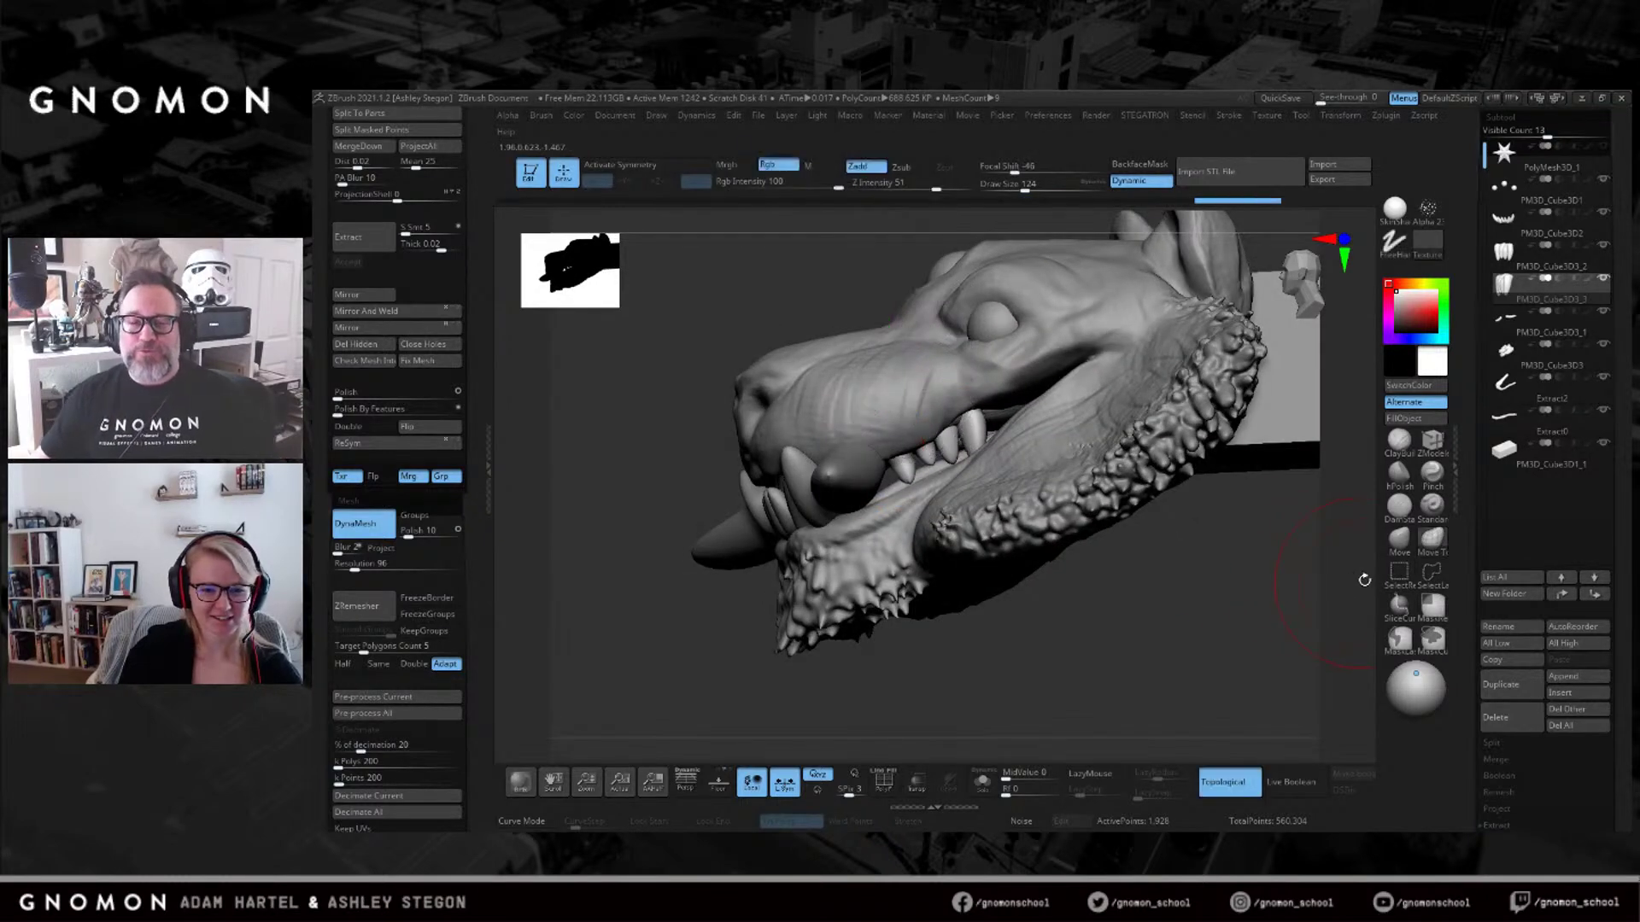
# Fit the copied row of upper side teeth under the lip line with the Move Topological brush.
pyautogui.click(1399, 553)
pyautogui.click(1431, 543)
pyautogui.press('s')
pyautogui.moveTo(965, 423); pyautogui.dragTo(988, 423)
pyautogui.moveTo(988, 376); pyautogui.dragTo(981, 434, button='right')
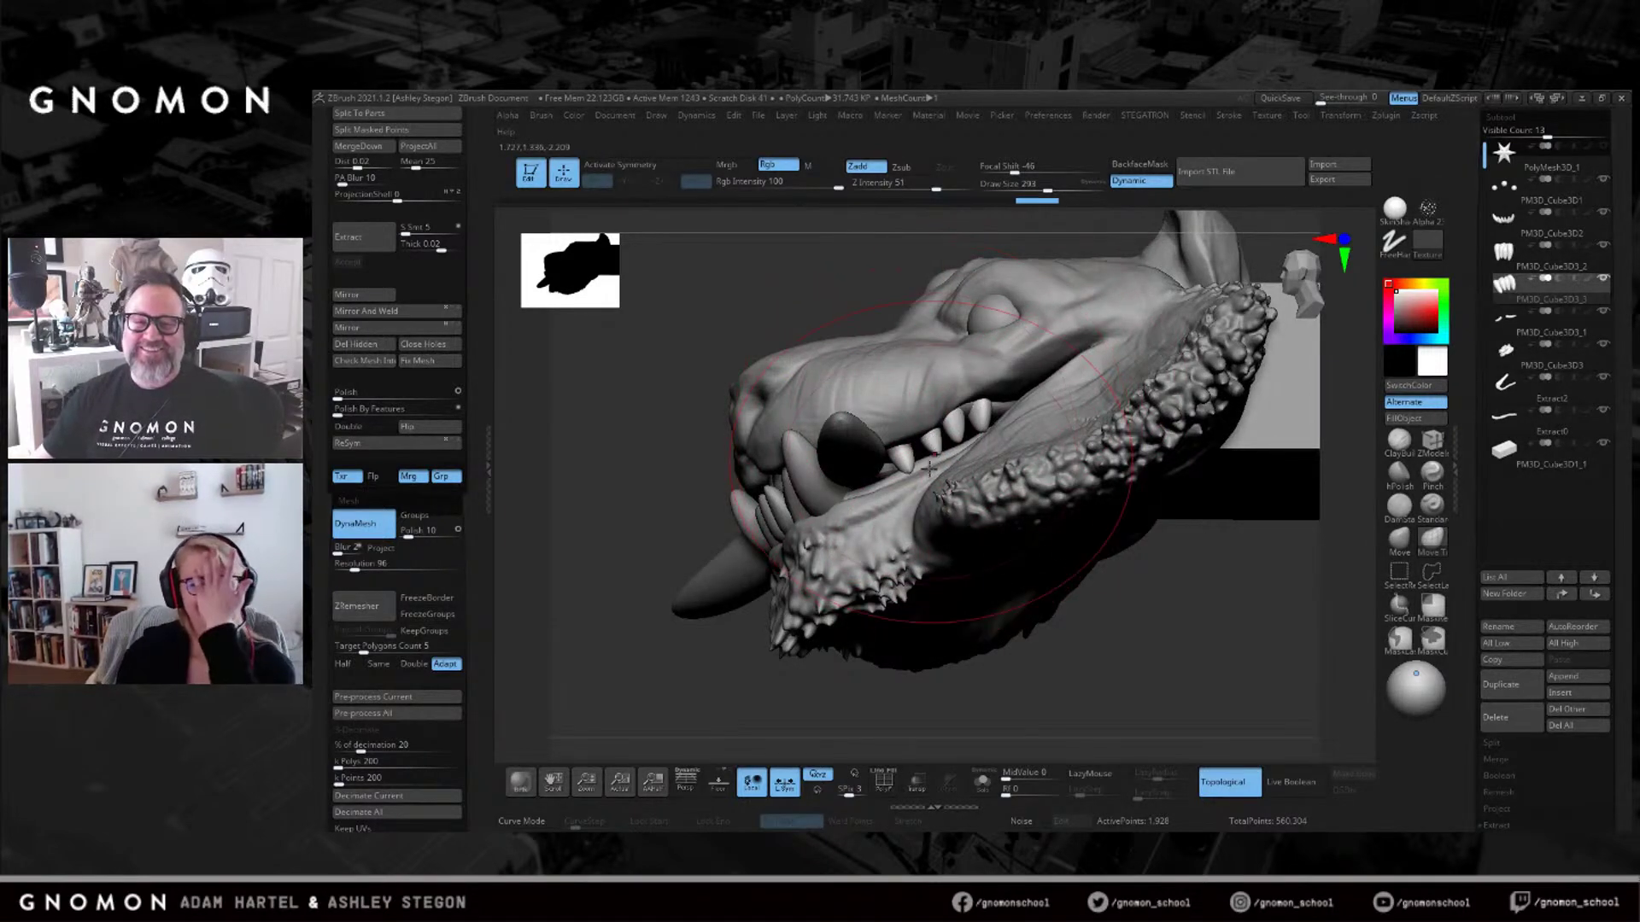
pyautogui.moveTo(923, 479); pyautogui.dragTo(951, 434, button='right')
pyautogui.press('s')
pyautogui.moveTo(1167, 612); pyautogui.dragTo(1140, 613)
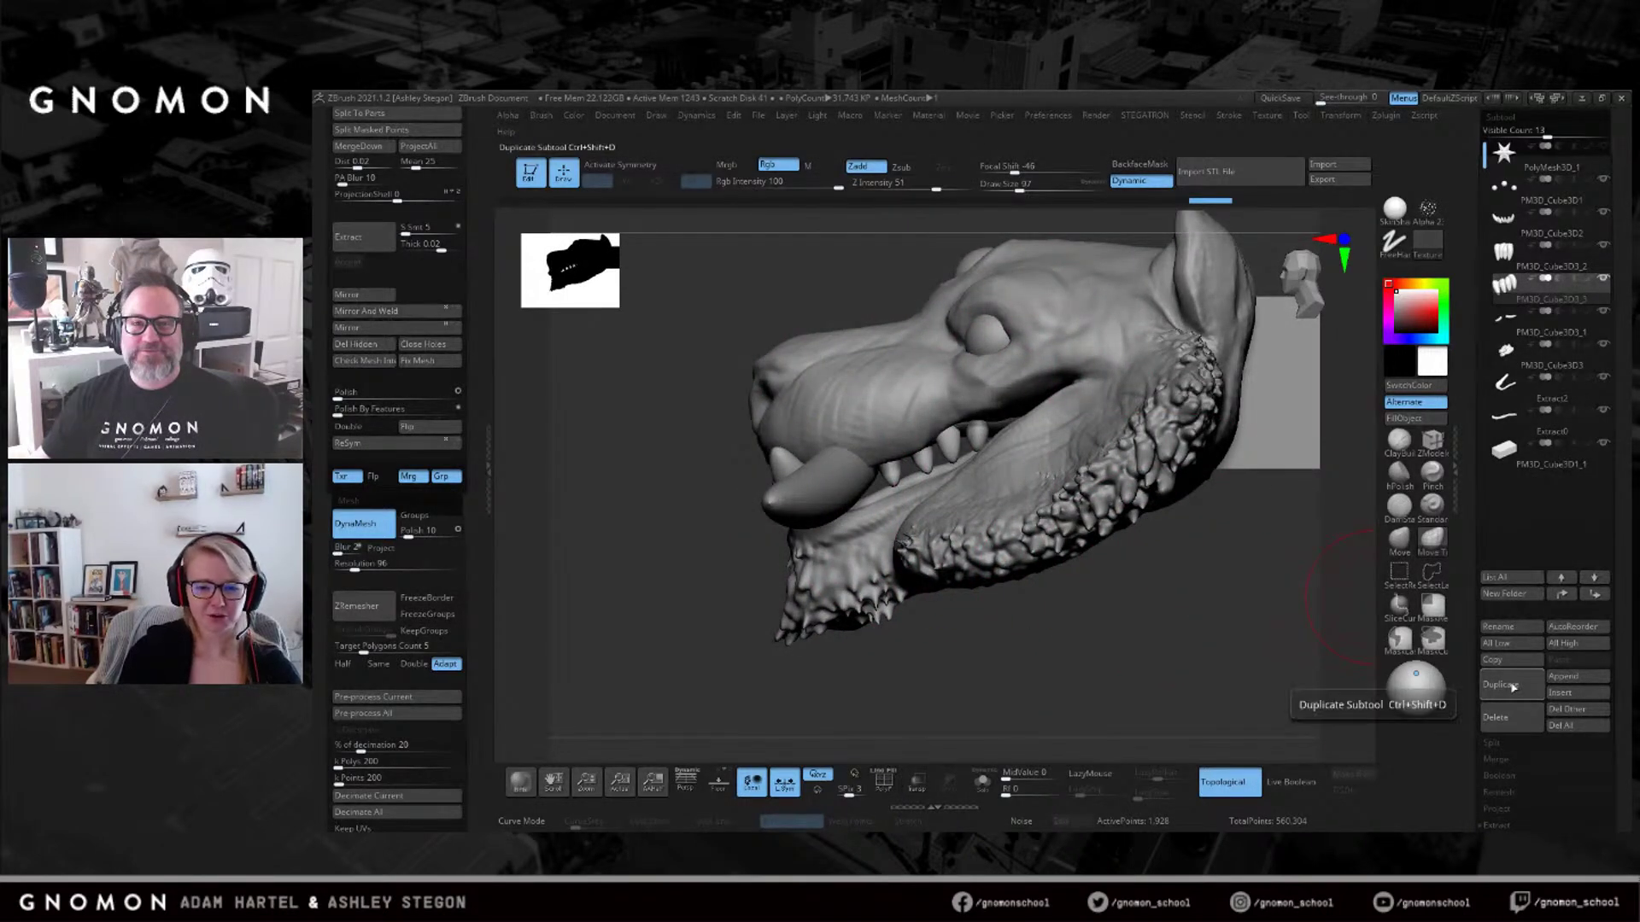
# Duplicate the upper side teeth and flip the copy upside down to form a row on the lower jaw.
pyautogui.click(1501, 684)
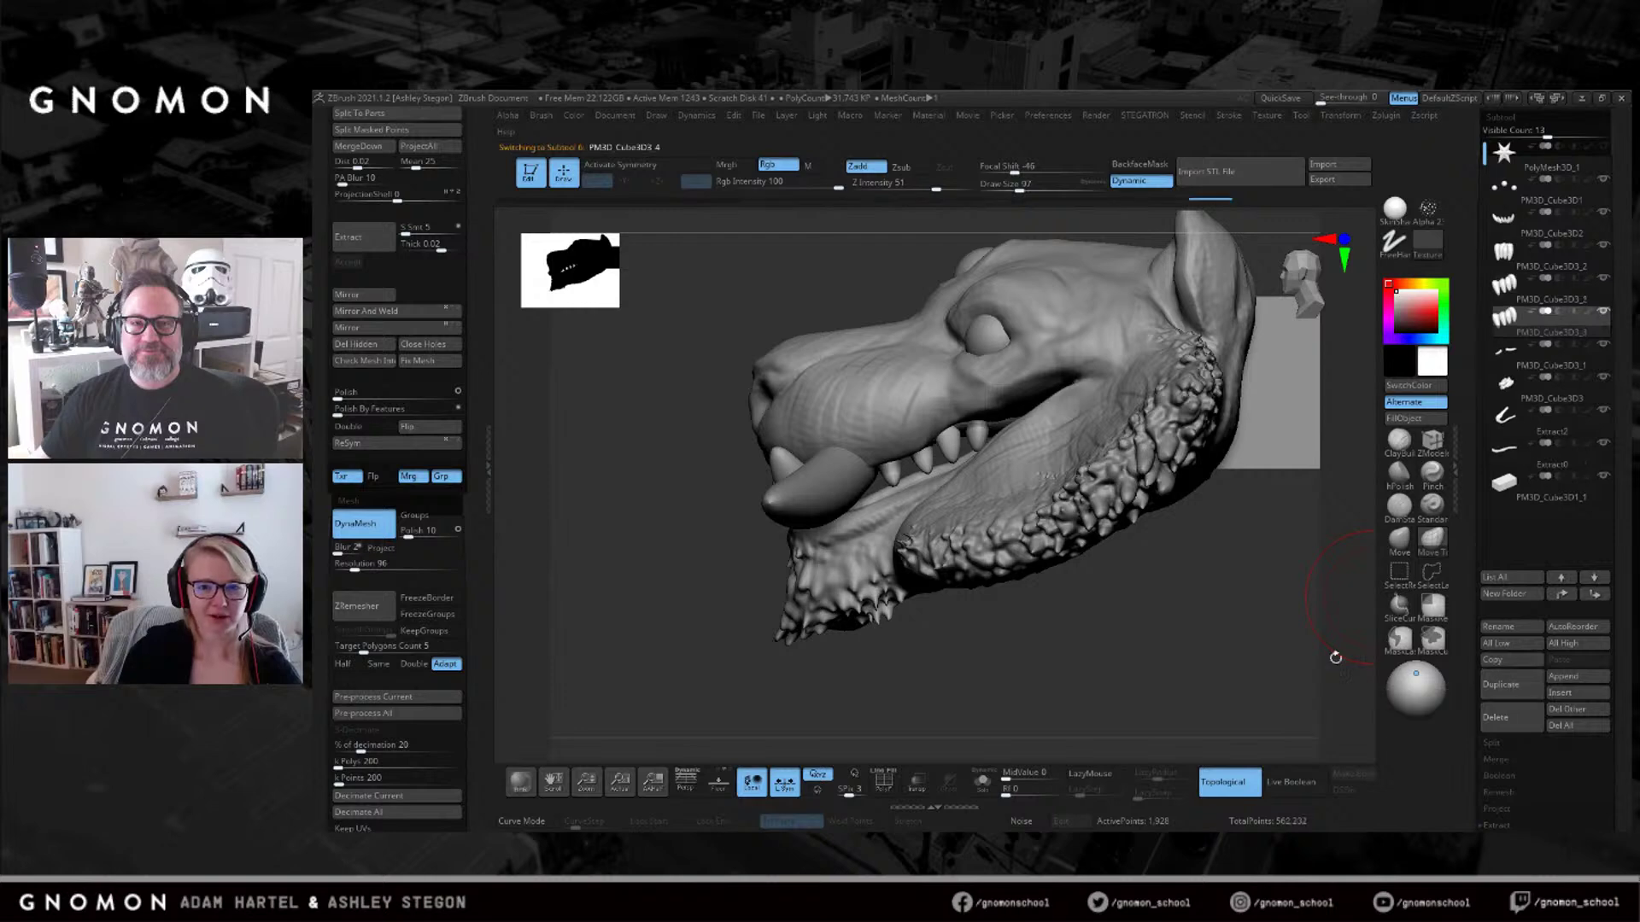
pyautogui.press('w')
pyautogui.keyDown('alt'); pyautogui.click(920, 298); pyautogui.keyUp('alt')
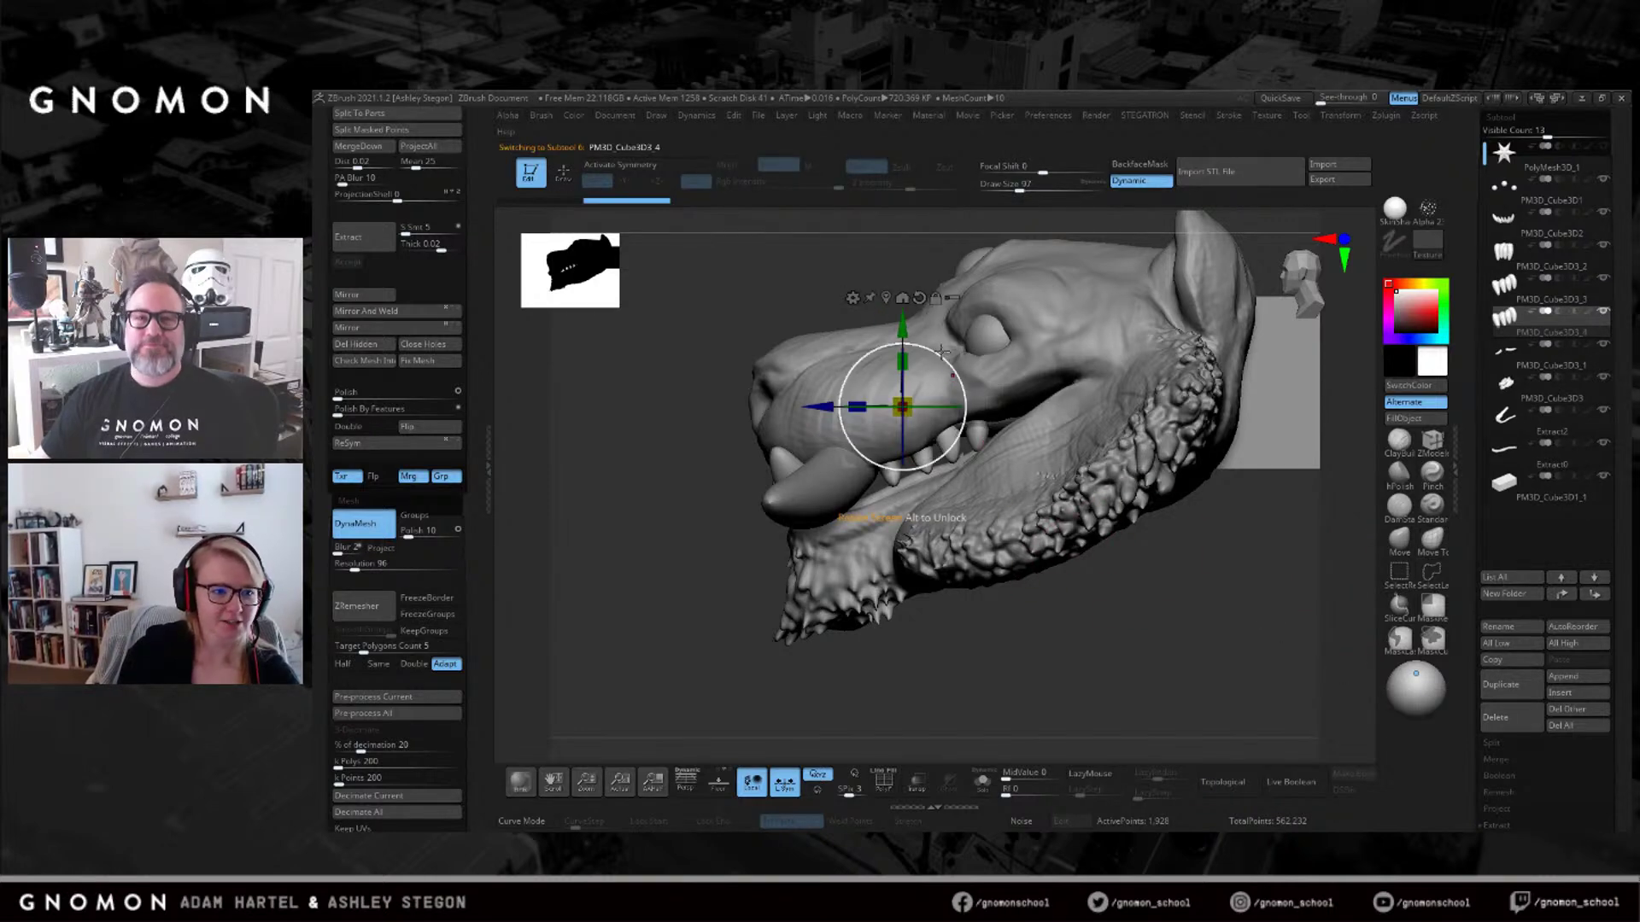
pyautogui.keyDown('alt'); pyautogui.moveTo(954, 363); pyautogui.dragTo(980, 394); pyautogui.keyUp('alt')
pyautogui.moveTo(838, 518); pyautogui.dragTo(832, 510)
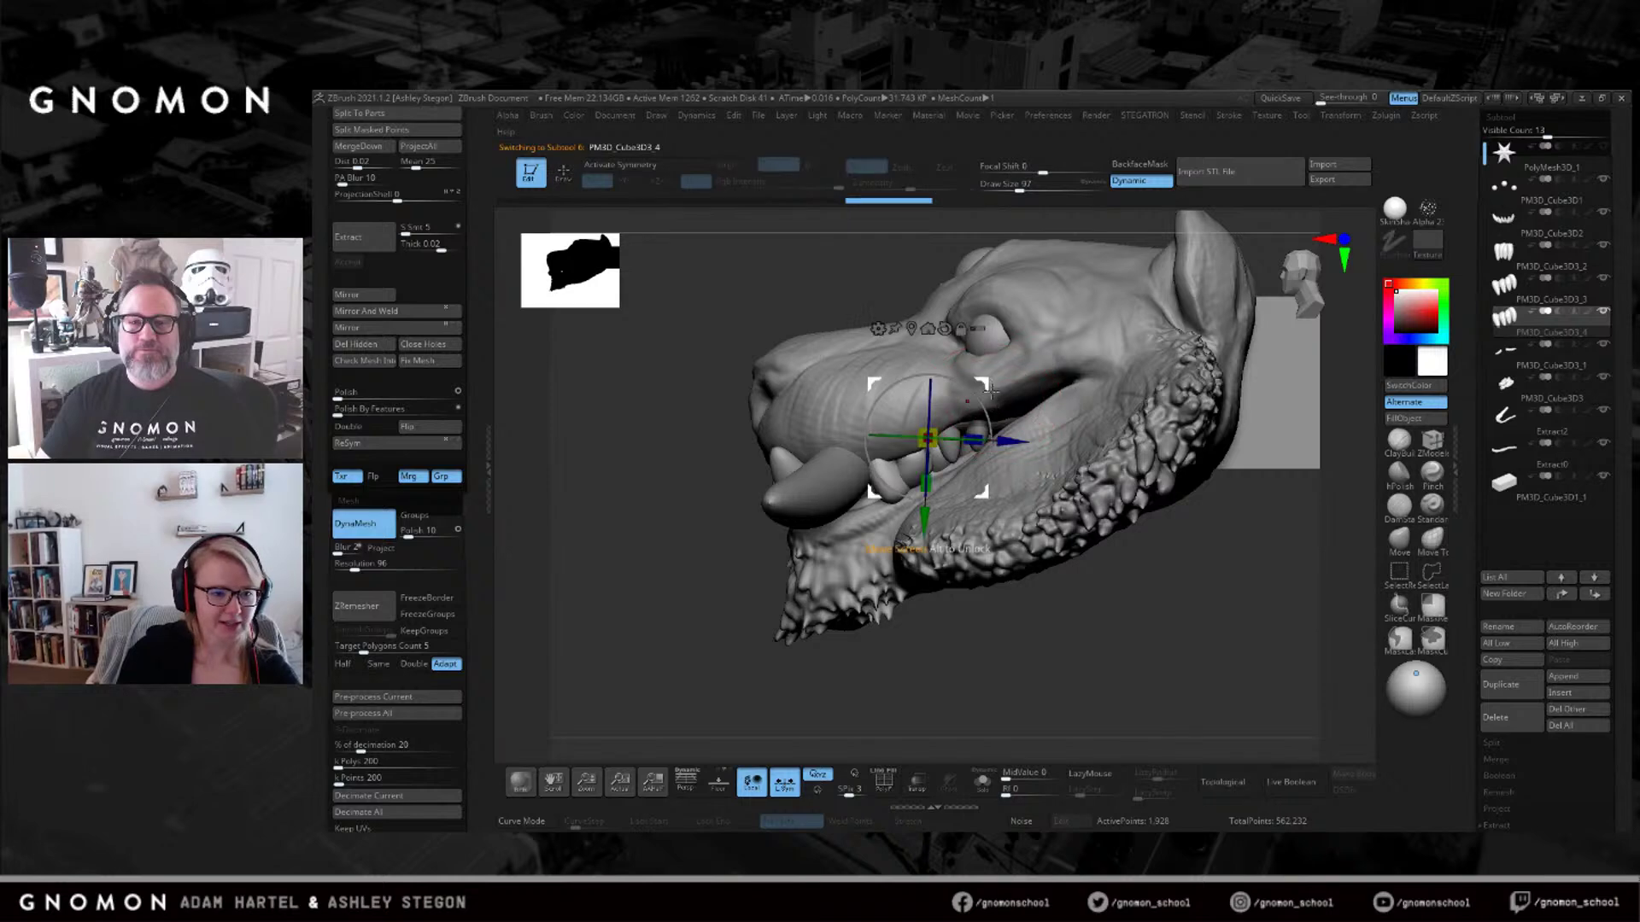
pyautogui.moveTo(948, 431)
pyautogui.mouseDown(button='right')
pyautogui.moveTo(1032, 474)
pyautogui.moveTo(989, 486)
pyautogui.moveTo(1006, 560)
pyautogui.moveTo(1016, 512)
pyautogui.moveTo(1110, 538)
pyautogui.moveTo(1213, 521)
pyautogui.mouseUp(button='right')
pyautogui.press('q')
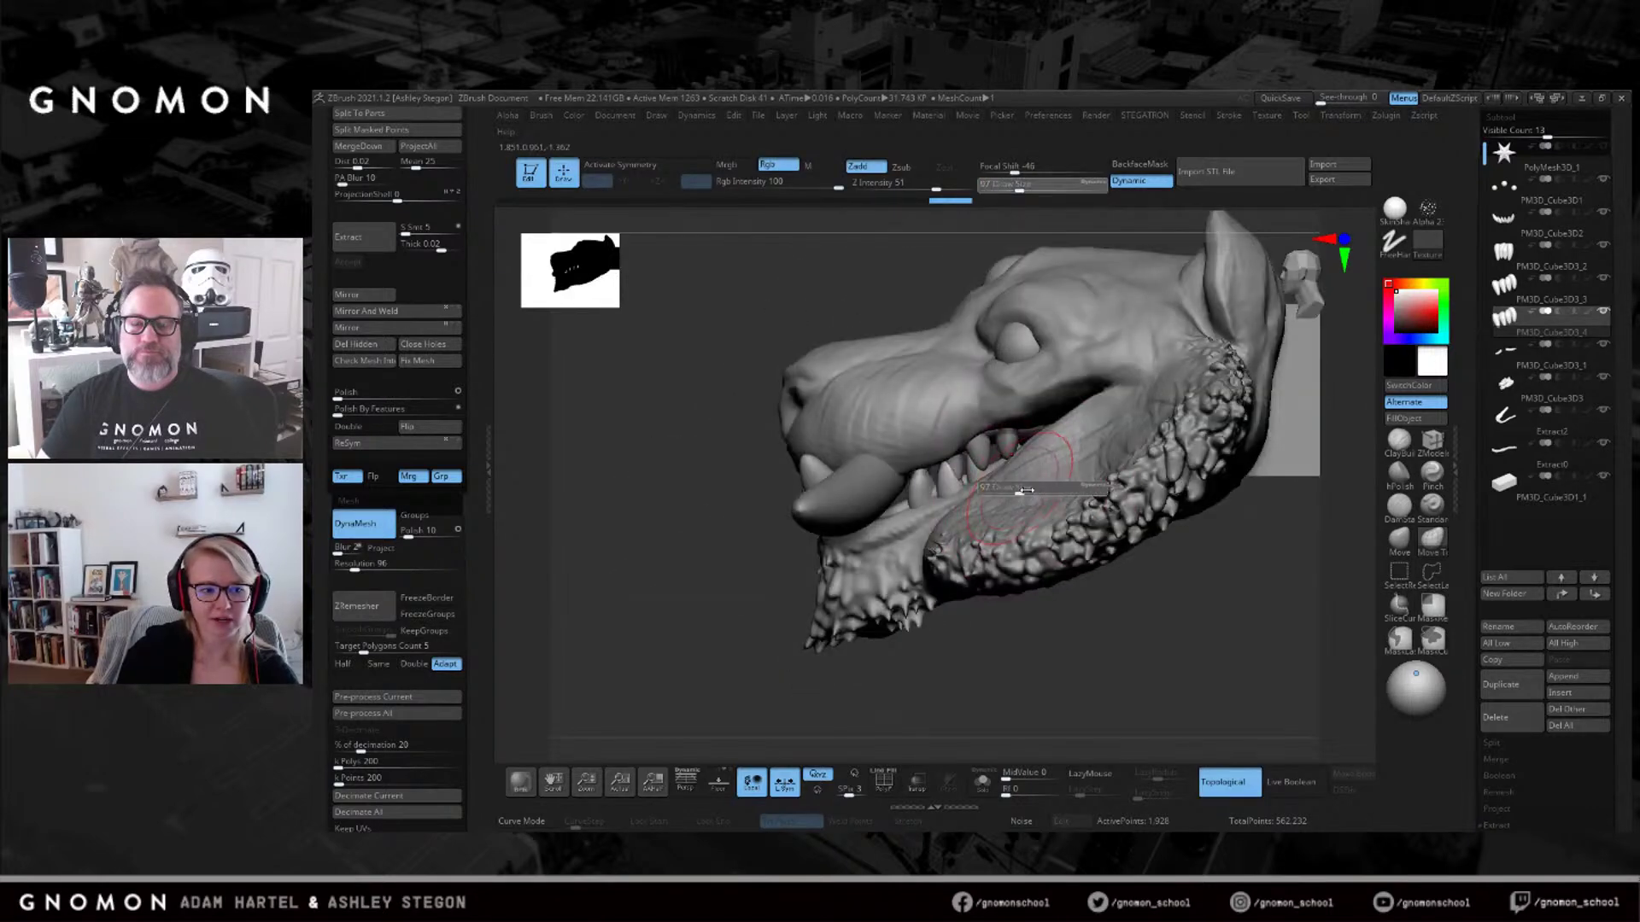
# Seat the flipped row of side teeth along the lower jaw with large topological moves.
pyautogui.press('b')
pyautogui.click(1351, 504)
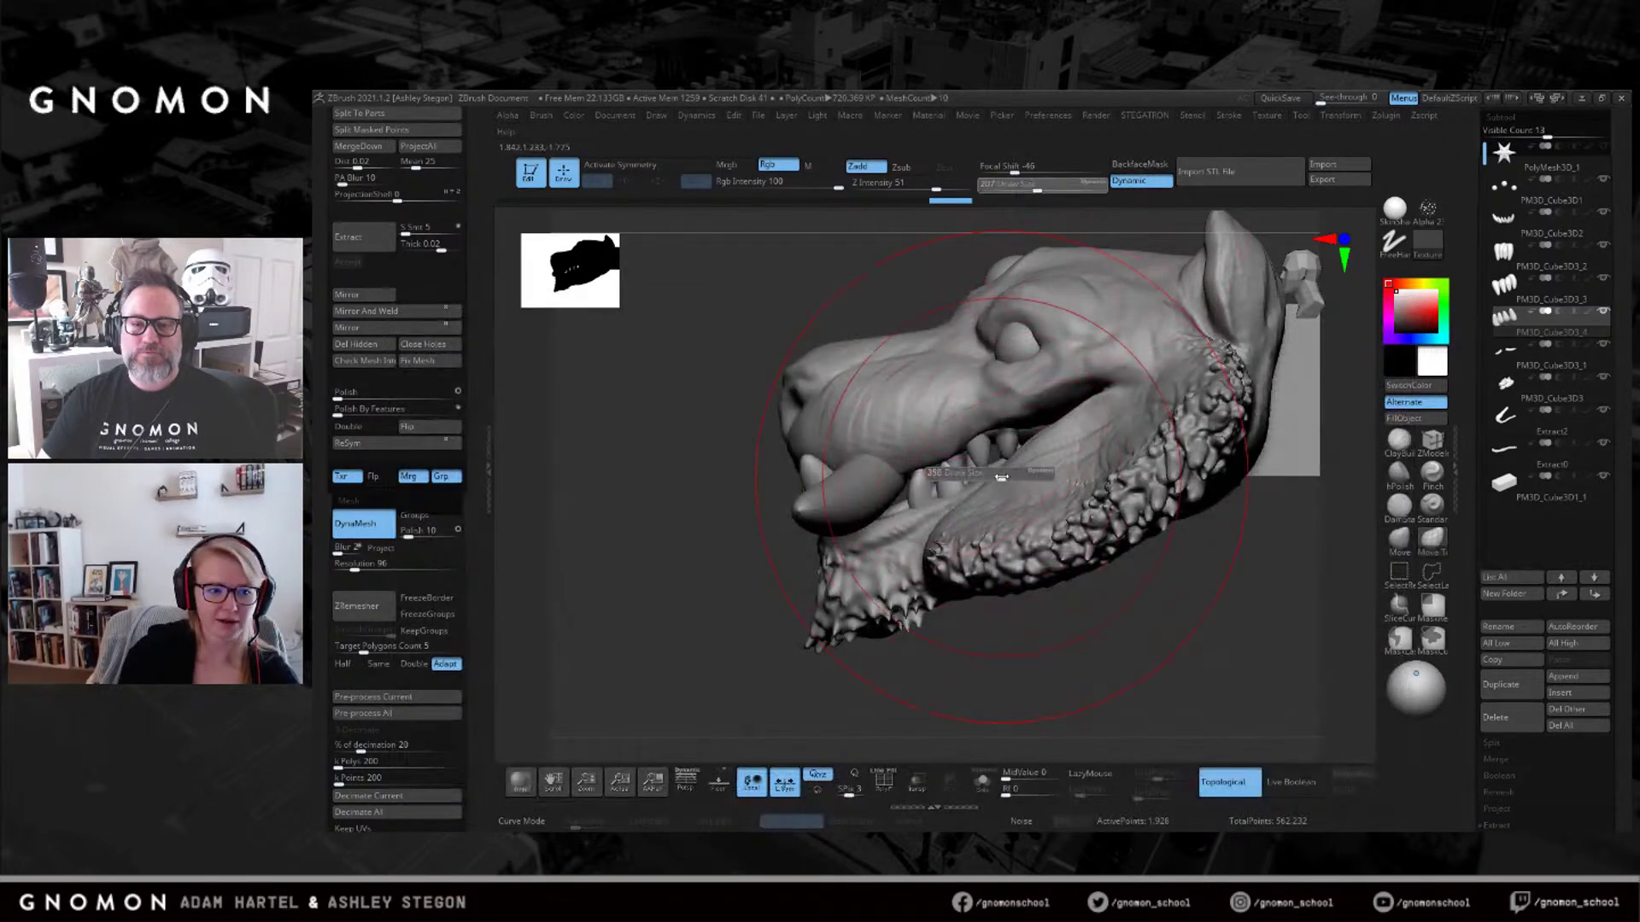
pyautogui.moveTo(996, 475); pyautogui.dragTo(991, 468)
pyautogui.moveTo(992, 468); pyautogui.dragTo(1003, 581, button='right')
pyautogui.moveTo(1008, 487); pyautogui.dragTo(1016, 500)
pyautogui.moveTo(1016, 547)
pyautogui.mouseDown(button='right')
pyautogui.moveTo(1018, 445)
pyautogui.moveTo(999, 457)
pyautogui.mouseUp(button='right')
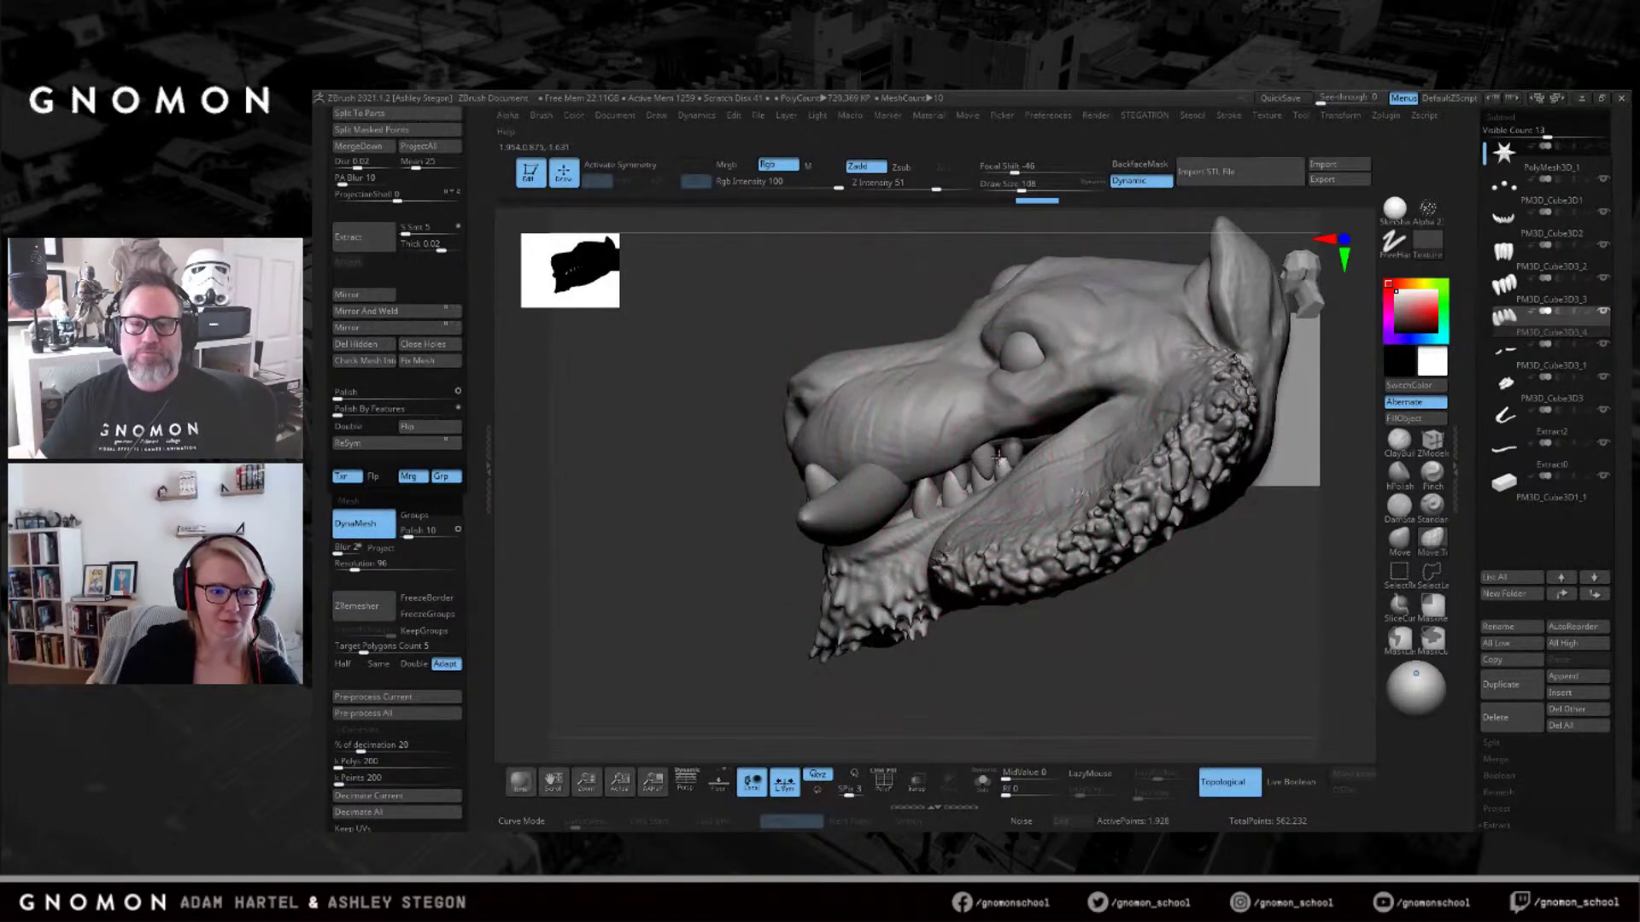
pyautogui.press(']')
pyautogui.press(']')
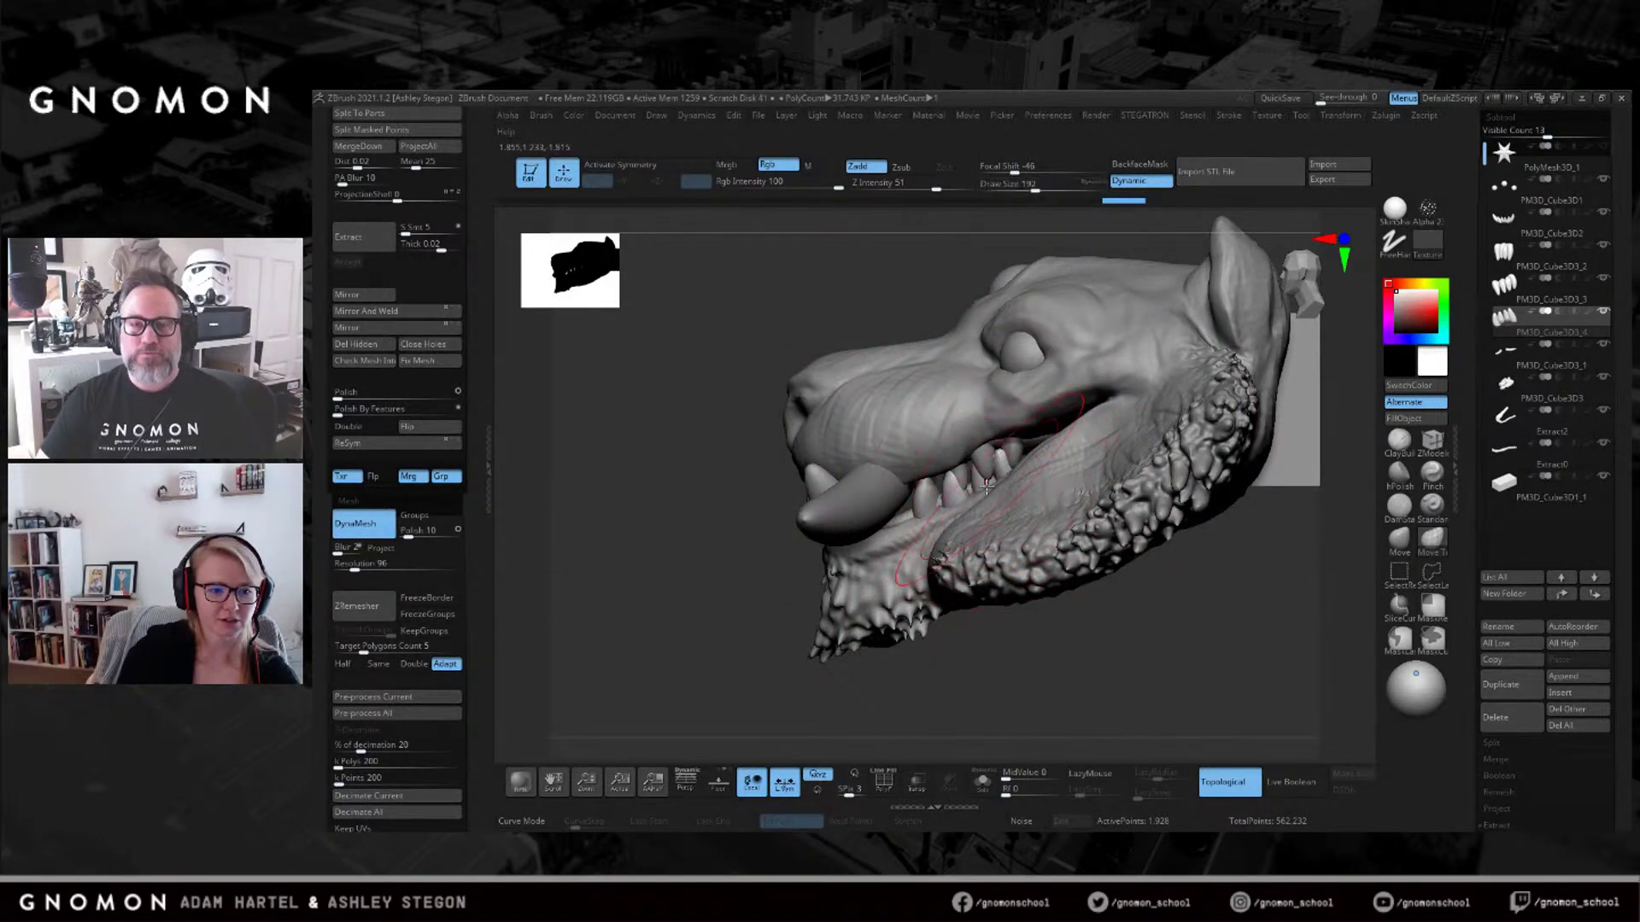
# Adjust the spacing and height of the lower side teeth with progressively smaller topological moves.
pyautogui.press('s')
pyautogui.moveTo(916, 523)
pyautogui.mouseDown()
pyautogui.moveTo(938, 523)
pyautogui.moveTo(903, 509)
pyautogui.mouseUp()
pyautogui.moveTo(925, 528)
pyautogui.mouseDown(button='right')
pyautogui.moveTo(922, 559)
pyautogui.moveTo(1003, 482)
pyautogui.mouseUp(button='right')
pyautogui.press('s')
pyautogui.moveTo(1005, 482); pyautogui.dragTo(991, 481)
pyautogui.moveTo(995, 486); pyautogui.dragTo(1001, 529, button='right')
pyautogui.press('s')
pyautogui.moveTo(1001, 530); pyautogui.dragTo(965, 531)
pyautogui.press('s')
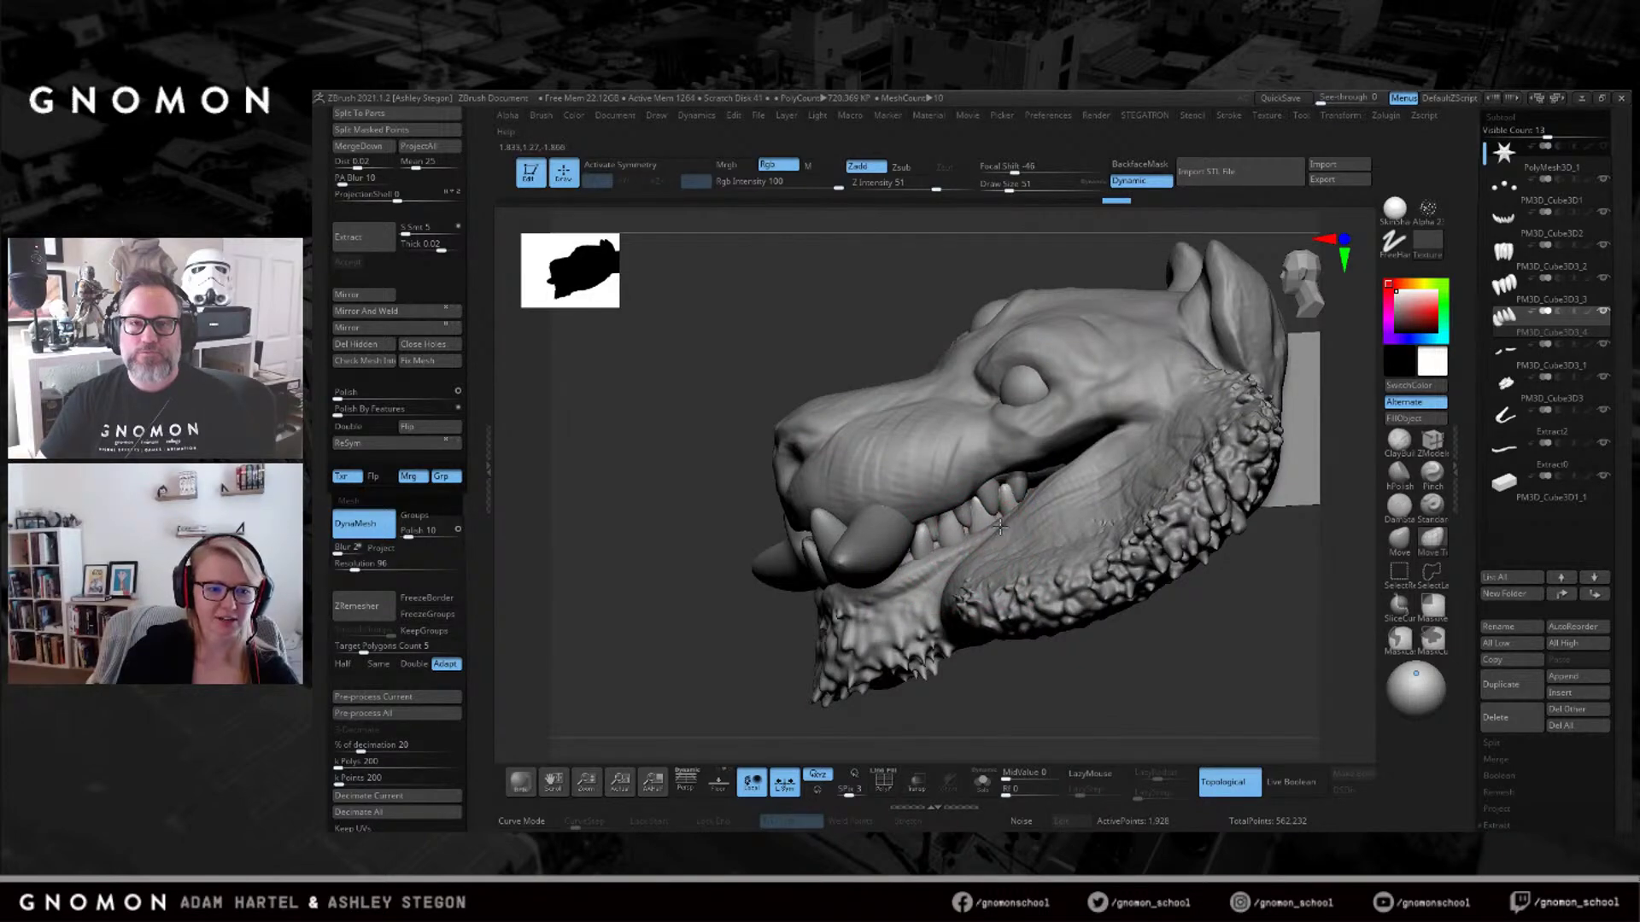
# Refine the lower side teeth along the gum line so they interlock with the upper row.
pyautogui.press('s')
pyautogui.moveTo(965, 504); pyautogui.dragTo(986, 502)
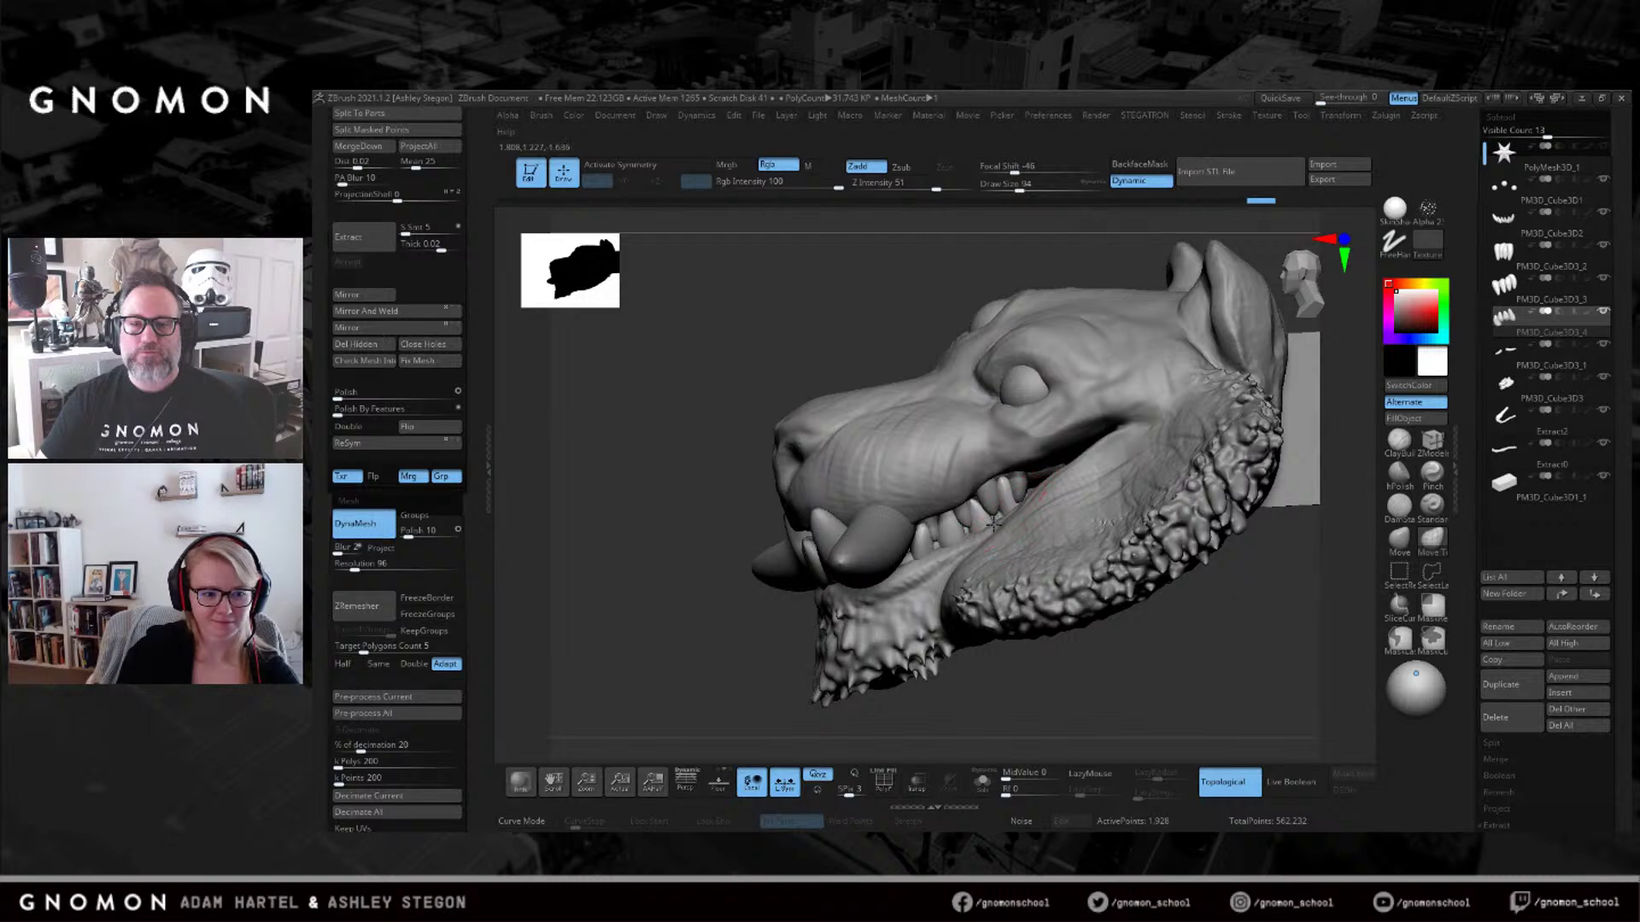
pyautogui.press('s')
pyautogui.moveTo(1023, 506); pyautogui.dragTo(1010, 507)
pyautogui.moveTo(996, 502); pyautogui.dragTo(1009, 483, button='right')
pyautogui.press('s')
pyautogui.moveTo(961, 506); pyautogui.dragTo(990, 505)
pyautogui.moveTo(986, 534); pyautogui.dragTo(961, 499, button='right')
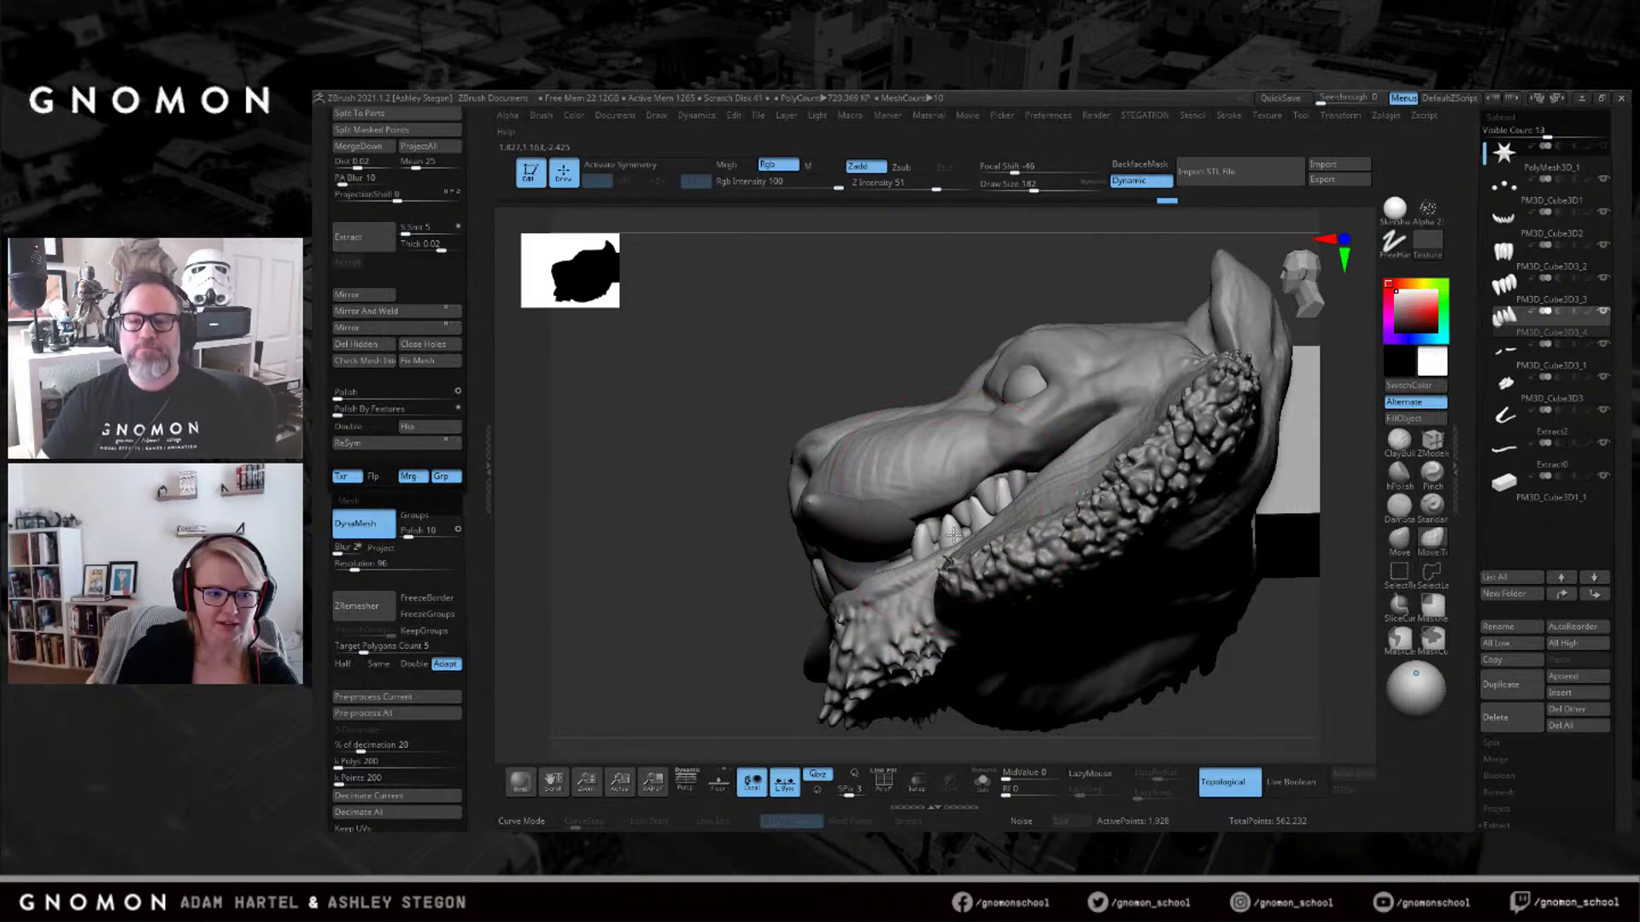
pyautogui.press('s')
pyautogui.moveTo(945, 540); pyautogui.dragTo(914, 561)
pyautogui.press('s')
pyautogui.moveTo(914, 560); pyautogui.dragTo(957, 538, button='right')
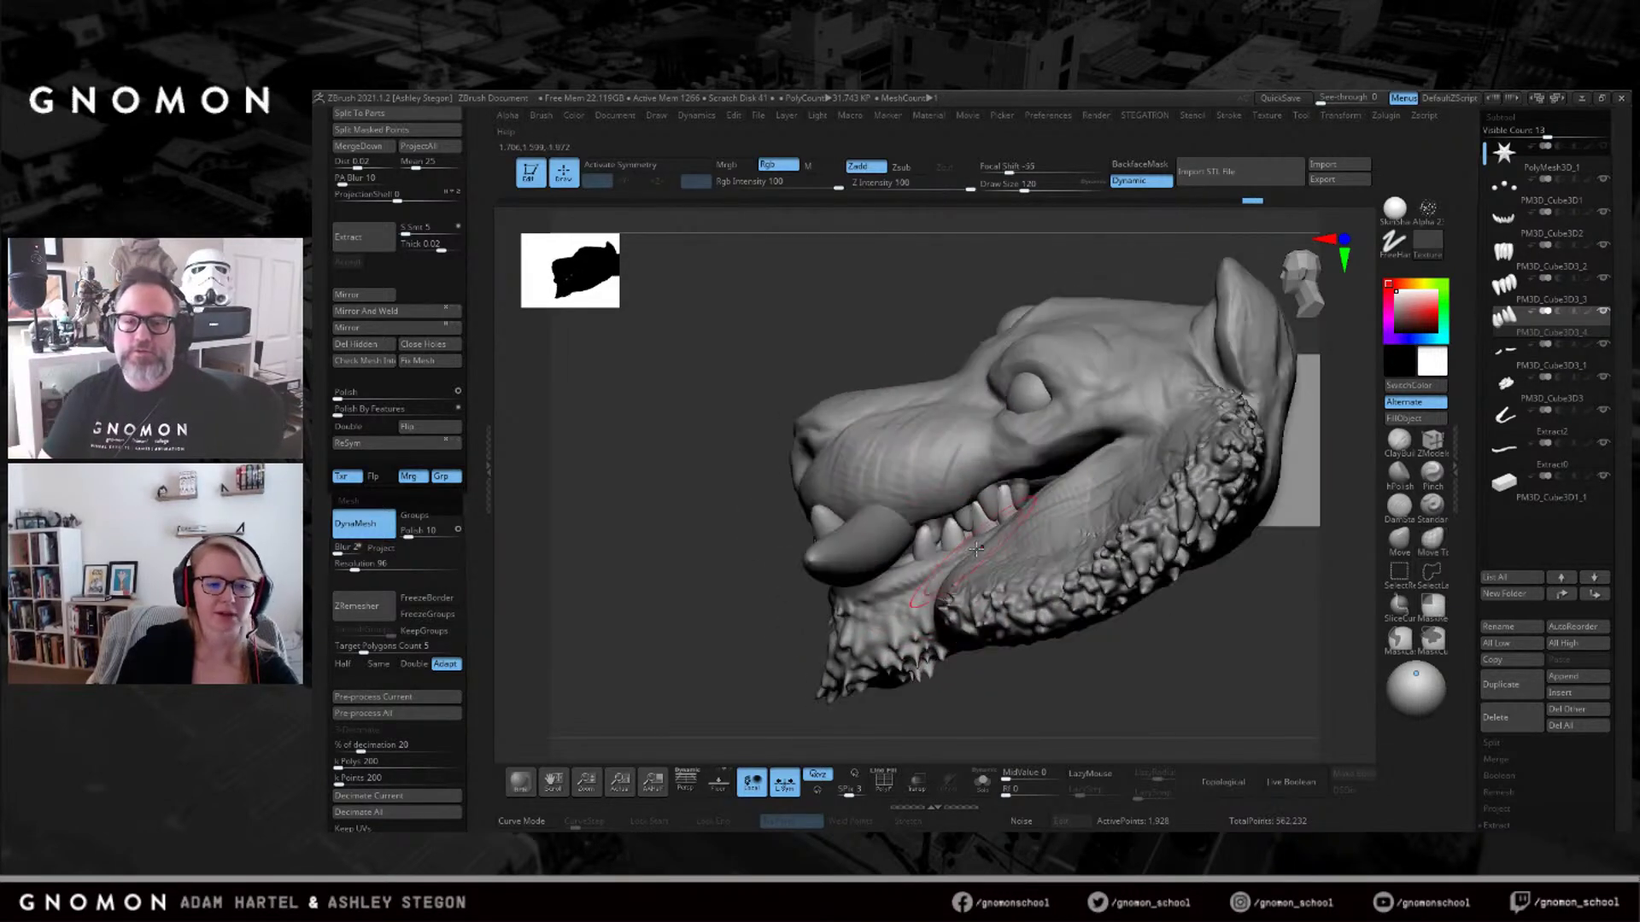
# Select the upper side teeth subtool and thicken its teeth into fuller, rounder shapes.
pyautogui.keyDown('alt'); pyautogui.click(970, 526); pyautogui.keyUp('alt')
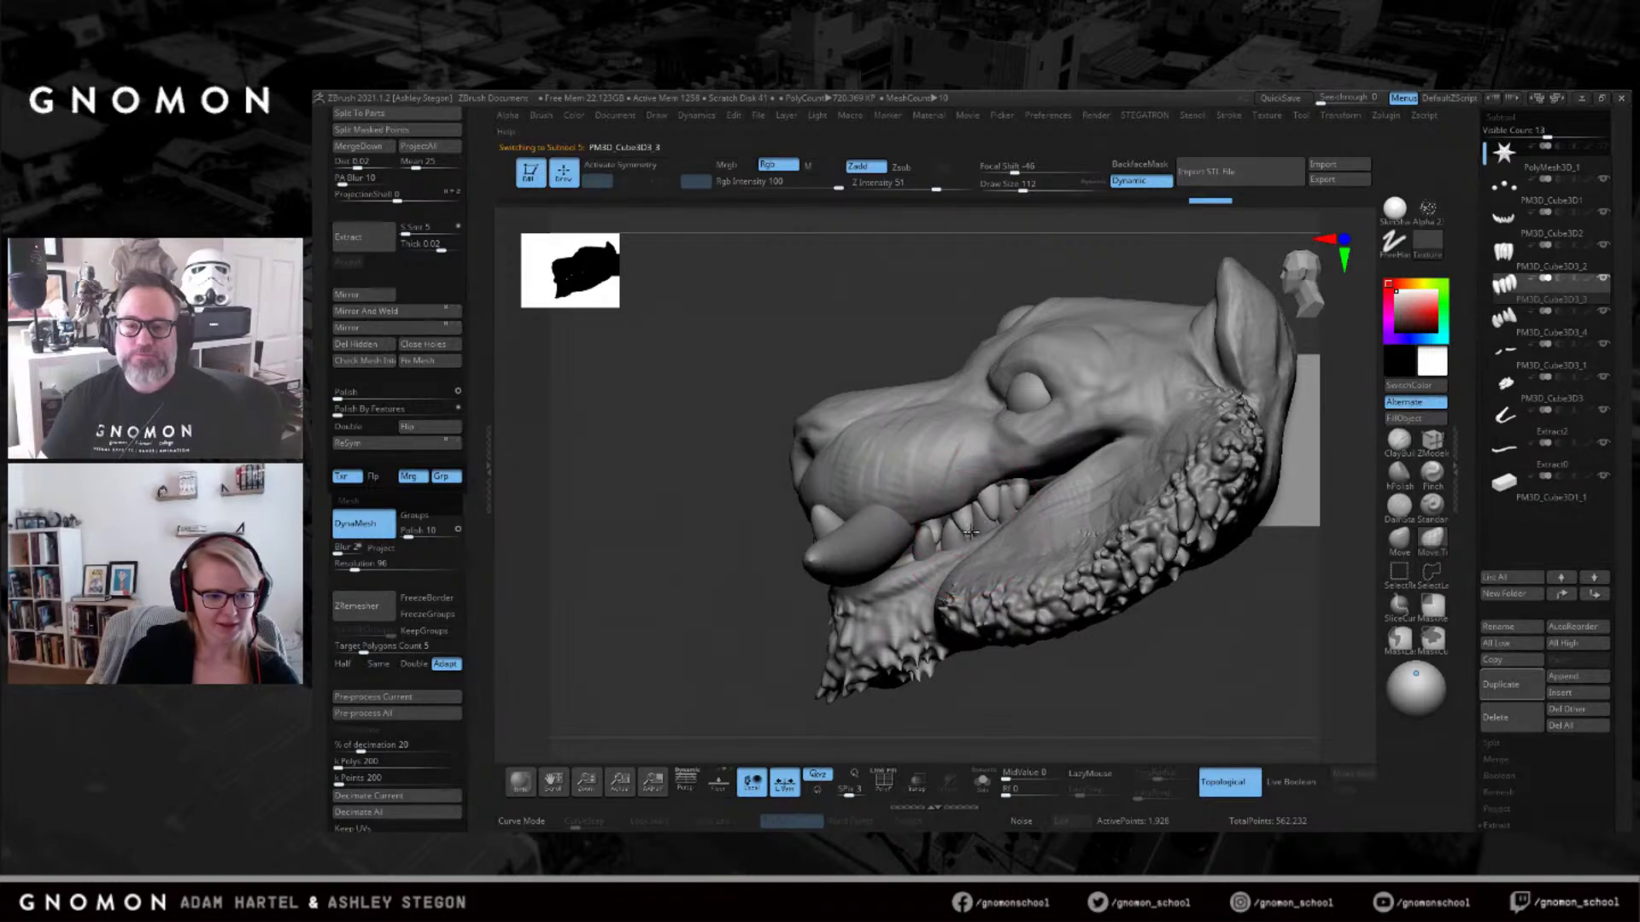
pyautogui.moveTo(946, 538)
pyautogui.mouseDown(button='right')
pyautogui.moveTo(950, 559)
pyautogui.moveTo(937, 536)
pyautogui.moveTo(951, 519)
pyautogui.moveTo(1015, 513)
pyautogui.mouseUp(button='right')
pyautogui.press('b')
pyautogui.press('m')
pyautogui.press('t')
pyautogui.press('b')
pyautogui.press('s')
pyautogui.press('t')
pyautogui.press('s')
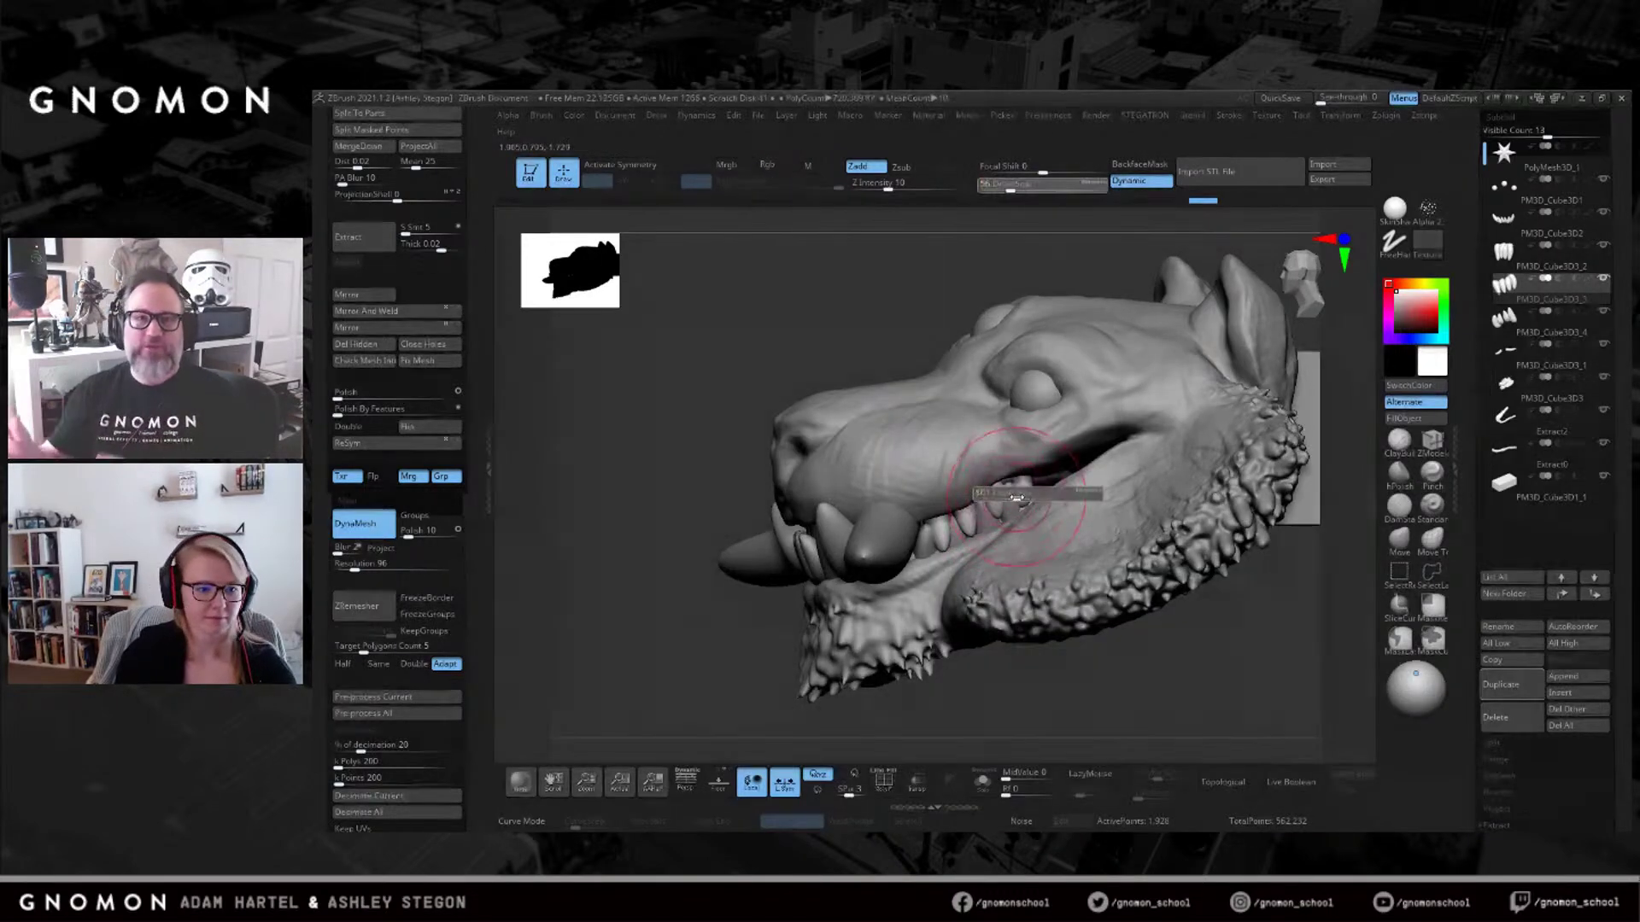
pyautogui.moveTo(1017, 497); pyautogui.dragTo(1020, 498)
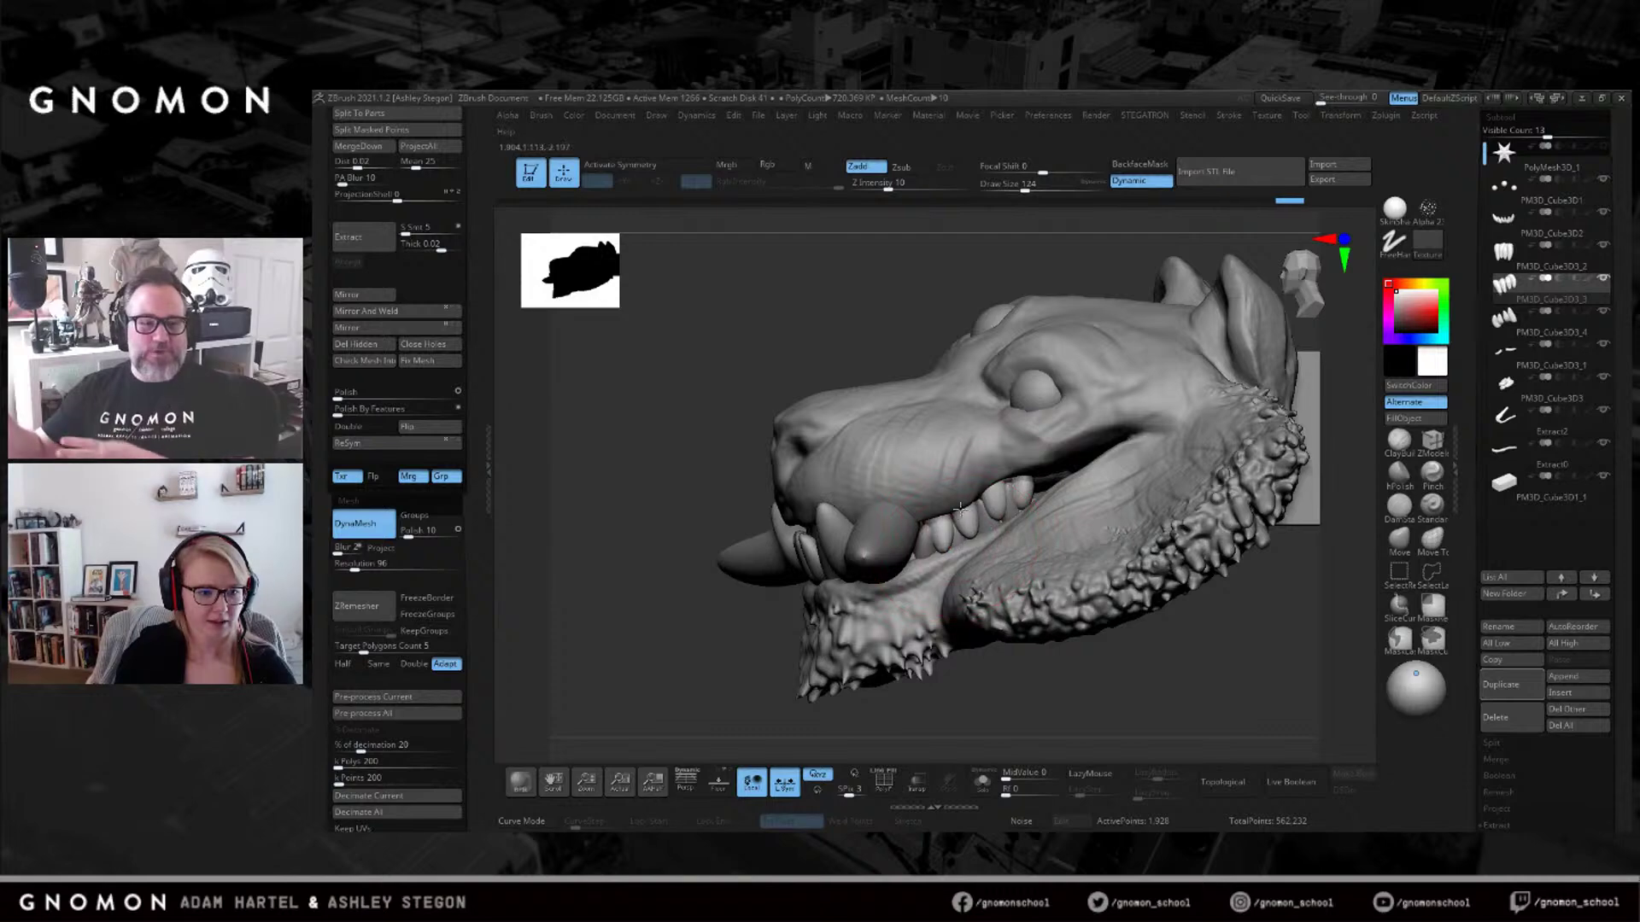
# Select the lower side teeth subtool and reshape its front end beside the tusk with Move Topological.
pyautogui.click(1501, 331)
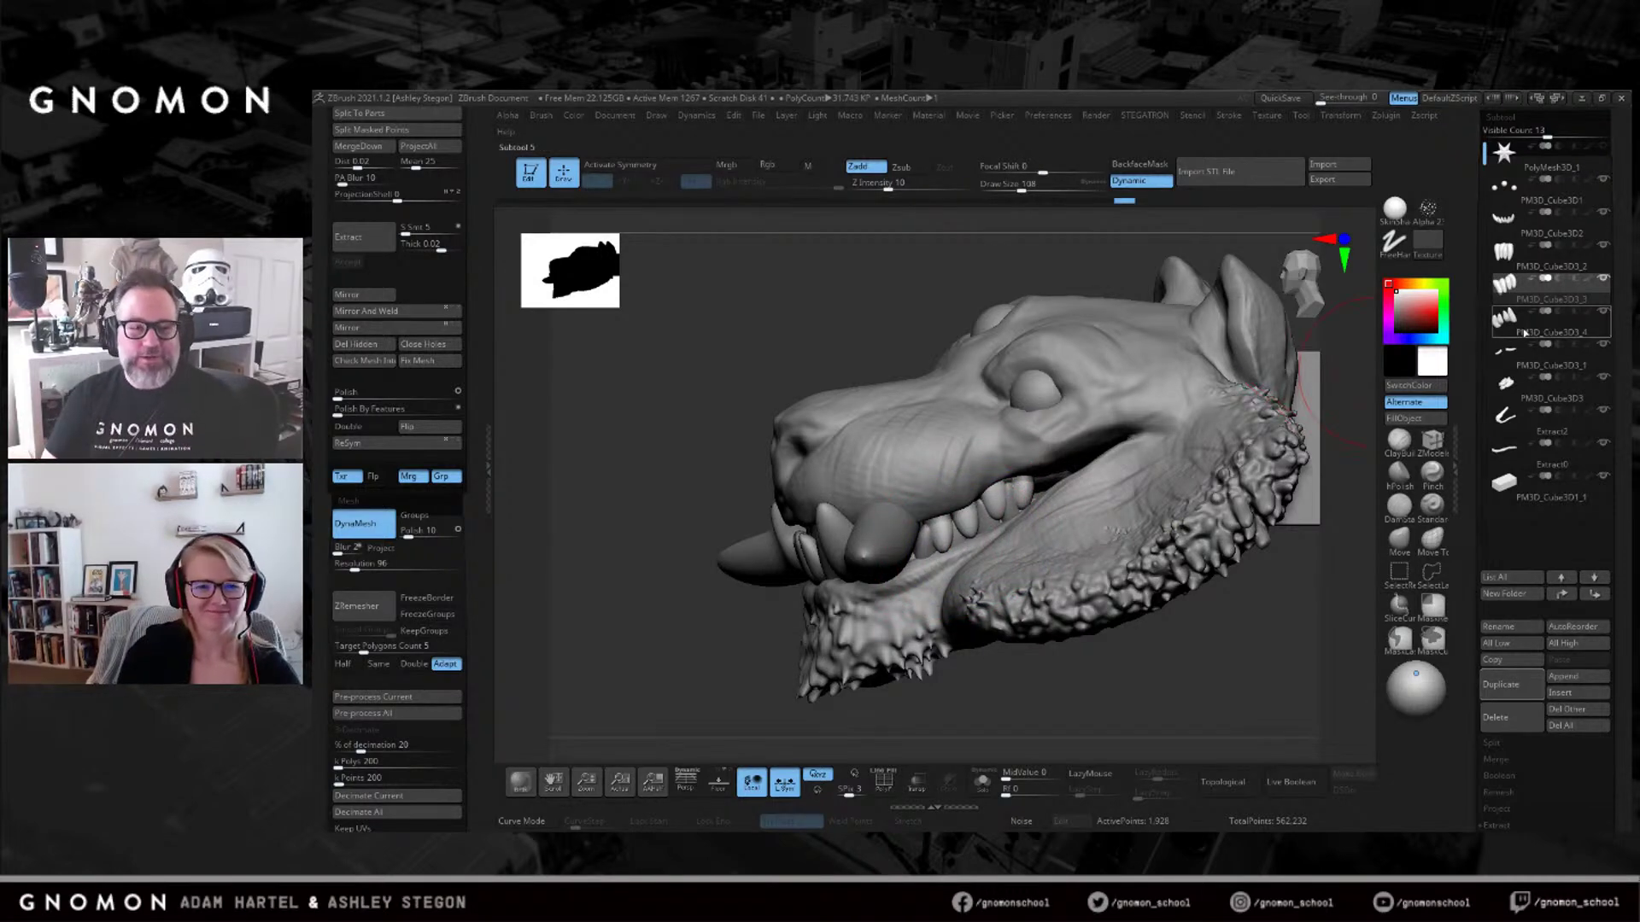
pyautogui.click(1500, 333)
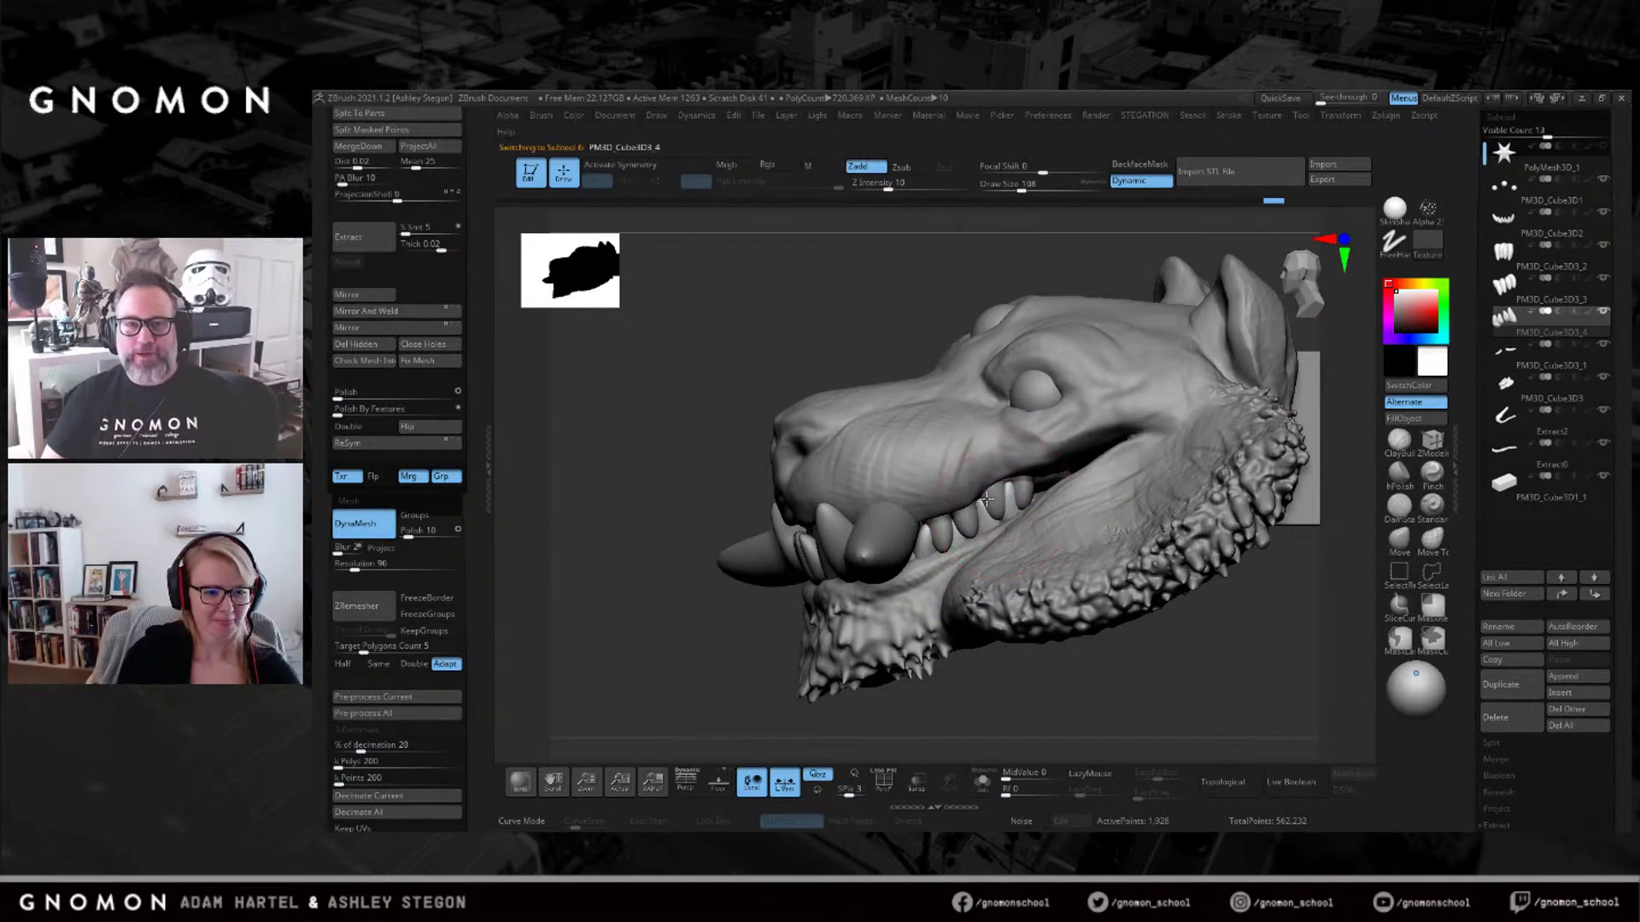
pyautogui.click(1431, 541)
pyautogui.moveTo(907, 557); pyautogui.dragTo(914, 557)
pyautogui.moveTo(924, 530)
pyautogui.mouseDown(button='right')
pyautogui.moveTo(935, 573)
pyautogui.moveTo(916, 523)
pyautogui.mouseUp(button='right')
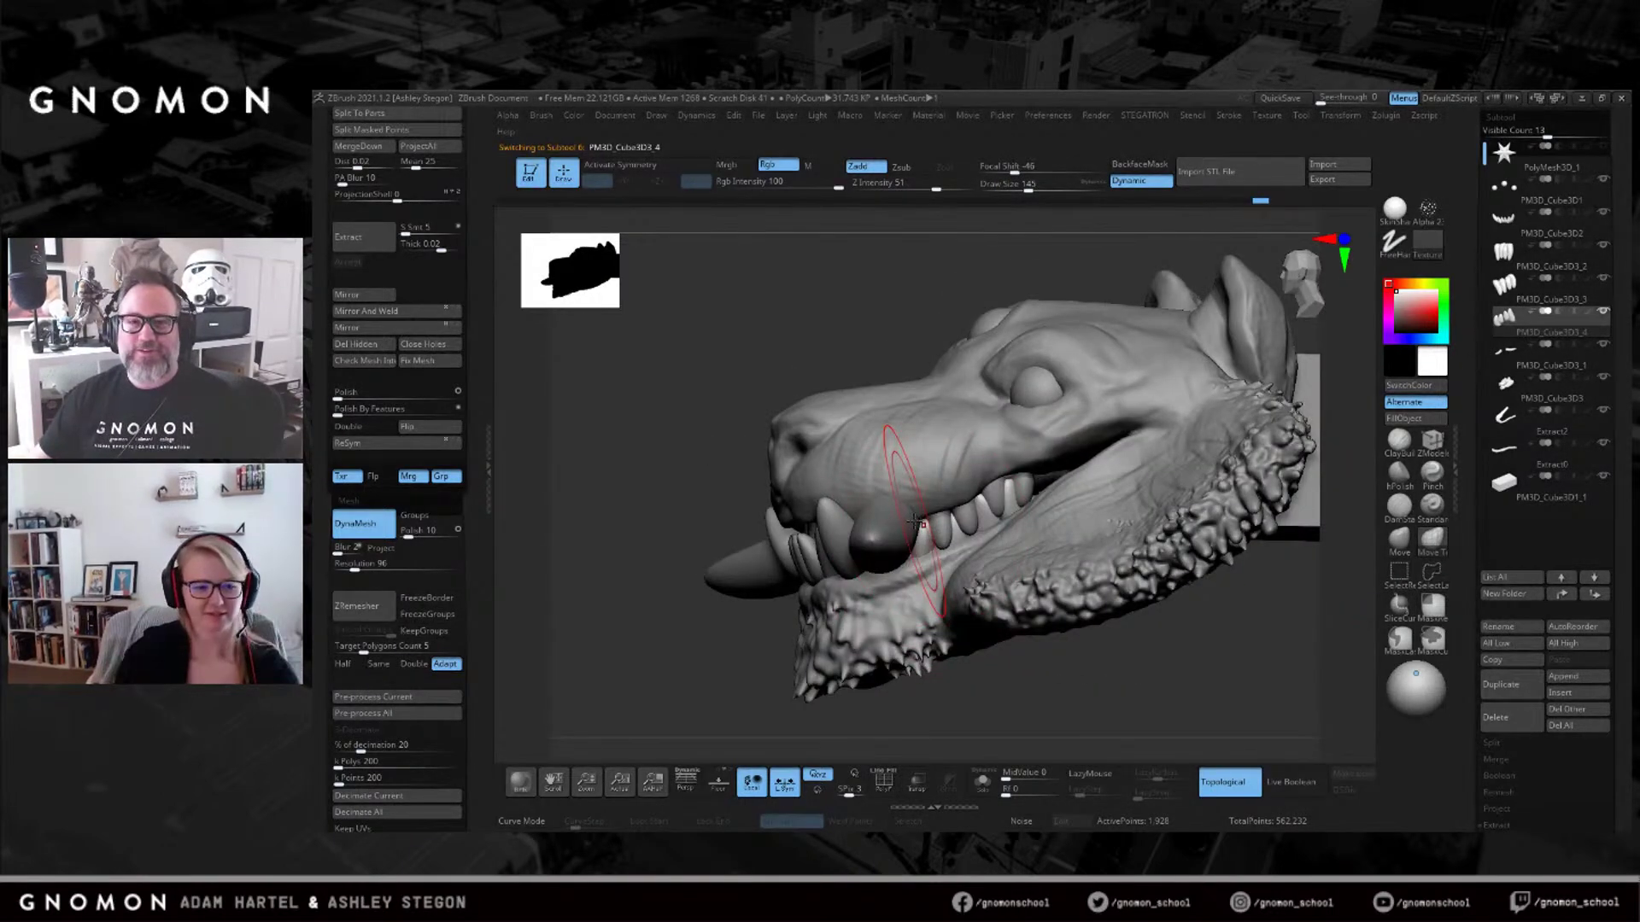
pyautogui.moveTo(937, 478); pyautogui.dragTo(1216, 493, button='right')
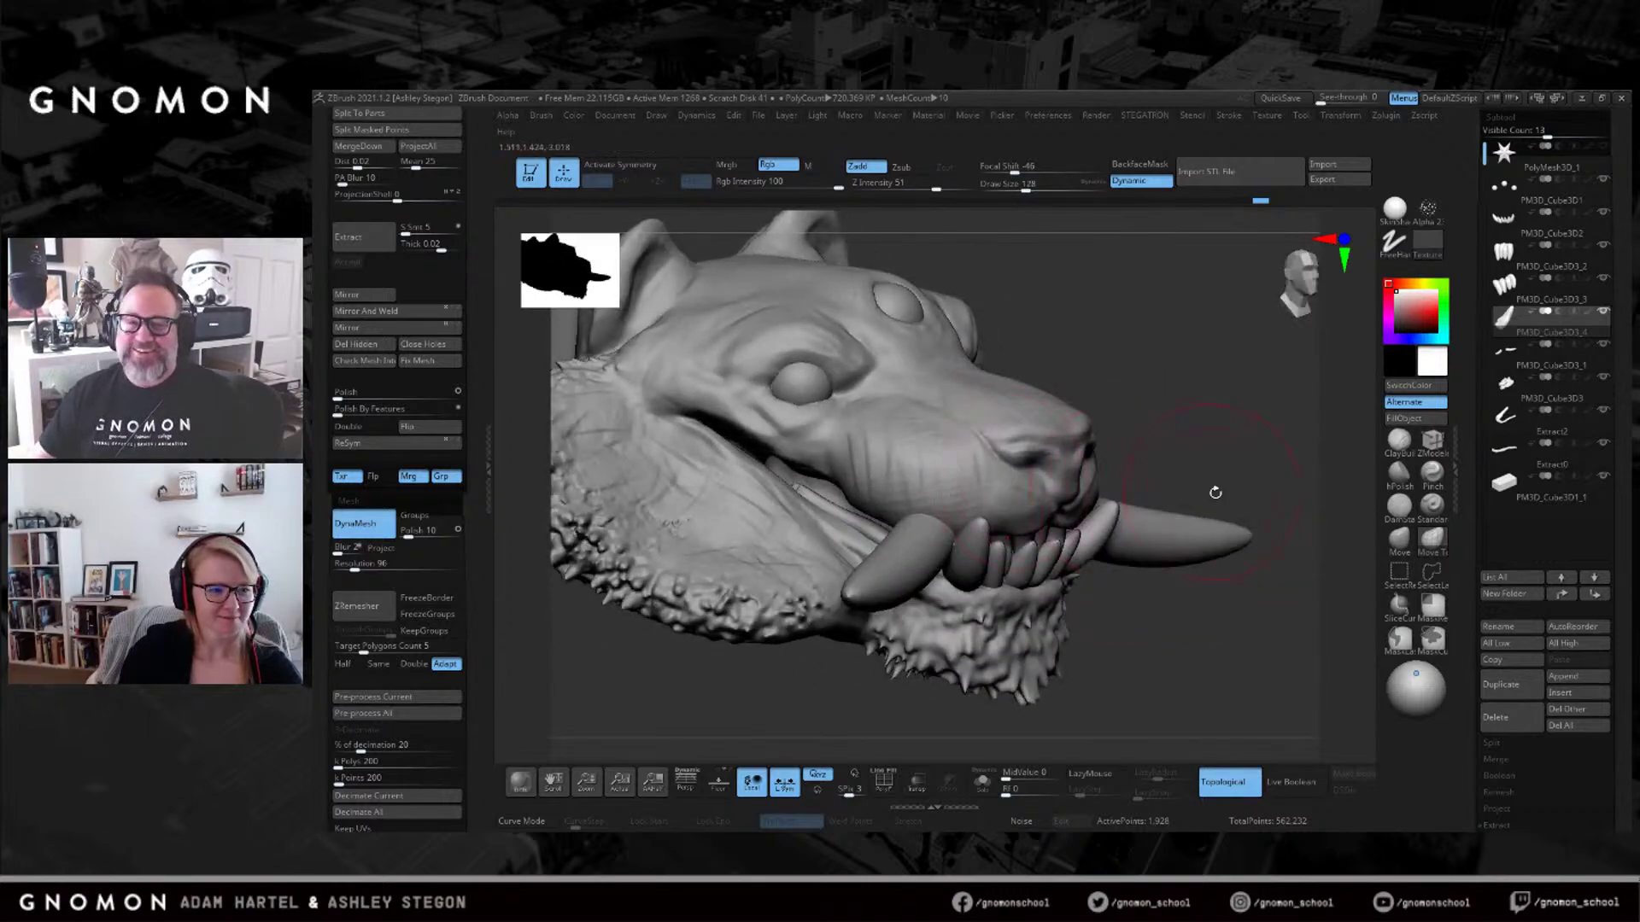
pyautogui.click(405, 313)
pyautogui.moveTo(614, 391); pyautogui.dragTo(916, 658, button='right')
pyautogui.hotkey('ctrl', 'z')
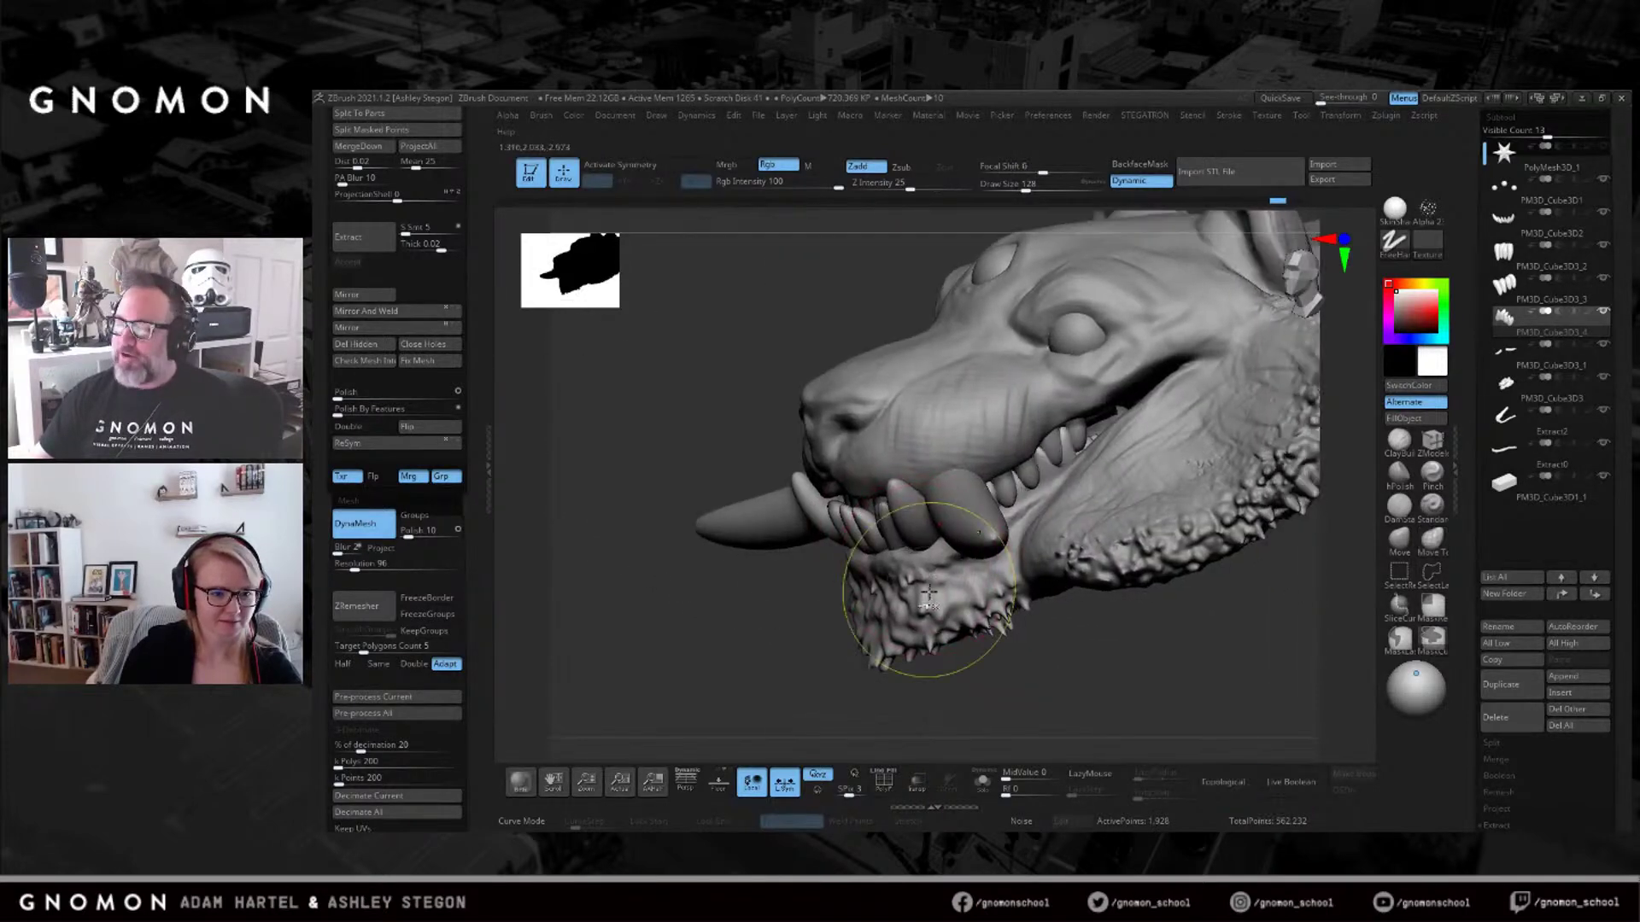
# Turn off local symmetry, then apply Mirror And Weld to the lower and upper side teeth subtools.
pyautogui.click(786, 784)
pyautogui.click(400, 327)
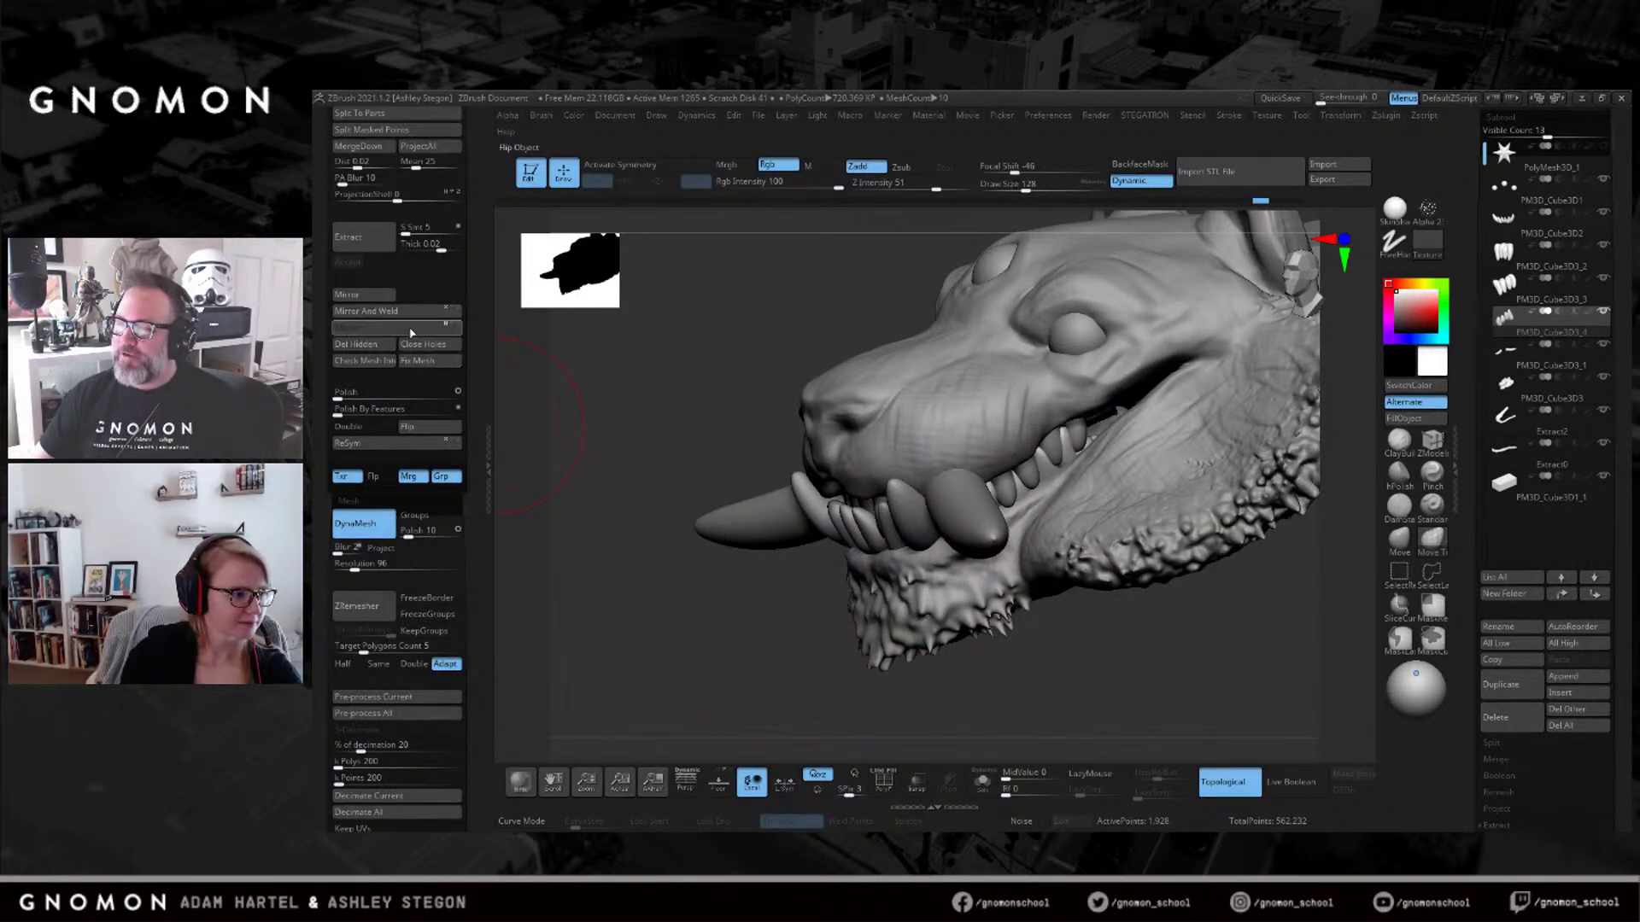
pyautogui.keyDown('alt'); pyautogui.click(1083, 438); pyautogui.keyUp('alt')
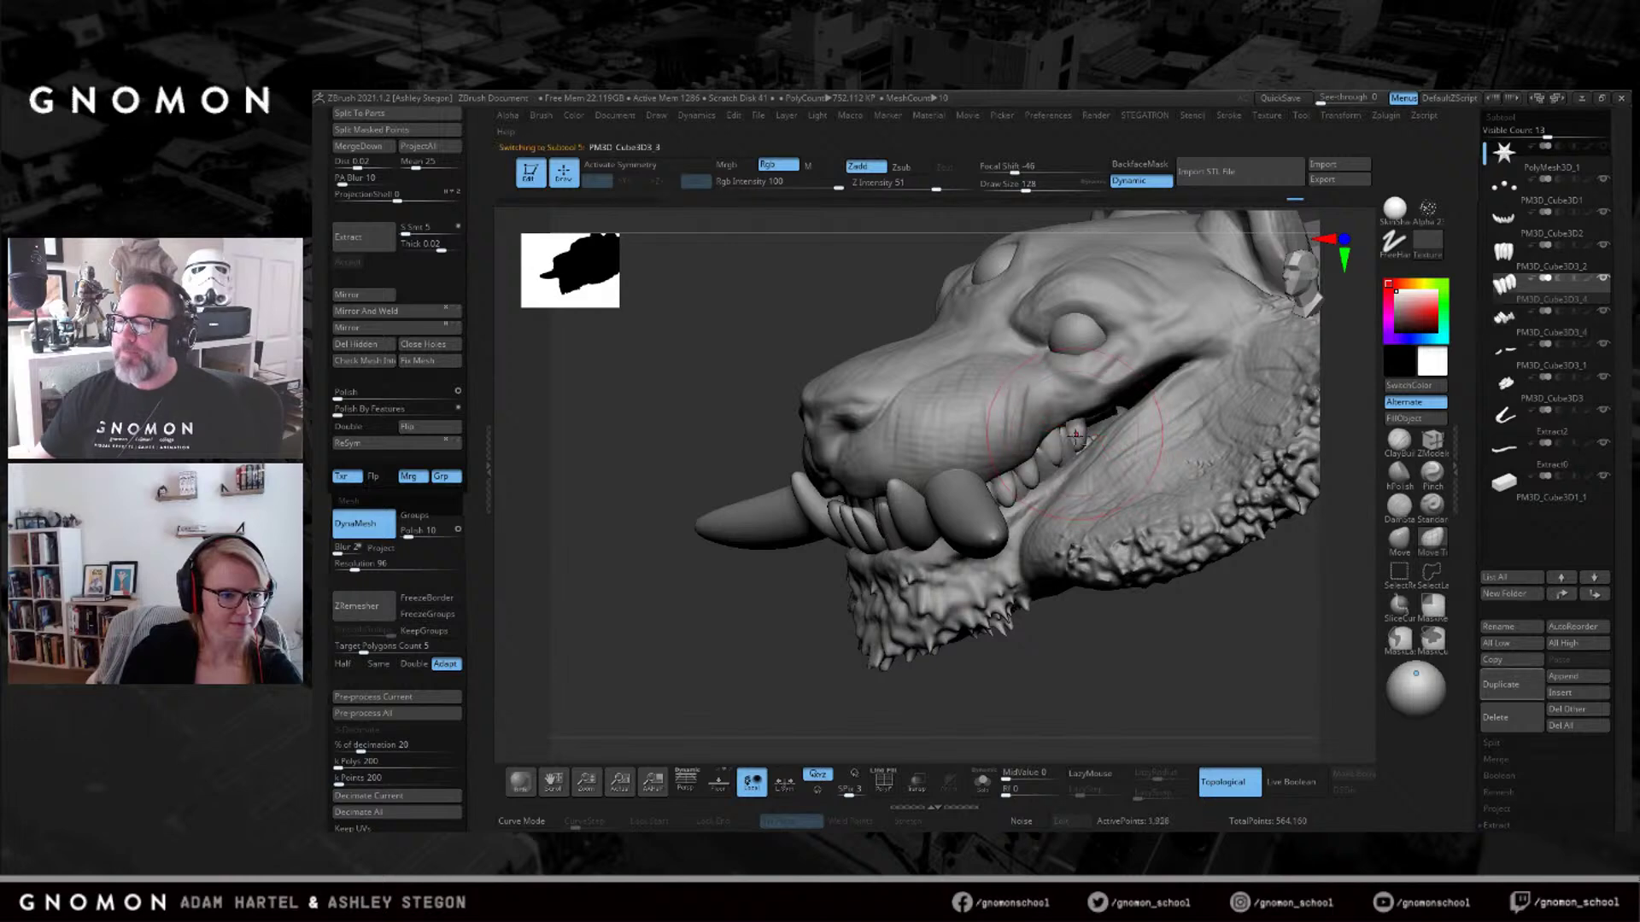
pyautogui.click(421, 313)
# Select the head subtool and smooth its lip beside the tusk, above the new side teeth.
pyautogui.moveTo(982, 384)
pyautogui.mouseDown(button='right')
pyautogui.moveTo(1081, 386)
pyautogui.moveTo(999, 407)
pyautogui.mouseUp(button='right')
pyautogui.press('[')
pyautogui.press('[')
pyautogui.press('[')
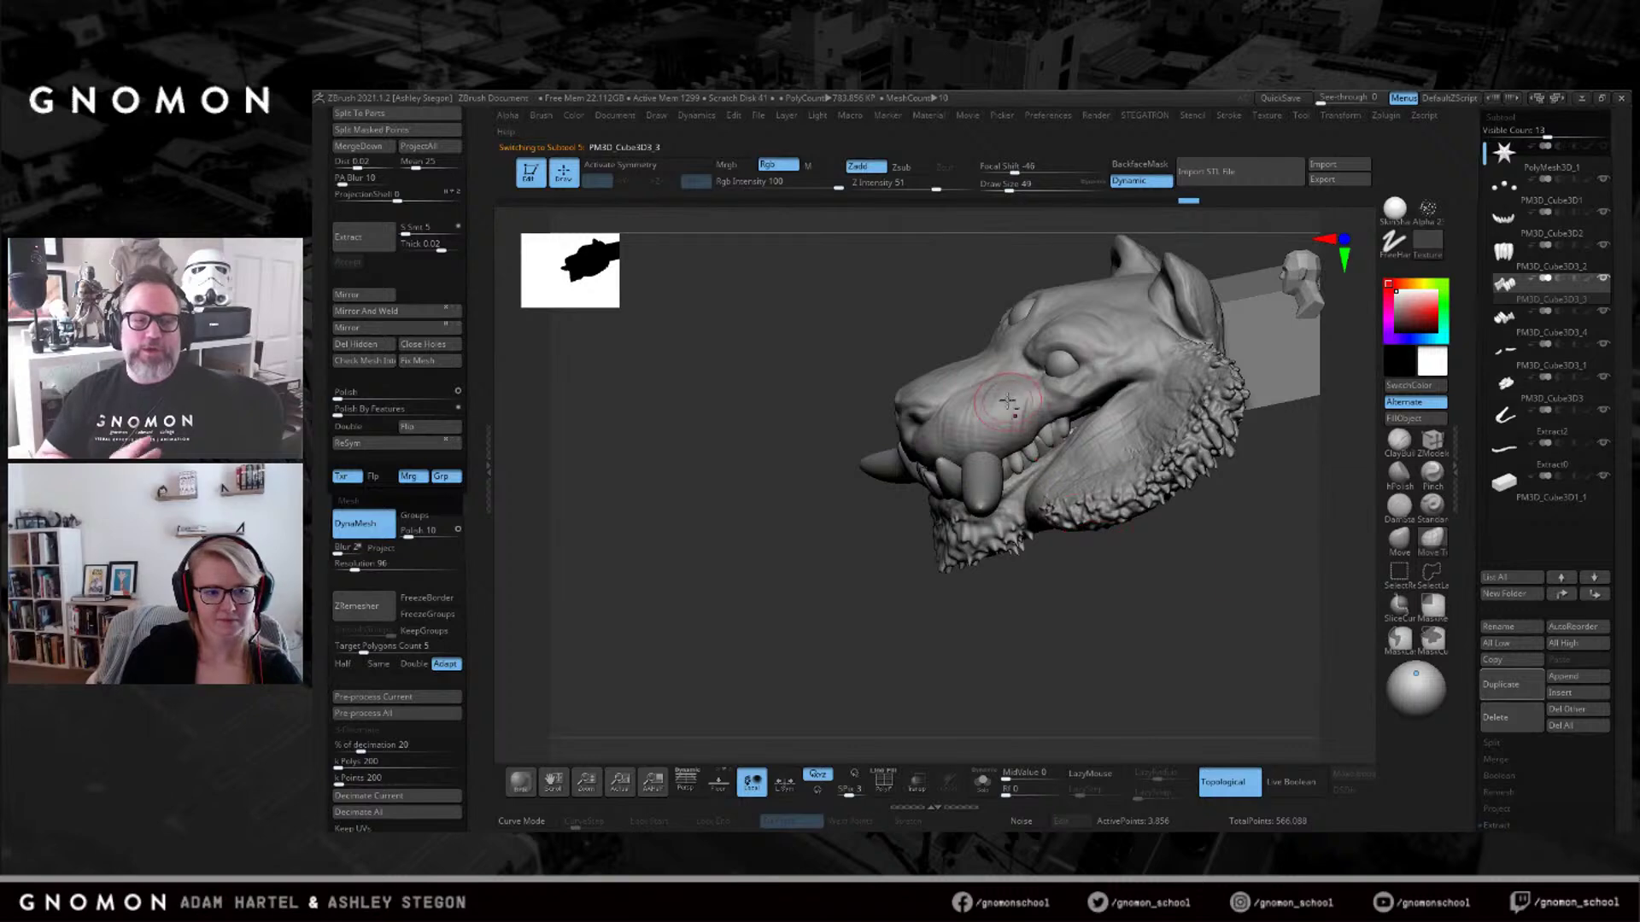
pyautogui.keyDown('alt'); pyautogui.click(1181, 384); pyautogui.keyUp('alt')
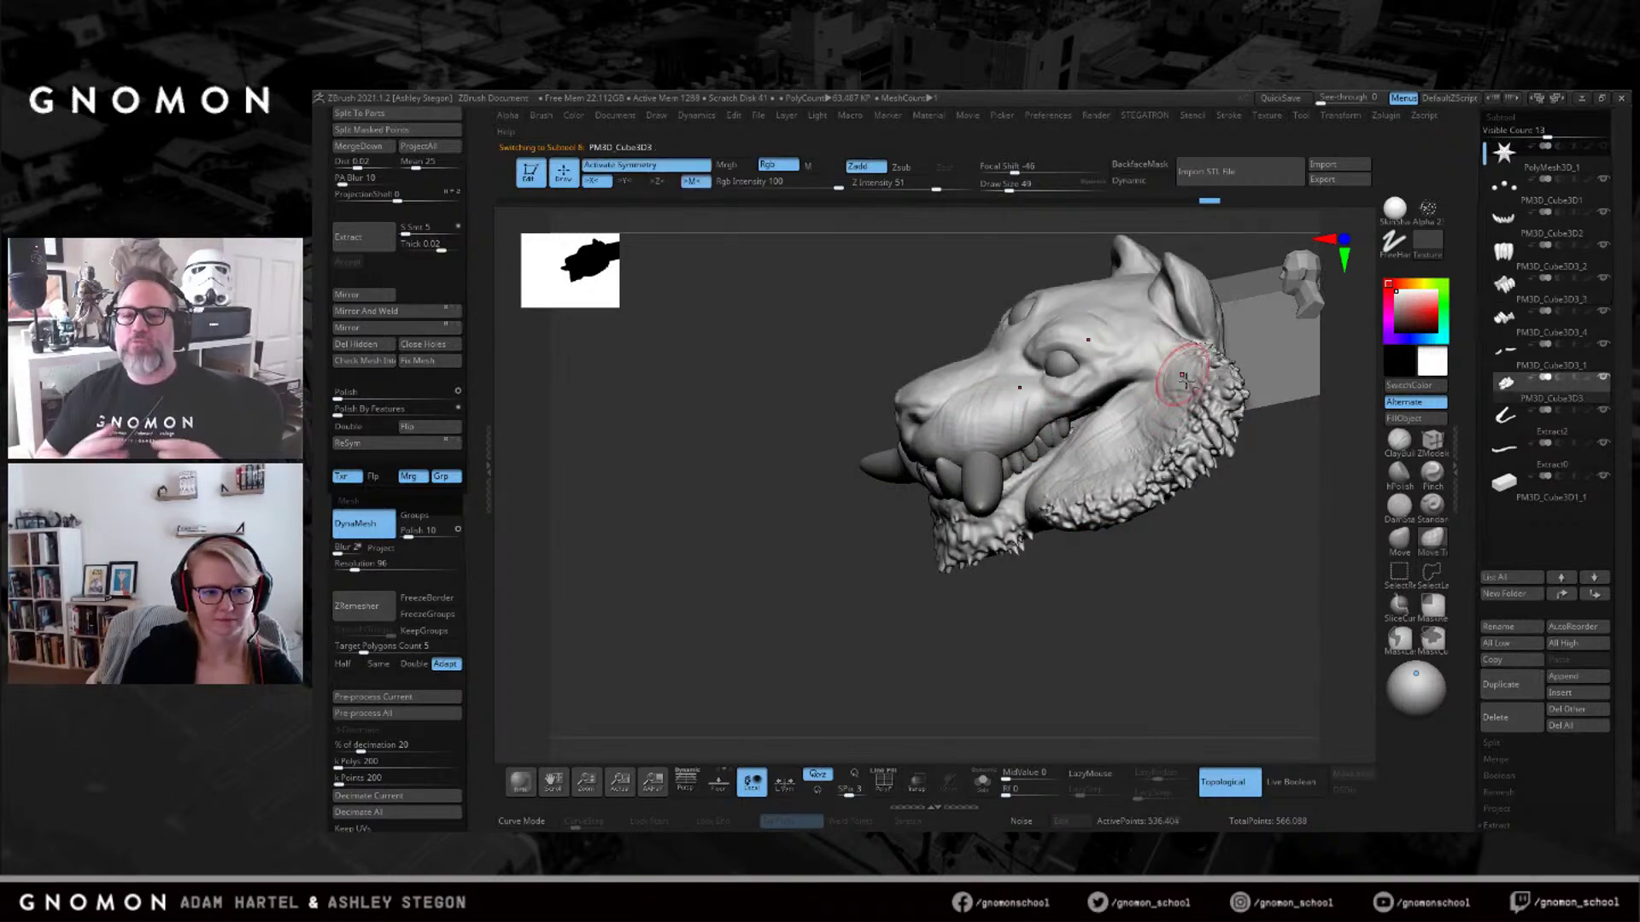
pyautogui.moveTo(950, 367)
pyautogui.mouseDown(button='right')
pyautogui.moveTo(1001, 381)
pyautogui.moveTo(1013, 424)
pyautogui.mouseUp(button='right')
pyautogui.hotkey('shift', 'f')
pyautogui.hotkey('shift', 'f')
pyautogui.press('s')
pyautogui.keyDown('shift'); pyautogui.moveTo(1014, 425); pyautogui.dragTo(999, 436); pyautogui.keyUp('shift')
pyautogui.moveTo(955, 413); pyautogui.dragTo(1011, 445, button='right')
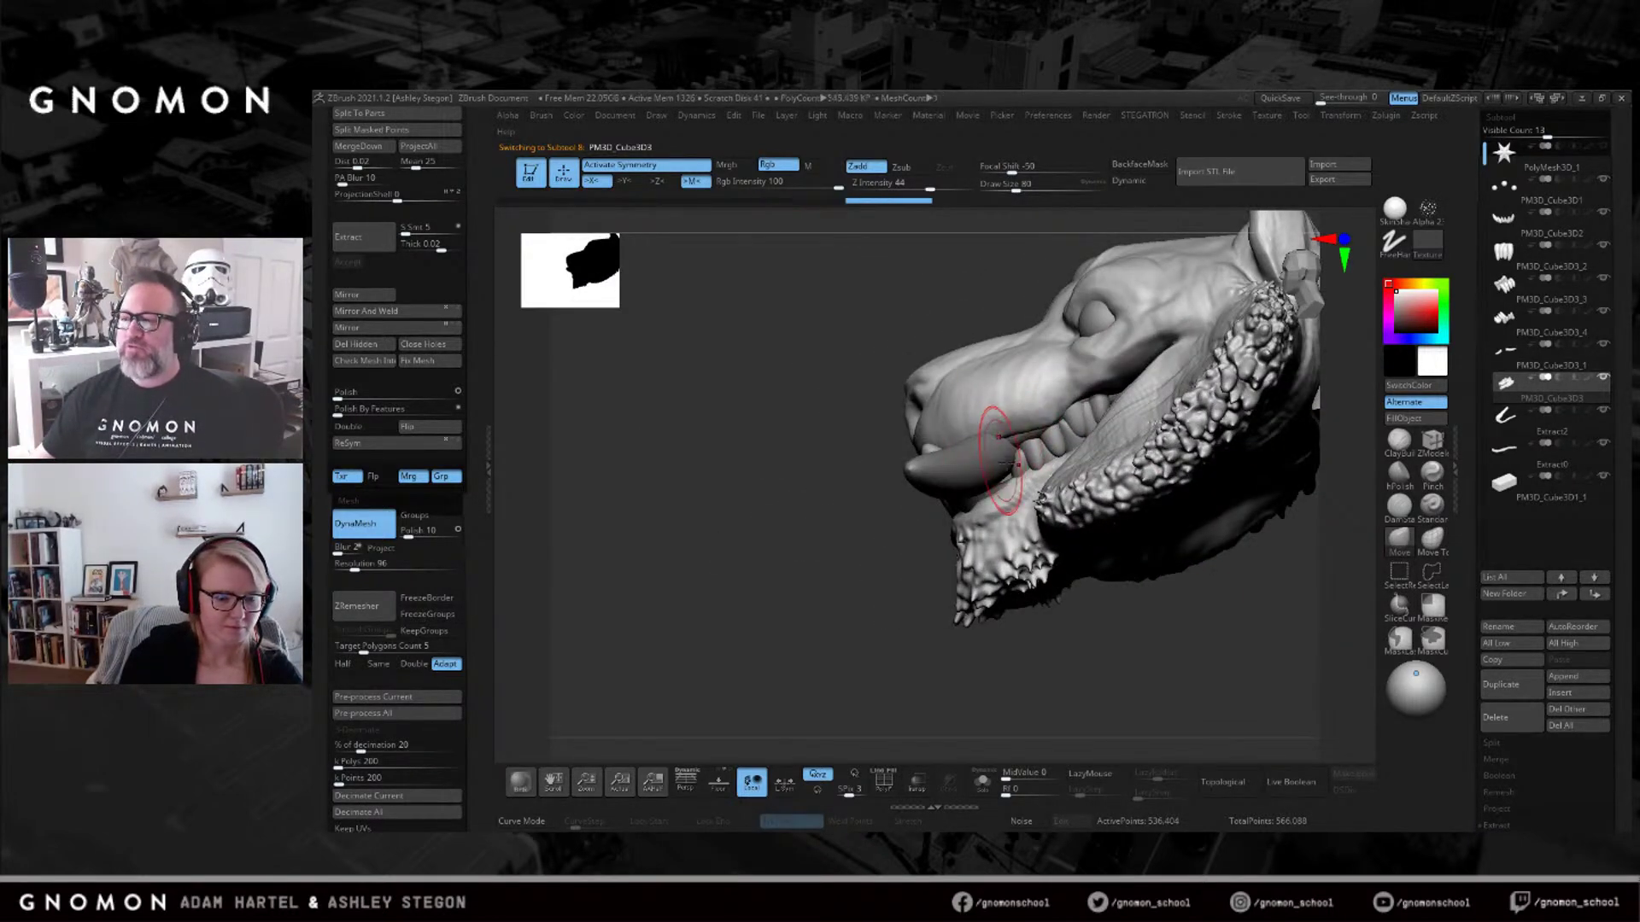
# Reshape the lip around the tusk and side teeth with the Move Topological brush, using symmetry.
pyautogui.click(1433, 541)
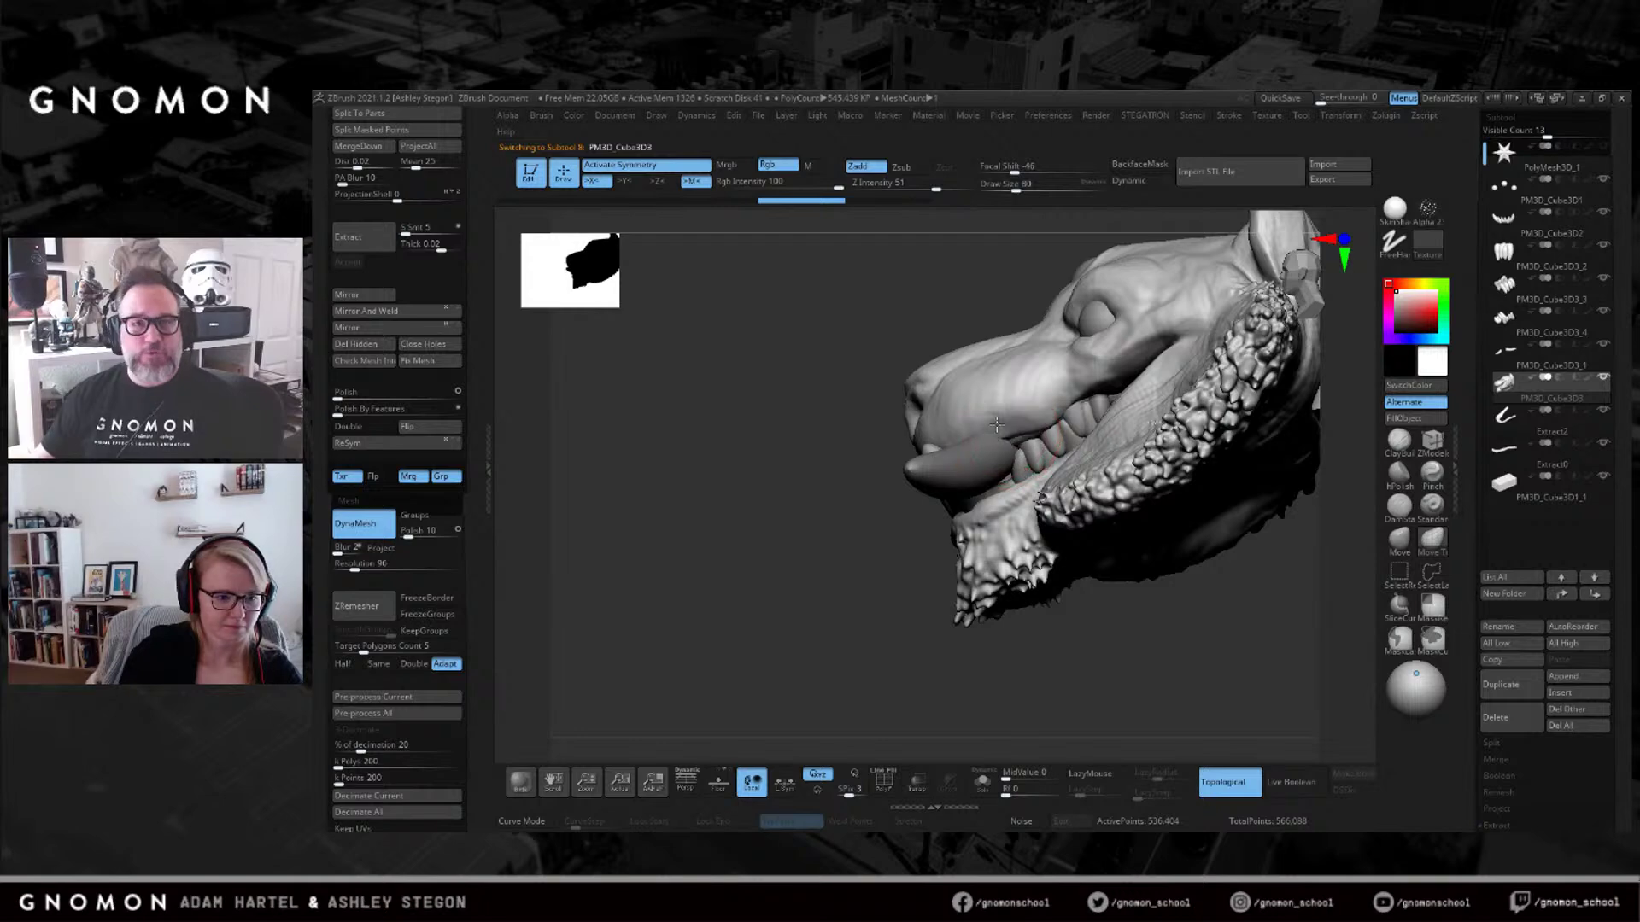
pyautogui.moveTo(980, 441)
pyautogui.mouseDown(button='right')
pyautogui.moveTo(1010, 464)
pyautogui.moveTo(964, 444)
pyautogui.mouseUp(button='right')
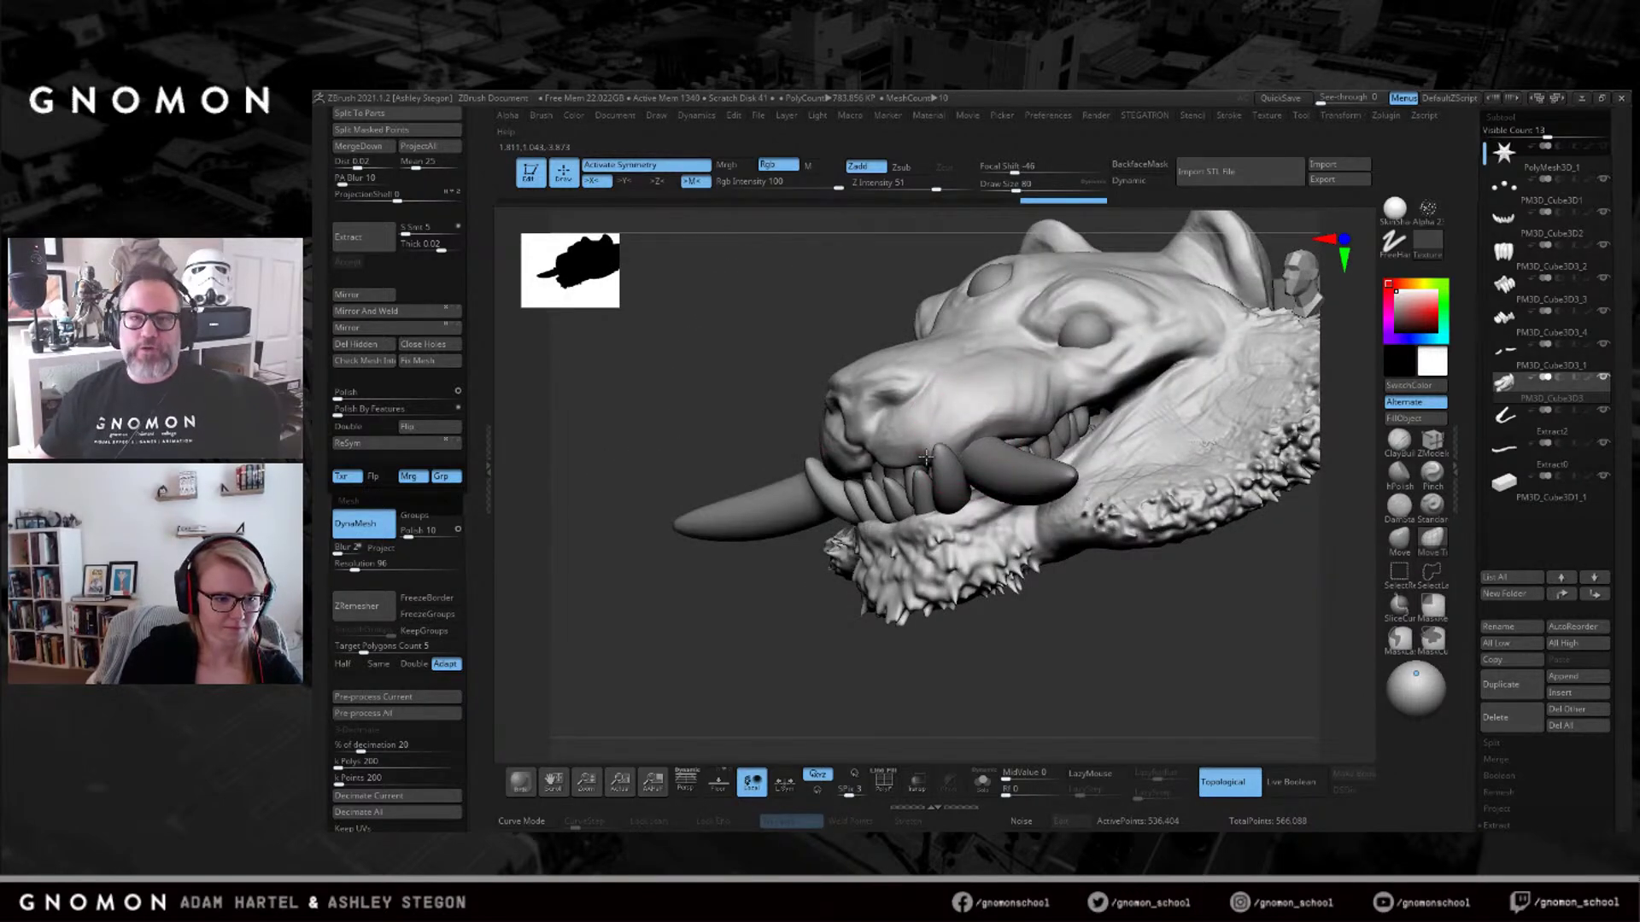
pyautogui.moveTo(993, 447); pyautogui.dragTo(994, 424, button='right')
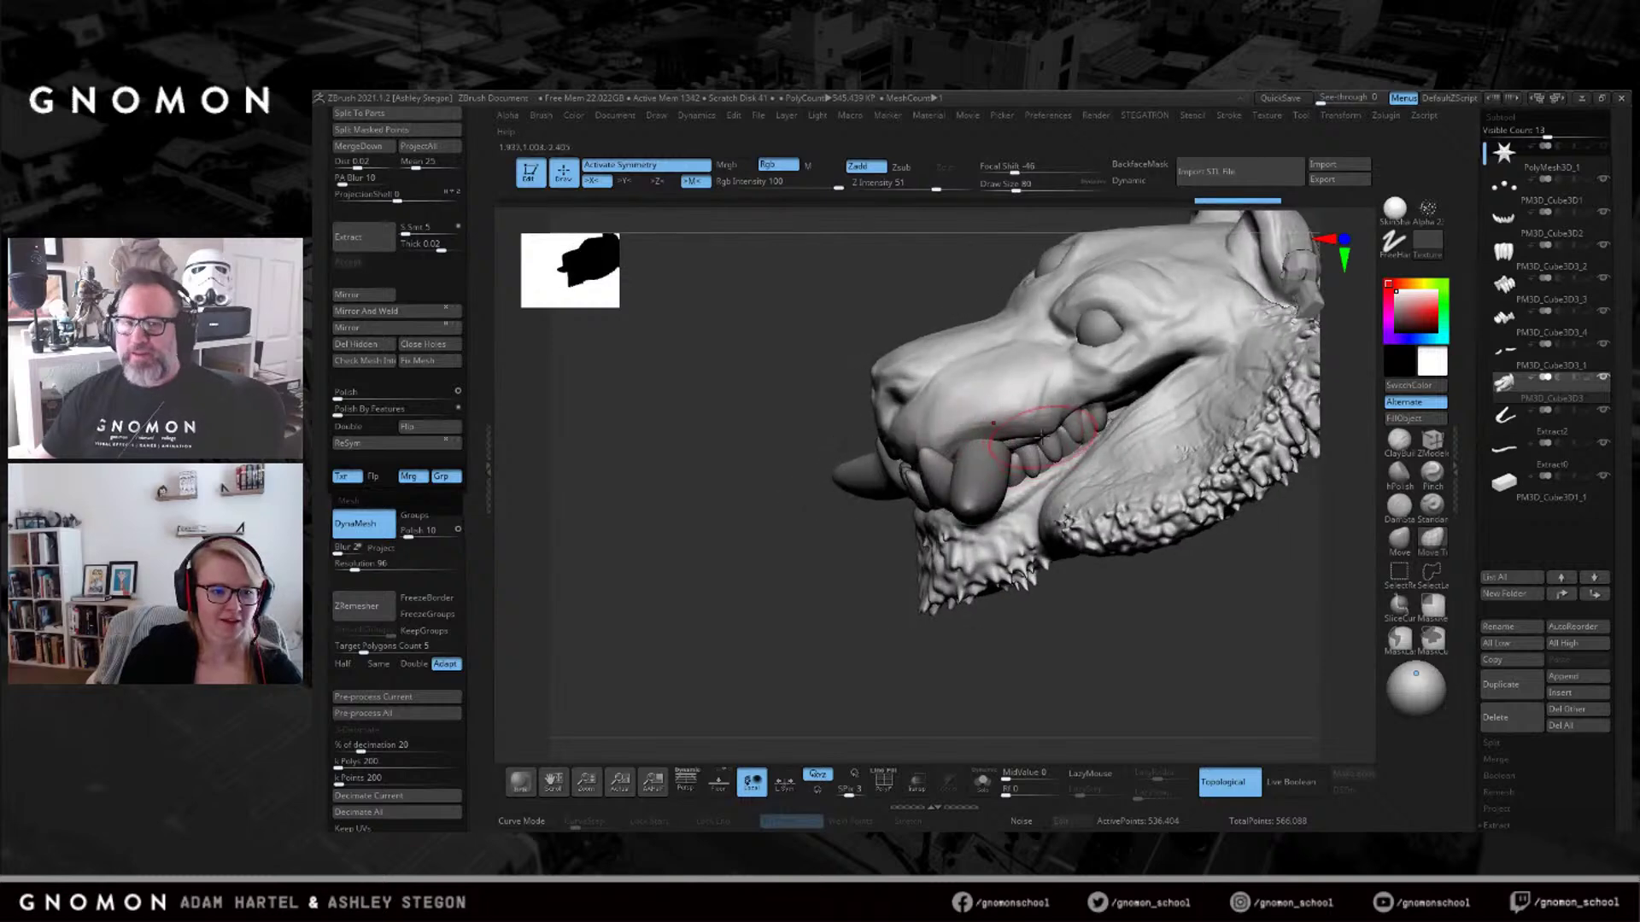
pyautogui.press('s')
pyautogui.moveTo(988, 460); pyautogui.dragTo(1071, 427)
pyautogui.moveTo(1072, 427); pyautogui.dragTo(1090, 425, button='right')
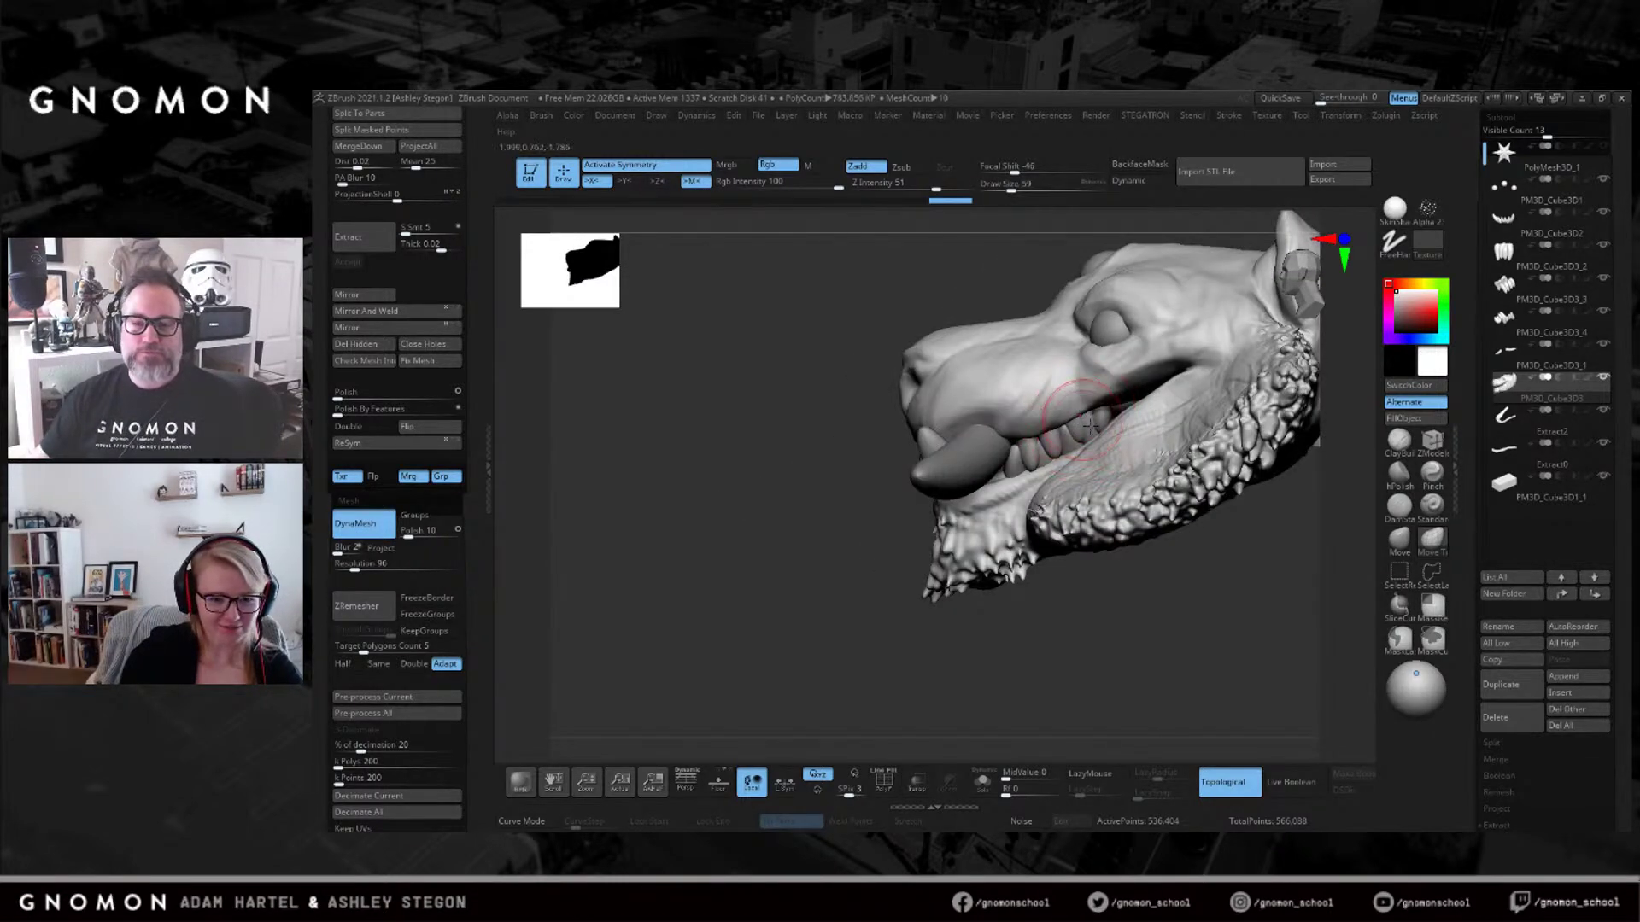
# Build up the brow ridge and the folds at the inner corner of the side eyes with the ClayBuildup brush.
pyautogui.click(1401, 449)
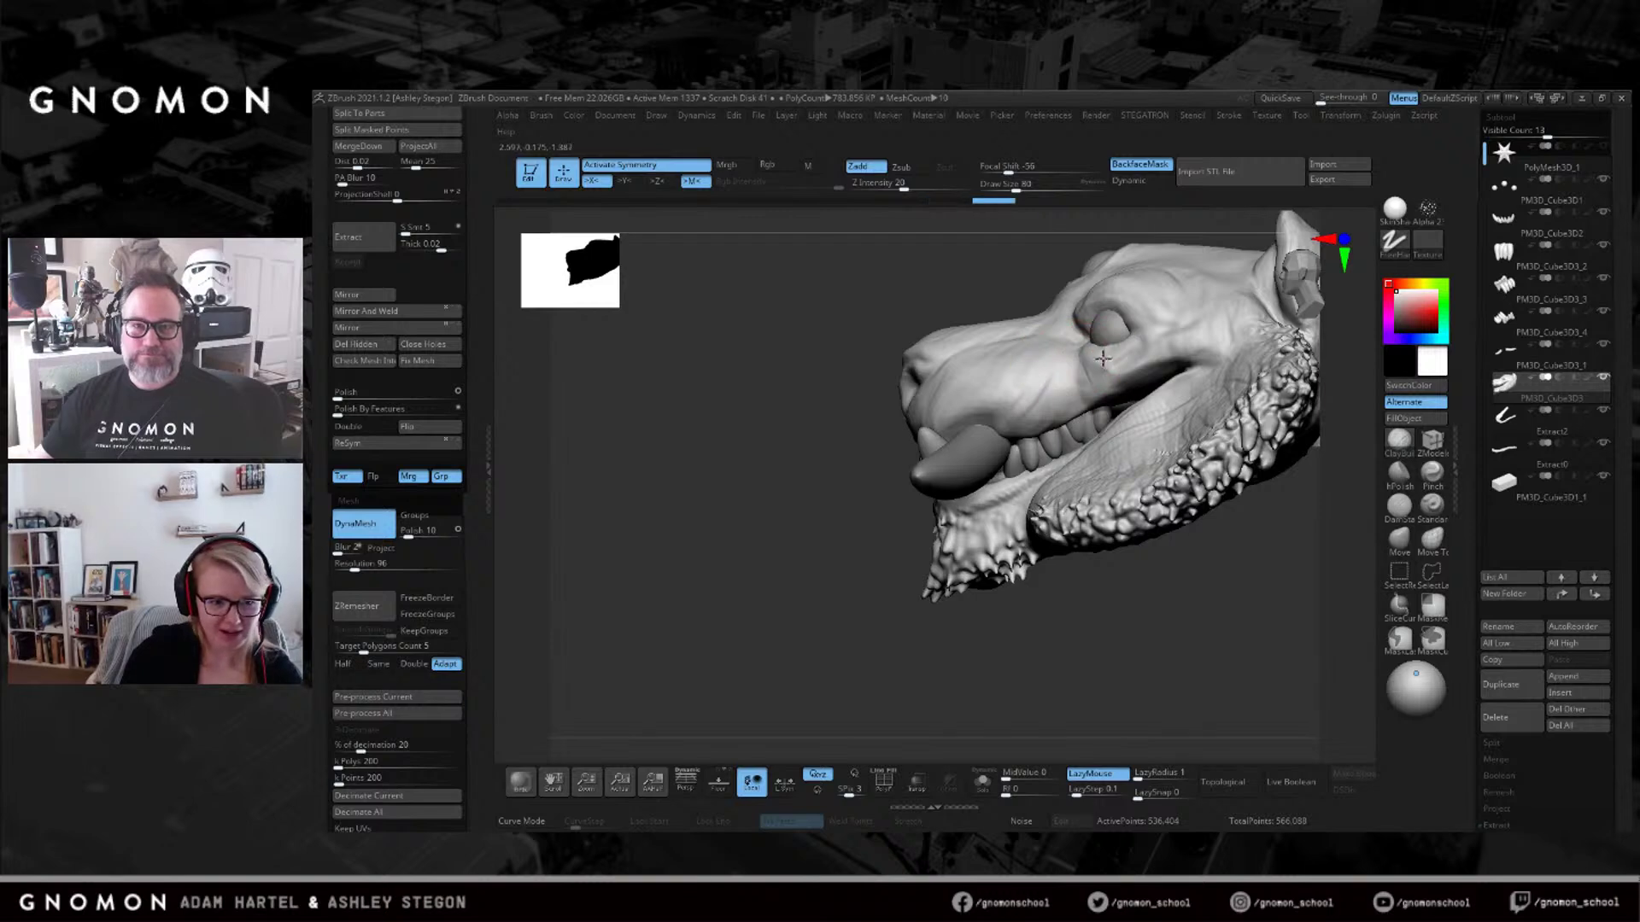
pyautogui.moveTo(1126, 340); pyautogui.dragTo(1098, 350, button='right')
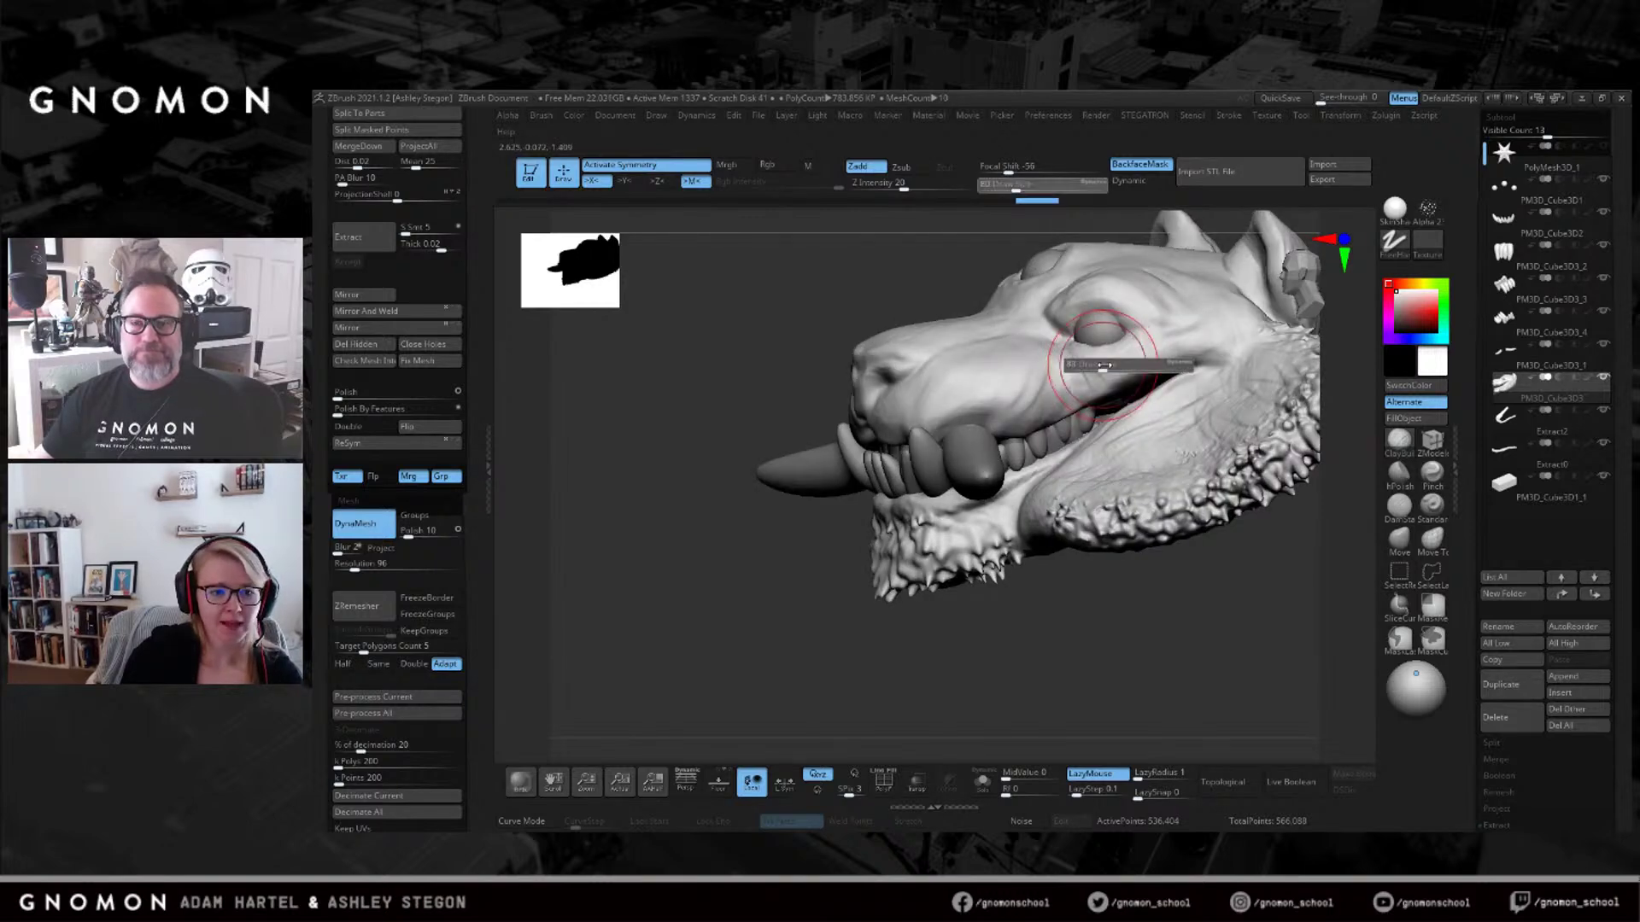
pyautogui.moveTo(1099, 316); pyautogui.dragTo(1077, 346, button='right')
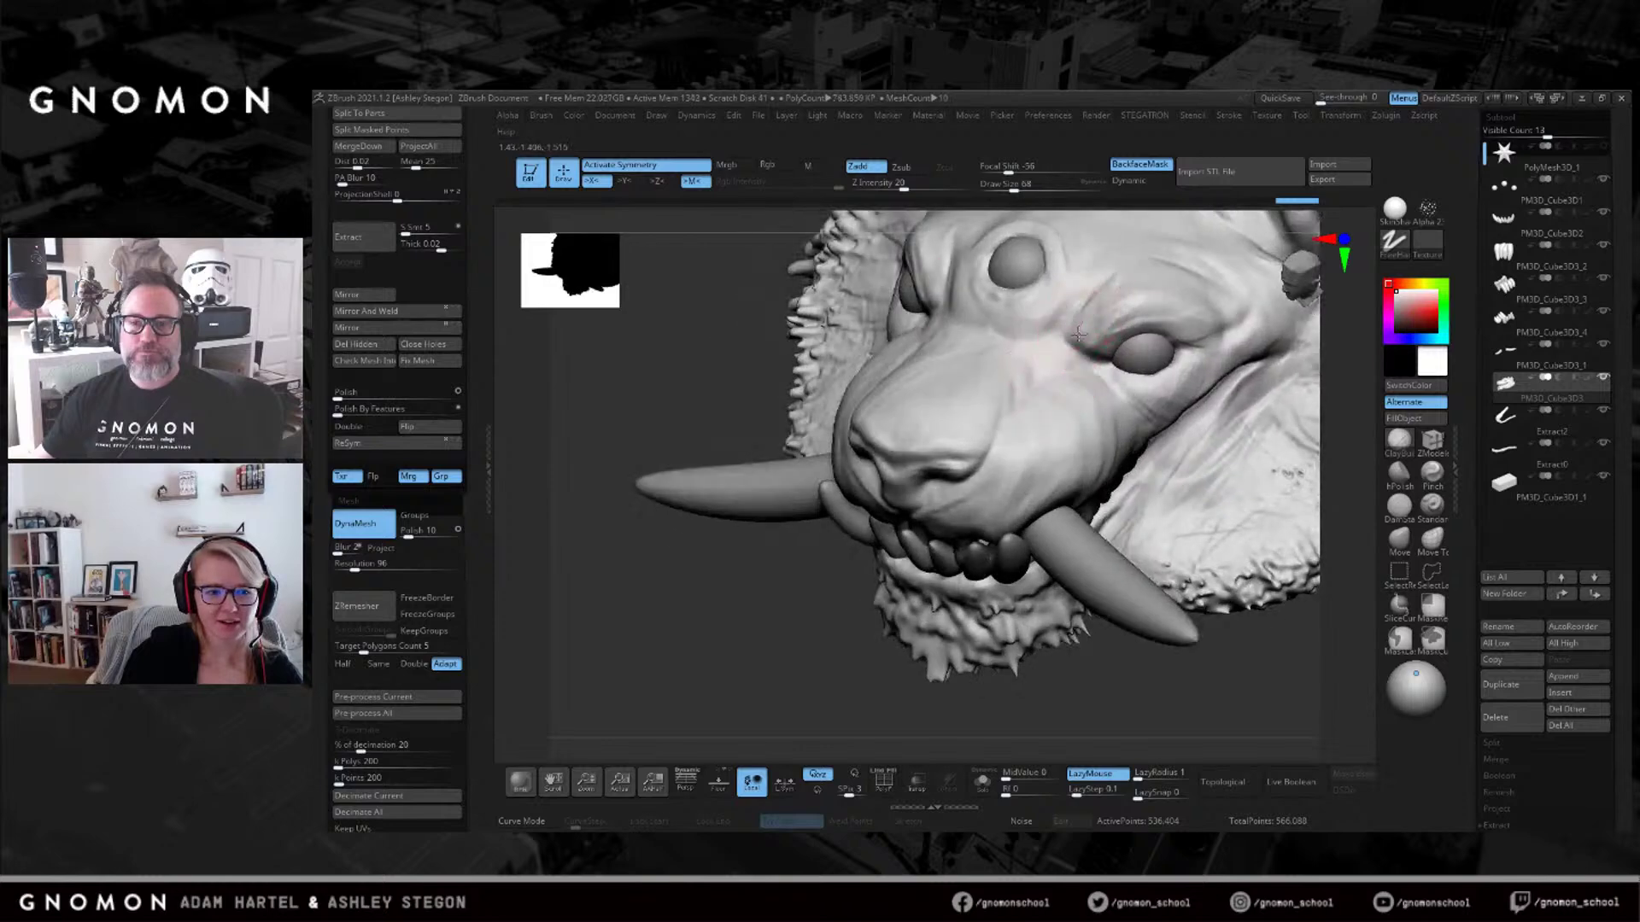
pyautogui.moveTo(1089, 316)
pyautogui.mouseDown()
pyautogui.moveTo(1127, 282)
pyautogui.moveTo(1144, 308)
pyautogui.moveTo(1190, 286)
pyautogui.mouseUp()
pyautogui.moveTo(1191, 286)
pyautogui.mouseDown(button='right')
pyautogui.moveTo(1098, 377)
pyautogui.moveTo(1077, 370)
pyautogui.mouseUp(button='right')
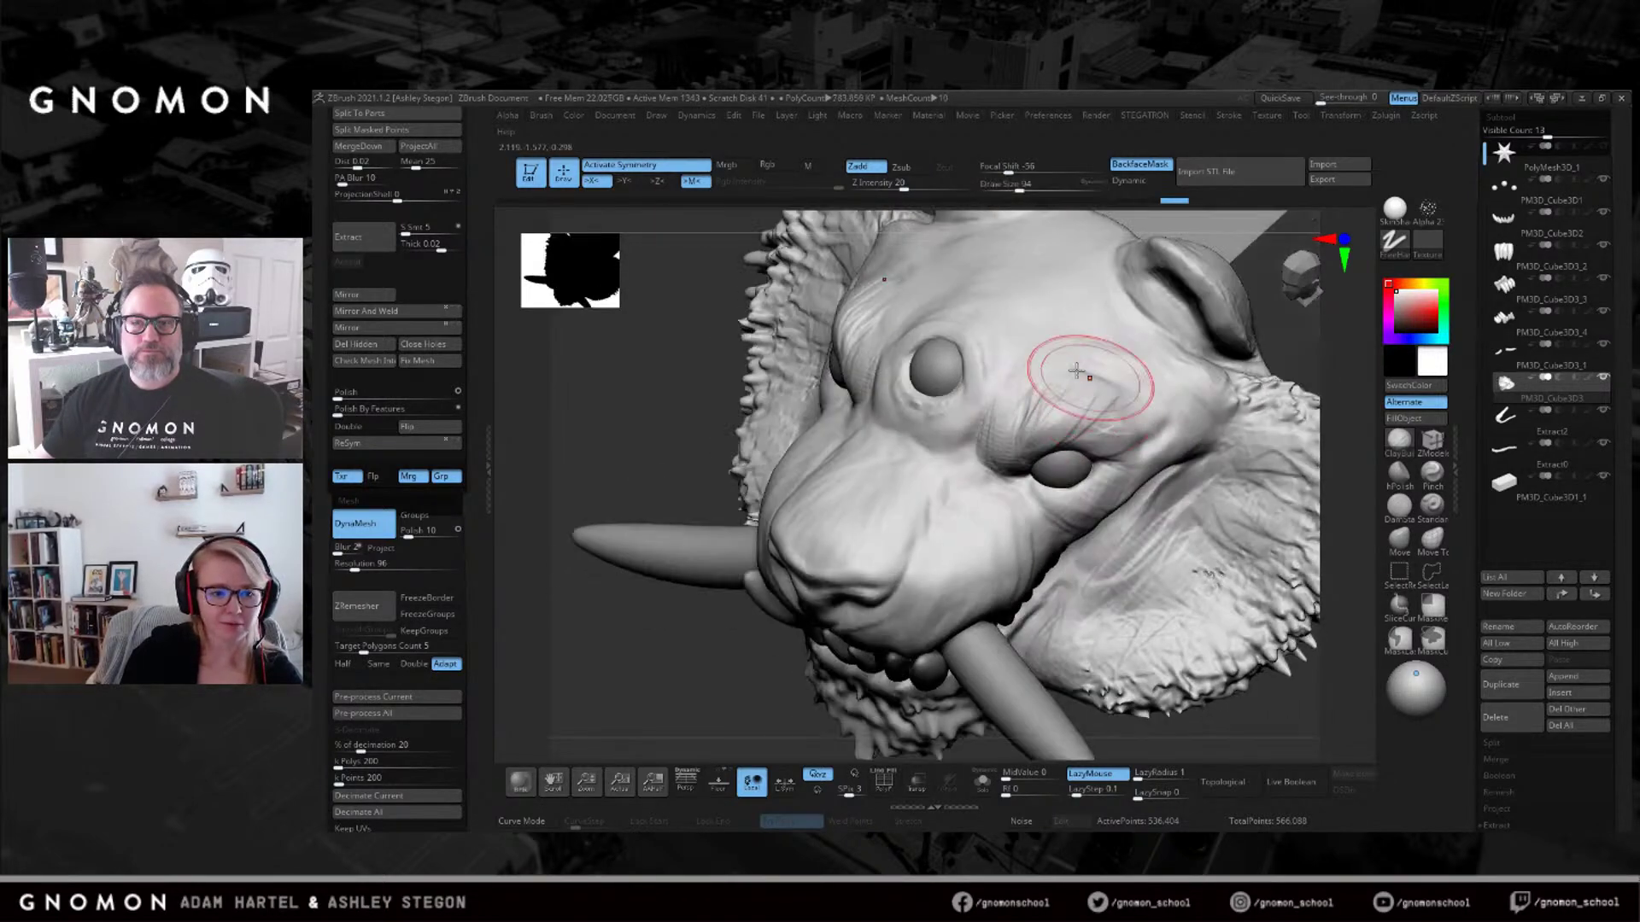
pyautogui.moveTo(1170, 364)
pyautogui.mouseDown()
pyautogui.moveTo(1136, 293)
pyautogui.moveTo(1091, 306)
pyautogui.moveTo(1017, 389)
pyautogui.moveTo(1089, 347)
pyautogui.mouseUp()
pyautogui.press('s')
pyautogui.moveTo(1061, 421); pyautogui.dragTo(1033, 418)
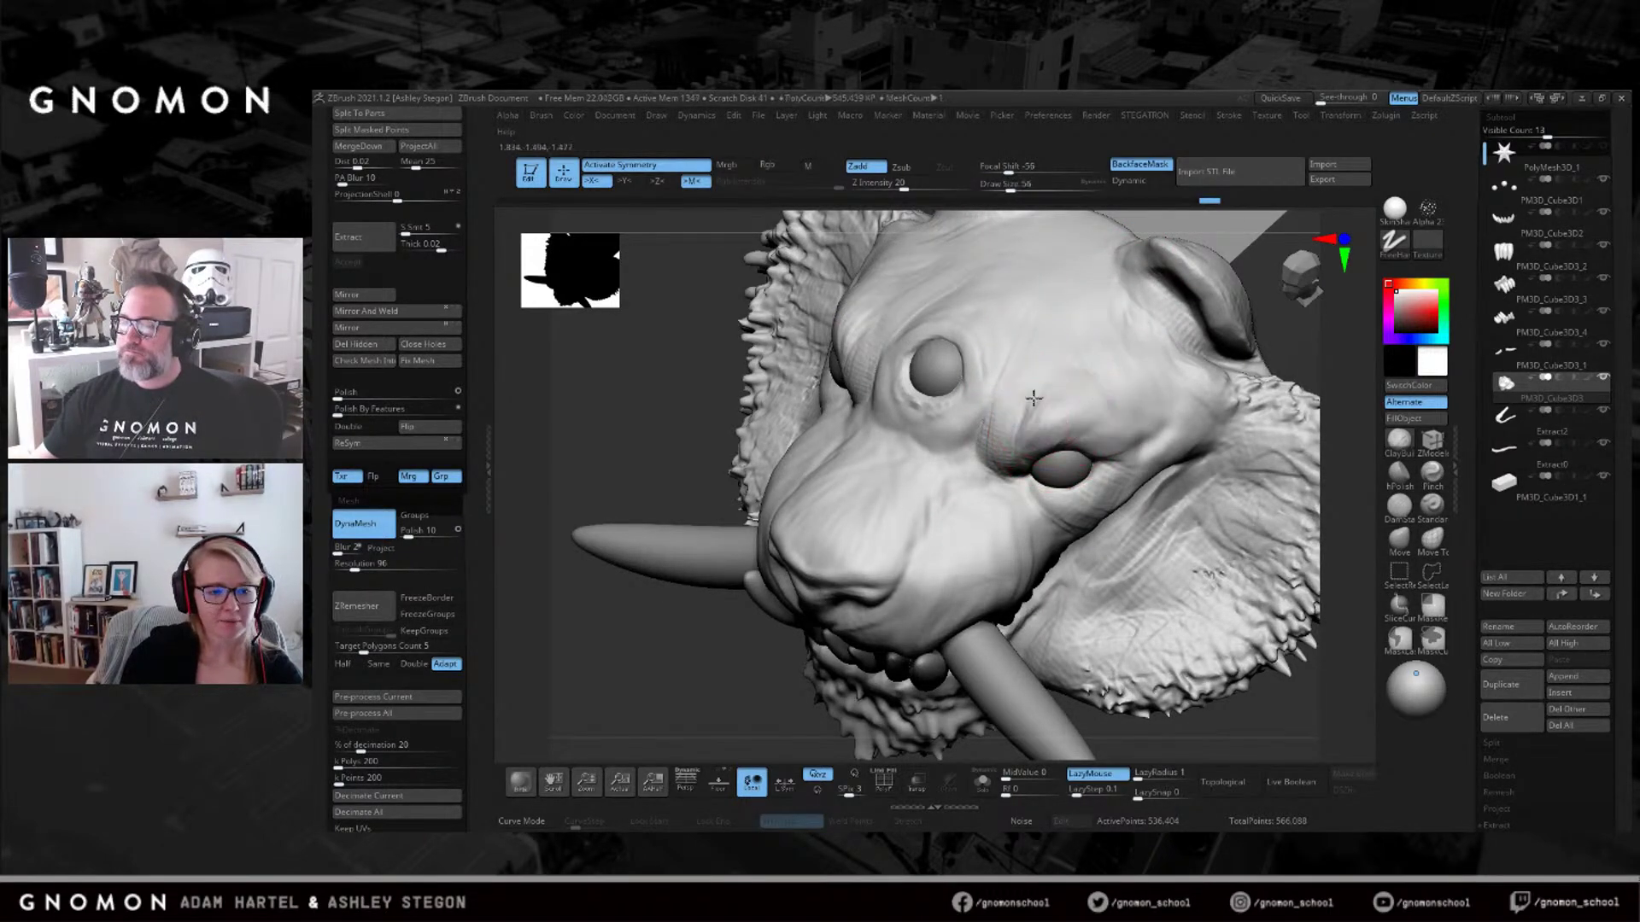
pyautogui.keyDown('shift'); pyautogui.moveTo(1032, 418); pyautogui.dragTo(1025, 384, button='right'); pyautogui.keyUp('shift')
# Sculpt a raised eyelid rim around the third eye on the forehead, forming its lower corner with the ClayBuildup brush.
pyautogui.moveTo(879, 436)
pyautogui.keyDown('alt'); pyautogui.mouseDown(button='right')
pyautogui.moveTo(962, 359)
pyautogui.moveTo(888, 380)
pyautogui.moveTo(896, 347)
pyautogui.moveTo(889, 419)
pyautogui.moveTo(999, 275)
pyautogui.moveTo(993, 356)
pyautogui.mouseUp(button='right'); pyautogui.keyUp('alt')
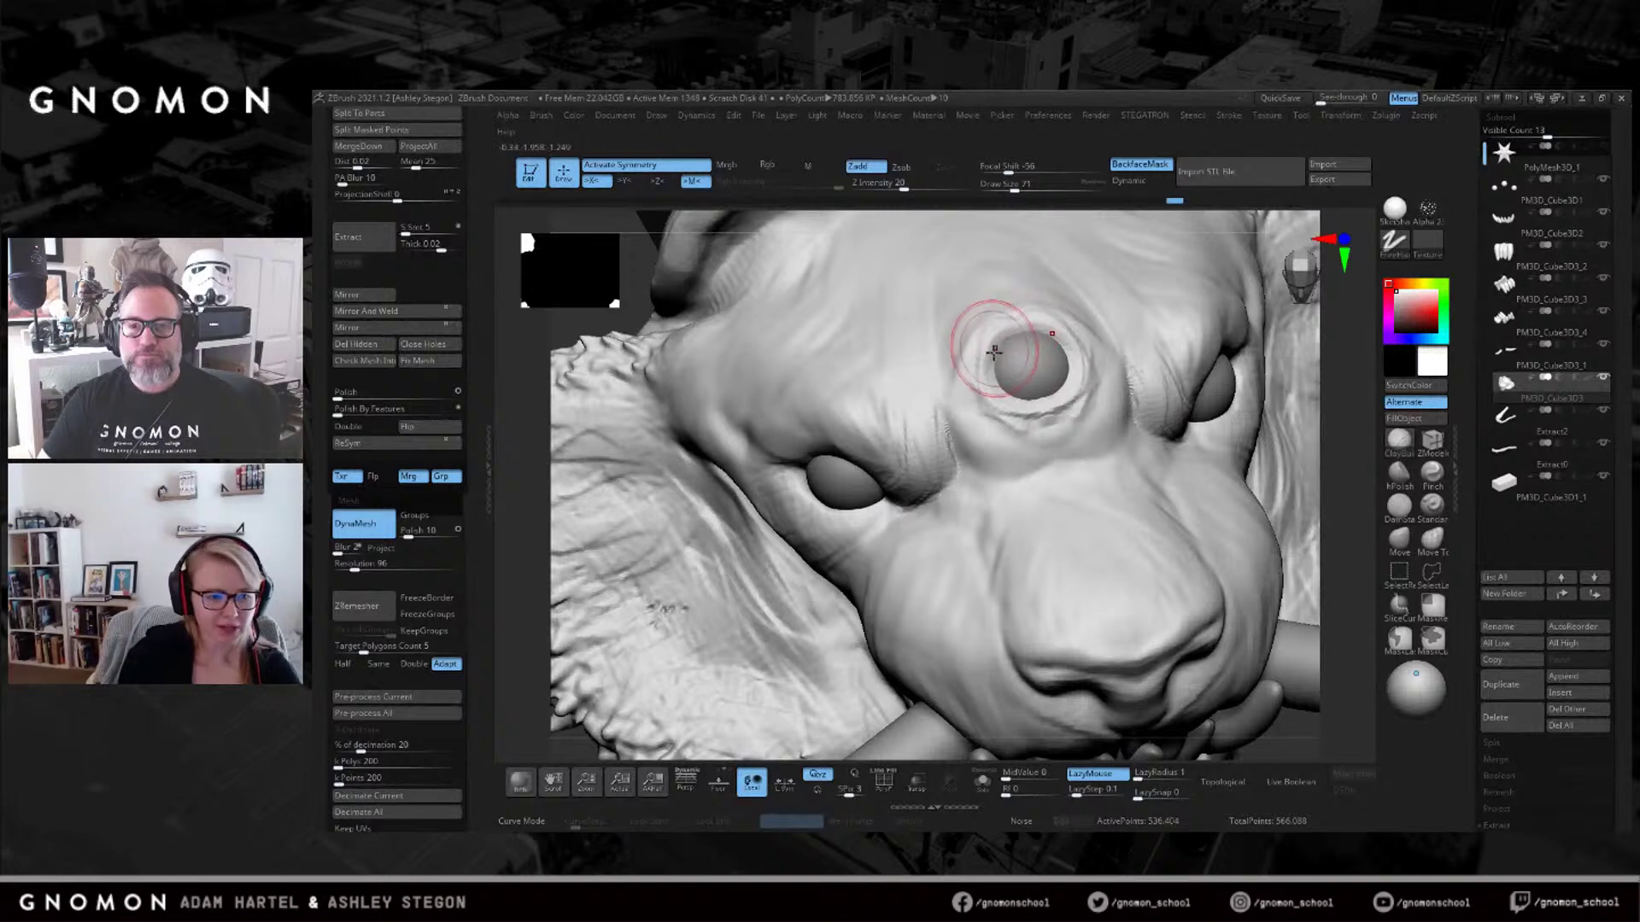
pyautogui.moveTo(1010, 359)
pyautogui.mouseDown(button='right')
pyautogui.moveTo(1010, 389)
pyautogui.moveTo(1034, 360)
pyautogui.mouseUp(button='right')
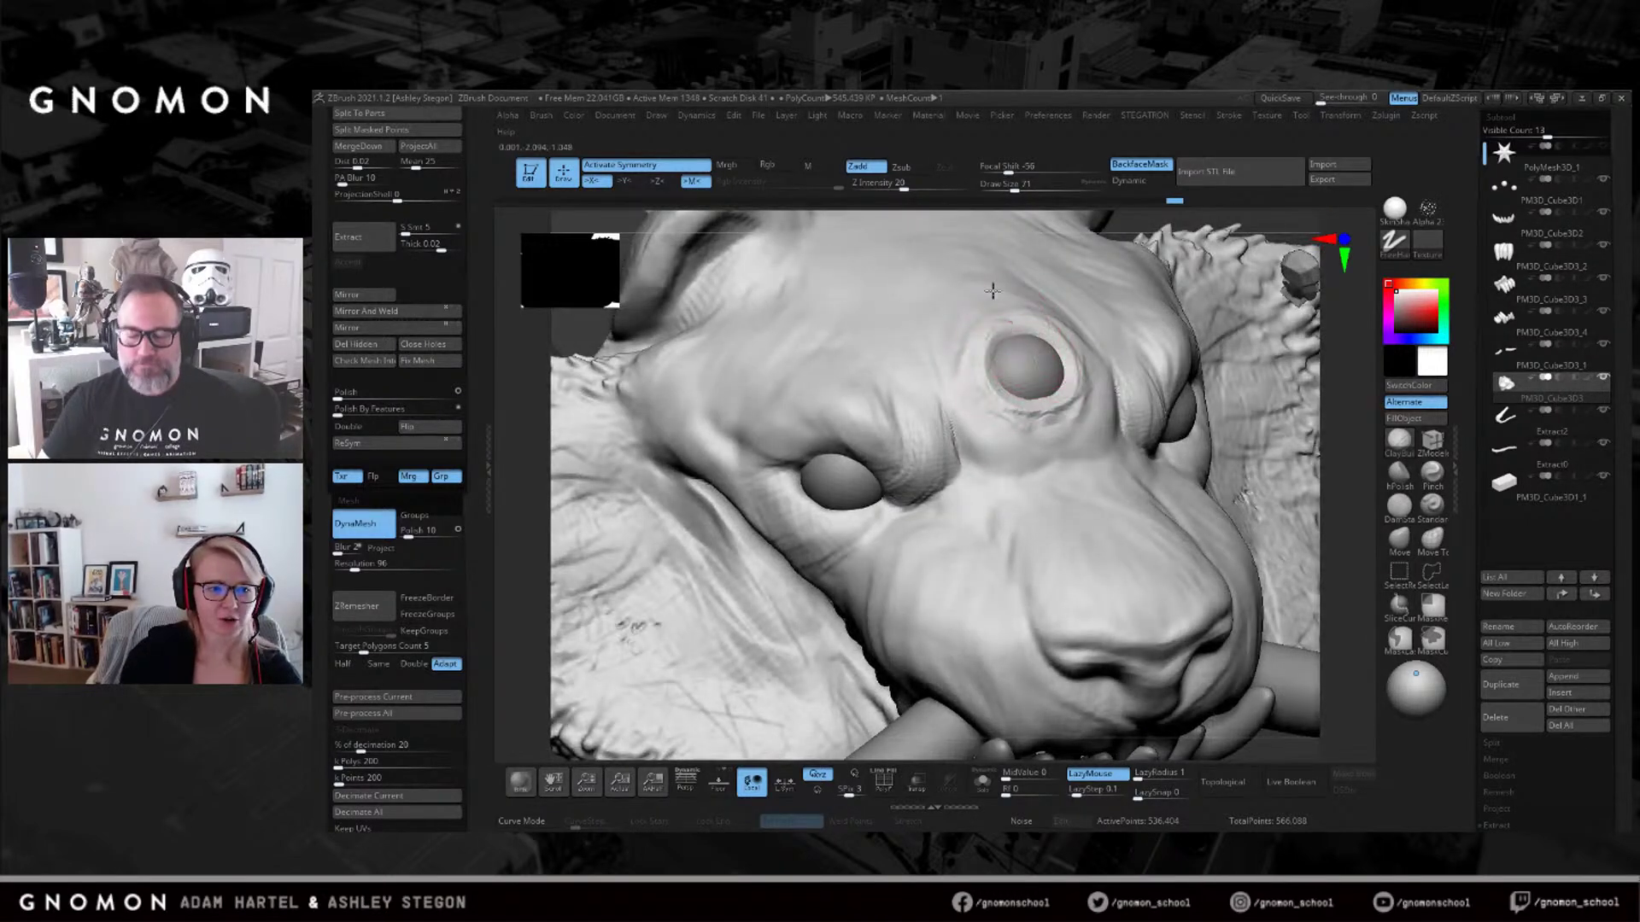
pyautogui.press('s')
pyautogui.moveTo(1026, 414)
pyautogui.mouseDown()
pyautogui.moveTo(1081, 398)
pyautogui.moveTo(1026, 346)
pyautogui.mouseUp()
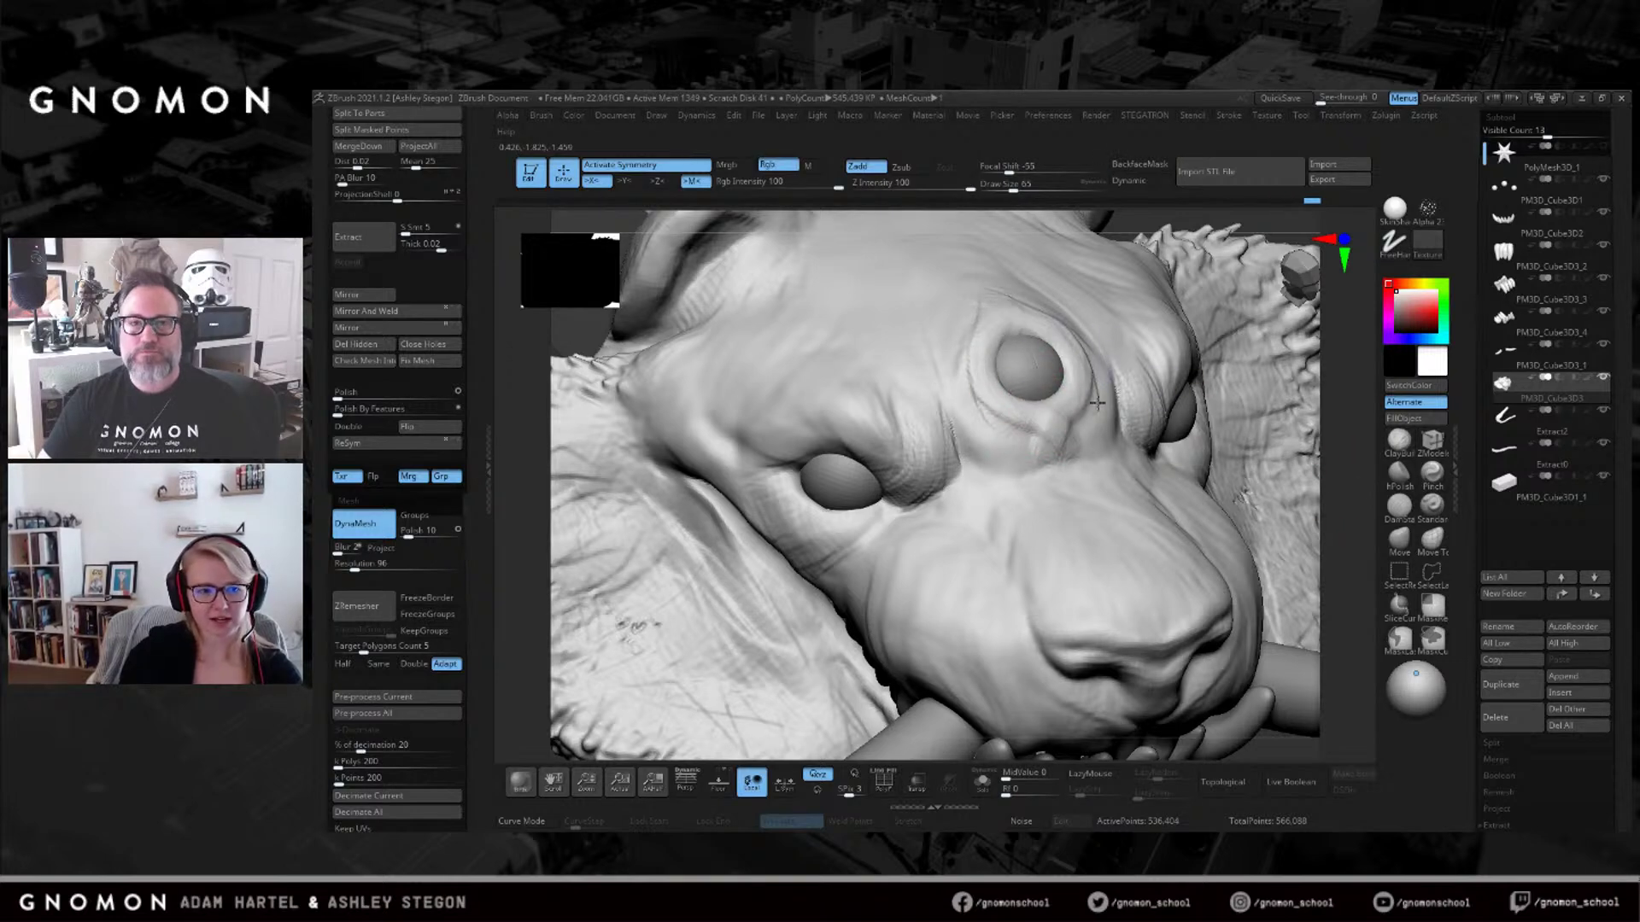
pyautogui.click(1402, 509)
pyautogui.moveTo(1064, 376)
pyautogui.mouseDown(button='right')
pyautogui.moveTo(1039, 387)
pyautogui.moveTo(1021, 354)
pyautogui.mouseUp(button='right')
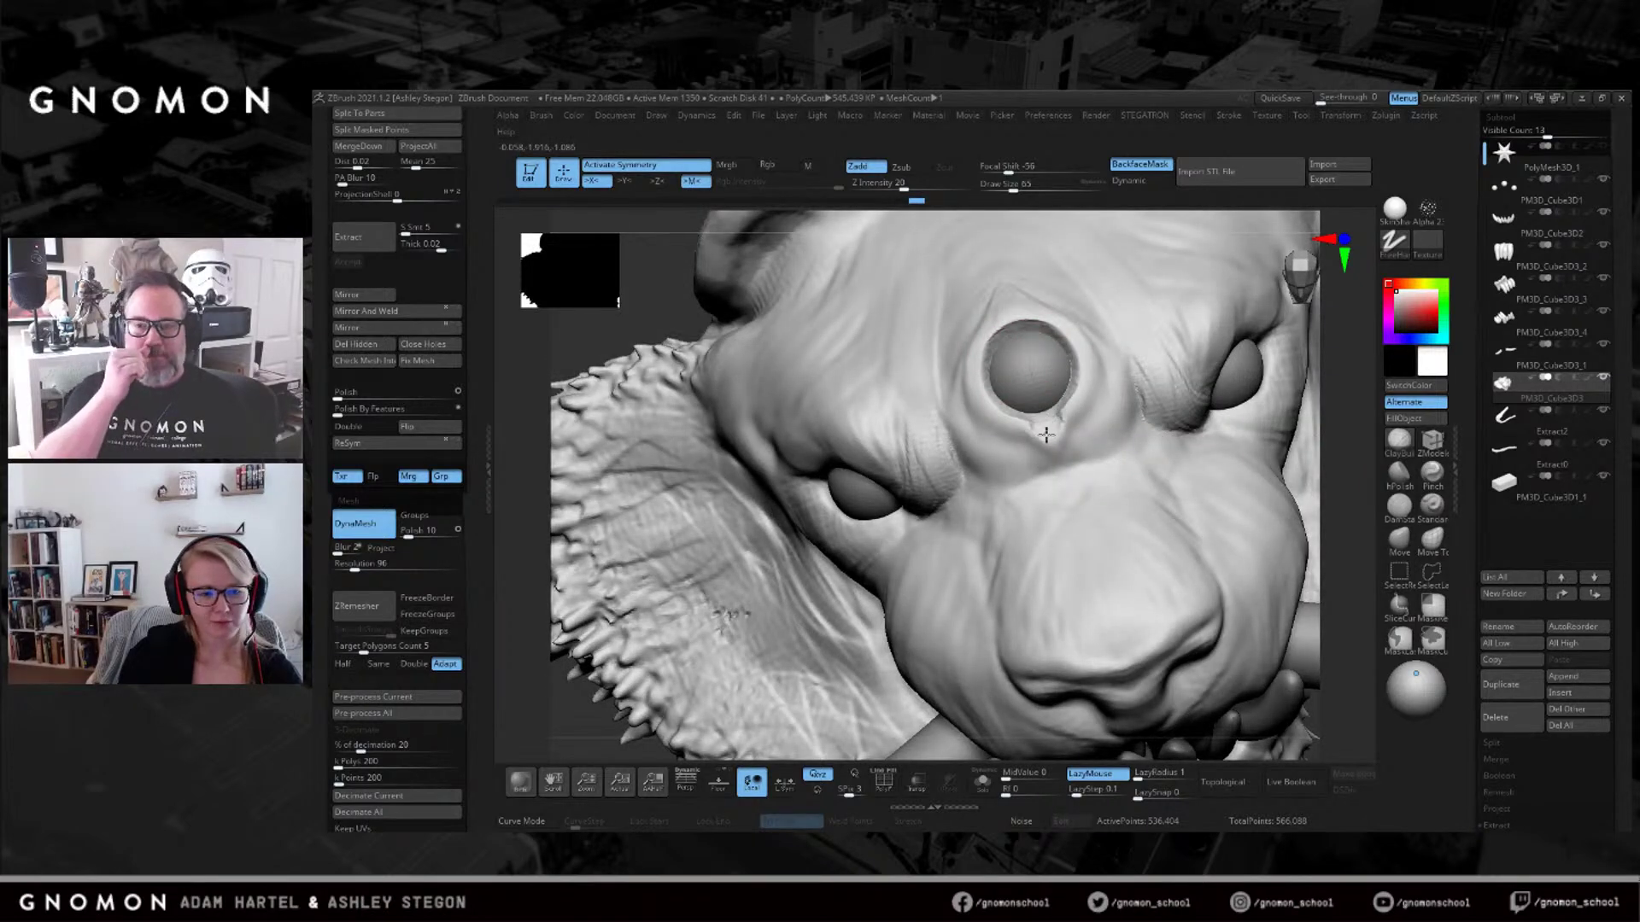
pyautogui.moveTo(1058, 417)
pyautogui.mouseDown()
pyautogui.moveTo(1080, 354)
pyautogui.moveTo(996, 400)
pyautogui.mouseUp()
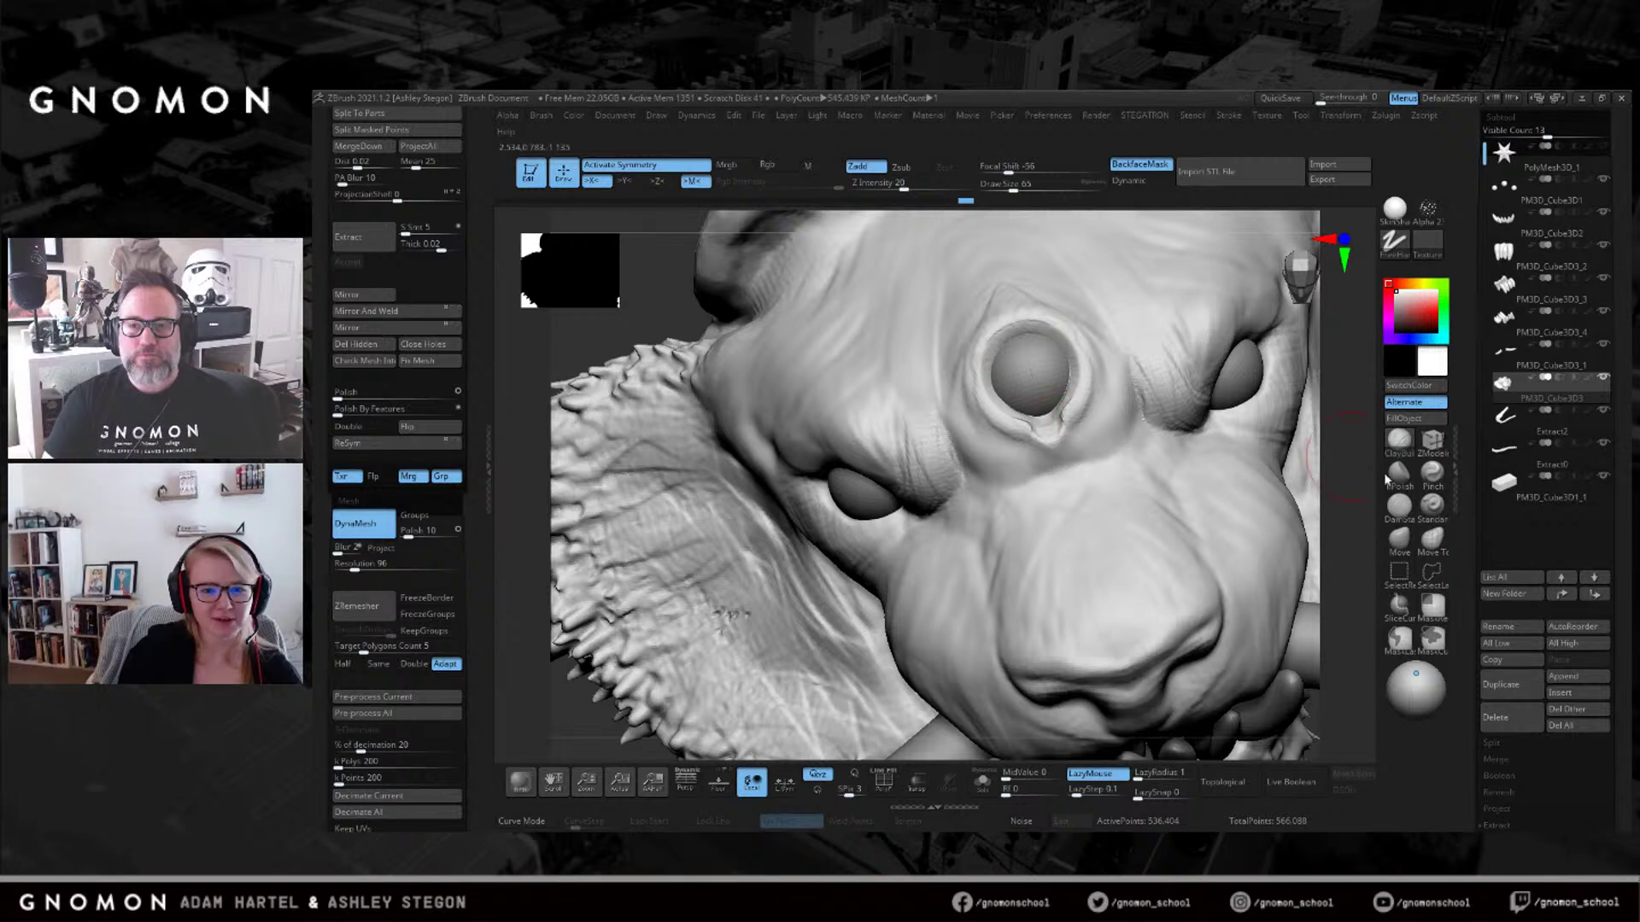
# Sharpen the lower corner of the third eye's lid with the Pinch brush.
pyautogui.click(1433, 475)
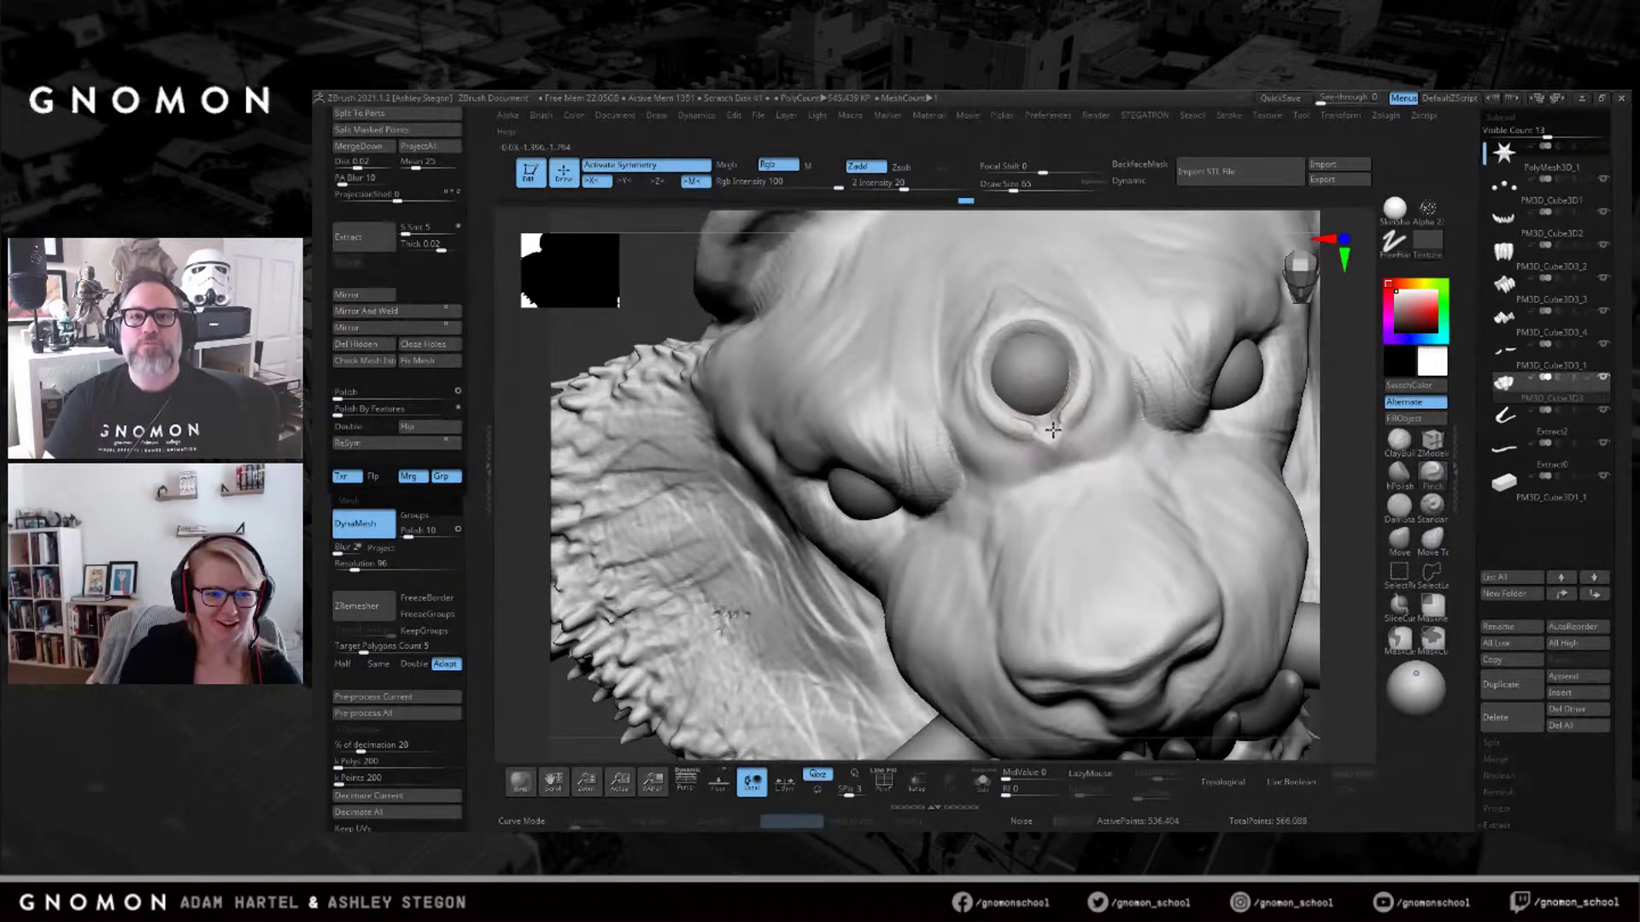
pyautogui.moveTo(1047, 405); pyautogui.dragTo(1025, 418)
pyautogui.moveTo(1052, 352); pyautogui.dragTo(1018, 334, button='right')
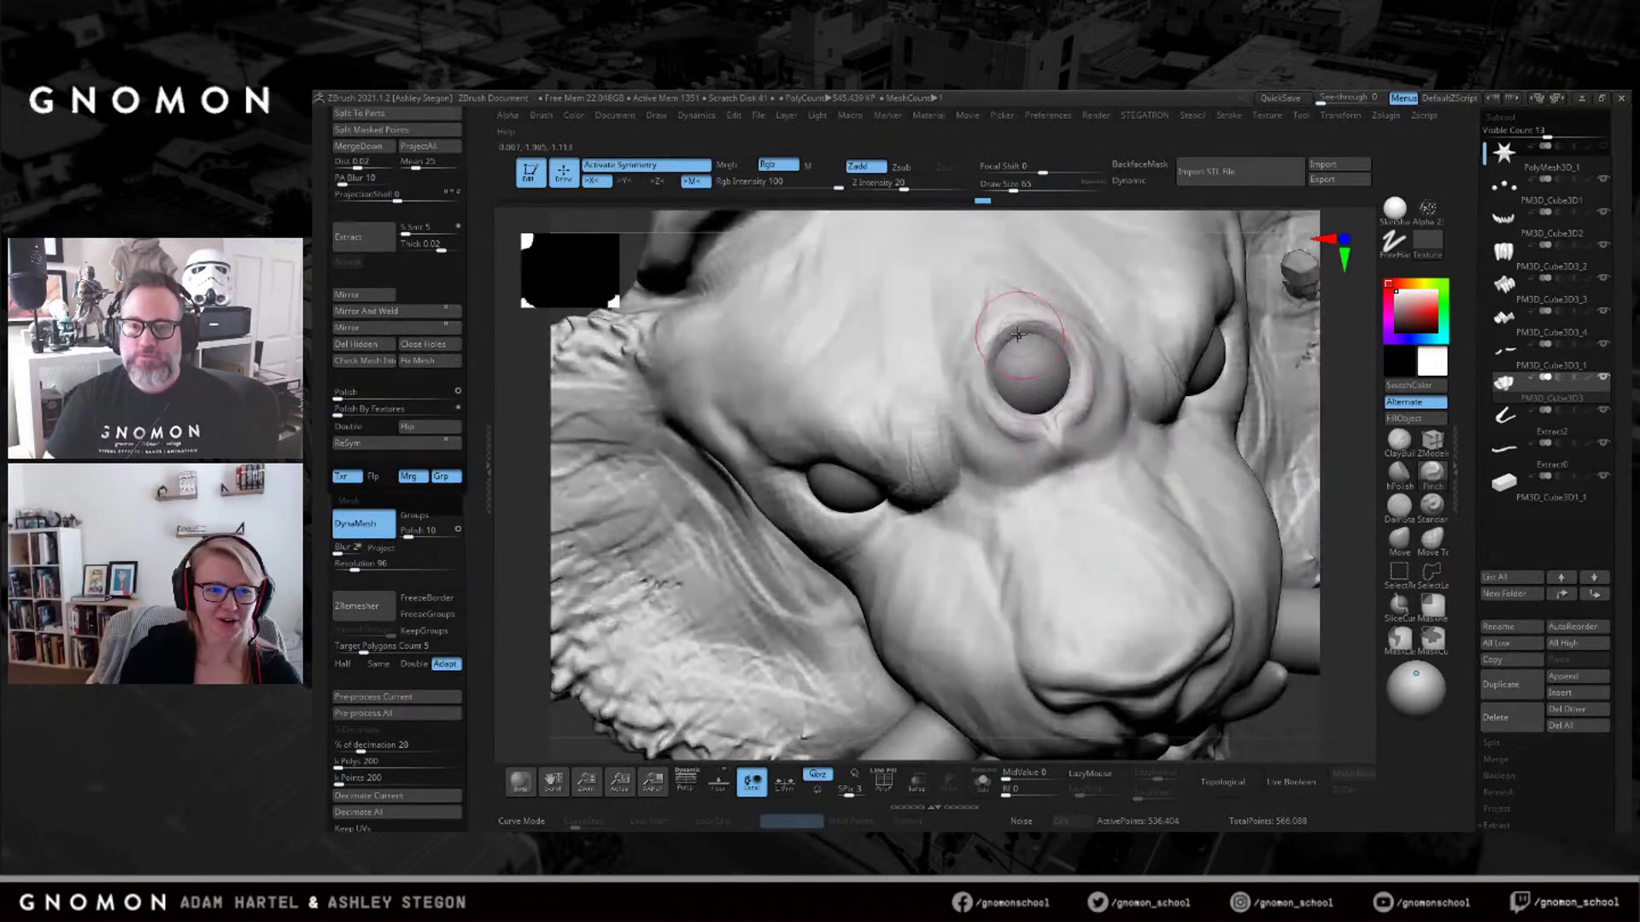
# Carve the upper corner of the third eye's lid with the DamStandard brush and refine its crease.
pyautogui.click(1399, 507)
pyautogui.moveTo(1026, 356); pyautogui.dragTo(1029, 322)
pyautogui.press(']')
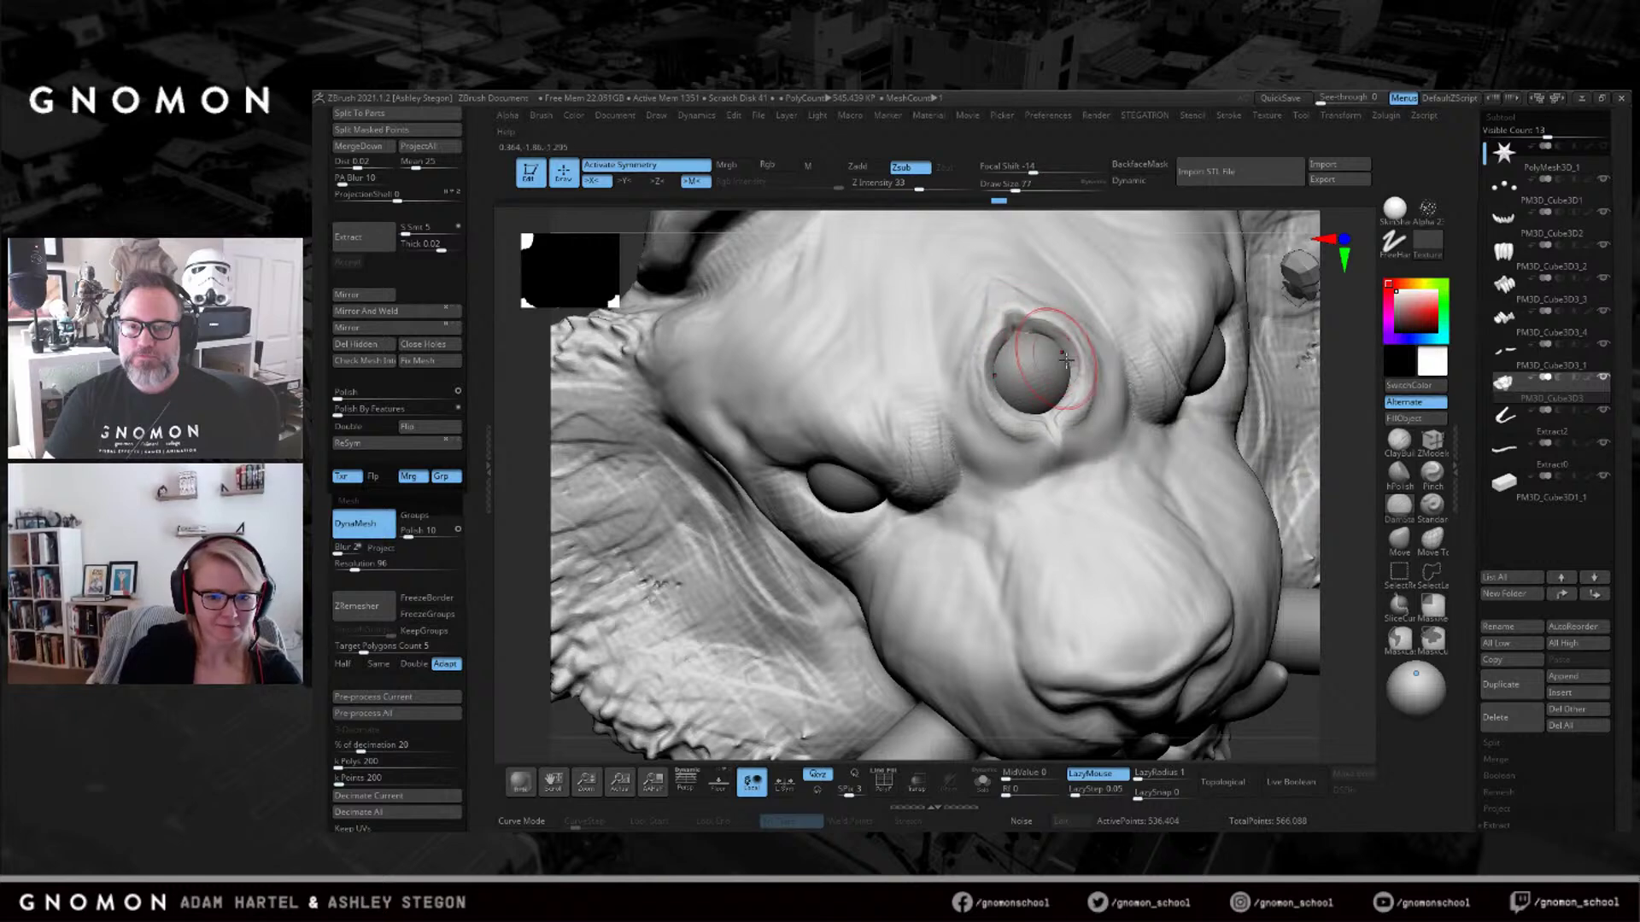
pyautogui.click(1434, 500)
pyautogui.moveTo(1015, 325); pyautogui.dragTo(1027, 328)
pyautogui.moveTo(1349, 521); pyautogui.dragTo(1367, 419)
# Build up the forehead folds around the sides of the third eye with the ClayBuildup brush.
pyautogui.click(1396, 442)
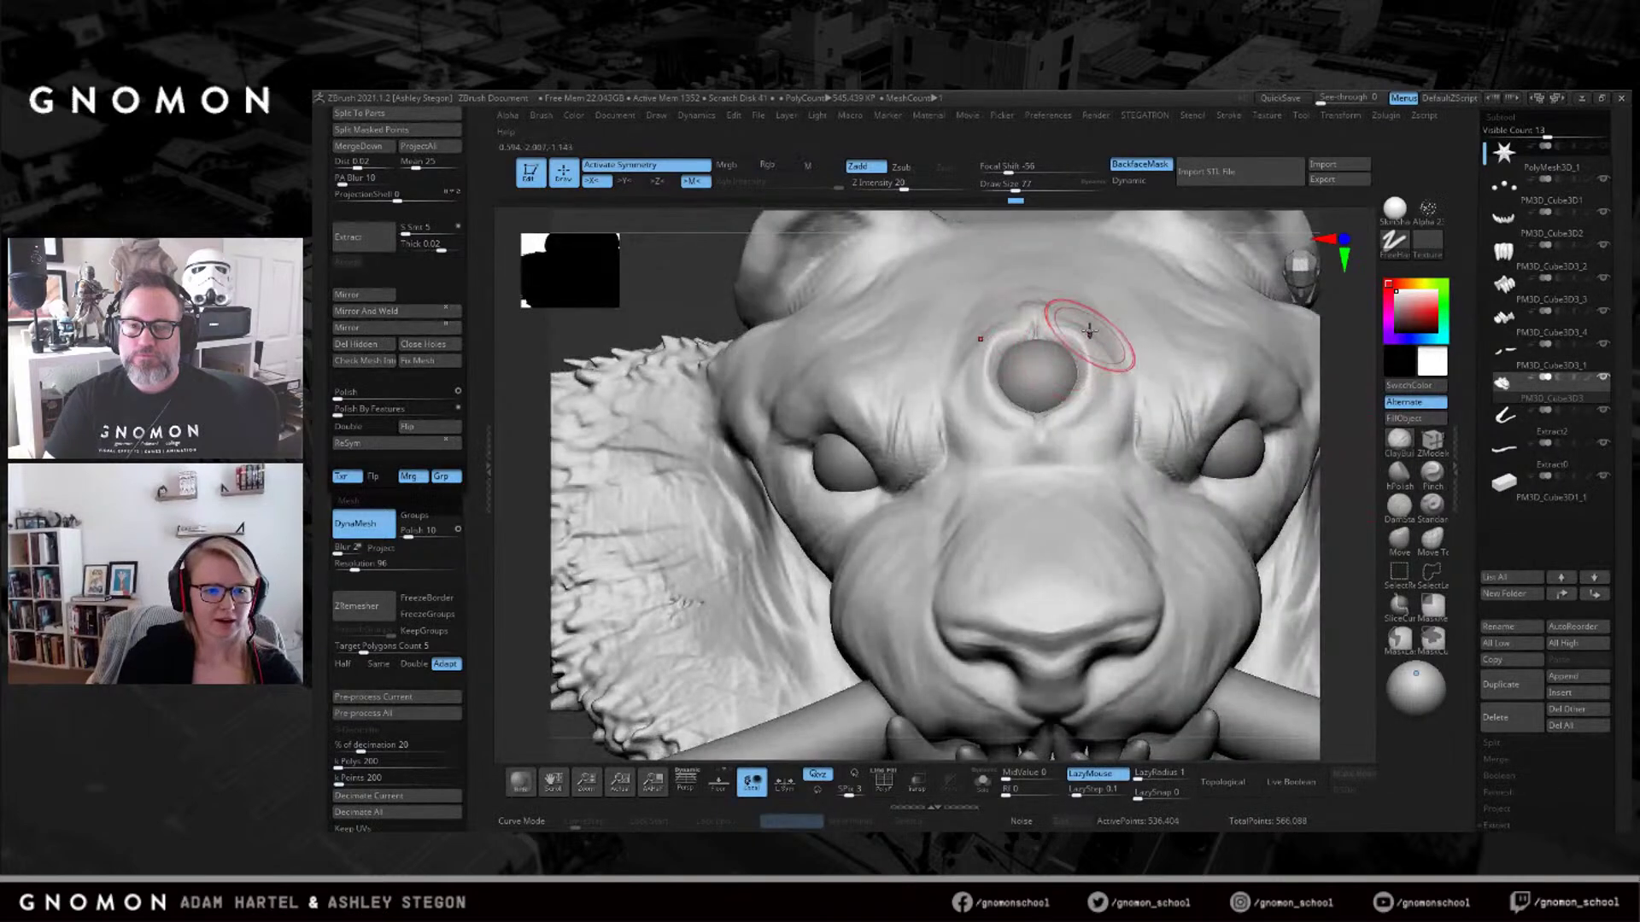
pyautogui.moveTo(1081, 322); pyautogui.dragTo(1092, 367)
pyautogui.moveTo(1092, 367)
pyautogui.mouseDown()
pyautogui.moveTo(1040, 412)
pyautogui.moveTo(1073, 442)
pyautogui.mouseUp()
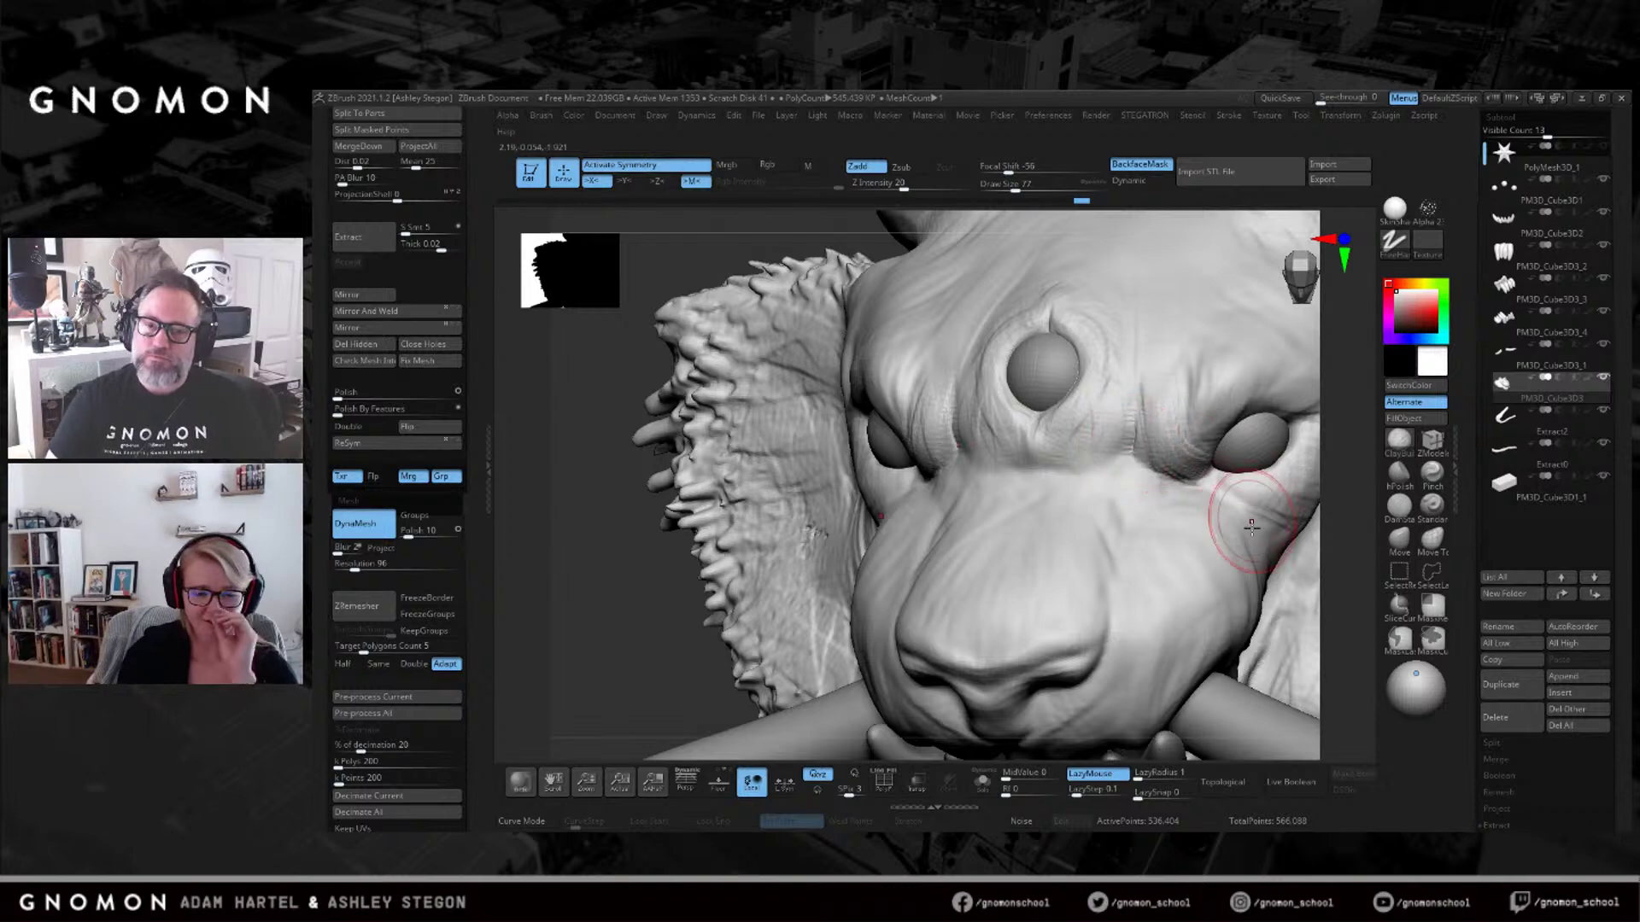
# Build up the lids of the side eyes and add wrinkles beneath them with the ClayBuildup brush.
pyautogui.moveTo(1230, 406)
pyautogui.mouseDown(button='right')
pyautogui.moveTo(1106, 445)
pyautogui.moveTo(1072, 423)
pyautogui.mouseUp(button='right')
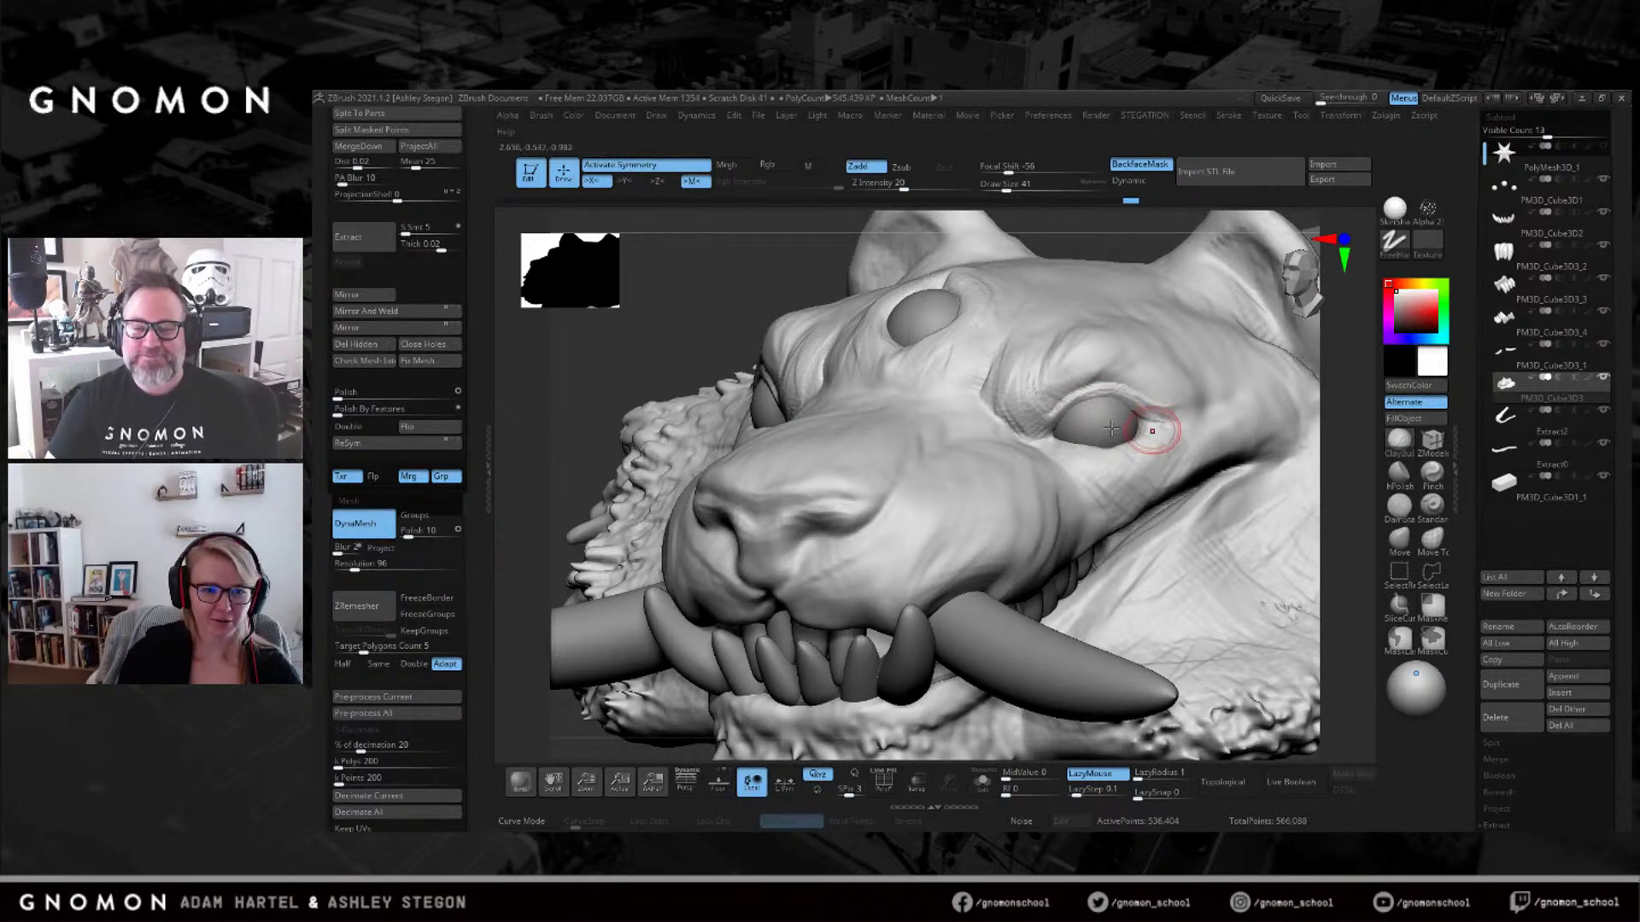
pyautogui.moveTo(1112, 427); pyautogui.dragTo(1068, 393, button='right')
pyautogui.moveTo(1168, 419); pyautogui.dragTo(1130, 435, button='right')
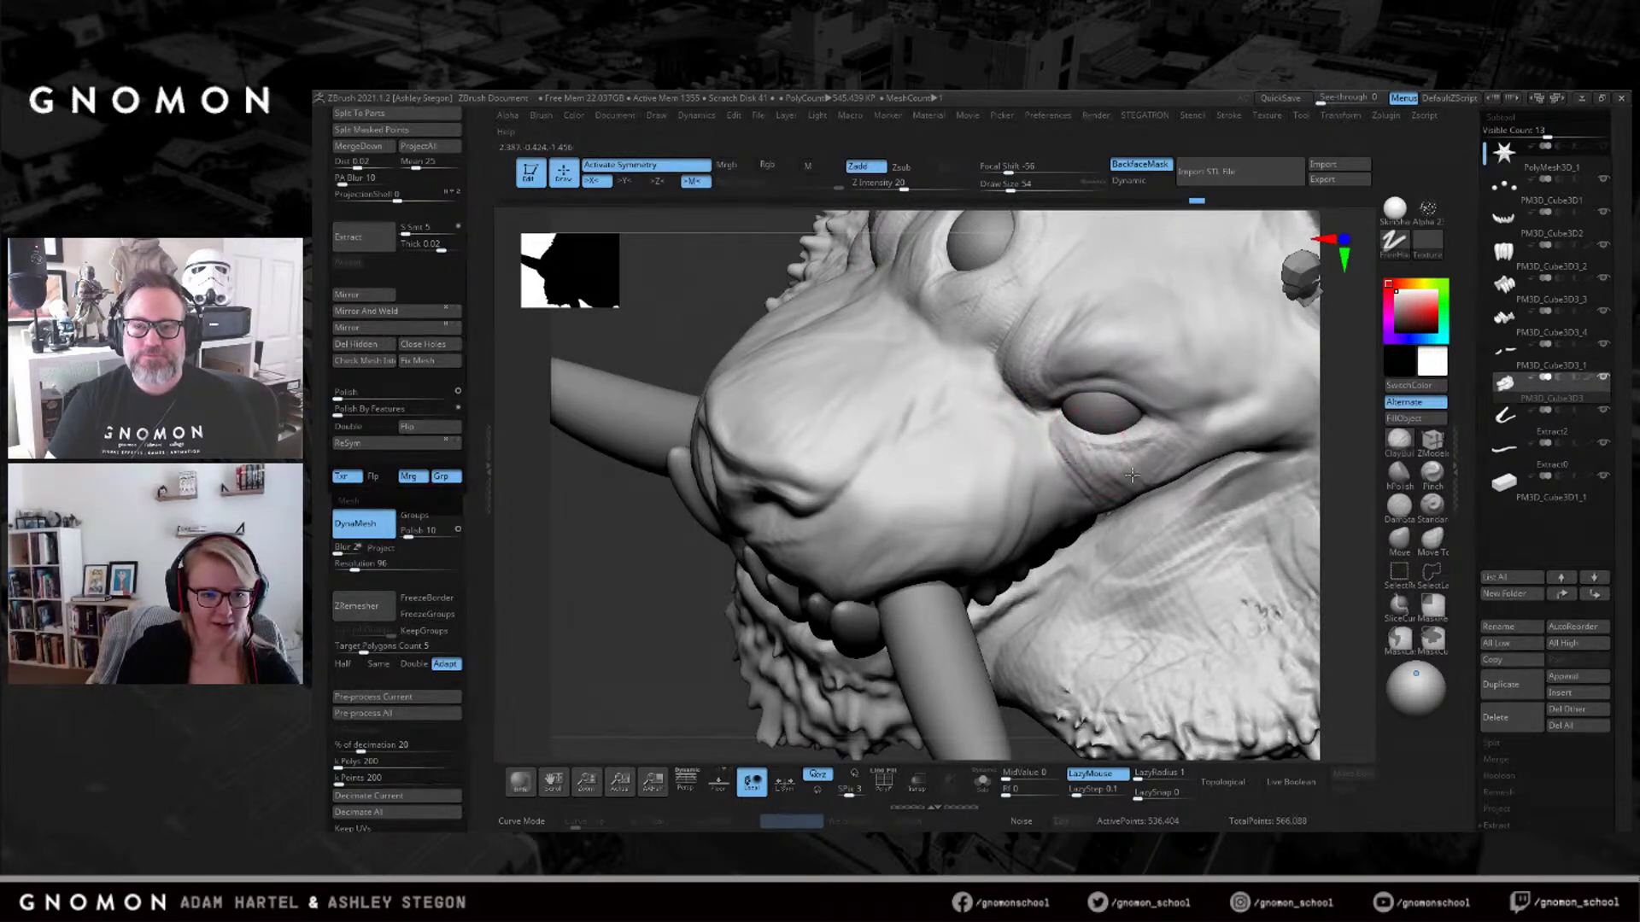
# Build up the cheek folds beneath the eye and toward the mouth corner with the ClayBuildup brush.
pyautogui.moveTo(1151, 461); pyautogui.dragTo(1138, 446, button='right')
pyautogui.press('s')
pyautogui.moveTo(1137, 457)
pyautogui.mouseDown()
pyautogui.moveTo(1153, 457)
pyautogui.moveTo(1129, 488)
pyautogui.moveTo(1151, 466)
pyautogui.moveTo(1226, 467)
pyautogui.moveTo(1149, 491)
pyautogui.moveTo(1089, 479)
pyautogui.moveTo(1172, 472)
pyautogui.mouseUp()
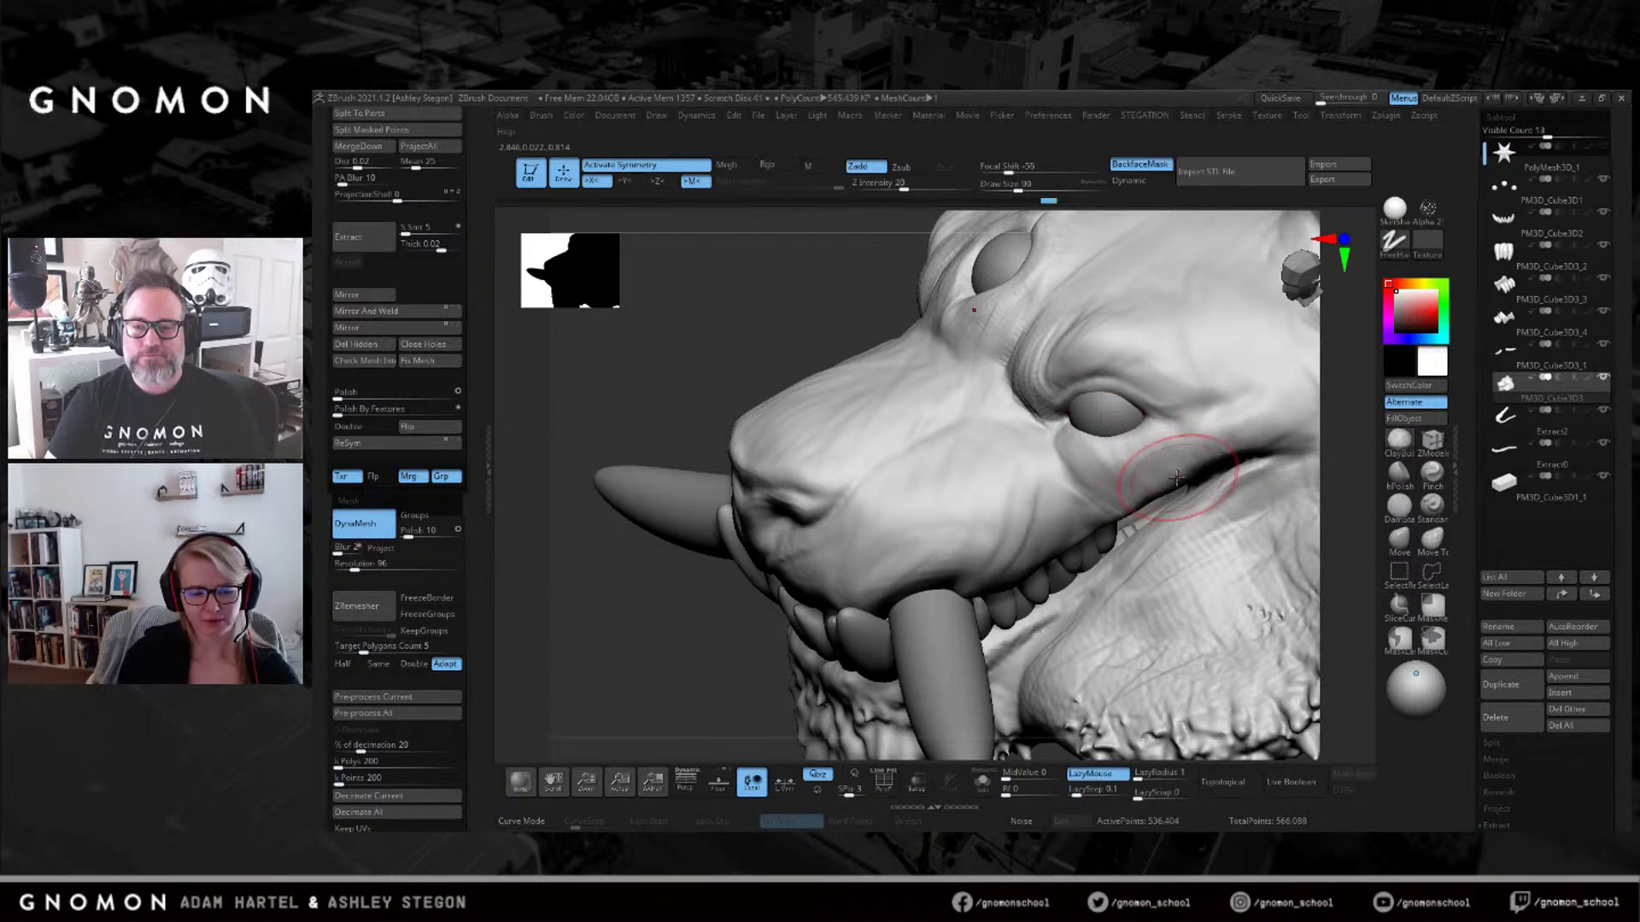
pyautogui.press('s')
pyautogui.moveTo(1083, 444)
pyautogui.mouseDown()
pyautogui.moveTo(1069, 465)
pyautogui.moveTo(1086, 487)
pyautogui.mouseUp()
pyautogui.moveTo(1049, 418); pyautogui.dragTo(1016, 396)
pyautogui.moveTo(975, 408)
pyautogui.mouseDown(button='right')
pyautogui.moveTo(949, 477)
pyautogui.moveTo(981, 432)
pyautogui.moveTo(996, 476)
pyautogui.mouseUp(button='right')
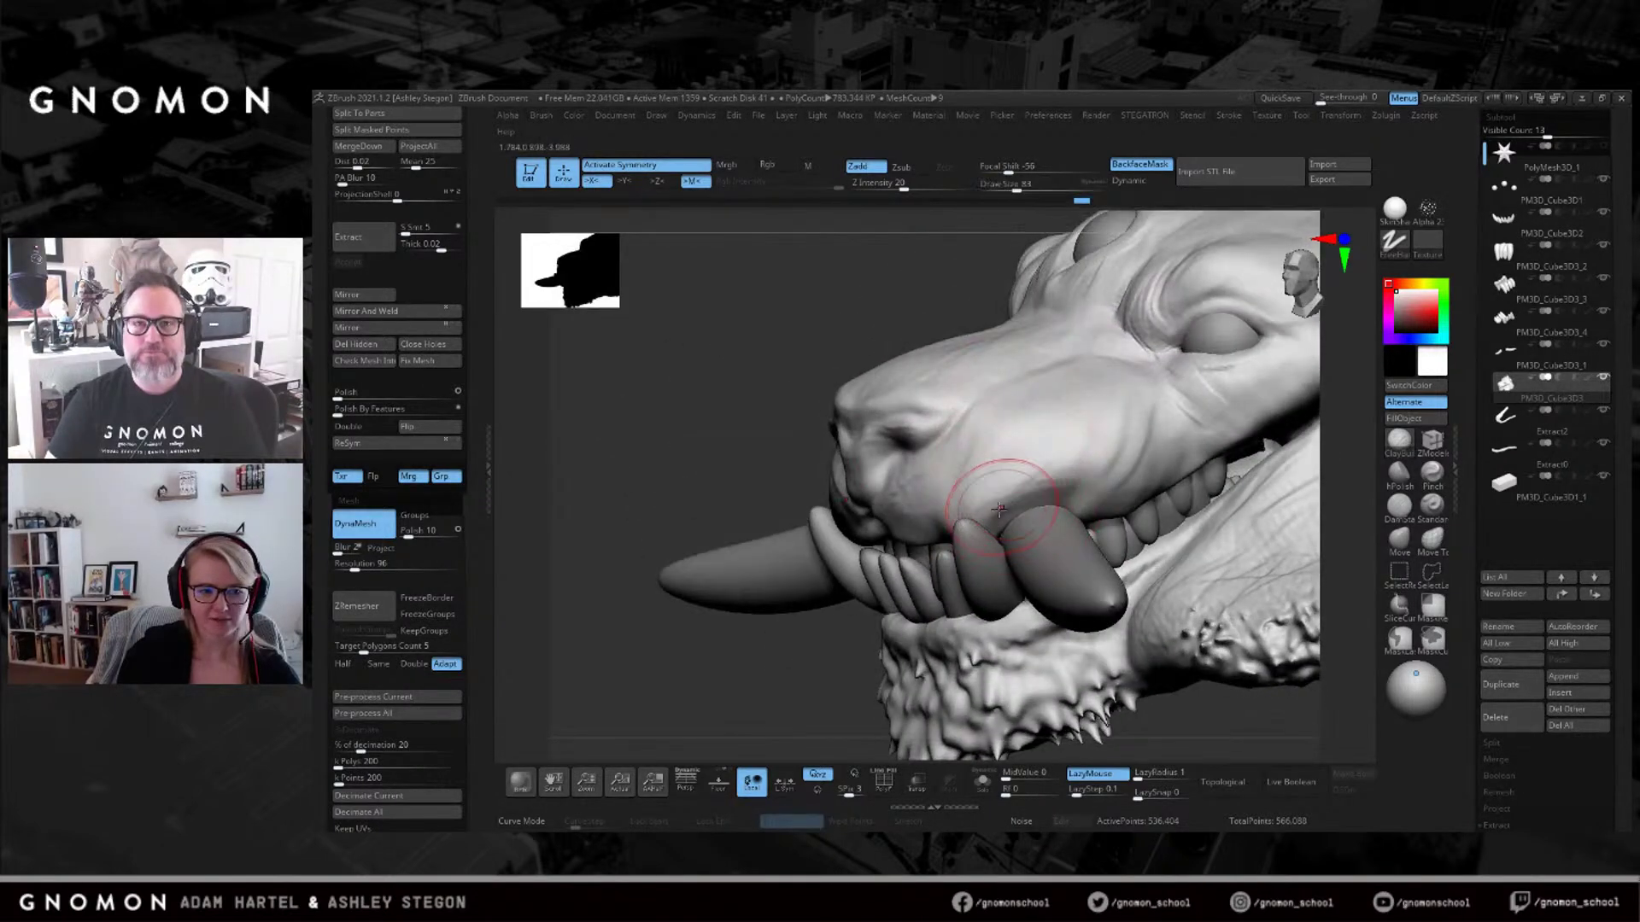
# Add ClayBuildup strokes along the side of the muzzle and the upper lip above the tusk.
pyautogui.moveTo(994, 517)
pyautogui.mouseDown()
pyautogui.moveTo(1213, 448)
pyautogui.moveTo(1165, 438)
pyautogui.mouseUp()
pyautogui.moveTo(974, 474); pyautogui.dragTo(948, 423, button='right')
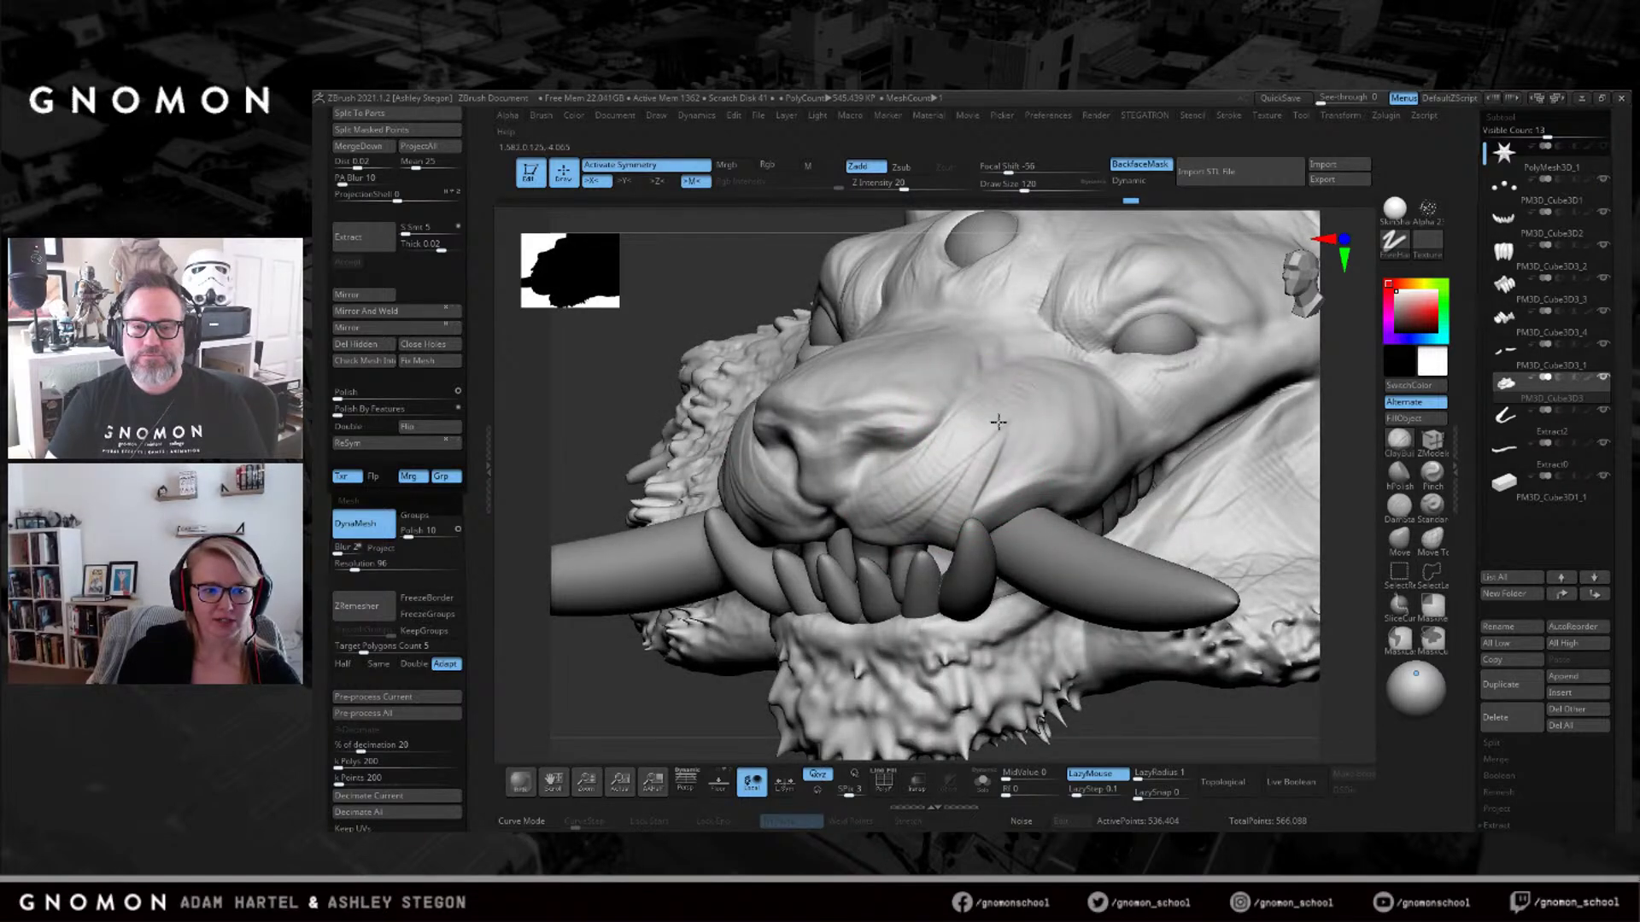
pyautogui.moveTo(1085, 404)
pyautogui.mouseDown()
pyautogui.moveTo(995, 468)
pyautogui.moveTo(1107, 452)
pyautogui.moveTo(1119, 436)
pyautogui.moveTo(1102, 431)
pyautogui.moveTo(942, 508)
pyautogui.mouseUp()
pyautogui.press('s')
pyautogui.moveTo(937, 510)
pyautogui.mouseDown(button='right')
pyautogui.moveTo(1077, 401)
pyautogui.moveTo(1166, 365)
pyautogui.mouseUp(button='right')
# Pinch the crease below the nose and adjust the upper lip's front edge with the Move brush.
pyautogui.click(1432, 474)
pyautogui.moveTo(988, 418); pyautogui.dragTo(1048, 359, button='right')
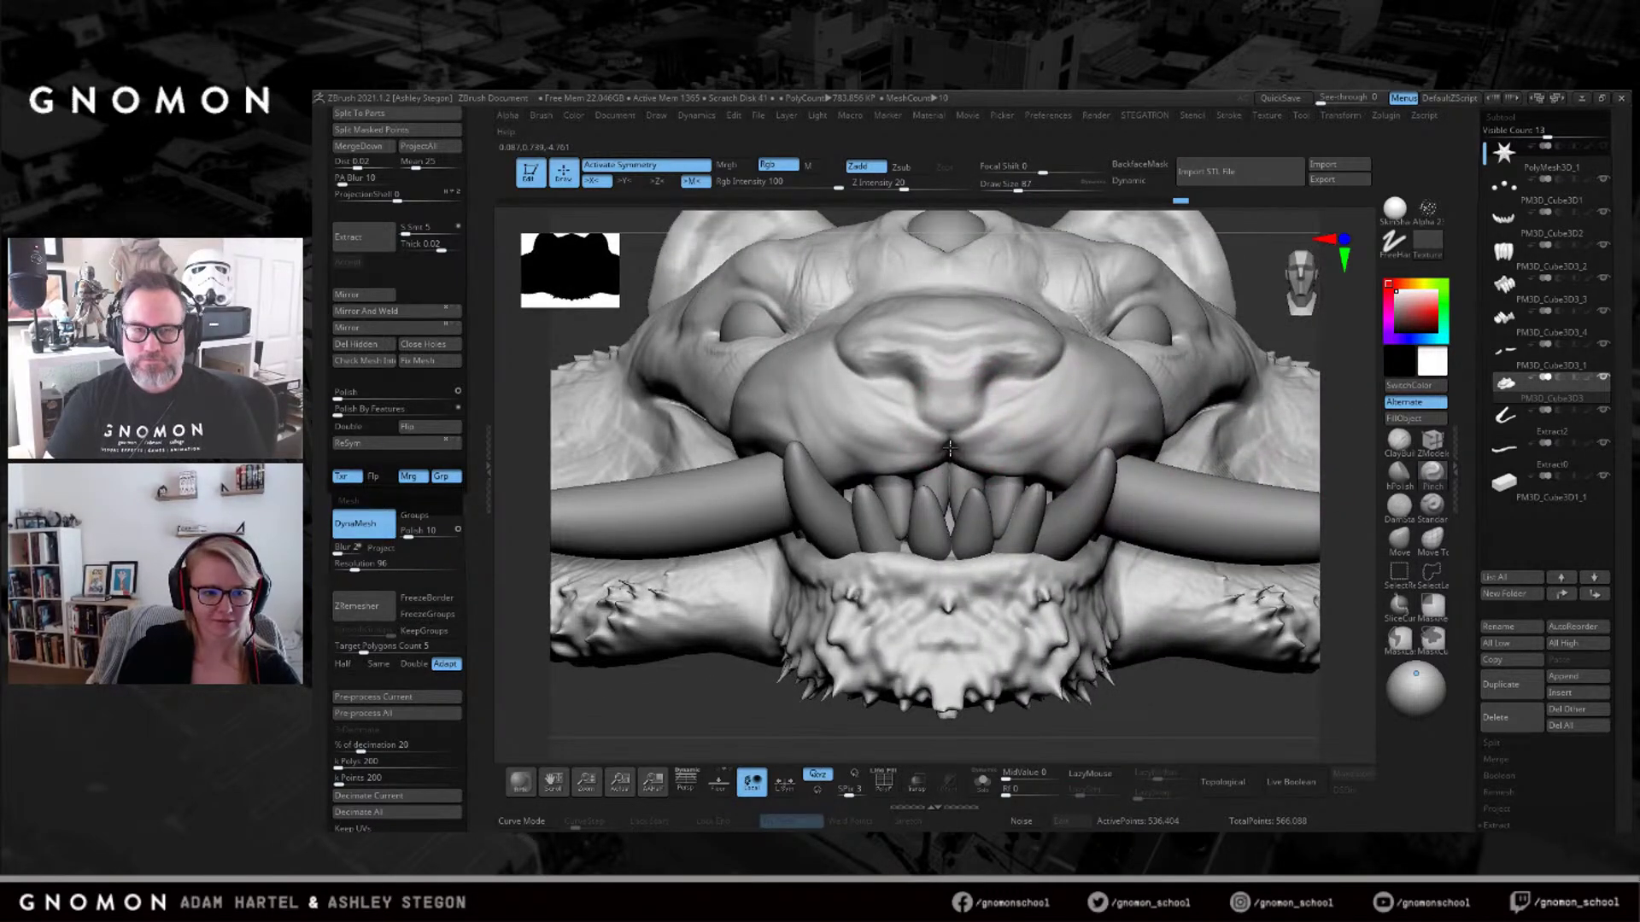
pyautogui.click(1399, 540)
pyautogui.press('s')
pyautogui.moveTo(1003, 479); pyautogui.dragTo(1011, 479)
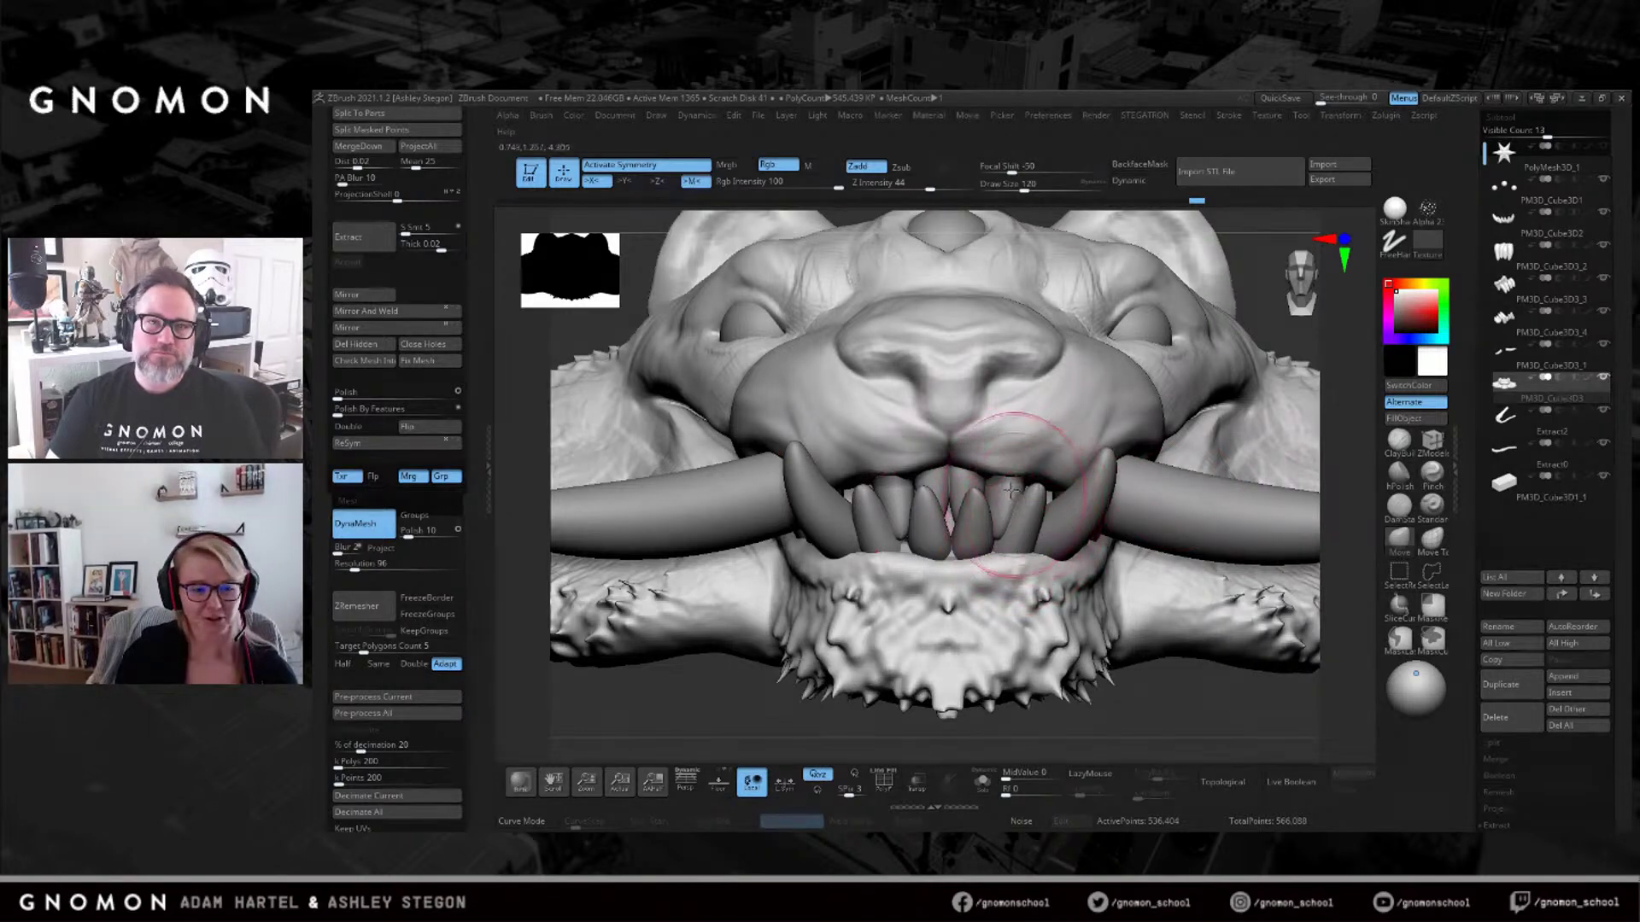
pyautogui.moveTo(1025, 466)
pyautogui.mouseDown(button='right')
pyautogui.moveTo(1055, 483)
pyautogui.moveTo(1118, 452)
pyautogui.moveTo(1255, 494)
pyautogui.mouseUp(button='right')
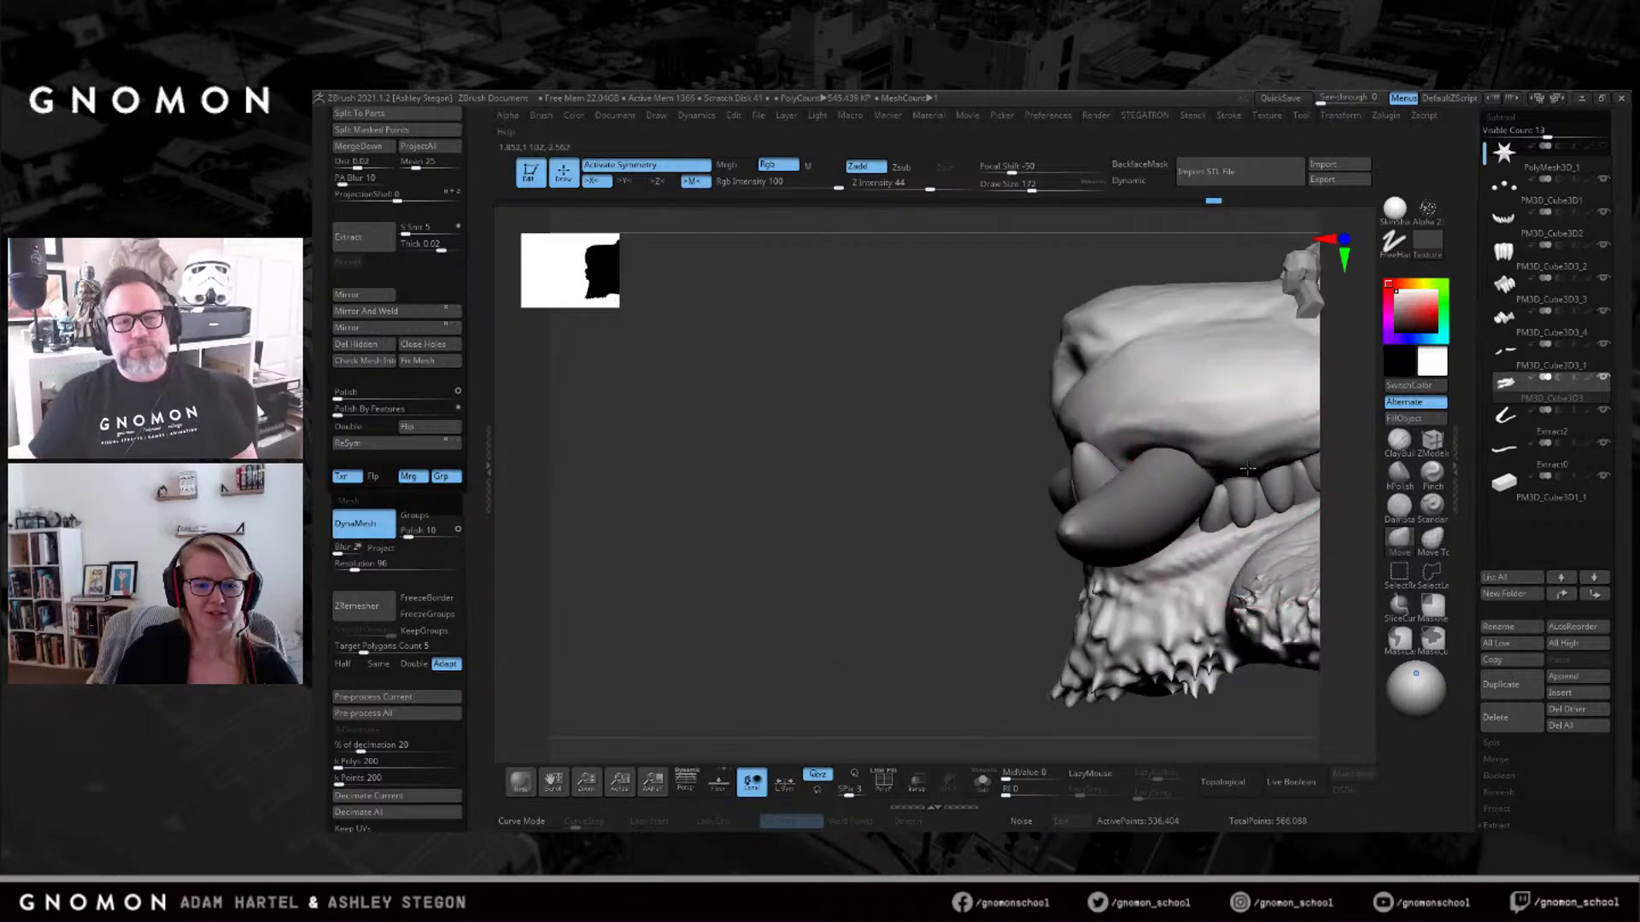
pyautogui.keyDown('ctrl'); pyautogui.moveTo(1120, 469); pyautogui.dragTo(1126, 434, button='right'); pyautogui.keyUp('ctrl')
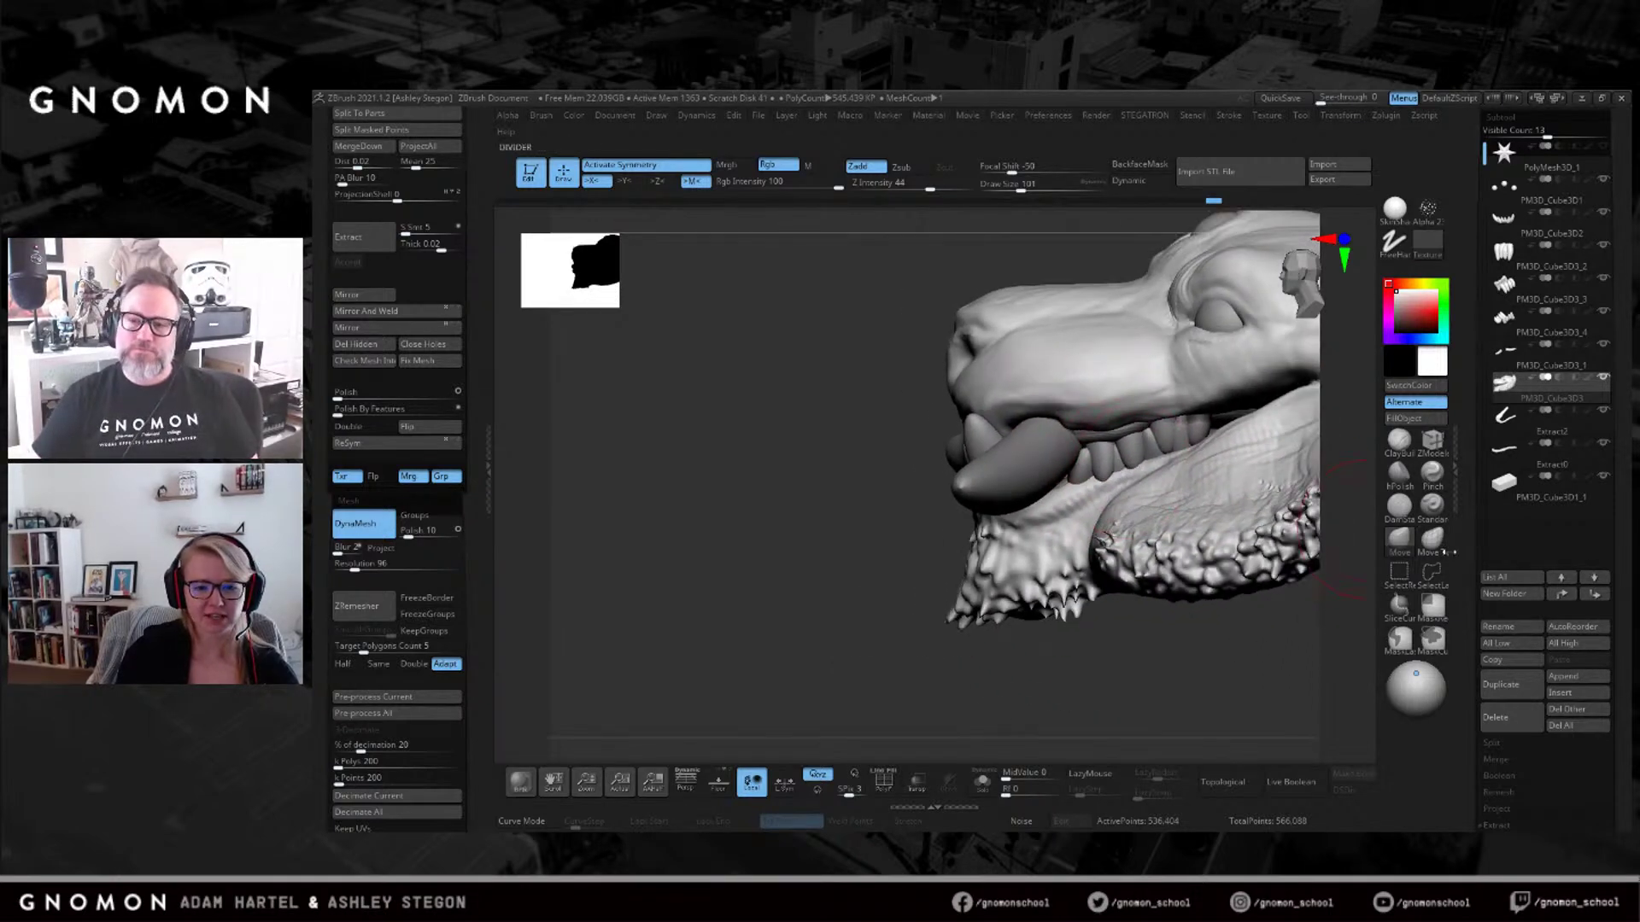
# Reshape the lip edges around the side teeth with the Move Topological brush.
pyautogui.click(1433, 540)
pyautogui.press('s')
pyautogui.moveTo(1159, 472); pyautogui.dragTo(1130, 477)
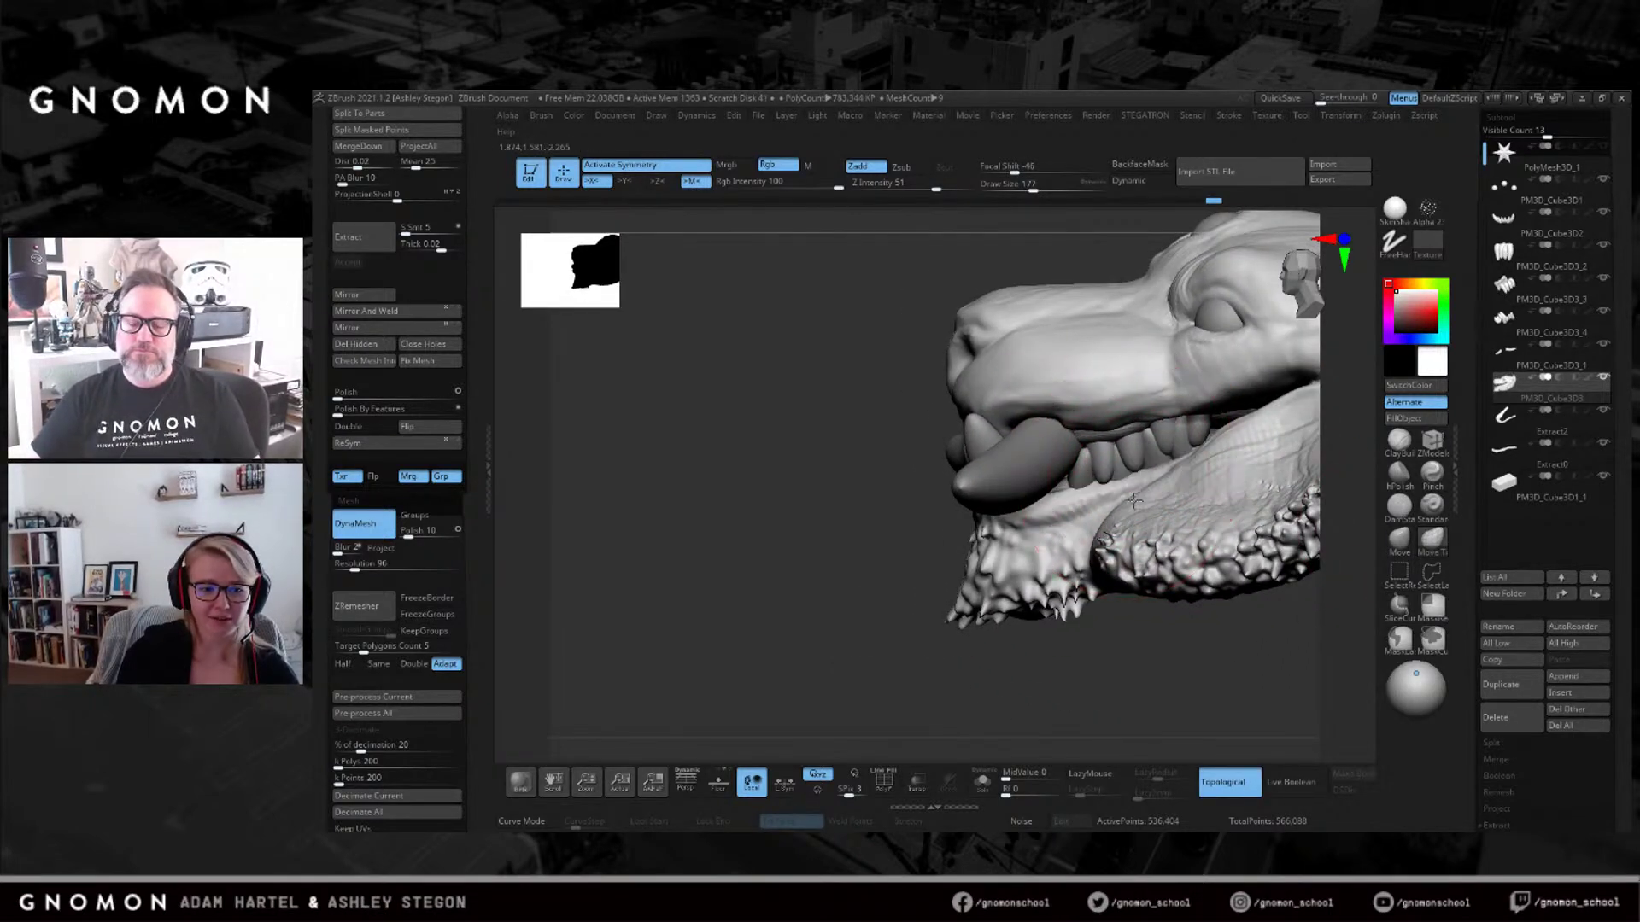
pyautogui.moveTo(1130, 476); pyautogui.dragTo(1187, 468, button='right')
pyautogui.press('s')
pyautogui.moveTo(1199, 457)
pyautogui.mouseDown()
pyautogui.moveTo(1180, 455)
pyautogui.moveTo(1179, 381)
pyautogui.mouseUp()
pyautogui.moveTo(1179, 382); pyautogui.dragTo(1124, 410, button='right')
pyautogui.moveTo(1127, 434); pyautogui.dragTo(1125, 421)
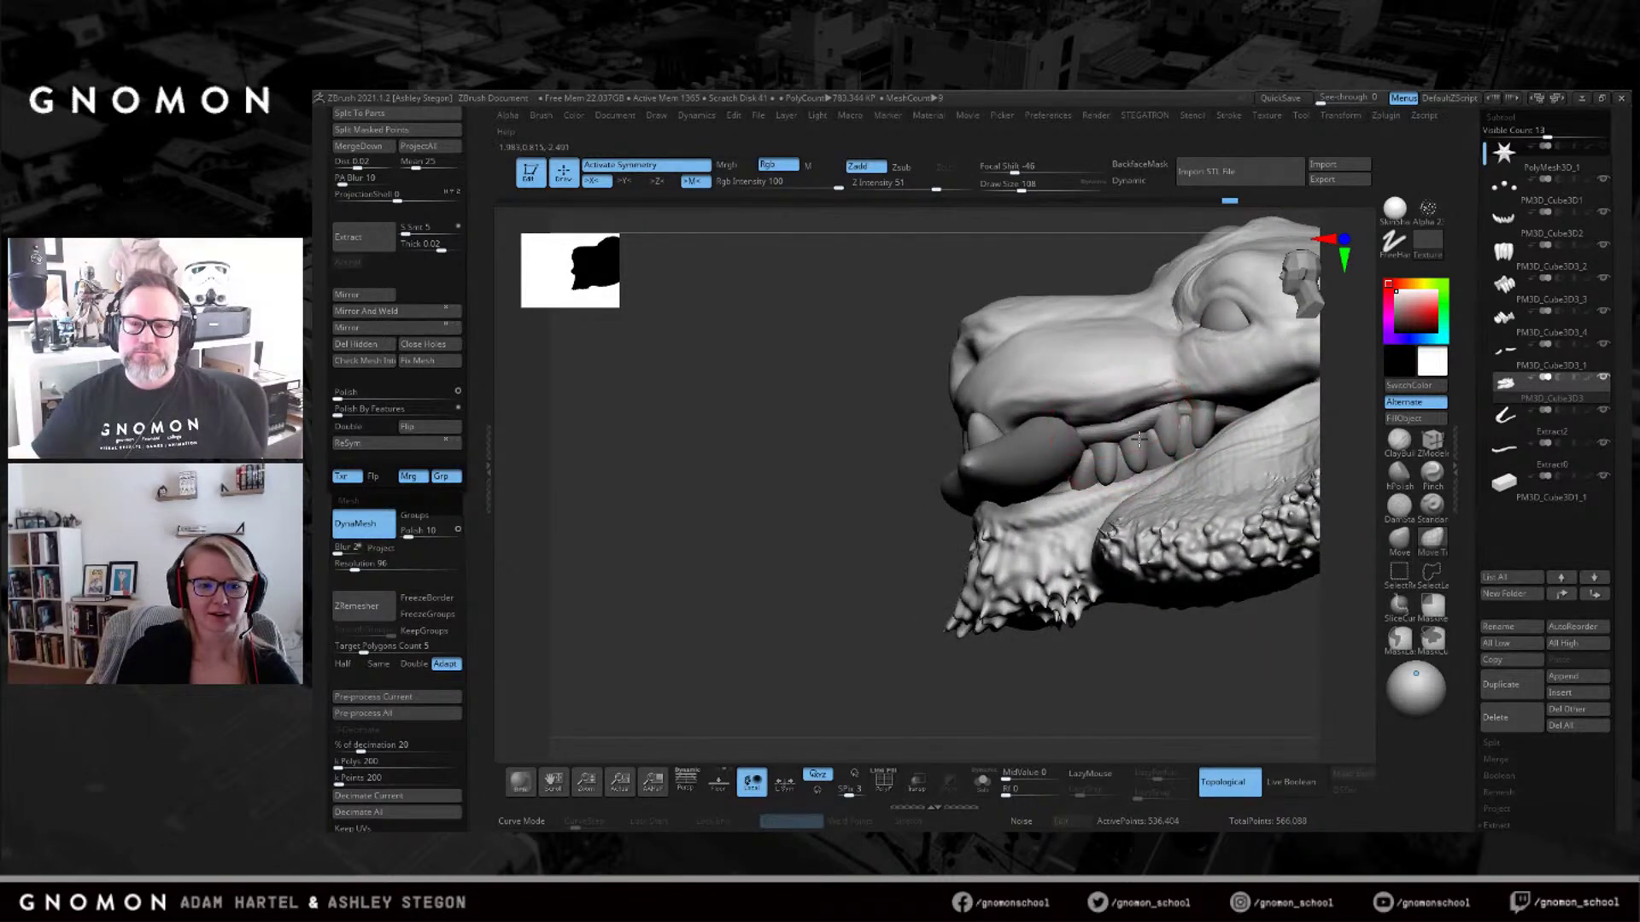
pyautogui.moveTo(1114, 424); pyautogui.dragTo(1146, 425, button='right')
# Remesh the upper gum with DynaMesh at a resolution of 224.
pyautogui.keyDown('alt'); pyautogui.click(1136, 418); pyautogui.keyUp('alt')
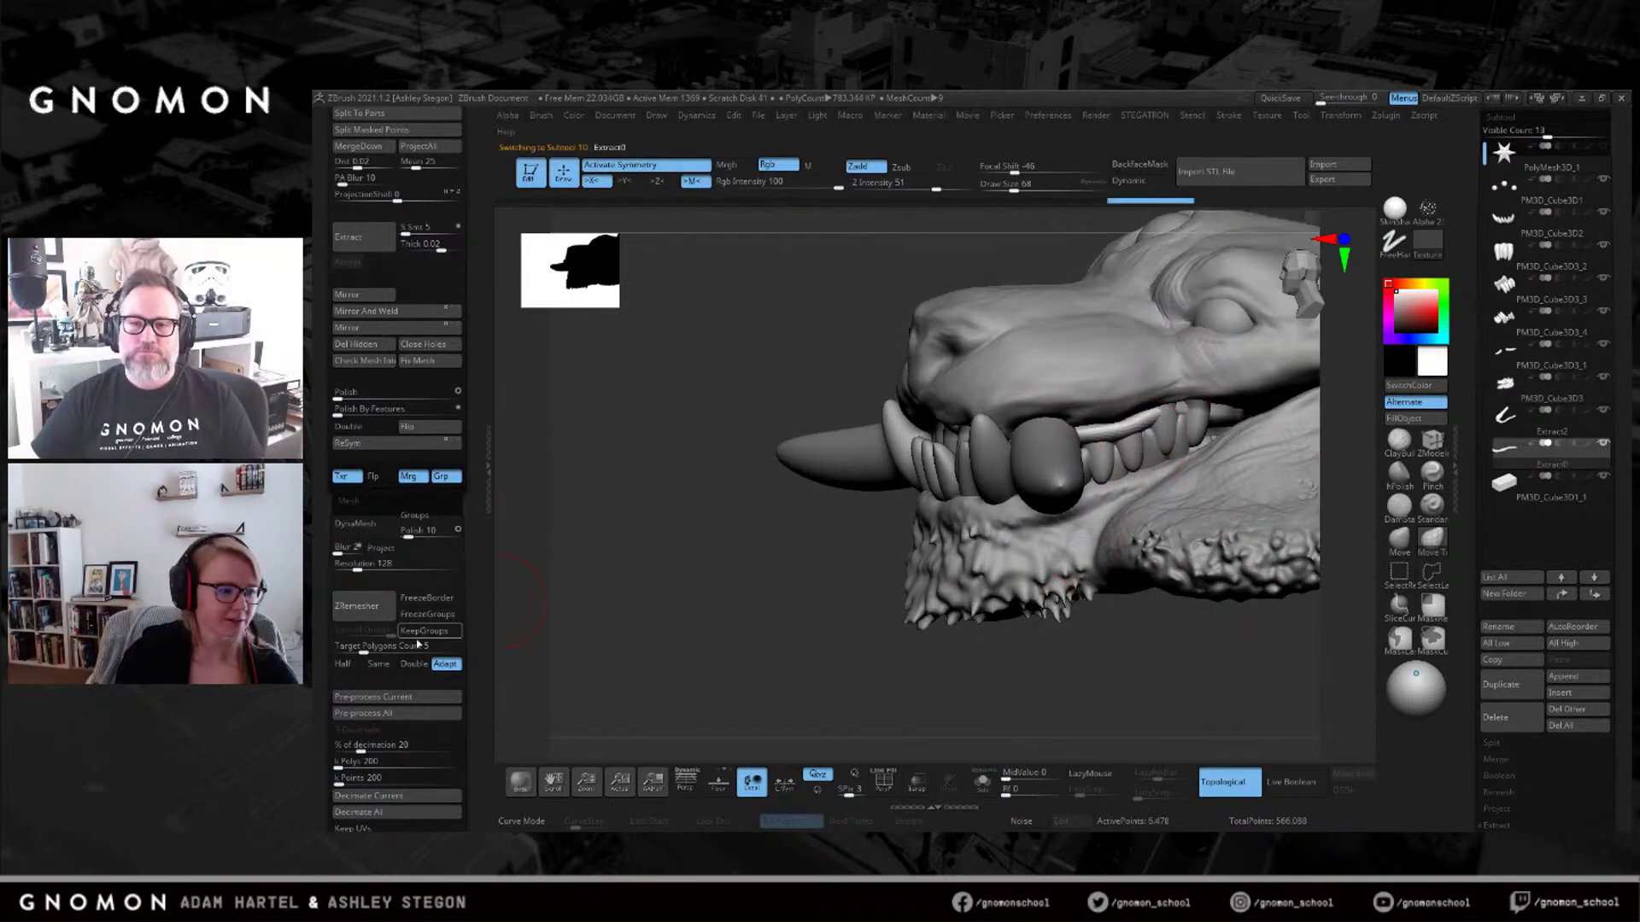
pyautogui.write('224')
pyautogui.press('Return')
pyautogui.click(356, 524)
# Smooth and shape the upper gum around the roots of the side teeth.
pyautogui.keyDown('shift'); pyautogui.moveTo(1098, 428); pyautogui.dragTo(1187, 409); pyautogui.keyUp('shift')
pyautogui.click(1398, 470)
pyautogui.moveTo(701, 546)
pyautogui.mouseDown()
pyautogui.moveTo(1172, 408)
pyautogui.moveTo(1081, 440)
pyautogui.mouseUp()
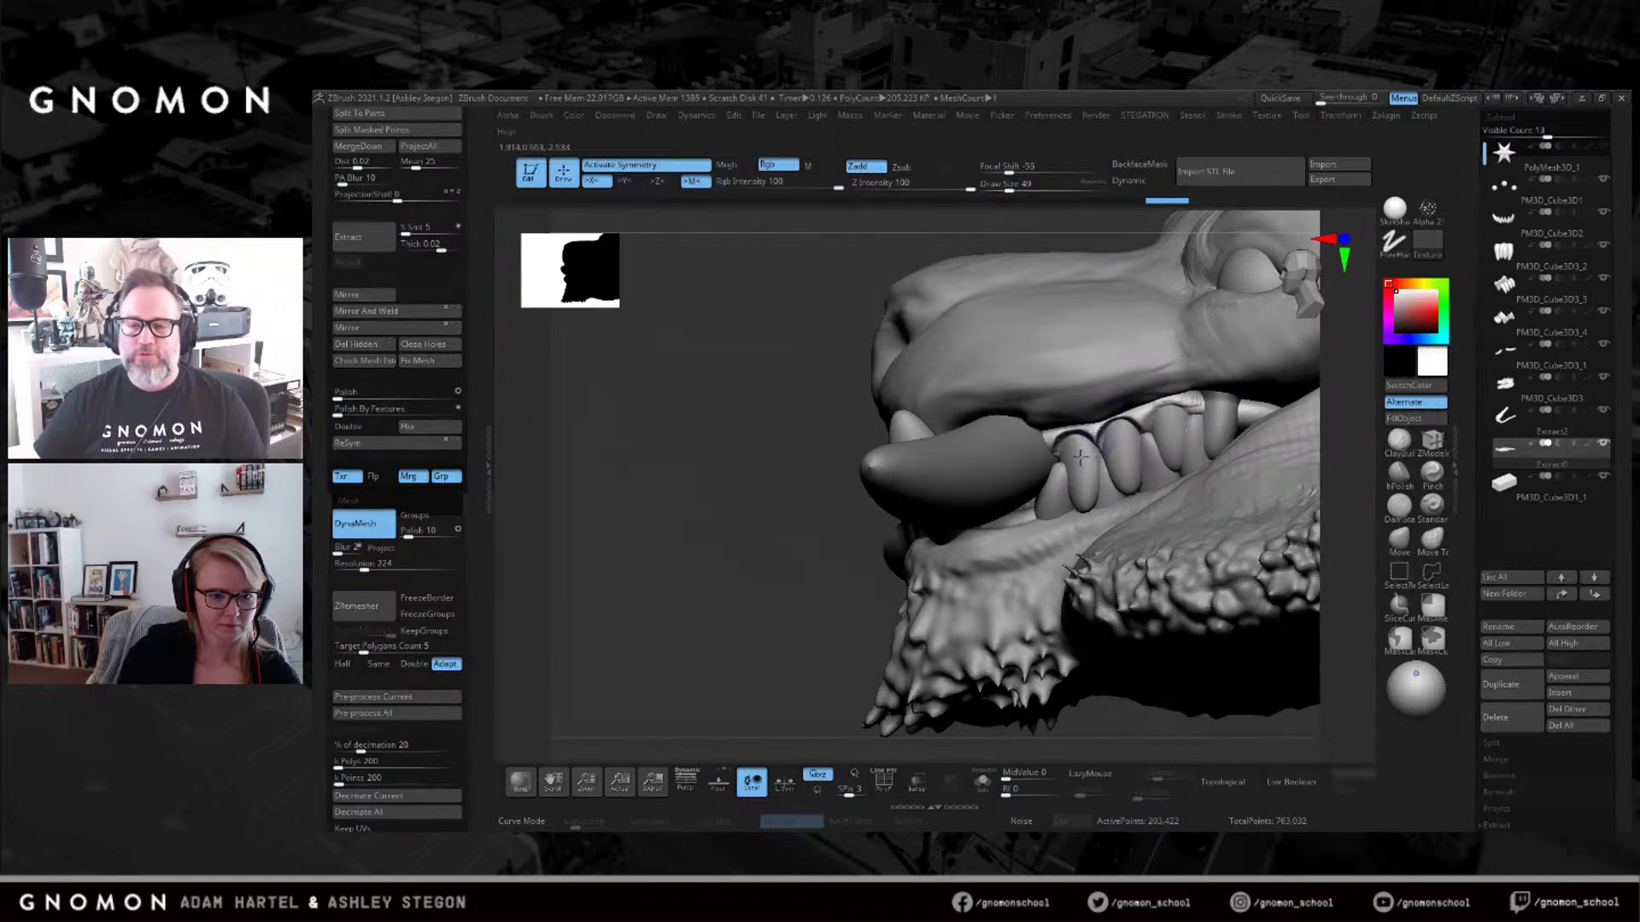
pyautogui.press('b')
pyautogui.click(1100, 411)
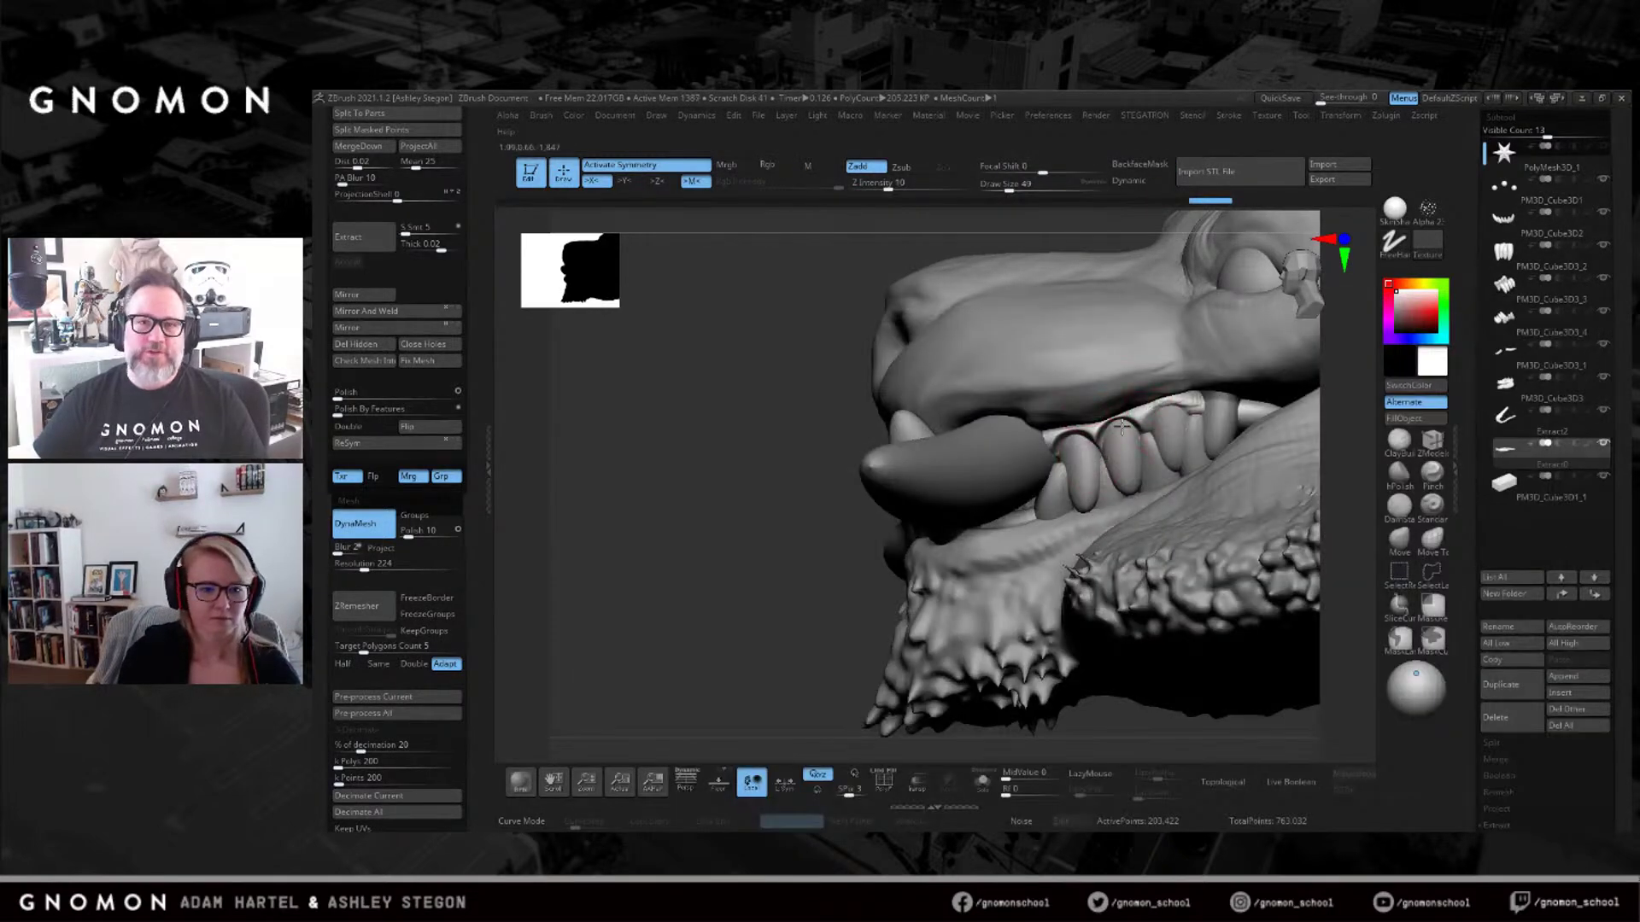
pyautogui.moveTo(1072, 455); pyautogui.dragTo(1382, 485, button='right')
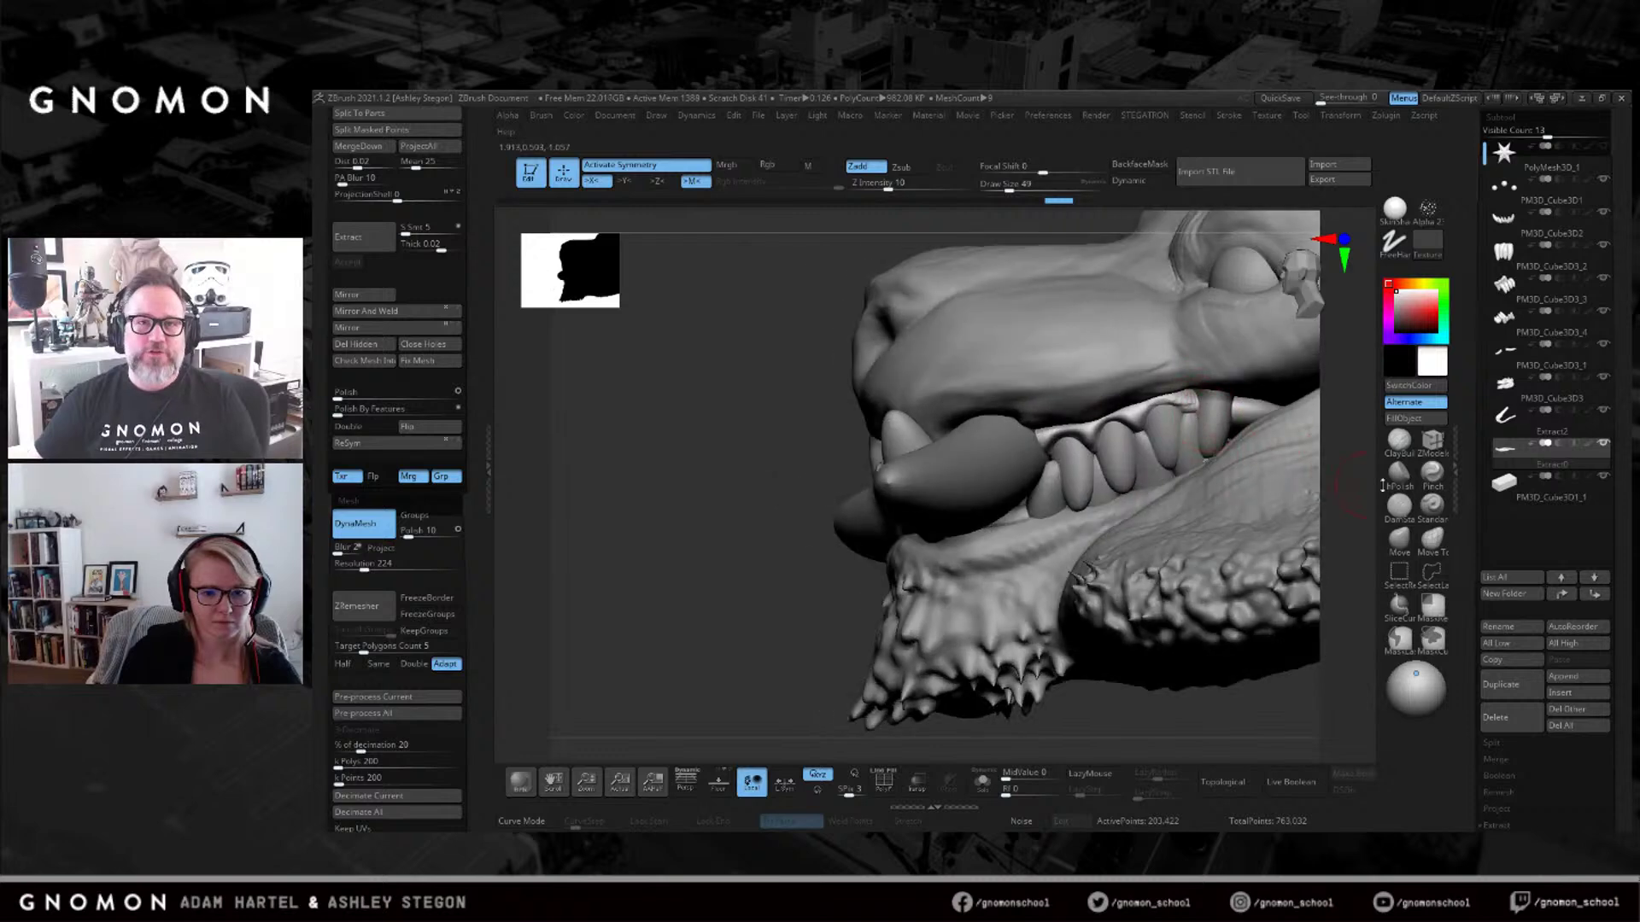
# Build up the rear part of the upper gum with ClayBuildup and smooth it between the teeth.
pyautogui.click(1398, 441)
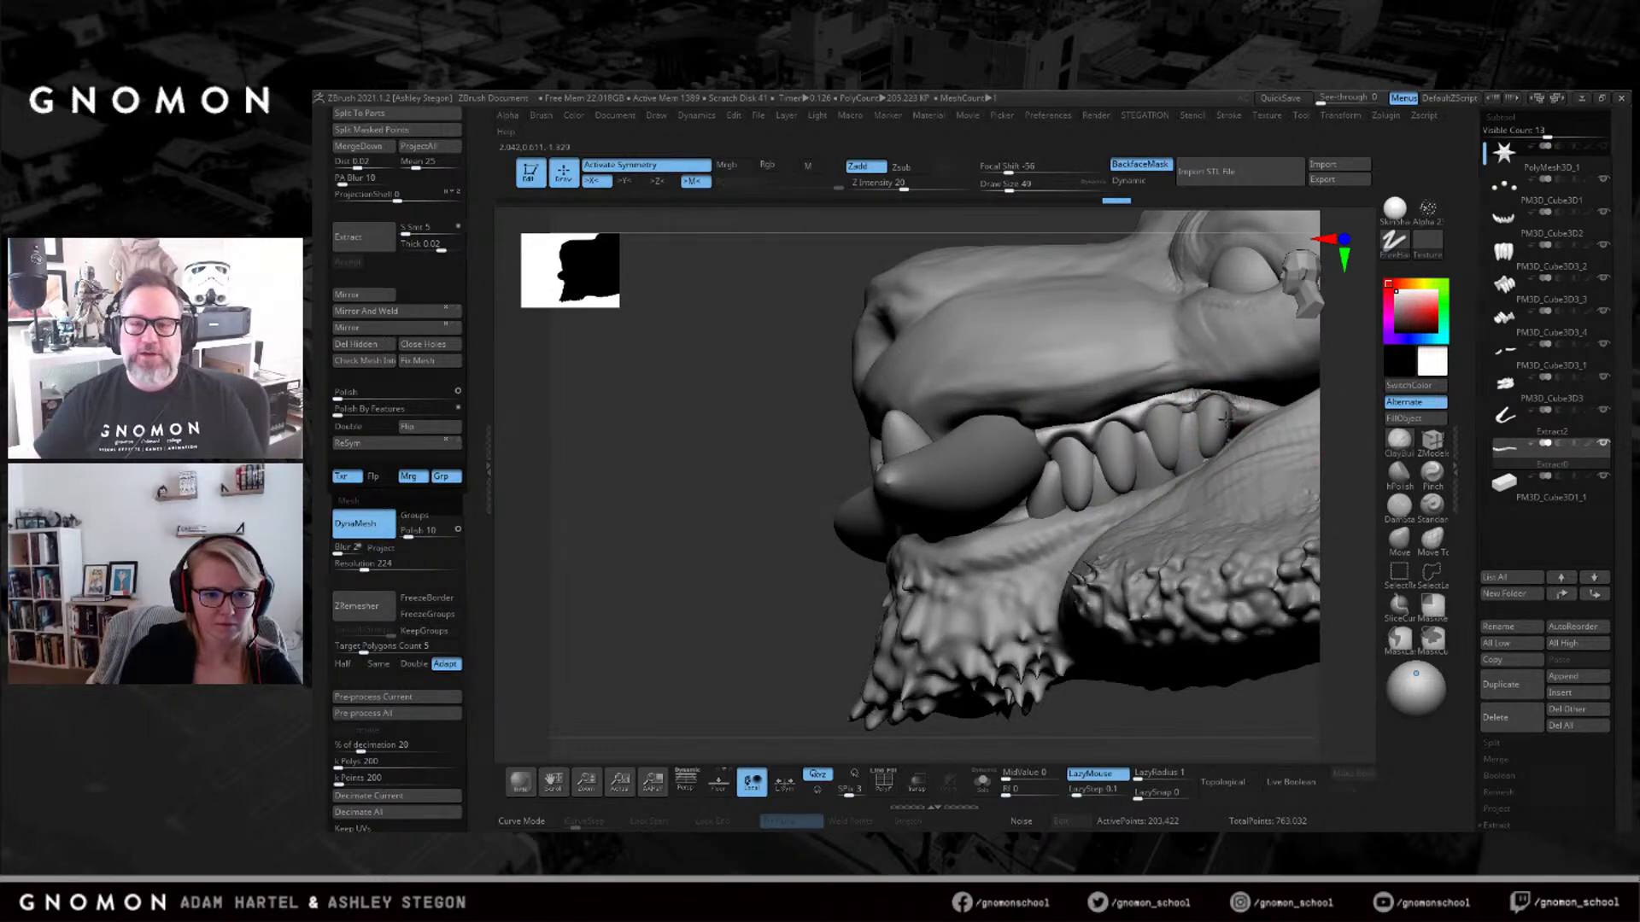
pyautogui.press('shift')
pyautogui.moveTo(1173, 423)
pyautogui.mouseDown(button='right')
pyautogui.moveTo(1206, 483)
pyautogui.moveTo(1227, 445)
pyautogui.mouseUp(button='right')
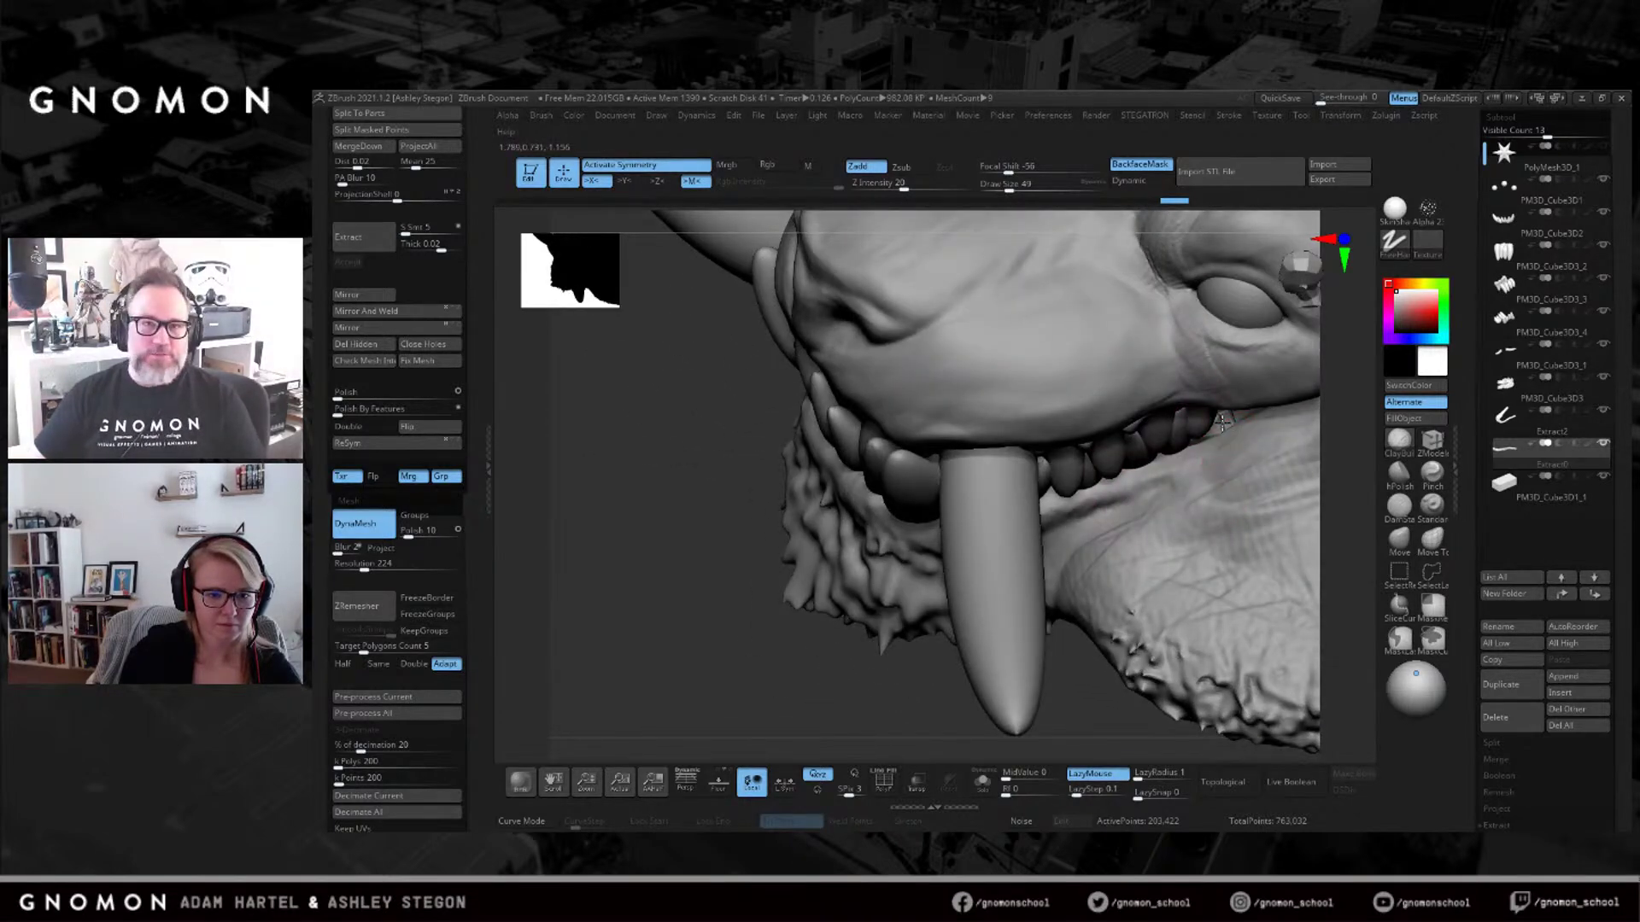
pyautogui.keyDown('alt'); pyautogui.click(1223, 421); pyautogui.keyUp('alt')
pyautogui.press('shift')
pyautogui.moveTo(1180, 464); pyautogui.dragTo(1138, 476)
pyautogui.press('[')
pyautogui.press('[')
pyautogui.moveTo(1112, 490)
pyautogui.mouseDown(button='right')
pyautogui.moveTo(1098, 500)
pyautogui.moveTo(1094, 469)
pyautogui.moveTo(1135, 469)
pyautogui.moveTo(1201, 433)
pyautogui.moveTo(1161, 434)
pyautogui.moveTo(1338, 516)
pyautogui.mouseUp(button='right')
# Select the upper side teeth and reposition them in the gum with the Move Topological brush.
pyautogui.keyDown('alt'); pyautogui.click(1193, 432); pyautogui.keyUp('alt')
pyautogui.press('b')
pyautogui.press('m')
pyautogui.press('v')
pyautogui.moveTo(1087, 466)
pyautogui.mouseDown(button='right')
pyautogui.moveTo(1236, 466)
pyautogui.moveTo(1139, 378)
pyautogui.mouseUp(button='right')
pyautogui.press('b')
pyautogui.press('m')
pyautogui.press('t')
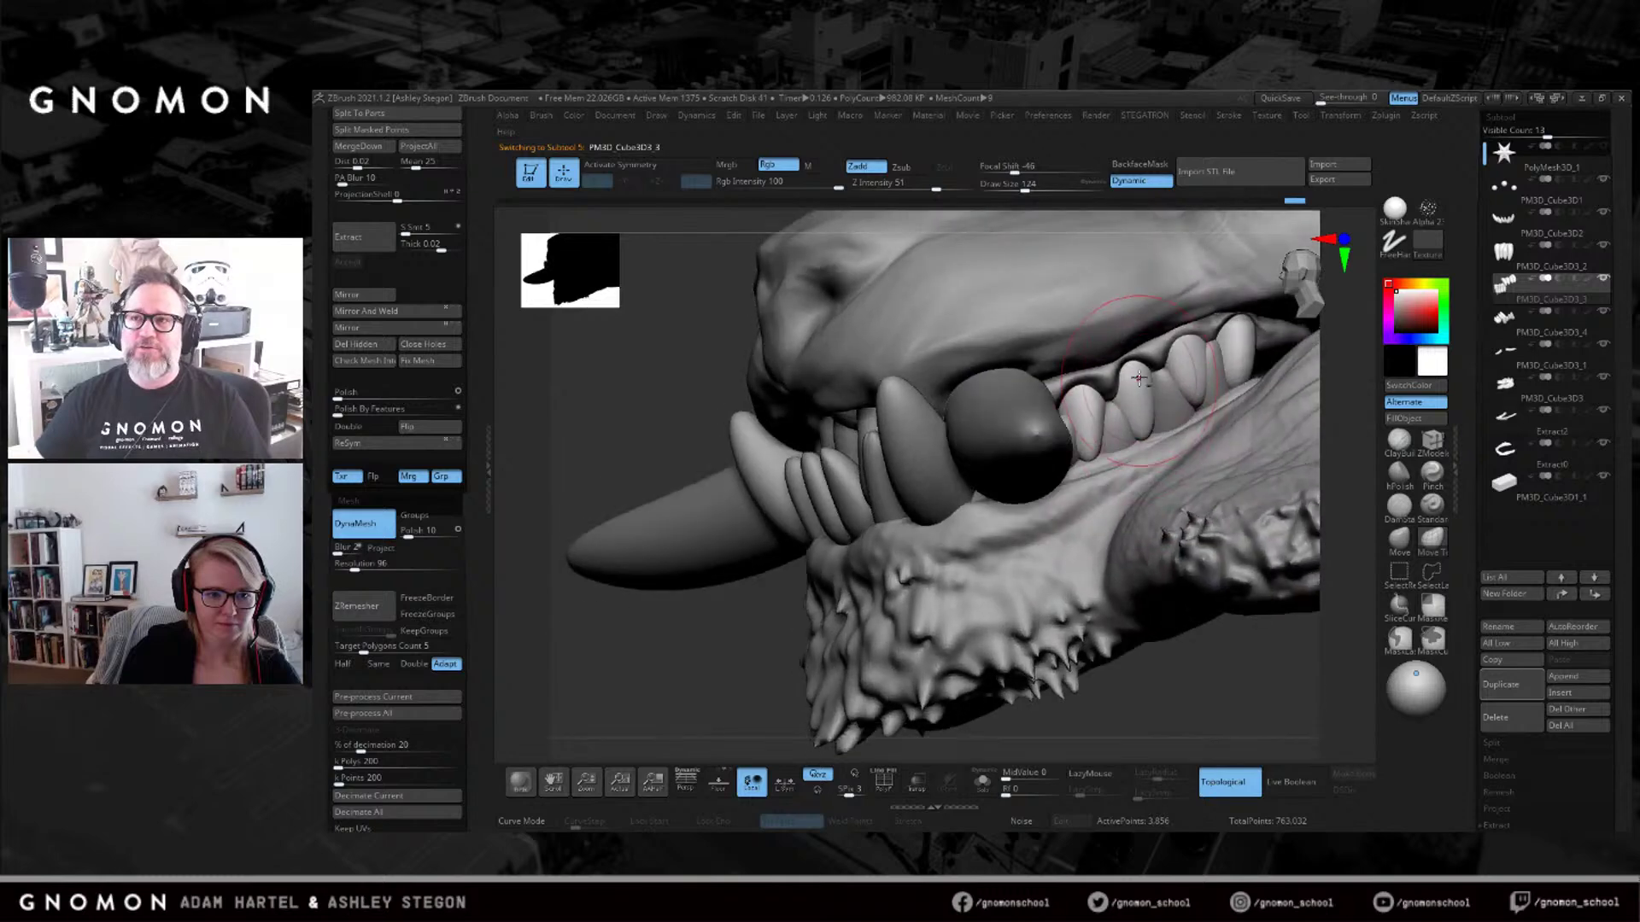
pyautogui.moveTo(1108, 410)
pyautogui.mouseDown(button='right')
pyautogui.moveTo(1081, 399)
pyautogui.moveTo(1092, 452)
pyautogui.moveTo(1025, 479)
pyautogui.mouseUp(button='right')
# DynaMesh the lower gum at a resolution of 128, smooth it and build it up around the teeth with ClayBuildup.
pyautogui.keyDown('alt'); pyautogui.click(1068, 468); pyautogui.keyUp('alt')
pyautogui.click(367, 522)
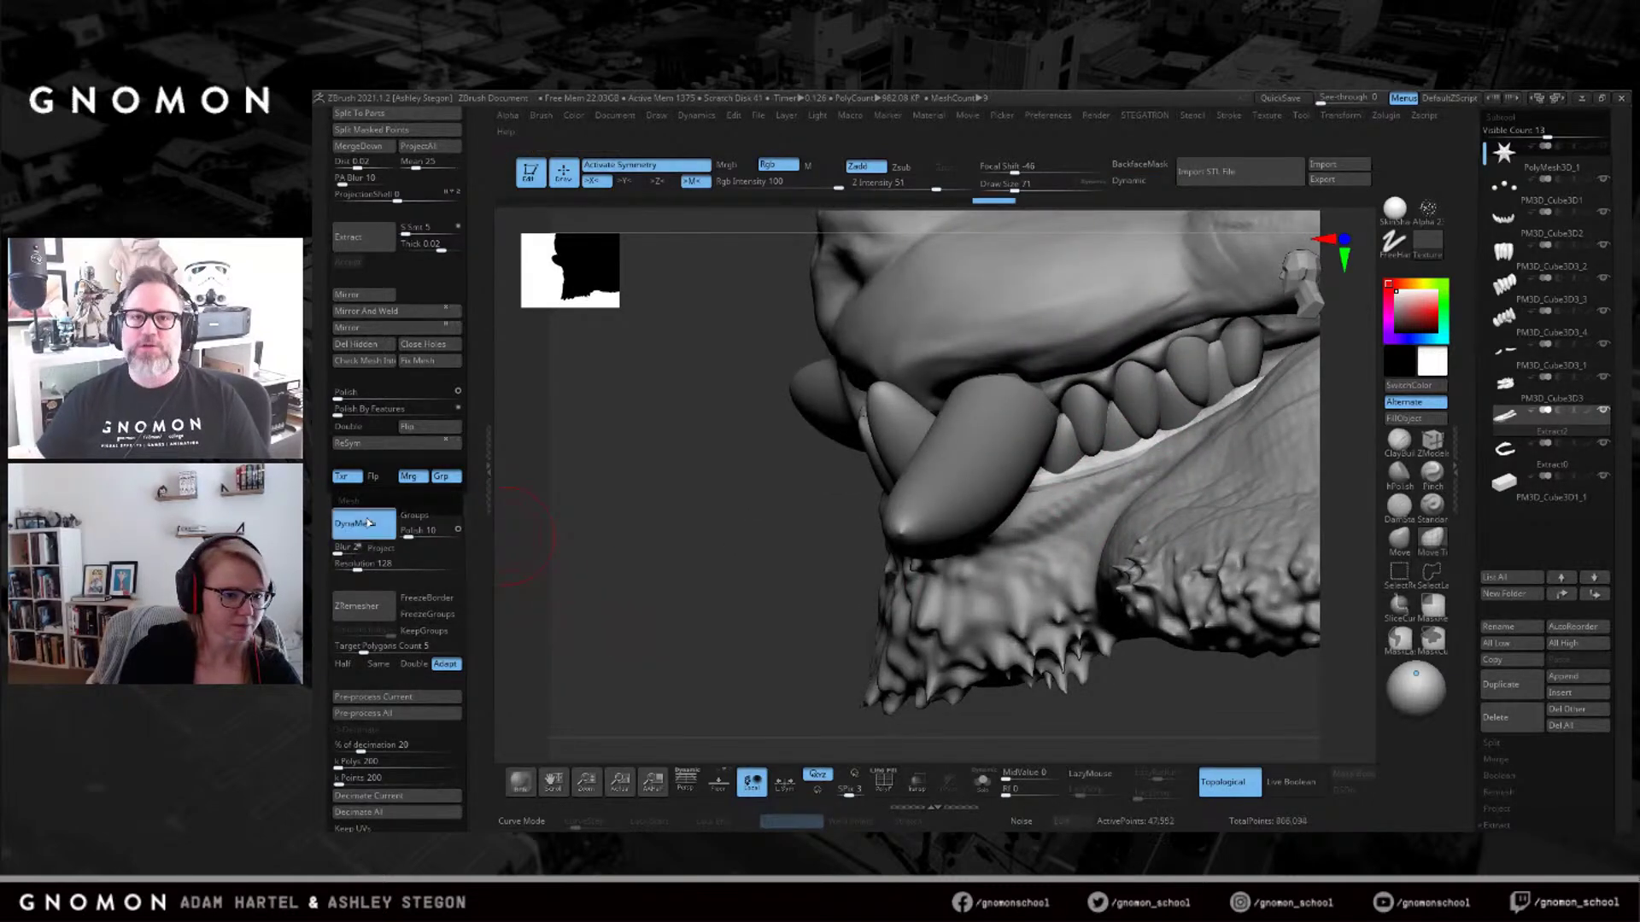
pyautogui.keyDown('shift'); pyautogui.moveTo(1094, 455); pyautogui.dragTo(1153, 464); pyautogui.keyUp('shift')
pyautogui.click(1399, 441)
pyautogui.click(1005, 186)
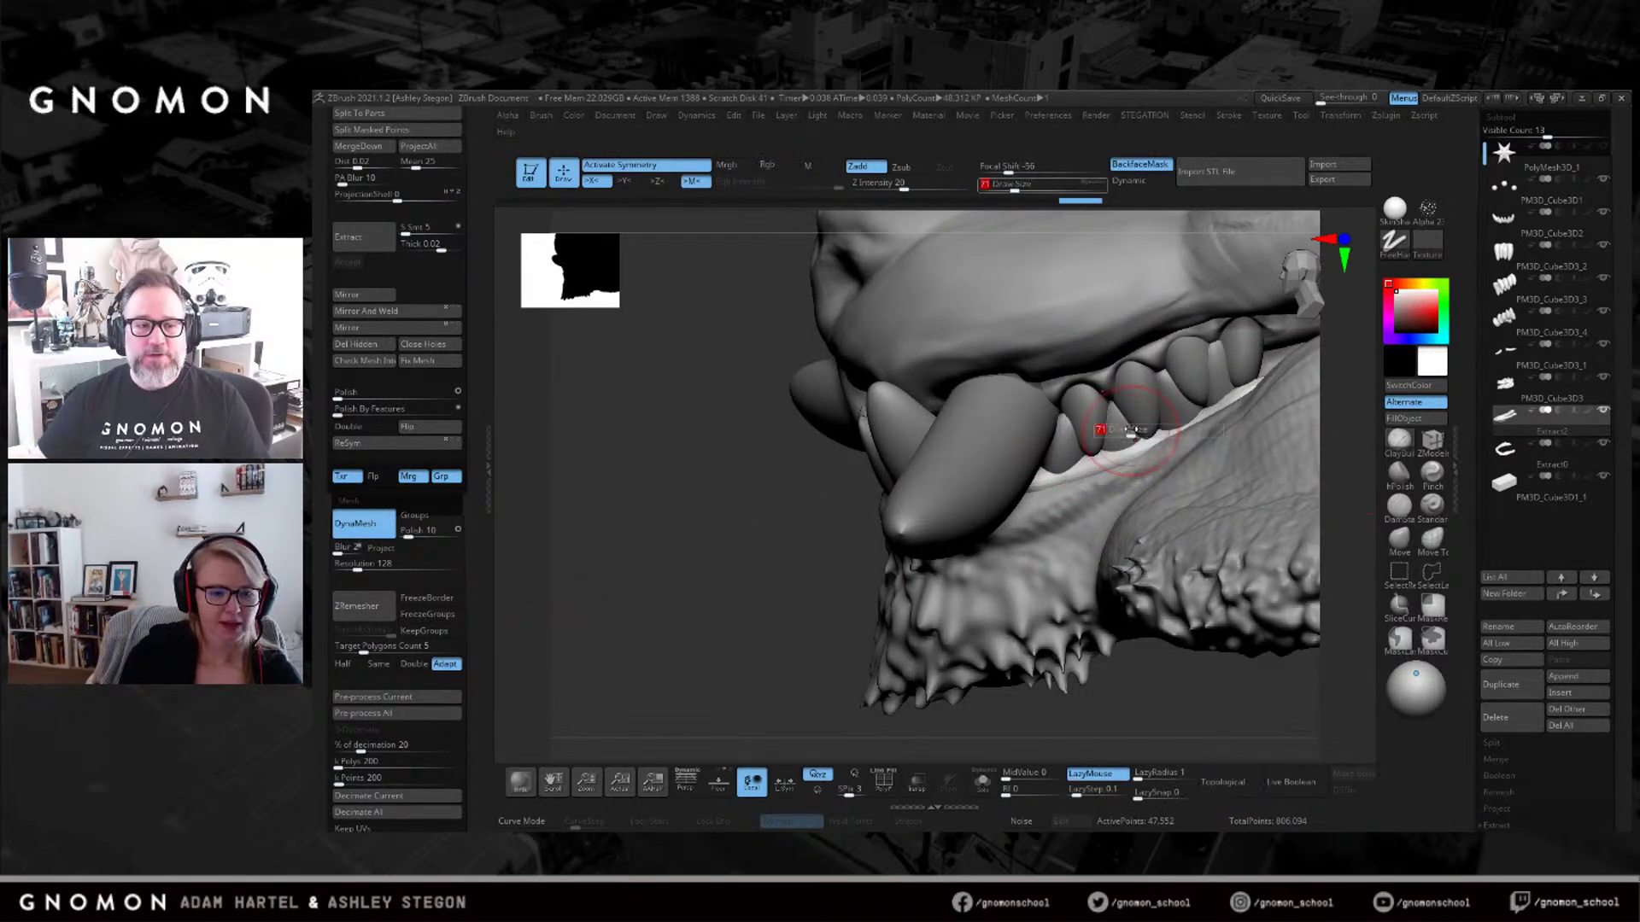
pyautogui.moveTo(1116, 459)
pyautogui.mouseDown(button='right')
pyautogui.moveTo(1048, 475)
pyautogui.moveTo(1214, 398)
pyautogui.moveTo(1044, 442)
pyautogui.mouseUp(button='right')
pyautogui.moveTo(1003, 522)
pyautogui.mouseDown(button='right')
pyautogui.moveTo(1036, 483)
pyautogui.moveTo(1023, 521)
pyautogui.mouseUp(button='right')
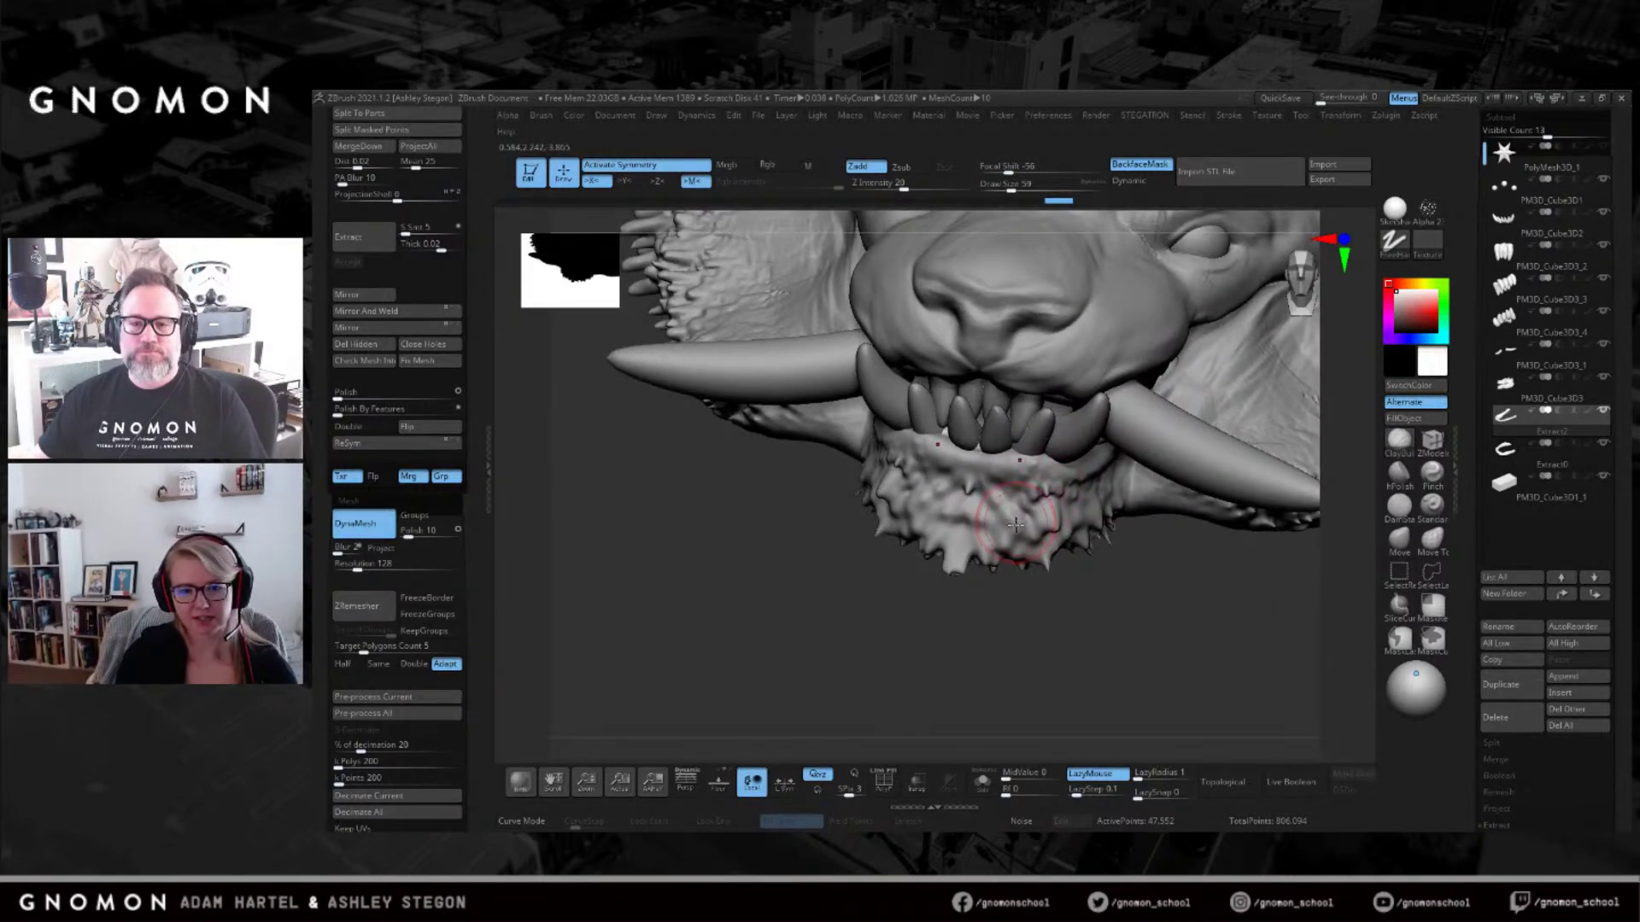
pyautogui.moveTo(1041, 516)
pyautogui.mouseDown(button='right')
pyautogui.moveTo(1118, 457)
pyautogui.moveTo(1244, 564)
pyautogui.mouseUp(button='right')
# Select the lower front teeth, turn on symmetry and adjust their placement with the Move Topological brush.
pyautogui.keyDown('alt'); pyautogui.click(1119, 463); pyautogui.keyUp('alt')
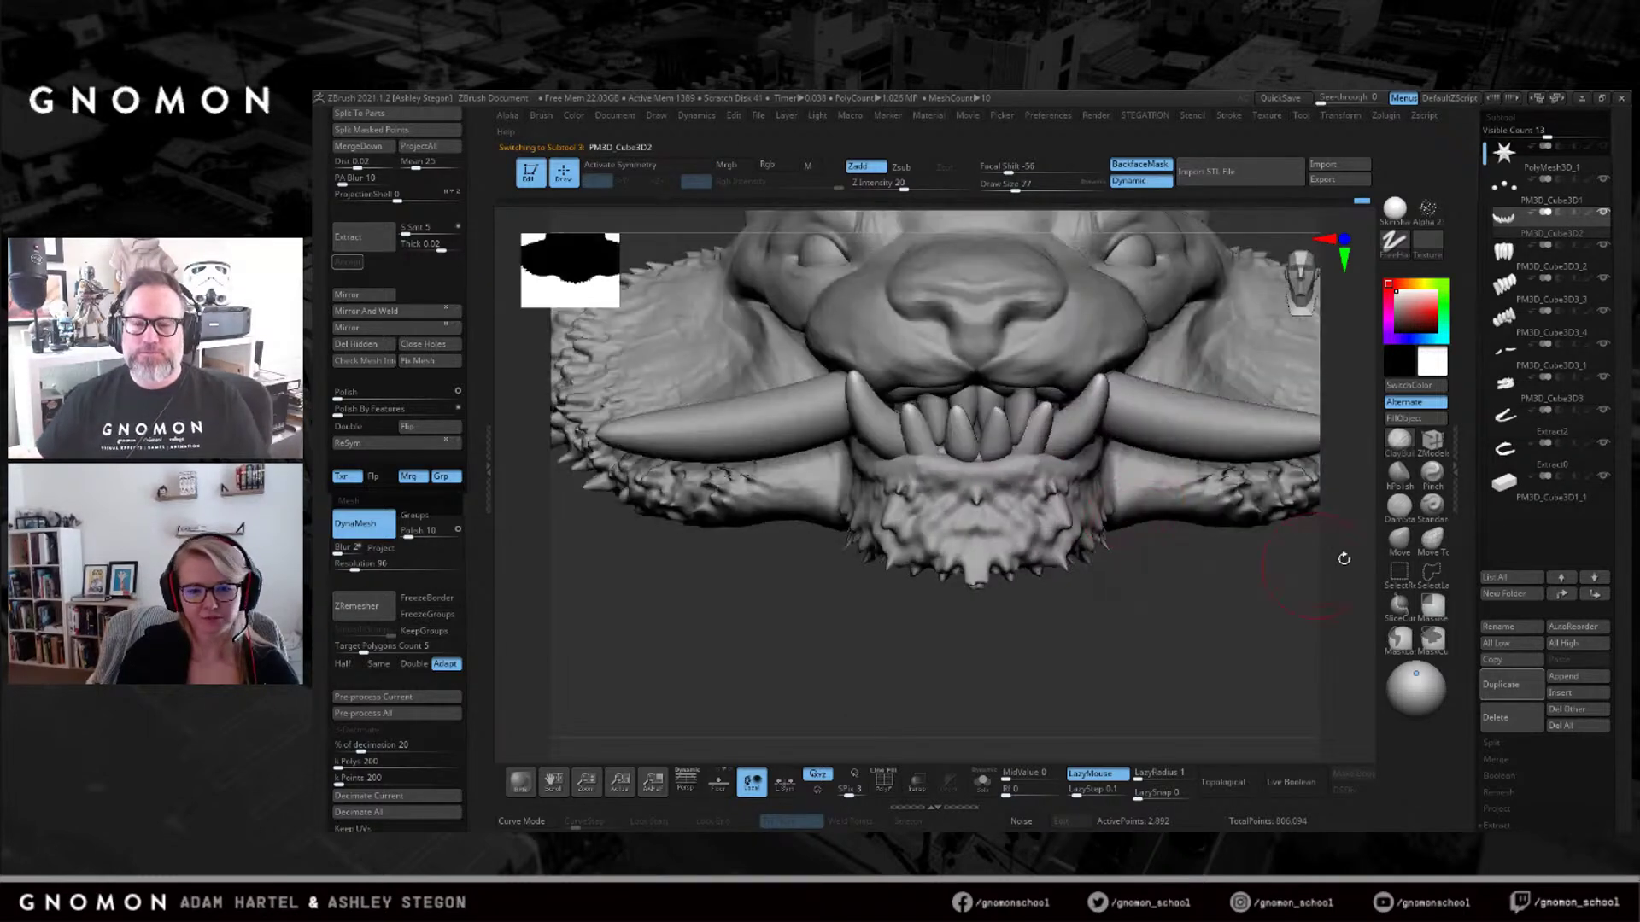
pyautogui.click(1433, 540)
pyautogui.press('s')
pyautogui.moveTo(1090, 445); pyautogui.dragTo(1105, 445)
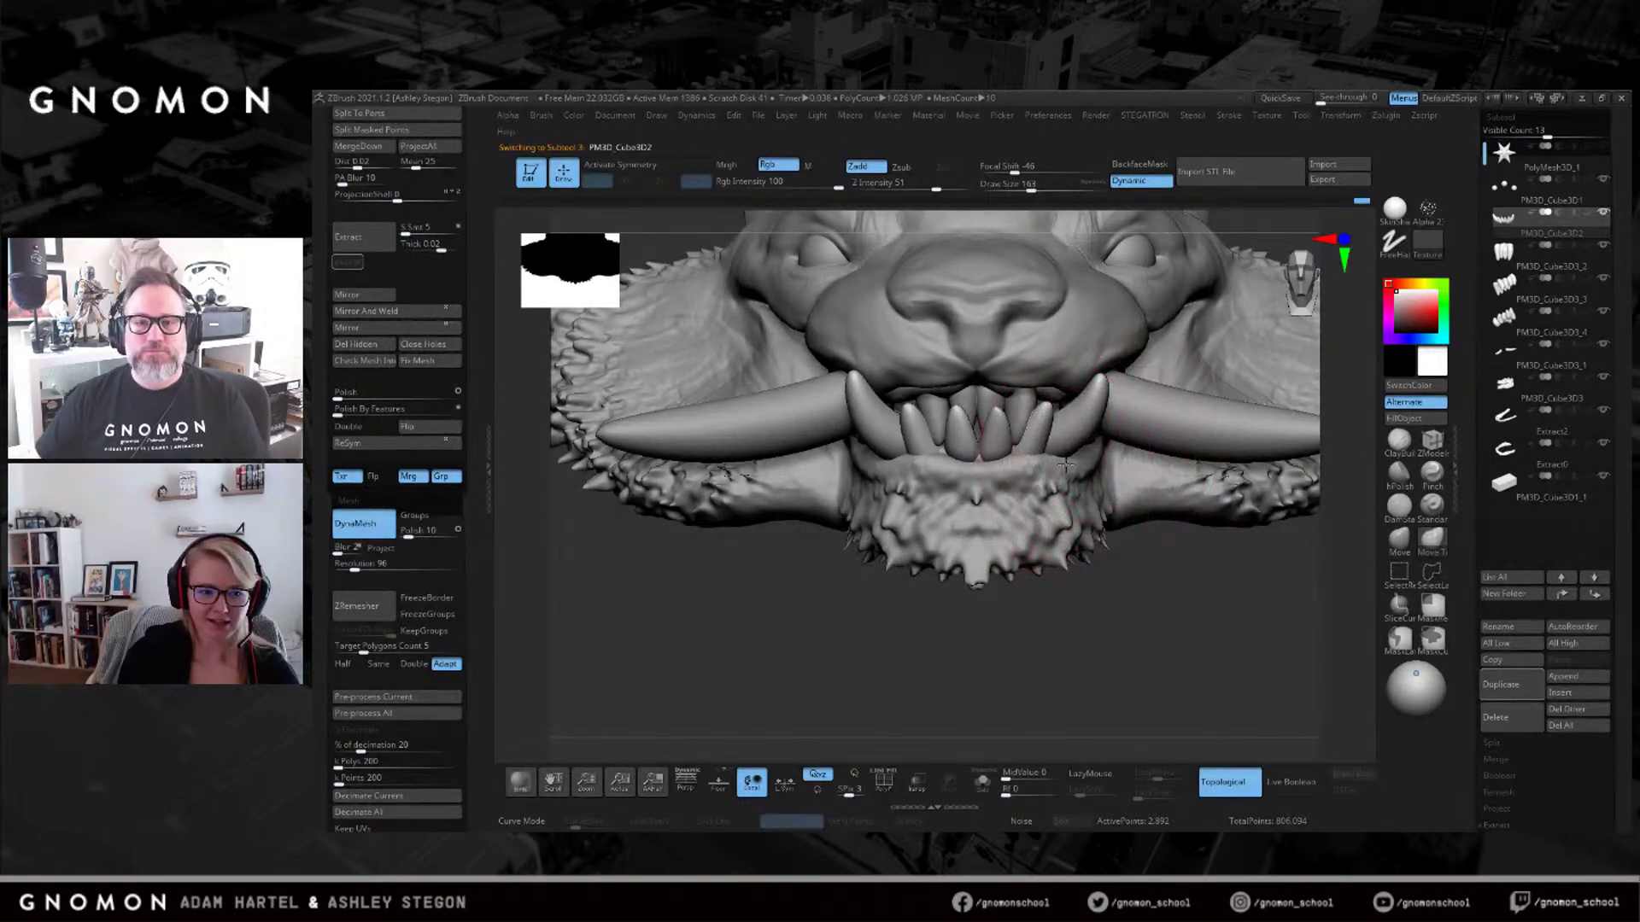
pyautogui.press('x')
pyautogui.moveTo(1066, 462)
pyautogui.mouseDown(button='right')
pyautogui.moveTo(1110, 478)
pyautogui.moveTo(1076, 466)
pyautogui.mouseUp(button='right')
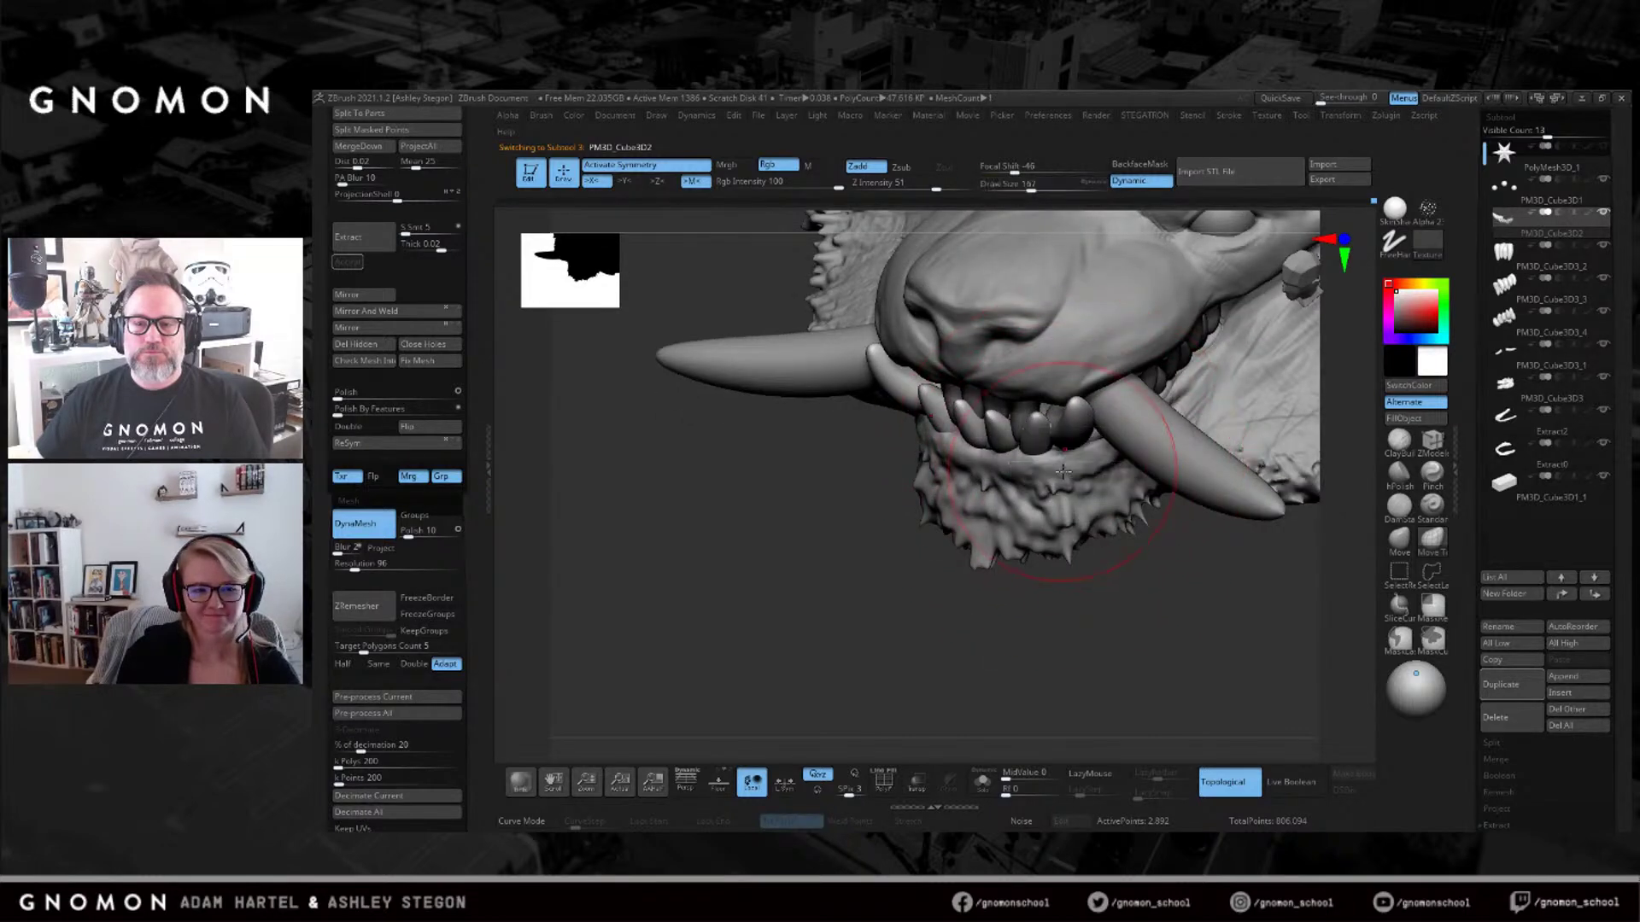
pyautogui.moveTo(1110, 569)
pyautogui.mouseDown(button='right')
pyautogui.moveTo(1109, 486)
pyautogui.moveTo(1097, 546)
pyautogui.mouseUp(button='right')
# Pull the lower gum into shape around the front teeth with the Move brush.
pyautogui.keyDown('alt'); pyautogui.click(1102, 437); pyautogui.keyUp('alt')
pyautogui.click(1399, 540)
pyautogui.moveTo(1062, 392); pyautogui.dragTo(1053, 497, button='right')
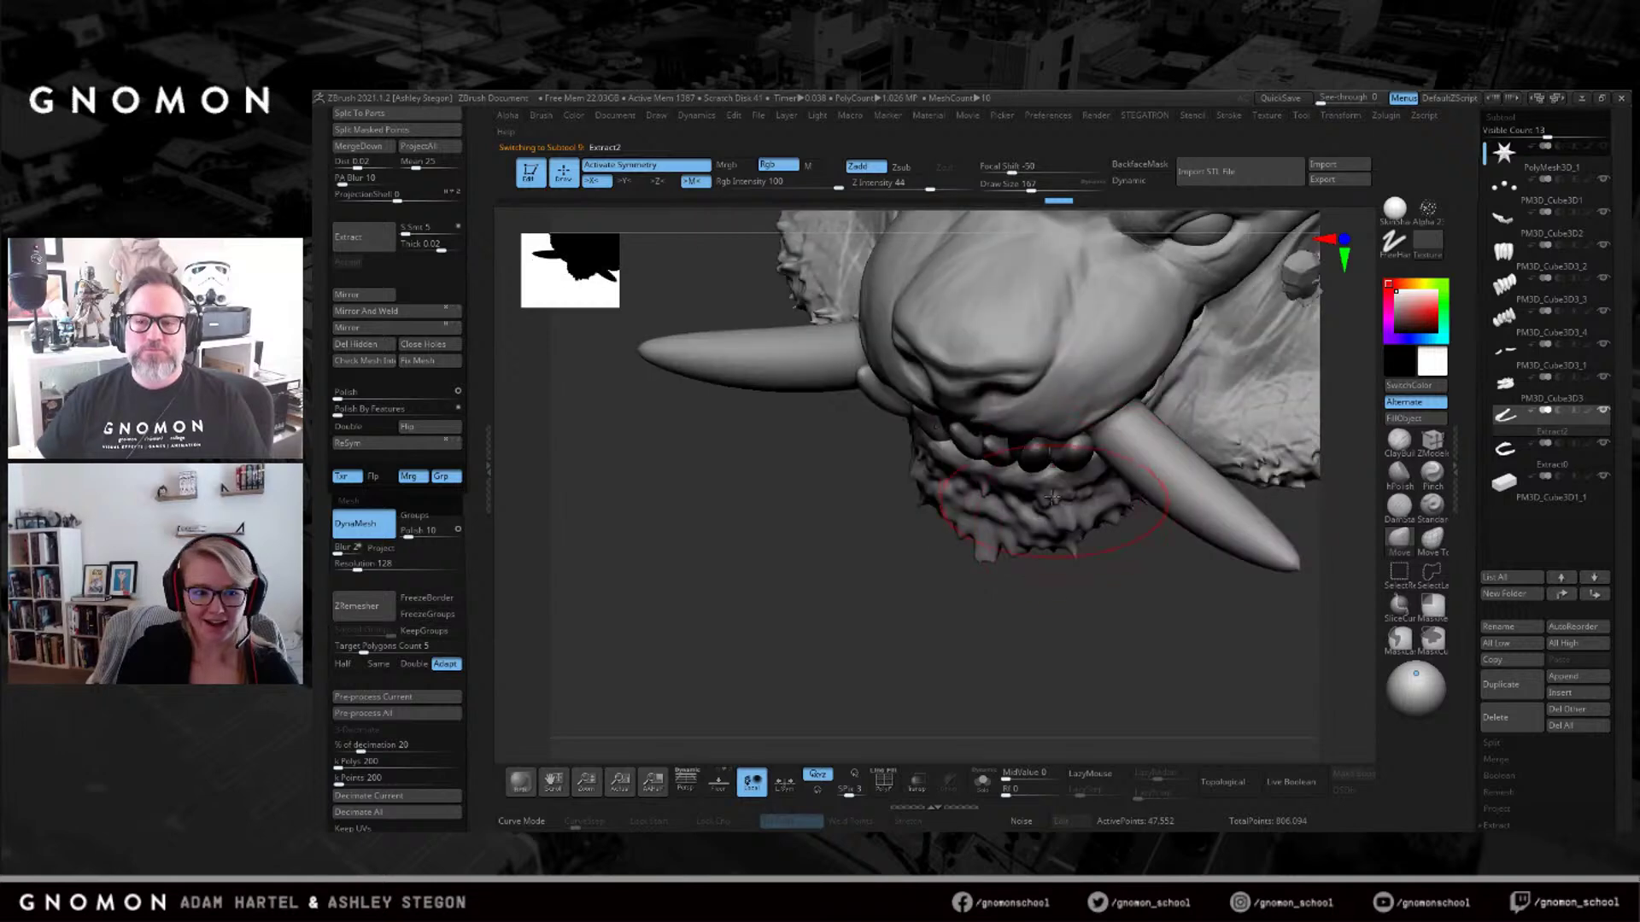
pyautogui.moveTo(1040, 477); pyautogui.dragTo(994, 492)
pyautogui.press('s')
pyautogui.press('s')
pyautogui.moveTo(994, 492); pyautogui.dragTo(1023, 478)
pyautogui.press('s')
pyautogui.moveTo(1024, 482); pyautogui.dragTo(1064, 472, button='right')
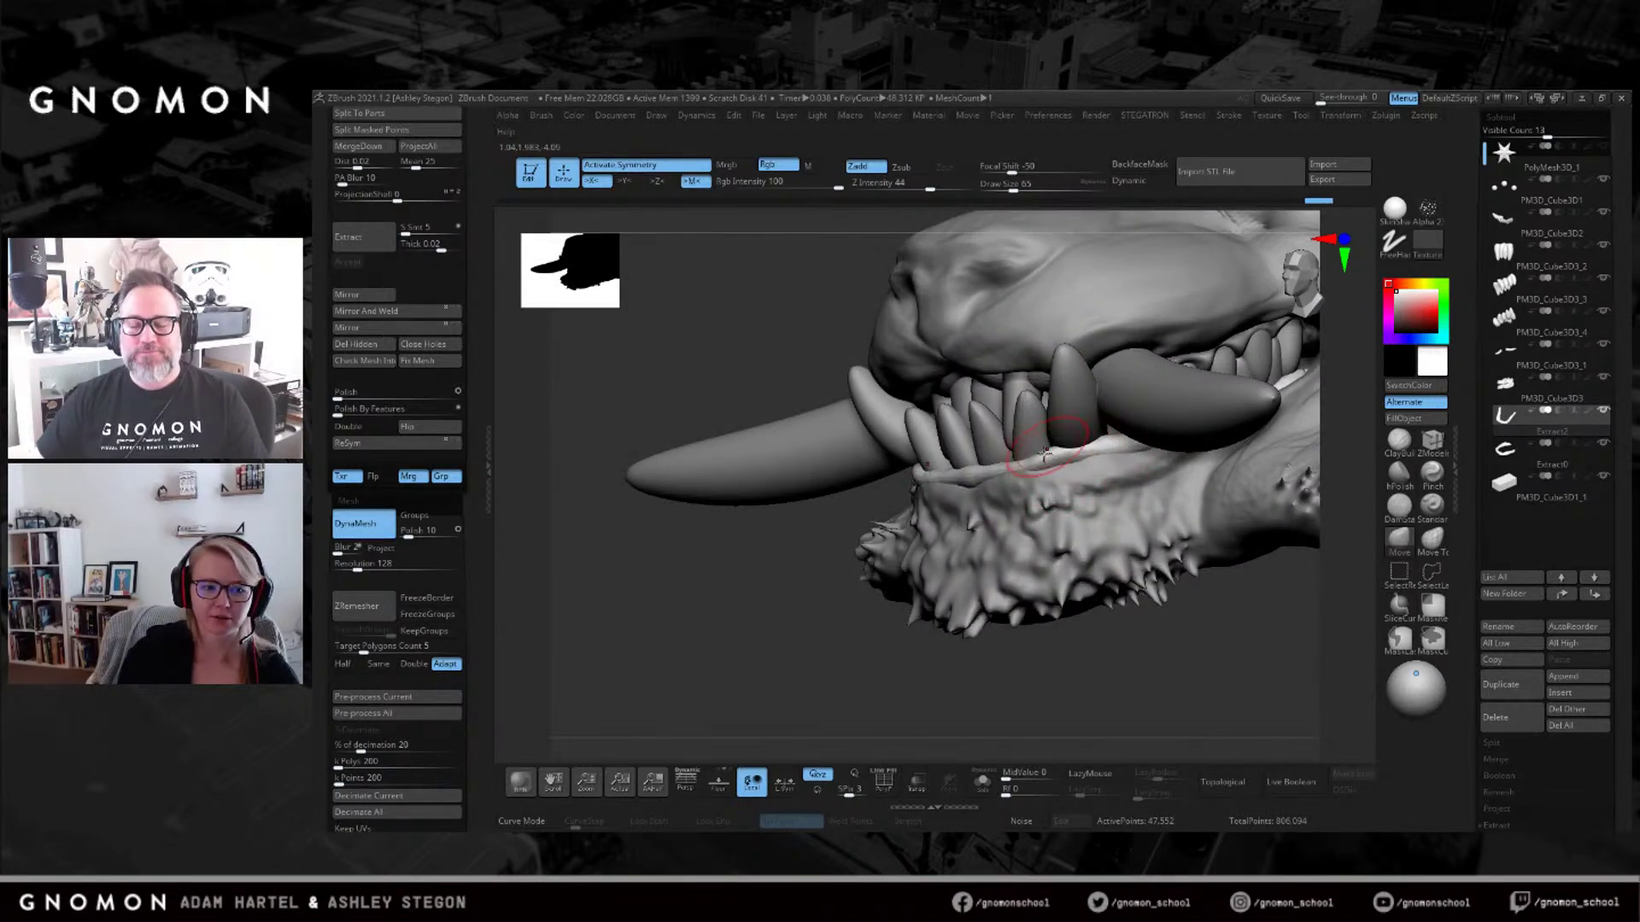
pyautogui.moveTo(1045, 456); pyautogui.dragTo(1025, 491, button='right')
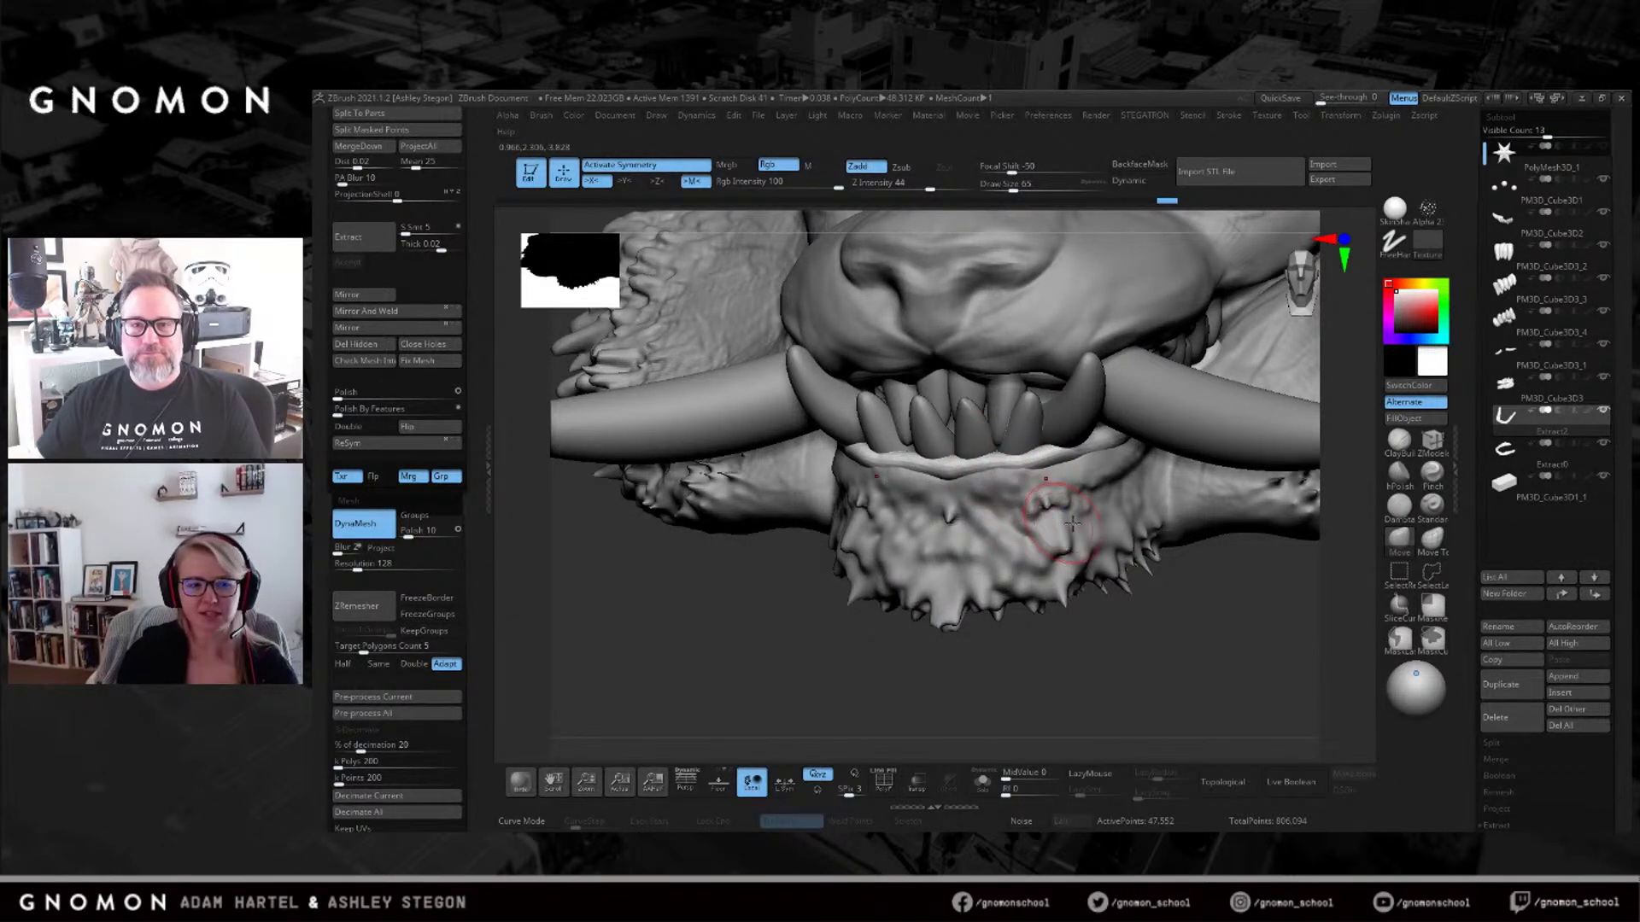
# Build up the lower gum along the base of the front teeth with the ClayBuildup brush.
pyautogui.moveTo(1043, 533); pyautogui.dragTo(1183, 483, button='right')
pyautogui.click(1399, 441)
pyautogui.moveTo(1076, 449)
pyautogui.mouseDown(button='right')
pyautogui.moveTo(1023, 474)
pyautogui.moveTo(1097, 441)
pyautogui.moveTo(978, 469)
pyautogui.moveTo(1001, 466)
pyautogui.mouseUp(button='right')
pyautogui.press(']')
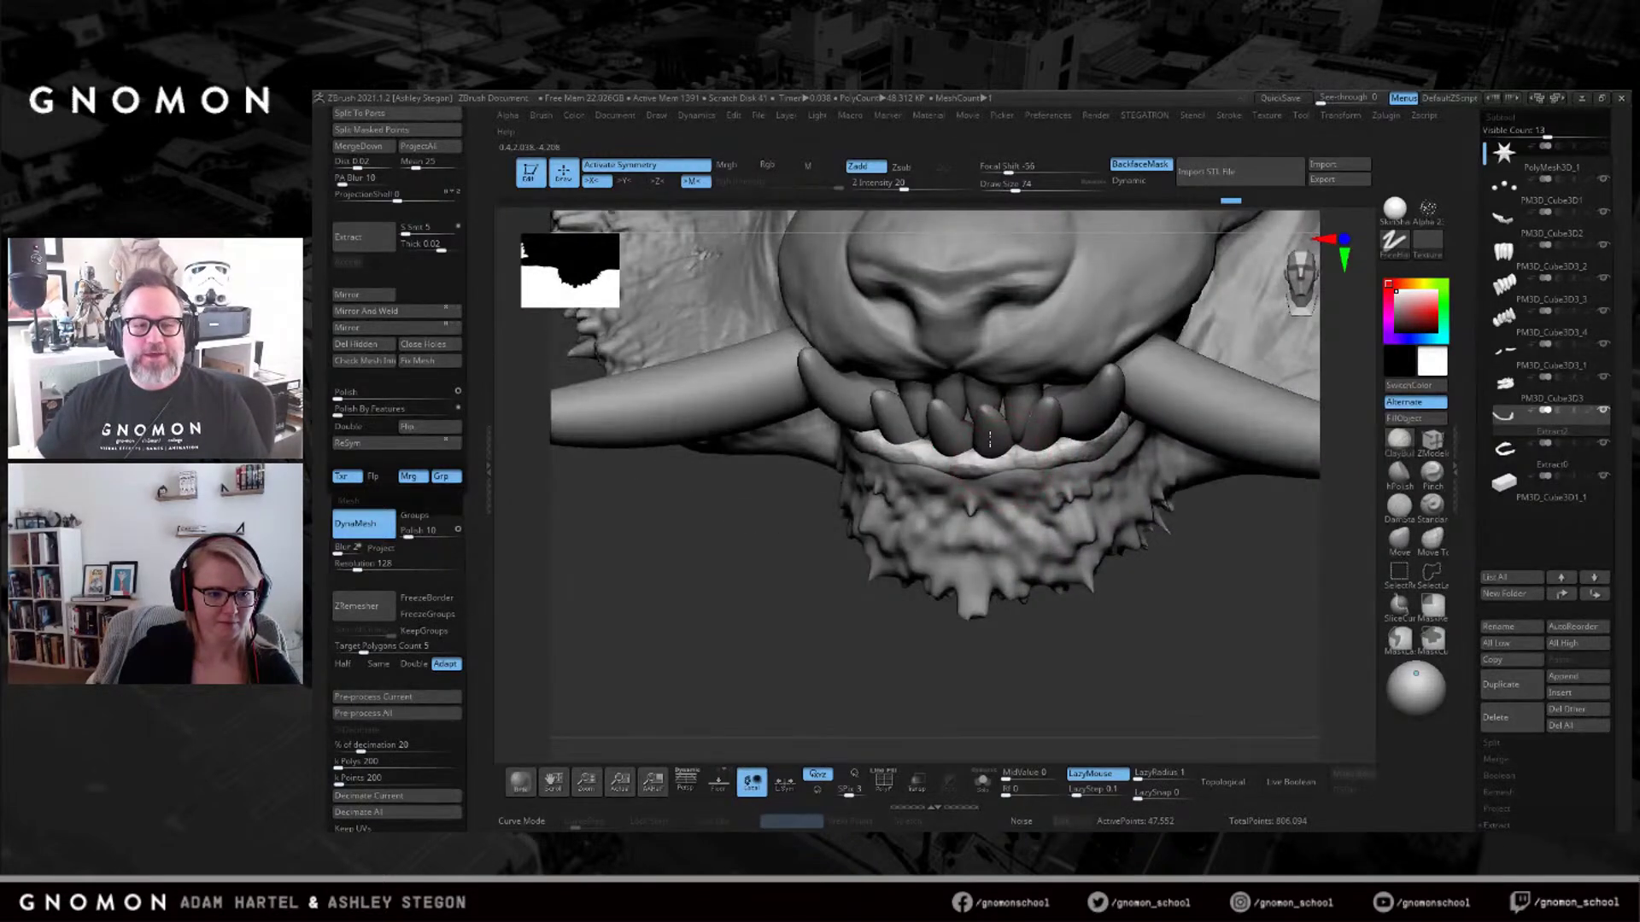
# Adjust the lower and upper front teeth in turn with the Move Topological brush.
pyautogui.keyDown('alt'); pyautogui.click(991, 449); pyautogui.keyUp('alt')
pyautogui.click(1432, 538)
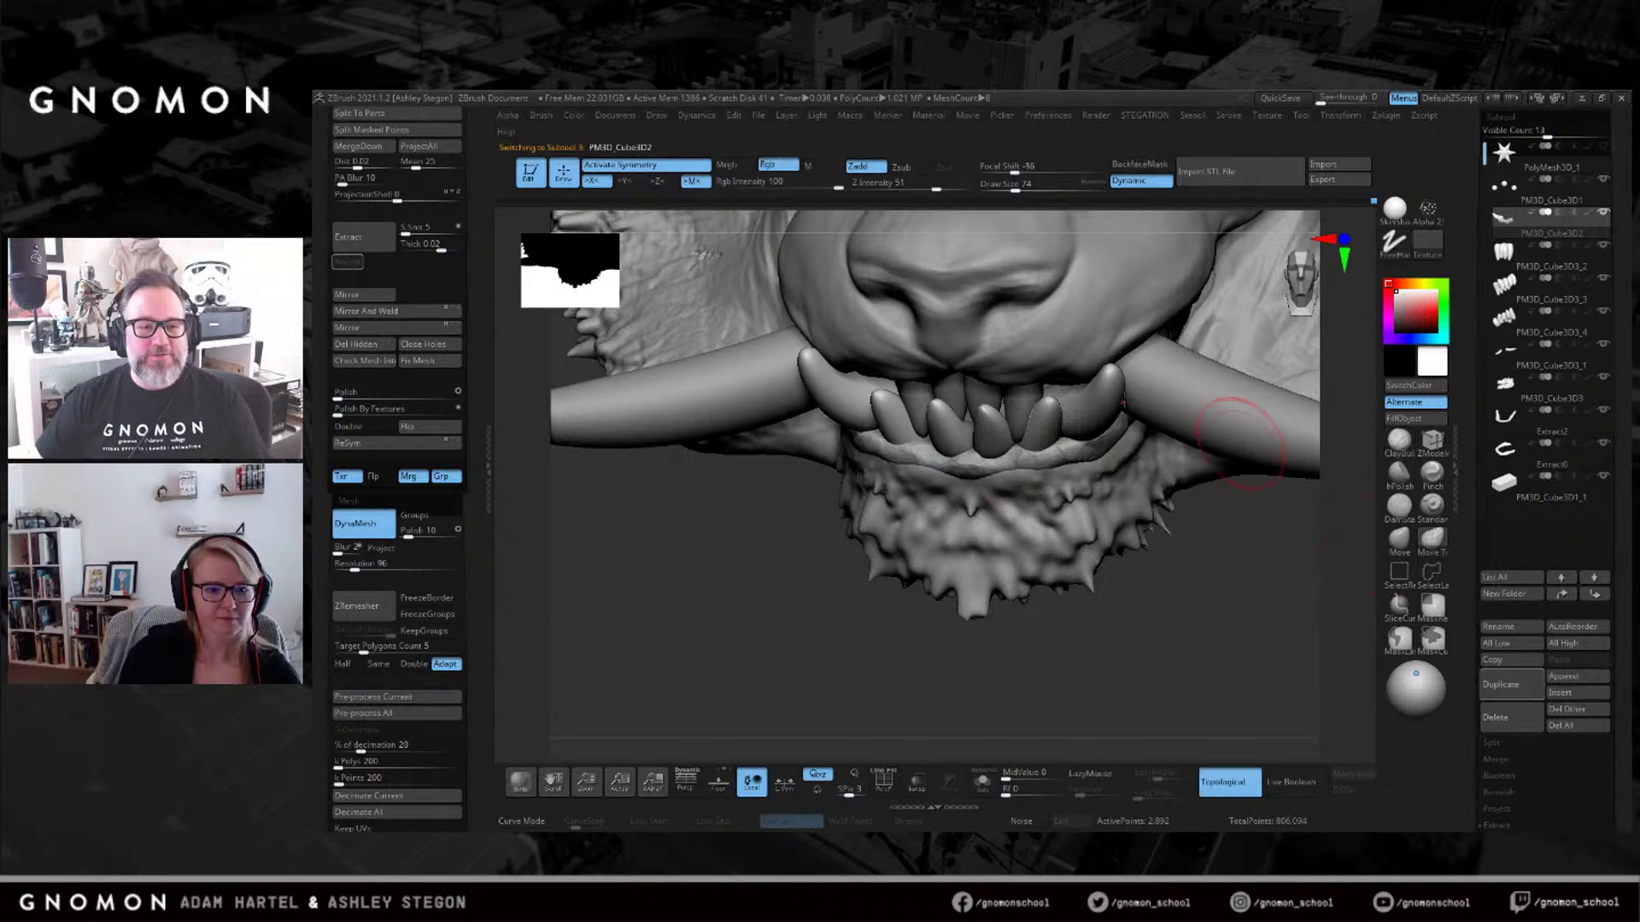
pyautogui.moveTo(997, 455); pyautogui.dragTo(950, 461, button='right')
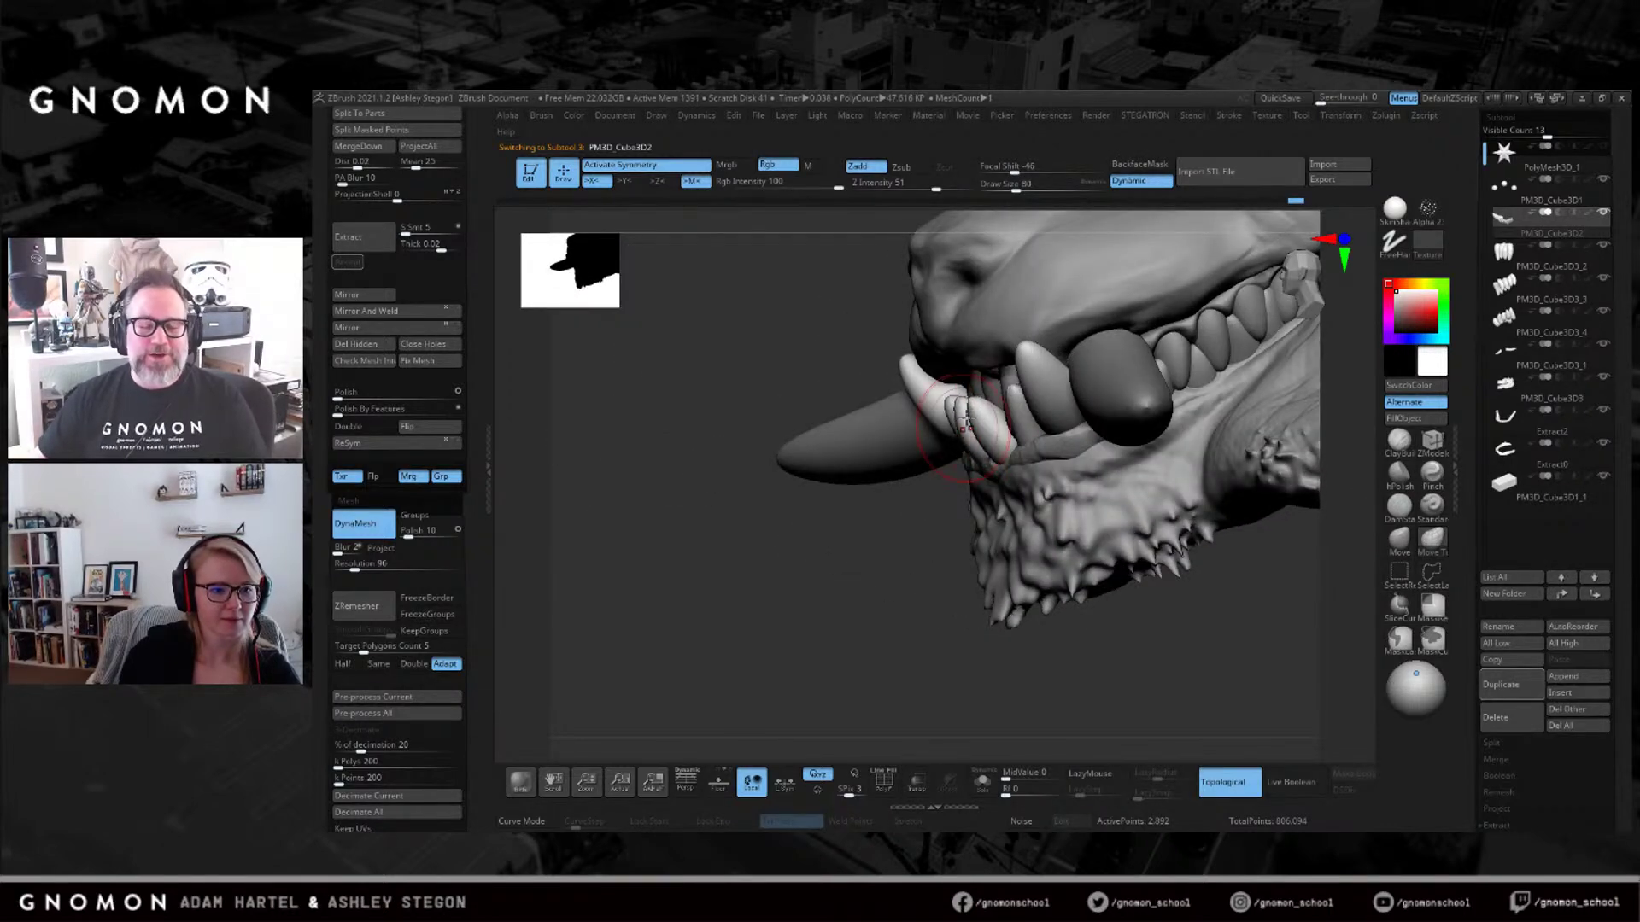
pyautogui.moveTo(1016, 392)
pyautogui.keyDown('shift'); pyautogui.mouseDown(button='right')
pyautogui.moveTo(989, 339)
pyautogui.moveTo(866, 344)
pyautogui.moveTo(880, 376)
pyautogui.mouseUp(button='right'); pyautogui.keyUp('shift')
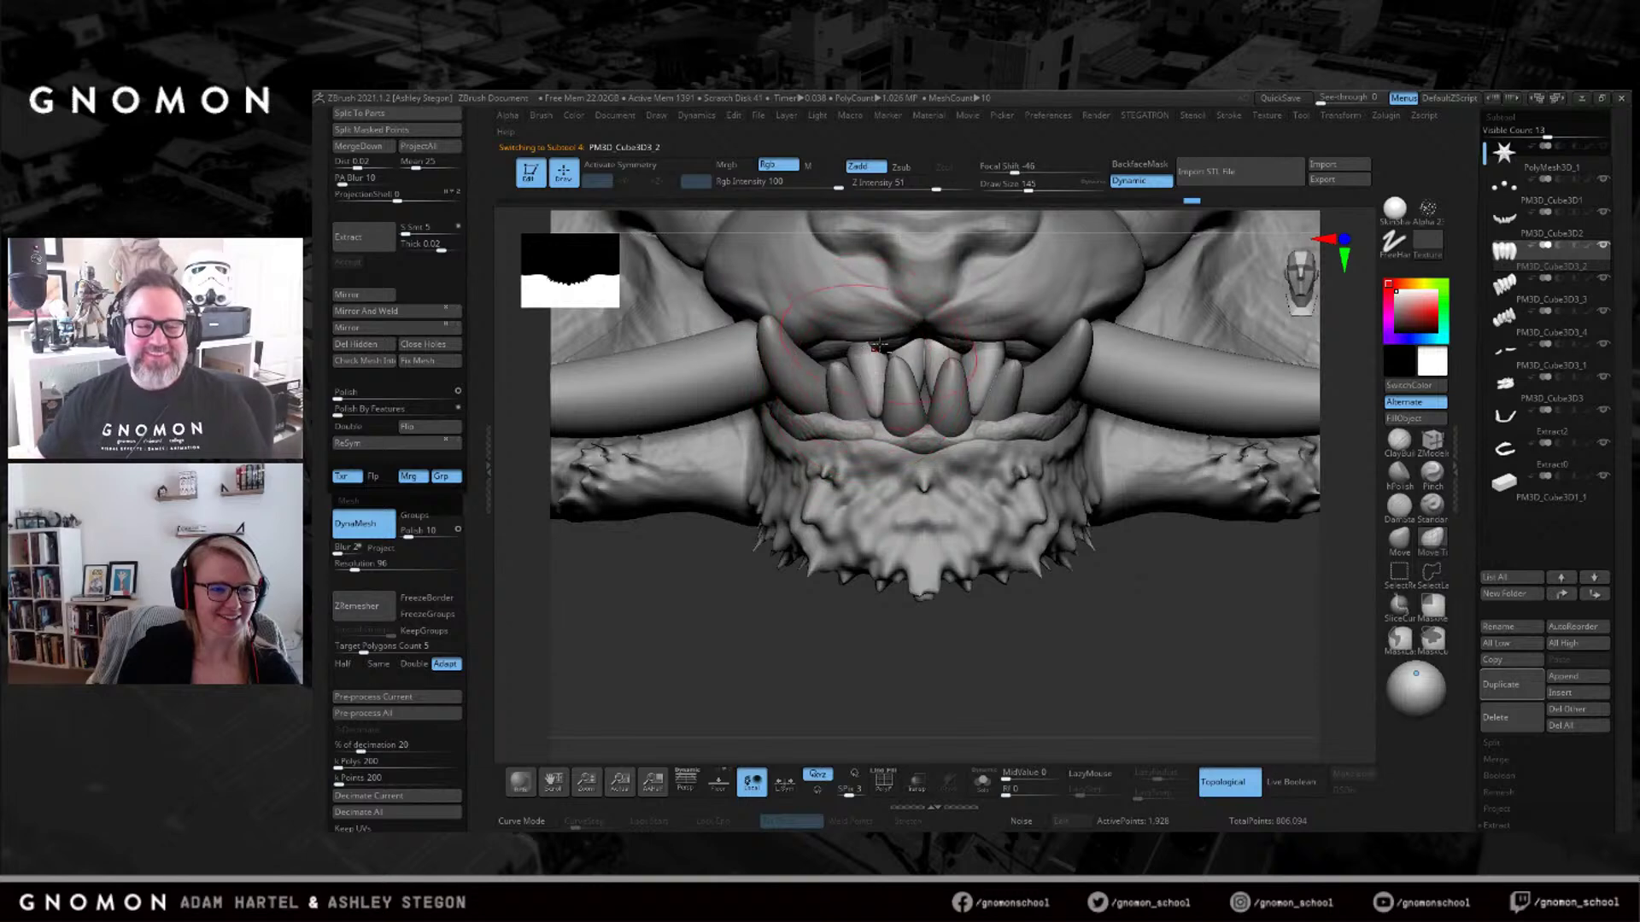
pyautogui.keyDown('alt'); pyautogui.click(877, 346); pyautogui.keyUp('alt')
pyautogui.moveTo(877, 346)
pyautogui.mouseDown(button='right')
pyautogui.moveTo(980, 348)
pyautogui.moveTo(986, 371)
pyautogui.mouseUp(button='right')
# Remesh the upper gum and build it up above the front teeth with the ClayBuildup brush.
pyautogui.keyDown('ctrl'); pyautogui.moveTo(1089, 667); pyautogui.dragTo(1117, 693); pyautogui.keyUp('ctrl')
pyautogui.press('s')
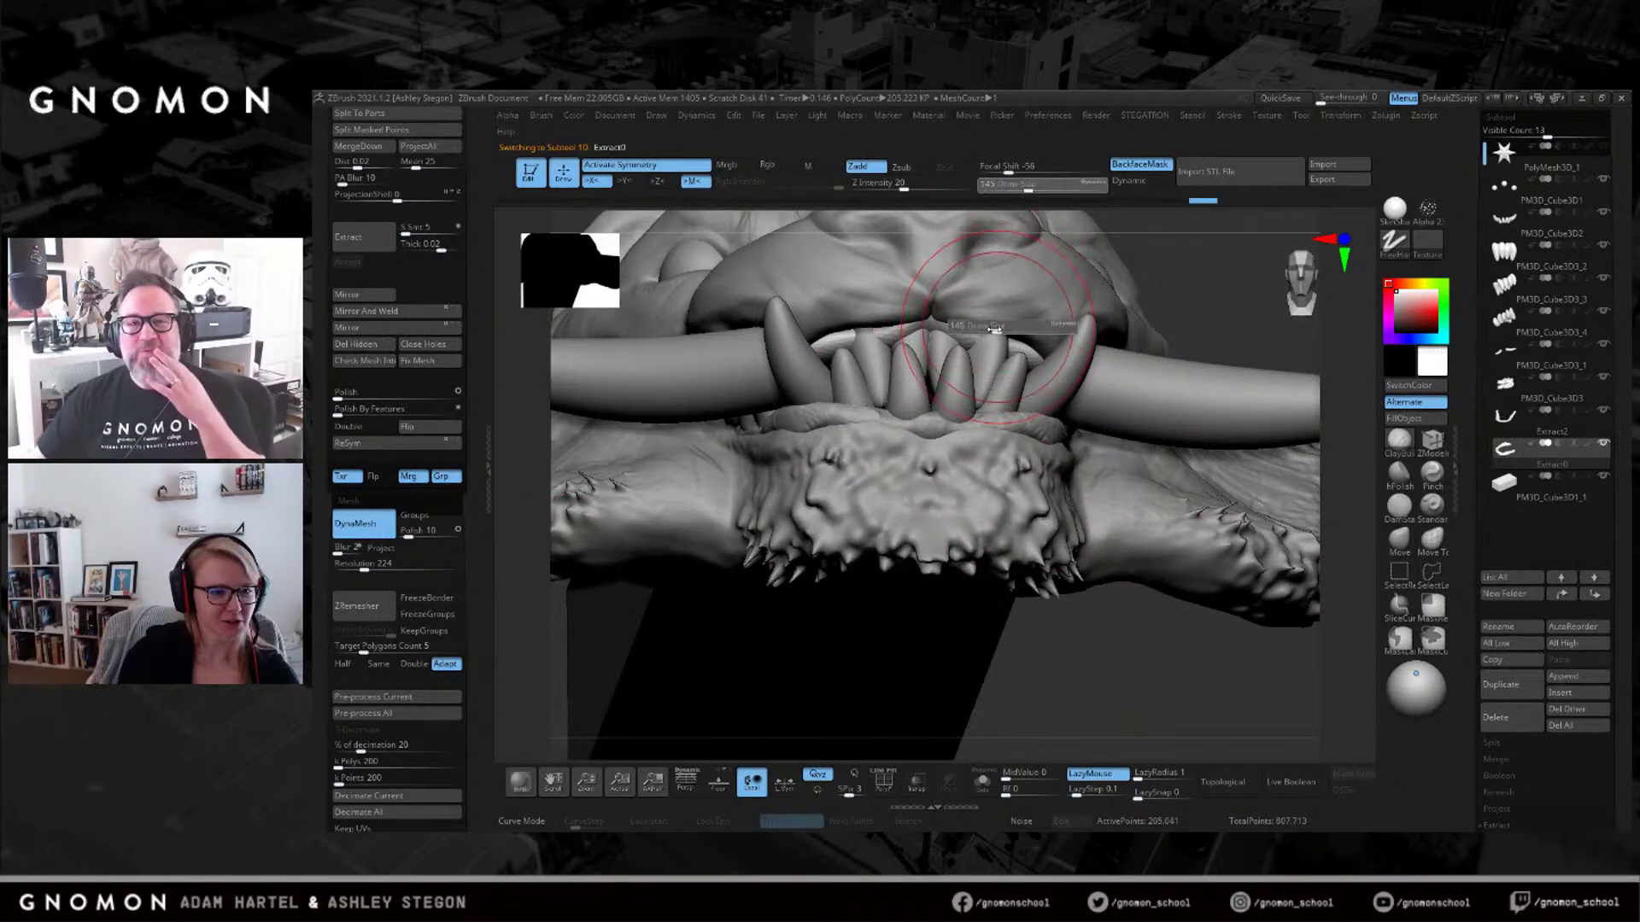
pyautogui.moveTo(995, 328); pyautogui.dragTo(990, 333)
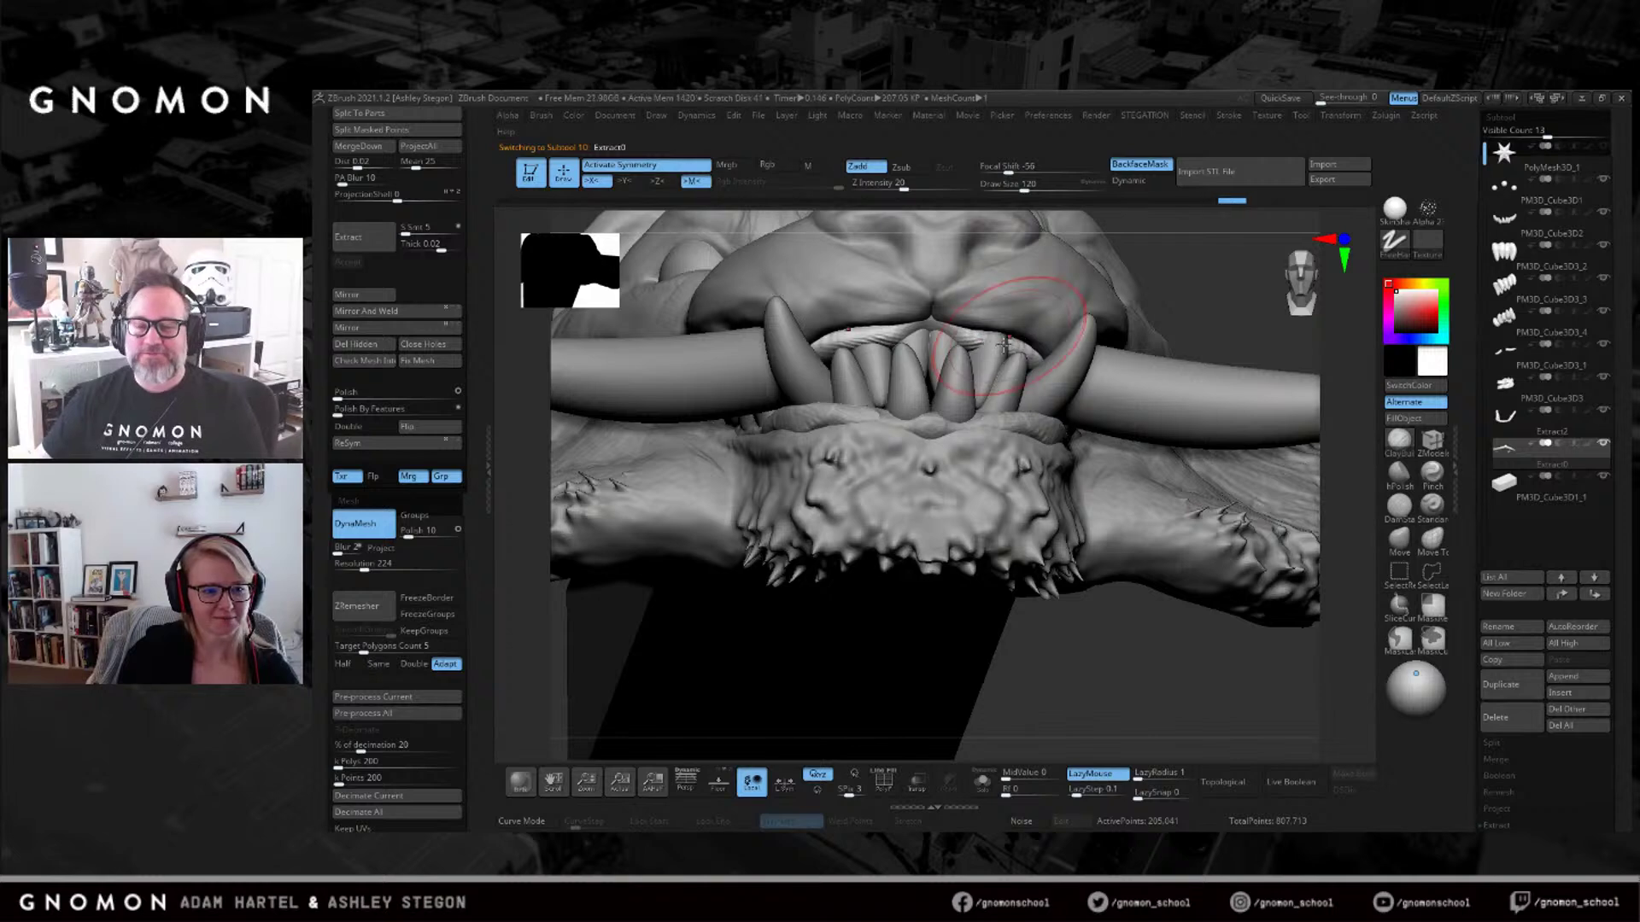
pyautogui.moveTo(1017, 340); pyautogui.dragTo(991, 349, button='right')
pyautogui.moveTo(1020, 344); pyautogui.dragTo(1031, 348)
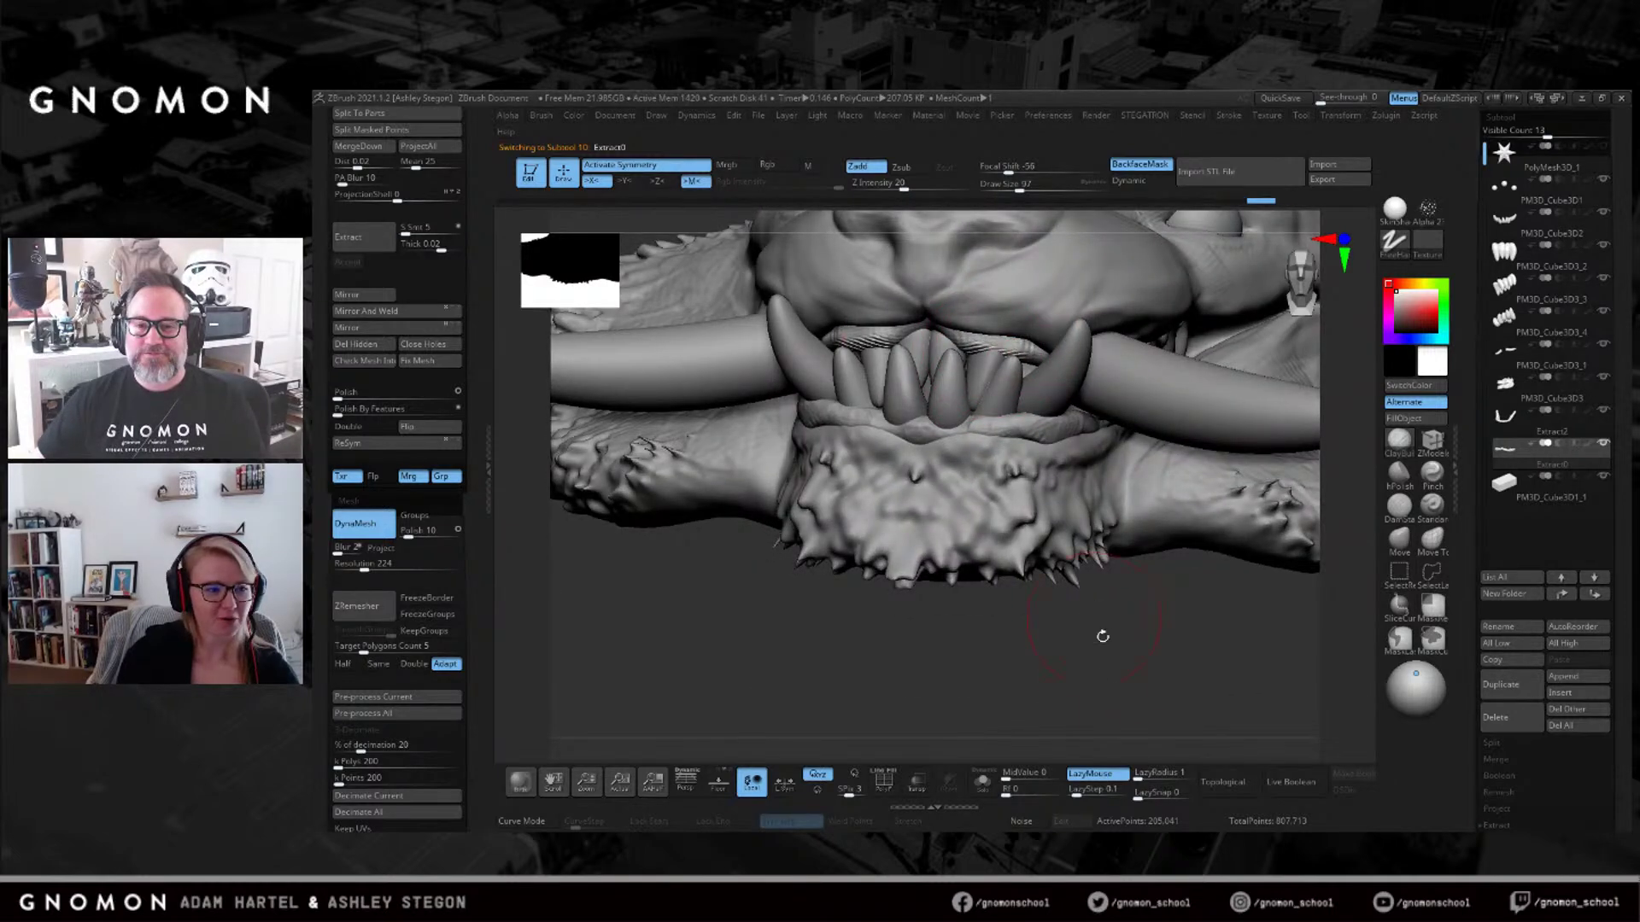
# Remesh the upper gum again, smooth it, and refine the gum line between the upper front teeth with a smaller ClayBuildup brush.
pyautogui.keyDown('ctrl'); pyautogui.moveTo(854, 657); pyautogui.dragTo(931, 711); pyautogui.keyUp('ctrl')
pyautogui.keyDown('shift'); pyautogui.moveTo(953, 340); pyautogui.dragTo(1012, 346); pyautogui.keyUp('shift')
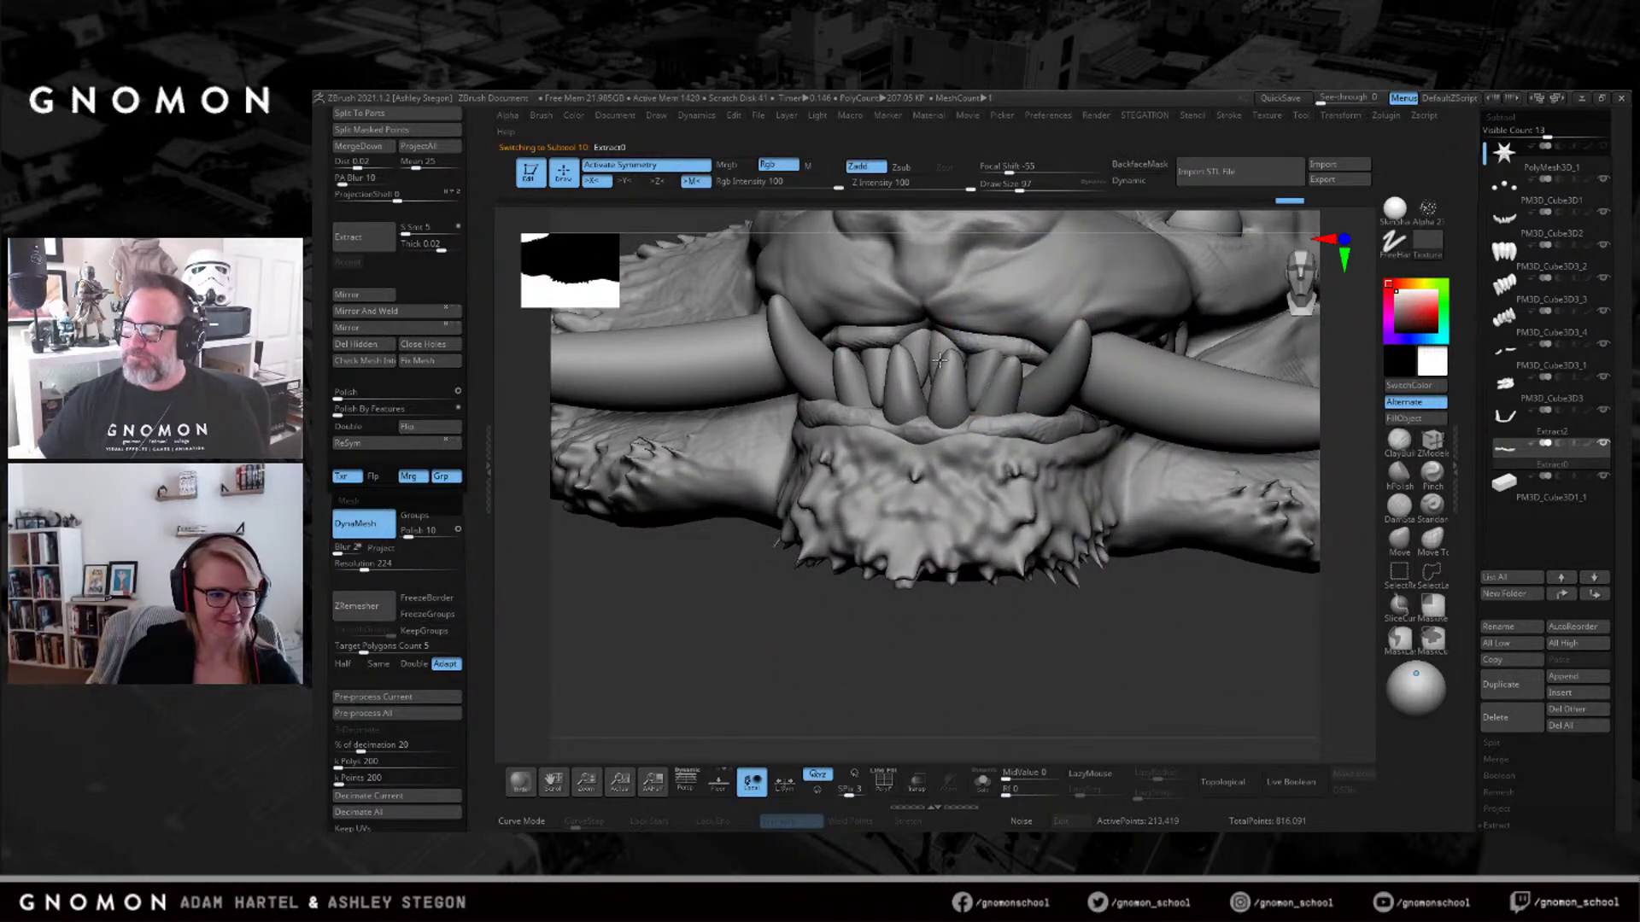
pyautogui.moveTo(940, 360)
pyautogui.mouseDown(button='right')
pyautogui.moveTo(930, 330)
pyautogui.moveTo(937, 361)
pyautogui.mouseUp(button='right')
pyautogui.press('[')
pyautogui.press('[')
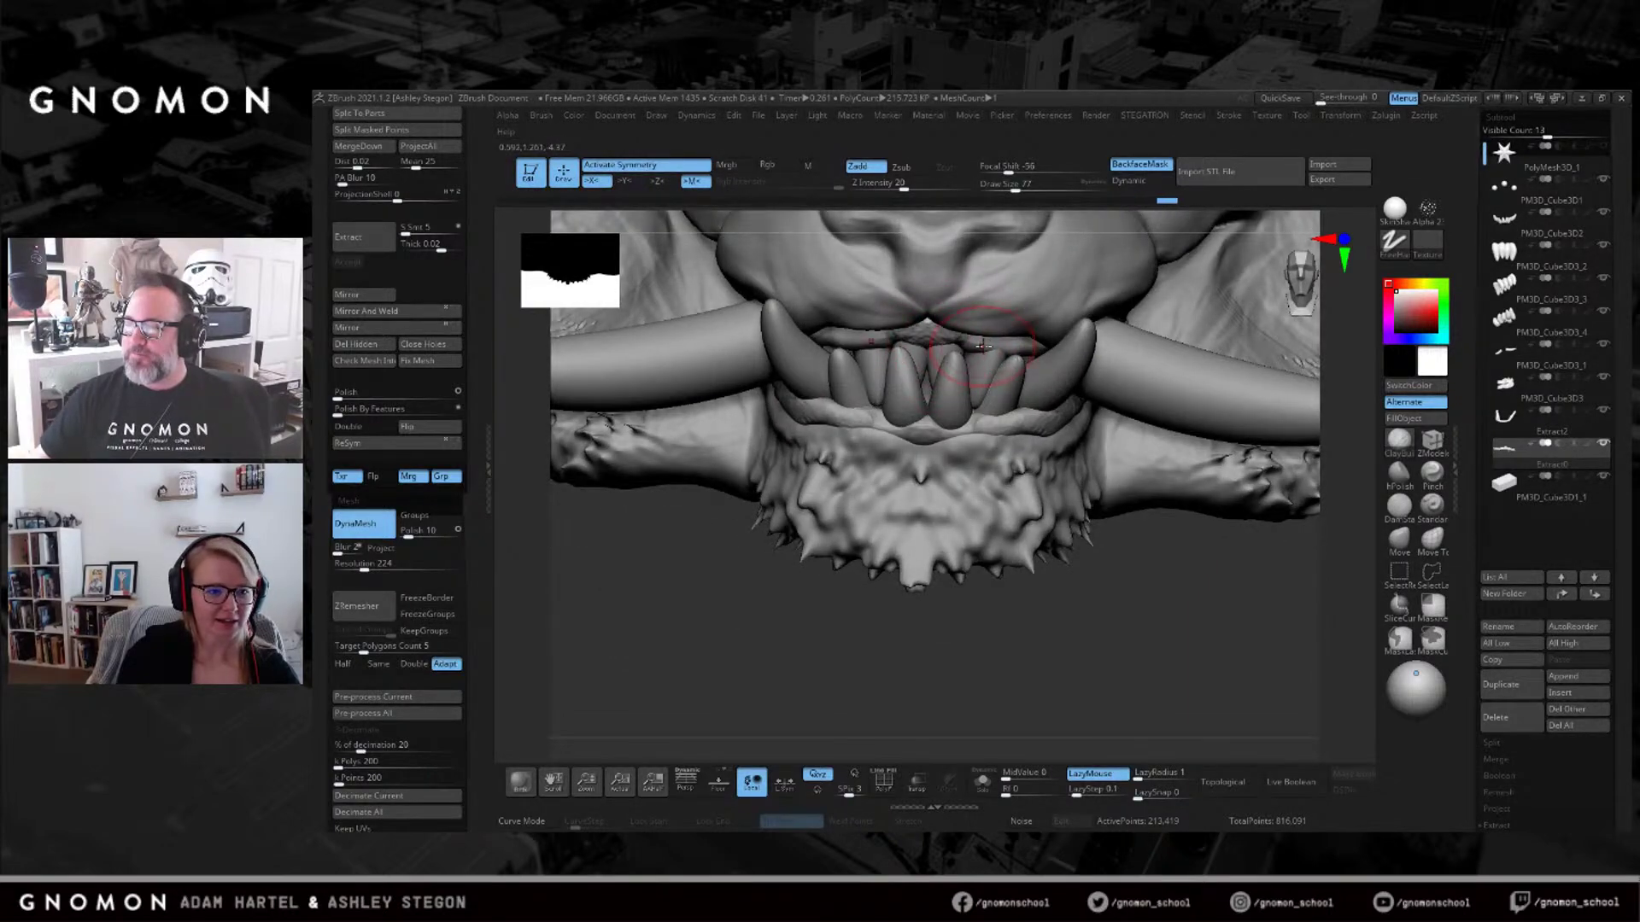
pyautogui.press('[')
pyautogui.press('[')
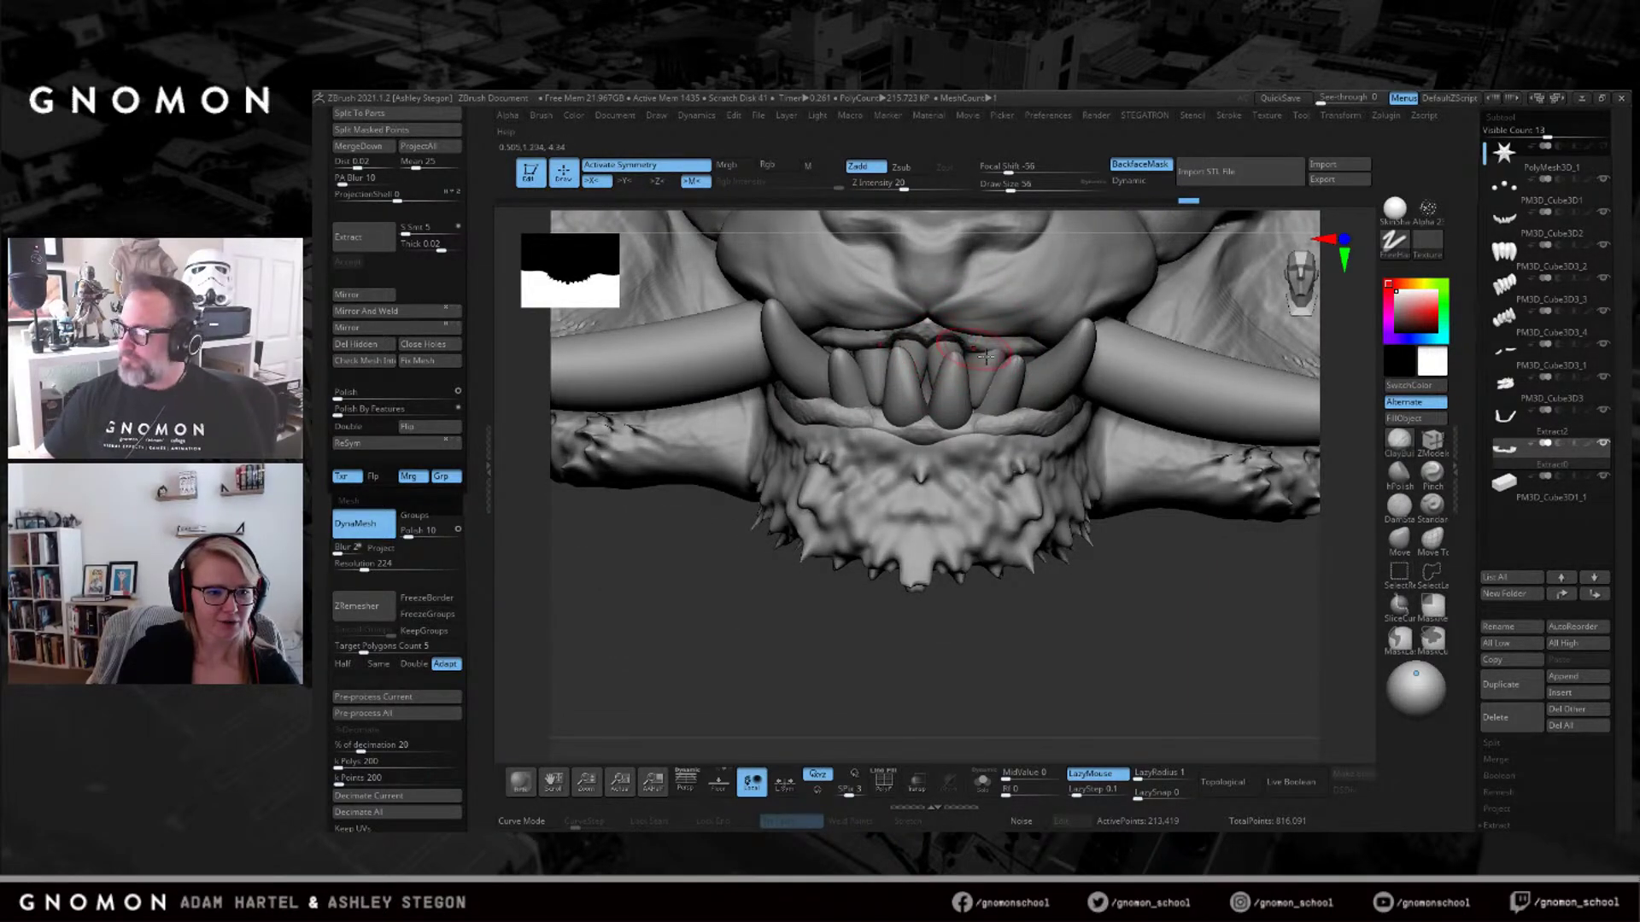
pyautogui.moveTo(1008, 357); pyautogui.dragTo(985, 336, button='right')
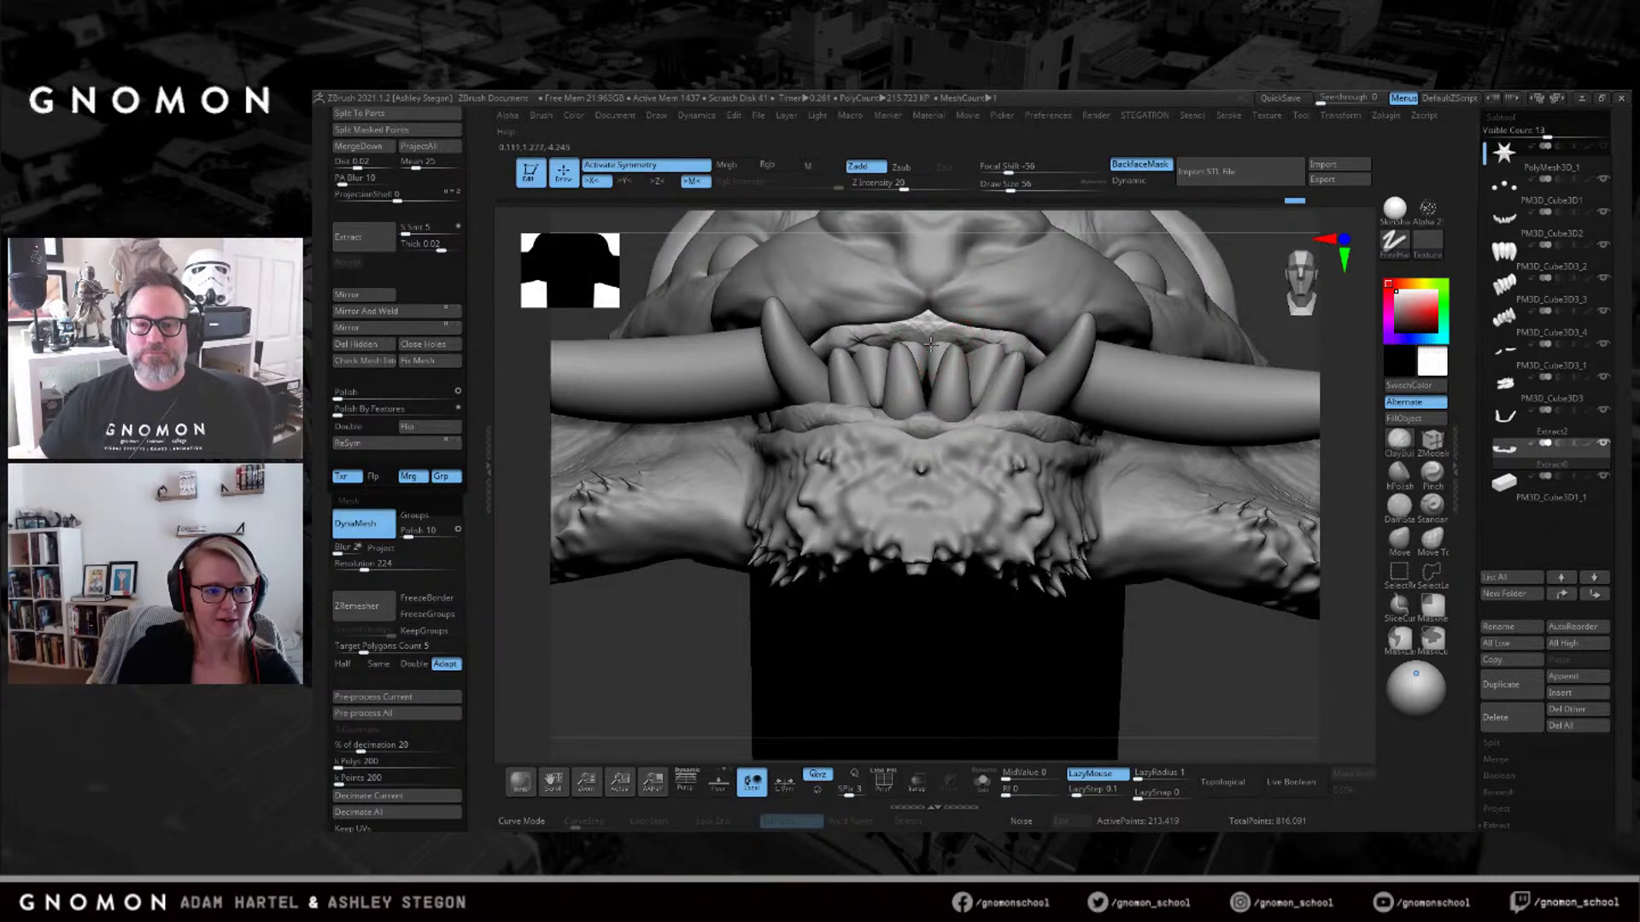
pyautogui.moveTo(1010, 381); pyautogui.dragTo(1007, 395, button='right')
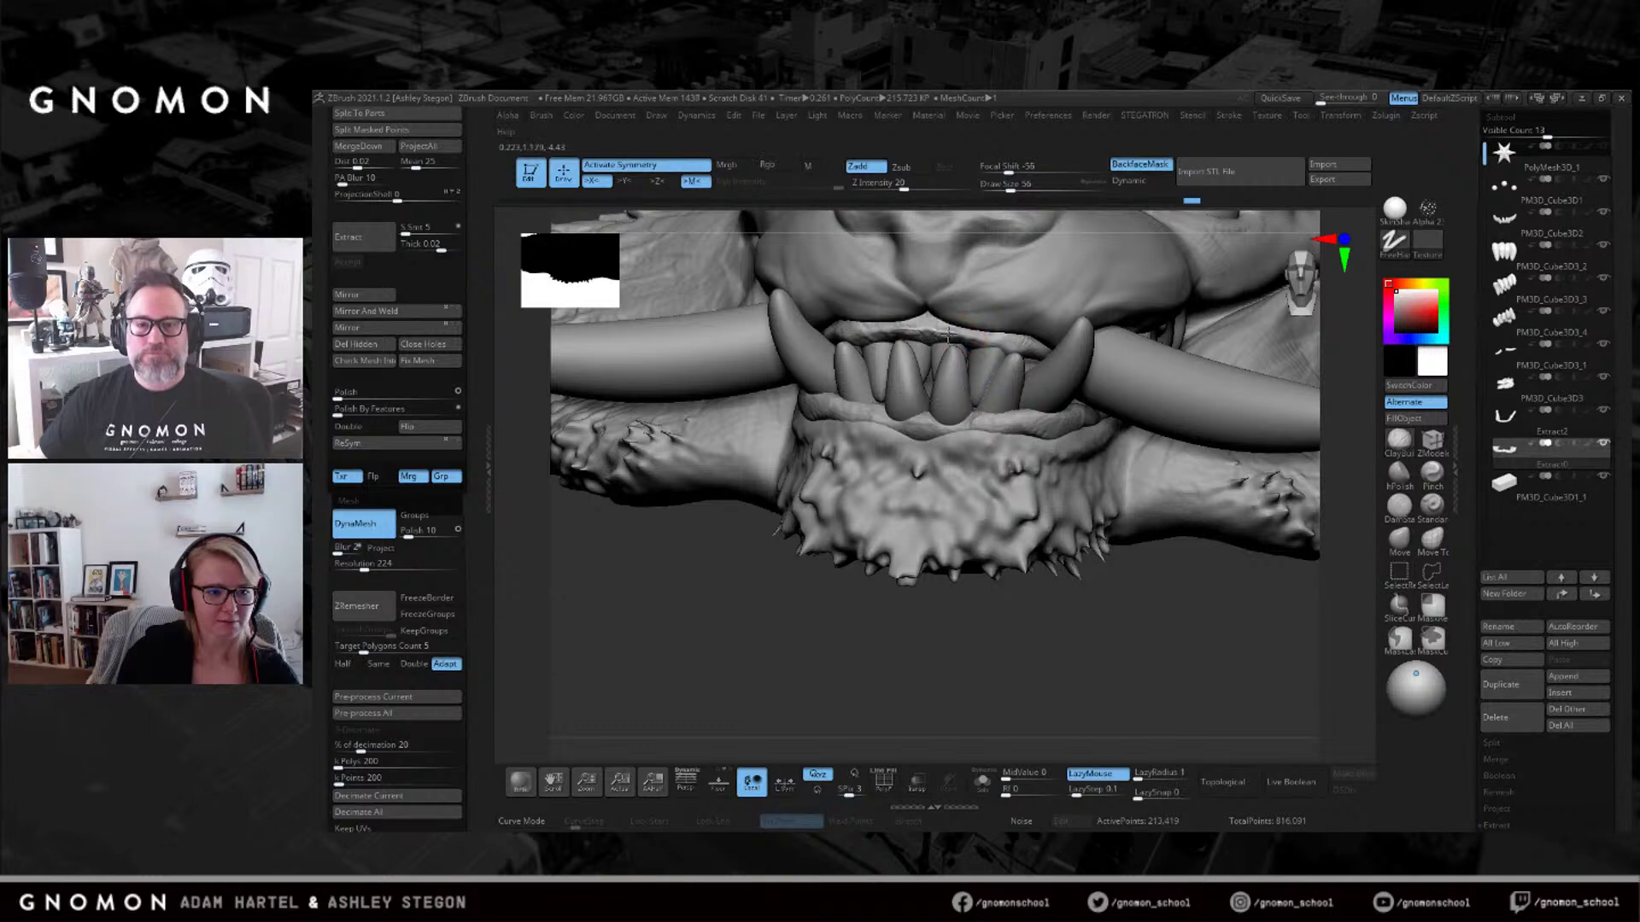
pyautogui.moveTo(990, 287); pyautogui.dragTo(965, 343, button='right')
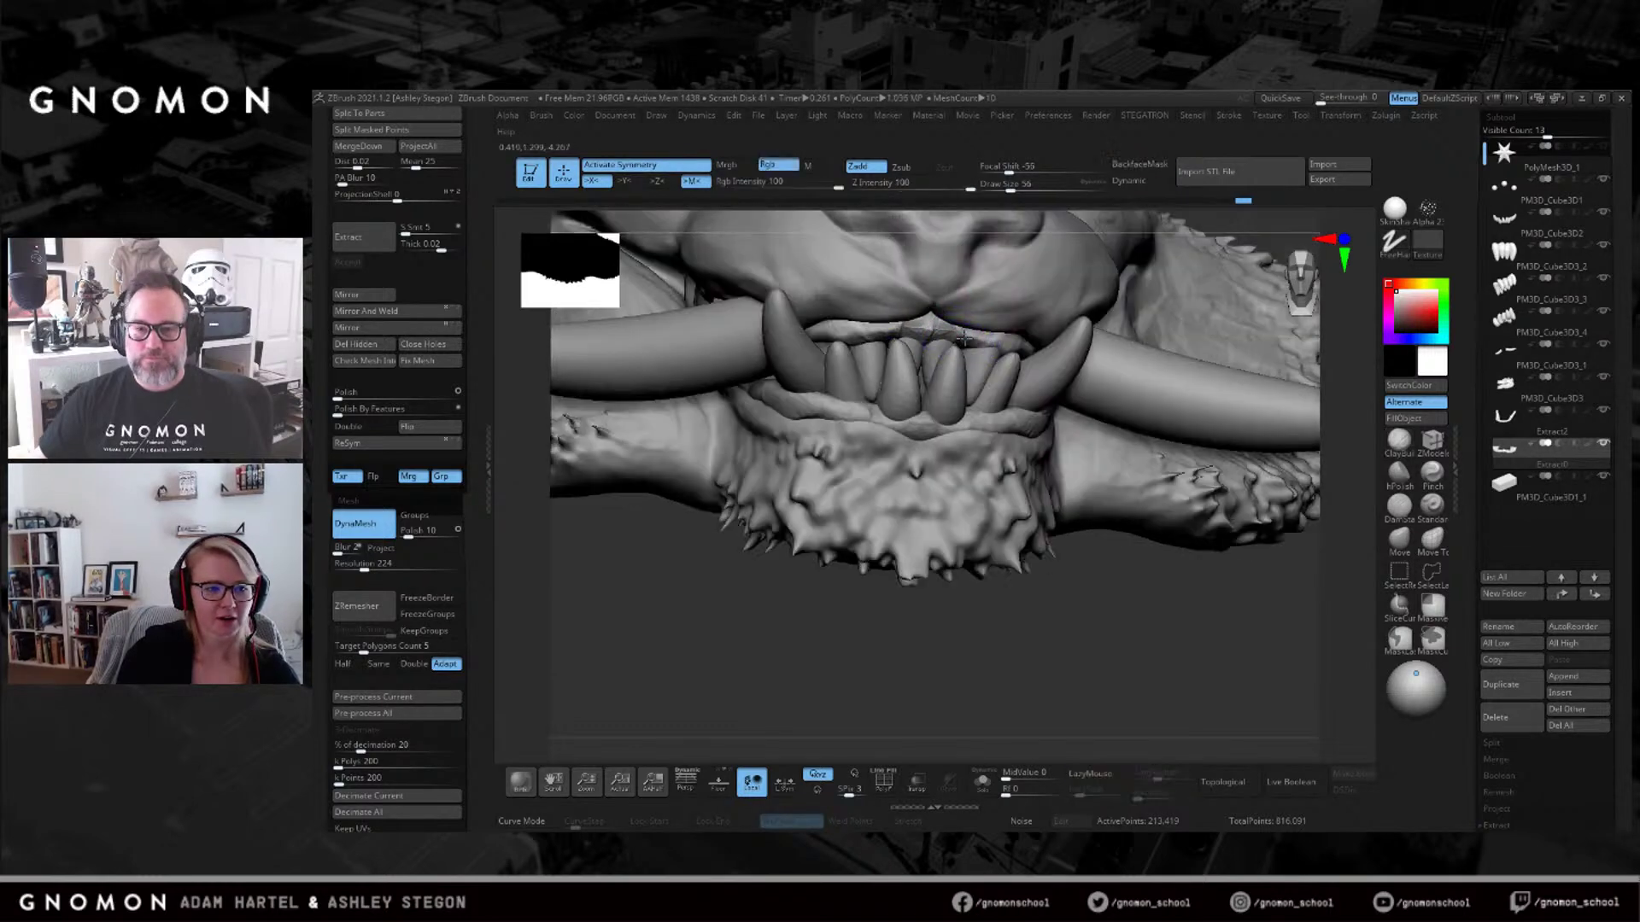
# Select the head and adjust the upper lip around the front teeth with the Move and Move Topological brushes.
pyautogui.keyDown('alt'); pyautogui.click(840, 292); pyautogui.keyUp('alt')
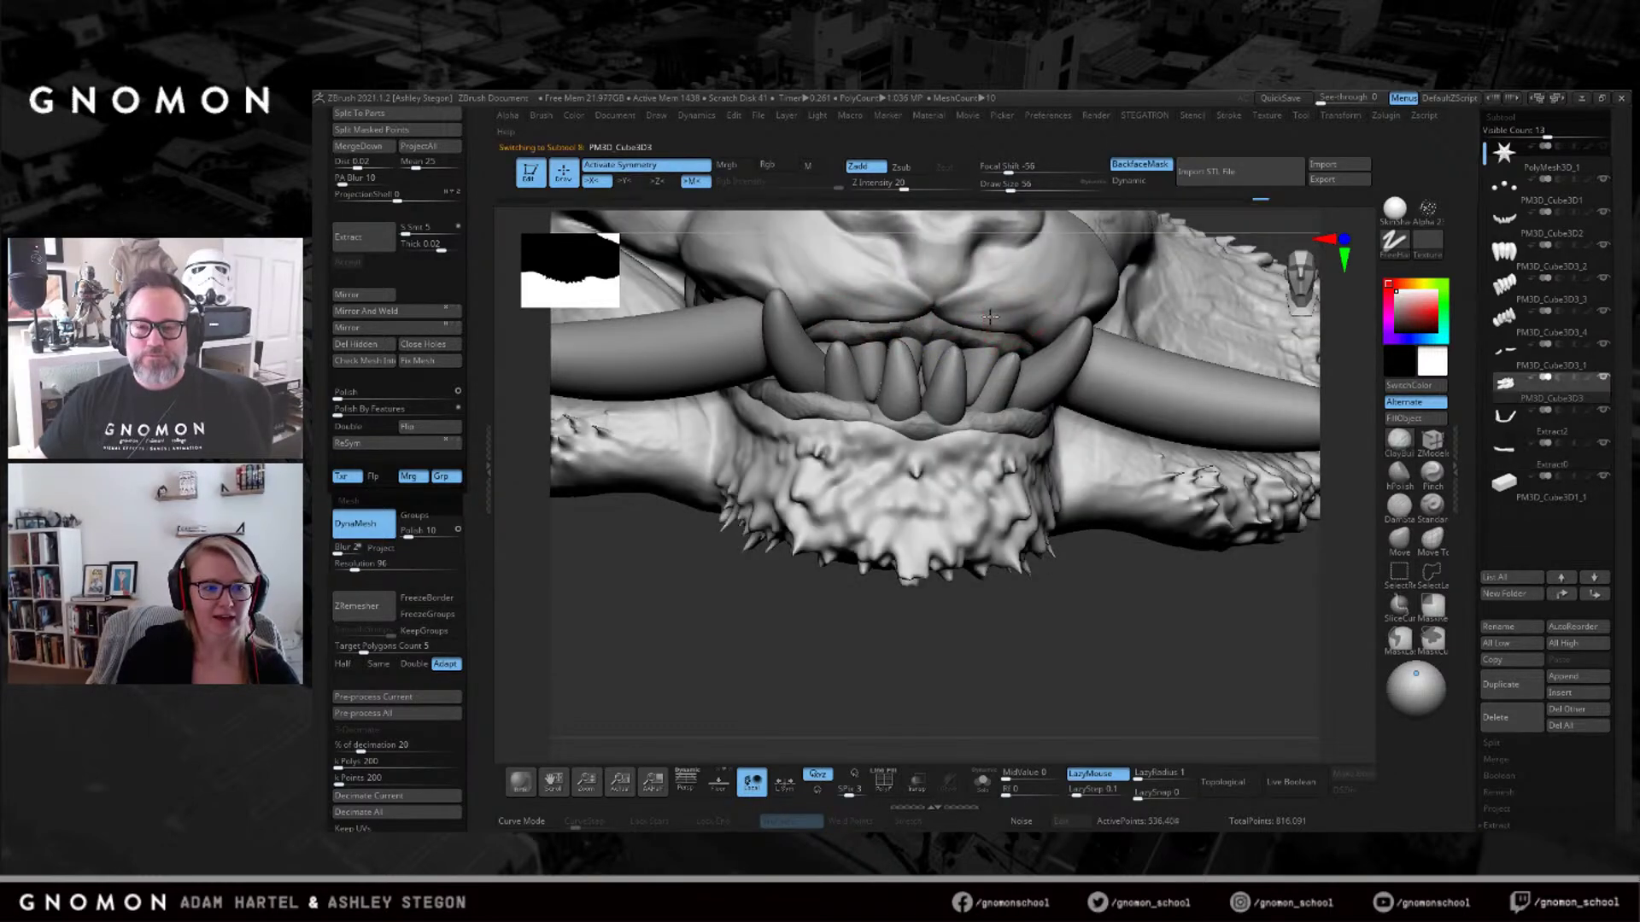
pyautogui.keyDown('ctrl'); pyautogui.moveTo(1211, 312); pyautogui.dragTo(1238, 444, button='right'); pyautogui.keyUp('ctrl')
pyautogui.moveTo(1085, 410)
pyautogui.mouseDown(button='right')
pyautogui.moveTo(982, 380)
pyautogui.moveTo(996, 262)
pyautogui.moveTo(968, 288)
pyautogui.mouseUp(button='right')
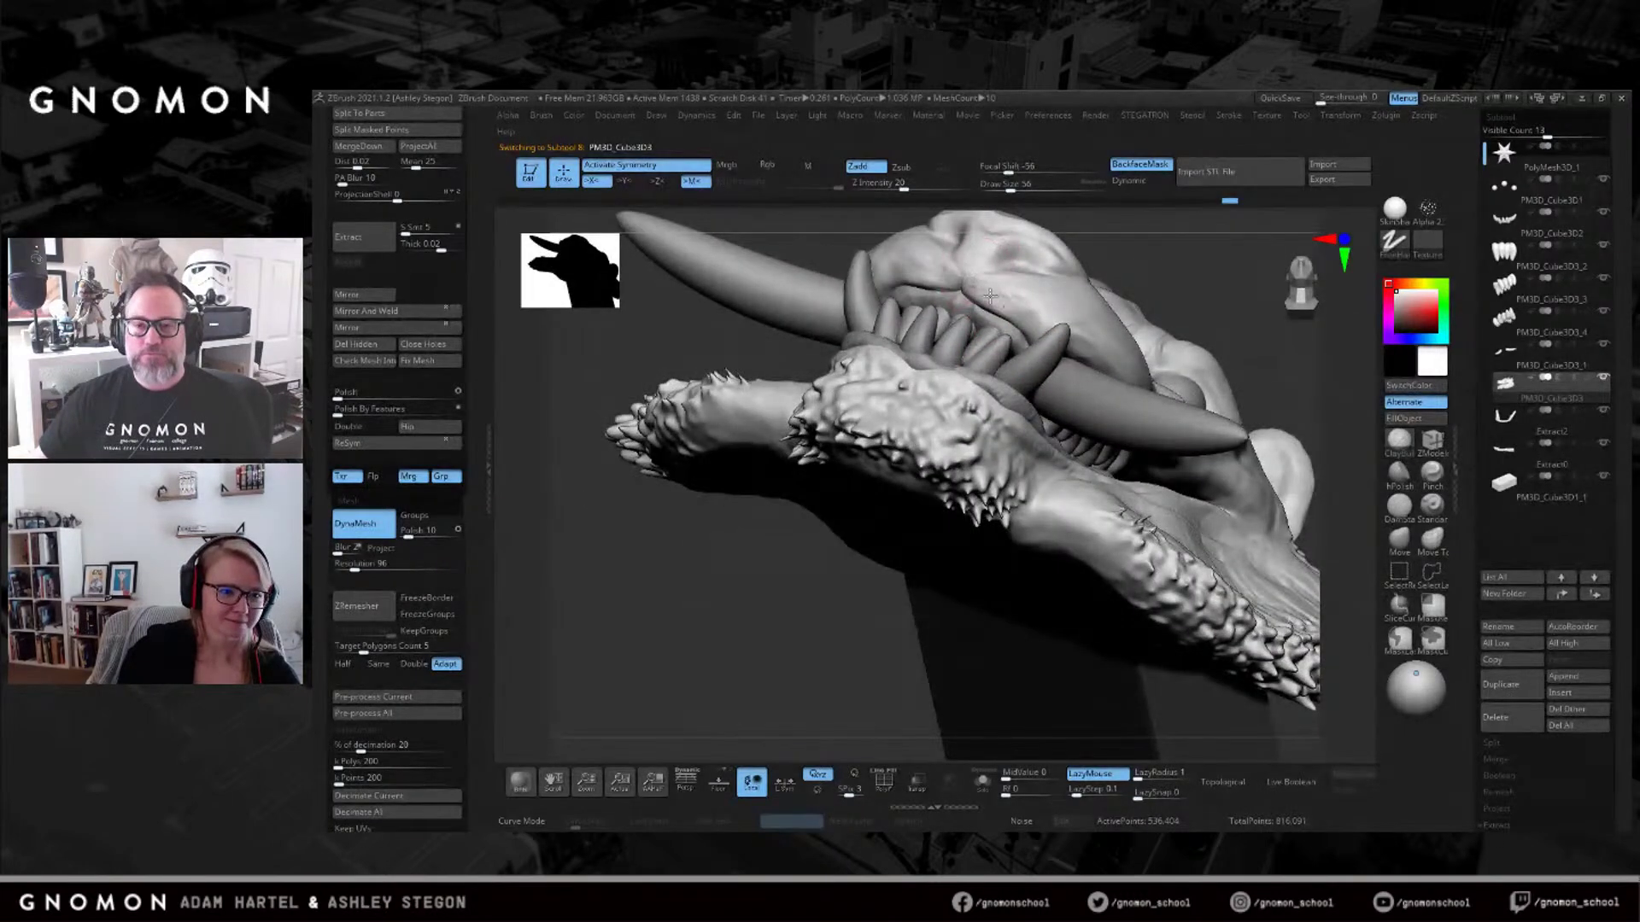
pyautogui.press(']')
pyautogui.press(']')
pyautogui.press(']')
pyautogui.moveTo(1036, 294)
pyautogui.mouseDown(button='right')
pyautogui.moveTo(1043, 319)
pyautogui.moveTo(1101, 293)
pyautogui.moveTo(1074, 348)
pyautogui.moveTo(972, 364)
pyautogui.mouseUp(button='right')
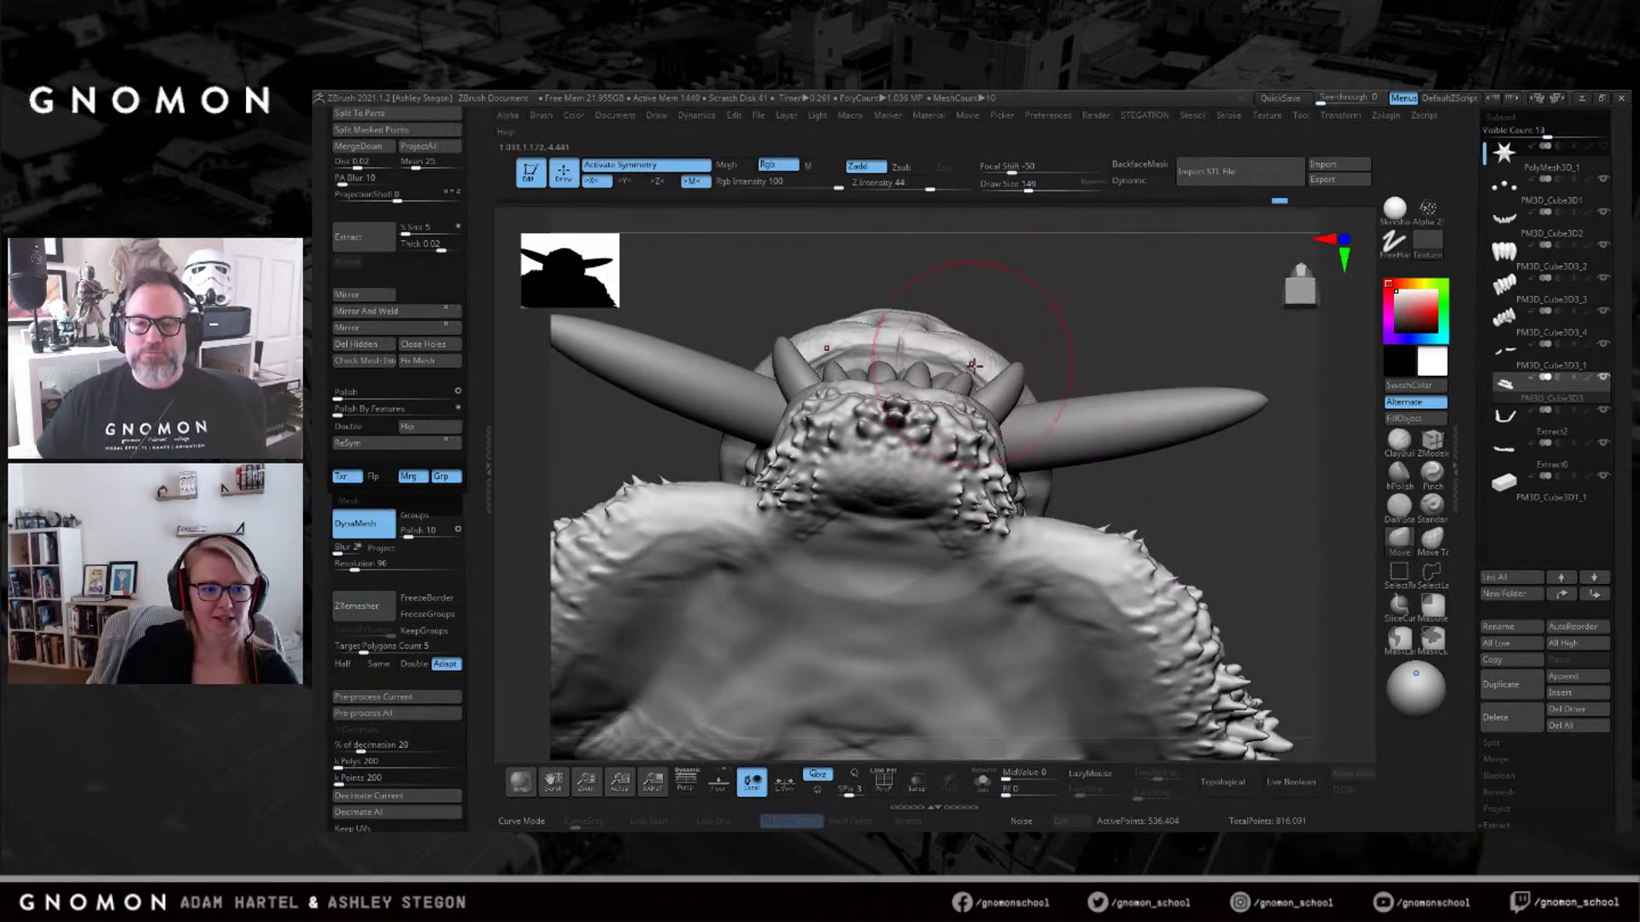
pyautogui.click(1433, 540)
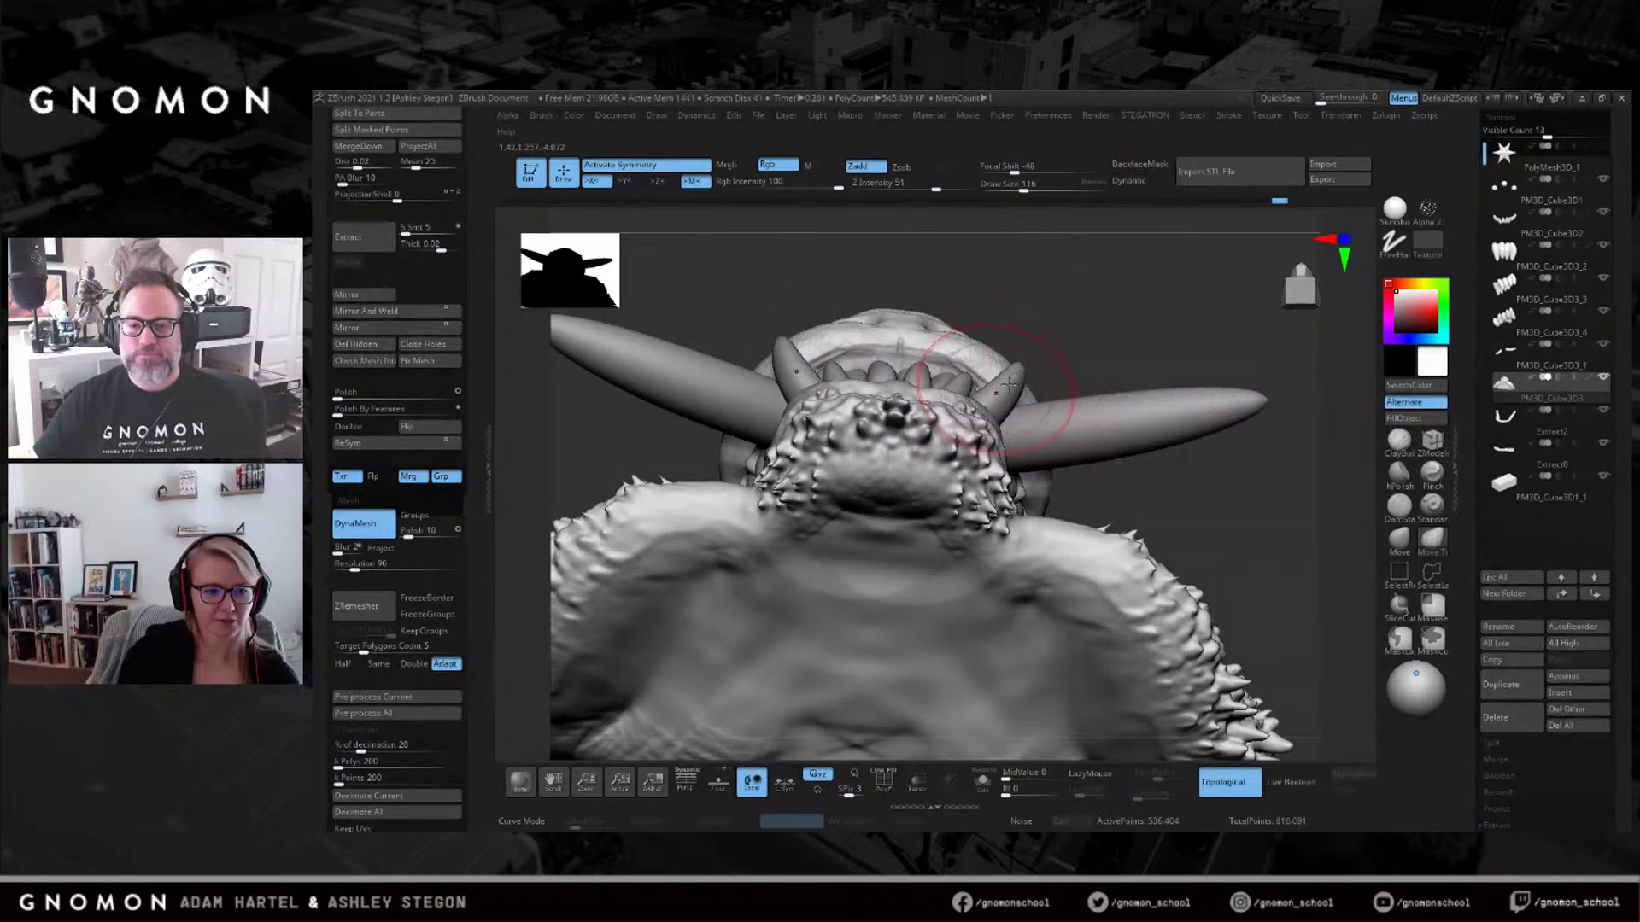
pyautogui.moveTo(991, 381); pyautogui.dragTo(1102, 547, button='right')
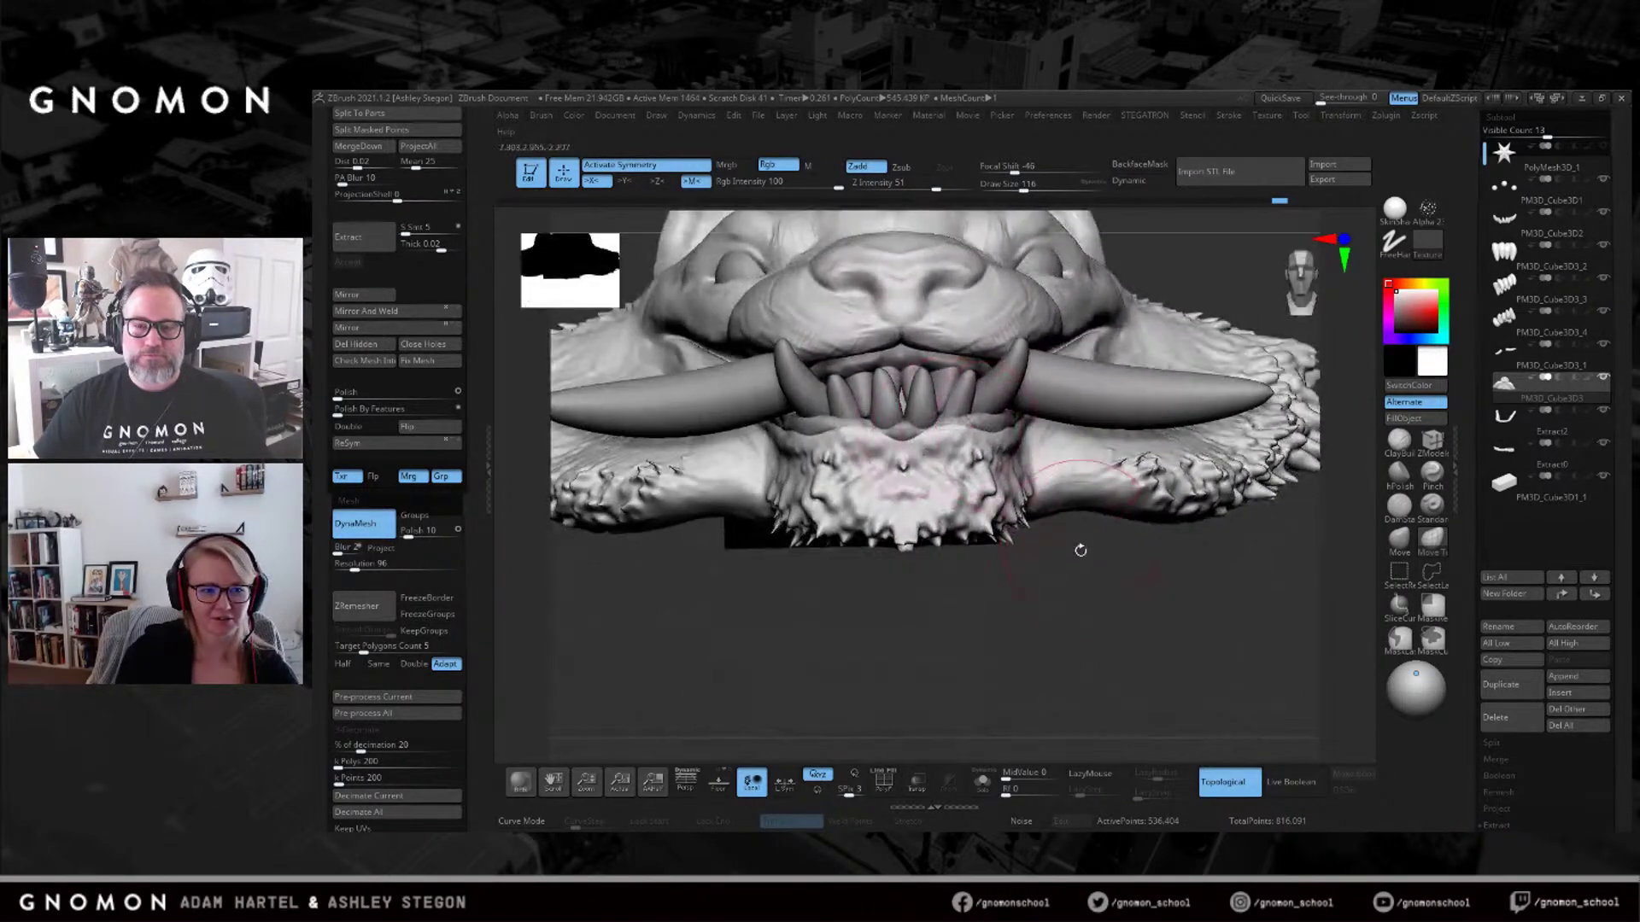
# Build up the edge of the upper lip above the front teeth with the ClayBuildup brush.
pyautogui.click(1399, 446)
pyautogui.press('f')
pyautogui.moveTo(946, 374); pyautogui.dragTo(964, 388, button='right')
pyautogui.moveTo(963, 388)
pyautogui.keyDown('ctrl'); pyautogui.mouseDown(button='right')
pyautogui.moveTo(956, 405)
pyautogui.moveTo(1016, 359)
pyautogui.mouseUp(button='right'); pyautogui.keyUp('ctrl')
pyautogui.moveTo(1049, 364)
pyautogui.mouseDown()
pyautogui.moveTo(1027, 395)
pyautogui.moveTo(1057, 365)
pyautogui.moveTo(950, 391)
pyautogui.moveTo(975, 386)
pyautogui.mouseUp()
pyautogui.moveTo(1281, 423); pyautogui.dragTo(1345, 495, button='right')
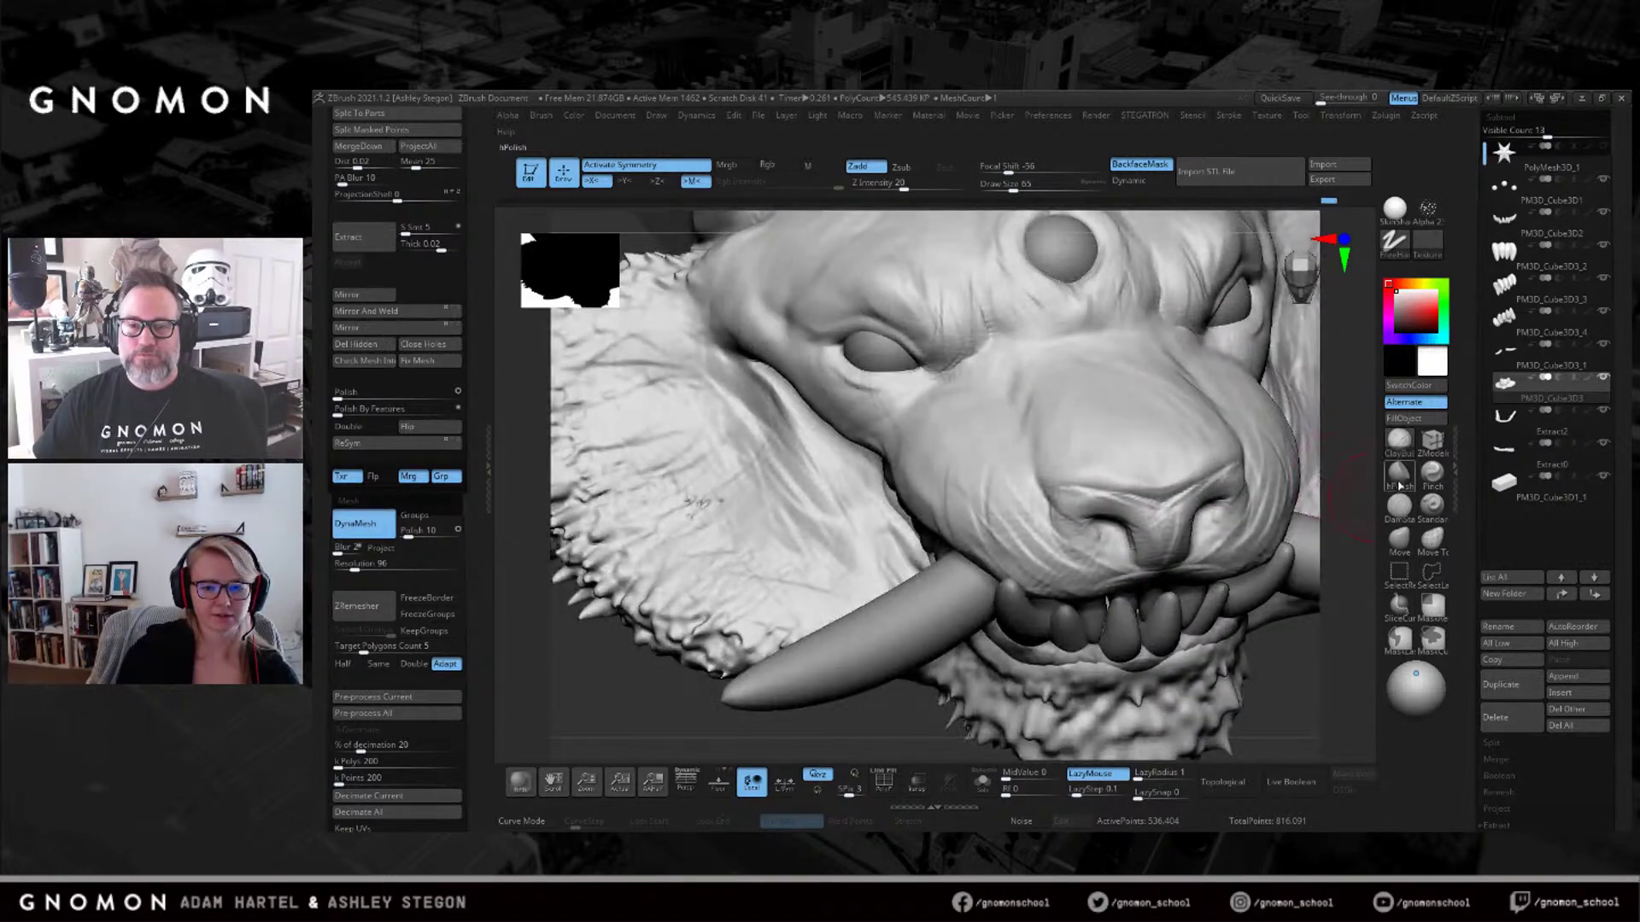
pyautogui.keyDown('alt'); pyautogui.moveTo(1198, 528); pyautogui.dragTo(1113, 493, button='right'); pyautogui.keyUp('alt')
pyautogui.moveTo(854, 278); pyautogui.dragTo(912, 344, button='right')
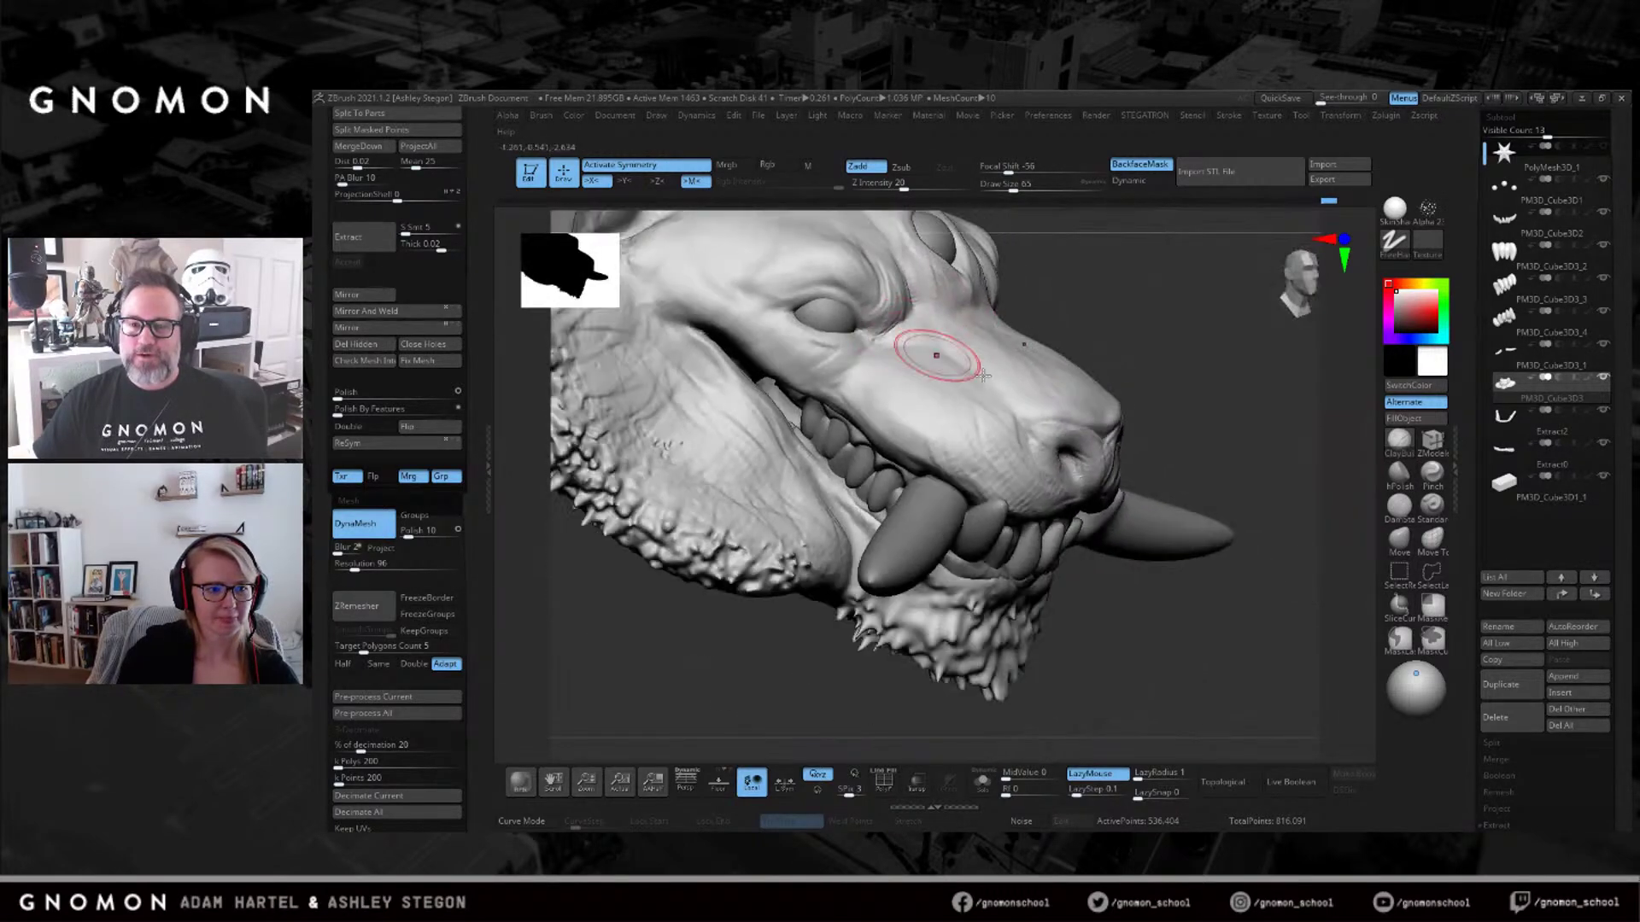
# Switch to the concept image in Photos and compare the creature's face with the front of the sculpted head.
pyautogui.click(1399, 520)
pyautogui.moveTo(1213, 428); pyautogui.dragTo(880, 316, button='right')
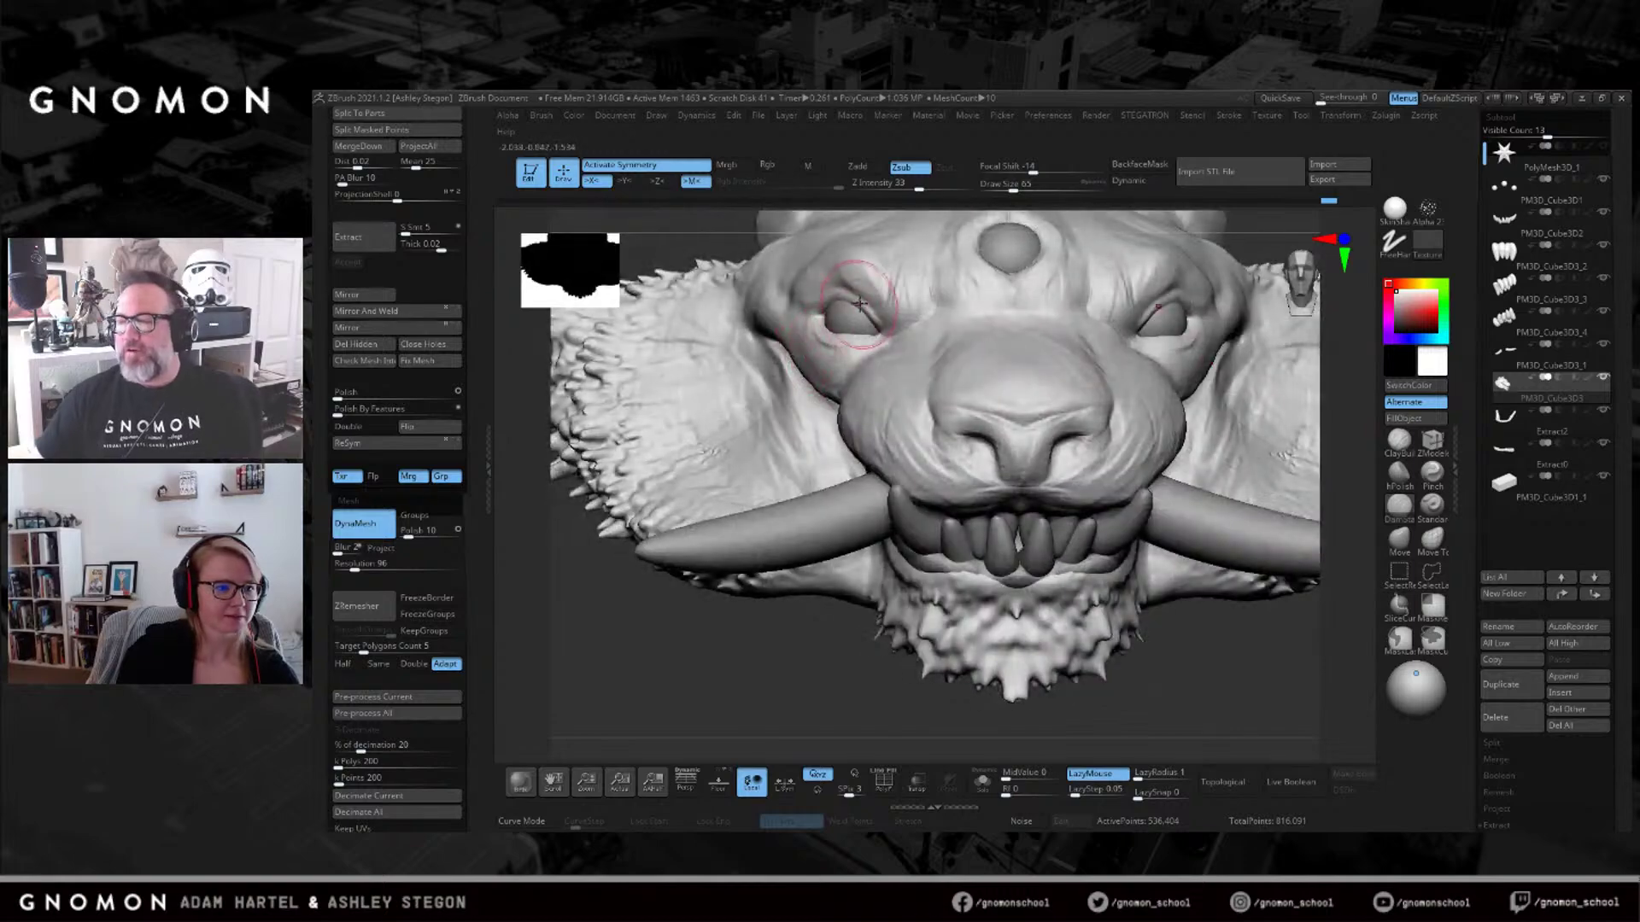
pyautogui.hotkey('alt', 'Tab')
pyautogui.click(920, 369)
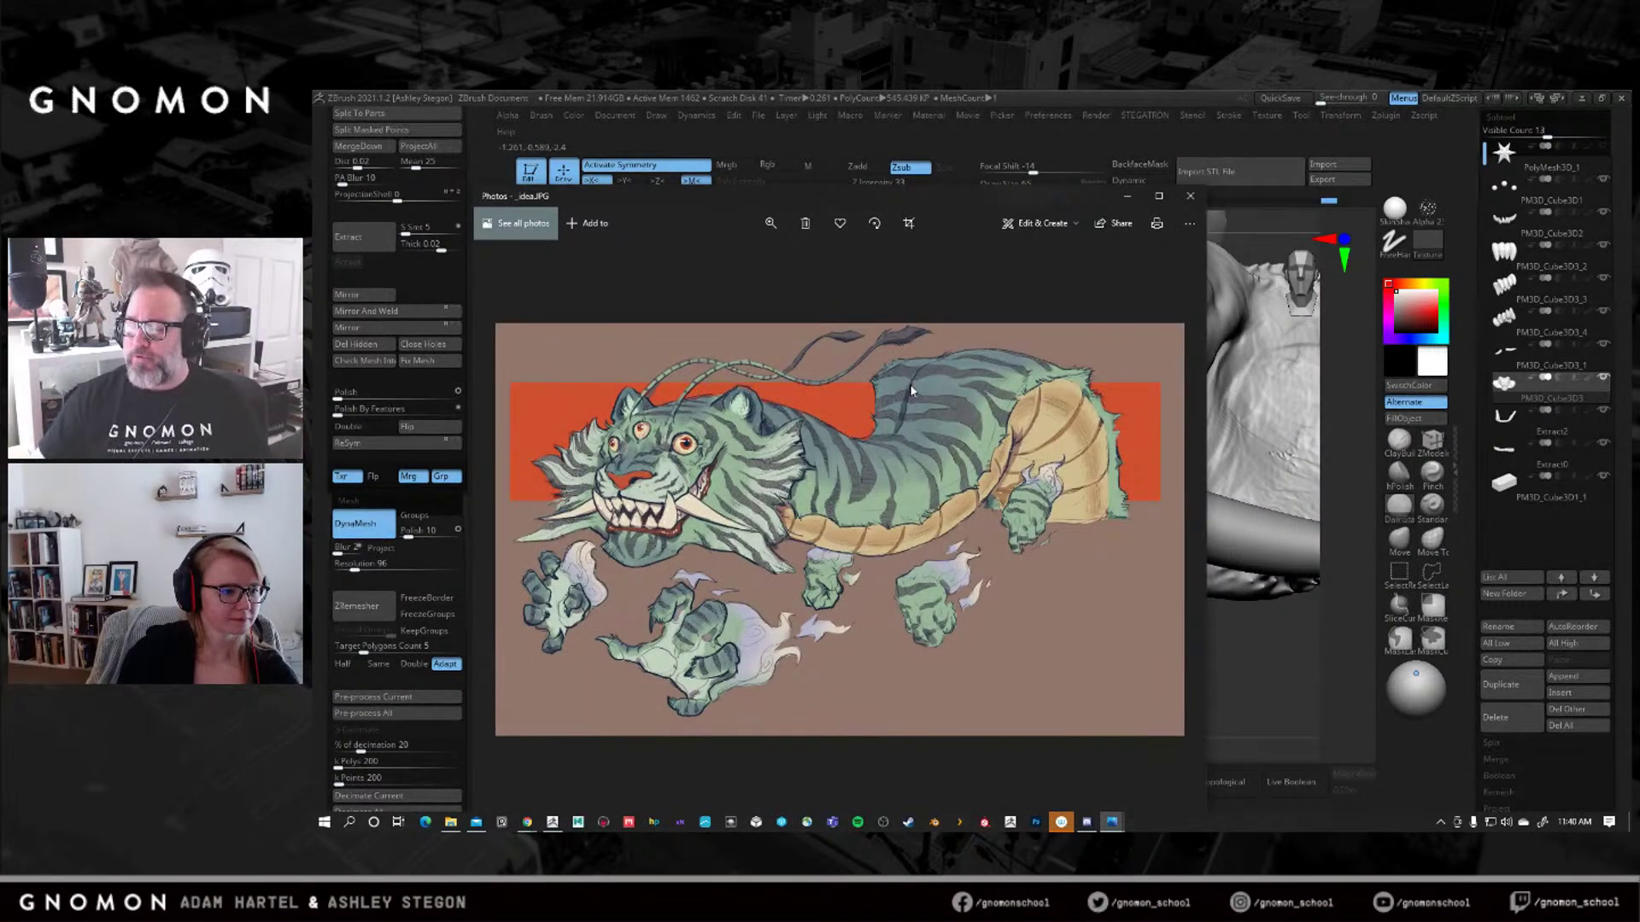
pyautogui.hotkey('alt', 'Tab')
pyautogui.keyDown('alt'); pyautogui.moveTo(1137, 540); pyautogui.dragTo(1081, 485, button='right'); pyautogui.keyUp('alt')
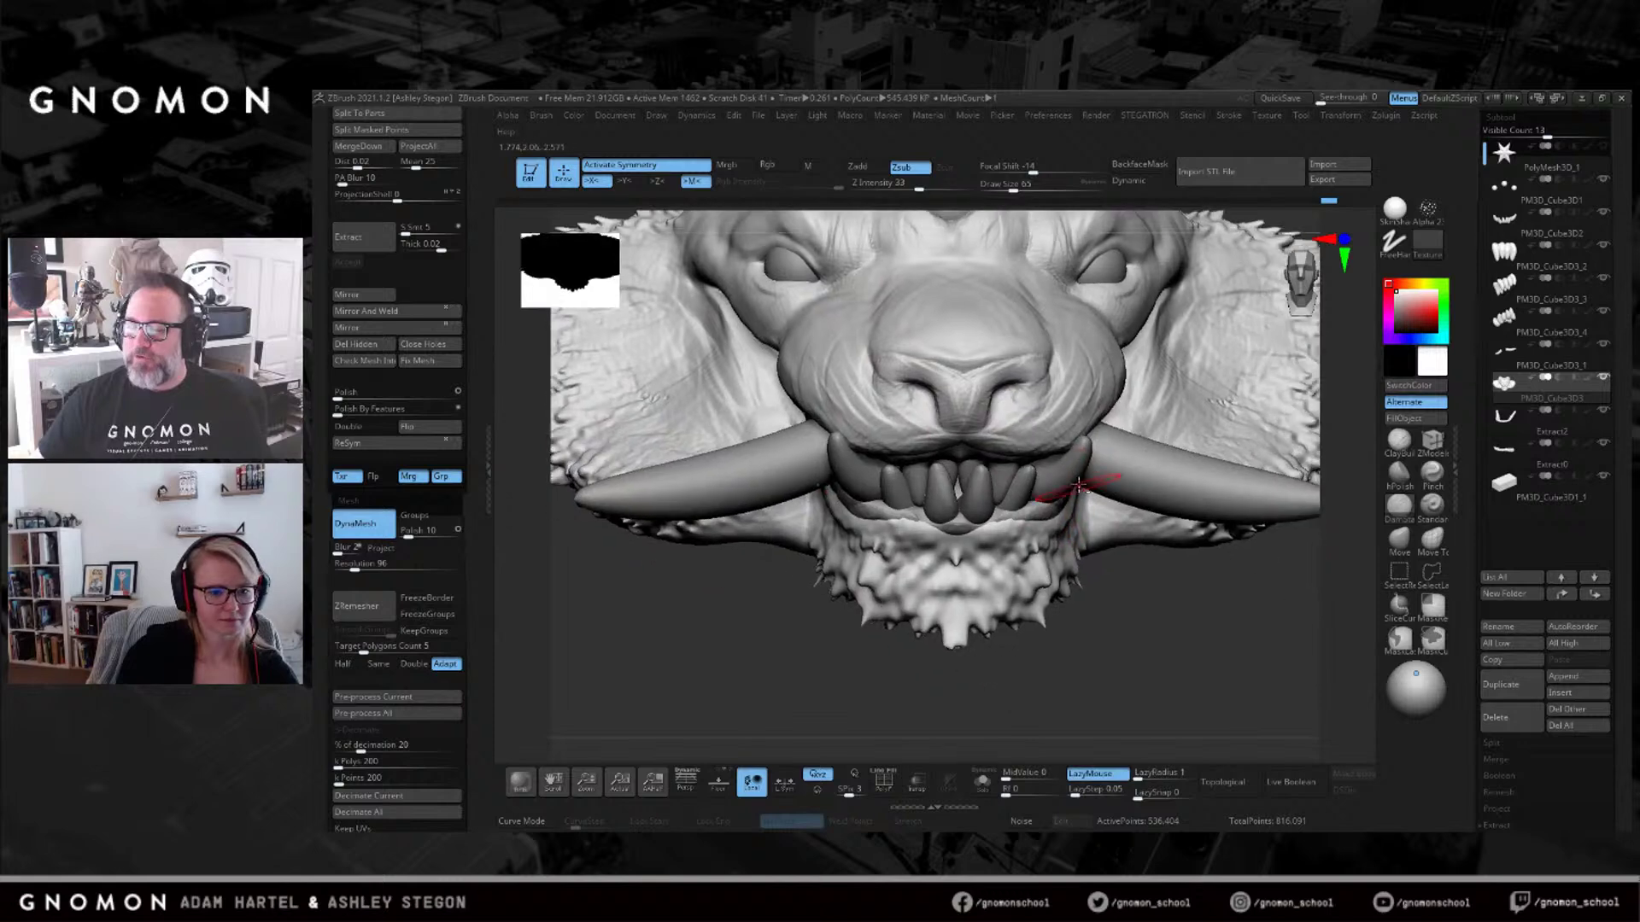
# Select the lower canine teeth and reposition them with the Move Topological brush at a larger draw size.
pyautogui.keyDown('alt'); pyautogui.click(1089, 486); pyautogui.keyUp('alt')
pyautogui.click(1424, 540)
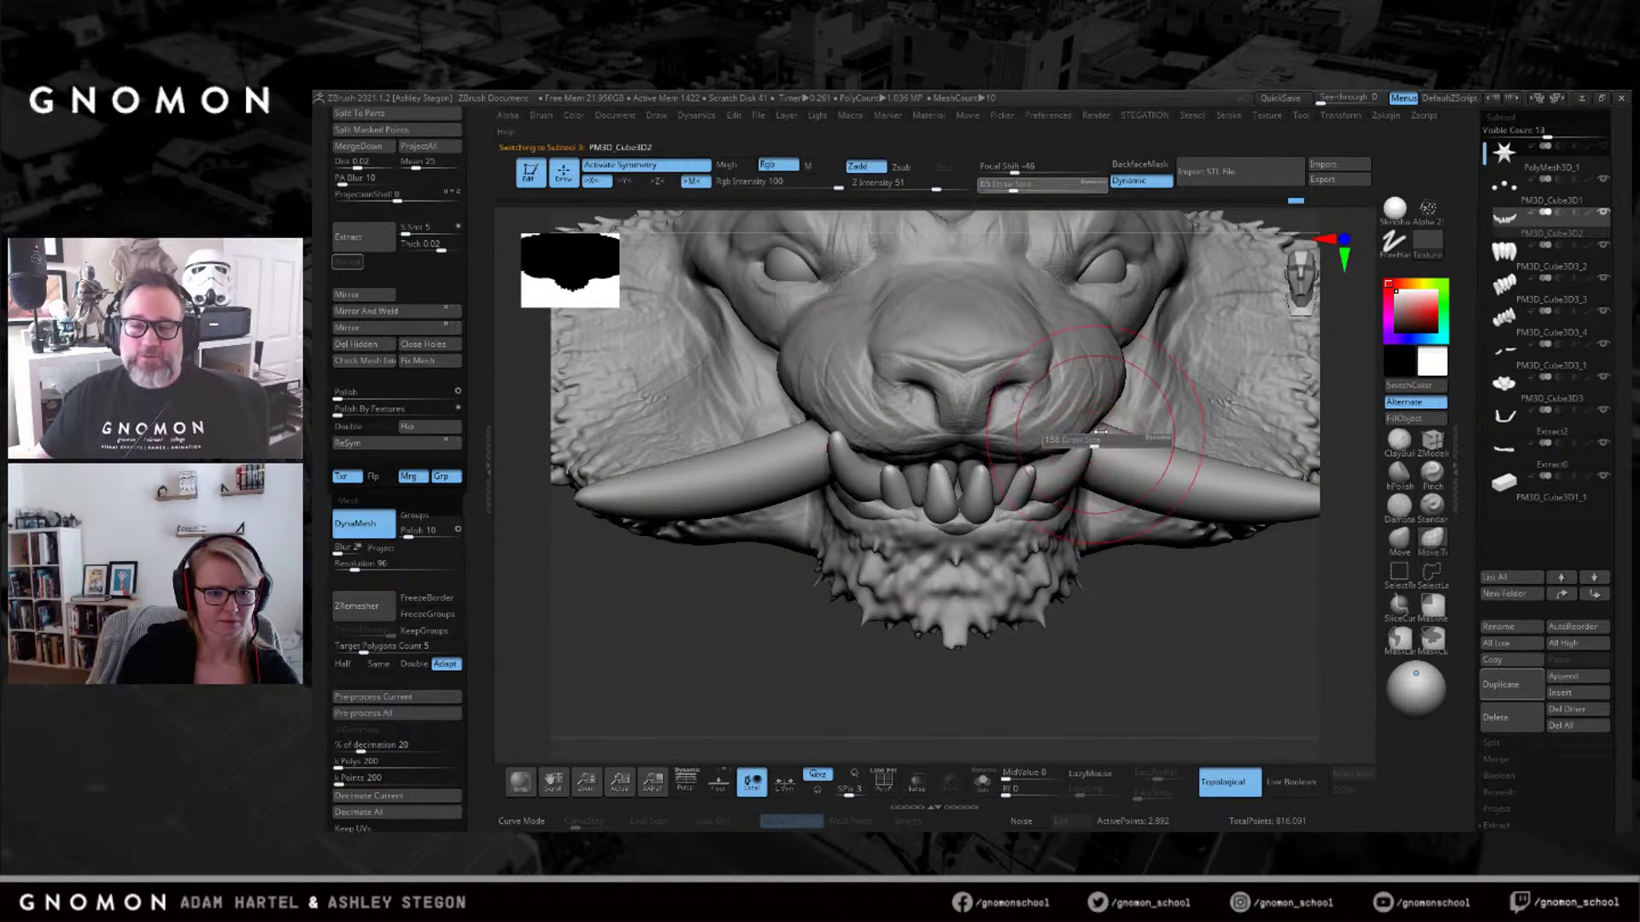
pyautogui.moveTo(1114, 440); pyautogui.dragTo(1124, 421, button='right')
pyautogui.moveTo(1124, 421); pyautogui.dragTo(1150, 411)
pyautogui.moveTo(1163, 401); pyautogui.dragTo(1025, 444, button='right')
pyautogui.press(']')
pyautogui.press(']')
pyautogui.press(']')
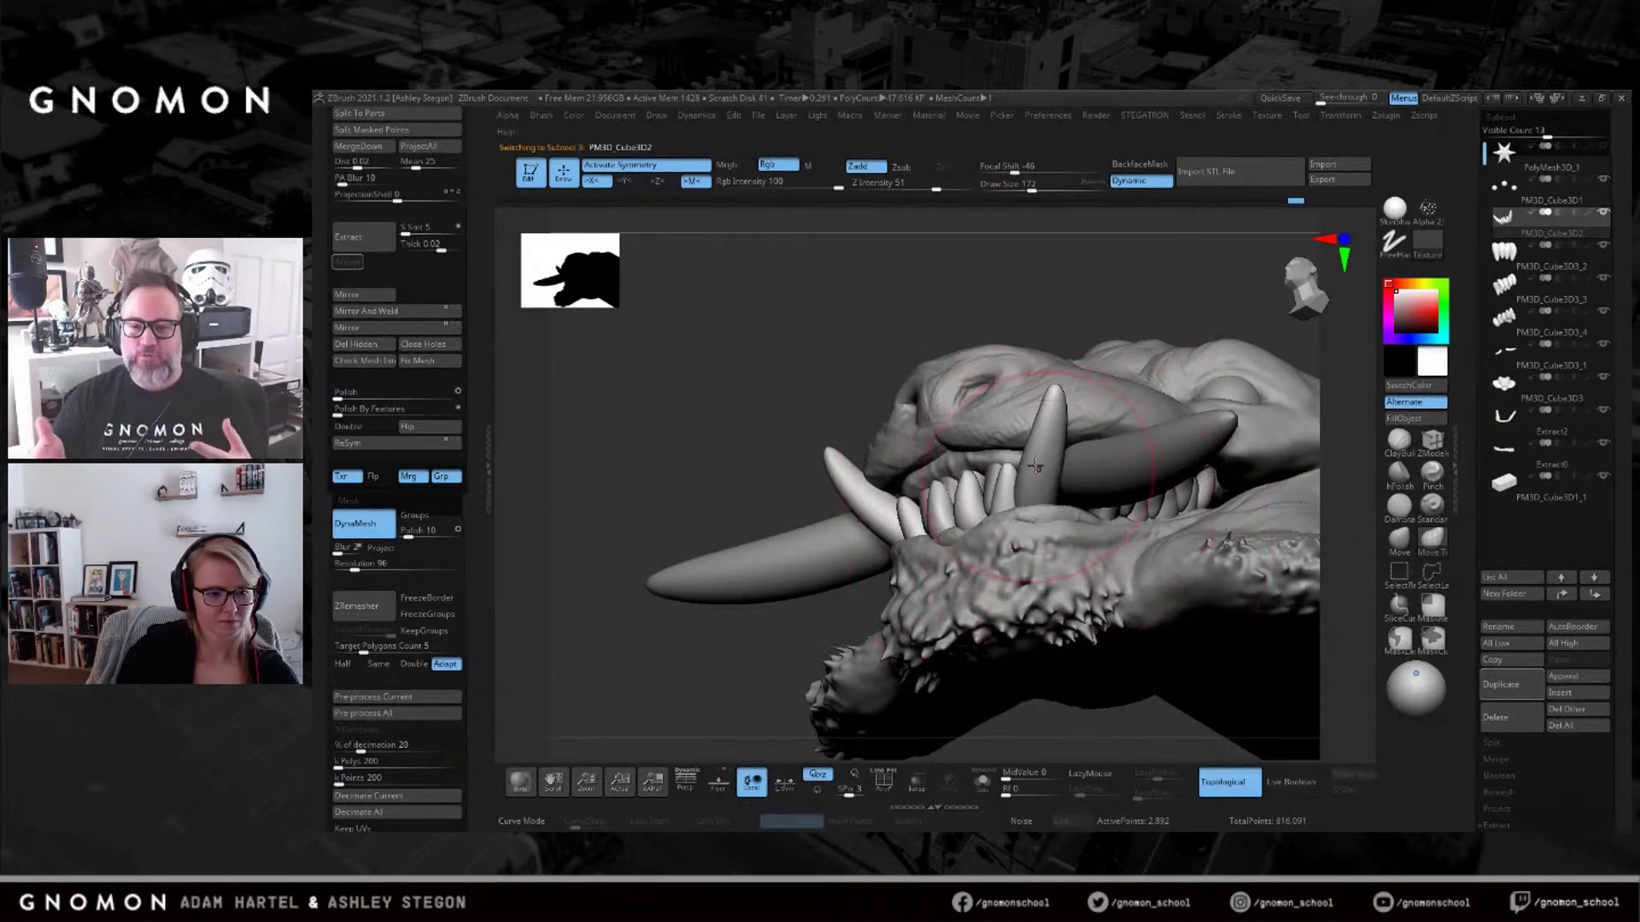
# Select the head and carve creases along the rim of the nose and nostrils with the DamStandard brush.
pyautogui.moveTo(1125, 465); pyautogui.dragTo(1095, 395, button='right')
pyautogui.press('s')
pyautogui.moveTo(1095, 396); pyautogui.dragTo(1059, 396)
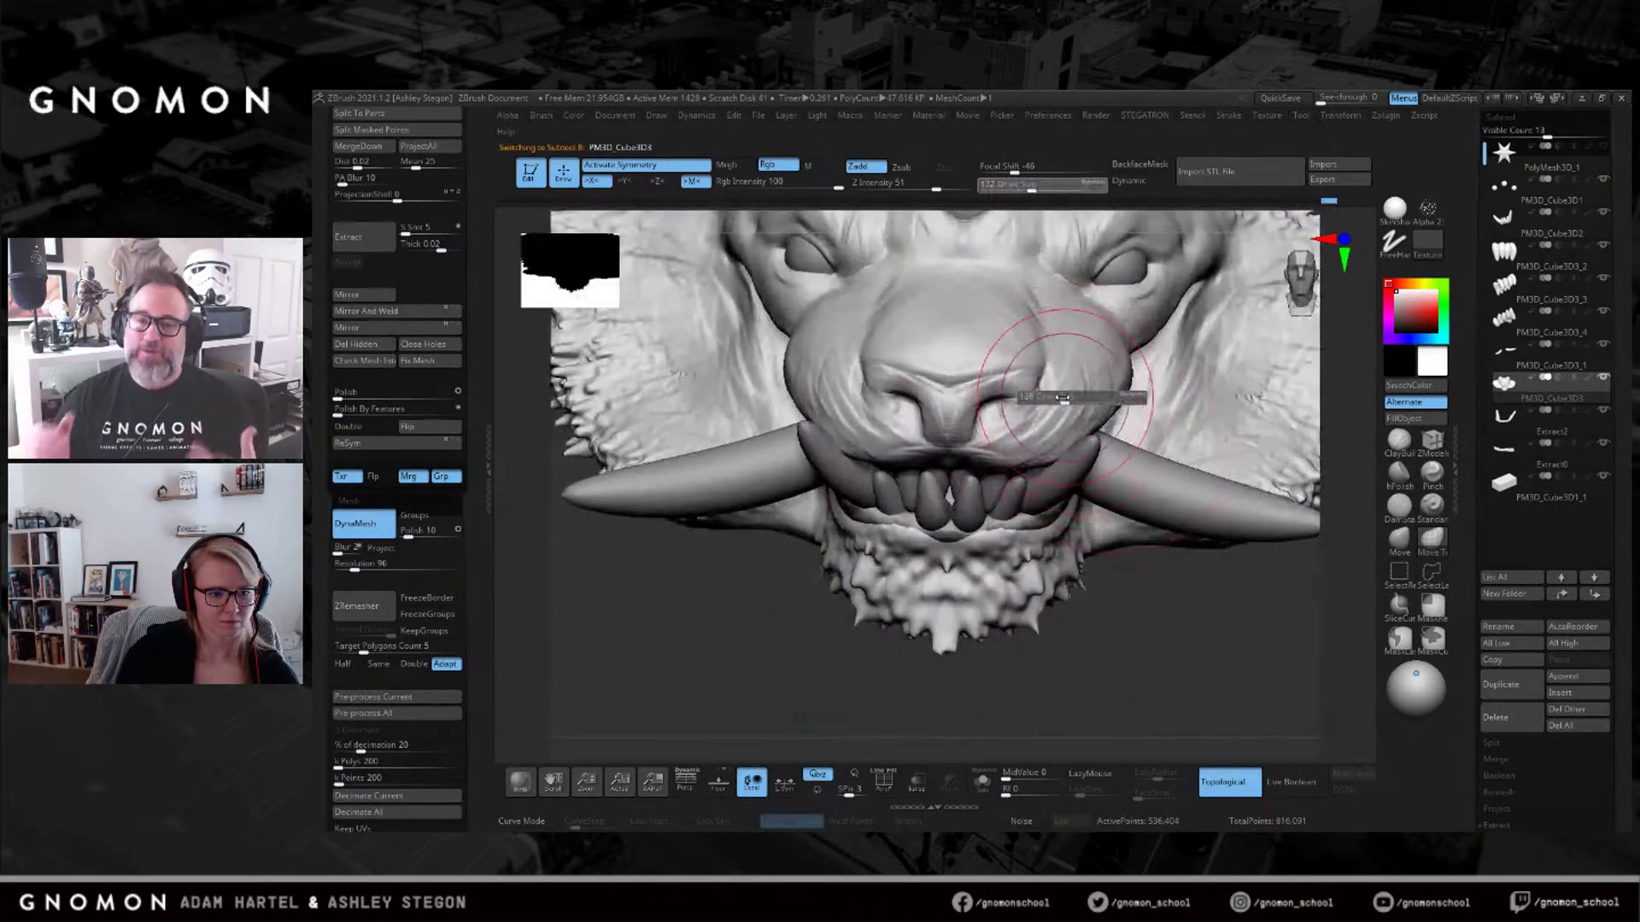
pyautogui.doubleClick(1399, 506)
pyautogui.moveTo(1032, 376); pyautogui.dragTo(982, 378, button='right')
pyautogui.press('s')
pyautogui.moveTo(1029, 381); pyautogui.dragTo(1020, 377)
pyautogui.keyDown('ctrl'); pyautogui.moveTo(1020, 376); pyautogui.dragTo(1035, 394, button='right'); pyautogui.keyUp('ctrl')
pyautogui.moveTo(1029, 398); pyautogui.dragTo(987, 427)
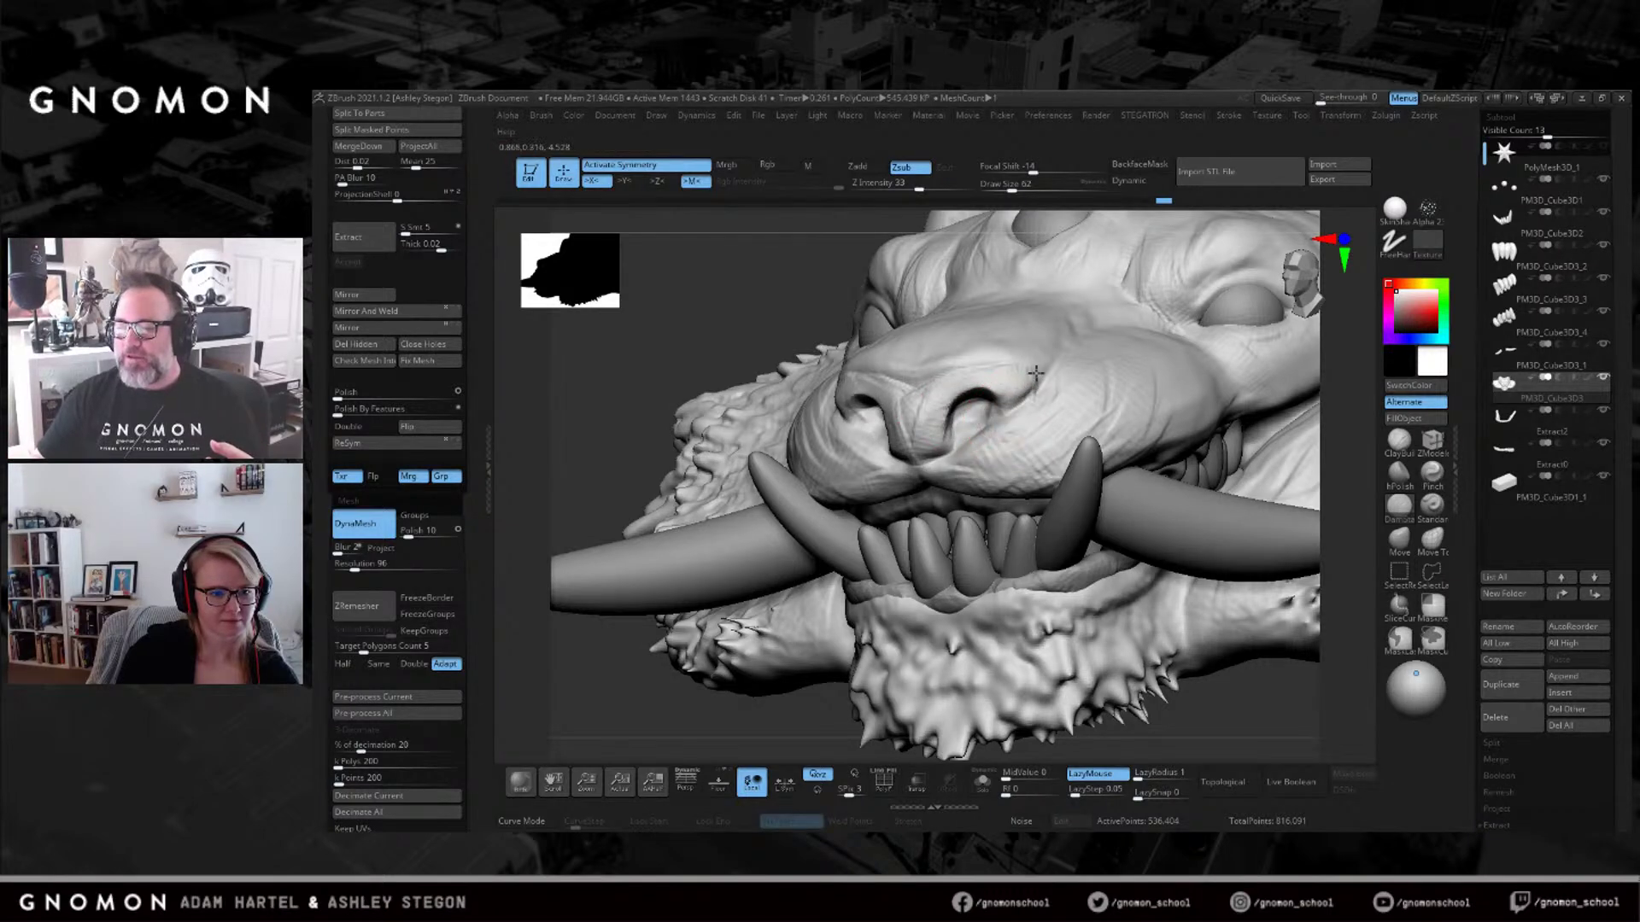
pyautogui.moveTo(1029, 376); pyautogui.dragTo(916, 393, button='right')
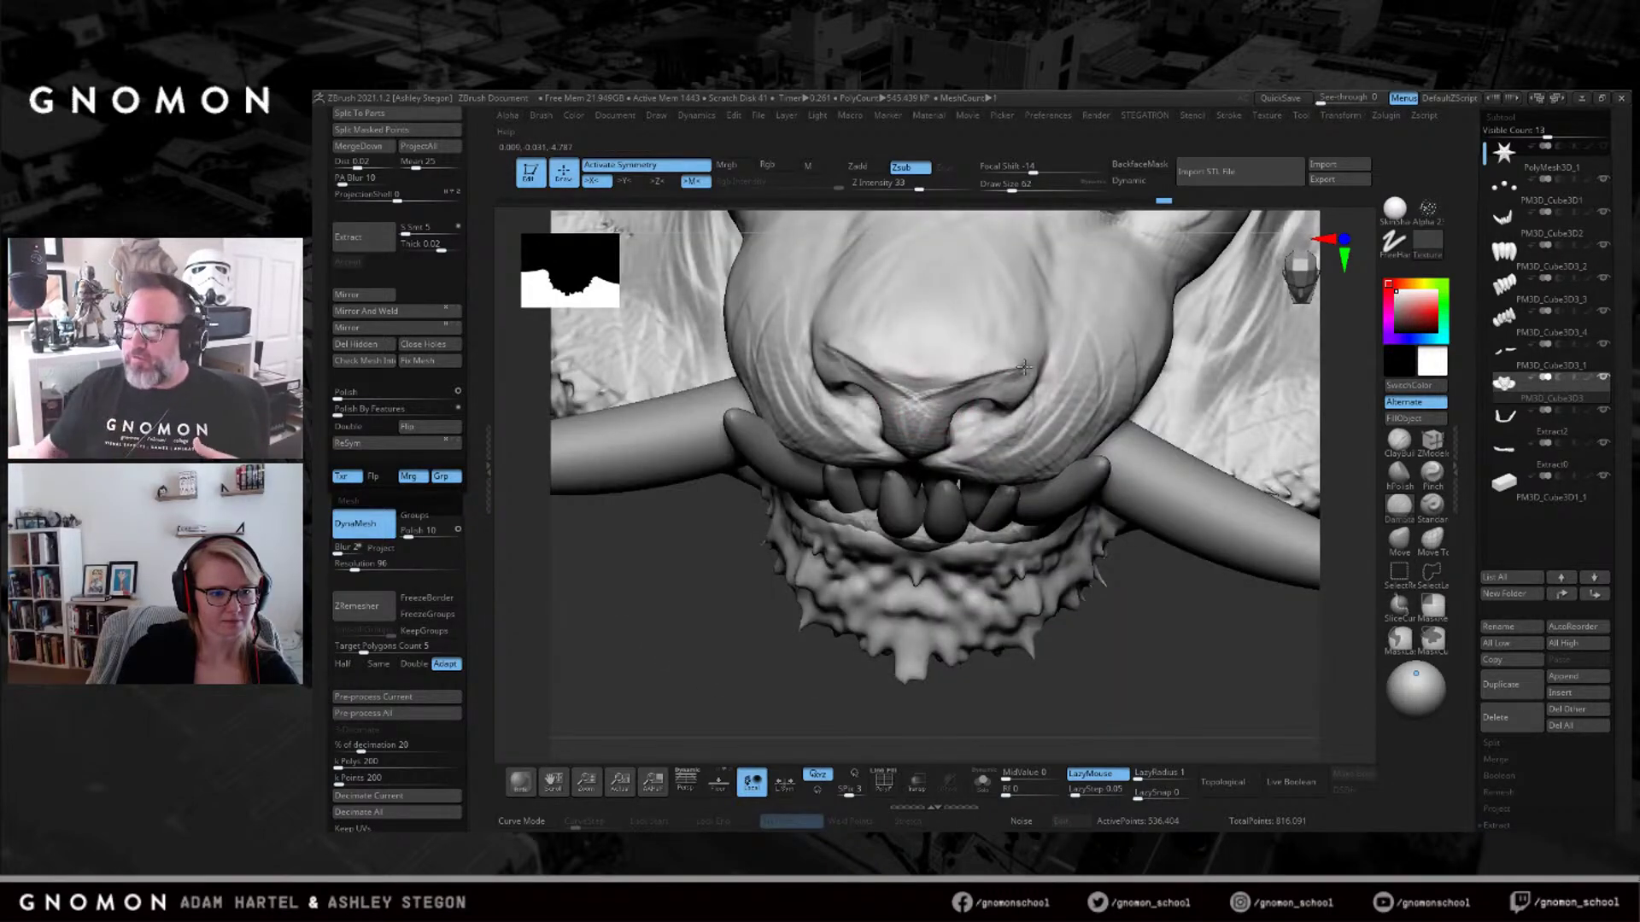
pyautogui.moveTo(1022, 366); pyautogui.dragTo(906, 391, button='right')
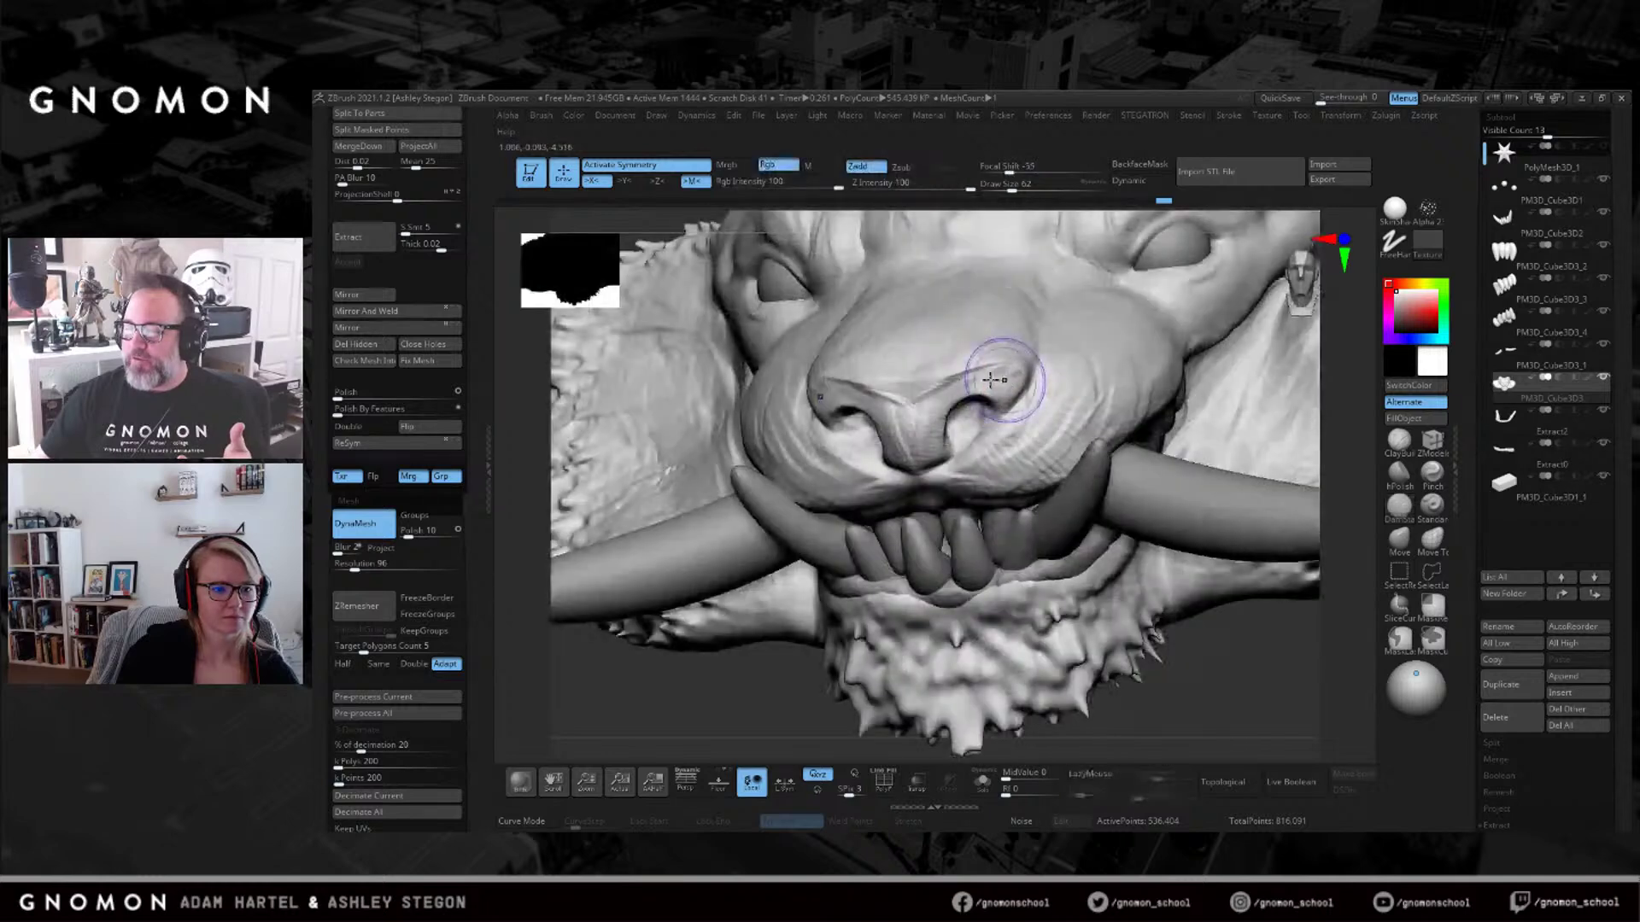
# Deepen the crease behind the nostril wings and the hollow inside the nostrils with the DamStandard brush.
pyautogui.moveTo(965, 367); pyautogui.dragTo(937, 379, button='right')
pyautogui.moveTo(1036, 369); pyautogui.dragTo(1025, 385, button='right')
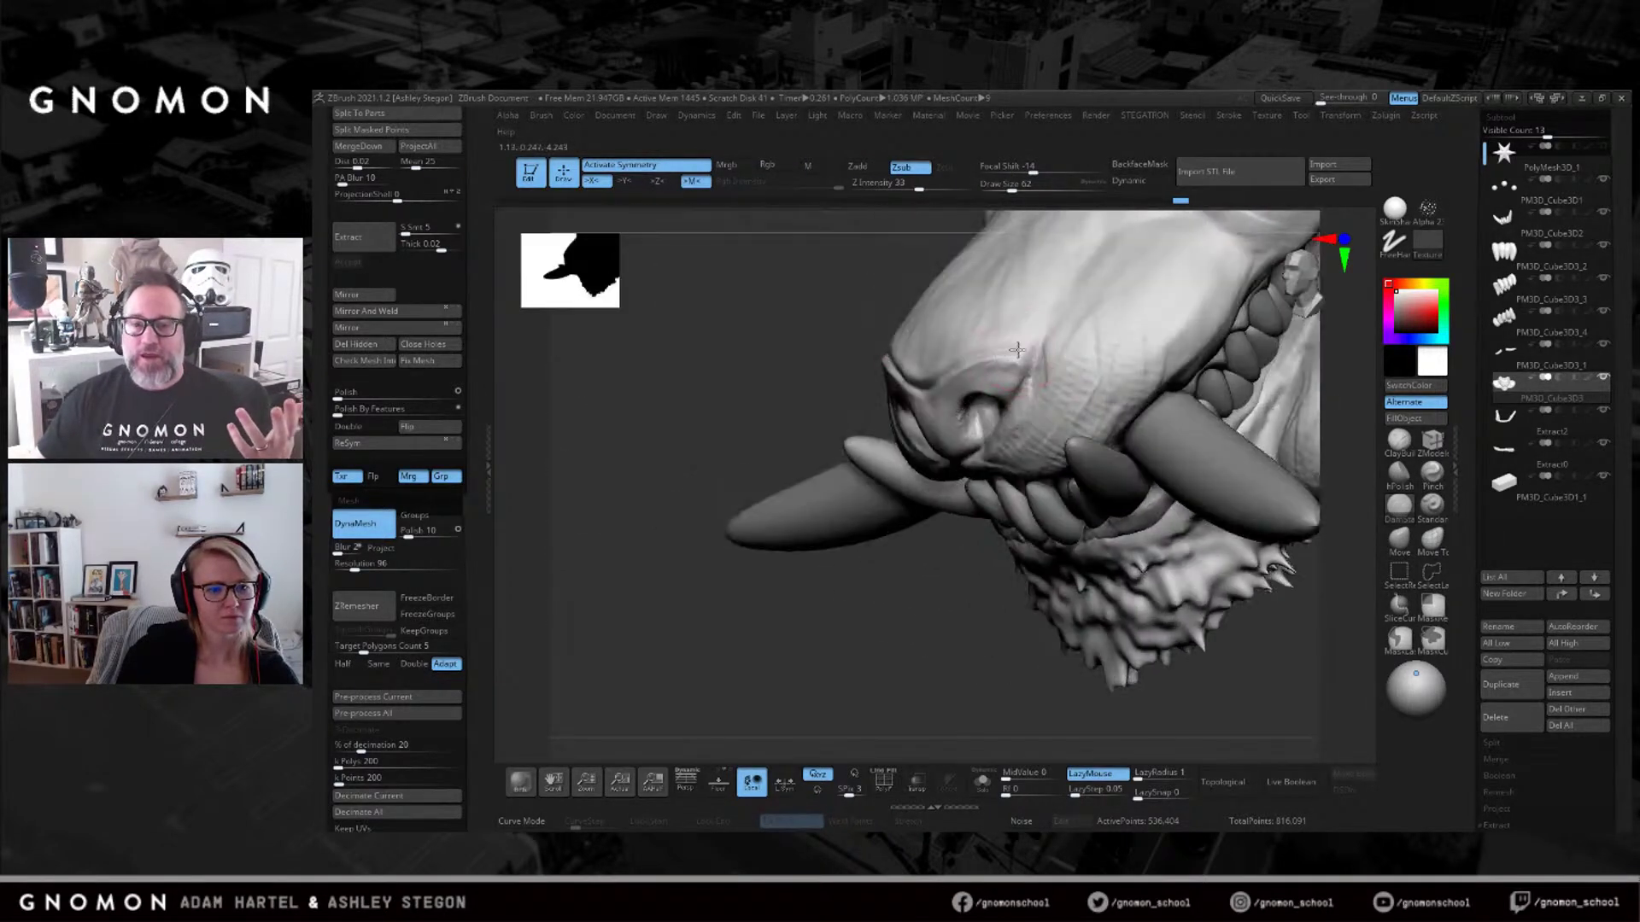
pyautogui.moveTo(1040, 329); pyautogui.dragTo(1042, 324)
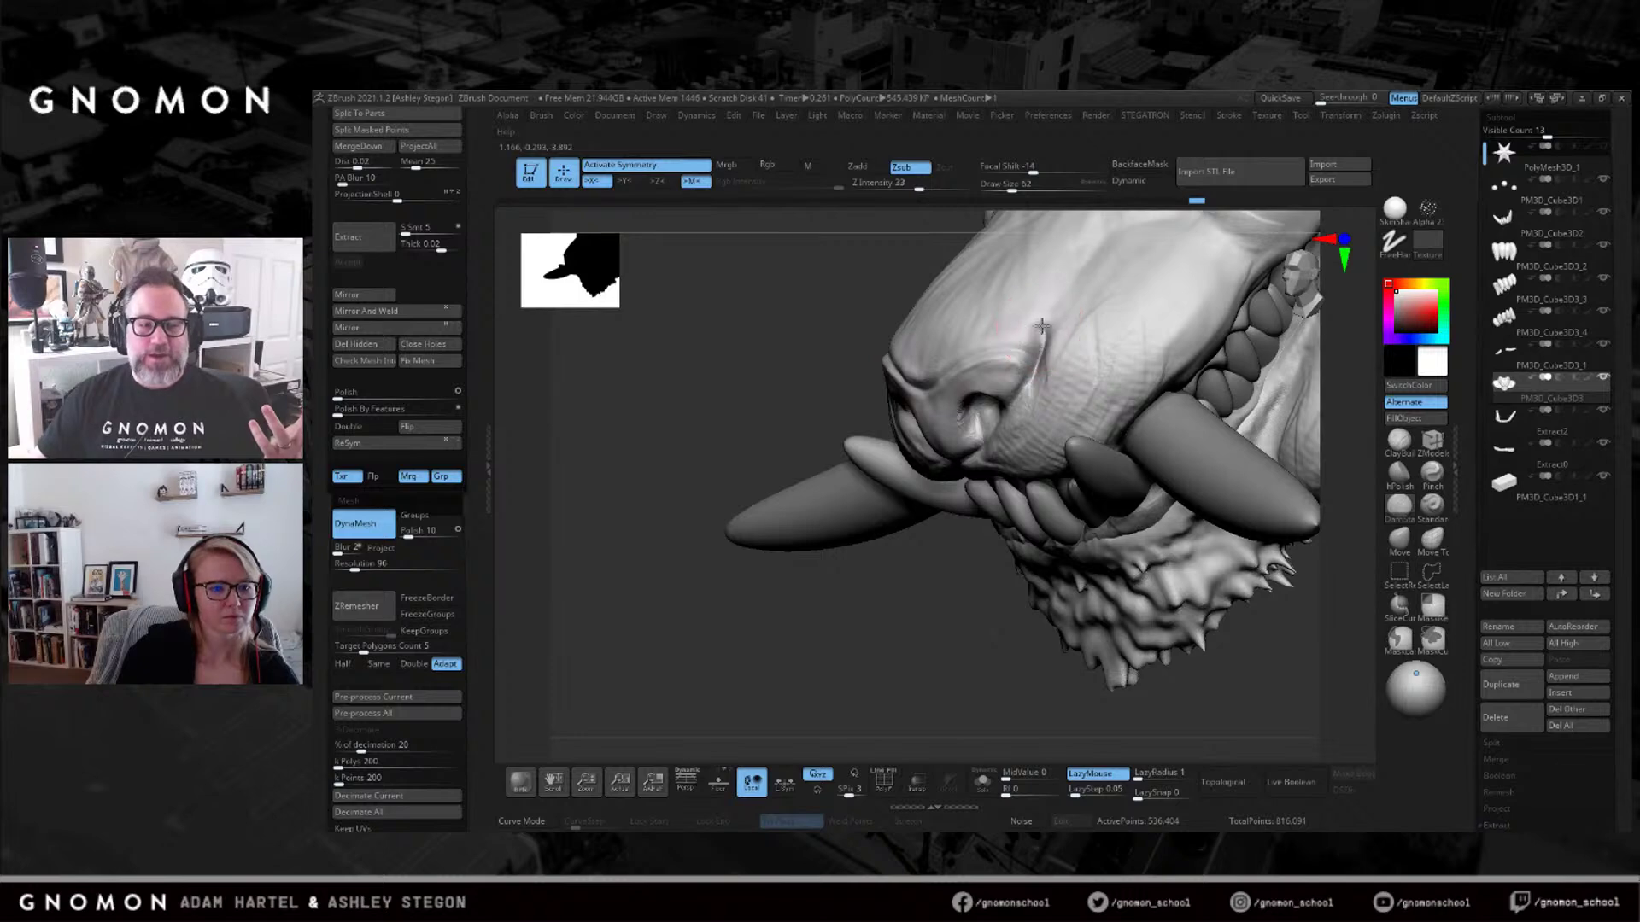
pyautogui.moveTo(1013, 407); pyautogui.dragTo(1032, 376, button='right')
pyautogui.moveTo(1013, 410); pyautogui.dragTo(985, 402)
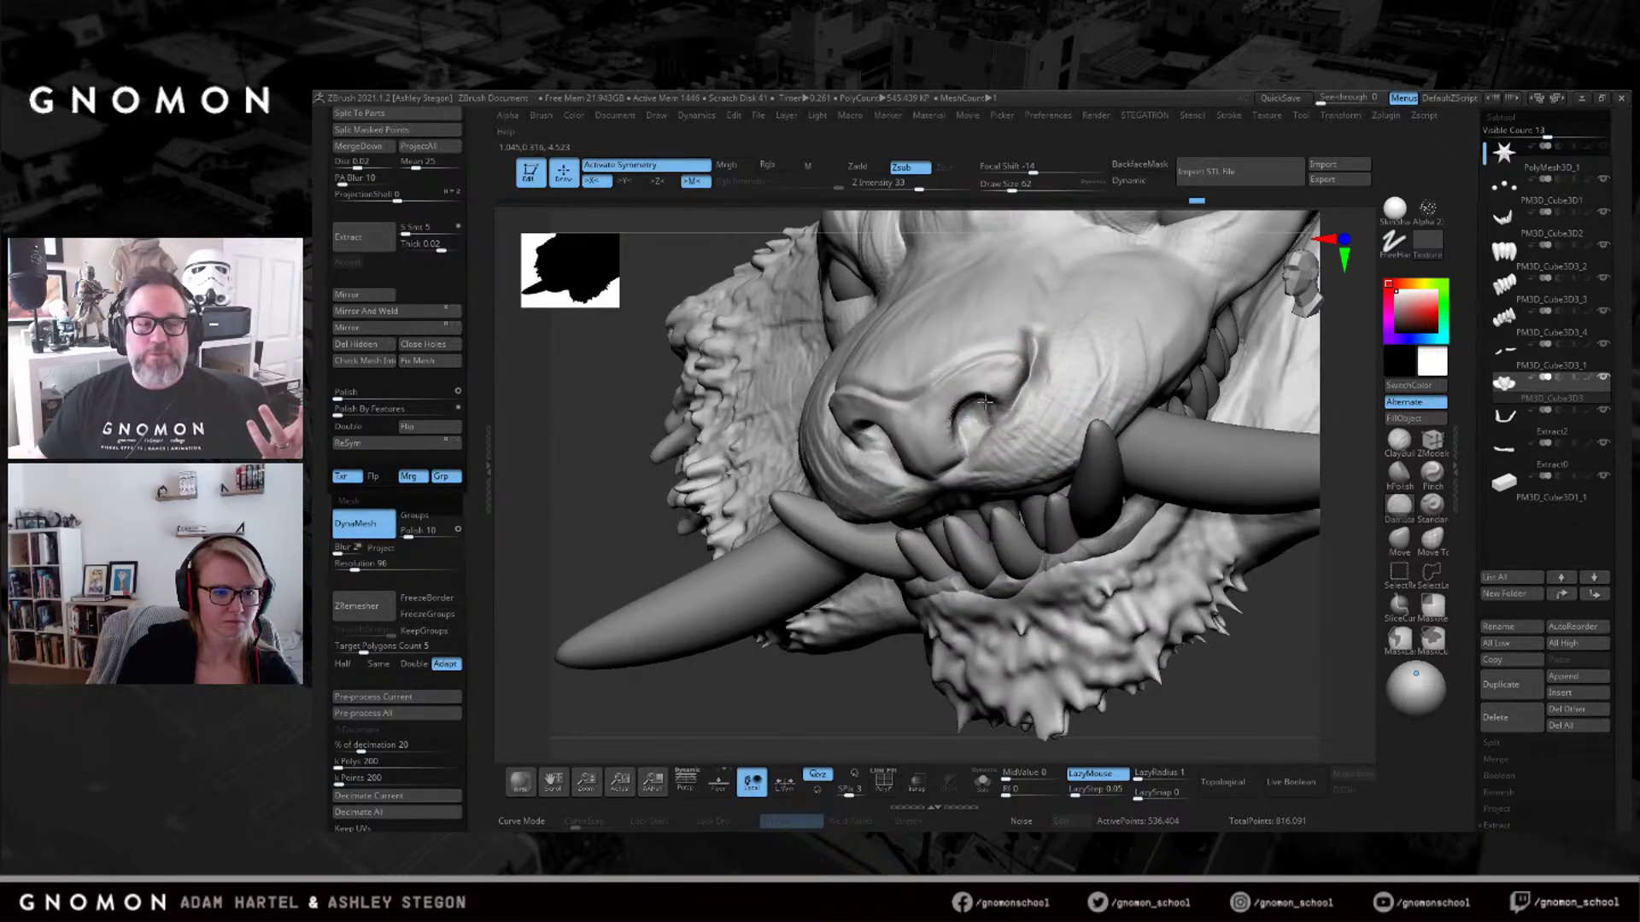
pyautogui.moveTo(987, 419); pyautogui.dragTo(986, 414, button='right')
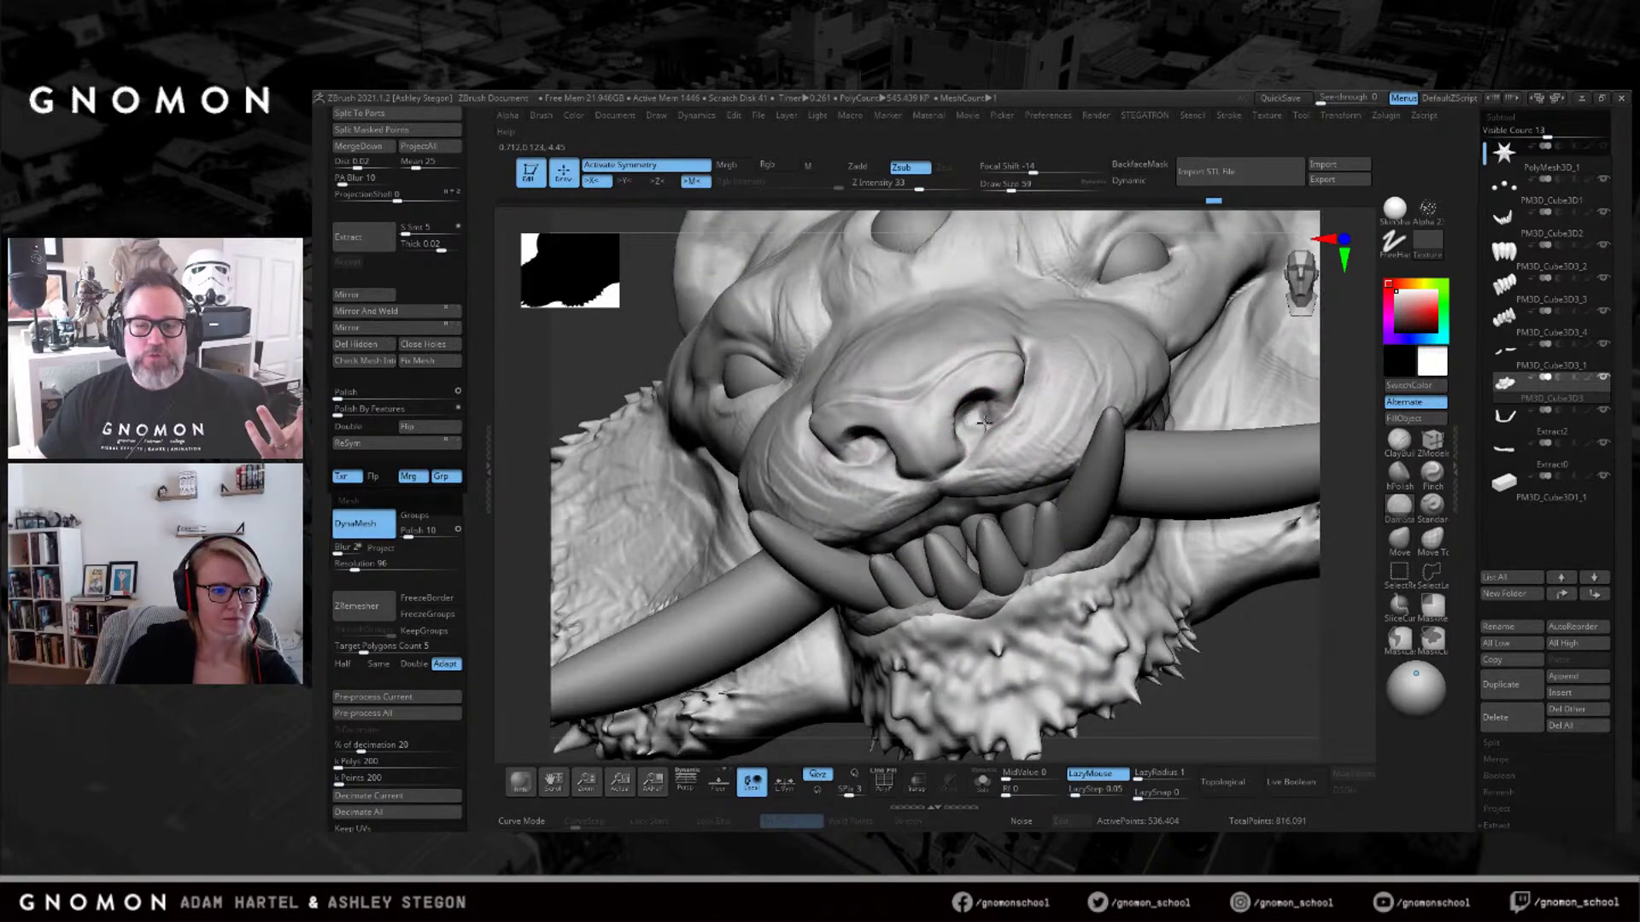
pyautogui.moveTo(915, 423); pyautogui.dragTo(1322, 510, button='right')
# Reshape the nostril wings and upper edge of the nose with the Move brush.
pyautogui.click(1387, 544)
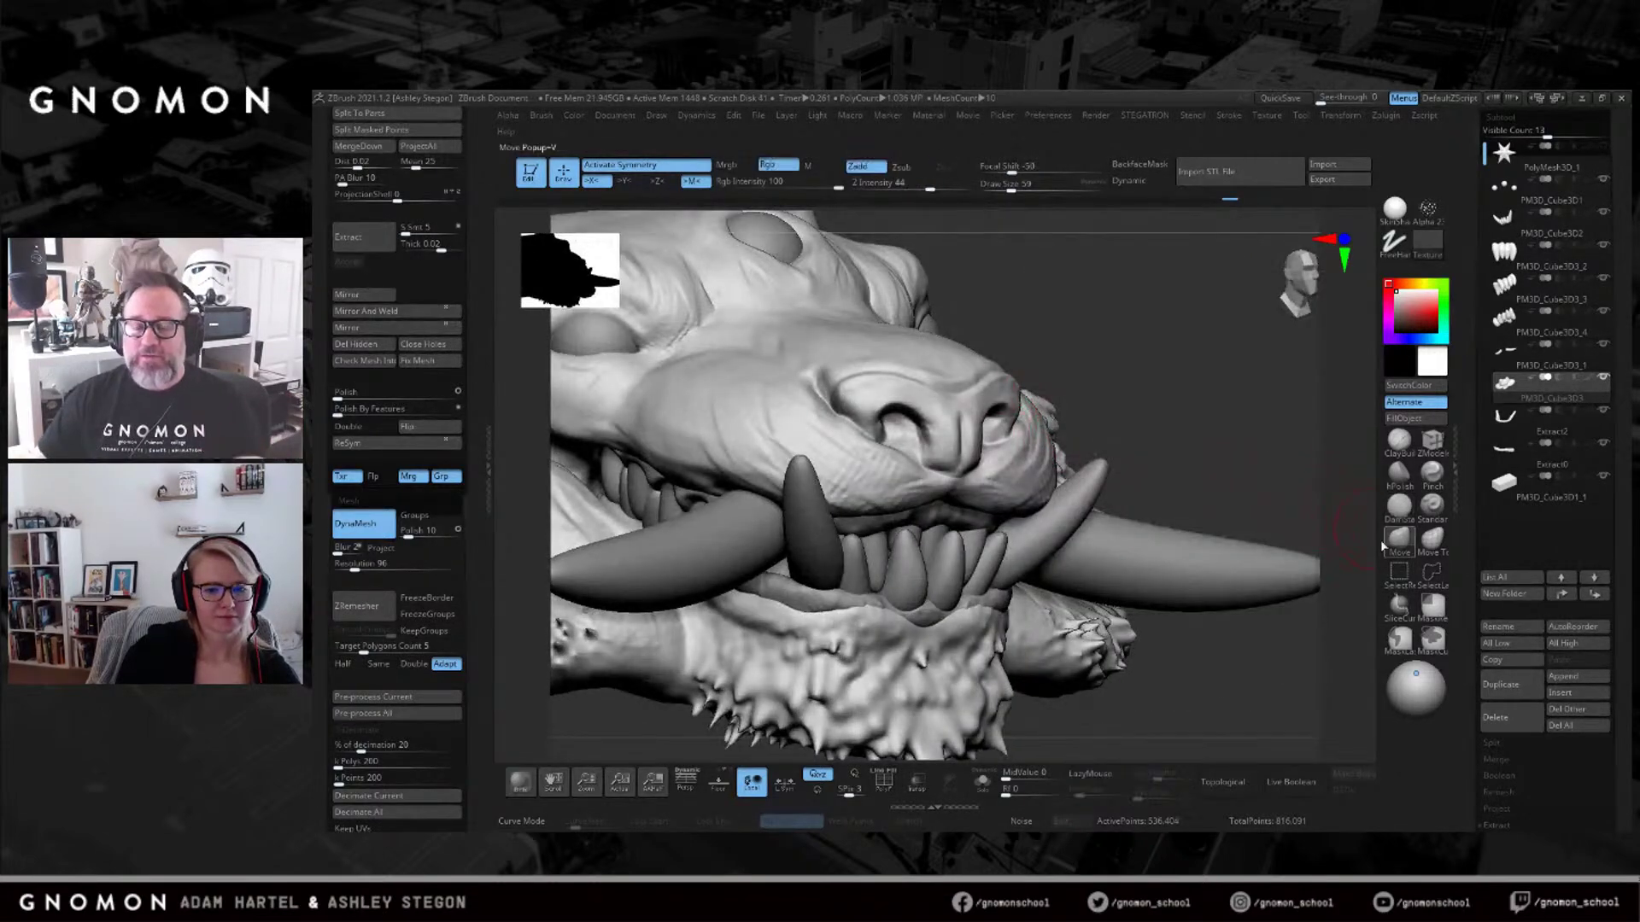
pyautogui.moveTo(1013, 415)
pyautogui.mouseDown(button='right')
pyautogui.moveTo(849, 384)
pyautogui.moveTo(918, 337)
pyautogui.moveTo(964, 368)
pyautogui.moveTo(996, 365)
pyautogui.mouseUp(button='right')
pyautogui.press(']')
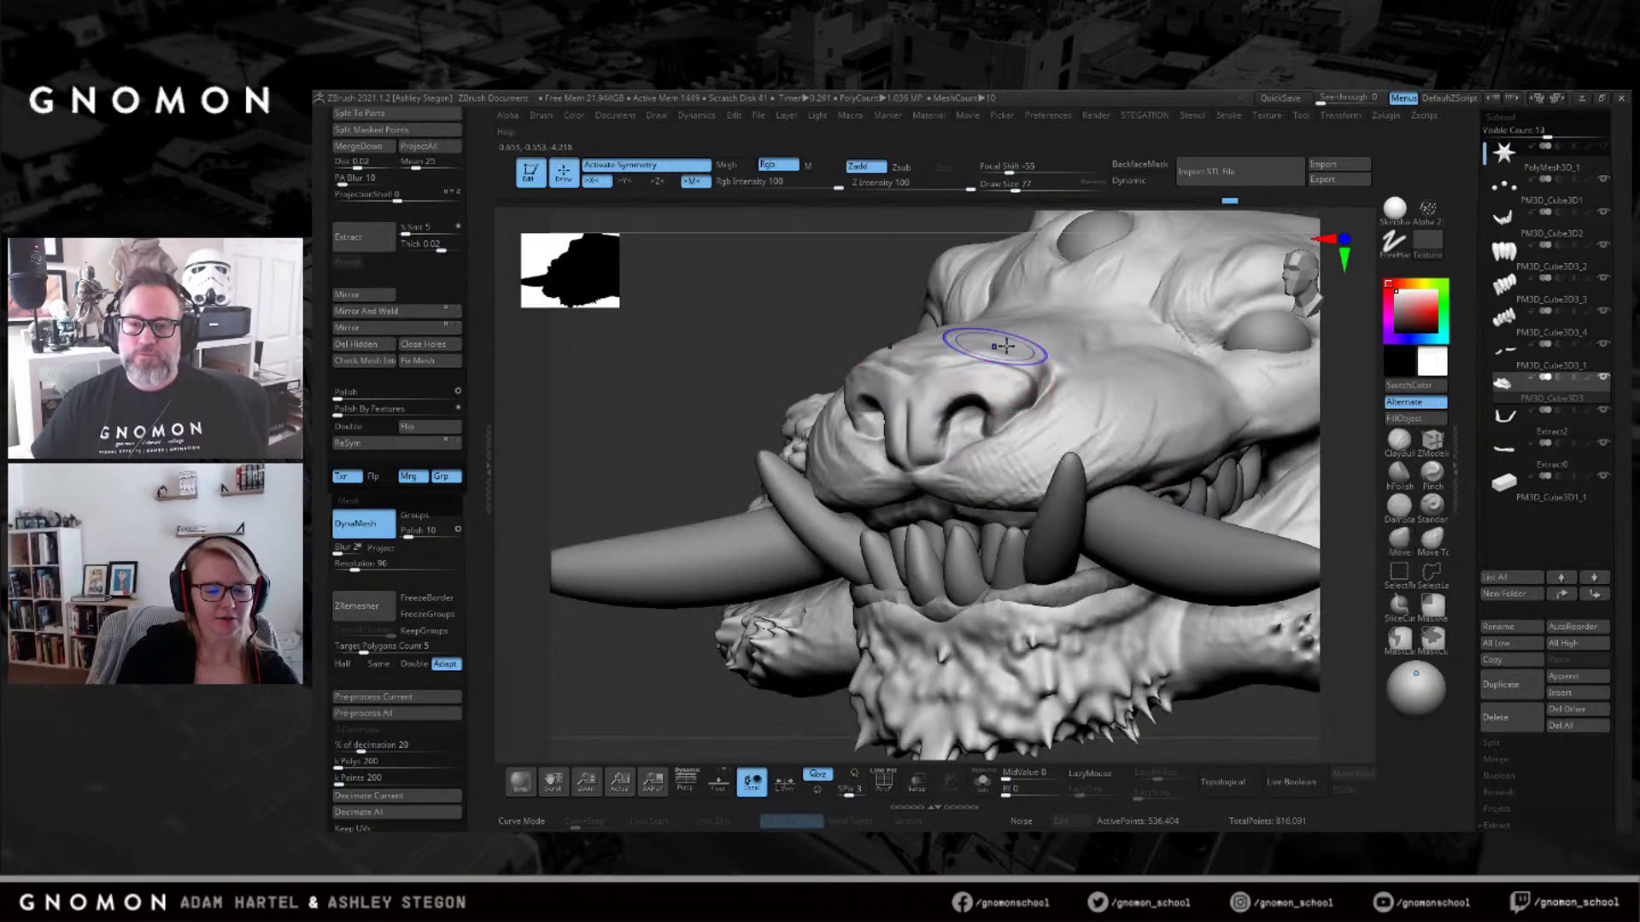
# Build up the top of the nose and muzzle with the ClayBuildup brush and smooth the strokes.
pyautogui.click(1398, 441)
pyautogui.moveTo(991, 294)
pyautogui.mouseDown(button='right')
pyautogui.moveTo(966, 378)
pyautogui.moveTo(1003, 403)
pyautogui.moveTo(1003, 366)
pyautogui.mouseUp(button='right')
pyautogui.press('s')
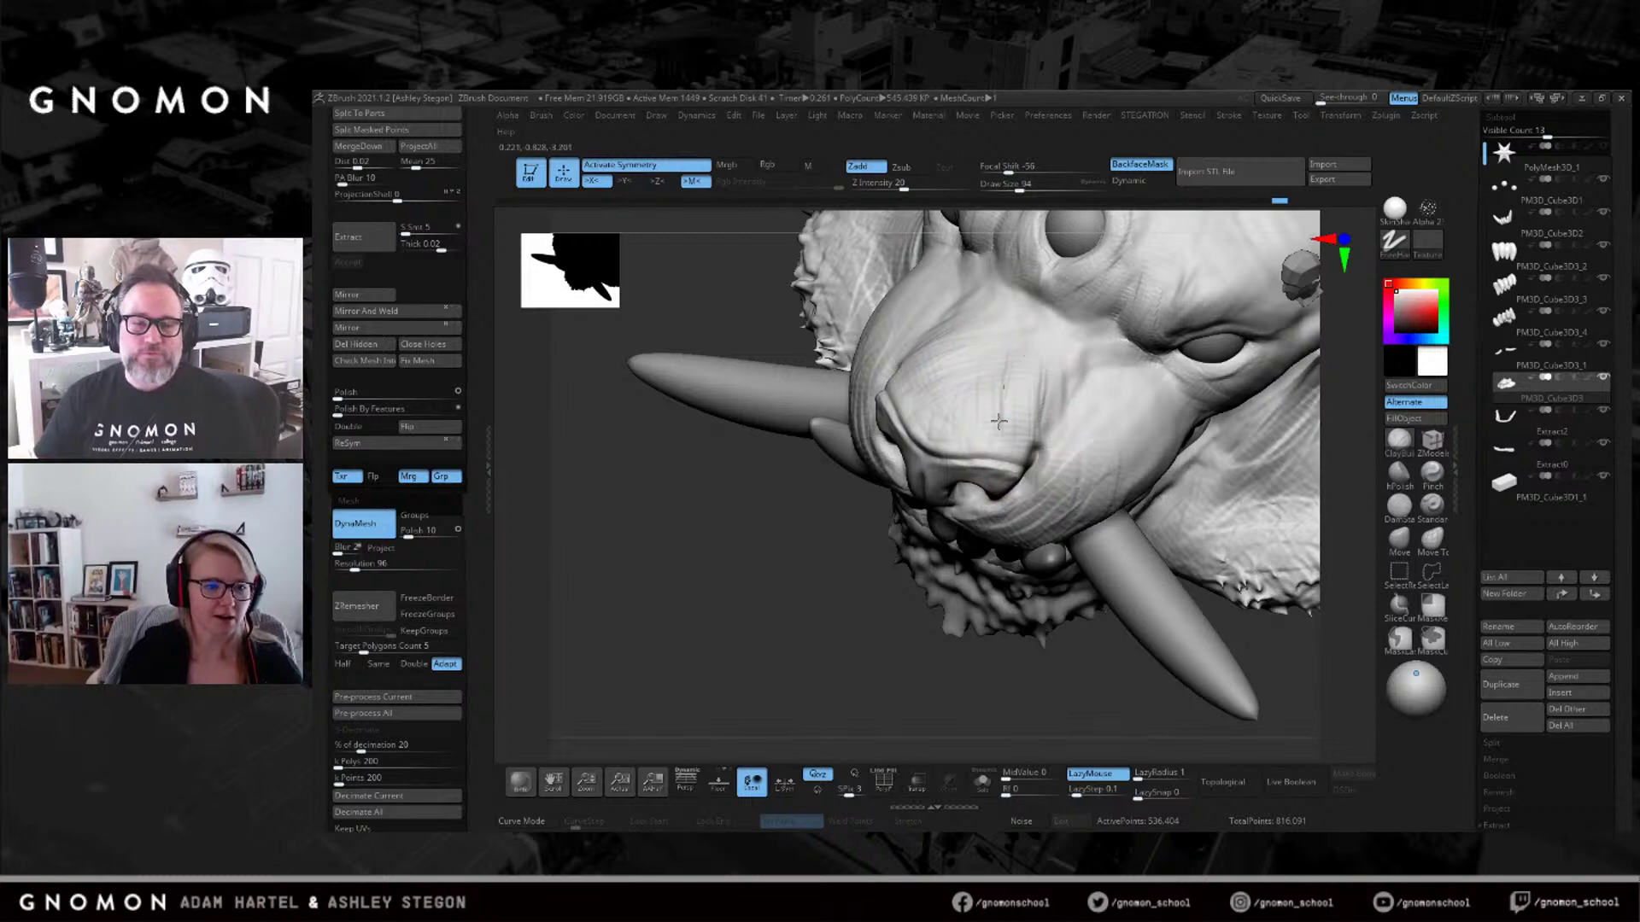
pyautogui.moveTo(939, 431)
pyautogui.mouseDown(button='right')
pyautogui.moveTo(1157, 339)
pyautogui.moveTo(849, 384)
pyautogui.mouseUp(button='right')
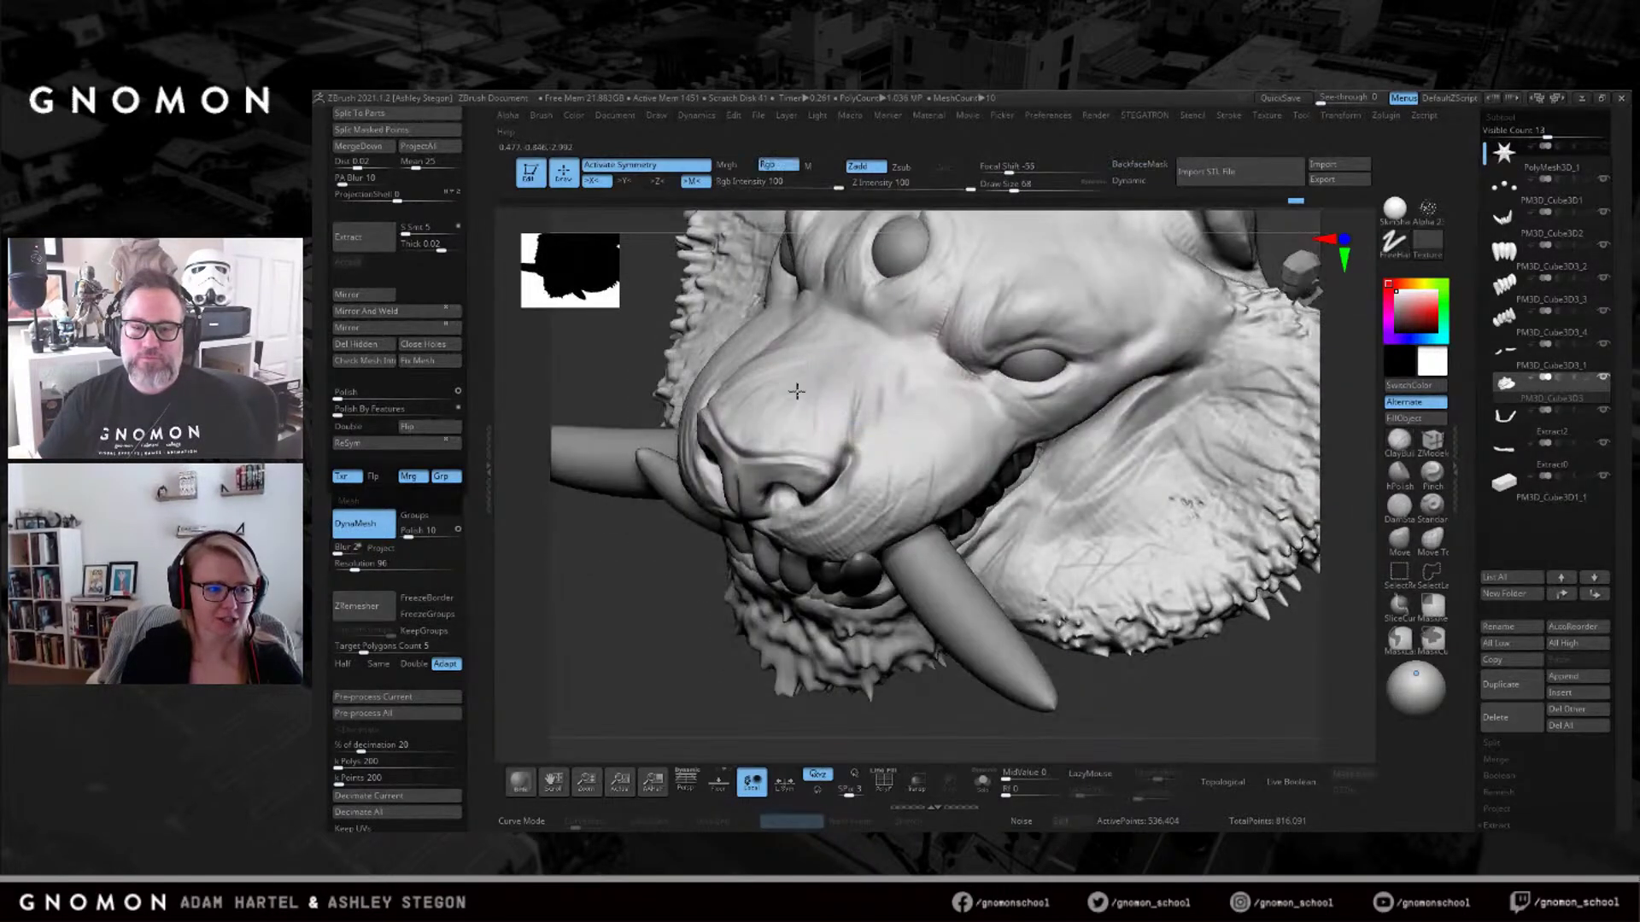
pyautogui.keyDown('shift'); pyautogui.moveTo(778, 359); pyautogui.dragTo(931, 395); pyautogui.keyUp('shift')
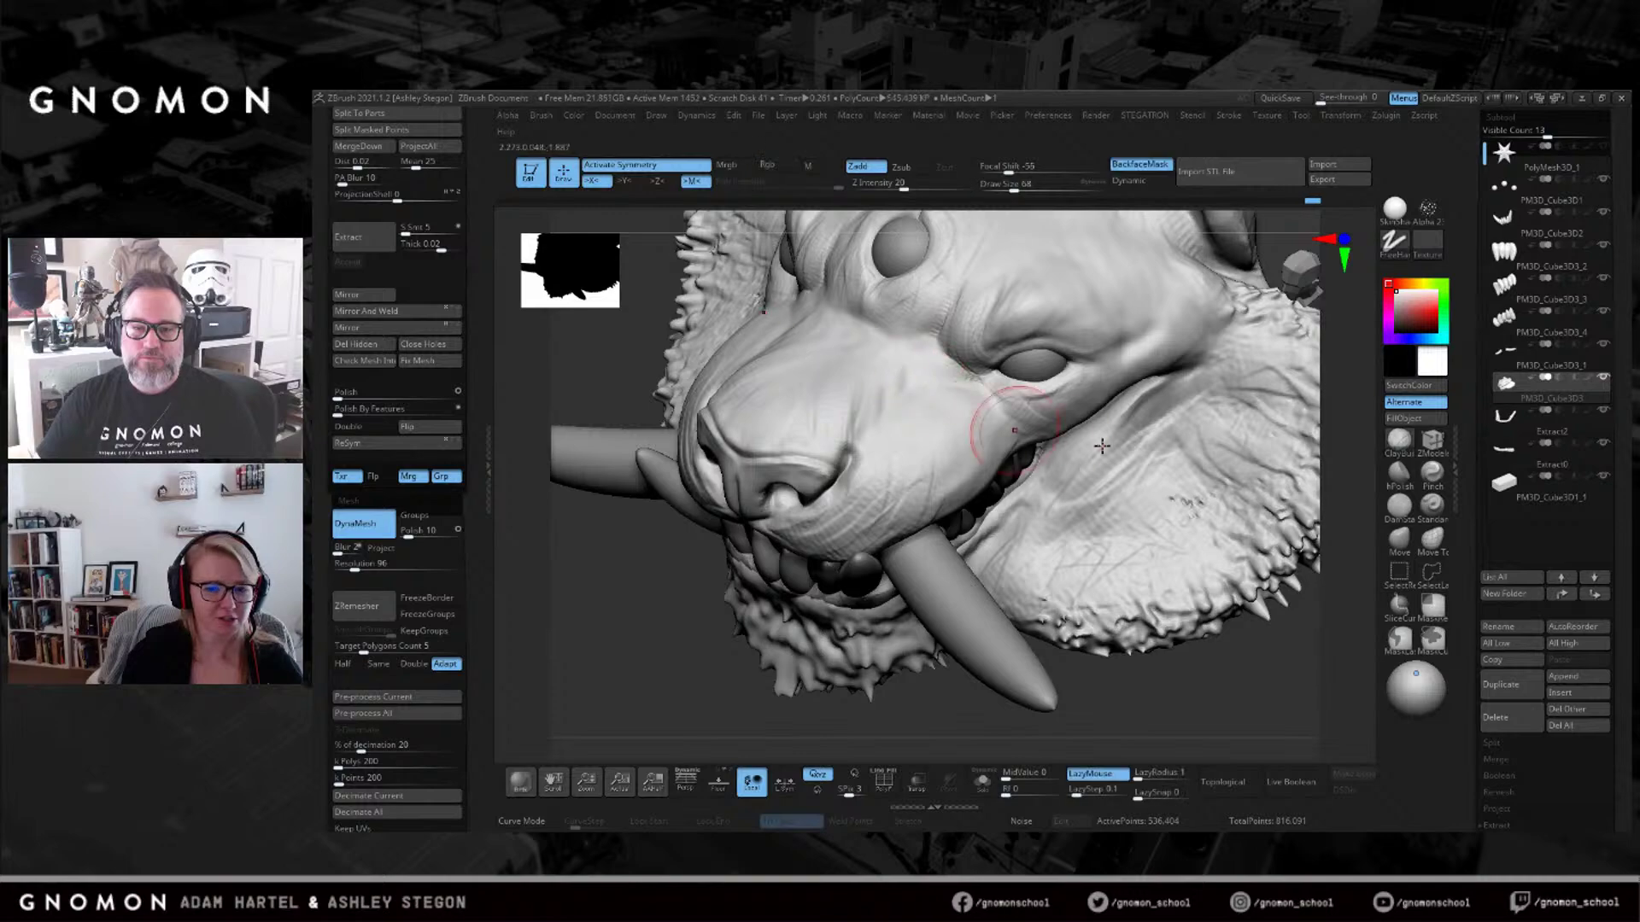
# Build up the side of the muzzle and the area beneath the eyes with ClayBuildup, smoothing between strokes.
pyautogui.moveTo(880, 419)
pyautogui.mouseDown(button='right')
pyautogui.moveTo(858, 581)
pyautogui.moveTo(874, 598)
pyautogui.moveTo(835, 653)
pyautogui.moveTo(843, 607)
pyautogui.moveTo(787, 282)
pyautogui.moveTo(1106, 365)
pyautogui.moveTo(1068, 274)
pyautogui.moveTo(934, 412)
pyautogui.moveTo(922, 402)
pyautogui.moveTo(954, 361)
pyautogui.mouseUp(button='right')
pyautogui.press('s')
pyautogui.moveTo(954, 360); pyautogui.dragTo(962, 355)
pyautogui.press('[')
pyautogui.moveTo(999, 349); pyautogui.dragTo(984, 351, button='right')
pyautogui.keyDown('shift'); pyautogui.moveTo(999, 359); pyautogui.dragTo(947, 281); pyautogui.keyUp('shift')
pyautogui.moveTo(1047, 309)
pyautogui.mouseDown(button='right')
pyautogui.moveTo(1119, 342)
pyautogui.moveTo(1062, 256)
pyautogui.moveTo(1036, 337)
pyautogui.moveTo(1079, 385)
pyautogui.mouseUp(button='right')
pyautogui.press(']')
pyautogui.moveTo(1023, 342); pyautogui.dragTo(1030, 332)
pyautogui.moveTo(1028, 391)
pyautogui.mouseDown()
pyautogui.moveTo(1063, 349)
pyautogui.moveTo(1087, 366)
pyautogui.moveTo(1103, 348)
pyautogui.mouseUp()
pyautogui.keyDown('shift'); pyautogui.moveTo(1052, 345); pyautogui.dragTo(1037, 355); pyautogui.keyUp('shift')
pyautogui.moveTo(1098, 348)
pyautogui.mouseDown(button='right')
pyautogui.moveTo(1062, 348)
pyautogui.moveTo(1126, 382)
pyautogui.moveTo(1089, 404)
pyautogui.mouseUp(button='right')
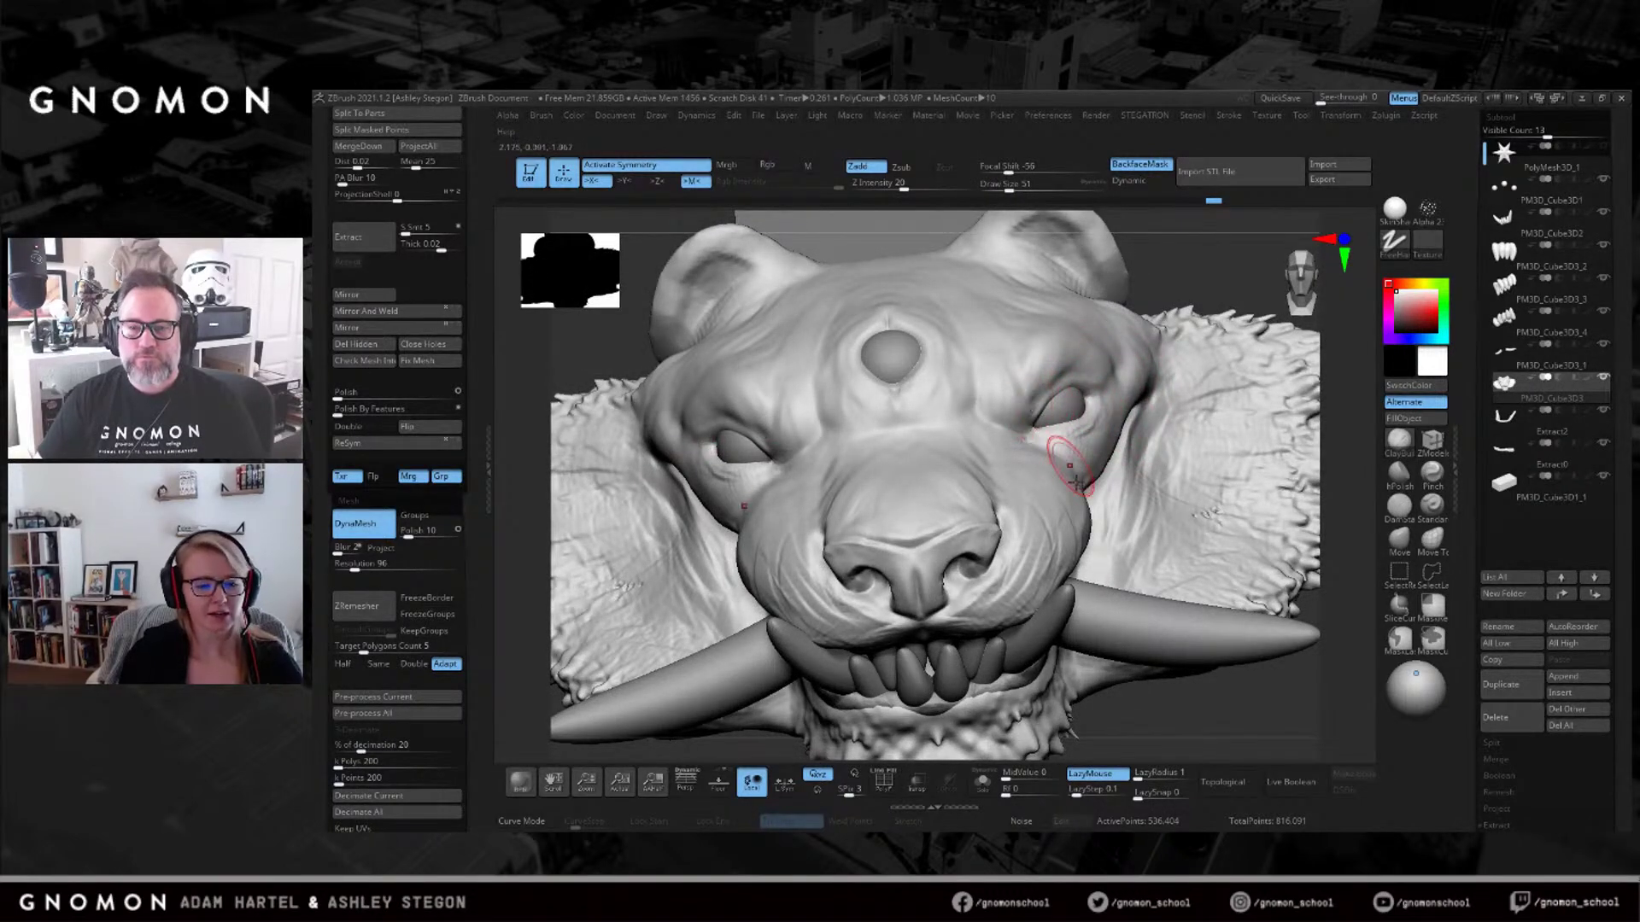
# Check the concept painting of the striped, tusked creature, then return to the sculpt.
pyautogui.hotkey('alt', 'Tab')
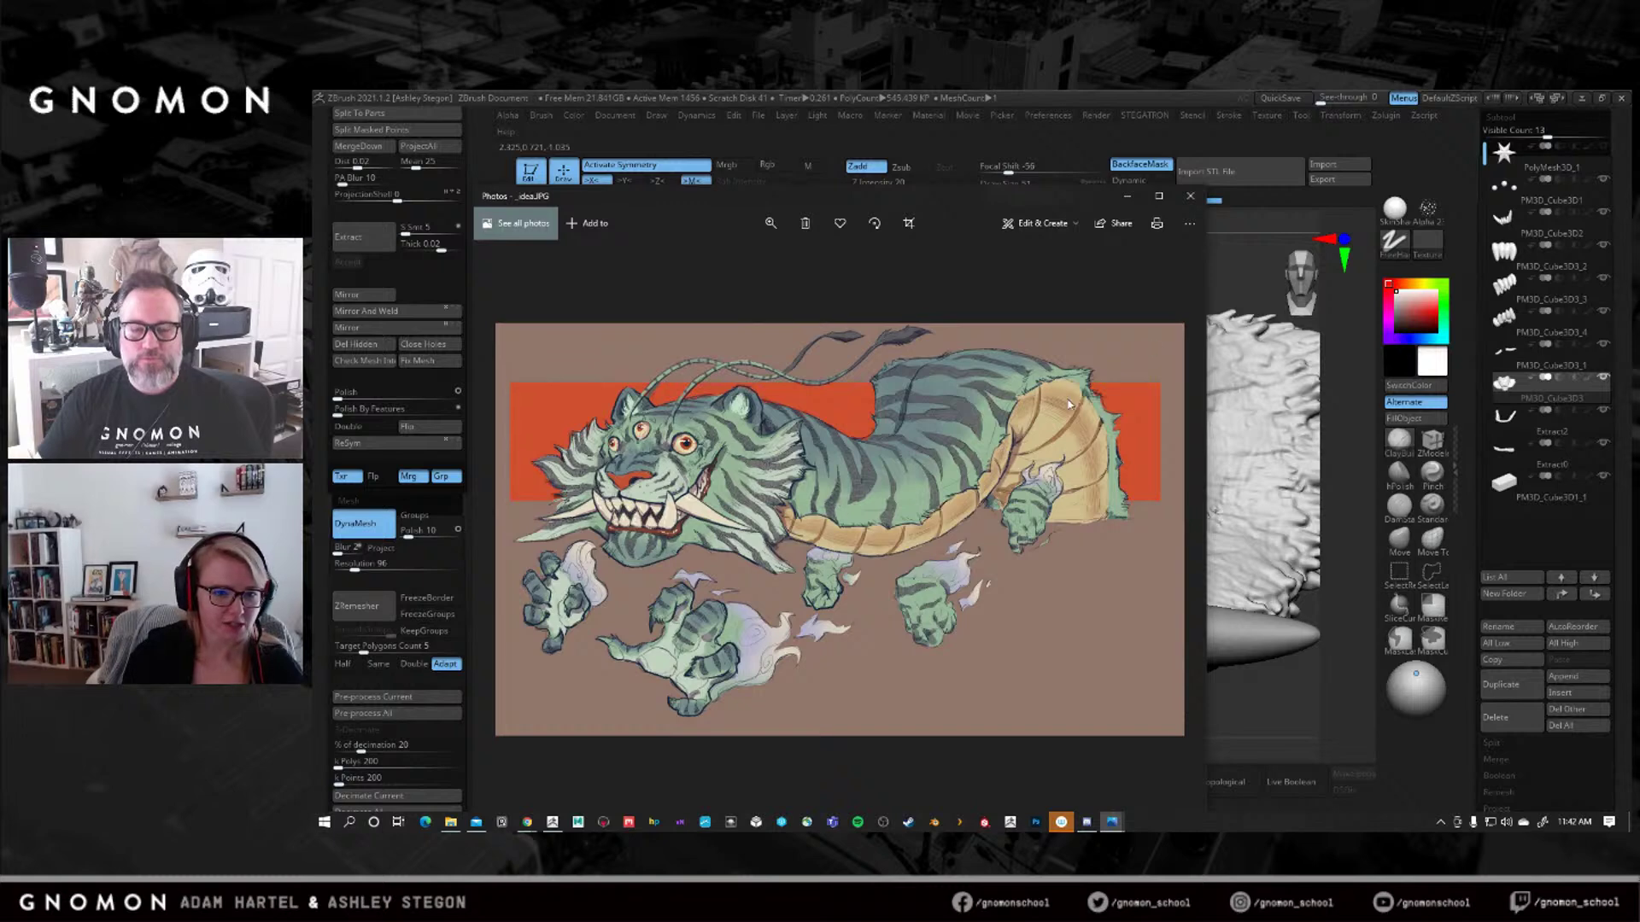
pyautogui.click(1217, 258)
pyautogui.moveTo(937, 367)
pyautogui.mouseDown(button='right')
pyautogui.moveTo(948, 380)
pyautogui.moveTo(867, 427)
pyautogui.moveTo(1370, 556)
pyautogui.mouseUp(button='right')
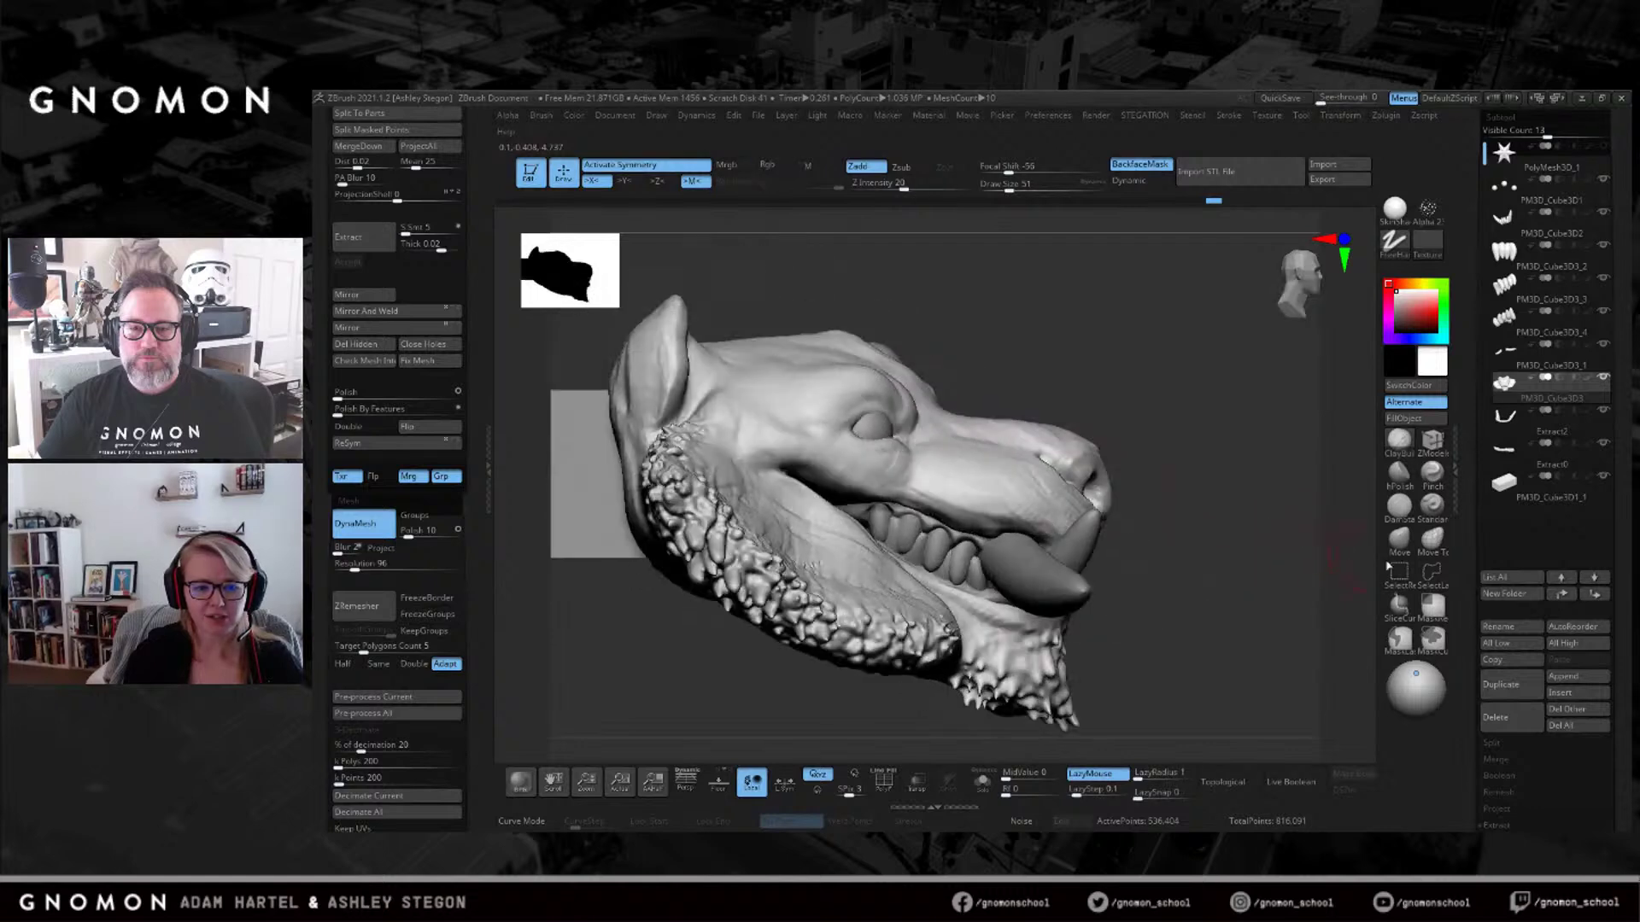
# Reshape the upper nose and nostril contours with the Move brush, adjusting the brush size to suit.
pyautogui.click(1401, 541)
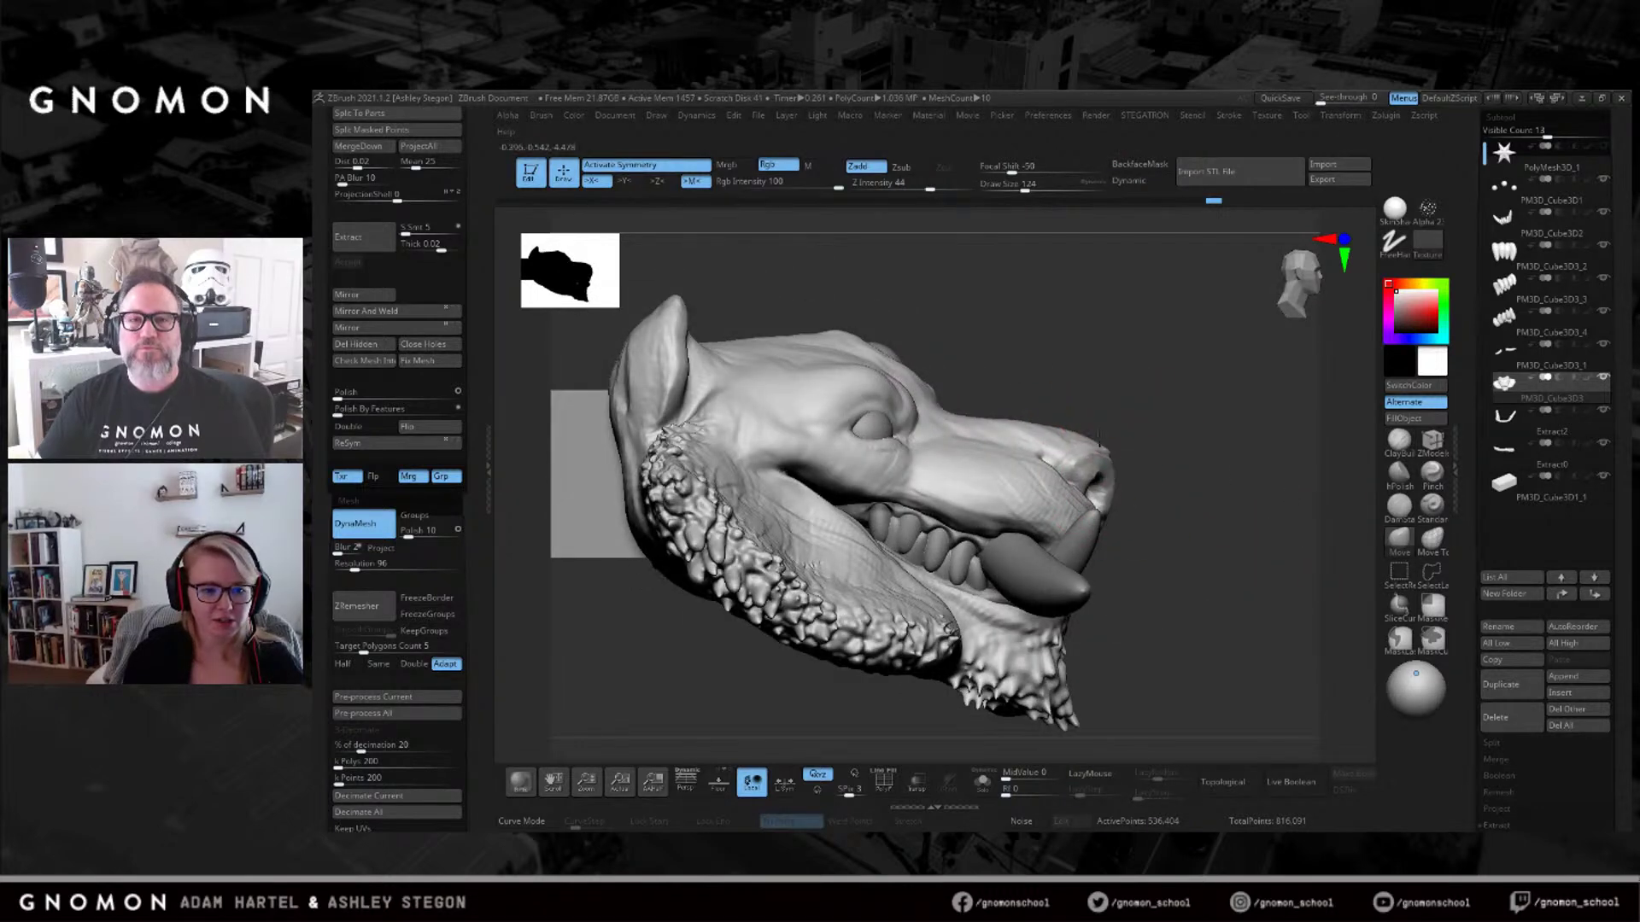
pyautogui.press('s')
pyautogui.click(1110, 489)
pyautogui.moveTo(1108, 504)
pyautogui.mouseDown(button='right')
pyautogui.moveTo(1106, 531)
pyautogui.moveTo(1080, 432)
pyautogui.mouseUp(button='right')
pyautogui.press('s')
pyautogui.click(1142, 385)
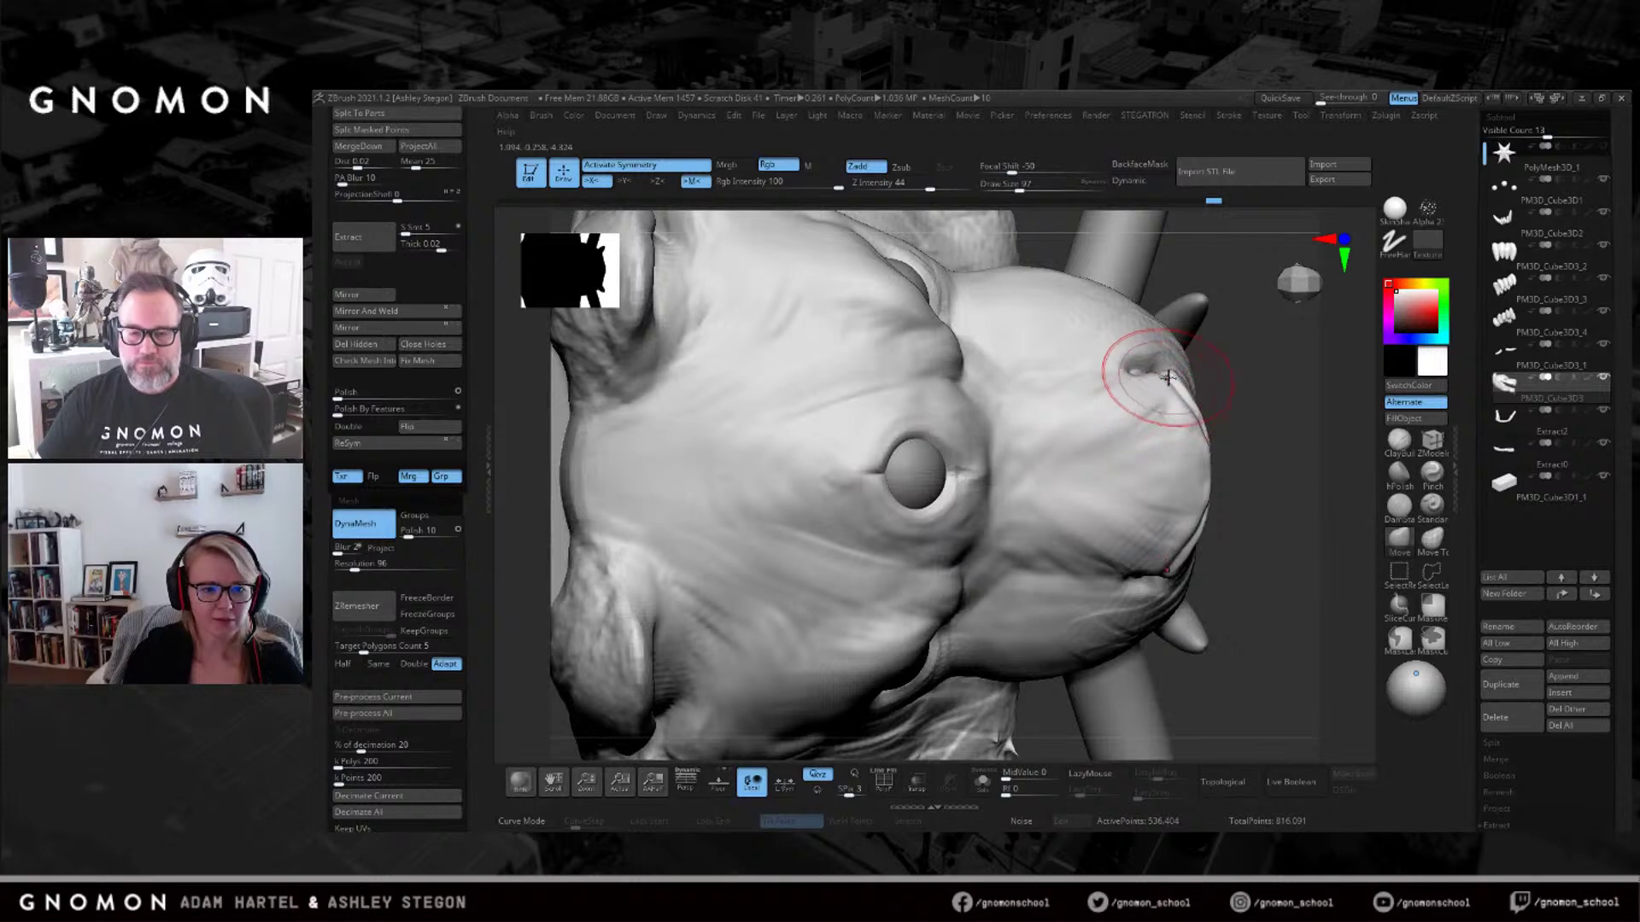
pyautogui.moveTo(1151, 386); pyautogui.dragTo(1180, 424)
pyautogui.press('s')
pyautogui.click(1208, 435)
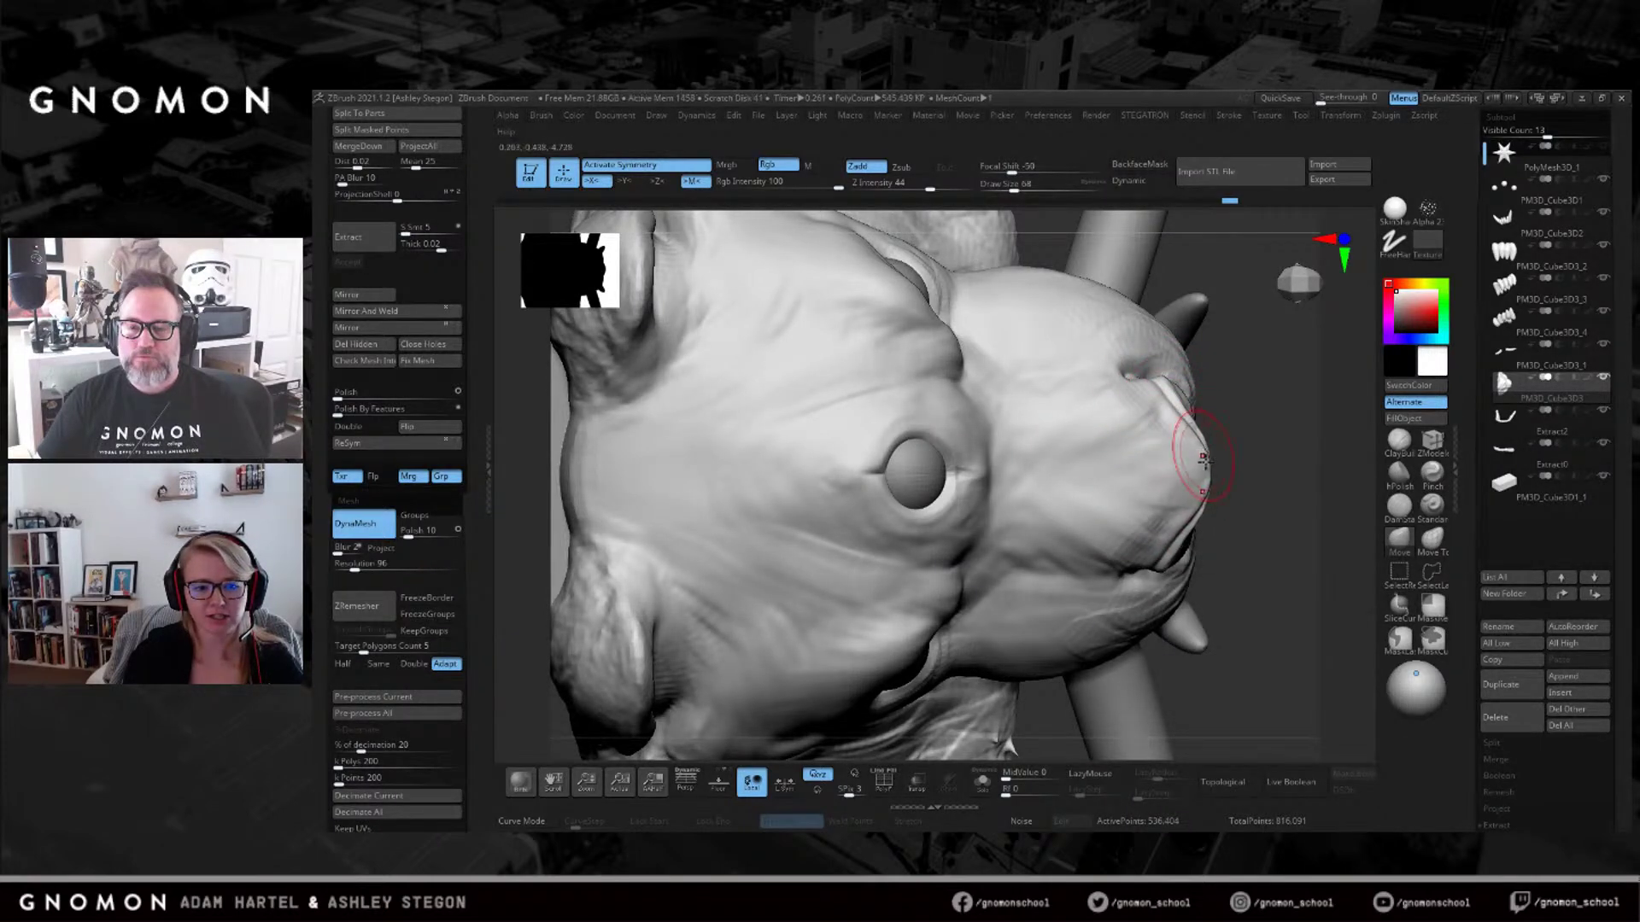
pyautogui.moveTo(1253, 527); pyautogui.dragTo(1266, 479, button='right')
# Build up the top of the nose and the muzzle bridge toward the inner eye corners with ClayBuildup.
pyautogui.click(1399, 442)
pyautogui.moveTo(1167, 474); pyautogui.dragTo(1180, 475)
pyautogui.moveTo(1168, 483)
pyautogui.mouseDown(button='right')
pyautogui.moveTo(1172, 397)
pyautogui.moveTo(1026, 493)
pyautogui.moveTo(1043, 487)
pyautogui.mouseUp(button='right')
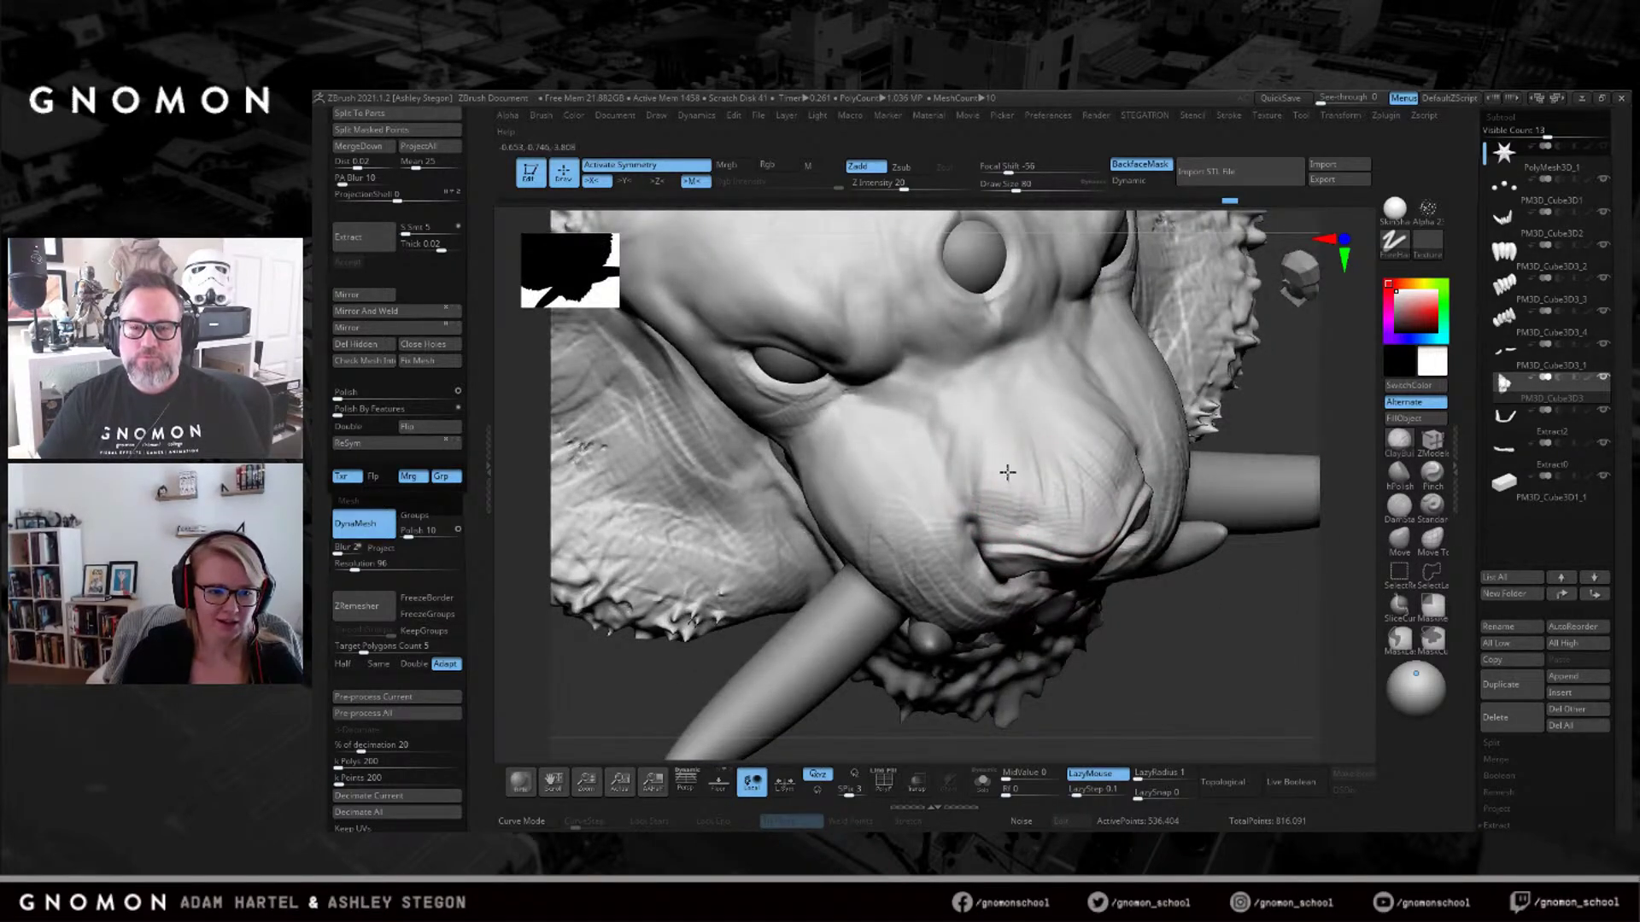
pyautogui.moveTo(970, 456); pyautogui.dragTo(935, 383)
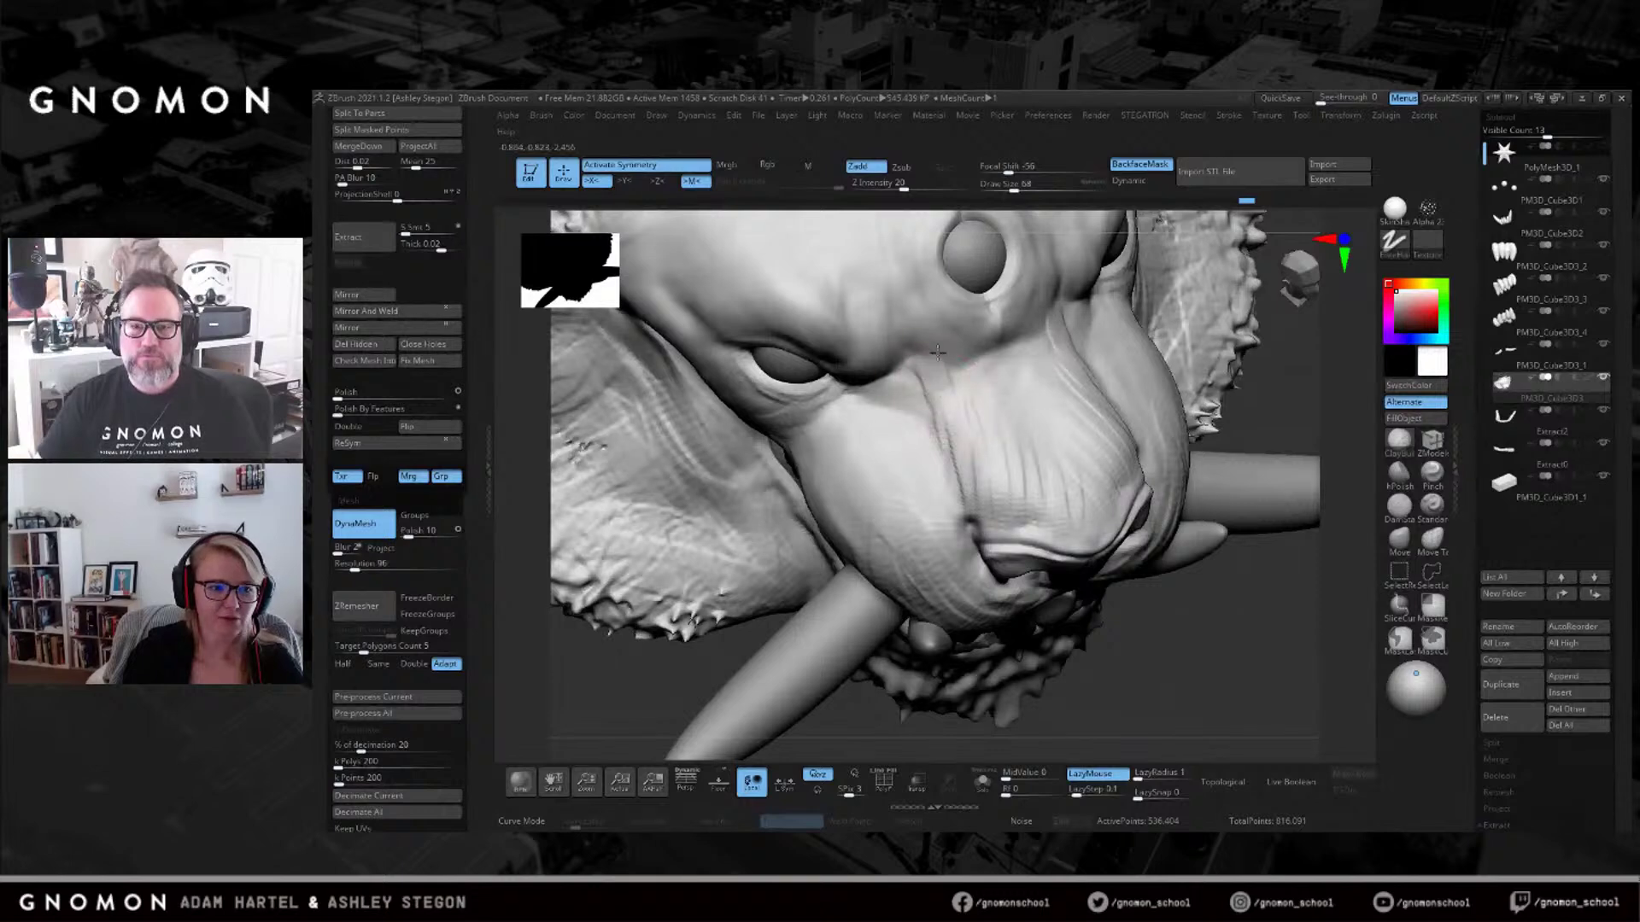
pyautogui.moveTo(938, 351); pyautogui.dragTo(929, 323, button='right')
pyautogui.moveTo(907, 389); pyautogui.dragTo(927, 434)
# Carve creases beneath the eyes and across the nose bridge below the third eye with the DamStandard brush.
pyautogui.click(1399, 506)
pyautogui.moveTo(882, 421)
pyautogui.mouseDown(button='right')
pyautogui.moveTo(860, 356)
pyautogui.moveTo(743, 346)
pyautogui.mouseUp(button='right')
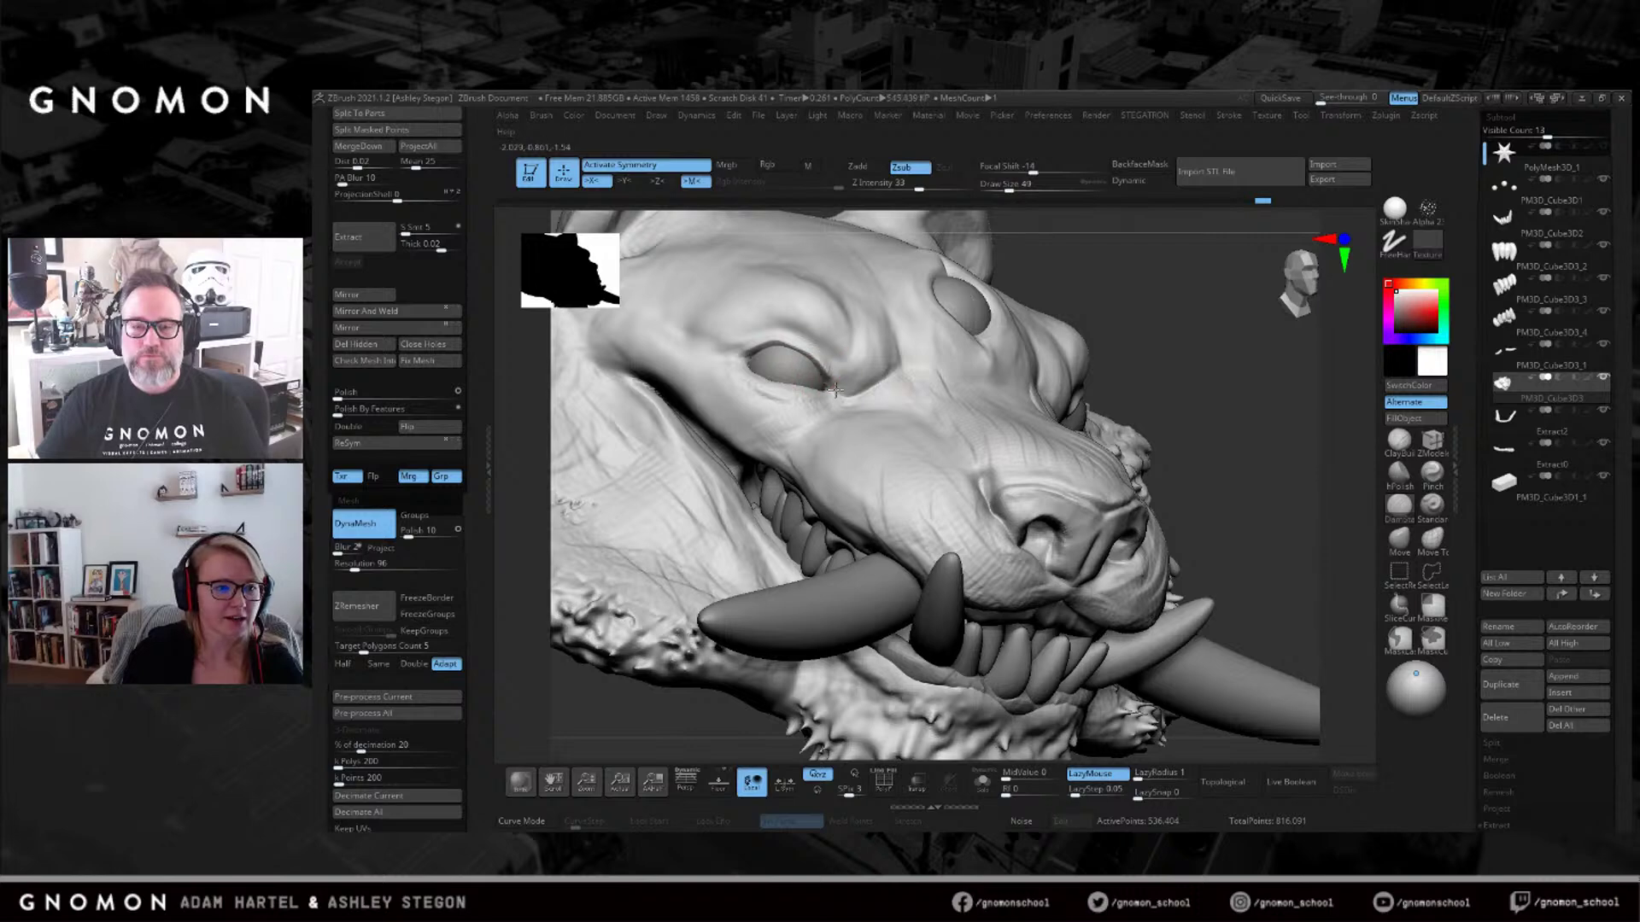
pyautogui.moveTo(842, 387); pyautogui.dragTo(737, 366, button='right')
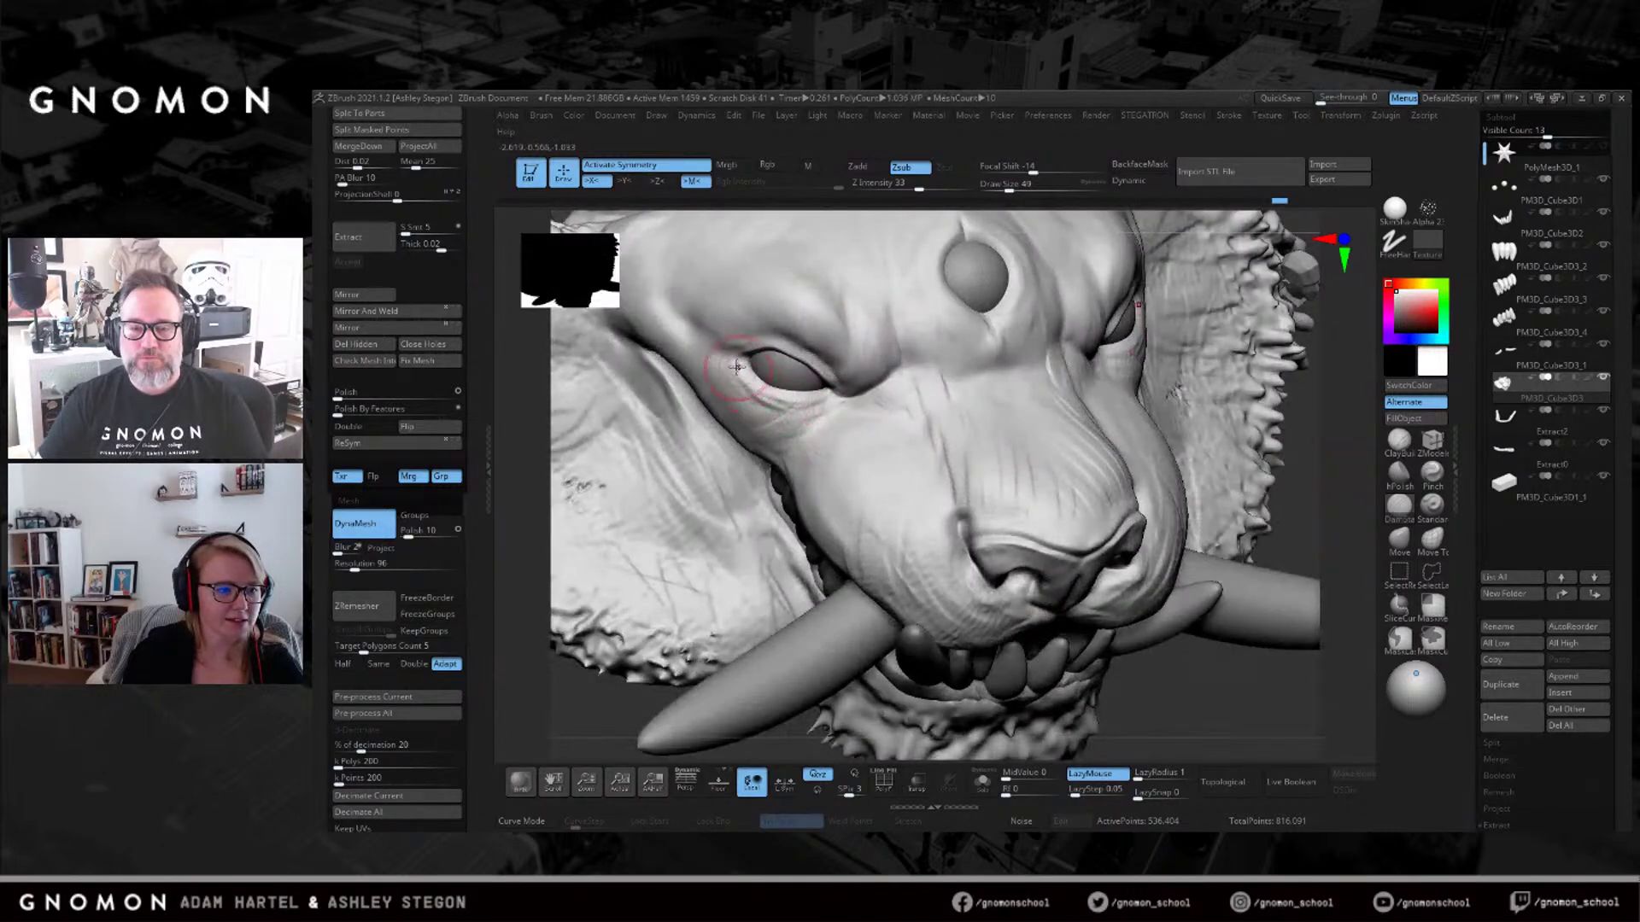
pyautogui.moveTo(725, 408); pyautogui.dragTo(829, 404)
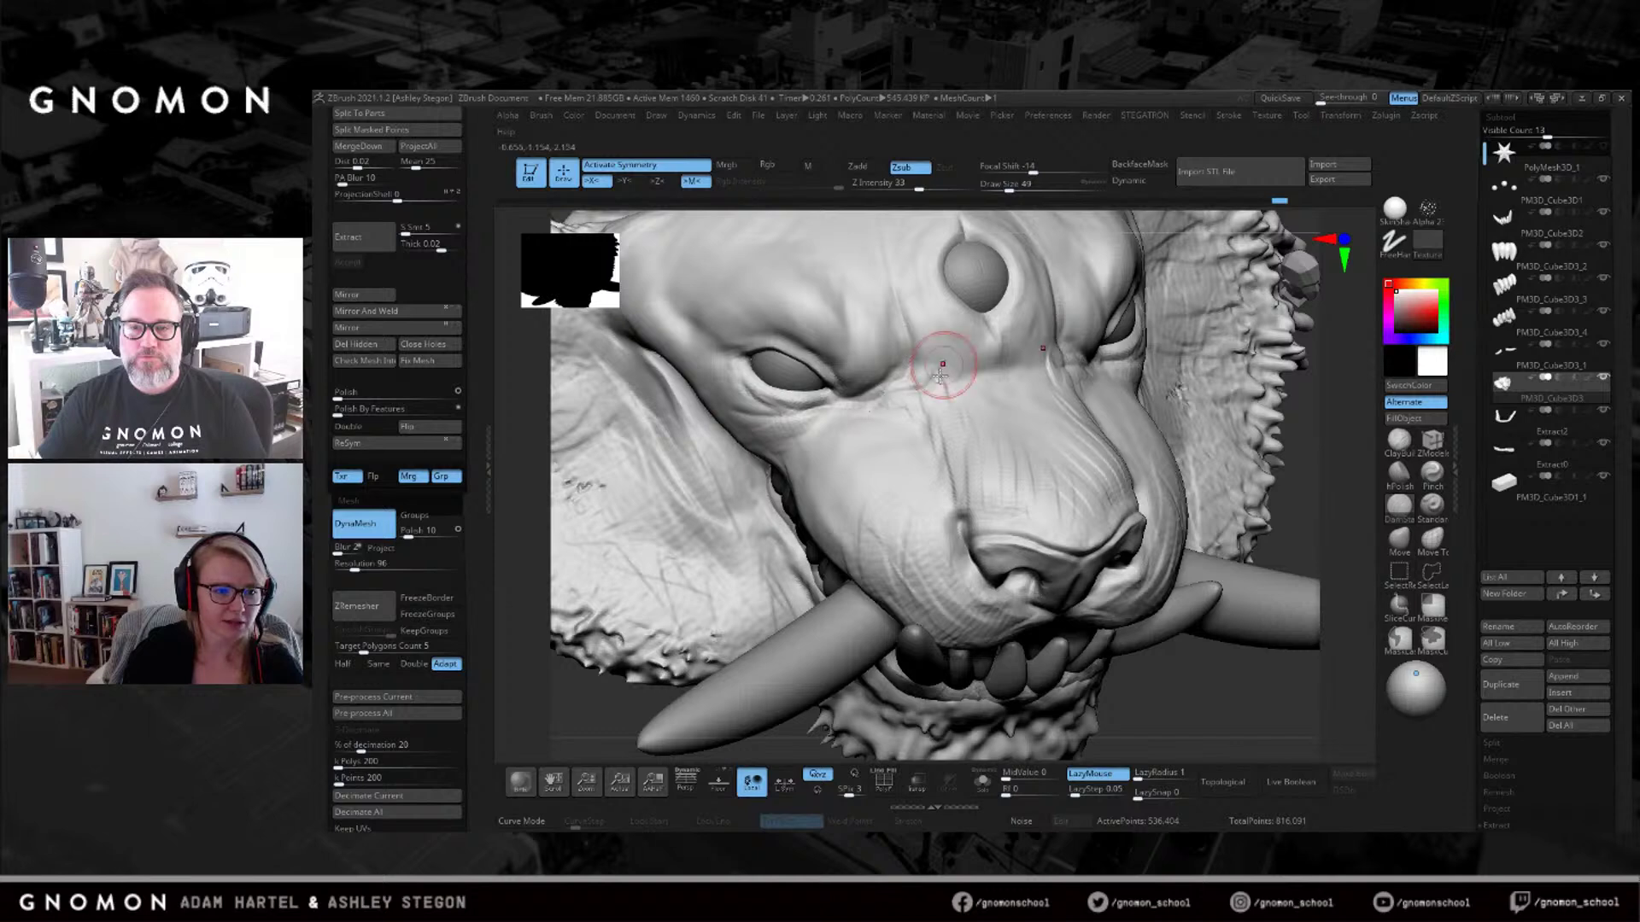
pyautogui.moveTo(878, 389)
pyautogui.mouseDown()
pyautogui.moveTo(907, 398)
pyautogui.moveTo(979, 366)
pyautogui.mouseUp()
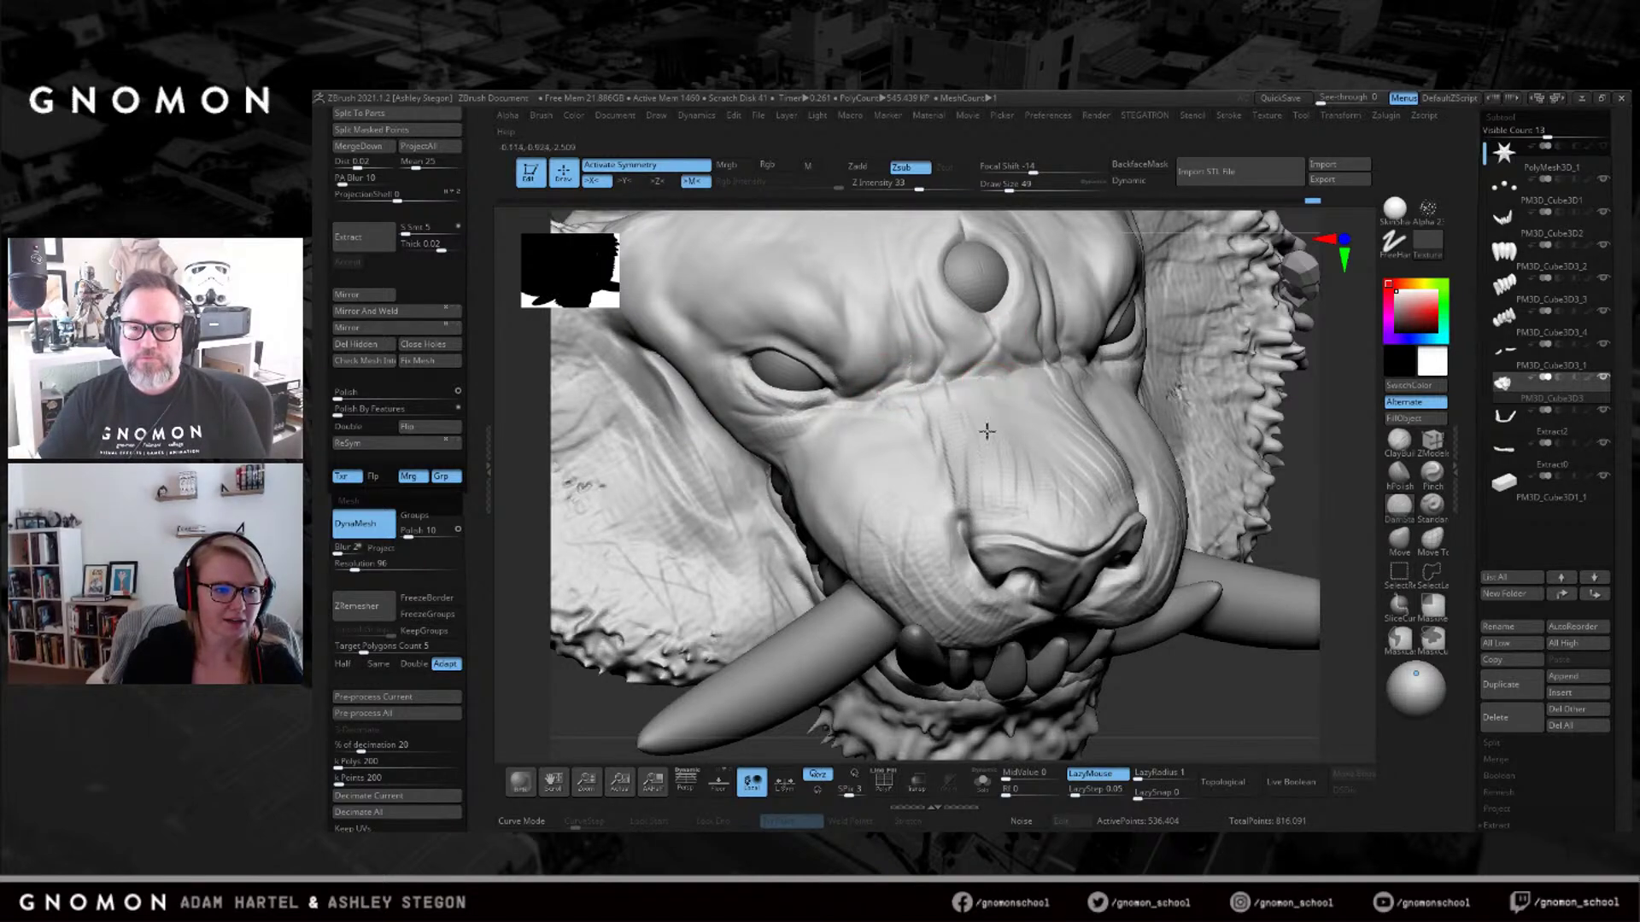
# Carve snarl wrinkles along the side of the nose bridge with DamStandard and soften them by smoothing.
pyautogui.moveTo(987, 432); pyautogui.dragTo(909, 401, button='right')
pyautogui.moveTo(910, 415)
pyautogui.mouseDown()
pyautogui.moveTo(952, 418)
pyautogui.moveTo(1007, 469)
pyautogui.moveTo(860, 402)
pyautogui.moveTo(930, 452)
pyautogui.mouseUp()
pyautogui.moveTo(978, 499)
pyautogui.mouseDown(button='right')
pyautogui.moveTo(915, 439)
pyautogui.moveTo(856, 420)
pyautogui.moveTo(908, 476)
pyautogui.mouseUp(button='right')
pyautogui.press('[')
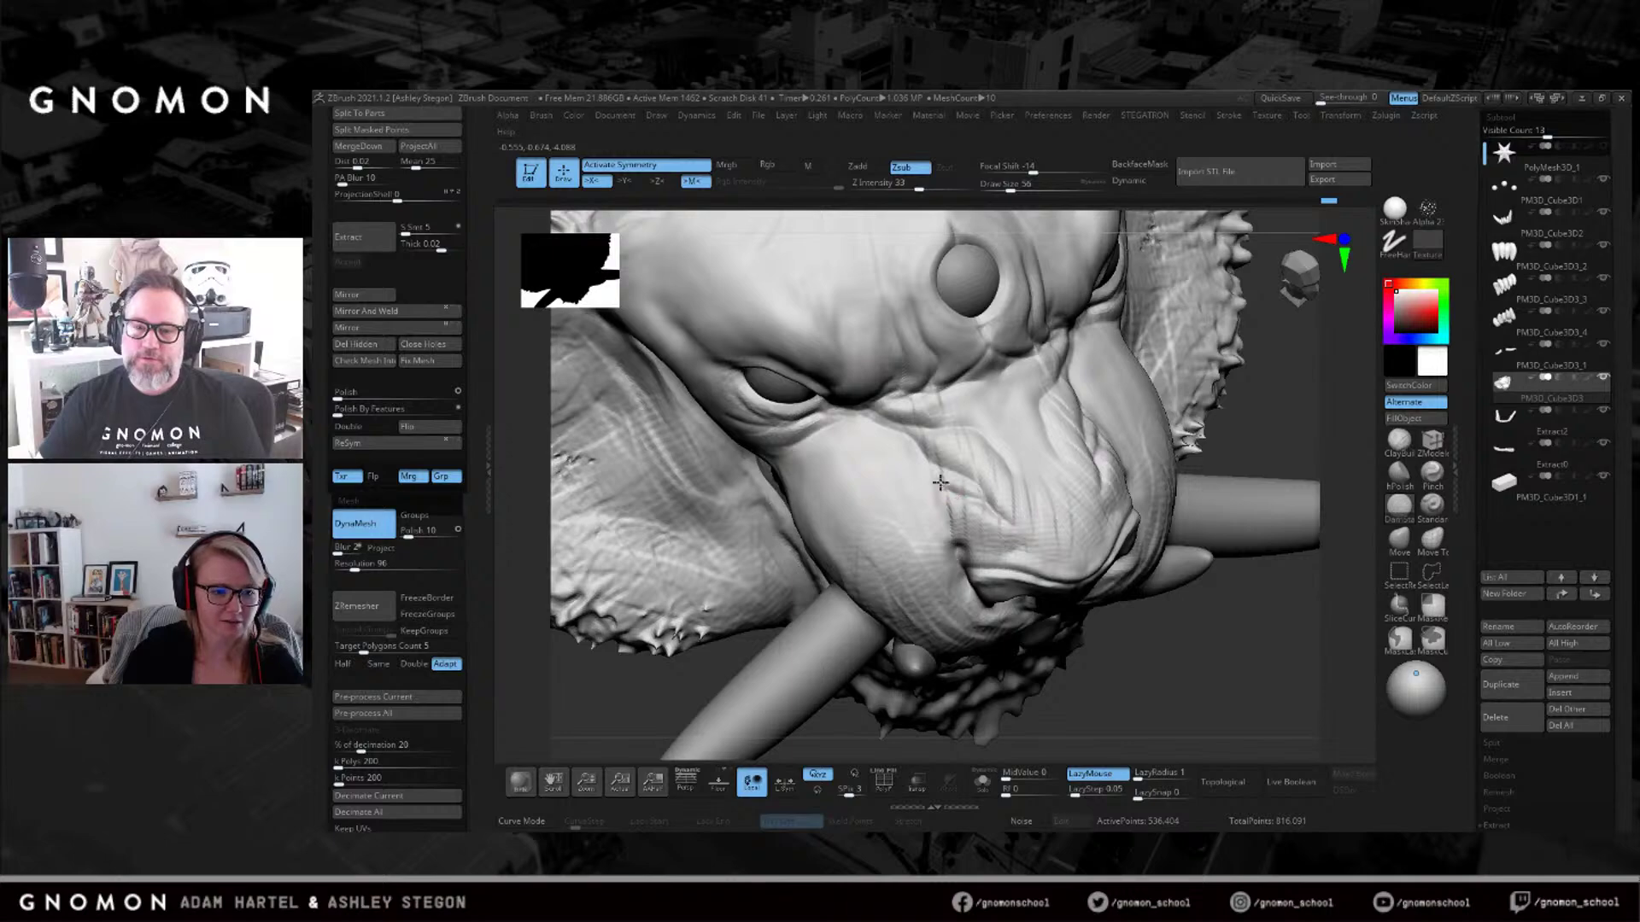
pyautogui.keyDown('shift'); pyautogui.moveTo(979, 451); pyautogui.dragTo(966, 461); pyautogui.keyUp('shift')
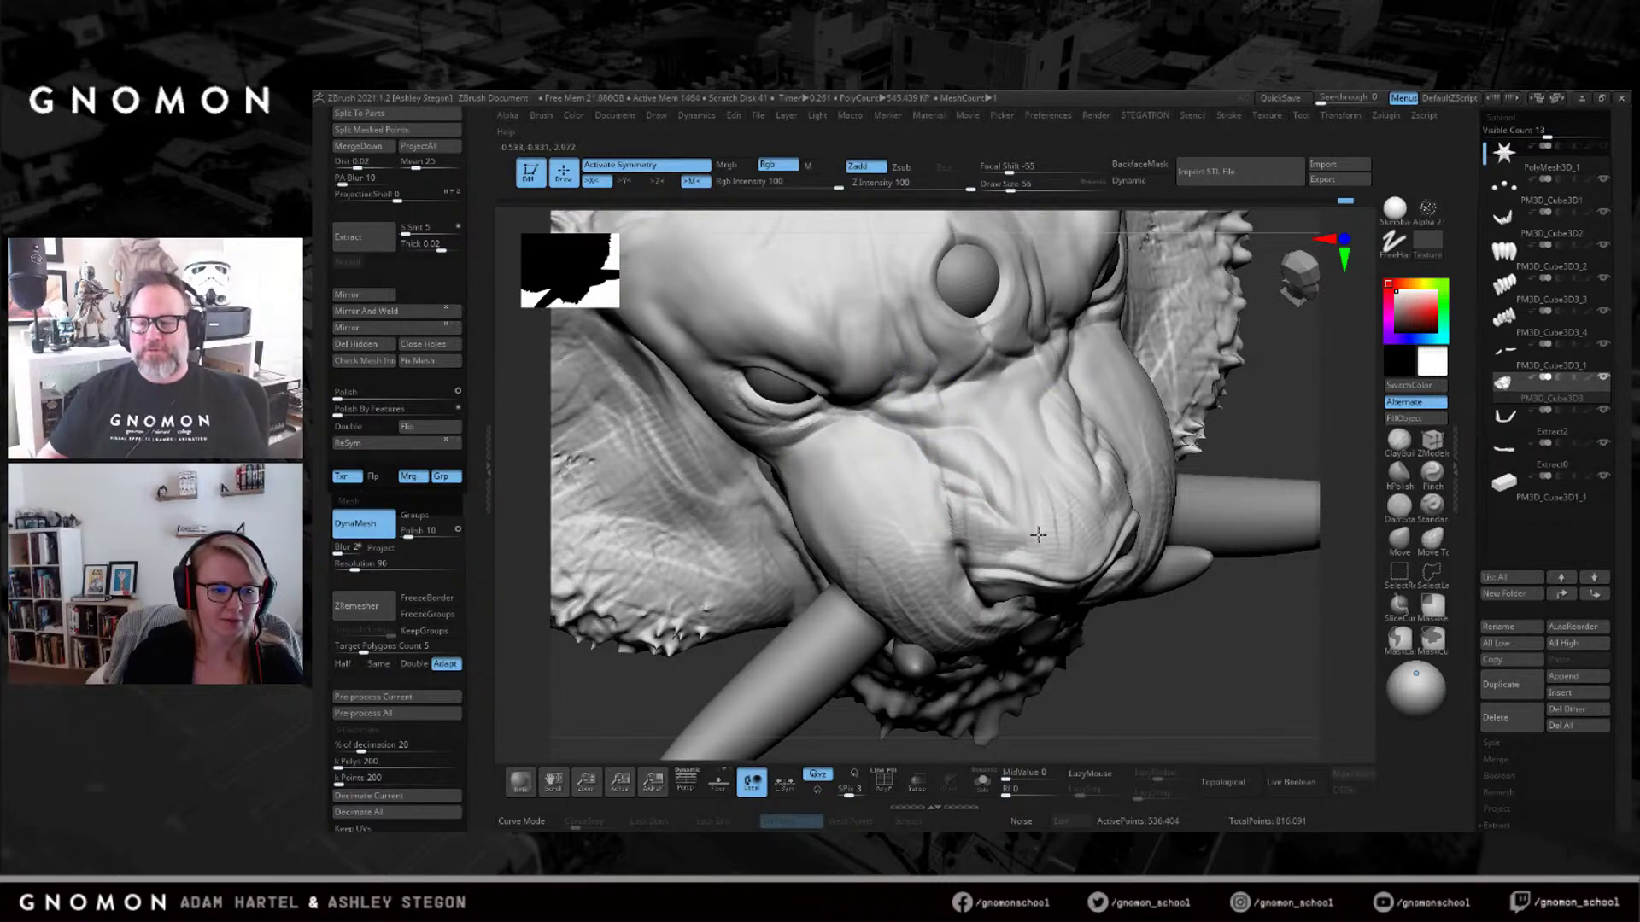
# Smooth the rough surface on the side of the muzzle beside the nostril and above the tusk.
pyautogui.moveTo(911, 465)
pyautogui.mouseDown(button='right')
pyautogui.moveTo(945, 439)
pyautogui.moveTo(1167, 495)
pyautogui.moveTo(1062, 421)
pyautogui.moveTo(1001, 486)
pyautogui.mouseUp(button='right')
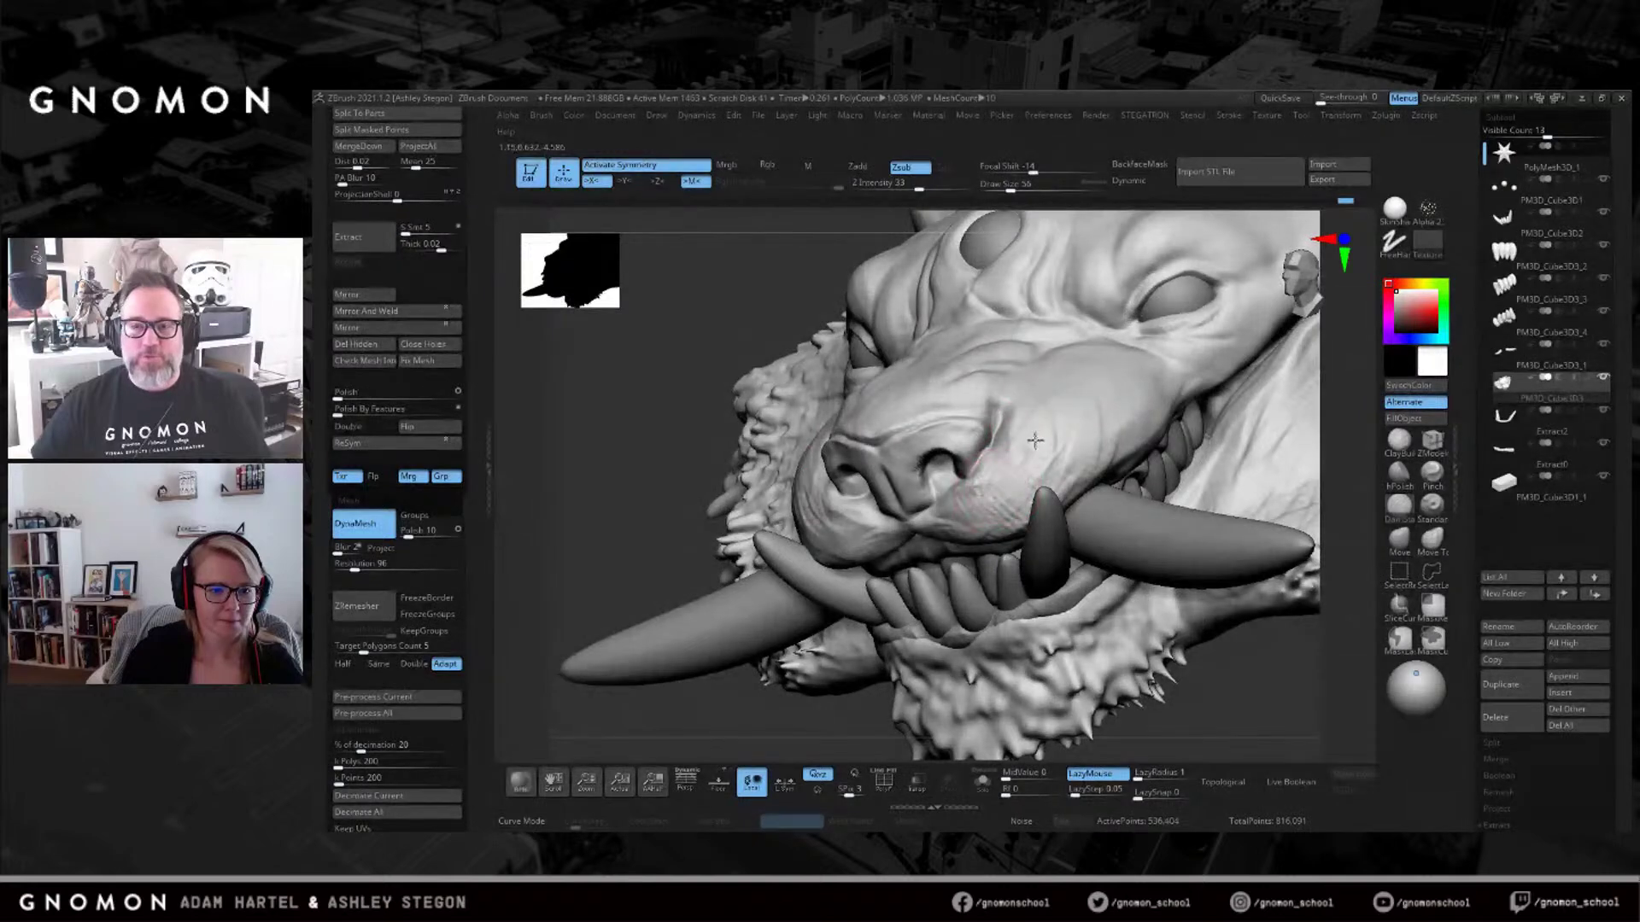
pyautogui.moveTo(1104, 363); pyautogui.dragTo(1080, 399, button='right')
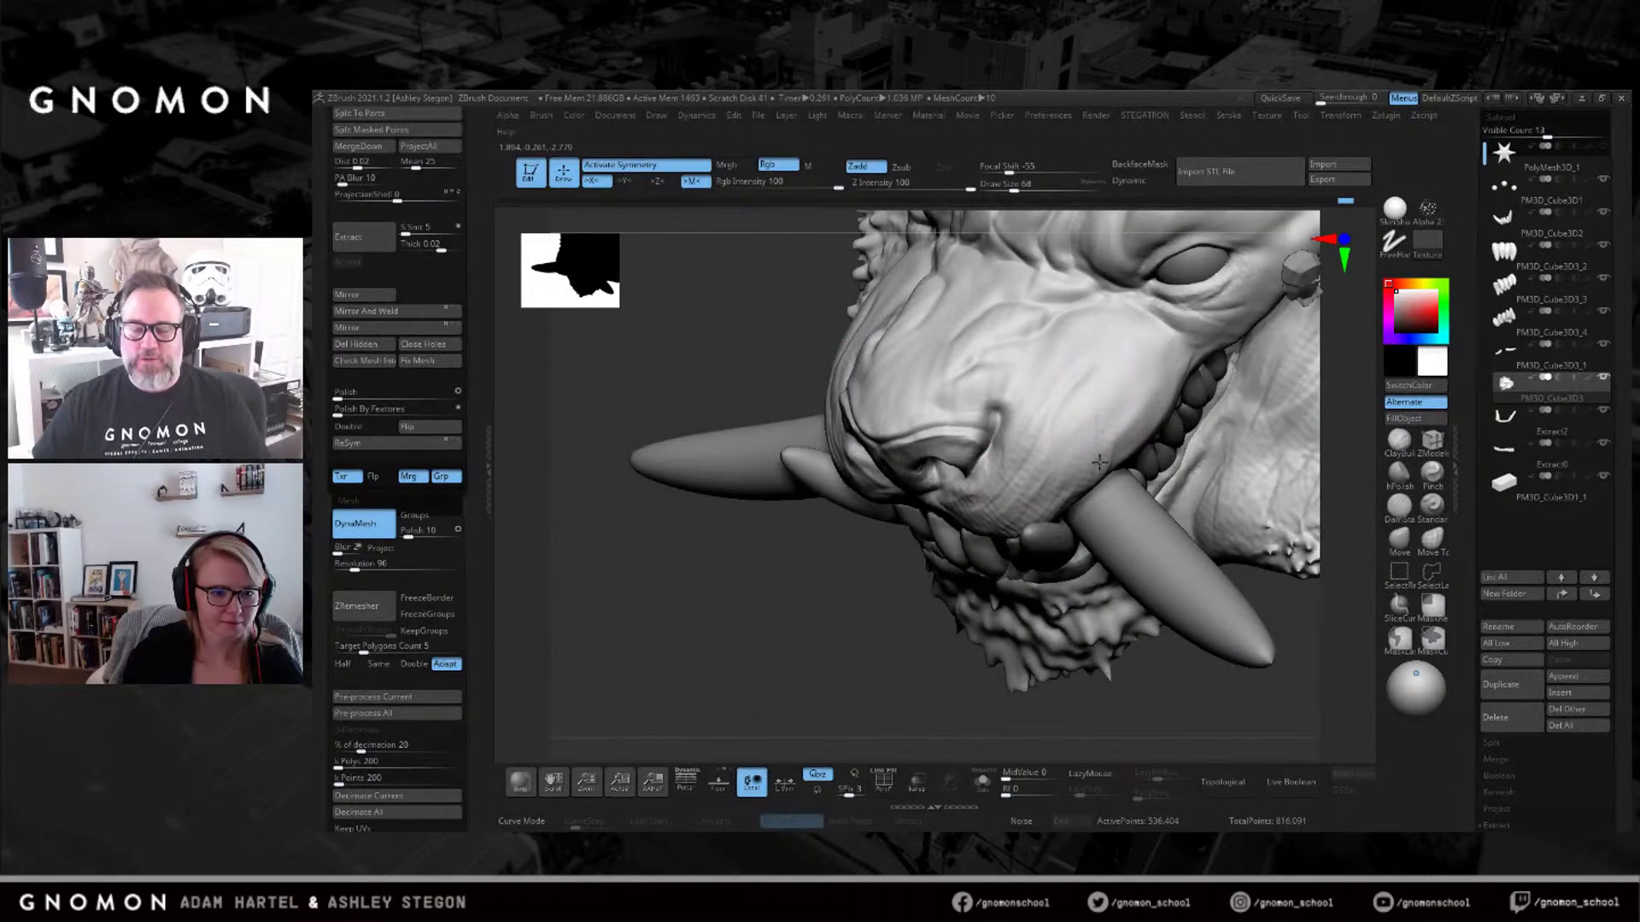
pyautogui.keyDown('shift'); pyautogui.moveTo(984, 521); pyautogui.dragTo(1008, 492); pyautogui.keyUp('shift')
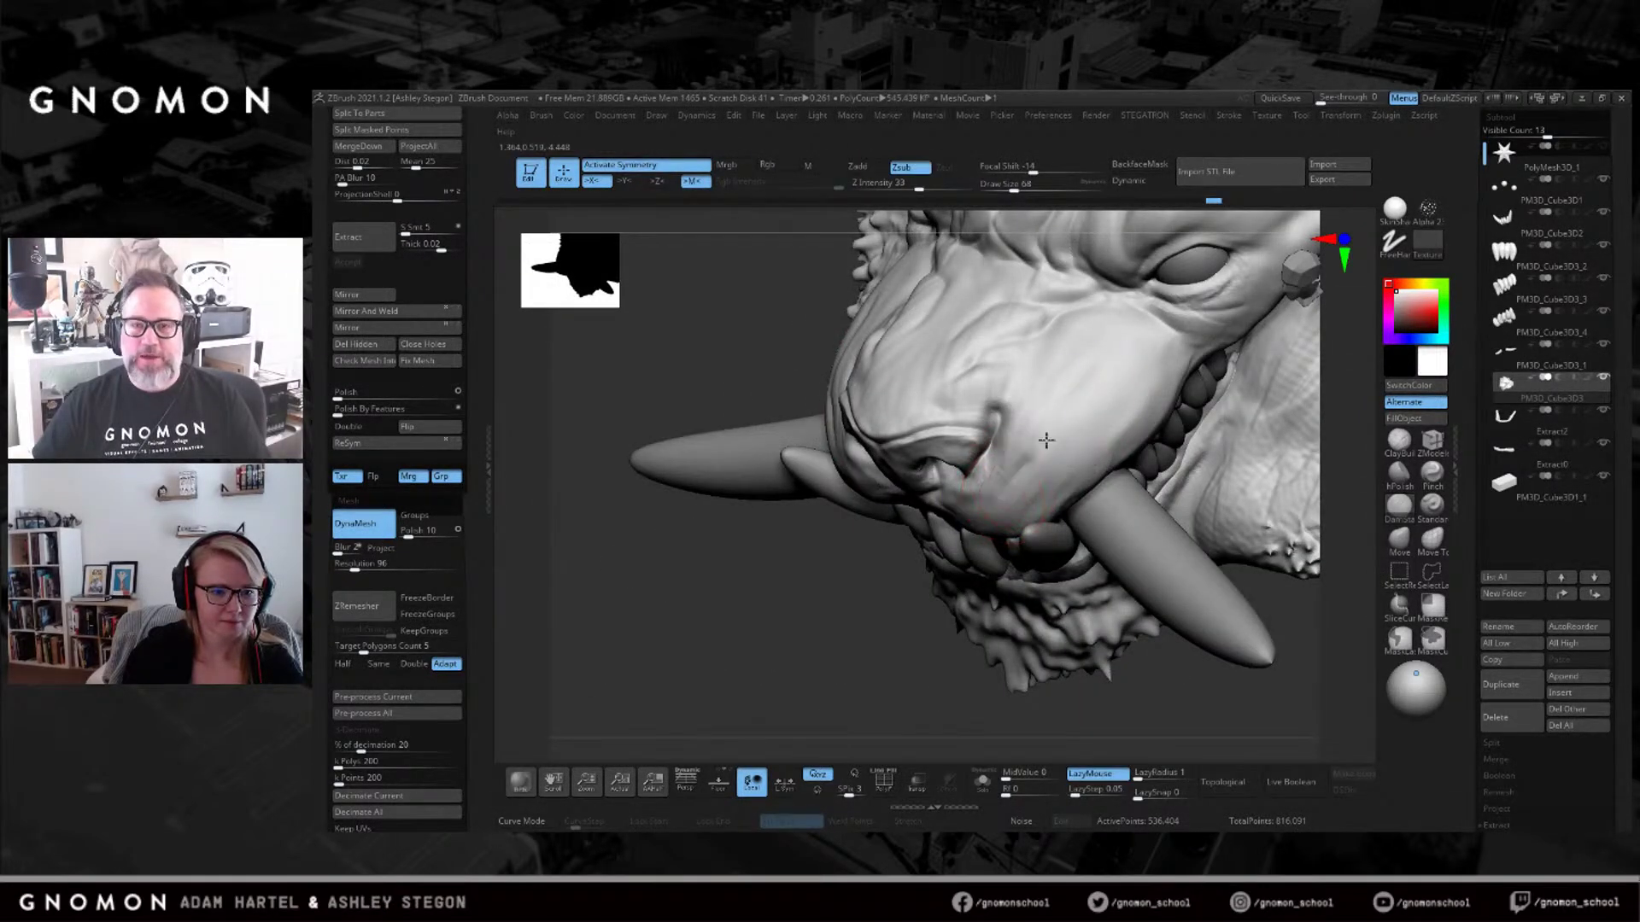
# Adjust the front of the nose around the nostrils with the Move brush.
pyautogui.moveTo(1031, 491)
pyautogui.mouseDown(button='right')
pyautogui.moveTo(1207, 404)
pyautogui.moveTo(1032, 523)
pyautogui.moveTo(1001, 511)
pyautogui.mouseUp(button='right')
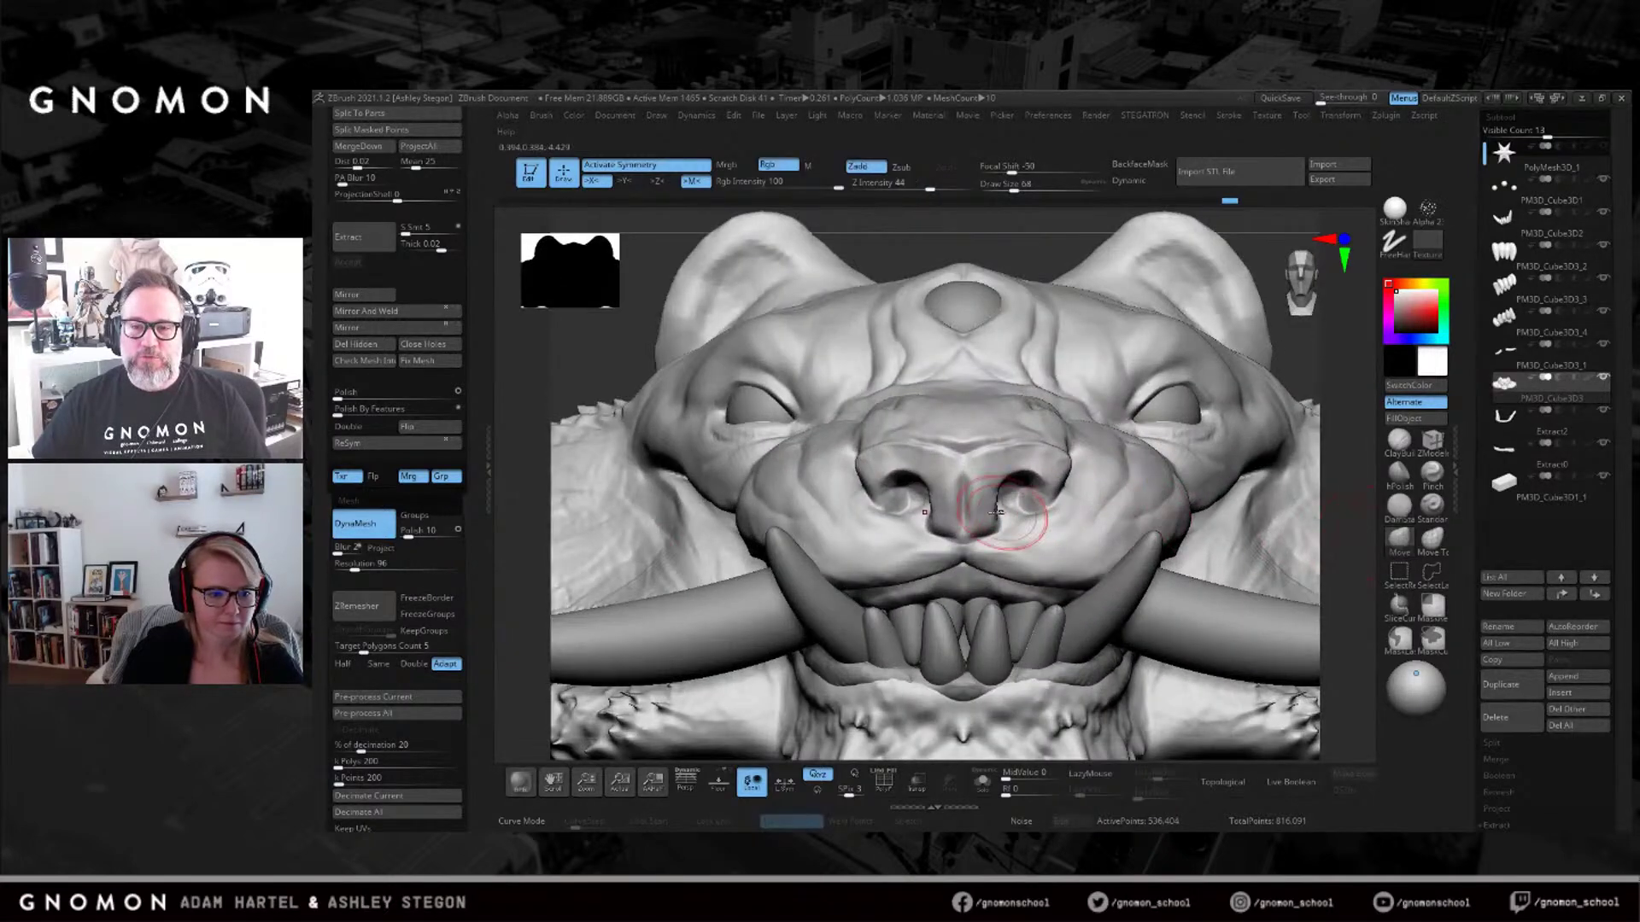
pyautogui.press('s')
pyautogui.moveTo(972, 465)
pyautogui.mouseDown()
pyautogui.moveTo(1036, 494)
pyautogui.moveTo(977, 466)
pyautogui.moveTo(1024, 451)
pyautogui.mouseUp()
pyautogui.moveTo(1046, 462)
pyautogui.mouseDown(button='right')
pyautogui.moveTo(909, 480)
pyautogui.moveTo(970, 485)
pyautogui.mouseUp(button='right')
# Add volume to the side of the muzzle with a larger ClayBuildup brush.
pyautogui.click(1399, 443)
pyautogui.moveTo(1231, 454)
pyautogui.mouseDown(button='right')
pyautogui.moveTo(1050, 495)
pyautogui.moveTo(966, 567)
pyautogui.mouseUp(button='right')
pyautogui.press(']')
pyautogui.moveTo(1053, 575); pyautogui.dragTo(1081, 531)
pyautogui.moveTo(1191, 490)
pyautogui.mouseDown(button='right')
pyautogui.moveTo(1129, 528)
pyautogui.moveTo(1136, 490)
pyautogui.moveTo(1211, 455)
pyautogui.moveTo(1116, 458)
pyautogui.moveTo(988, 304)
pyautogui.moveTo(897, 388)
pyautogui.moveTo(1300, 538)
pyautogui.mouseUp(button='right')
# Nudge the nose profile with the Move brush and enlarge the silhouette thumbnail to size 256.
pyautogui.click(1399, 539)
pyautogui.press('s')
pyautogui.moveTo(901, 432); pyautogui.dragTo(912, 433)
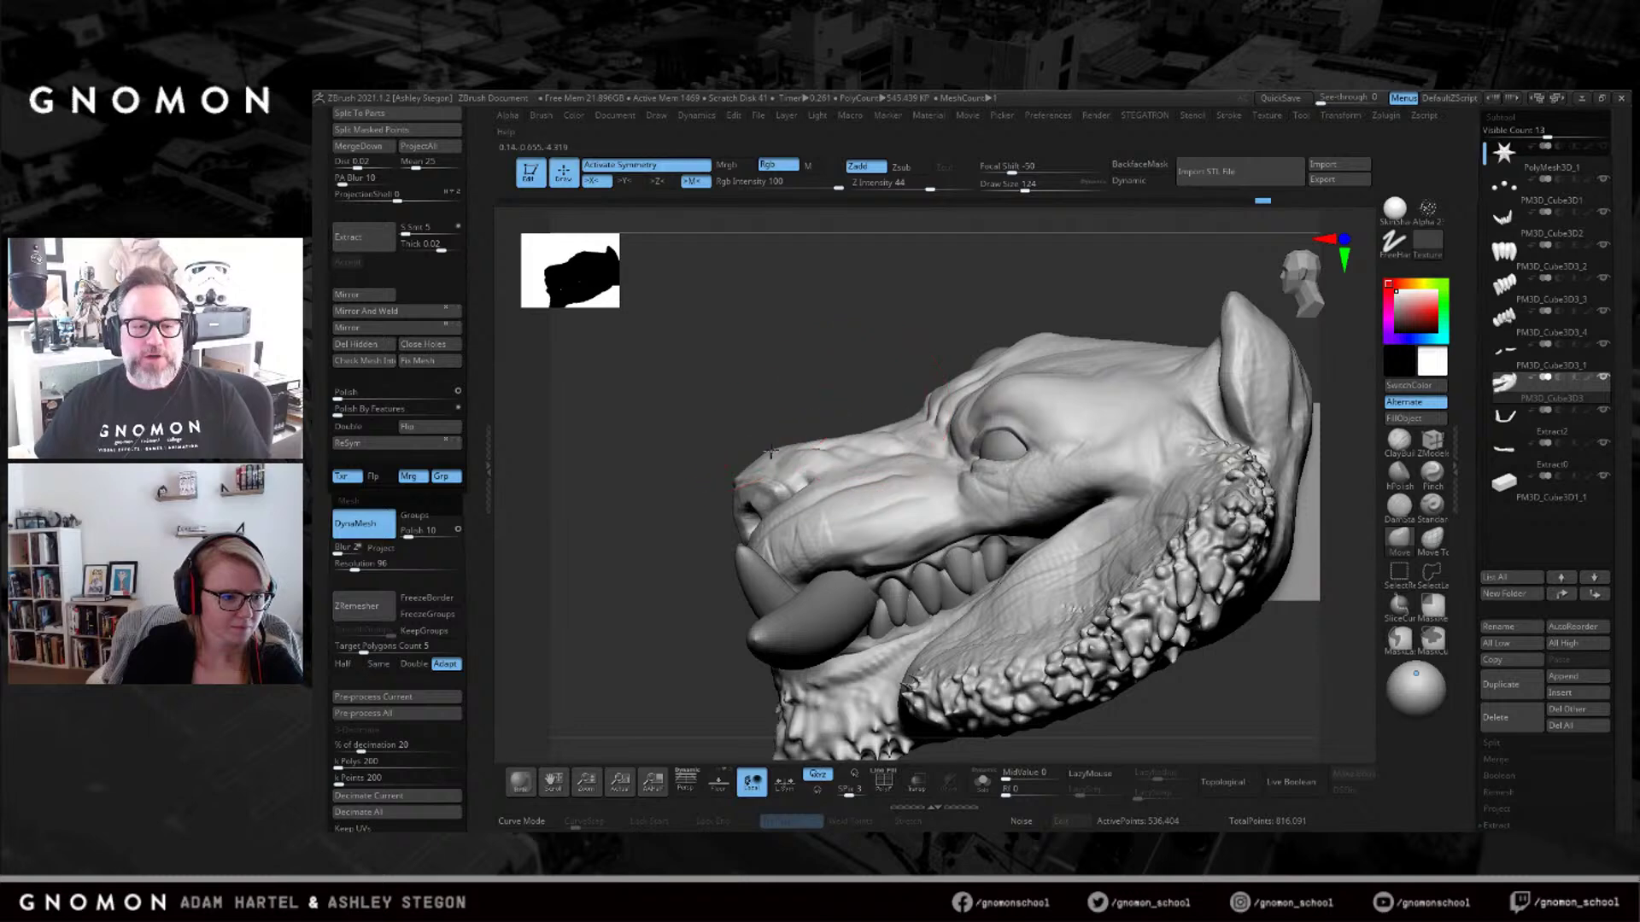
pyautogui.moveTo(771, 458); pyautogui.dragTo(772, 470)
pyautogui.moveTo(605, 295); pyautogui.dragTo(705, 379)
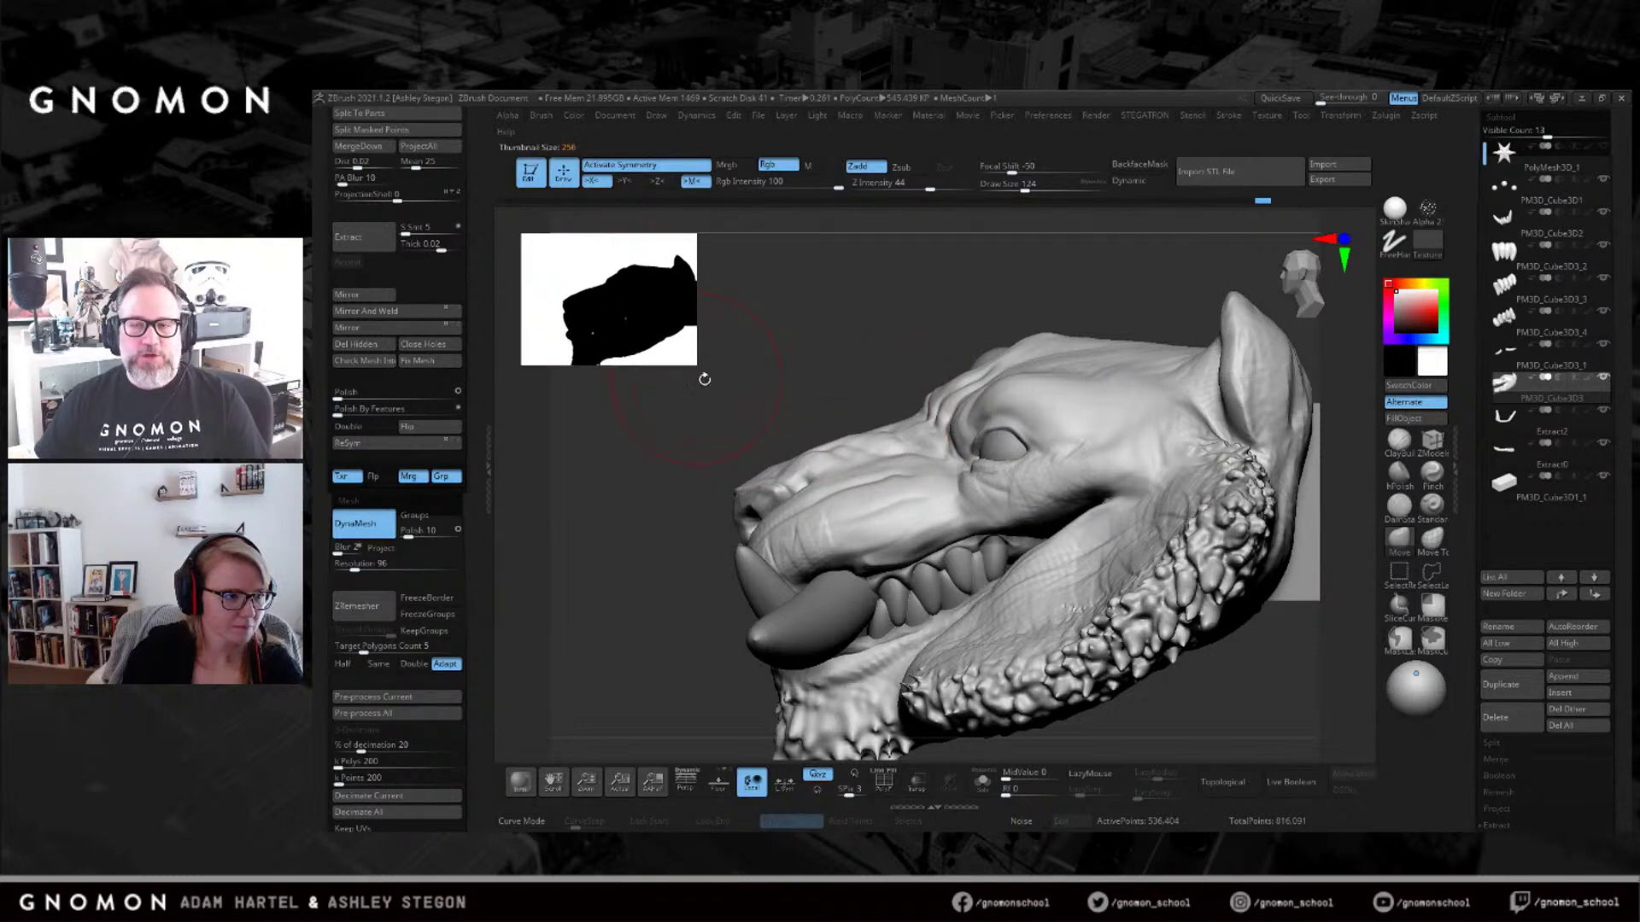
# Raise the top of the head in front of the ear with a Move brush of size 251.
pyautogui.press('s')
pyautogui.moveTo(1083, 365); pyautogui.dragTo(1101, 365)
pyautogui.moveTo(1203, 340); pyautogui.dragTo(1189, 344)
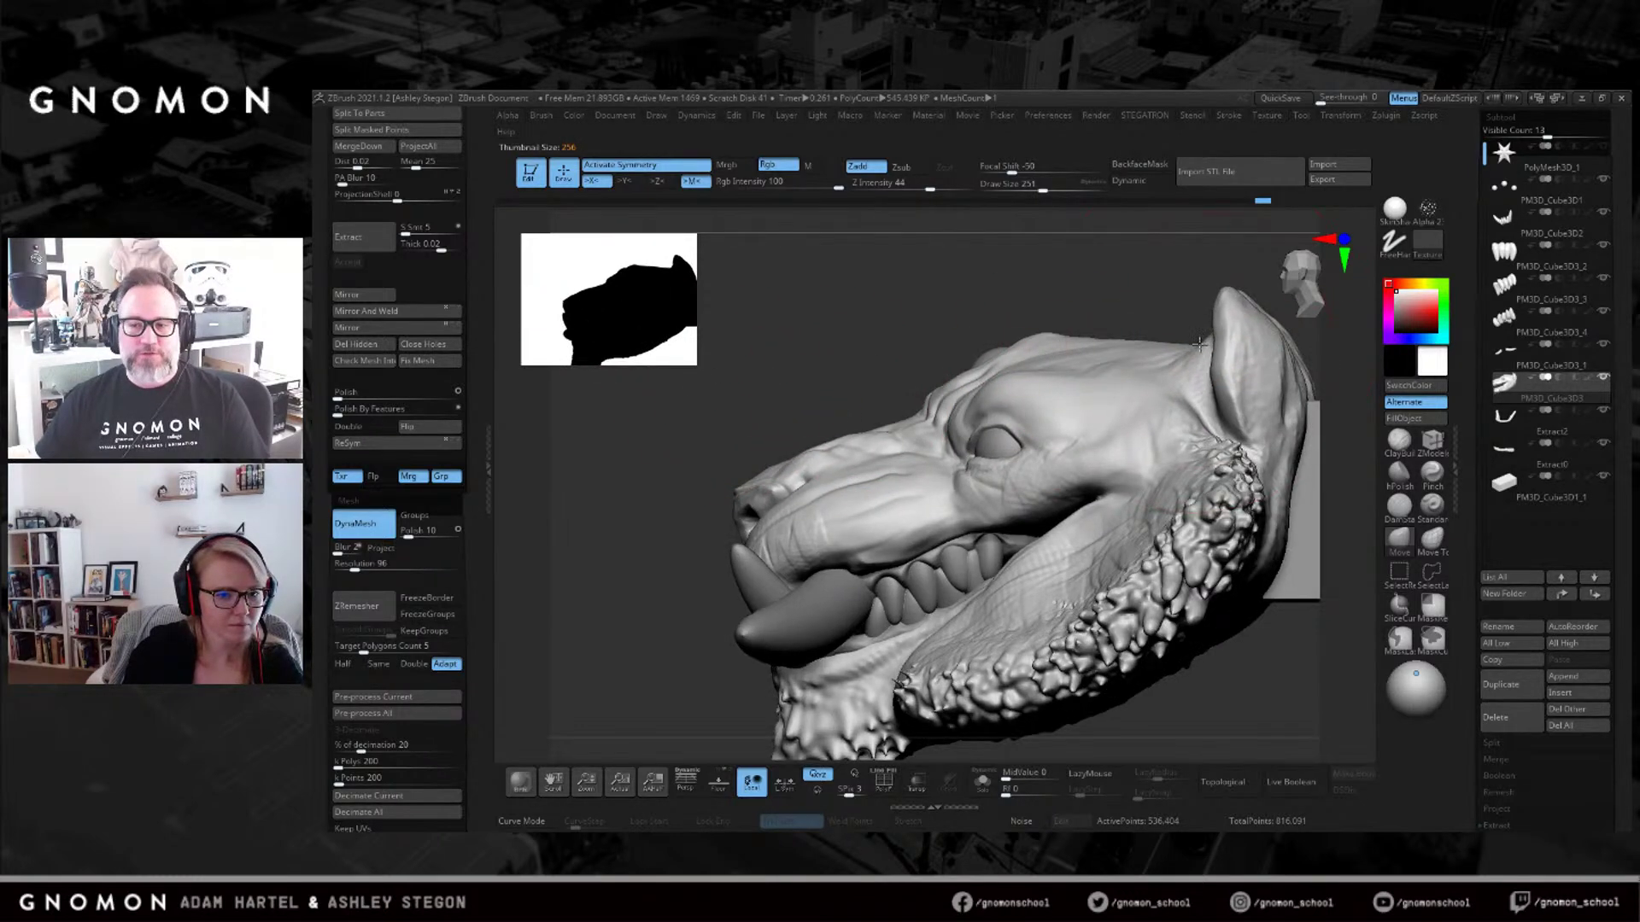
pyautogui.moveTo(1191, 346); pyautogui.dragTo(1188, 343, button='right')
pyautogui.moveTo(1172, 343); pyautogui.dragTo(1172, 313)
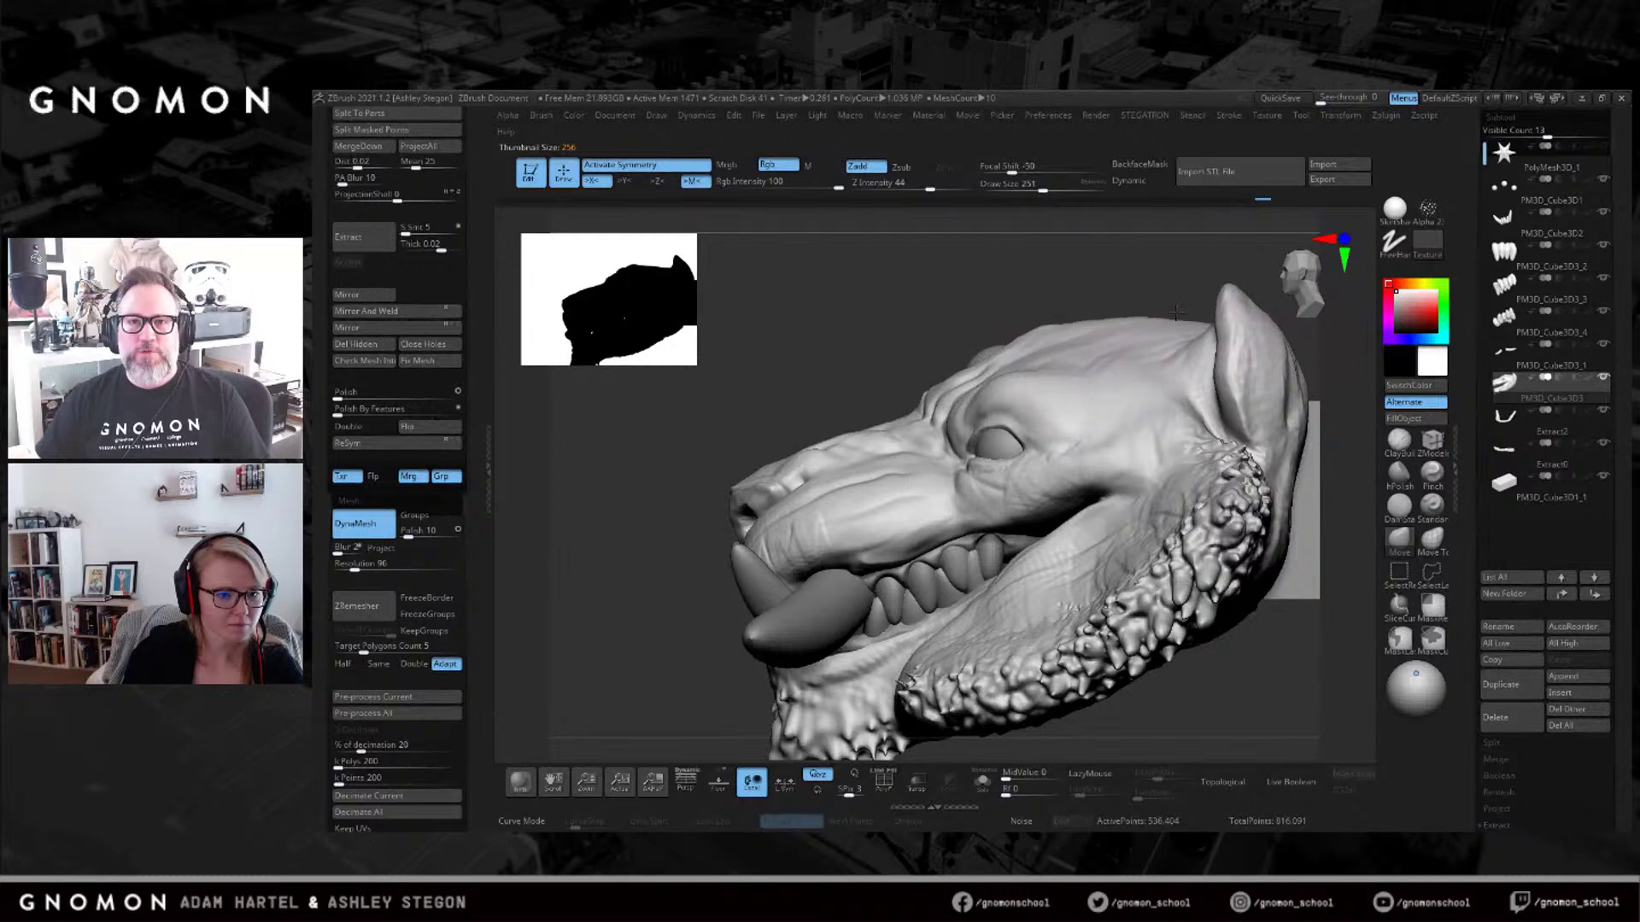
pyautogui.press('s')
pyautogui.moveTo(1057, 327); pyautogui.dragTo(1037, 327)
pyautogui.moveTo(1015, 339); pyautogui.dragTo(997, 398, button='right')
# Refine the brow and muzzle bridge profile in side view with the Move brush.
pyautogui.click(1407, 445)
pyautogui.moveTo(911, 353); pyautogui.dragTo(972, 382, button='right')
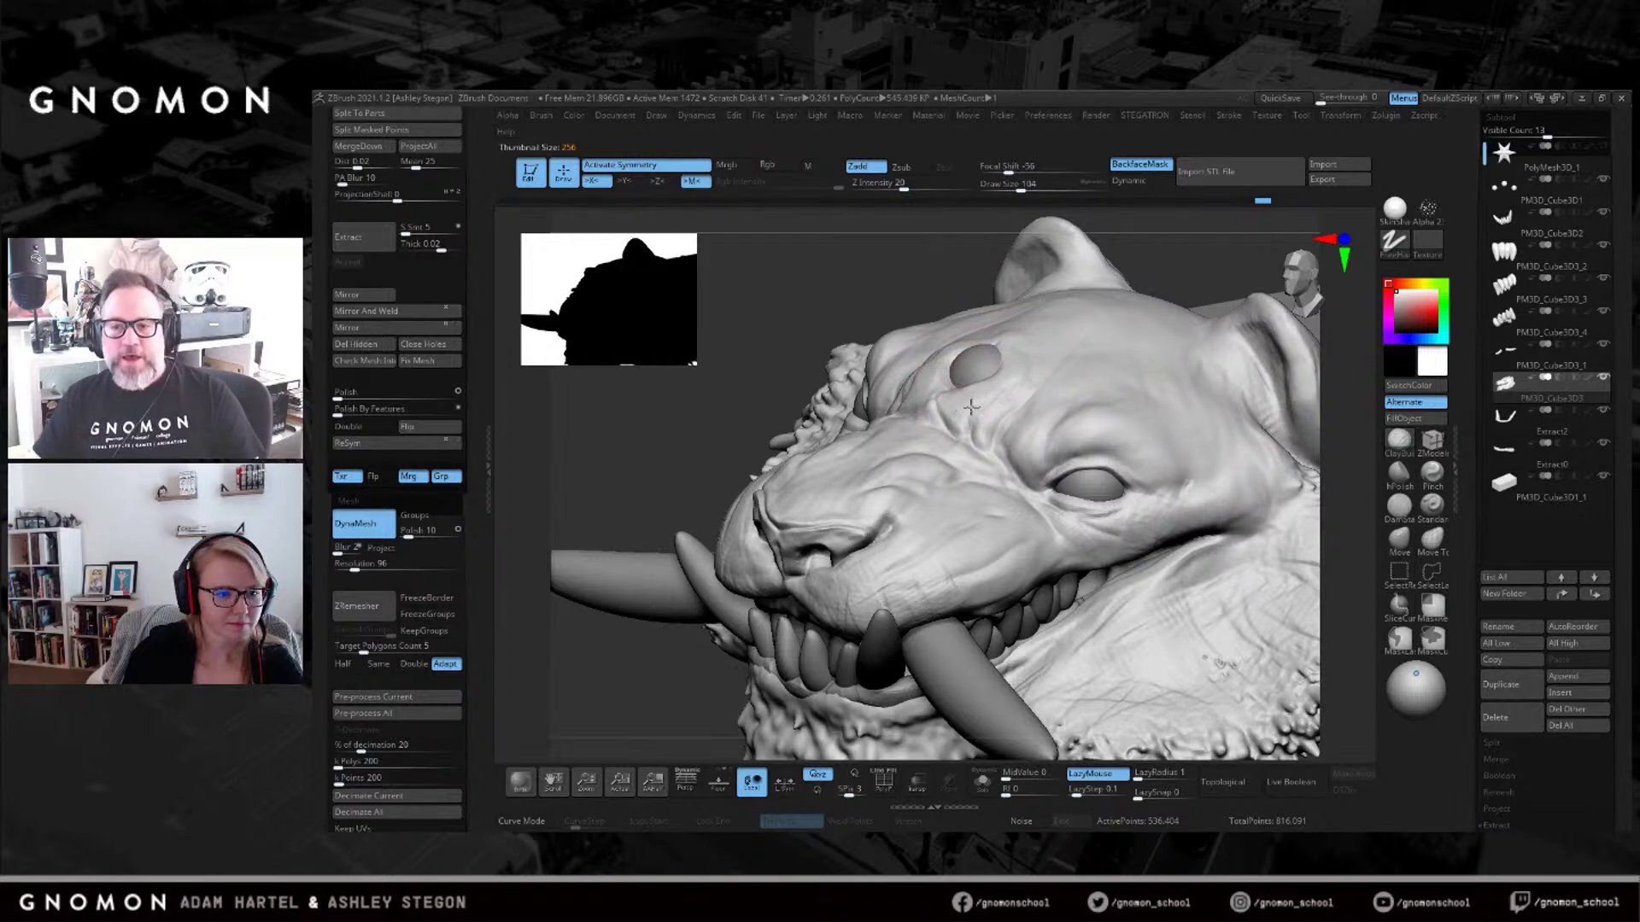
pyautogui.moveTo(919, 432); pyautogui.dragTo(1367, 498, button='right')
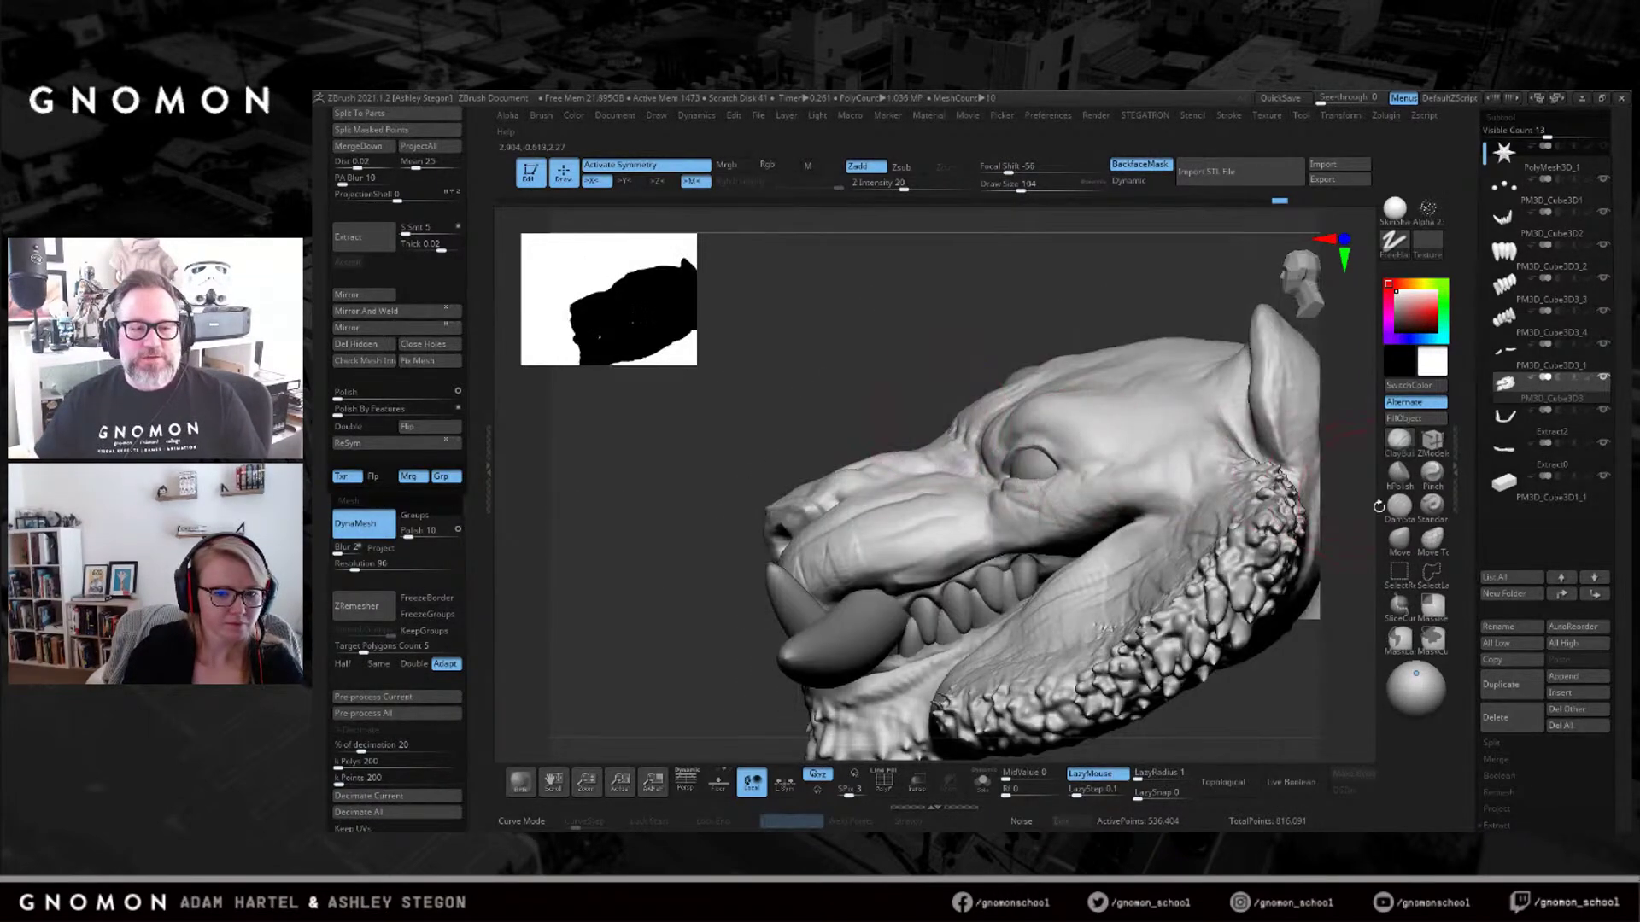
pyautogui.click(1399, 509)
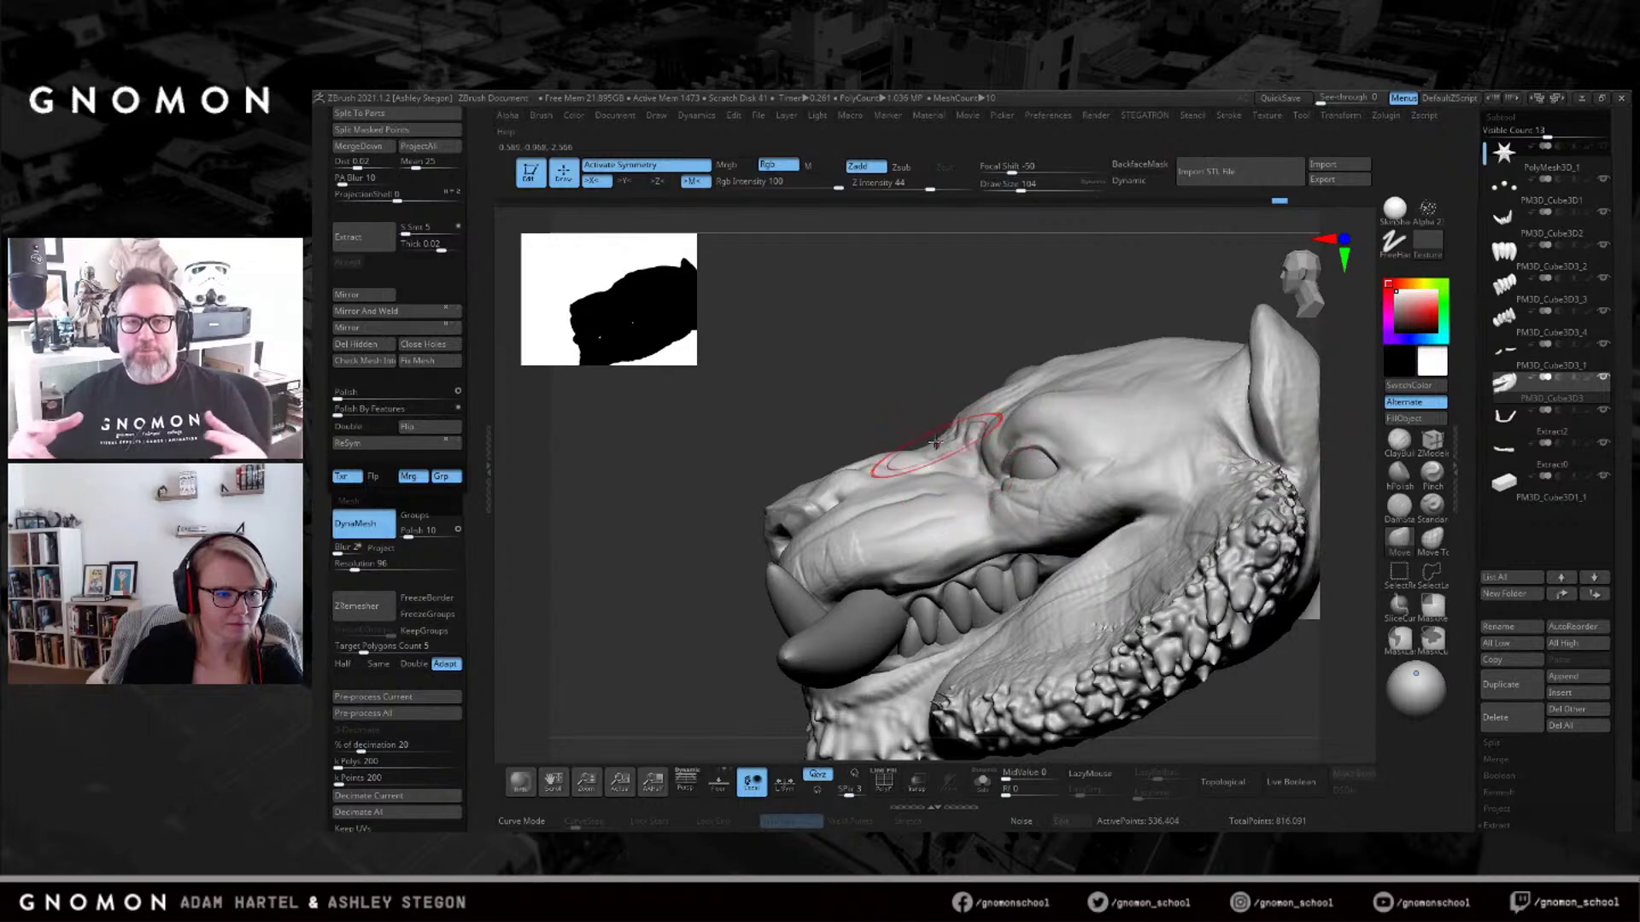
pyautogui.moveTo(977, 441); pyautogui.dragTo(985, 471, button='right')
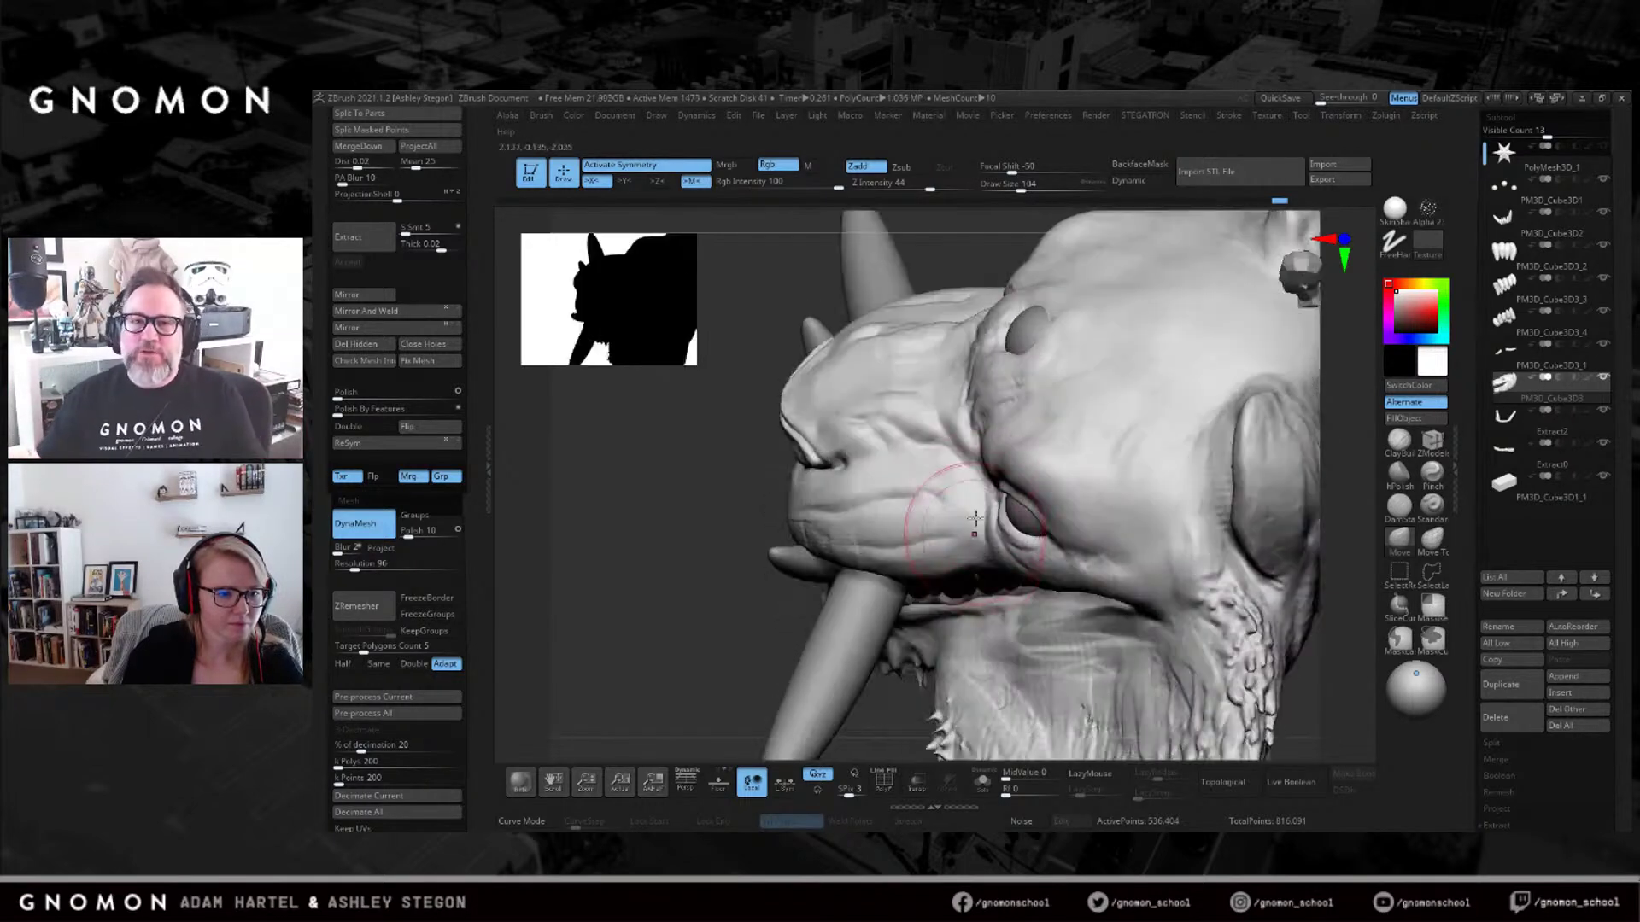
pyautogui.moveTo(1024, 547)
pyautogui.mouseDown(button='right')
pyautogui.moveTo(1001, 528)
pyautogui.moveTo(1012, 444)
pyautogui.moveTo(845, 486)
pyautogui.mouseUp(button='right')
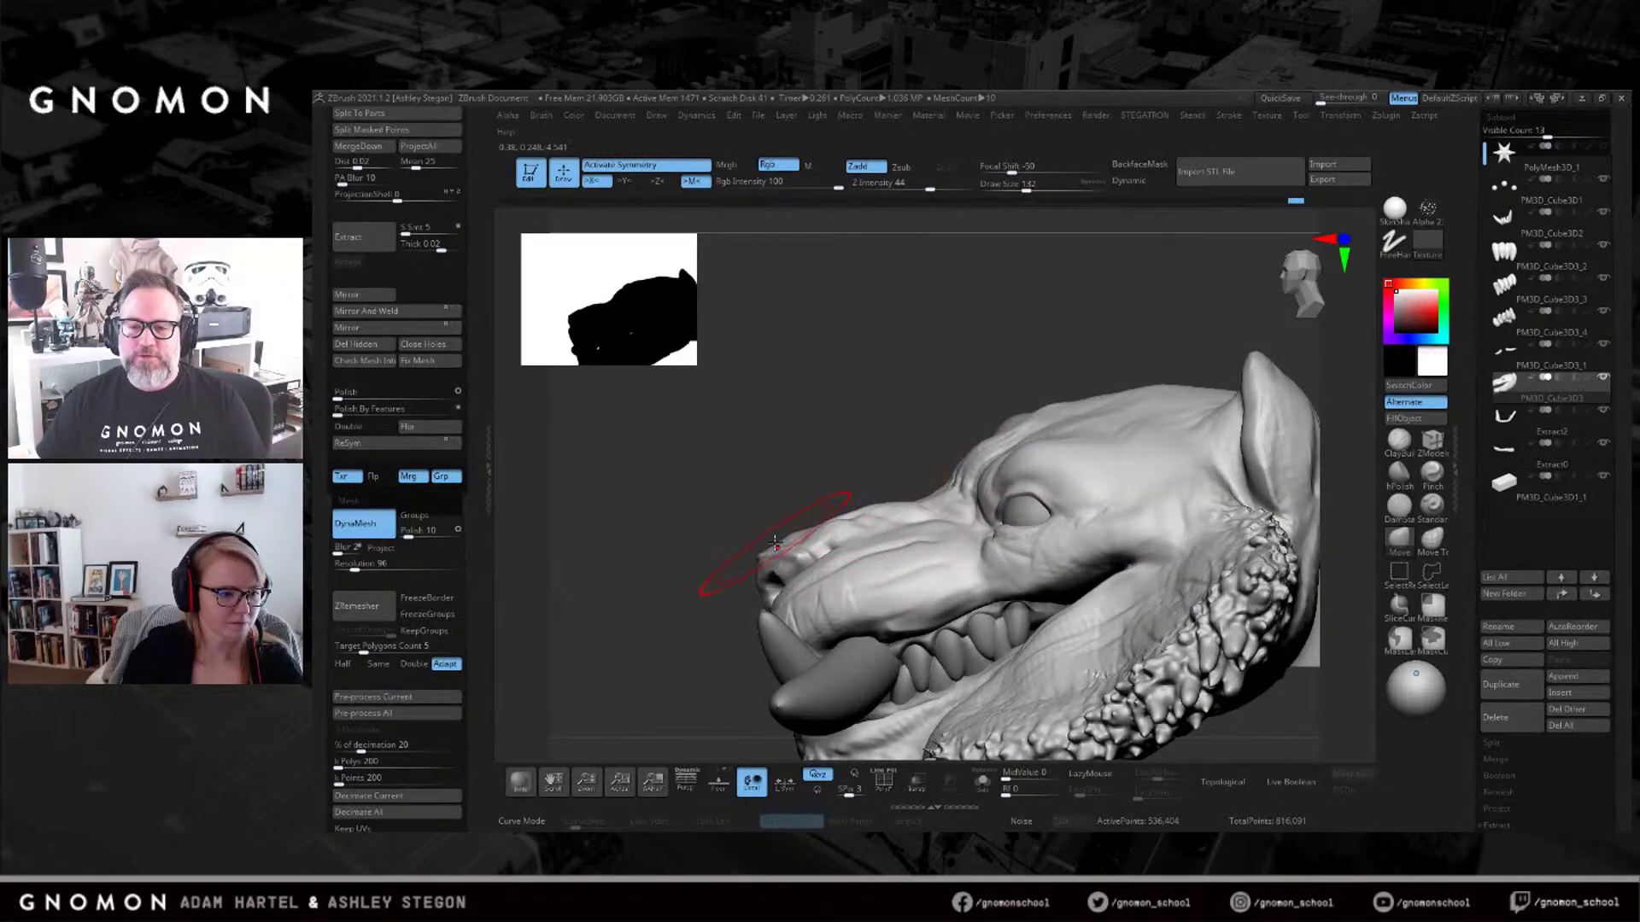
pyautogui.press('s')
pyautogui.moveTo(834, 468); pyautogui.dragTo(823, 468)
pyautogui.press('s')
pyautogui.moveTo(969, 451); pyautogui.dragTo(951, 451)
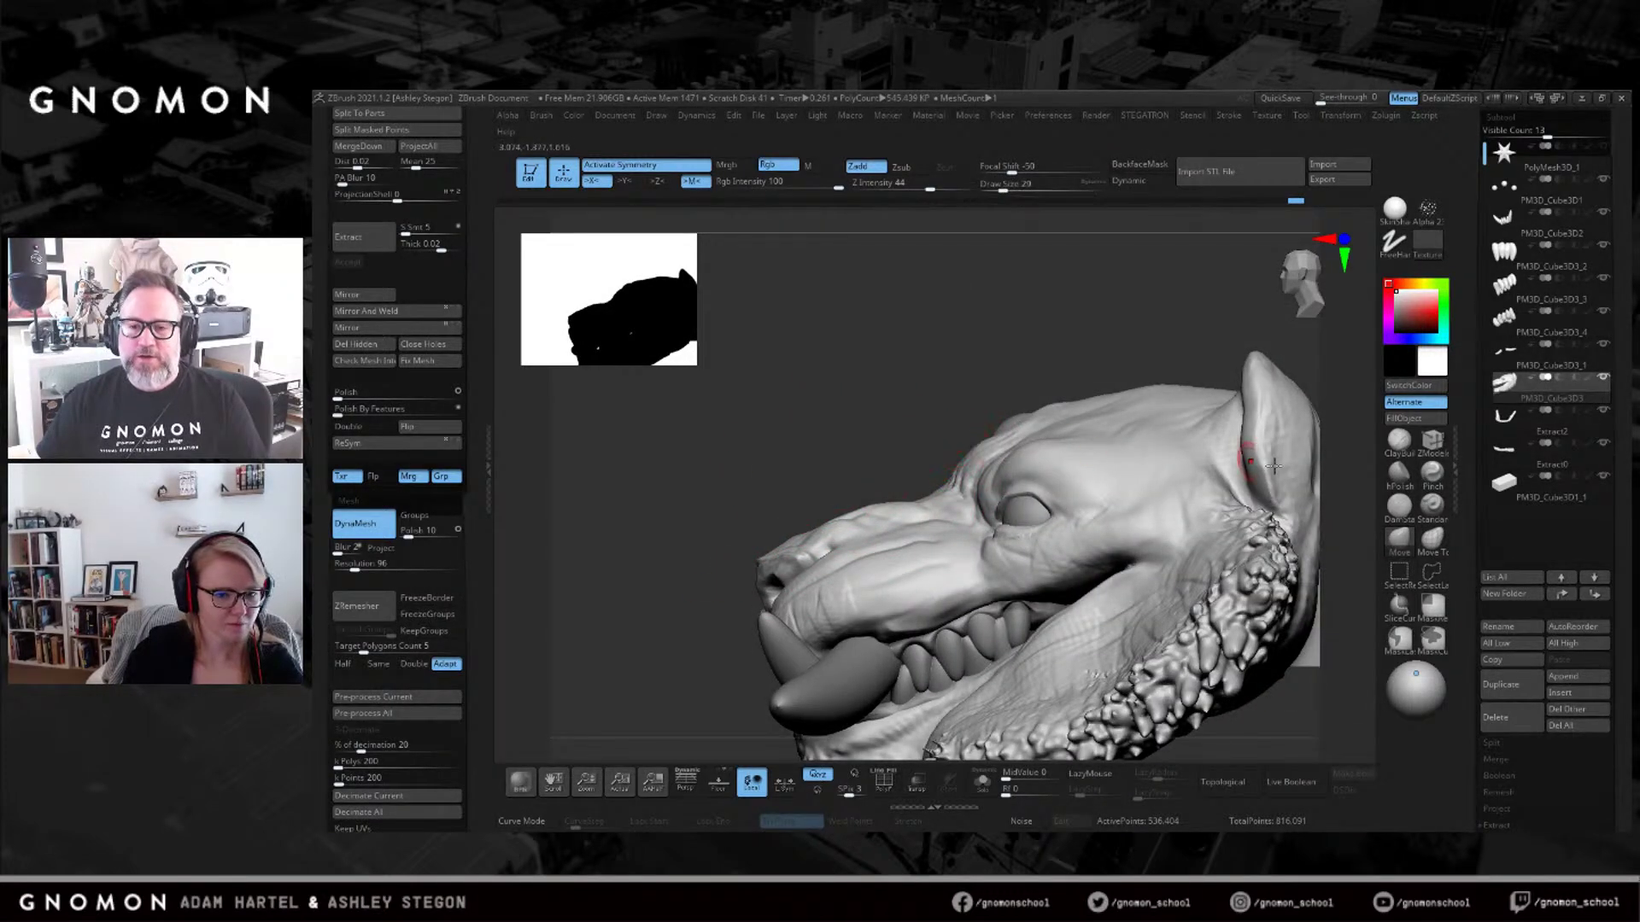
# Build up the skin around the third eye with ClayBuildup and smooth the strokes.
pyautogui.click(1399, 453)
pyautogui.moveTo(914, 449); pyautogui.dragTo(1039, 454, button='right')
pyautogui.press('s')
pyautogui.moveTo(991, 439); pyautogui.dragTo(1001, 437)
pyautogui.moveTo(1003, 435); pyautogui.dragTo(981, 450, button='right')
pyautogui.press('s')
pyautogui.moveTo(980, 450); pyautogui.dragTo(991, 450)
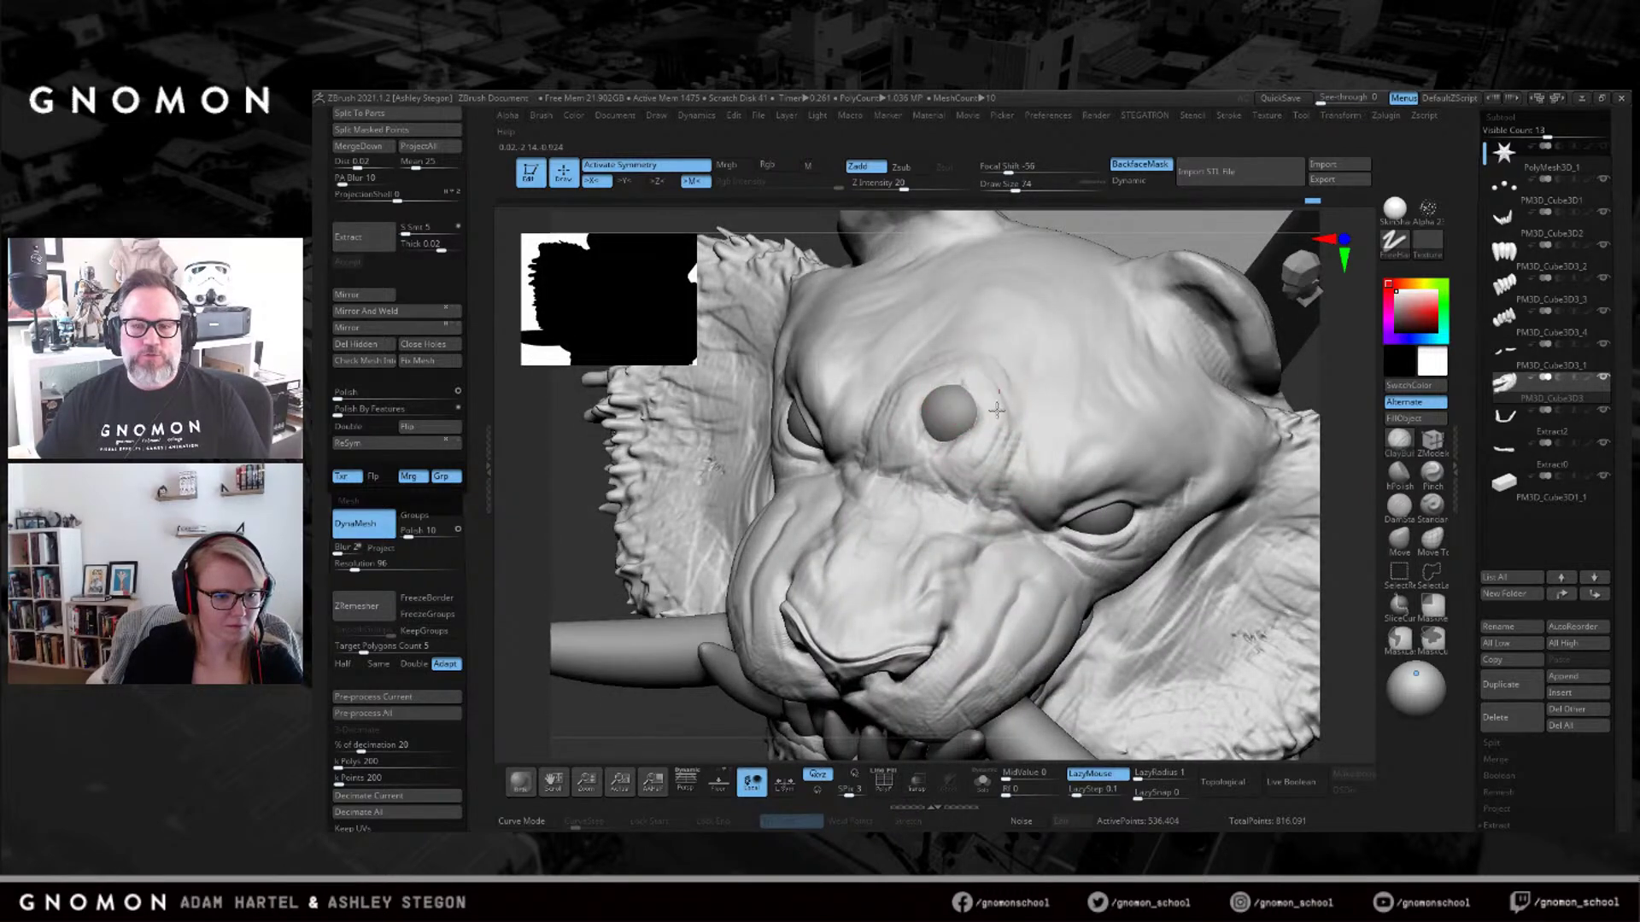
pyautogui.moveTo(927, 460); pyautogui.dragTo(914, 434, button='right')
pyautogui.keyDown('shift'); pyautogui.moveTo(917, 437); pyautogui.dragTo(930, 457); pyautogui.keyUp('shift')
# Build up the forehead beside and above the third eye with broader ClayBuildup strokes.
pyautogui.moveTo(998, 404)
pyautogui.mouseDown()
pyautogui.moveTo(978, 377)
pyautogui.moveTo(1059, 376)
pyautogui.moveTo(1076, 320)
pyautogui.moveTo(1105, 357)
pyautogui.mouseUp()
pyautogui.press(']')
pyautogui.moveTo(1108, 356)
pyautogui.mouseDown()
pyautogui.moveTo(1137, 299)
pyautogui.moveTo(1071, 363)
pyautogui.moveTo(1015, 384)
pyautogui.mouseUp()
pyautogui.press('[')
pyautogui.moveTo(1023, 465)
pyautogui.mouseDown(button='right')
pyautogui.moveTo(998, 412)
pyautogui.moveTo(1059, 444)
pyautogui.mouseUp(button='right')
# Select the eyes and reposition only the third eye with the Move Topological brush, then reselect the head.
pyautogui.keyDown('alt'); pyautogui.click(946, 434); pyautogui.keyUp('alt')
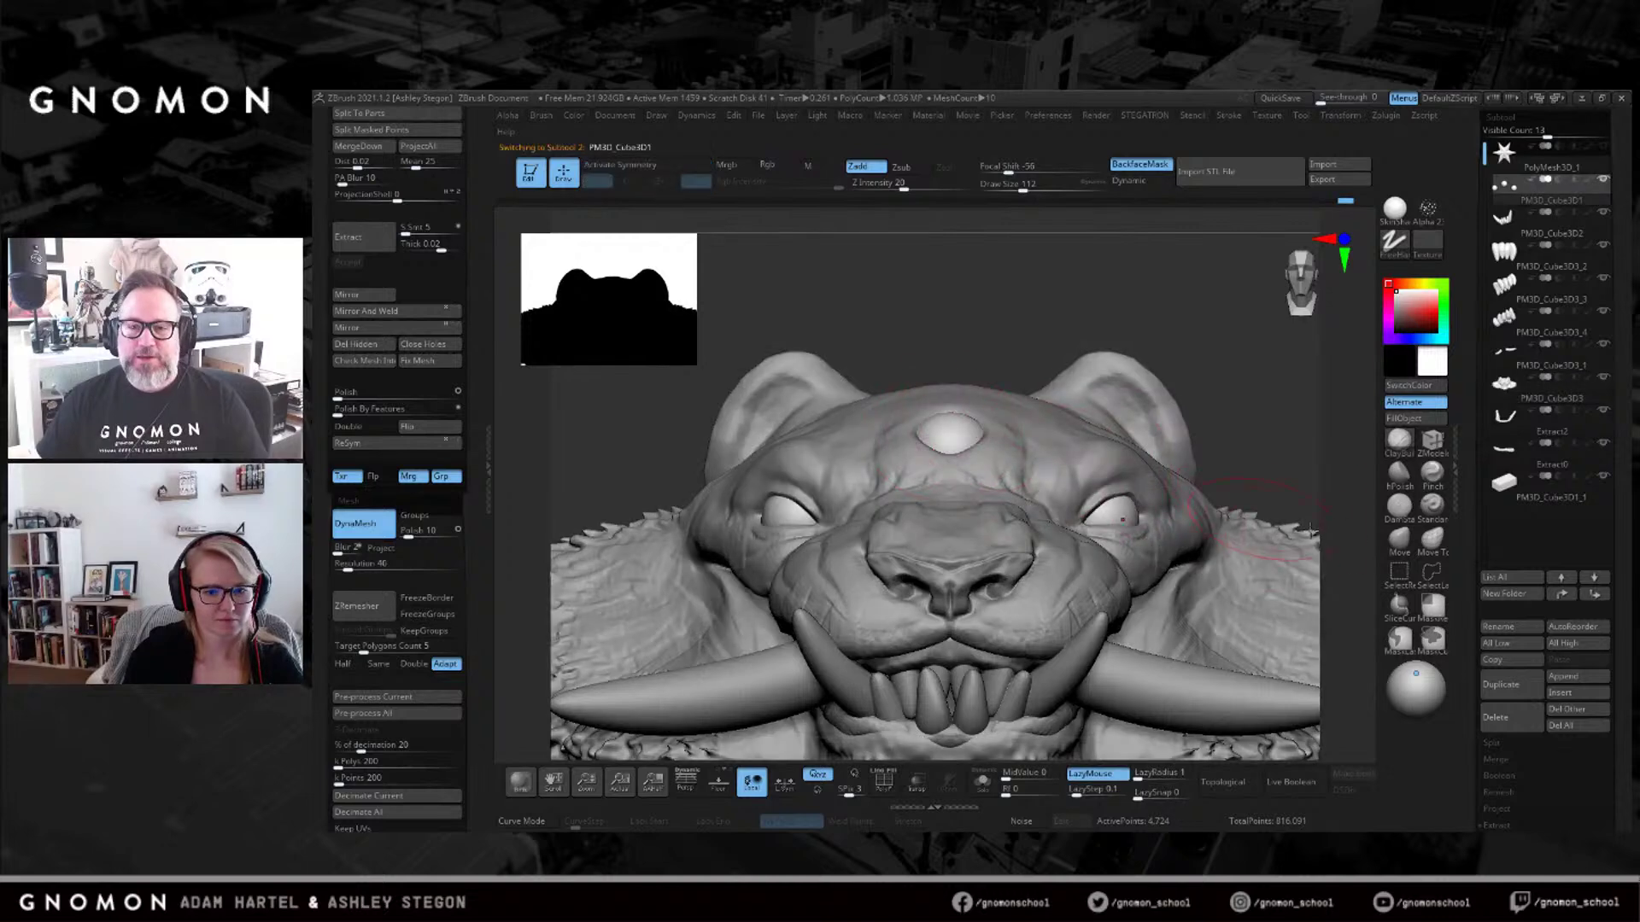
pyautogui.click(1399, 538)
pyautogui.moveTo(1017, 168); pyautogui.dragTo(1037, 167)
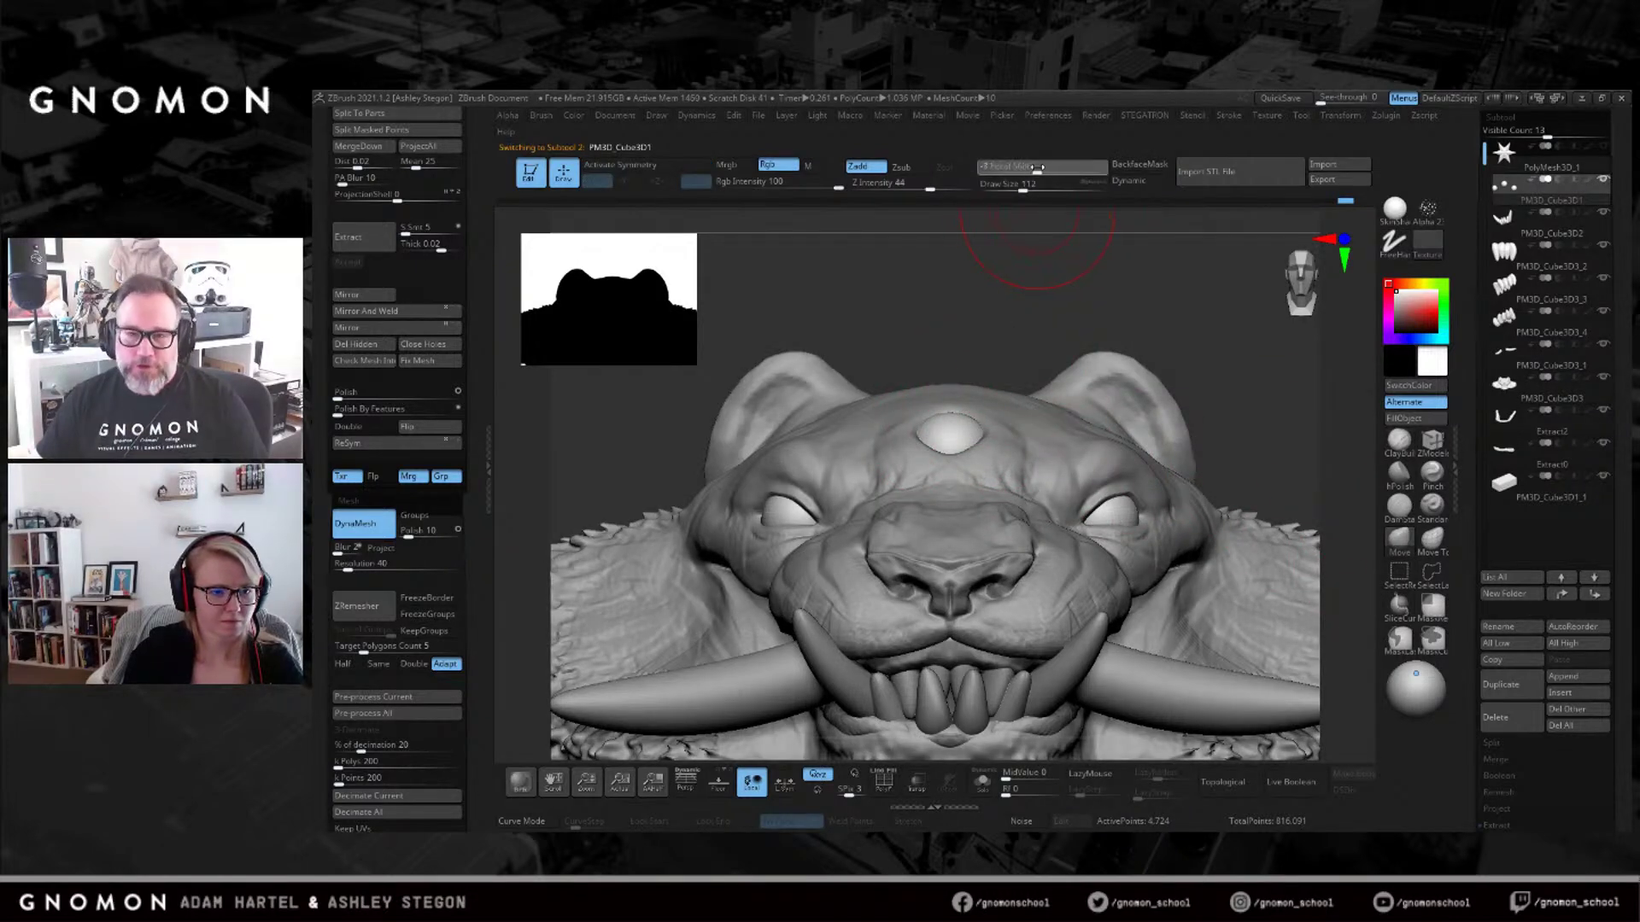
pyautogui.click(1432, 540)
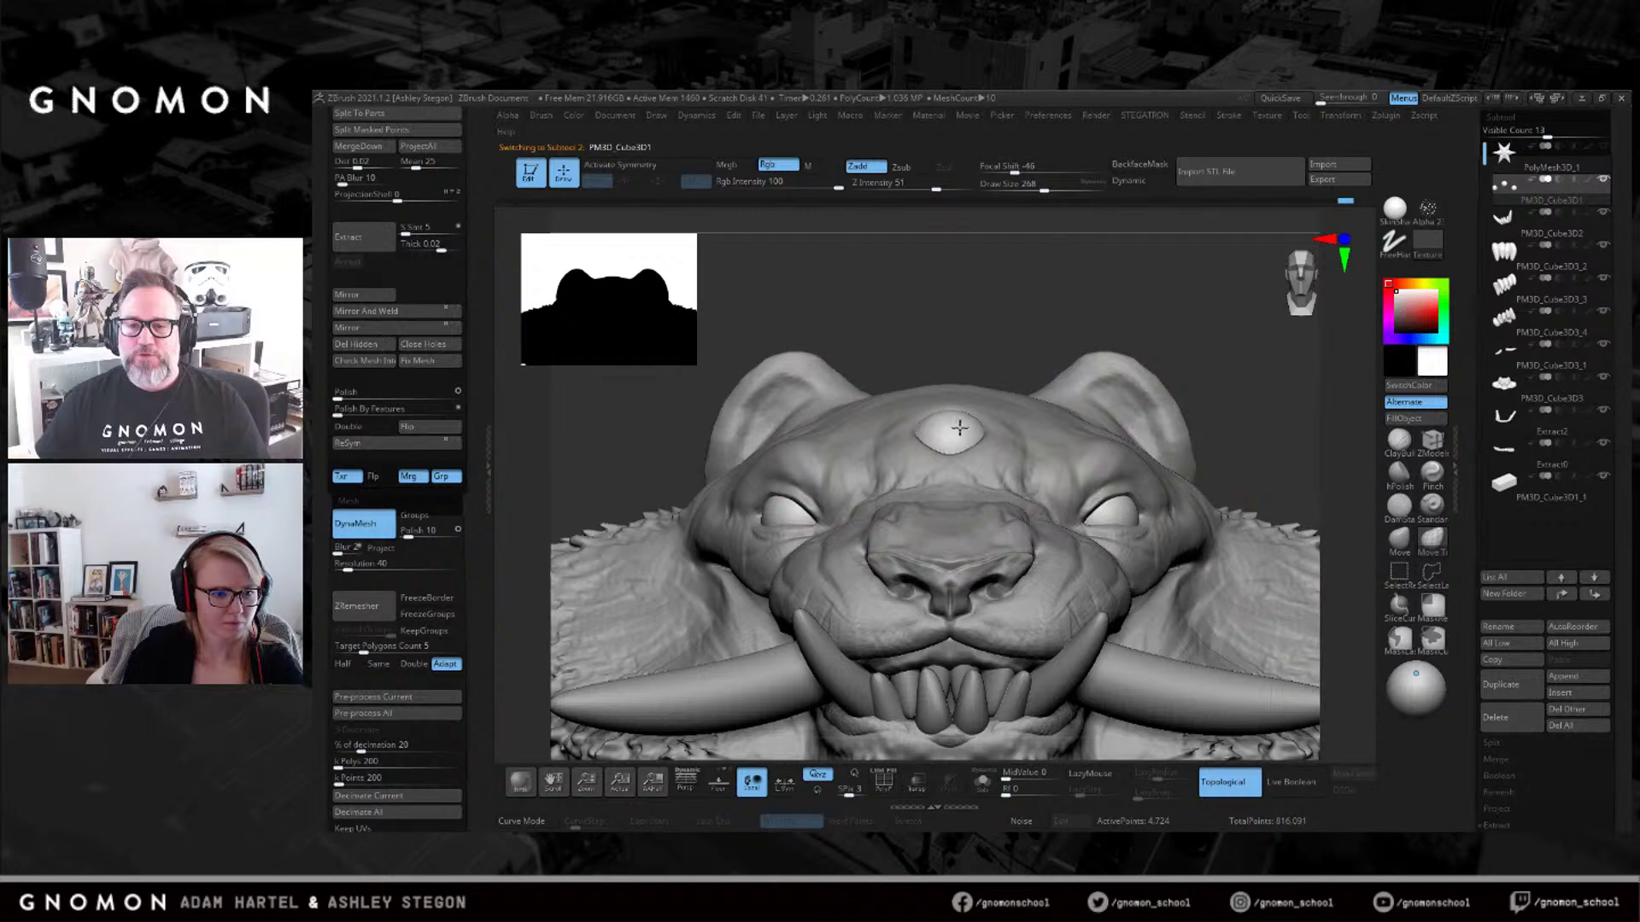
pyautogui.moveTo(985, 436); pyautogui.dragTo(994, 423, button='right')
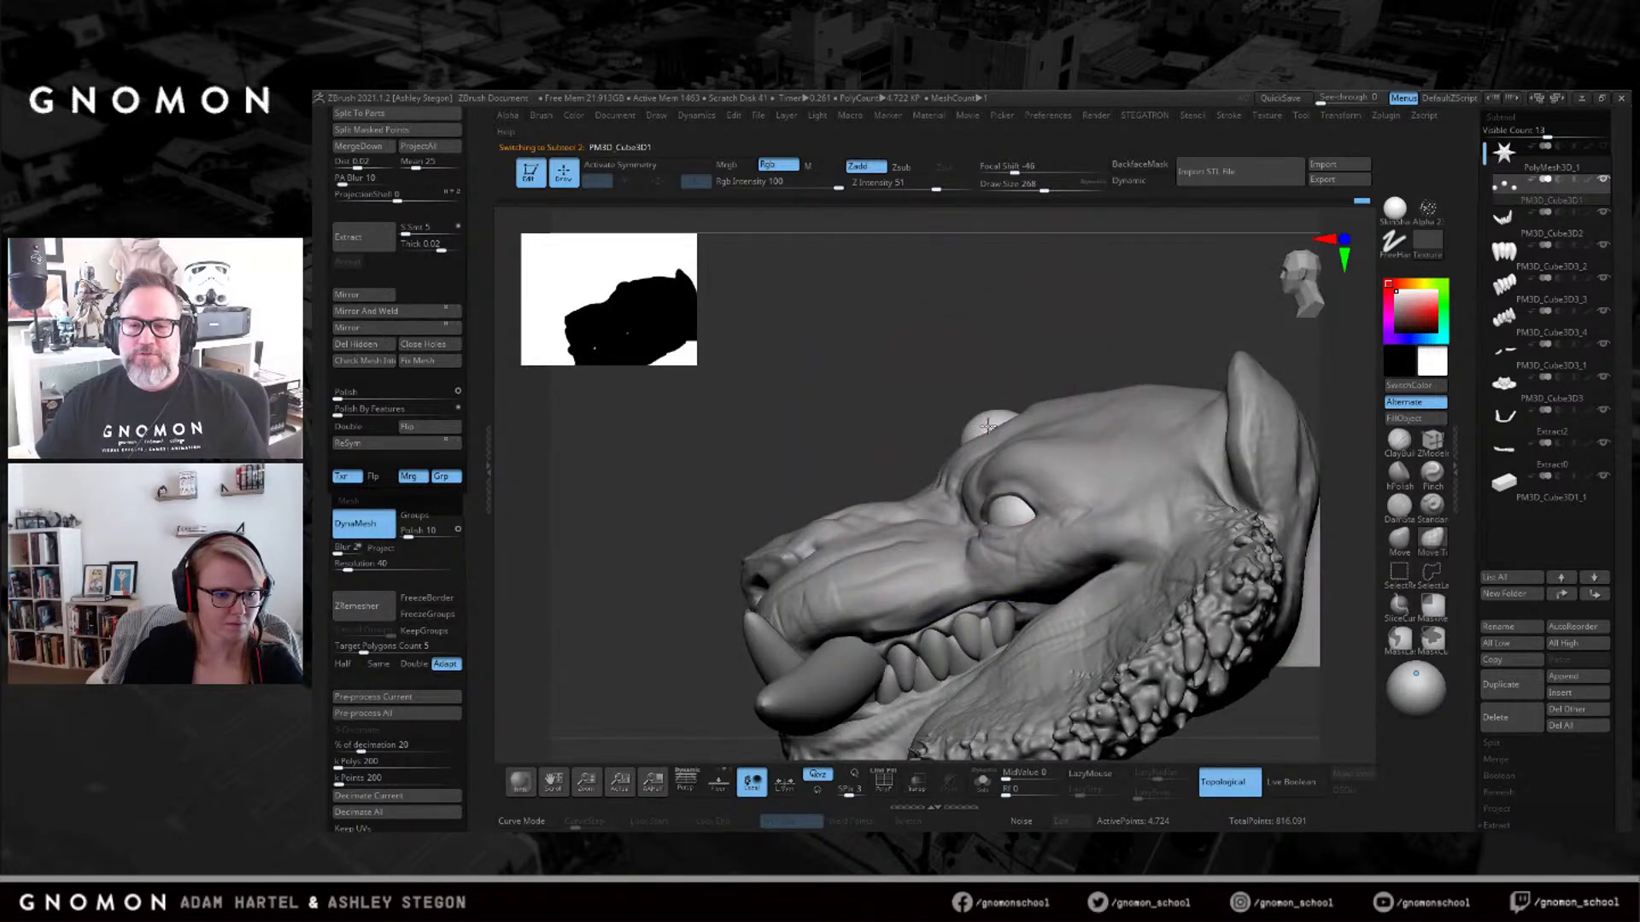
pyautogui.keyDown('alt'); pyautogui.click(995, 425); pyautogui.keyUp('alt')
# Build up the forehead around the repositioned third eye with ClayBuildup, adjusting the brush size between strokes.
pyautogui.moveTo(1025, 423); pyautogui.dragTo(1321, 442, button='right')
pyautogui.click(1399, 440)
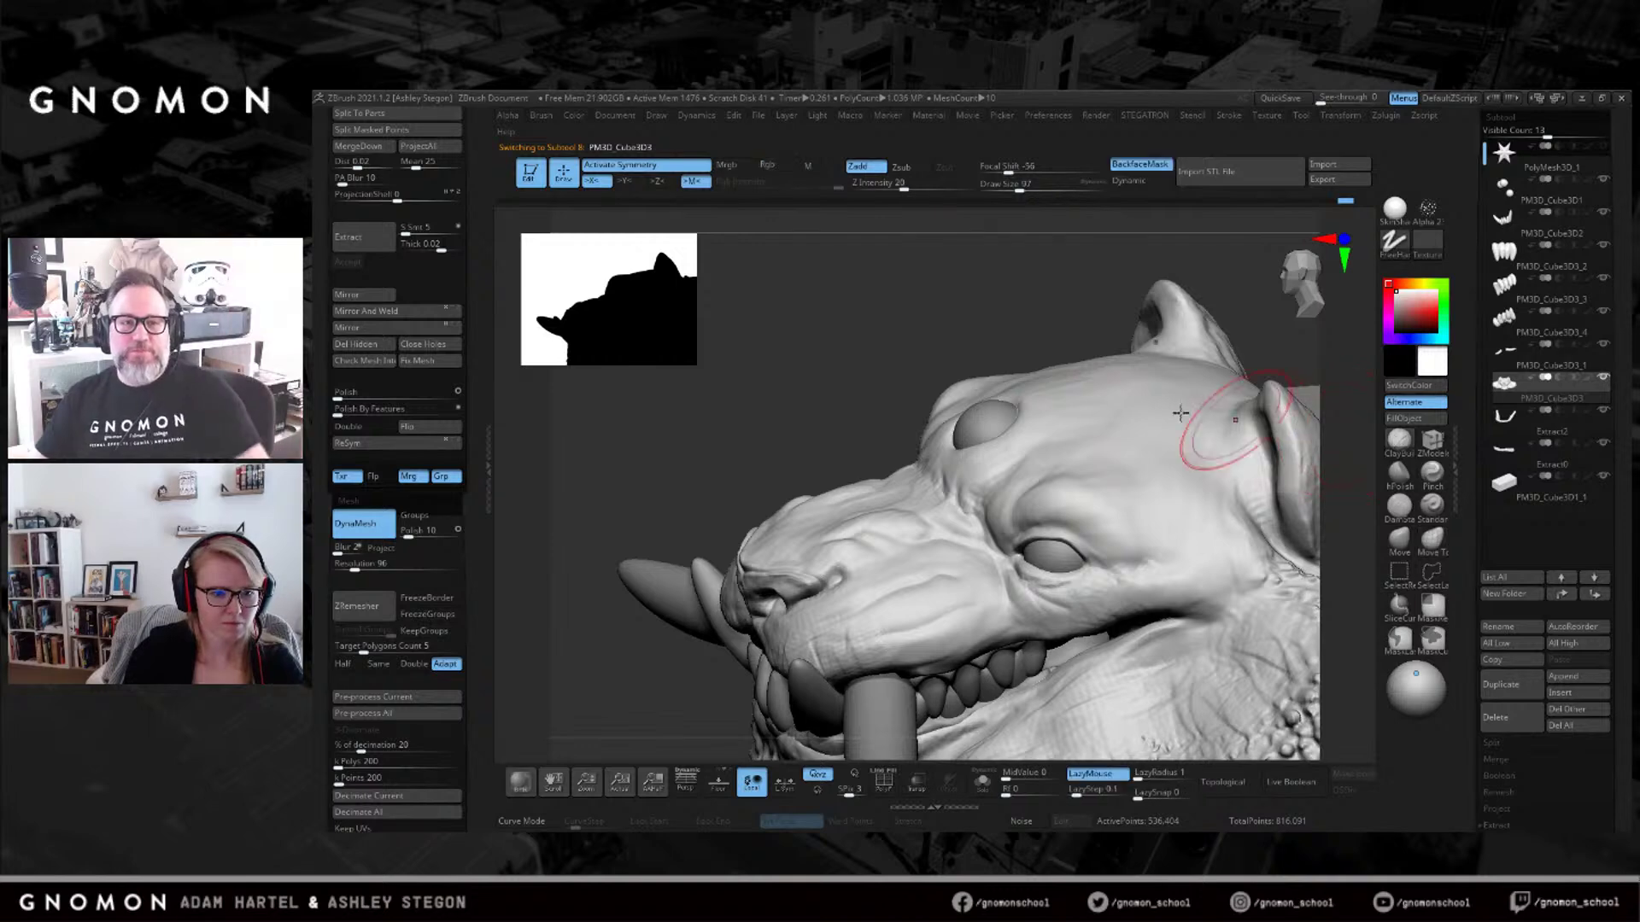
pyautogui.moveTo(1050, 393); pyautogui.dragTo(1031, 427, button='right')
pyautogui.press('[')
pyautogui.press('[')
pyautogui.moveTo(1011, 386)
pyautogui.mouseDown()
pyautogui.moveTo(1014, 410)
pyautogui.moveTo(1010, 390)
pyautogui.moveTo(1029, 389)
pyautogui.mouseUp()
pyautogui.press('s')
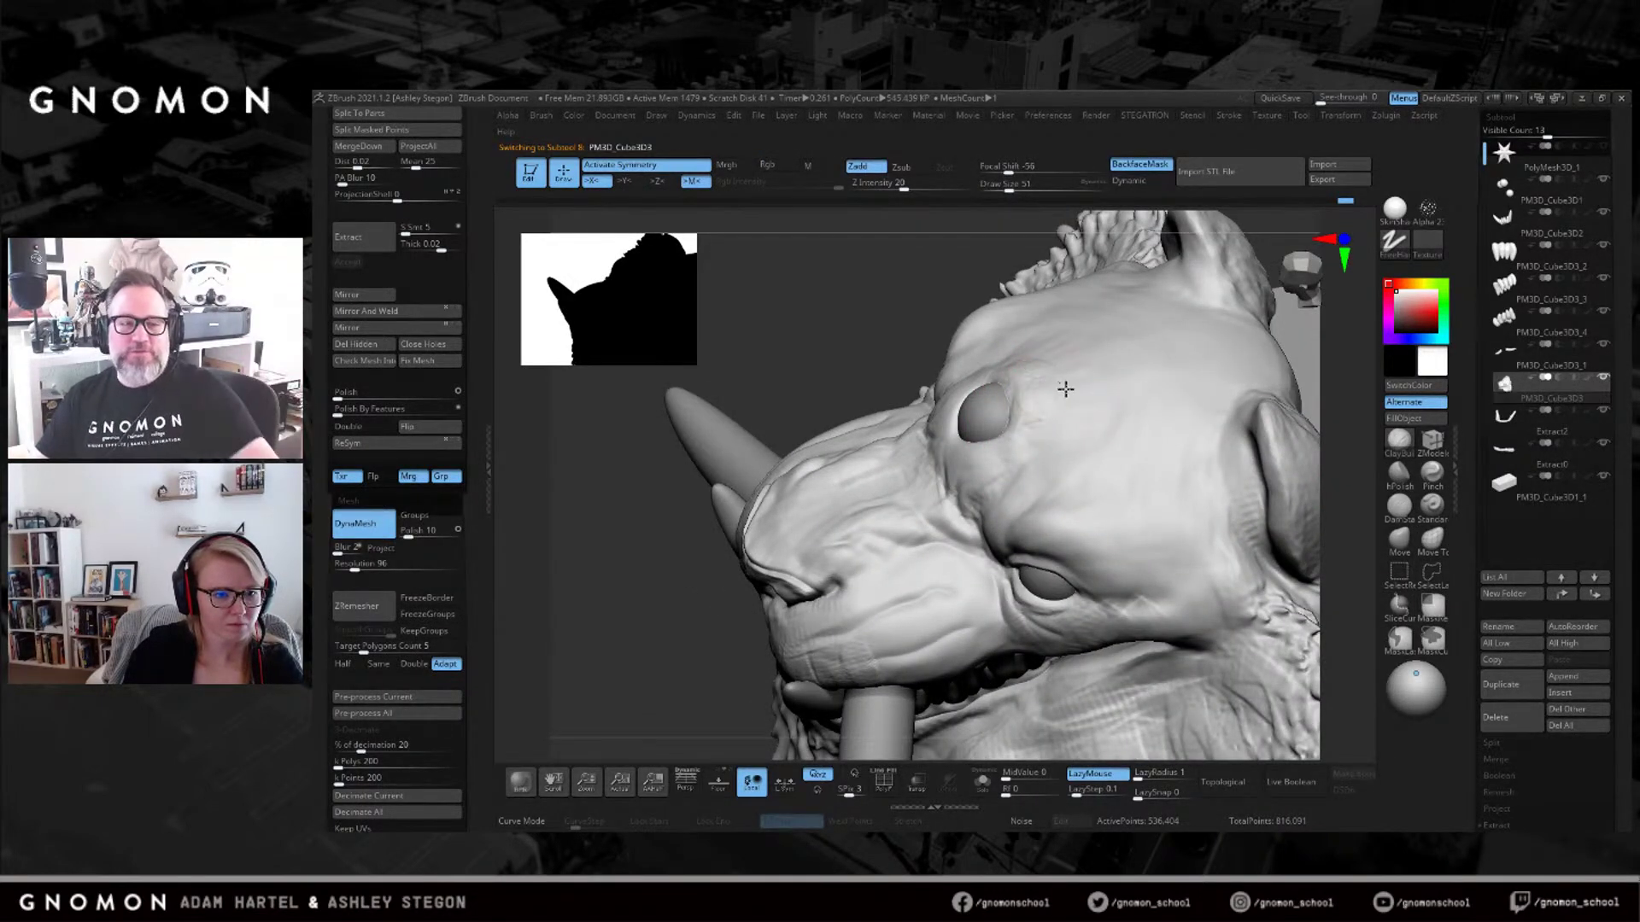
pyautogui.moveTo(982, 438); pyautogui.dragTo(1018, 426, button='right')
pyautogui.press('s')
pyautogui.moveTo(1018, 425); pyautogui.dragTo(1030, 425)
pyautogui.moveTo(494, 329)
pyautogui.mouseDown()
pyautogui.moveTo(482, 201)
pyautogui.moveTo(482, 342)
pyautogui.mouseUp()
pyautogui.keyDown('shift'); pyautogui.moveTo(1043, 402); pyautogui.dragTo(1118, 463, button='right'); pyautogui.keyUp('shift')
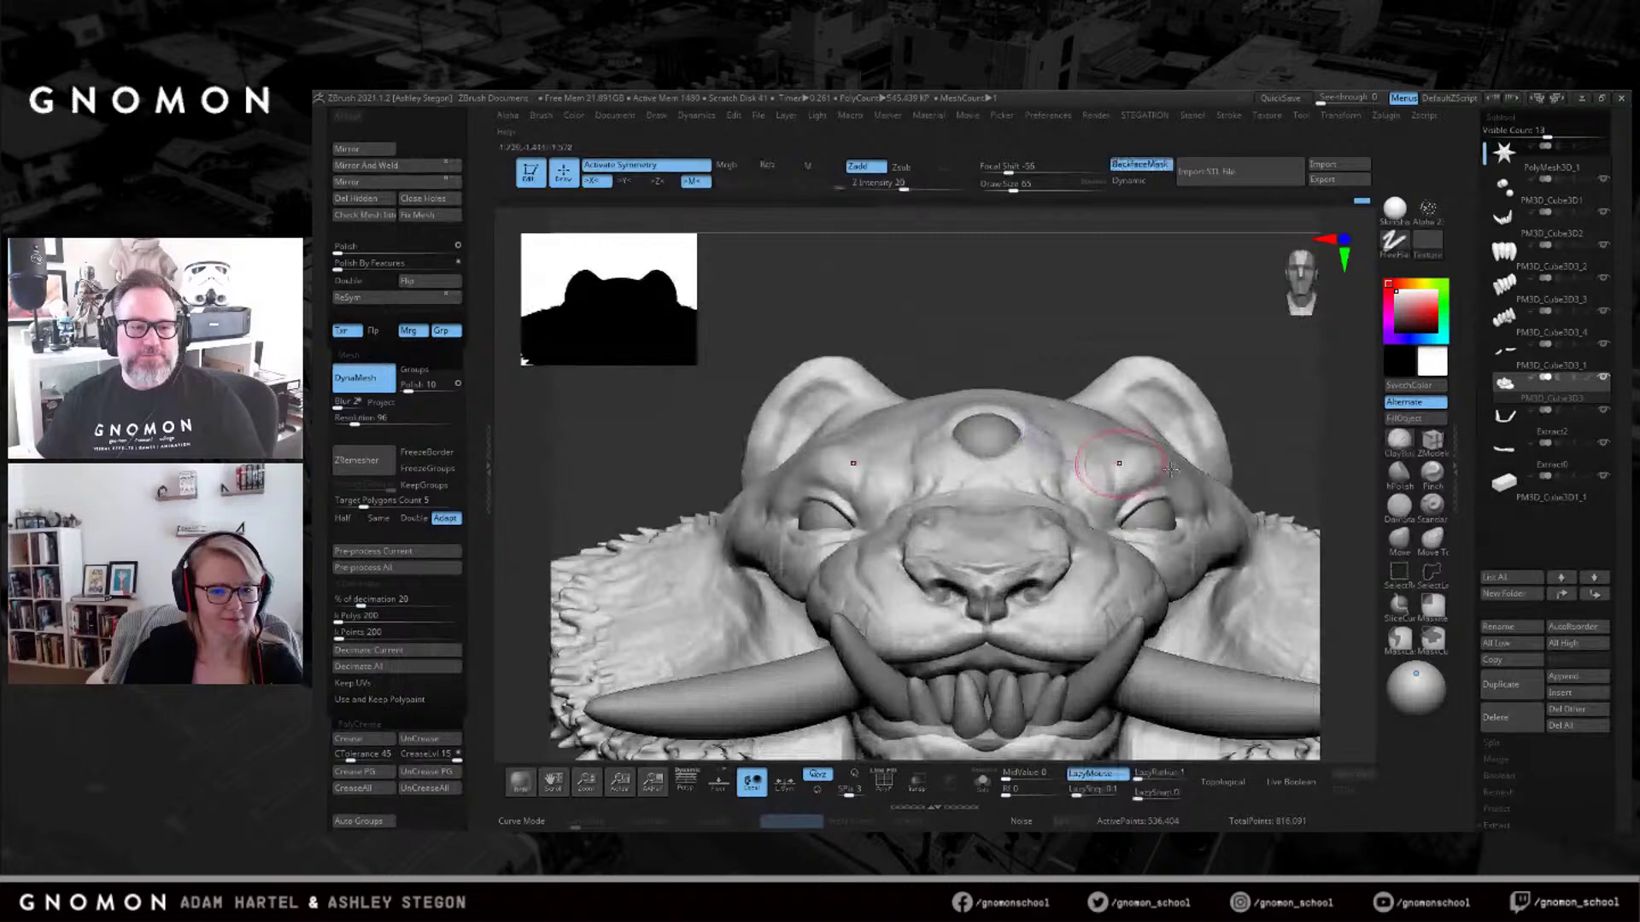
# Carve creases in the skin below and around the third eye with the Dam Standard brush.
pyautogui.click(1398, 515)
pyautogui.moveTo(471, 374); pyautogui.dragTo(469, 252)
pyautogui.moveTo(779, 376); pyautogui.dragTo(926, 439, button='right')
pyautogui.press('s')
pyautogui.moveTo(927, 439); pyautogui.dragTo(921, 439)
pyautogui.keyDown('ctrl'); pyautogui.moveTo(922, 439); pyautogui.dragTo(957, 437, button='right'); pyautogui.keyUp('ctrl')
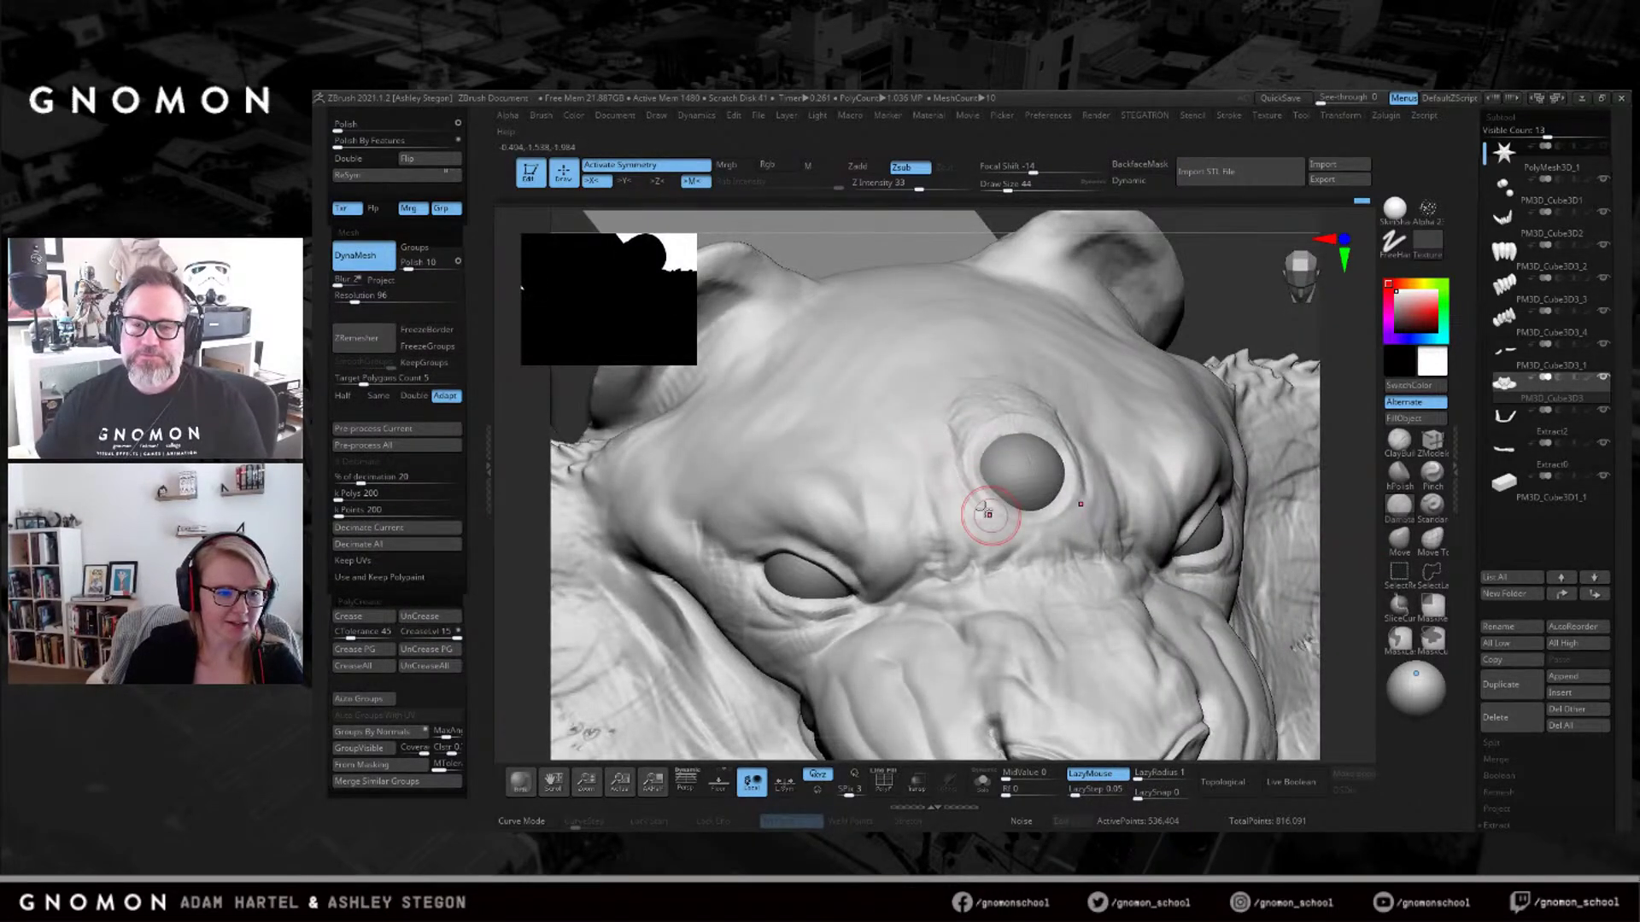
pyautogui.moveTo(999, 516); pyautogui.dragTo(1036, 549)
pyautogui.moveTo(1036, 550)
pyautogui.mouseDown(button='right')
pyautogui.moveTo(1201, 530)
pyautogui.moveTo(1129, 559)
pyautogui.moveTo(1032, 534)
pyautogui.mouseUp(button='right')
pyautogui.moveTo(1466, 556); pyautogui.dragTo(1467, 409)
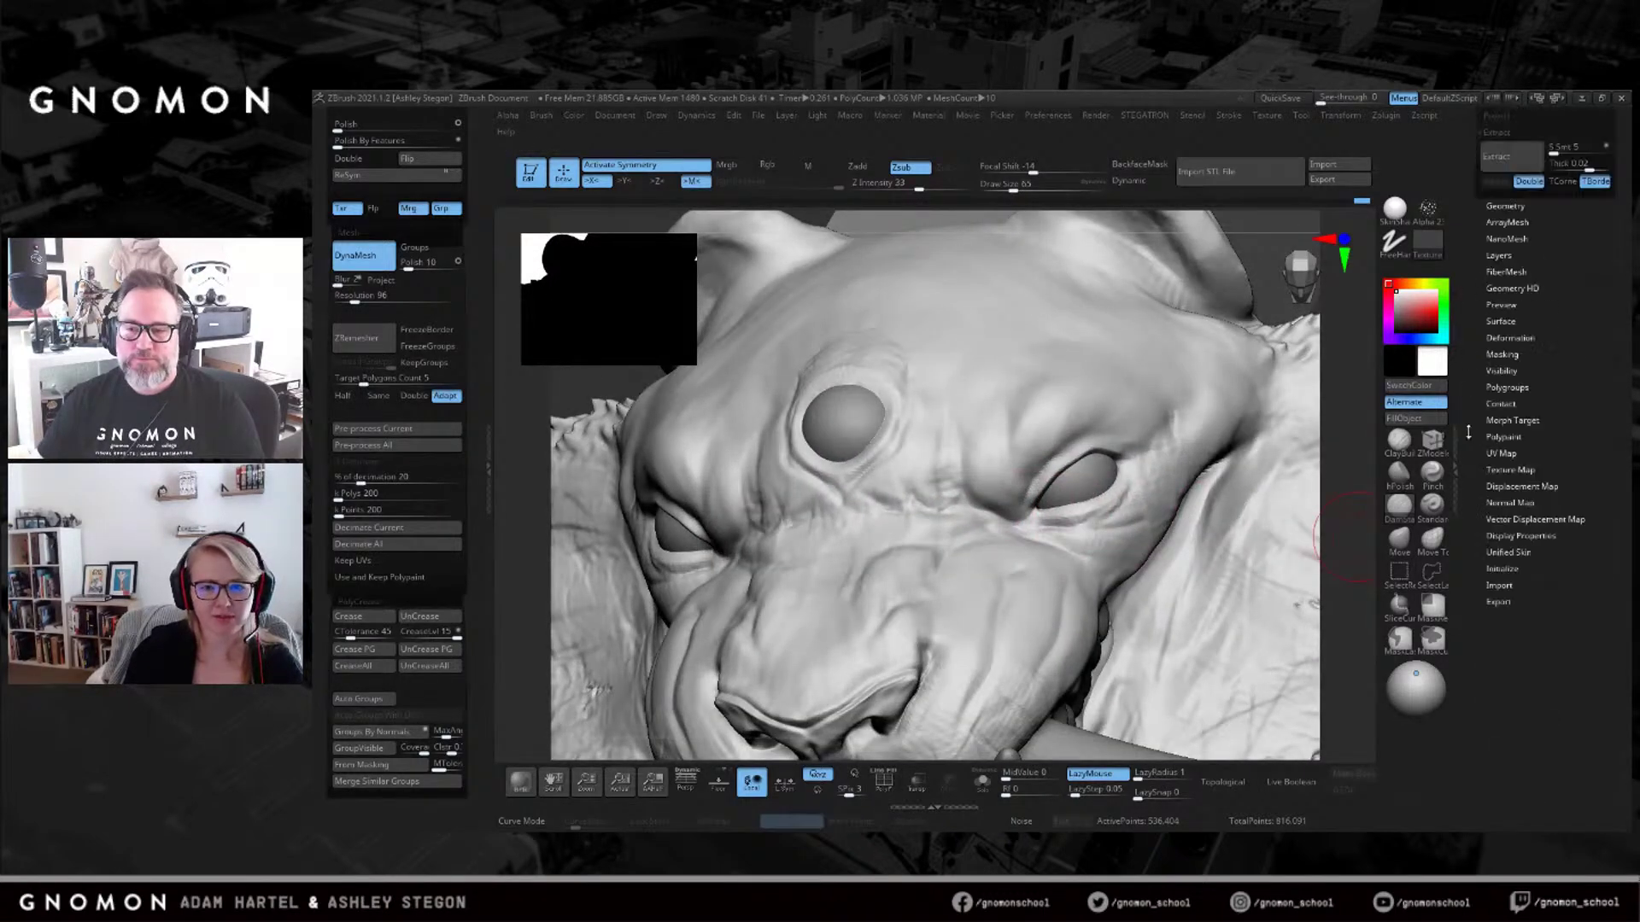
pyautogui.scroll(4, 1469, 409)
pyautogui.scroll(5, 1461, 255)
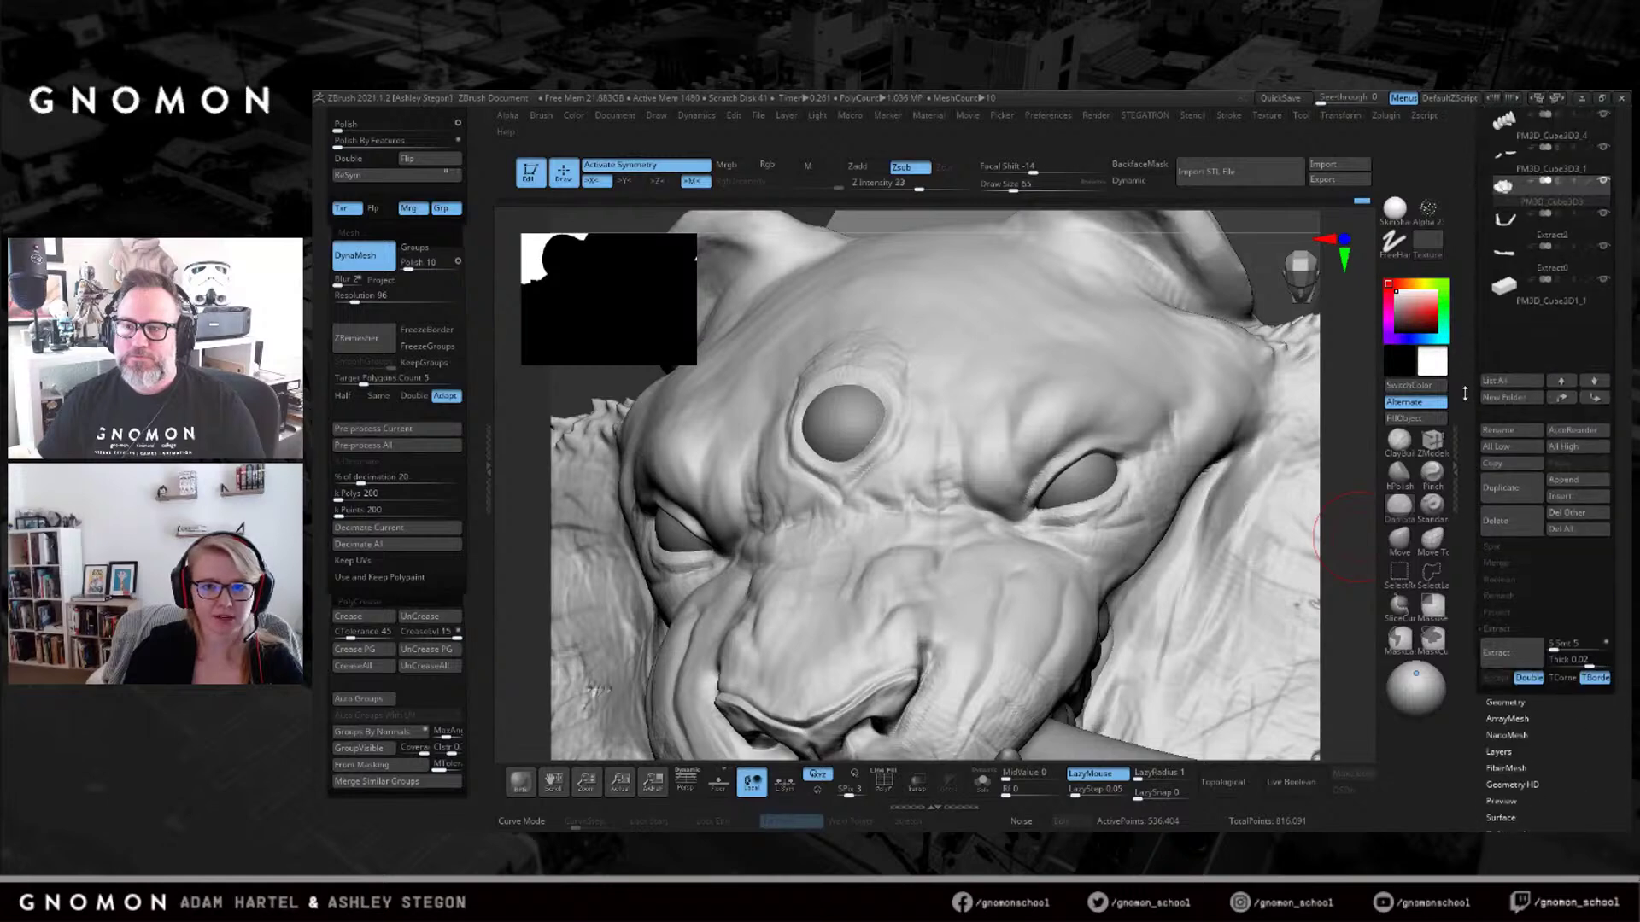
# Carve creases beside the outer corner of the side eye with Dam Standard, using a smaller brush size.
pyautogui.moveTo(1142, 421); pyautogui.dragTo(972, 485, button='right')
pyautogui.moveTo(972, 485); pyautogui.dragTo(1015, 483)
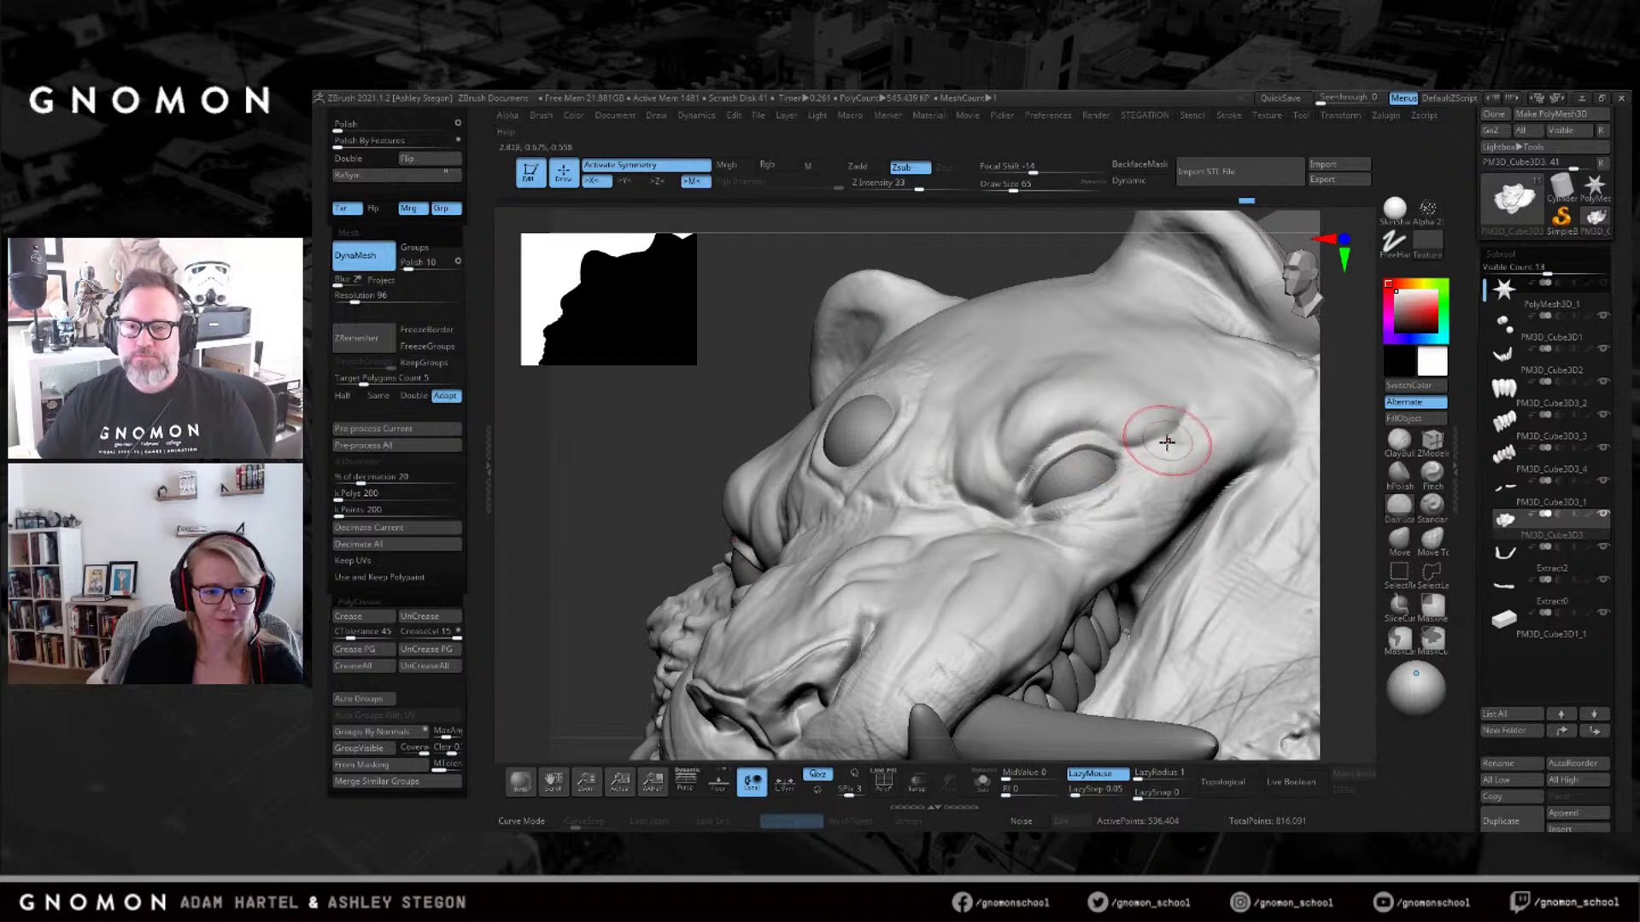
pyautogui.moveTo(1126, 563); pyautogui.dragTo(1193, 557, button='right')
pyautogui.press('s')
pyautogui.moveTo(1132, 519); pyautogui.dragTo(1126, 519)
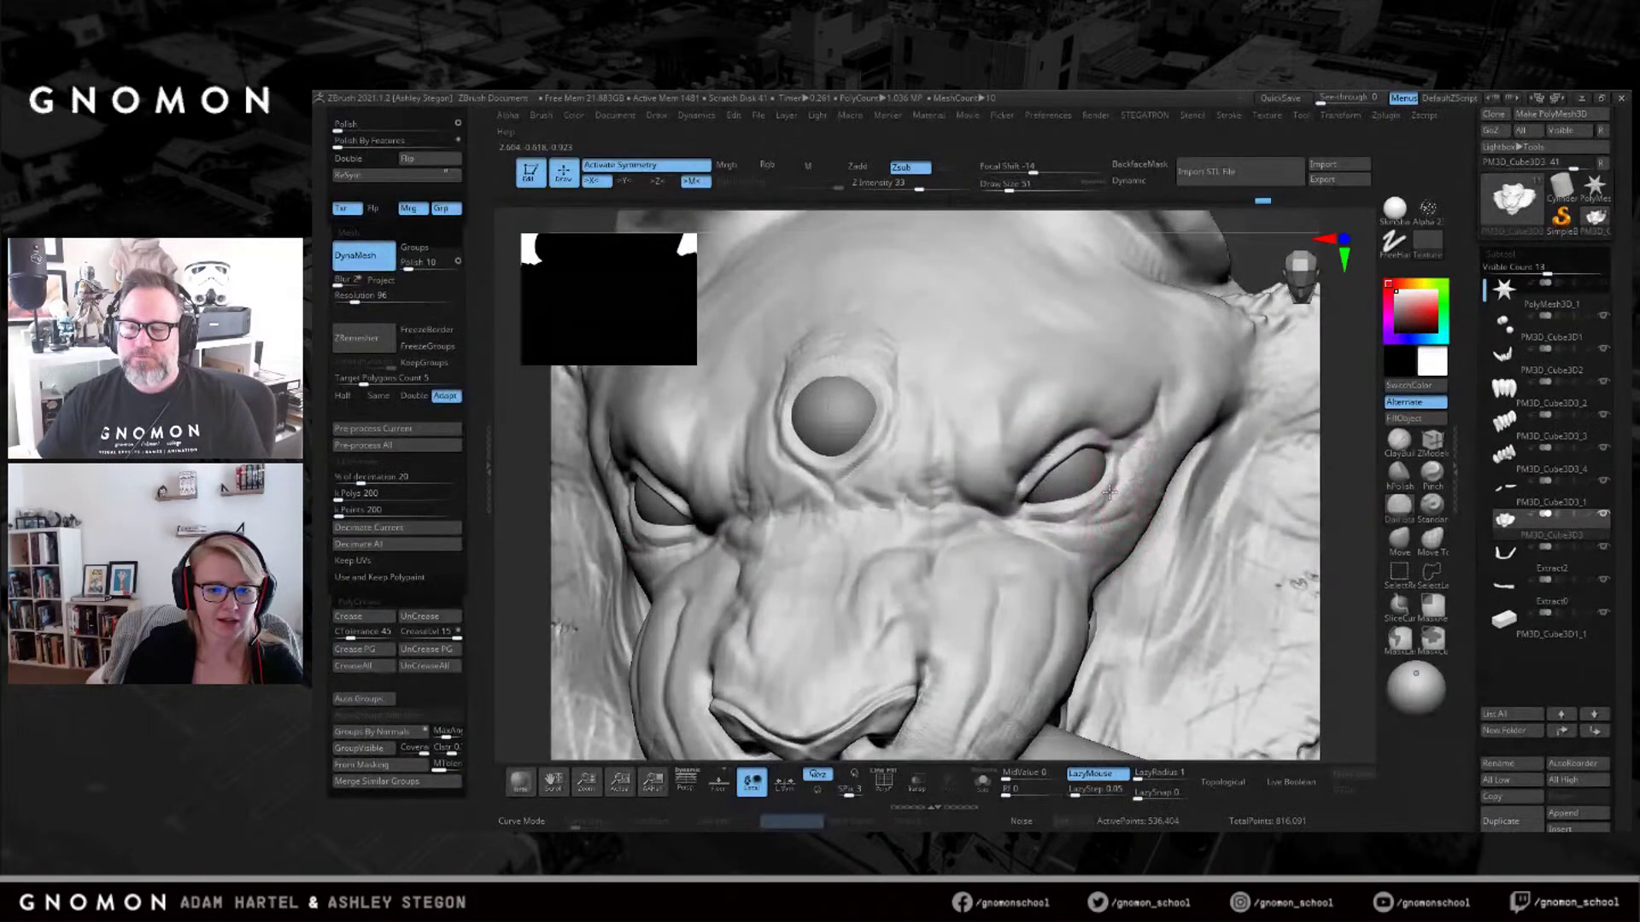
# Build up the lids and skin around the side eye with the ClayBuildup brush.
pyautogui.moveTo(685, 385); pyautogui.dragTo(1372, 425, button='right')
pyautogui.press('b')
pyautogui.press('c')
pyautogui.press('b')
pyautogui.moveTo(1141, 499); pyautogui.dragTo(1100, 480, button='right')
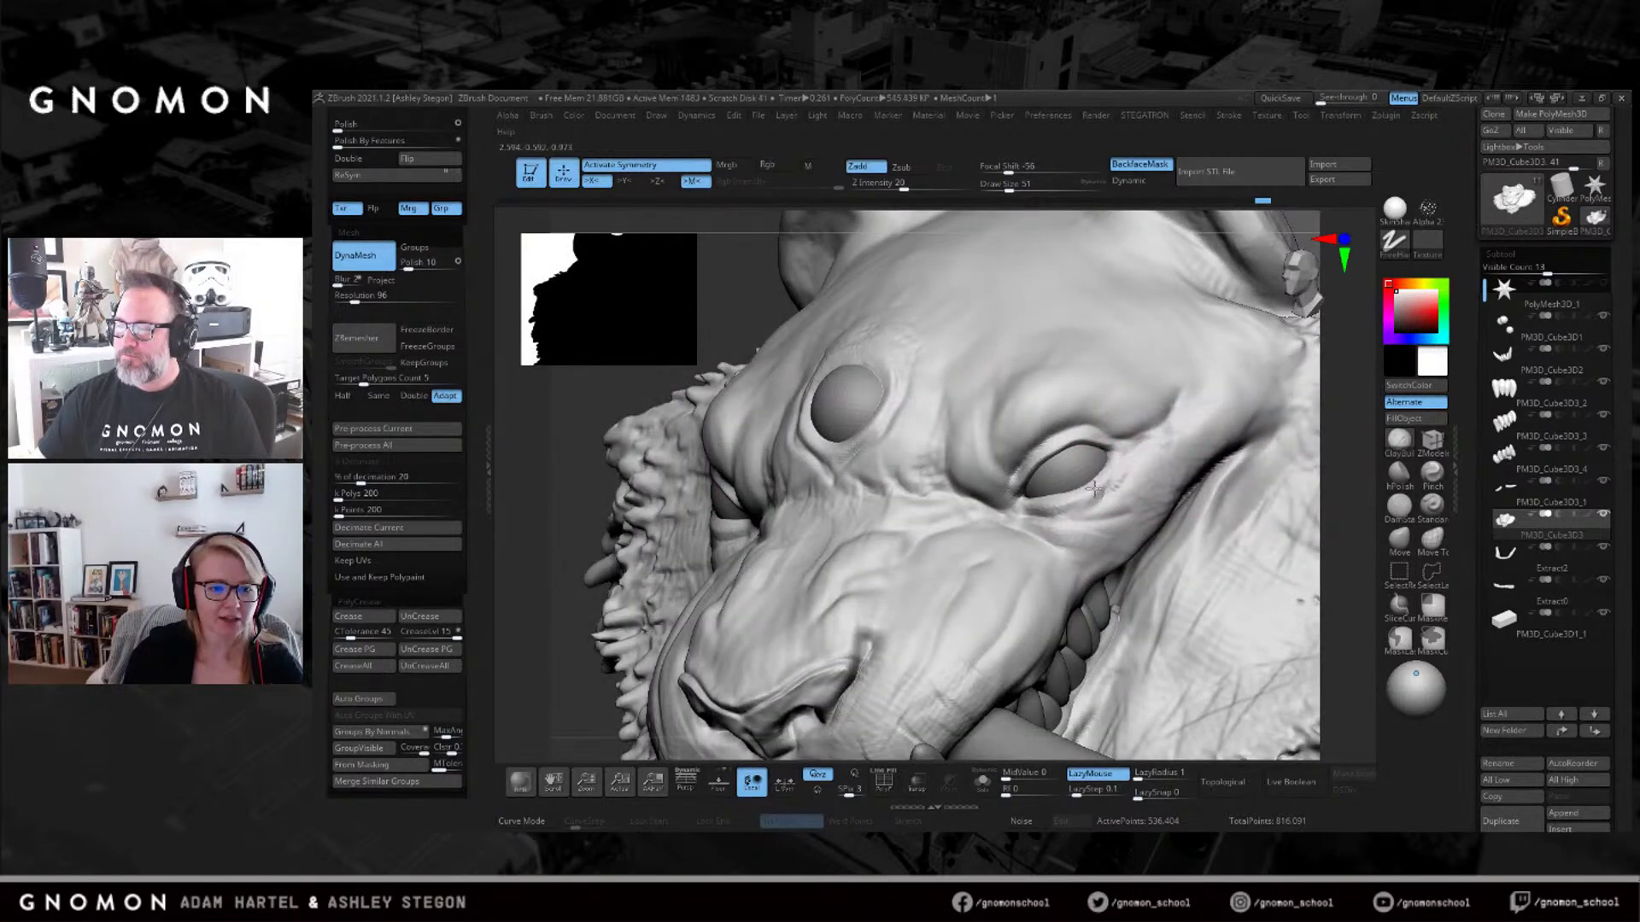
pyautogui.moveTo(1009, 492)
pyautogui.mouseDown(button='right')
pyautogui.moveTo(944, 451)
pyautogui.moveTo(880, 531)
pyautogui.mouseUp(button='right')
# Build up the forehead between the third eye and the side brow with larger ClayBuildup strokes.
pyautogui.moveTo(969, 414)
pyautogui.mouseDown()
pyautogui.moveTo(957, 451)
pyautogui.moveTo(965, 427)
pyautogui.mouseUp()
pyautogui.moveTo(1051, 341)
pyautogui.mouseDown(button='right')
pyautogui.moveTo(974, 418)
pyautogui.moveTo(975, 460)
pyautogui.mouseUp(button='right')
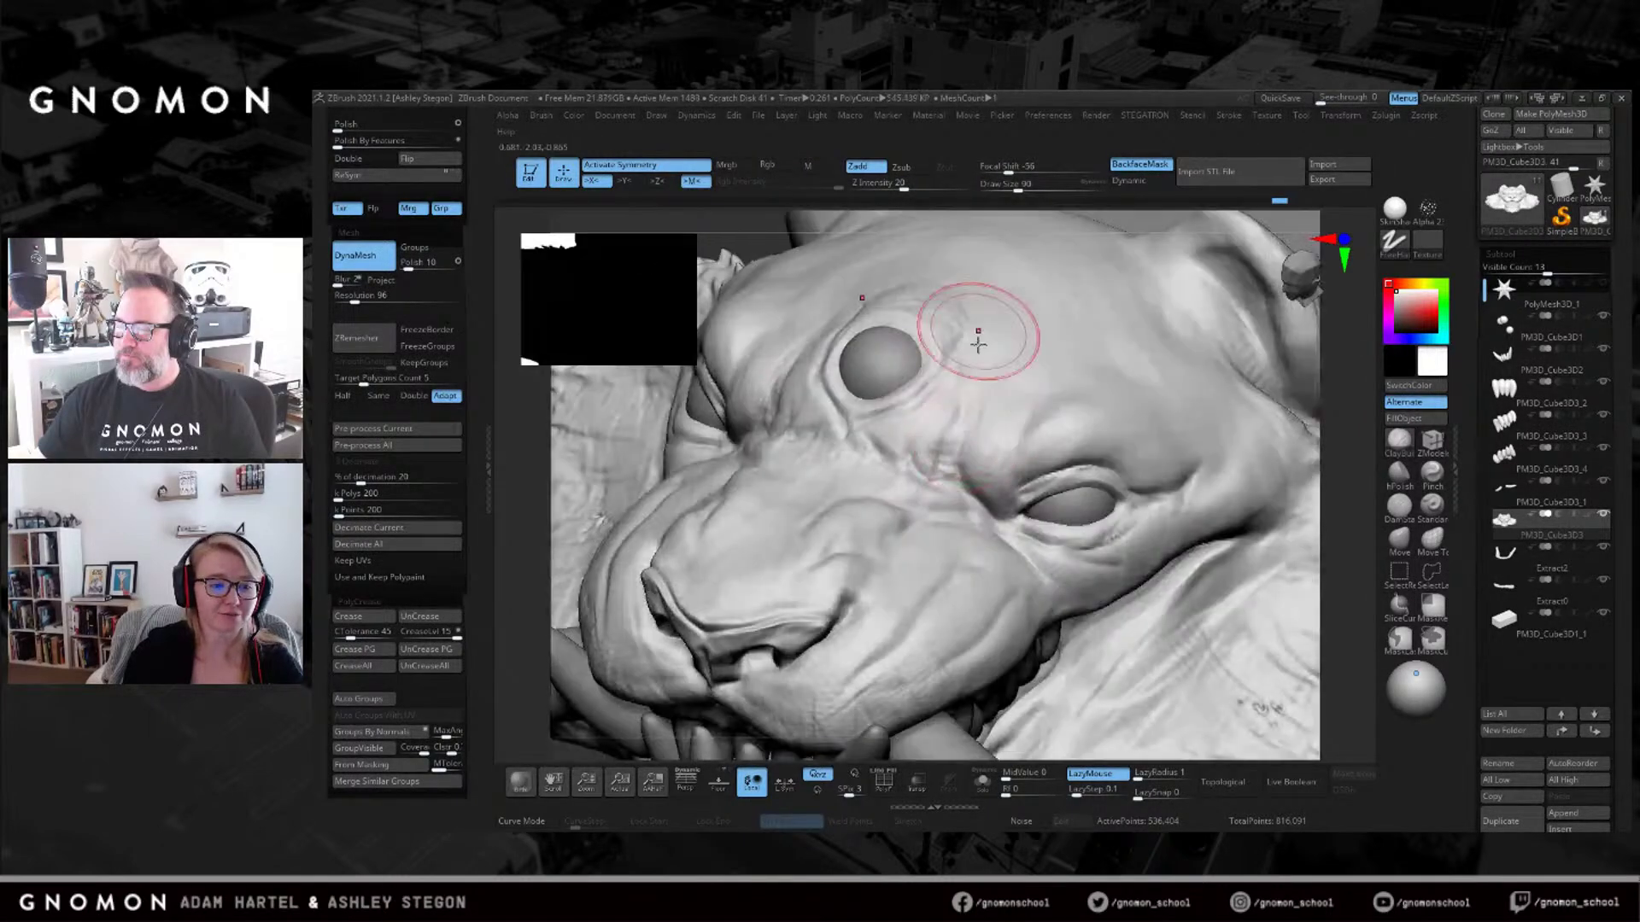
pyautogui.moveTo(988, 424); pyautogui.dragTo(1043, 376)
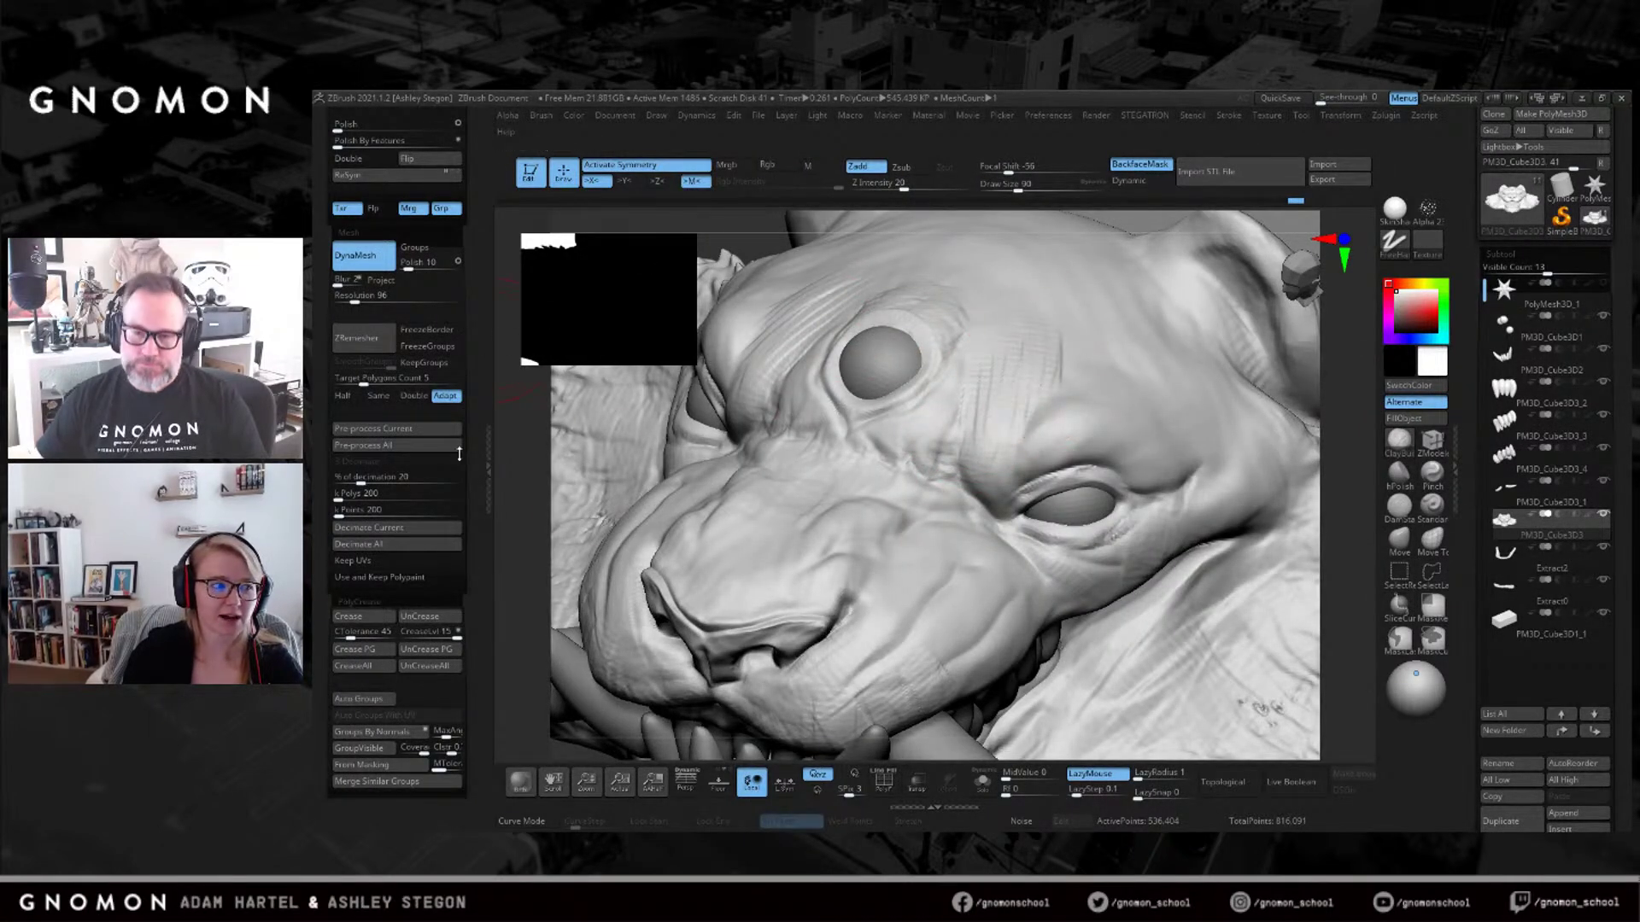
pyautogui.moveTo(1078, 424); pyautogui.dragTo(1054, 355, button='right')
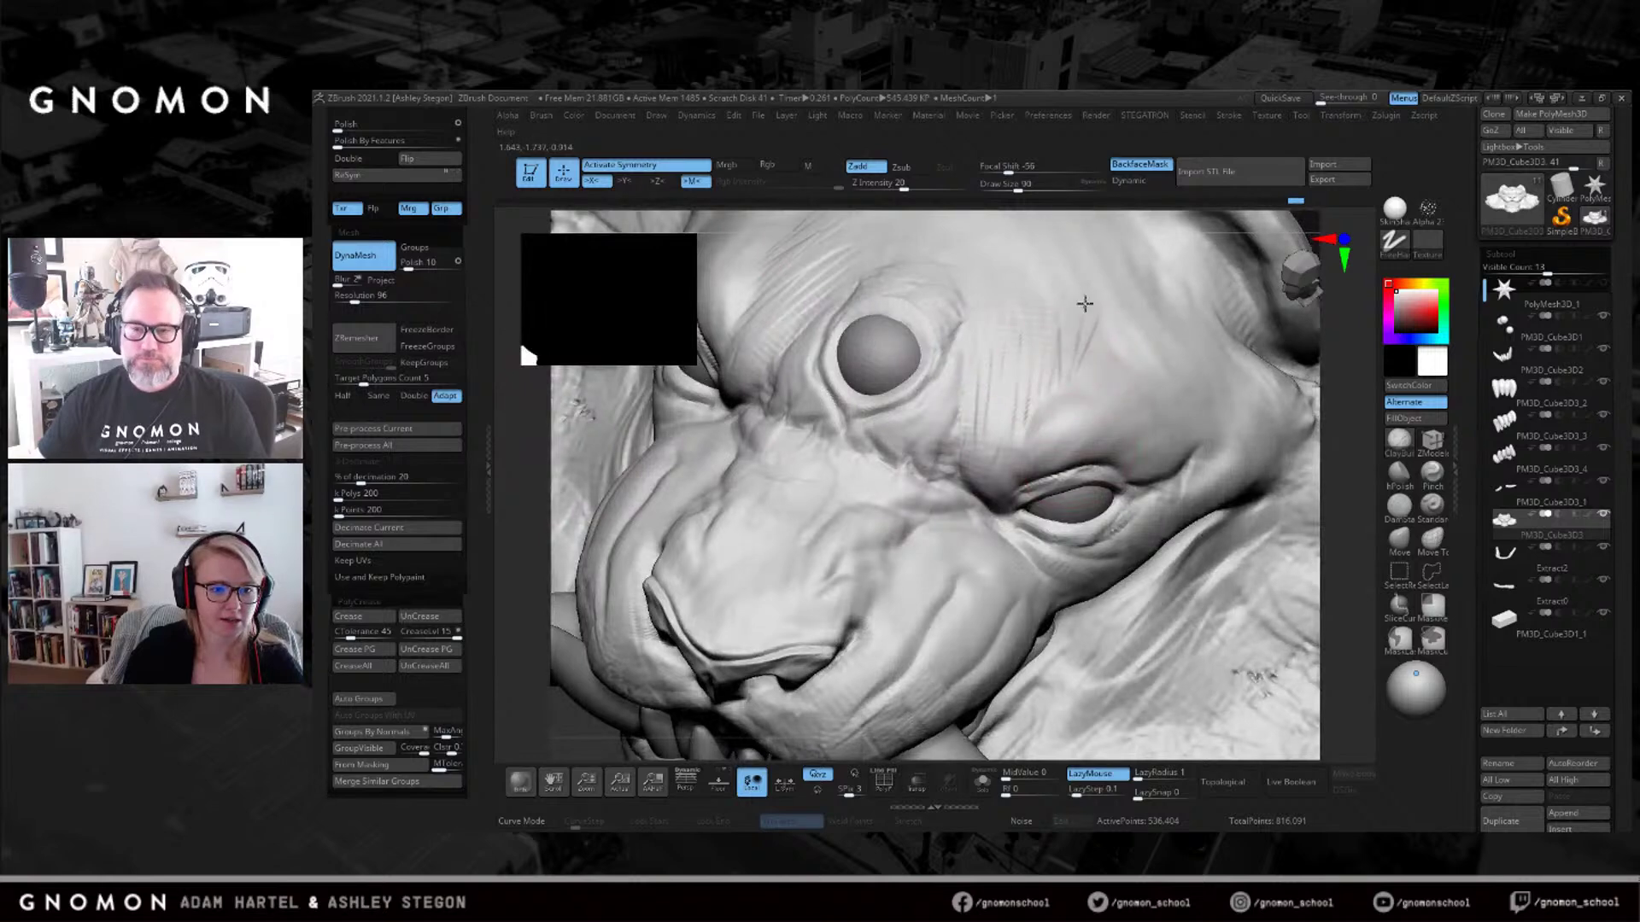
pyautogui.moveTo(1146, 330)
pyautogui.mouseDown(button='right')
pyautogui.moveTo(1036, 311)
pyautogui.moveTo(1060, 323)
pyautogui.moveTo(1062, 367)
pyautogui.mouseUp(button='right')
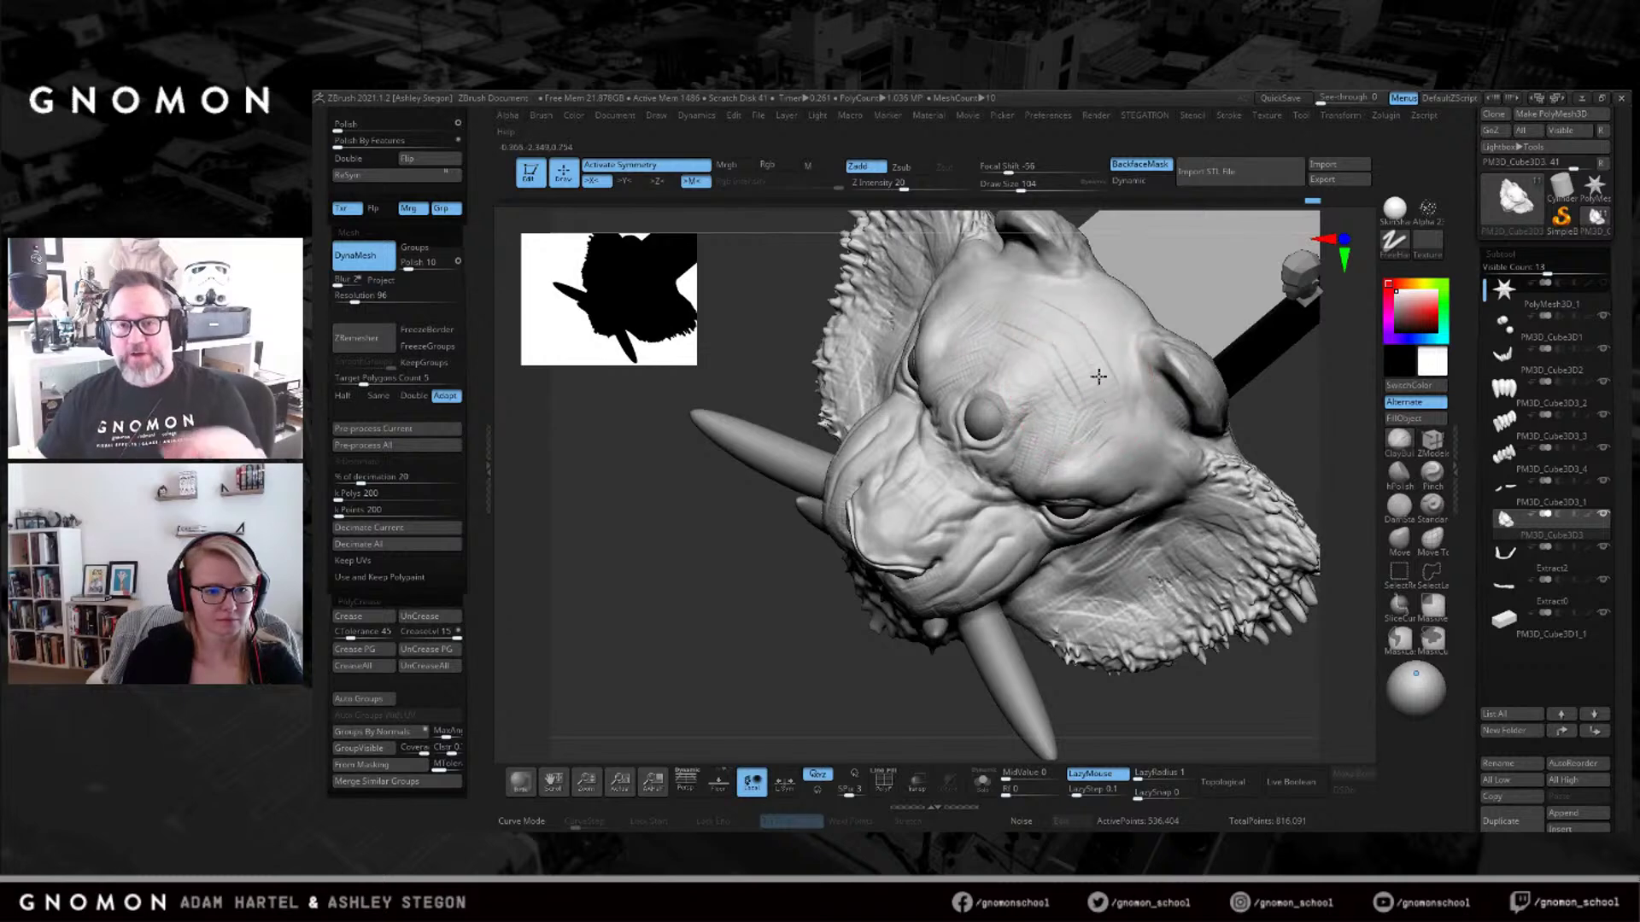
pyautogui.moveTo(1076, 325)
pyautogui.mouseDown(button='right')
pyautogui.moveTo(1072, 388)
pyautogui.moveTo(1021, 470)
pyautogui.mouseUp(button='right')
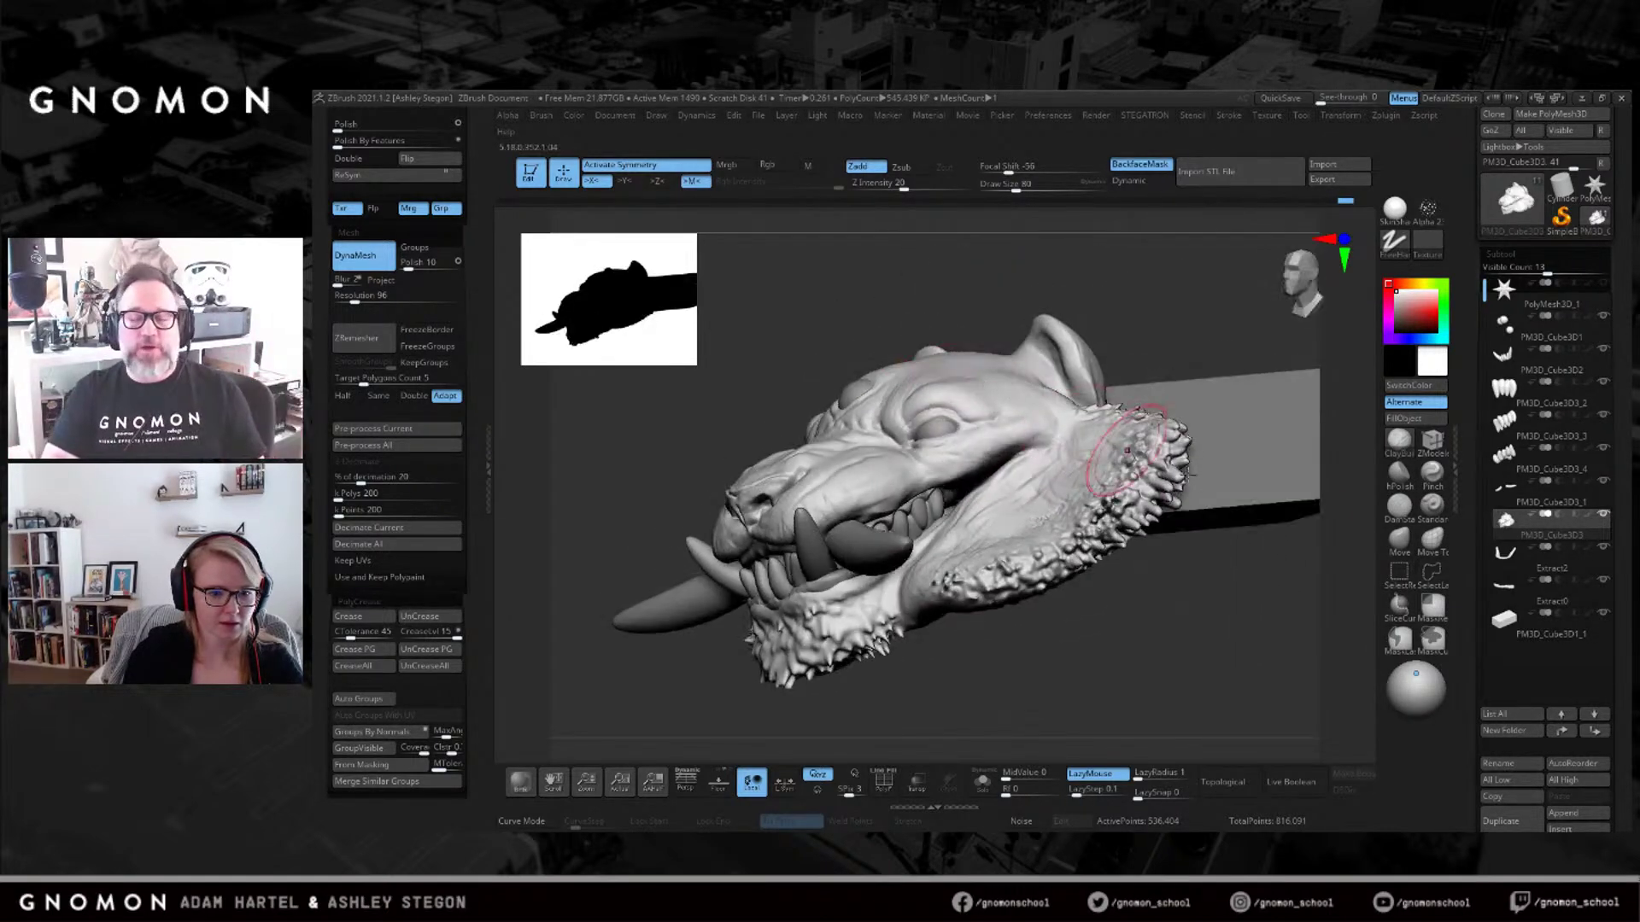
# Compare the eyes with the concept image and pull the side eye's lids wider open with the Move brush.
pyautogui.hotkey('alt', 'Tab')
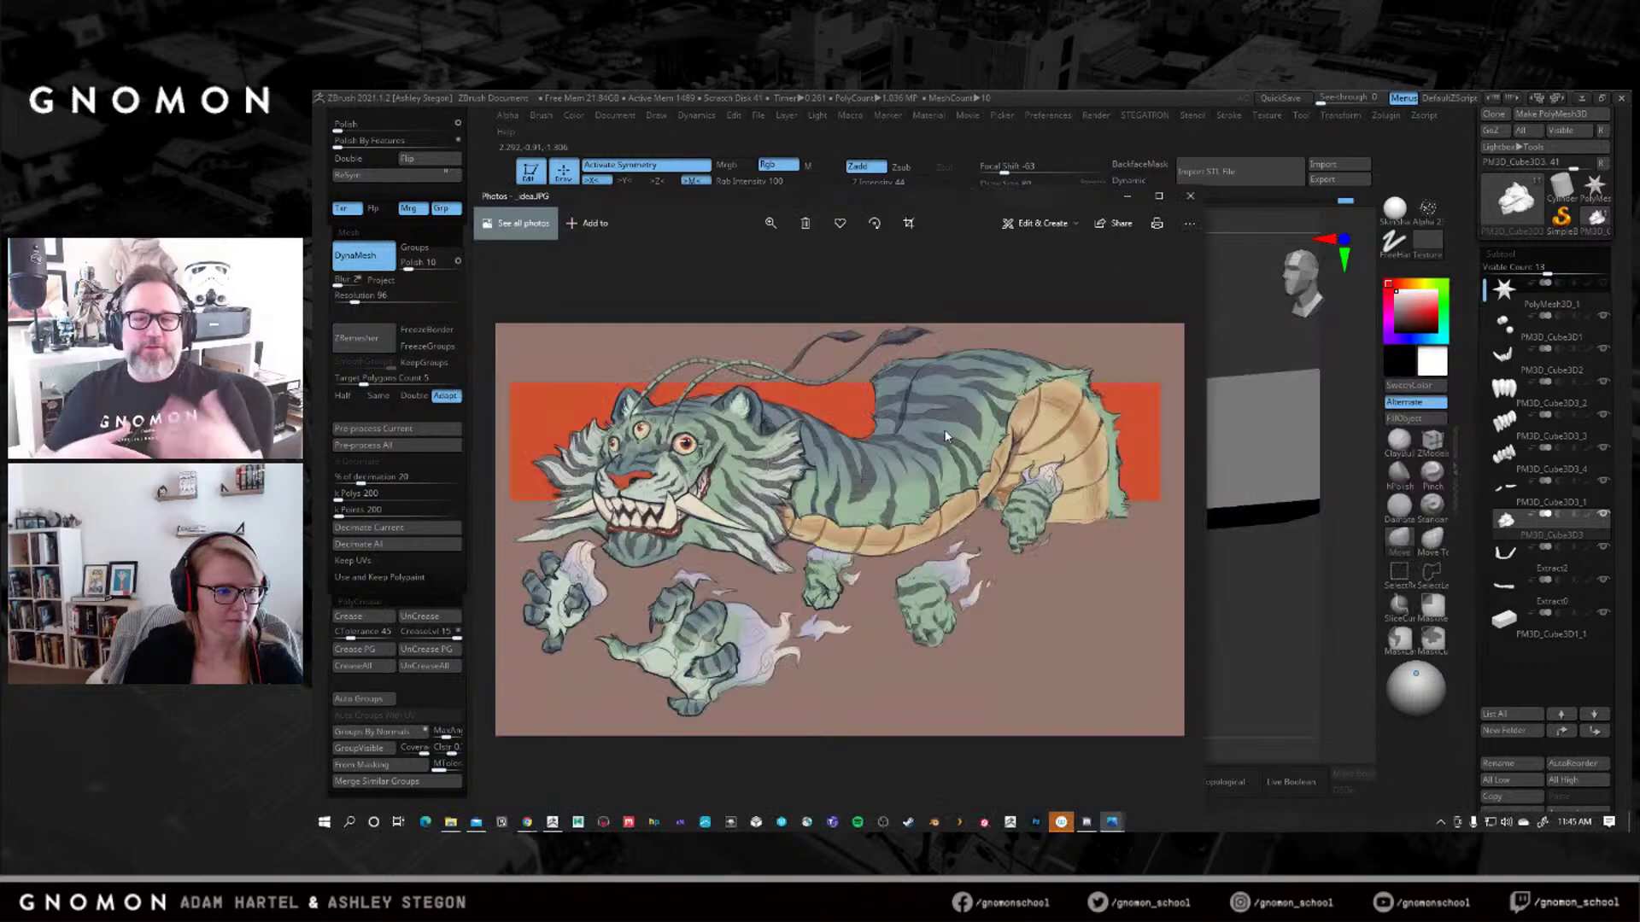
pyautogui.hotkey('alt', 'Tab')
pyautogui.moveTo(946, 427)
pyautogui.mouseDown(button='right')
pyautogui.moveTo(943, 466)
pyautogui.moveTo(931, 422)
pyautogui.mouseUp(button='right')
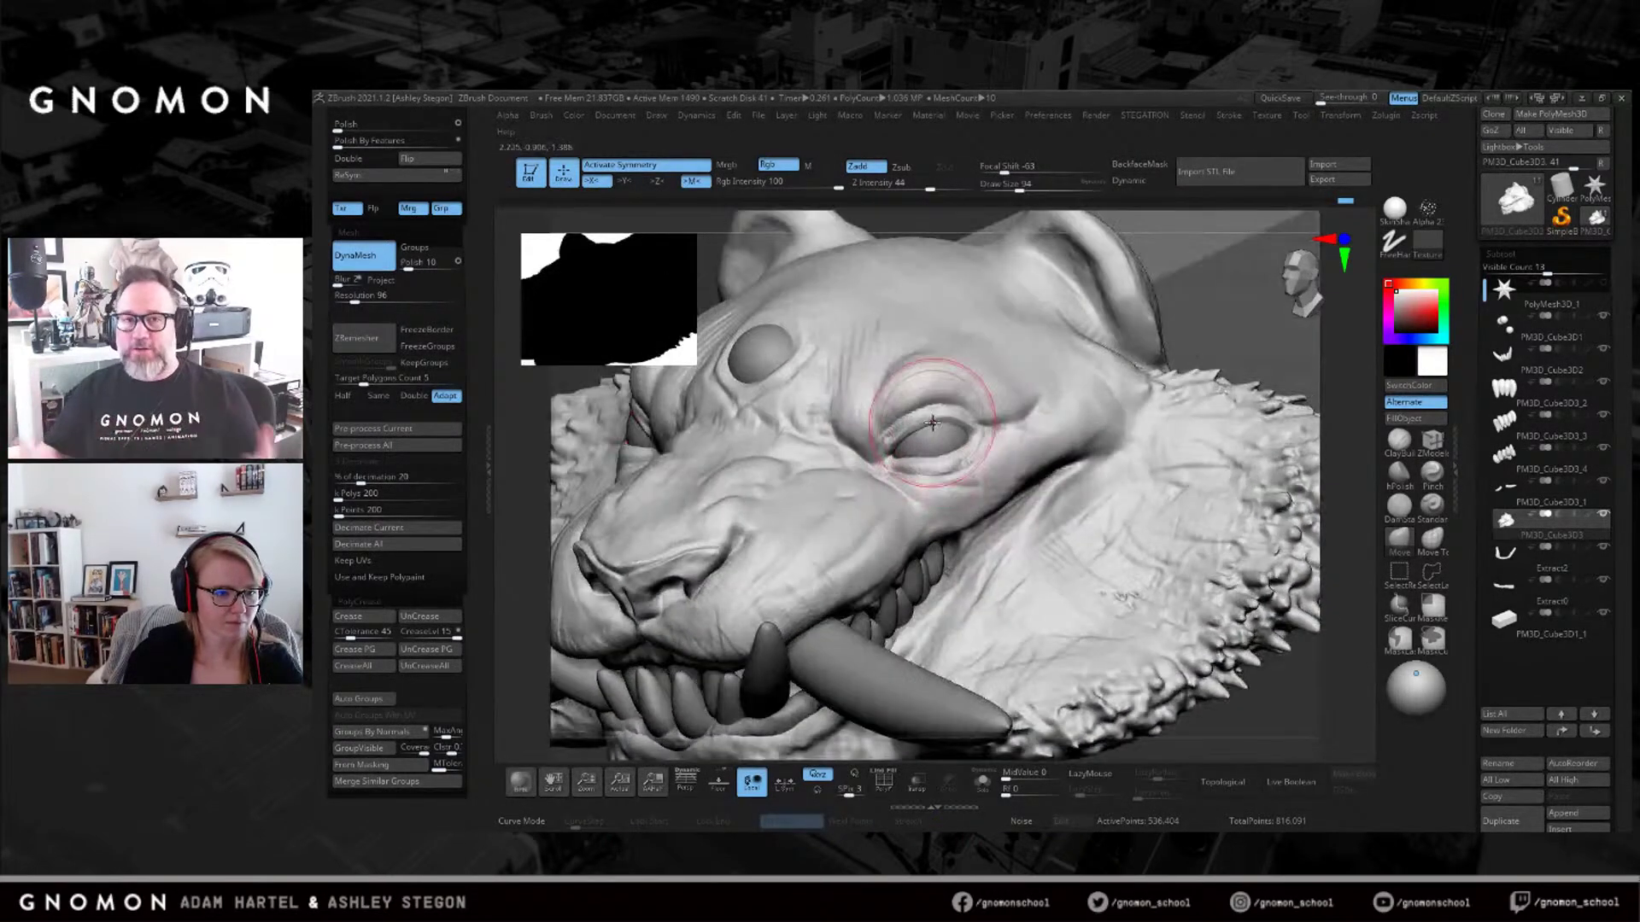
pyautogui.press('s')
pyautogui.moveTo(930, 407); pyautogui.dragTo(936, 434)
pyautogui.moveTo(937, 450); pyautogui.dragTo(937, 456)
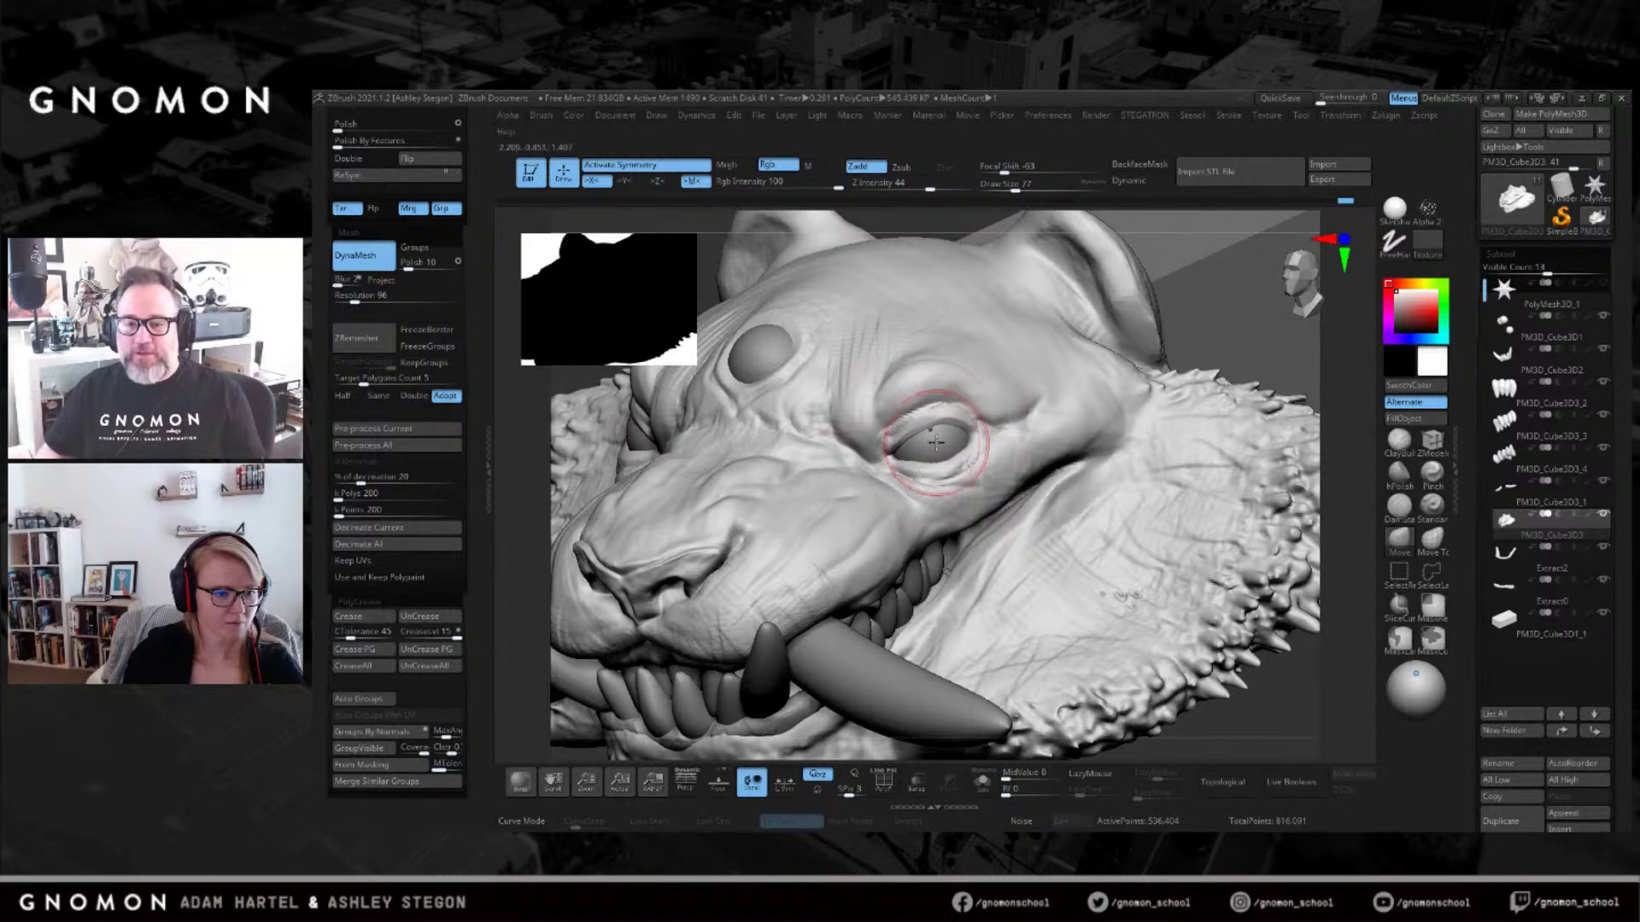
pyautogui.press('[')
# Adjust the muzzle and brow profile from the side with the Move brush, resizing the brush as needed.
pyautogui.moveTo(923, 416)
pyautogui.mouseDown(button='right')
pyautogui.moveTo(889, 462)
pyautogui.moveTo(967, 433)
pyautogui.moveTo(906, 359)
pyautogui.mouseUp(button='right')
pyautogui.press(']')
pyautogui.press('[')
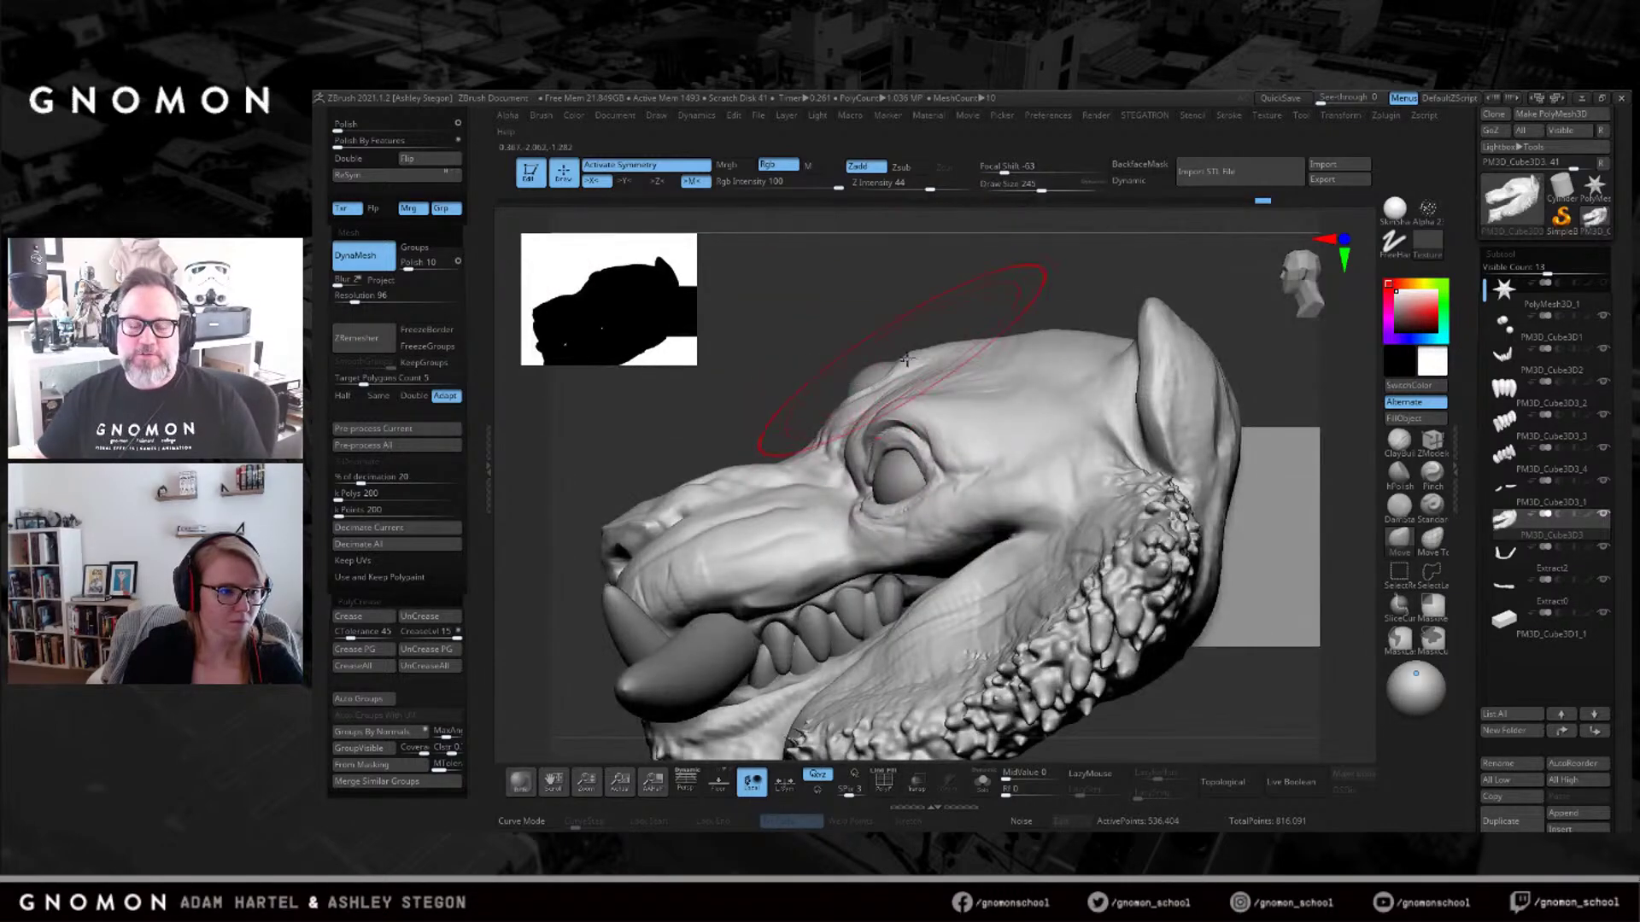
pyautogui.press('[')
pyautogui.press('[')
pyautogui.press('[')
pyautogui.press('[')
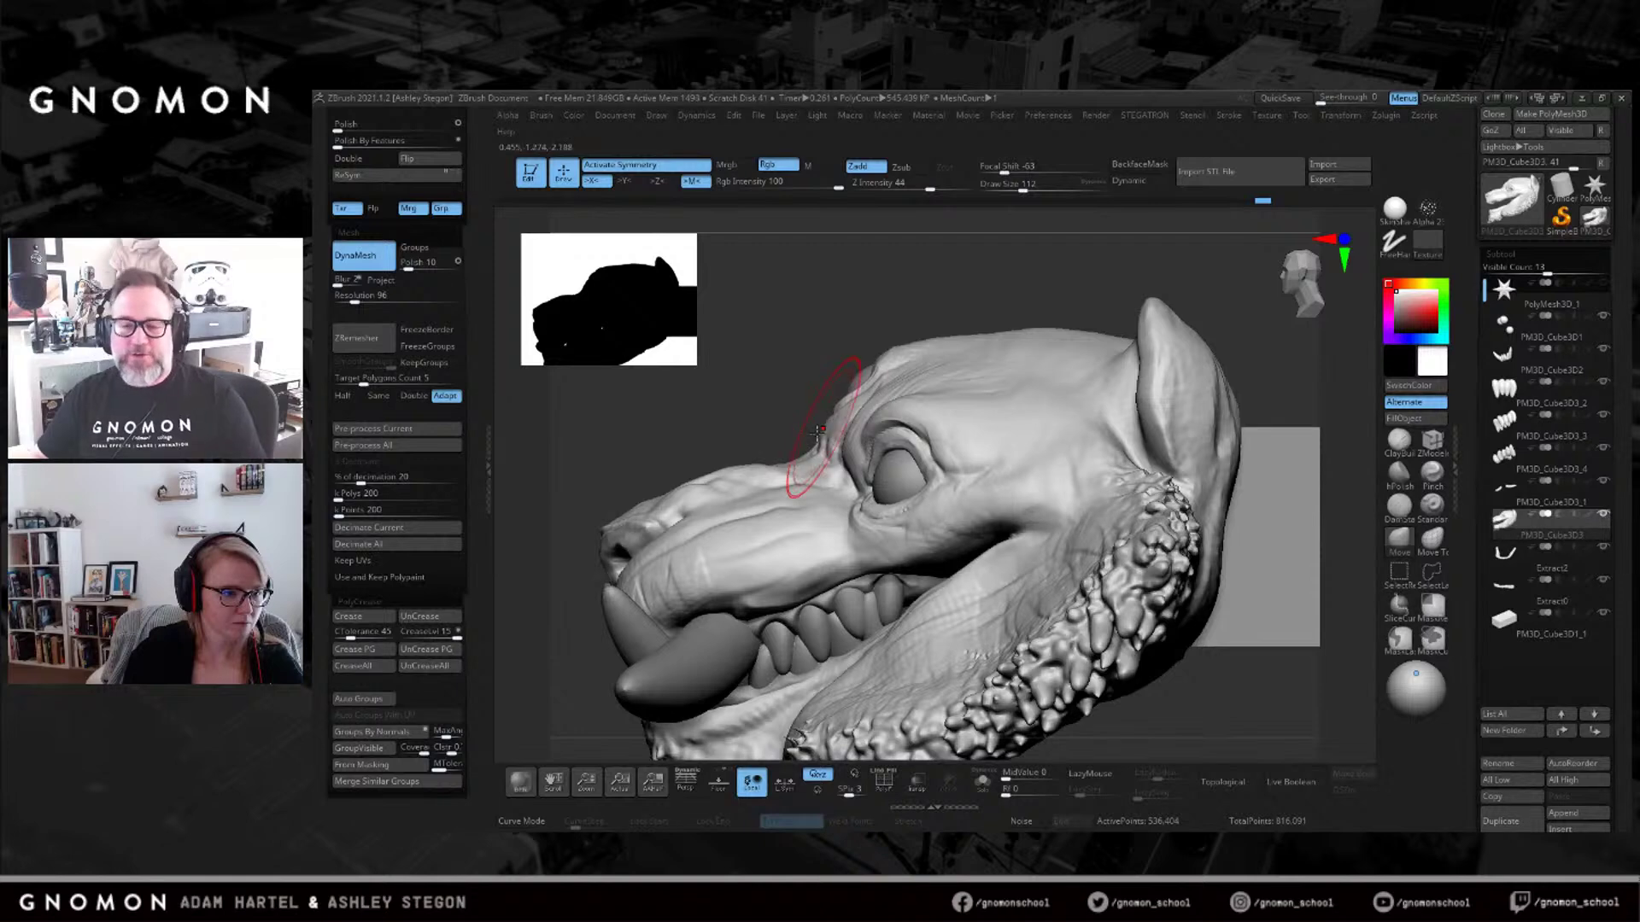
pyautogui.press('[')
pyautogui.moveTo(667, 465); pyautogui.dragTo(696, 480)
# Select the eyes and adjust only the third eye's position with the Move Topological brush.
pyautogui.moveTo(842, 403); pyautogui.dragTo(871, 370, button='right')
pyautogui.keyDown('alt'); pyautogui.click(863, 376); pyautogui.keyUp('alt')
pyautogui.press('s')
pyautogui.moveTo(873, 388); pyautogui.dragTo(894, 392)
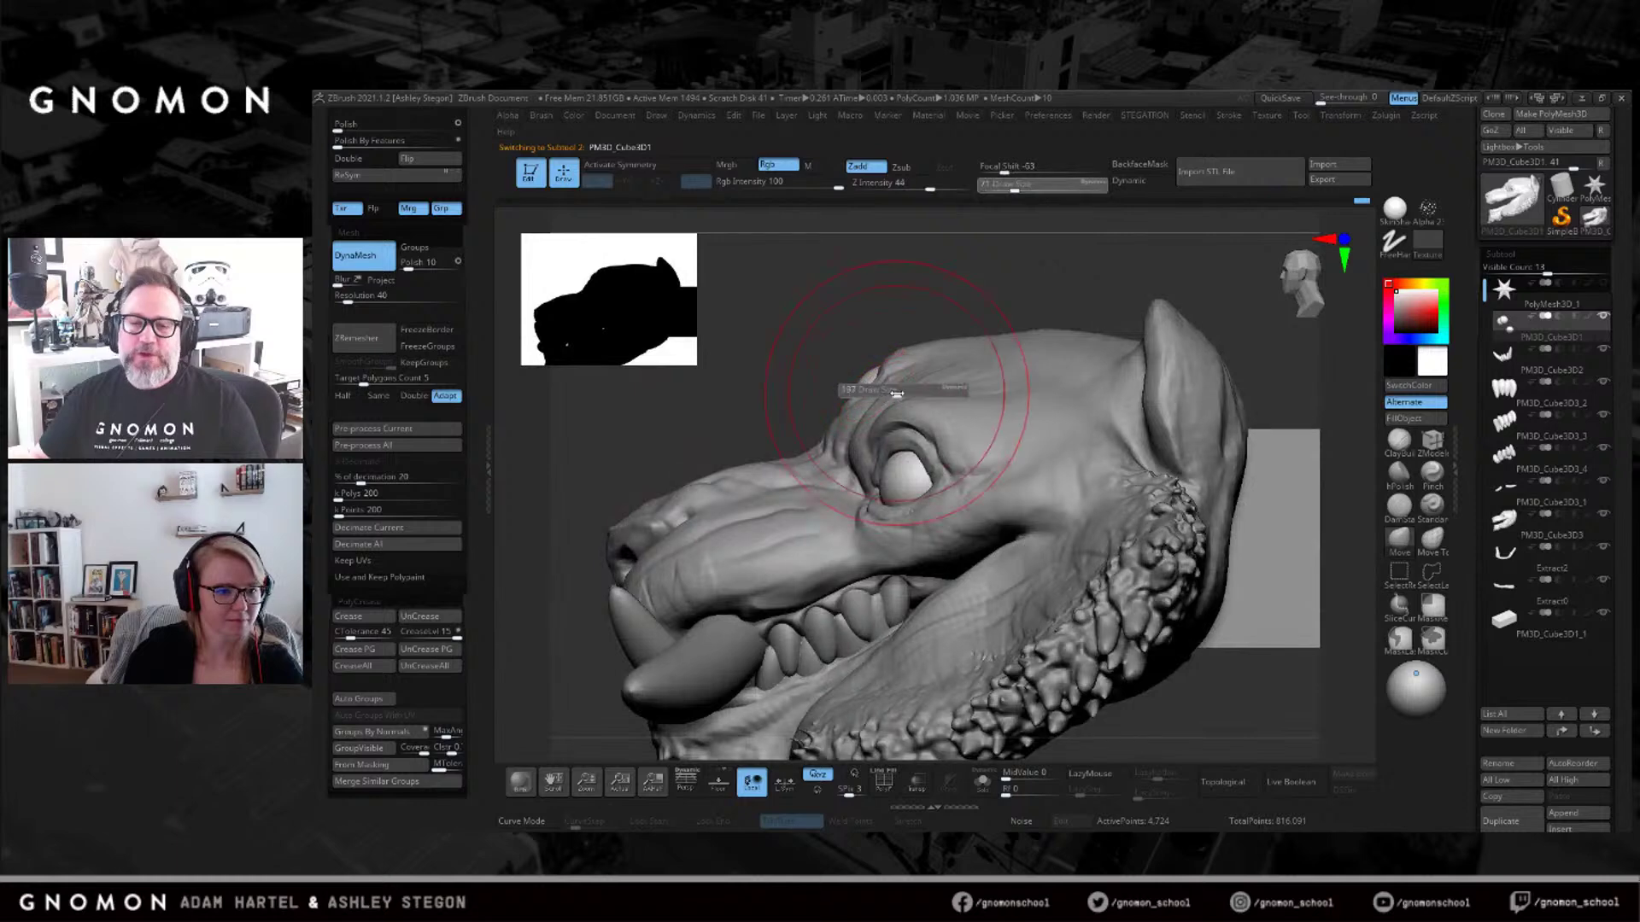
pyautogui.press('b')
pyautogui.press('m')
pyautogui.press('t')
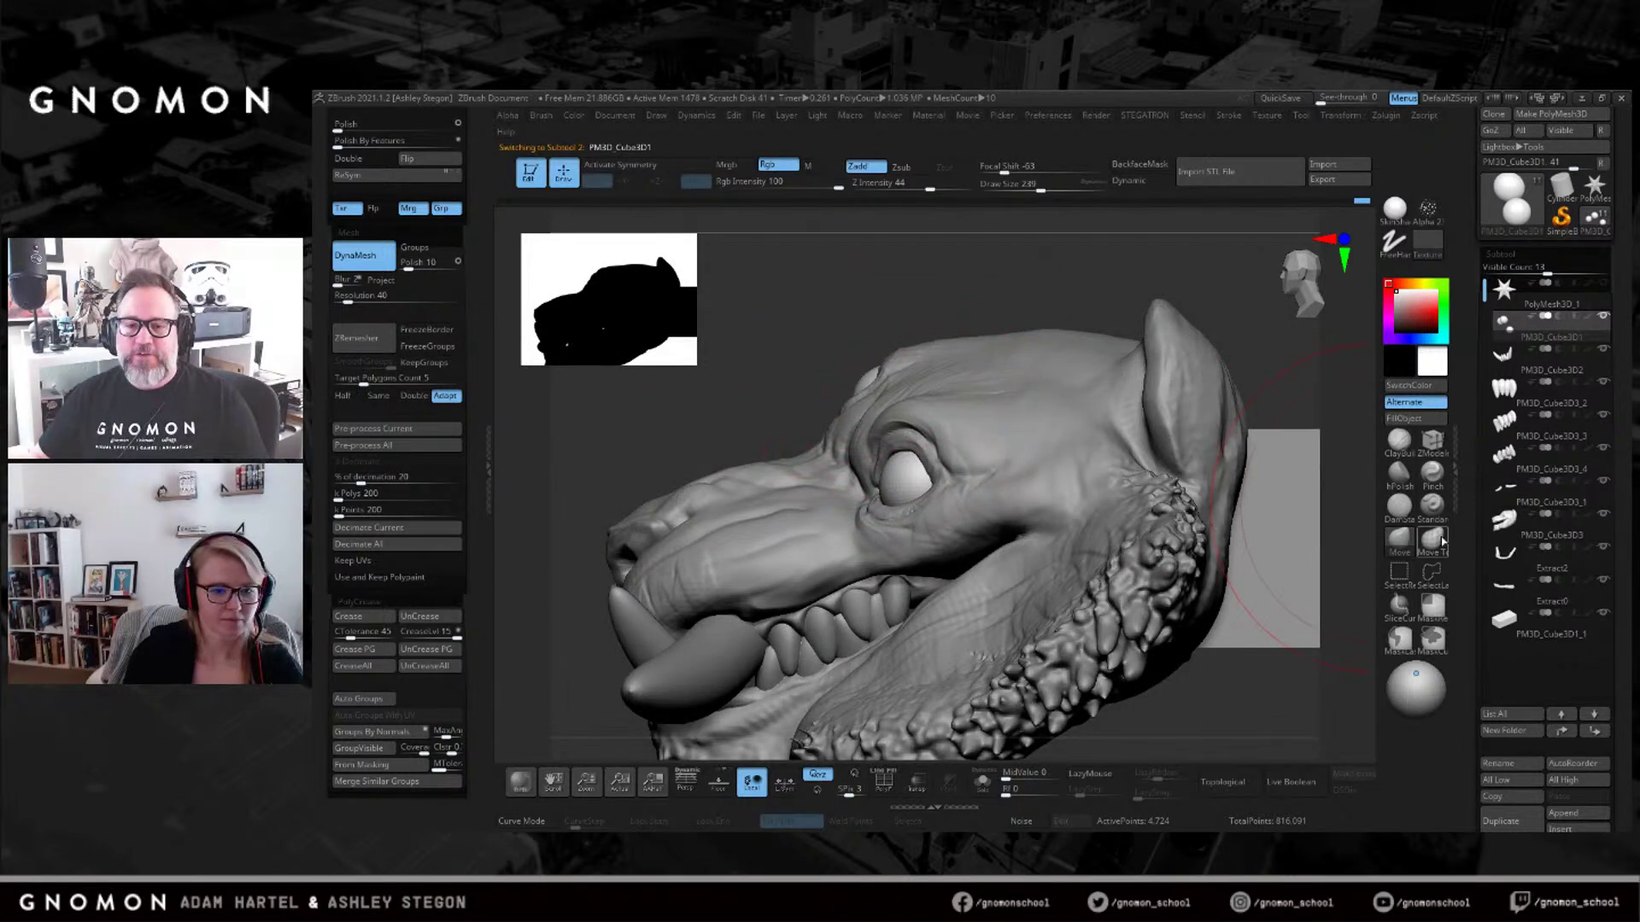
pyautogui.press(']')
pyautogui.moveTo(861, 378)
pyautogui.mouseDown(button='right')
pyautogui.moveTo(922, 384)
pyautogui.moveTo(813, 437)
pyautogui.mouseUp(button='right')
pyautogui.press('s')
pyautogui.click(810, 439)
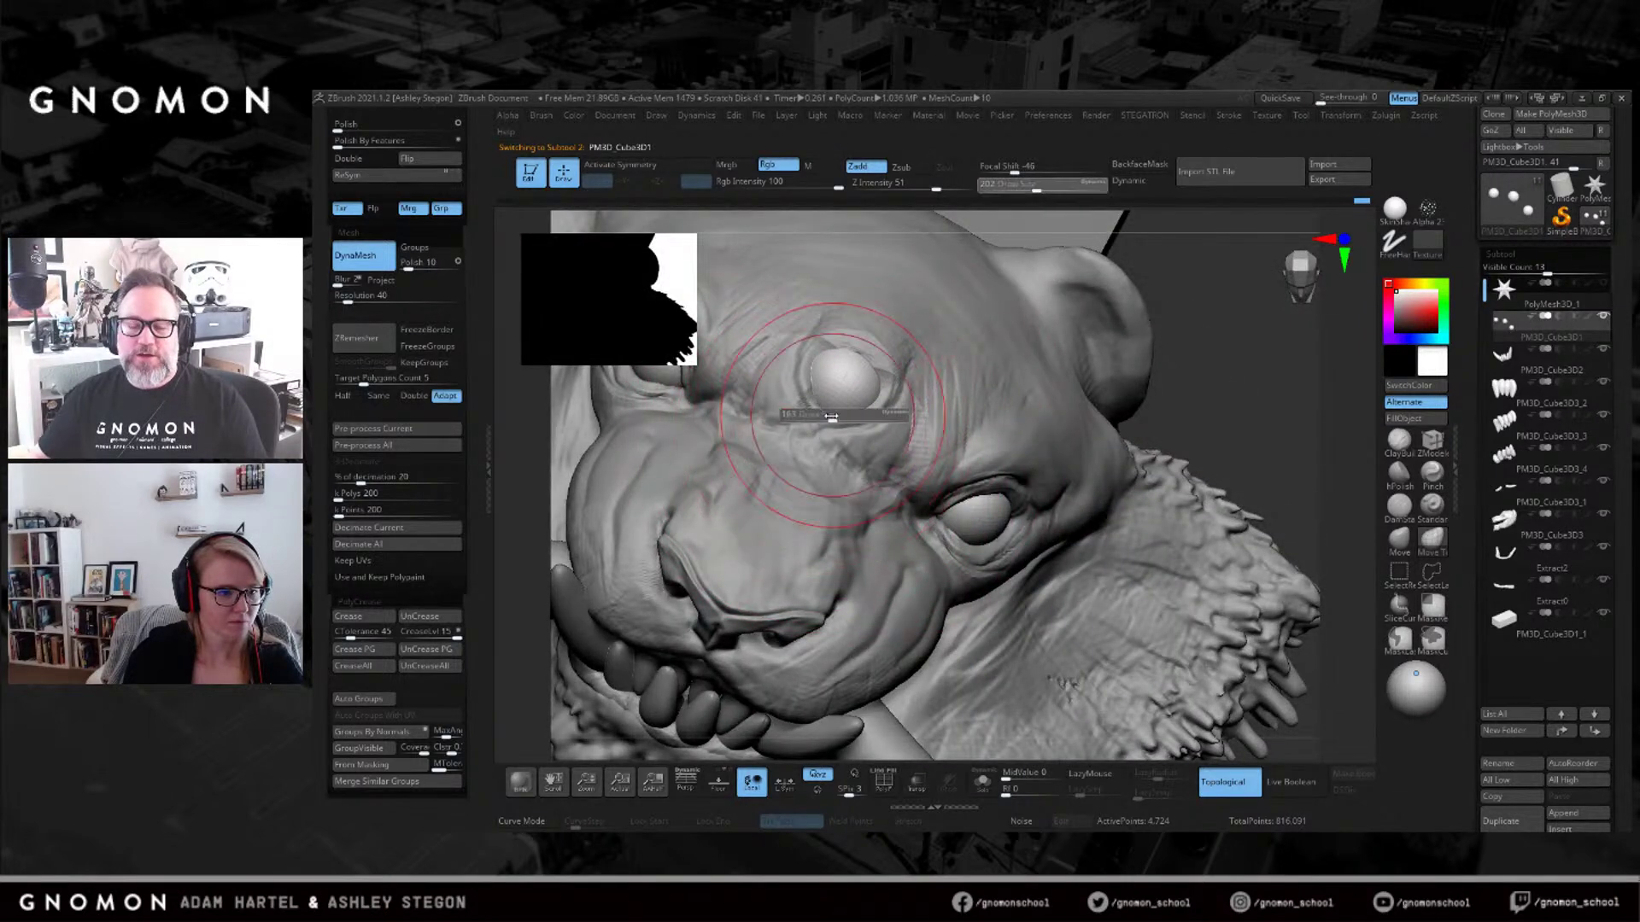
# Nudge the third eye deeper into the brow and reselect the head.
pyautogui.press('b')
pyautogui.press('m')
pyautogui.press('v')
pyautogui.moveTo(850, 403); pyautogui.dragTo(782, 376, button='right')
pyautogui.press('s')
pyautogui.click(920, 367)
pyautogui.keyDown('alt'); pyautogui.click(930, 363); pyautogui.keyUp('alt')
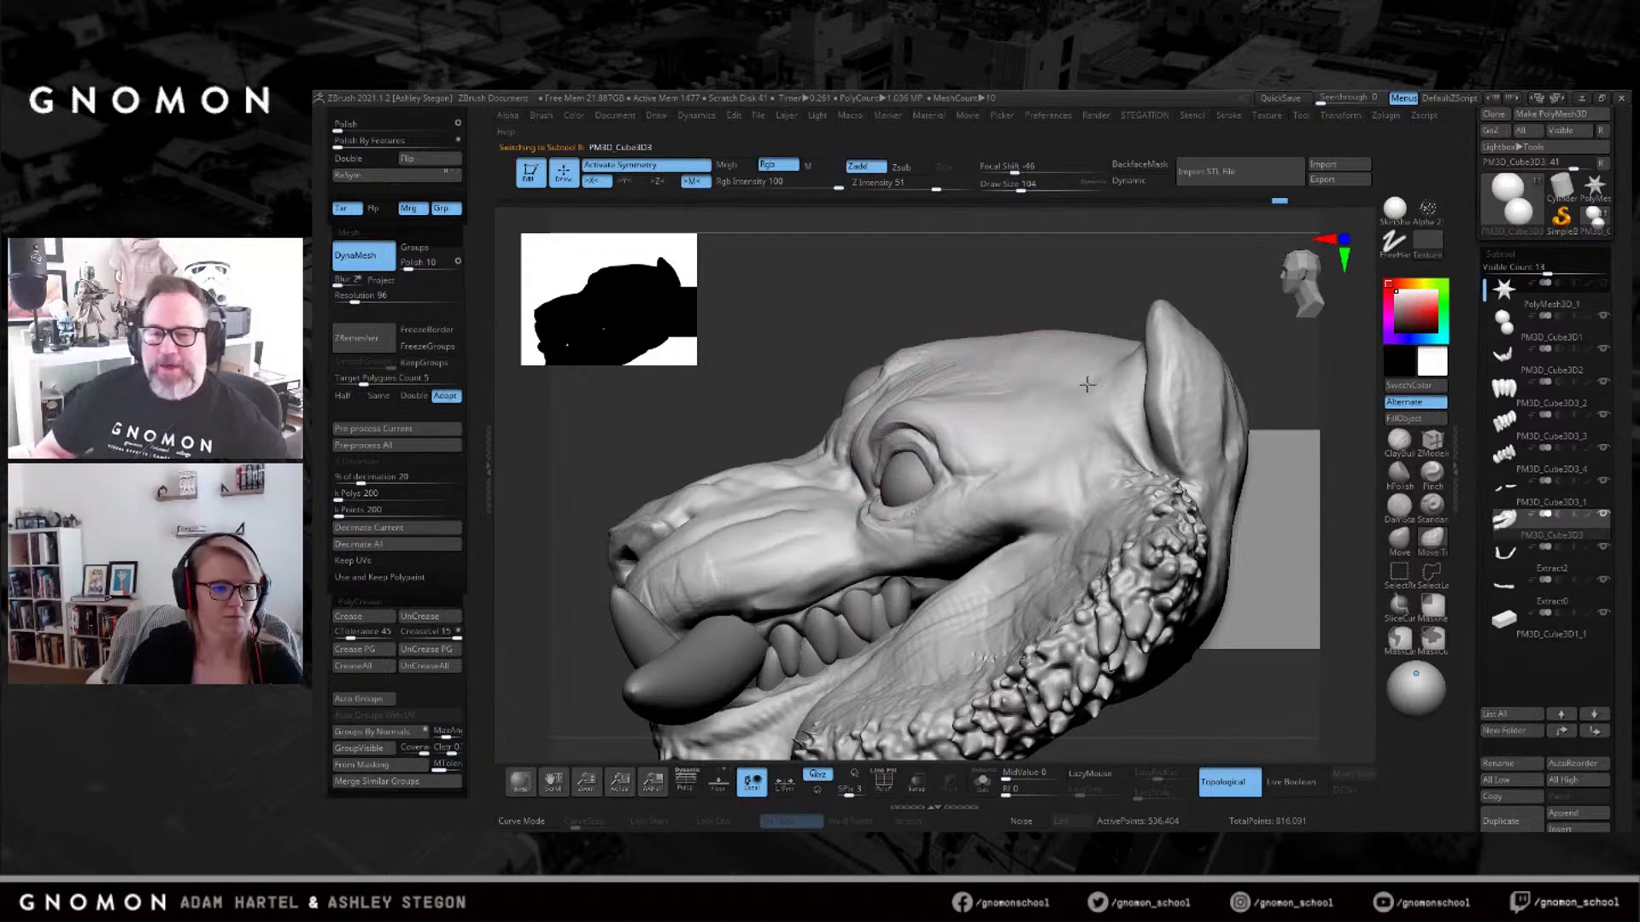
# Build up the forehead and brow with ClayBuildup and smooth the strokes.
pyautogui.moveTo(961, 315); pyautogui.dragTo(1056, 376, button='right')
pyautogui.click(1398, 442)
pyautogui.moveTo(1278, 427); pyautogui.dragTo(1257, 512)
pyautogui.keyDown('shift'); pyautogui.moveTo(935, 440); pyautogui.dragTo(1023, 442); pyautogui.keyUp('shift')
pyautogui.press('f')
pyautogui.moveTo(1183, 457)
pyautogui.mouseDown(button='right')
pyautogui.moveTo(1084, 466)
pyautogui.moveTo(1103, 489)
pyautogui.mouseUp(button='right')
pyautogui.press('s')
pyautogui.moveTo(1093, 489); pyautogui.dragTo(1100, 488)
pyautogui.moveTo(1102, 491)
pyautogui.mouseDown(button='right')
pyautogui.moveTo(1131, 541)
pyautogui.moveTo(1109, 488)
pyautogui.mouseUp(button='right')
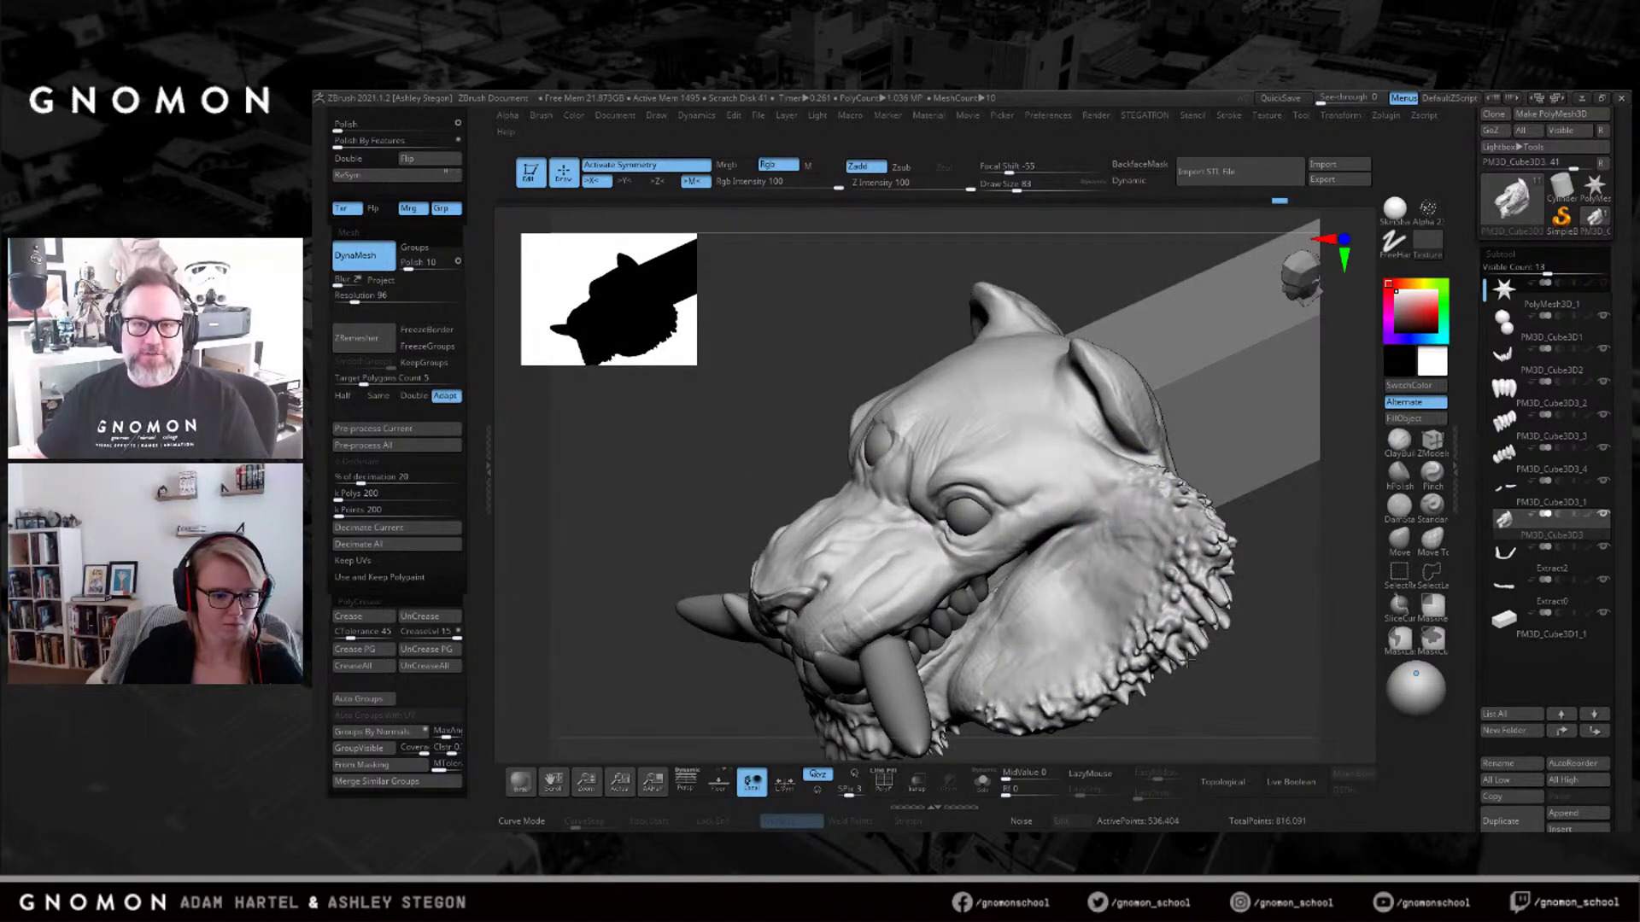
pyautogui.moveTo(1093, 546)
pyautogui.mouseDown(button='right')
pyautogui.moveTo(1127, 538)
pyautogui.moveTo(990, 495)
pyautogui.mouseUp(button='right')
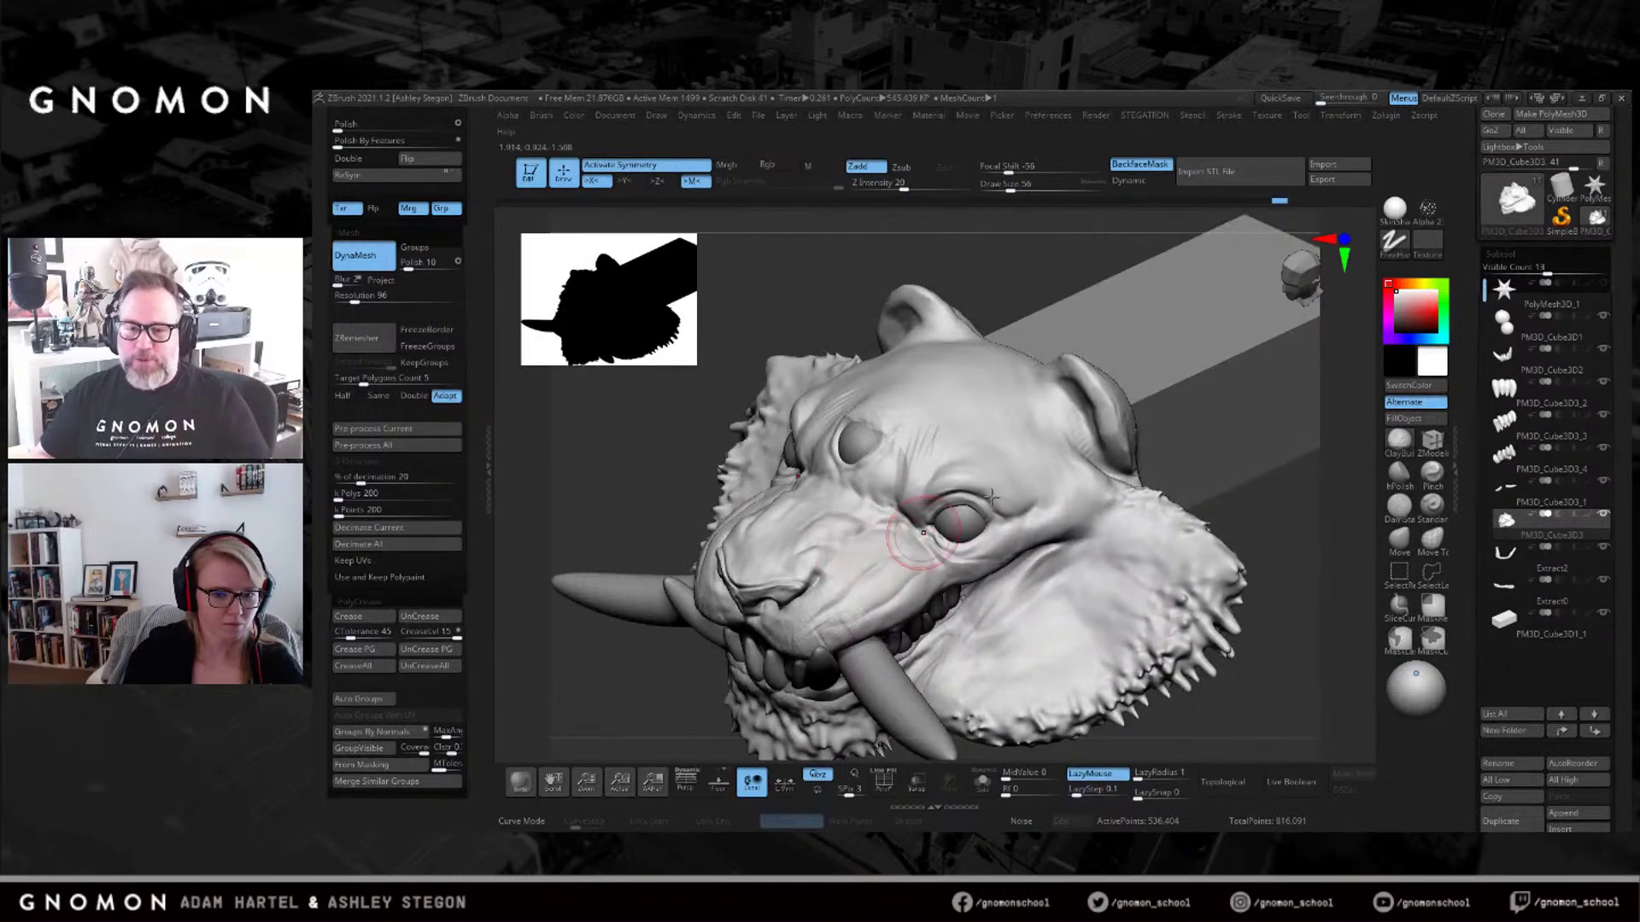
# Examine the antennae growing from the creature's brow in the concept image against the head's side profile.
pyautogui.click(1398, 518)
pyautogui.moveTo(863, 478); pyautogui.dragTo(1002, 460, button='right')
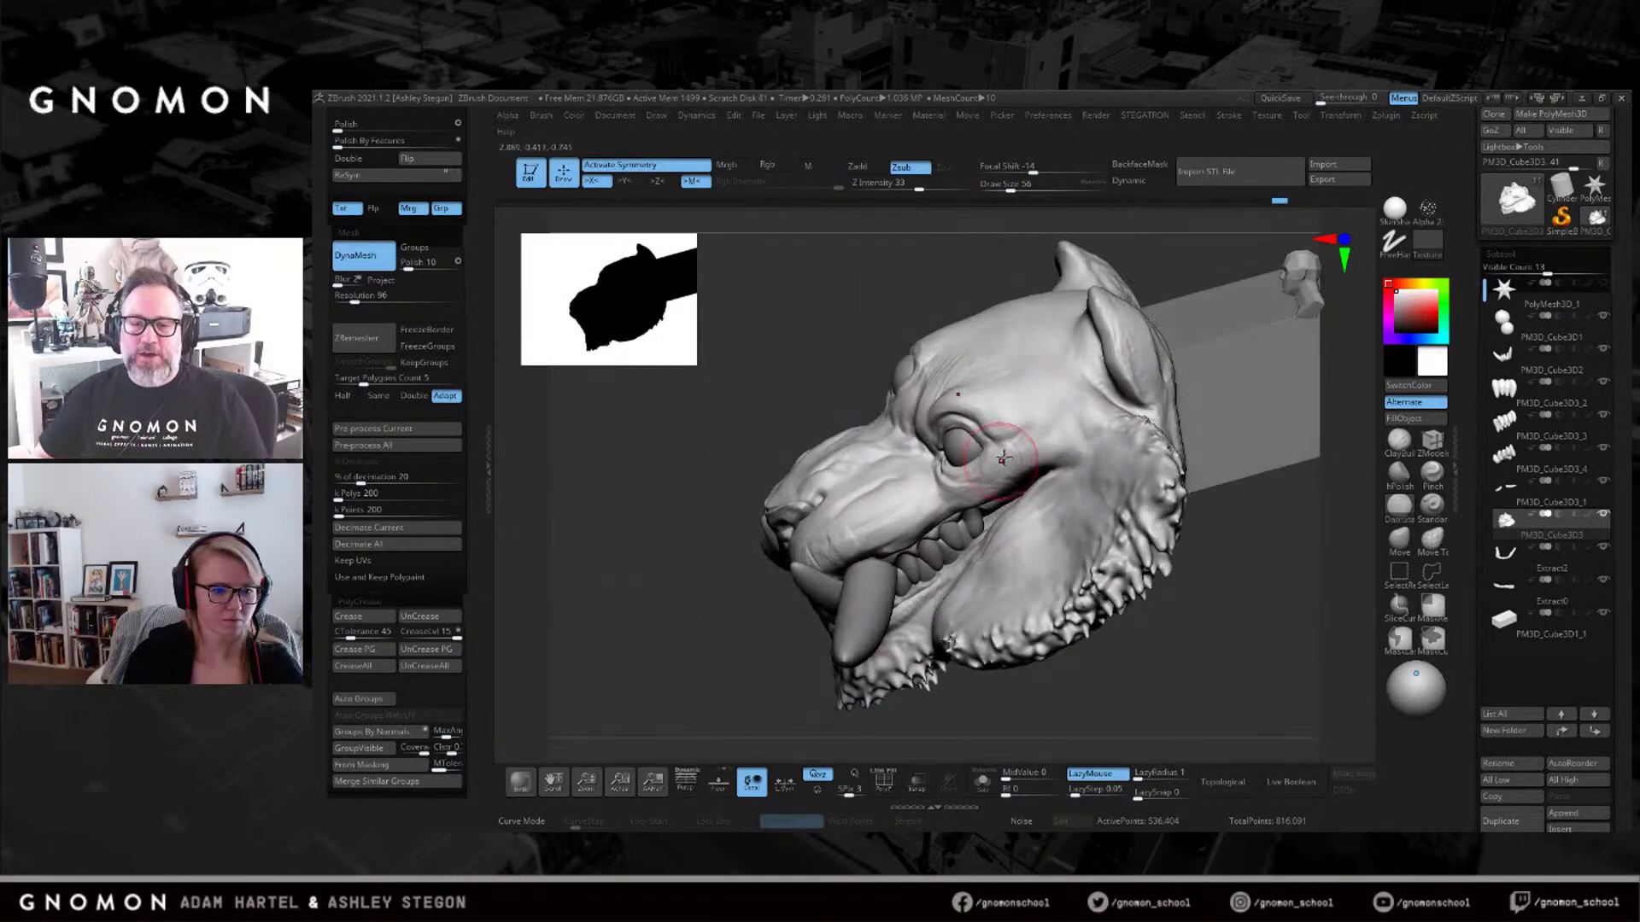
pyautogui.hotkey('alt', 'Tab')
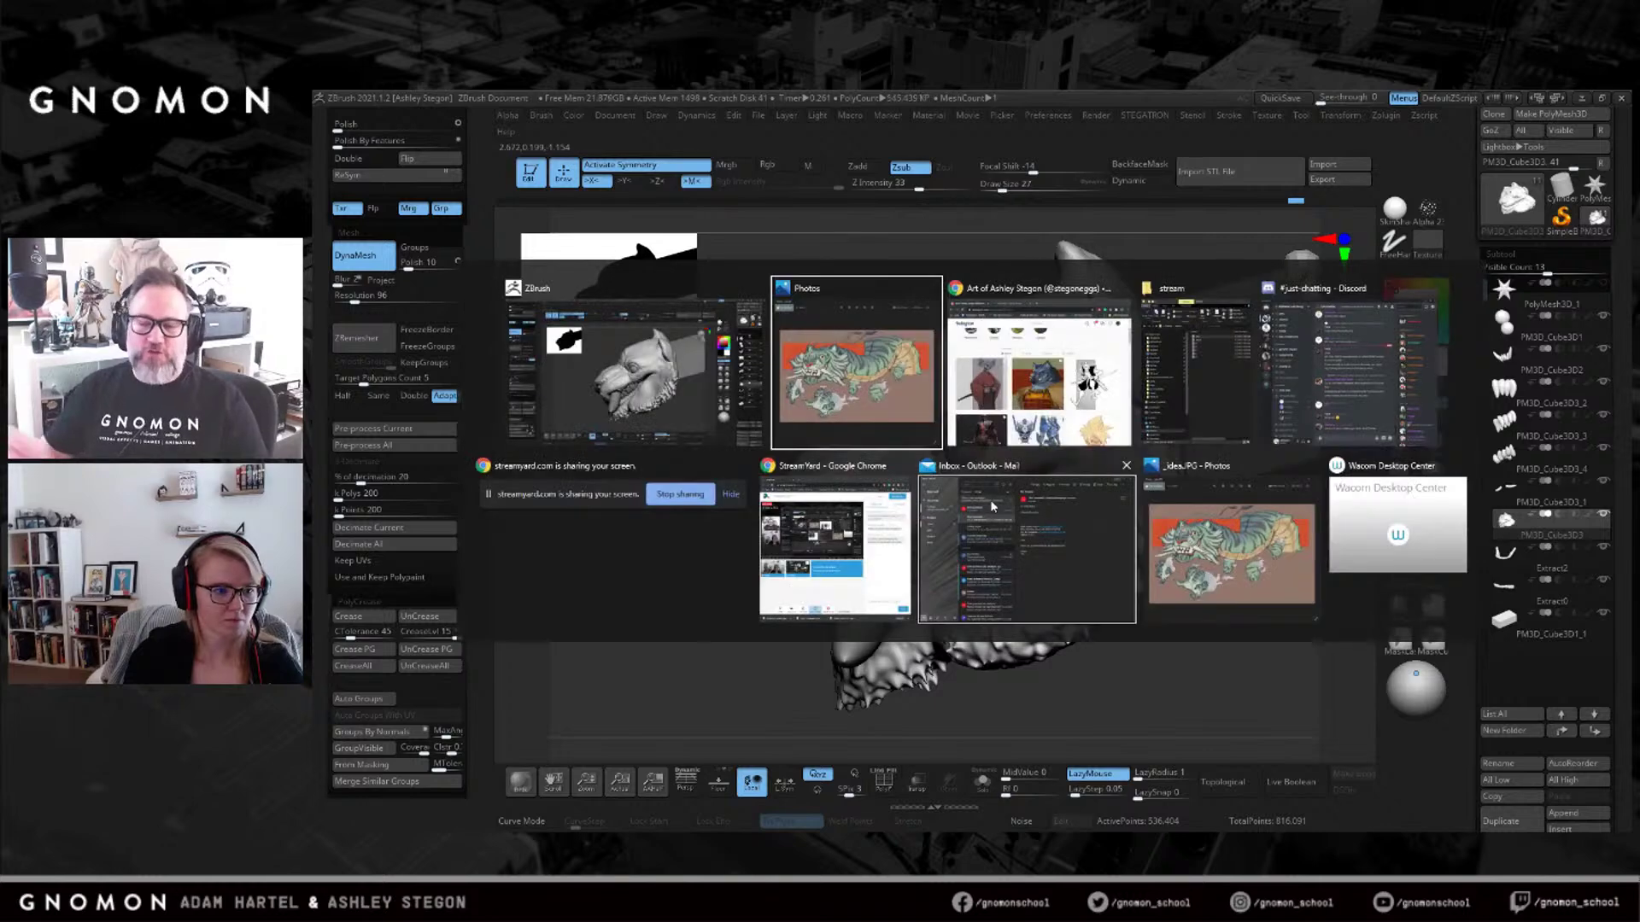
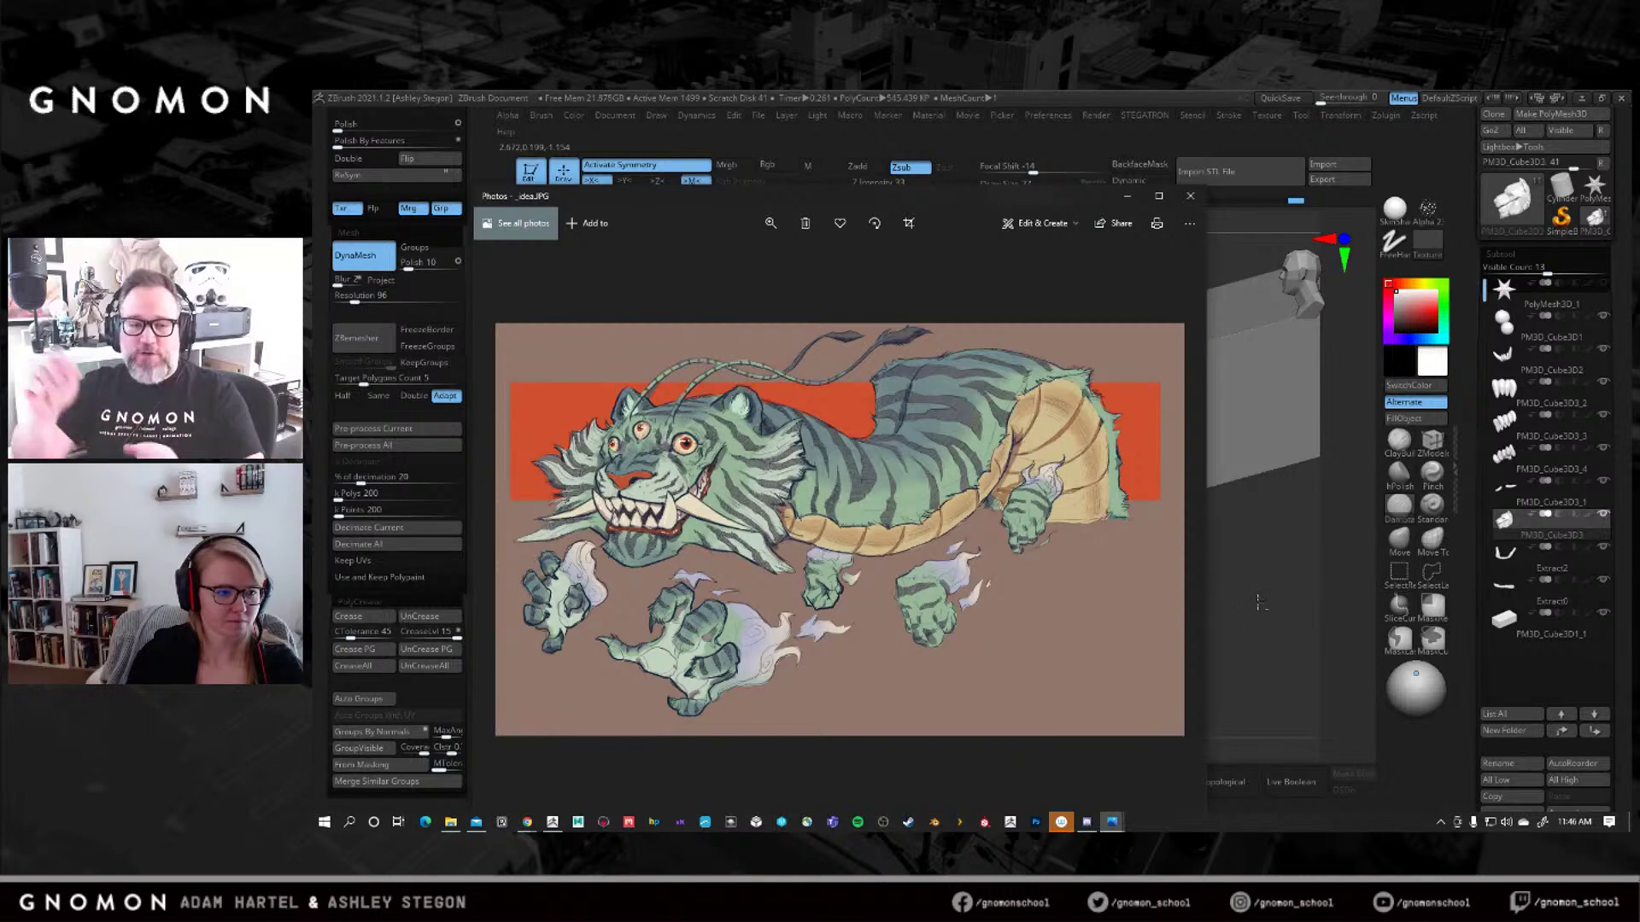
pyautogui.moveTo(1255, 598); pyautogui.dragTo(1311, 578)
pyautogui.press('[')
pyautogui.moveTo(1204, 574)
pyautogui.keyDown('shift'); pyautogui.mouseDown()
pyautogui.moveTo(1139, 608)
pyautogui.moveTo(1059, 577)
pyautogui.mouseUp(); pyautogui.keyUp('shift')
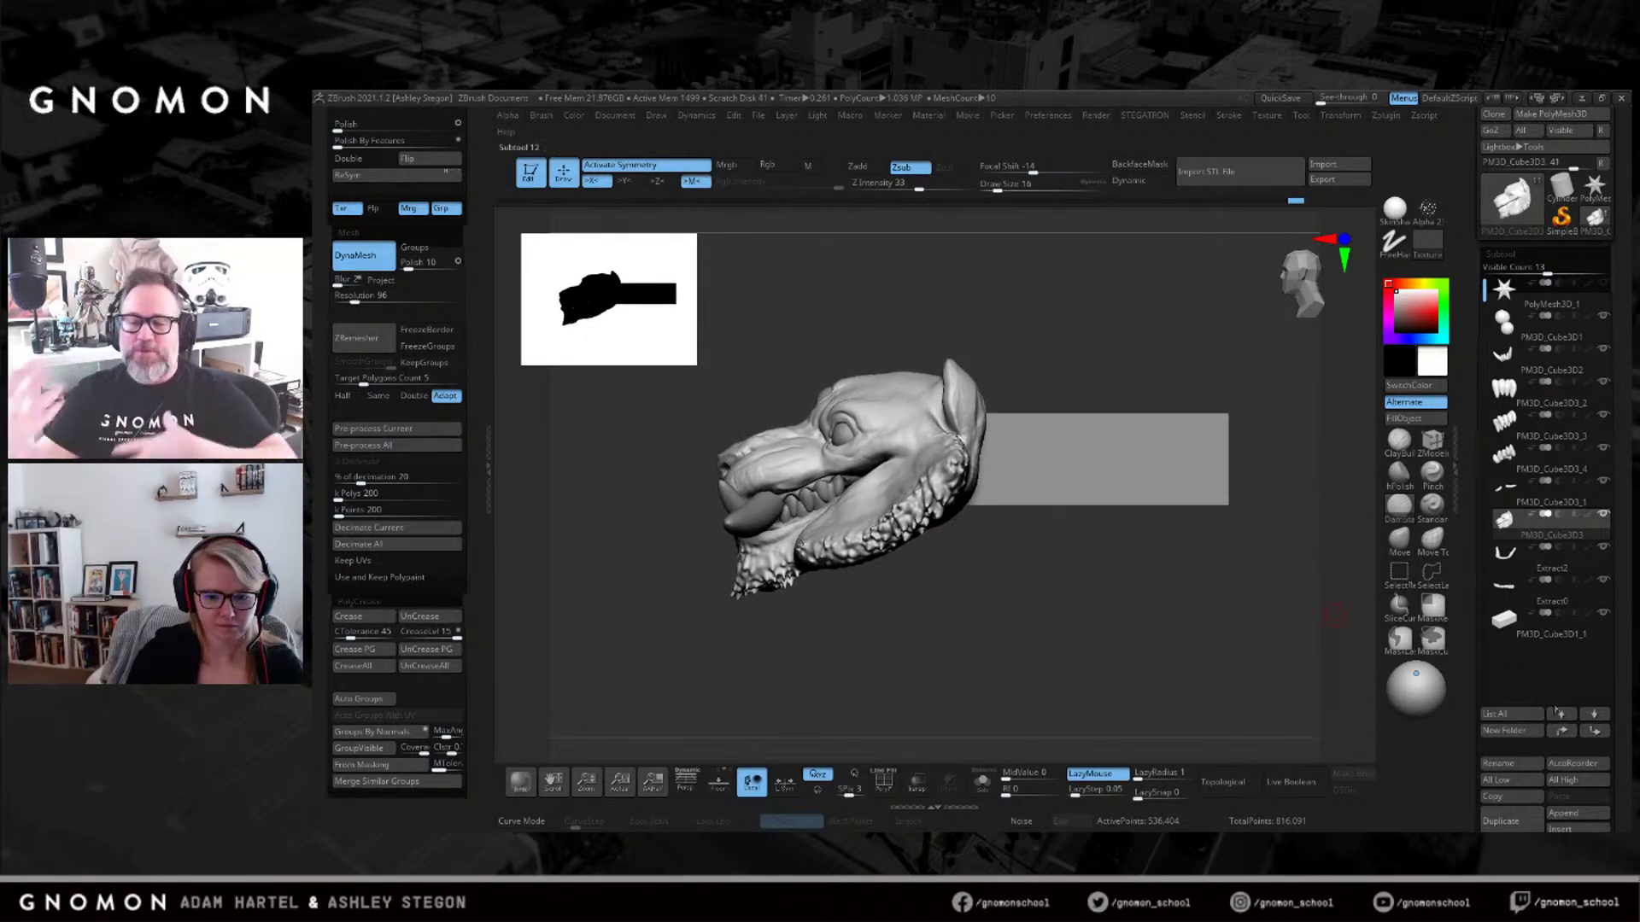
# Append a ZSphere as a new subtool, select it and isolate it in Solo mode.
pyautogui.scroll(-5, 1528, 597)
pyautogui.click(1578, 528)
pyautogui.click(1164, 604)
pyautogui.keyDown('alt'); pyautogui.moveTo(1133, 557); pyautogui.dragTo(1055, 399); pyautogui.keyUp('alt')
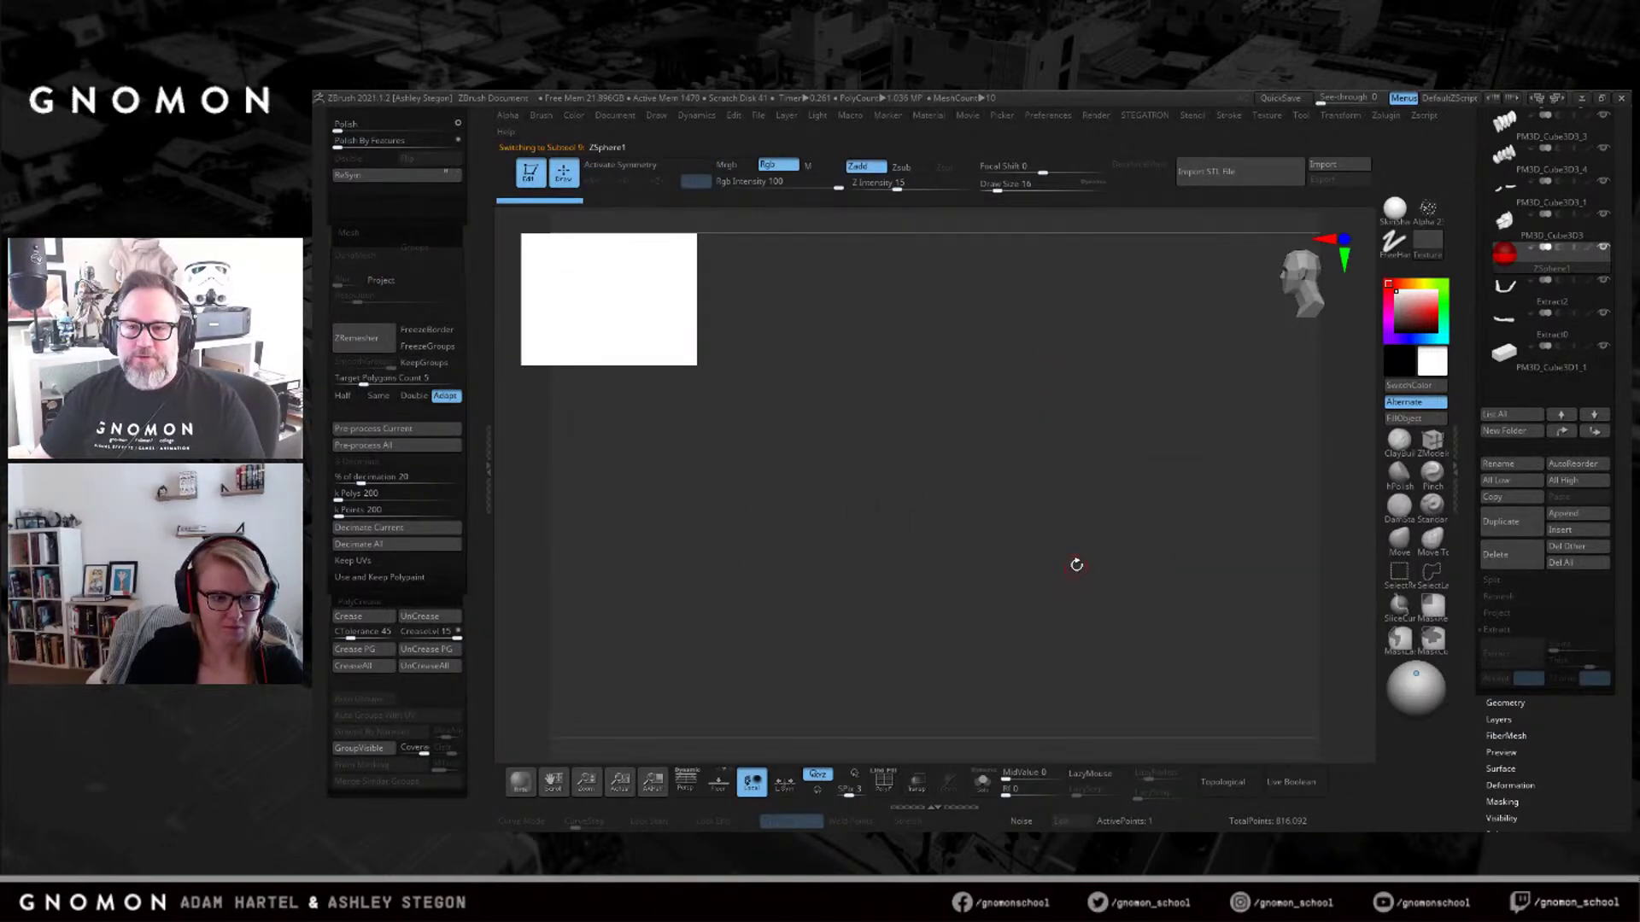
pyautogui.click(981, 783)
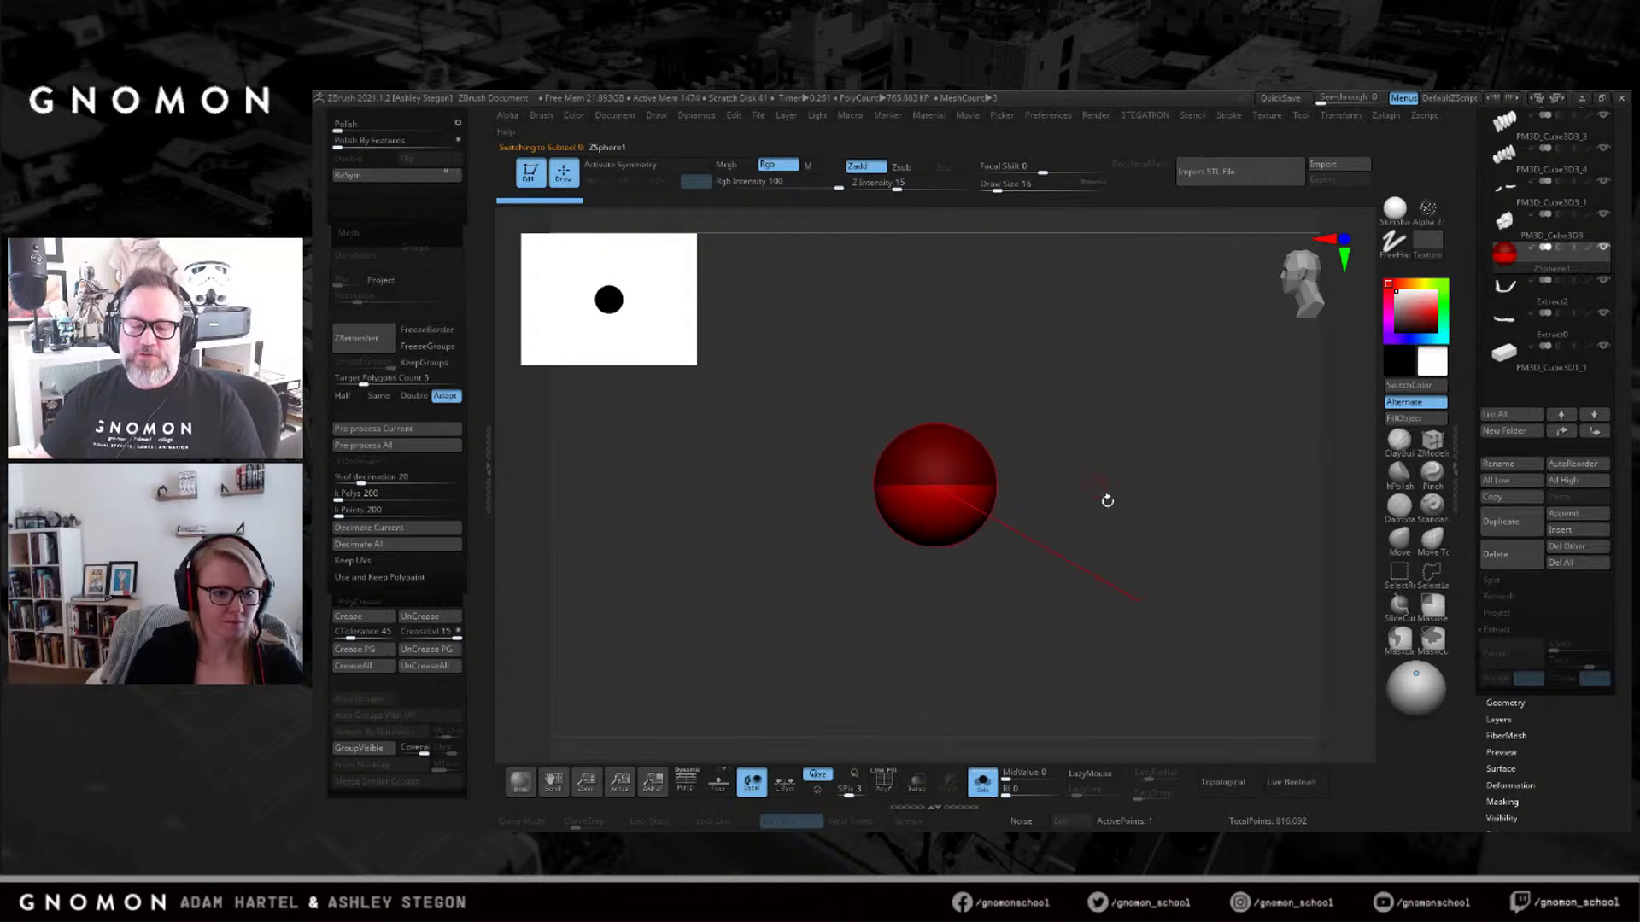
pyautogui.moveTo(879, 389); pyautogui.dragTo(859, 411)
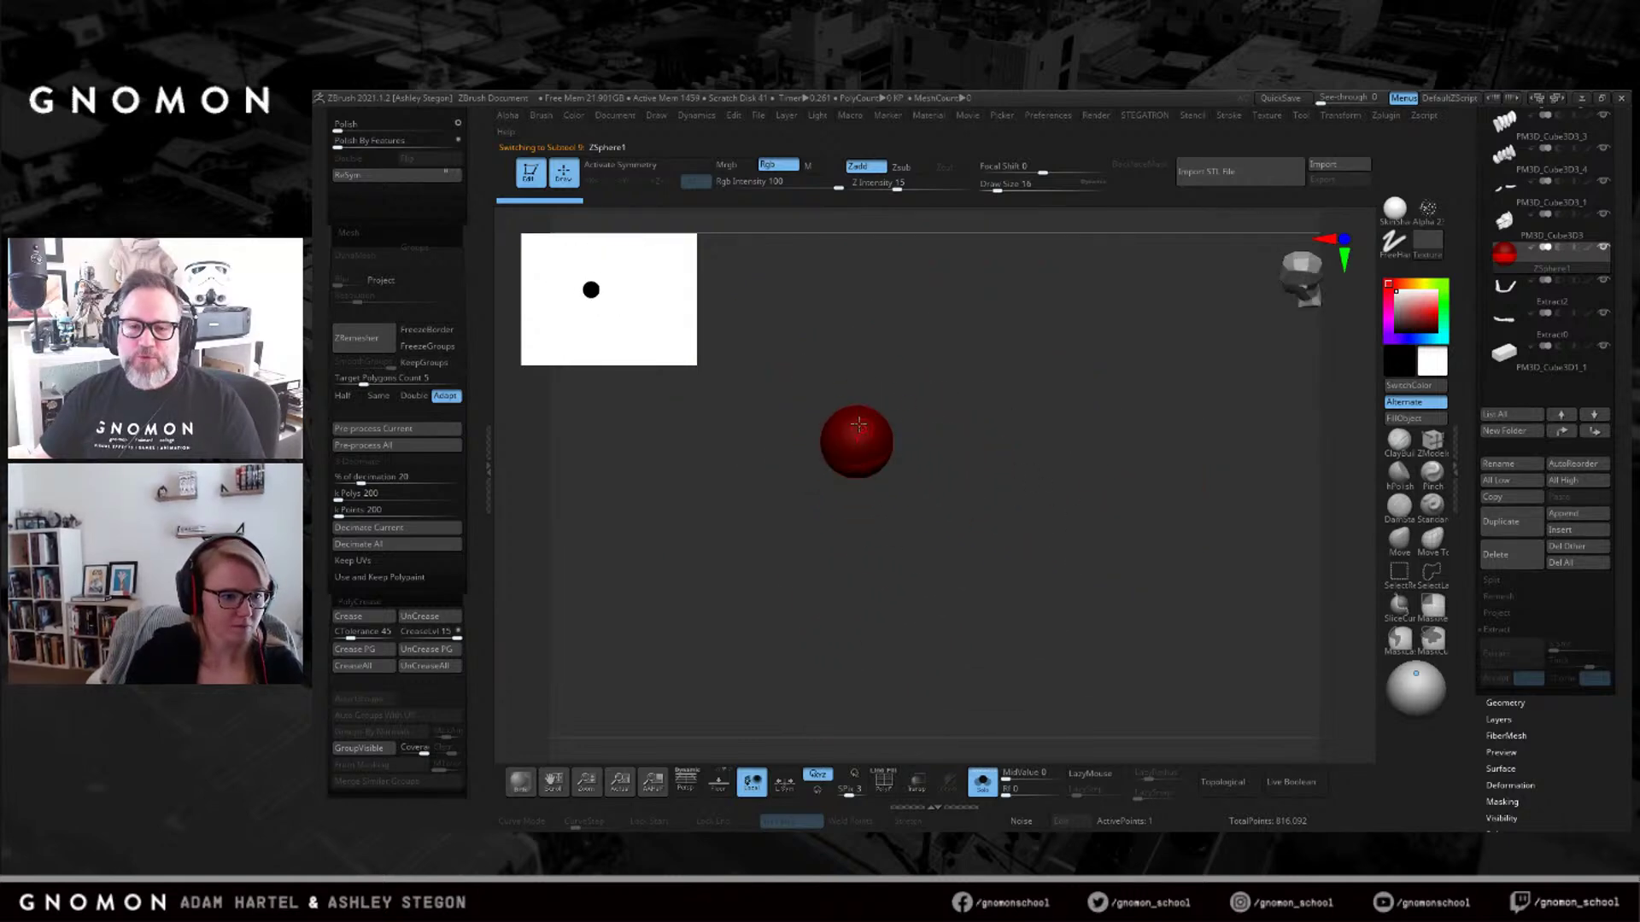
# Add a small child ZSphere and move it far out to form a long, thin antenna.
pyautogui.click(860, 414)
pyautogui.moveTo(878, 416); pyautogui.dragTo(882, 419)
pyautogui.moveTo(1018, 514)
pyautogui.mouseDown()
pyautogui.moveTo(981, 452)
pyautogui.moveTo(965, 541)
pyautogui.mouseUp()
pyautogui.press('w')
pyautogui.moveTo(852, 447); pyautogui.dragTo(1312, 342)
# Insert a joint near the antenna's base, raise it to make a bend, and check the concept image.
pyautogui.moveTo(1291, 410)
pyautogui.keyDown('alt'); pyautogui.mouseDown()
pyautogui.moveTo(1165, 473)
pyautogui.moveTo(1213, 414)
pyautogui.mouseUp(); pyautogui.keyUp('alt')
pyautogui.press('q')
pyautogui.click(780, 535)
pyautogui.press('w')
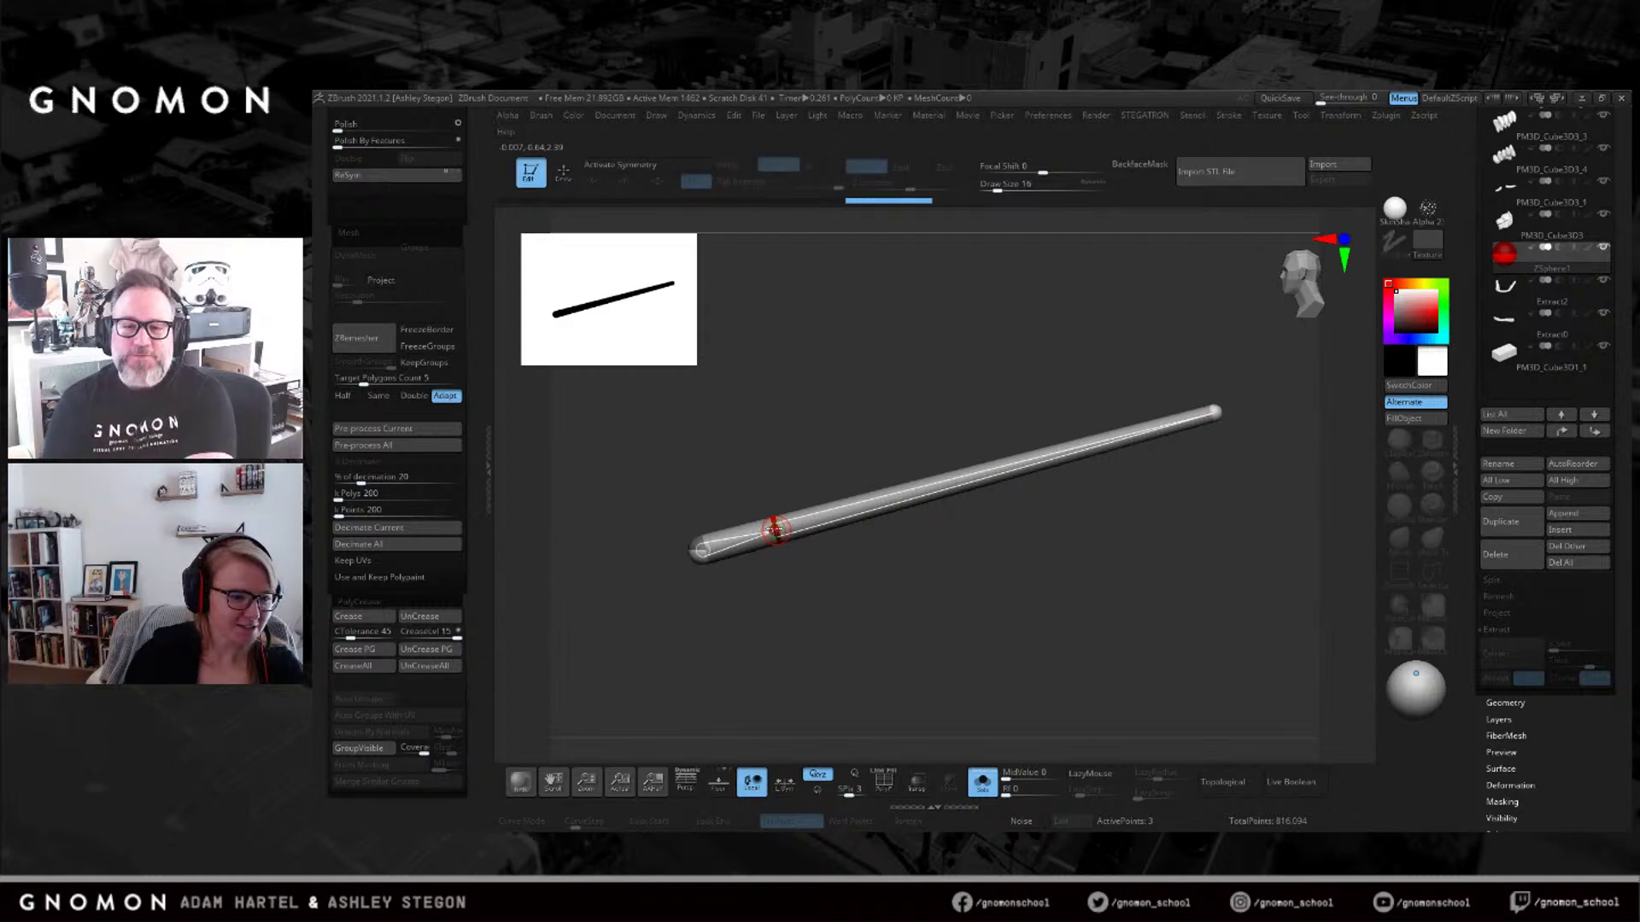
pyautogui.moveTo(775, 531); pyautogui.dragTo(757, 484)
pyautogui.hotkey('alt', 'Tab')
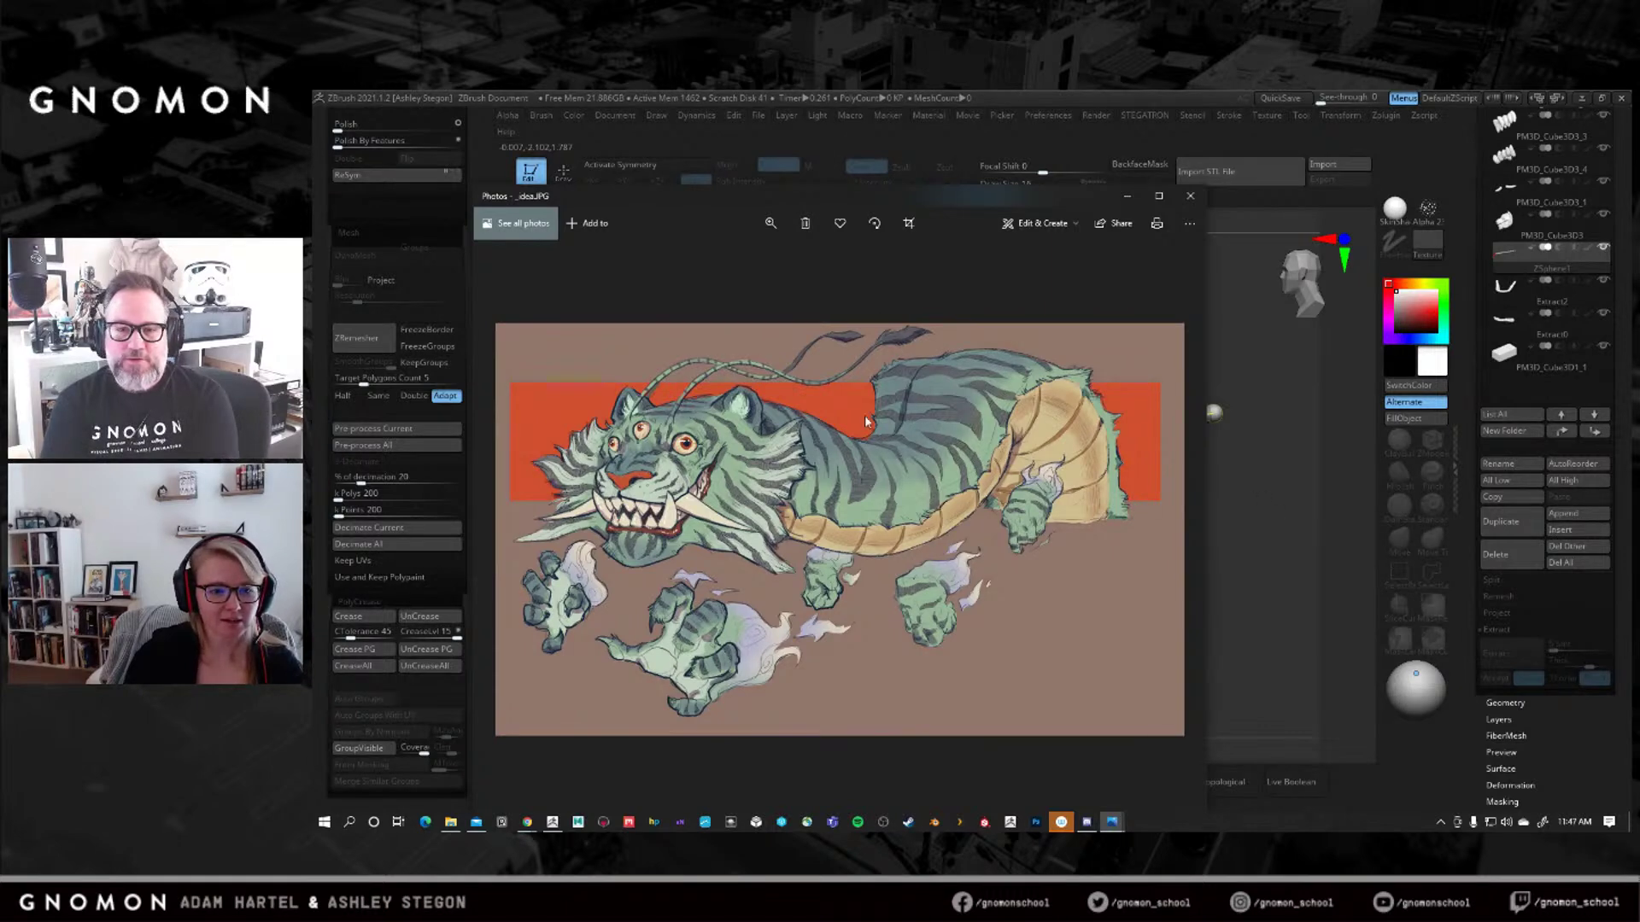
pyautogui.click(1257, 501)
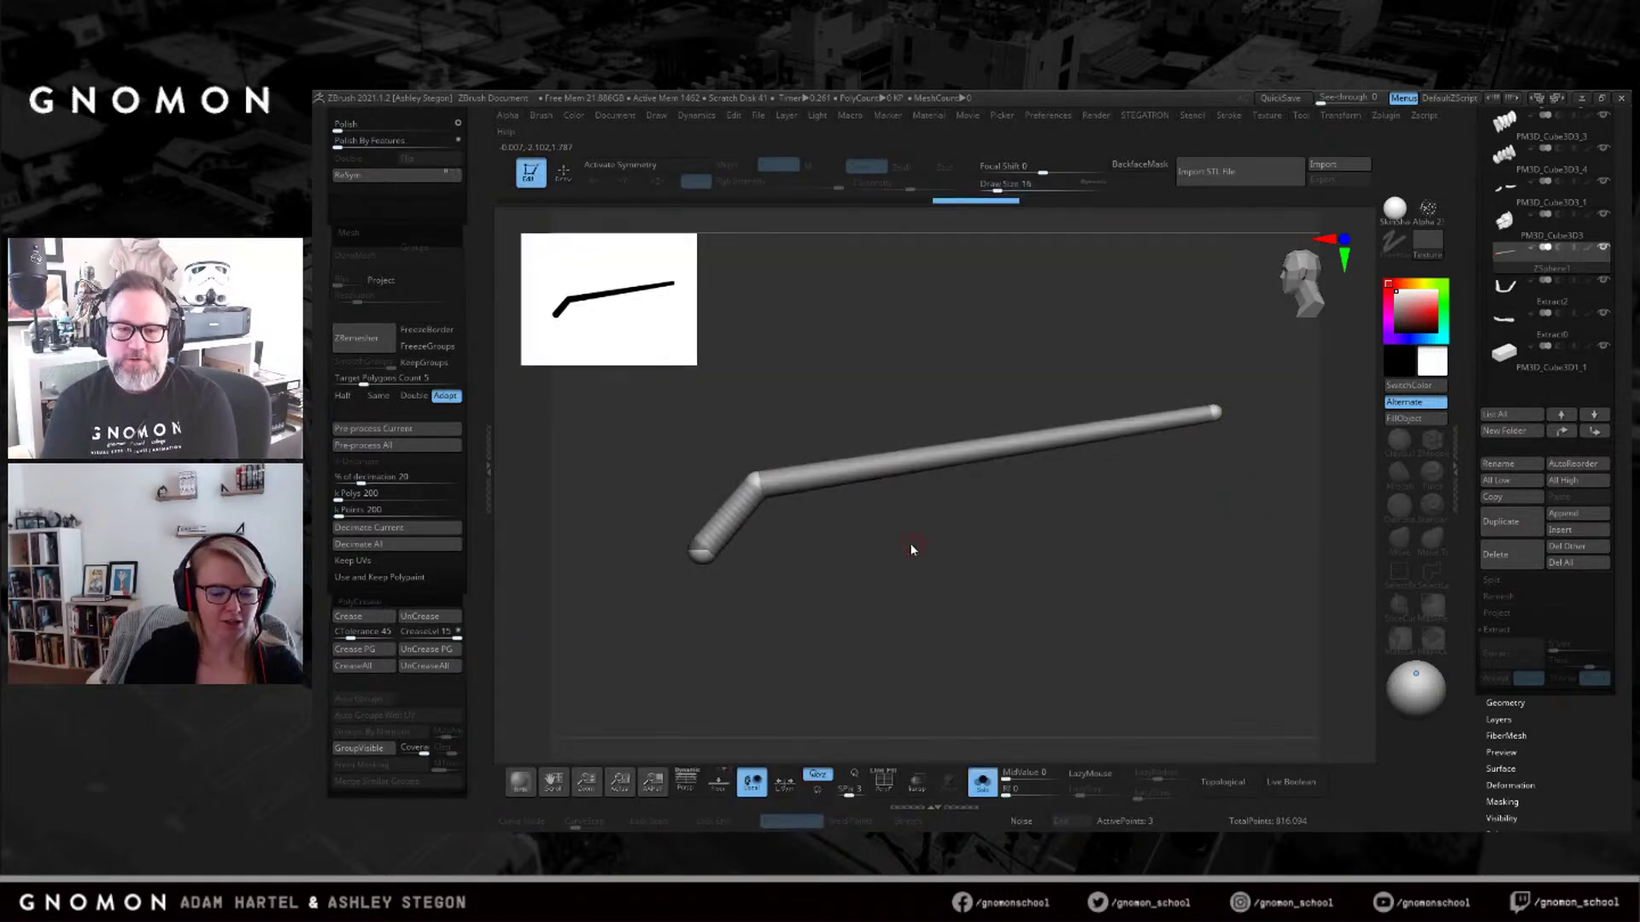
# Insert four more ZSphere joints along the long section of the antenna.
pyautogui.press('q')
pyautogui.click(877, 466)
pyautogui.click(982, 448)
pyautogui.click(1106, 436)
pyautogui.click(1166, 421)
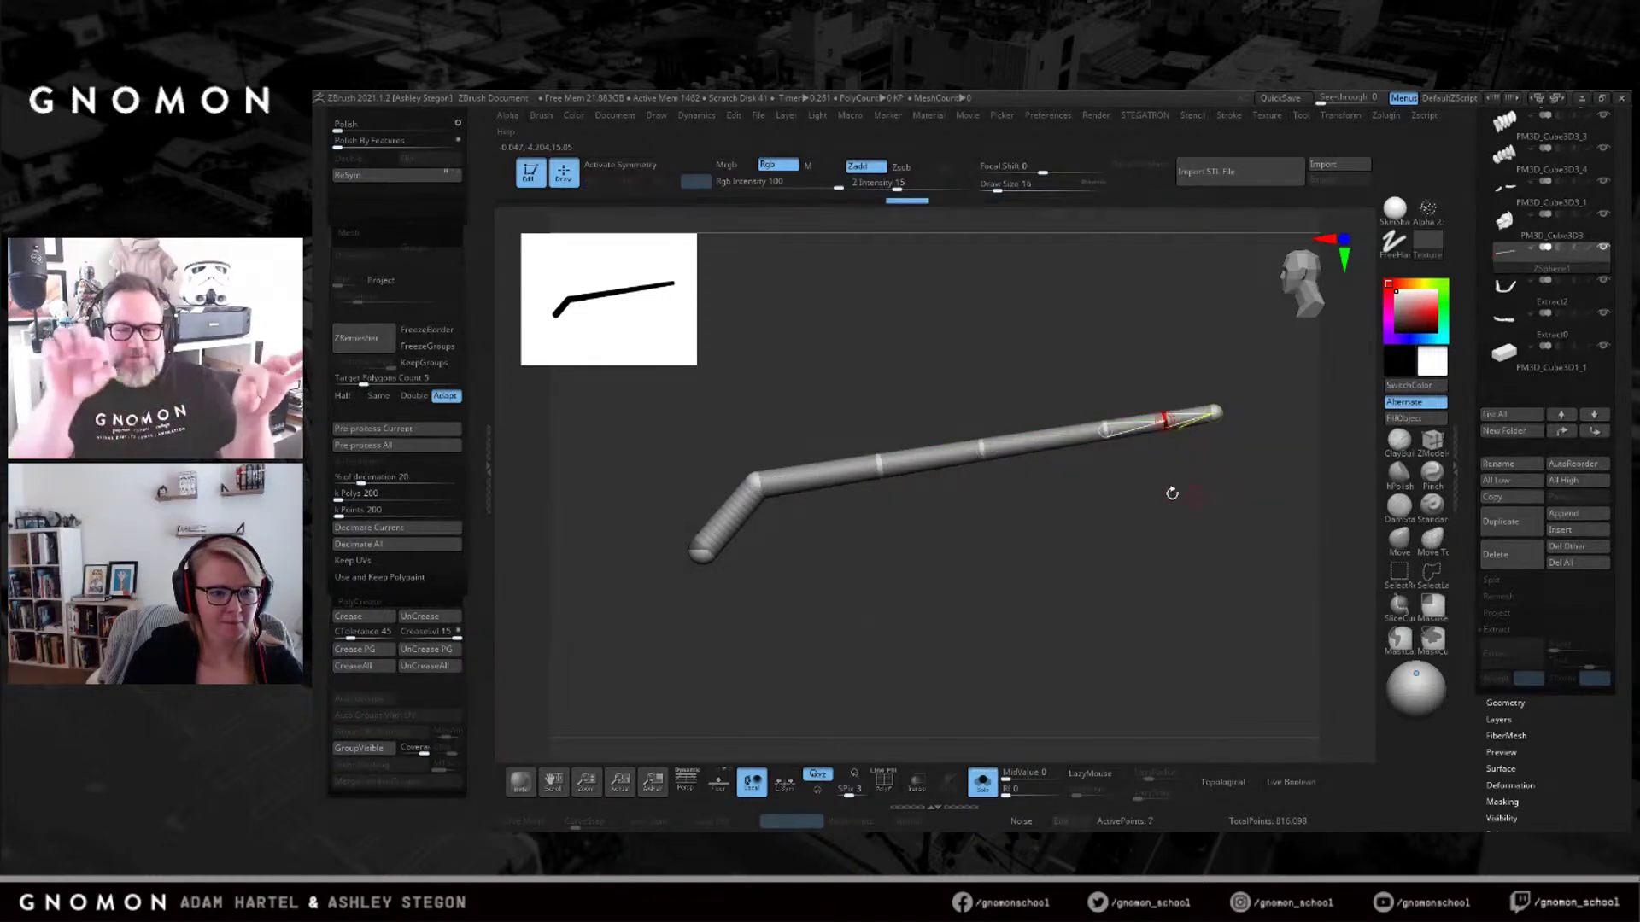
# Bend the straight antenna into a wave by moving its ZSphere joints up and down and shifting the base sphere slightly.
pyautogui.keyDown('alt'); pyautogui.moveTo(1196, 494); pyautogui.dragTo(1083, 479); pyautogui.keyUp('alt')
pyautogui.press('w')
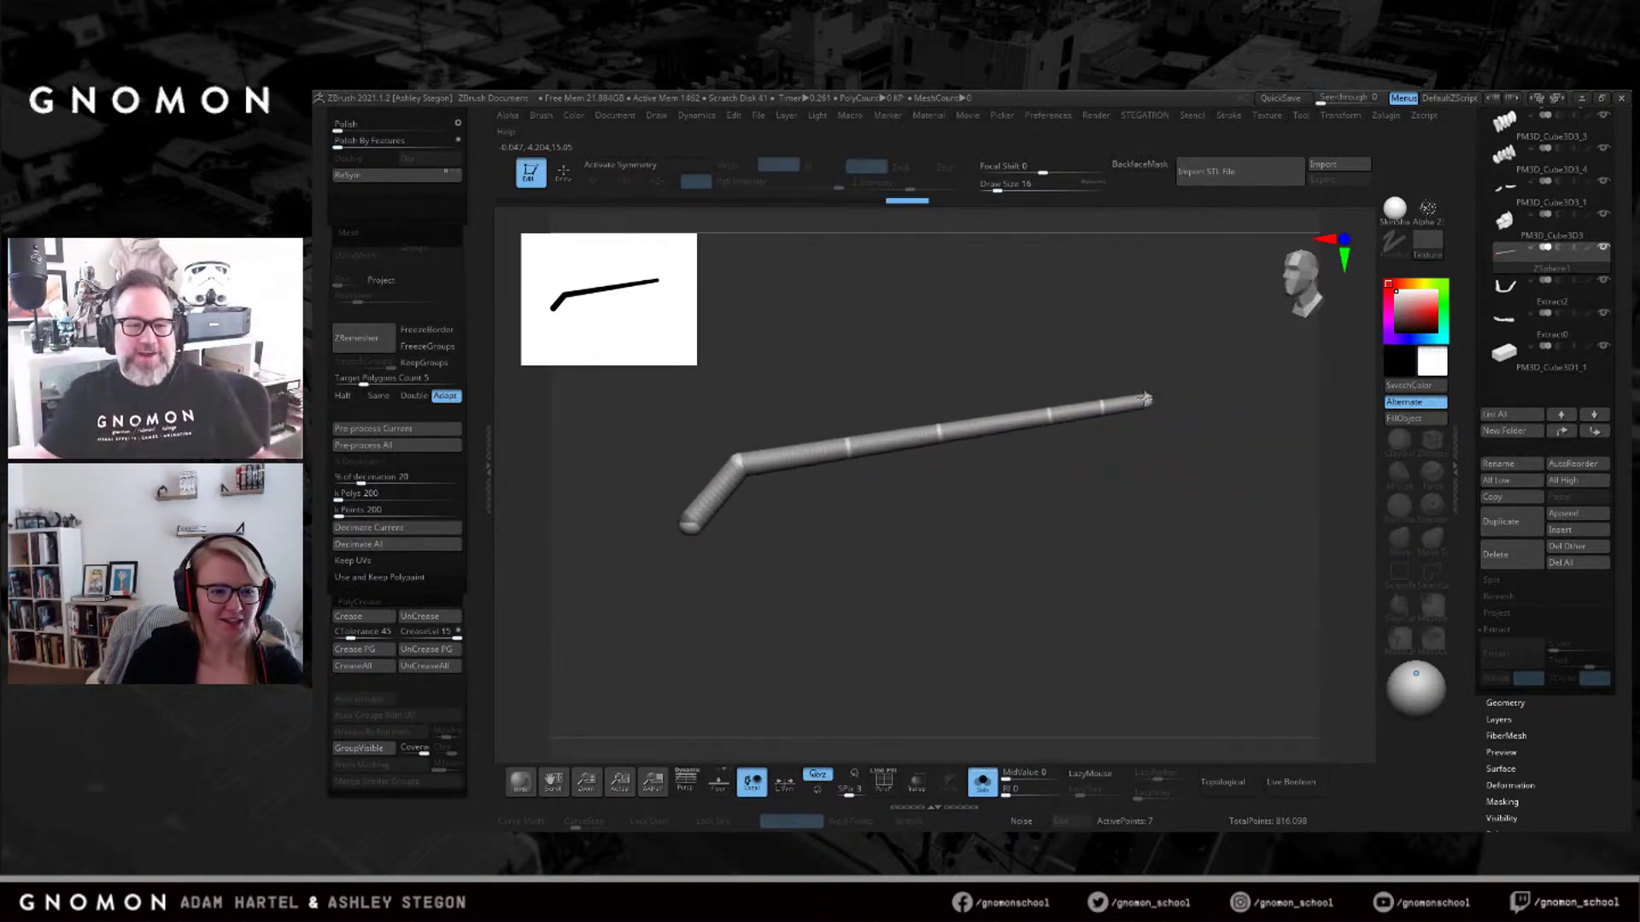
pyautogui.moveTo(1148, 403); pyautogui.dragTo(1038, 396)
pyautogui.moveTo(942, 434); pyautogui.dragTo(833, 427)
pyautogui.moveTo(738, 462); pyautogui.dragTo(742, 452)
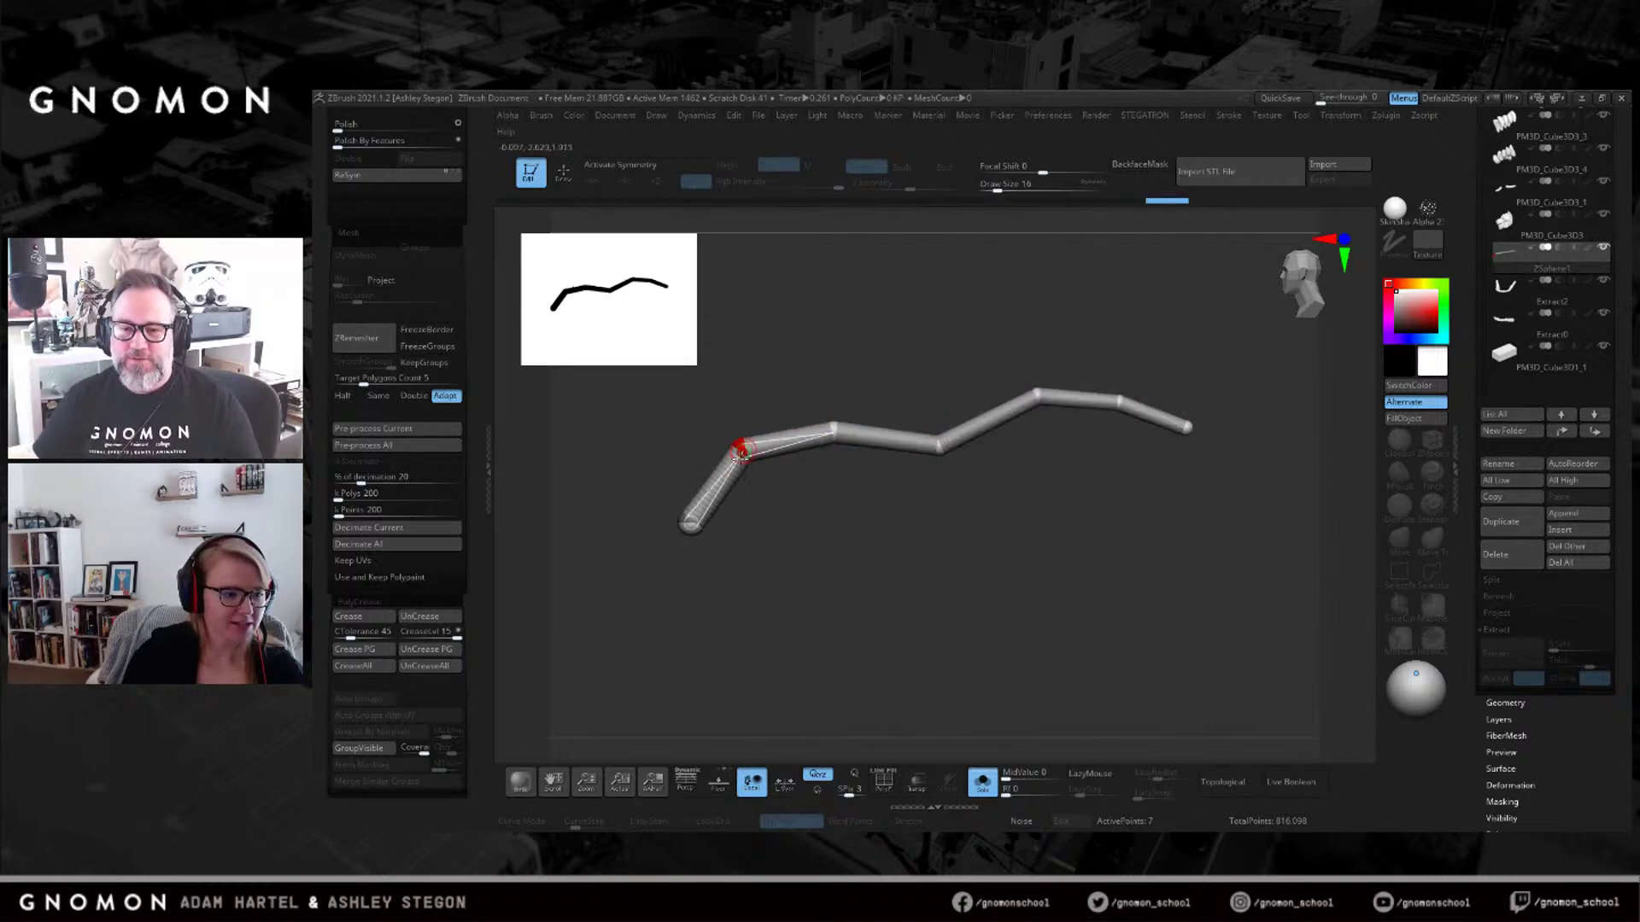
pyautogui.moveTo(683, 528); pyautogui.dragTo(683, 535)
# Insert four in-between joints along the wavy section of the antenna and move them to soften its bends.
pyautogui.press('q')
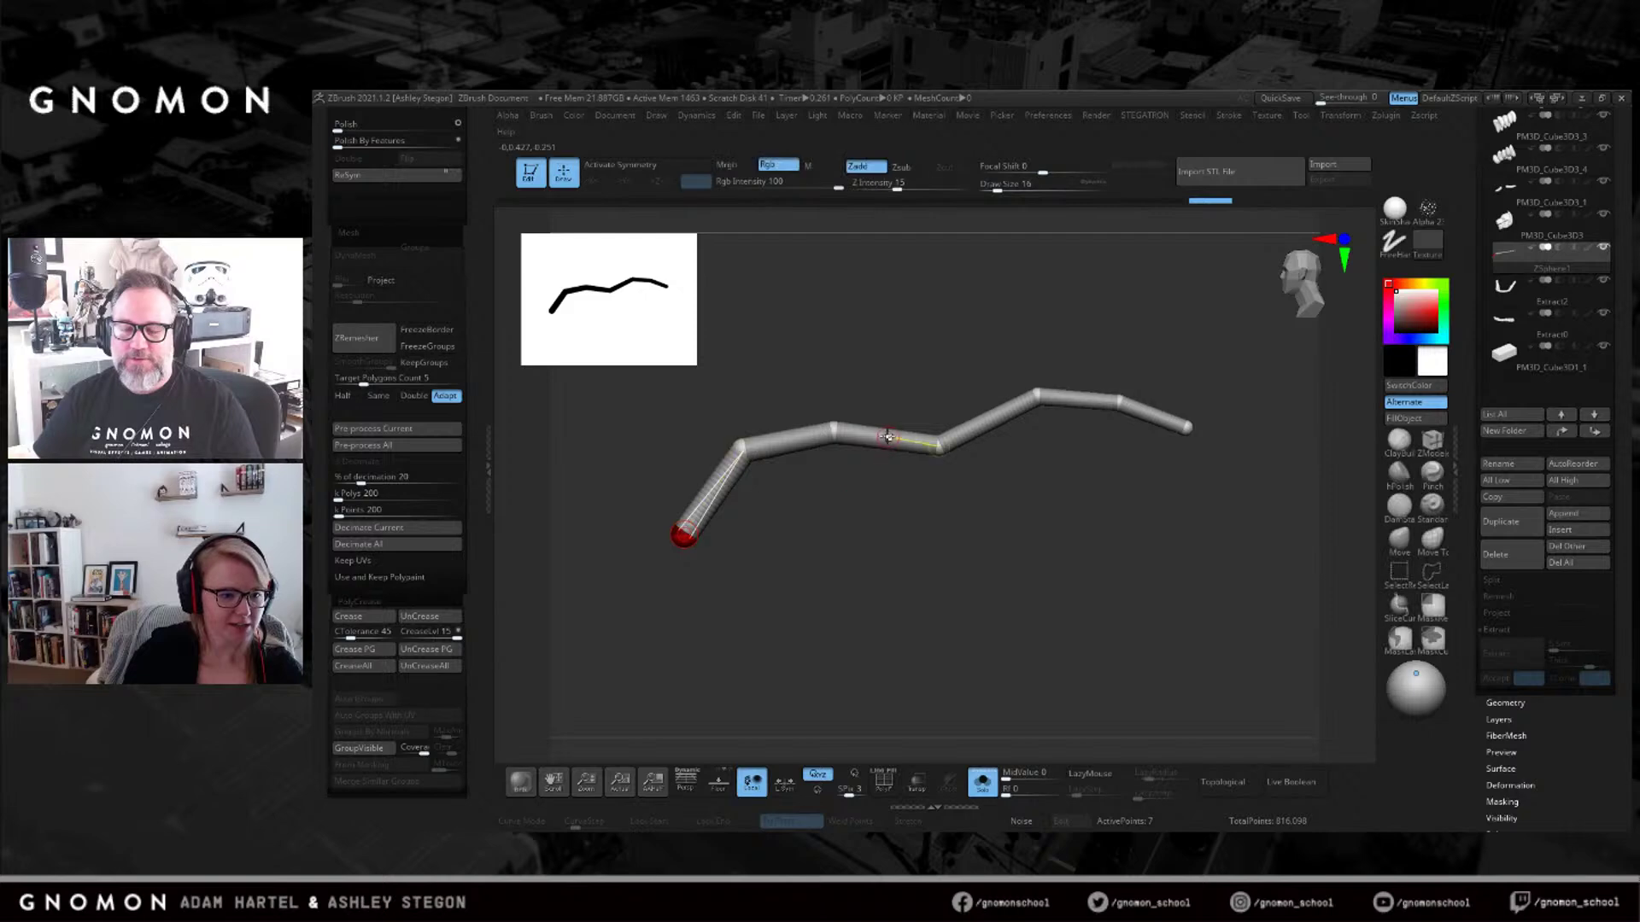
pyautogui.click(992, 417)
pyautogui.click(1079, 399)
pyautogui.click(1150, 416)
pyautogui.press('w')
pyautogui.moveTo(1078, 400); pyautogui.dragTo(1080, 392)
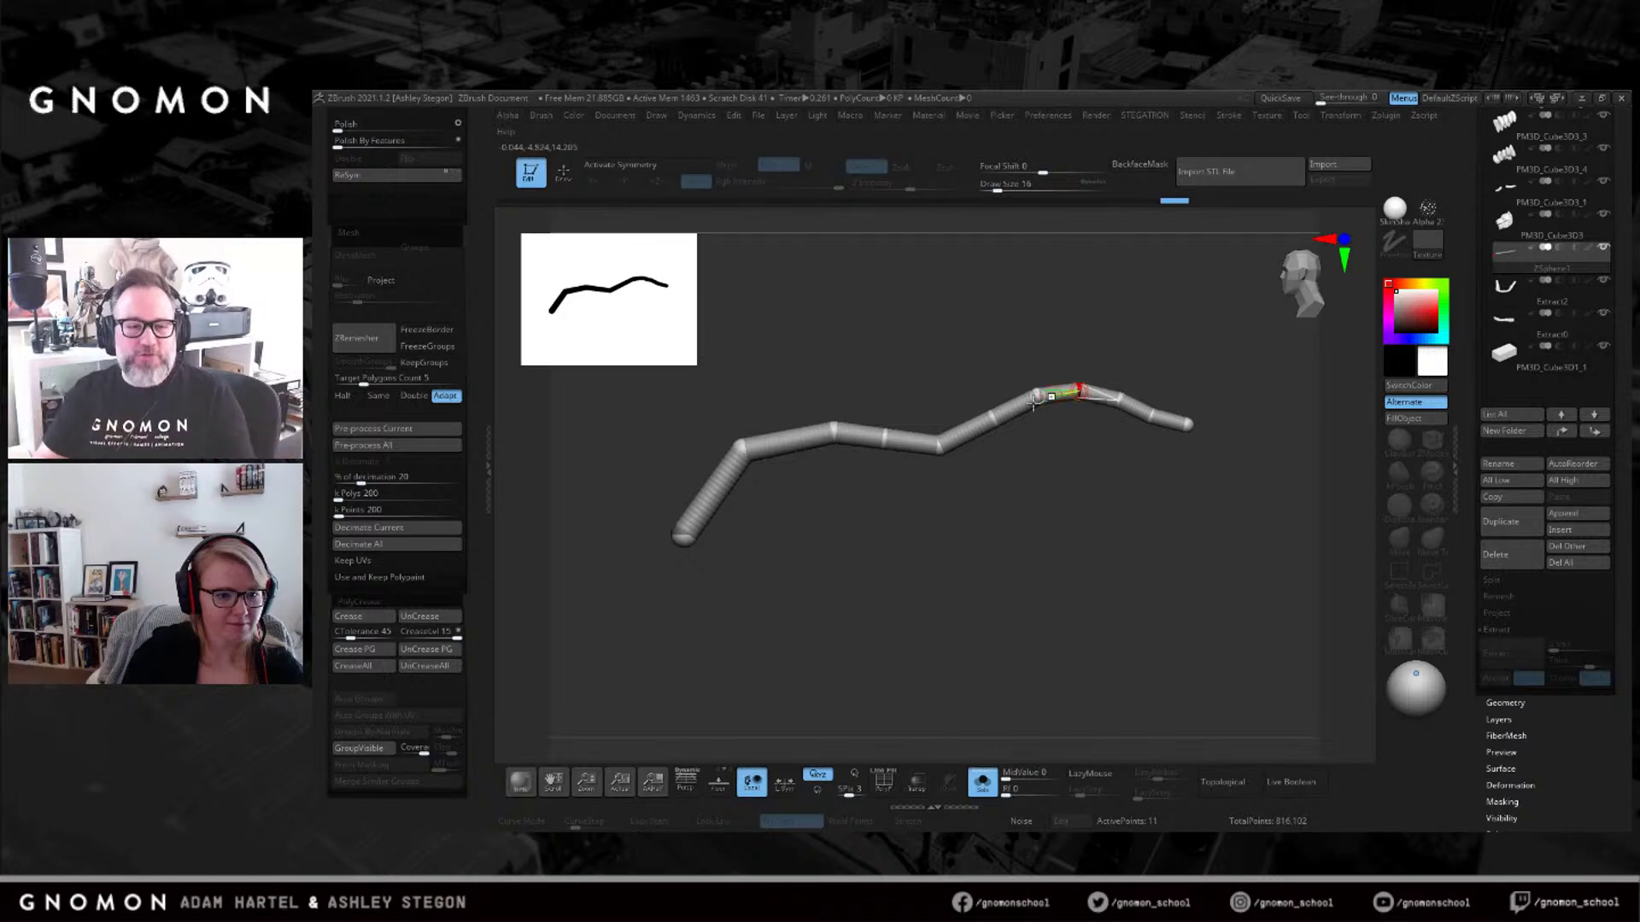
pyautogui.click(884, 437)
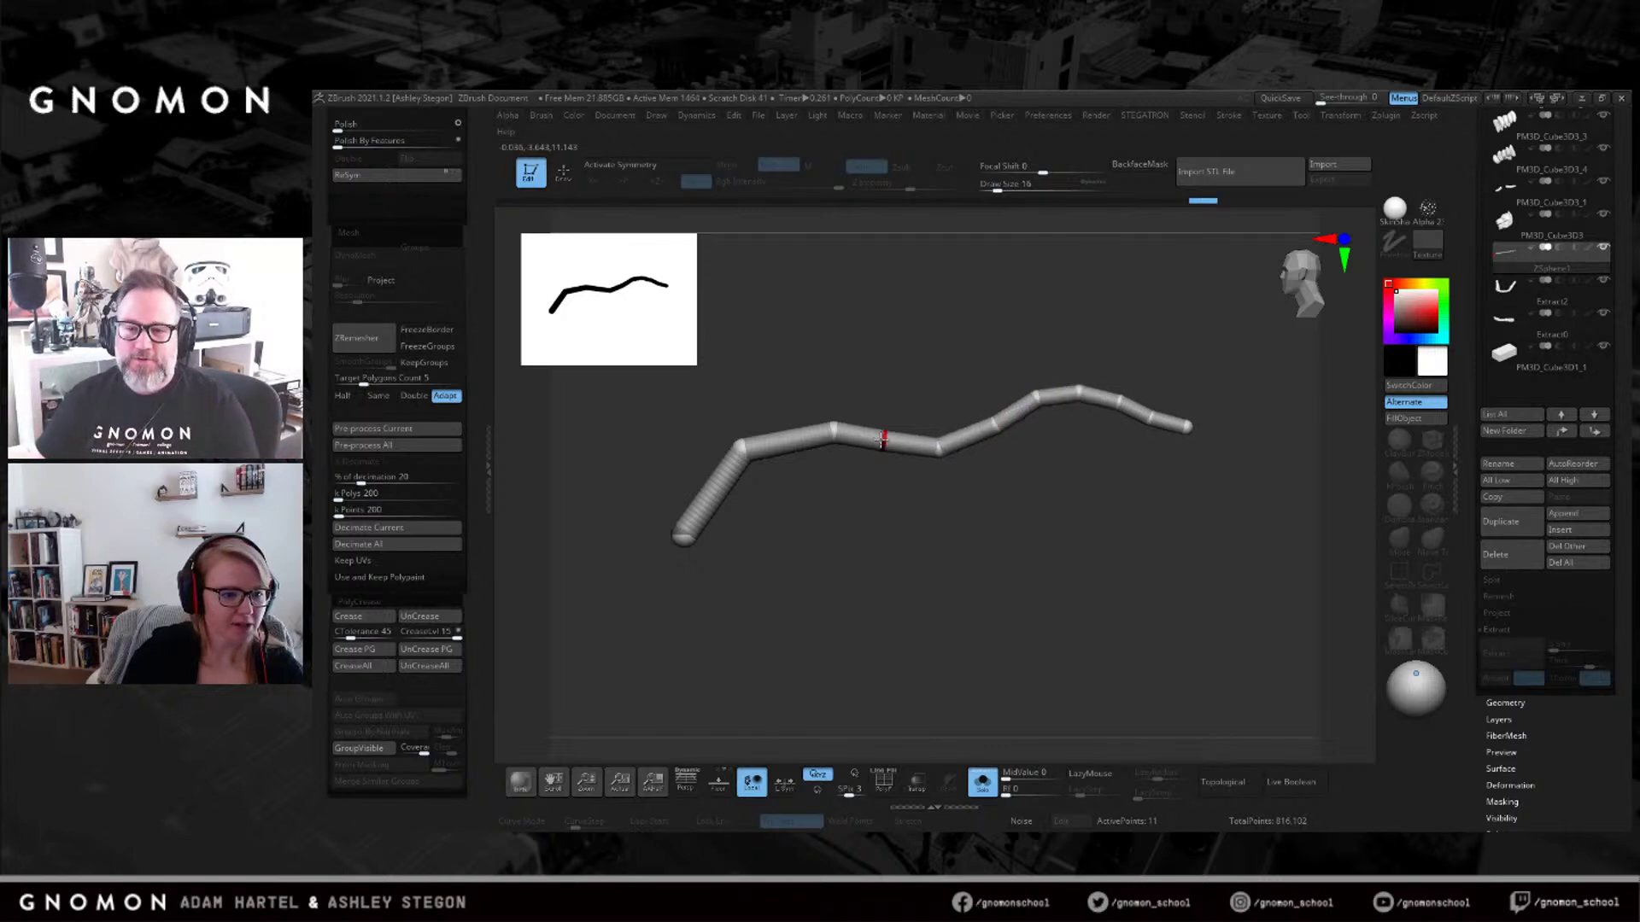
pyautogui.moveTo(886, 437); pyautogui.dragTo(889, 449)
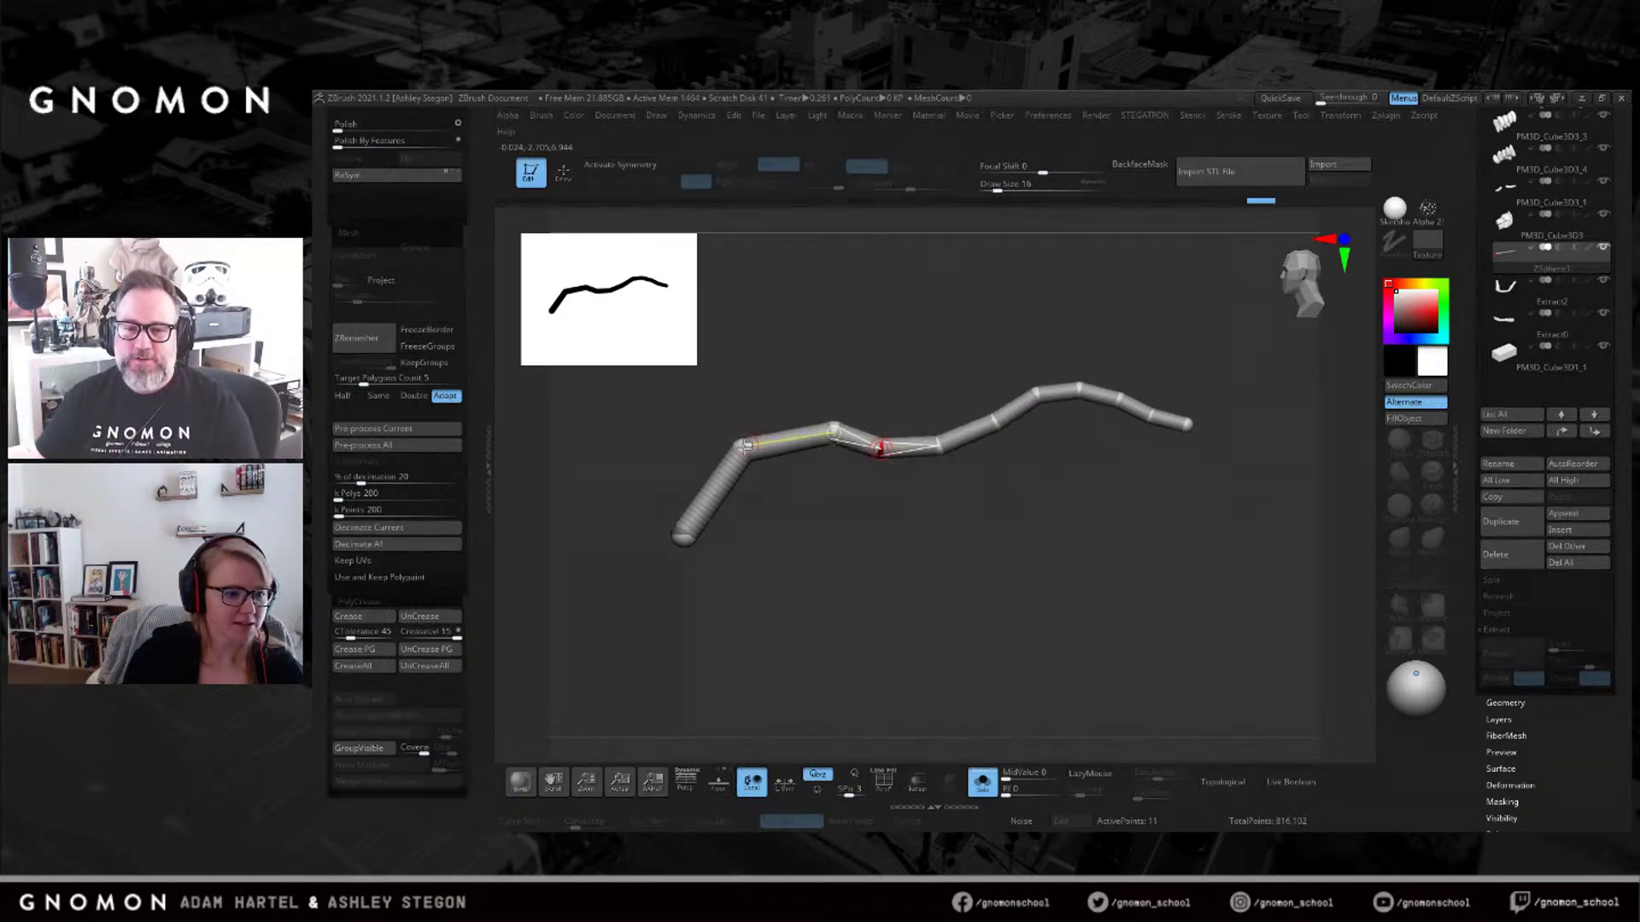
# Add two more joints around the antenna's bend near the base and move them to round the curve.
pyautogui.press('q')
pyautogui.moveTo(784, 446); pyautogui.dragTo(780, 436)
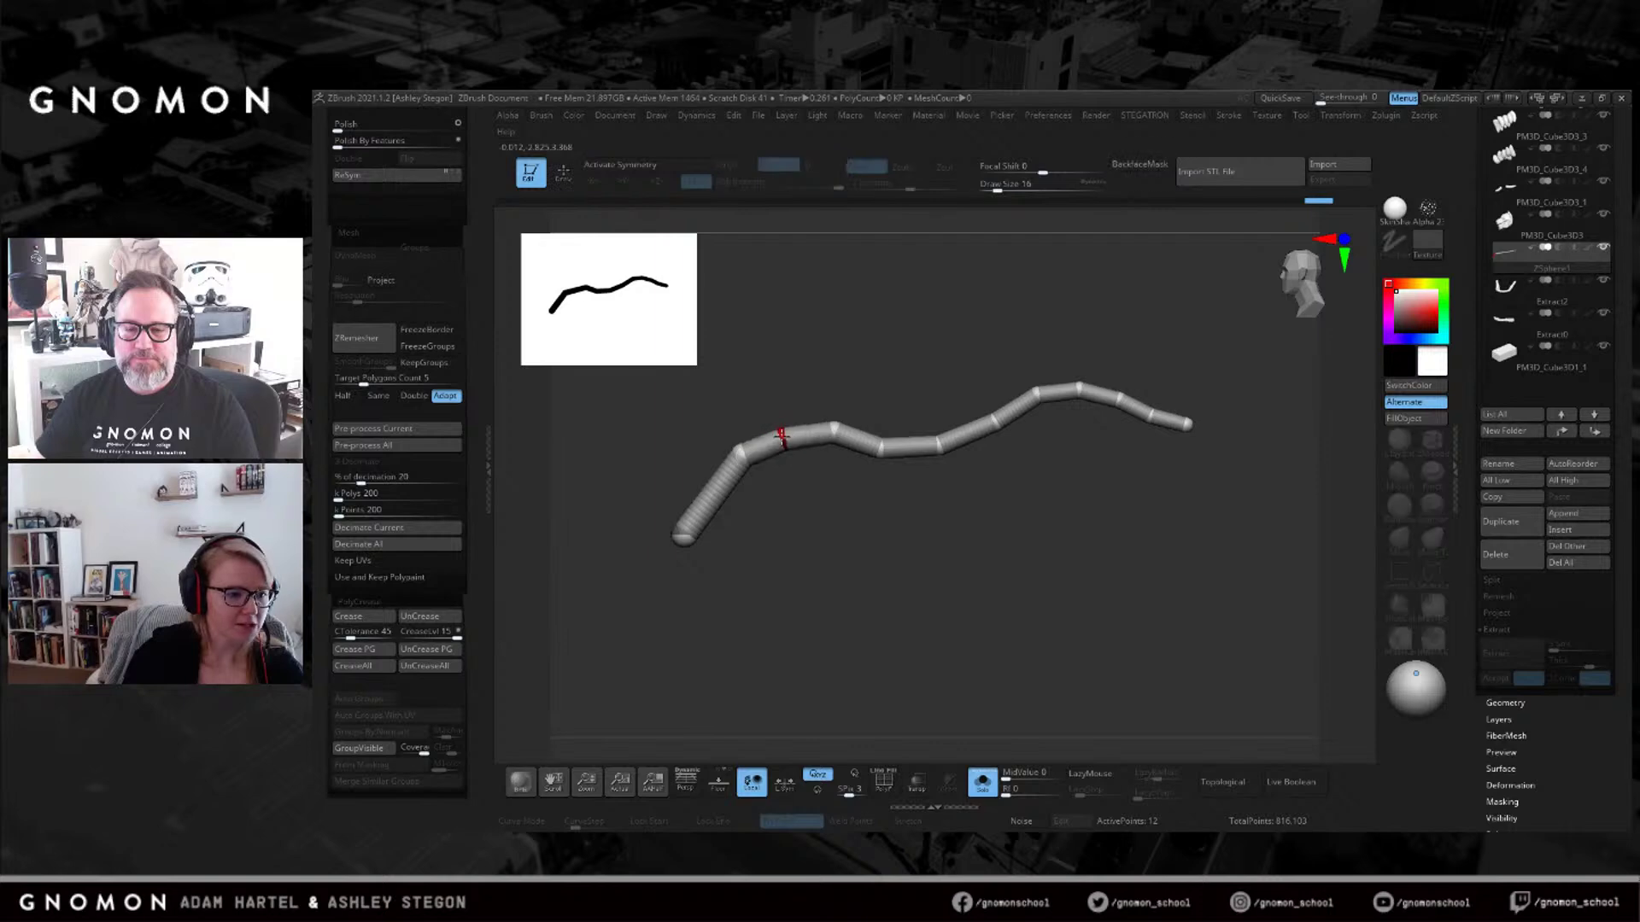
pyautogui.moveTo(720, 498); pyautogui.dragTo(701, 490)
pyautogui.moveTo(966, 541)
pyautogui.mouseDown()
pyautogui.moveTo(1084, 551)
pyautogui.moveTo(965, 540)
pyautogui.mouseUp()
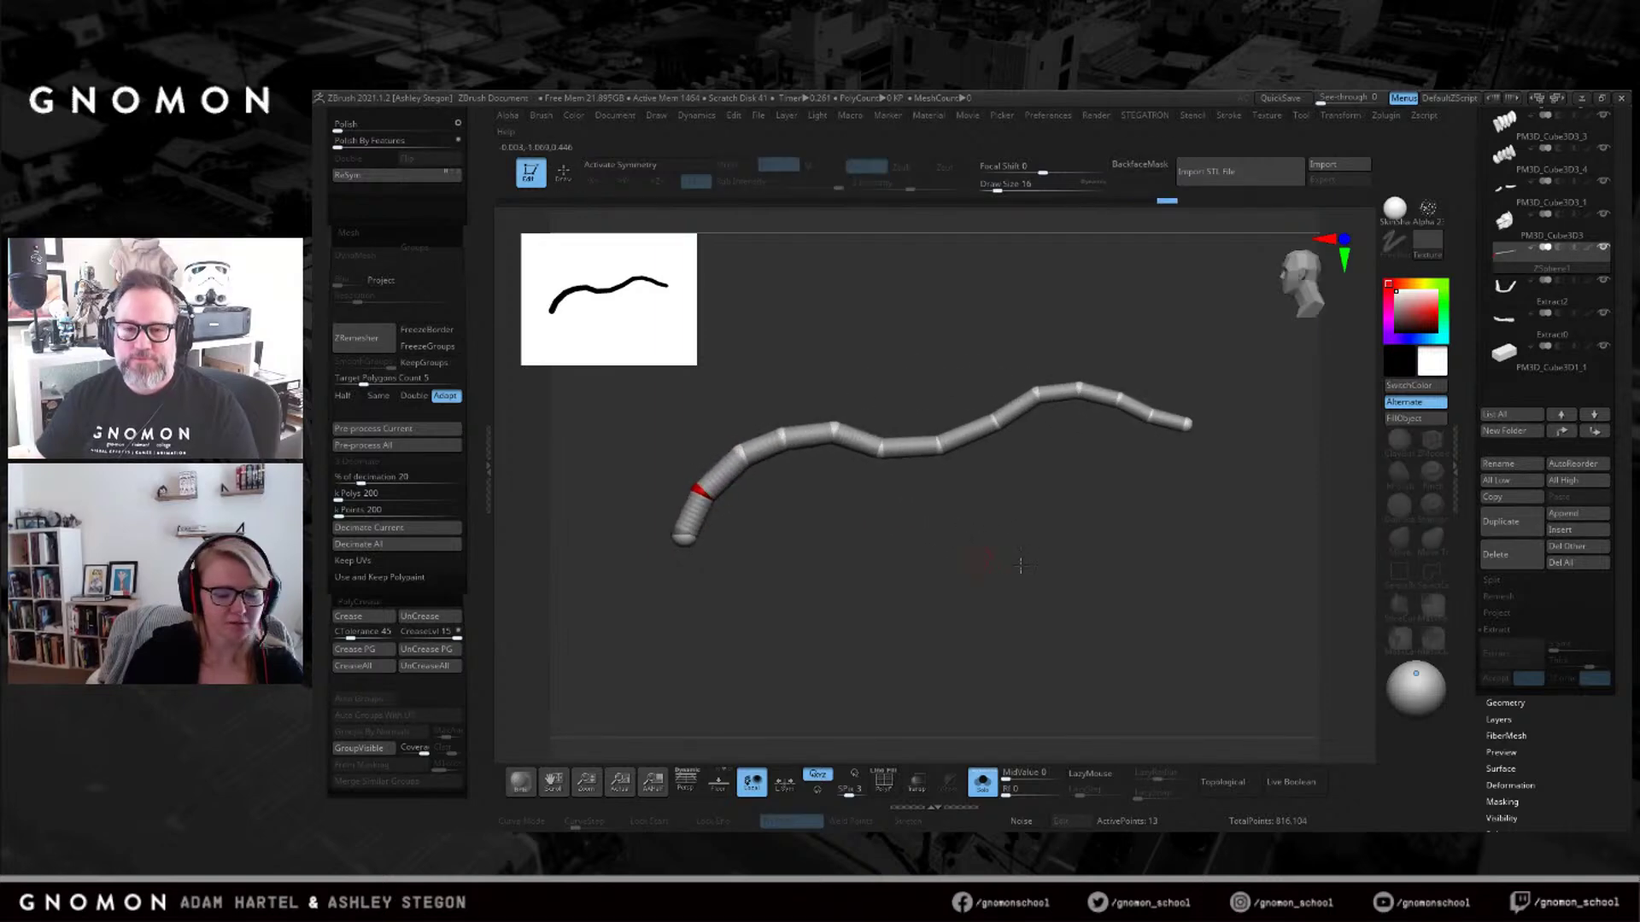
# Preview the antenna's adaptive skin, check its wireframe, and return to the ZSphere view.
pyautogui.moveTo(1464, 552); pyautogui.dragTo(1460, 448)
pyautogui.click(1529, 396)
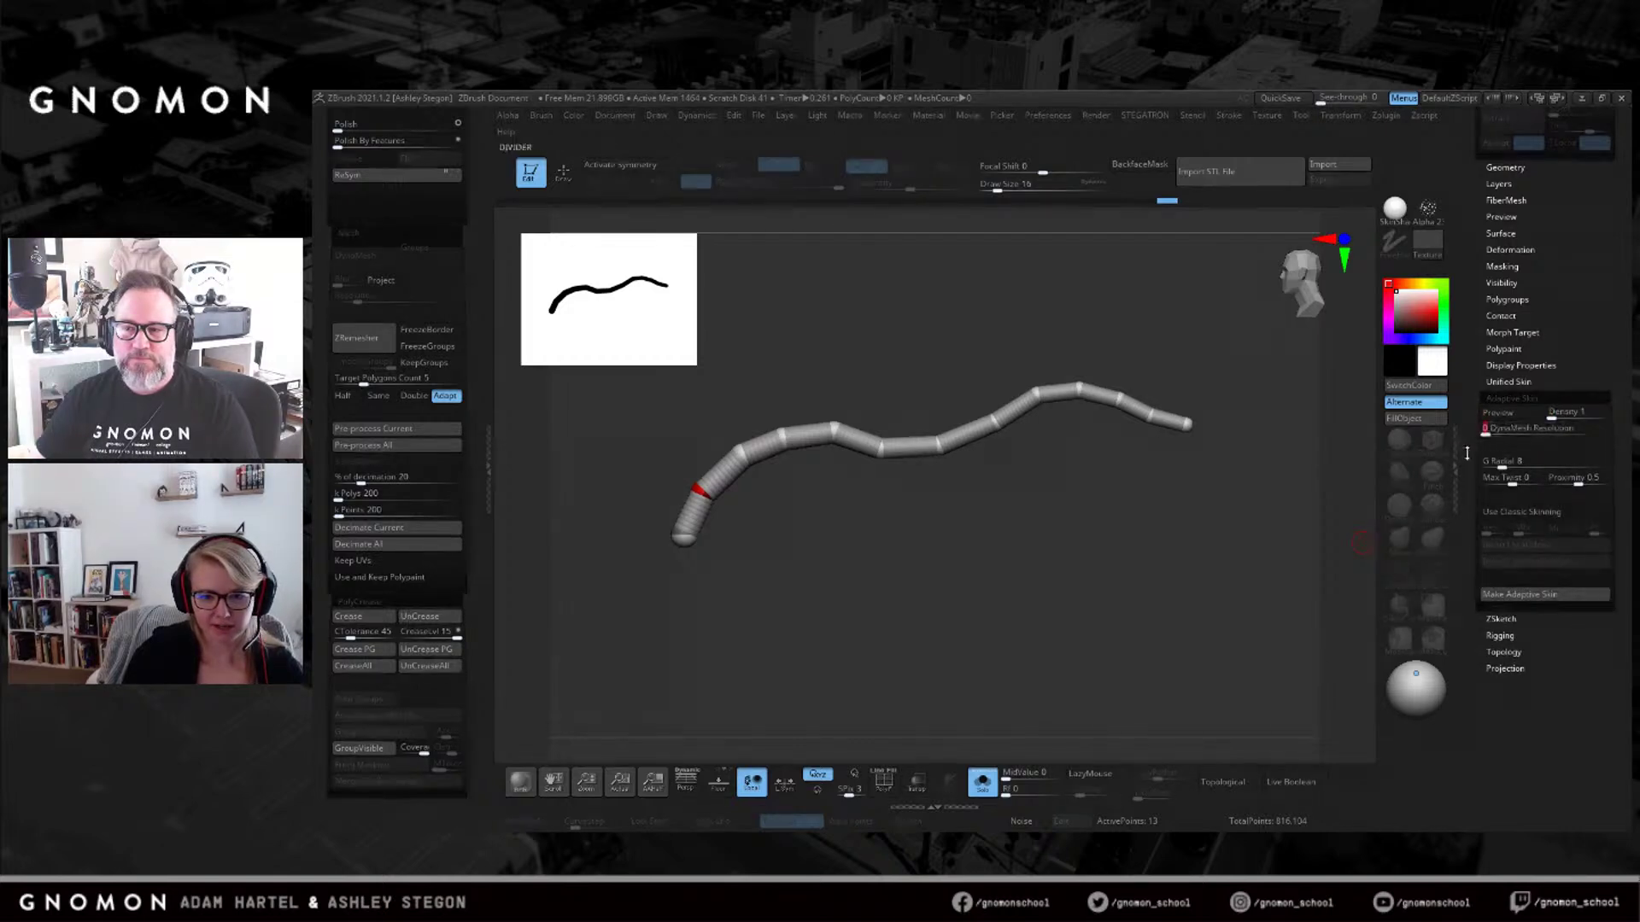
pyautogui.click(1508, 415)
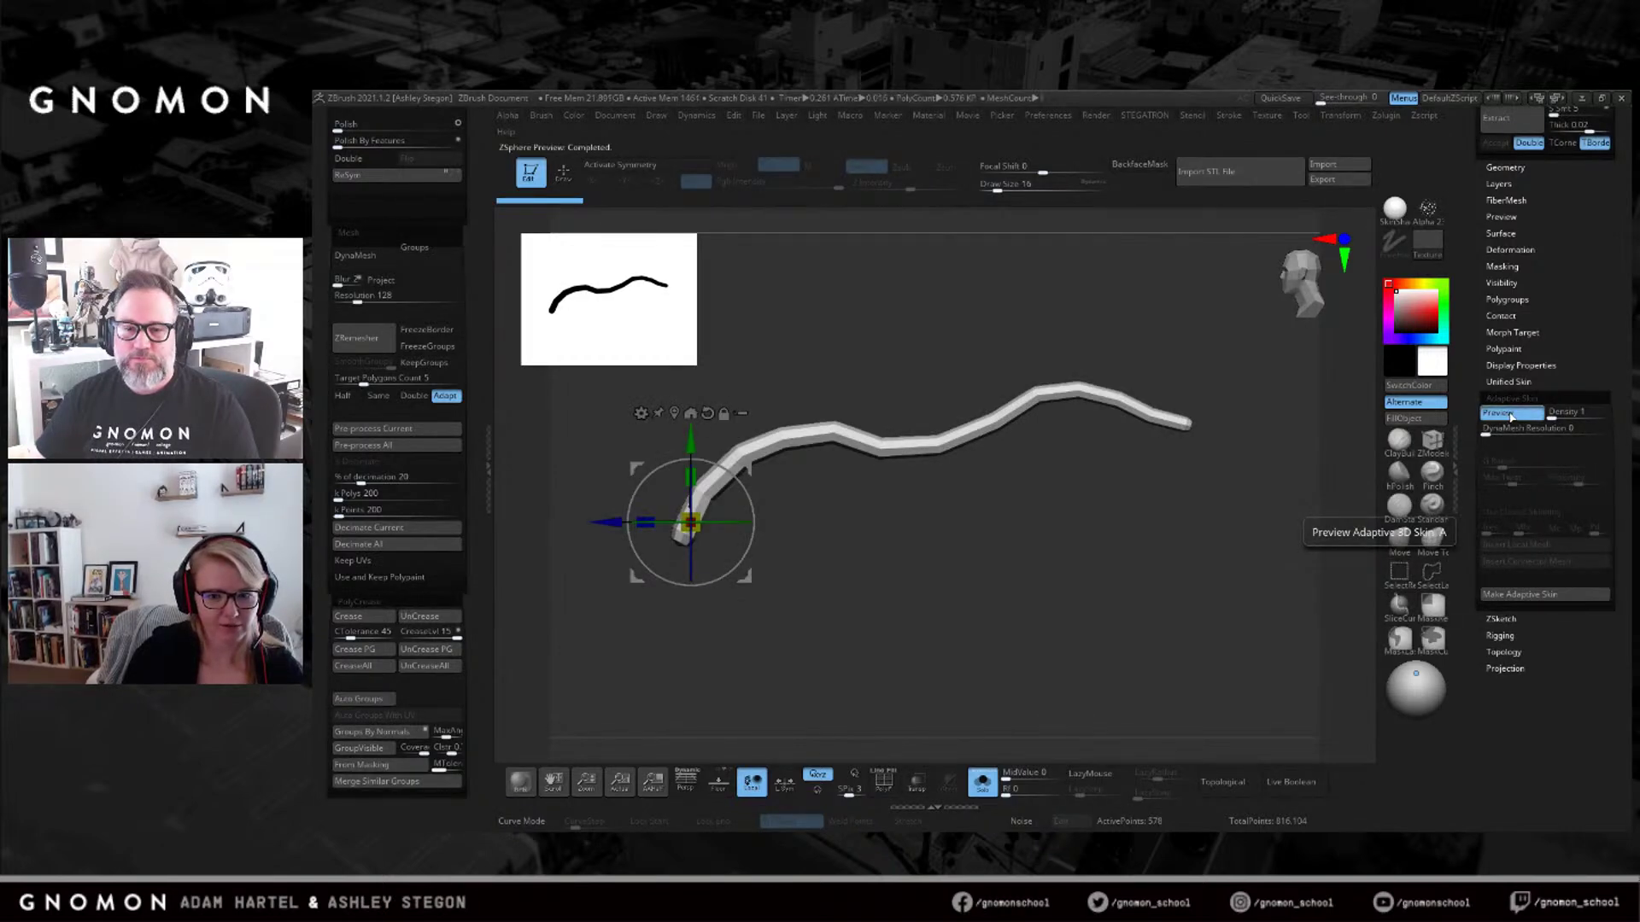
pyautogui.hotkey('shift', 'f')
pyautogui.hotkey('shift', 'f')
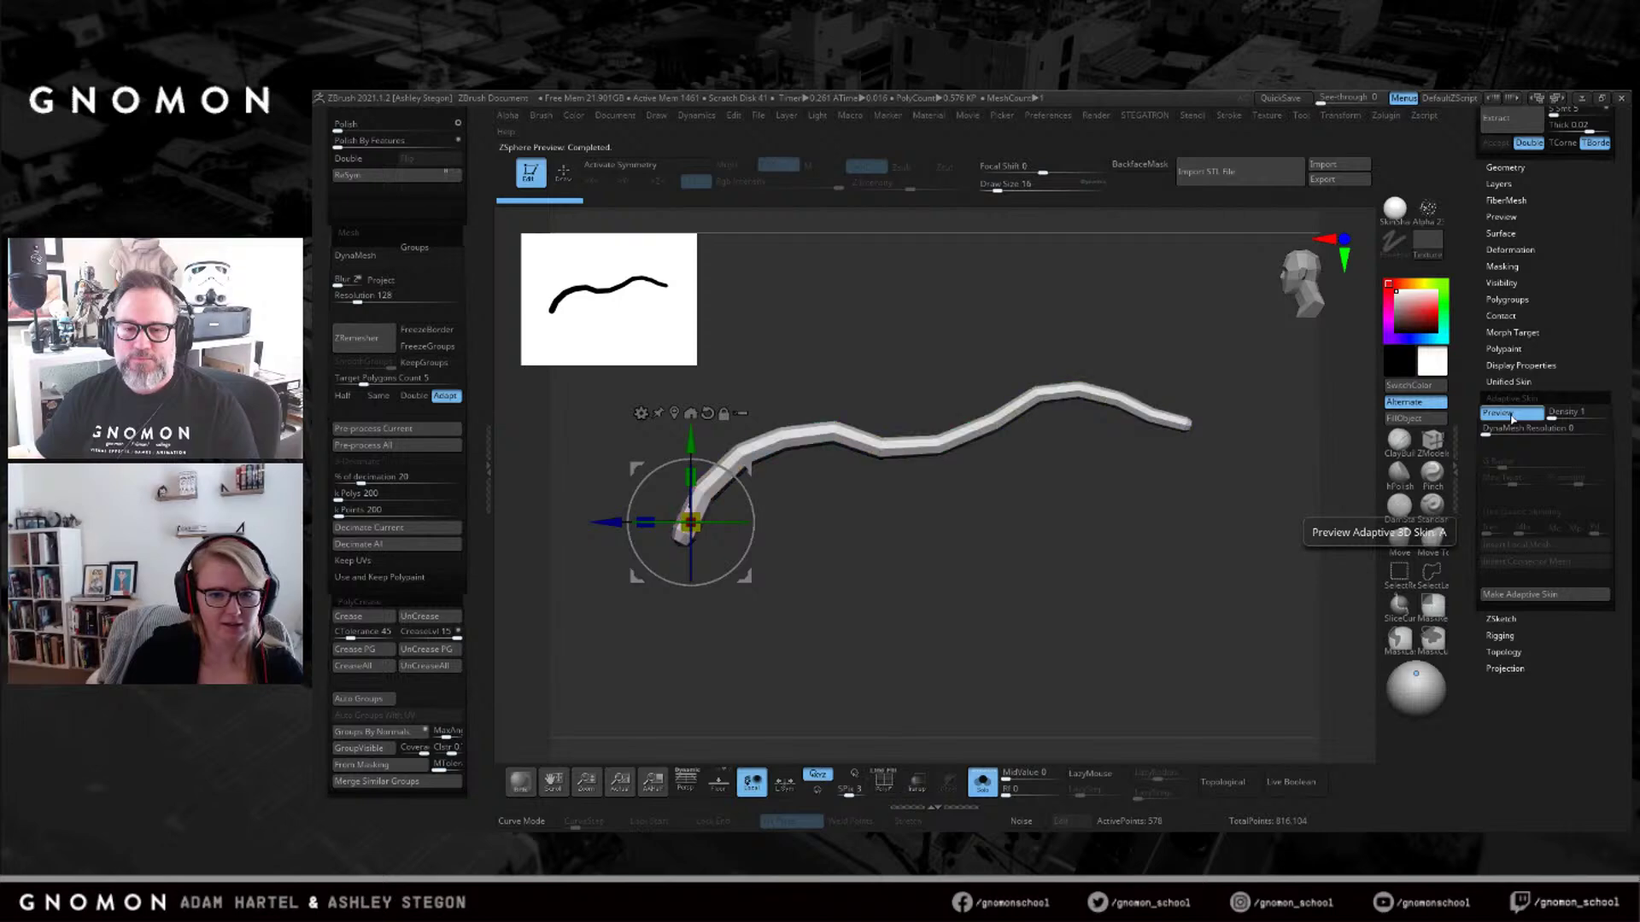
pyautogui.click(1510, 415)
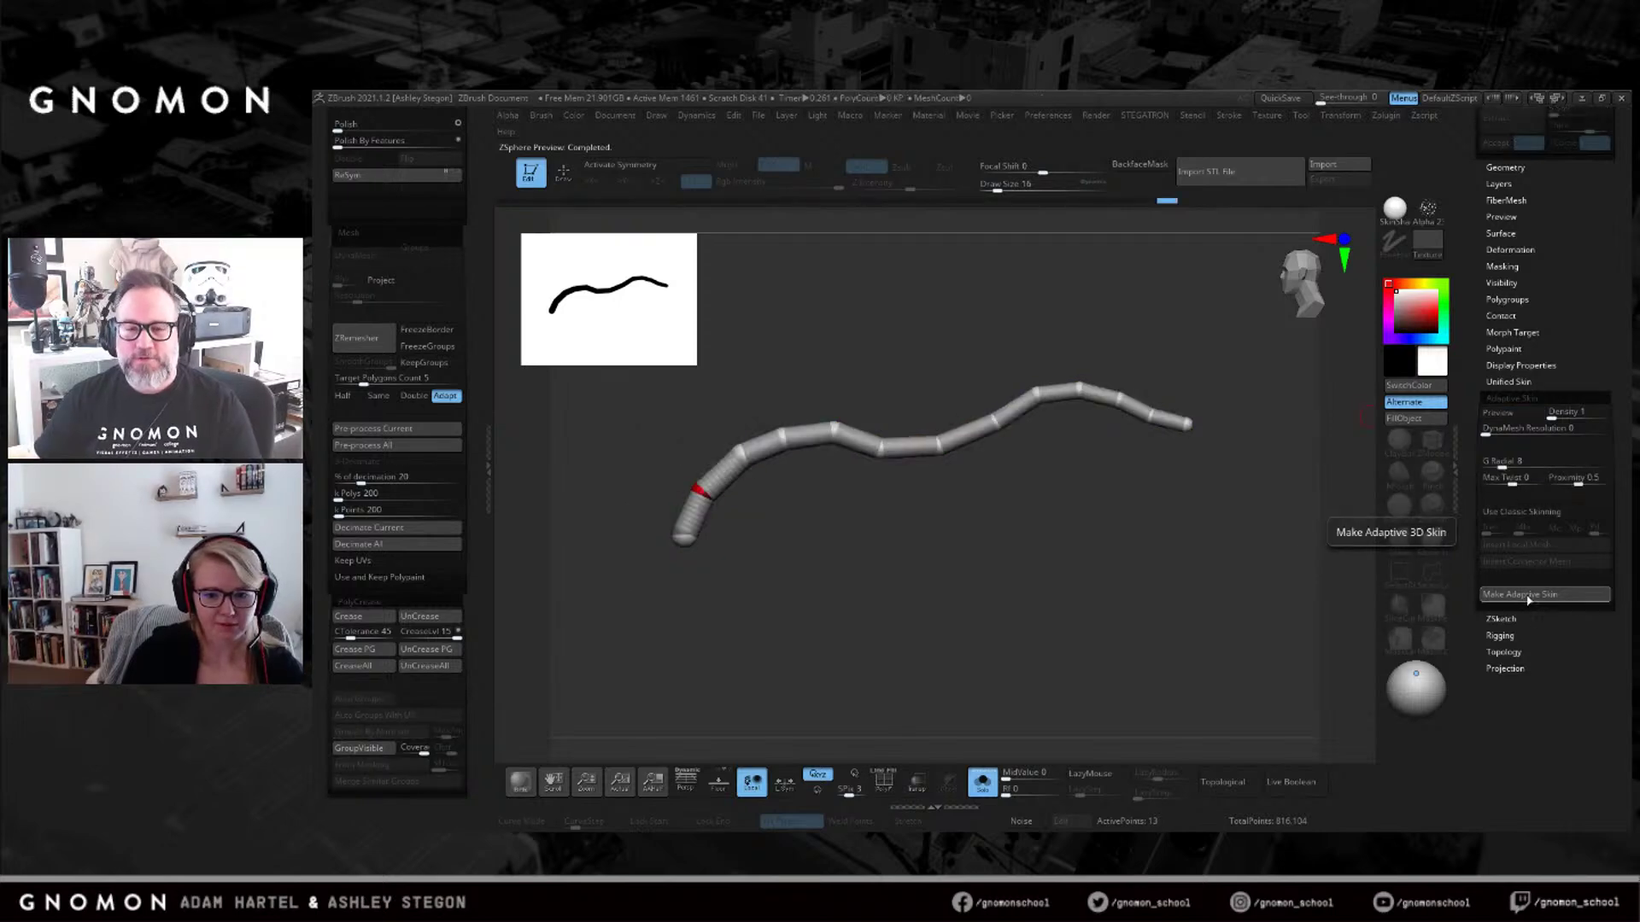
# Make an adaptive skin from the antenna, leave Solo mode and insert the Skin_ZSphere1 mesh as a subtool below the head.
pyautogui.click(1529, 596)
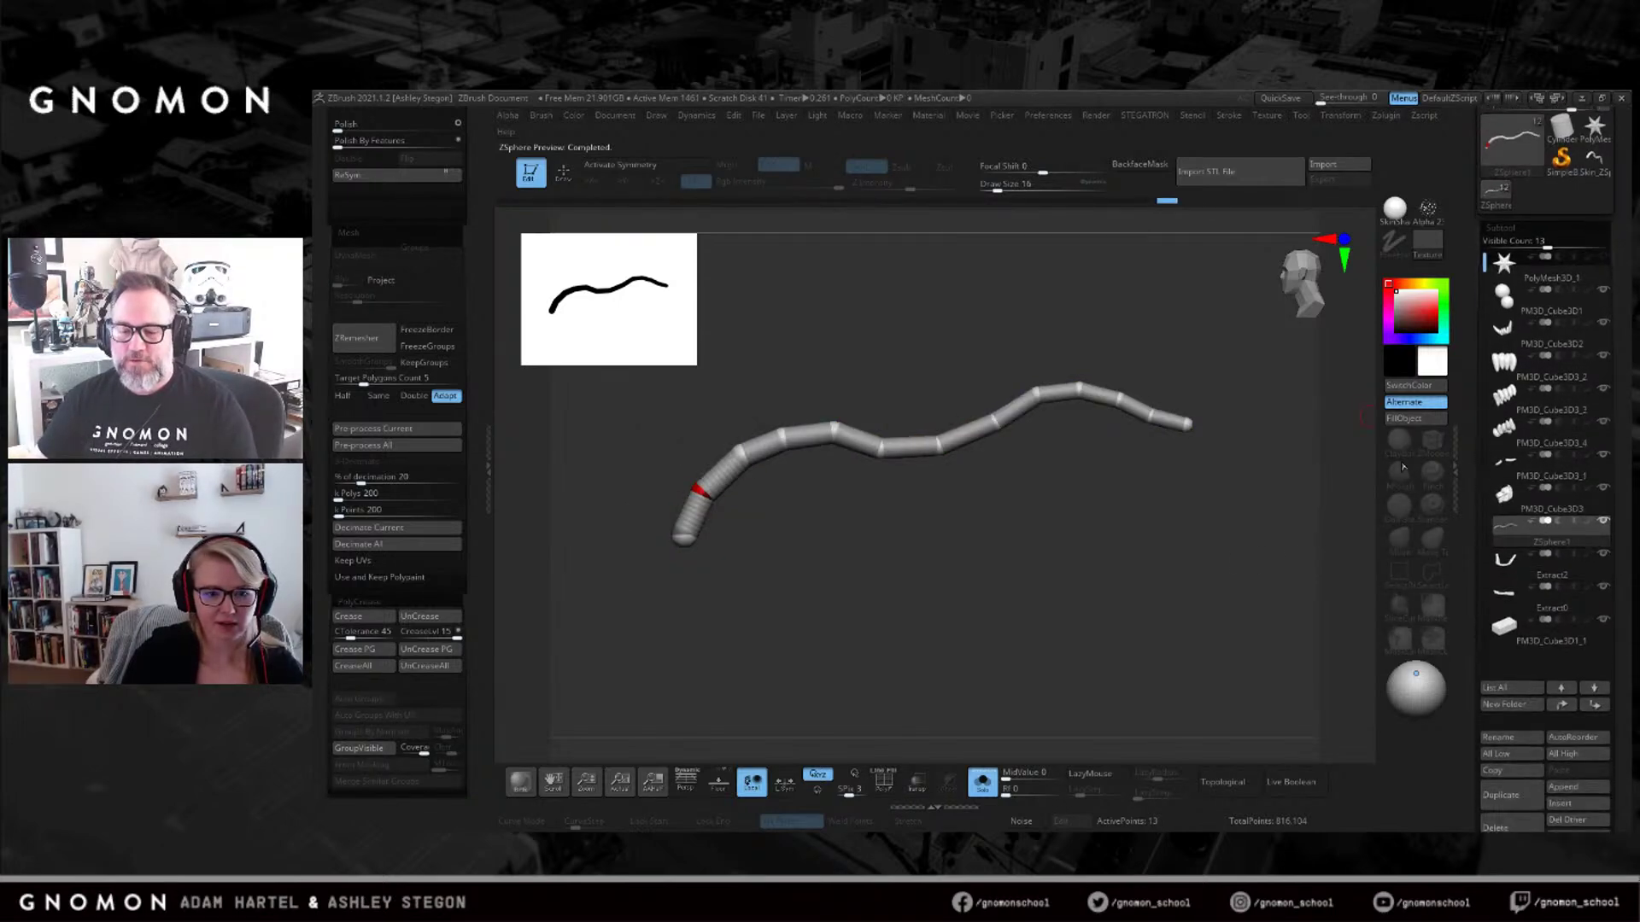
pyautogui.click(983, 783)
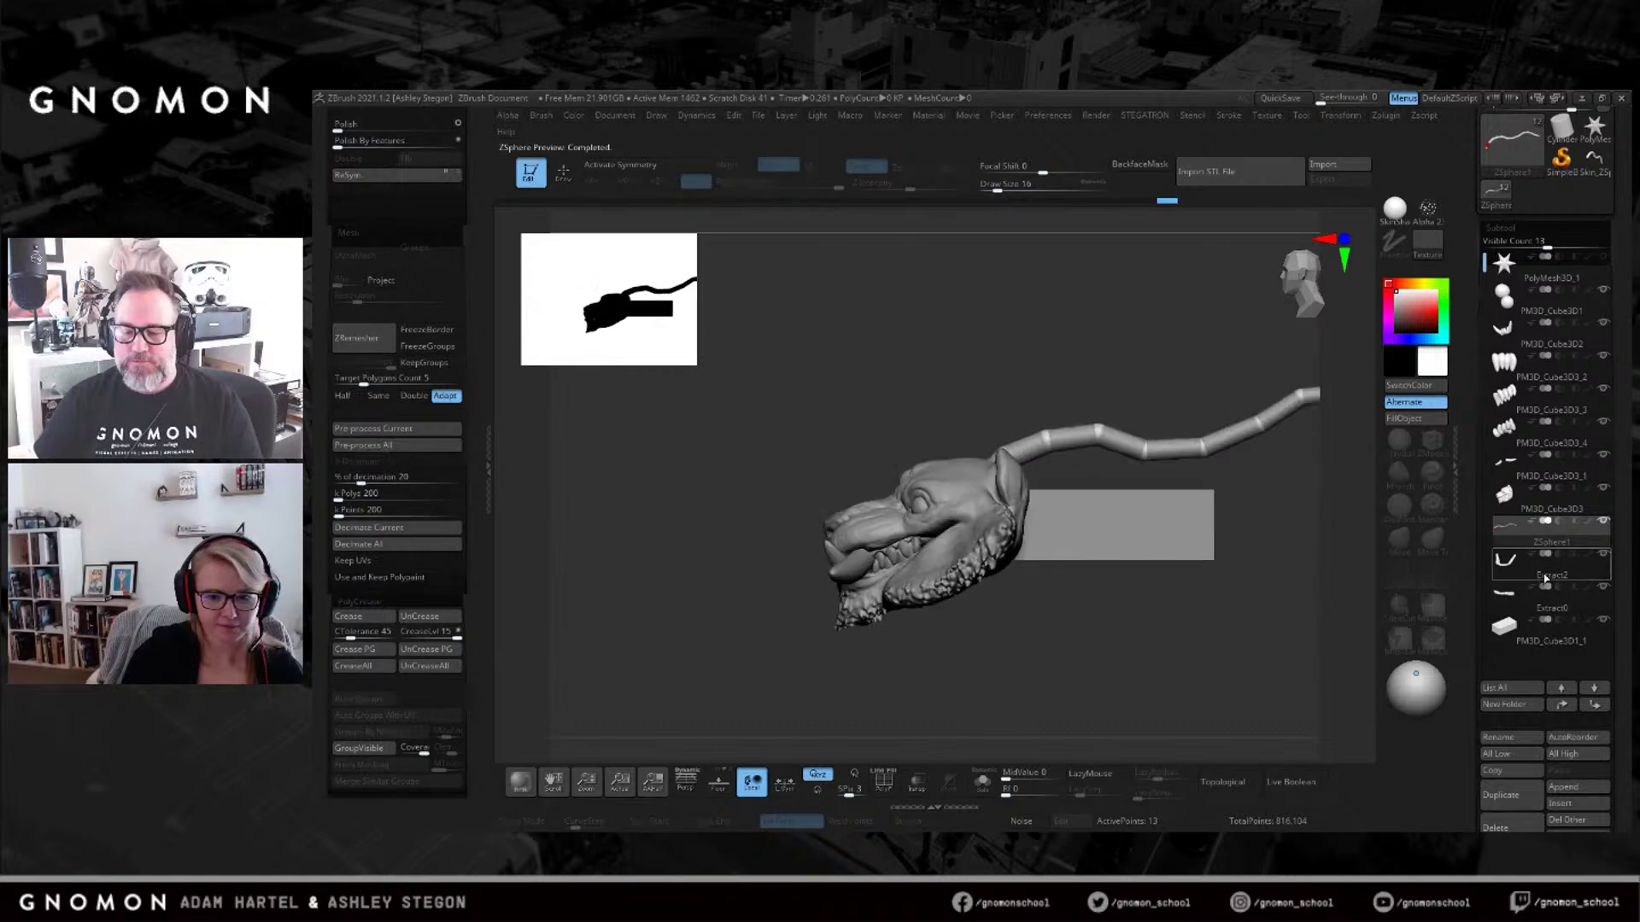
pyautogui.click(1566, 509)
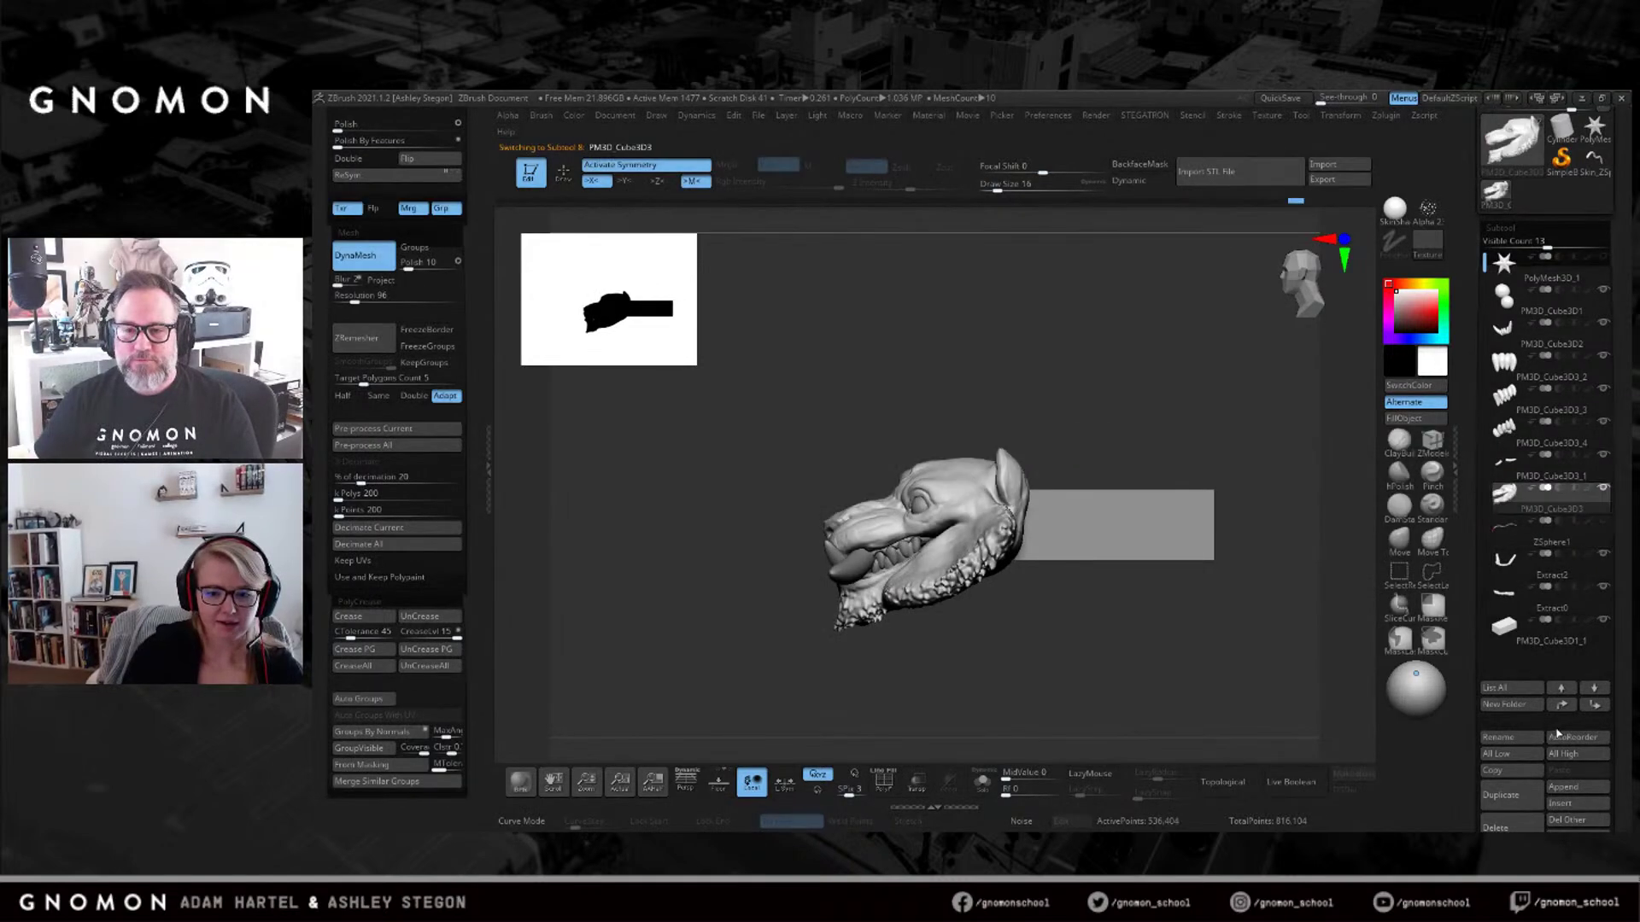
pyautogui.click(1584, 807)
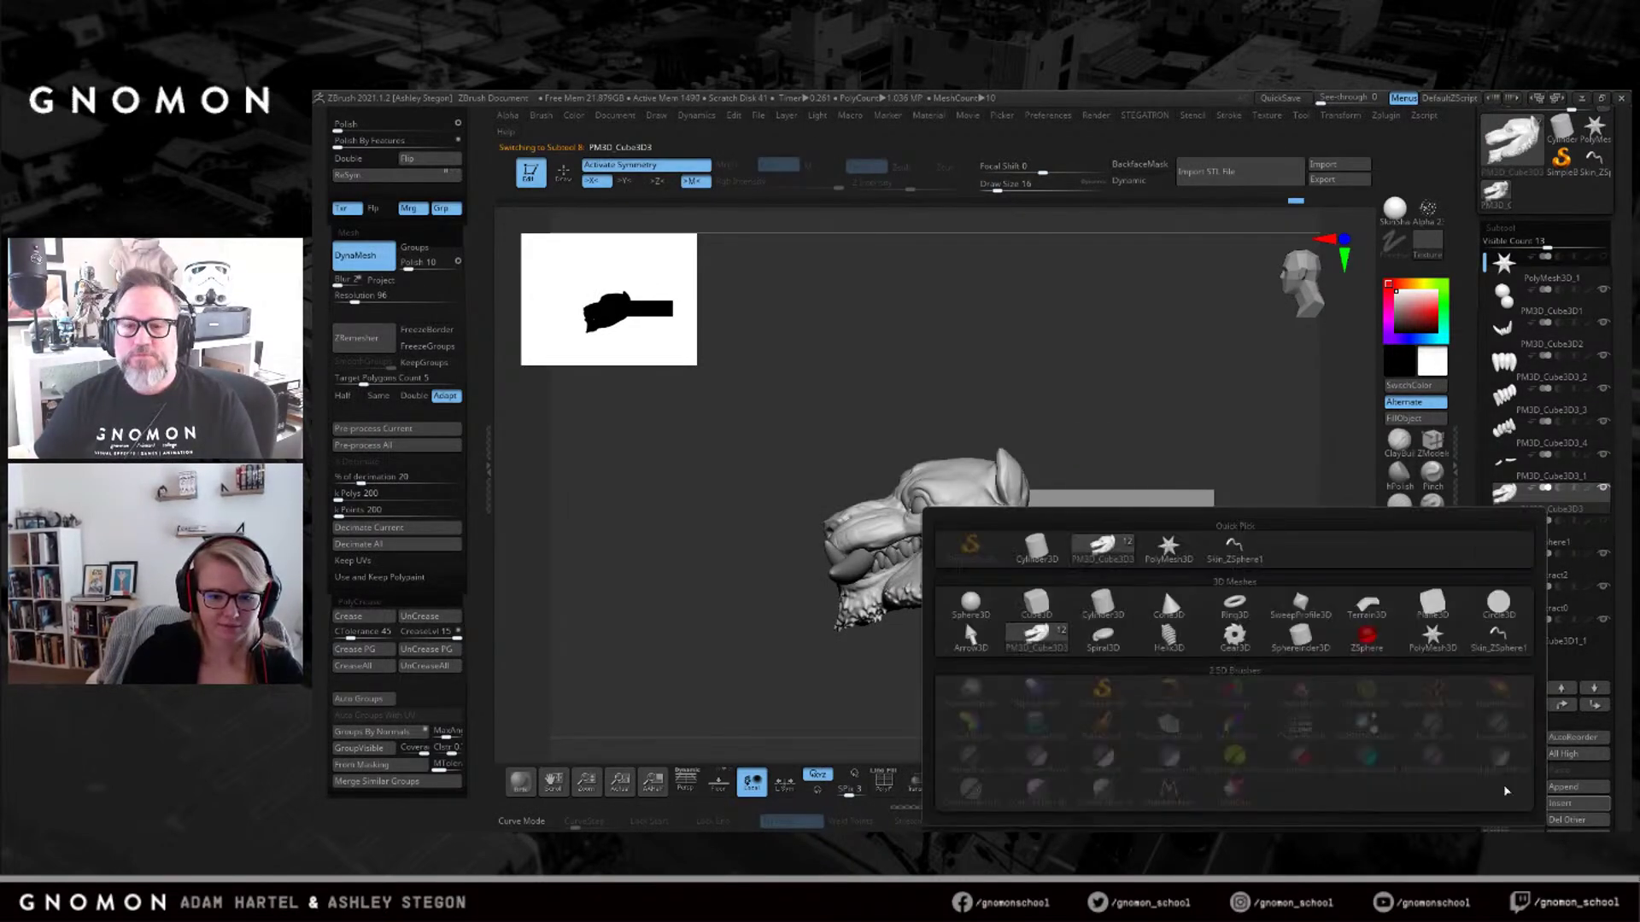
pyautogui.click(1236, 550)
# Move and scale the skinned antenna so its base sits on the forehead, and smooth its display with Dynamic Subdivision.
pyautogui.moveTo(955, 525); pyautogui.dragTo(938, 542)
pyautogui.press('d')
pyautogui.moveTo(1002, 484); pyautogui.dragTo(996, 478)
pyautogui.moveTo(1044, 479); pyautogui.dragTo(1112, 480)
pyautogui.moveTo(1002, 441); pyautogui.dragTo(1003, 410)
pyautogui.moveTo(1119, 478)
pyautogui.mouseDown()
pyautogui.moveTo(880, 518)
pyautogui.moveTo(865, 494)
pyautogui.moveTo(850, 508)
pyautogui.moveTo(1053, 509)
pyautogui.moveTo(1119, 474)
pyautogui.moveTo(1181, 510)
pyautogui.mouseUp()
# Reshape the antenna with the Move brush, arching it near the forehead, dipping the middle and extending the tip backward.
pyautogui.press('q')
pyautogui.press('s')
pyautogui.moveTo(1108, 448)
pyautogui.mouseDown()
pyautogui.moveTo(1134, 444)
pyautogui.moveTo(1084, 398)
pyautogui.moveTo(888, 459)
pyautogui.mouseUp()
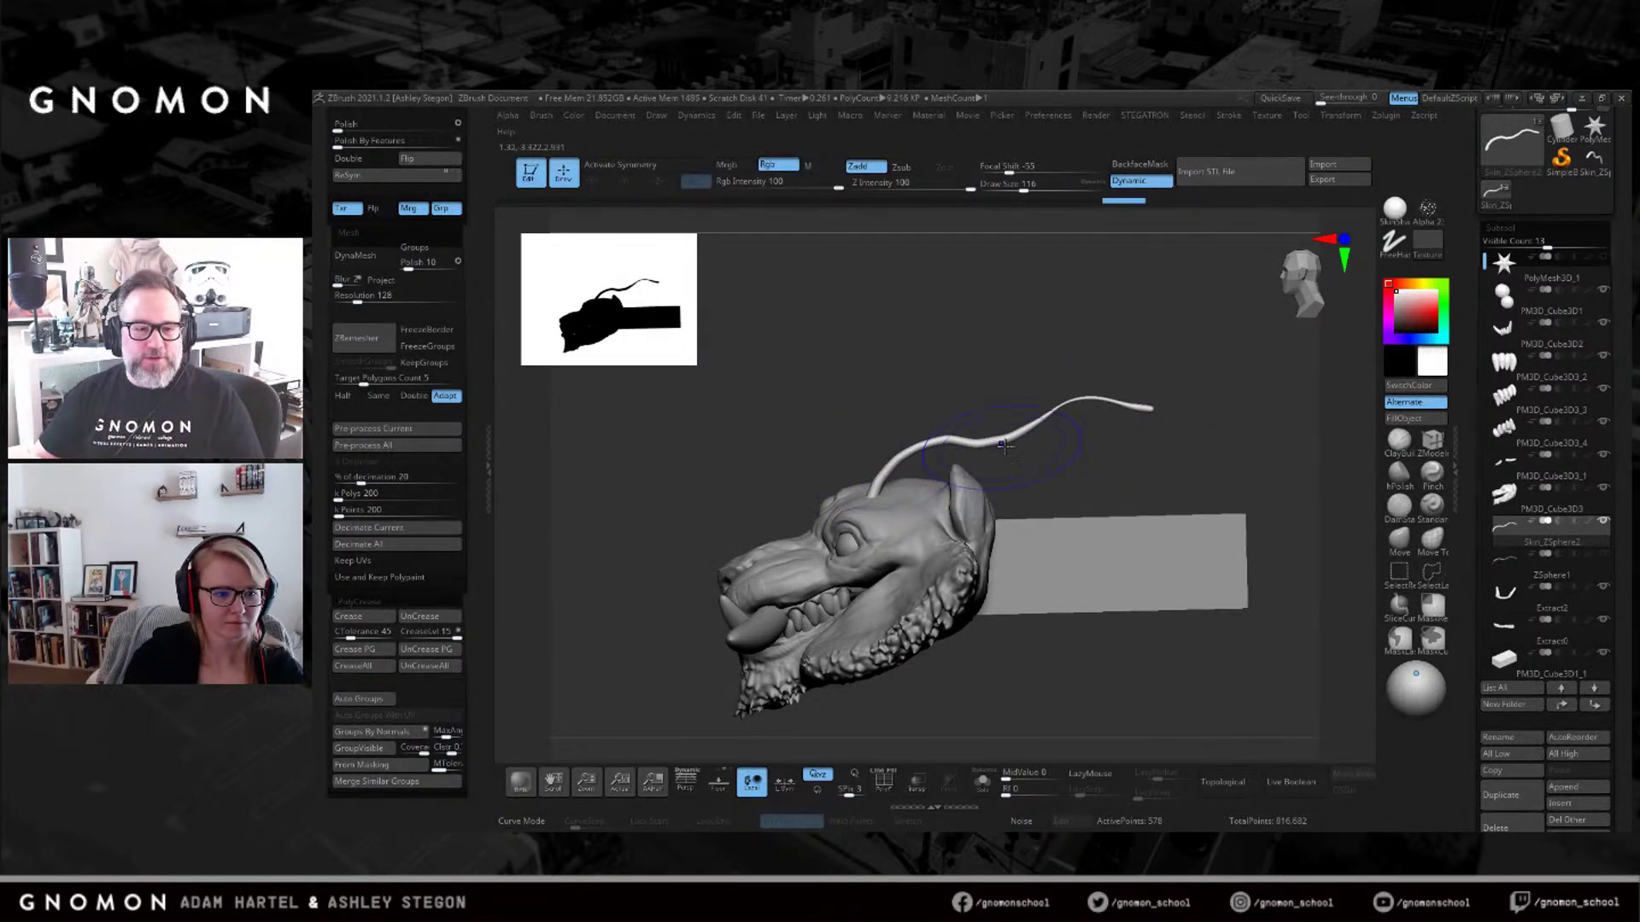
pyautogui.keyDown('shift'); pyautogui.moveTo(1163, 452); pyautogui.dragTo(1166, 462); pyautogui.keyUp('shift')
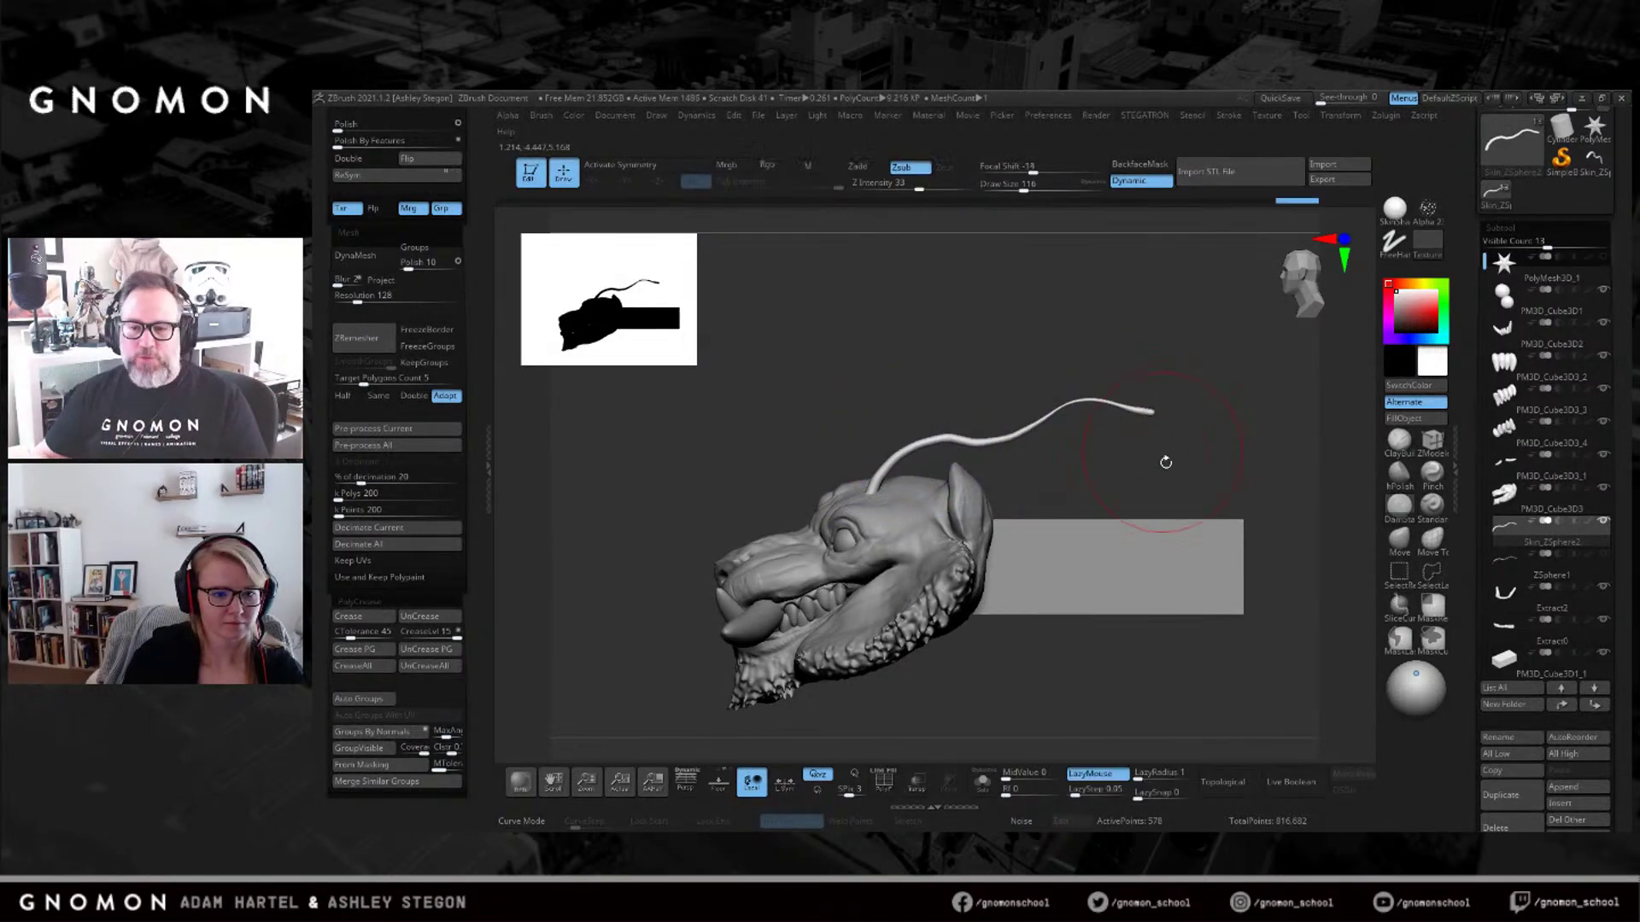
pyautogui.click(1401, 551)
pyautogui.moveTo(1318, 423); pyautogui.dragTo(1322, 424)
pyautogui.moveTo(1052, 436)
pyautogui.mouseDown()
pyautogui.moveTo(1110, 474)
pyautogui.moveTo(1121, 393)
pyautogui.mouseUp()
pyautogui.press('s')
pyautogui.click(1099, 480)
pyautogui.moveTo(1018, 453); pyautogui.dragTo(1028, 467)
# Display the antenna's polygroups, merge them into a single group and turn on double-sided display.
pyautogui.scroll(3, 436, 427)
pyautogui.hotkey('shift', 'f')
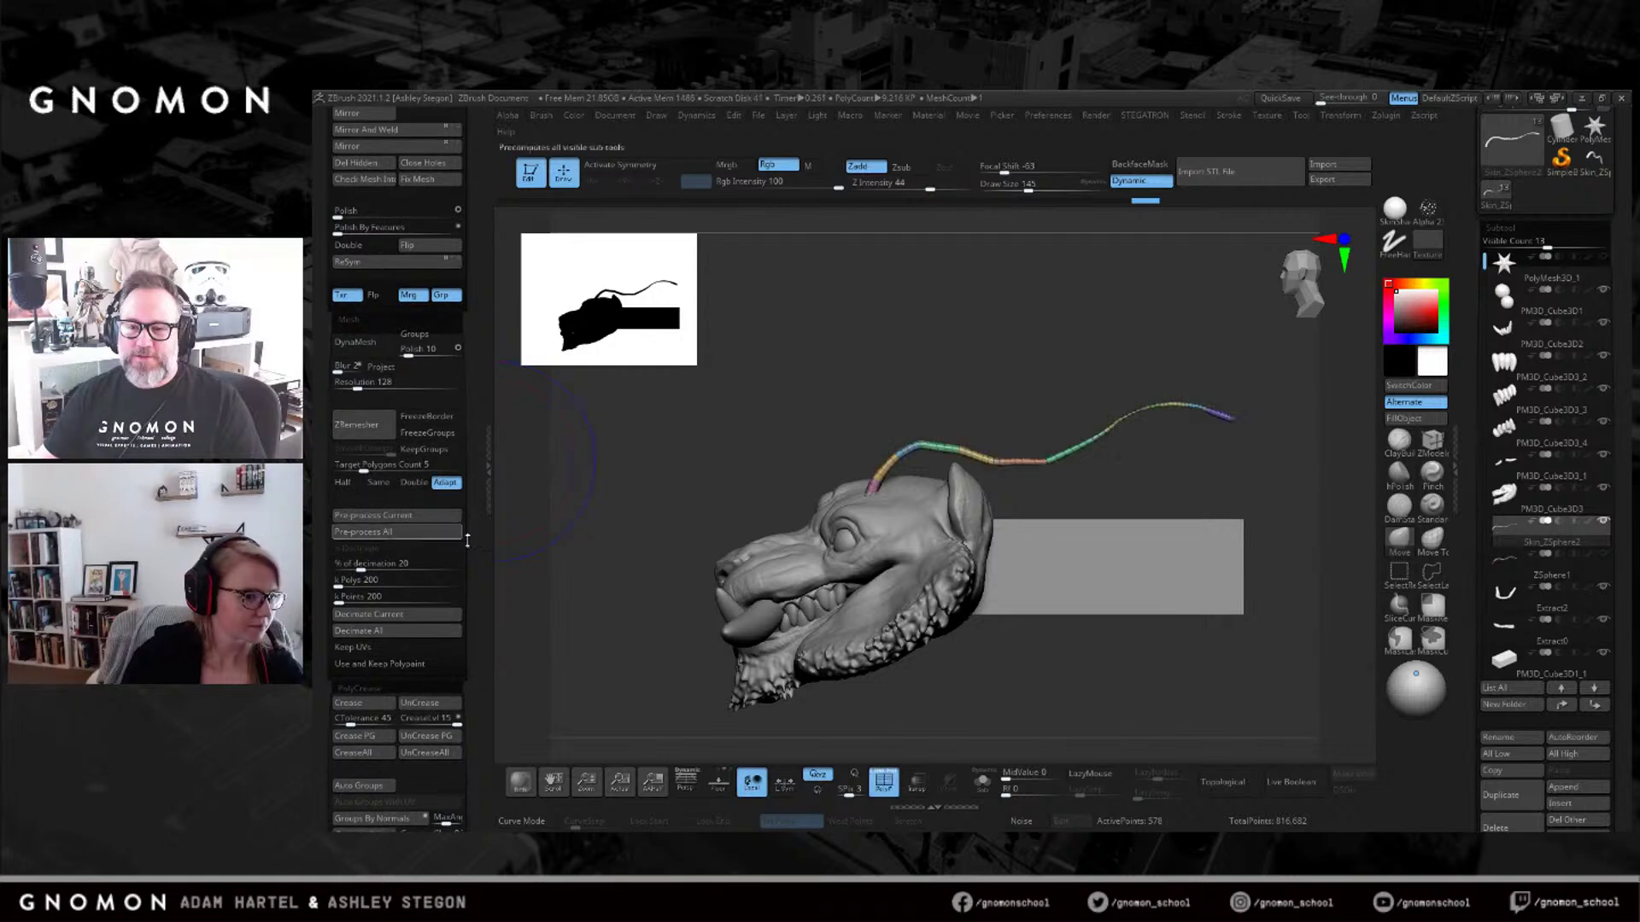
pyautogui.click(364, 227)
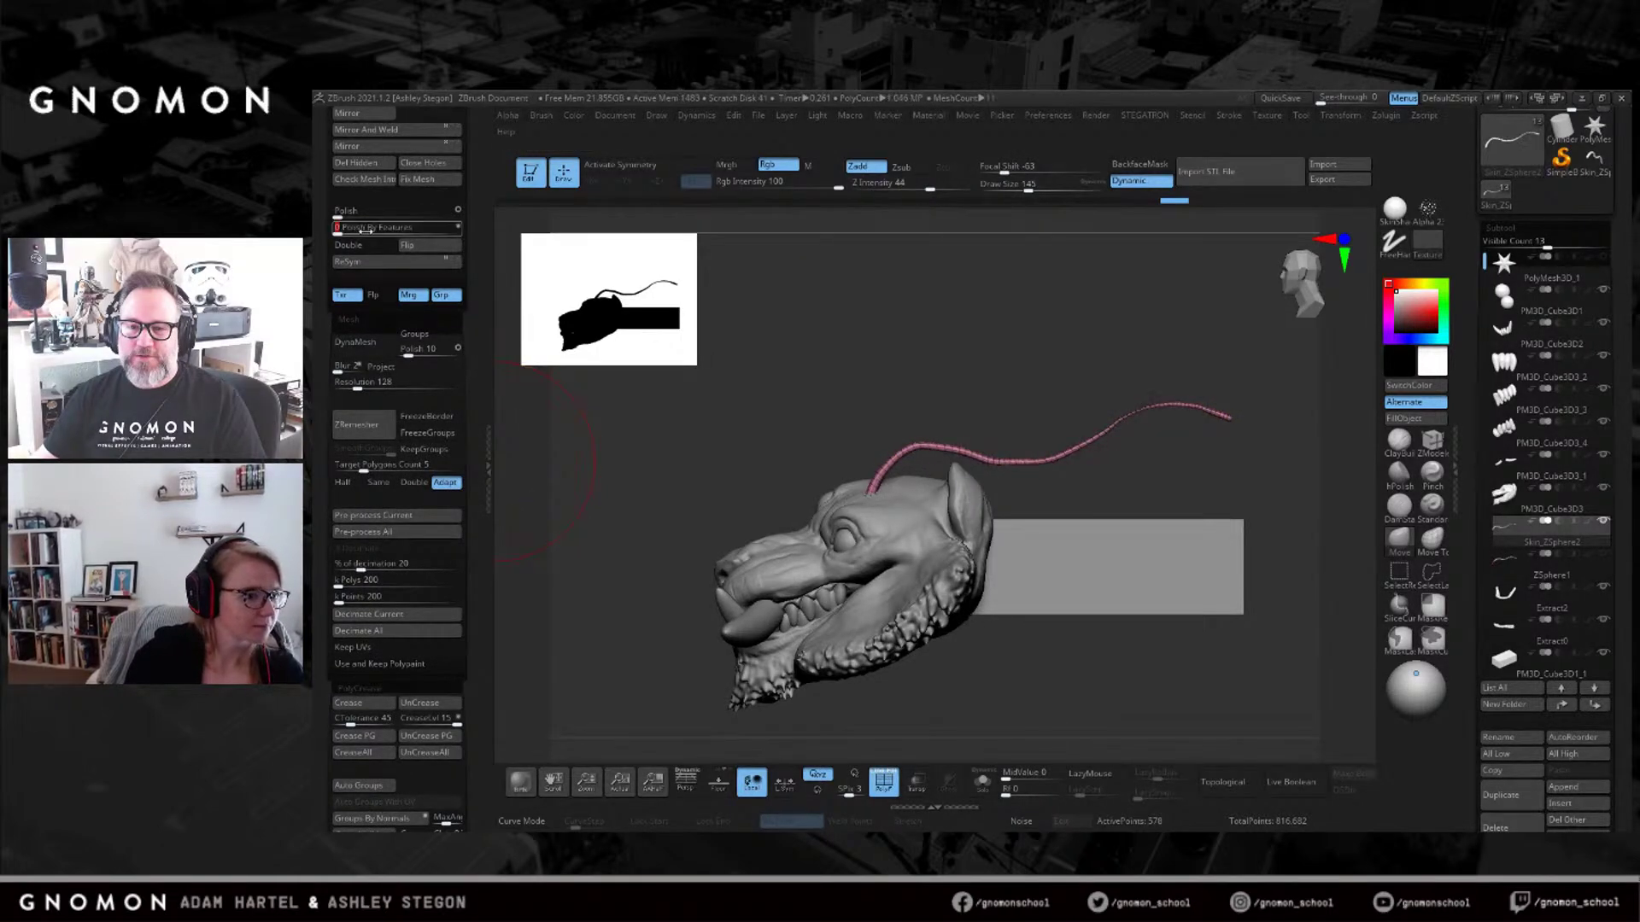
pyautogui.click(364, 245)
pyautogui.hotkey('shift', 'f')
# Mirror and weld the antenna to create a matching one on the other side, and activate symmetry.
pyautogui.moveTo(1029, 398); pyautogui.dragTo(939, 389)
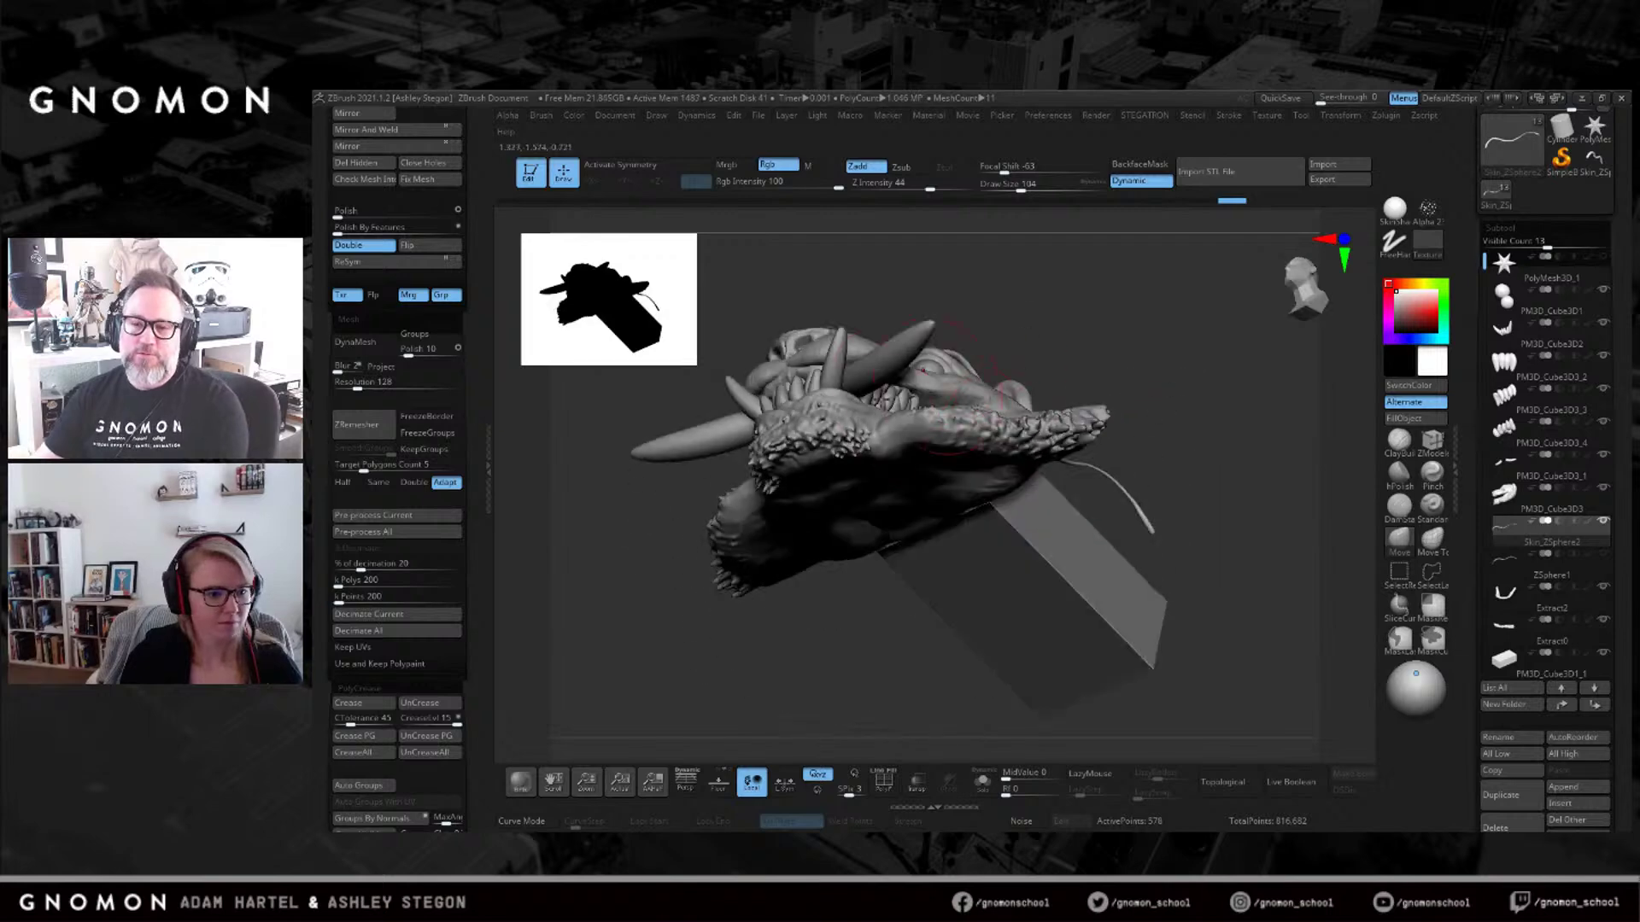
pyautogui.moveTo(481, 322); pyautogui.dragTo(481, 465)
pyautogui.moveTo(589, 466); pyautogui.dragTo(1108, 524)
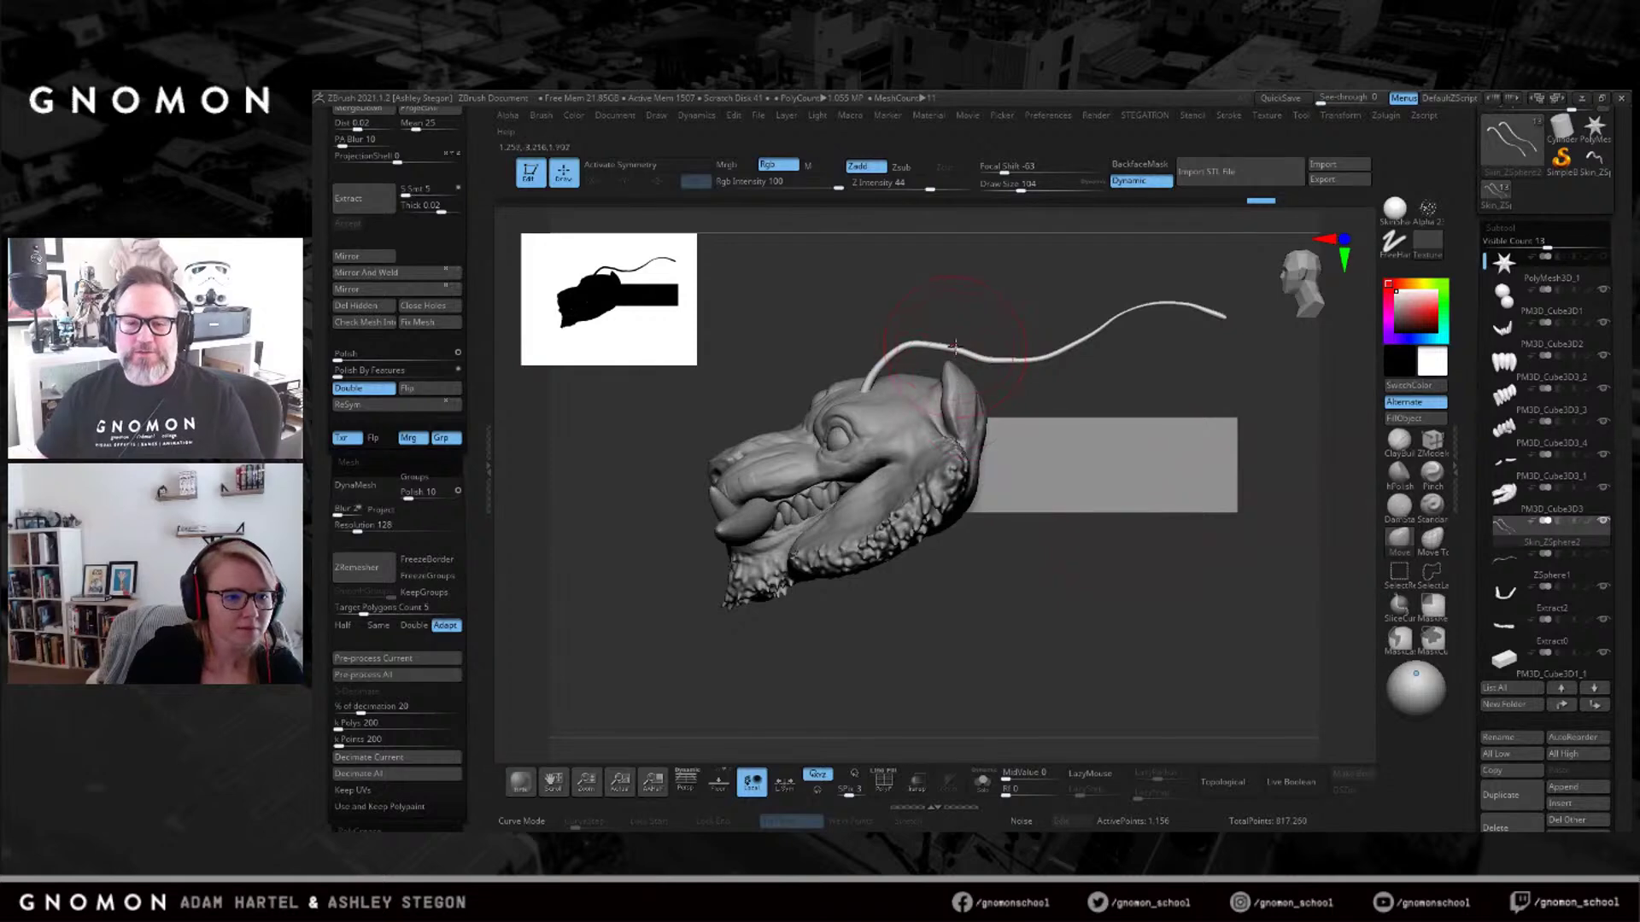
pyautogui.press('x')
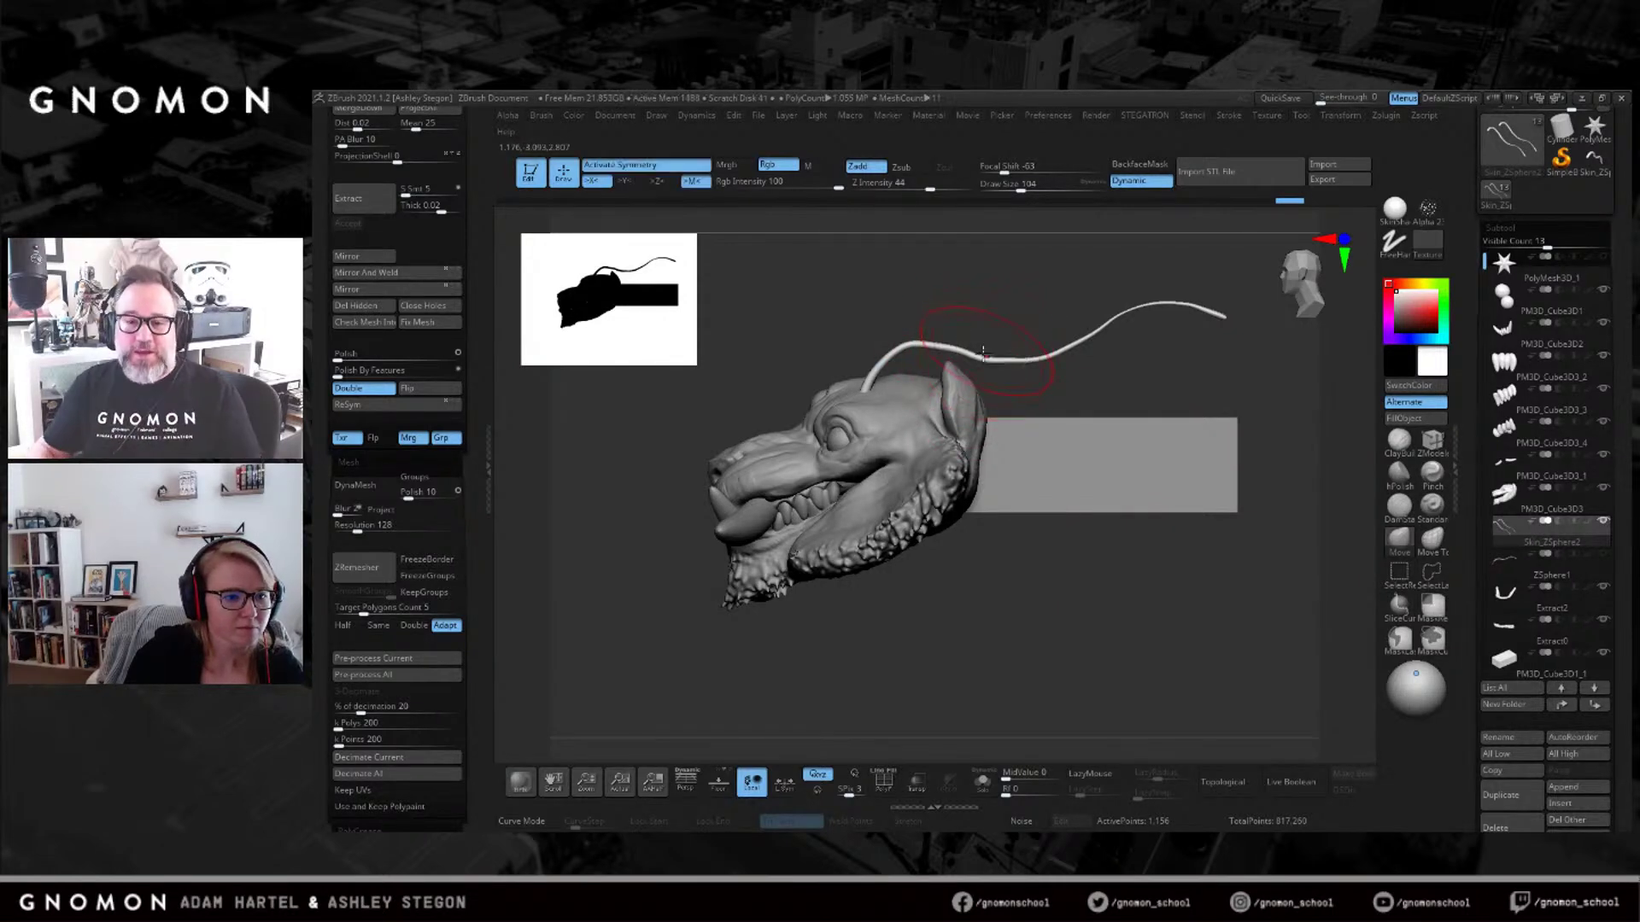
# Enlarge the brush and thicken both antennae with the Inflate brush, then resize the brush and check the head from the front.
pyautogui.write('s')
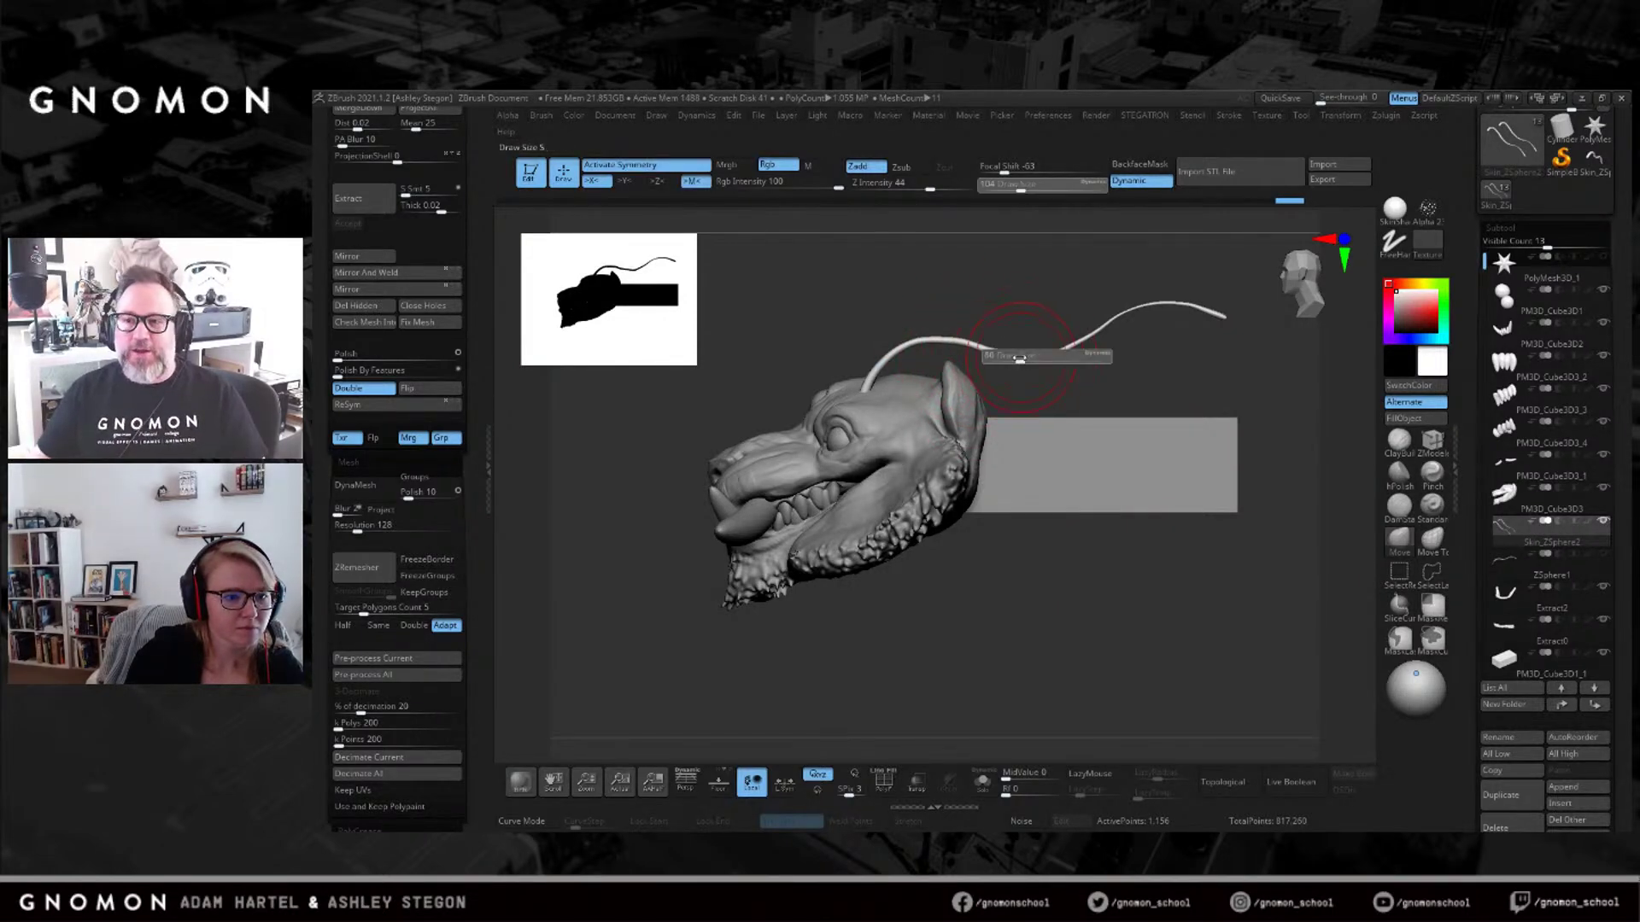
pyautogui.write('31')
pyautogui.press('Return')
pyautogui.press('s')
pyautogui.moveTo(1018, 373); pyautogui.dragTo(1054, 376)
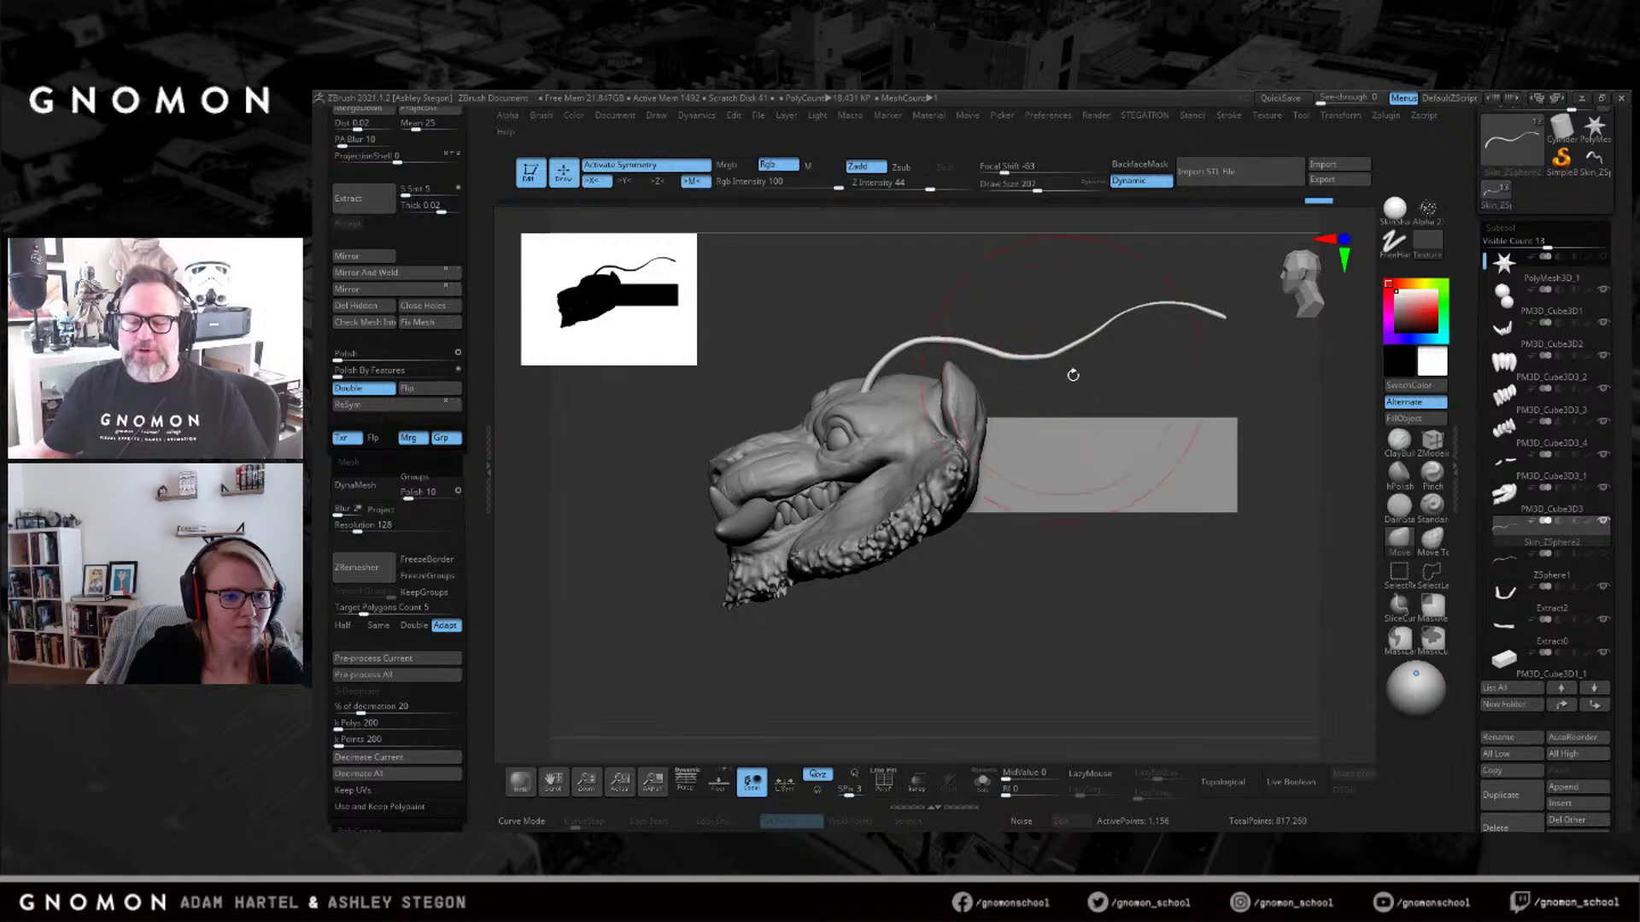
pyautogui.press('b')
pyautogui.press('i')
pyautogui.press('n')
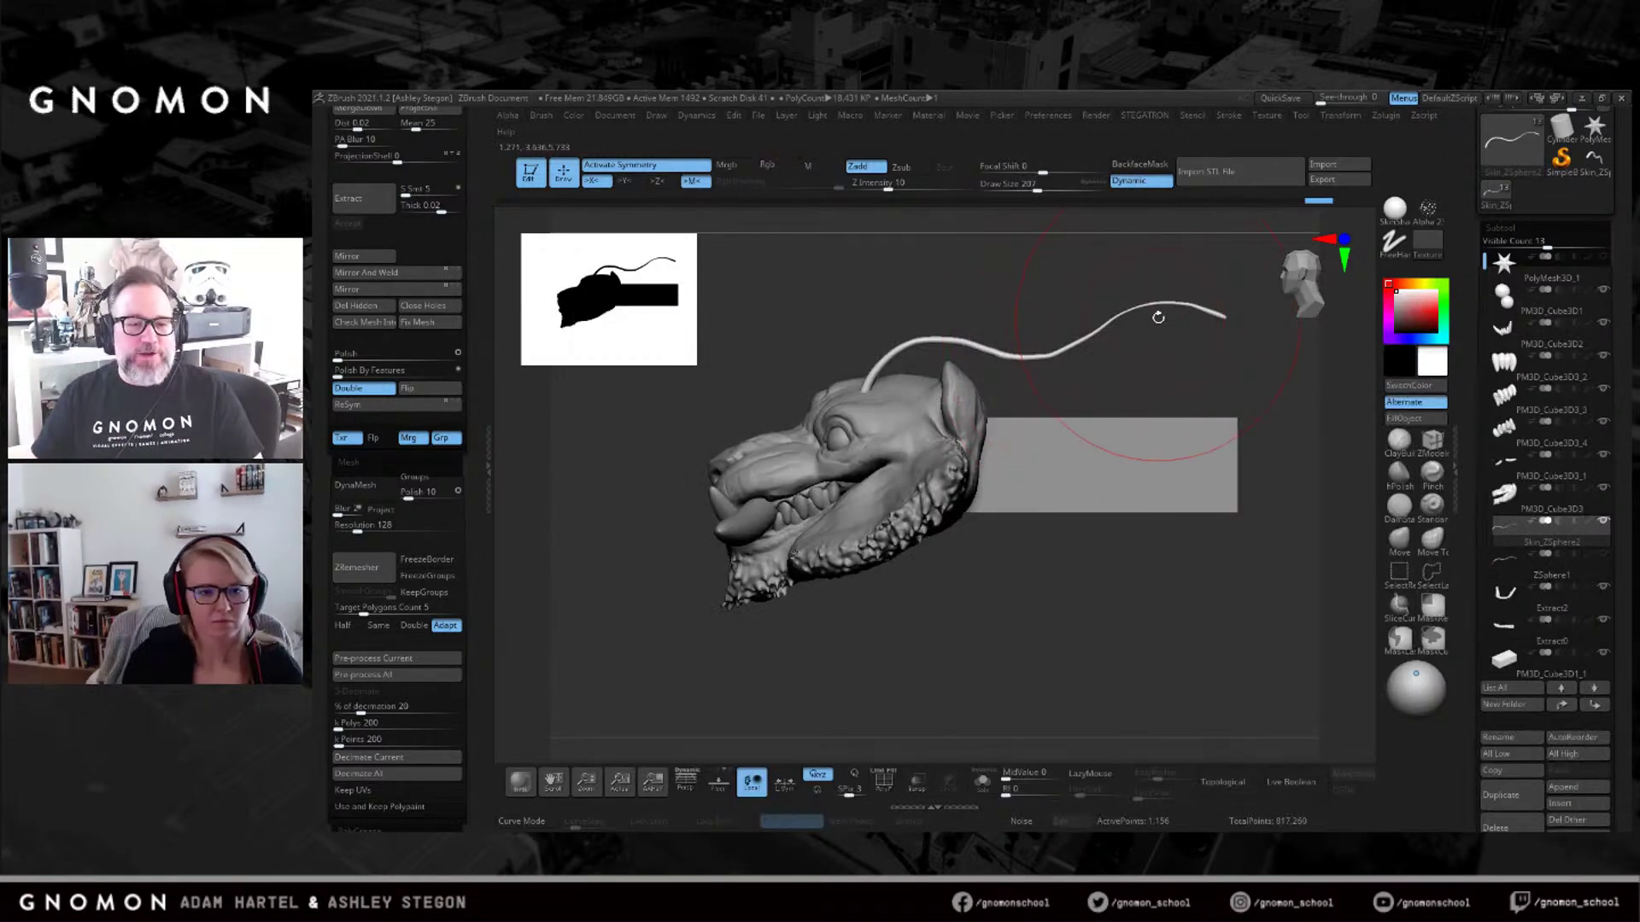
pyautogui.moveTo(1130, 321)
pyautogui.mouseDown()
pyautogui.moveTo(1213, 324)
pyautogui.moveTo(1141, 324)
pyautogui.mouseUp()
pyautogui.moveTo(1059, 357); pyautogui.dragTo(998, 364)
pyautogui.moveTo(957, 457)
pyautogui.mouseDown()
pyautogui.moveTo(1038, 468)
pyautogui.moveTo(961, 462)
pyautogui.moveTo(1000, 467)
pyautogui.mouseUp()
pyautogui.press('s')
pyautogui.moveTo(1187, 590)
pyautogui.mouseDown()
pyautogui.moveTo(1140, 611)
pyautogui.moveTo(1208, 568)
pyautogui.moveTo(1179, 684)
pyautogui.moveTo(1295, 644)
pyautogui.mouseUp()
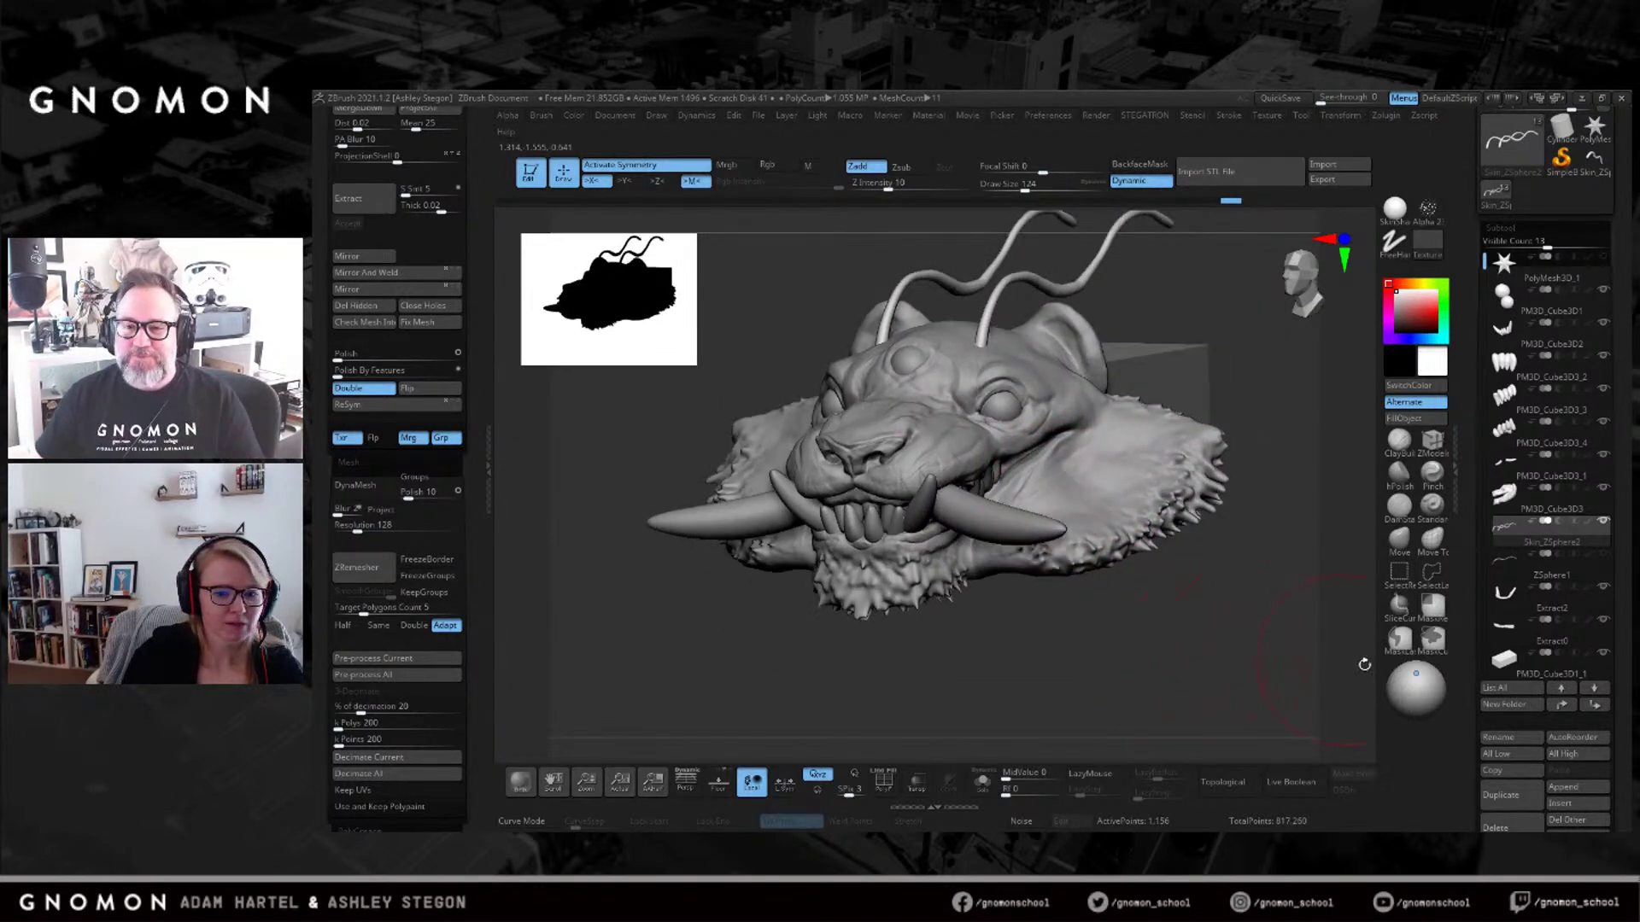
# Render the head with BPR under several light directions and return the light to the front.
pyautogui.click(1417, 674)
pyautogui.click(521, 784)
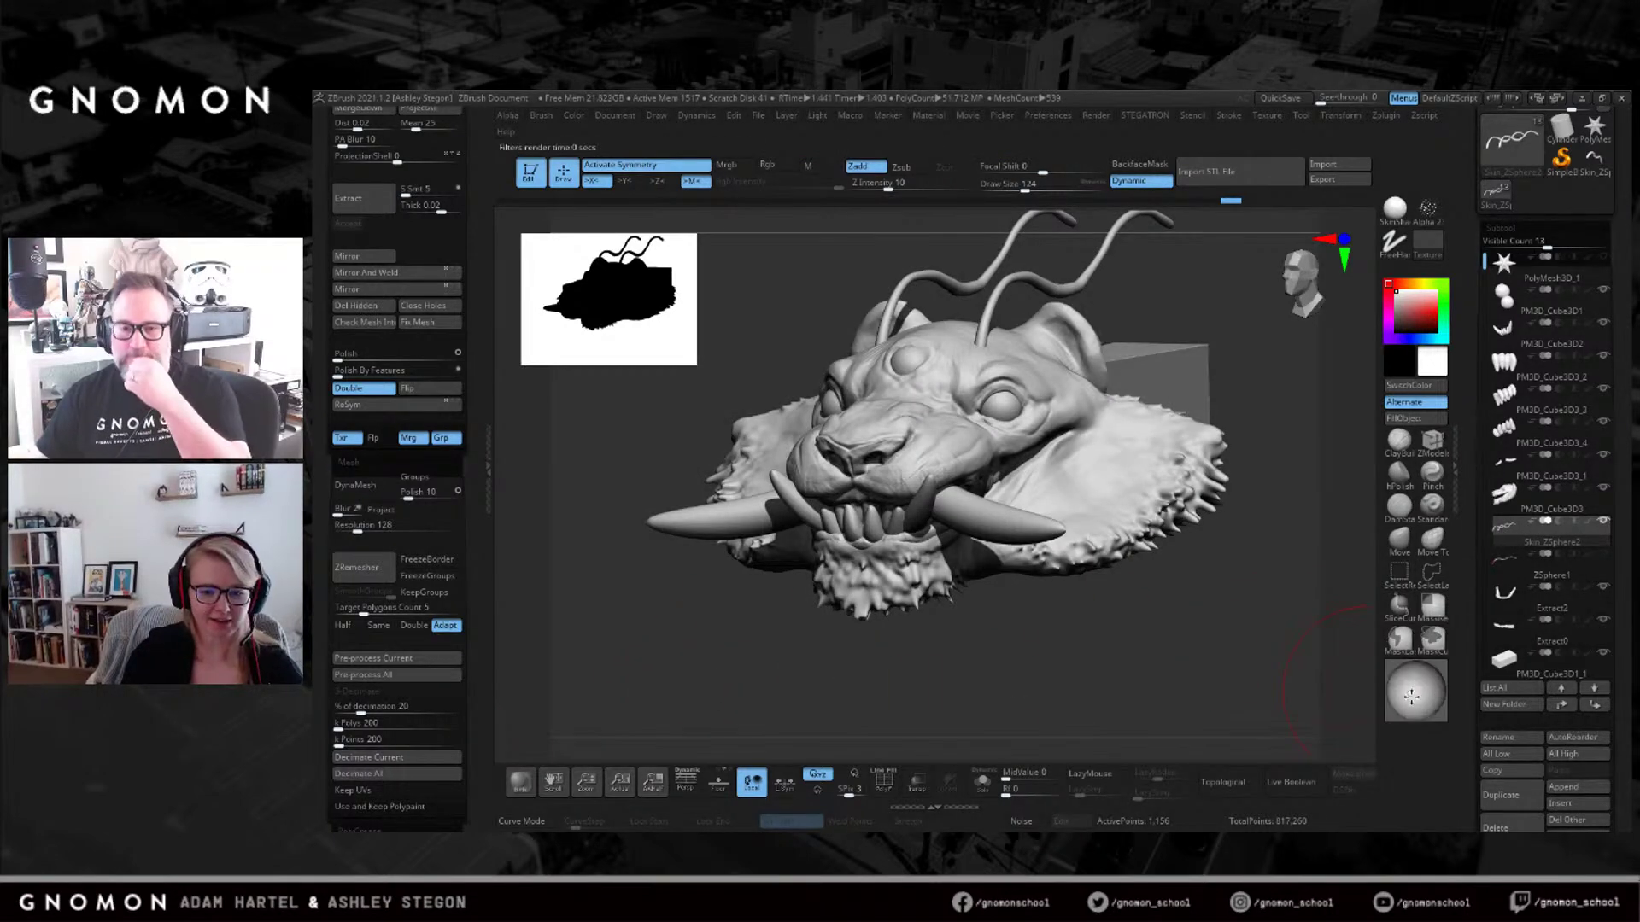
pyautogui.click(1412, 700)
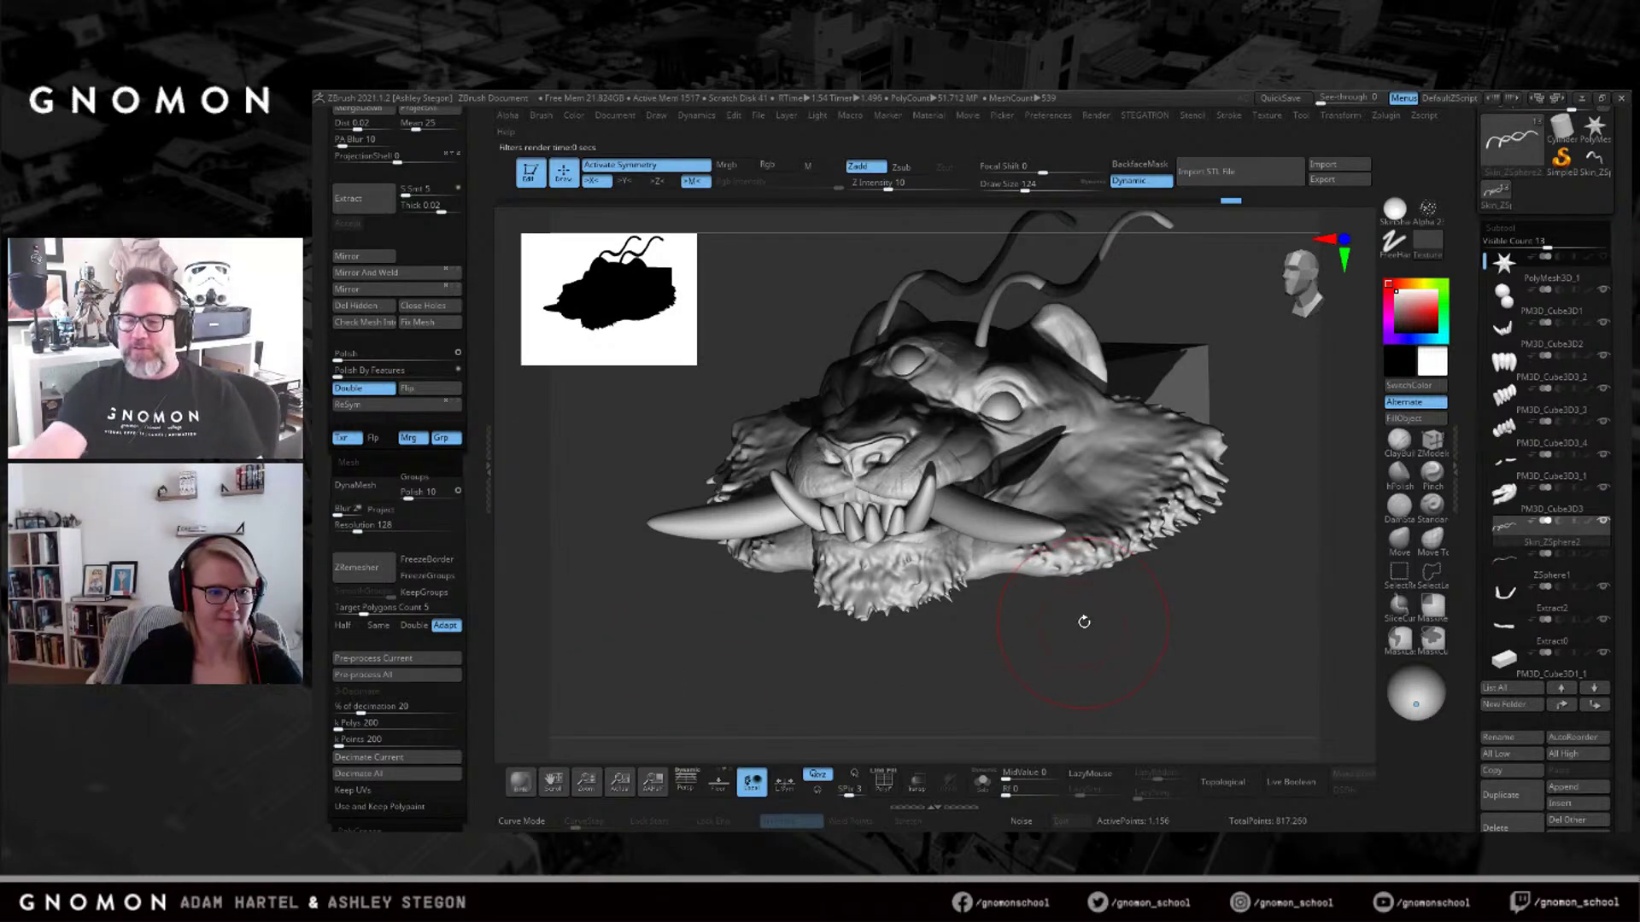
pyautogui.moveTo(1407, 679); pyautogui.dragTo(1425, 671)
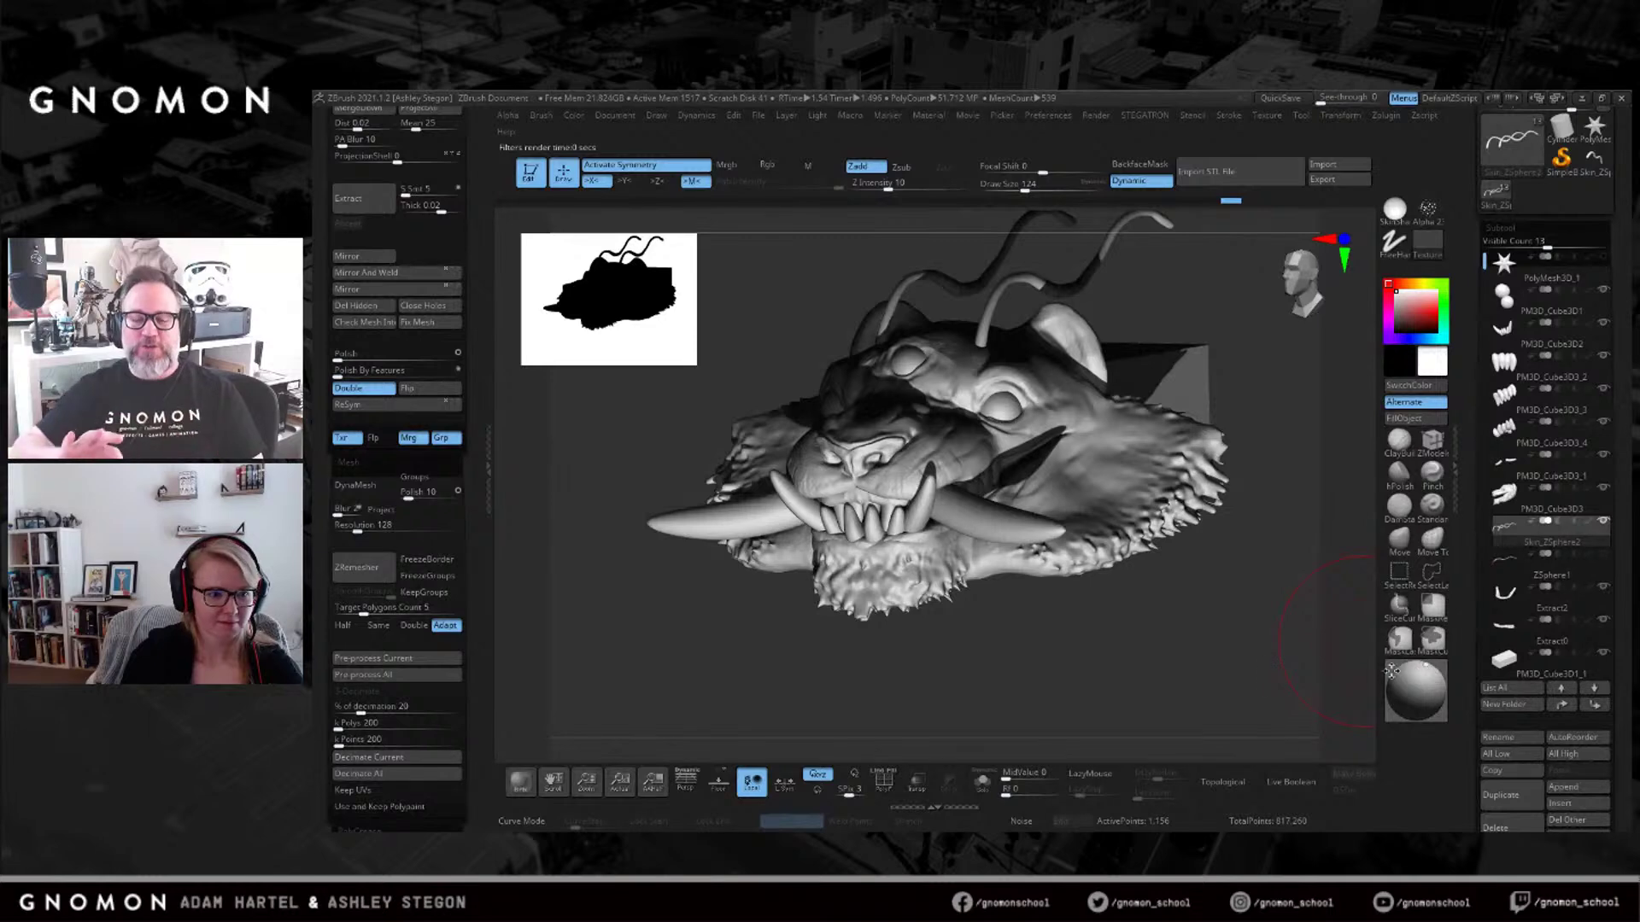
pyautogui.click(1391, 671)
pyautogui.click(529, 784)
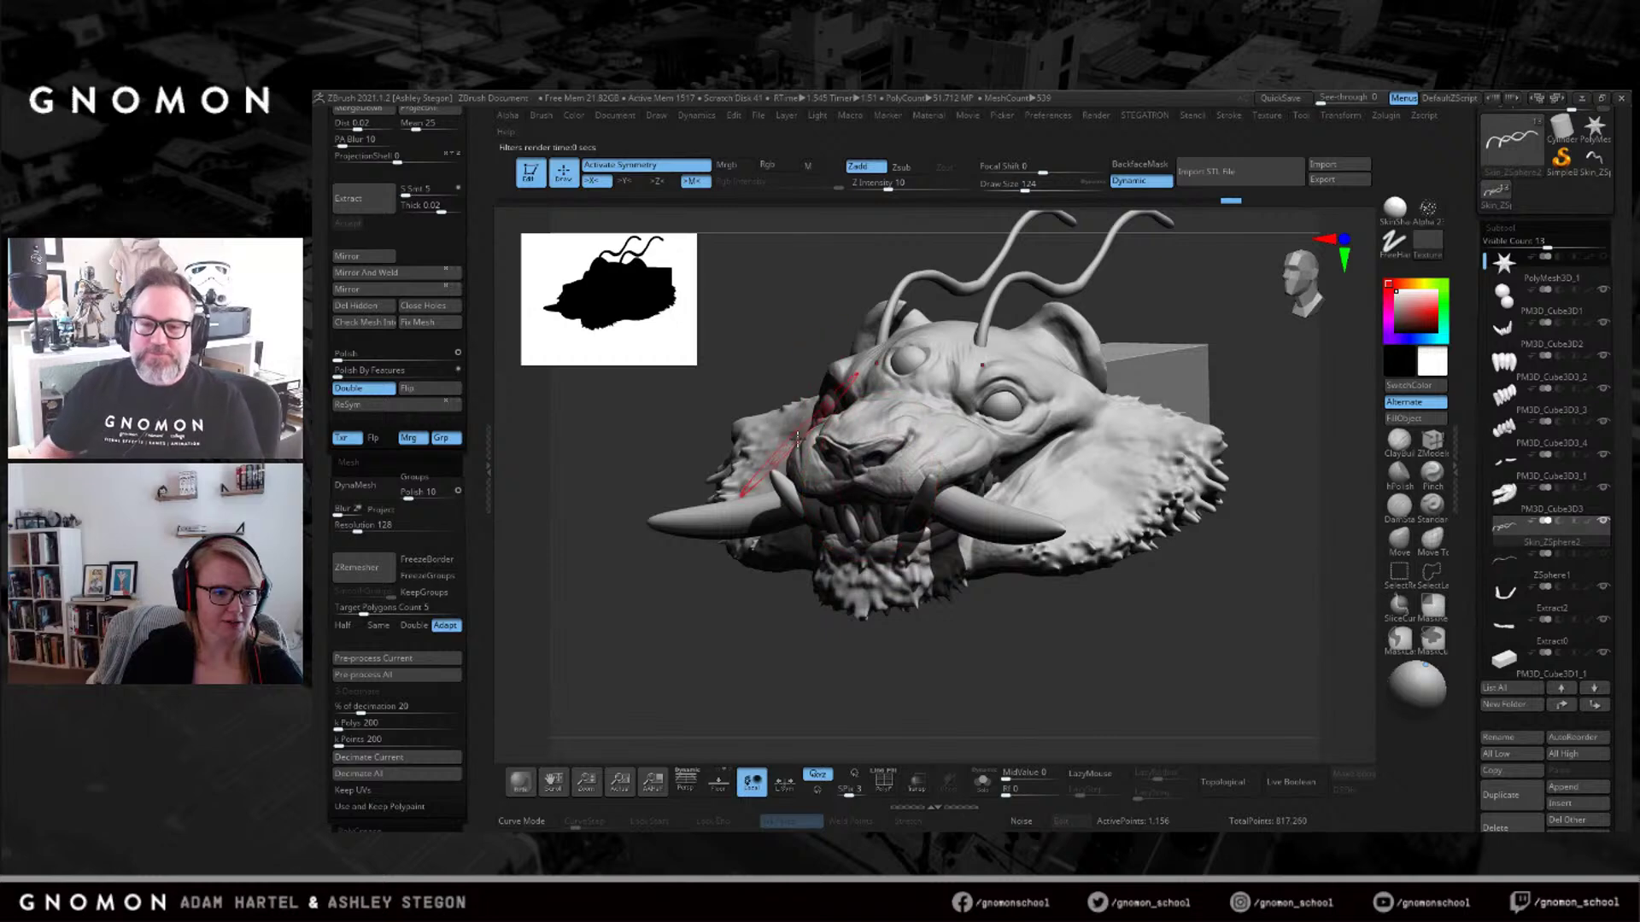
pyautogui.moveTo(1264, 615)
pyautogui.mouseDown()
pyautogui.moveTo(1080, 628)
pyautogui.moveTo(1221, 620)
pyautogui.mouseUp()
pyautogui.press('s')
pyautogui.click(1078, 630)
pyautogui.moveTo(1431, 676); pyautogui.dragTo(1415, 678)
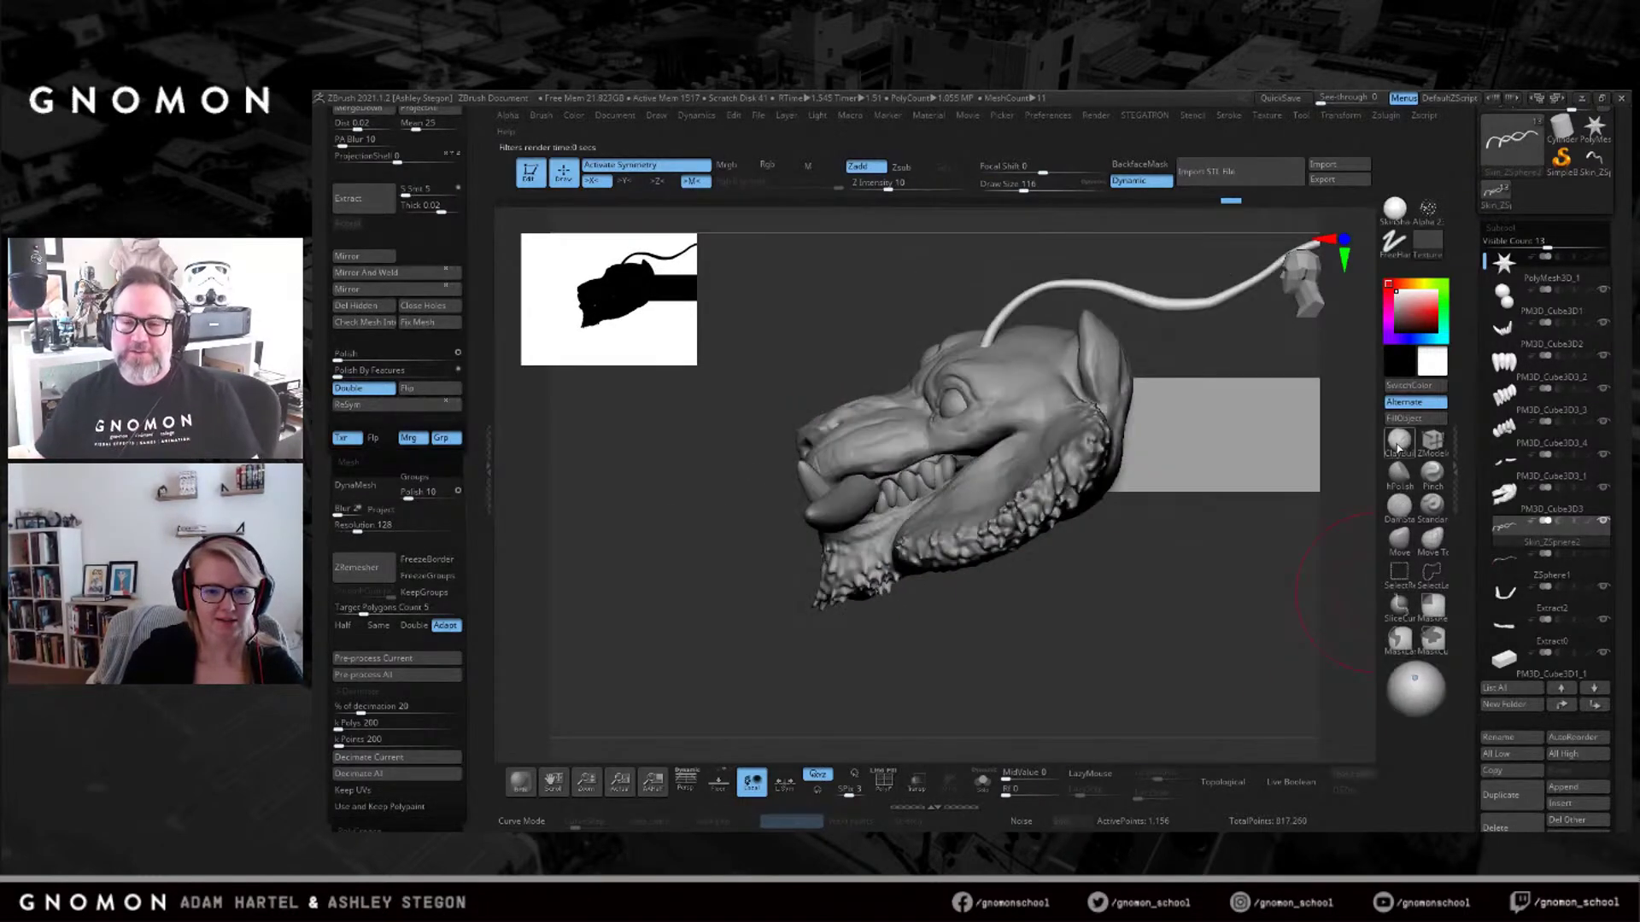
# Switch to the Move brush, make the head the active subtool, and reduce the draw size and falloff to focal shift -3.
pyautogui.moveTo(1068, 632); pyautogui.dragTo(1243, 654)
pyautogui.keyDown('ctrl'); pyautogui.moveTo(974, 403); pyautogui.dragTo(984, 518, button='right'); pyautogui.keyUp('ctrl')
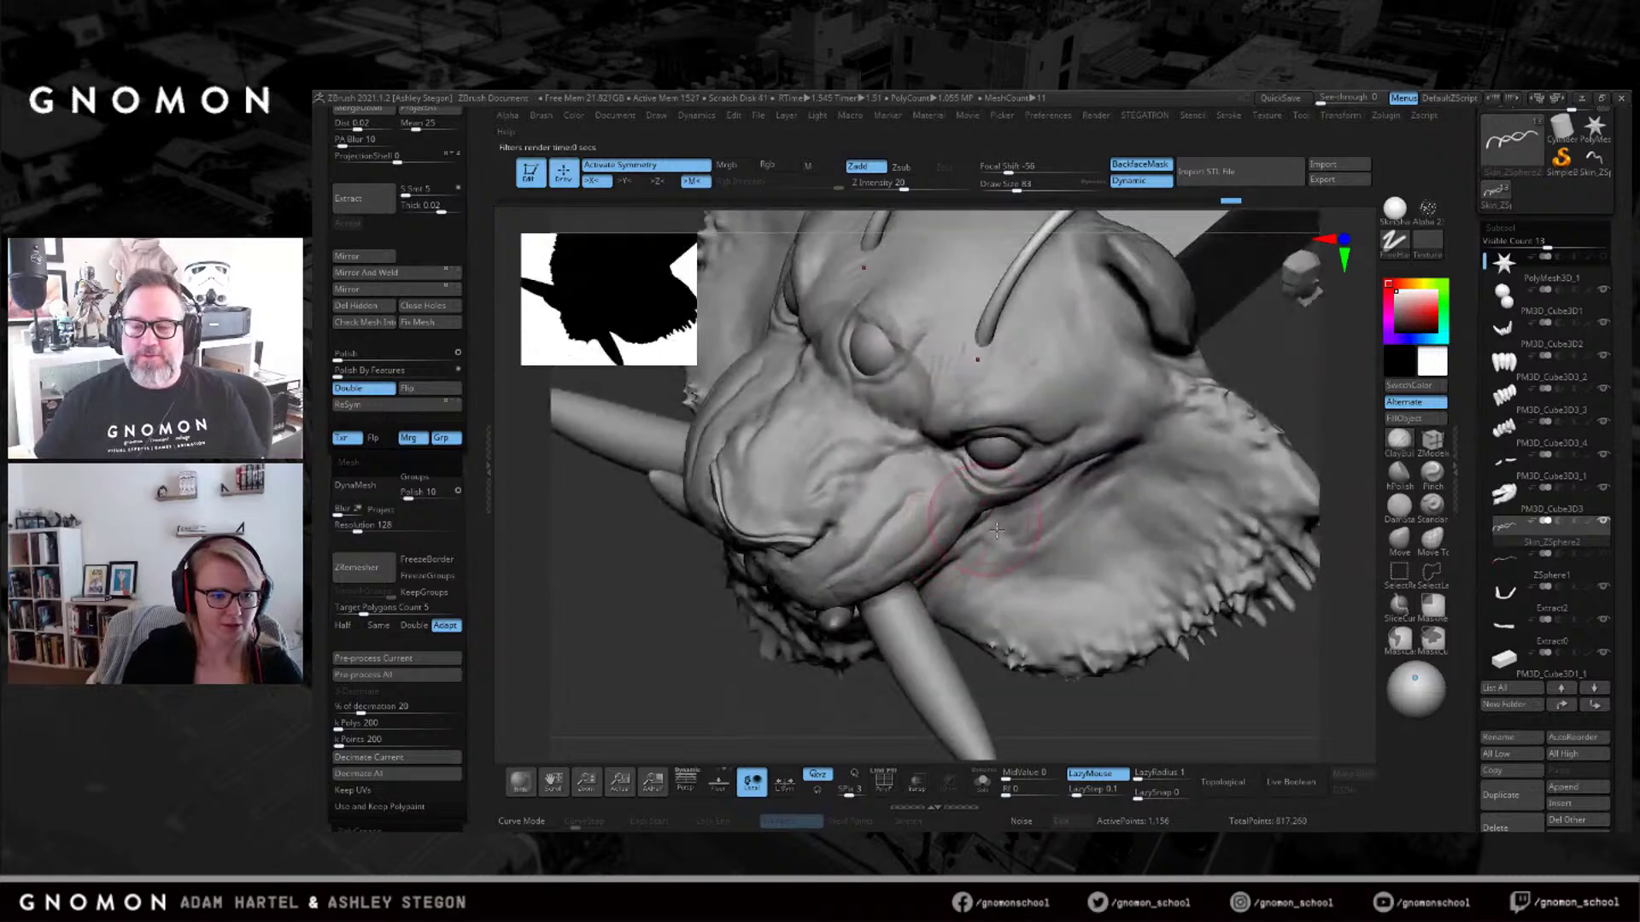
pyautogui.click(1399, 538)
pyautogui.moveTo(1149, 535); pyautogui.dragTo(959, 487, button='right')
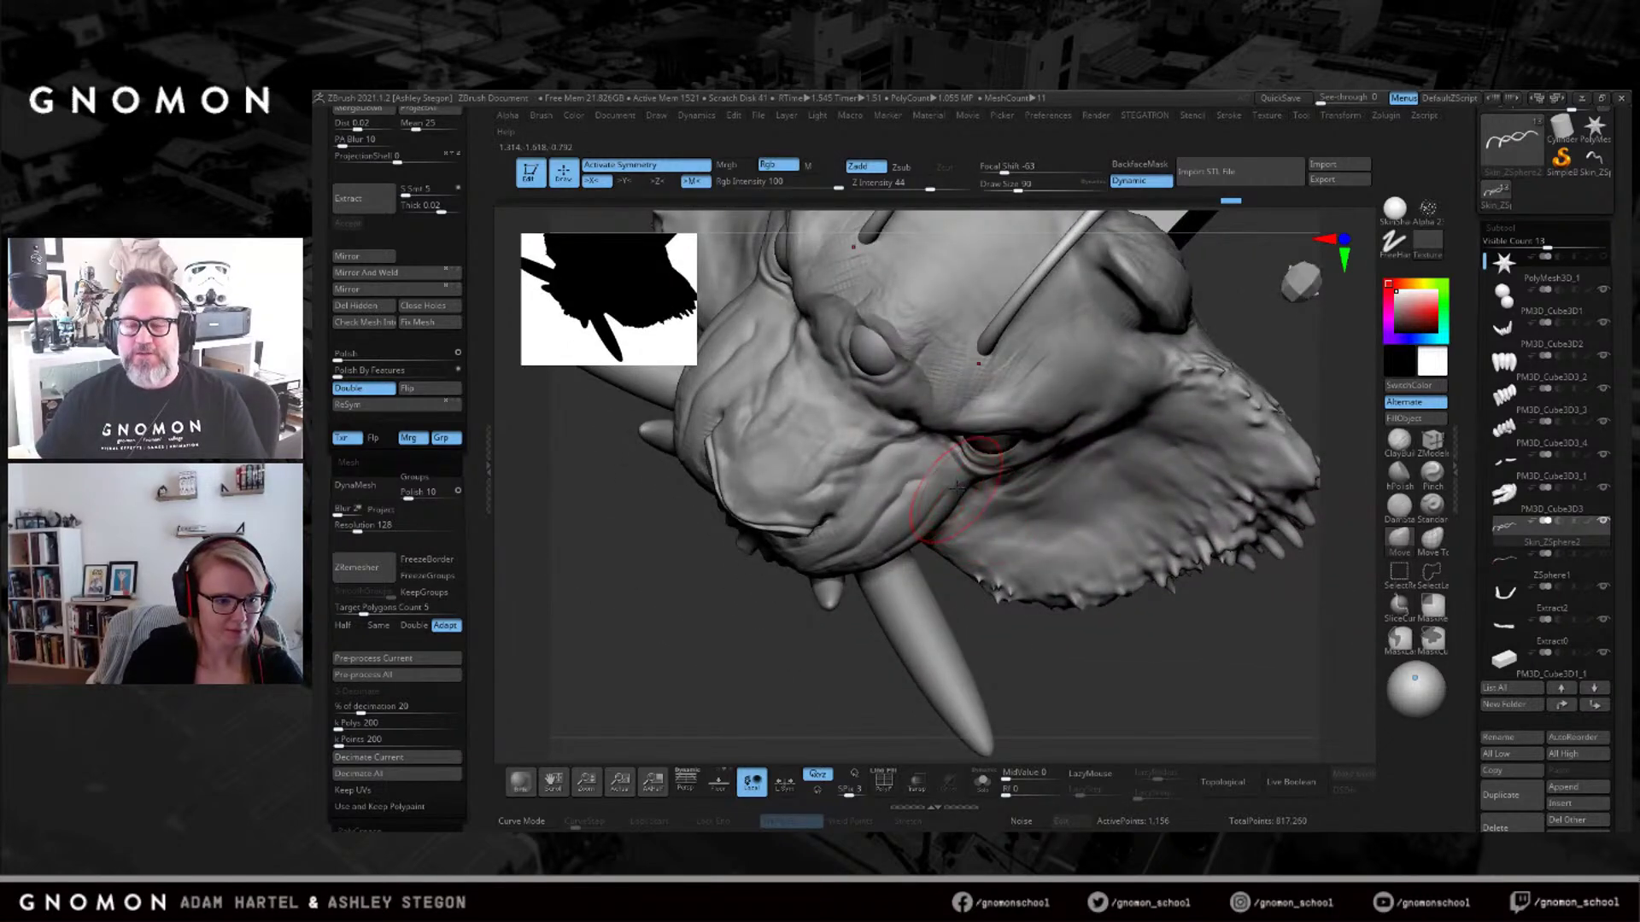
pyautogui.keyDown('alt'); pyautogui.click(1066, 414); pyautogui.keyUp('alt')
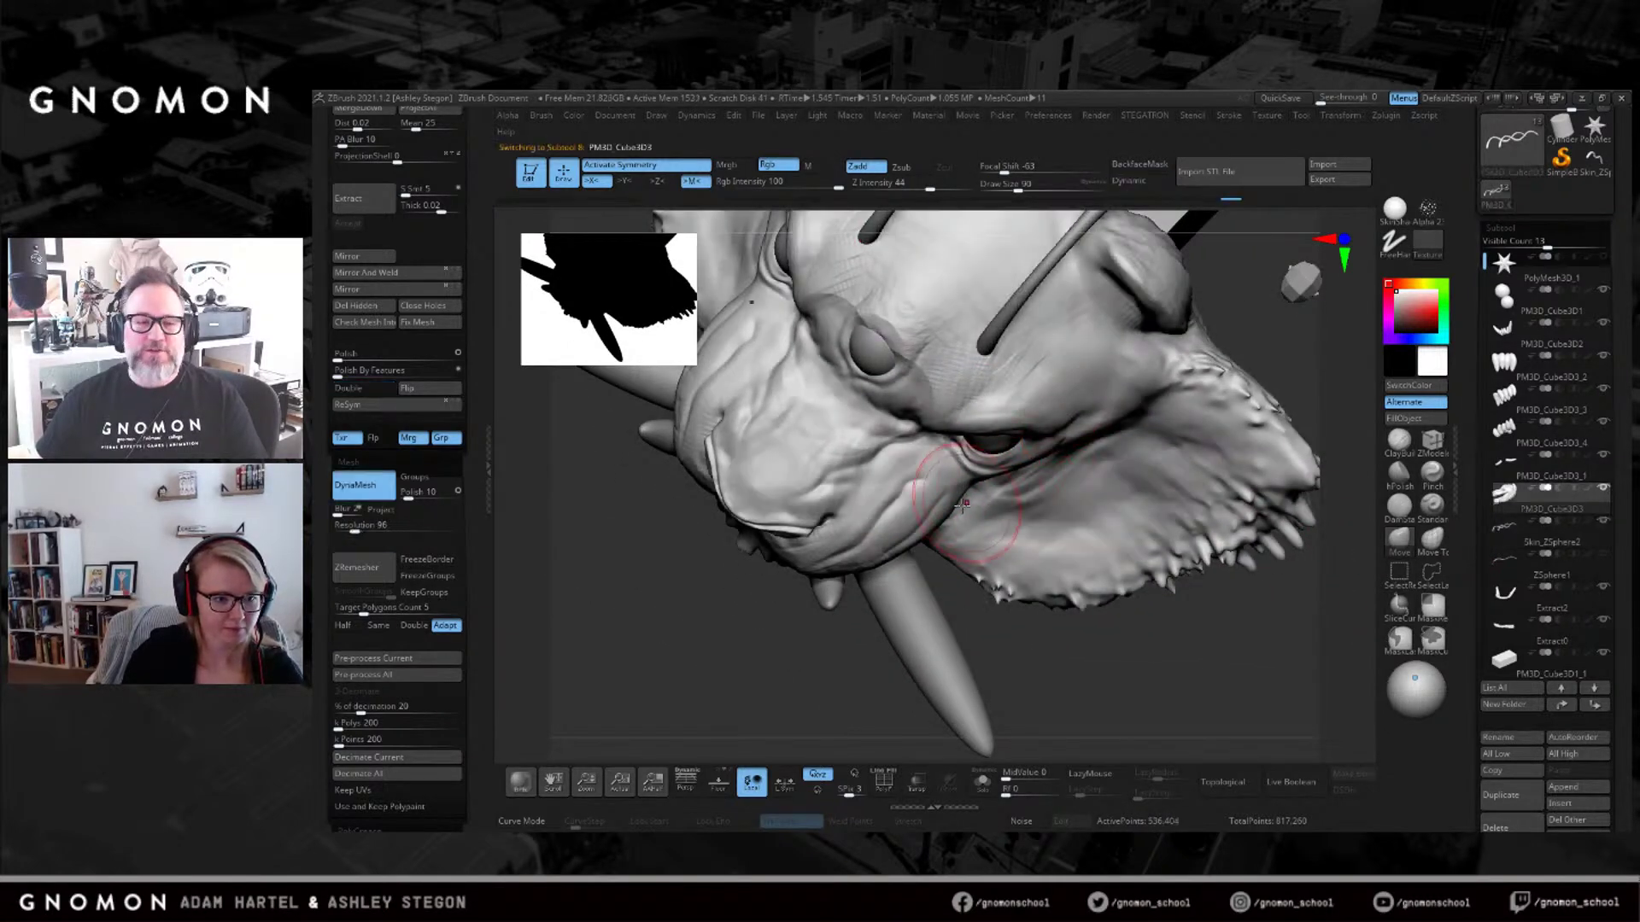
pyautogui.press('s')
pyautogui.moveTo(983, 504); pyautogui.dragTo(992, 504)
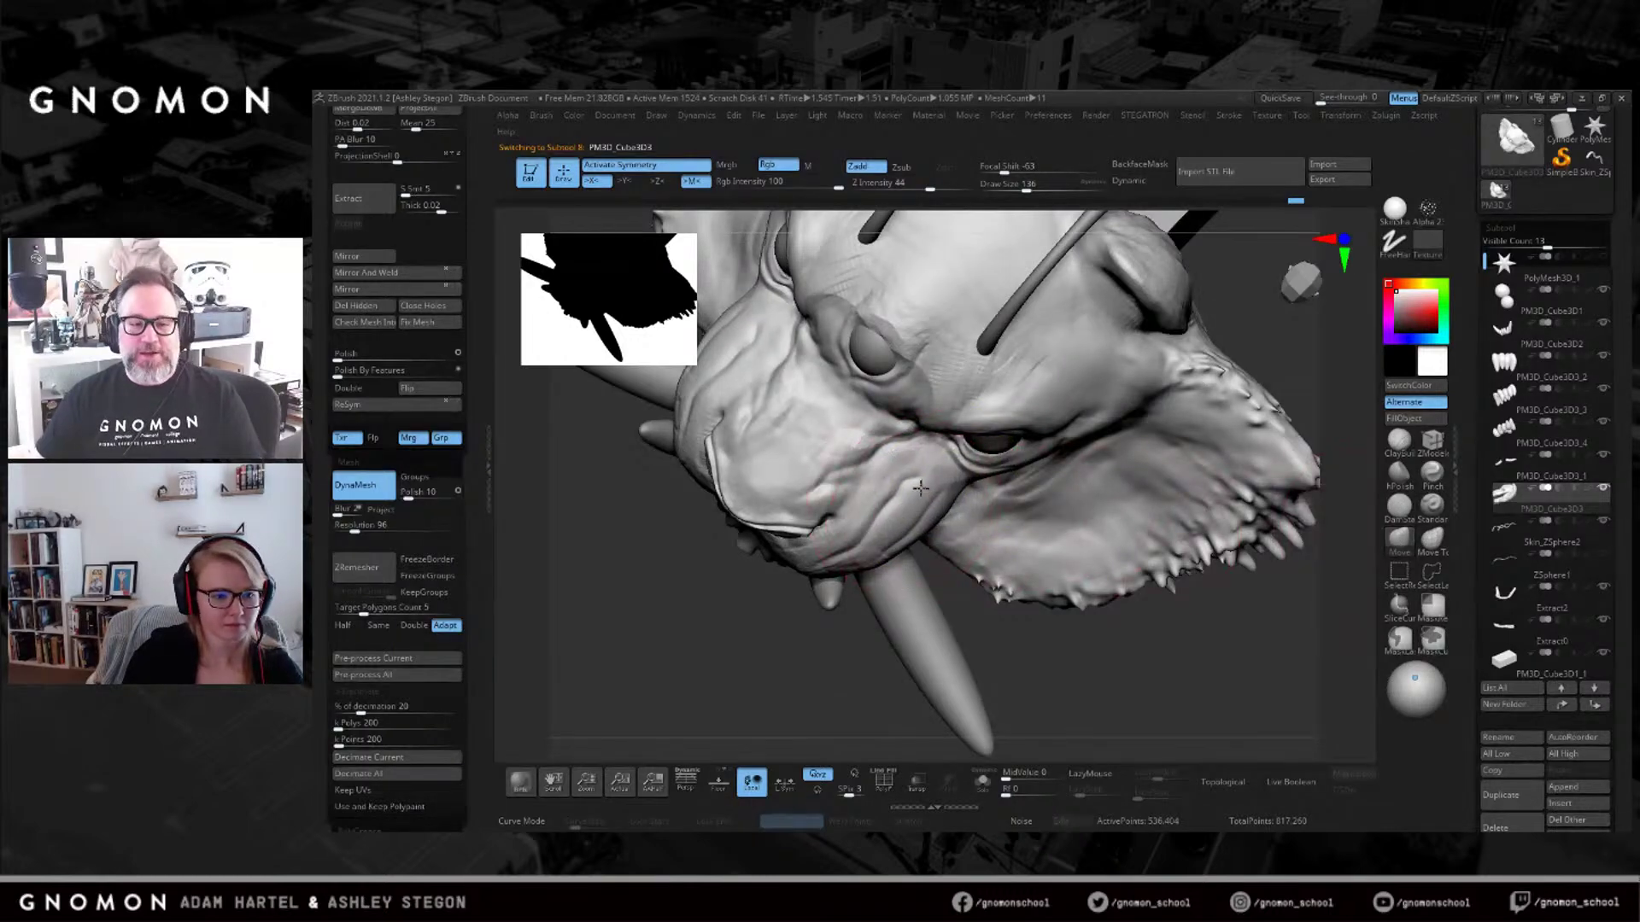
pyautogui.moveTo(1006, 164)
pyautogui.mouseDown()
pyautogui.moveTo(1040, 165)
pyautogui.moveTo(1021, 190)
pyautogui.mouseUp()
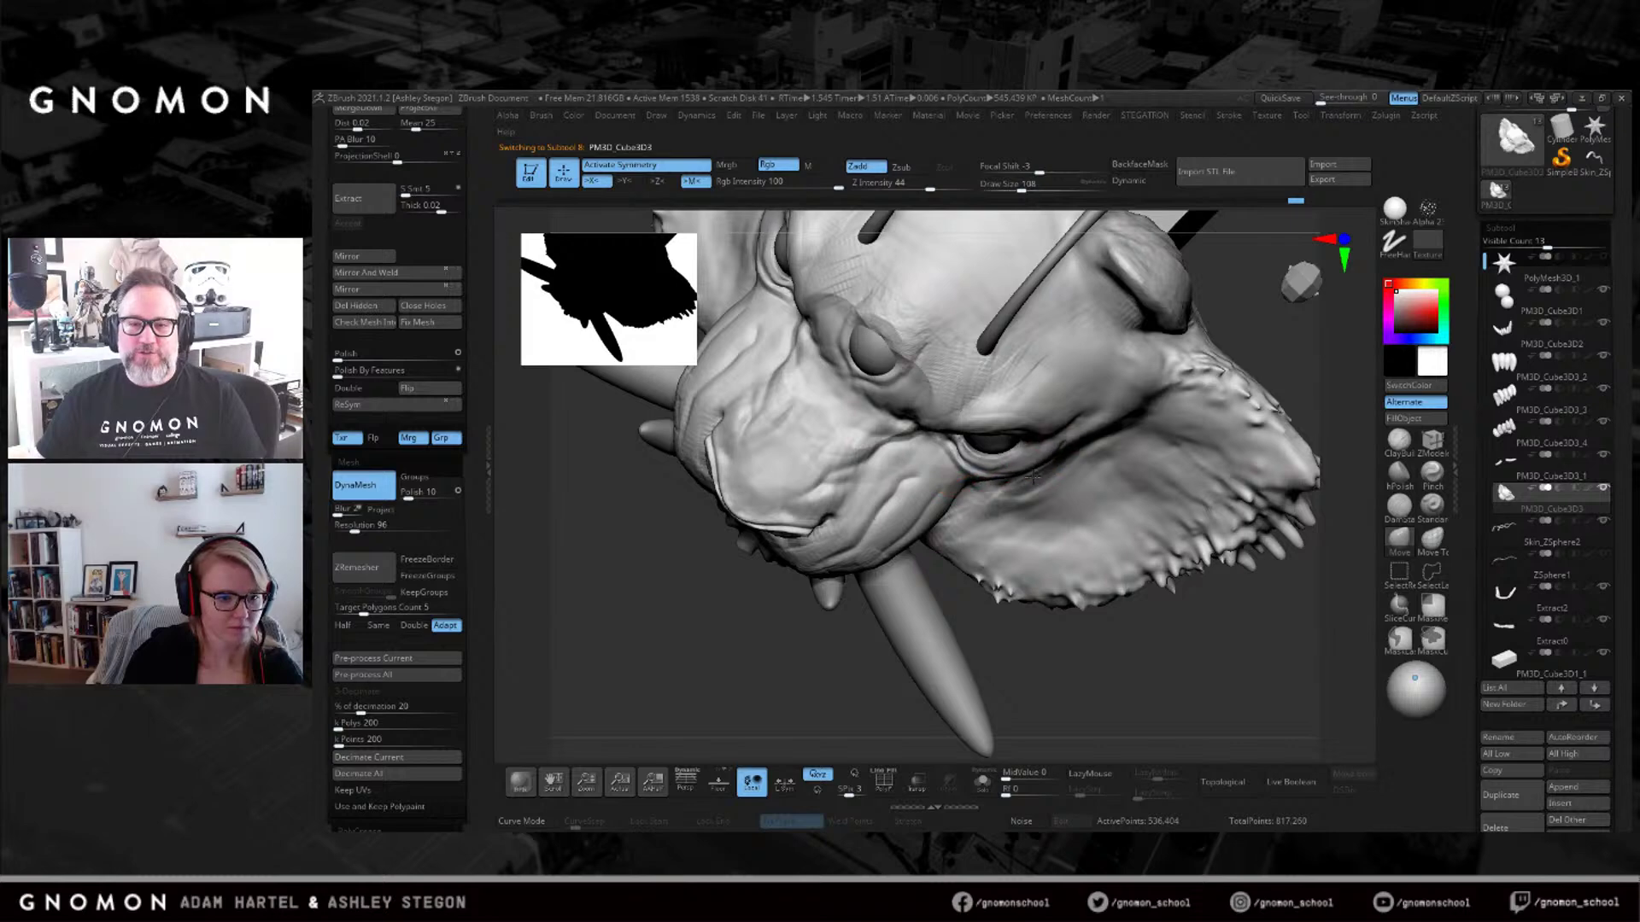
# Smooth the side of the muzzle above the tusk and check the cheek from several angles.
pyautogui.moveTo(1031, 474); pyautogui.dragTo(889, 545, button='right')
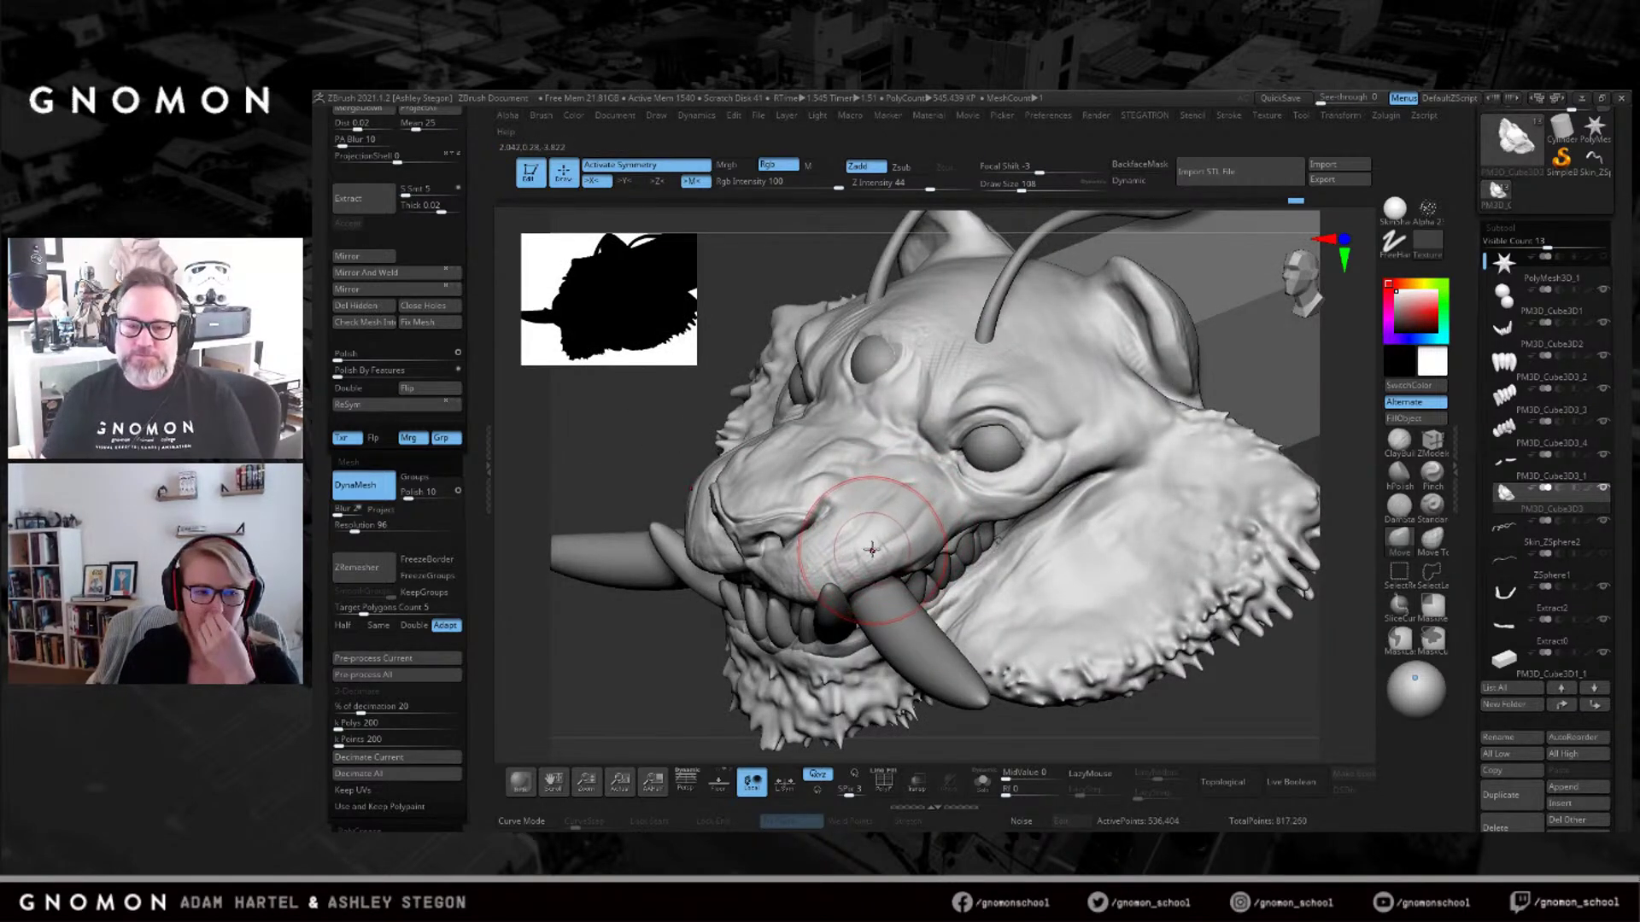
pyautogui.moveTo(850, 538); pyautogui.dragTo(876, 547, button='right')
pyautogui.keyDown('shift'); pyautogui.moveTo(876, 547); pyautogui.dragTo(838, 553); pyautogui.keyUp('shift')
pyautogui.moveTo(845, 555)
pyautogui.mouseDown(button='right')
pyautogui.moveTo(804, 582)
pyautogui.moveTo(1008, 483)
pyautogui.mouseUp(button='right')
pyautogui.moveTo(1102, 512); pyautogui.dragTo(941, 515, button='right')
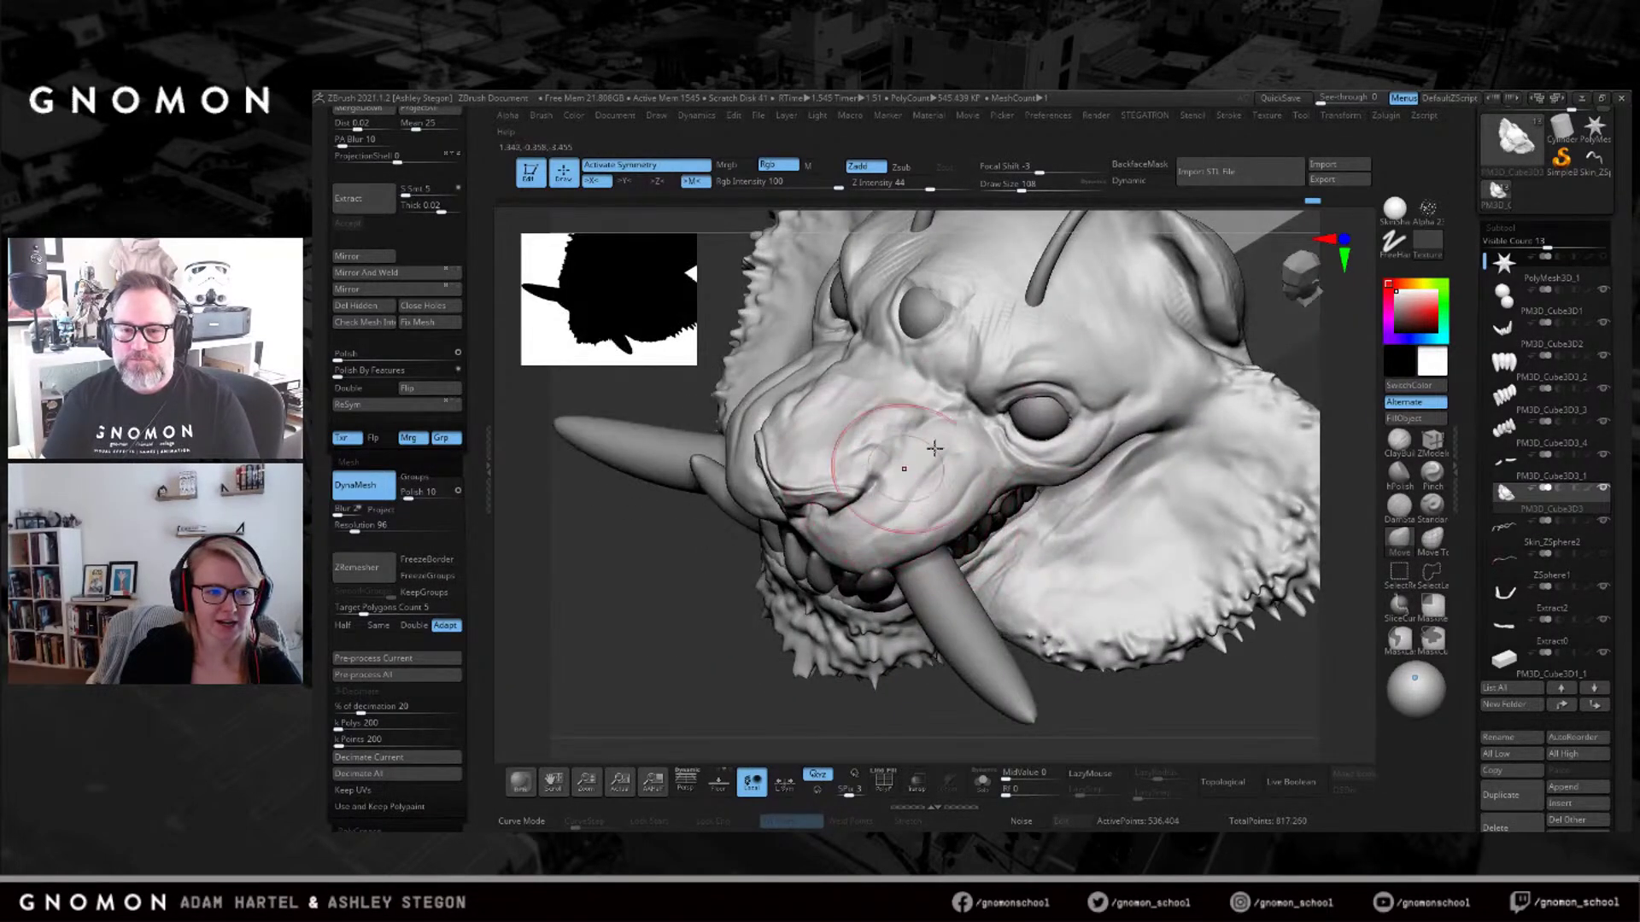
# Build up clay on the ears and inside the ear cups with the ClayBuildup brush.
pyautogui.click(1395, 440)
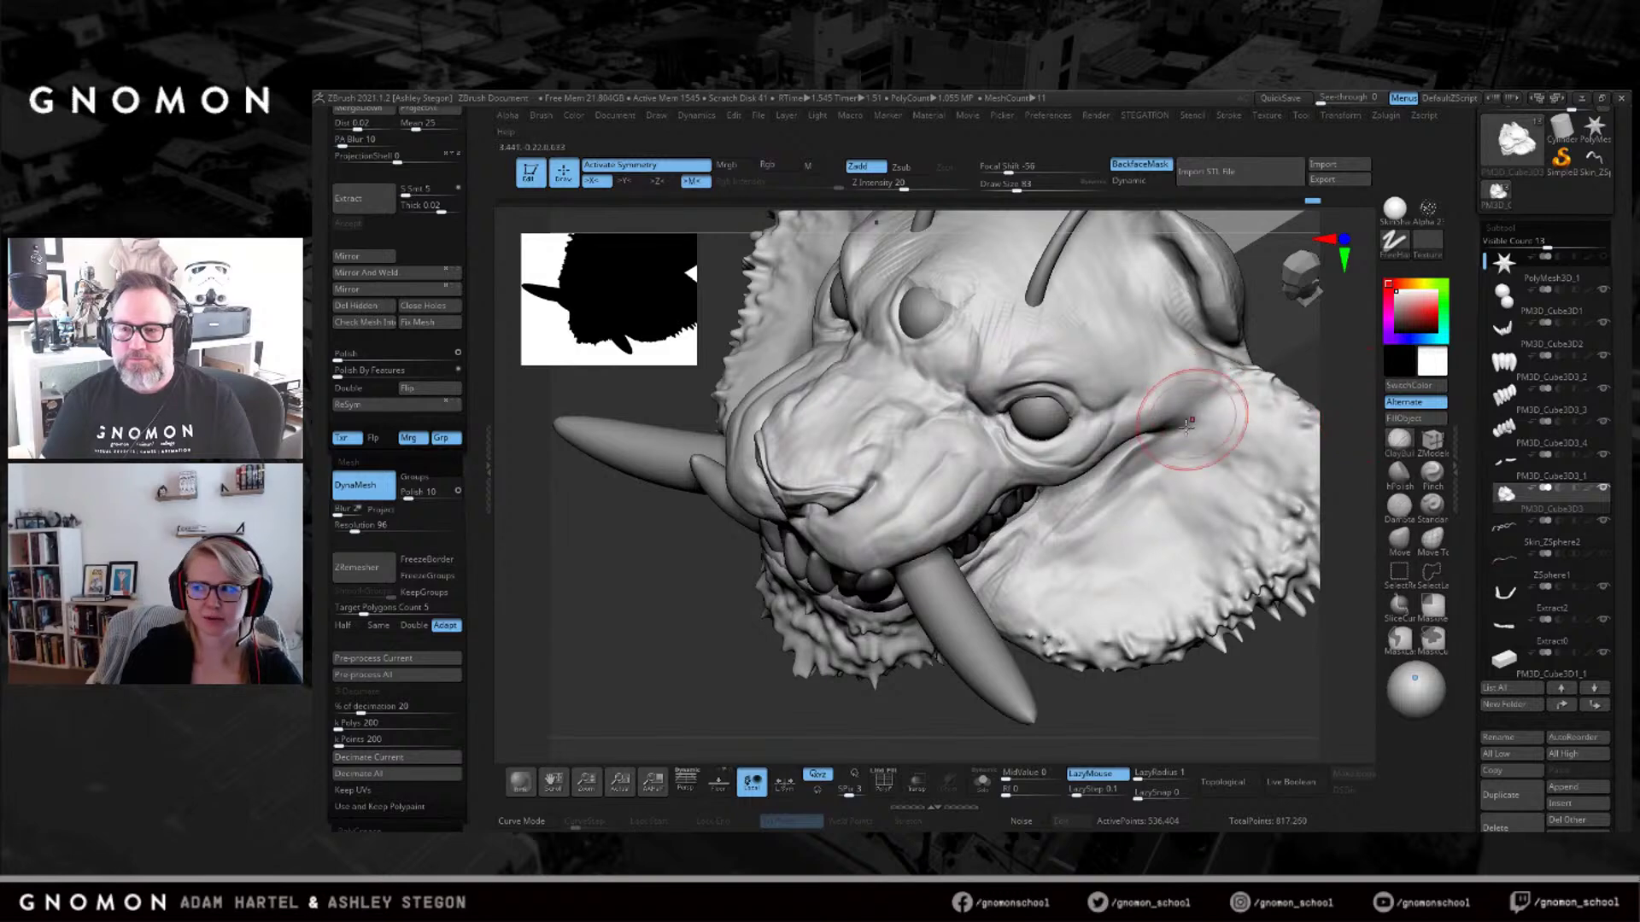
pyautogui.press('s')
pyautogui.moveTo(1198, 418); pyautogui.dragTo(1196, 418)
pyautogui.moveTo(1177, 335); pyautogui.dragTo(1216, 370)
pyautogui.moveTo(1206, 403)
pyautogui.mouseDown(button='right')
pyautogui.moveTo(1083, 340)
pyautogui.moveTo(1148, 317)
pyautogui.mouseUp(button='right')
pyautogui.moveTo(1080, 309); pyautogui.dragTo(1117, 368)
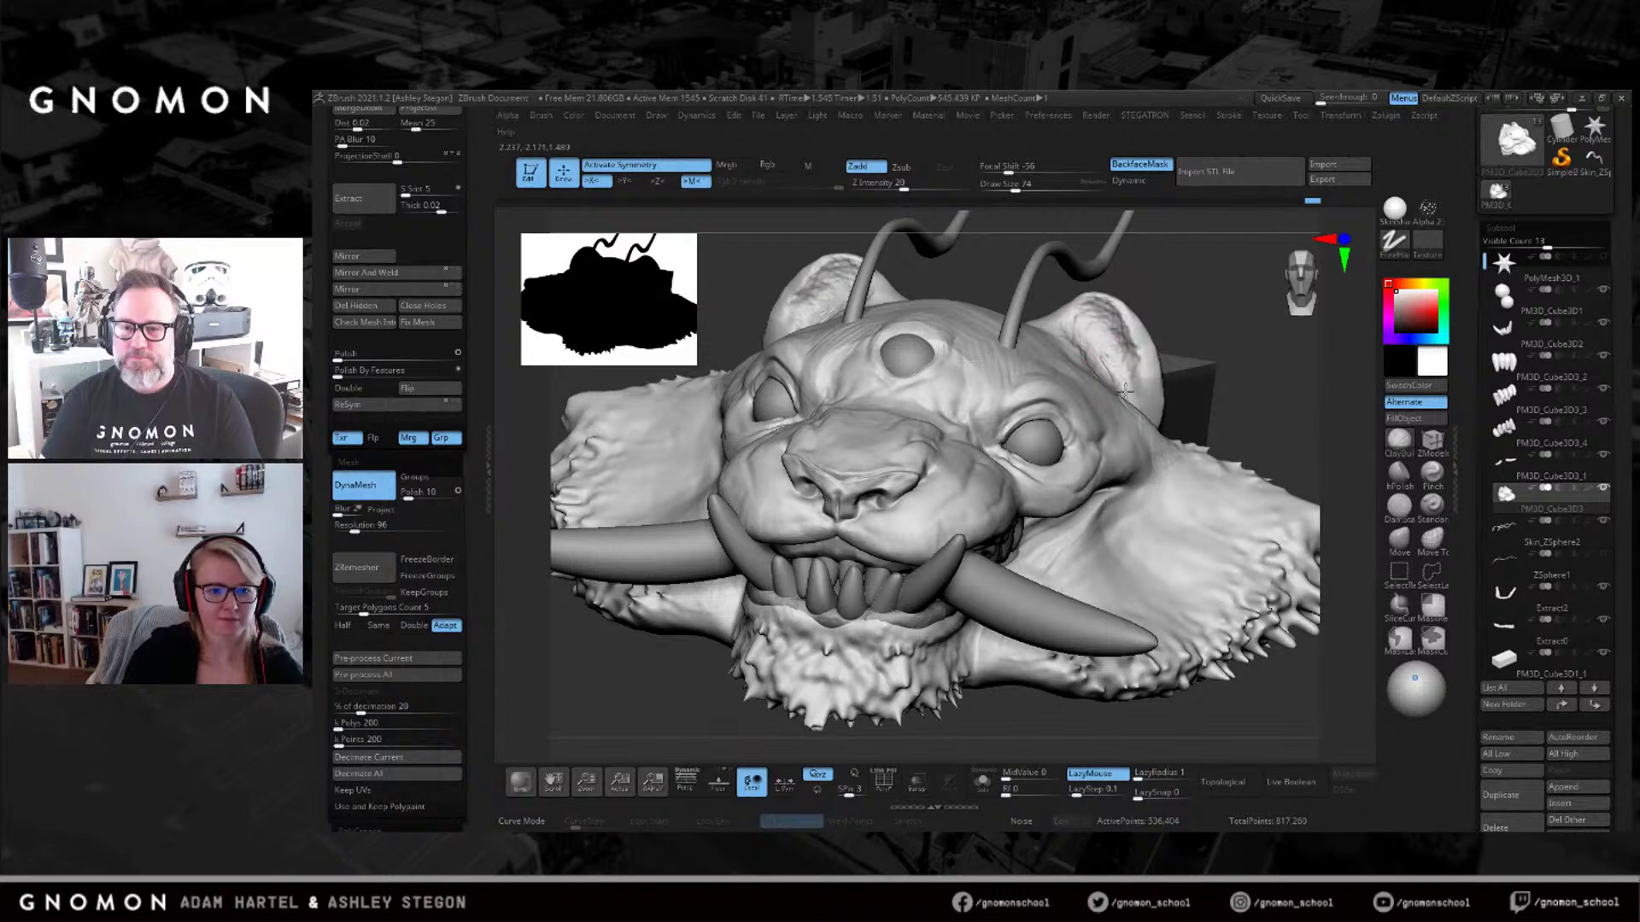
pyautogui.moveTo(1119, 393); pyautogui.dragTo(1126, 366, button='right')
pyautogui.moveTo(1128, 365)
pyautogui.mouseDown()
pyautogui.moveTo(1095, 315)
pyautogui.moveTo(1112, 357)
pyautogui.mouseUp()
# Enlarge the brush, build up the back of the ear down to the neck, and smooth the added clay.
pyautogui.moveTo(1116, 380)
pyautogui.mouseDown(button='right')
pyautogui.moveTo(1090, 432)
pyautogui.moveTo(1063, 427)
pyautogui.mouseUp(button='right')
pyautogui.press('s')
pyautogui.moveTo(1165, 386); pyautogui.dragTo(1170, 385)
pyautogui.moveTo(1171, 385); pyautogui.dragTo(1127, 297, button='right')
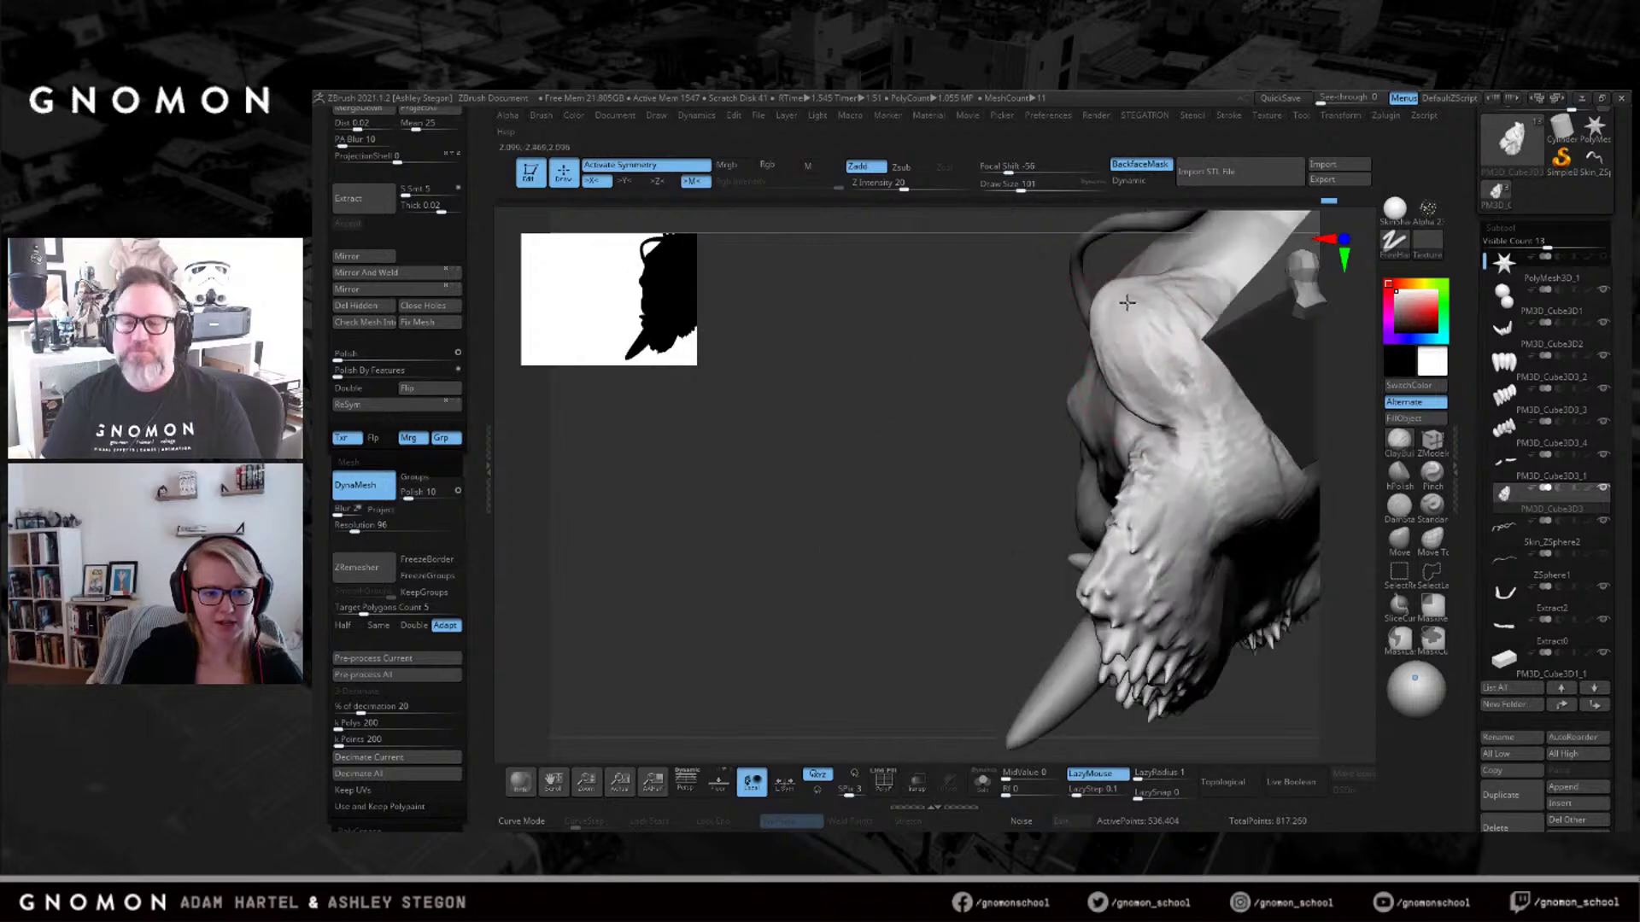
pyautogui.moveTo(1193, 266)
pyautogui.mouseDown()
pyautogui.moveTo(1170, 376)
pyautogui.moveTo(1213, 428)
pyautogui.moveTo(1256, 445)
pyautogui.moveTo(1189, 494)
pyautogui.moveTo(1250, 461)
pyautogui.moveTo(1256, 539)
pyautogui.mouseUp()
pyautogui.moveTo(1256, 521)
pyautogui.keyDown('shift'); pyautogui.mouseDown()
pyautogui.moveTo(1238, 505)
pyautogui.moveTo(1245, 390)
pyautogui.mouseUp(); pyautogui.keyUp('shift')
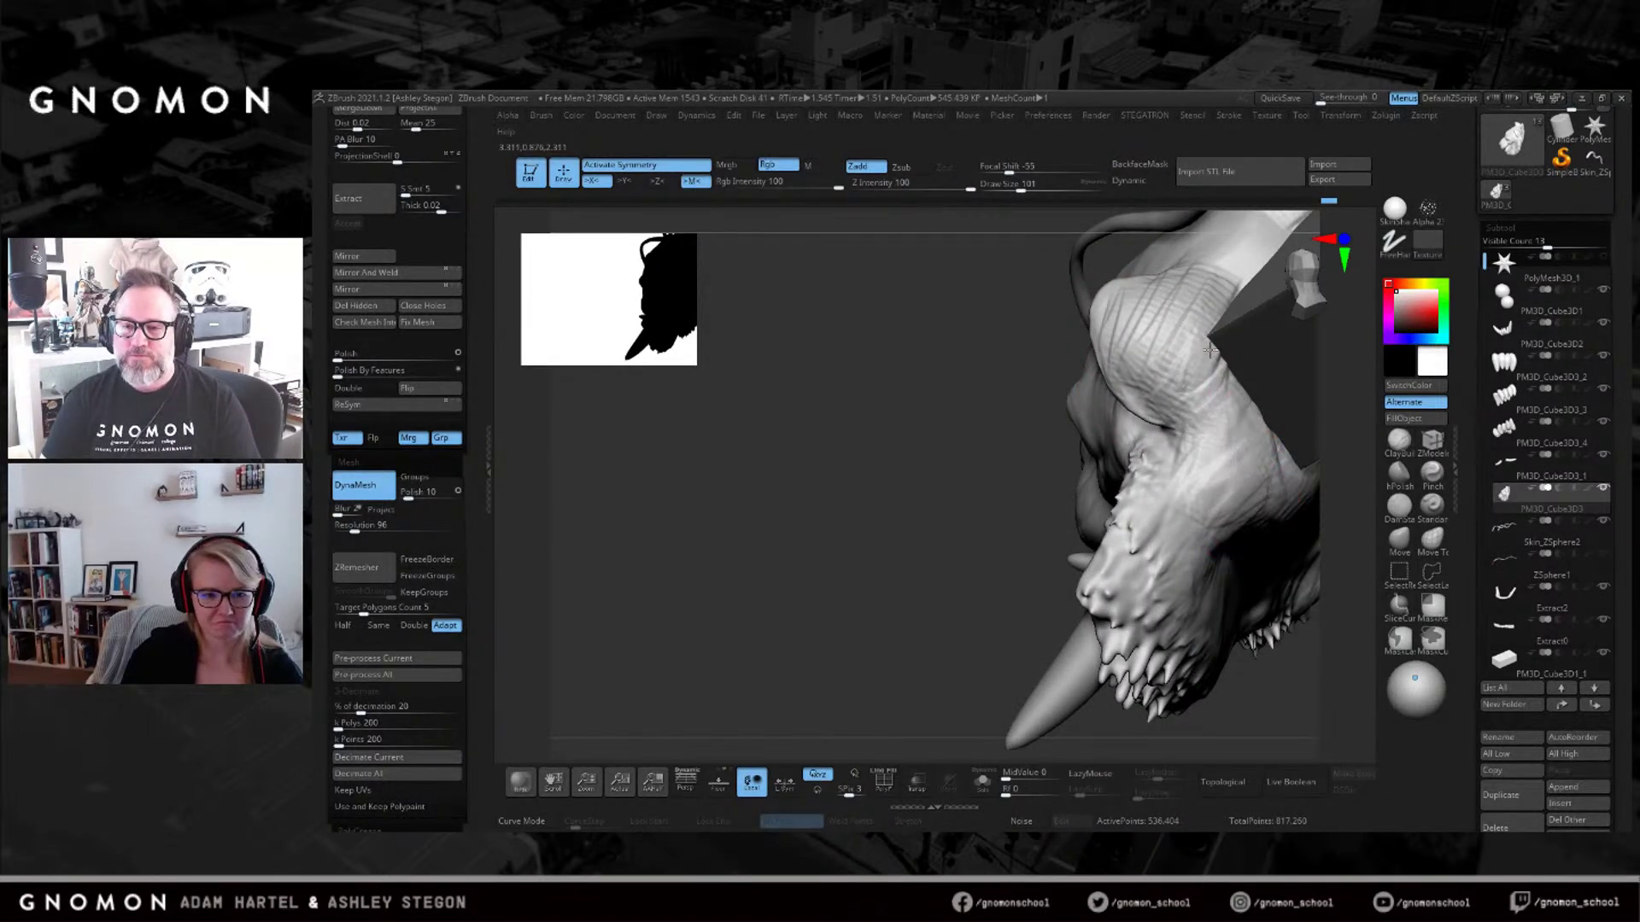
pyautogui.keyDown('shift'); pyautogui.moveTo(1168, 333); pyautogui.dragTo(1171, 372); pyautogui.keyUp('shift')
pyautogui.moveTo(1206, 322)
pyautogui.mouseDown(button='right')
pyautogui.moveTo(1281, 384)
pyautogui.moveTo(1306, 465)
pyautogui.mouseUp(button='right')
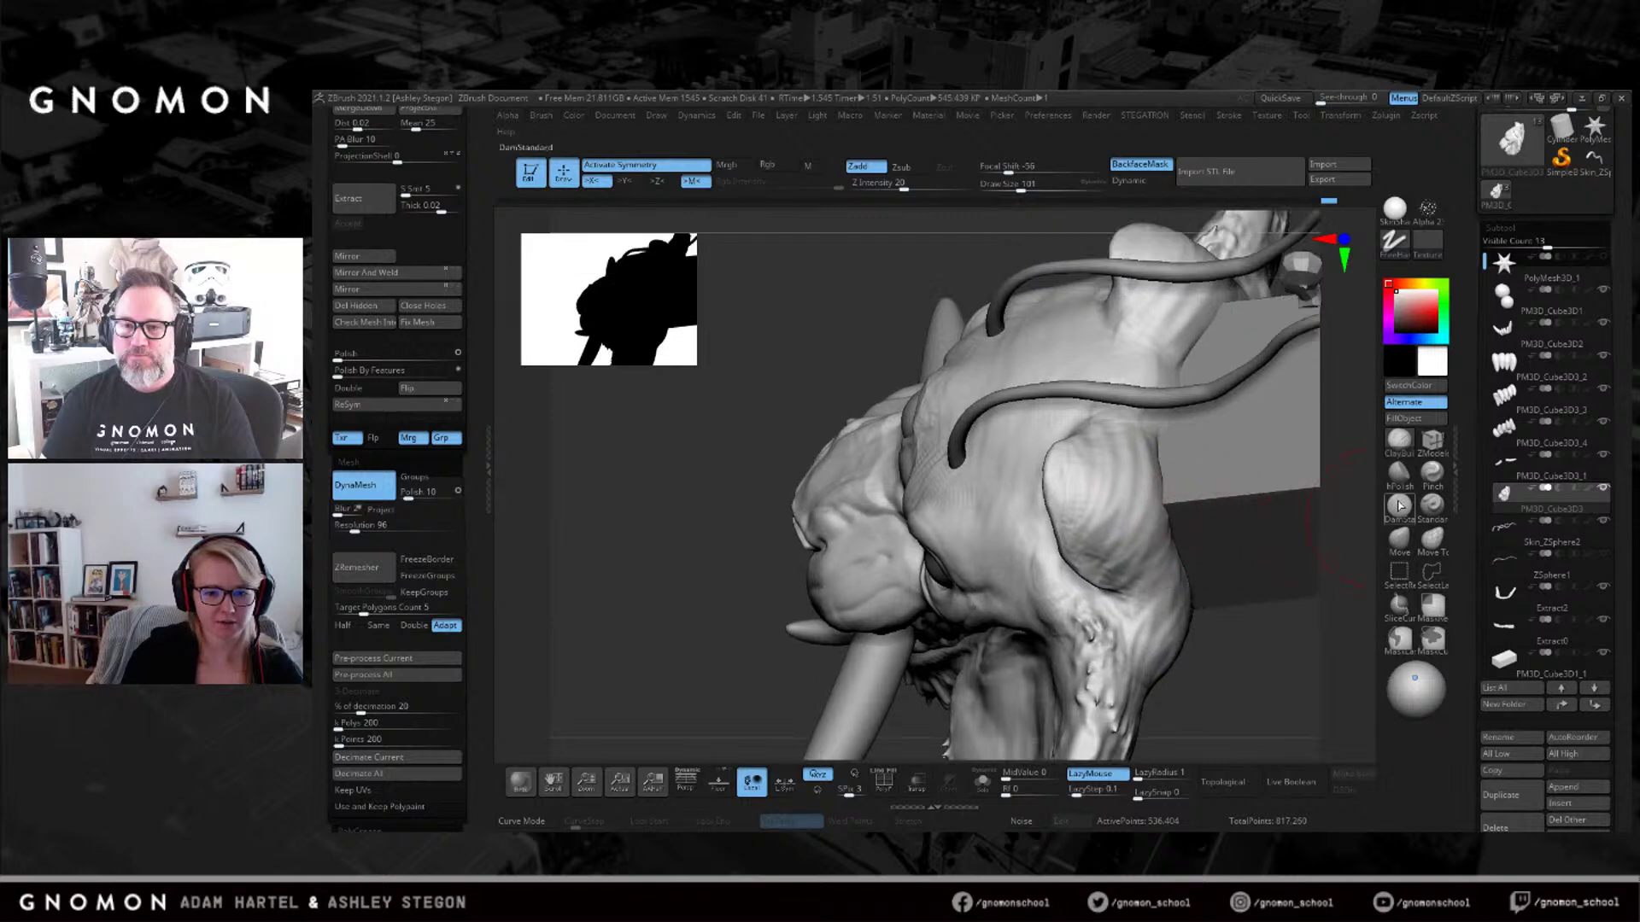
# Carve a groove along the top of the head between the antennae with a smaller DamStandard brush and soften it.
pyautogui.click(1399, 506)
pyautogui.moveTo(1125, 547); pyautogui.dragTo(1058, 453, button='right')
pyautogui.moveTo(1105, 388); pyautogui.dragTo(1094, 342, button='right')
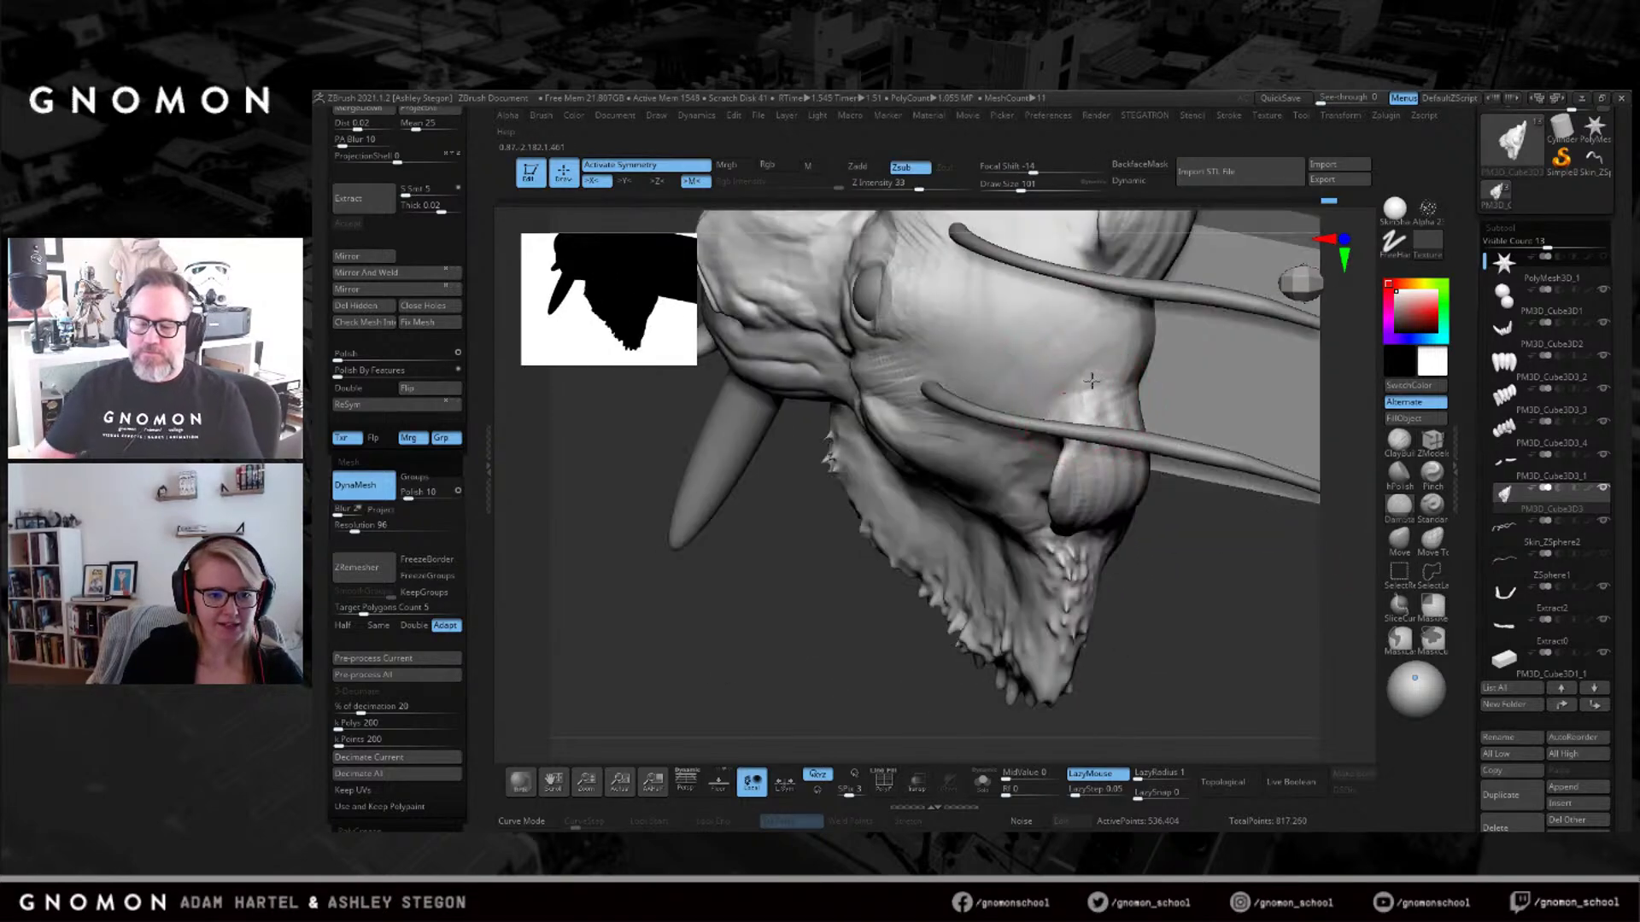
pyautogui.press('[')
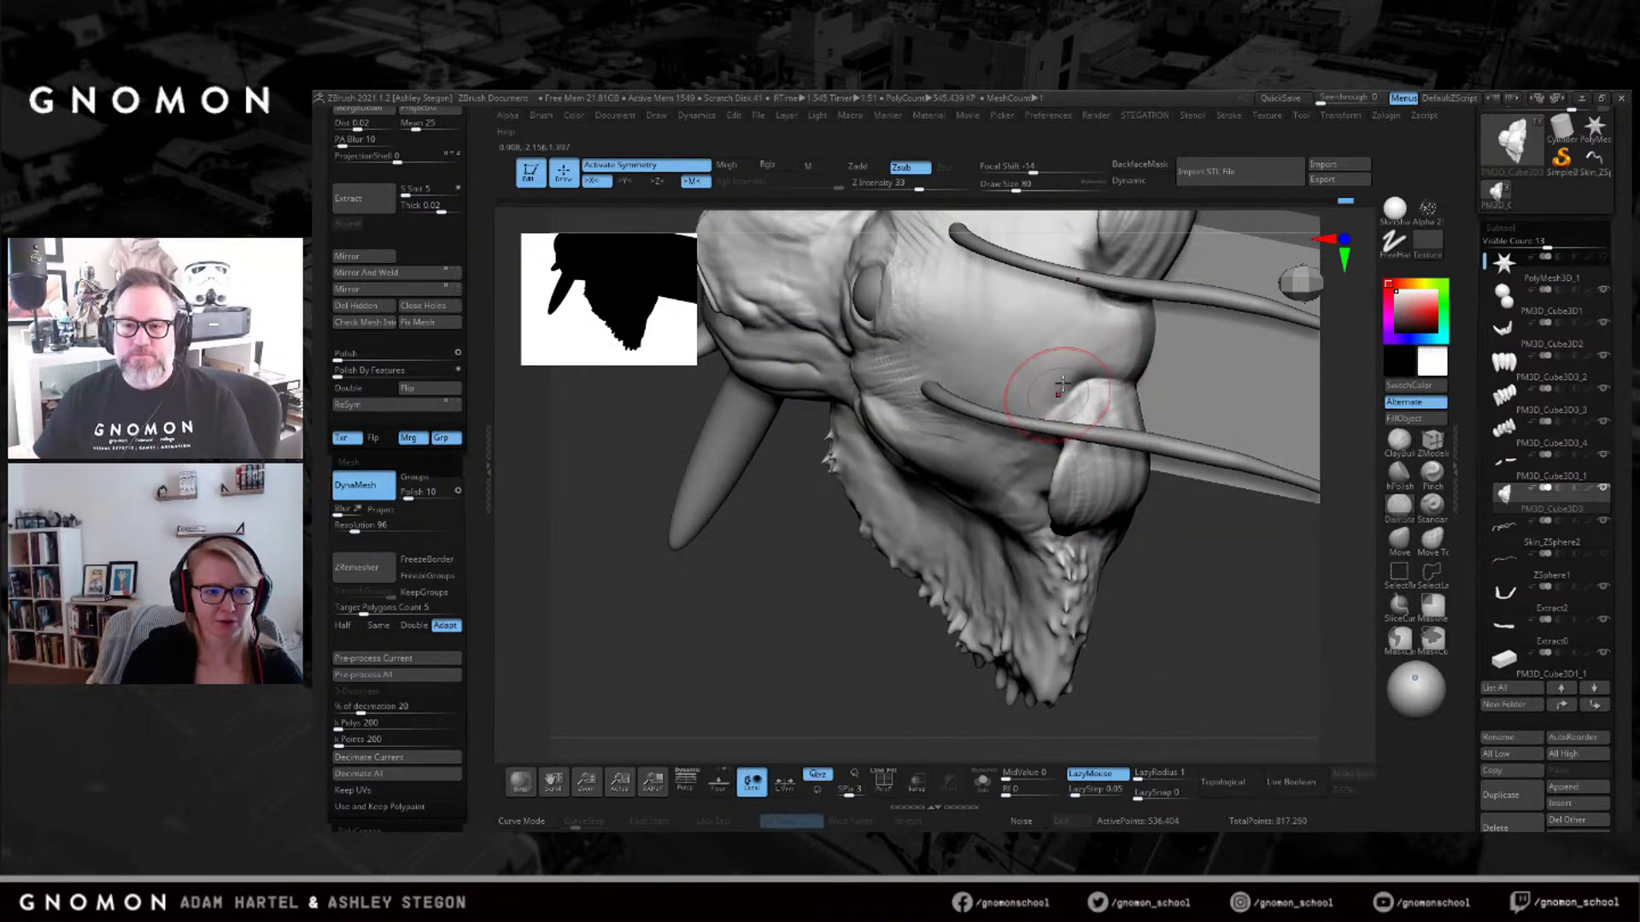
pyautogui.moveTo(1062, 366); pyautogui.dragTo(983, 321, button='right')
pyautogui.moveTo(983, 321); pyautogui.dragTo(1112, 330)
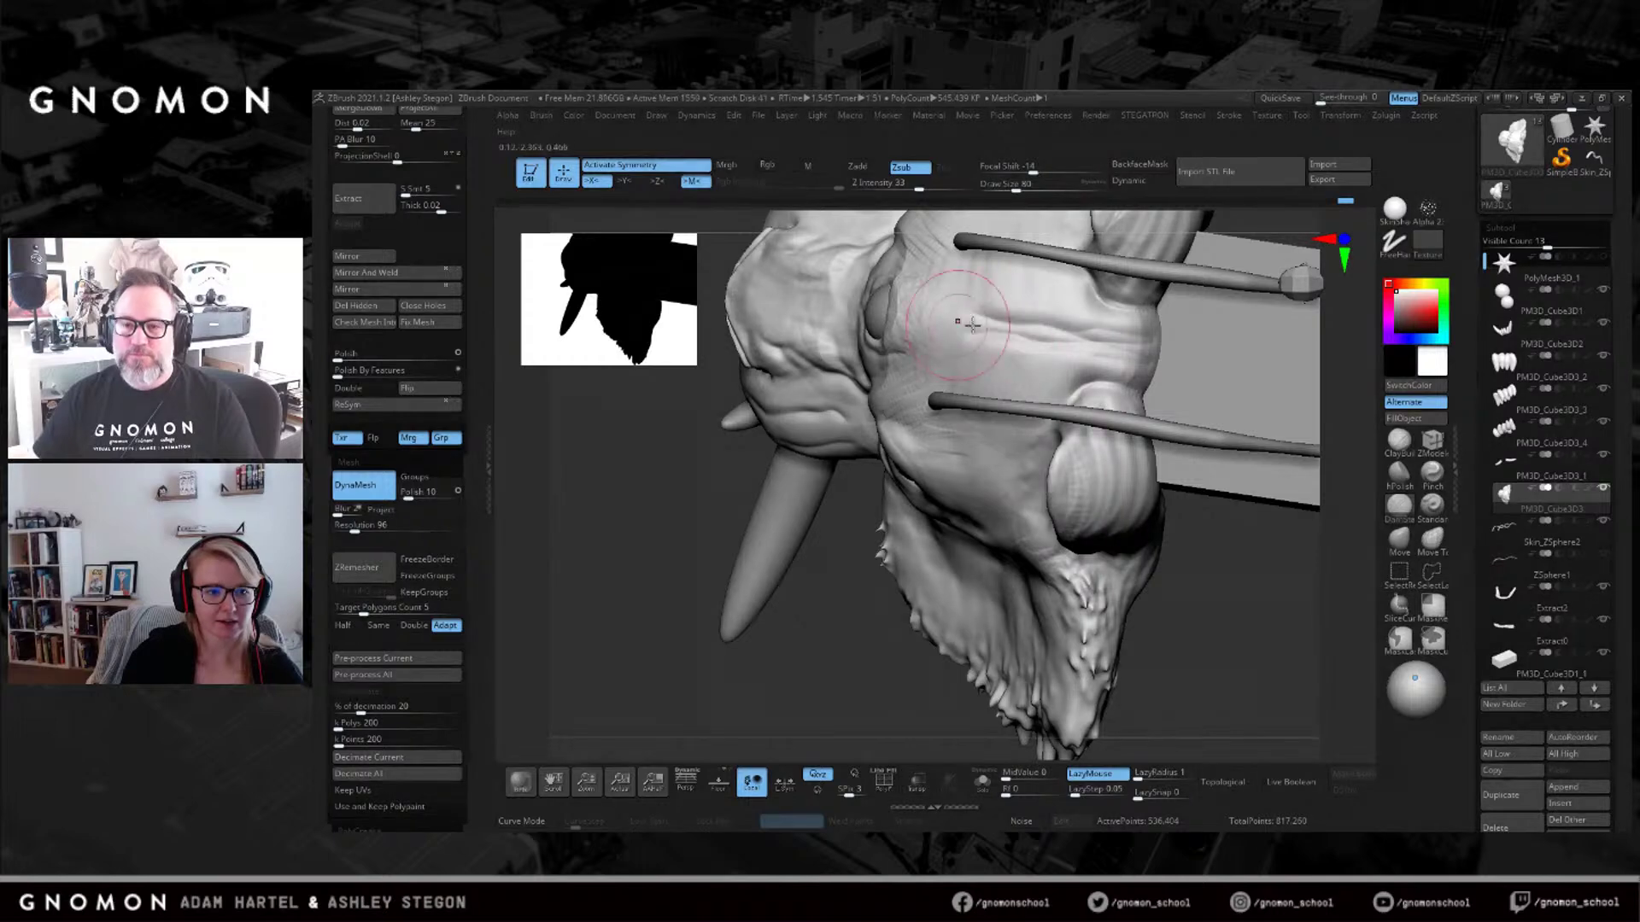
pyautogui.moveTo(1082, 343); pyautogui.dragTo(983, 322, button='right')
pyautogui.keyDown('shift'); pyautogui.moveTo(1125, 354); pyautogui.dragTo(1000, 331); pyautogui.keyUp('shift')
pyautogui.moveTo(970, 359)
pyautogui.mouseDown(button='right')
pyautogui.moveTo(1025, 338)
pyautogui.moveTo(1260, 444)
pyautogui.mouseUp(button='right')
# Reshape the outline of the ears from the front with the Move brush.
pyautogui.click(1400, 540)
pyautogui.moveTo(1196, 376); pyautogui.dragTo(1273, 363, button='right')
pyautogui.moveTo(982, 402); pyautogui.dragTo(982, 380)
pyautogui.moveTo(1044, 408)
pyautogui.mouseDown()
pyautogui.moveTo(1053, 399)
pyautogui.moveTo(1085, 443)
pyautogui.mouseUp()
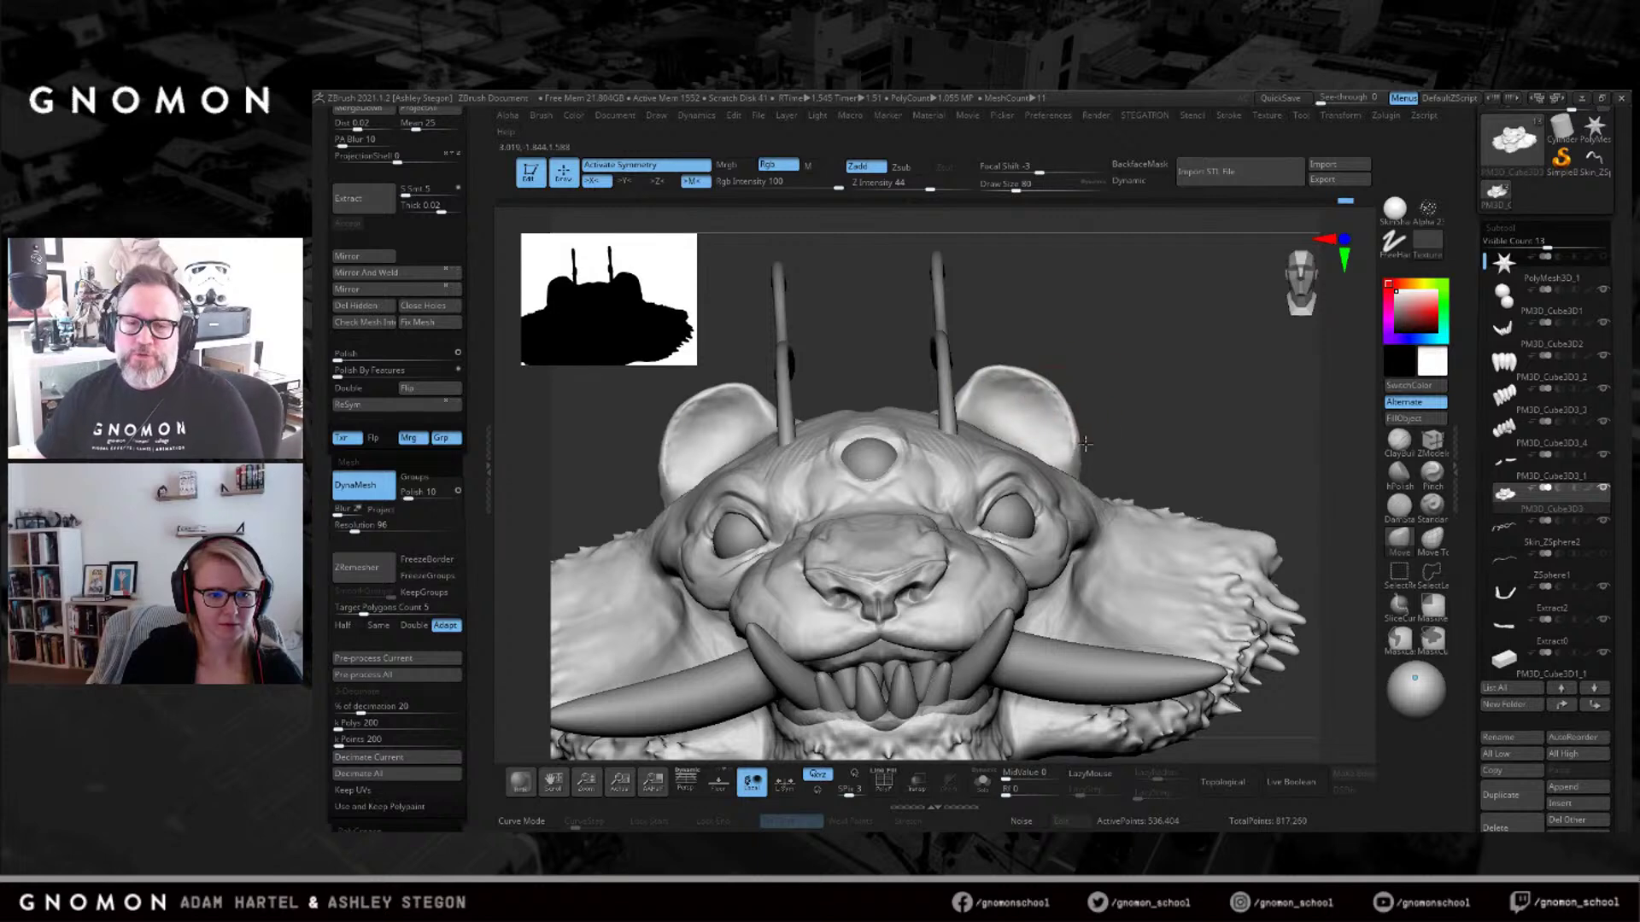
# Add clay inside the ear cups with a resized ClayBuildup brush and smooth the inner surface.
pyautogui.moveTo(1078, 453); pyautogui.dragTo(1160, 425, button='right')
pyautogui.press('s')
pyautogui.moveTo(1019, 416); pyautogui.dragTo(1017, 416)
pyautogui.moveTo(1021, 413); pyautogui.dragTo(1024, 401)
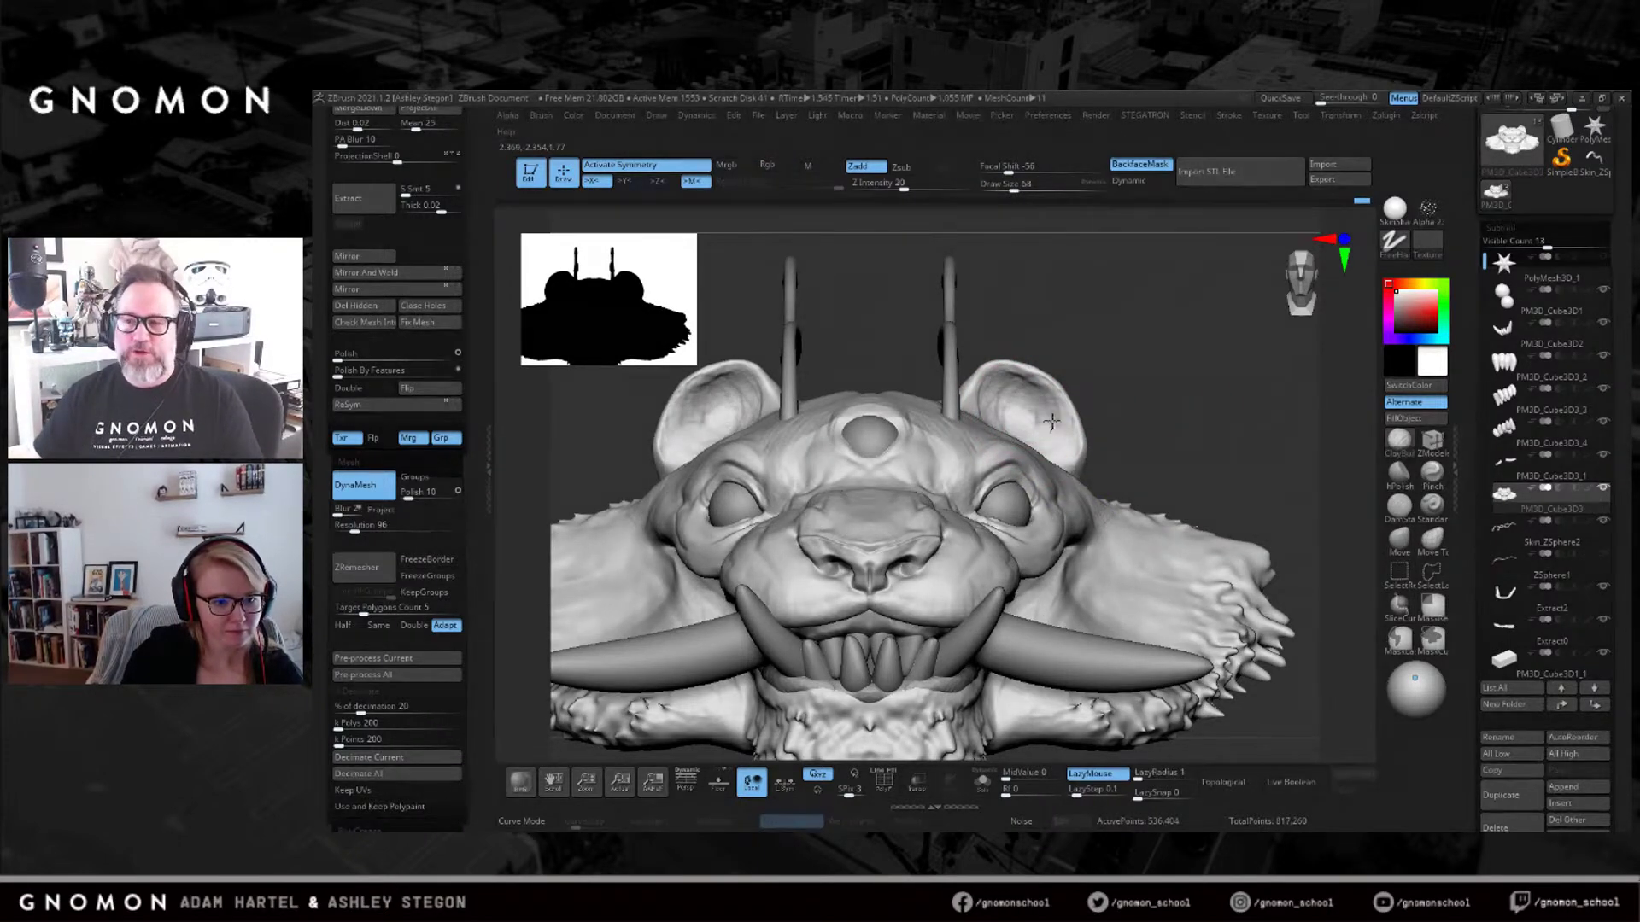
pyautogui.moveTo(1026, 422); pyautogui.dragTo(1036, 382, button='right')
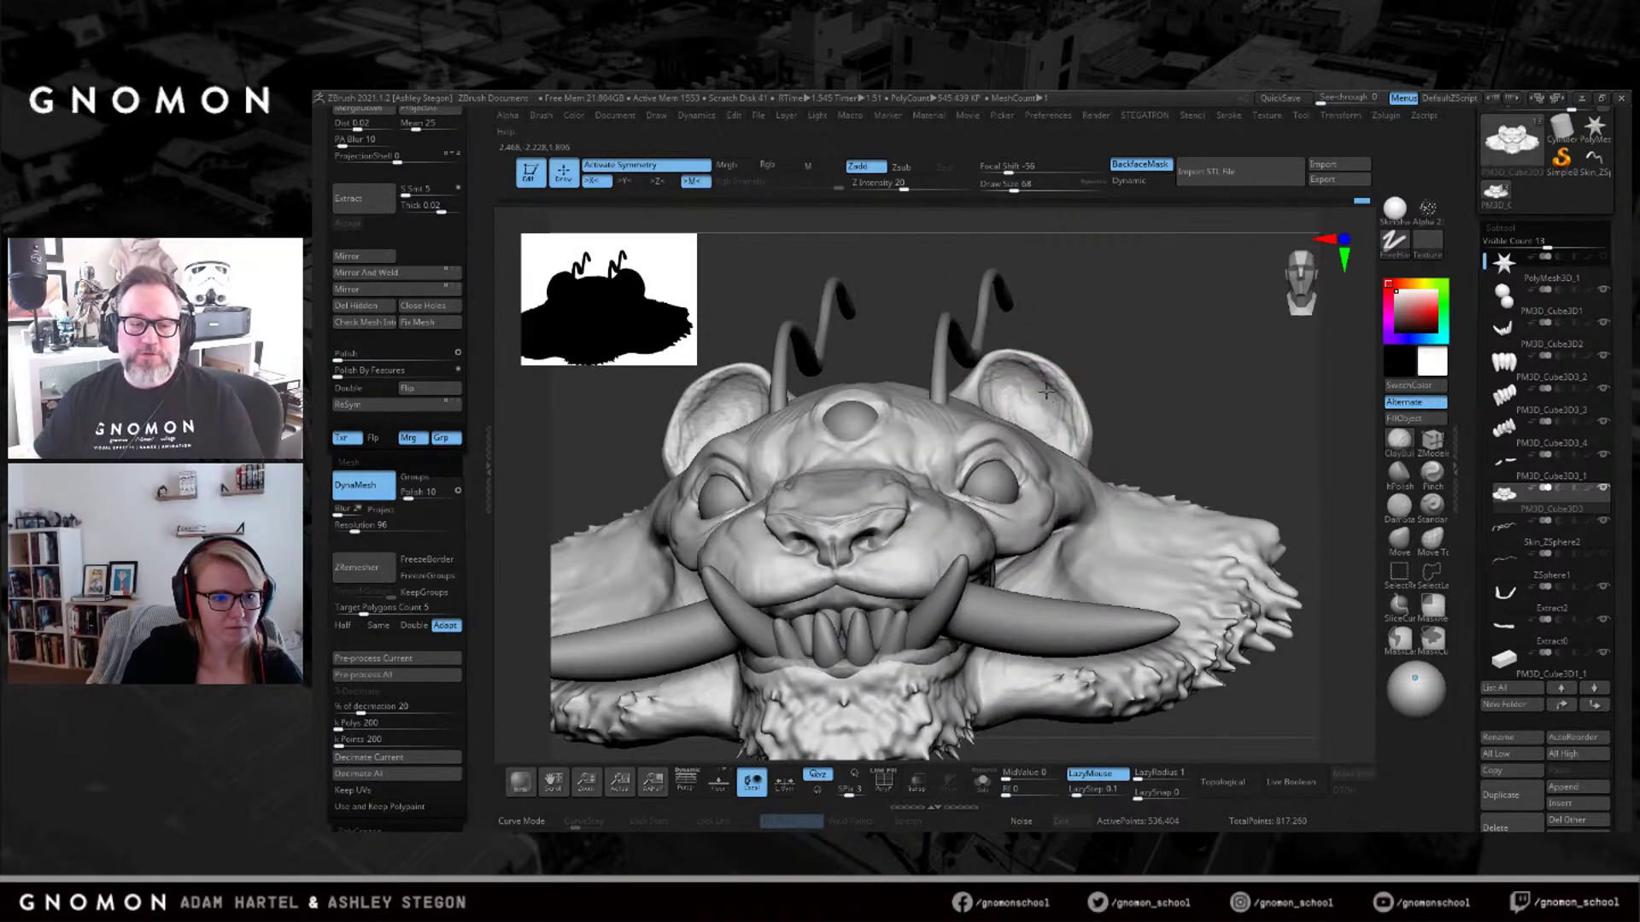
pyautogui.moveTo(1066, 418); pyautogui.dragTo(1039, 394)
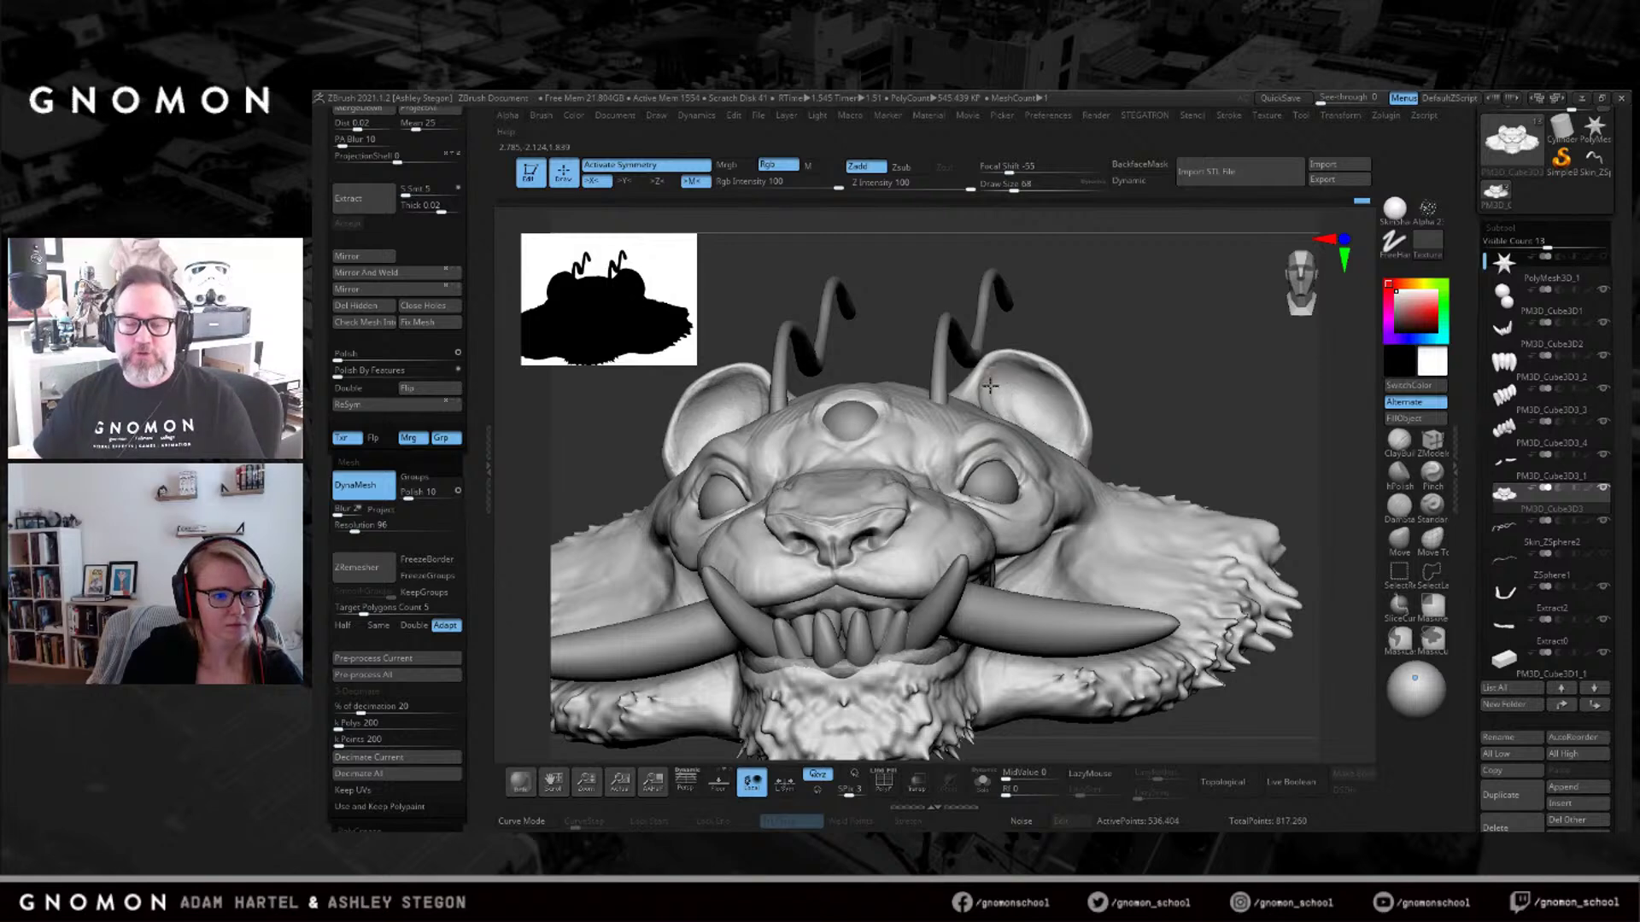
# Change the material to SkinShade4 and darken the current color to a mid gray.
pyautogui.moveTo(1007, 374); pyautogui.dragTo(1016, 501, button='right')
pyautogui.moveTo(996, 487)
pyautogui.mouseDown()
pyautogui.moveTo(978, 431)
pyautogui.moveTo(976, 480)
pyautogui.moveTo(978, 435)
pyautogui.mouseUp()
pyautogui.click(1396, 210)
pyautogui.click(1177, 304)
pyautogui.click(1396, 307)
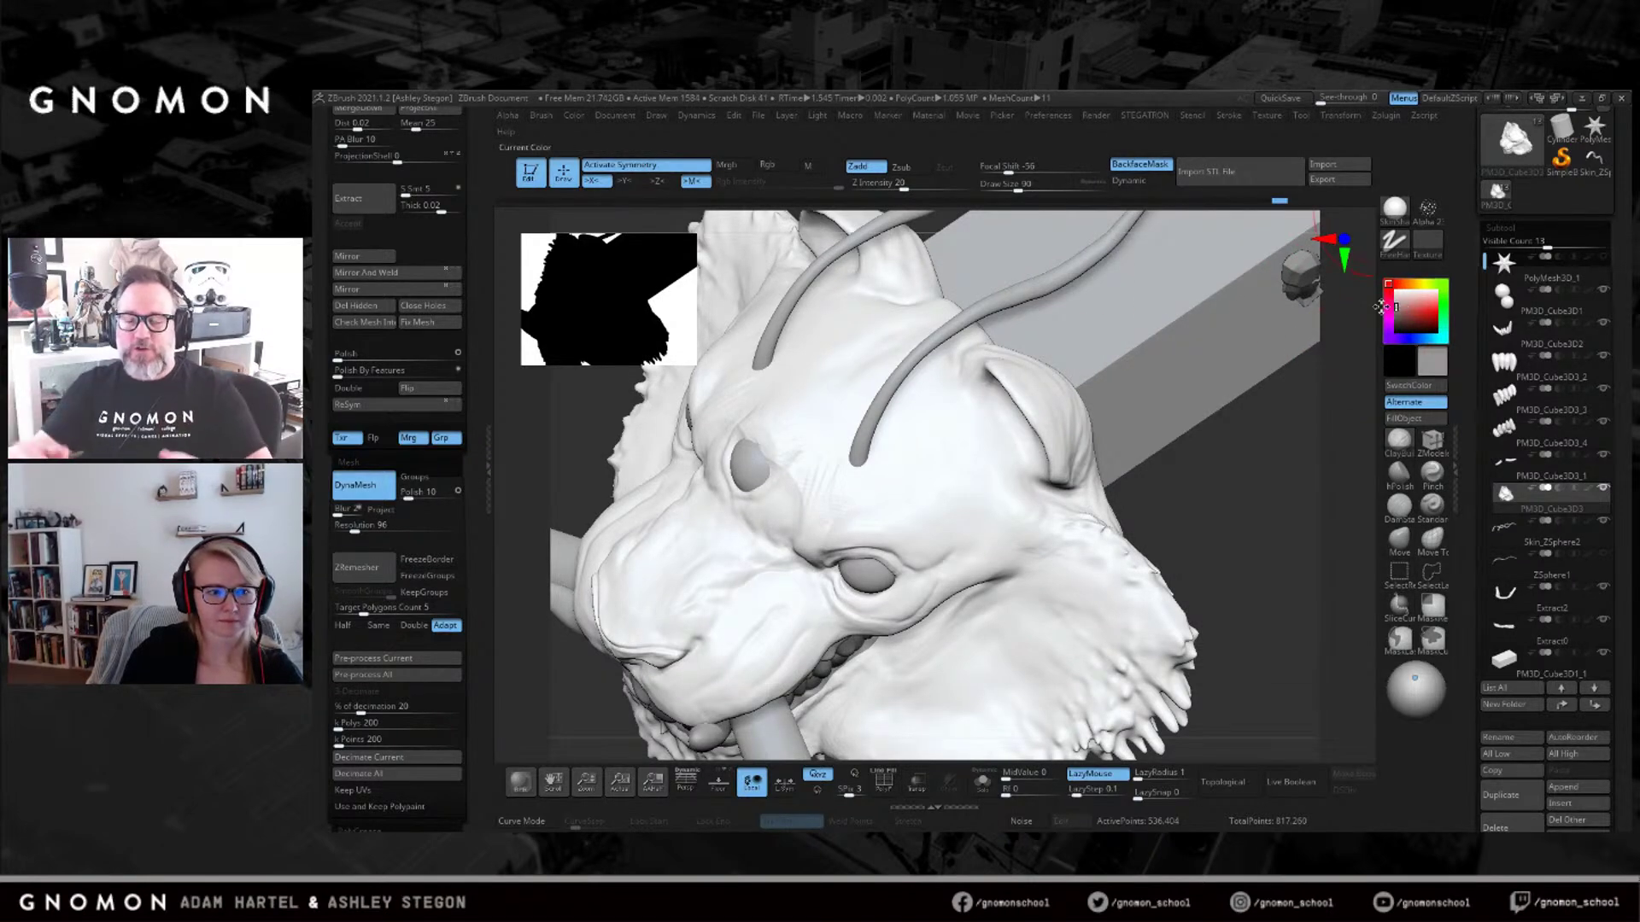
pyautogui.moveTo(1008, 493)
pyautogui.mouseDown(button='right')
pyautogui.moveTo(1019, 427)
pyautogui.moveTo(1173, 320)
pyautogui.mouseUp(button='right')
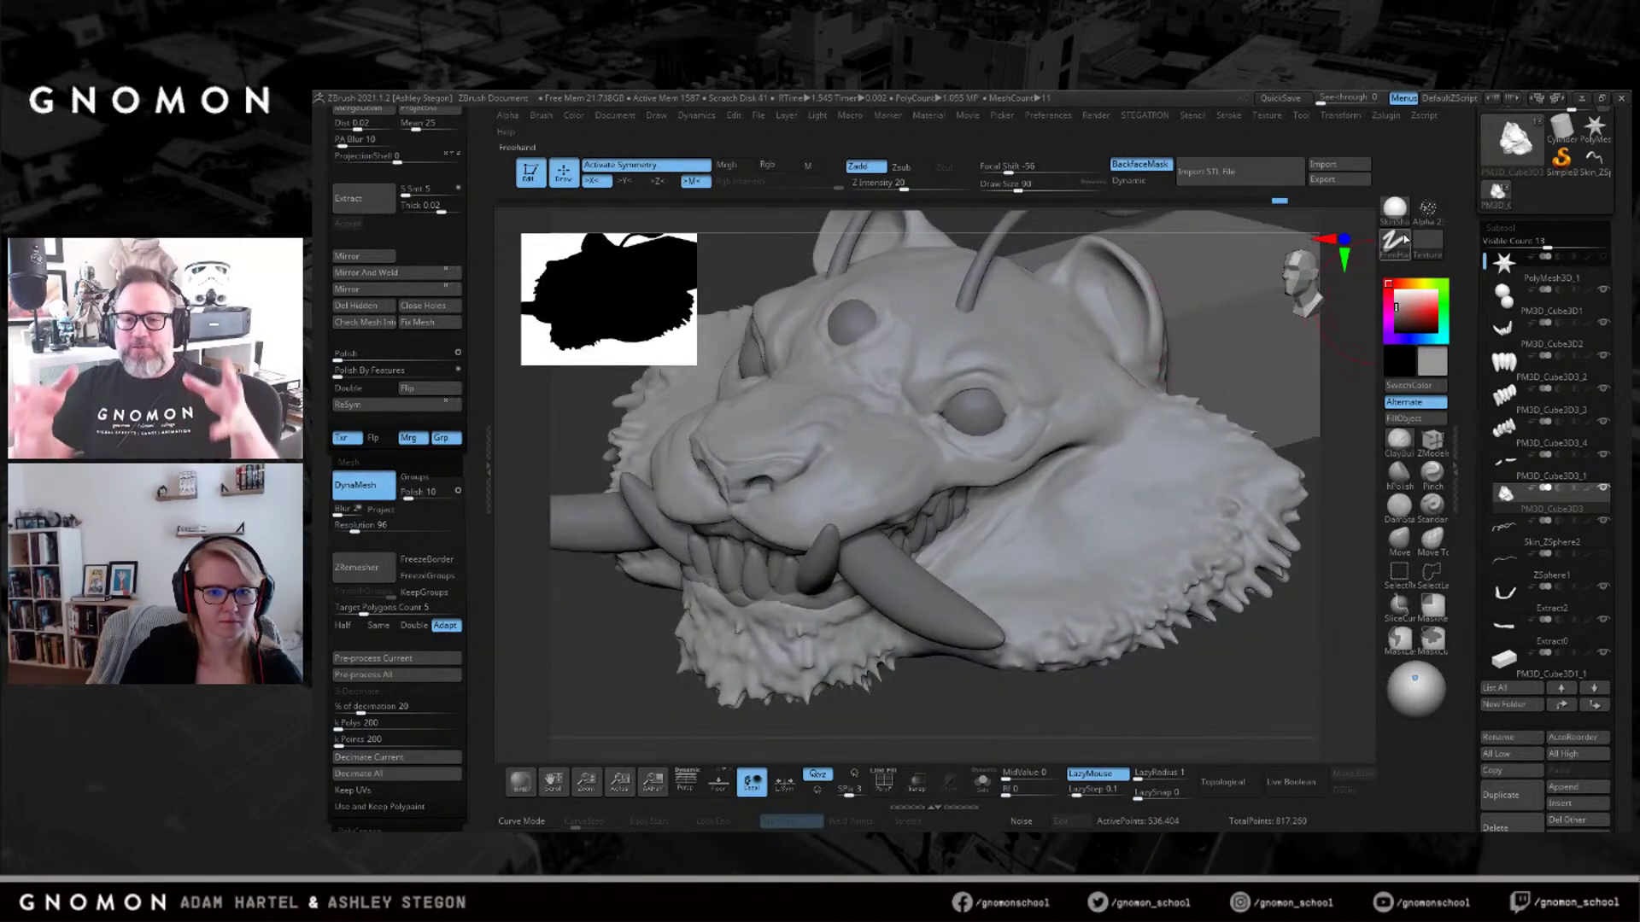
pyautogui.click(1397, 316)
pyautogui.moveTo(1102, 462); pyautogui.dragTo(1014, 415, button='right')
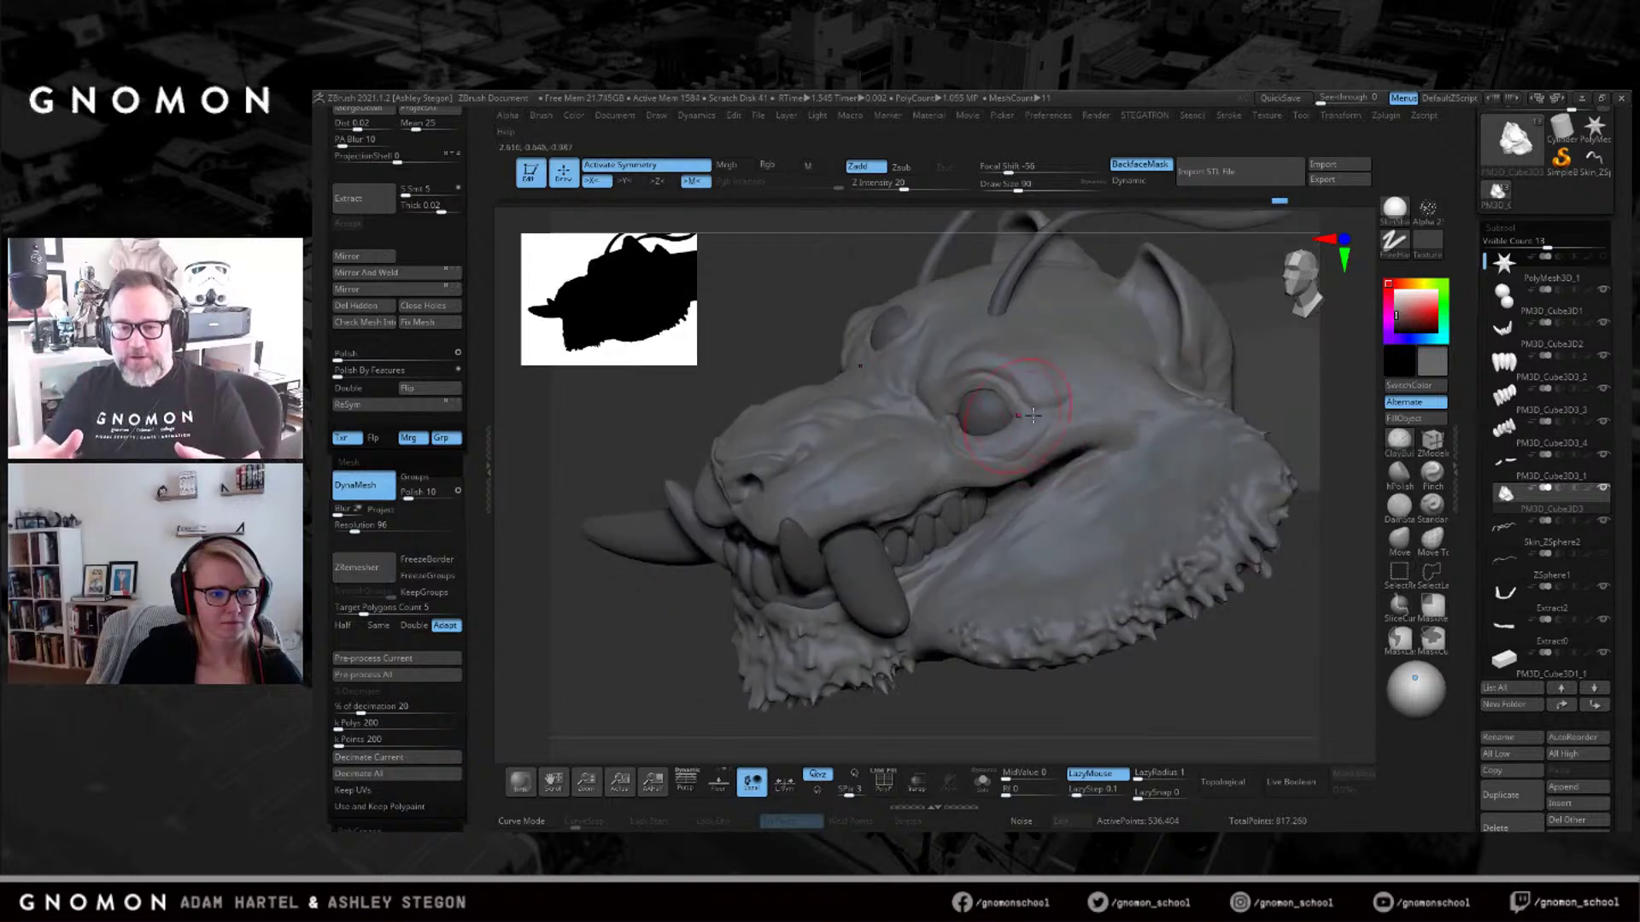
pyautogui.click(1397, 305)
# Select the eyes and choose the ToyPlastic material with a light gray color.
pyautogui.keyDown('alt'); pyautogui.click(988, 412); pyautogui.keyUp('alt')
pyautogui.moveTo(1046, 384); pyautogui.dragTo(1371, 275, button='right')
pyautogui.click(1394, 209)
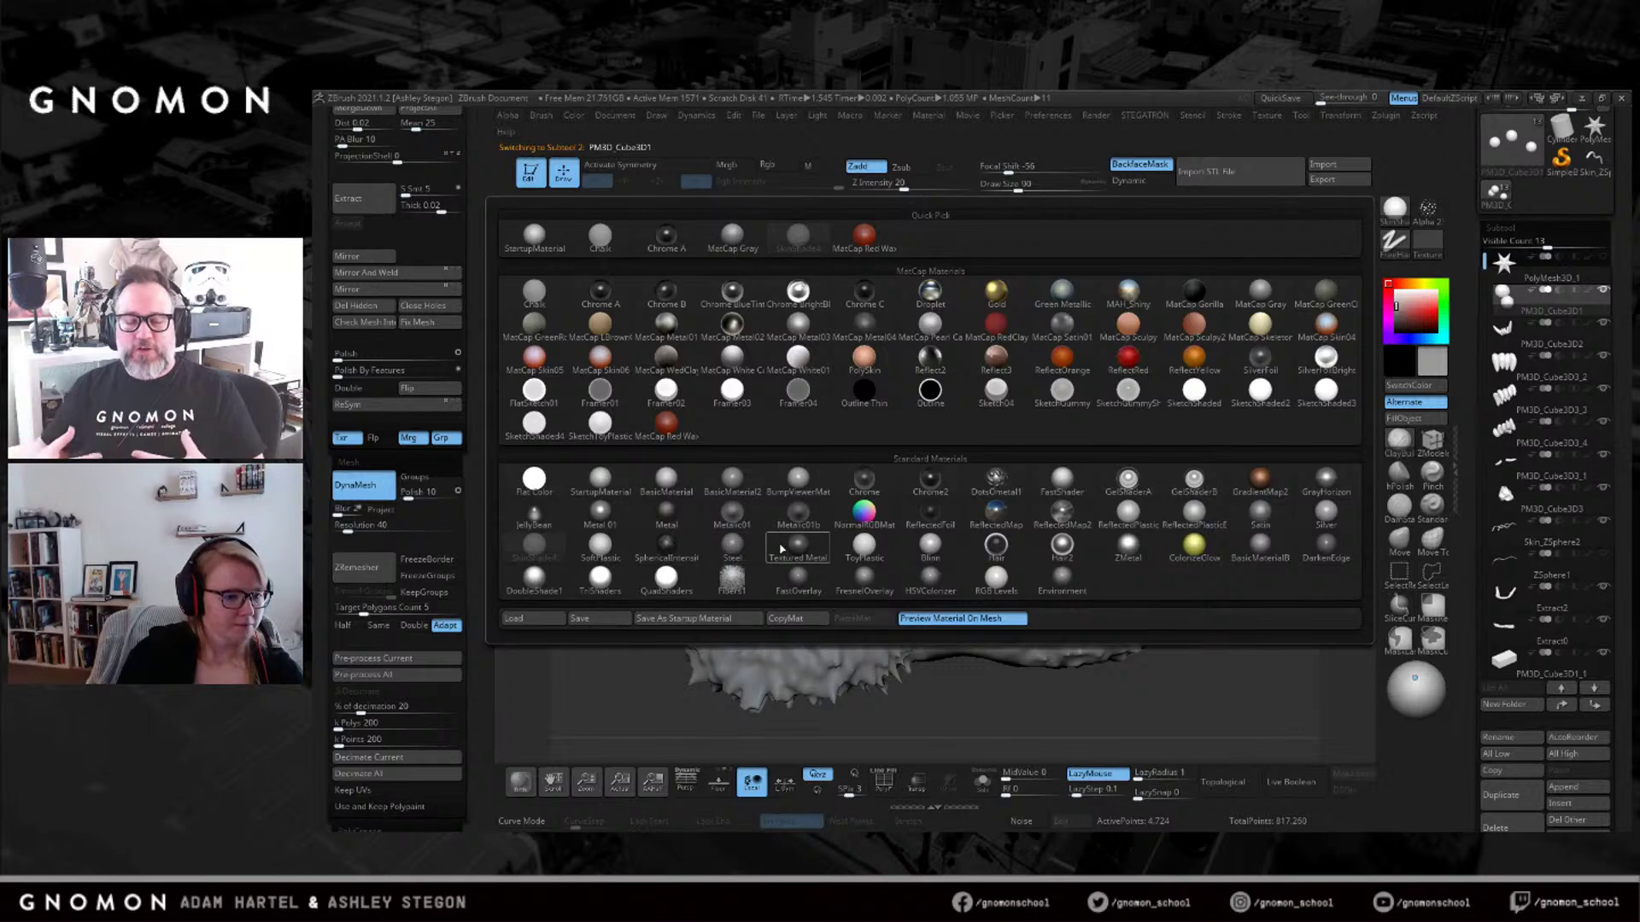
pyautogui.click(938, 551)
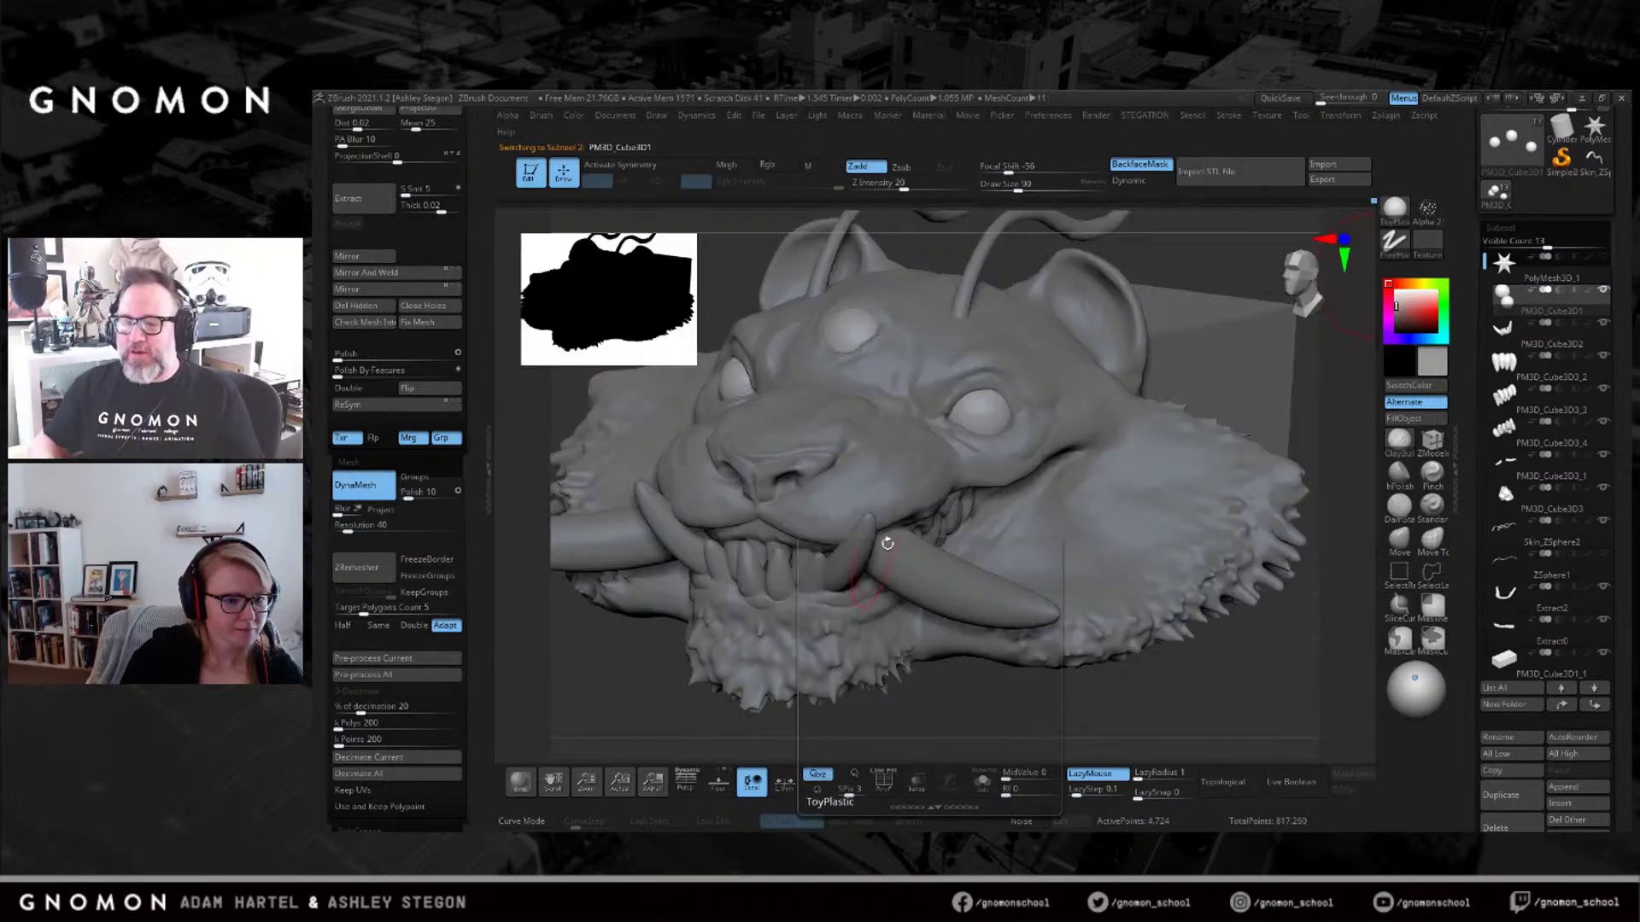
pyautogui.click(1392, 299)
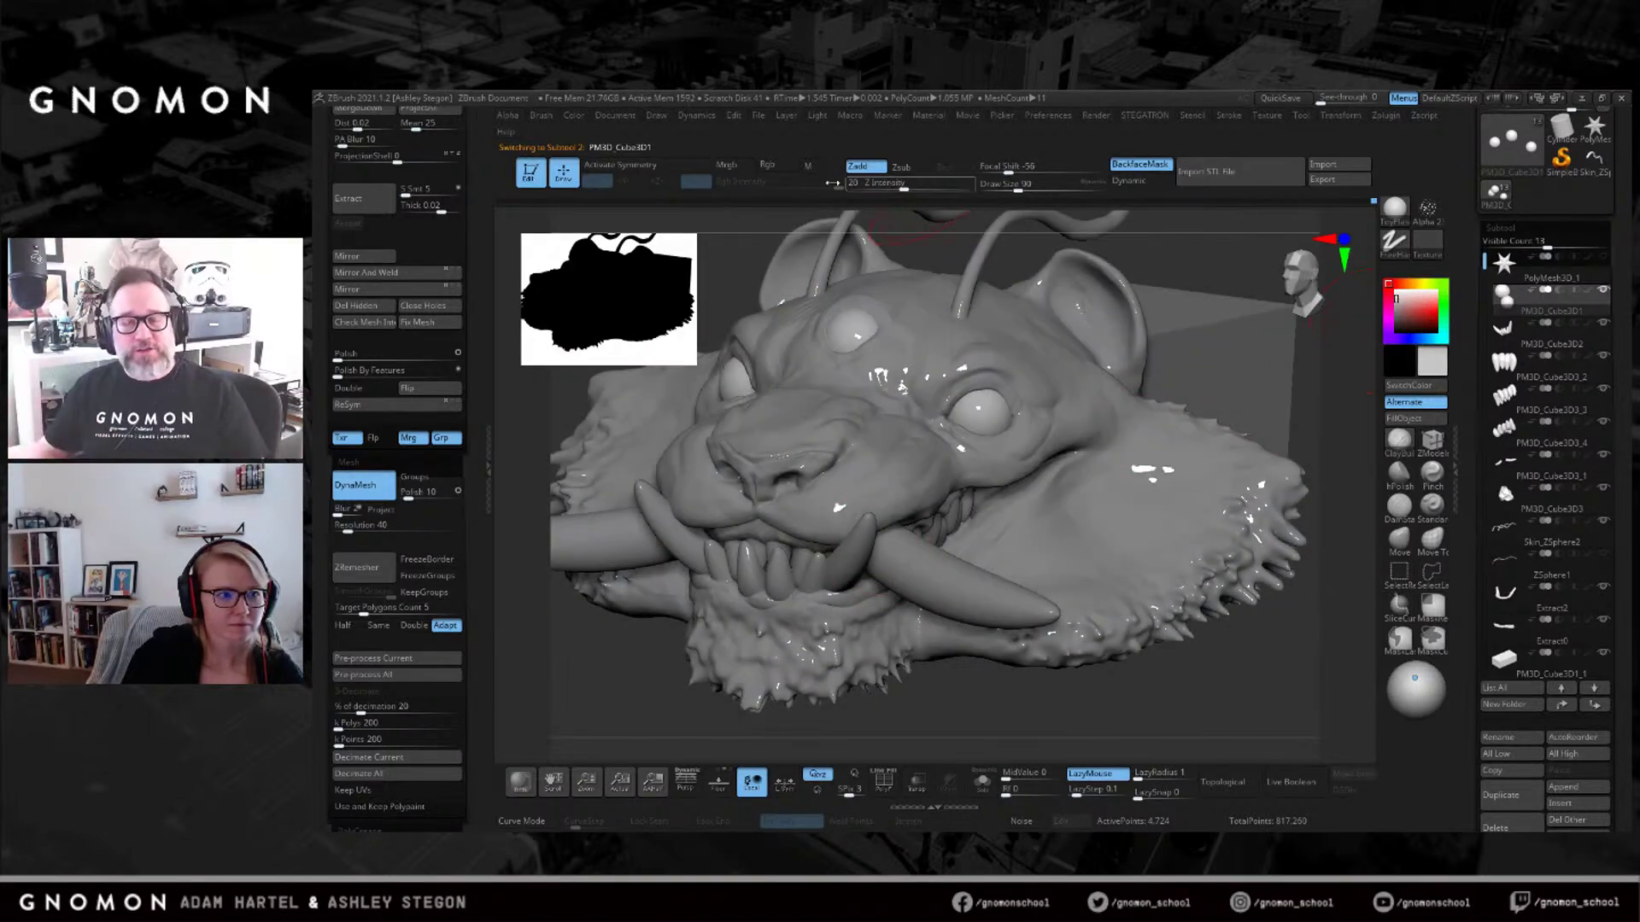
# Fill the eyes with the chosen material and color, and return the current material to SkinShade4.
pyautogui.click(1398, 425)
pyautogui.keyDown('shift'); pyautogui.moveTo(1021, 417); pyautogui.dragTo(1078, 435, button='right'); pyautogui.keyUp('shift')
pyautogui.hotkey('shift', 'f')
pyautogui.hotkey('shift', 'f')
pyautogui.click(1417, 420)
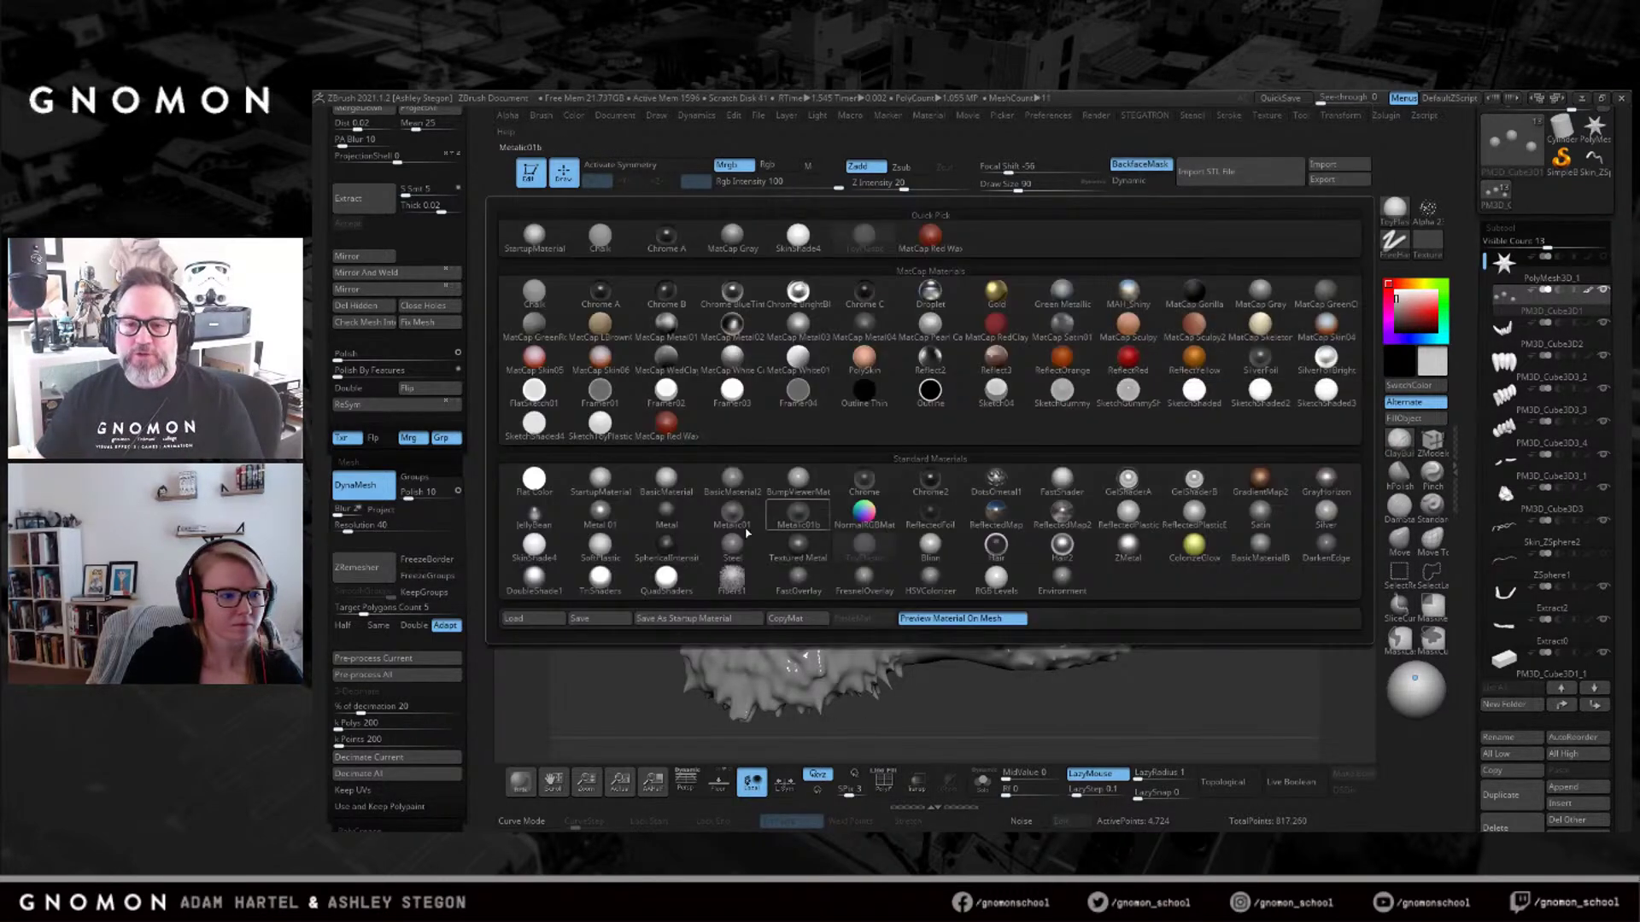
pyautogui.click(544, 555)
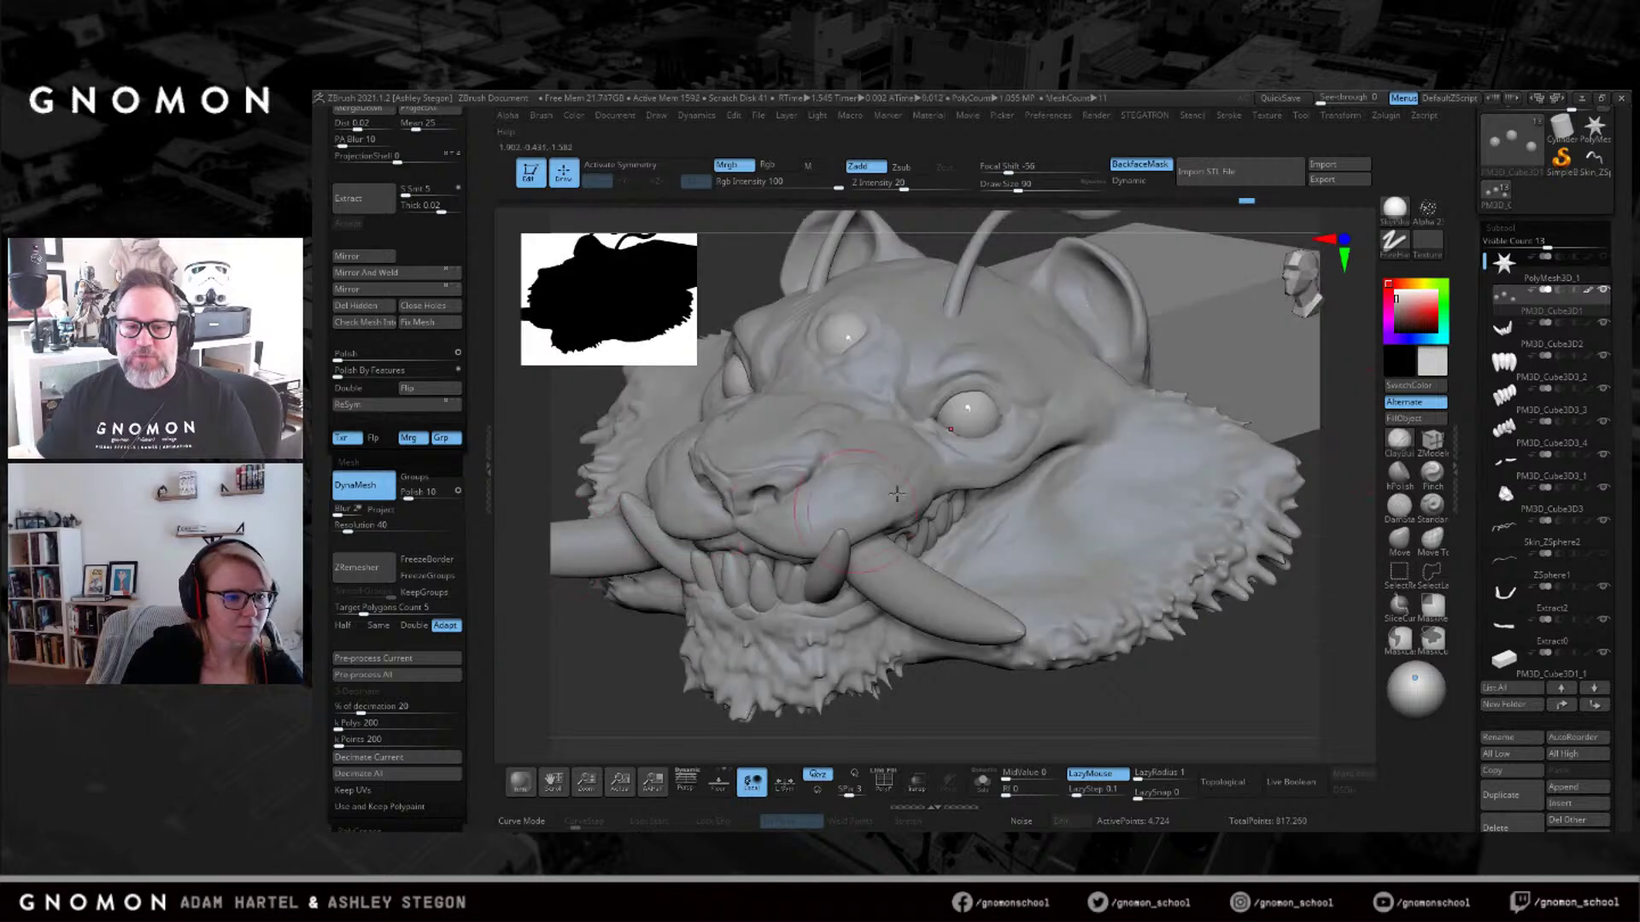
pyautogui.moveTo(1354, 384); pyautogui.dragTo(1119, 398)
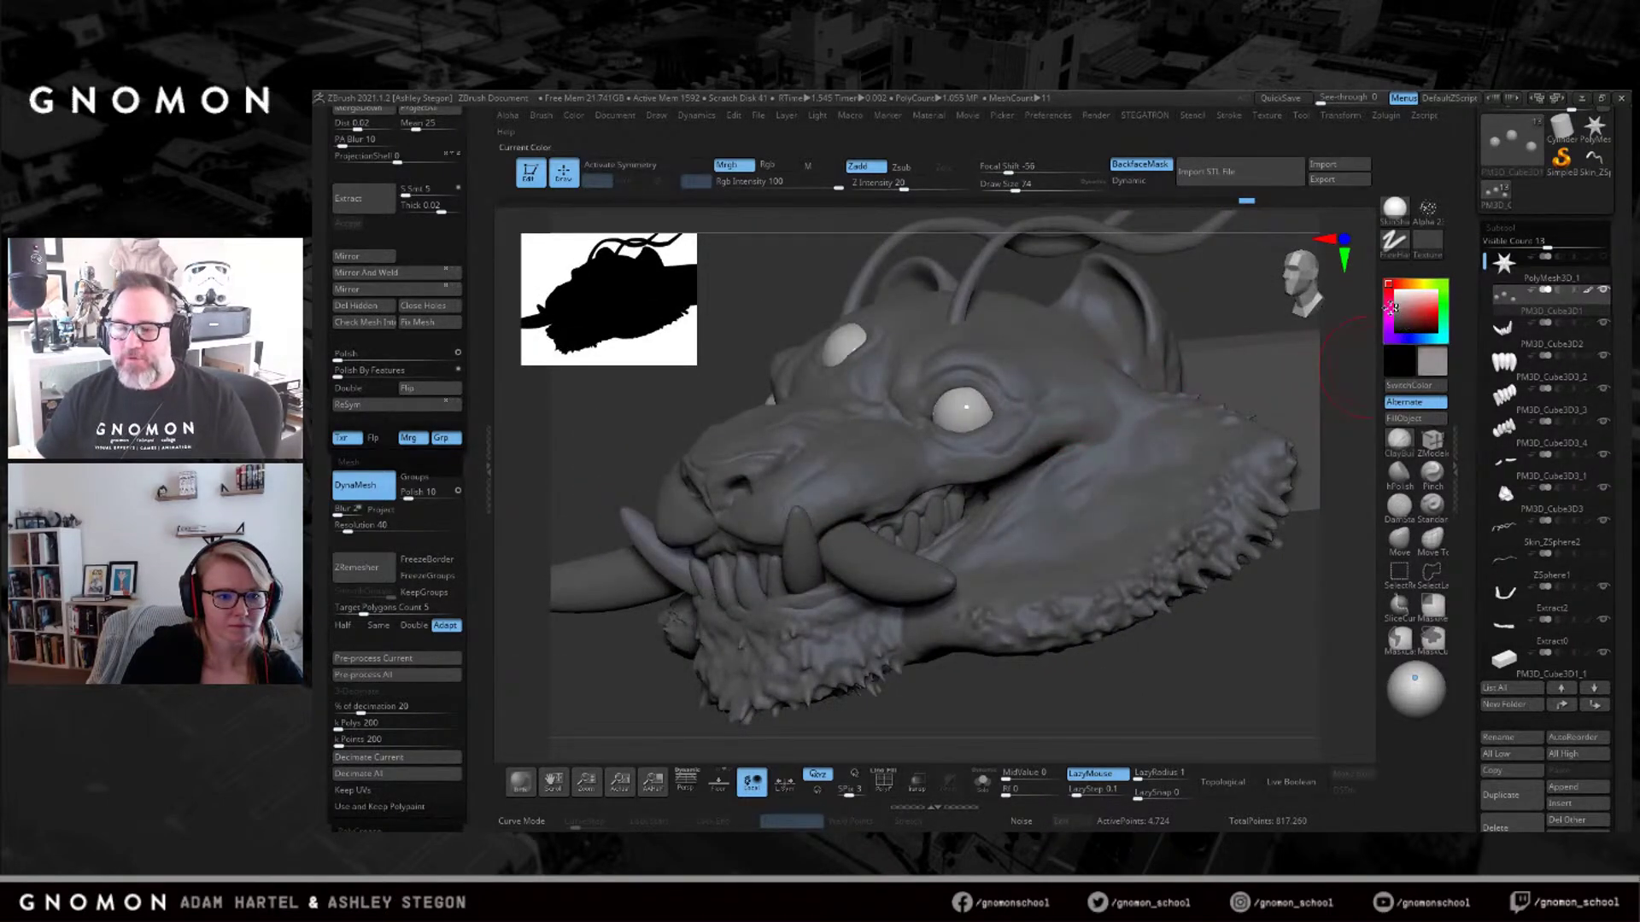
# Select the upper teeth subtool and merge it down with the three tooth and tusk subtools below it.
pyautogui.keyDown('alt'); pyautogui.click(878, 569); pyautogui.keyUp('alt')
pyautogui.moveTo(1228, 335); pyautogui.dragTo(1332, 437)
pyautogui.click(1500, 373)
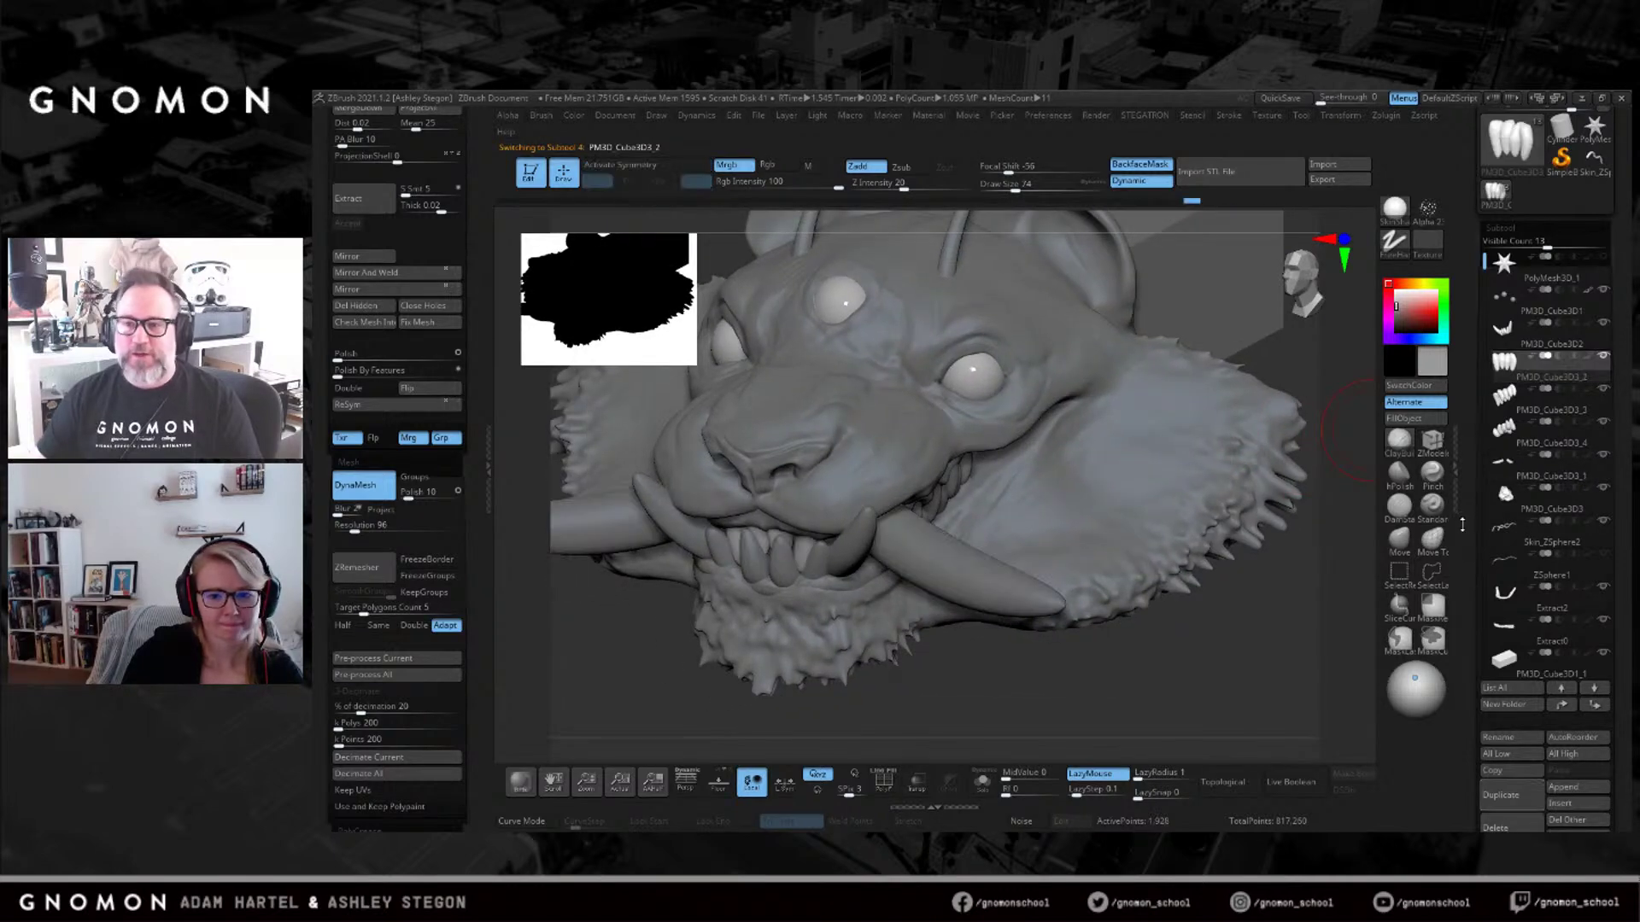
pyautogui.moveTo(1470, 560); pyautogui.dragTo(1475, 502)
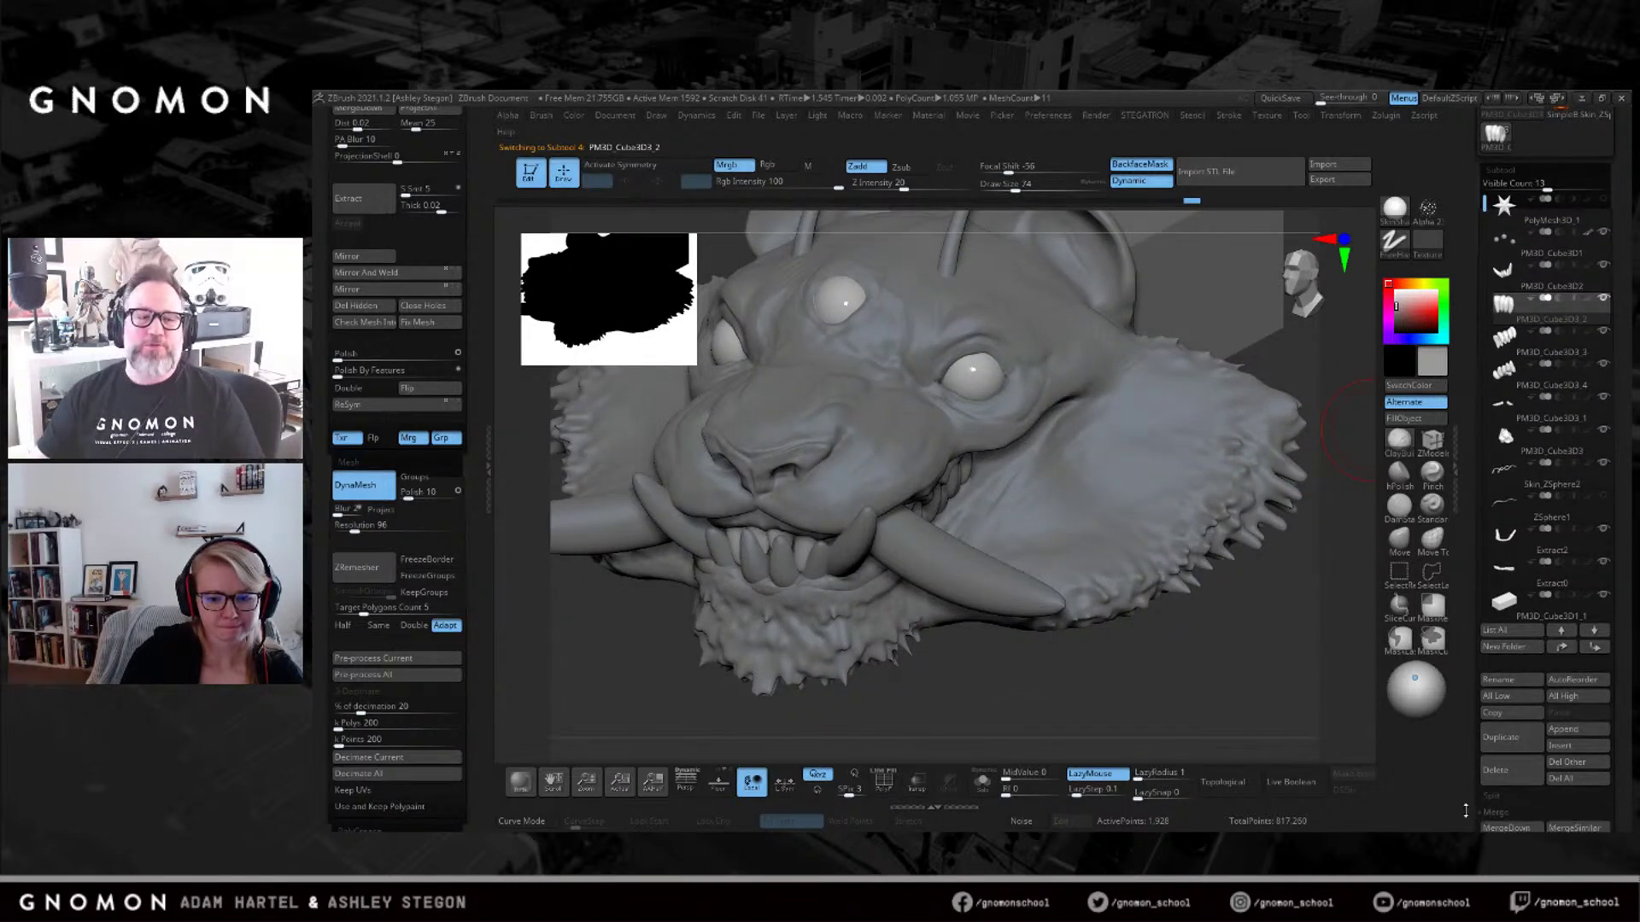
pyautogui.moveTo(1478, 806); pyautogui.dragTo(1475, 744)
pyautogui.click(1485, 754)
pyautogui.click(1386, 786)
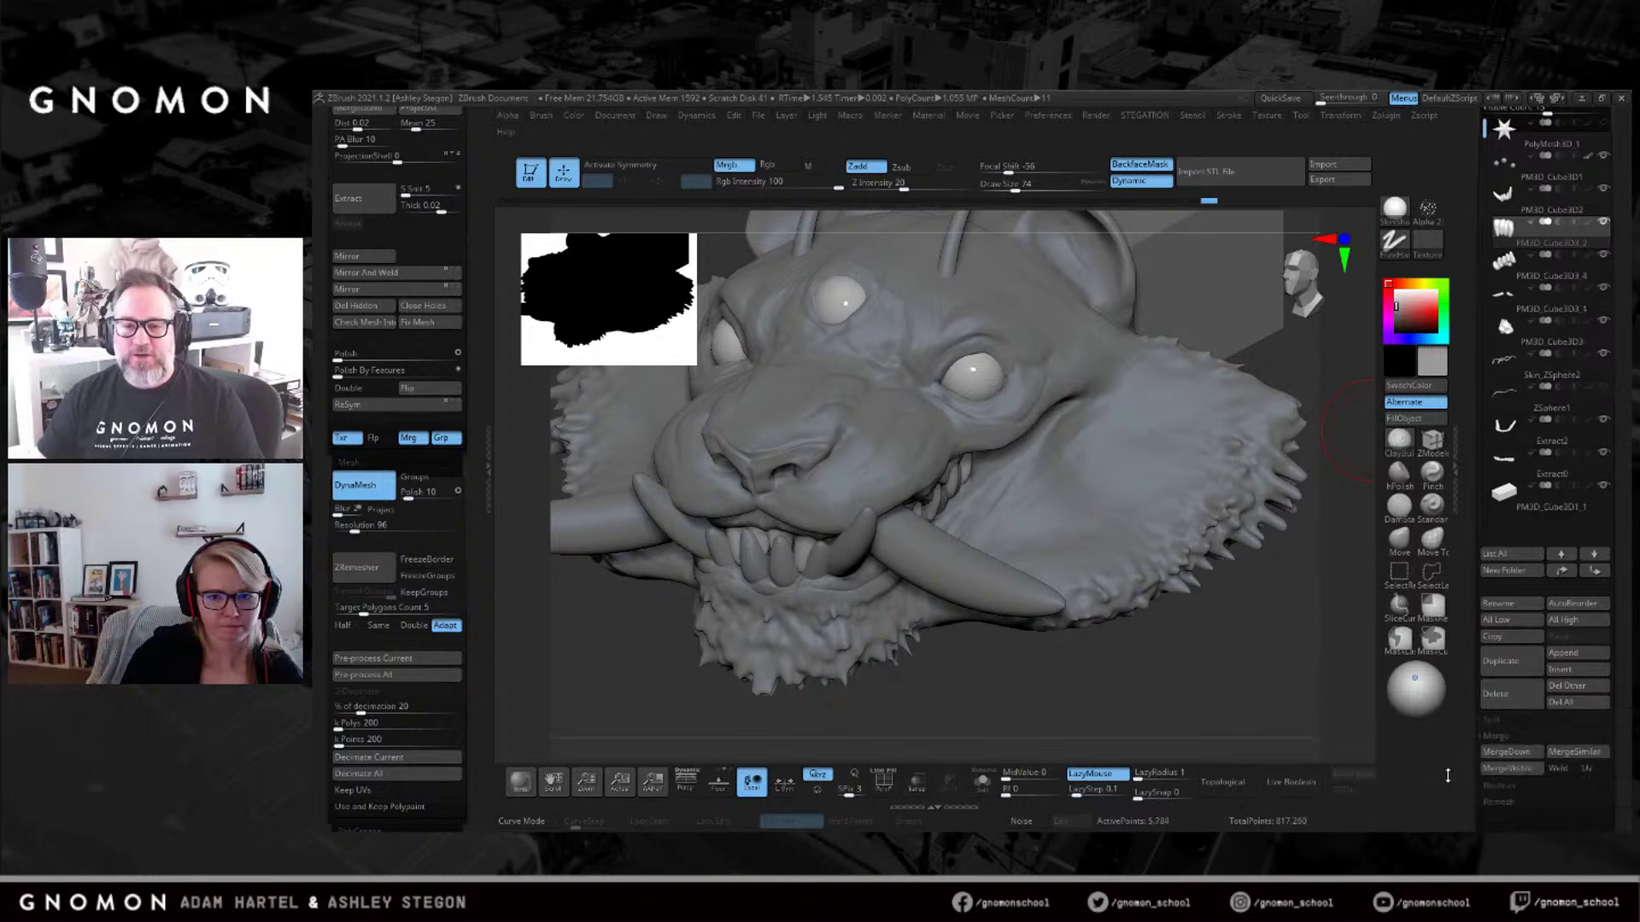
pyautogui.click(1508, 752)
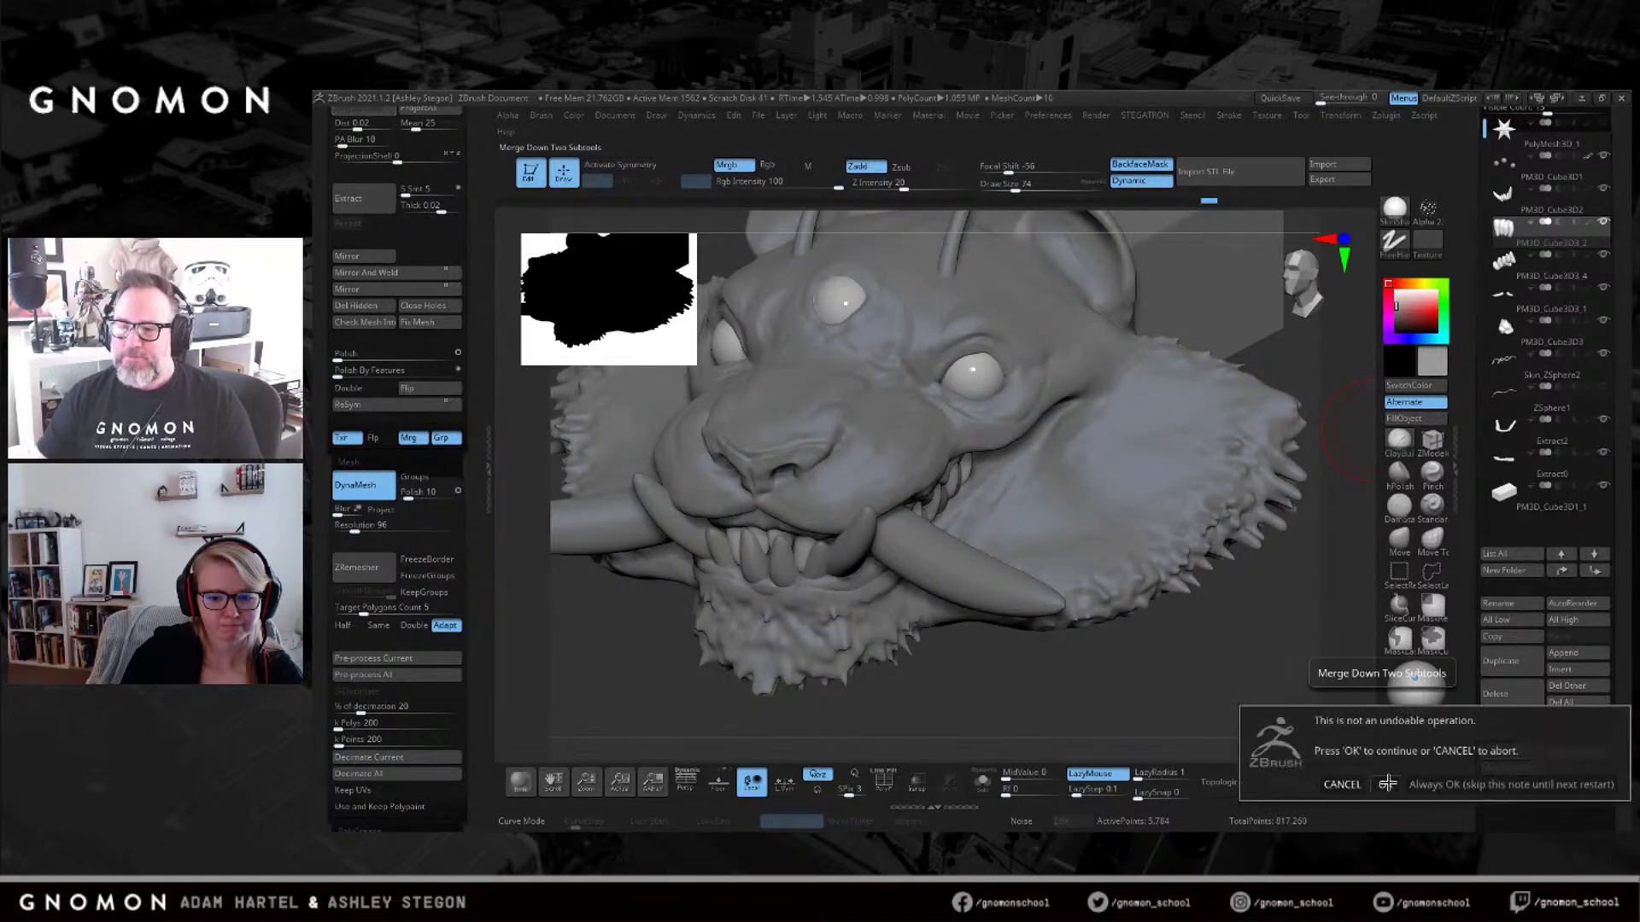
pyautogui.click(1385, 784)
pyautogui.click(1507, 753)
pyautogui.click(1386, 782)
# Select the lower teeth subtool and merge it down with the upper teeth and tusks subtool below it.
pyautogui.moveTo(1354, 512); pyautogui.dragTo(1356, 380)
pyautogui.hotkey('shift', 'f')
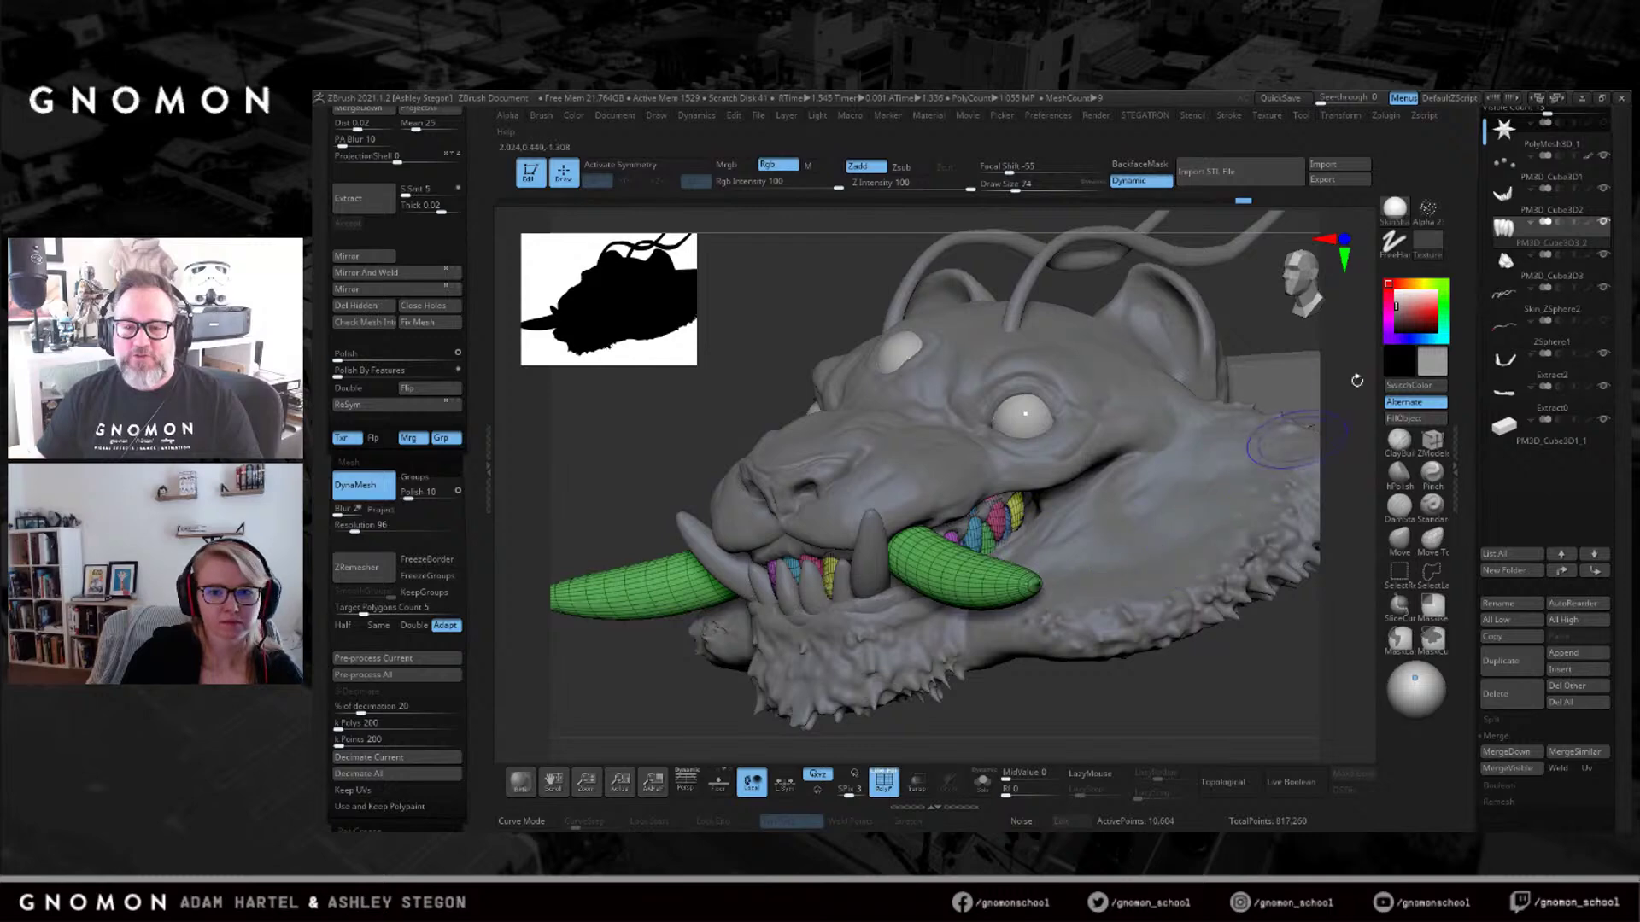
pyautogui.click(1537, 198)
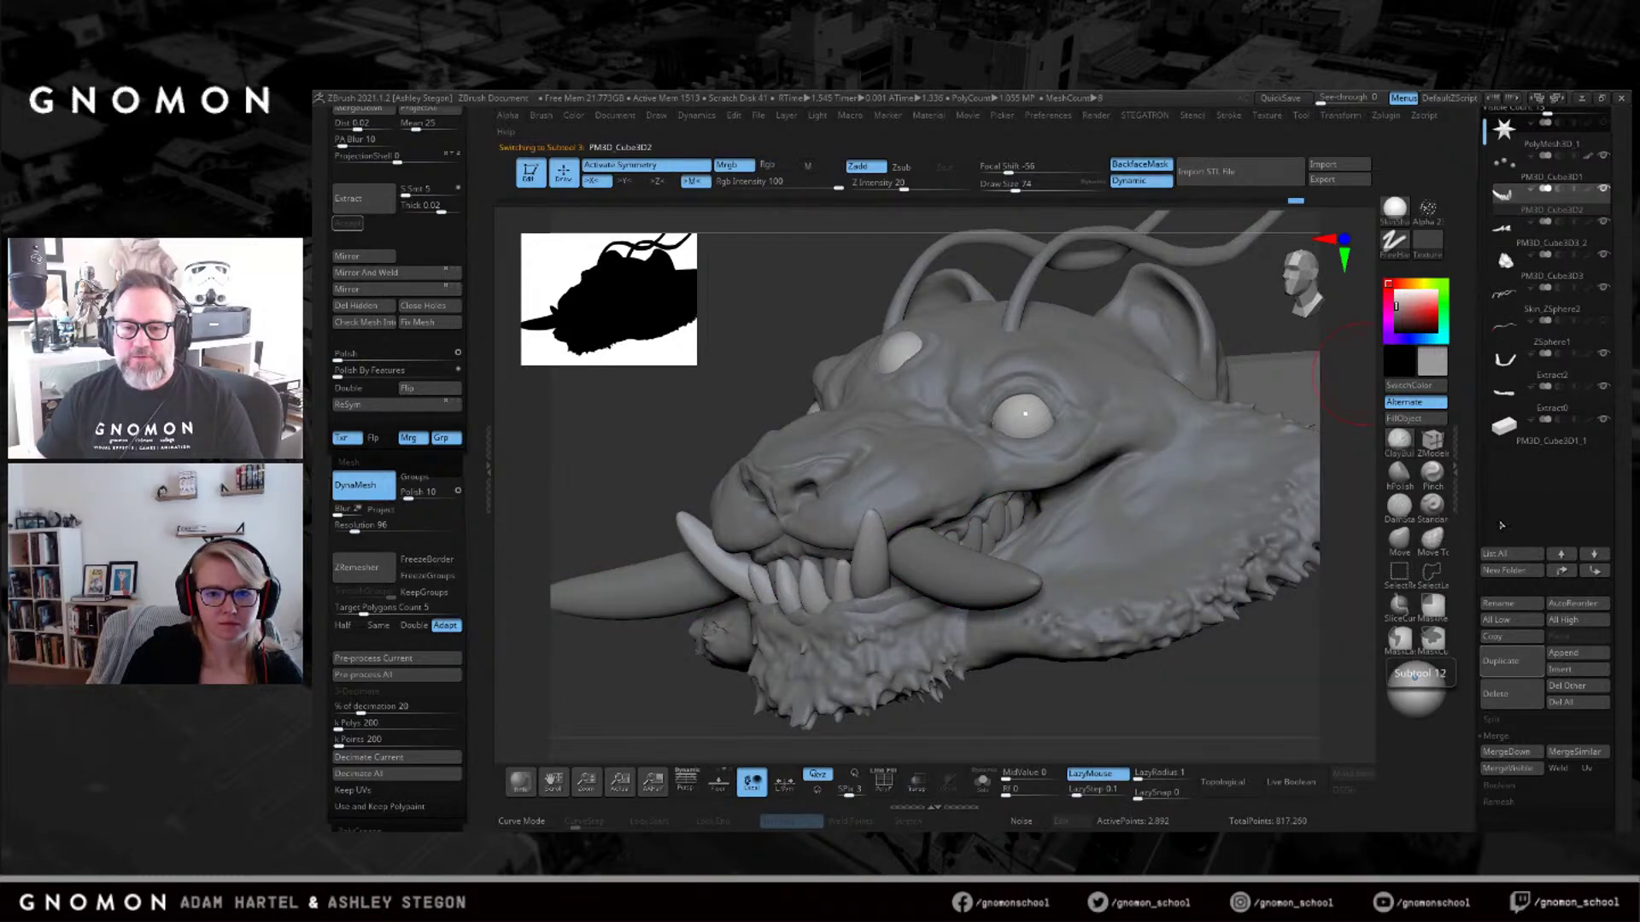
pyautogui.click(1507, 752)
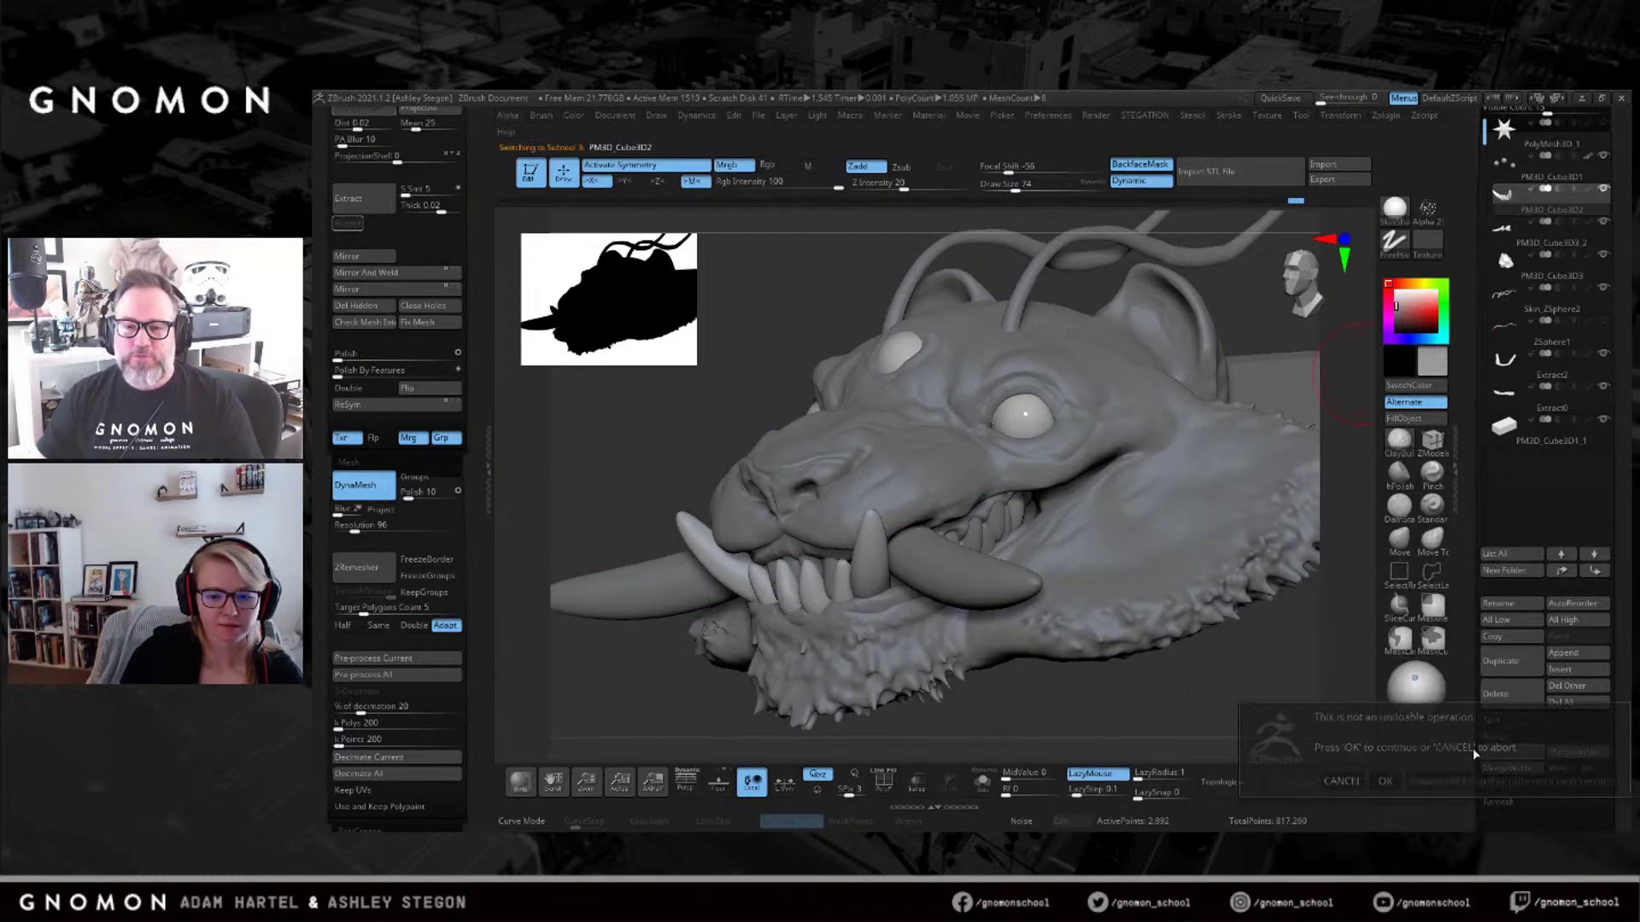
pyautogui.click(1386, 783)
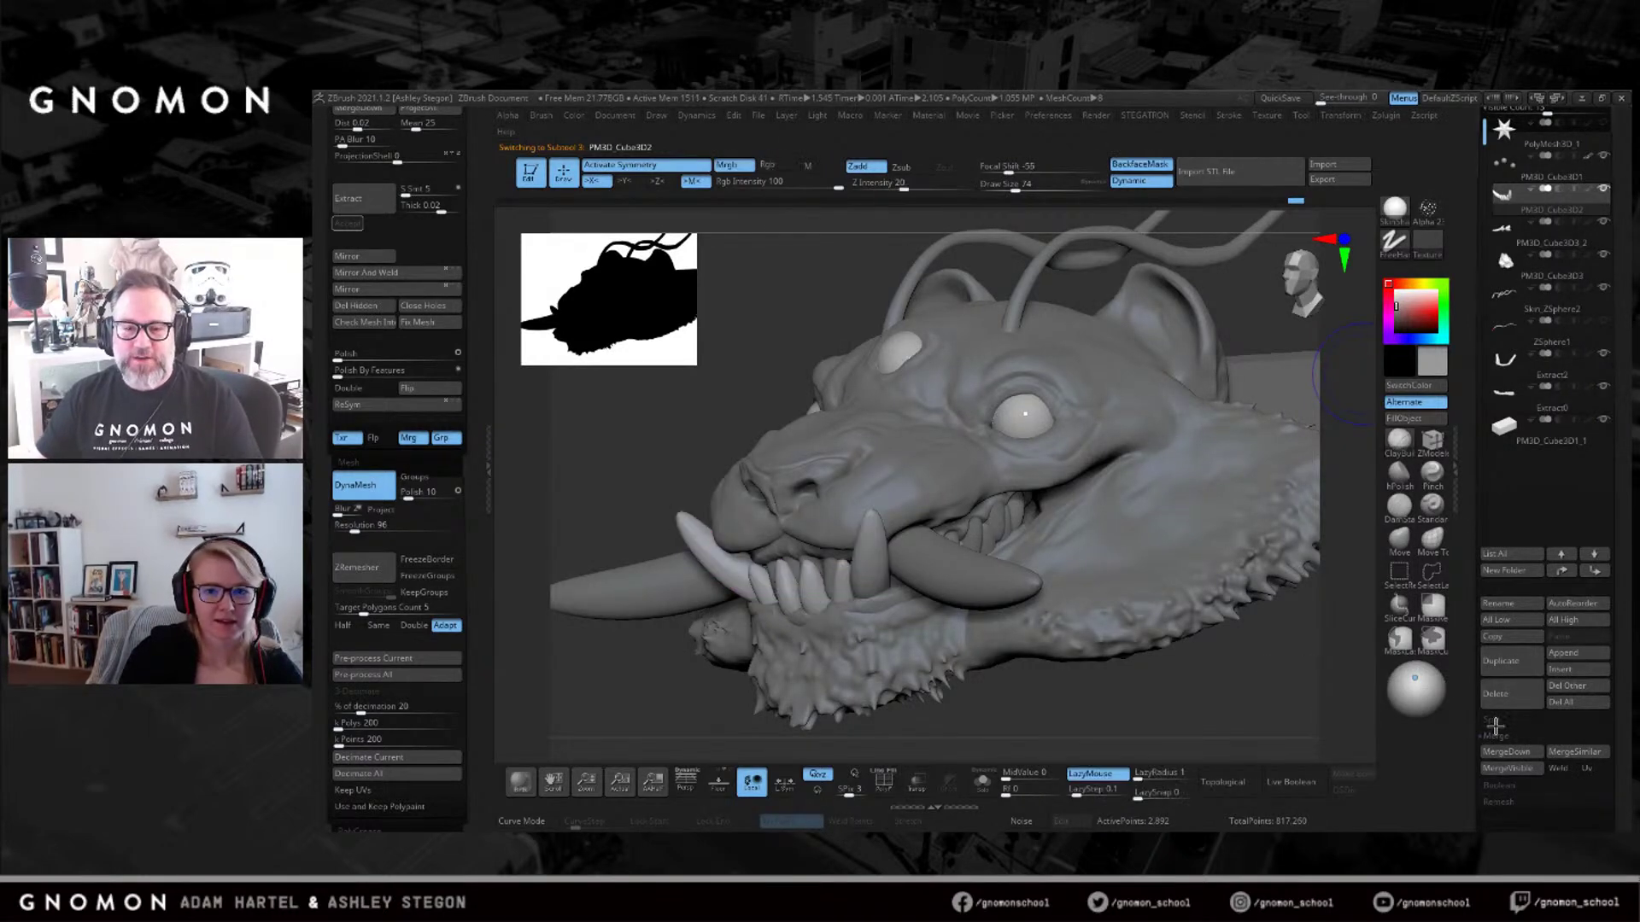
pyautogui.click(1507, 752)
pyautogui.click(1387, 782)
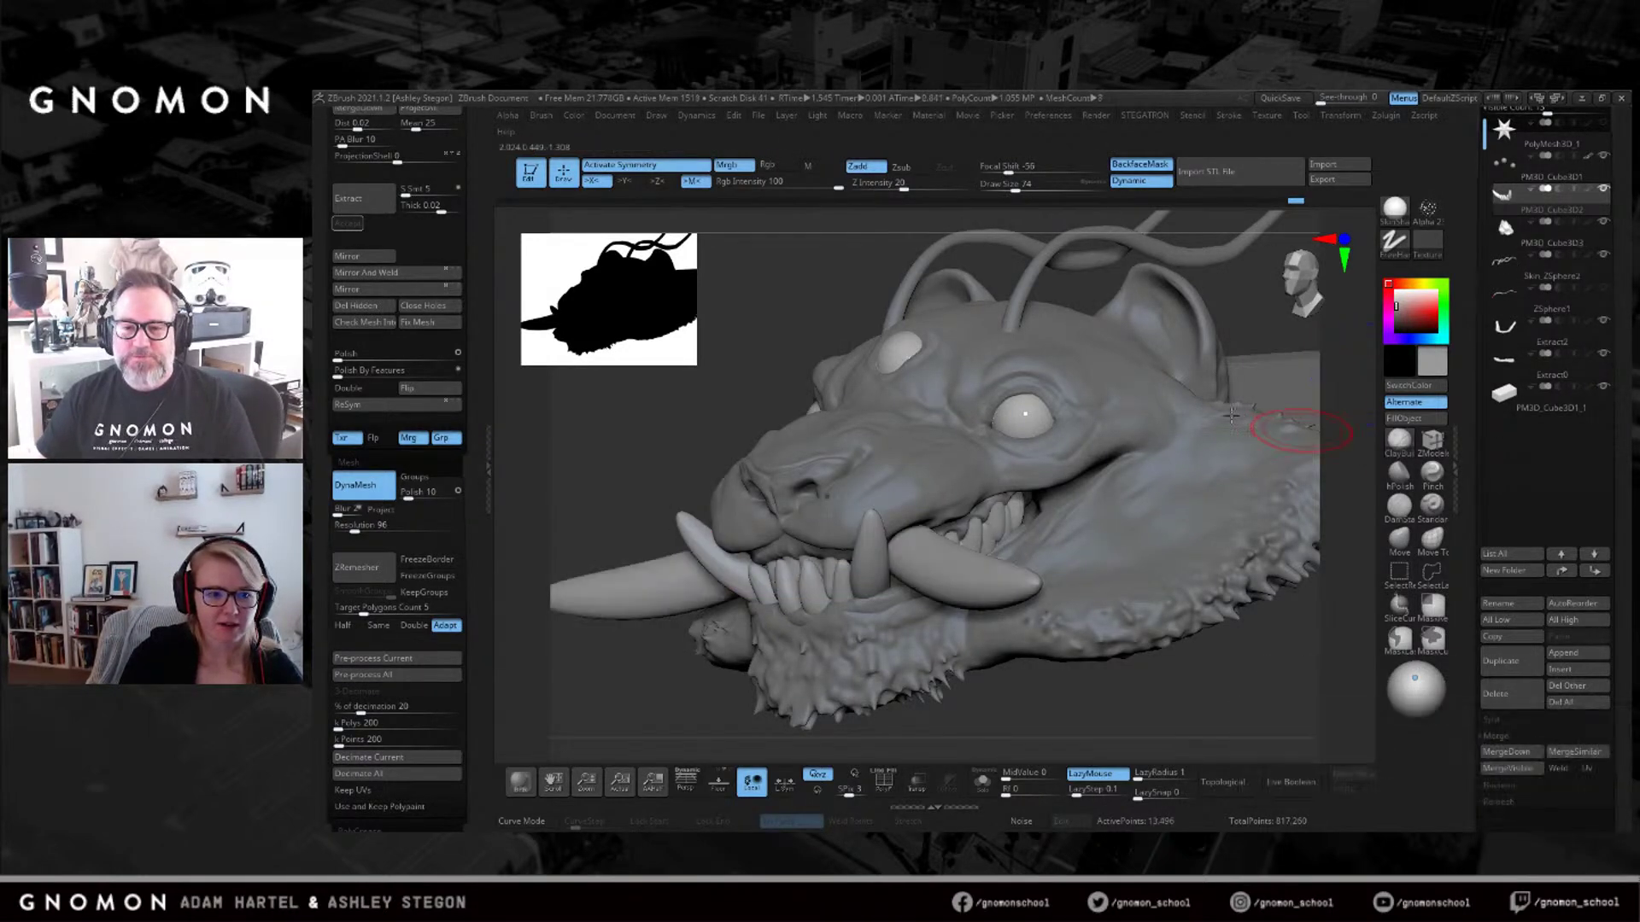
# Check the merged teeth and tusks' polygroups with the polyframe shown, and make the head the active subtool.
pyautogui.moveTo(1350, 649); pyautogui.dragTo(1081, 439)
pyautogui.hotkey('shift', 'f')
pyautogui.moveTo(1023, 414)
pyautogui.mouseDown(button='right')
pyautogui.moveTo(1012, 406)
pyautogui.moveTo(1031, 419)
pyautogui.mouseUp(button='right')
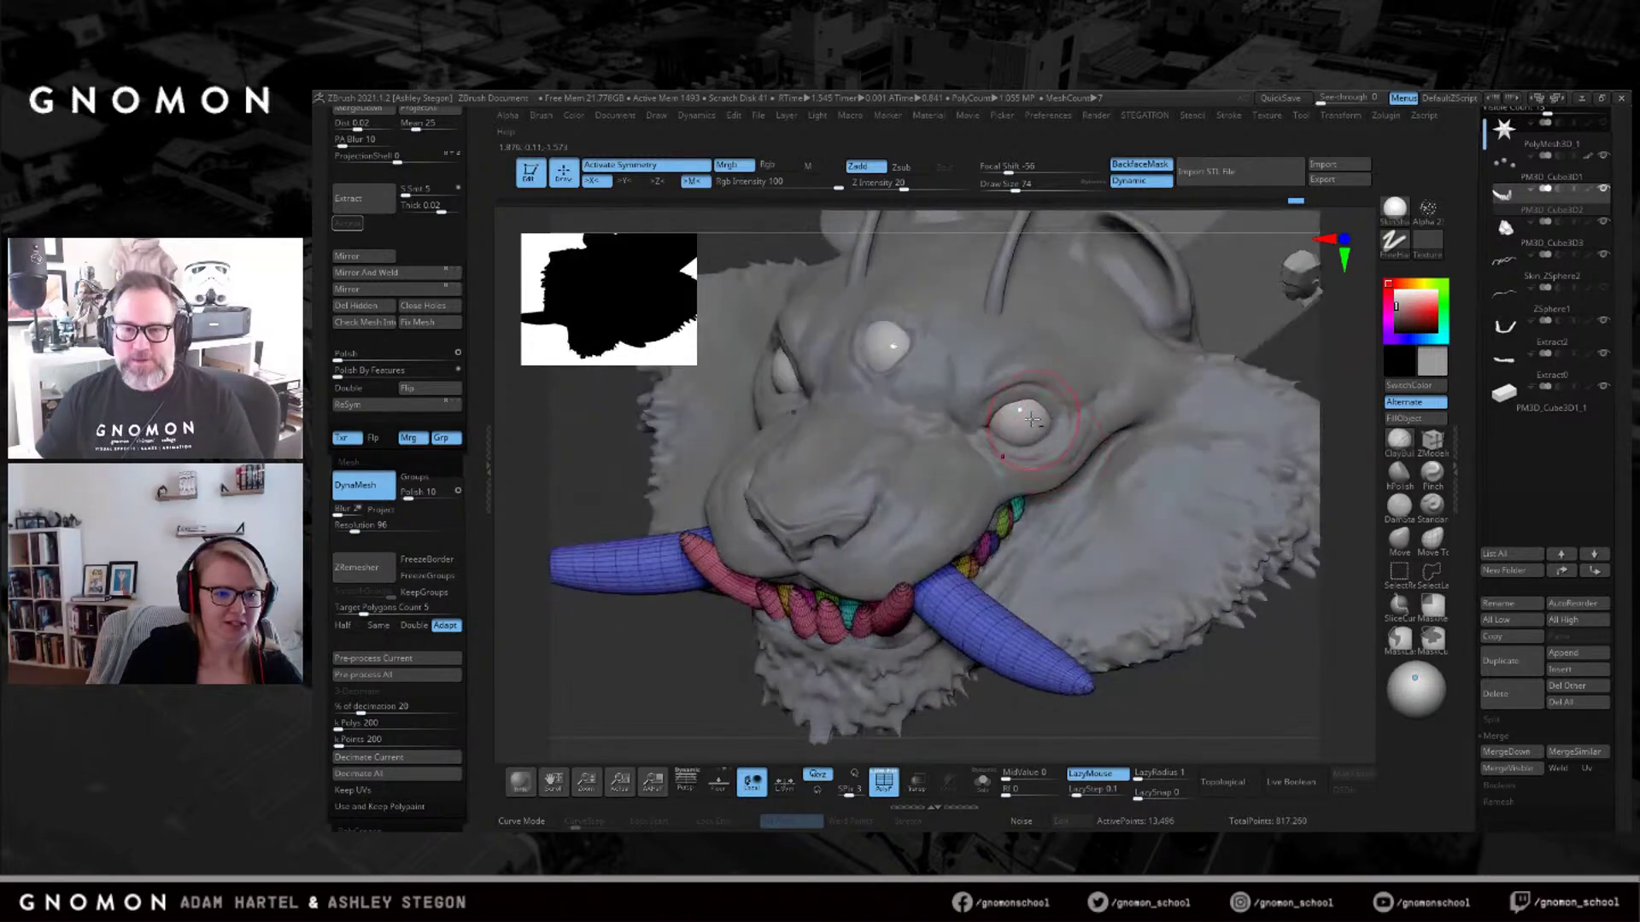
pyautogui.keyDown('alt'); pyautogui.click(1032, 418); pyautogui.keyUp('alt')
pyautogui.keyDown('alt'); pyautogui.click(1083, 398); pyautogui.keyUp('alt')
pyautogui.moveTo(1136, 442); pyautogui.dragTo(1119, 489, button='right')
pyautogui.hotkey('shift', 'f')
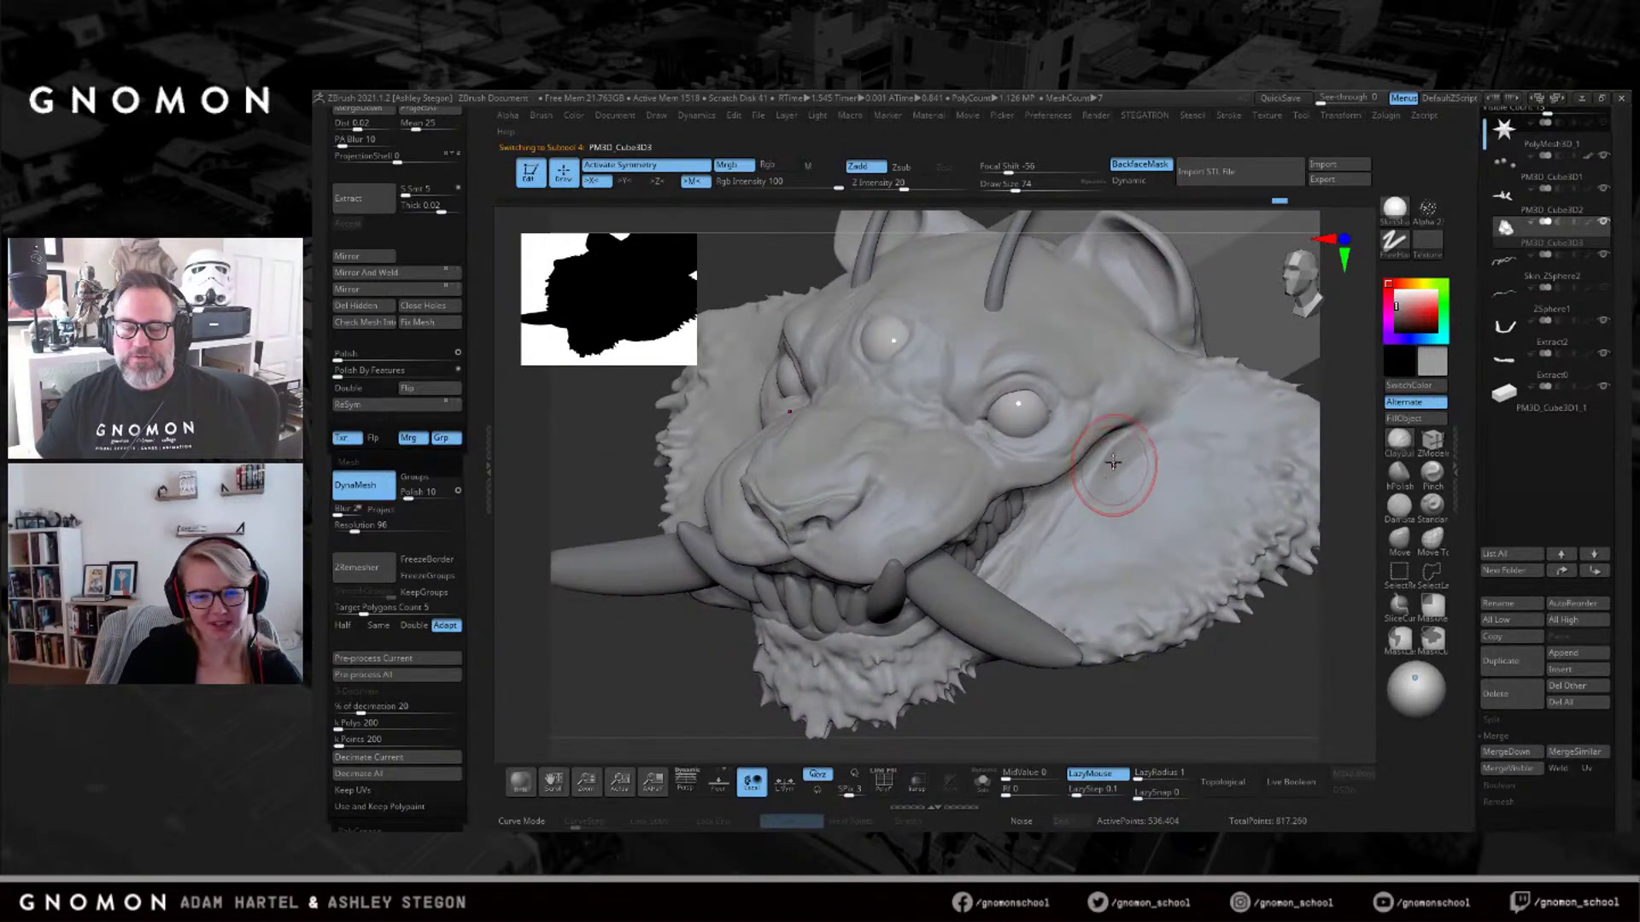
pyautogui.moveTo(1142, 464); pyautogui.dragTo(1135, 458, button='right')
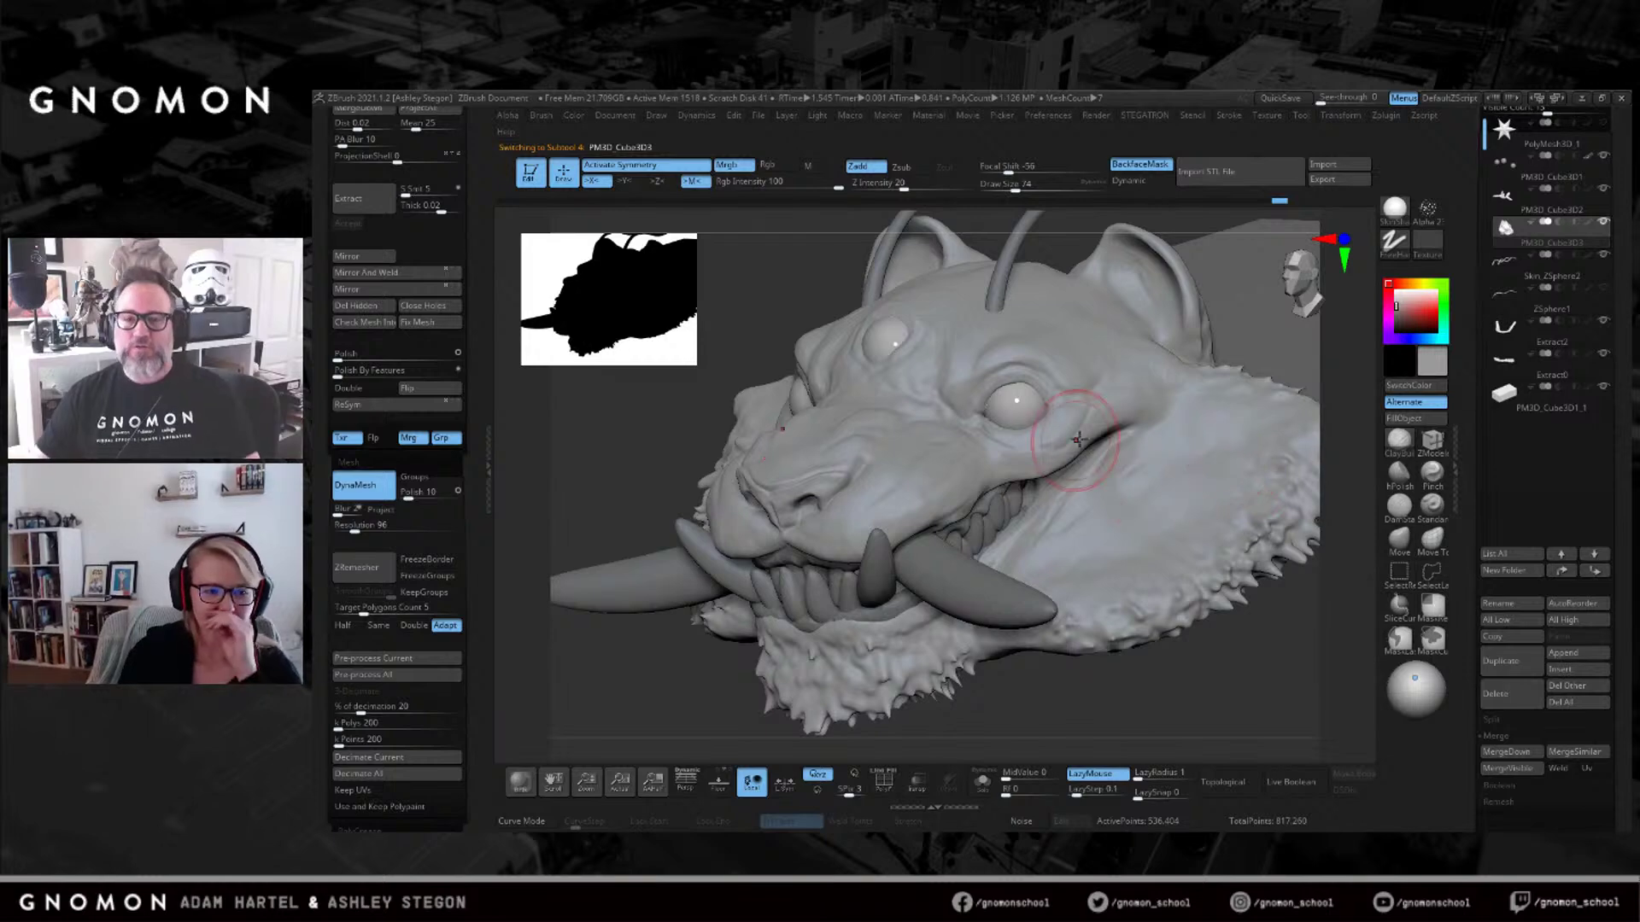
# Select the merged teeth and tusks subtool and fill it with the ToyPlastic material.
pyautogui.moveTo(1405, 208)
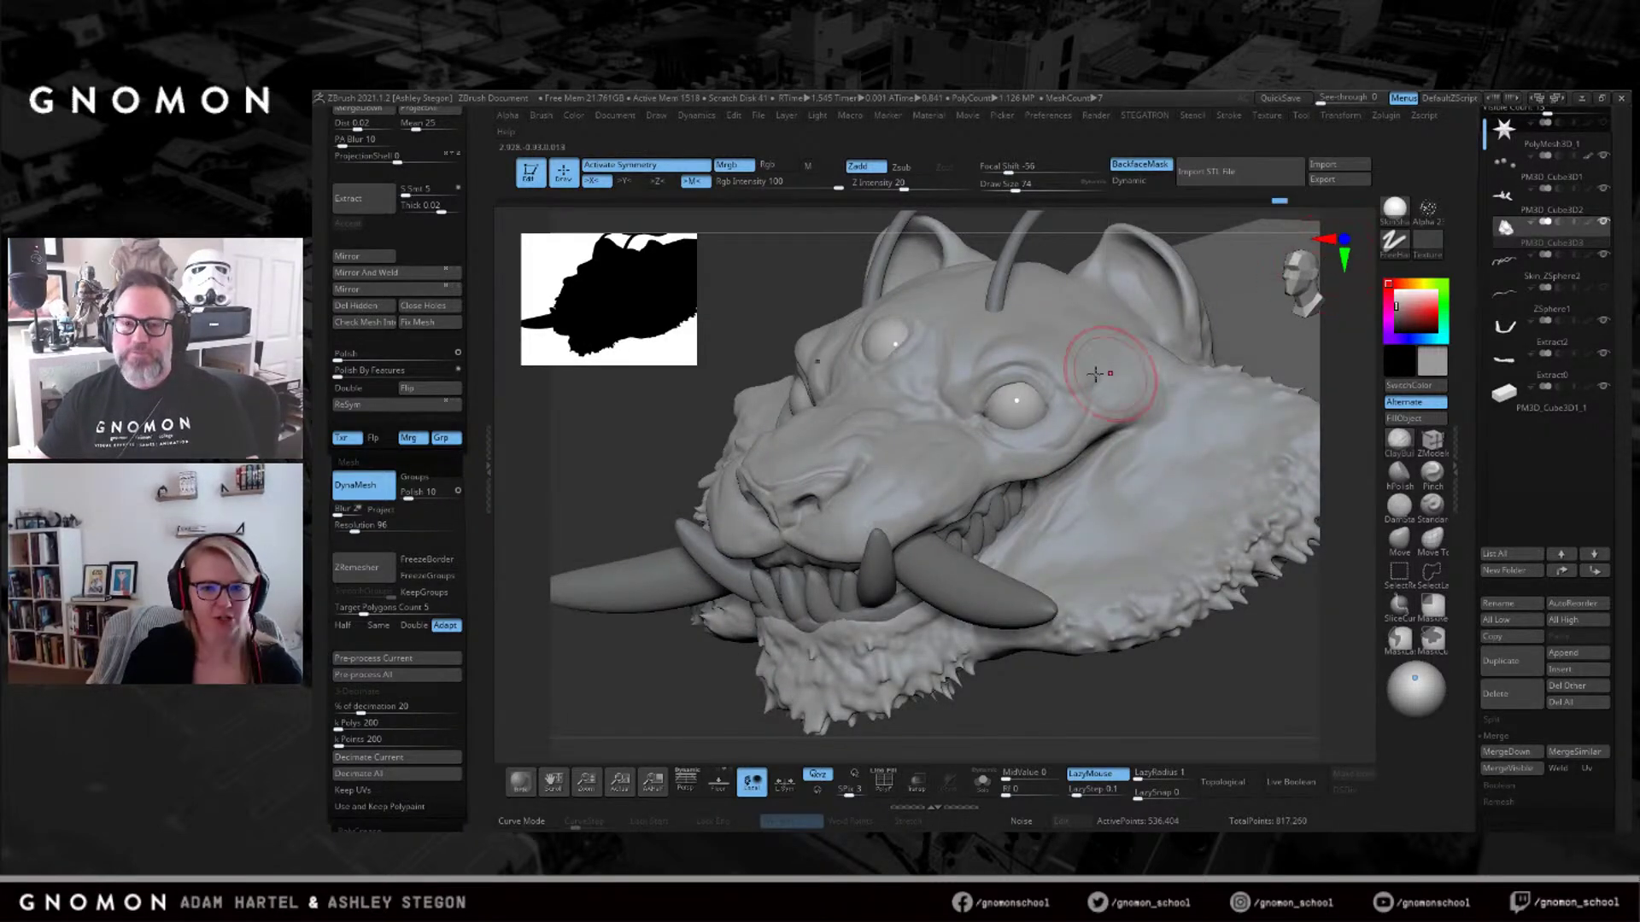
pyautogui.click(1538, 204)
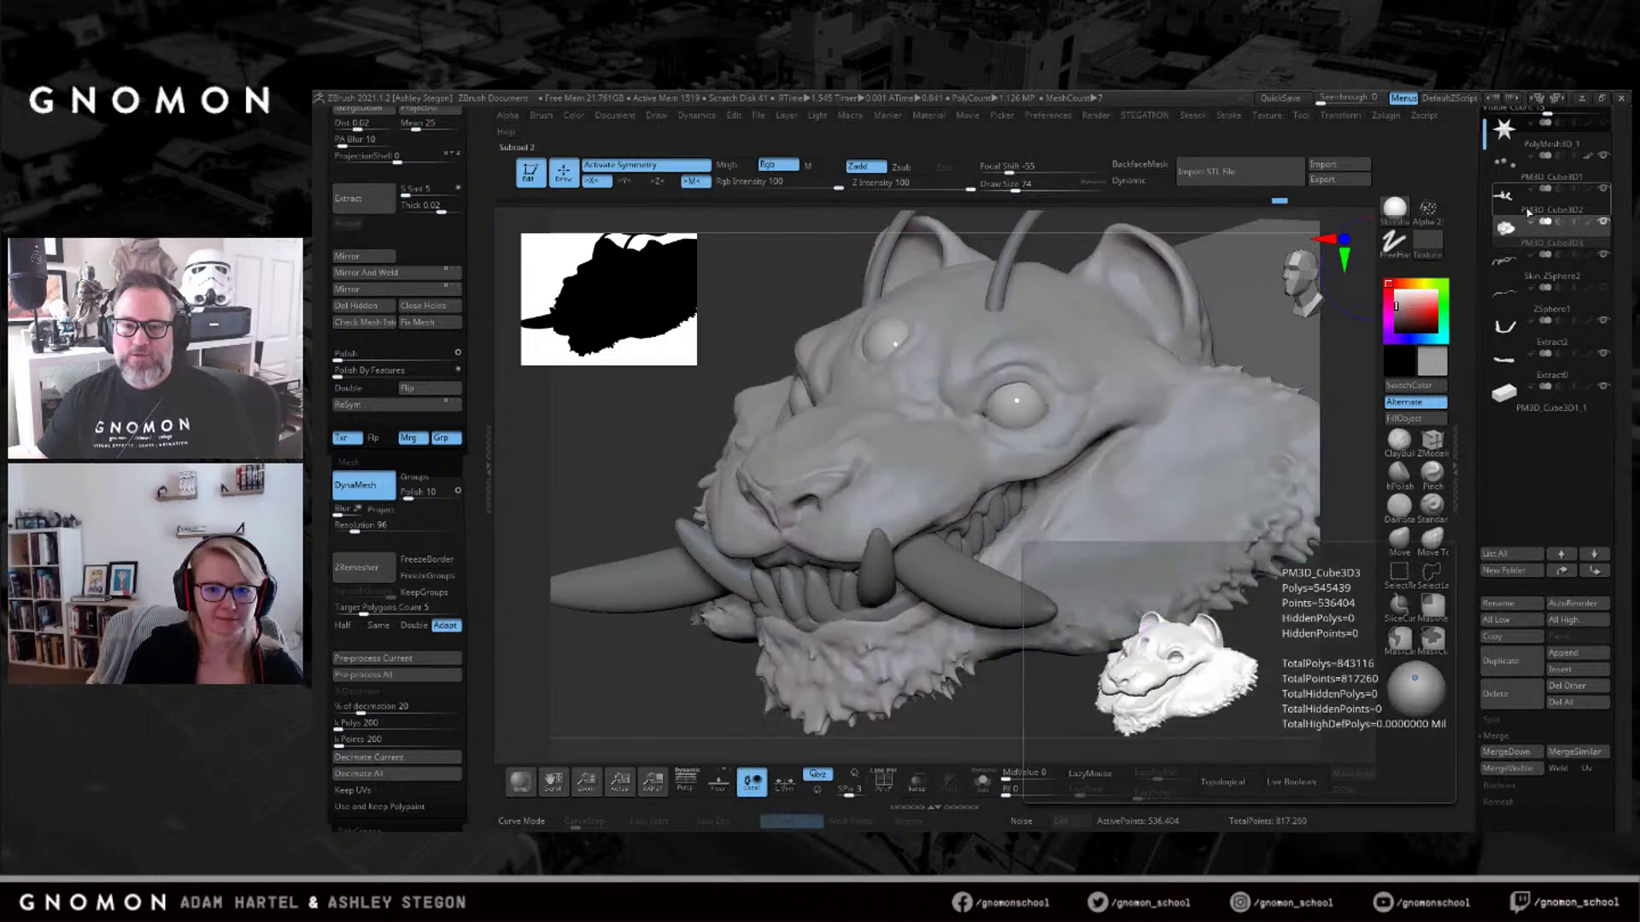
pyautogui.click(1395, 207)
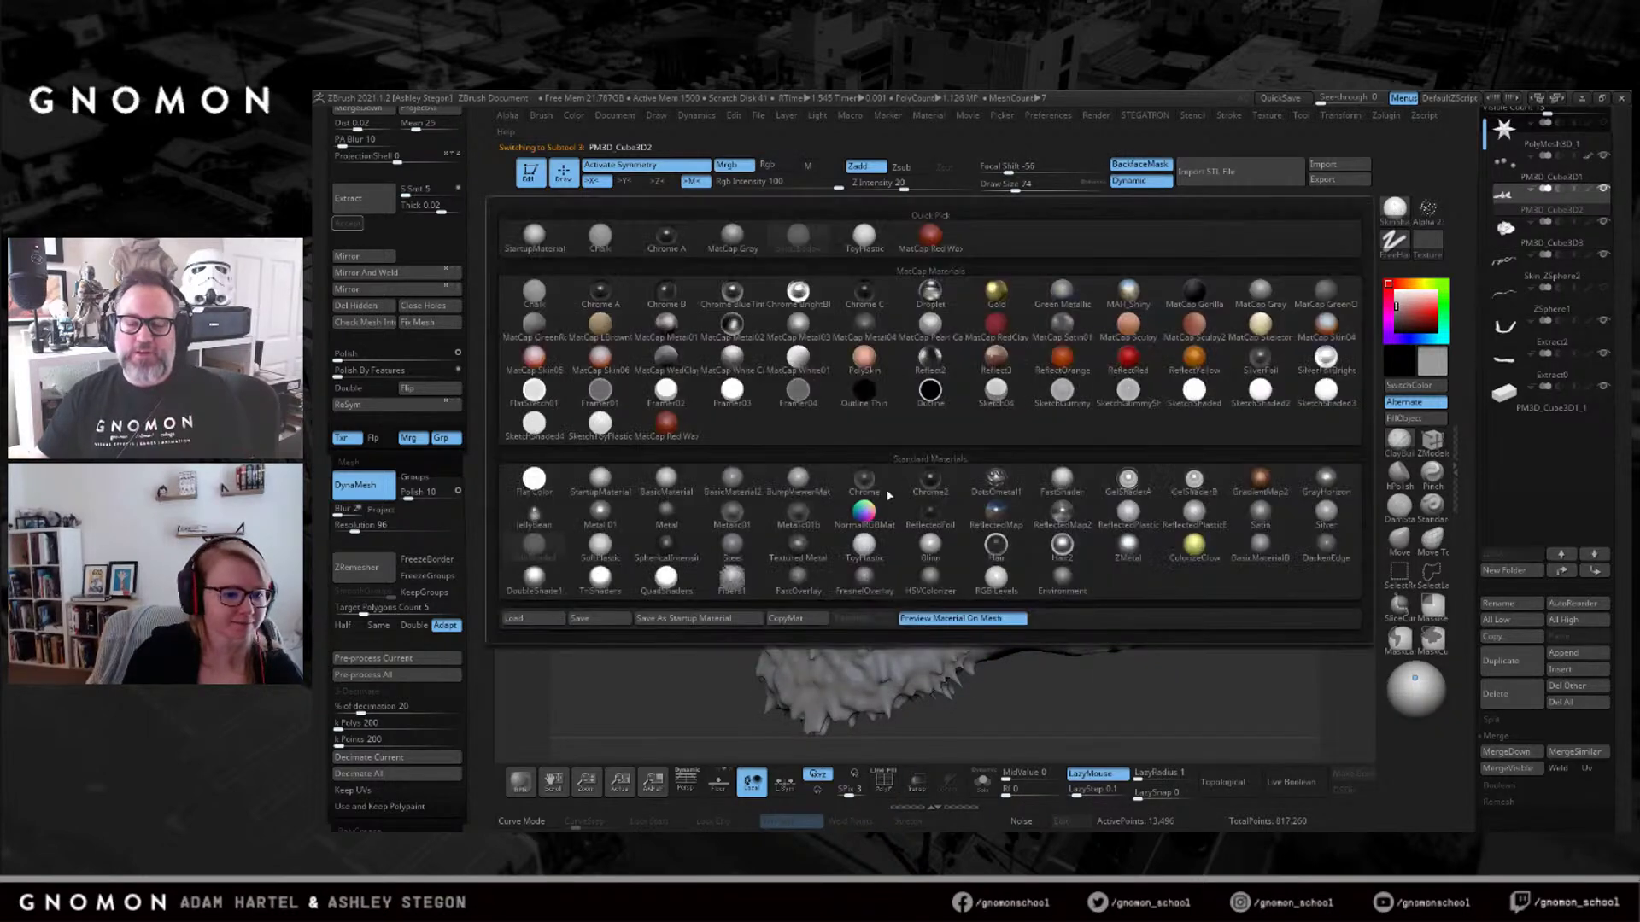
pyautogui.click(867, 547)
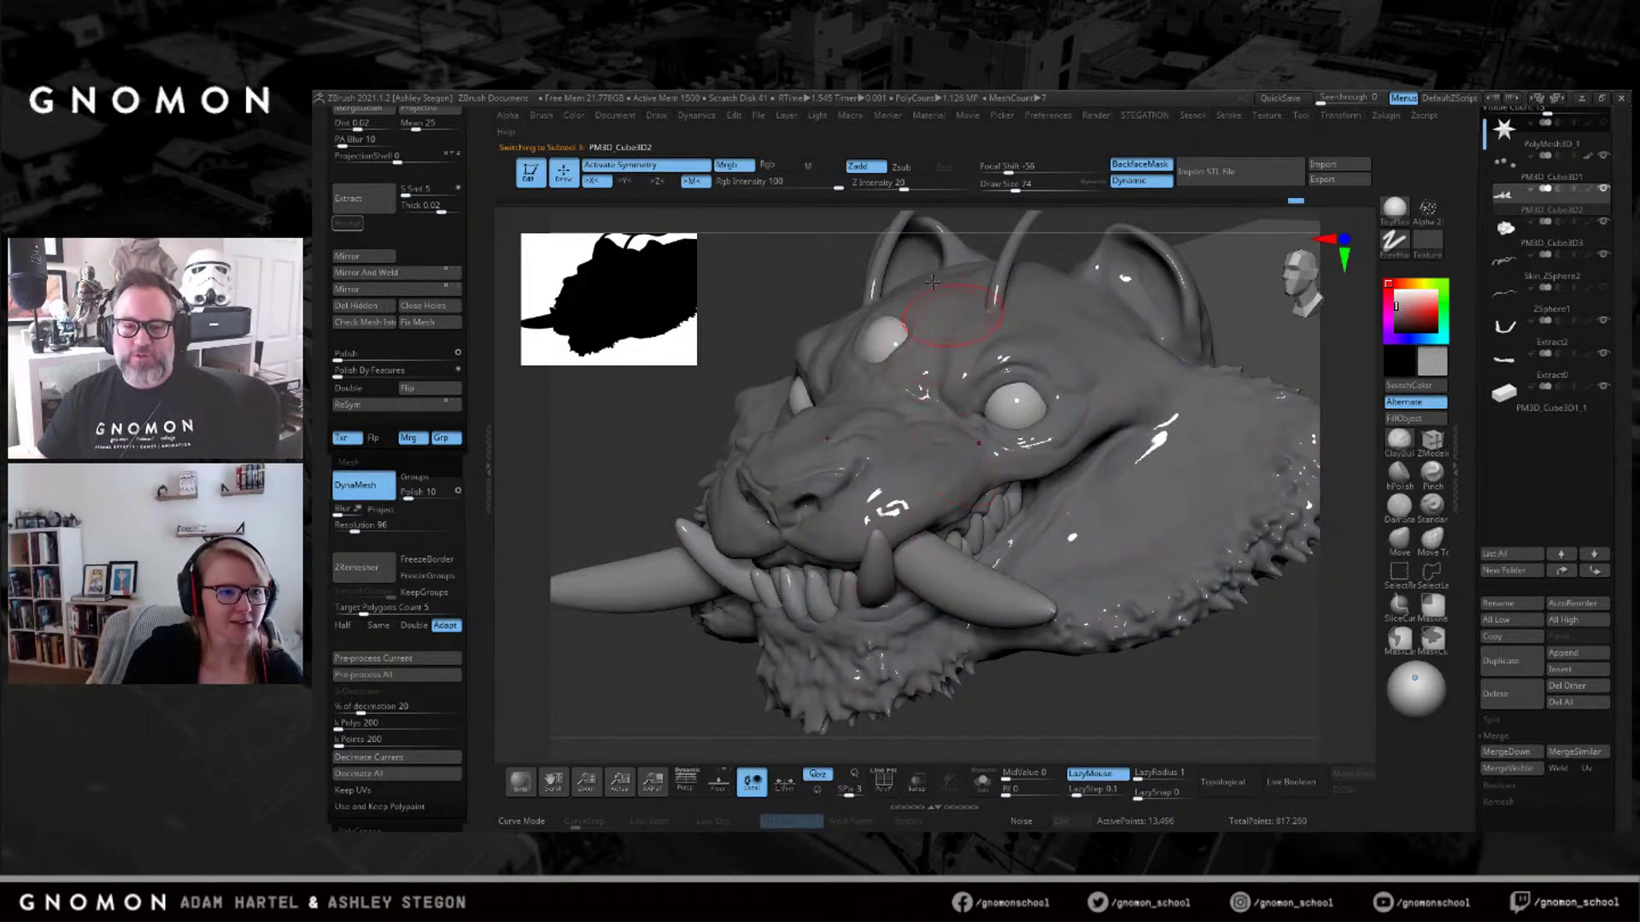
pyautogui.click(1401, 419)
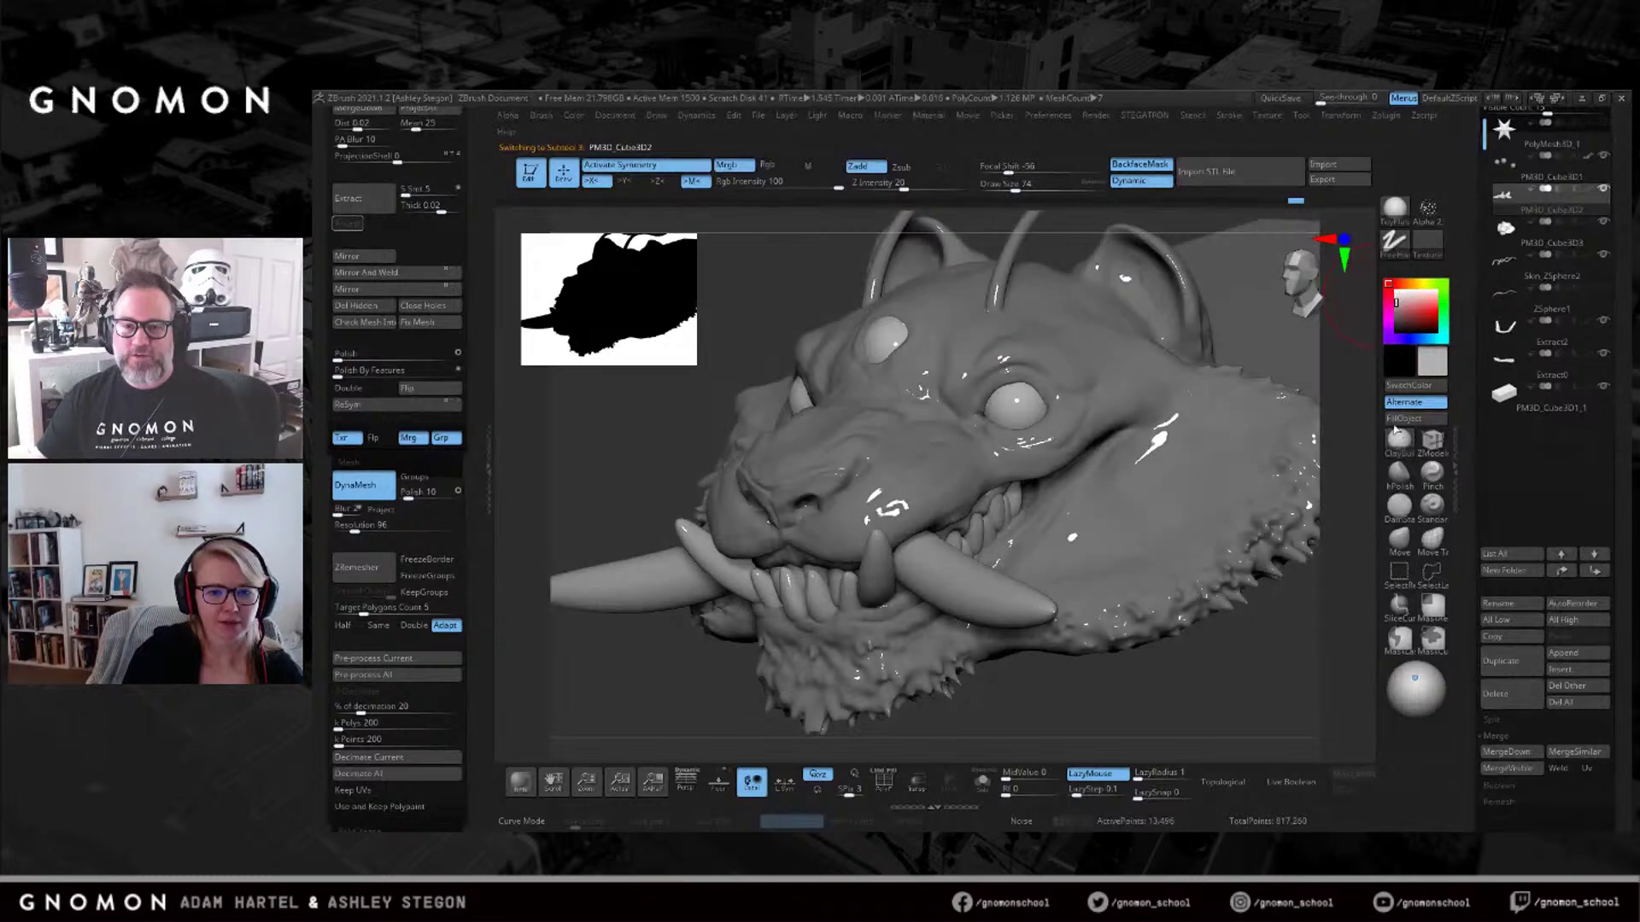
# Make the head the active subtool, return the current material to SkinShade4, and choose the ClayBuildup brush.
pyautogui.click(1526, 244)
pyautogui.click(1395, 209)
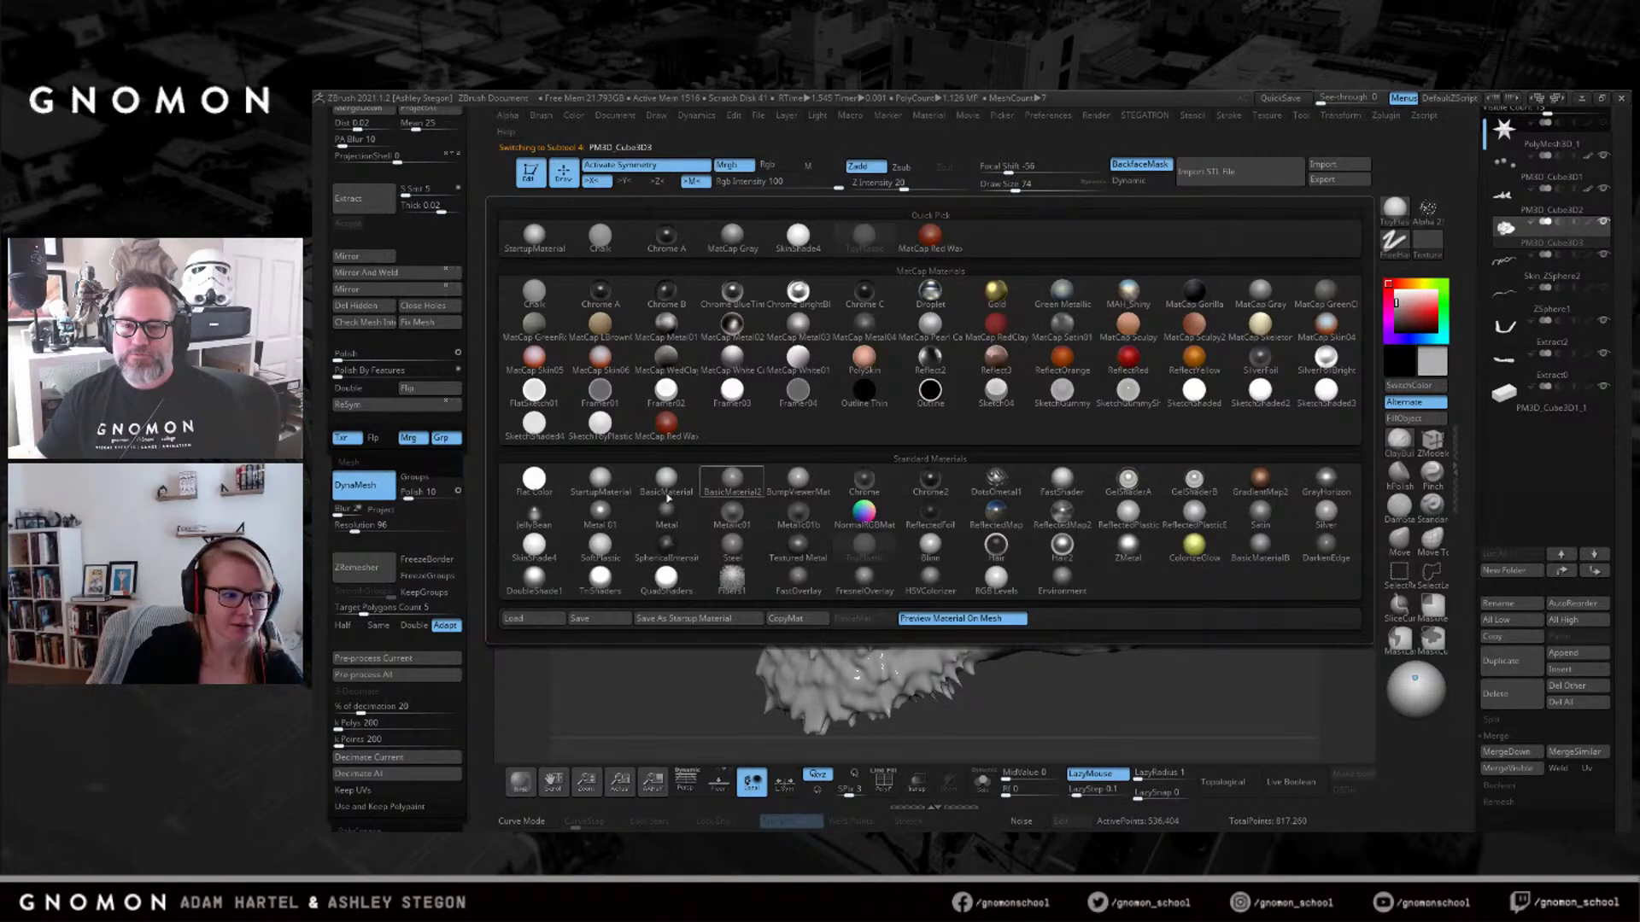
pyautogui.click(538, 549)
pyautogui.moveTo(957, 461); pyautogui.dragTo(1046, 440, button='right')
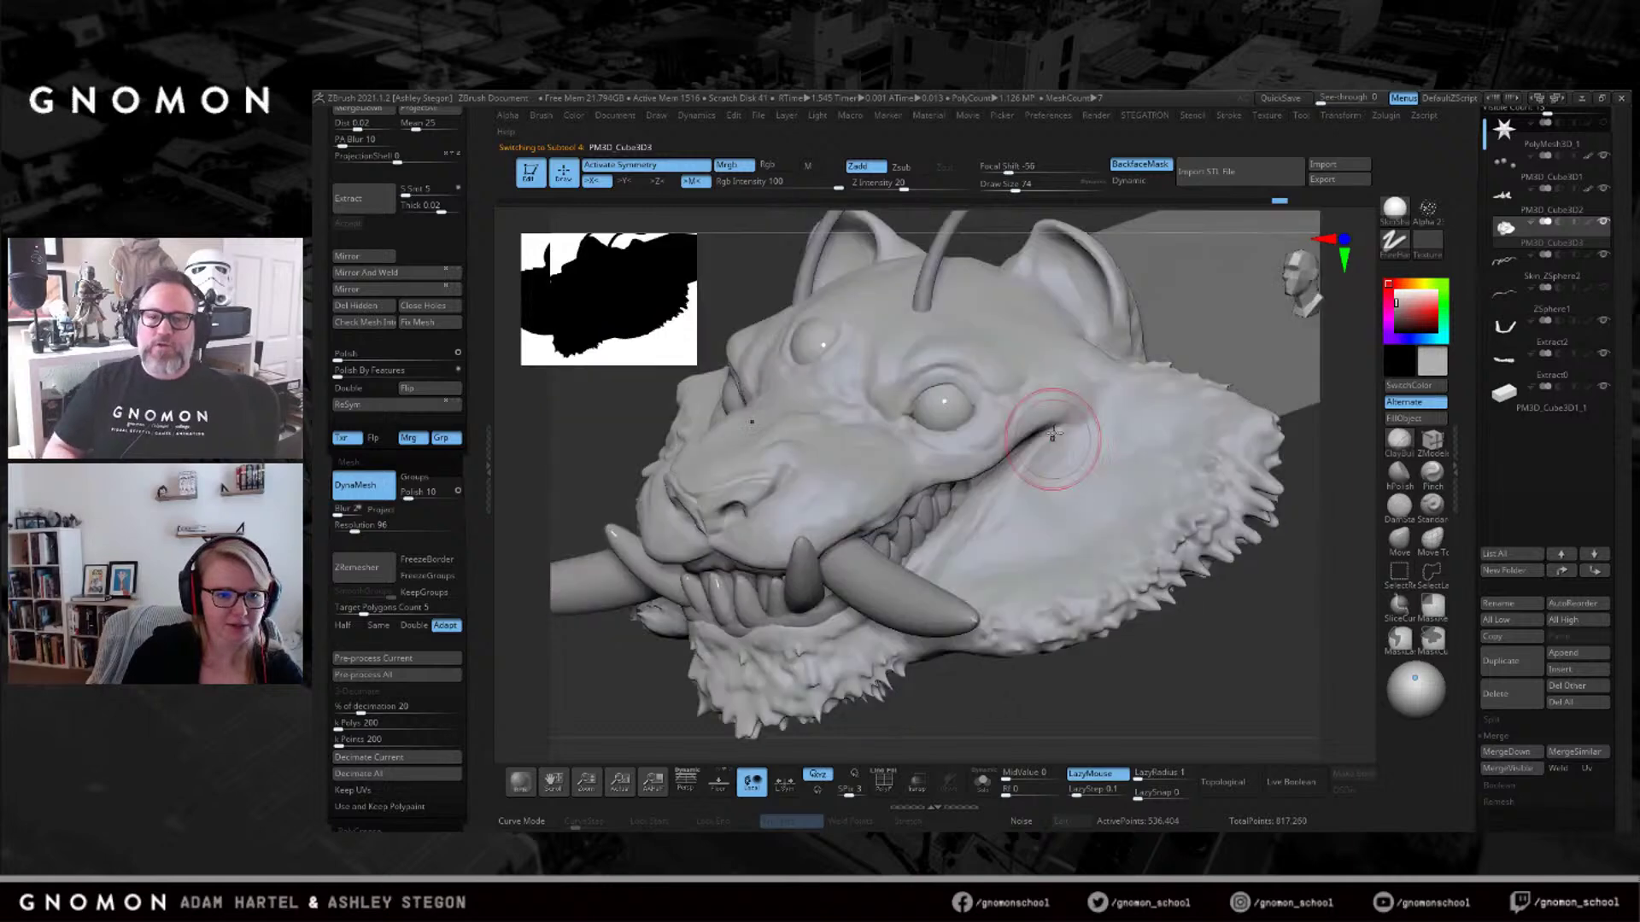
pyautogui.click(1397, 306)
pyautogui.moveTo(1090, 414)
pyautogui.mouseDown(button='right')
pyautogui.moveTo(1115, 346)
pyautogui.moveTo(1106, 399)
pyautogui.moveTo(1076, 348)
pyautogui.moveTo(1089, 283)
pyautogui.moveTo(1020, 389)
pyautogui.moveTo(1194, 411)
pyautogui.mouseUp(button='right')
pyautogui.click(1399, 475)
pyautogui.click(1402, 452)
pyautogui.moveTo(897, 345)
pyautogui.keyDown('alt'); pyautogui.mouseDown(button='right')
pyautogui.moveTo(978, 432)
pyautogui.moveTo(1043, 458)
pyautogui.moveTo(1080, 449)
pyautogui.mouseUp(button='right'); pyautogui.keyUp('alt')
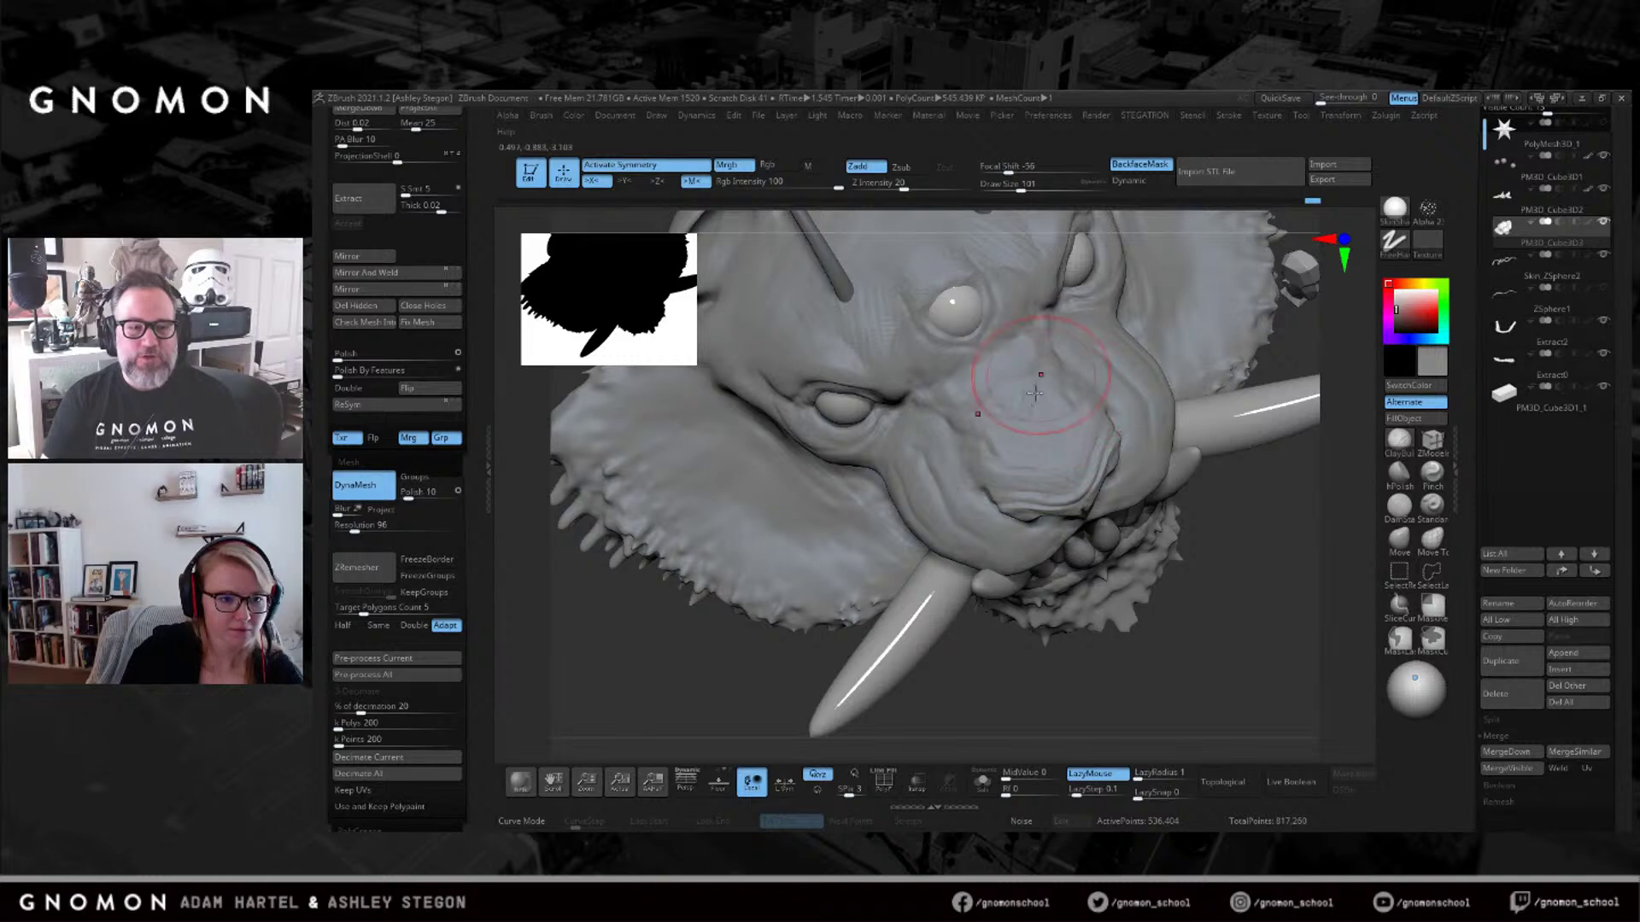
pyautogui.moveTo(1042, 373)
pyautogui.mouseDown(button='right')
pyautogui.moveTo(999, 415)
pyautogui.moveTo(835, 395)
pyautogui.moveTo(880, 395)
pyautogui.moveTo(1097, 493)
pyautogui.mouseUp(button='right')
# Pull the upper corner of the cheek ruff outward into a long pointed tuft using the SnakeHook brush with Alpha 06.
pyautogui.press('b')
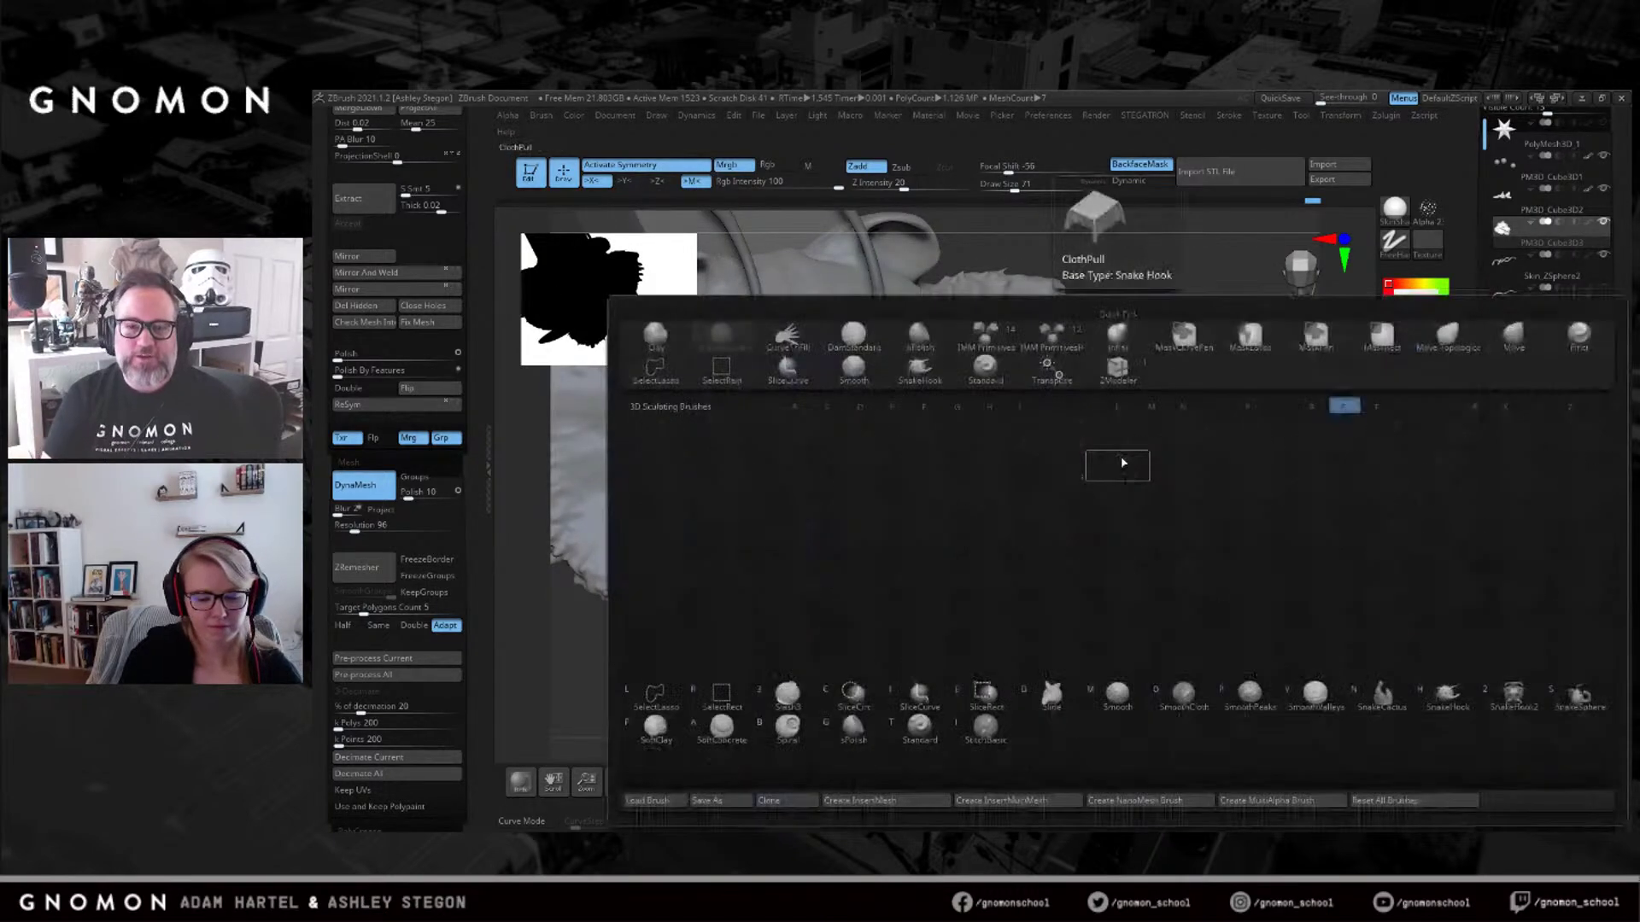
pyautogui.click(1428, 210)
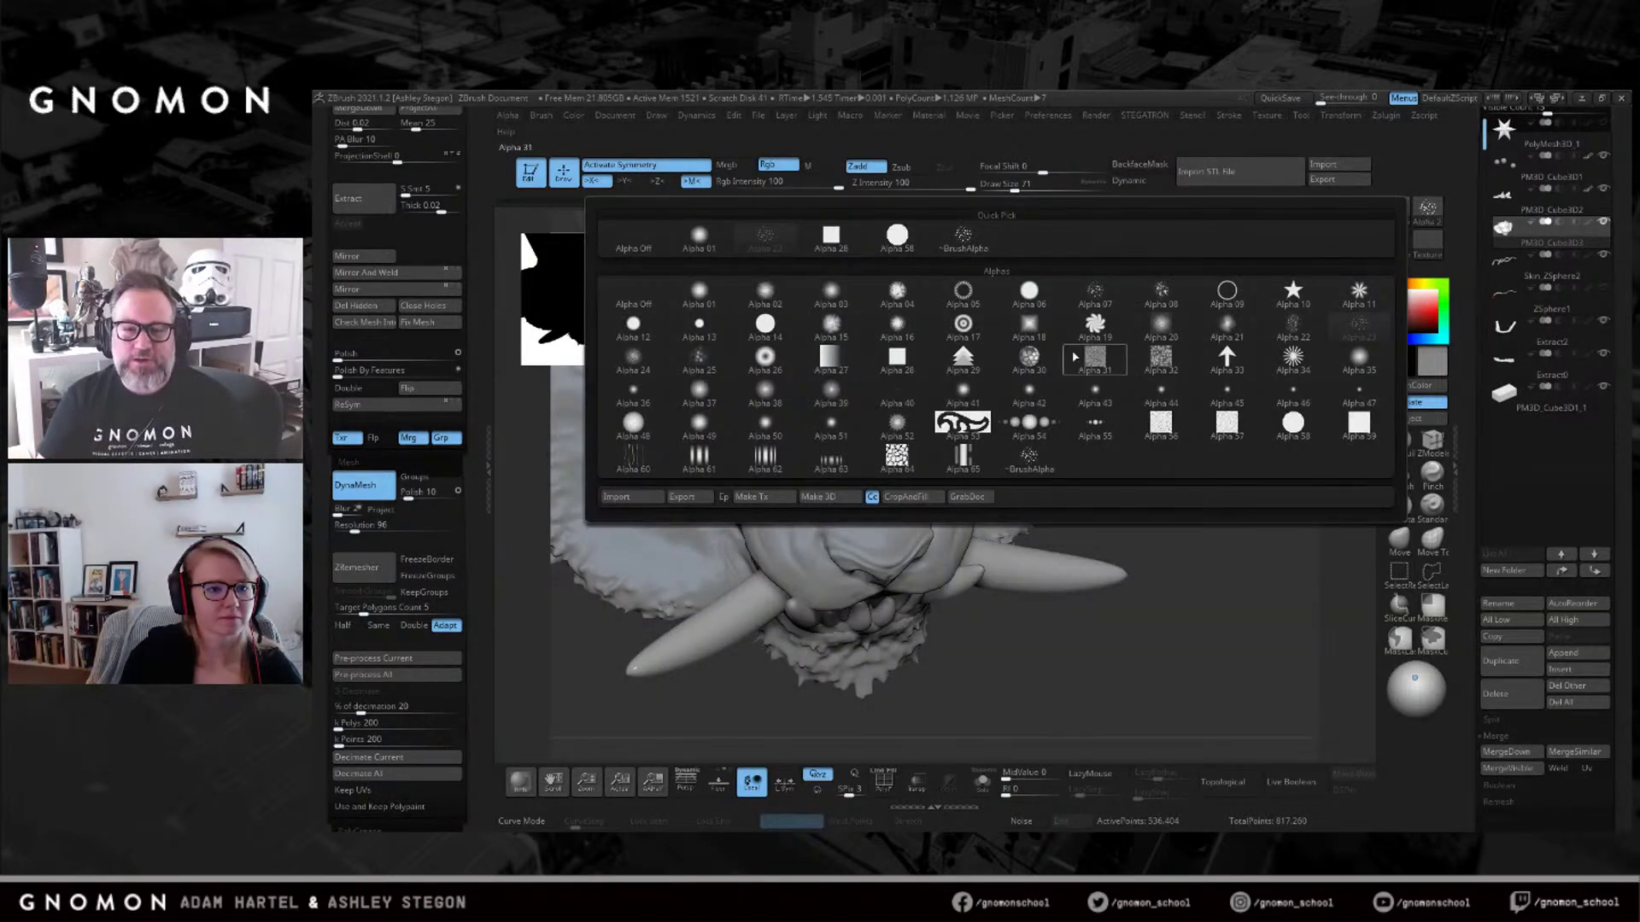
pyautogui.click(1029, 295)
pyautogui.moveTo(1029, 294); pyautogui.dragTo(1072, 295, button='right')
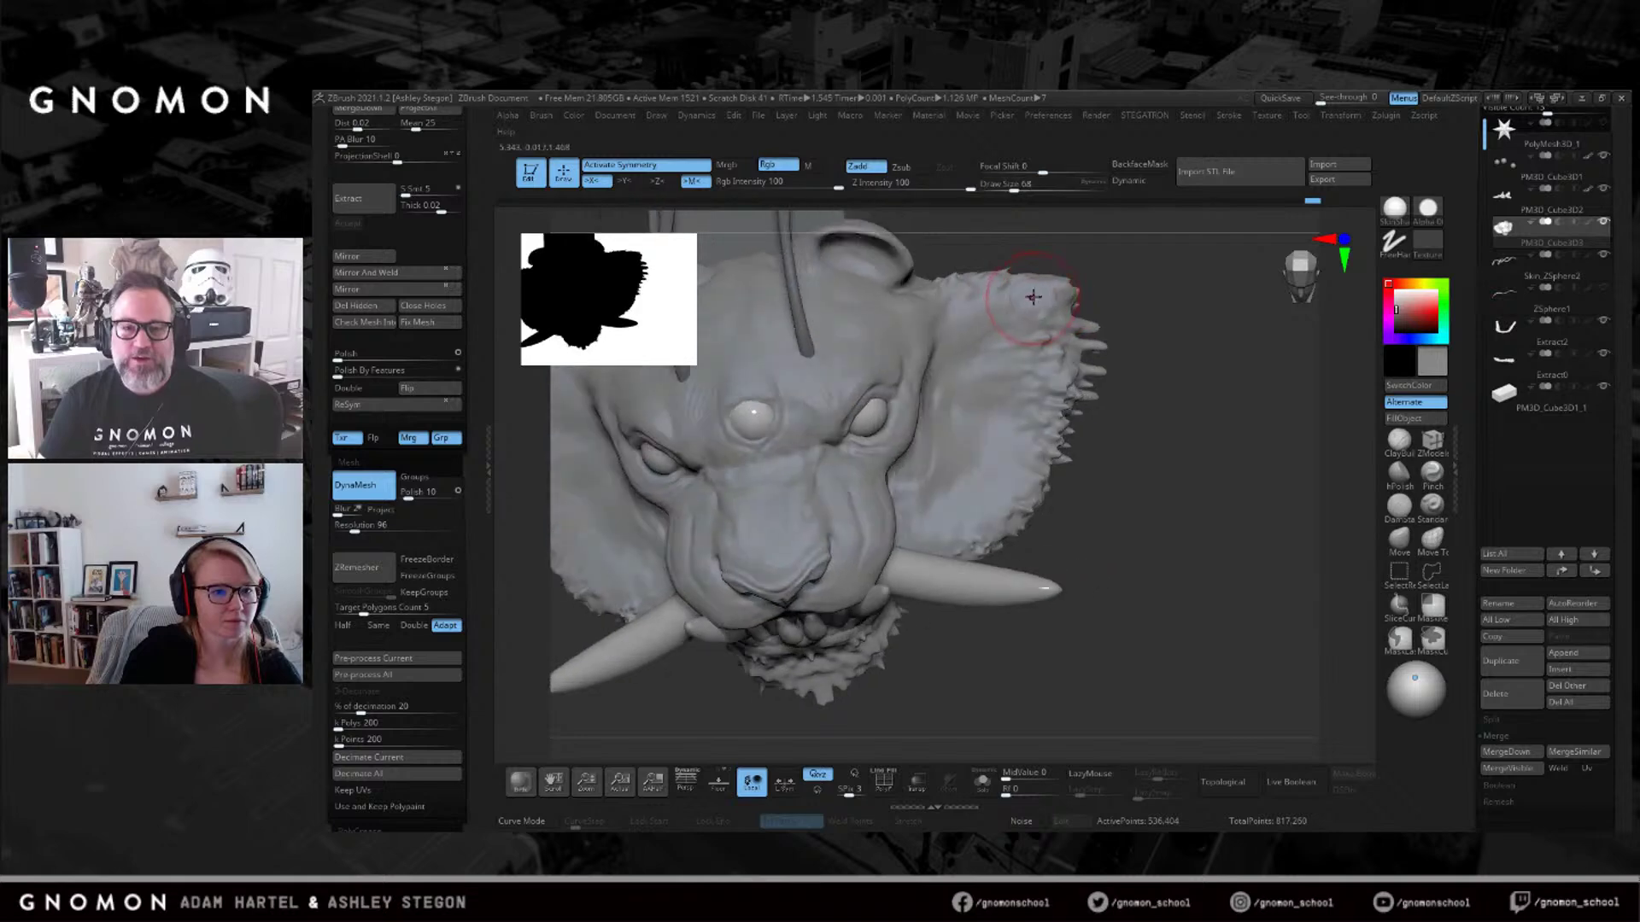
pyautogui.moveTo(1079, 295); pyautogui.dragTo(1126, 266)
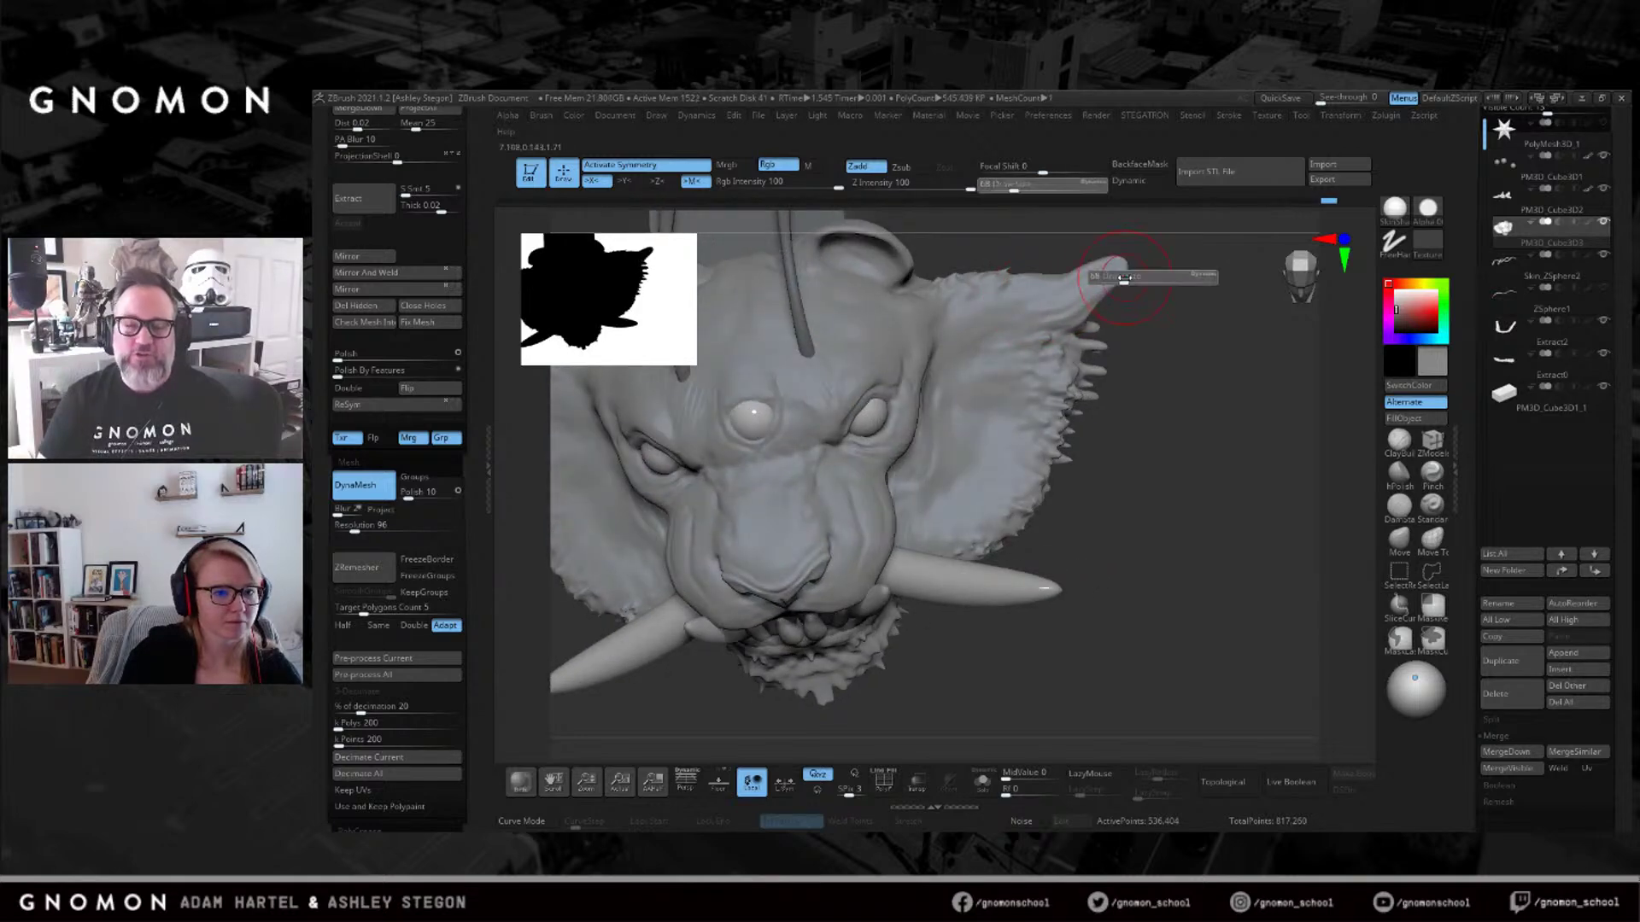
# Compare with the concept image and pull more fur tufts out along the cheek ruff's side edge and lower corner.
pyautogui.hotkey('alt', 'Tab')
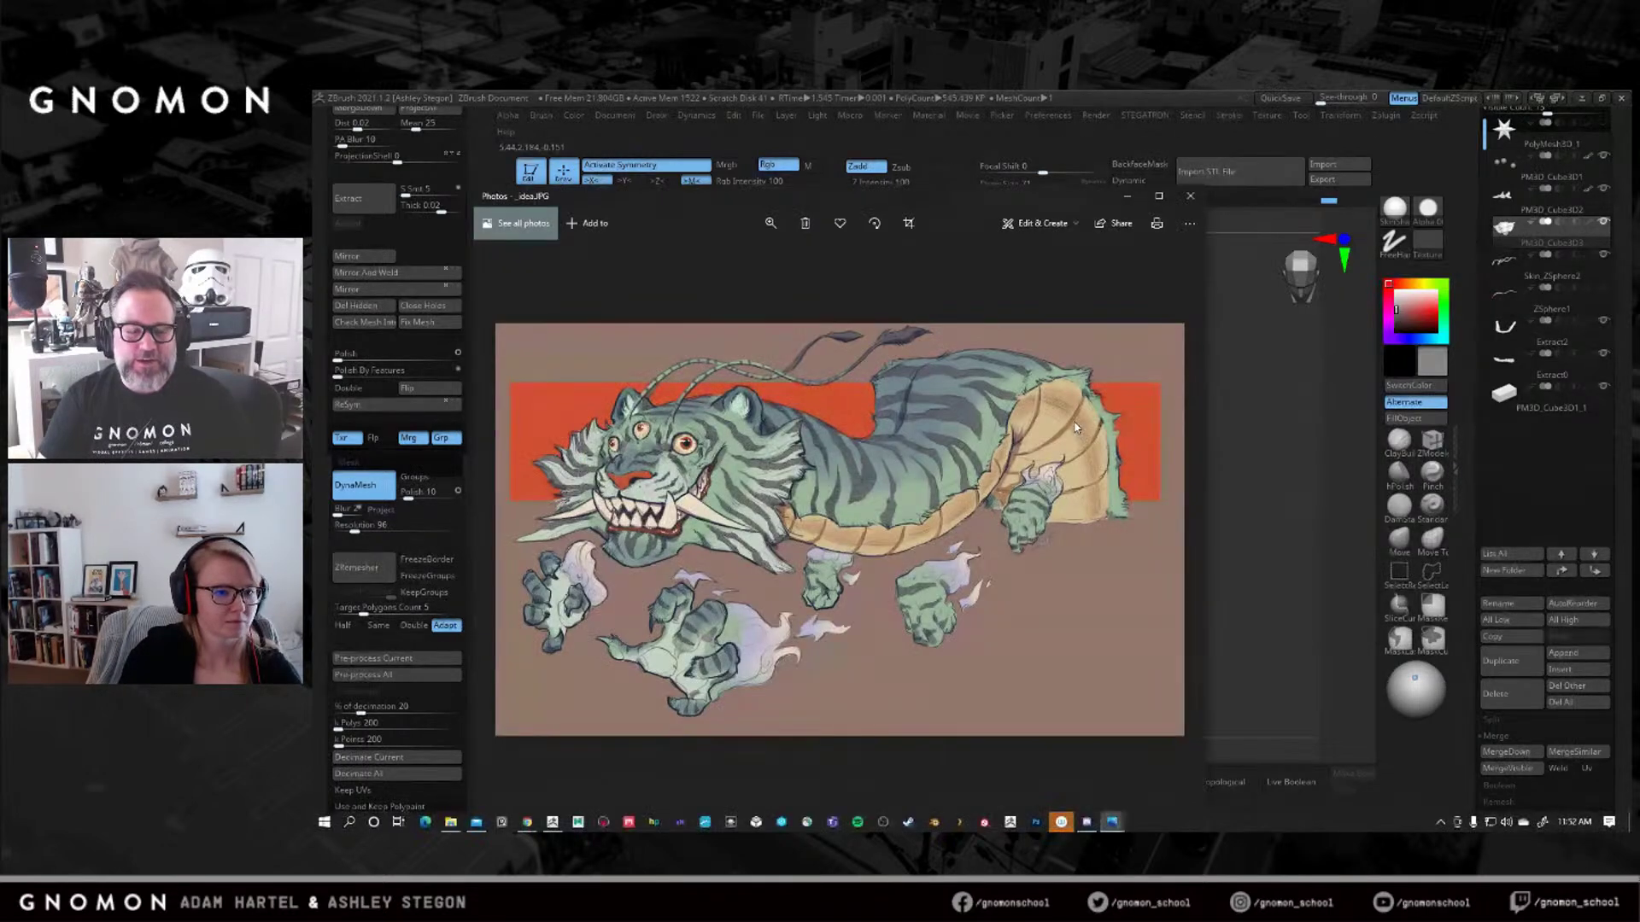
pyautogui.hotkey('alt', 'Tab')
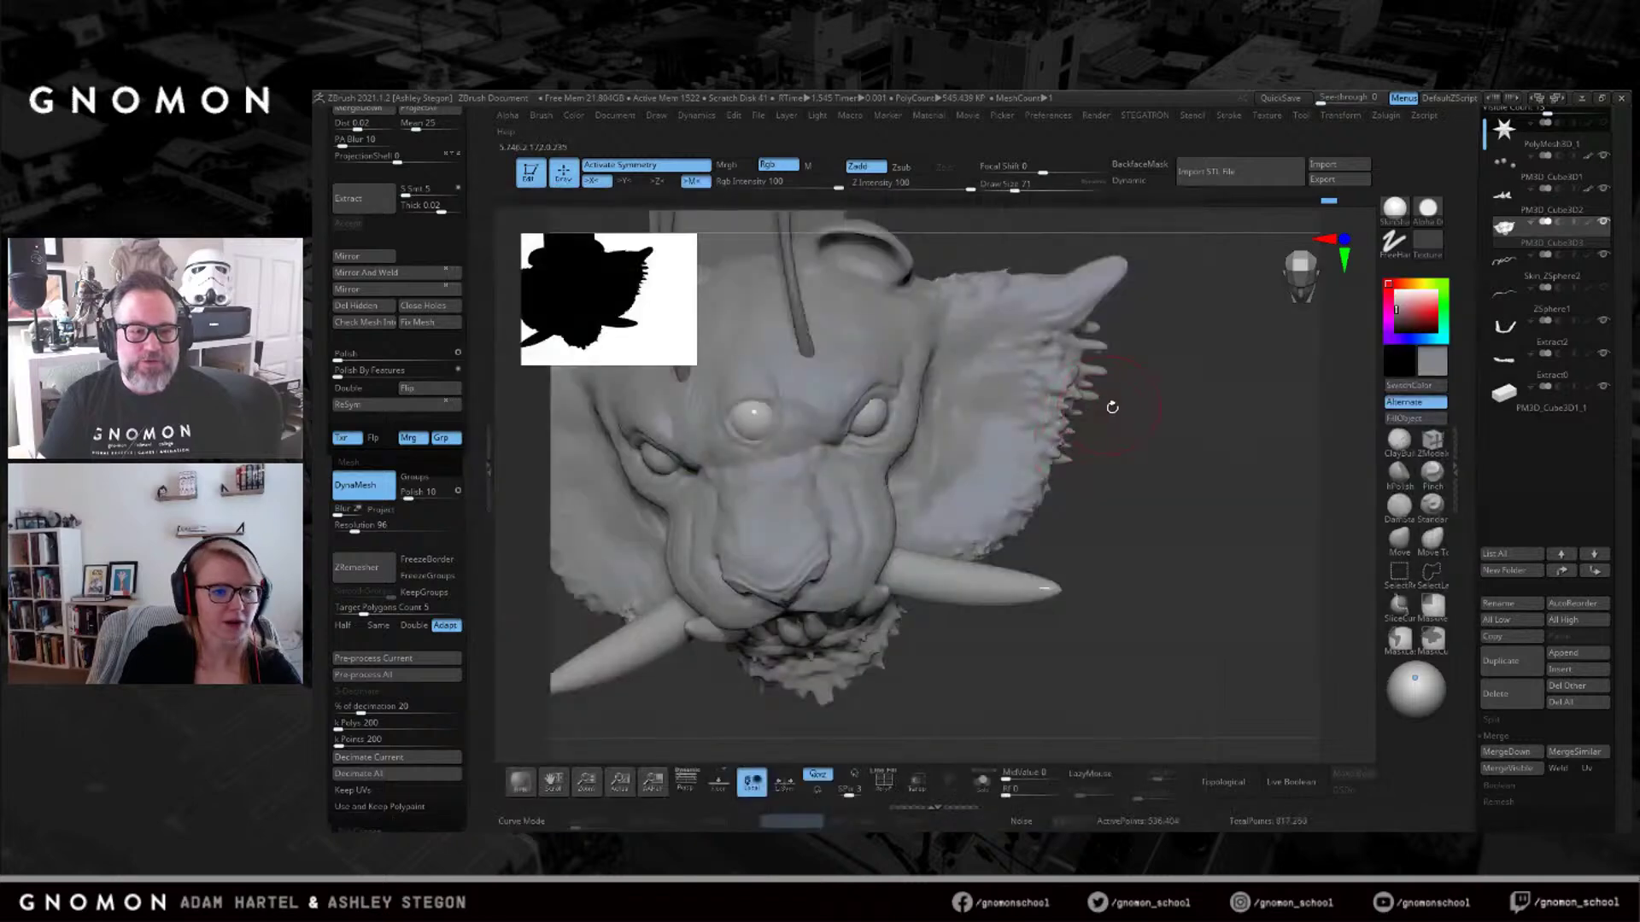
pyautogui.moveTo(1062, 366); pyautogui.dragTo(1114, 333)
pyautogui.moveTo(1030, 457); pyautogui.dragTo(1095, 421)
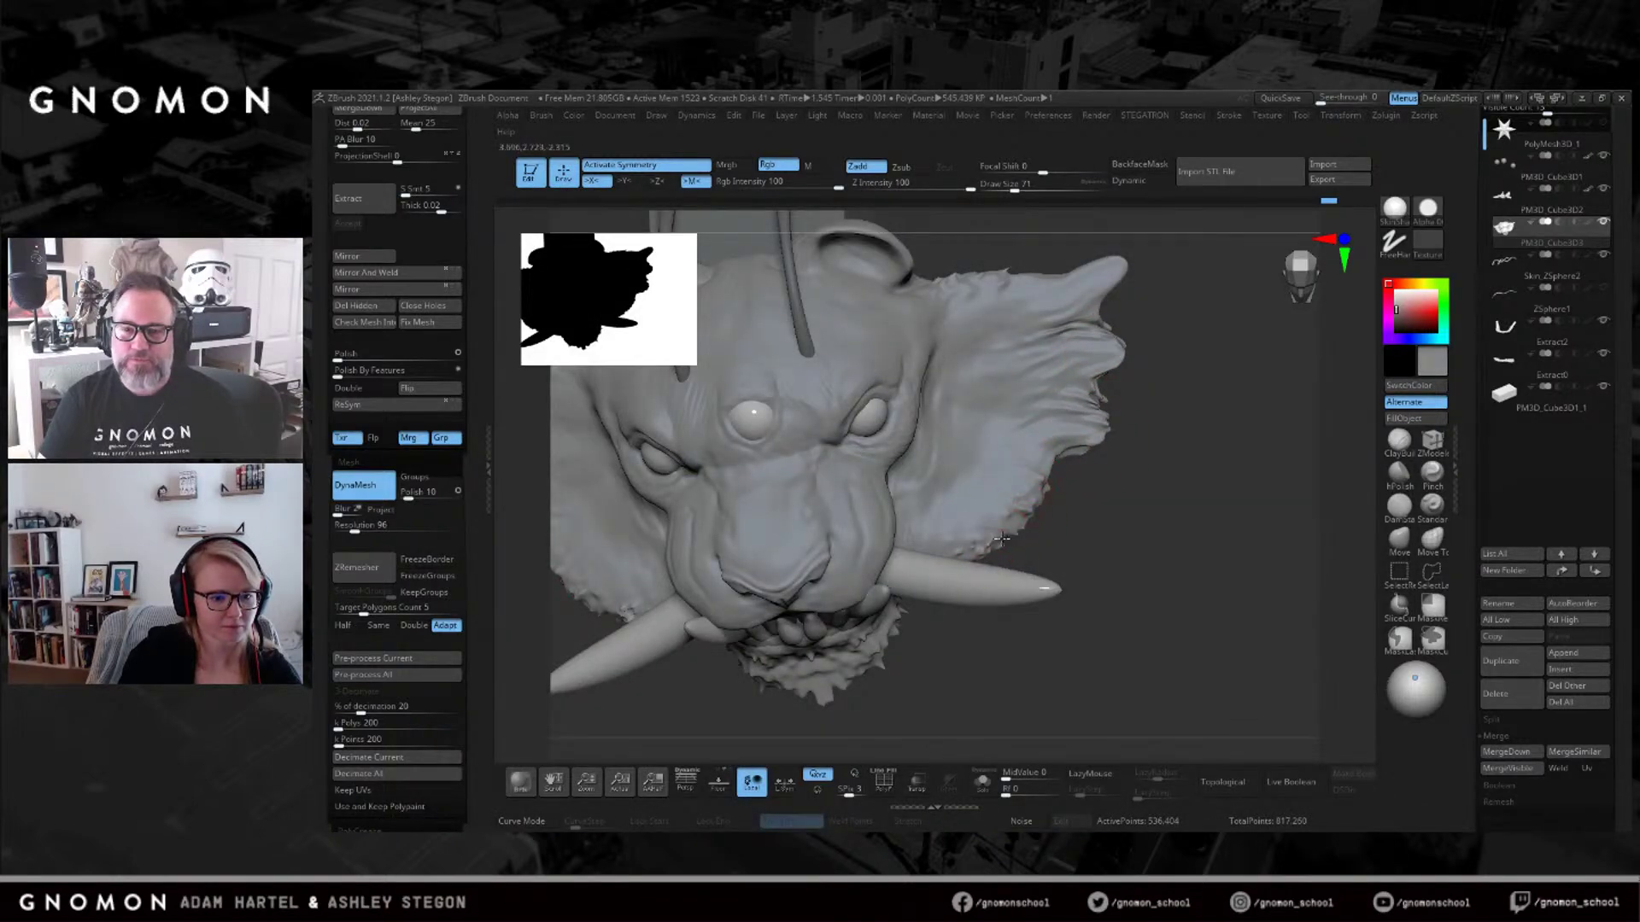
pyautogui.moveTo(1002, 538); pyautogui.dragTo(1096, 563)
pyautogui.moveTo(1016, 523)
pyautogui.mouseDown()
pyautogui.moveTo(1050, 513)
pyautogui.moveTo(1068, 478)
pyautogui.moveTo(1102, 478)
pyautogui.moveTo(1128, 513)
pyautogui.moveTo(1159, 487)
pyautogui.moveTo(1175, 367)
pyautogui.moveTo(1214, 471)
pyautogui.mouseUp()
# Reshape the cheek ruff and its long tufts with the Move brush, including the ruff's back side.
pyautogui.click(1392, 546)
pyautogui.moveTo(1055, 523)
pyautogui.mouseDown()
pyautogui.moveTo(1115, 591)
pyautogui.moveTo(1079, 600)
pyautogui.moveTo(1051, 493)
pyautogui.mouseUp()
pyautogui.moveTo(1066, 510); pyautogui.dragTo(1079, 495, button='right')
pyautogui.moveTo(1083, 496); pyautogui.dragTo(1074, 509)
pyautogui.moveTo(1074, 509); pyautogui.dragTo(1067, 462, button='right')
pyautogui.moveTo(1067, 462); pyautogui.dragTo(1065, 431)
pyautogui.moveTo(1149, 476); pyautogui.dragTo(1154, 459)
pyautogui.keyDown('alt'); pyautogui.moveTo(1104, 421); pyautogui.dragTo(1064, 399, button='right'); pyautogui.keyUp('alt')
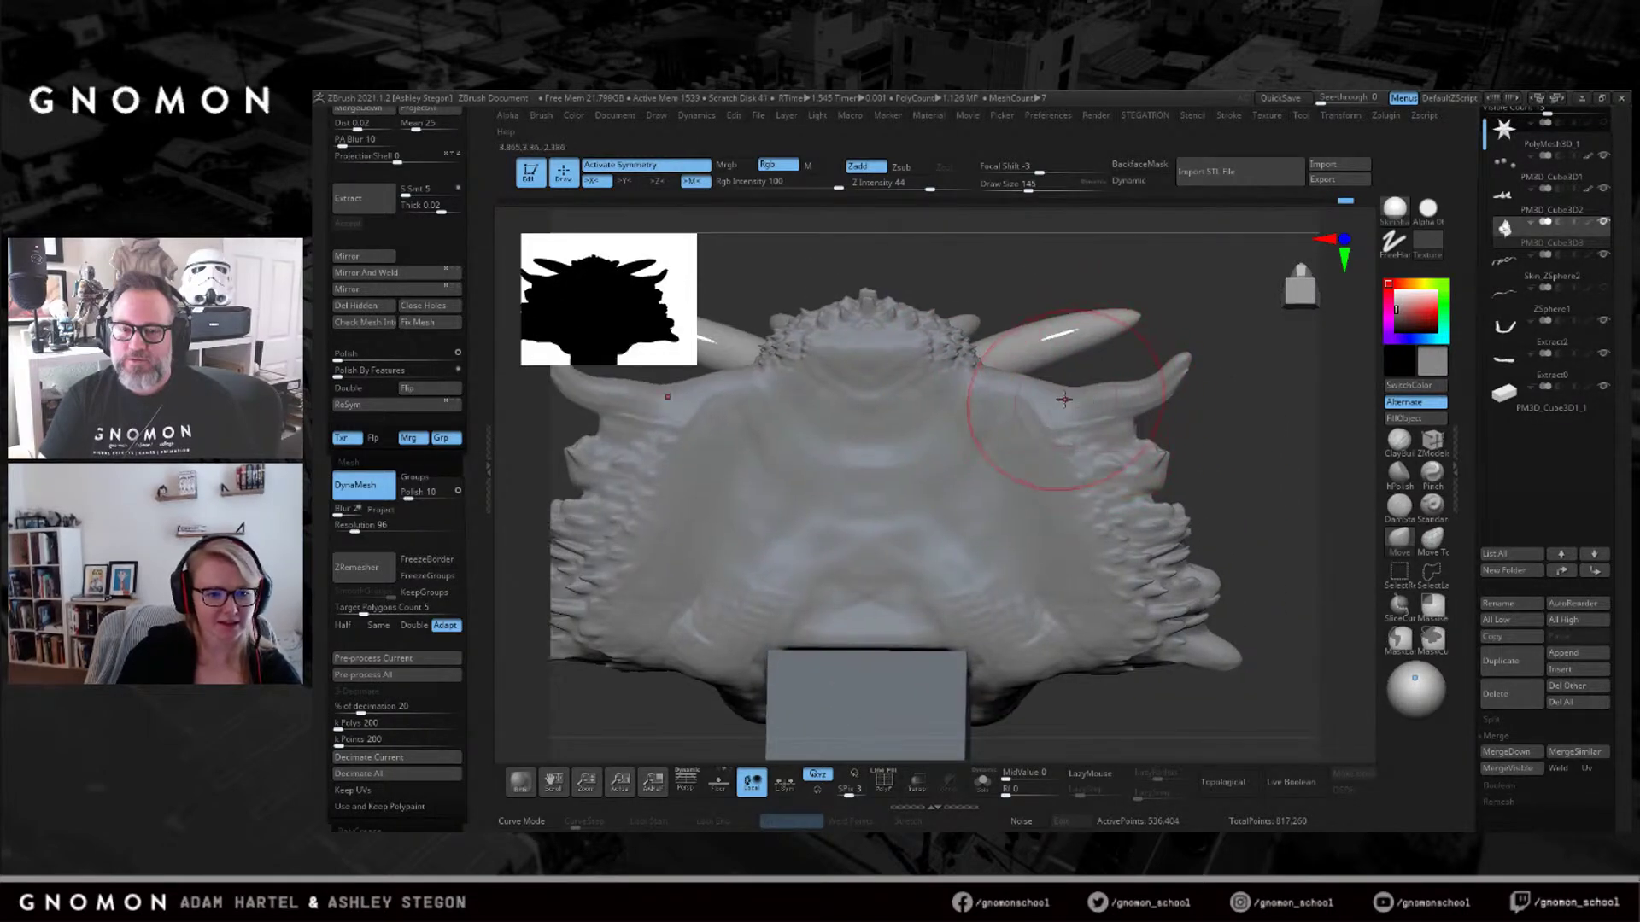
pyautogui.moveTo(1007, 397); pyautogui.dragTo(1030, 399)
pyautogui.press('s')
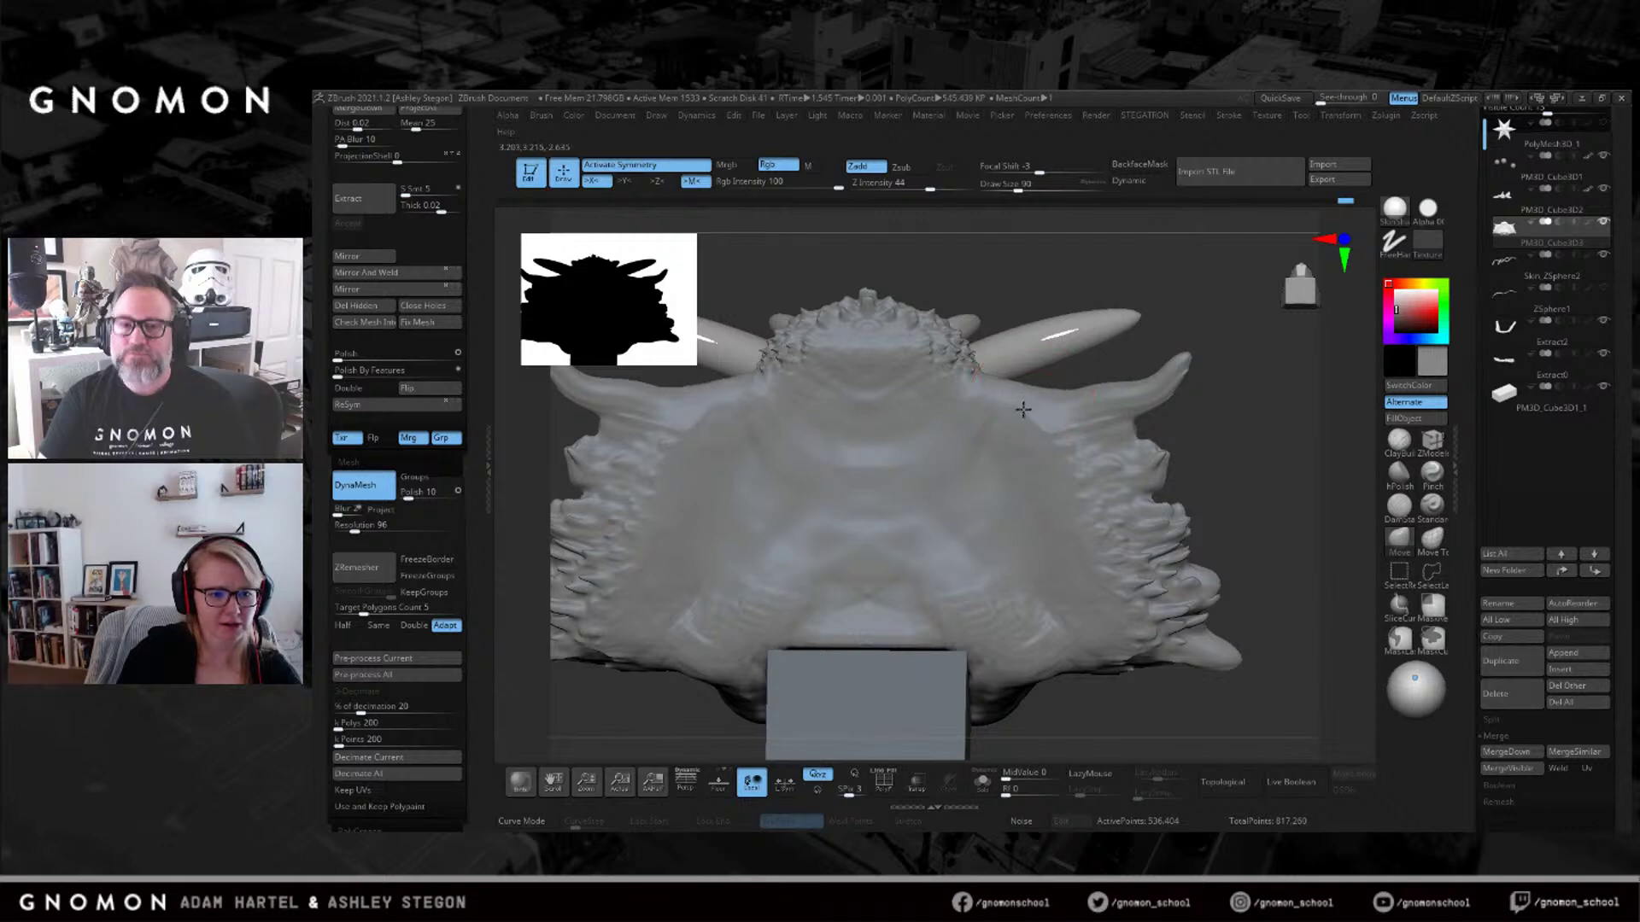
# Sculpt flowing fur strands across the cheek ruff with the ClayBuildup brush.
pyautogui.moveTo(1052, 477)
pyautogui.mouseDown(button='right')
pyautogui.moveTo(1150, 567)
pyautogui.moveTo(1137, 438)
pyautogui.moveTo(1011, 456)
pyautogui.mouseUp(button='right')
pyautogui.click(1414, 457)
pyautogui.moveTo(857, 420); pyautogui.dragTo(987, 398, button='right')
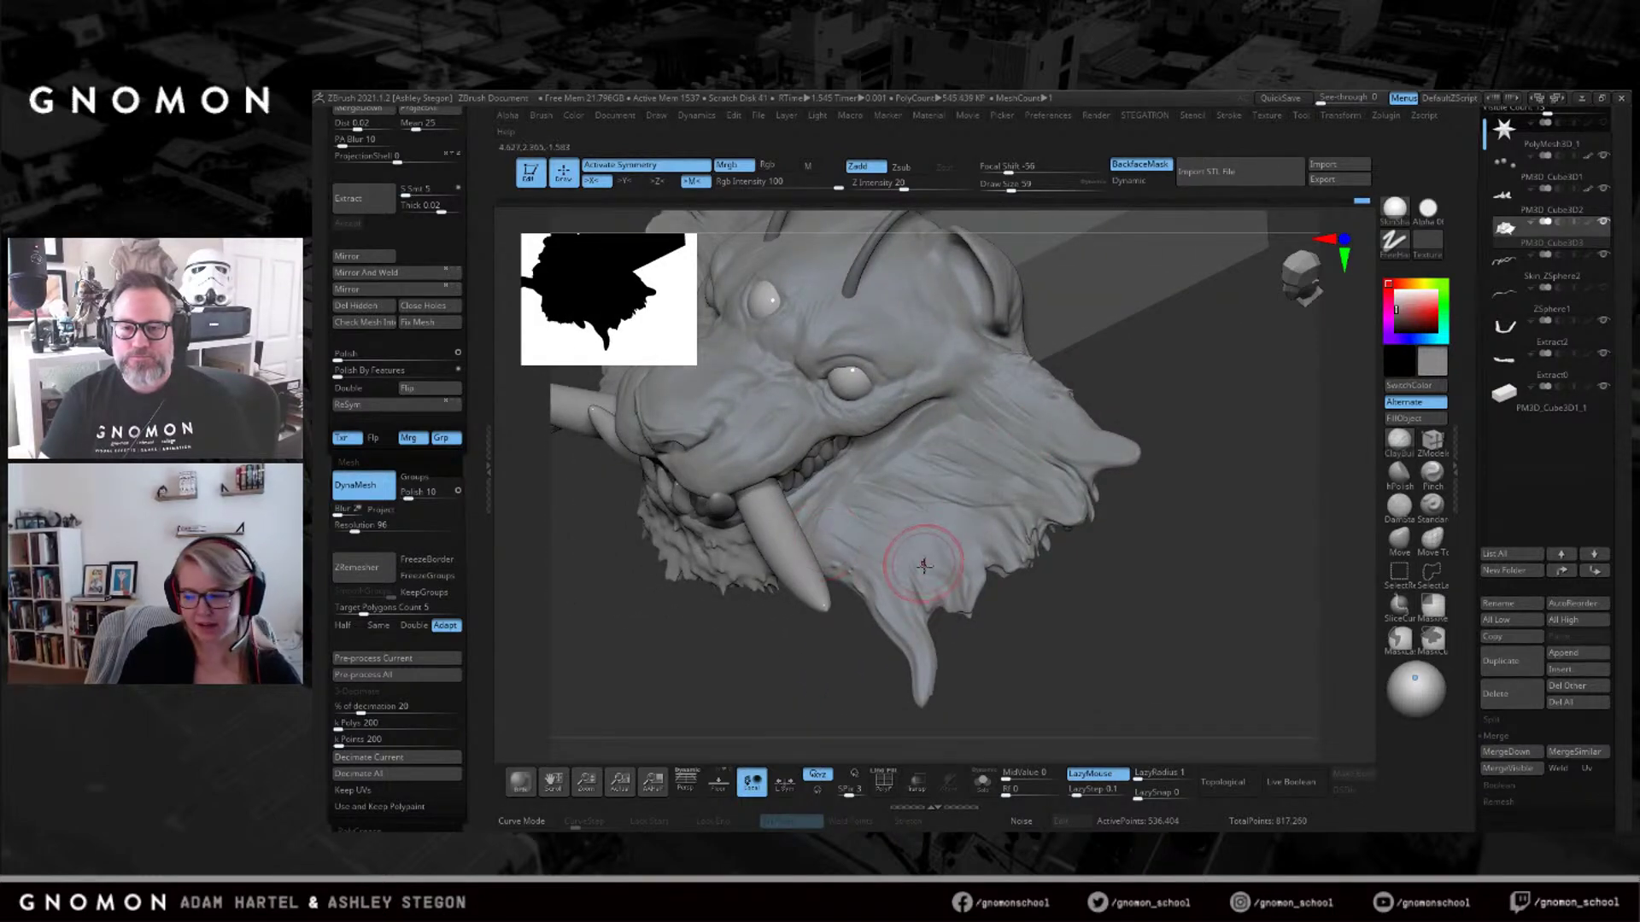
pyautogui.moveTo(933, 538); pyautogui.dragTo(956, 540, button='right')
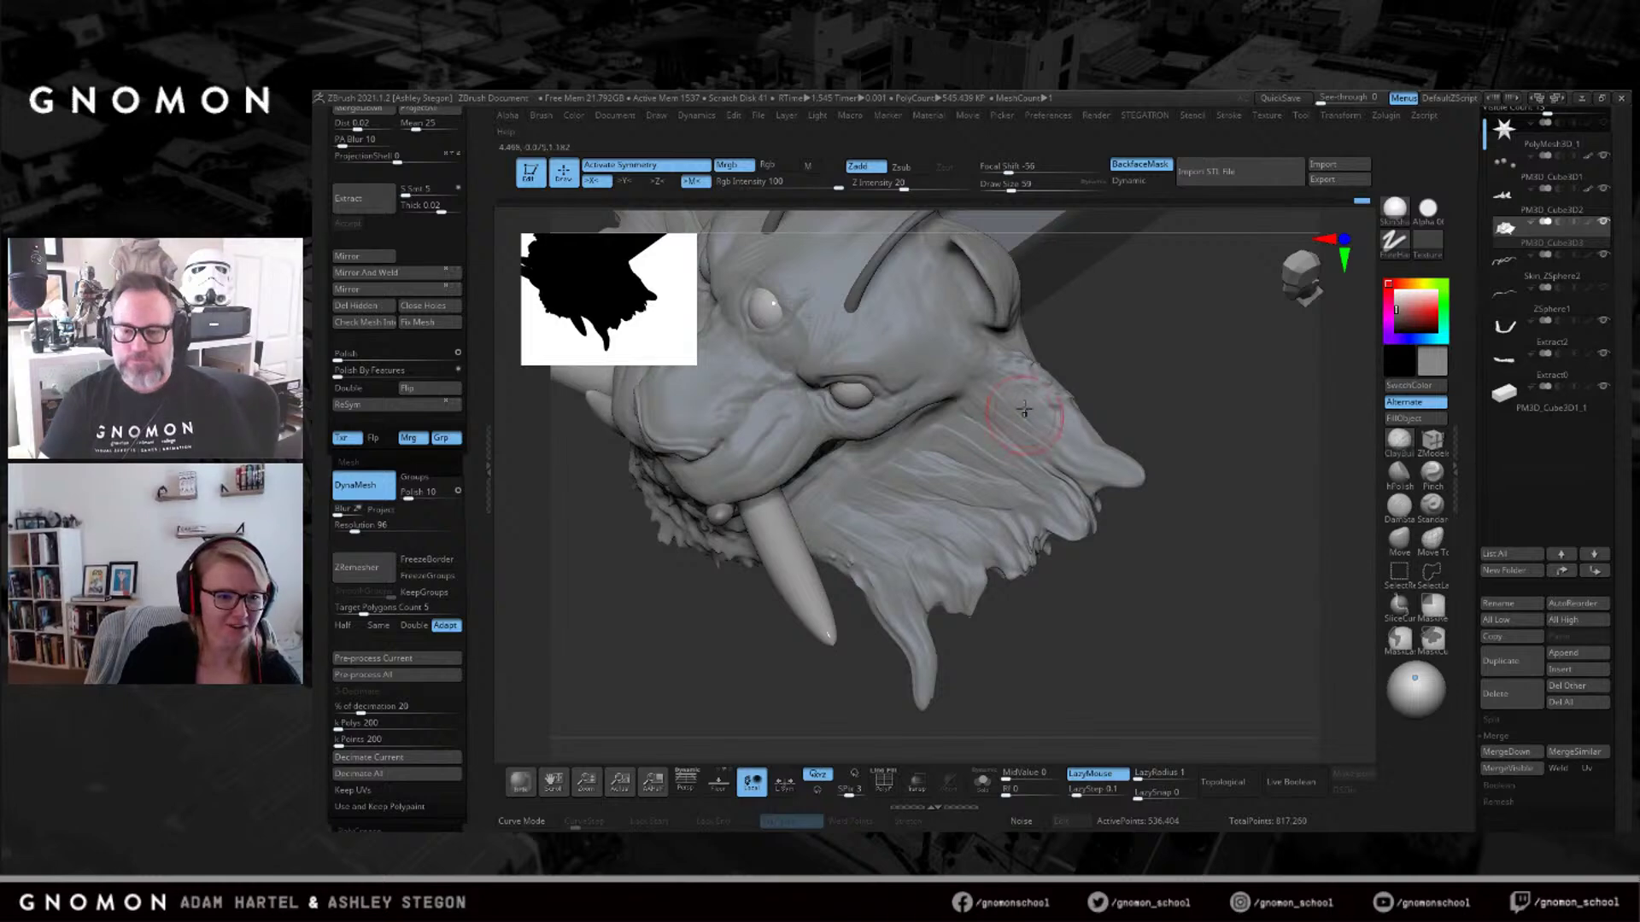
pyautogui.moveTo(980, 351)
pyautogui.mouseDown(button='right')
pyautogui.moveTo(1021, 326)
pyautogui.moveTo(1055, 359)
pyautogui.moveTo(1080, 339)
pyautogui.moveTo(1068, 350)
pyautogui.moveTo(1046, 312)
pyautogui.mouseUp(button='right')
# Adjust the tips and curvature of the ruff's upper and lower tufts with the Move brush.
pyautogui.click(1401, 543)
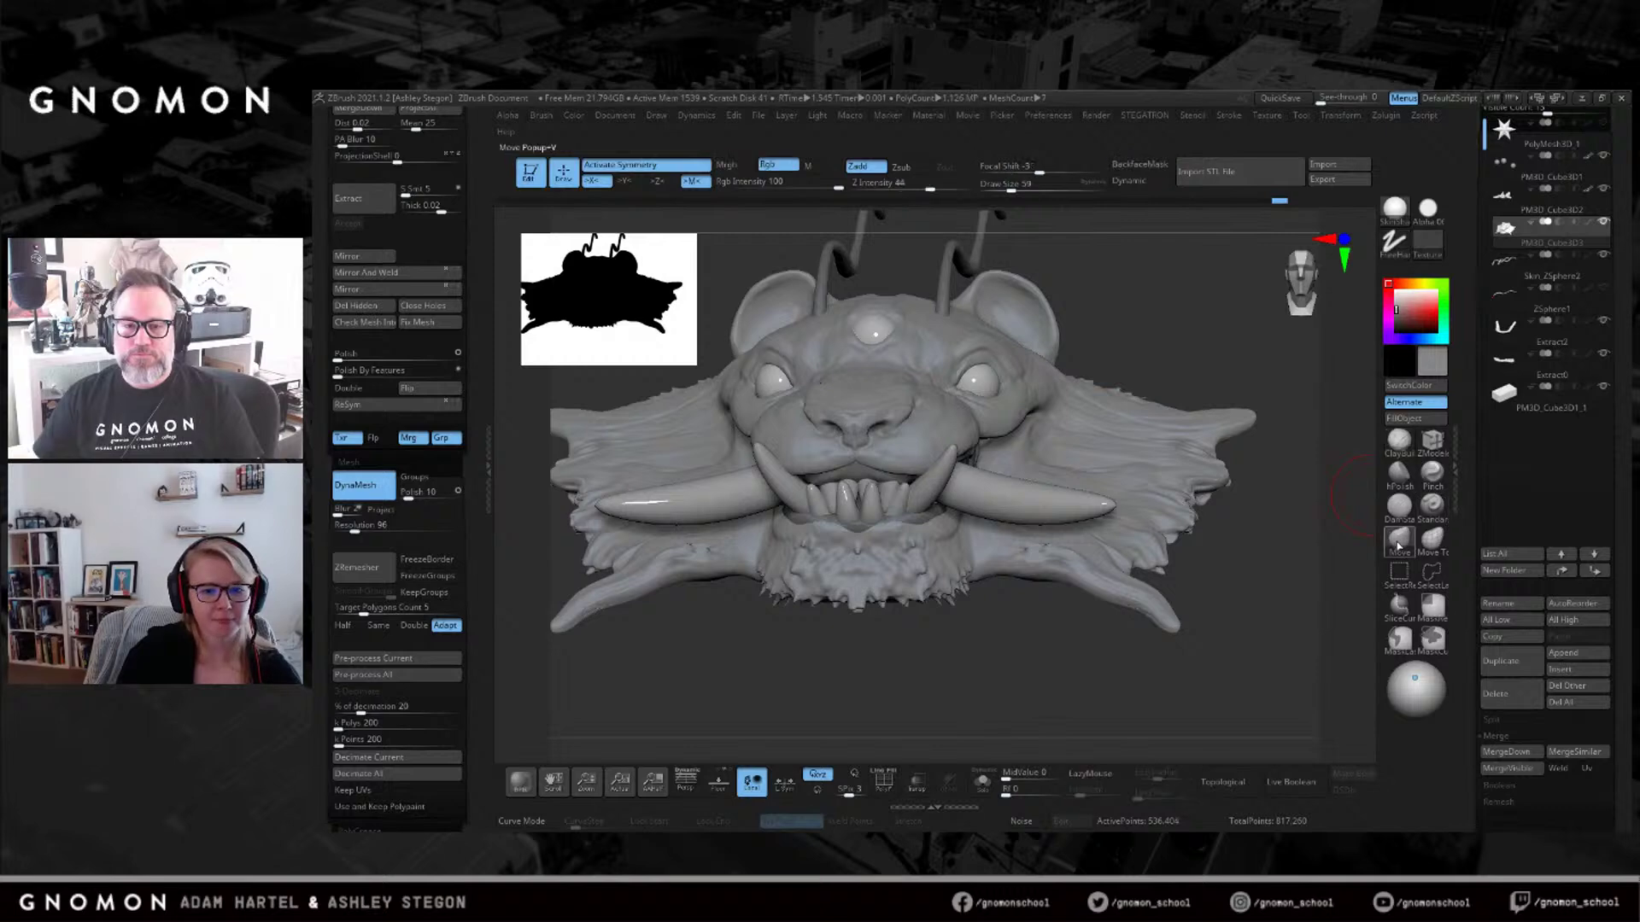
pyautogui.keyDown('shift'); pyautogui.moveTo(1114, 412); pyautogui.dragTo(1248, 393, button='right'); pyautogui.keyUp('shift')
pyautogui.moveTo(1248, 390); pyautogui.dragTo(1235, 402)
pyautogui.press(']')
pyautogui.moveTo(1221, 488); pyautogui.dragTo(1238, 500)
pyautogui.moveTo(1182, 592)
pyautogui.mouseDown(button='right')
pyautogui.moveTo(1127, 564)
pyautogui.moveTo(1161, 546)
pyautogui.moveTo(1156, 585)
pyautogui.moveTo(1145, 547)
pyautogui.mouseUp(button='right')
pyautogui.moveTo(1081, 481)
pyautogui.mouseDown(button='right')
pyautogui.moveTo(1100, 503)
pyautogui.moveTo(1034, 555)
pyautogui.moveTo(1062, 549)
pyautogui.mouseUp(button='right')
pyautogui.press('[')
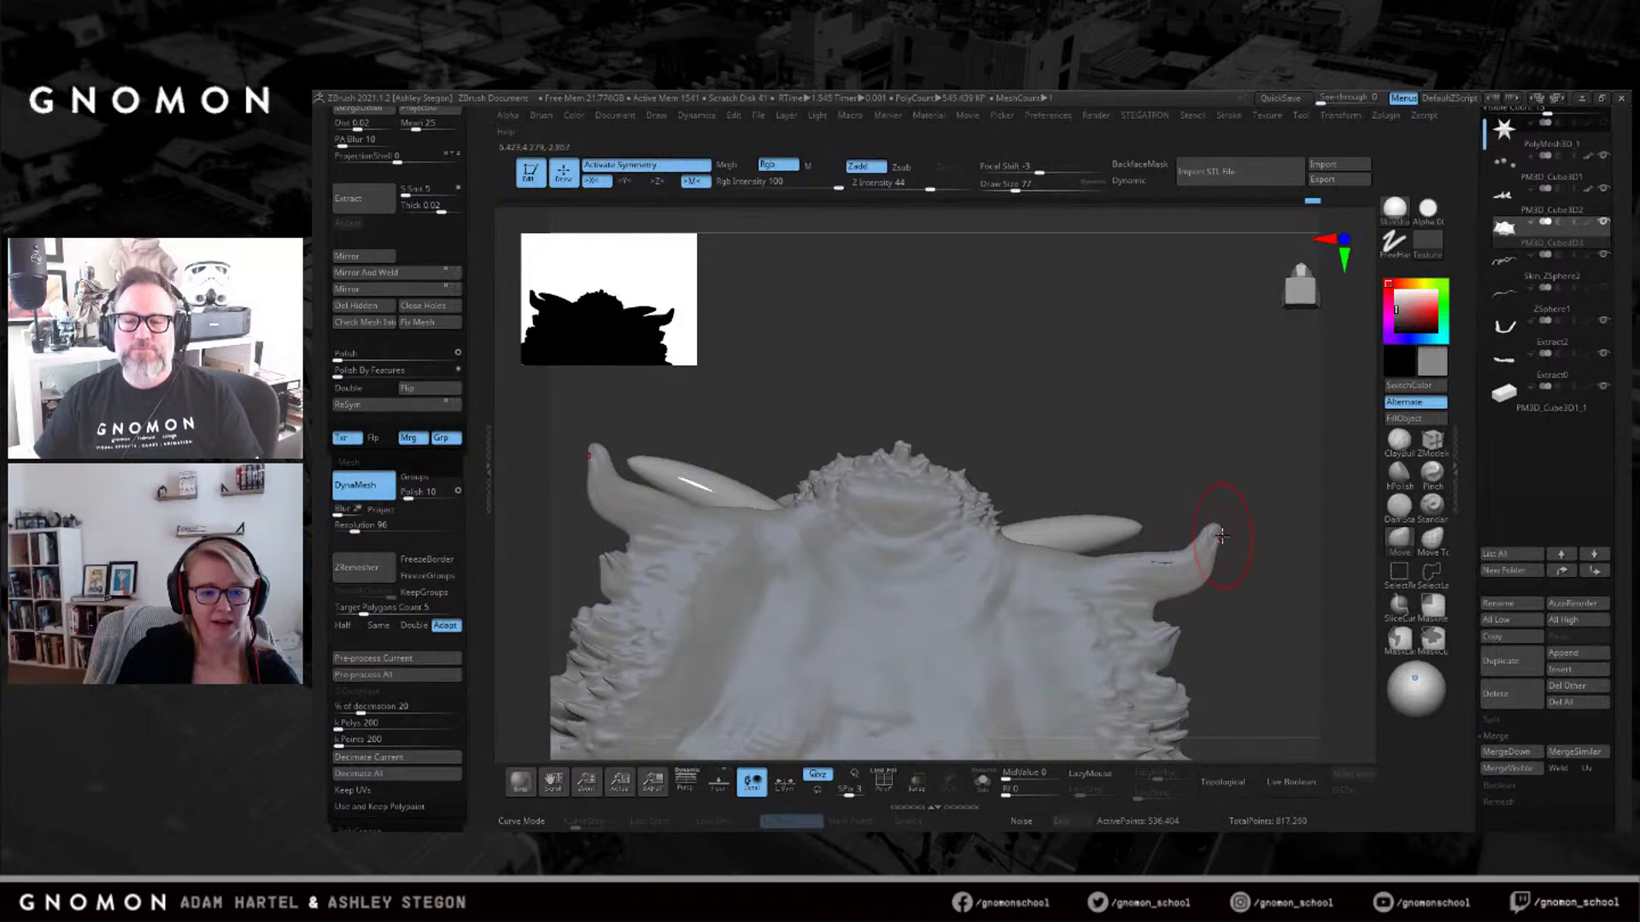
# Break the ruff's lower tuft into ragged strands using the SnakeHook brush with a speckled alpha.
pyautogui.moveTo(1111, 586)
pyautogui.mouseDown(button='right')
pyautogui.moveTo(1098, 659)
pyautogui.moveTo(1072, 591)
pyautogui.mouseUp(button='right')
pyautogui.press('b')
pyautogui.press('s')
pyautogui.press('h')
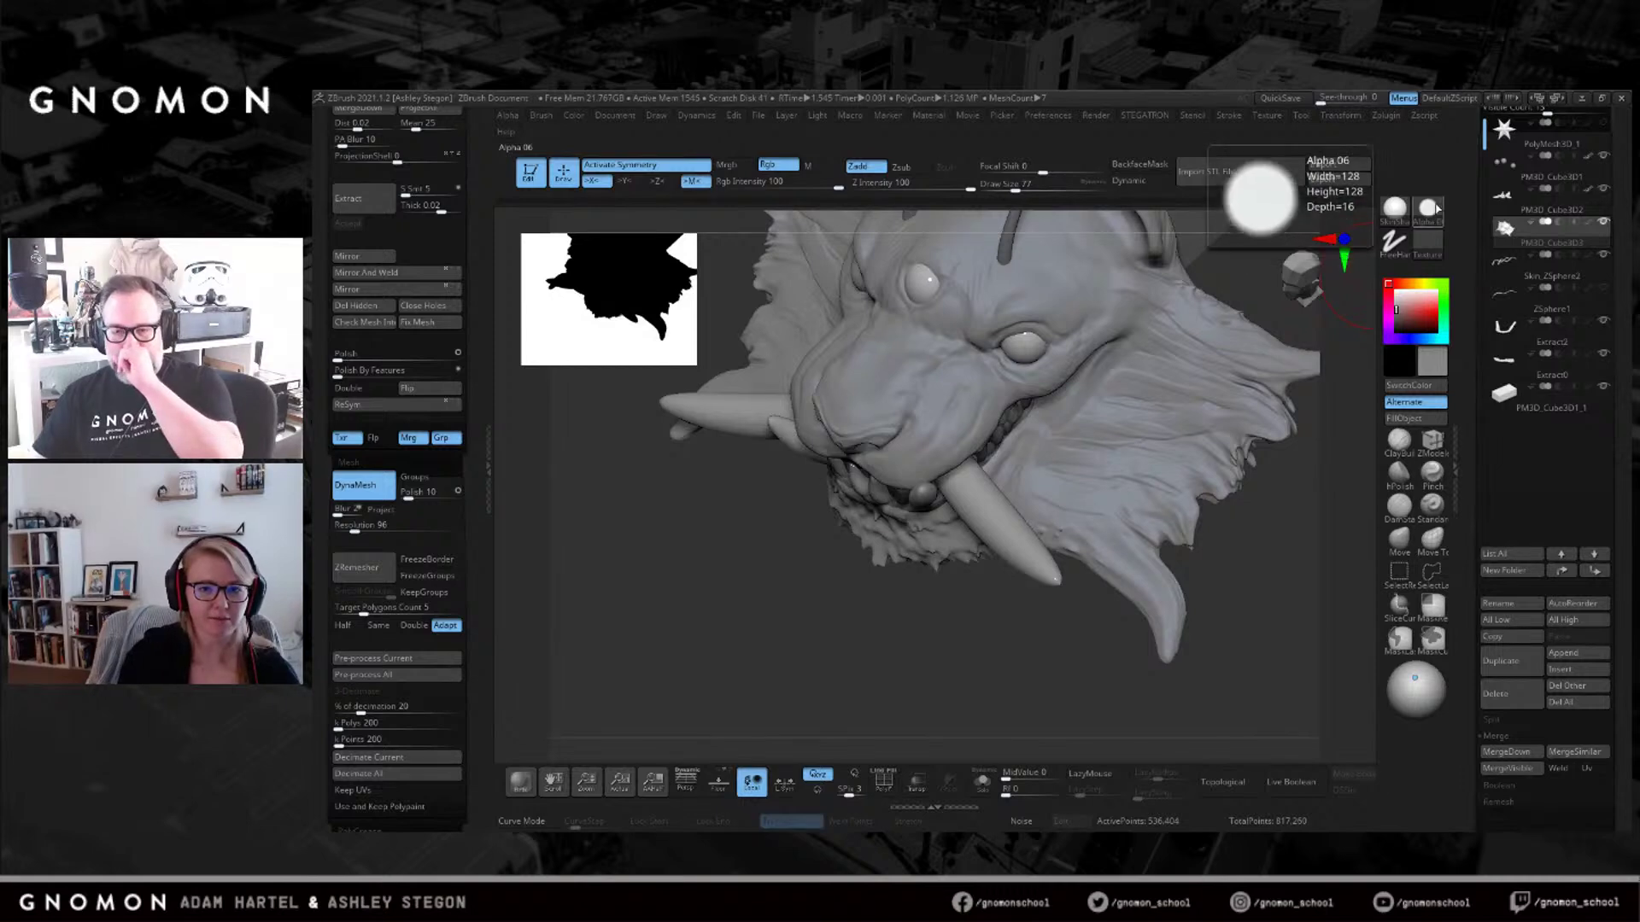
pyautogui.click(1427, 209)
pyautogui.click(1135, 294)
pyautogui.moveTo(1078, 546)
pyautogui.mouseDown(button='right')
pyautogui.moveTo(1066, 579)
pyautogui.moveTo(1120, 663)
pyautogui.moveTo(1159, 571)
pyautogui.mouseUp(button='right')
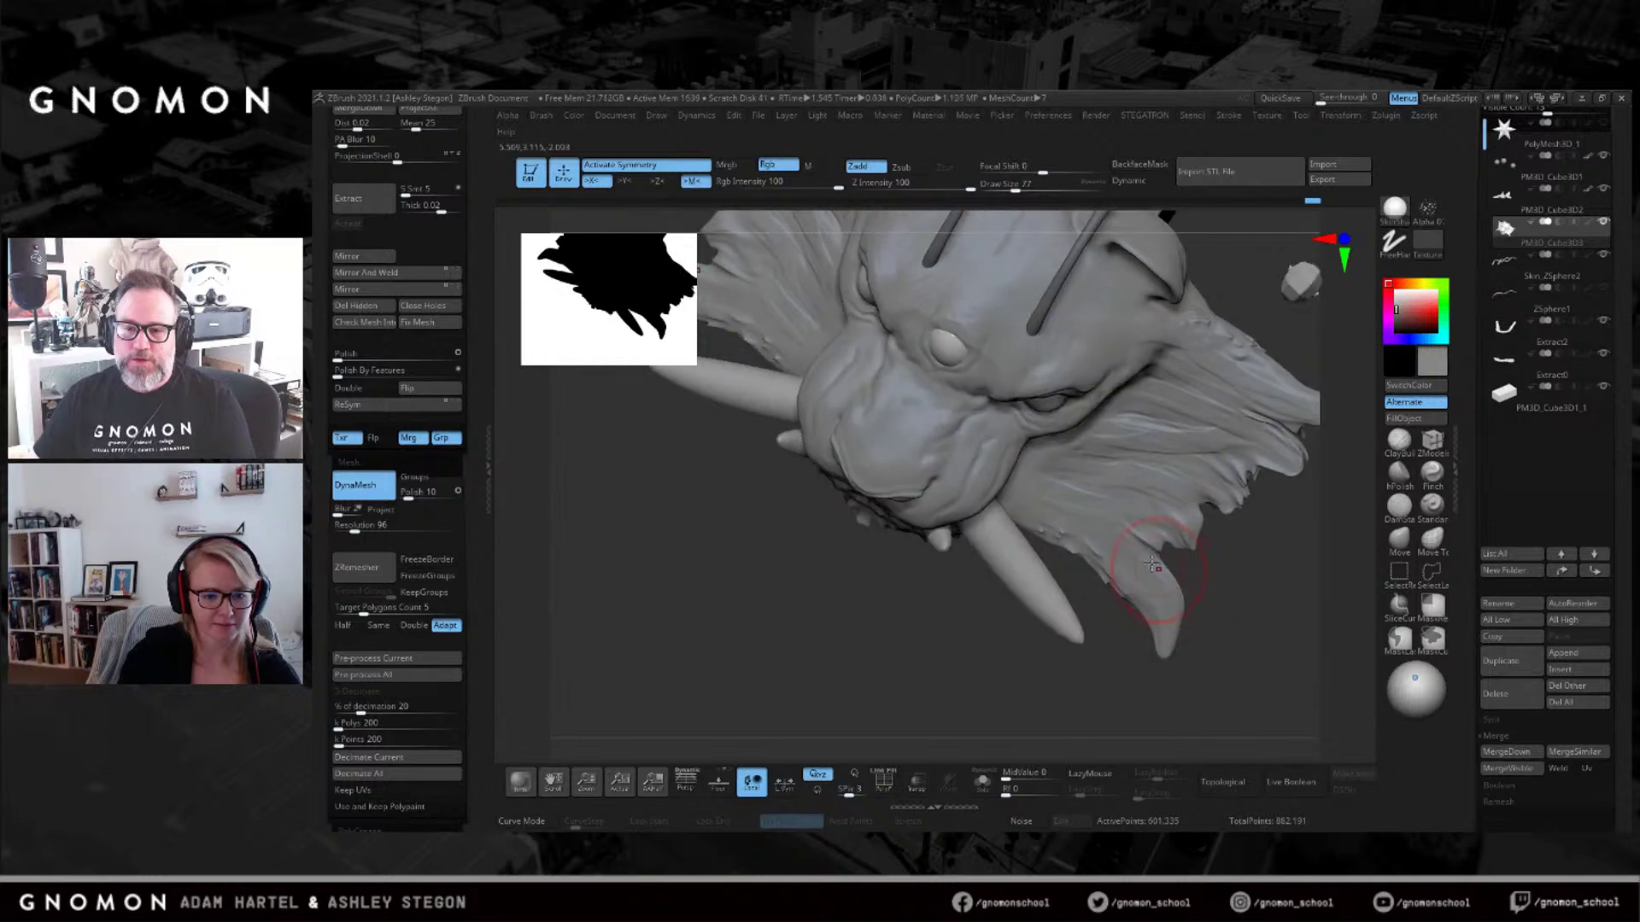
pyautogui.moveTo(1153, 574); pyautogui.dragTo(1165, 624)
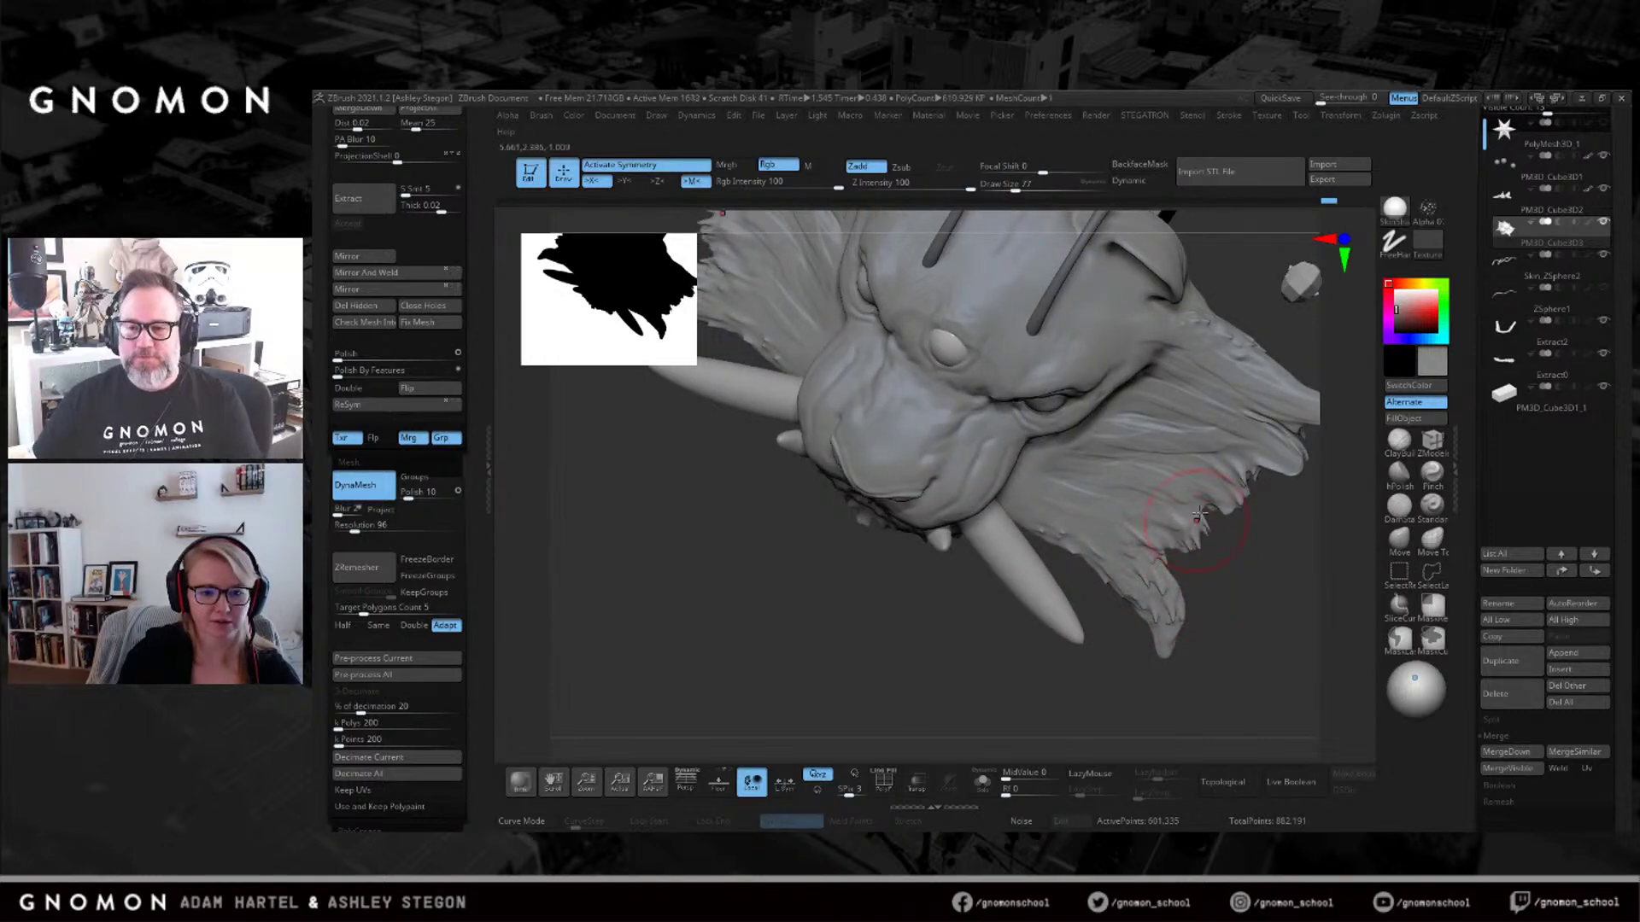
# Pull more ragged strands along the cheek ruff's outer edge with the SnakeHook brush and speckled alpha.
pyautogui.moveTo(1257, 430); pyautogui.dragTo(1230, 376, button='right')
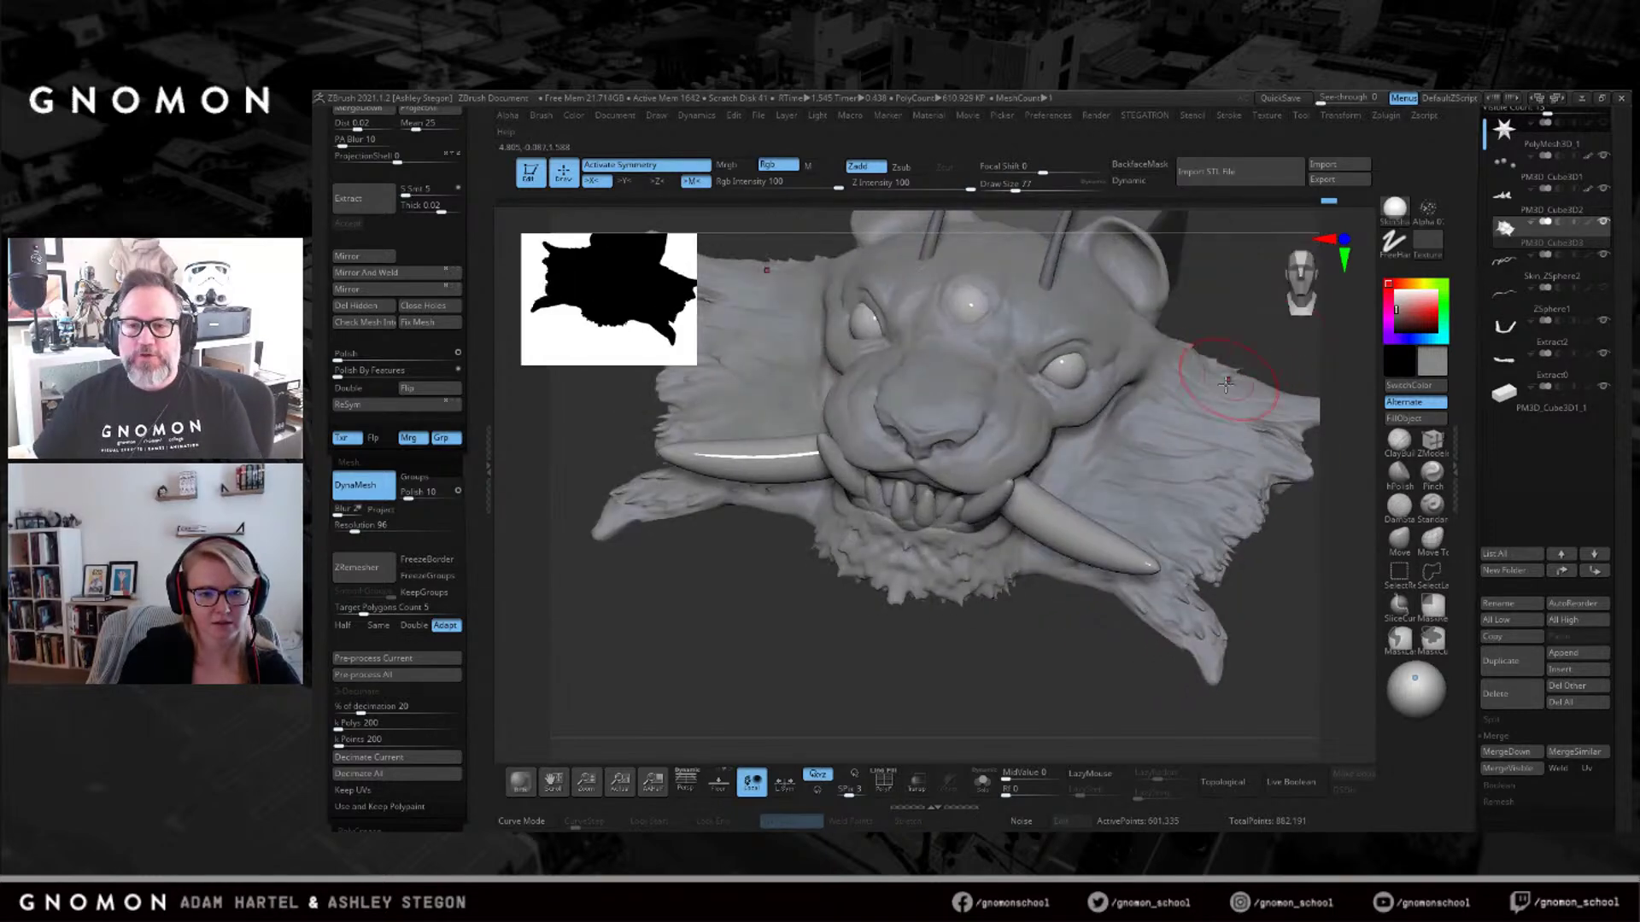
pyautogui.moveTo(1302, 419)
pyautogui.mouseDown(button='right')
pyautogui.moveTo(1278, 461)
pyautogui.moveTo(1266, 406)
pyautogui.moveTo(1267, 448)
pyautogui.mouseUp(button='right')
pyautogui.moveTo(1245, 500); pyautogui.dragTo(1273, 489)
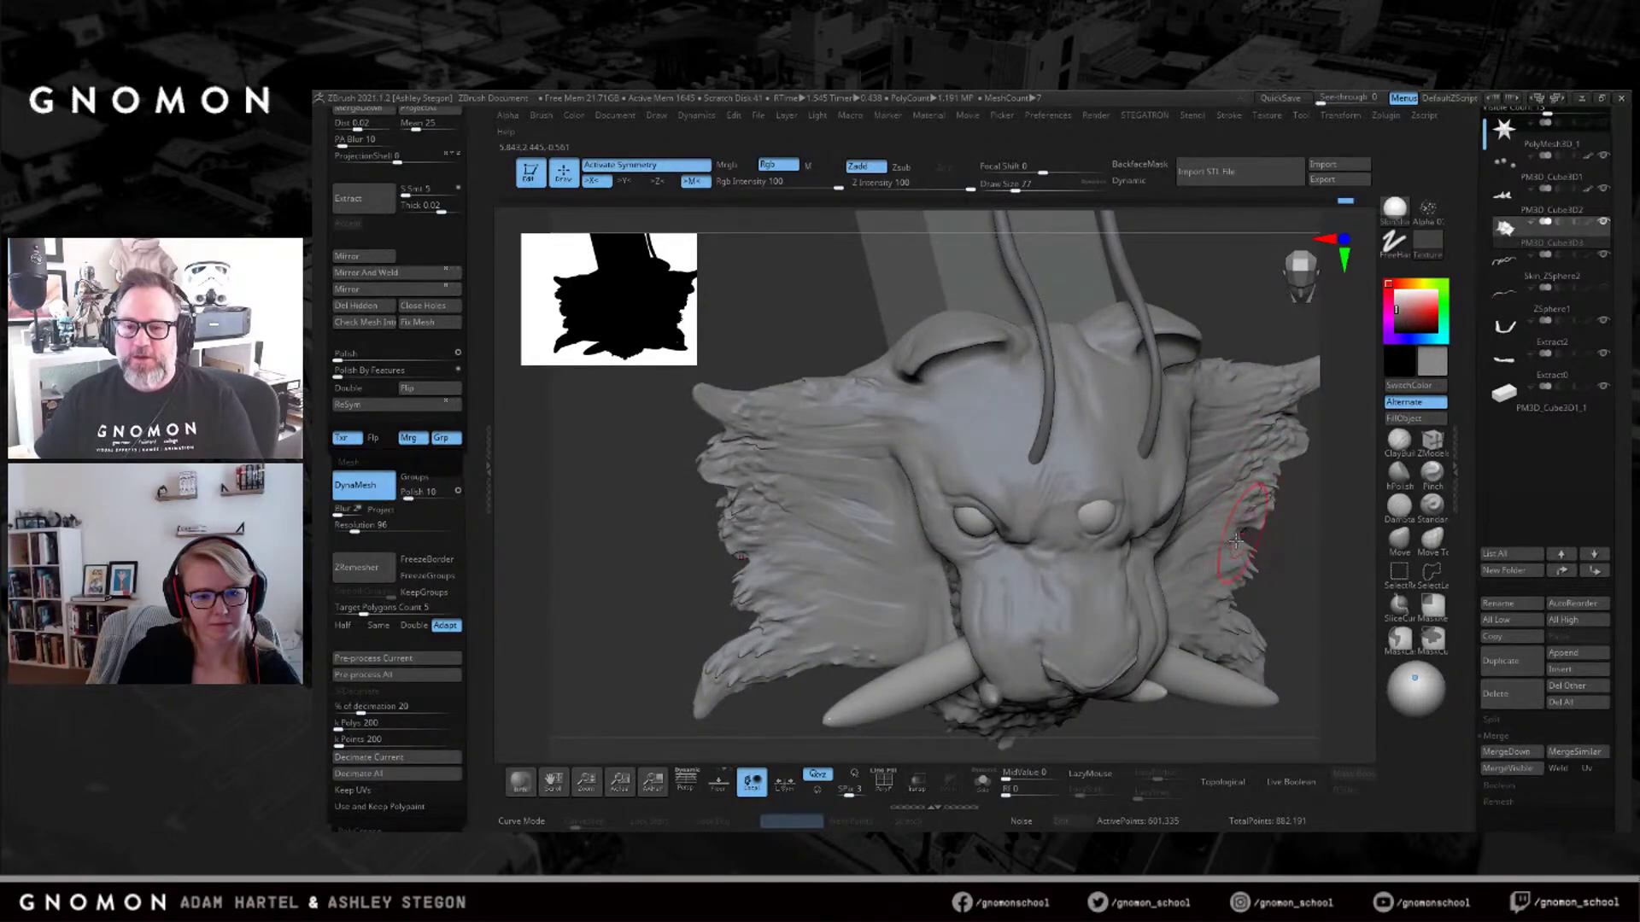
pyautogui.moveTo(1244, 555); pyautogui.dragTo(1247, 552, button='right')
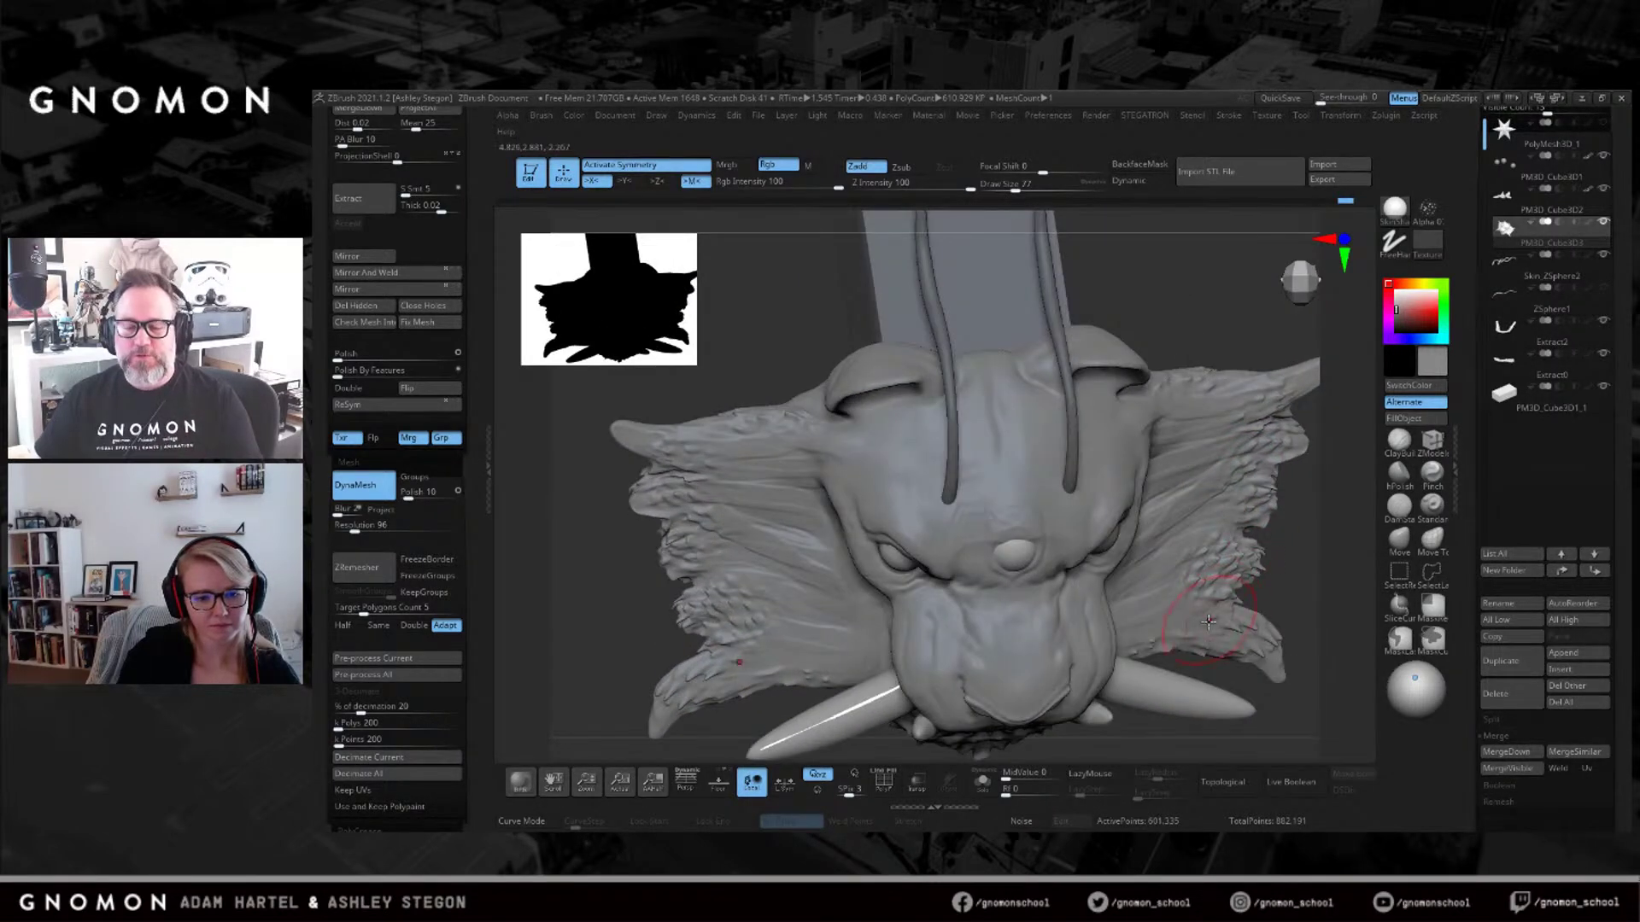
pyautogui.moveTo(1245, 632)
pyautogui.mouseDown(button='right')
pyautogui.moveTo(1149, 654)
pyautogui.moveTo(1230, 611)
pyautogui.moveTo(1224, 531)
pyautogui.mouseUp(button='right')
# Fill the inside of the ears with rough fur tufts using the SnakeHook brush.
pyautogui.moveTo(1132, 496)
pyautogui.mouseDown(button='right')
pyautogui.moveTo(1096, 406)
pyautogui.moveTo(1078, 256)
pyautogui.mouseUp(button='right')
pyautogui.press('s')
pyautogui.moveTo(1070, 339); pyautogui.dragTo(1054, 339)
pyautogui.moveTo(1059, 329); pyautogui.dragTo(1063, 376, button='right')
pyautogui.press('s')
pyautogui.moveTo(1064, 372); pyautogui.dragTo(1078, 373)
pyautogui.moveTo(1110, 376)
pyautogui.mouseDown(button='right')
pyautogui.moveTo(1045, 394)
pyautogui.moveTo(1077, 395)
pyautogui.mouseUp(button='right')
pyautogui.moveTo(1073, 453); pyautogui.dragTo(1035, 351, button='right')
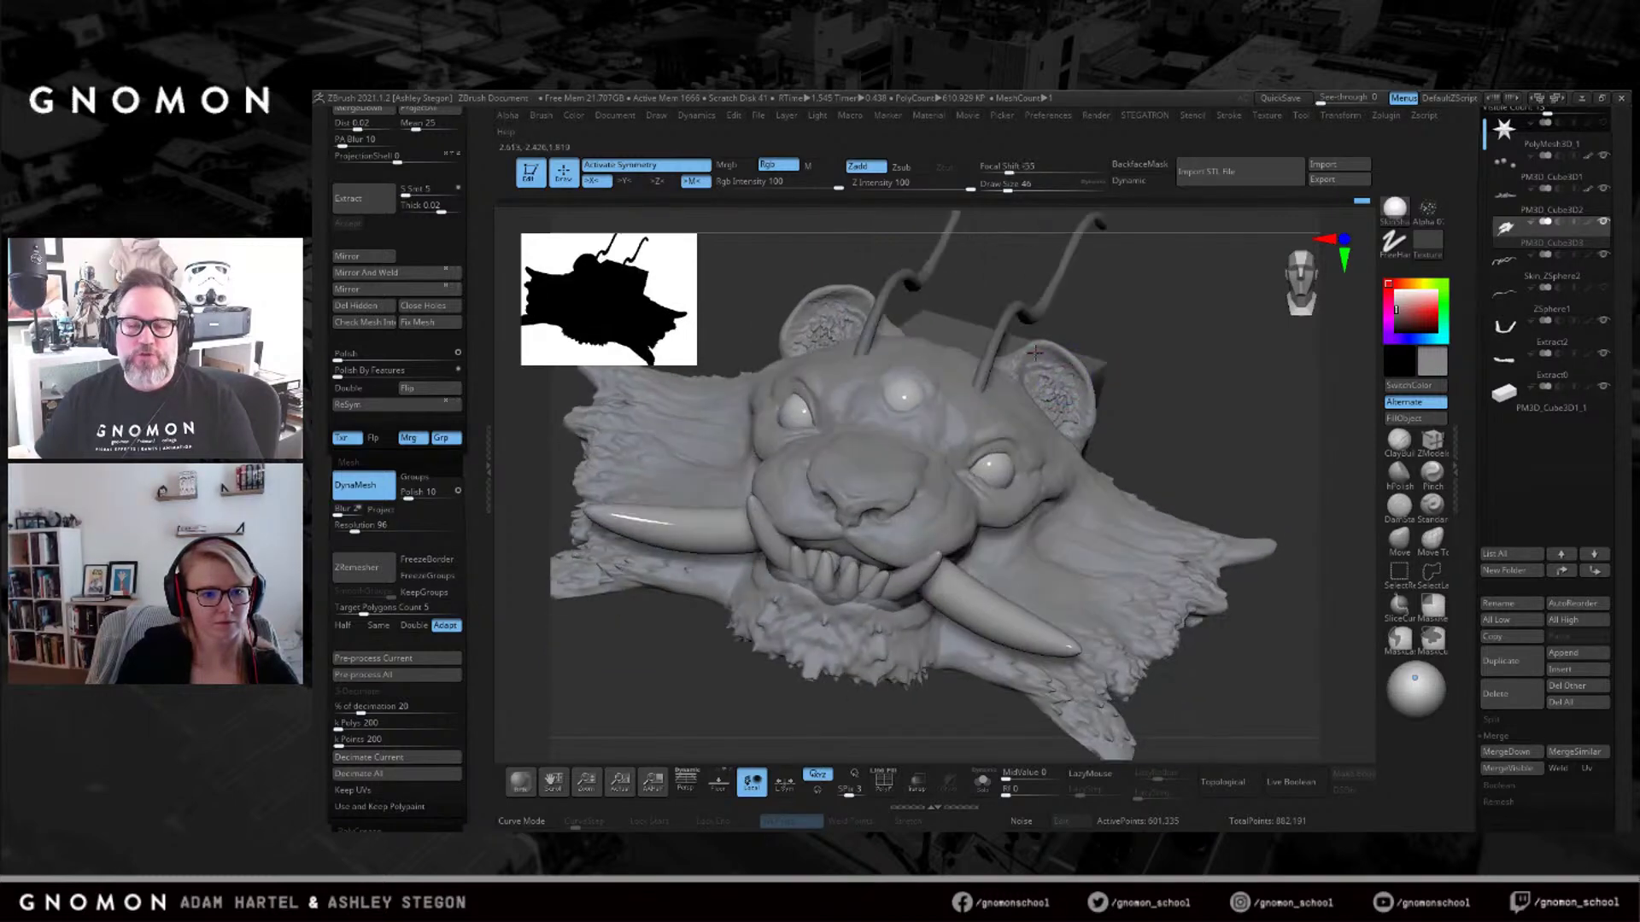
# Build up the cheek surface behind the mouth corner with the ClayBuildup brush.
pyautogui.moveTo(1049, 420); pyautogui.dragTo(956, 427, button='right')
pyautogui.click(1396, 443)
pyautogui.moveTo(1025, 375); pyautogui.dragTo(973, 435, button='right')
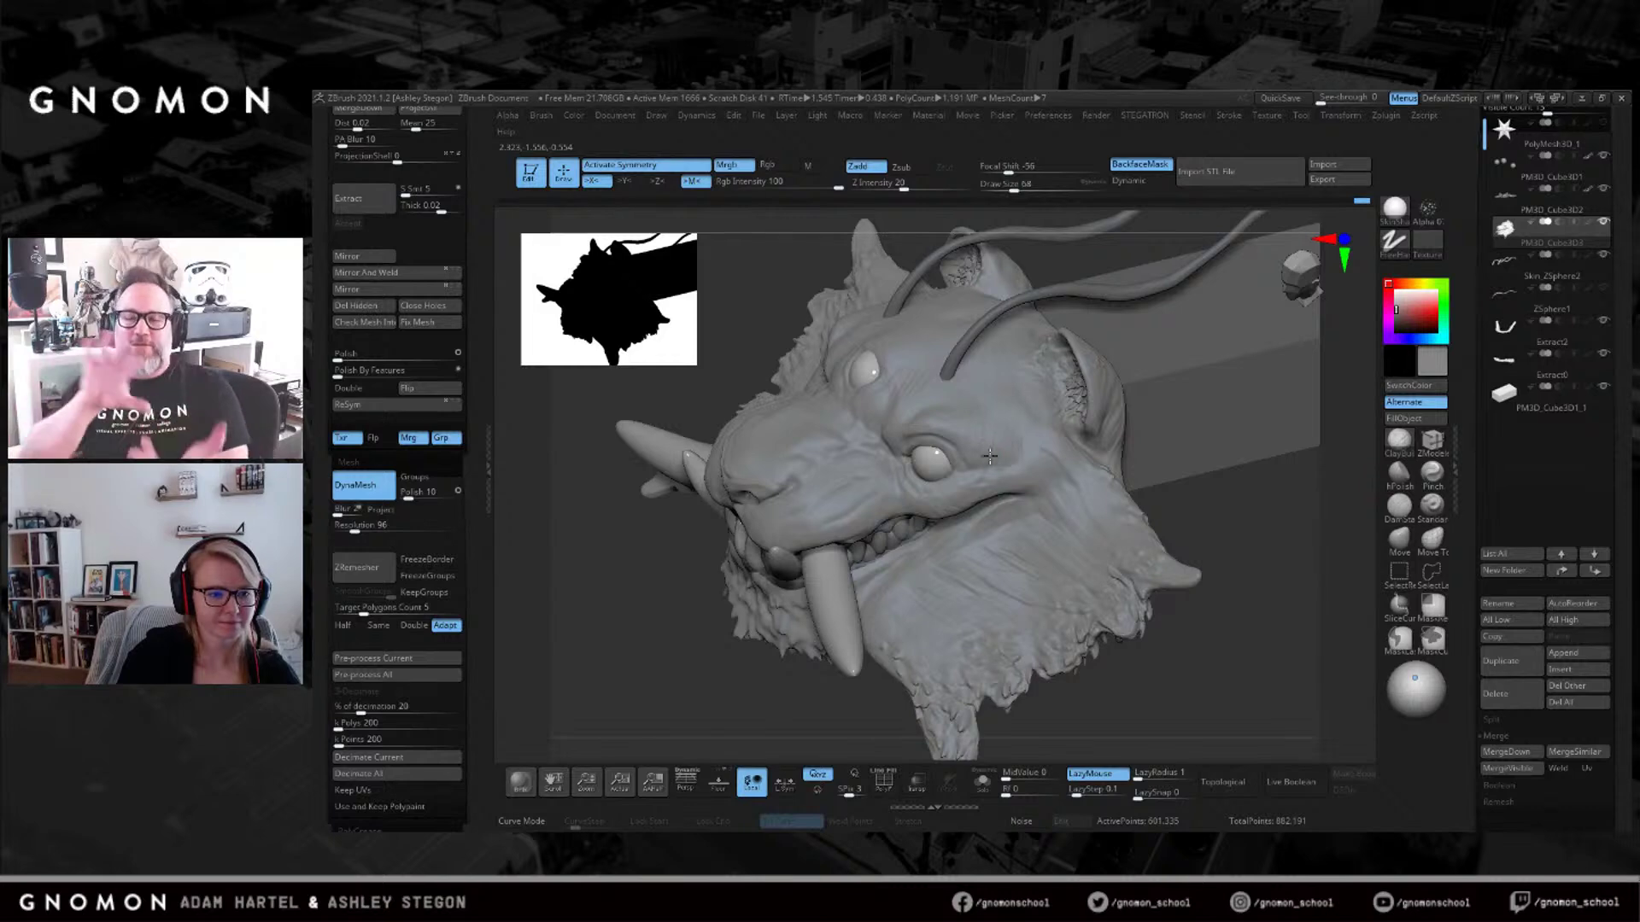
pyautogui.moveTo(1016, 442)
pyautogui.mouseDown(button='right')
pyautogui.moveTo(991, 462)
pyautogui.moveTo(1053, 494)
pyautogui.mouseUp(button='right')
pyautogui.press('s')
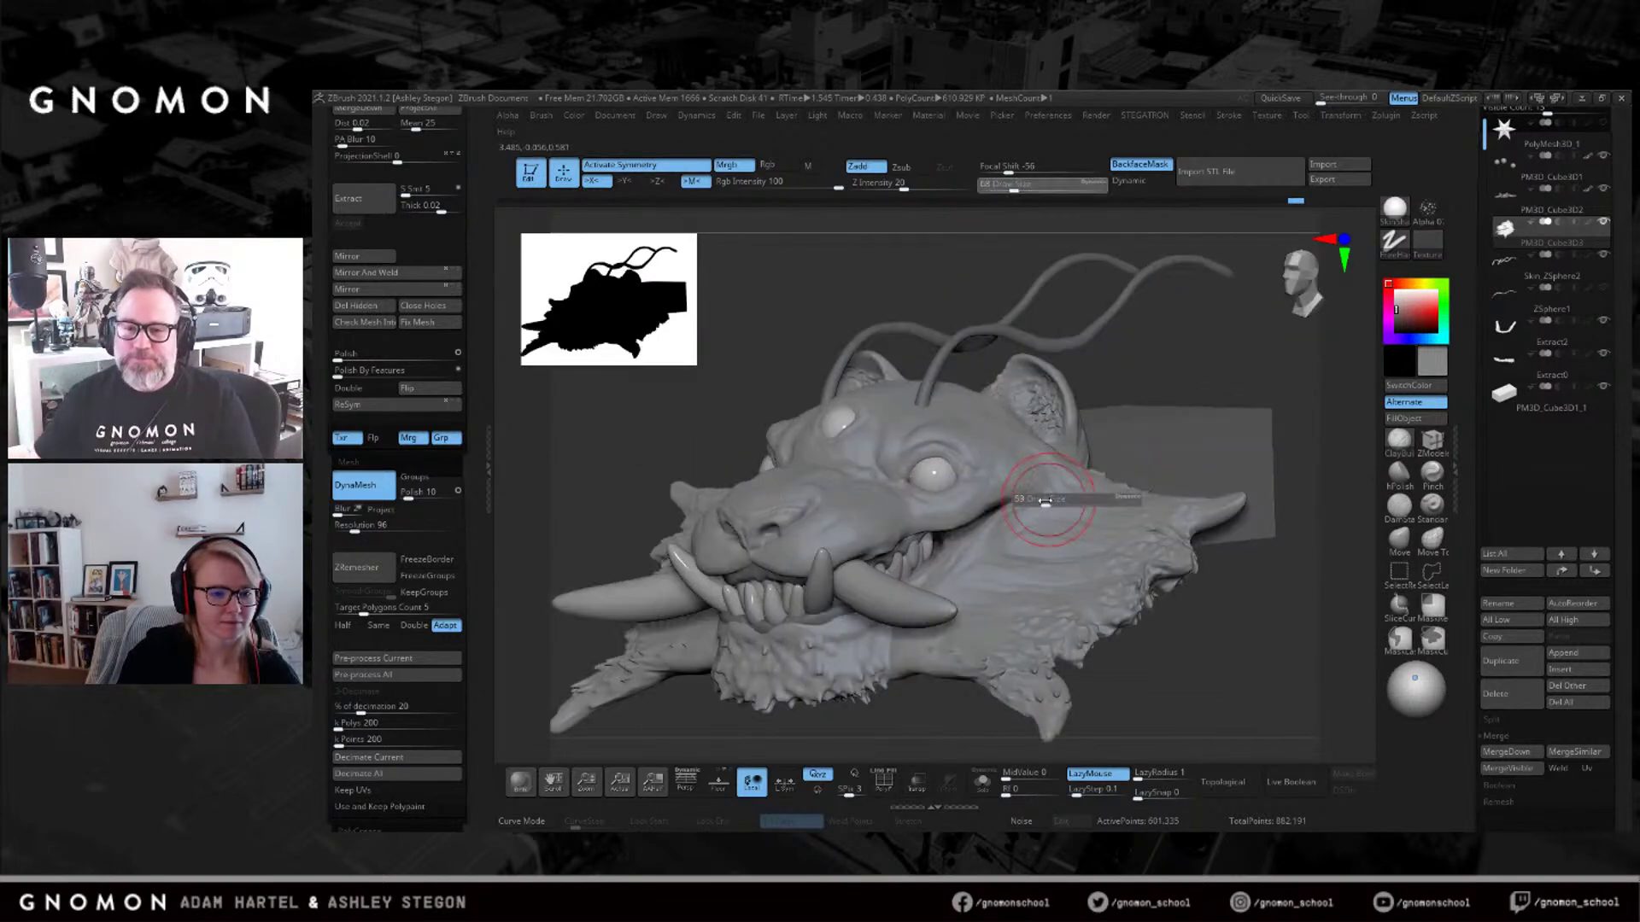
pyautogui.moveTo(1048, 498); pyautogui.dragTo(1041, 498)
# Carve the creases running back from the mouth corner into the cheek with the DamStandard brush.
pyautogui.moveTo(1049, 494)
pyautogui.keyDown('alt'); pyautogui.mouseDown(button='right')
pyautogui.moveTo(1118, 423)
pyautogui.moveTo(1059, 440)
pyautogui.mouseUp(button='right'); pyautogui.keyUp('alt')
pyautogui.click(1399, 506)
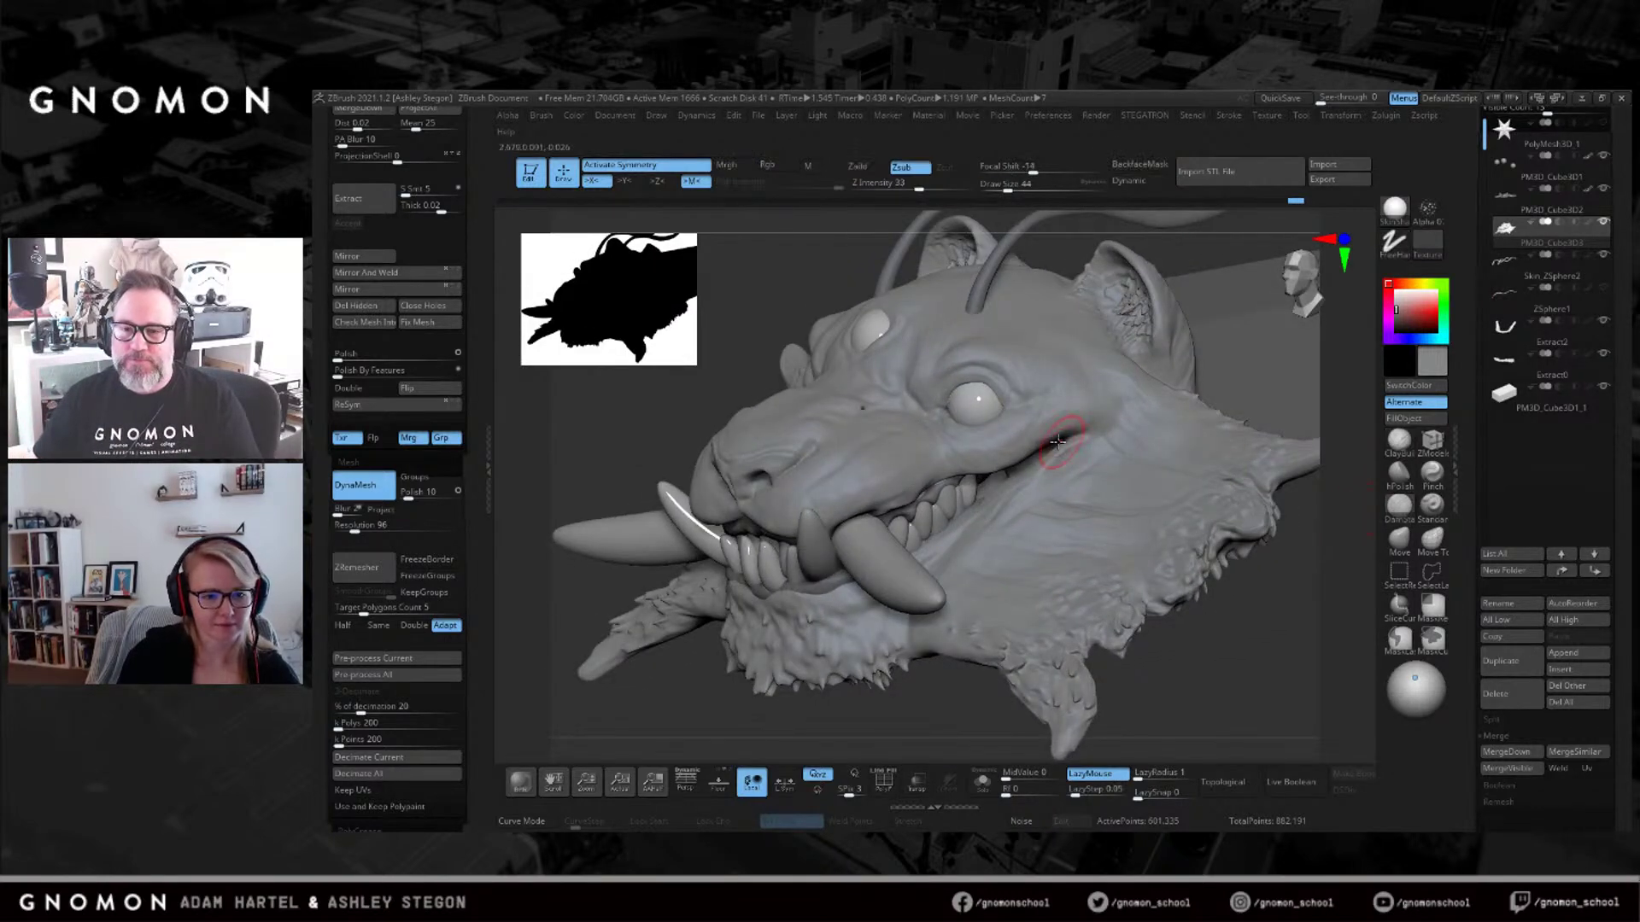
pyautogui.moveTo(1088, 416); pyautogui.dragTo(1069, 448, button='right')
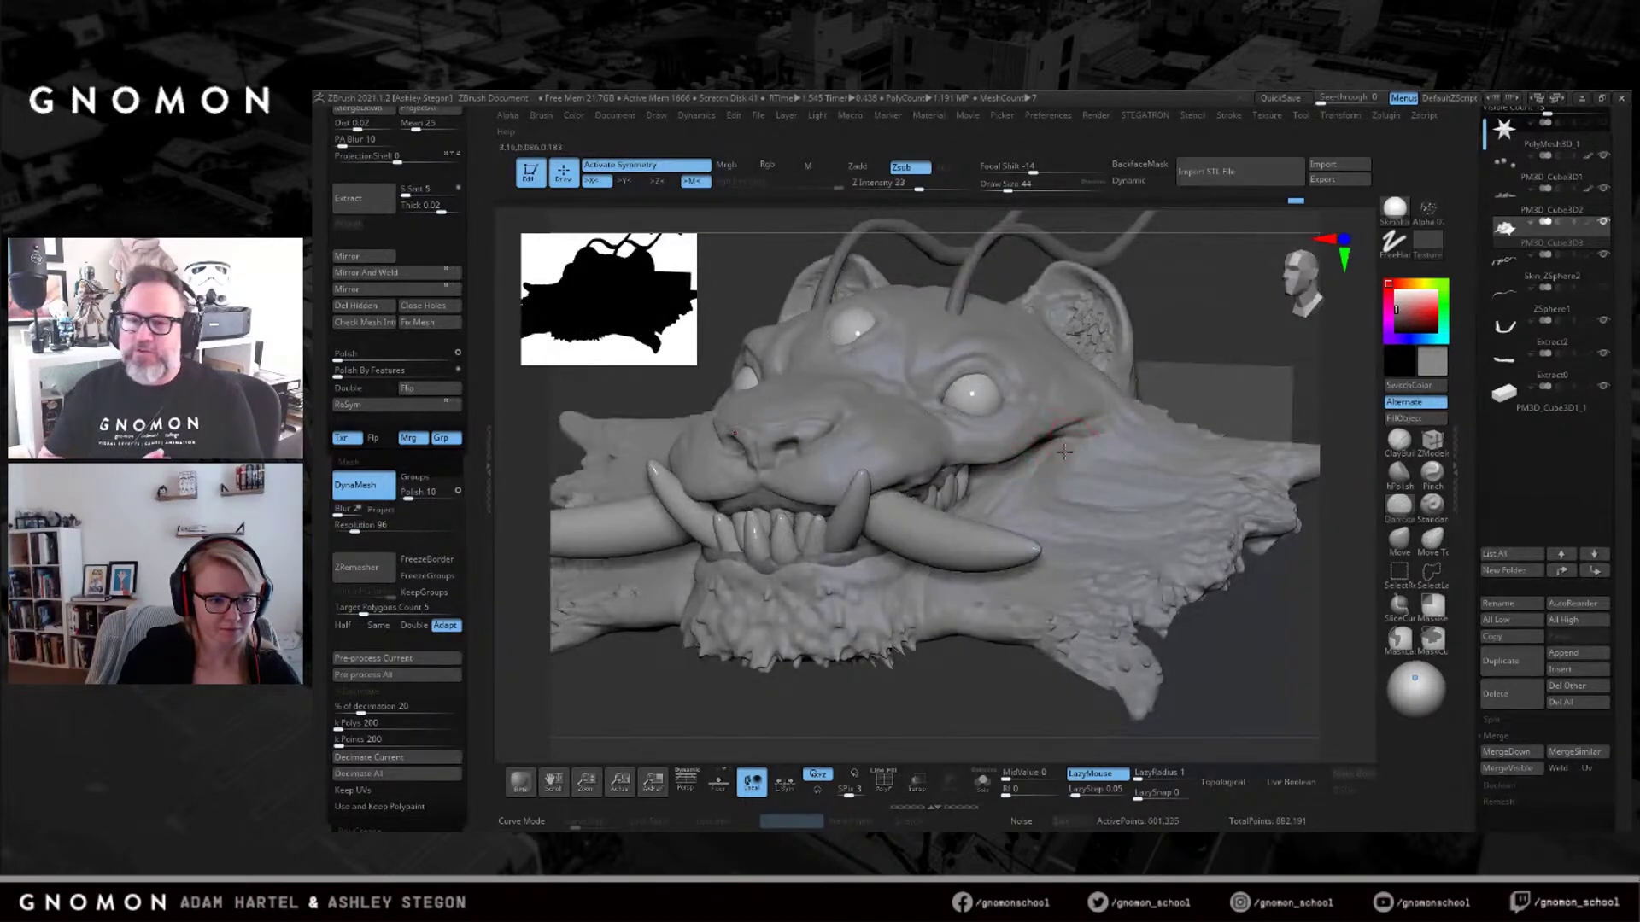
pyautogui.moveTo(995, 504); pyautogui.dragTo(1067, 450, button='right')
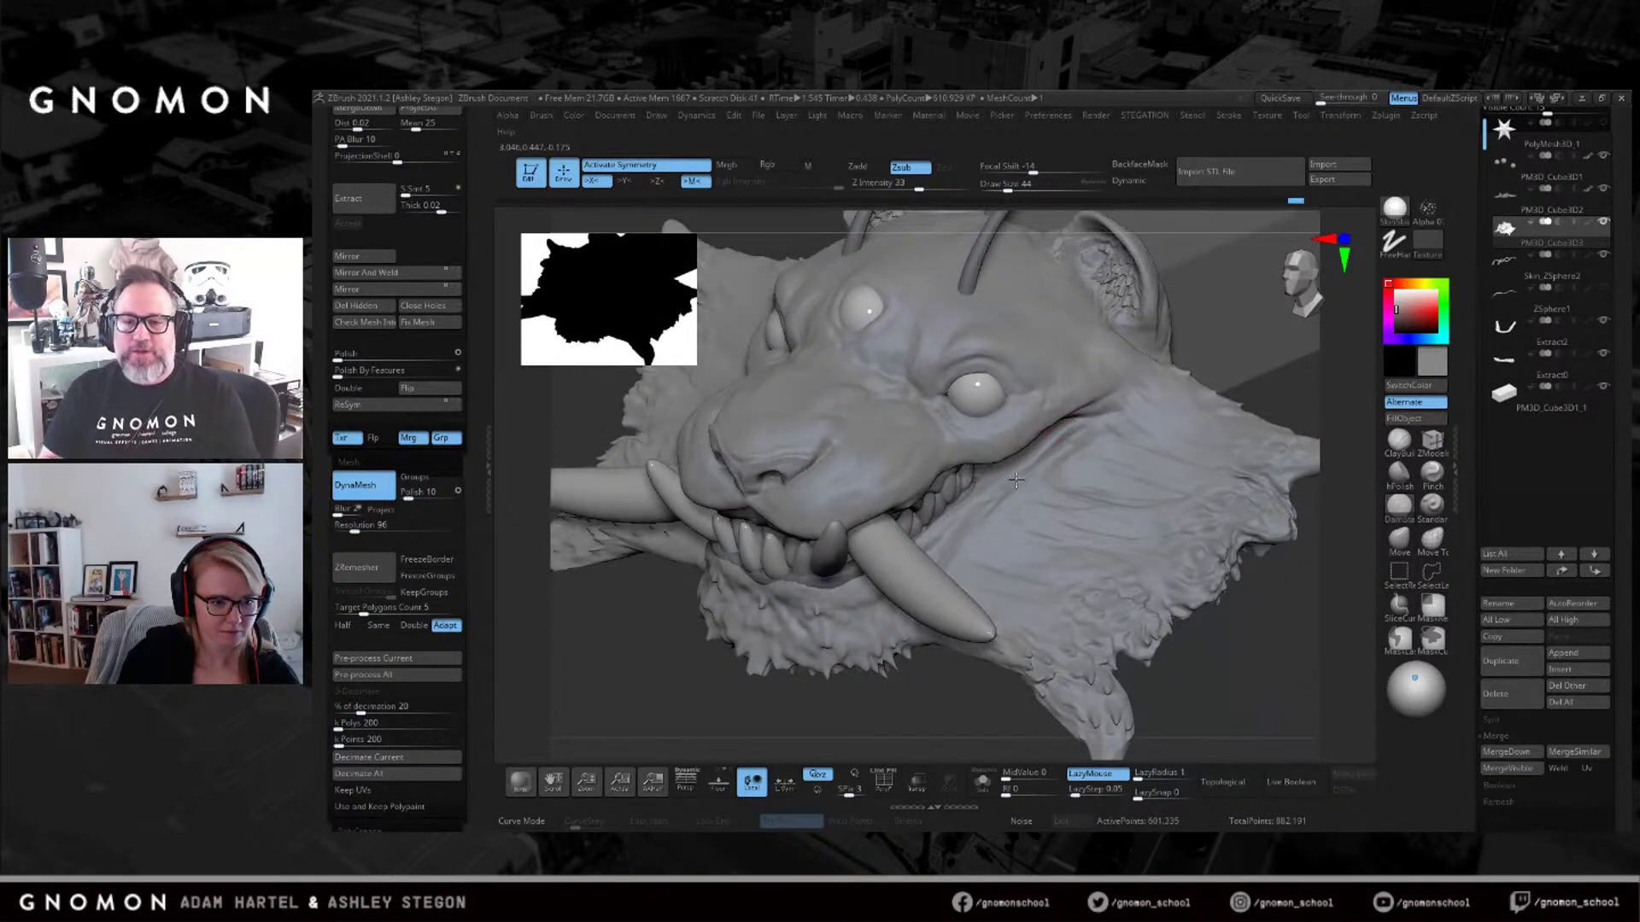
pyautogui.moveTo(969, 511)
pyautogui.mouseDown(button='right')
pyautogui.moveTo(1025, 462)
pyautogui.moveTo(1044, 504)
pyautogui.mouseUp(button='right')
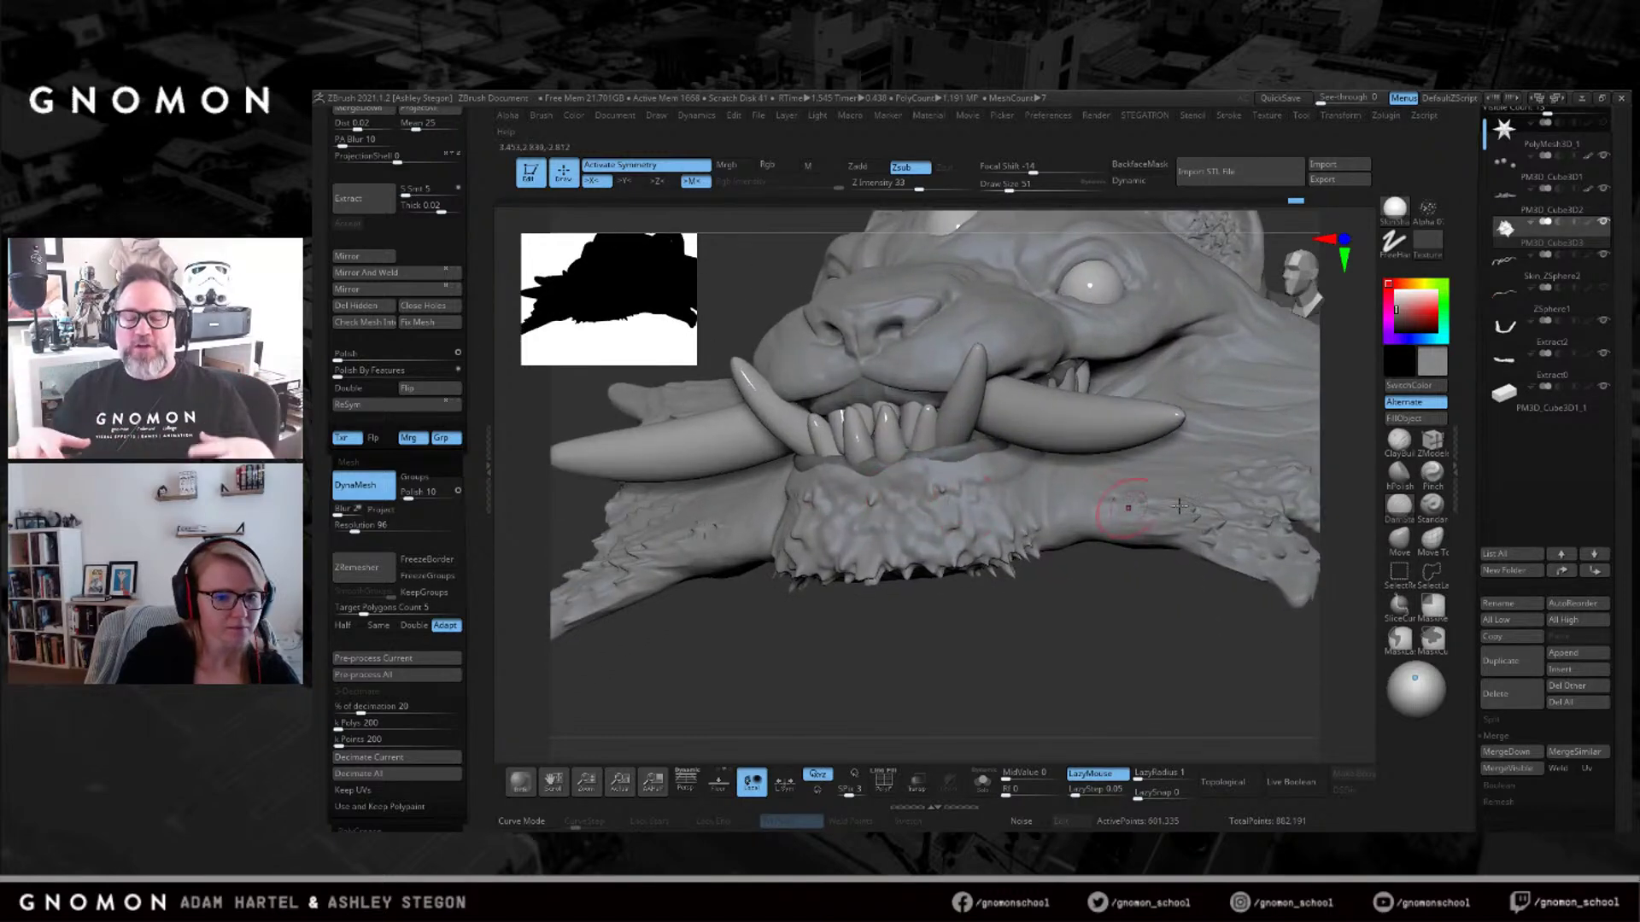
# Build up the chin area beneath the lower teeth with the ClayBuildup brush.
pyautogui.click(1397, 449)
pyautogui.press('s')
pyautogui.moveTo(929, 495)
pyautogui.mouseDown()
pyautogui.moveTo(911, 466)
pyautogui.moveTo(883, 500)
pyautogui.mouseUp()
pyautogui.moveTo(875, 493)
pyautogui.mouseDown()
pyautogui.moveTo(874, 538)
pyautogui.moveTo(904, 487)
pyautogui.moveTo(934, 540)
pyautogui.moveTo(975, 481)
pyautogui.mouseUp()
pyautogui.moveTo(969, 487)
pyautogui.mouseDown(button='right')
pyautogui.moveTo(915, 492)
pyautogui.moveTo(943, 499)
pyautogui.mouseUp(button='right')
# Switch to the Photos app and compare the coloured creature concept with its red-line structure drawing.
pyautogui.hotkey('alt', 'Tab')
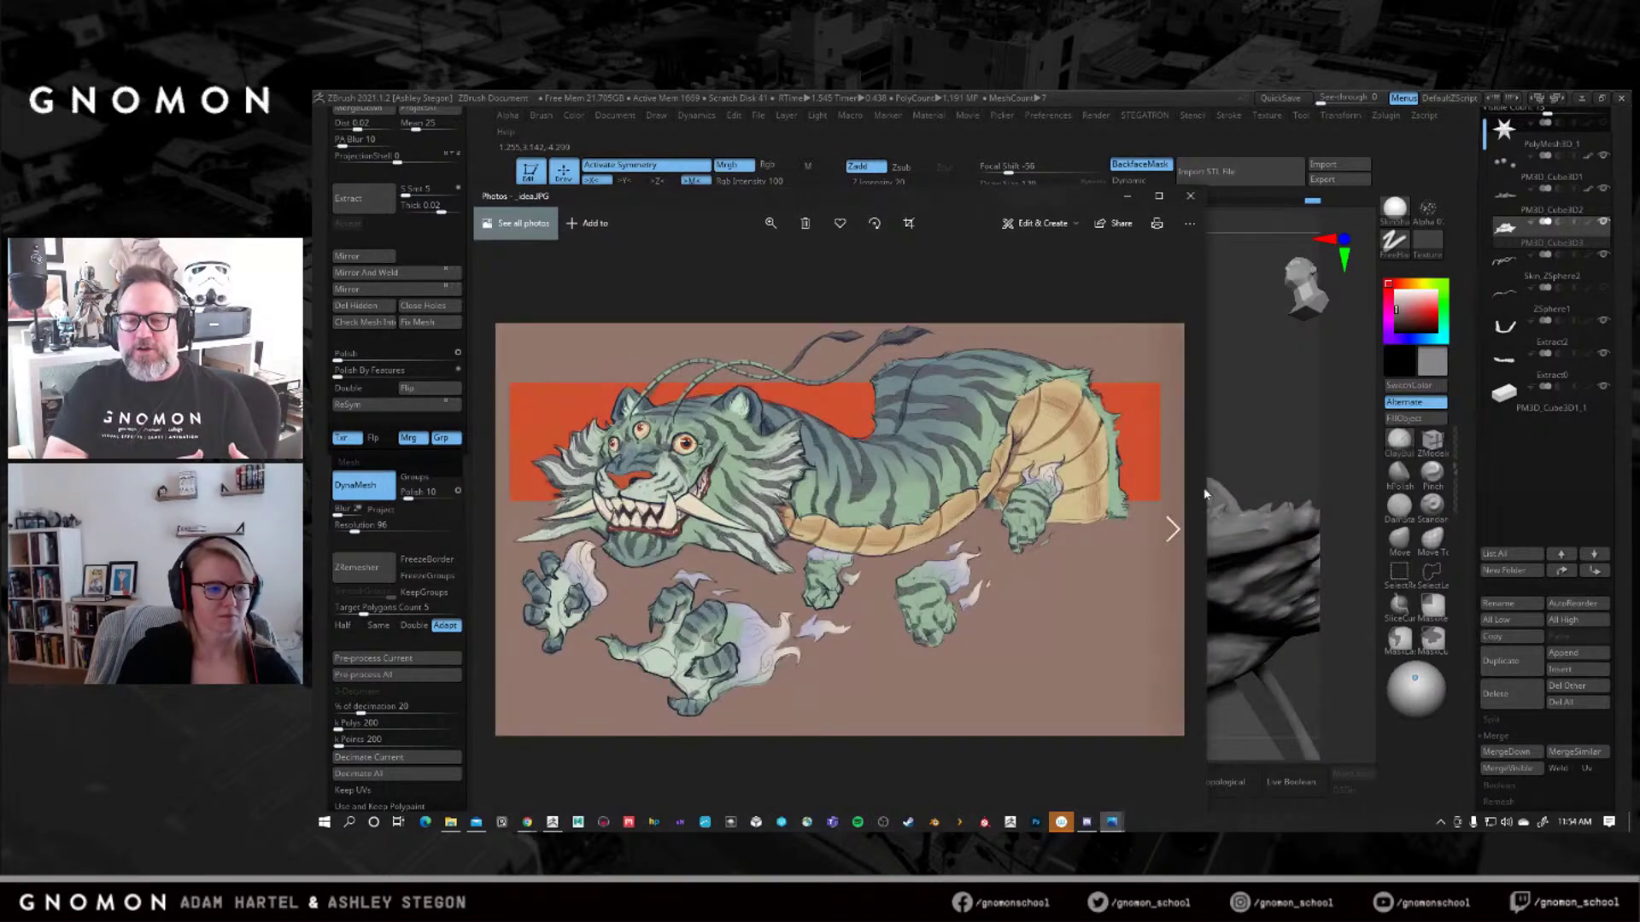
pyautogui.moveTo(981, 197); pyautogui.dragTo(996, 166)
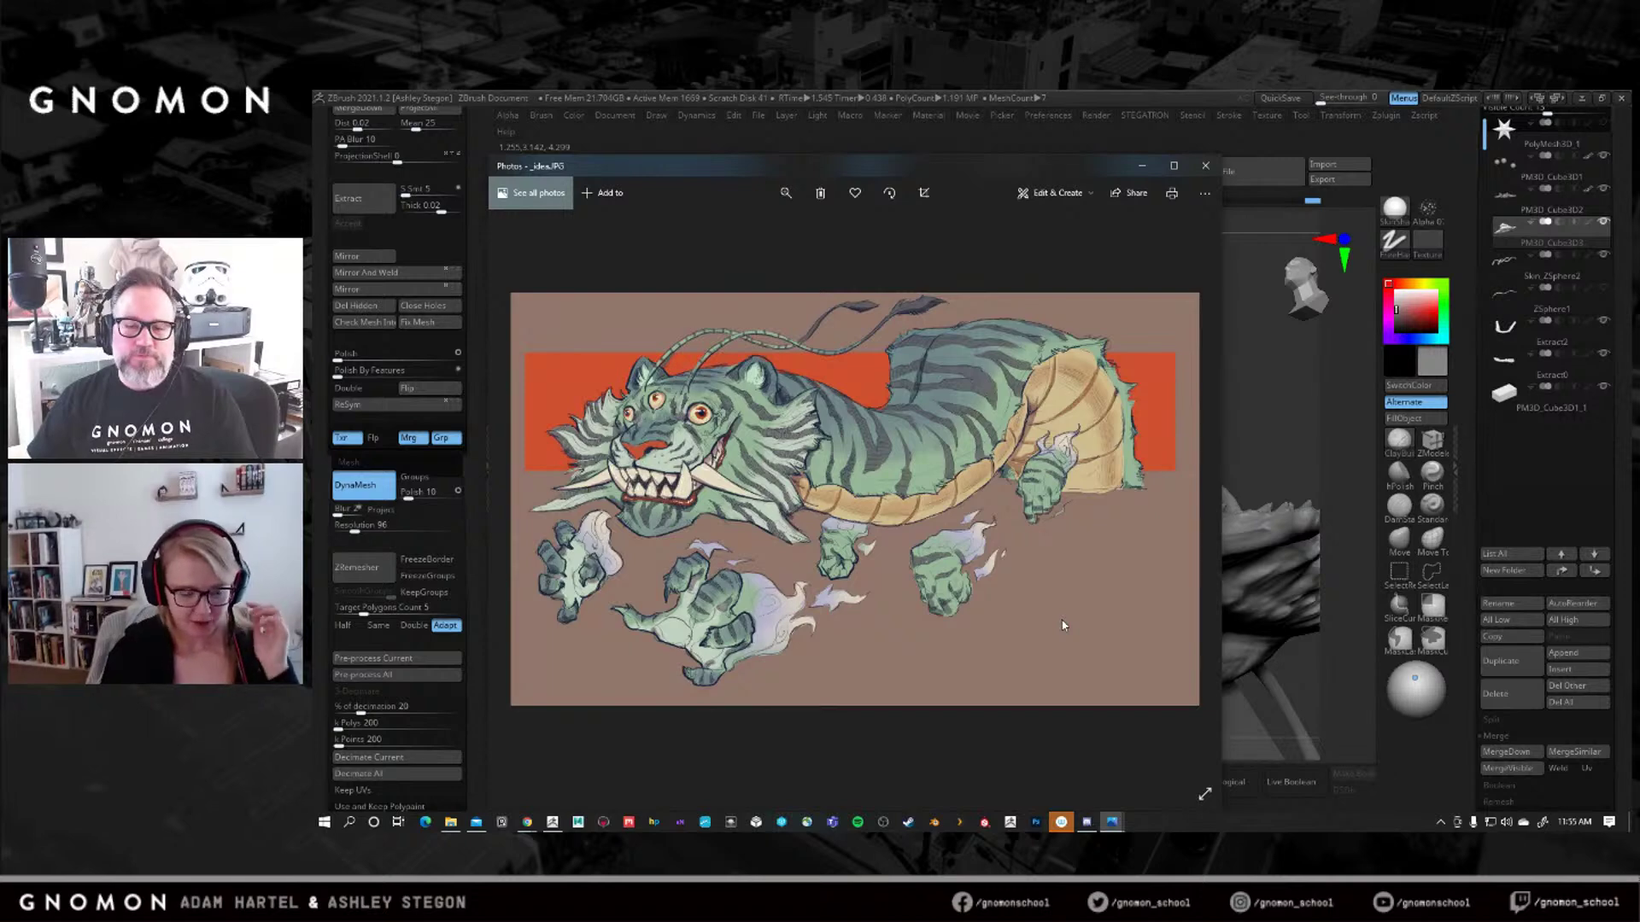
pyautogui.click(1187, 498)
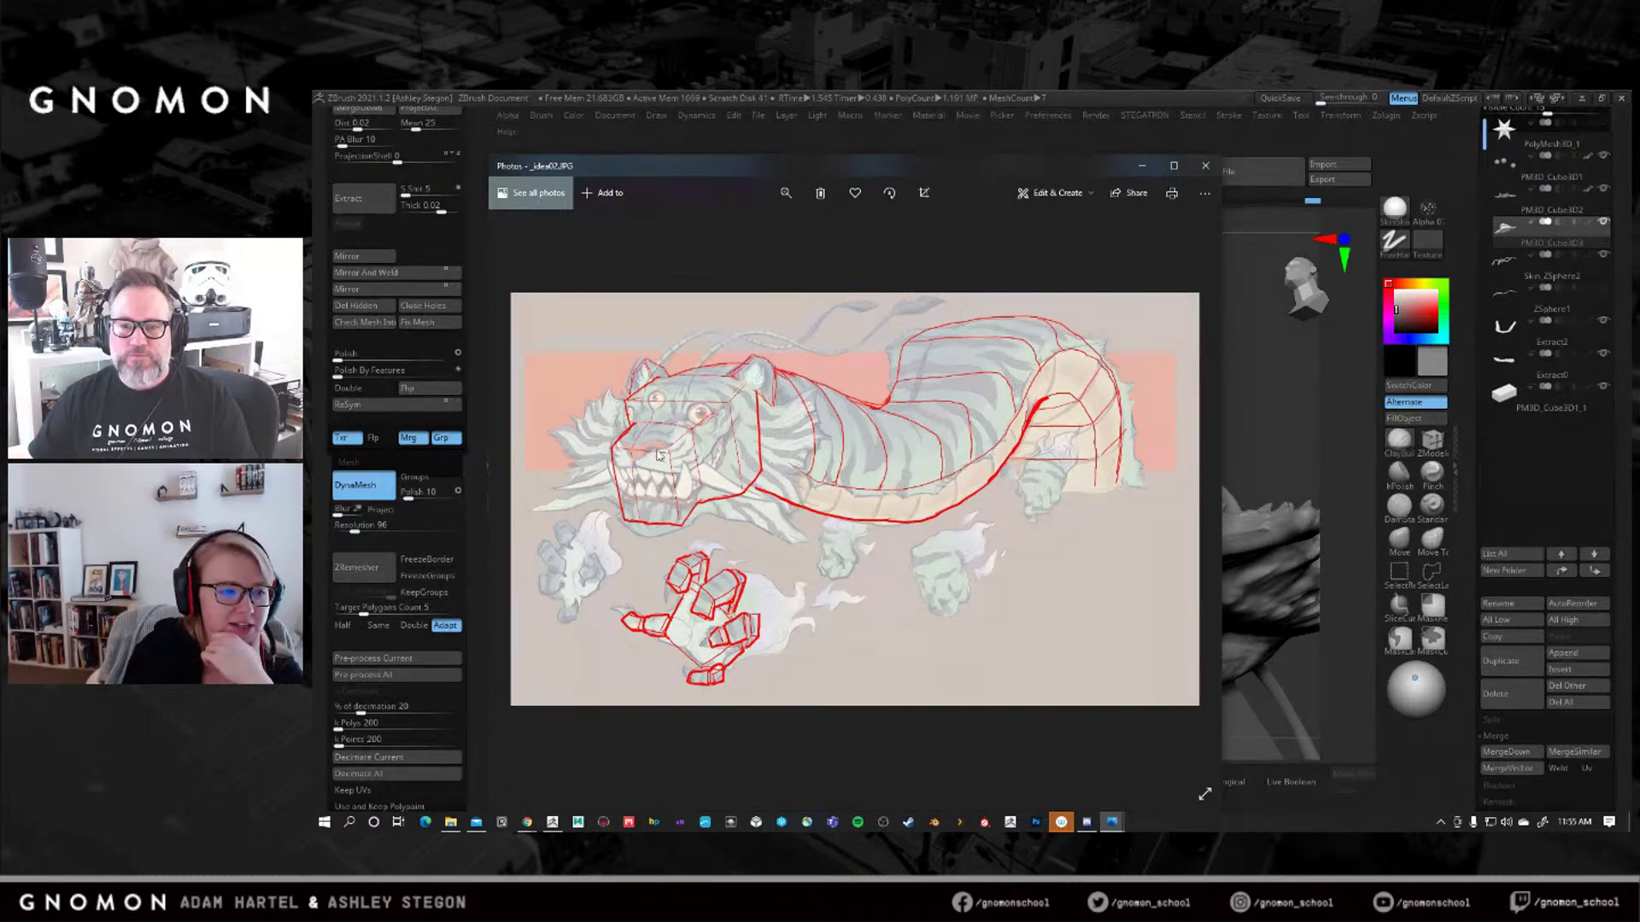
pyautogui.click(524, 501)
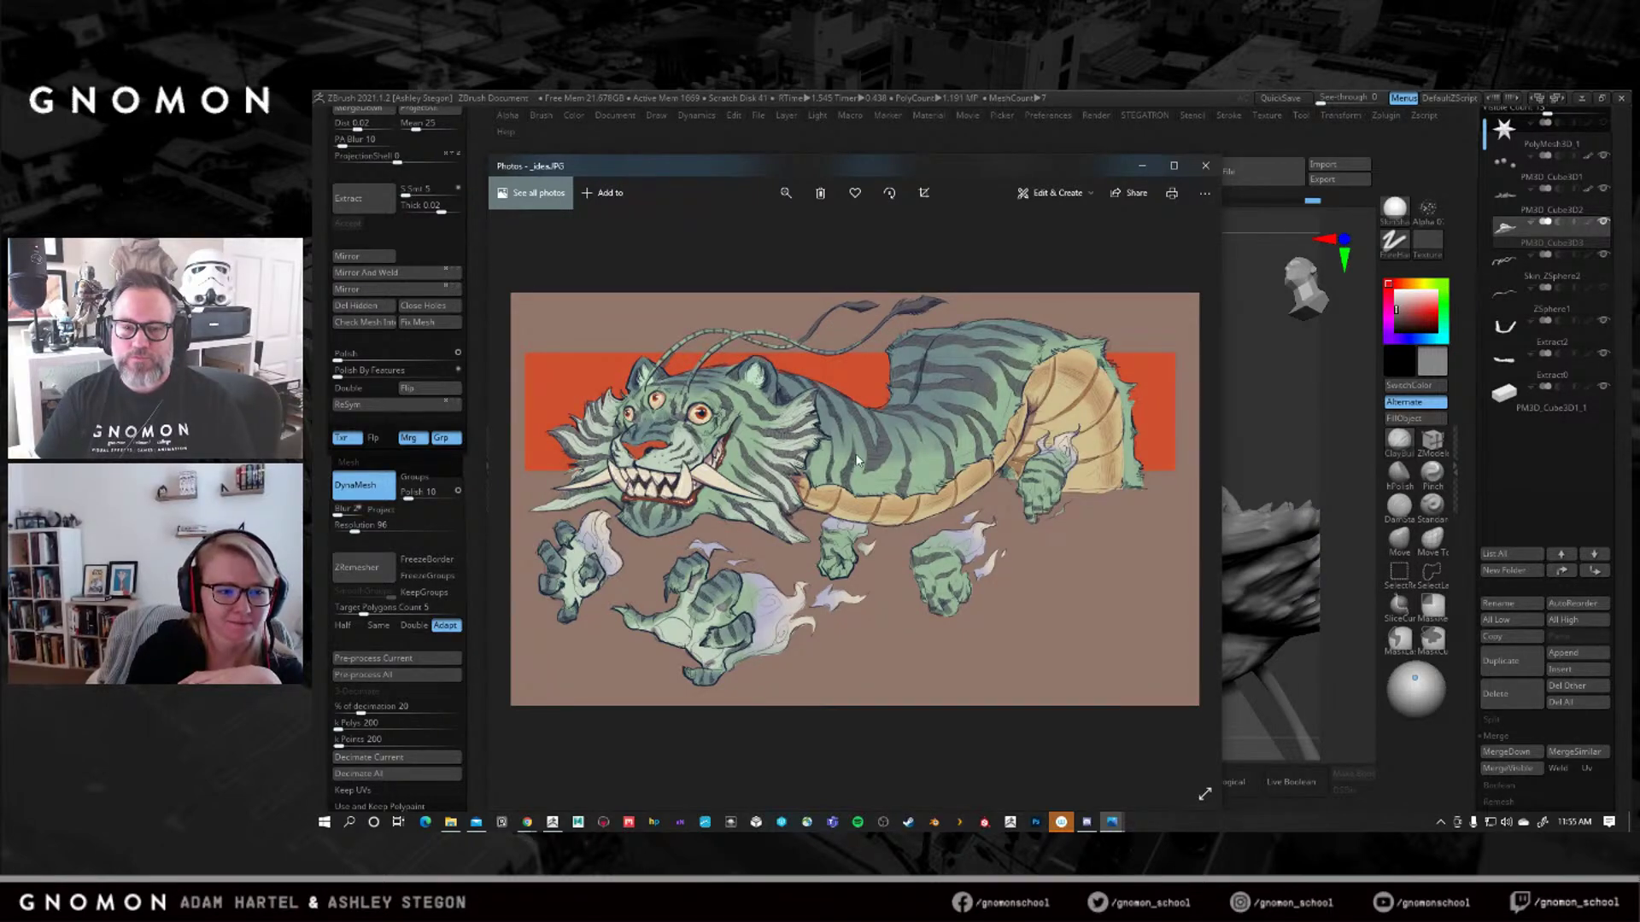
# Switch back to ZBrush and enlarge the silhouette thumbnail to size 410 with the head in side profile.
pyautogui.click(1288, 427)
pyautogui.moveTo(1098, 403); pyautogui.dragTo(1067, 492)
pyautogui.keyDown('alt'); pyautogui.moveTo(1066, 493); pyautogui.dragTo(889, 413, button='right'); pyautogui.keyUp('alt')
pyautogui.moveTo(691, 350); pyautogui.dragTo(755, 319)
pyautogui.keyDown('alt'); pyautogui.moveTo(877, 372); pyautogui.dragTo(737, 403); pyautogui.keyUp('alt')
pyautogui.press('s')
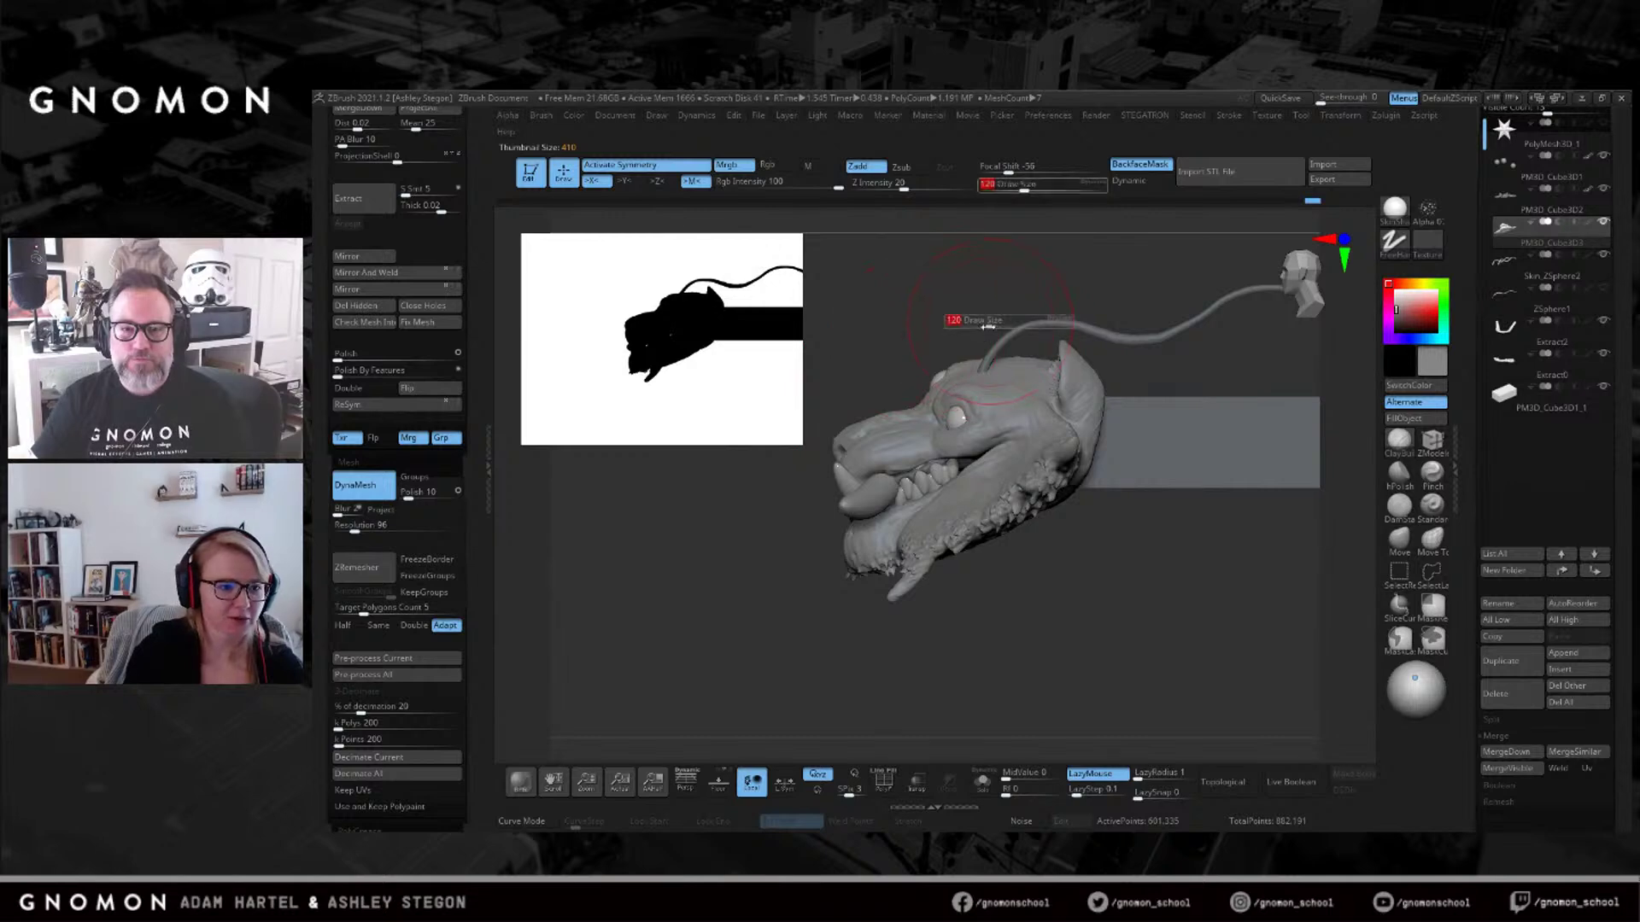
pyautogui.keyDown('ctrl'); pyautogui.moveTo(1006, 340); pyautogui.dragTo(1014, 380, button='right'); pyautogui.keyUp('ctrl')
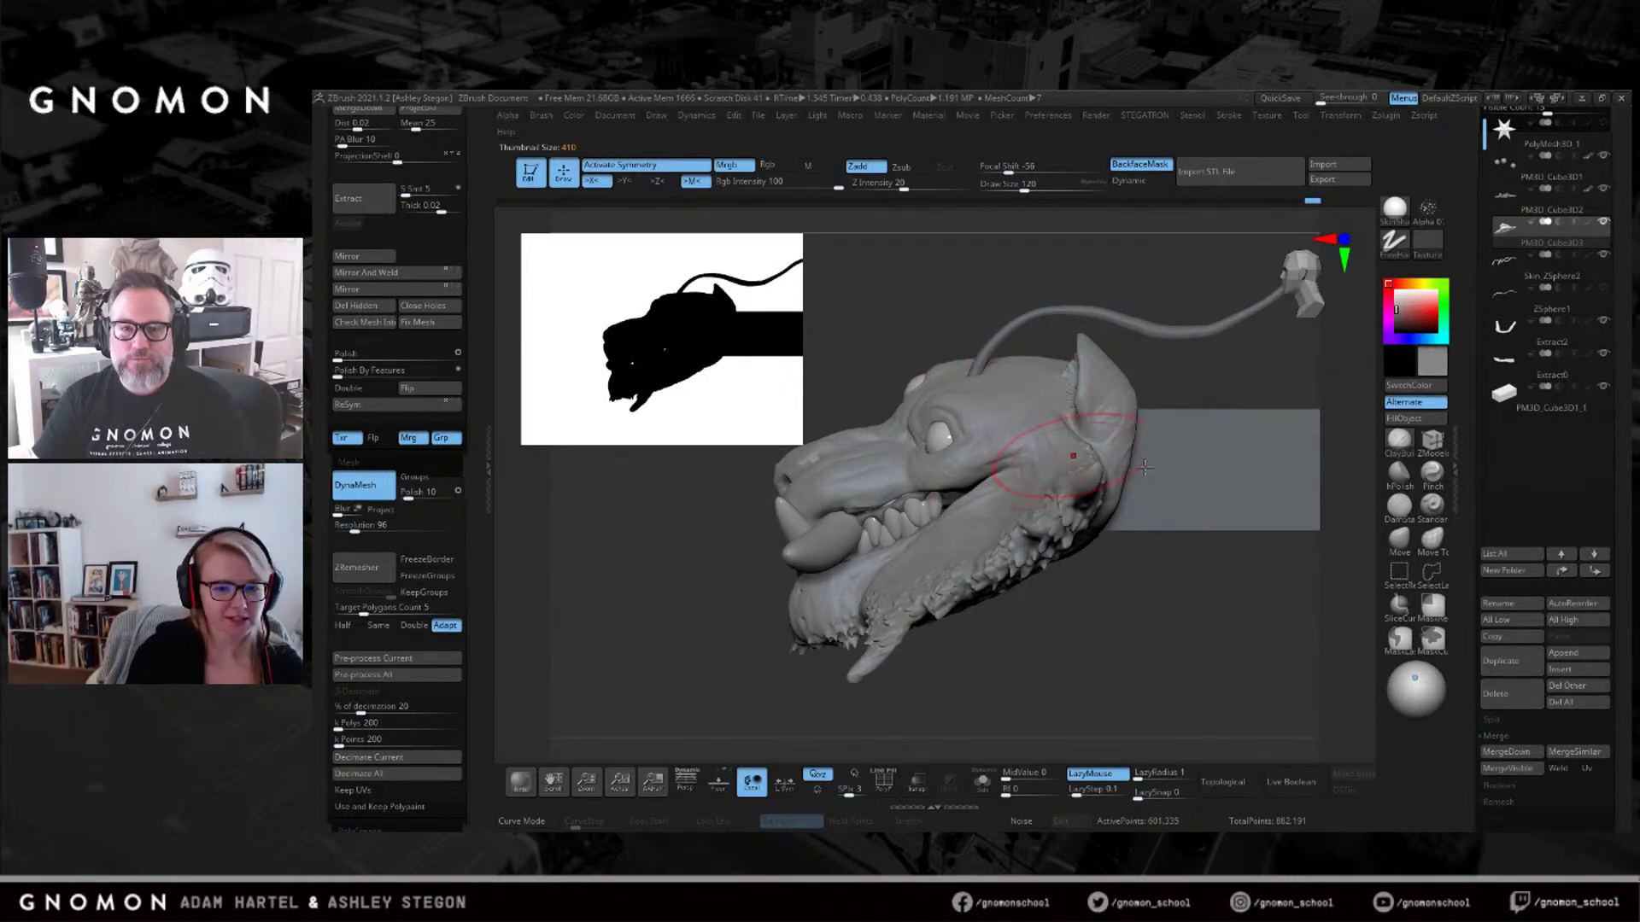
# Reshape the forehead's profile around the antenna base with a large Move brush.
pyautogui.click(1409, 551)
pyautogui.press('s')
pyautogui.moveTo(1034, 363)
pyautogui.mouseDown()
pyautogui.moveTo(1056, 357)
pyautogui.moveTo(1011, 364)
pyautogui.mouseUp()
pyautogui.press('s')
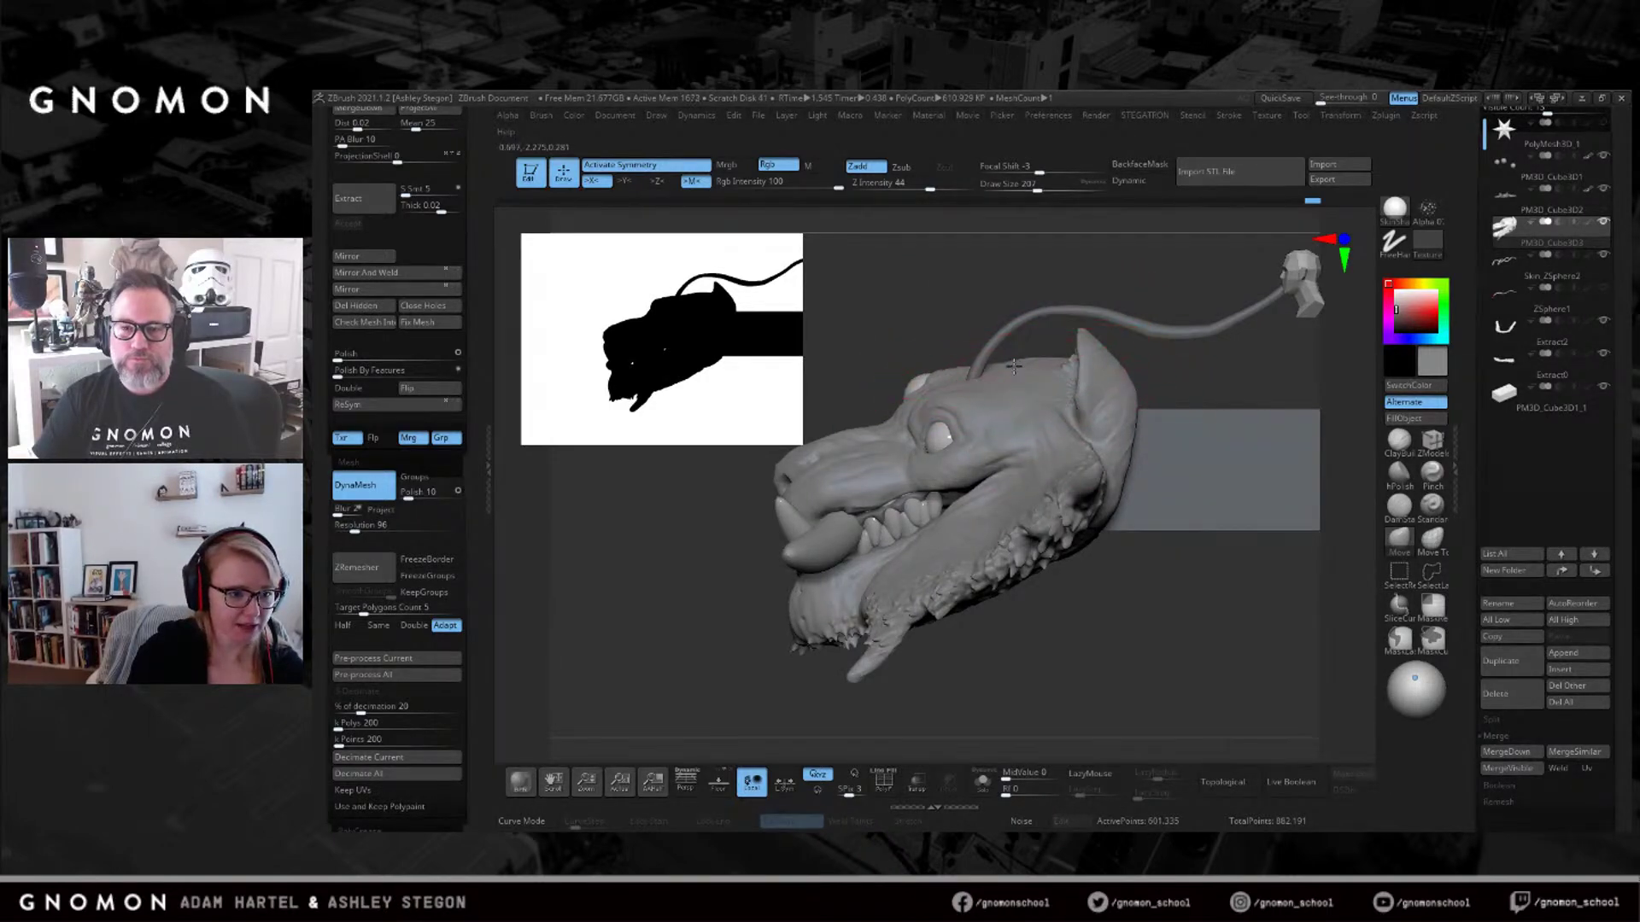
pyautogui.moveTo(1065, 359); pyautogui.dragTo(1085, 370, button='right')
pyautogui.press('s')
pyautogui.moveTo(1084, 371); pyautogui.dragTo(1075, 371)
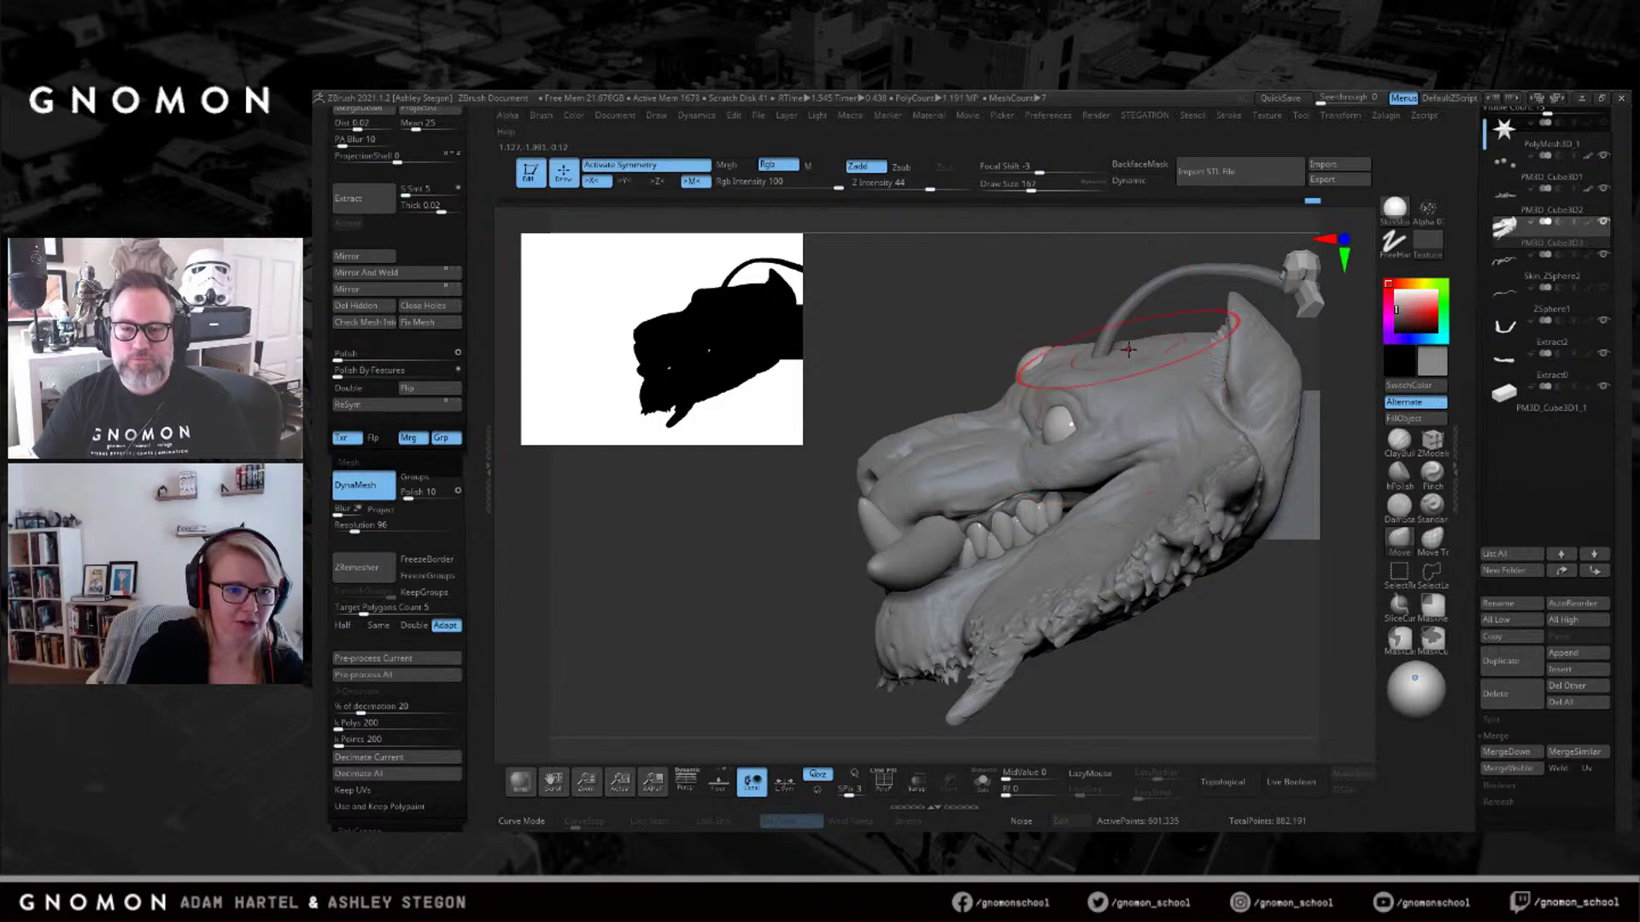
# Refine the profile of the muzzle bridge using the Move brush with a focal shift of -53.
pyautogui.moveTo(978, 416); pyautogui.dragTo(988, 409)
pyautogui.keyDown('ctrl'); pyautogui.moveTo(986, 419); pyautogui.dragTo(939, 415, button='right'); pyautogui.keyUp('ctrl')
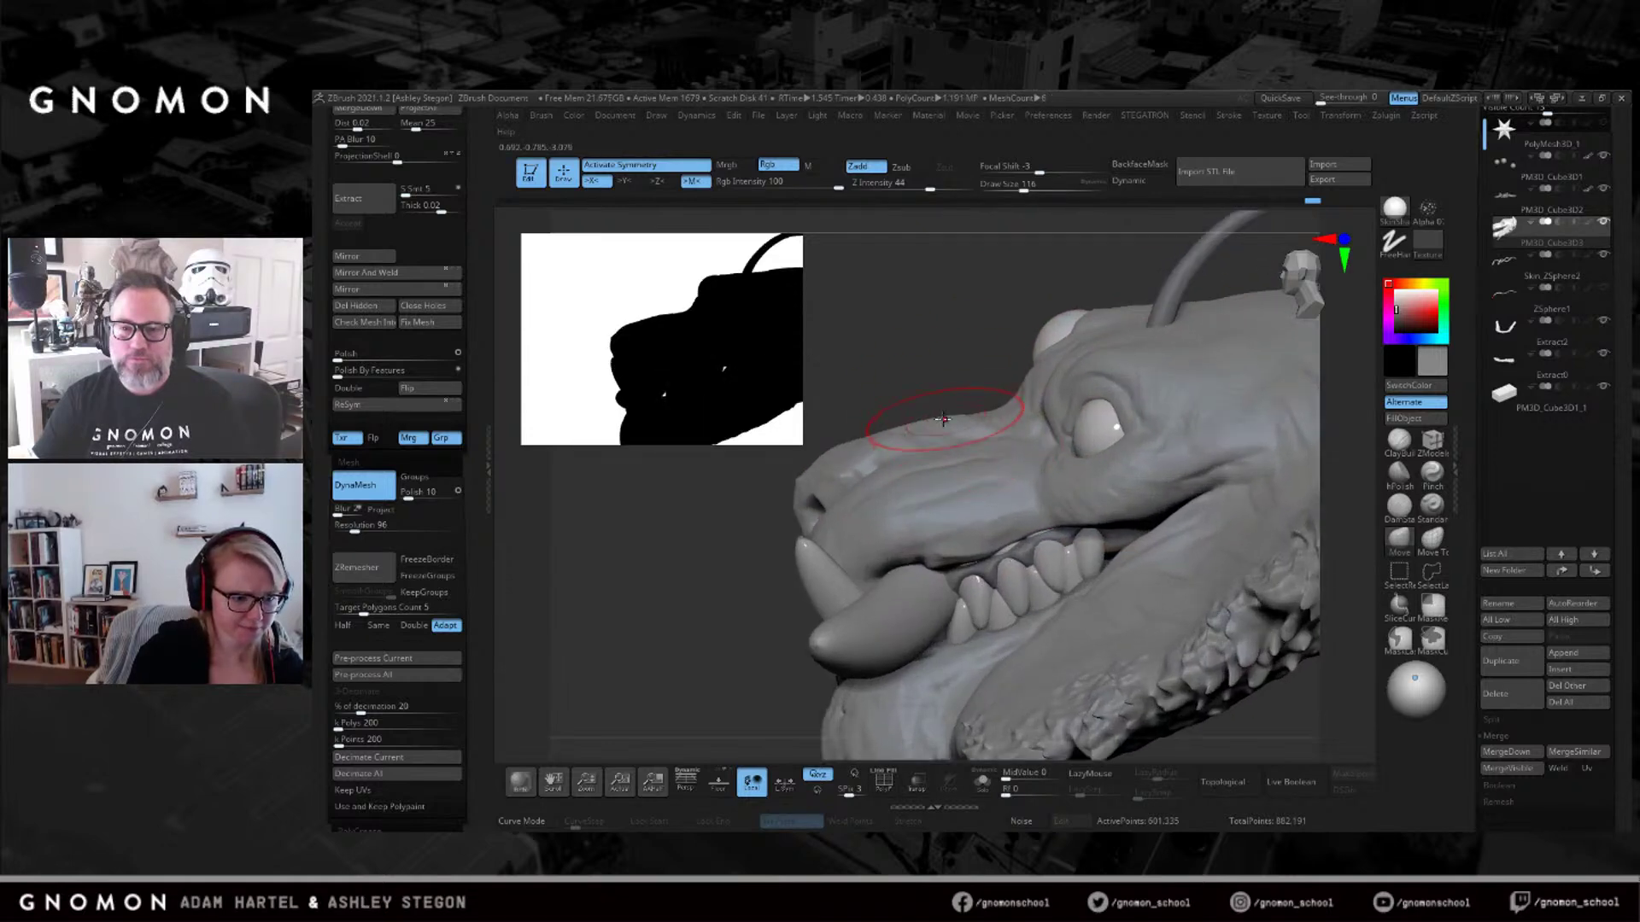
pyautogui.click(1024, 189)
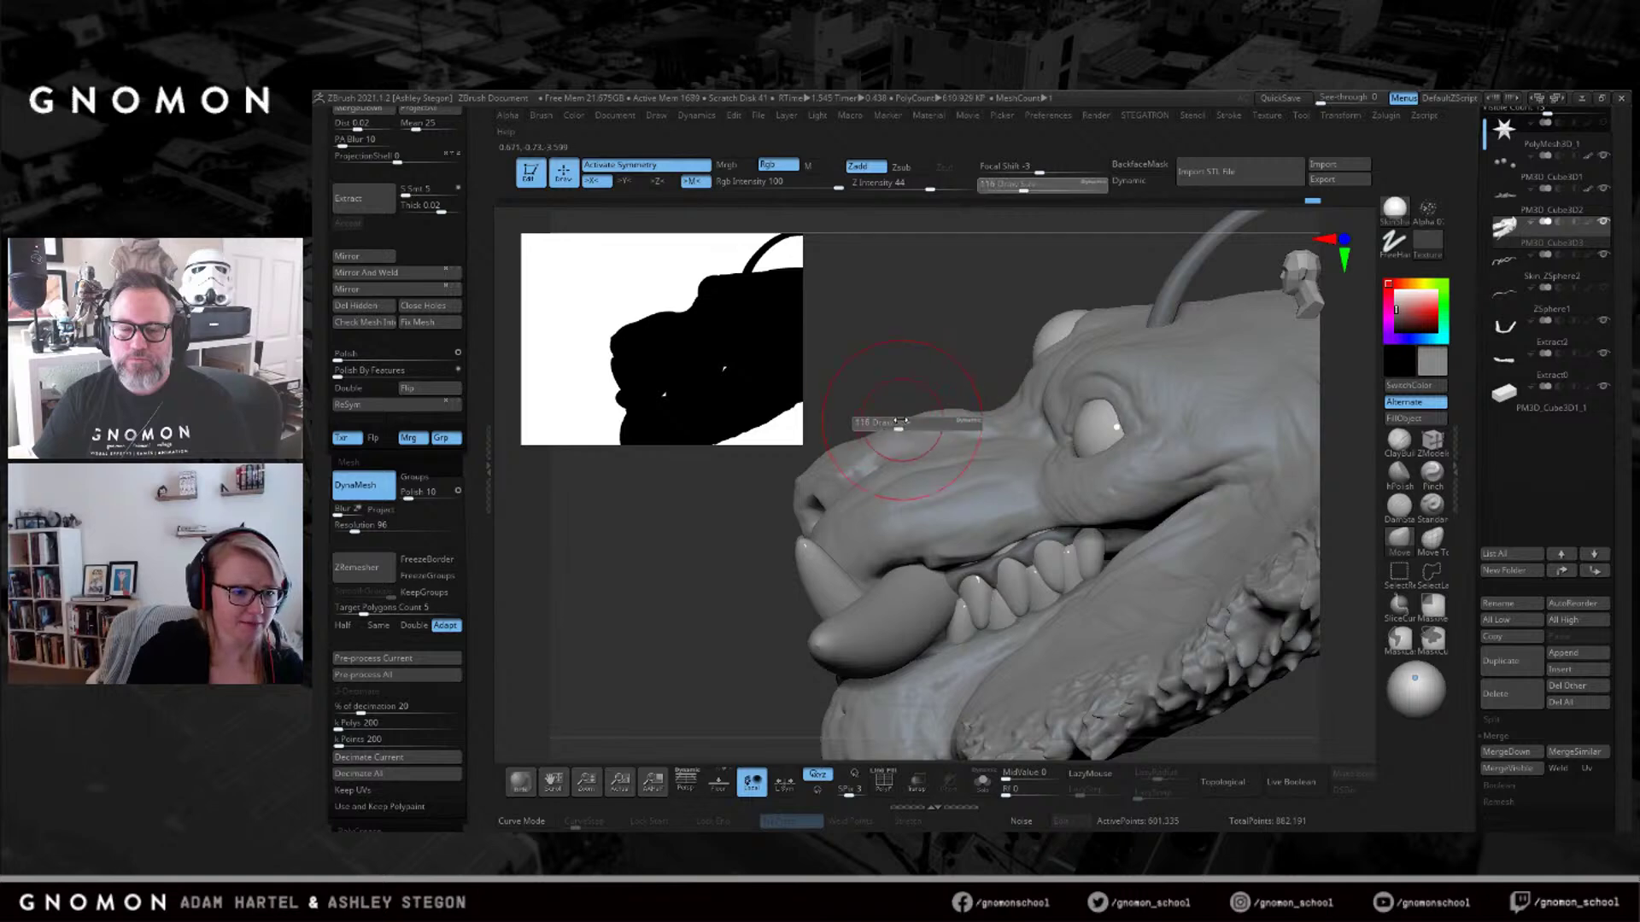
pyautogui.moveTo(1039, 172); pyautogui.dragTo(1010, 172)
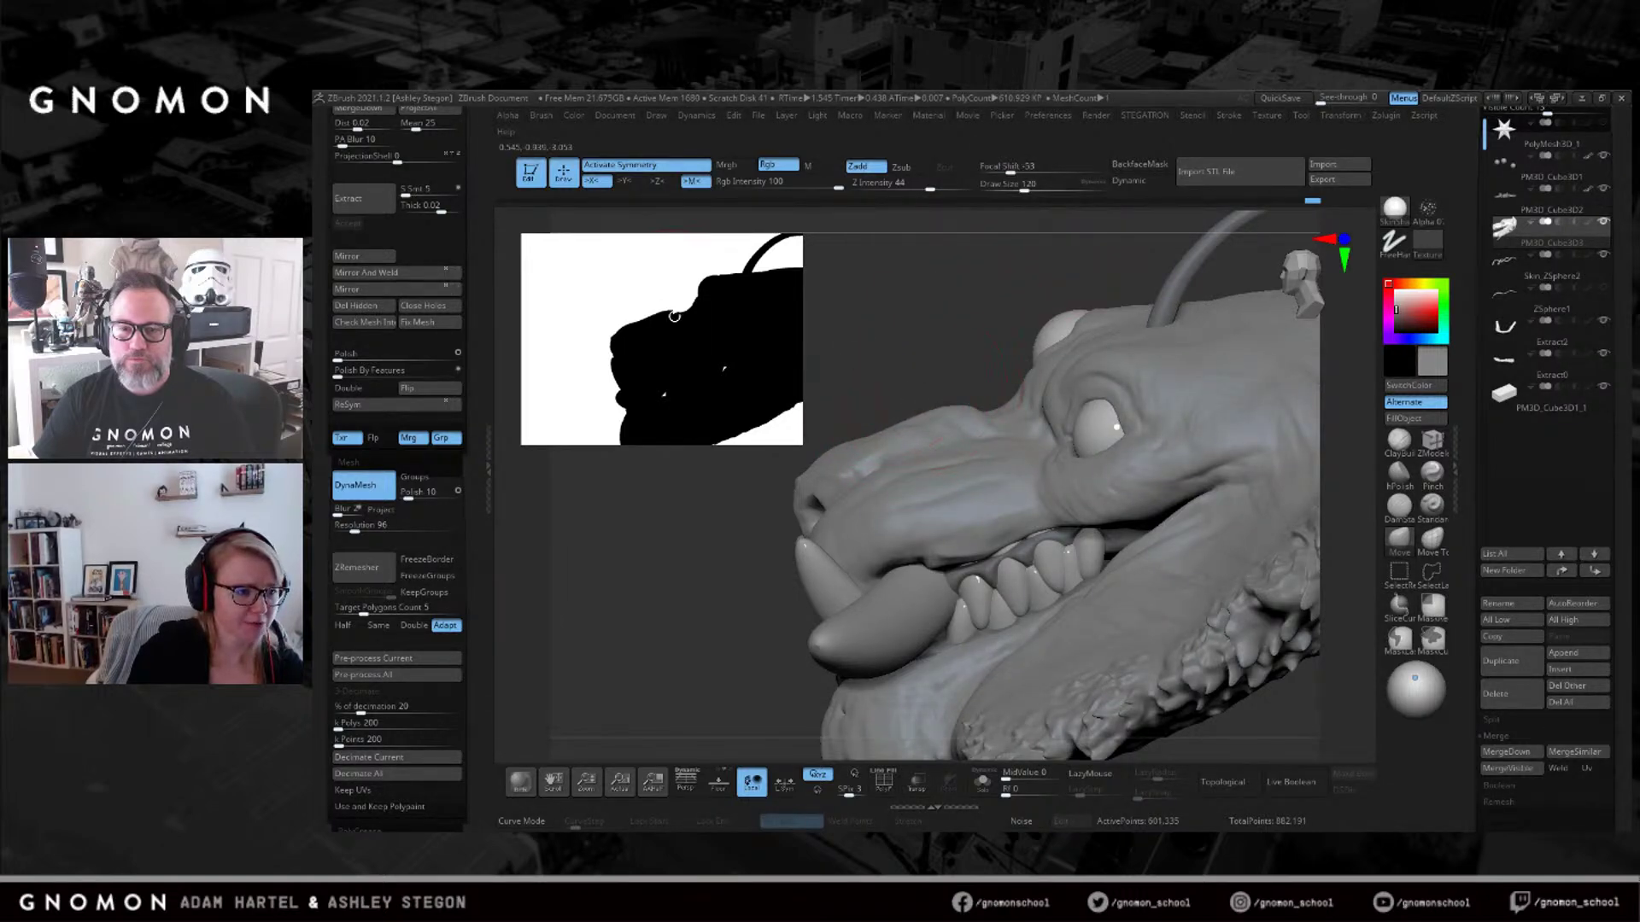
pyautogui.moveTo(675, 313); pyautogui.dragTo(685, 325)
pyautogui.press('s')
pyautogui.moveTo(994, 390)
pyautogui.mouseDown()
pyautogui.moveTo(966, 399)
pyautogui.moveTo(981, 405)
pyautogui.mouseUp()
pyautogui.press('s')
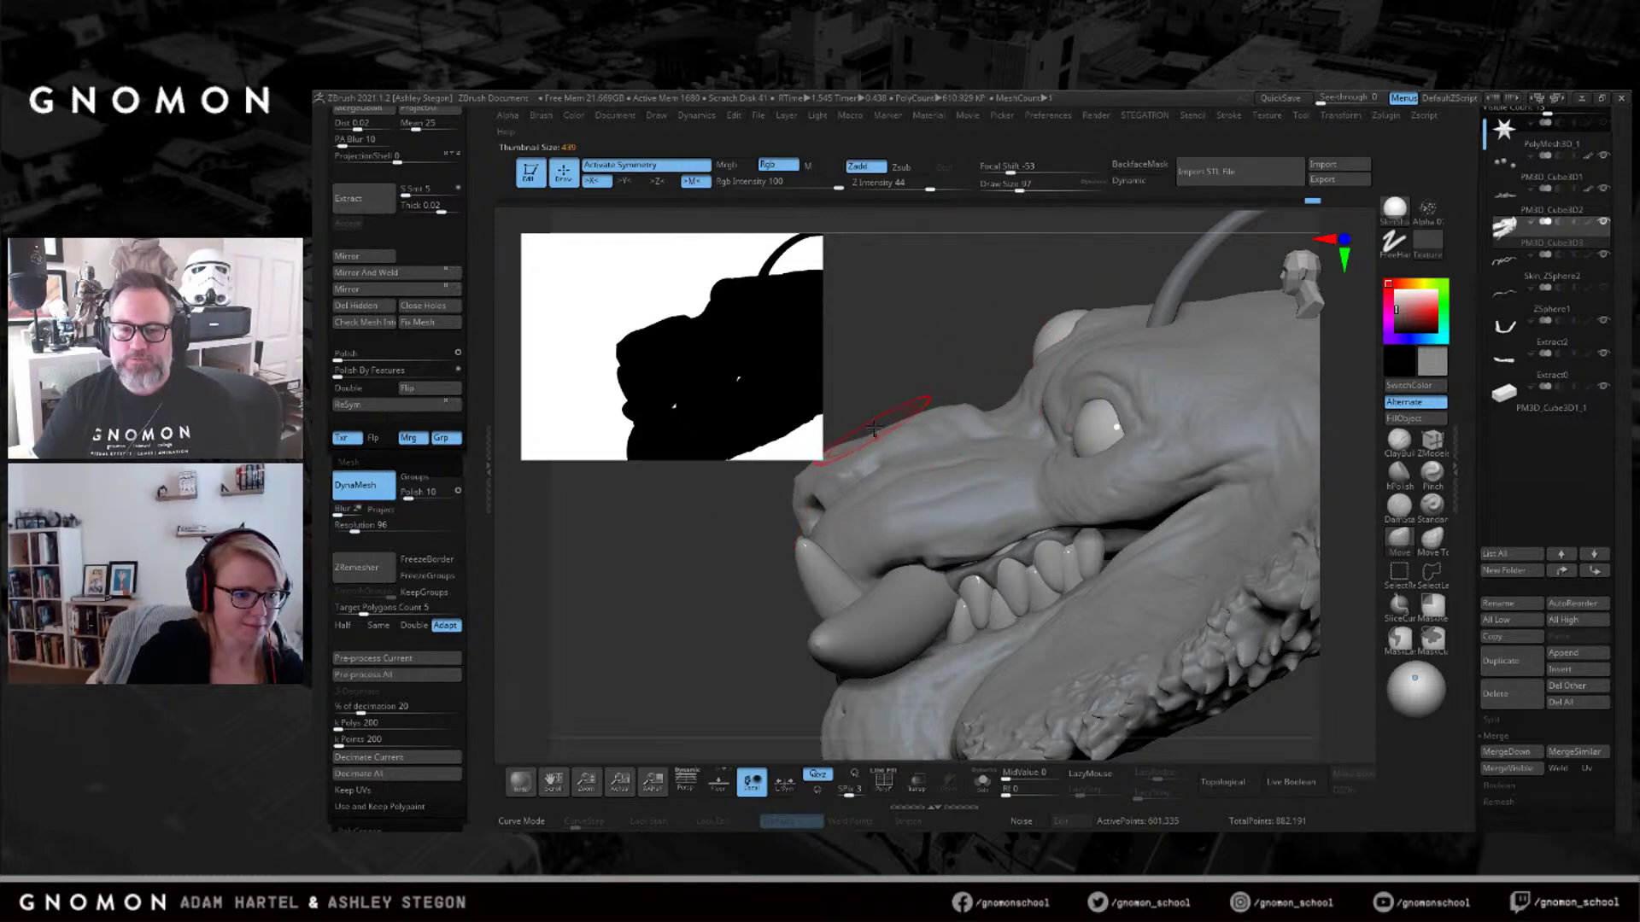
pyautogui.moveTo(981, 392)
pyautogui.mouseDown()
pyautogui.moveTo(980, 432)
pyautogui.moveTo(945, 401)
pyautogui.mouseUp()
# Adjust the side profile of the crown and brow with the Move brush, varying its draw size.
pyautogui.moveTo(972, 419); pyautogui.dragTo(980, 323, button='right')
pyautogui.press('s')
pyautogui.moveTo(1110, 312); pyautogui.dragTo(1140, 312)
pyautogui.moveTo(1136, 355); pyautogui.dragTo(1101, 338, button='right')
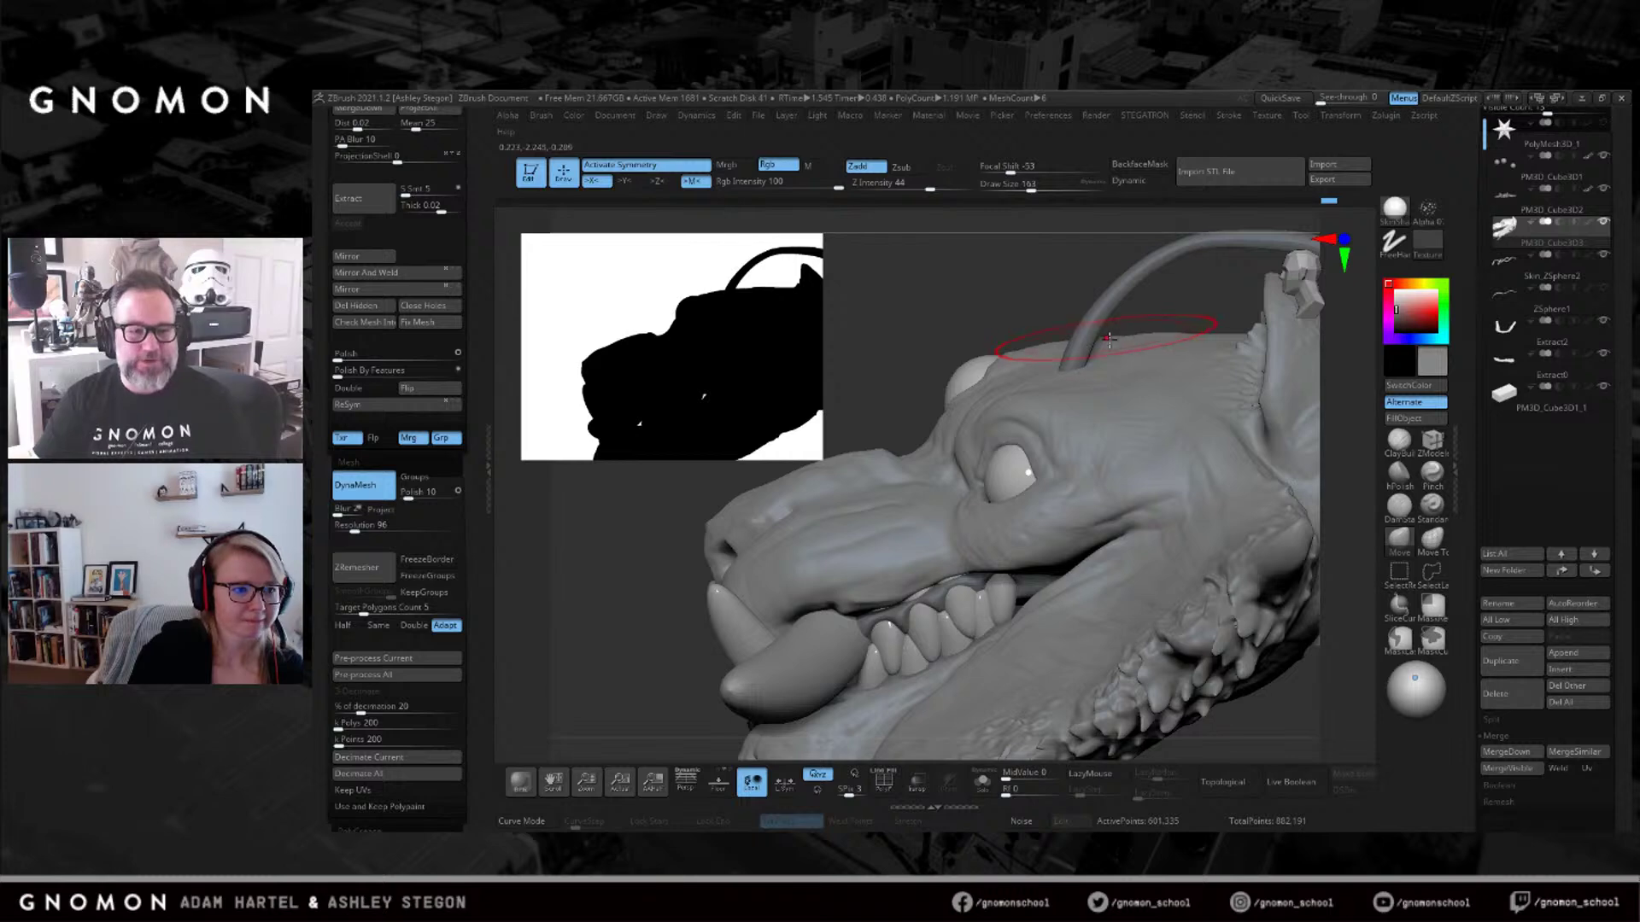
pyautogui.press('s')
pyautogui.moveTo(953, 425); pyautogui.dragTo(938, 426)
pyautogui.moveTo(948, 478)
pyautogui.mouseDown(button='right')
pyautogui.moveTo(1012, 483)
pyautogui.moveTo(931, 359)
pyautogui.mouseUp(button='right')
pyautogui.press('s')
pyautogui.moveTo(1128, 408); pyautogui.dragTo(1097, 408)
pyautogui.moveTo(927, 346)
pyautogui.mouseDown(button='right')
pyautogui.moveTo(1094, 470)
pyautogui.moveTo(1249, 530)
pyautogui.moveTo(939, 538)
pyautogui.mouseUp(button='right')
# Pull the cheek ruff's lower edge and its long lower tuft down and back with the Move brush.
pyautogui.click(1398, 540)
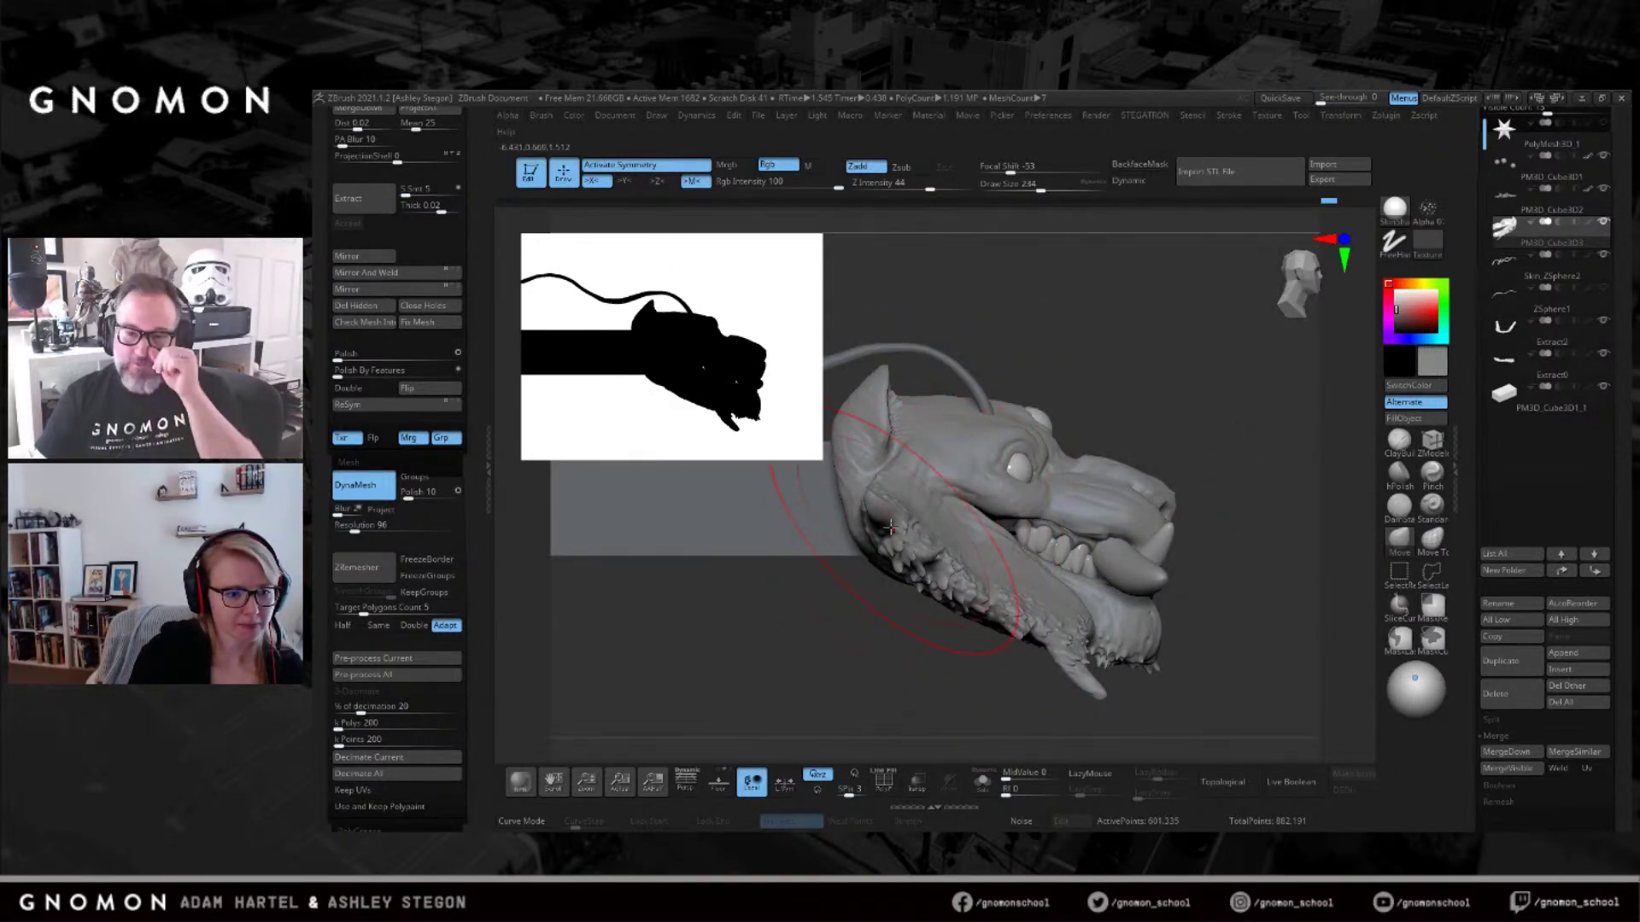
pyautogui.moveTo(867, 548); pyautogui.dragTo(822, 572)
pyautogui.moveTo(968, 605); pyautogui.dragTo(929, 652)
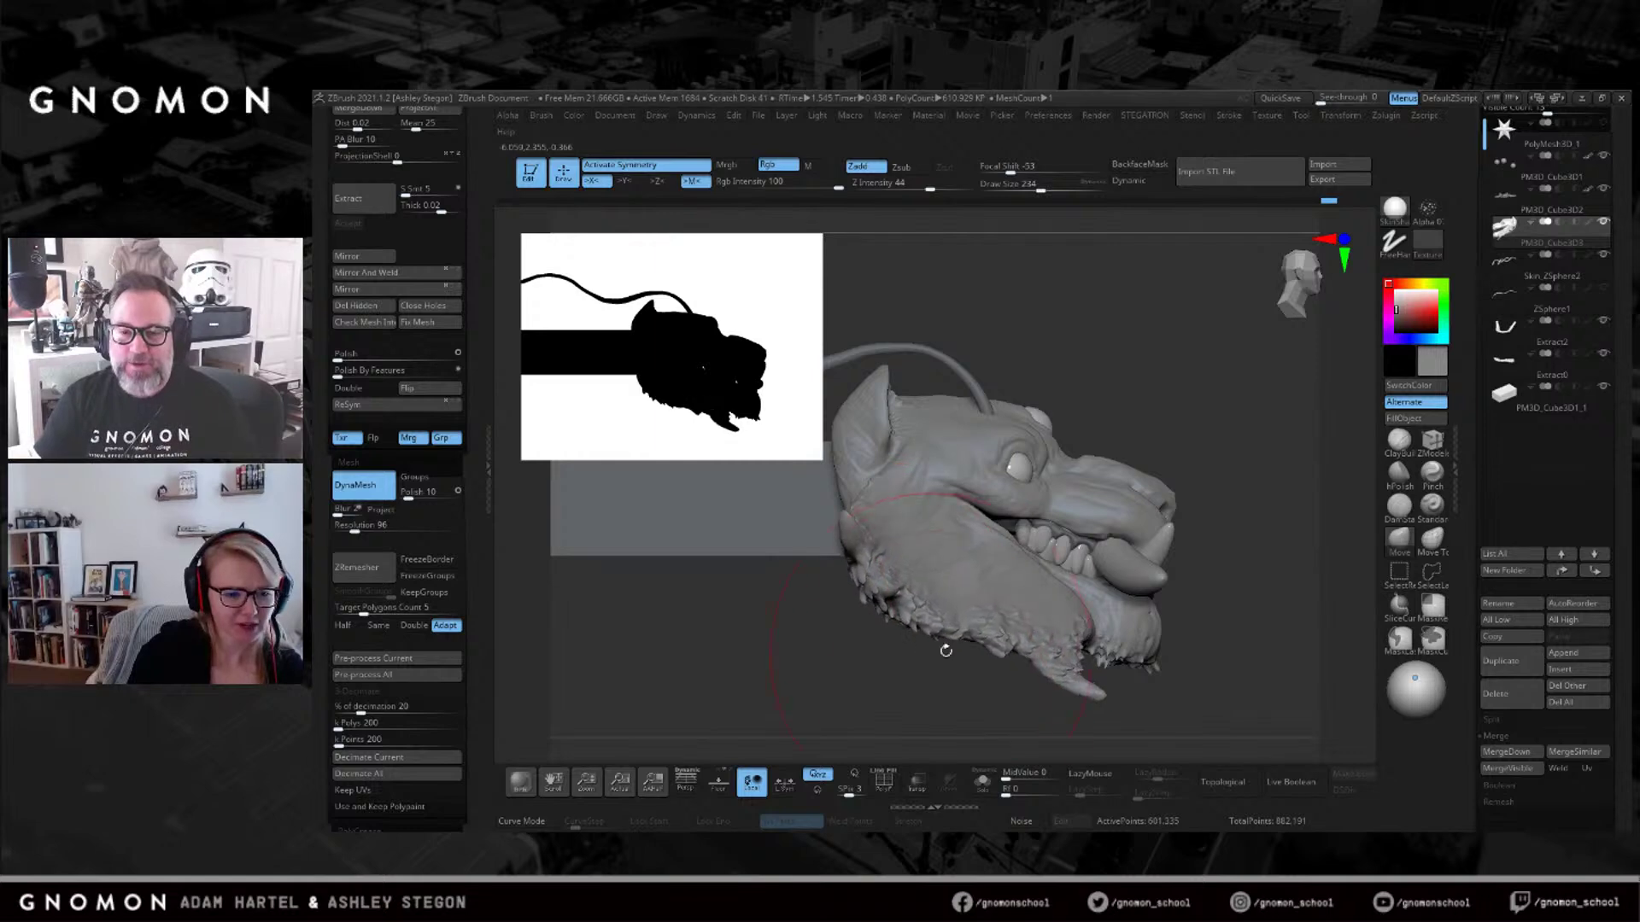
pyautogui.moveTo(1052, 689); pyautogui.dragTo(1046, 707)
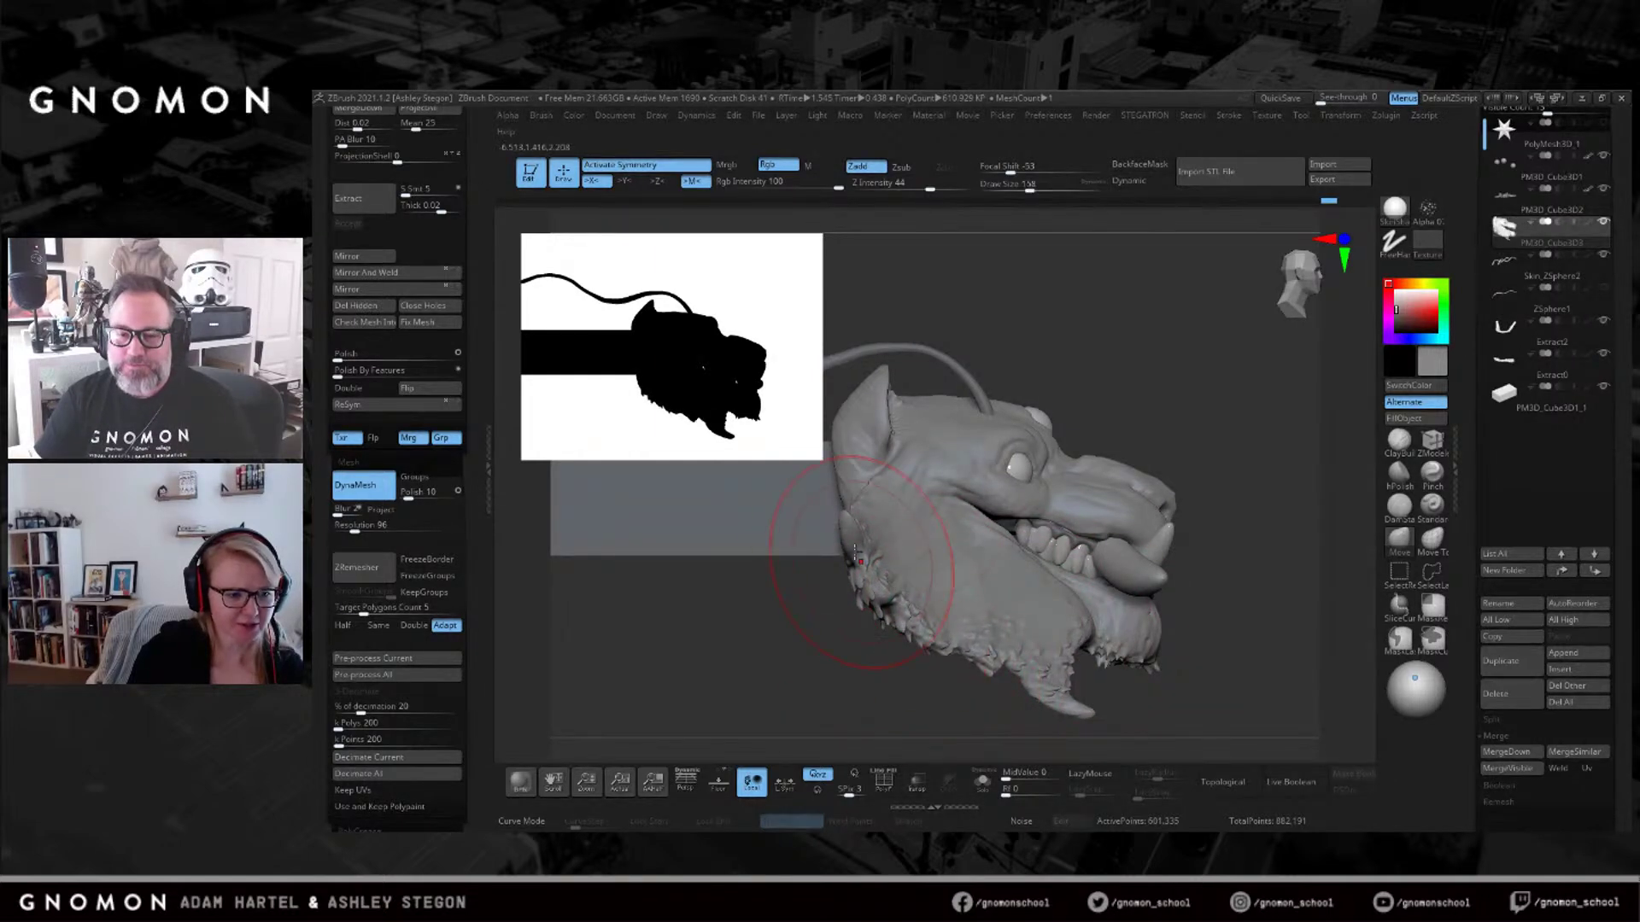
pyautogui.moveTo(814, 531); pyautogui.dragTo(920, 500, button='right')
pyautogui.moveTo(815, 523); pyautogui.dragTo(859, 568, button='right')
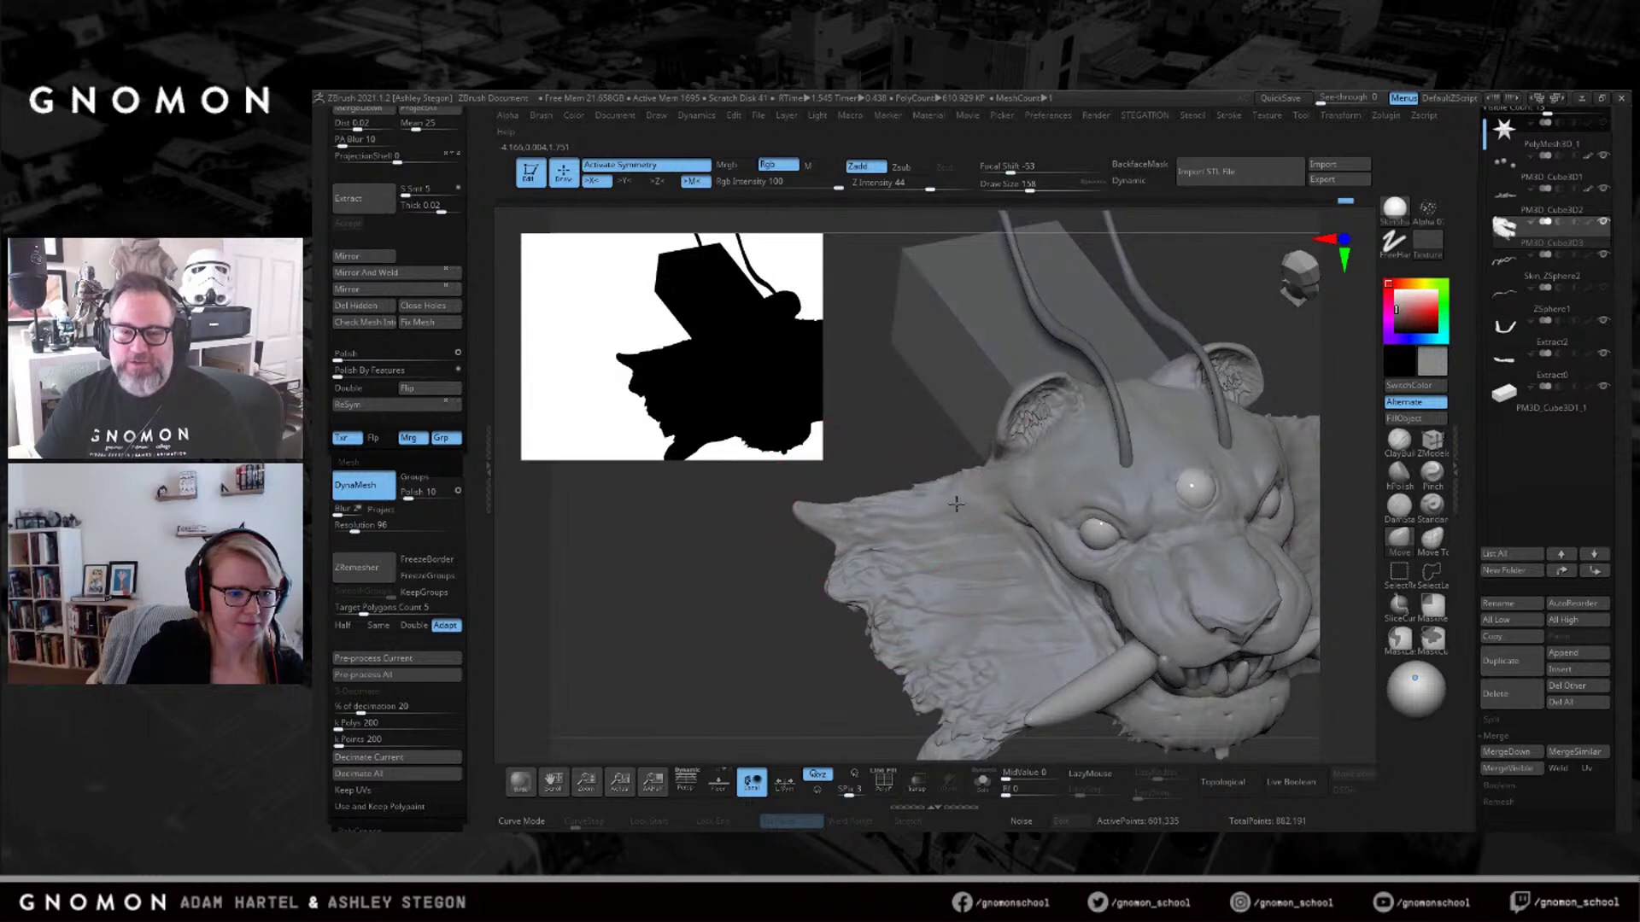
# DynaMesh the neck block at resolution 24 and smooth its hard edges.
pyautogui.moveTo(806, 483)
pyautogui.mouseDown(button='right')
pyautogui.moveTo(826, 577)
pyautogui.moveTo(907, 630)
pyautogui.moveTo(850, 521)
pyautogui.moveTo(866, 423)
pyautogui.moveTo(933, 293)
pyautogui.moveTo(1023, 463)
pyautogui.moveTo(1208, 348)
pyautogui.moveTo(1231, 515)
pyautogui.moveTo(1189, 368)
pyautogui.moveTo(1213, 503)
pyautogui.moveTo(1095, 427)
pyautogui.moveTo(1149, 498)
pyautogui.mouseUp(button='right')
pyautogui.keyDown('alt'); pyautogui.click(1095, 427); pyautogui.keyUp('alt')
pyautogui.hotkey('shift', 'f')
pyautogui.moveTo(1156, 575); pyautogui.dragTo(706, 538, button='right')
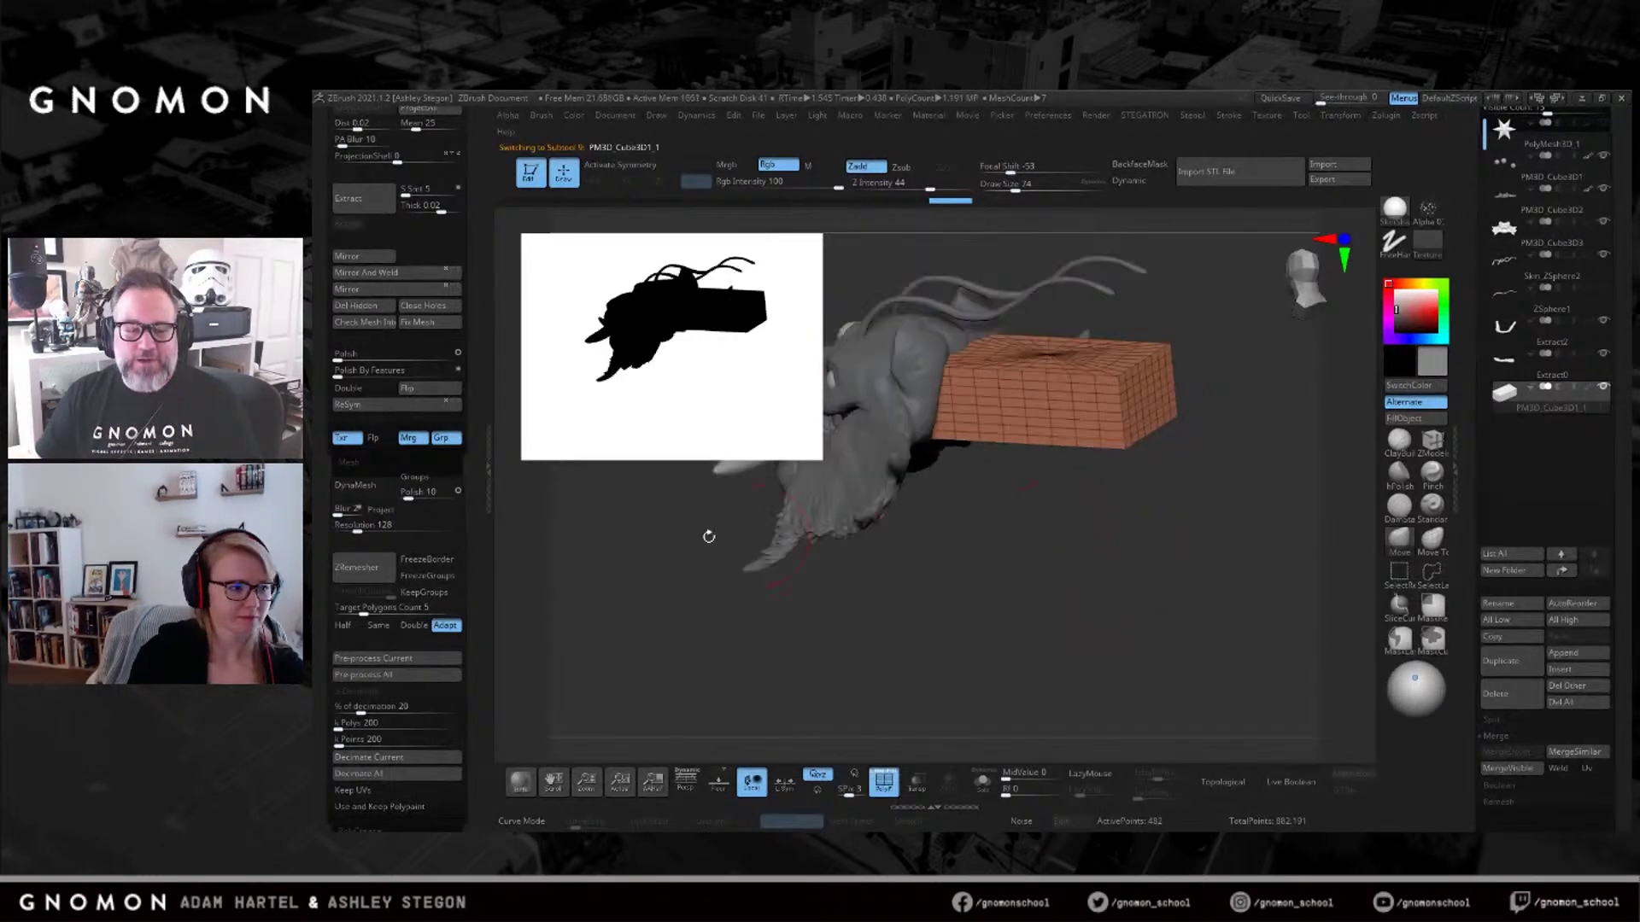
pyautogui.moveTo(359, 532); pyautogui.dragTo(344, 531)
pyautogui.click(355, 484)
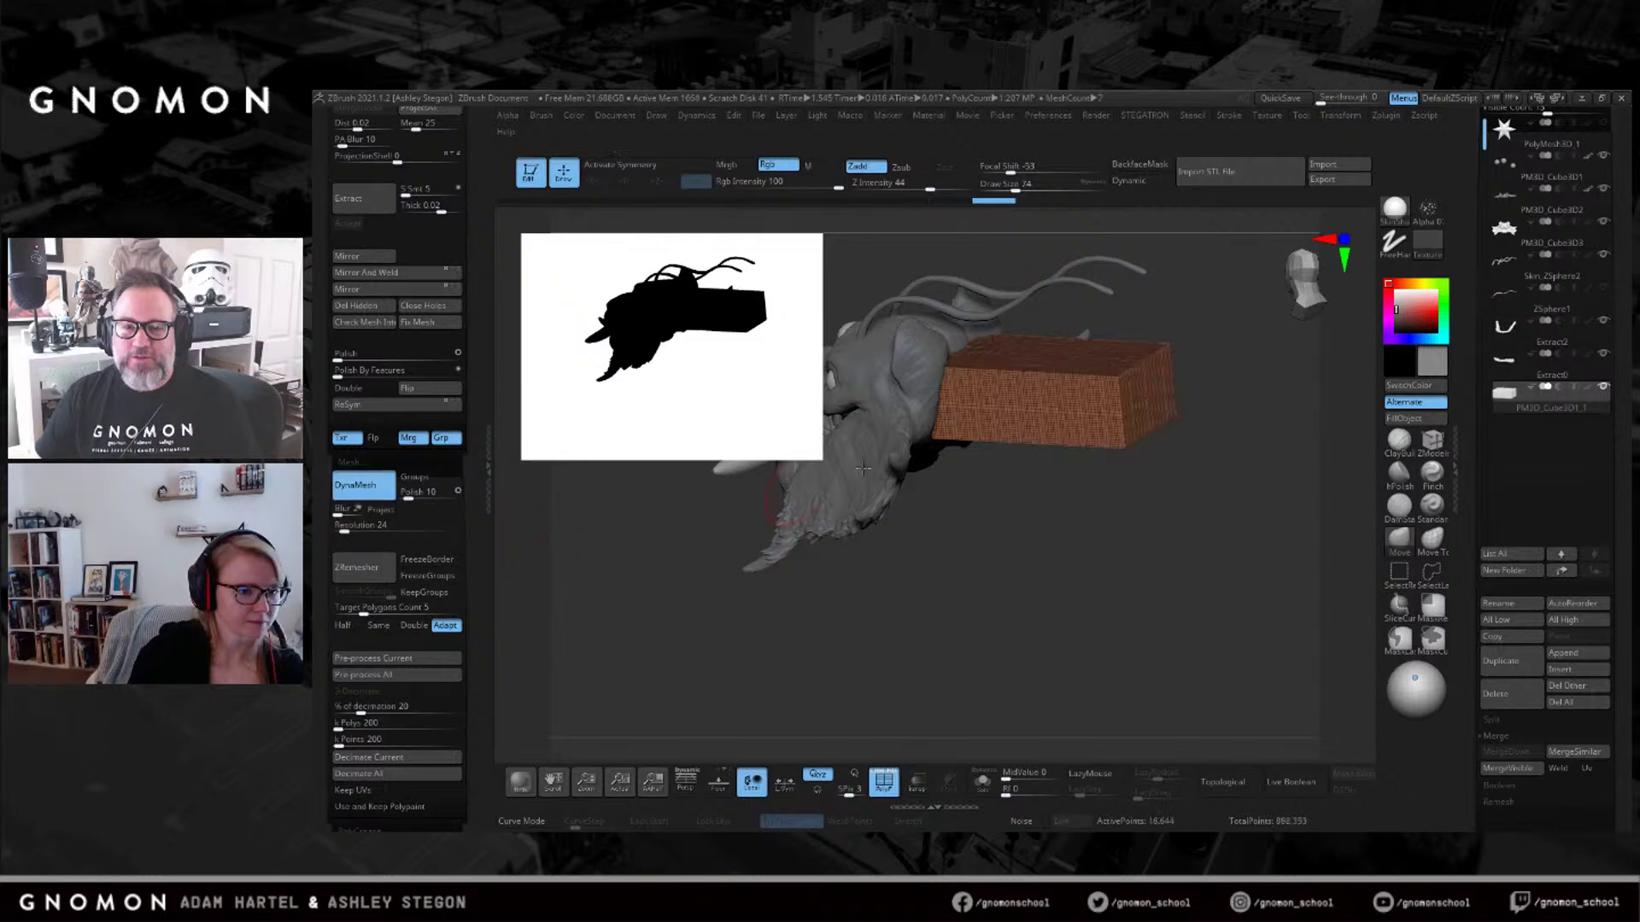
pyautogui.hotkey('shift', 'f')
pyautogui.keyDown('shift'); pyautogui.moveTo(1080, 433); pyautogui.dragTo(1035, 394); pyautogui.keyUp('shift')
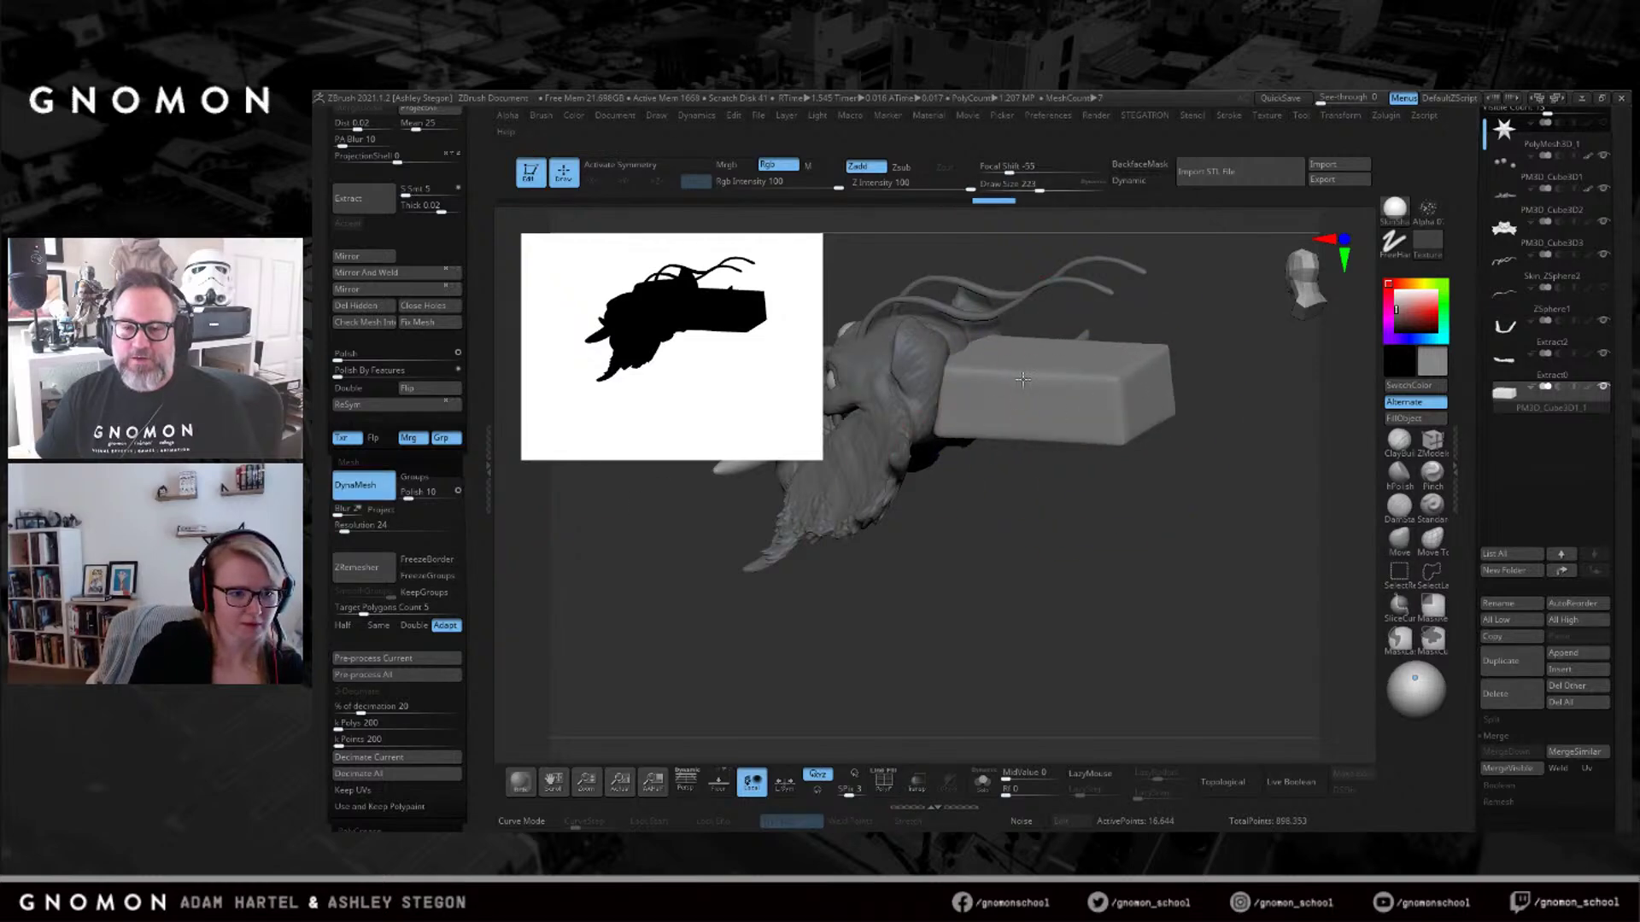
pyautogui.moveTo(1025, 369); pyautogui.dragTo(993, 374, button='right')
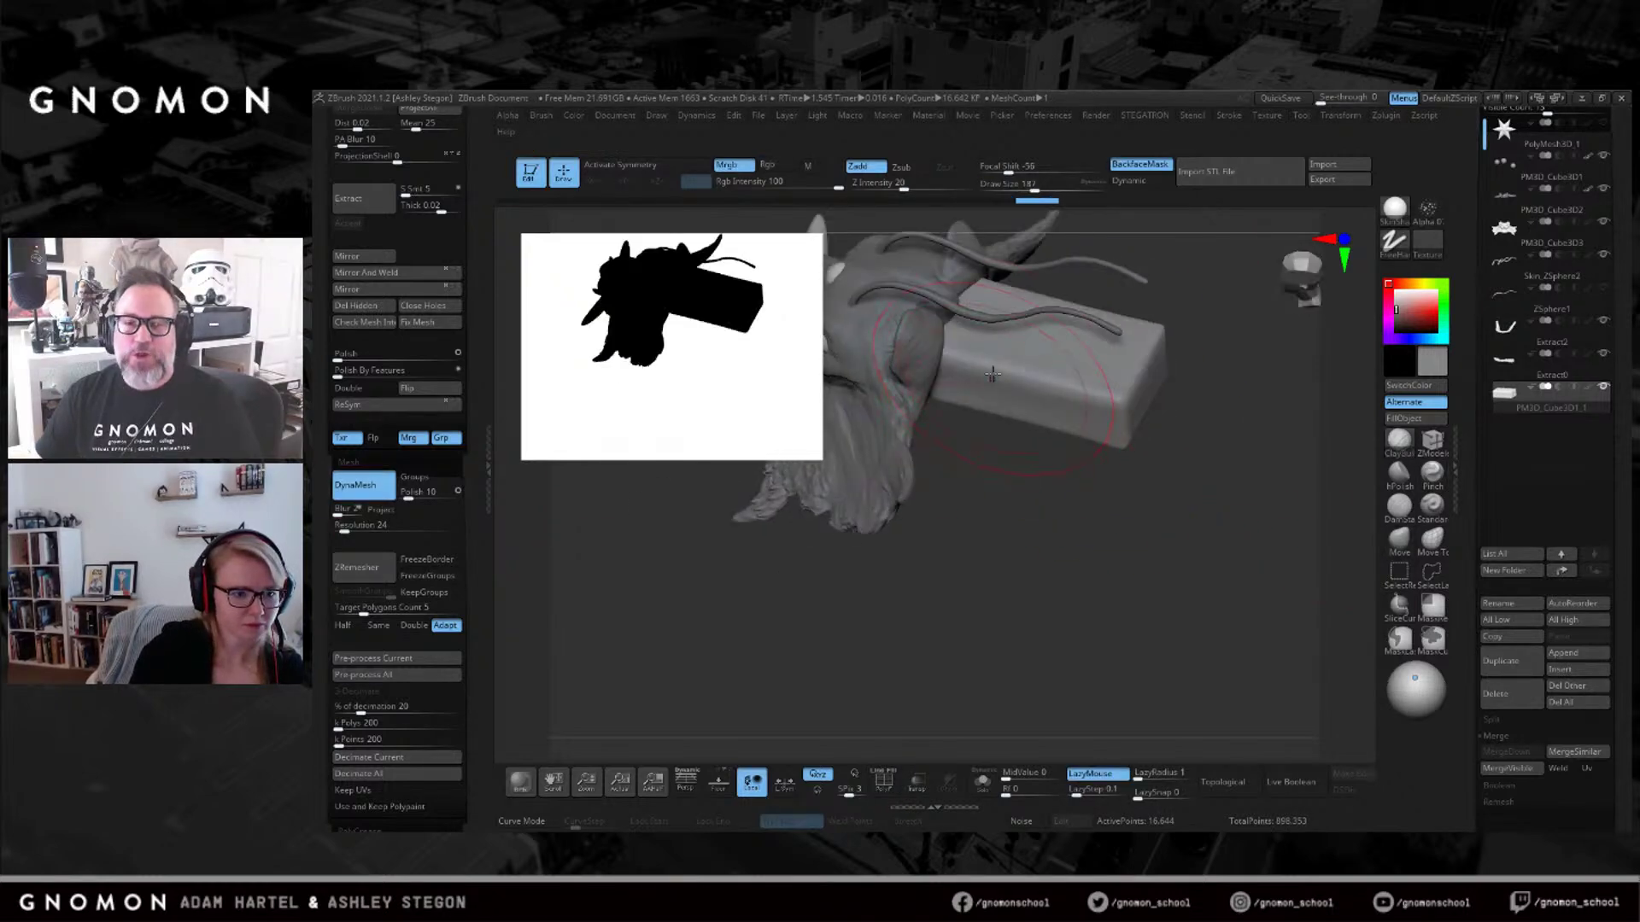
pyautogui.press('w')
pyautogui.moveTo(1115, 334); pyautogui.dragTo(1082, 318)
pyautogui.press('q')
pyautogui.press('s')
pyautogui.moveTo(1017, 363); pyautogui.dragTo(1022, 363)
pyautogui.moveTo(1065, 323)
pyautogui.mouseDown()
pyautogui.moveTo(1056, 363)
pyautogui.moveTo(1090, 393)
pyautogui.moveTo(1087, 363)
pyautogui.mouseUp()
pyautogui.press('s')
pyautogui.moveTo(1103, 306)
pyautogui.mouseDown(button='right')
pyautogui.moveTo(1008, 345)
pyautogui.moveTo(1033, 345)
pyautogui.mouseUp(button='right')
pyautogui.hotkey('ctrl', 'z')
pyautogui.hotkey('ctrl', 'z')
# Turn on X symmetry and add surface strokes to the neck block with the ClayBuildup brush.
pyautogui.press('x')
pyautogui.moveTo(983, 327)
pyautogui.mouseDown()
pyautogui.moveTo(1064, 296)
pyautogui.moveTo(1028, 314)
pyautogui.moveTo(1023, 302)
pyautogui.mouseUp()
pyautogui.press('[')
pyautogui.press('[')
pyautogui.press('[')
# Pull fur spikes out of the neck block's side edge with the SnakeHook brush, adjusting its draw size.
pyautogui.press('b')
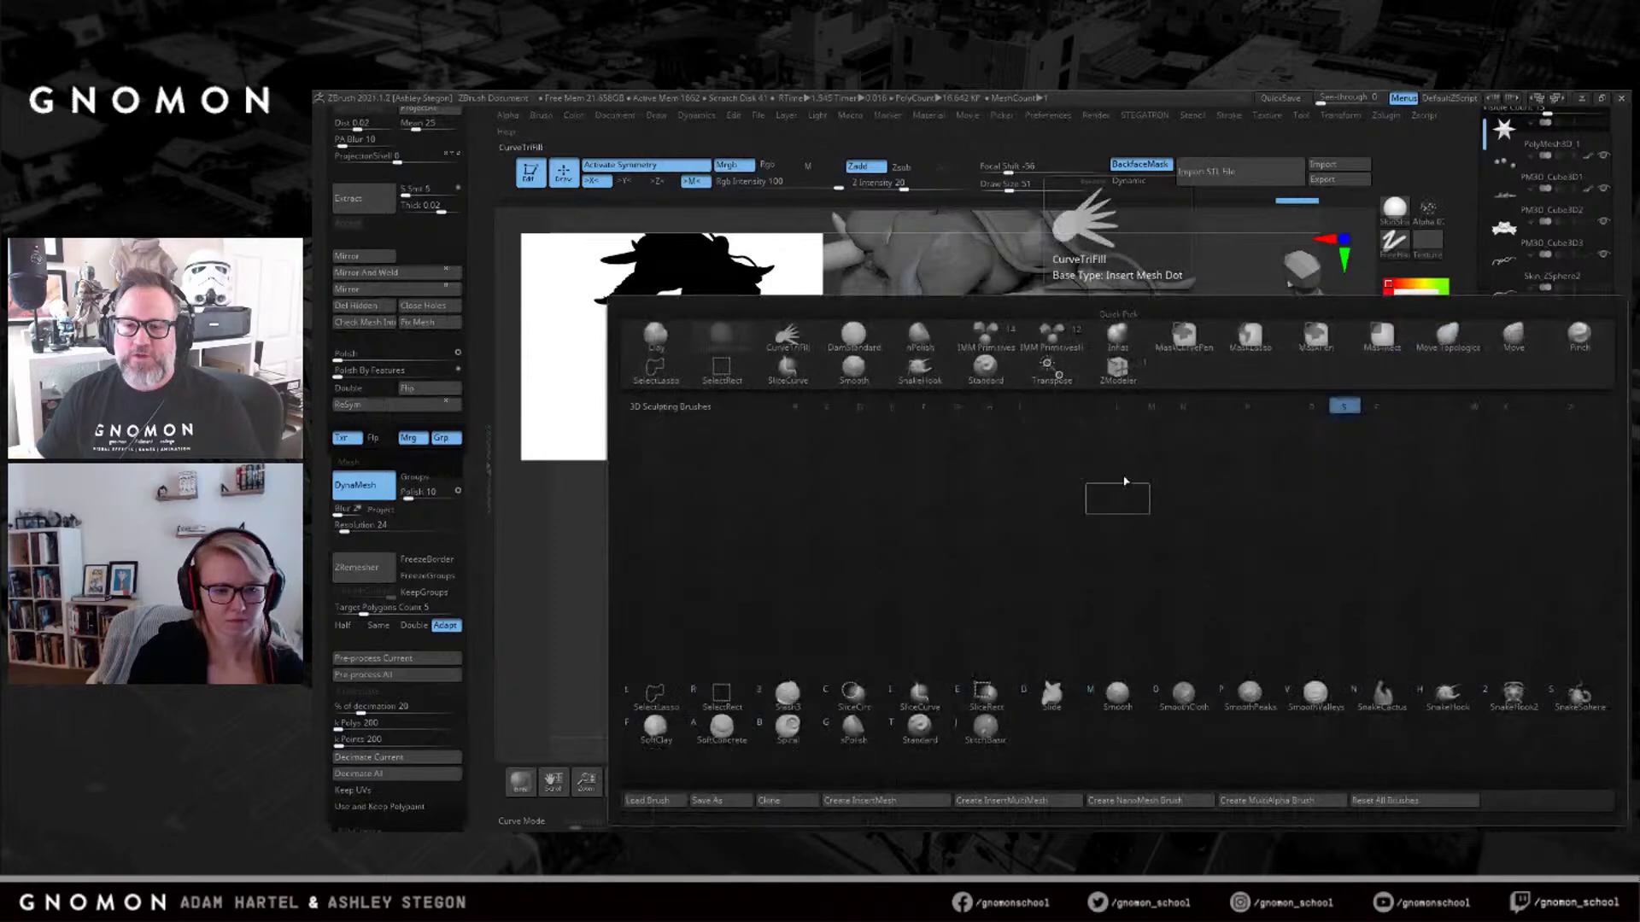
pyautogui.press('h')
pyautogui.moveTo(961, 375); pyautogui.dragTo(961, 365, button='right')
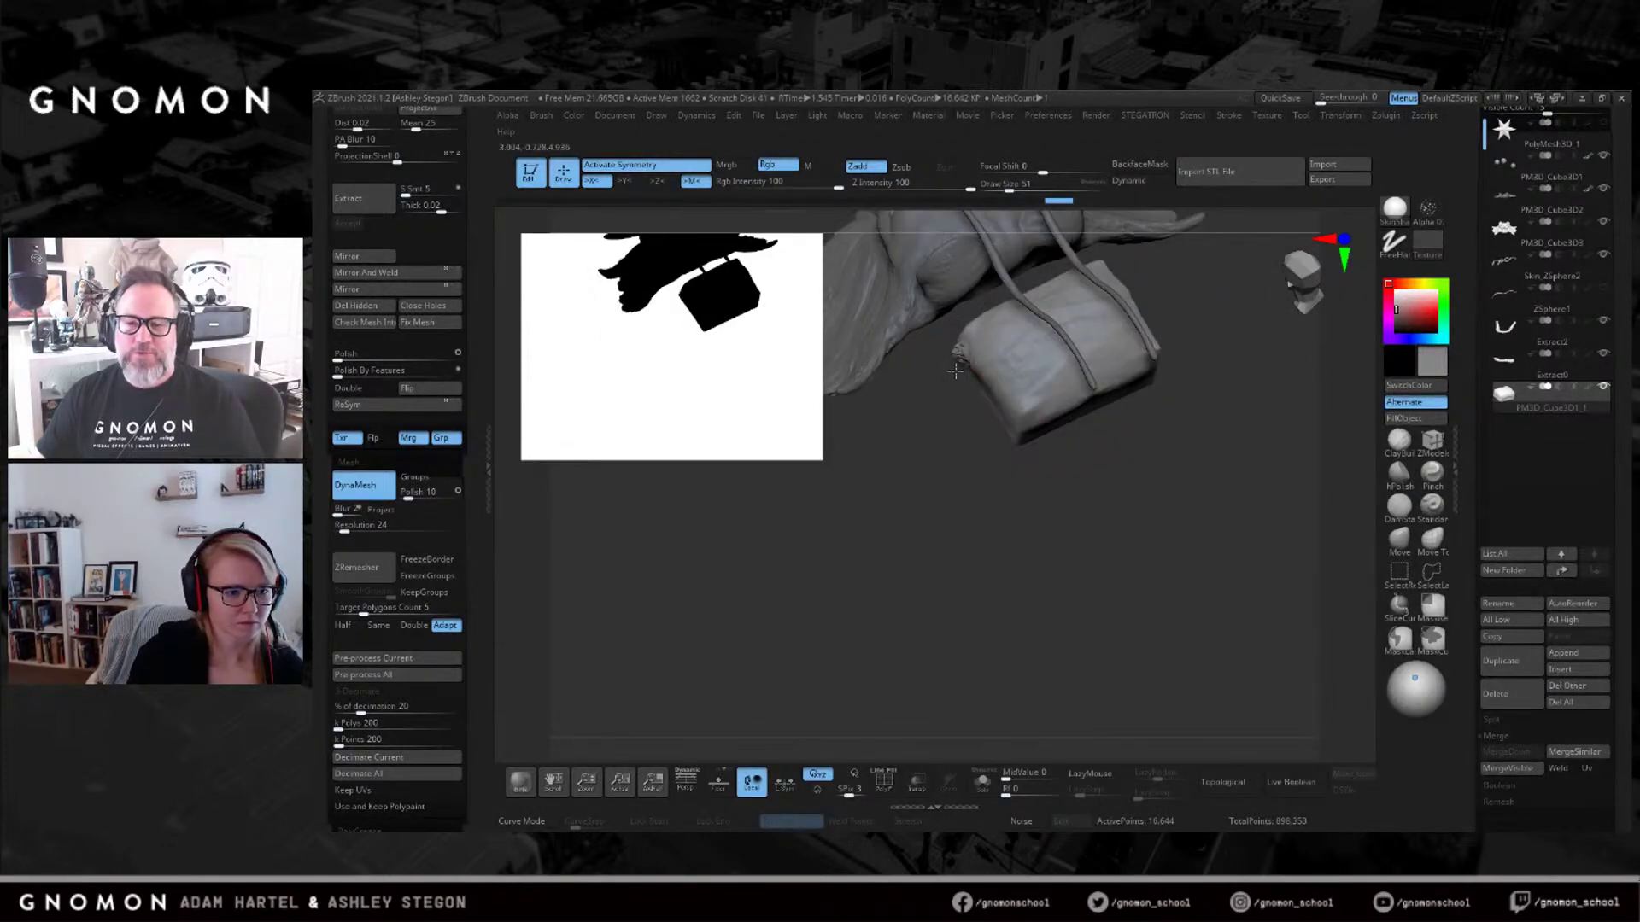
pyautogui.press(']')
pyautogui.press('[')
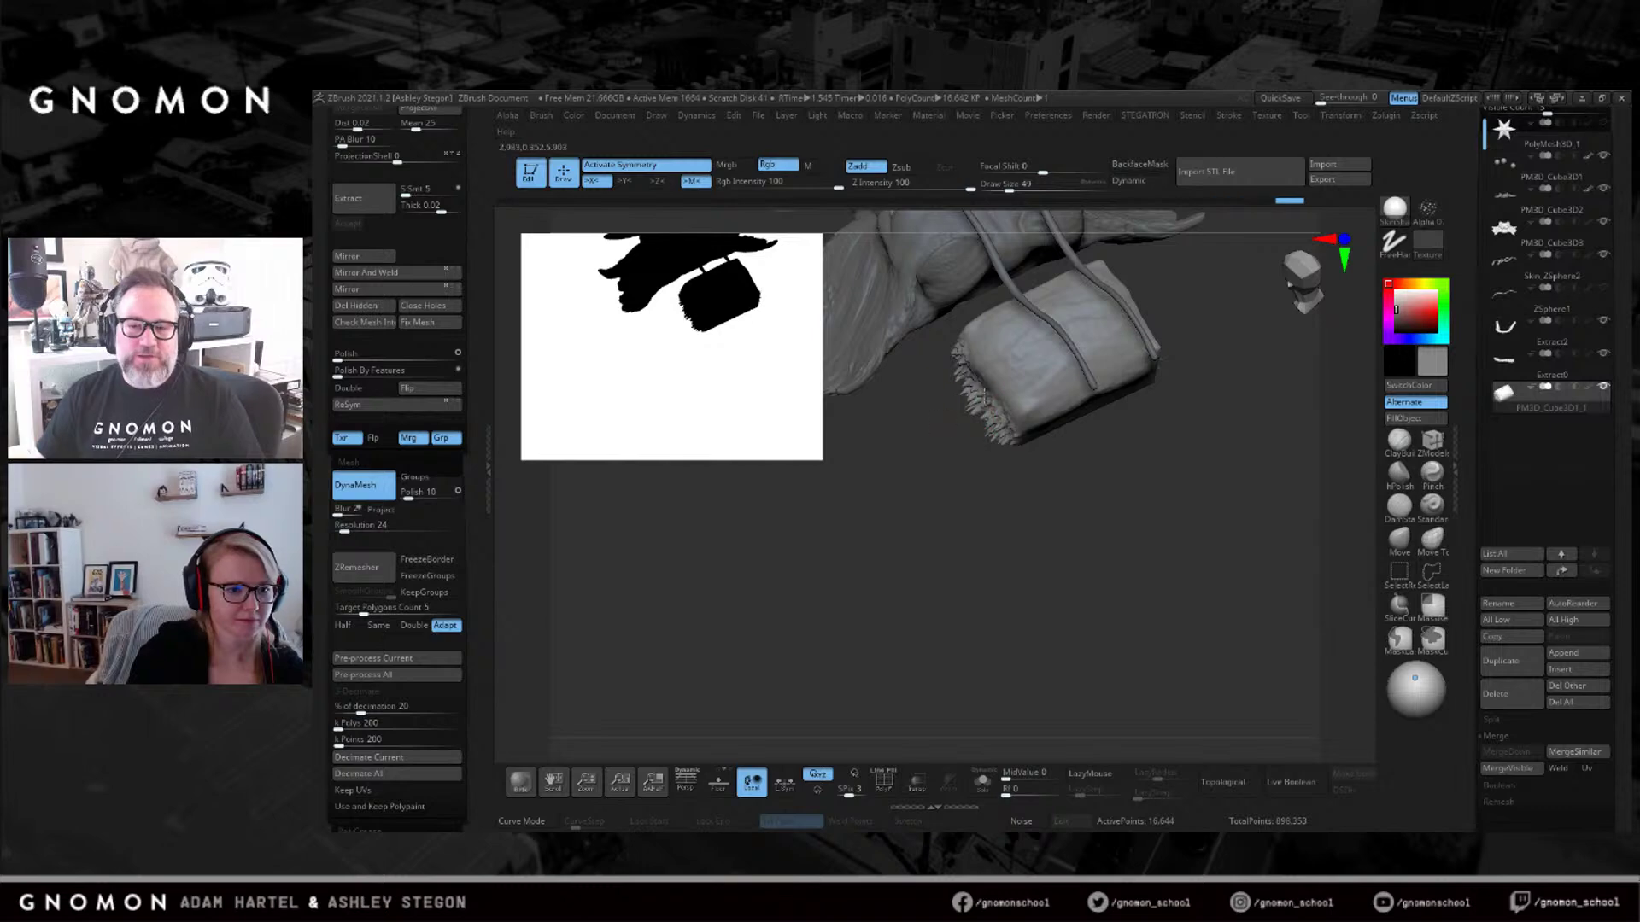
pyautogui.press(']')
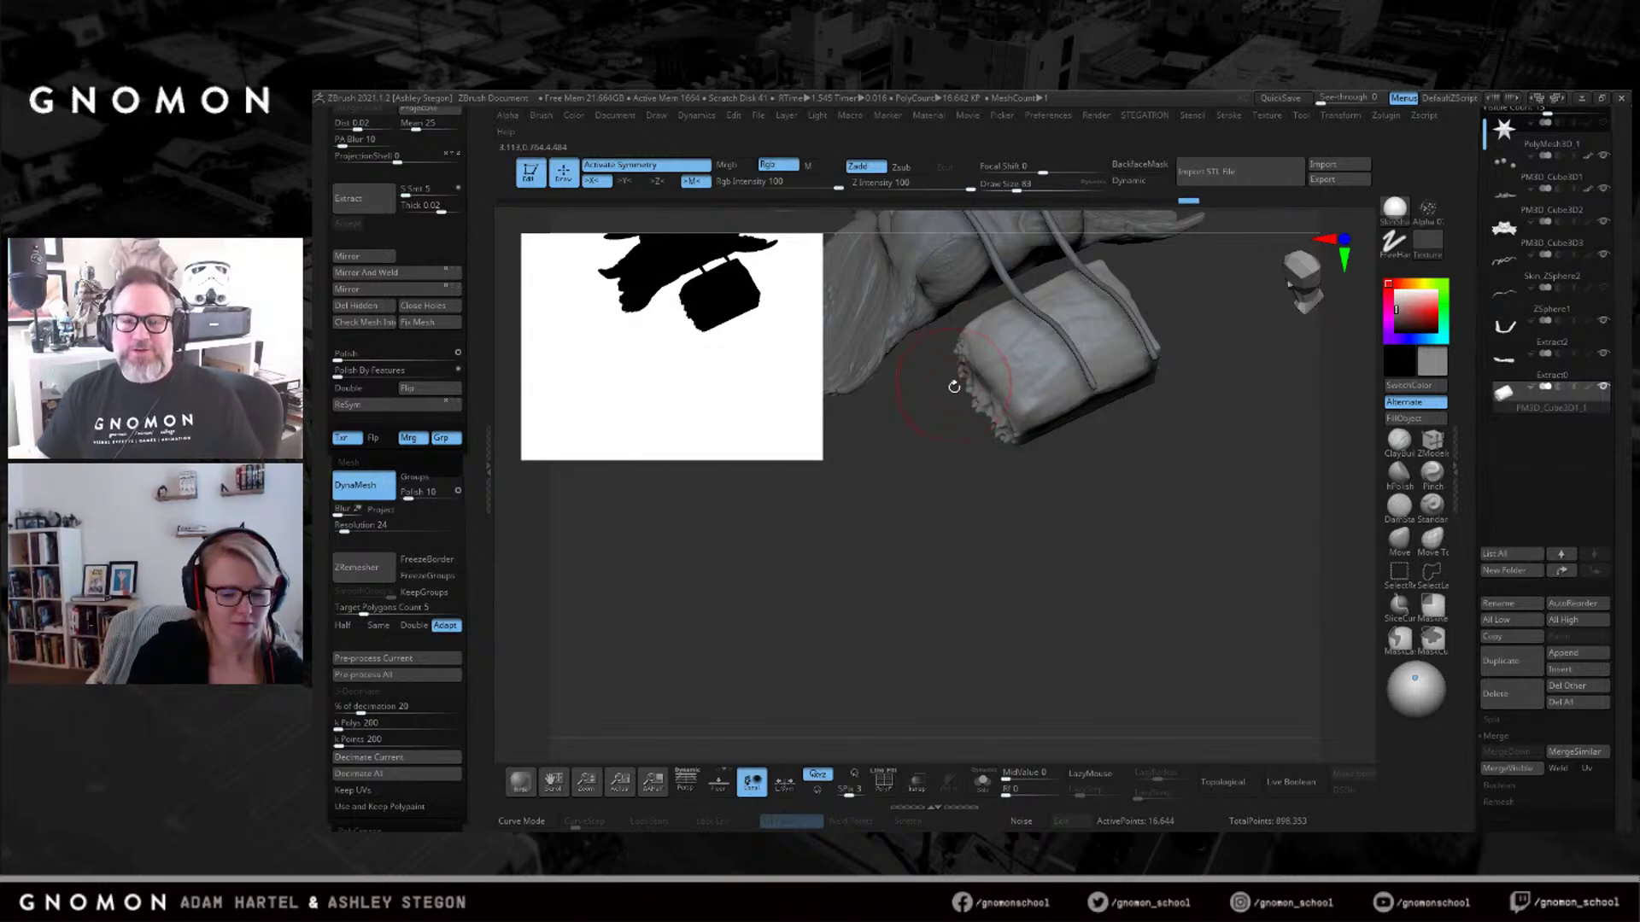
# Thicken the spikes along the neck block's side edge with the Inflate brush.
pyautogui.press('b')
pyautogui.press('i')
pyautogui.press('n')
pyautogui.moveTo(949, 361); pyautogui.dragTo(1036, 469)
# Shape the fur clumps on the neck block's side and lower edge with the Move brush.
pyautogui.click(1399, 541)
pyautogui.moveTo(1136, 589); pyautogui.dragTo(1020, 591)
pyautogui.moveTo(958, 437); pyautogui.dragTo(941, 424)
pyautogui.moveTo(1025, 581); pyautogui.dragTo(926, 580)
pyautogui.moveTo(965, 429); pyautogui.dragTo(965, 431)
pyautogui.press('s')
pyautogui.moveTo(921, 368)
pyautogui.mouseDown()
pyautogui.moveTo(985, 439)
pyautogui.moveTo(972, 468)
pyautogui.mouseUp()
pyautogui.moveTo(931, 478); pyautogui.dragTo(931, 530)
pyautogui.moveTo(982, 439)
pyautogui.mouseDown()
pyautogui.moveTo(963, 433)
pyautogui.moveTo(972, 469)
pyautogui.moveTo(992, 443)
pyautogui.mouseUp()
# Build up the neck block's sides with ClayBuildup and carve fur grooves into them with DamStandard.
pyautogui.moveTo(1042, 465); pyautogui.dragTo(1139, 446, button='right')
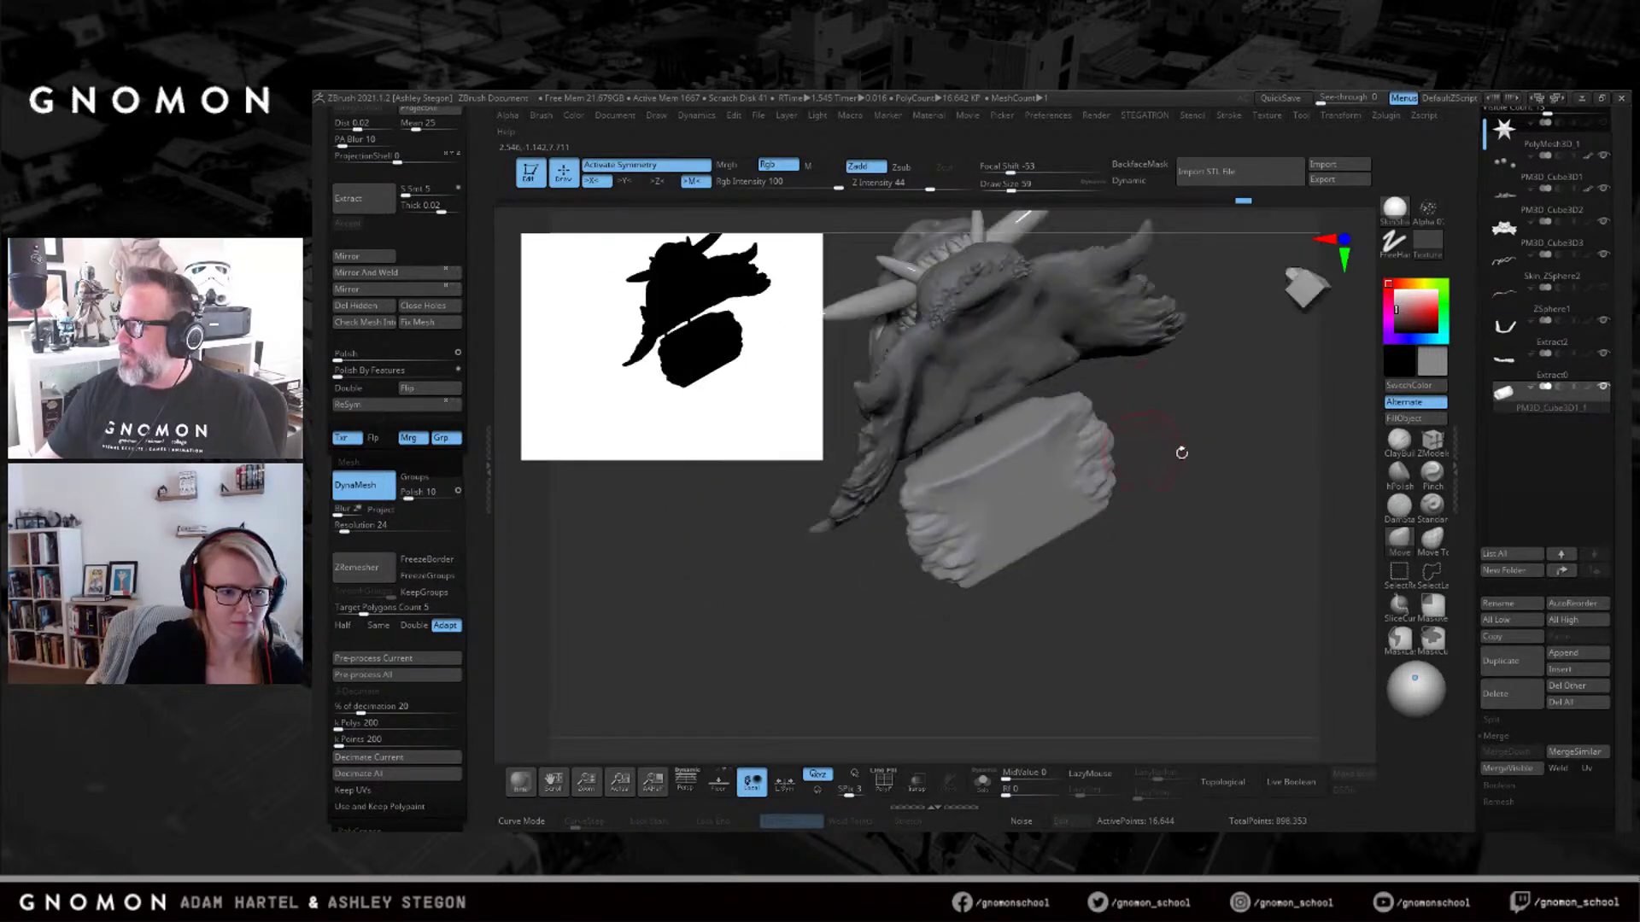
pyautogui.click(1397, 452)
pyautogui.moveTo(1057, 439)
pyautogui.mouseDown()
pyautogui.moveTo(995, 488)
pyautogui.moveTo(1052, 474)
pyautogui.moveTo(995, 555)
pyautogui.moveTo(995, 504)
pyautogui.moveTo(1072, 445)
pyautogui.mouseUp()
pyautogui.keyDown('shift'); pyautogui.moveTo(1020, 485); pyautogui.dragTo(990, 502); pyautogui.keyUp('shift')
pyautogui.moveTo(1019, 545); pyautogui.dragTo(1060, 431, button='right')
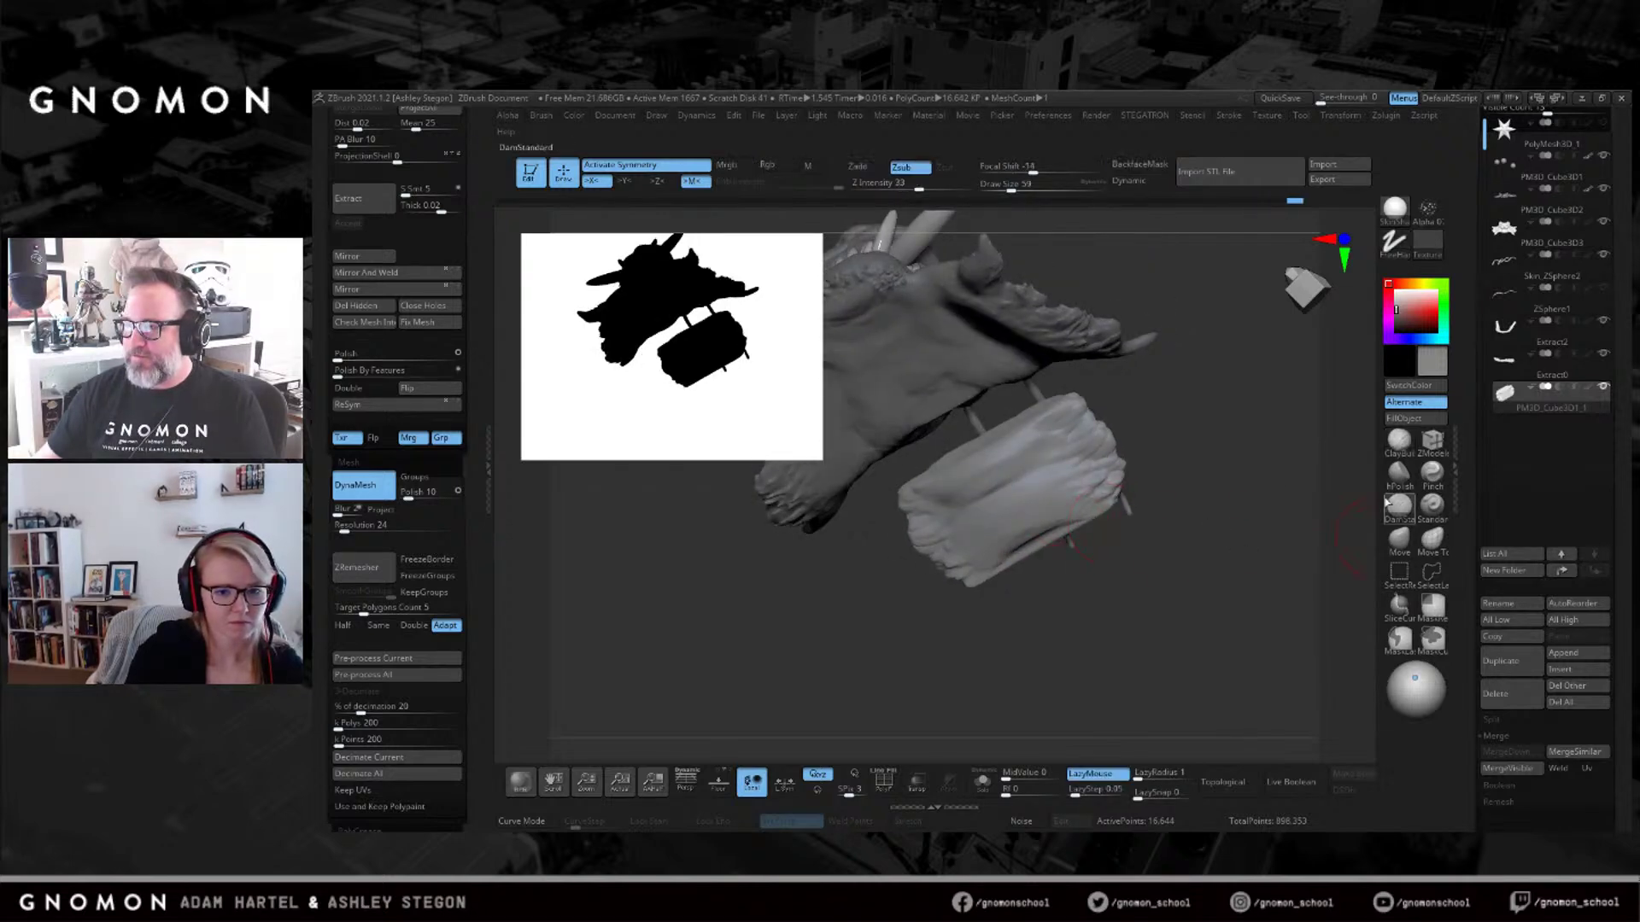
pyautogui.moveTo(1074, 454); pyautogui.dragTo(1097, 491)
pyautogui.moveTo(1058, 427); pyautogui.dragTo(1103, 488)
pyautogui.moveTo(945, 514); pyautogui.dragTo(1001, 483)
pyautogui.moveTo(966, 566); pyautogui.dragTo(1019, 540)
# Isolate the neck block in a straight-on view and create a new InsertMesh brush from it.
pyautogui.keyDown('shift'); pyautogui.moveTo(1019, 540); pyautogui.dragTo(945, 586, button='right'); pyautogui.keyUp('shift')
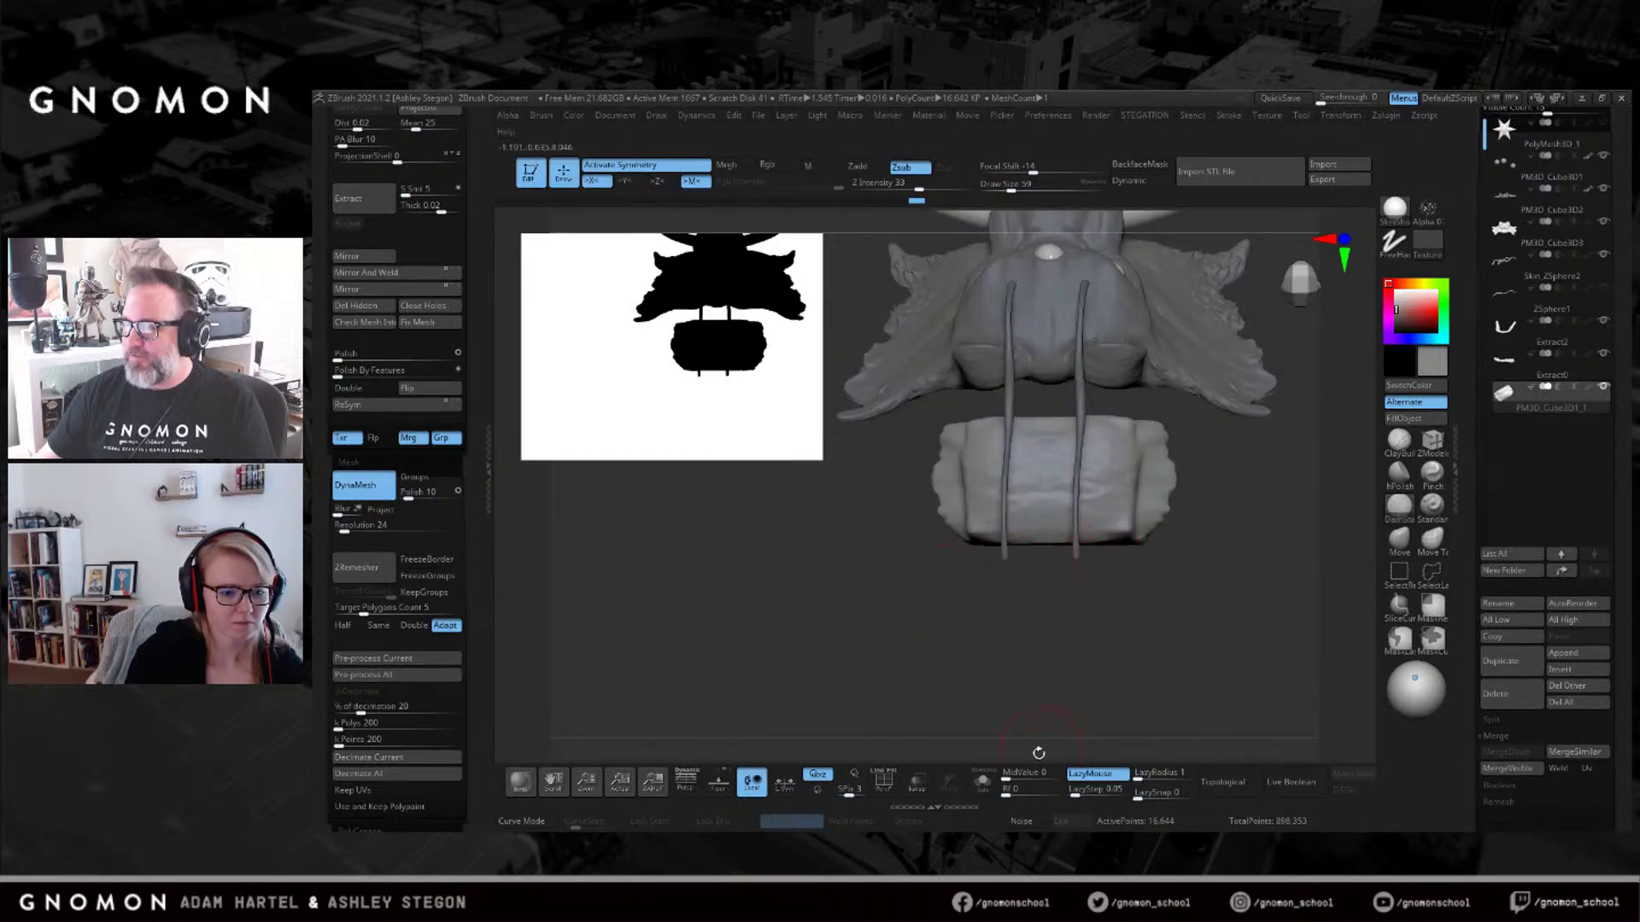
pyautogui.click(983, 781)
pyautogui.moveTo(1191, 630); pyautogui.dragTo(1075, 536, button='right')
pyautogui.hotkey('shift', 'f')
pyautogui.hotkey('shift', 'f')
pyautogui.press('b')
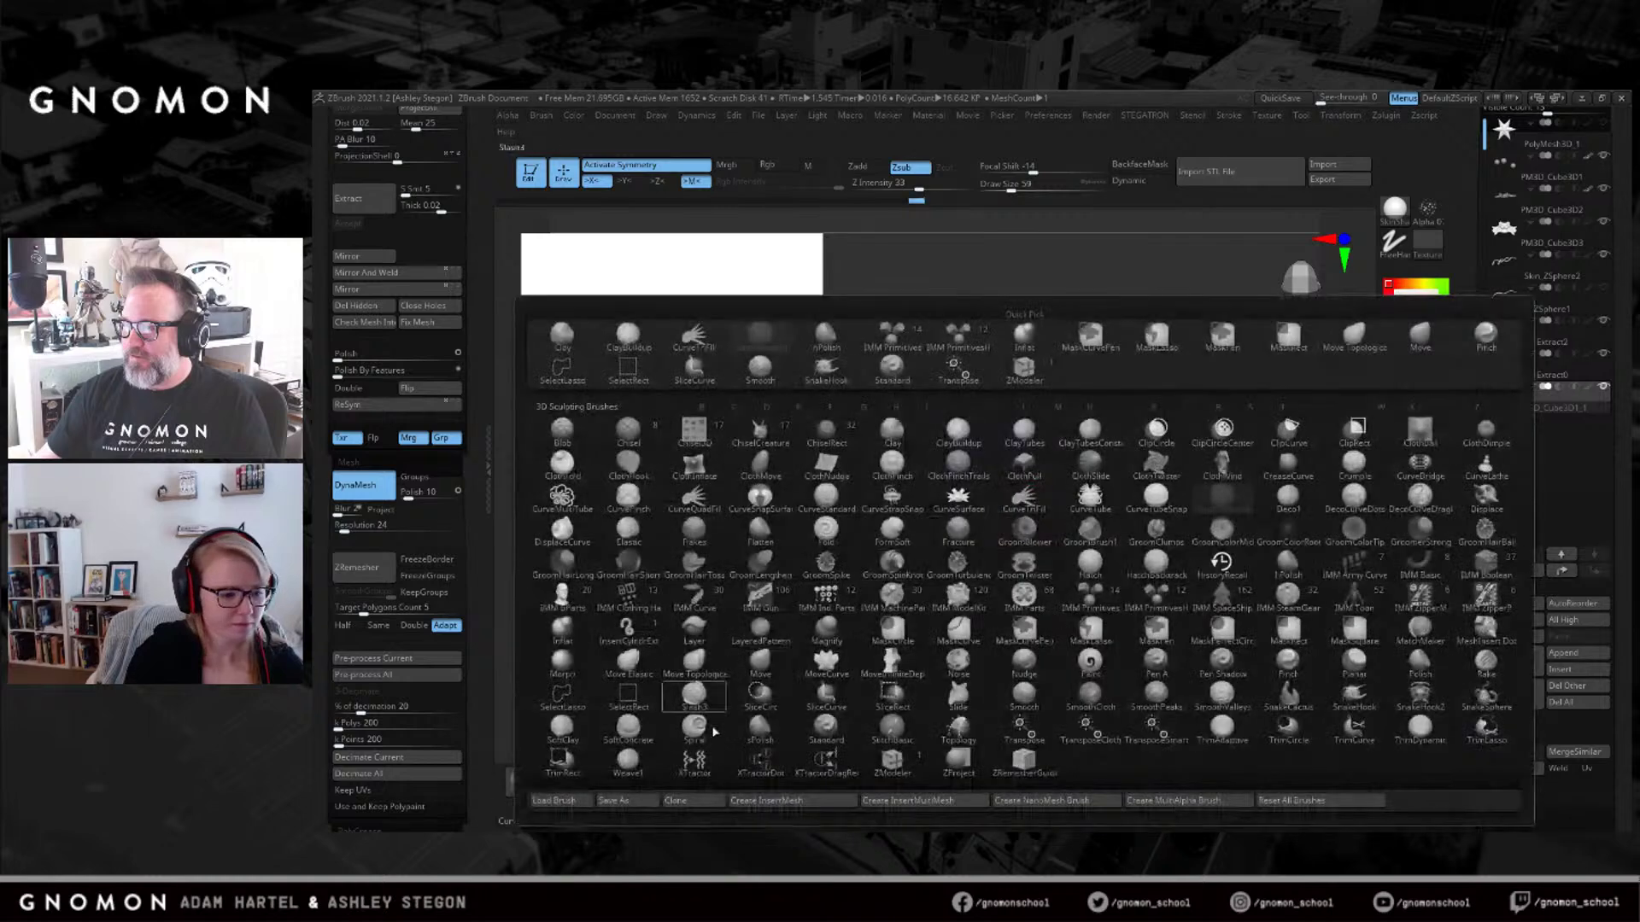
pyautogui.click(780, 801)
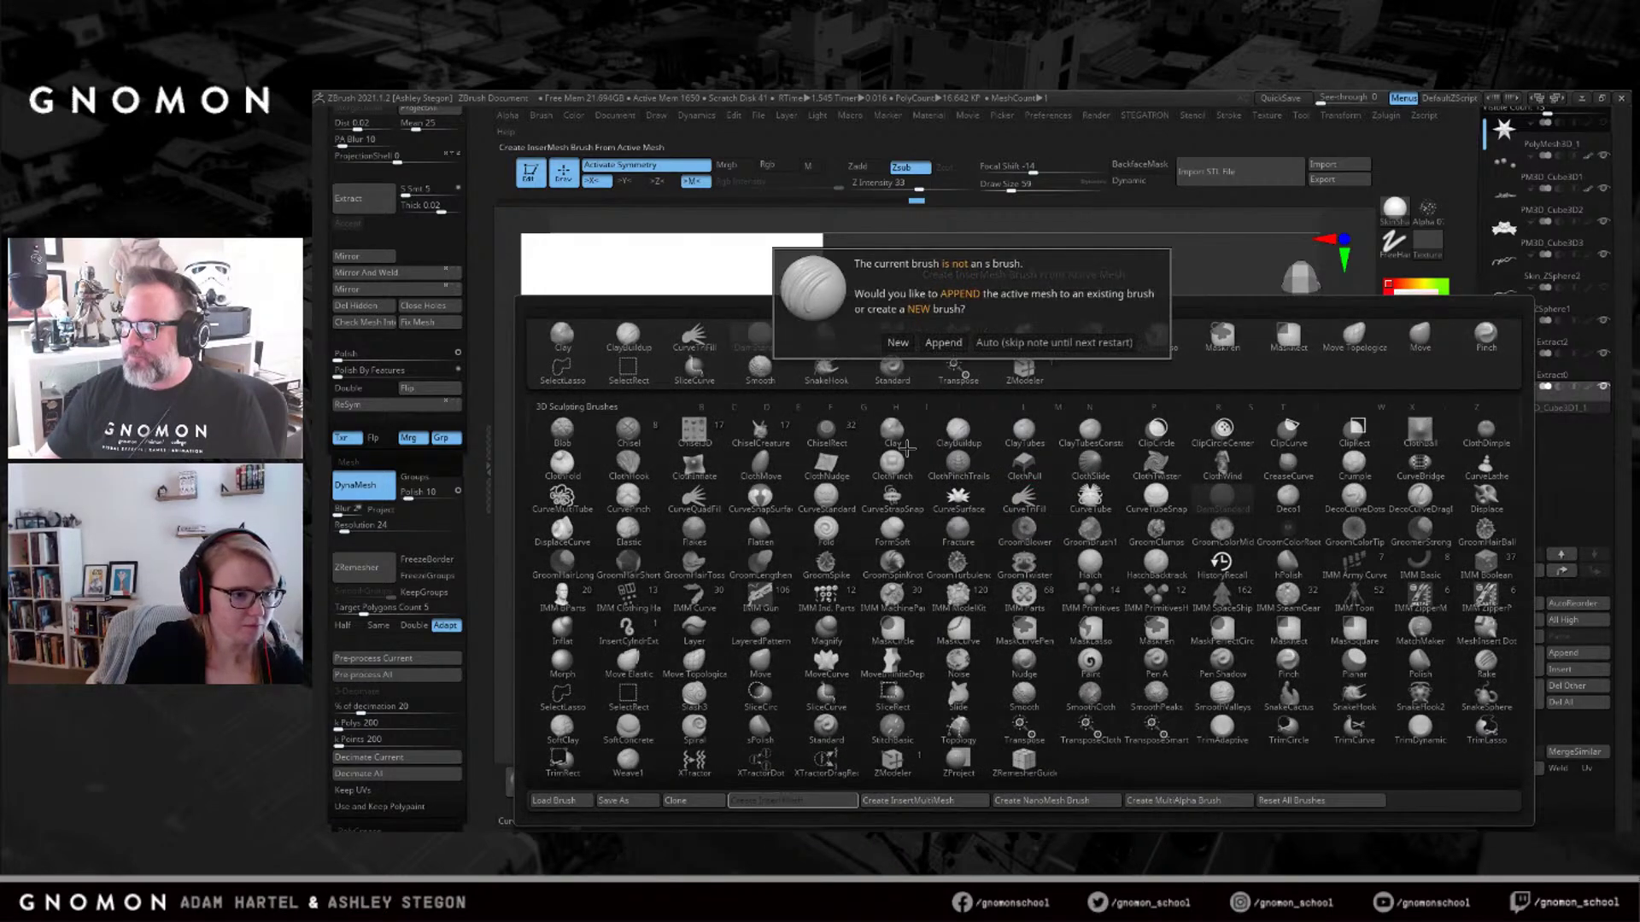
pyautogui.click(899, 342)
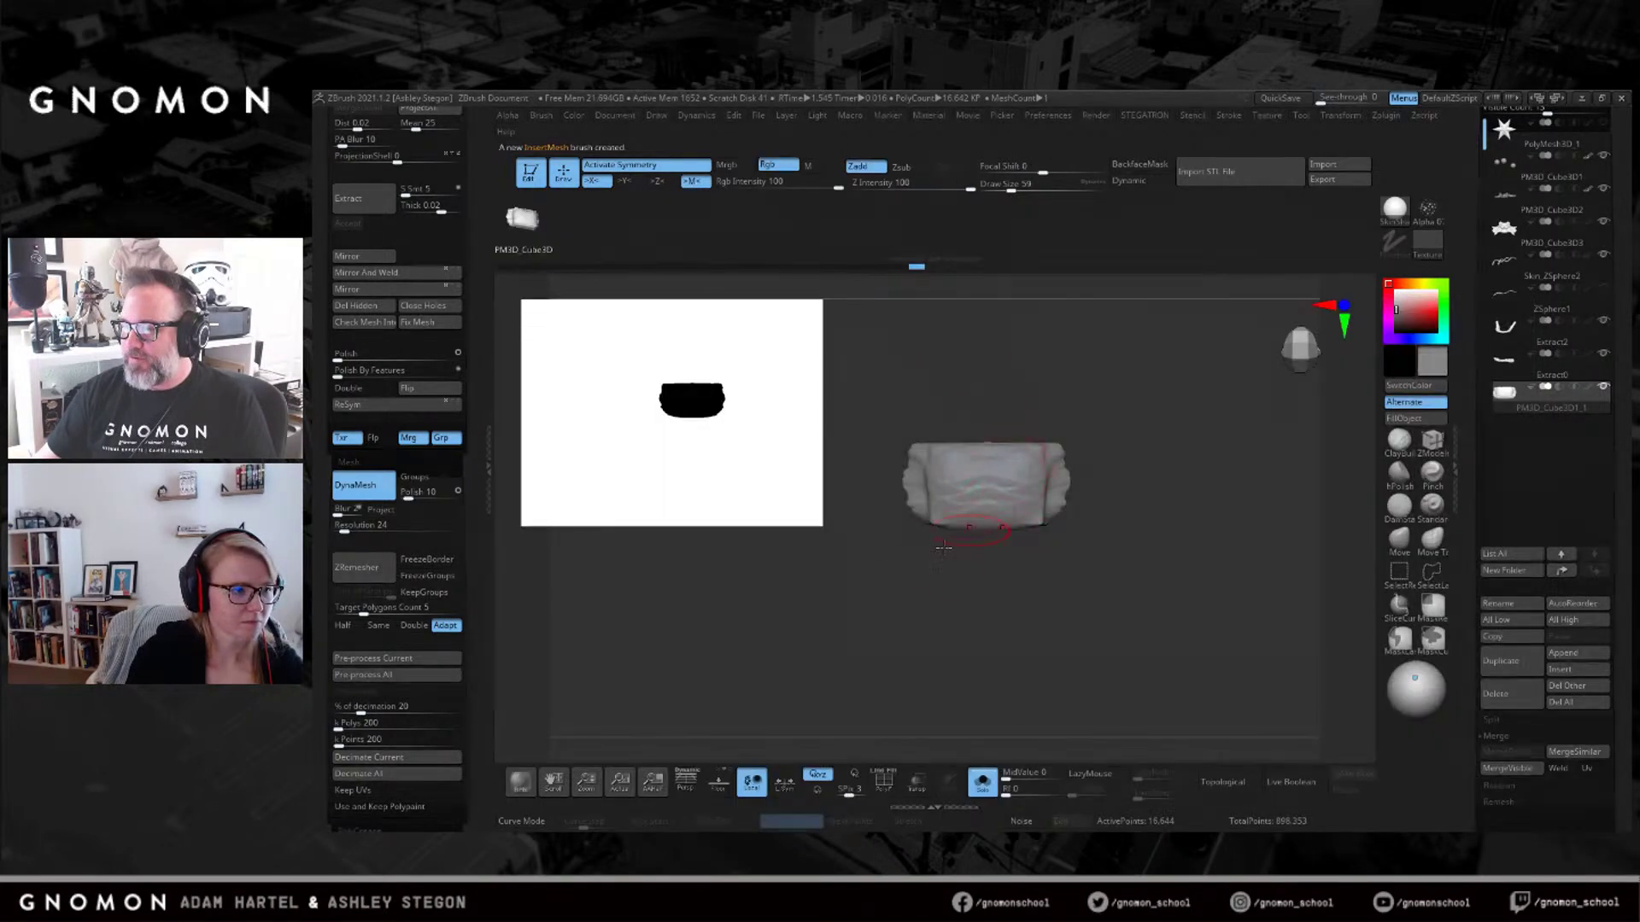
# Turn on Curve Mode for the new brush, show all subtools and draw a straight chain of segments behind the neck block.
pyautogui.click(532, 823)
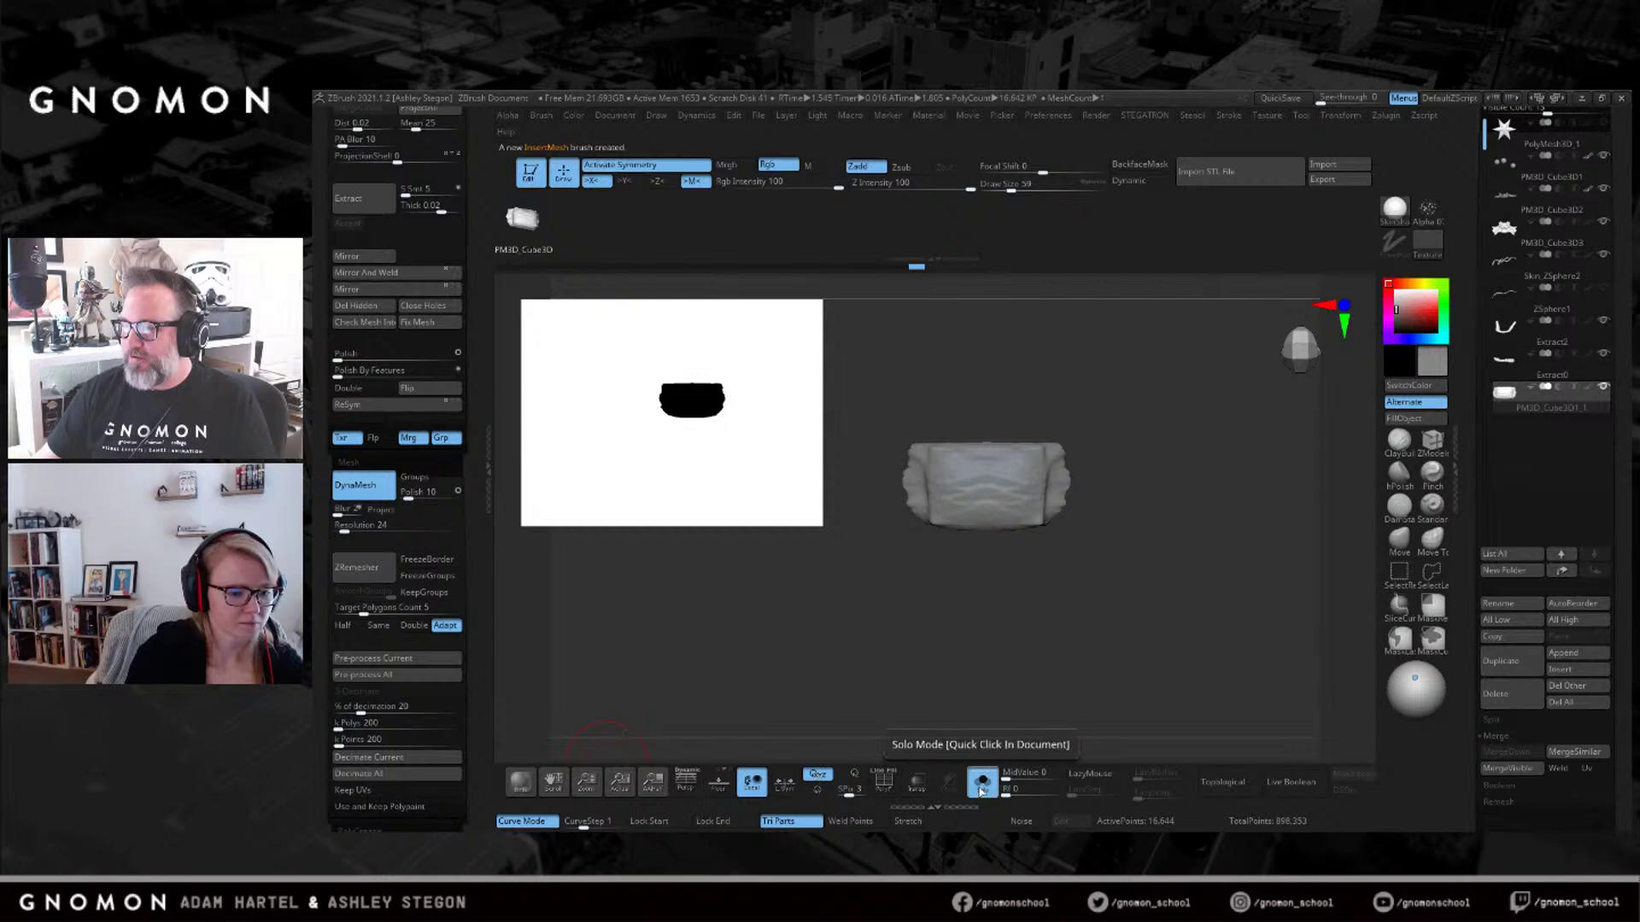
pyautogui.click(982, 780)
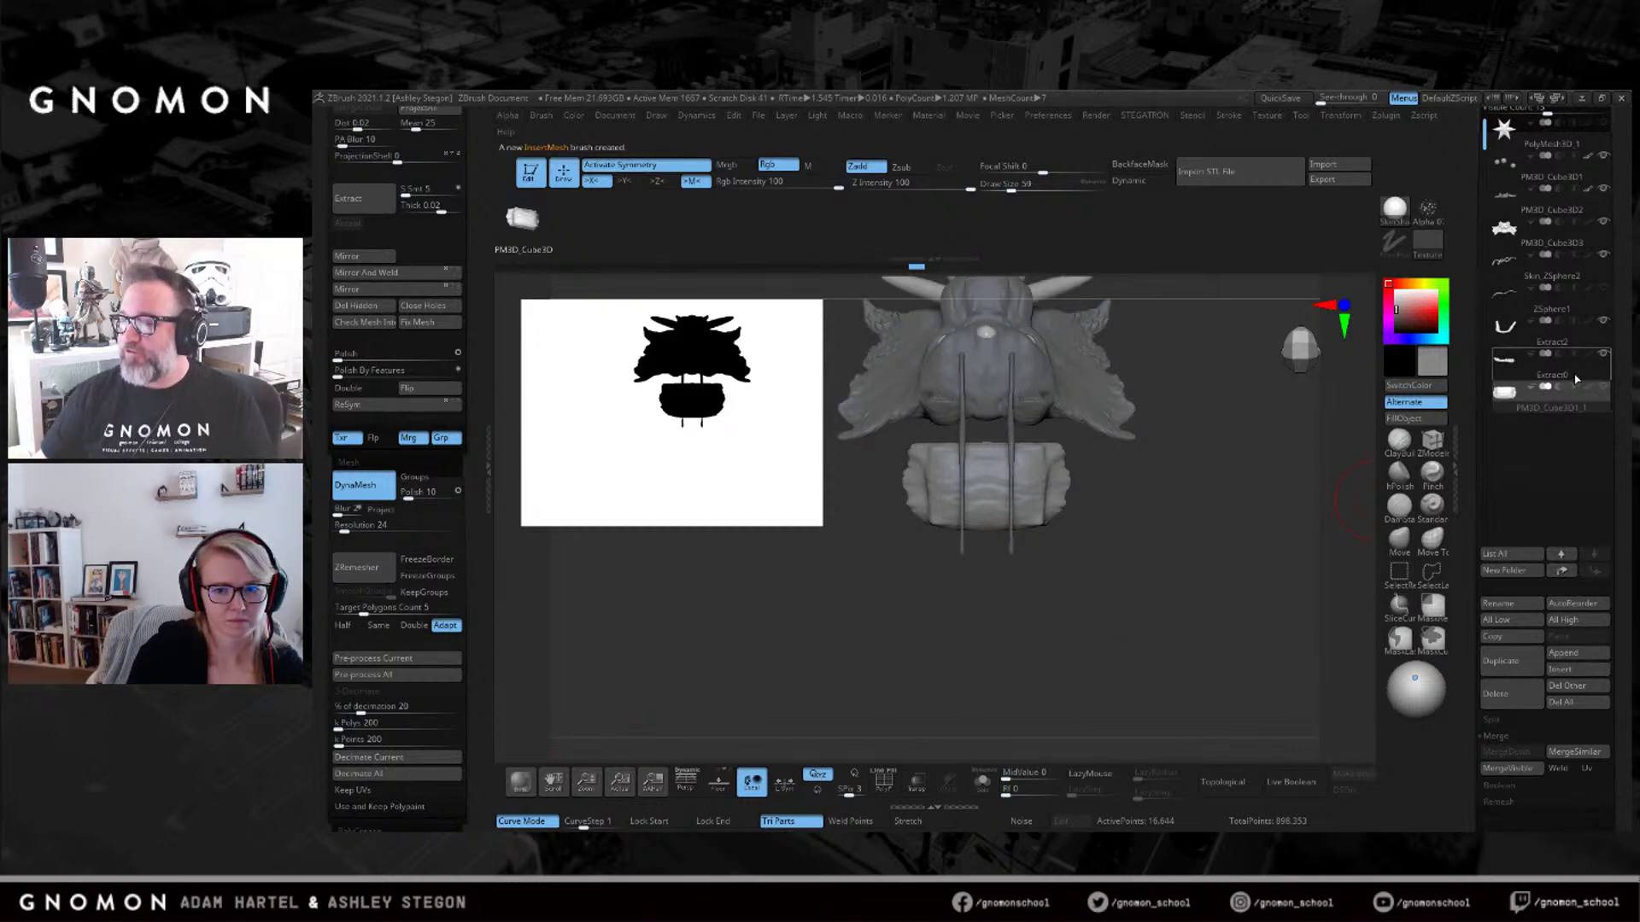
pyautogui.moveTo(1001, 552); pyautogui.dragTo(991, 372)
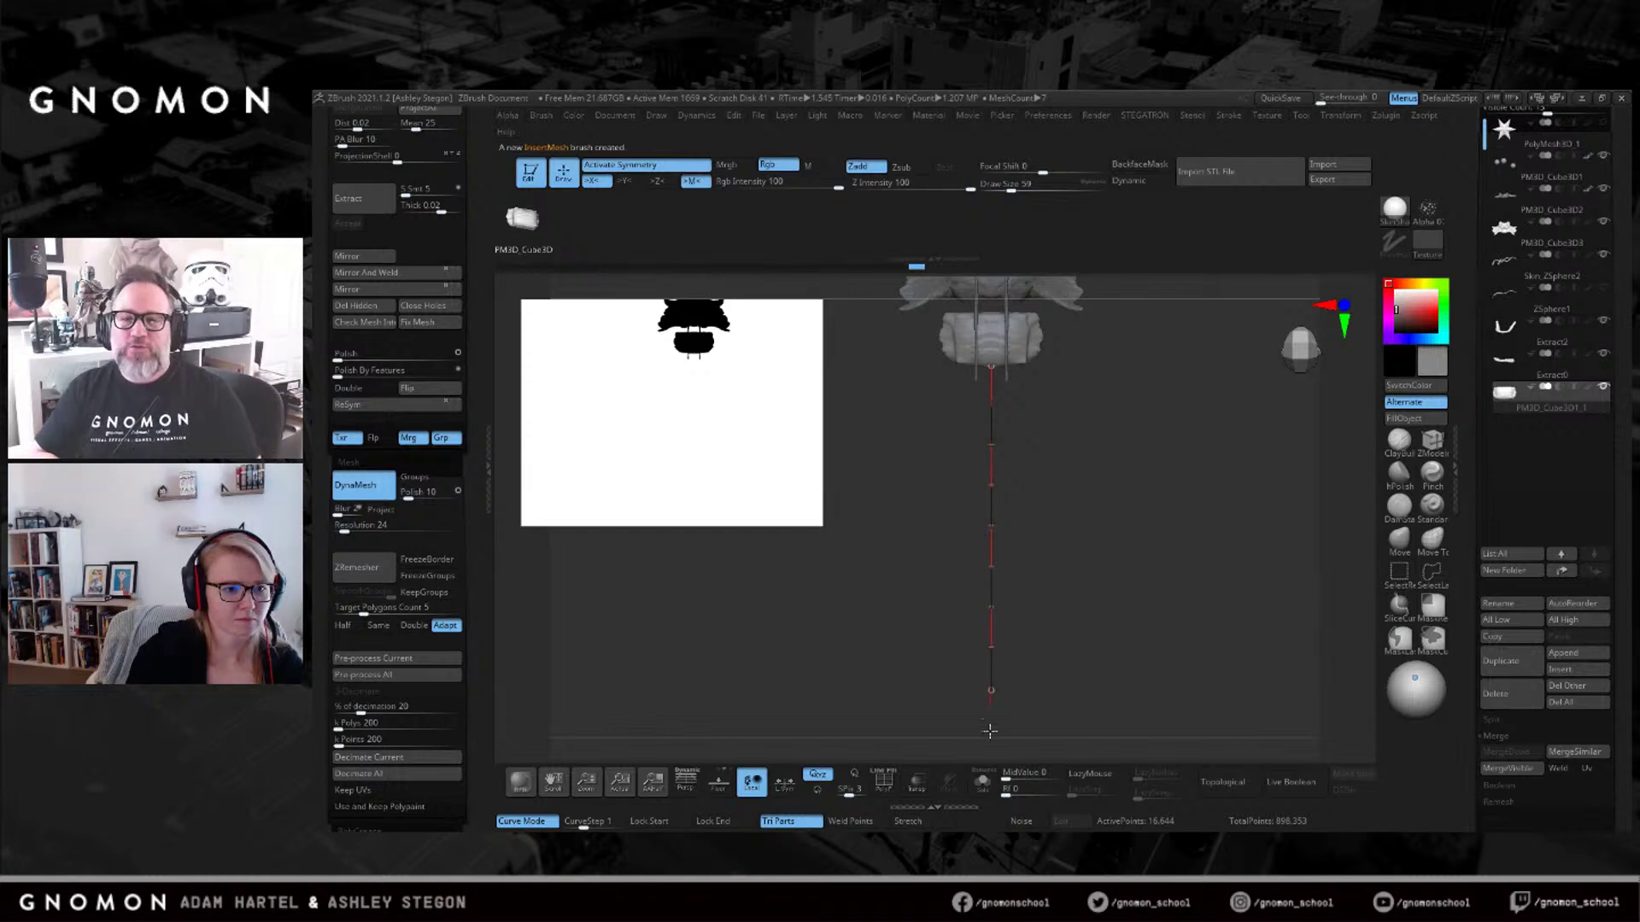
pyautogui.moveTo(990, 732); pyautogui.dragTo(990, 733)
# Set the curve step to 0.42 to tighten the segment chain and pull its front end towards the neck block.
pyautogui.moveTo(1076, 563); pyautogui.dragTo(1110, 473)
pyautogui.moveTo(1213, 454); pyautogui.dragTo(1017, 528)
pyautogui.moveTo(976, 465); pyautogui.dragTo(968, 447)
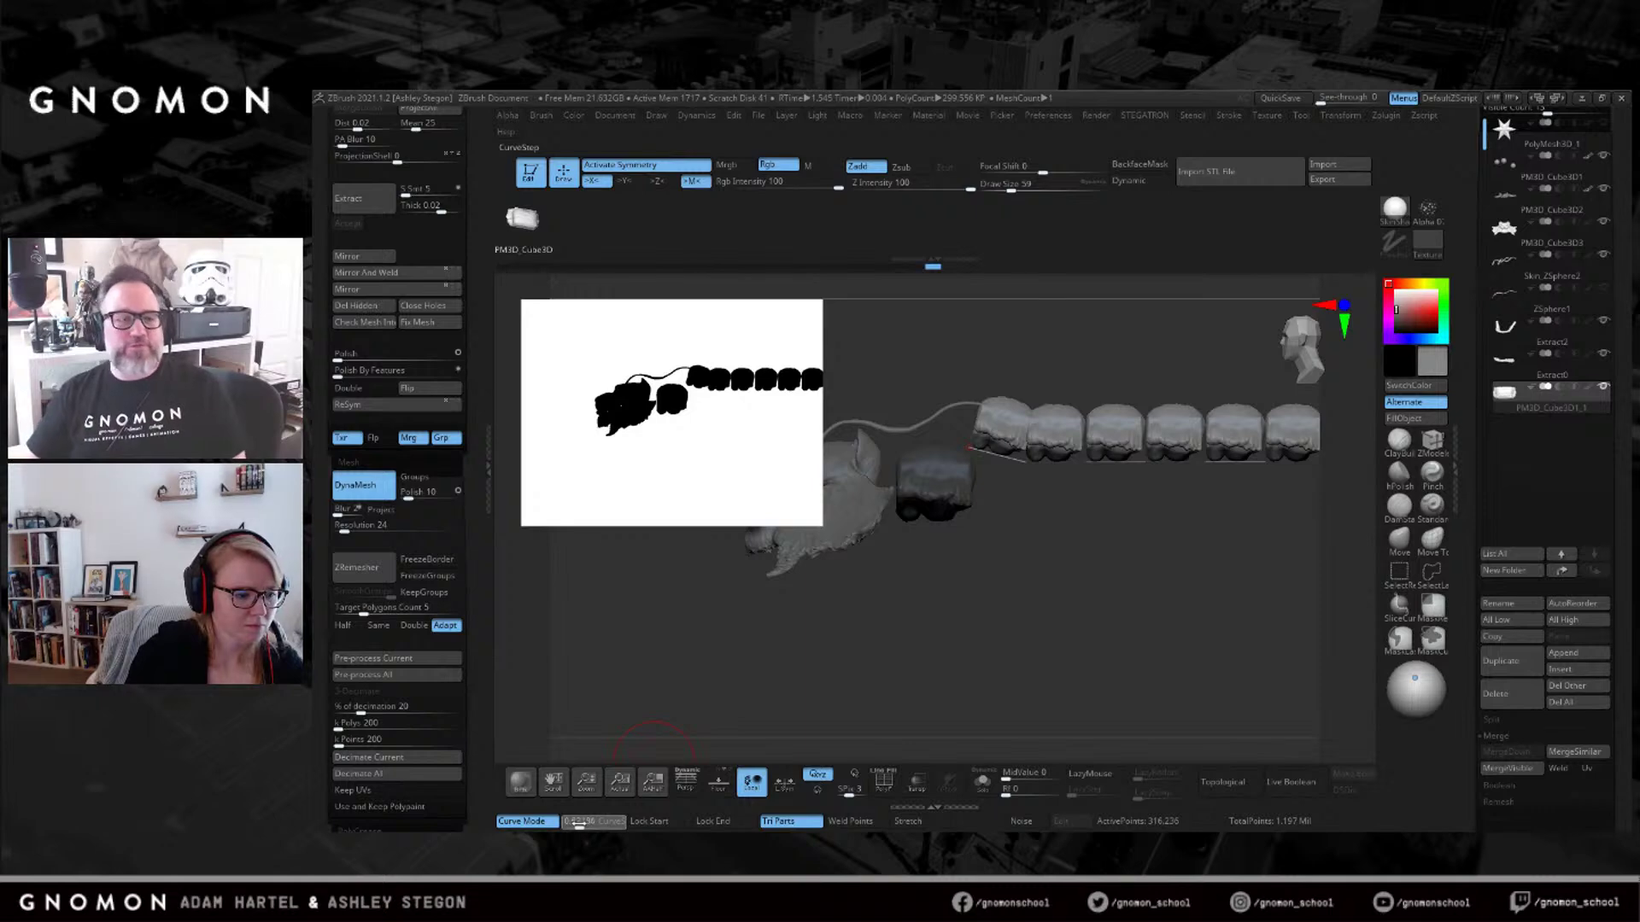
pyautogui.click(1068, 466)
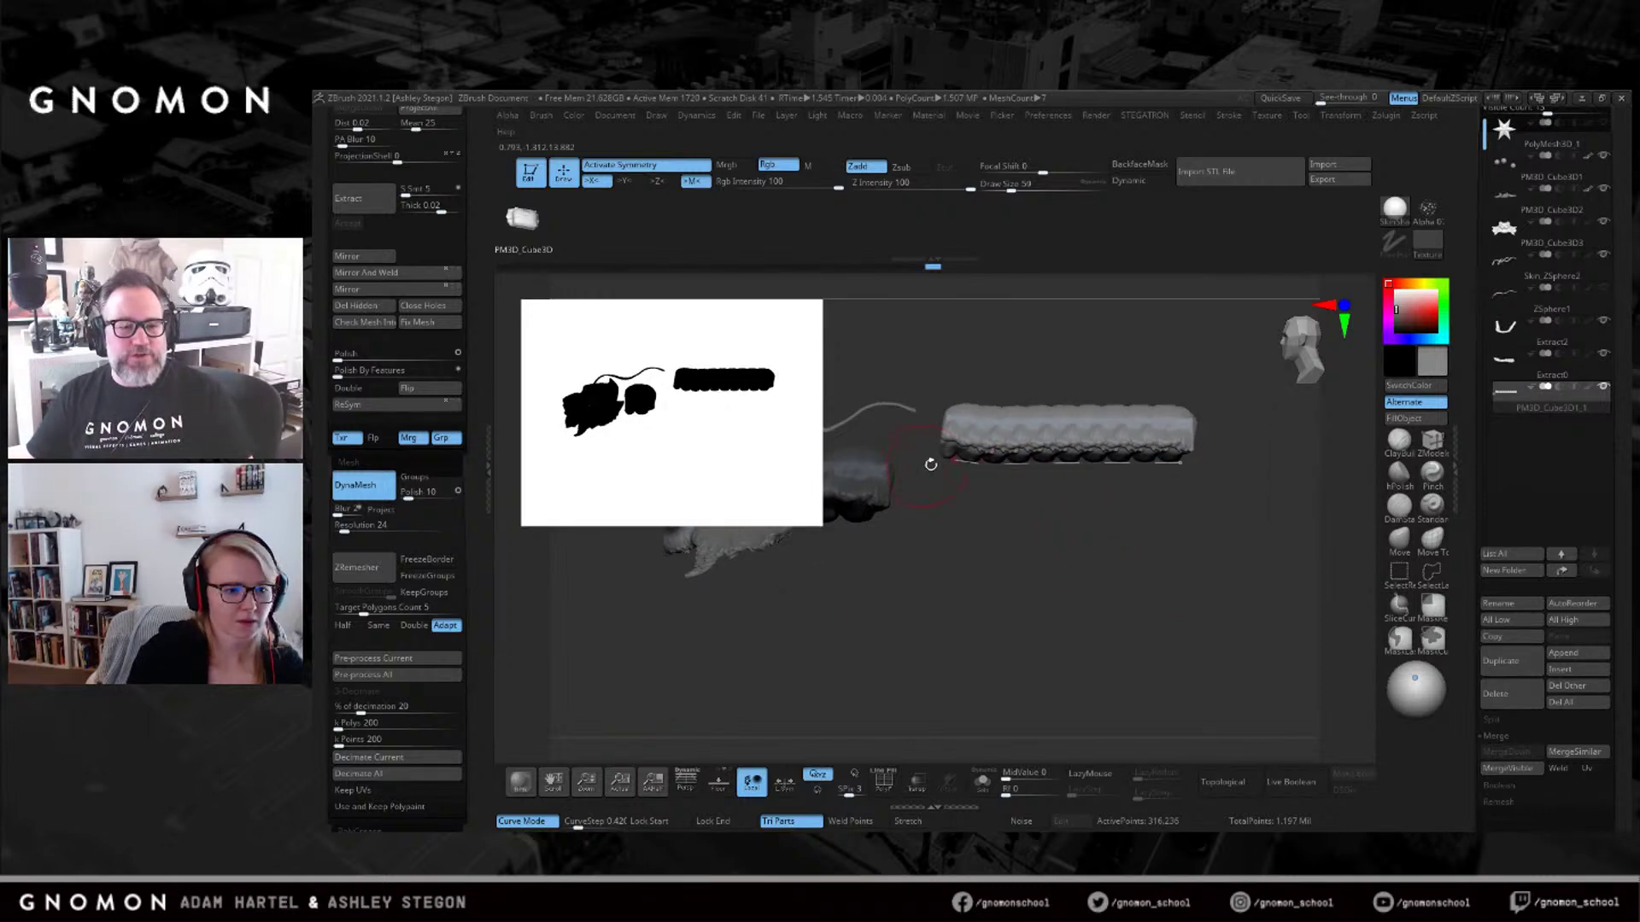
pyautogui.moveTo(927, 505); pyautogui.dragTo(893, 506)
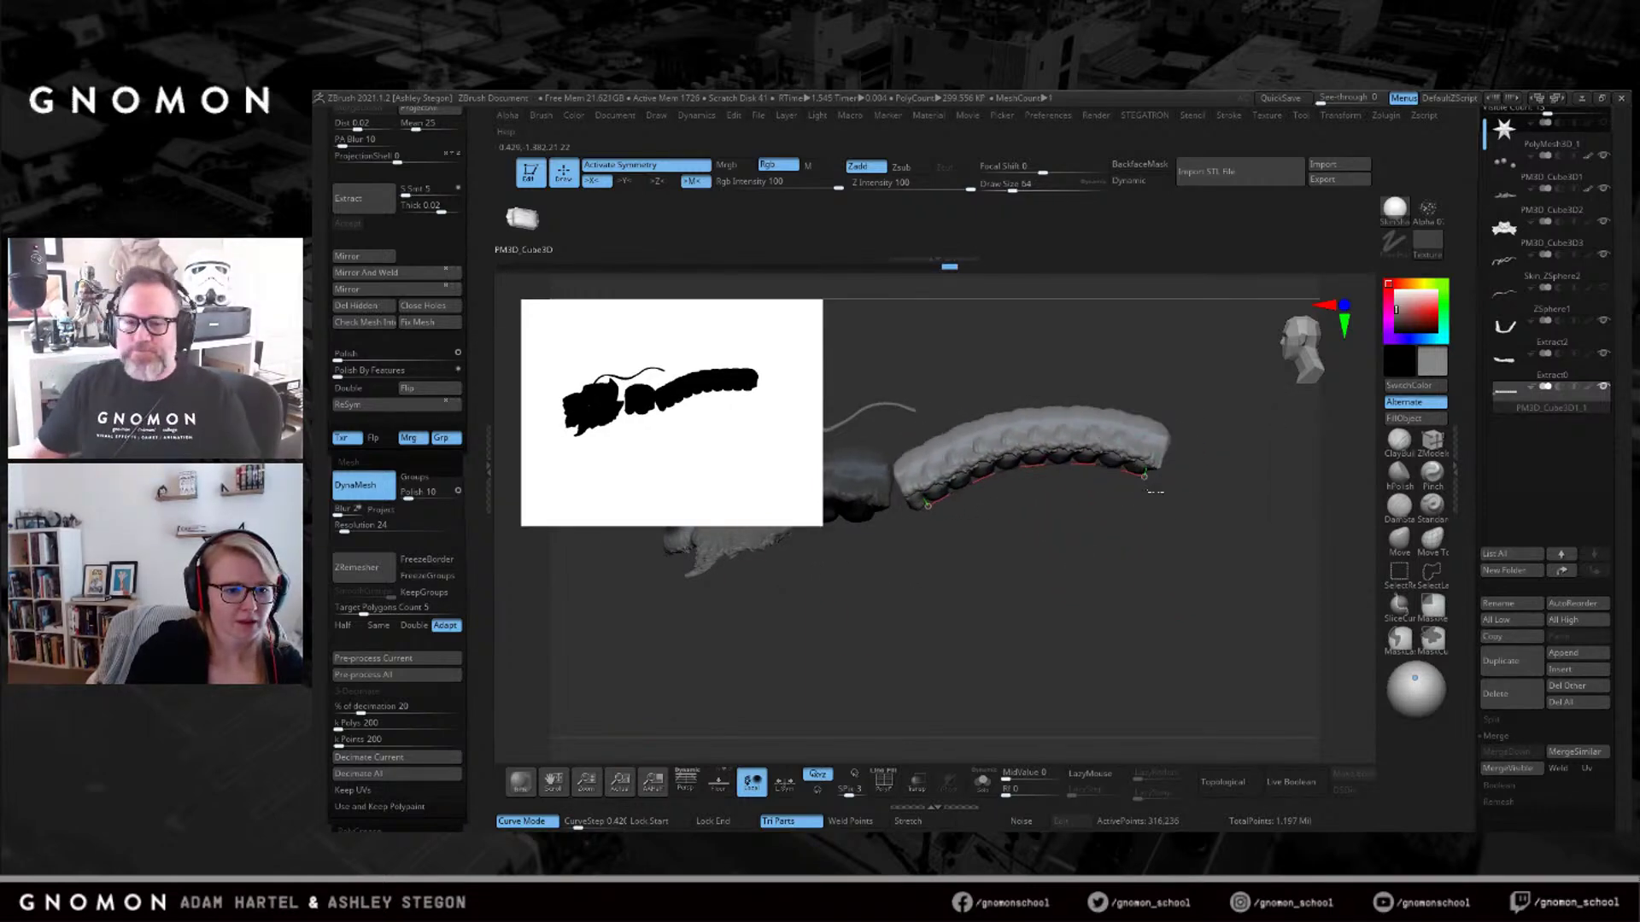
# Try to bend the segment chain and extend it from its free end by editing the curve.
pyautogui.moveTo(1221, 482); pyautogui.dragTo(1267, 535)
pyautogui.moveTo(1050, 513); pyautogui.dragTo(893, 509)
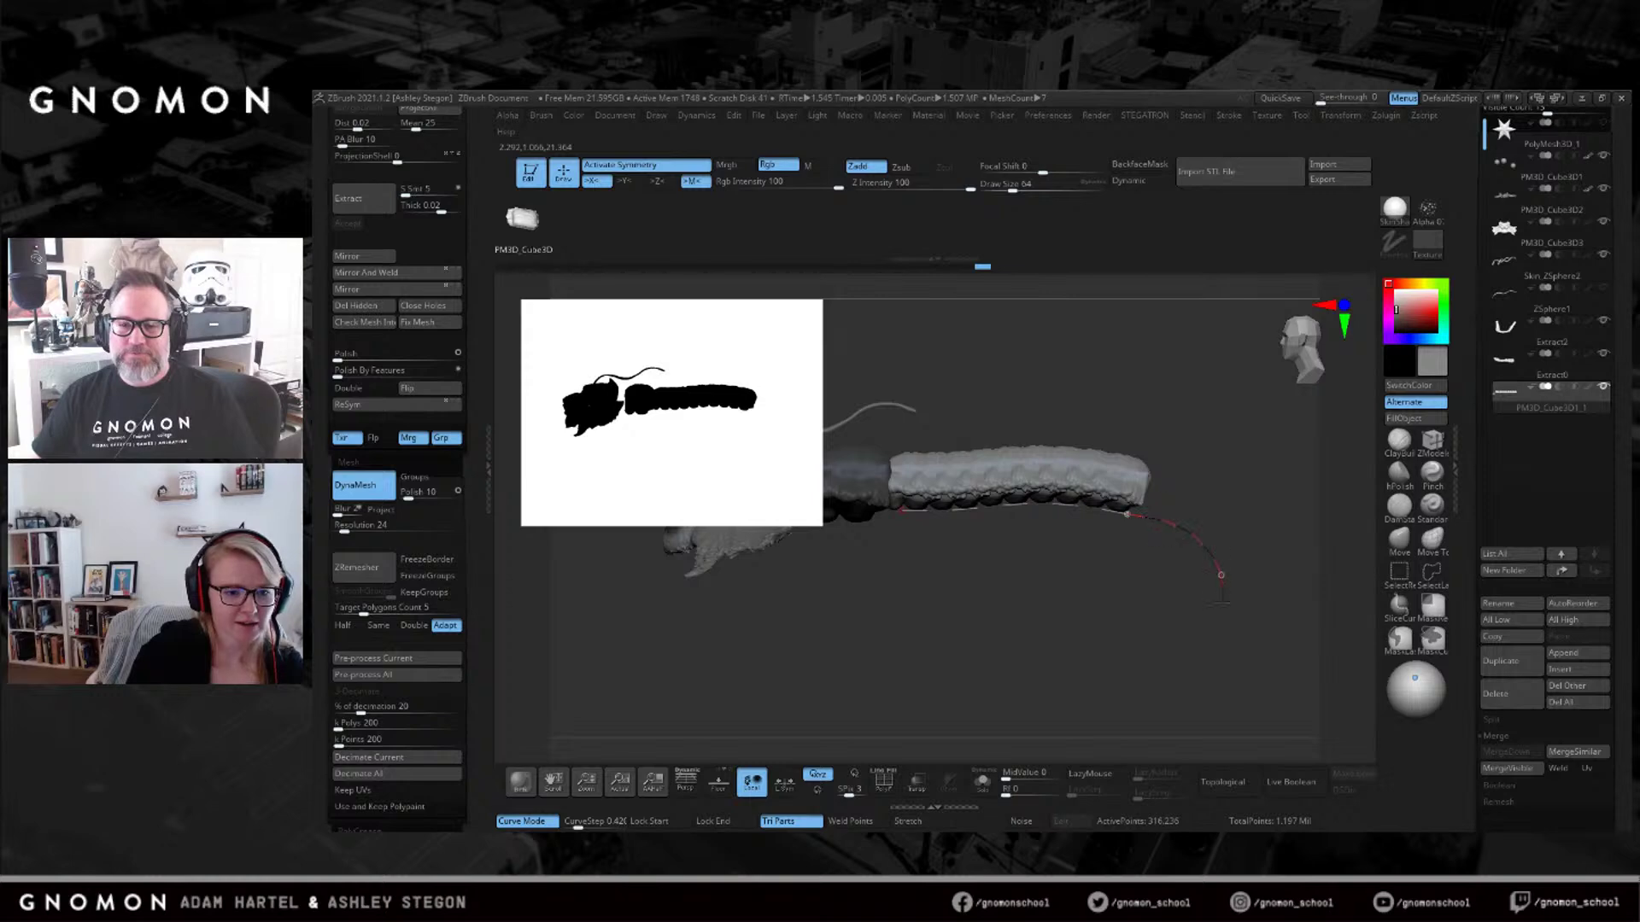
pyautogui.moveTo(1039, 616); pyautogui.dragTo(1190, 495)
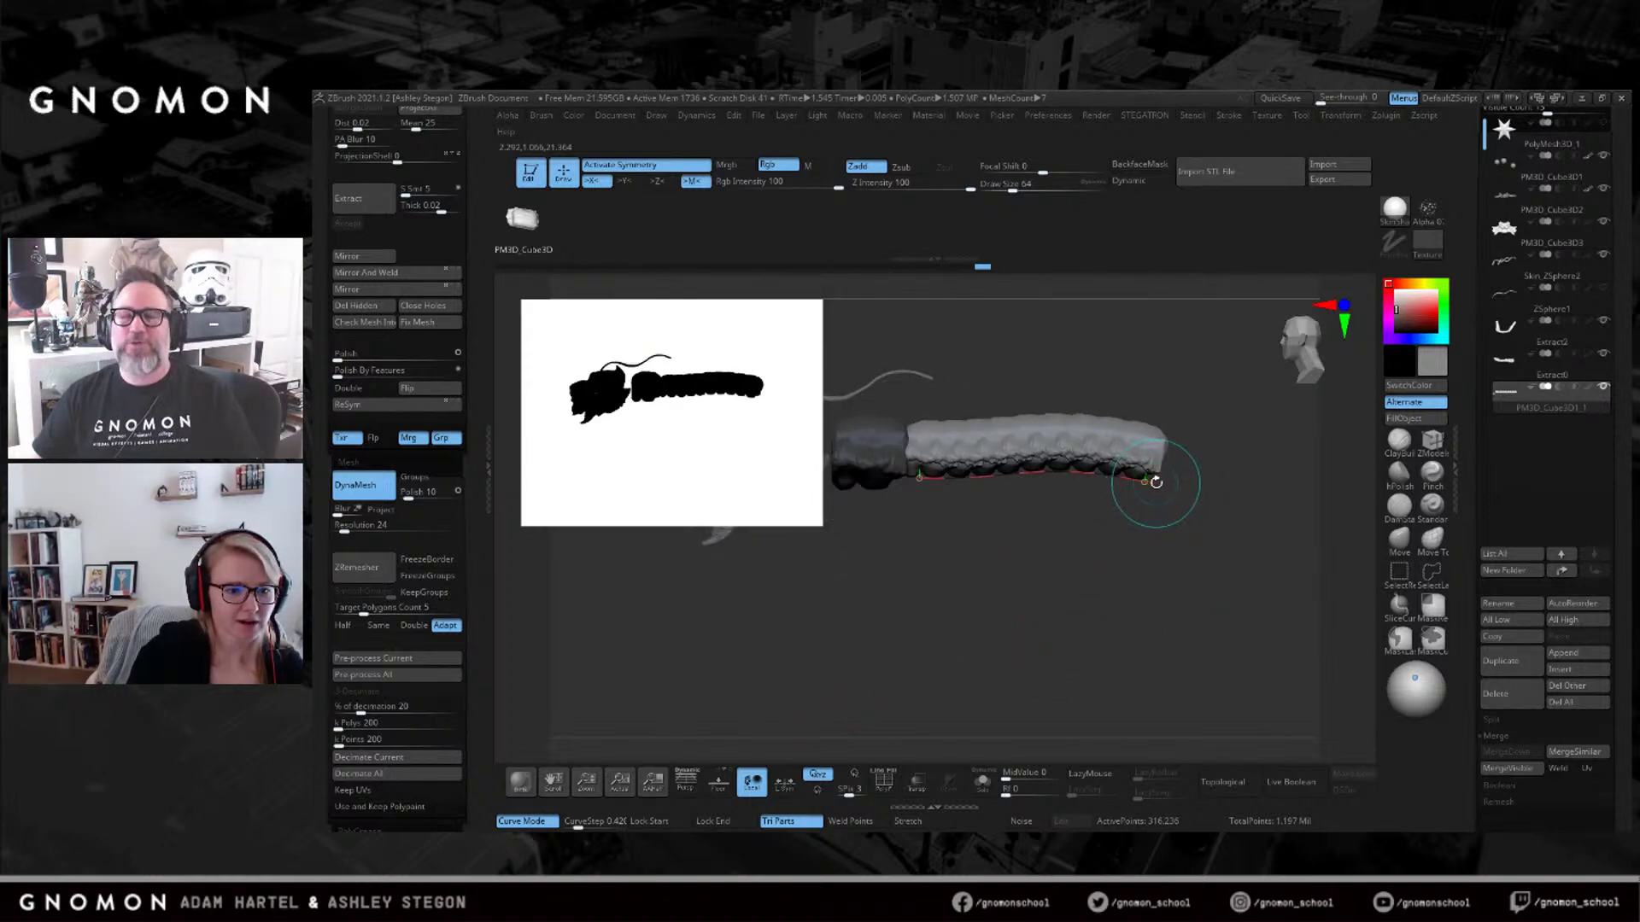
pyautogui.moveTo(1074, 563); pyautogui.dragTo(1061, 481)
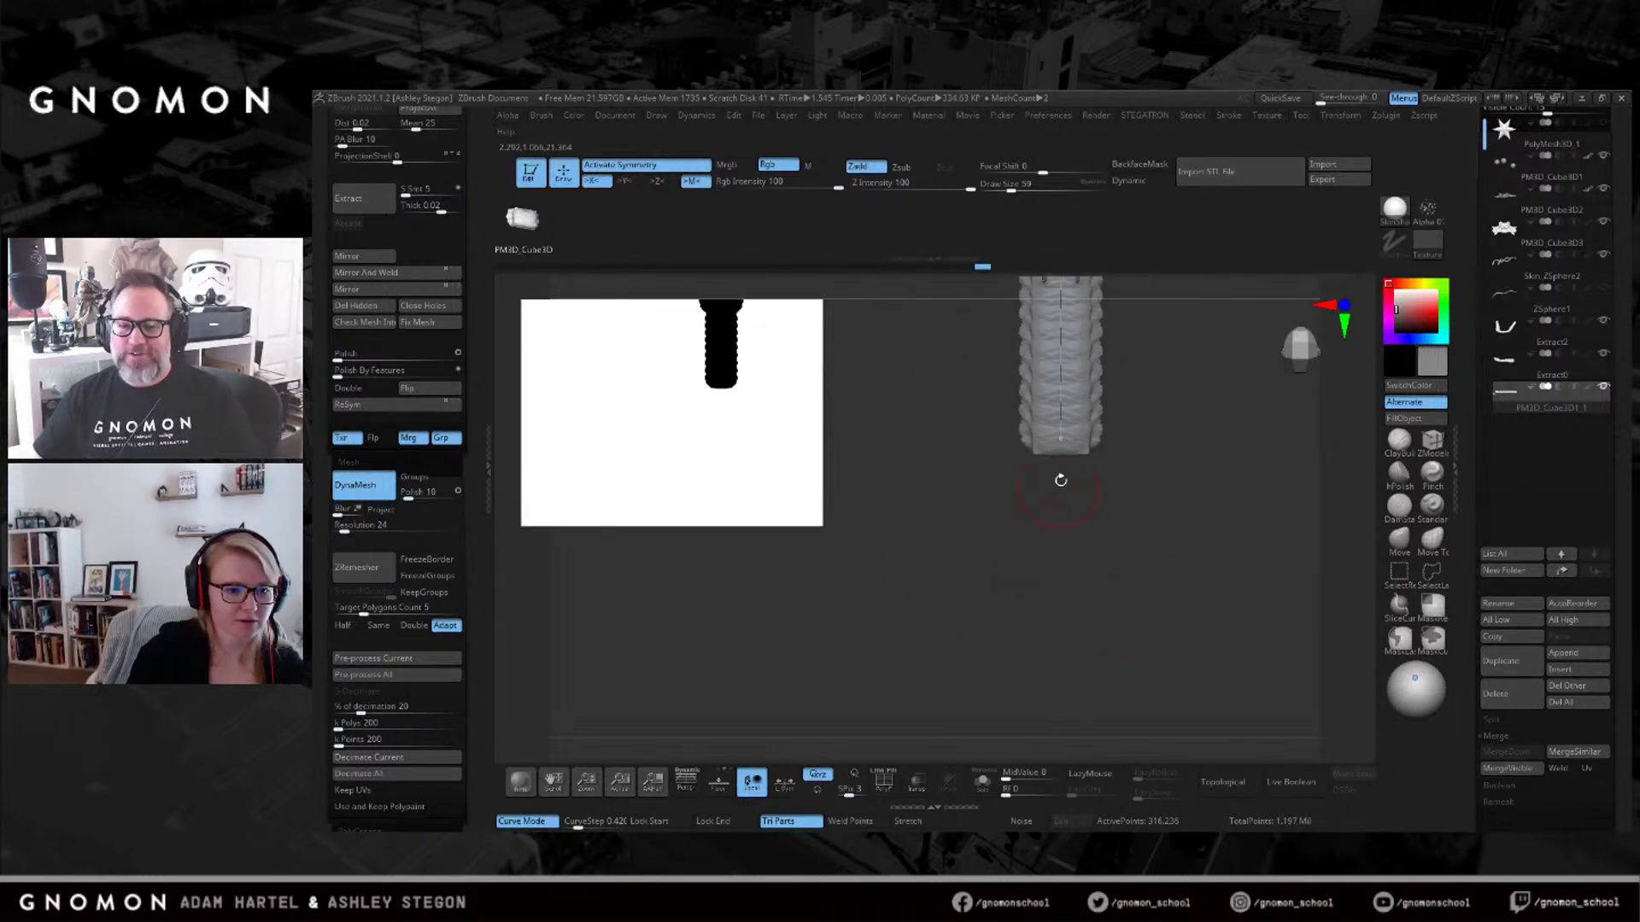
pyautogui.click(1061, 453)
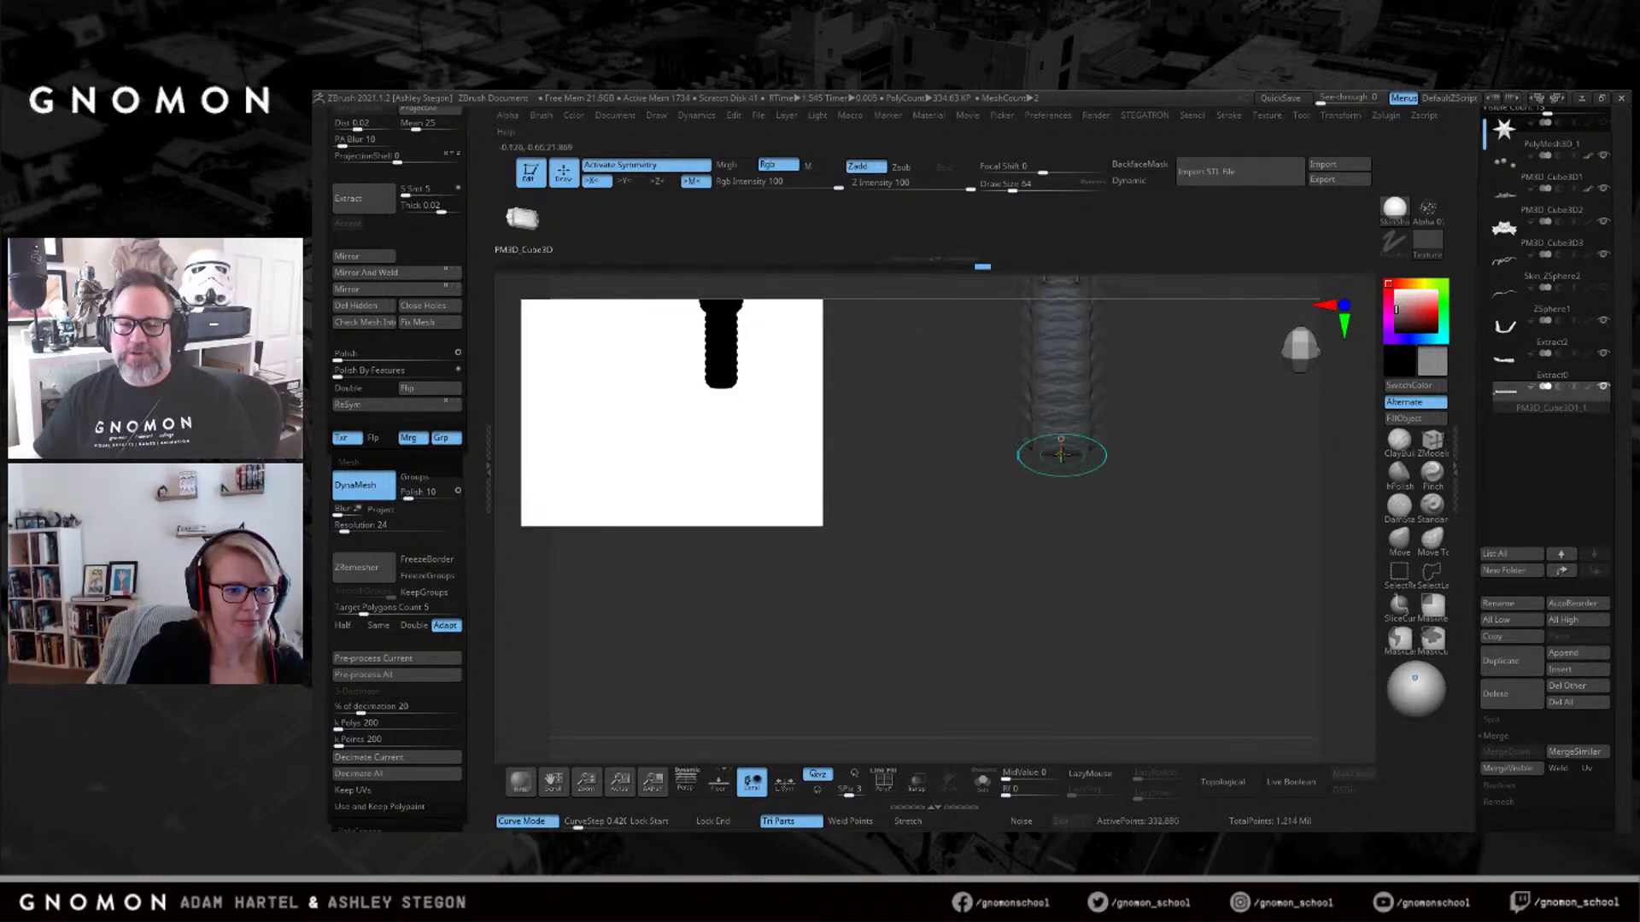
pyautogui.moveTo(1076, 524)
pyautogui.mouseDown()
pyautogui.moveTo(1116, 439)
pyautogui.moveTo(1171, 424)
pyautogui.moveTo(1212, 447)
pyautogui.moveTo(1167, 483)
pyautogui.moveTo(1269, 418)
pyautogui.moveTo(1098, 524)
pyautogui.moveTo(1157, 490)
pyautogui.moveTo(1193, 504)
pyautogui.moveTo(1144, 590)
pyautogui.moveTo(1119, 598)
pyautogui.moveTo(1187, 512)
pyautogui.moveTo(1160, 560)
pyautogui.moveTo(1106, 598)
pyautogui.moveTo(1115, 656)
pyautogui.moveTo(1107, 608)
pyautogui.mouseUp()
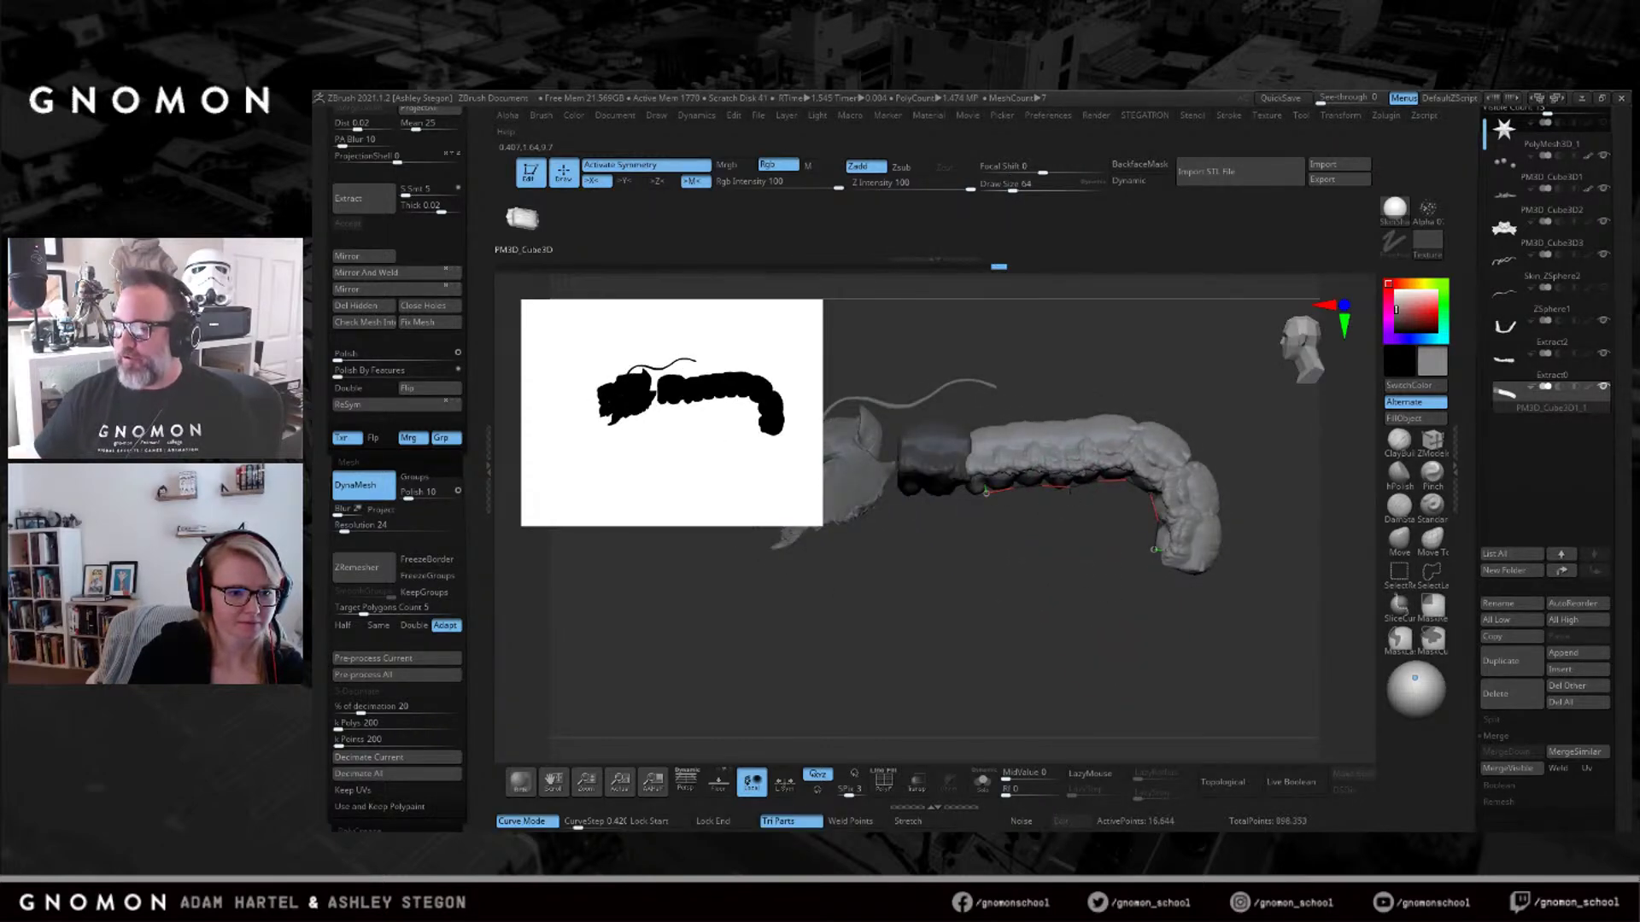
# Turn off symmetry and redraw the segment chain as a body arcing back from the neck and bending downward.
pyautogui.moveTo(1062, 520)
pyautogui.keyDown('shift'); pyautogui.mouseDown()
pyautogui.moveTo(1185, 561)
pyautogui.moveTo(1168, 575)
pyautogui.moveTo(1130, 560)
pyautogui.mouseUp(); pyautogui.keyUp('shift')
pyautogui.press('x')
pyautogui.press('s')
pyautogui.click(1084, 536)
pyautogui.press('s')
pyautogui.click(1085, 543)
pyautogui.moveTo(1076, 582); pyautogui.dragTo(1123, 616)
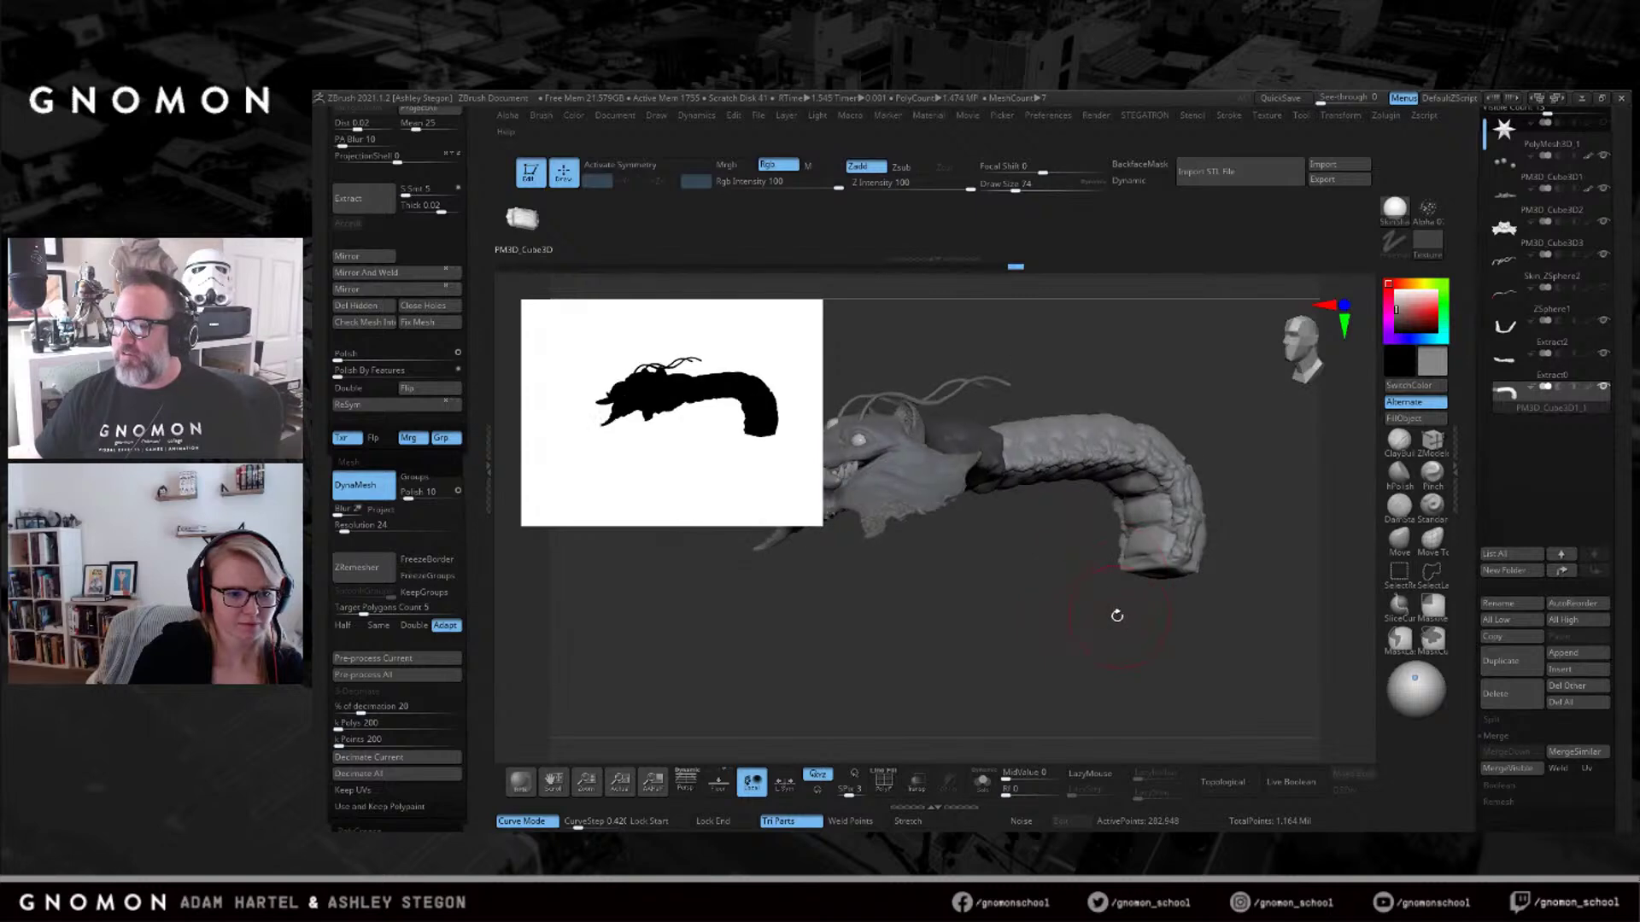
# Unify the neck block and body segments with DynaMesh at resolution 24 and work over the seams with ClayBuildup.
pyautogui.press('ctrl')
pyautogui.moveTo(1062, 622)
pyautogui.mouseDown()
pyautogui.moveTo(1079, 658)
pyautogui.moveTo(1098, 593)
pyautogui.moveTo(1358, 494)
pyautogui.moveTo(1270, 450)
pyautogui.moveTo(1200, 450)
pyautogui.mouseUp()
pyautogui.press('s')
pyautogui.moveTo(1214, 391); pyautogui.dragTo(1227, 424, button='right')
pyautogui.press('s')
pyautogui.moveTo(1202, 417); pyautogui.dragTo(1207, 416)
pyautogui.moveTo(1125, 386); pyautogui.dragTo(1129, 343, button='right')
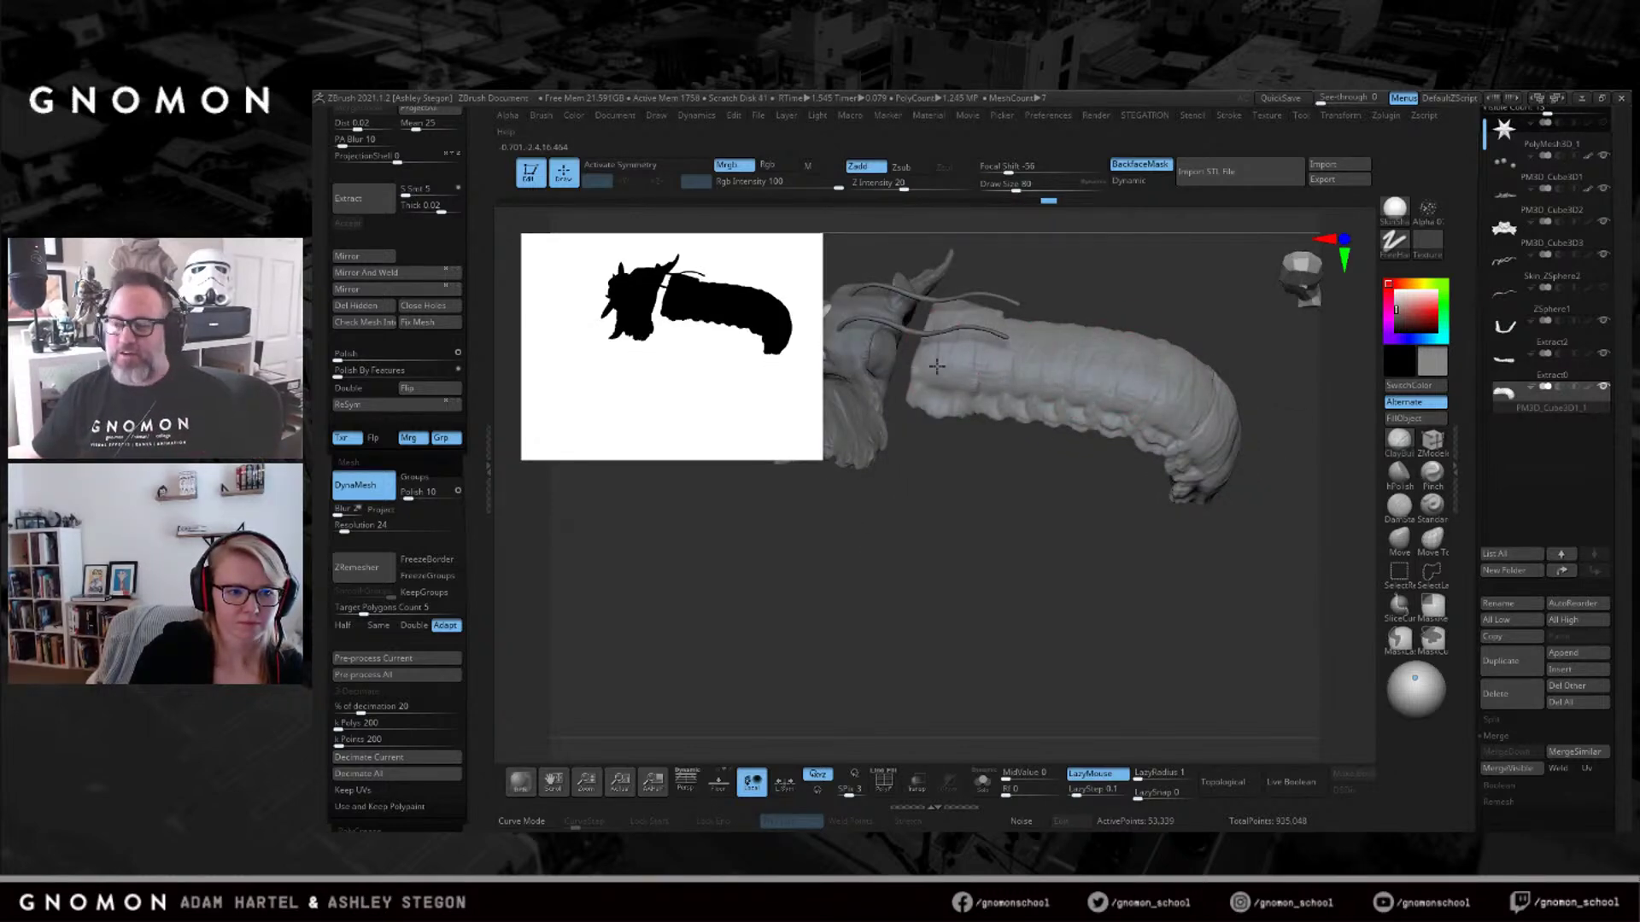
# Smooth the segment seams along the body's back and sides.
pyautogui.keyDown('shift'); pyautogui.moveTo(936, 367); pyautogui.dragTo(1044, 366); pyautogui.keyUp('shift')
pyautogui.moveTo(1203, 425); pyautogui.dragTo(1207, 390, button='right')
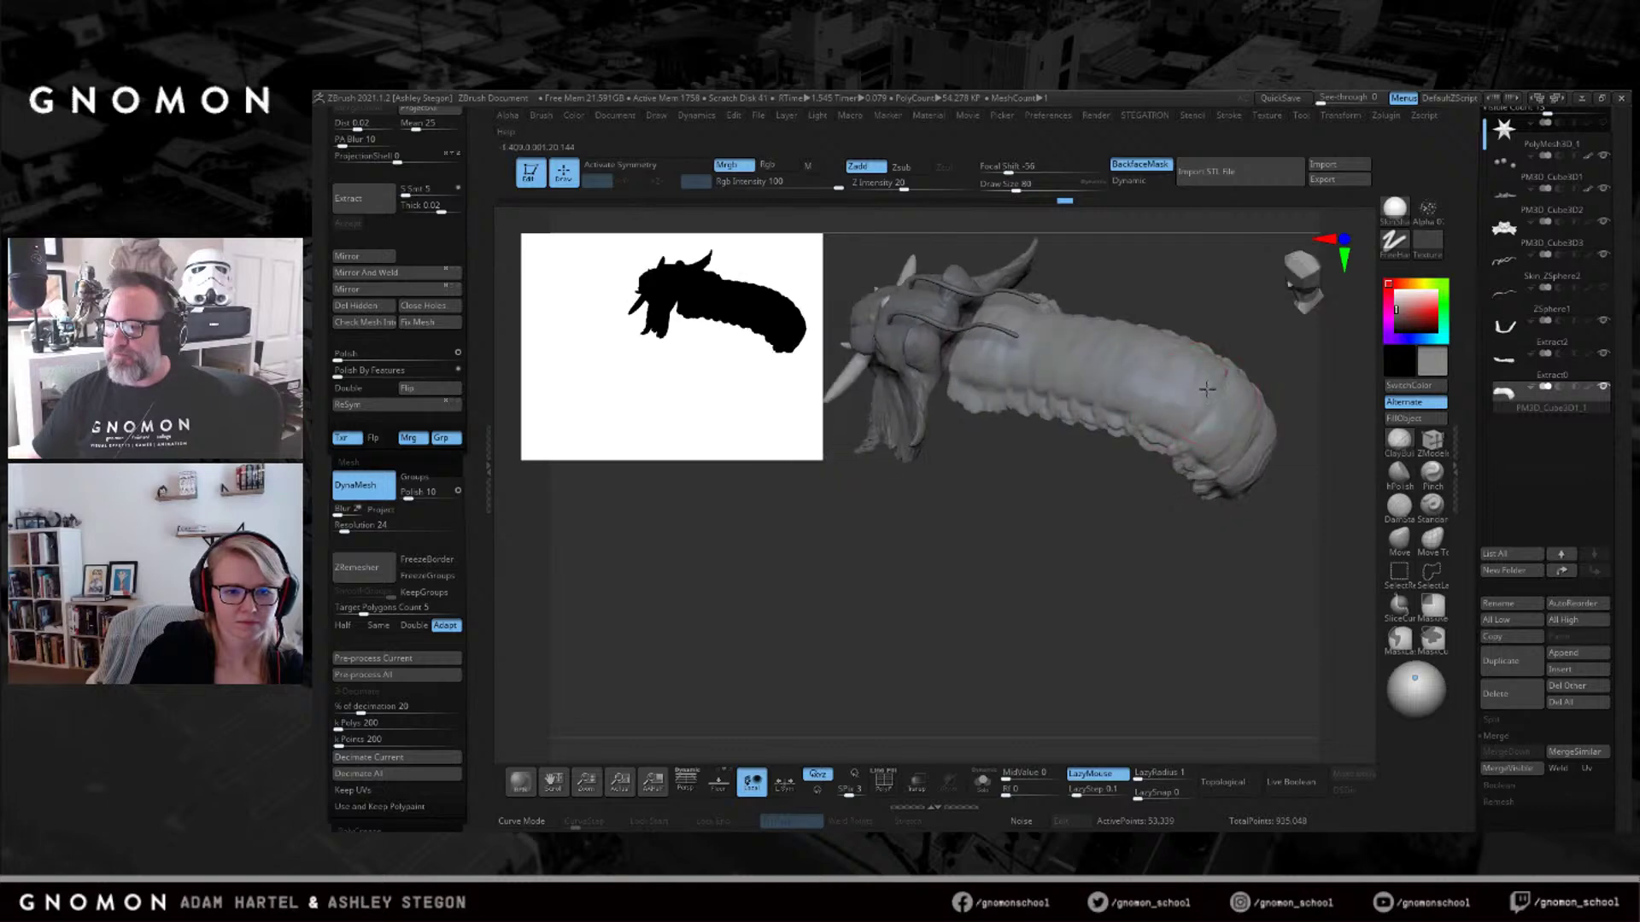
pyautogui.moveTo(1233, 459); pyautogui.dragTo(1214, 427, button='right')
pyautogui.press('shift')
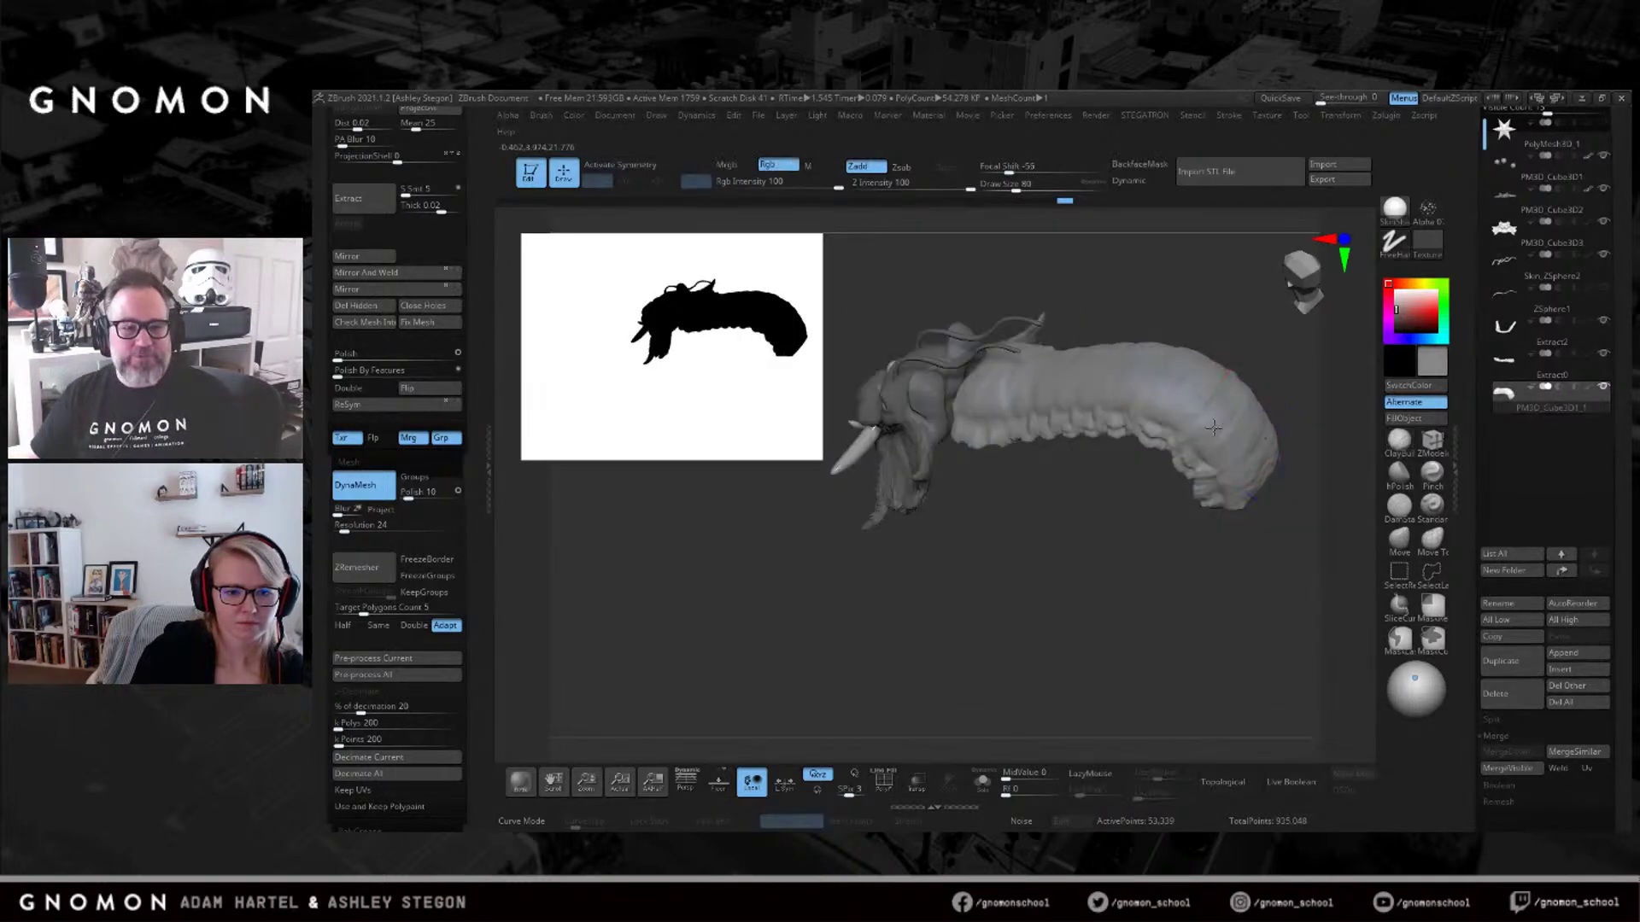
pyautogui.moveTo(1116, 389)
pyautogui.mouseDown(button='right')
pyautogui.moveTo(1080, 295)
pyautogui.moveTo(999, 438)
pyautogui.moveTo(1299, 523)
pyautogui.moveTo(1186, 421)
pyautogui.moveTo(1238, 478)
pyautogui.moveTo(1332, 522)
pyautogui.mouseUp(button='right')
# Turn on X symmetry, widen the body slightly and move it forward against the back of the head.
pyautogui.click(1400, 506)
pyautogui.press('w')
pyautogui.press('x')
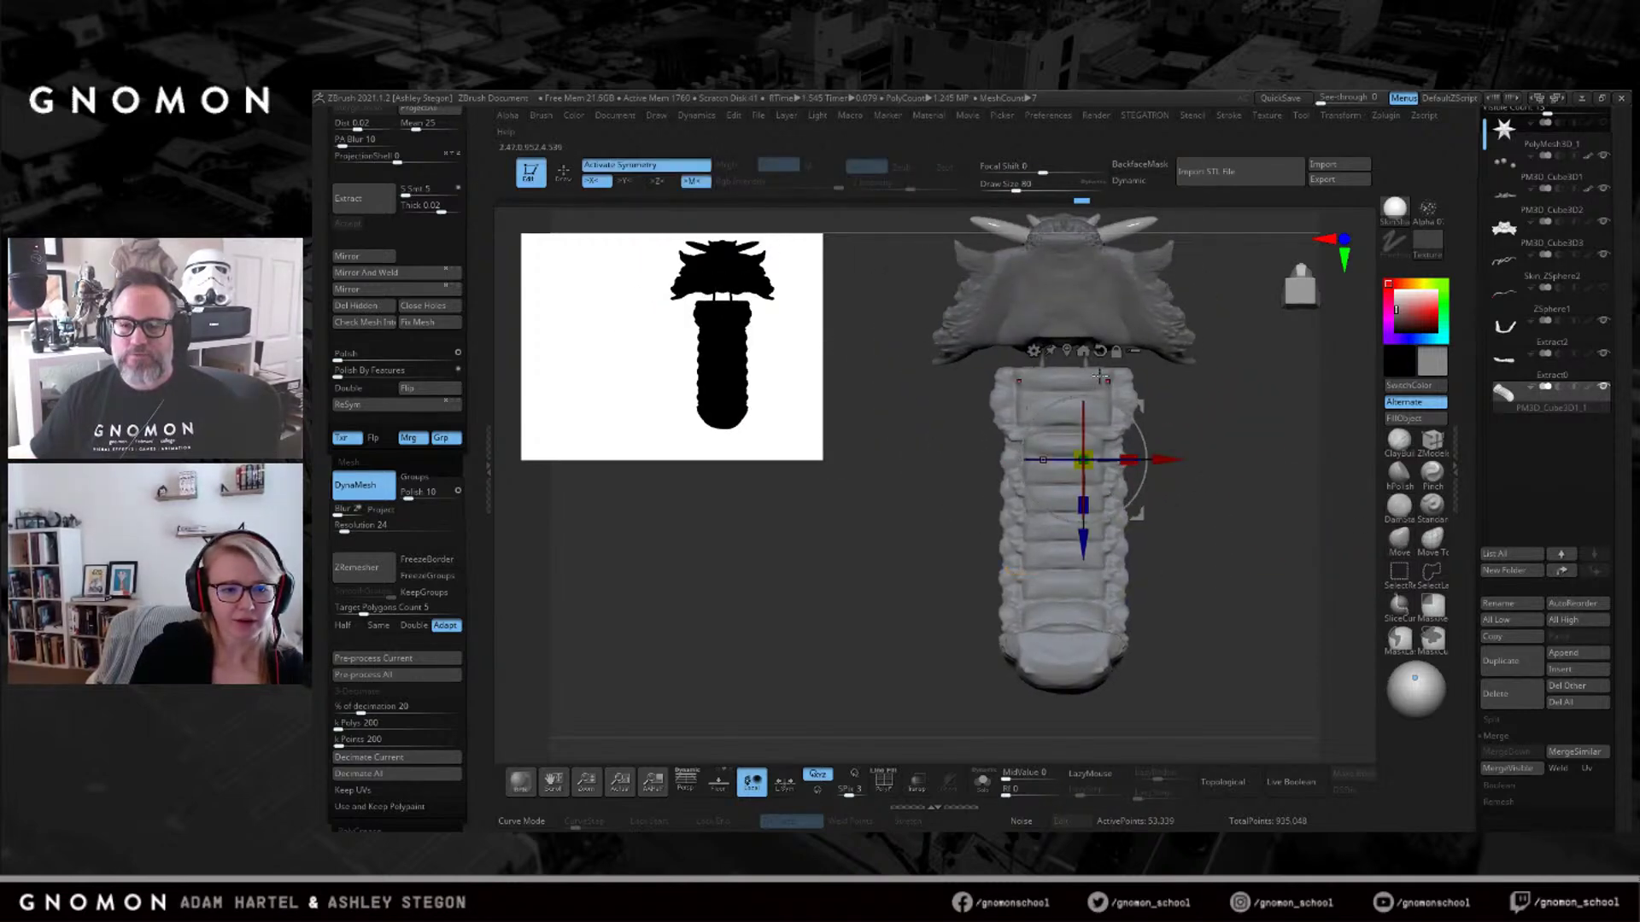
pyautogui.click(1100, 530)
pyautogui.moveTo(1145, 530)
pyautogui.mouseDown()
pyautogui.moveTo(1170, 531)
pyautogui.moveTo(1155, 546)
pyautogui.mouseUp()
pyautogui.moveTo(1100, 610); pyautogui.dragTo(1100, 586)
pyautogui.press('q')
# Pull the body's front edge in to meet the back of the head with the Move brush.
pyautogui.click(1392, 549)
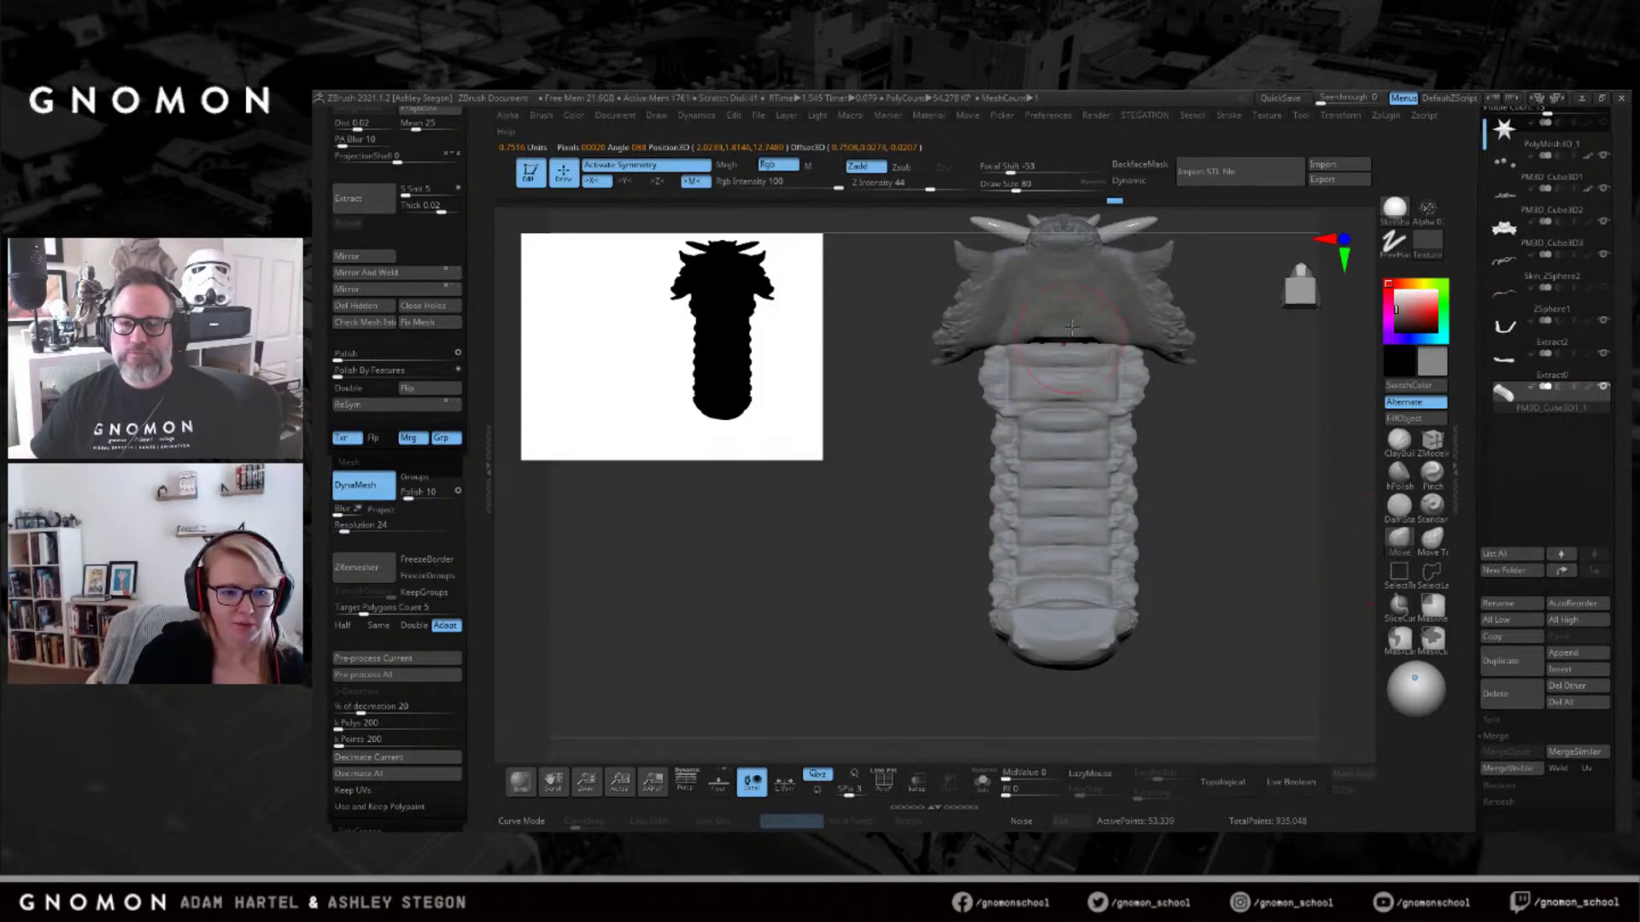
pyautogui.moveTo(1071, 338); pyautogui.dragTo(1073, 352, button='right')
pyautogui.press('s')
pyautogui.moveTo(1073, 352); pyautogui.dragTo(1083, 352)
pyautogui.moveTo(1083, 352); pyautogui.dragTo(1067, 349, button='right')
pyautogui.moveTo(1069, 348); pyautogui.dragTo(1076, 322)
pyautogui.moveTo(1076, 325)
pyautogui.mouseDown(button='right')
pyautogui.moveTo(1096, 506)
pyautogui.moveTo(1088, 421)
pyautogui.moveTo(1161, 463)
pyautogui.mouseUp(button='right')
# Reshape the curve and underside of the body's bent rear end with the Move brush.
pyautogui.press('s')
pyautogui.moveTo(1215, 523)
pyautogui.mouseDown()
pyautogui.moveTo(1237, 524)
pyautogui.moveTo(1107, 496)
pyautogui.moveTo(1062, 418)
pyautogui.moveTo(997, 399)
pyautogui.moveTo(1095, 465)
pyautogui.moveTo(1181, 445)
pyautogui.moveTo(1174, 396)
pyautogui.mouseUp()
pyautogui.press('s')
pyautogui.press('s')
pyautogui.press('s')
pyautogui.moveTo(1270, 428); pyautogui.dragTo(1281, 421)
pyautogui.moveTo(1293, 478); pyautogui.dragTo(1311, 486)
pyautogui.moveTo(1268, 560)
pyautogui.mouseDown()
pyautogui.moveTo(1247, 566)
pyautogui.moveTo(1260, 557)
pyautogui.moveTo(1240, 487)
pyautogui.moveTo(1249, 500)
pyautogui.mouseUp()
pyautogui.moveTo(1254, 583); pyautogui.dragTo(1235, 598)
pyautogui.moveTo(1302, 546); pyautogui.dragTo(1264, 444)
pyautogui.moveTo(1219, 389)
pyautogui.mouseDown()
pyautogui.moveTo(1153, 495)
pyautogui.moveTo(1166, 547)
pyautogui.moveTo(1175, 534)
pyautogui.moveTo(1071, 559)
pyautogui.moveTo(913, 457)
pyautogui.mouseUp()
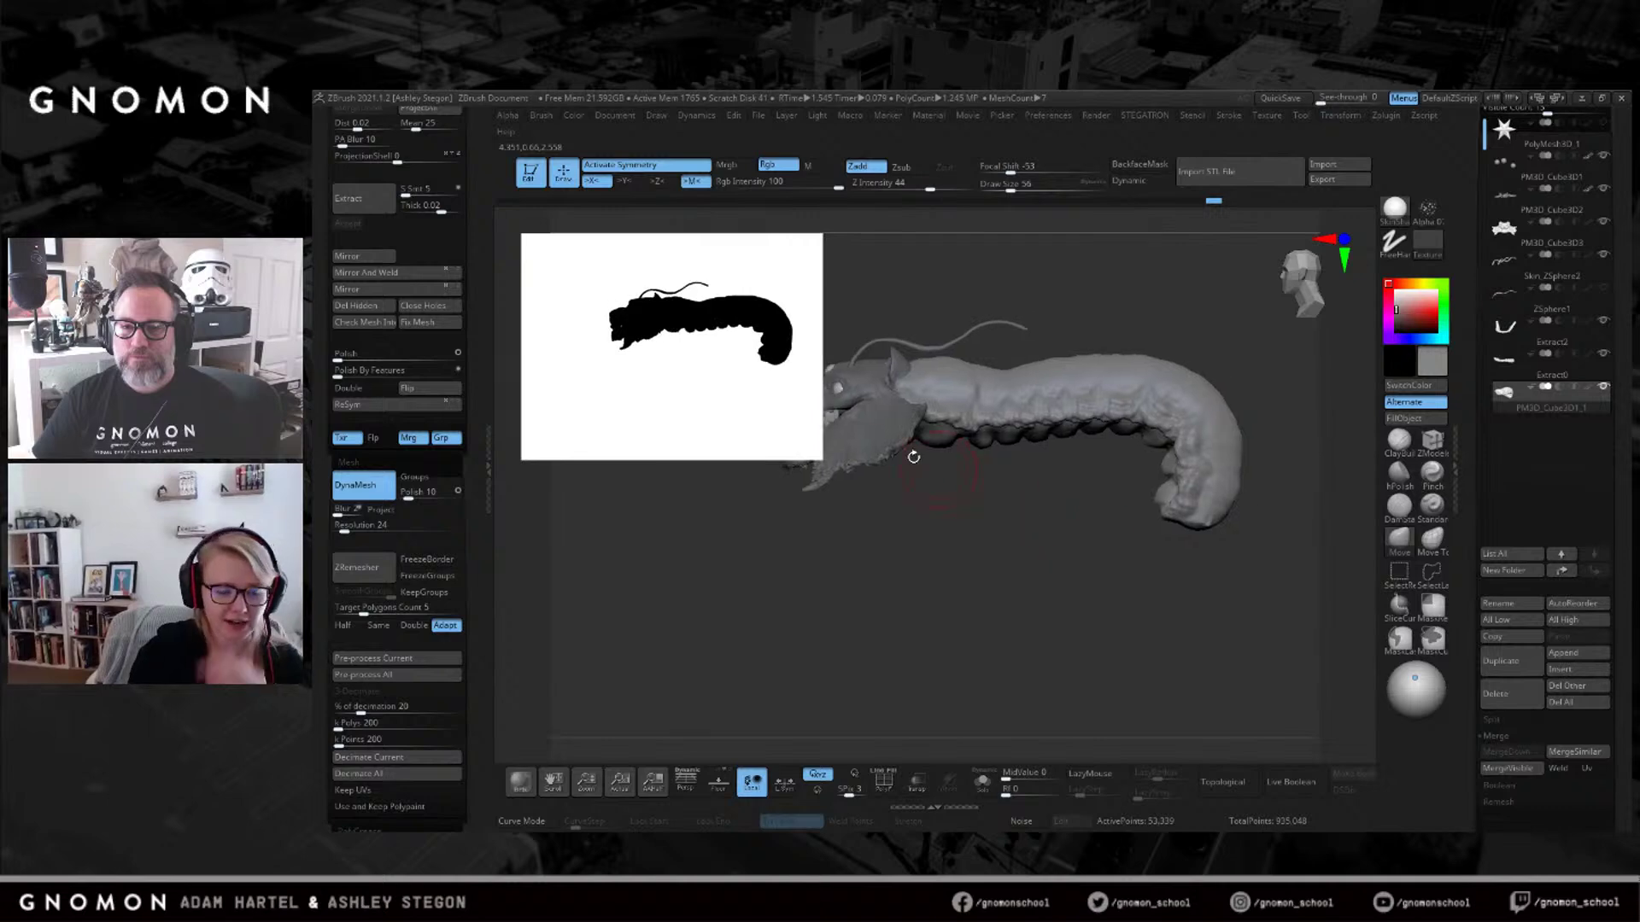
# Adjust the neck's contour just behind the head, varying the brush's draw size.
pyautogui.press(']')
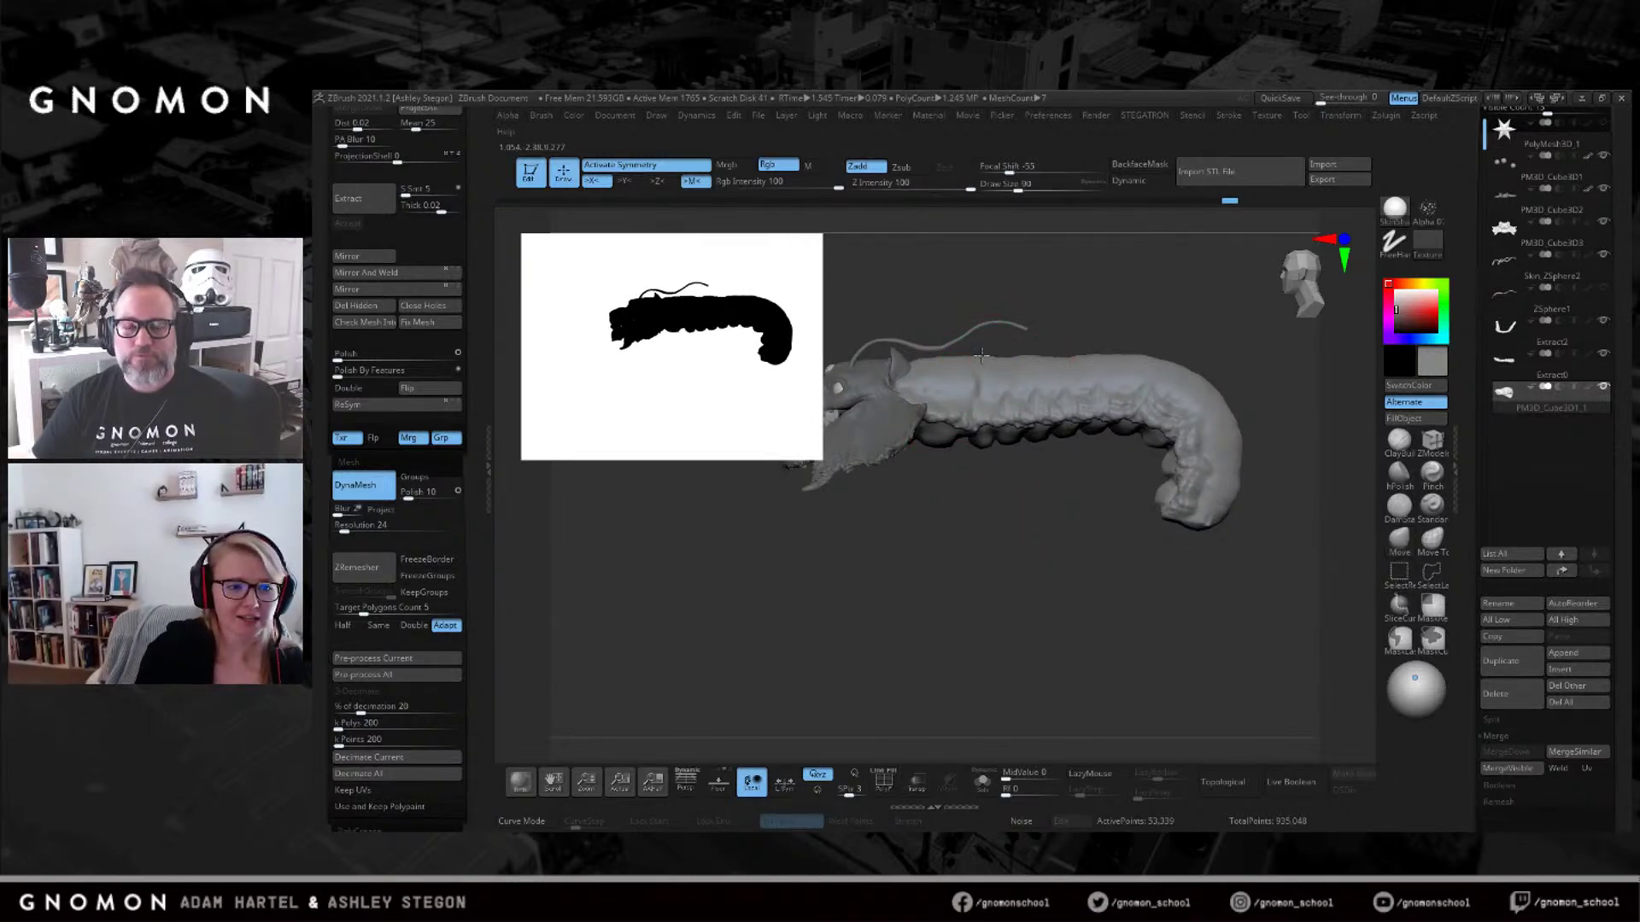
pyautogui.press('s')
pyautogui.click(1043, 383)
pyautogui.press('s')
pyautogui.click(1036, 382)
pyautogui.press('s')
pyautogui.click(957, 472)
# Carve deeper grooves between the segments on the front underside of the body with DamStandard.
pyautogui.click(1401, 513)
pyautogui.moveTo(948, 520)
pyautogui.mouseDown(button='right')
pyautogui.moveTo(945, 406)
pyautogui.moveTo(952, 424)
pyautogui.mouseUp(button='right')
pyautogui.press('s')
pyautogui.click(954, 423)
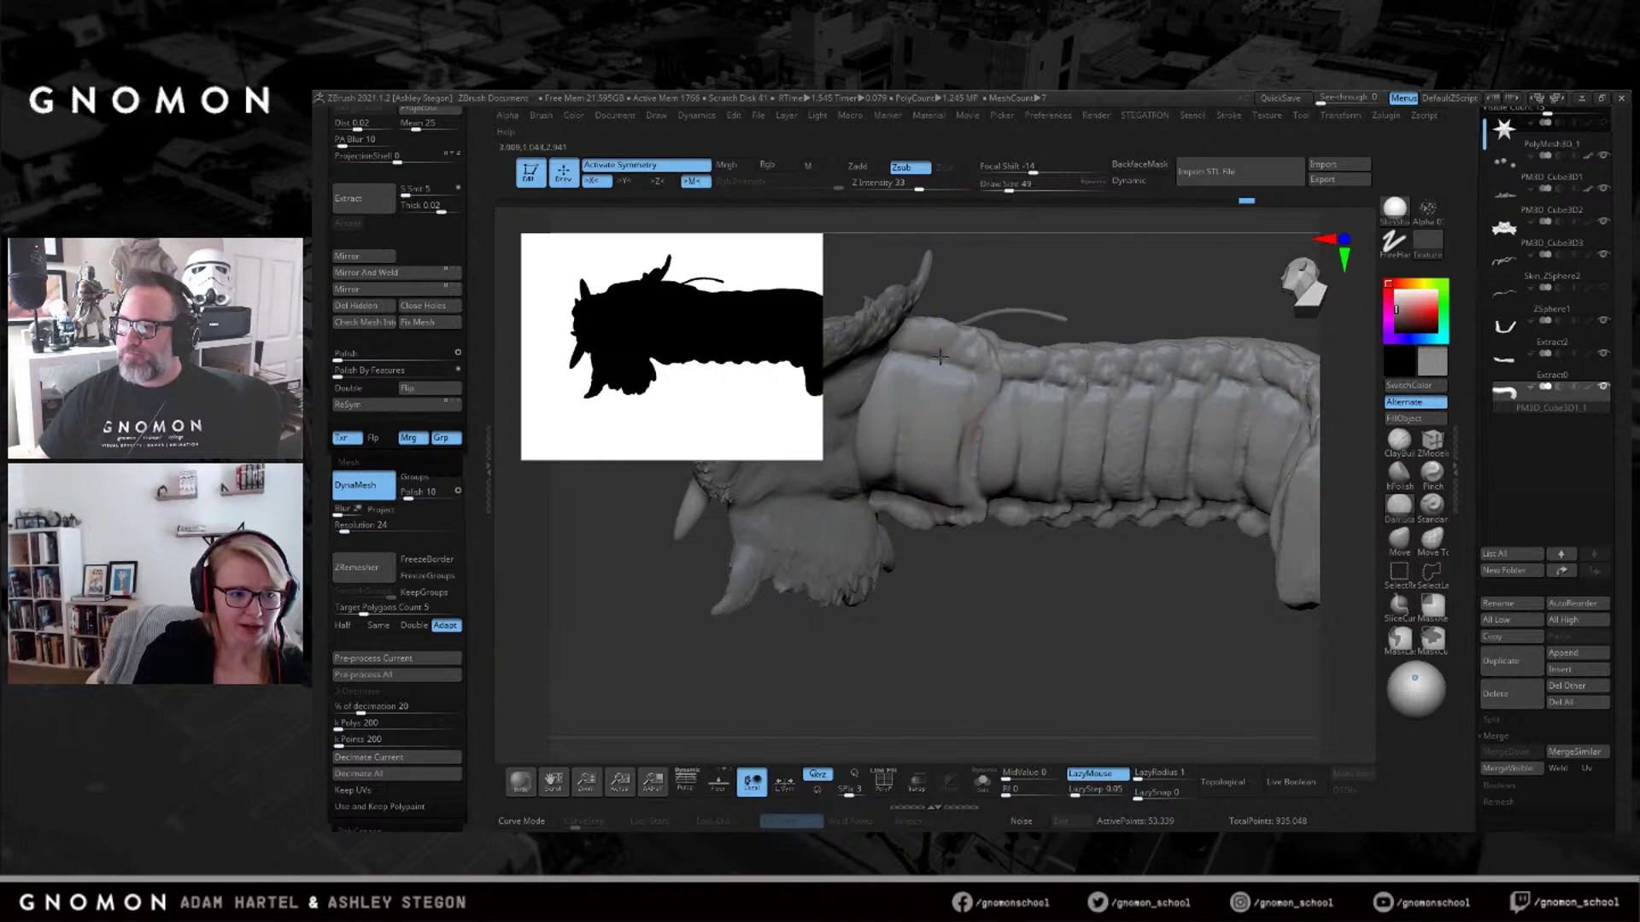
pyautogui.moveTo(1074, 395); pyautogui.dragTo(1078, 502)
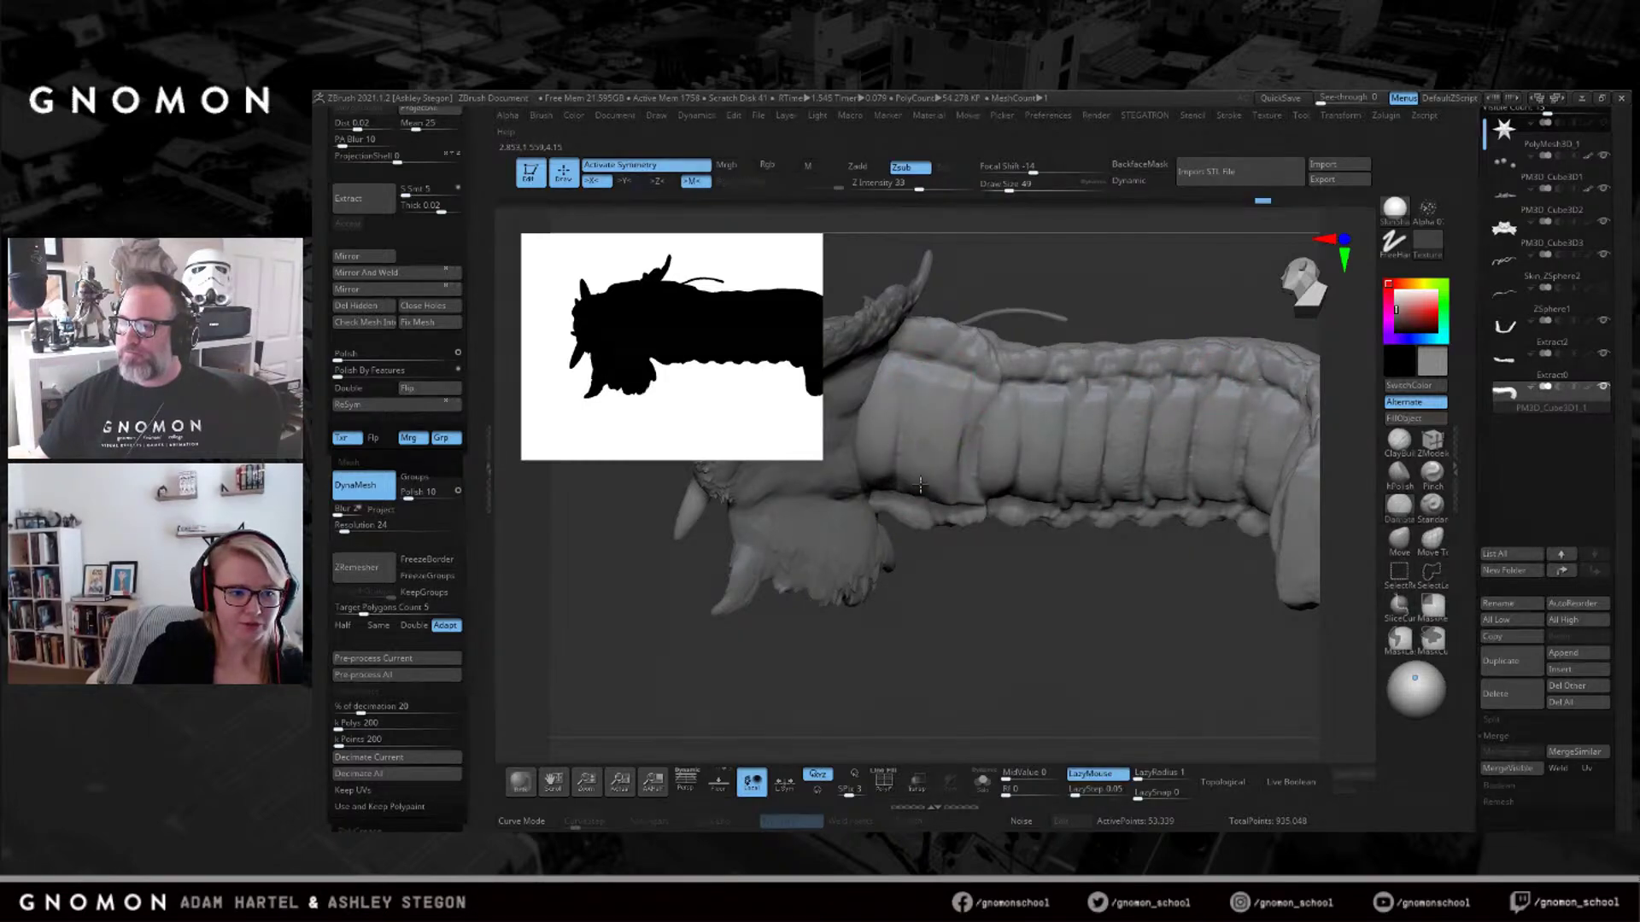
pyautogui.moveTo(920, 480); pyautogui.dragTo(1059, 387, button='right')
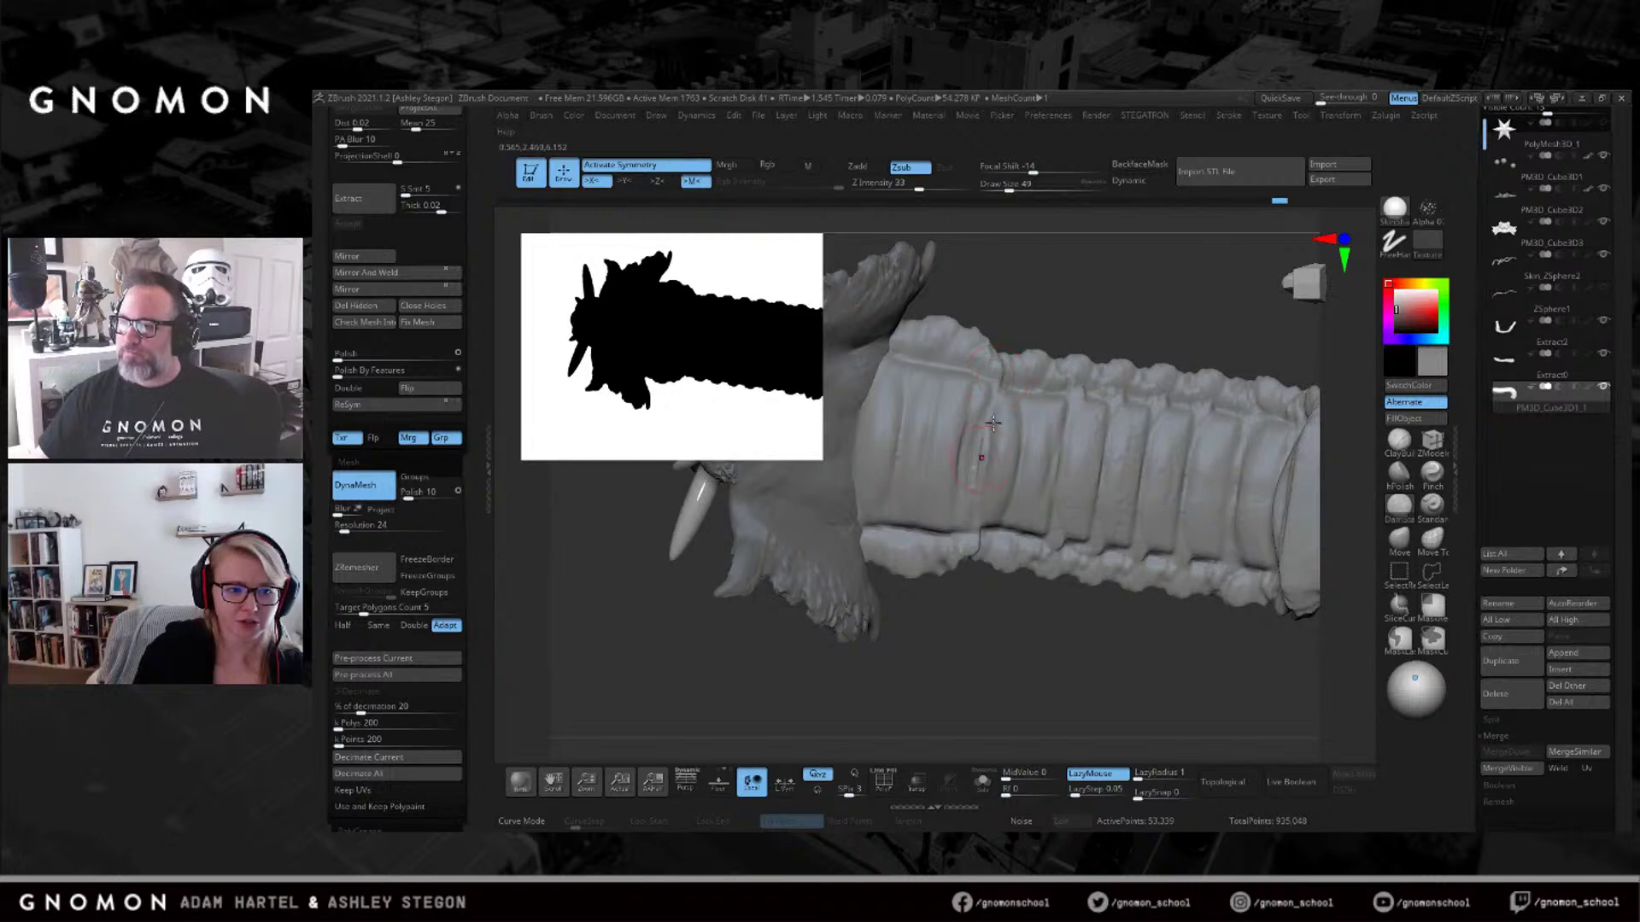
# Pull the first fur spikes out of the body's side edge just behind the head with the SnakeHook brush.
pyautogui.moveTo(1224, 449)
pyautogui.mouseDown(button='right')
pyautogui.moveTo(1037, 527)
pyautogui.moveTo(1125, 571)
pyautogui.mouseUp(button='right')
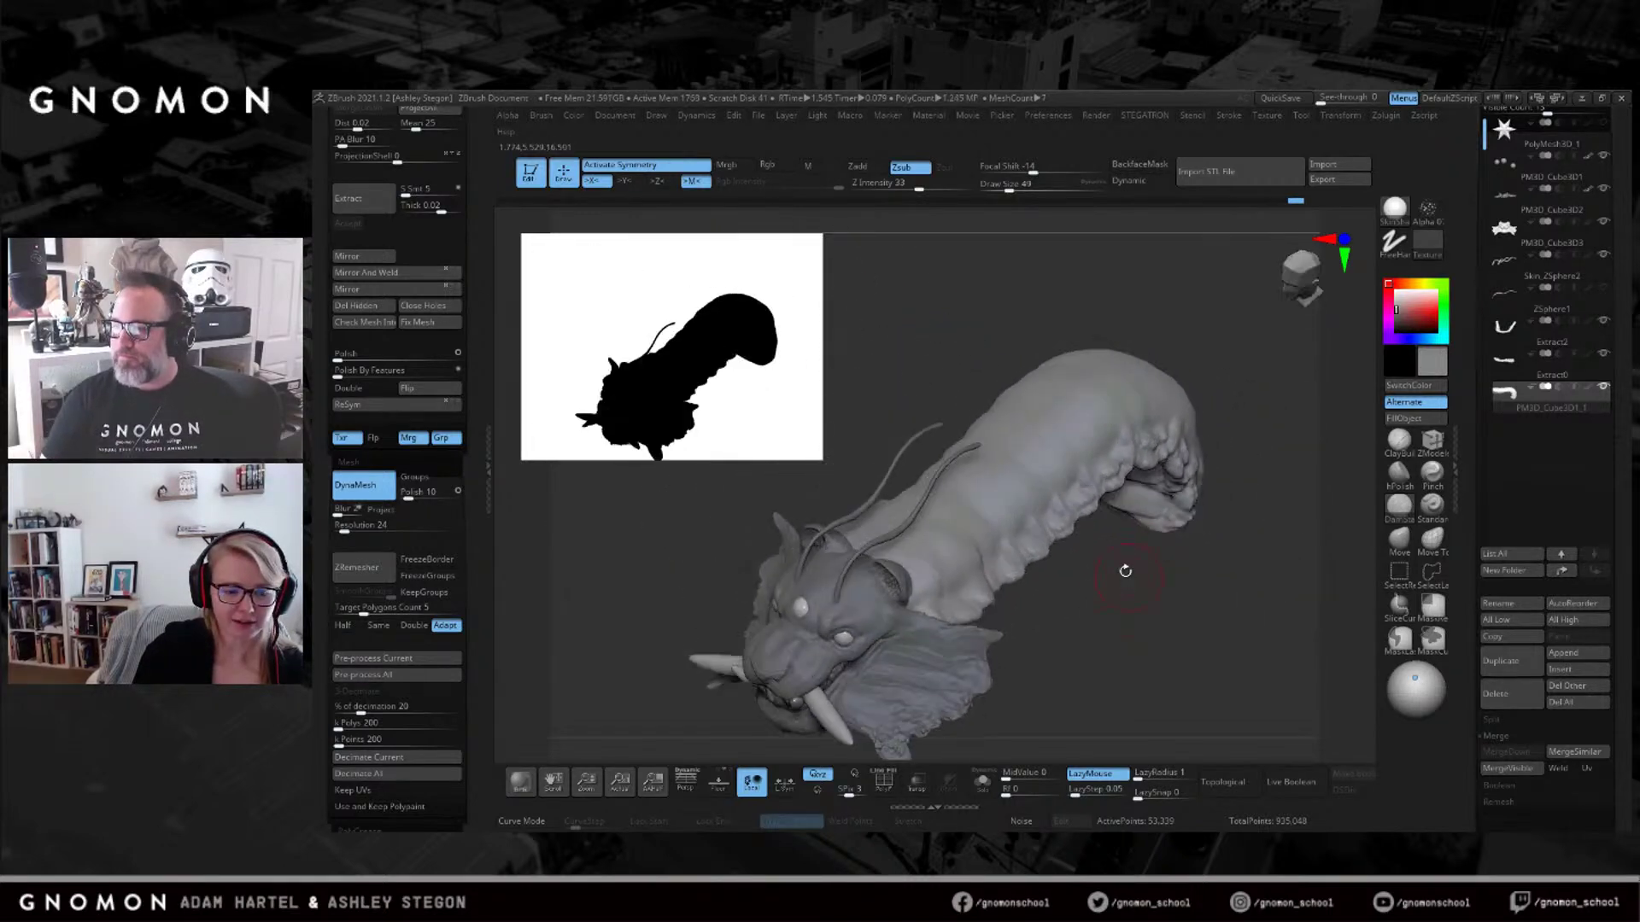
pyautogui.press('b')
pyautogui.press('s')
pyautogui.press('h')
pyautogui.press('s')
pyautogui.moveTo(1004, 598); pyautogui.dragTo(1011, 598)
pyautogui.moveTo(1013, 598)
pyautogui.keyDown('alt'); pyautogui.mouseDown(button='right')
pyautogui.moveTo(1023, 539)
pyautogui.moveTo(1047, 578)
pyautogui.mouseUp(button='right'); pyautogui.keyUp('alt')
pyautogui.press('s')
pyautogui.moveTo(1050, 579); pyautogui.dragTo(1043, 579)
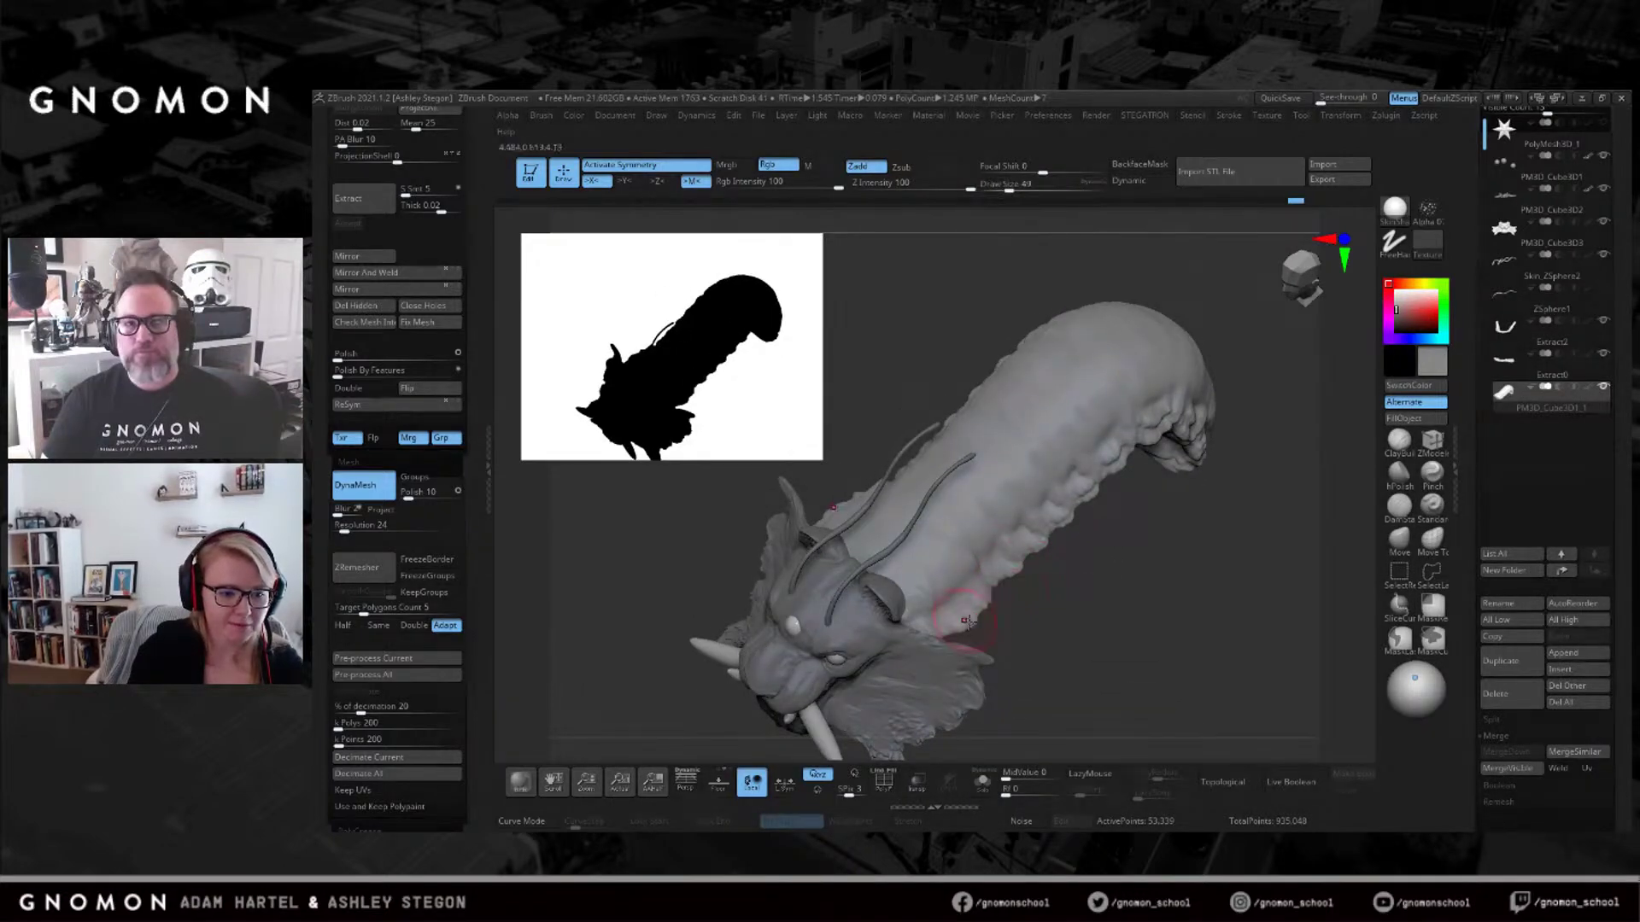
# Extend the pointed fur tufts along both side edges of the body up to the bend.
pyautogui.moveTo(990, 588); pyautogui.dragTo(1022, 622, button='right')
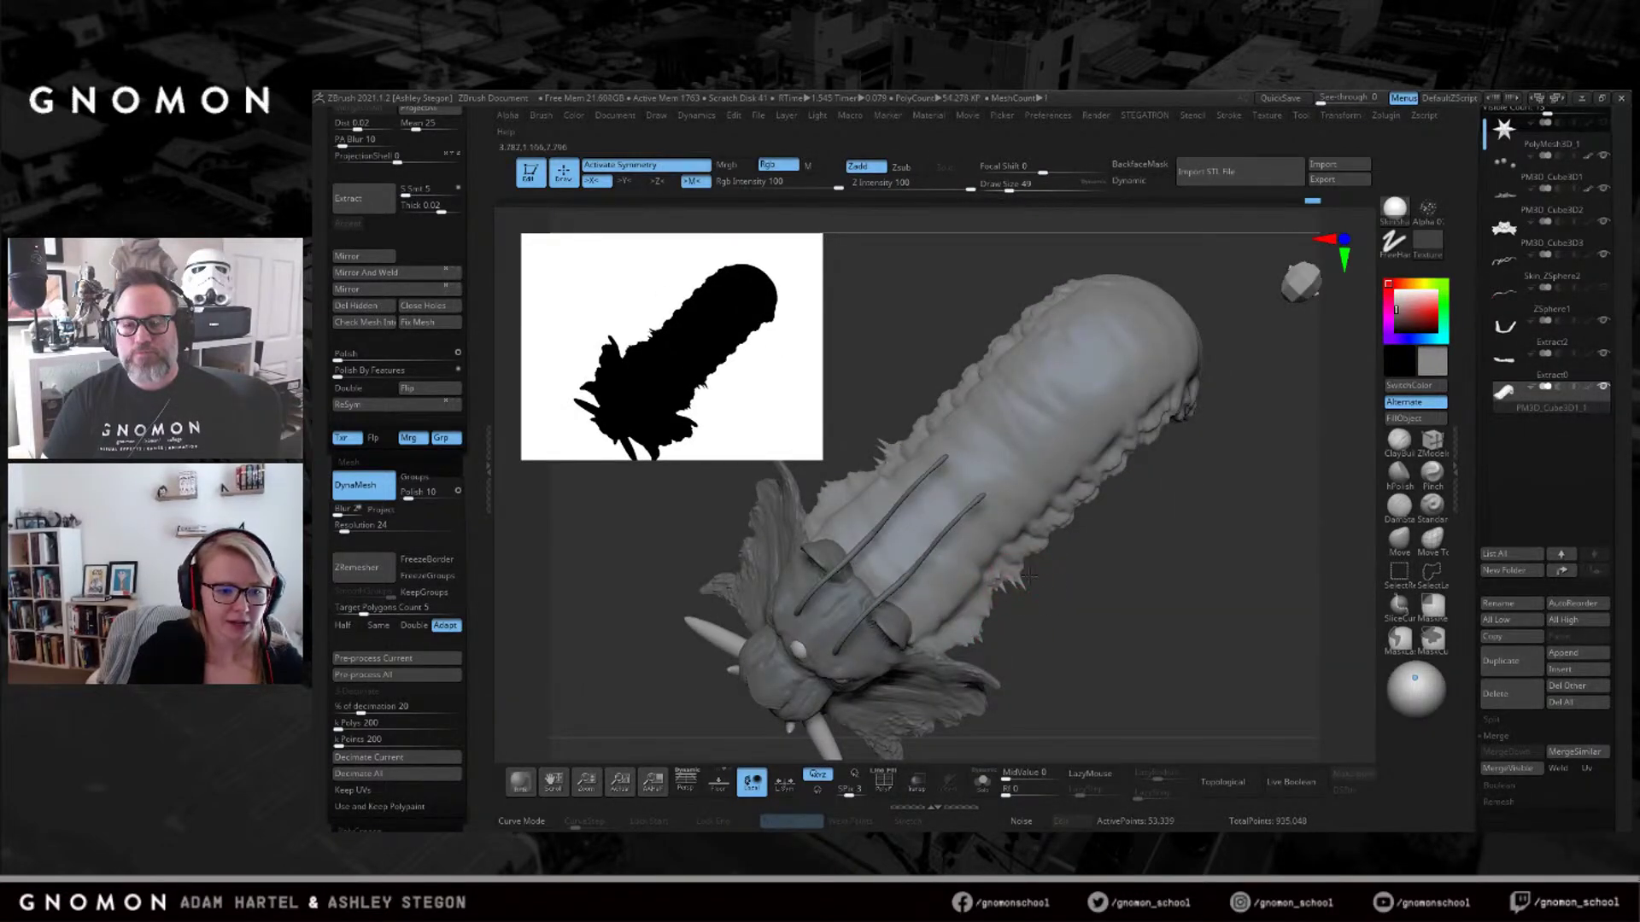
pyautogui.moveTo(1083, 502); pyautogui.dragTo(1132, 467)
pyautogui.press('s')
pyautogui.moveTo(1138, 466)
pyautogui.mouseDown(button='right')
pyautogui.moveTo(1163, 478)
pyautogui.moveTo(1149, 457)
pyautogui.mouseUp(button='right')
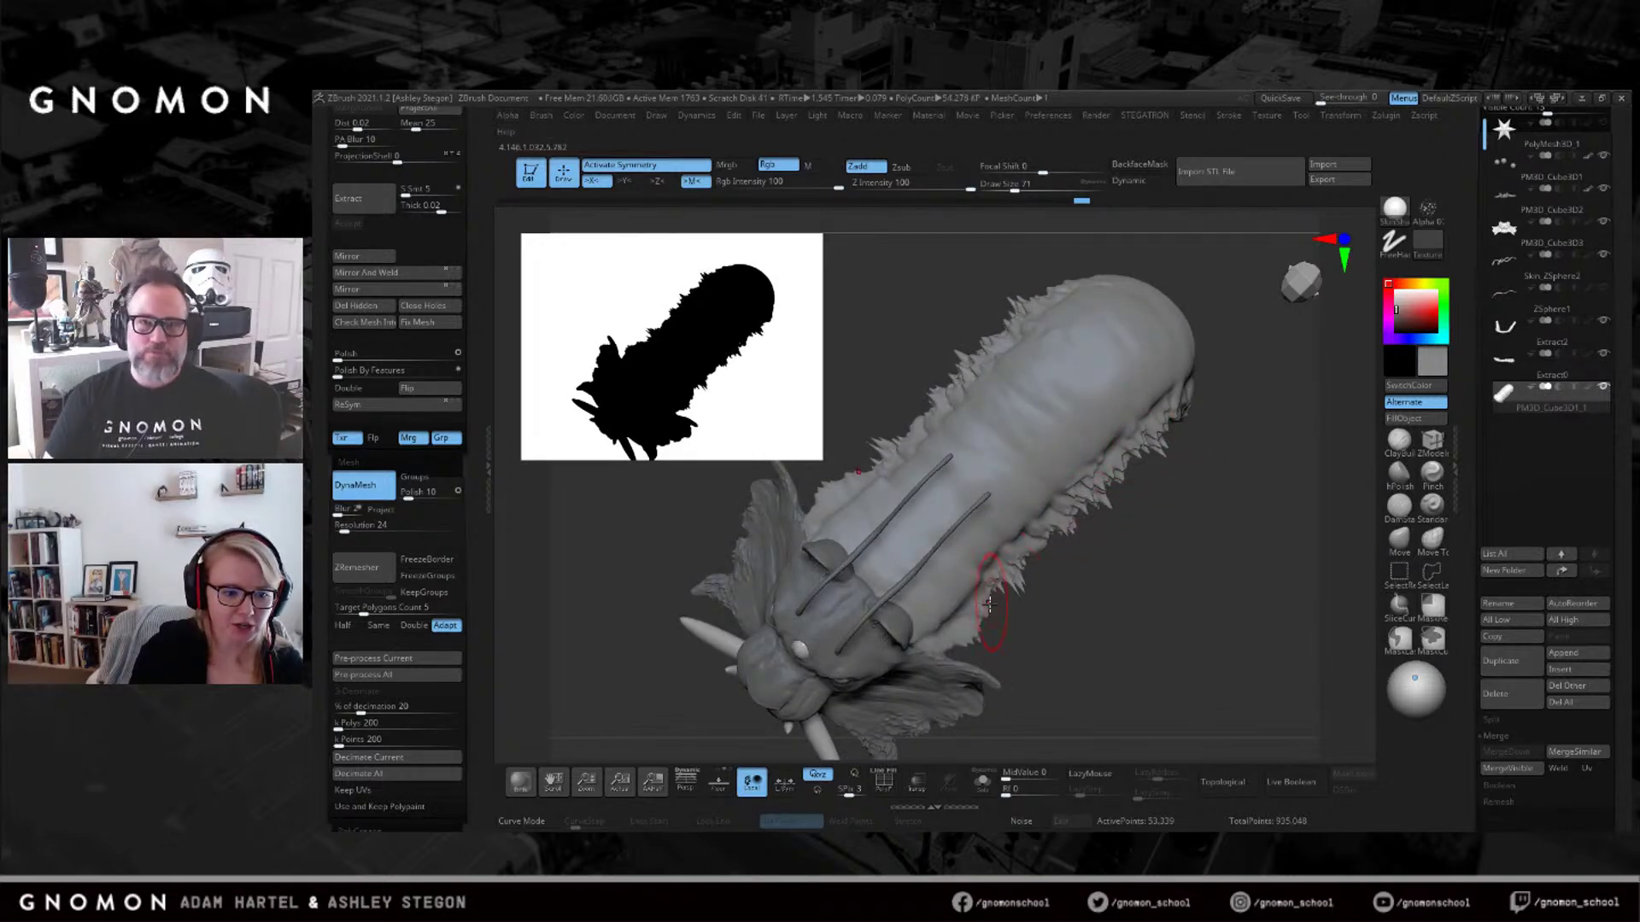
# Thicken the fur tufts along the body's side edge near the mane with the Inflate brush.
pyautogui.moveTo(984, 644)
pyautogui.mouseDown(button='right')
pyautogui.moveTo(1034, 556)
pyautogui.moveTo(1104, 551)
pyautogui.mouseUp(button='right')
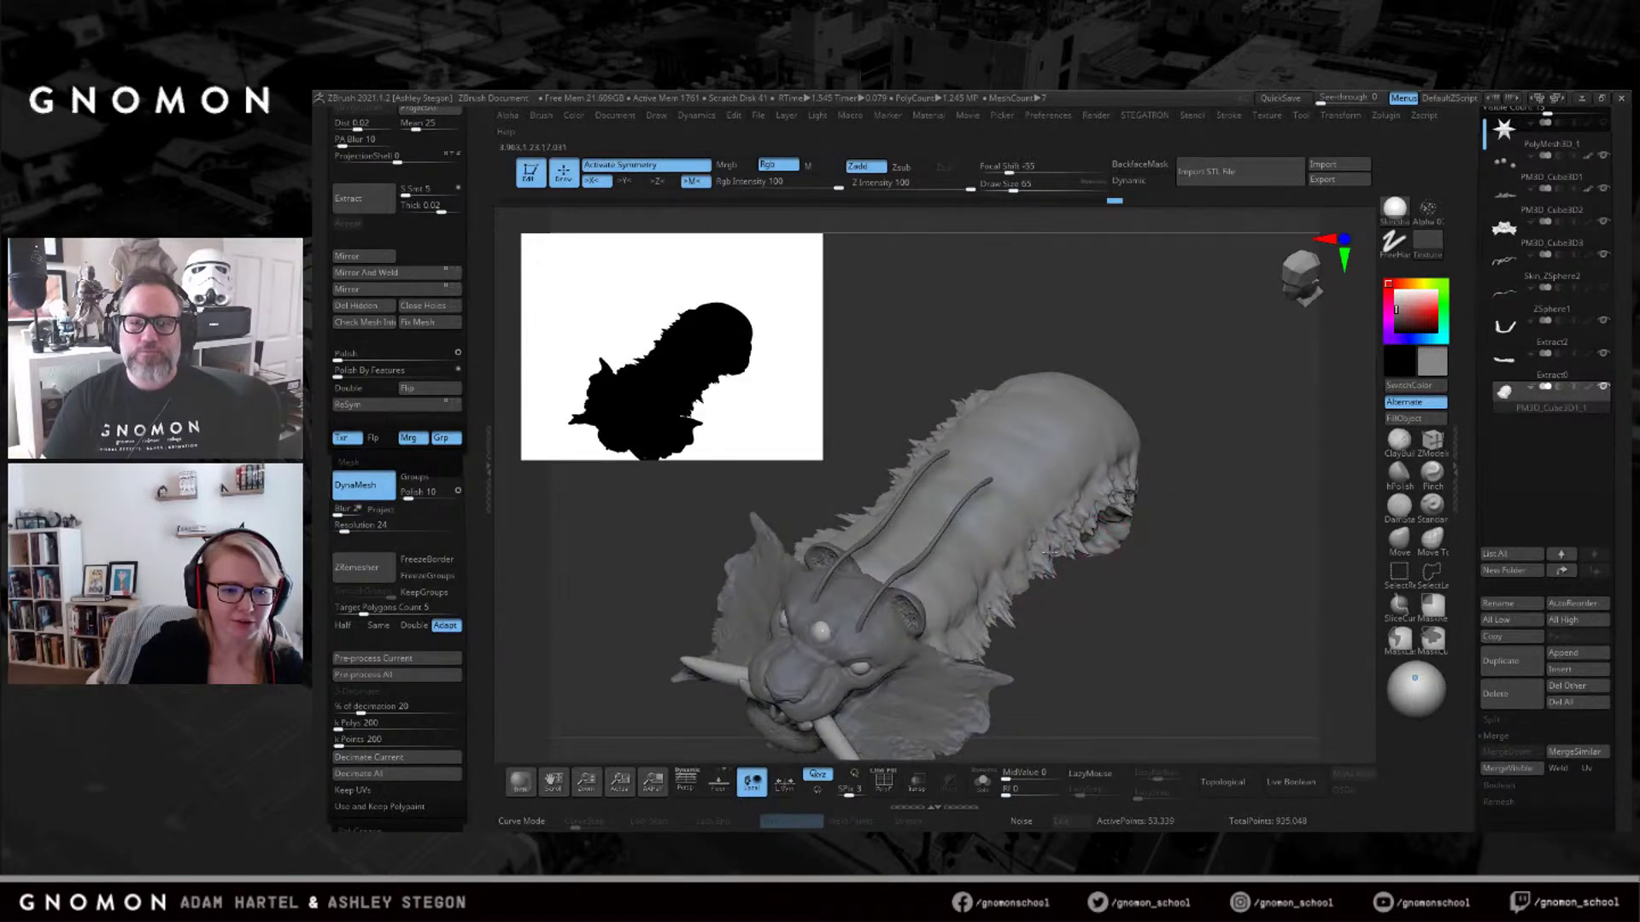
pyautogui.press('b')
pyautogui.press('i')
pyautogui.press('n')
pyautogui.moveTo(1124, 536)
pyautogui.mouseDown(button='right')
pyautogui.moveTo(1097, 580)
pyautogui.moveTo(1108, 533)
pyautogui.mouseUp(button='right')
pyautogui.press('s')
pyautogui.moveTo(985, 617); pyautogui.dragTo(971, 630)
pyautogui.moveTo(884, 736); pyautogui.dragTo(1112, 619, button='right')
# Raise the body's arch and pull its bent rear end inward with the Move brush.
pyautogui.click(1397, 536)
pyautogui.moveTo(1175, 542); pyautogui.dragTo(1077, 459, button='right')
pyautogui.press('s')
pyautogui.click(1086, 632)
pyautogui.click(1398, 540)
pyautogui.keyDown('alt'); pyautogui.moveTo(1168, 308); pyautogui.dragTo(1134, 283, button='right'); pyautogui.keyUp('alt')
pyautogui.press('s')
pyautogui.click(1138, 471)
pyautogui.press('x')
pyautogui.press('x')
pyautogui.moveTo(1143, 482); pyautogui.dragTo(1130, 433)
pyautogui.moveTo(1259, 633); pyautogui.dragTo(1204, 609)
# Push the body's top line down behind the head and set the Move brush's focal shift to 12.
pyautogui.press('s')
pyautogui.click(1022, 566)
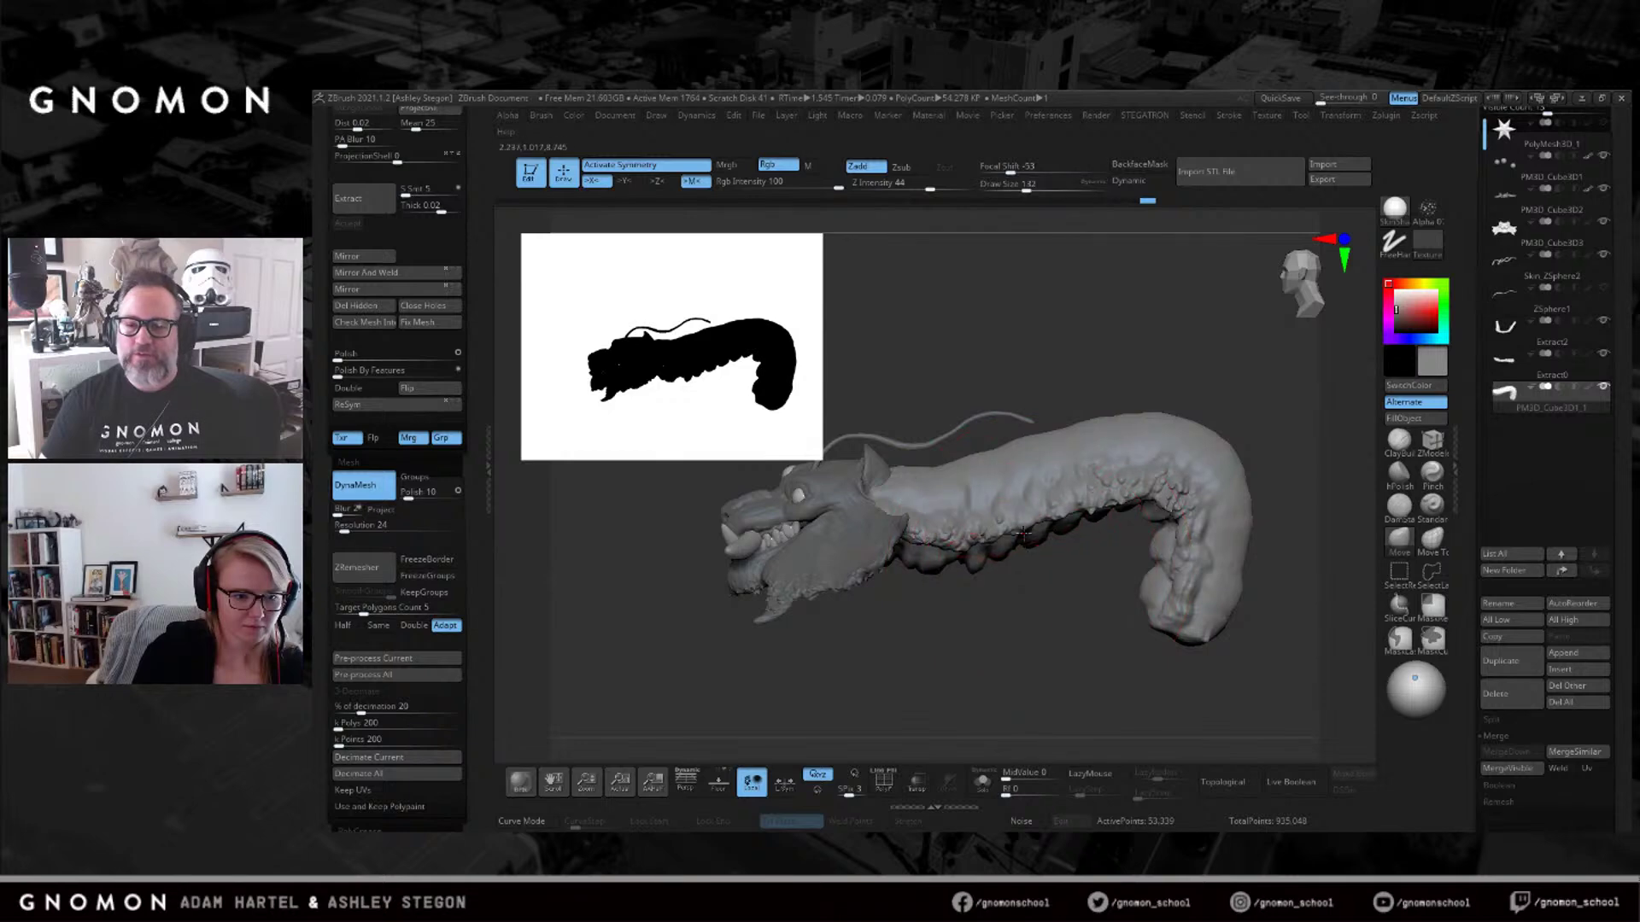
pyautogui.moveTo(1023, 539); pyautogui.dragTo(1026, 554)
pyautogui.moveTo(1001, 445); pyautogui.dragTo(1005, 464)
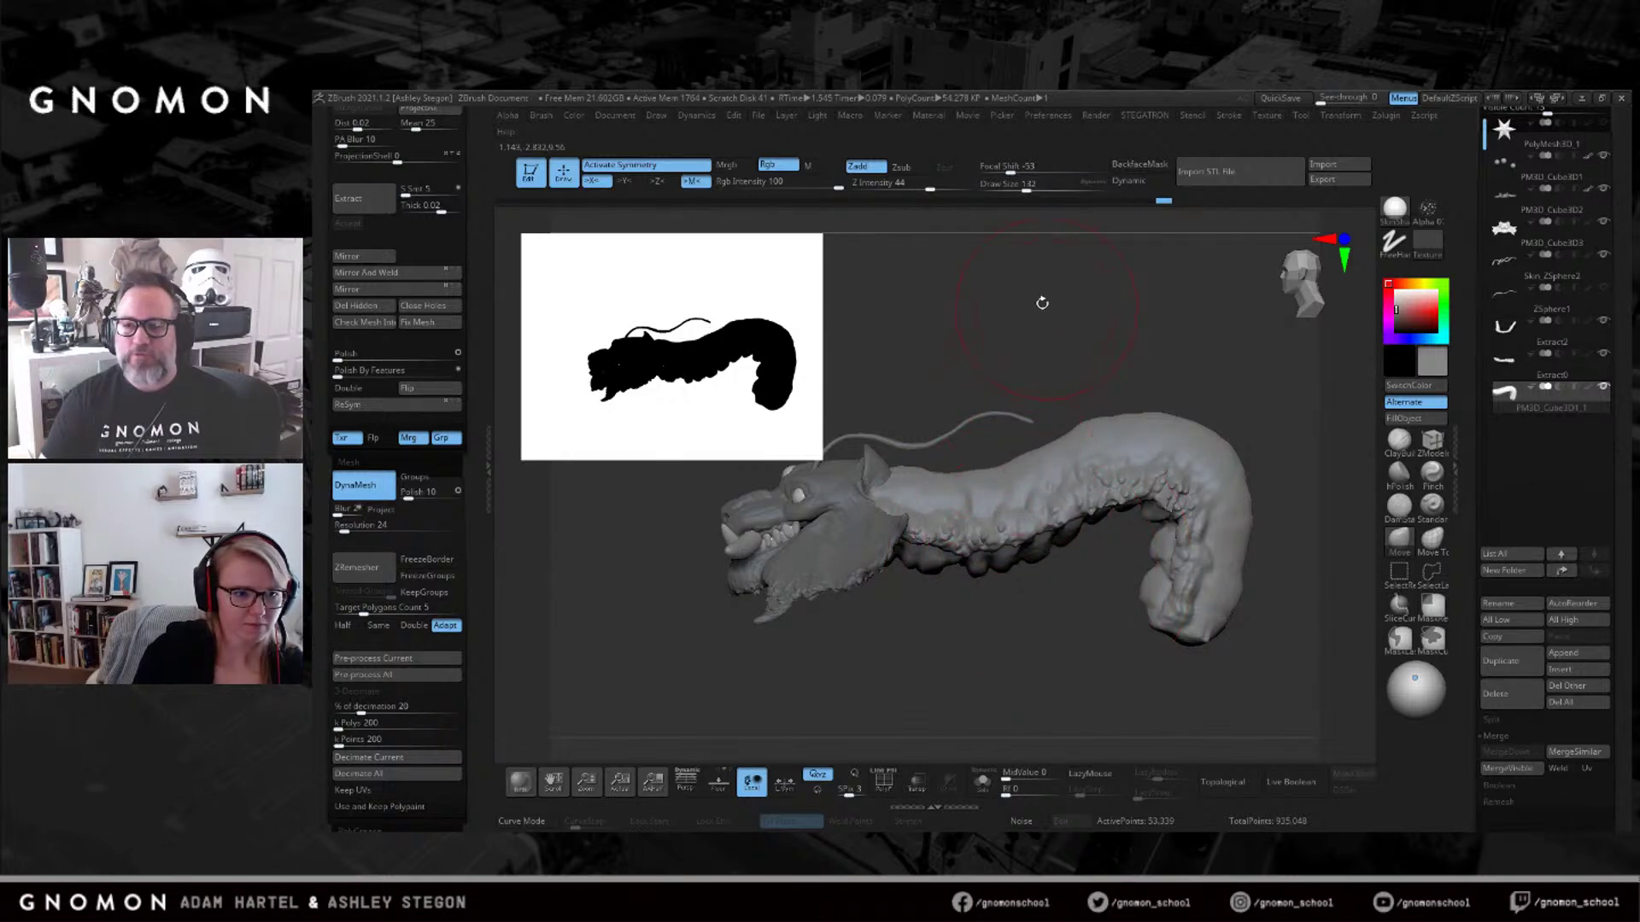
pyautogui.moveTo(1015, 165); pyautogui.dragTo(1043, 167)
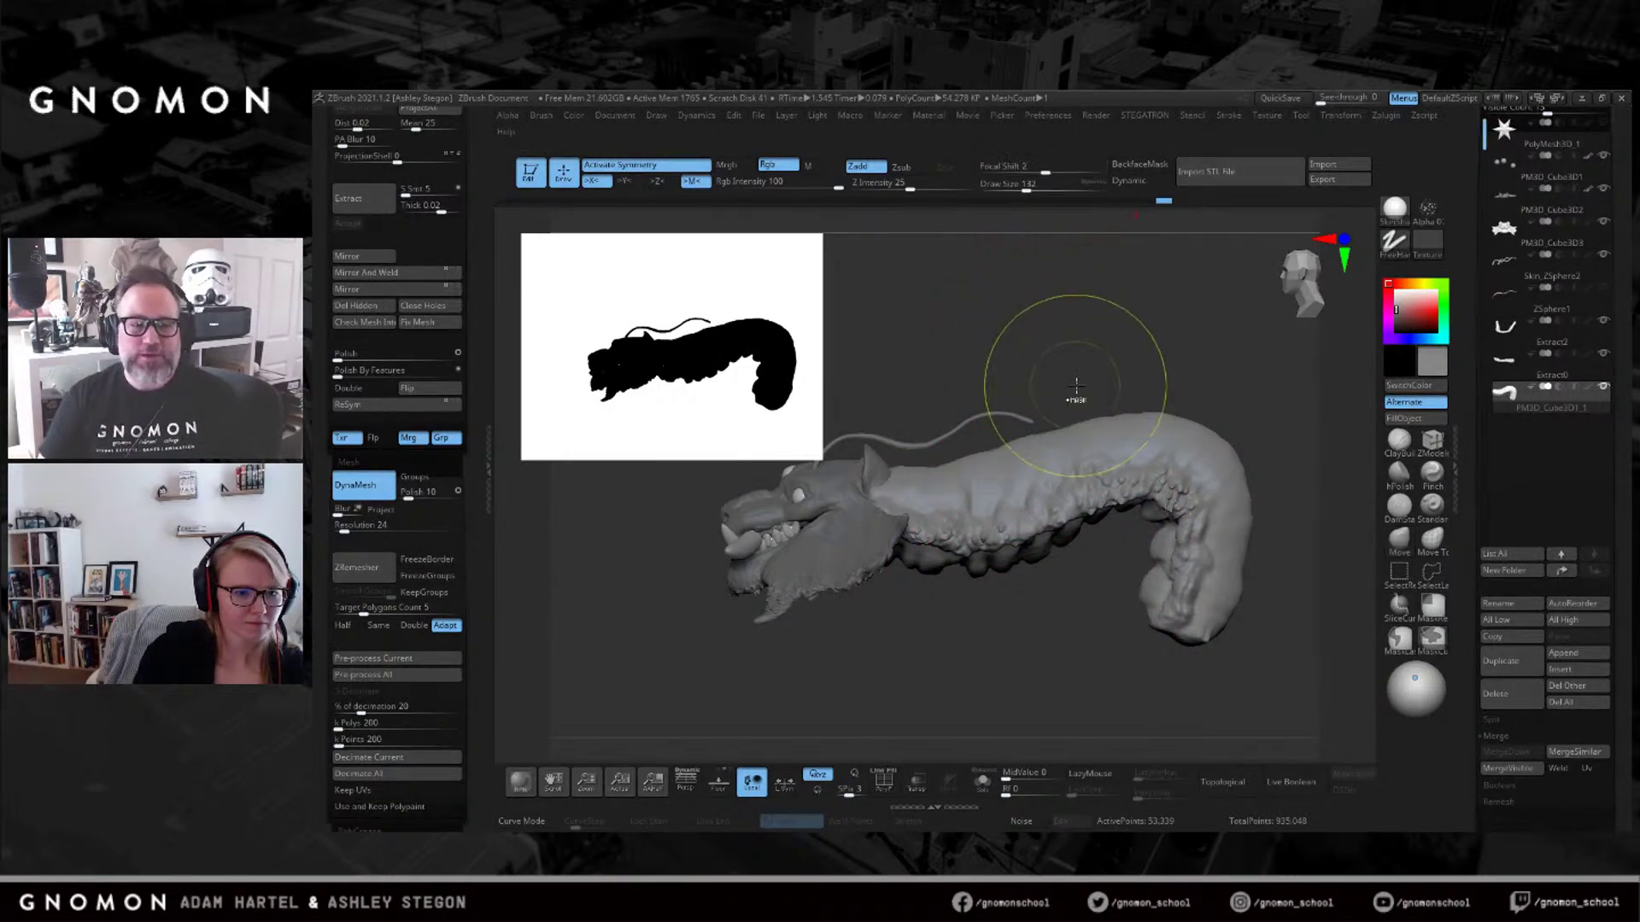
pyautogui.moveTo(1077, 351); pyautogui.dragTo(1069, 366)
pyautogui.moveTo(1045, 167); pyautogui.dragTo(1051, 168)
# Reshape the outer curve of the bend and pull the hanging rear end forward.
pyautogui.press('s')
pyautogui.moveTo(1132, 437); pyautogui.dragTo(1158, 438)
pyautogui.moveTo(1277, 636); pyautogui.dragTo(1219, 622)
pyautogui.press('s')
pyautogui.moveTo(1194, 517); pyautogui.dragTo(1185, 517)
# Lift the top of the arch, deepen the dip behind the head and raise the front underside.
pyautogui.moveTo(1113, 464)
pyautogui.mouseDown()
pyautogui.moveTo(1111, 419)
pyautogui.moveTo(1091, 405)
pyautogui.mouseUp()
pyautogui.press('s')
pyautogui.moveTo(1017, 444); pyautogui.dragTo(1000, 478)
pyautogui.press('s')
pyautogui.moveTo(895, 494); pyautogui.dragTo(935, 475)
pyautogui.press('s')
pyautogui.moveTo(991, 586)
pyautogui.mouseDown()
pyautogui.moveTo(976, 586)
pyautogui.moveTo(1012, 521)
pyautogui.mouseUp()
# Build up the belly segments with ClayBuildup, smooth them and remesh the body with DynaMesh.
pyautogui.click(1401, 446)
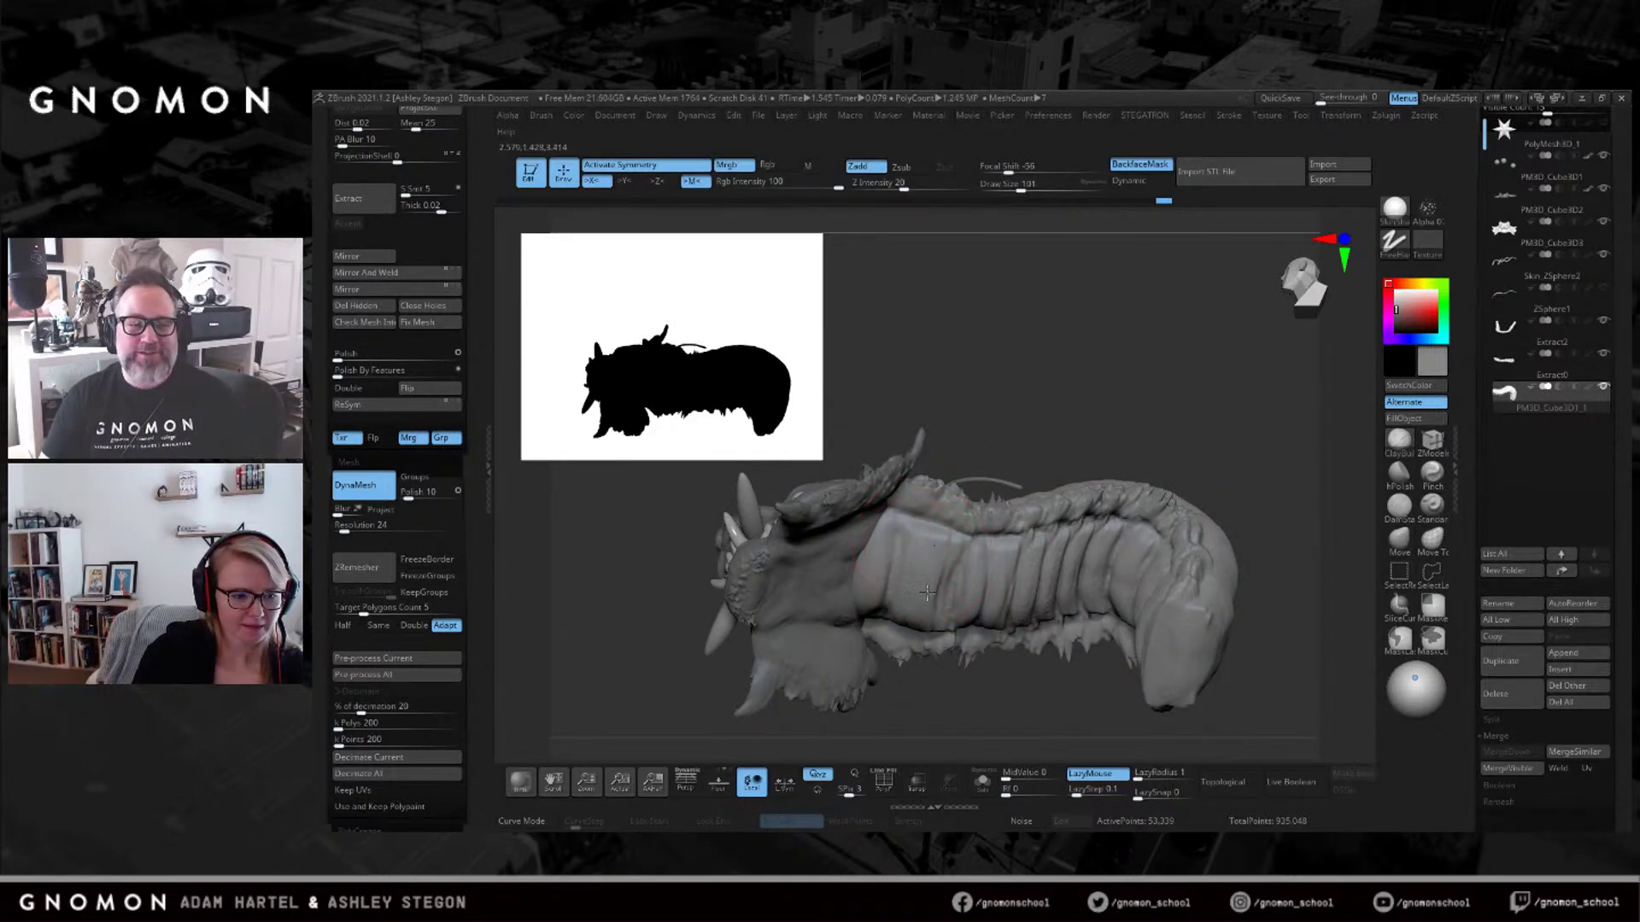
pyautogui.moveTo(1028, 543); pyautogui.dragTo(1108, 570)
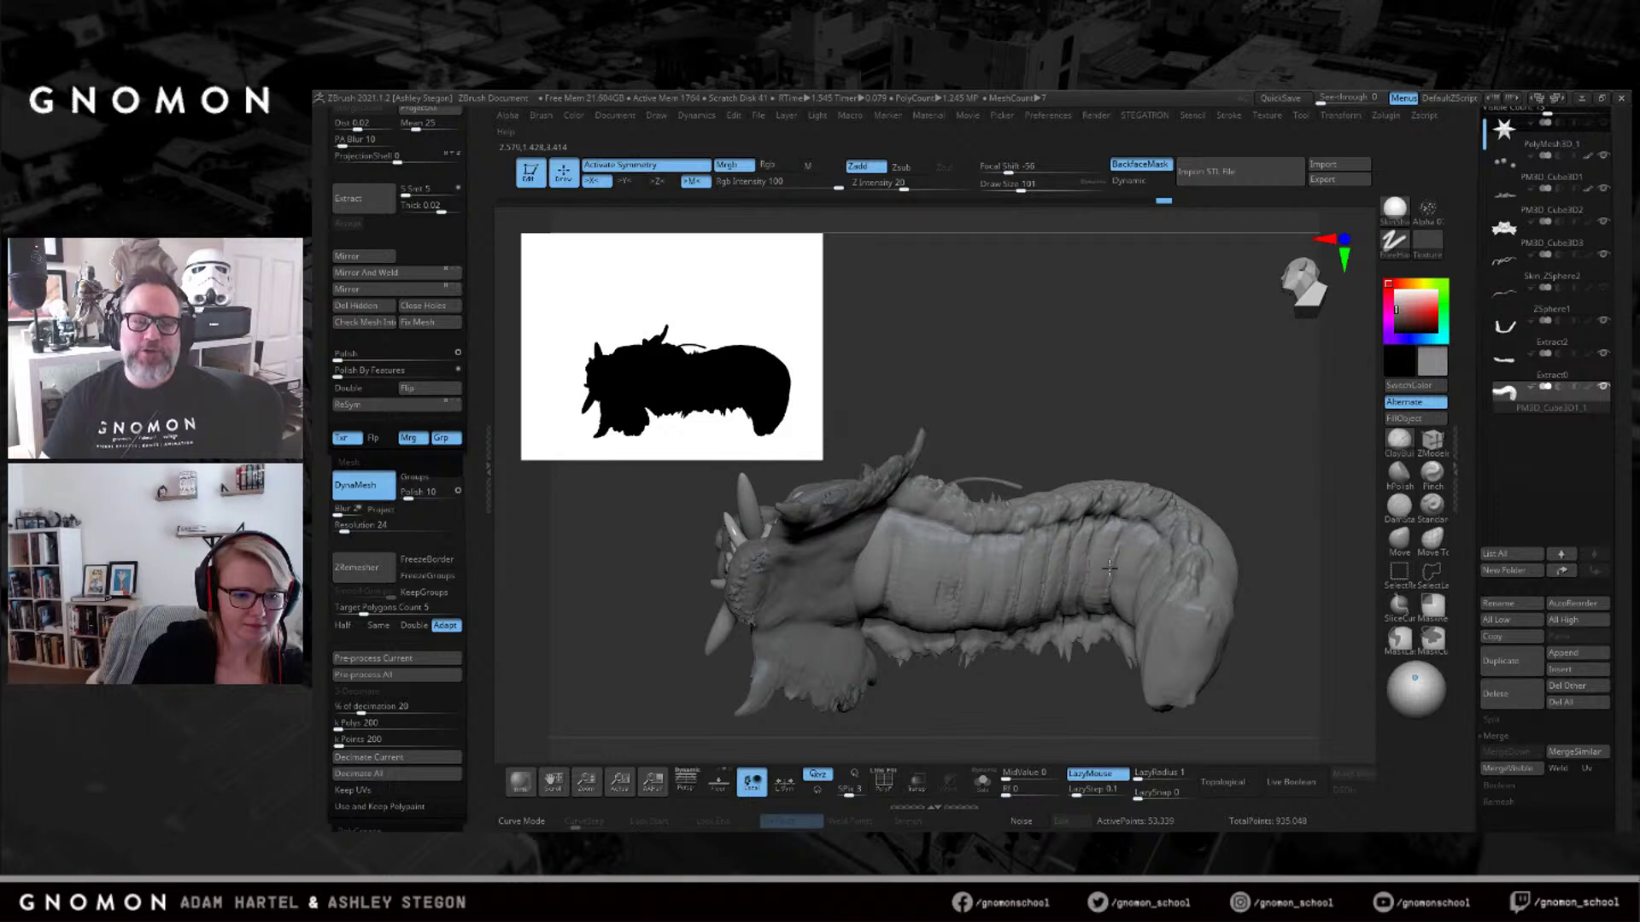
pyautogui.moveTo(989, 610); pyautogui.dragTo(1023, 670)
pyautogui.press('shift')
pyautogui.moveTo(1107, 594); pyautogui.dragTo(1189, 564)
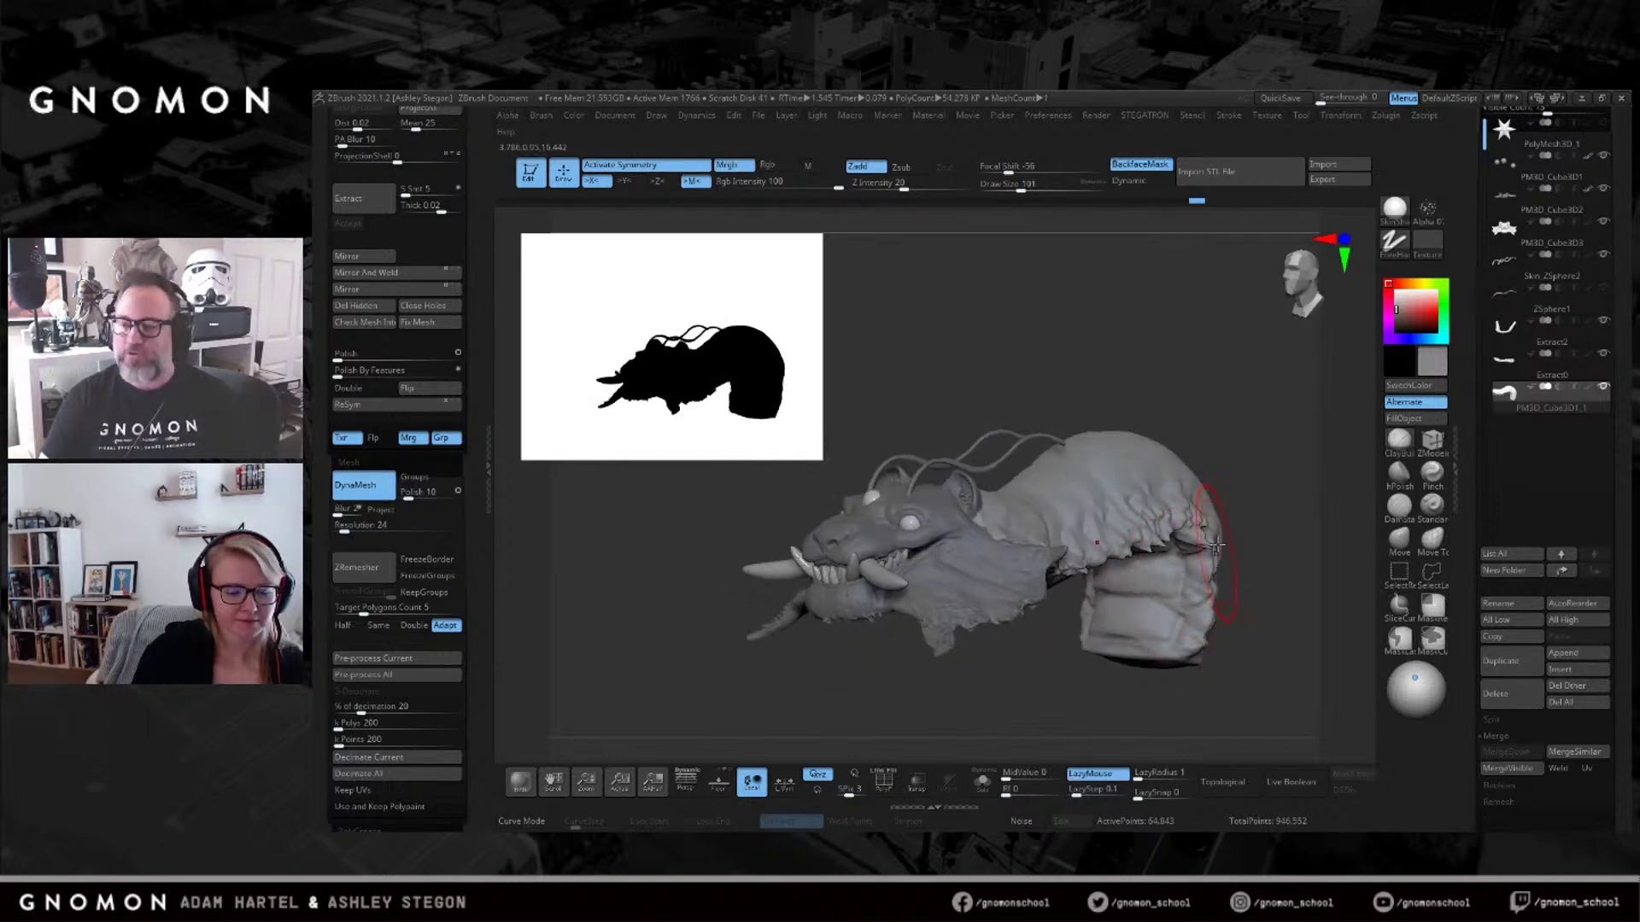
# Smooth the surface of the back between the ears and the arch.
pyautogui.moveTo(1164, 621); pyautogui.dragTo(1144, 583)
pyautogui.press('b')
pyautogui.click(970, 598)
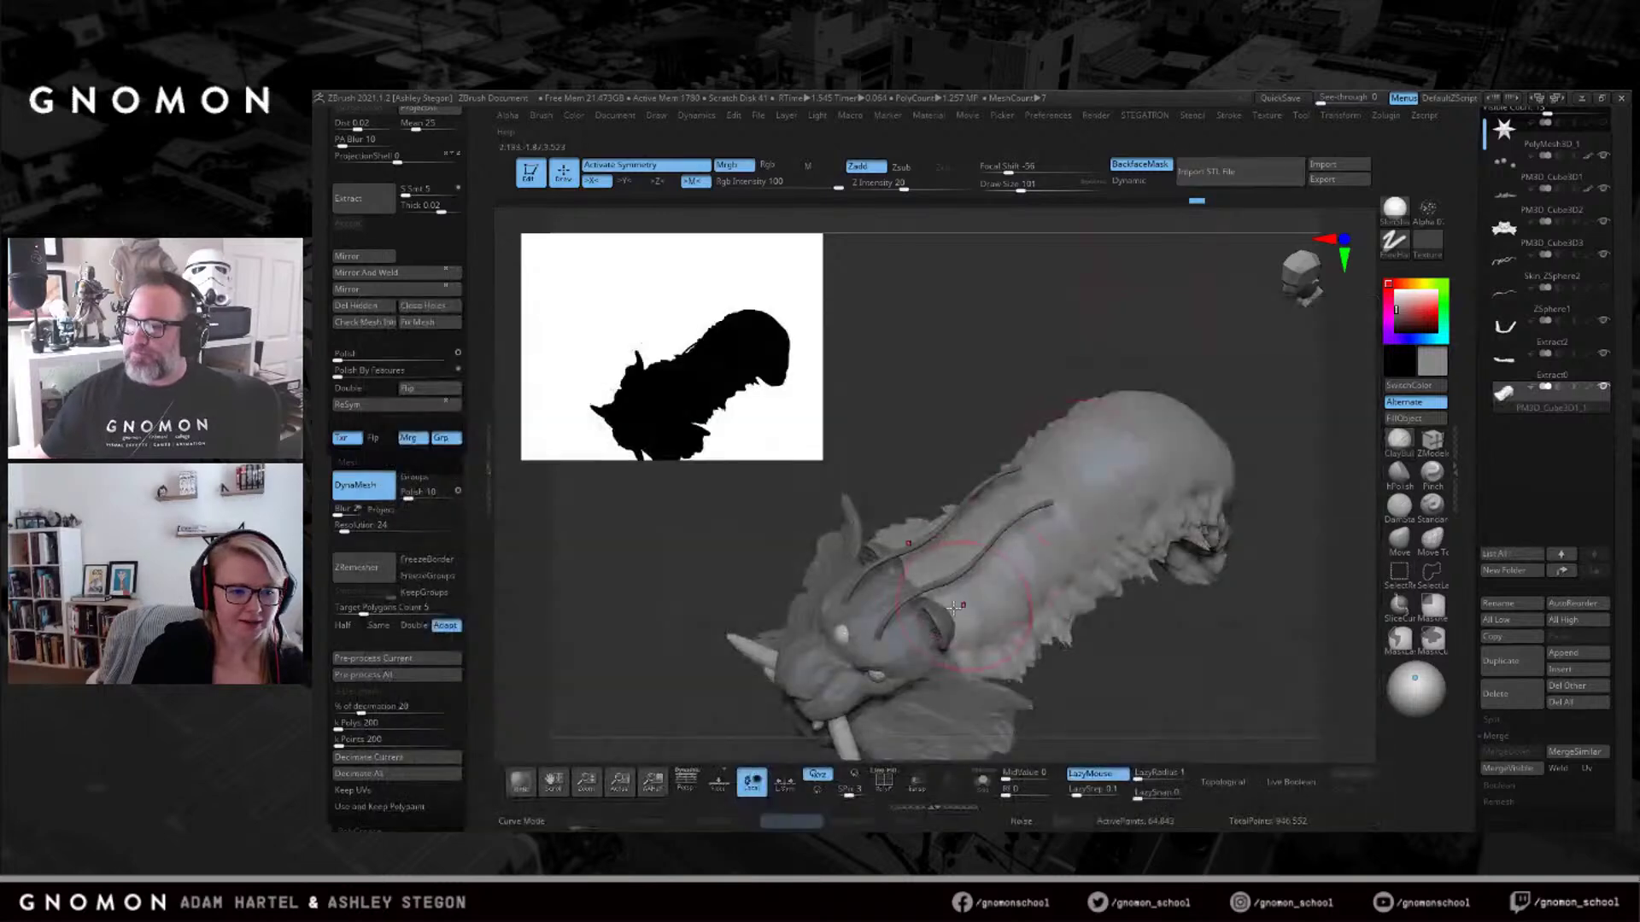
pyautogui.moveTo(960, 602)
pyautogui.keyDown('shift'); pyautogui.mouseDown()
pyautogui.moveTo(985, 530)
pyautogui.moveTo(990, 370)
pyautogui.mouseUp(); pyautogui.keyUp('shift')
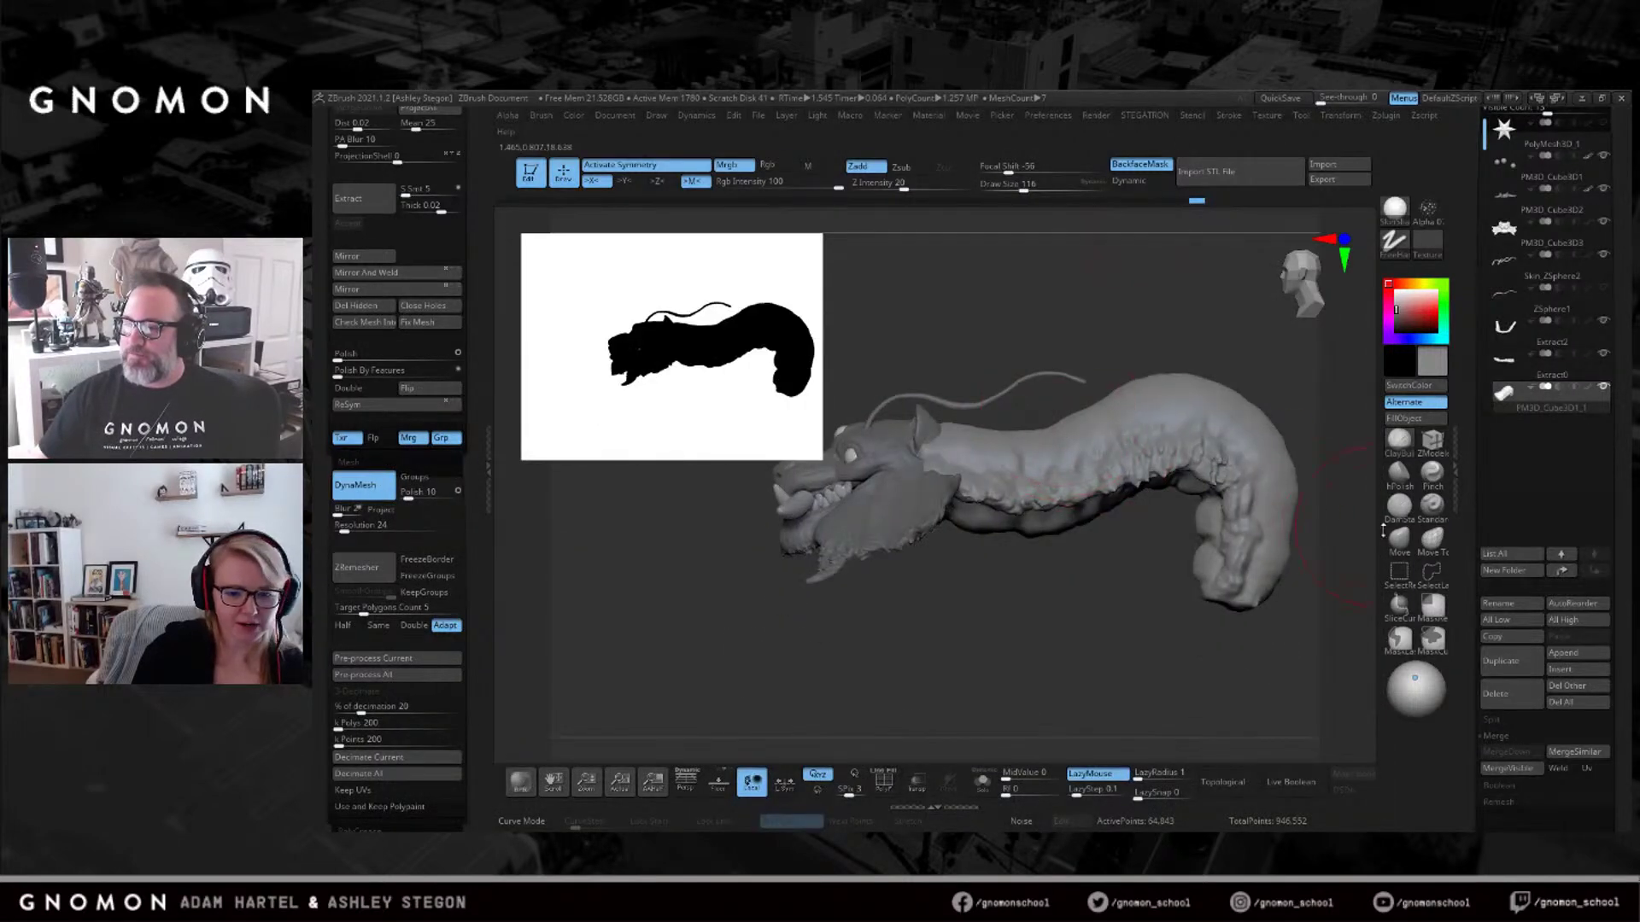
# Refine the body's silhouette around the dip behind the head with the Move brush, varying the draw size.
pyautogui.press('b')
pyautogui.press('m')
pyautogui.press('v')
pyautogui.moveTo(956, 450); pyautogui.dragTo(943, 512, button='right')
pyautogui.press(']')
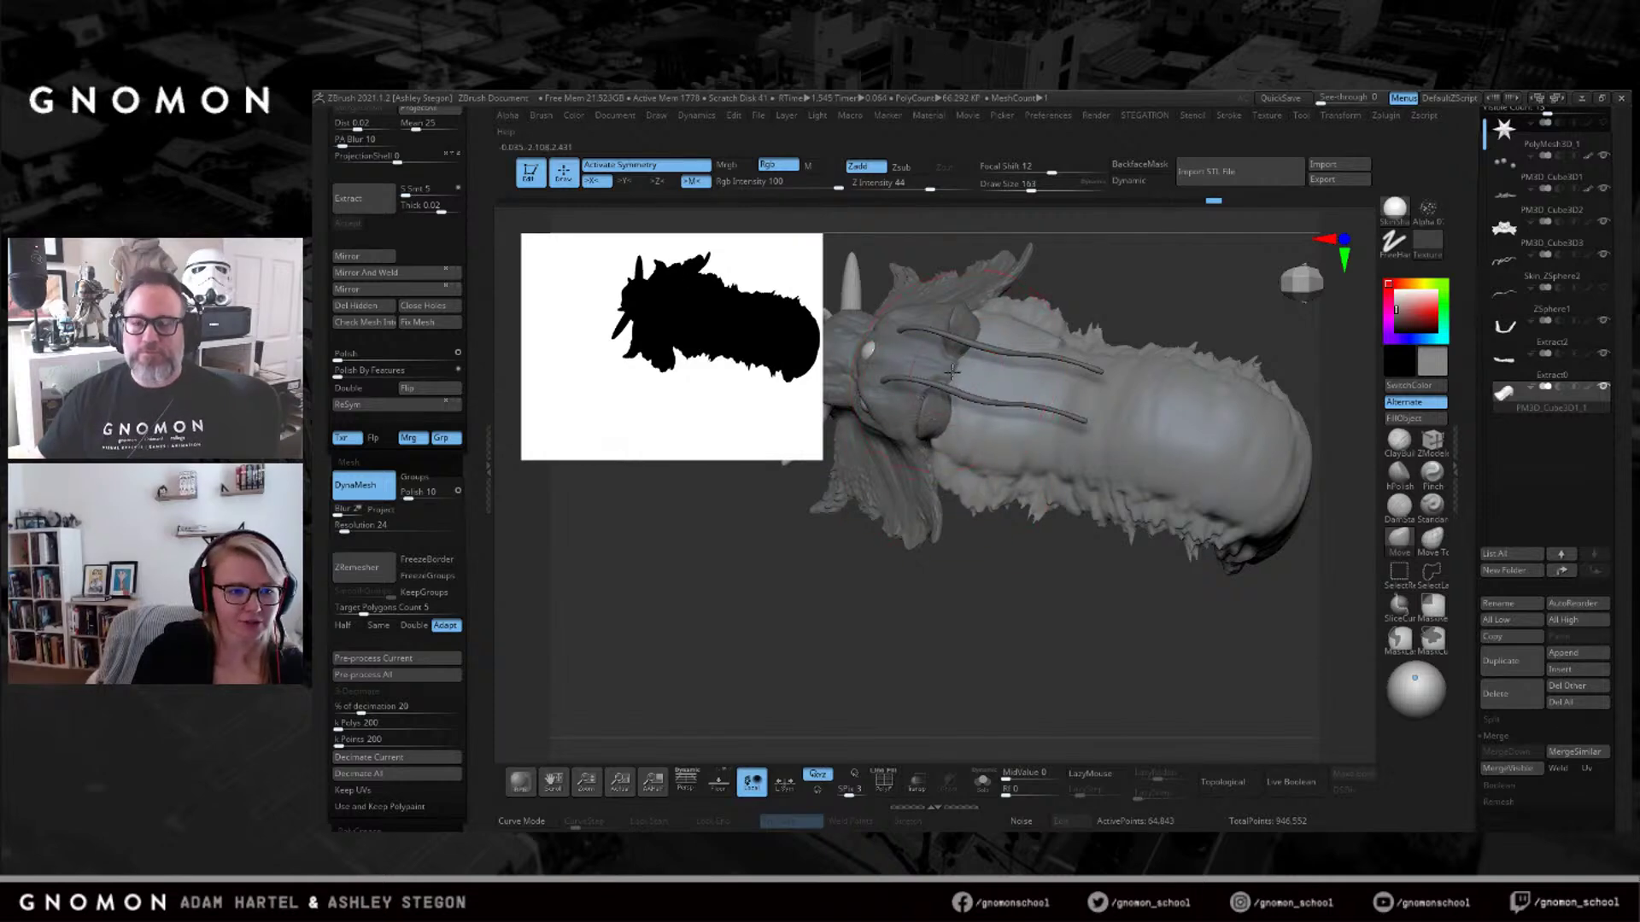
pyautogui.moveTo(1033, 373)
pyautogui.mouseDown(button='right')
pyautogui.moveTo(1117, 316)
pyautogui.moveTo(1102, 389)
pyautogui.moveTo(1163, 421)
pyautogui.mouseUp(button='right')
pyautogui.press('[')
pyautogui.press('[')
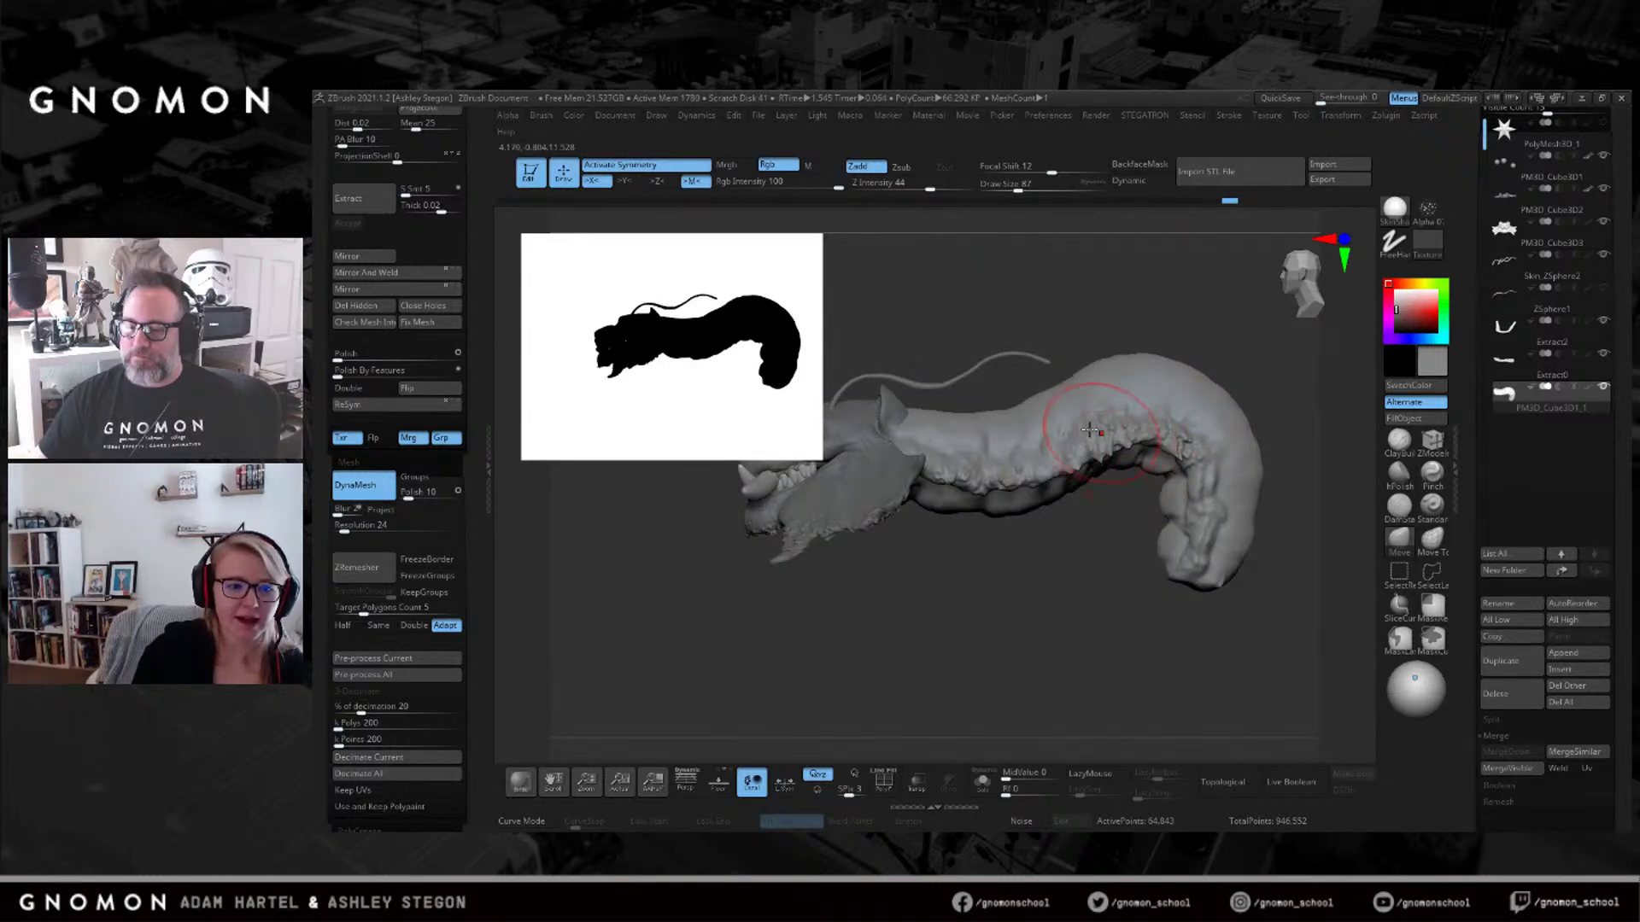
pyautogui.press(']')
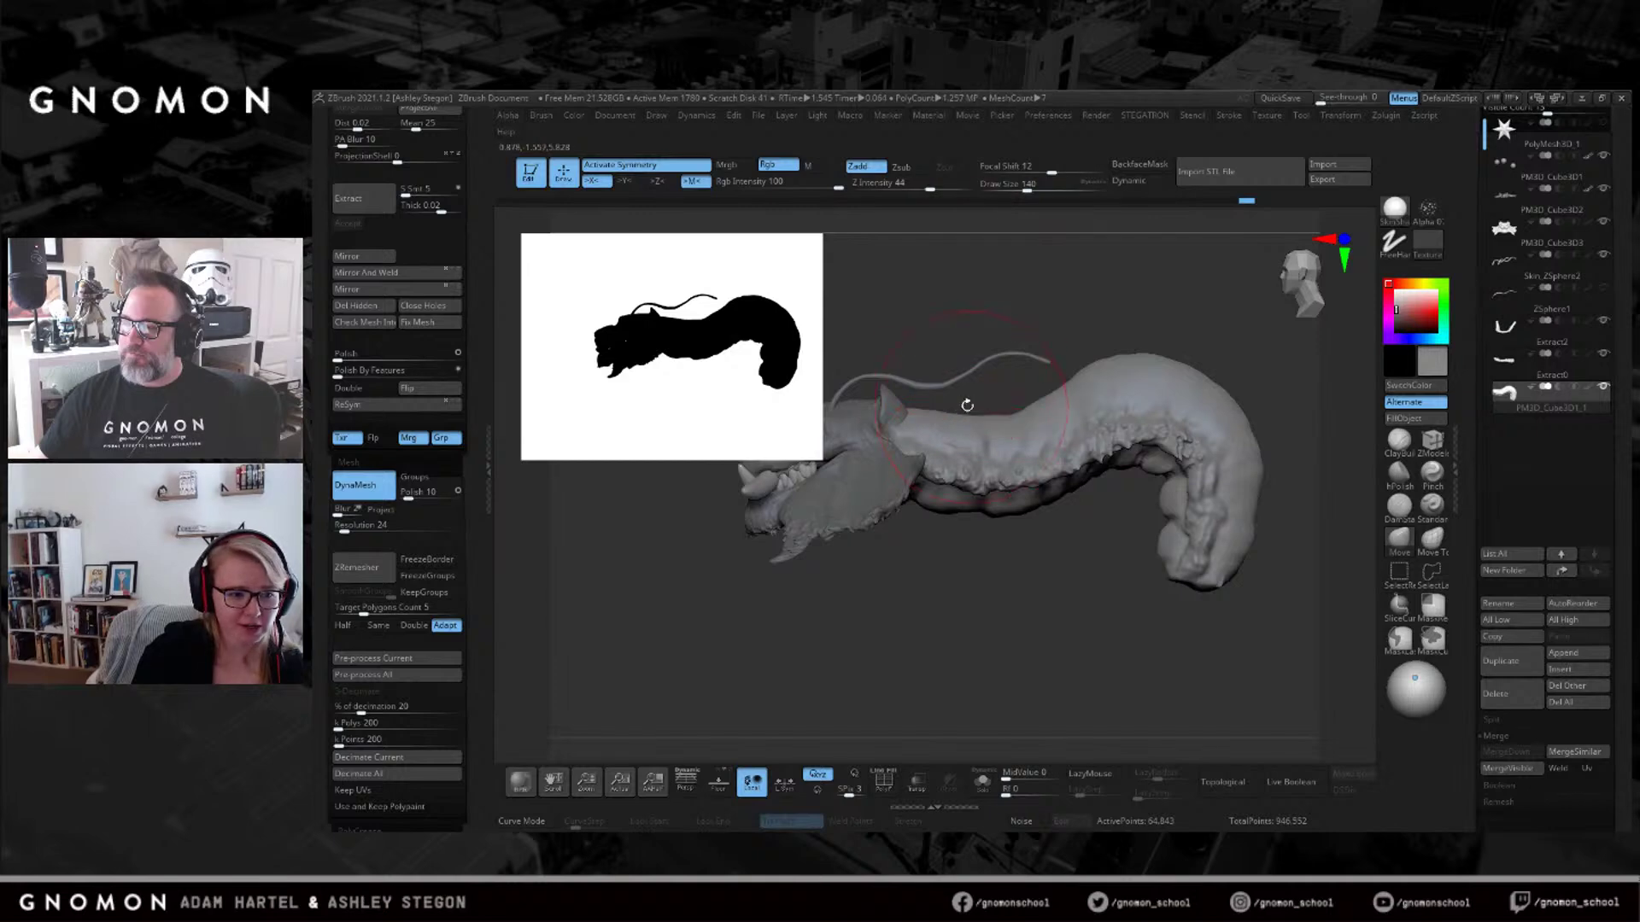
pyautogui.moveTo(1003, 418); pyautogui.dragTo(1009, 406)
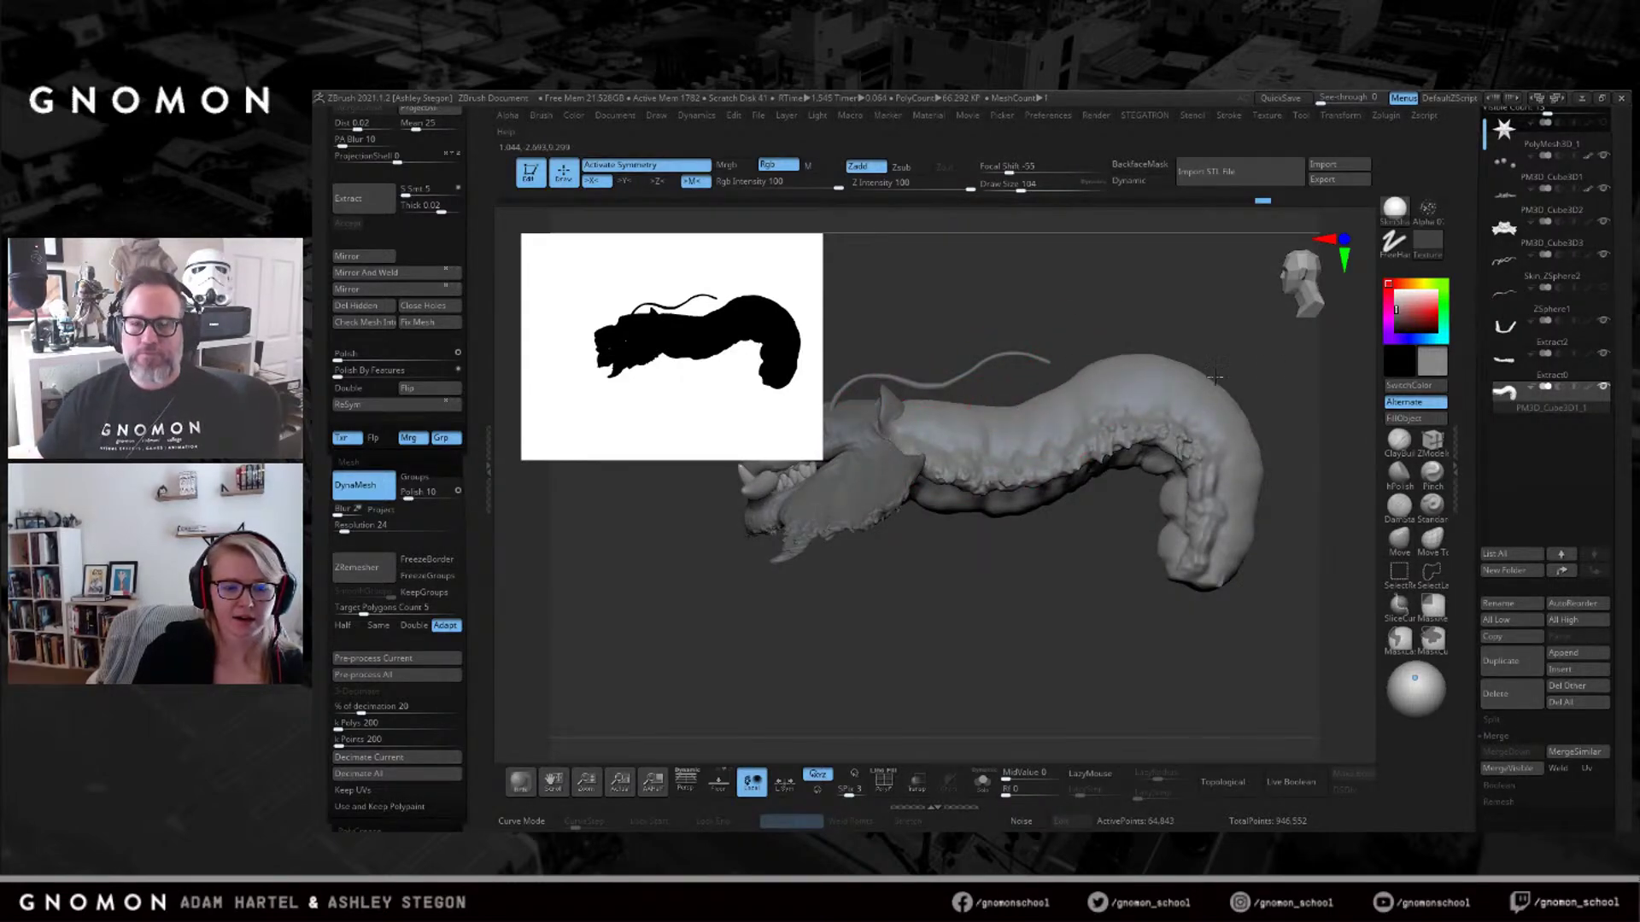
# Build up volume across the top and side of the body's arch with ClayBuildup.
pyautogui.click(1407, 447)
pyautogui.moveTo(999, 401); pyautogui.dragTo(1095, 386, button='right')
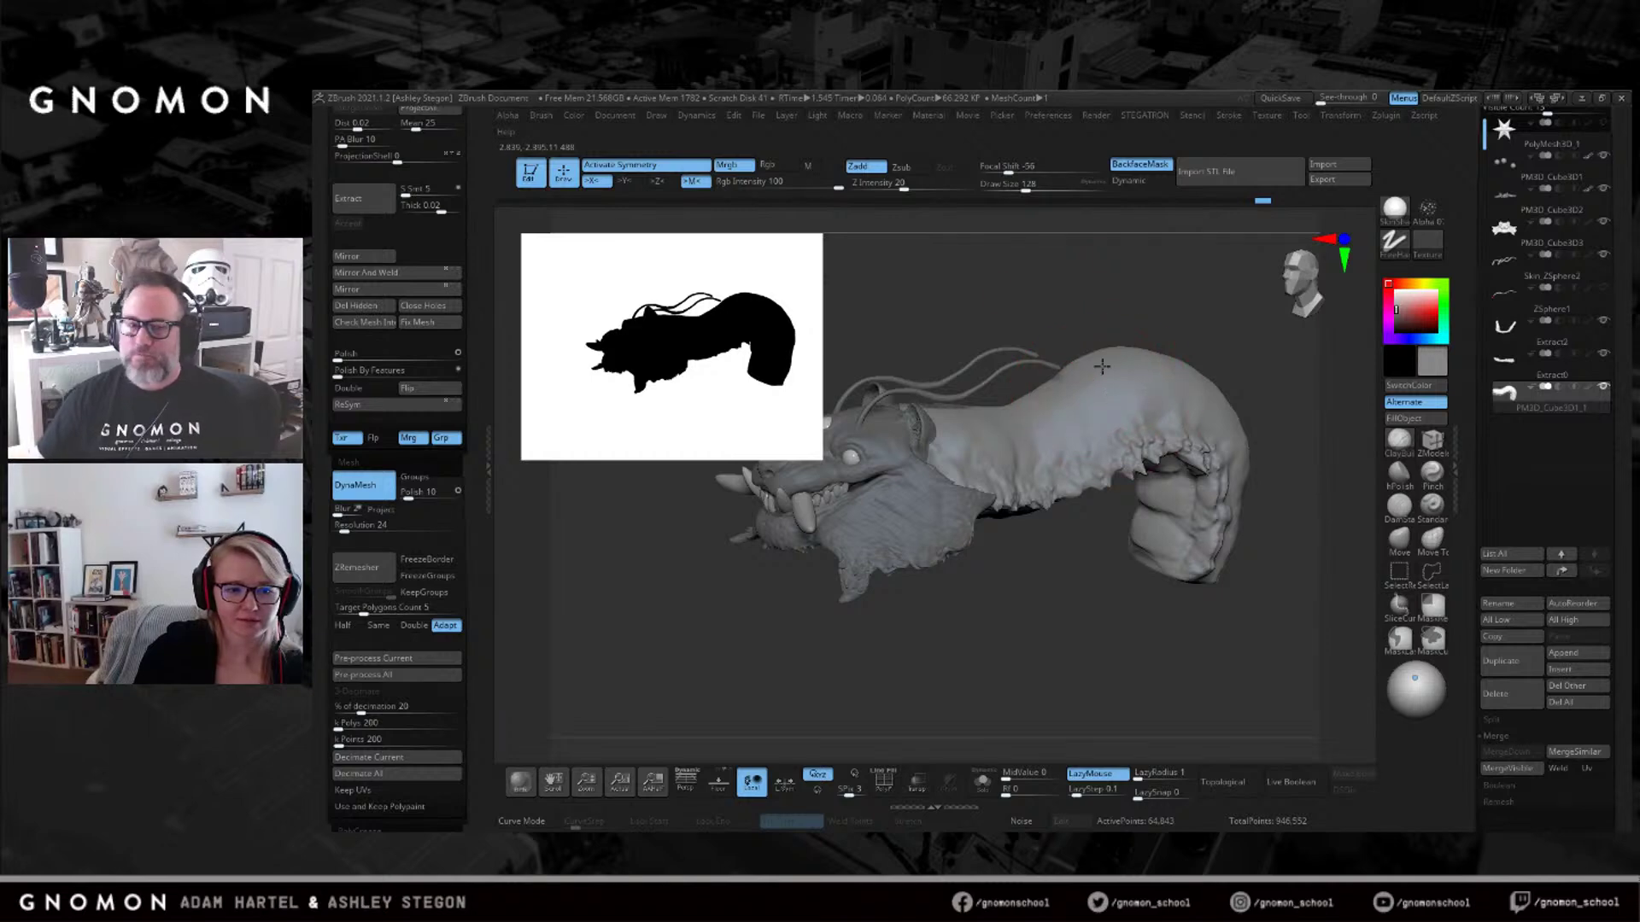
pyautogui.moveTo(1102, 366); pyautogui.dragTo(1179, 395)
pyautogui.moveTo(1179, 394); pyautogui.dragTo(1177, 412, button='right')
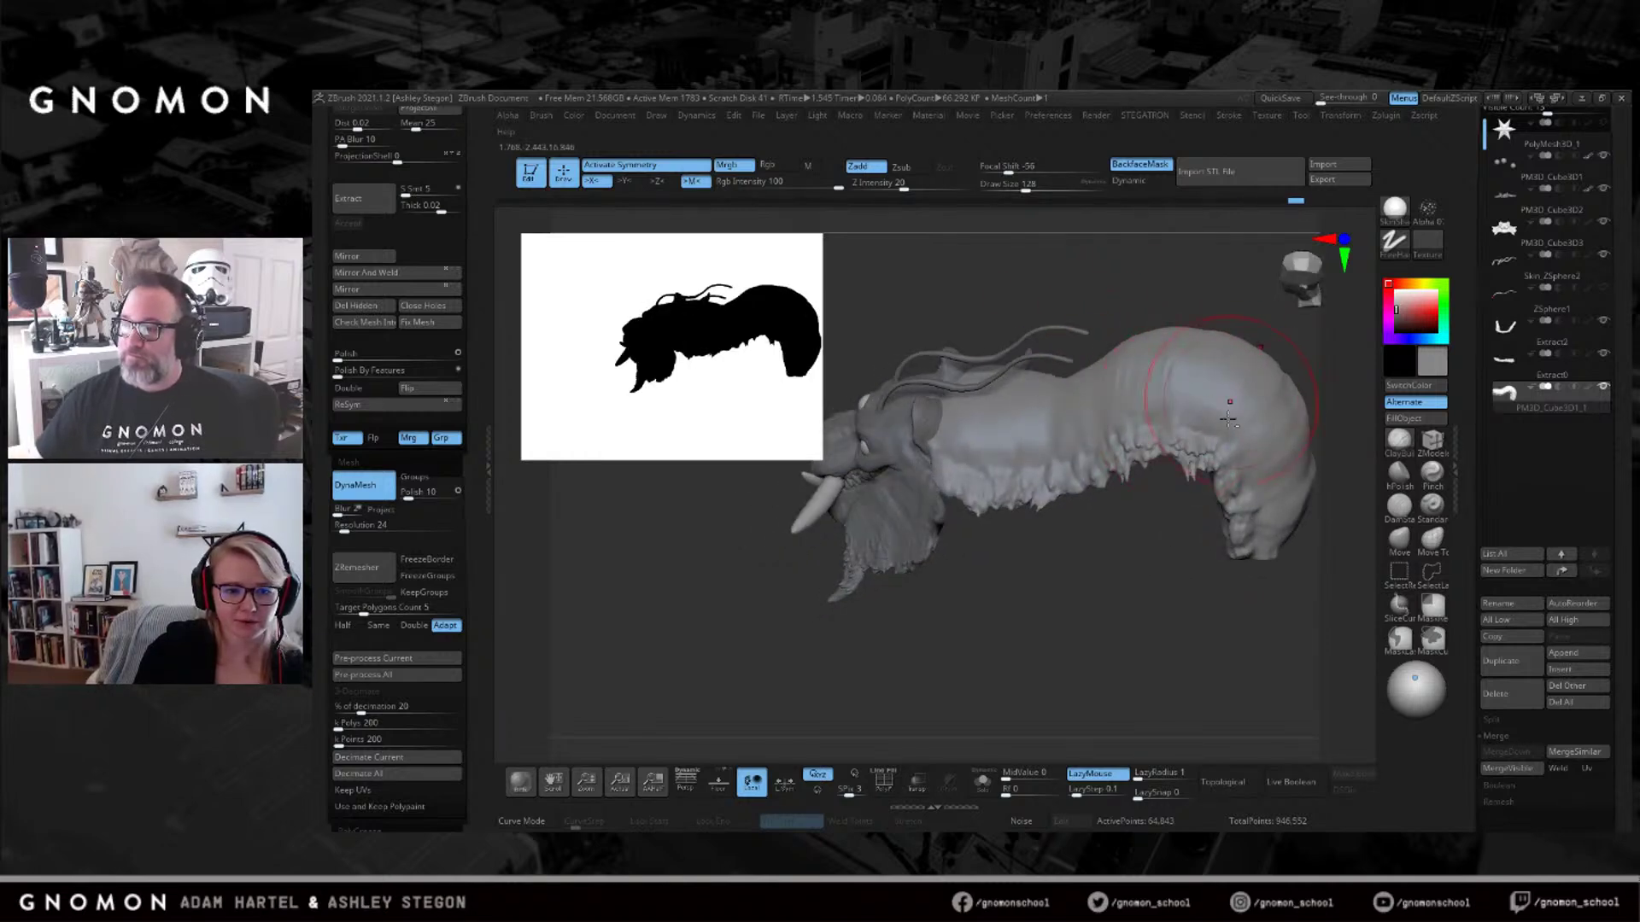
pyautogui.moveTo(1310, 469); pyautogui.dragTo(1036, 358, button='right')
# Turn on perspective view and compare the creature's pose with the concept image.
pyautogui.moveTo(989, 436); pyautogui.dragTo(1024, 589, button='right')
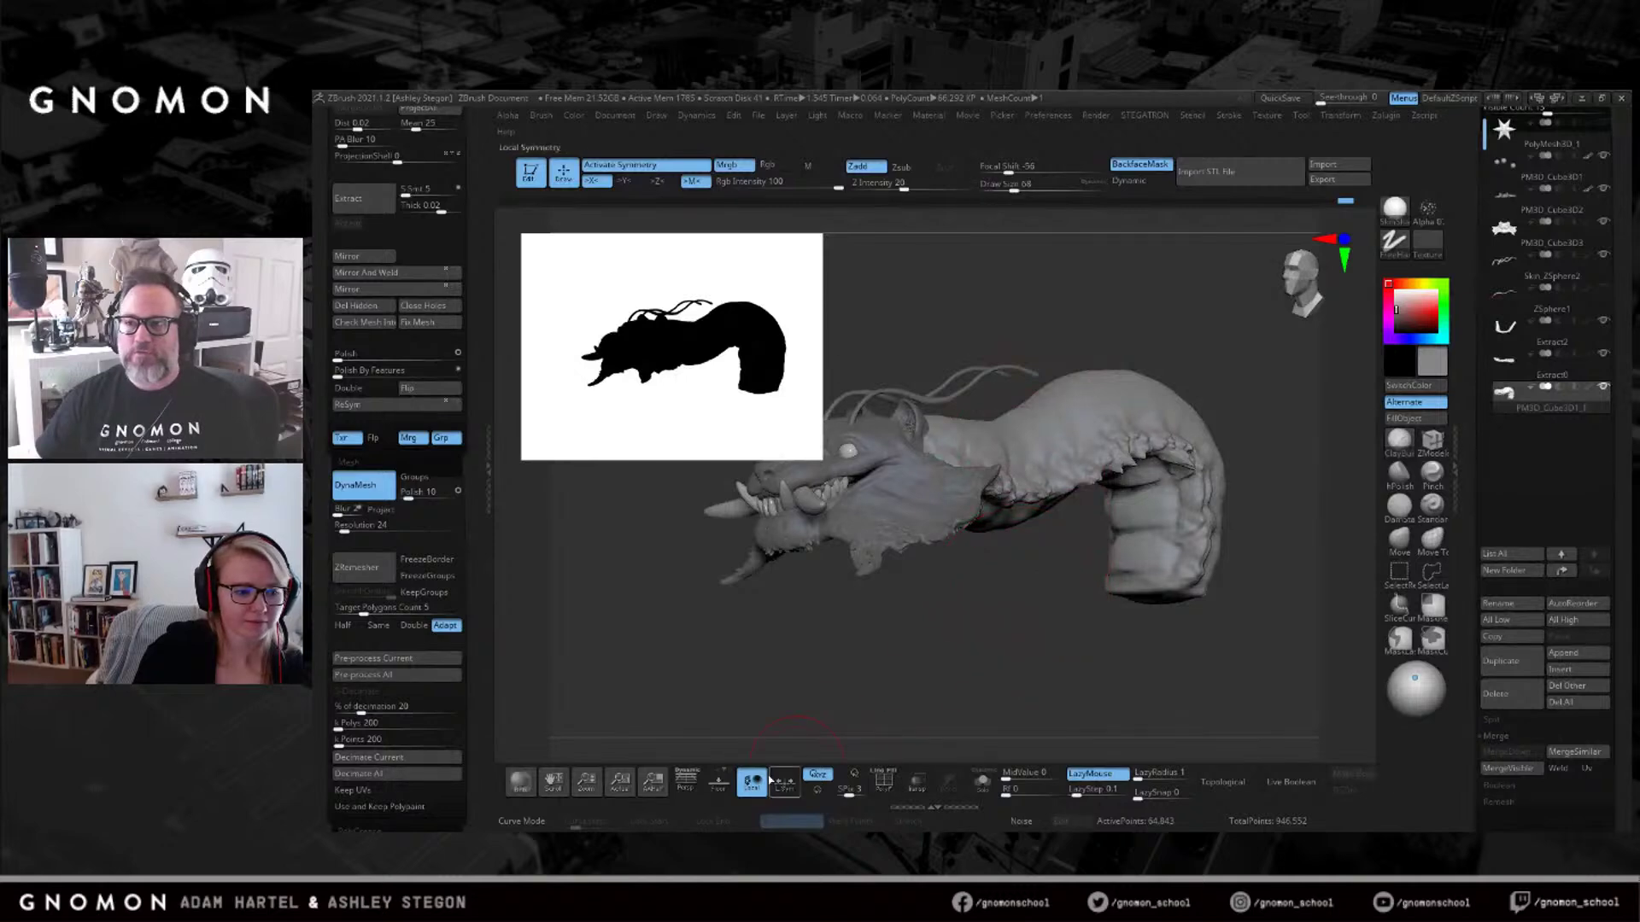
pyautogui.click(687, 788)
pyautogui.moveTo(1076, 530); pyautogui.dragTo(1159, 582, button='right')
pyautogui.press('[')
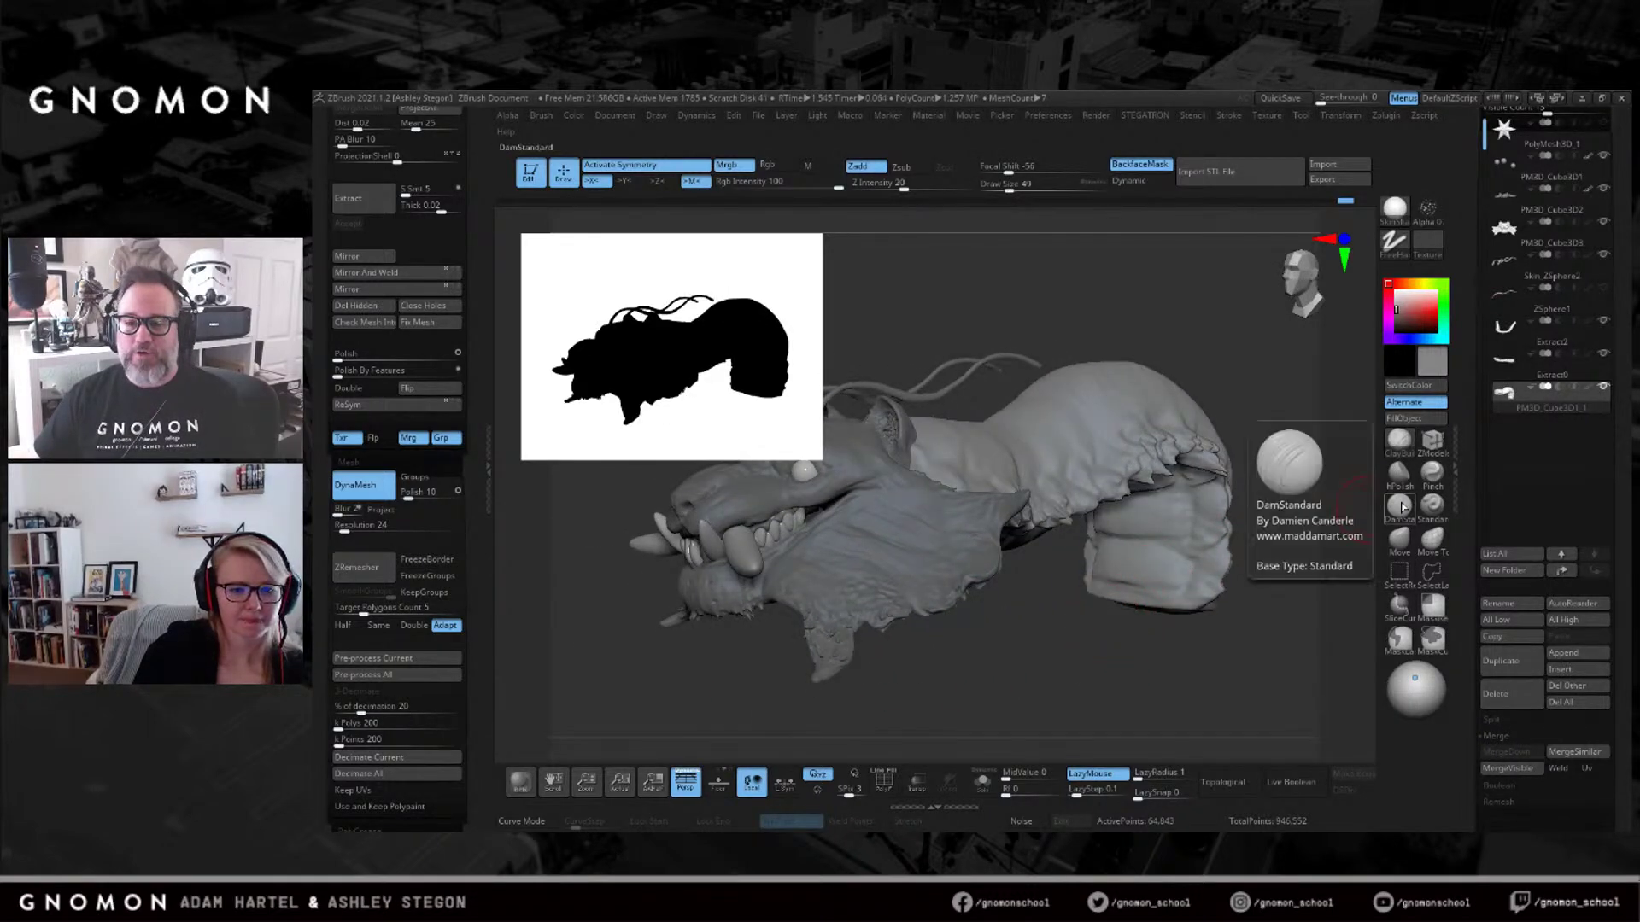
pyautogui.moveTo(974, 560)
pyautogui.mouseDown(button='right')
pyautogui.moveTo(1238, 513)
pyautogui.moveTo(1049, 546)
pyautogui.mouseUp(button='right')
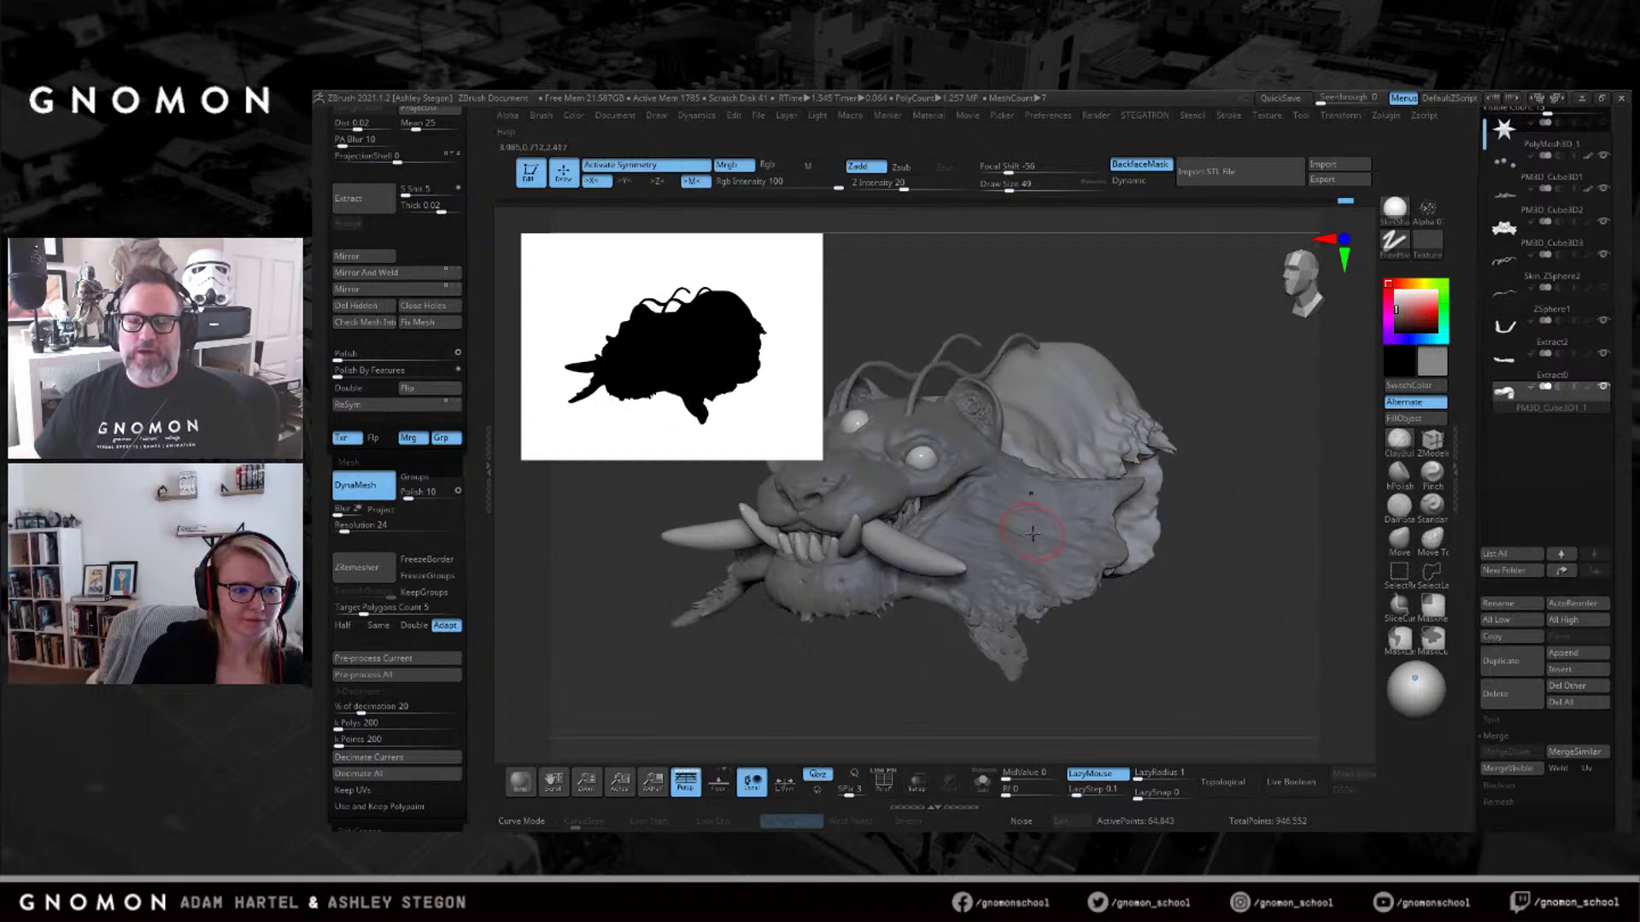
pyautogui.hotkey('alt', 'Tab')
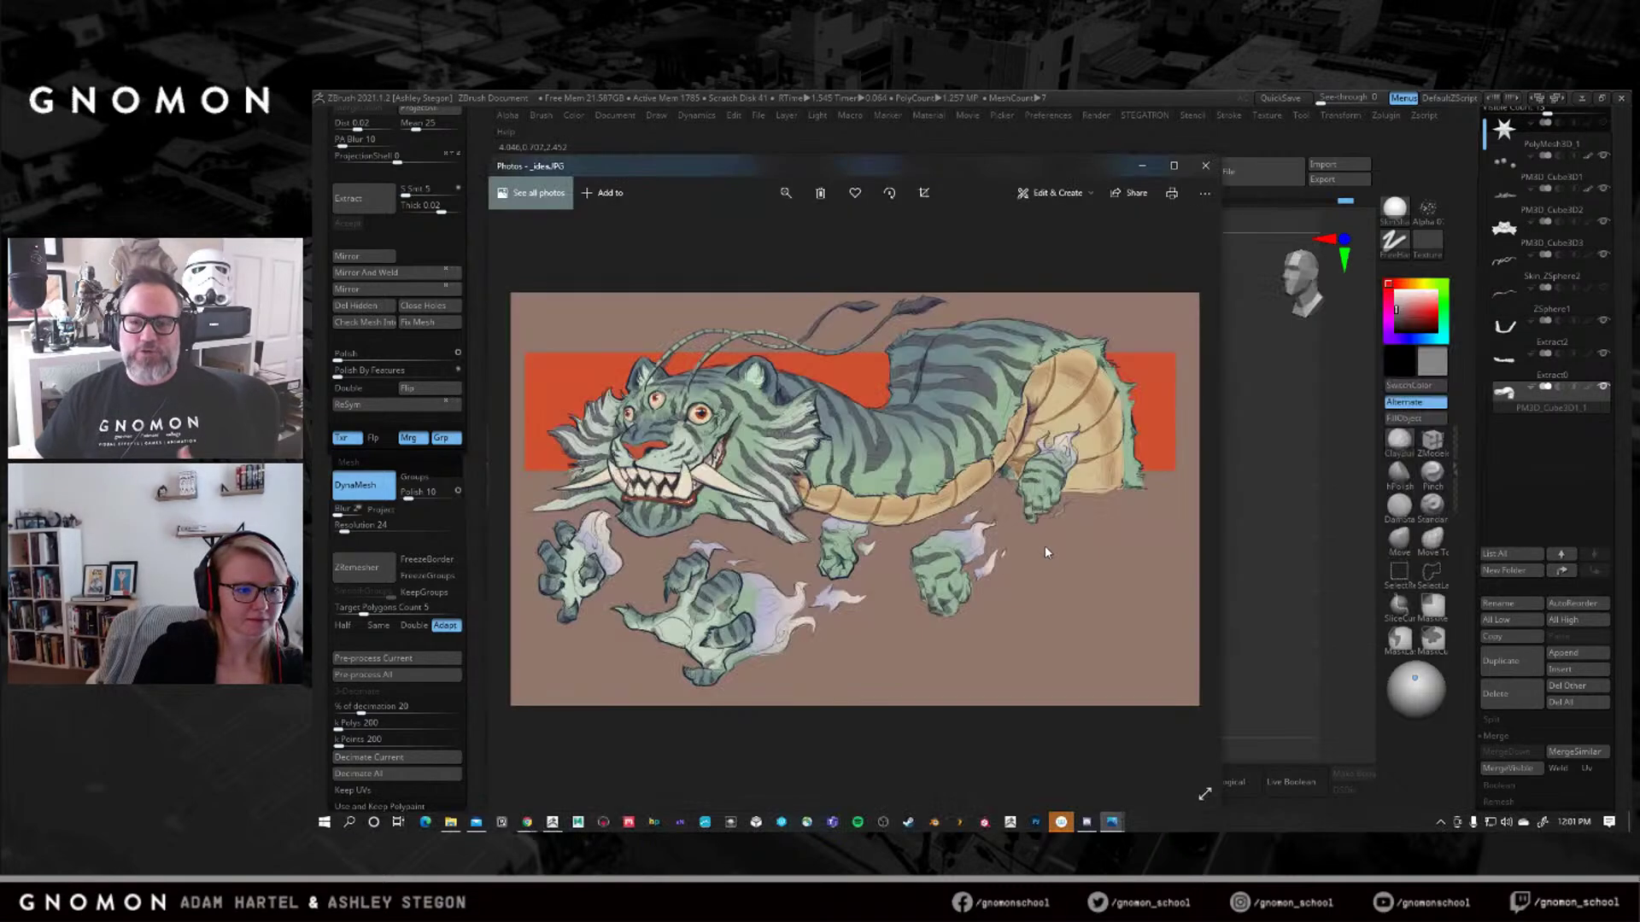
pyautogui.hotkey('alt', 'Tab')
pyautogui.moveTo(1244, 516); pyautogui.dragTo(1372, 492, button='right')
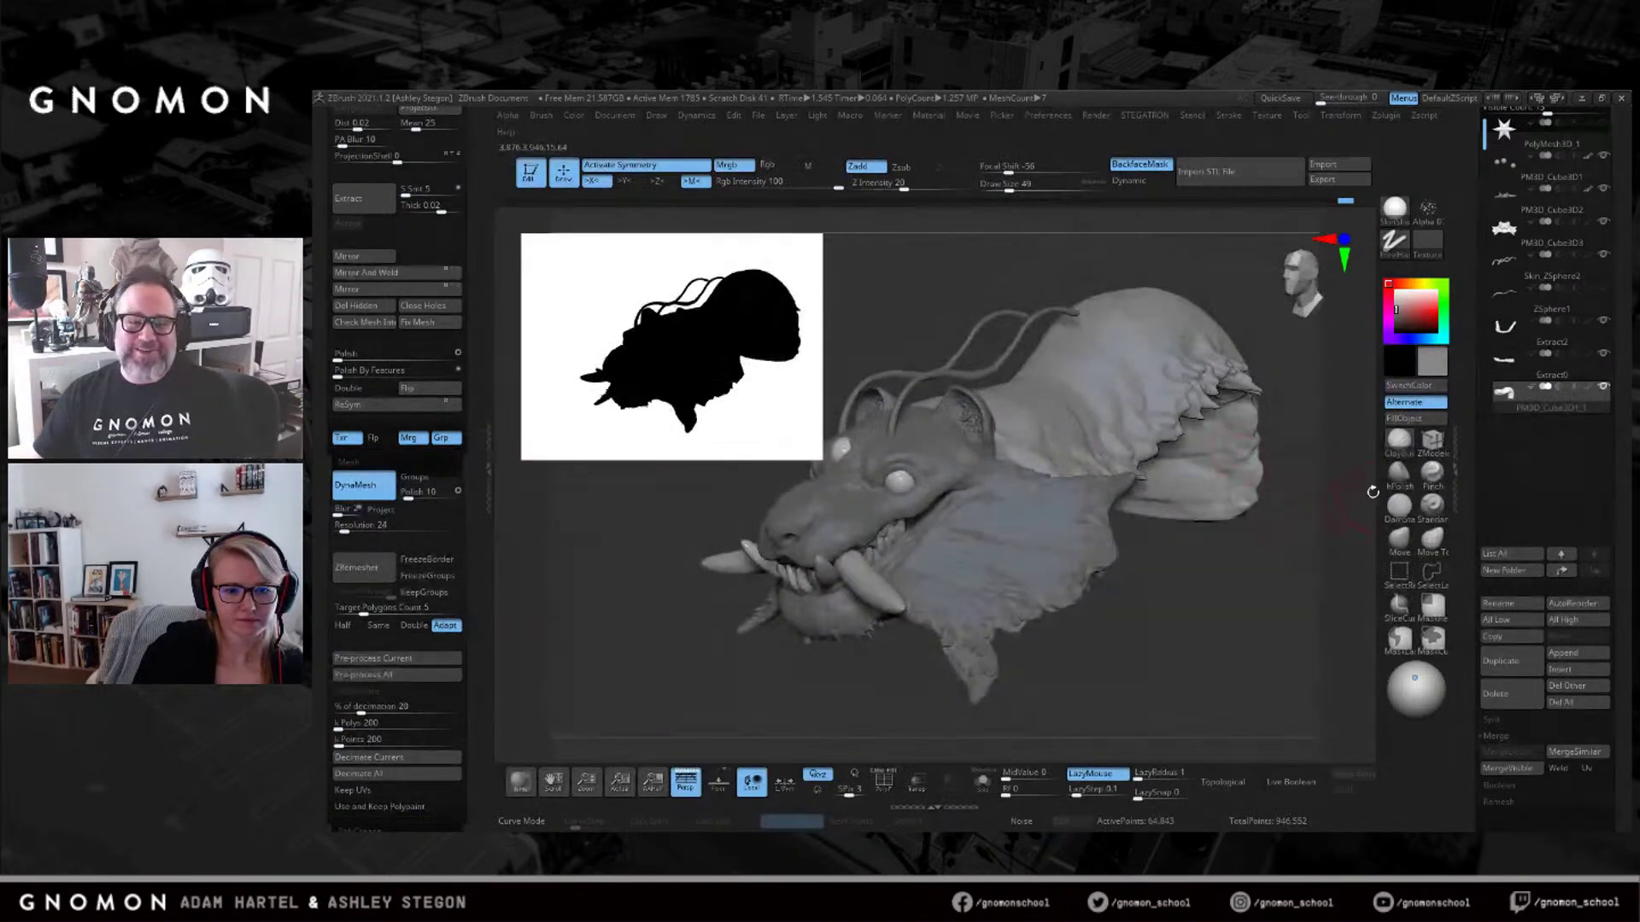
# Adjust the fur edges and width of the segmented underside with the Move brush, enlarging the brush as needed.
pyautogui.click(1397, 543)
pyautogui.moveTo(1264, 444)
pyautogui.mouseDown(button='right')
pyautogui.moveTo(1237, 382)
pyautogui.moveTo(1230, 435)
pyautogui.moveTo(1195, 371)
pyautogui.moveTo(1206, 454)
pyautogui.moveTo(1190, 410)
pyautogui.mouseUp(button='right')
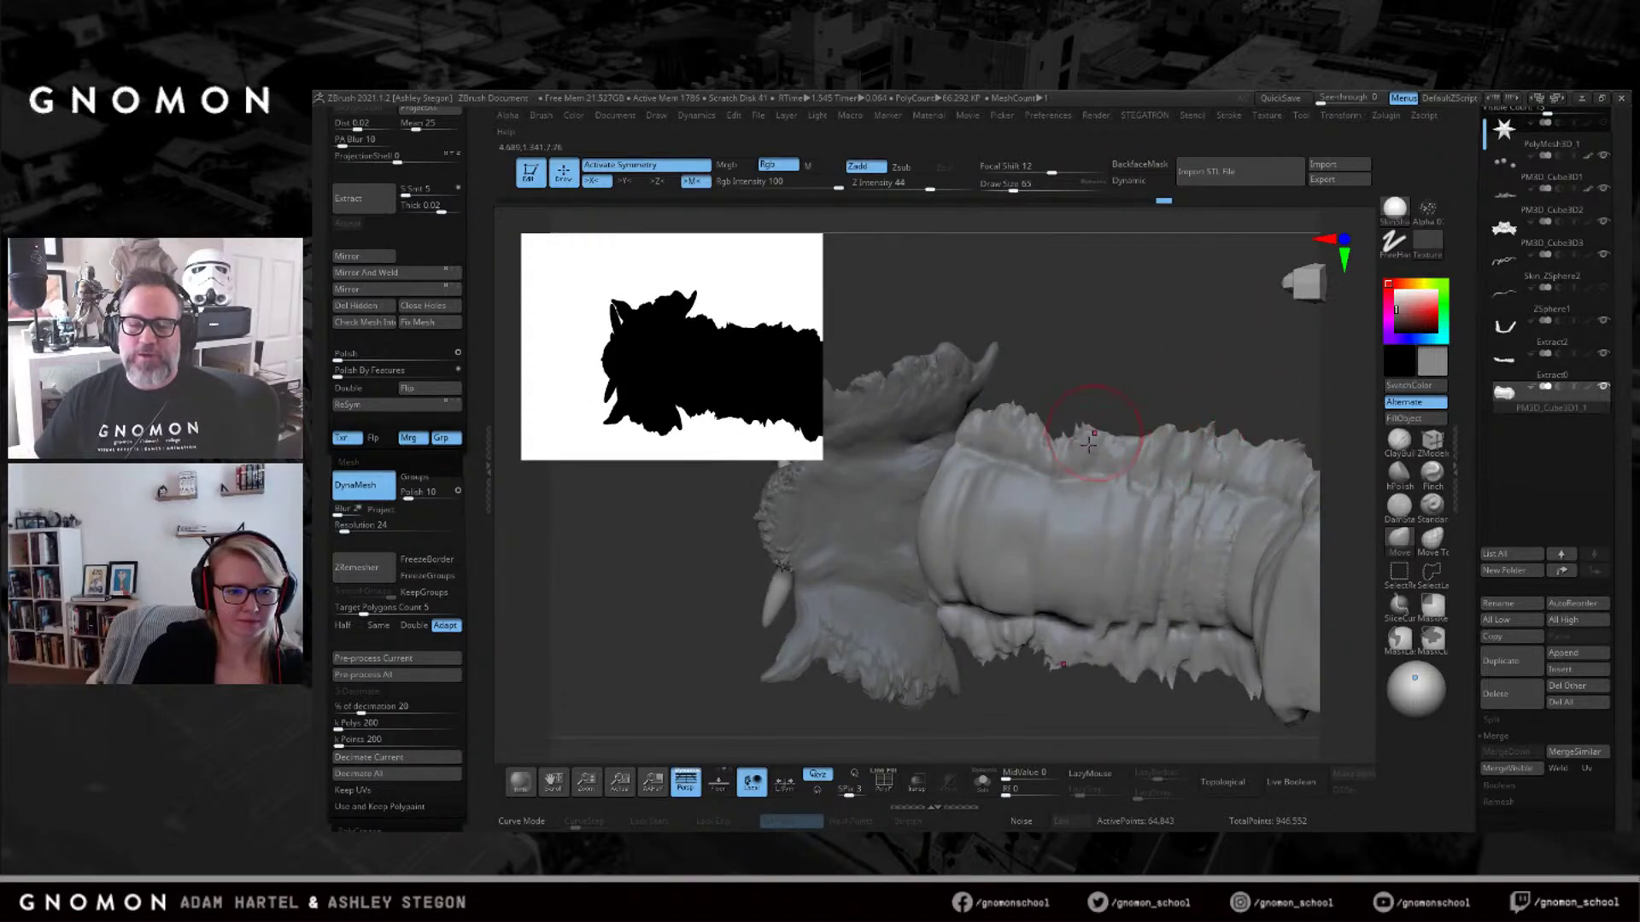
pyautogui.moveTo(991, 431)
pyautogui.mouseDown()
pyautogui.moveTo(1008, 401)
pyautogui.moveTo(991, 470)
pyautogui.moveTo(1128, 477)
pyautogui.moveTo(1213, 513)
pyautogui.moveTo(1247, 500)
pyautogui.mouseUp()
pyautogui.moveTo(1247, 499)
pyautogui.mouseDown(button='right')
pyautogui.moveTo(1271, 571)
pyautogui.moveTo(1192, 441)
pyautogui.mouseUp(button='right')
pyautogui.press(']')
pyautogui.moveTo(1192, 442); pyautogui.dragTo(1313, 540)
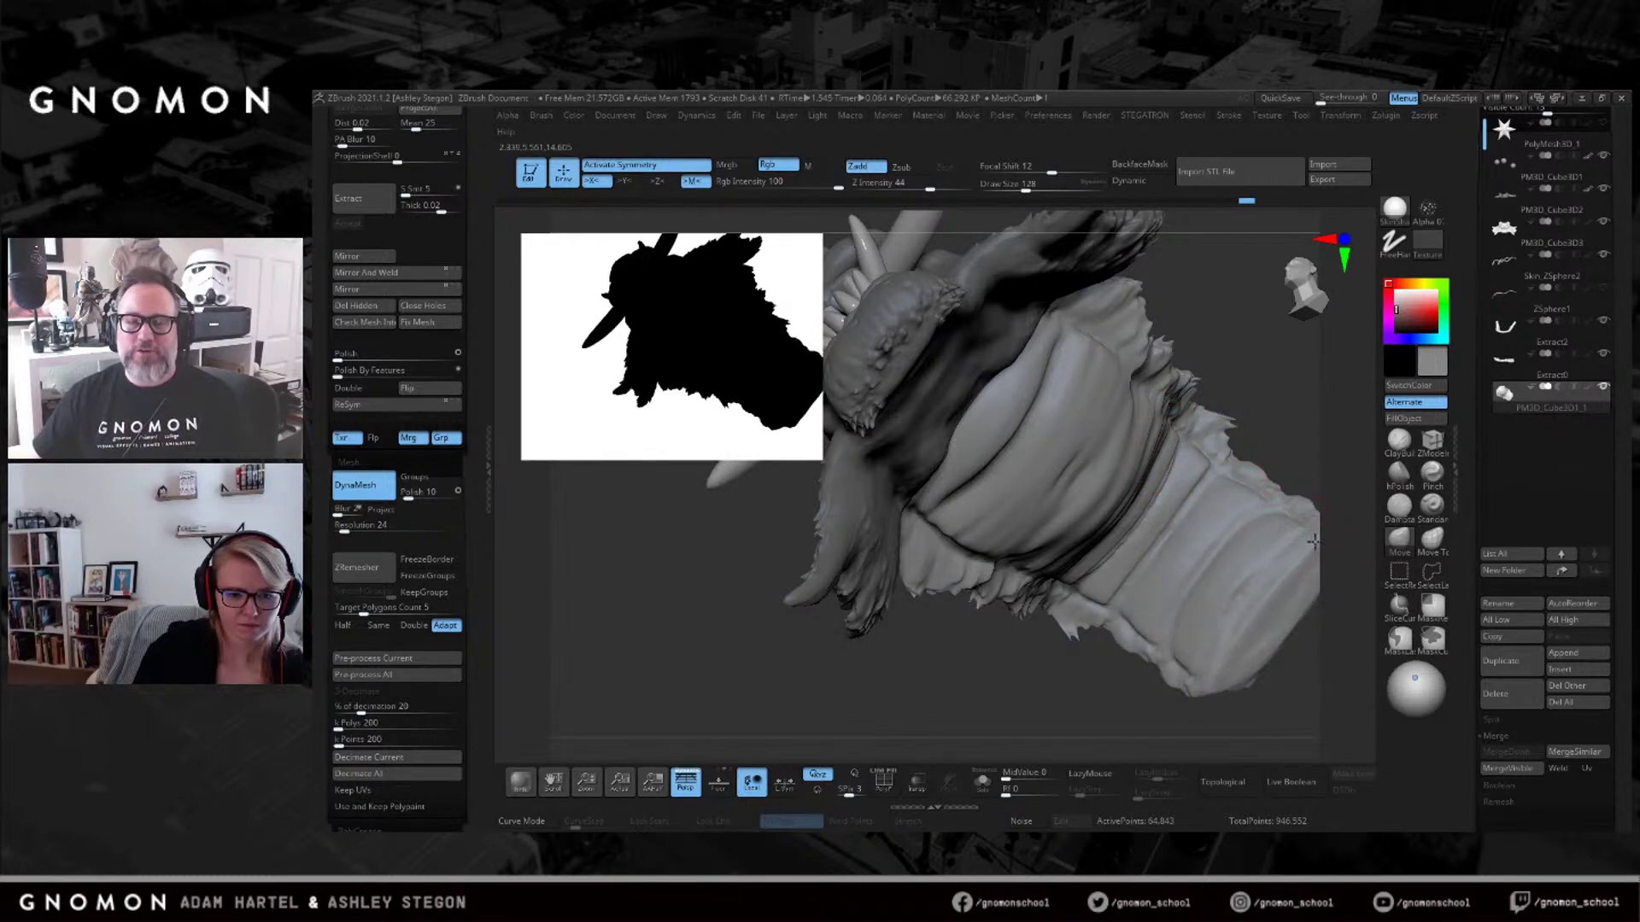
pyautogui.moveTo(1243, 466)
pyautogui.mouseDown(button='right')
pyautogui.moveTo(1168, 352)
pyautogui.moveTo(1182, 376)
pyautogui.moveTo(1149, 378)
pyautogui.mouseUp(button='right')
pyautogui.press(']')
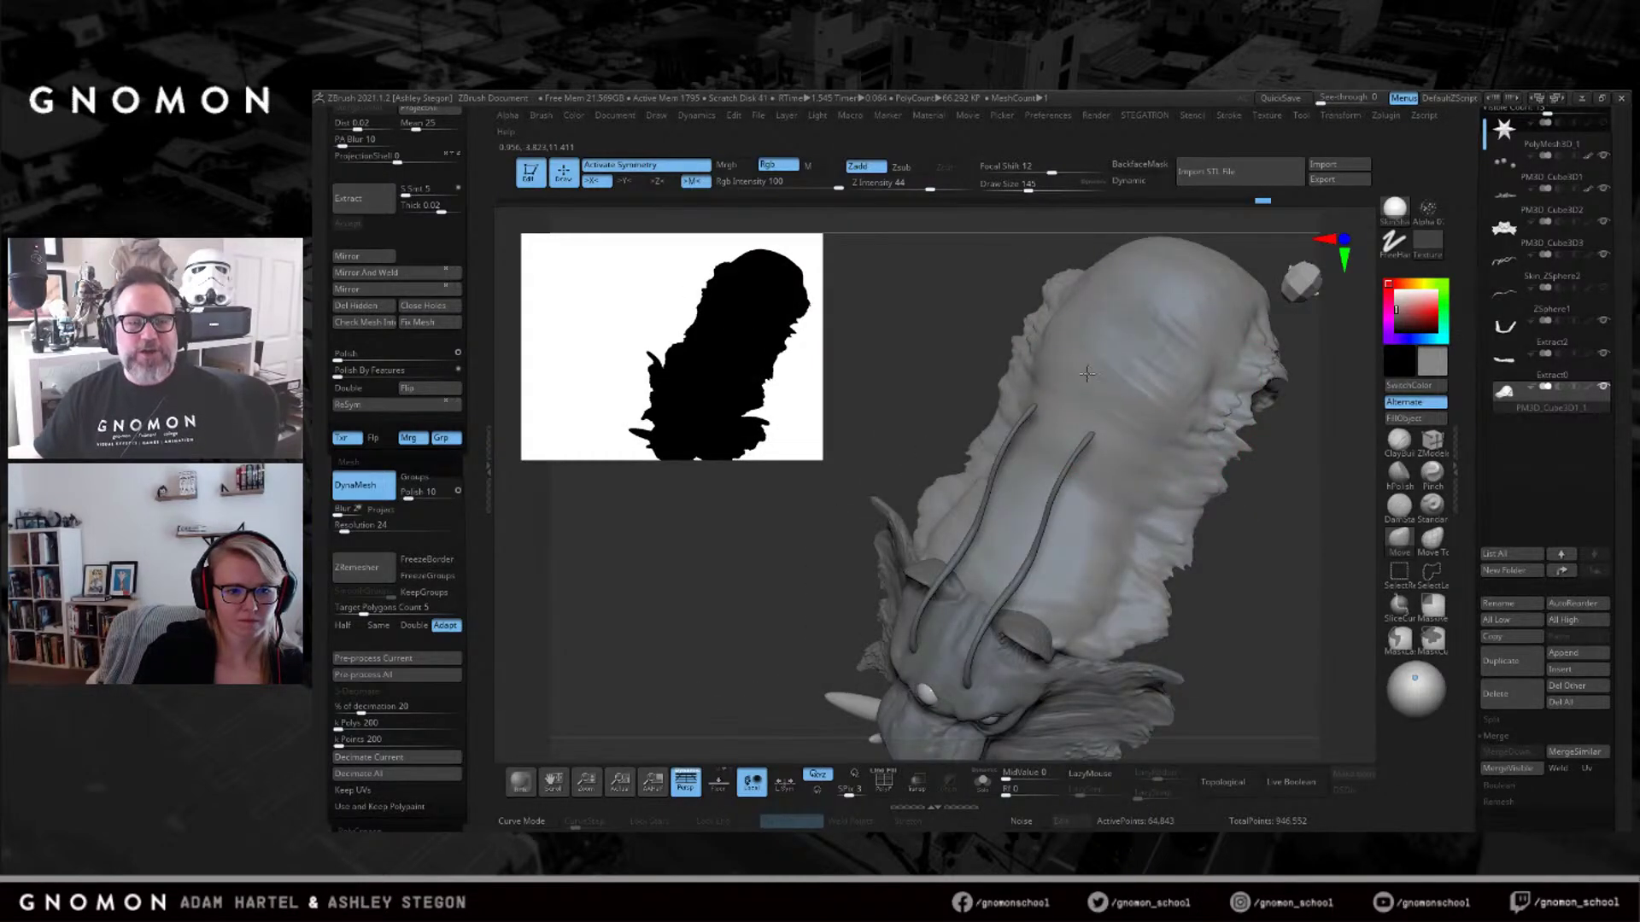
# Build up broad muscle forms over the arched back and rear with ClayBuildup at varying draw sizes.
pyautogui.moveTo(1112, 483)
pyautogui.mouseDown(button='right')
pyautogui.moveTo(1103, 517)
pyautogui.moveTo(988, 536)
pyautogui.moveTo(1040, 459)
pyautogui.mouseUp(button='right')
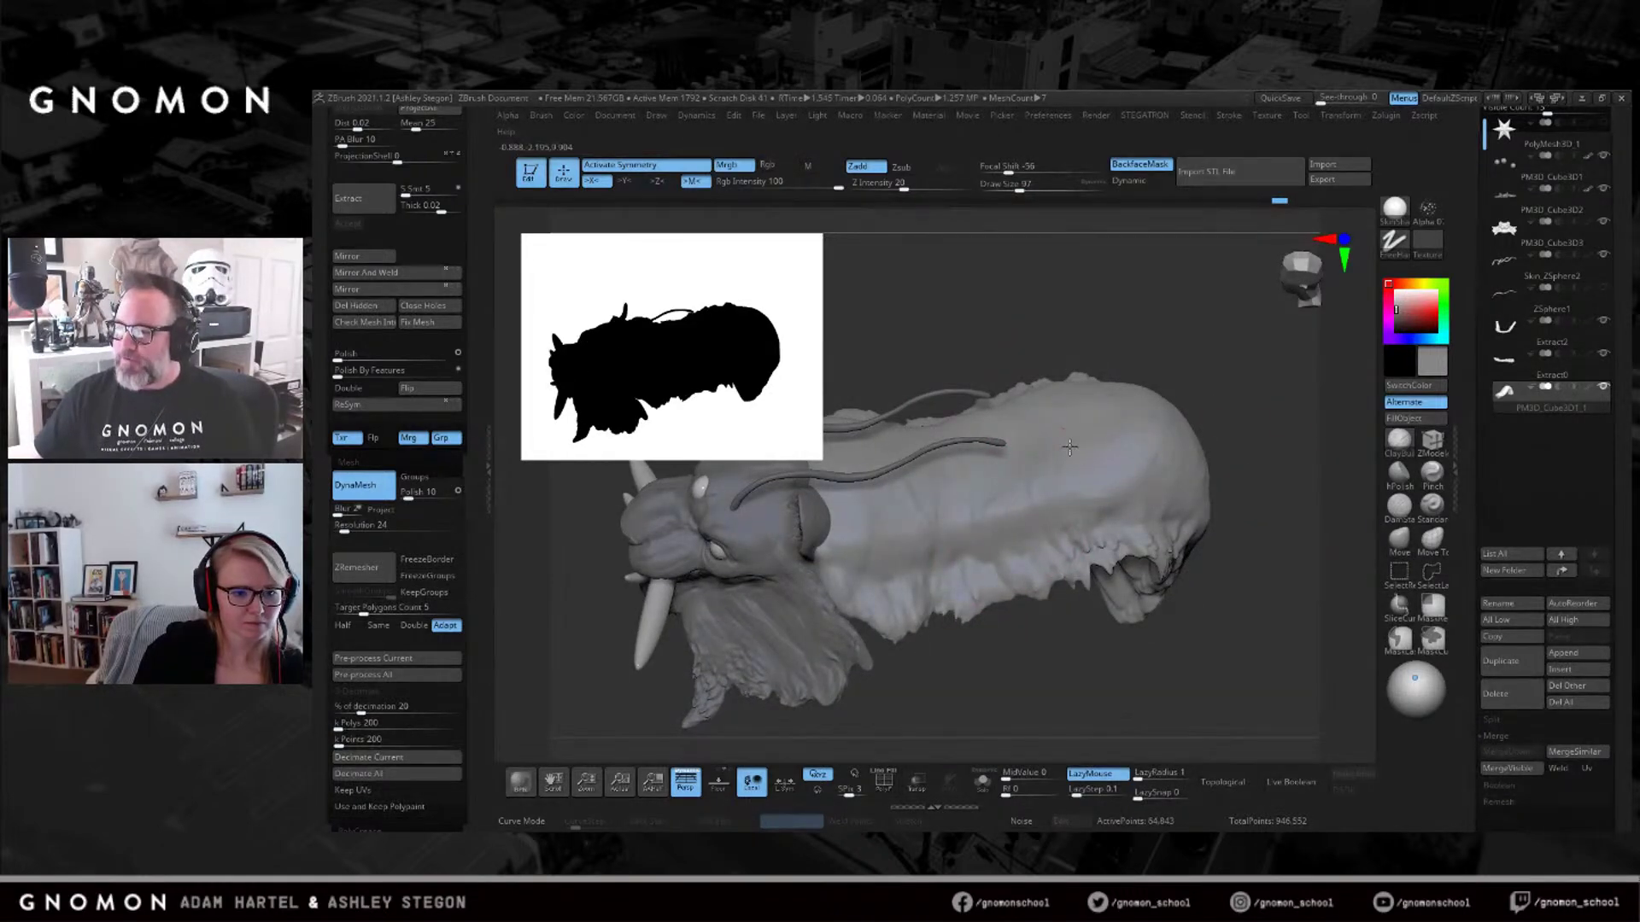
pyautogui.moveTo(1144, 431); pyautogui.dragTo(1196, 440, button='right')
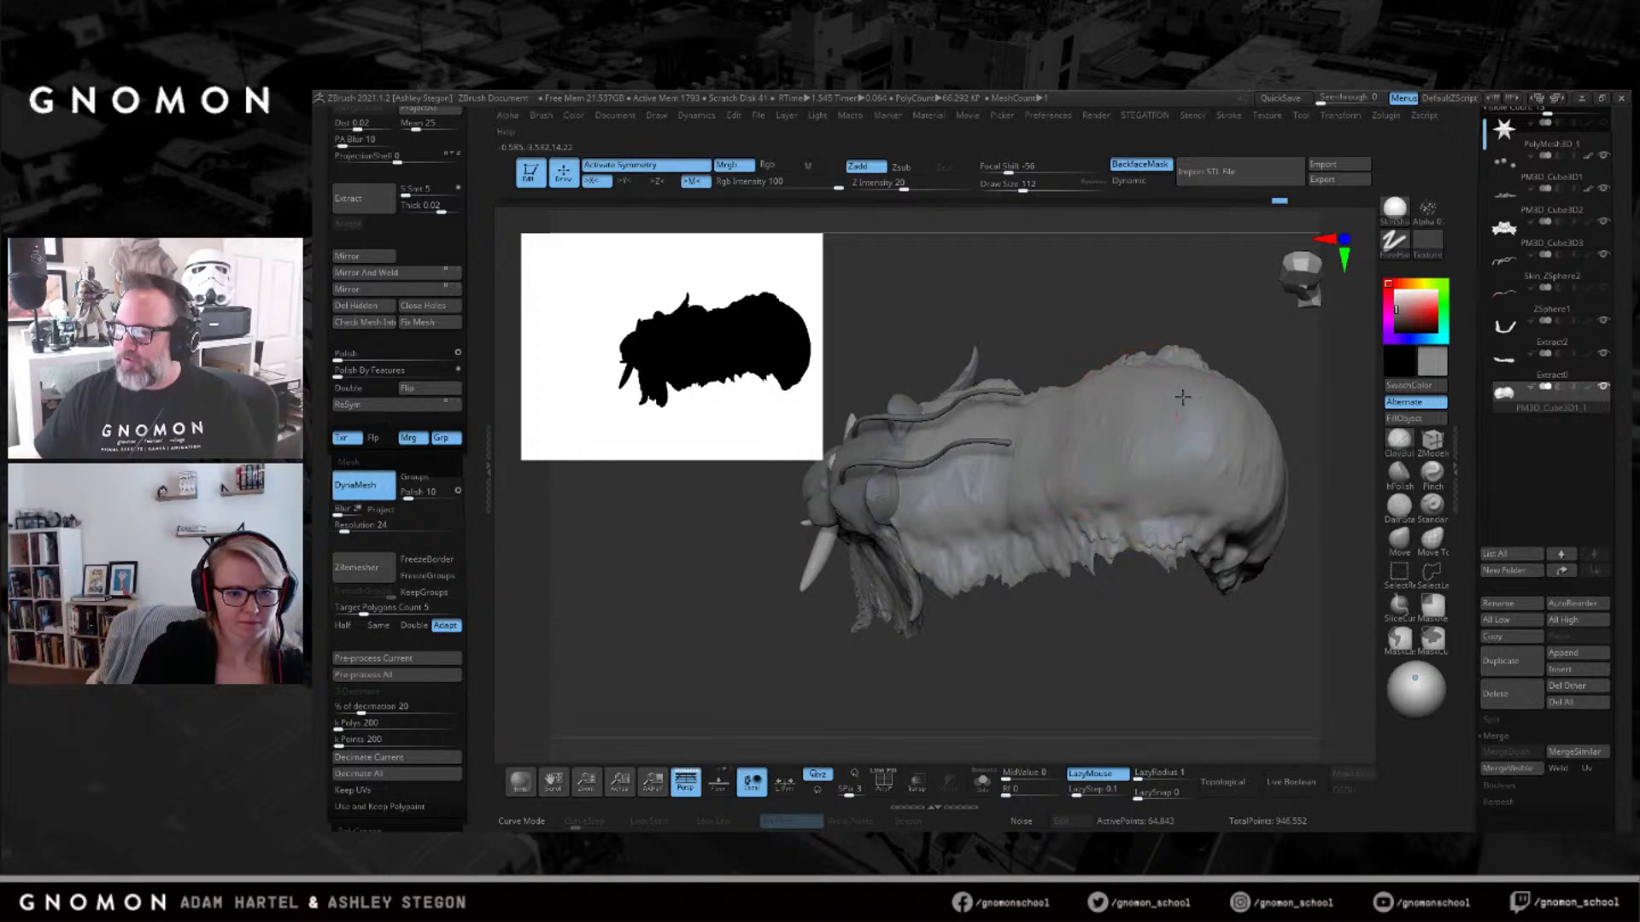
pyautogui.press('[')
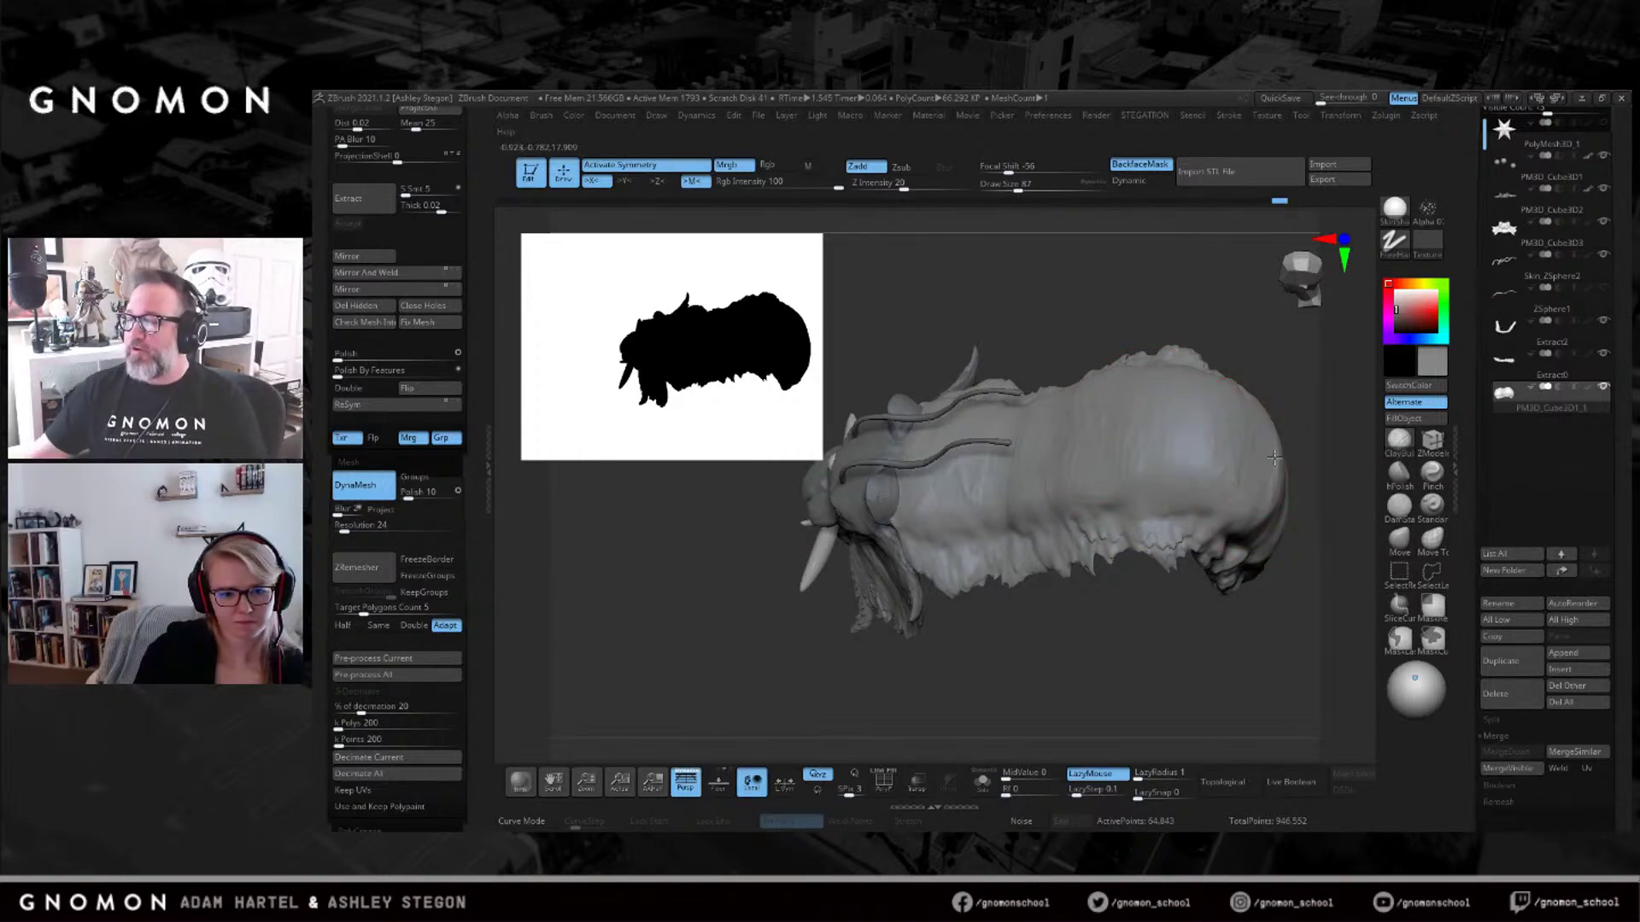
pyautogui.moveTo(1259, 484); pyautogui.dragTo(1272, 466, button='right')
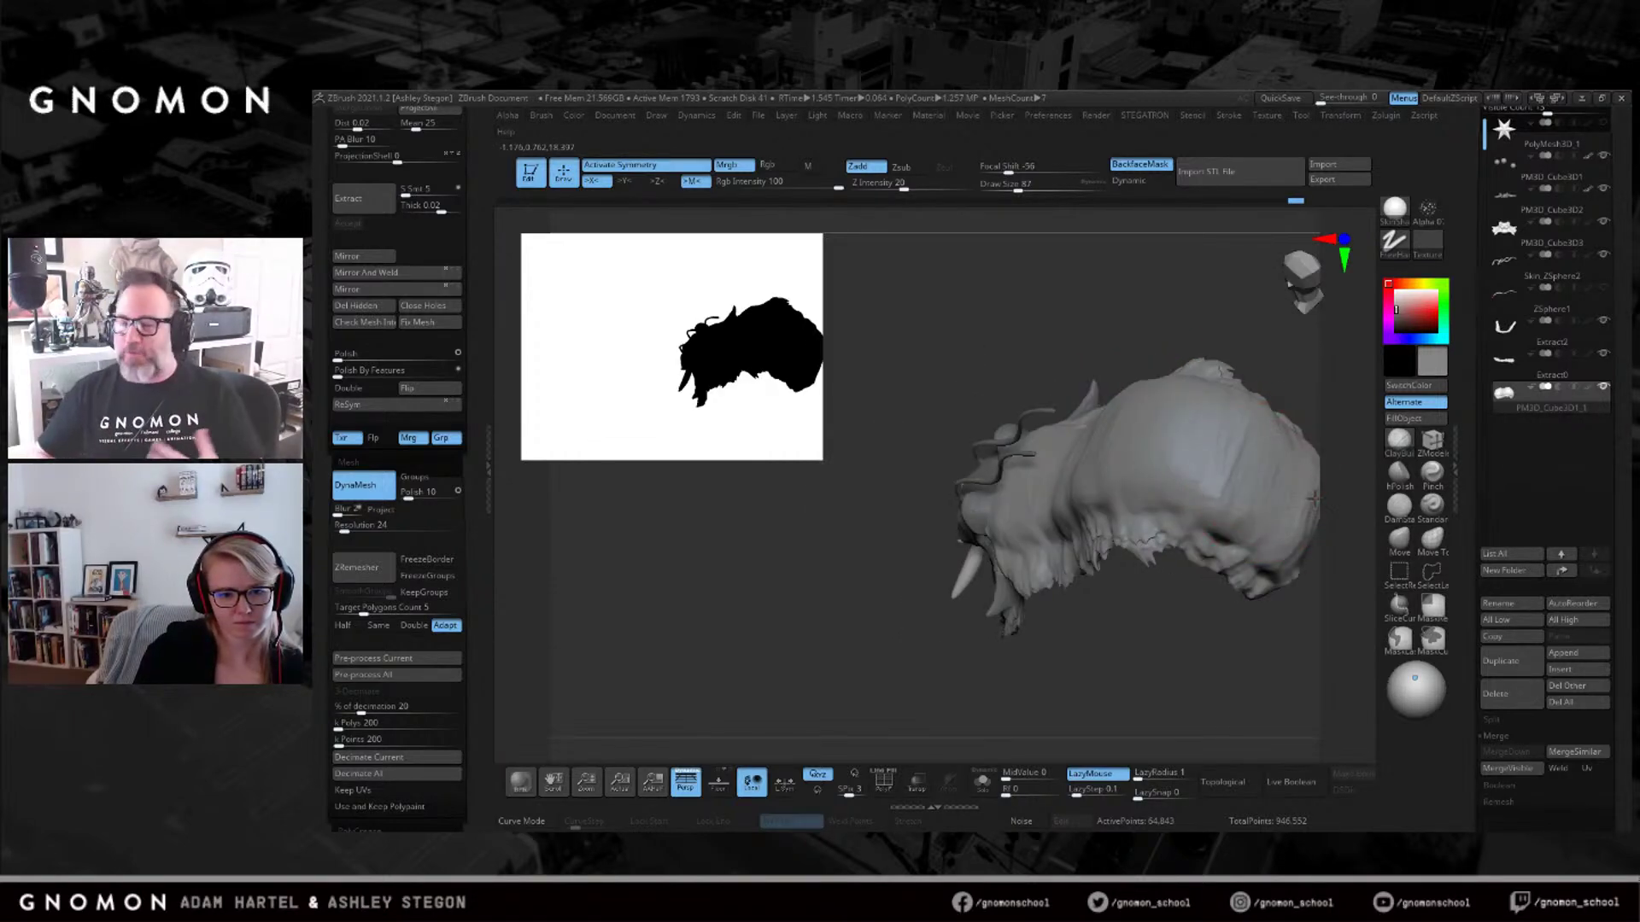
pyautogui.moveTo(1164, 450)
pyautogui.mouseDown(button='right')
pyautogui.moveTo(1175, 467)
pyautogui.moveTo(1038, 392)
pyautogui.moveTo(1059, 540)
pyautogui.moveTo(1156, 612)
pyautogui.mouseUp(button='right')
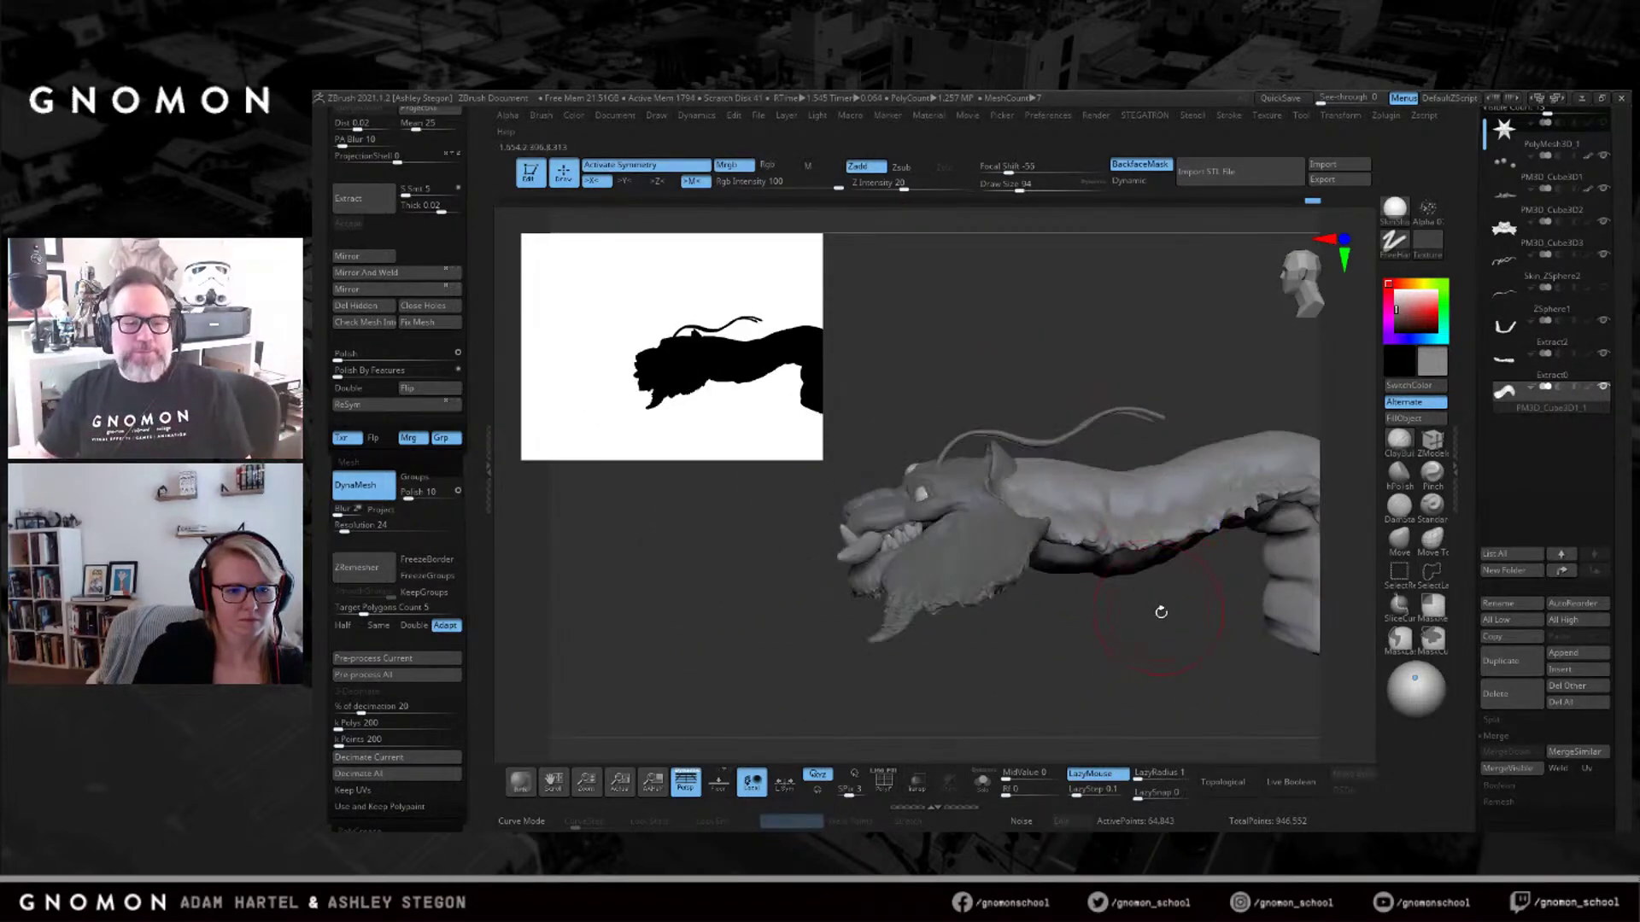
# Select the antennae and subdivide their mesh twice.
pyautogui.keyDown('alt'); pyautogui.click(1162, 416); pyautogui.keyUp('alt')
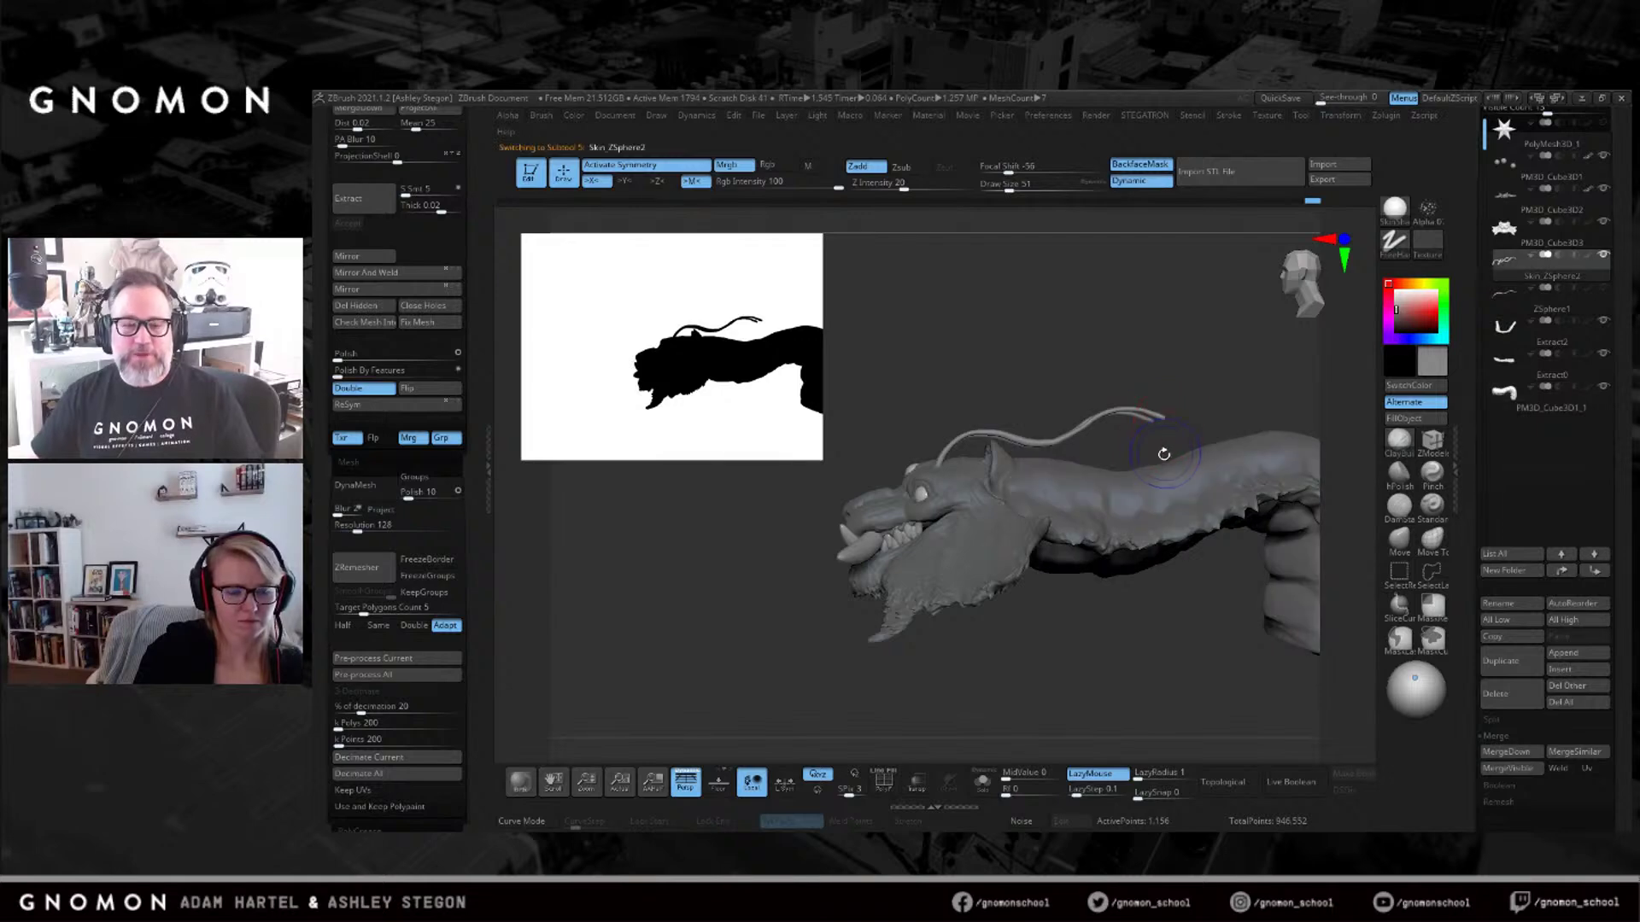
pyautogui.moveTo(1139, 480)
pyautogui.mouseDown(button='right')
pyautogui.moveTo(1157, 439)
pyautogui.moveTo(1135, 497)
pyautogui.moveTo(1115, 475)
pyautogui.moveTo(1122, 506)
pyautogui.mouseUp(button='right')
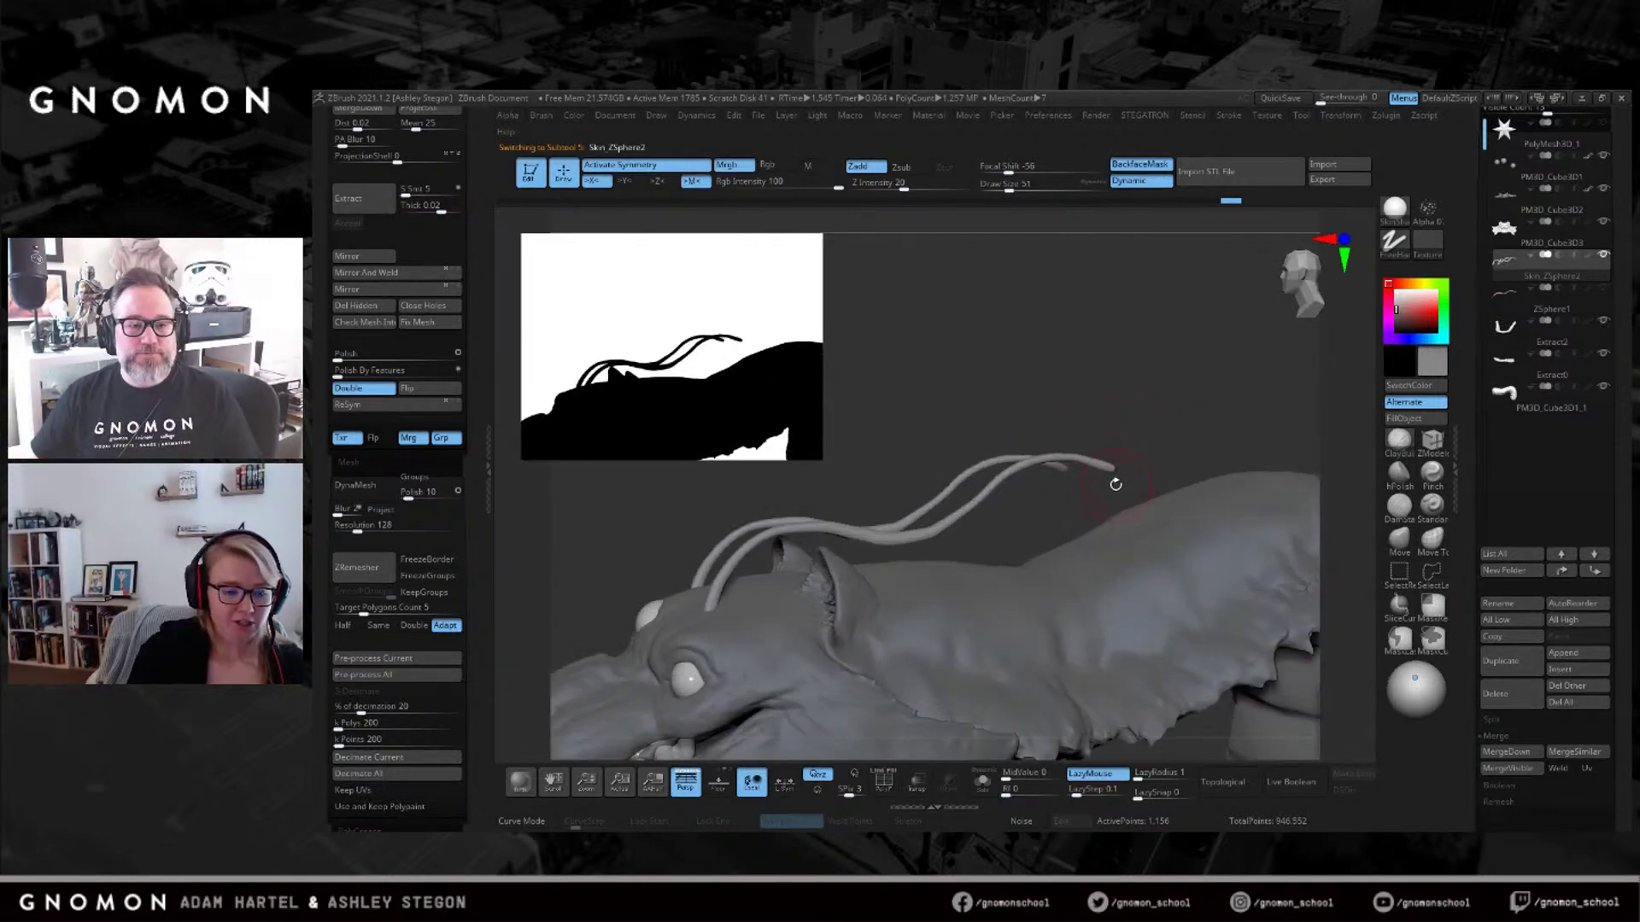
pyautogui.hotkey('shift', 'f')
pyautogui.hotkey('shift', 'f')
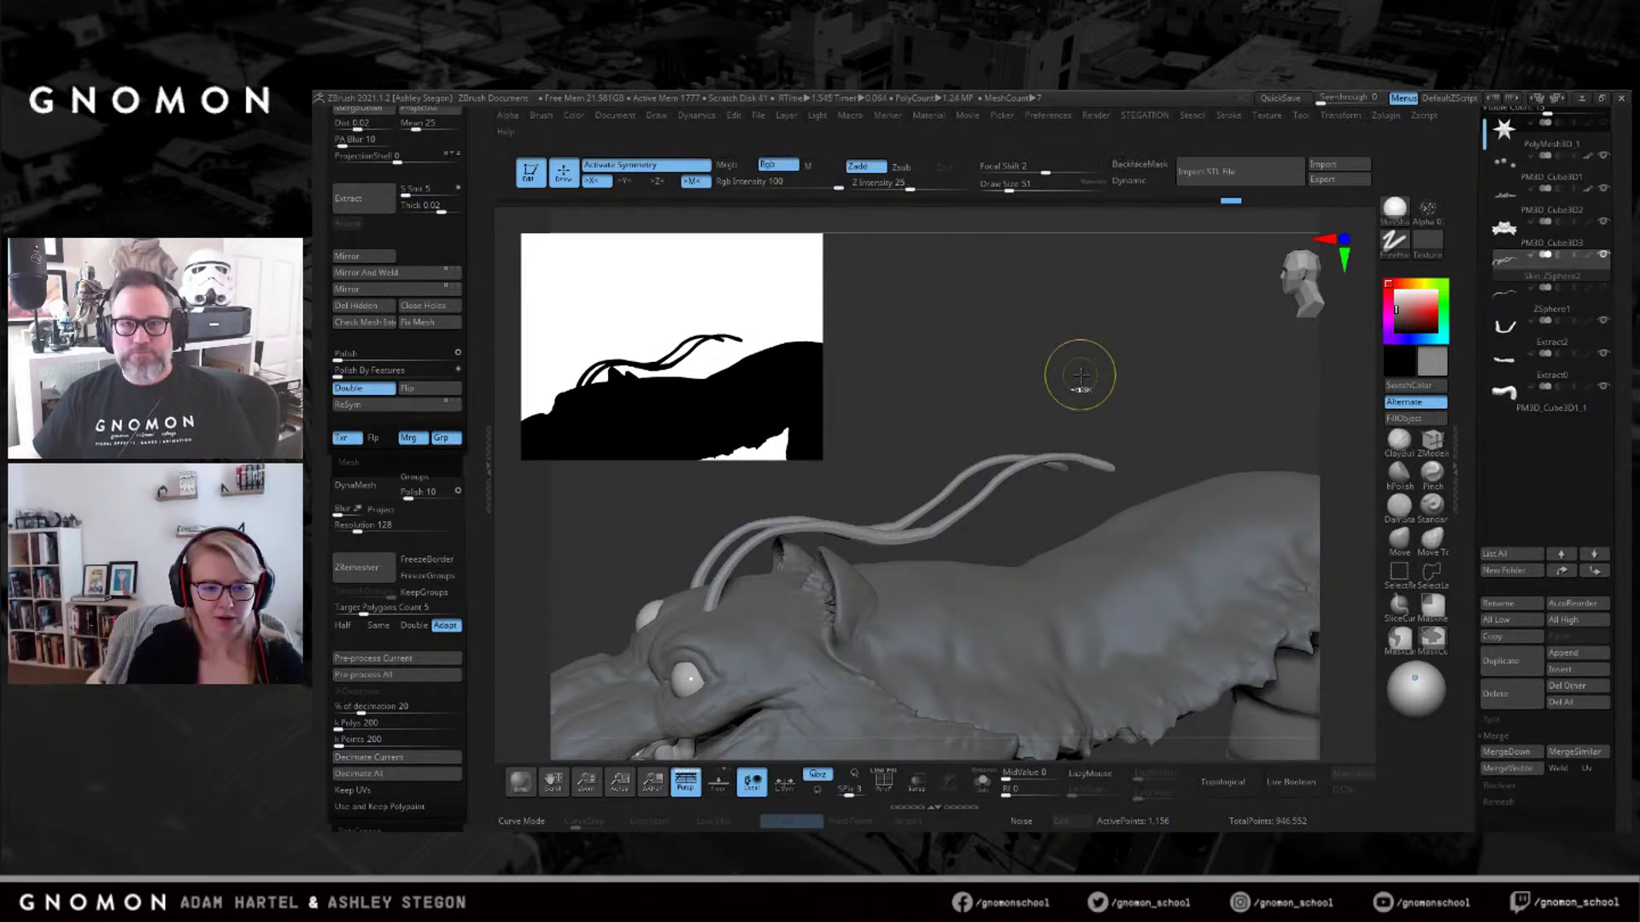
pyautogui.hotkey('ctrl', 'd')
pyautogui.hotkey('ctrl', 'd')
pyautogui.moveTo(1152, 465)
pyautogui.mouseDown()
pyautogui.moveTo(1129, 467)
pyautogui.moveTo(1166, 517)
pyautogui.moveTo(1192, 506)
pyautogui.mouseUp()
pyautogui.press('s')
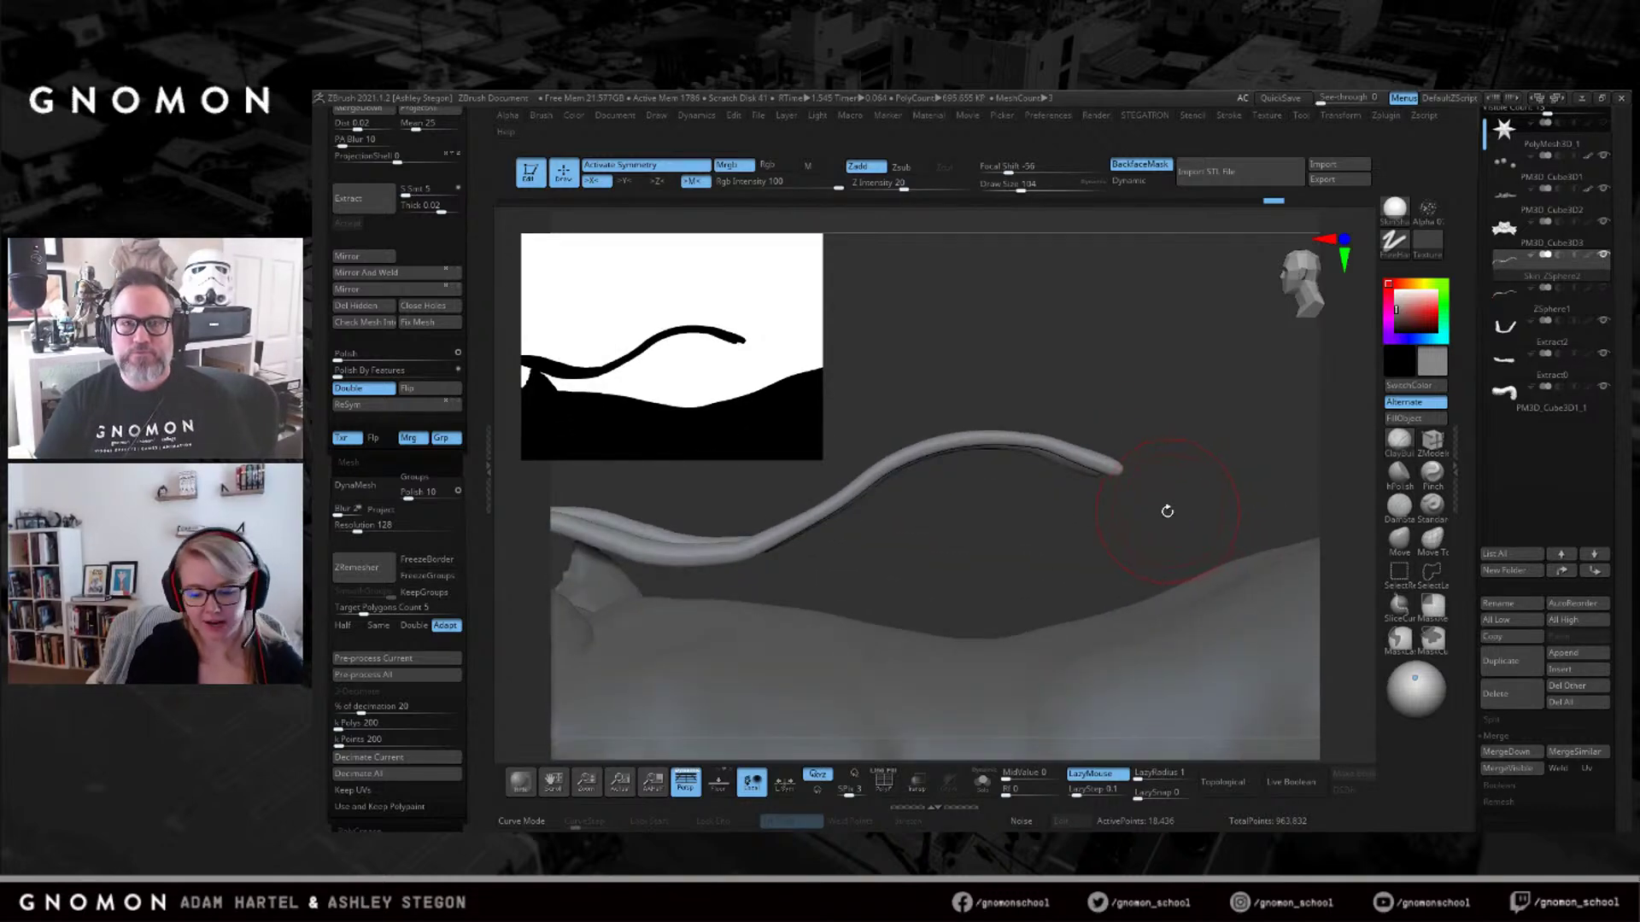
# Pull hair-like strands out of the antenna tips with a sculpting brush and thicken them with the Inflat brush.
pyautogui.press('b')
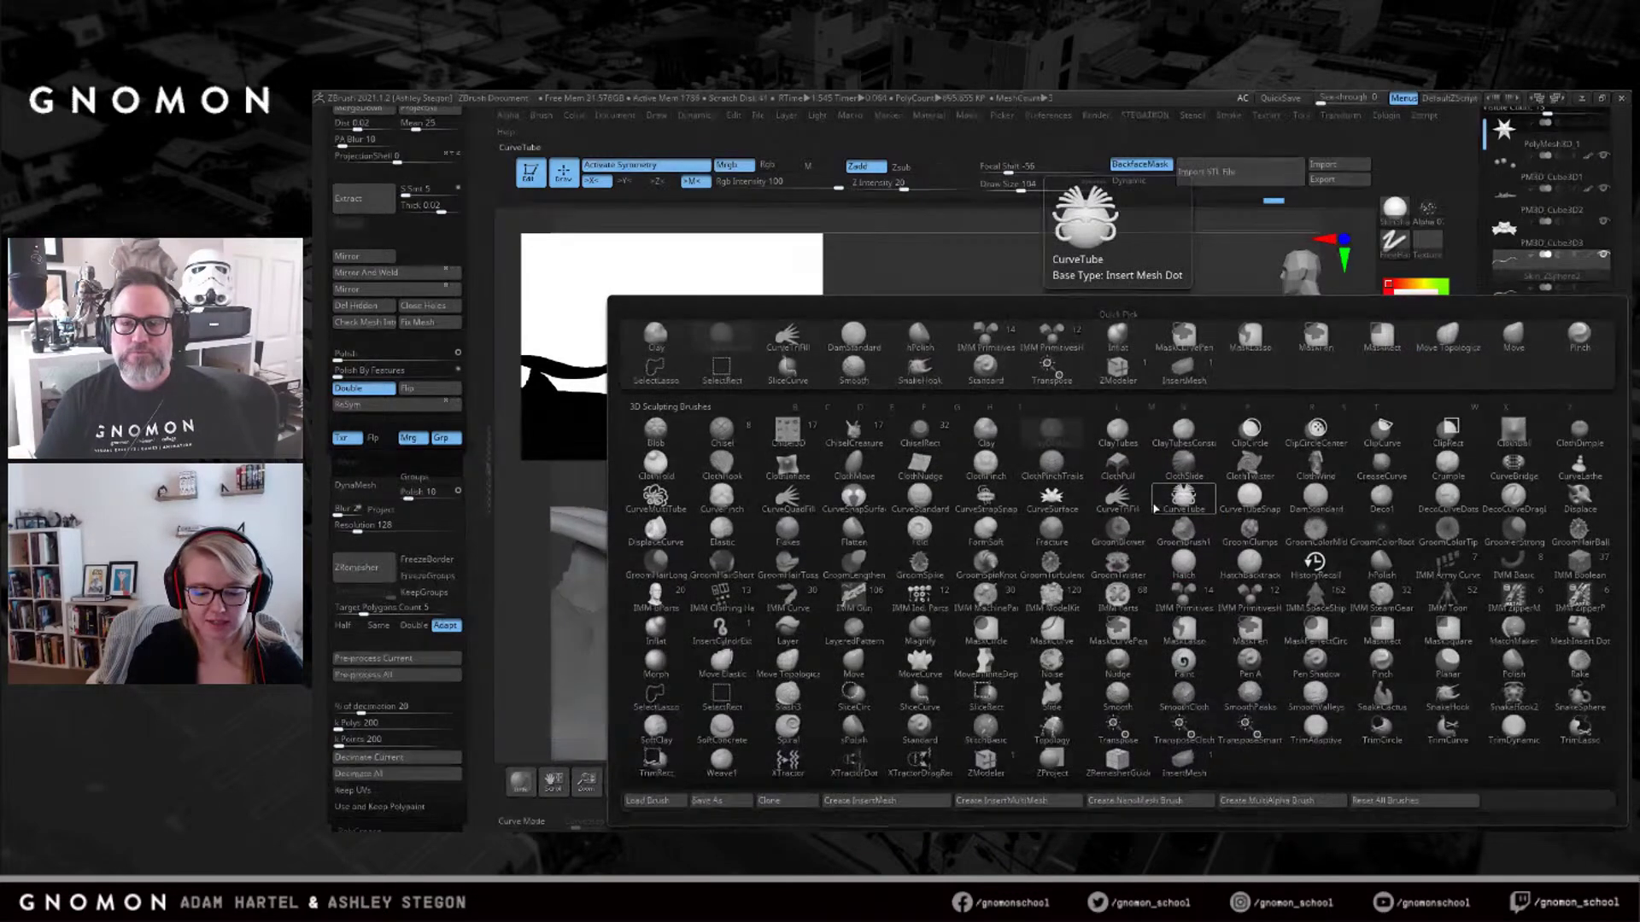
pyautogui.click(1160, 507)
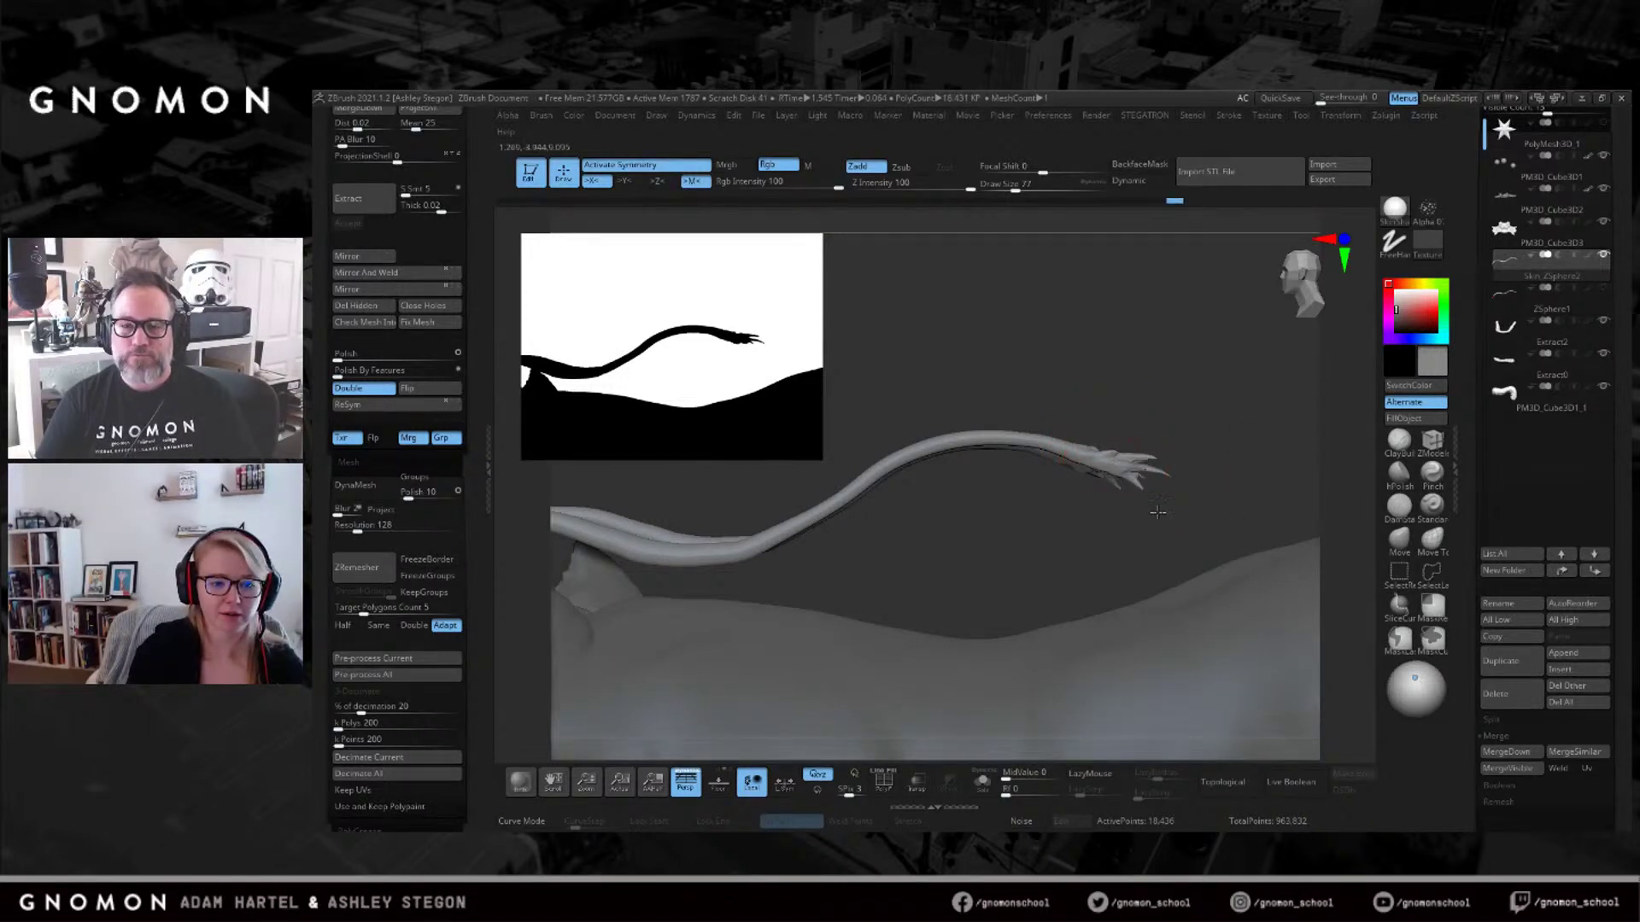
pyautogui.moveTo(1131, 470); pyautogui.dragTo(1223, 535)
pyautogui.press('b')
pyautogui.press('i')
pyautogui.press('n')
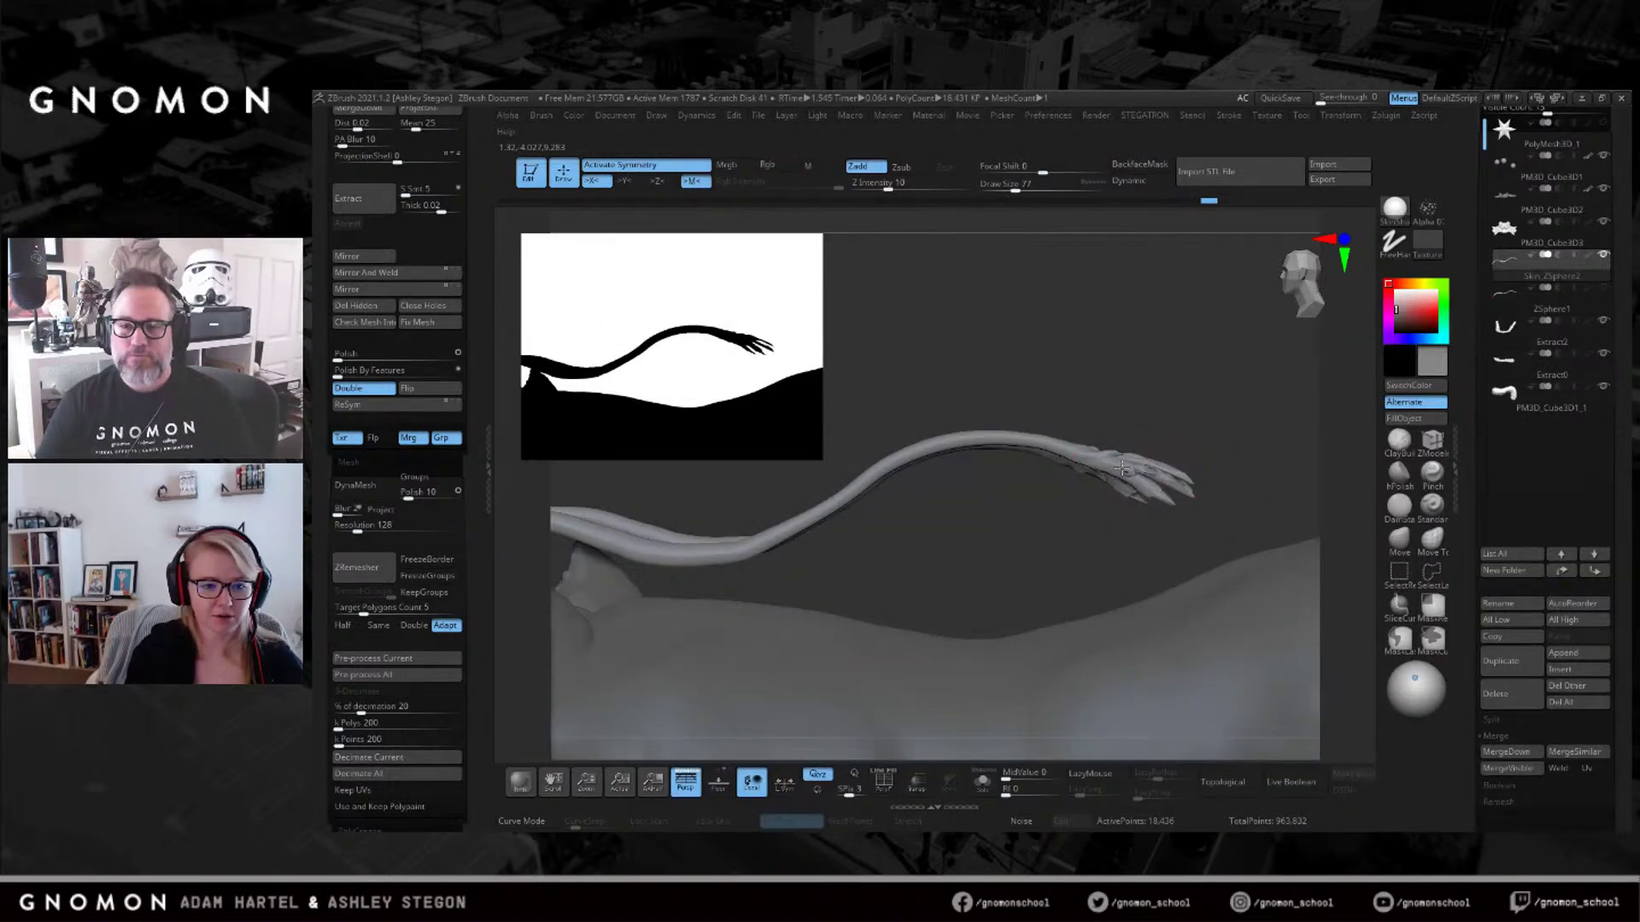
pyautogui.click(1138, 479)
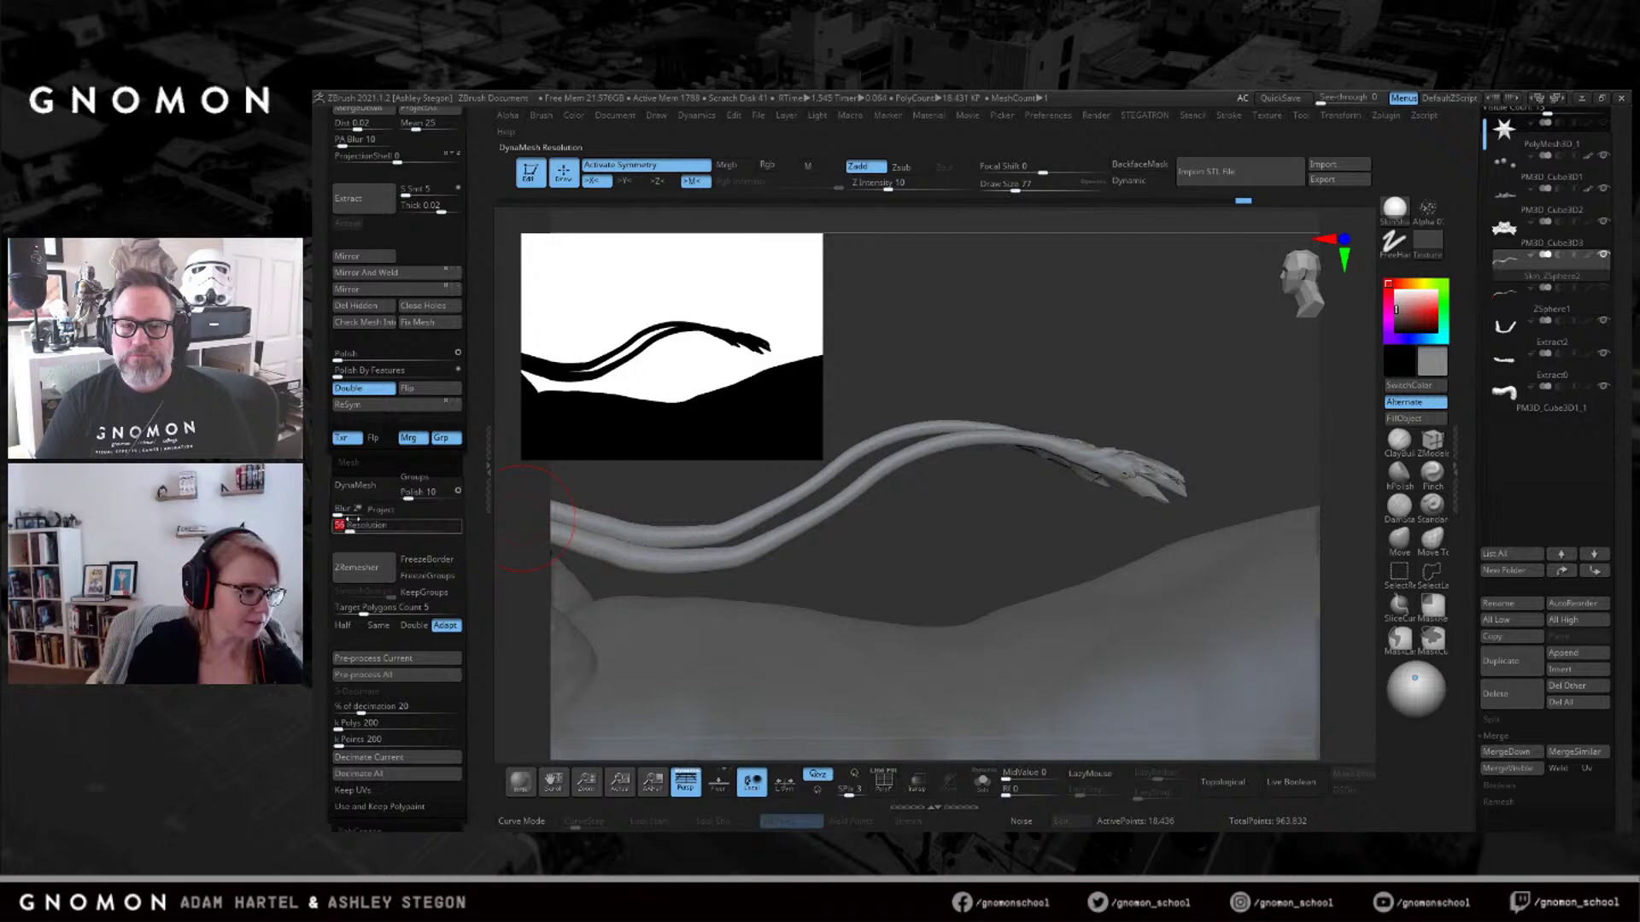
# Convert the antennae to DynaMesh at resolution 56 without freezing subdivision levels, and adjust the tip tufts with the Move brush.
pyautogui.click(355, 485)
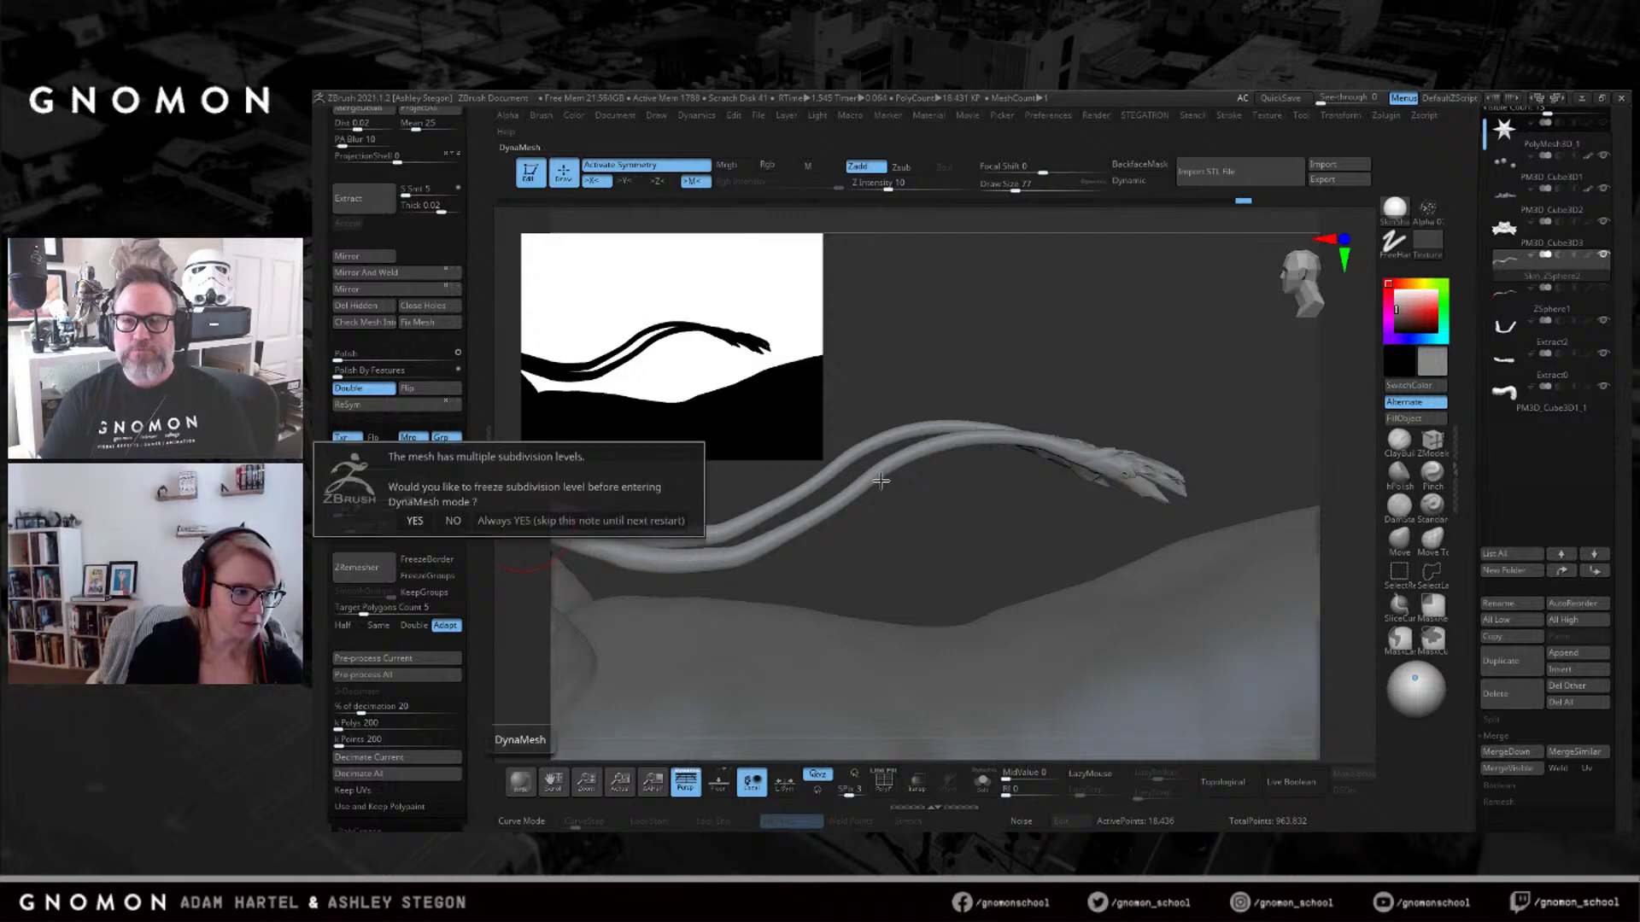
pyautogui.click(452, 518)
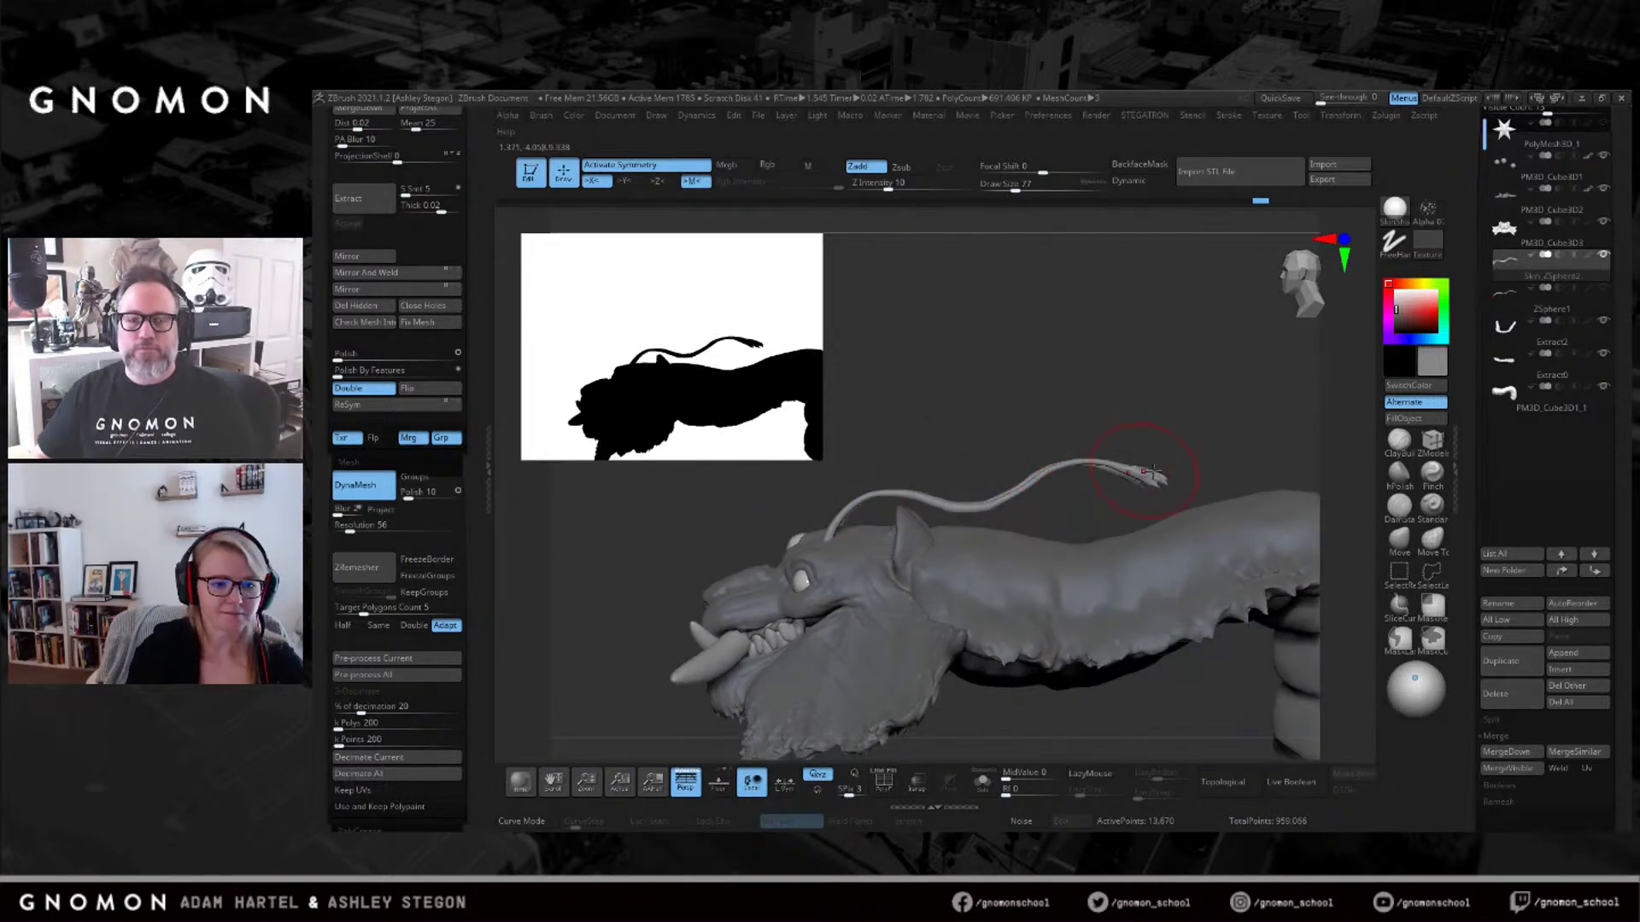
pyautogui.press('b')
pyautogui.press('m')
pyautogui.press('v')
pyautogui.press('s')
pyautogui.moveTo(1159, 486); pyautogui.dragTo(1144, 482)
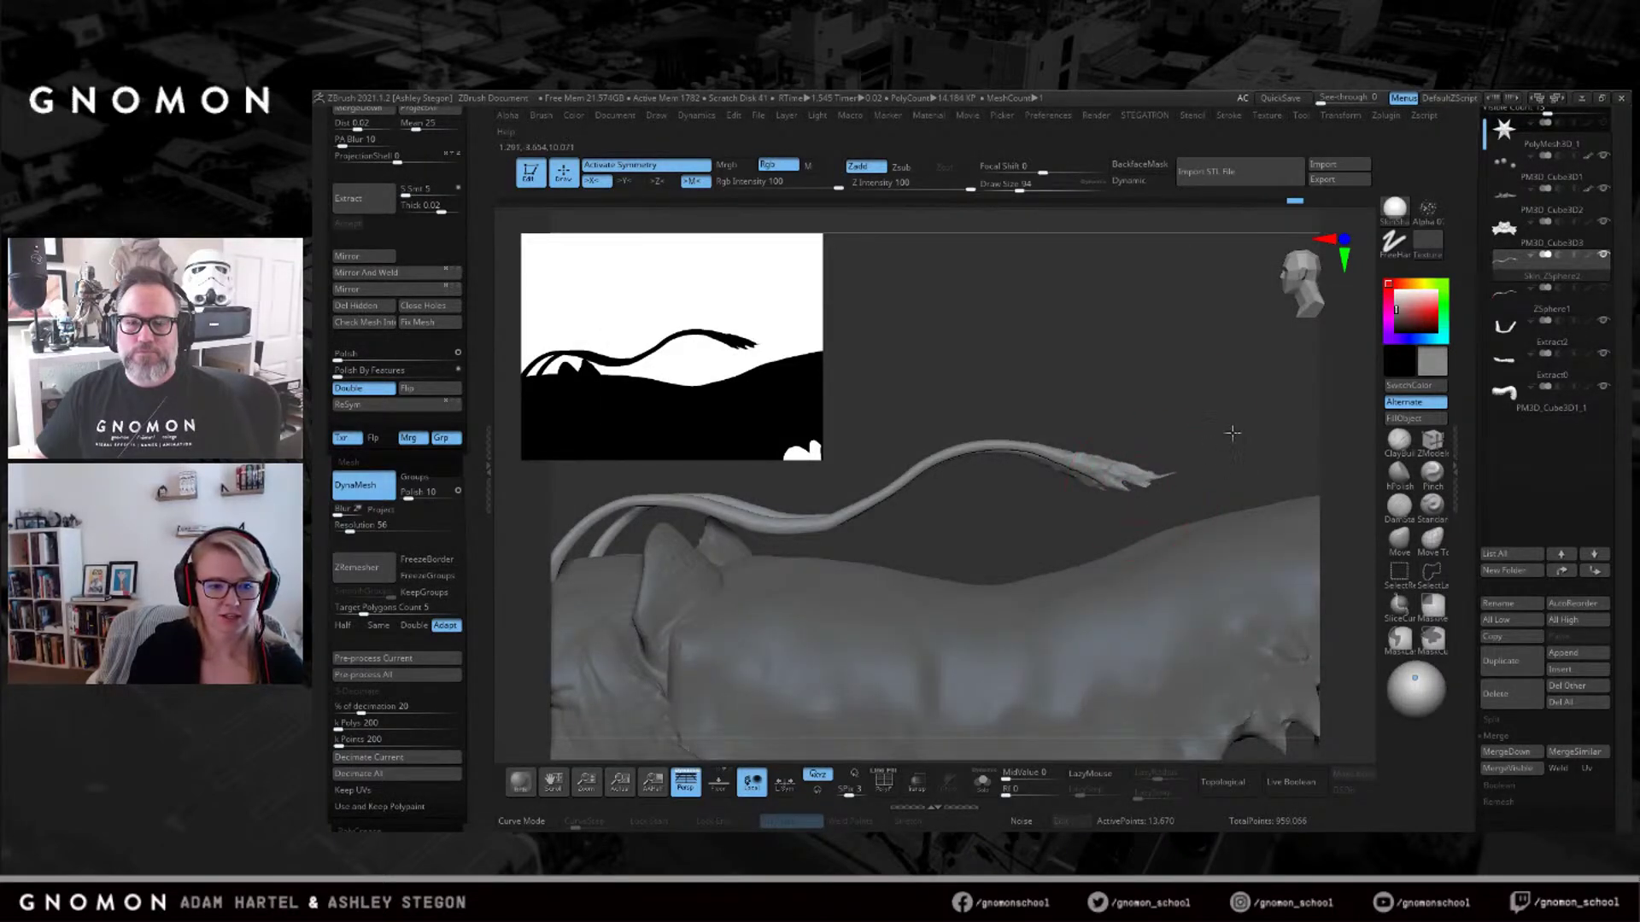
# Remesh the antennae and reshape their tufted ends from several angles at varying draw sizes.
pyautogui.moveTo(1100, 475); pyautogui.dragTo(1121, 511)
pyautogui.moveTo(1231, 465)
pyautogui.keyDown('ctrl'); pyautogui.mouseDown()
pyautogui.moveTo(1238, 416)
pyautogui.moveTo(1214, 456)
pyautogui.mouseUp(); pyautogui.keyUp('ctrl')
pyautogui.press('s')
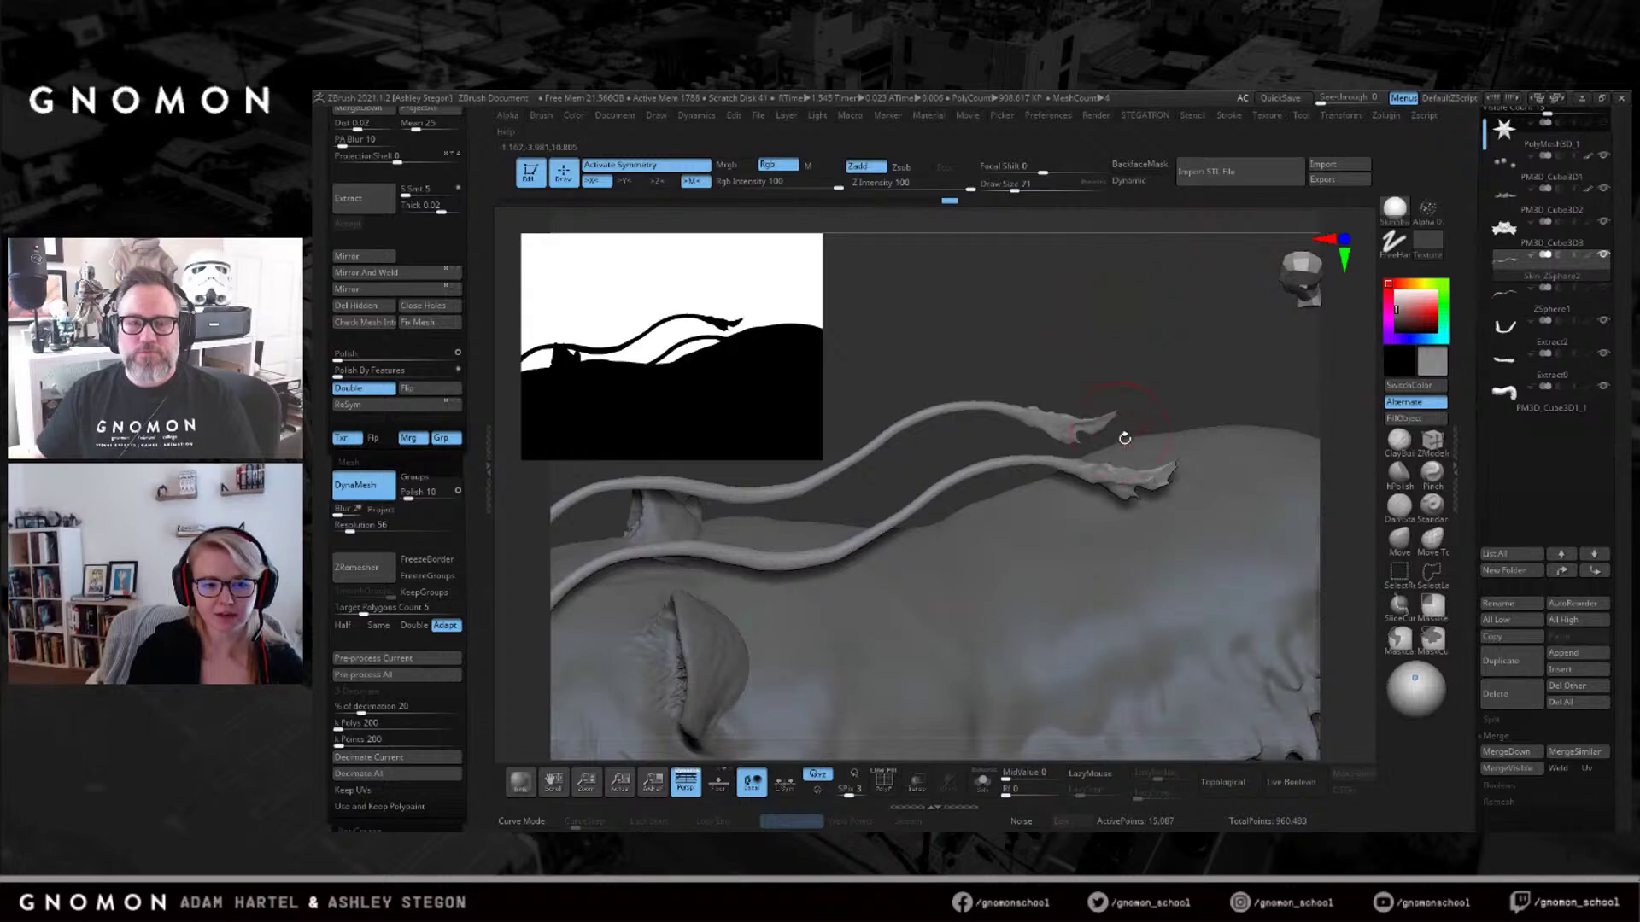
pyautogui.moveTo(1153, 359); pyautogui.dragTo(1101, 407)
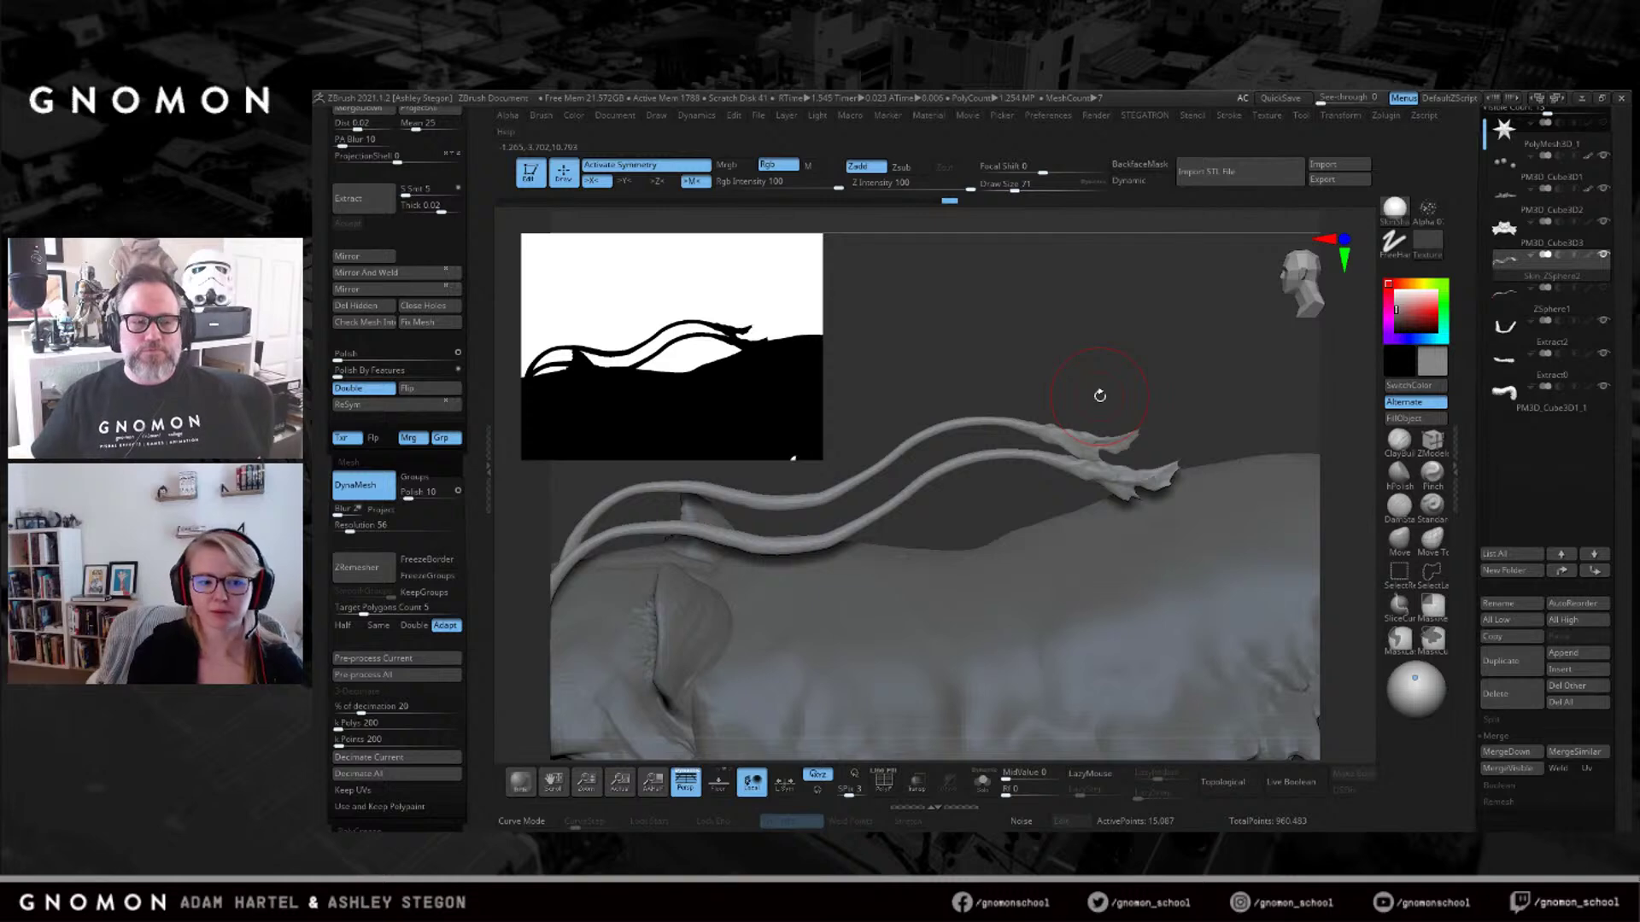
pyautogui.moveTo(1153, 453); pyautogui.dragTo(1102, 449)
pyautogui.press('s')
pyautogui.click(1110, 455)
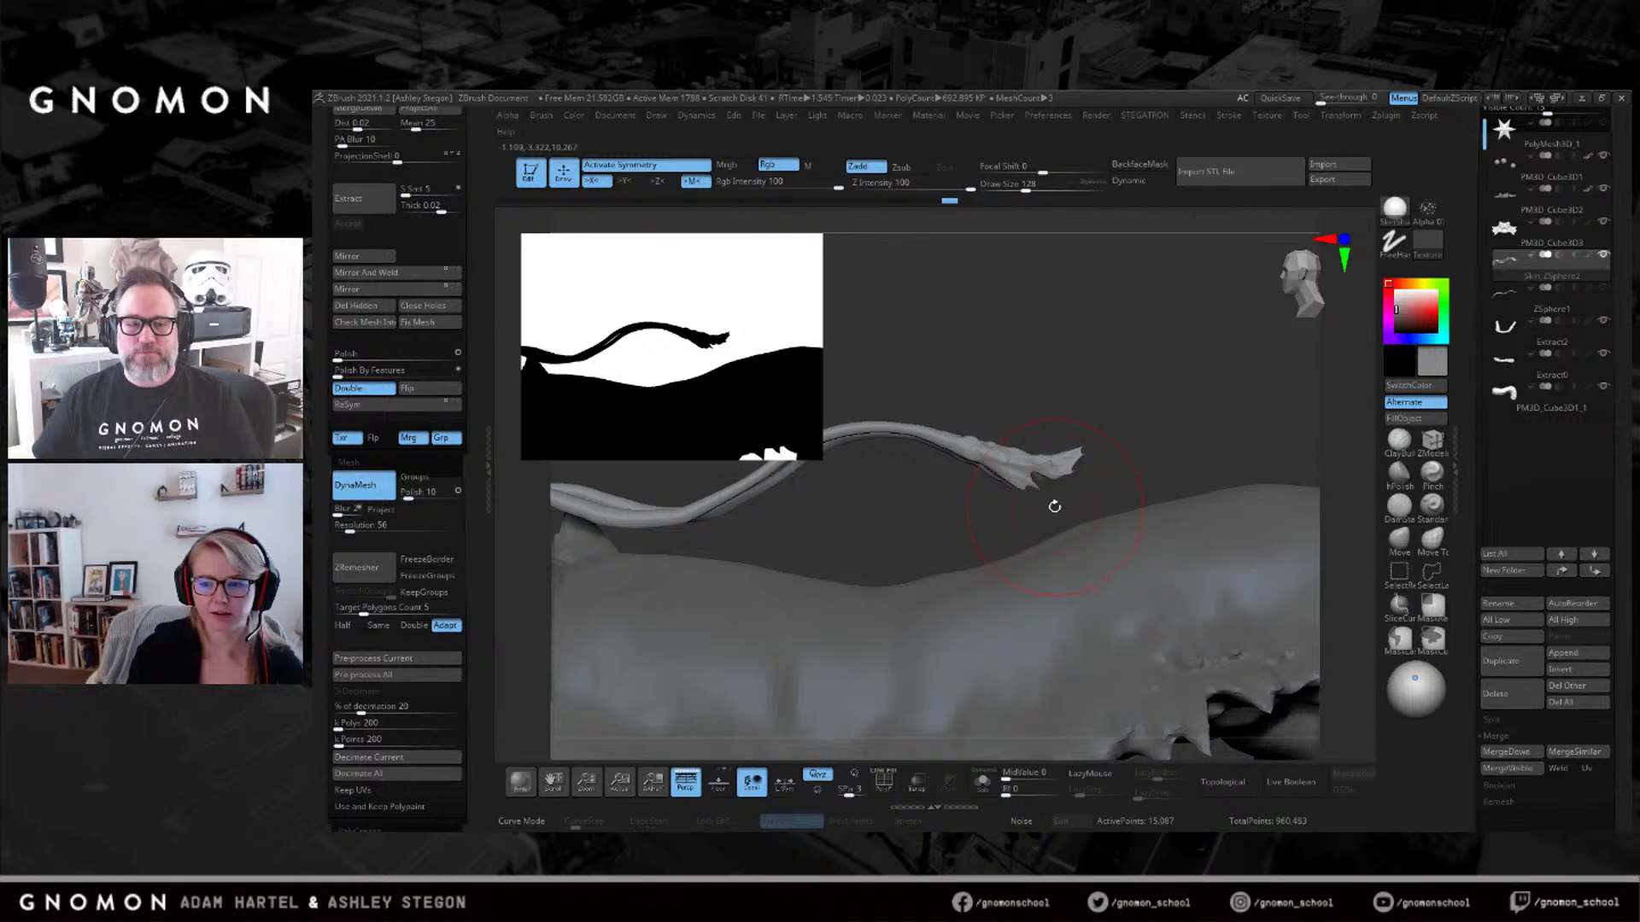
pyautogui.press('s')
pyautogui.click(1166, 420)
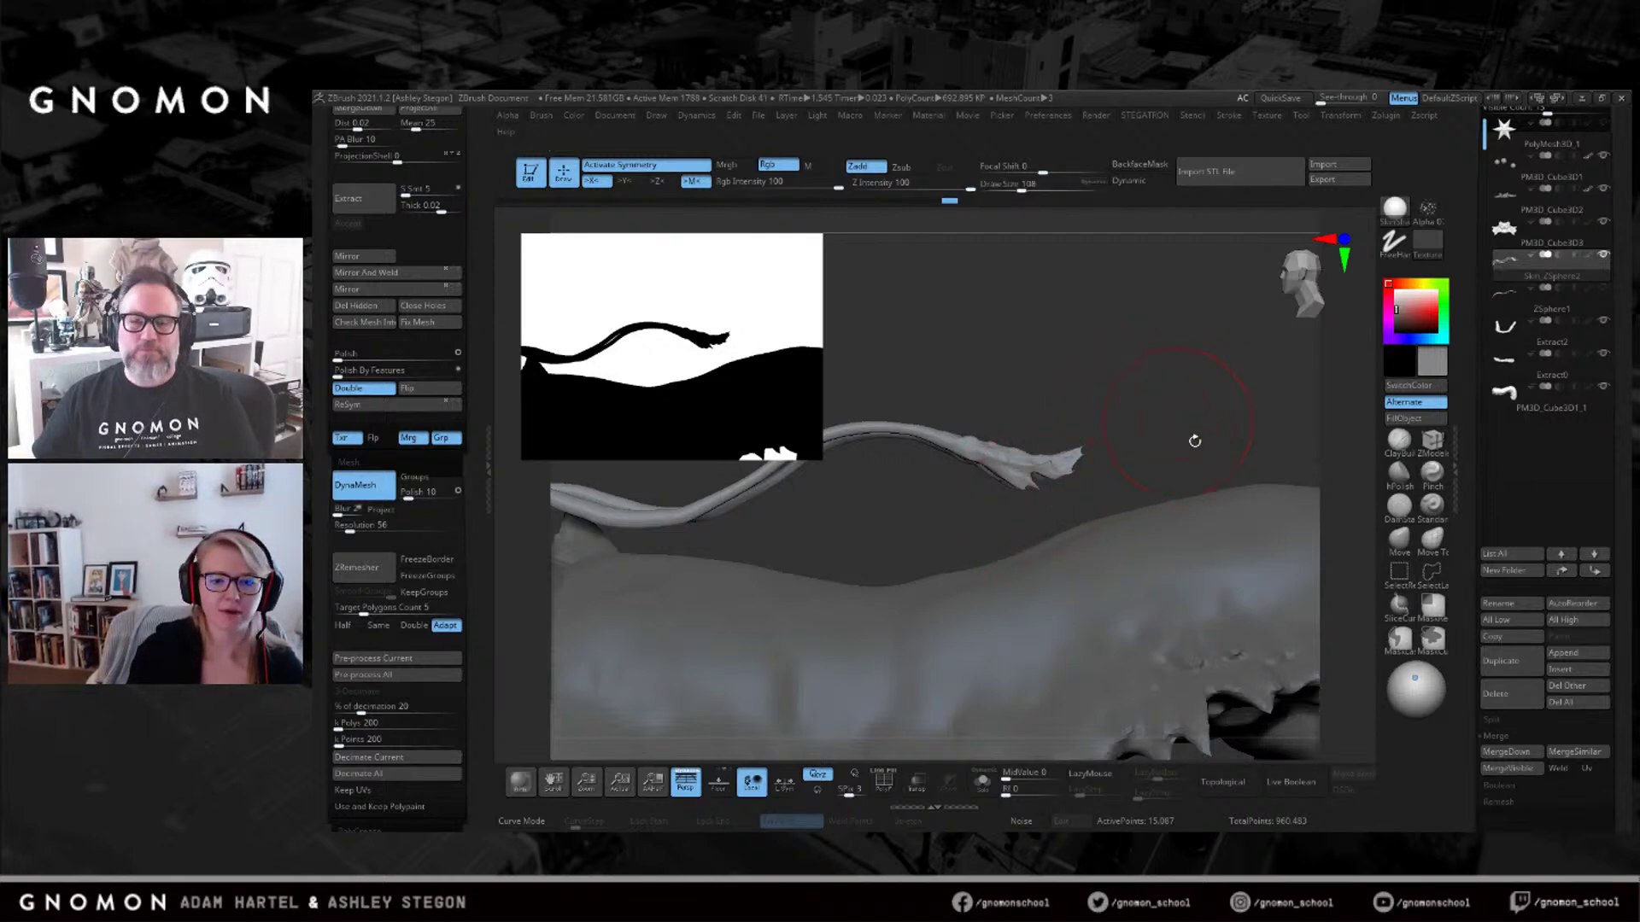
# Draw finer pointed strands out of the antenna tufts with the SnakeHook brush.
pyautogui.press('b')
pyautogui.press('s')
pyautogui.press('h')
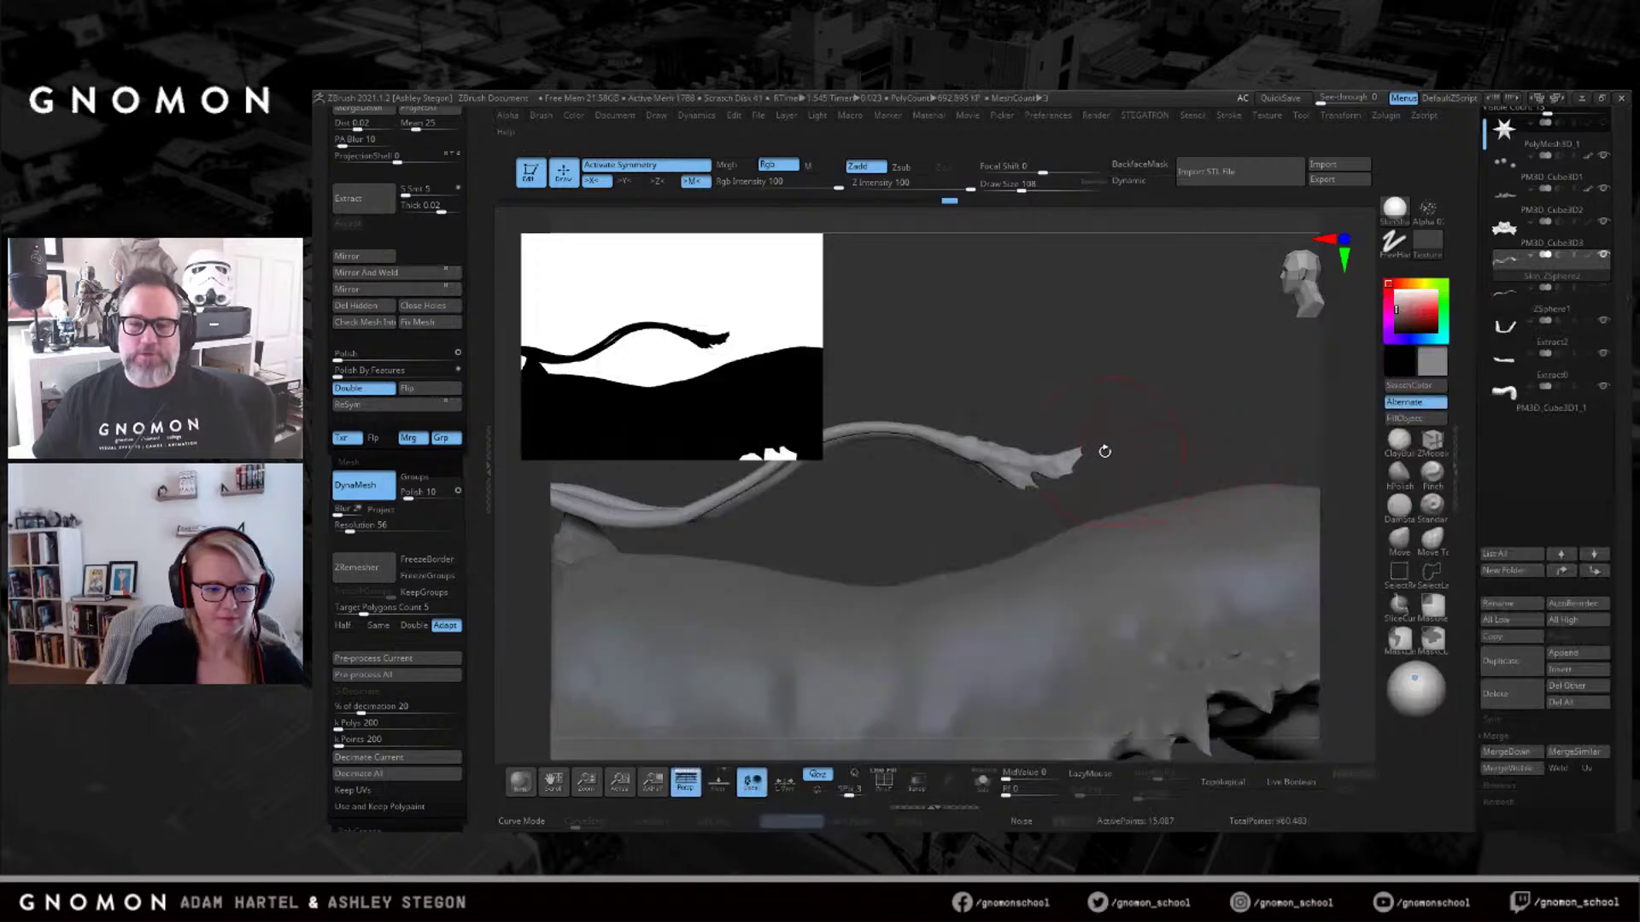
pyautogui.press('s')
pyautogui.click(1083, 459)
pyautogui.moveTo(1088, 453); pyautogui.dragTo(1155, 421)
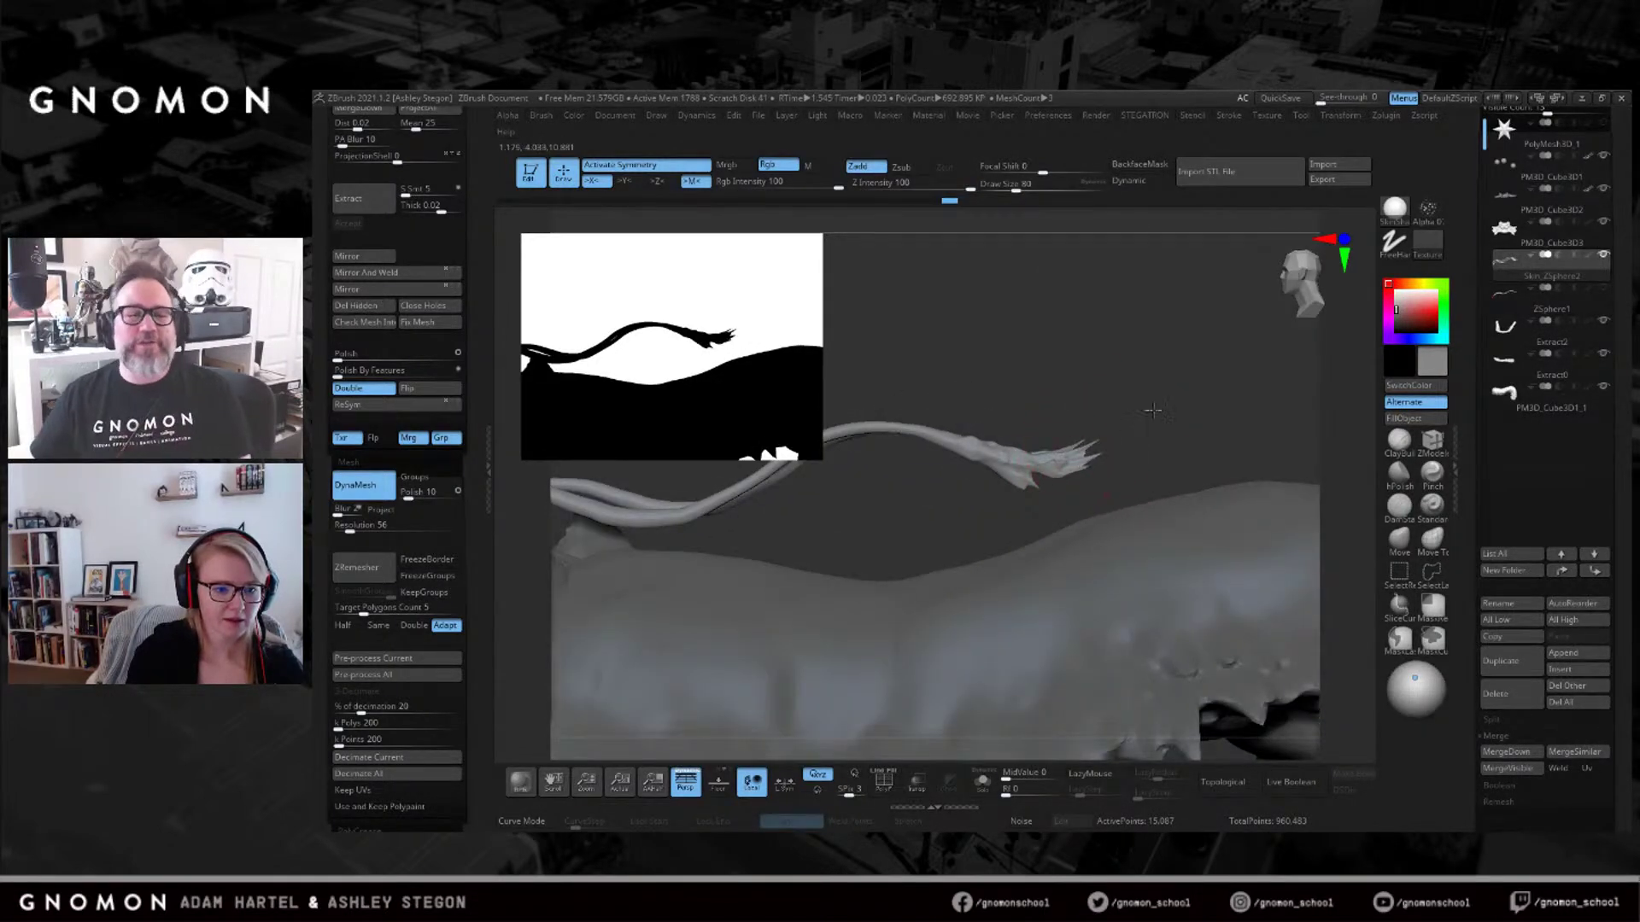
# Extend the antenna tufts with more strands, thicken them with the Inflat brush and remesh the antennae.
pyautogui.moveTo(1068, 493); pyautogui.dragTo(1004, 515)
pyautogui.press('b')
pyautogui.press('m')
pyautogui.press('v')
pyautogui.press('b')
pyautogui.press('i')
pyautogui.press('n')
pyautogui.moveTo(1106, 468); pyautogui.dragTo(1013, 508)
pyautogui.moveTo(1171, 450)
pyautogui.keyDown('ctrl'); pyautogui.mouseDown()
pyautogui.moveTo(1129, 453)
pyautogui.moveTo(1159, 434)
pyautogui.mouseUp(); pyautogui.keyUp('ctrl')
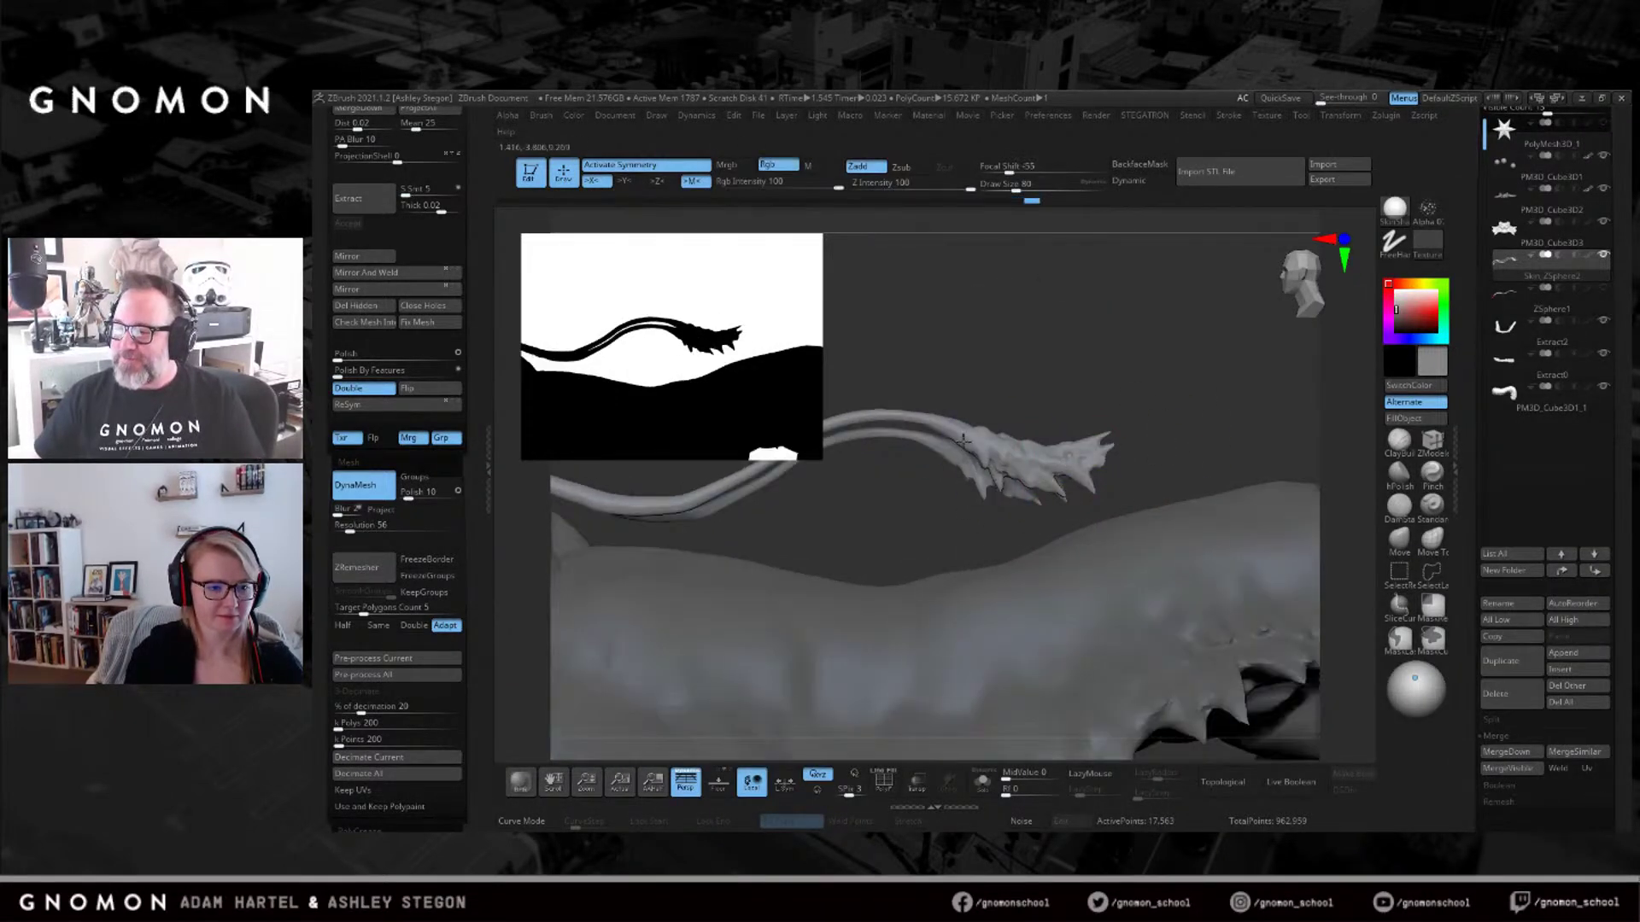
# Refine the shape of the antenna tufts at varying draw sizes.
pyautogui.press('f')
pyautogui.press('s')
pyautogui.moveTo(1112, 453); pyautogui.dragTo(1085, 455)
pyautogui.press('s')
pyautogui.moveTo(956, 342)
pyautogui.mouseDown()
pyautogui.moveTo(1064, 478)
pyautogui.moveTo(1106, 480)
pyautogui.mouseUp()
# Spread the two antennae apart and adjust their curves over the creature's back.
pyautogui.press('s')
pyautogui.moveTo(1132, 539)
pyautogui.mouseDown()
pyautogui.moveTo(1091, 505)
pyautogui.moveTo(1015, 564)
pyautogui.mouseUp()
pyautogui.press('s')
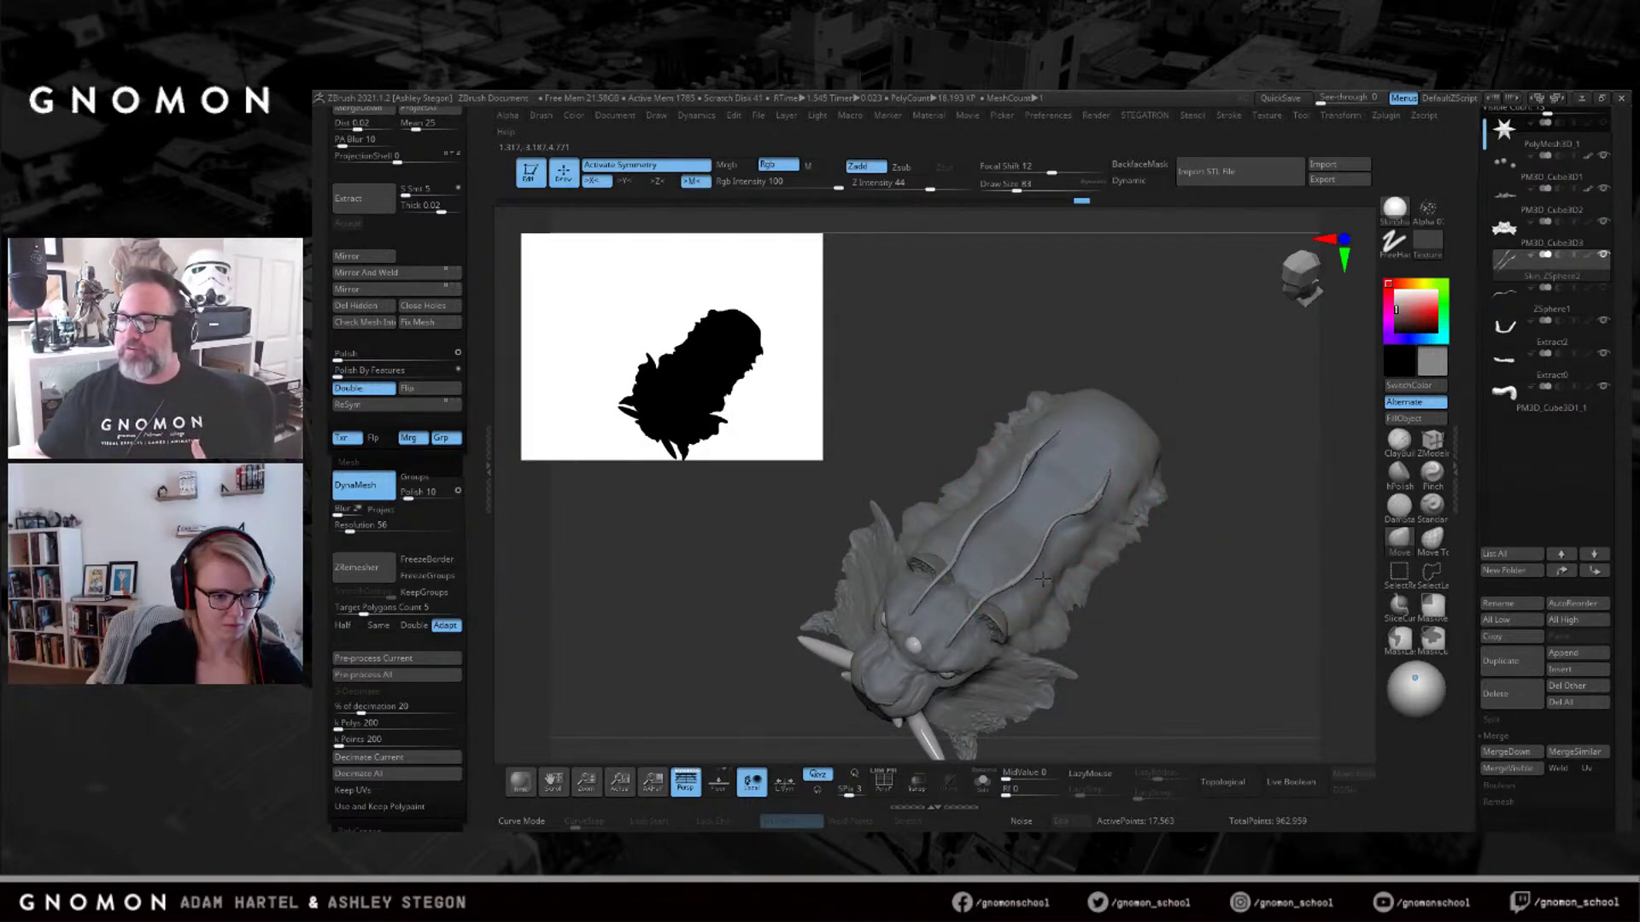
pyautogui.moveTo(1005, 621)
pyautogui.mouseDown(button='right')
pyautogui.moveTo(995, 542)
pyautogui.moveTo(1052, 481)
pyautogui.moveTo(1059, 520)
pyautogui.moveTo(997, 458)
pyautogui.moveTo(1094, 423)
pyautogui.mouseUp(button='right')
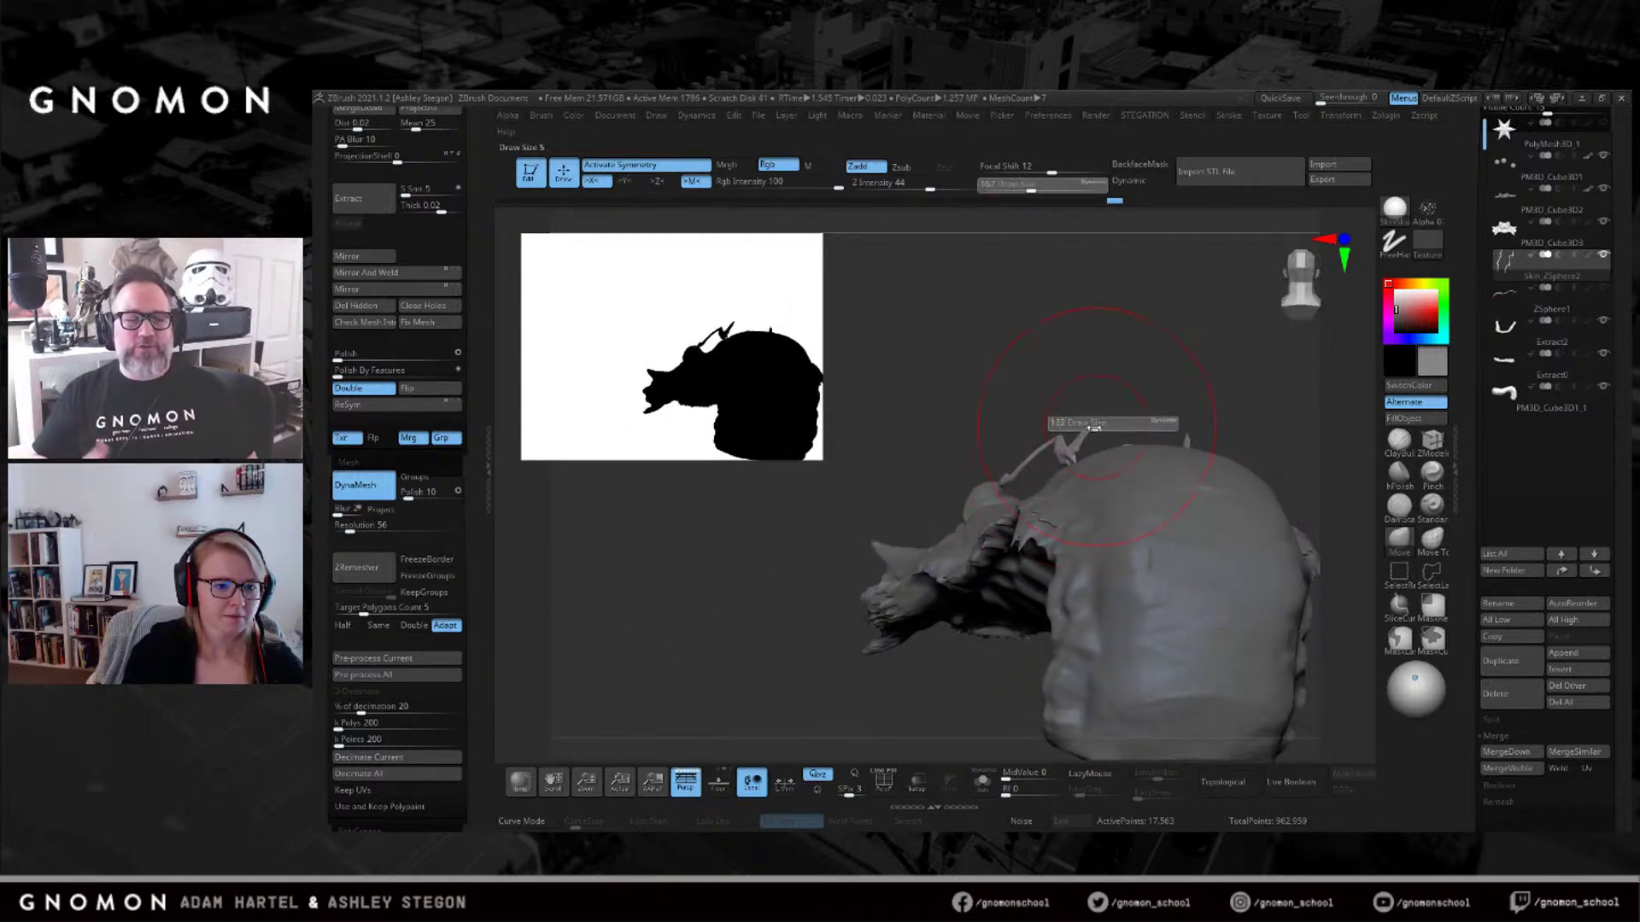
pyautogui.moveTo(1079, 402)
pyautogui.mouseDown(button='right')
pyautogui.moveTo(1153, 414)
pyautogui.moveTo(1076, 486)
pyautogui.moveTo(1032, 452)
pyautogui.mouseUp(button='right')
pyautogui.press('w')
pyautogui.moveTo(1010, 453)
pyautogui.mouseDown()
pyautogui.moveTo(1059, 445)
pyautogui.moveTo(1037, 495)
pyautogui.moveTo(1031, 450)
pyautogui.mouseUp()
pyautogui.moveTo(1102, 457)
pyautogui.mouseDown(button='right')
pyautogui.moveTo(1023, 462)
pyautogui.moveTo(1112, 431)
pyautogui.moveTo(1117, 511)
pyautogui.mouseUp(button='right')
pyautogui.press('q')
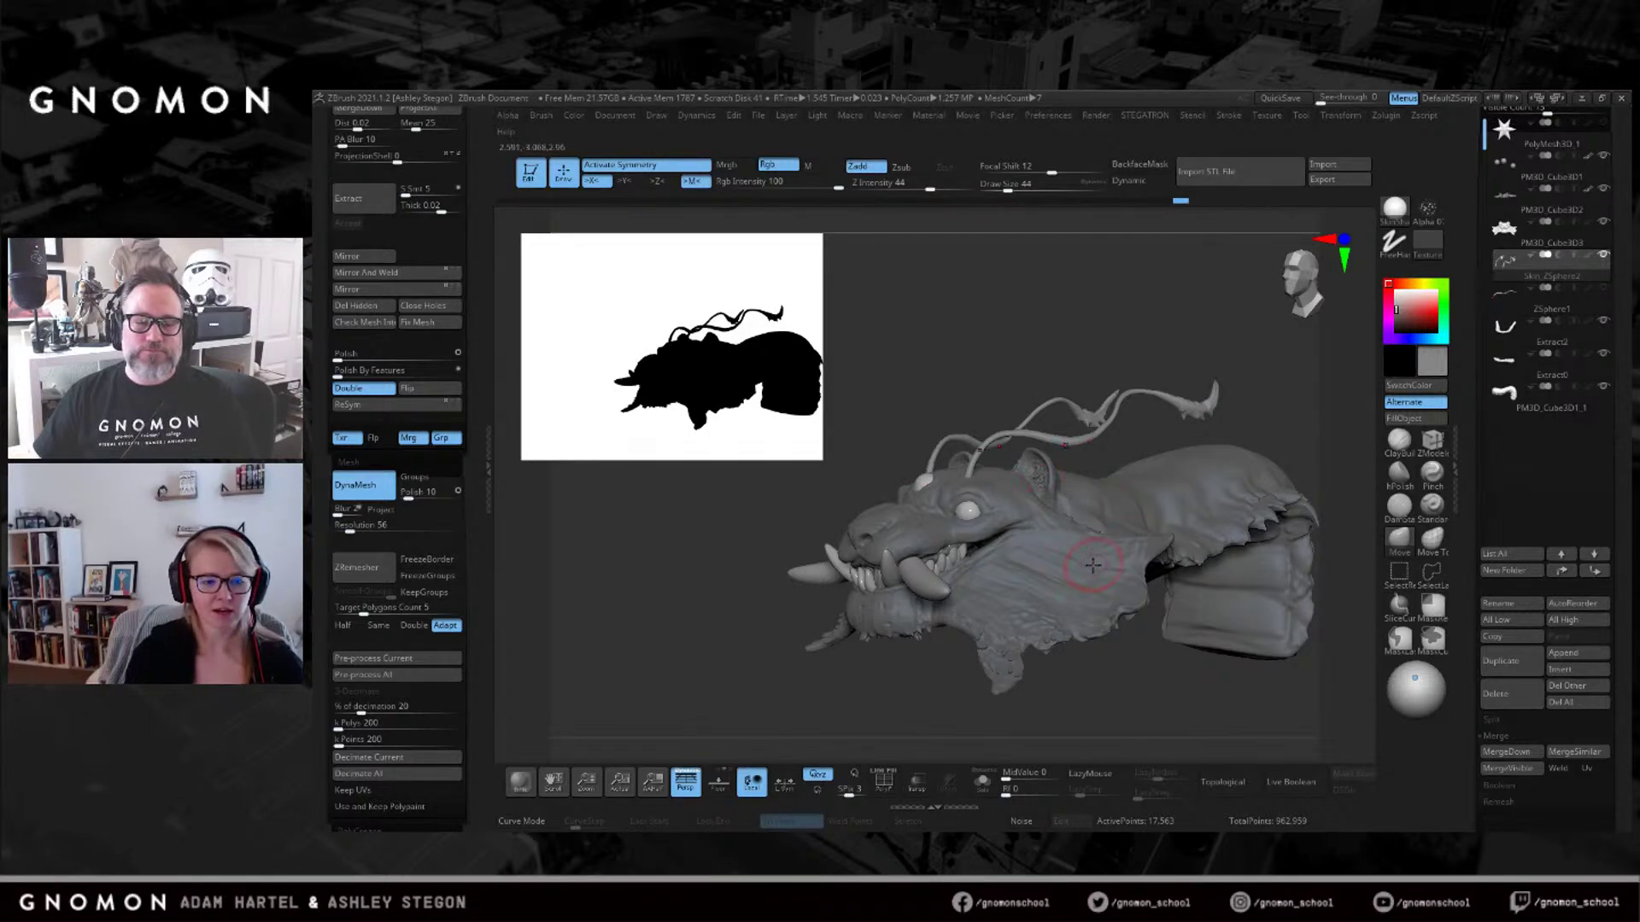
pyautogui.click(1399, 457)
pyautogui.moveTo(1043, 488); pyautogui.dragTo(1035, 584, button='right')
pyautogui.press('s')
pyautogui.moveTo(1035, 586); pyautogui.dragTo(1042, 586)
pyautogui.moveTo(1042, 581)
pyautogui.mouseDown(button='right')
pyautogui.moveTo(1034, 493)
pyautogui.moveTo(1026, 532)
pyautogui.mouseUp(button='right')
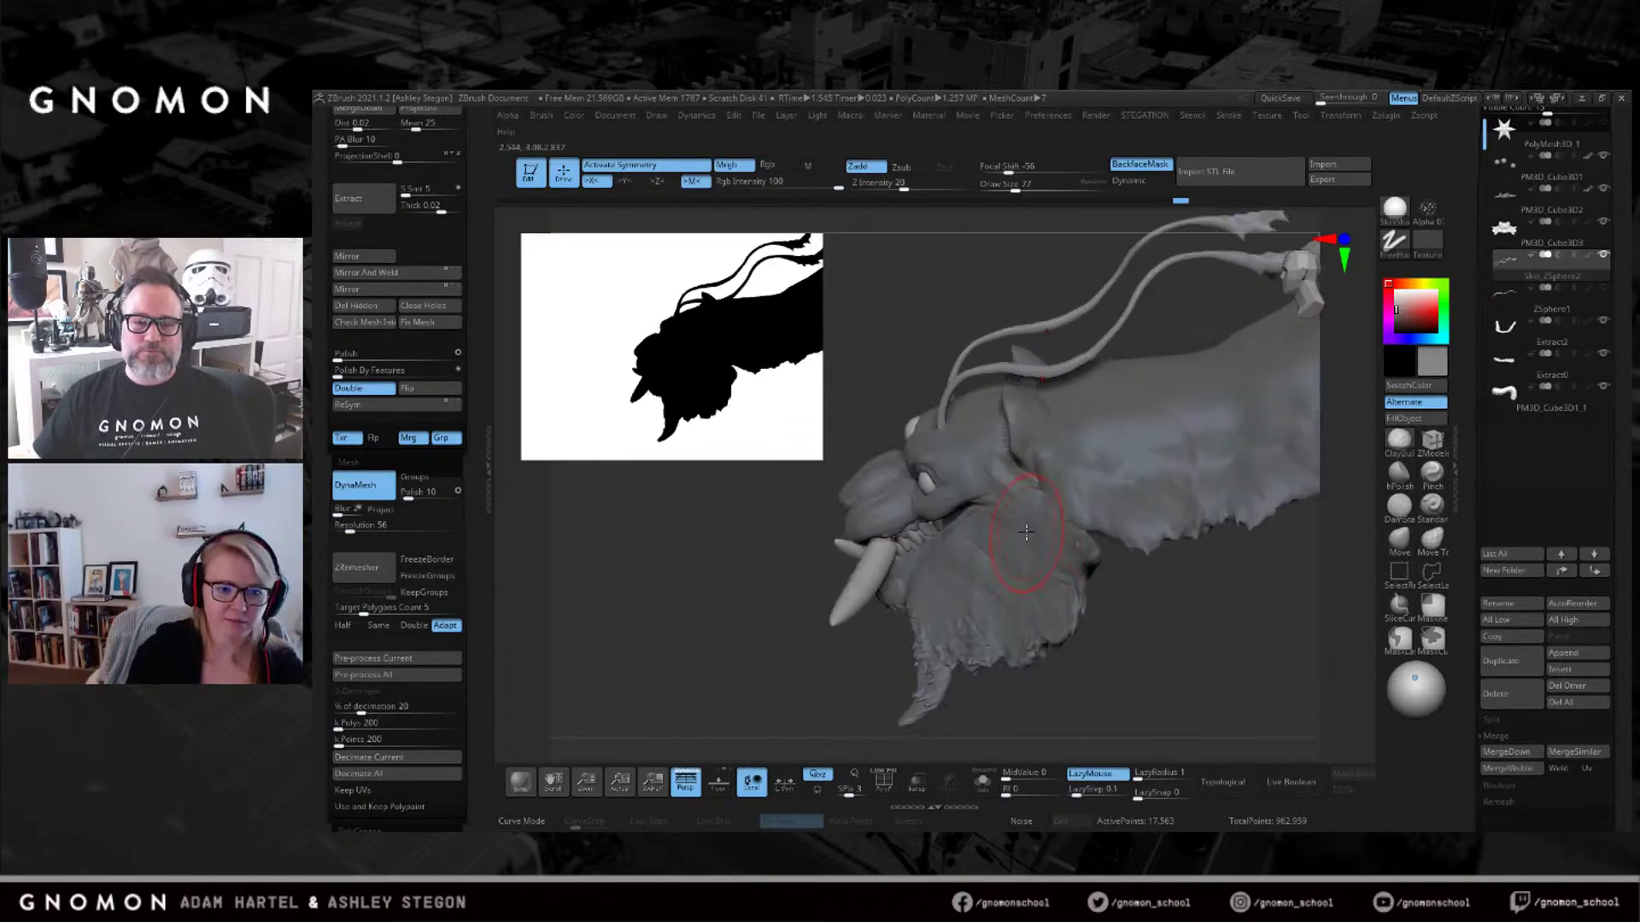
# Select the body and reshape the fur edge behind the head with the Move brush.
pyautogui.keyDown('alt'); pyautogui.click(1078, 493); pyautogui.keyUp('alt')
pyautogui.click(1392, 546)
pyautogui.moveTo(1089, 535)
pyautogui.mouseDown(button='right')
pyautogui.moveTo(993, 419)
pyautogui.moveTo(974, 453)
pyautogui.moveTo(981, 508)
pyautogui.mouseUp(button='right')
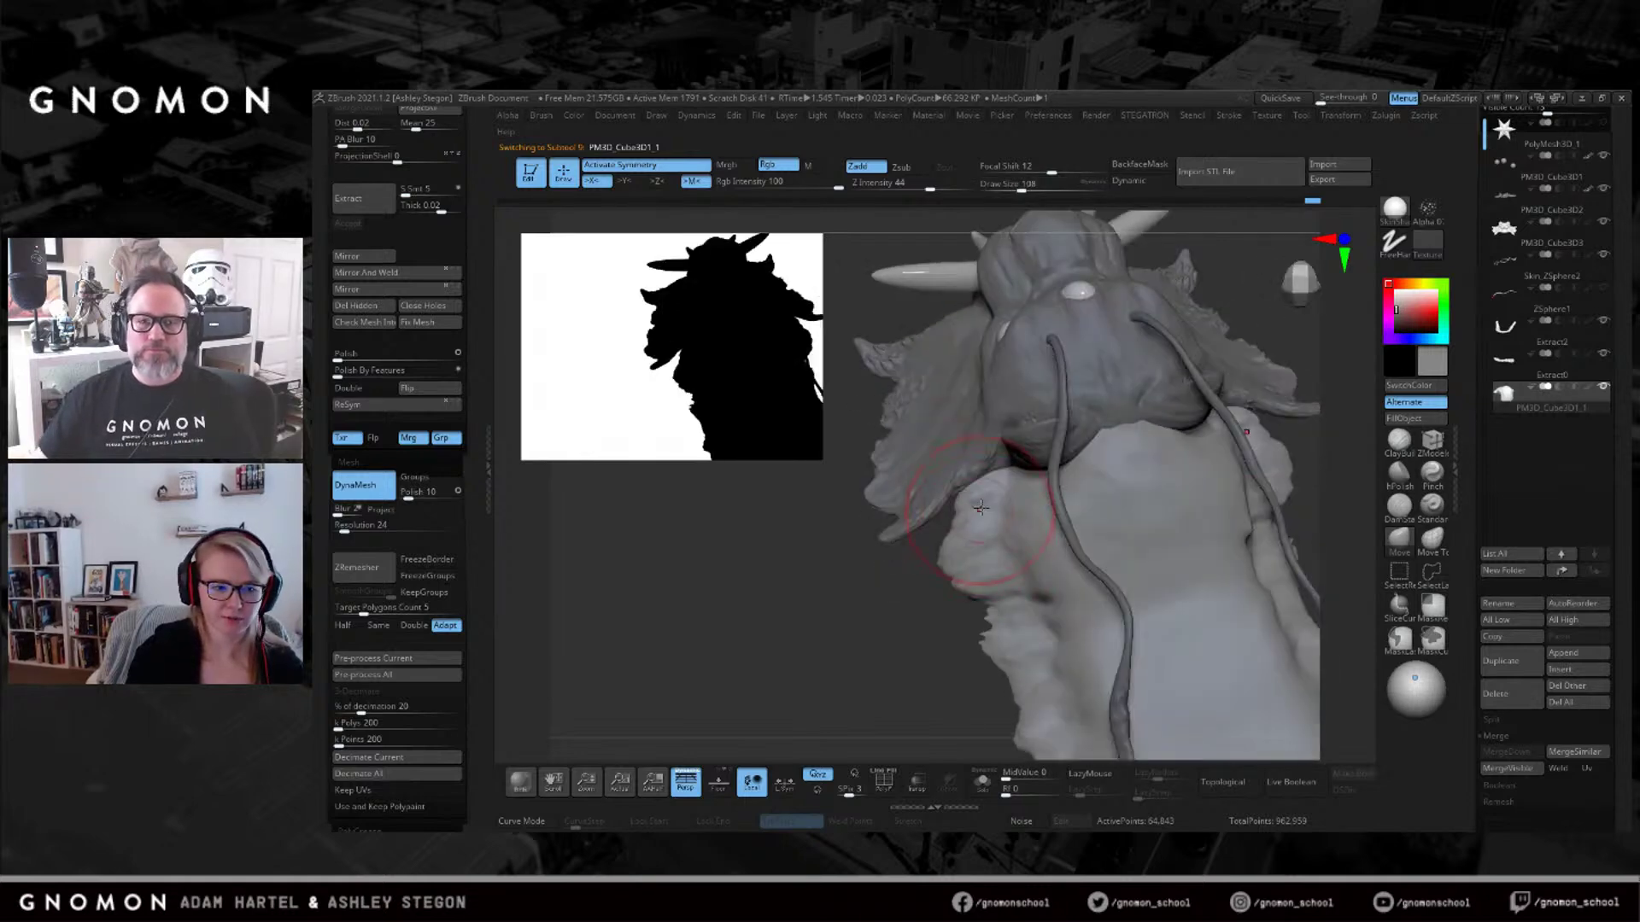
pyautogui.press('s')
pyautogui.moveTo(979, 520)
pyautogui.mouseDown()
pyautogui.moveTo(956, 522)
pyautogui.moveTo(952, 562)
pyautogui.mouseUp()
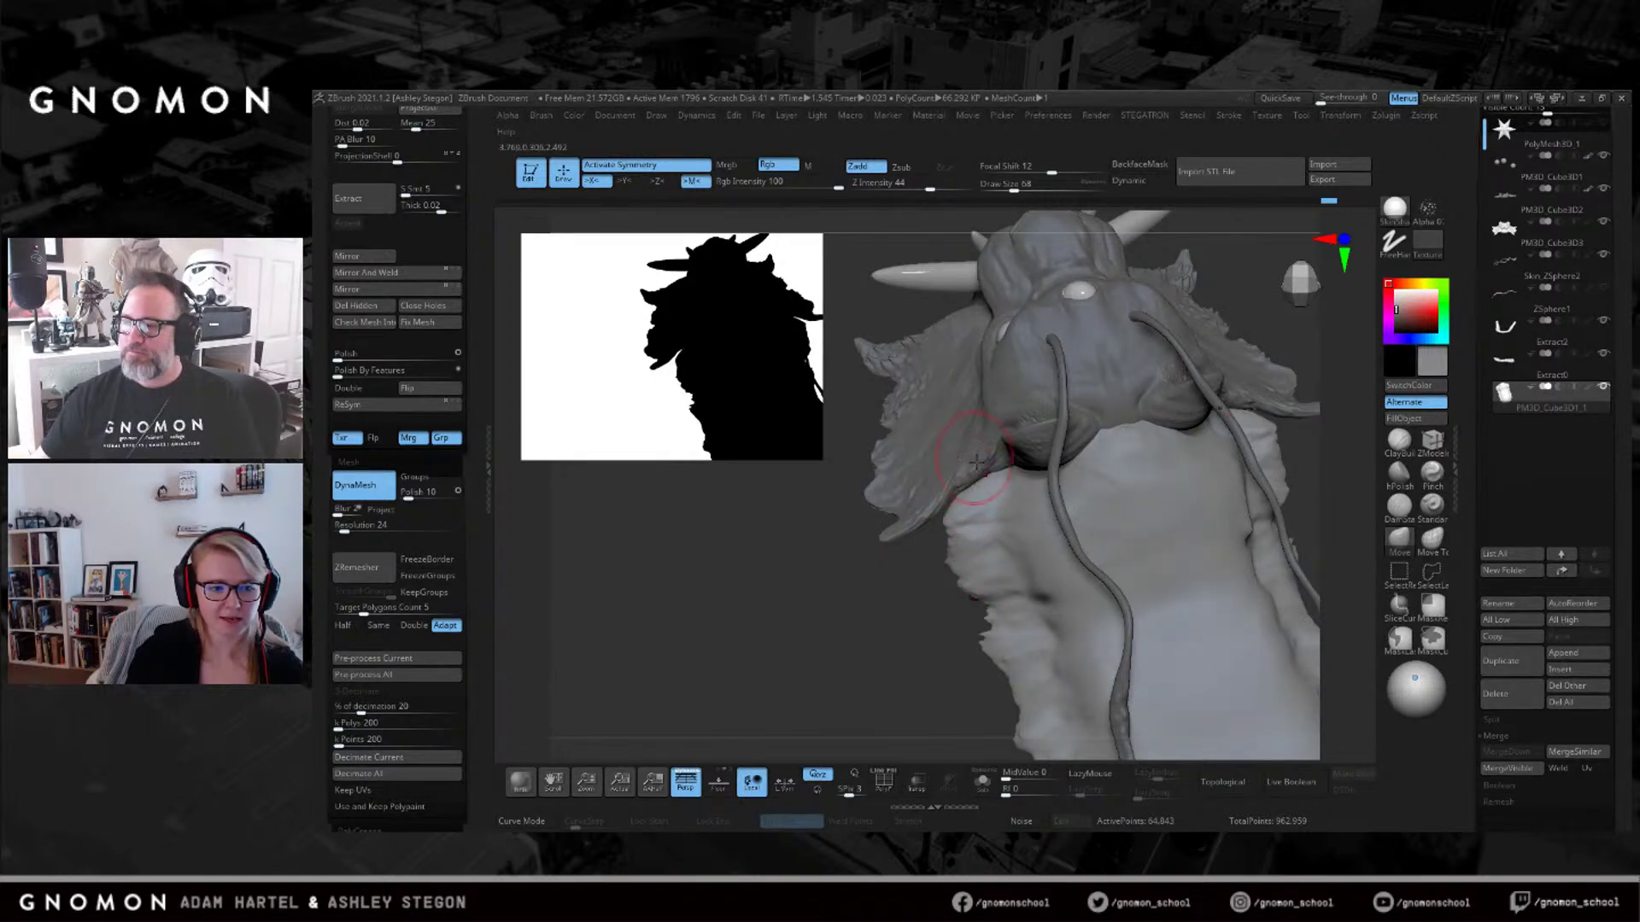
# Pull jagged fur tufts outward along the side of the neck.
pyautogui.moveTo(958, 493); pyautogui.dragTo(947, 504)
pyautogui.press('s')
pyautogui.click(984, 584)
pyautogui.moveTo(984, 618); pyautogui.dragTo(967, 608)
pyautogui.moveTo(963, 599)
pyautogui.keyDown('alt'); pyautogui.mouseDown(button='right')
pyautogui.moveTo(935, 540)
pyautogui.moveTo(987, 517)
pyautogui.moveTo(972, 525)
pyautogui.mouseUp(button='right'); pyautogui.keyUp('alt')
# Build up fur and muscle forms along the neck and back with ClayBuildup.
pyautogui.click(1399, 440)
pyautogui.moveTo(1014, 582)
pyautogui.mouseDown()
pyautogui.moveTo(1051, 591)
pyautogui.moveTo(1066, 665)
pyautogui.moveTo(1093, 662)
pyautogui.mouseUp()
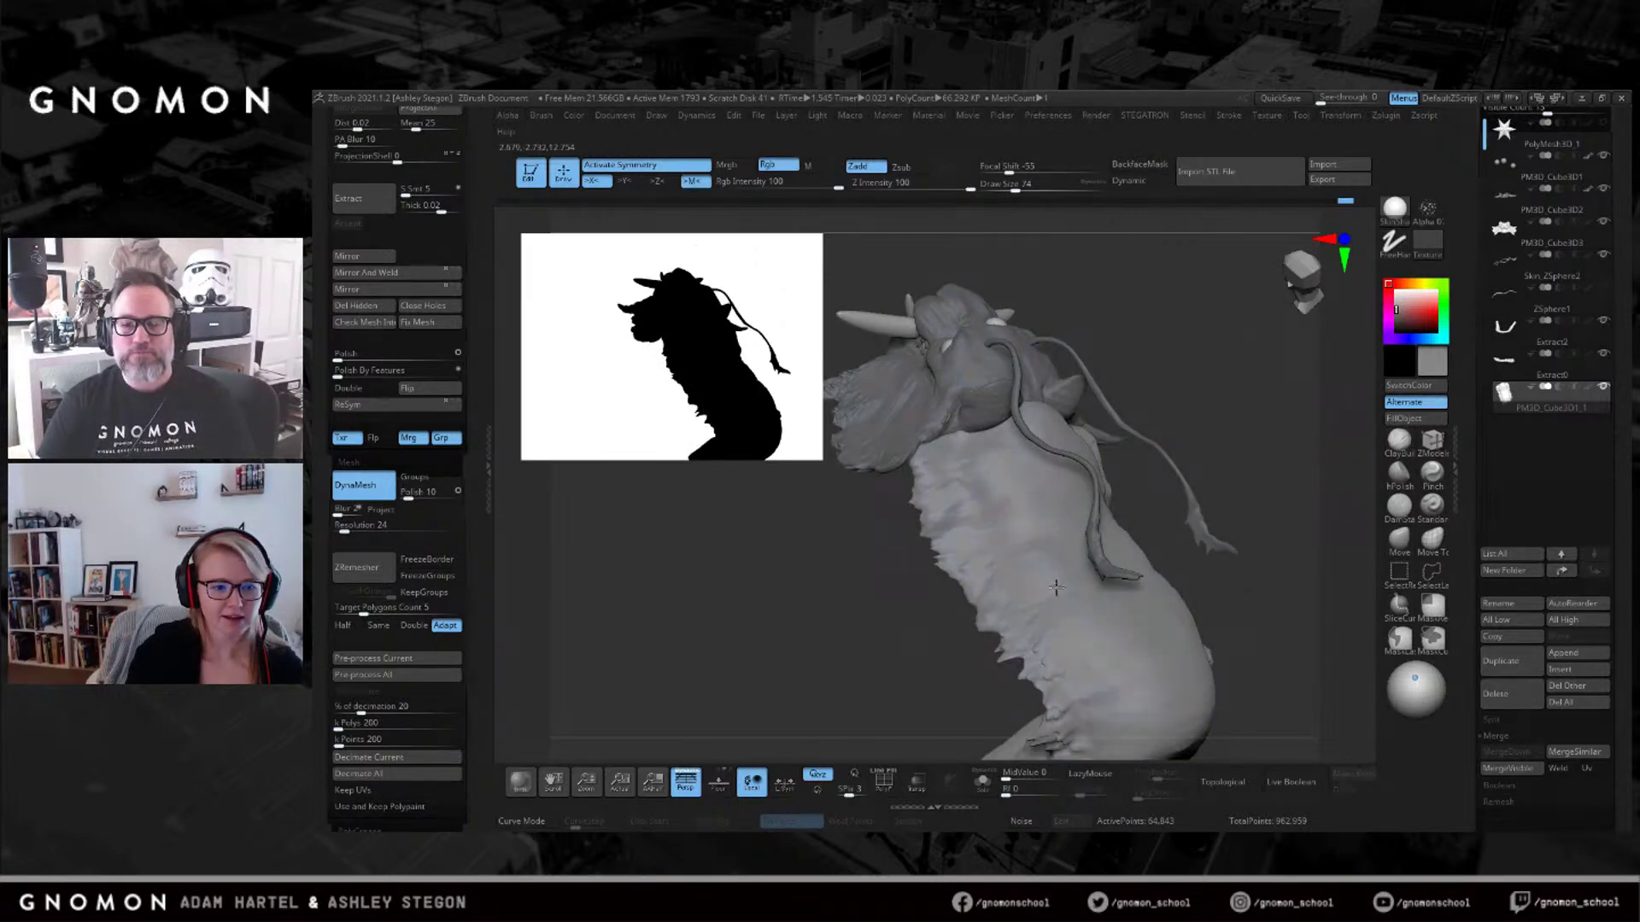
pyautogui.moveTo(1025, 450); pyautogui.dragTo(1055, 428, button='right')
pyautogui.moveTo(1075, 407)
pyautogui.mouseDown()
pyautogui.moveTo(1053, 451)
pyautogui.moveTo(1107, 571)
pyautogui.mouseUp()
pyautogui.moveTo(1106, 571); pyautogui.dragTo(1113, 577, button='right')
pyautogui.moveTo(1134, 672)
pyautogui.mouseDown()
pyautogui.moveTo(1101, 590)
pyautogui.moveTo(1150, 566)
pyautogui.mouseUp()
pyautogui.moveTo(1045, 403); pyautogui.dragTo(1026, 455, button='right')
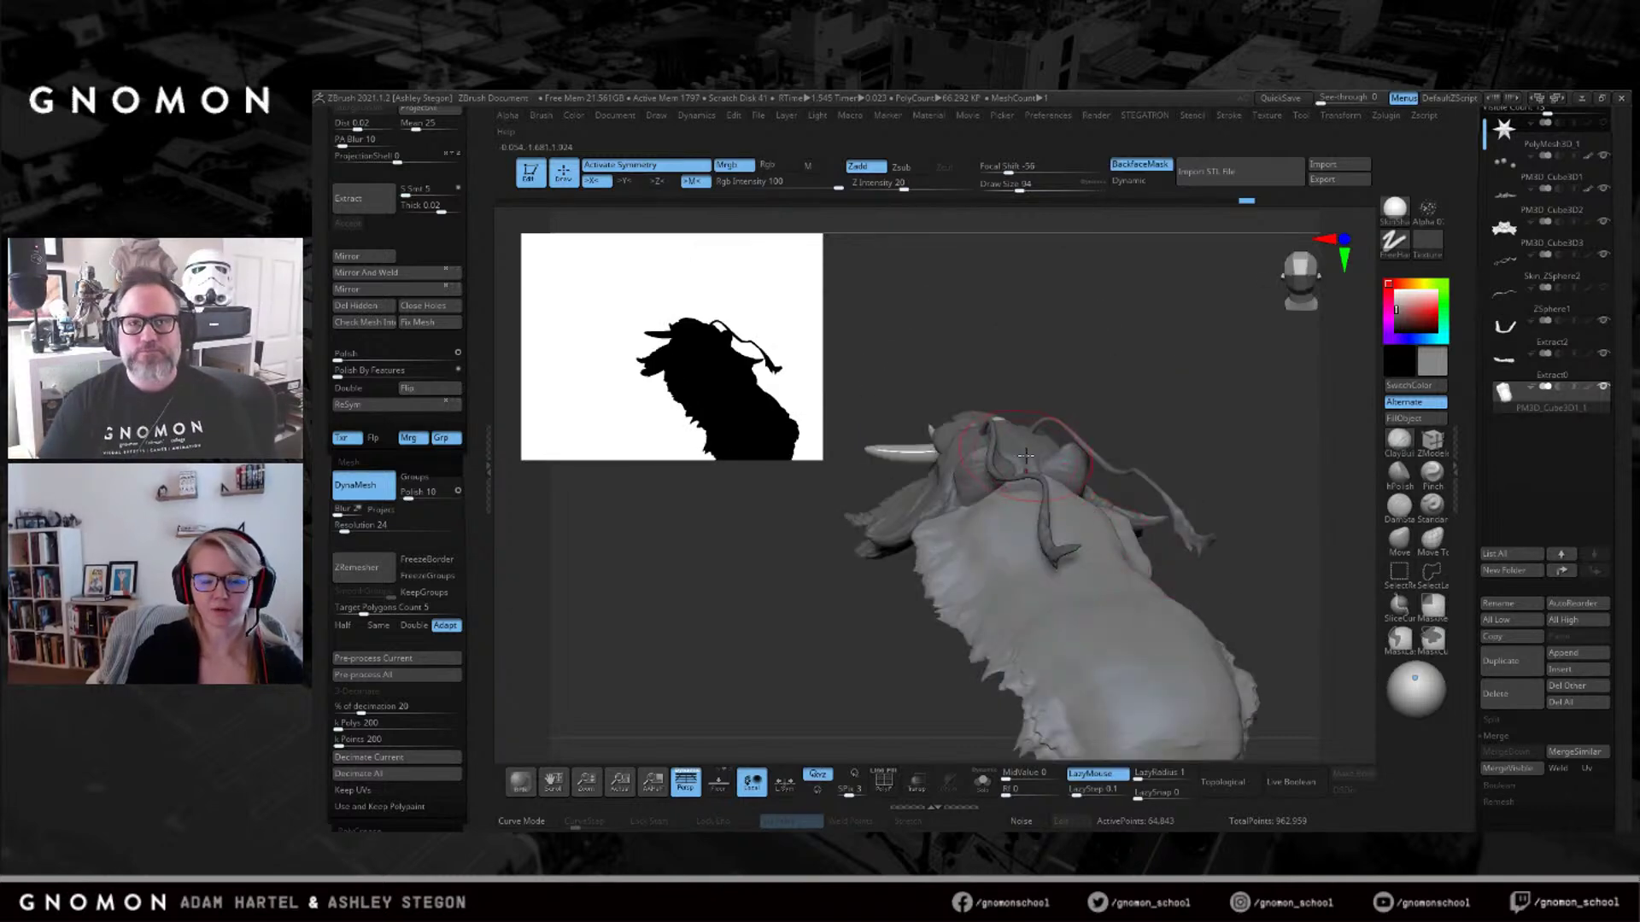
# Build up the rounded segments of the creature's belly with ClayBuildup.
pyautogui.moveTo(906, 634); pyautogui.dragTo(1021, 450, button='right')
pyautogui.keyDown('ctrl'); pyautogui.moveTo(1086, 606); pyautogui.dragTo(1065, 460, button='right'); pyautogui.keyUp('ctrl')
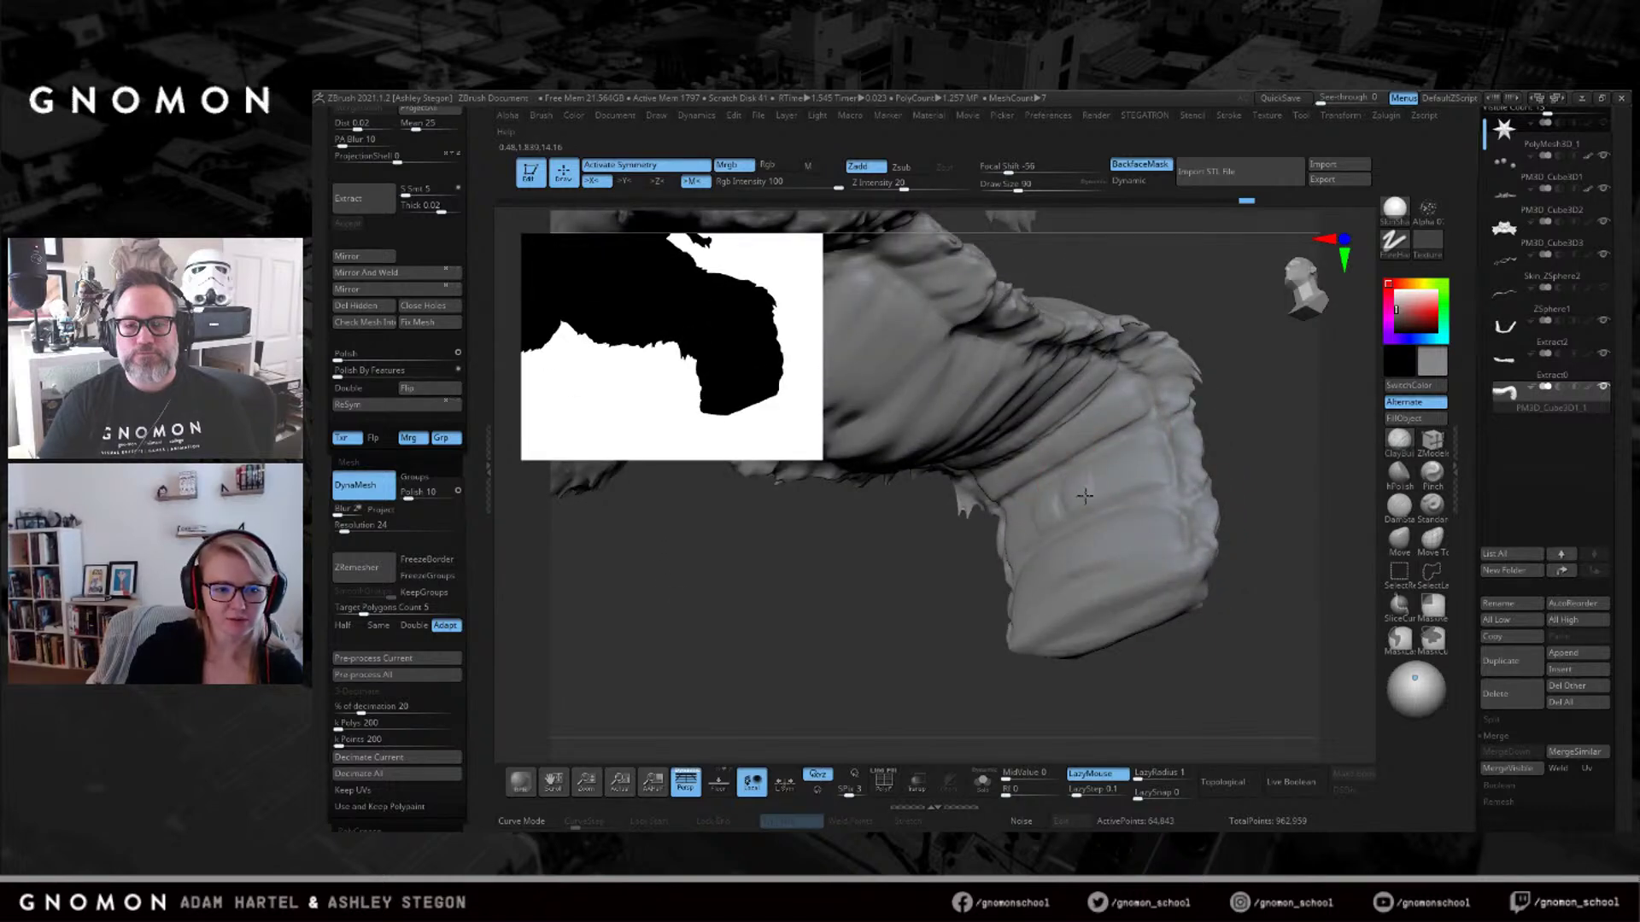
pyautogui.moveTo(1110, 485); pyautogui.dragTo(1074, 440, button='right')
pyautogui.moveTo(1086, 344); pyautogui.dragTo(1084, 397, button='right')
pyautogui.press('s')
pyautogui.moveTo(1084, 397); pyautogui.dragTo(1055, 478)
pyautogui.moveTo(1033, 372)
pyautogui.mouseDown()
pyautogui.moveTo(982, 495)
pyautogui.moveTo(897, 364)
pyautogui.moveTo(884, 440)
pyautogui.mouseUp()
# Carve creases between the belly segments behind the head with the DamStandard brush.
pyautogui.click(1399, 506)
pyautogui.press('s')
pyautogui.moveTo(1052, 373); pyautogui.dragTo(1019, 373)
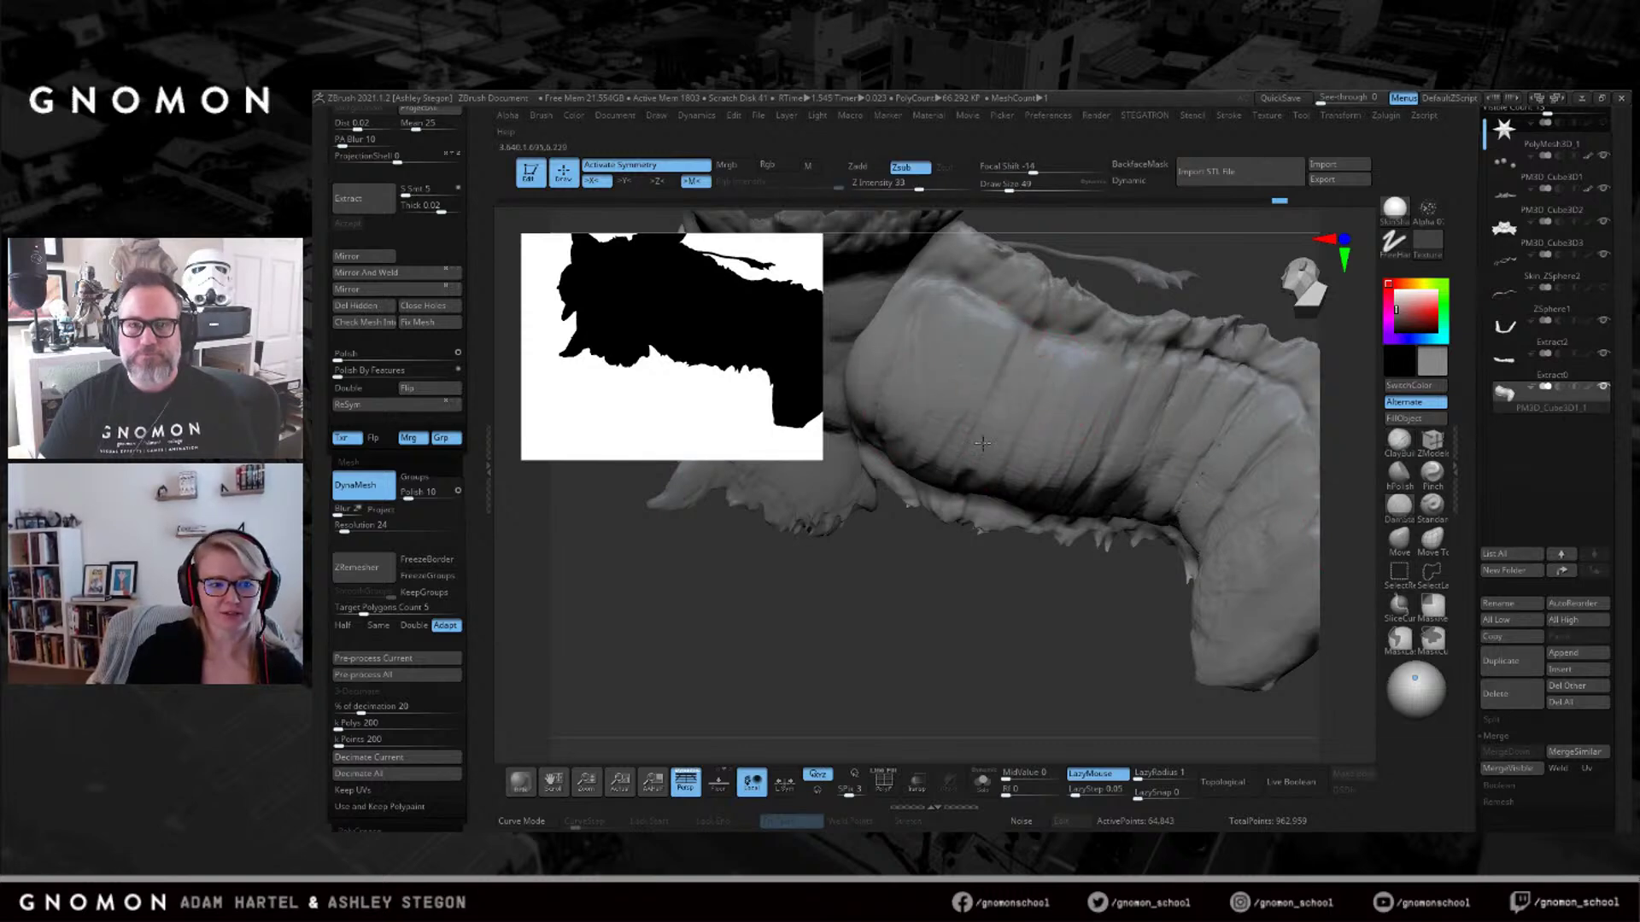
pyautogui.moveTo(919, 395); pyautogui.dragTo(900, 458)
pyautogui.moveTo(1004, 433); pyautogui.dragTo(1059, 461, button='right')
pyautogui.moveTo(1074, 352)
pyautogui.mouseDown()
pyautogui.moveTo(1039, 538)
pyautogui.moveTo(1016, 487)
pyautogui.mouseUp()
pyautogui.moveTo(1016, 487)
pyautogui.mouseDown(button='right')
pyautogui.moveTo(989, 413)
pyautogui.moveTo(1108, 421)
pyautogui.moveTo(1116, 510)
pyautogui.mouseUp(button='right')
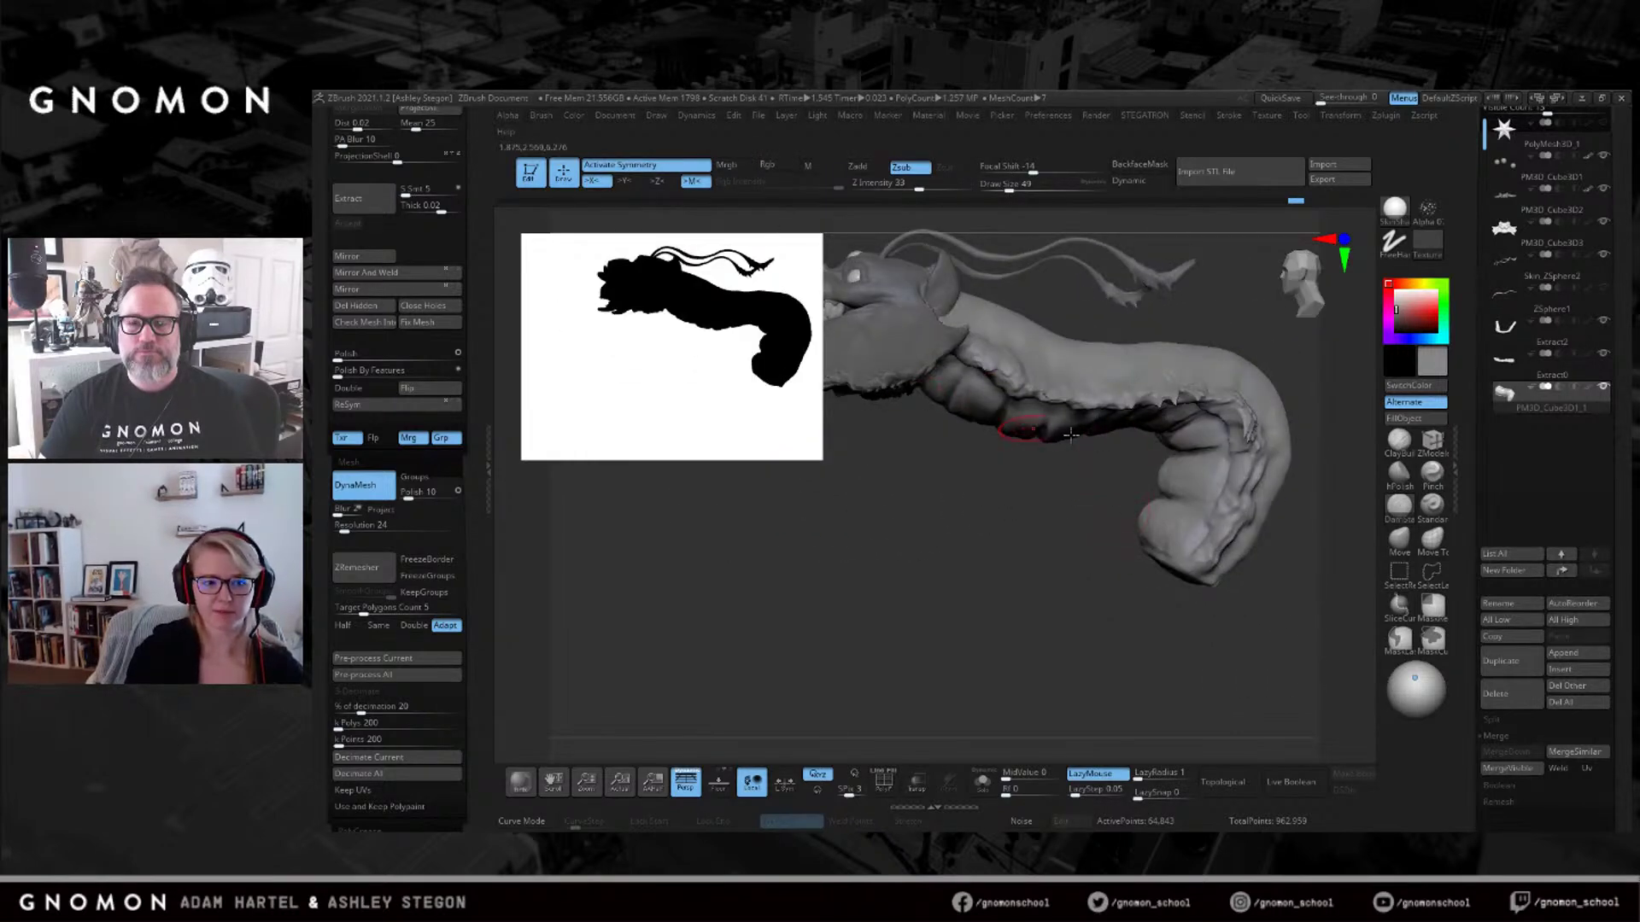
# Adjust the form of the segmented underside near the body's bend with the Move brush.
pyautogui.moveTo(1017, 424); pyautogui.dragTo(1138, 446, button='right')
pyautogui.press('shift')
pyautogui.press('s')
pyautogui.moveTo(1147, 445)
pyautogui.mouseDown()
pyautogui.moveTo(1129, 438)
pyautogui.moveTo(1189, 440)
pyautogui.mouseUp()
pyautogui.press('s')
pyautogui.press('s')
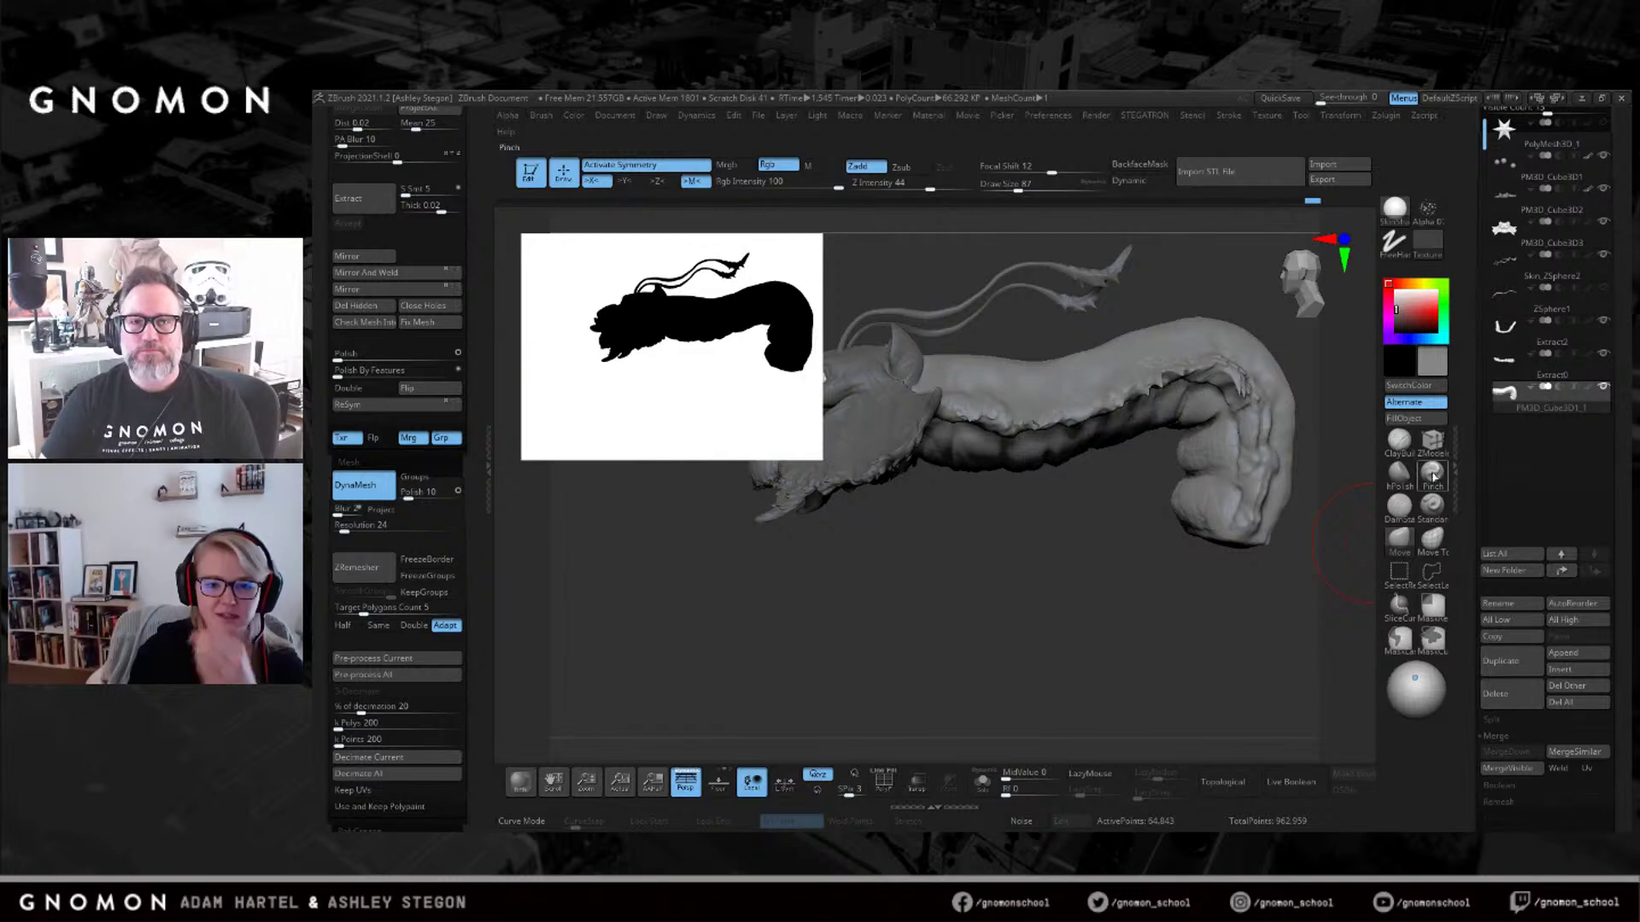
# Deepen the crosswise creases between the segments along the length of the belly with the DamStandard brush.
pyautogui.moveTo(1322, 478)
pyautogui.mouseDown()
pyautogui.moveTo(1185, 474)
pyautogui.moveTo(1196, 445)
pyautogui.moveTo(1123, 387)
pyautogui.mouseUp()
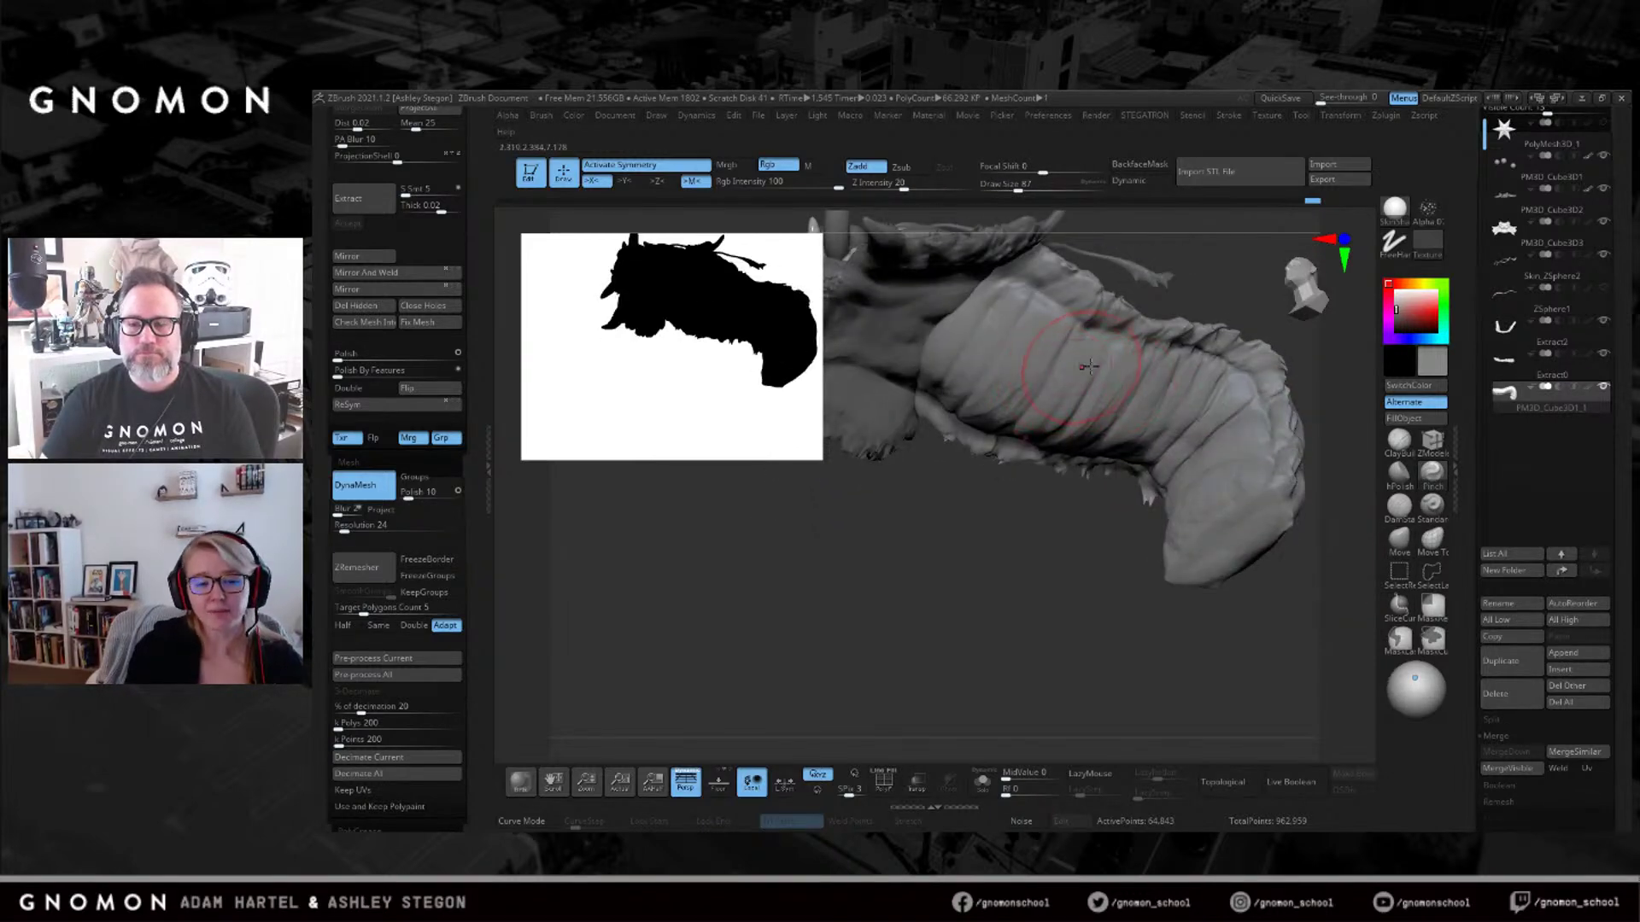
pyautogui.click(1399, 504)
pyautogui.moveTo(1230, 396); pyautogui.dragTo(1102, 391, button='right')
pyautogui.moveTo(1102, 390); pyautogui.dragTo(1096, 468)
pyautogui.moveTo(1052, 371); pyautogui.dragTo(1056, 468)
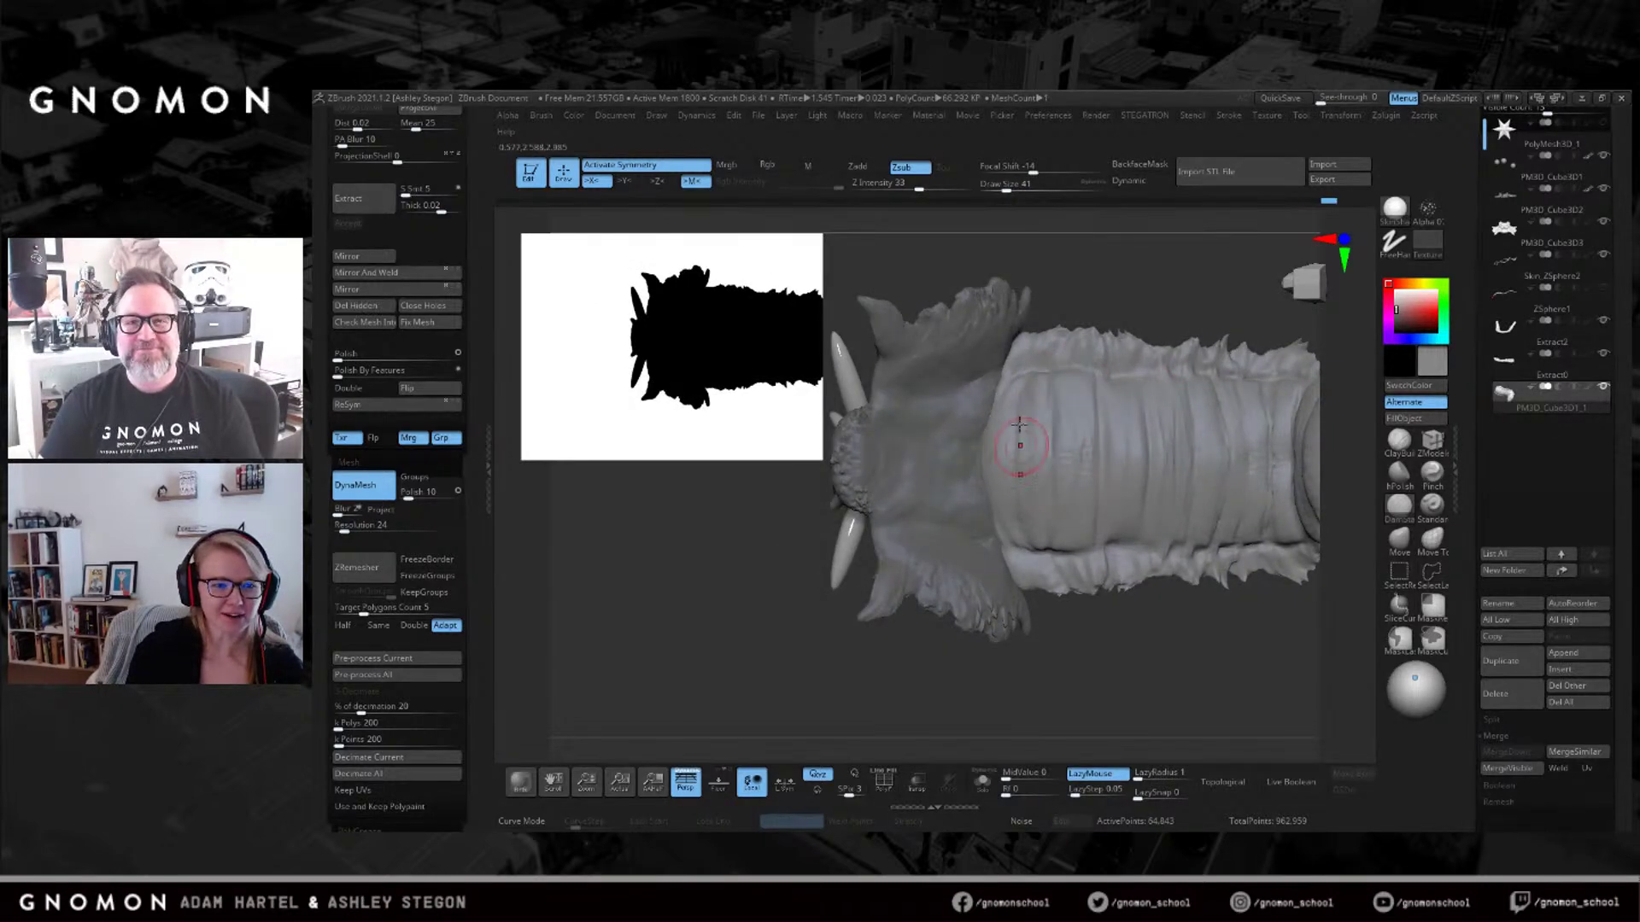
pyautogui.moveTo(1154, 392); pyautogui.dragTo(1156, 512)
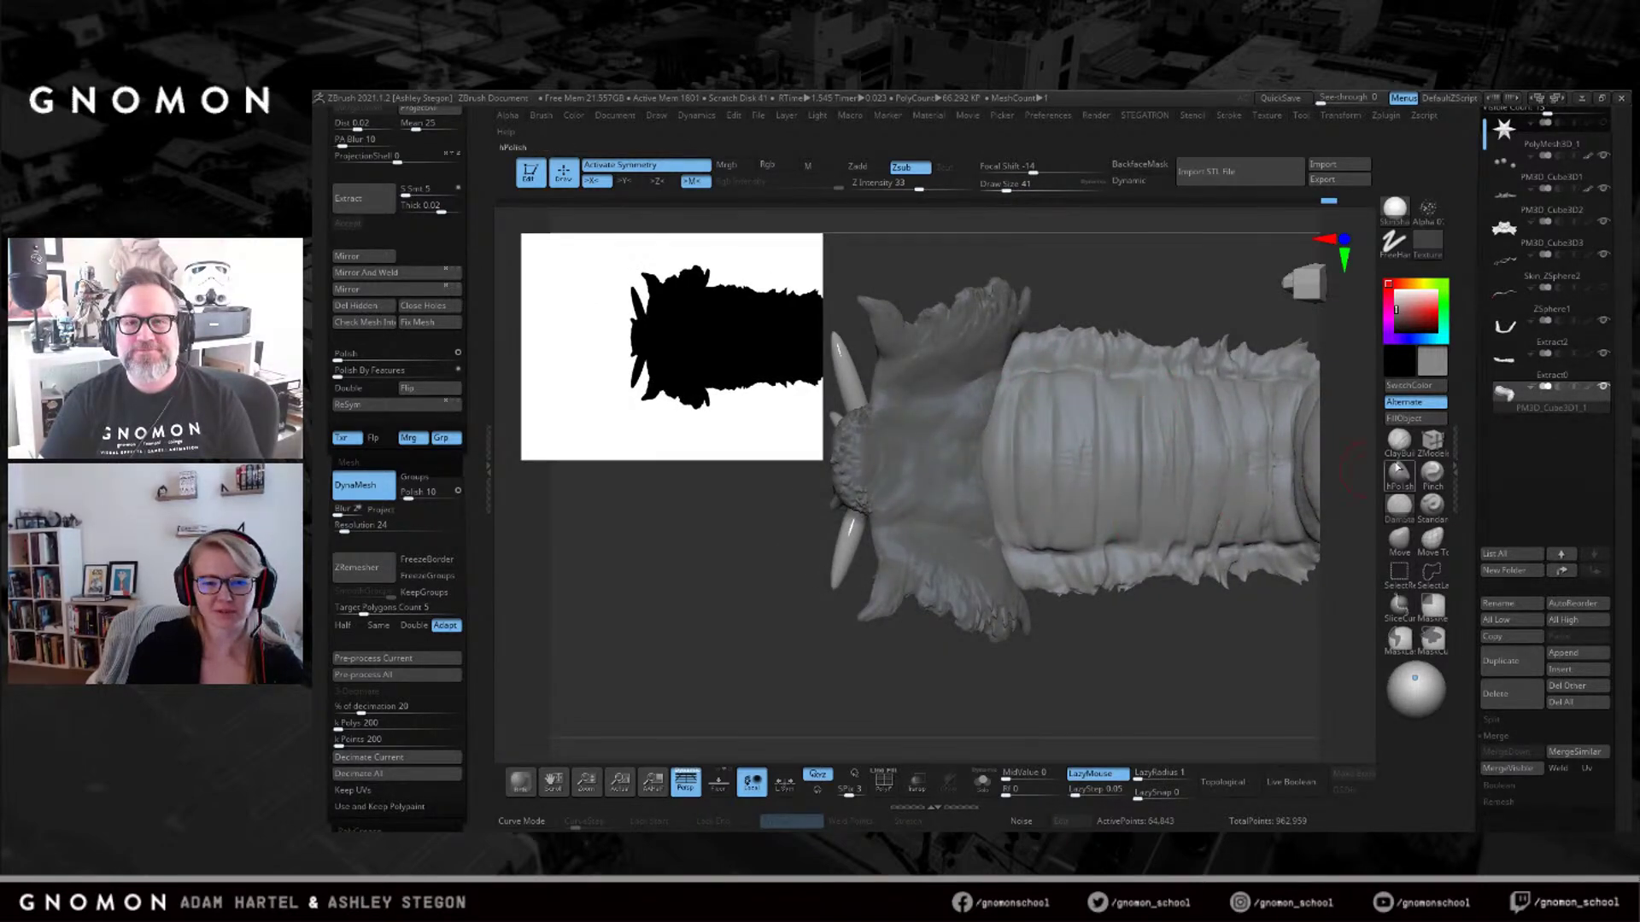
pyautogui.moveTo(1191, 398); pyautogui.dragTo(1196, 528)
pyautogui.moveTo(1240, 410); pyautogui.dragTo(1240, 513)
pyautogui.moveTo(1240, 512); pyautogui.dragTo(1226, 541, button='right')
pyautogui.moveTo(1194, 413); pyautogui.dragTo(1186, 511)
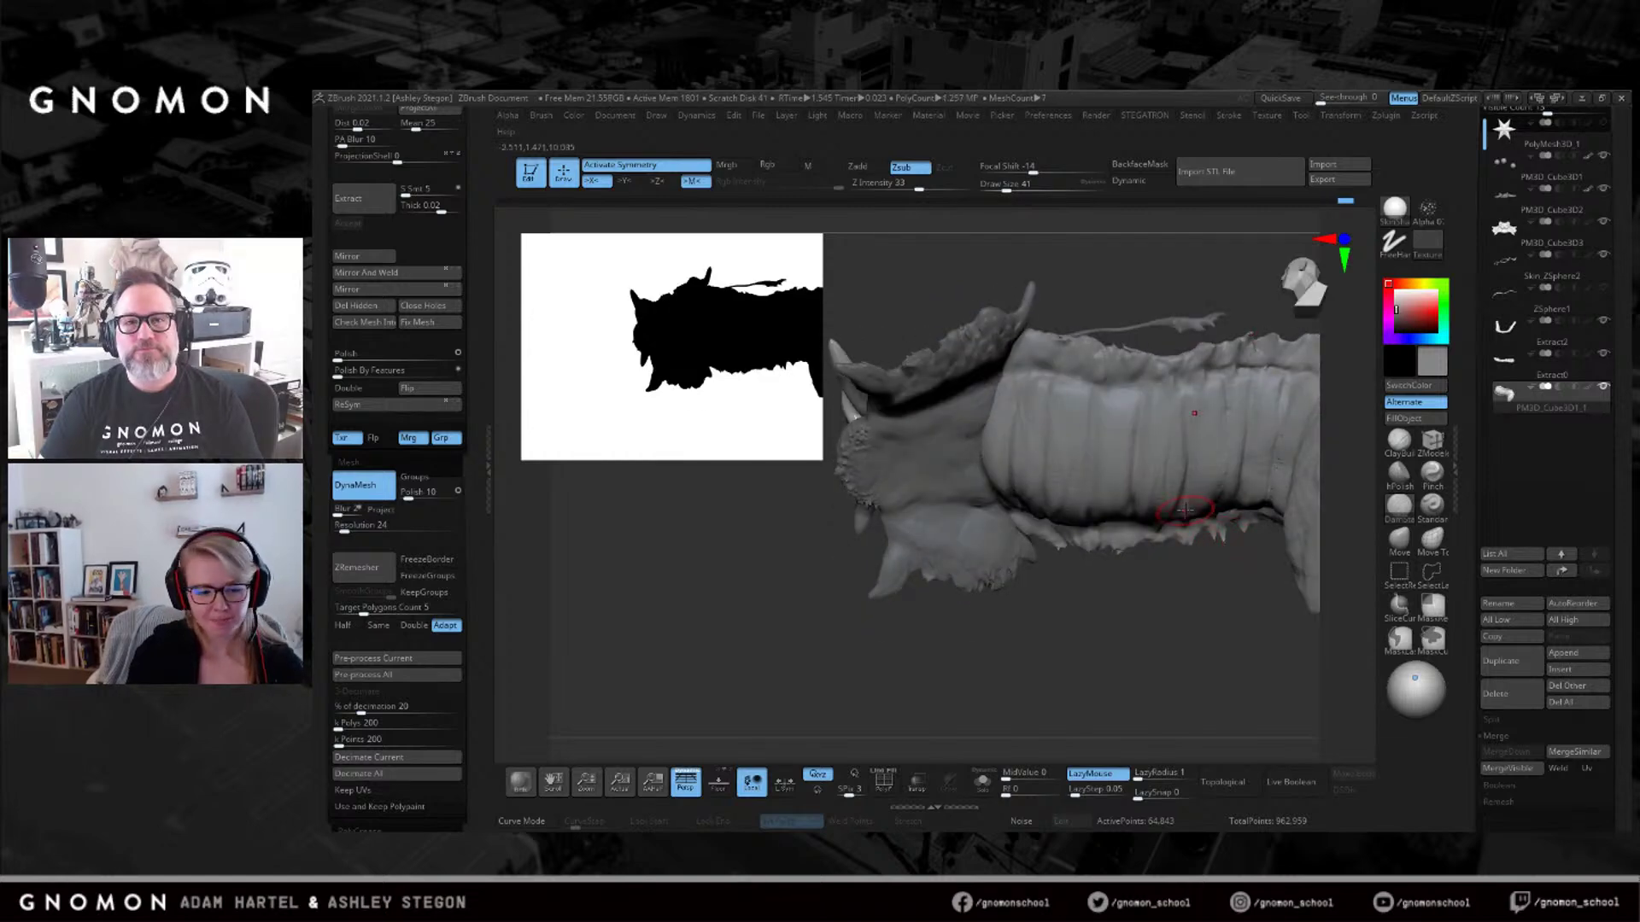
pyautogui.moveTo(1140, 441)
pyautogui.mouseDown(button='right')
pyautogui.moveTo(1204, 489)
pyautogui.moveTo(1201, 513)
pyautogui.moveTo(1080, 607)
pyautogui.moveTo(1289, 487)
pyautogui.mouseUp(button='right')
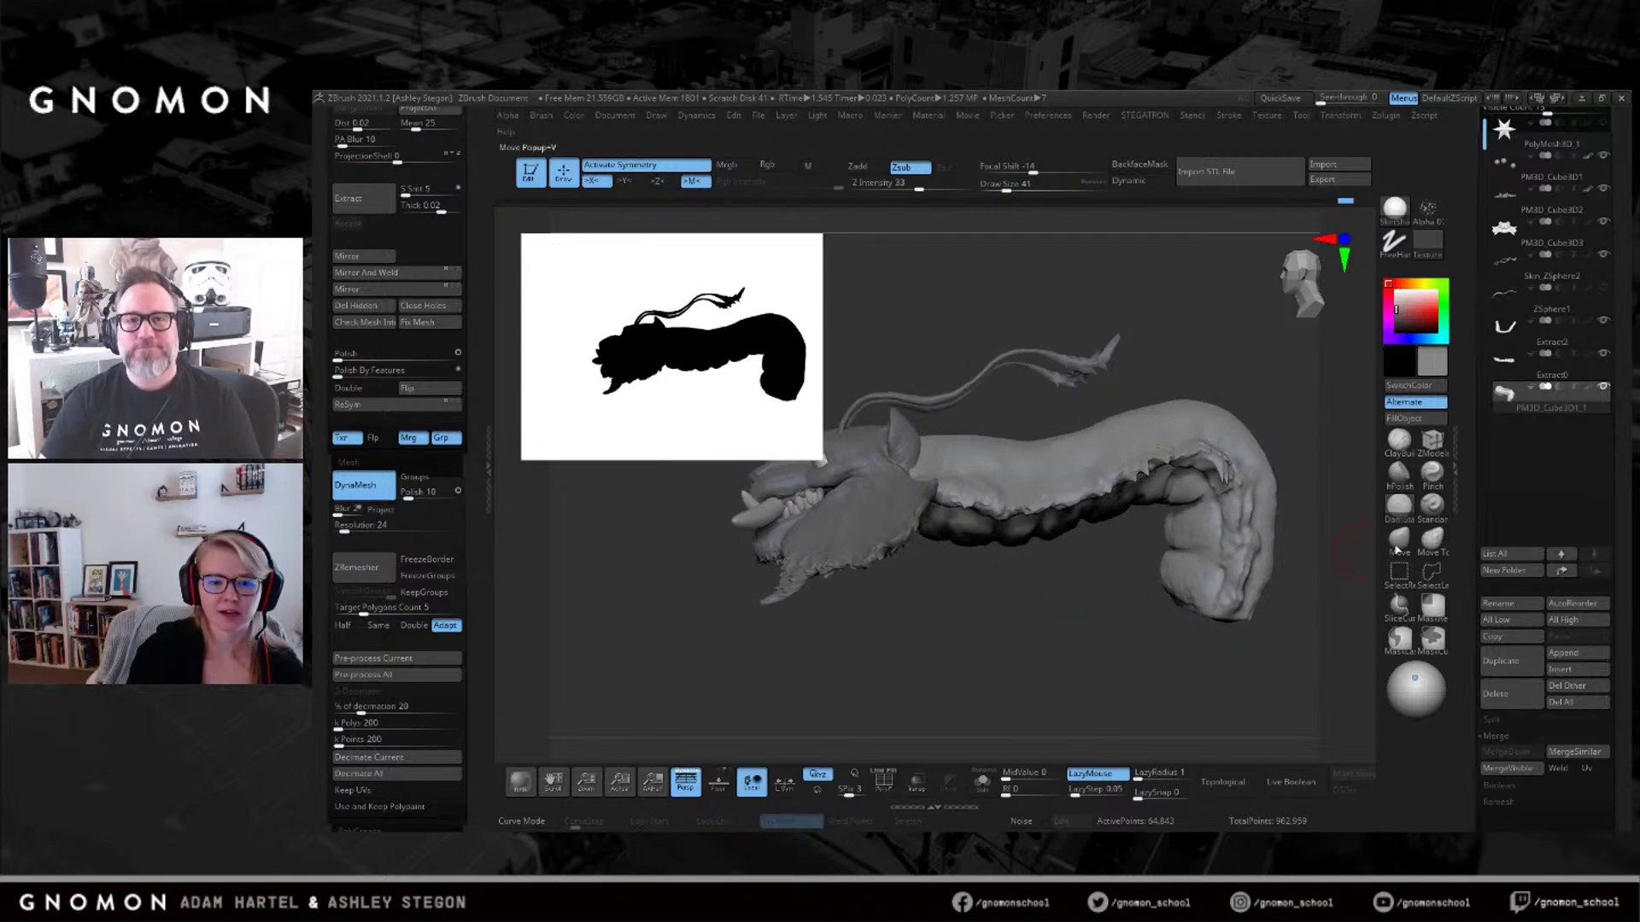
# Adjust the outline of the creature's body along the back and bend with the Move brush at larger draw sizes.
pyautogui.press('b')
pyautogui.press('m')
pyautogui.press('v')
pyautogui.press('s')
pyautogui.moveTo(1093, 438); pyautogui.dragTo(1103, 436)
pyautogui.press('s')
pyautogui.click(1153, 403)
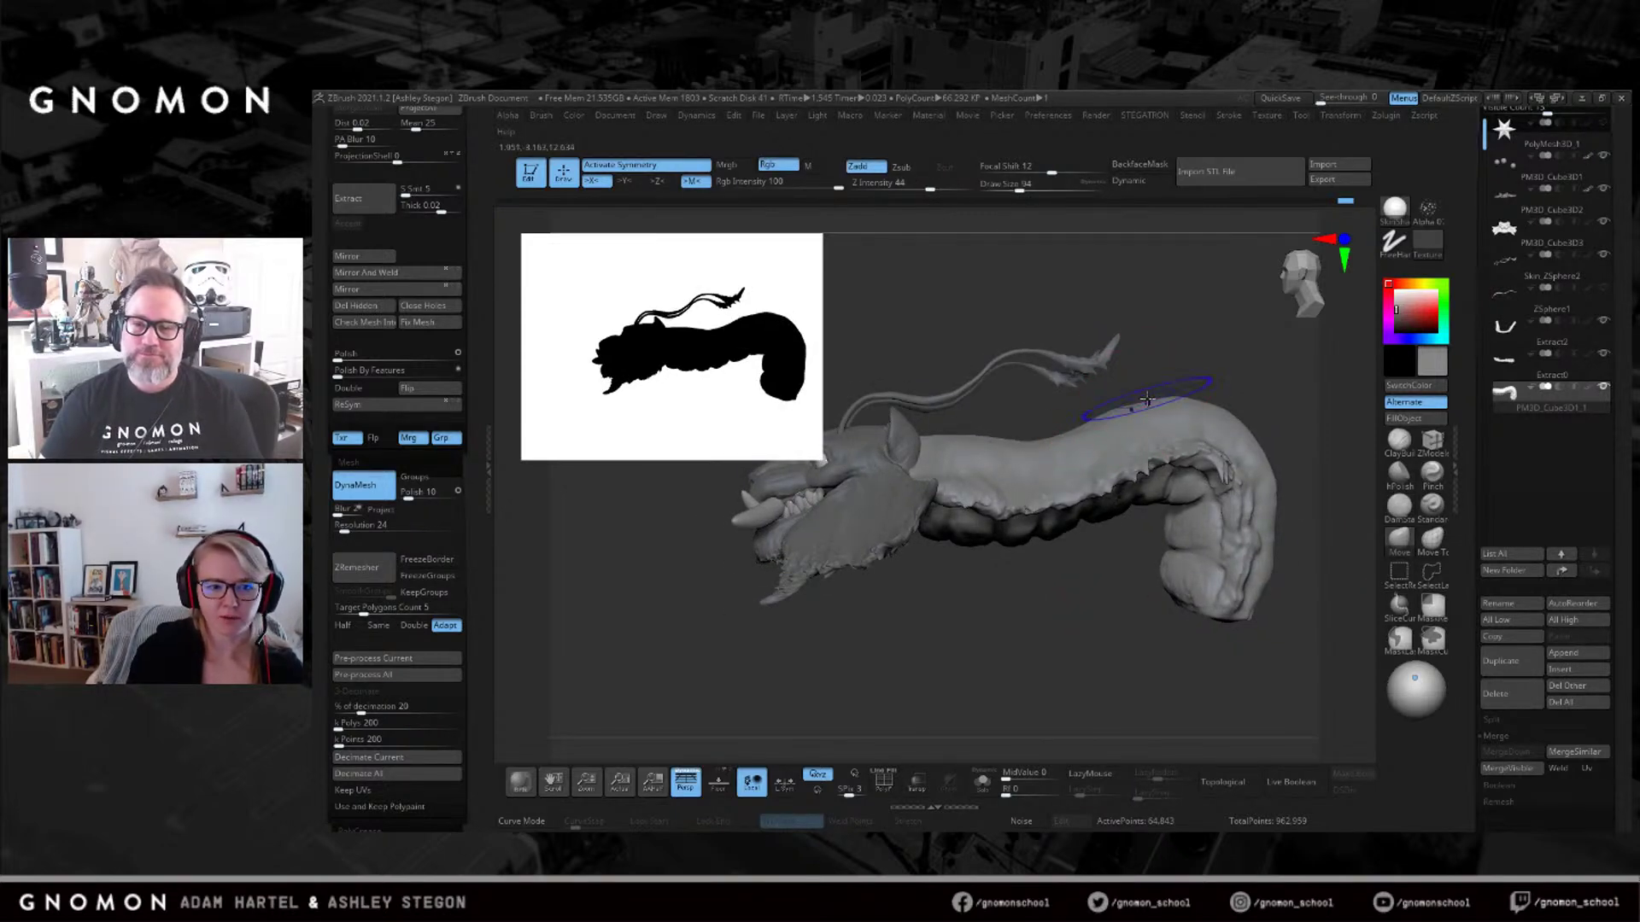
pyautogui.press('s')
pyautogui.moveTo(1036, 443); pyautogui.dragTo(1043, 443)
pyautogui.moveTo(1039, 438); pyautogui.dragTo(935, 443)
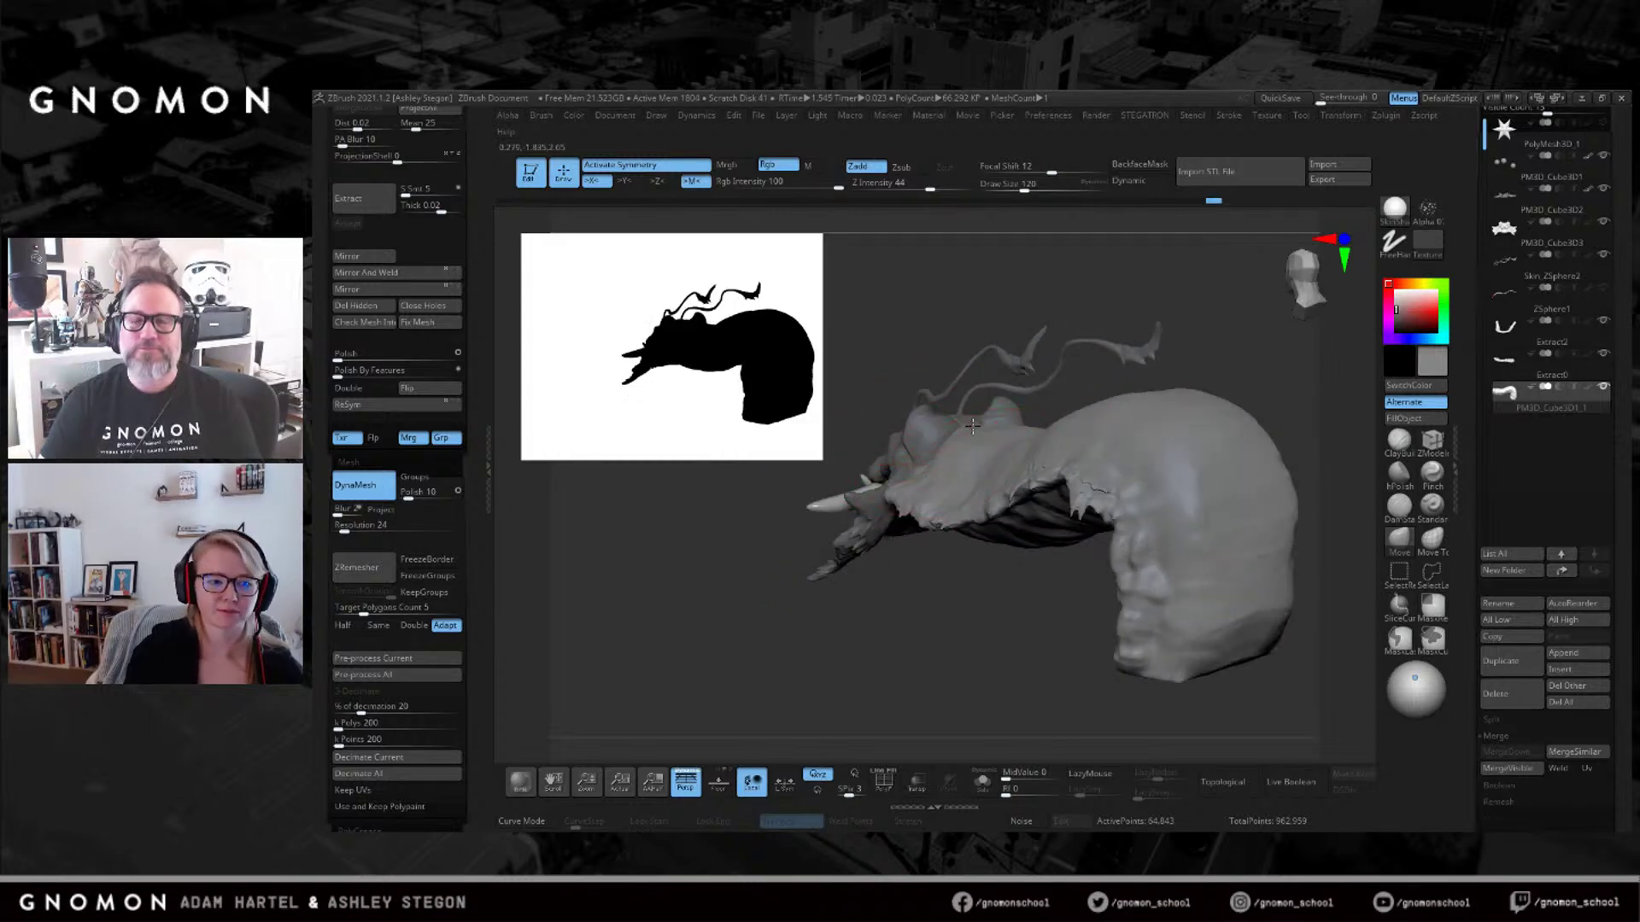
pyautogui.moveTo(978, 425)
pyautogui.mouseDown(button='right')
pyautogui.moveTo(1103, 458)
pyautogui.moveTo(991, 467)
pyautogui.moveTo(1008, 414)
pyautogui.moveTo(1068, 473)
pyautogui.moveTo(1052, 458)
pyautogui.moveTo(1136, 479)
pyautogui.moveTo(1192, 530)
pyautogui.mouseUp(button='right')
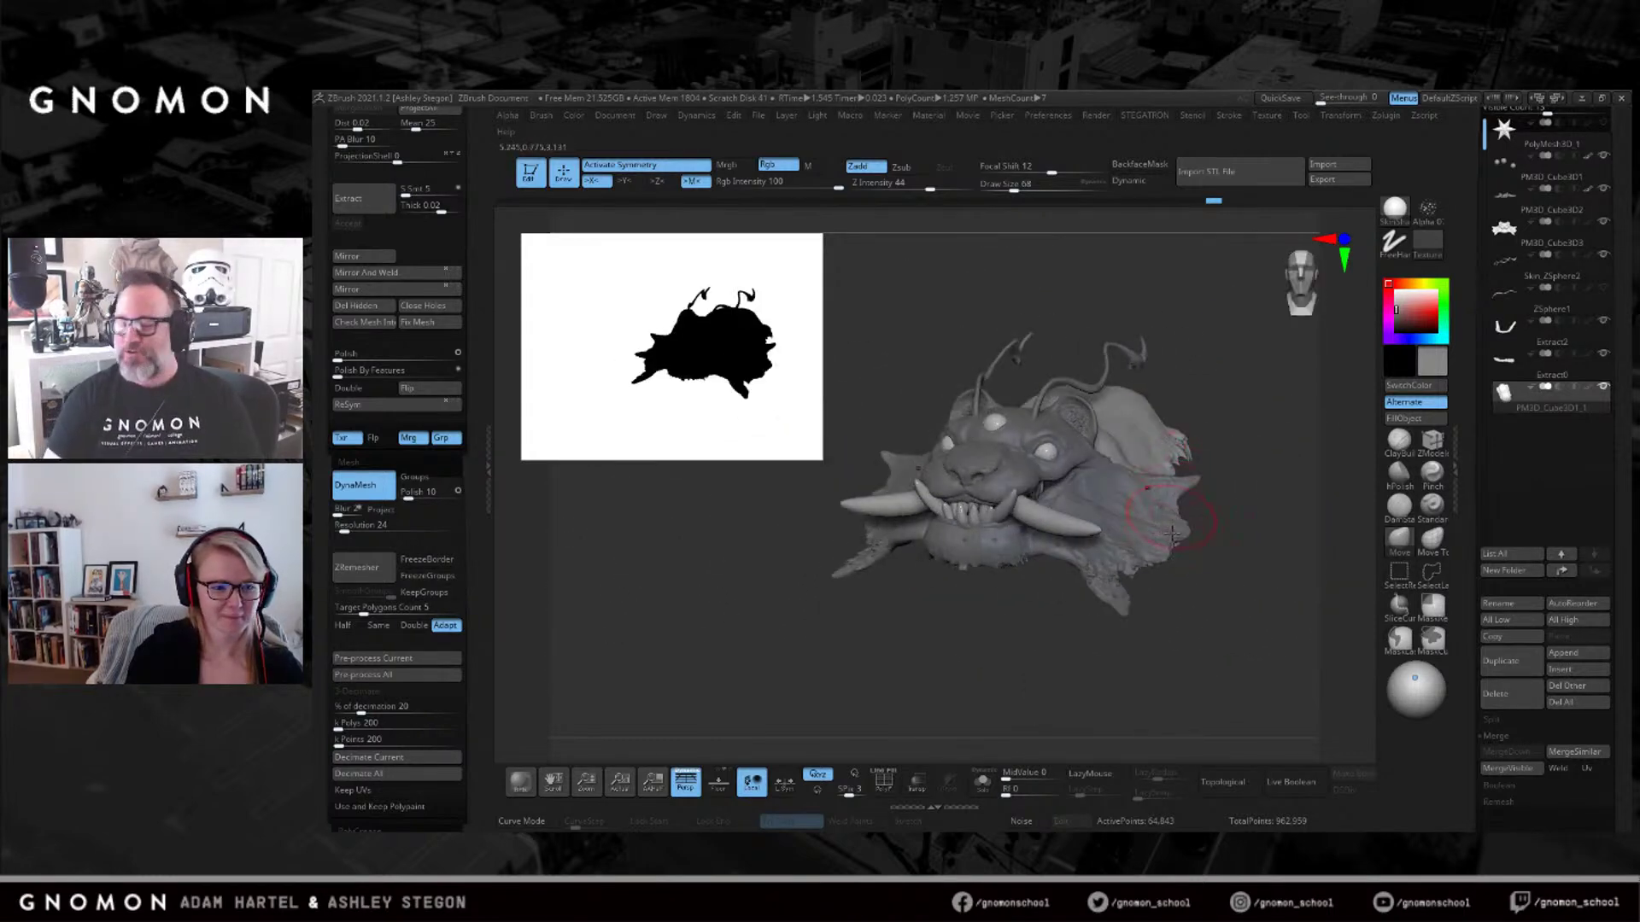
# Select the head mesh, pick the GroomTwister brush and smooth out the lumpy fur on the cheek ruff's lower tuft.
pyautogui.moveTo(1218, 618); pyautogui.dragTo(1156, 633, button='right')
pyautogui.keyDown('alt'); pyautogui.click(1059, 599); pyautogui.keyUp('alt')
pyautogui.moveTo(1045, 608)
pyautogui.mouseDown(button='right')
pyautogui.moveTo(1065, 486)
pyautogui.moveTo(1055, 572)
pyautogui.mouseUp(button='right')
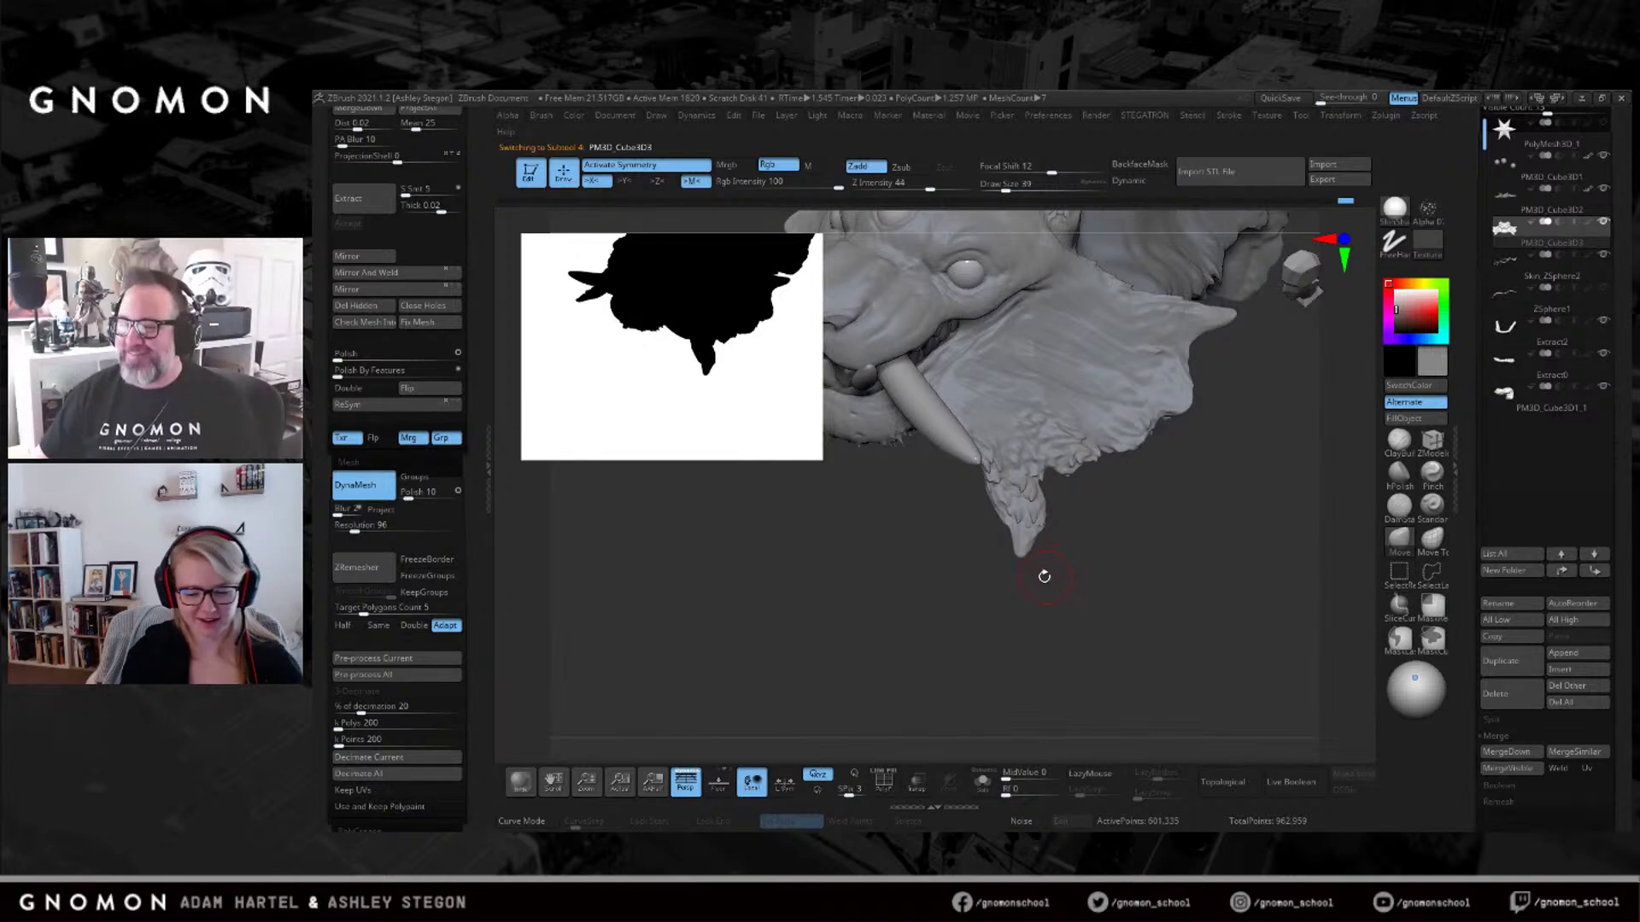
pyautogui.press('b')
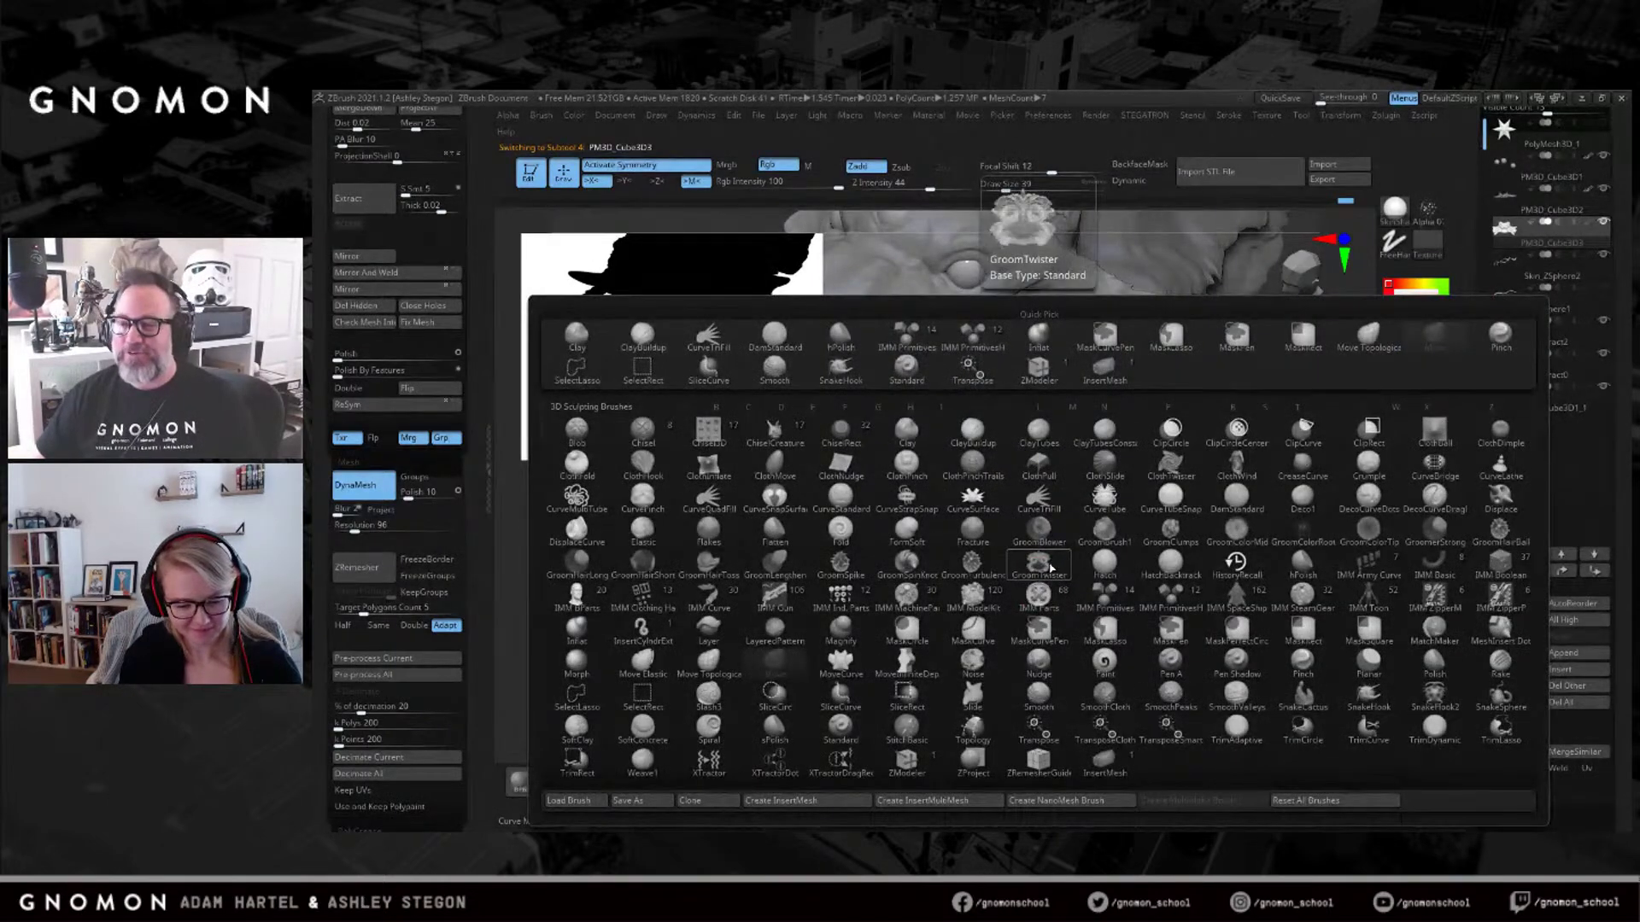
pyautogui.click(1053, 566)
pyautogui.moveTo(1088, 542); pyautogui.dragTo(1091, 475, button='right')
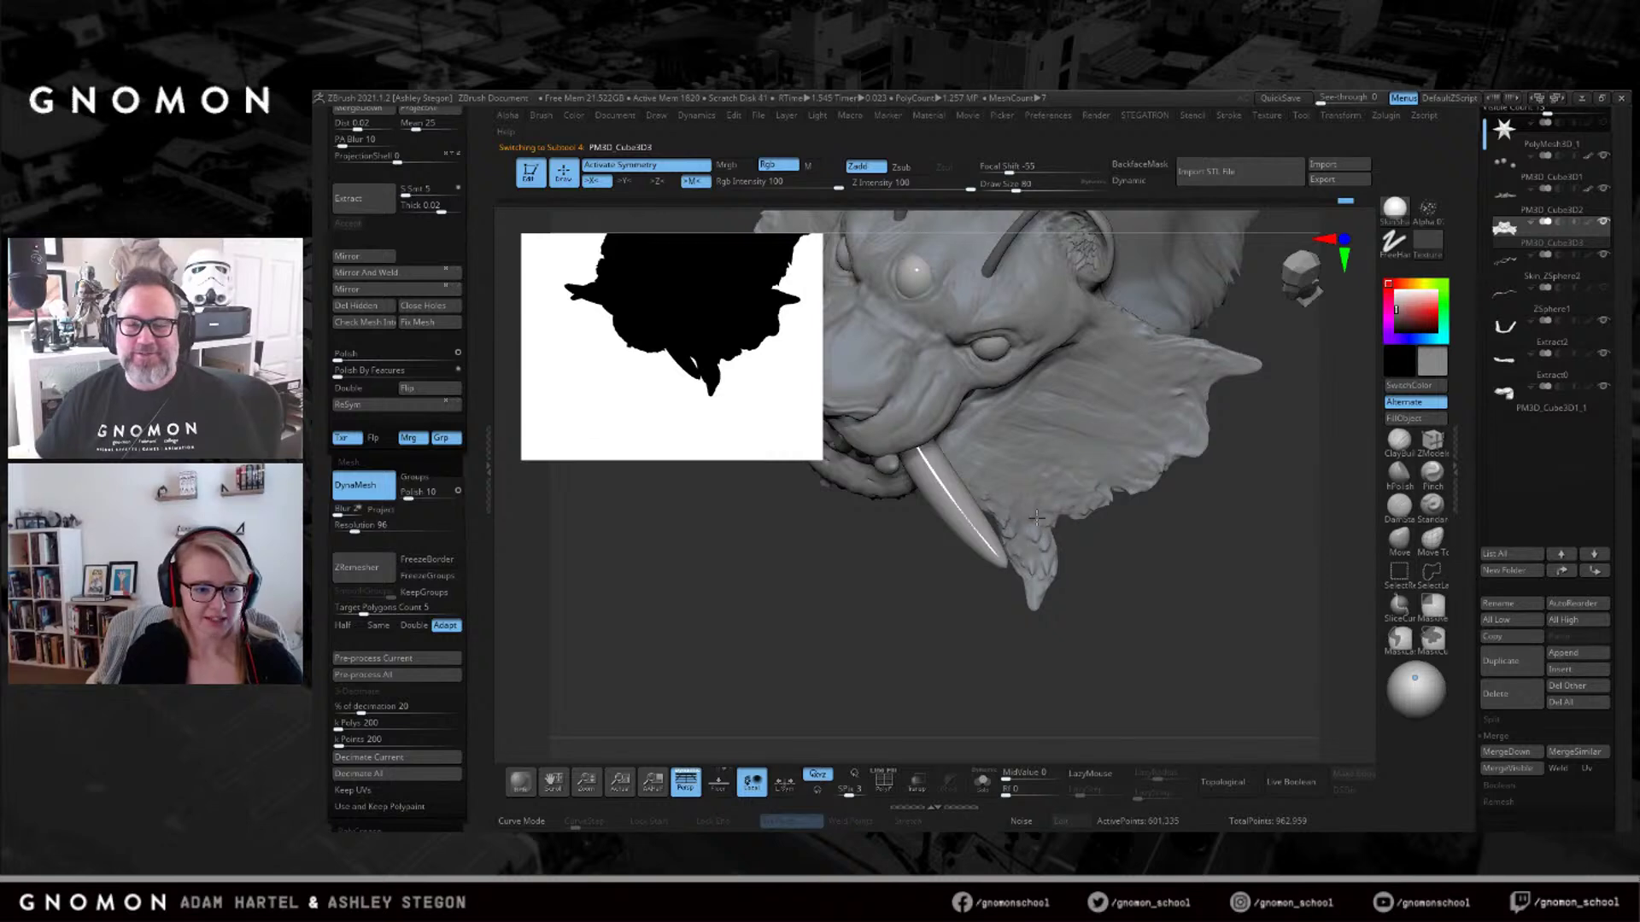
pyautogui.moveTo(1034, 516); pyautogui.dragTo(1079, 421, button='right')
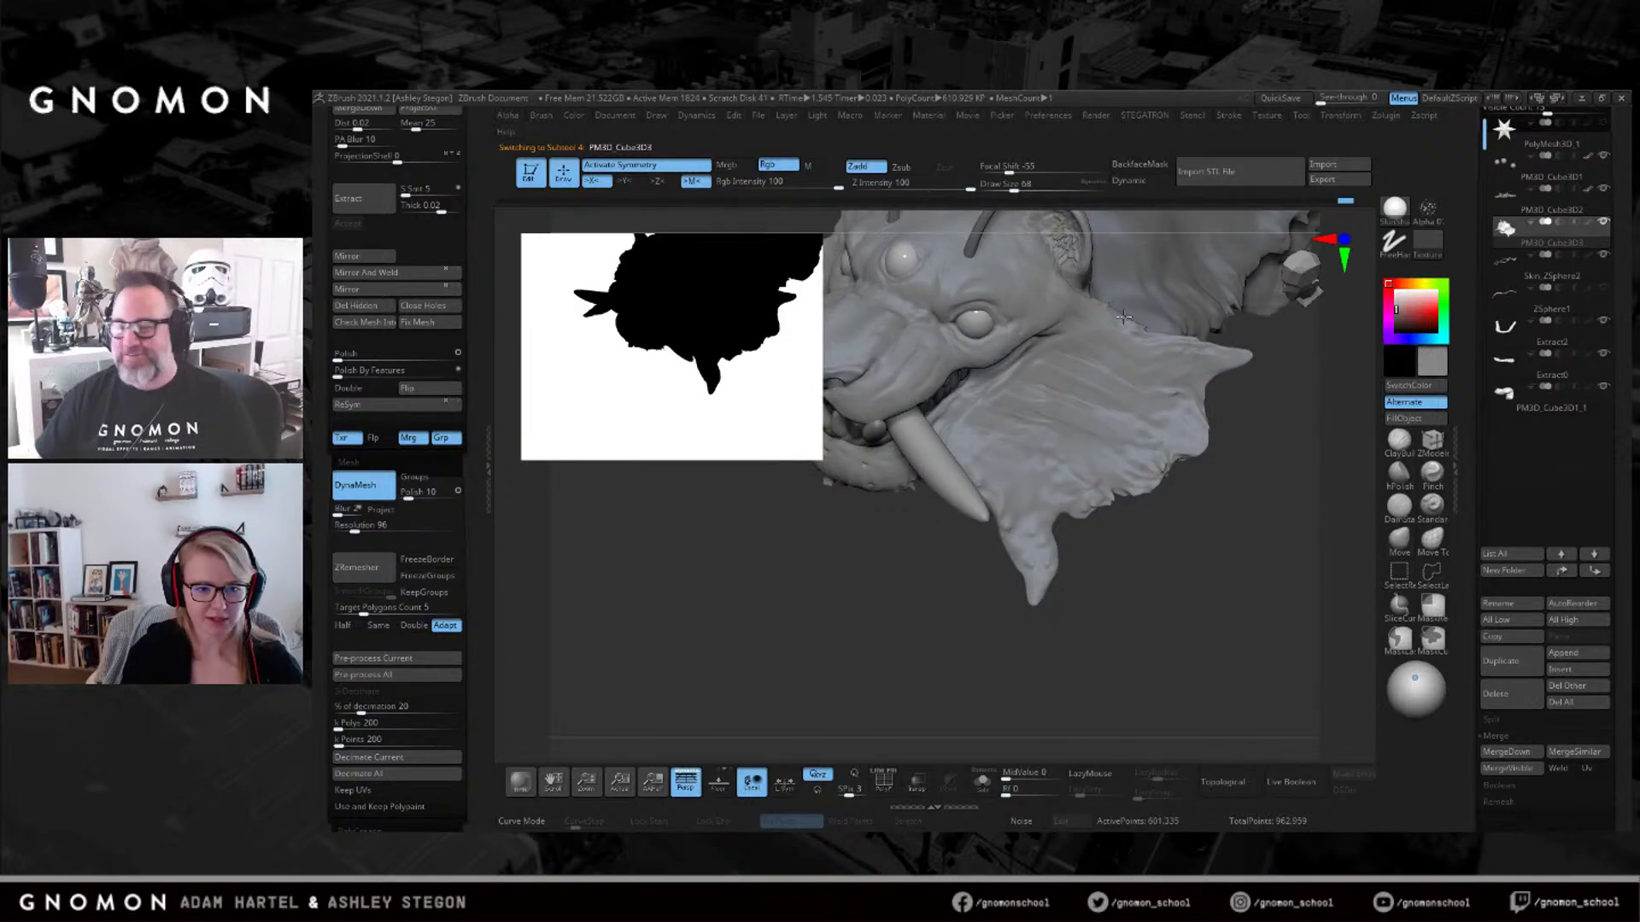
# Build up fur strands flowing toward the edge of the cheek ruff with the ClayBuildup brush.
pyautogui.moveTo(1191, 455)
pyautogui.mouseDown(button='right')
pyautogui.moveTo(1106, 493)
pyautogui.moveTo(1148, 448)
pyautogui.mouseUp(button='right')
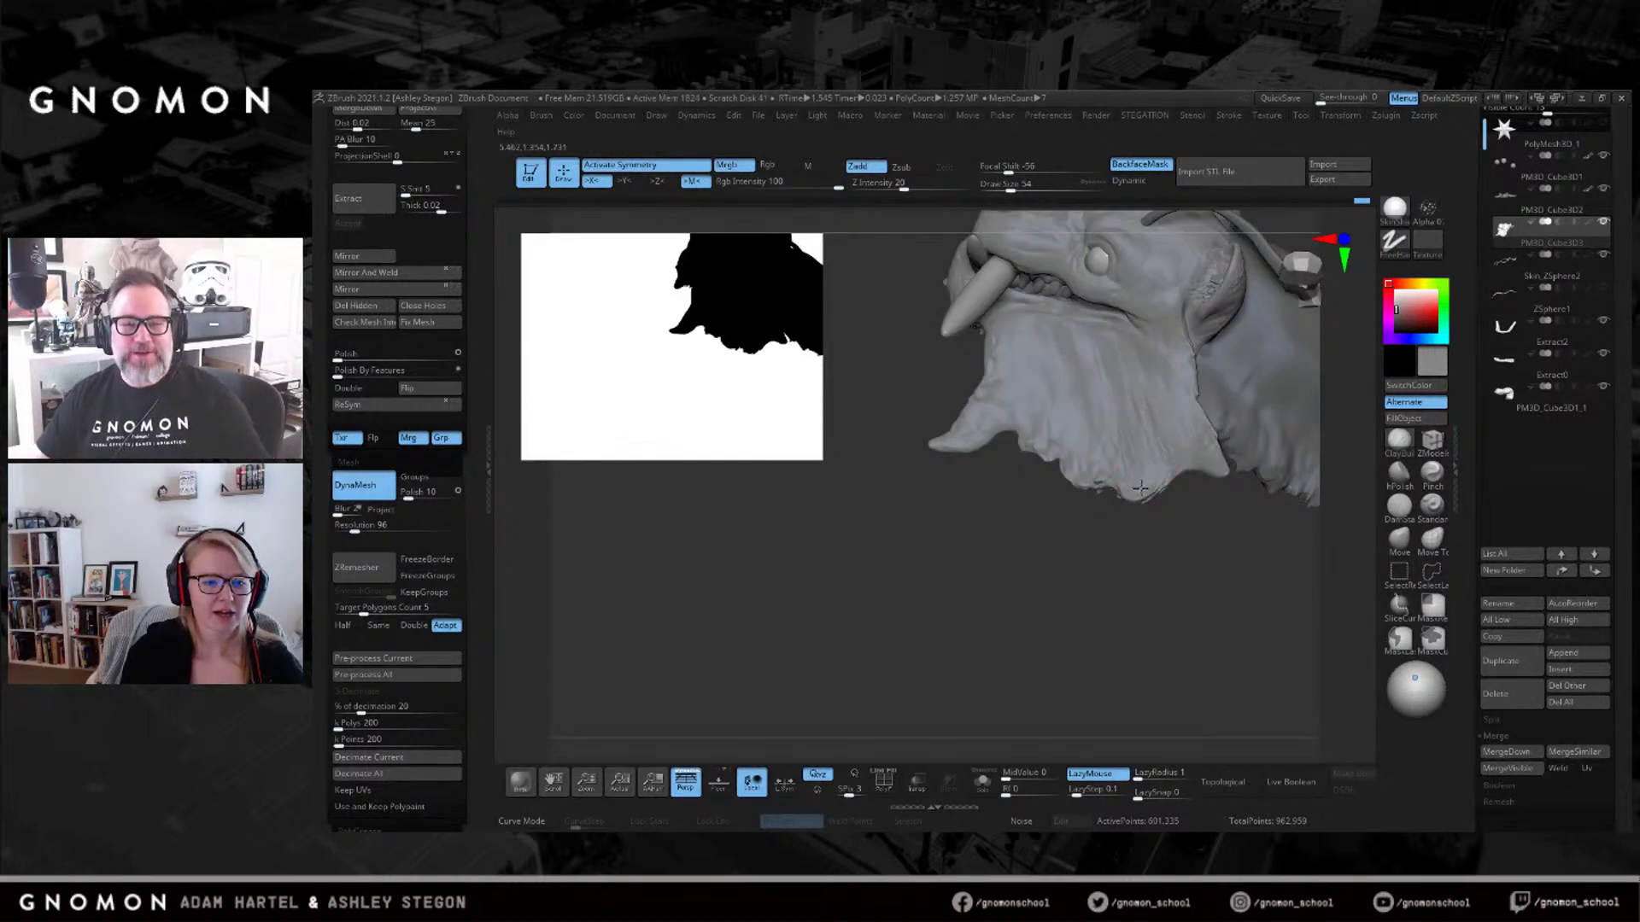
pyautogui.moveTo(1059, 402); pyautogui.dragTo(1133, 434, button='right')
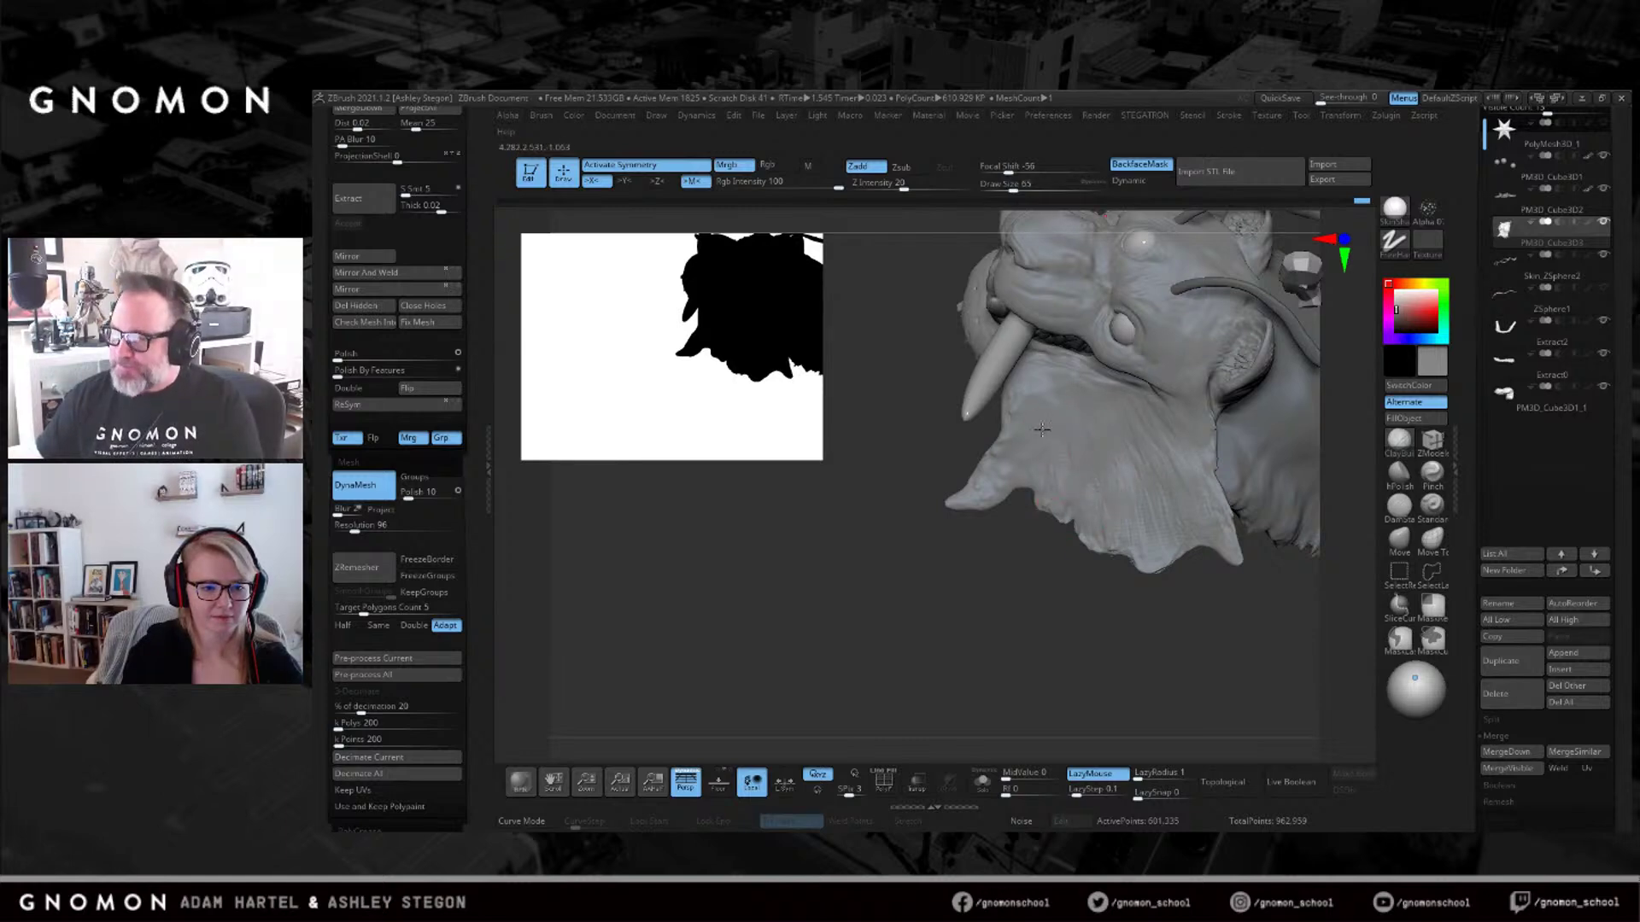
pyautogui.moveTo(1027, 428); pyautogui.dragTo(1180, 341, button='right')
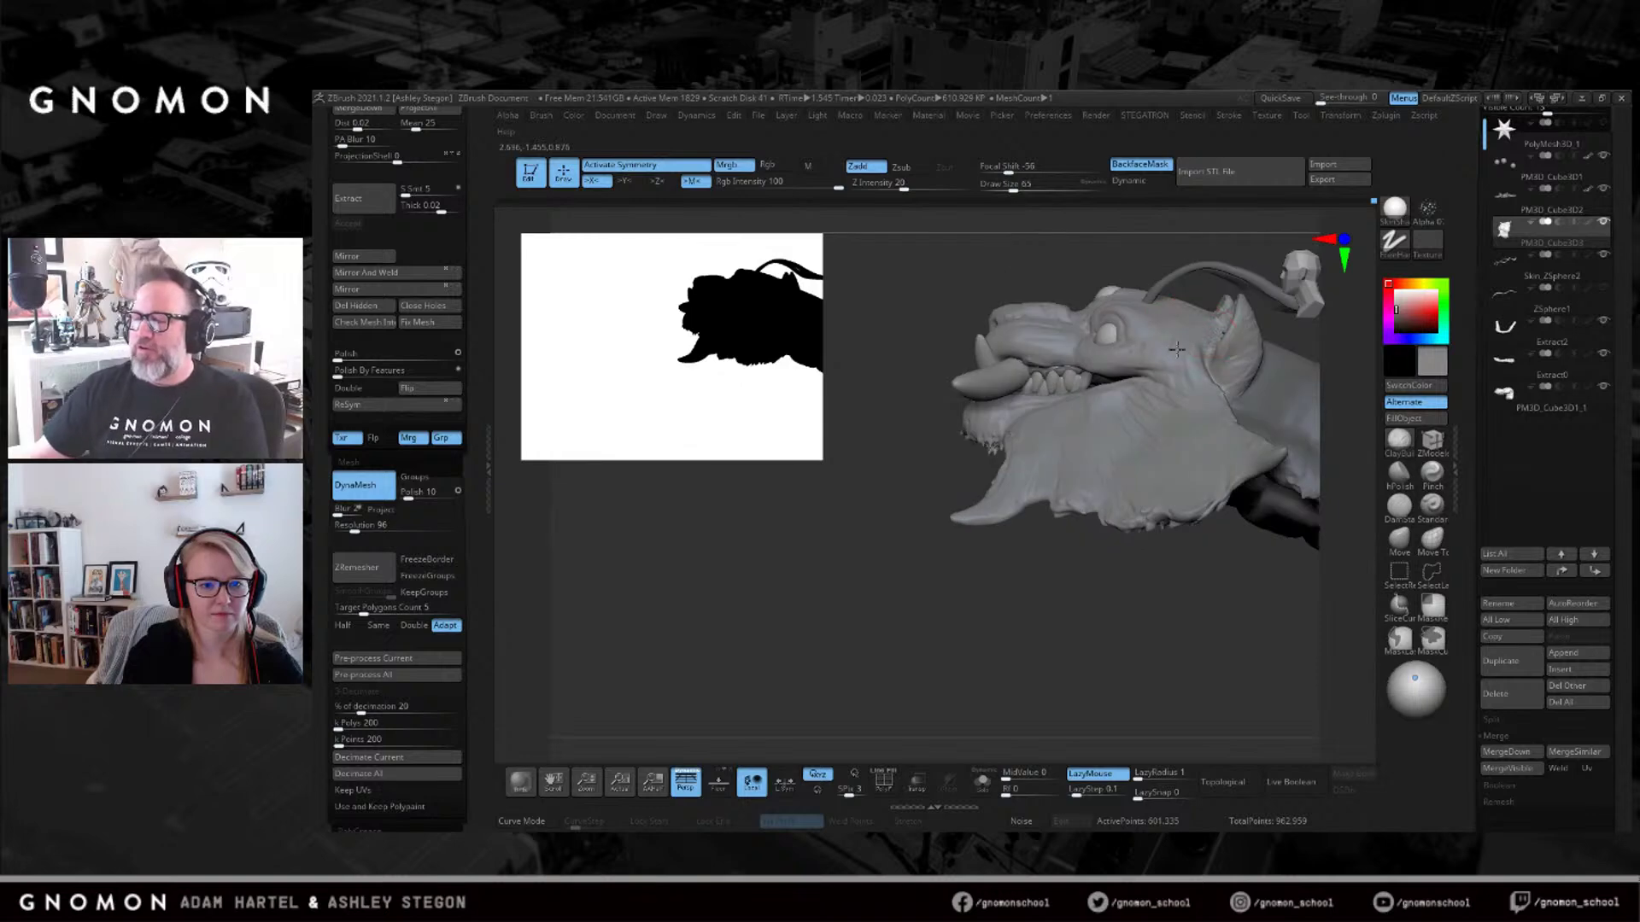
pyautogui.press('[')
pyautogui.moveTo(1199, 419)
pyautogui.mouseDown(button='right')
pyautogui.moveTo(1194, 365)
pyautogui.moveTo(1183, 410)
pyautogui.moveTo(1140, 453)
pyautogui.moveTo(1046, 466)
pyautogui.moveTo(1379, 589)
pyautogui.mouseUp(button='right')
# Reshape the chin with the Move brush and smooth away the spiky bumps along its lower edge.
pyautogui.click(1399, 541)
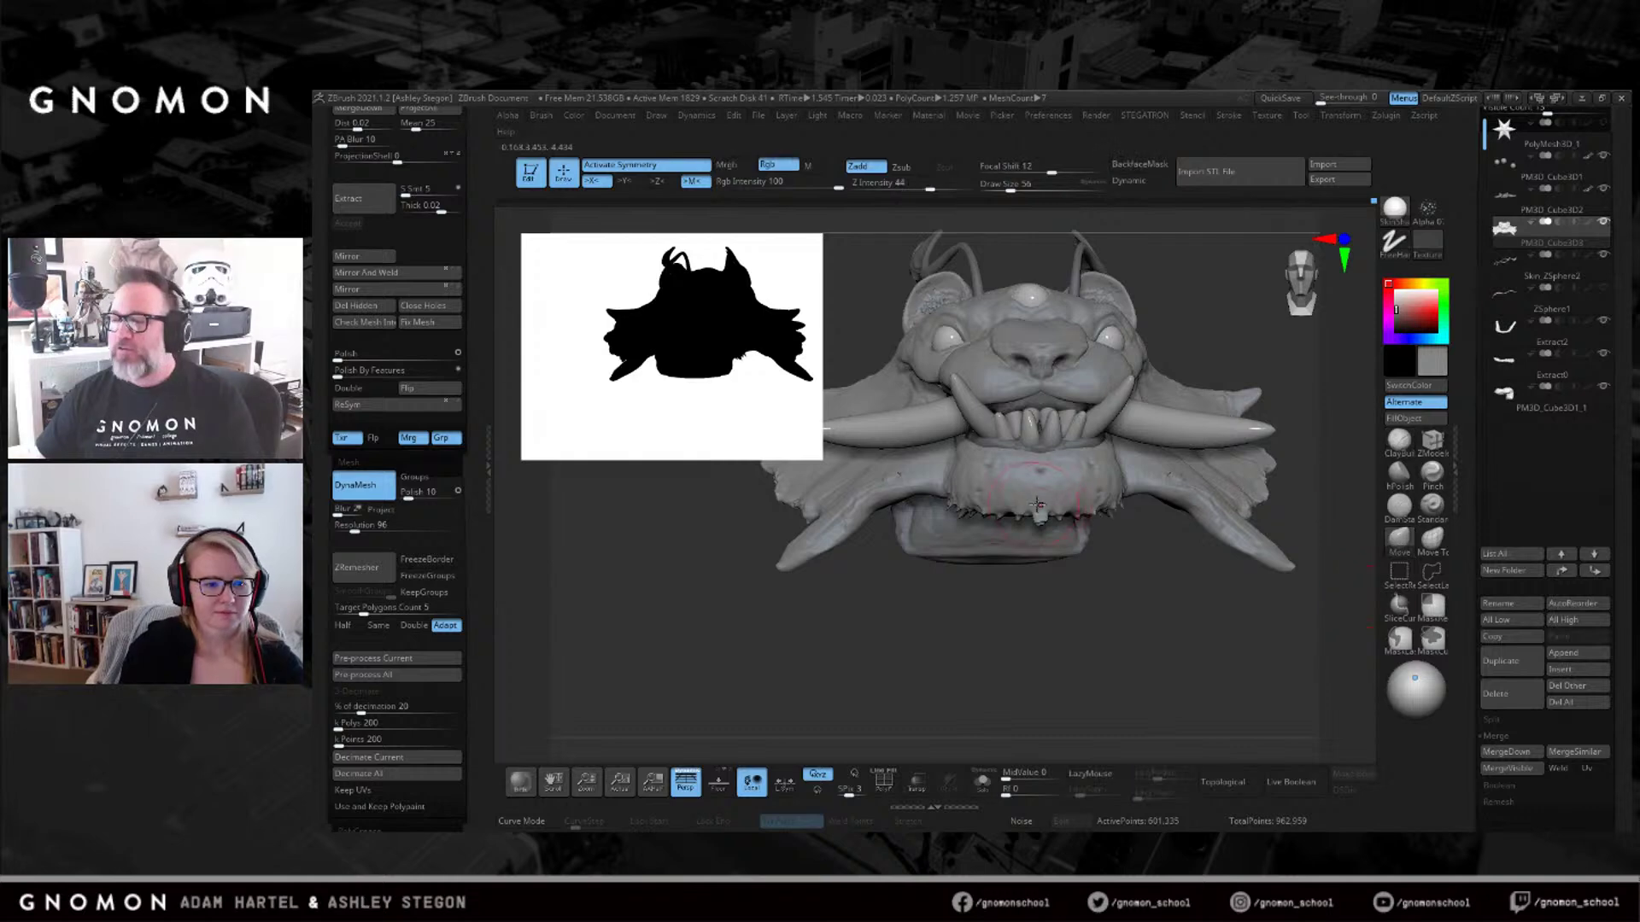
pyautogui.moveTo(1036, 505); pyautogui.dragTo(1046, 511, button='right')
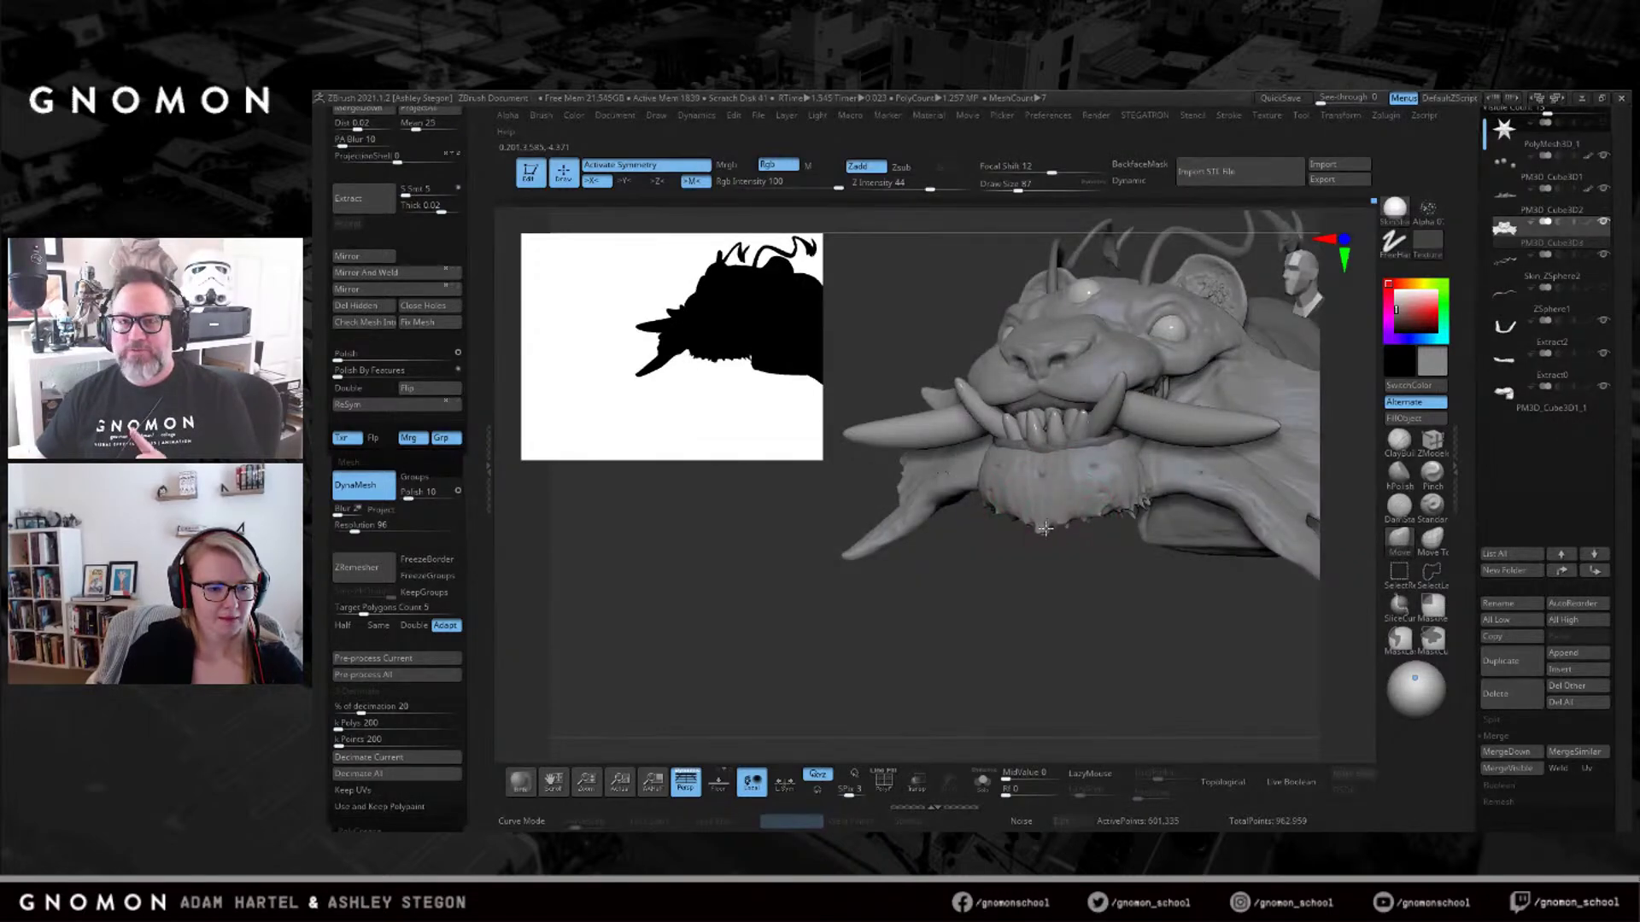
pyautogui.moveTo(1067, 523)
pyautogui.mouseDown(button='right')
pyautogui.moveTo(1103, 528)
pyautogui.moveTo(1130, 459)
pyautogui.mouseUp(button='right')
pyautogui.keyDown('shift'); pyautogui.moveTo(1125, 495); pyautogui.dragTo(1122, 488); pyautogui.keyUp('shift')
pyautogui.moveTo(1097, 492)
pyautogui.mouseDown(button='right')
pyautogui.moveTo(1129, 521)
pyautogui.moveTo(1102, 515)
pyautogui.moveTo(1165, 497)
pyautogui.moveTo(1172, 476)
pyautogui.moveTo(1271, 478)
pyautogui.mouseUp(button='right')
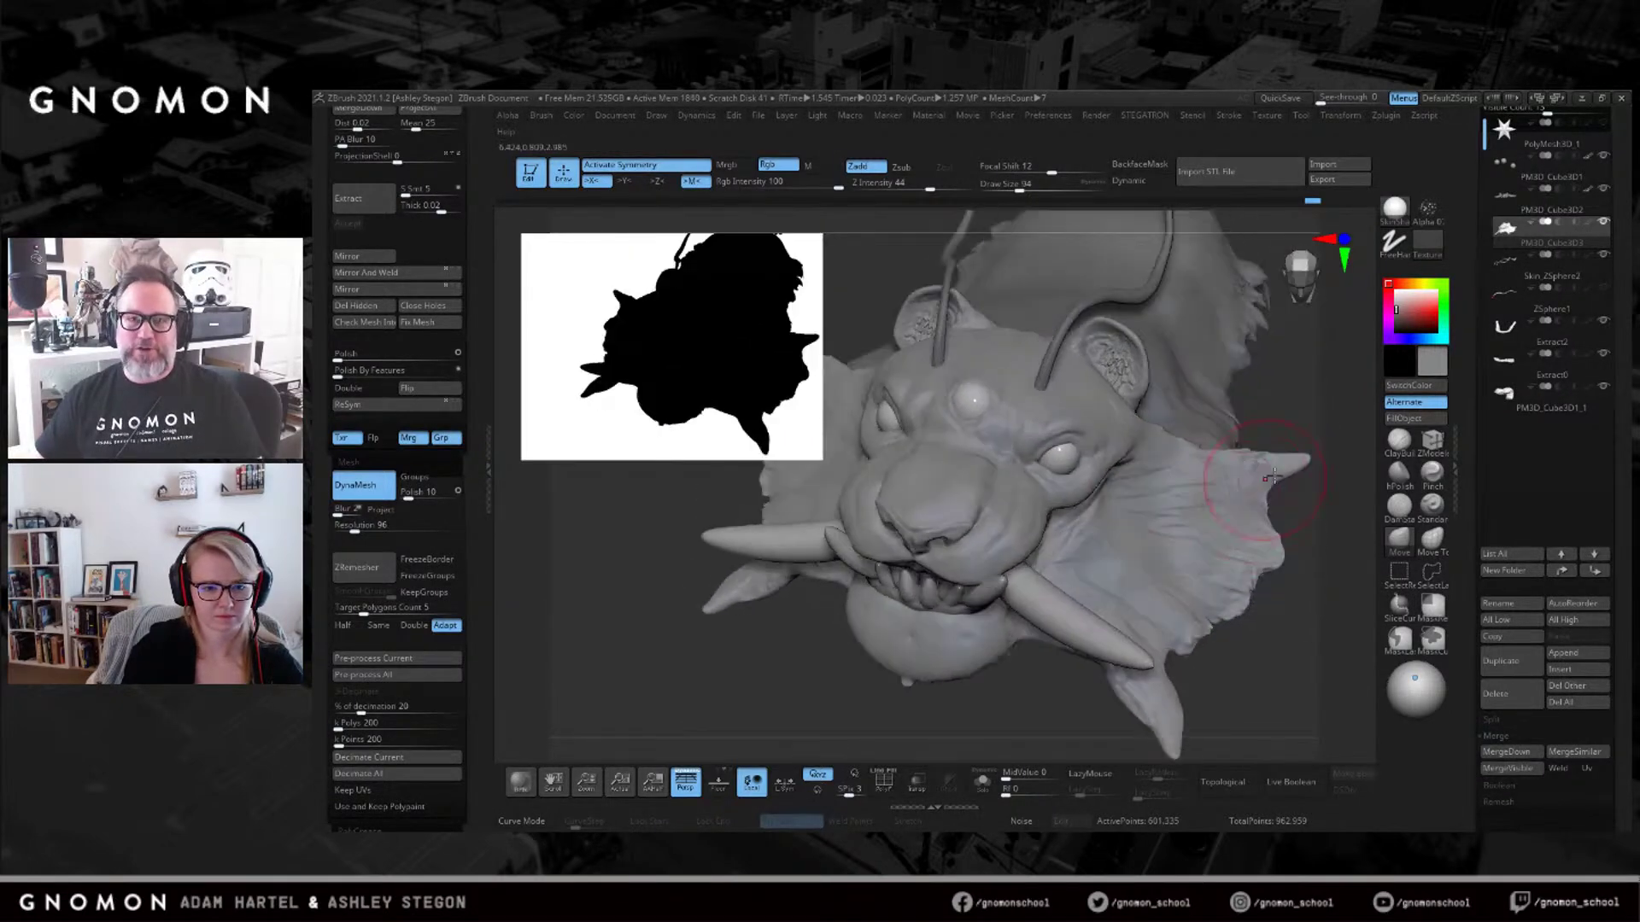
# Pull the outer edge of the cheek ruff into curved, pointed tufts with the Move brush.
pyautogui.moveTo(1312, 456); pyautogui.dragTo(1292, 492)
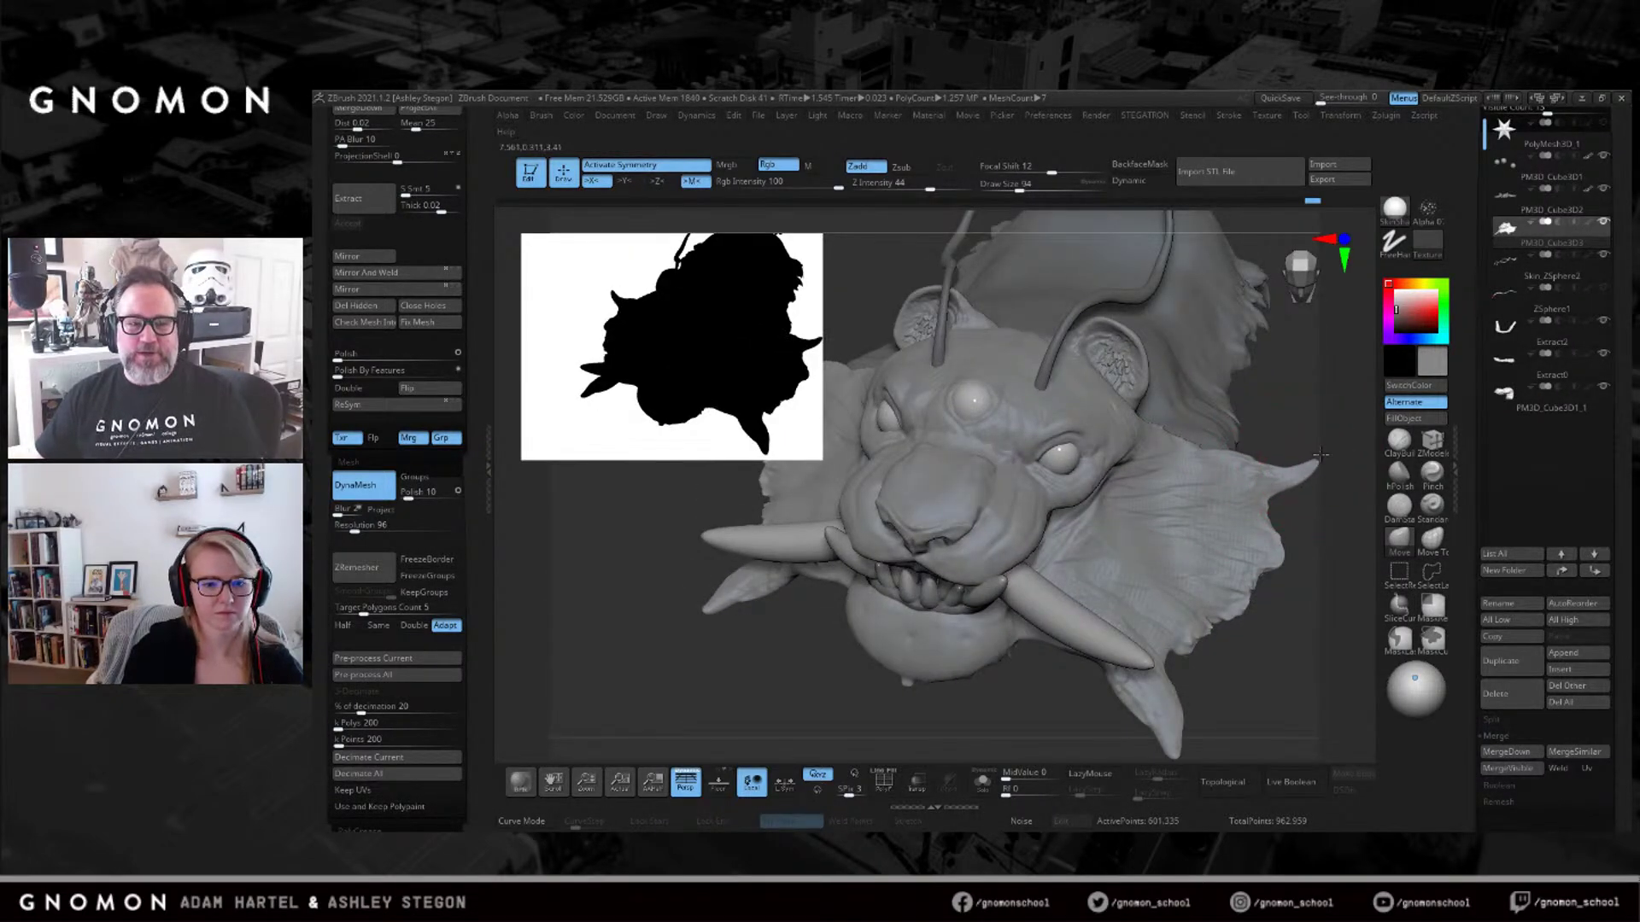
pyautogui.moveTo(1321, 454); pyautogui.dragTo(1187, 432, button='right')
pyautogui.press('s')
pyautogui.moveTo(1188, 432); pyautogui.dragTo(1177, 433)
pyautogui.moveTo(1182, 423); pyautogui.dragTo(1190, 410)
pyautogui.moveTo(1144, 495)
pyautogui.mouseDown(button='right')
pyautogui.moveTo(1146, 530)
pyautogui.moveTo(1187, 510)
pyautogui.mouseUp(button='right')
pyautogui.press('s')
pyautogui.moveTo(1228, 498)
pyautogui.mouseDown()
pyautogui.moveTo(1255, 498)
pyautogui.moveTo(1176, 501)
pyautogui.moveTo(1185, 509)
pyautogui.mouseUp()
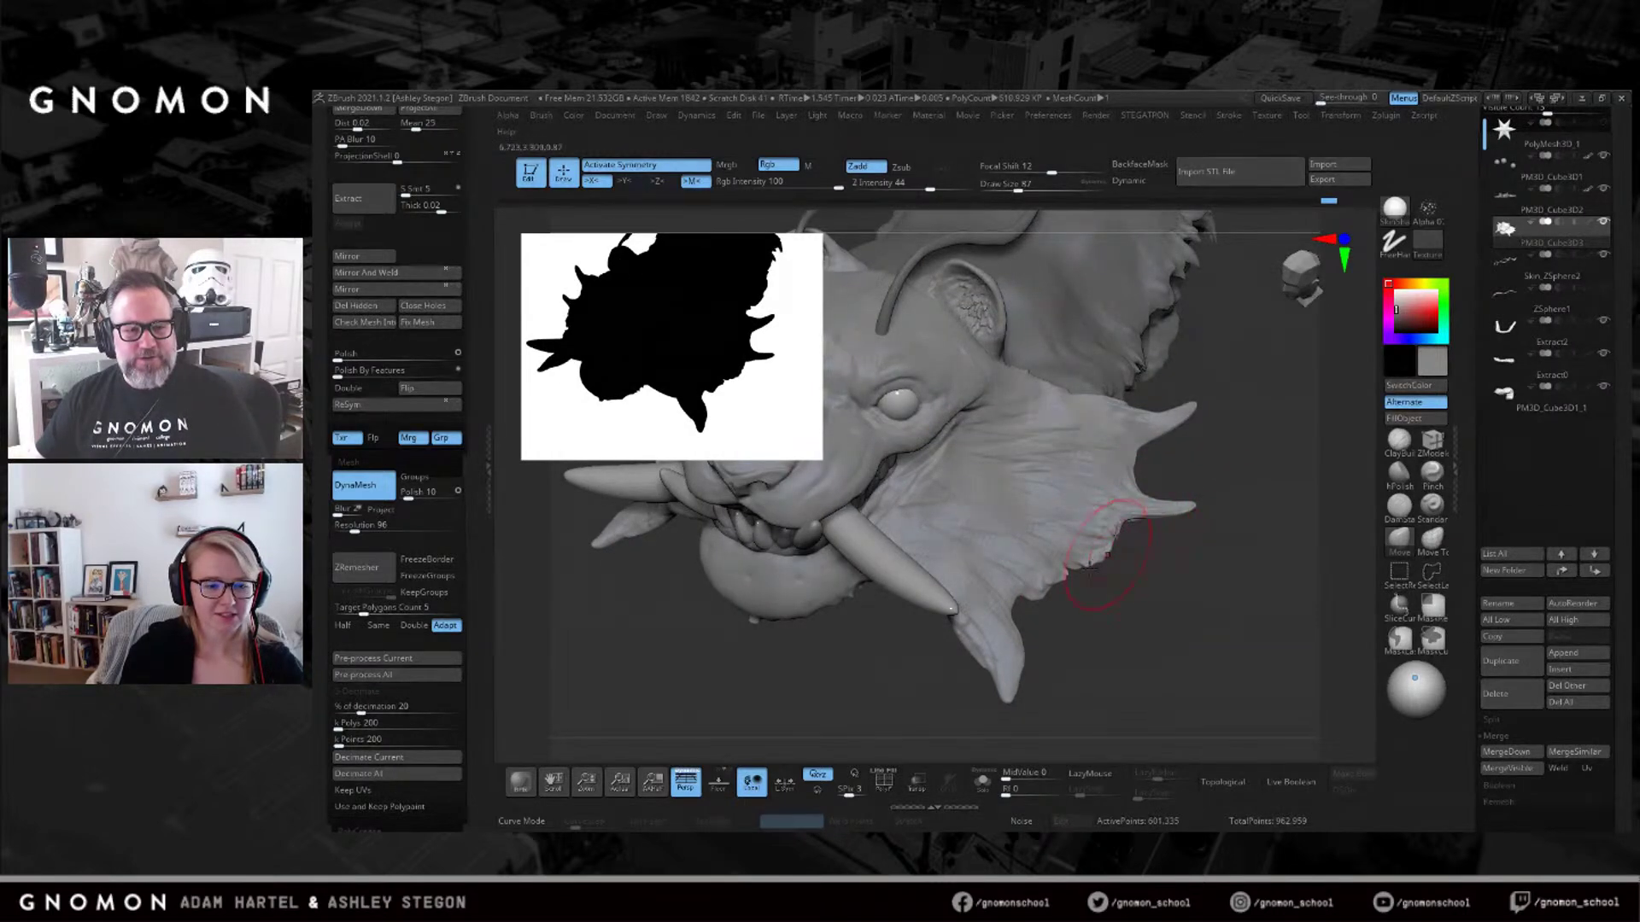
# Shape the ruff's lower edge and stretch its lowest tuft into a long curved point with the Move brush.
pyautogui.moveTo(1045, 585); pyautogui.dragTo(1049, 600)
pyautogui.moveTo(1013, 664)
pyautogui.mouseDown()
pyautogui.moveTo(1002, 697)
pyautogui.moveTo(984, 640)
pyautogui.mouseUp()
pyautogui.moveTo(1111, 667); pyautogui.dragTo(1068, 675)
pyautogui.moveTo(985, 639)
pyautogui.mouseDown()
pyautogui.moveTo(1033, 603)
pyautogui.moveTo(1081, 599)
pyautogui.moveTo(1062, 589)
pyautogui.mouseUp()
pyautogui.press('s')
pyautogui.moveTo(950, 461); pyautogui.dragTo(895, 499, button='right')
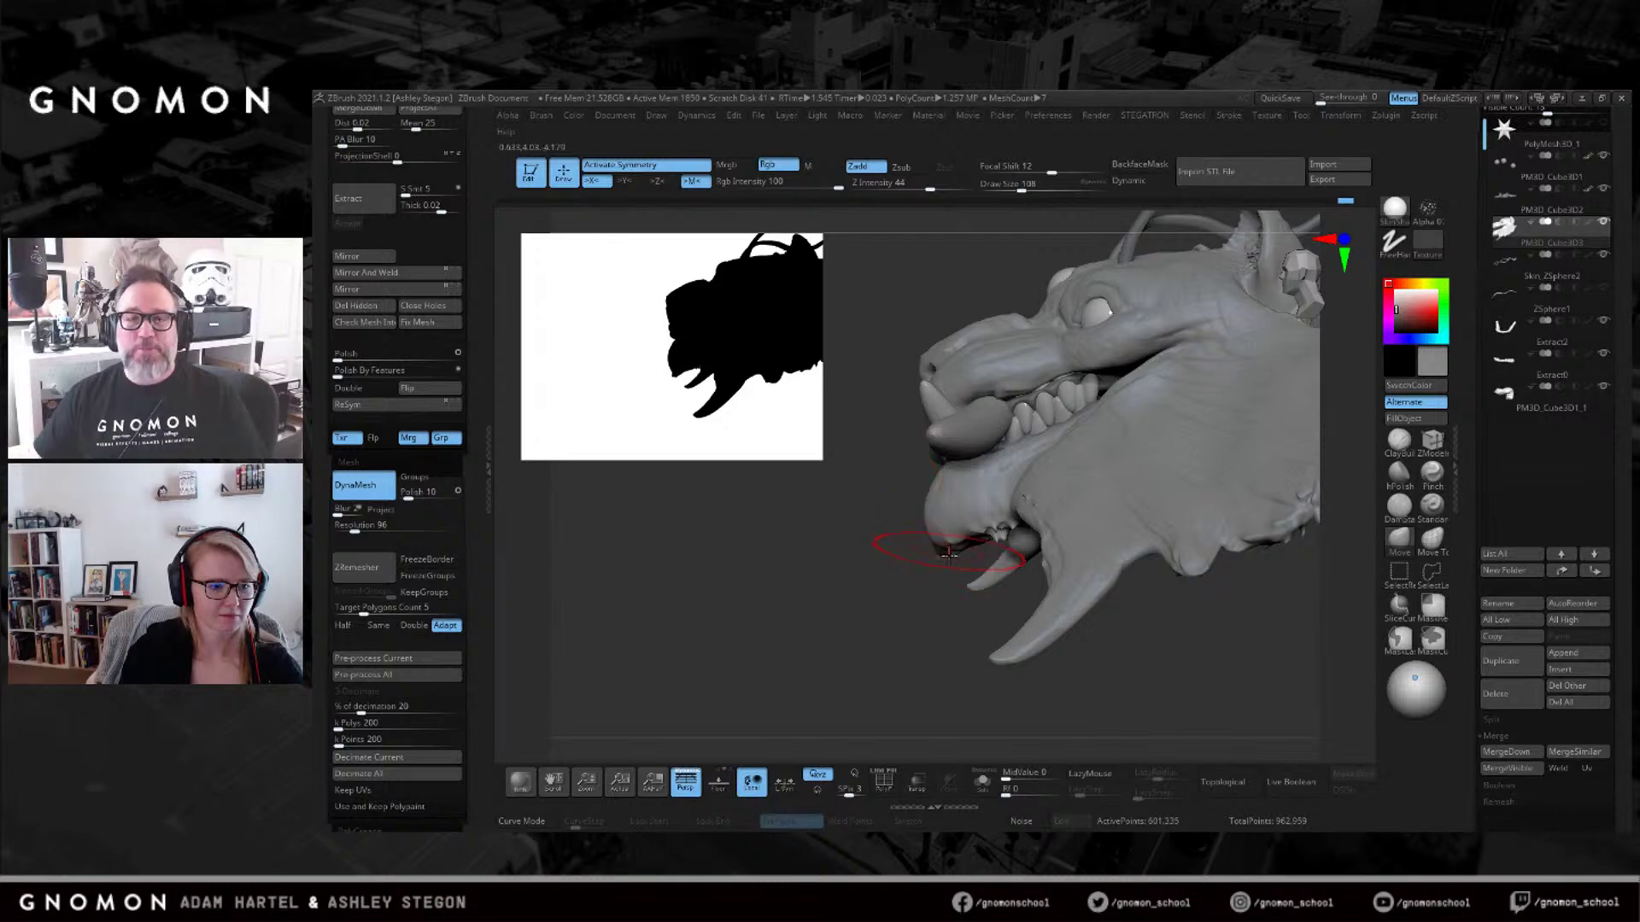
pyautogui.moveTo(914, 549); pyautogui.dragTo(988, 542, button='right')
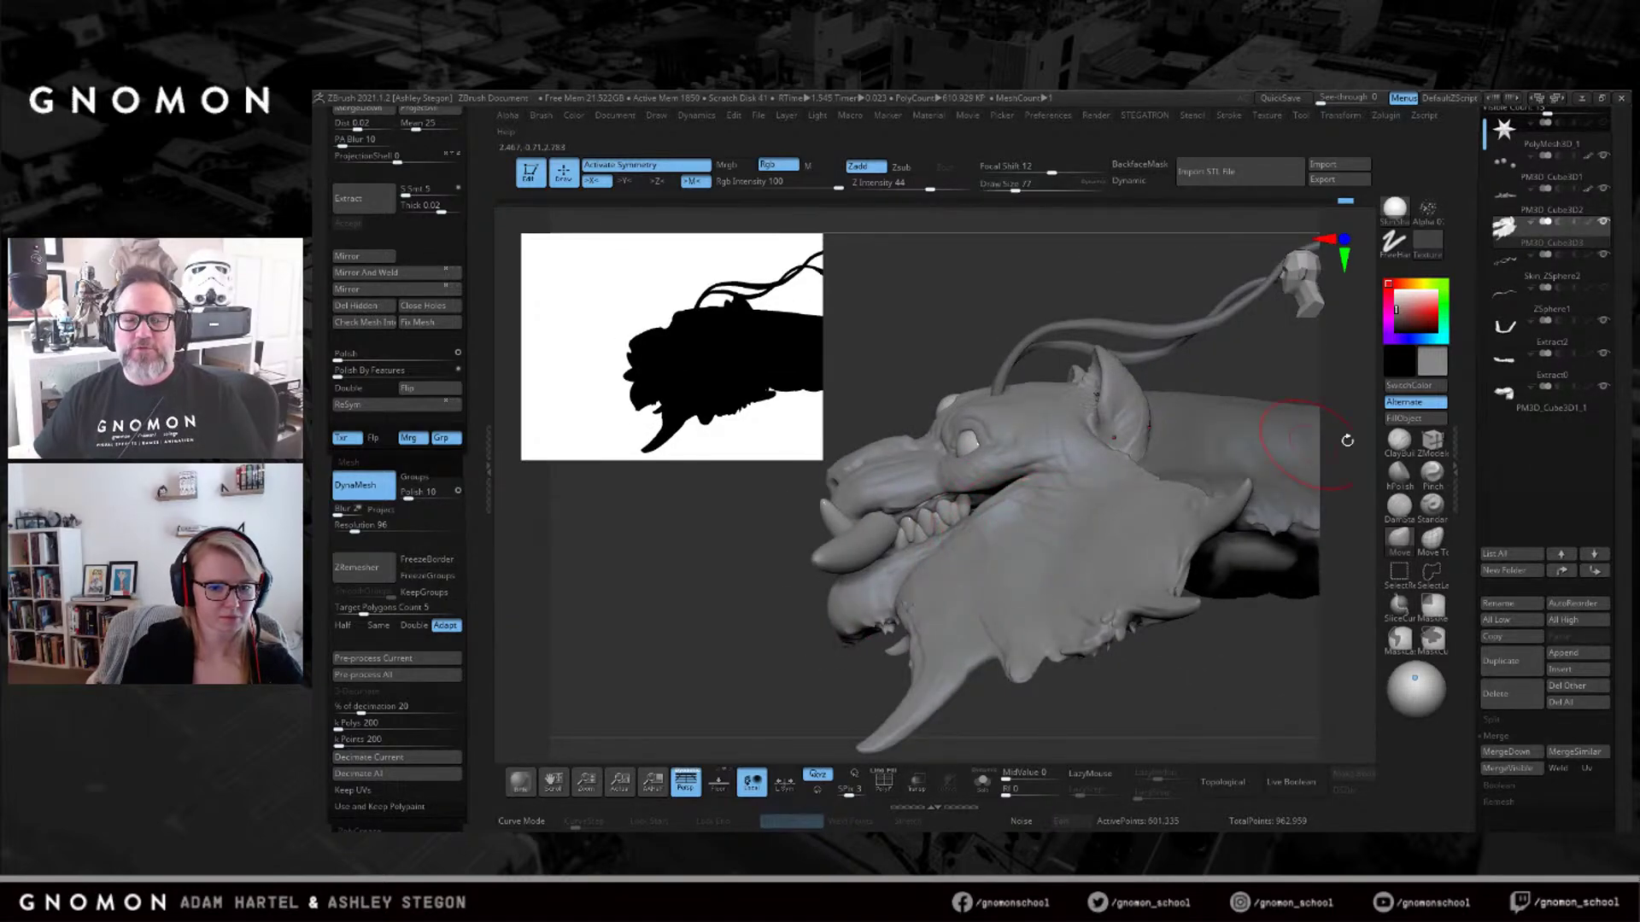
# Carve creases across the muzzle and the bridge of the nose with the DamStandard brush.
pyautogui.click(1399, 440)
pyautogui.moveTo(995, 462)
pyautogui.mouseDown(button='right')
pyautogui.moveTo(1016, 432)
pyautogui.moveTo(1031, 490)
pyautogui.mouseUp(button='right')
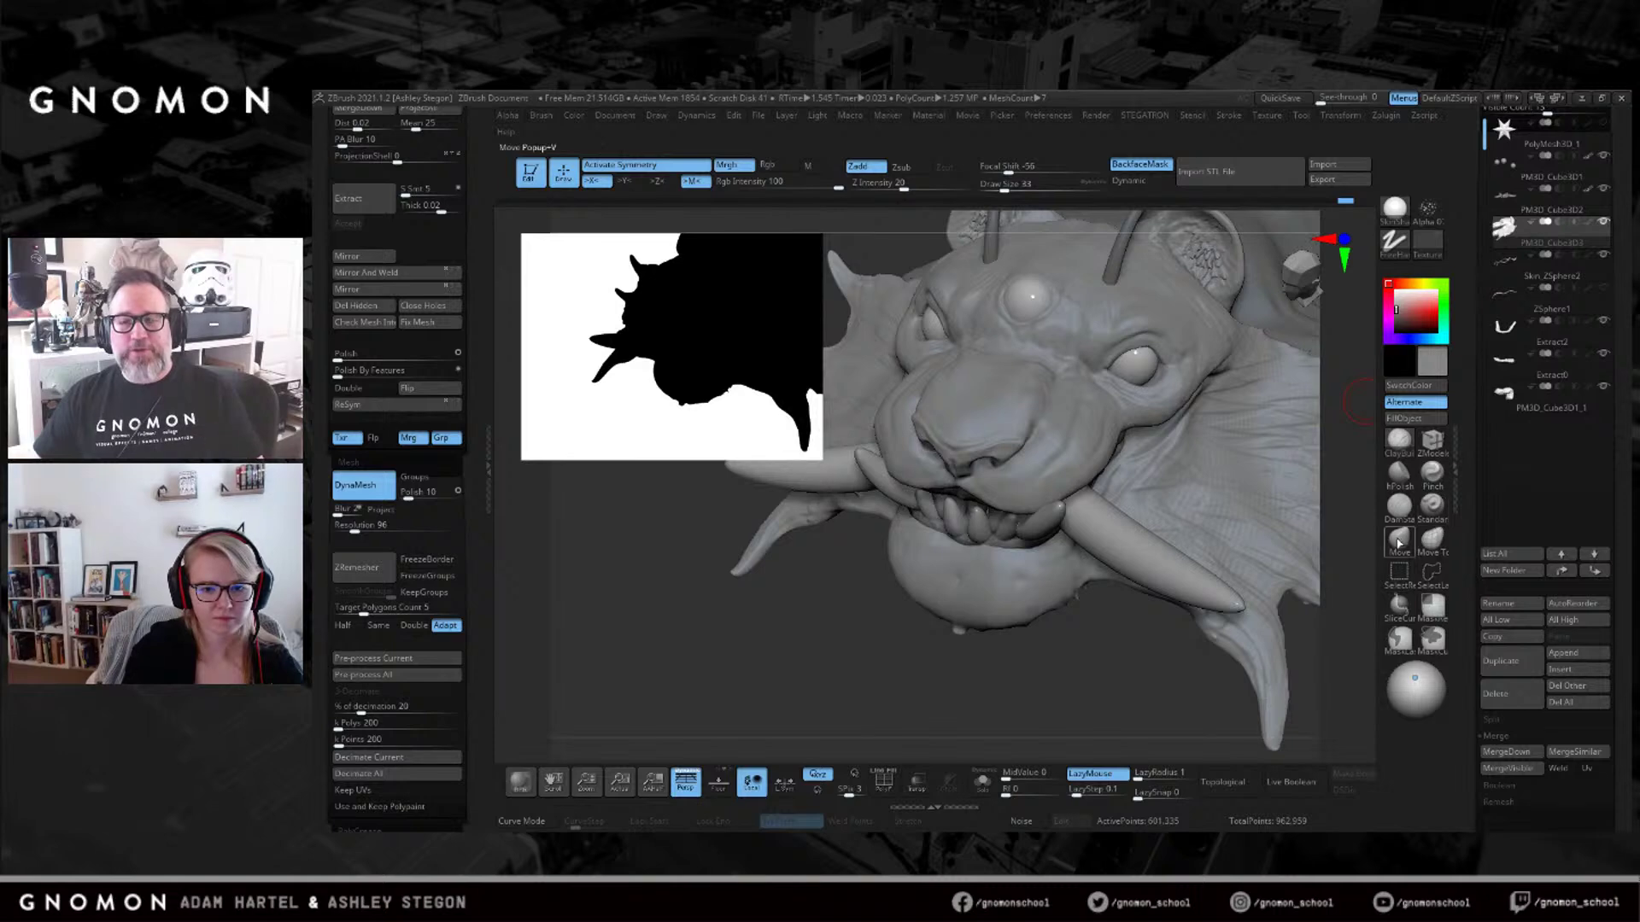
pyautogui.click(1402, 510)
pyautogui.moveTo(1111, 389)
pyautogui.mouseDown(button='right')
pyautogui.moveTo(1096, 325)
pyautogui.moveTo(1102, 371)
pyautogui.mouseUp(button='right')
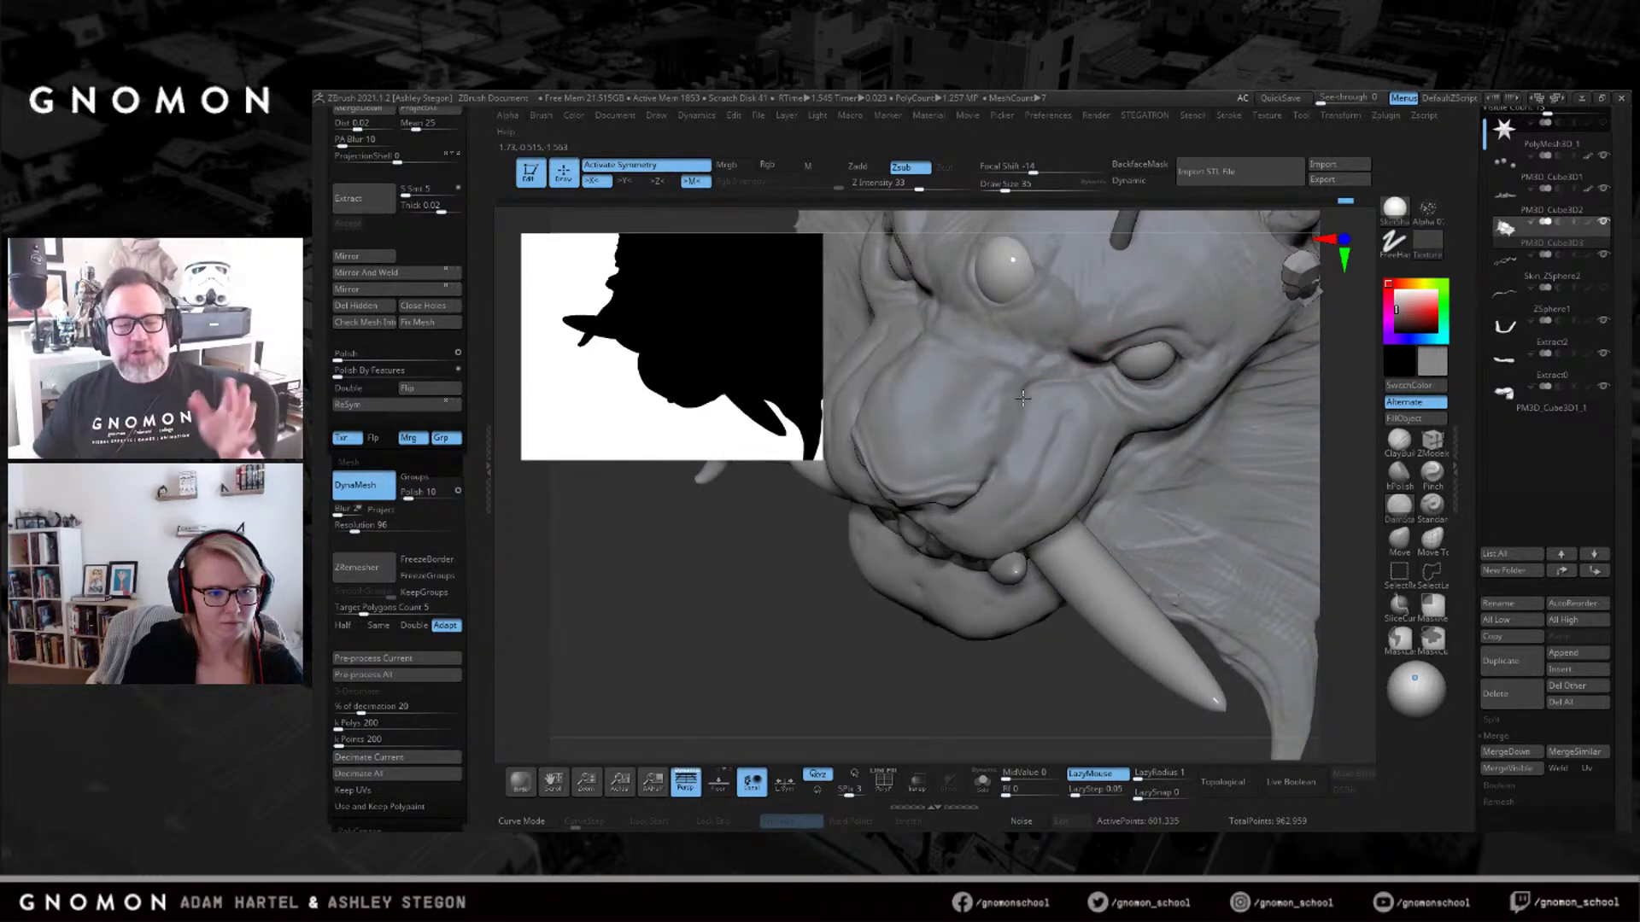
pyautogui.moveTo(1005, 439); pyautogui.dragTo(1085, 350, button='right')
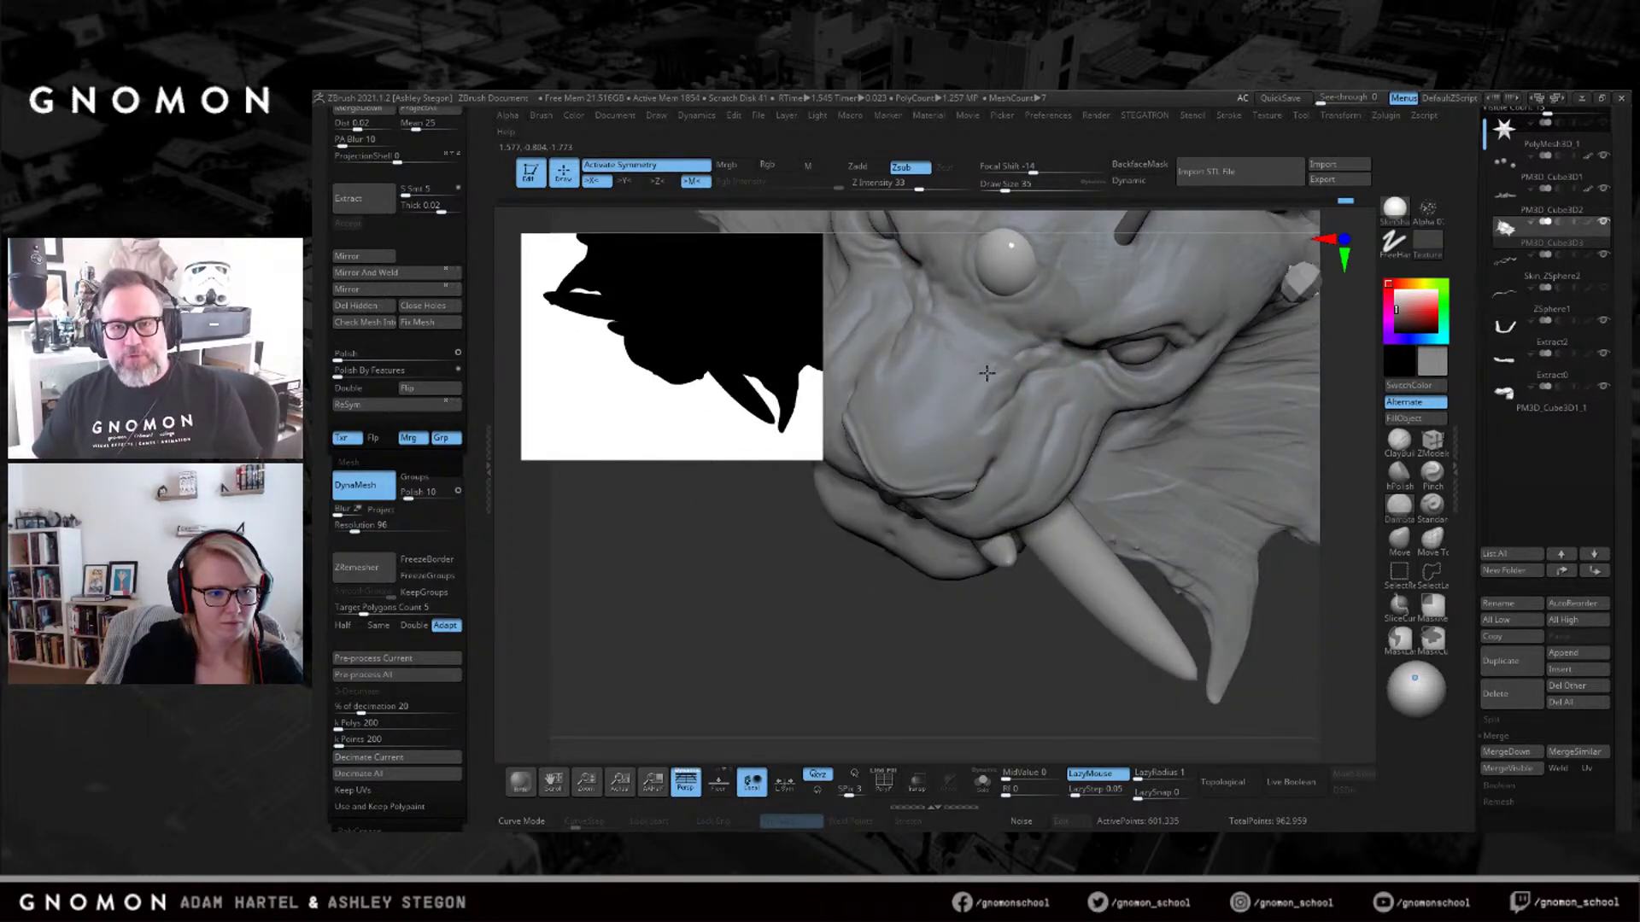
pyautogui.moveTo(1002, 331); pyautogui.dragTo(1196, 291, button='right')
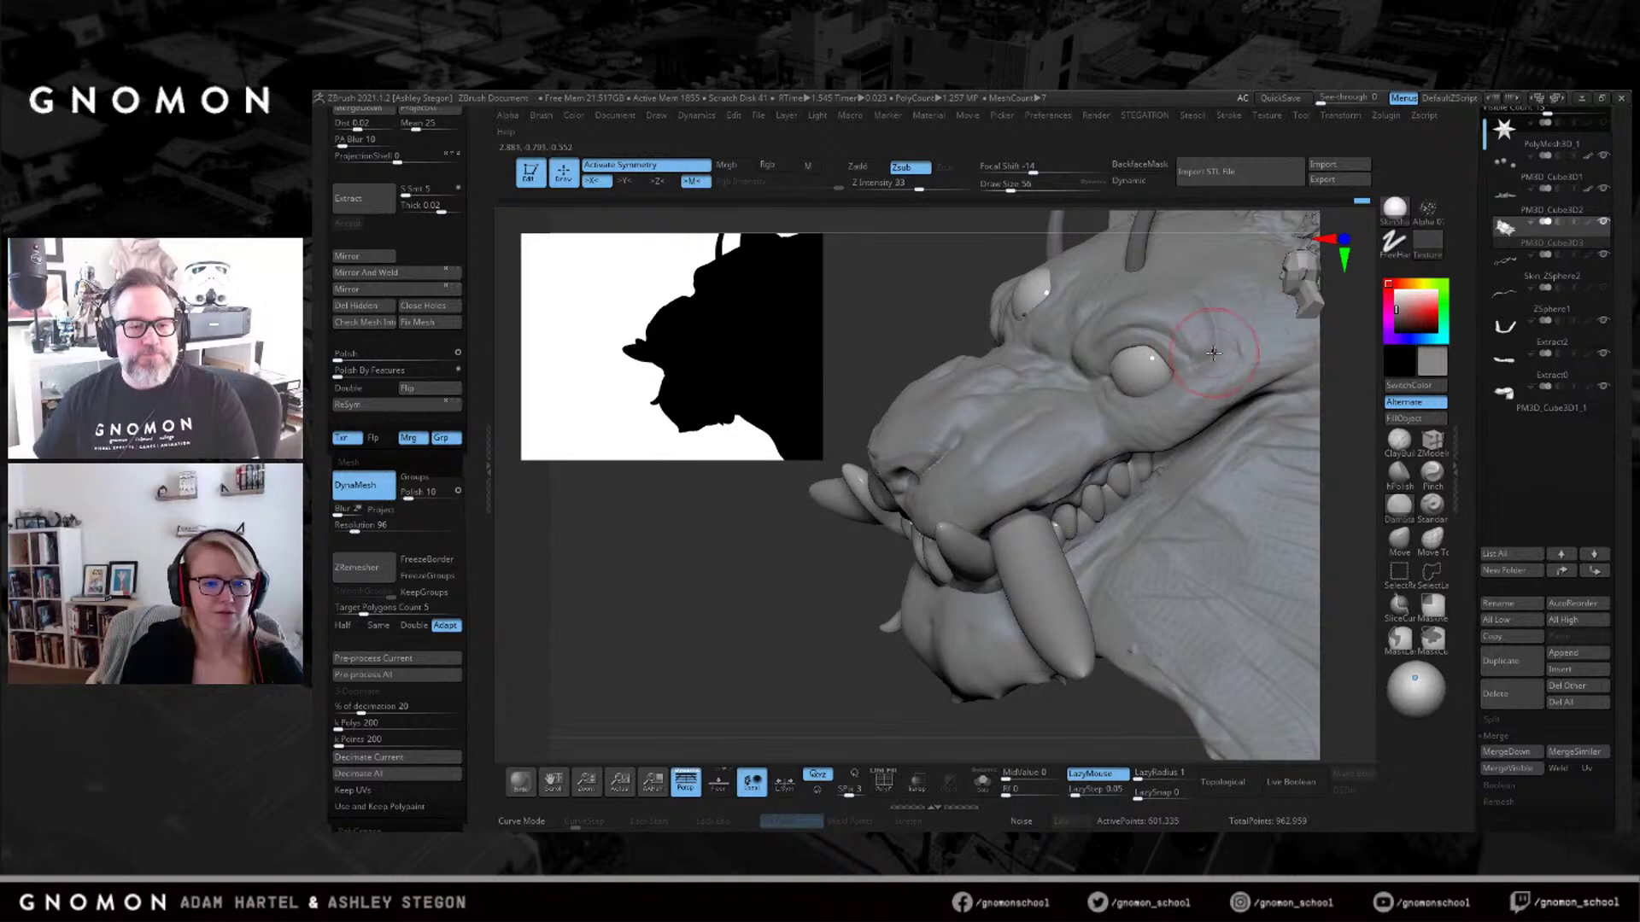
# Carve wrinkle lines around the side eye and brow with a resized DamStandard brush.
pyautogui.press('s')
pyautogui.click(1248, 335)
pyautogui.moveTo(1213, 357); pyautogui.dragTo(1179, 369, button='right')
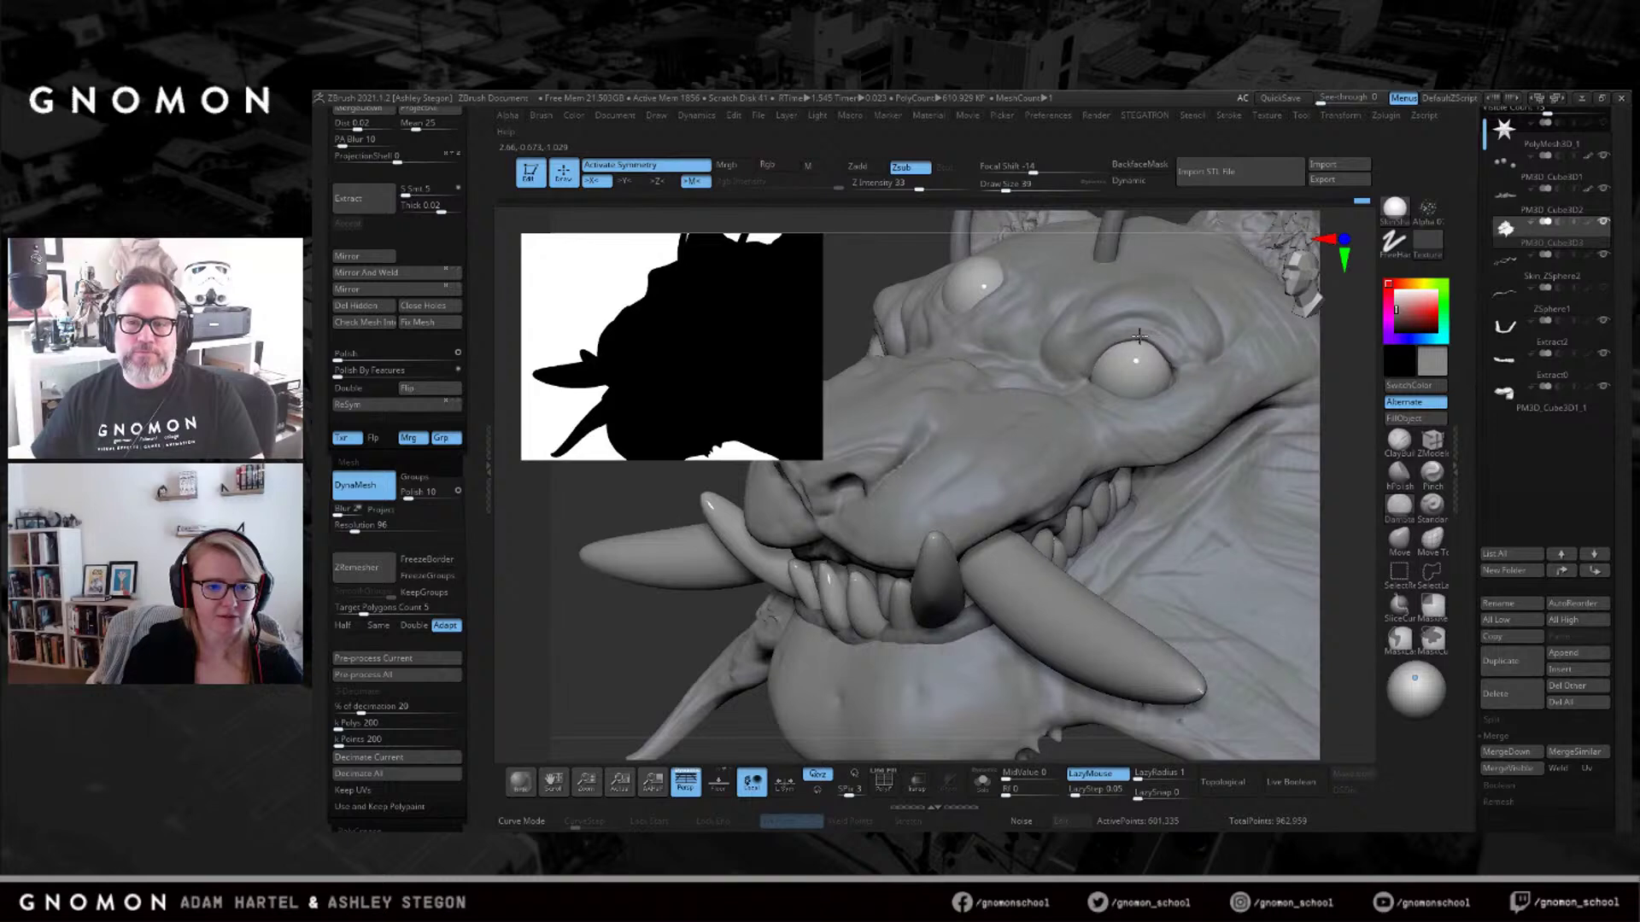
pyautogui.moveTo(1088, 381)
pyautogui.mouseDown(button='right')
pyautogui.moveTo(1095, 406)
pyautogui.moveTo(1195, 445)
pyautogui.mouseUp(button='right')
# Adjust the shape of the brow and eyelid around the side eye with the Move brush.
pyautogui.click(1399, 540)
pyautogui.press('s')
pyautogui.moveTo(1164, 436)
pyautogui.mouseDown()
pyautogui.moveTo(1182, 435)
pyautogui.moveTo(1160, 425)
pyautogui.moveTo(1172, 415)
pyautogui.mouseUp()
pyautogui.press('s')
pyautogui.press('1')
pyautogui.moveTo(1209, 431); pyautogui.dragTo(1144, 331, button='right')
# Build up the brow and upper eyelid with a smaller ClayBuildup brush and smooth the folds above the eye.
pyautogui.press('[')
pyautogui.moveTo(1168, 414)
pyautogui.mouseDown(button='right')
pyautogui.moveTo(1174, 437)
pyautogui.moveTo(1080, 449)
pyautogui.moveTo(1138, 440)
pyautogui.mouseUp(button='right')
pyautogui.press('[')
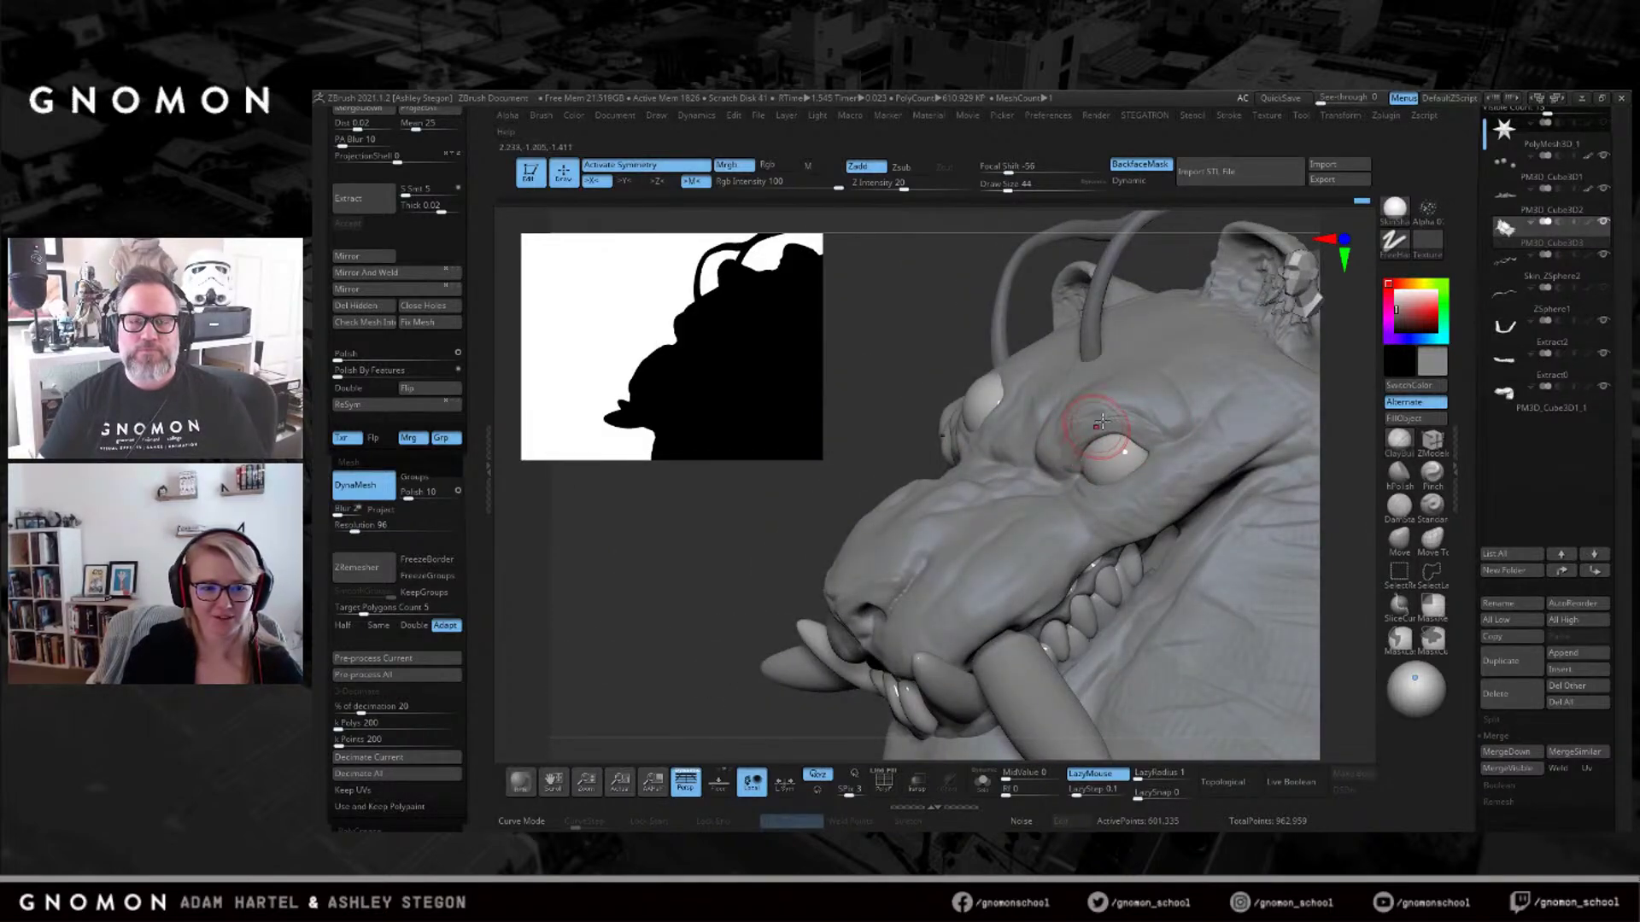
pyautogui.keyDown('shift'); pyautogui.moveTo(1100, 424); pyautogui.dragTo(1147, 420); pyautogui.keyUp('shift')
pyautogui.moveTo(1136, 415)
pyautogui.mouseDown(button='right')
pyautogui.moveTo(1145, 427)
pyautogui.moveTo(1111, 419)
pyautogui.moveTo(1132, 413)
pyautogui.mouseUp(button='right')
pyautogui.keyDown('shift'); pyautogui.moveTo(1108, 409); pyautogui.dragTo(1075, 444); pyautogui.keyUp('shift')
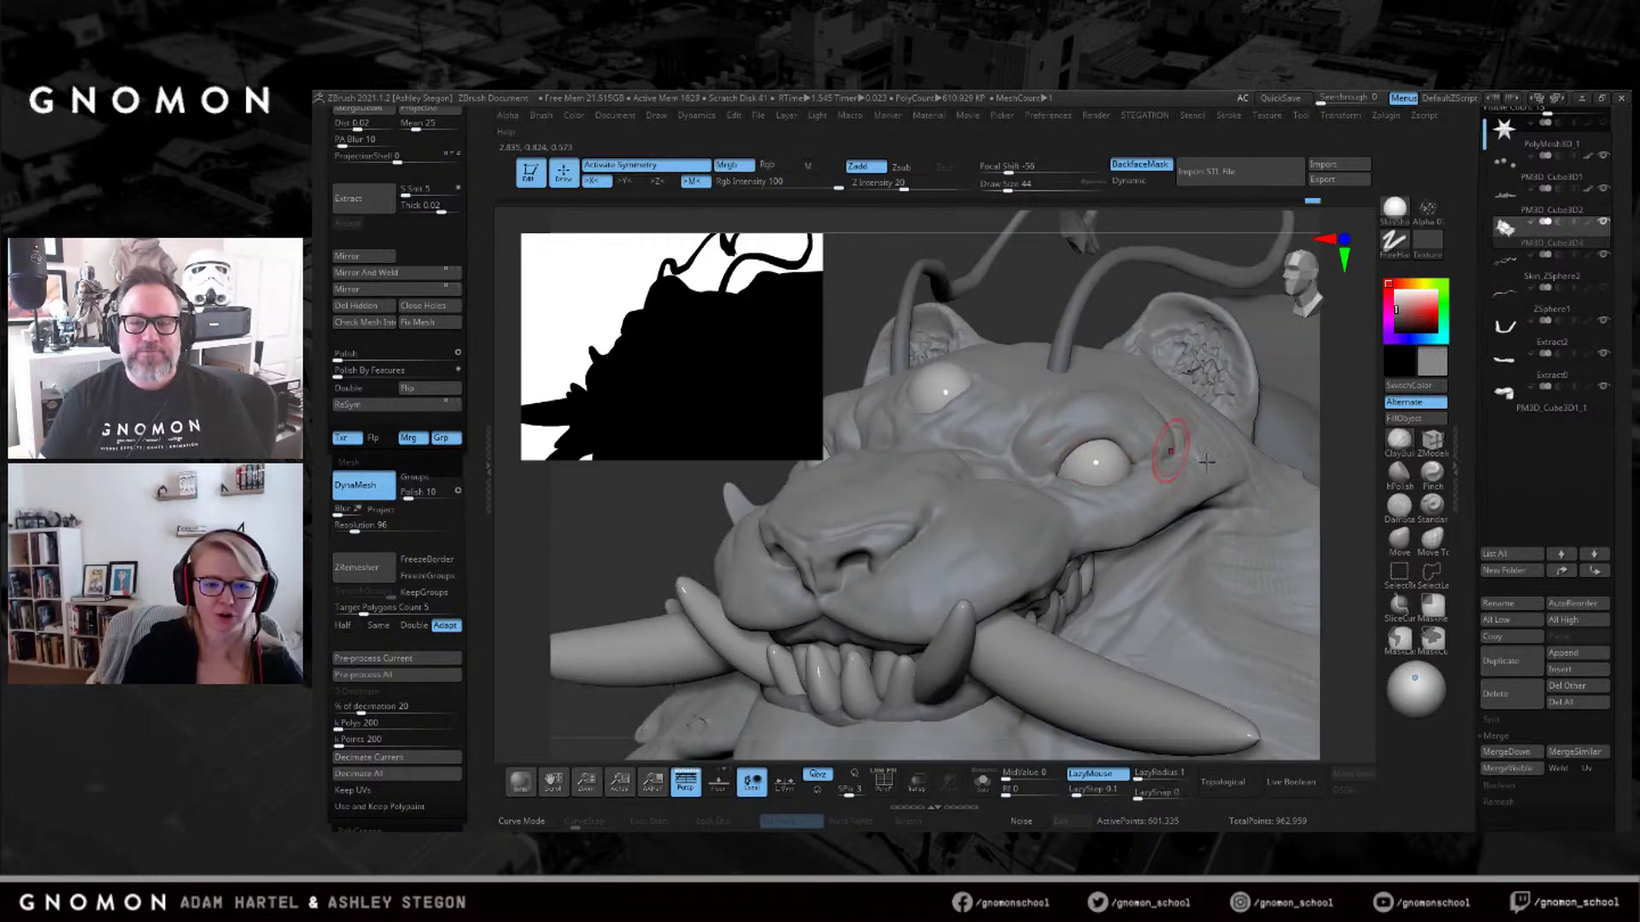
# Sharpen the eyelid fold and the creases at the corners of the side eye with the DamStandard brush.
pyautogui.click(1399, 541)
pyautogui.click(1399, 507)
pyautogui.moveTo(1144, 426); pyautogui.dragTo(1048, 469, button='right')
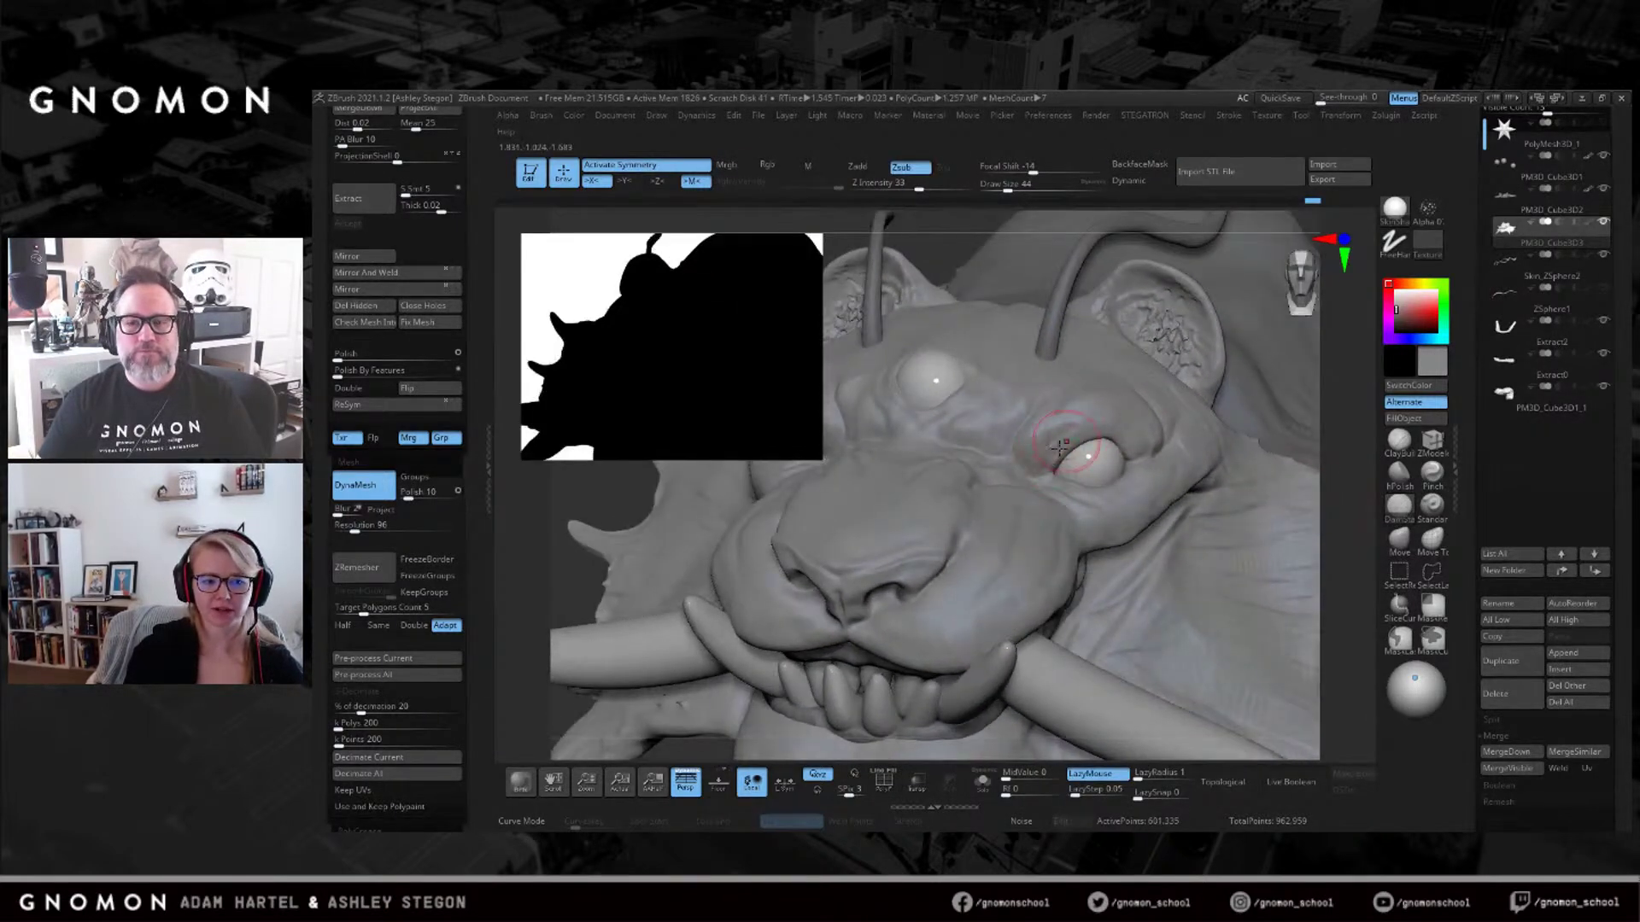
pyautogui.moveTo(1135, 438); pyautogui.dragTo(1102, 429, button='right')
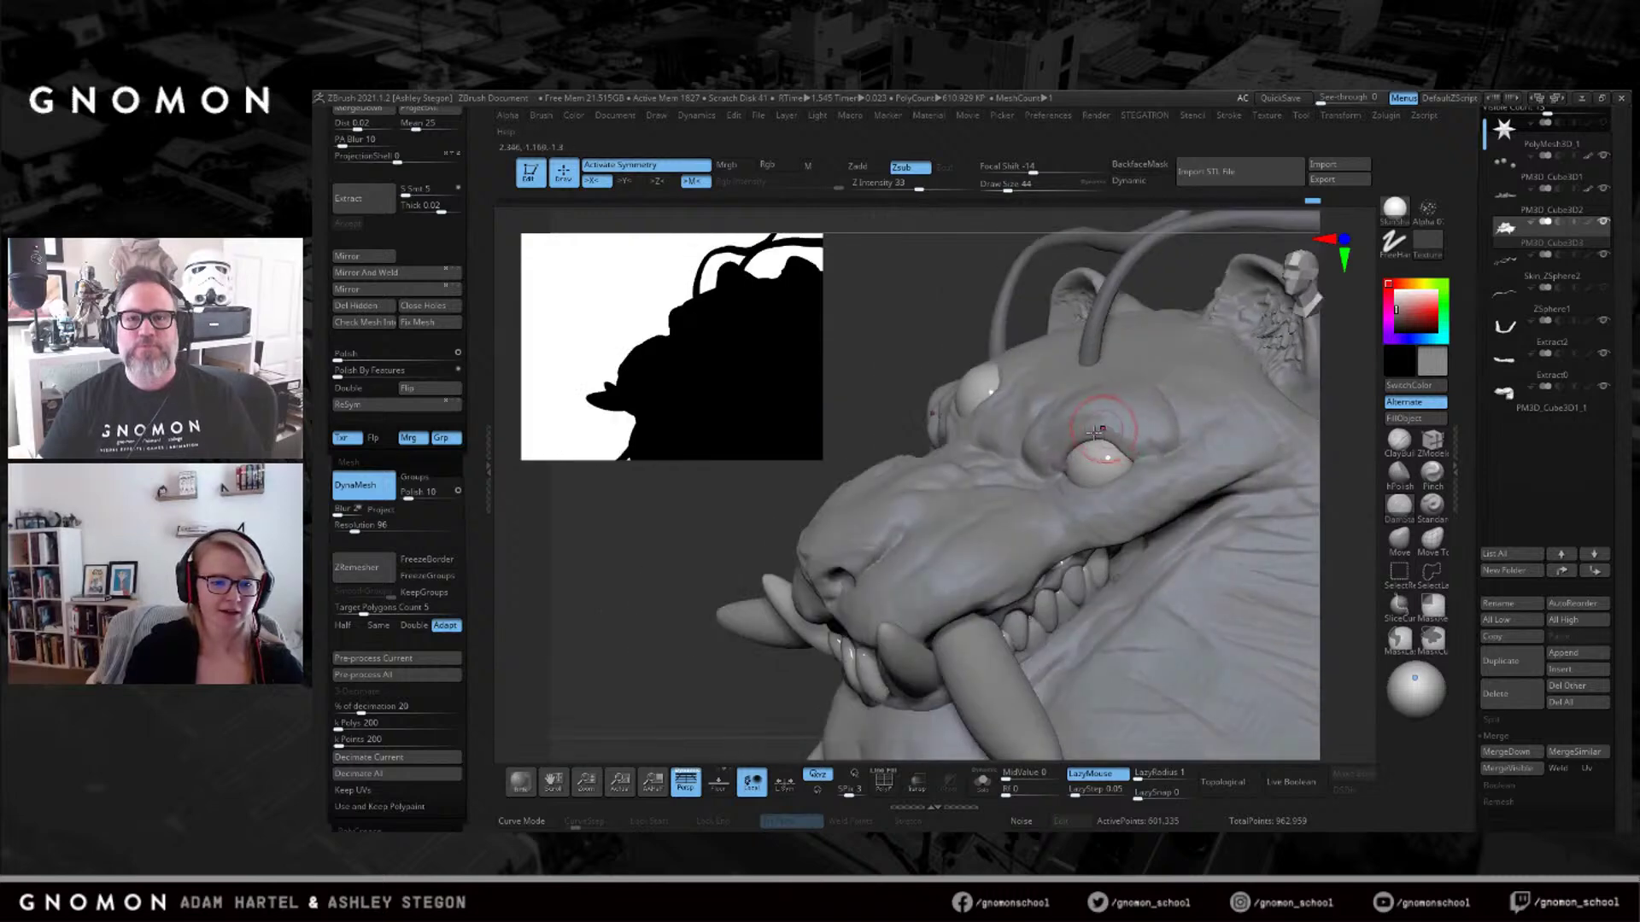
pyautogui.press('[')
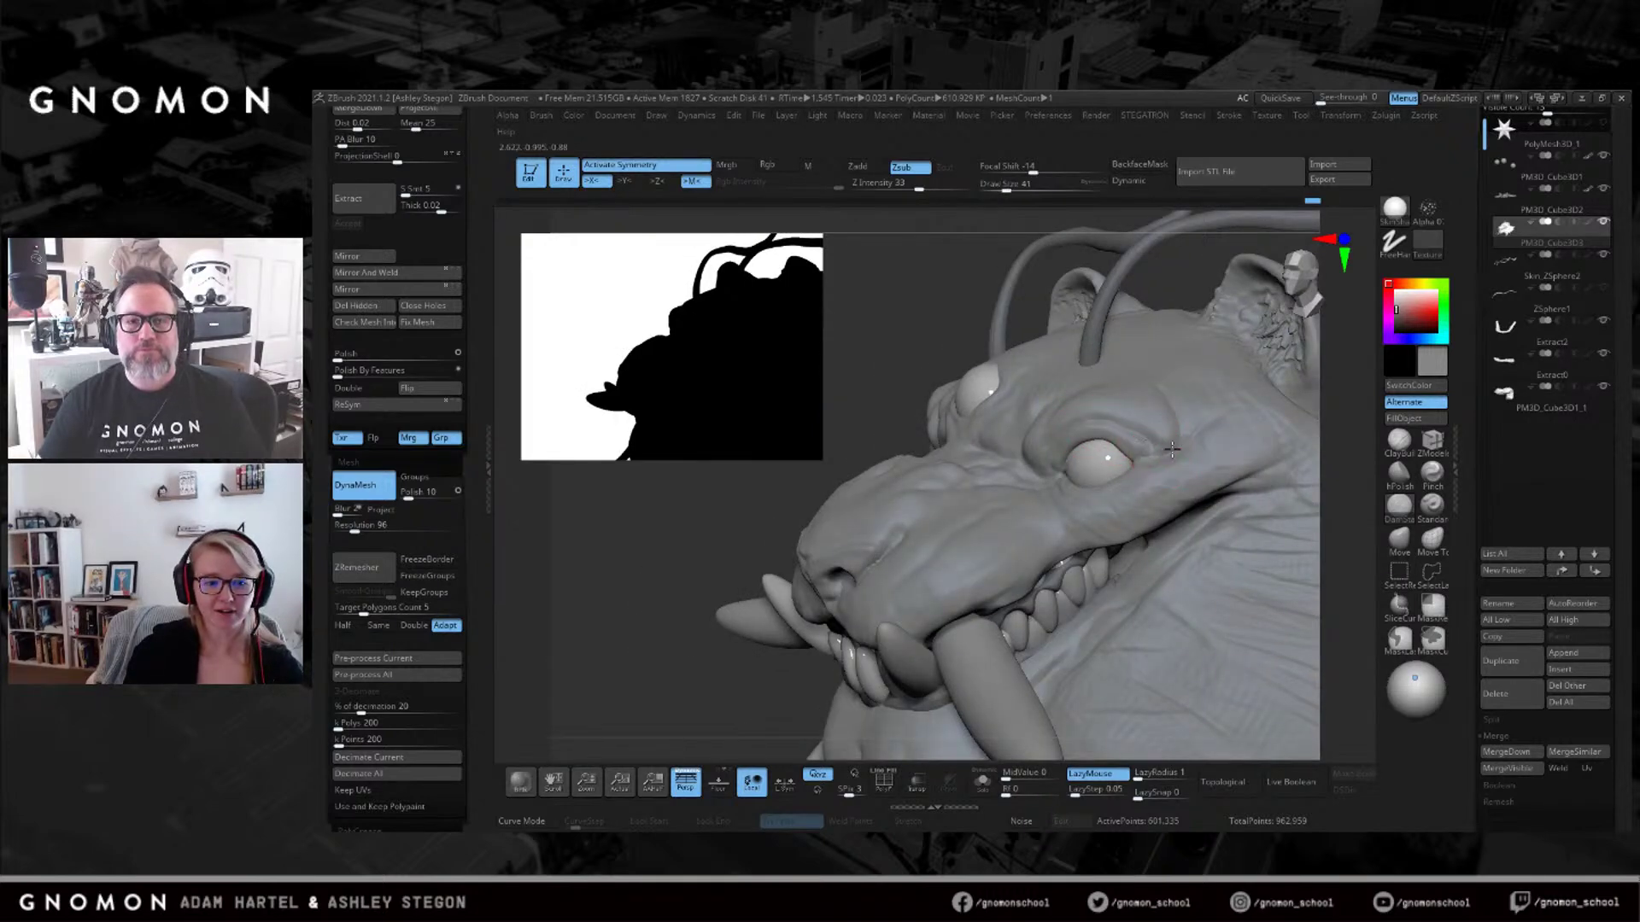
pyautogui.moveTo(1121, 478); pyautogui.dragTo(1153, 458, button='right')
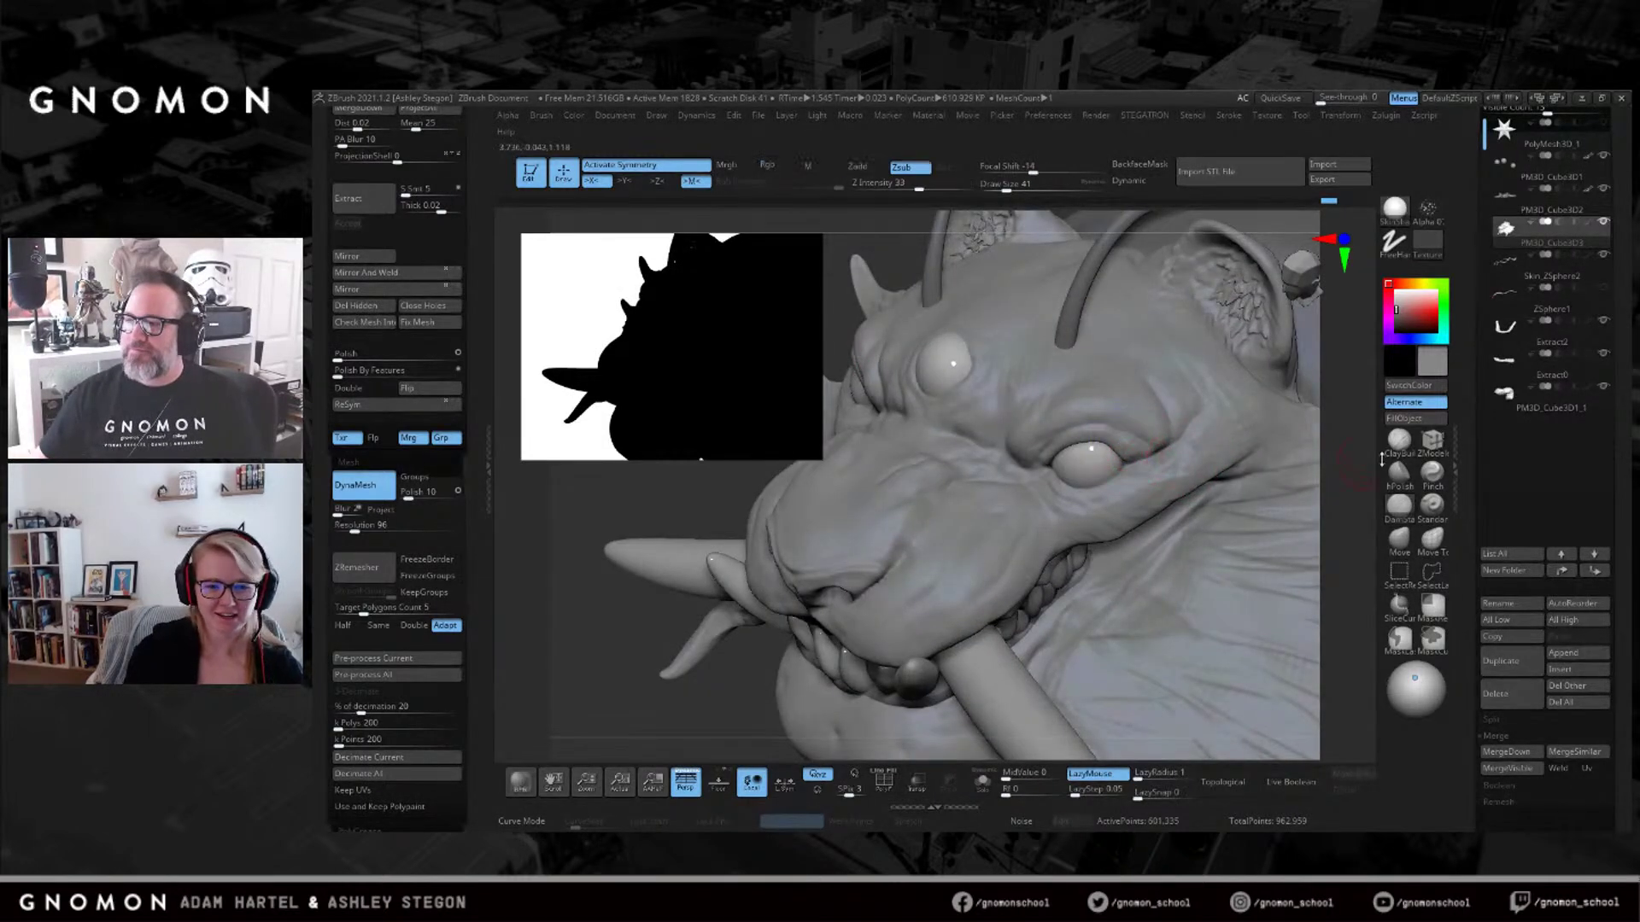
# Build up skin folds on the brow, upper lip and cheek below the eye with the ClayBuildup brush.
pyautogui.click(1400, 440)
pyautogui.moveTo(1132, 440); pyautogui.dragTo(1086, 422, button='right')
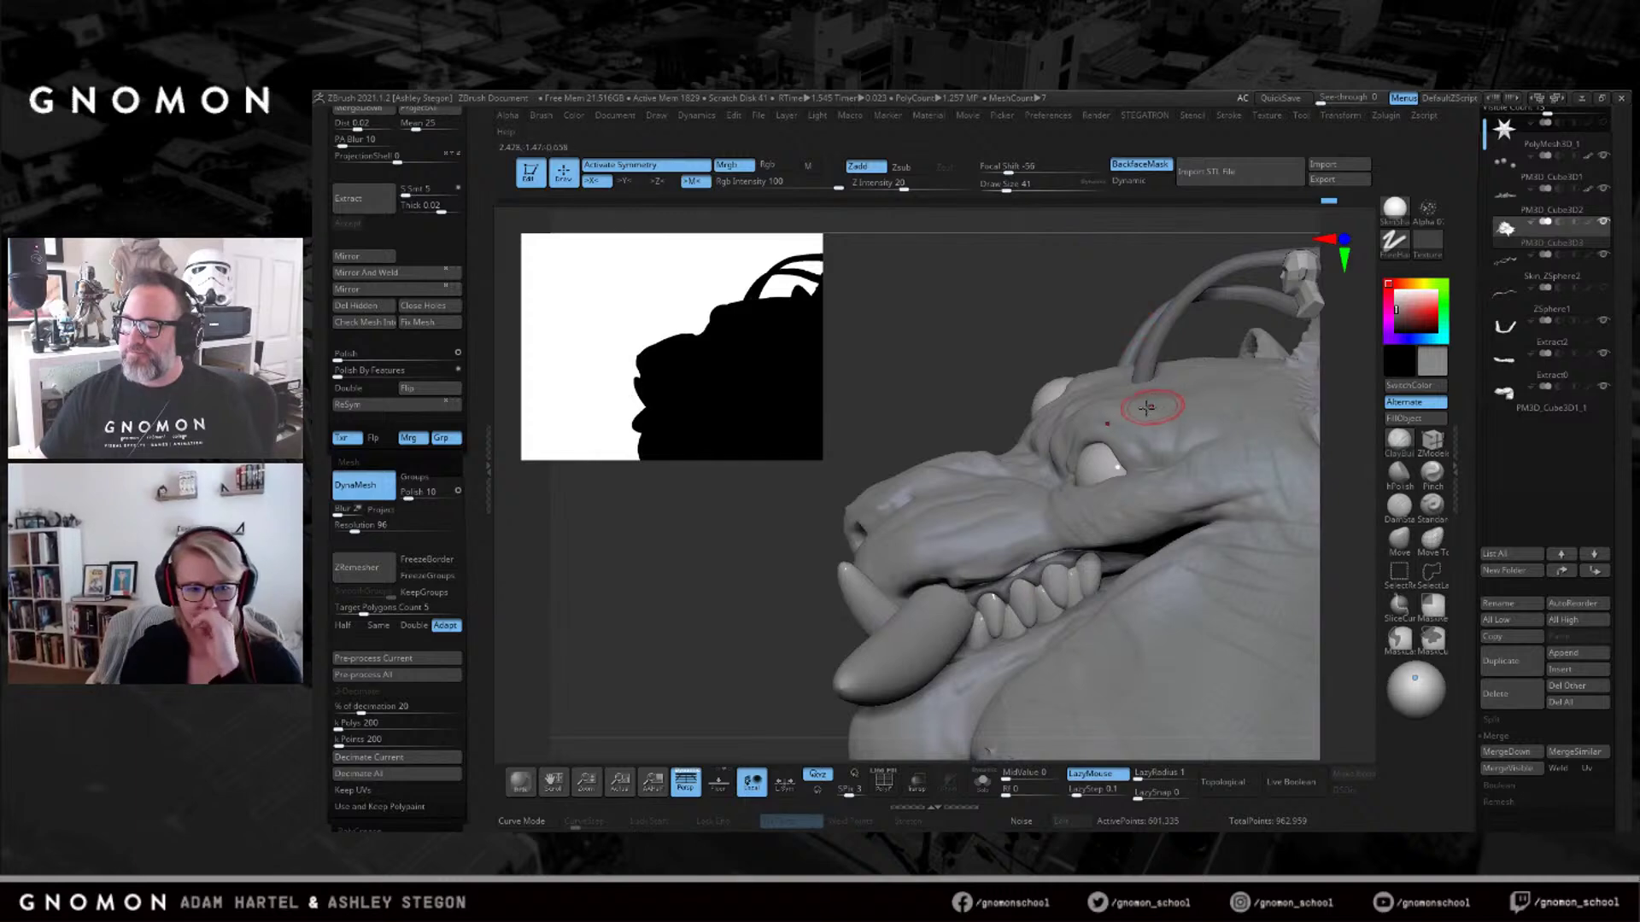
pyautogui.moveTo(1010, 460); pyautogui.dragTo(995, 479, button='right')
pyautogui.moveTo(944, 625); pyautogui.dragTo(917, 617, button='right')
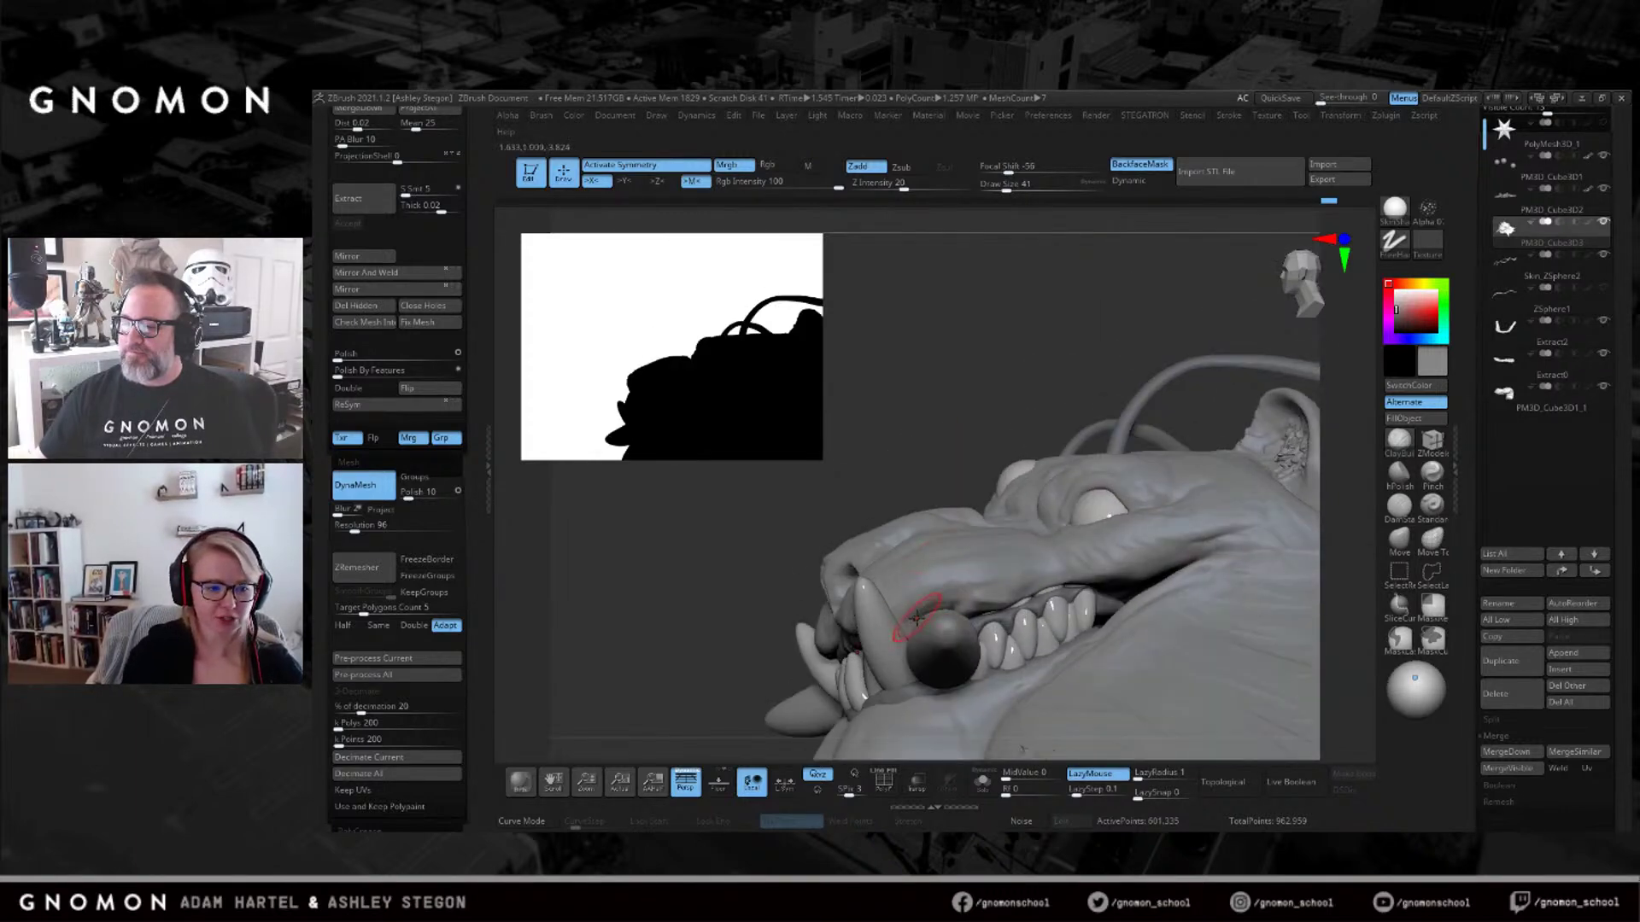
pyautogui.press('s')
pyautogui.click(995, 585)
pyautogui.moveTo(995, 585); pyautogui.dragTo(1051, 539, button='right')
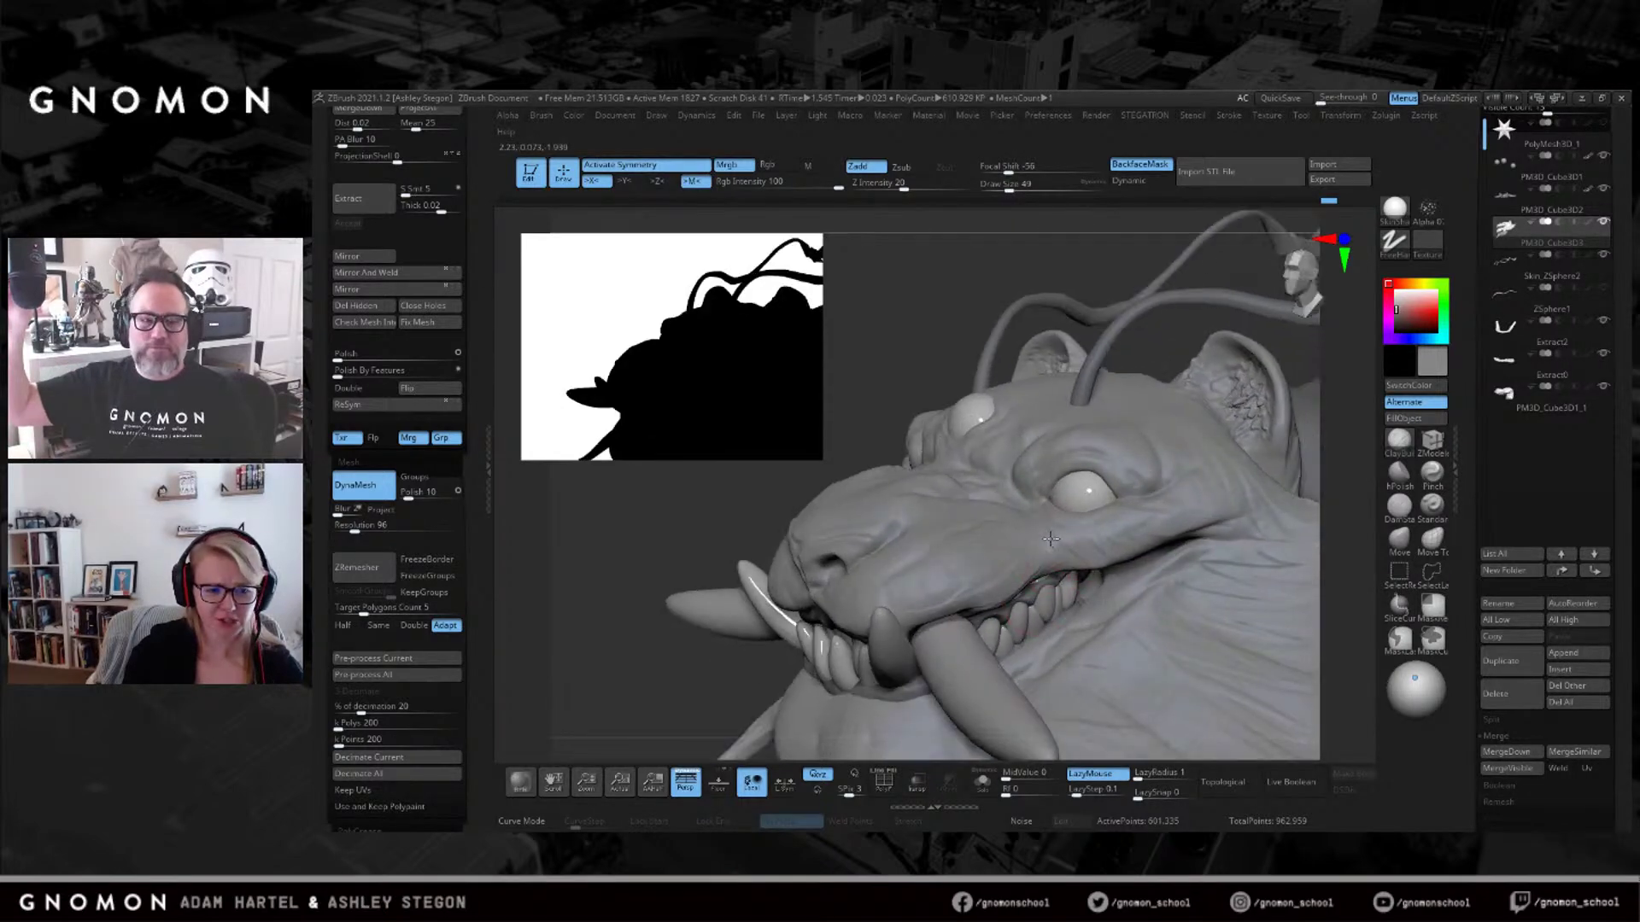
pyautogui.moveTo(932, 596)
pyautogui.mouseDown(button='right')
pyautogui.moveTo(943, 503)
pyautogui.moveTo(1050, 504)
pyautogui.mouseUp(button='right')
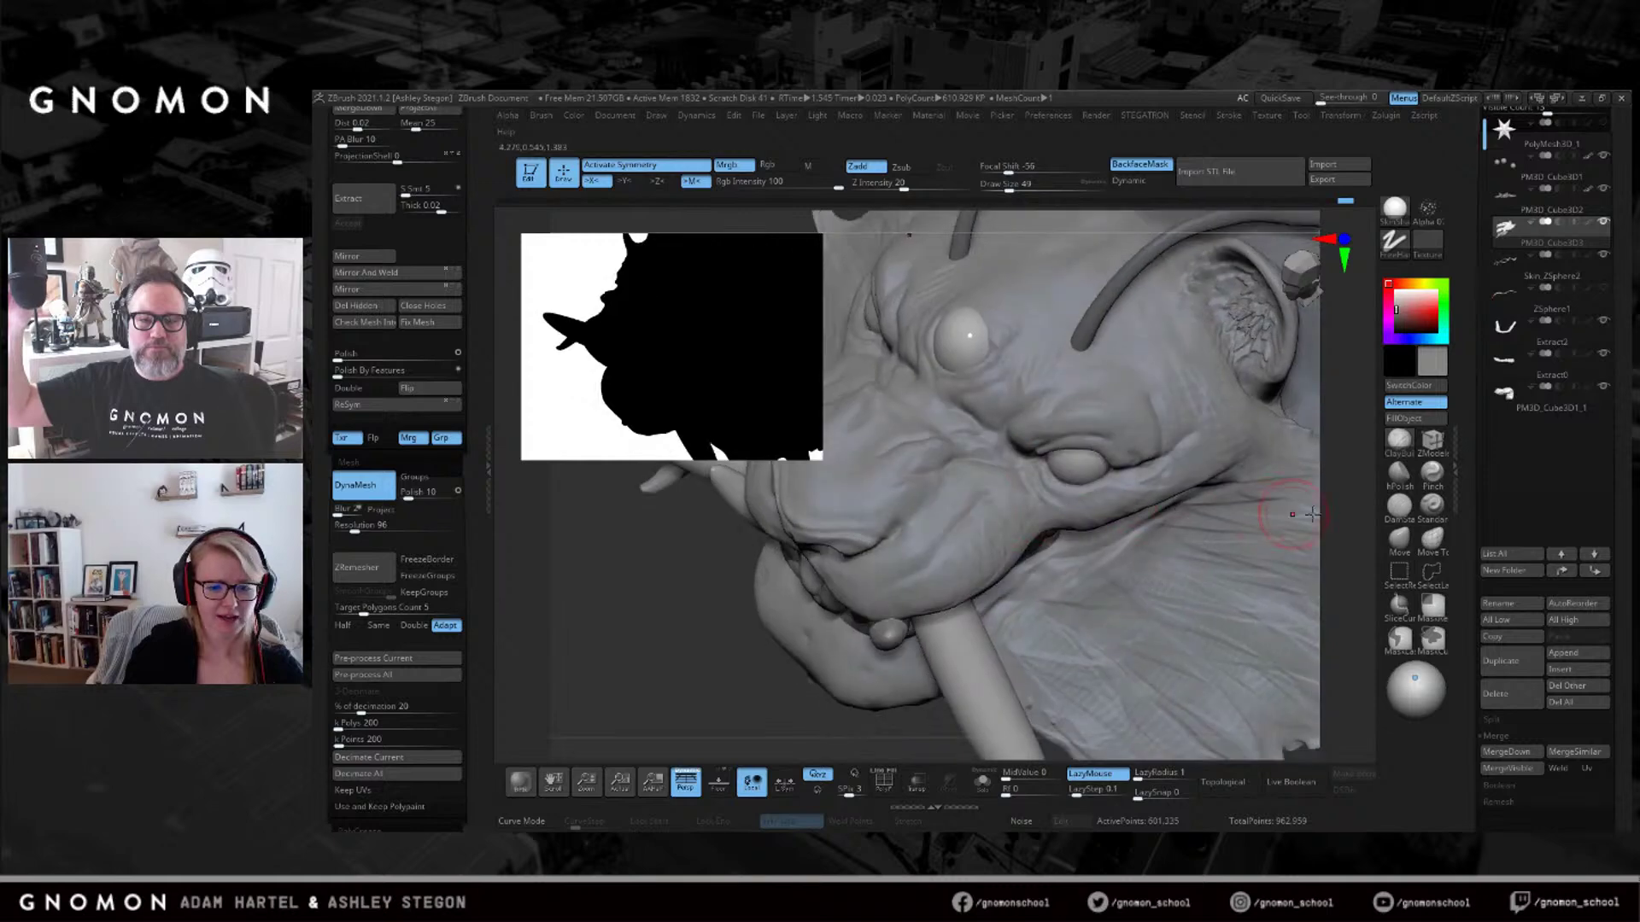
# Carve sharper creases into the upper muzzle and around the eyes with the DamStandard brush, adjusting its size.
pyautogui.click(1399, 505)
pyautogui.moveTo(1000, 464)
pyautogui.mouseDown(button='right')
pyautogui.moveTo(1067, 491)
pyautogui.moveTo(1029, 412)
pyautogui.mouseUp(button='right')
pyautogui.press(']')
pyautogui.press(']')
pyautogui.moveTo(1030, 339)
pyautogui.mouseDown(button='right')
pyautogui.moveTo(1017, 348)
pyautogui.moveTo(1053, 370)
pyautogui.moveTo(1048, 389)
pyautogui.mouseUp(button='right')
pyautogui.press('[')
pyautogui.moveTo(1029, 465); pyautogui.dragTo(1034, 466, button='right')
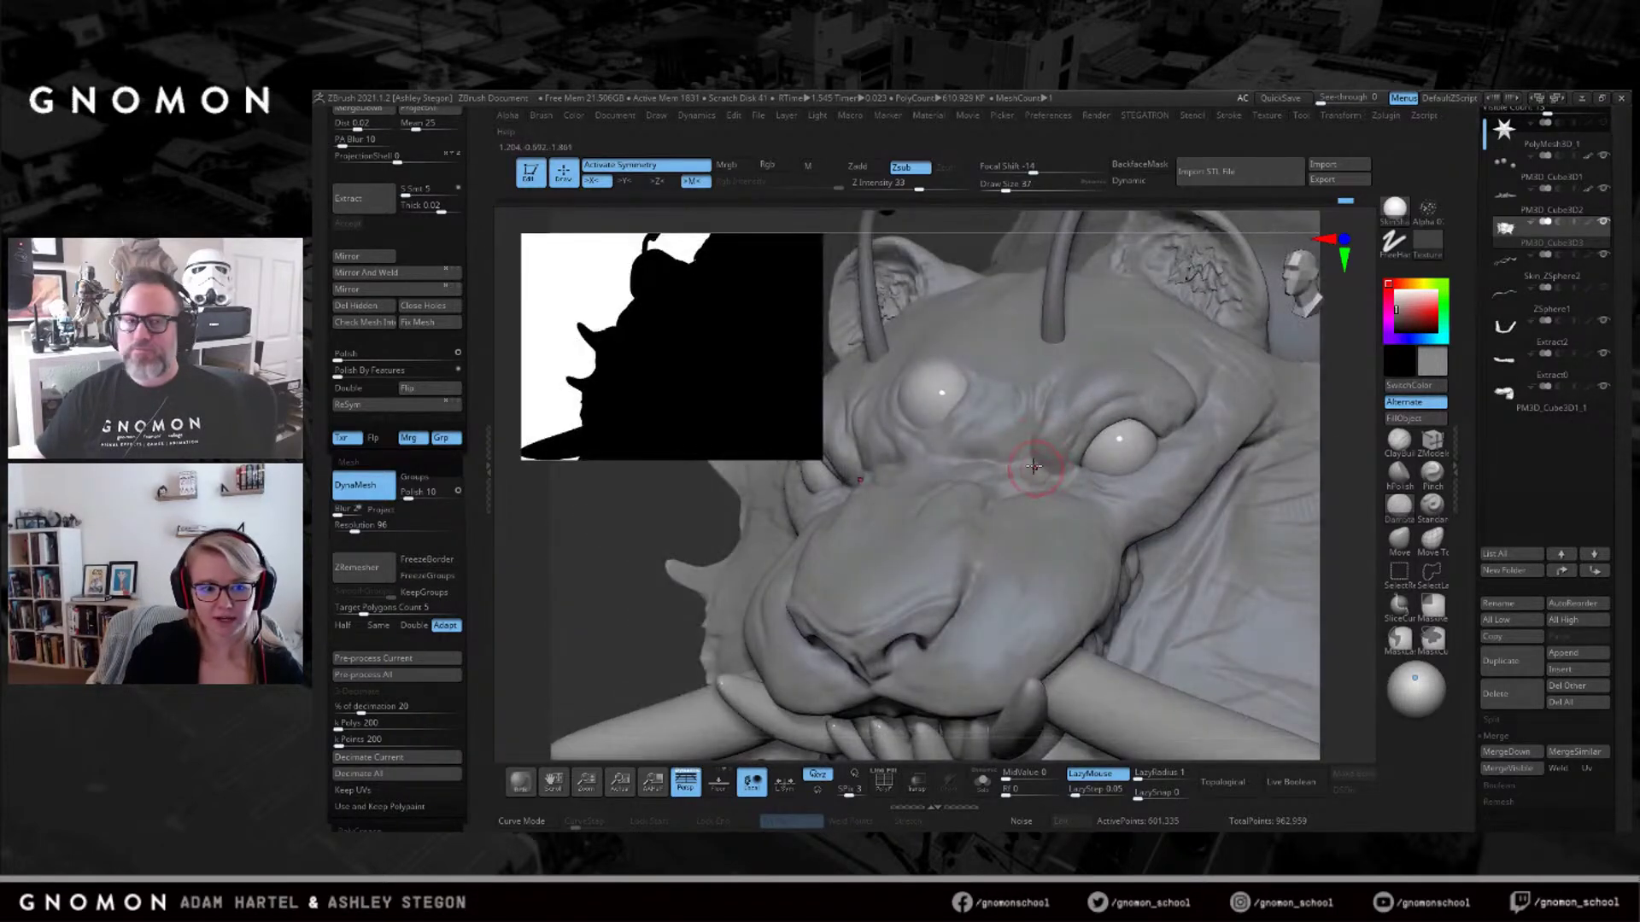
pyautogui.moveTo(1025, 488); pyautogui.dragTo(1059, 500, button='right')
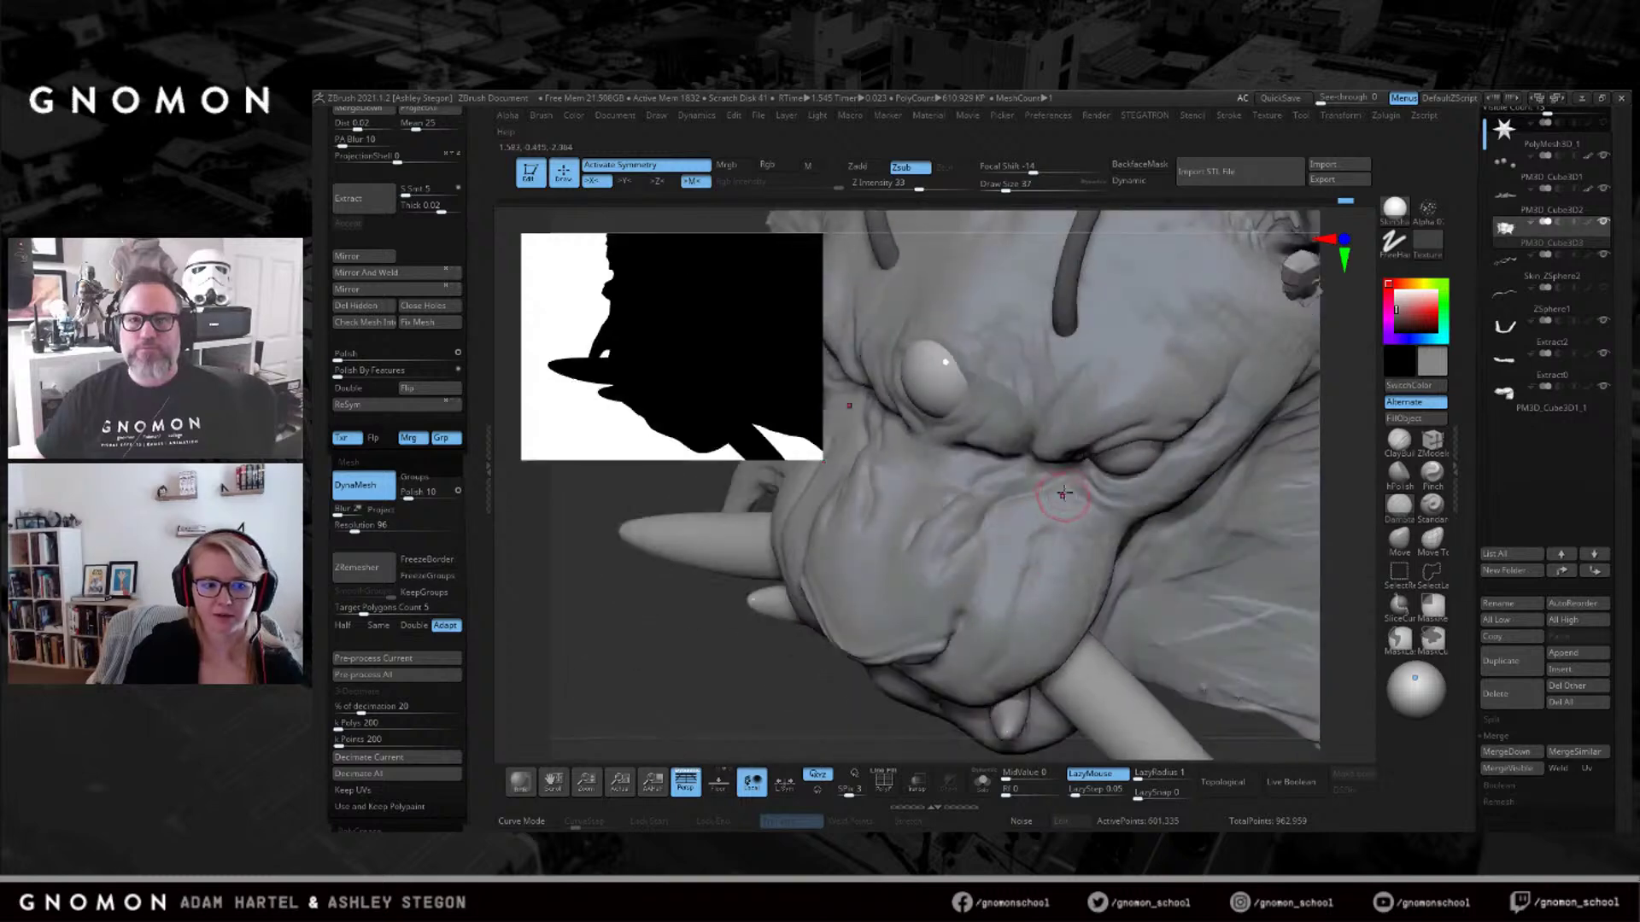
pyautogui.moveTo(973, 537); pyautogui.dragTo(1030, 511, button='right')
# Build up the folds on the side of the muzzle with ClayBuildup and sharpen them with DamStandard.
pyautogui.click(1399, 442)
pyautogui.press(']')
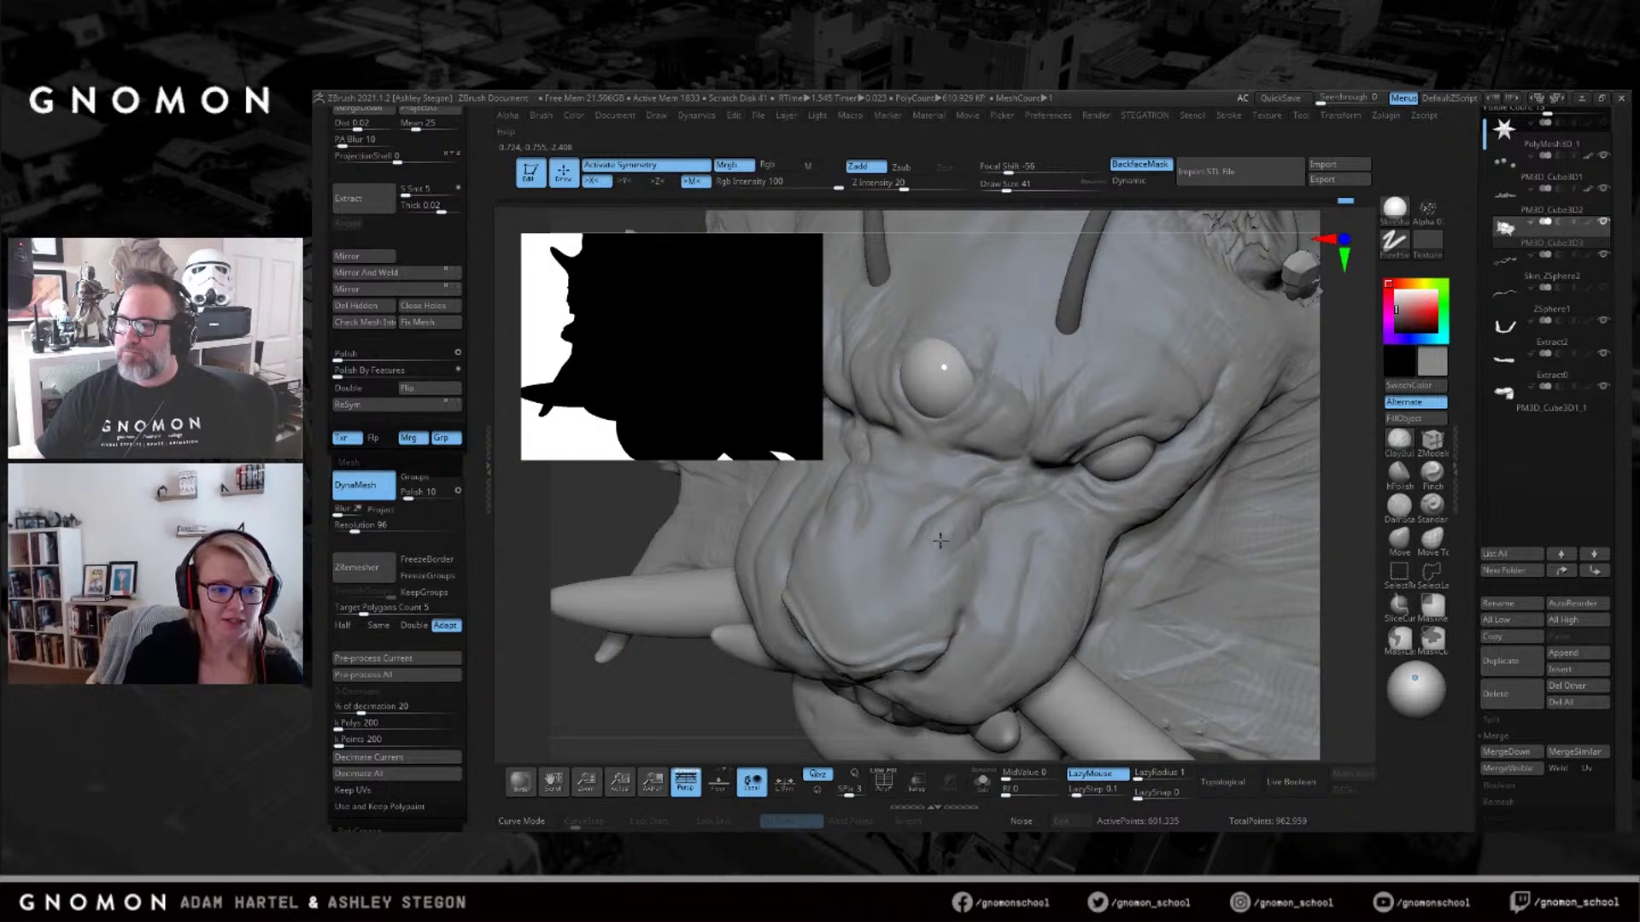
pyautogui.moveTo(1039, 513)
pyautogui.mouseDown(button='right')
pyautogui.moveTo(948, 504)
pyautogui.moveTo(970, 530)
pyautogui.mouseUp(button='right')
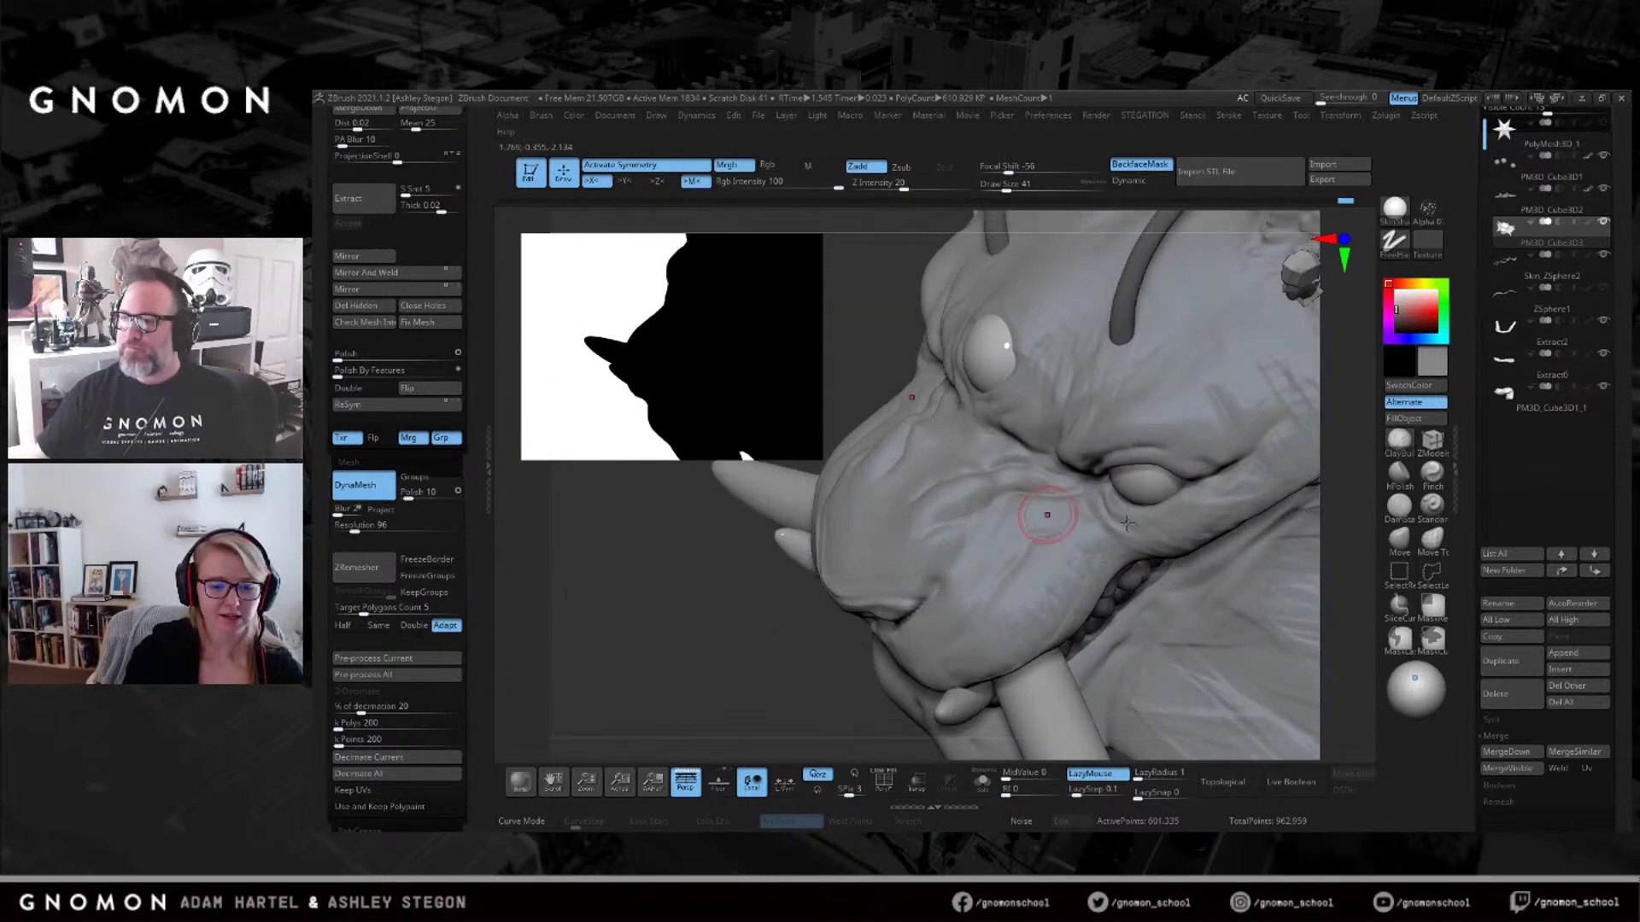
pyautogui.click(1398, 506)
pyautogui.moveTo(1016, 440)
pyautogui.mouseDown(button='right')
pyautogui.moveTo(1054, 453)
pyautogui.moveTo(1035, 461)
pyautogui.moveTo(993, 436)
pyautogui.moveTo(1020, 461)
pyautogui.mouseUp(button='right')
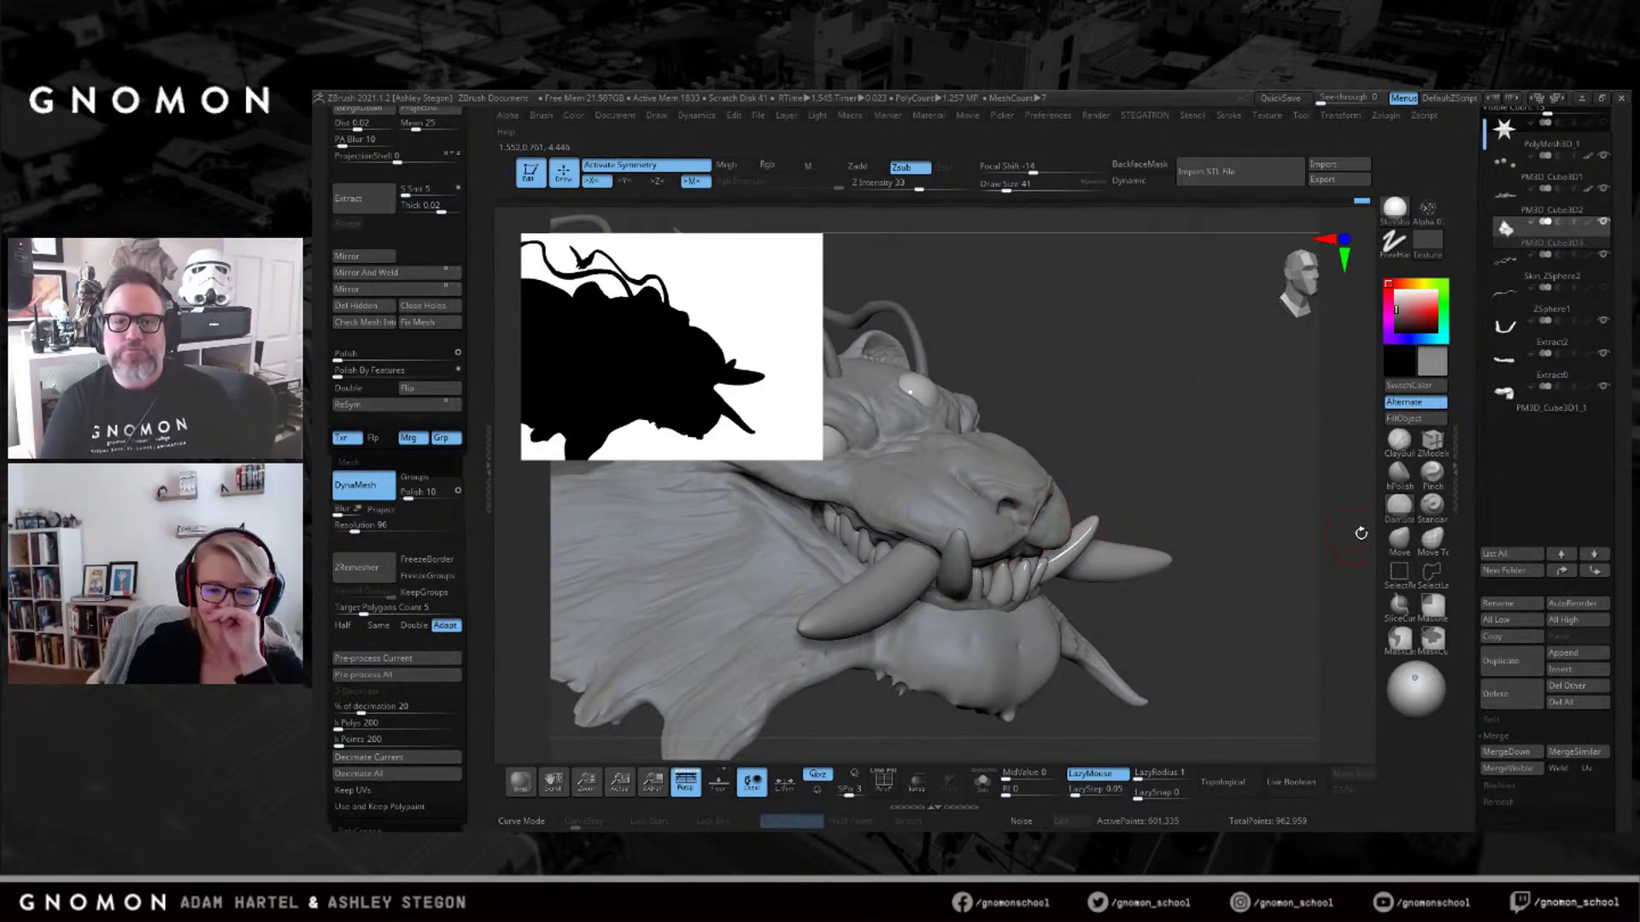
# Reshape the side of the face and the cheek behind the tusk with the Move brush at a larger size.
pyautogui.click(1401, 550)
pyautogui.moveTo(1338, 500); pyautogui.dragTo(1110, 465, button='right')
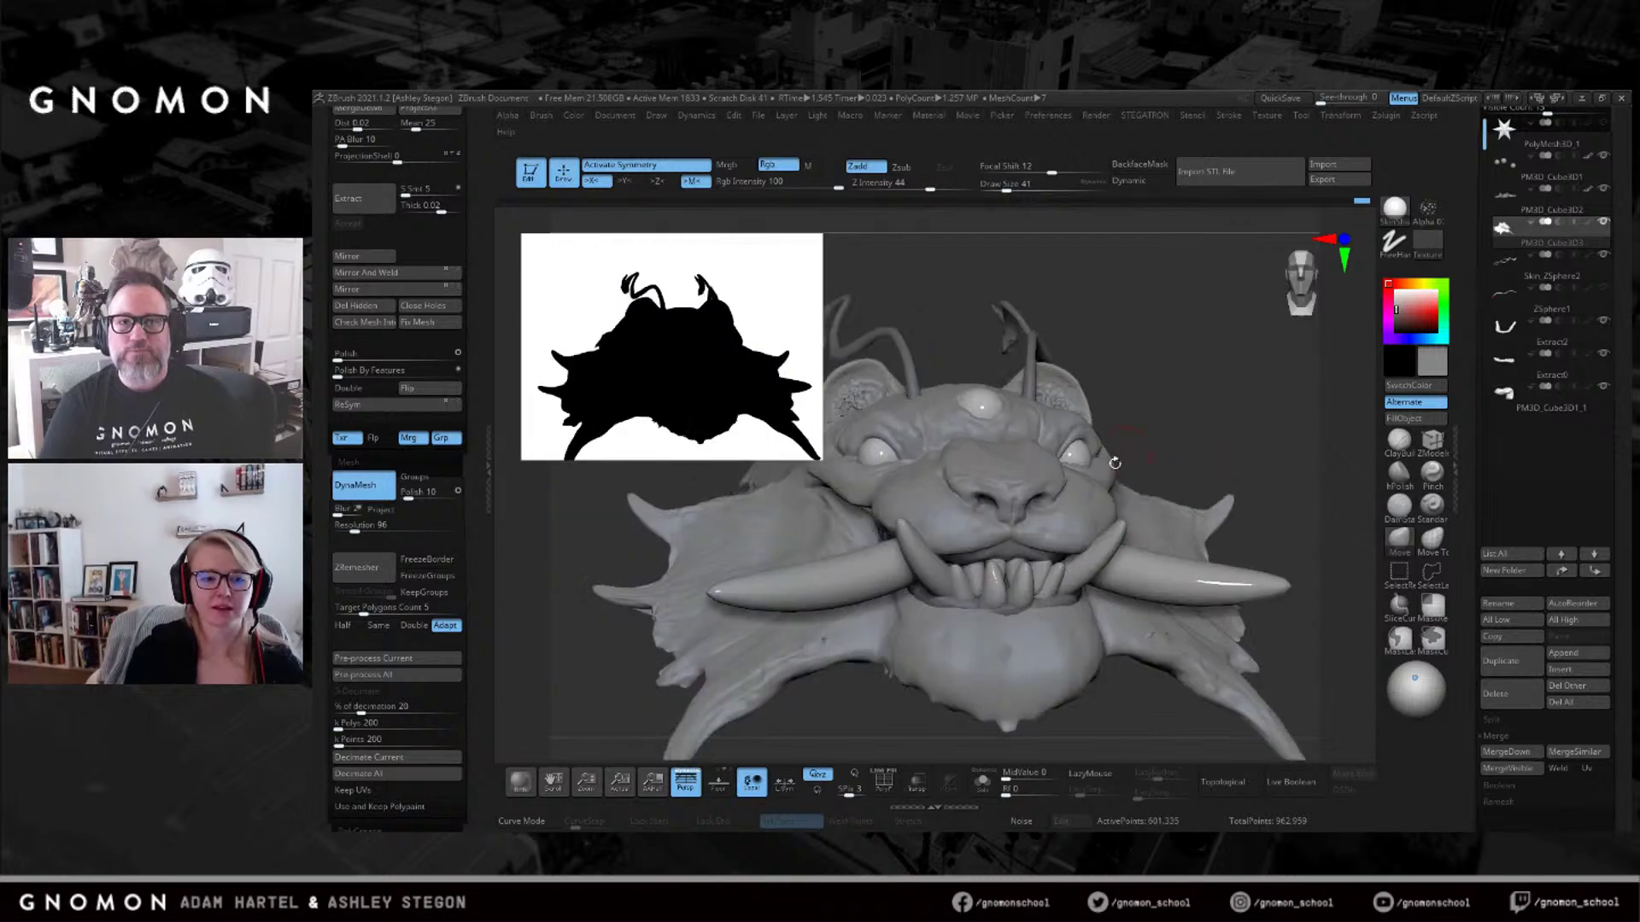
pyautogui.press('s')
pyautogui.moveTo(1107, 484); pyautogui.dragTo(1128, 485)
pyautogui.moveTo(1092, 479)
pyautogui.mouseDown(button='right')
pyautogui.moveTo(1077, 554)
pyautogui.moveTo(1059, 536)
pyautogui.moveTo(1078, 456)
pyautogui.moveTo(1143, 446)
pyautogui.mouseUp(button='right')
pyautogui.press(']')
pyautogui.press(']')
pyautogui.moveTo(1163, 408); pyautogui.dragTo(1212, 411, button='right')
pyautogui.press('[')
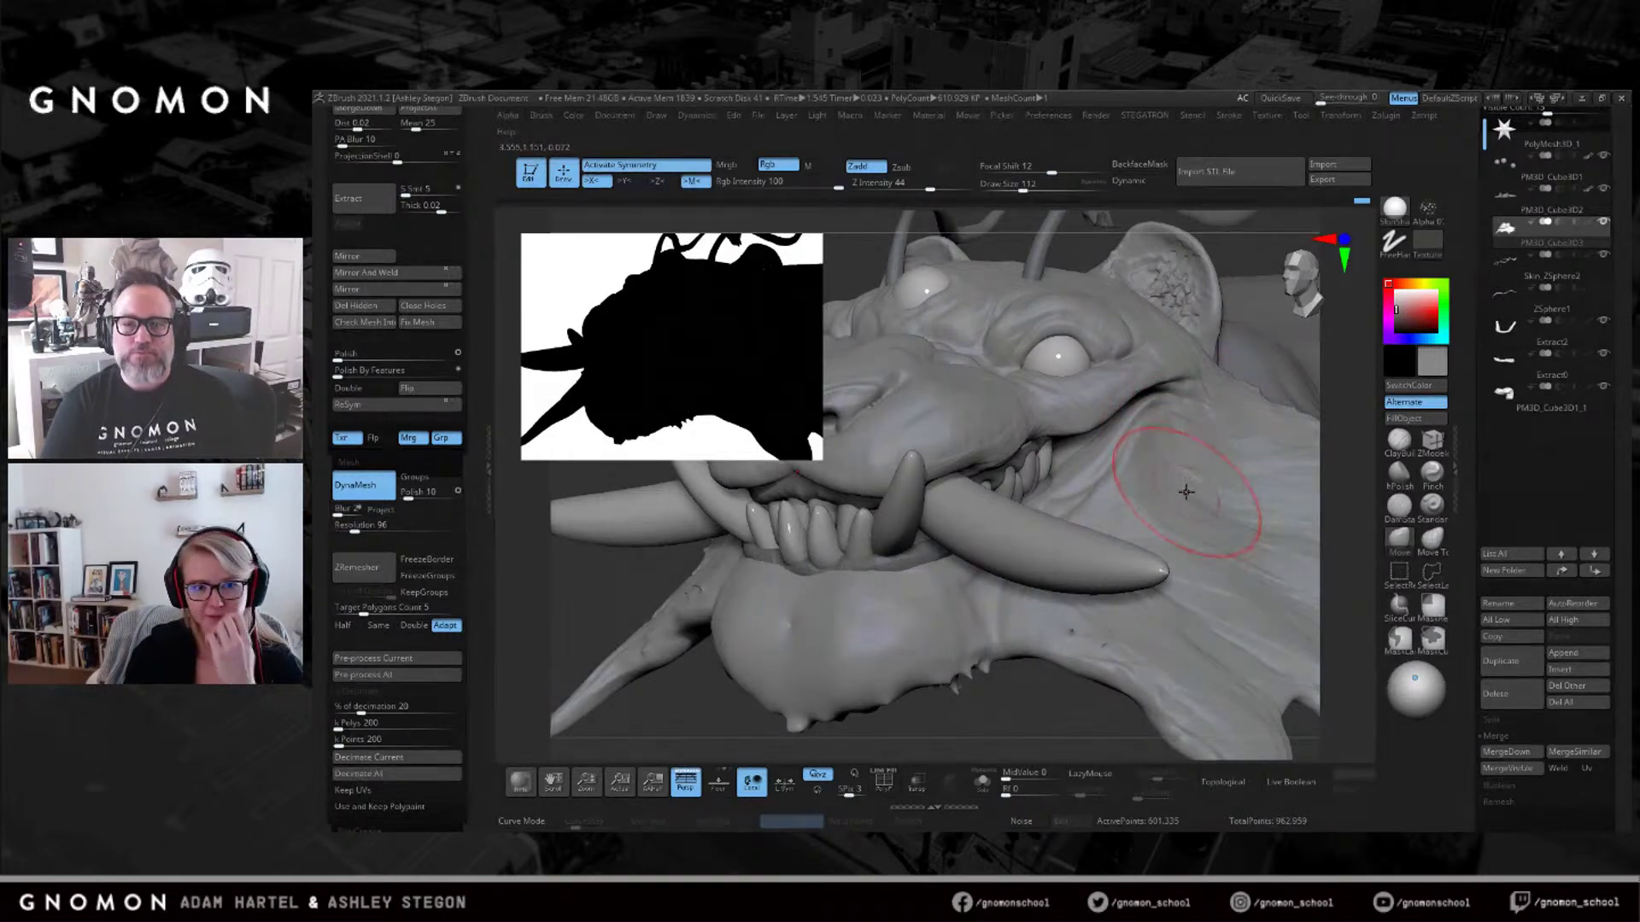
# Add volume to the cheek between the eye and upper lip with a smaller ClayBuildup brush.
pyautogui.click(1398, 441)
pyautogui.press('[')
pyautogui.moveTo(1082, 430); pyautogui.dragTo(1042, 402, button='right')
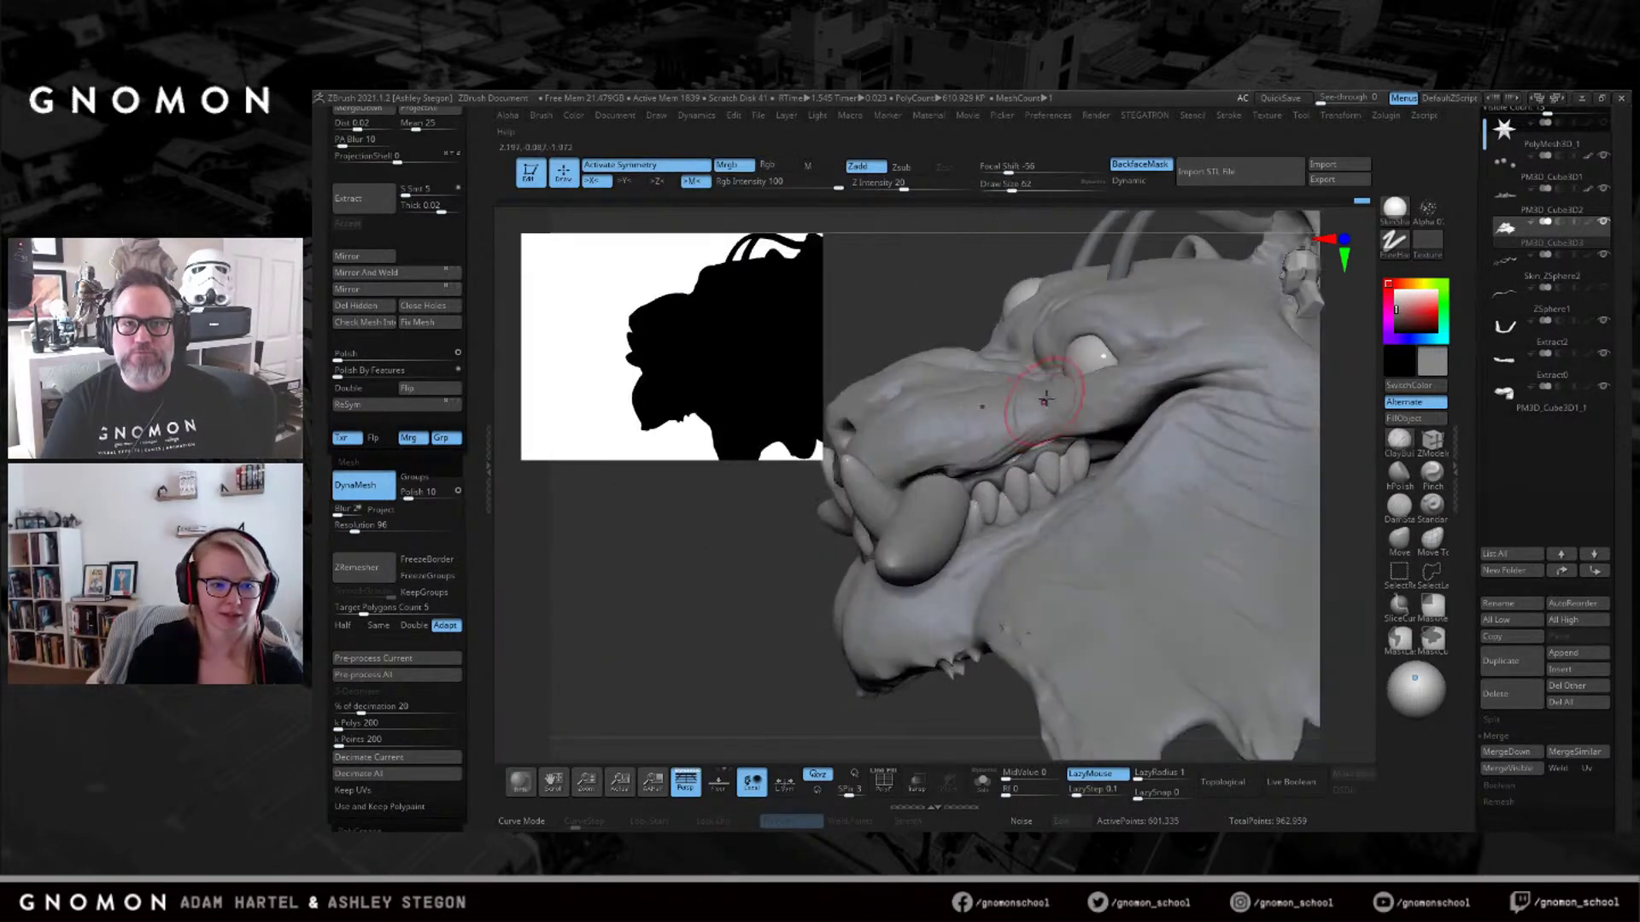
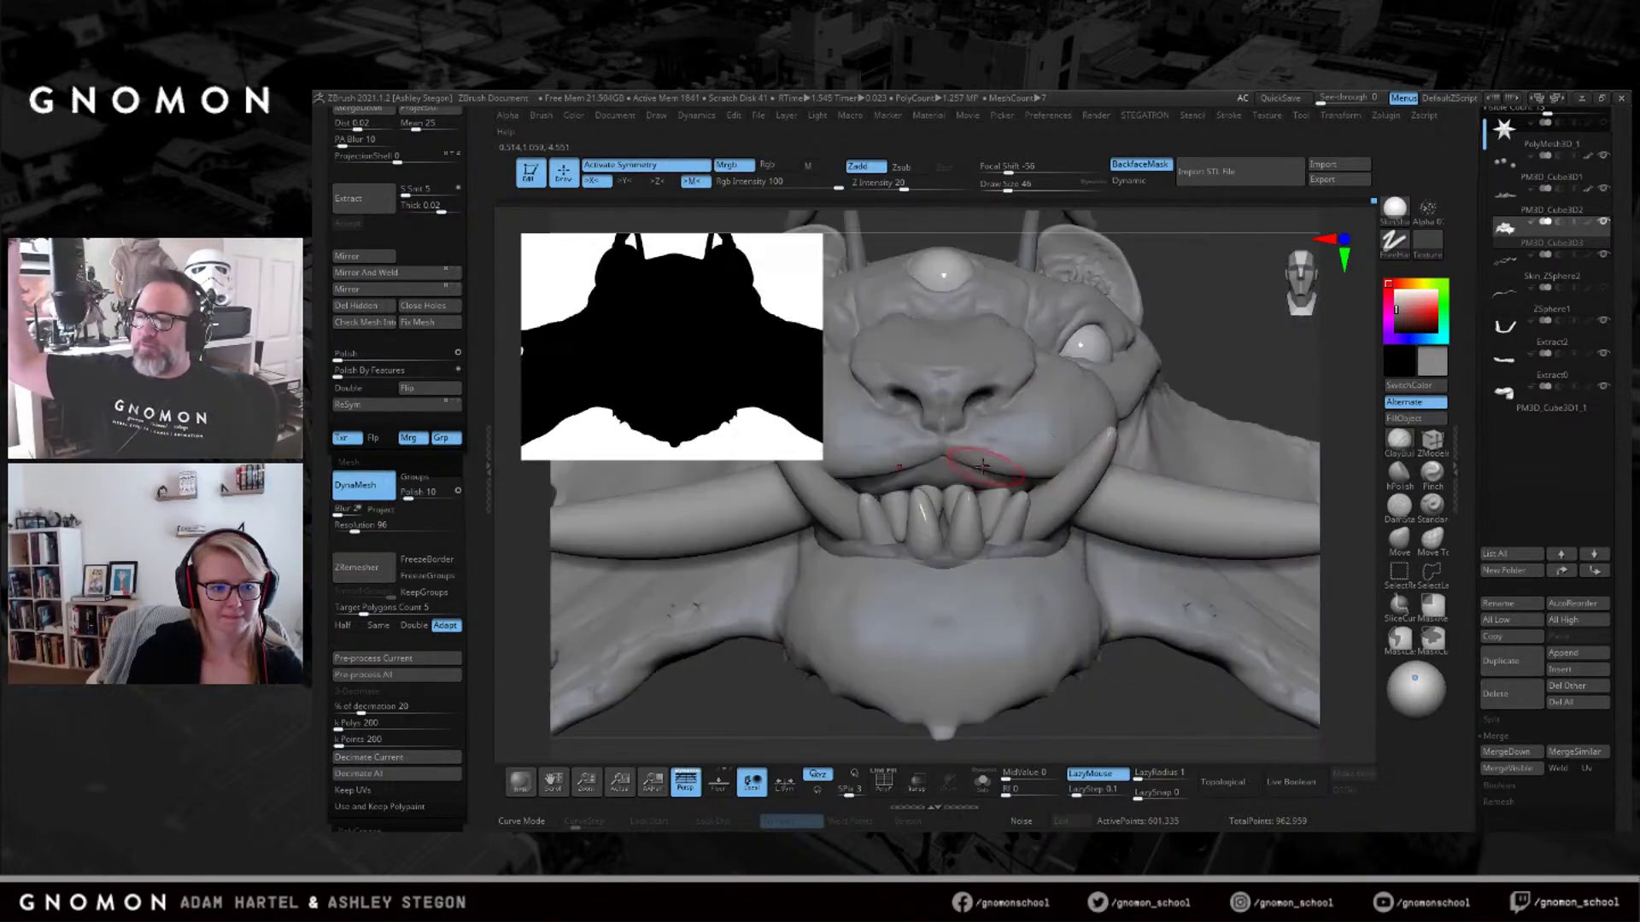
# Adjust the middle of the upper lip beneath the nose with the Move brush, resizing it as needed.
pyautogui.moveTo(941, 460); pyautogui.dragTo(944, 441)
pyautogui.press('s')
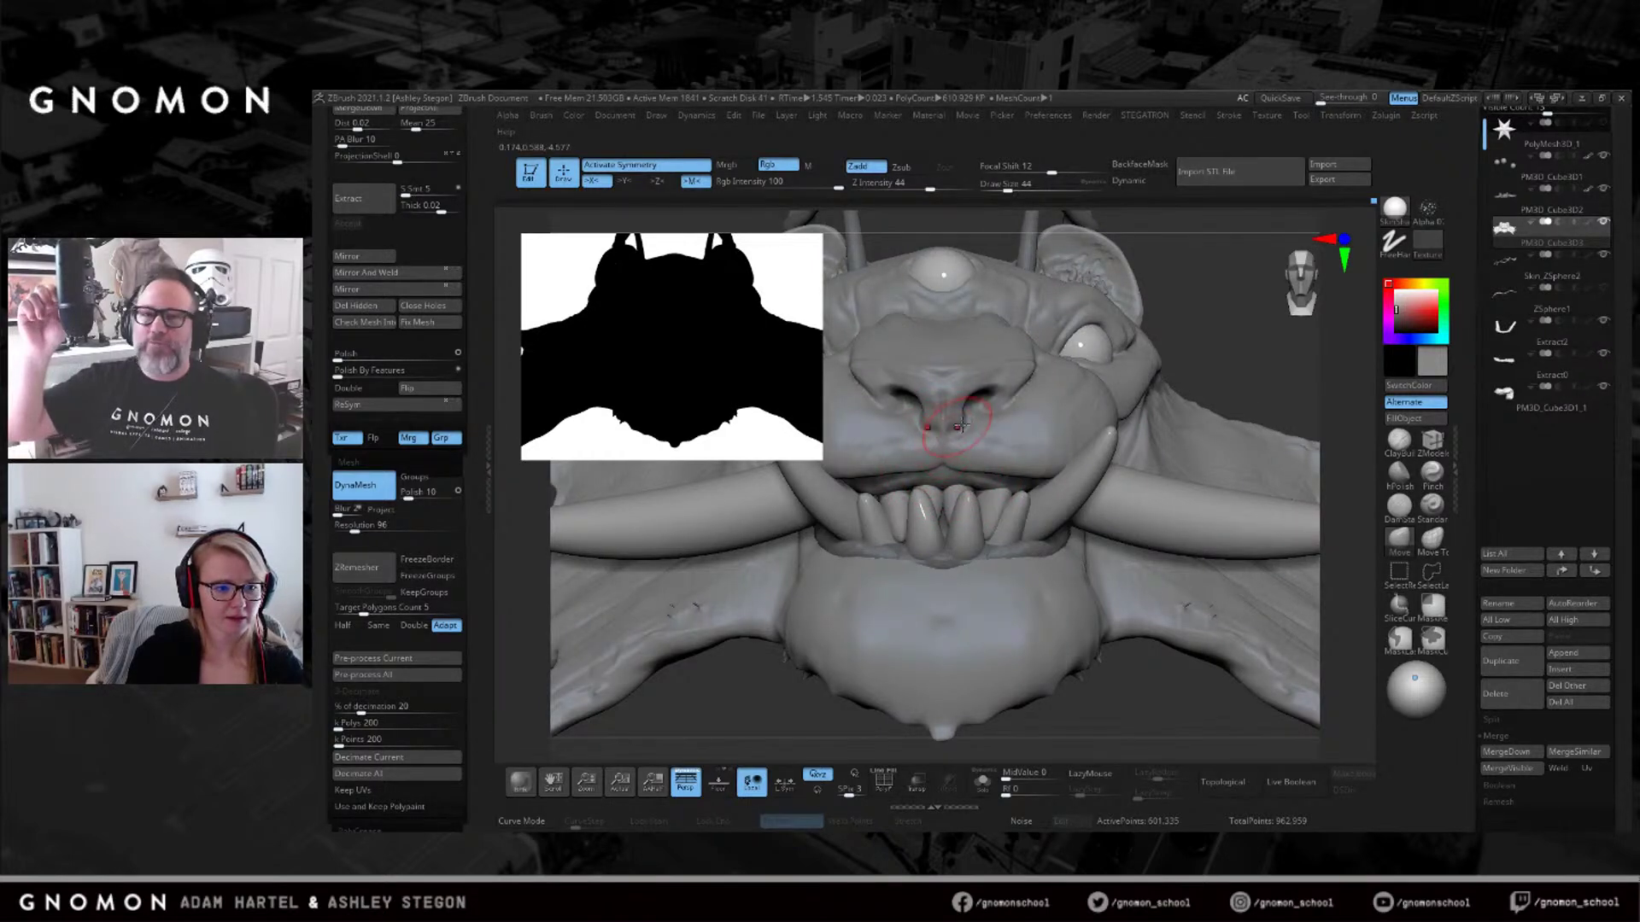
pyautogui.moveTo(1005, 474)
pyautogui.mouseDown(button='right')
pyautogui.moveTo(1102, 468)
pyautogui.moveTo(1079, 458)
pyautogui.mouseUp(button='right')
pyautogui.press('s')
pyautogui.press('s')
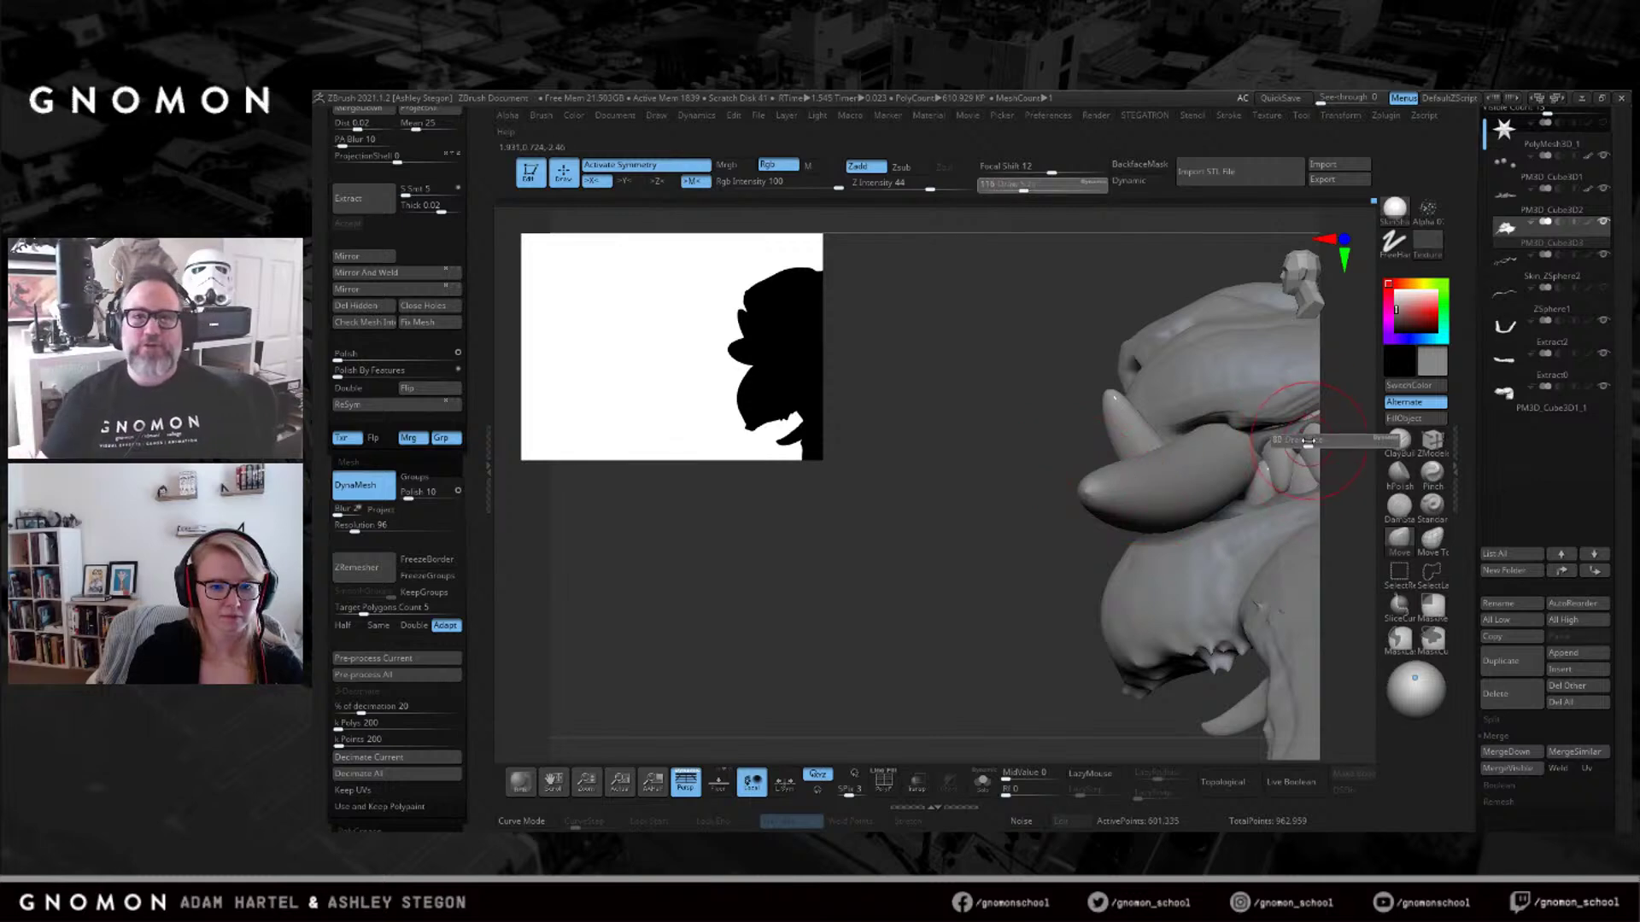
pyautogui.moveTo(1307, 441); pyautogui.dragTo(1310, 441)
# Isolate the head mesh and build up the underside of the upper lip and mouth cavity with ClayBuildup.
pyautogui.click(1399, 442)
pyautogui.click(984, 781)
pyautogui.moveTo(1159, 490)
pyautogui.mouseDown(button='right')
pyautogui.moveTo(1158, 553)
pyautogui.moveTo(1059, 403)
pyautogui.mouseUp(button='right')
pyautogui.moveTo(1053, 398); pyautogui.dragTo(1016, 413)
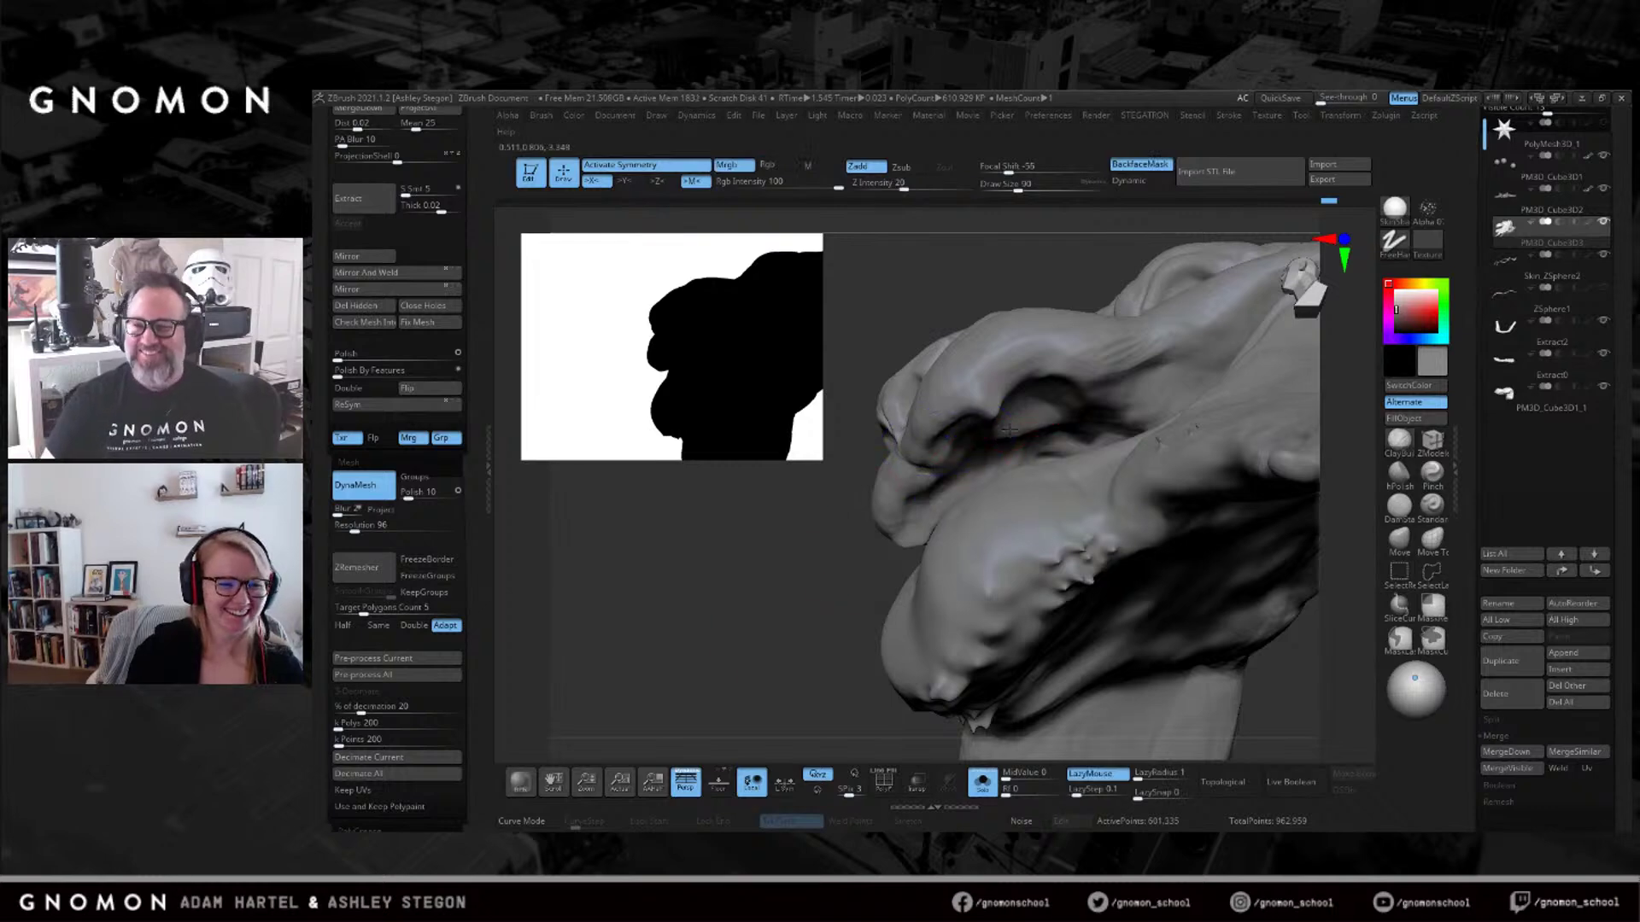
pyautogui.moveTo(1017, 413); pyautogui.dragTo(995, 408, button='right')
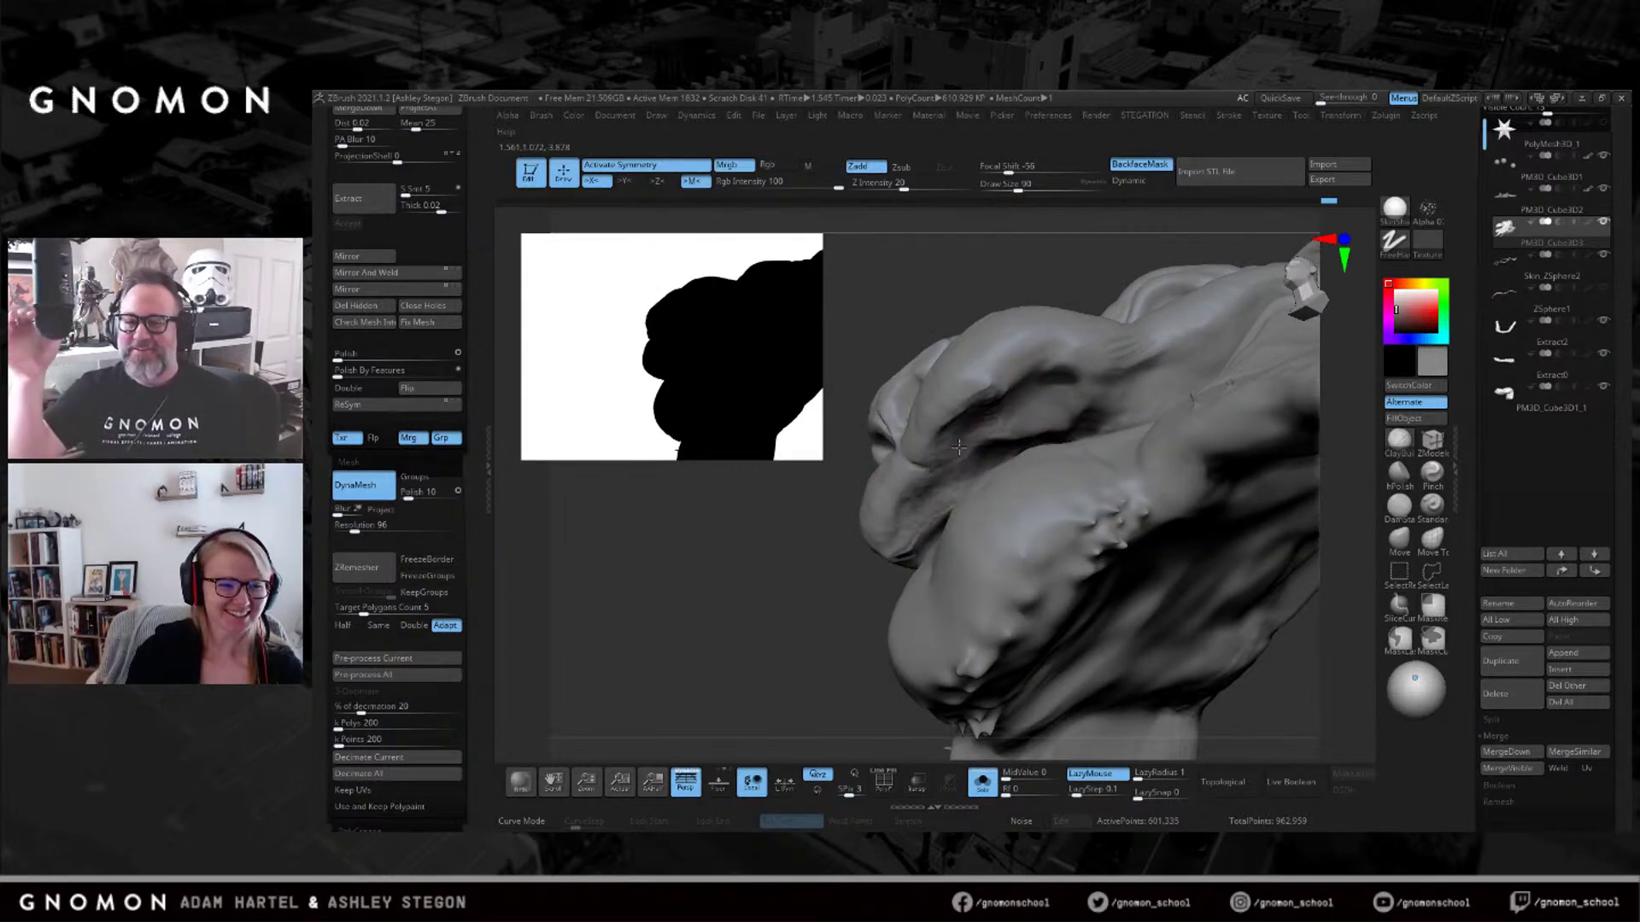
pyautogui.moveTo(1062, 414)
pyautogui.mouseDown(button='right')
pyautogui.moveTo(1096, 392)
pyautogui.moveTo(1168, 427)
pyautogui.moveTo(1131, 417)
pyautogui.moveTo(1157, 396)
pyautogui.mouseUp(button='right')
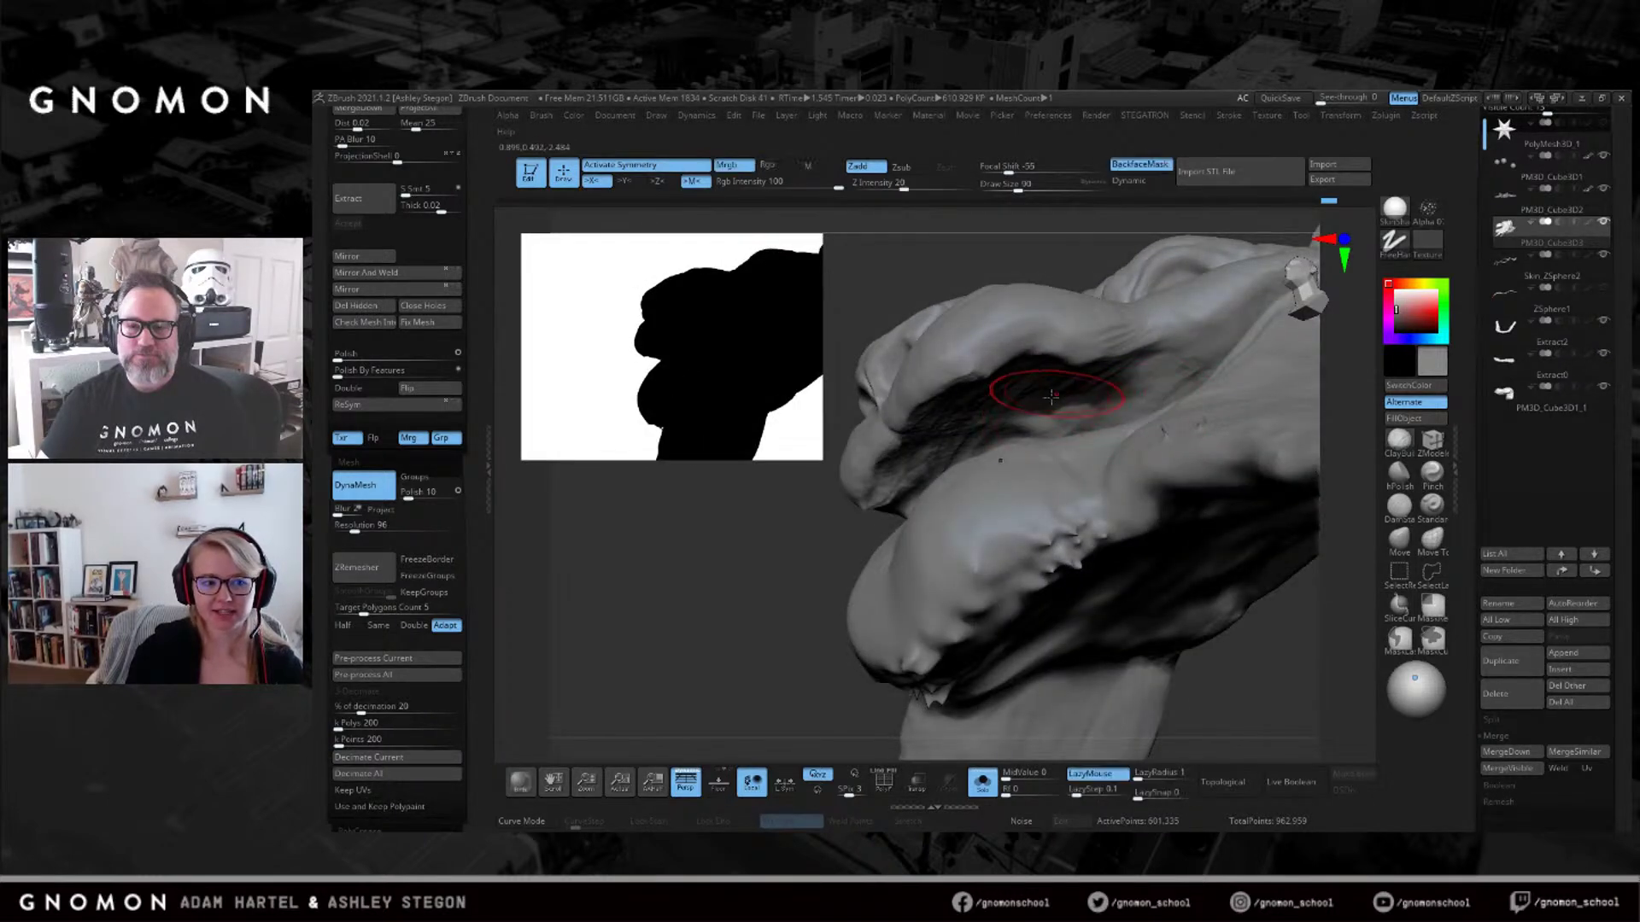
pyautogui.moveTo(1062, 380); pyautogui.dragTo(989, 367, button='right')
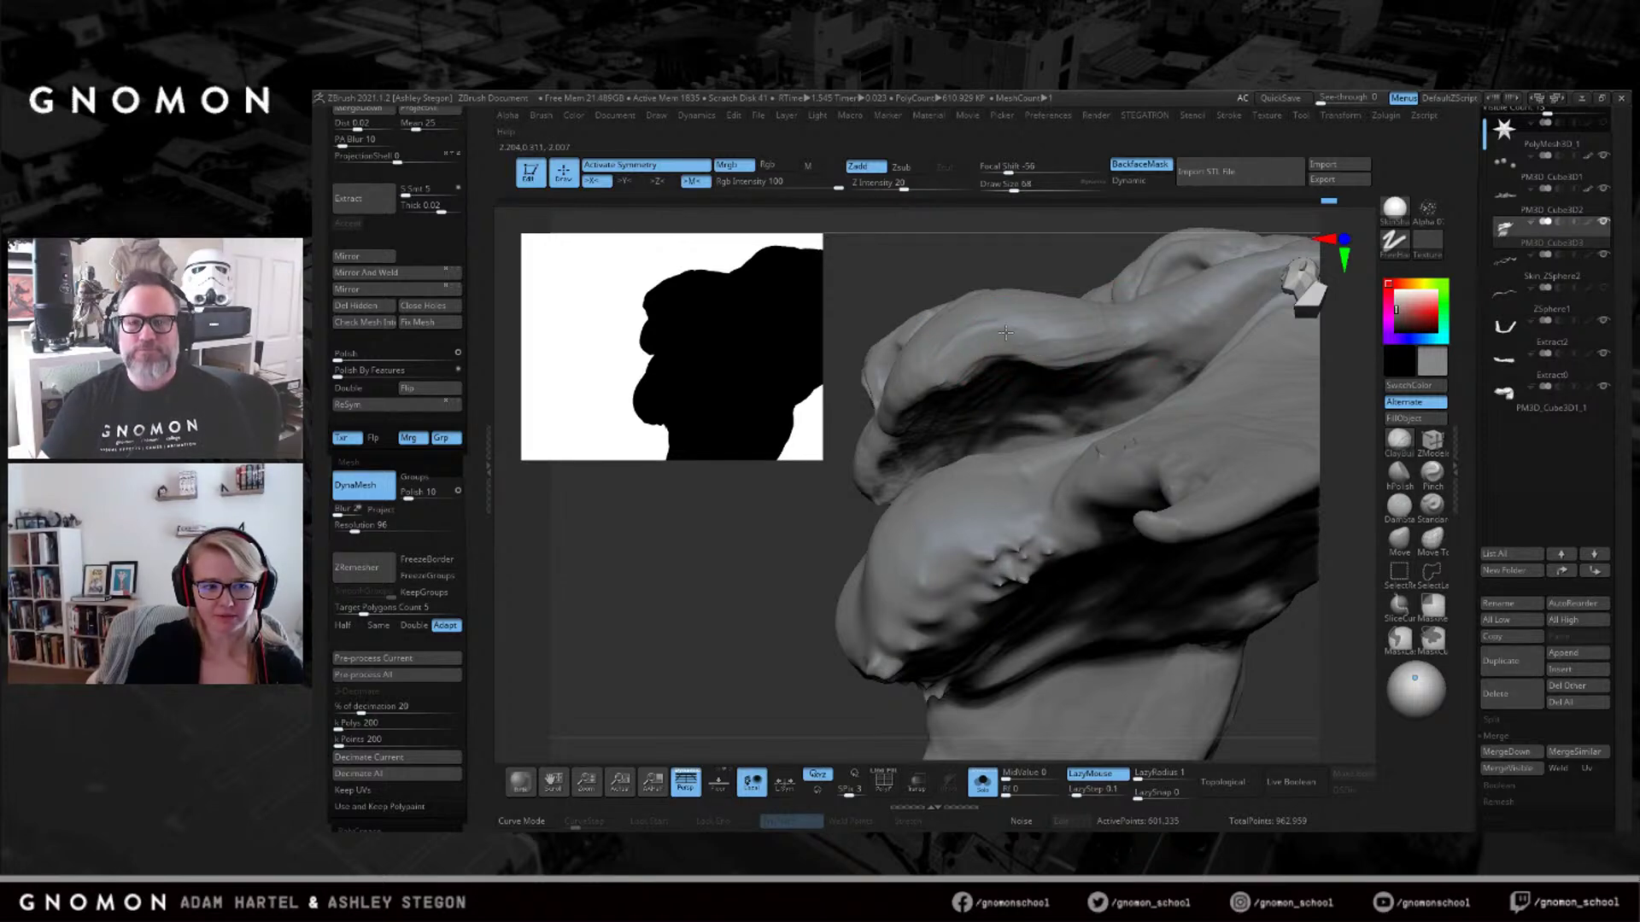
pyautogui.moveTo(974, 369)
pyautogui.mouseDown(button='right')
pyautogui.moveTo(1008, 365)
pyautogui.moveTo(1066, 448)
pyautogui.mouseUp(button='right')
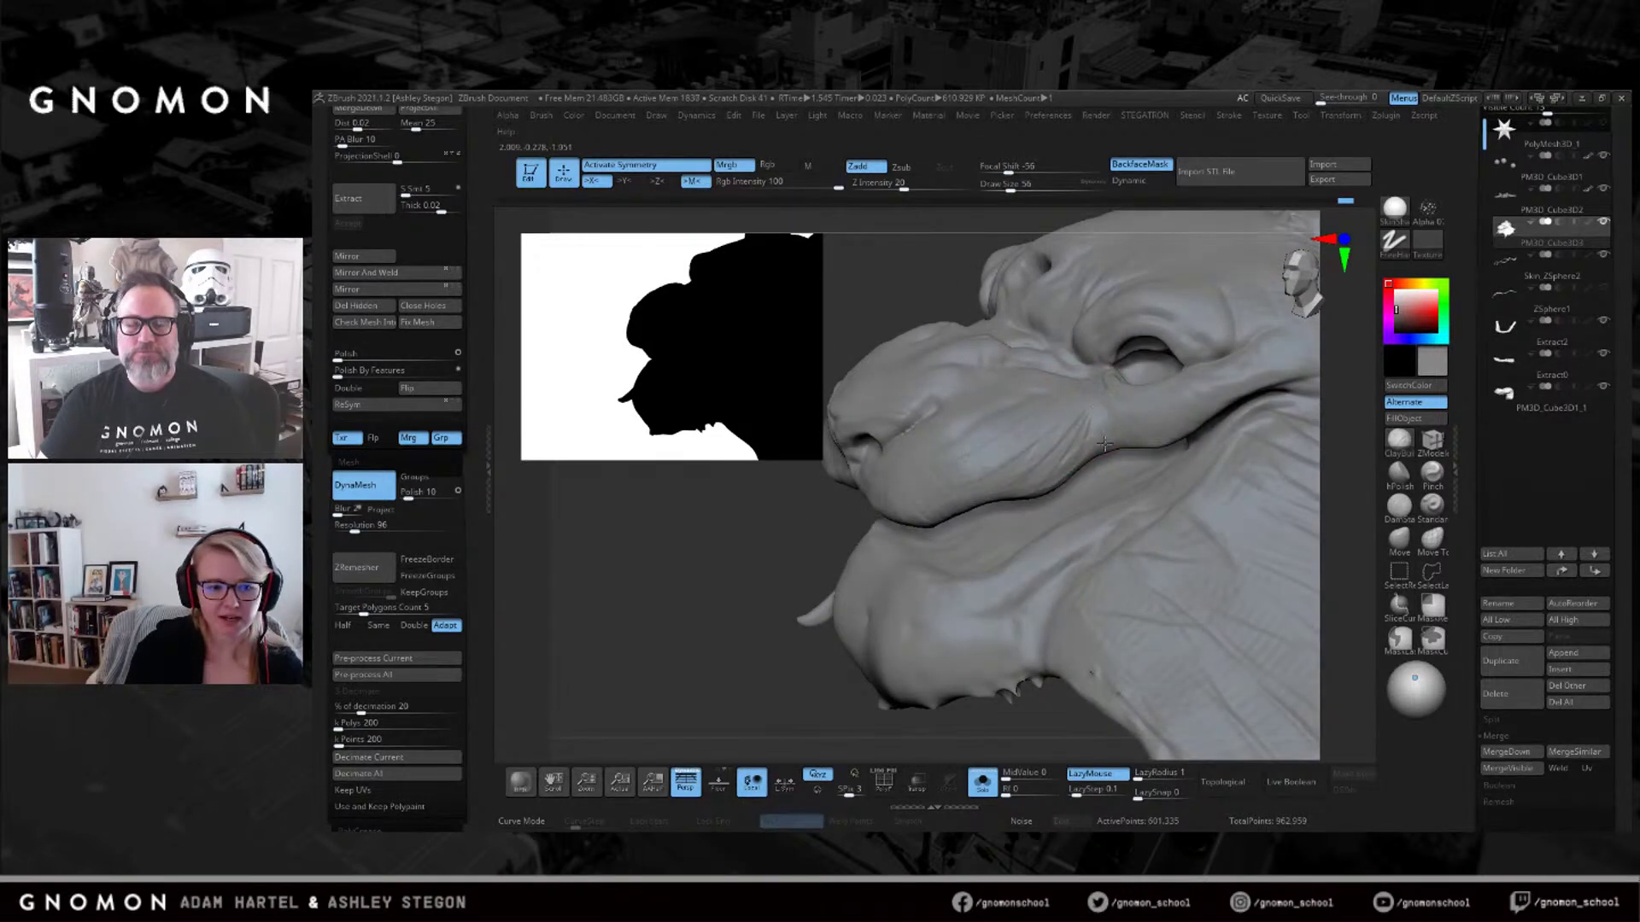
# Smooth the side of the muzzle and add clay to the cheek below the eye.
pyautogui.keyDown('shift'); pyautogui.moveTo(1083, 431); pyautogui.dragTo(1033, 438); pyautogui.keyUp('shift')
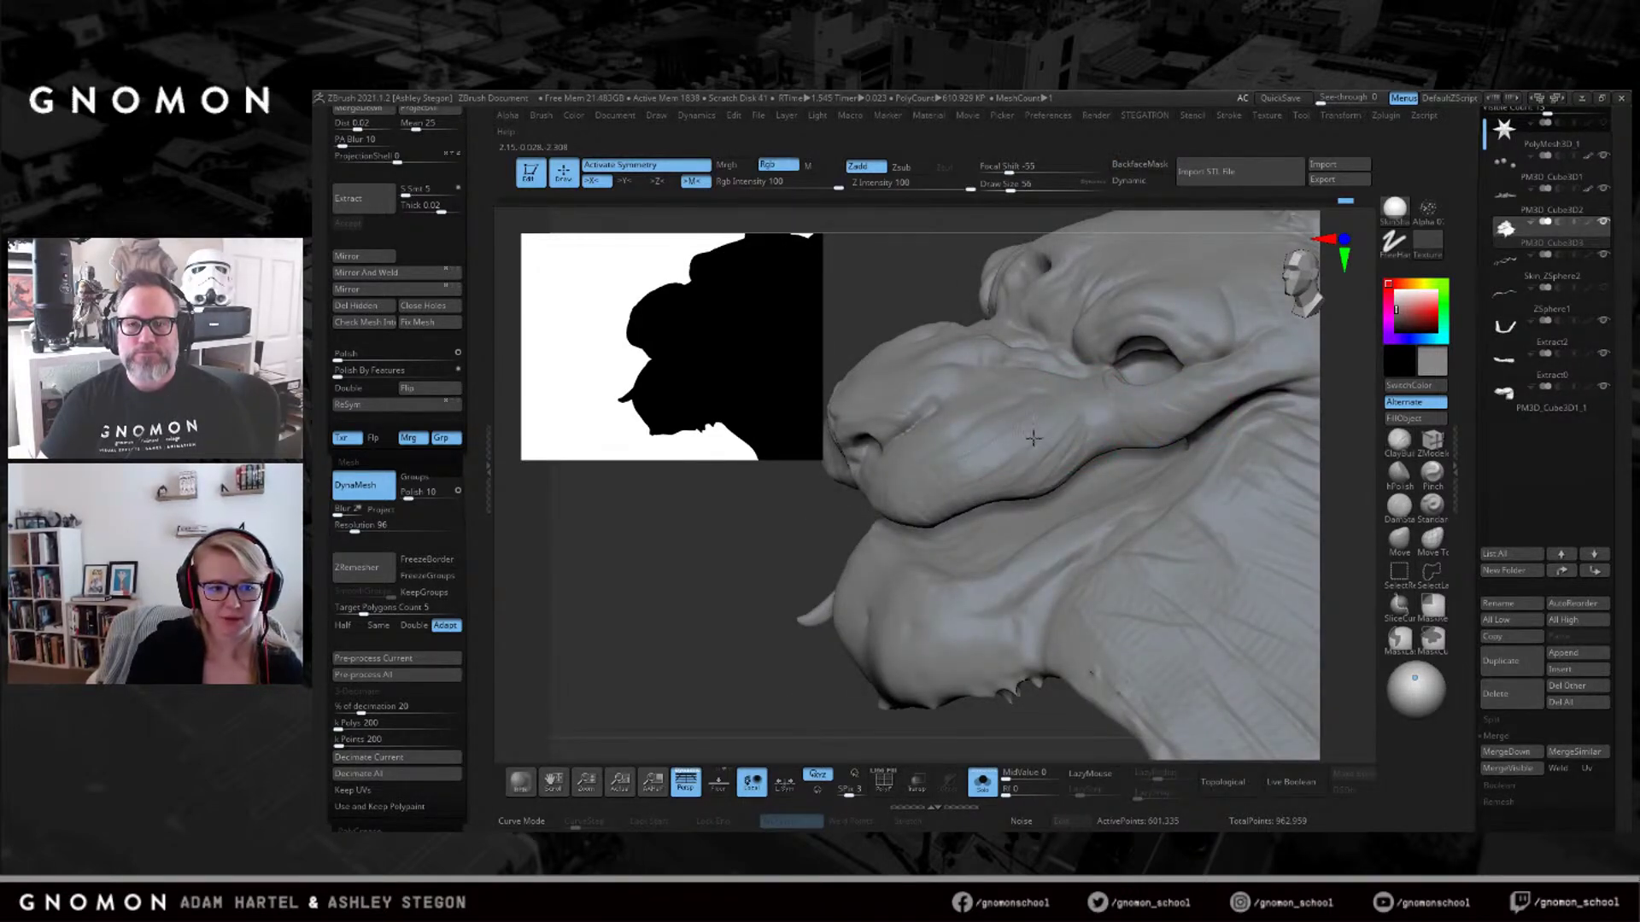
pyautogui.moveTo(962, 443); pyautogui.dragTo(1068, 401, button='right')
pyautogui.moveTo(1051, 382); pyautogui.dragTo(1073, 352)
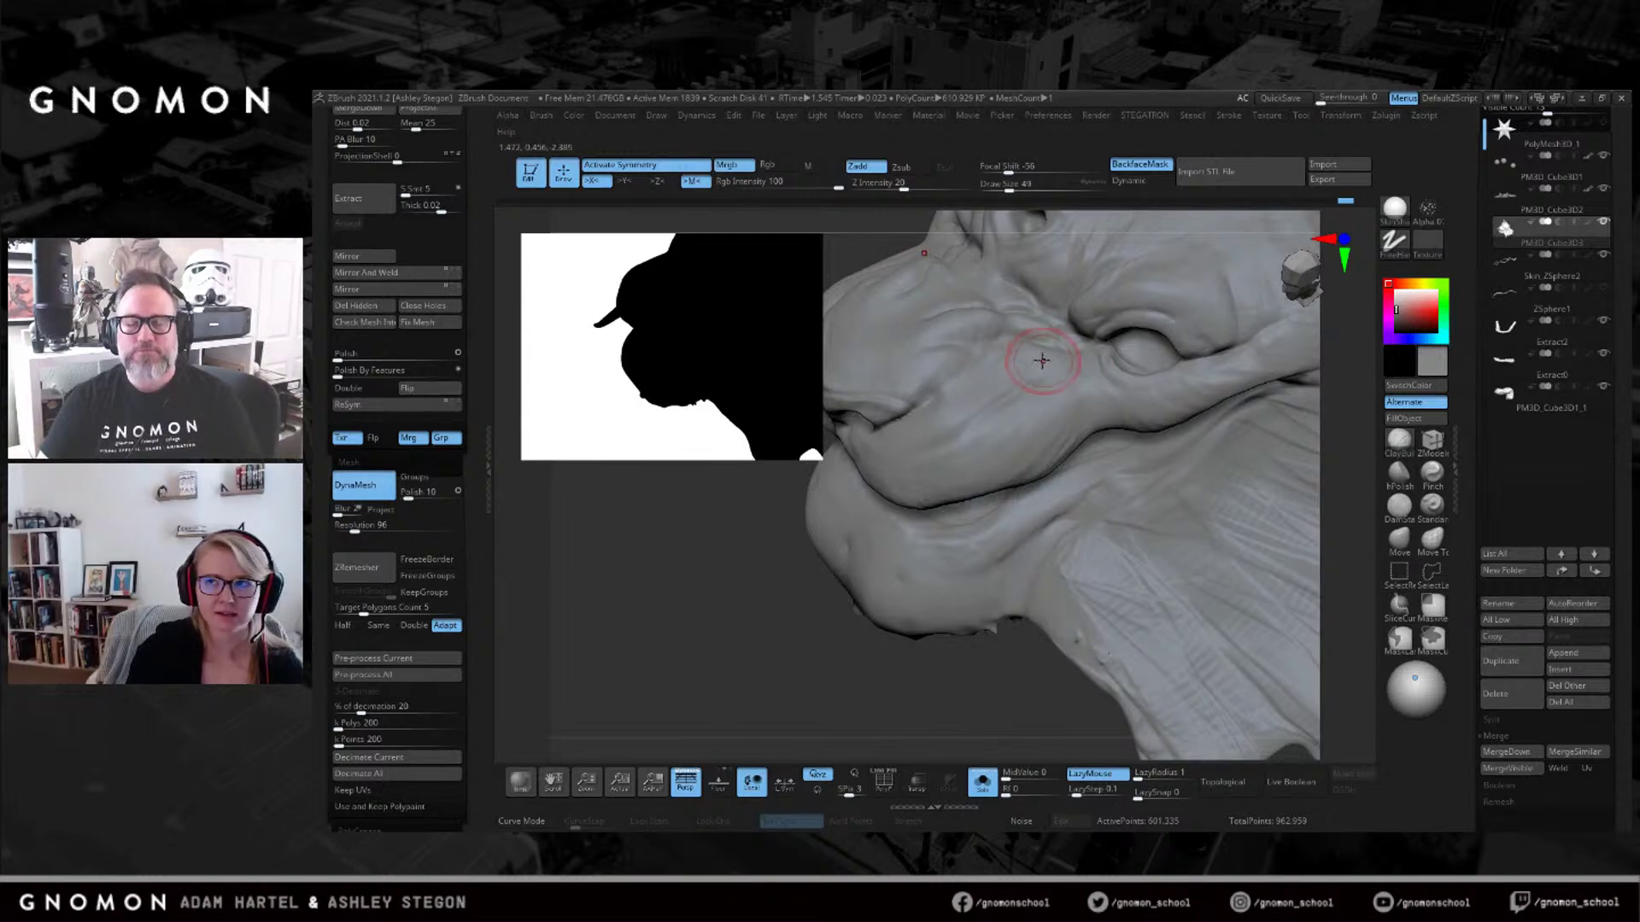
# Carve creases around the bridge of the nose, the brow and the central eye socket with DamStandard.
pyautogui.moveTo(1015, 450)
pyautogui.mouseDown(button='right')
pyautogui.moveTo(1080, 439)
pyautogui.moveTo(1379, 552)
pyautogui.mouseUp(button='right')
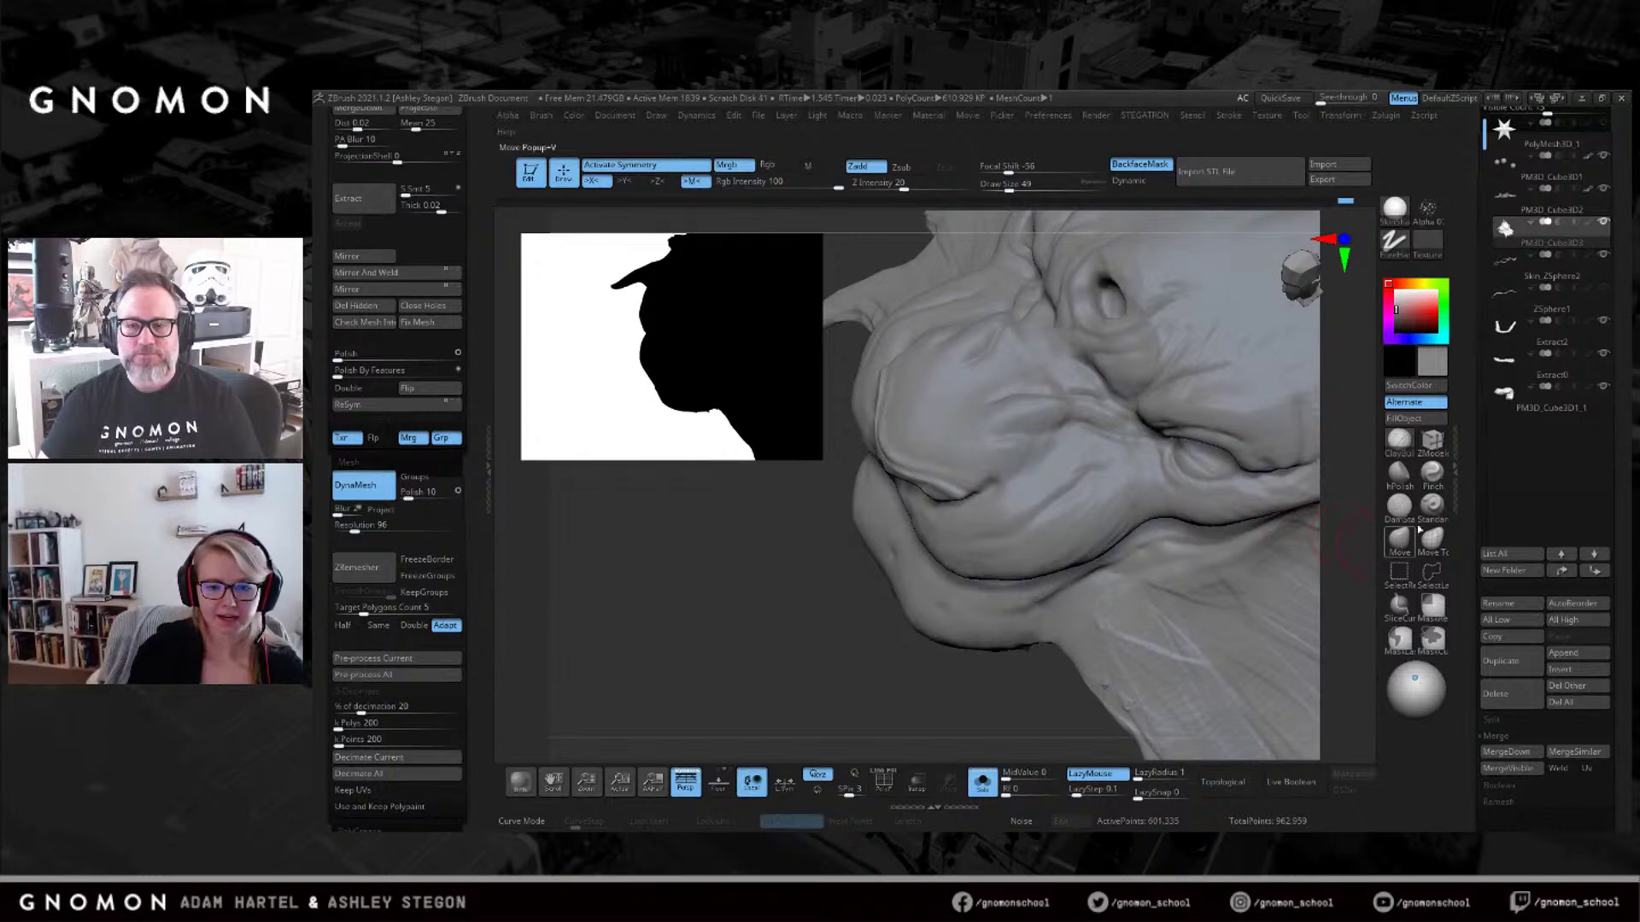
pyautogui.click(1399, 473)
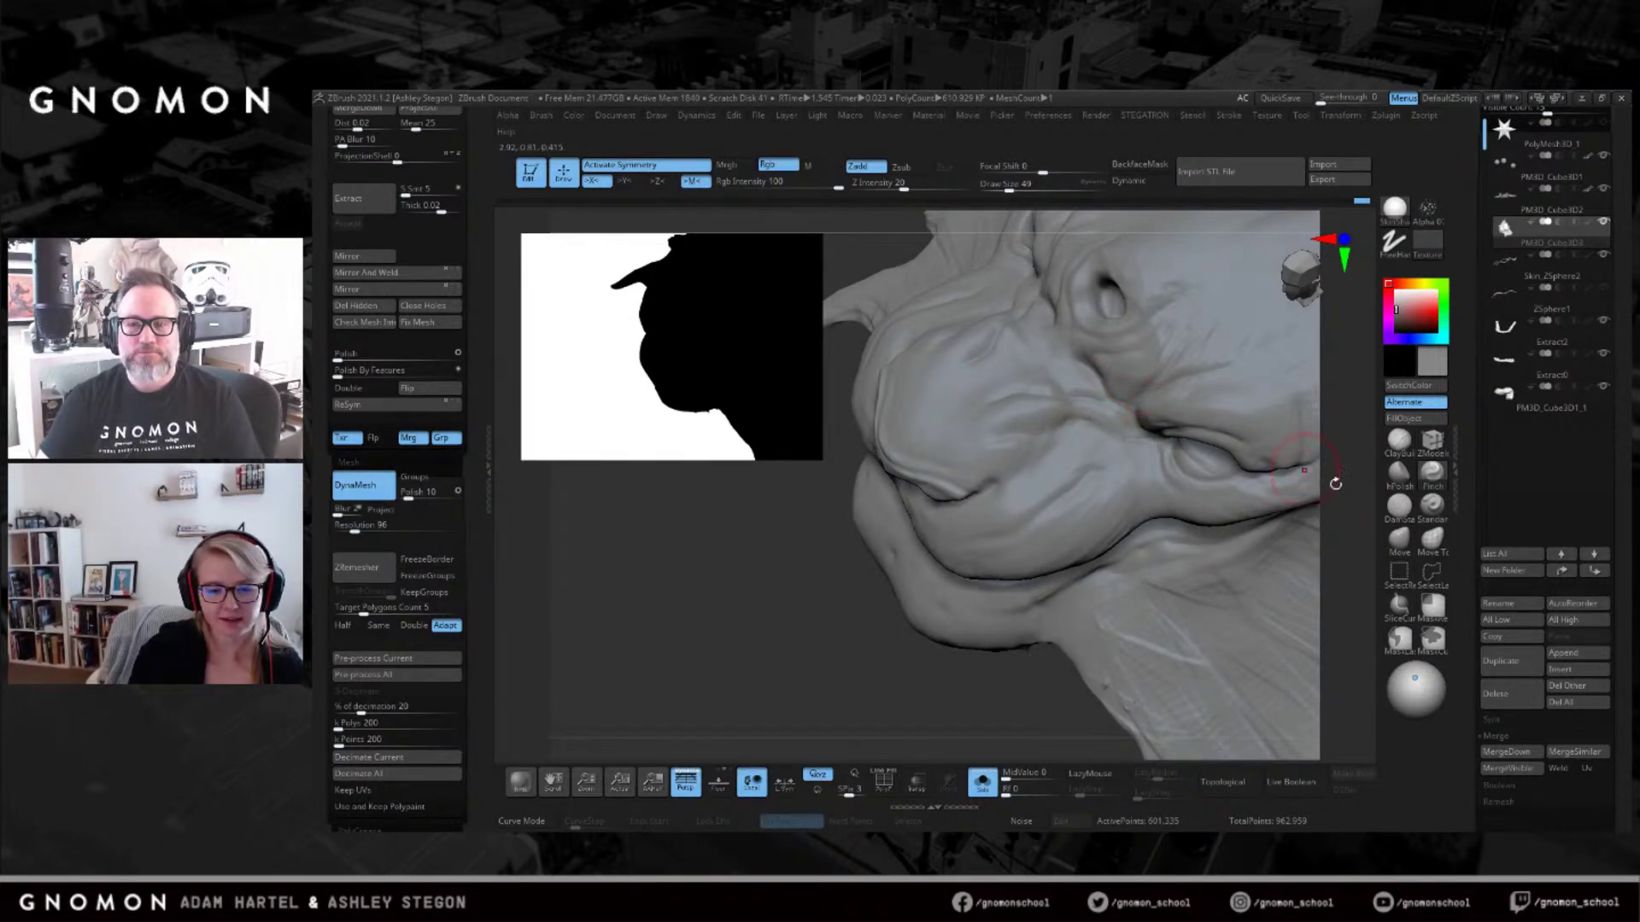
pyautogui.click(1399, 506)
pyautogui.moveTo(1096, 397); pyautogui.dragTo(1077, 354, button='right')
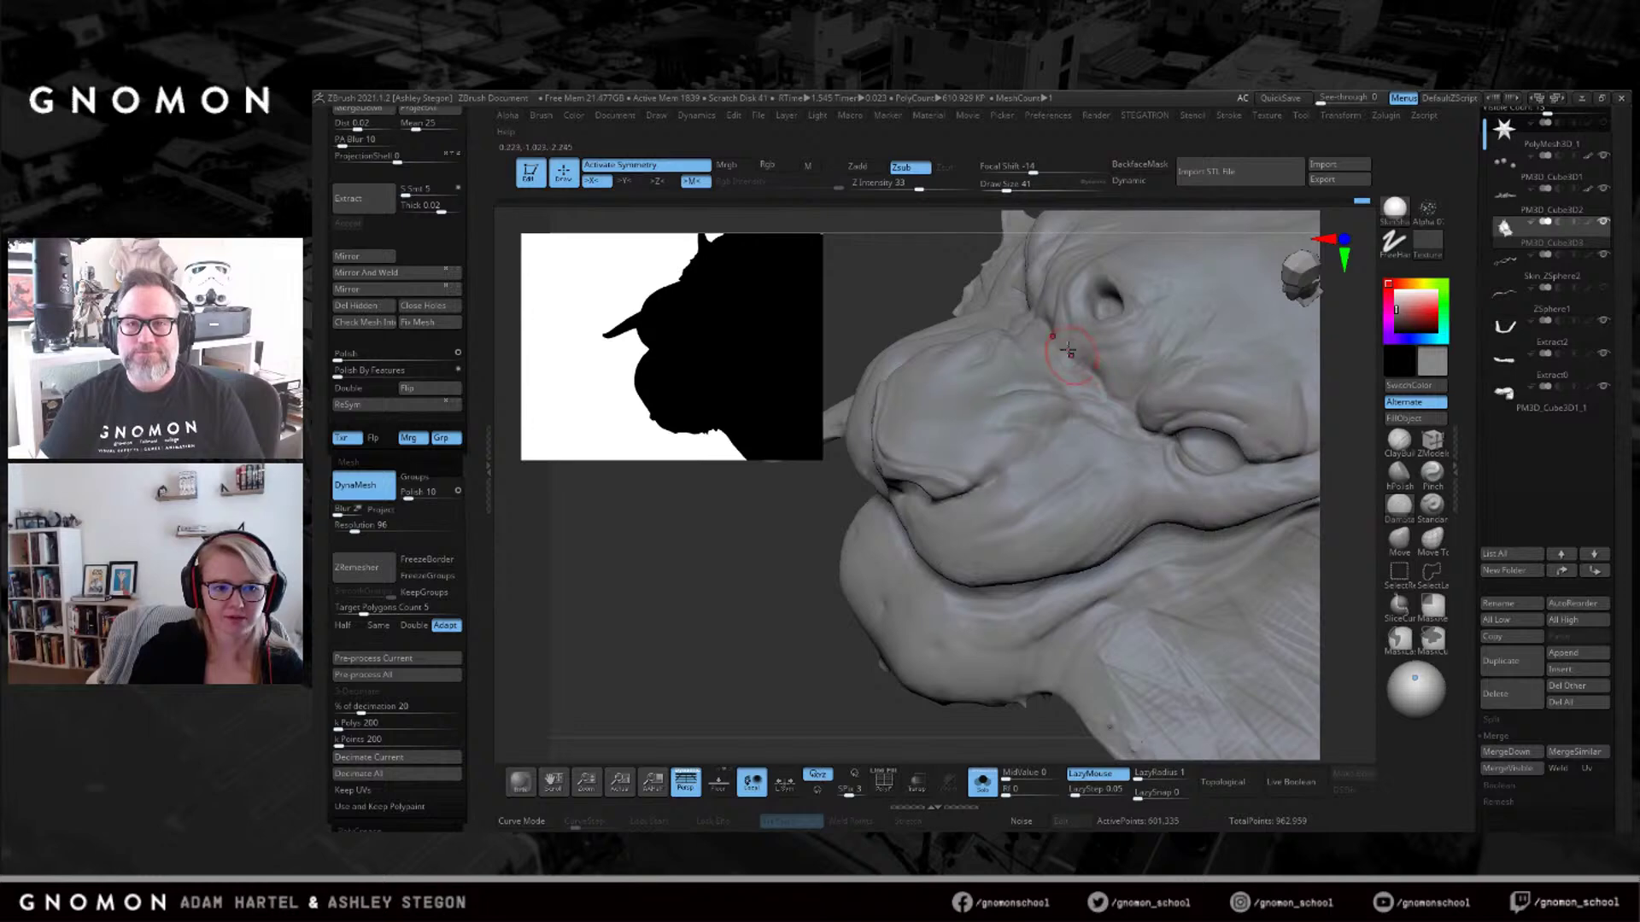
pyautogui.moveTo(1078, 361); pyautogui.dragTo(1105, 350)
pyautogui.moveTo(1165, 367)
pyautogui.mouseDown(button='right')
pyautogui.moveTo(1208, 367)
pyautogui.moveTo(955, 449)
pyautogui.moveTo(1084, 406)
pyautogui.moveTo(1072, 369)
pyautogui.mouseUp(button='right')
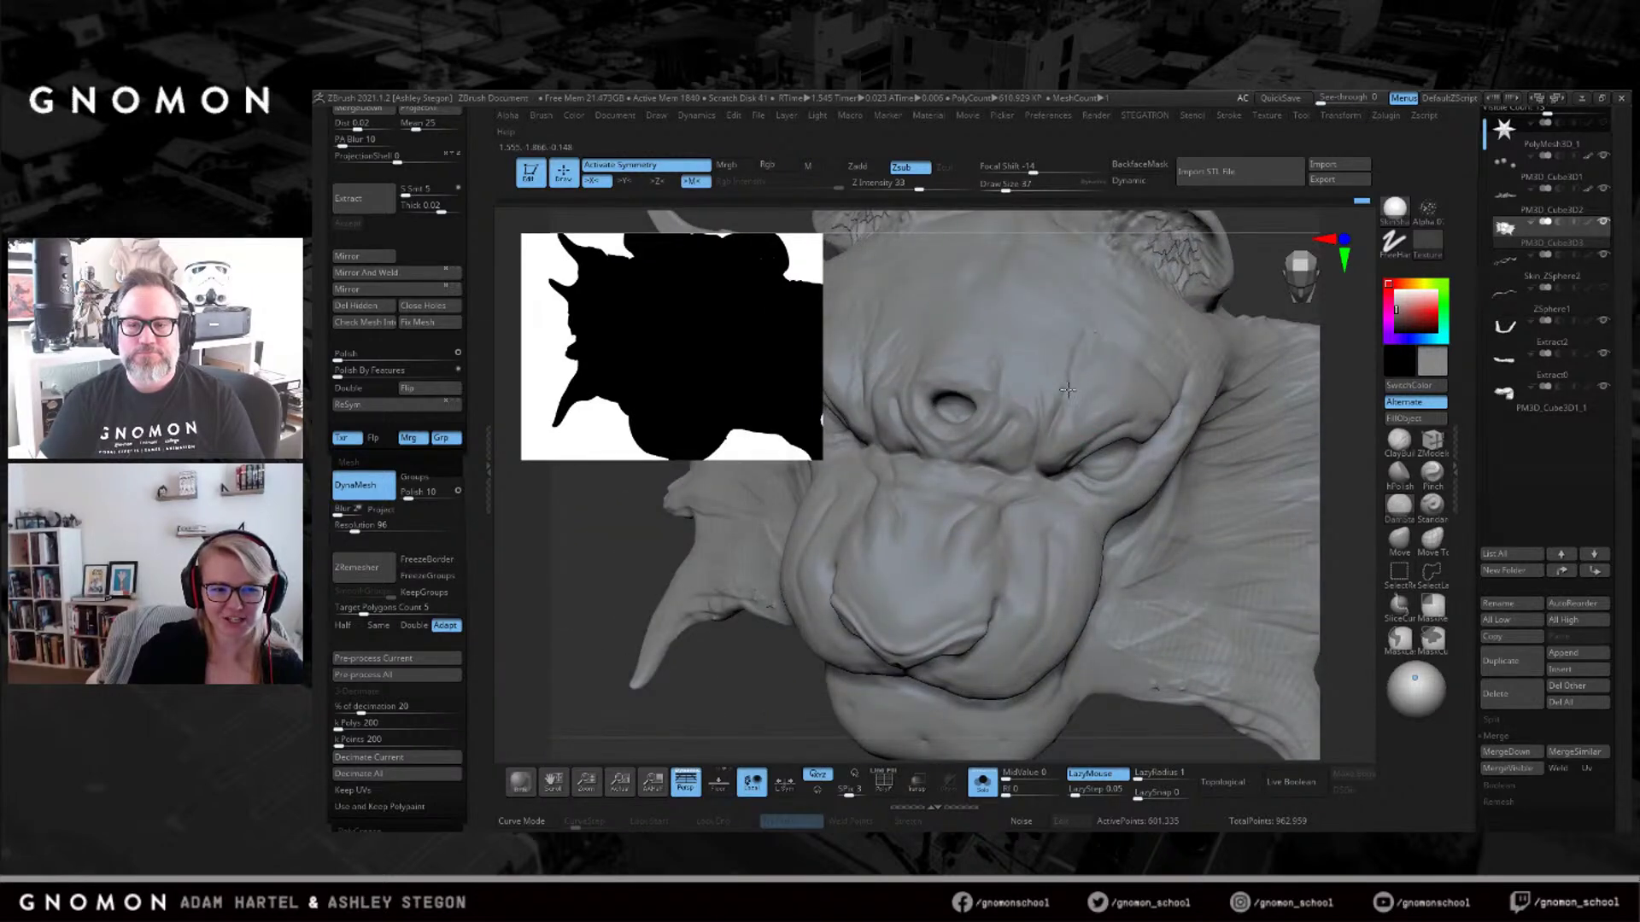
pyautogui.moveTo(1038, 457); pyautogui.dragTo(1043, 410, button='right')
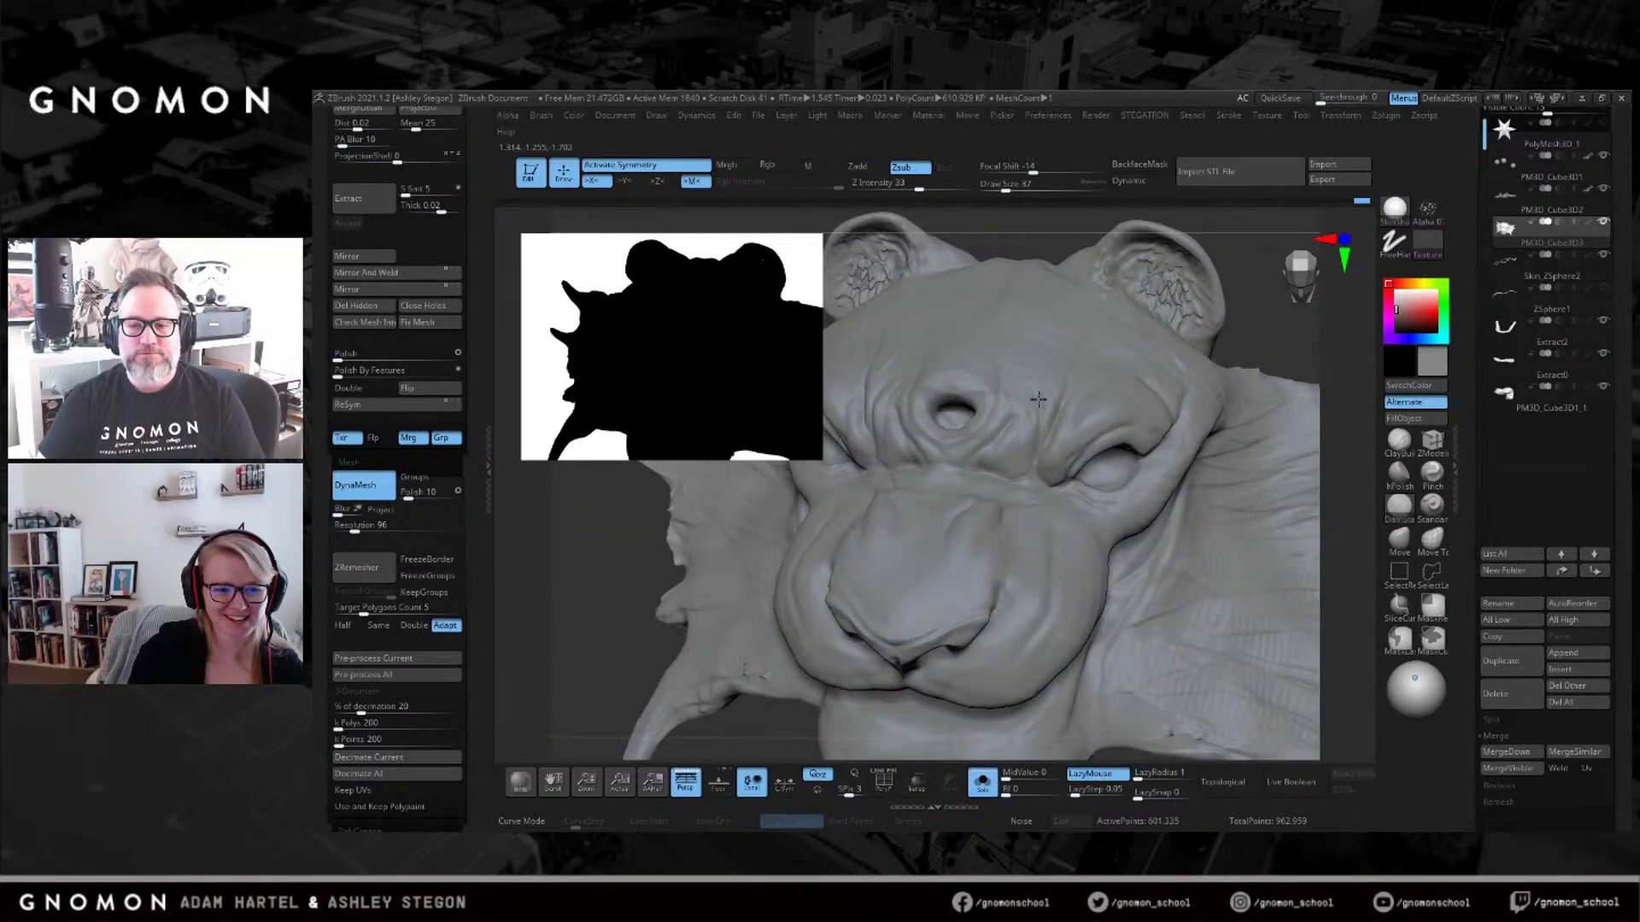
# Build up the brow and forehead folds above the side eyes with ClayBuildup.
pyautogui.click(1399, 440)
pyautogui.moveTo(1012, 466)
pyautogui.mouseDown(button='right')
pyautogui.moveTo(991, 434)
pyautogui.moveTo(1025, 432)
pyautogui.moveTo(1002, 410)
pyautogui.mouseUp(button='right')
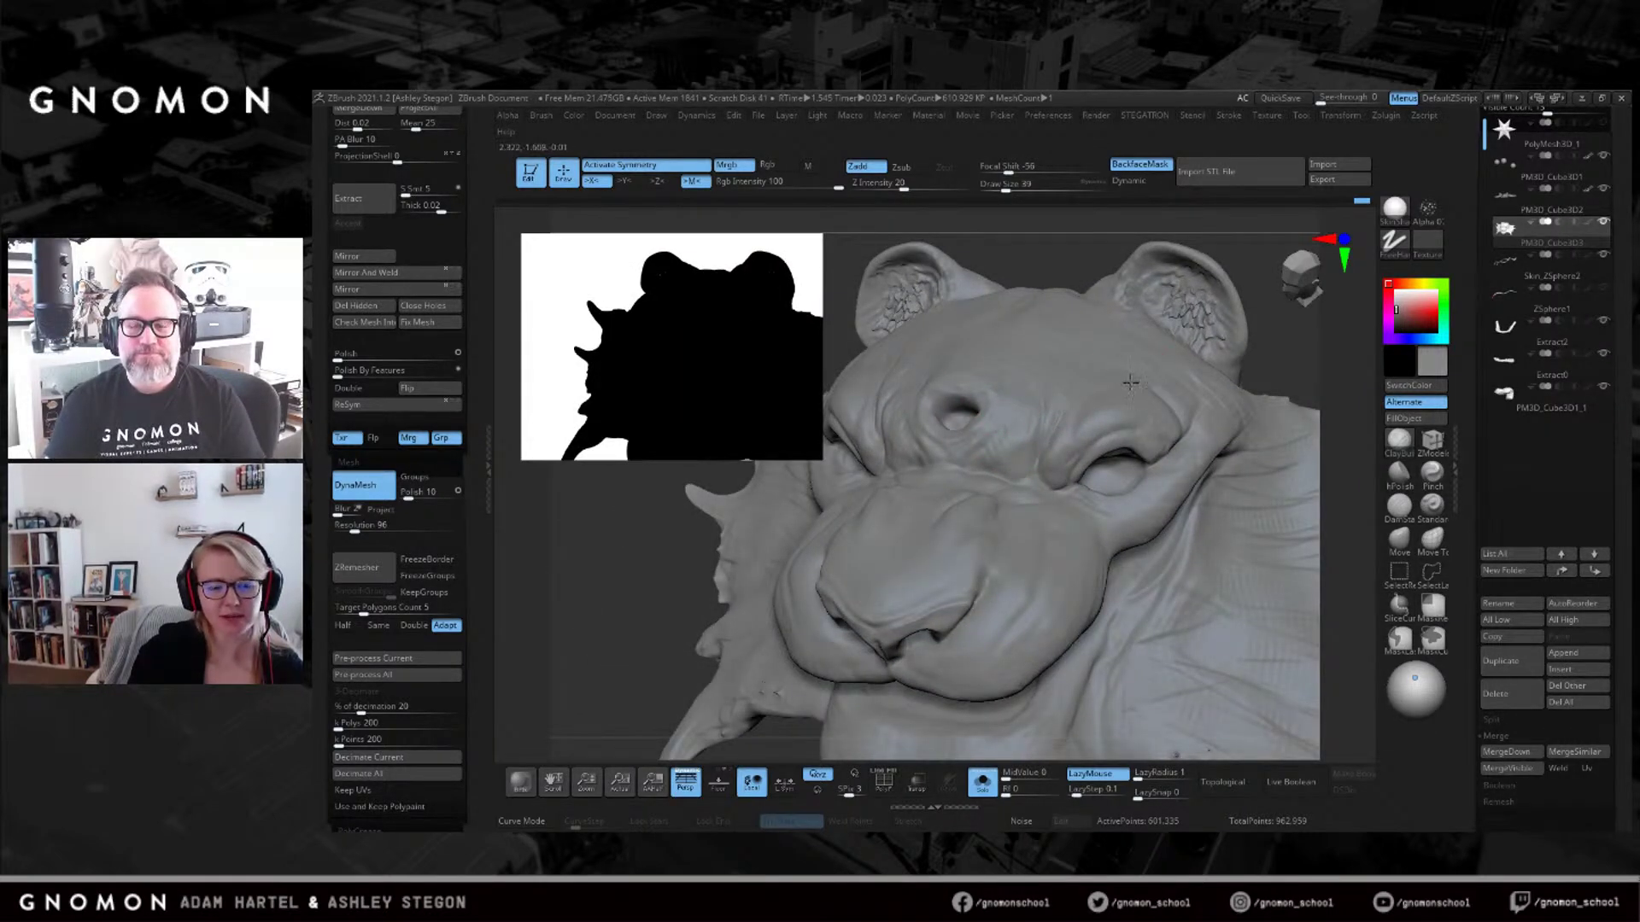
pyautogui.moveTo(1130, 384); pyautogui.dragTo(1166, 375, button='right')
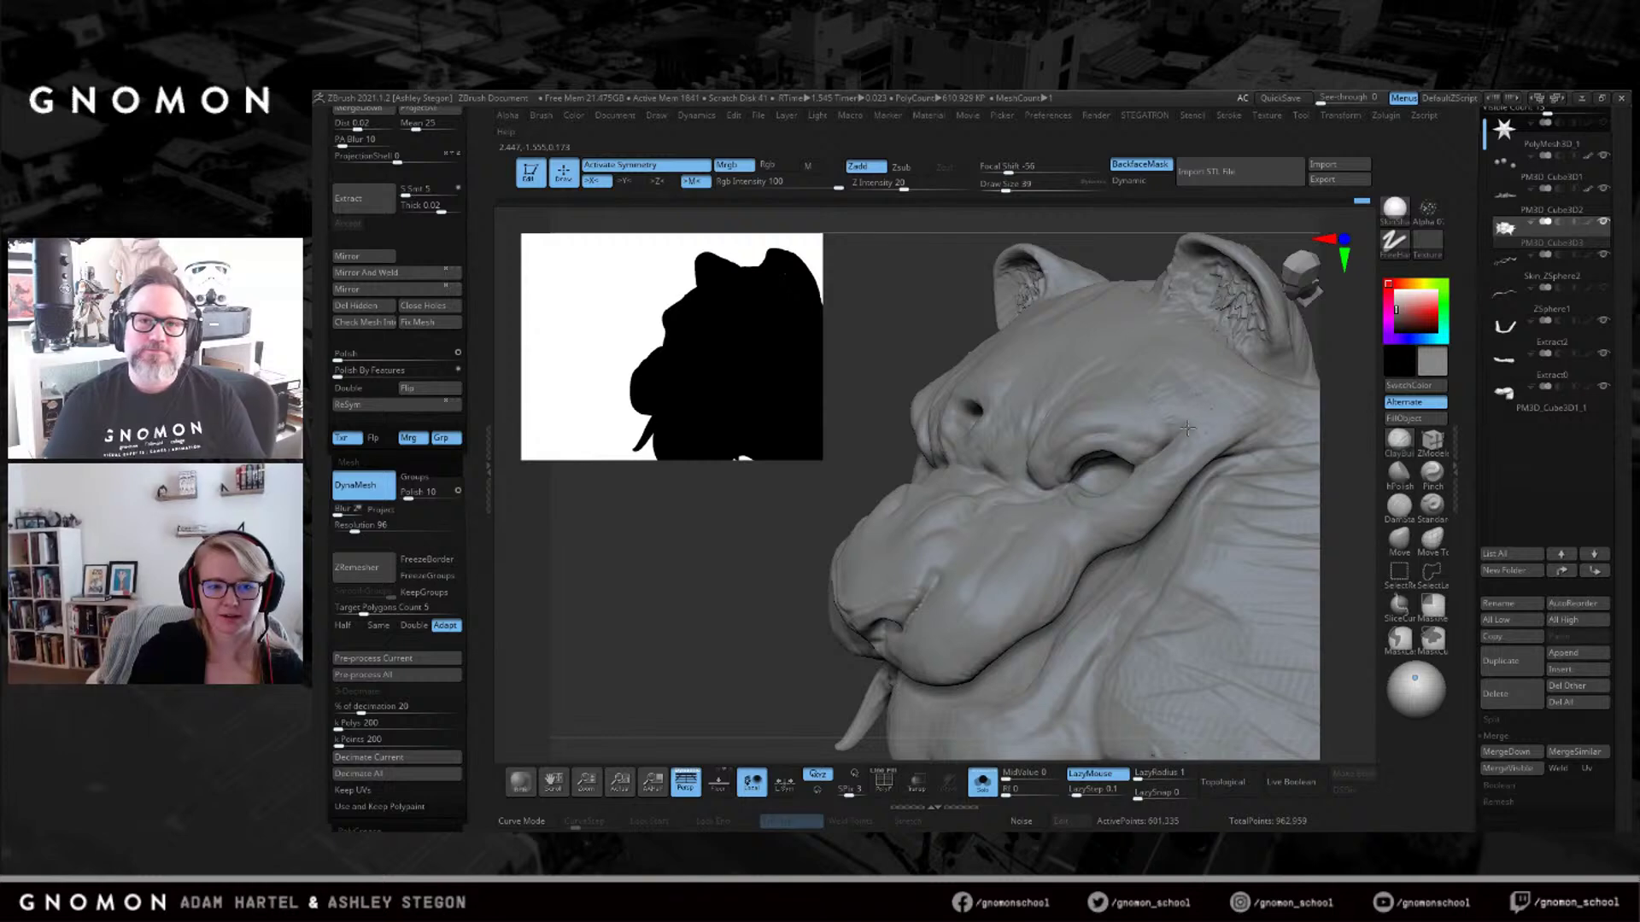
# Resize the ClayBuildup brush and fill out the wrinkles on the upper muzzle and cheek.
pyautogui.moveTo(1168, 471)
pyautogui.mouseDown(button='right')
pyautogui.moveTo(1041, 486)
pyautogui.moveTo(952, 472)
pyautogui.moveTo(1074, 448)
pyautogui.mouseUp(button='right')
pyautogui.press('s')
pyautogui.moveTo(1086, 481); pyautogui.dragTo(1094, 483)
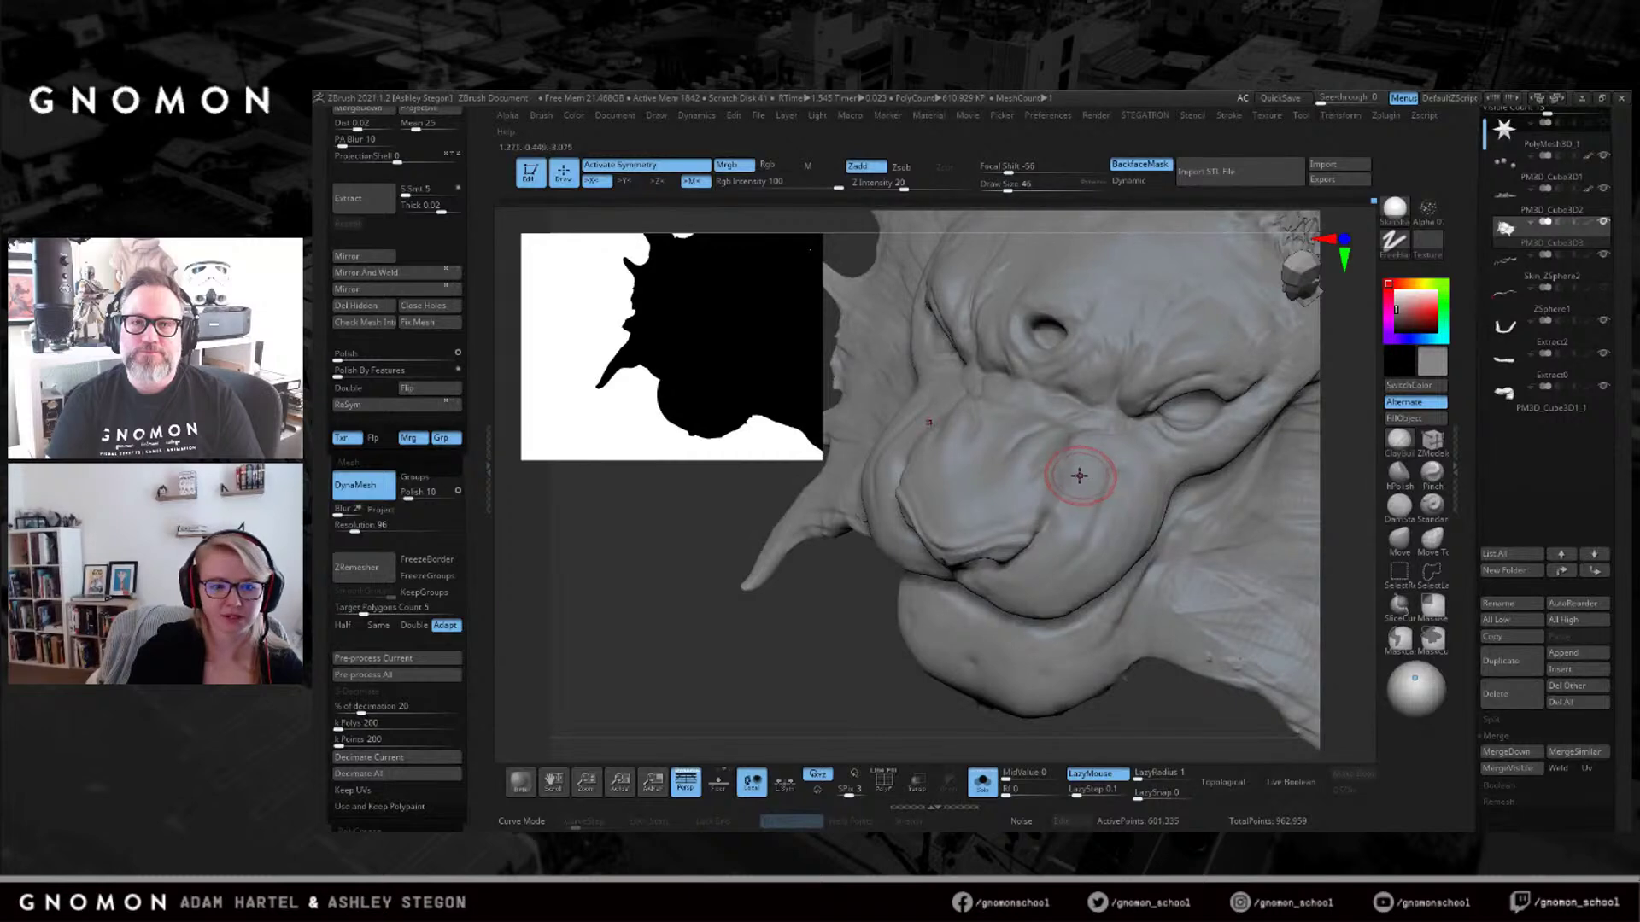
pyautogui.moveTo(1149, 461)
pyautogui.mouseDown(button='right')
pyautogui.moveTo(1037, 422)
pyautogui.moveTo(982, 430)
pyautogui.mouseUp(button='right')
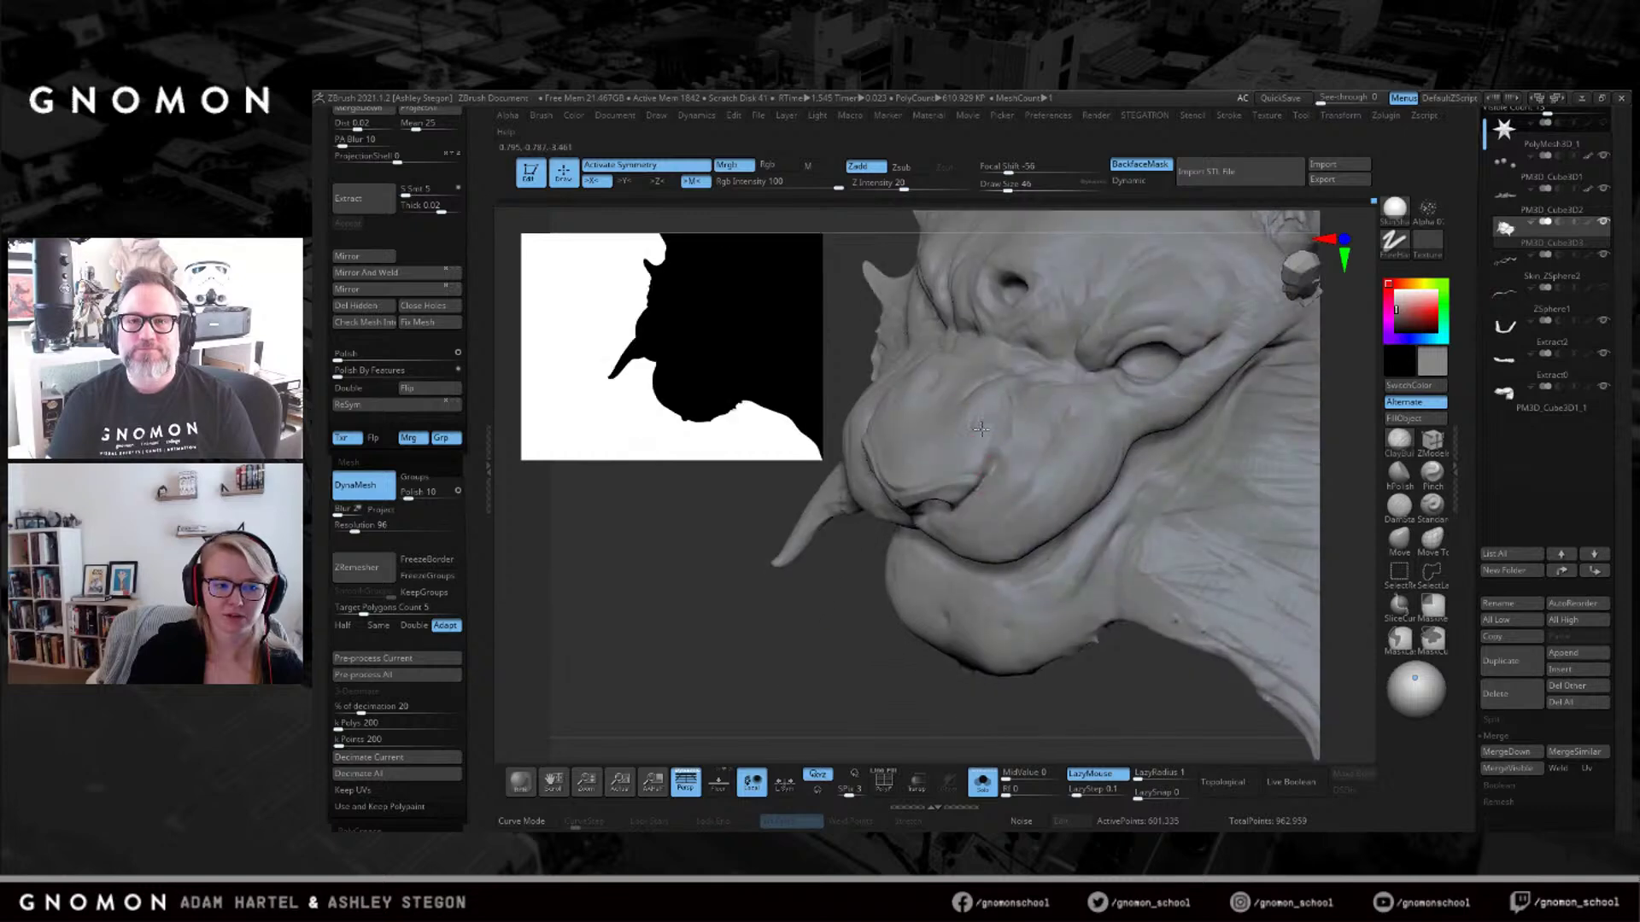
# Switch to DamStandard, turn off Solo to bring back the other parts, and review the whole head from the front.
pyautogui.moveTo(1128, 381)
pyautogui.mouseDown(button='right')
pyautogui.moveTo(1167, 411)
pyautogui.moveTo(1128, 428)
pyautogui.moveTo(1108, 389)
pyautogui.moveTo(1203, 363)
pyautogui.moveTo(1025, 496)
pyautogui.moveTo(1014, 574)
pyautogui.moveTo(1061, 674)
pyautogui.mouseUp(button='right')
pyautogui.click(1399, 507)
pyautogui.click(983, 790)
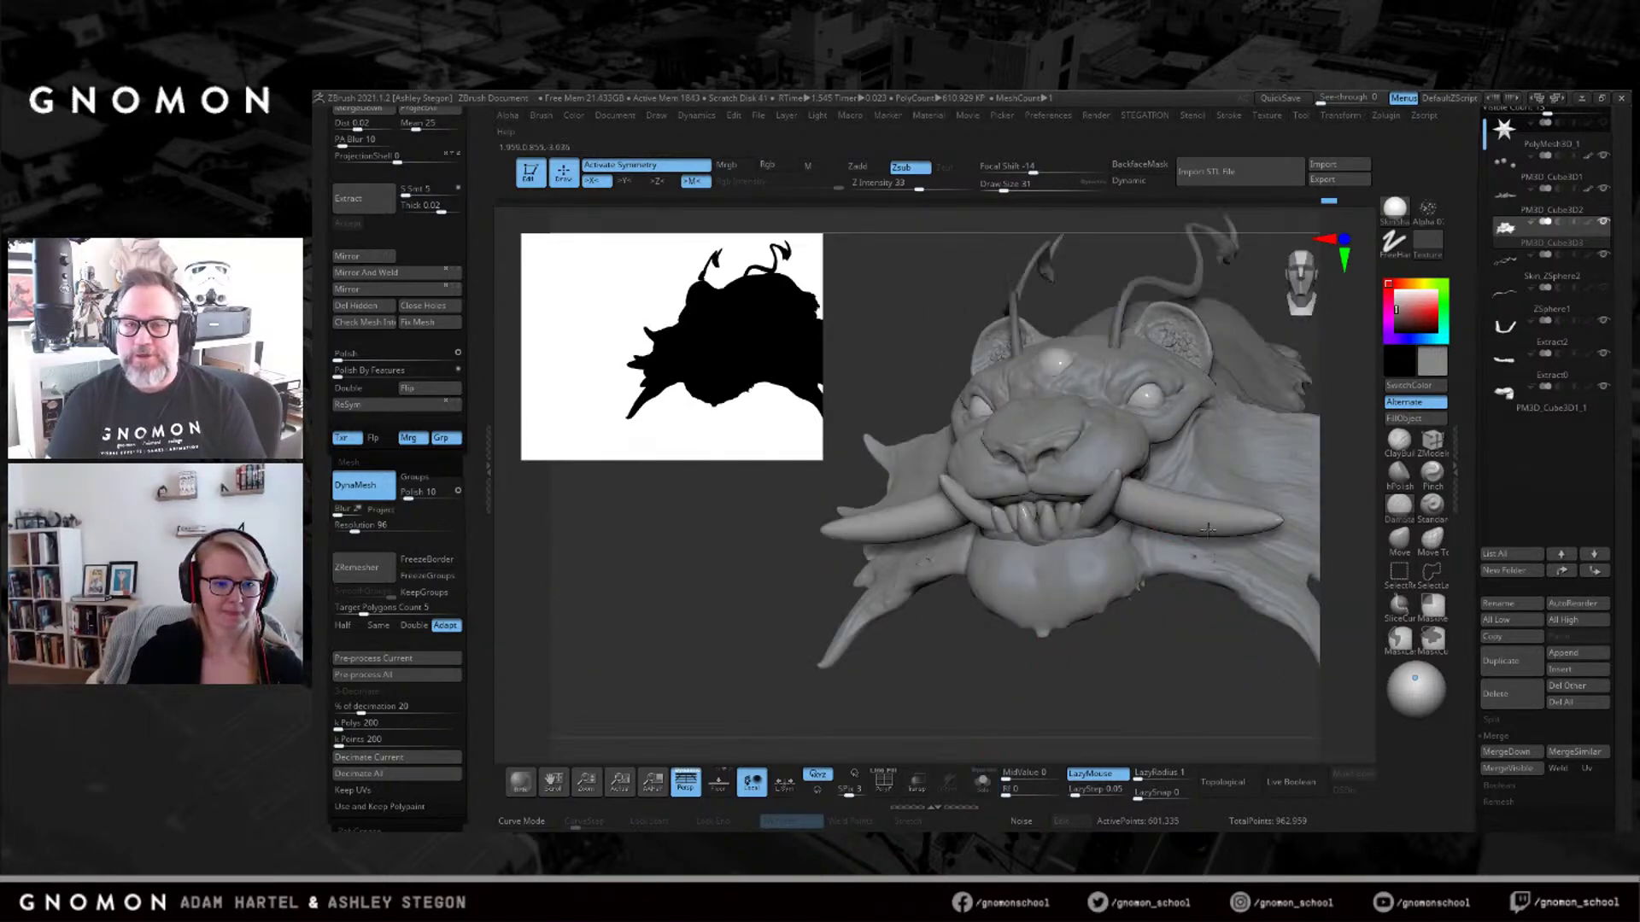
pyautogui.moveTo(1016, 512); pyautogui.dragTo(1112, 484, button='right')
pyautogui.moveTo(1026, 384)
pyautogui.keyDown('ctrl'); pyautogui.mouseDown(button='right')
pyautogui.moveTo(1028, 436)
pyautogui.moveTo(1081, 458)
pyautogui.mouseUp(button='right'); pyautogui.keyUp('ctrl')
pyautogui.moveTo(1005, 414); pyautogui.dragTo(1045, 538, button='right')
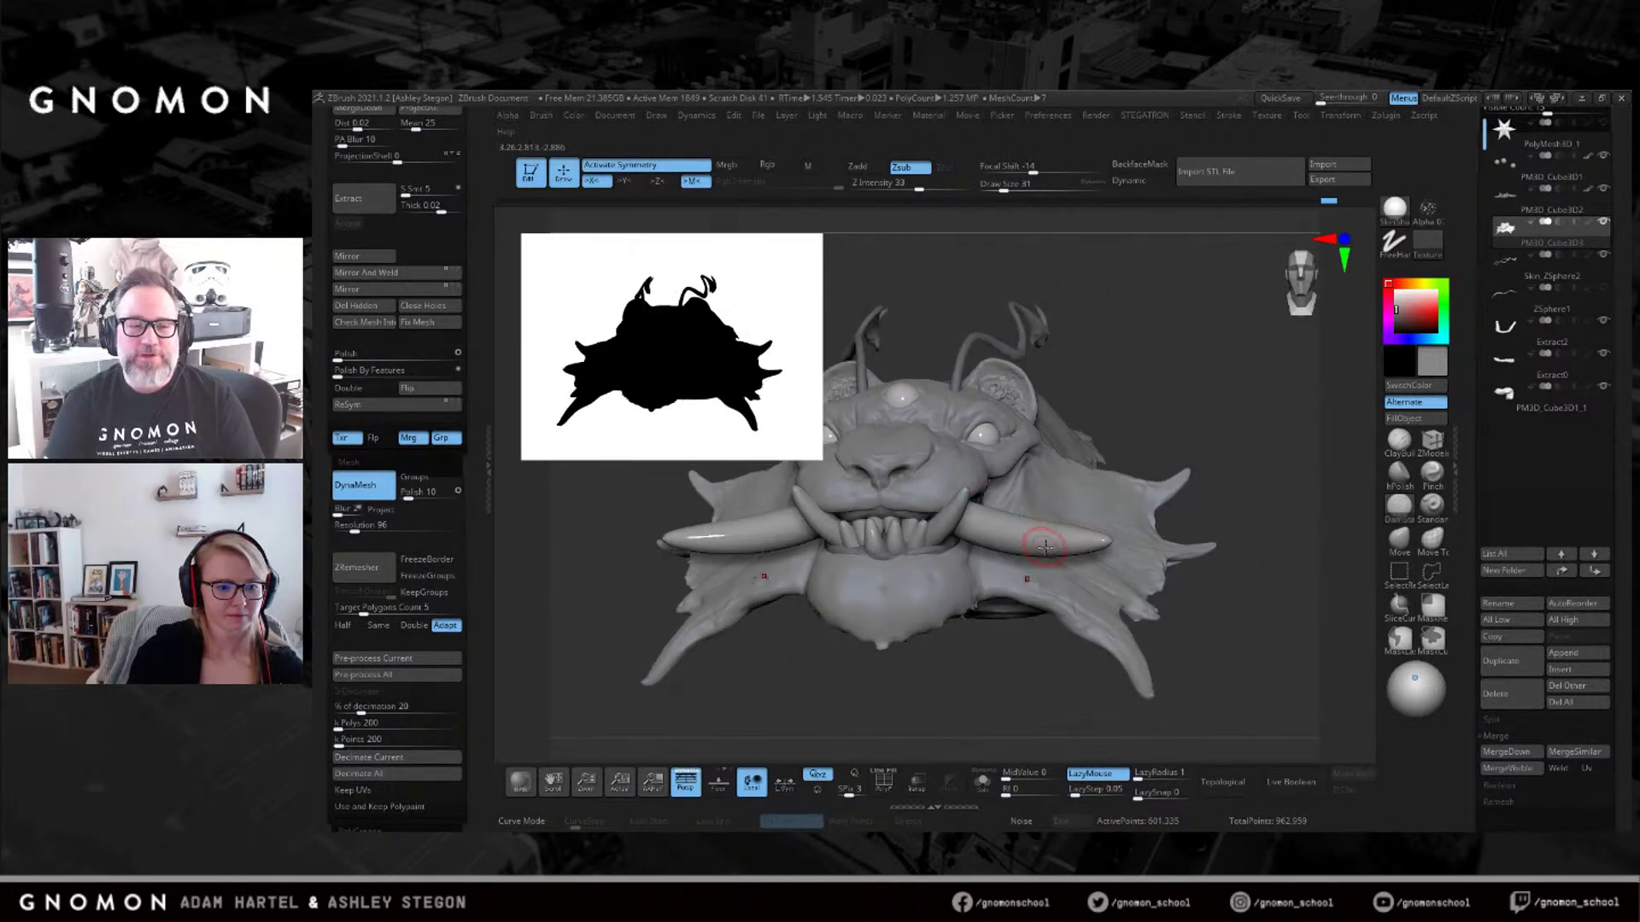
# Select the tusk subtool and smooth the long side tusks toward slimmer, more pointed tips.
pyautogui.keyDown('alt'); pyautogui.click(1051, 540); pyautogui.keyUp('alt')
pyautogui.keyDown('shift'); pyautogui.moveTo(1102, 542); pyautogui.dragTo(1038, 535); pyautogui.keyUp('shift')
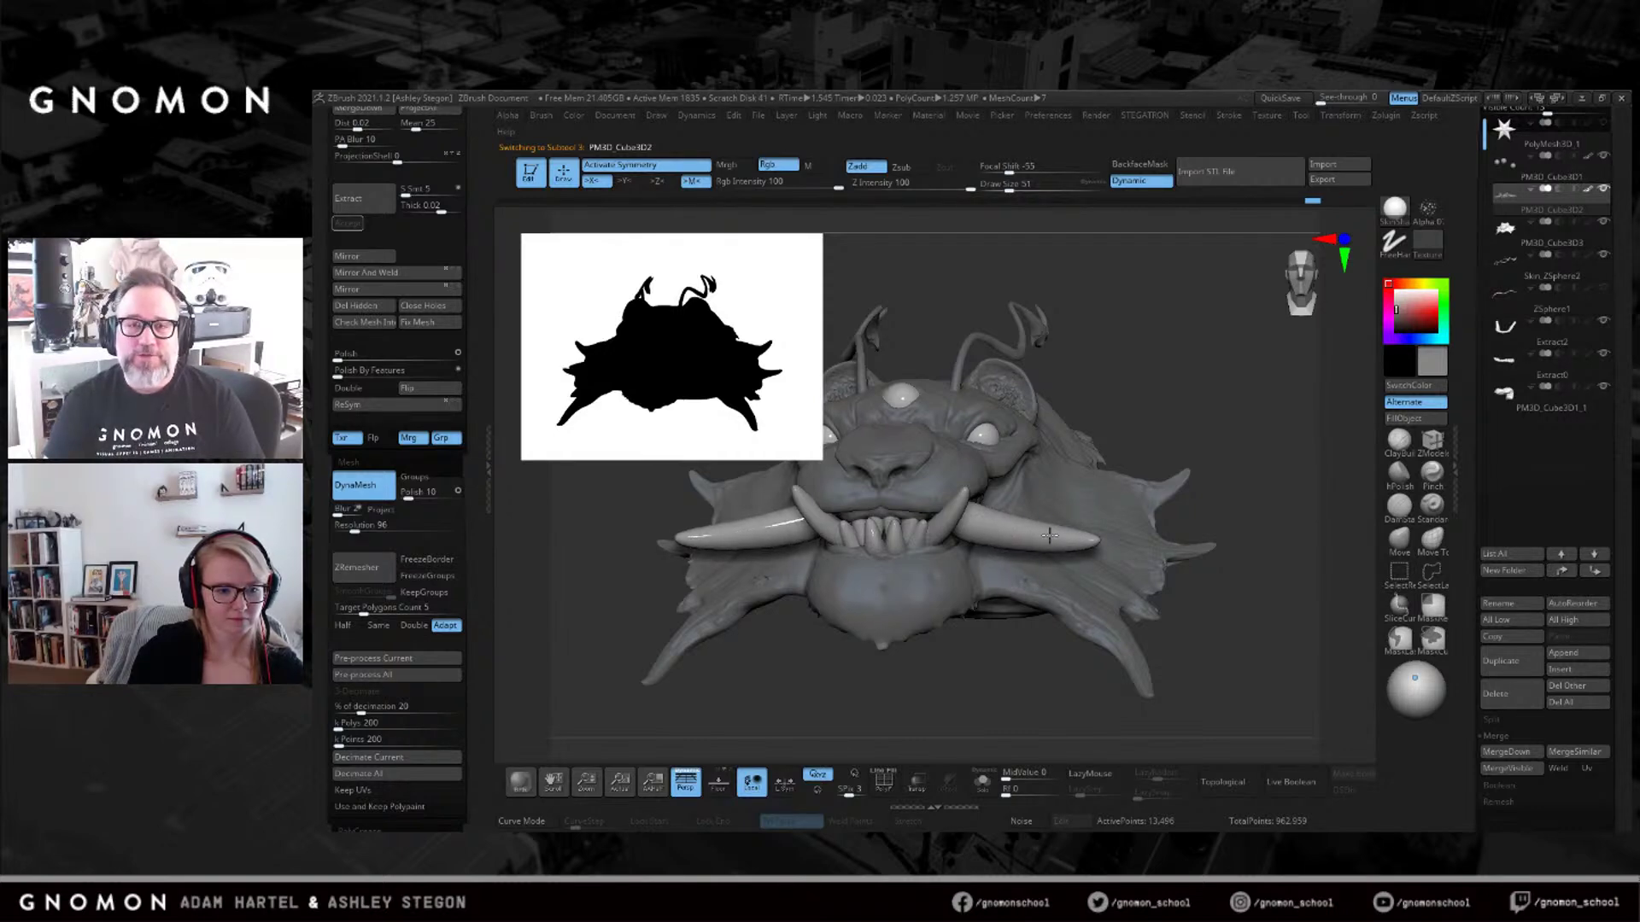
pyautogui.keyDown('shift'); pyautogui.moveTo(1036, 537); pyautogui.dragTo(1075, 546); pyautogui.keyUp('shift')
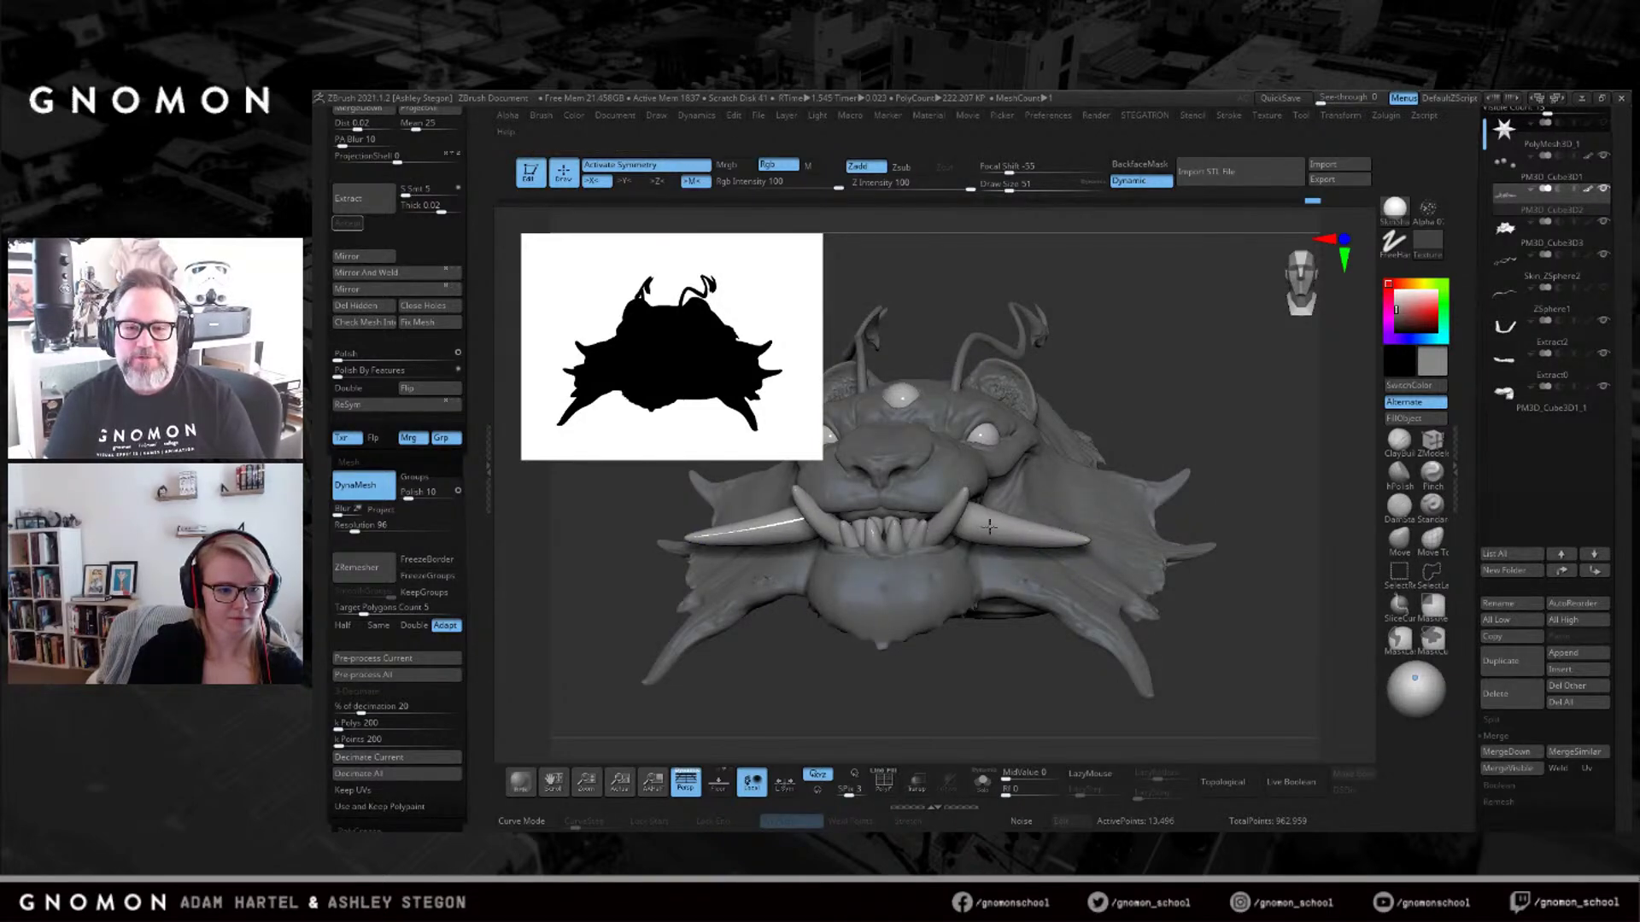
# Resize the Move brush and pull the long side tusks into longer, more curved points.
pyautogui.moveTo(982, 530); pyautogui.dragTo(1056, 535, button='right')
pyautogui.click(1390, 547)
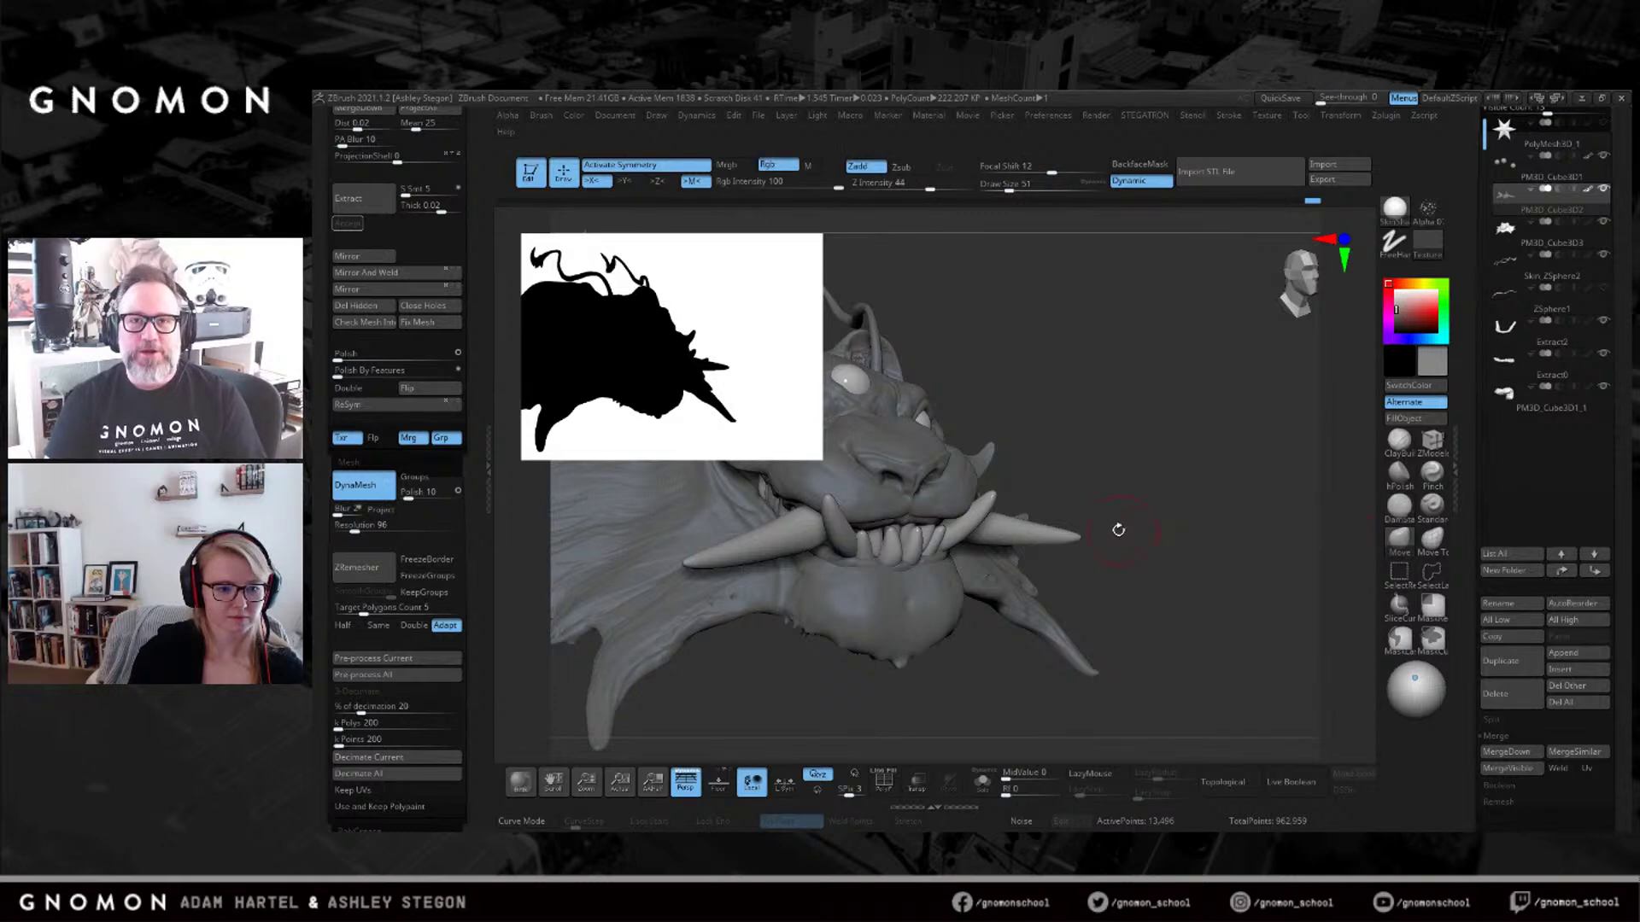
pyautogui.moveTo(1067, 538); pyautogui.dragTo(1105, 538)
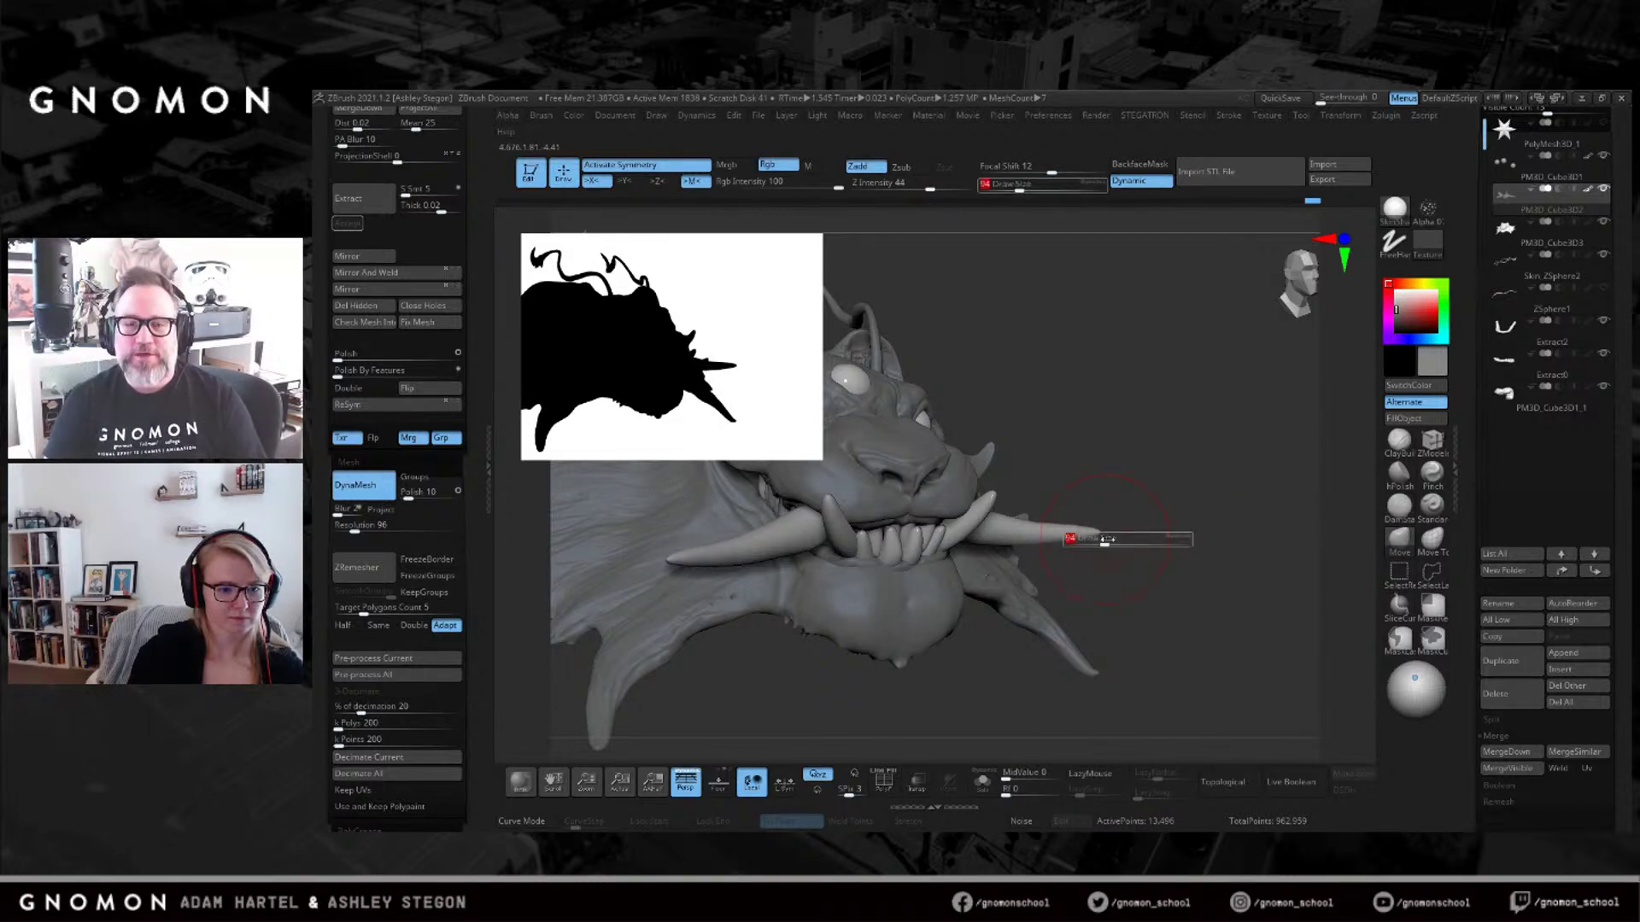
pyautogui.moveTo(1059, 529)
pyautogui.mouseDown(button='right')
pyautogui.moveTo(1037, 540)
pyautogui.moveTo(997, 509)
pyautogui.mouseUp(button='right')
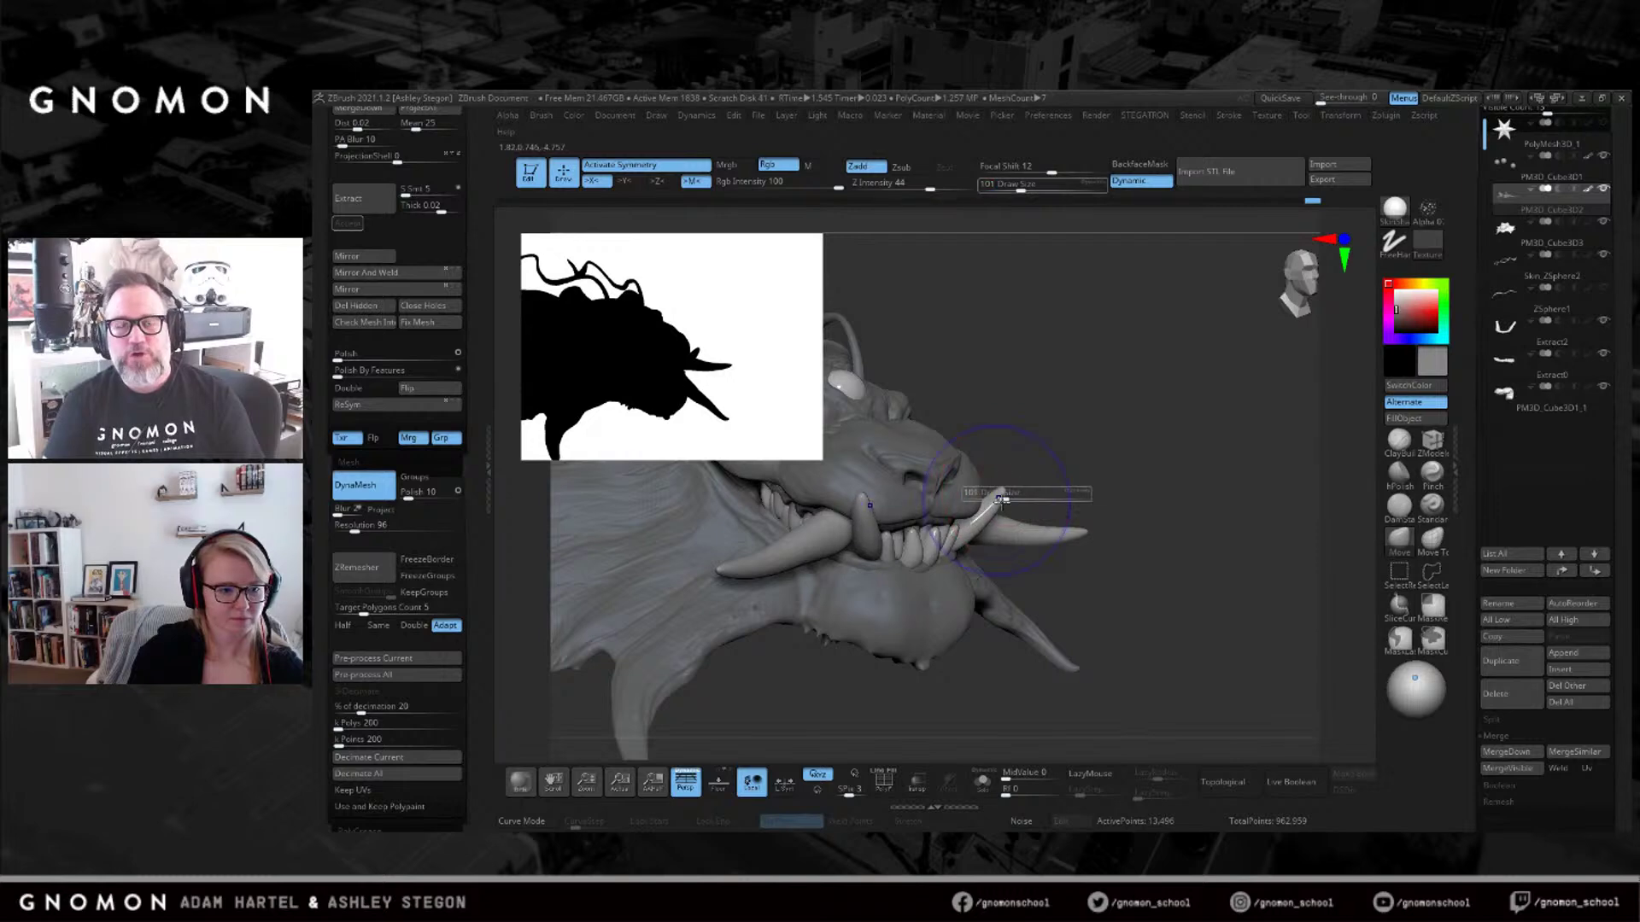
pyautogui.press('s')
pyautogui.moveTo(1011, 497); pyautogui.dragTo(999, 497)
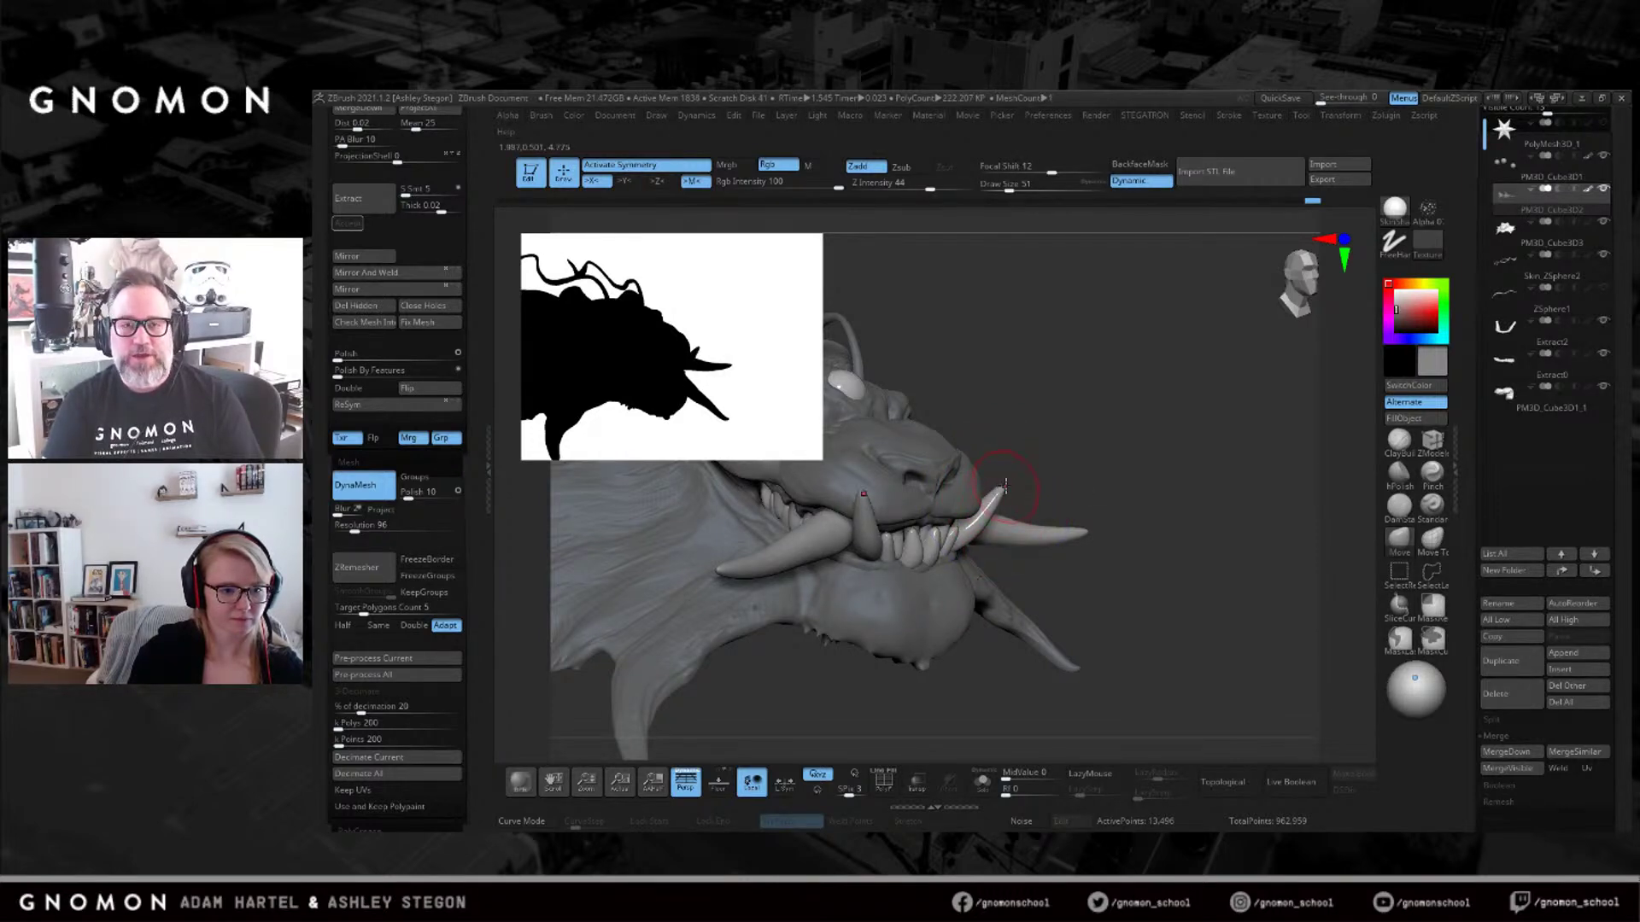
# Switch to Move Topological and adjust the shorter upright tusks where they cross the long side tusks.
pyautogui.press('b')
pyautogui.press('m')
pyautogui.press('t')
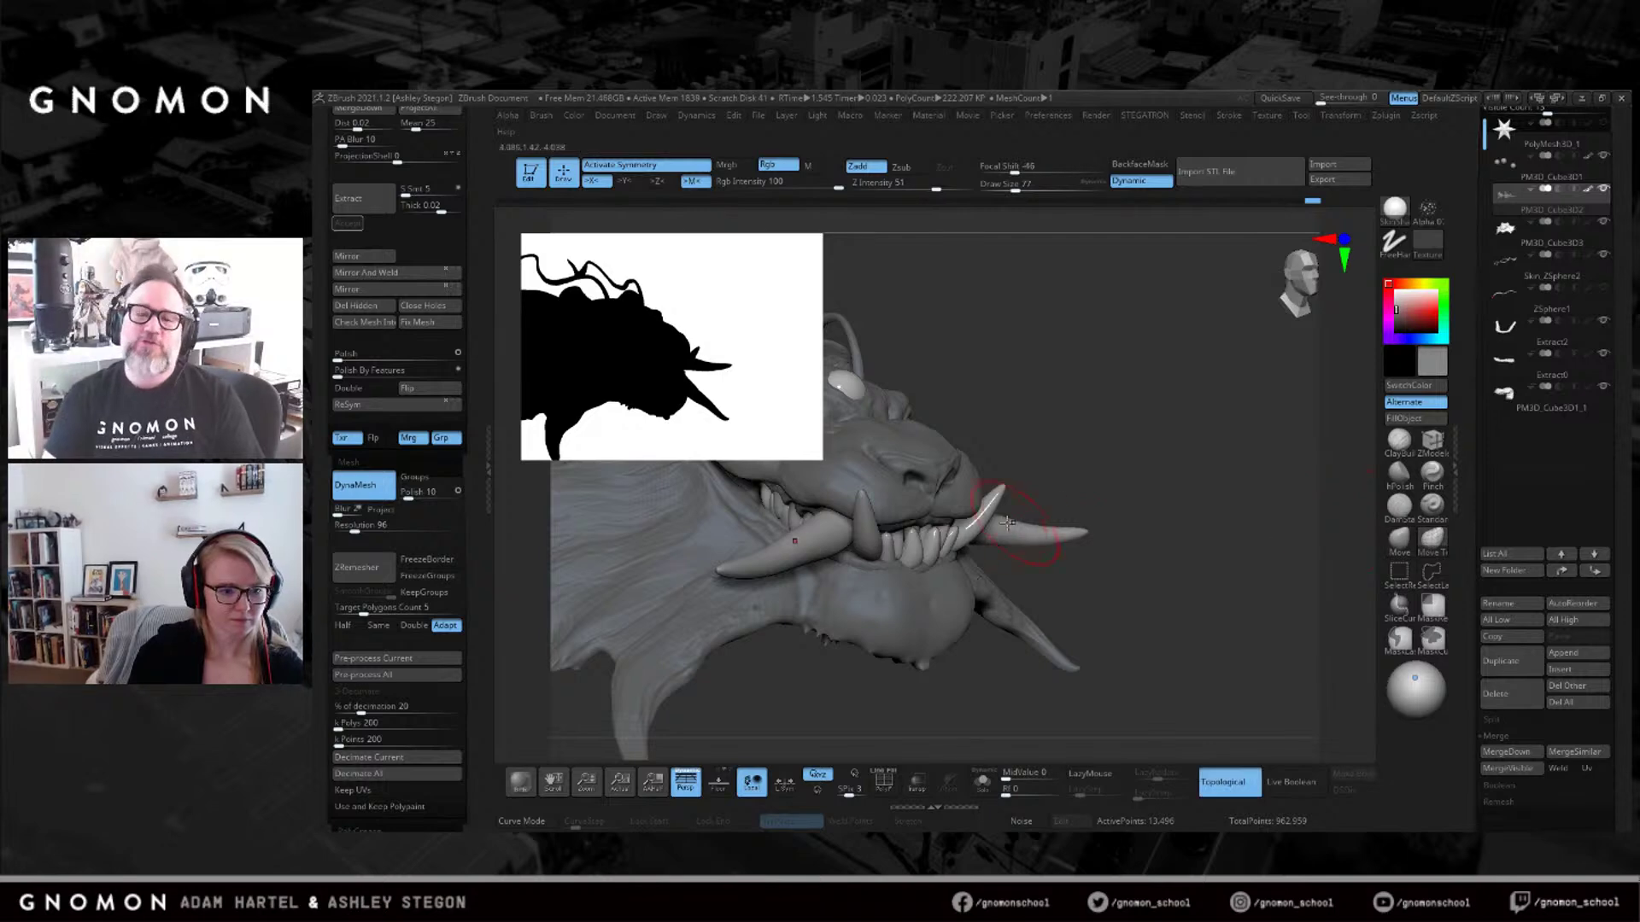
pyautogui.moveTo(985, 510); pyautogui.dragTo(976, 551)
pyautogui.press('s')
pyautogui.moveTo(982, 559)
pyautogui.mouseDown(button='right')
pyautogui.moveTo(883, 577)
pyautogui.moveTo(925, 495)
pyautogui.mouseUp(button='right')
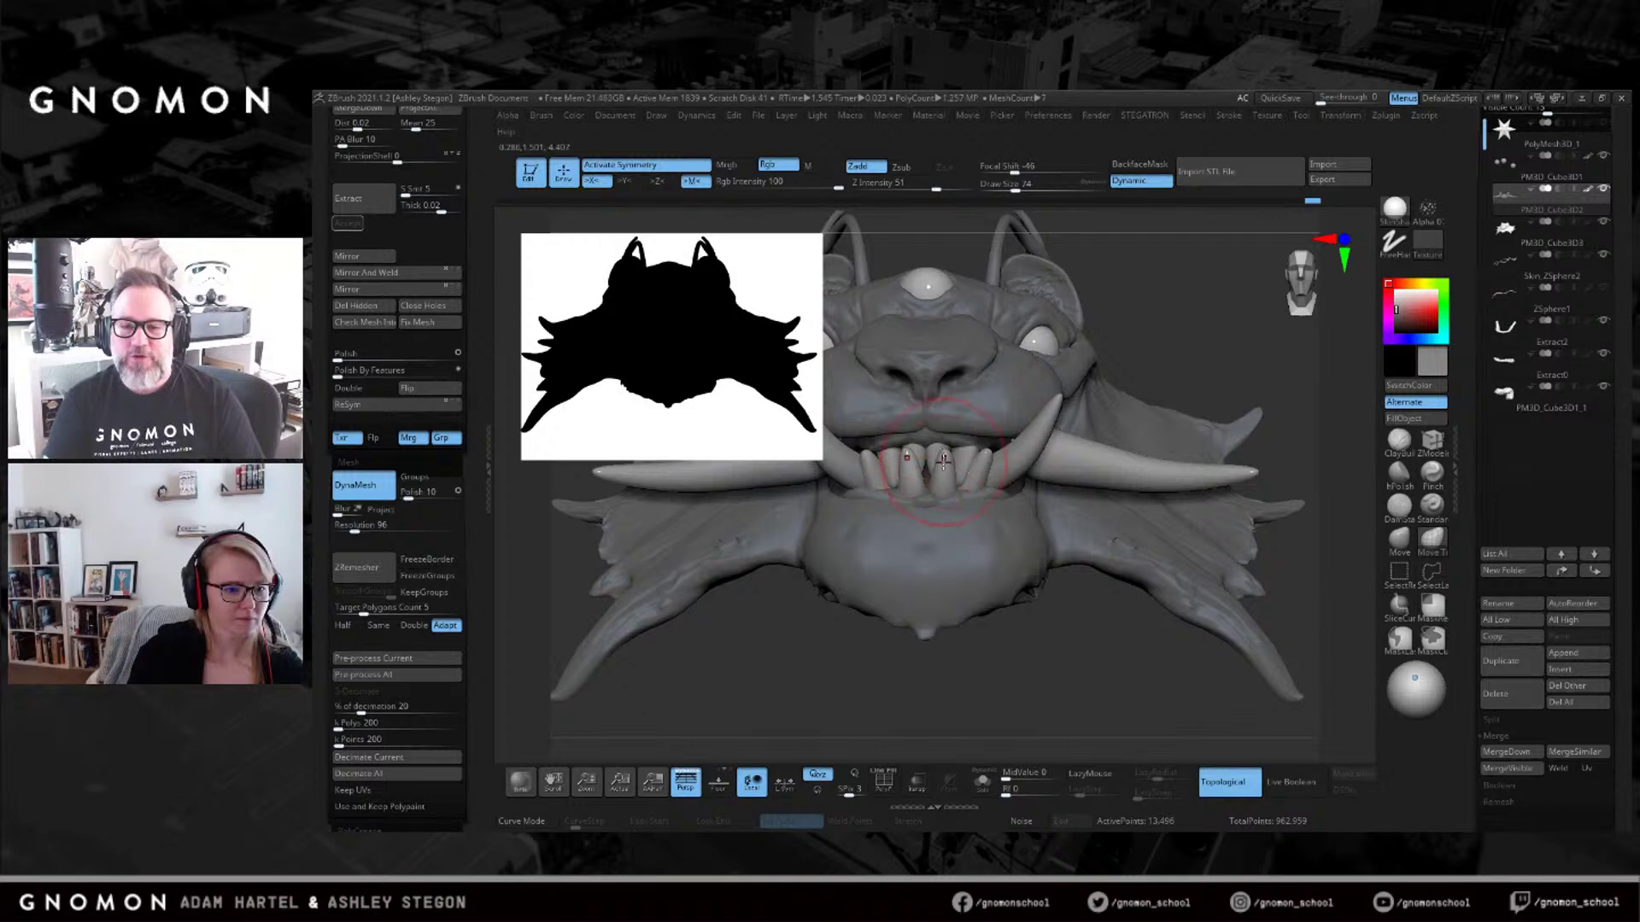
# Resize the Move Topological brush and reposition the front lower teeth, undoing the first attempt.
pyautogui.press('s')
pyautogui.moveTo(935, 478); pyautogui.dragTo(933, 475)
pyautogui.hotkey('ctrl', 'z')
pyautogui.press('s')
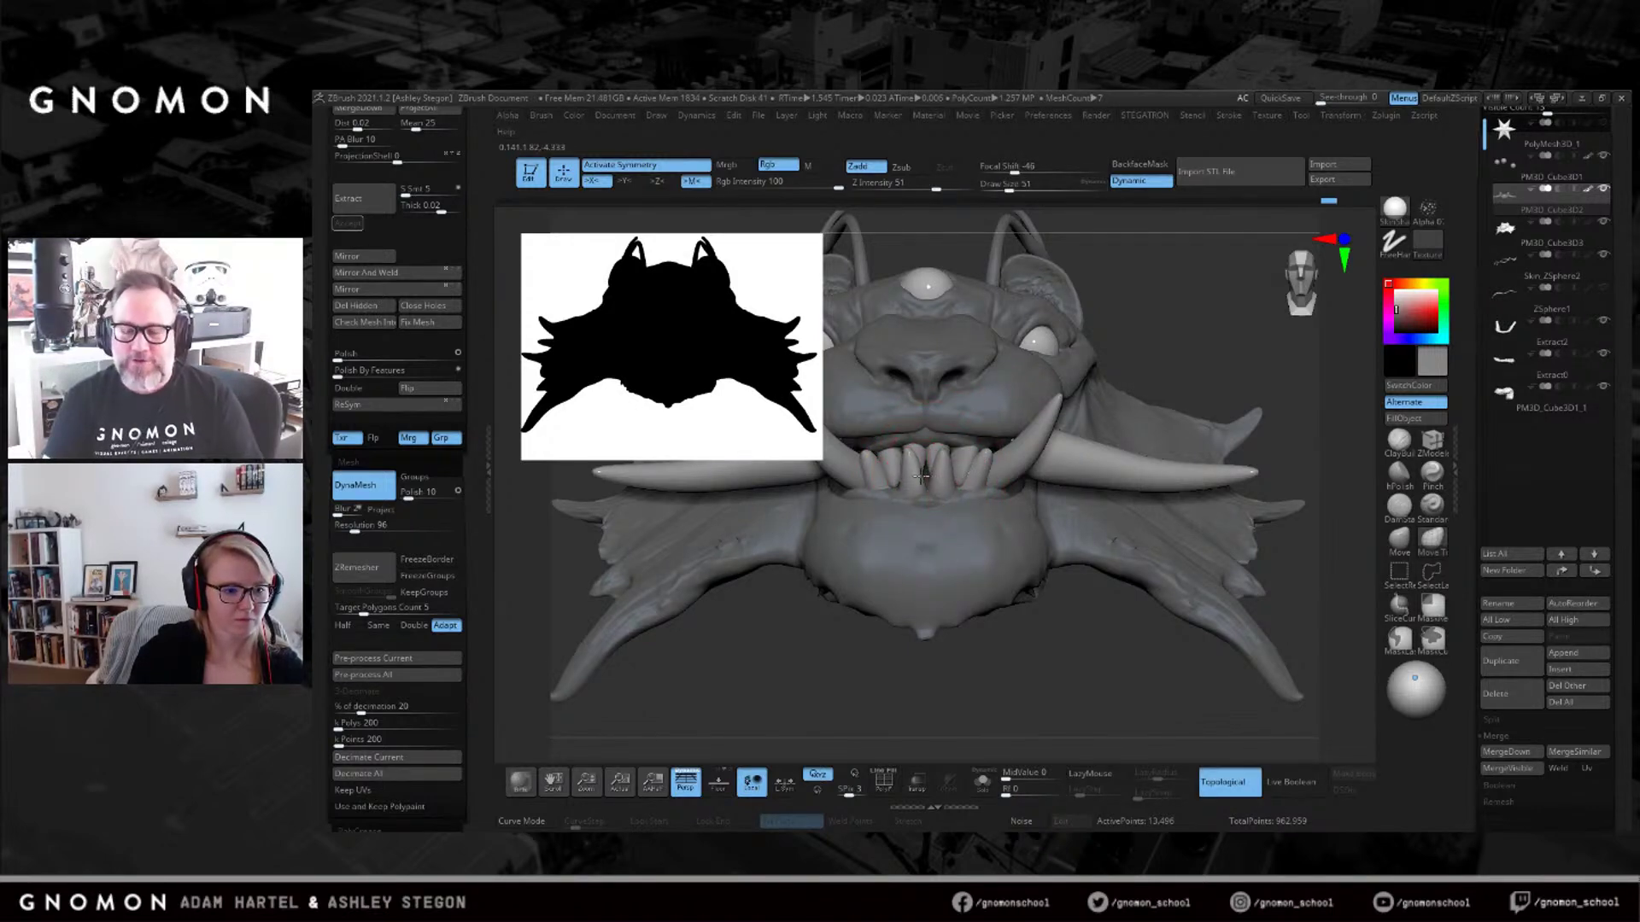
pyautogui.moveTo(956, 454); pyautogui.dragTo(950, 420, button='right')
pyautogui.press('s')
pyautogui.moveTo(939, 459); pyautogui.dragTo(946, 458)
pyautogui.moveTo(948, 481)
pyautogui.mouseDown(button='right')
pyautogui.moveTo(982, 504)
pyautogui.moveTo(948, 513)
pyautogui.moveTo(950, 484)
pyautogui.mouseUp(button='right')
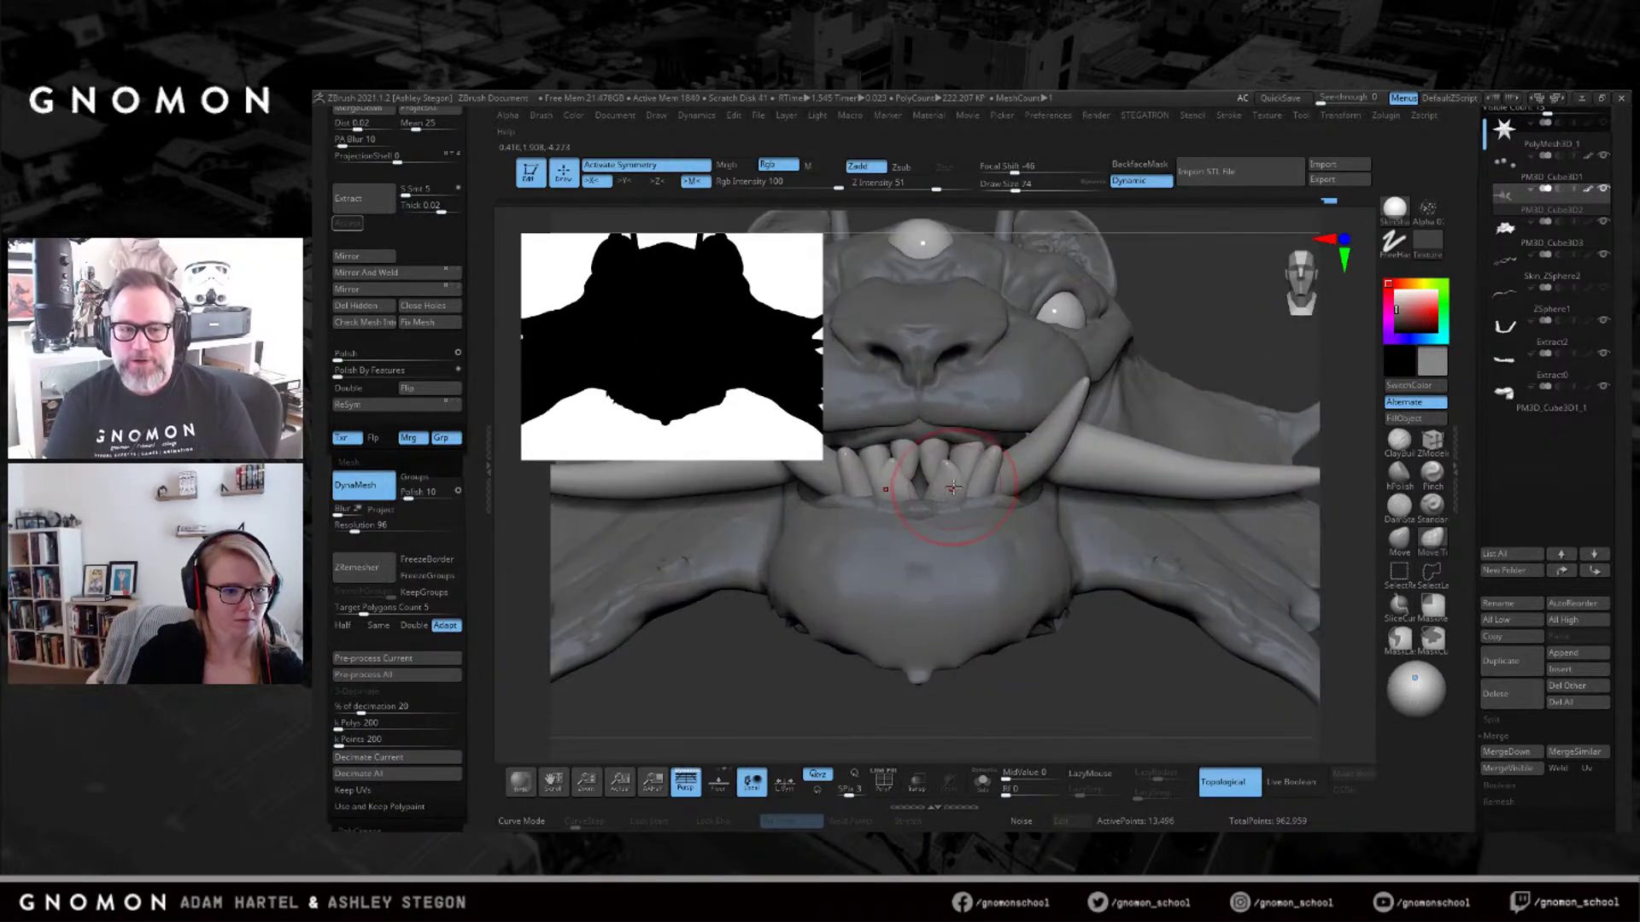
# Turn off symmetry and reshape individual front lower teeth into a more irregular row, smoothing their surfaces.
pyautogui.press('b')
pyautogui.press('m')
pyautogui.press('v')
pyautogui.press('b')
pyautogui.press('m')
pyautogui.press('t')
pyautogui.press('b')
pyautogui.press('m')
pyautogui.press('v')
pyautogui.press('b')
pyautogui.press('m')
pyautogui.press('t')
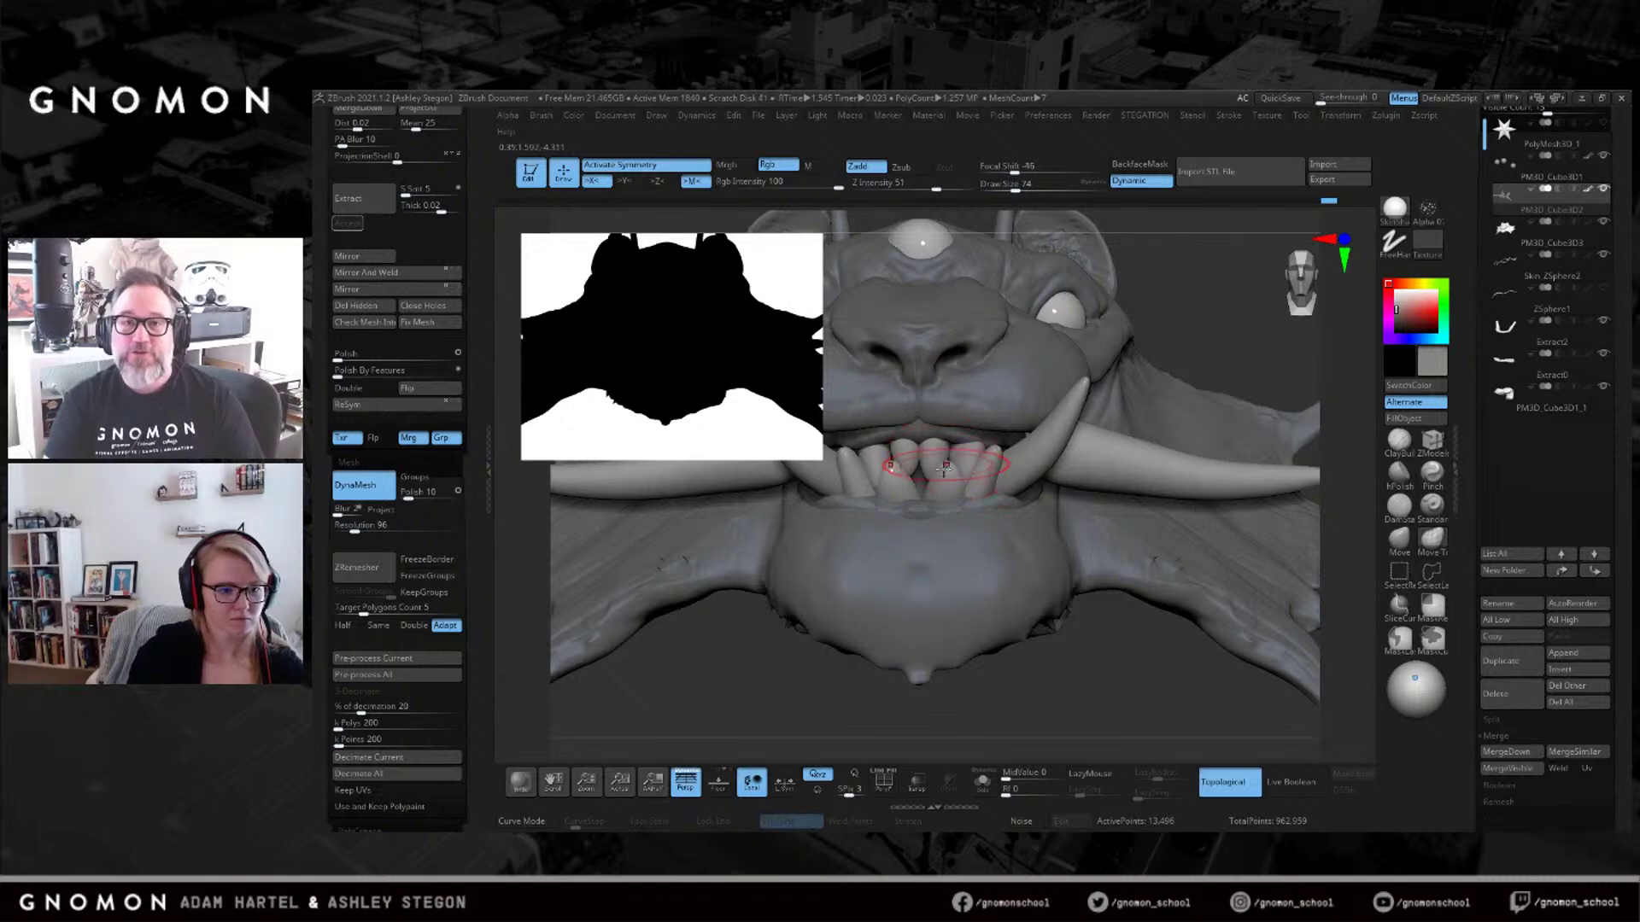
pyautogui.press('x')
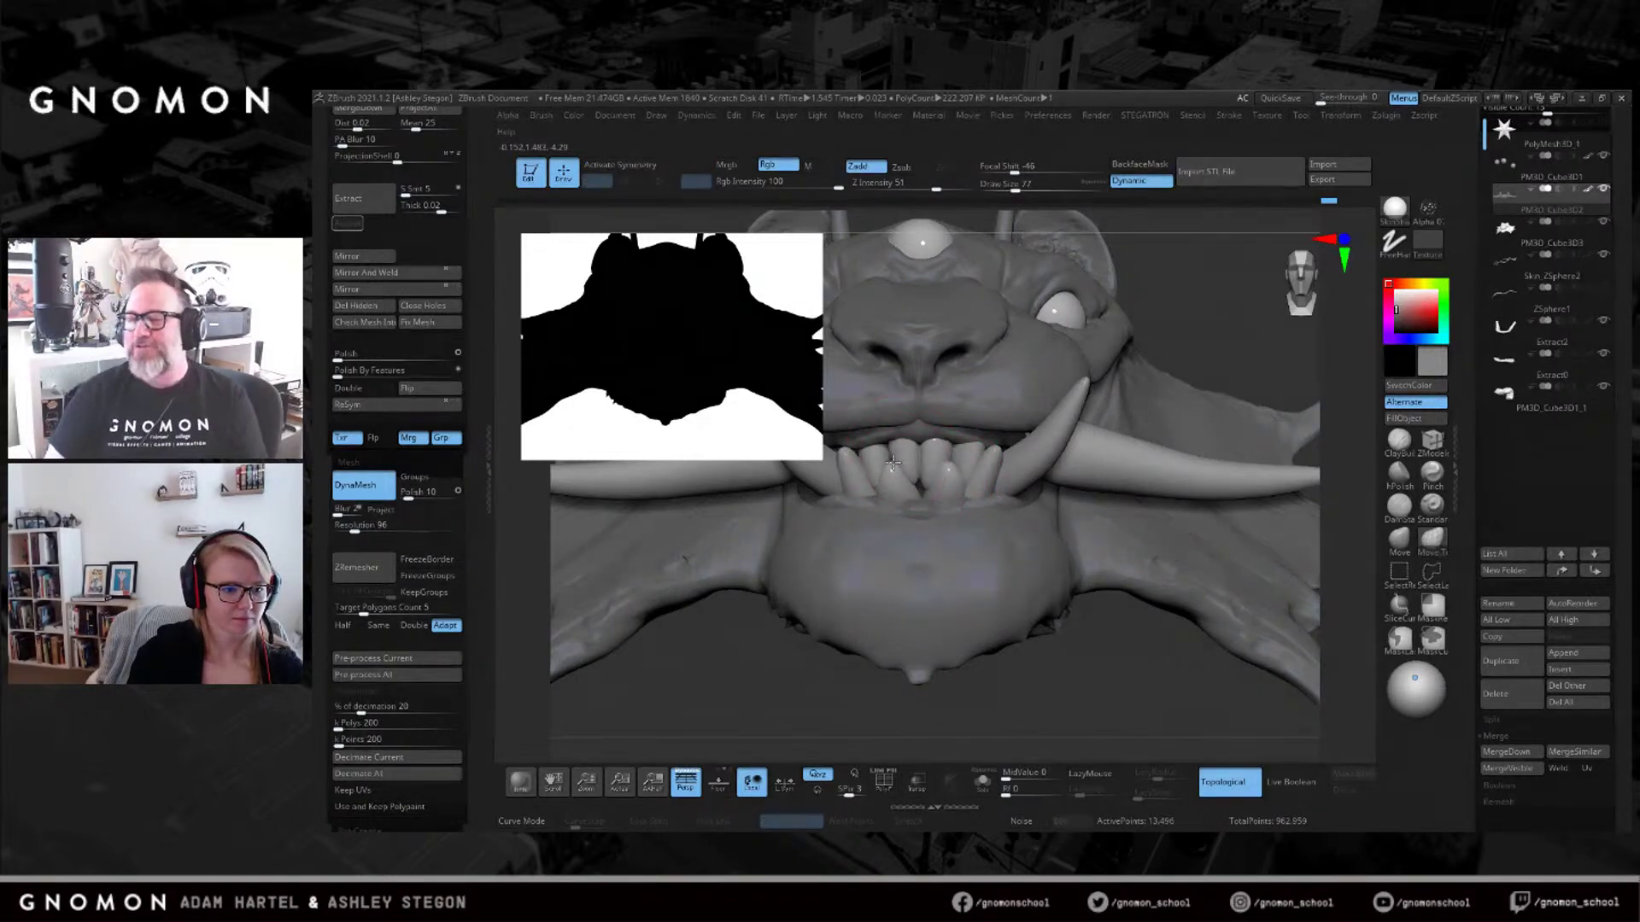
pyautogui.moveTo(911, 469)
pyautogui.mouseDown(button='right')
pyautogui.moveTo(982, 519)
pyautogui.moveTo(1003, 481)
pyautogui.moveTo(1066, 475)
pyautogui.moveTo(1088, 436)
pyautogui.mouseUp(button='right')
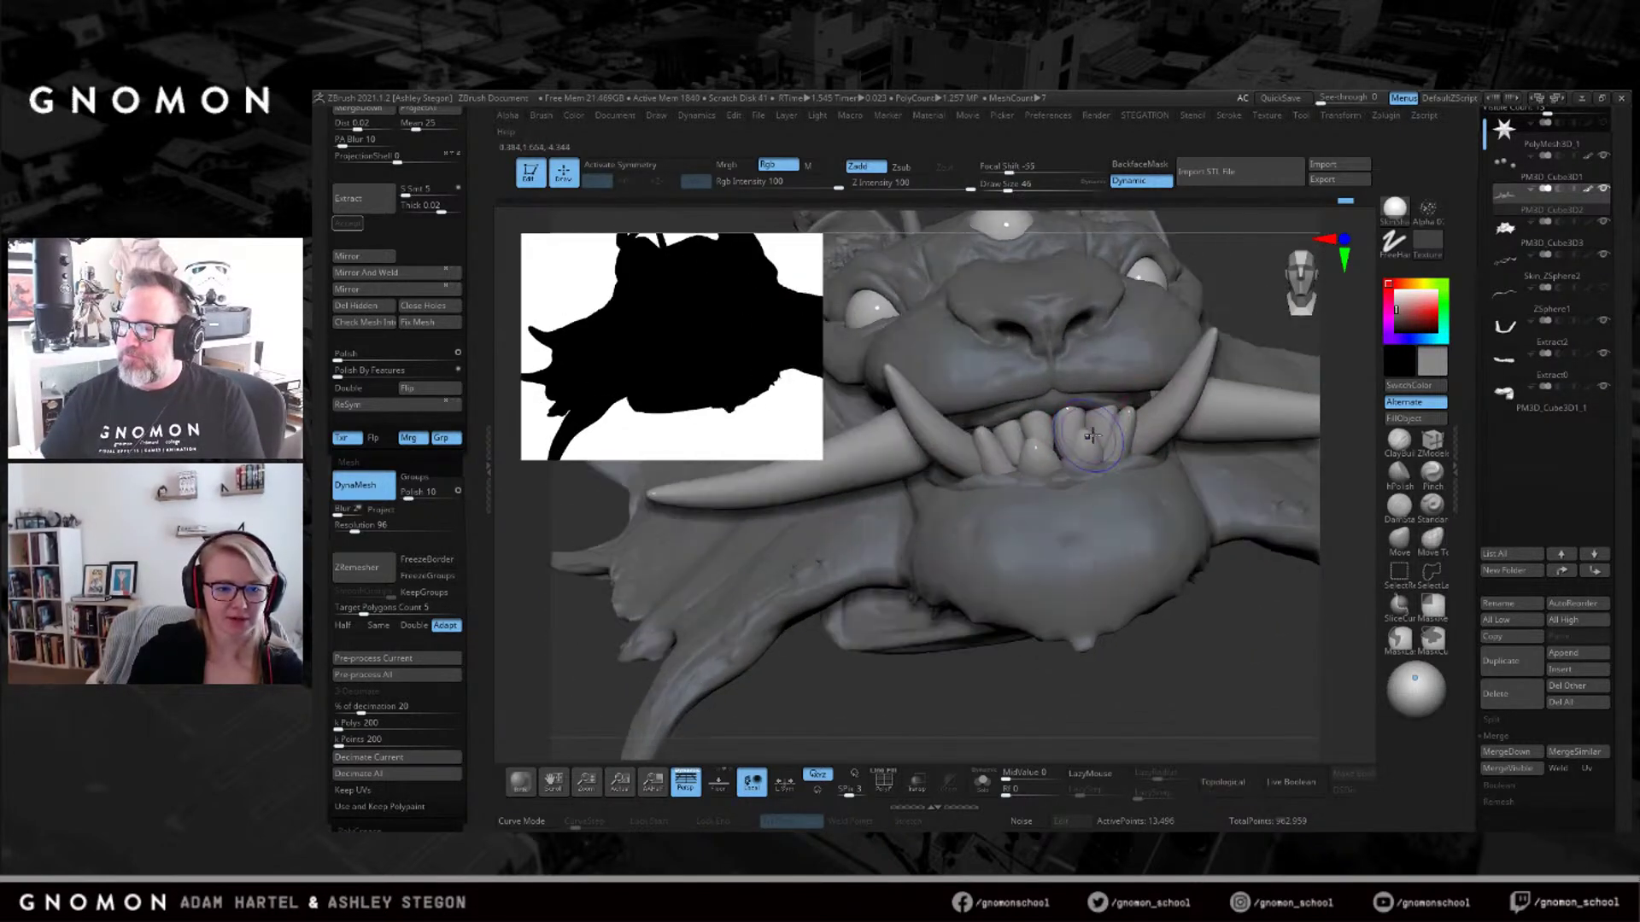
pyautogui.moveTo(1135, 406); pyautogui.dragTo(1134, 398)
pyautogui.moveTo(1136, 404)
pyautogui.mouseDown(button='right')
pyautogui.moveTo(1141, 424)
pyautogui.moveTo(985, 433)
pyautogui.moveTo(999, 445)
pyautogui.moveTo(1053, 418)
pyautogui.moveTo(1118, 561)
pyautogui.moveTo(1085, 436)
pyautogui.mouseUp(button='right')
# Select the head subtool, switch to DamStandard, and deepen the creases around the side eyes and brow.
pyautogui.keyDown('alt'); pyautogui.click(1118, 561); pyautogui.keyUp('alt')
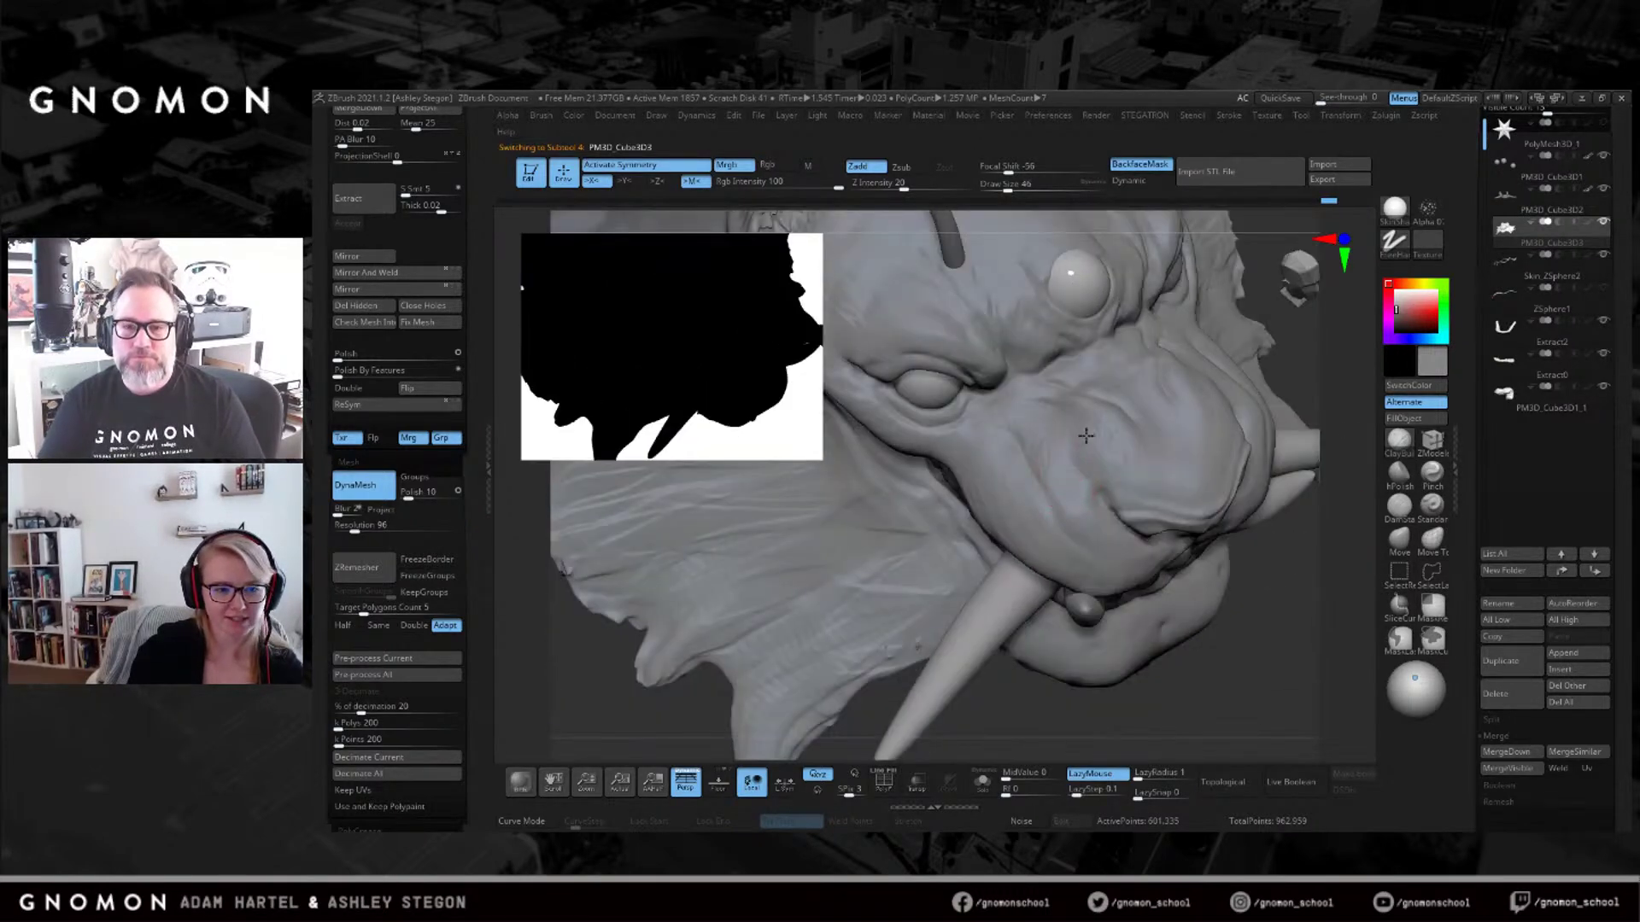
pyautogui.moveTo(1183, 498)
pyautogui.mouseDown(button='right')
pyautogui.moveTo(1188, 460)
pyautogui.moveTo(1113, 322)
pyautogui.moveTo(1184, 413)
pyautogui.mouseUp(button='right')
pyautogui.press('b')
pyautogui.press('d')
pyautogui.press('s')
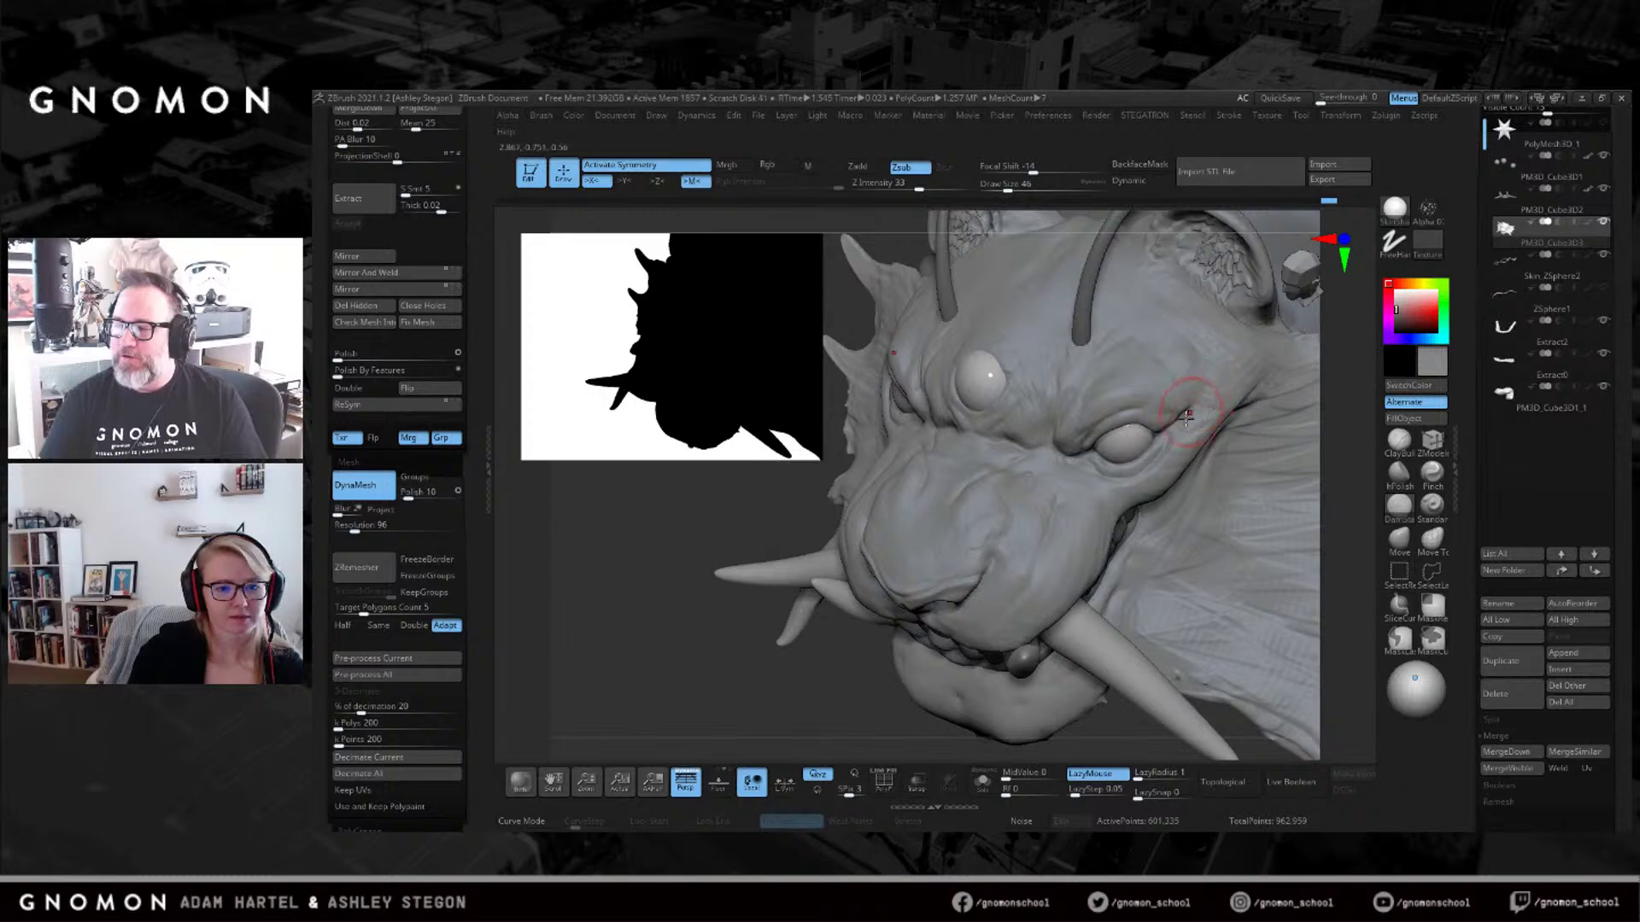
pyautogui.moveTo(1187, 356); pyautogui.dragTo(1067, 350, button='right')
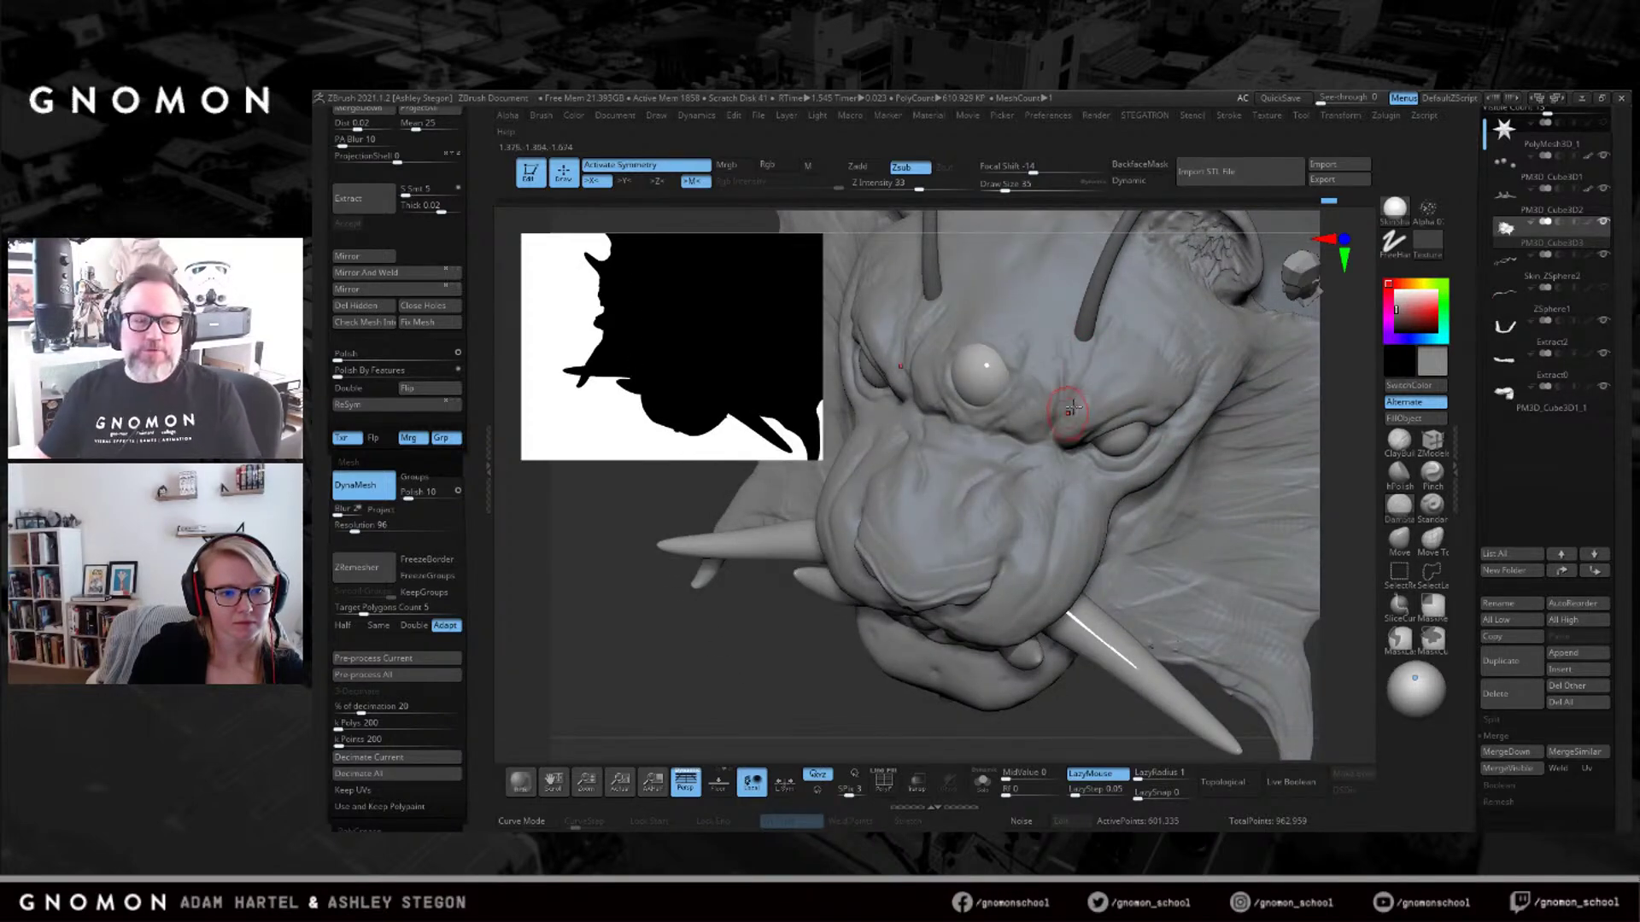
pyautogui.moveTo(1070, 408); pyautogui.dragTo(1085, 346, button='right')
# Switch to ClayBuildup and add volume to the forehead and brow around the antenna bases.
pyautogui.press('b')
pyautogui.press('s')
pyautogui.press('t')
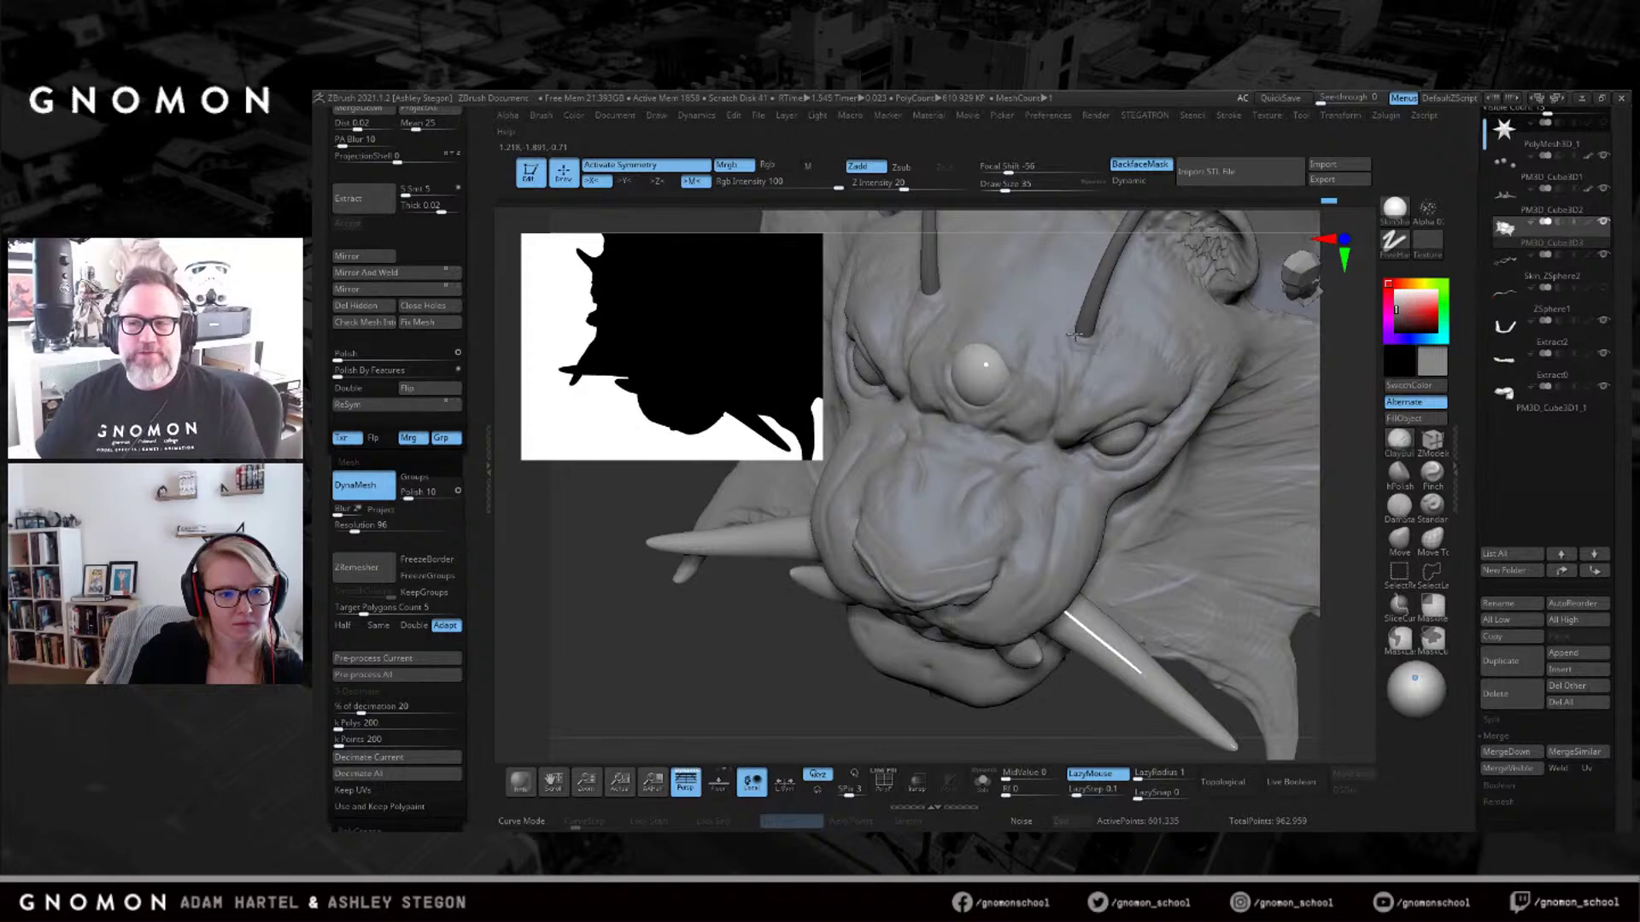
pyautogui.moveTo(1076, 327); pyautogui.dragTo(1074, 381, button='right')
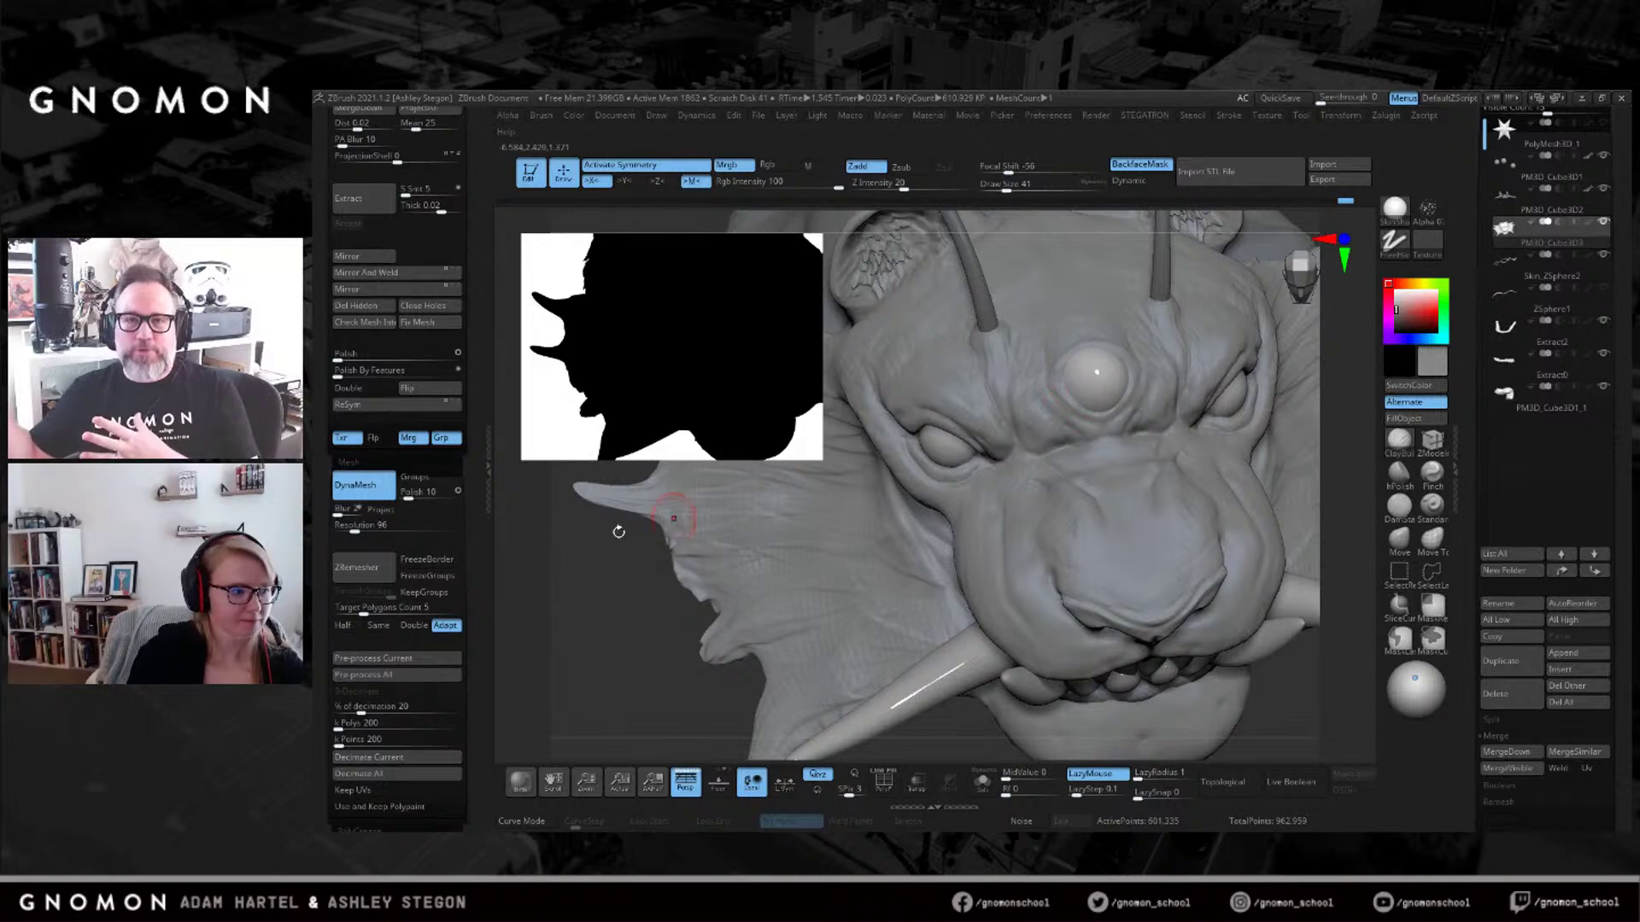
# Set the head's DynaMesh resolution to 200 and remesh it.
pyautogui.click(363, 531)
pyautogui.write('200')
pyautogui.keyDown('ctrl'); pyautogui.moveTo(623, 601); pyautogui.dragTo(658, 644); pyautogui.keyUp('ctrl')
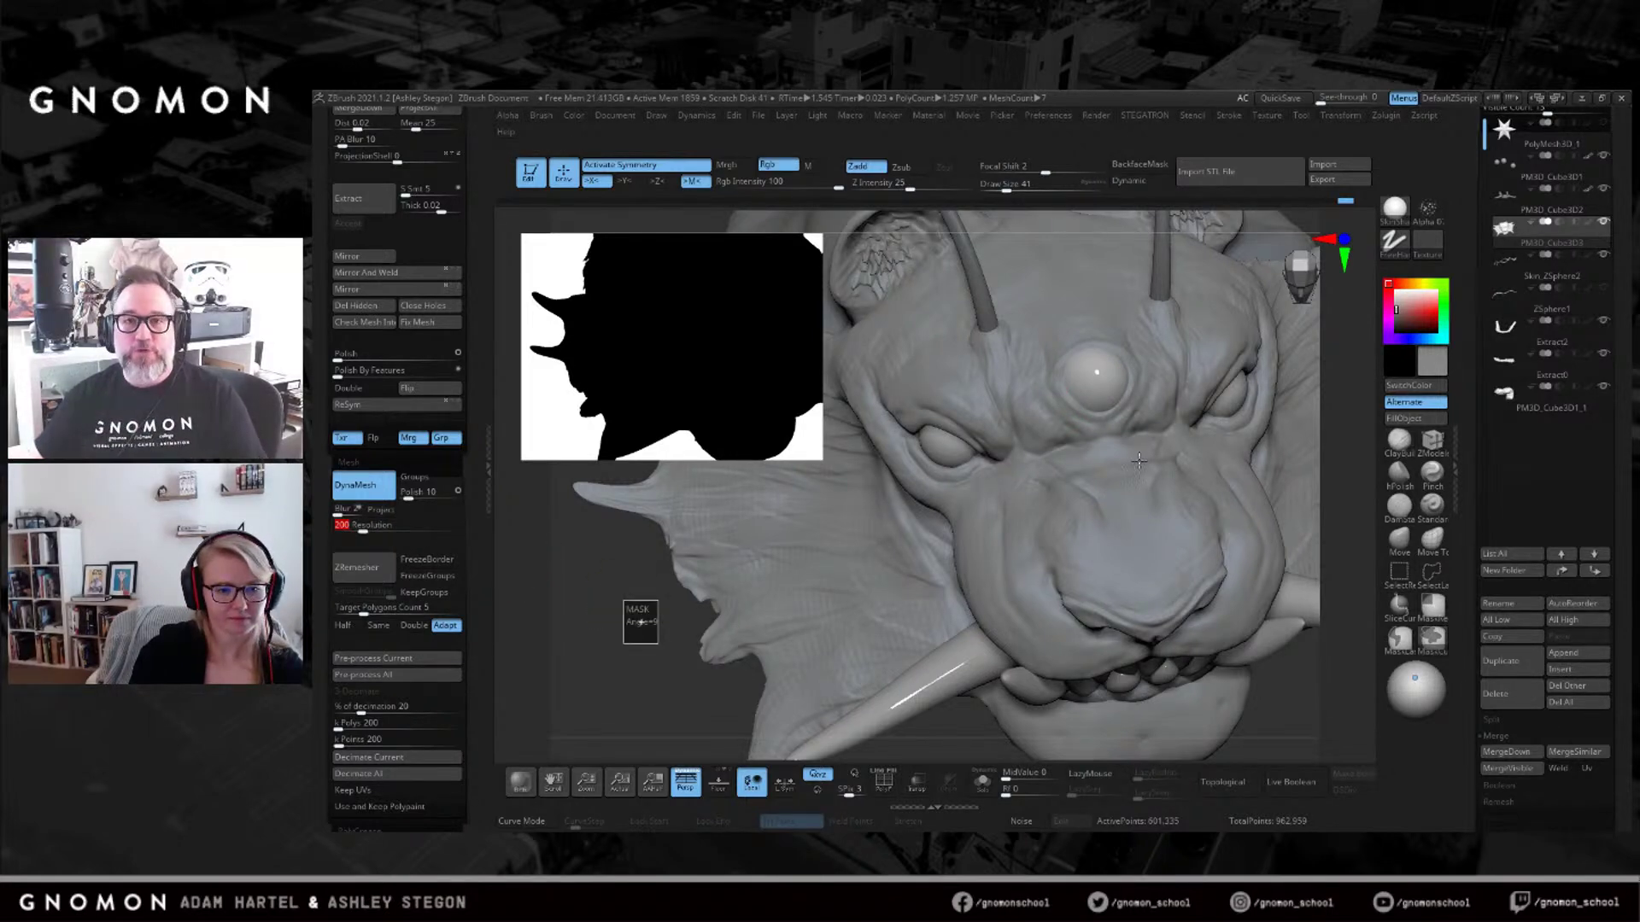
# Resize the ClayBuildup brush and build up the folds between the muzzle, brow and side eyes.
pyautogui.moveTo(1160, 399)
pyautogui.mouseDown(button='right')
pyautogui.moveTo(1171, 476)
pyautogui.moveTo(1078, 441)
pyautogui.moveTo(1061, 465)
pyautogui.moveTo(988, 410)
pyautogui.moveTo(1011, 408)
pyautogui.mouseUp(button='right')
pyautogui.press('s')
pyautogui.moveTo(1011, 407); pyautogui.dragTo(1080, 384)
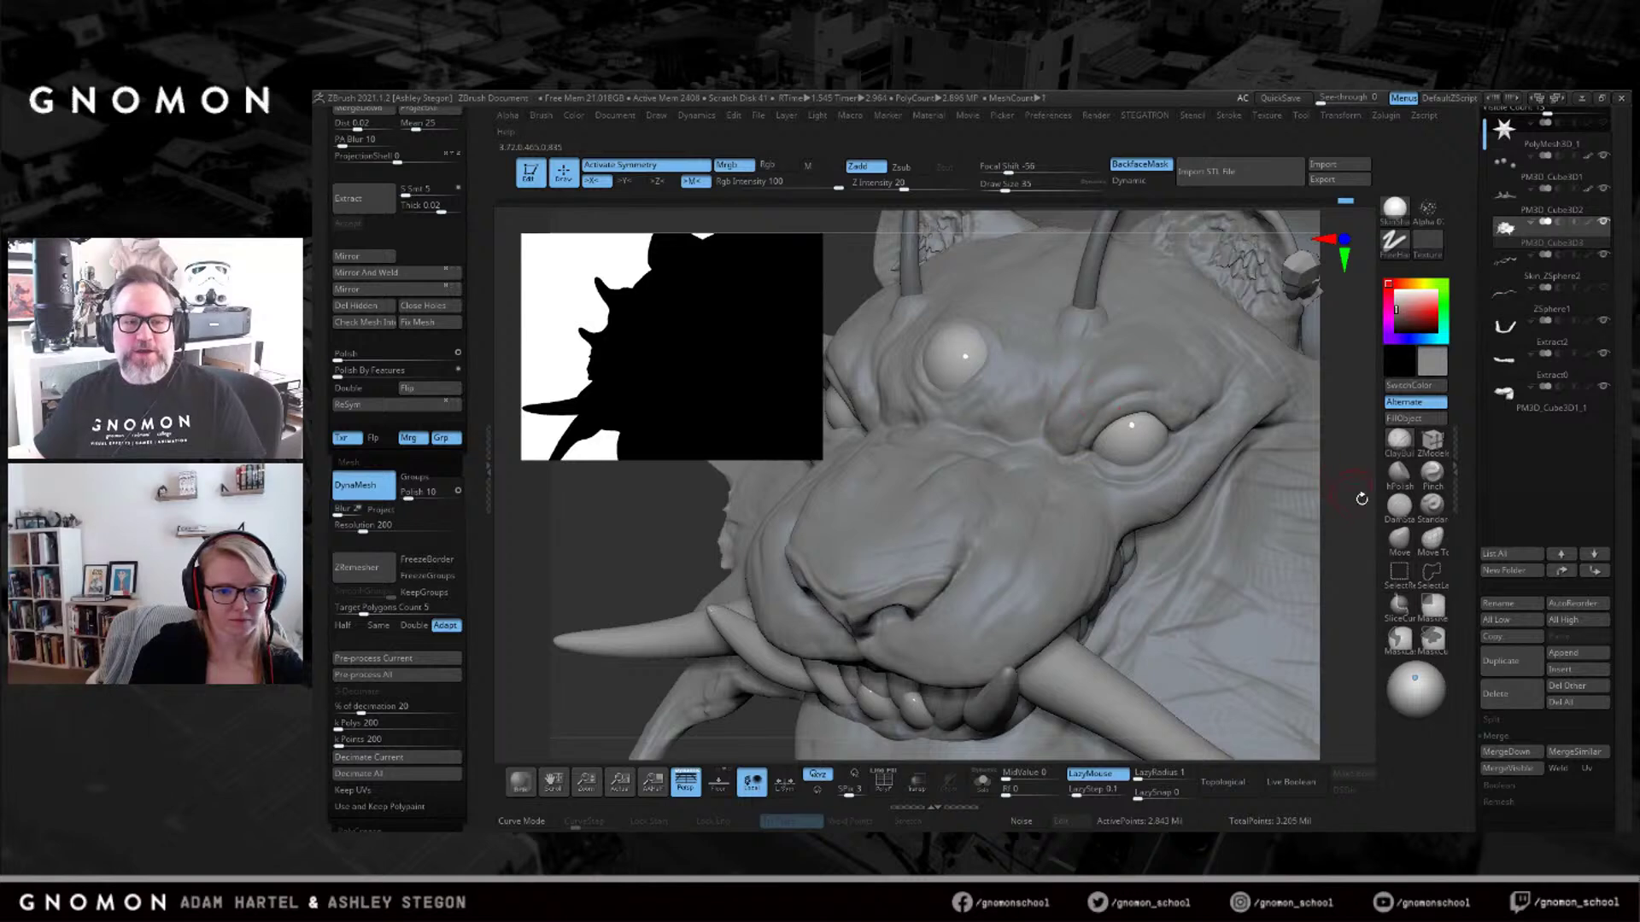
# Switch to DamStandard and sharpen the wrinkles around the side eye and outer cheek.
pyautogui.click(1399, 513)
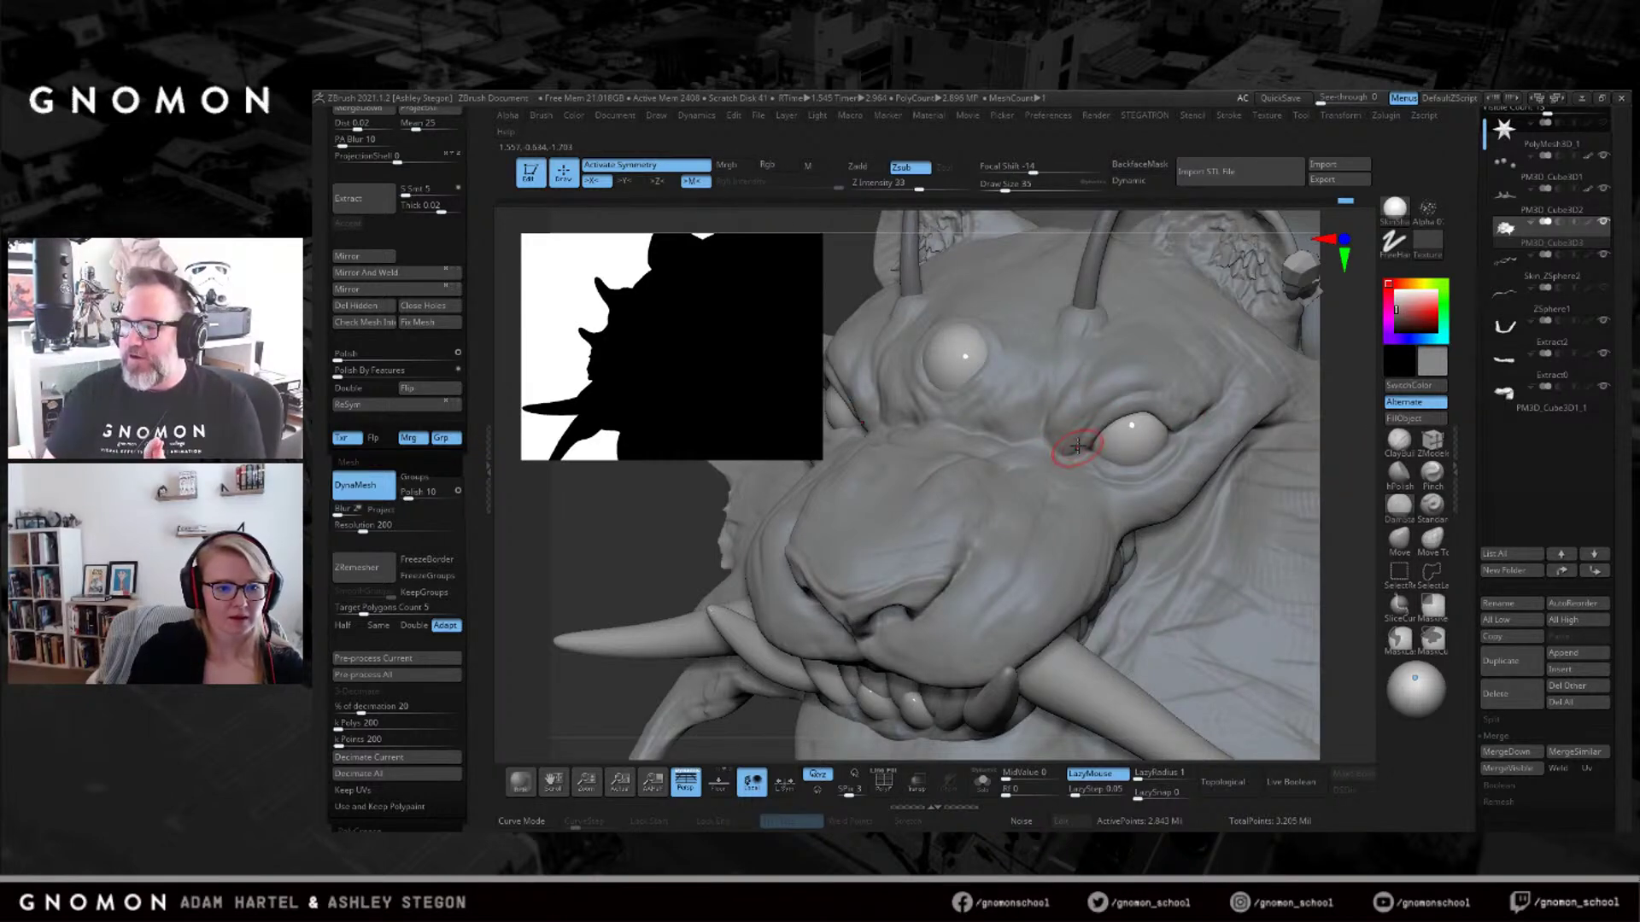
pyautogui.moveTo(1188, 416); pyautogui.dragTo(1251, 340, button='right')
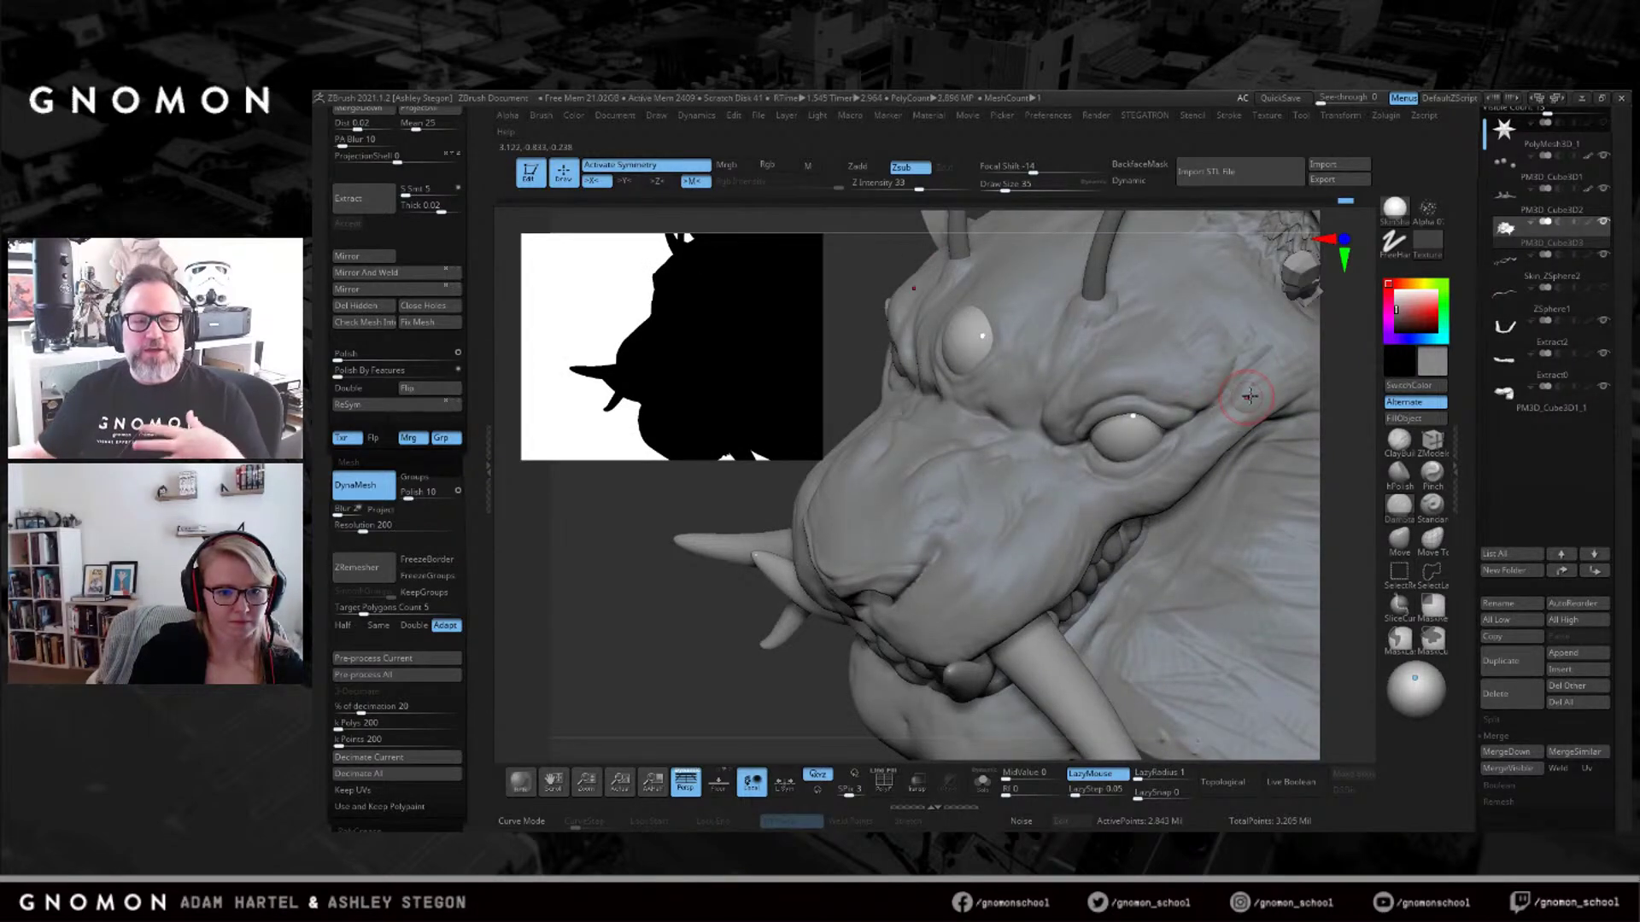
pyautogui.moveTo(1185, 432); pyautogui.dragTo(1128, 513, button='right')
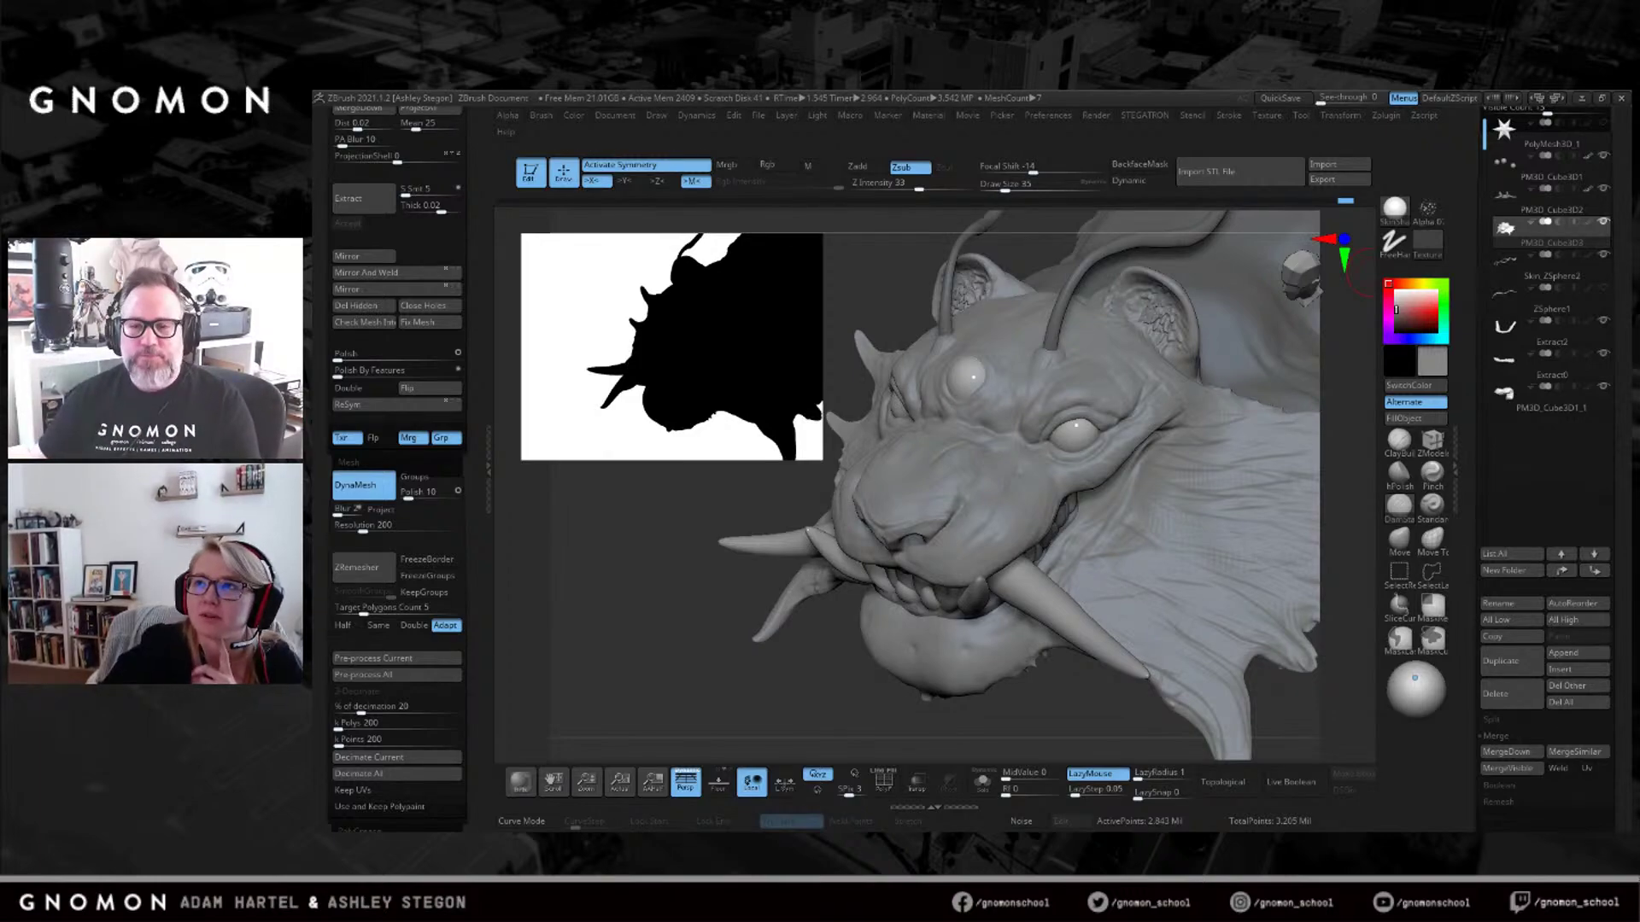
# Switch to the ArtStation portfolio in the browser, examine the Alien Queen project's images, and close the project.
pyautogui.moveTo(1635, 333); pyautogui.dragTo(1090, 95)
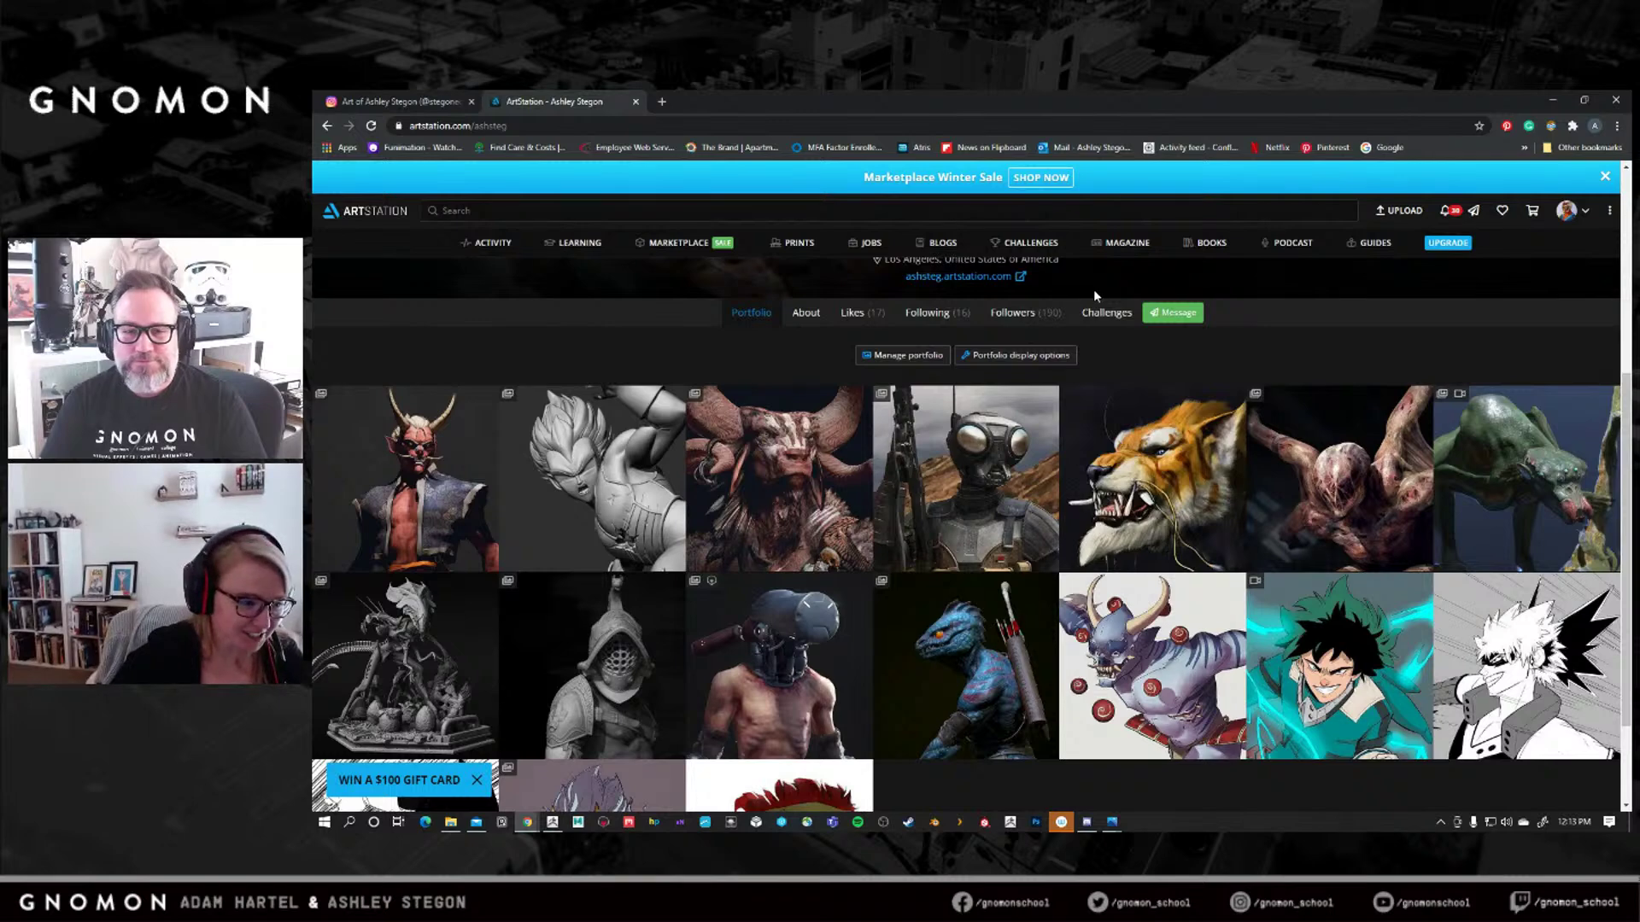
pyautogui.click(394, 653)
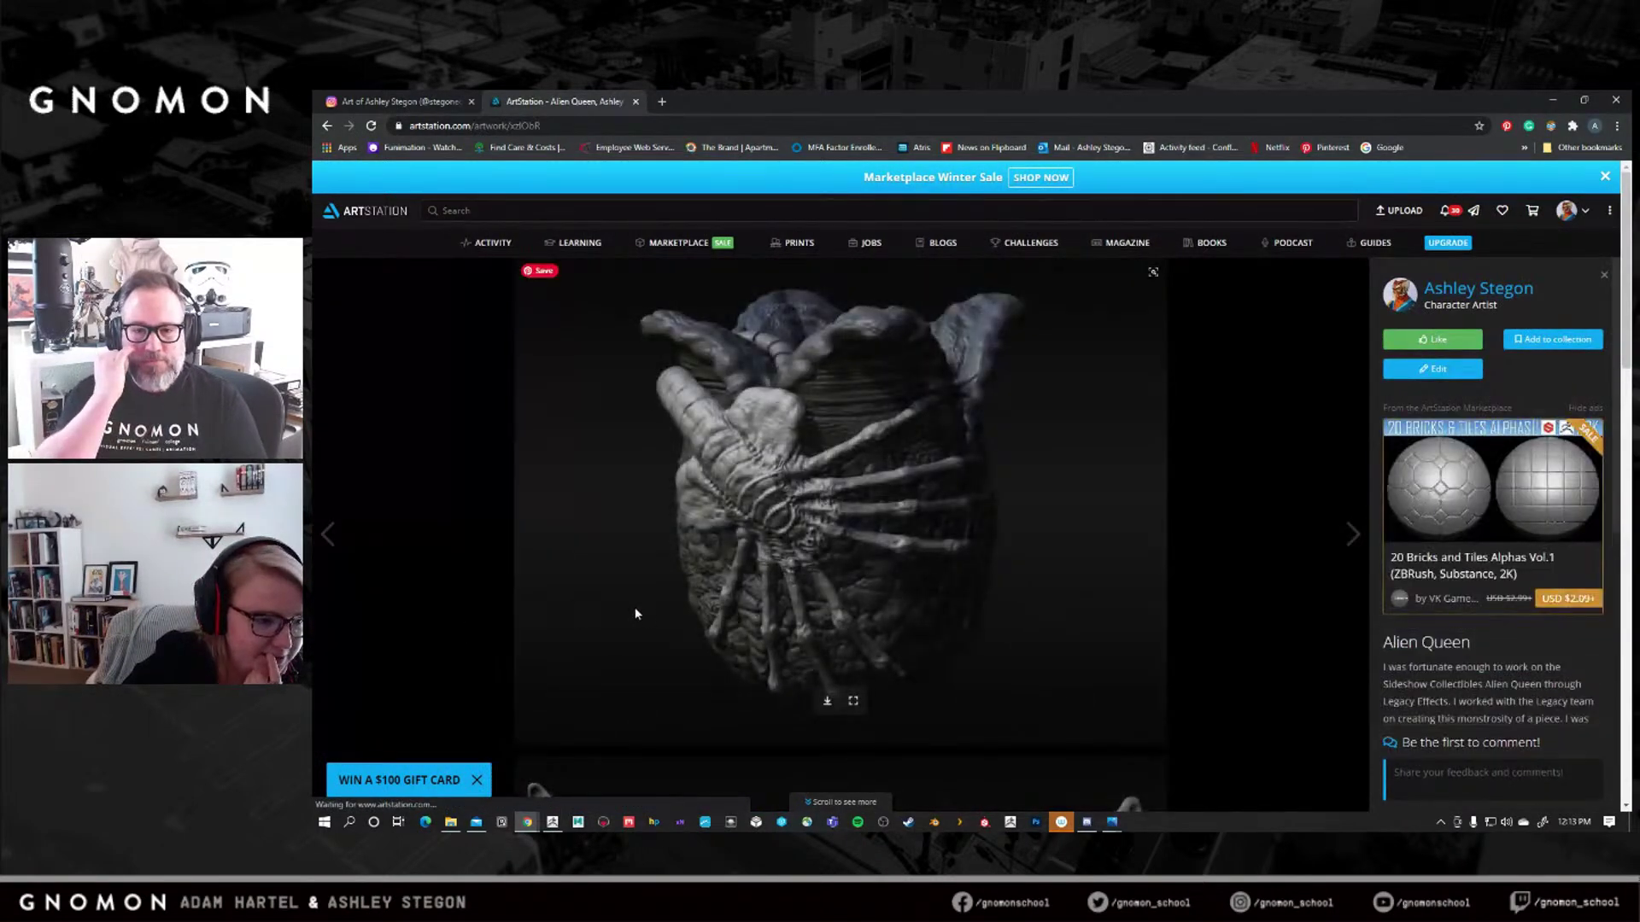
pyautogui.scroll(-3, 979, 591)
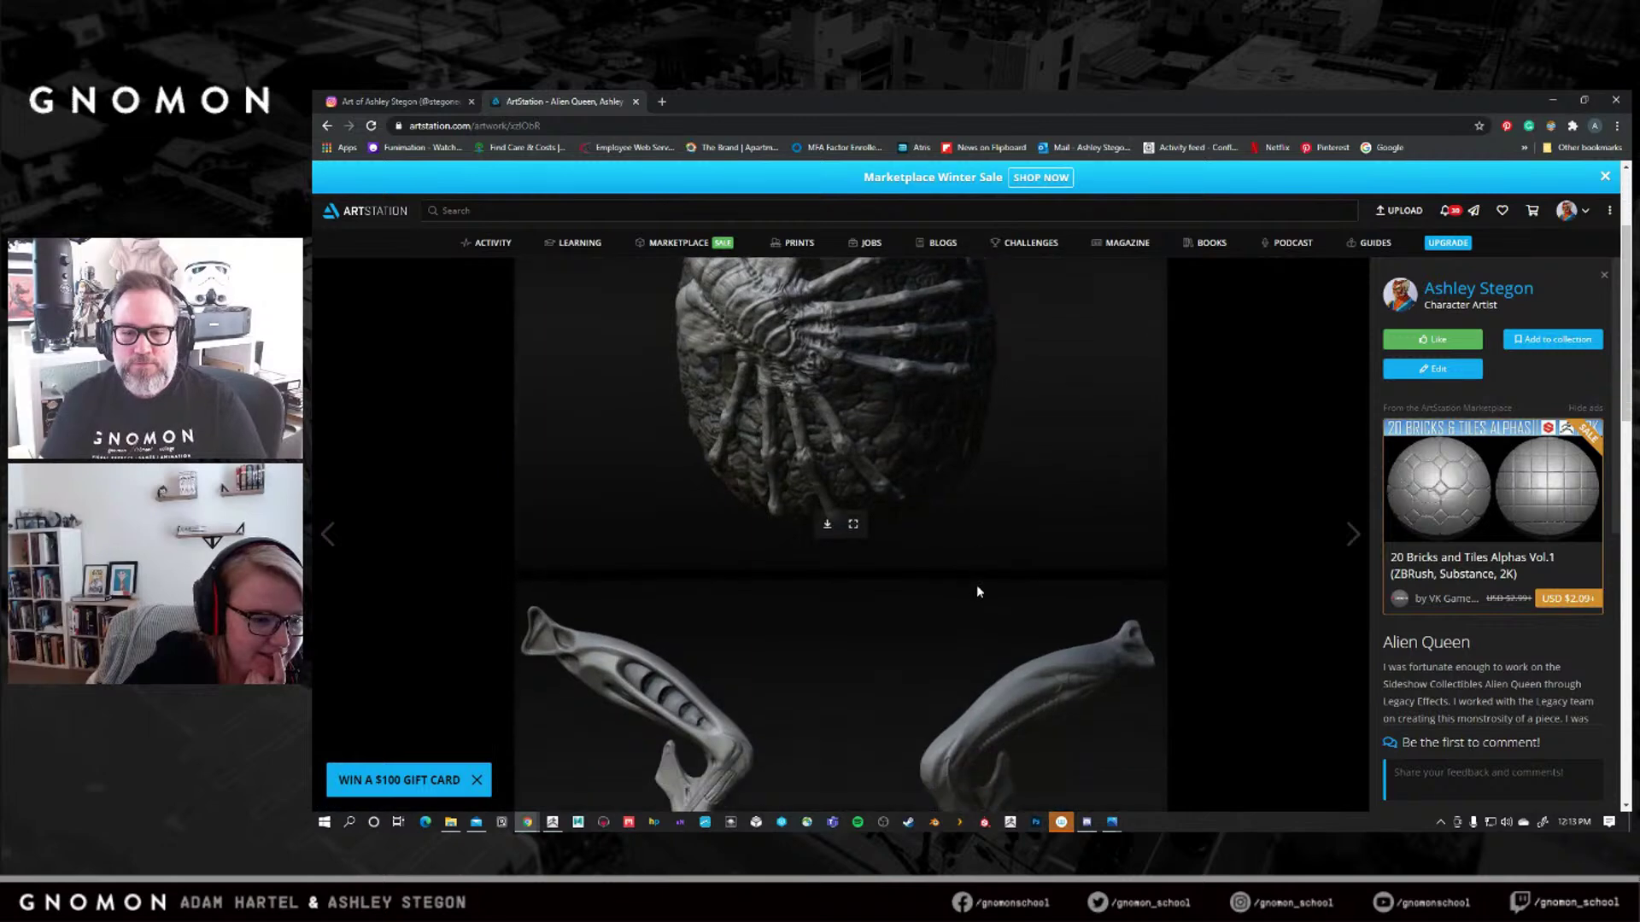
pyautogui.scroll(-2, 978, 591)
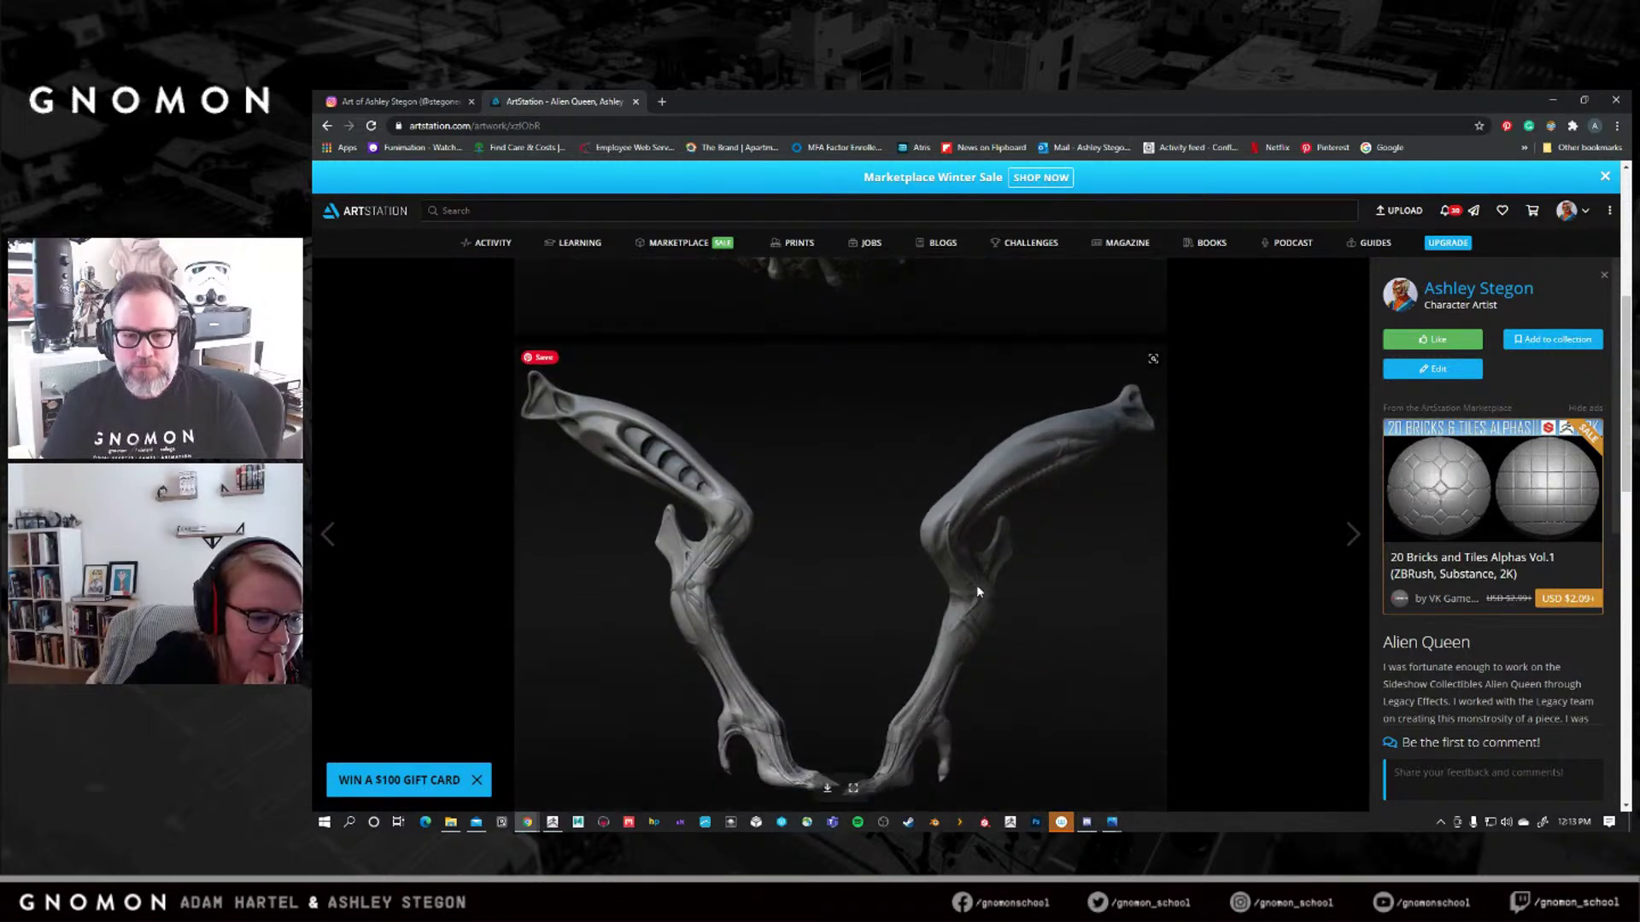
pyautogui.scroll(5, 975, 590)
pyautogui.scroll(-10, 974, 589)
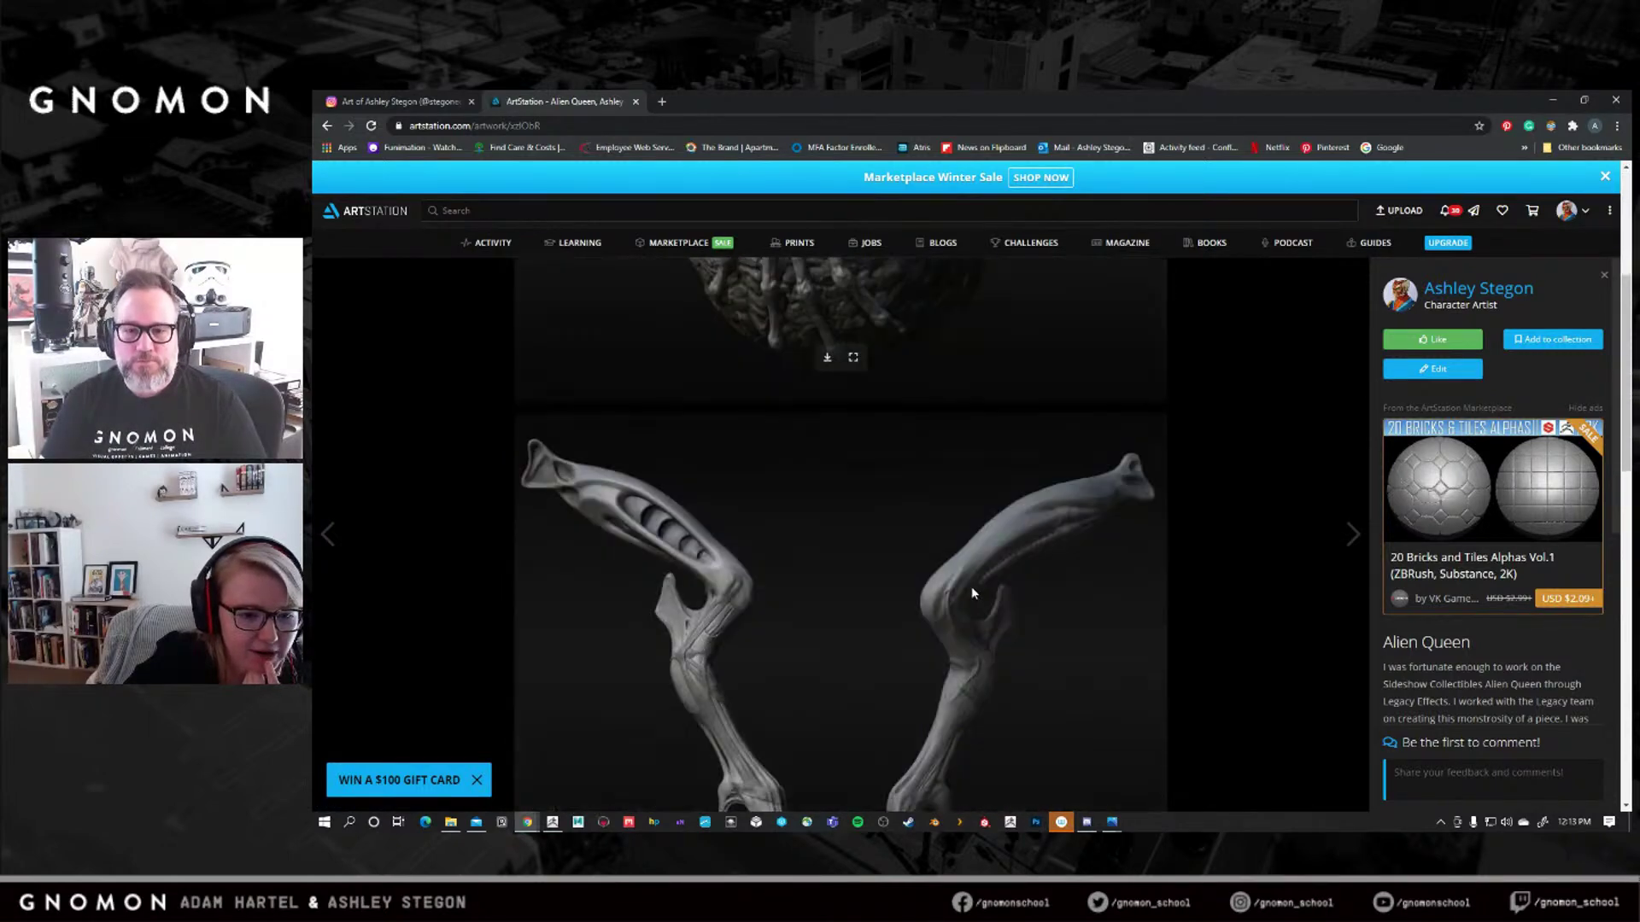
pyautogui.scroll(-2, 971, 595)
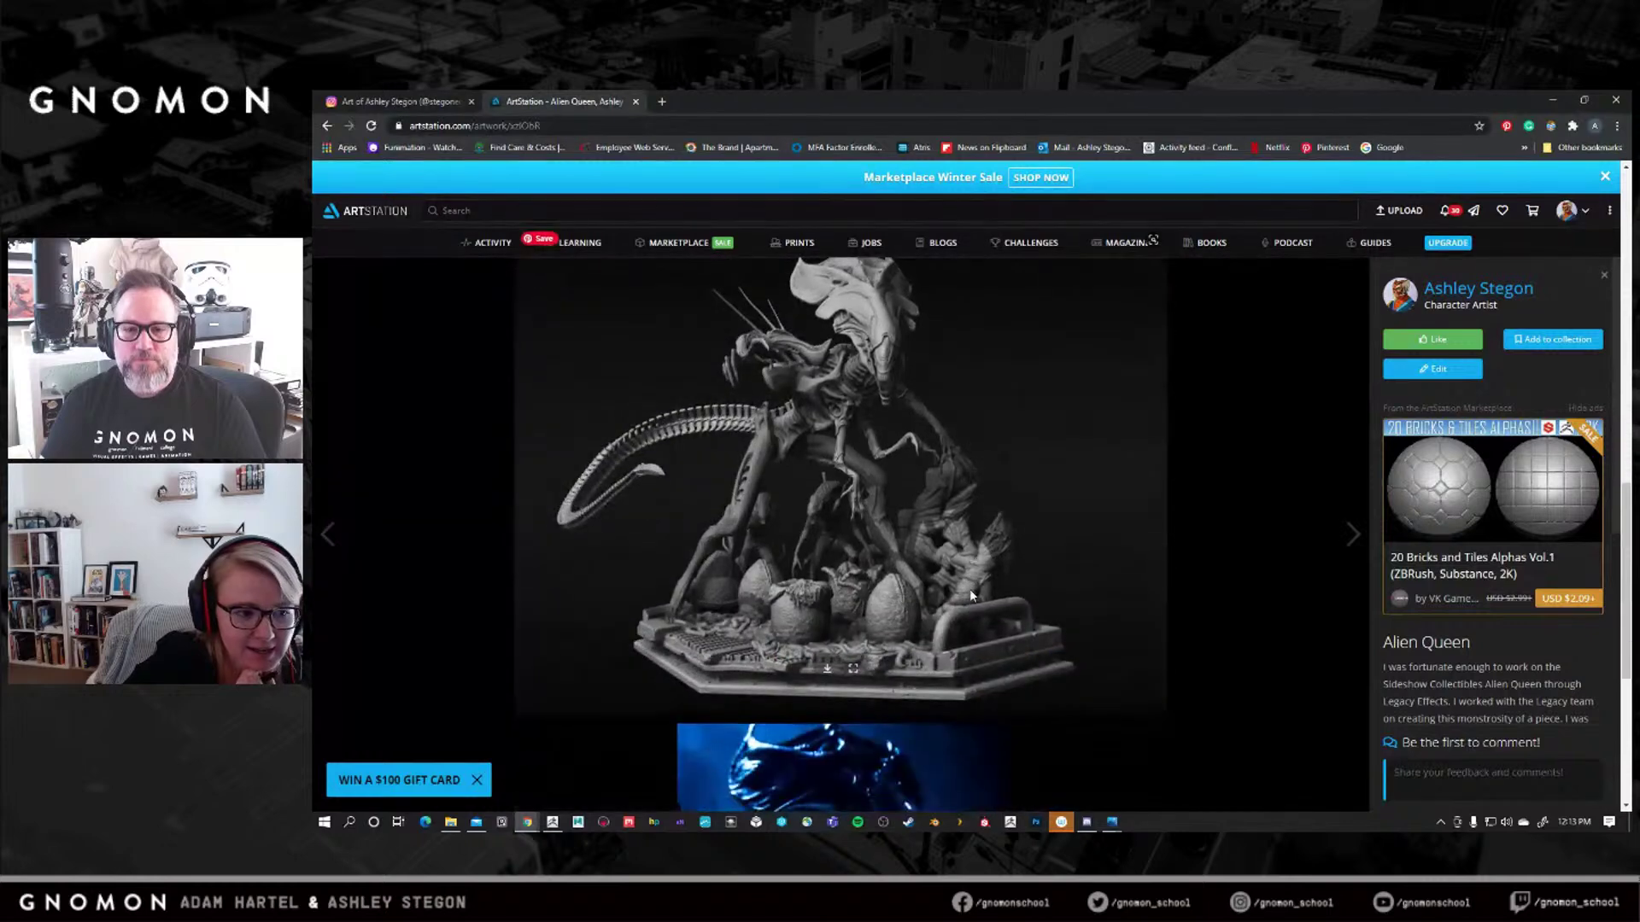
pyautogui.scroll(-4, 970, 595)
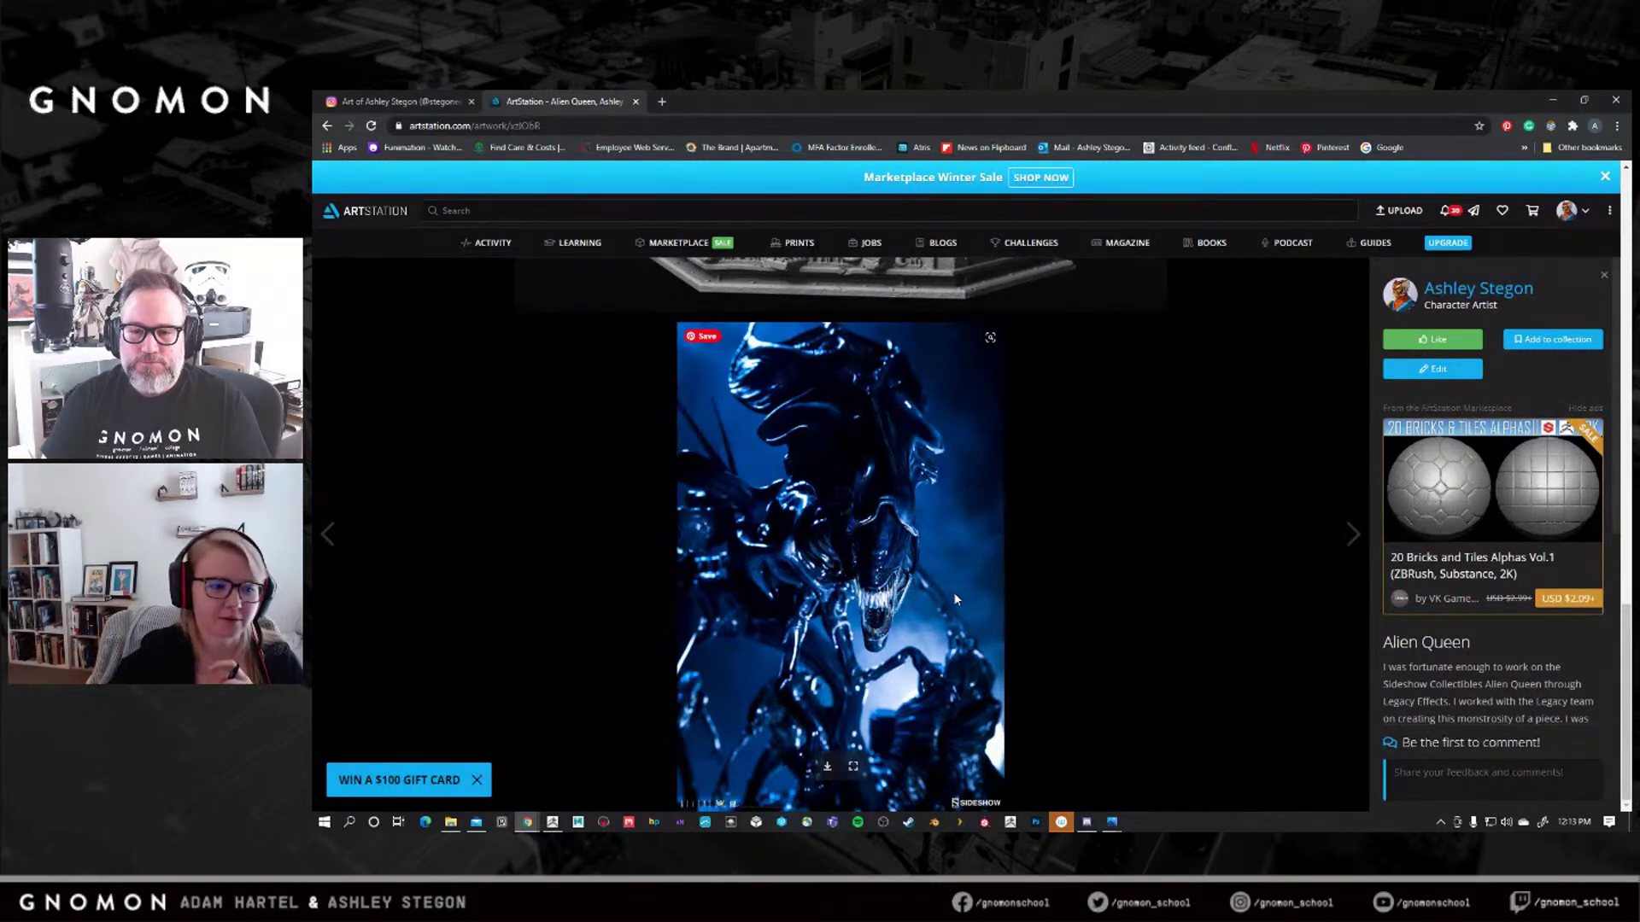
pyautogui.scroll(5, 962, 600)
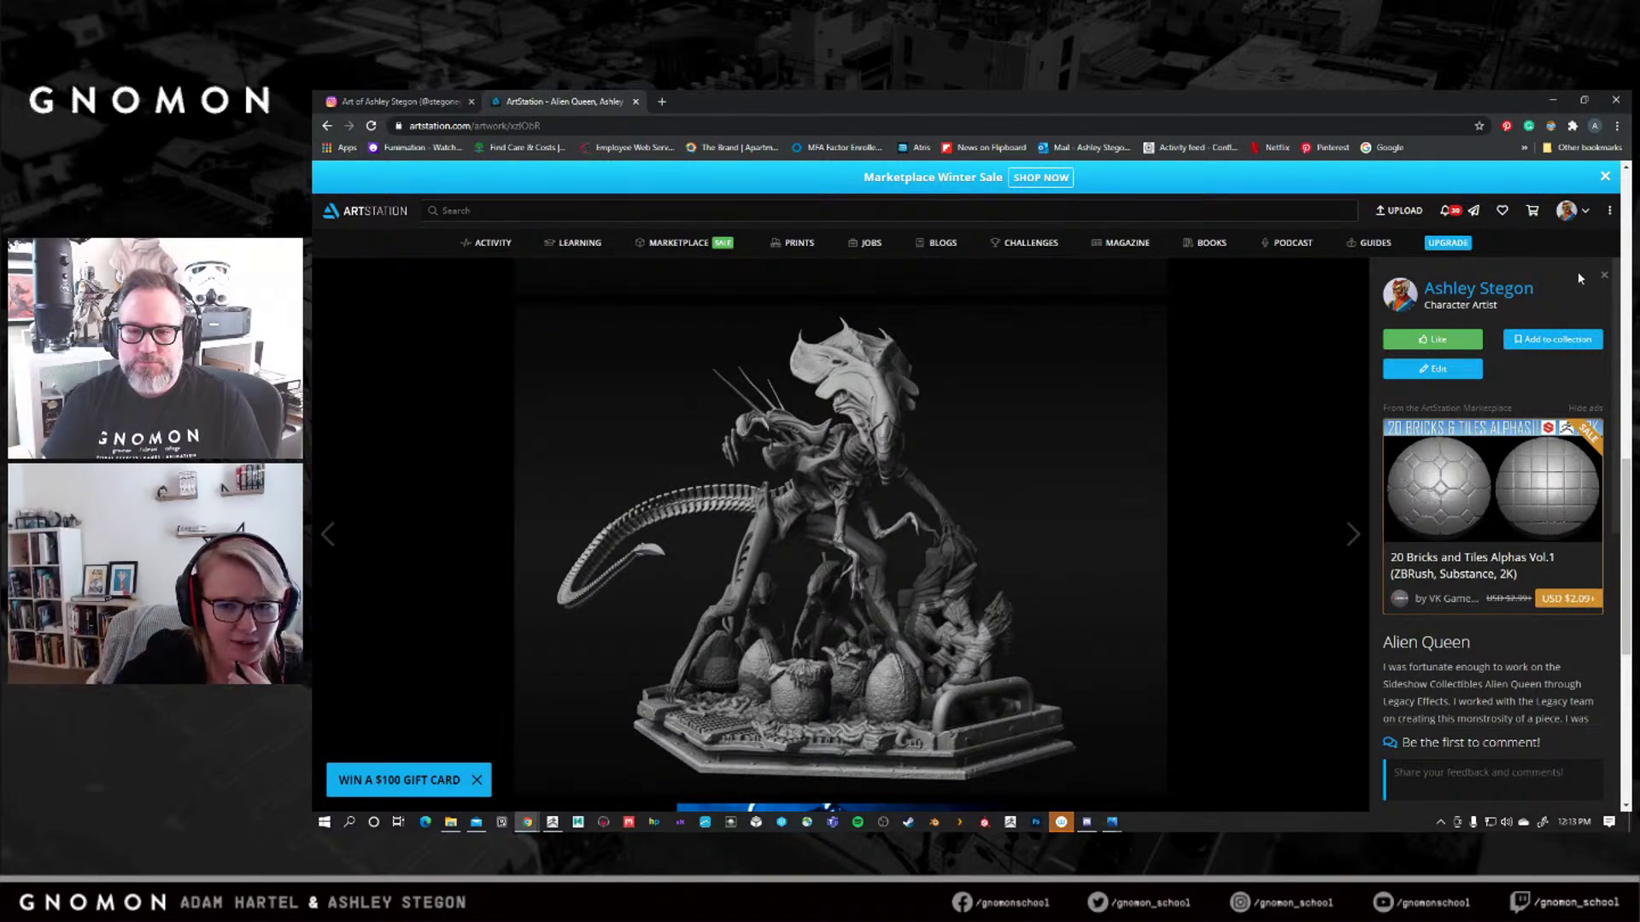
pyautogui.click(1604, 278)
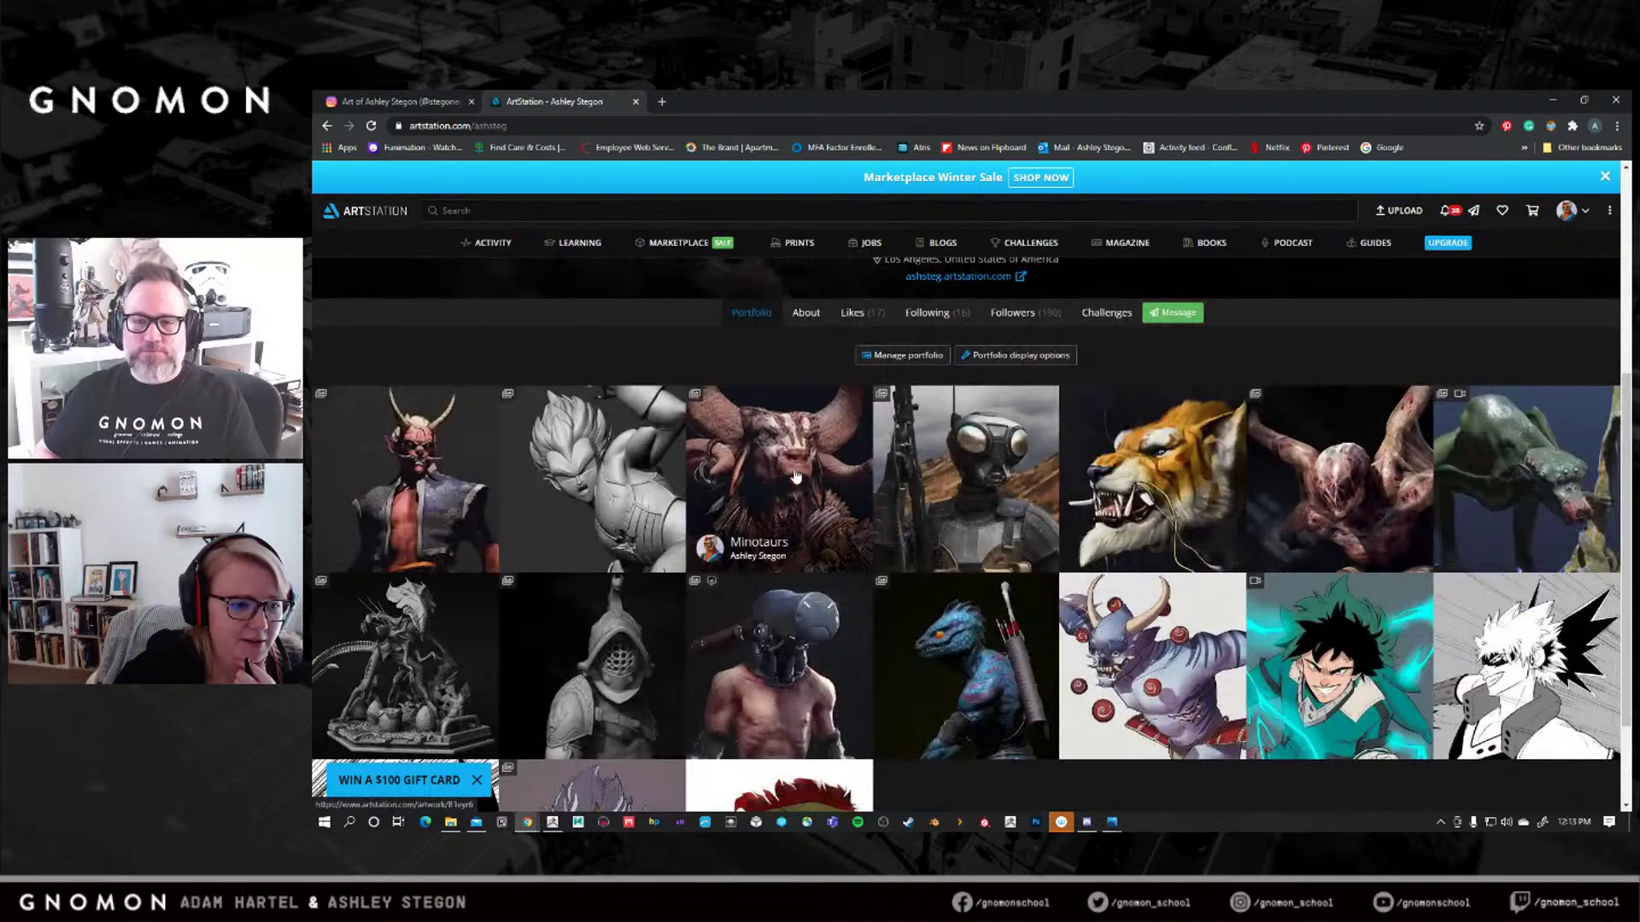
# Open the Gladiator project from the portfolio, examine its figure renders, and close it.
pyautogui.scroll(-1, 782, 475)
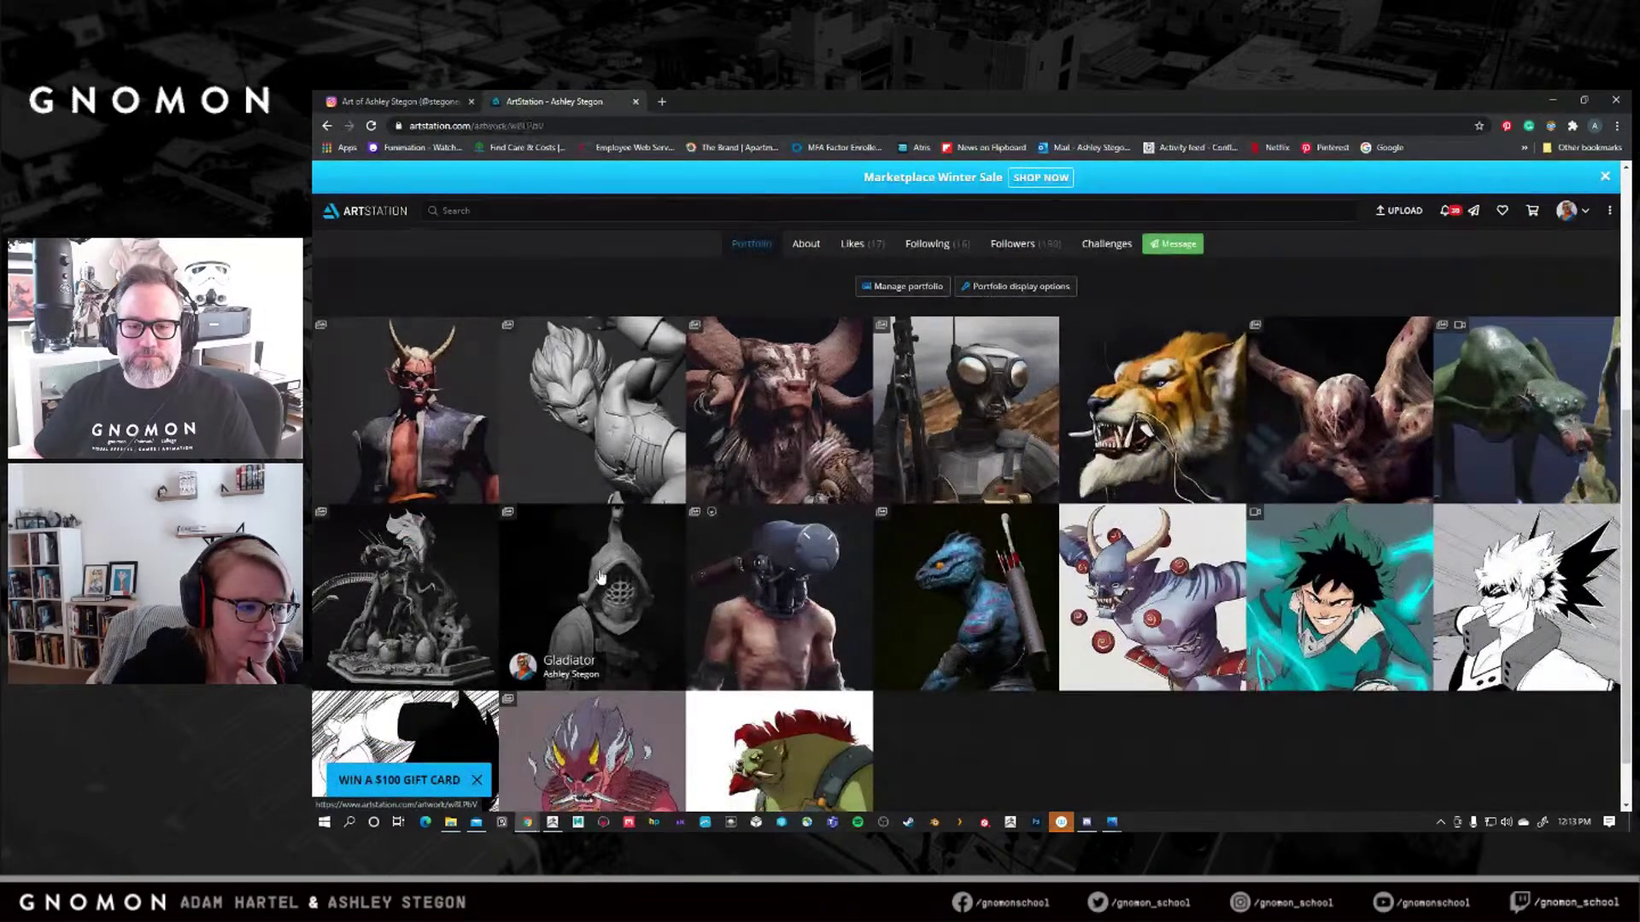
pyautogui.click(639, 557)
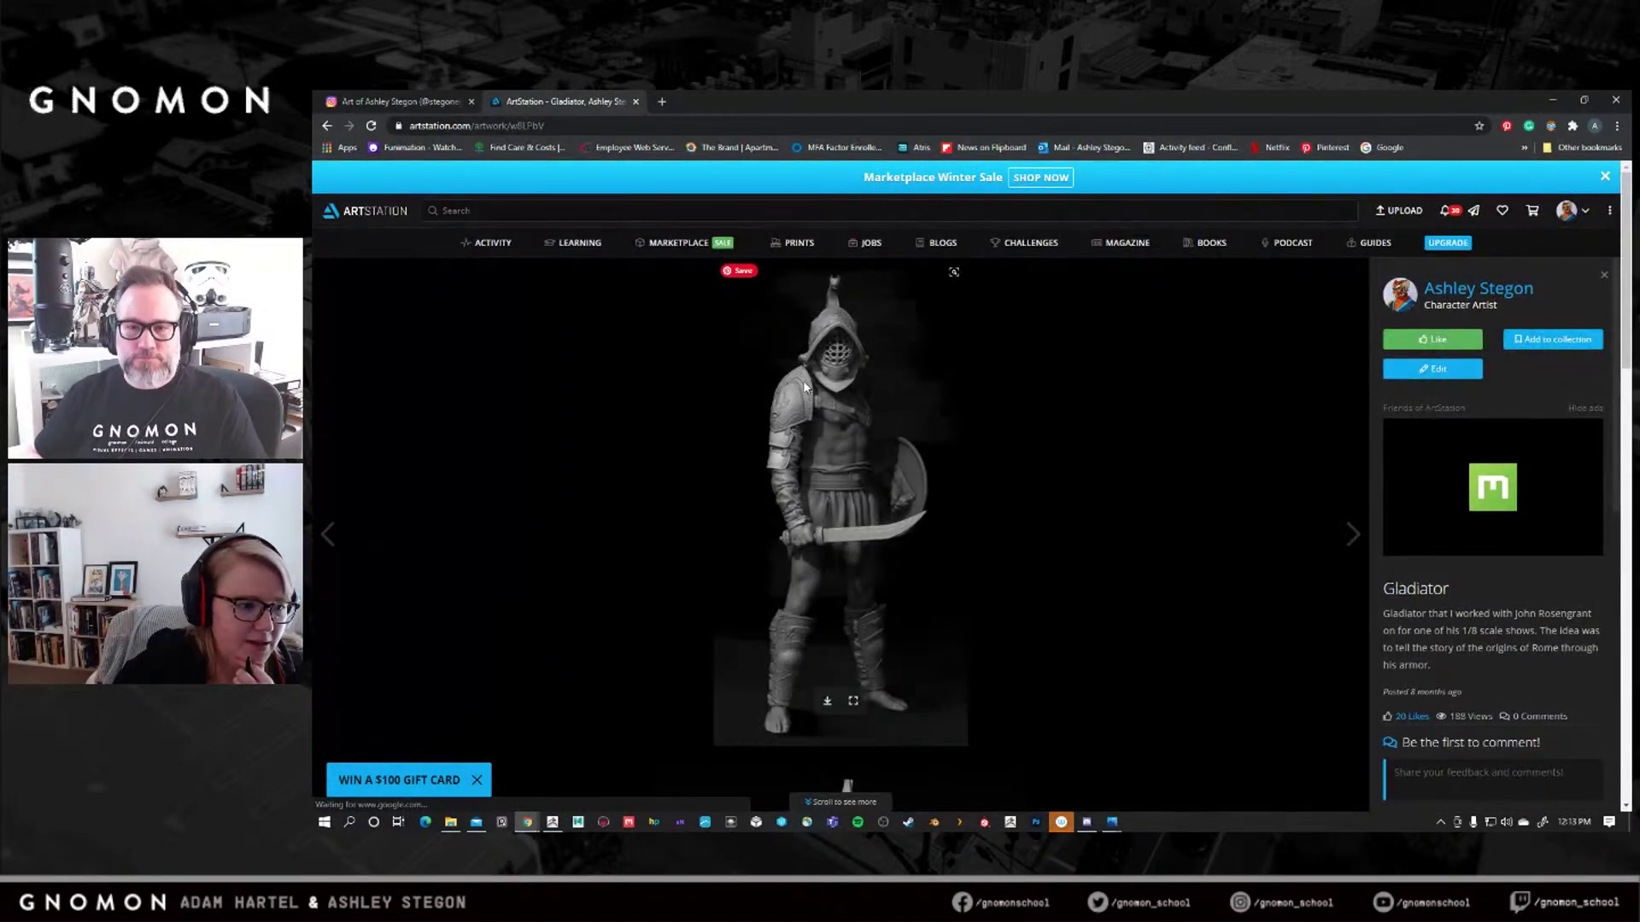
pyautogui.scroll(-3, 852, 476)
pyautogui.scroll(-2, 845, 479)
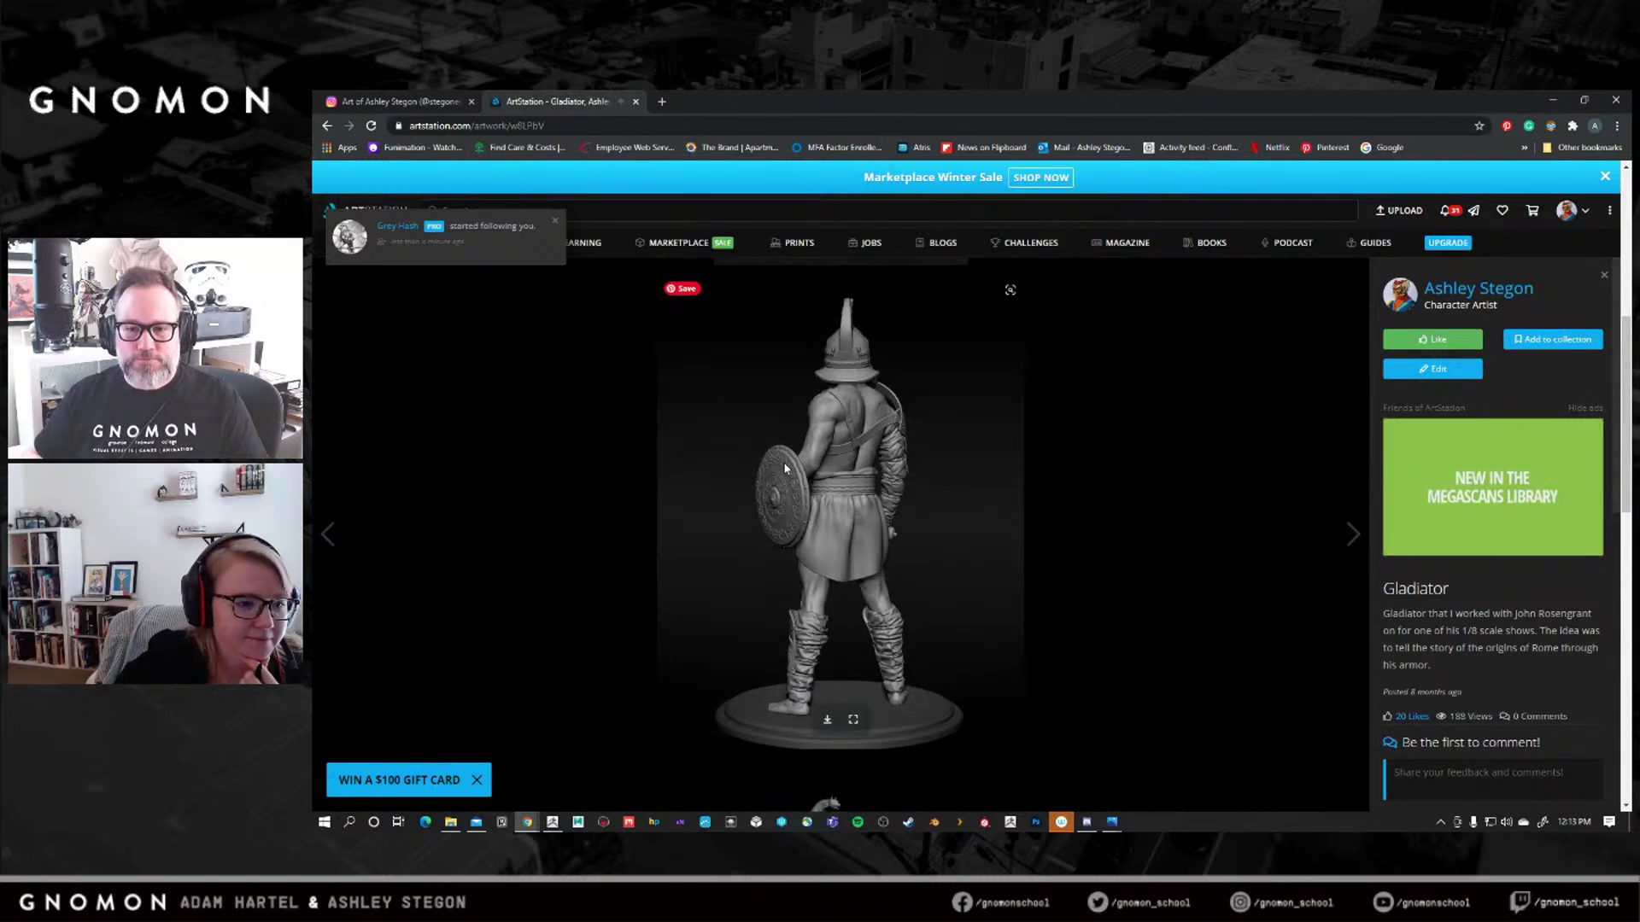
pyautogui.scroll(-3, 818, 566)
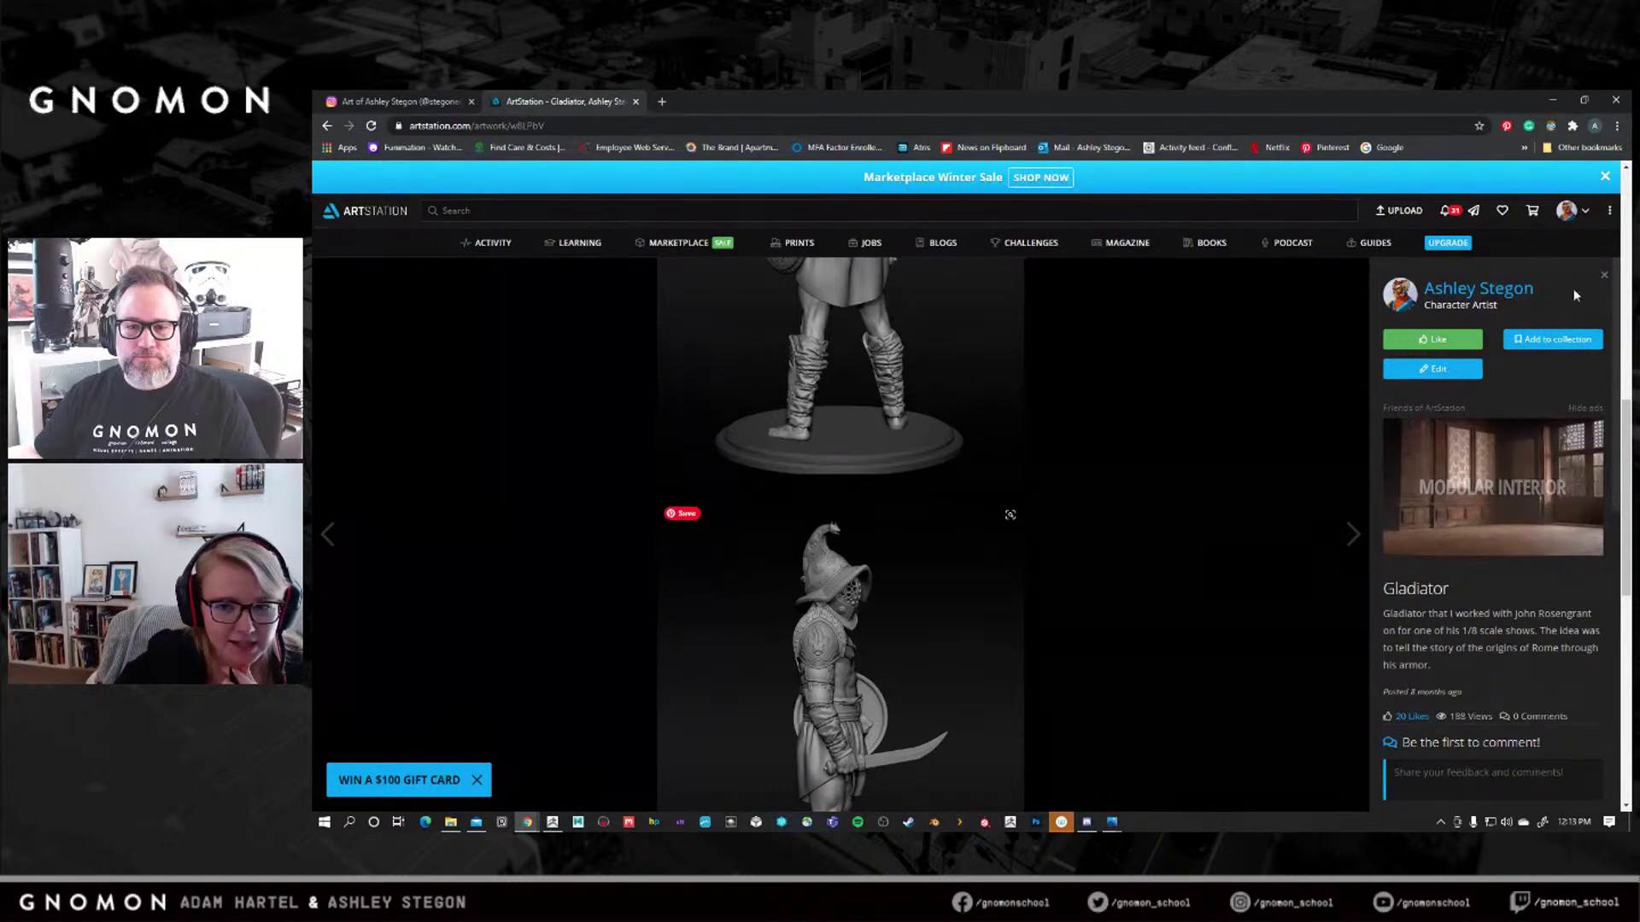
pyautogui.click(1604, 275)
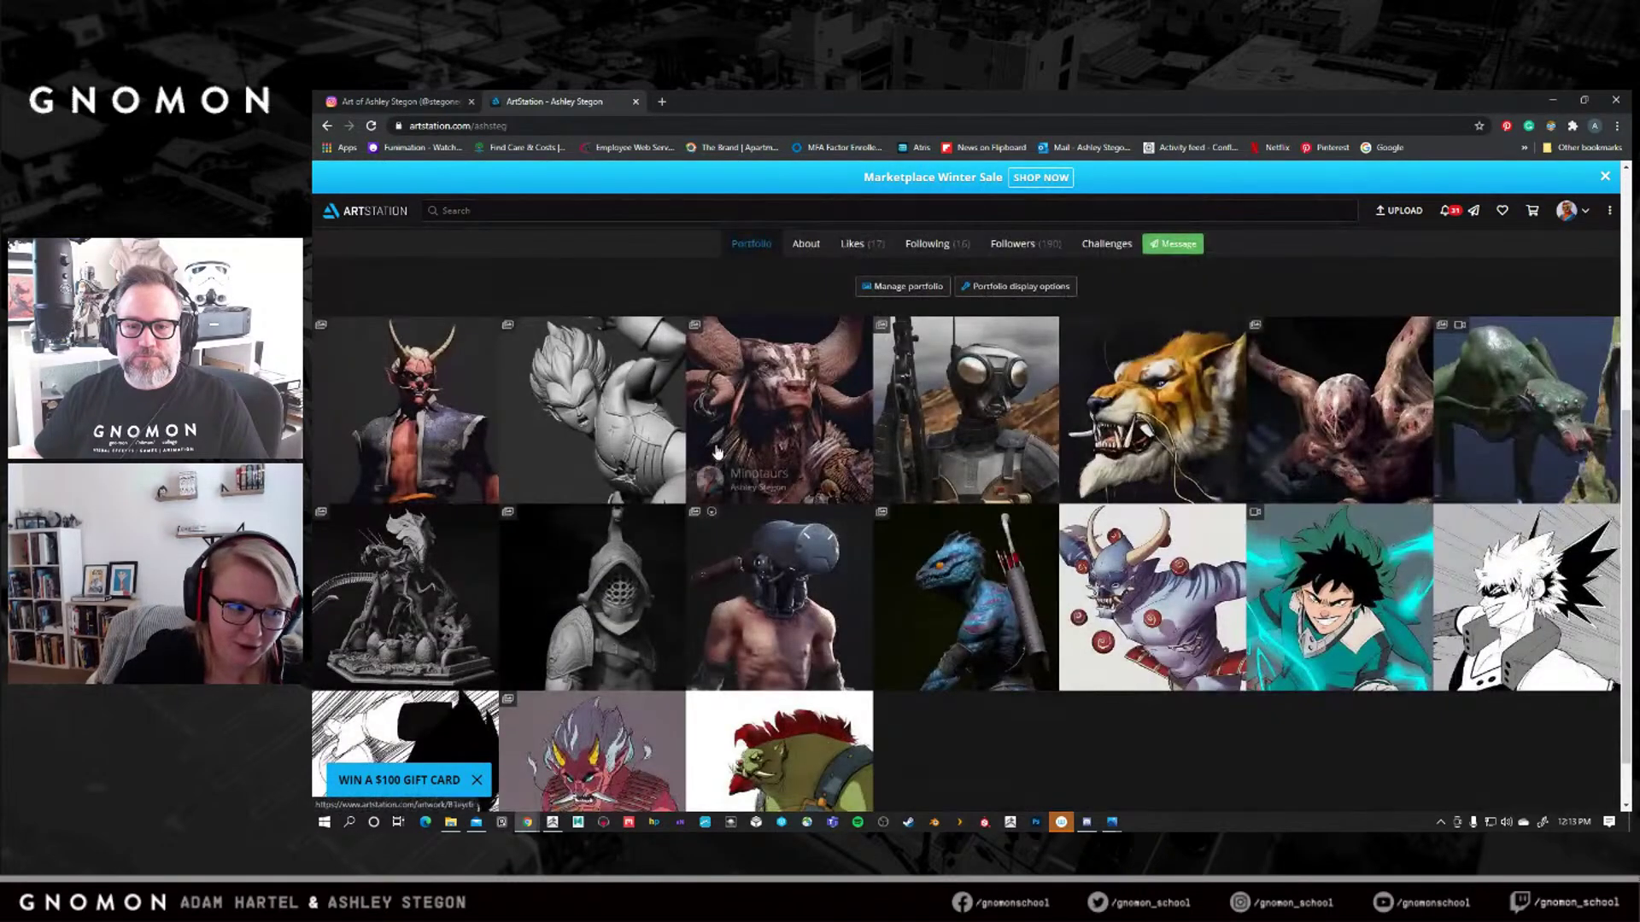
# Open the Prince of Saiyans project from the portfolio and examine its sculpt renders and printed-figure photos.
pyautogui.click(596, 418)
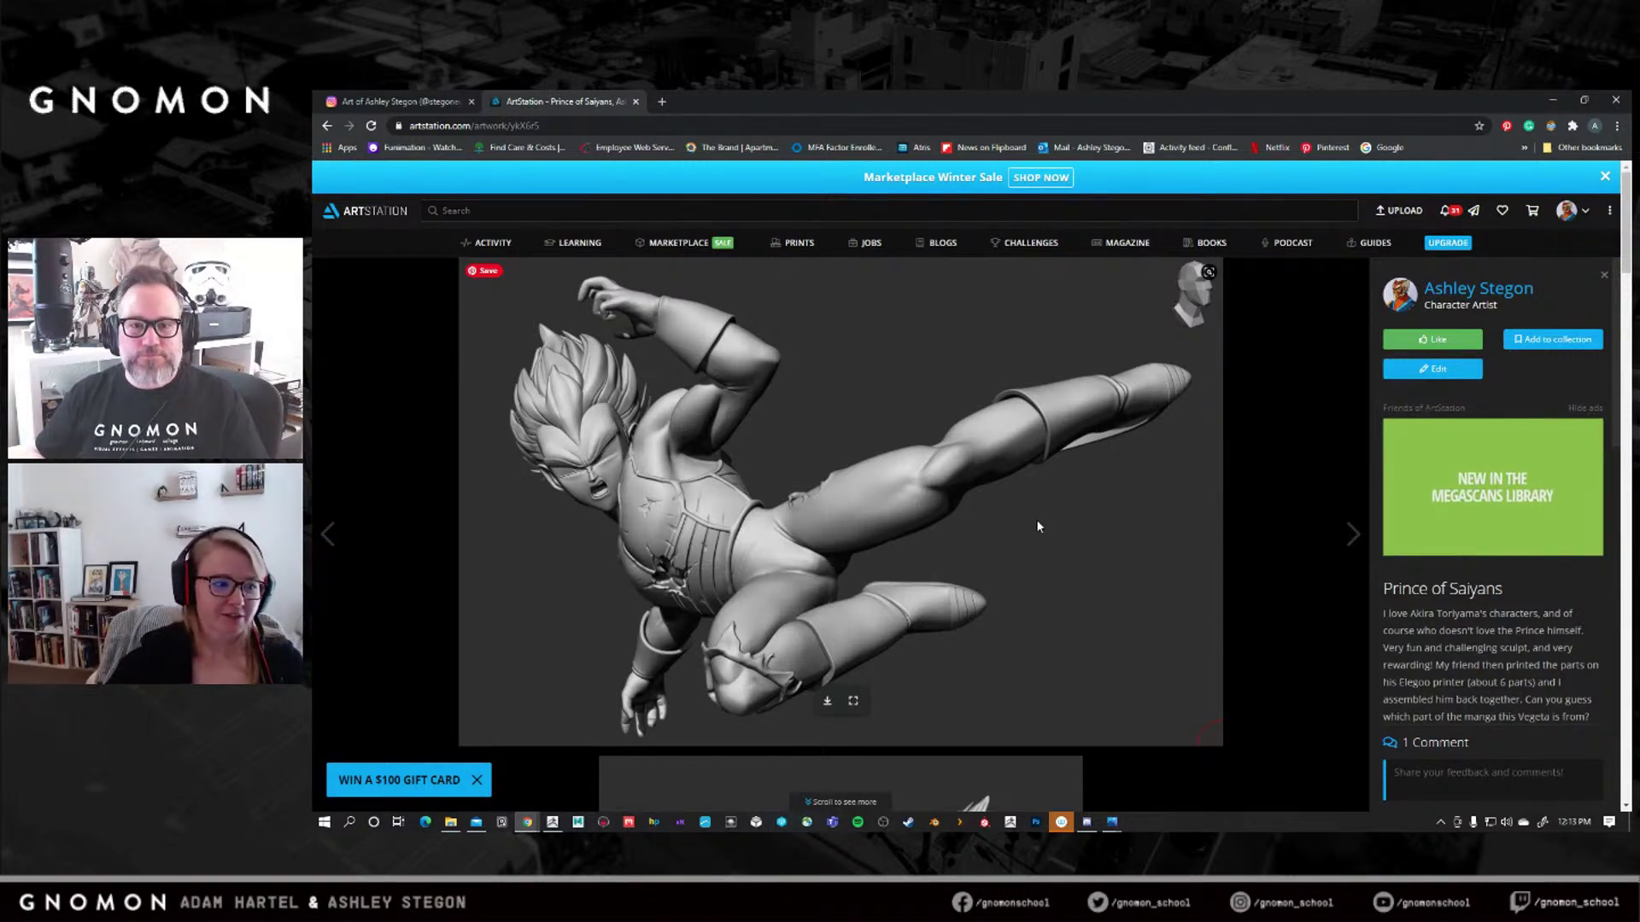
pyautogui.scroll(-2, 1033, 524)
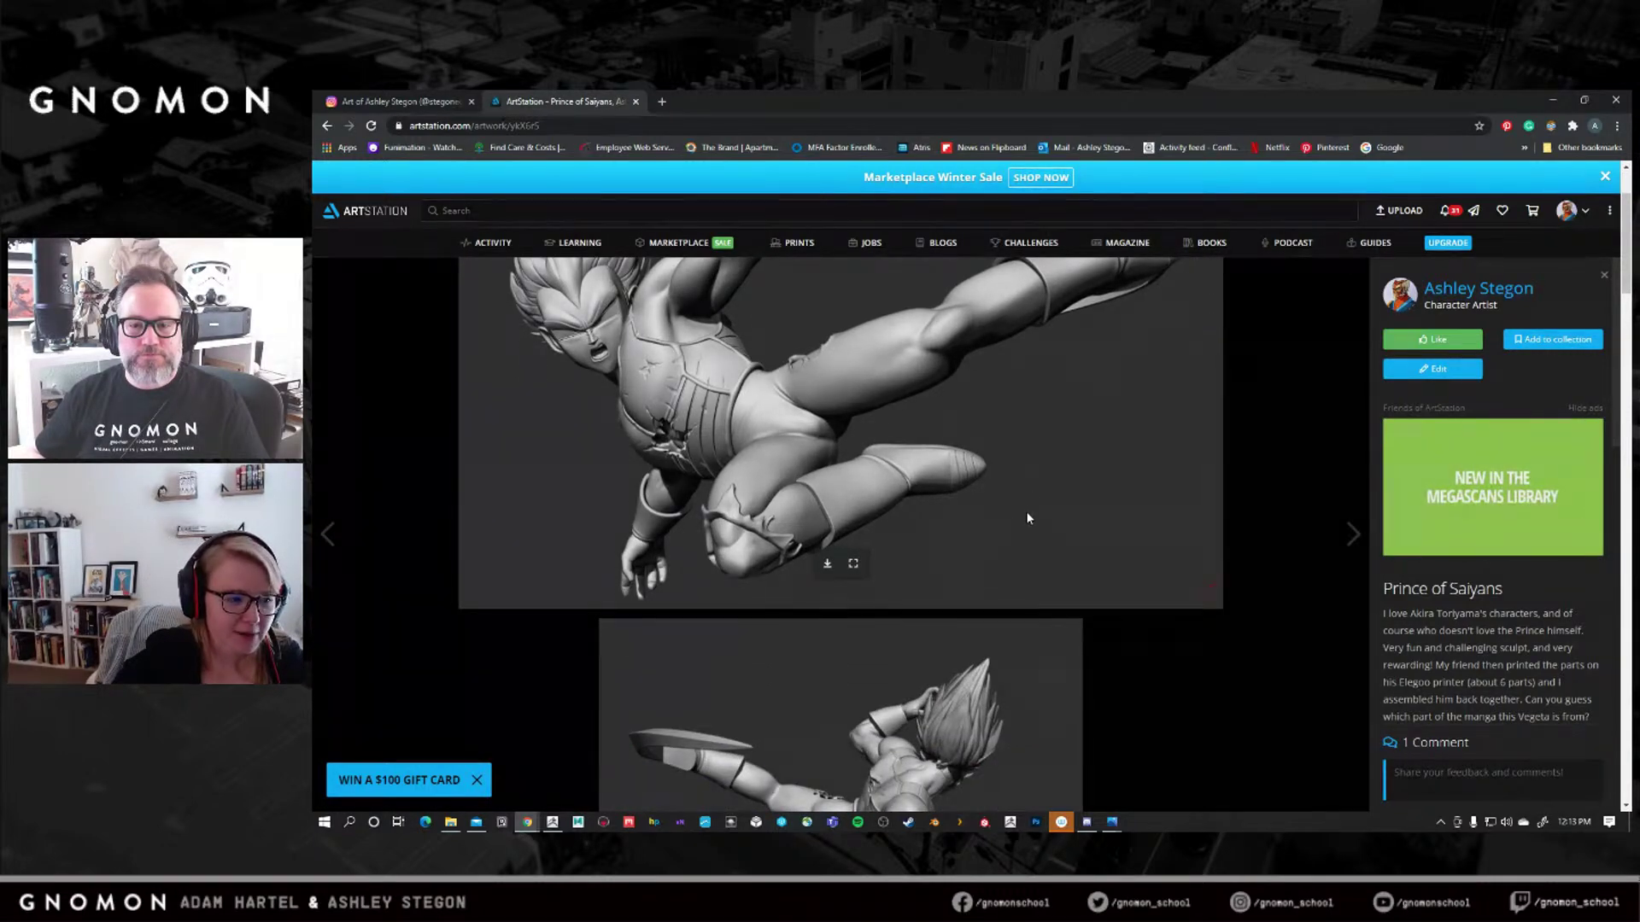
pyautogui.scroll(-4, 1013, 508)
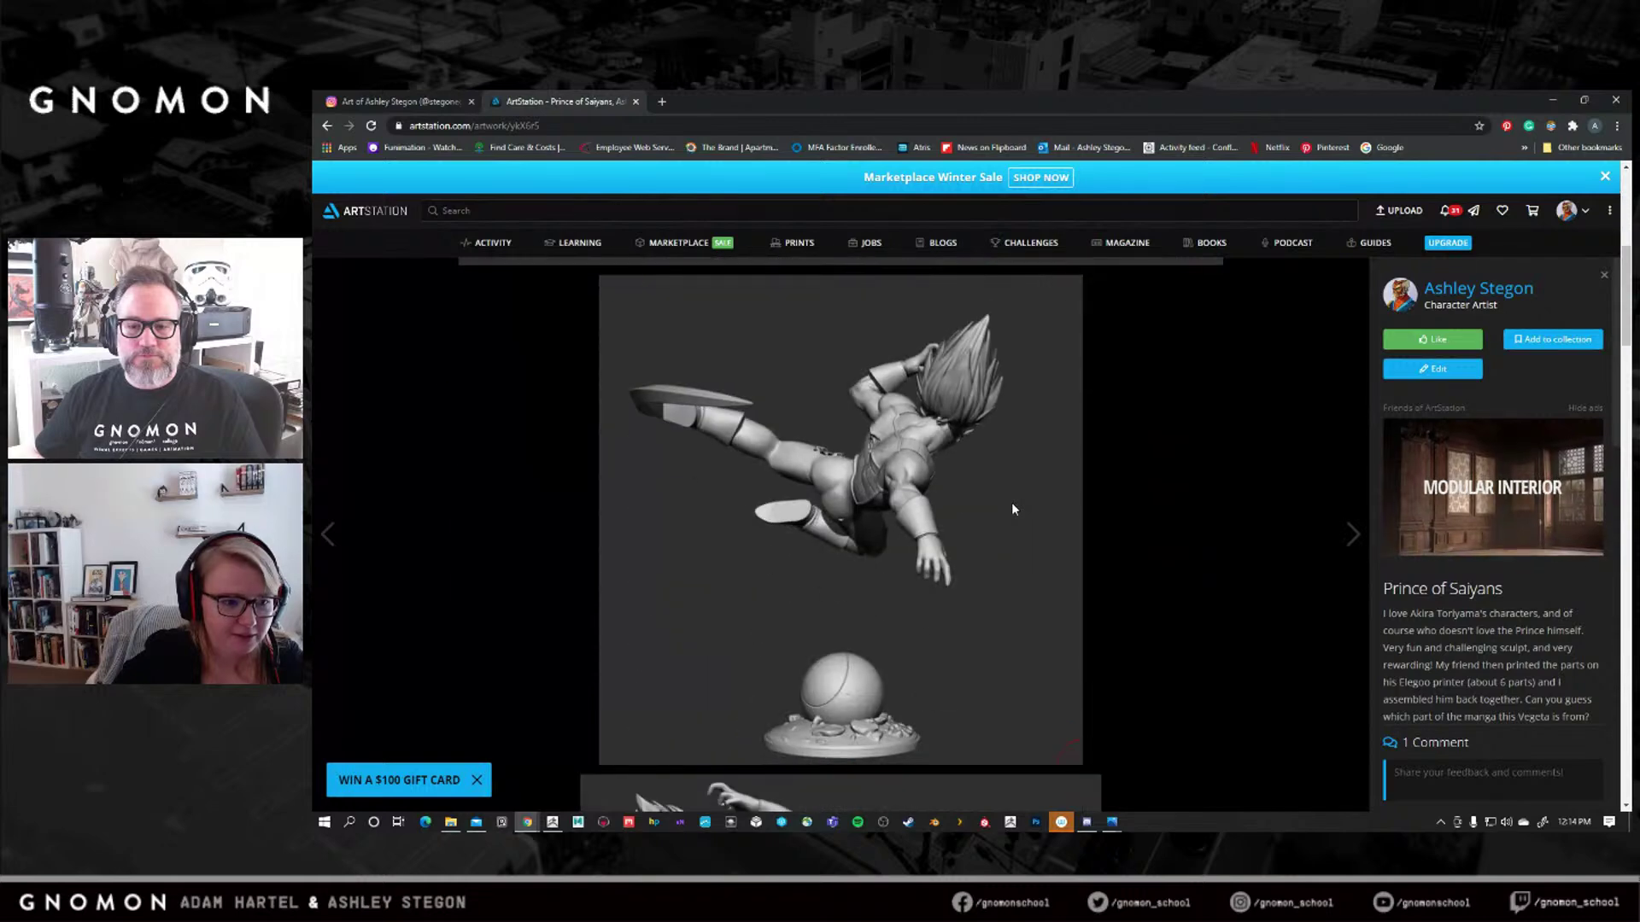
pyautogui.scroll(-6, 1011, 509)
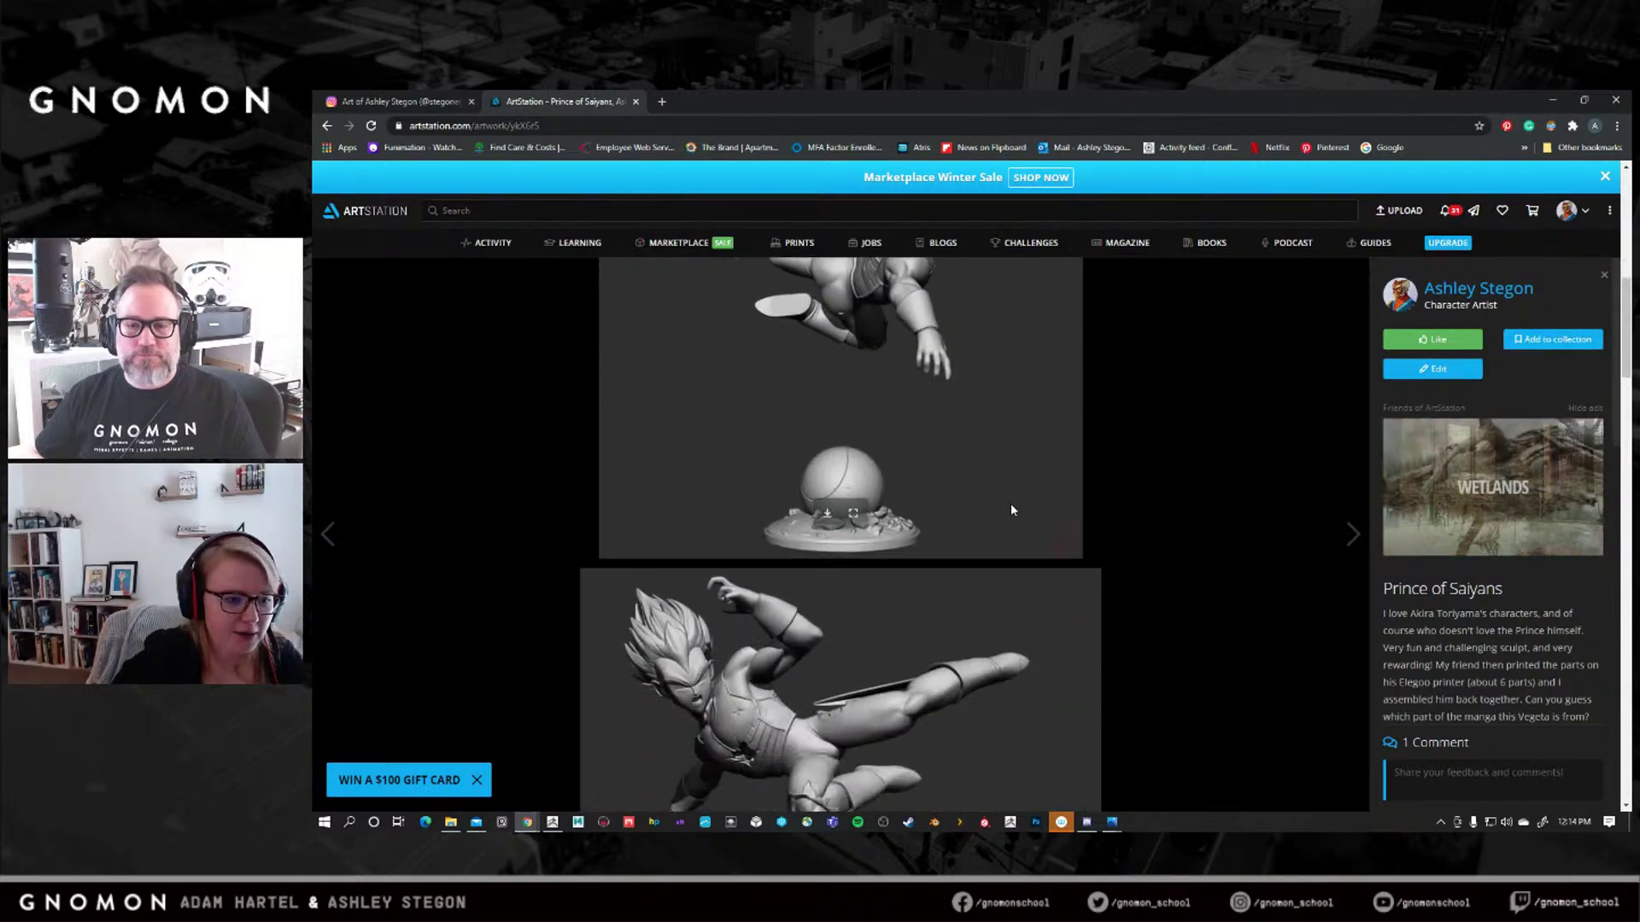
pyautogui.scroll(-10, 1011, 511)
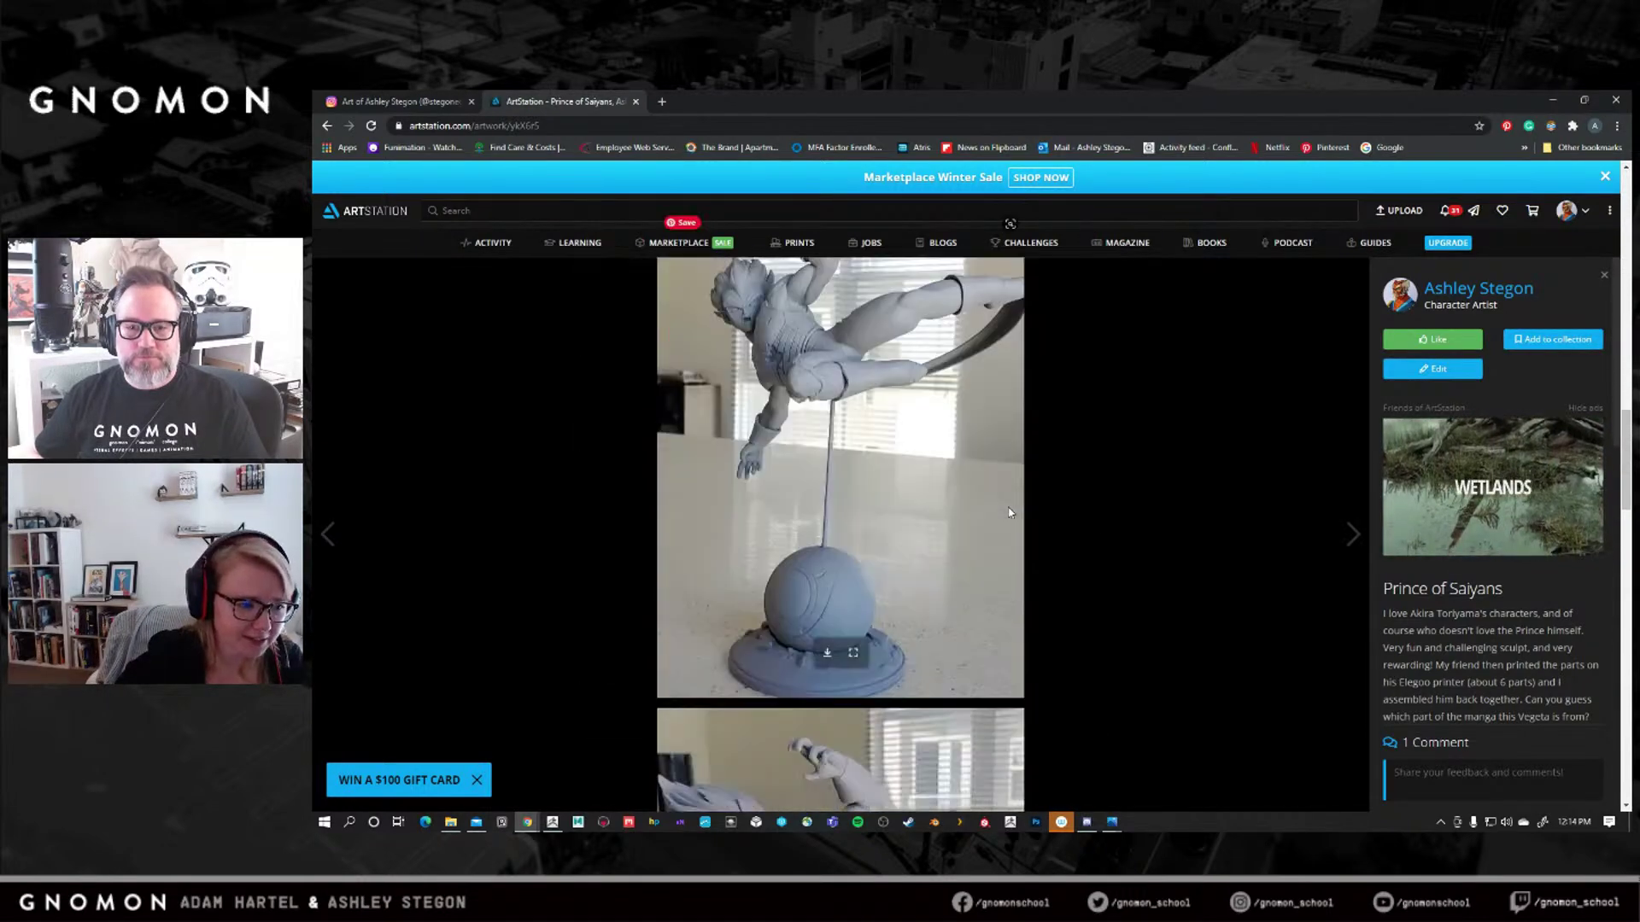
pyautogui.scroll(-2, 1008, 512)
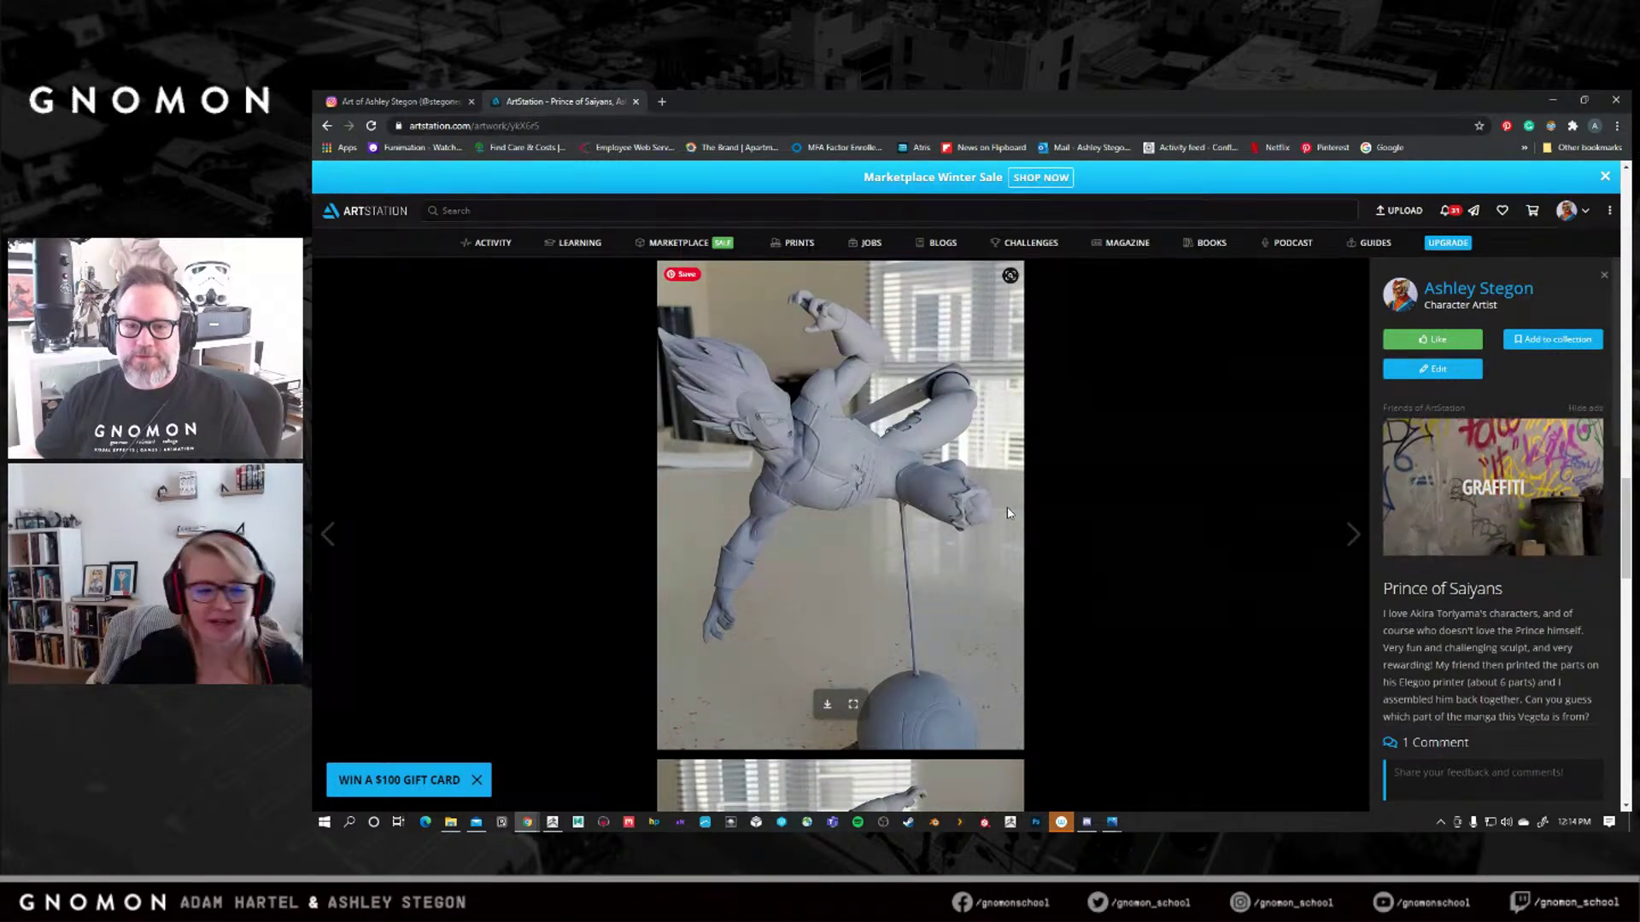
pyautogui.scroll(-12, 1007, 514)
pyautogui.scroll(-15, 1005, 515)
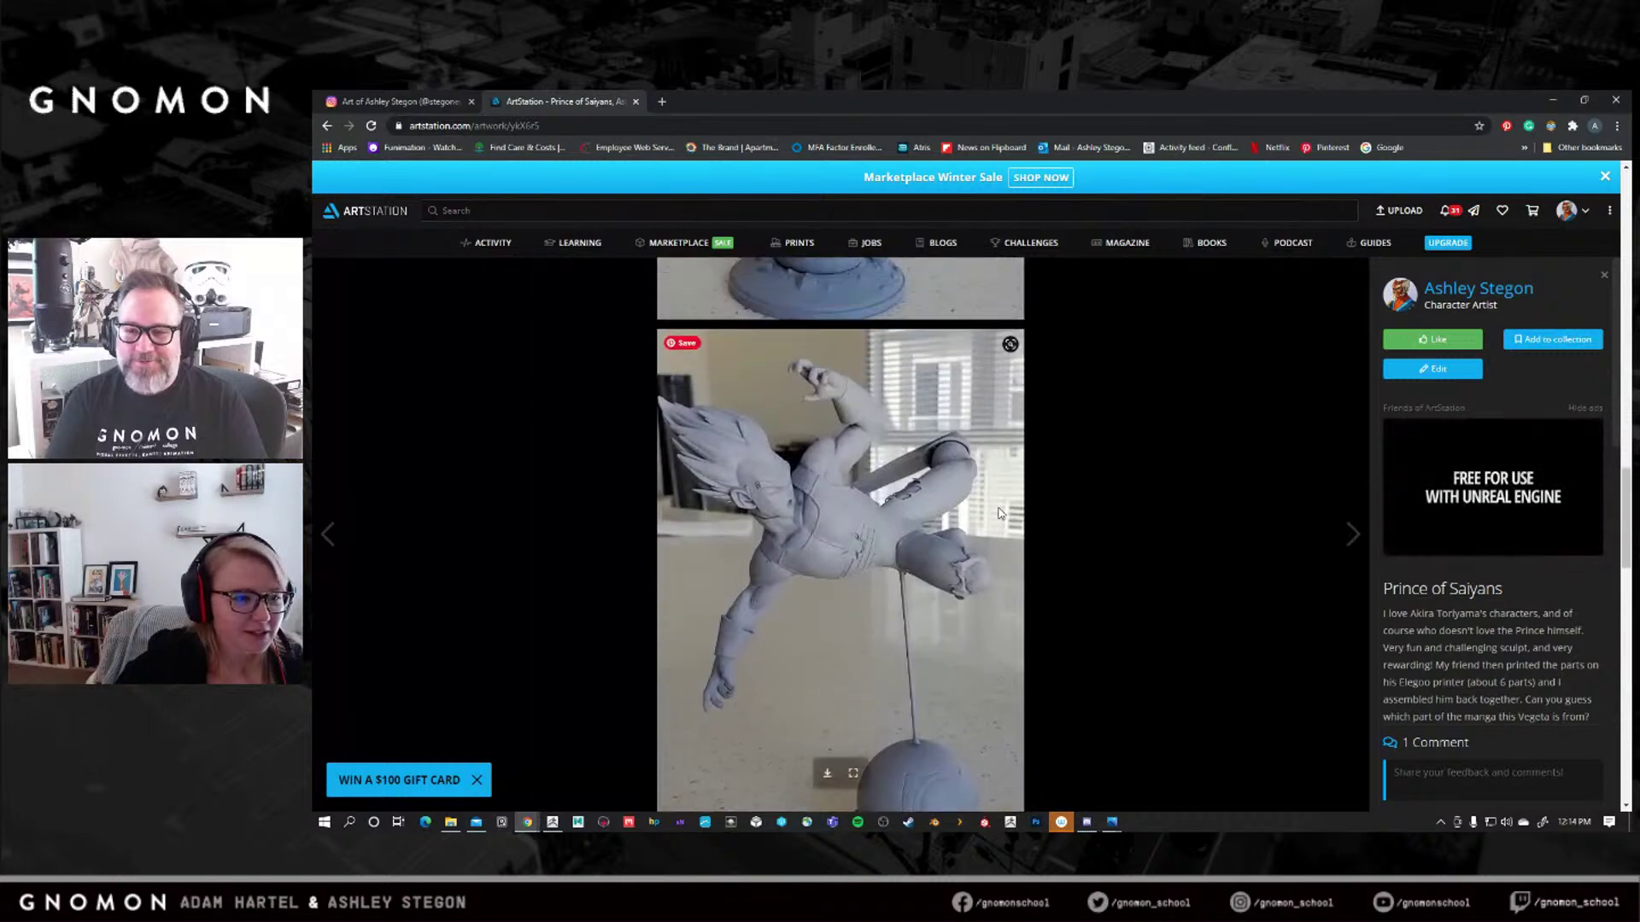
pyautogui.scroll(-8, 1001, 513)
pyautogui.scroll(1, 993, 510)
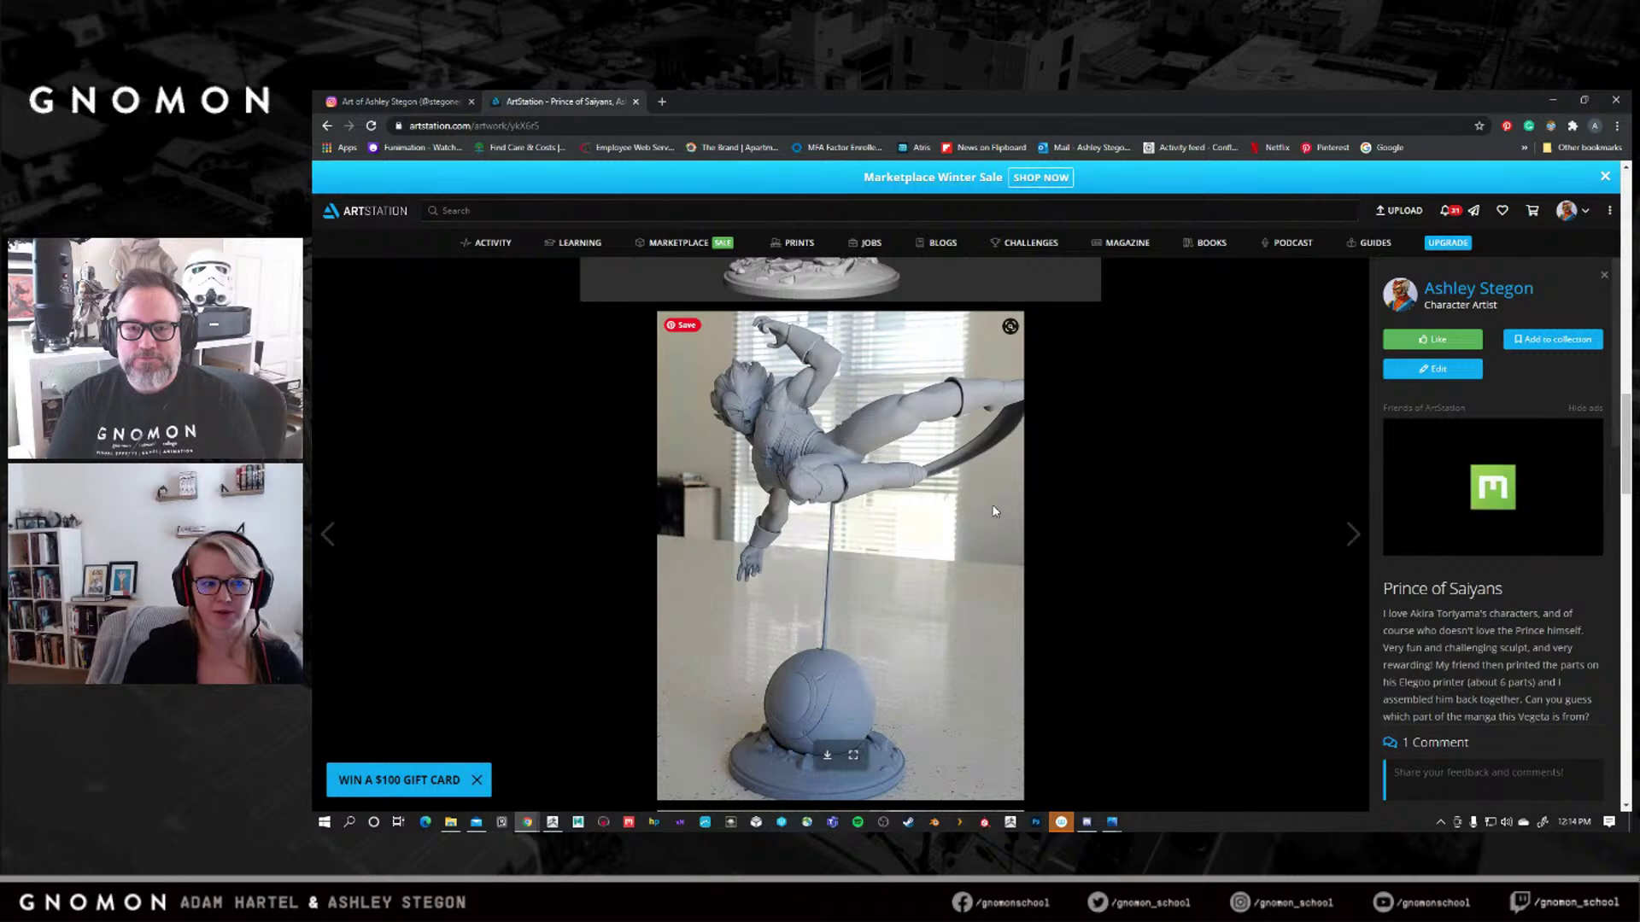
# Review the Prince of Saiyans front and back renders and the sphere base again, and close the project.
pyautogui.scroll(10, 994, 510)
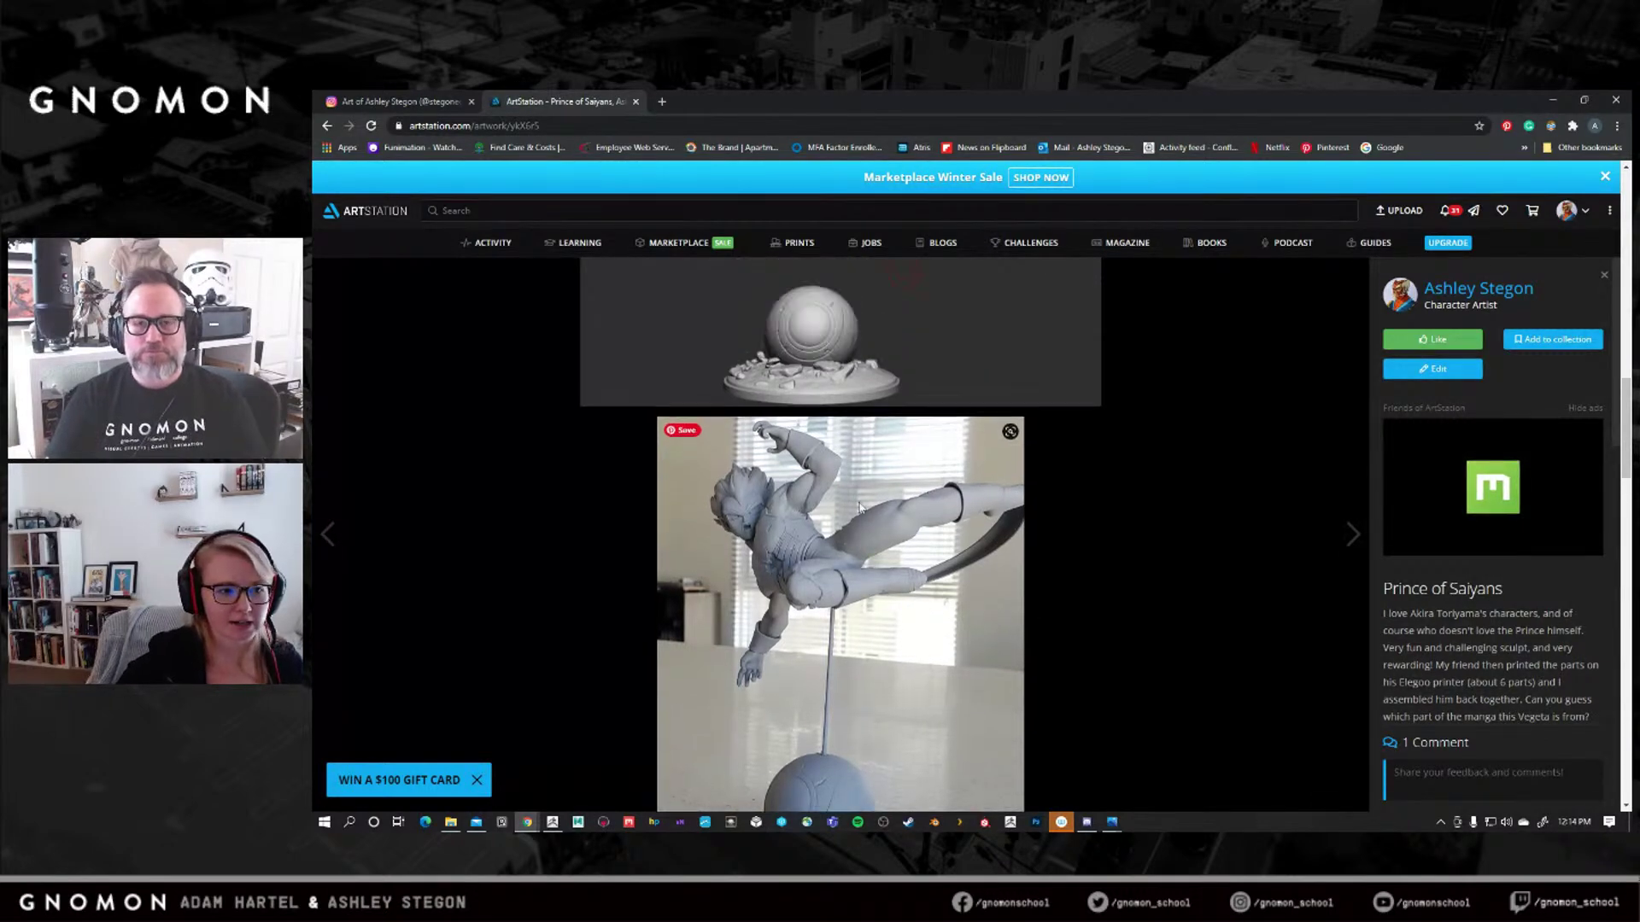
pyautogui.scroll(3, 874, 495)
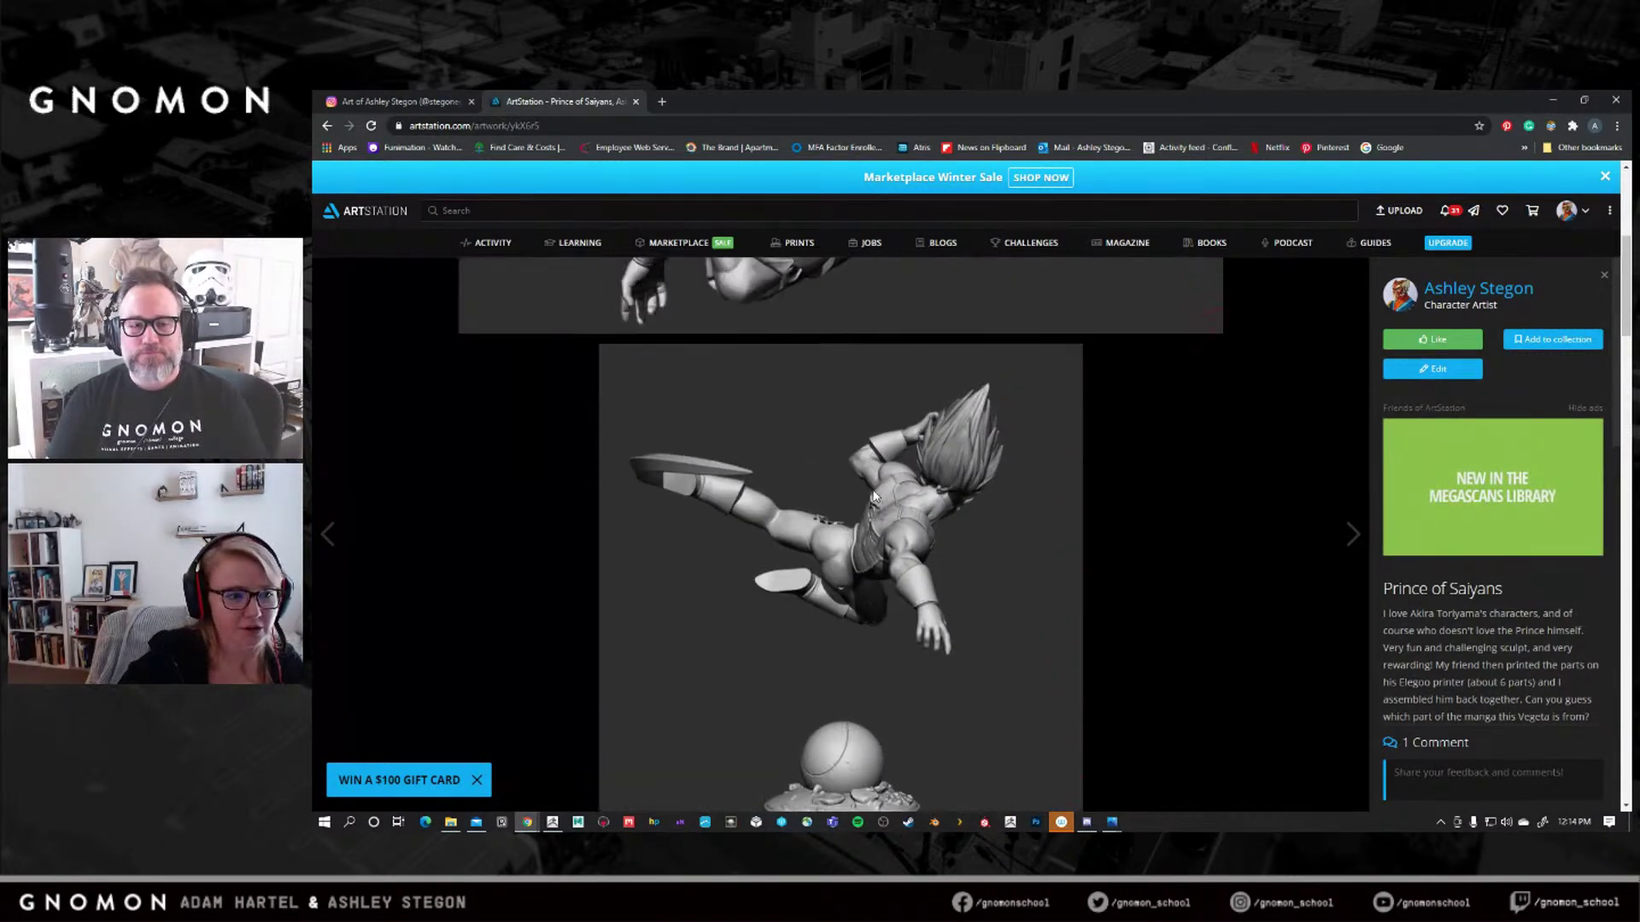
pyautogui.scroll(-9, 872, 495)
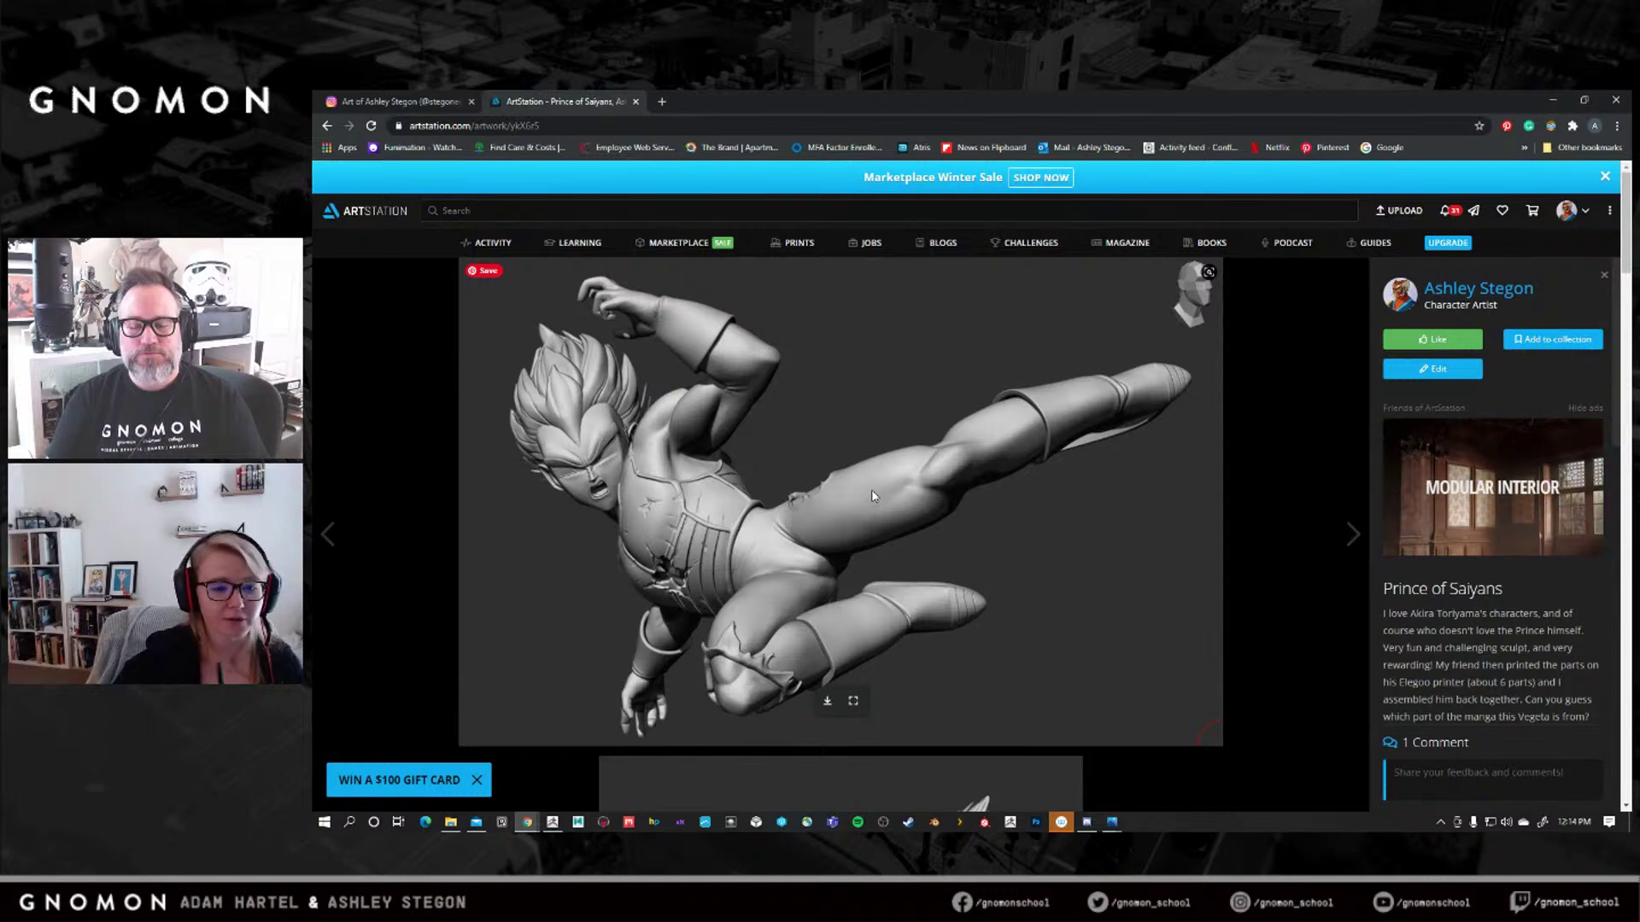
pyautogui.scroll(-5, 872, 496)
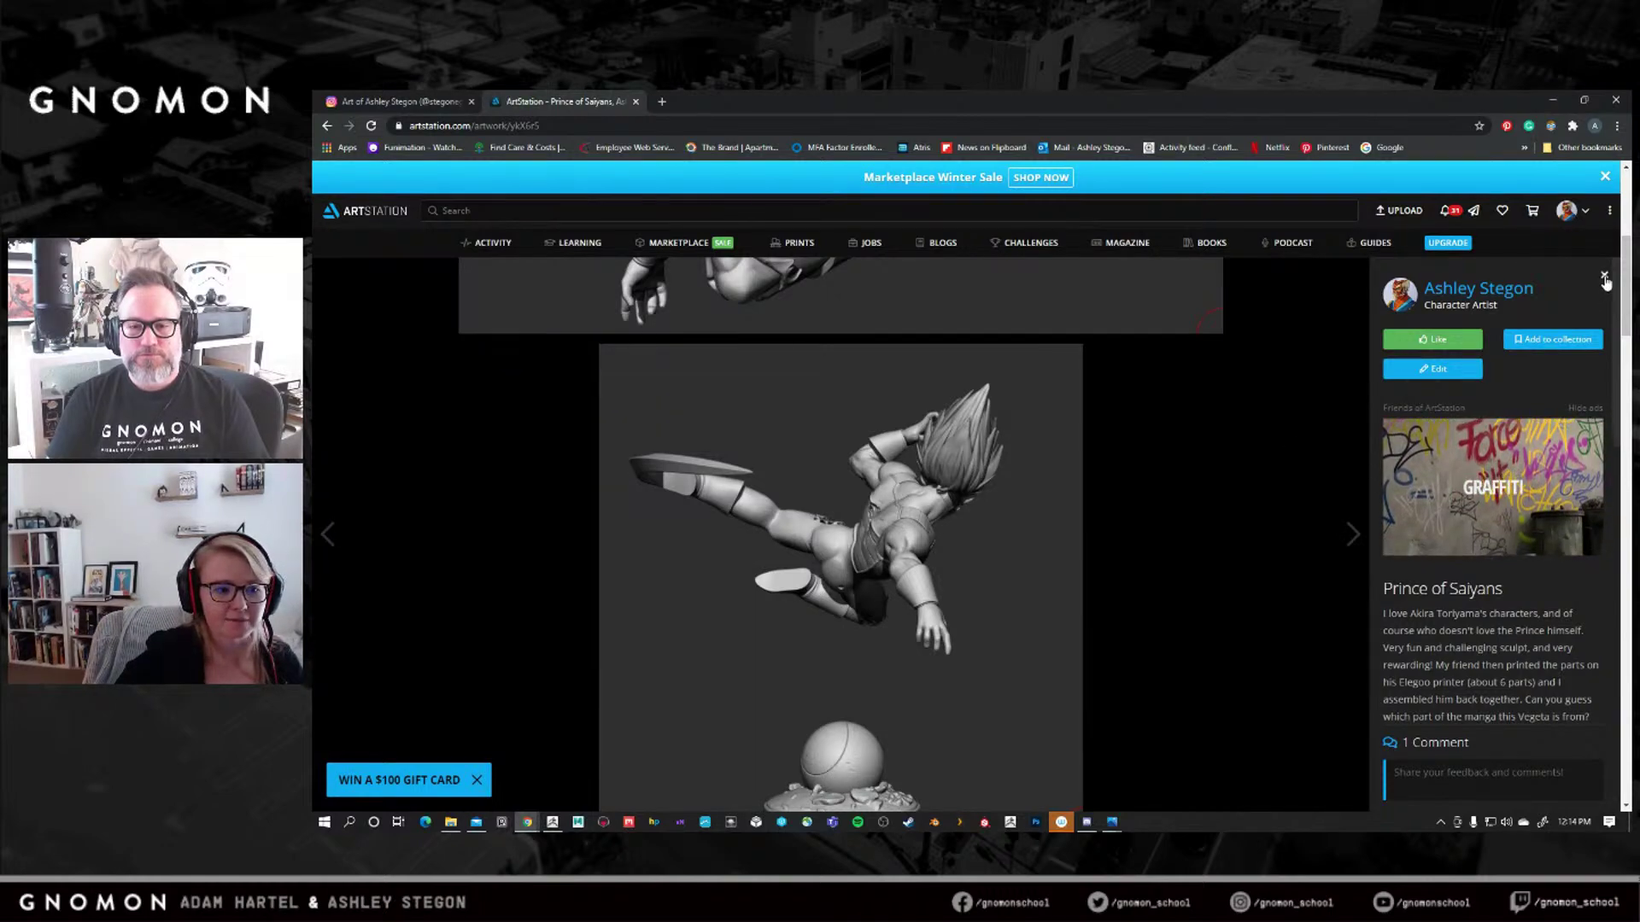
pyautogui.scroll(5, 1011, 571)
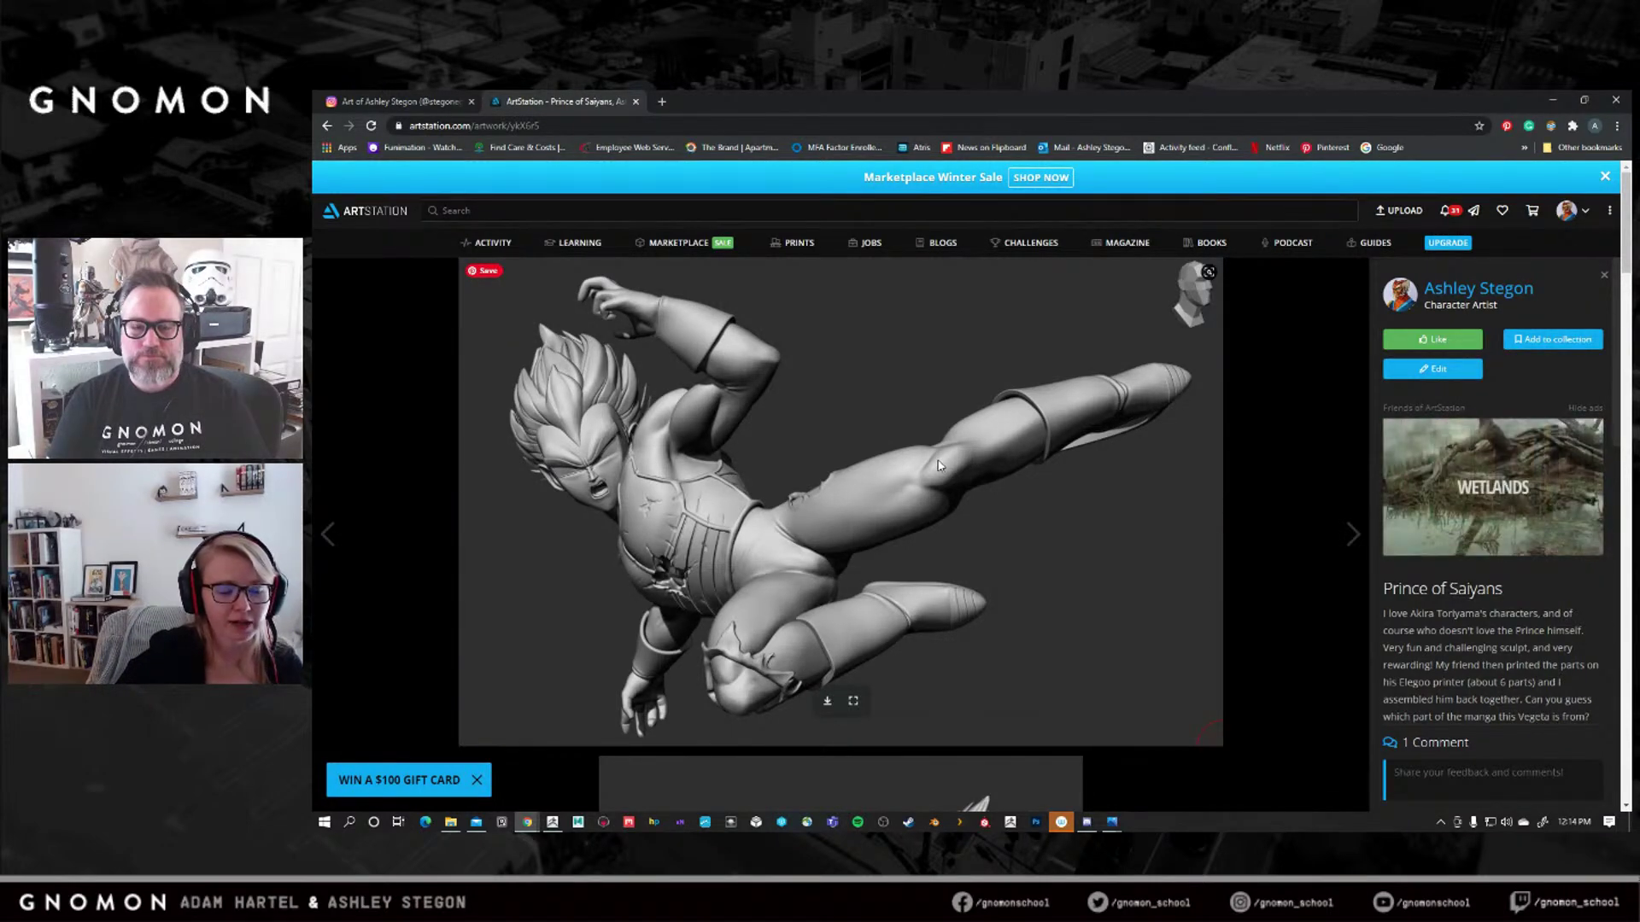
pyautogui.scroll(-5, 915, 643)
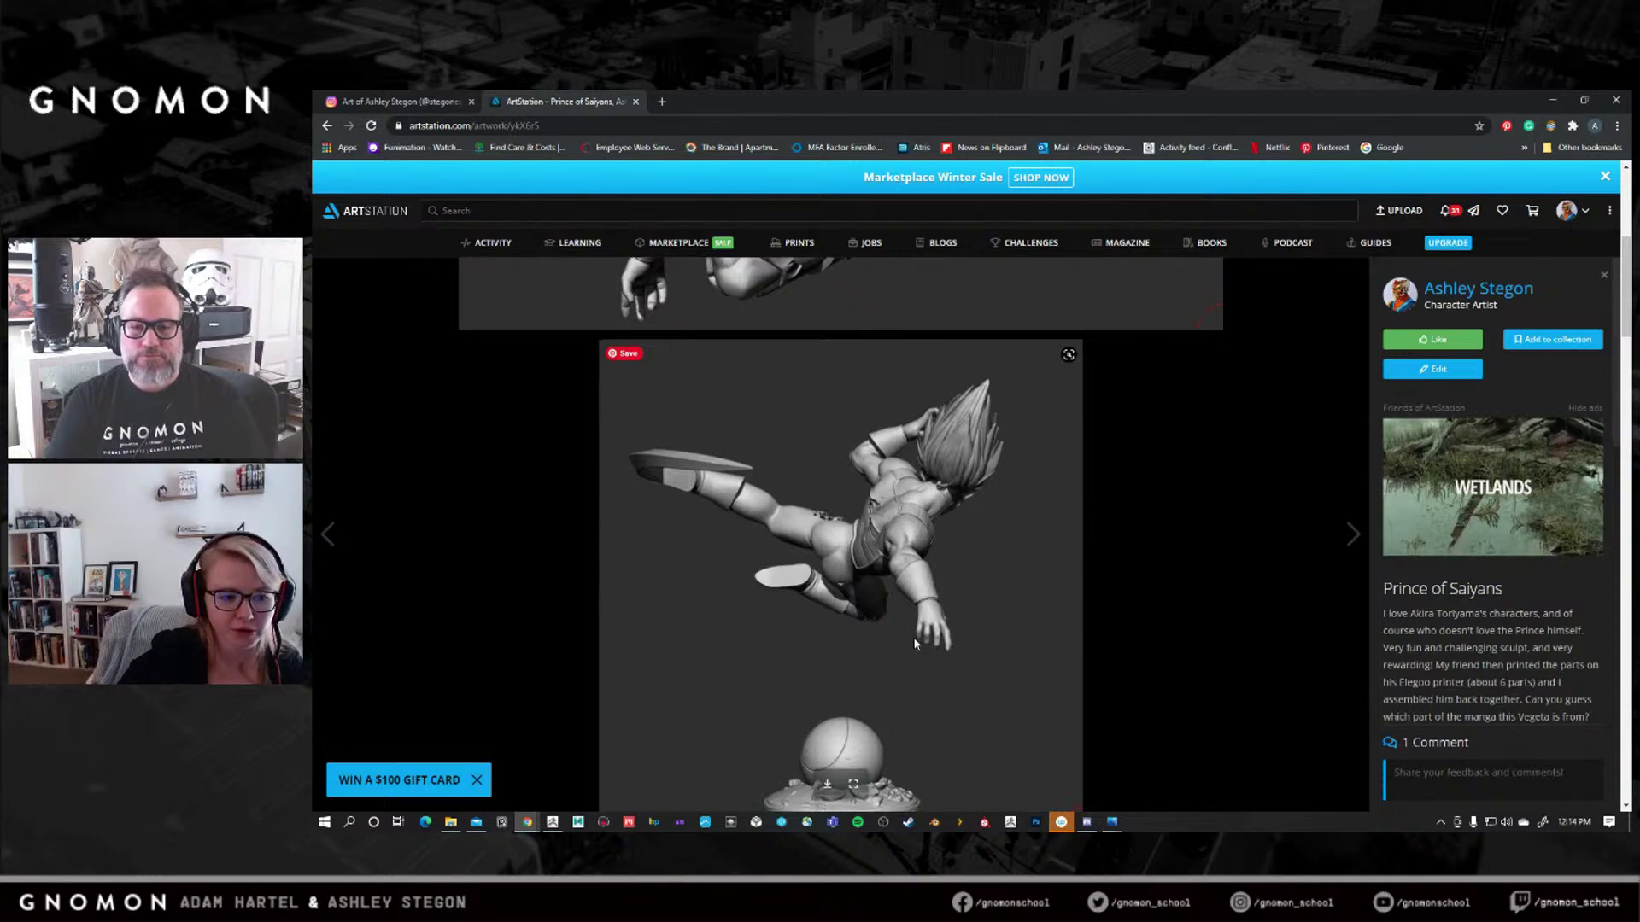
pyautogui.scroll(-2, 915, 643)
pyautogui.scroll(-3, 912, 642)
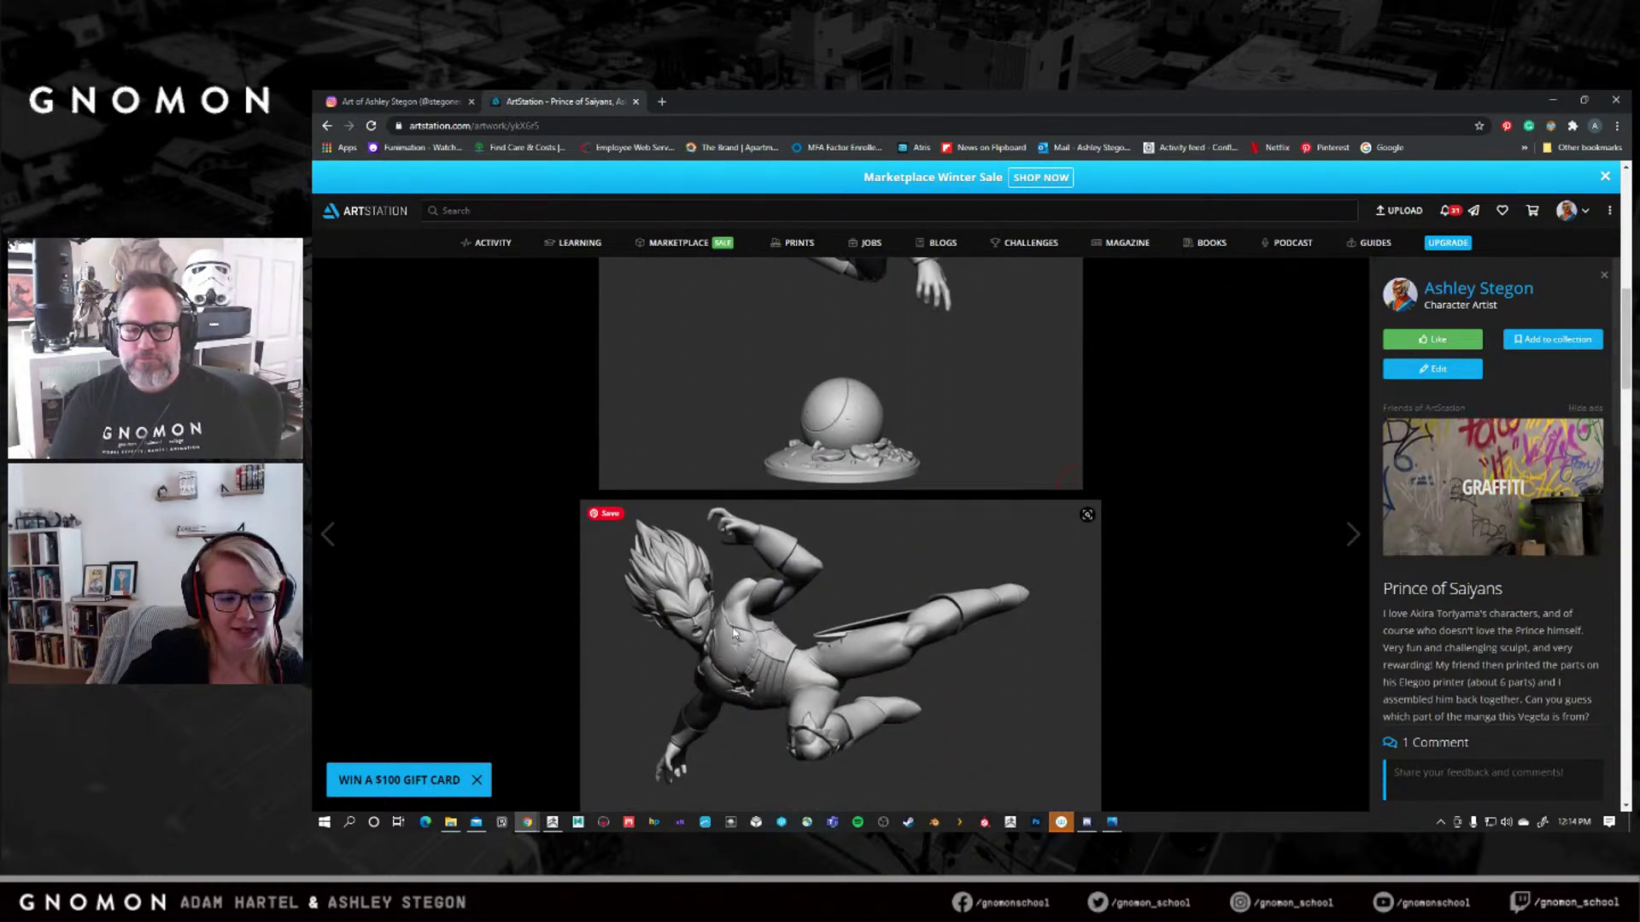
pyautogui.scroll(-3, 733, 633)
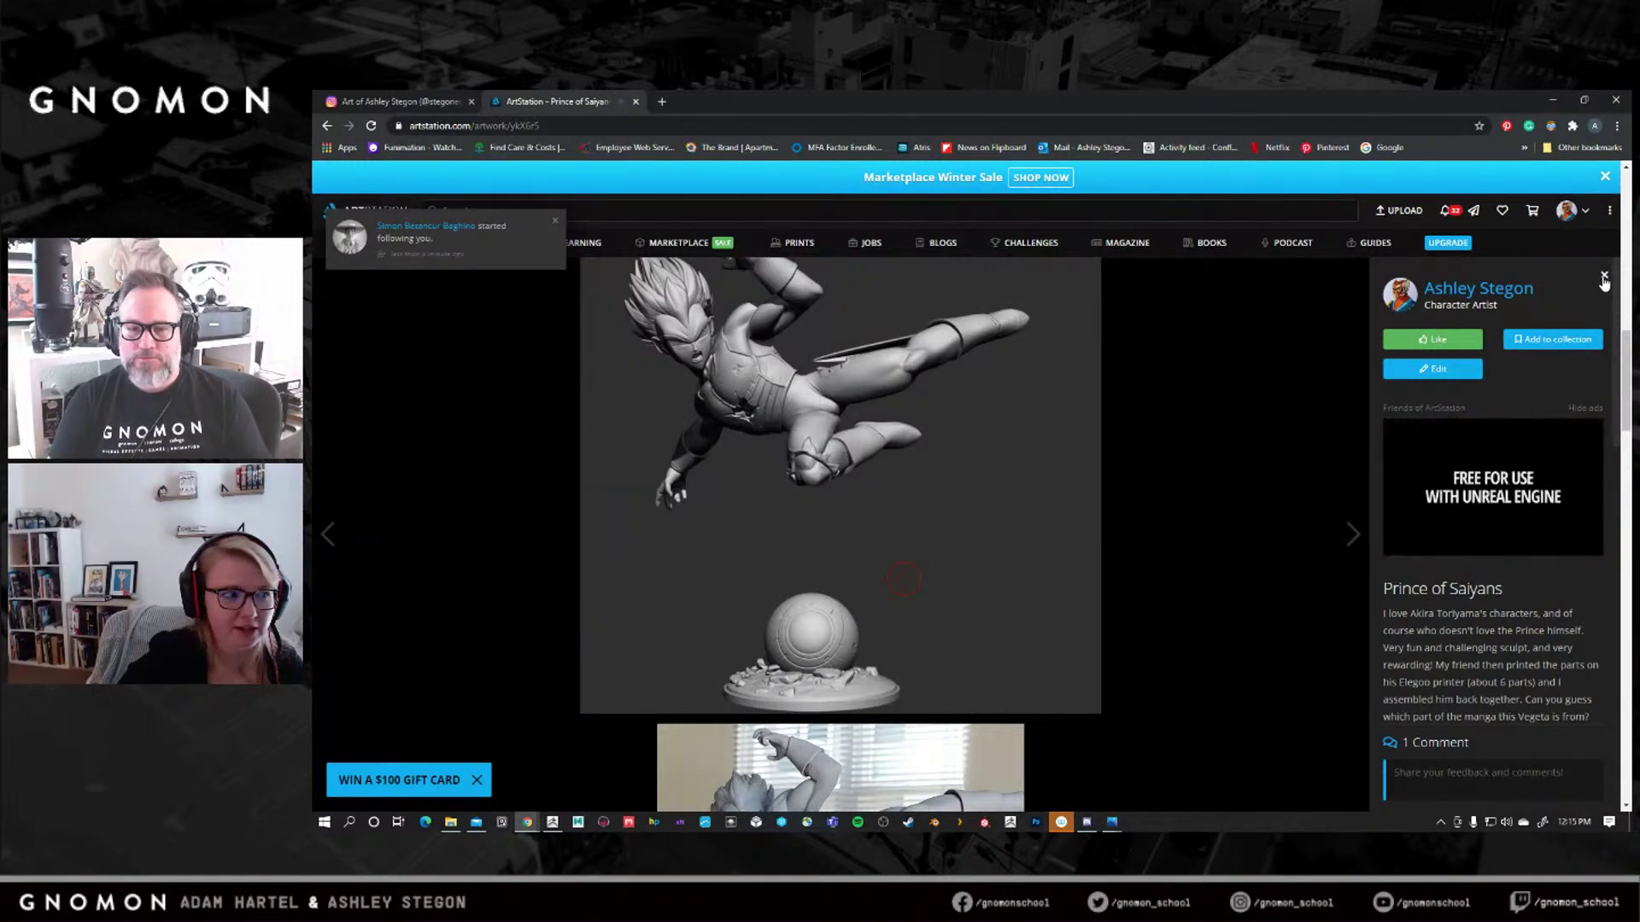
pyautogui.click(1604, 278)
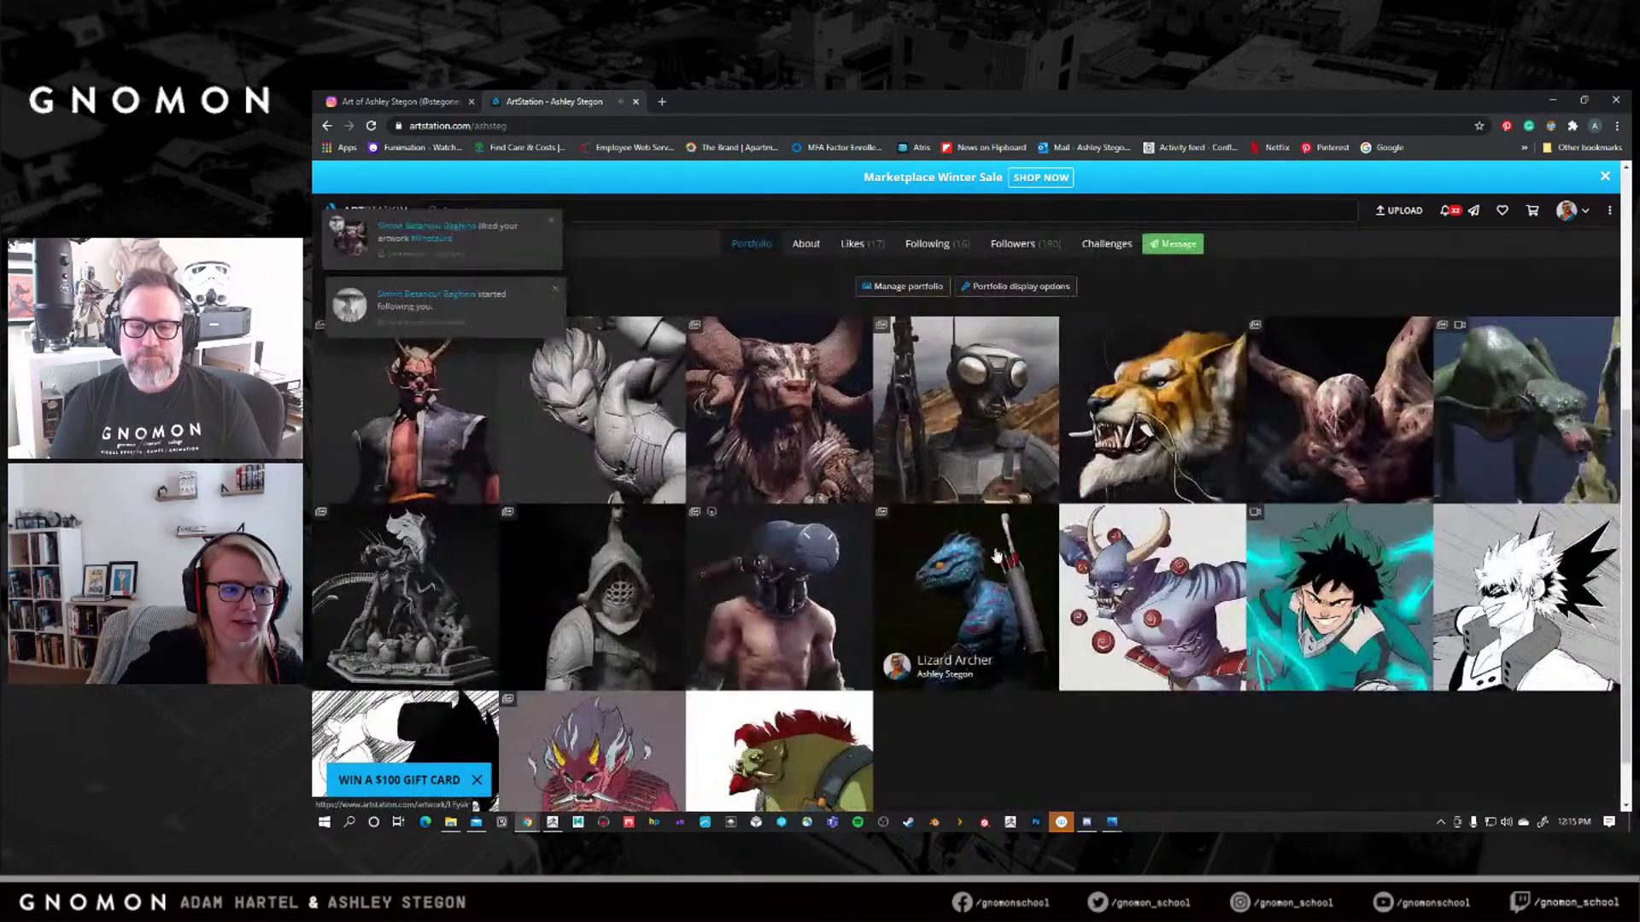
# Open The Mandalorian Zero Droid project, examine its suit renders, film stills and grey model, and close it.
pyautogui.click(991, 400)
pyautogui.scroll(-5, 861, 401)
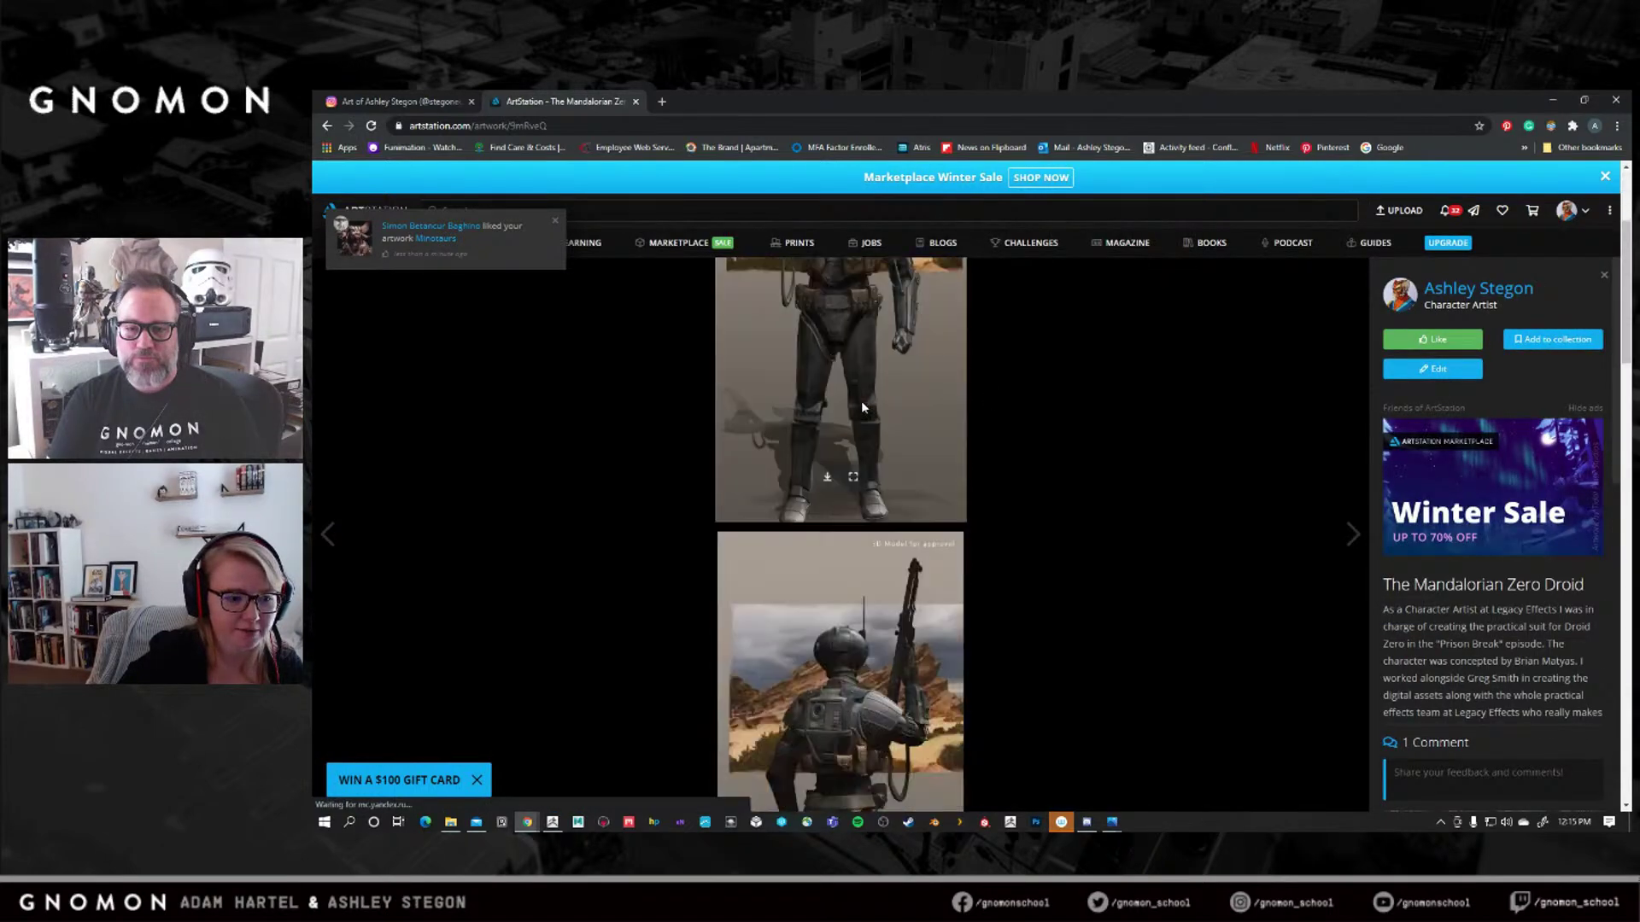
pyautogui.scroll(-5, 861, 555)
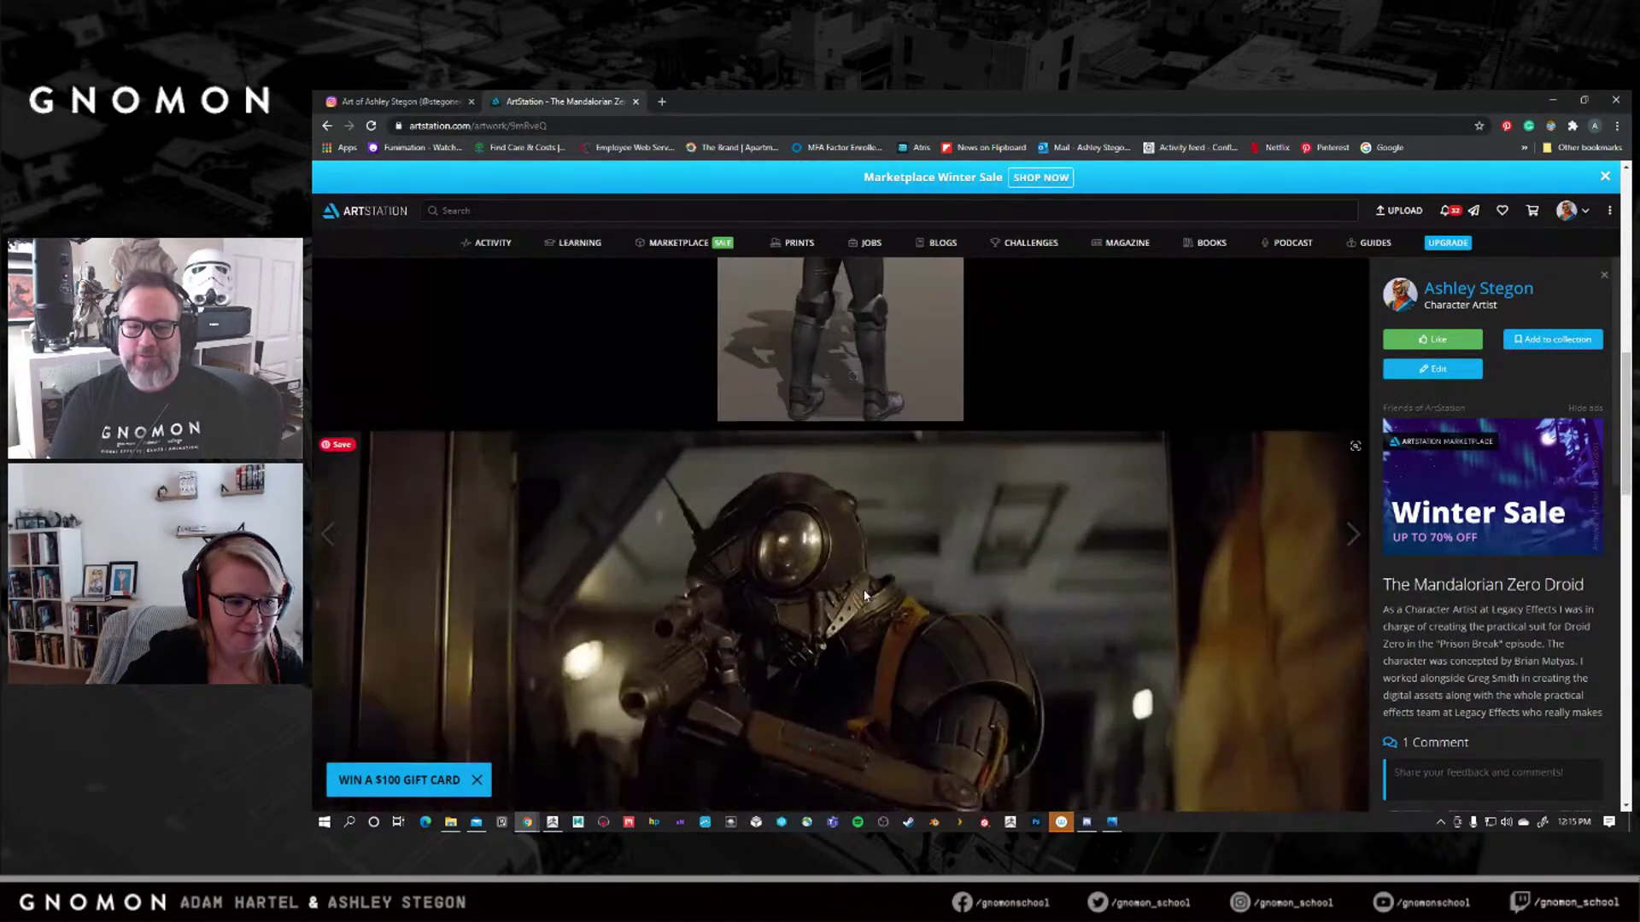
pyautogui.scroll(1, 854, 502)
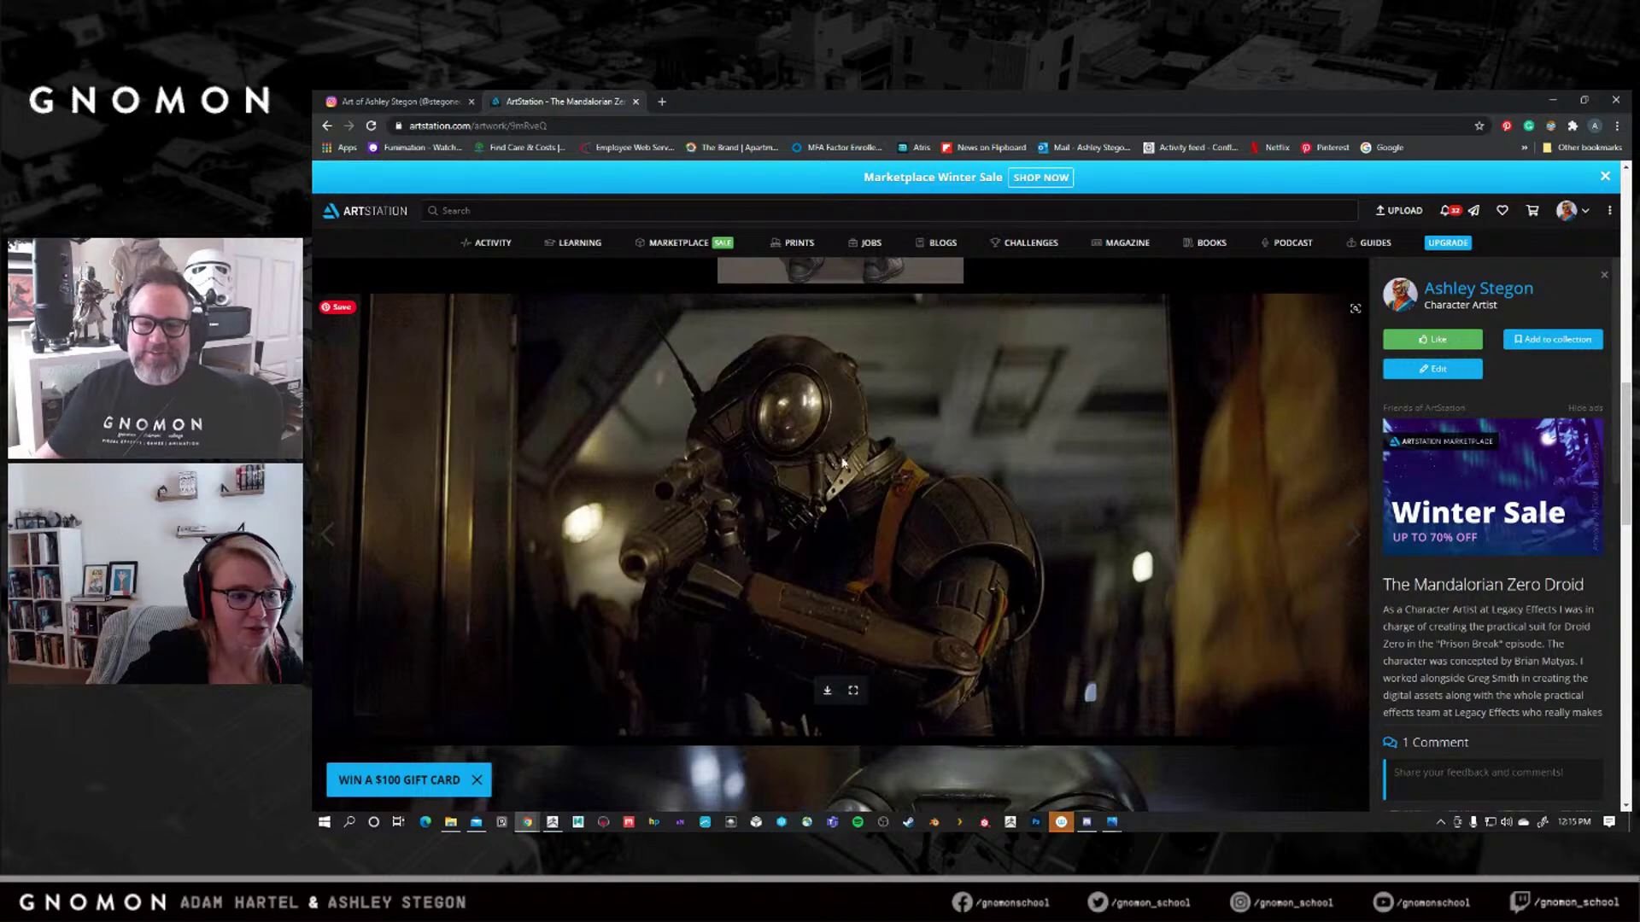
pyautogui.scroll(-5, 828, 470)
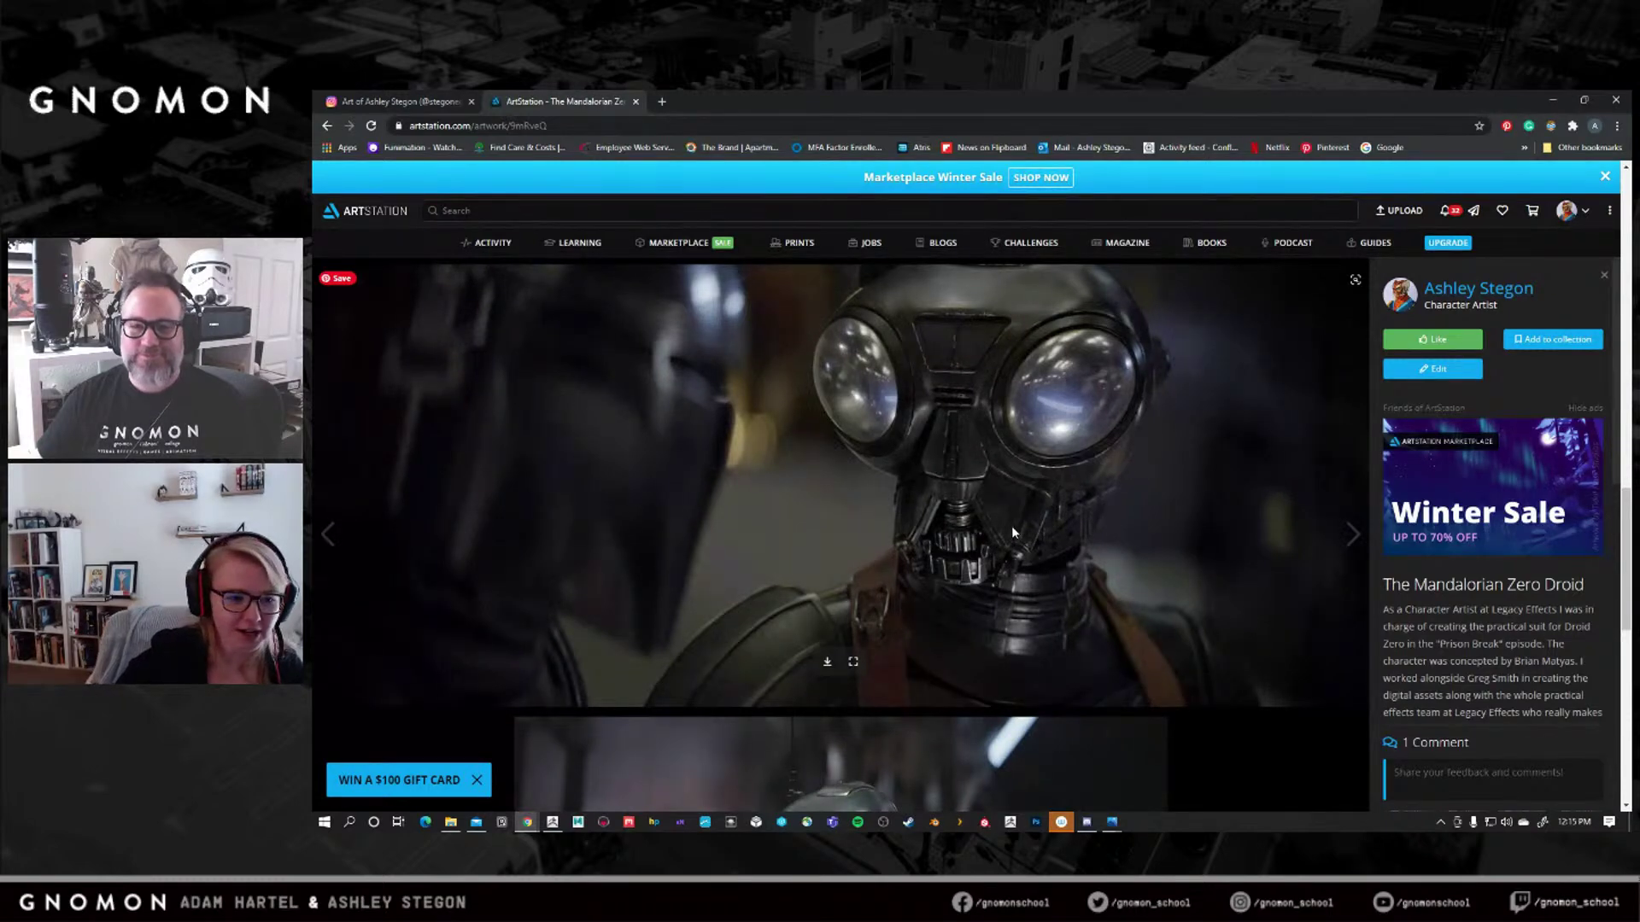
pyautogui.scroll(-5, 1011, 525)
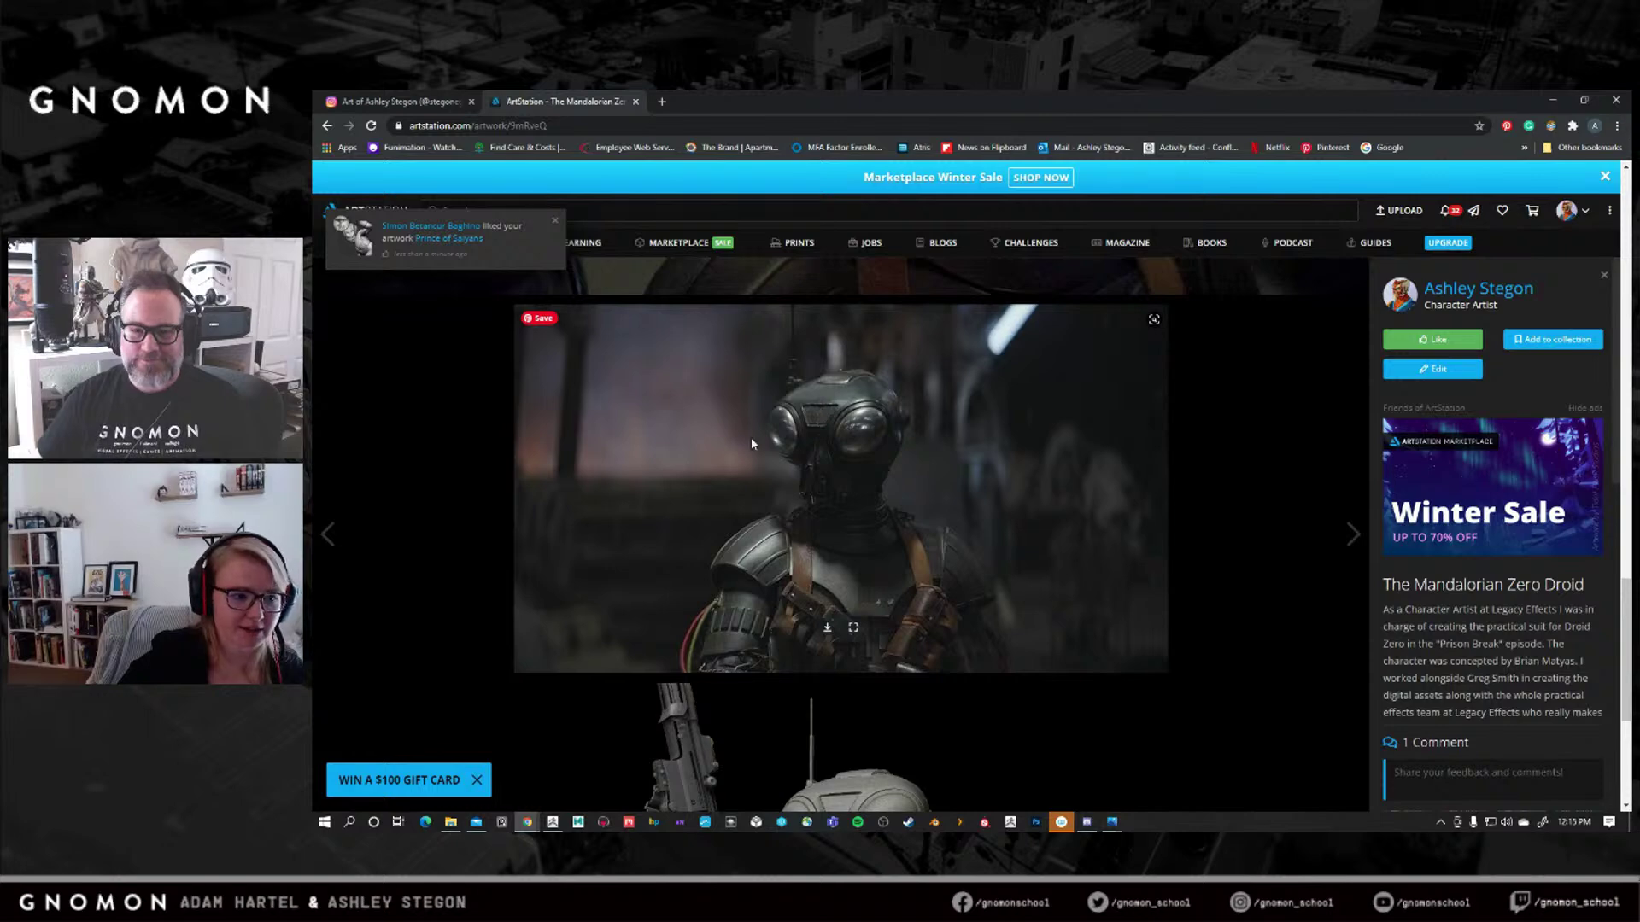
pyautogui.scroll(-4, 958, 516)
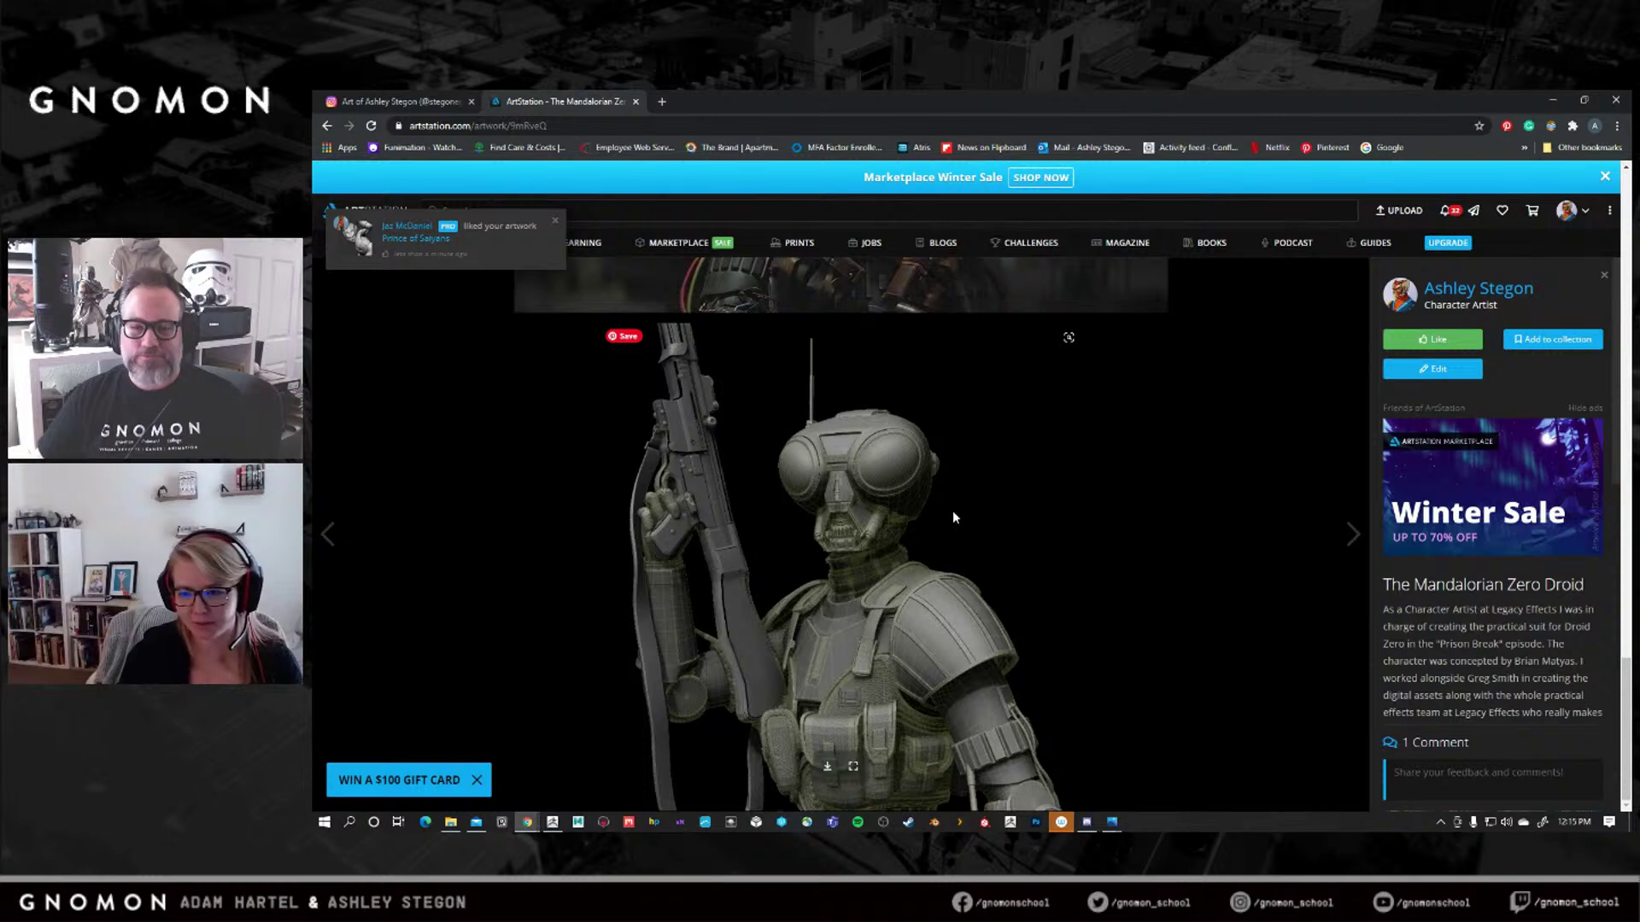
pyautogui.scroll(10, 939, 504)
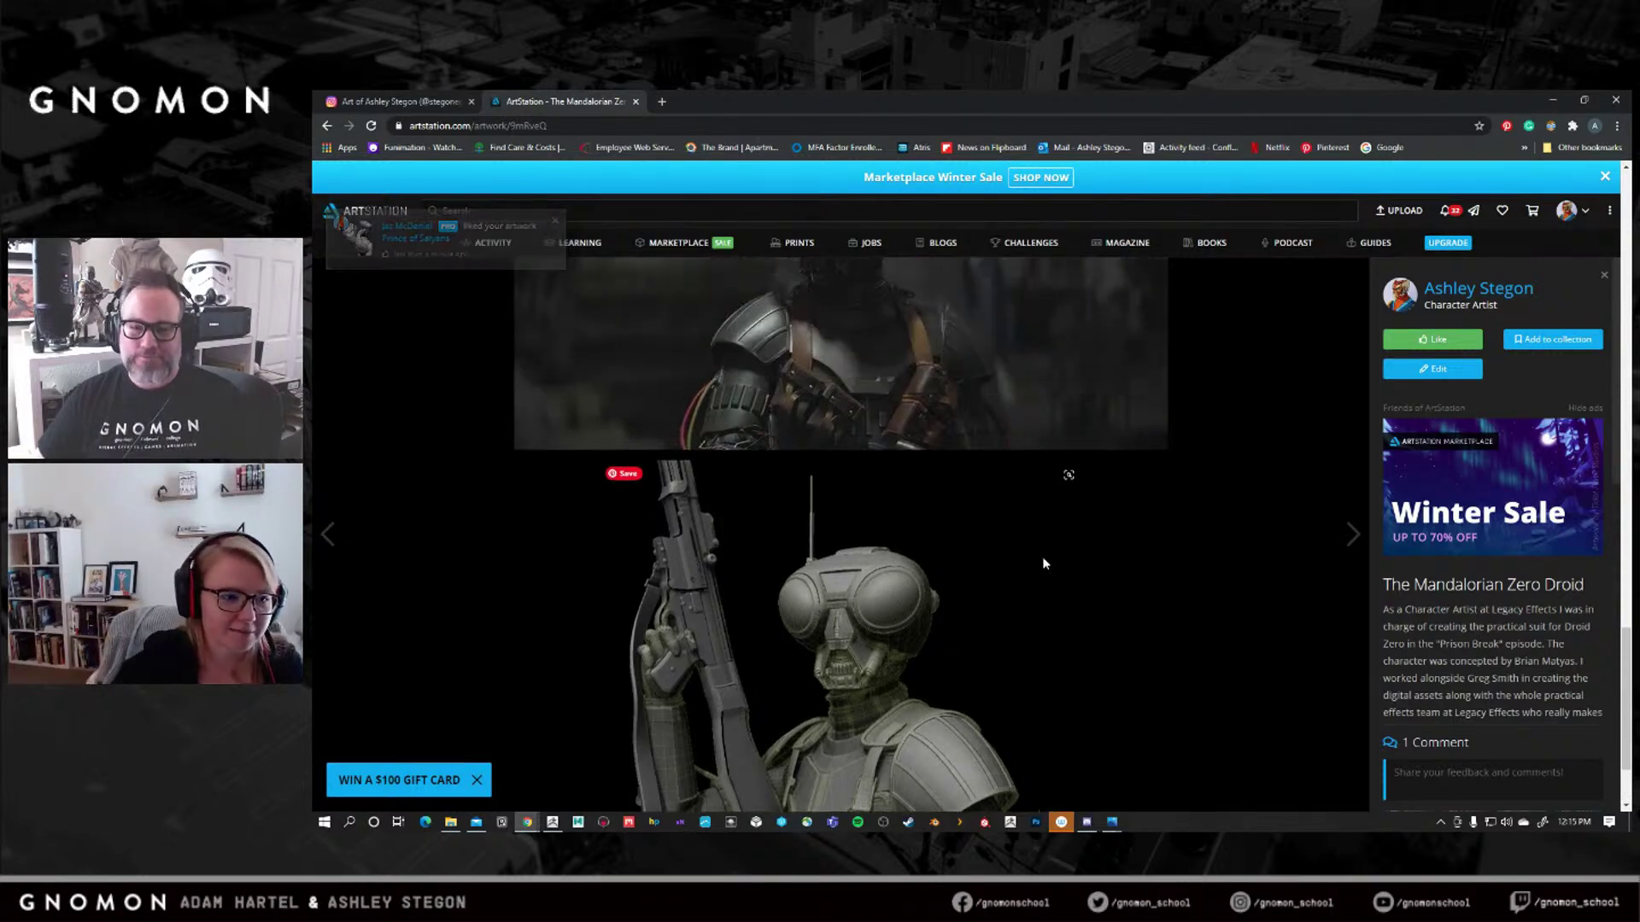
pyautogui.scroll(6, 1040, 557)
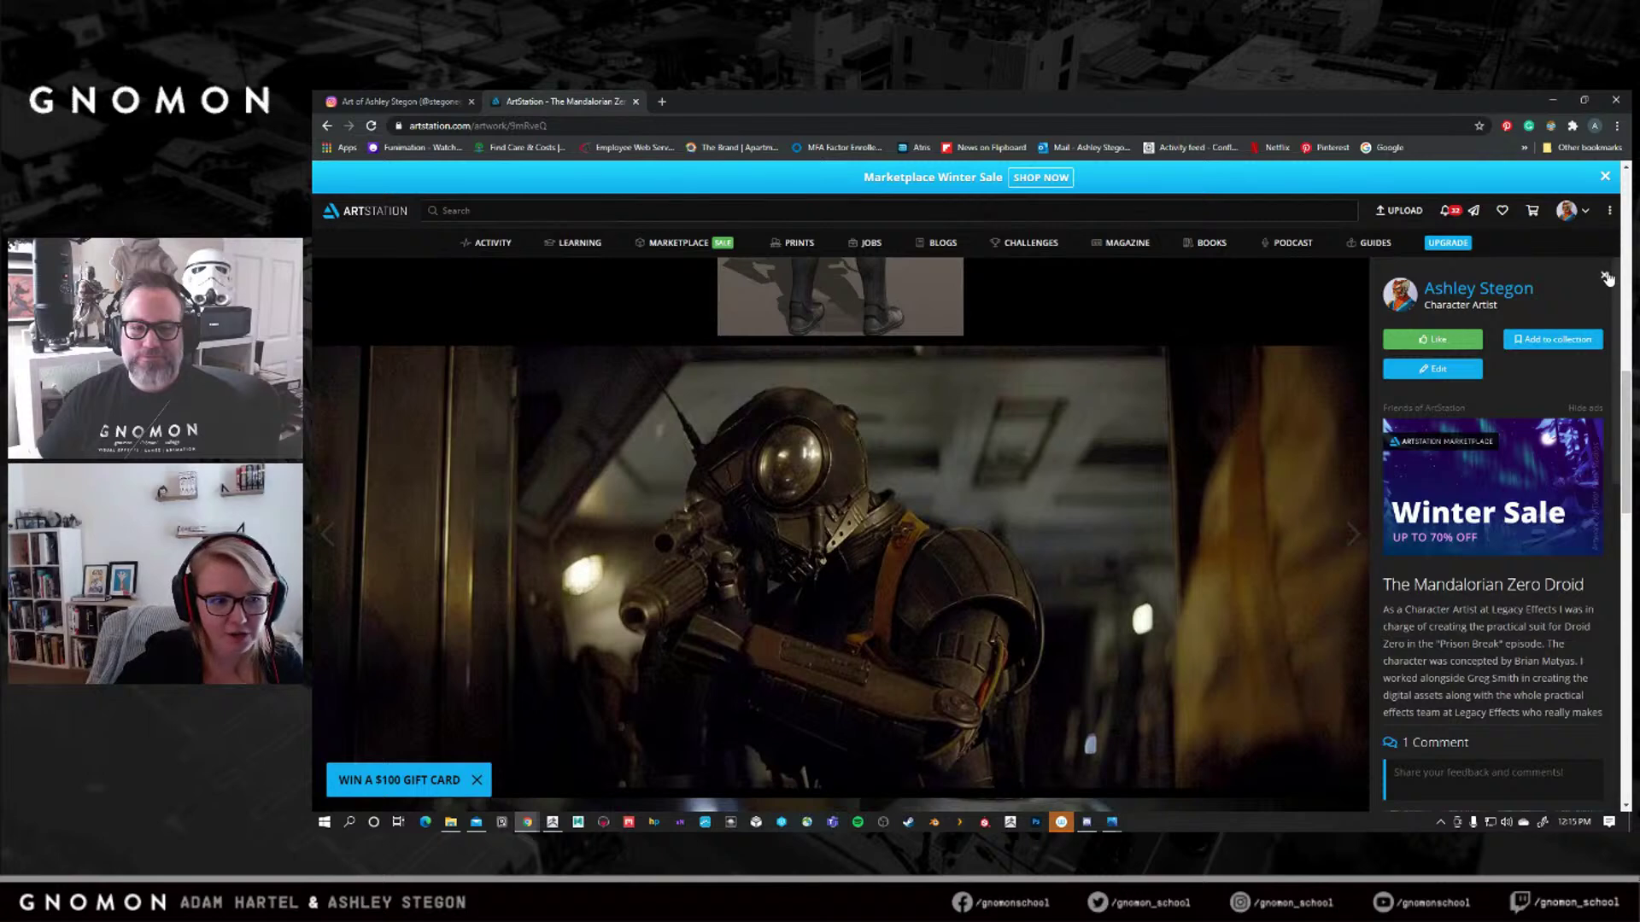
pyautogui.click(1604, 277)
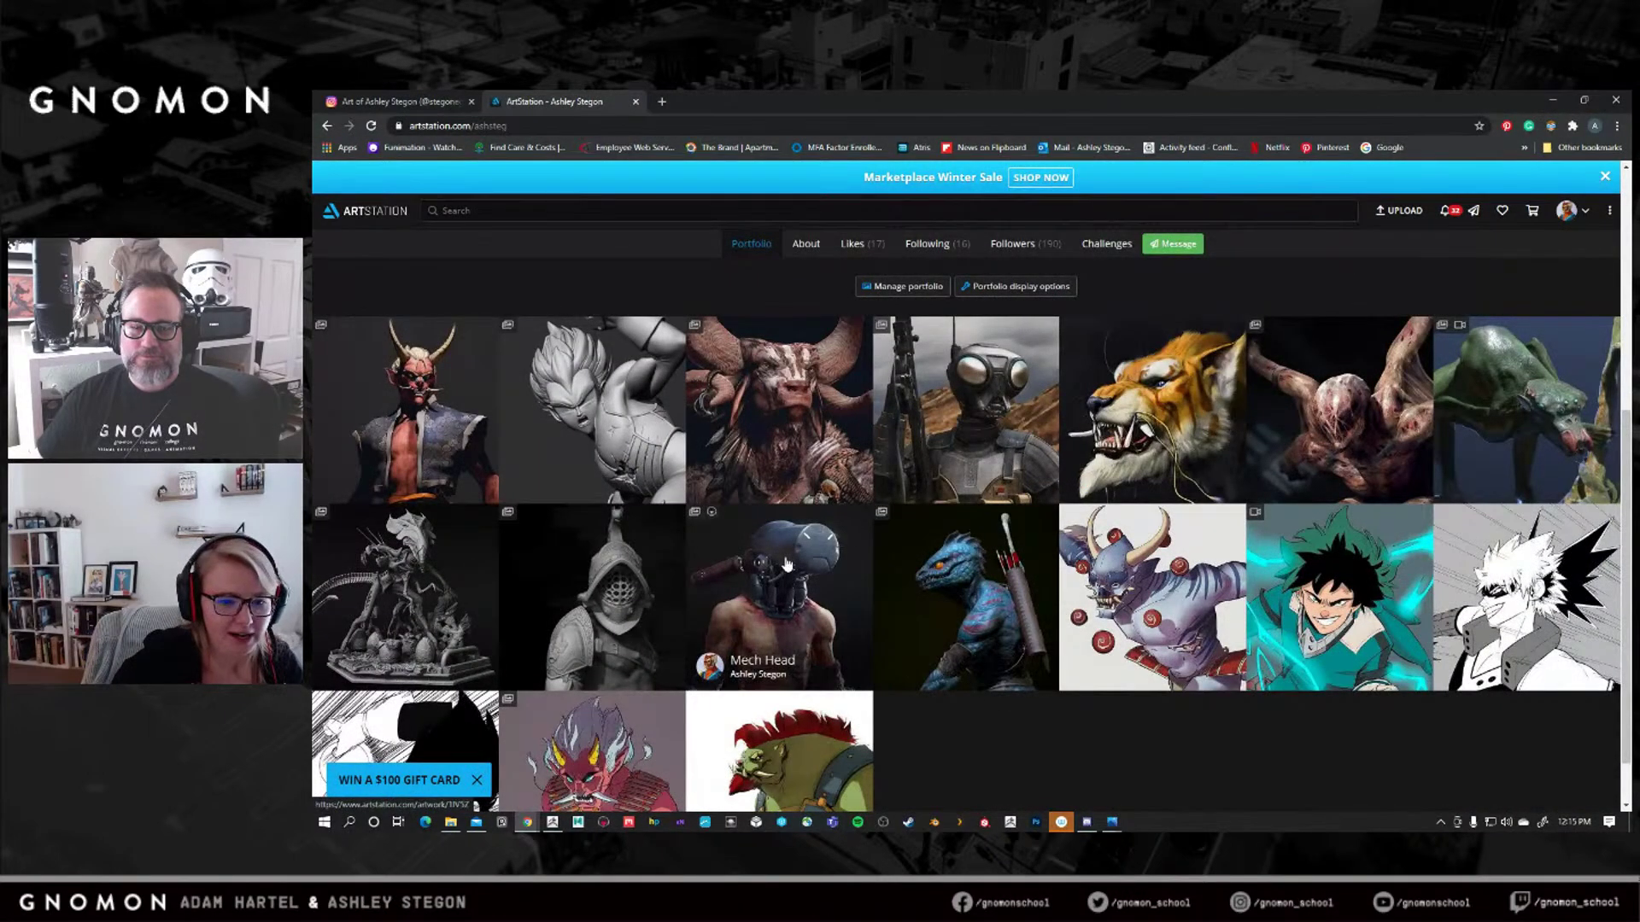
# Open the Yokai project, examine its main character render, and switch back to the creature sculpt in ZBrush.
pyautogui.click(419, 410)
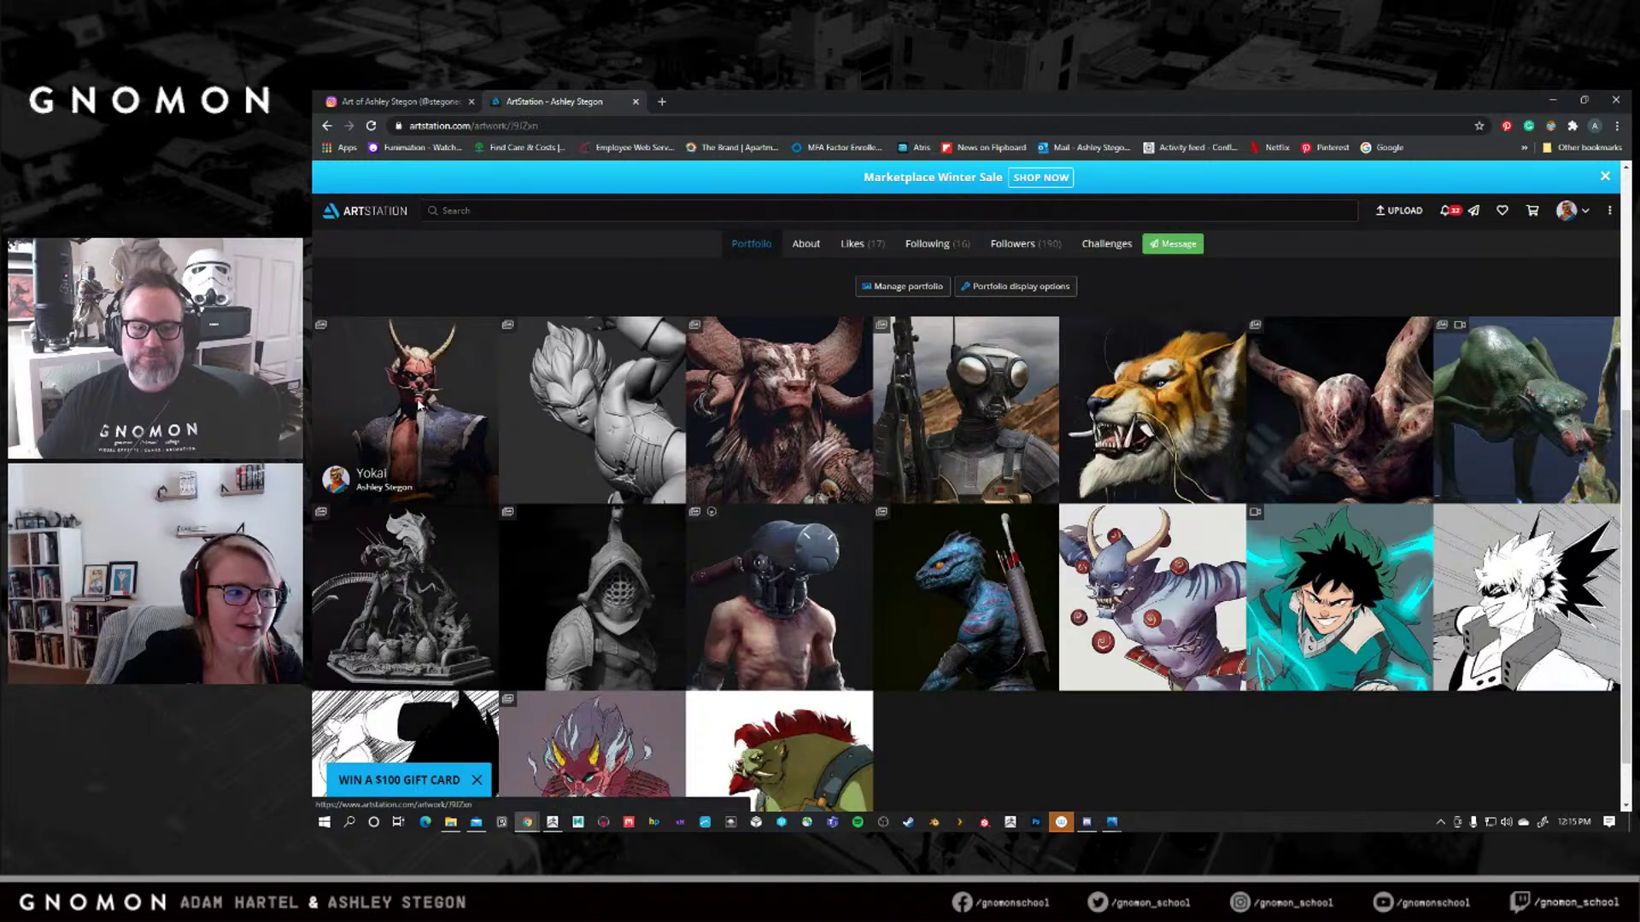
pyautogui.scroll(-5, 969, 471)
pyautogui.scroll(5, 968, 474)
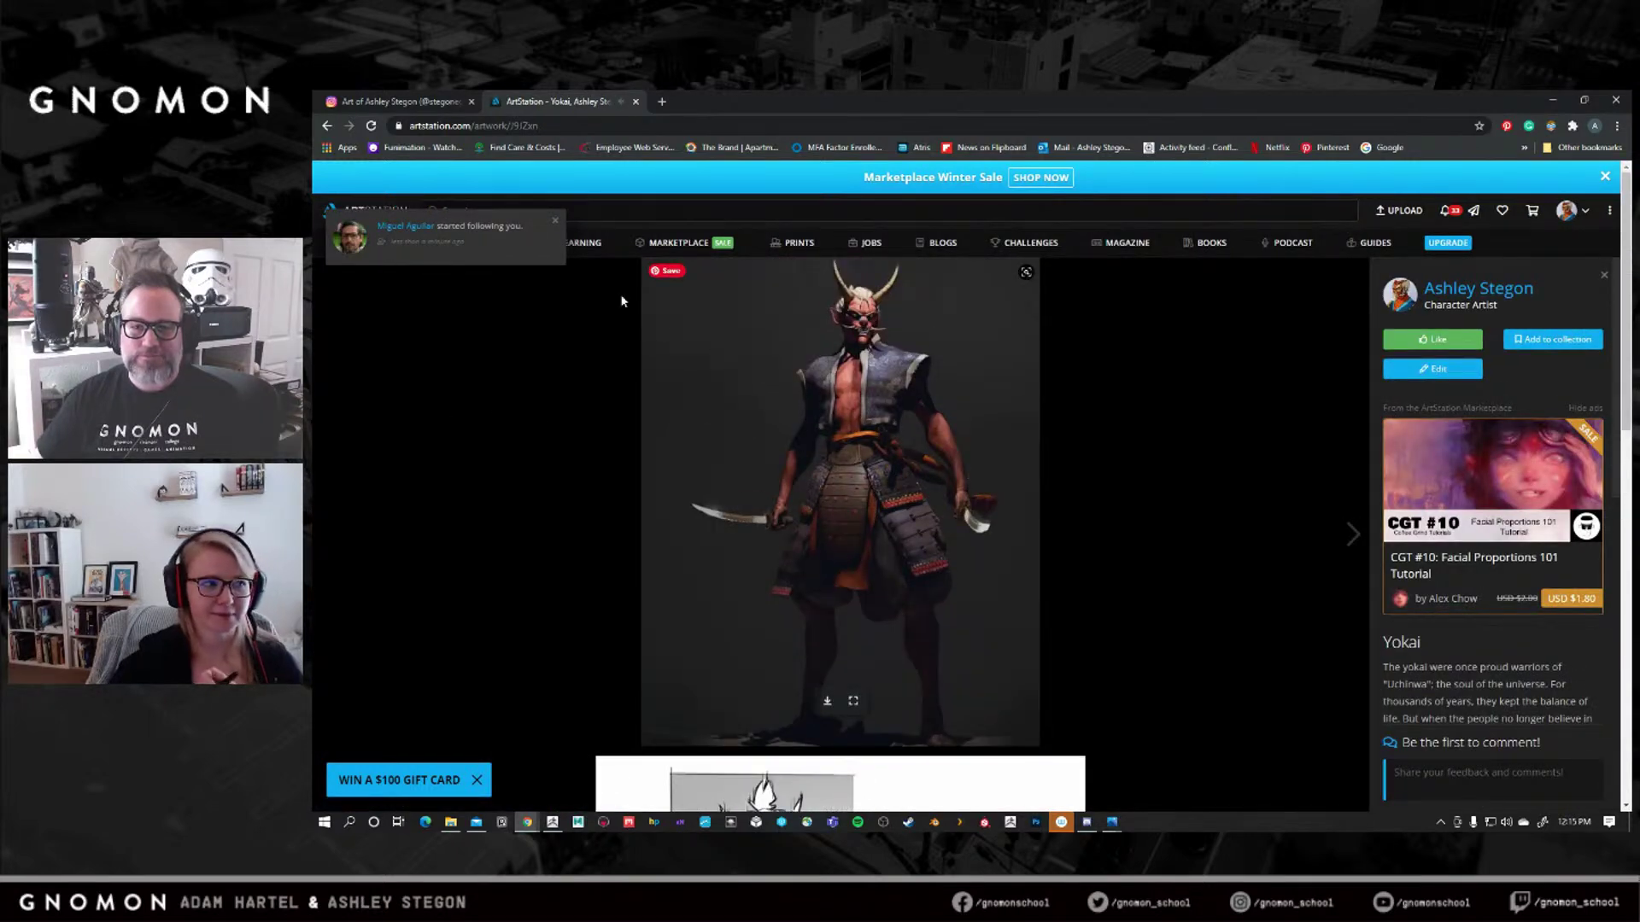
pyautogui.click(1548, 101)
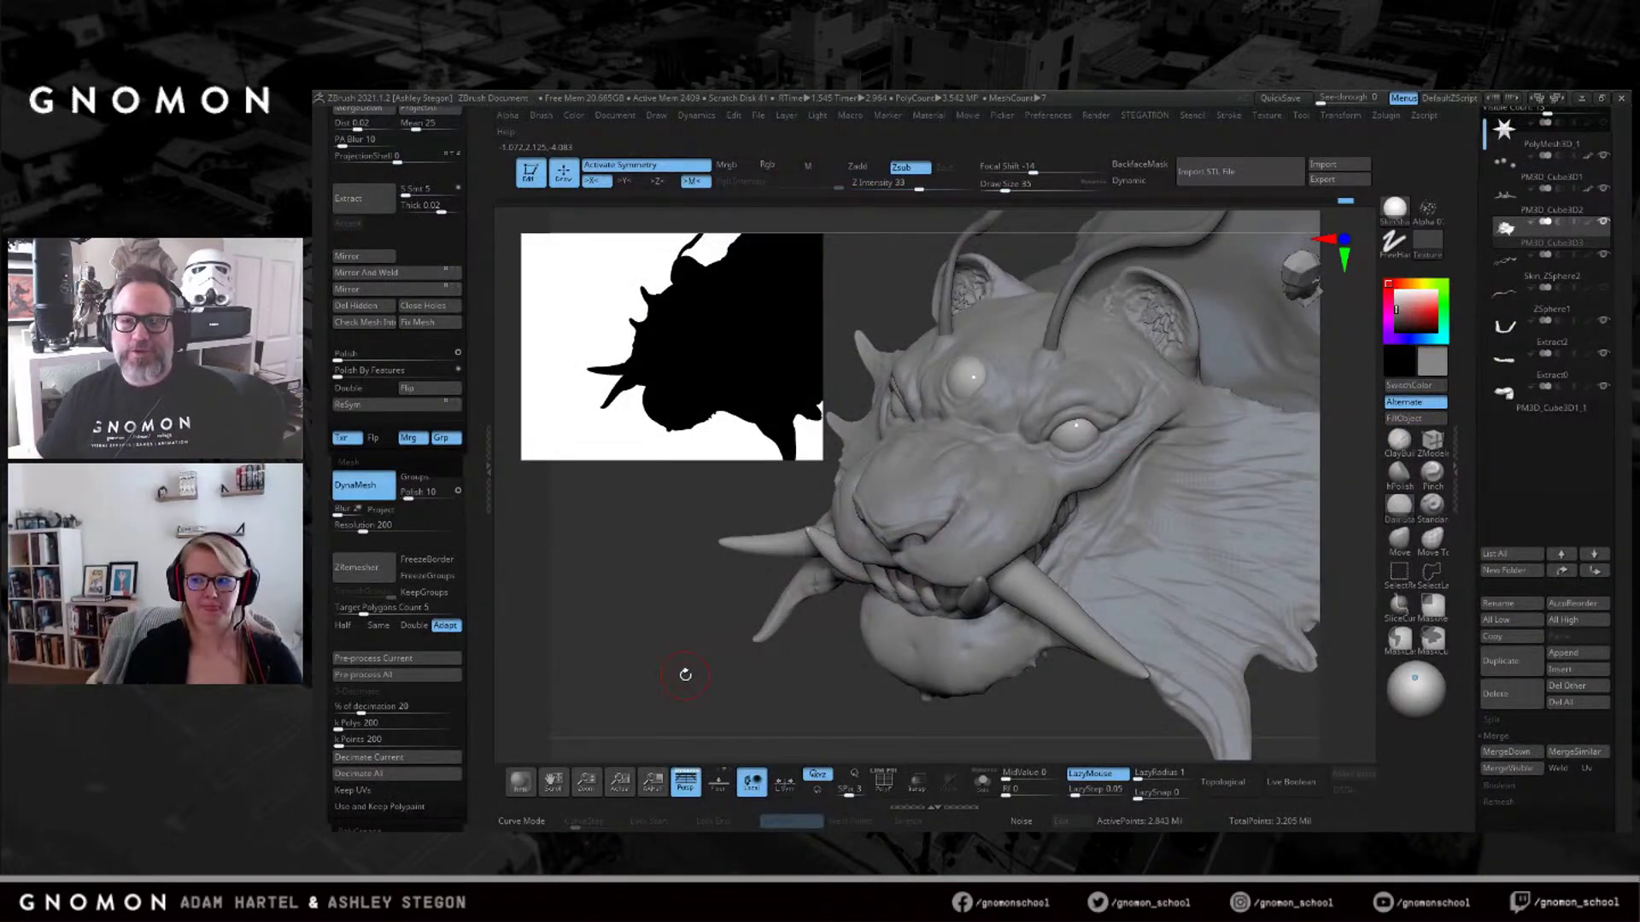
# Switch to the Move brush and enlarge its draw size to about 212 for reshaping the creature's cheek frill.
pyautogui.moveTo(934, 458)
pyautogui.mouseDown(button='right')
pyautogui.moveTo(1048, 459)
pyautogui.moveTo(997, 518)
pyautogui.moveTo(1278, 543)
pyautogui.mouseUp(button='right')
pyautogui.click(1399, 442)
pyautogui.press('b')
pyautogui.press('m')
pyautogui.press('v')
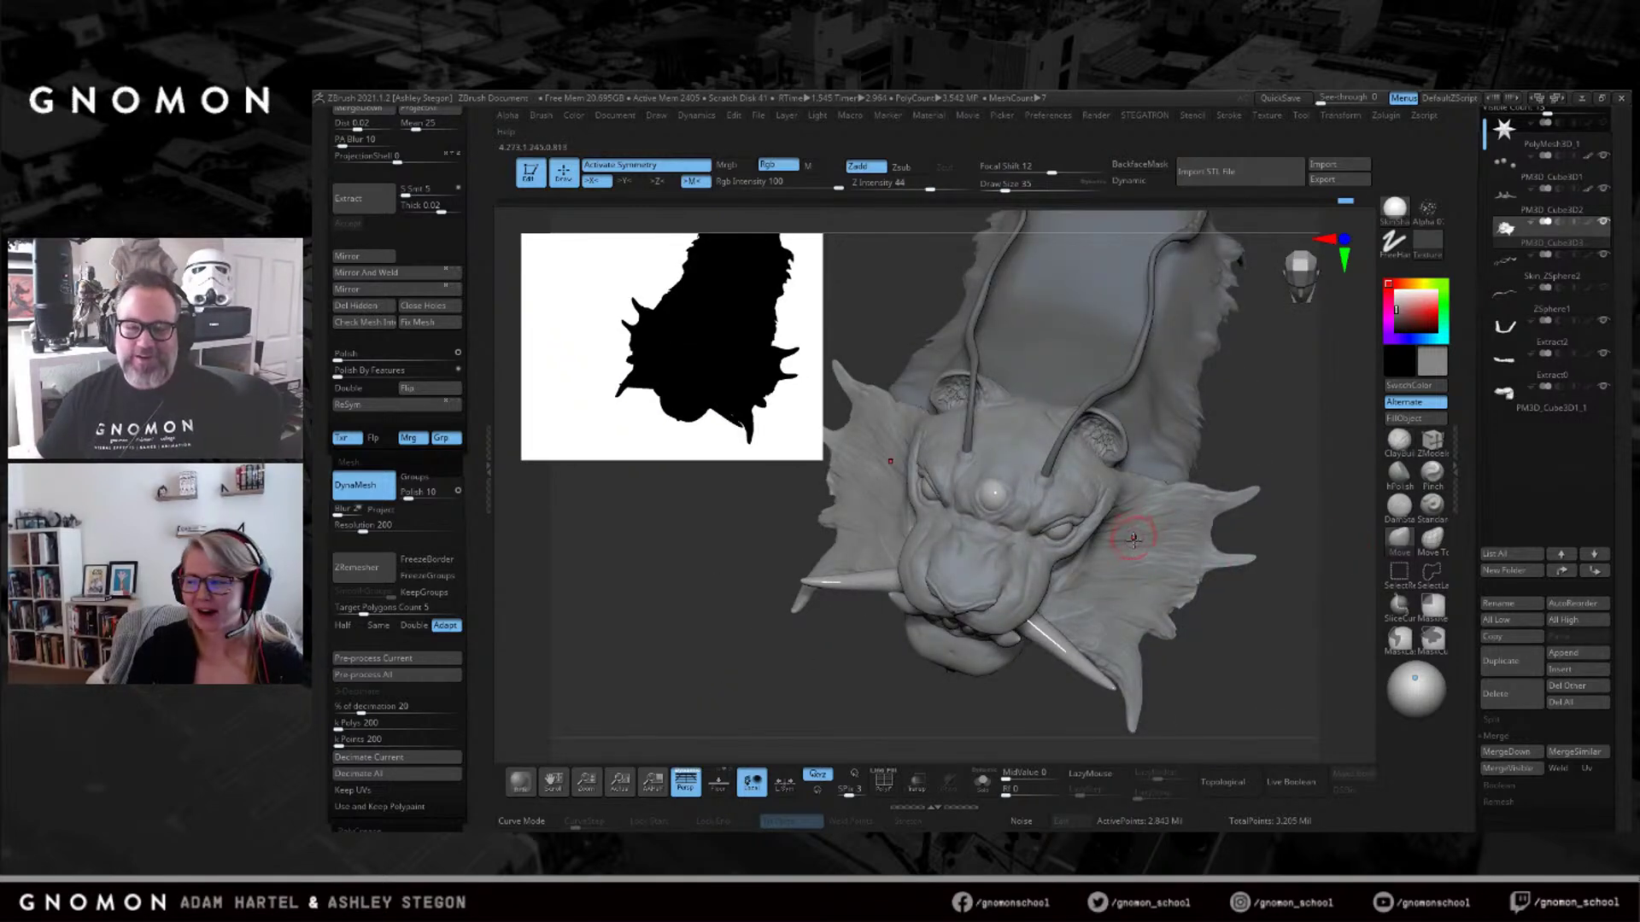
pyautogui.moveTo(1147, 552)
pyautogui.mouseDown(button='right')
pyautogui.moveTo(1117, 538)
pyautogui.moveTo(1242, 494)
pyautogui.mouseUp(button='right')
pyautogui.press('s')
pyautogui.moveTo(1120, 422); pyautogui.dragTo(1152, 422)
pyautogui.moveTo(1131, 379); pyautogui.dragTo(1099, 351, button='right')
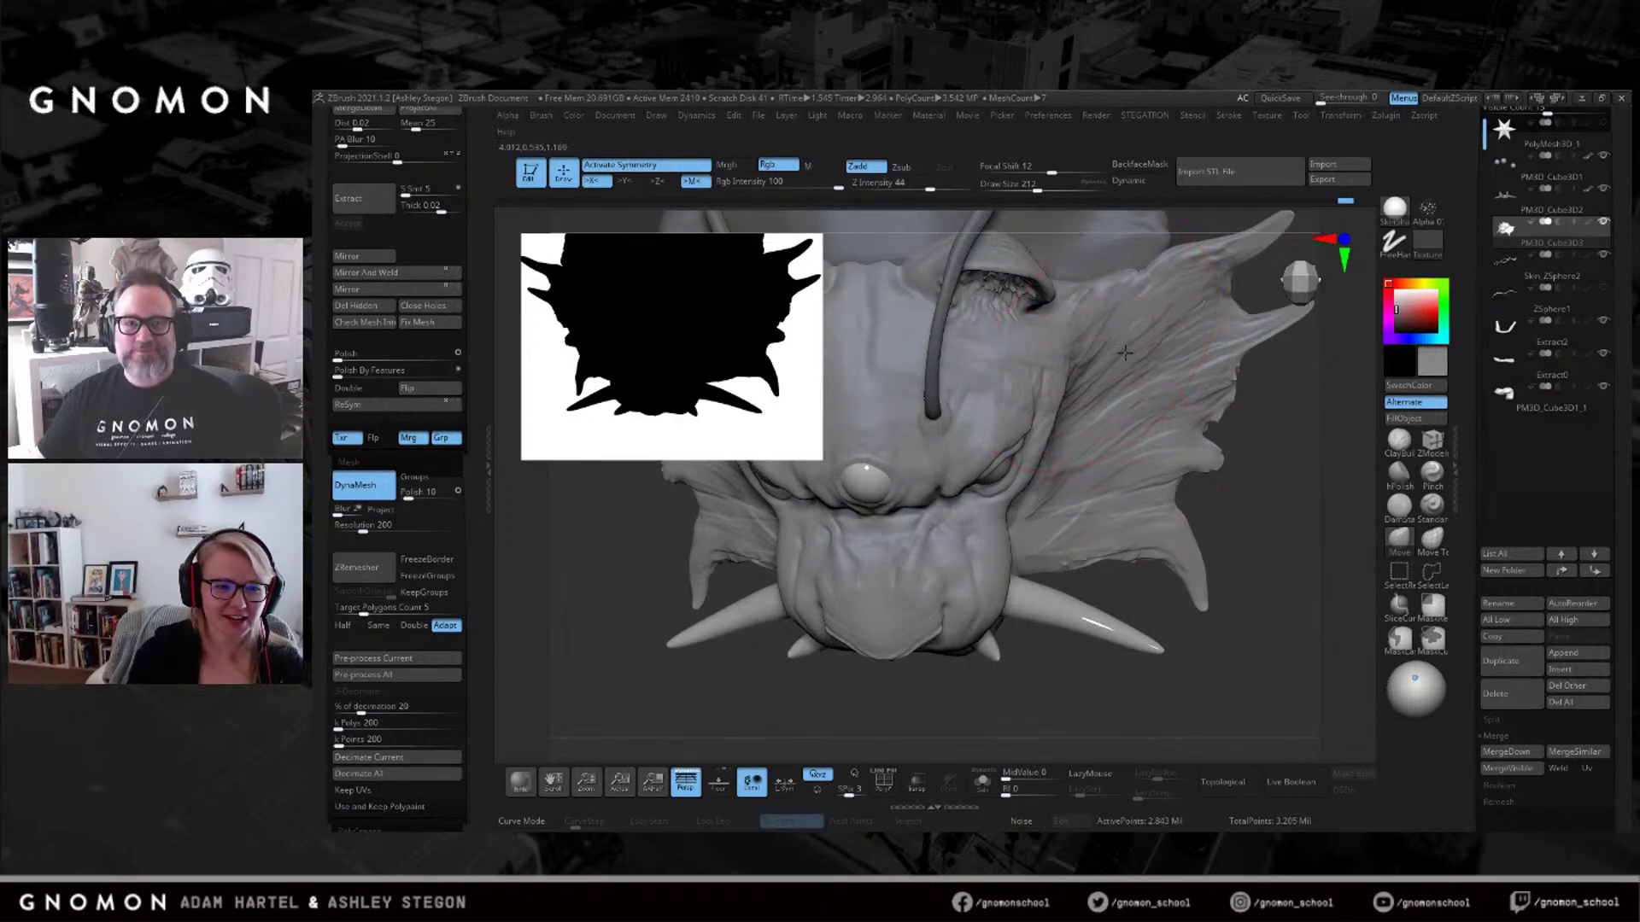
pyautogui.moveTo(1199, 282)
pyautogui.mouseDown(button='right')
pyautogui.moveTo(1164, 276)
pyautogui.moveTo(1120, 386)
pyautogui.mouseUp(button='right')
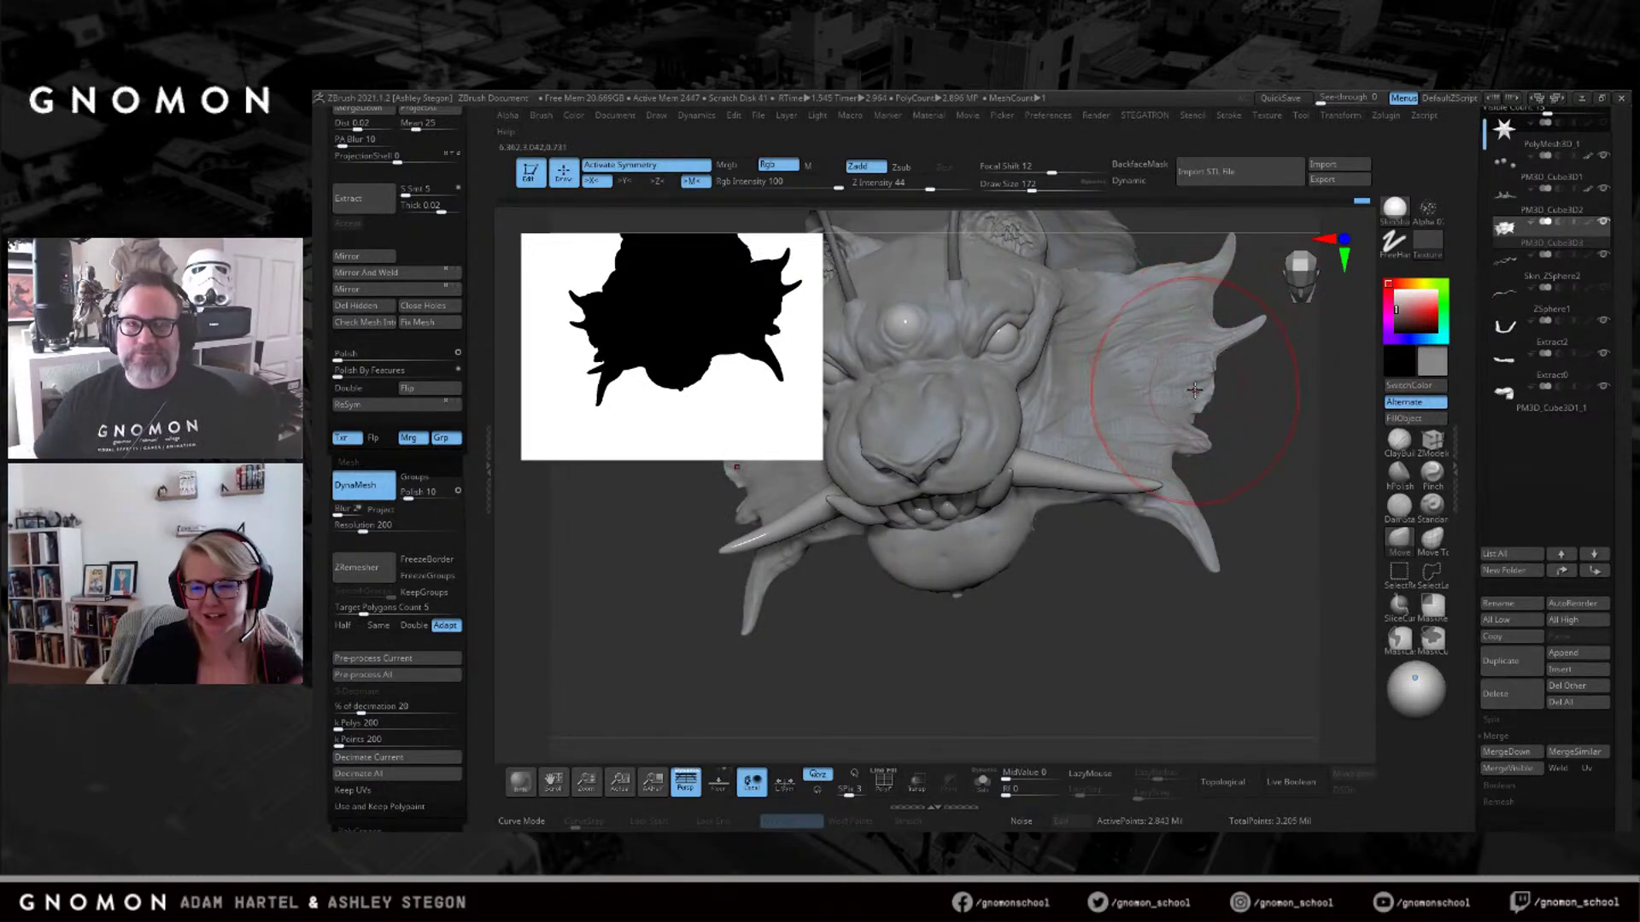
# Pull the lower spikes and edge of the cheek frill into shape, reducing the Move brush's draw size to about 87.
pyautogui.moveTo(1176, 425)
pyautogui.mouseDown(button='right')
pyautogui.moveTo(1221, 511)
pyautogui.moveTo(1215, 549)
pyautogui.mouseUp(button='right')
pyautogui.moveTo(1215, 549); pyautogui.dragTo(1254, 557)
pyautogui.press('s')
pyautogui.moveTo(1247, 550); pyautogui.dragTo(1244, 513)
pyautogui.moveTo(1244, 512)
pyautogui.mouseDown(button='right')
pyautogui.moveTo(1178, 385)
pyautogui.moveTo(1074, 317)
pyautogui.moveTo(1108, 310)
pyautogui.mouseUp(button='right')
pyautogui.press('s')
pyautogui.moveTo(1109, 310); pyautogui.dragTo(1099, 312)
pyautogui.moveTo(1099, 312)
pyautogui.mouseDown(button='right')
pyautogui.moveTo(1065, 315)
pyautogui.moveTo(1131, 409)
pyautogui.moveTo(1102, 391)
pyautogui.moveTo(1078, 419)
pyautogui.moveTo(1067, 367)
pyautogui.moveTo(1064, 467)
pyautogui.moveTo(1105, 607)
pyautogui.moveTo(1082, 578)
pyautogui.moveTo(1078, 478)
pyautogui.mouseUp(button='right')
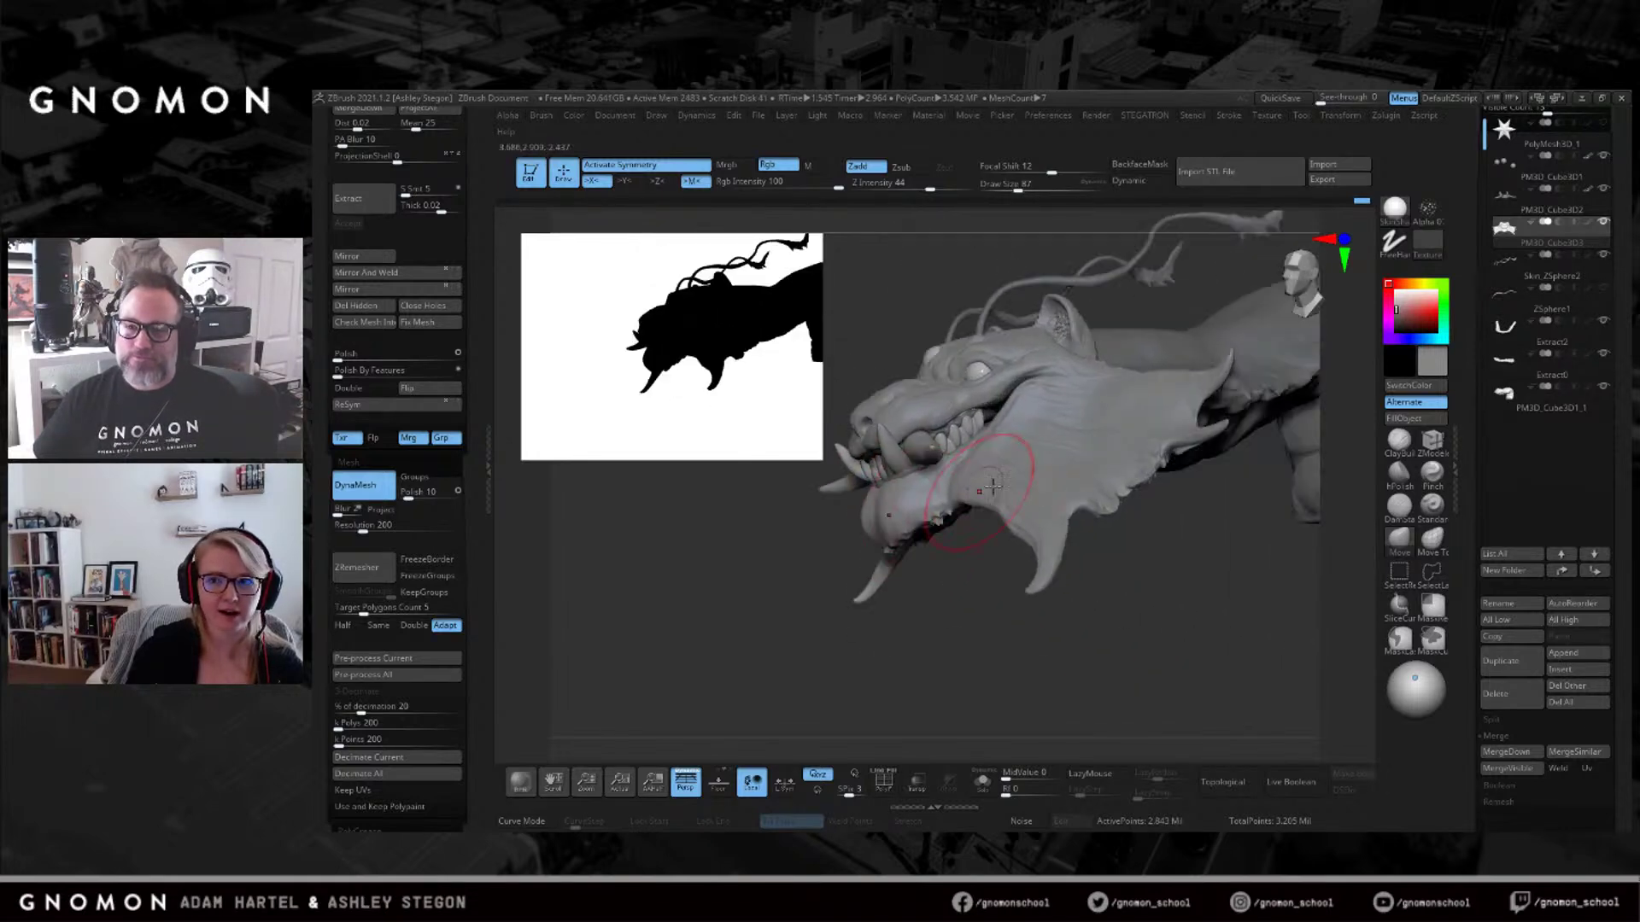
# Switch to the _idea.JPG concept painting in Photos, compare the creature's head and frill, and return to the sculpt in ZBrush.
pyautogui.hotkey('alt', 'Tab')
pyautogui.click(1075, 424)
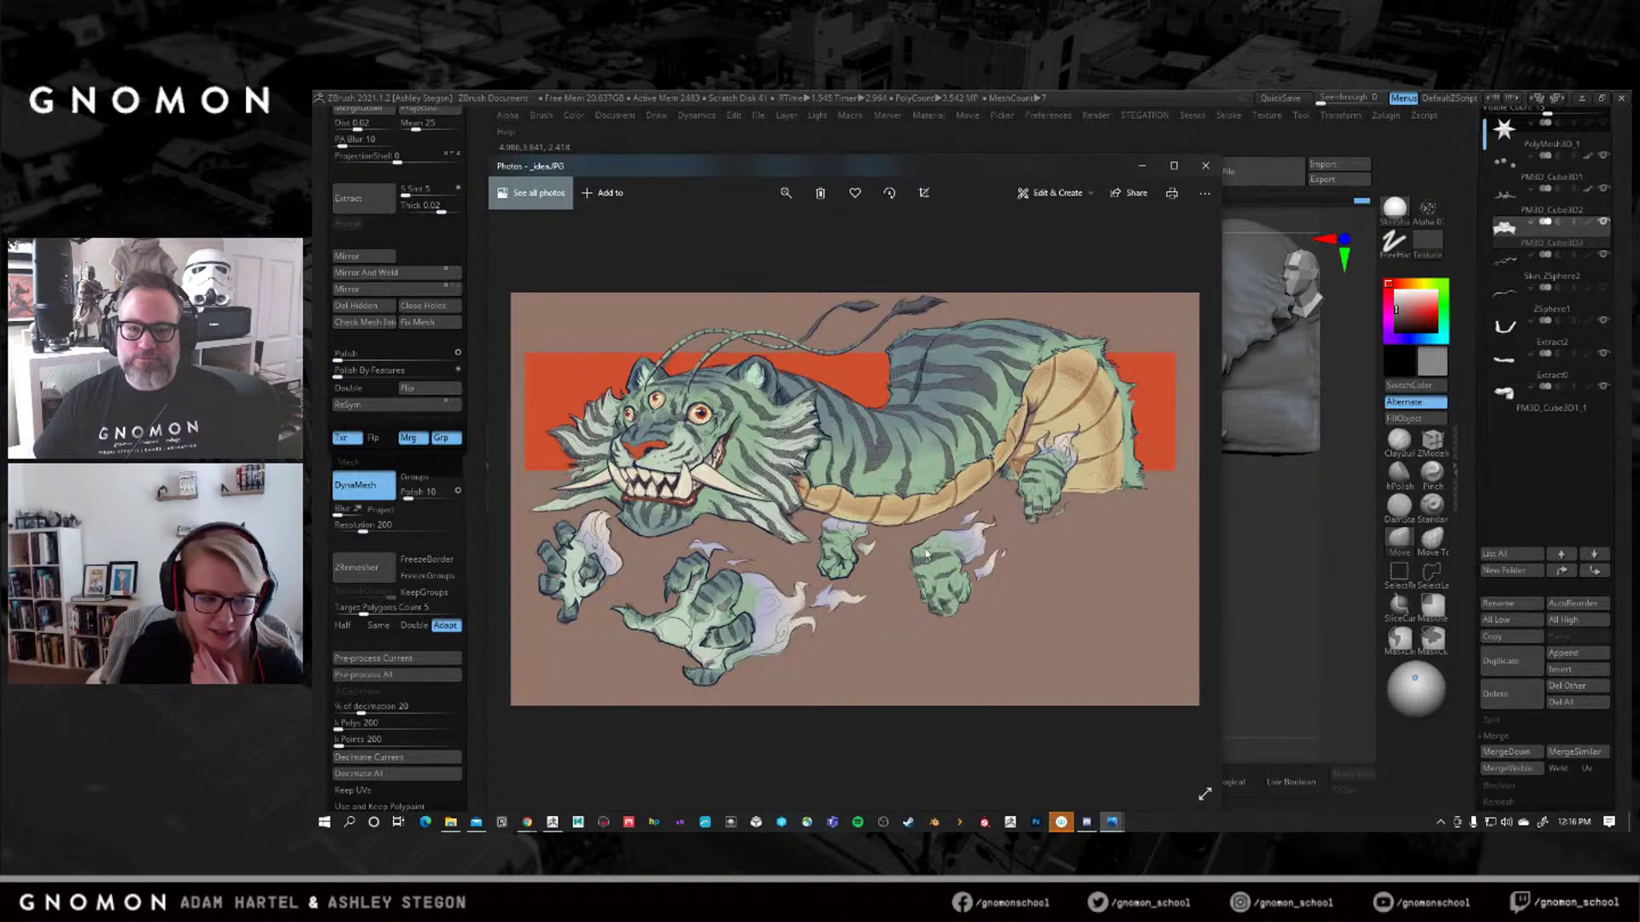
pyautogui.click(1241, 483)
pyautogui.moveTo(1263, 542)
pyautogui.mouseDown(button='right')
pyautogui.moveTo(1128, 388)
pyautogui.moveTo(1099, 402)
pyautogui.moveTo(1117, 410)
pyautogui.mouseUp(button='right')
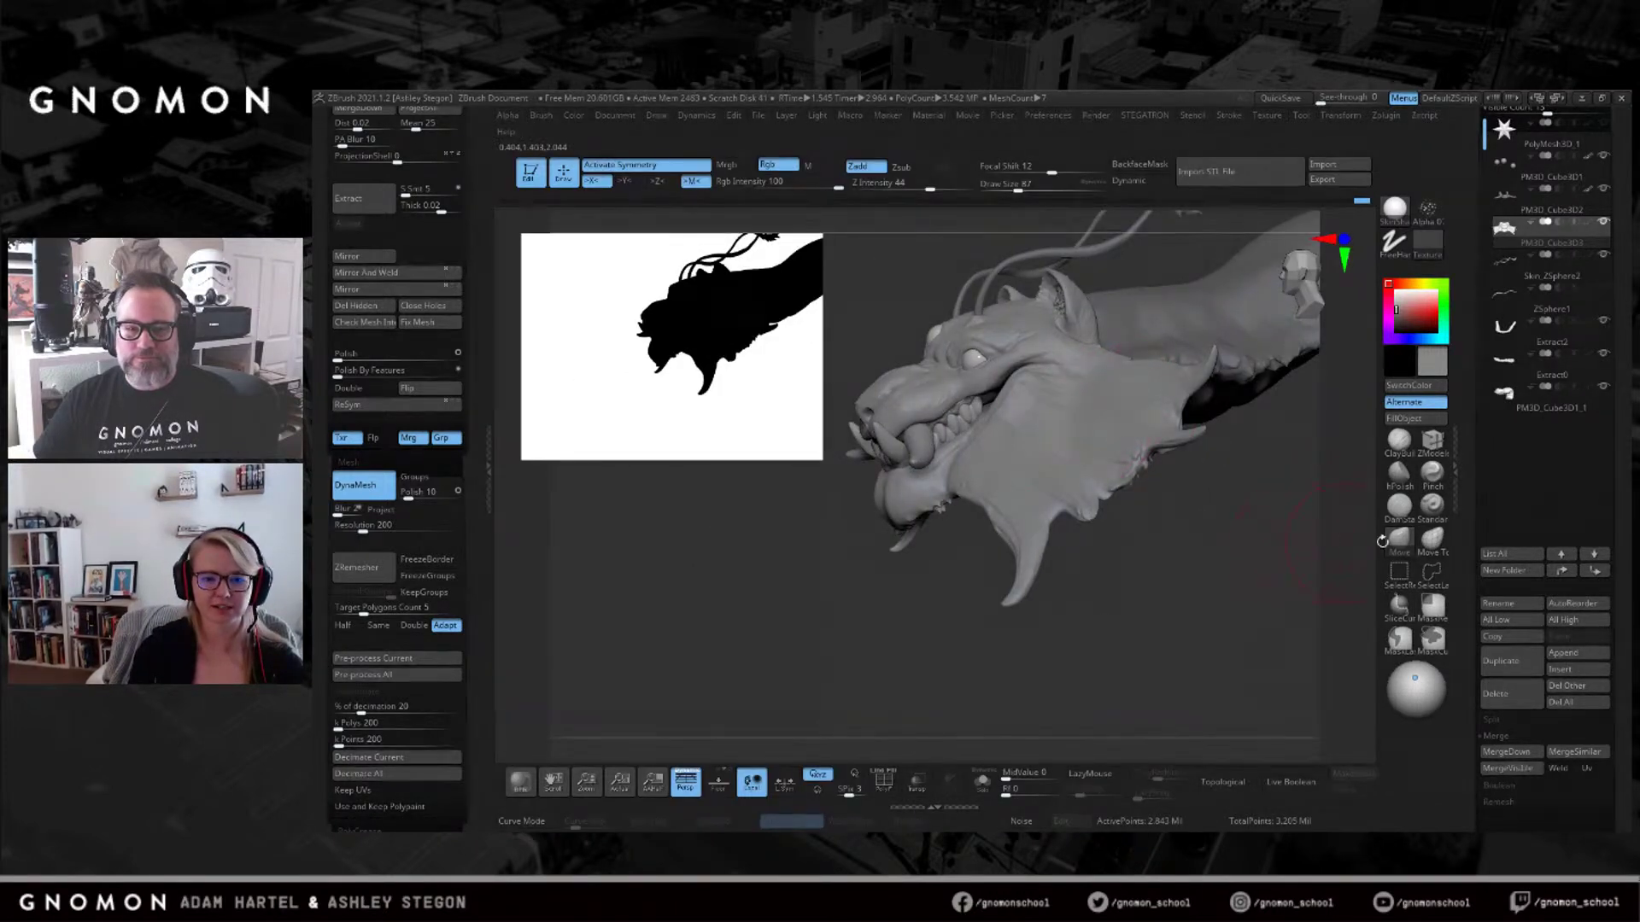
# Pull the rear edge of the cheek frill with the Move brush, and shape the underside of the chin with the ClayBuildup brush.
pyautogui.press(']')
pyautogui.moveTo(1135, 392); pyautogui.dragTo(1216, 374)
pyautogui.moveTo(1106, 389)
pyautogui.mouseDown(button='right')
pyautogui.moveTo(957, 480)
pyautogui.moveTo(1000, 450)
pyautogui.moveTo(1103, 470)
pyautogui.mouseUp(button='right')
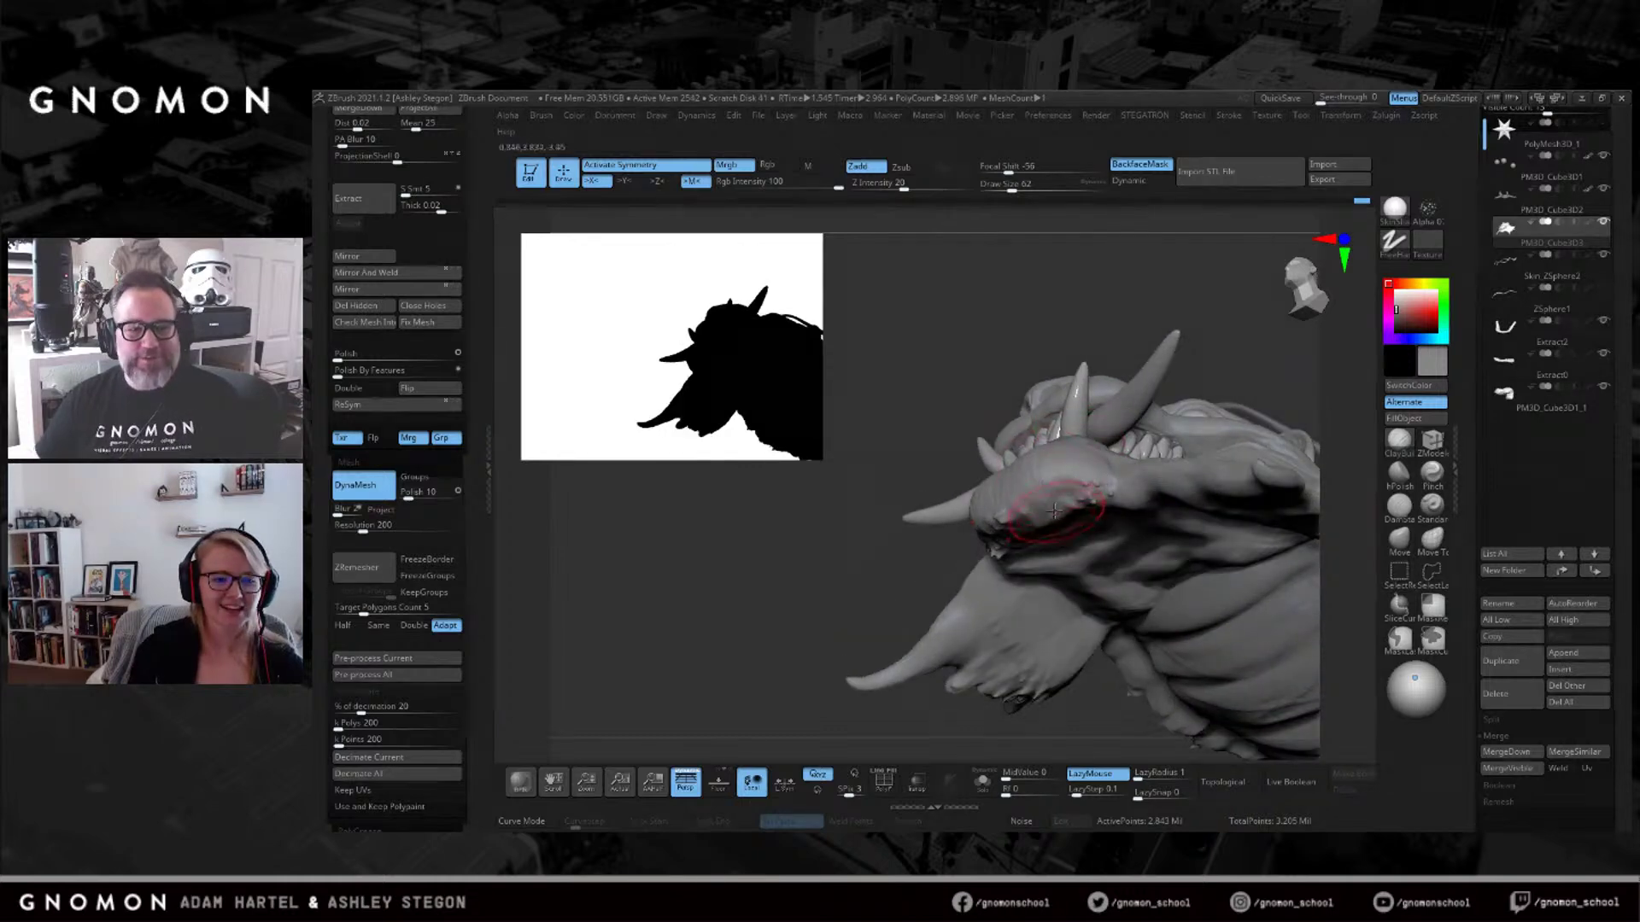
pyautogui.moveTo(1054, 474)
pyautogui.mouseDown(button='right')
pyautogui.moveTo(1098, 467)
pyautogui.moveTo(1016, 428)
pyautogui.mouseUp(button='right')
pyautogui.press('1')
pyautogui.press('s')
pyautogui.moveTo(1091, 539); pyautogui.dragTo(1082, 538)
pyautogui.moveTo(1111, 524); pyautogui.dragTo(1215, 512, button='right')
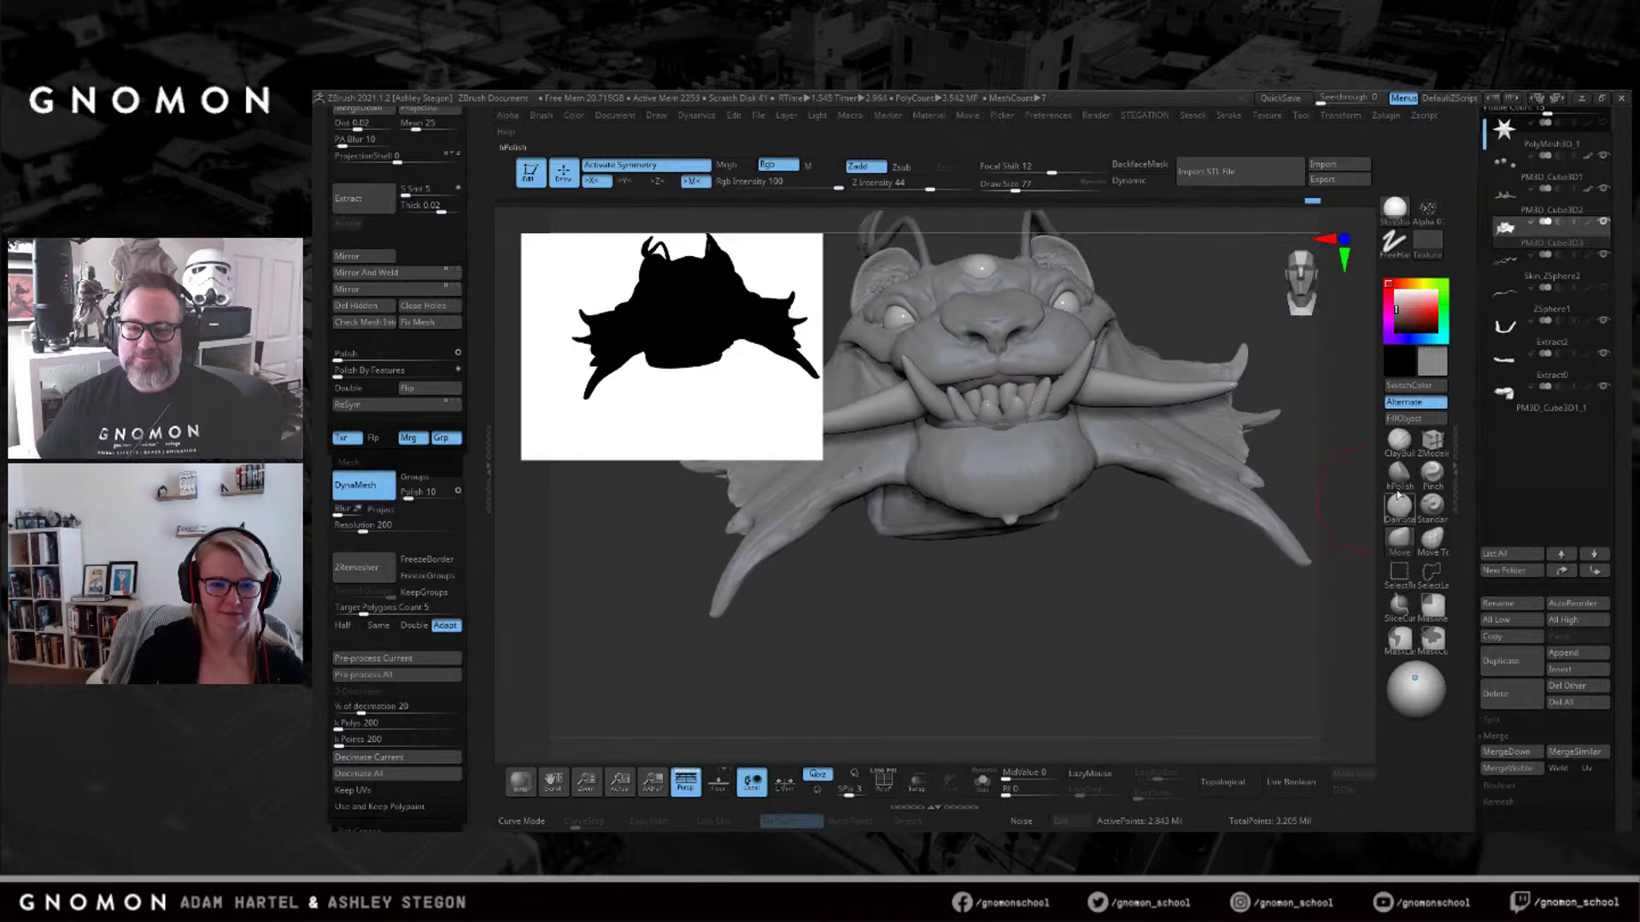
# Isolate the head mesh and build up its lower lip and chin with the ClayBuildup brush at a draw size of about 60.
pyautogui.click(982, 780)
pyautogui.moveTo(974, 578)
pyautogui.mouseDown(button='right')
pyautogui.moveTo(1264, 469)
pyautogui.moveTo(1038, 475)
pyautogui.moveTo(1207, 433)
pyautogui.mouseUp(button='right')
pyautogui.click(1400, 440)
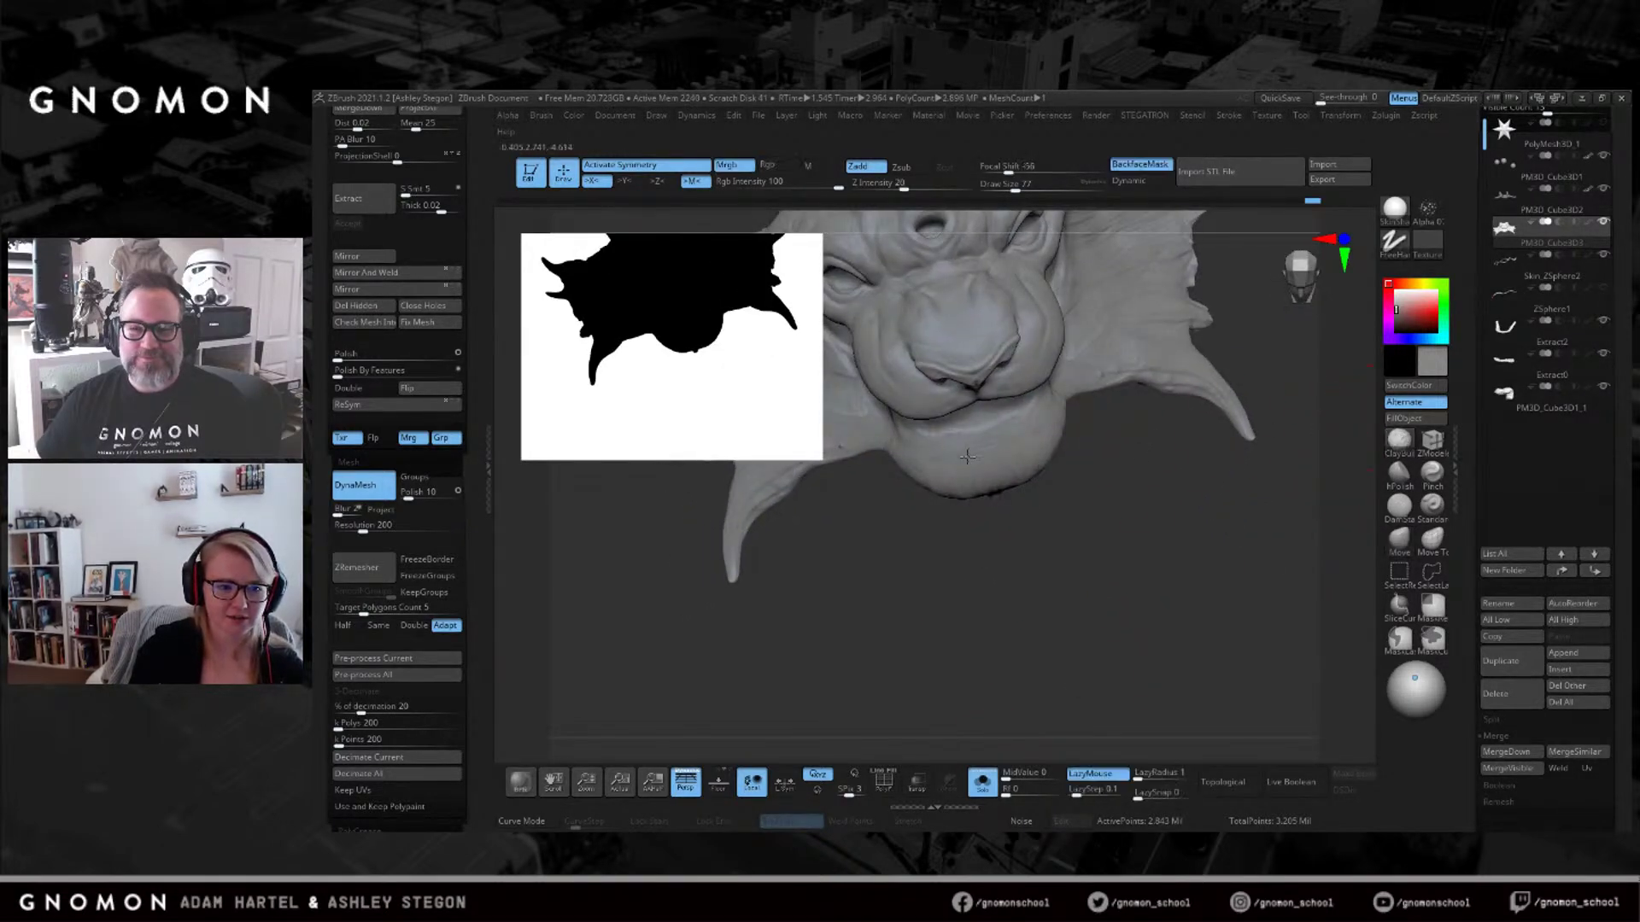
pyautogui.moveTo(973, 415); pyautogui.dragTo(1007, 381, button='right')
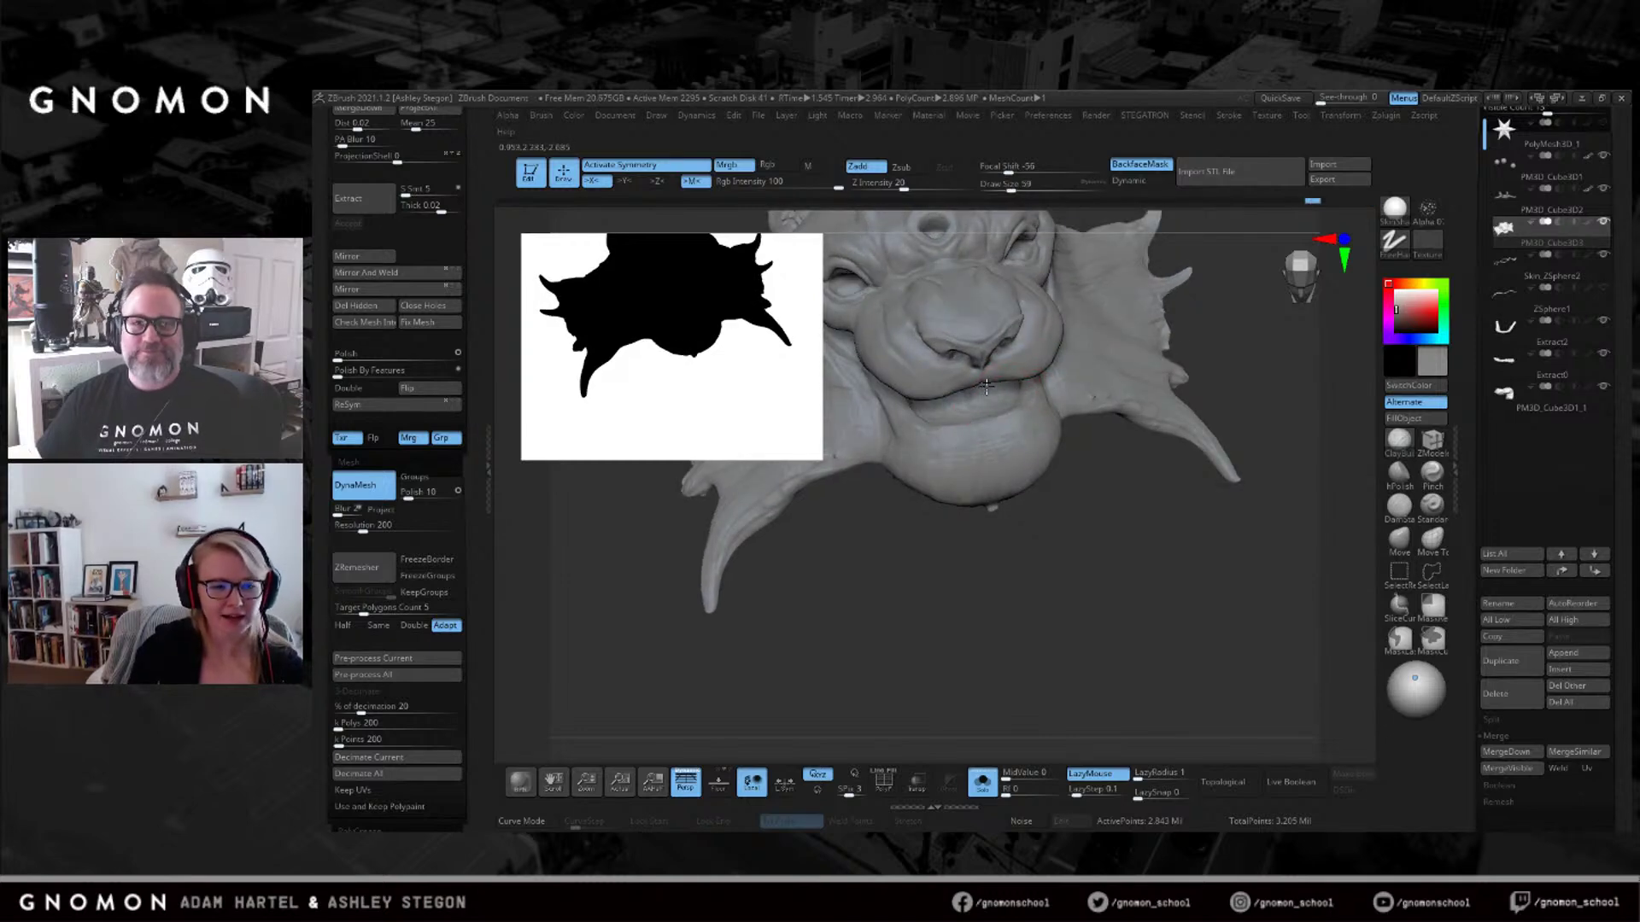
pyautogui.moveTo(987, 386); pyautogui.dragTo(1001, 335, button='right')
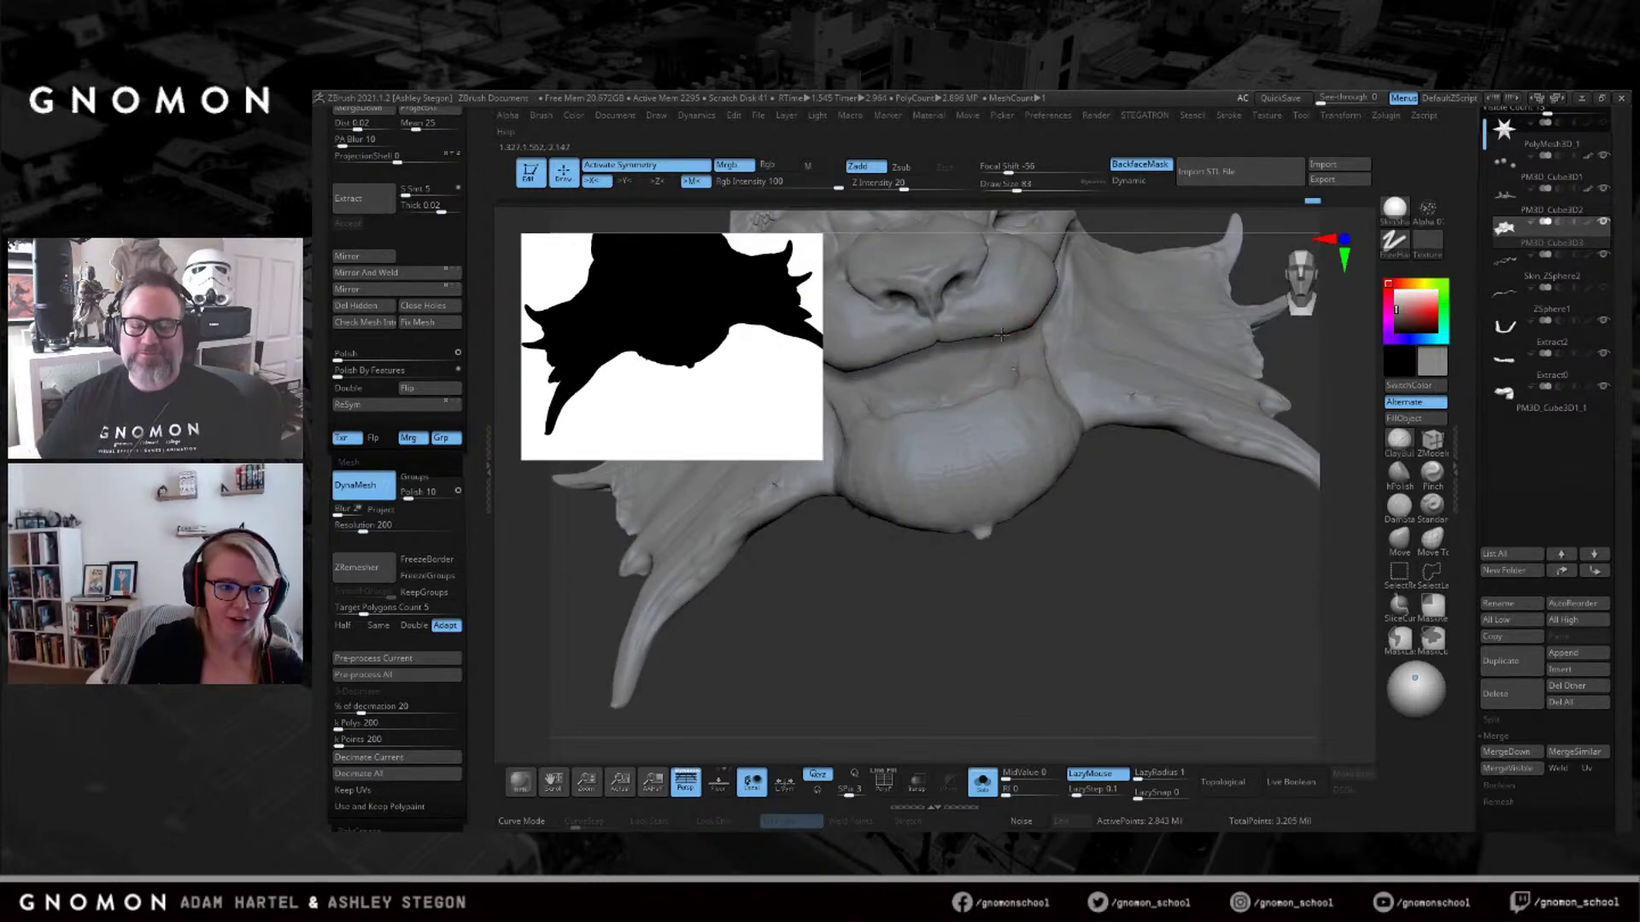
pyautogui.moveTo(982, 397); pyautogui.dragTo(939, 418, button='right')
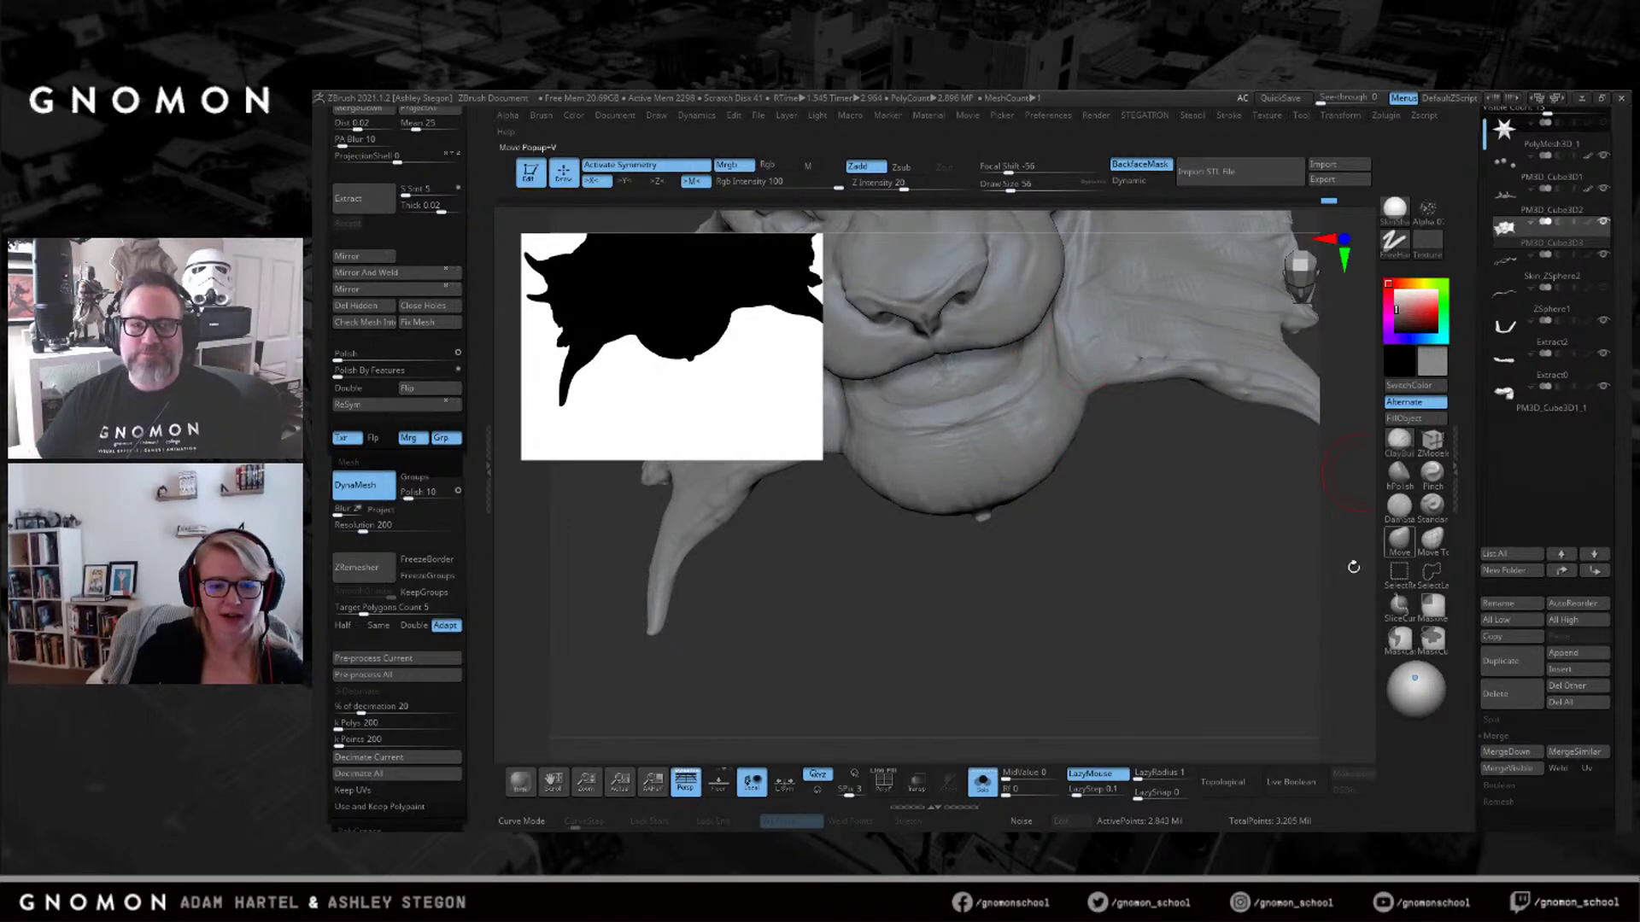
# Show the teeth and tusks again, and try a ClayBuildup stroke at draw size 41 along the lower lip, undoing the last stroke.
pyautogui.click(982, 782)
pyautogui.click(1399, 537)
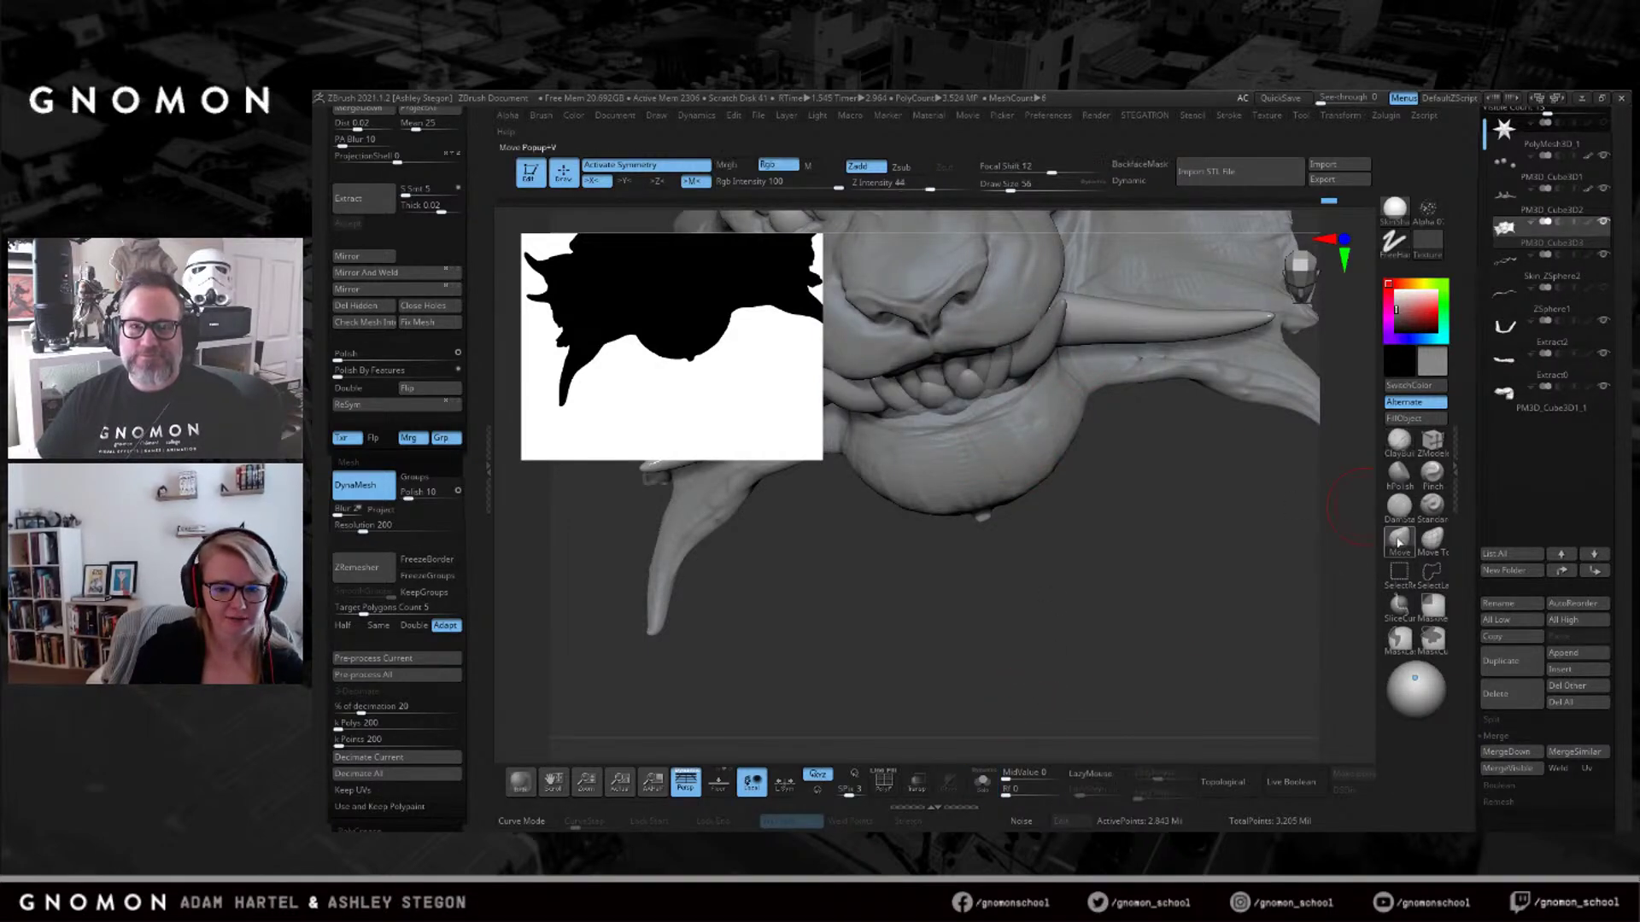
pyautogui.moveTo(1017, 385)
pyautogui.mouseDown(button='right')
pyautogui.moveTo(1043, 387)
pyautogui.moveTo(998, 387)
pyautogui.moveTo(946, 421)
pyautogui.moveTo(957, 405)
pyautogui.moveTo(924, 409)
pyautogui.moveTo(1007, 394)
pyautogui.moveTo(995, 407)
pyautogui.moveTo(960, 384)
pyautogui.mouseUp(button='right')
pyautogui.click(1400, 443)
pyautogui.press('[')
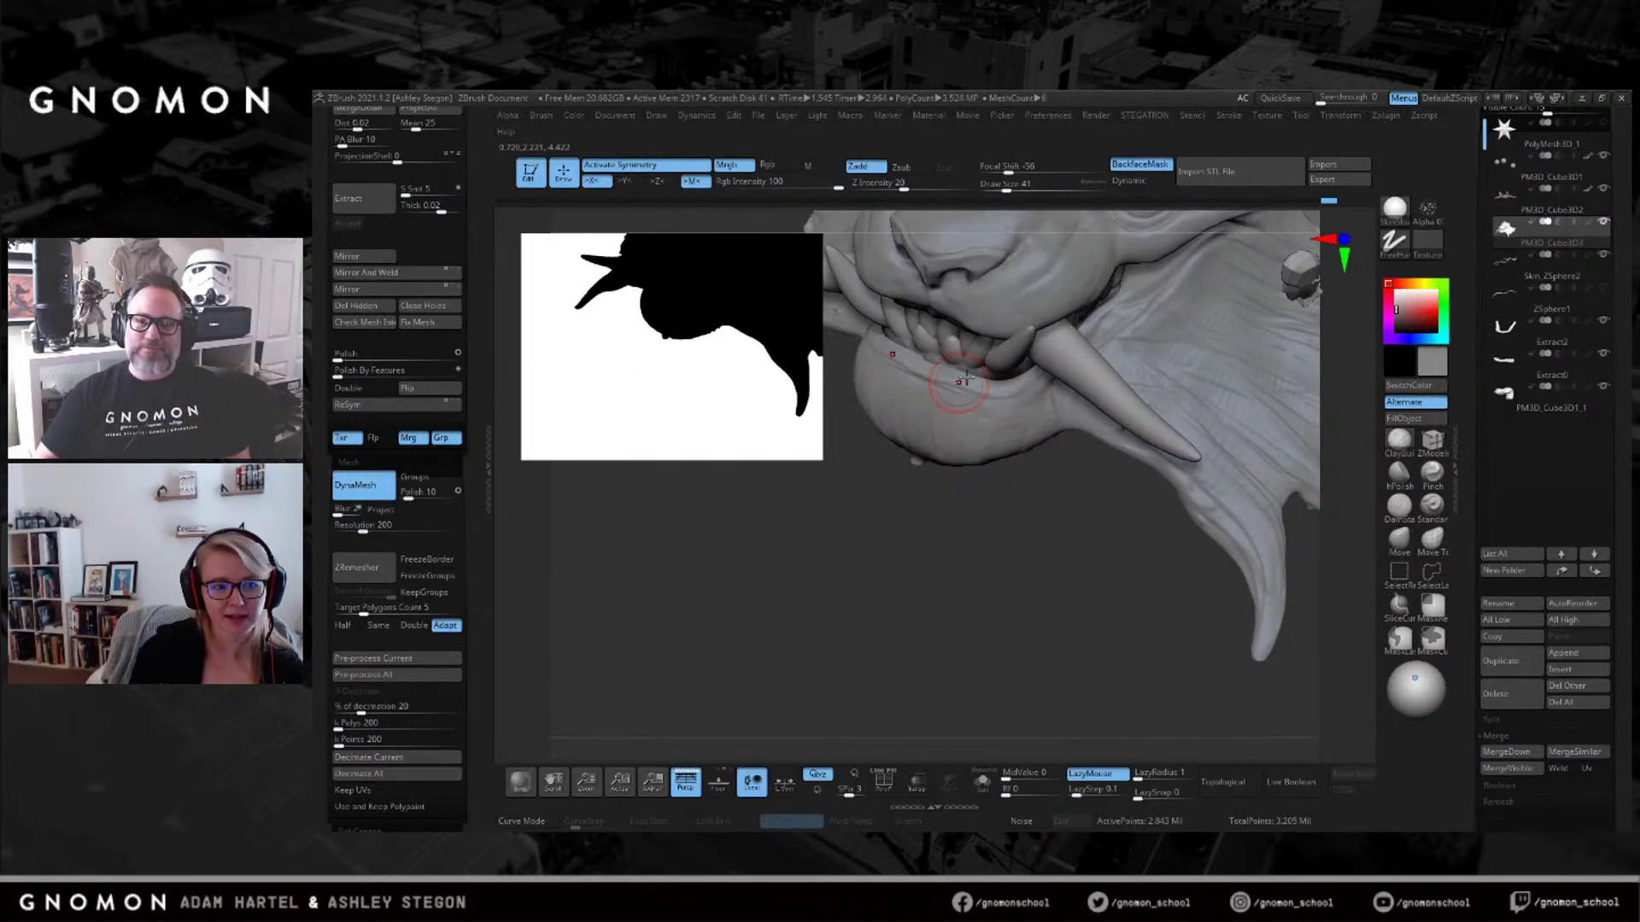
pyautogui.hotkey('ctrl', 'z')
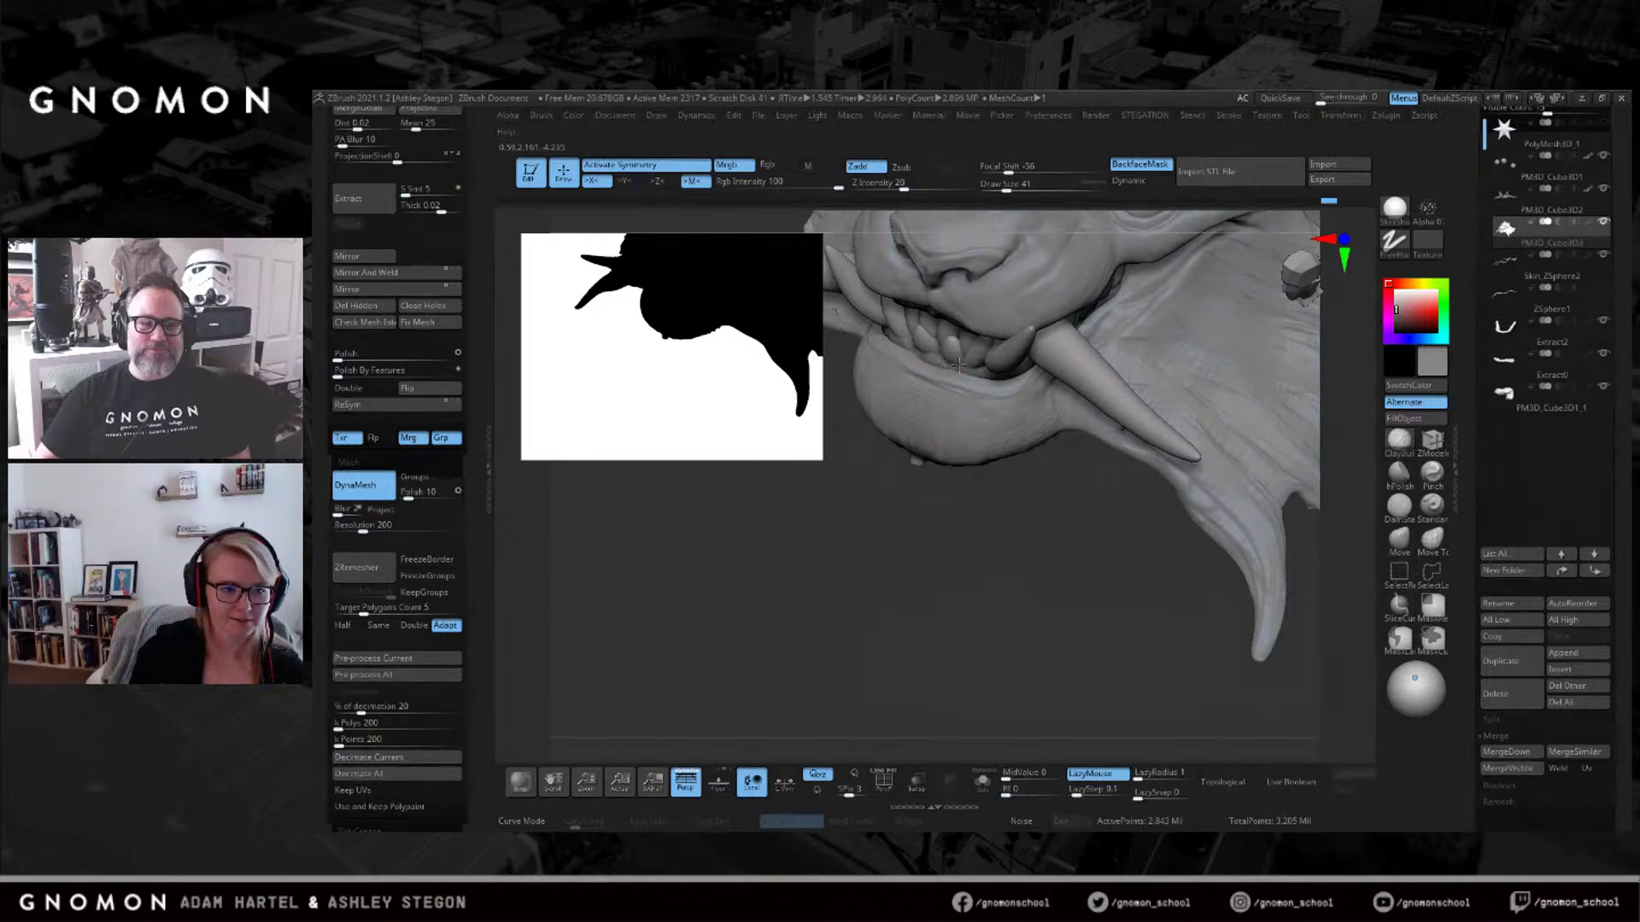
# Switch to the Move brush with an enlarged draw size and adjust the cheeks and chin from the front.
pyautogui.moveTo(985, 386)
pyautogui.mouseDown(button='right')
pyautogui.moveTo(1145, 322)
pyautogui.moveTo(1059, 431)
pyautogui.moveTo(1059, 392)
pyautogui.moveTo(1136, 396)
pyautogui.moveTo(1095, 411)
pyautogui.moveTo(1111, 393)
pyautogui.moveTo(1076, 368)
pyautogui.moveTo(1085, 335)
pyautogui.mouseUp(button='right')
pyautogui.click(1399, 539)
pyautogui.press('s')
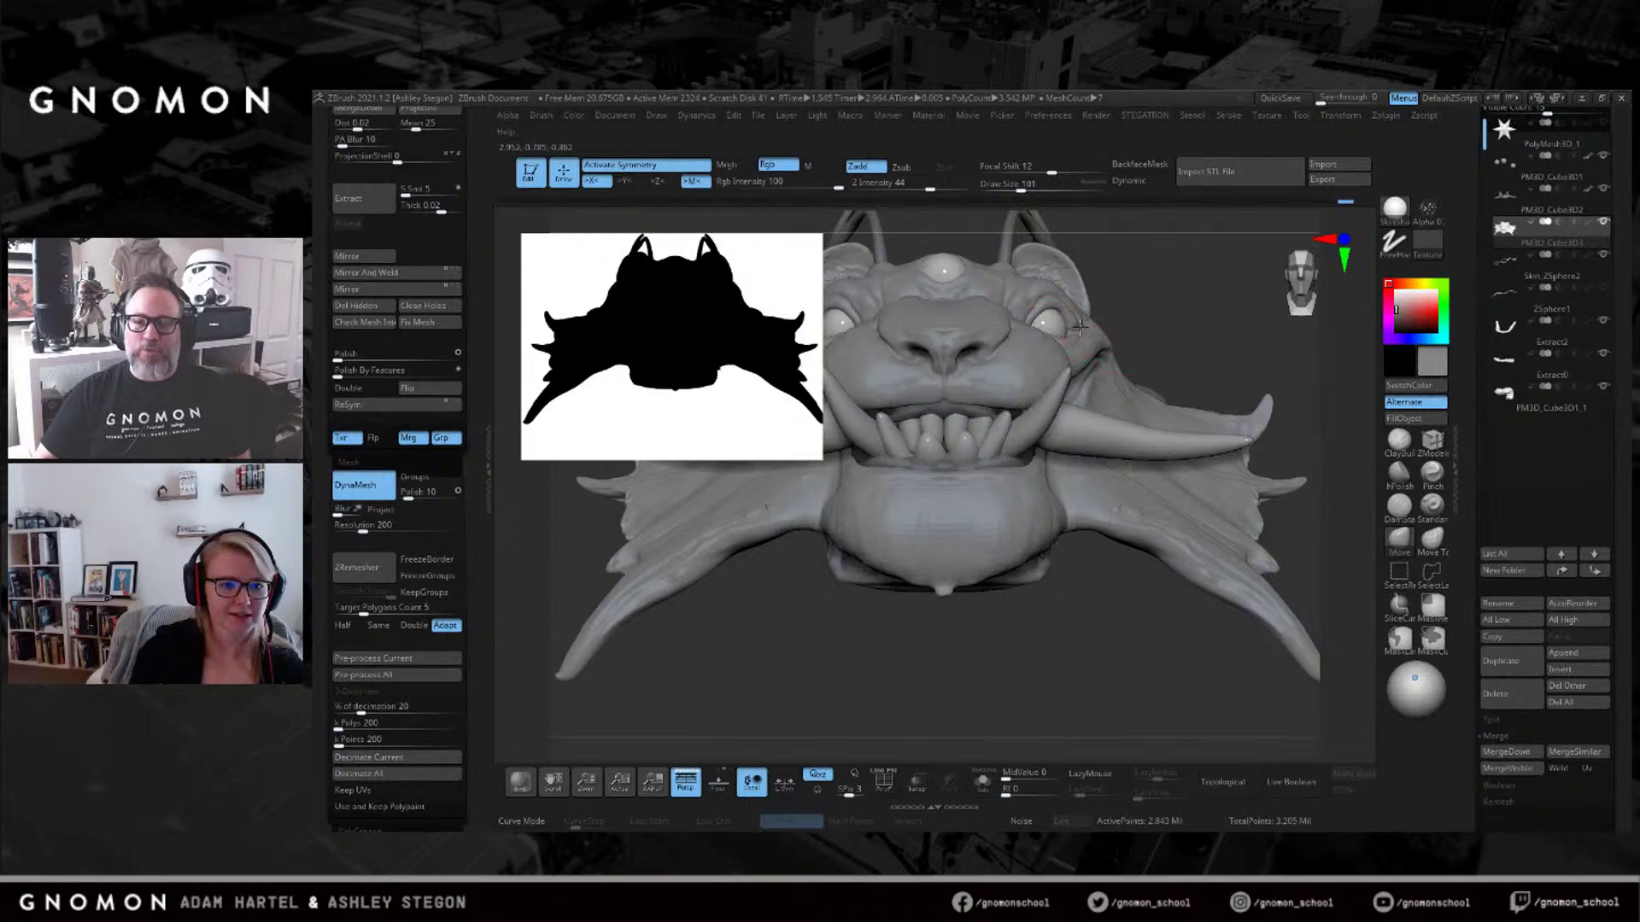
pyautogui.moveTo(1093, 376); pyautogui.dragTo(1116, 328)
pyautogui.keyDown('alt'); pyautogui.moveTo(1045, 606); pyautogui.dragTo(1047, 556); pyautogui.keyUp('alt')
pyautogui.press('s')
pyautogui.click(1051, 560)
pyautogui.moveTo(956, 609)
pyautogui.mouseDown()
pyautogui.moveTo(989, 623)
pyautogui.moveTo(965, 619)
pyautogui.mouseUp()
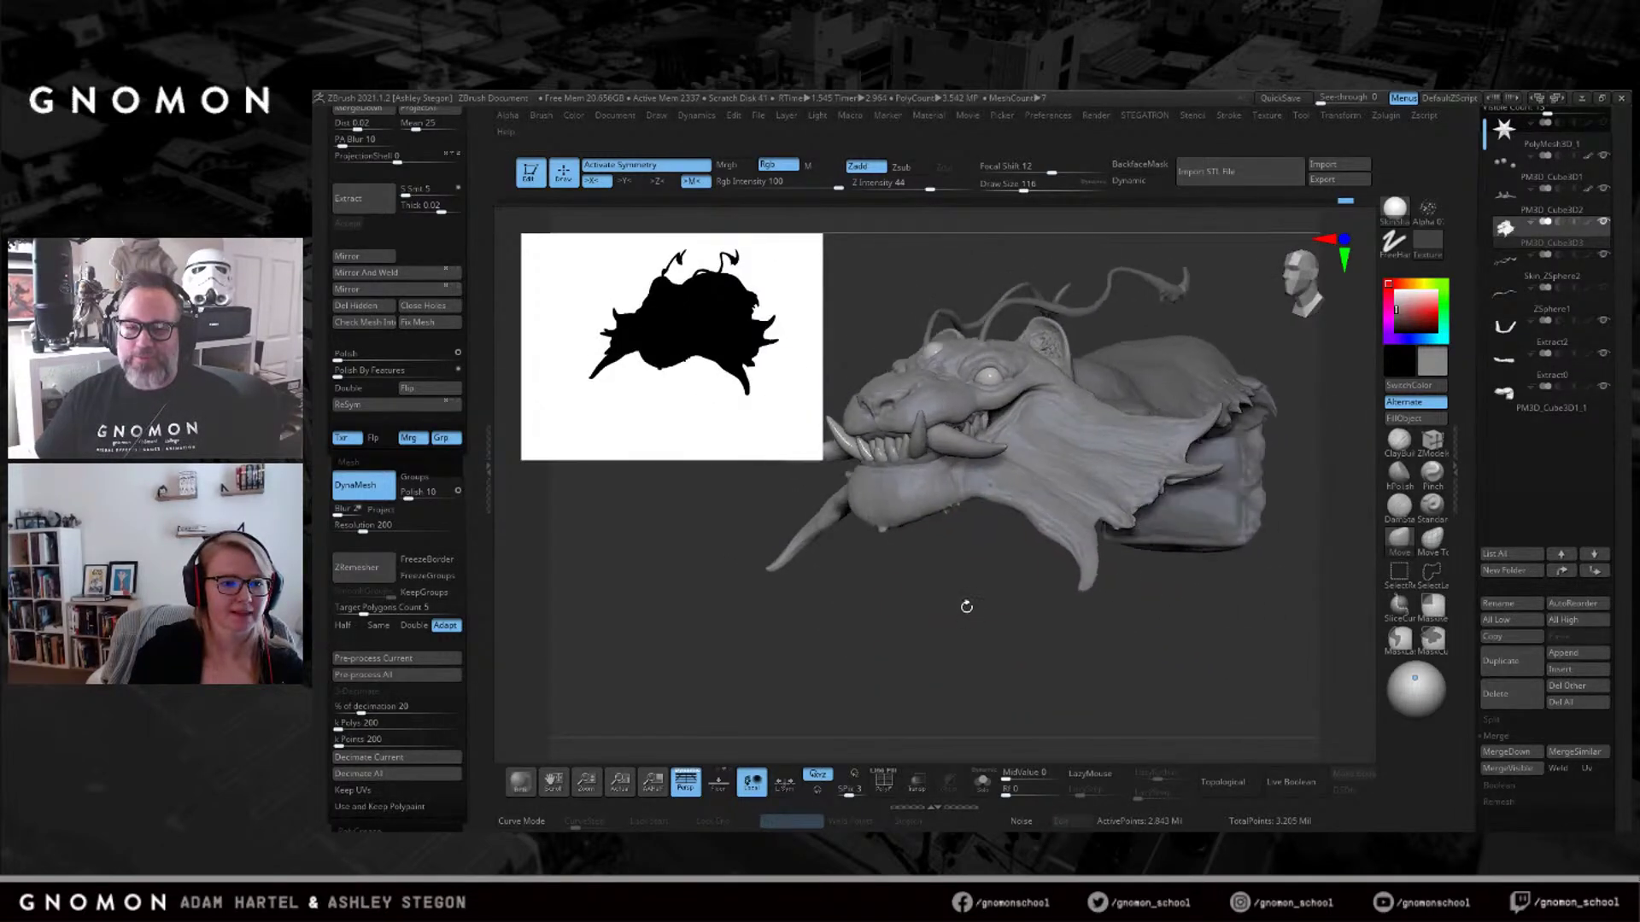
# Shrink the silhouette preview to a thumbnail size of 283.
pyautogui.press('s')
pyautogui.click(973, 618)
pyautogui.moveTo(771, 425); pyautogui.dragTo(674, 354)
pyautogui.moveTo(940, 579)
pyautogui.mouseDown()
pyautogui.moveTo(977, 611)
pyautogui.moveTo(1089, 475)
pyautogui.moveTo(1052, 470)
pyautogui.mouseUp()
# Reduce the Move brush's draw size to about 62 for adjusting the jaw and lips around the tusks.
pyautogui.press('s')
pyautogui.click(969, 620)
pyautogui.press('s')
pyautogui.click(1027, 443)
pyautogui.moveTo(1213, 444)
pyautogui.mouseDown()
pyautogui.moveTo(1307, 479)
pyautogui.moveTo(1196, 437)
pyautogui.moveTo(1046, 446)
pyautogui.mouseUp()
pyautogui.press('s')
pyautogui.click(1059, 448)
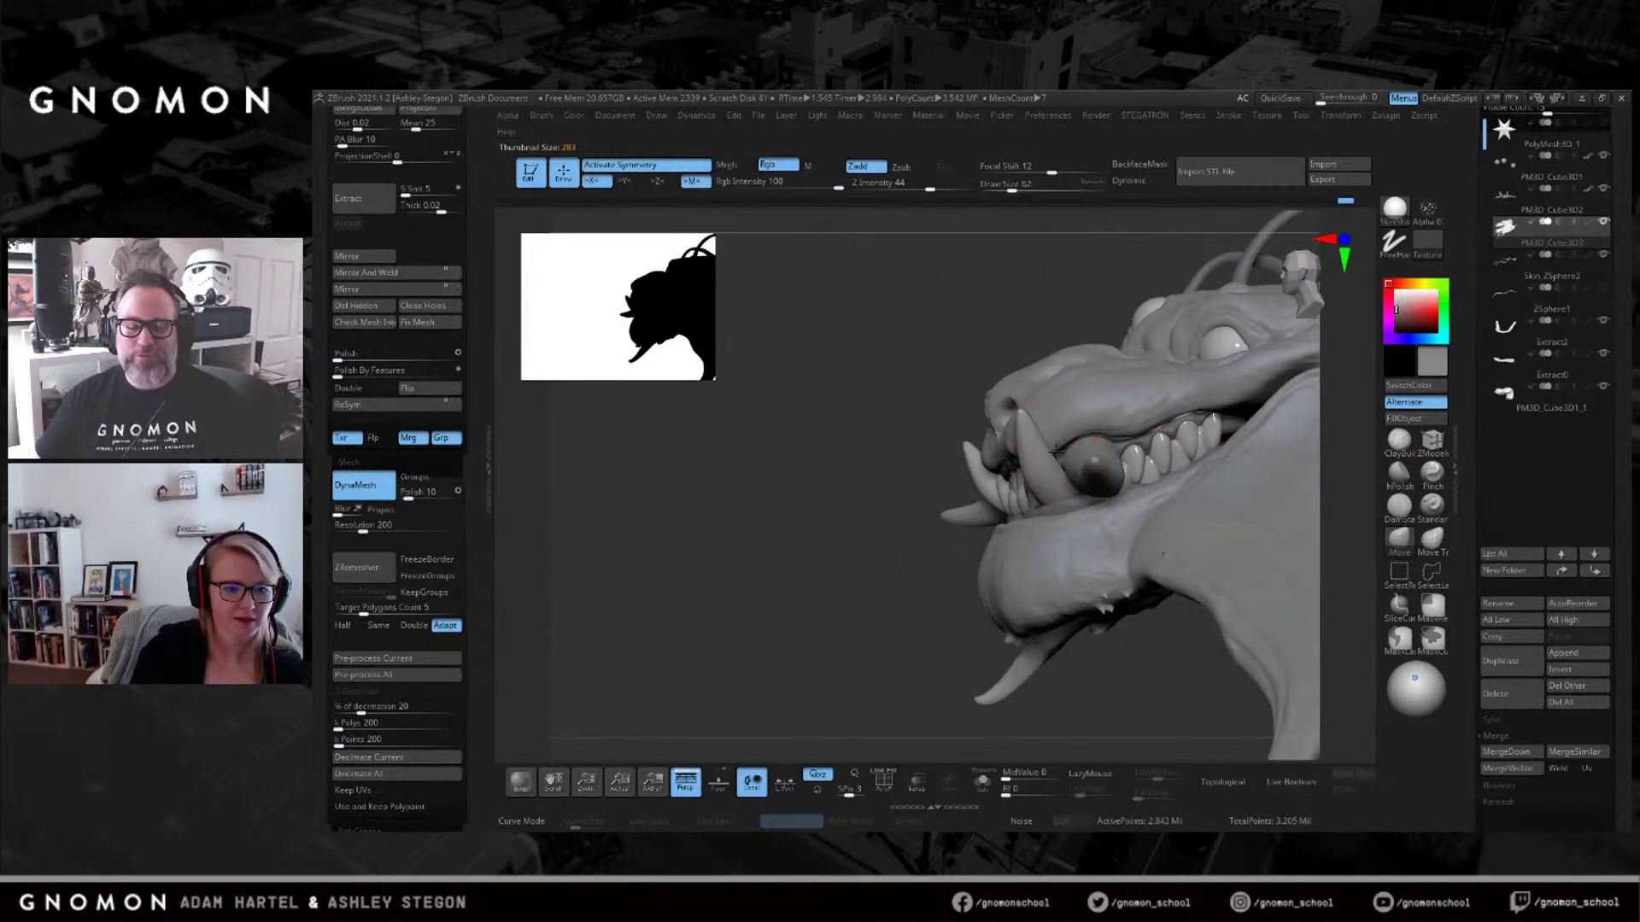
# Refine the mouth and the area around the eye with the Move brush, reducing its draw size to about 46.
pyautogui.press(']')
pyautogui.press(']')
pyautogui.press(']')
pyautogui.press(']')
pyautogui.press(']')
pyautogui.press(']')
pyautogui.press(']')
pyautogui.press(']')
pyautogui.press('[')
pyautogui.press('[')
pyautogui.press('[')
pyautogui.press('[')
pyautogui.moveTo(1196, 417); pyautogui.dragTo(1273, 444, button='right')
pyautogui.moveTo(1193, 376)
pyautogui.mouseDown(button='right')
pyautogui.moveTo(1164, 492)
pyautogui.moveTo(1165, 450)
pyautogui.mouseUp(button='right')
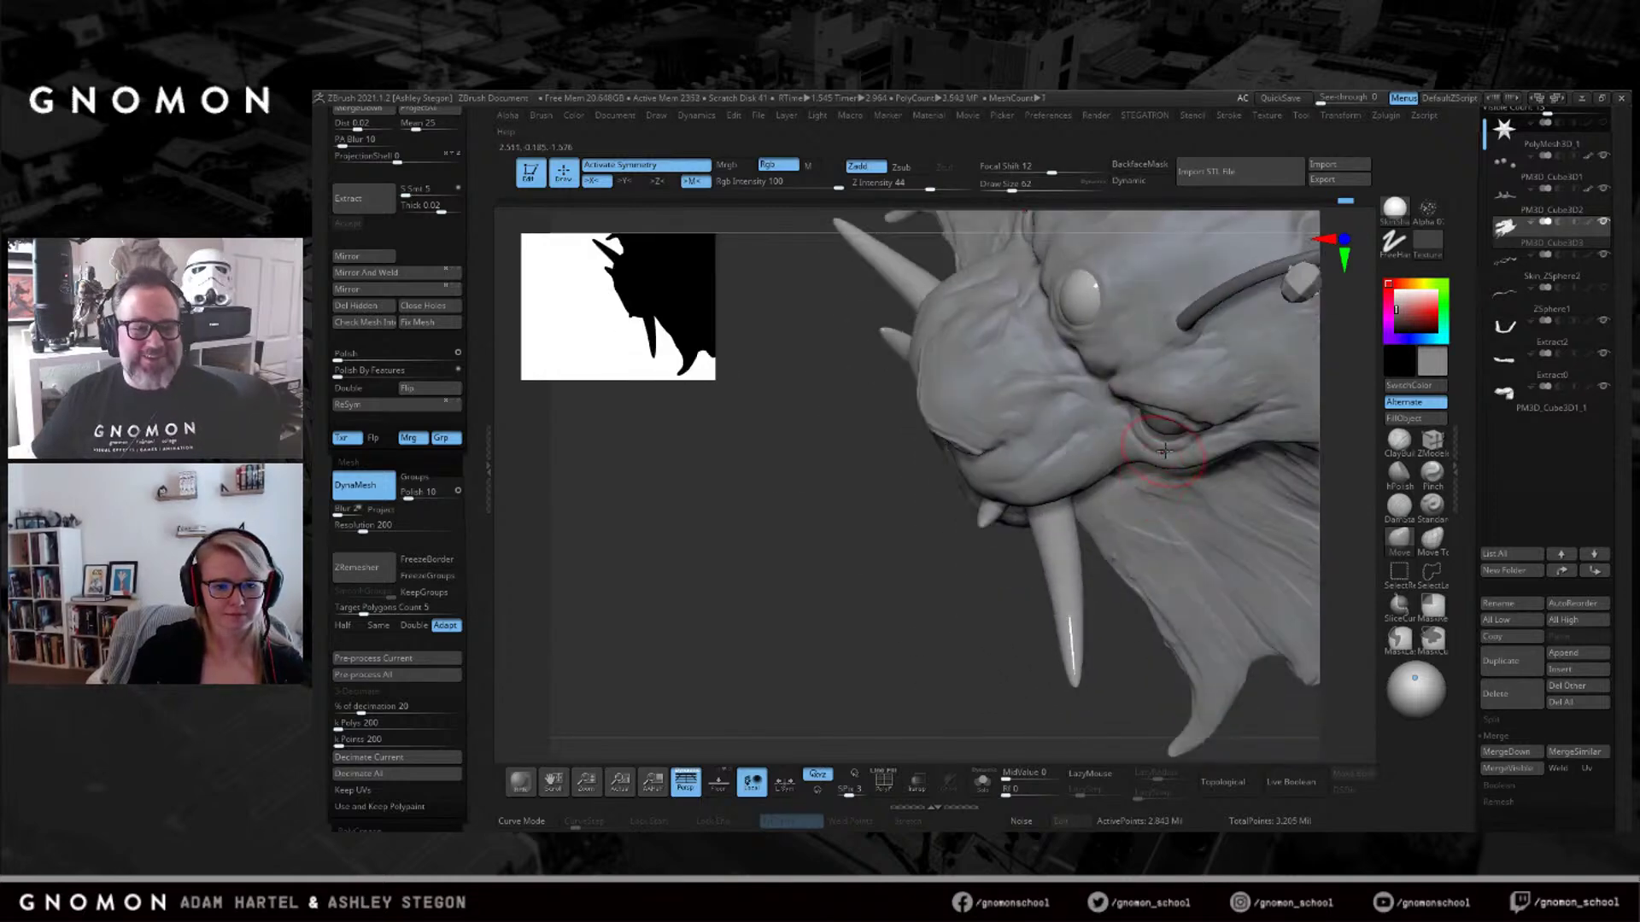
pyautogui.moveTo(1187, 443)
pyautogui.mouseDown(button='right')
pyautogui.moveTo(1162, 435)
pyautogui.moveTo(1181, 422)
pyautogui.moveTo(1060, 425)
pyautogui.moveTo(1023, 607)
pyautogui.moveTo(1036, 644)
pyautogui.moveTo(1367, 474)
pyautogui.mouseUp(button='right')
pyautogui.press('[')
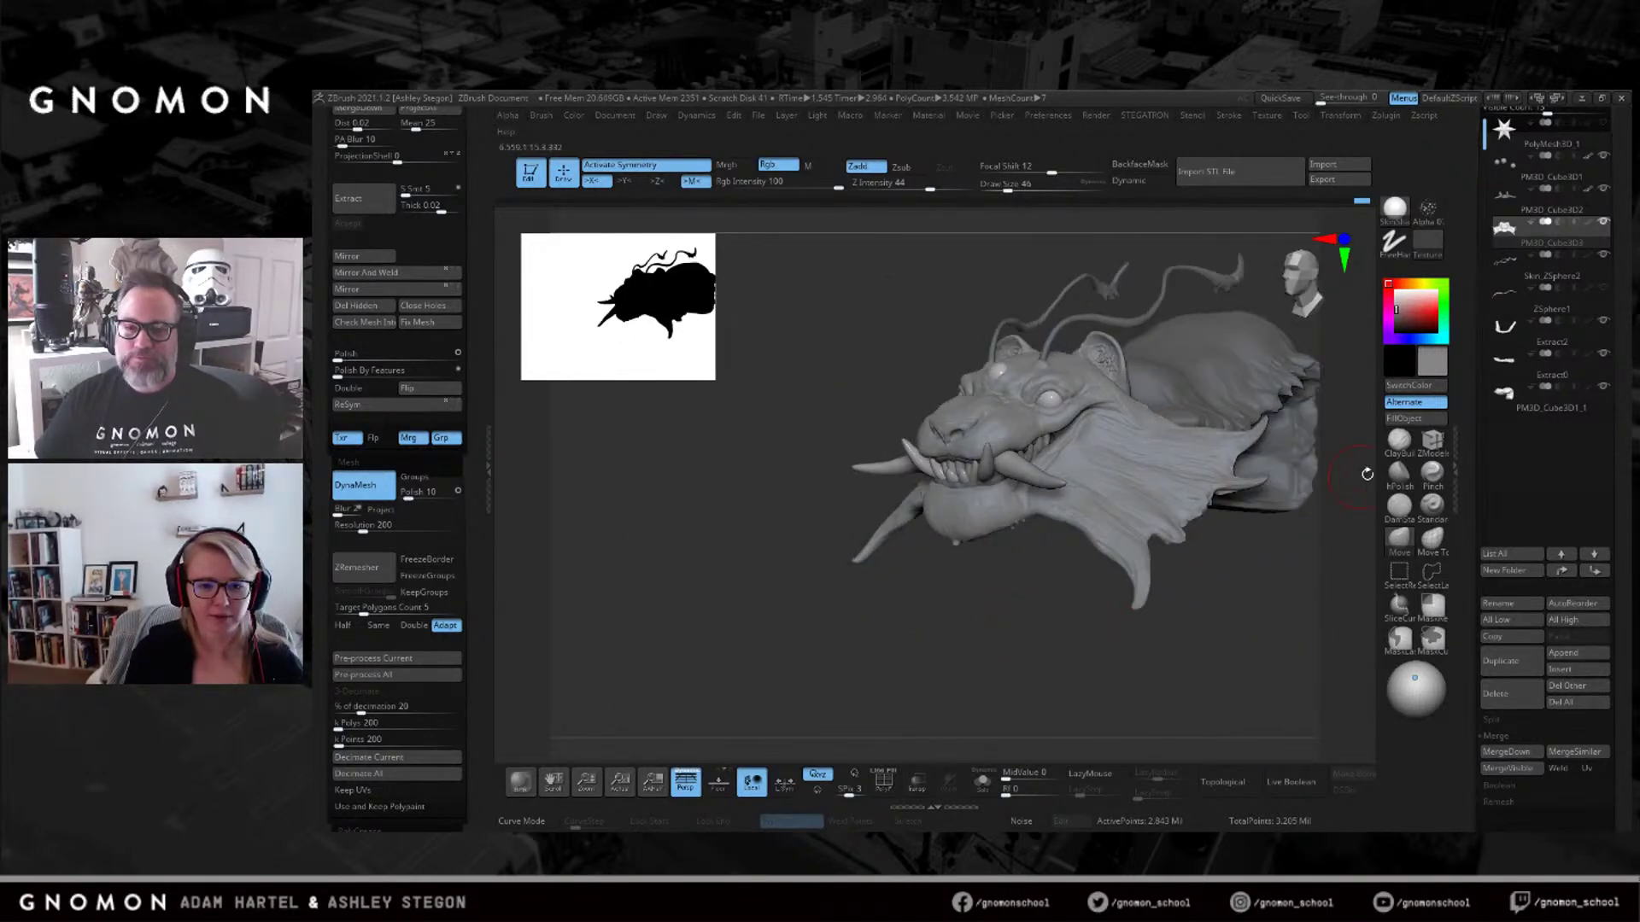
# Build flowing folds across the cheek frill with the ClayBuildup brush, enlarging its draw size to about 66.
pyautogui.click(1397, 441)
pyautogui.moveTo(1145, 448); pyautogui.dragTo(1062, 464, button='right')
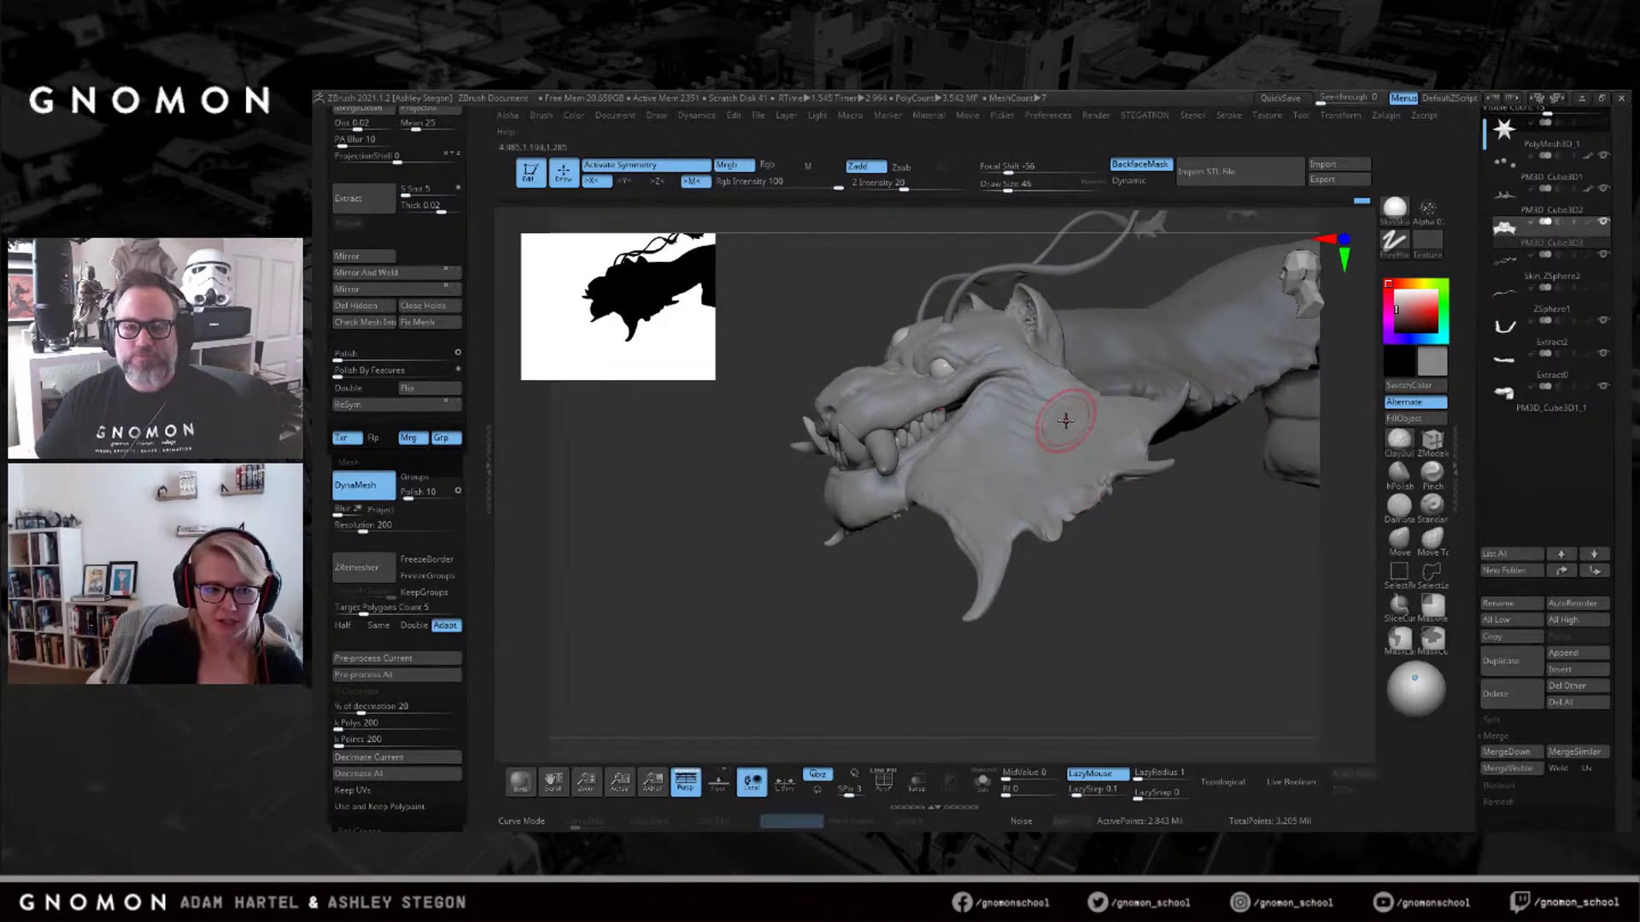
pyautogui.moveTo(1238, 512); pyautogui.dragTo(1101, 592, button='right')
pyautogui.press('s')
pyautogui.moveTo(1103, 592); pyautogui.dragTo(1108, 592)
pyautogui.moveTo(1106, 481); pyautogui.dragTo(1135, 481, button='right')
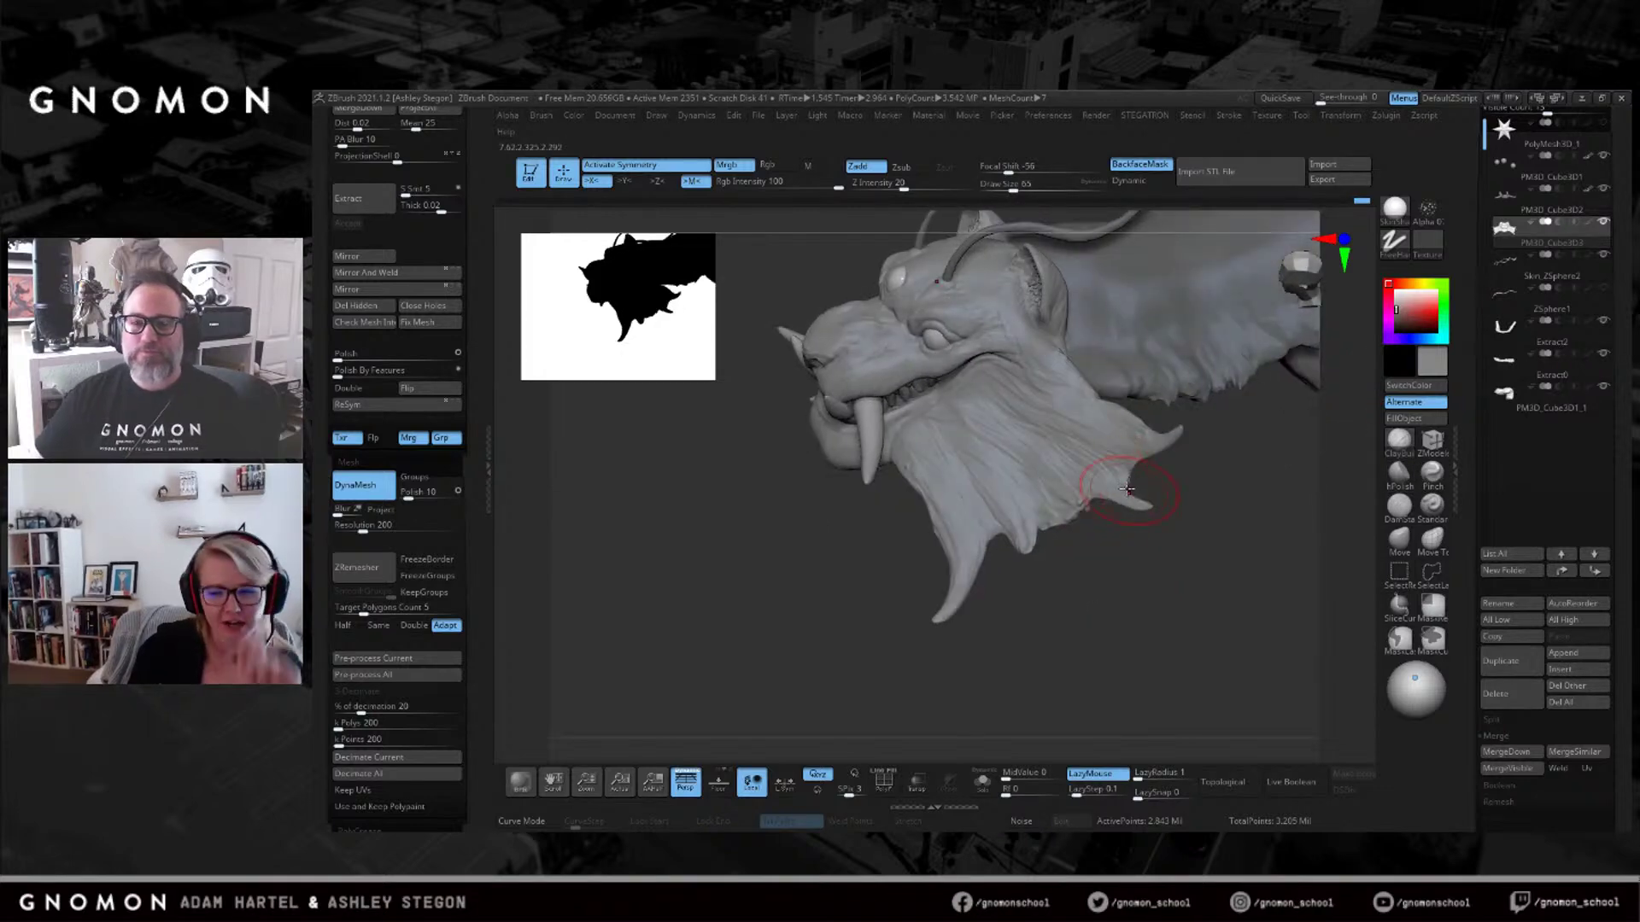
# Pull the rear and lower spikes of the cheek frill into shape with the Move brush.
pyautogui.click(1399, 536)
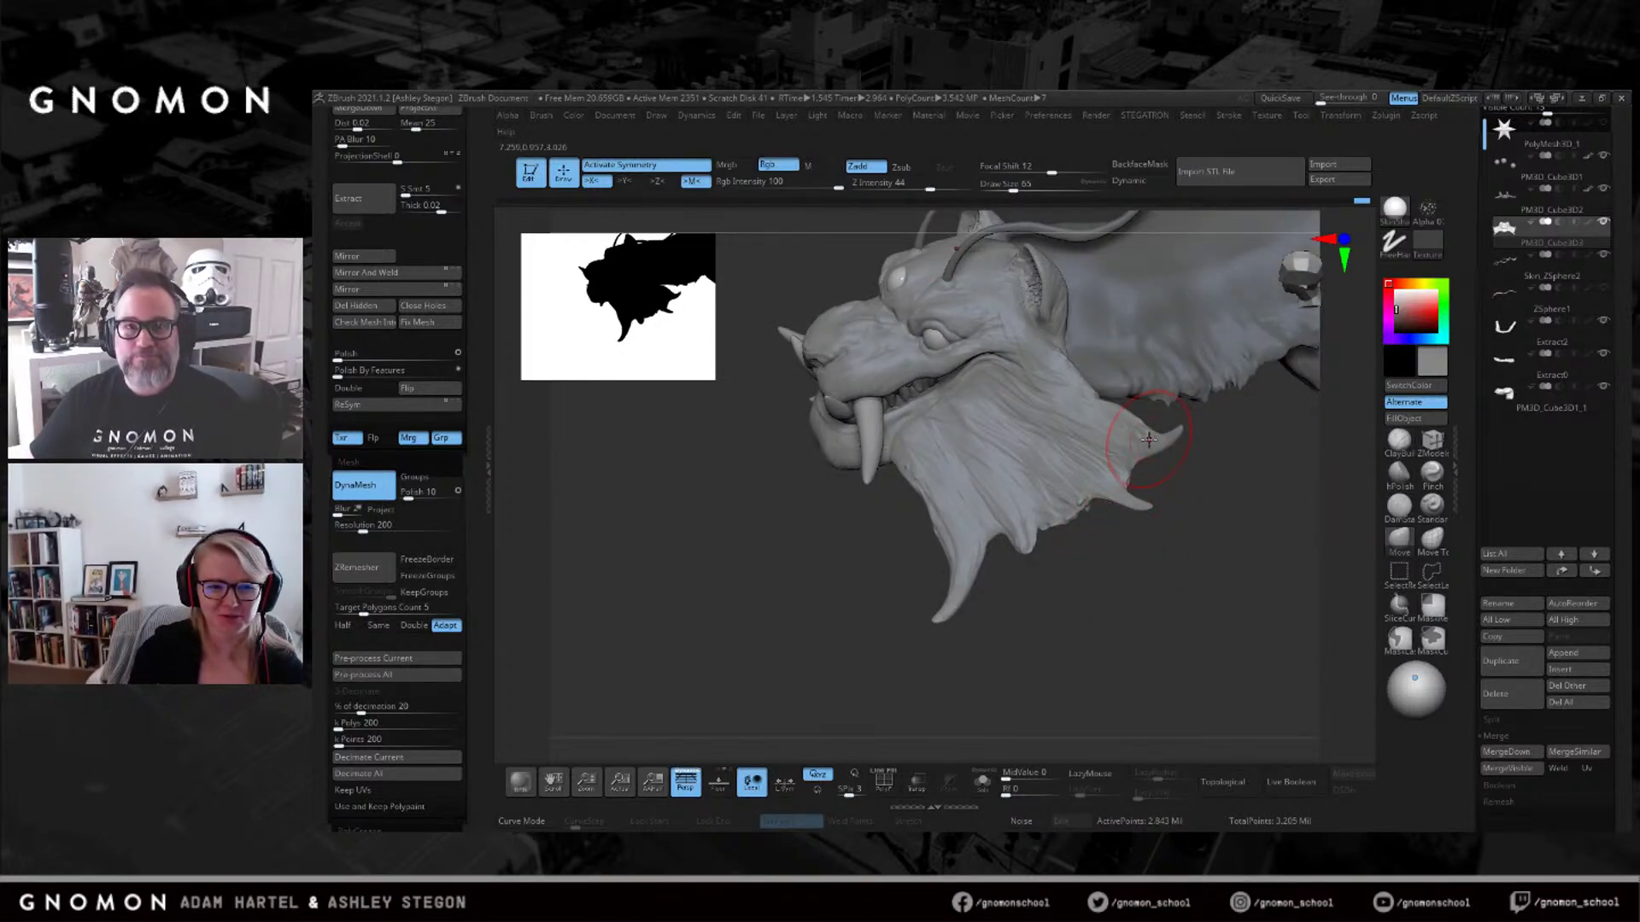
pyautogui.moveTo(1153, 440); pyautogui.dragTo(1177, 437, button='right')
pyautogui.press('s')
pyautogui.moveTo(1172, 439)
pyautogui.mouseDown()
pyautogui.moveTo(1189, 439)
pyautogui.moveTo(1093, 394)
pyautogui.mouseUp()
pyautogui.press('s')
pyautogui.moveTo(1136, 487); pyautogui.dragTo(1126, 487)
pyautogui.press('s')
pyautogui.moveTo(1029, 555)
pyautogui.mouseDown()
pyautogui.moveTo(1014, 524)
pyautogui.moveTo(1004, 580)
pyautogui.mouseUp()
# Enlarge the Move brush's draw size to about 97 and reshape the cheek frill's upper rear edge.
pyautogui.moveTo(1110, 512)
pyautogui.mouseDown()
pyautogui.moveTo(1175, 496)
pyautogui.moveTo(1202, 512)
pyautogui.moveTo(1150, 511)
pyautogui.mouseUp()
pyautogui.press('s')
pyautogui.press('s')
pyautogui.press('s')
pyautogui.moveTo(1073, 422)
pyautogui.mouseDown()
pyautogui.moveTo(1033, 395)
pyautogui.moveTo(1080, 400)
pyautogui.mouseUp()
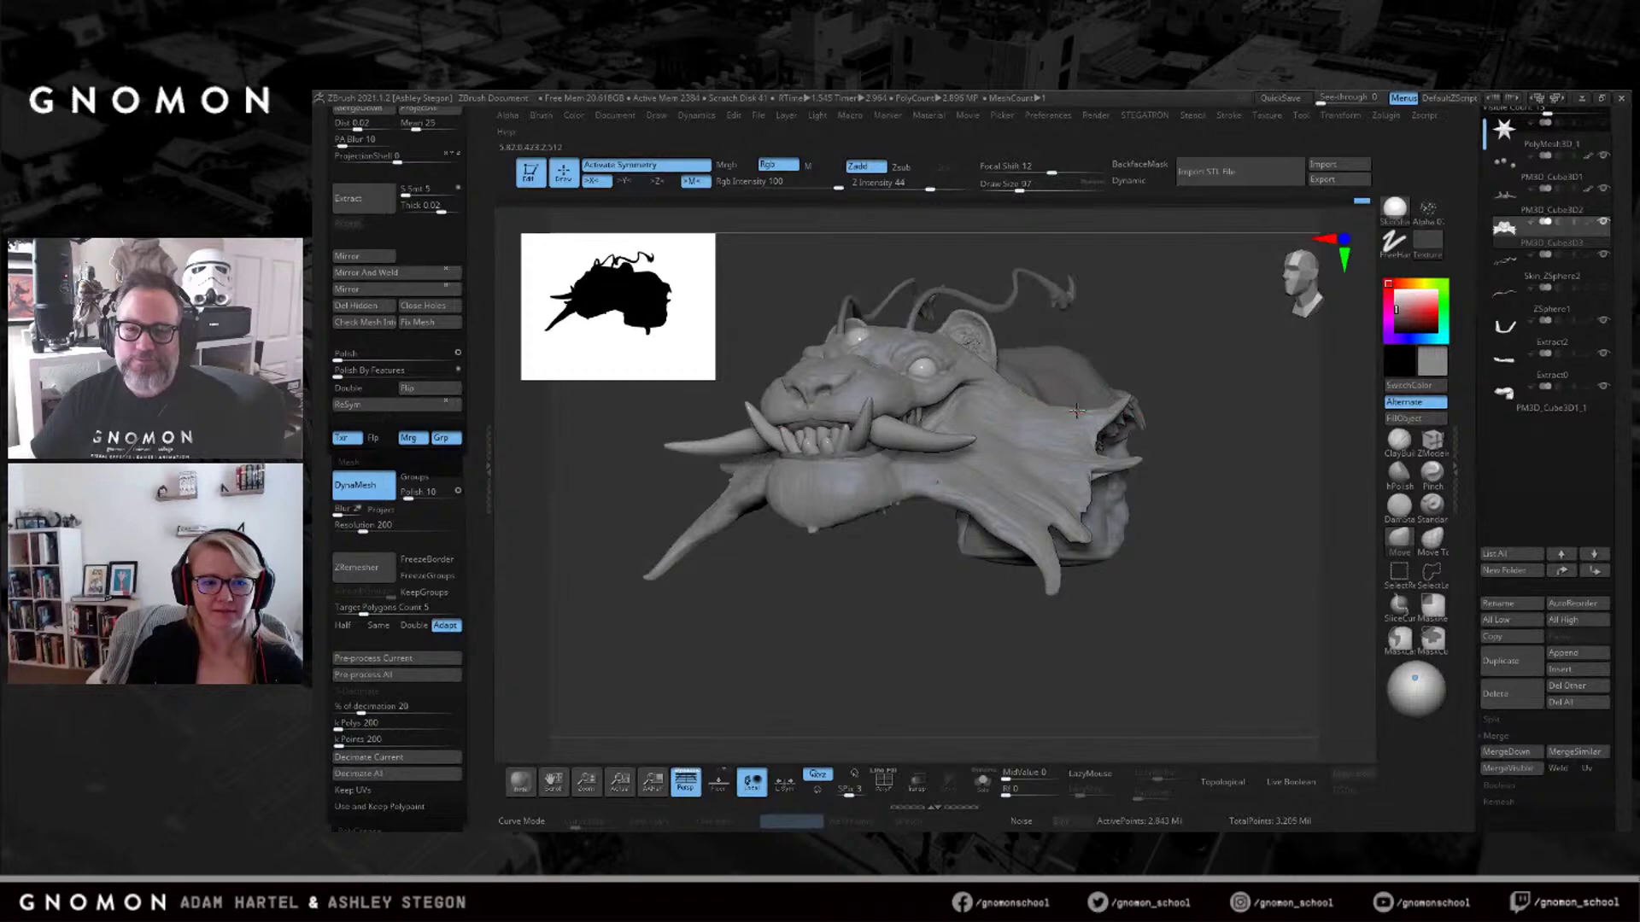
# Reduce the draw size to about 64 and smooth the long lower spike of the cheek frill.
pyautogui.press('s')
pyautogui.moveTo(1066, 484); pyautogui.dragTo(1059, 484)
pyautogui.moveTo(1007, 506); pyautogui.dragTo(958, 571, button='right')
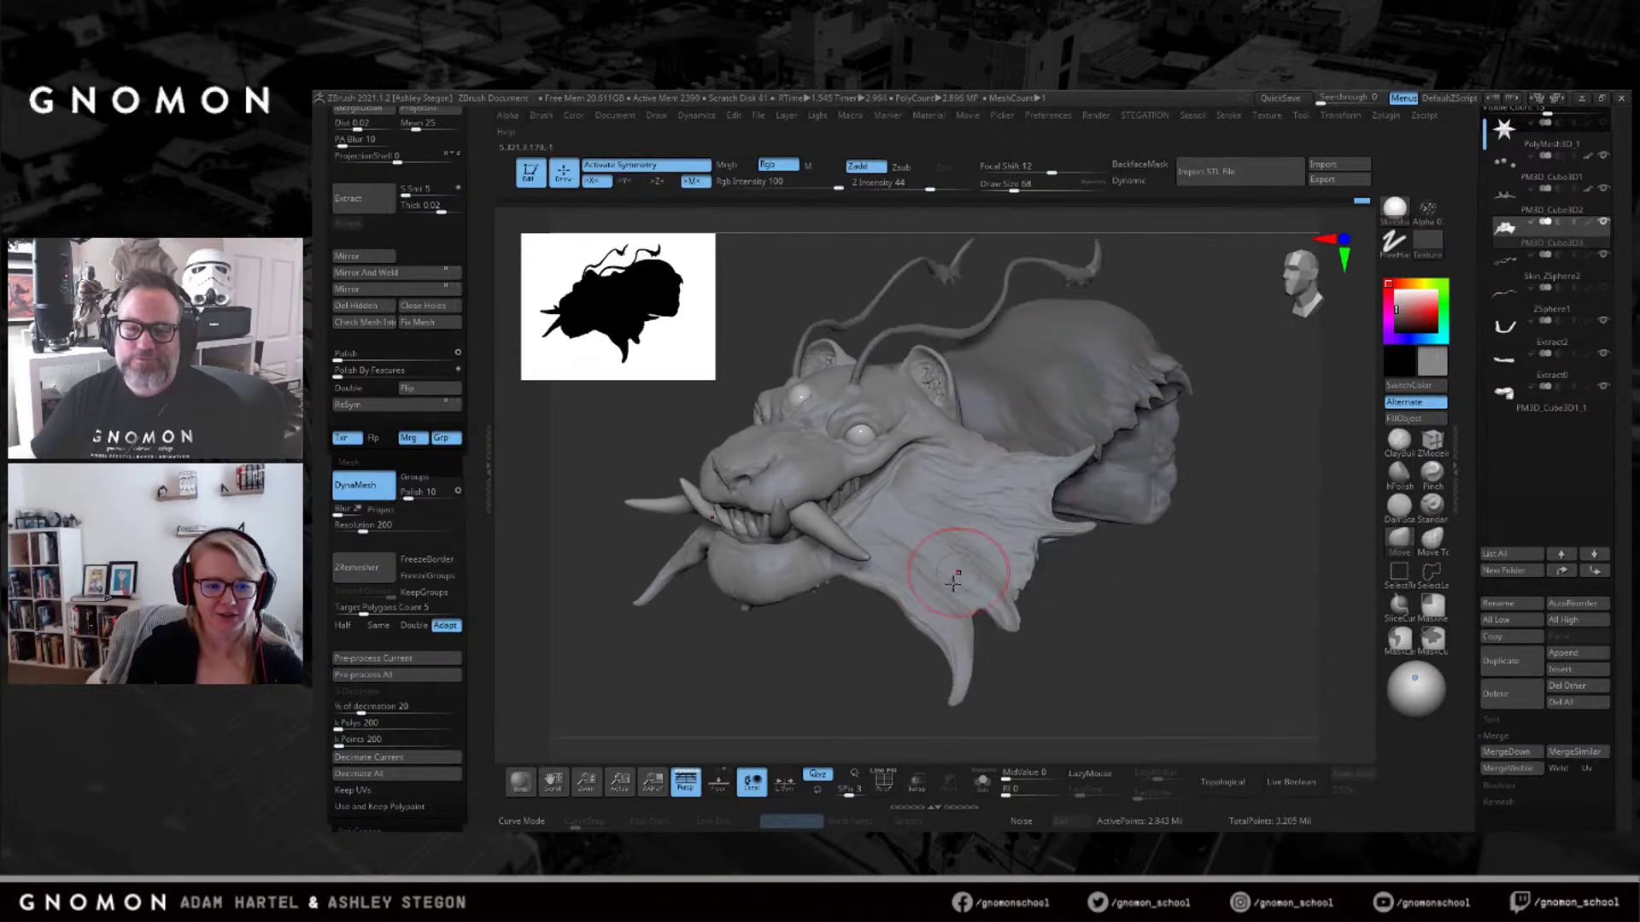
pyautogui.moveTo(915, 622)
pyautogui.mouseDown()
pyautogui.moveTo(926, 609)
pyautogui.moveTo(961, 676)
pyautogui.mouseUp()
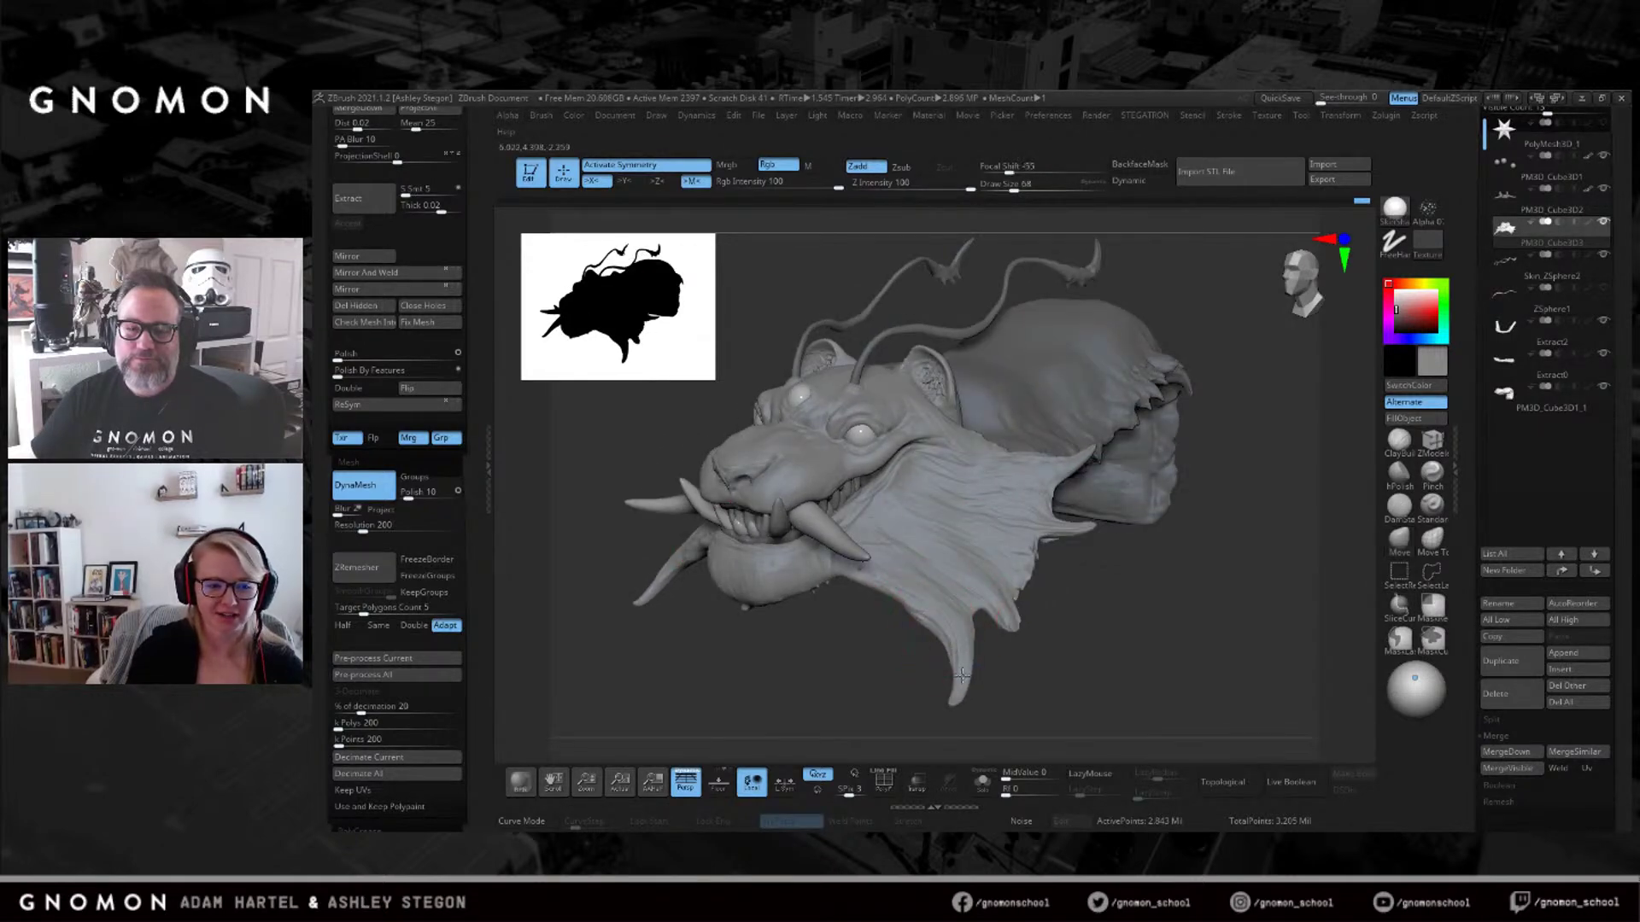
# Build up the long lower frill spike with the ClayBuildup brush and smooth its surface.
pyautogui.click(1398, 441)
pyautogui.moveTo(1008, 547)
pyautogui.mouseDown(button='right')
pyautogui.moveTo(957, 538)
pyautogui.moveTo(940, 512)
pyautogui.moveTo(984, 544)
pyautogui.mouseUp(button='right')
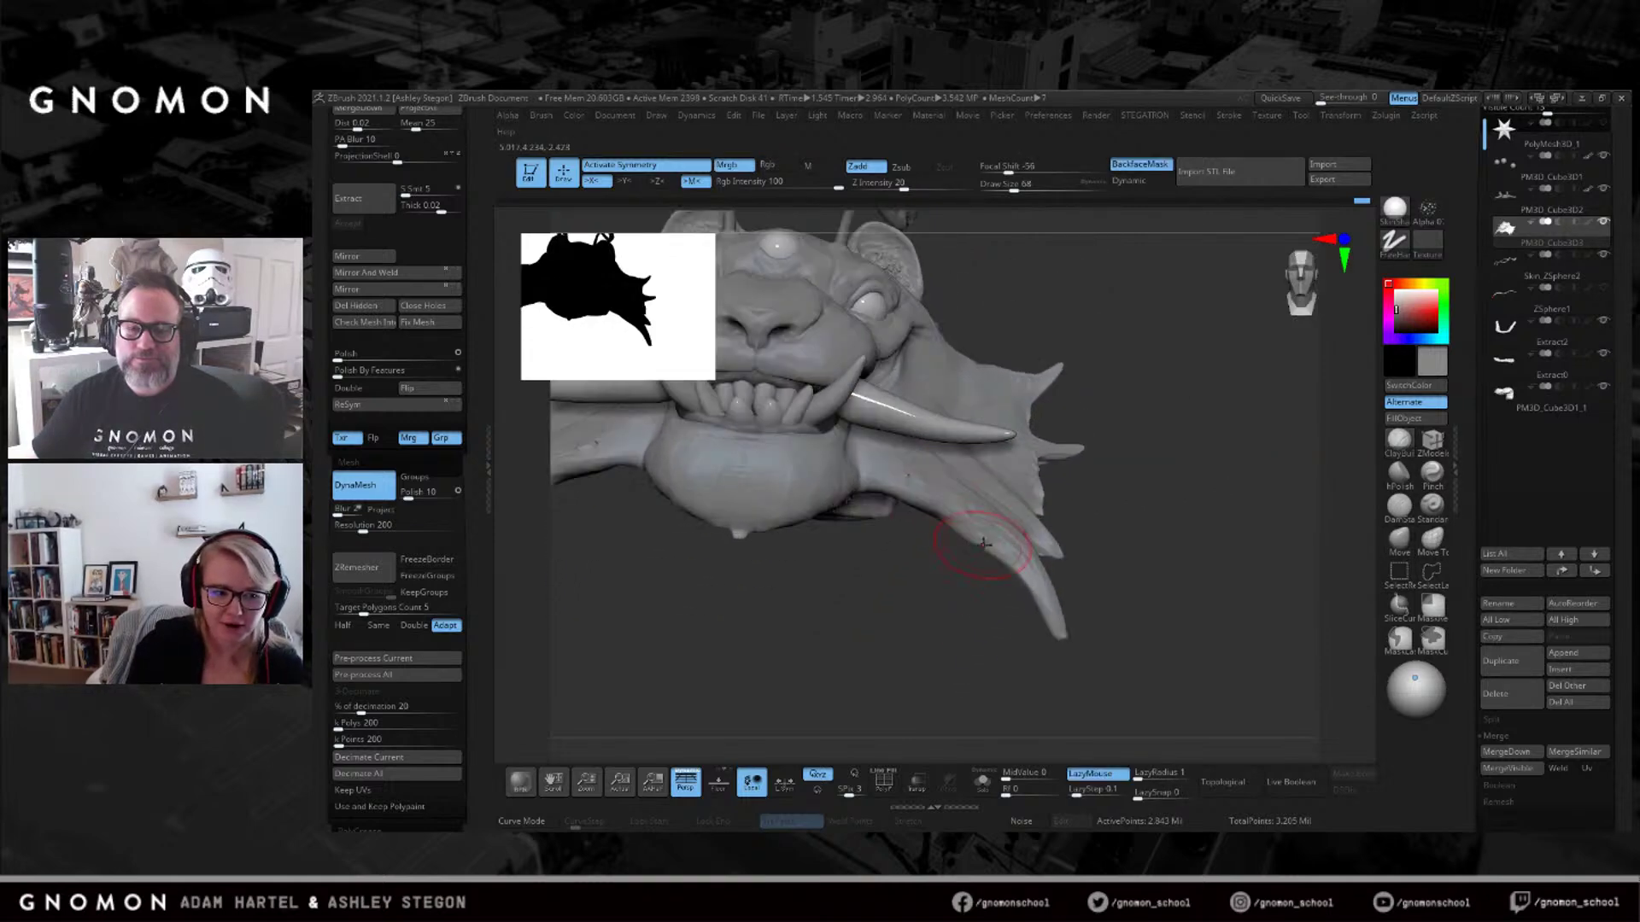
pyautogui.moveTo(1046, 596); pyautogui.dragTo(1029, 583, button='right')
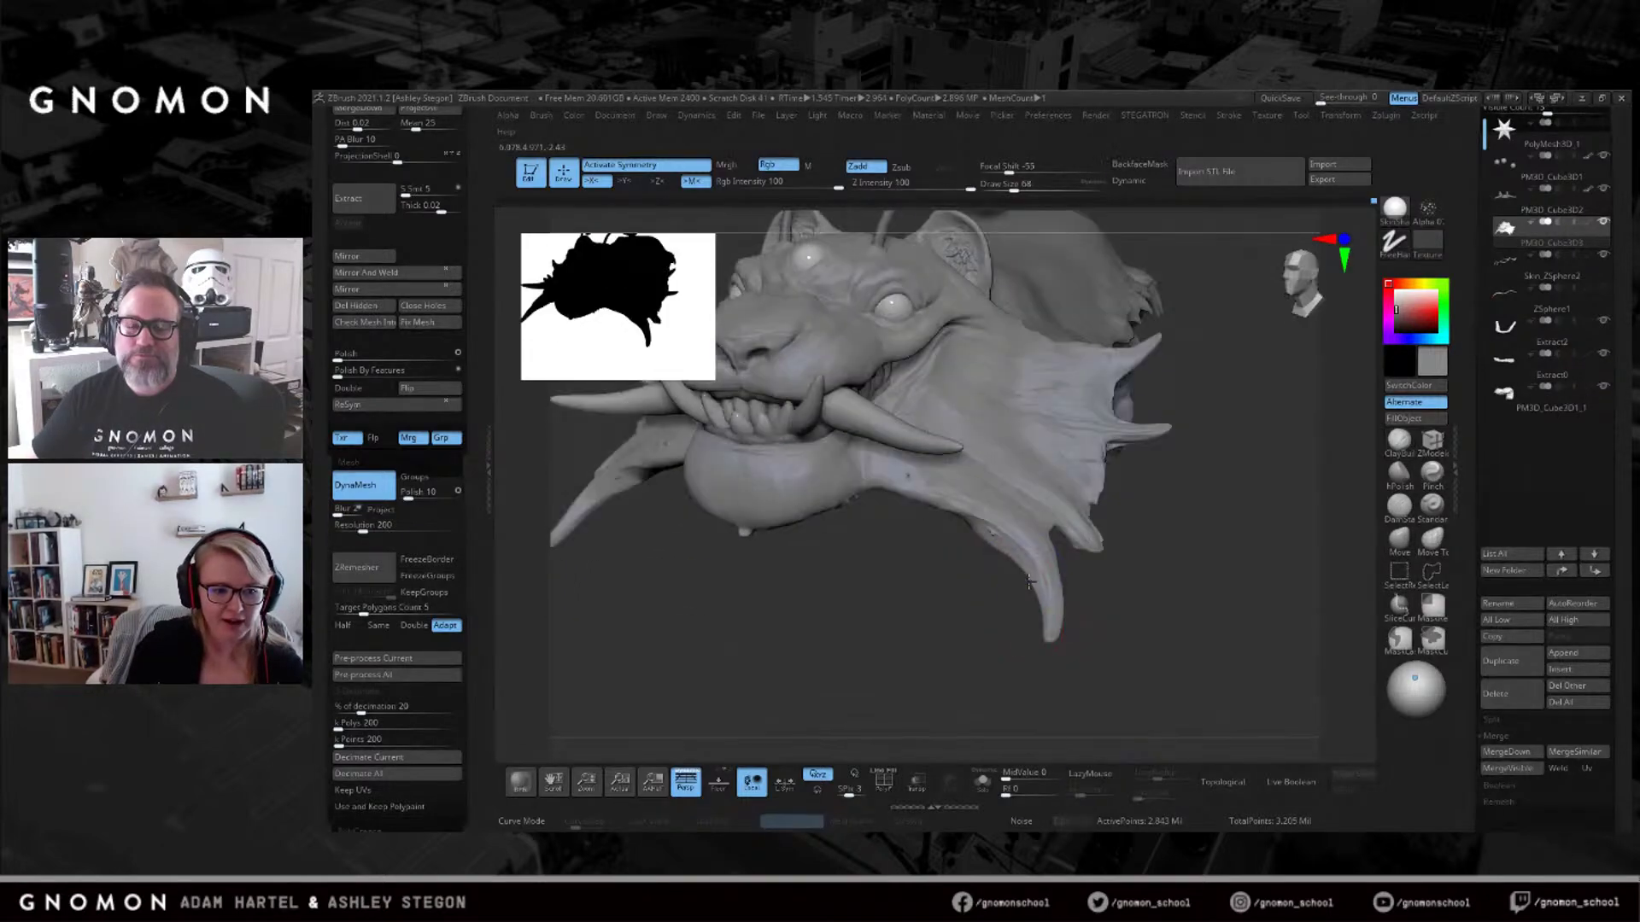
pyautogui.moveTo(948, 499)
pyautogui.mouseDown(button='right')
pyautogui.moveTo(944, 478)
pyautogui.moveTo(925, 515)
pyautogui.mouseUp(button='right')
# Smooth the cheek frill where it joins the lower jaw, working from below.
pyautogui.moveTo(905, 560); pyautogui.dragTo(945, 542)
pyautogui.moveTo(911, 580); pyautogui.dragTo(999, 523)
pyautogui.moveTo(933, 578)
pyautogui.mouseDown()
pyautogui.moveTo(996, 559)
pyautogui.moveTo(971, 587)
pyautogui.mouseUp()
pyautogui.moveTo(917, 521); pyautogui.dragTo(870, 547)
pyautogui.moveTo(872, 545); pyautogui.dragTo(935, 536, button='right')
pyautogui.keyDown('shift'); pyautogui.moveTo(928, 506); pyautogui.dragTo(930, 475); pyautogui.keyUp('shift')
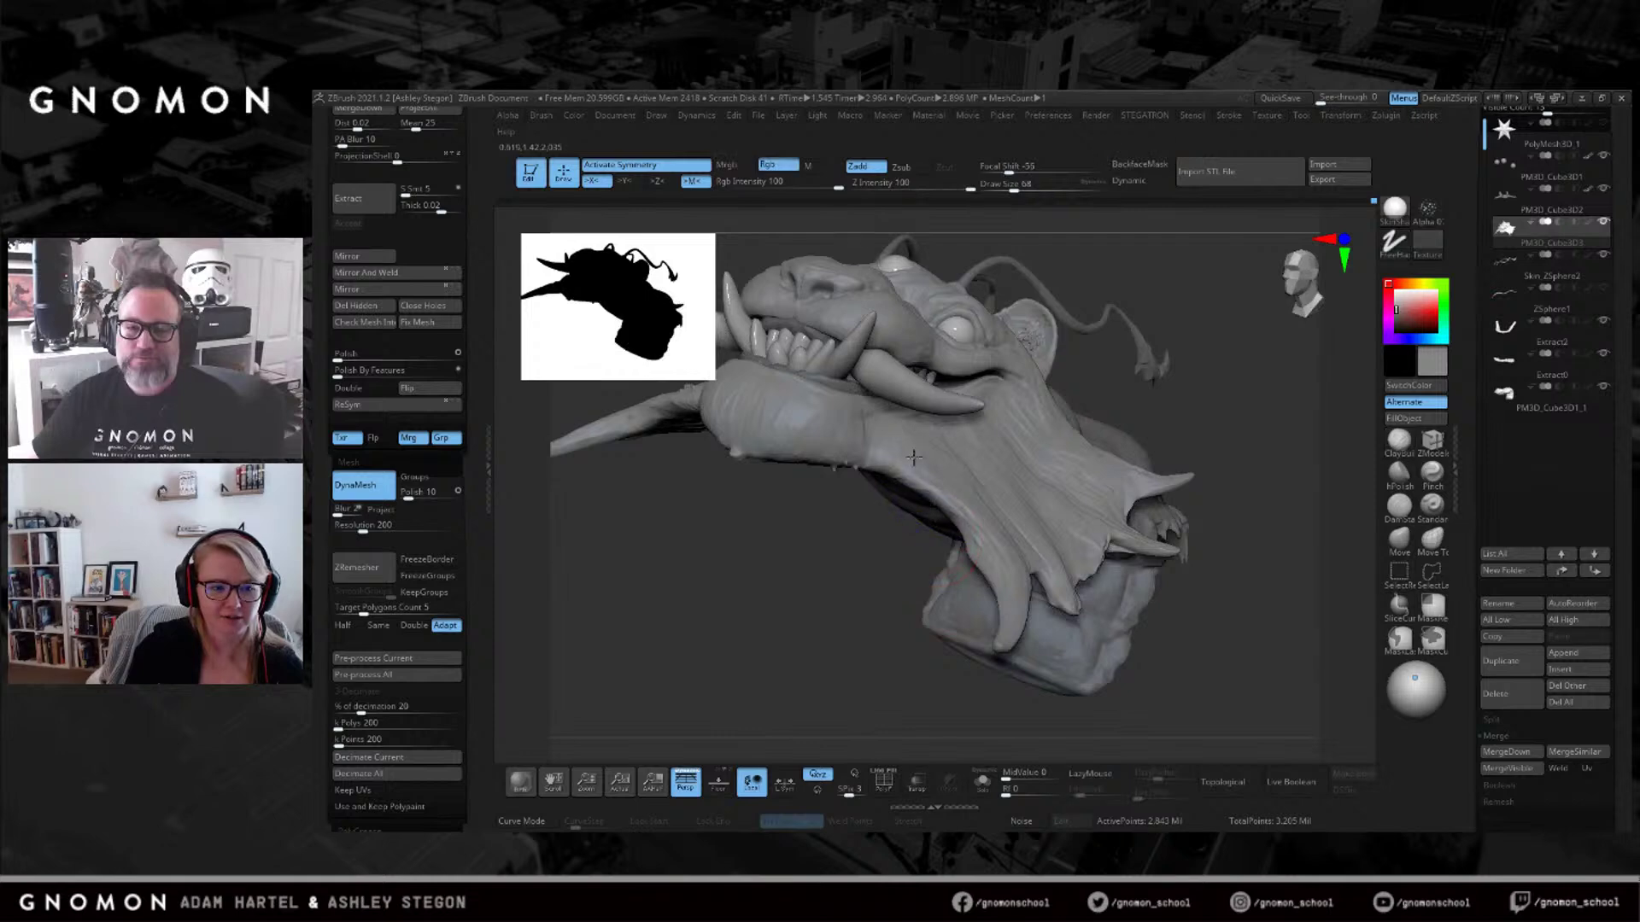
# Build up and smooth the area behind the ear with the ClayBuildup brush at a draw size of about 27.
pyautogui.moveTo(903, 485); pyautogui.dragTo(798, 441, button='right')
pyautogui.moveTo(944, 439)
pyautogui.mouseDown(button='right')
pyautogui.moveTo(982, 402)
pyautogui.moveTo(1013, 437)
pyautogui.moveTo(1098, 367)
pyautogui.moveTo(1075, 351)
pyautogui.mouseUp(button='right')
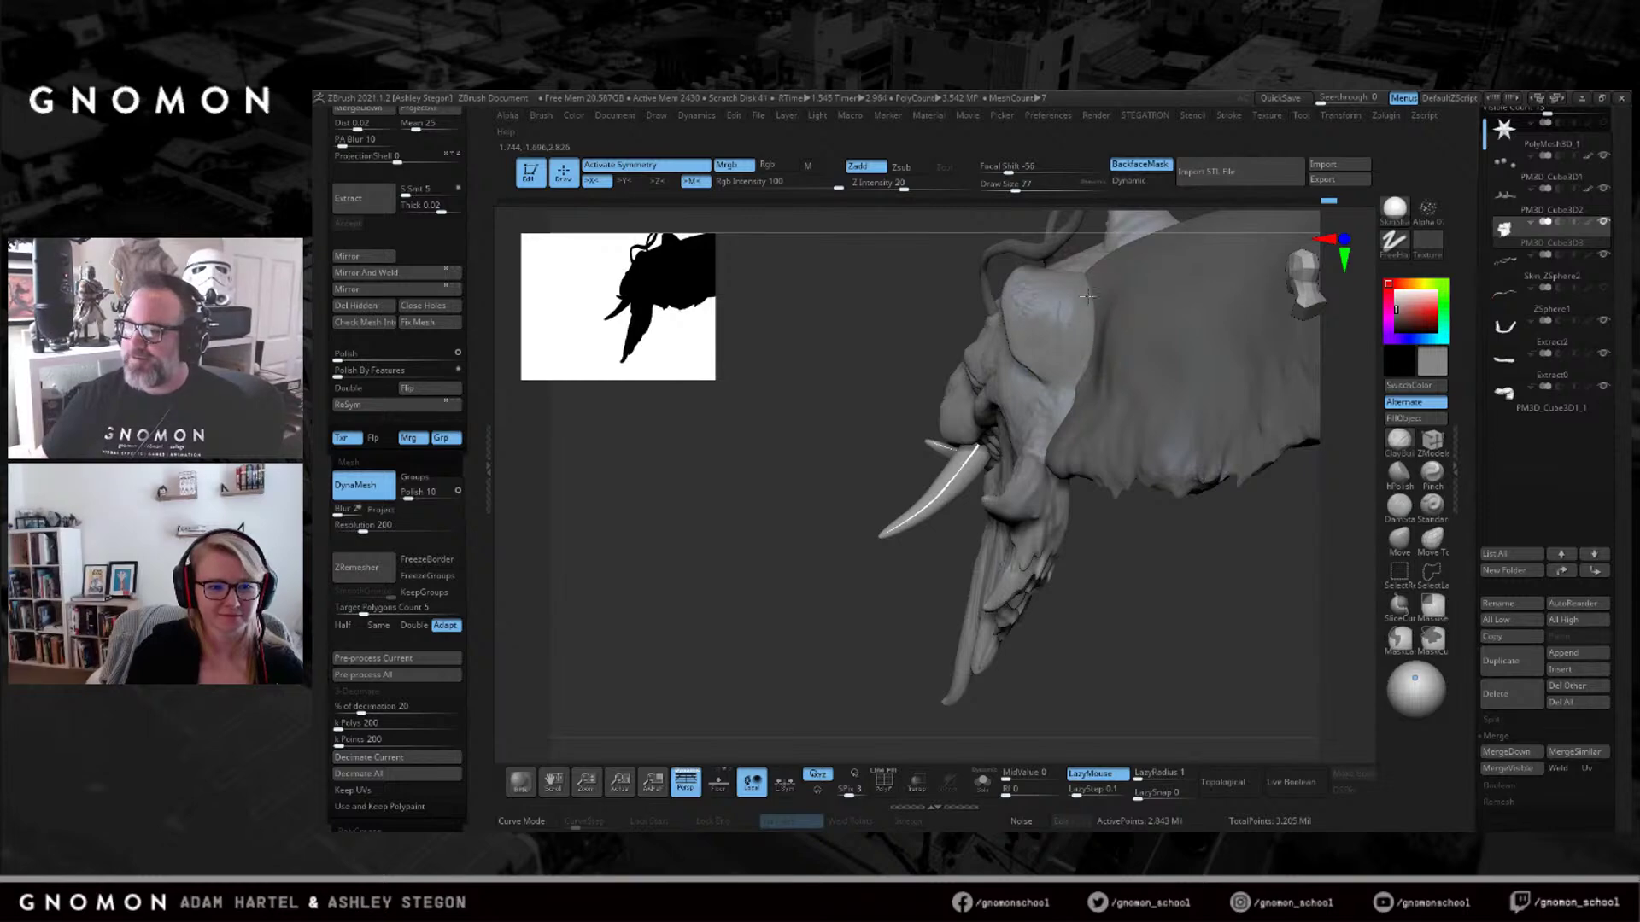
pyautogui.moveTo(1069, 284); pyautogui.dragTo(1069, 359, button='right')
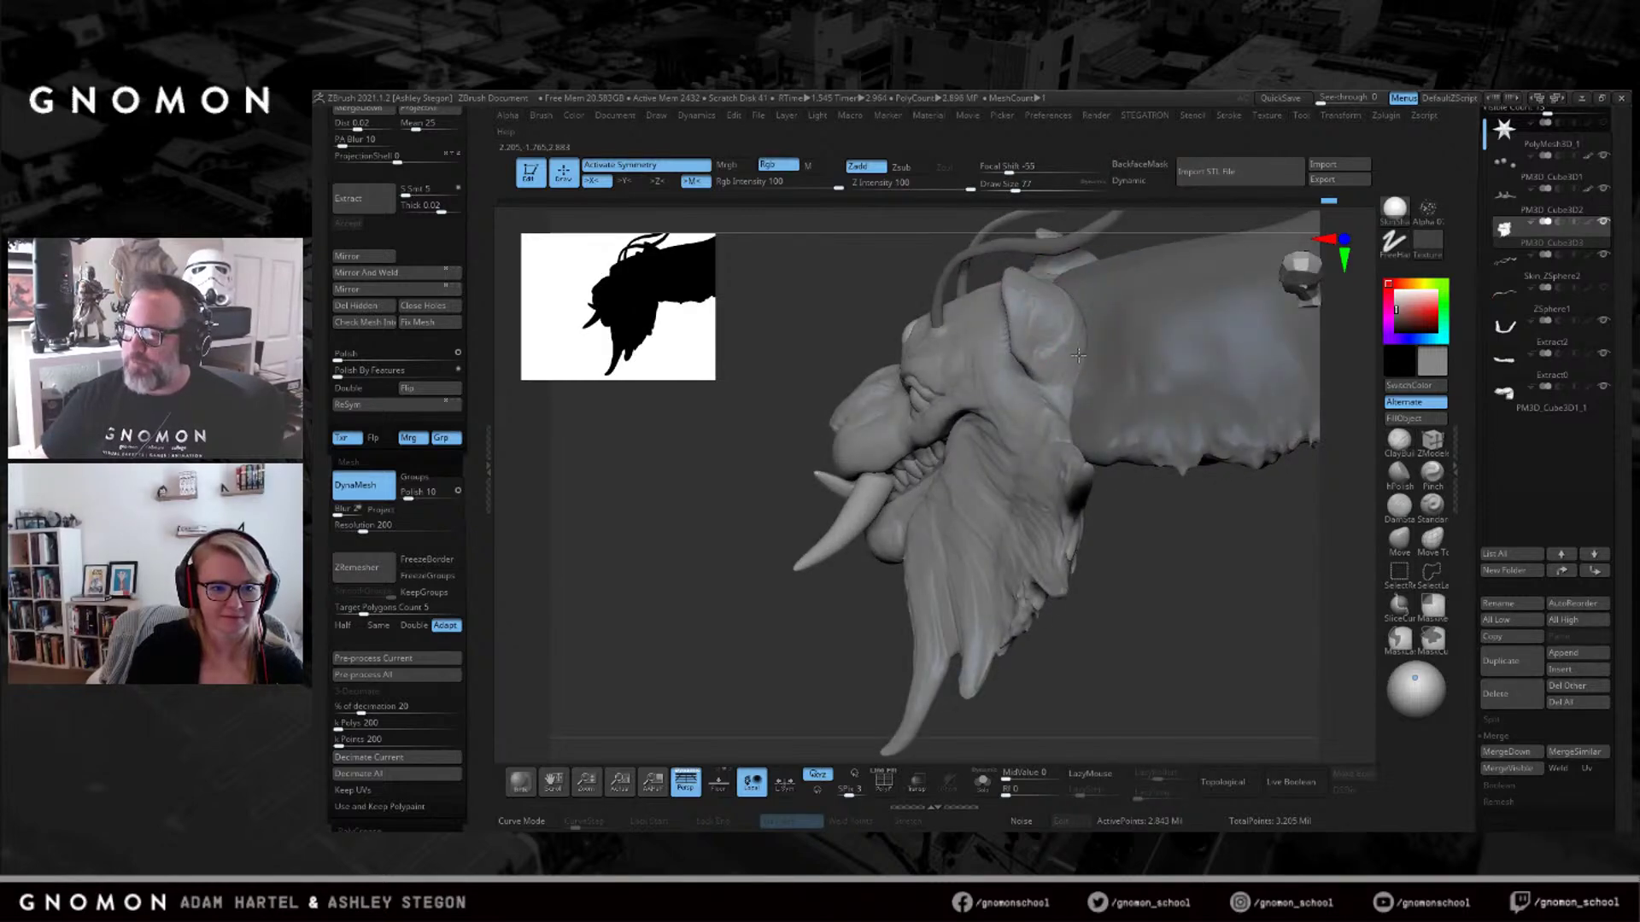
pyautogui.moveTo(1036, 414)
pyautogui.mouseDown(button='right')
pyautogui.moveTo(1076, 478)
pyautogui.moveTo(1185, 503)
pyautogui.moveTo(981, 612)
pyautogui.mouseUp(button='right')
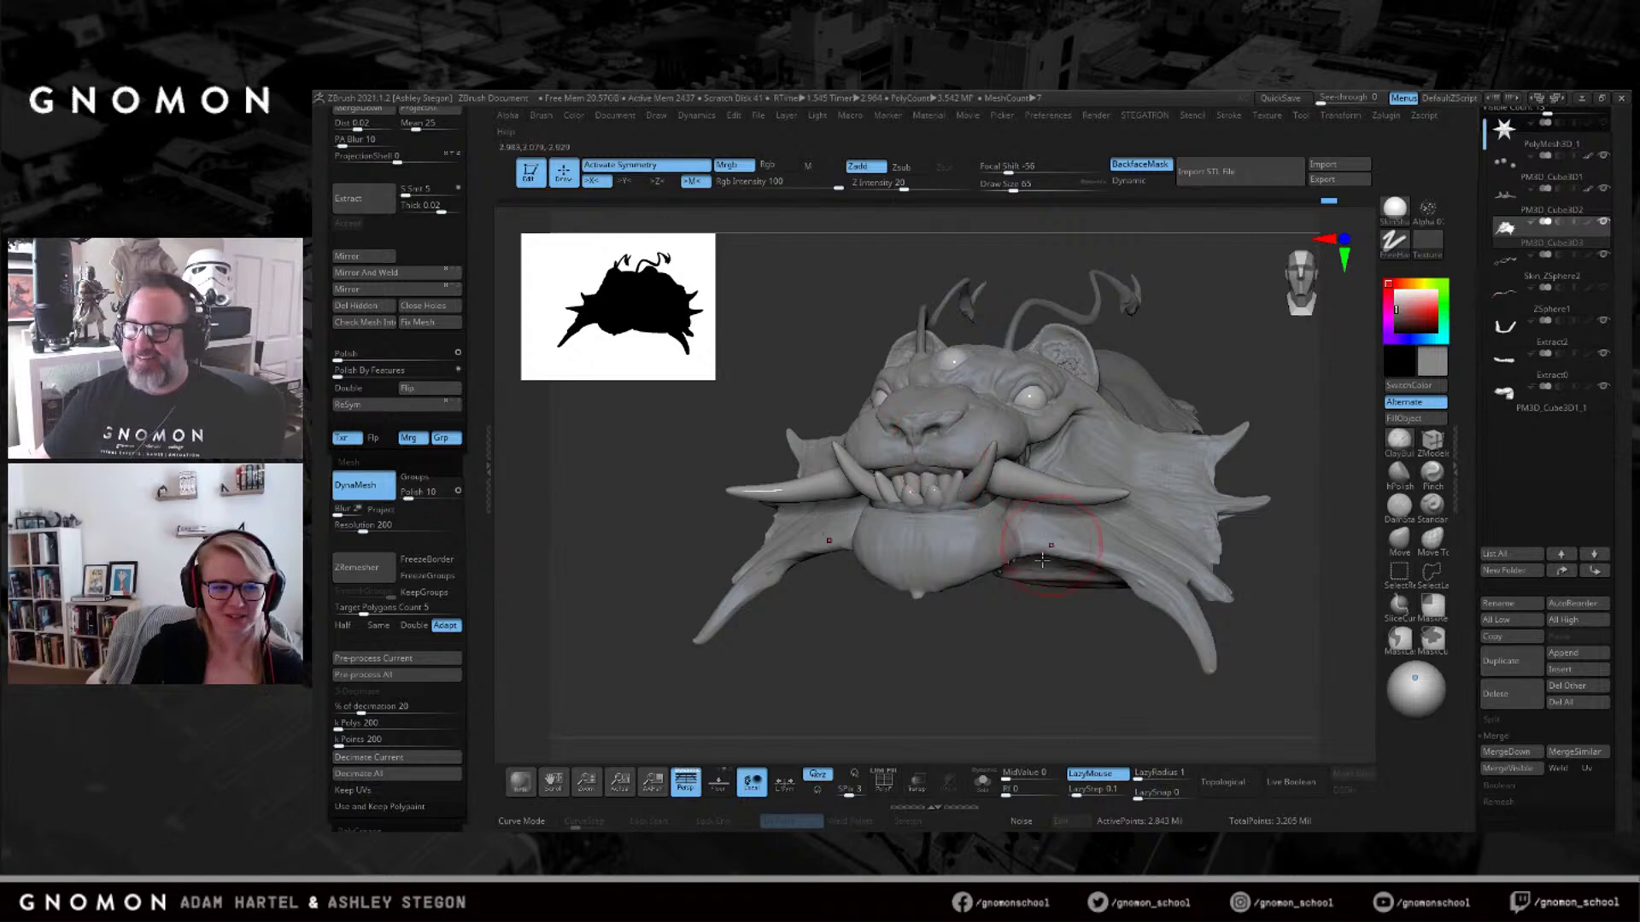
# Switch to the DamStandard brush at draw size 41 and carve creases into the cheek below the ear.
pyautogui.moveTo(949, 469); pyautogui.dragTo(1366, 544, button='right')
pyautogui.click(1405, 516)
pyautogui.moveTo(1195, 479)
pyautogui.mouseDown(button='right')
pyautogui.moveTo(1080, 401)
pyautogui.moveTo(1115, 410)
pyautogui.moveTo(1123, 391)
pyautogui.mouseUp(button='right')
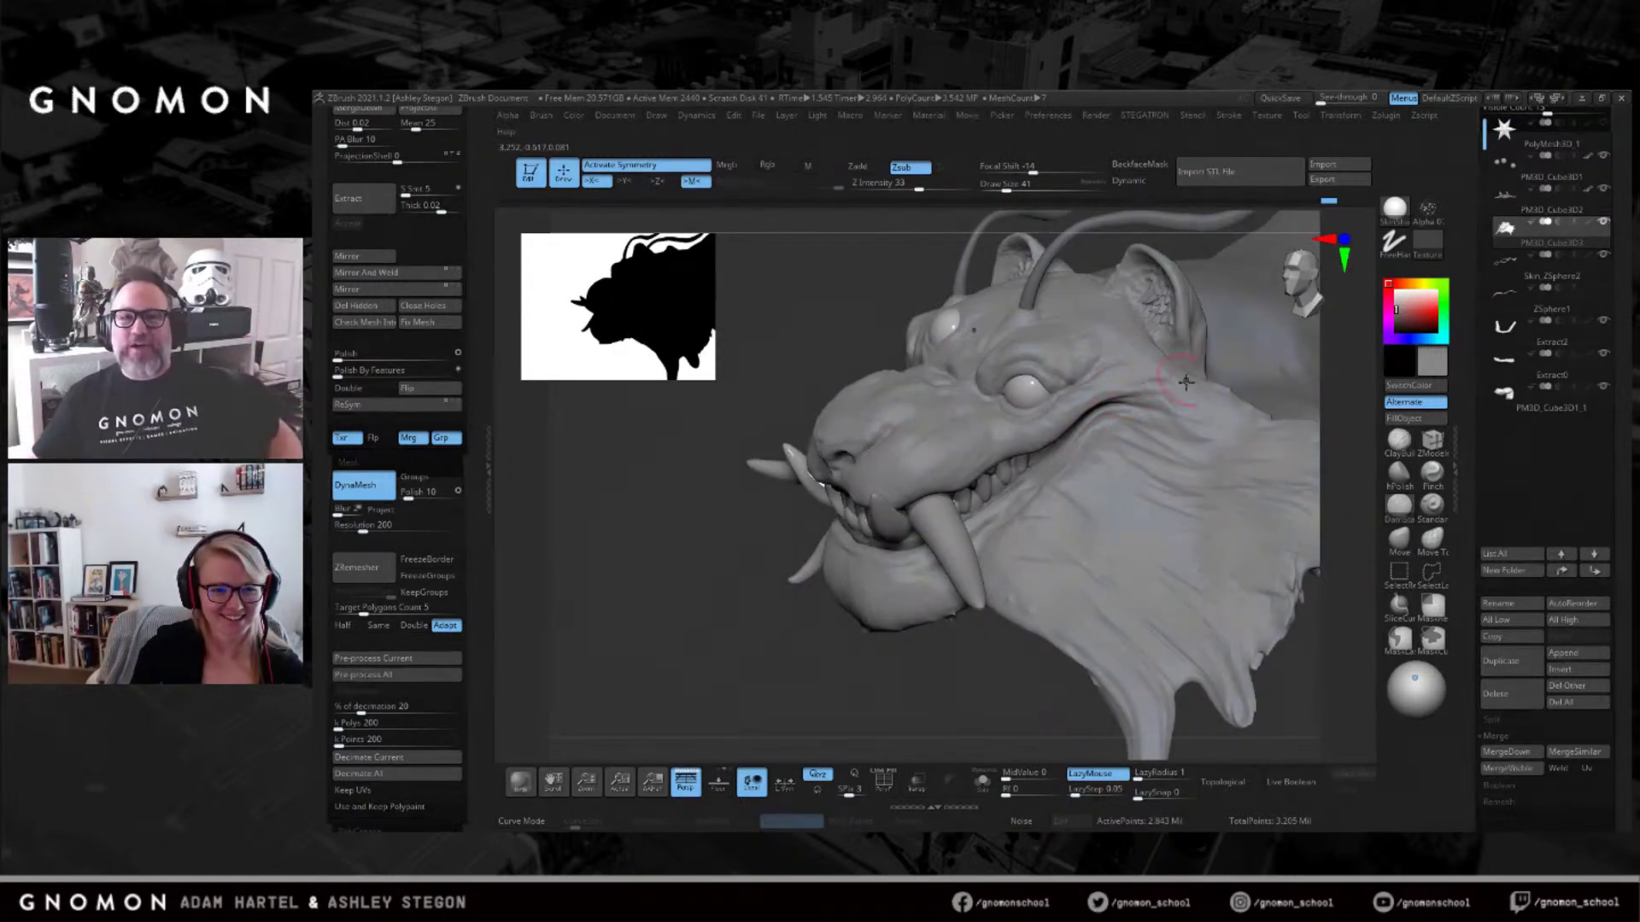
pyautogui.press('b')
pyautogui.press('s')
pyautogui.press('t')
pyautogui.press('b')
pyautogui.press('d')
pyautogui.press('s')
# Carve fine creases around the ears and across the brow with the DamStandard brush.
pyautogui.moveTo(1165, 403)
pyautogui.mouseDown(button='right')
pyautogui.moveTo(1136, 359)
pyautogui.moveTo(1150, 317)
pyautogui.moveTo(1119, 338)
pyautogui.moveTo(1125, 367)
pyautogui.mouseUp(button='right')
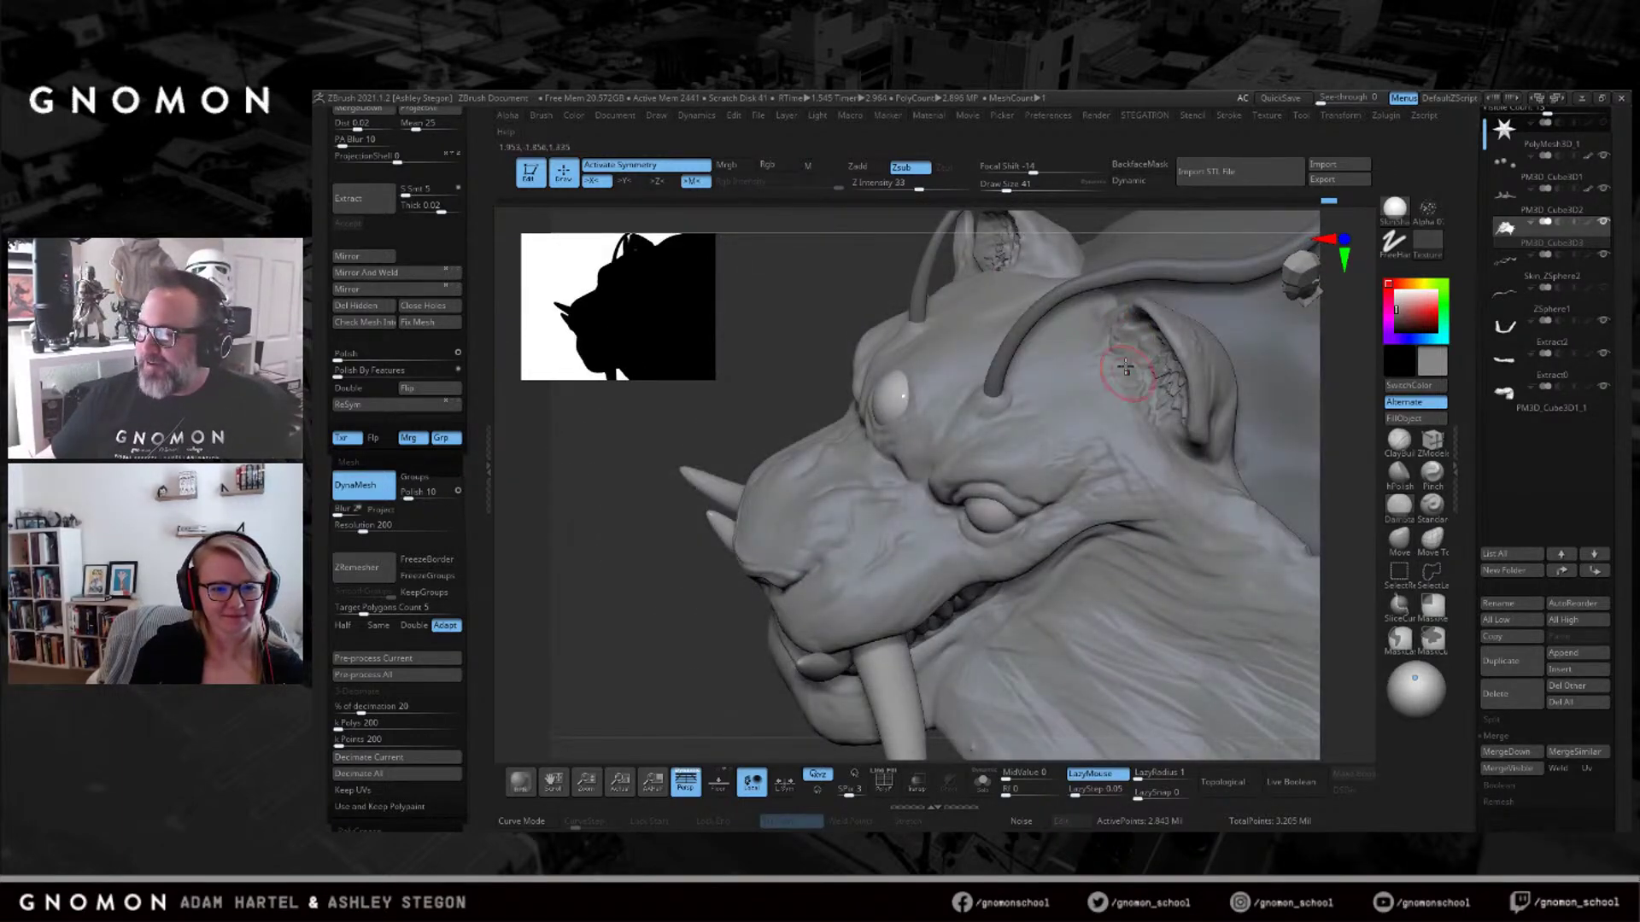
pyautogui.moveTo(1181, 461); pyautogui.dragTo(1145, 355, button='right')
pyautogui.moveTo(1201, 478); pyautogui.dragTo(1037, 350, button='right')
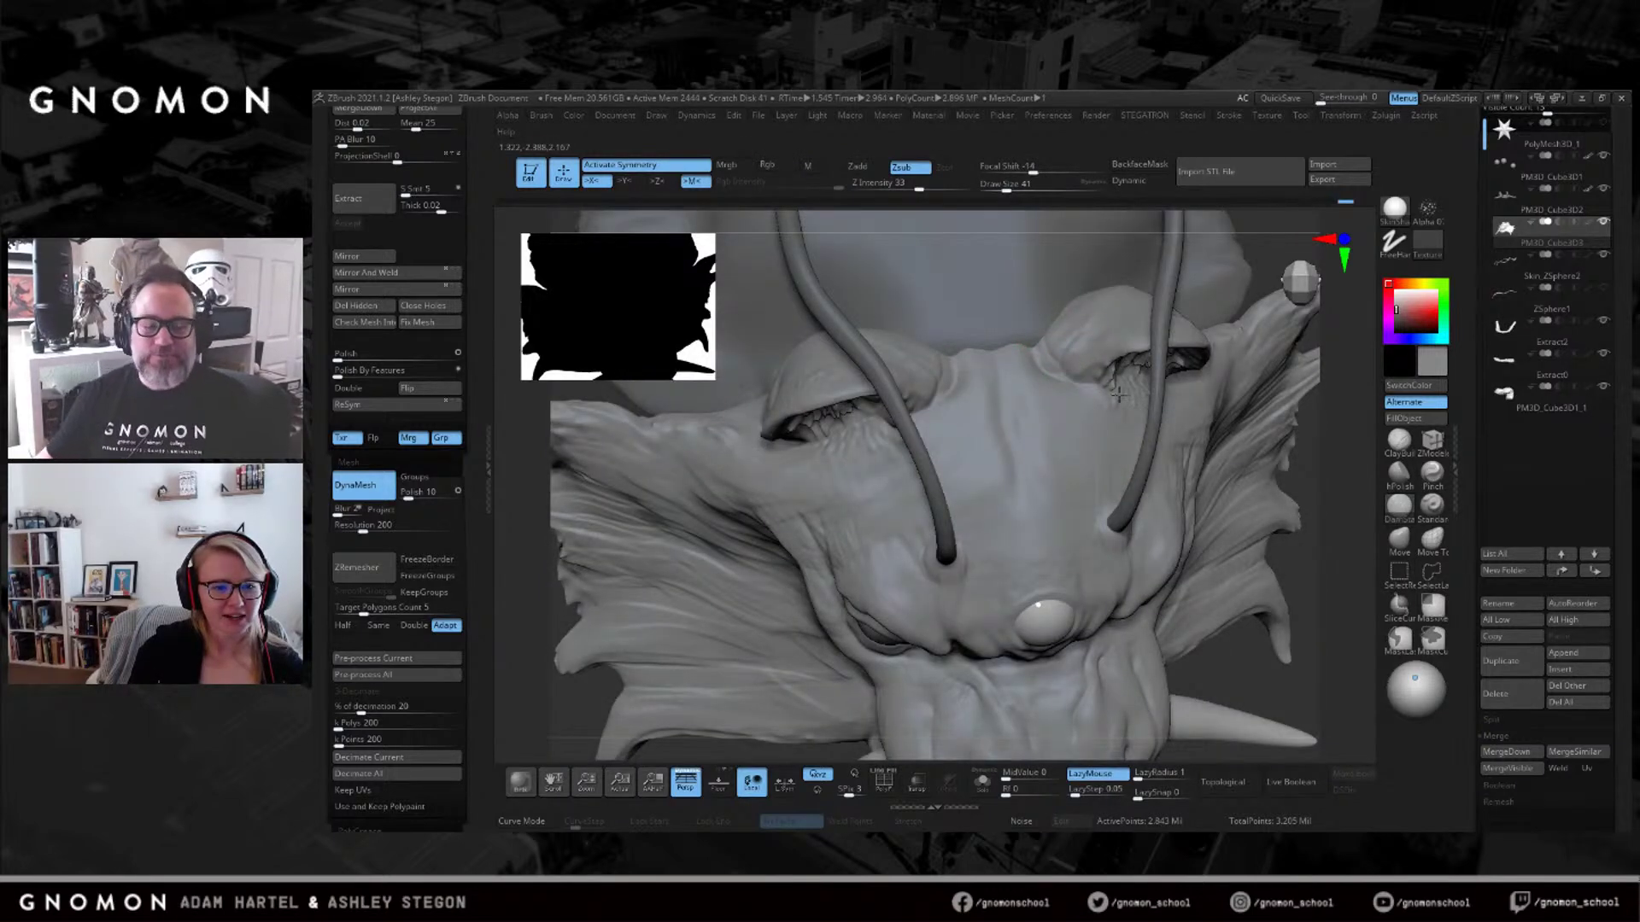
pyautogui.moveTo(1043, 468)
pyautogui.mouseDown(button='right')
pyautogui.moveTo(1067, 543)
pyautogui.moveTo(1055, 452)
pyautogui.moveTo(950, 435)
pyautogui.moveTo(901, 461)
pyautogui.mouseUp(button='right')
pyautogui.press(']')
pyautogui.moveTo(1079, 674)
pyautogui.mouseDown(button='right')
pyautogui.moveTo(937, 617)
pyautogui.moveTo(937, 560)
pyautogui.mouseUp(button='right')
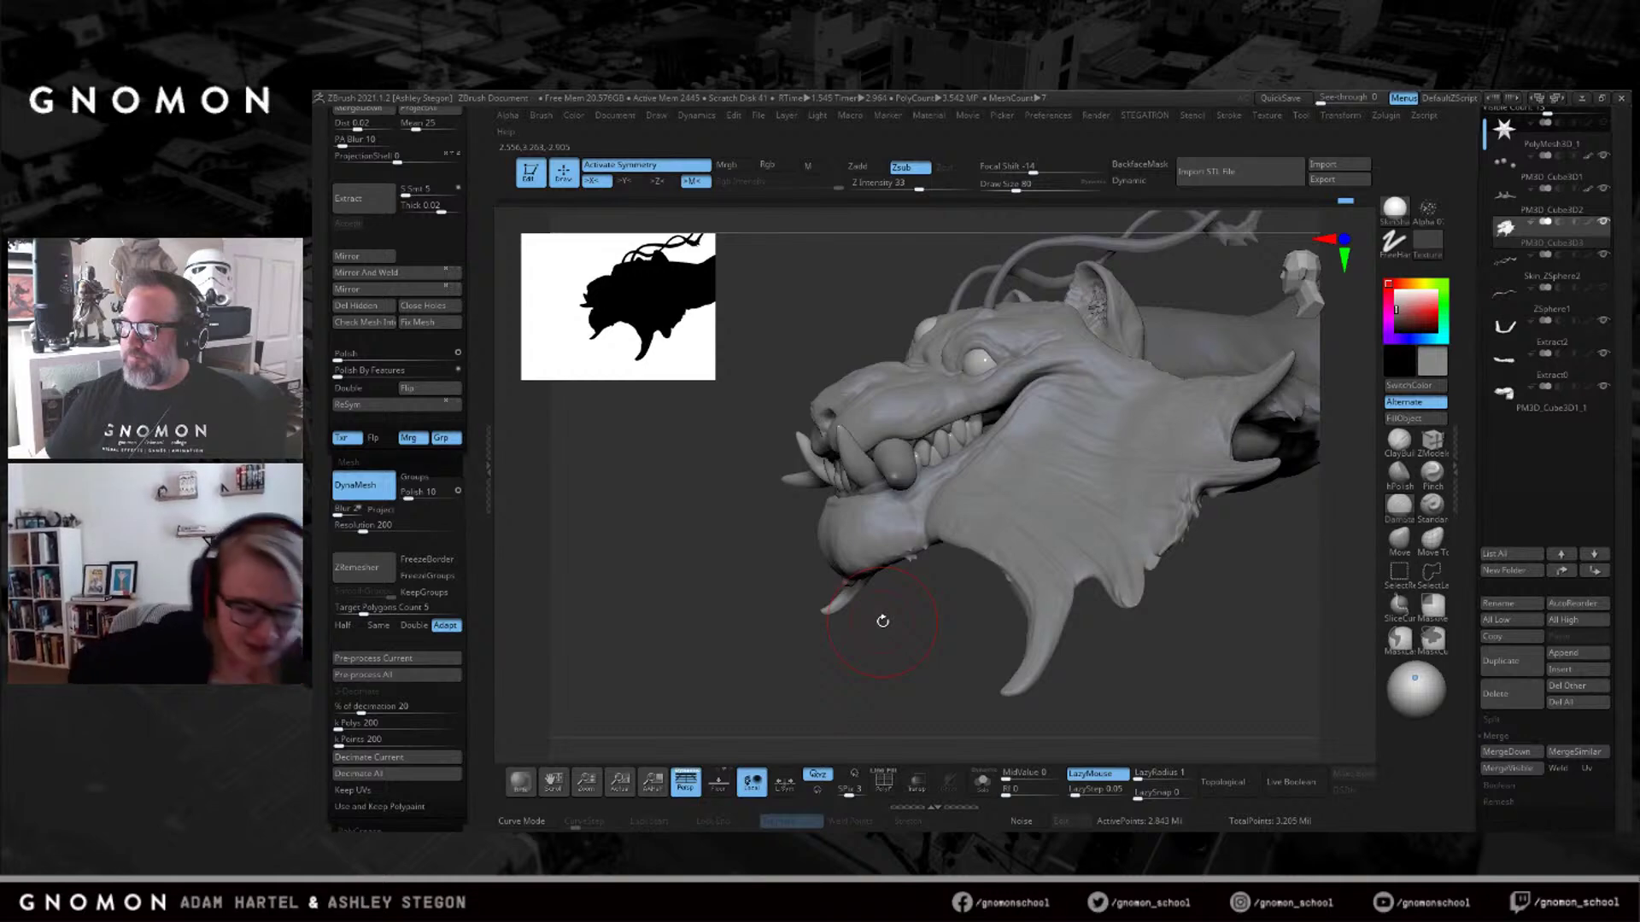
# Examine the _idea.JPG concept painting in Photos, and switch to the ArtStation Yokai page in Chrome.
pyautogui.hotkey('alt', 'Tab')
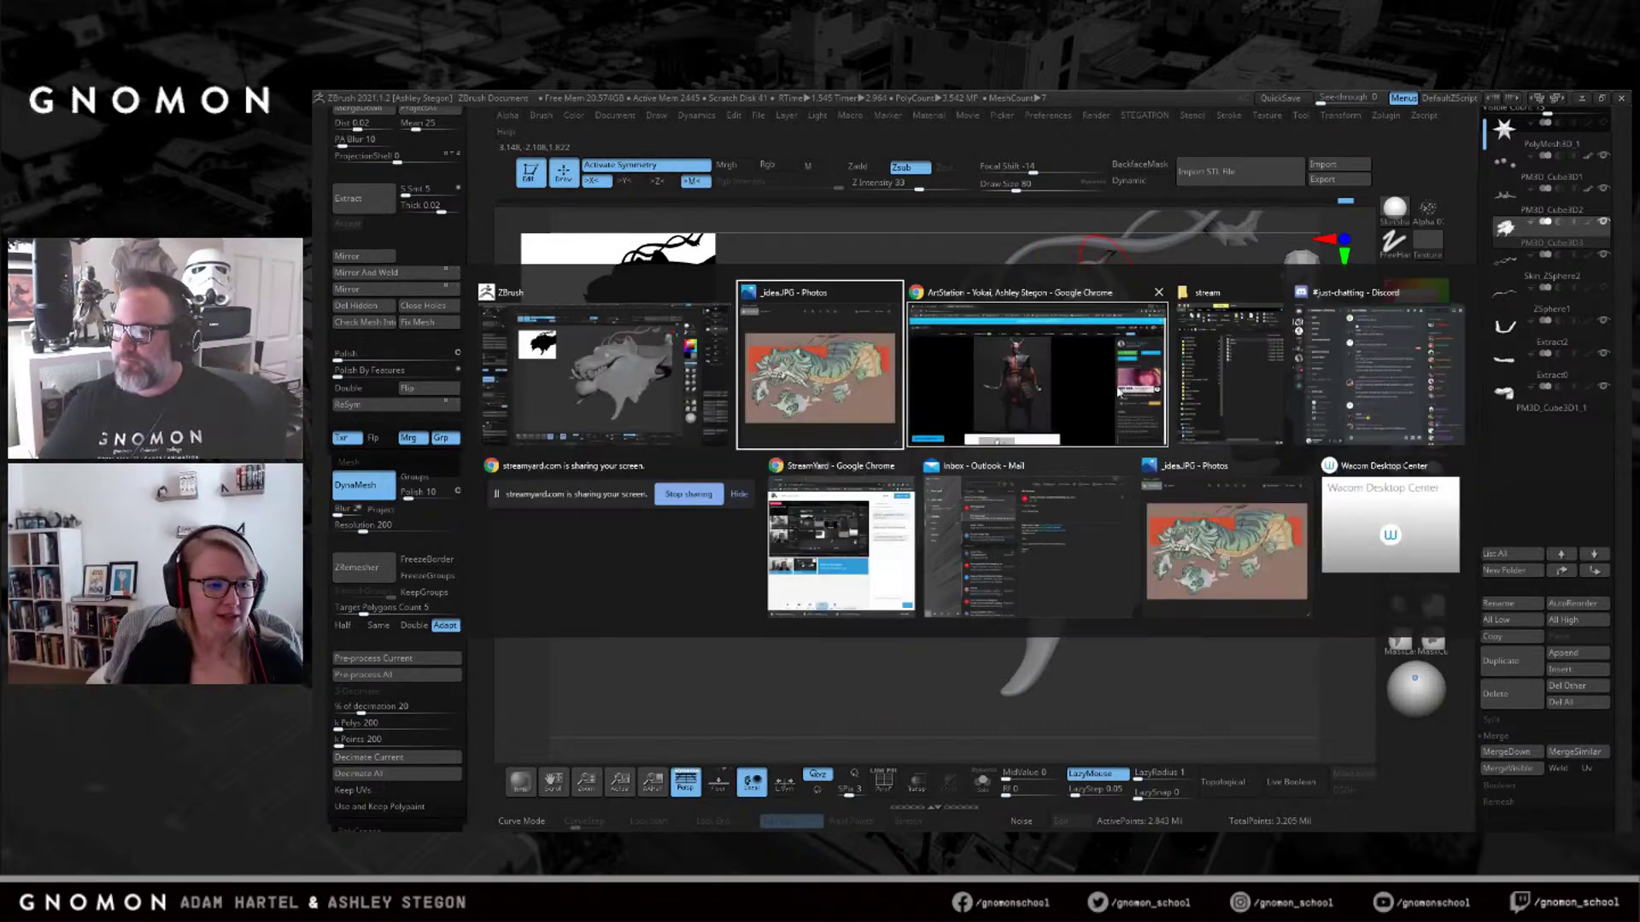
pyautogui.click(822, 381)
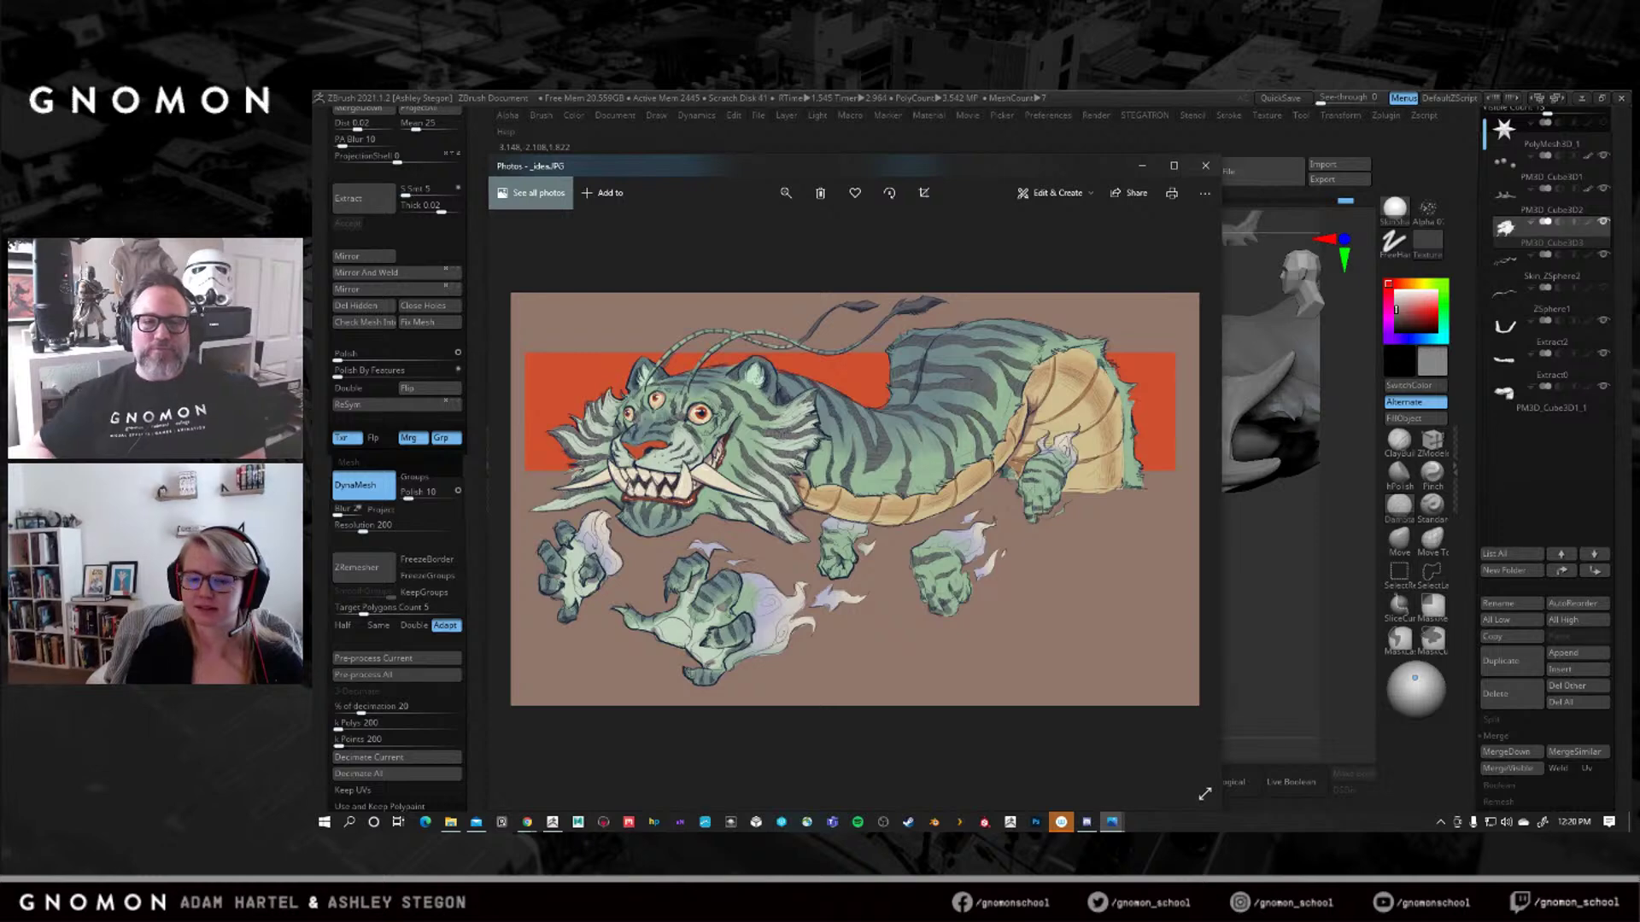
pyautogui.hotkey('alt', 'Tab')
pyautogui.click(1028, 375)
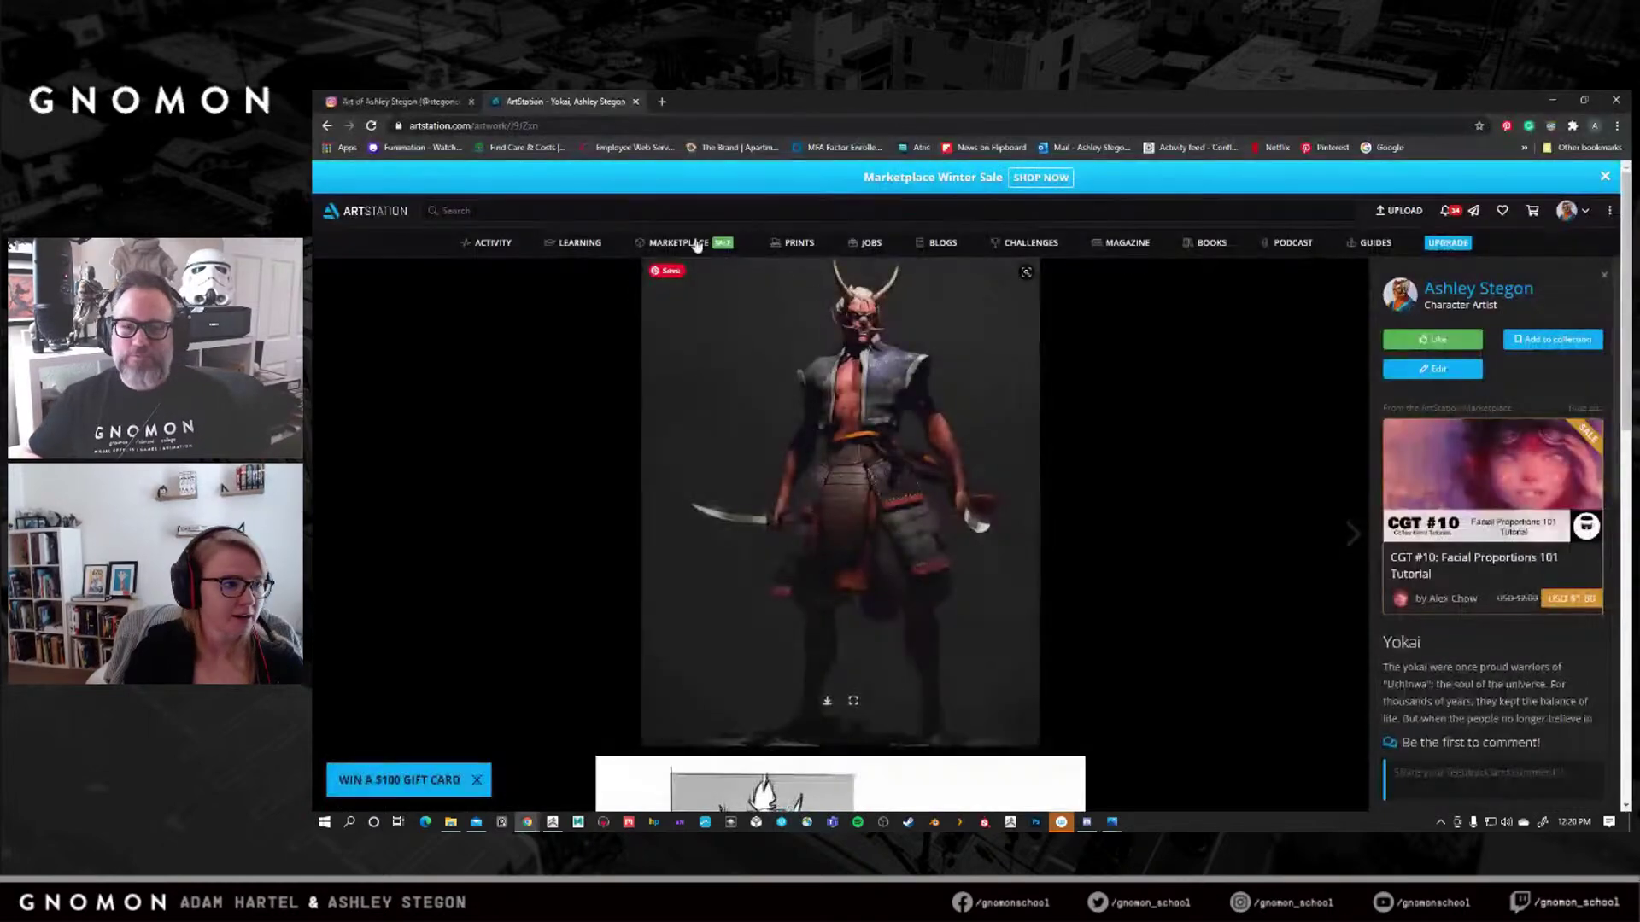
# View the samurai cat post on Instagram, and open the Witch Hunter concept artist's ArtStation portfolio in a new tab.
pyautogui.click(431, 100)
pyautogui.click(766, 472)
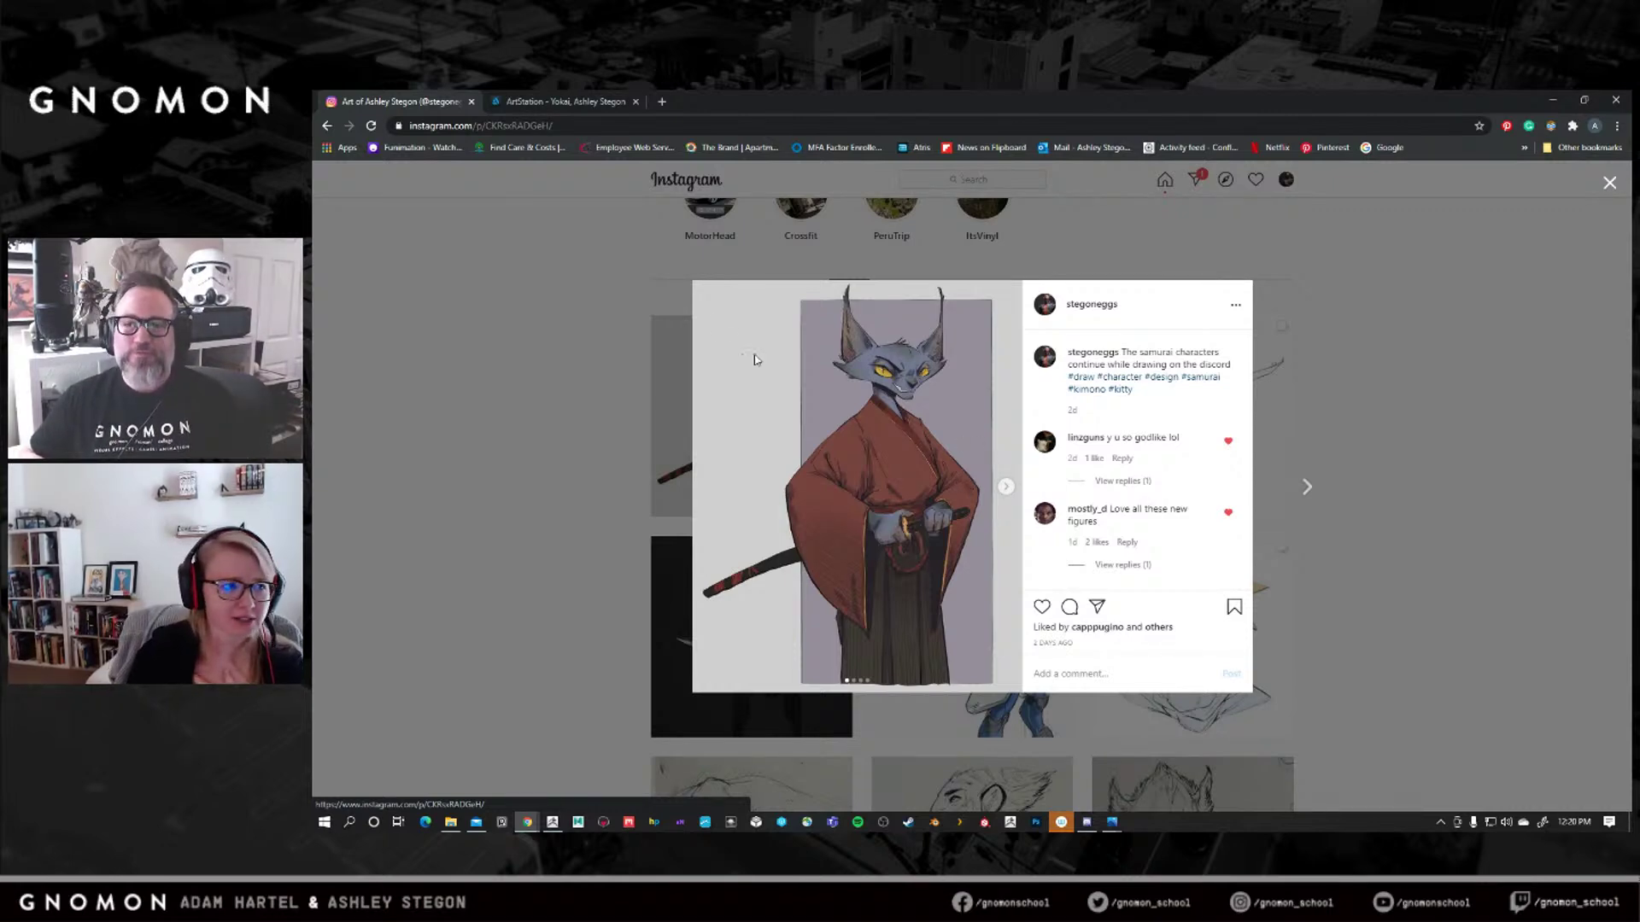
pyautogui.click(661, 101)
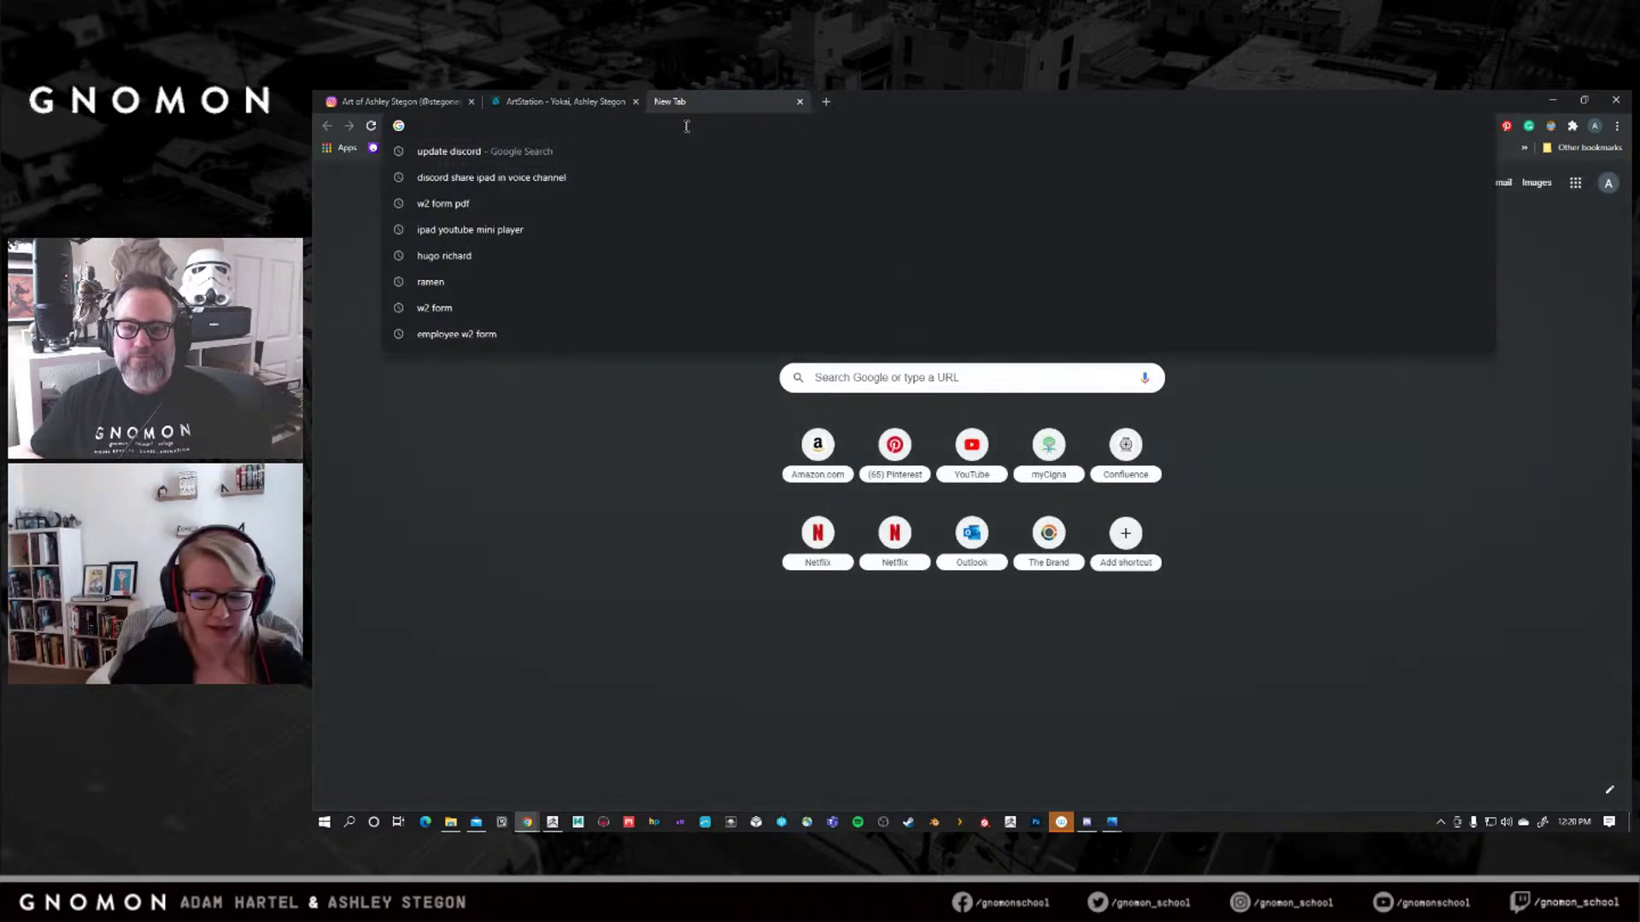
pyautogui.write('HUGO')
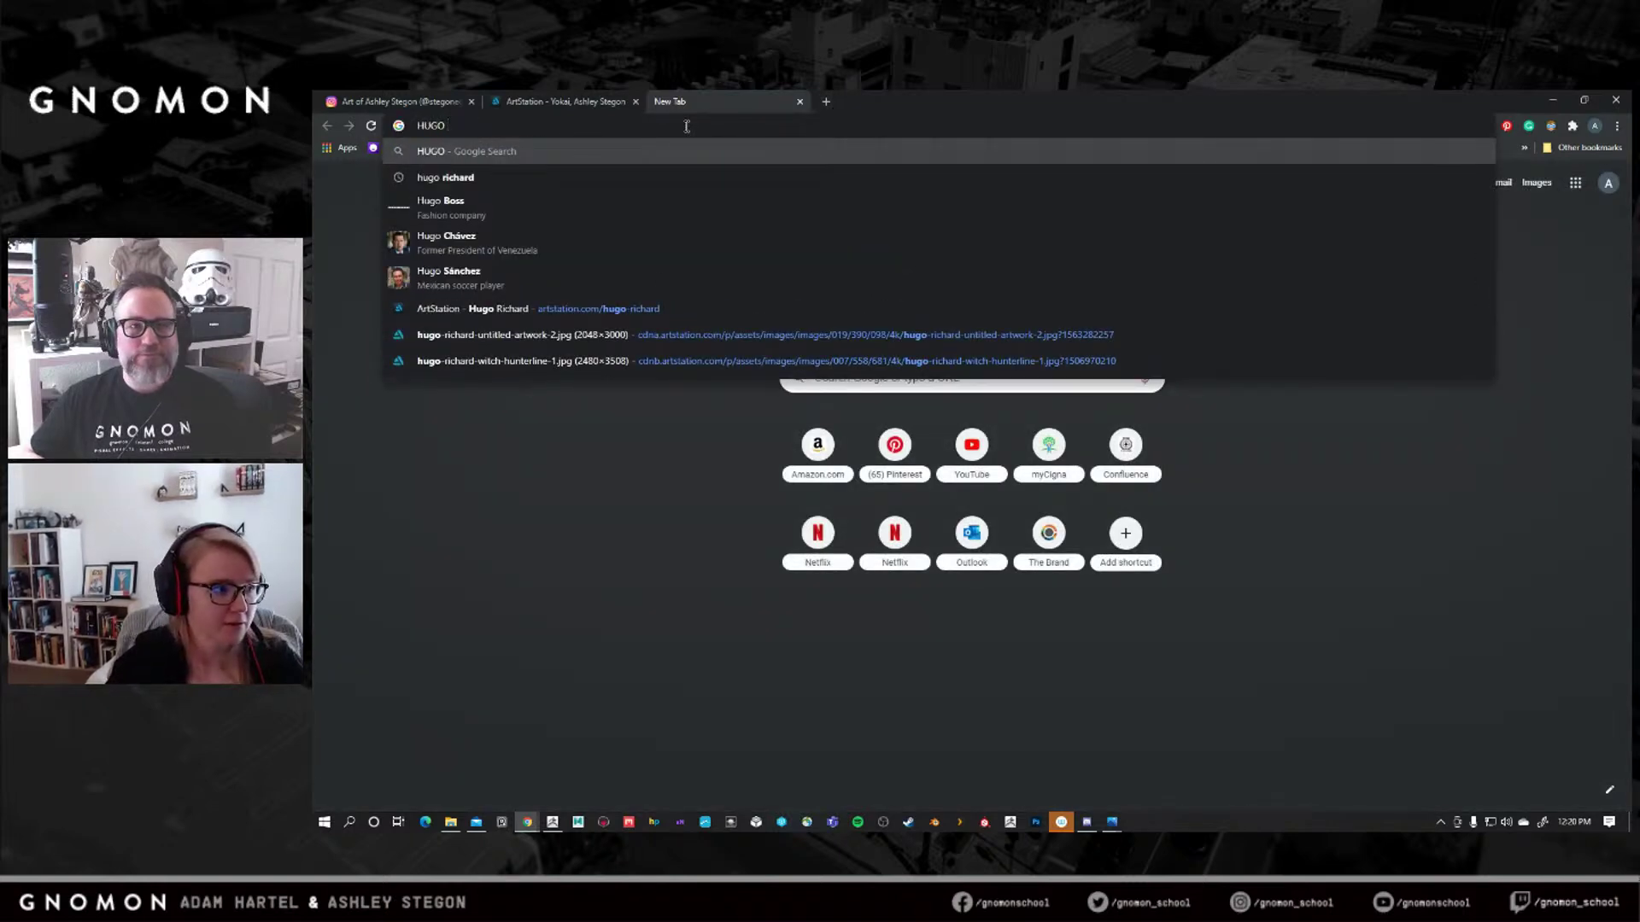
pyautogui.press('Down')
pyautogui.press('Down')
pyautogui.press('Down')
pyautogui.press('Down')
pyautogui.press('Down')
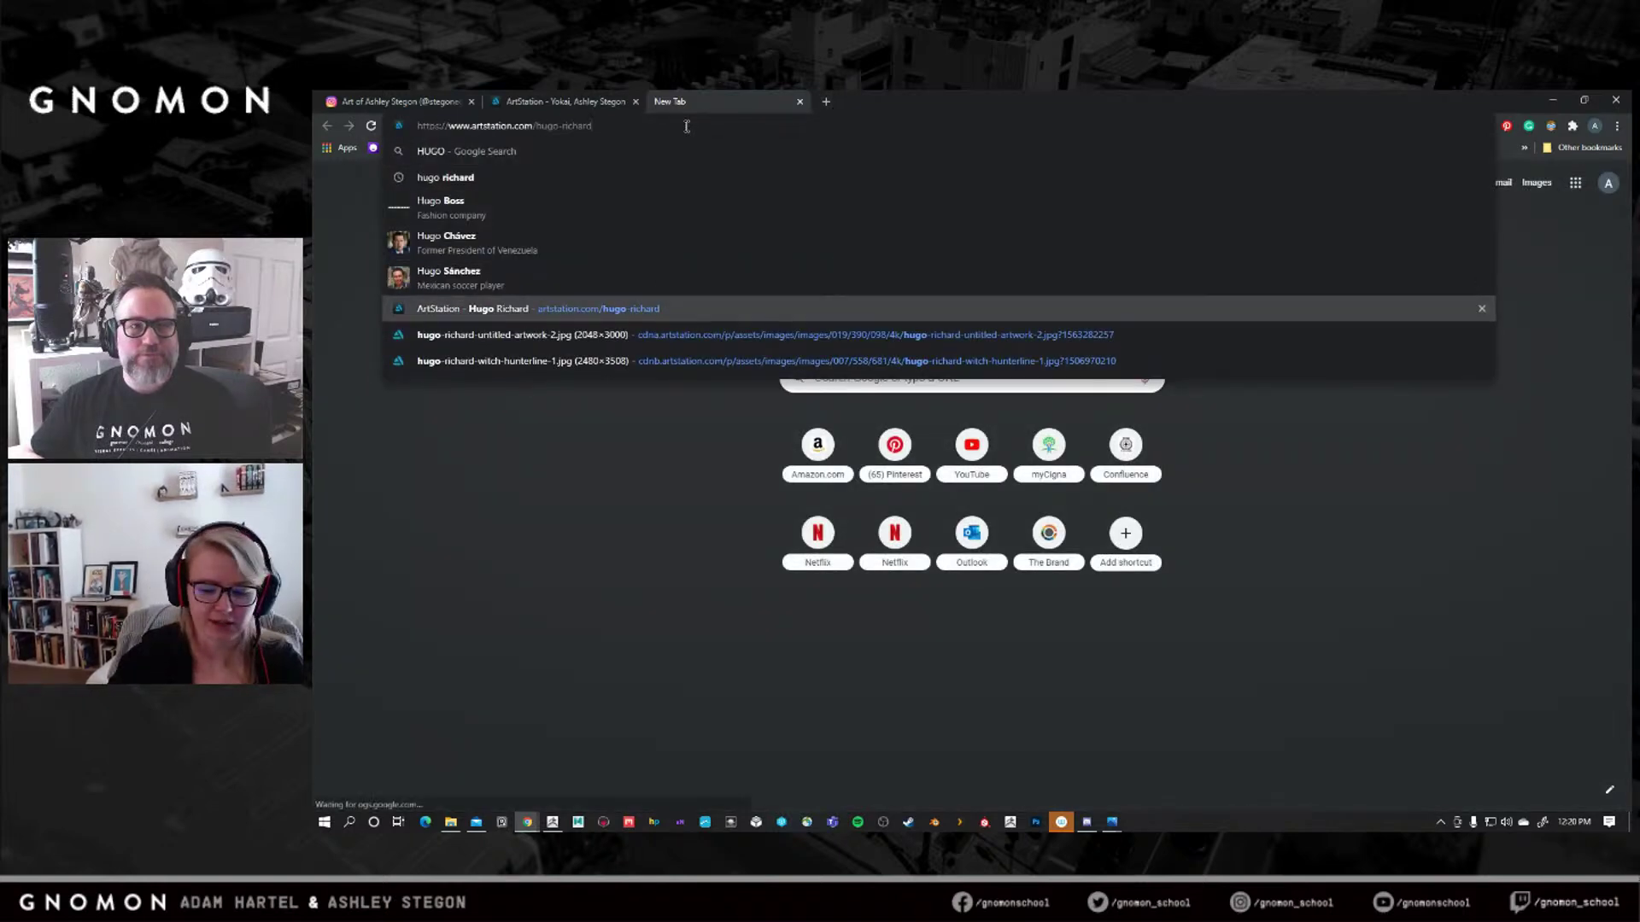
pyautogui.press('Return')
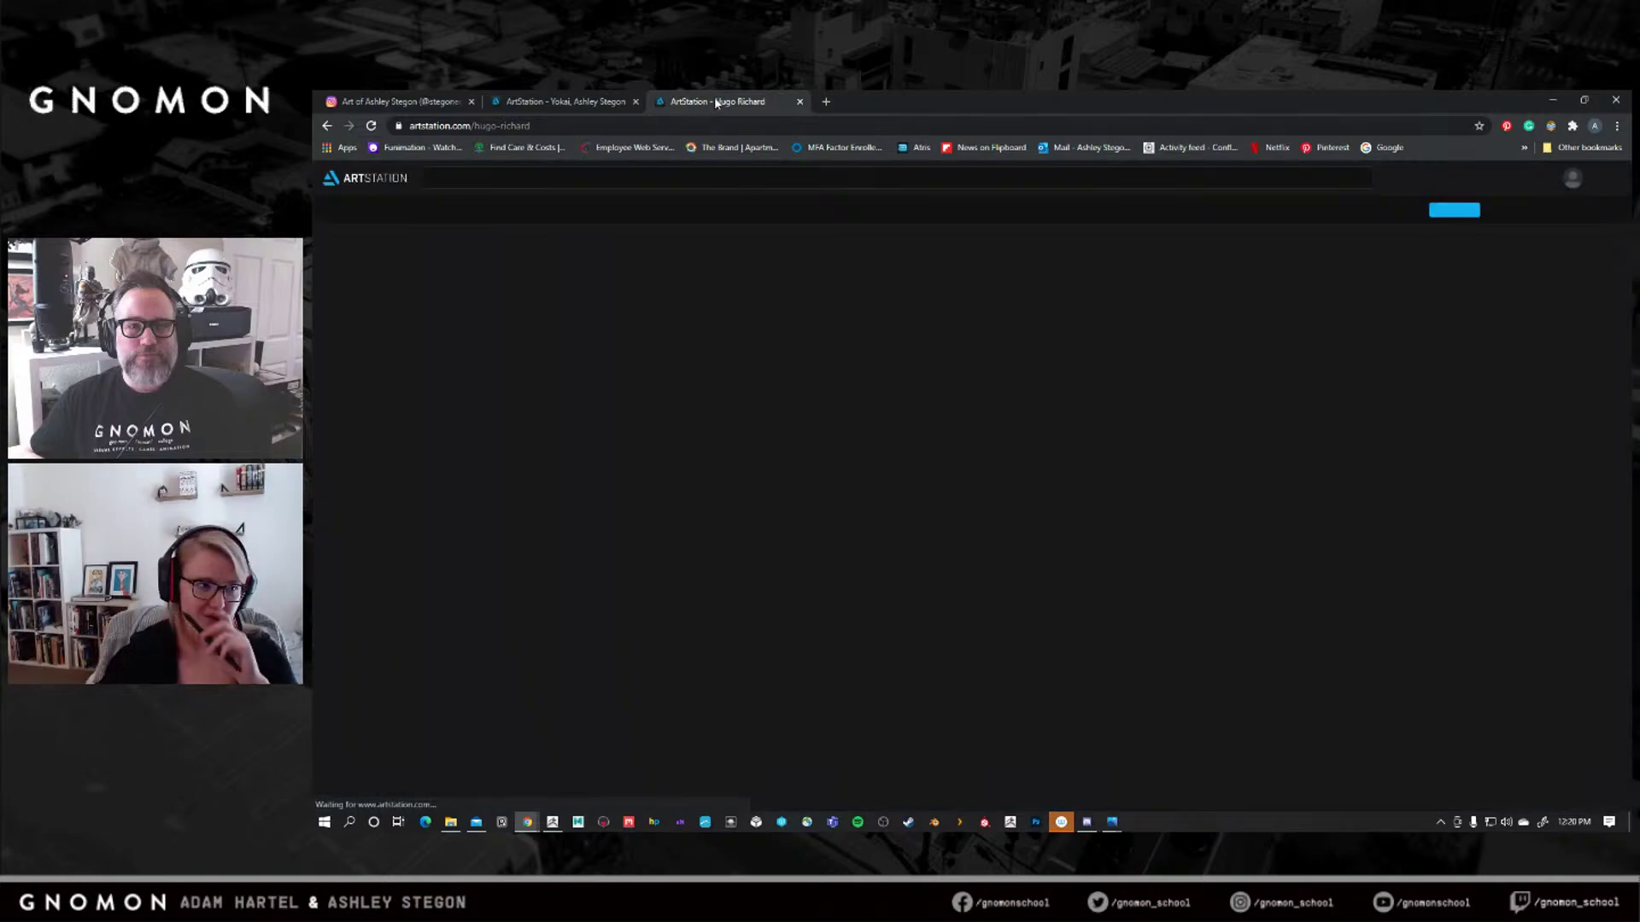
# Browse the portfolio, open the Witch Hunter #1 artwork and display its line drawing at full size in its own tab.
pyautogui.scroll(-5, 884, 451)
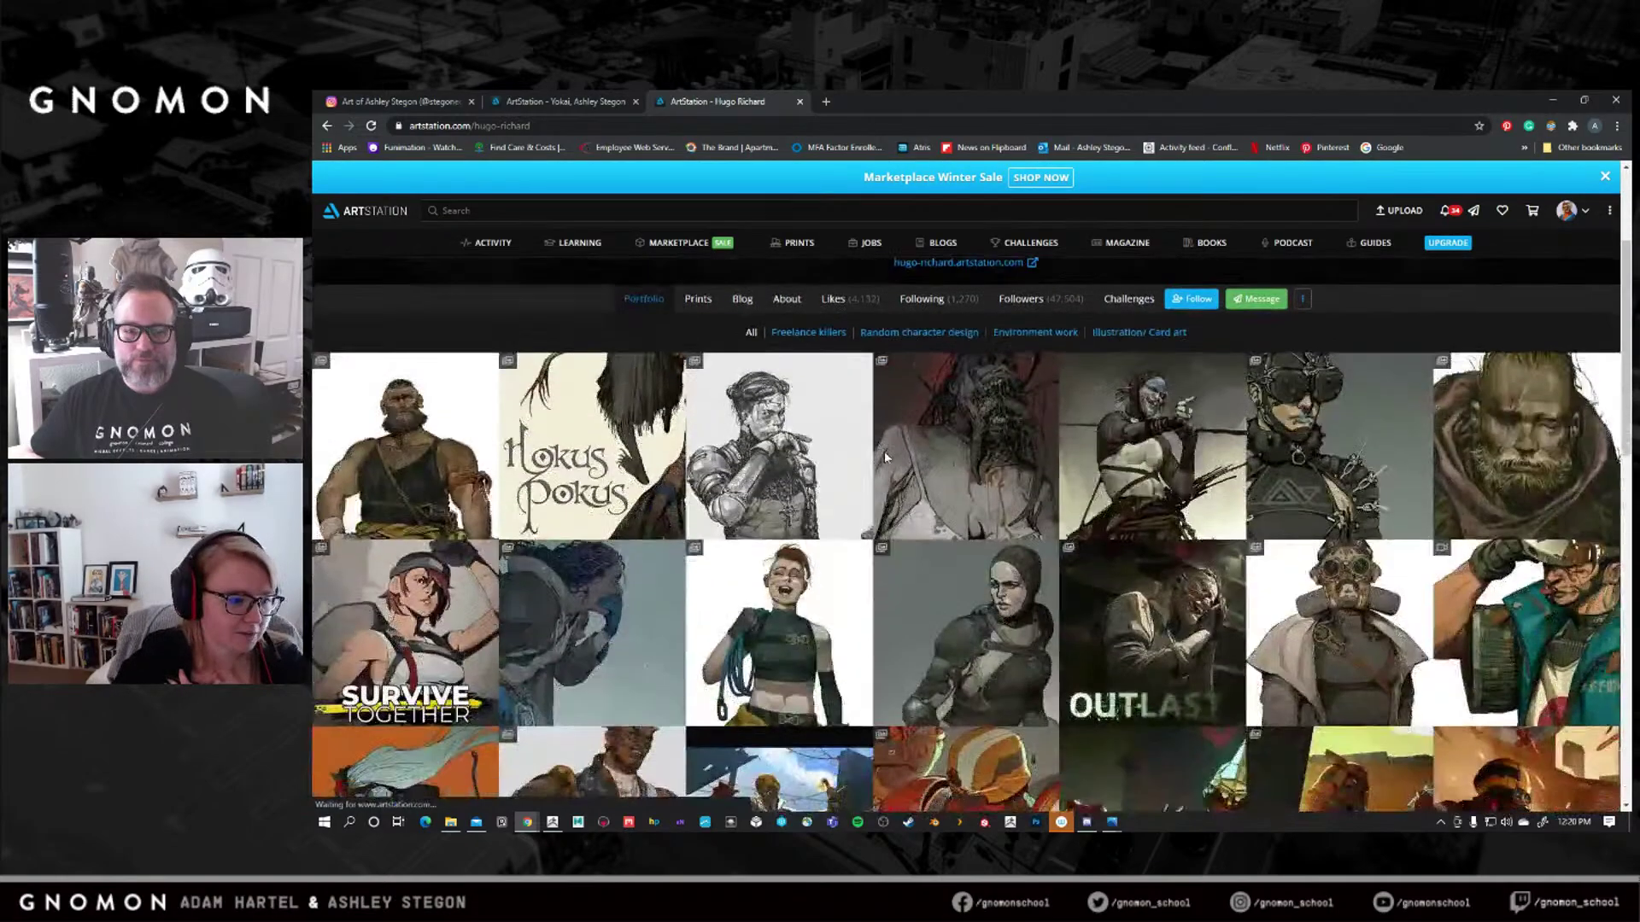
pyautogui.scroll(-10, 886, 462)
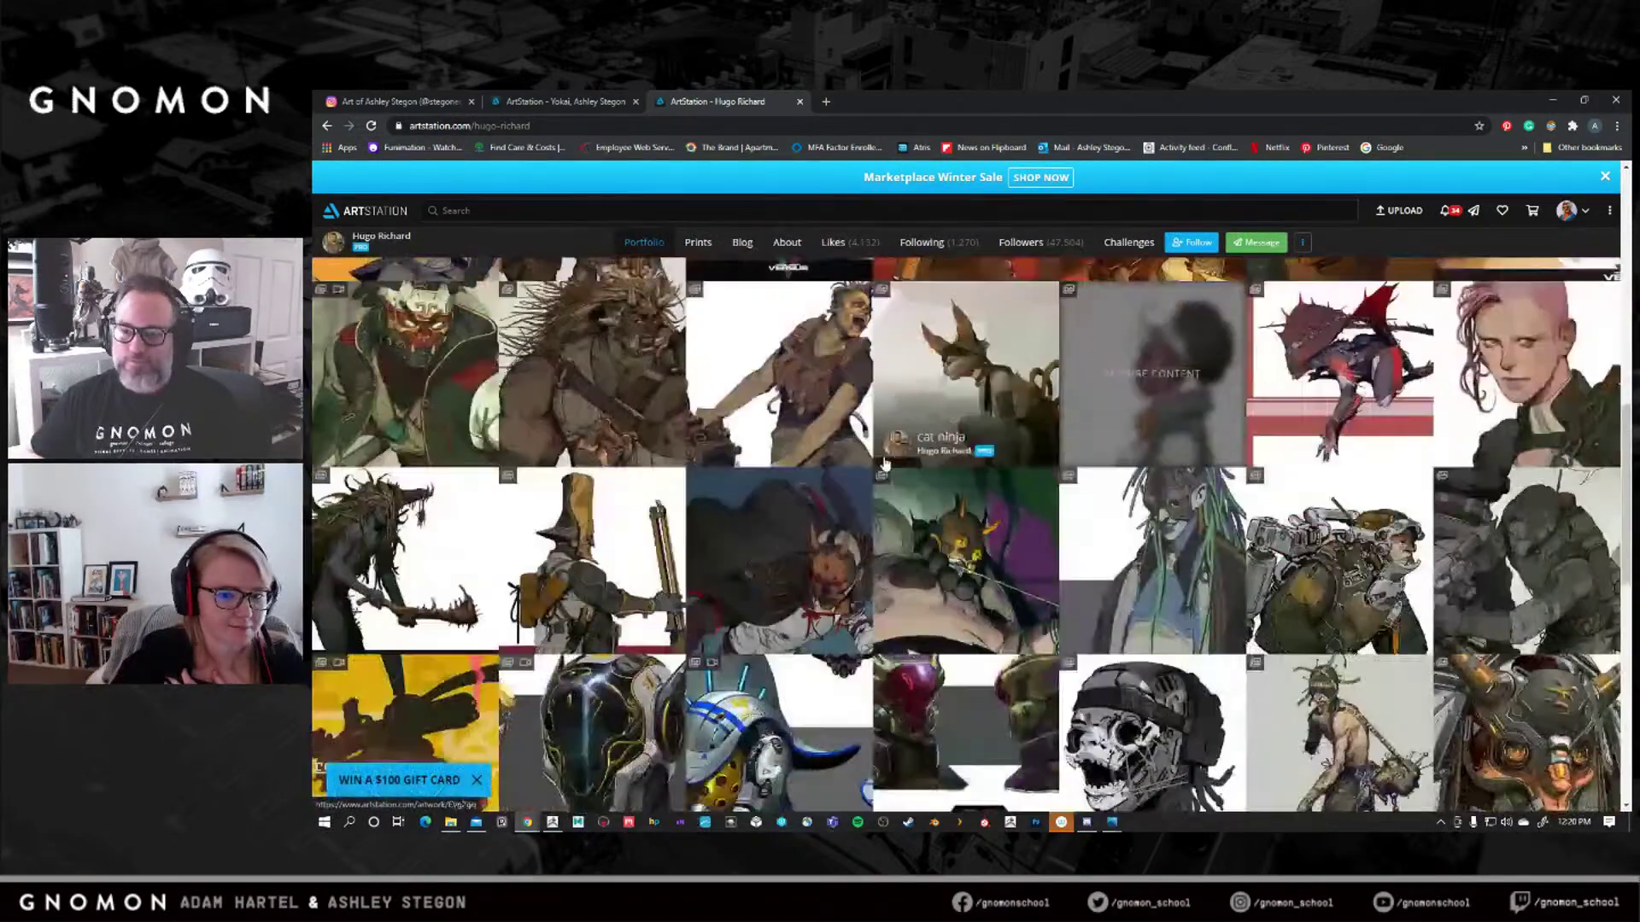
pyautogui.scroll(-4, 965, 469)
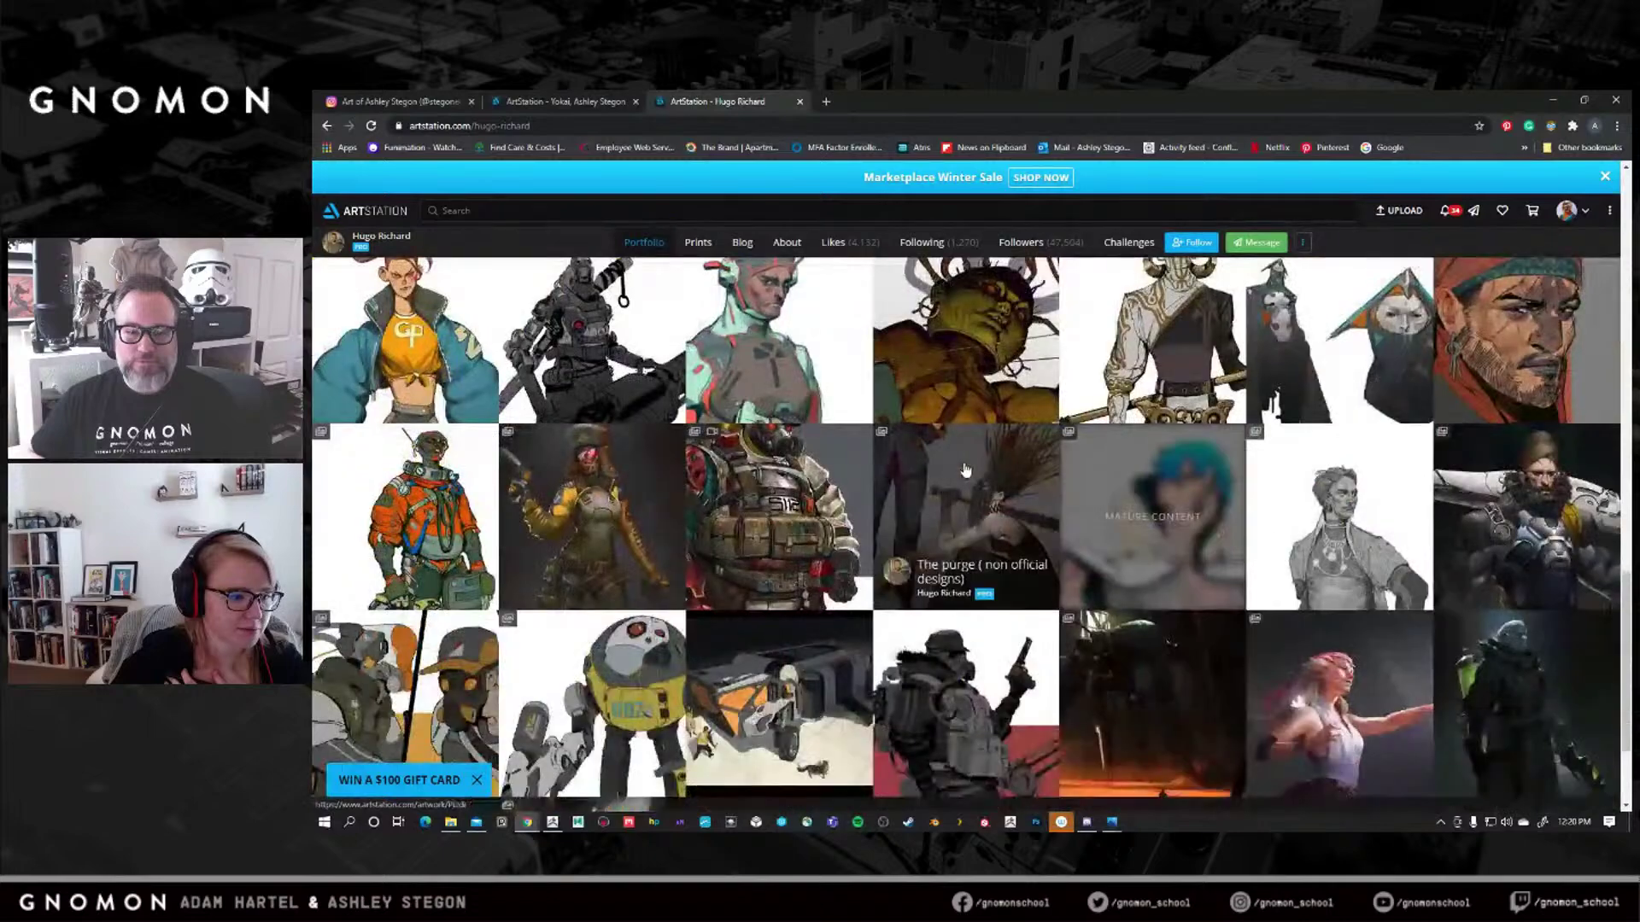
pyautogui.scroll(-2, 966, 469)
pyautogui.scroll(8, 637, 461)
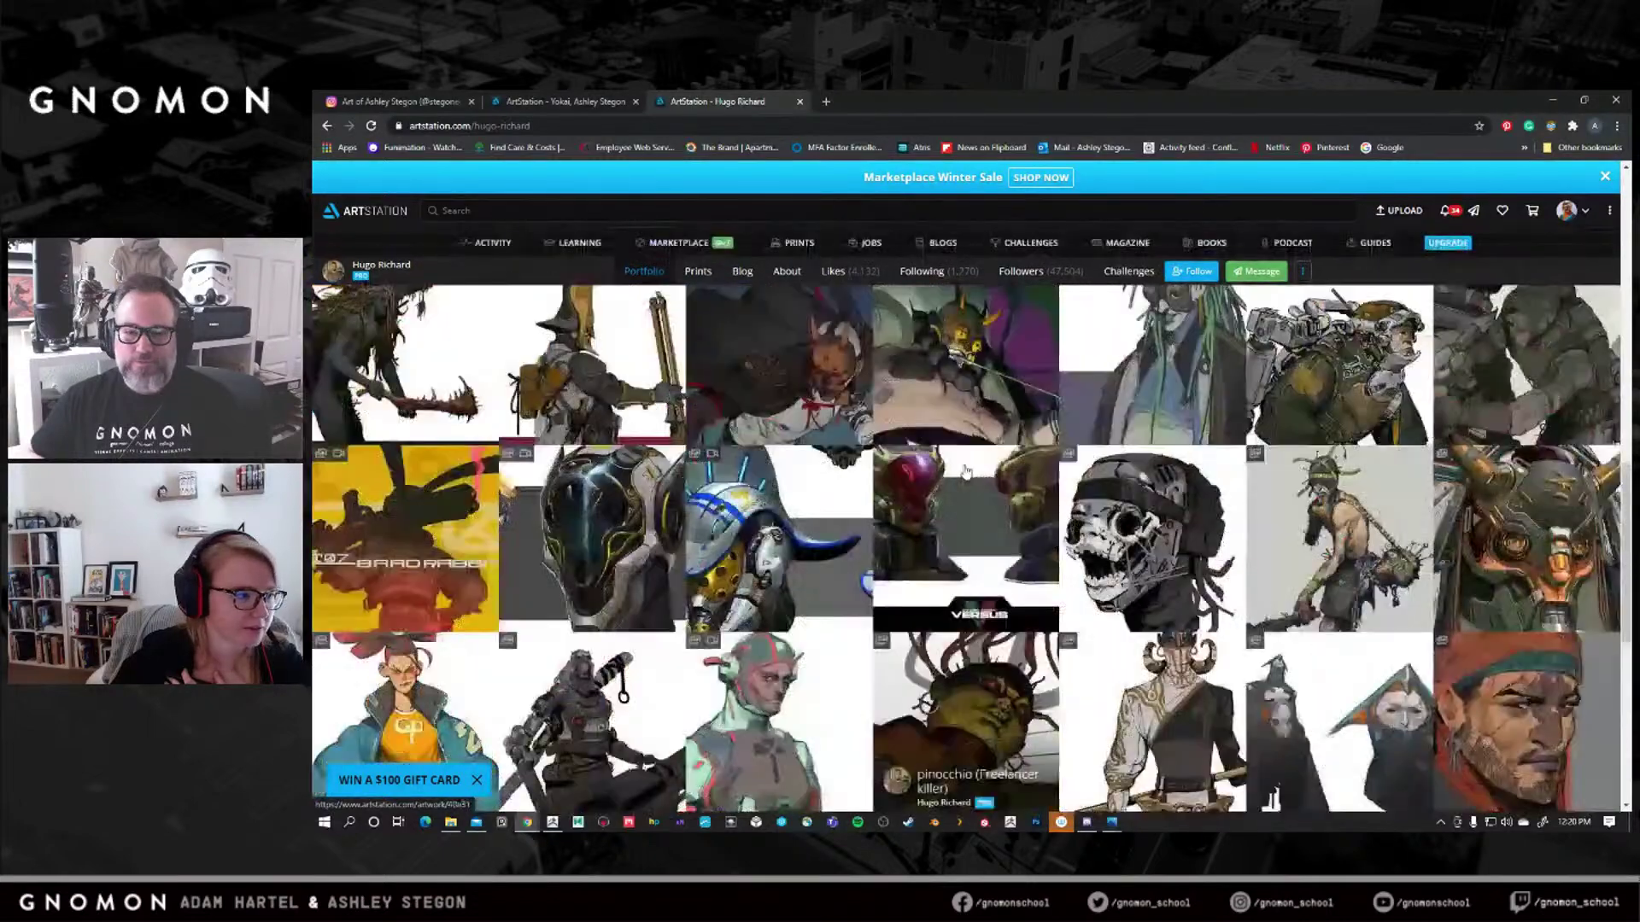
pyautogui.click(636, 462)
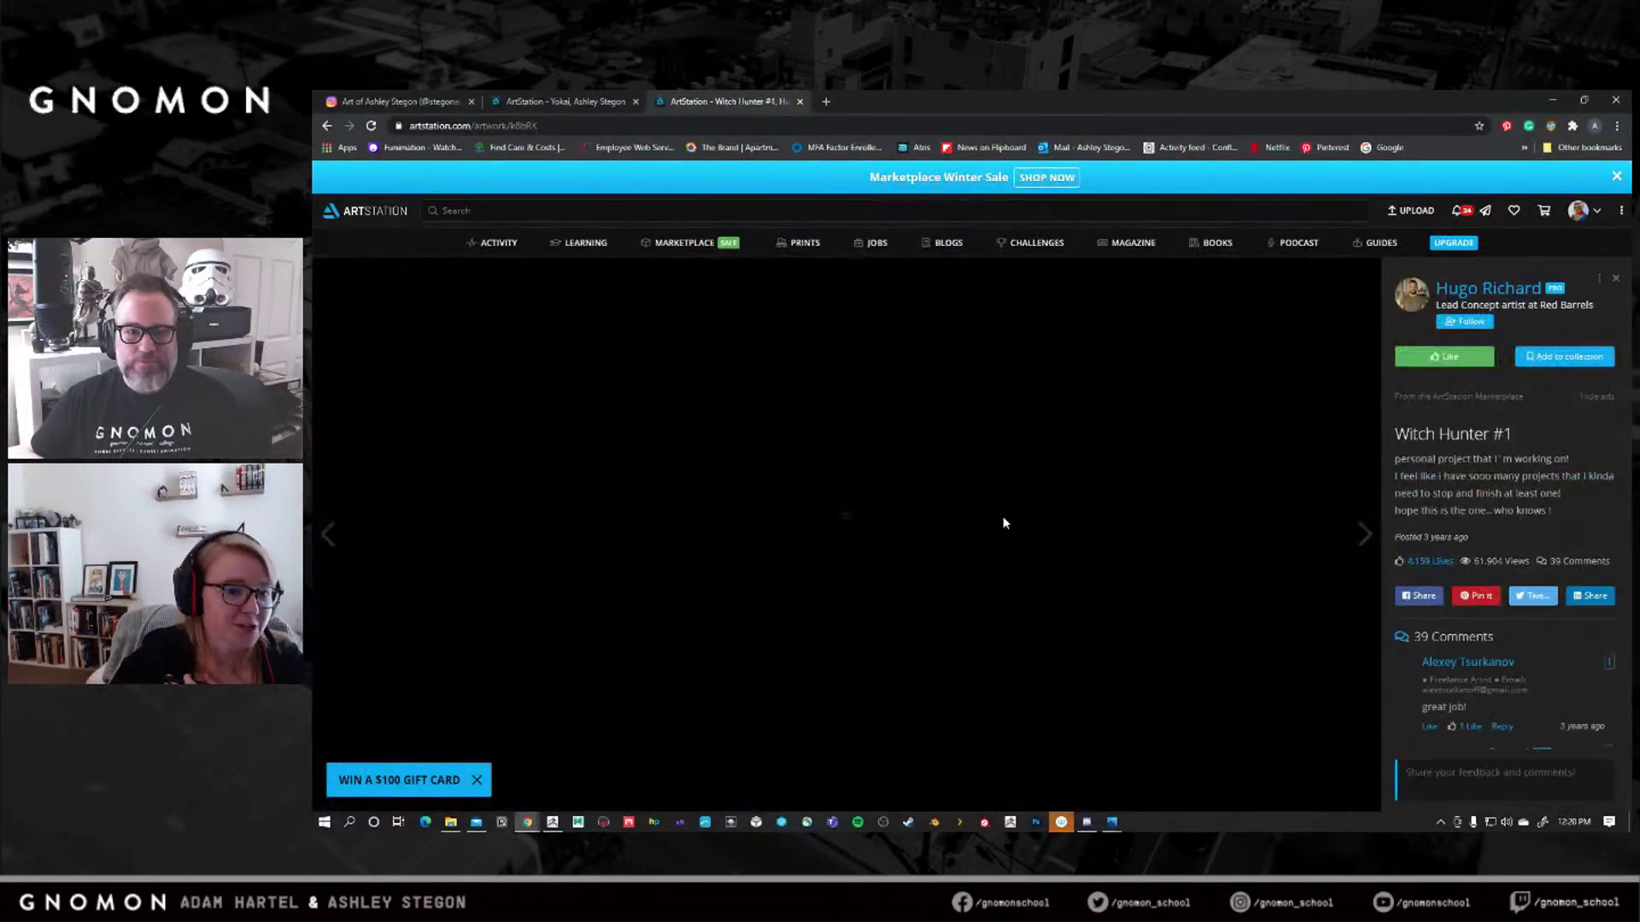
pyautogui.scroll(-5, 864, 728)
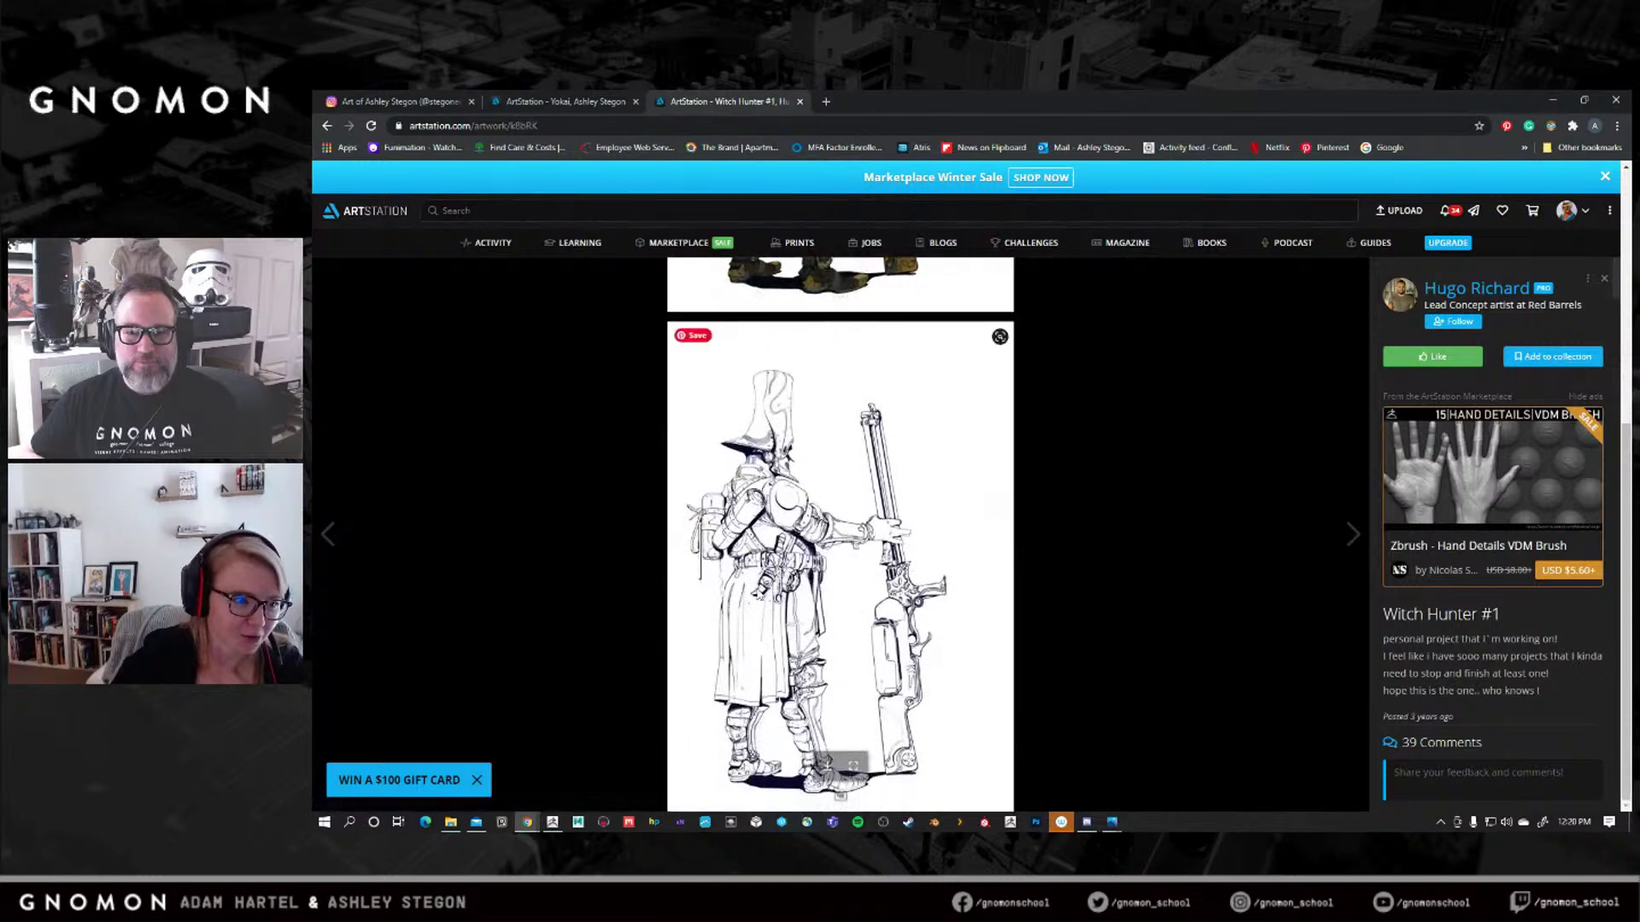
pyautogui.click(864, 728)
pyautogui.click(872, 379)
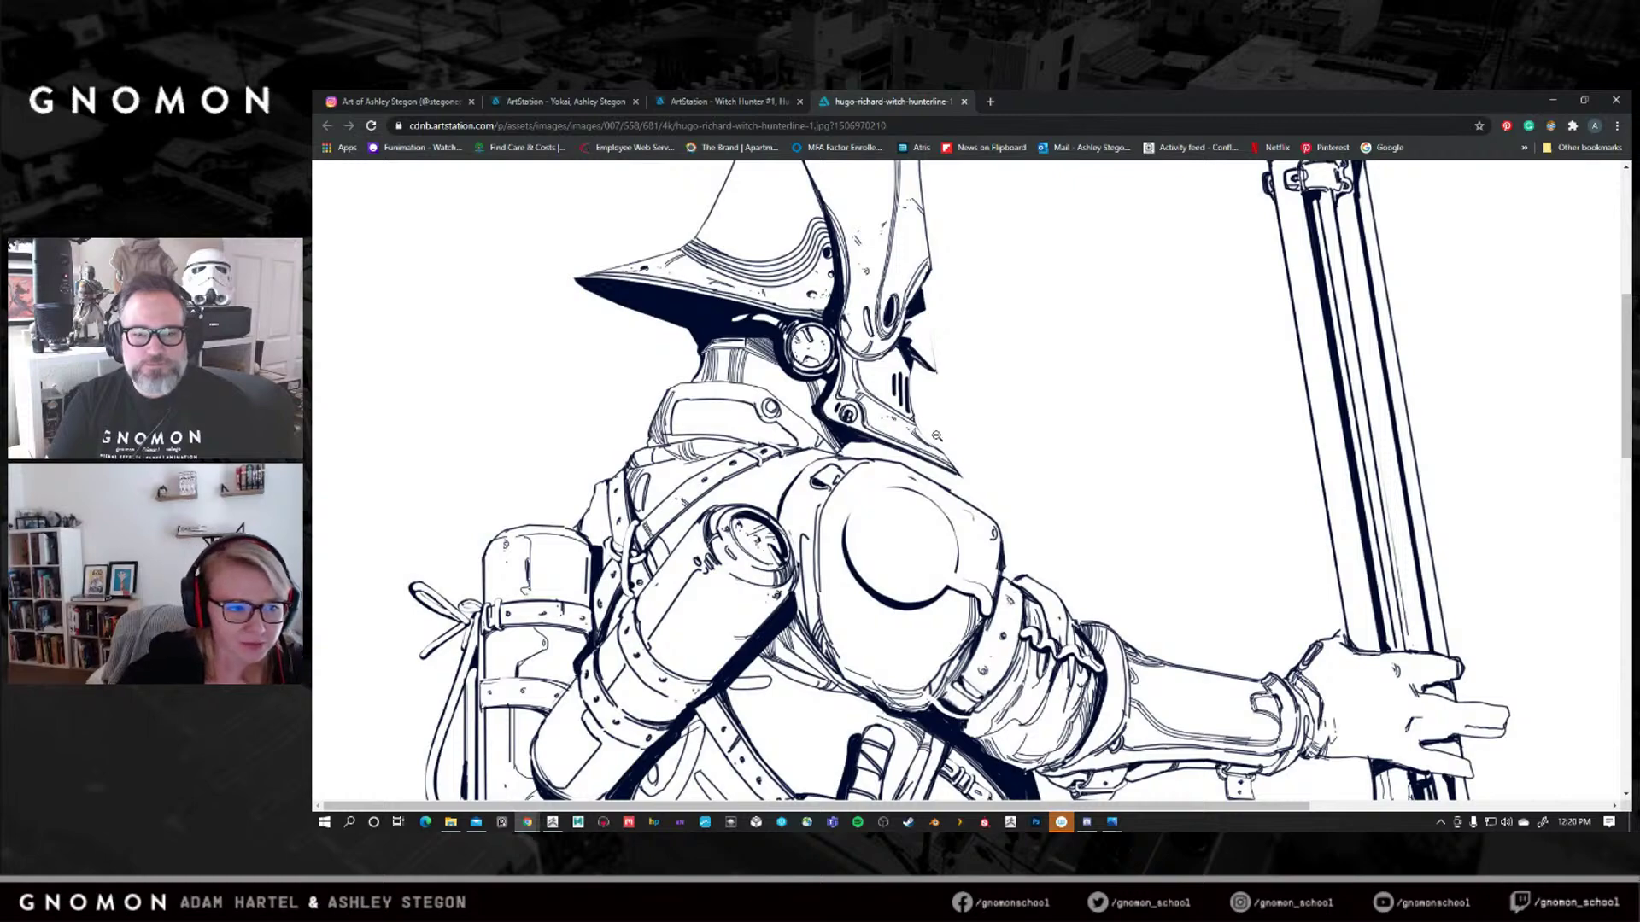
# Examine the Witch Hunter line drawing from the tall hat down to the belt, coat and gun.
pyautogui.scroll(-3, 944, 435)
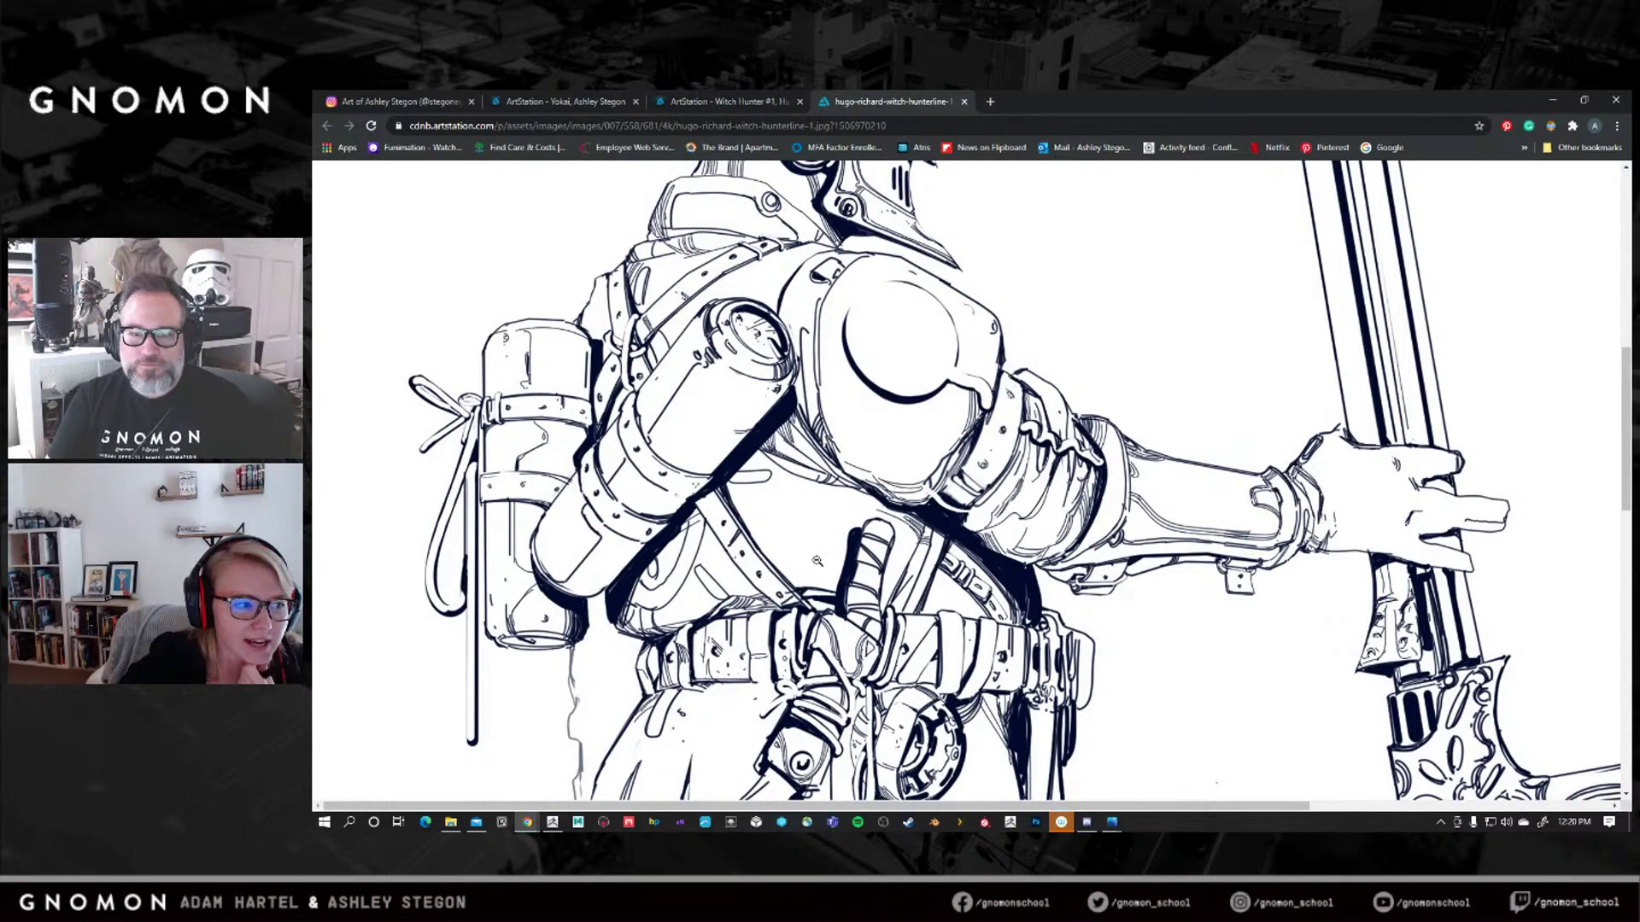
pyautogui.scroll(-5, 816, 561)
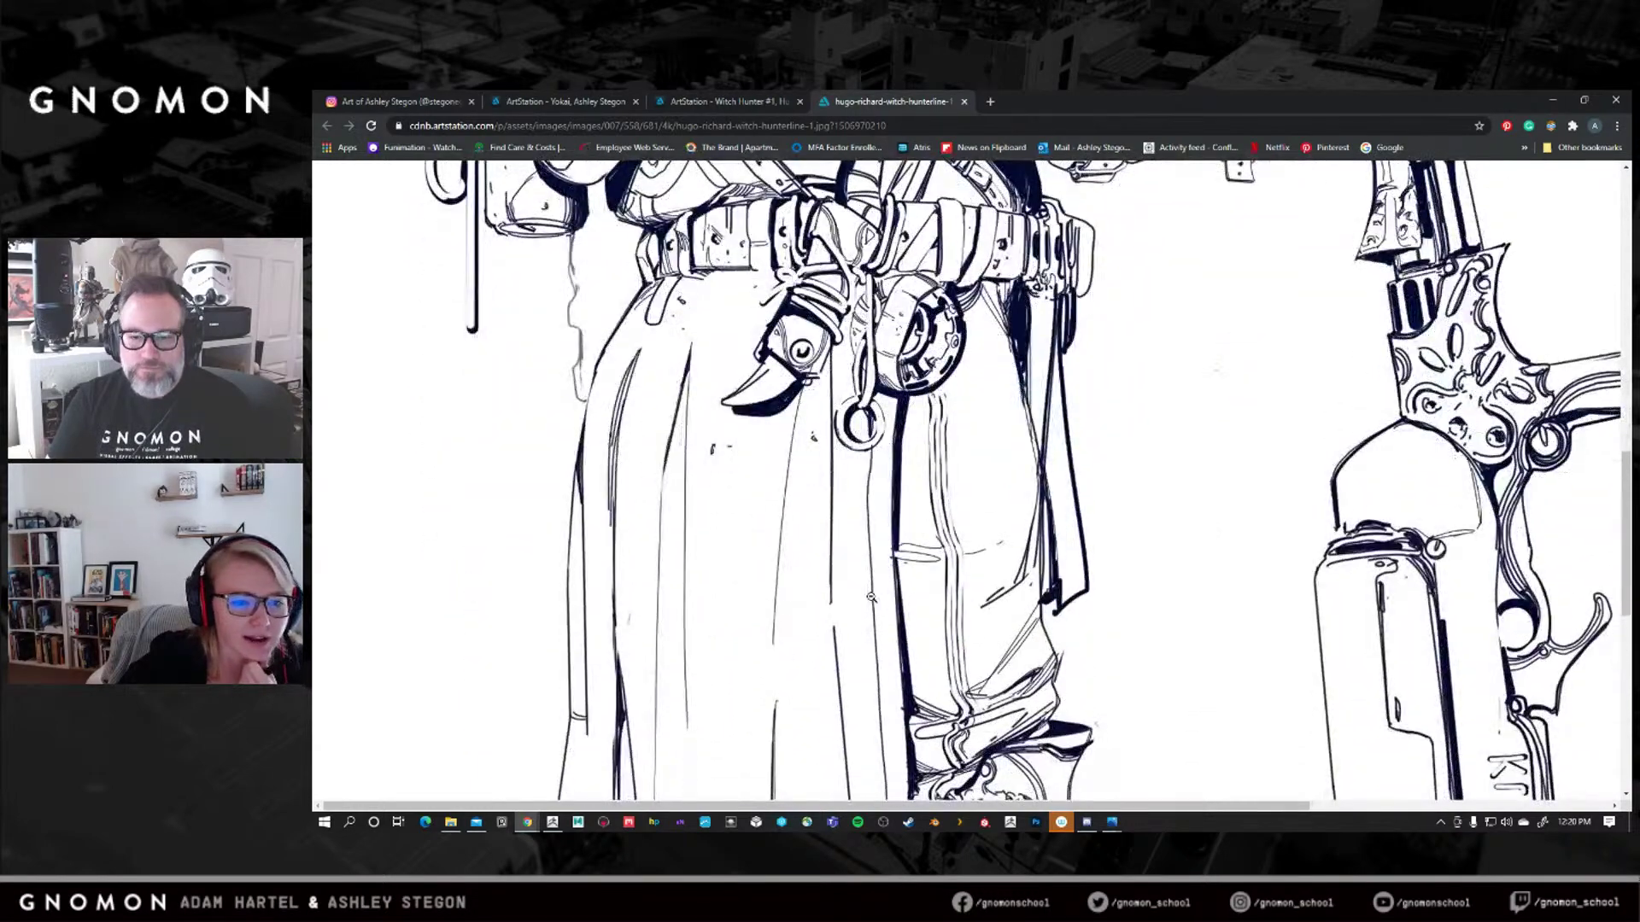
pyautogui.scroll(6, 871, 597)
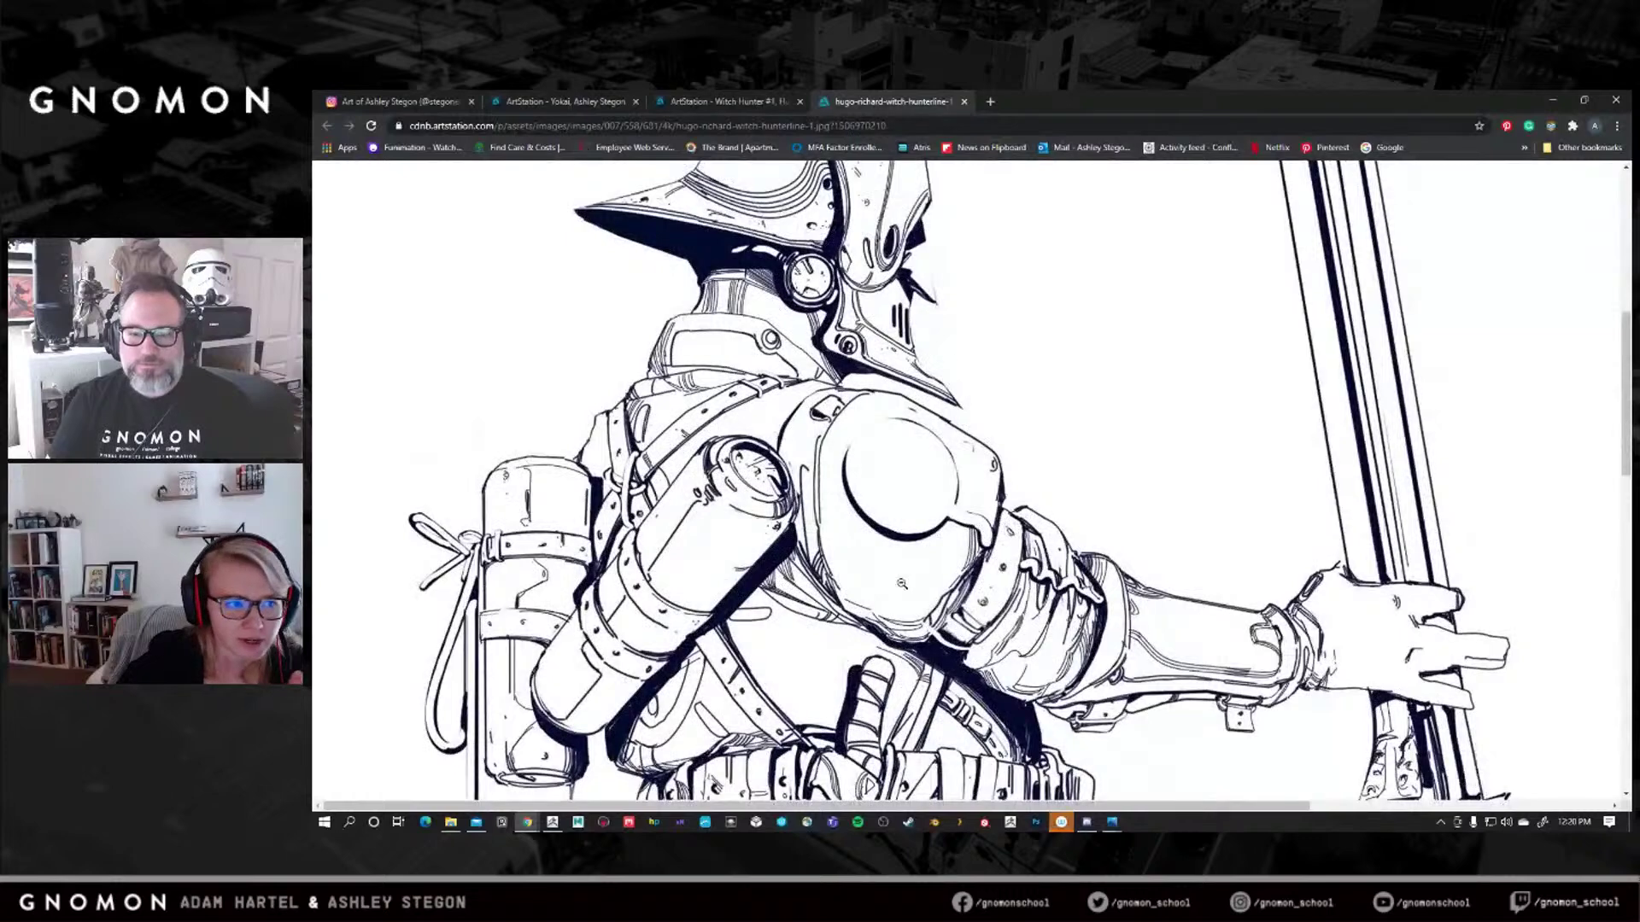
pyautogui.scroll(5, 902, 584)
pyautogui.scroll(-1, 901, 582)
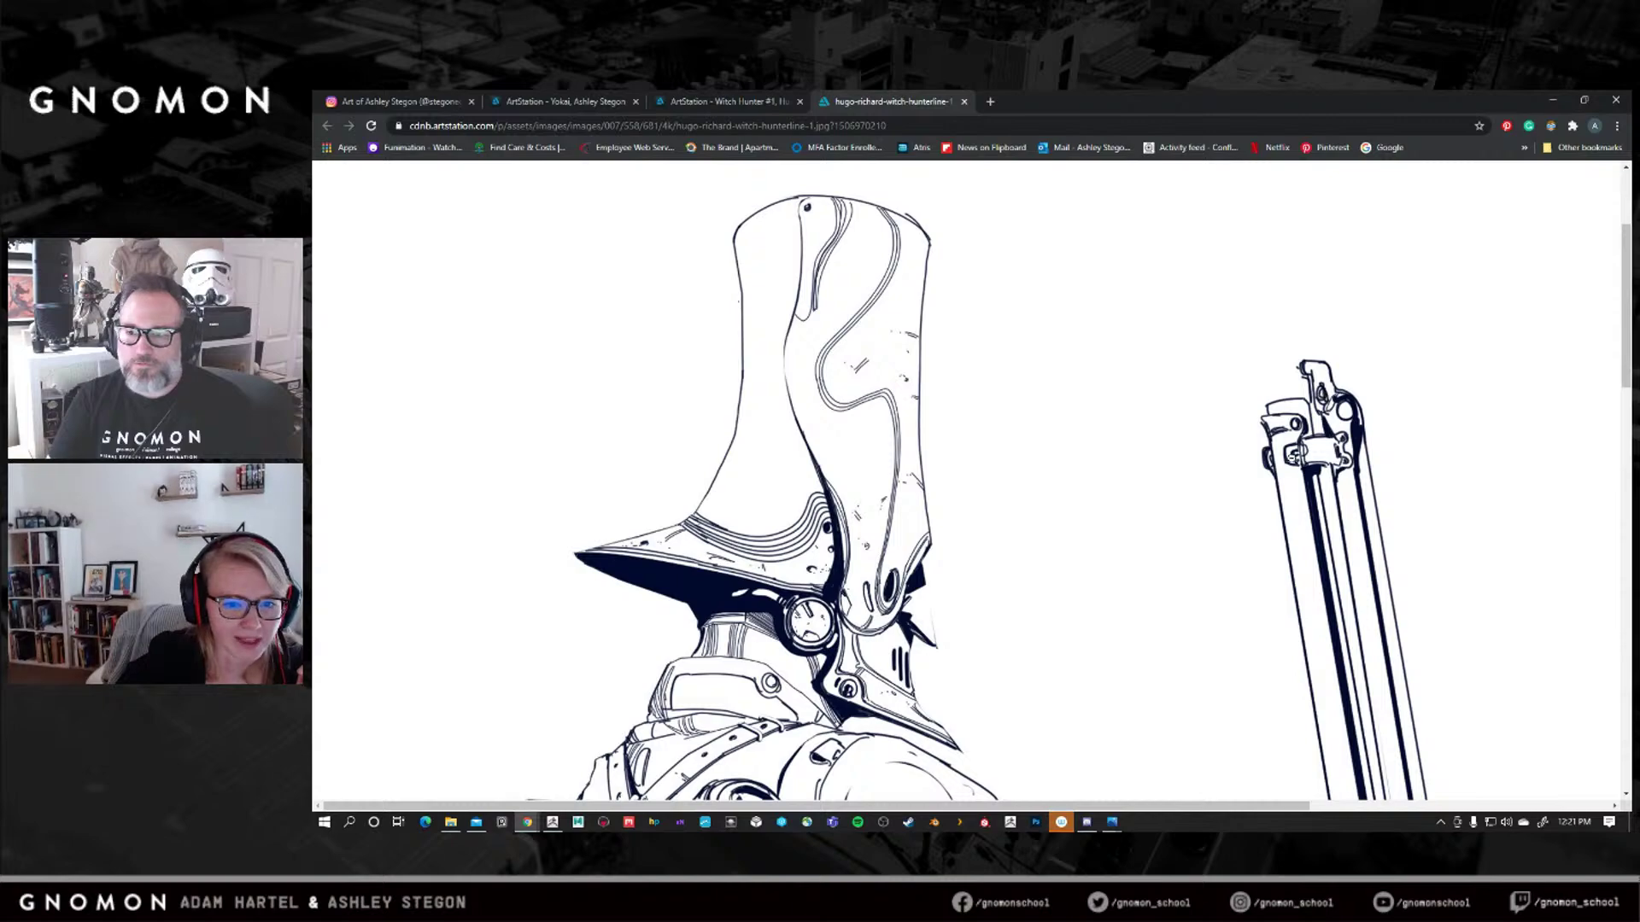
pyautogui.scroll(-12, 951, 556)
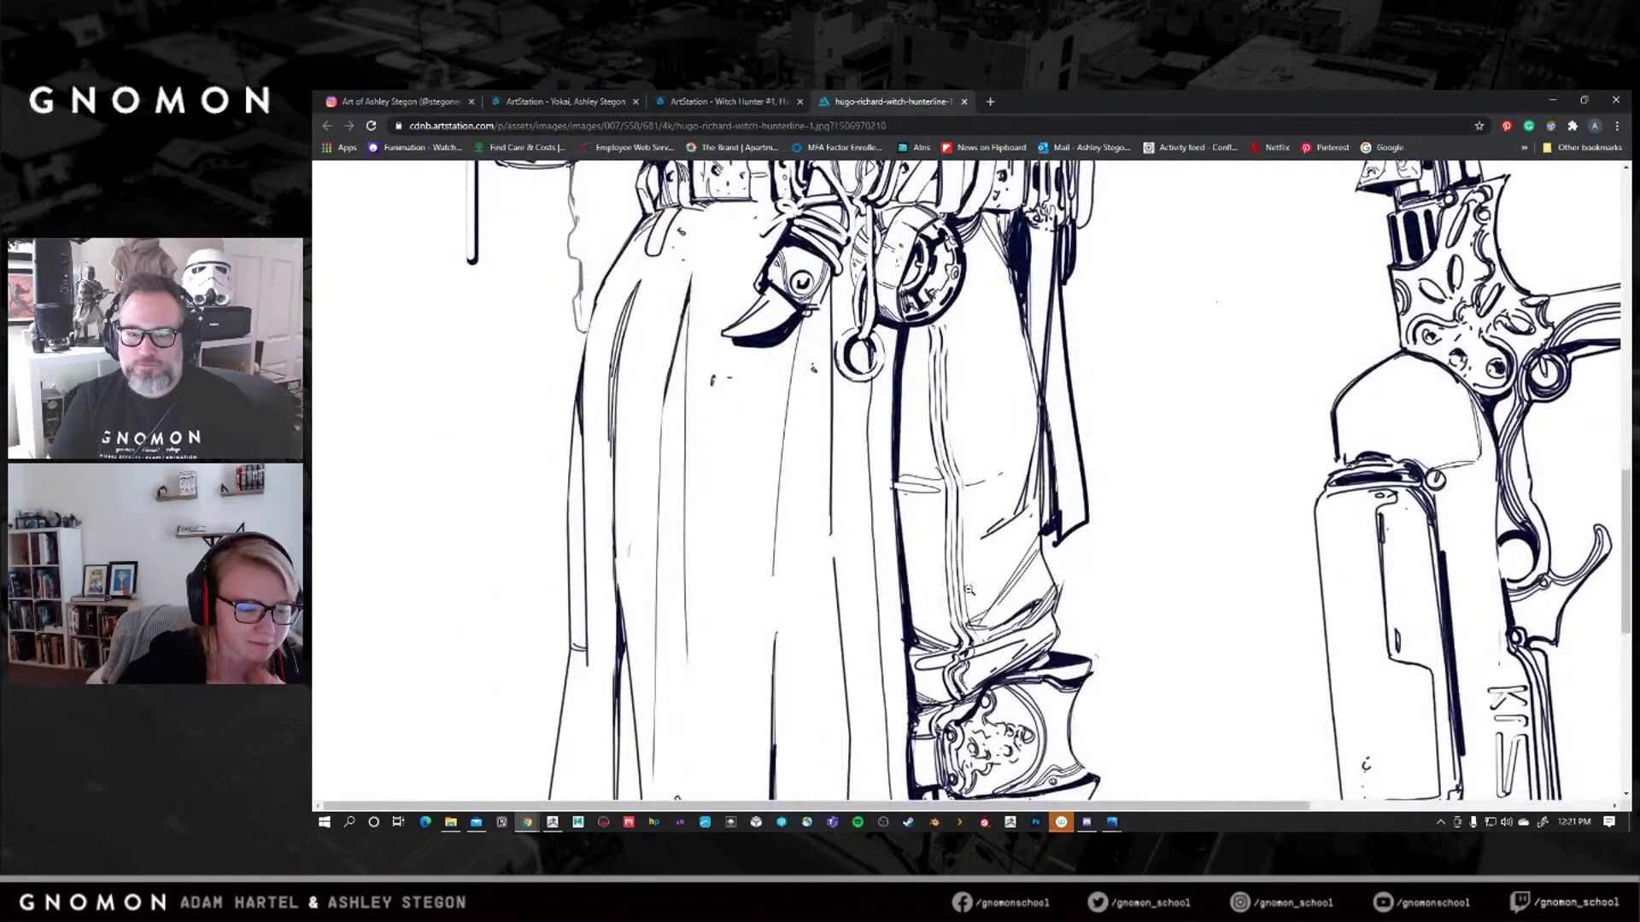
pyautogui.scroll(10, 825, 536)
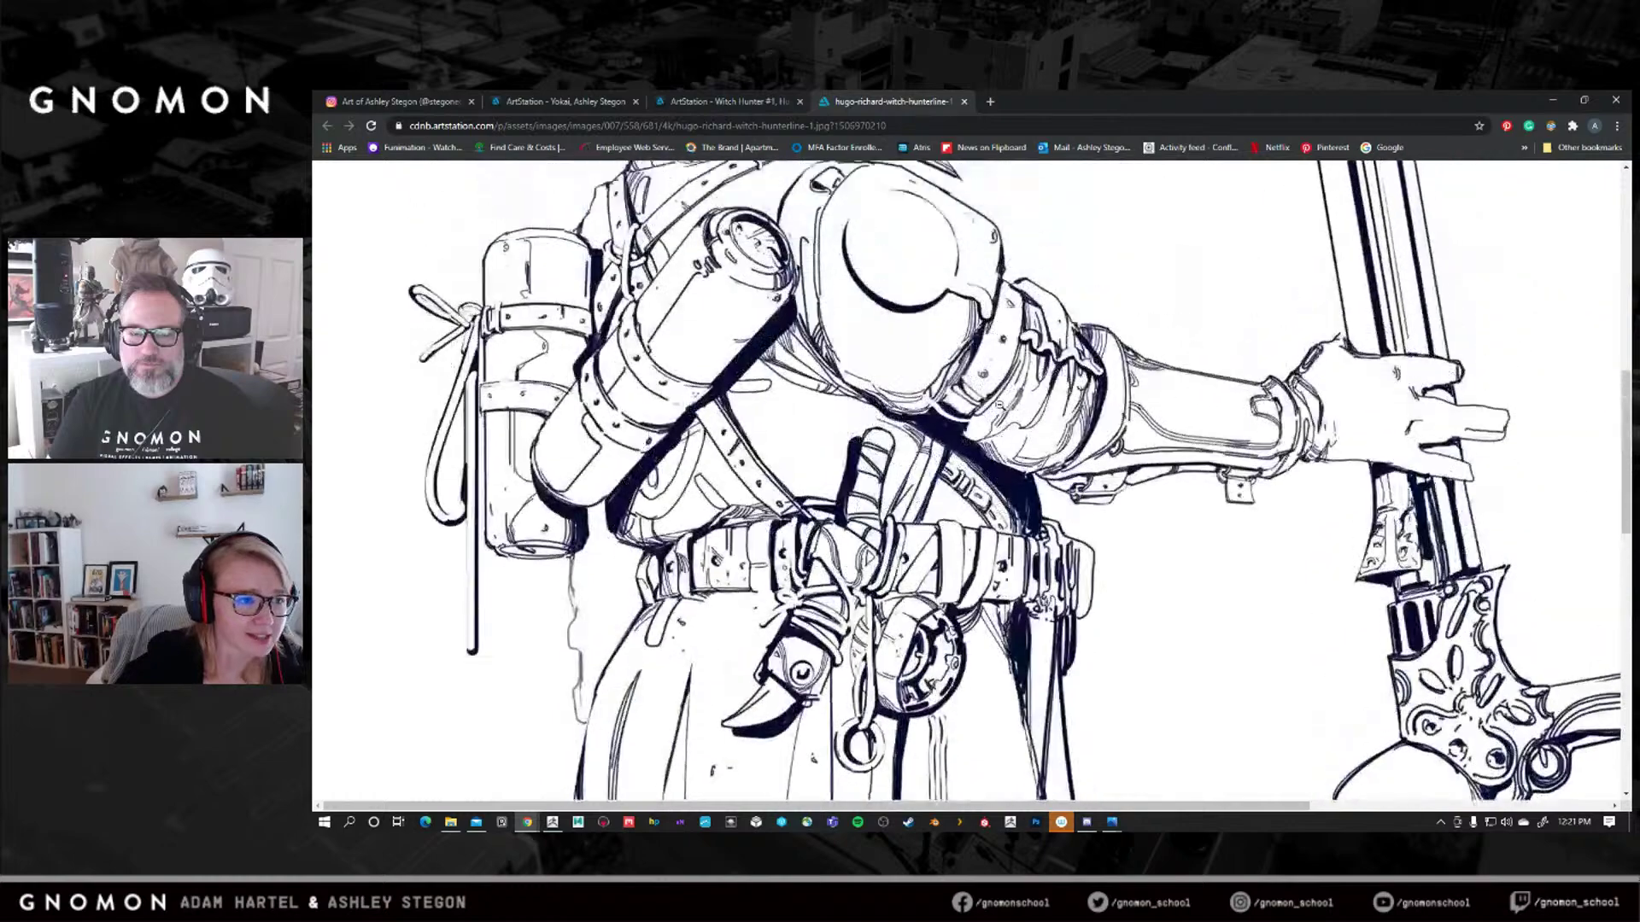
# Show the ink line version of the samurai cat post on Instagram, and return to the creature head in ZBrush.
pyautogui.click(397, 102)
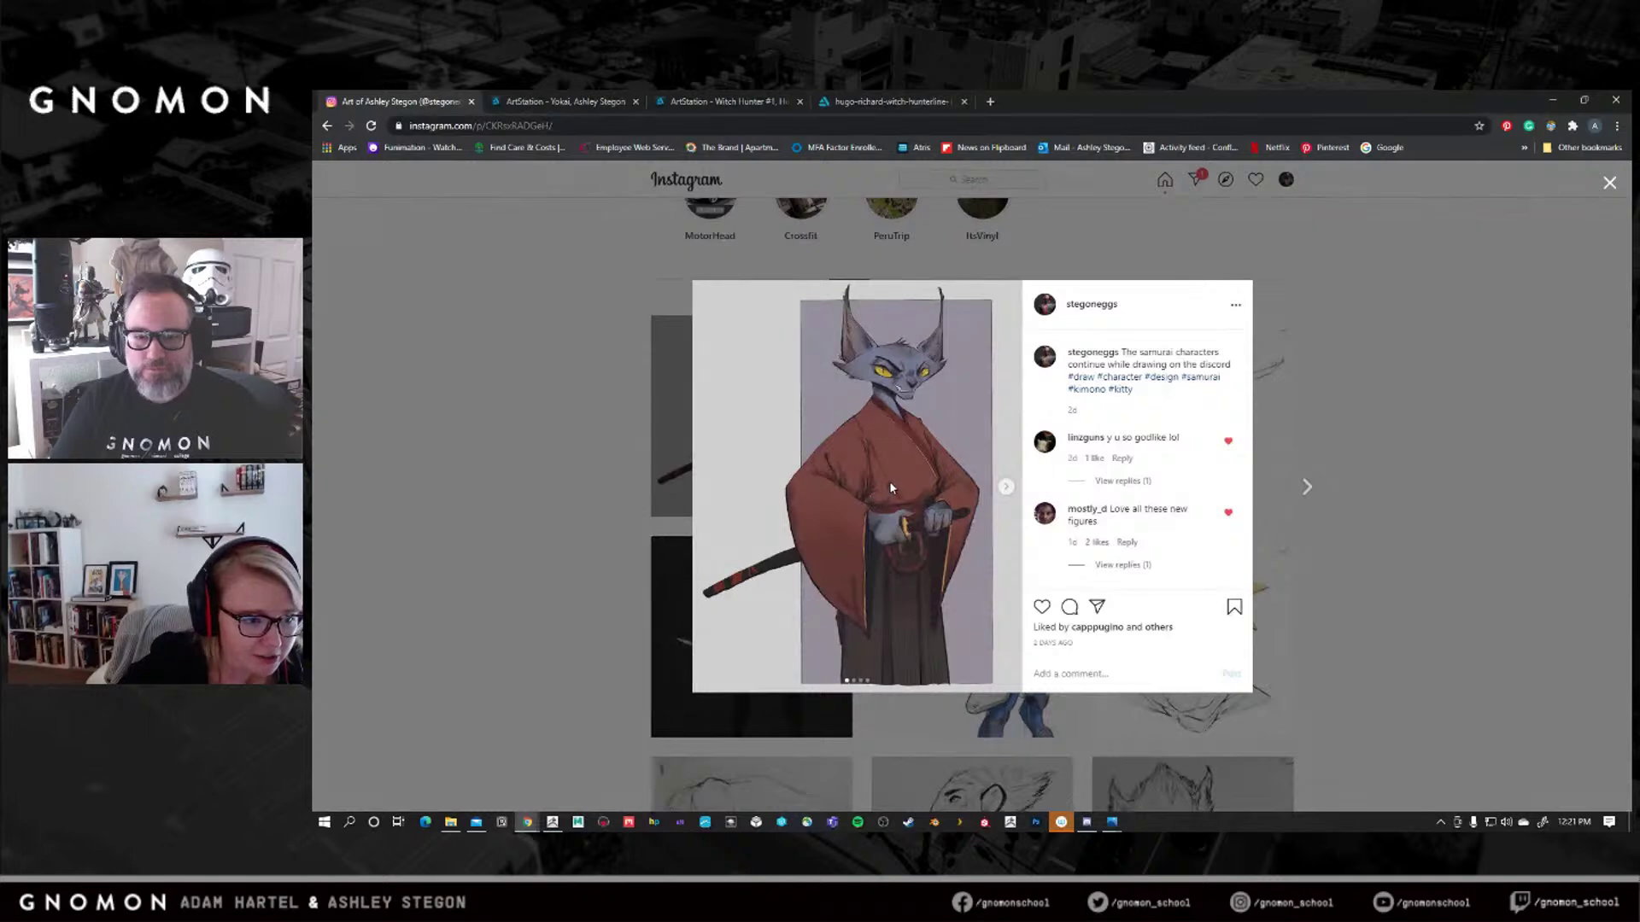
pyautogui.click(1006, 488)
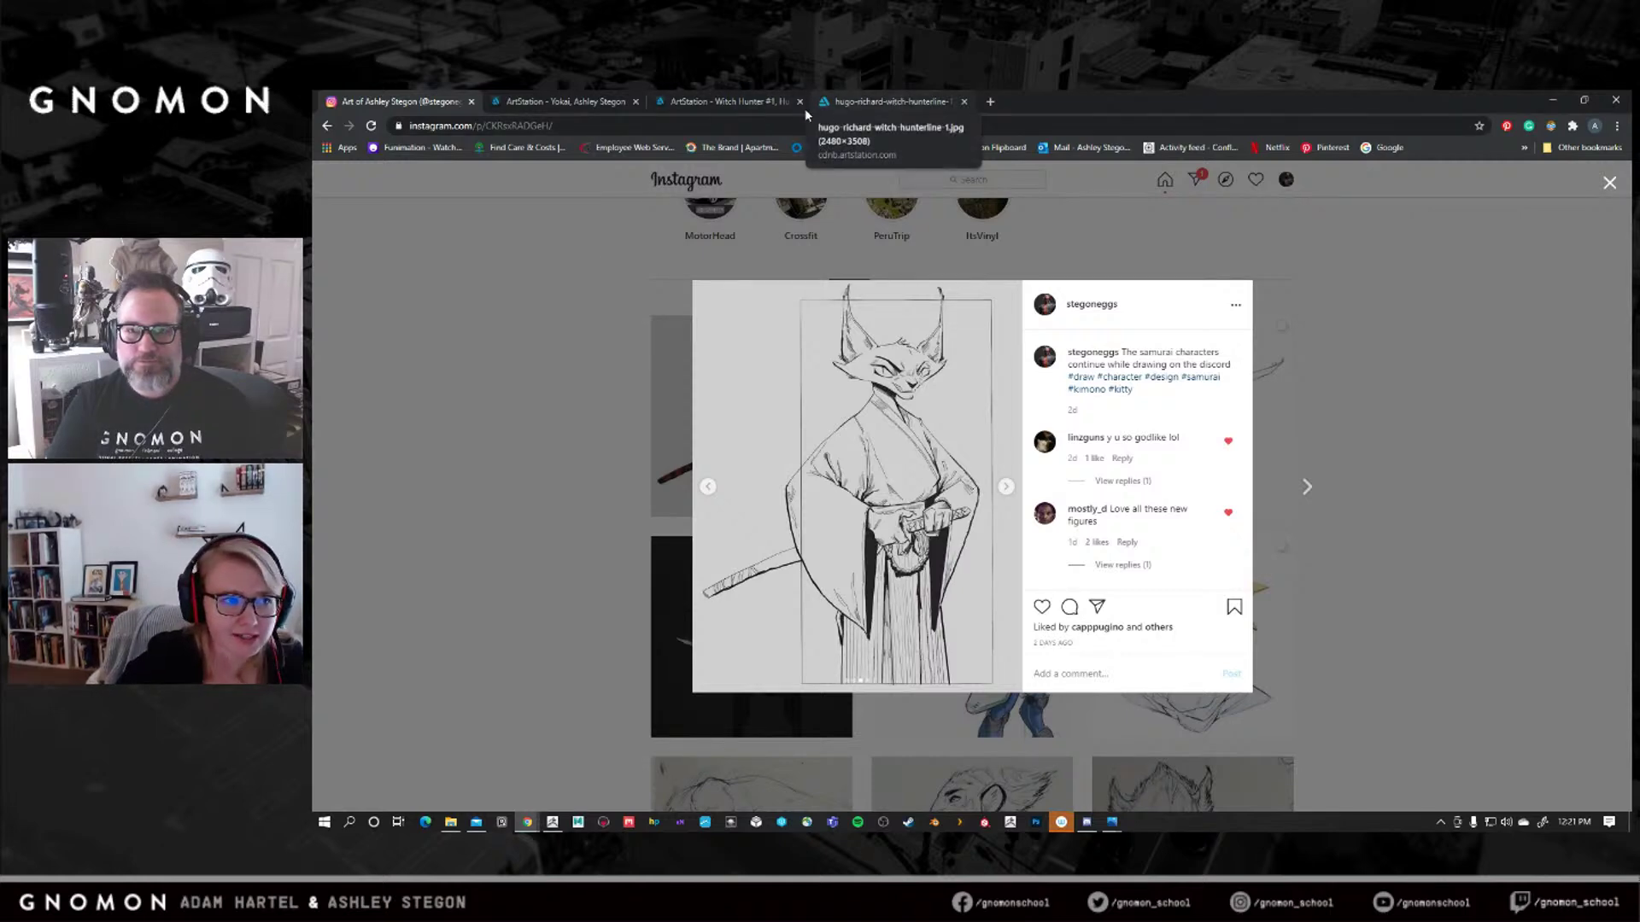
pyautogui.click(1554, 102)
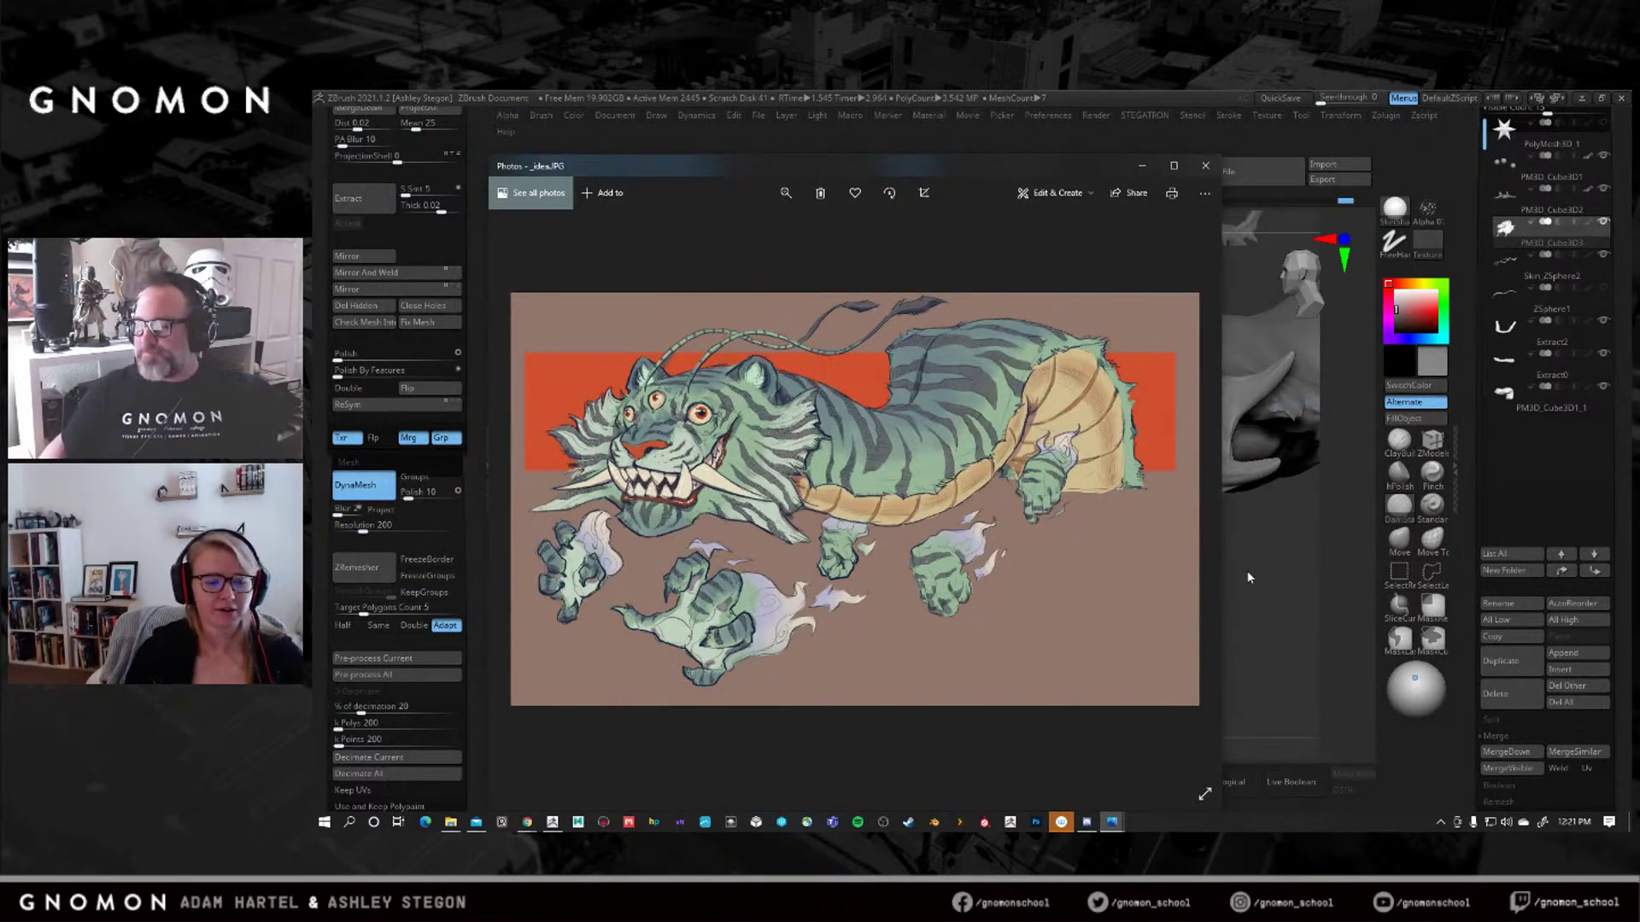
pyautogui.click(1263, 603)
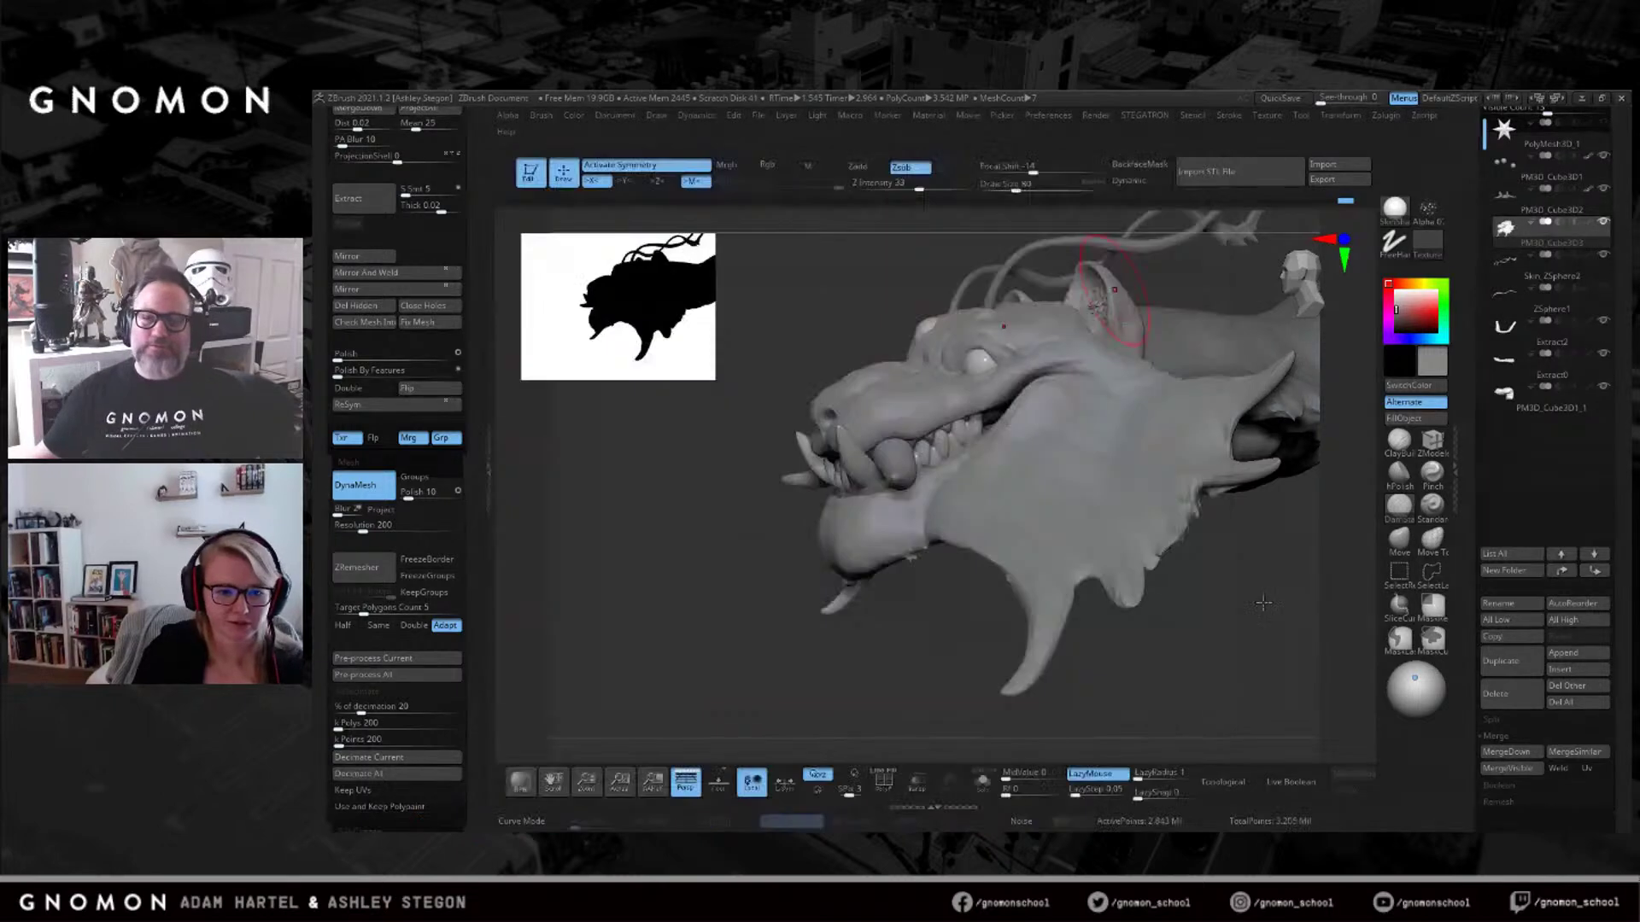
# Pull and reshape the spikes at the lower edge of the cheek frill.
pyautogui.moveTo(1193, 593); pyautogui.dragTo(1110, 466)
pyautogui.press('s')
pyautogui.press('f')
pyautogui.moveTo(1083, 571)
pyautogui.mouseDown()
pyautogui.moveTo(1219, 561)
pyautogui.moveTo(1201, 575)
pyautogui.moveTo(1350, 549)
pyautogui.moveTo(1153, 559)
pyautogui.mouseUp()
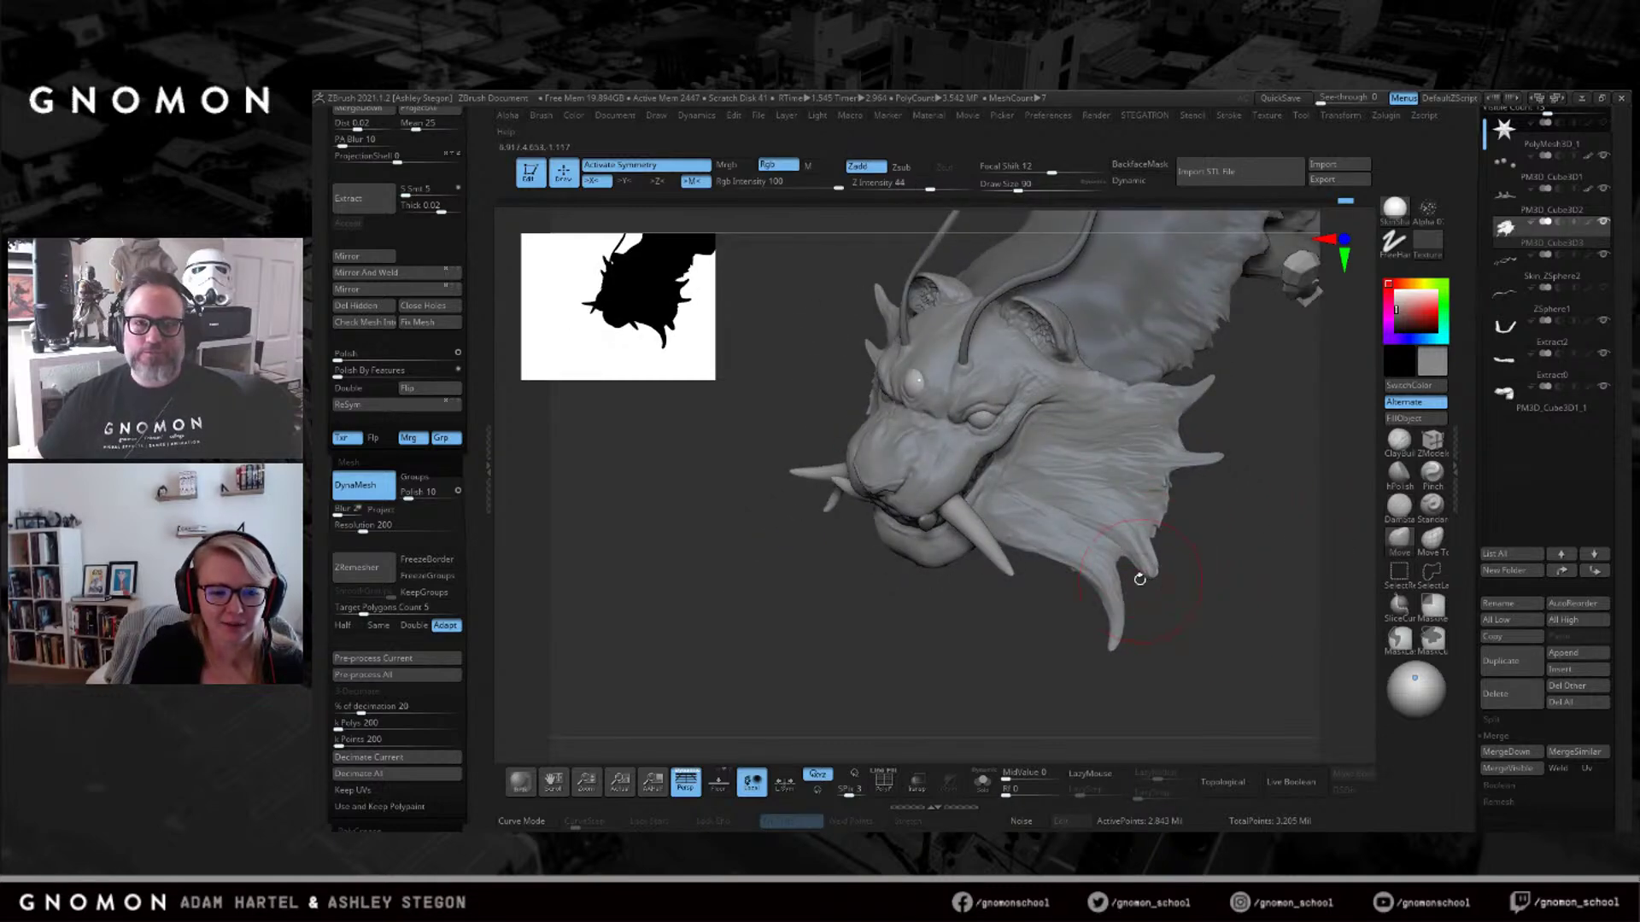
pyautogui.press('b')
pyautogui.click(1128, 547)
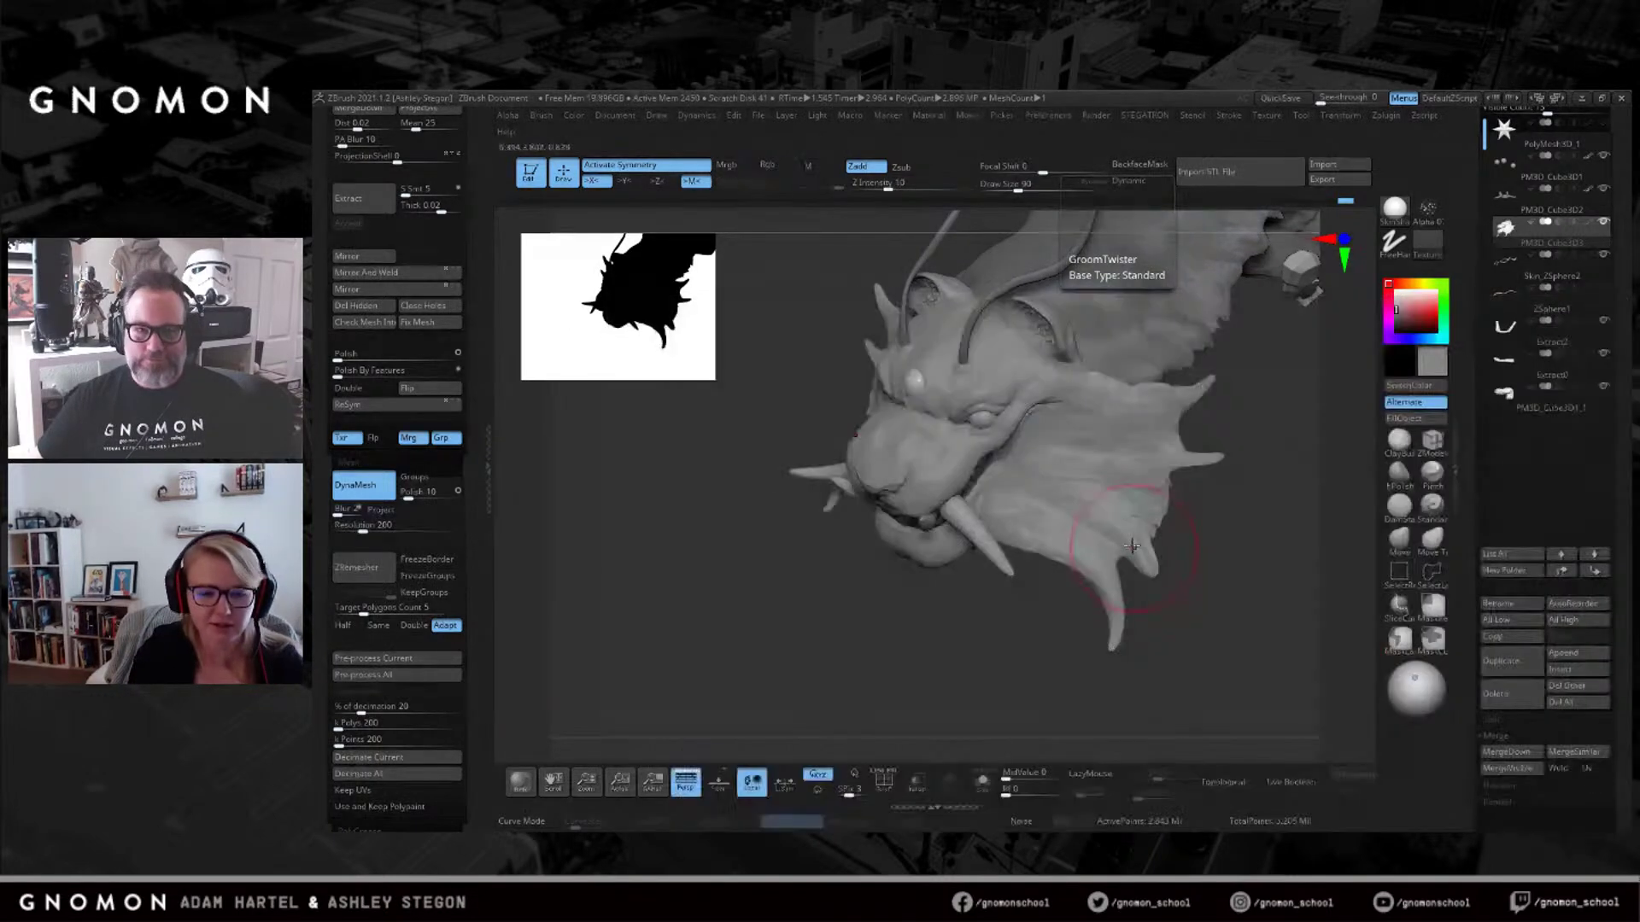
pyautogui.press('s')
pyautogui.moveTo(1118, 538)
pyautogui.mouseDown()
pyautogui.moveTo(1135, 571)
pyautogui.moveTo(1143, 504)
pyautogui.mouseUp()
pyautogui.press('s')
pyautogui.moveTo(1230, 584)
pyautogui.mouseDown()
pyautogui.moveTo(1161, 615)
pyautogui.moveTo(1138, 649)
pyautogui.mouseUp()
# Reduce the draw size to about 71 and reshape the outer edge of the cheek frill between its spikes.
pyautogui.click(1399, 540)
pyautogui.press('s')
pyautogui.moveTo(1188, 515); pyautogui.dragTo(1200, 515)
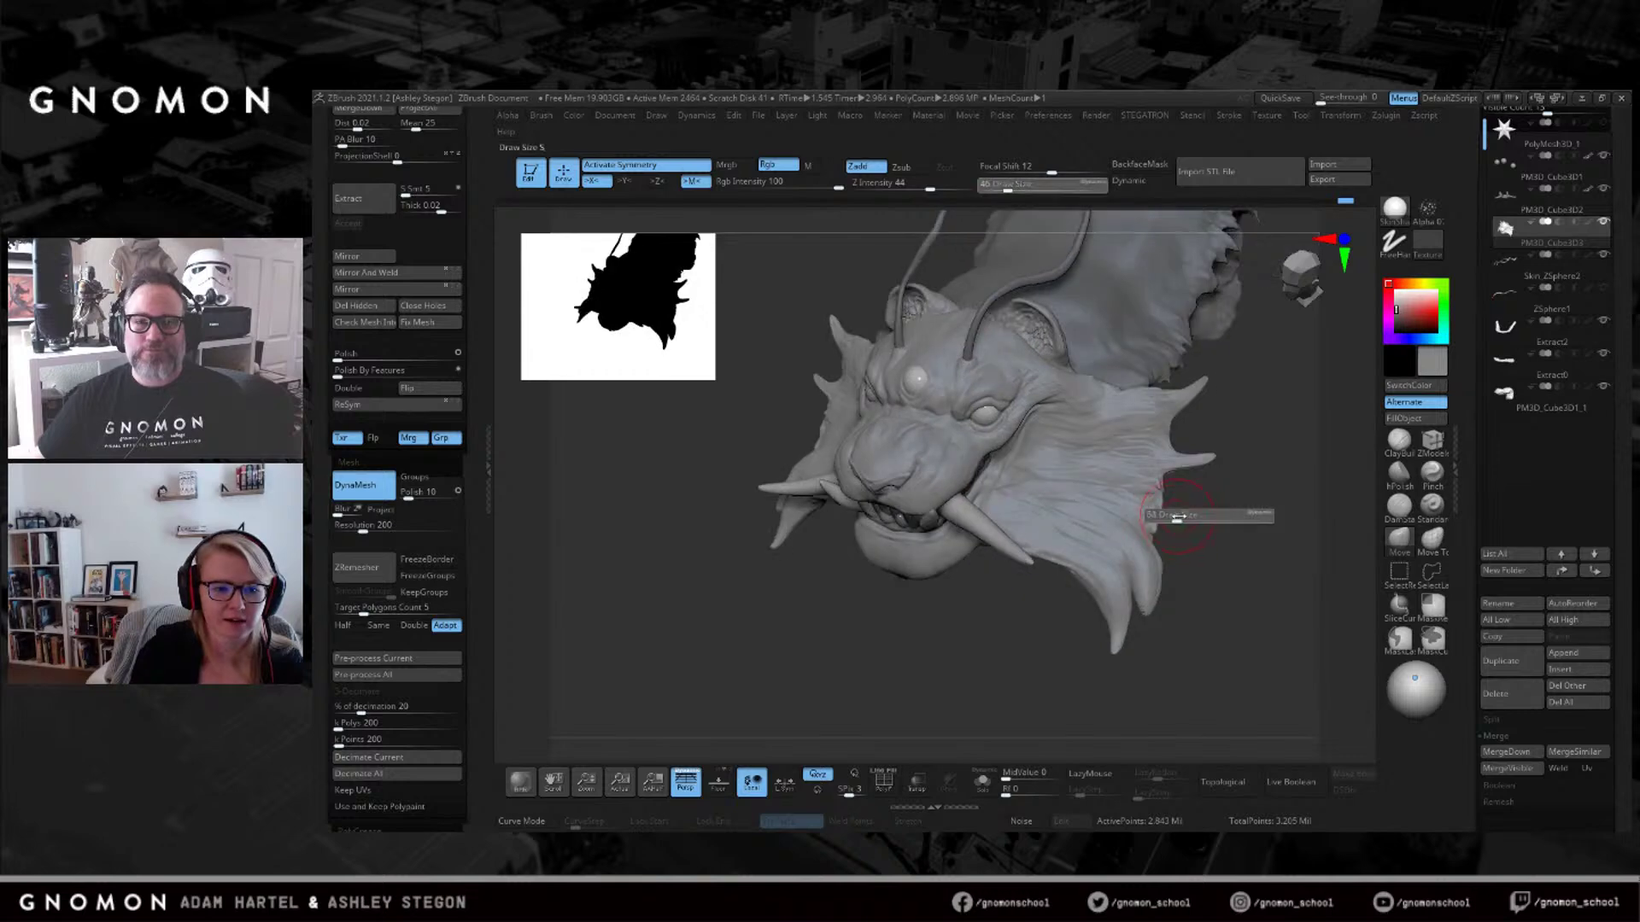
pyautogui.press('b')
pyautogui.click(1178, 484)
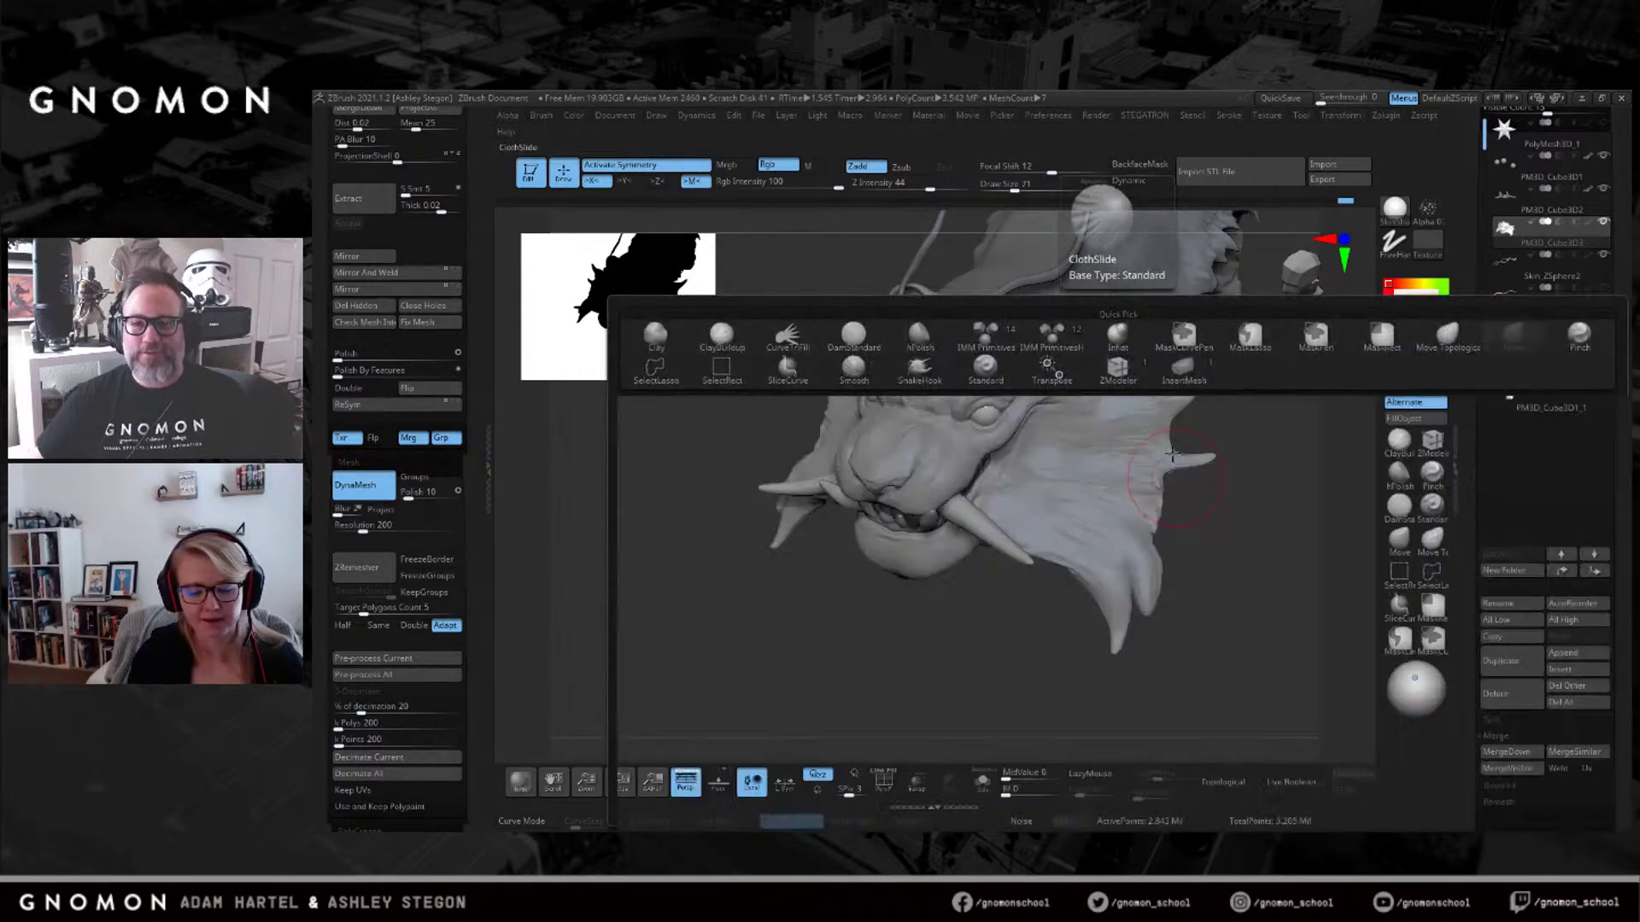
pyautogui.moveTo(1155, 458)
pyautogui.mouseDown()
pyautogui.moveTo(1203, 467)
pyautogui.moveTo(1153, 422)
pyautogui.moveTo(1163, 411)
pyautogui.moveTo(1255, 581)
pyautogui.mouseUp()
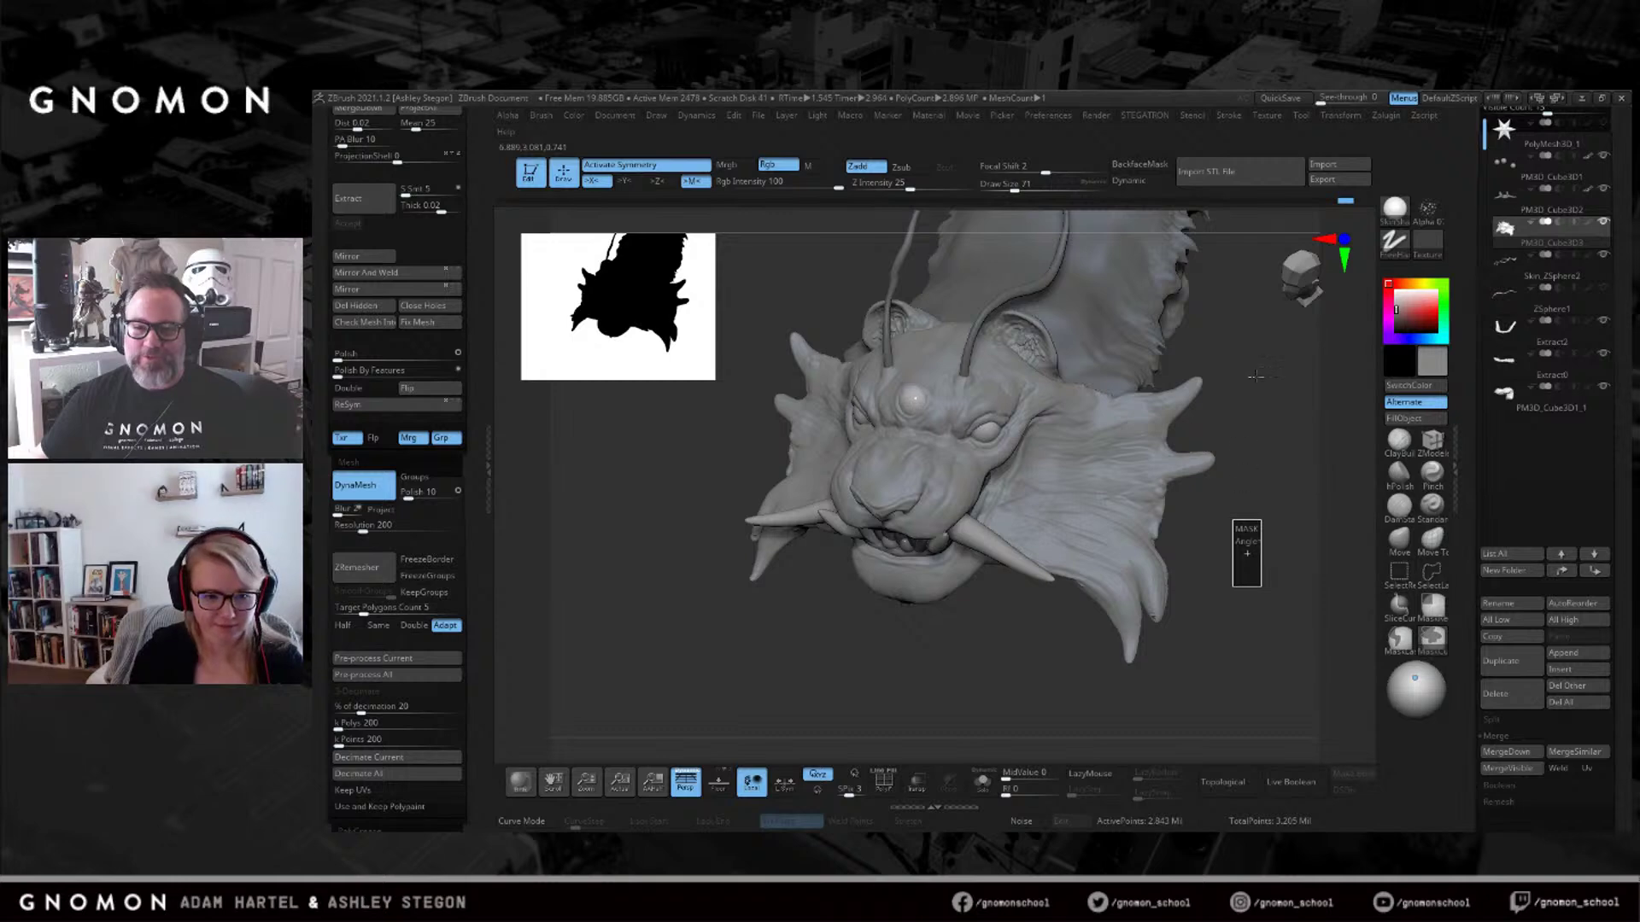
# Carve fine creases across the muzzle and upper lip with the DamStandard brush at draw size 27.
pyautogui.moveTo(1065, 472)
pyautogui.keyDown('shift'); pyautogui.mouseDown(button='right')
pyautogui.moveTo(1055, 445)
pyautogui.moveTo(995, 451)
pyautogui.mouseUp(button='right'); pyautogui.keyUp('shift')
pyautogui.click(1399, 441)
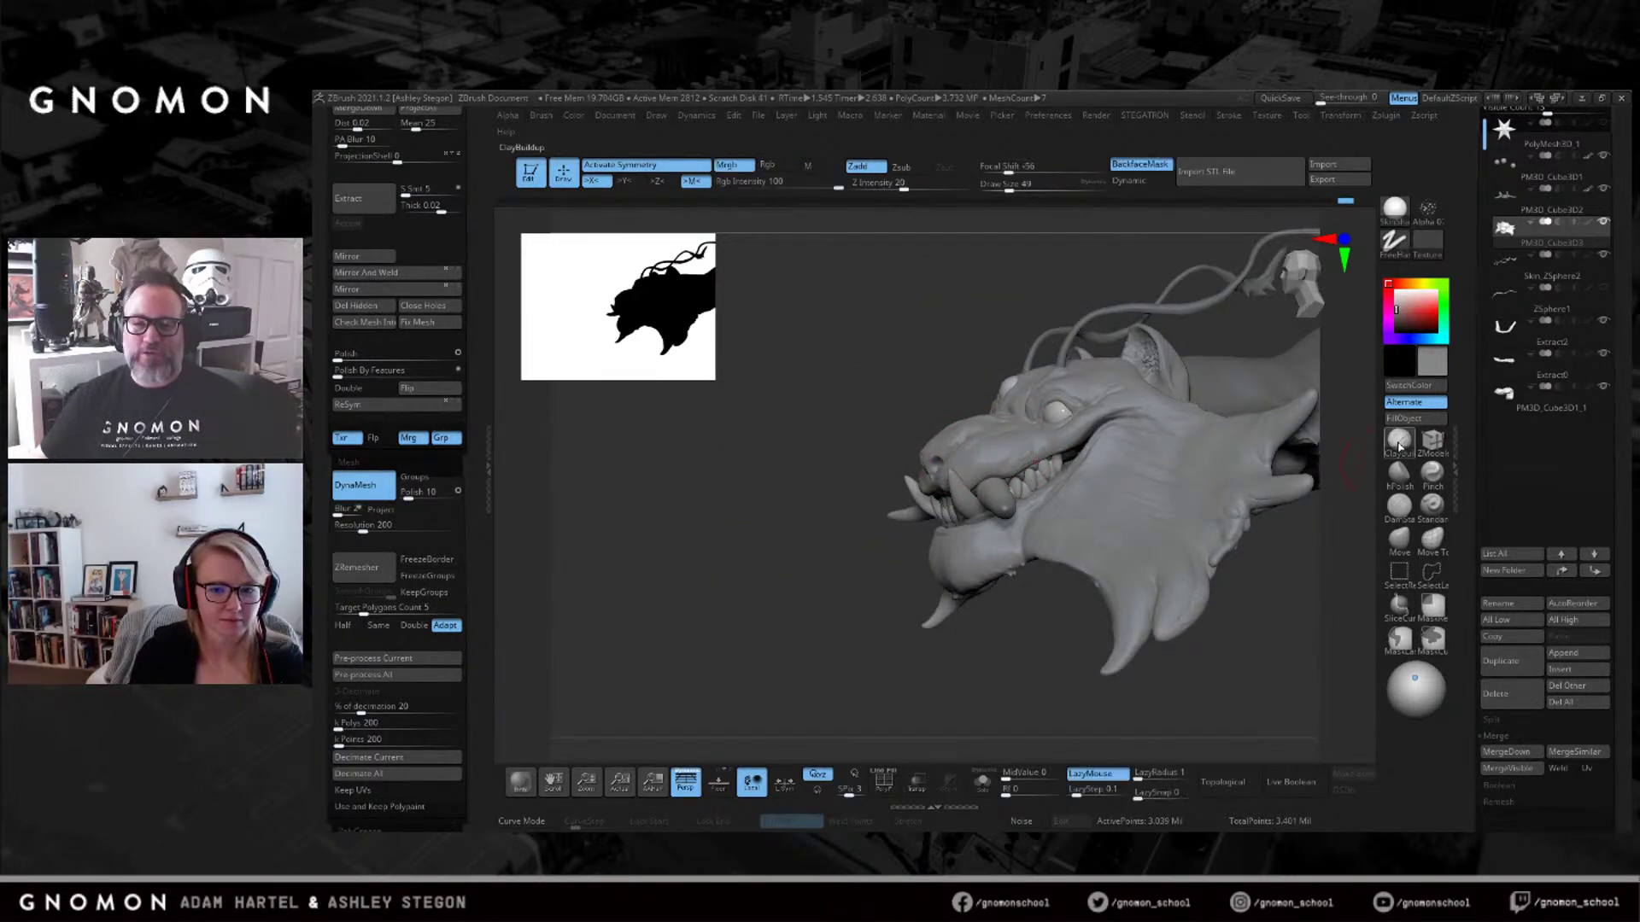
pyautogui.click(1396, 521)
pyautogui.moveTo(952, 432)
pyautogui.keyDown('ctrl'); pyautogui.mouseDown(button='right')
pyautogui.moveTo(977, 476)
pyautogui.moveTo(1004, 478)
pyautogui.mouseUp(button='right'); pyautogui.keyUp('ctrl')
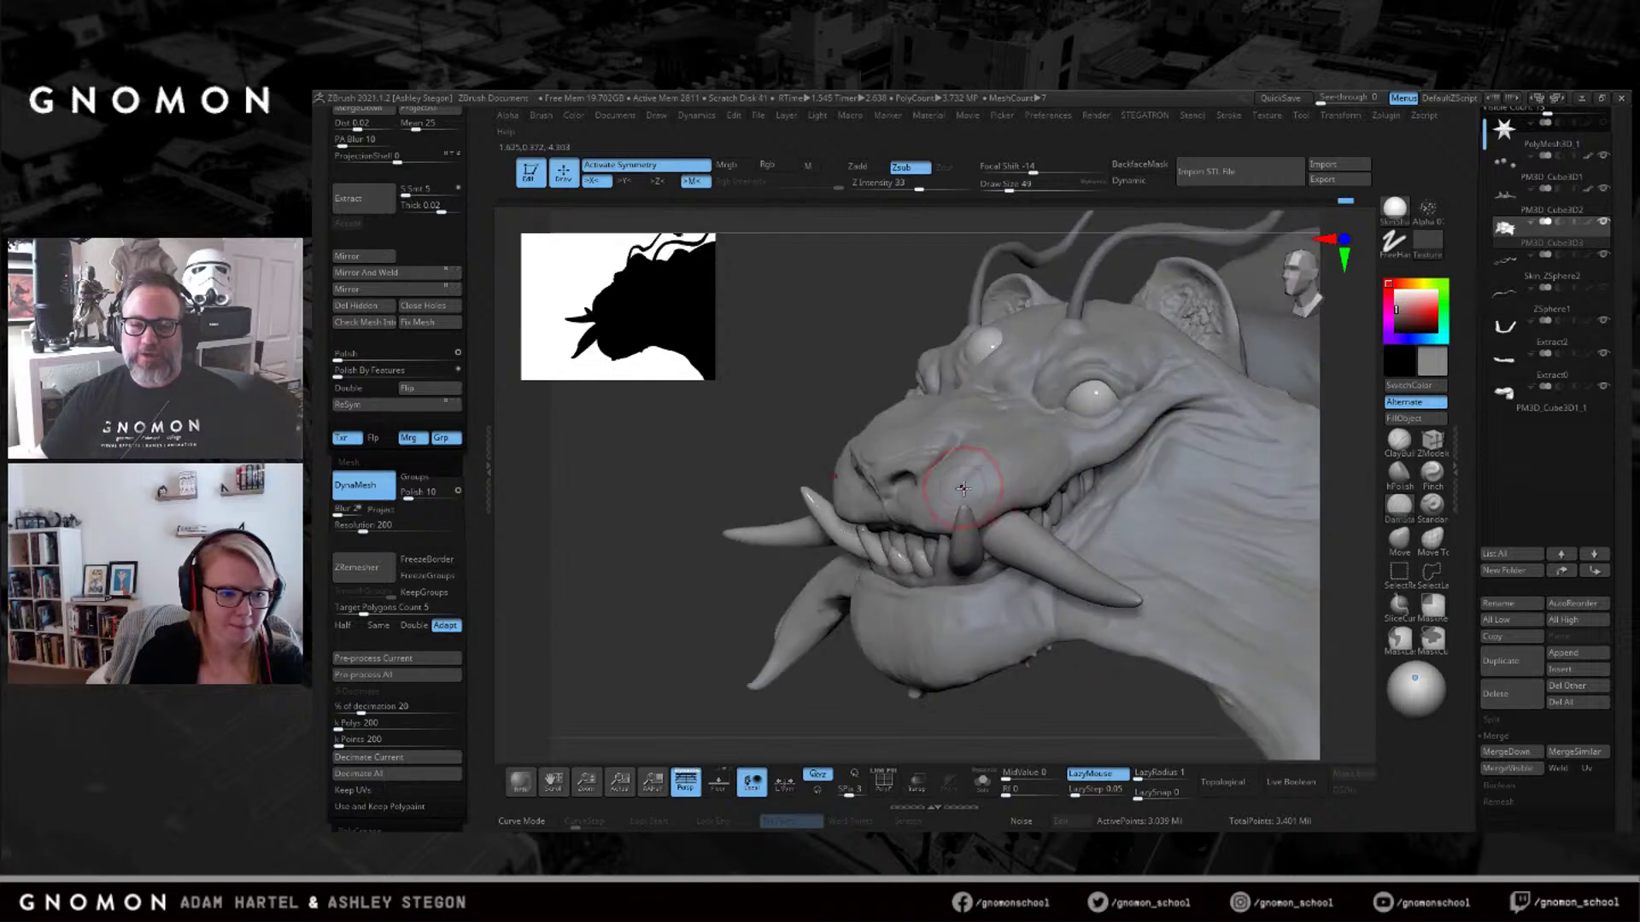
pyautogui.press('[')
pyautogui.press('[')
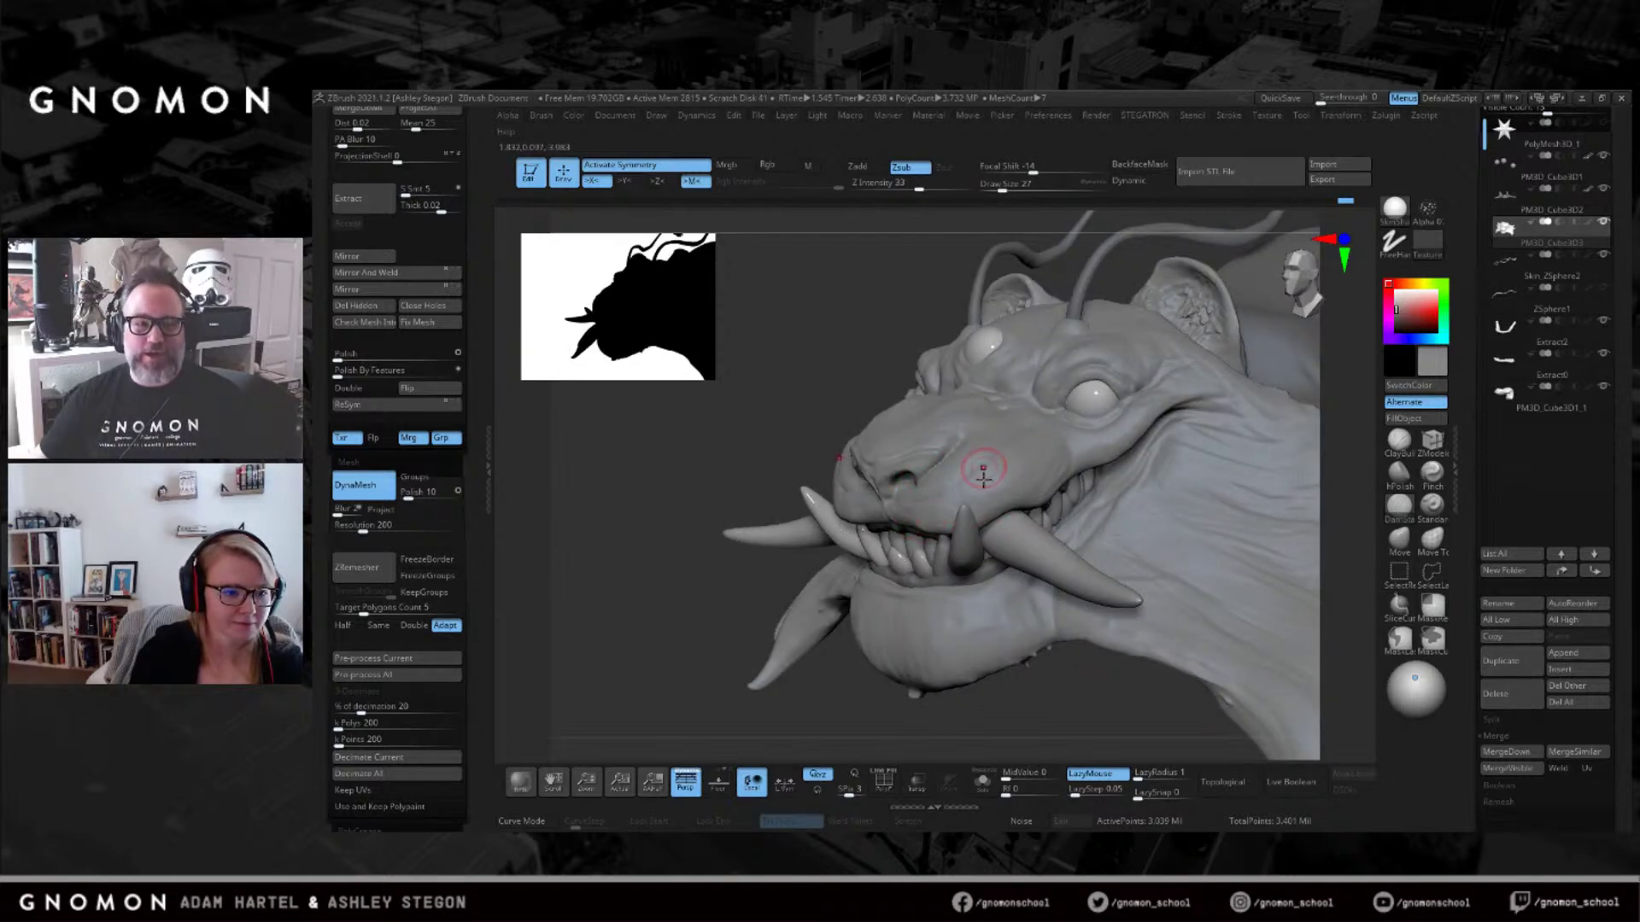
pyautogui.moveTo(983, 466); pyautogui.dragTo(940, 491, button='right')
pyautogui.moveTo(1026, 392); pyautogui.dragTo(1031, 436, button='right')
pyautogui.moveTo(954, 494); pyautogui.dragTo(997, 487, button='right')
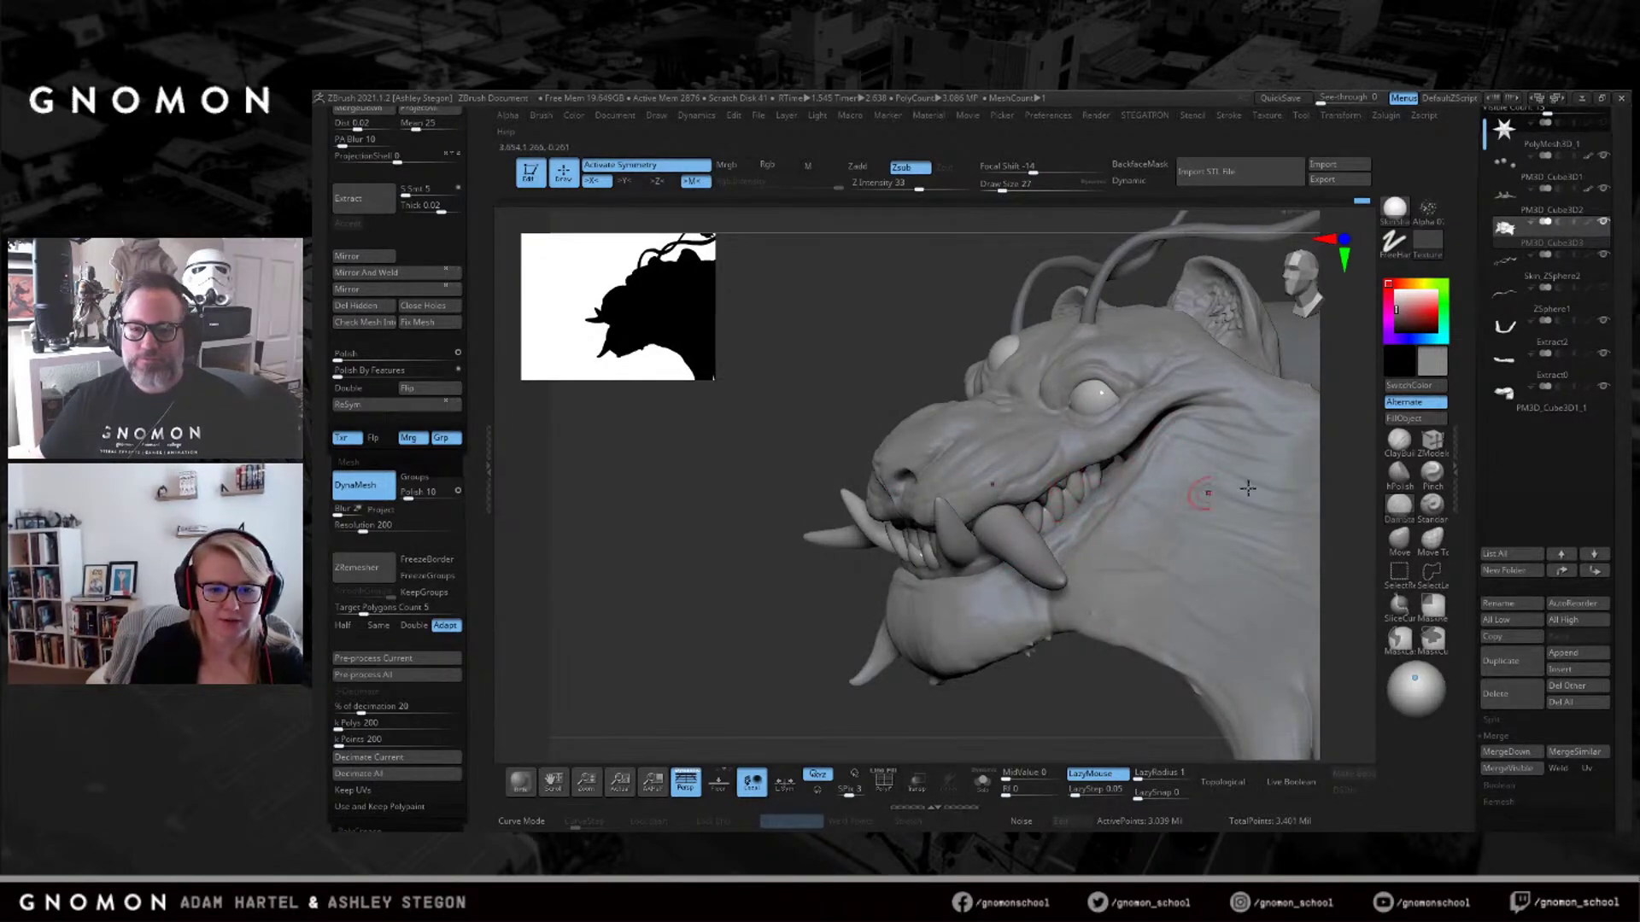
# Build up the folds on the side of the muzzle with the ClayBuildup brush at a draw size of about 29.
pyautogui.click(1399, 440)
pyautogui.moveTo(1132, 448)
pyautogui.mouseDown(button='right')
pyautogui.moveTo(999, 466)
pyautogui.moveTo(1023, 450)
pyautogui.moveTo(1018, 412)
pyautogui.mouseUp(button='right')
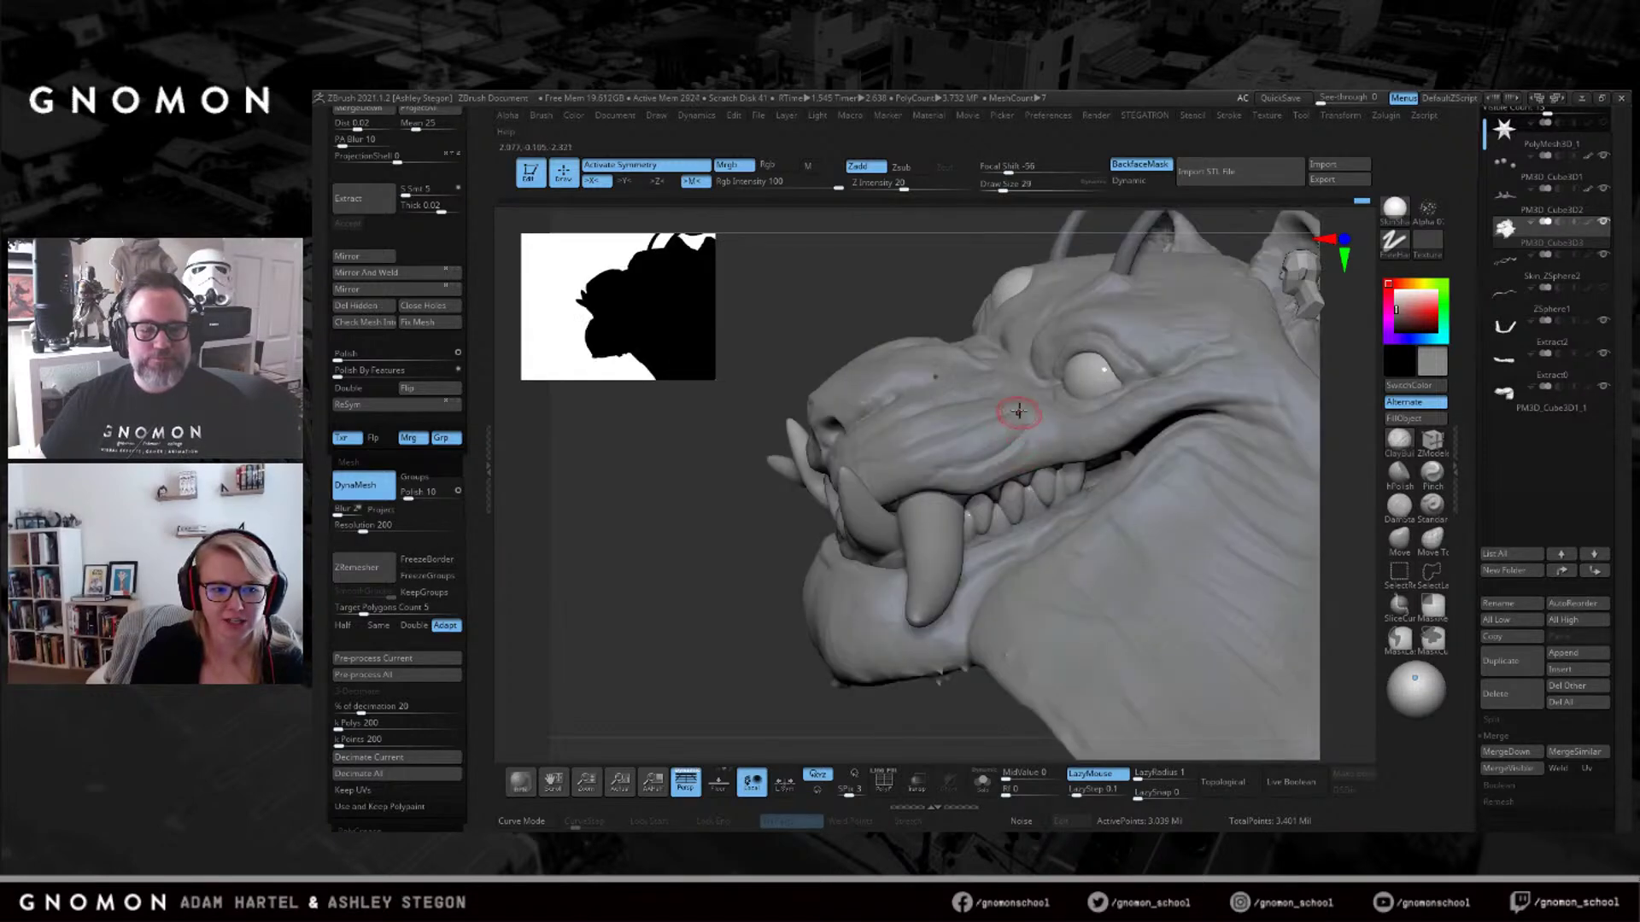
pyautogui.moveTo(905, 452); pyautogui.dragTo(991, 410, button='right')
pyautogui.moveTo(1016, 353)
pyautogui.mouseDown(button='right')
pyautogui.moveTo(1080, 330)
pyautogui.moveTo(990, 368)
pyautogui.mouseUp(button='right')
# Enlarge the ClayBuildup draw size to about 56 and build up the muzzle, the brow and the area between eye and ear.
pyautogui.press('s')
pyautogui.moveTo(989, 370); pyautogui.dragTo(995, 371)
pyautogui.moveTo(975, 354)
pyautogui.keyDown('ctrl'); pyautogui.mouseDown(button='right')
pyautogui.moveTo(970, 333)
pyautogui.moveTo(1066, 302)
pyautogui.mouseUp(button='right'); pyautogui.keyUp('ctrl')
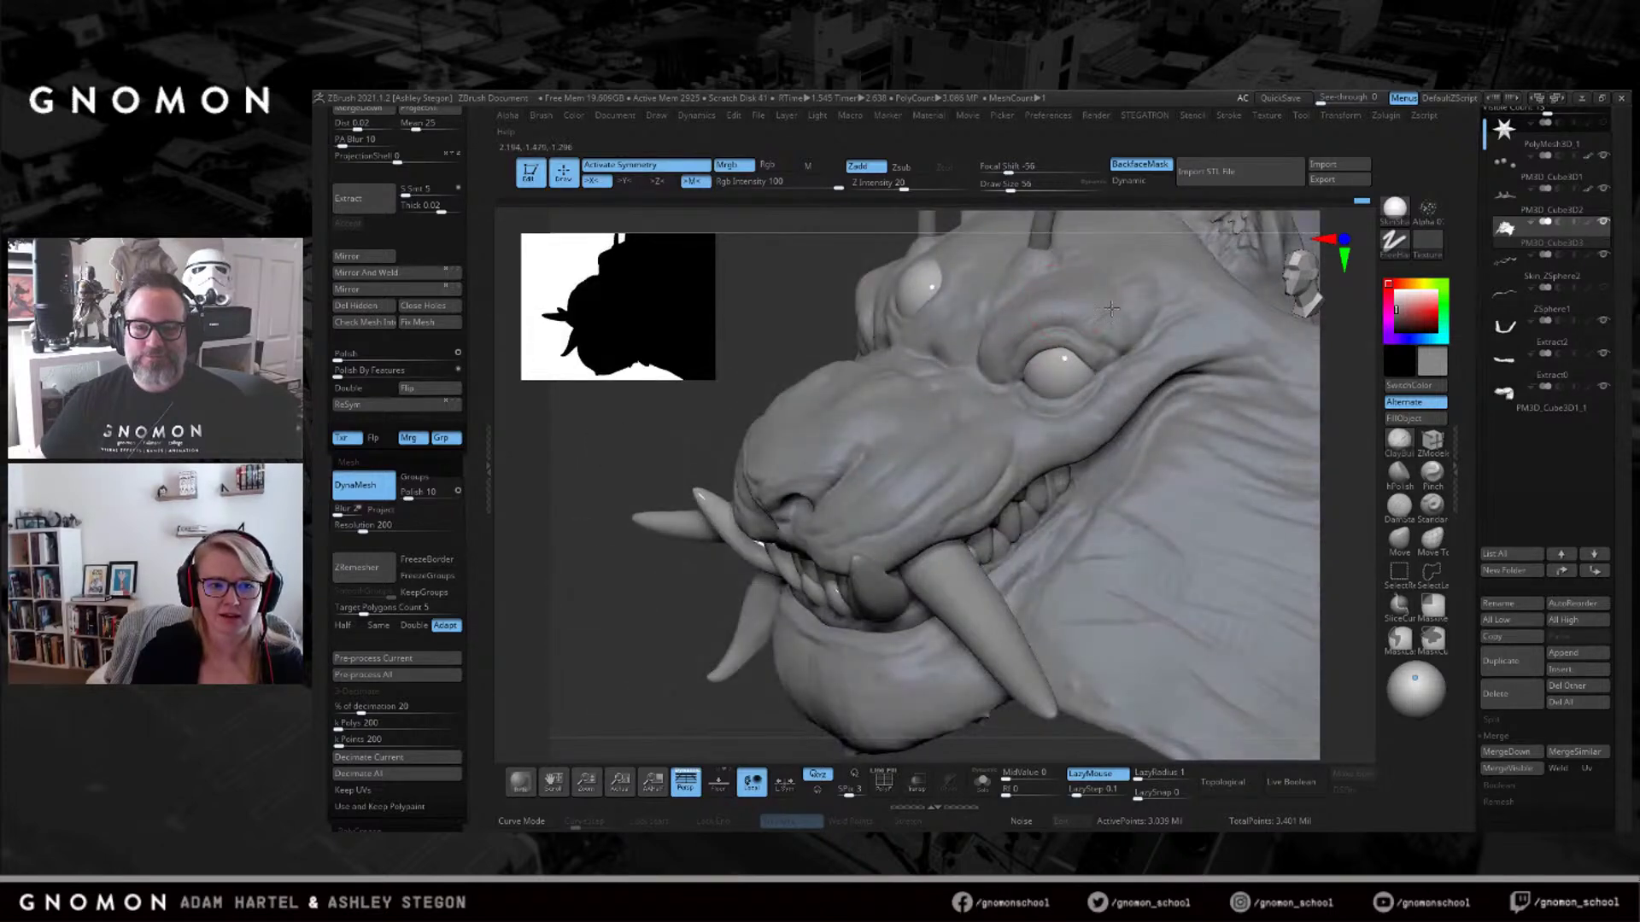
pyautogui.moveTo(1152, 323); pyautogui.dragTo(1063, 345, button='right')
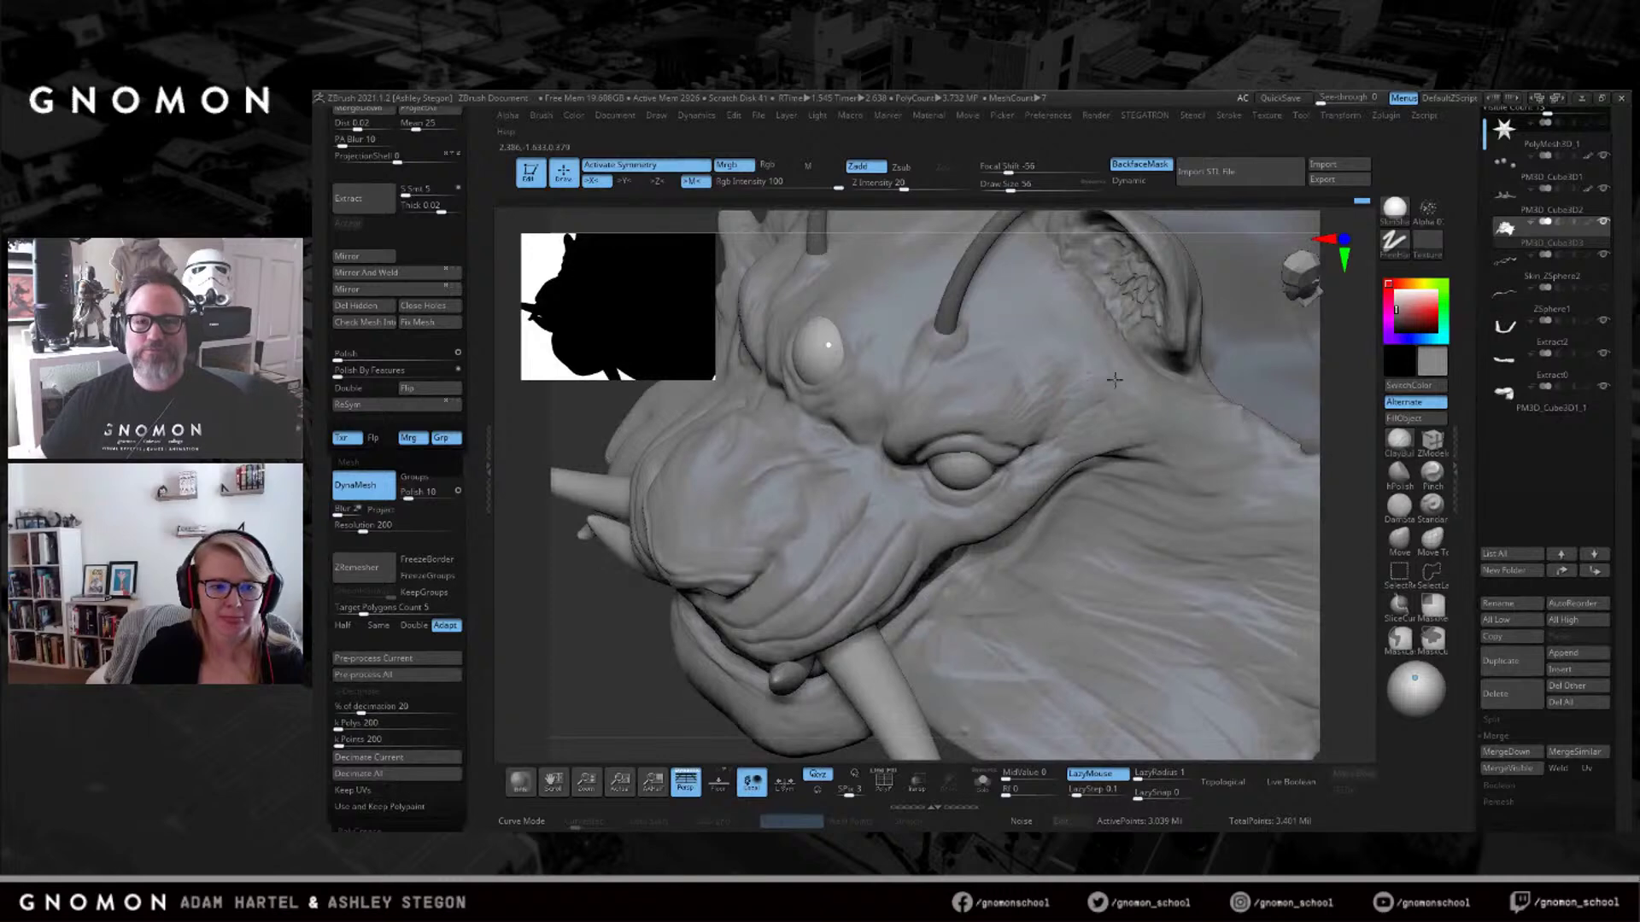
pyautogui.moveTo(1152, 375); pyautogui.dragTo(1164, 374, button='right')
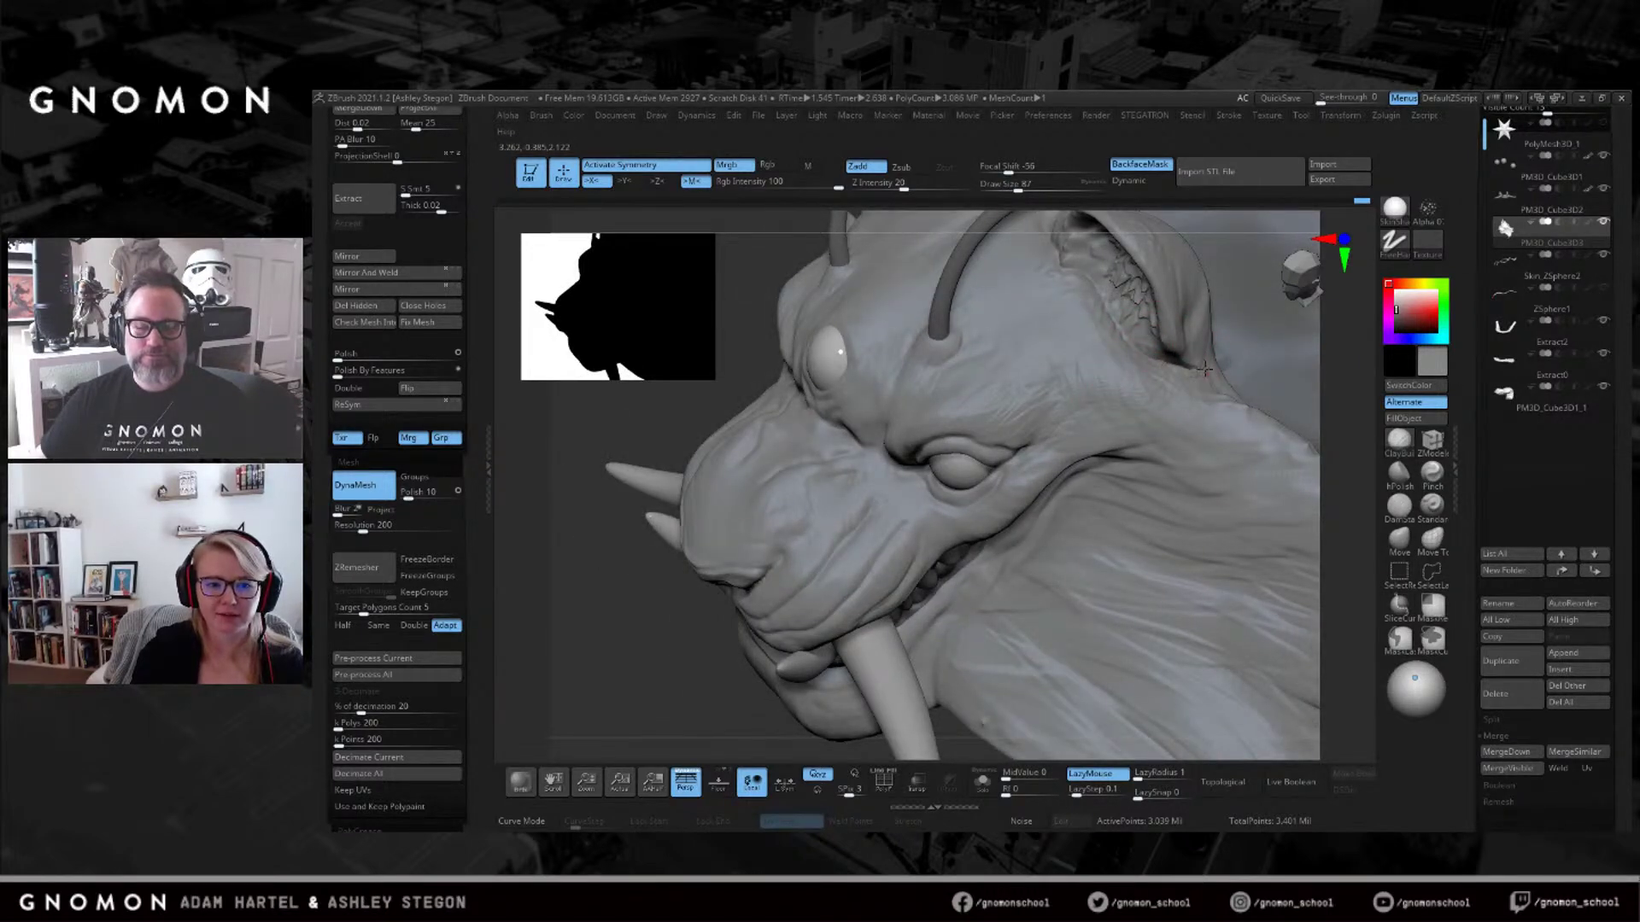
# Reduce the ClayBuildup draw size to 77 and work the surface at the base of the ear.
pyautogui.press('[')
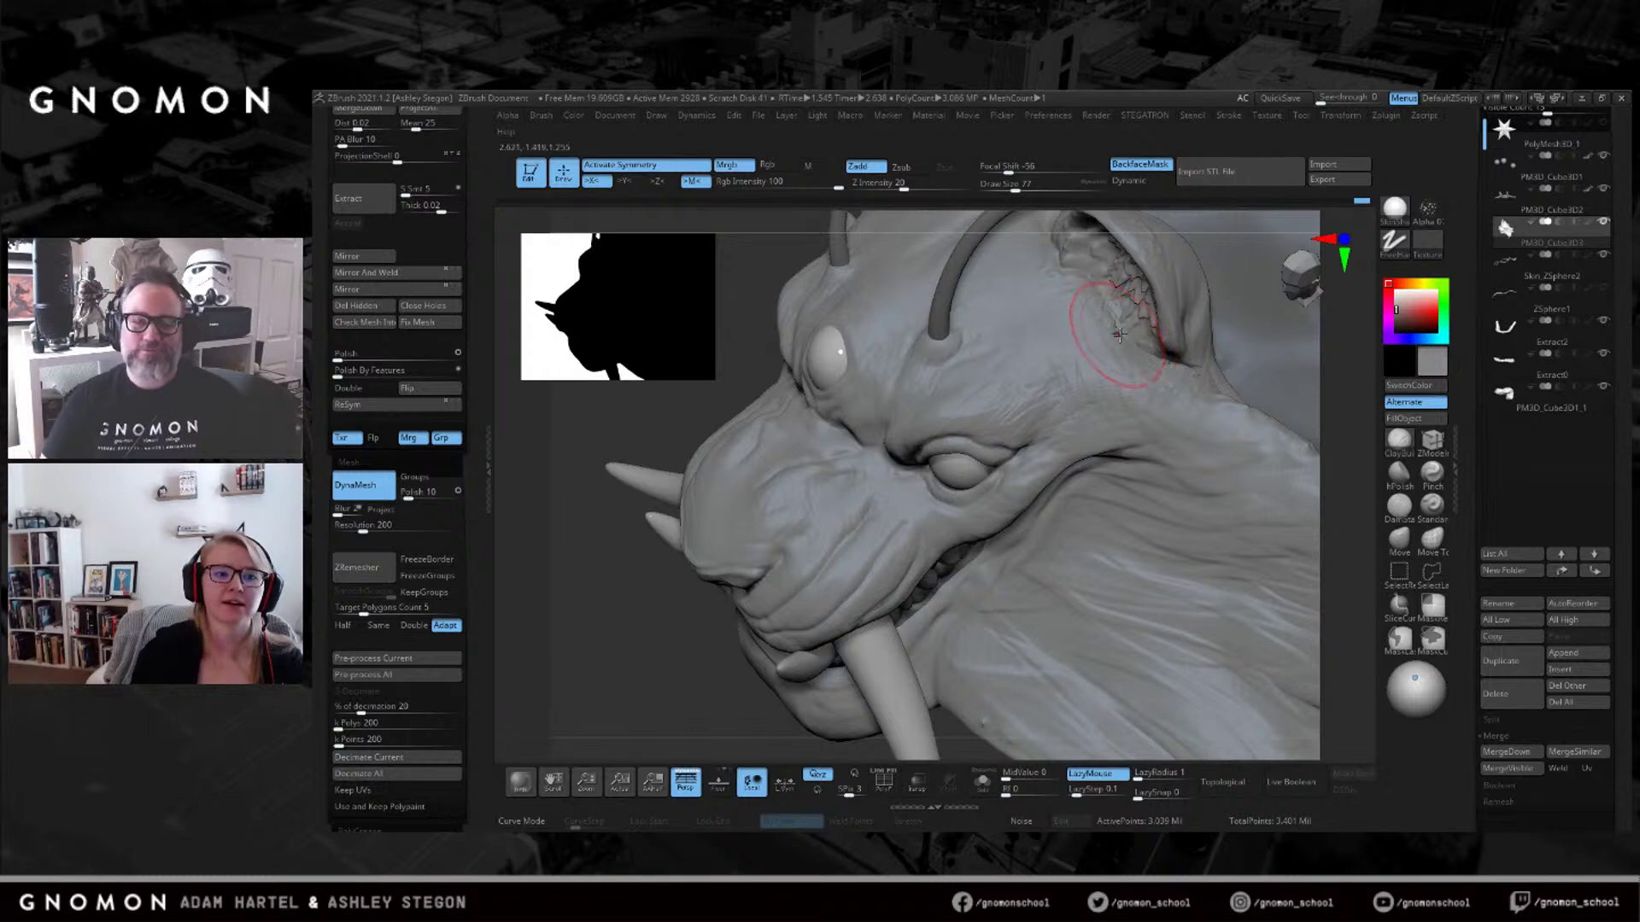
pyautogui.moveTo(1093, 283)
pyautogui.mouseDown(button='right')
pyautogui.moveTo(1101, 263)
pyautogui.moveTo(1135, 373)
pyautogui.mouseUp(button='right')
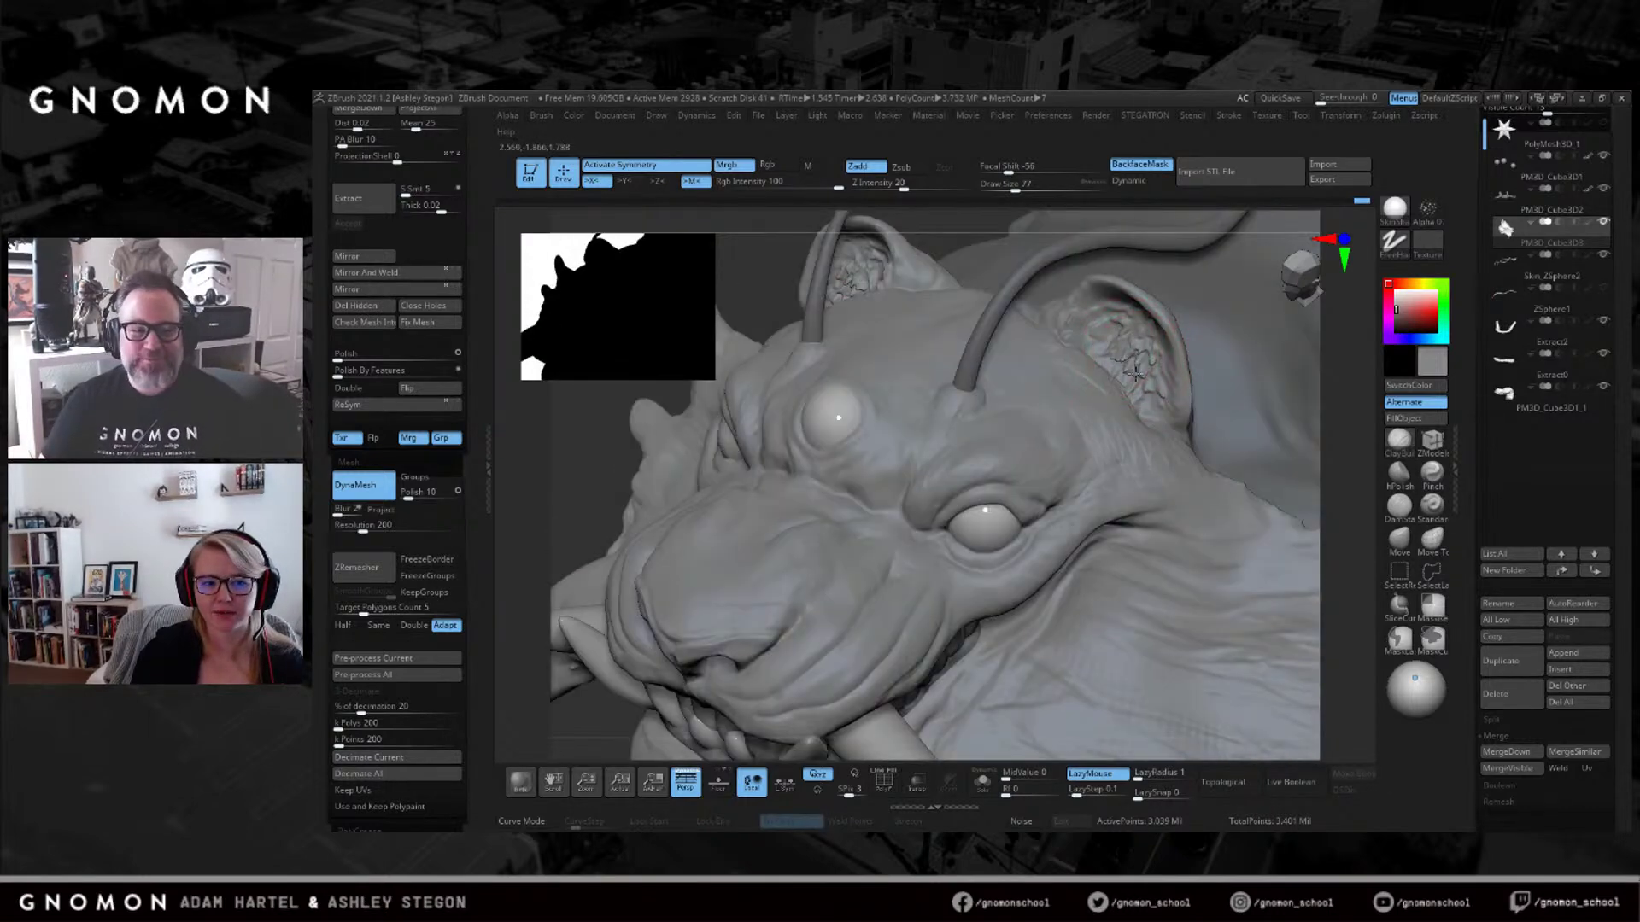
pyautogui.moveTo(1128, 363); pyautogui.dragTo(1121, 355)
# Build up the brow and the inner corner of the eye with ClayBuildup at draw sizes of 41 and 56.
pyautogui.press('[')
pyautogui.press('[')
pyautogui.press('[')
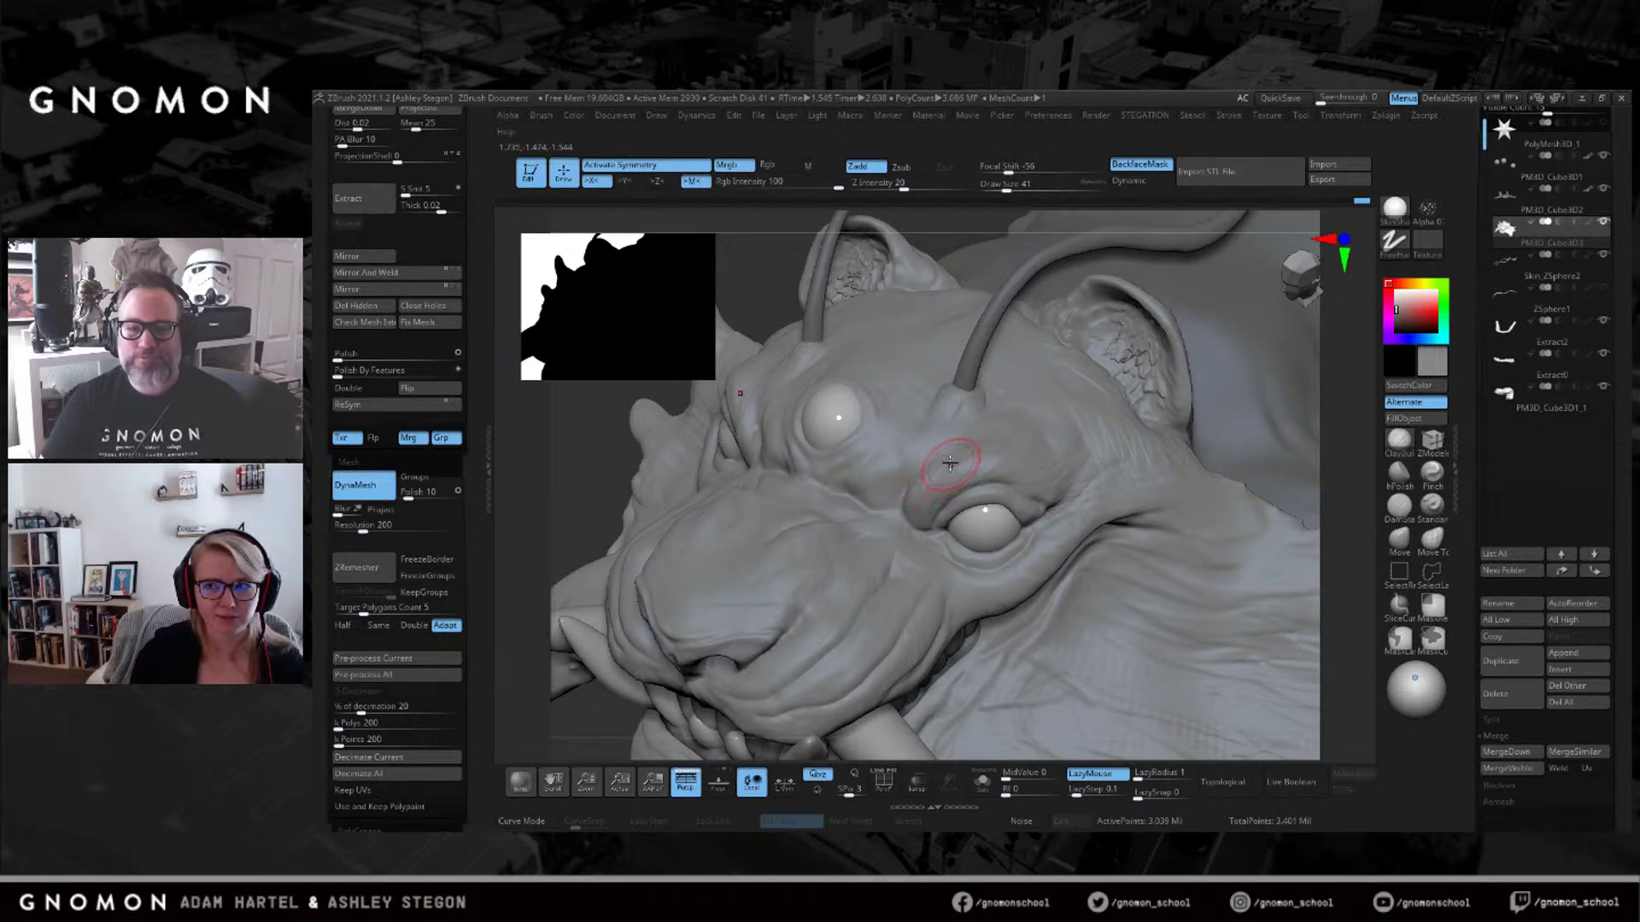
pyautogui.moveTo(949, 463); pyautogui.dragTo(878, 467, button='right')
pyautogui.press(']')
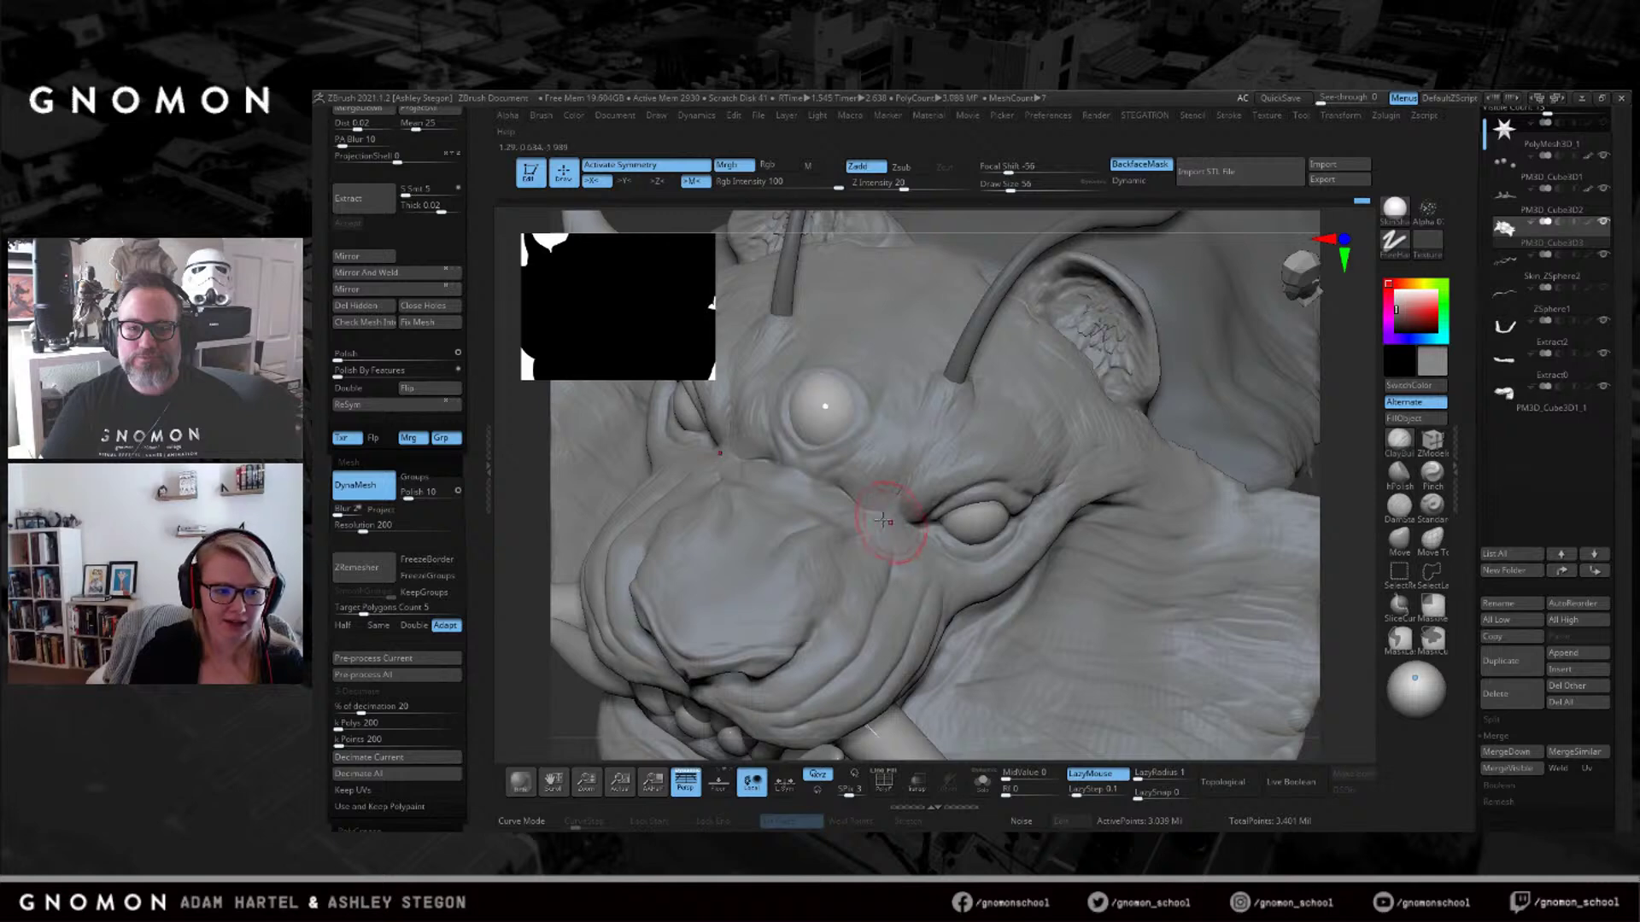
pyautogui.moveTo(884, 521); pyautogui.dragTo(864, 510, button='right')
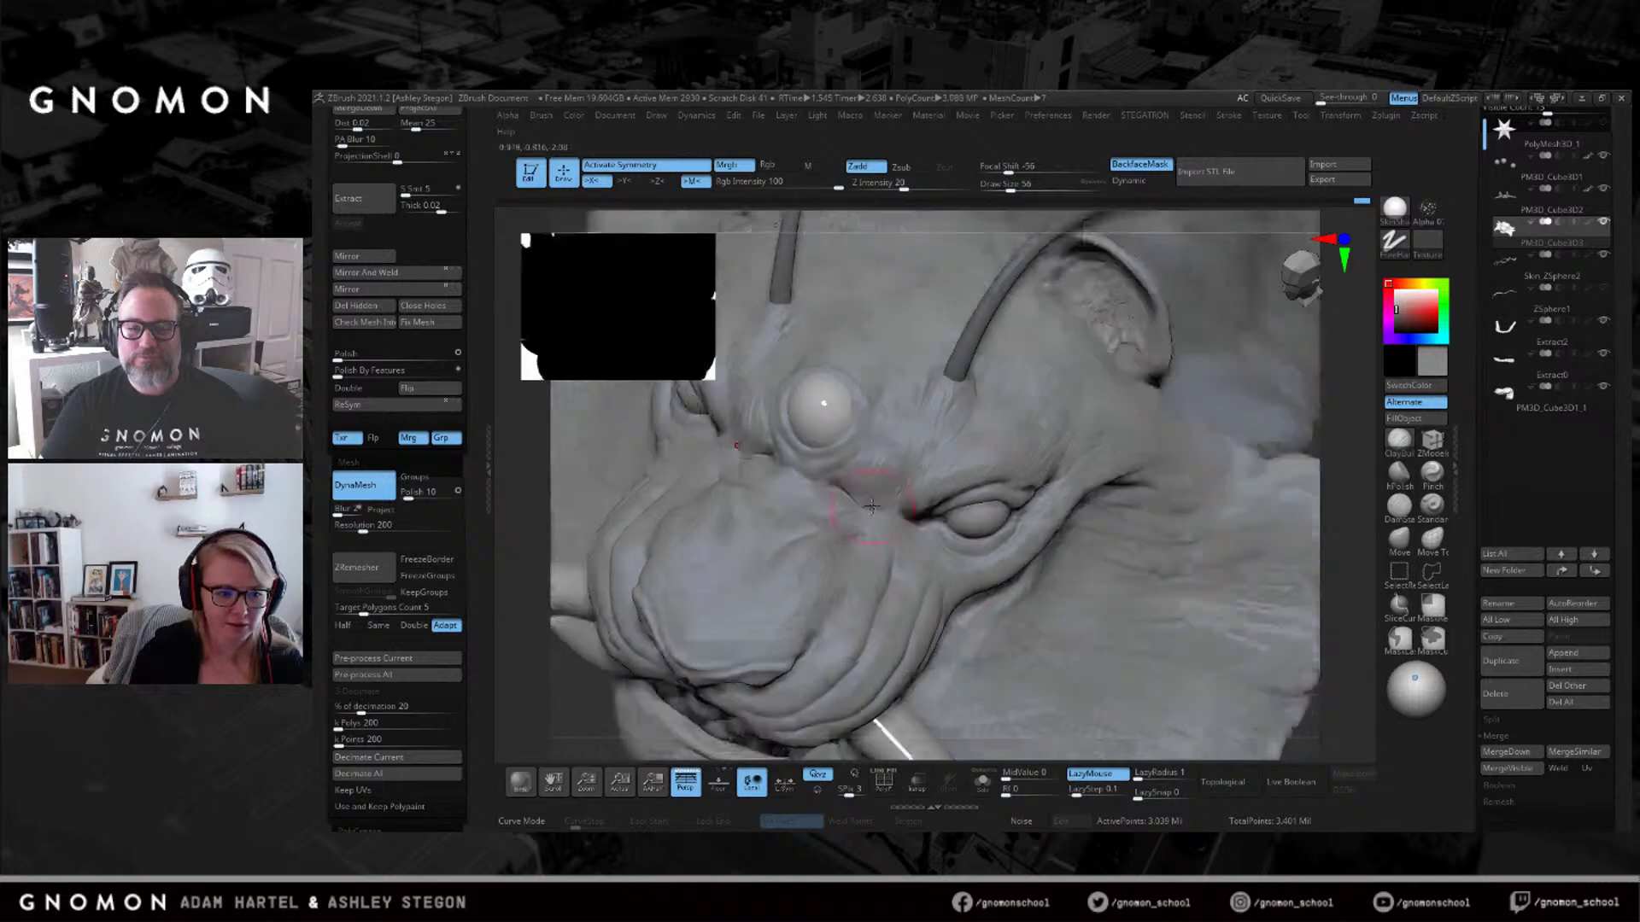
# Refine the creases around the third eye and brow with the DamStandard brush, reducing the draw size to 41.
pyautogui.click(1392, 517)
pyautogui.moveTo(849, 494)
pyautogui.keyDown('alt'); pyautogui.mouseDown(button='right')
pyautogui.moveTo(1013, 382)
pyautogui.moveTo(862, 329)
pyautogui.moveTo(888, 357)
pyautogui.moveTo(891, 328)
pyautogui.mouseUp(button='right'); pyautogui.keyUp('alt')
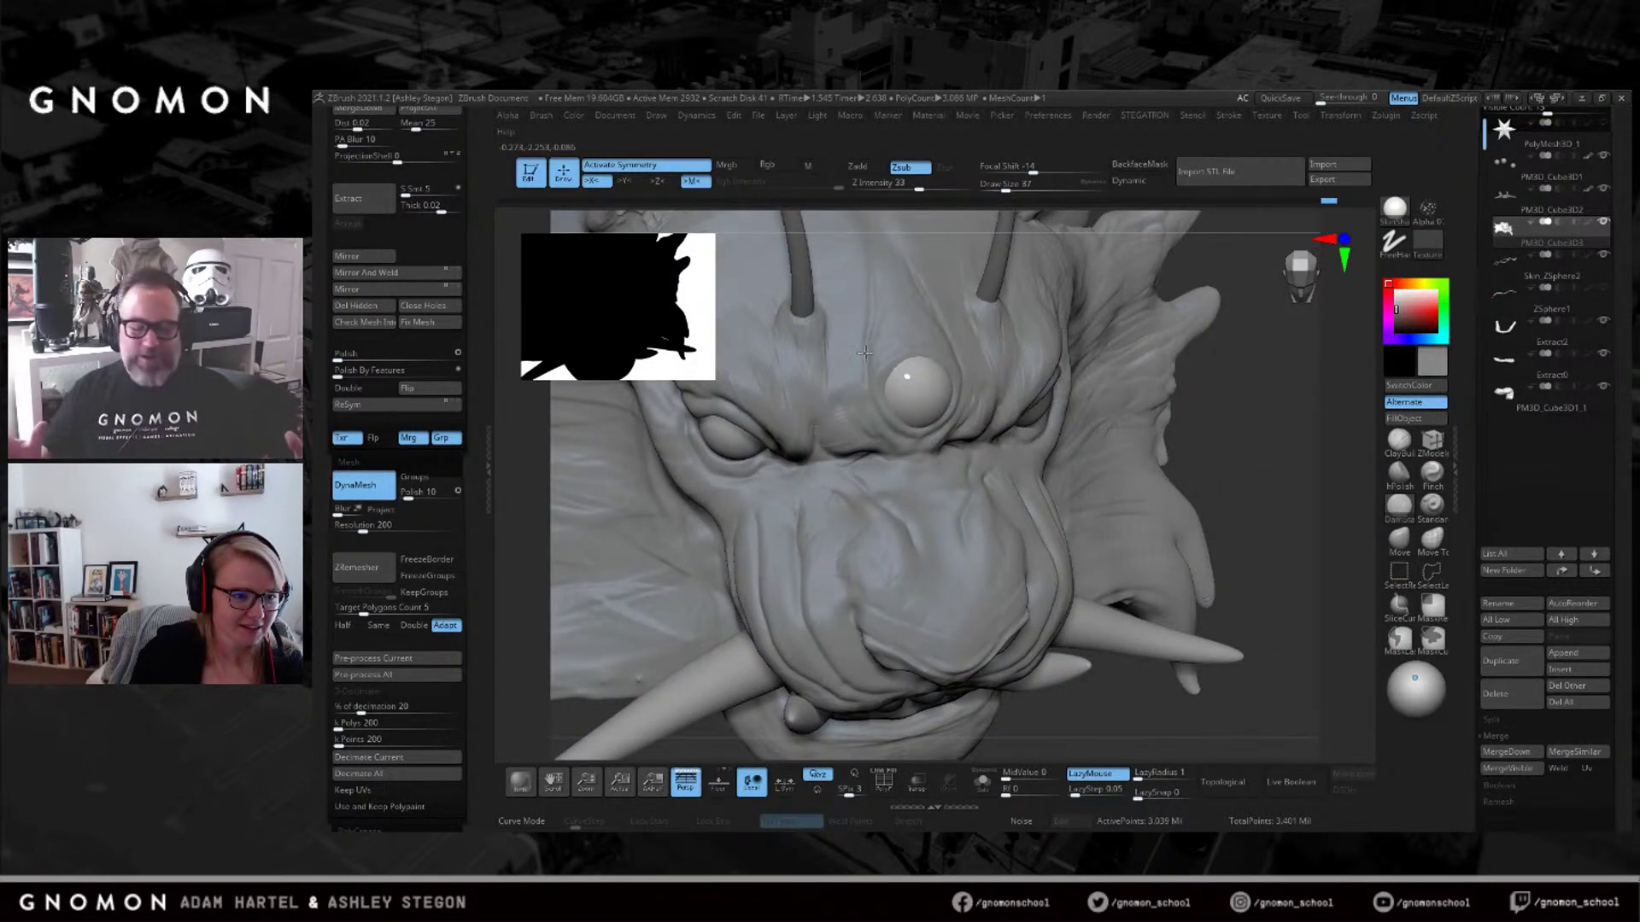
pyautogui.moveTo(882, 403); pyautogui.dragTo(859, 388, button='right')
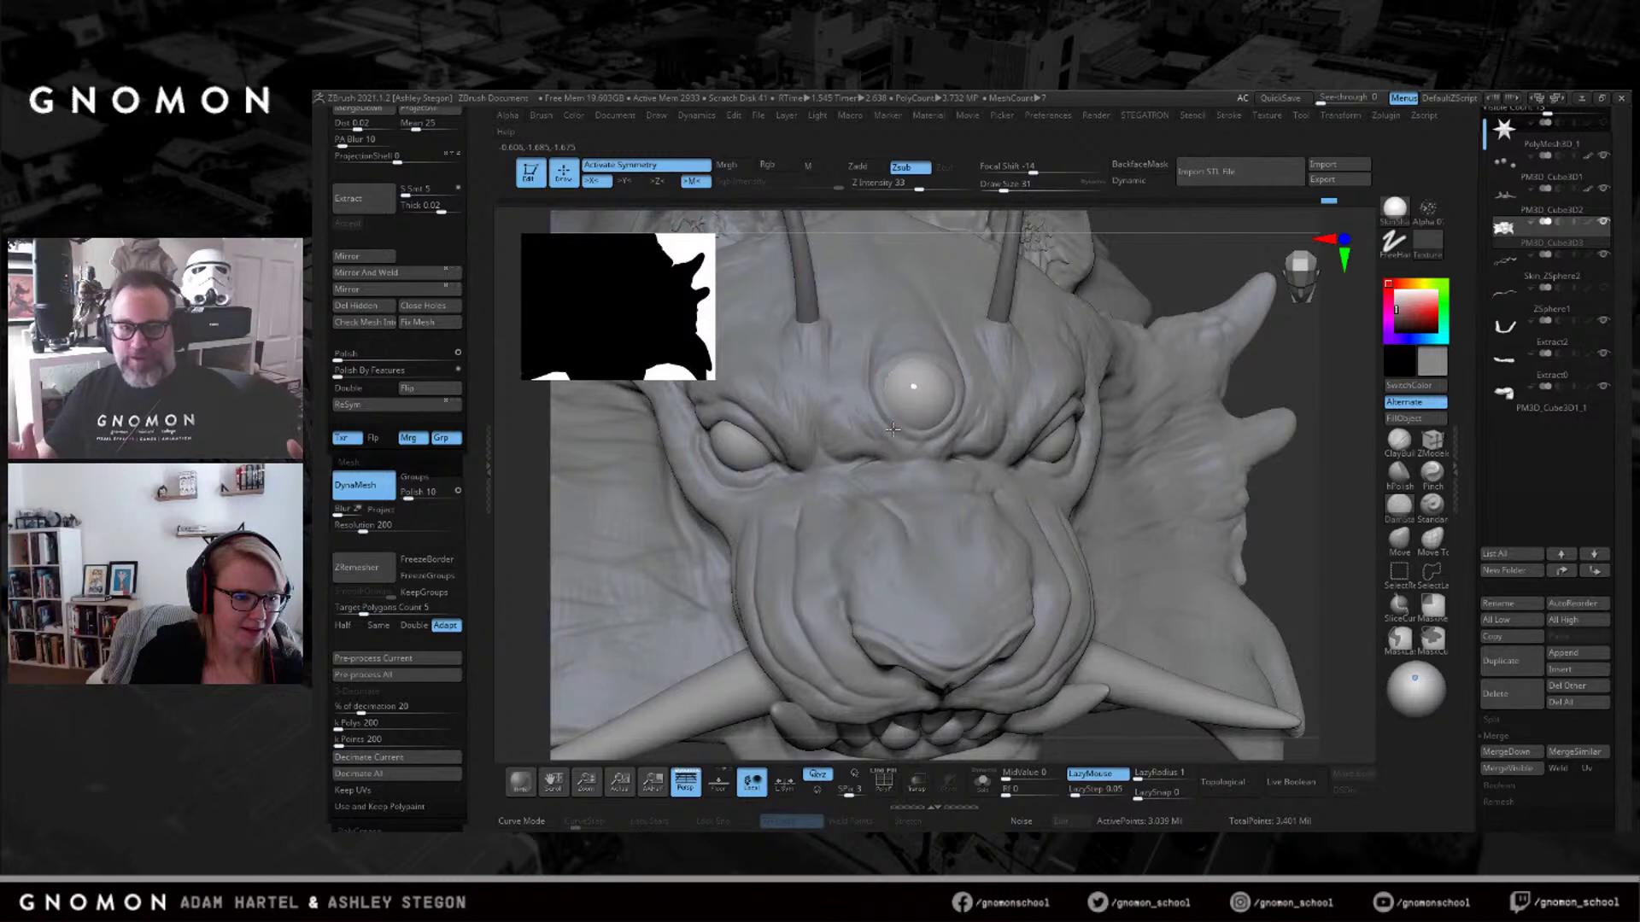
pyautogui.press('shift')
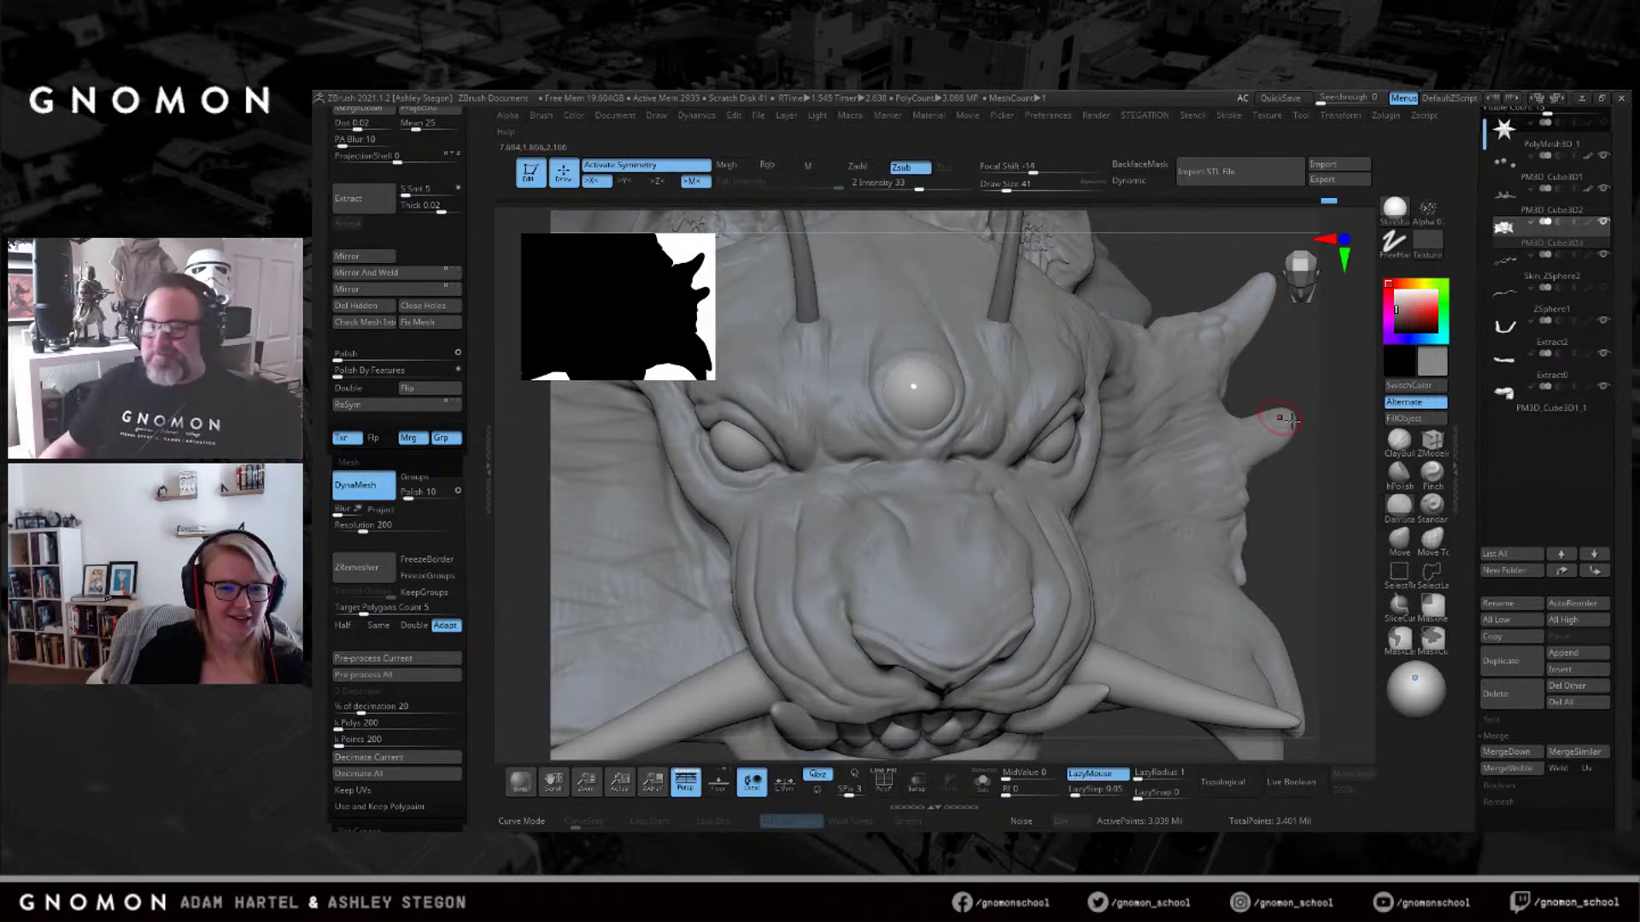
pyautogui.moveTo(1042, 377); pyautogui.dragTo(1036, 366, button='right')
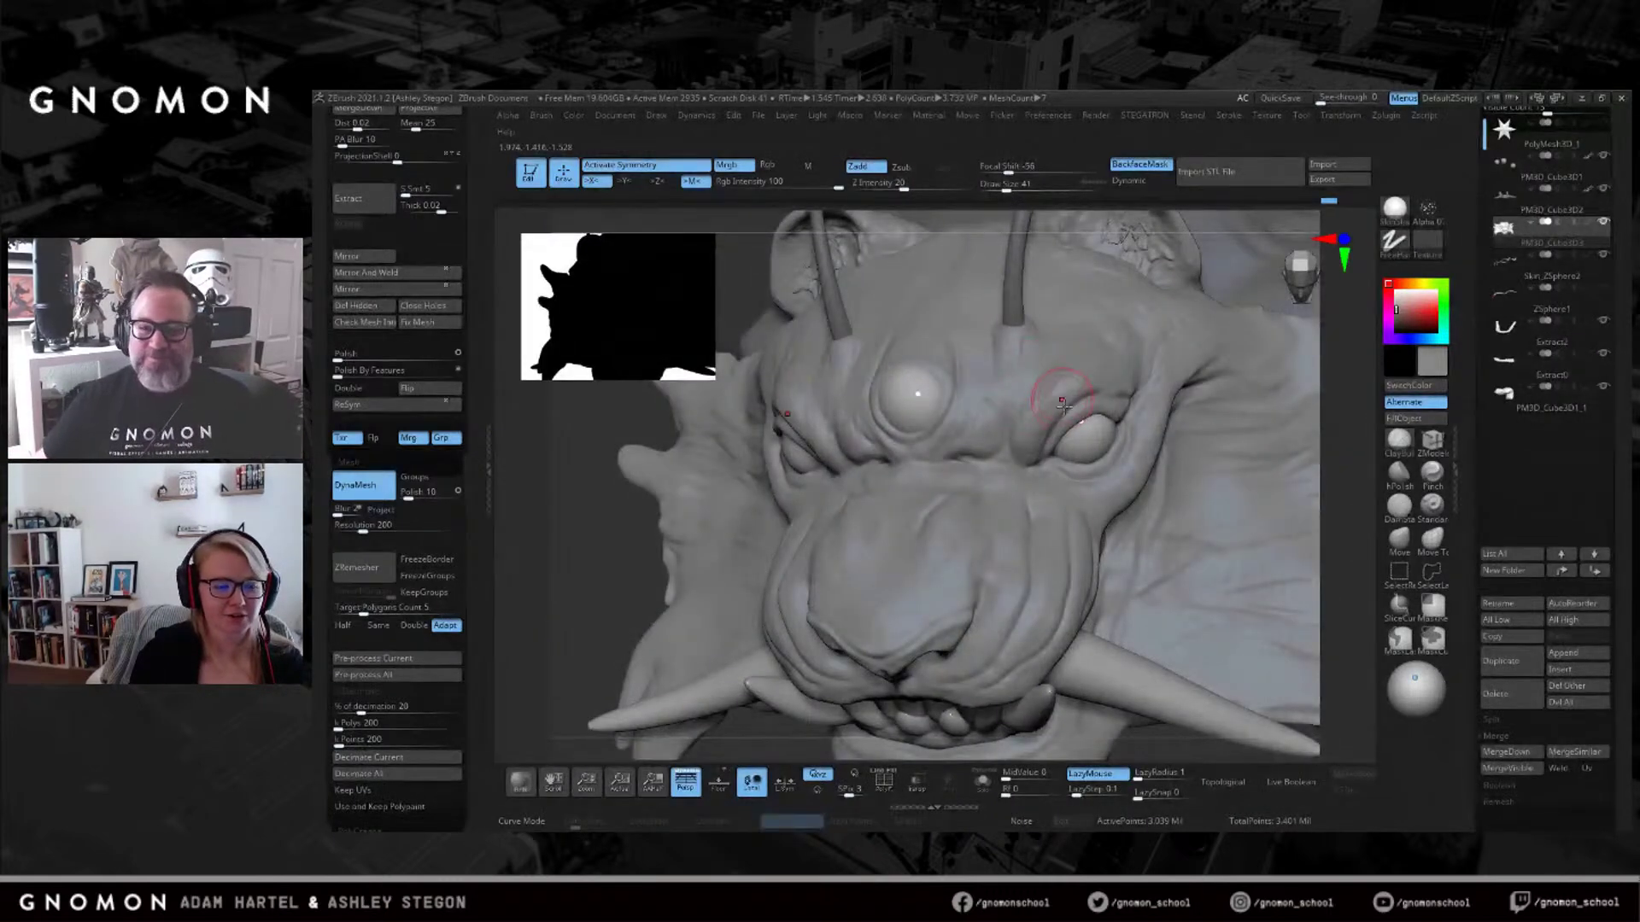
pyautogui.moveTo(1086, 425); pyautogui.dragTo(1354, 338, button='right')
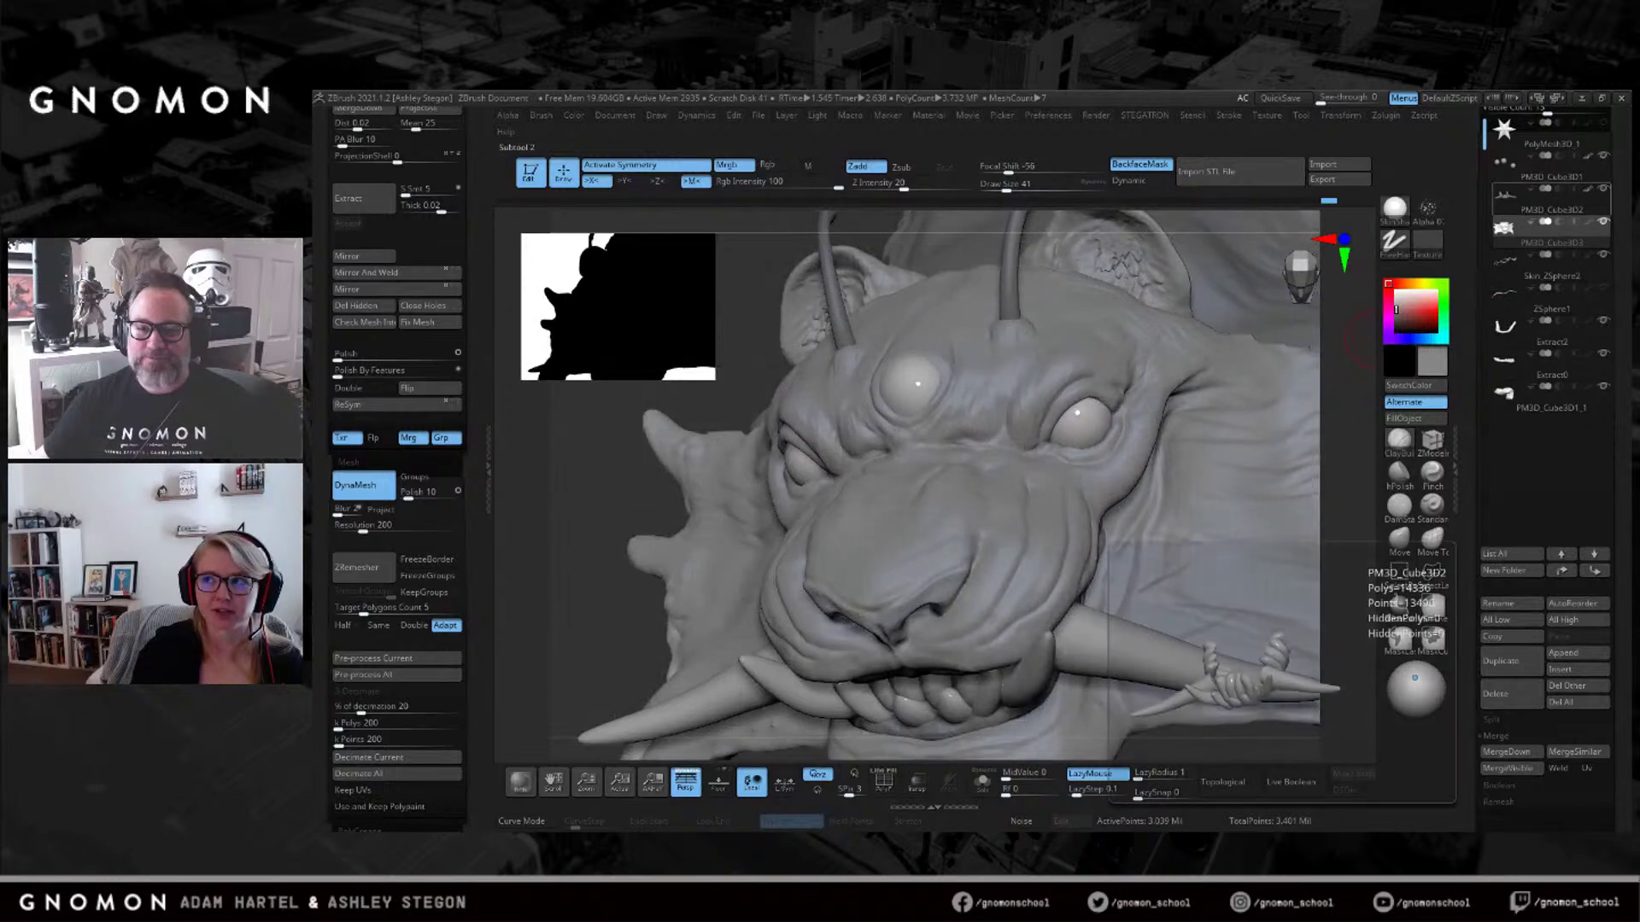
# Bring up the _idea.JPG concept painting in Photos and examine a close-up of the striped fur and orange skin.
pyautogui.moveTo(1628, 367); pyautogui.dragTo(1124, 198)
pyautogui.click(907, 225)
pyautogui.moveTo(853, 257); pyautogui.dragTo(956, 290)
pyautogui.moveTo(931, 478); pyautogui.dragTo(1260, 533)
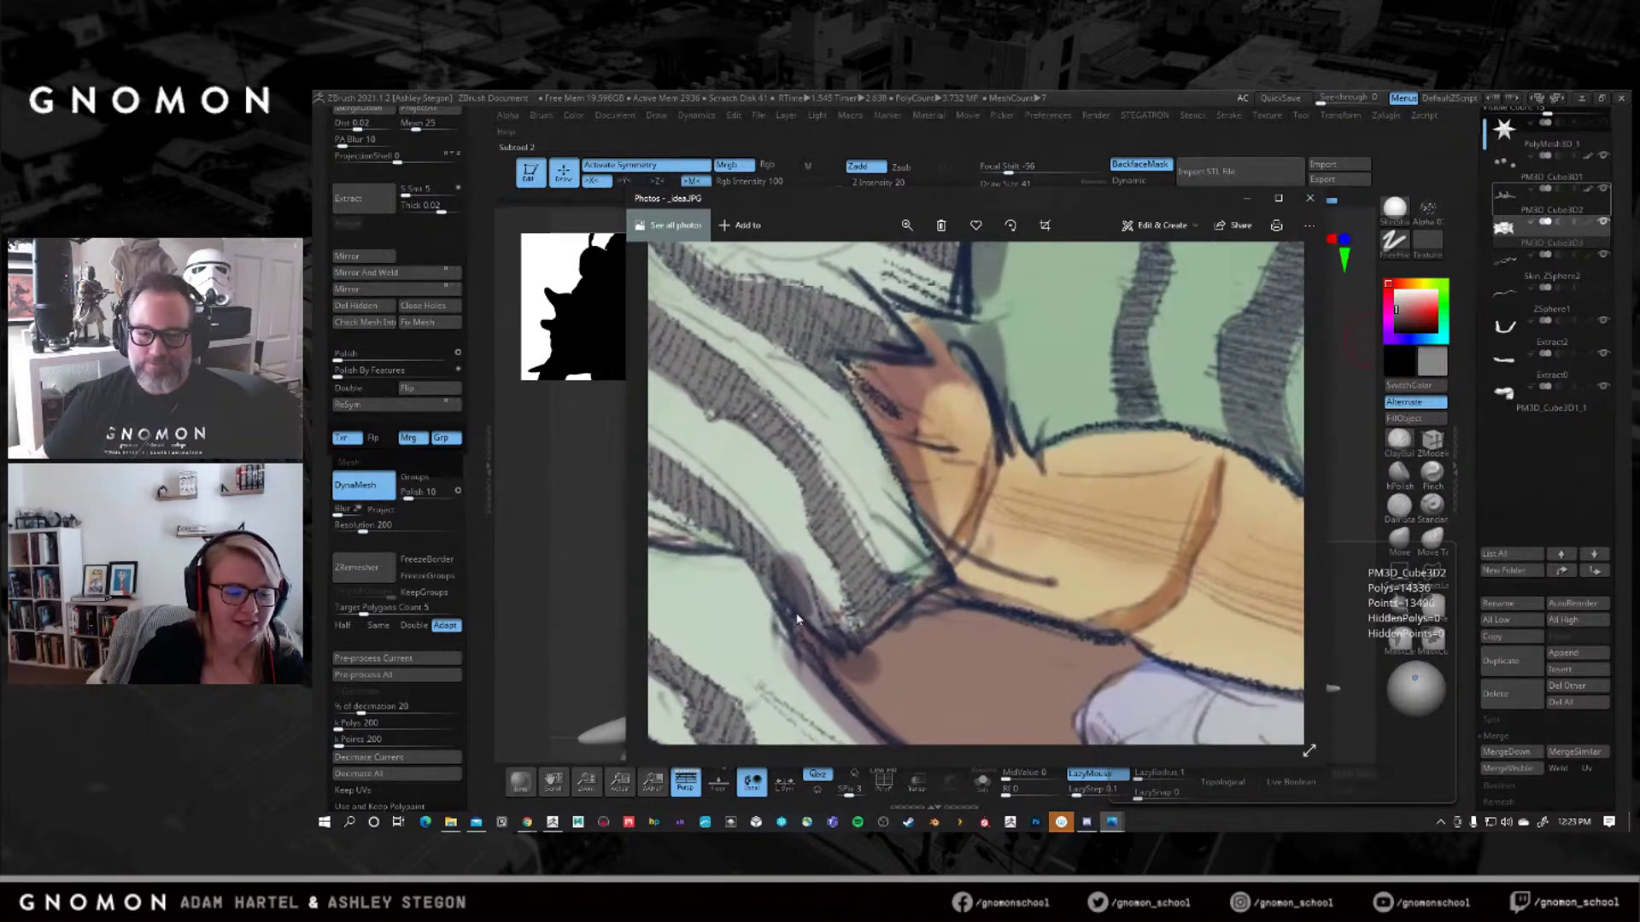
# Switch to Chrome and examine the Witch Hunter line drawing in detail, then as a whole figure.
pyautogui.hotkey('alt', 'Tab')
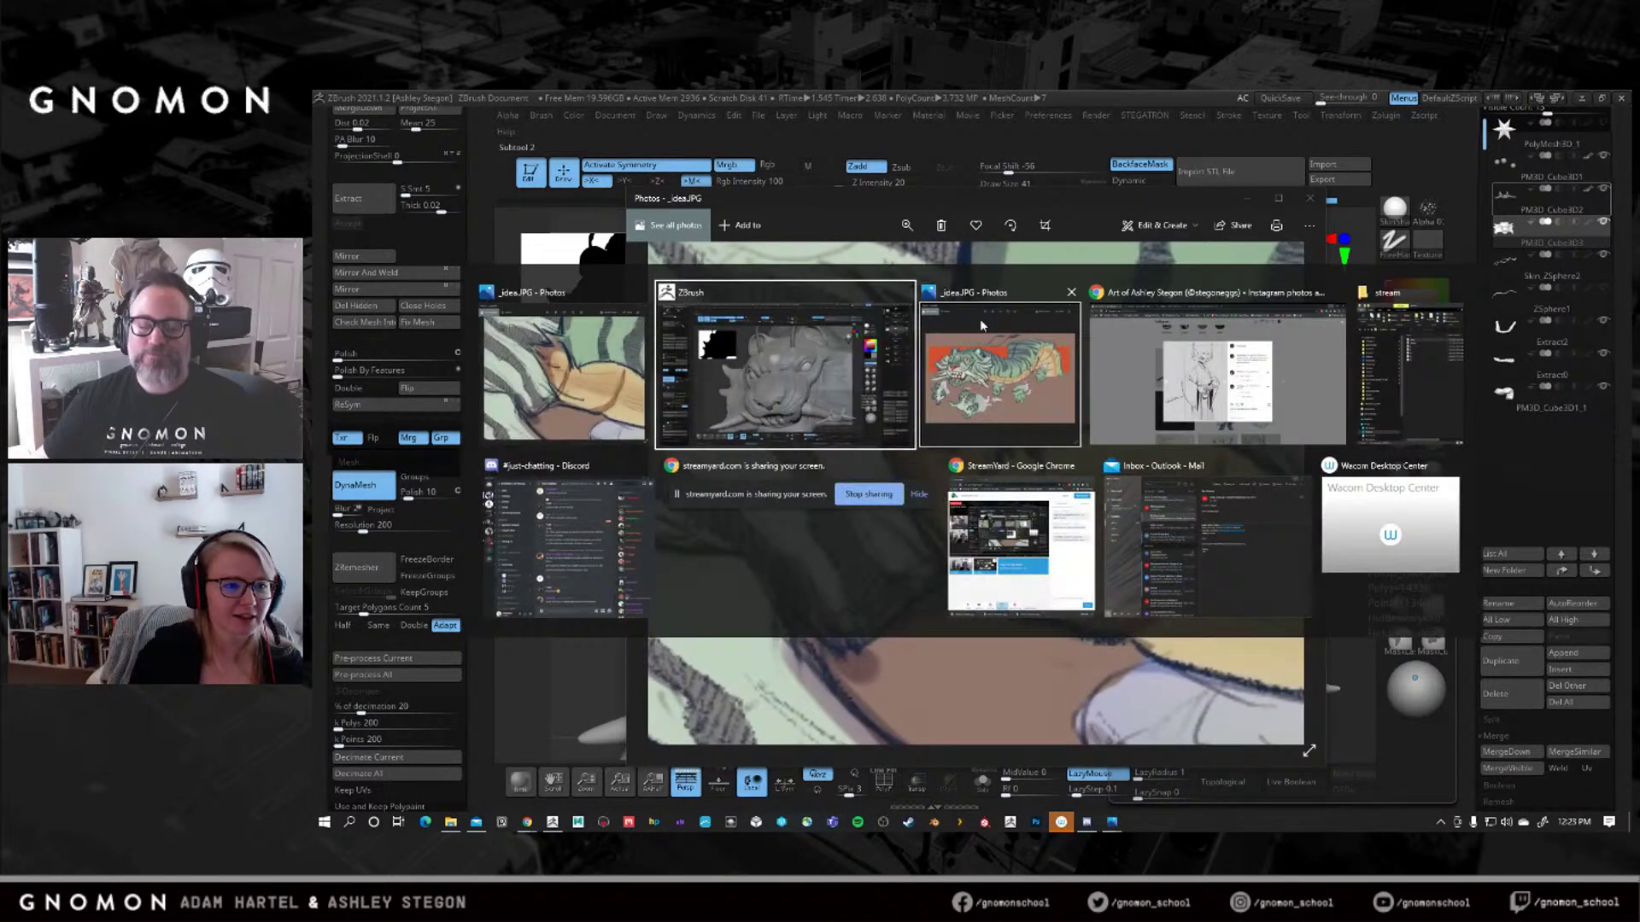
pyautogui.click(1115, 360)
pyautogui.click(884, 102)
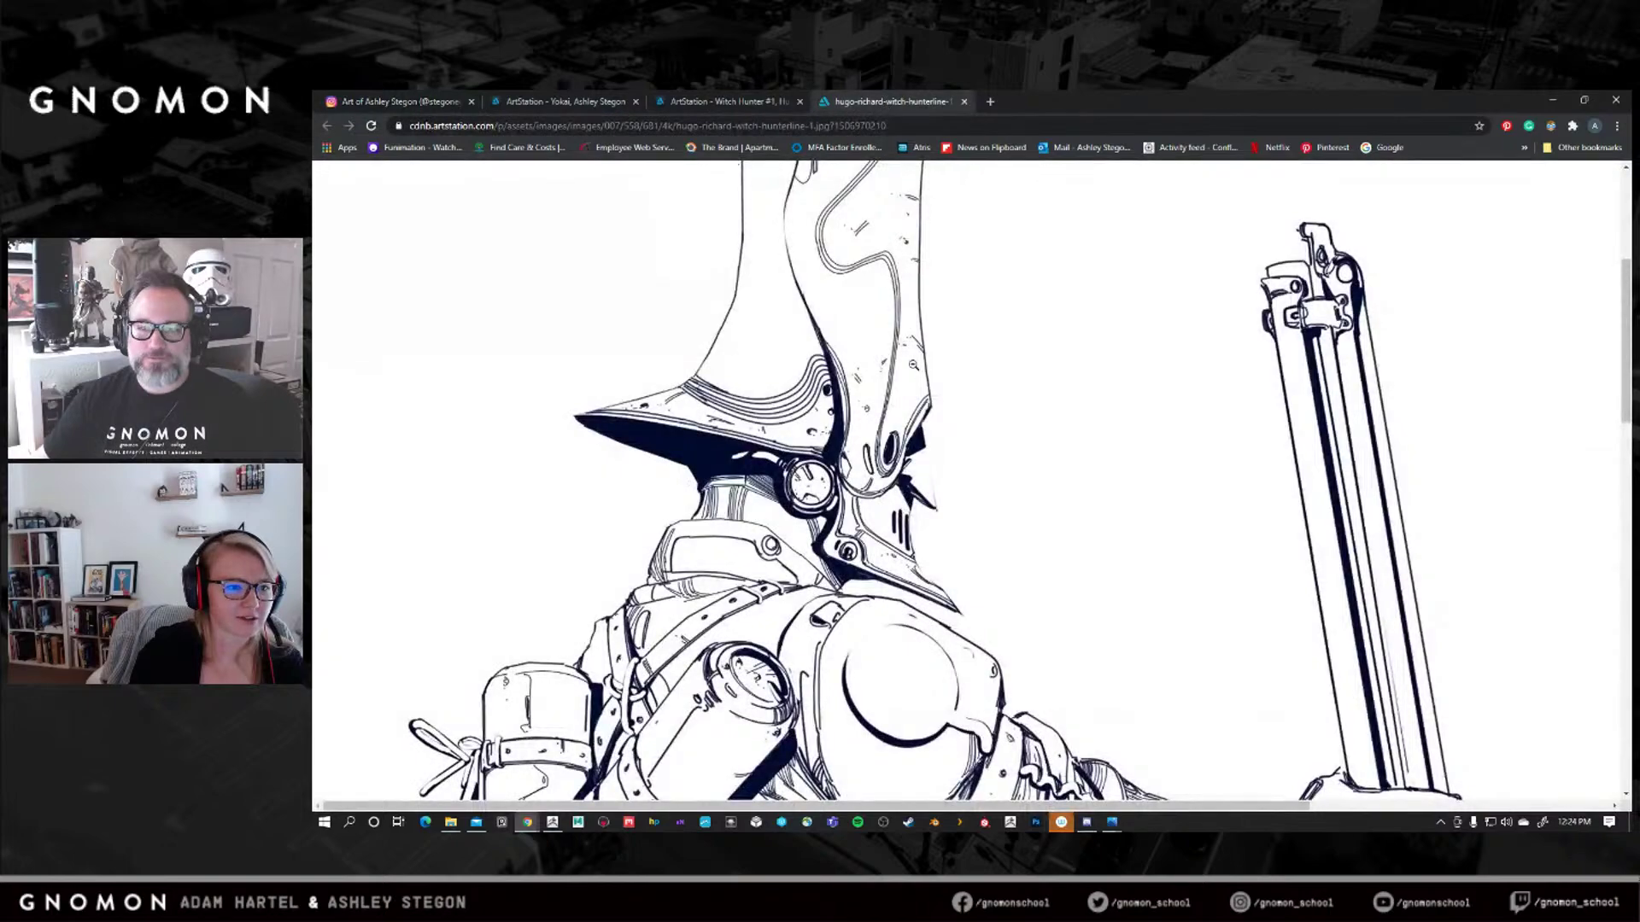
pyautogui.scroll(-4, 1513, 462)
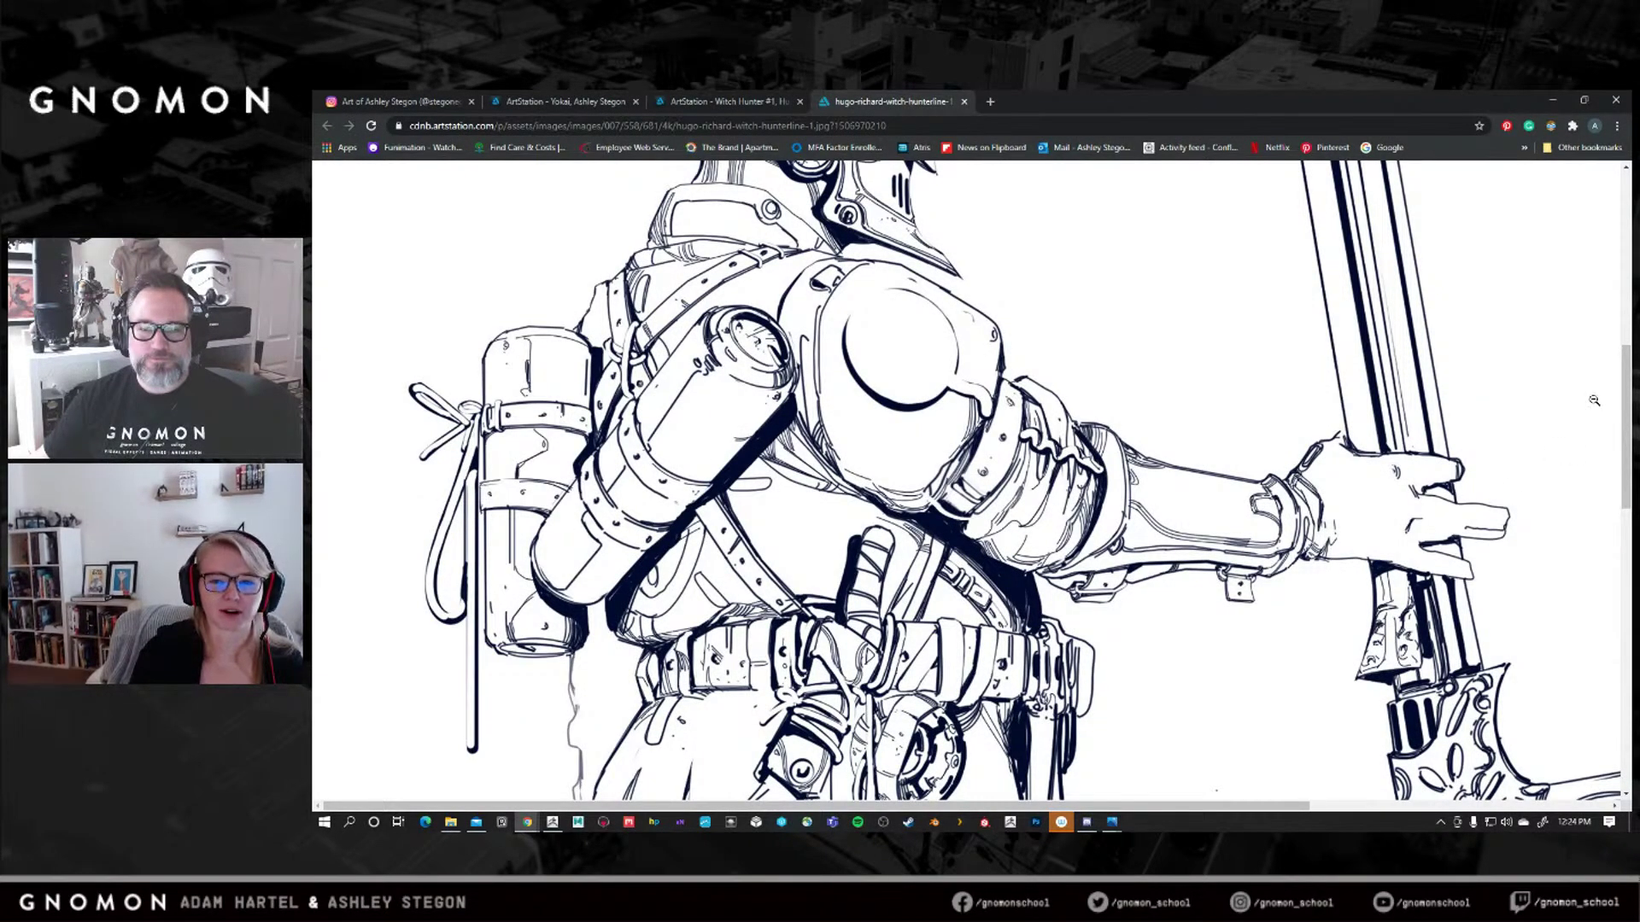
pyautogui.scroll(-4, 1615, 379)
pyautogui.click(1067, 380)
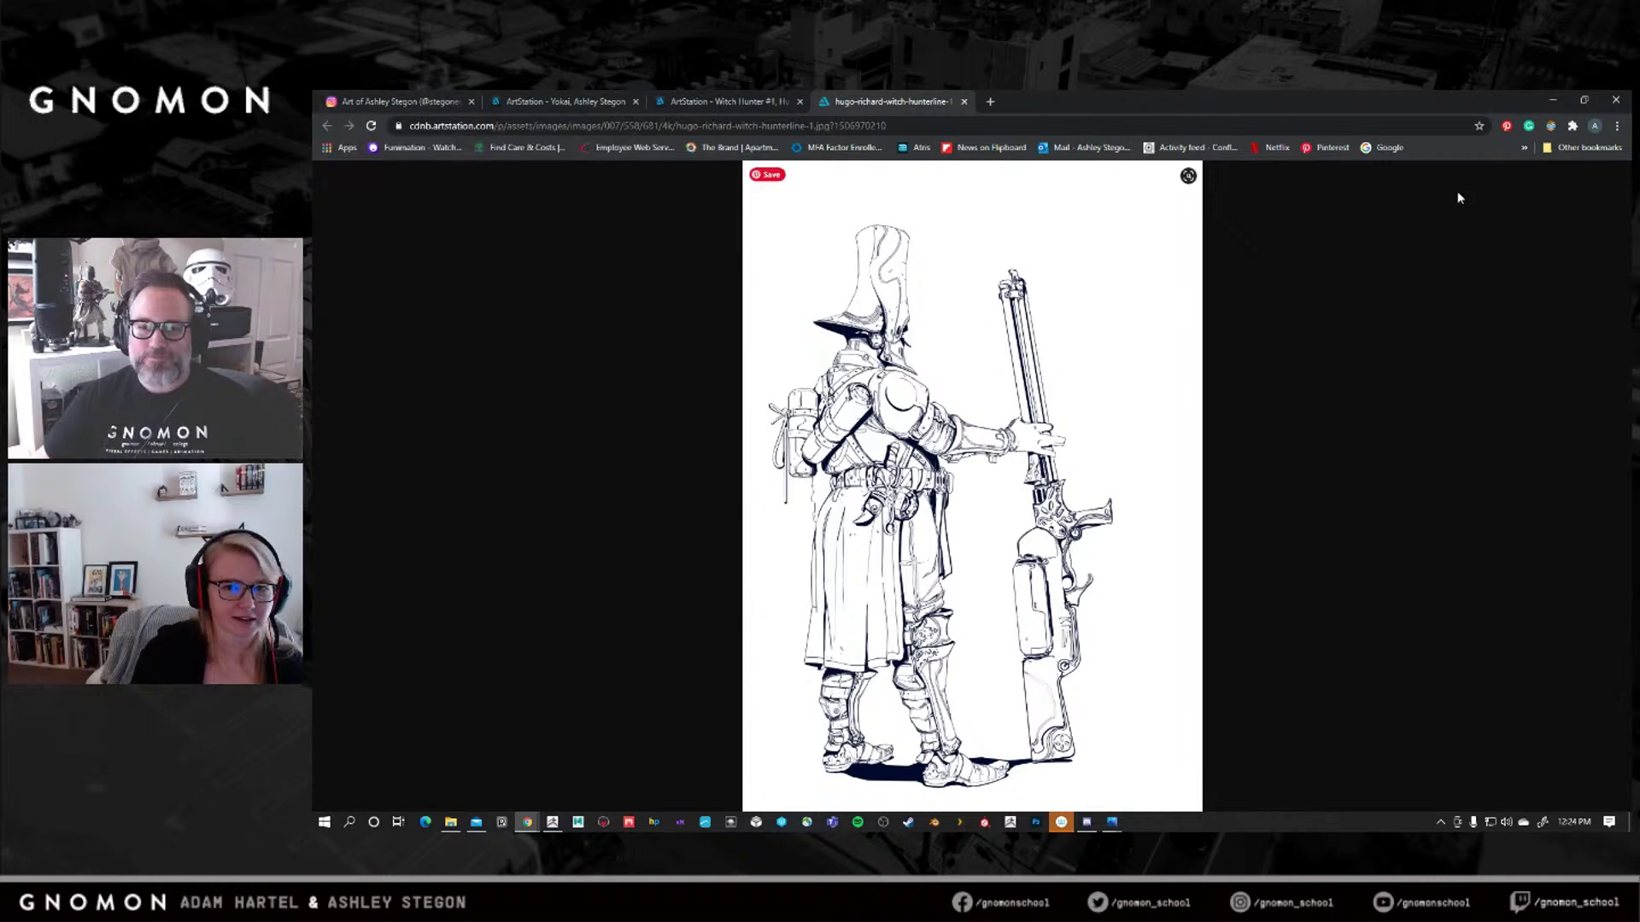
# Return to ZBrush and build up the forehead between the antennae with ClayBuildup at draw sizes of about 88 and 71.
pyautogui.click(1553, 100)
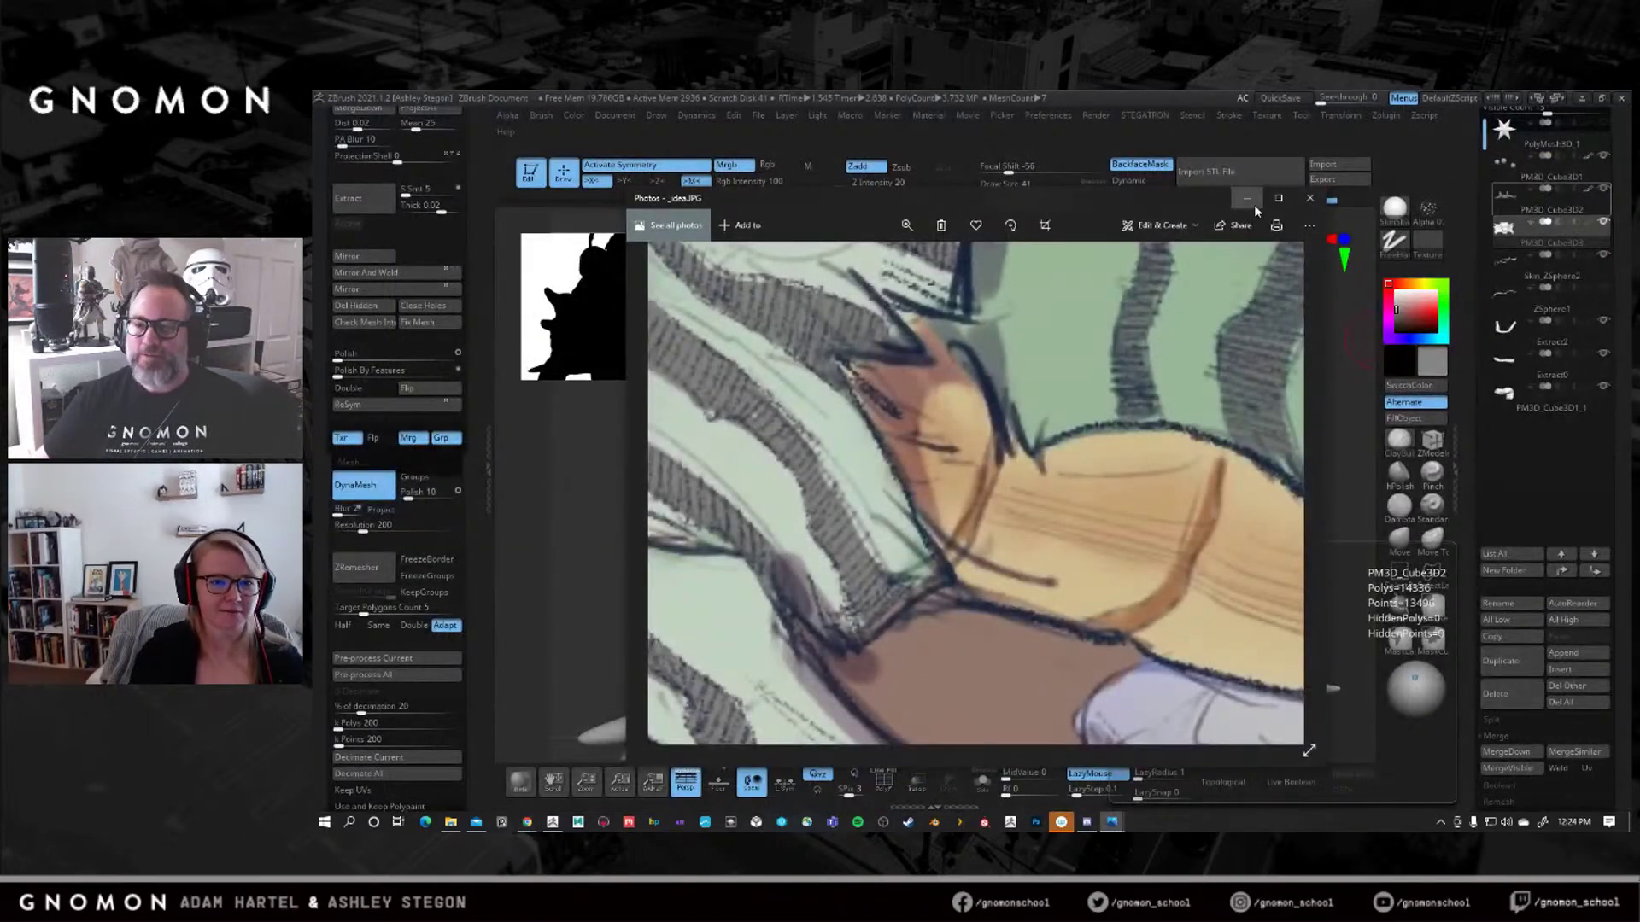
pyautogui.click(1248, 199)
pyautogui.moveTo(1119, 421); pyautogui.dragTo(976, 384, button='right')
pyautogui.press('s')
pyautogui.moveTo(968, 323); pyautogui.dragTo(977, 325)
pyautogui.moveTo(996, 274); pyautogui.dragTo(965, 387, button='right')
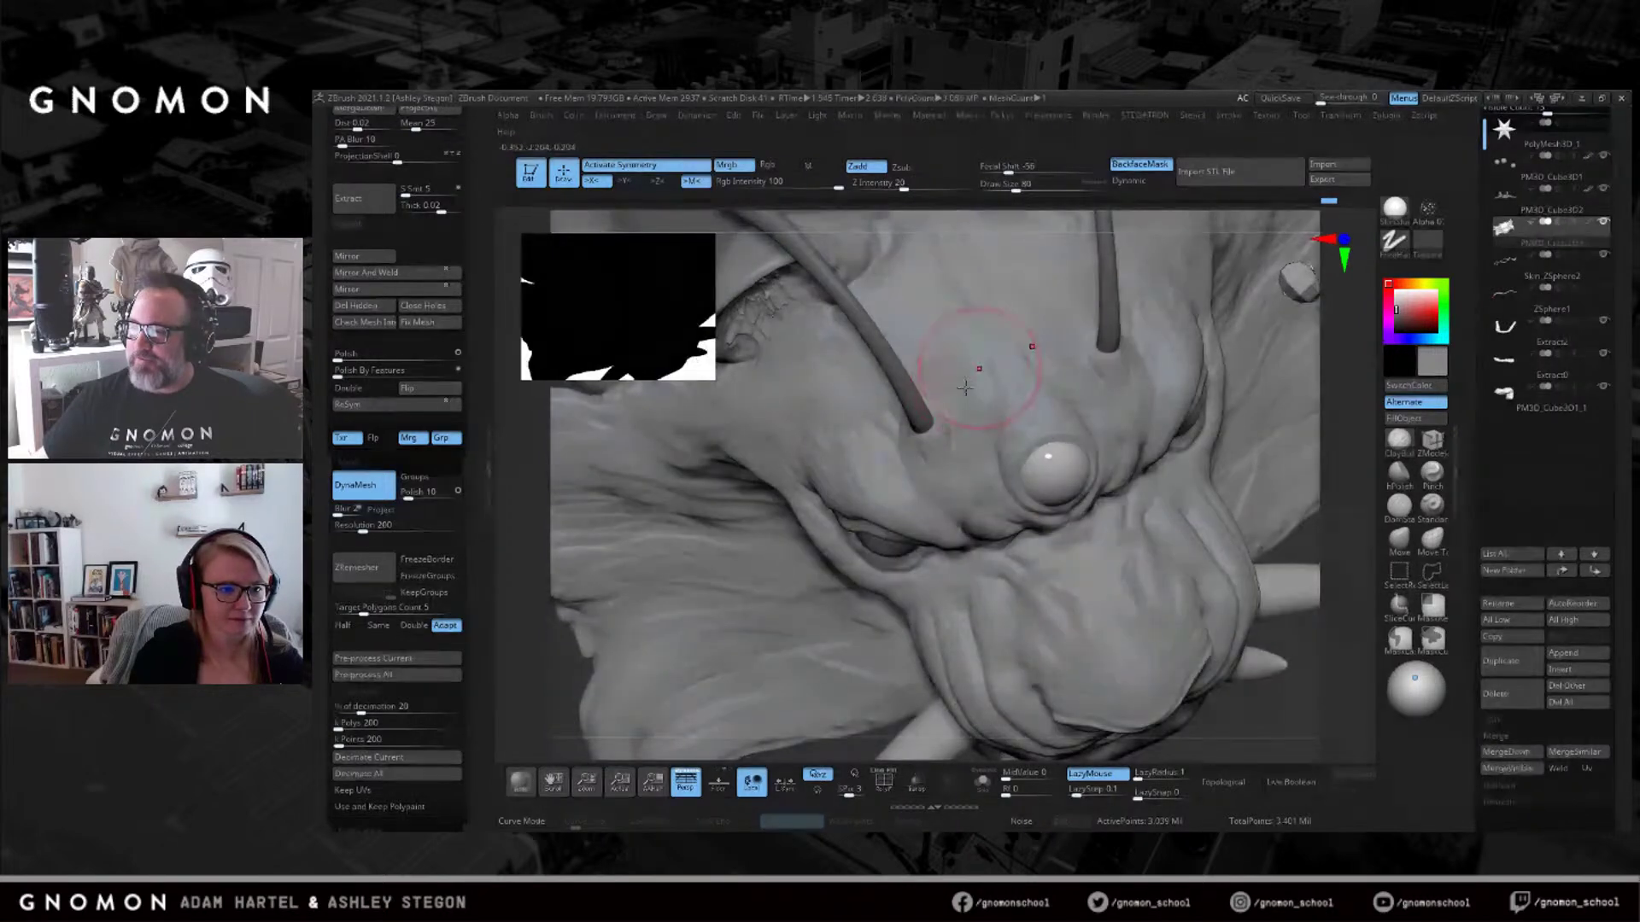
pyautogui.moveTo(909, 329); pyautogui.dragTo(924, 352, button='right')
pyautogui.press('s')
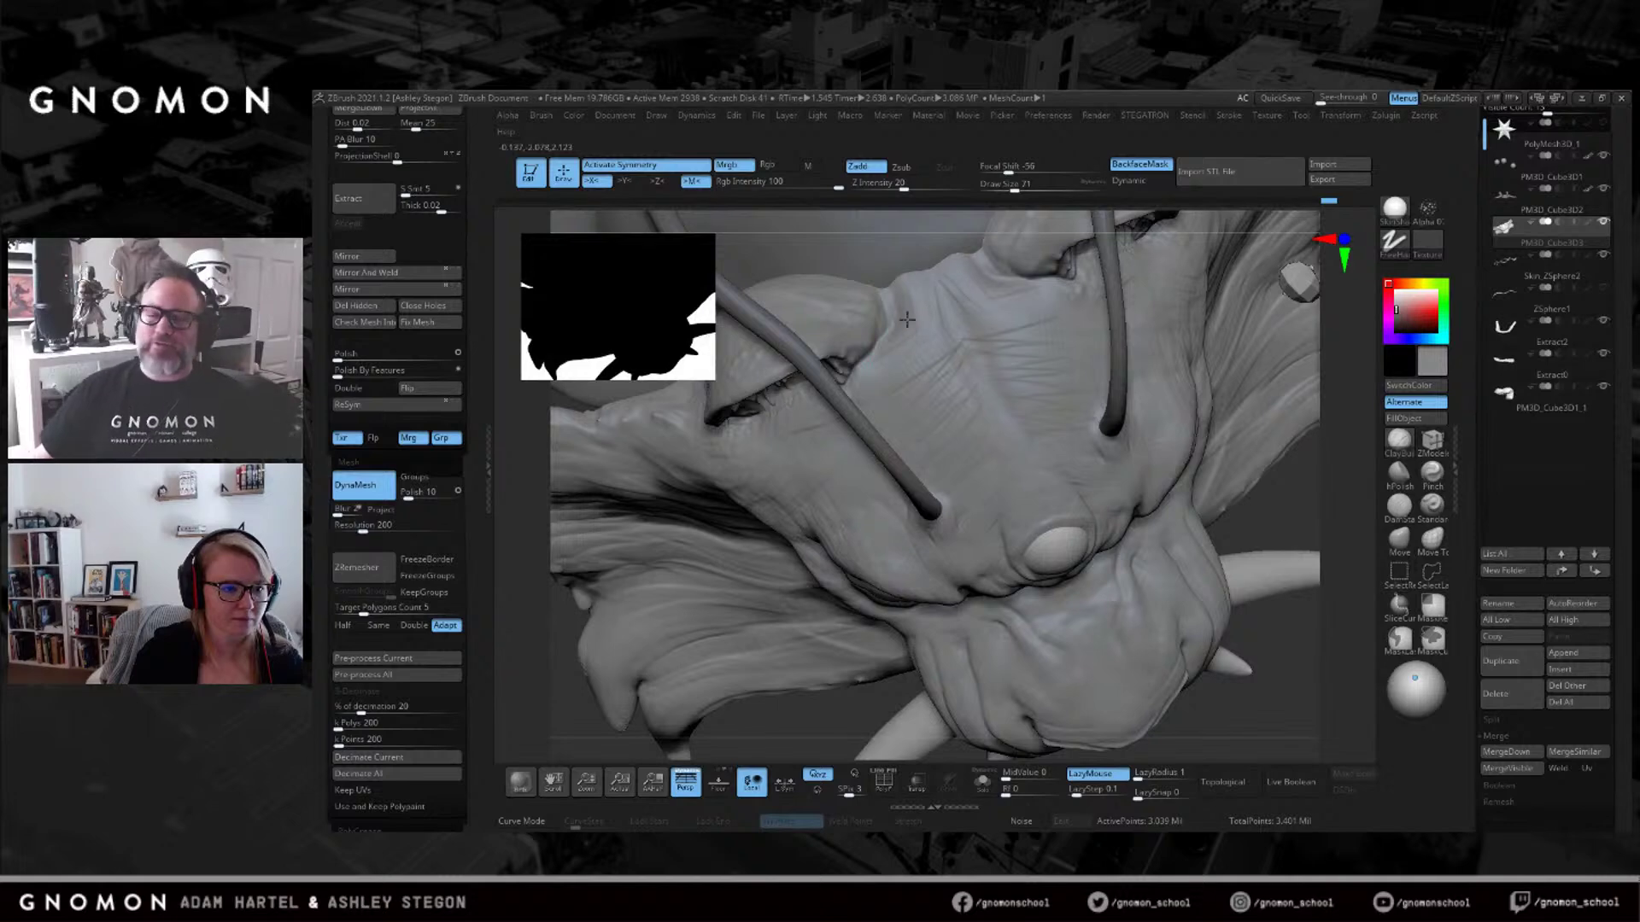
pyautogui.moveTo(948, 410)
pyautogui.mouseDown(button='right')
pyautogui.moveTo(989, 364)
pyautogui.moveTo(1029, 489)
pyautogui.moveTo(1013, 460)
pyautogui.moveTo(968, 451)
pyautogui.mouseUp(button='right')
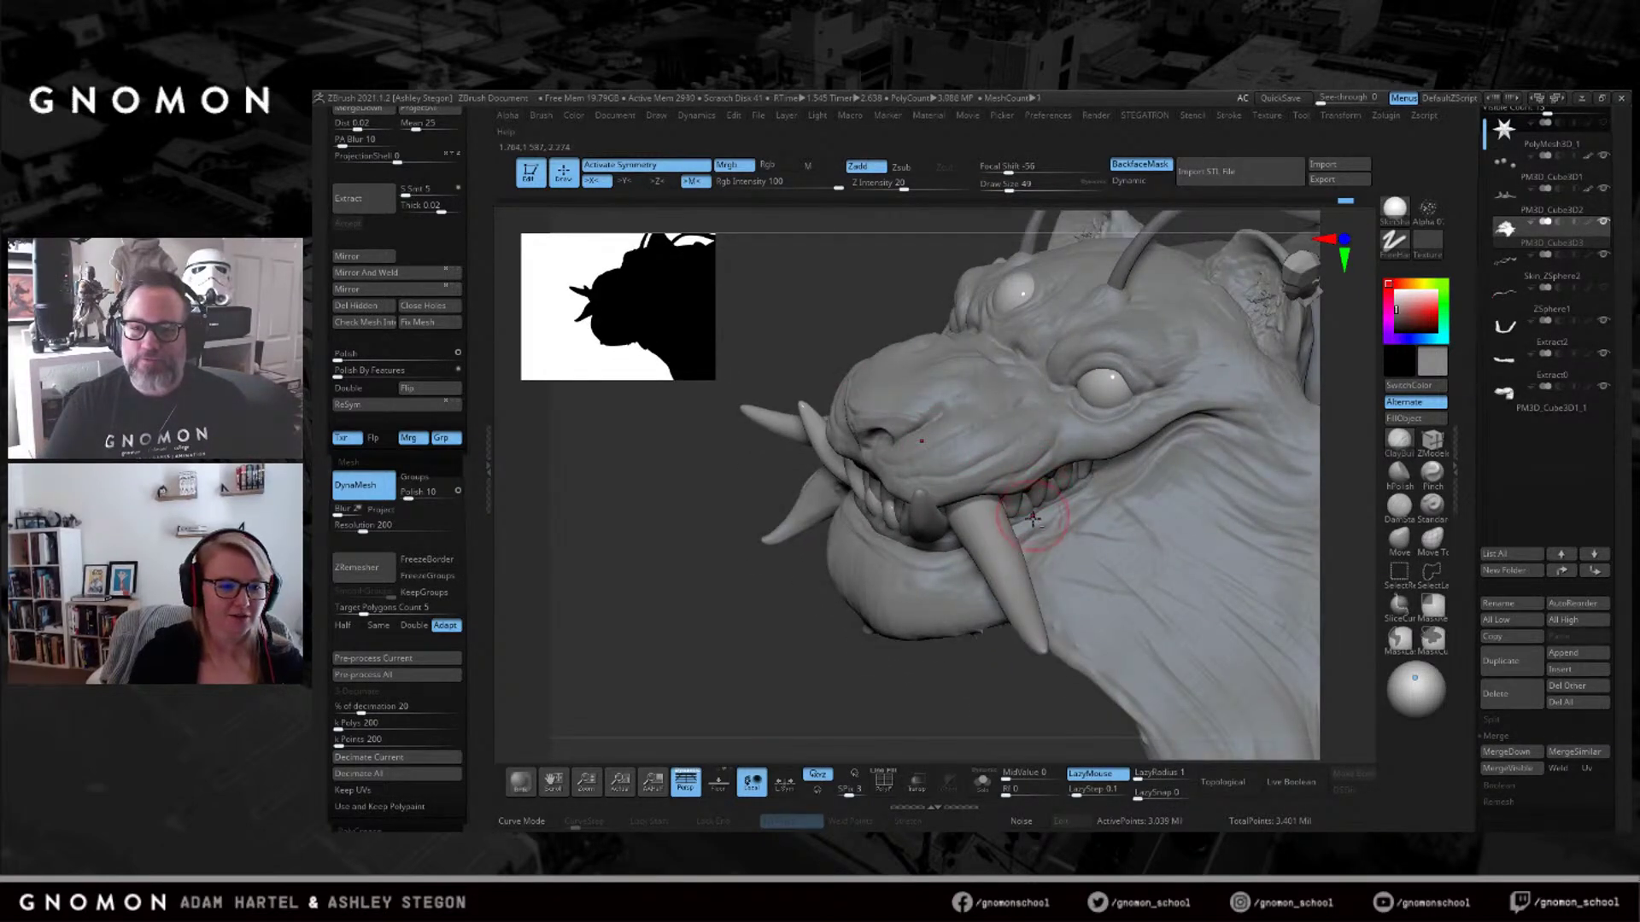
# Switch to Chrome and open the Minotaurs artwork from the ArtStation portfolio.
pyautogui.hotkey('alt', 'Tab')
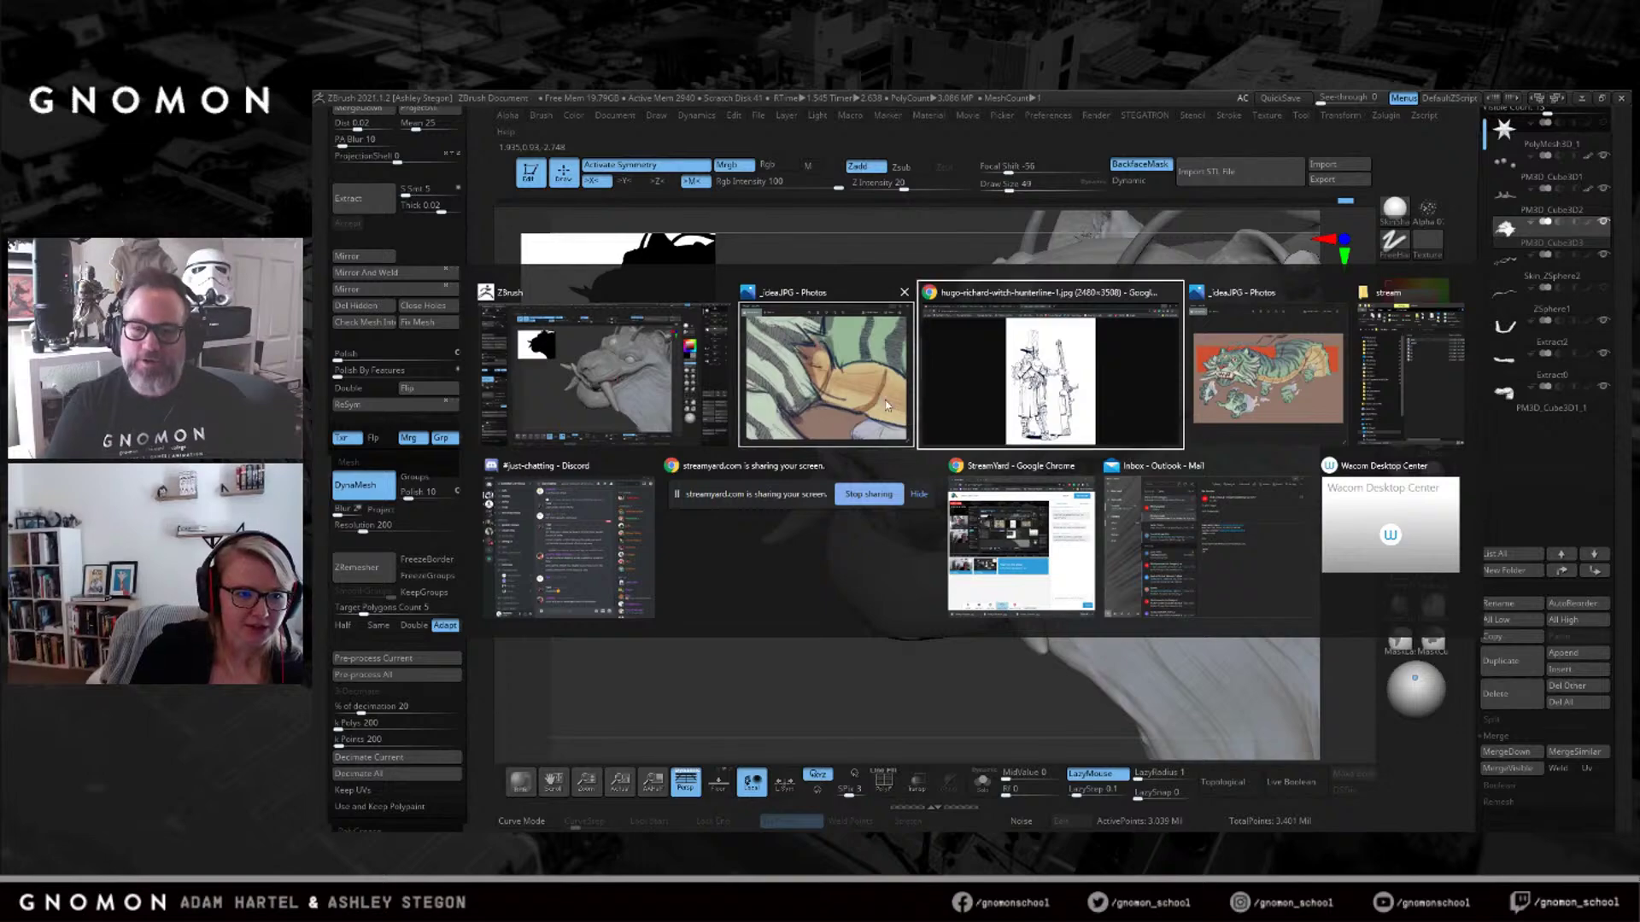
pyautogui.click(1050, 376)
pyautogui.click(555, 101)
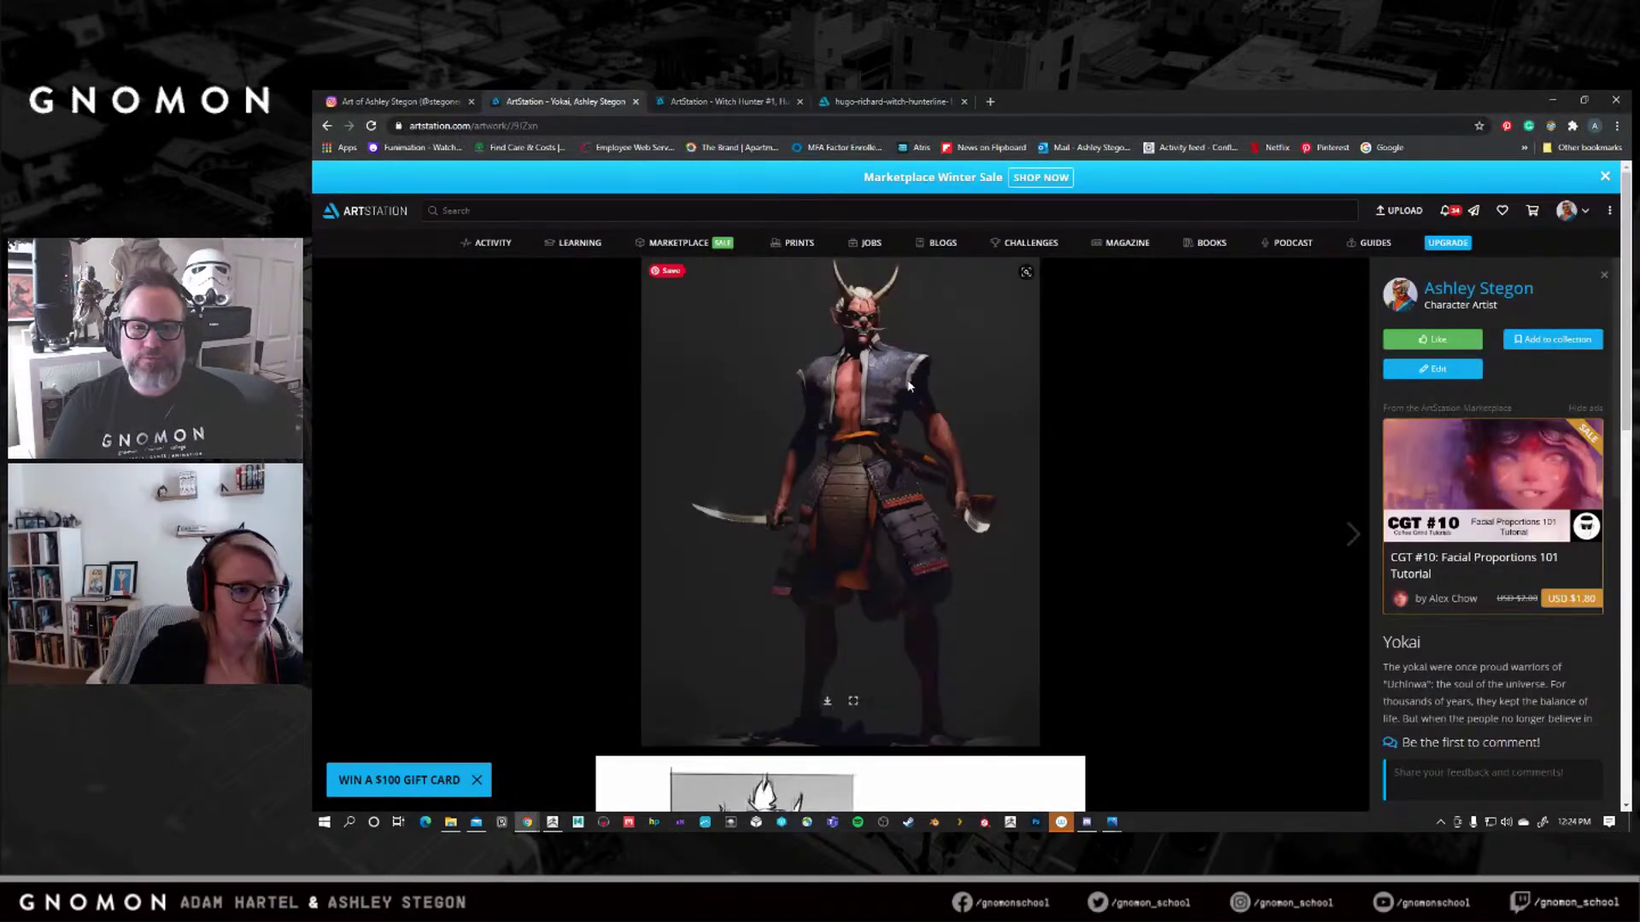
pyautogui.moveTo(1626, 318)
pyautogui.mouseDown()
pyautogui.moveTo(1626, 502)
pyautogui.moveTo(1626, 316)
pyautogui.mouseUp()
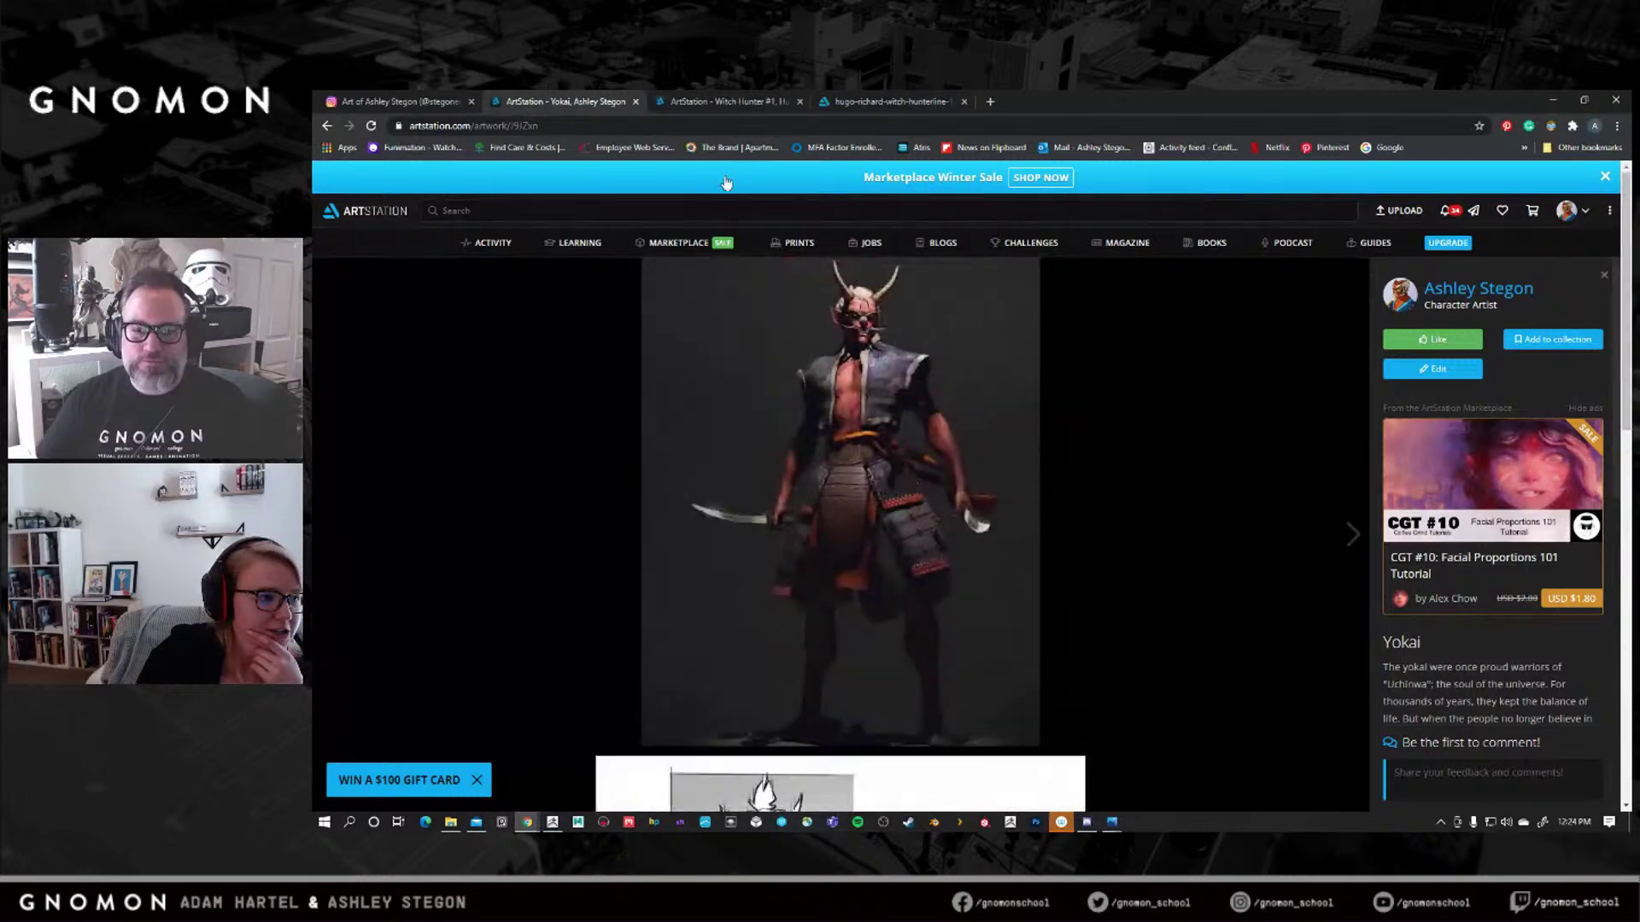
pyautogui.press('Escape')
pyautogui.click(793, 395)
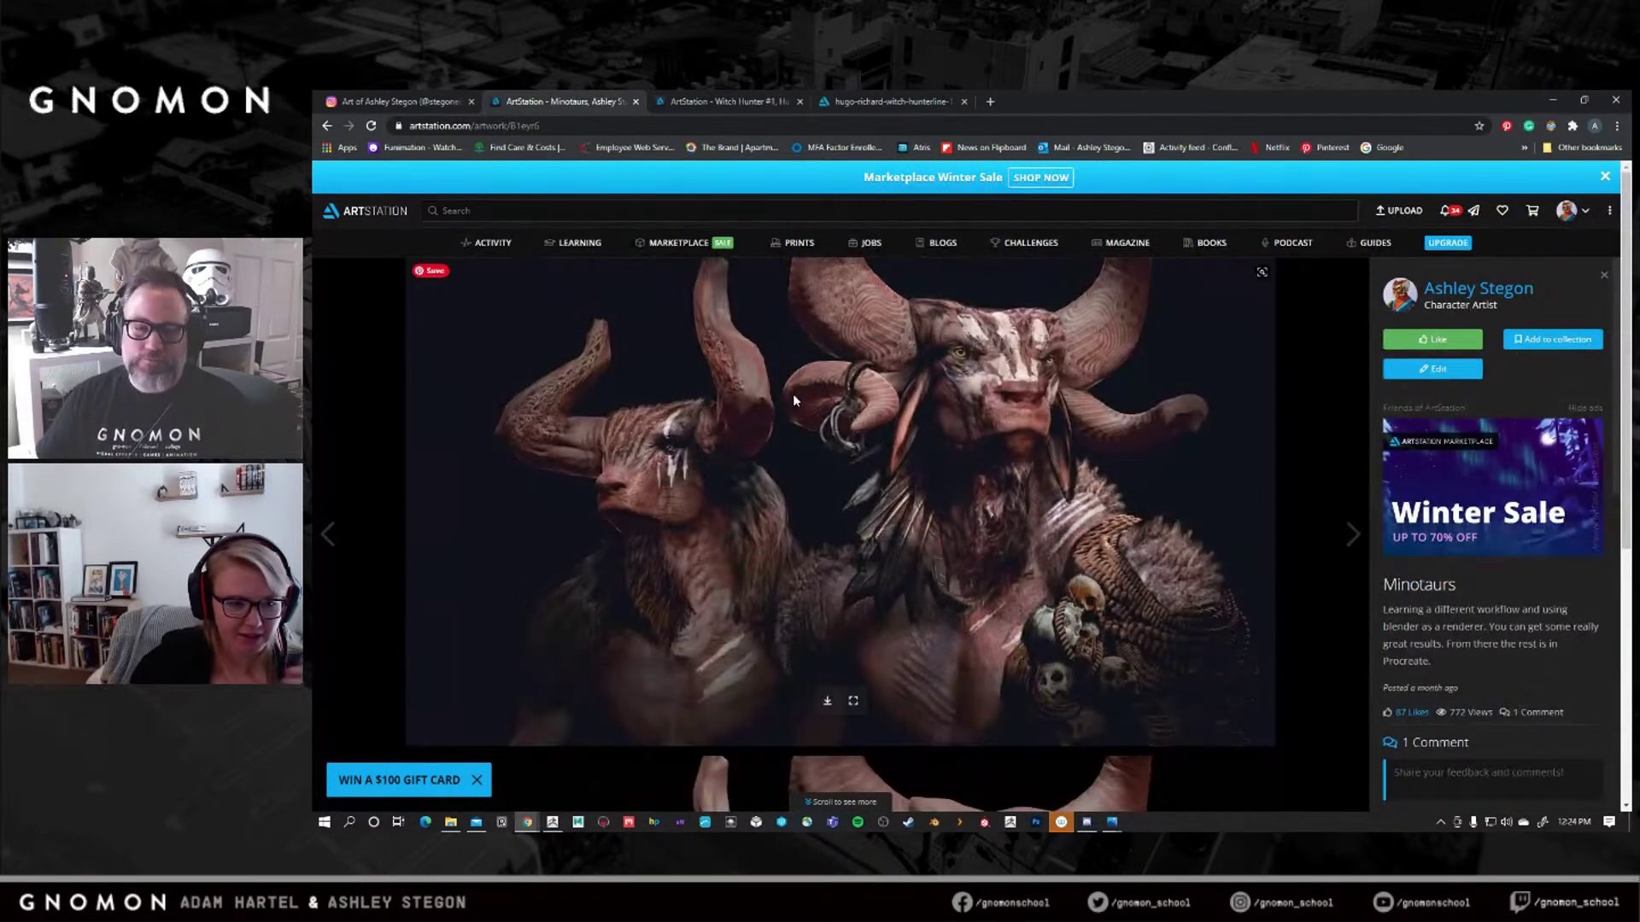
# Compare the finished Minotaurs painting with the bare sculpt render beneath it.
pyautogui.scroll(-5, 916, 434)
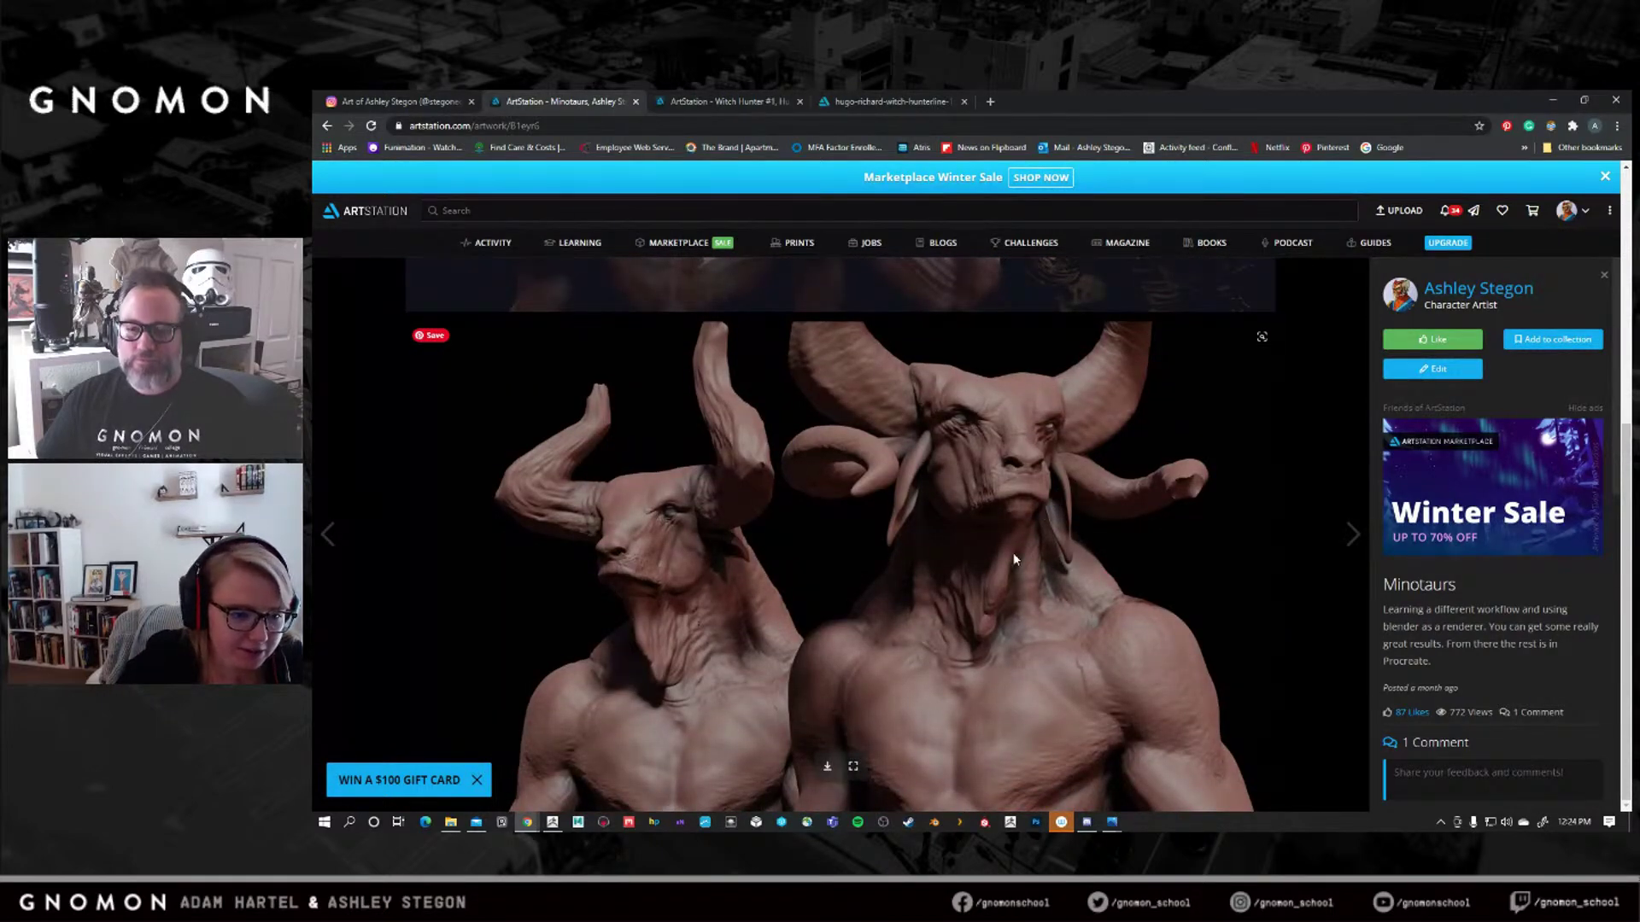
pyautogui.scroll(5, 1014, 547)
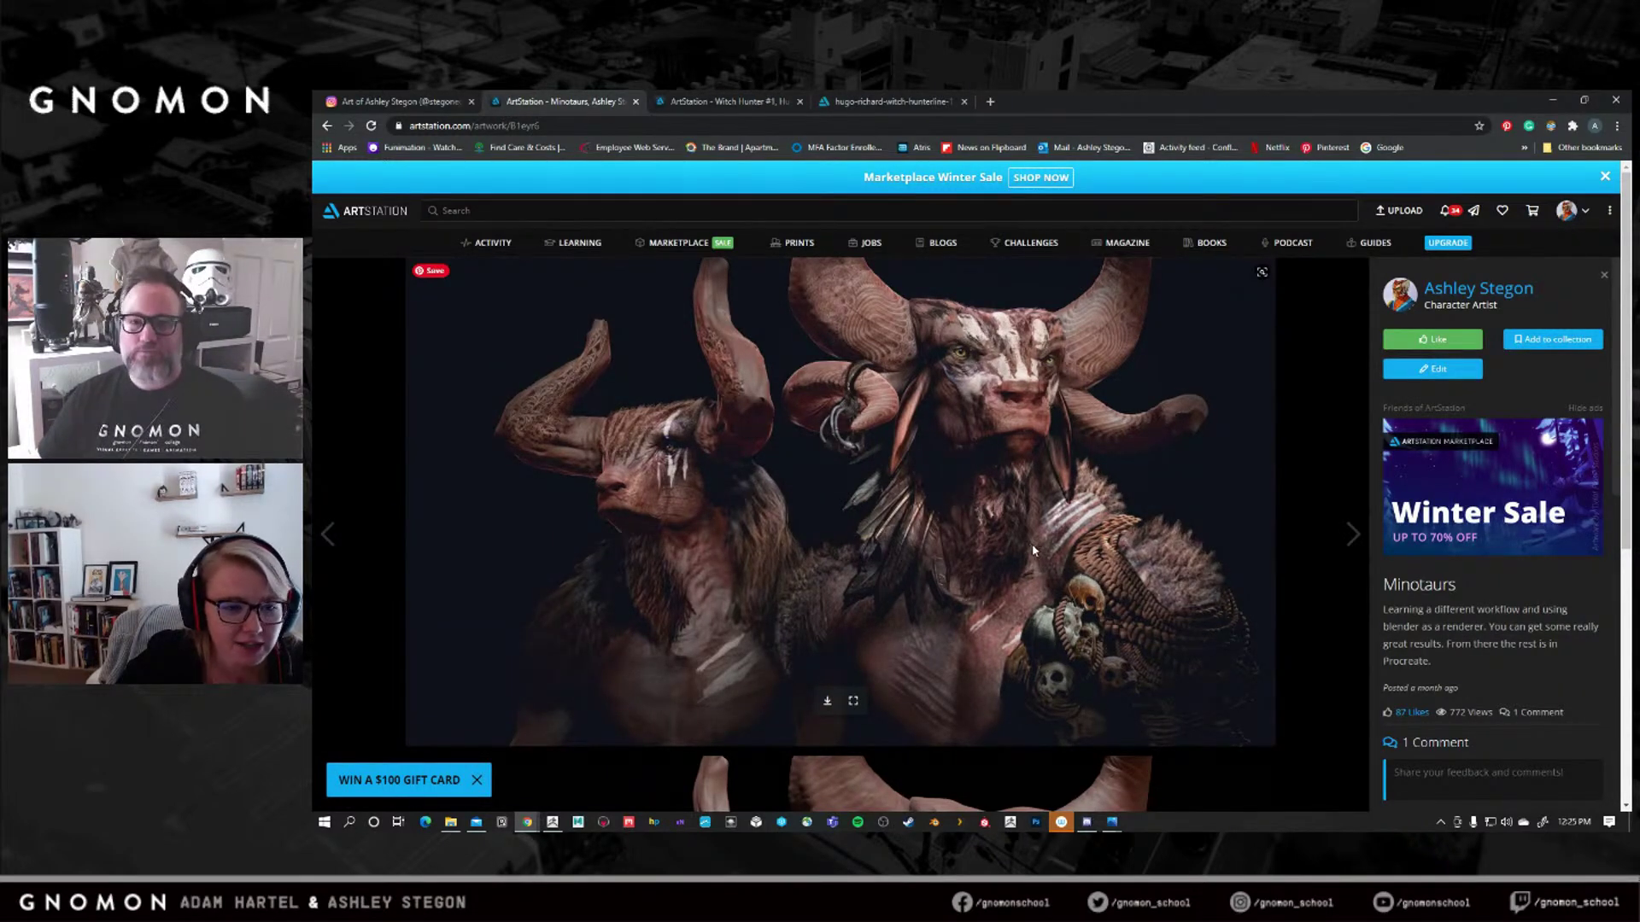
pyautogui.scroll(-2, 1028, 548)
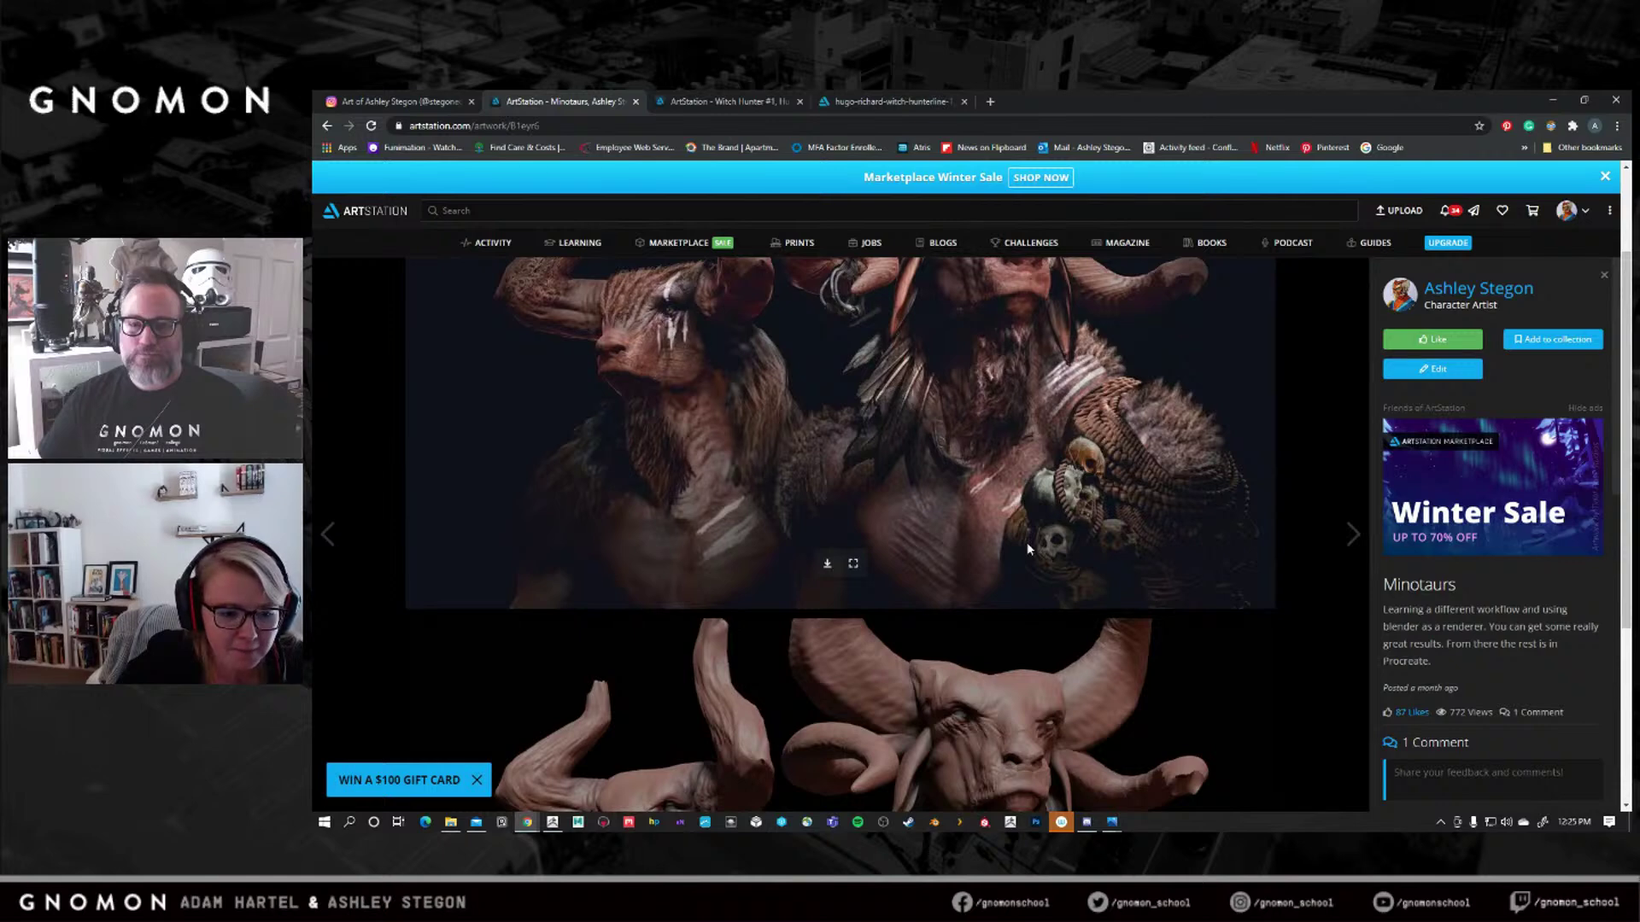
pyautogui.scroll(-2, 1029, 549)
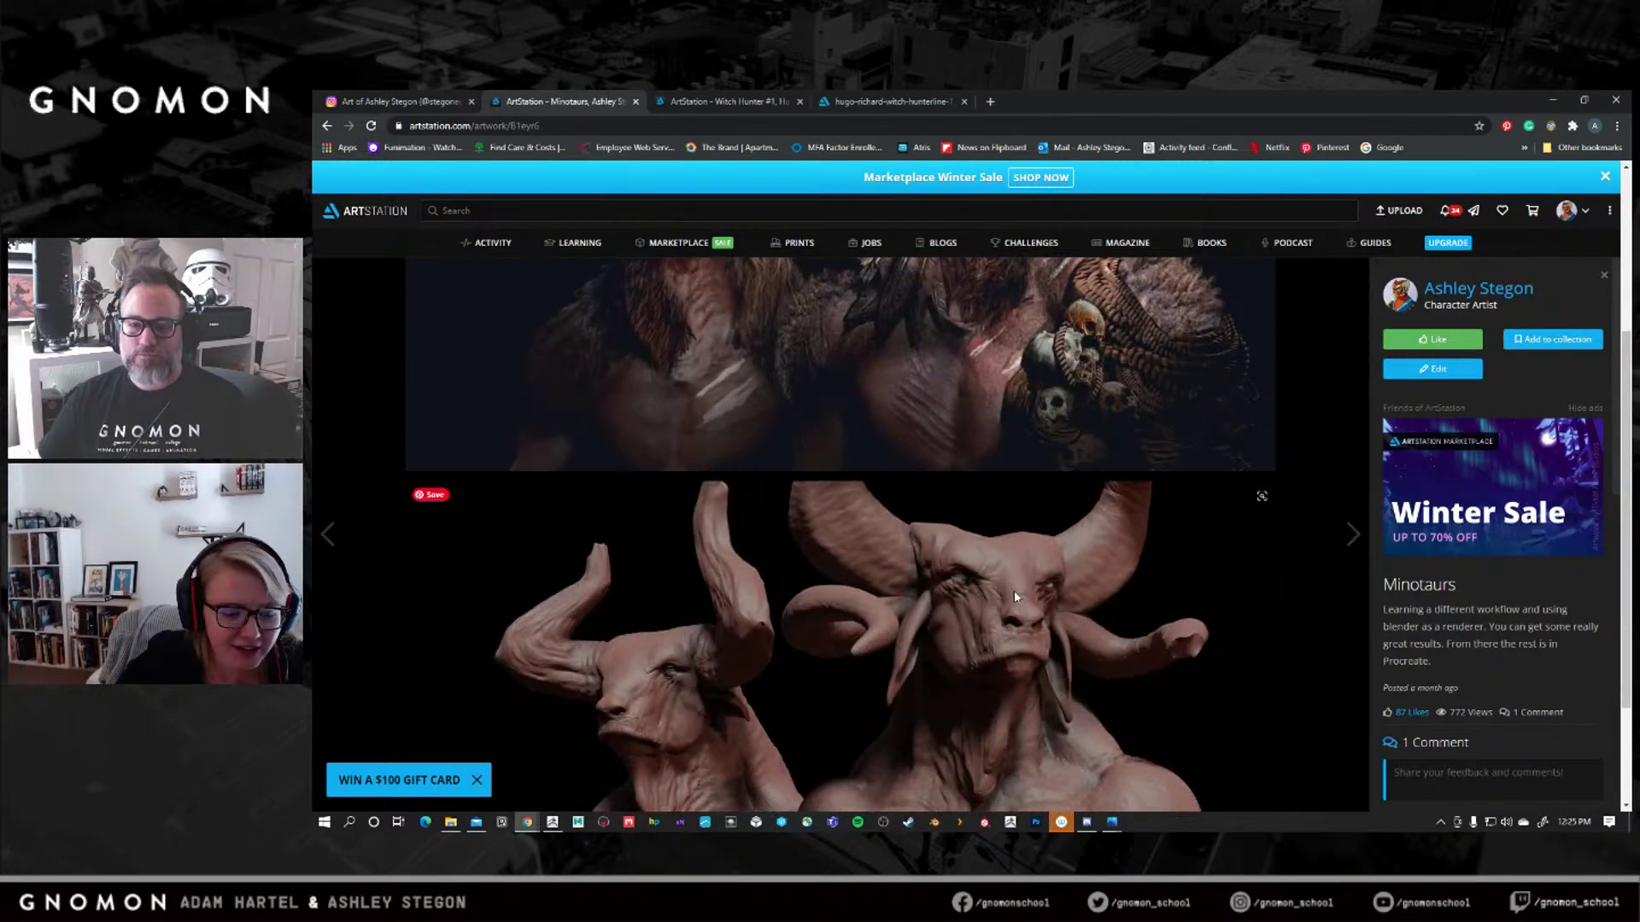
pyautogui.scroll(-2, 1013, 591)
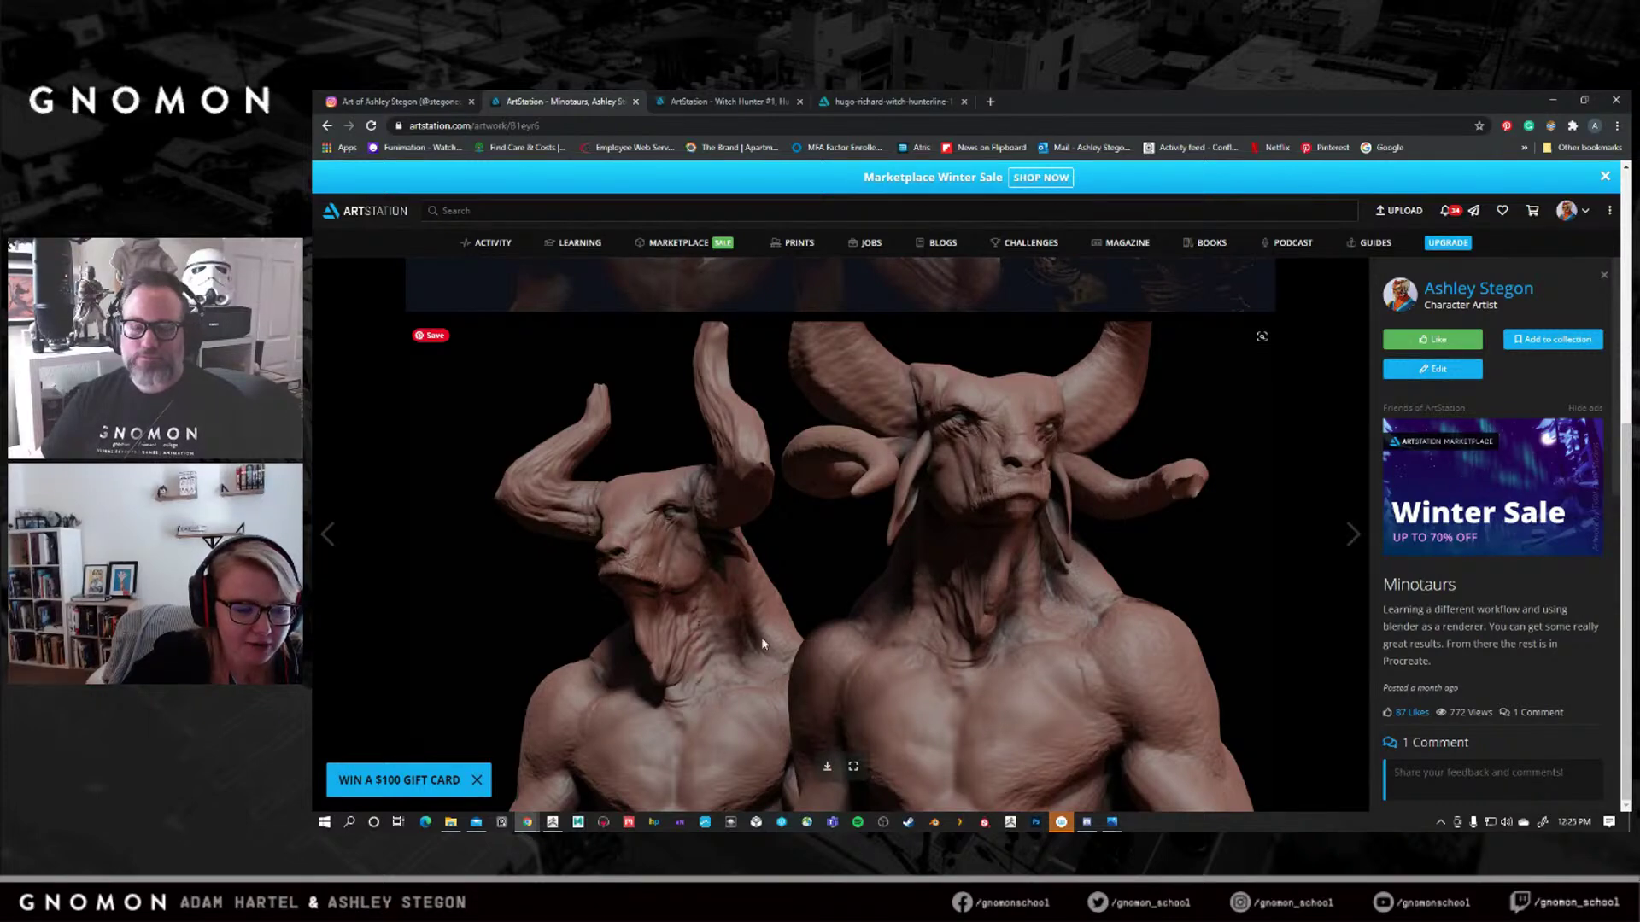
pyautogui.scroll(-5, 867, 688)
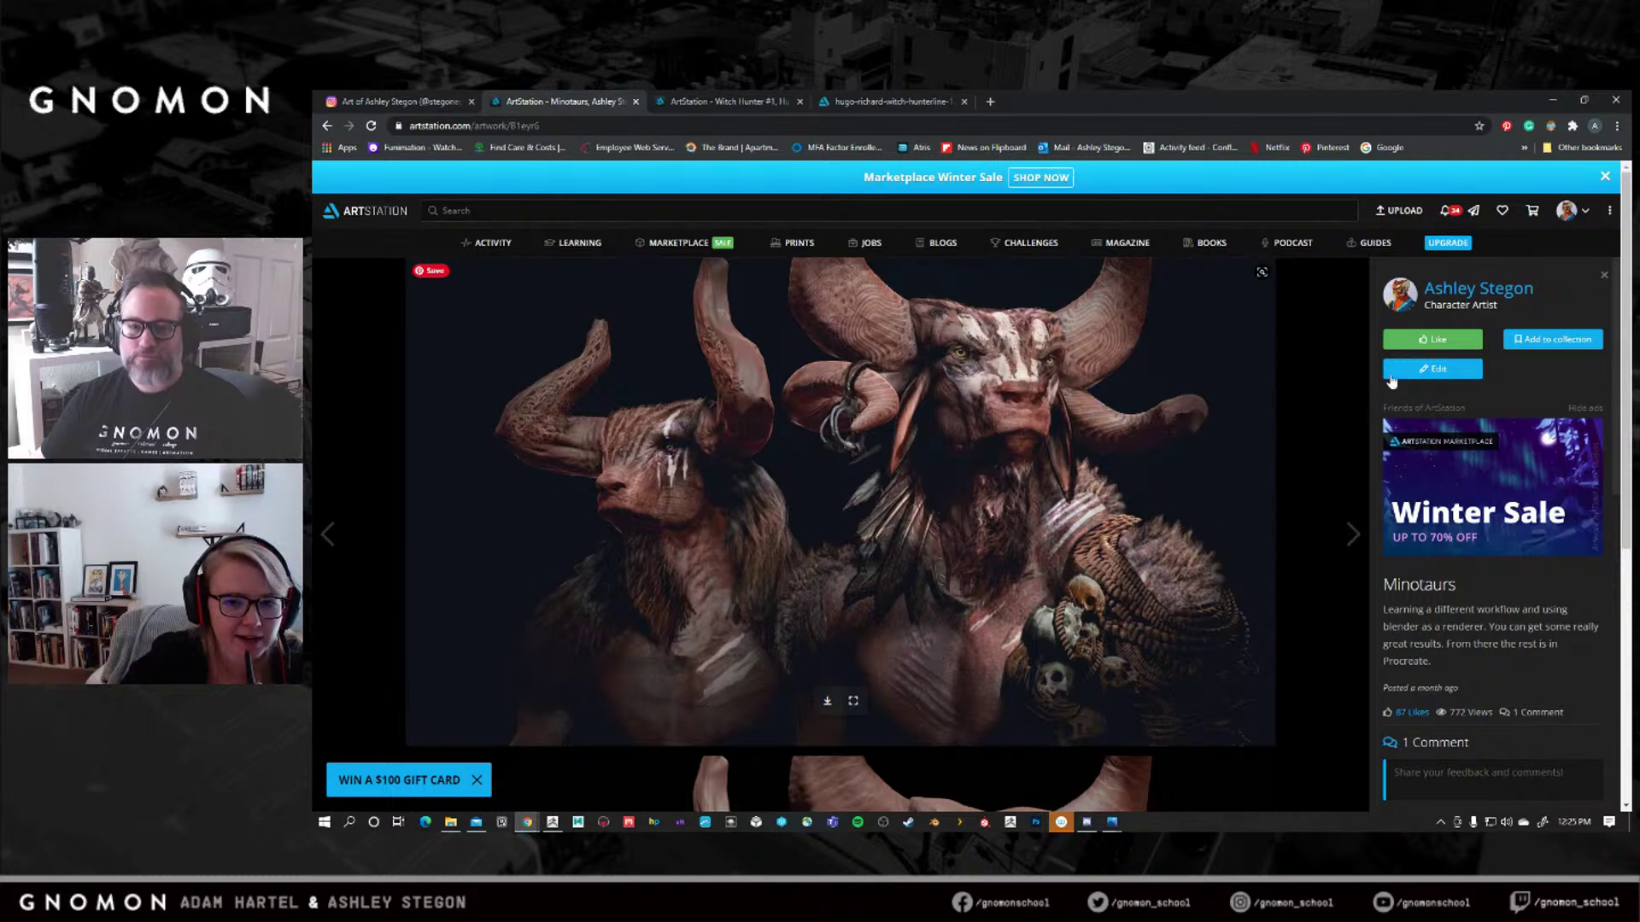
# Open the Yokai artwork from the artist's portfolio at full size and examine the figure from horns to armor.
pyautogui.click(1471, 289)
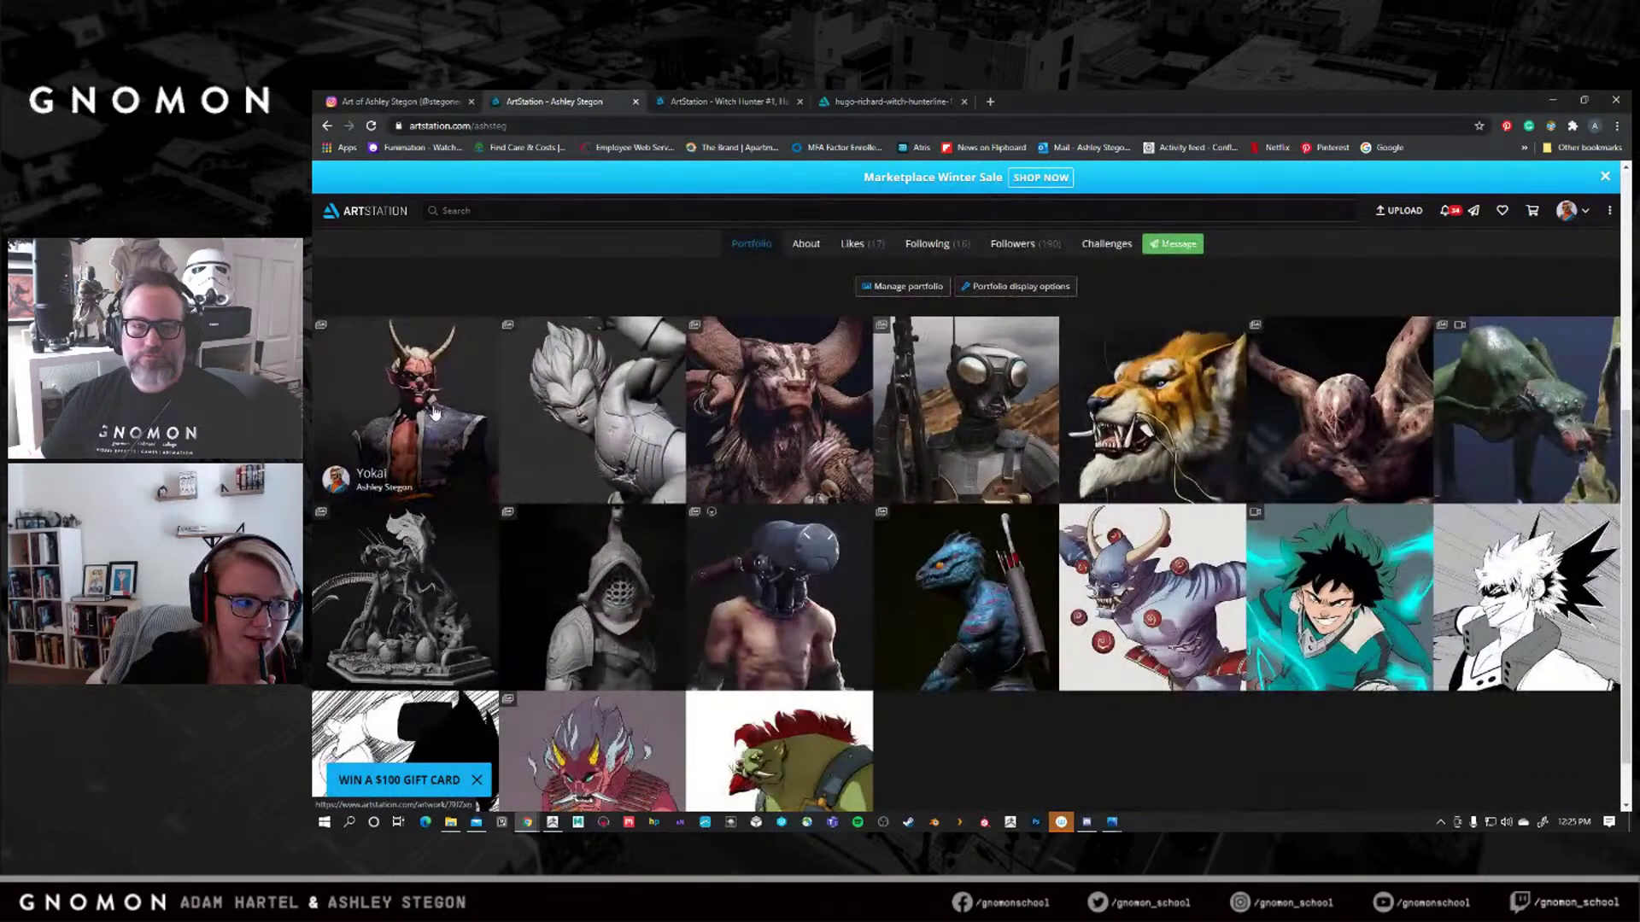
pyautogui.click(416, 385)
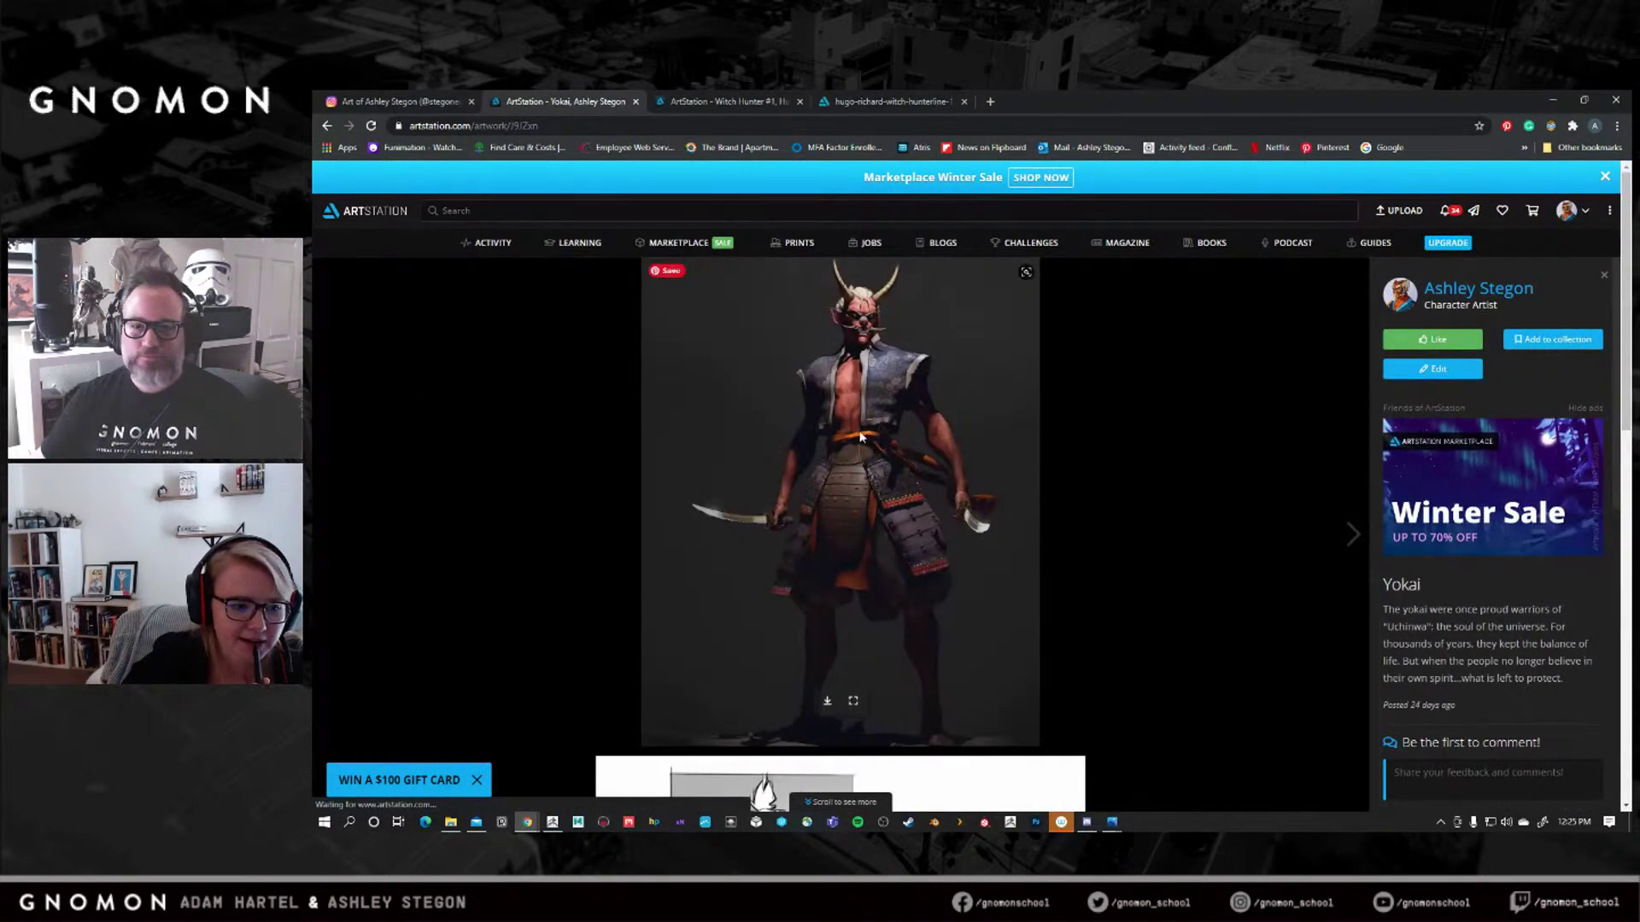
pyautogui.click(875, 660)
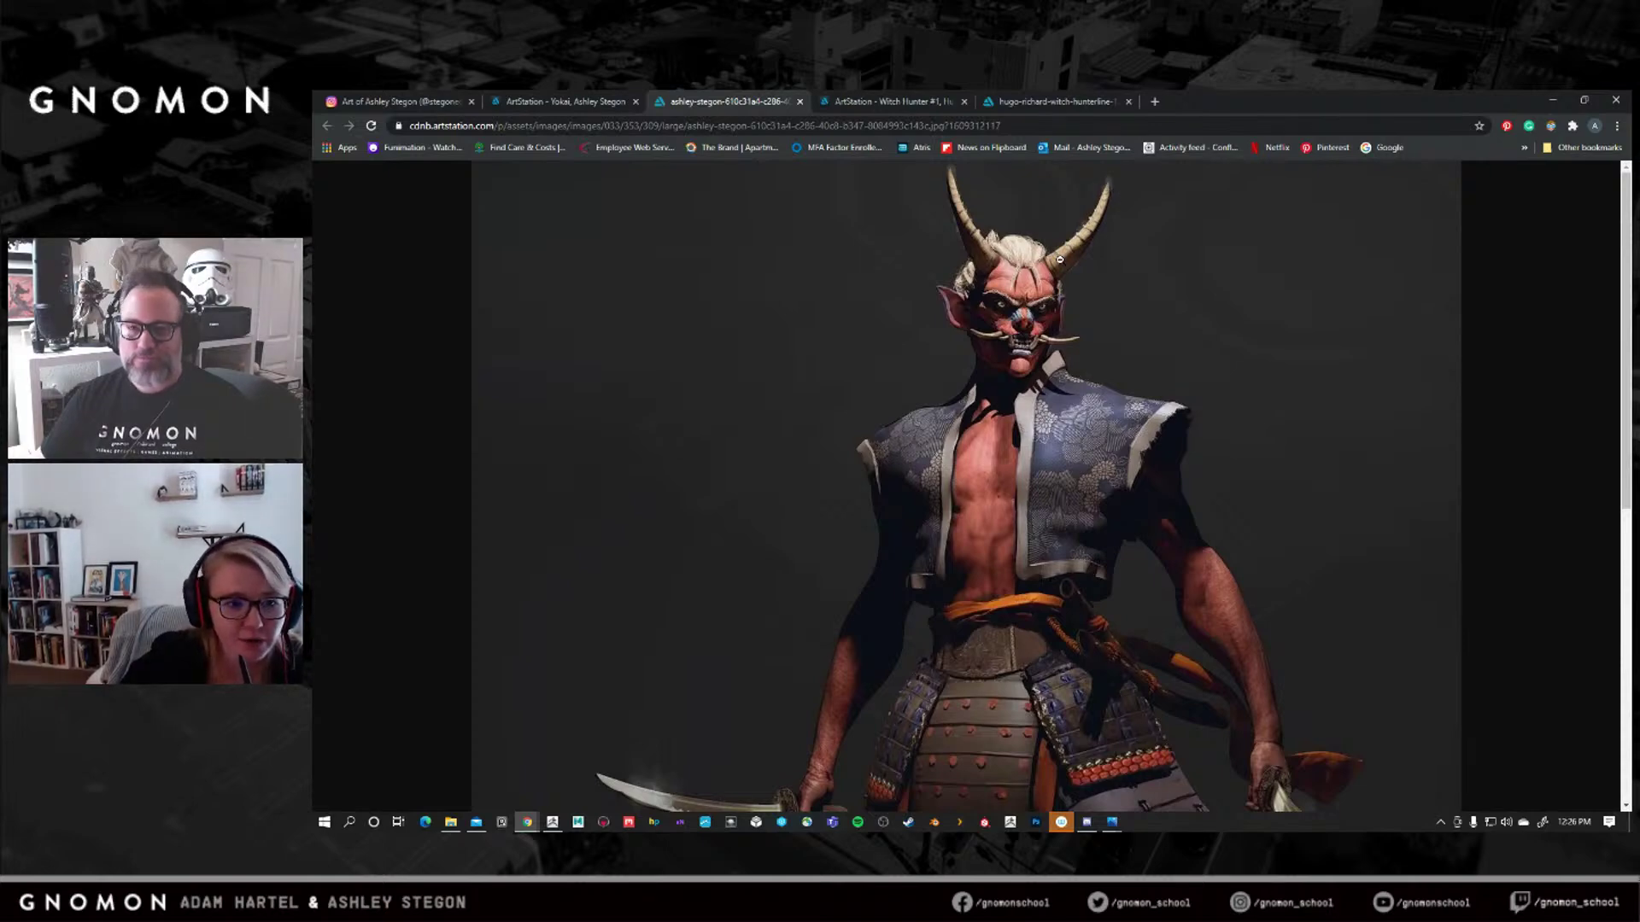
pyautogui.scroll(-2, 1168, 525)
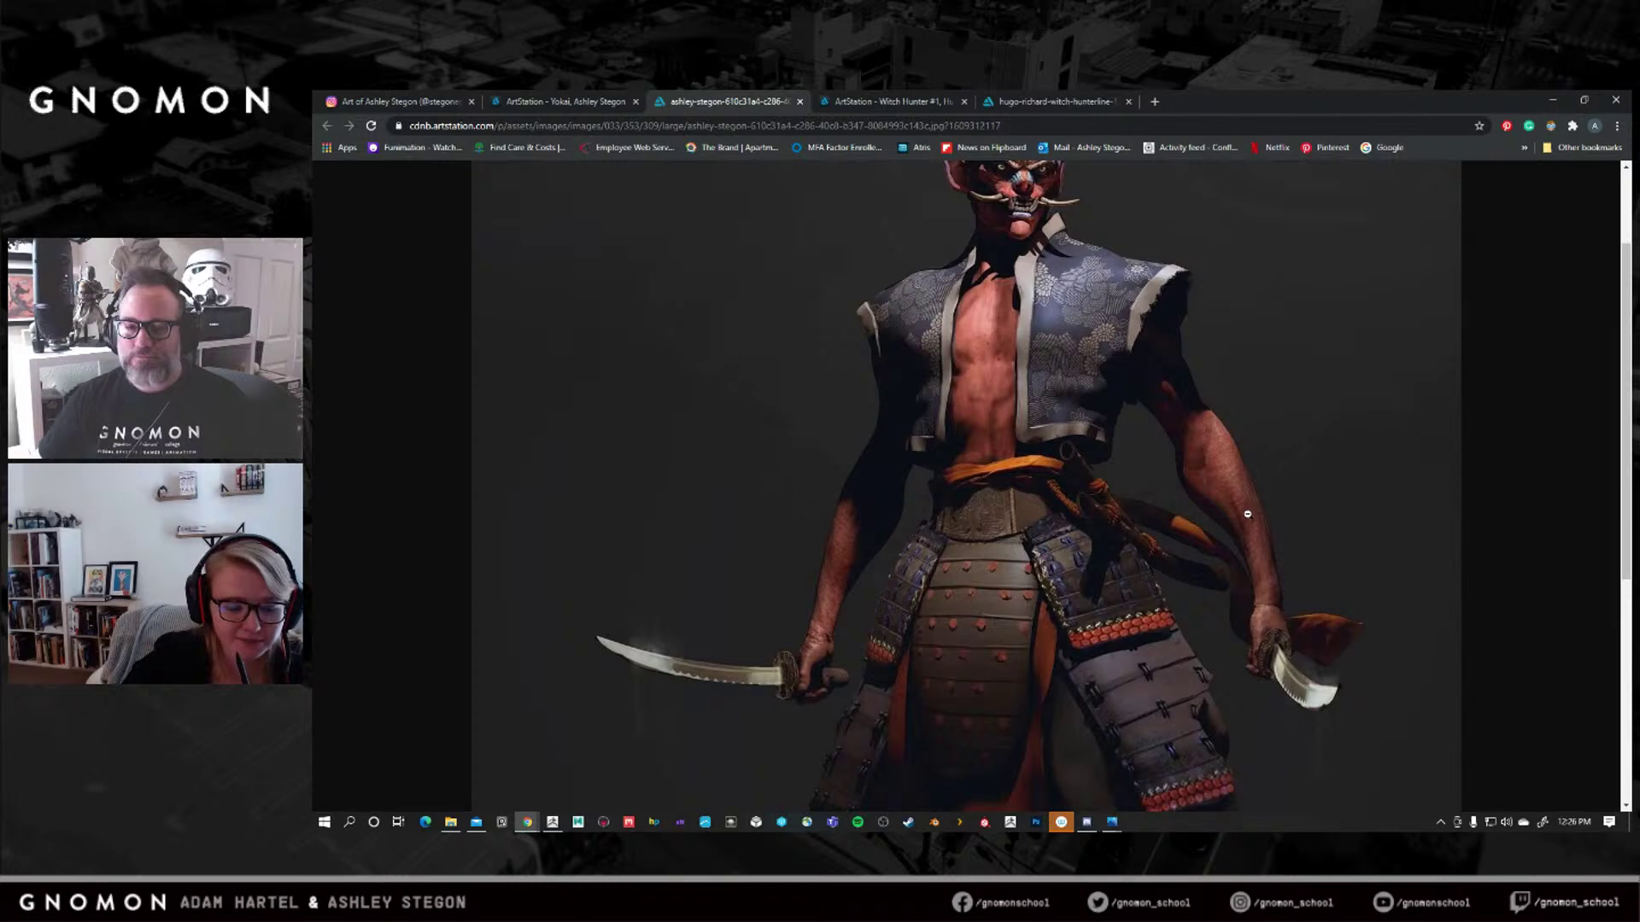
pyautogui.scroll(-1, 1246, 514)
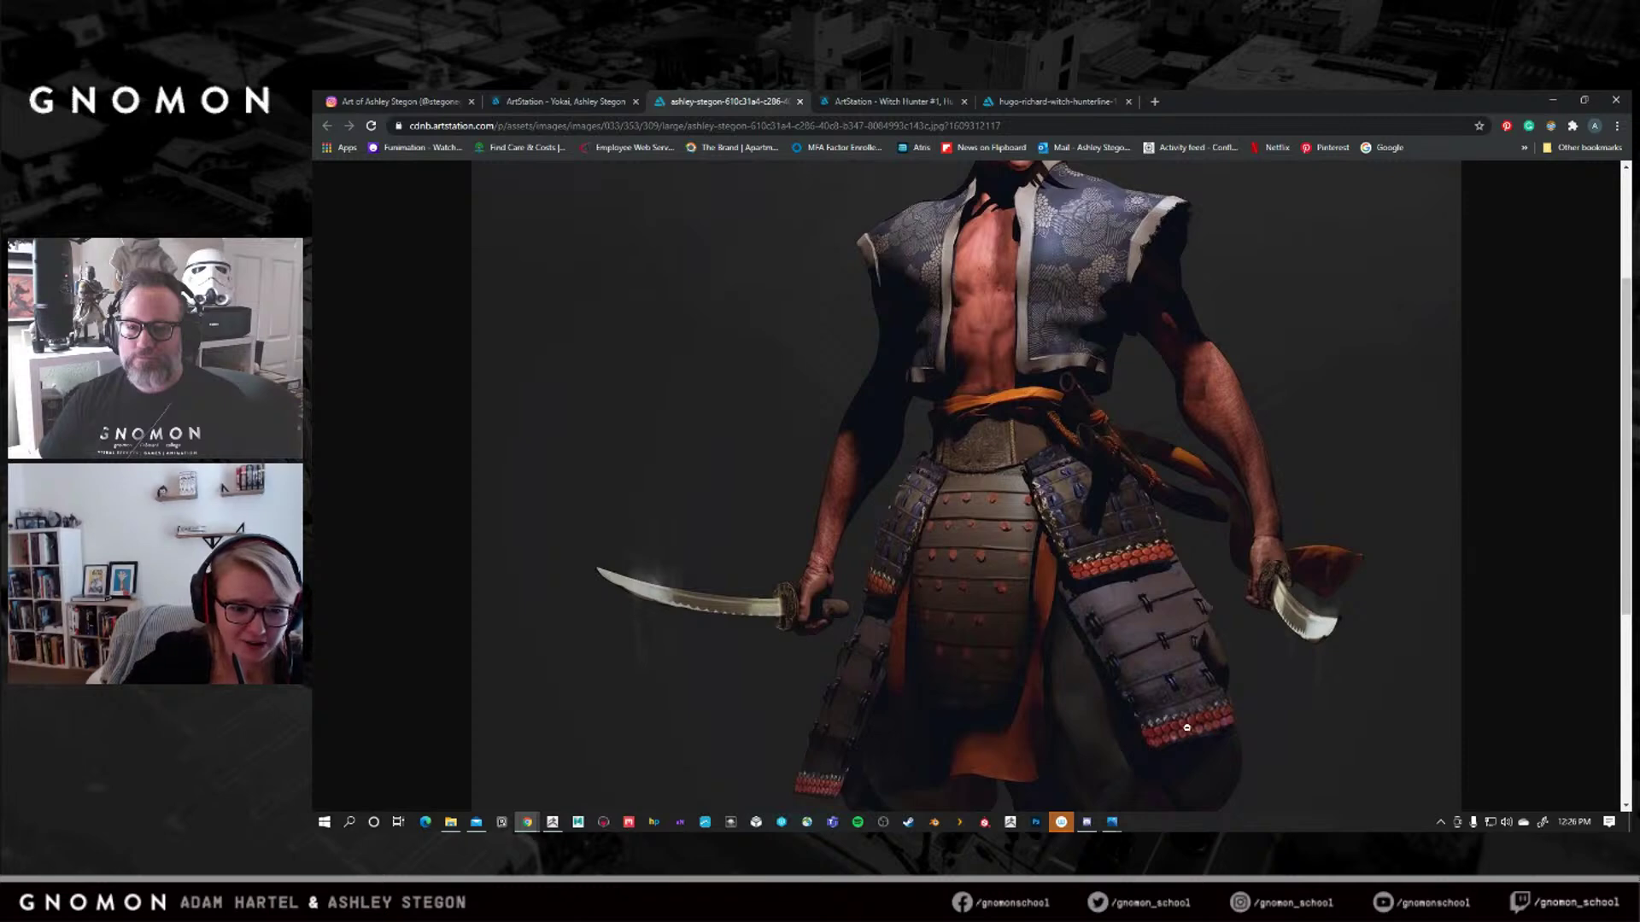
pyautogui.scroll(-3, 1101, 665)
pyautogui.scroll(6, 1061, 542)
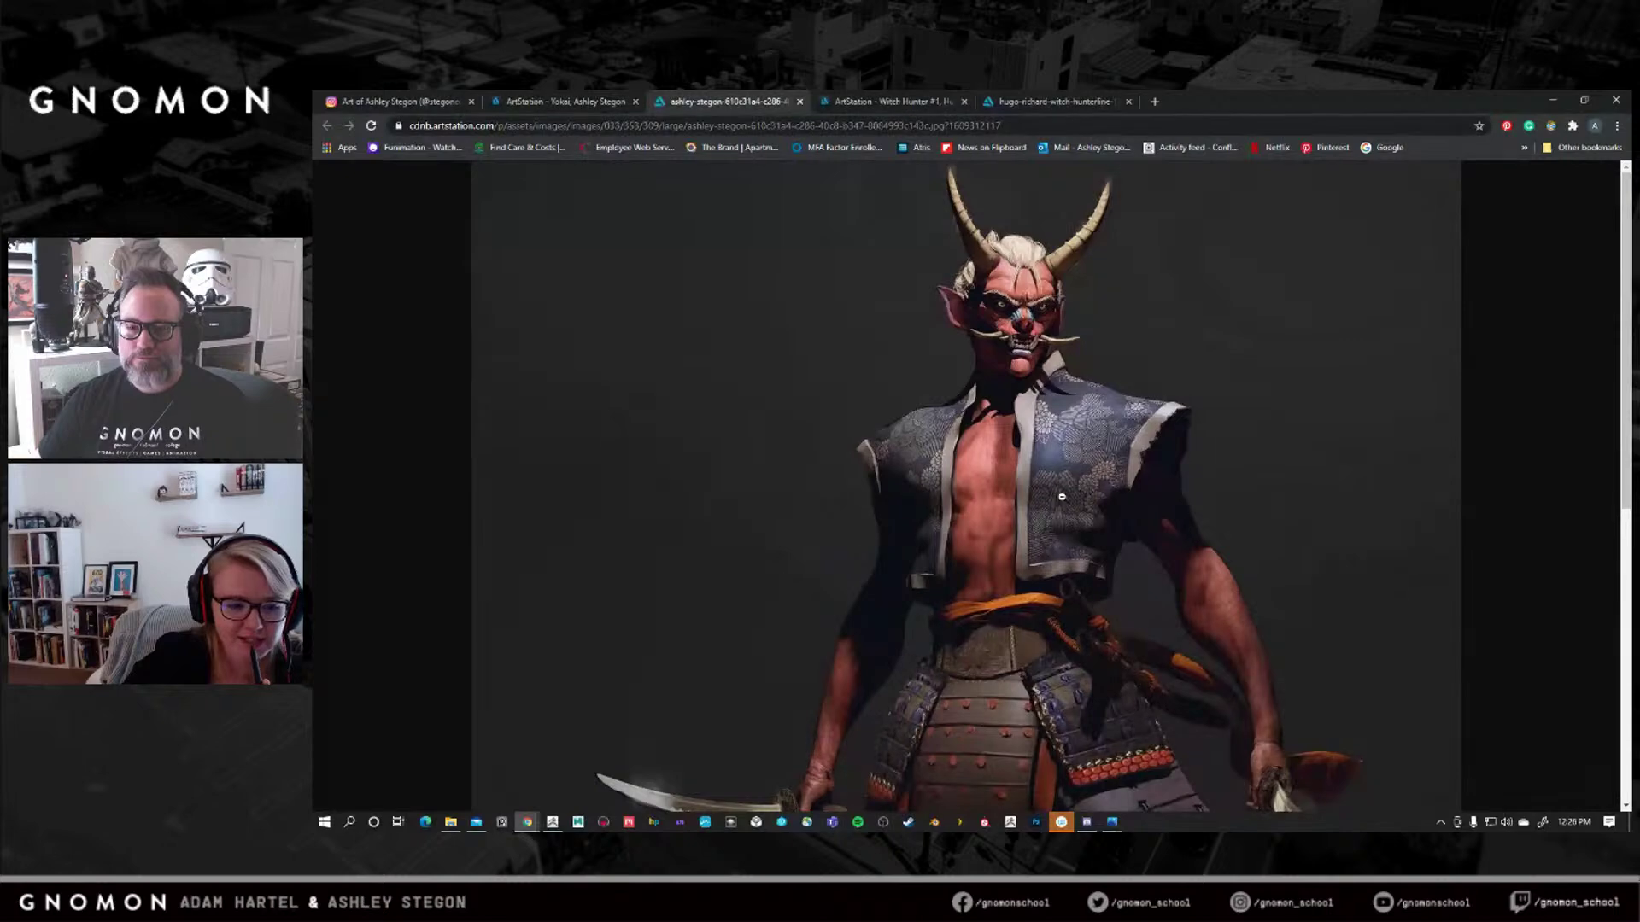
# Examine the Yokai figure's swords and armor, and fit the whole artwork in the browser window.
pyautogui.scroll(-1, 1061, 496)
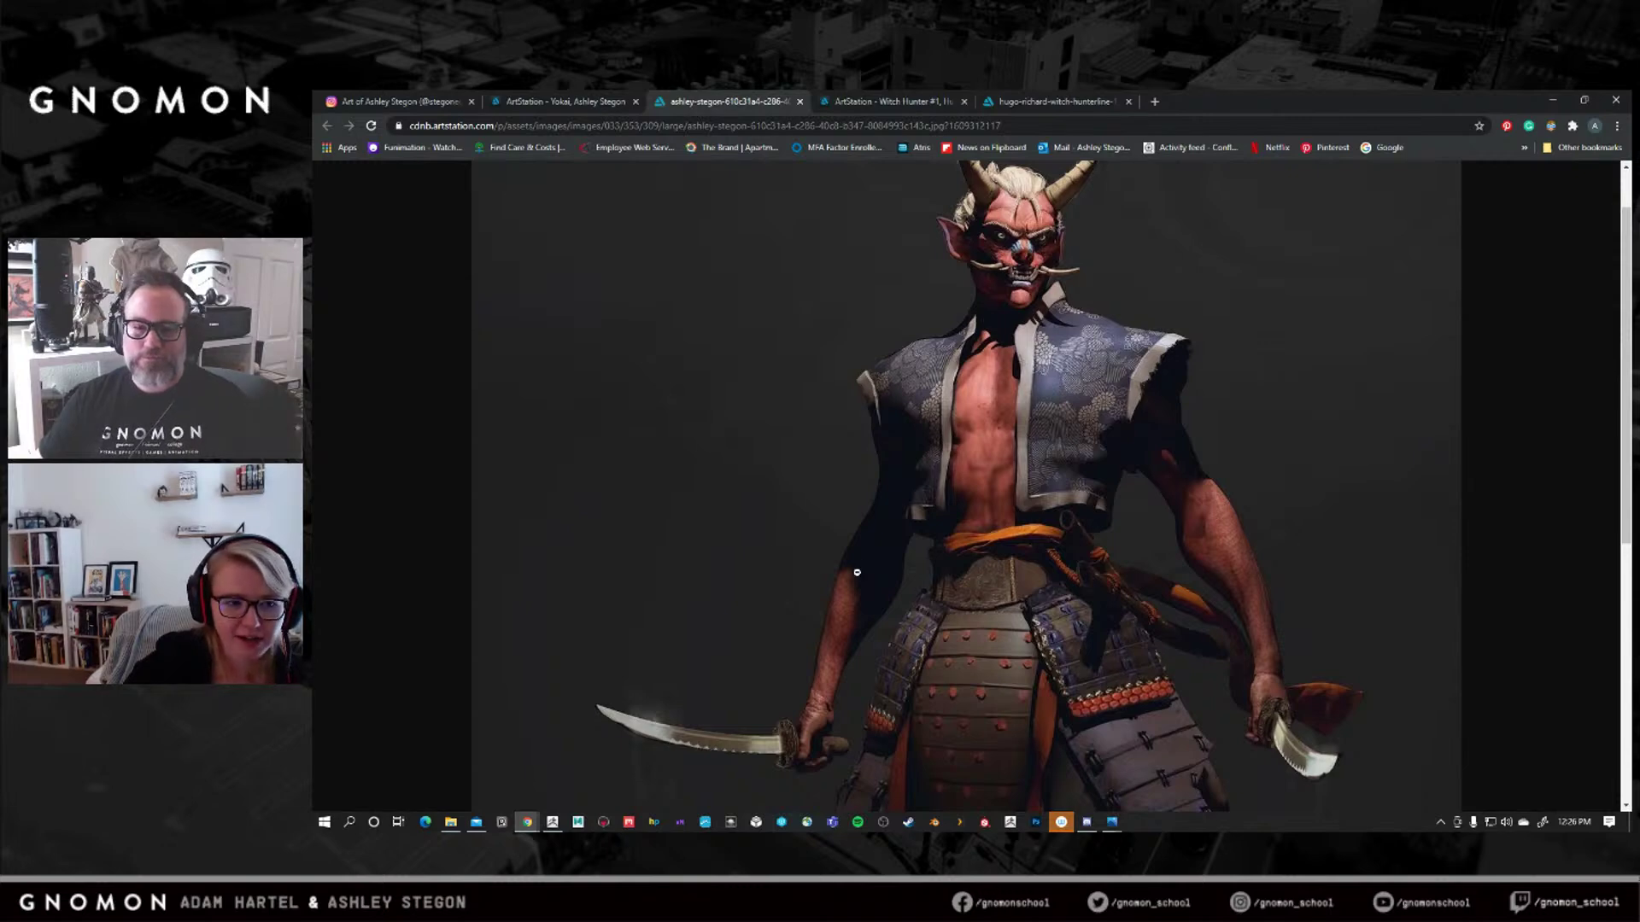
pyautogui.scroll(-2, 857, 572)
pyautogui.scroll(3, 900, 569)
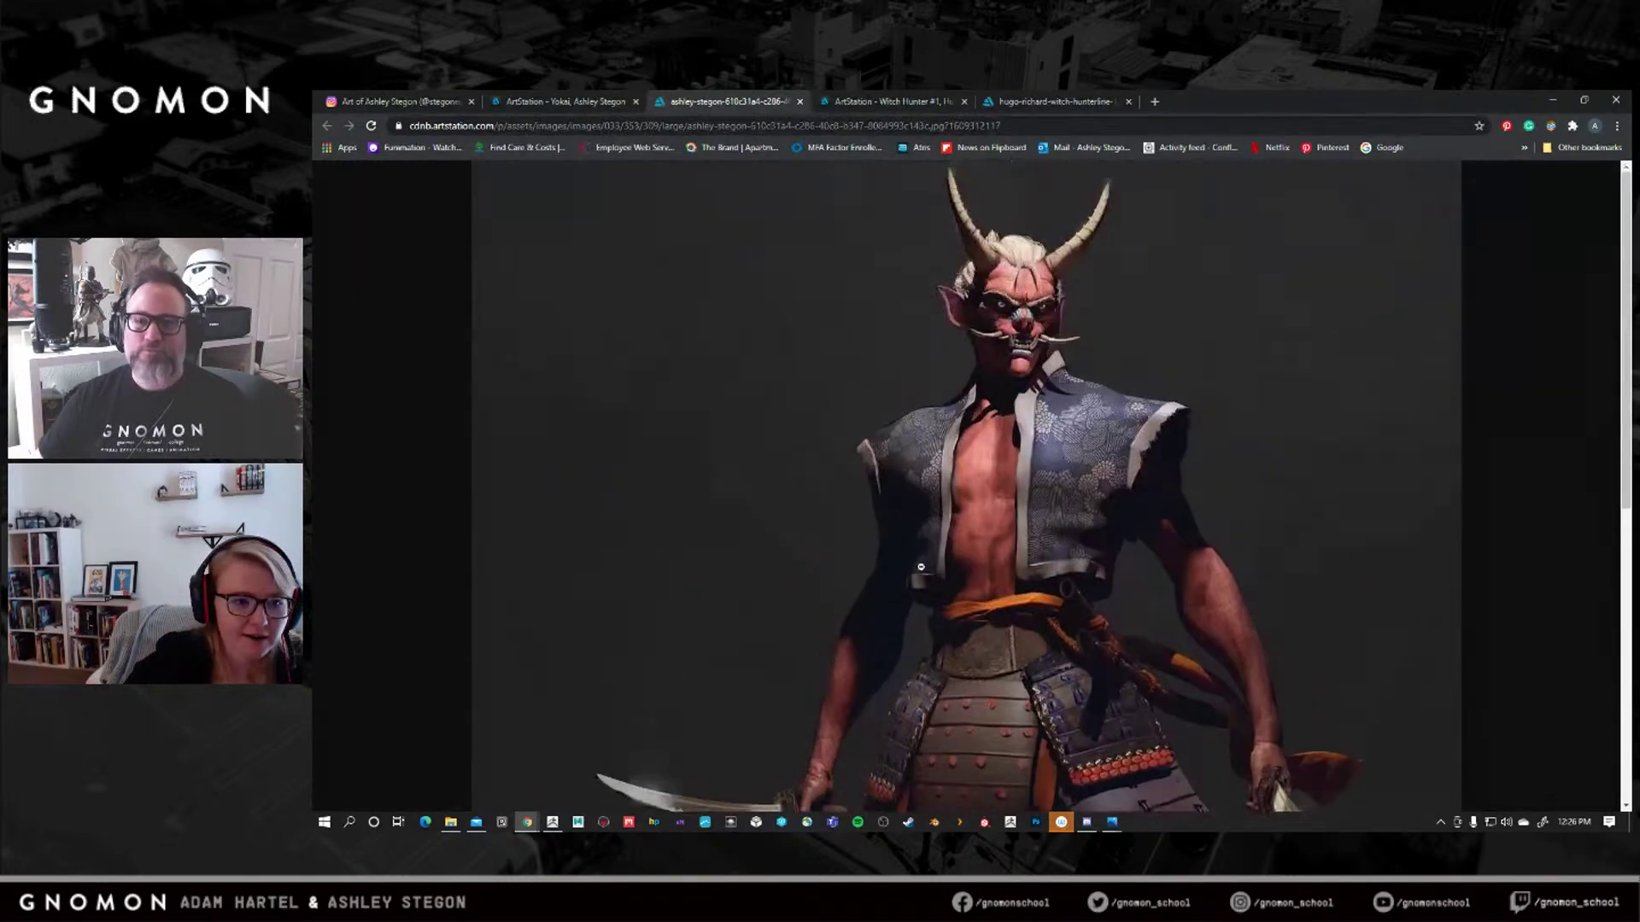
pyautogui.click(1020, 529)
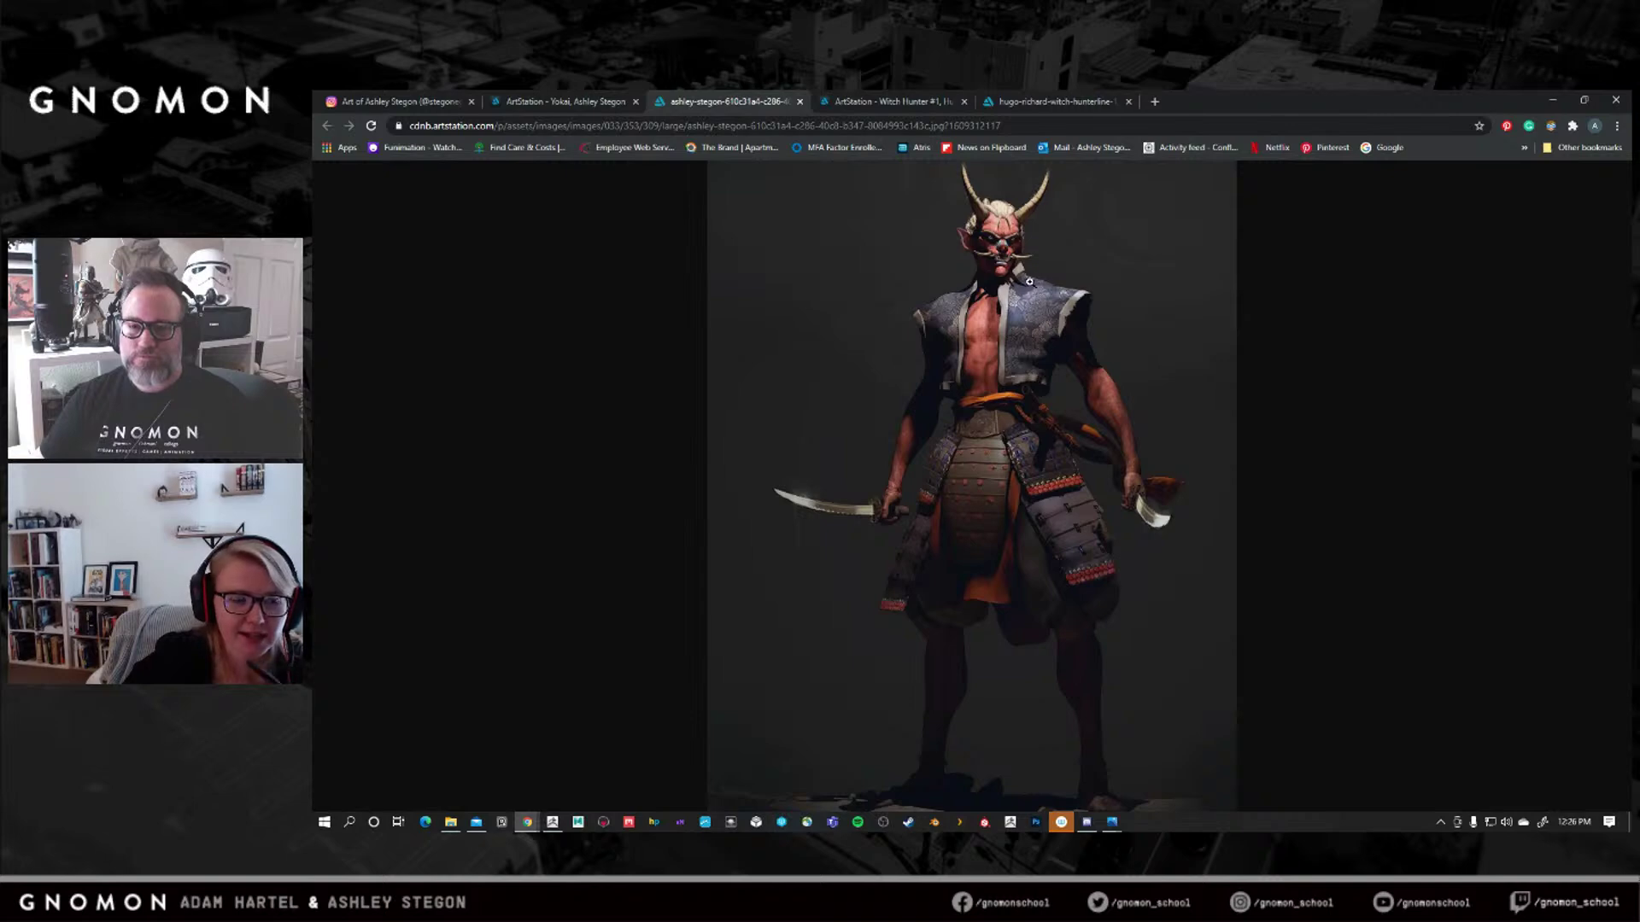
# Return to ZBrush and smooth the surface around the eye and along the side of the muzzle.
pyautogui.click(1553, 101)
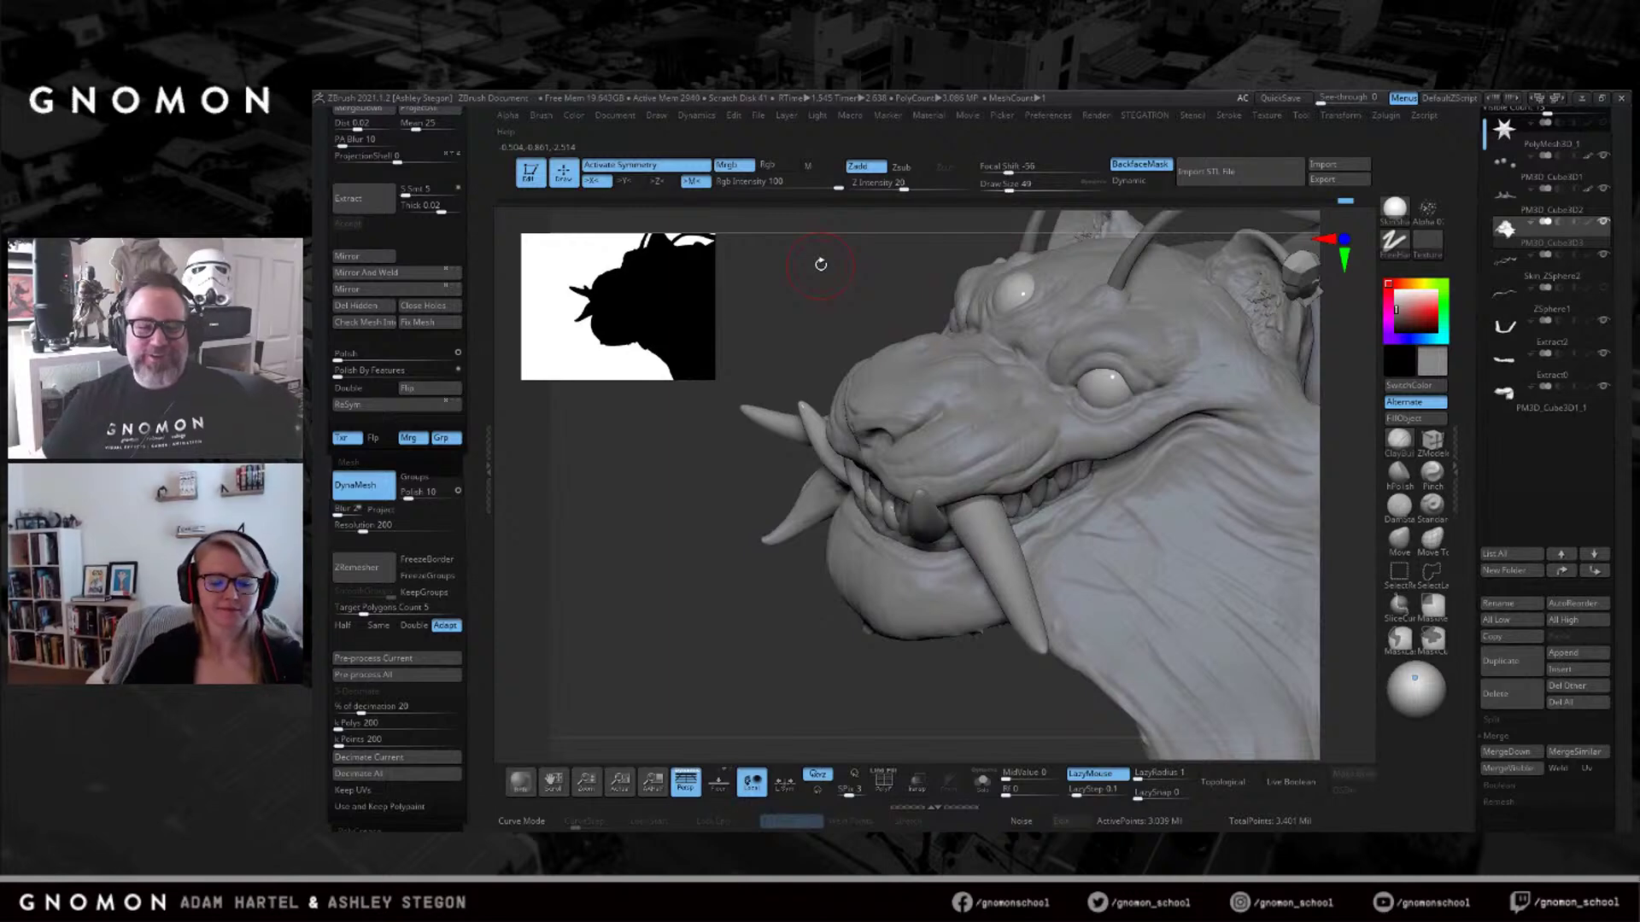
pyautogui.moveTo(1027, 412)
pyautogui.mouseDown(button='right')
pyautogui.moveTo(1039, 446)
pyautogui.moveTo(1075, 376)
pyautogui.moveTo(1138, 431)
pyautogui.moveTo(1089, 439)
pyautogui.moveTo(1122, 382)
pyautogui.mouseUp(button='right')
pyautogui.press('b')
pyautogui.press('Escape')
pyautogui.moveTo(1187, 360)
pyautogui.keyDown('shift'); pyautogui.mouseDown()
pyautogui.moveTo(1115, 351)
pyautogui.moveTo(1149, 345)
pyautogui.mouseUp(); pyautogui.keyUp('shift')
pyautogui.moveTo(1119, 404)
pyautogui.keyDown('shift'); pyautogui.mouseDown()
pyautogui.moveTo(1009, 465)
pyautogui.moveTo(1029, 449)
pyautogui.mouseUp(); pyautogui.keyUp('shift')
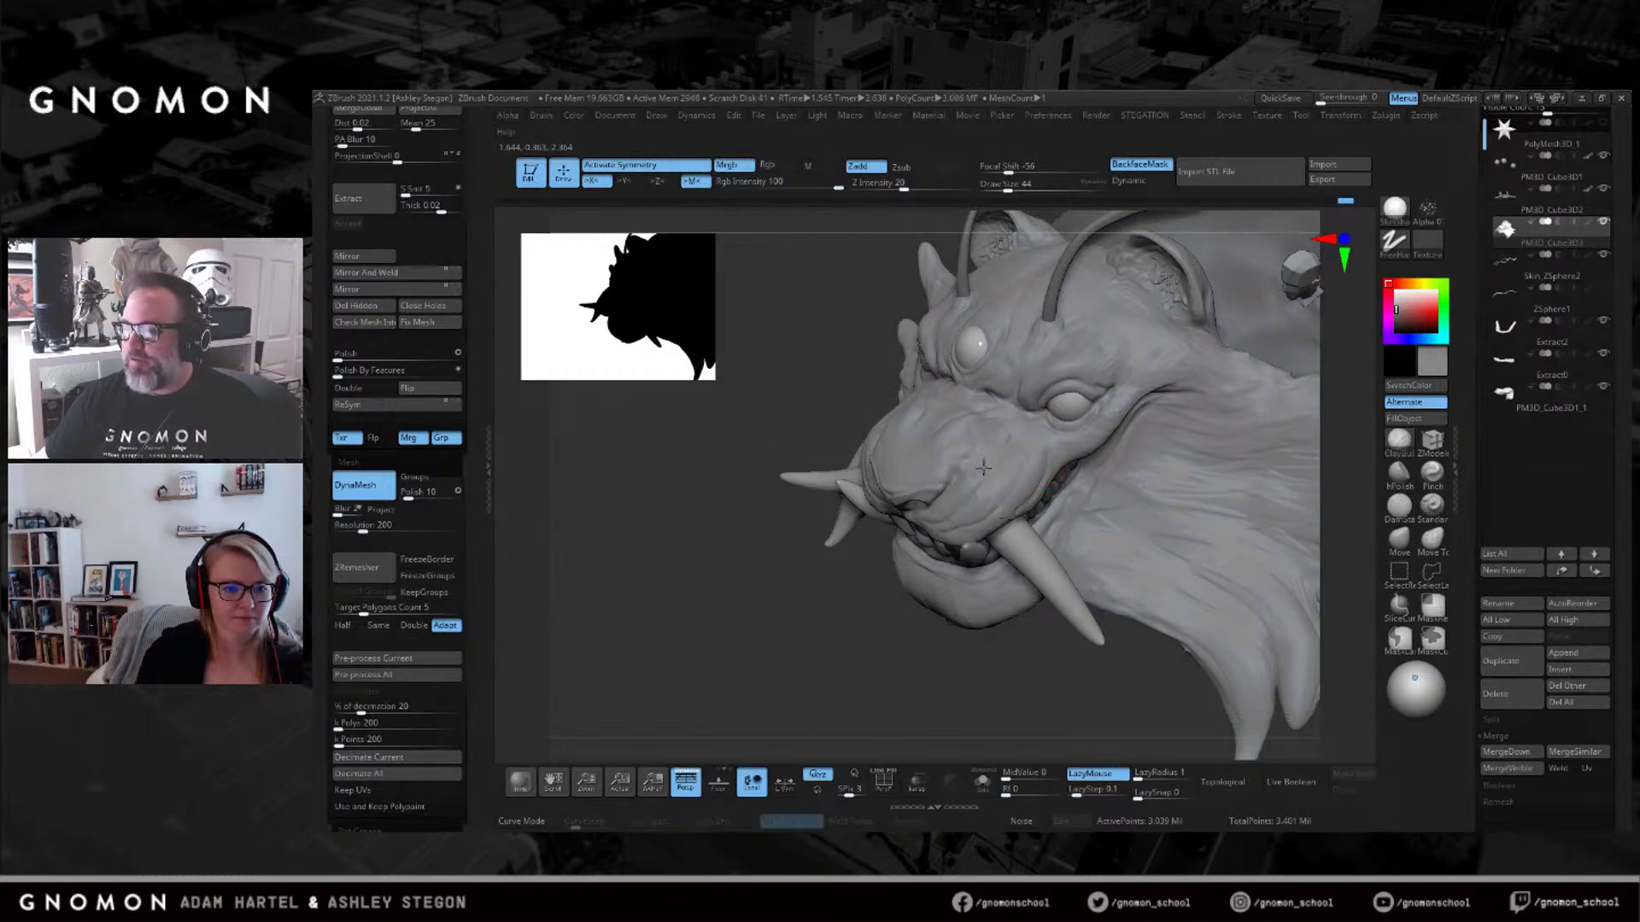
# Refine the brow and temple around the side eye with ClayBuildup at draw sizes of about 49 and 94.
pyautogui.moveTo(926, 536)
pyautogui.mouseDown(button='right')
pyautogui.moveTo(977, 479)
pyautogui.moveTo(950, 514)
pyautogui.moveTo(974, 525)
pyautogui.moveTo(956, 538)
pyautogui.mouseUp(button='right')
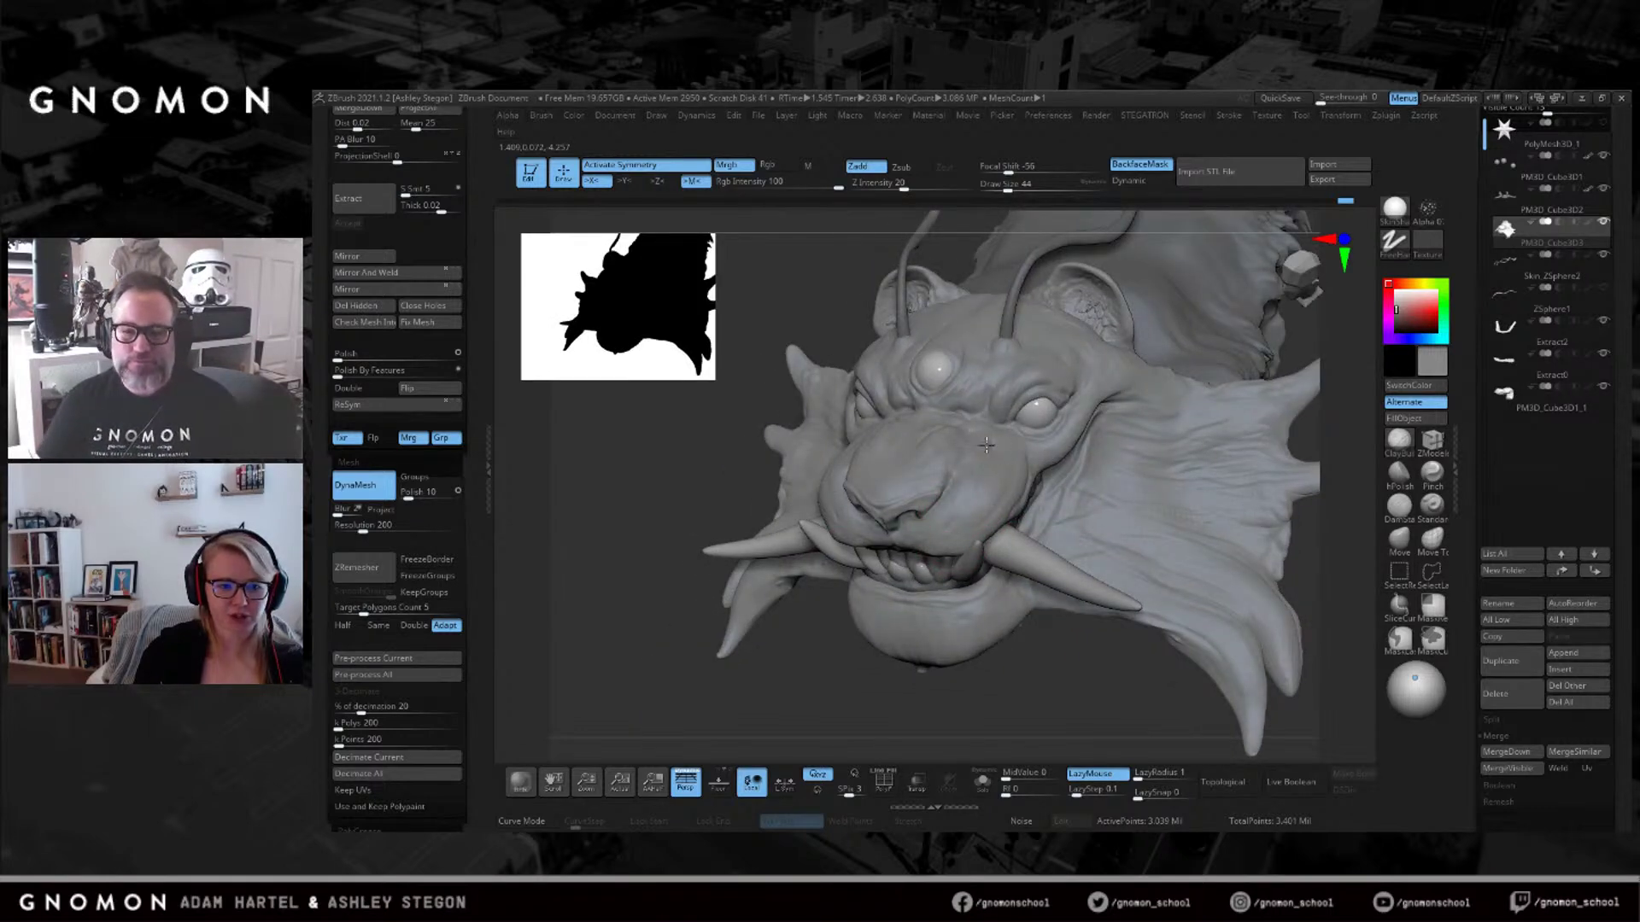
pyautogui.moveTo(1019, 463); pyautogui.dragTo(1054, 459, button='right')
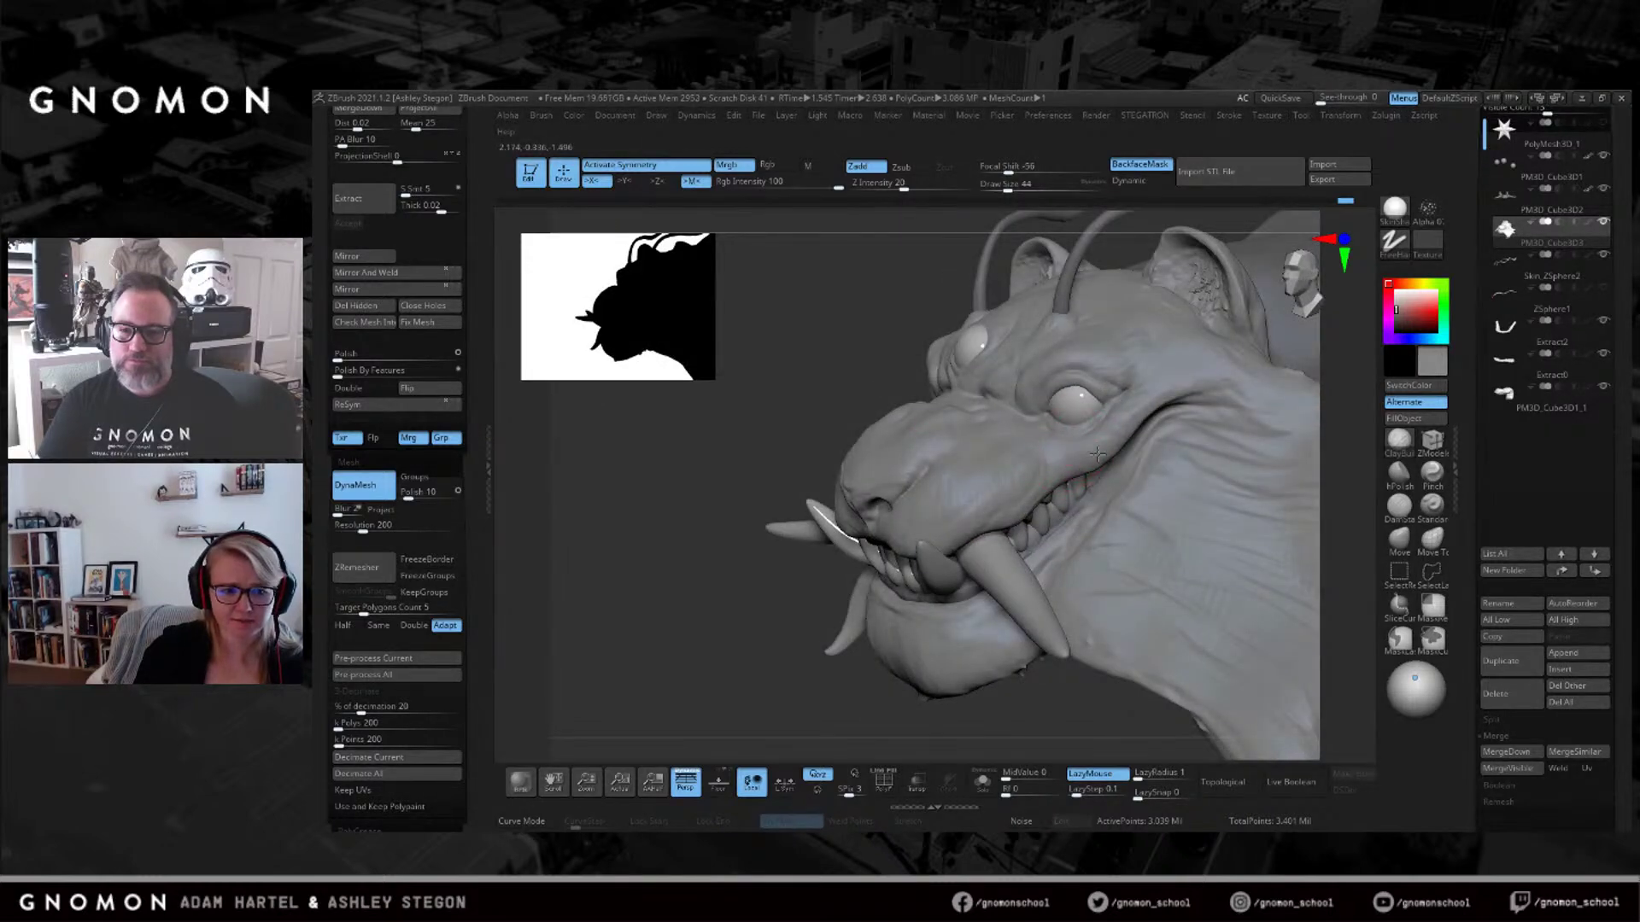
pyautogui.moveTo(1132, 376); pyautogui.dragTo(1073, 438, button='right')
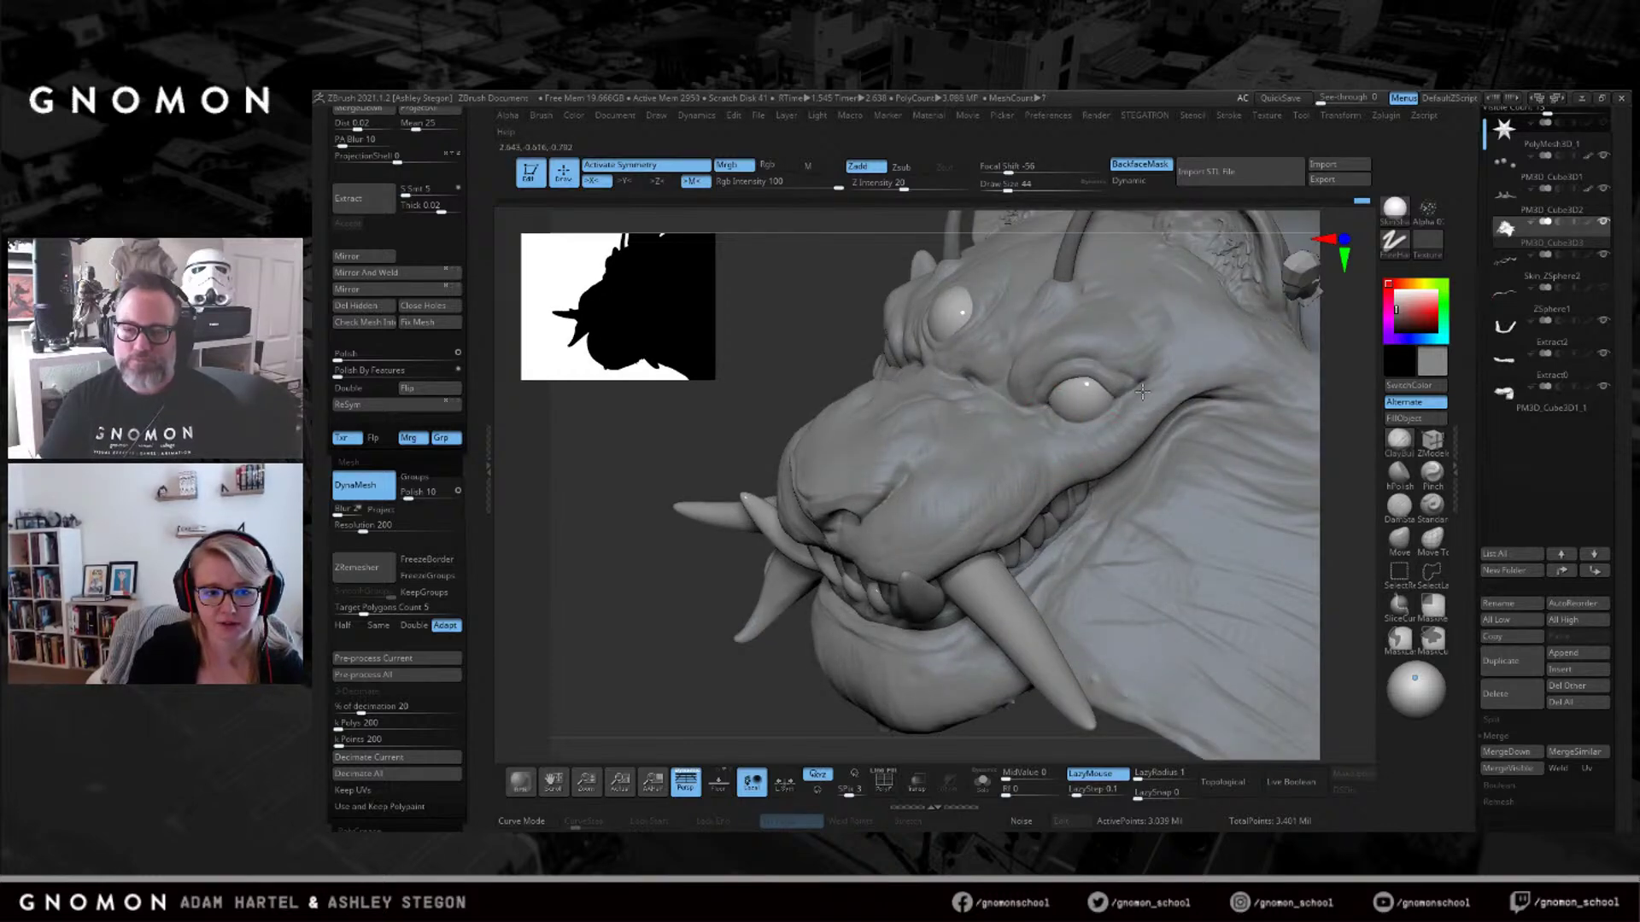
pyautogui.moveTo(991, 367); pyautogui.dragTo(1025, 325, button='right')
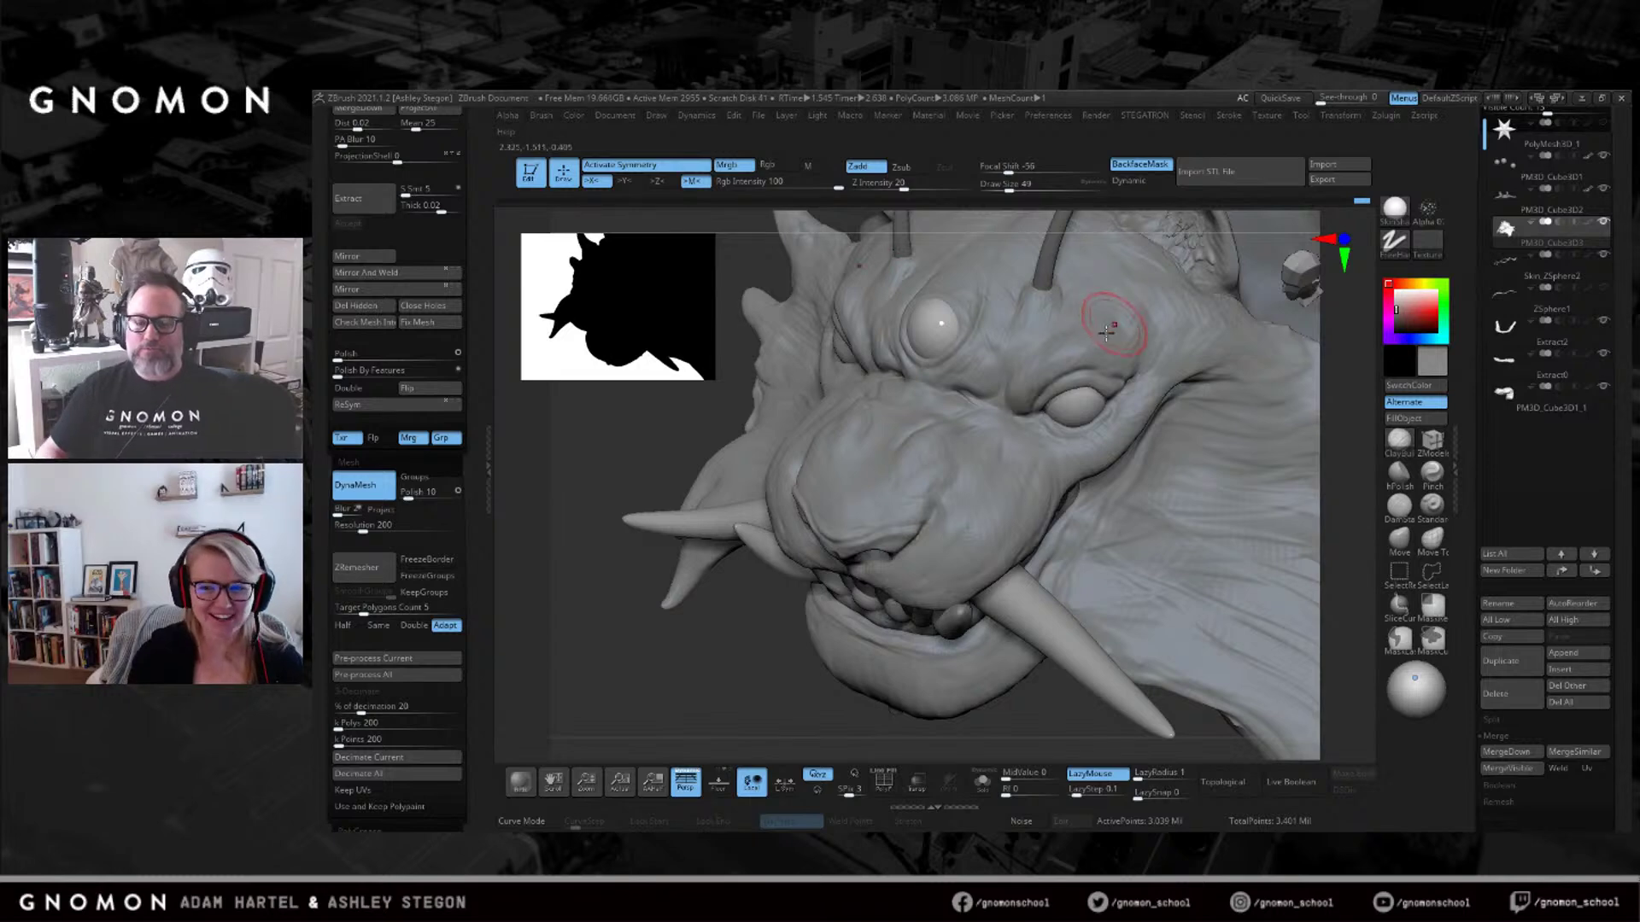
pyautogui.moveTo(1079, 366); pyautogui.dragTo(1099, 330, button='right')
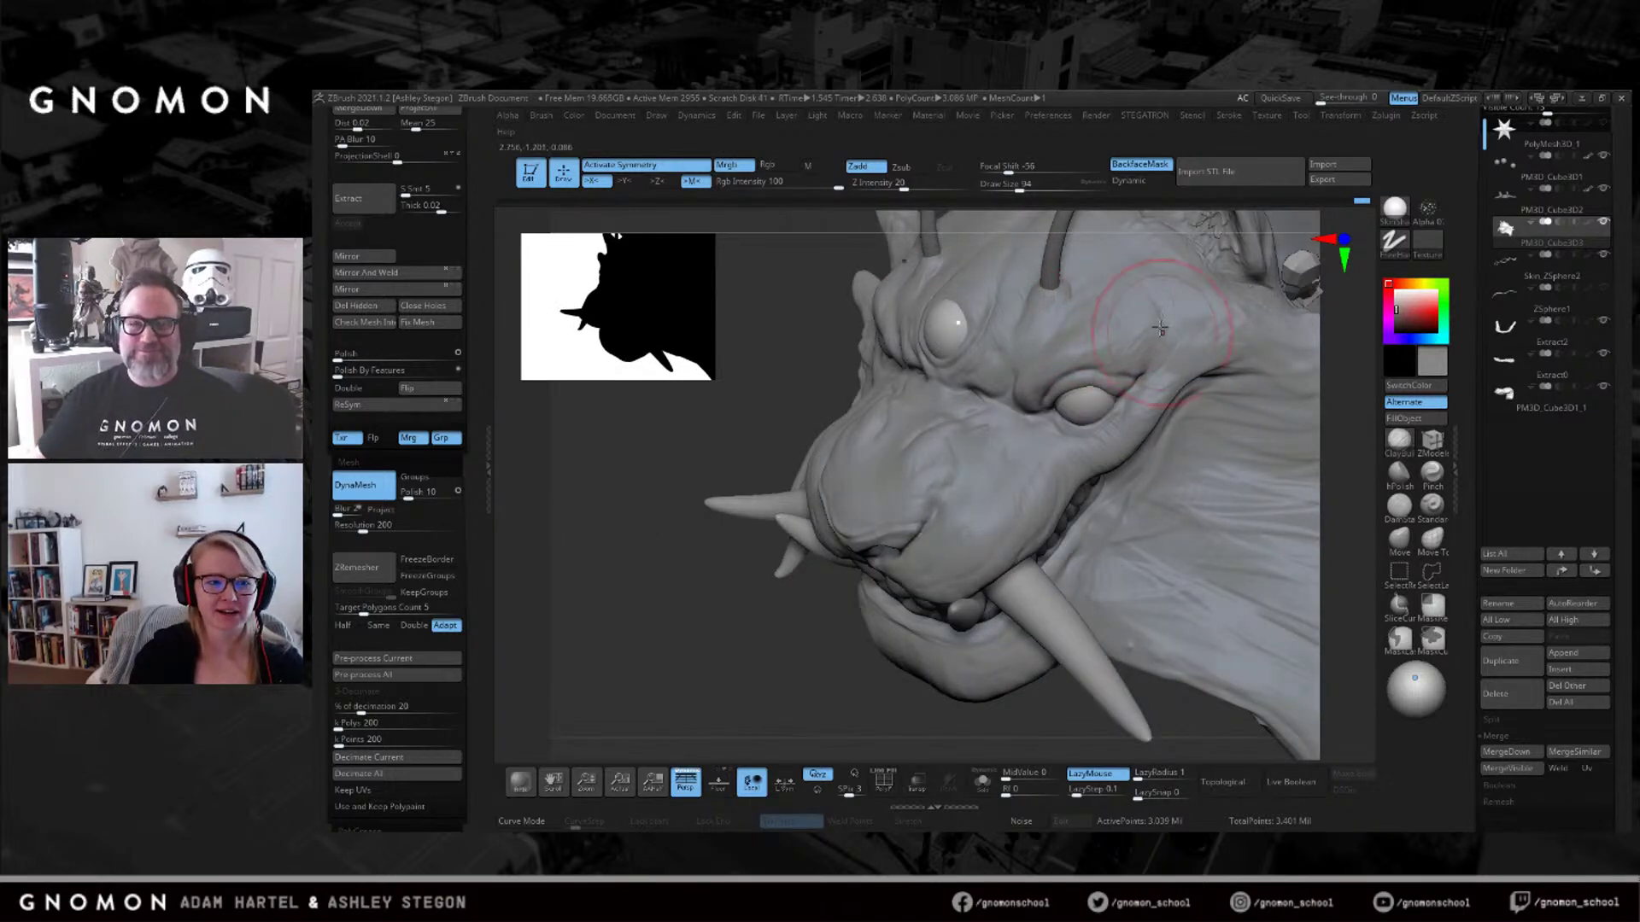
pyautogui.moveTo(1205, 340)
pyautogui.mouseDown(button='right')
pyautogui.moveTo(1063, 367)
pyautogui.moveTo(986, 437)
pyautogui.moveTo(915, 413)
pyautogui.moveTo(877, 438)
pyautogui.mouseUp(button='right')
# Carve the creases on the muzzle below the third eye with DamStandard at draw sizes of about 46 and 44.
pyautogui.press('[')
pyautogui.press('[')
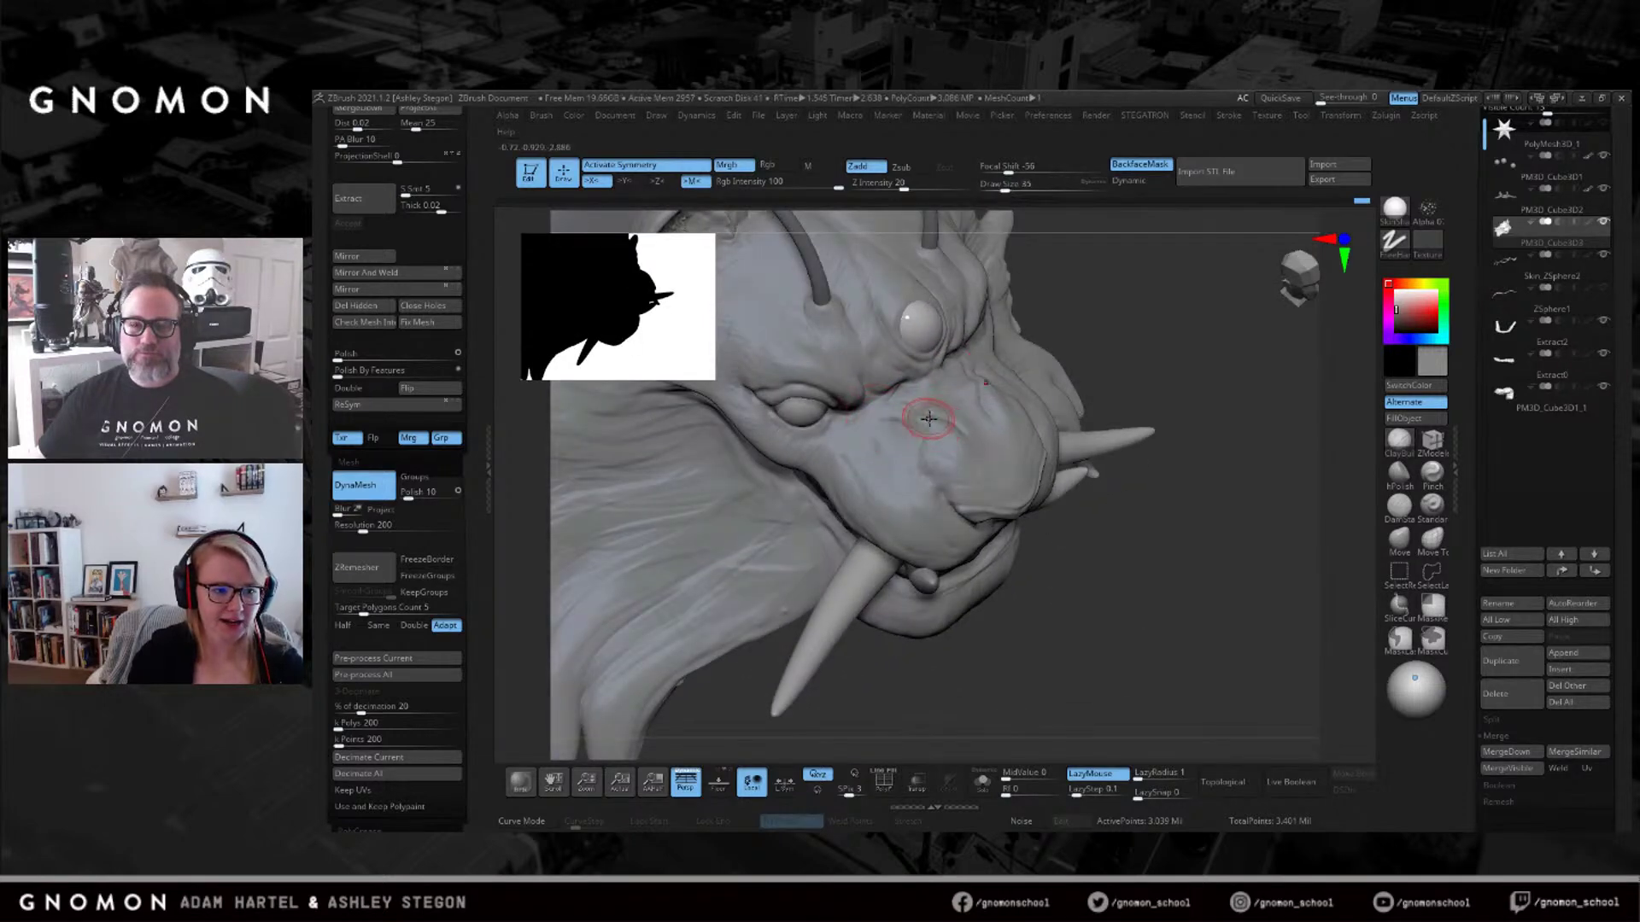
pyautogui.click(1403, 510)
pyautogui.moveTo(951, 439)
pyautogui.mouseDown(button='right')
pyautogui.moveTo(894, 365)
pyautogui.moveTo(916, 401)
pyautogui.moveTo(888, 405)
pyautogui.mouseUp(button='right')
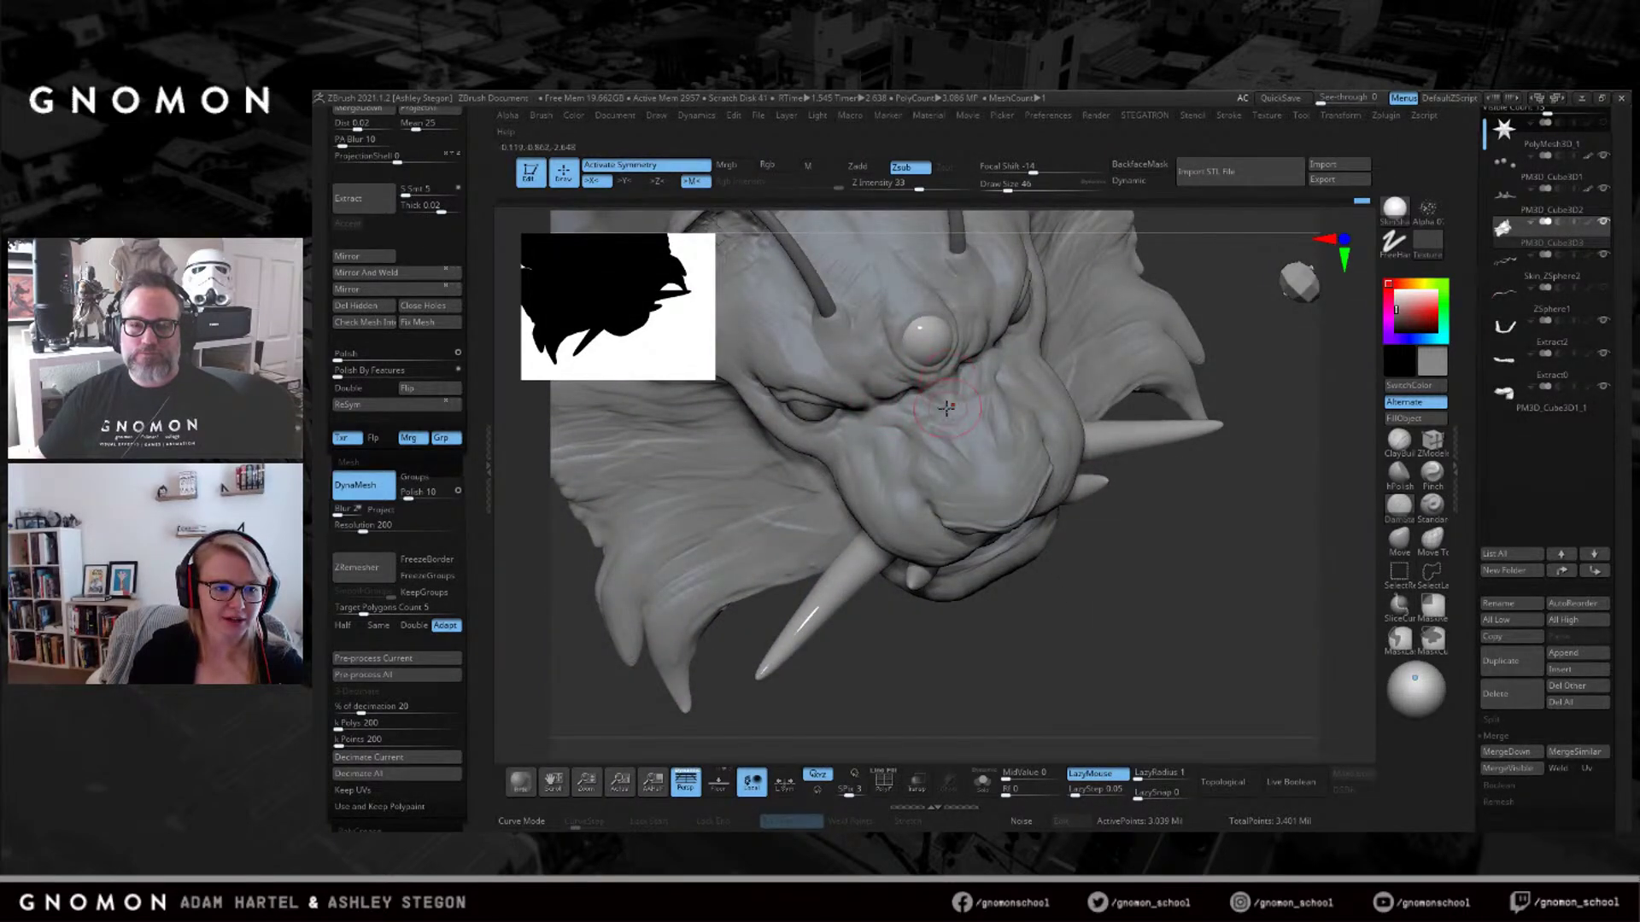
pyautogui.moveTo(965, 440)
pyautogui.mouseDown(button='right')
pyautogui.moveTo(859, 431)
pyautogui.moveTo(897, 421)
pyautogui.moveTo(921, 511)
pyautogui.mouseUp(button='right')
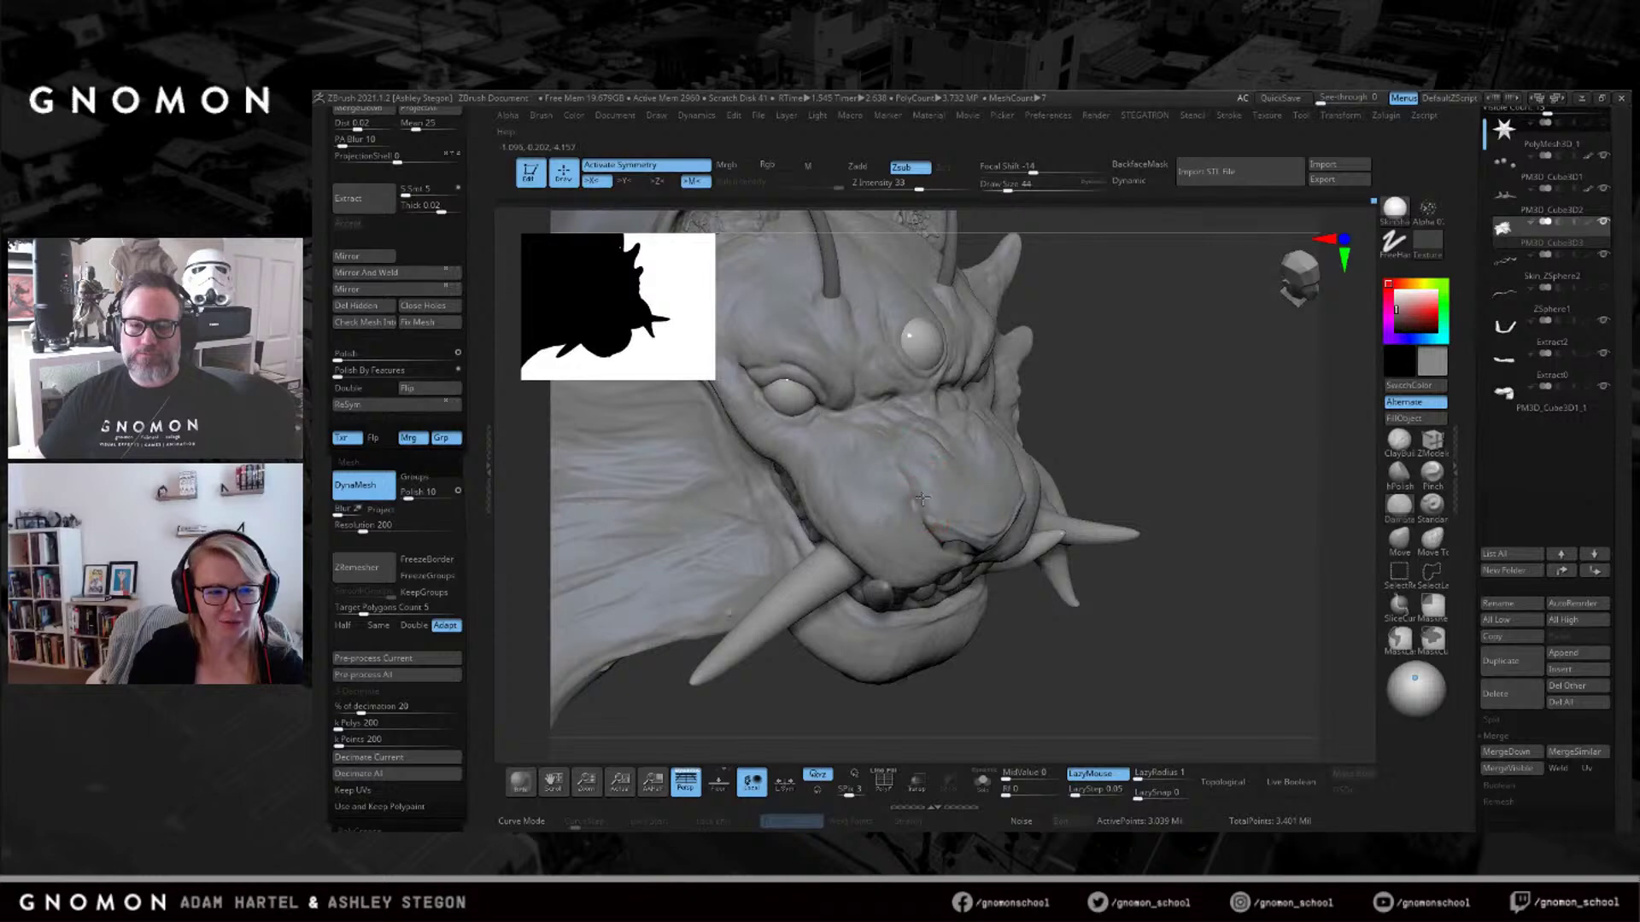
pyautogui.moveTo(948, 522); pyautogui.dragTo(816, 449, button='right')
# Adjust the shape of the nose and upper muzzle with the Move brush at draw size 44.
pyautogui.moveTo(1076, 521)
pyautogui.mouseDown(button='right')
pyautogui.moveTo(1016, 501)
pyautogui.moveTo(995, 438)
pyautogui.mouseUp(button='right')
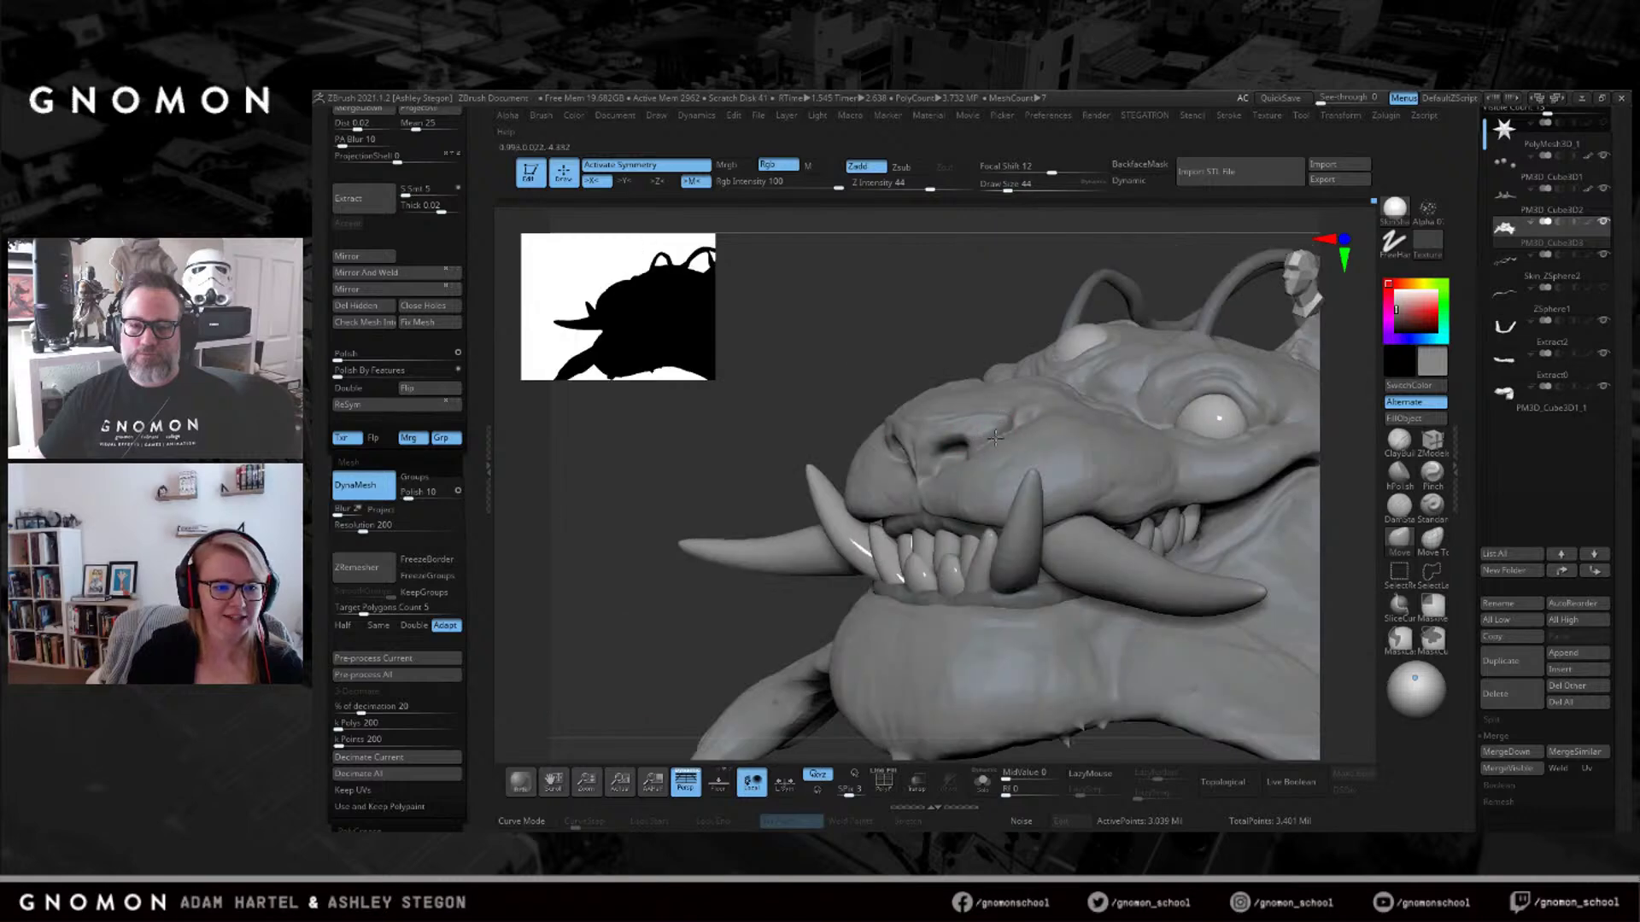
pyautogui.moveTo(1003, 461); pyautogui.dragTo(969, 466, button='right')
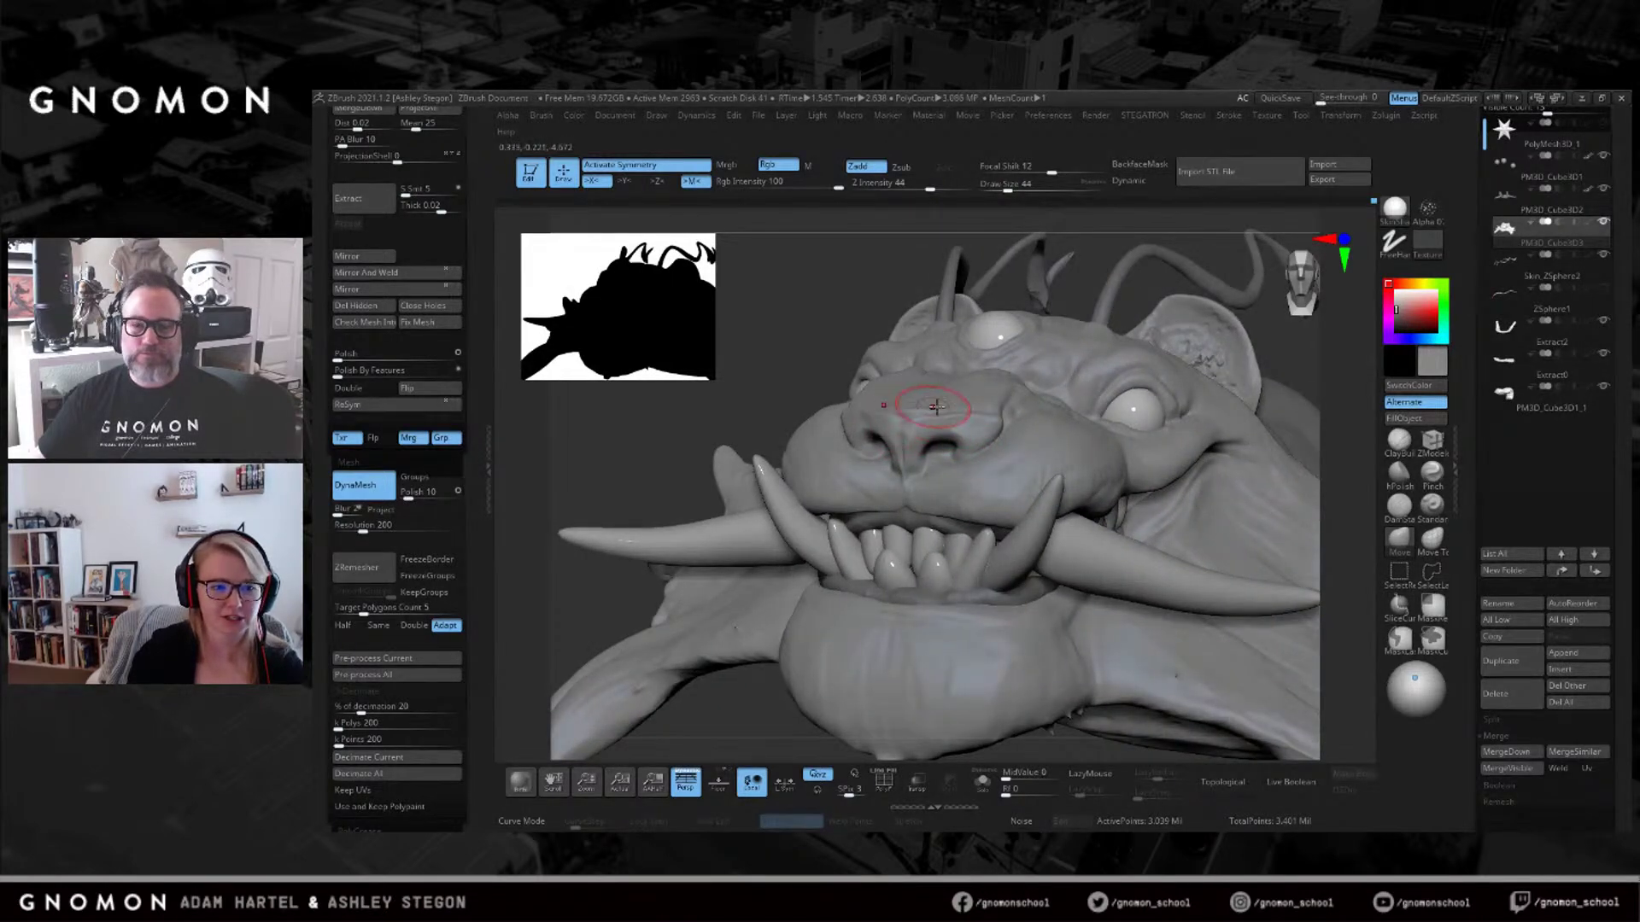
pyautogui.moveTo(985, 416)
pyautogui.mouseDown(button='right')
pyautogui.moveTo(1043, 402)
pyautogui.moveTo(1029, 461)
pyautogui.moveTo(1128, 511)
pyautogui.moveTo(1075, 421)
pyautogui.mouseUp(button='right')
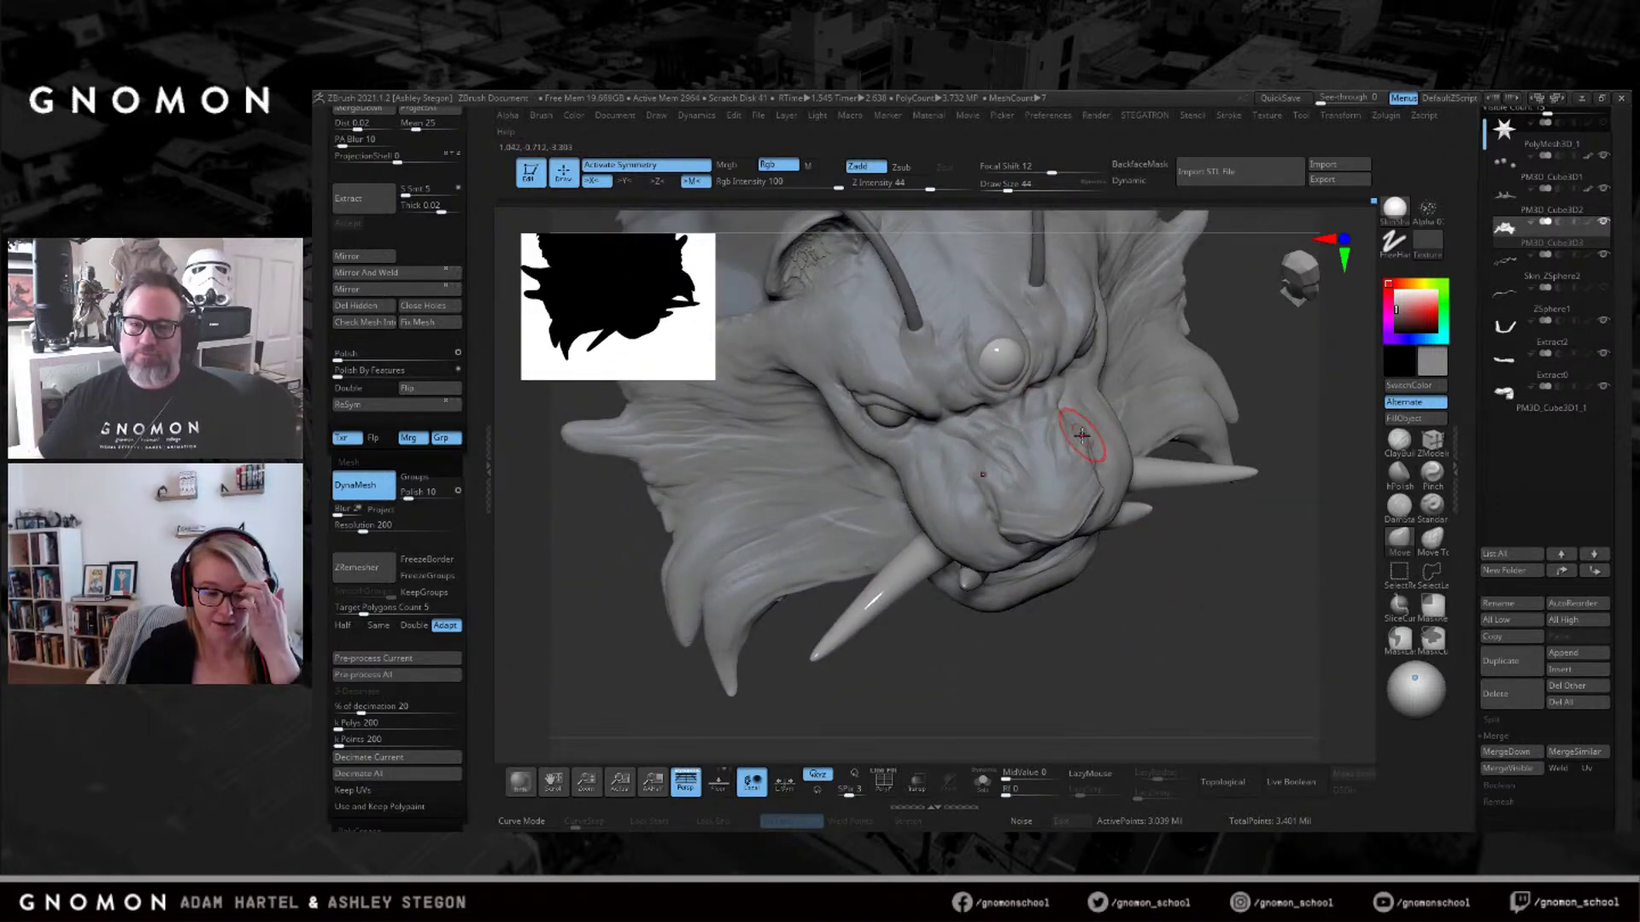
pyautogui.moveTo(1029, 414); pyautogui.dragTo(1074, 369, button='right')
# Build up the muzzle and the cheek frill with ClayBuildup, using a draw size of about 71 on the frill.
pyautogui.click(1399, 442)
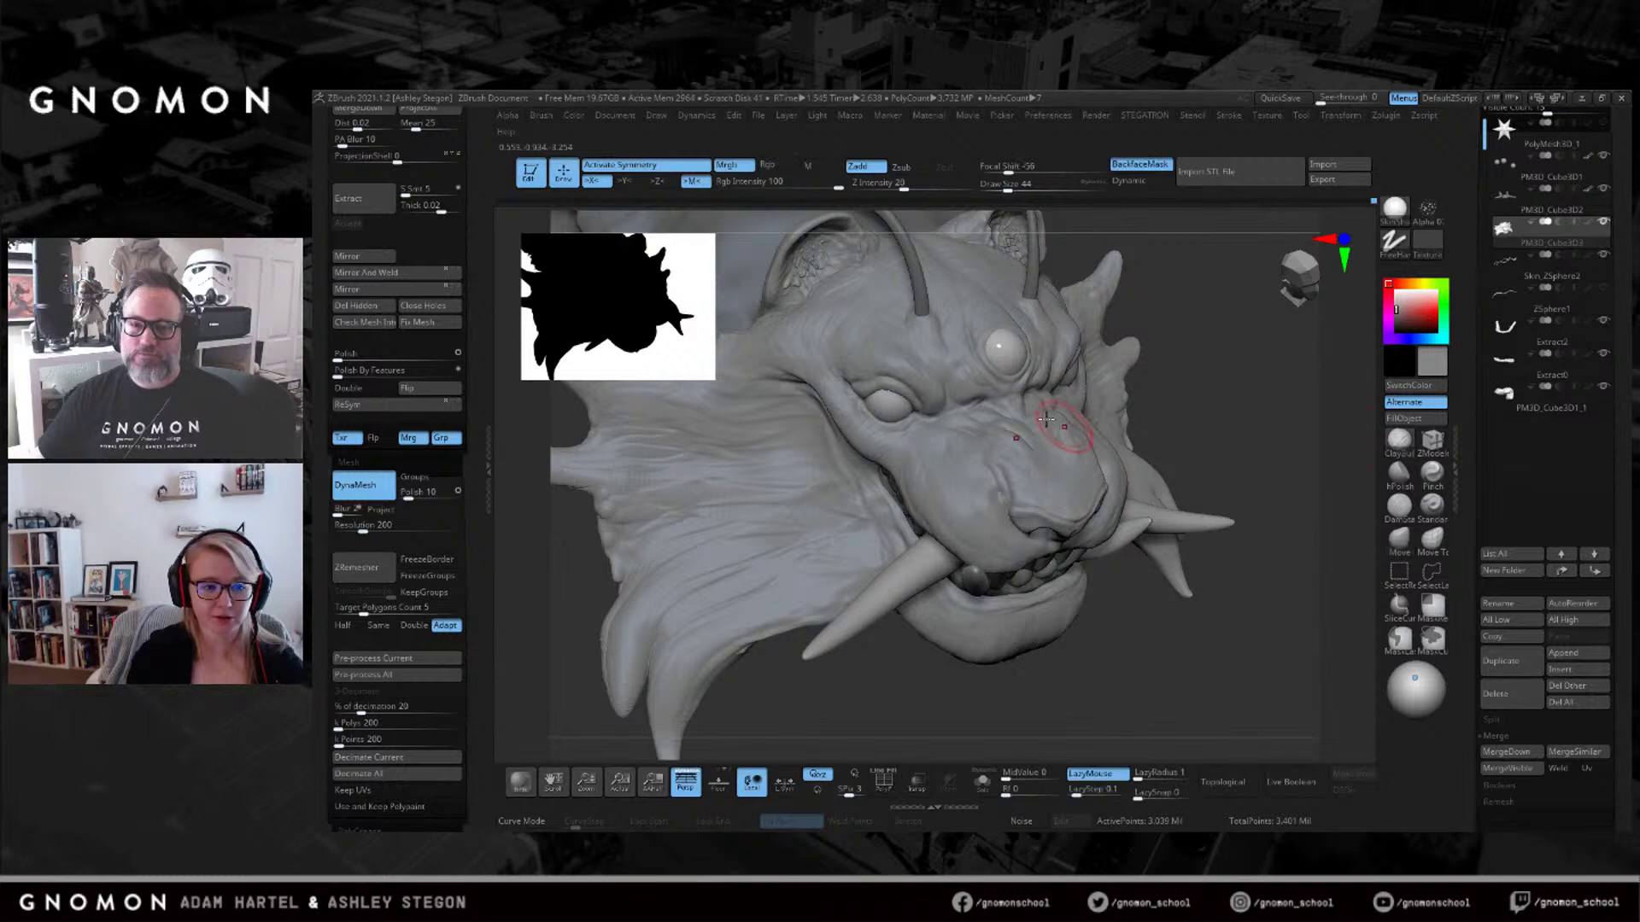
pyautogui.moveTo(1081, 428); pyautogui.dragTo(1069, 438, button='right')
pyautogui.press('s')
pyautogui.moveTo(793, 434); pyautogui.dragTo(799, 434)
pyautogui.moveTo(878, 422)
pyautogui.mouseDown(button='right')
pyautogui.moveTo(943, 418)
pyautogui.moveTo(927, 399)
pyautogui.mouseUp(button='right')
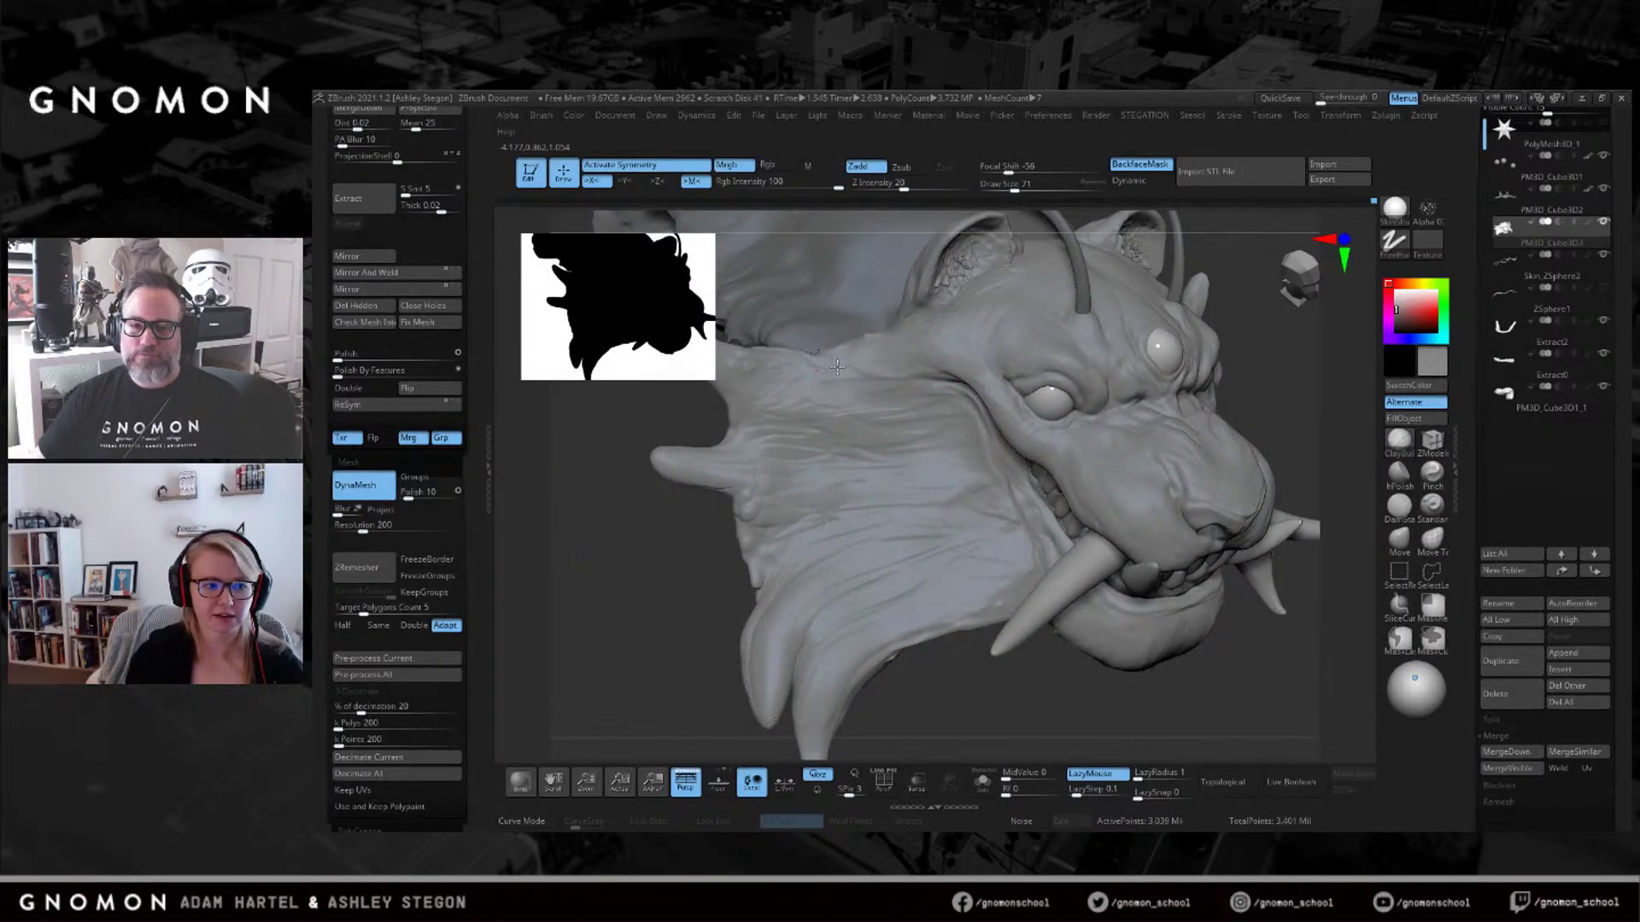
pyautogui.moveTo(961, 398); pyautogui.dragTo(928, 345, button='right')
pyautogui.moveTo(992, 389); pyautogui.dragTo(903, 342, button='right')
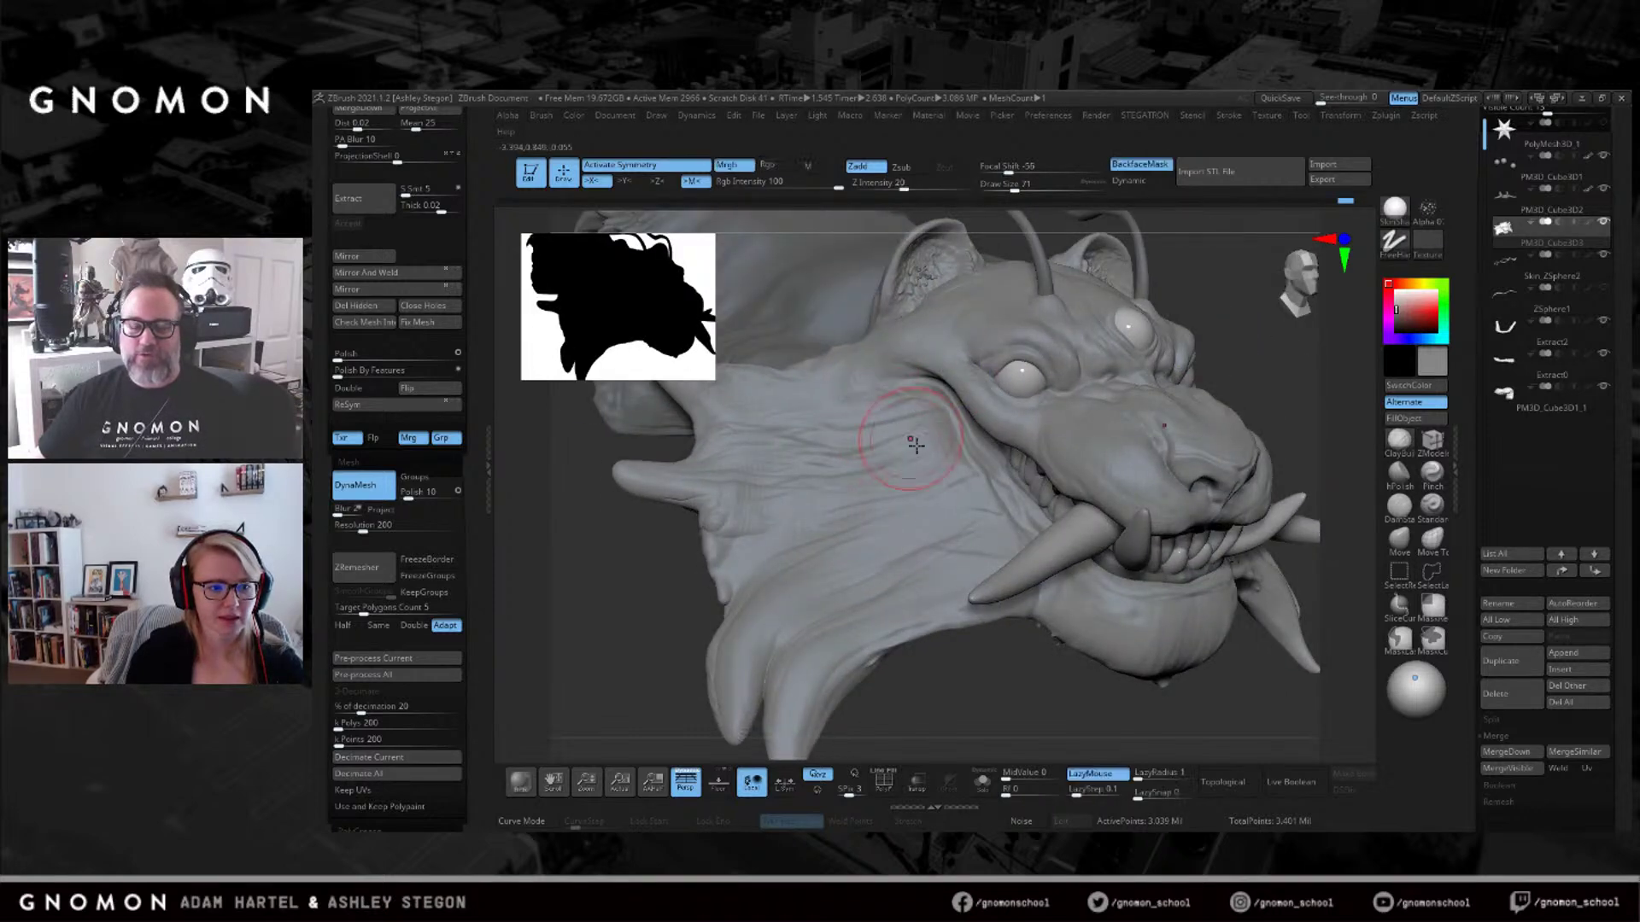
pyautogui.moveTo(918, 516)
pyautogui.mouseDown(button='right')
pyautogui.moveTo(1011, 604)
pyautogui.moveTo(1140, 568)
pyautogui.moveTo(994, 470)
pyautogui.mouseUp(button='right')
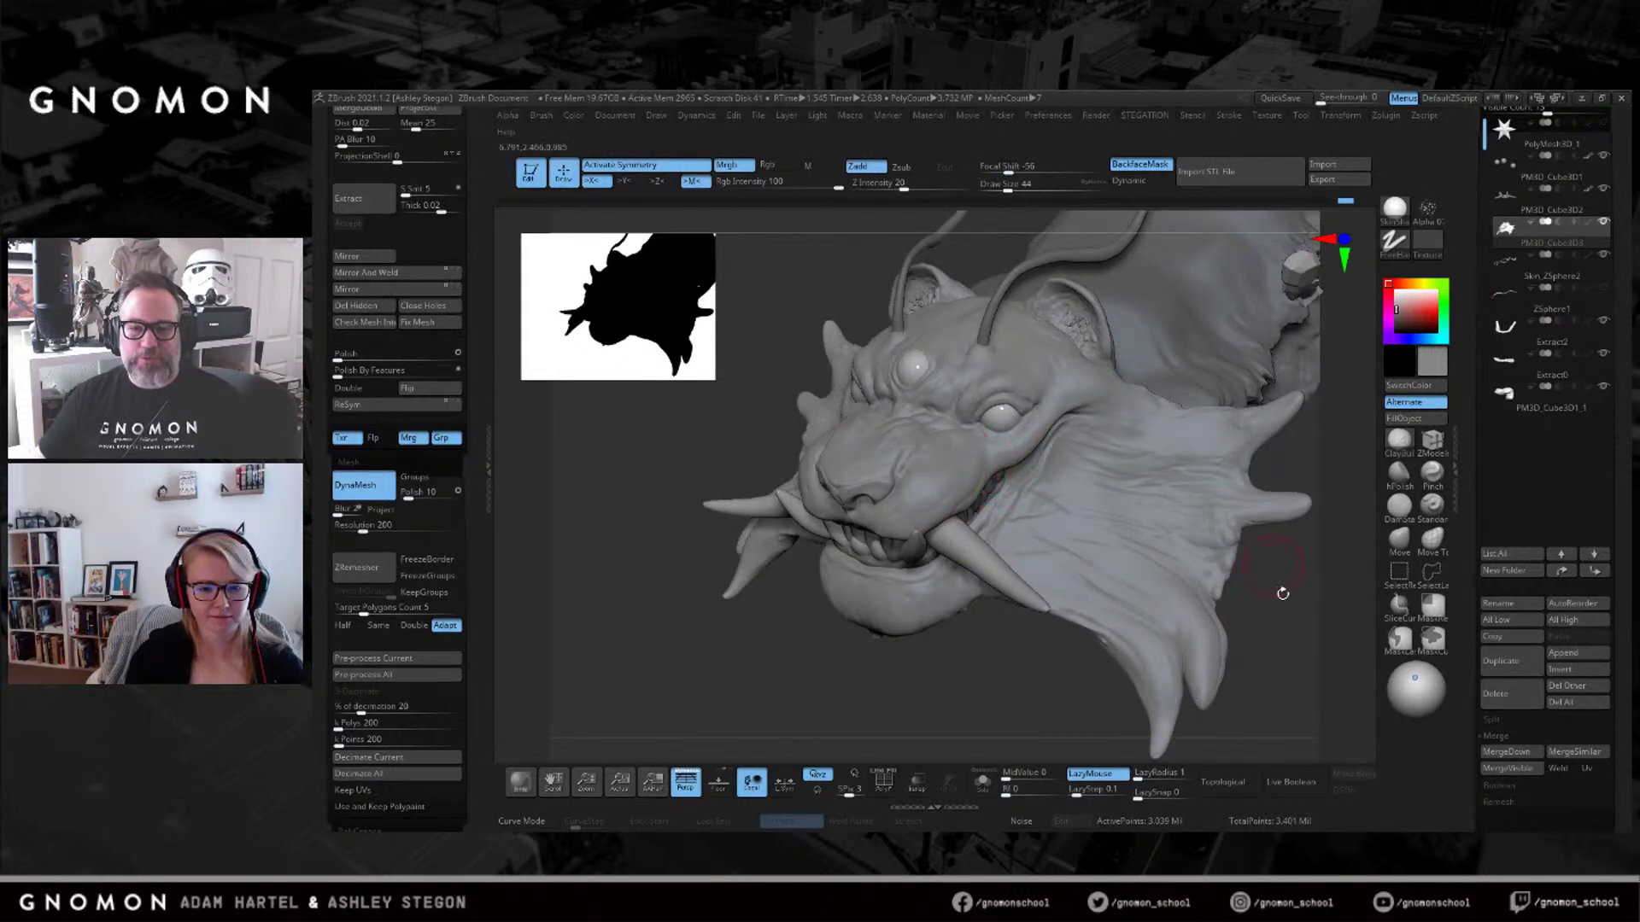
# Select the Paint brush and set the current color to a muted teal of red 95, green 131, blue 127.
pyautogui.moveTo(999, 683)
pyautogui.mouseDown(button='right')
pyautogui.moveTo(977, 659)
pyautogui.moveTo(1067, 597)
pyautogui.mouseUp(button='right')
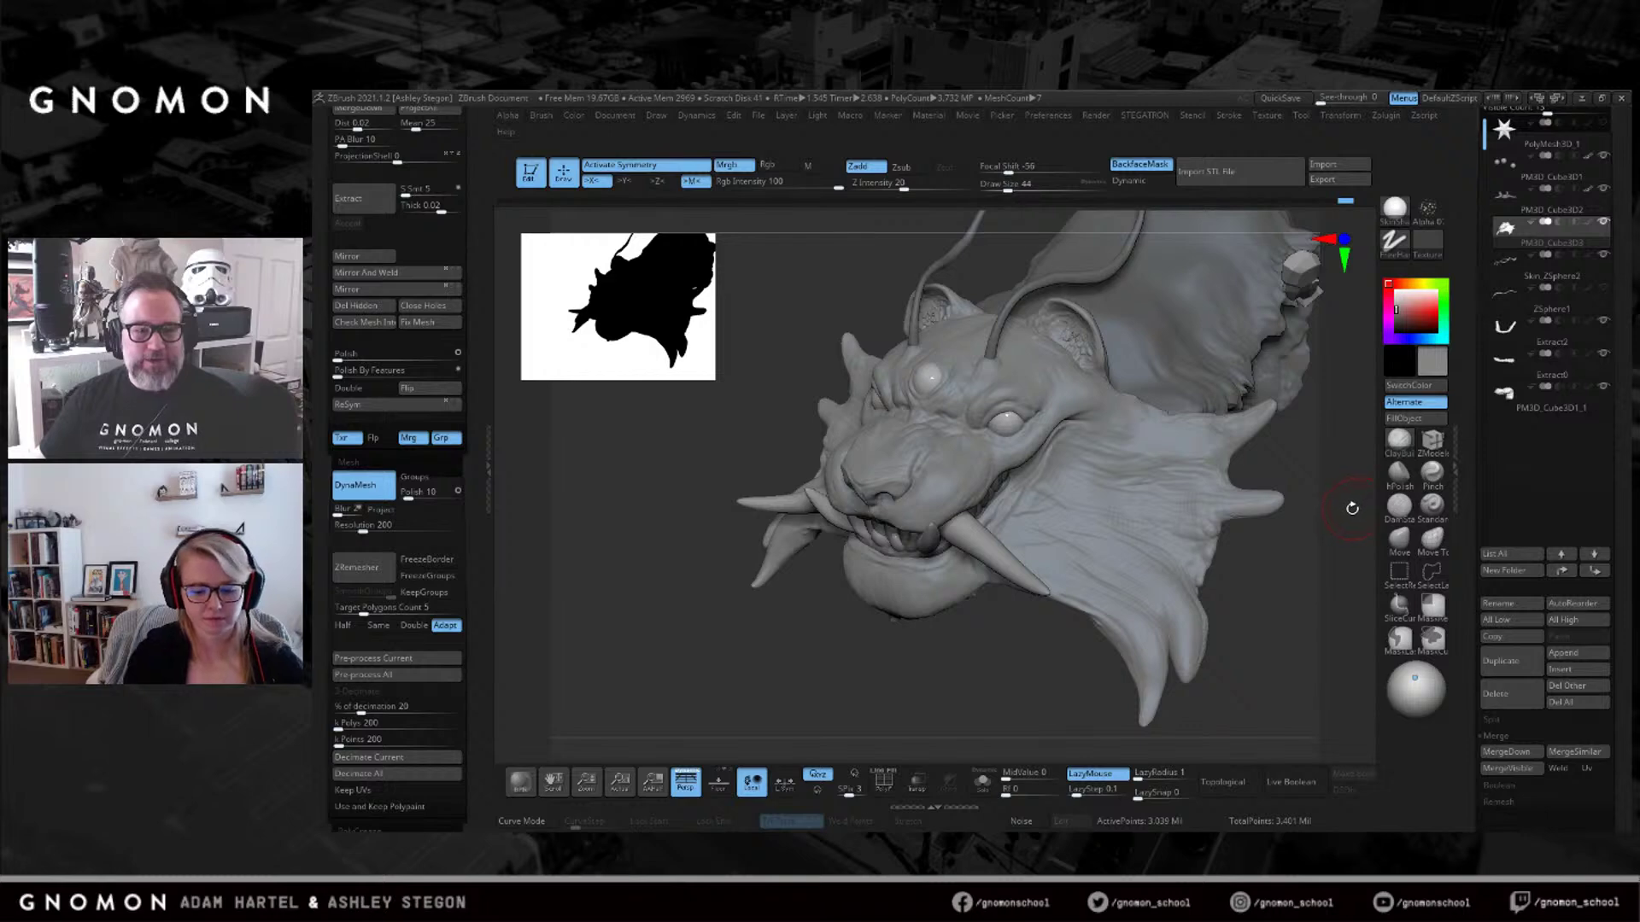
pyautogui.press('b')
pyautogui.press('p')
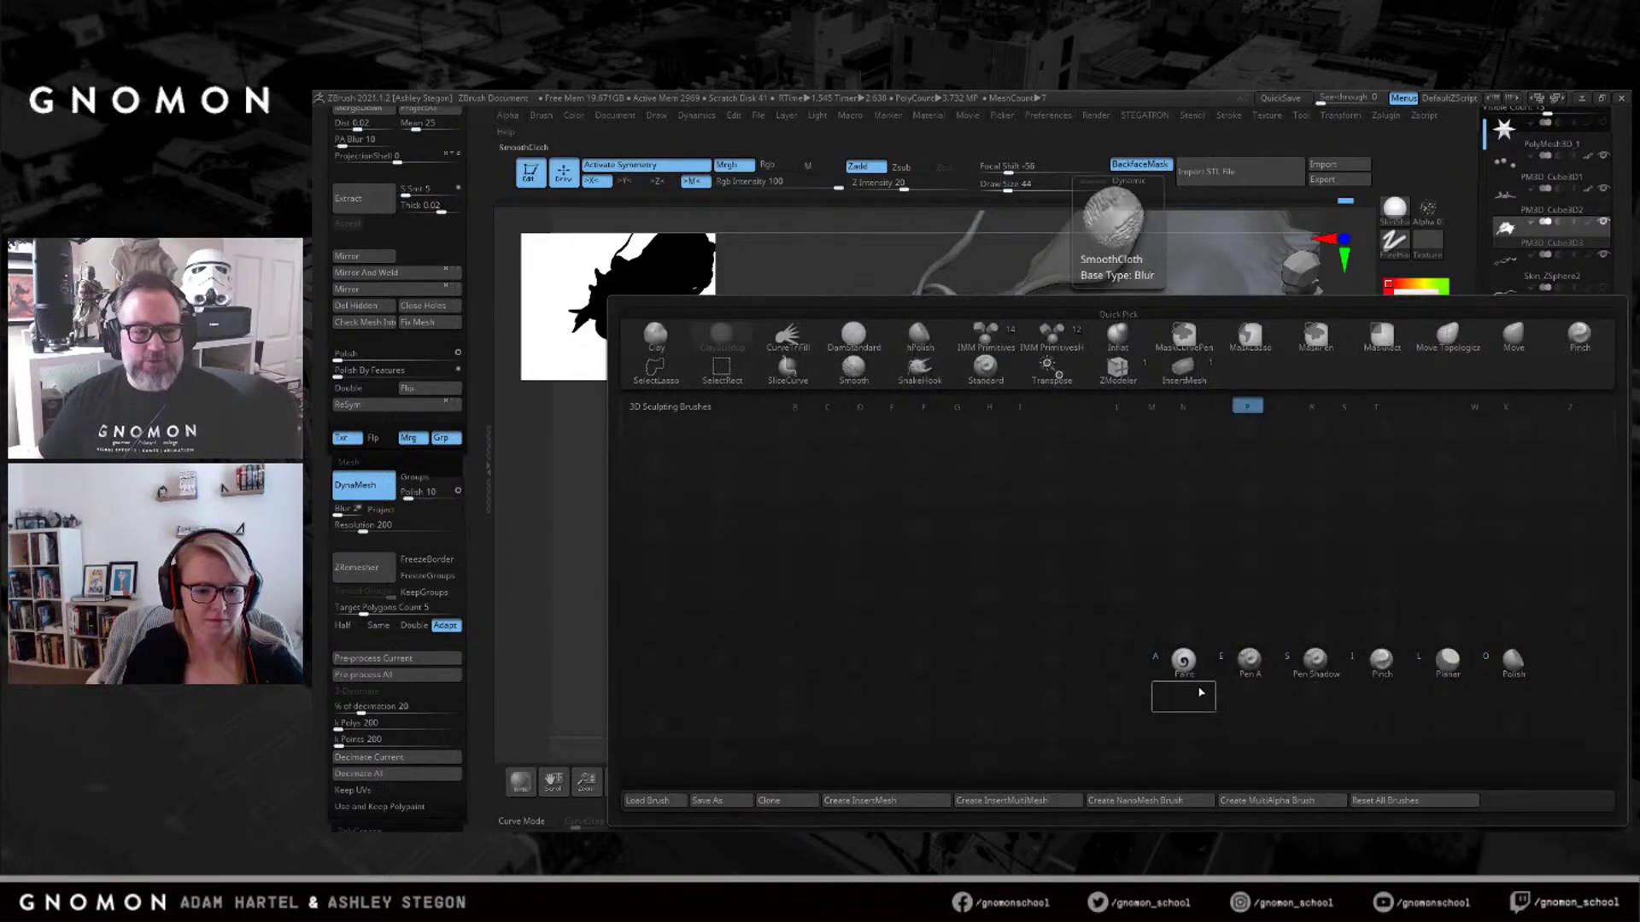
pyautogui.press('a')
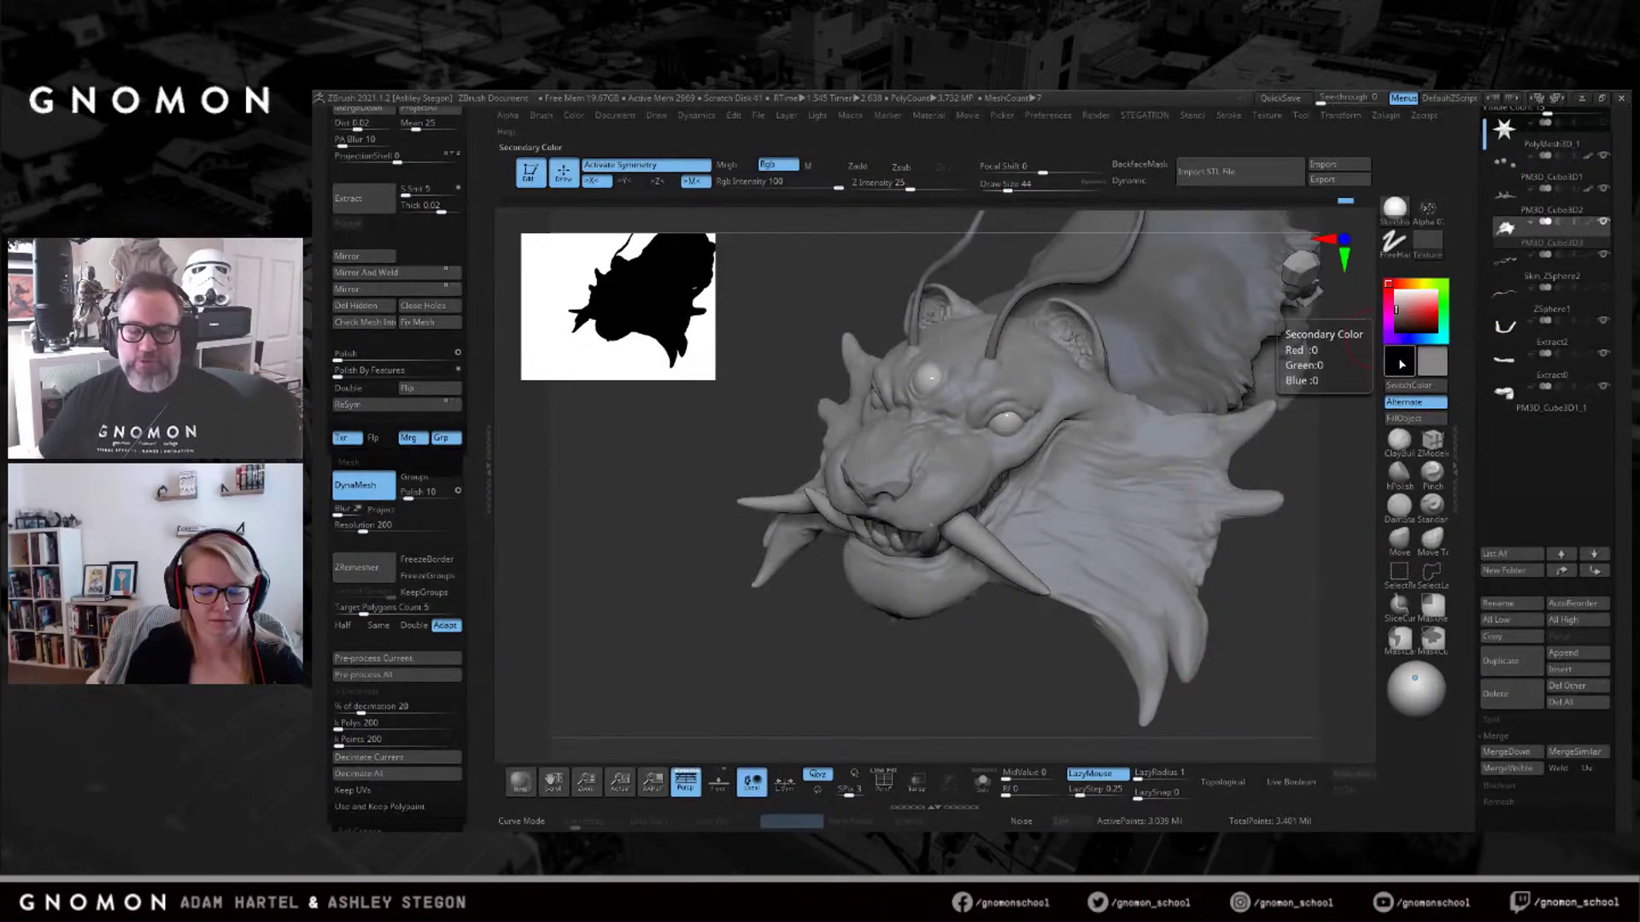
pyautogui.click(1401, 322)
pyautogui.moveTo(1435, 345); pyautogui.dragTo(1433, 312)
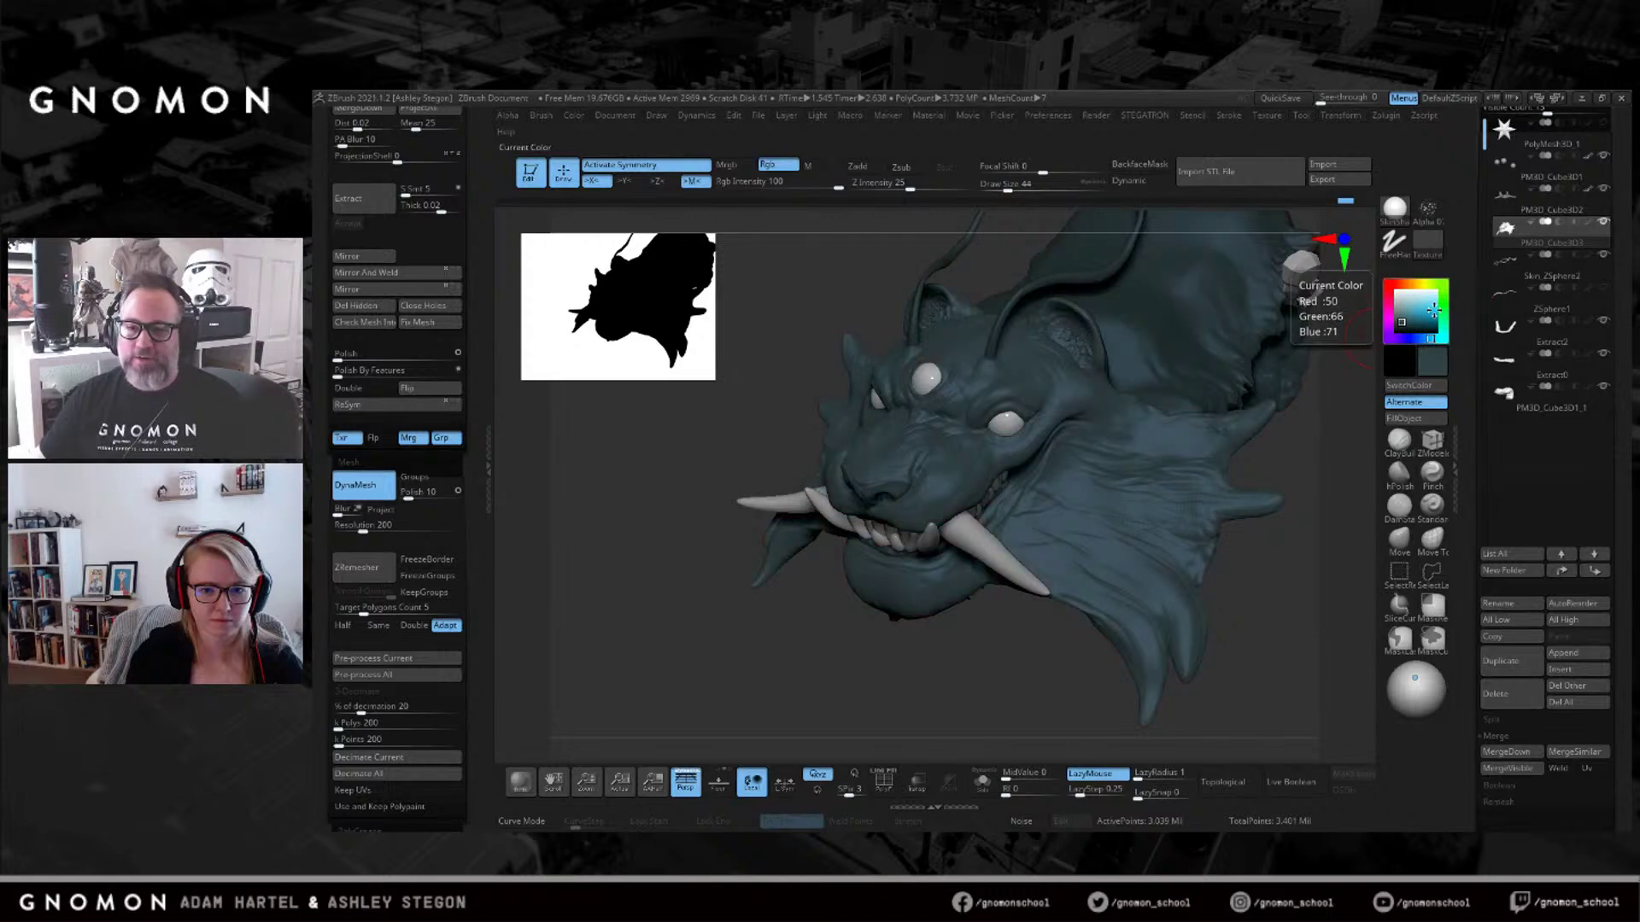
pyautogui.click(1433, 311)
pyautogui.click(1440, 327)
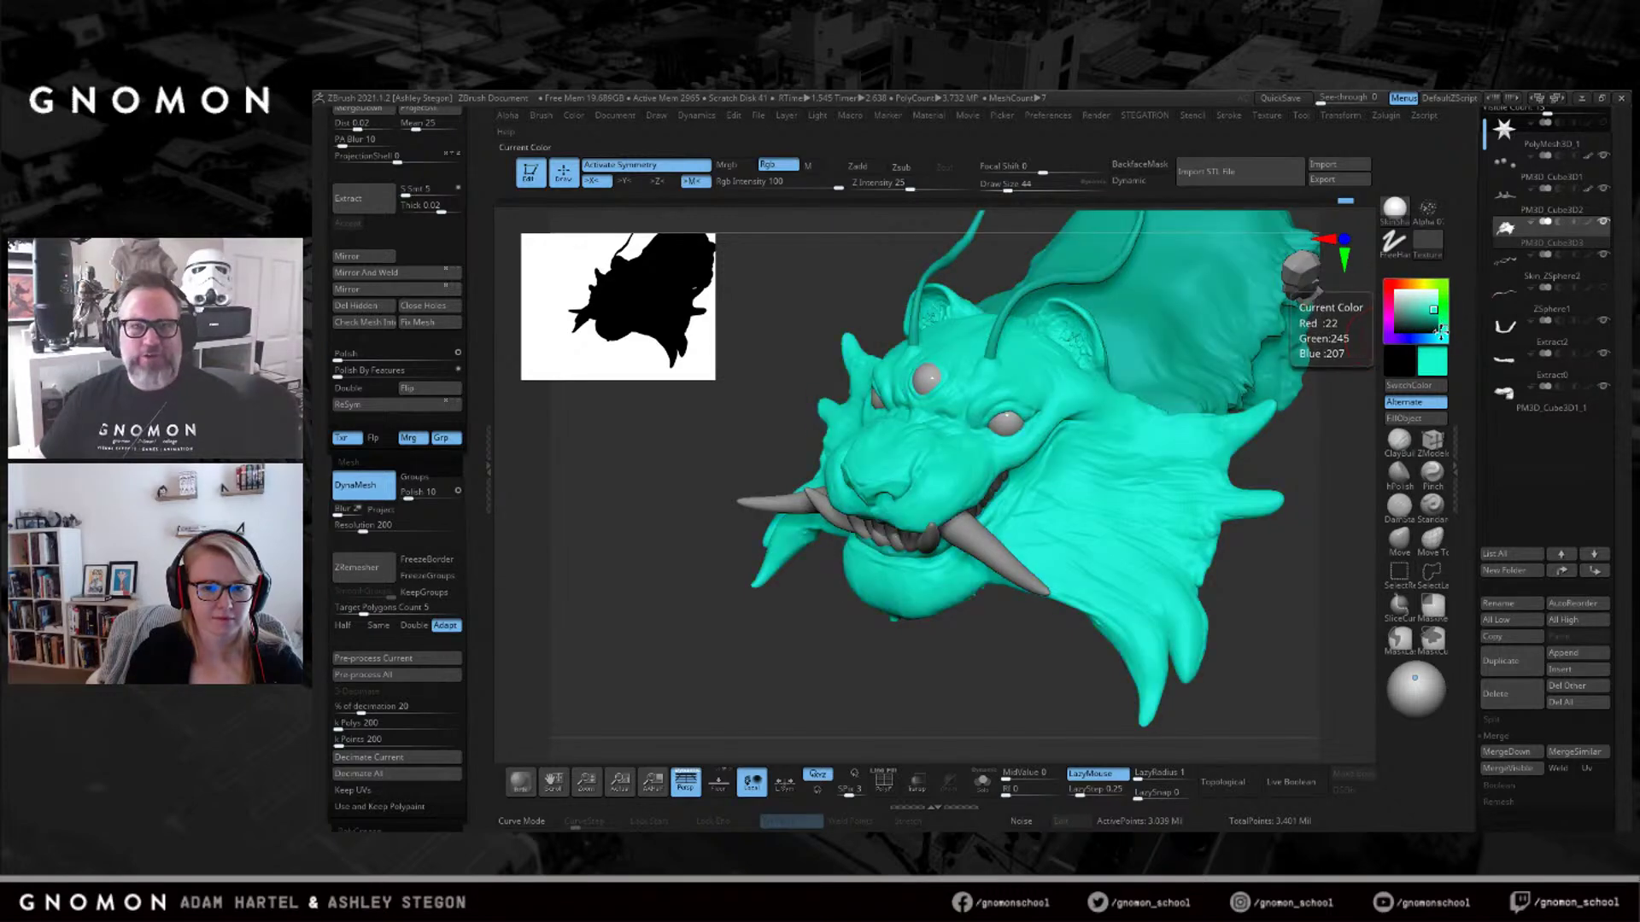
pyautogui.click(1415, 315)
pyautogui.click(1409, 313)
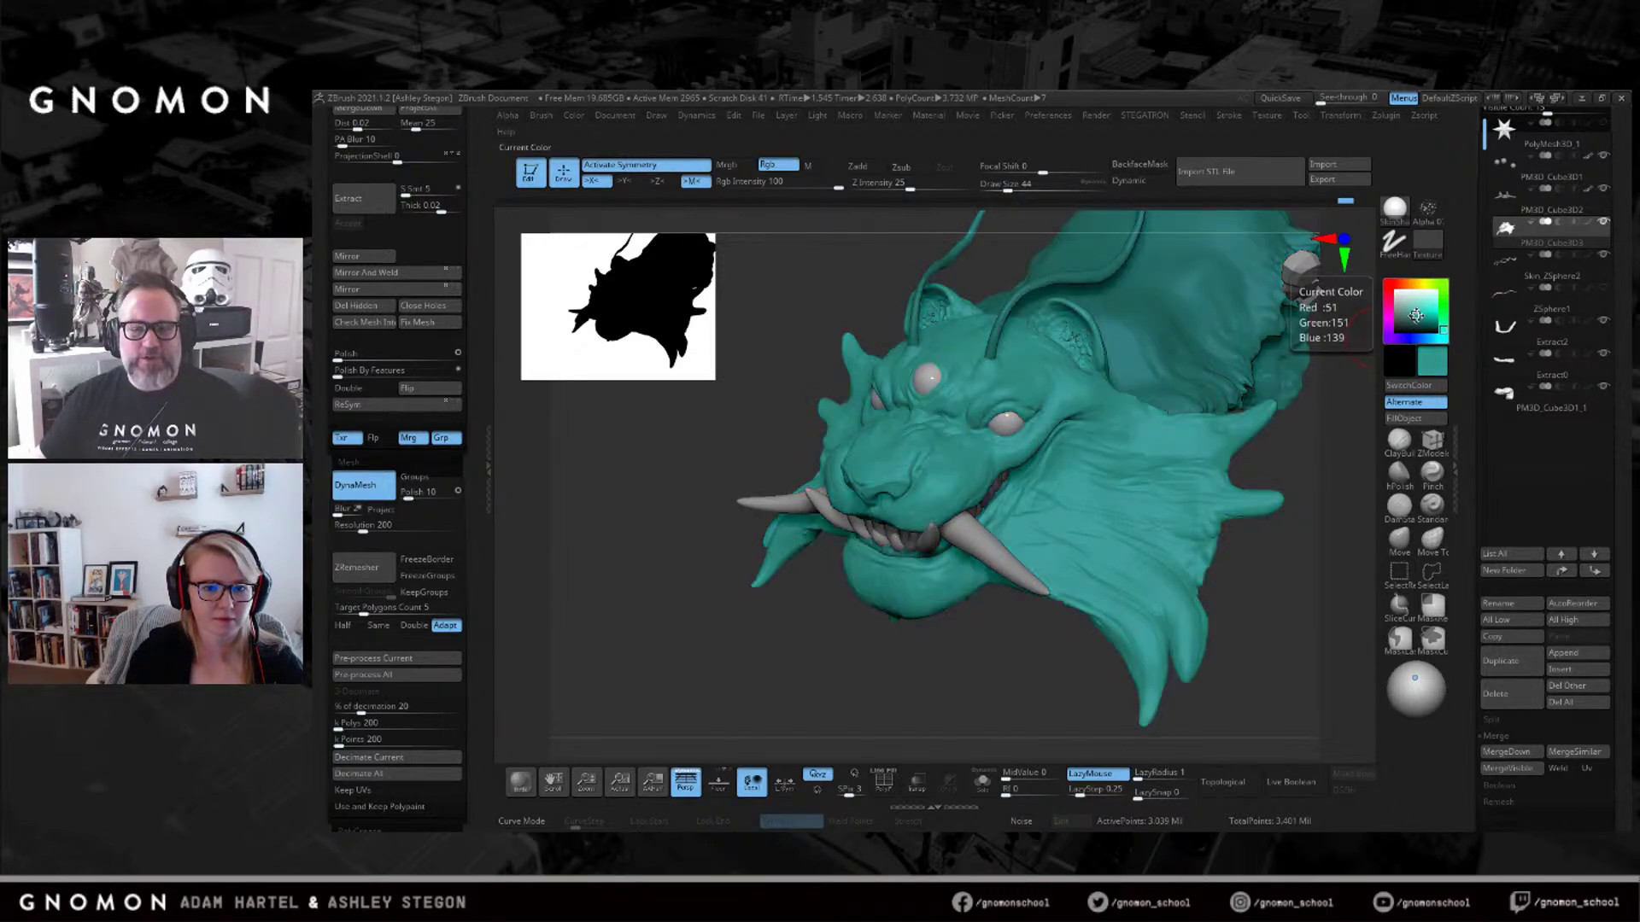
pyautogui.click(1403, 309)
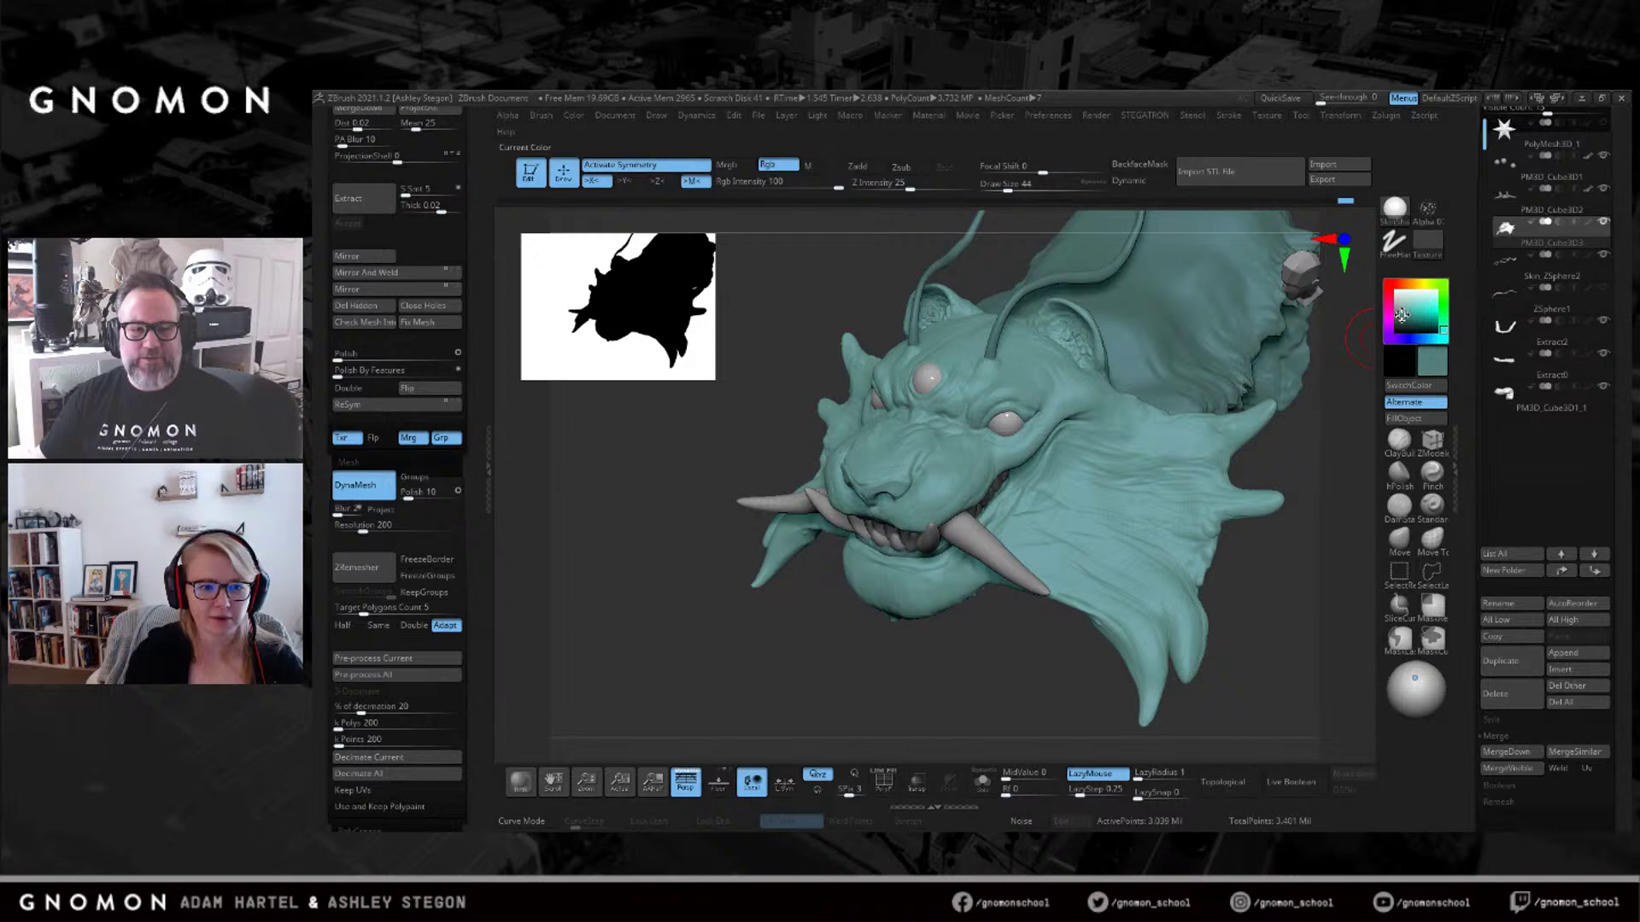
pyautogui.click(1405, 314)
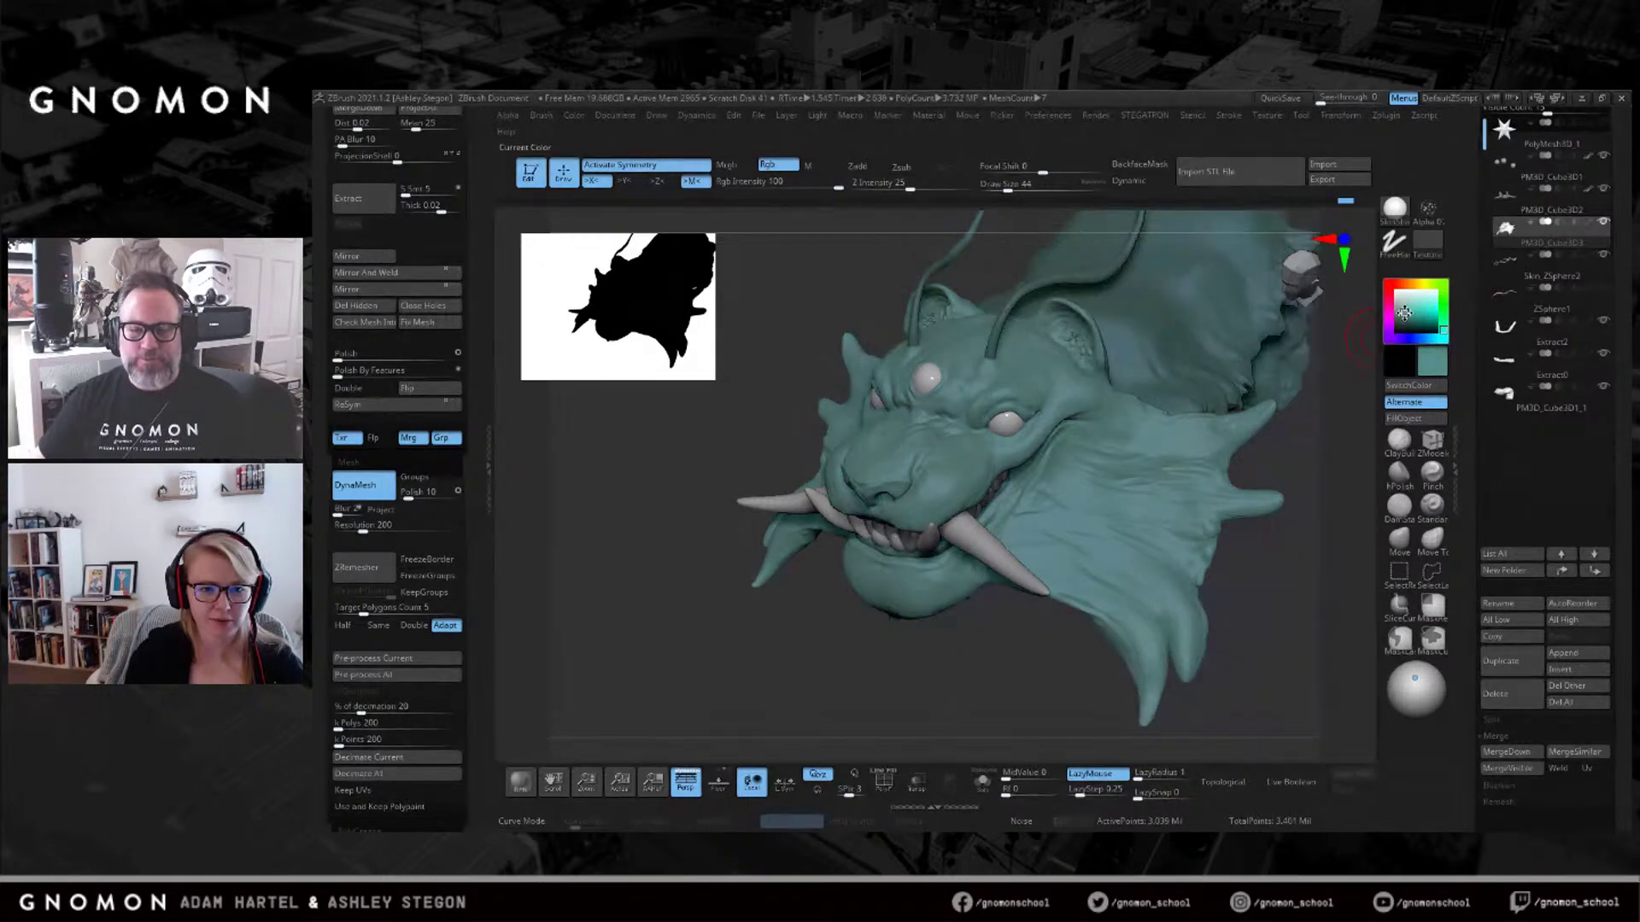
pyautogui.click(1403, 313)
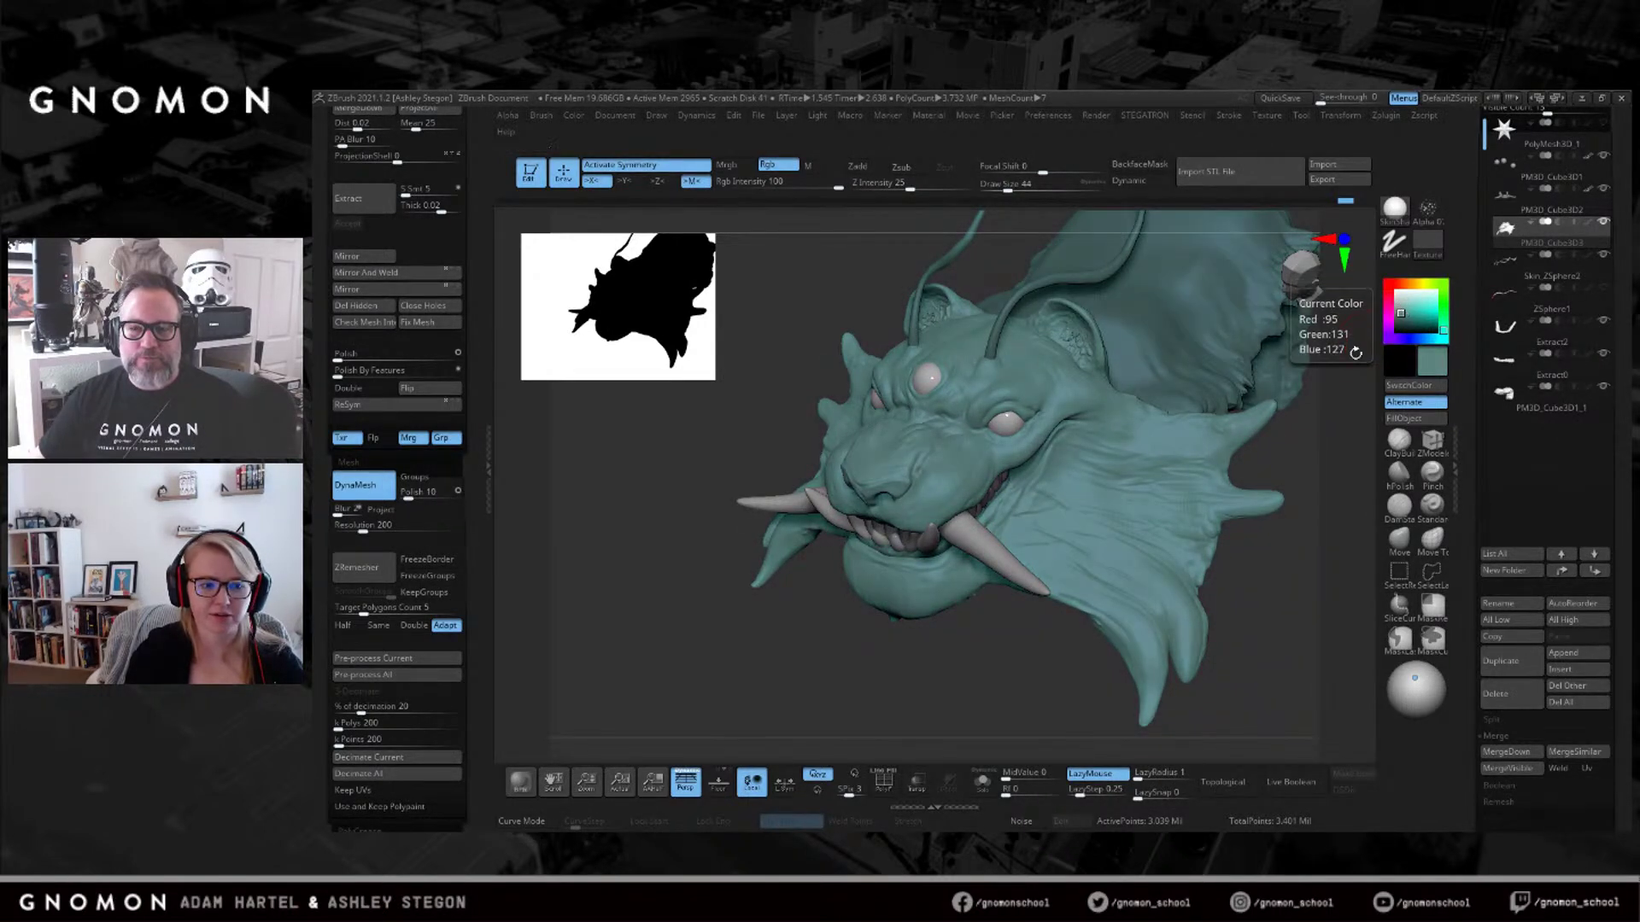
# Check the colors in the concept painting in Photos, and fill the head with a greener teal back in ZBrush.
pyautogui.moveTo(1258, 535); pyautogui.dragTo(1252, 505)
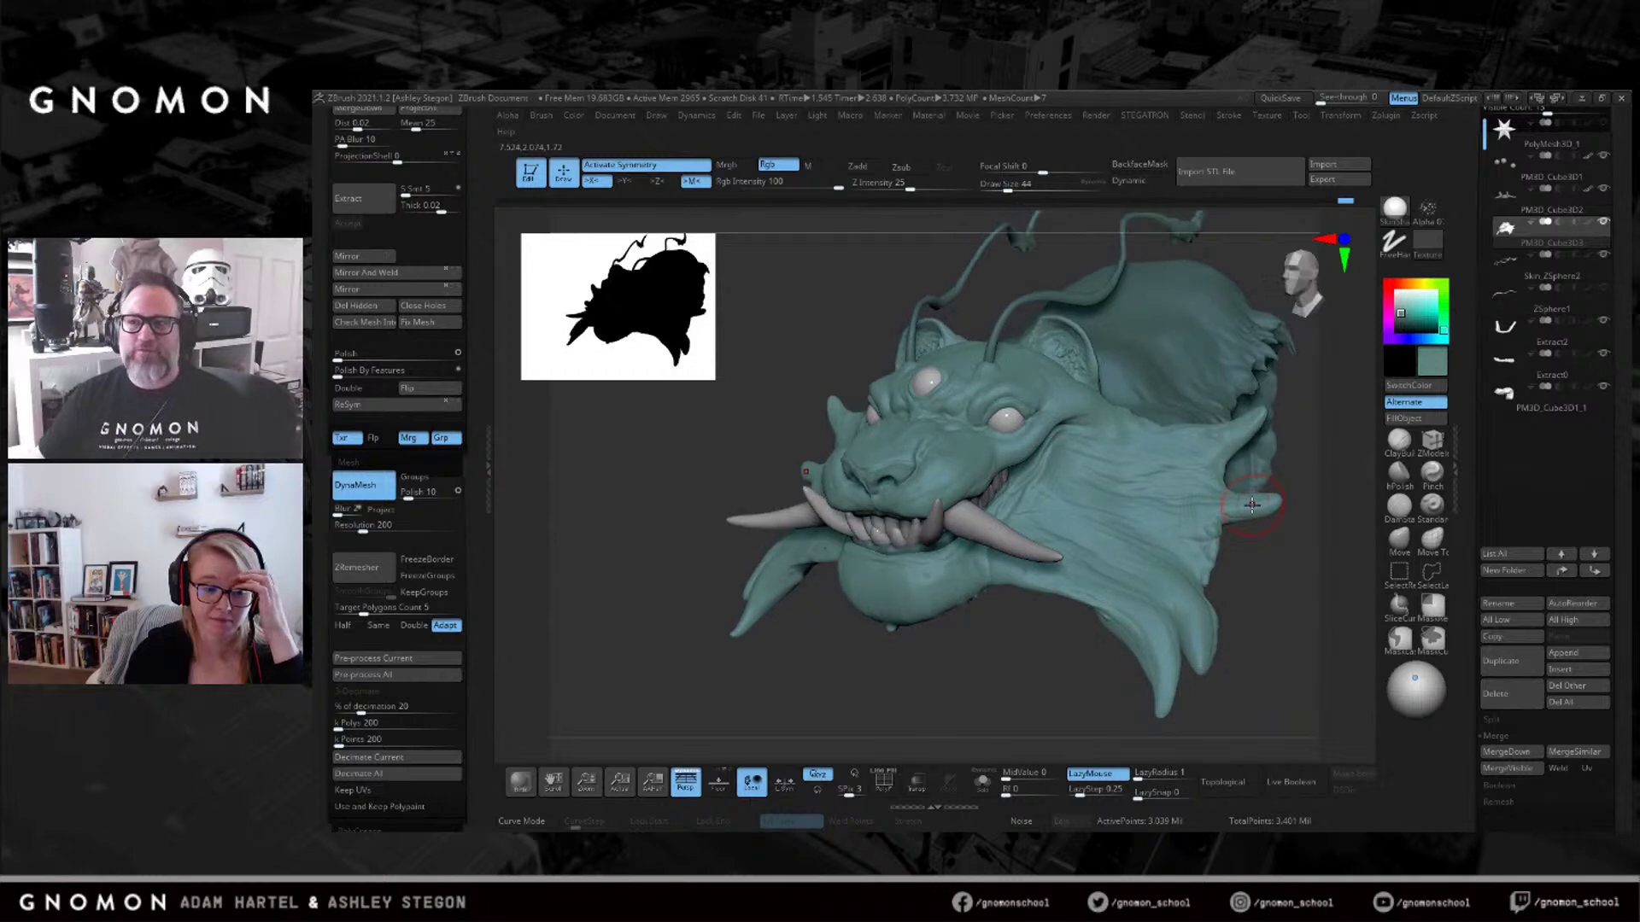
pyautogui.hotkey('alt', 'Tab')
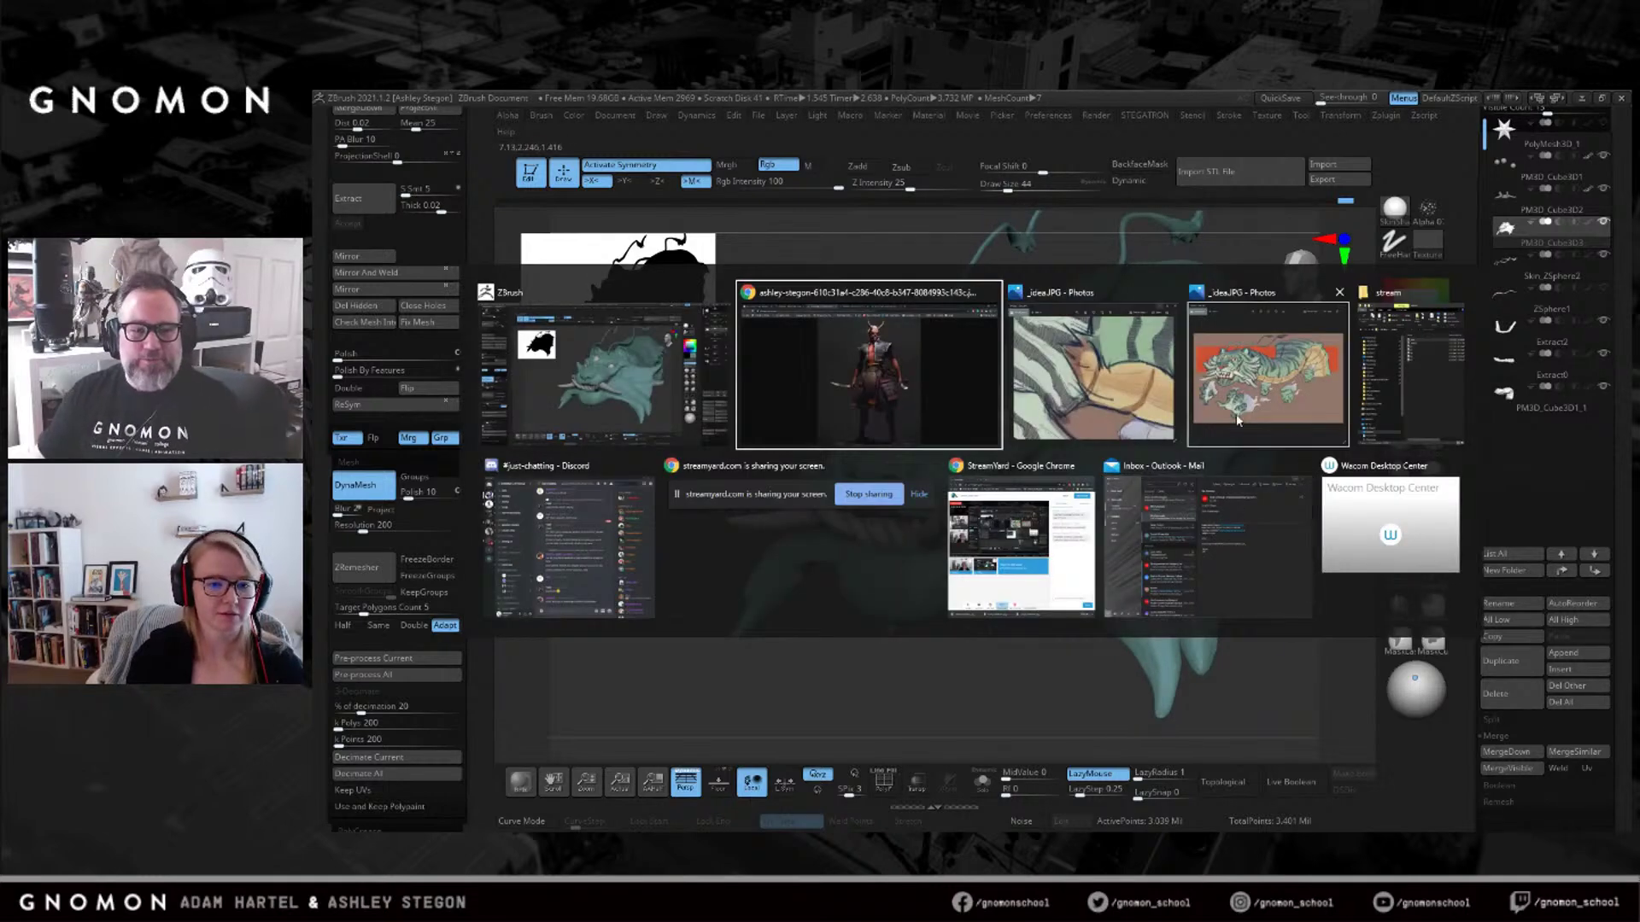
pyautogui.click(1252, 391)
pyautogui.hotkey('alt', 'Tab')
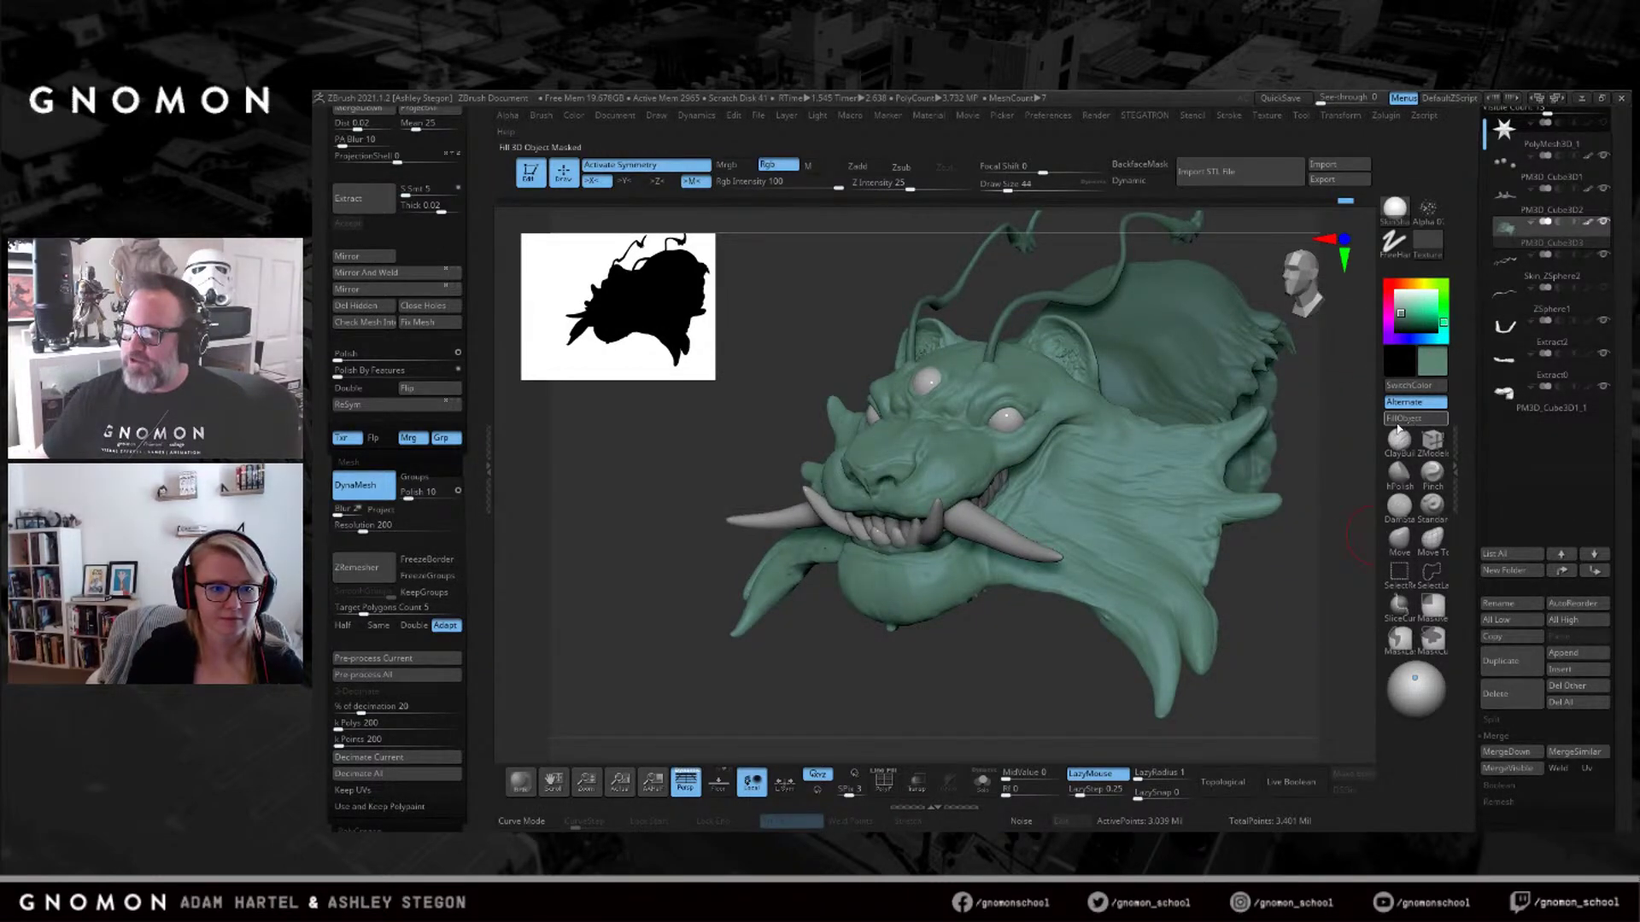
# Set the current color to a dark green of red 39, green 75, blue 61 for painting over the head.
pyautogui.moveTo(1096, 453); pyautogui.dragTo(1127, 444, button='right')
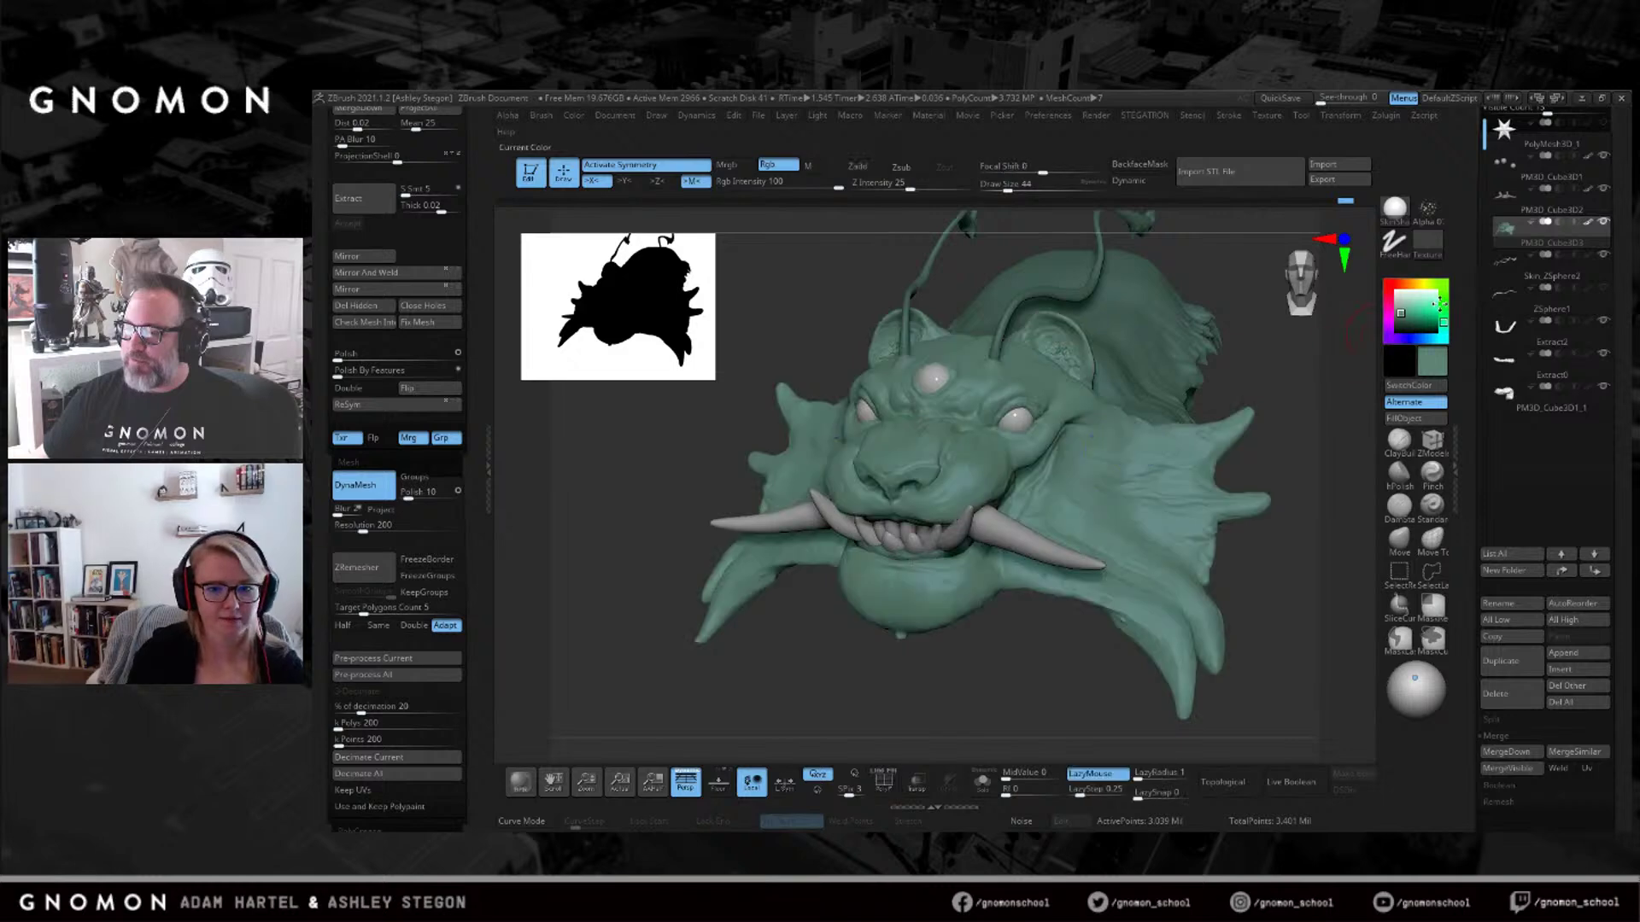
pyautogui.moveTo(1402, 318); pyautogui.dragTo(1408, 323)
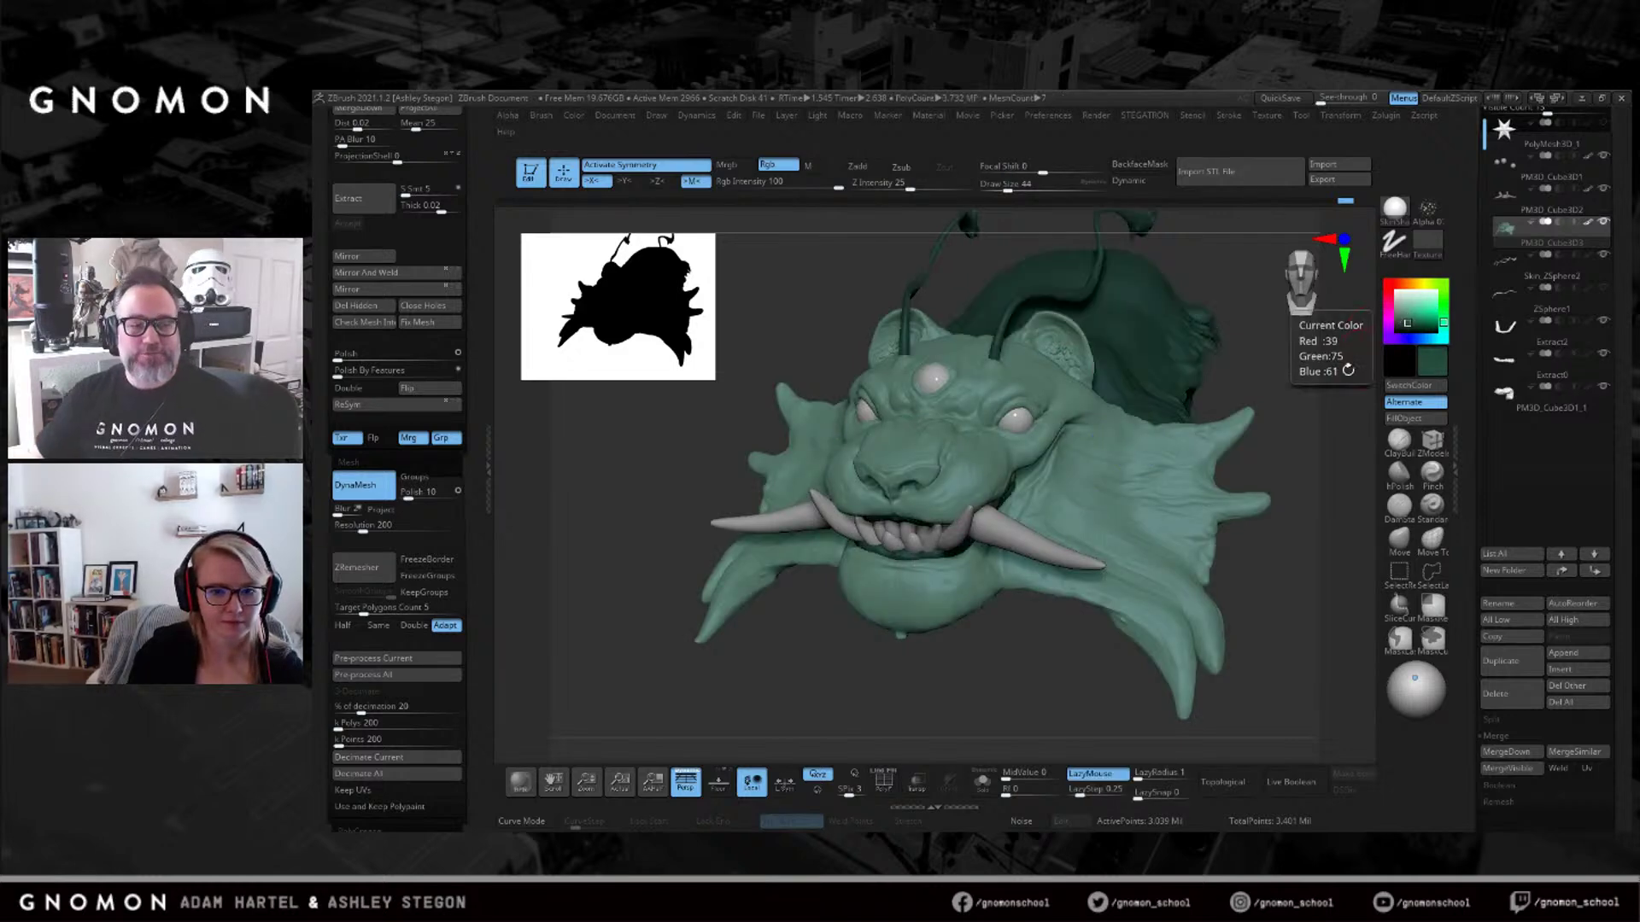
pyautogui.moveTo(1206, 408)
pyautogui.mouseDown(button='right')
pyautogui.moveTo(1061, 375)
pyautogui.moveTo(1066, 396)
pyautogui.mouseUp(button='right')
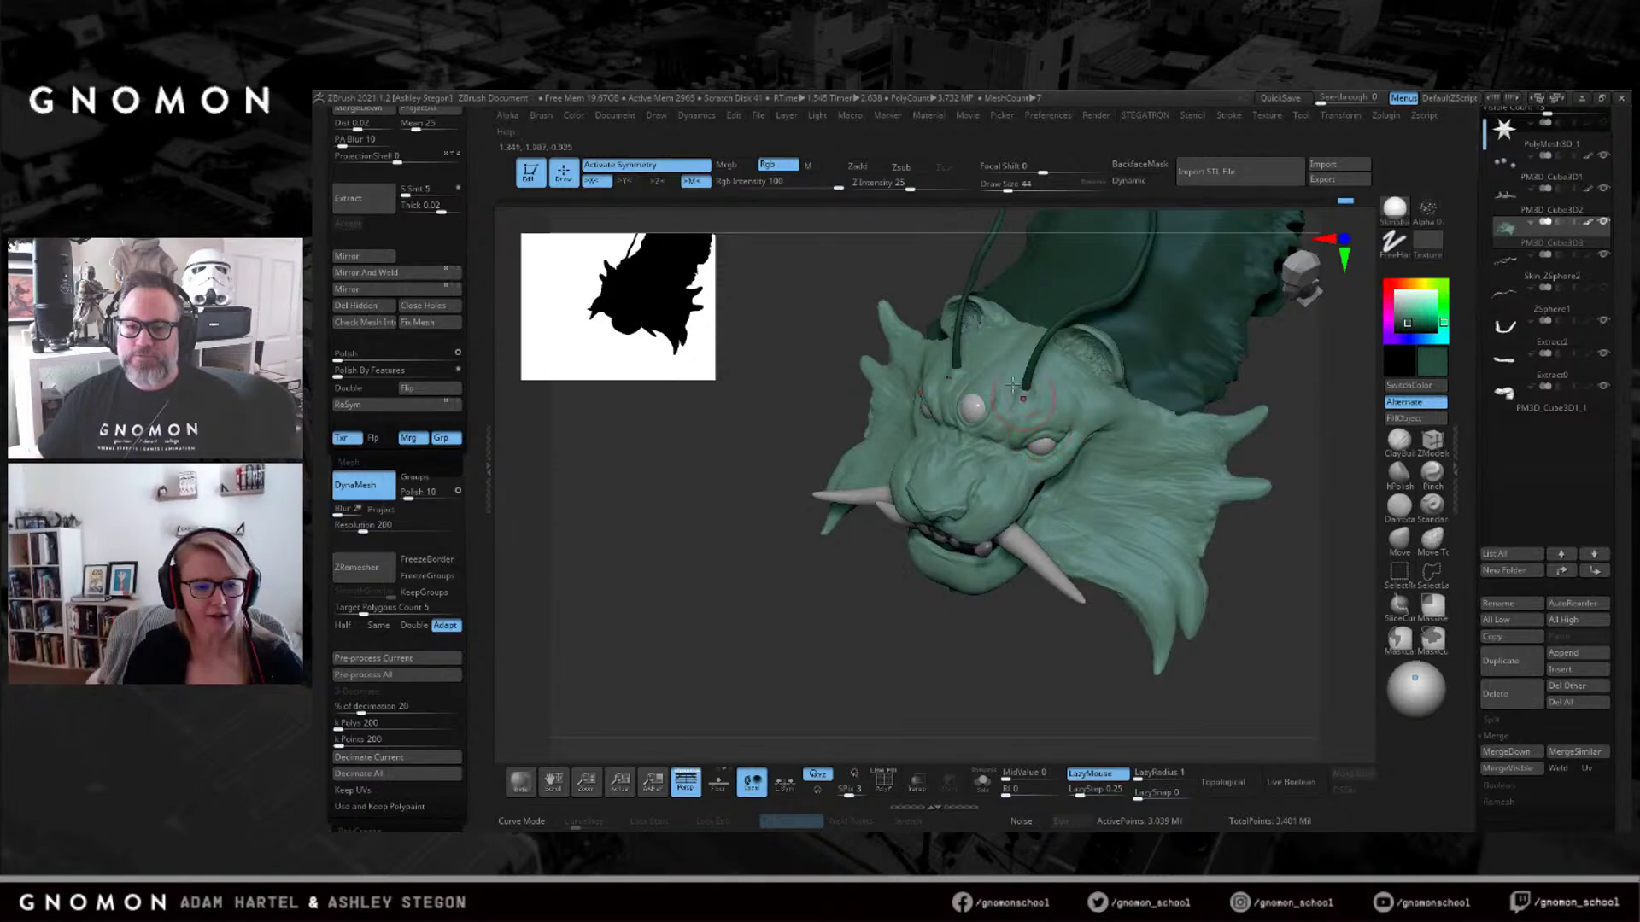
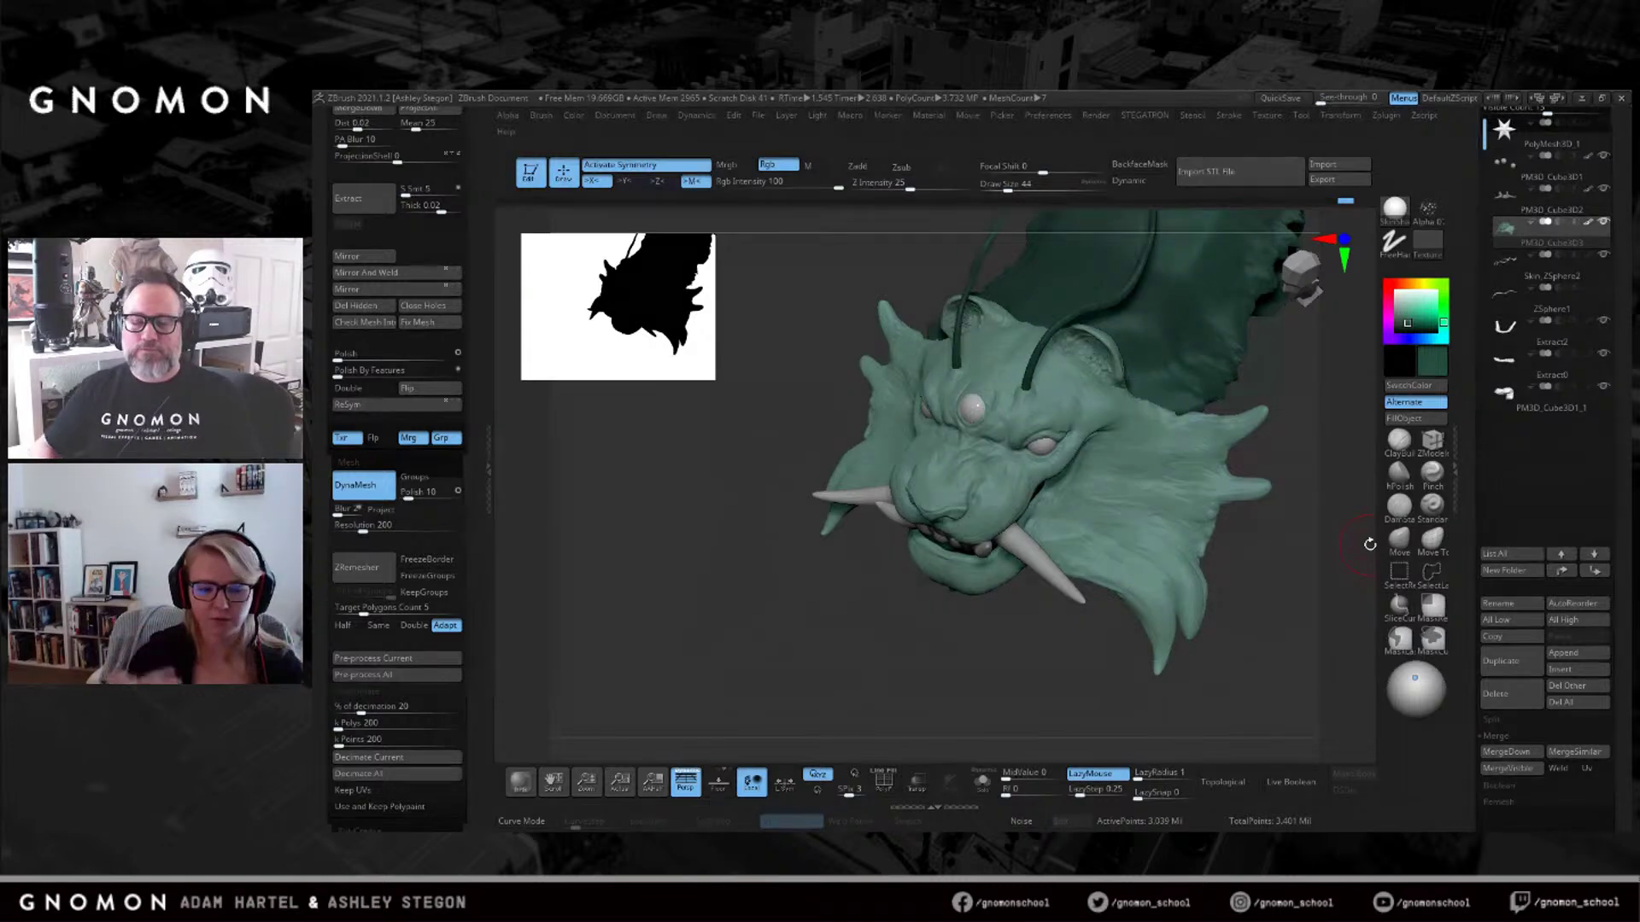
pyautogui.moveTo(1369, 544); pyautogui.dragTo(1342, 505)
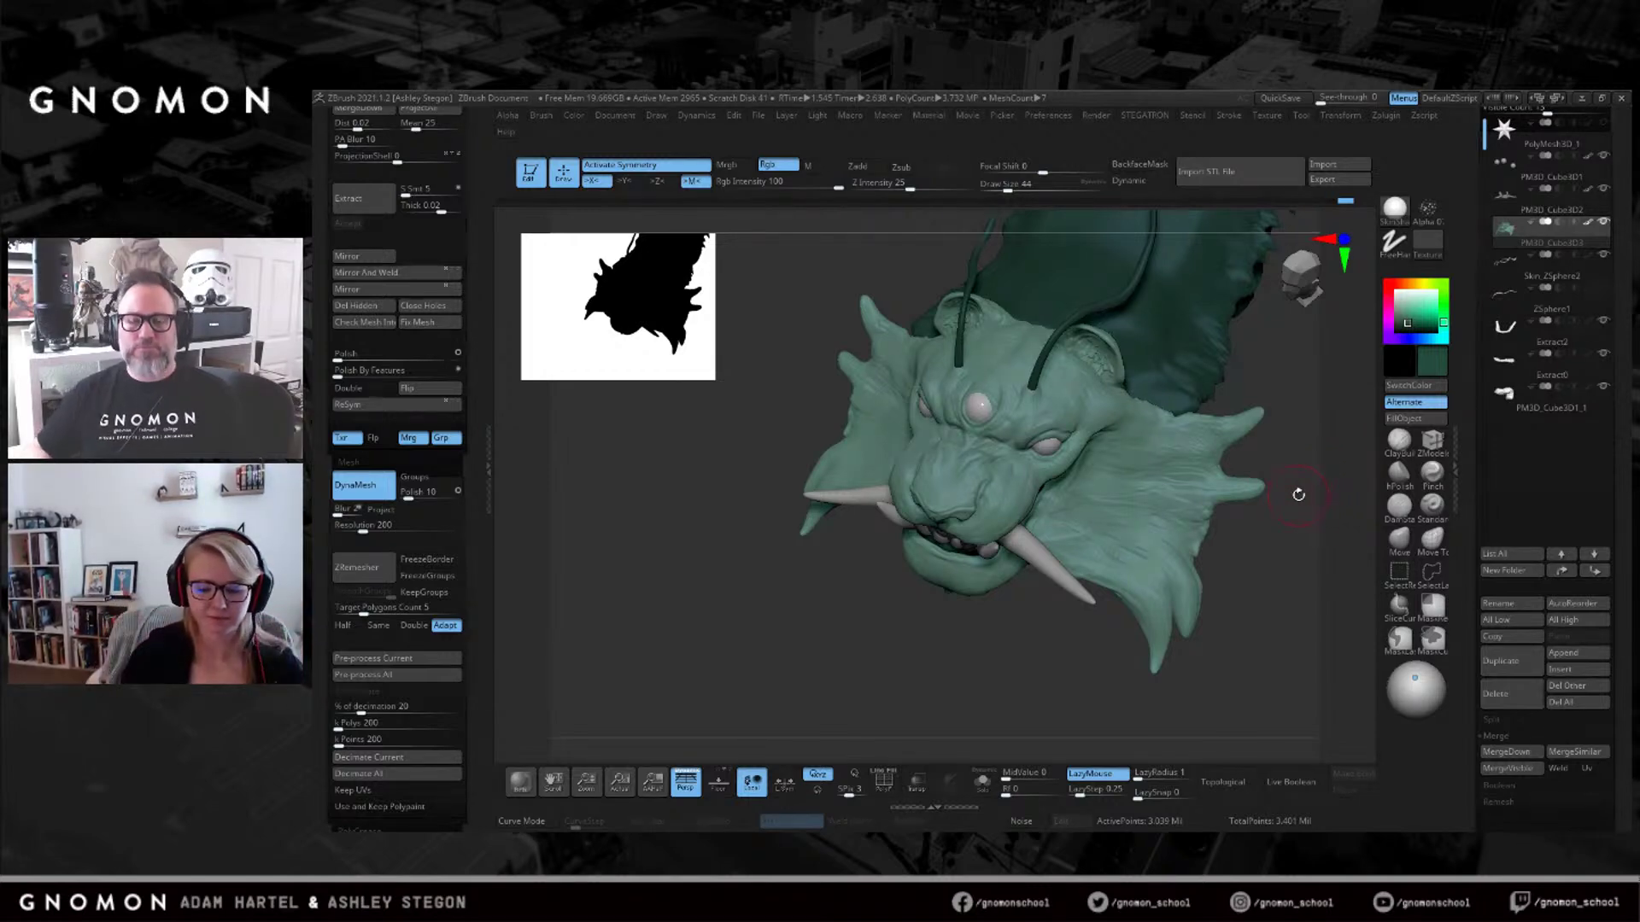
pyautogui.press('p')
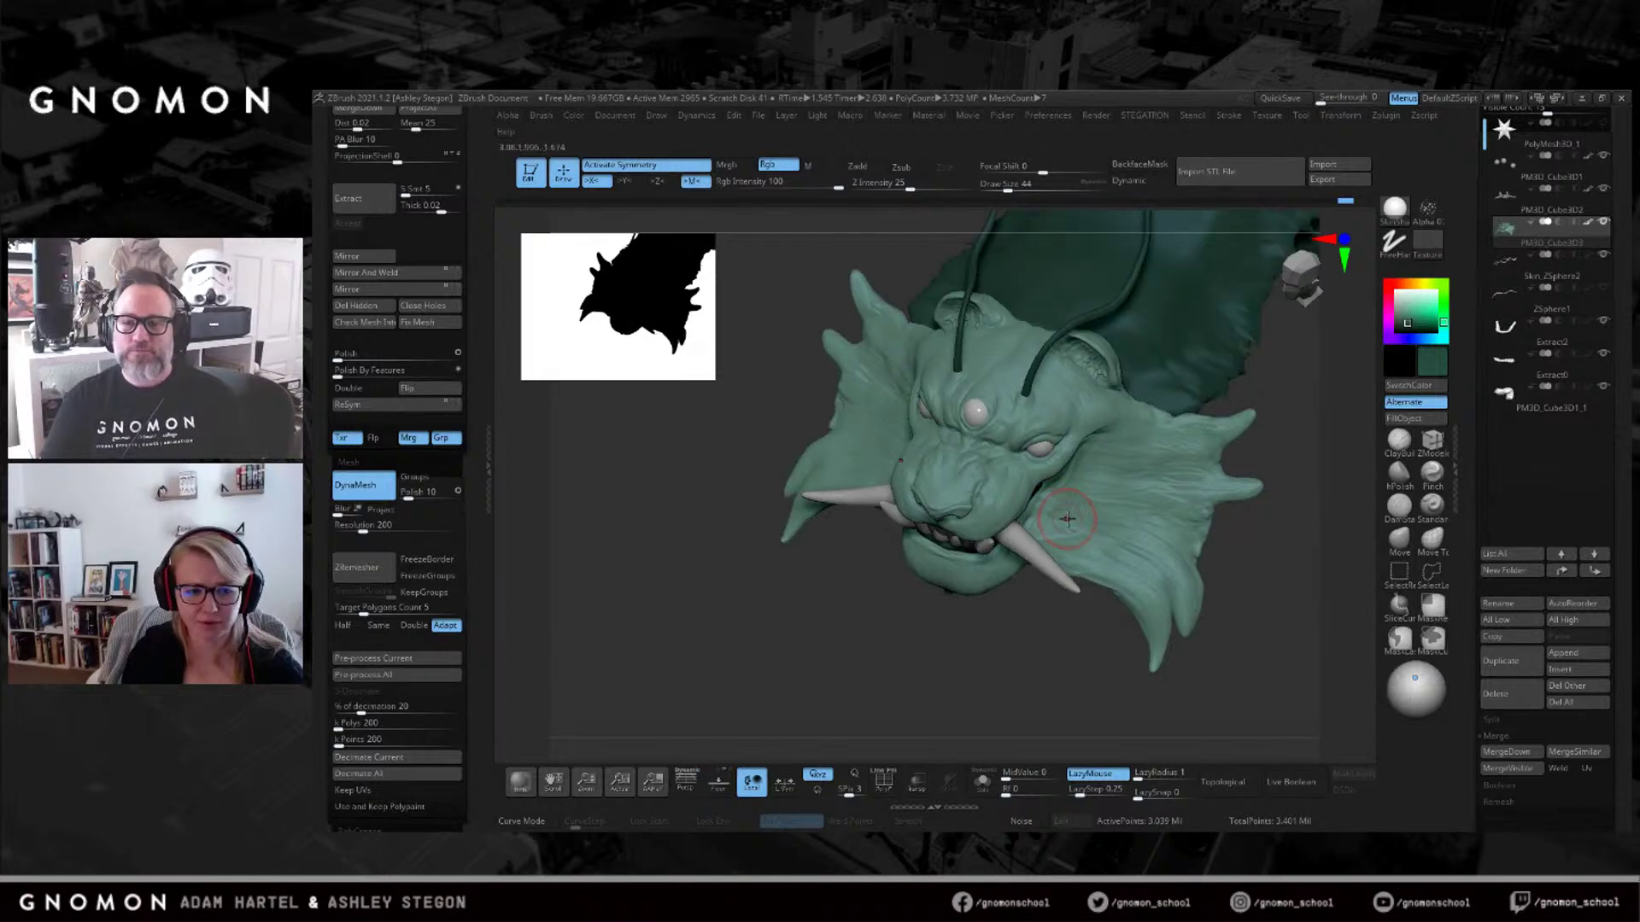
pyautogui.press('p')
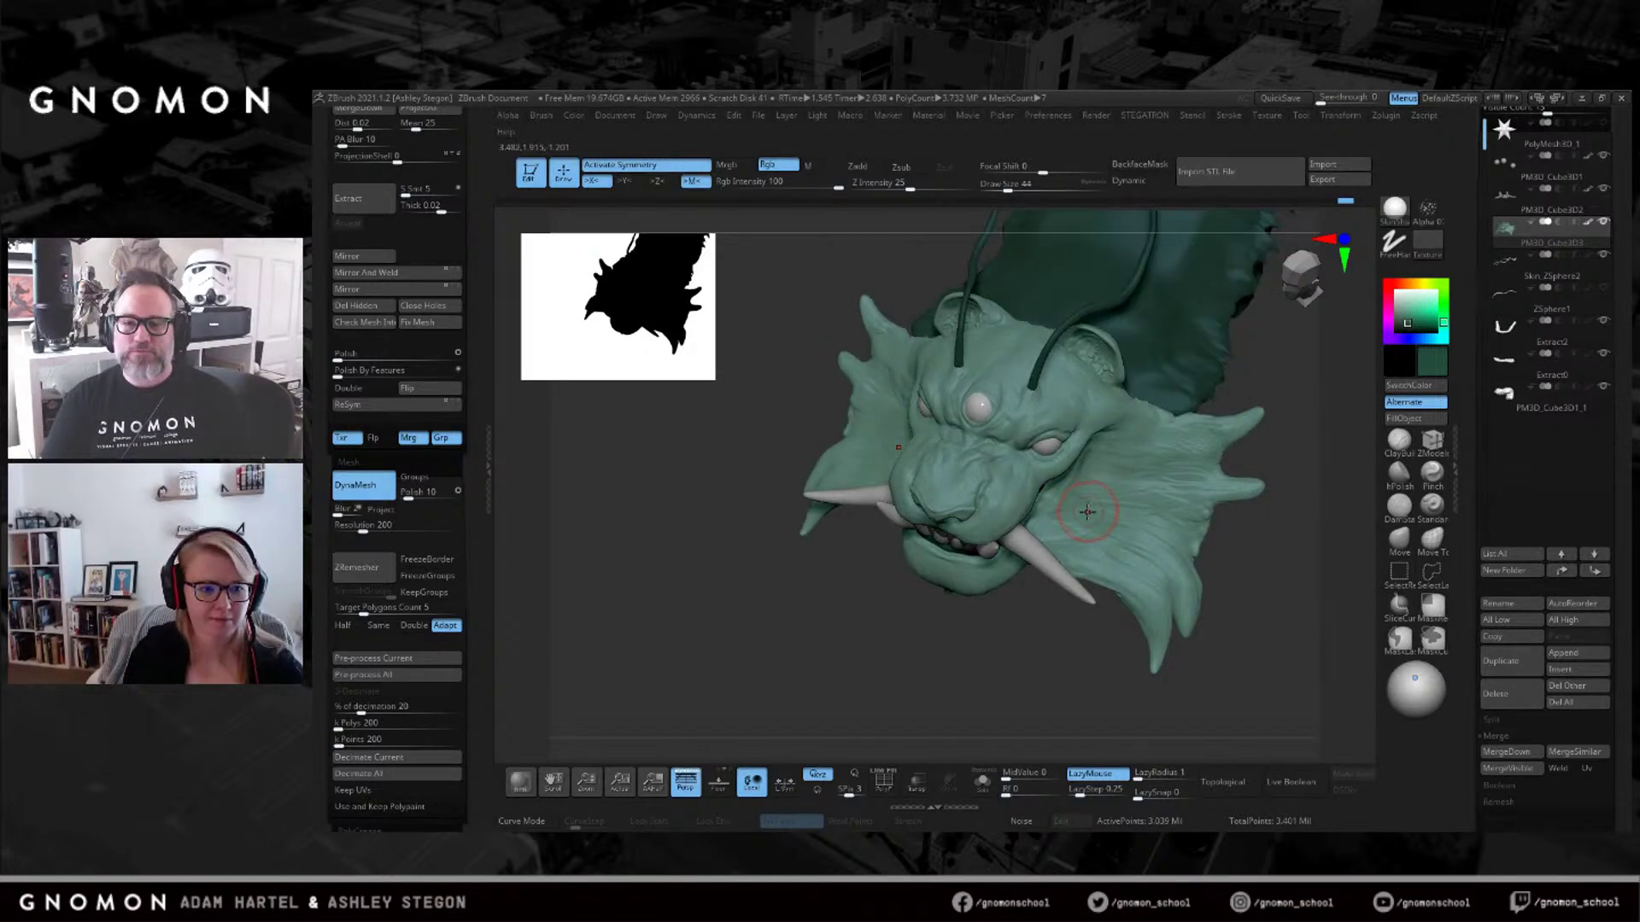
pyautogui.press('b')
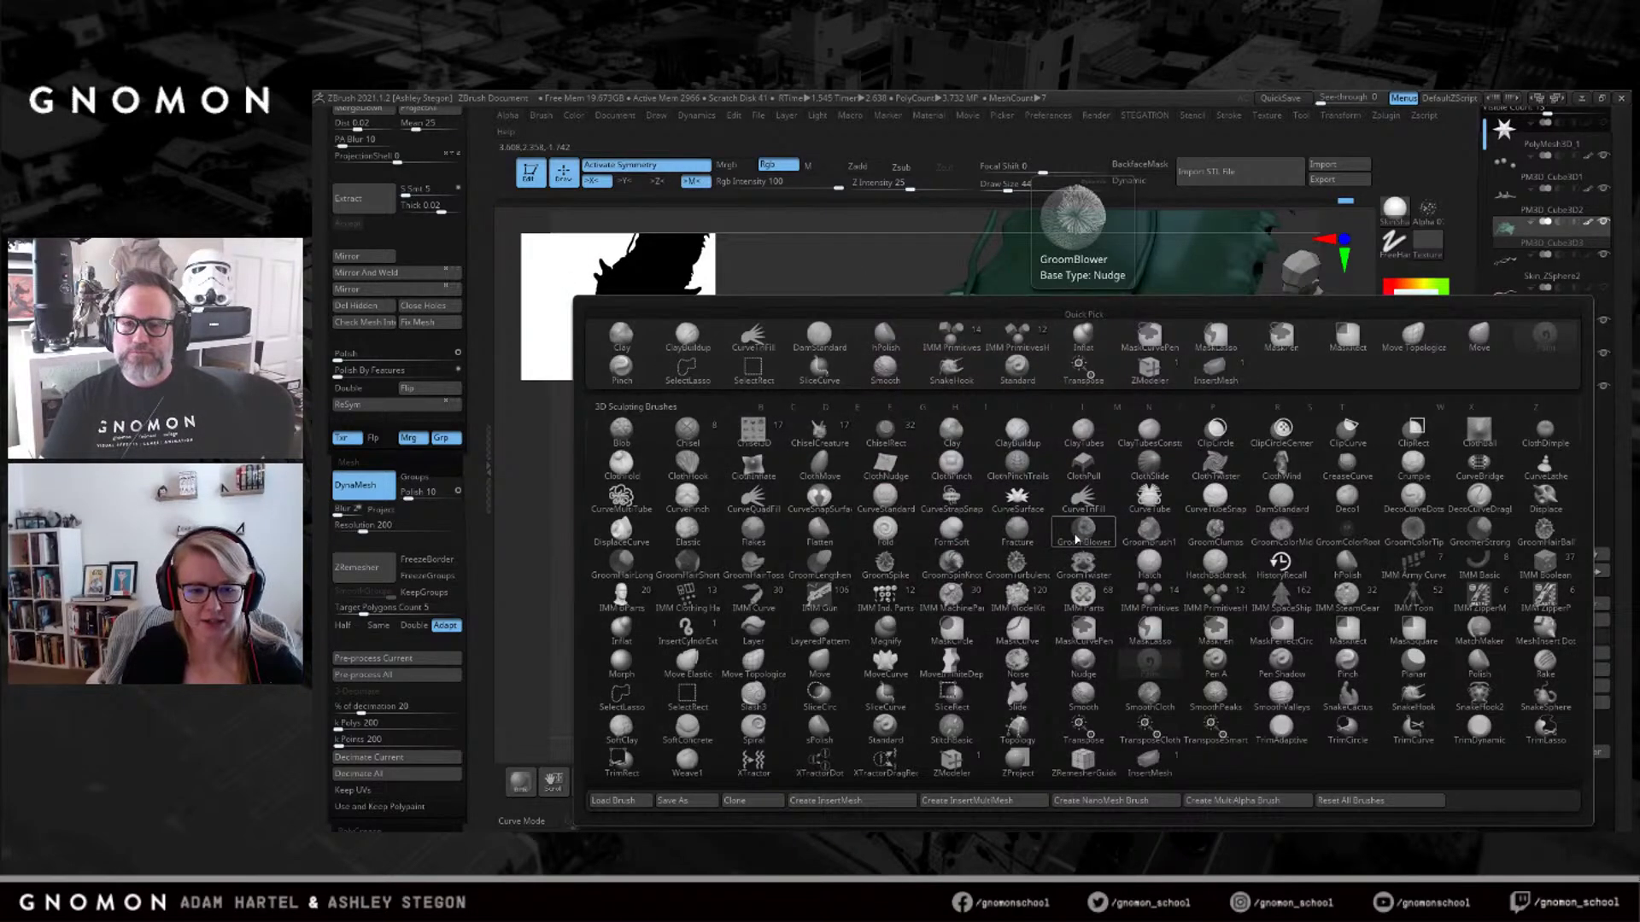
pyautogui.click(1085, 543)
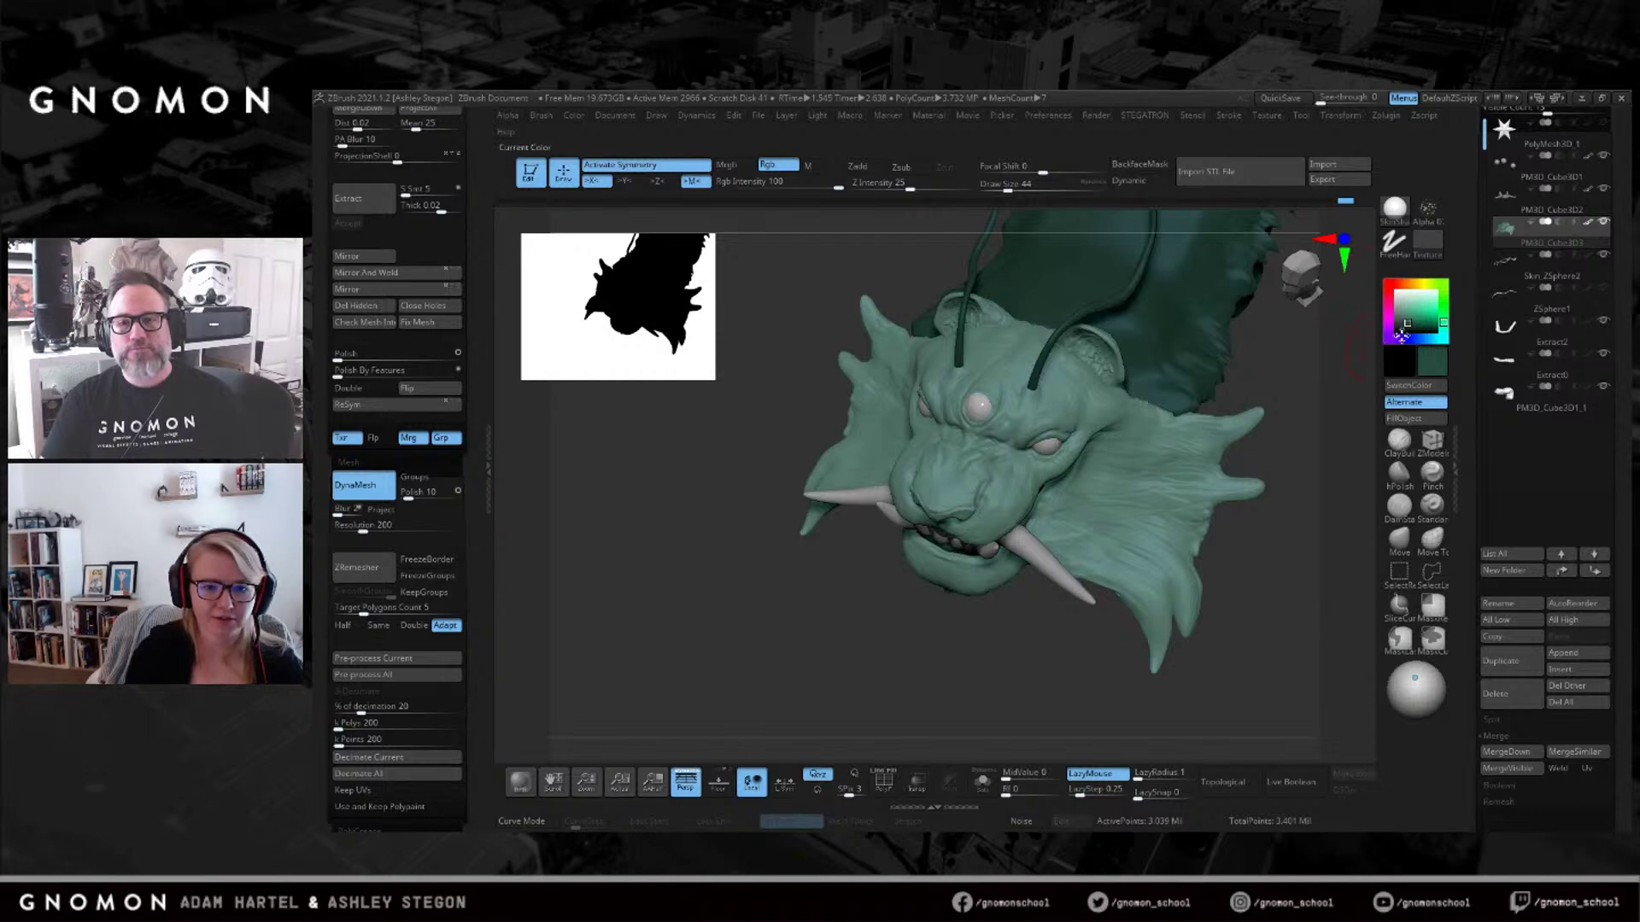
# Paint dark green over the forehead and brow, around the third eye and the bases of the antennae.
pyautogui.press(']')
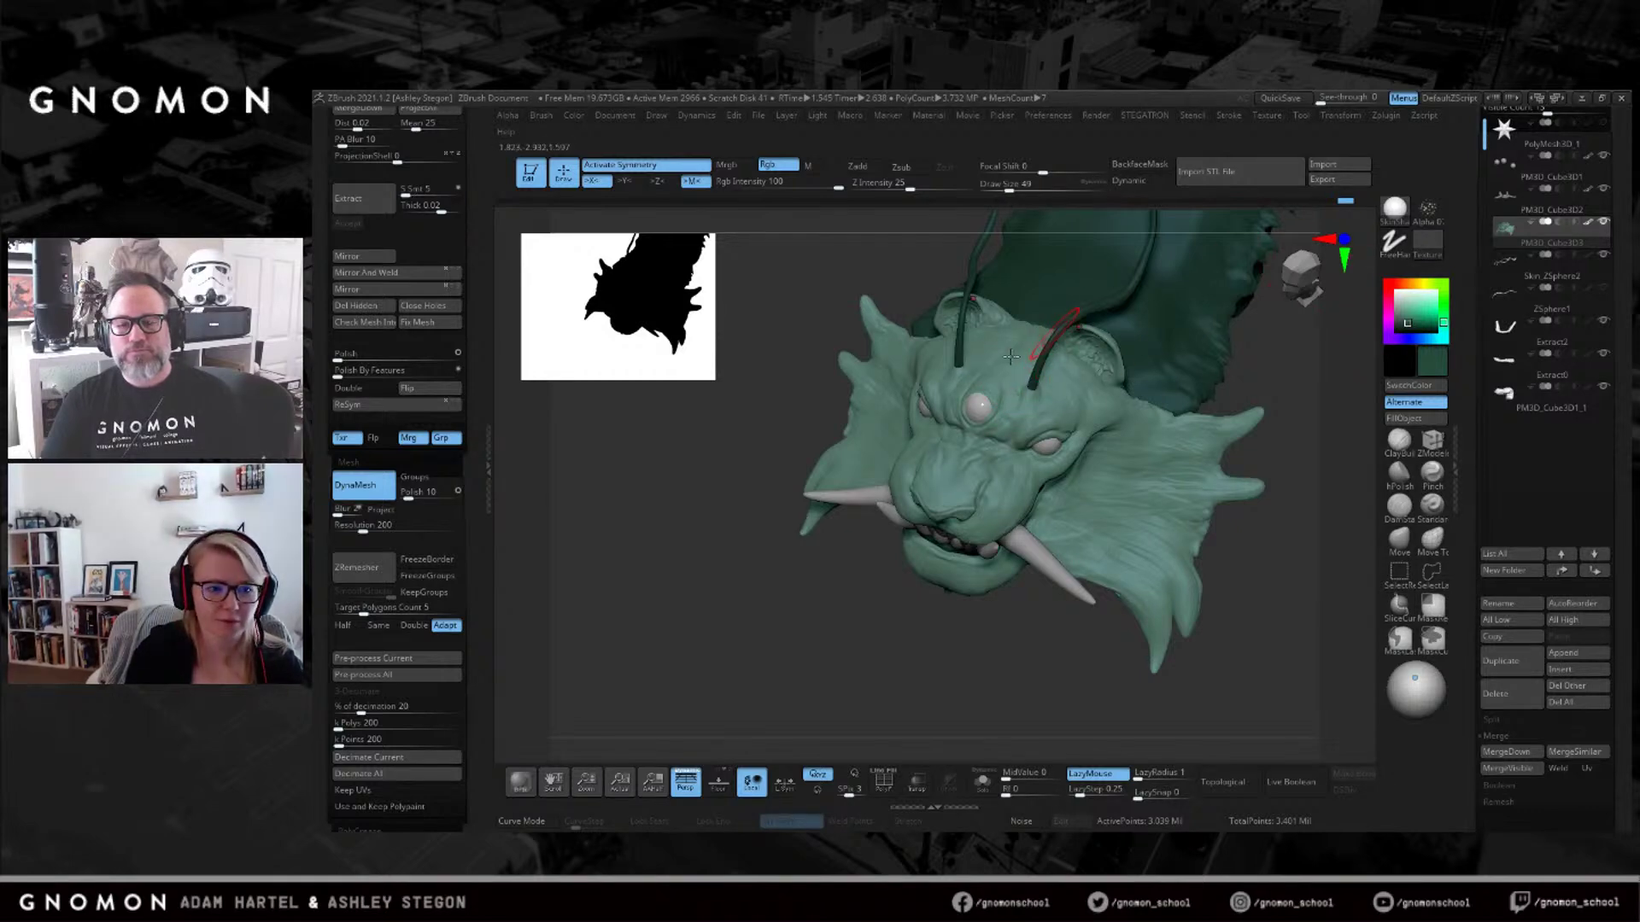
pyautogui.moveTo(993, 383); pyautogui.dragTo(1005, 388)
pyautogui.moveTo(1006, 363); pyautogui.dragTo(1019, 392, button='right')
pyautogui.moveTo(1032, 323); pyautogui.dragTo(1017, 408)
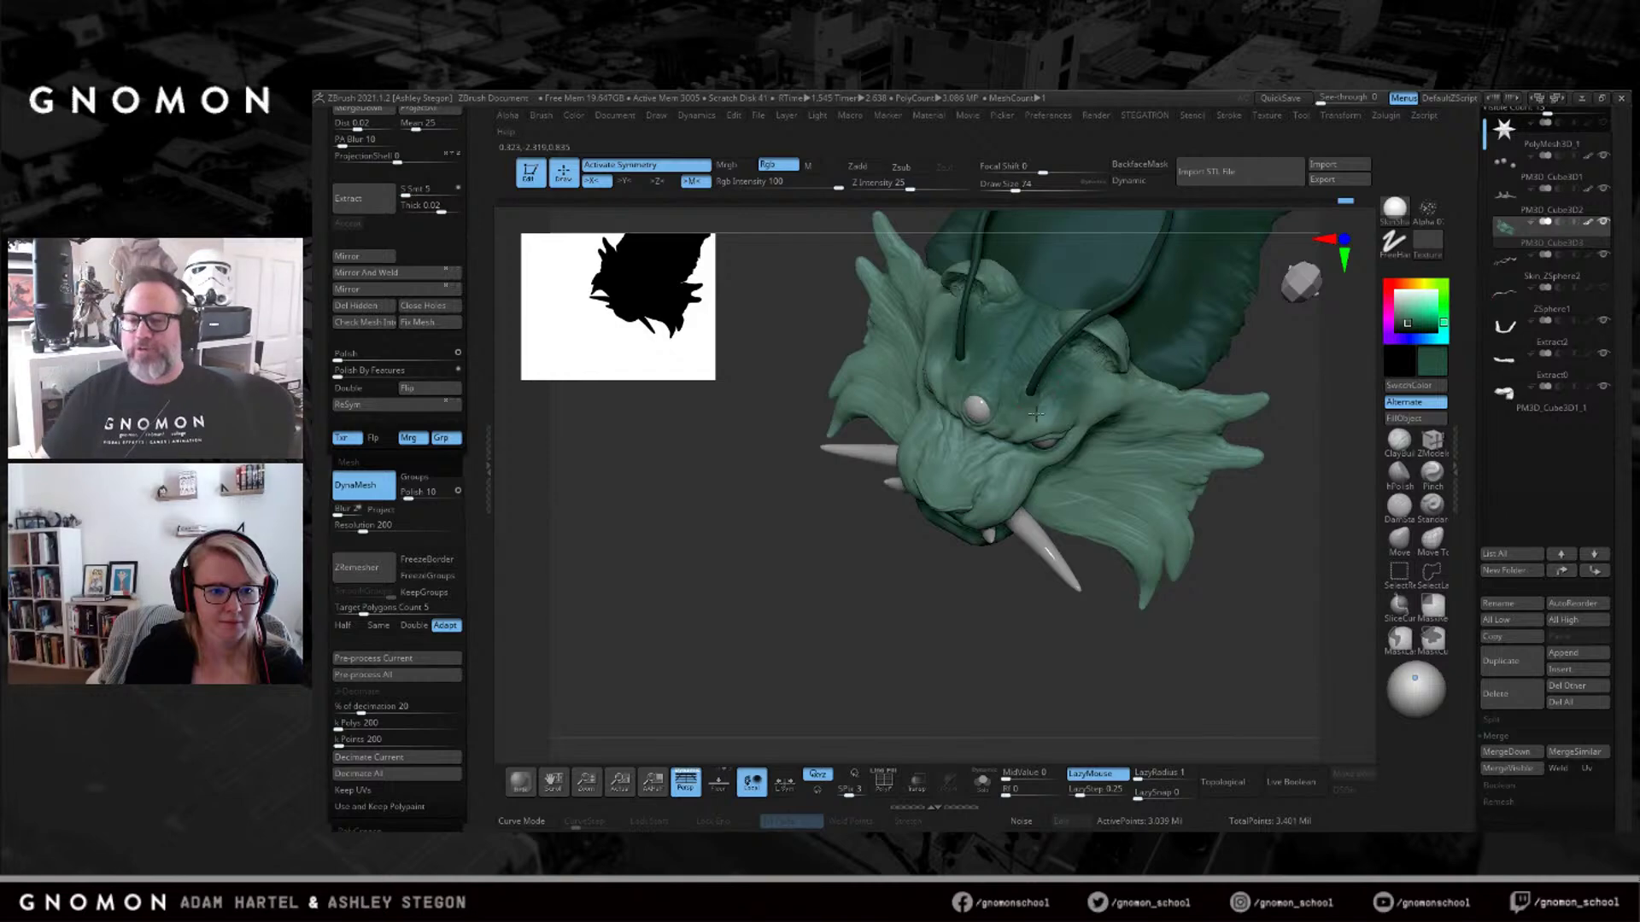
pyautogui.press('s')
pyautogui.moveTo(965, 443); pyautogui.dragTo(944, 474, button='right')
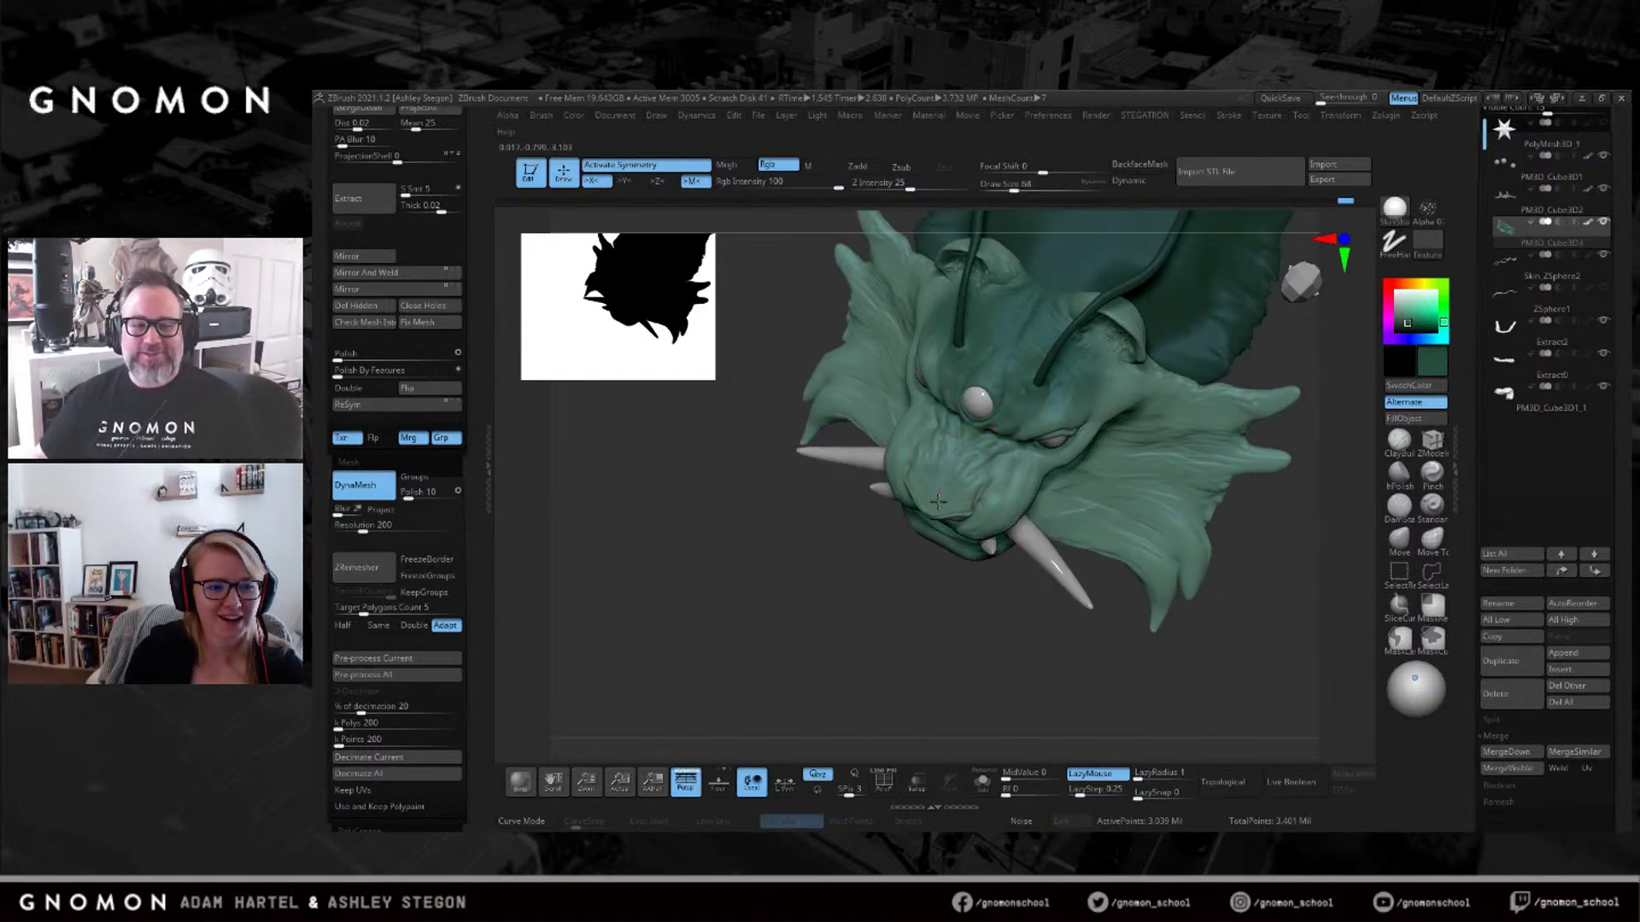
# Paint dark green along the muzzle's bridge at draw size about 44, and around the eyes and ears at about 65.
pyautogui.press('[')
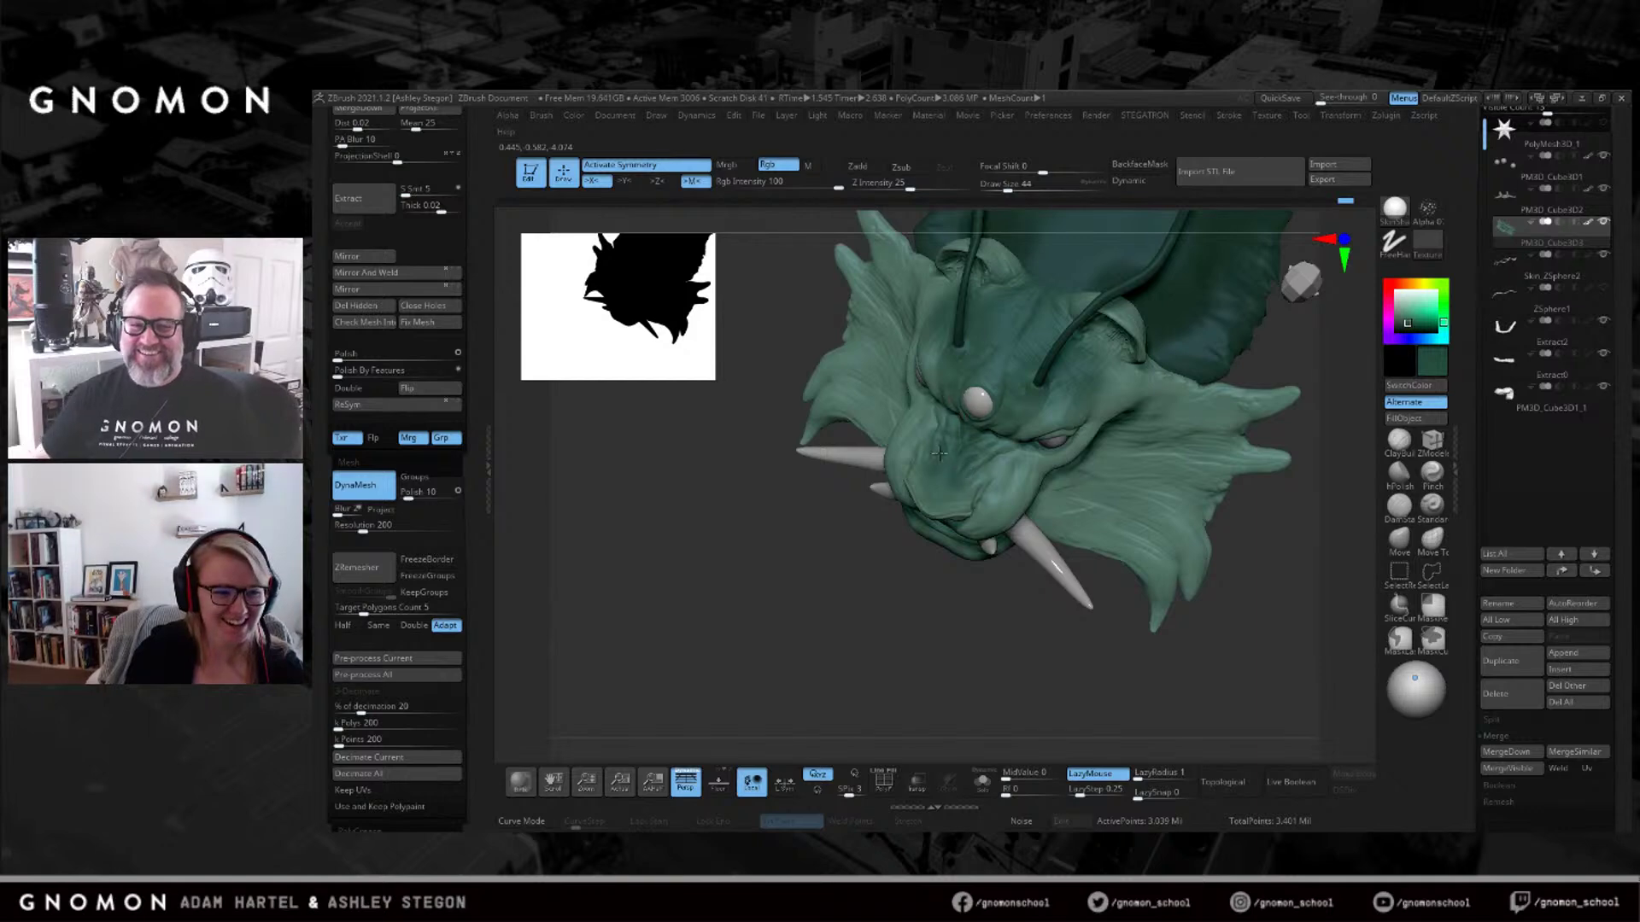
pyautogui.moveTo(938, 447); pyautogui.dragTo(977, 474, button='right')
pyautogui.press(']')
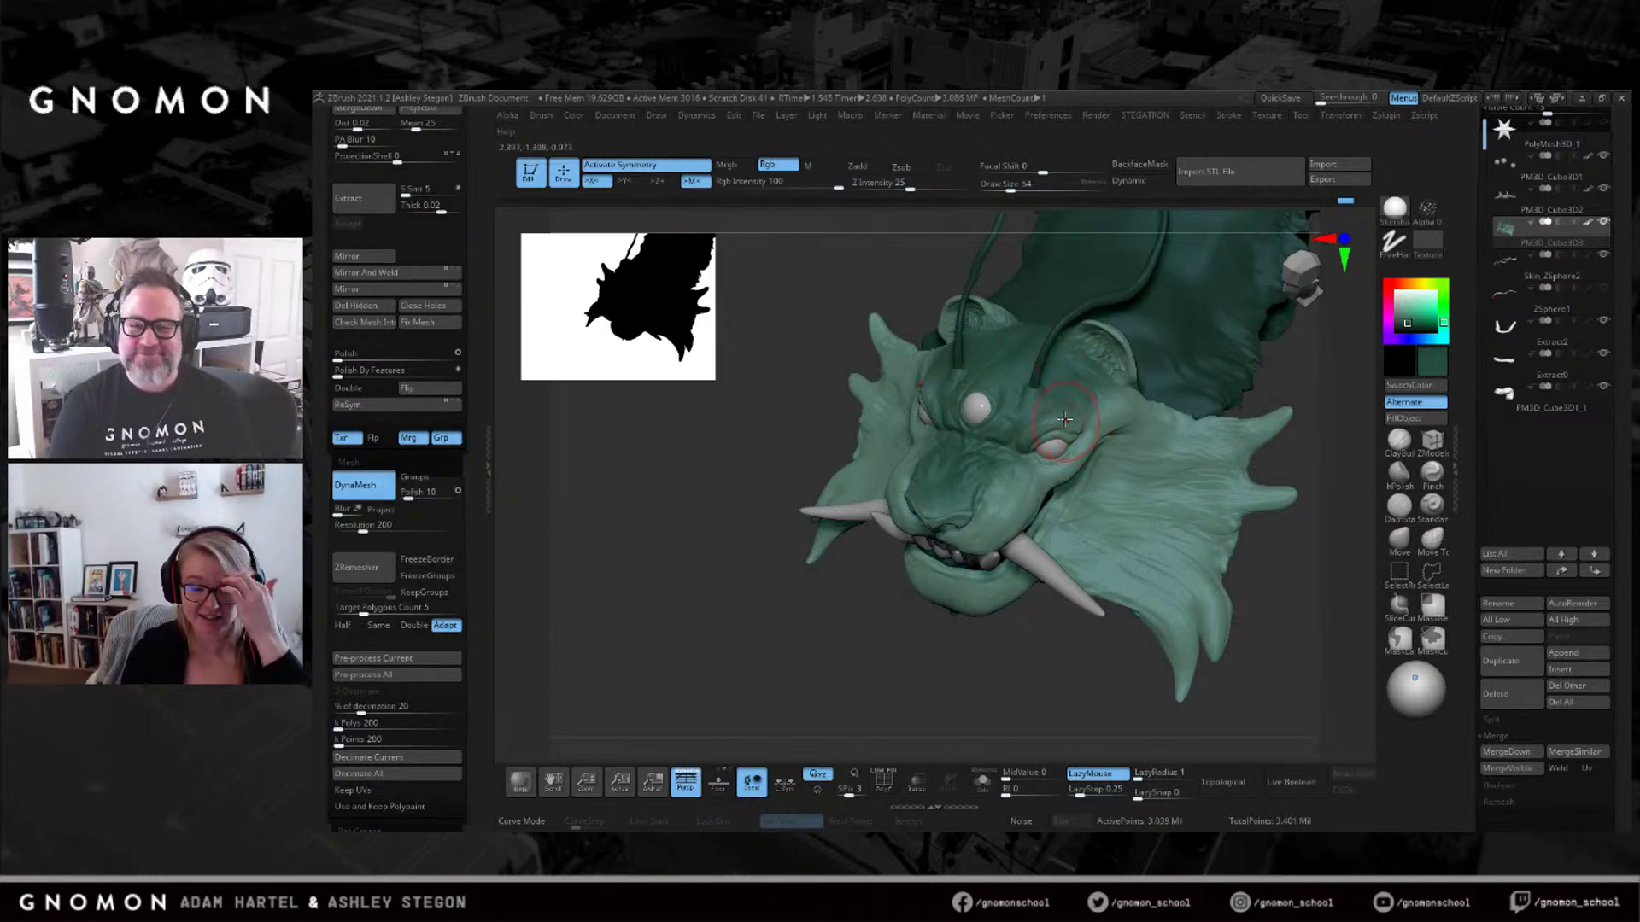
pyautogui.moveTo(1059, 416); pyautogui.dragTo(1085, 346, button='right')
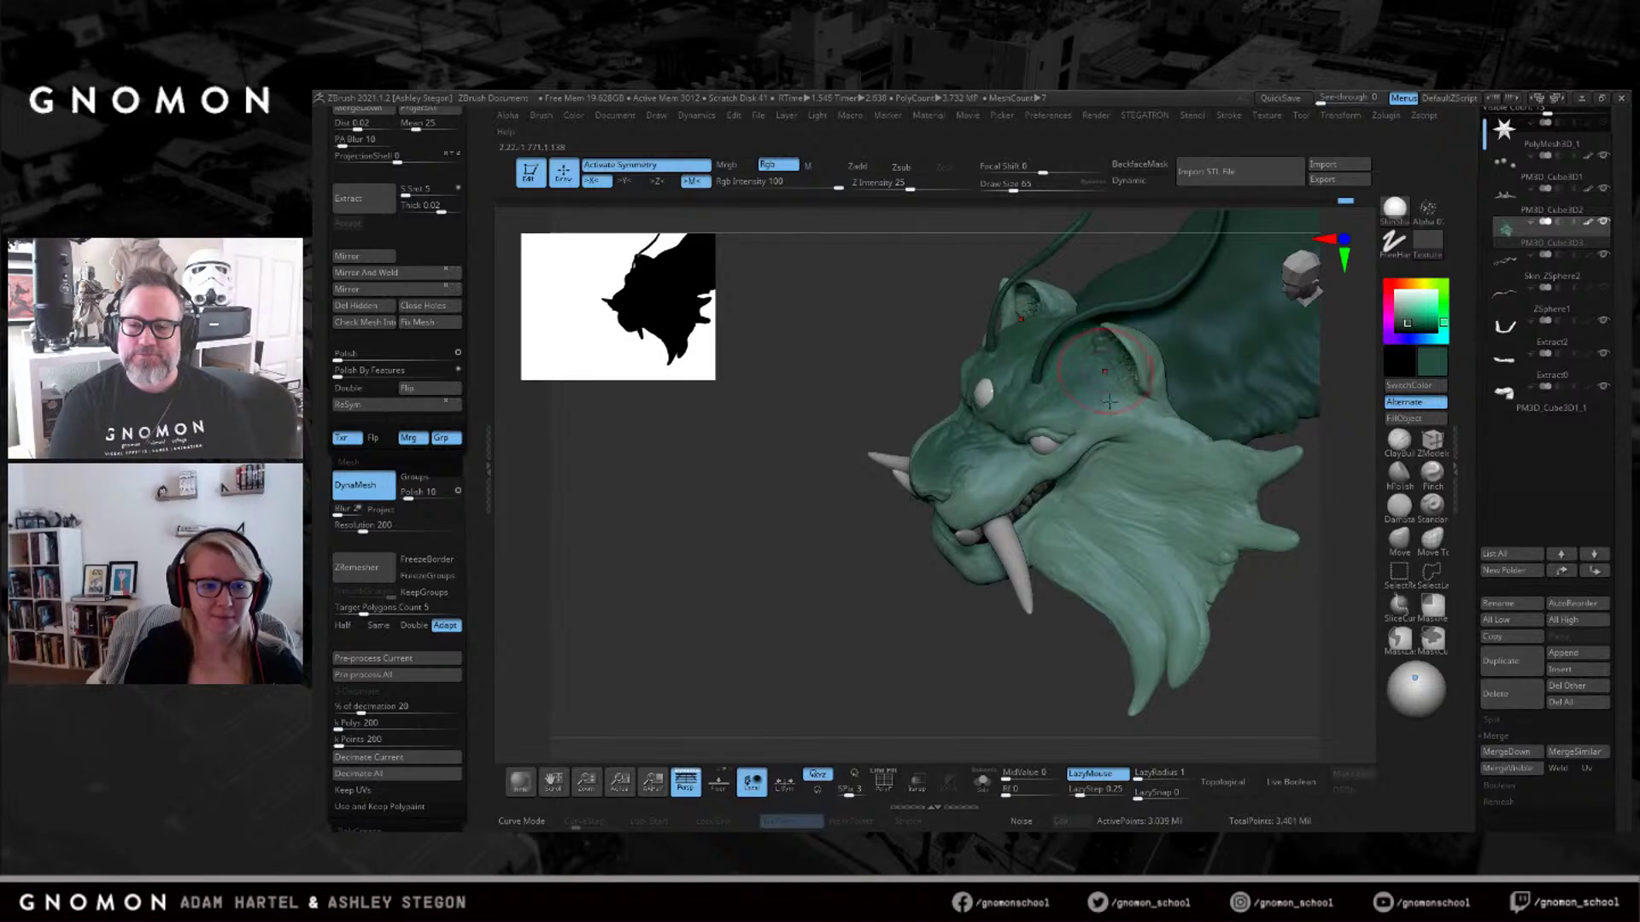
pyautogui.moveTo(1108, 401); pyautogui.dragTo(1085, 300, button='right')
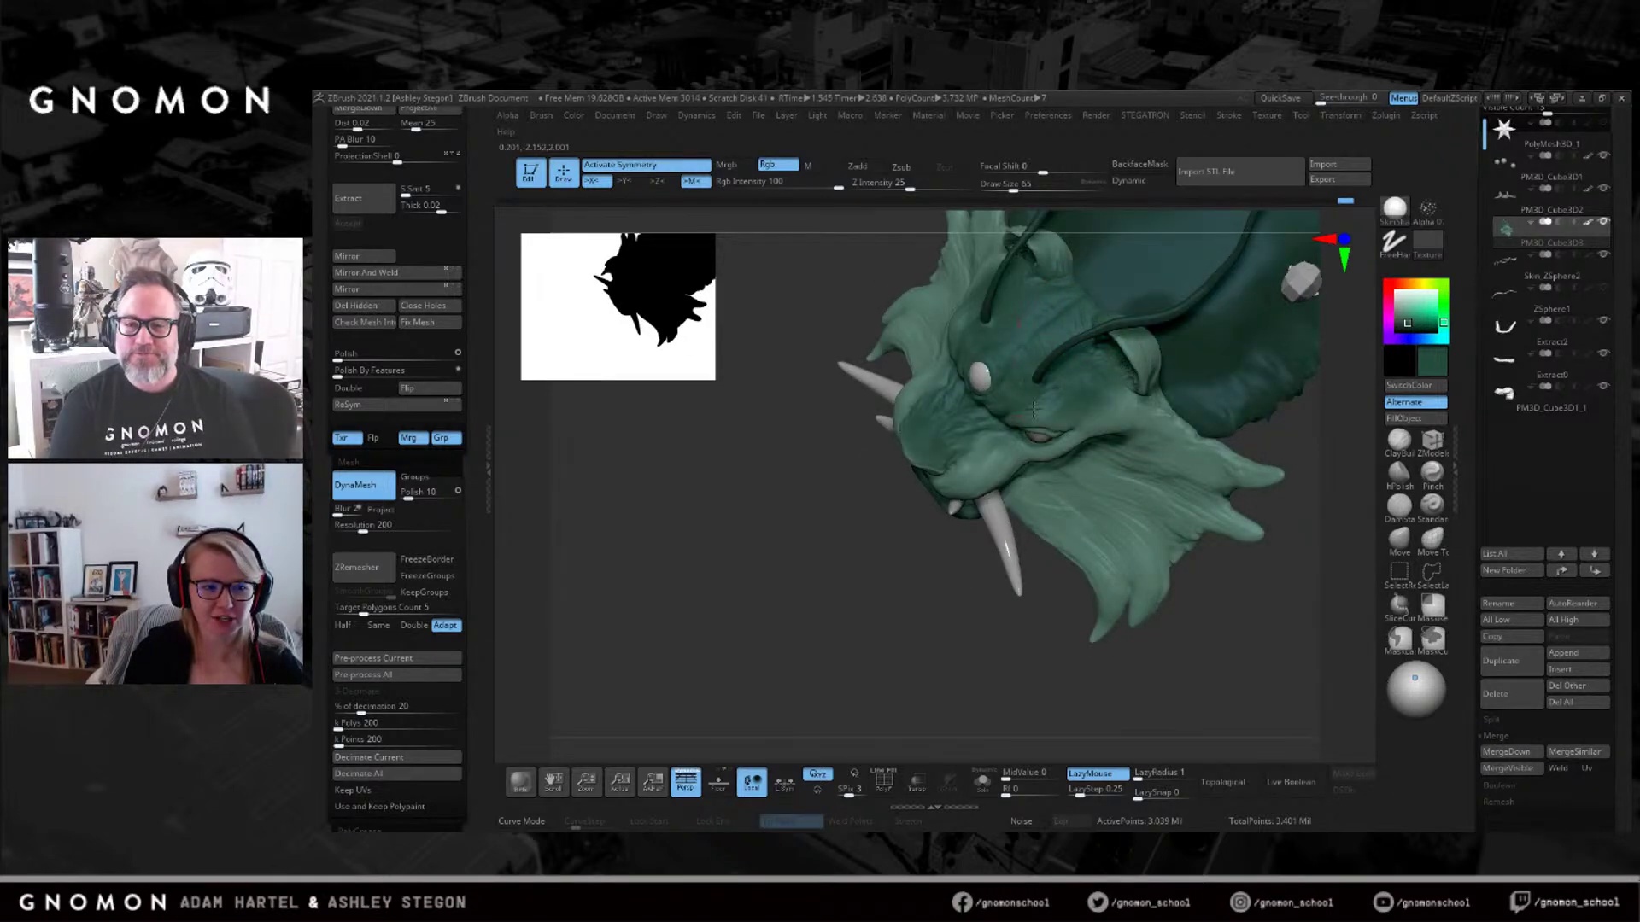
pyautogui.moveTo(978, 433); pyautogui.dragTo(1078, 509, button='right')
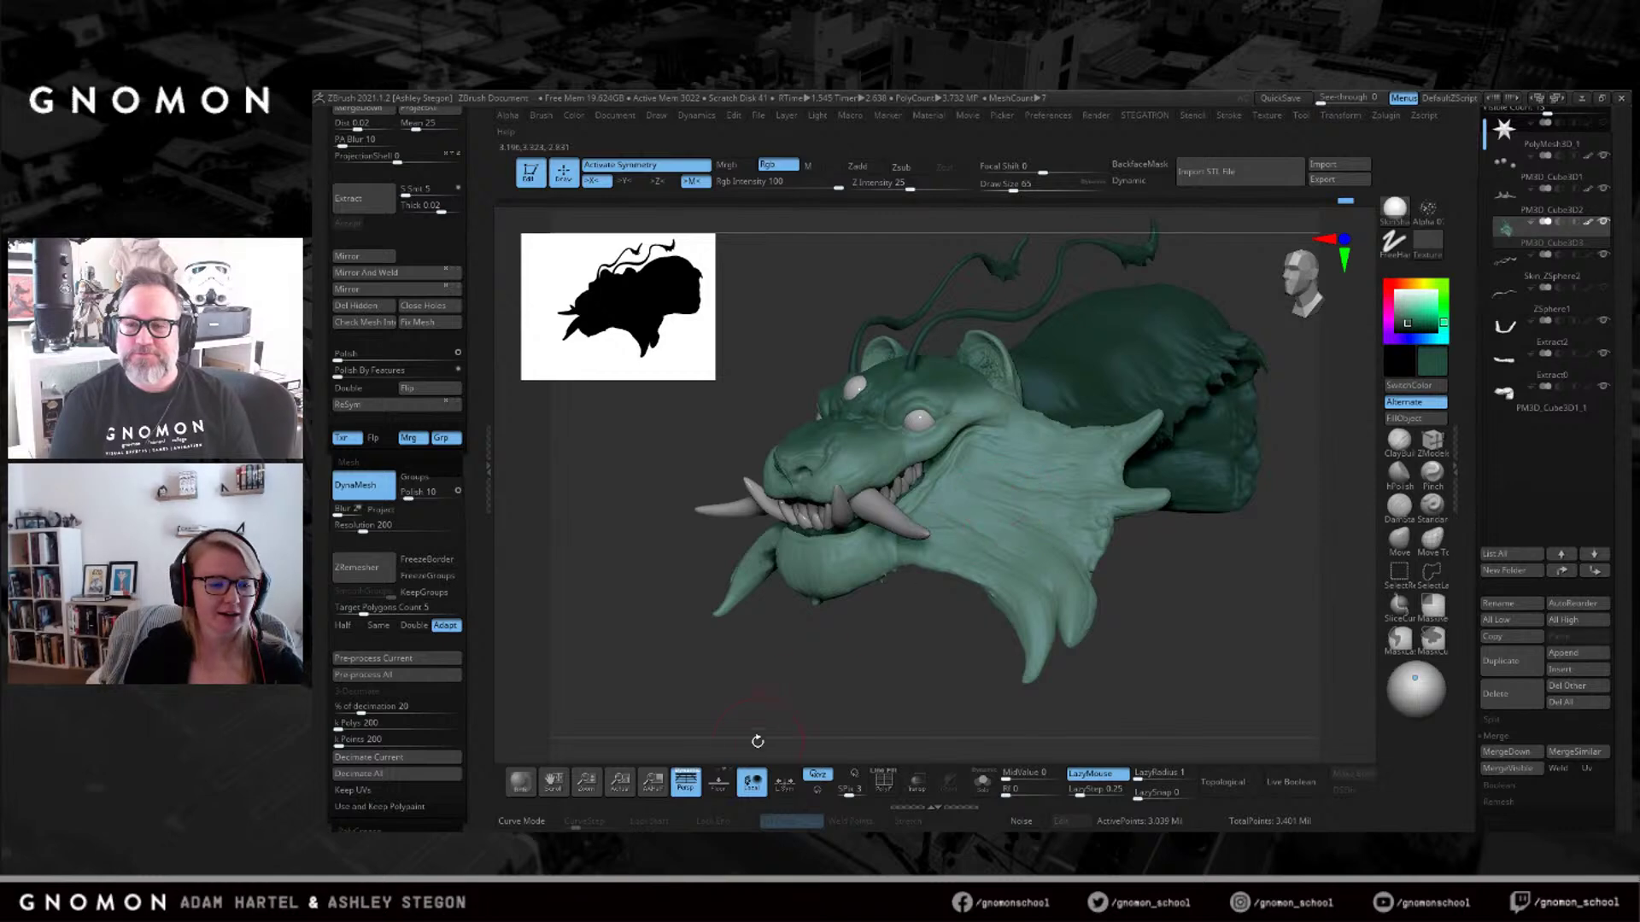
# Check the head with and without perspective distortion, and set the camera's focal length to 85 mm.
pyautogui.click(687, 783)
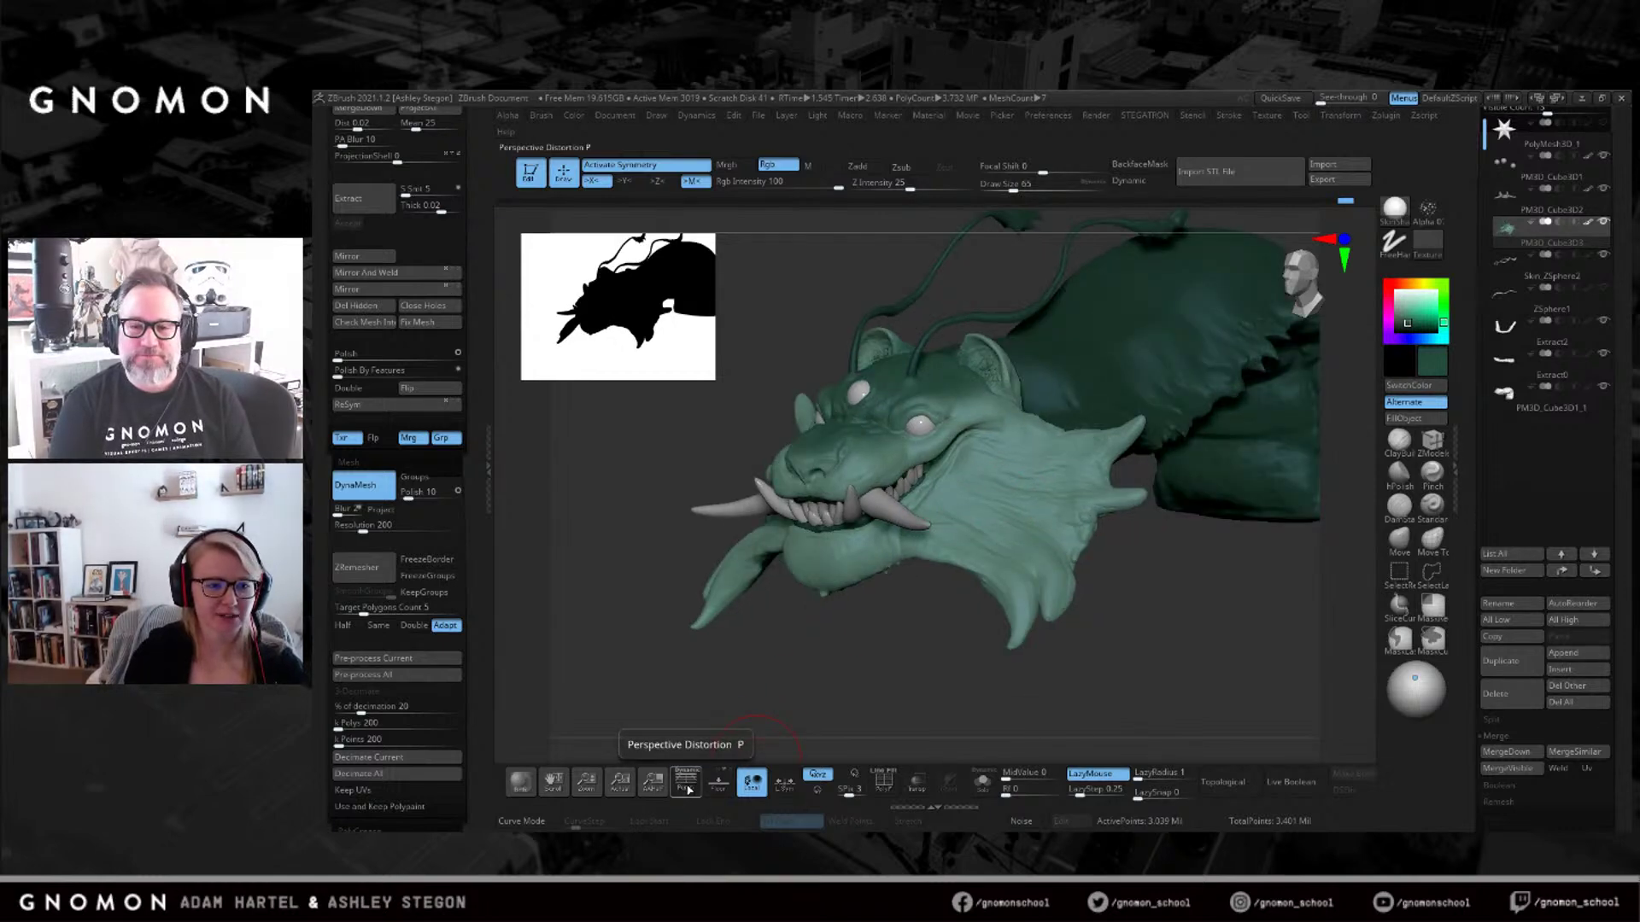
pyautogui.click(687, 783)
pyautogui.moveTo(841, 479); pyautogui.dragTo(884, 469, button='right')
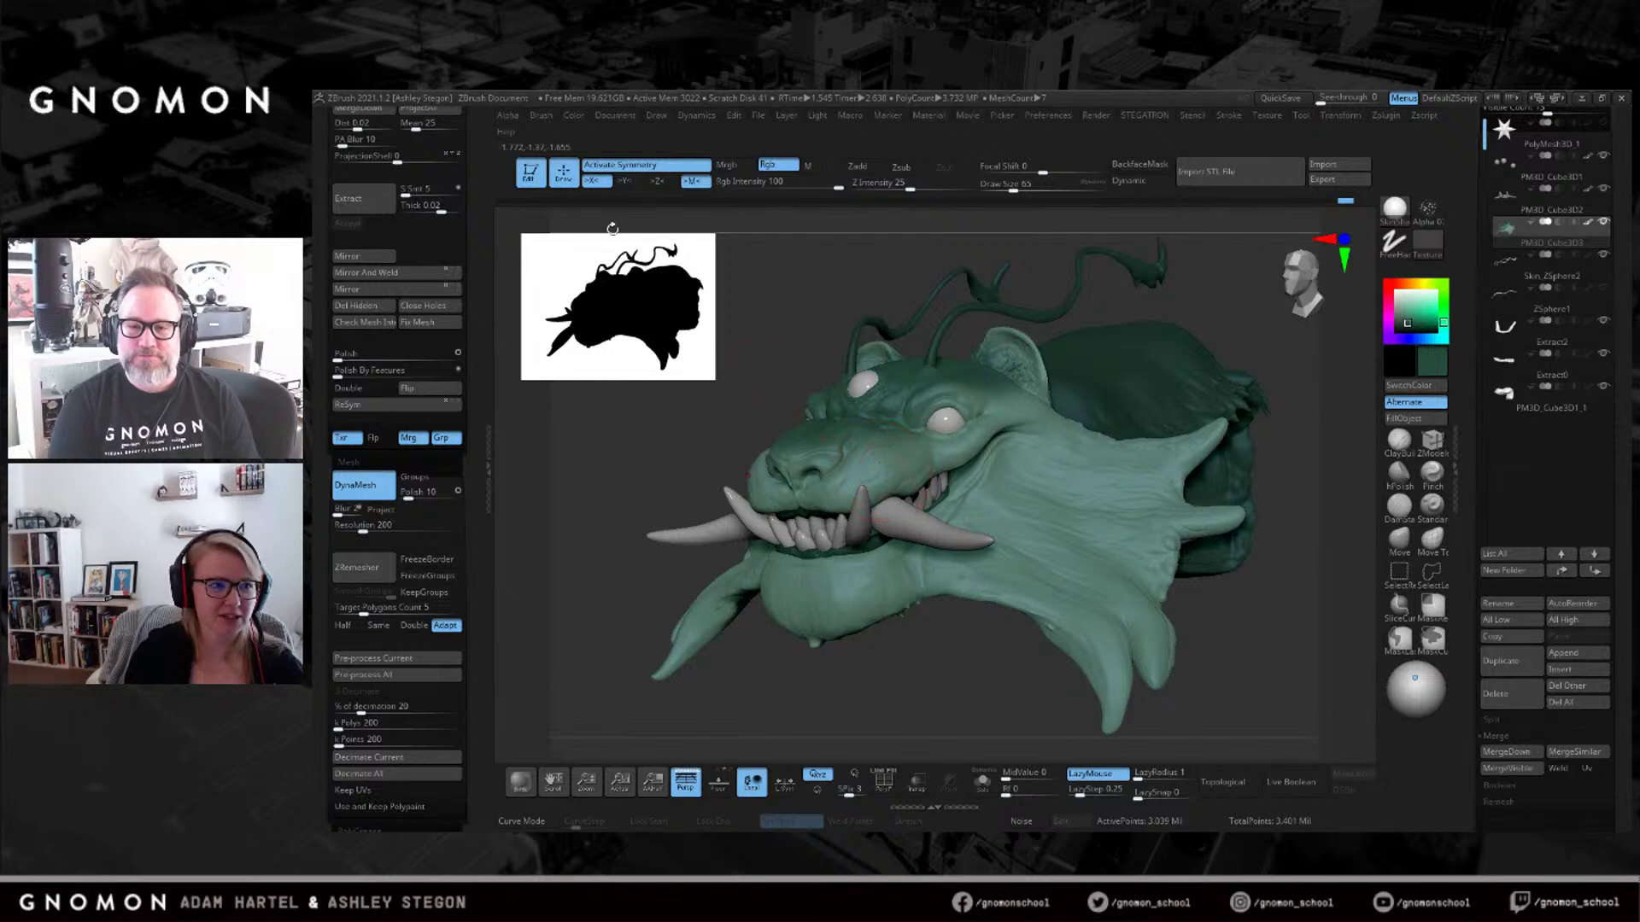
pyautogui.click(734, 116)
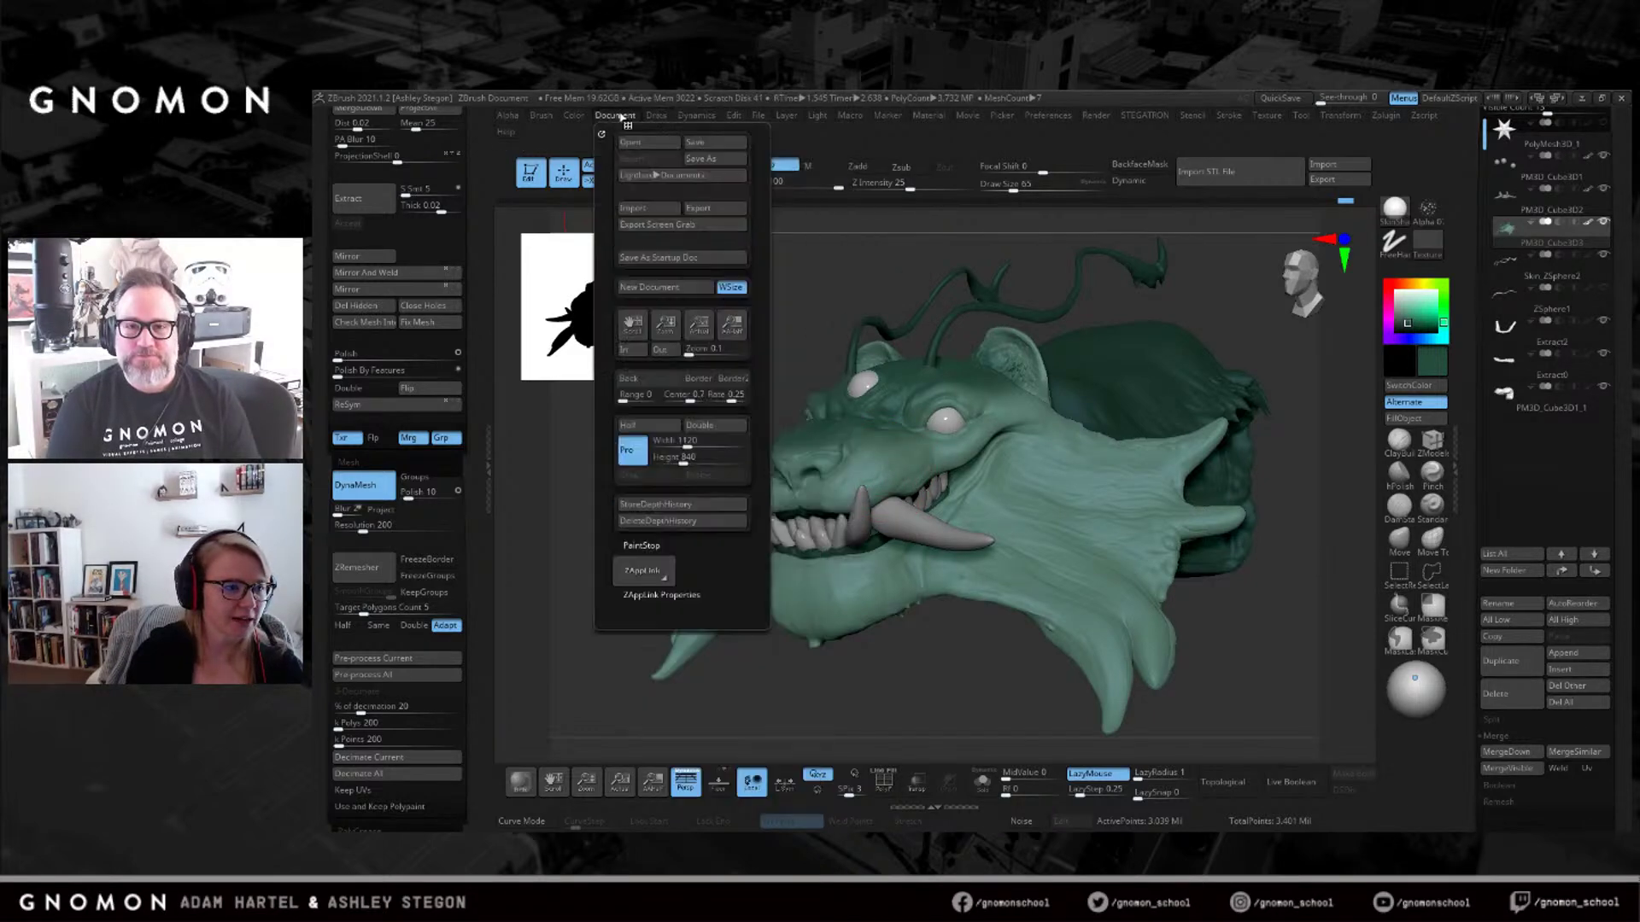
pyautogui.moveTo(658, 118)
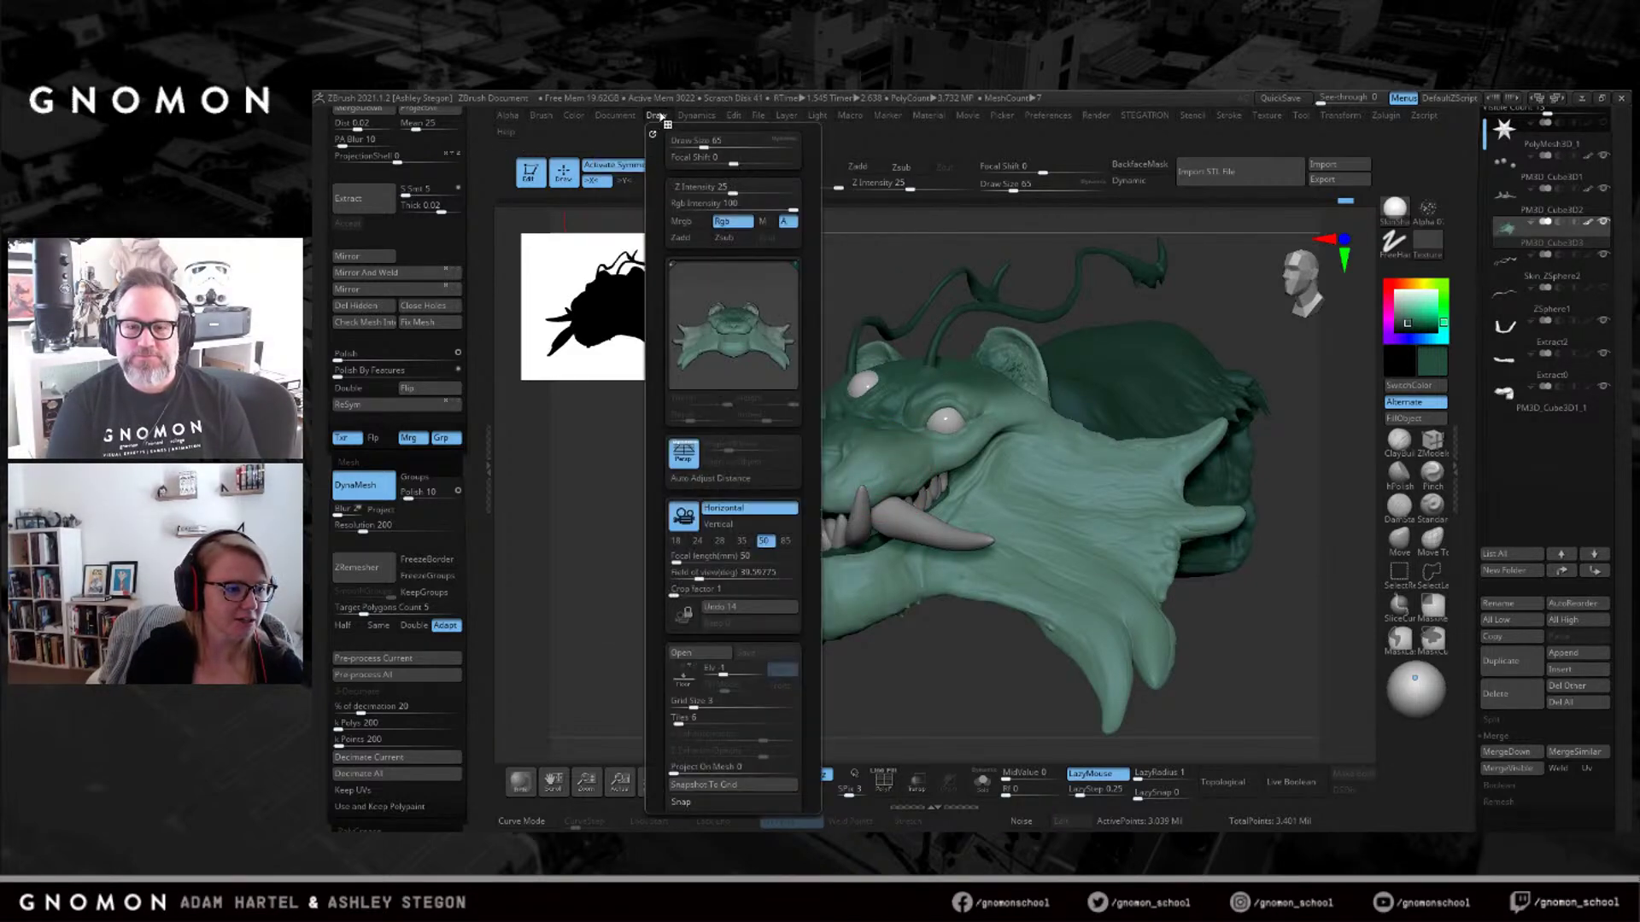
pyautogui.click(788, 542)
# Compare the head in perspective and orthographic view at the new focal length, leaving perspective distortion off.
pyautogui.moveTo(918, 683)
pyautogui.mouseDown()
pyautogui.moveTo(934, 695)
pyautogui.moveTo(913, 700)
pyautogui.mouseUp()
pyautogui.click(686, 783)
pyautogui.click(687, 784)
pyautogui.click(687, 792)
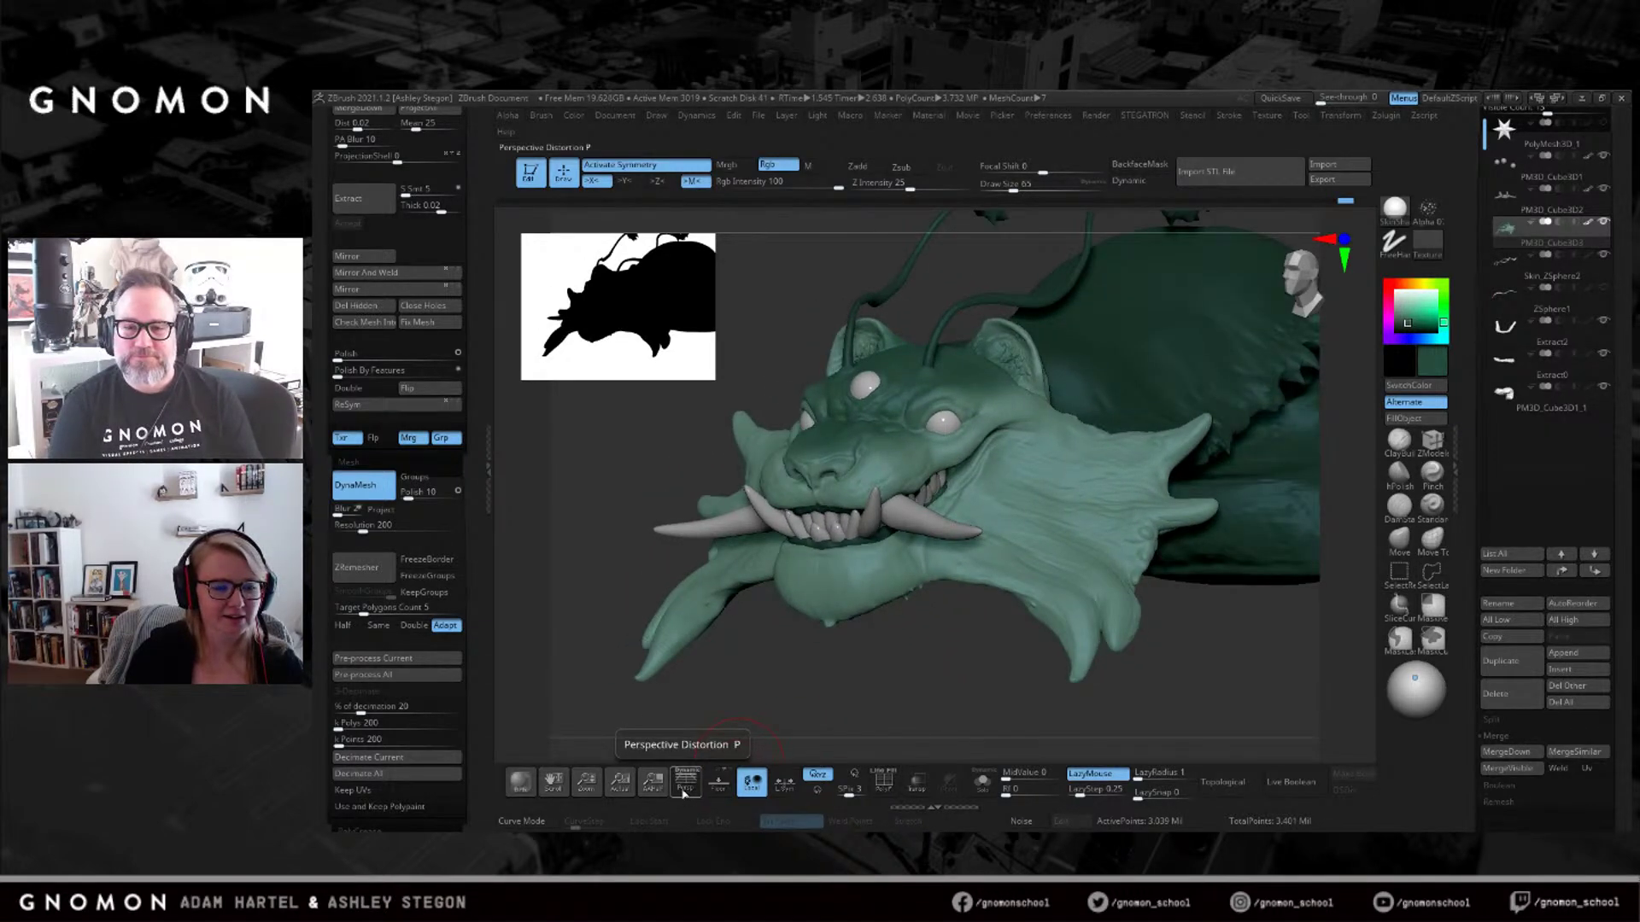
pyautogui.click(685, 793)
pyautogui.click(689, 791)
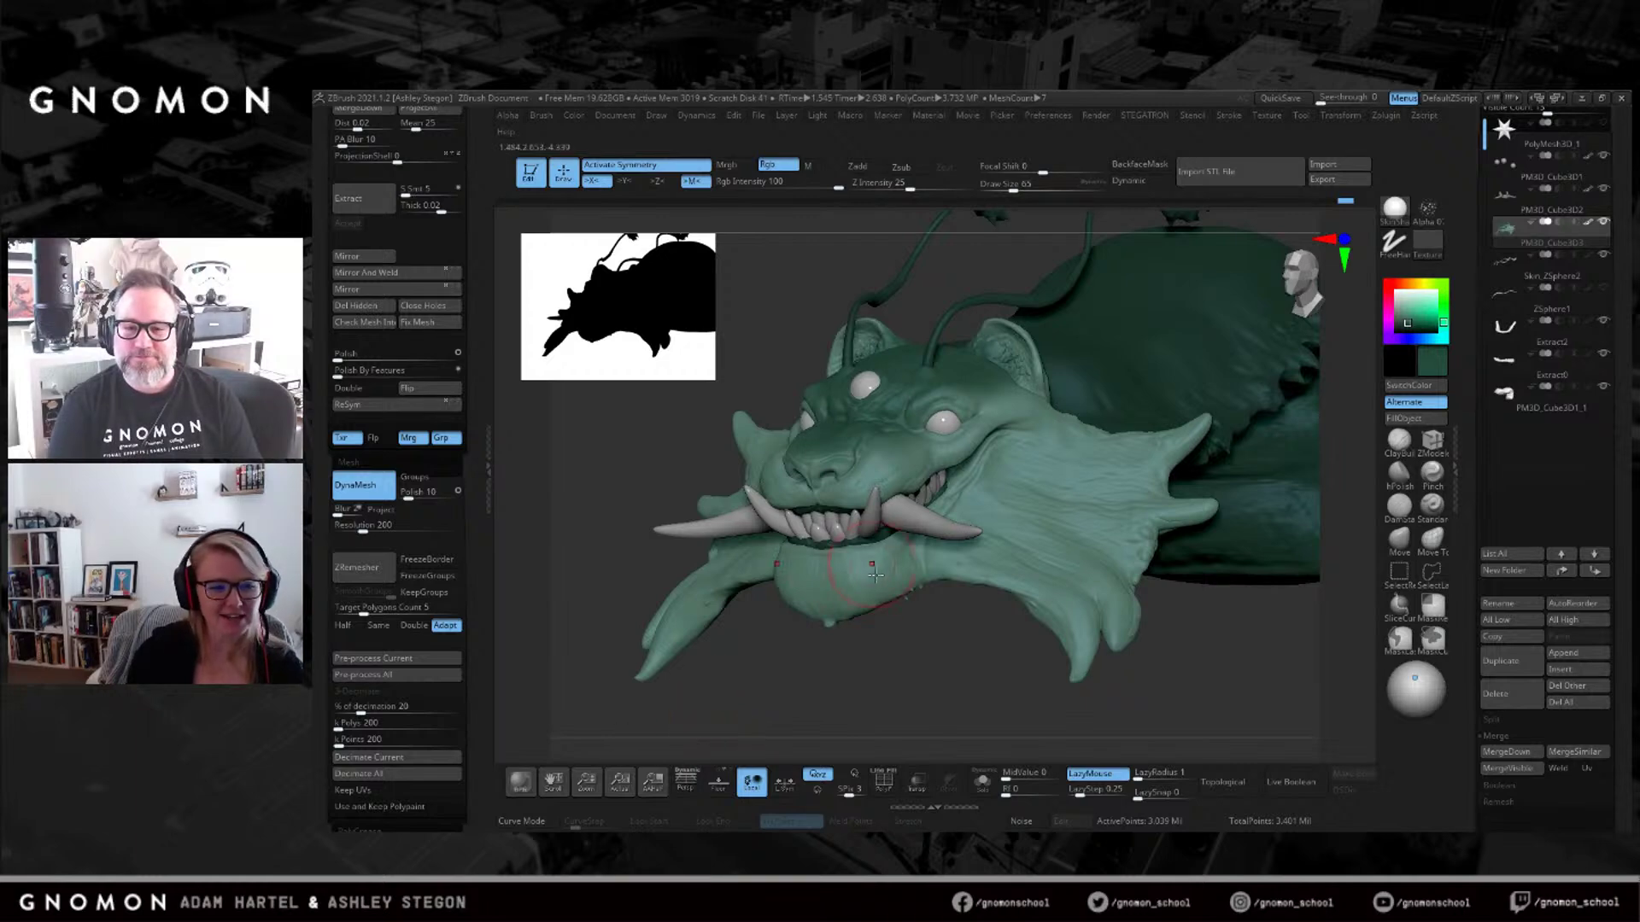
# Paint the backs of the ears dark green with a draw size of about 51.
pyautogui.moveTo(871, 564); pyautogui.dragTo(867, 460, button='right')
pyautogui.moveTo(859, 401); pyautogui.dragTo(949, 318, button='right')
pyautogui.moveTo(1016, 431)
pyautogui.mouseDown(button='right')
pyautogui.moveTo(1001, 466)
pyautogui.moveTo(1025, 440)
pyautogui.moveTo(1082, 449)
pyautogui.mouseUp(button='right')
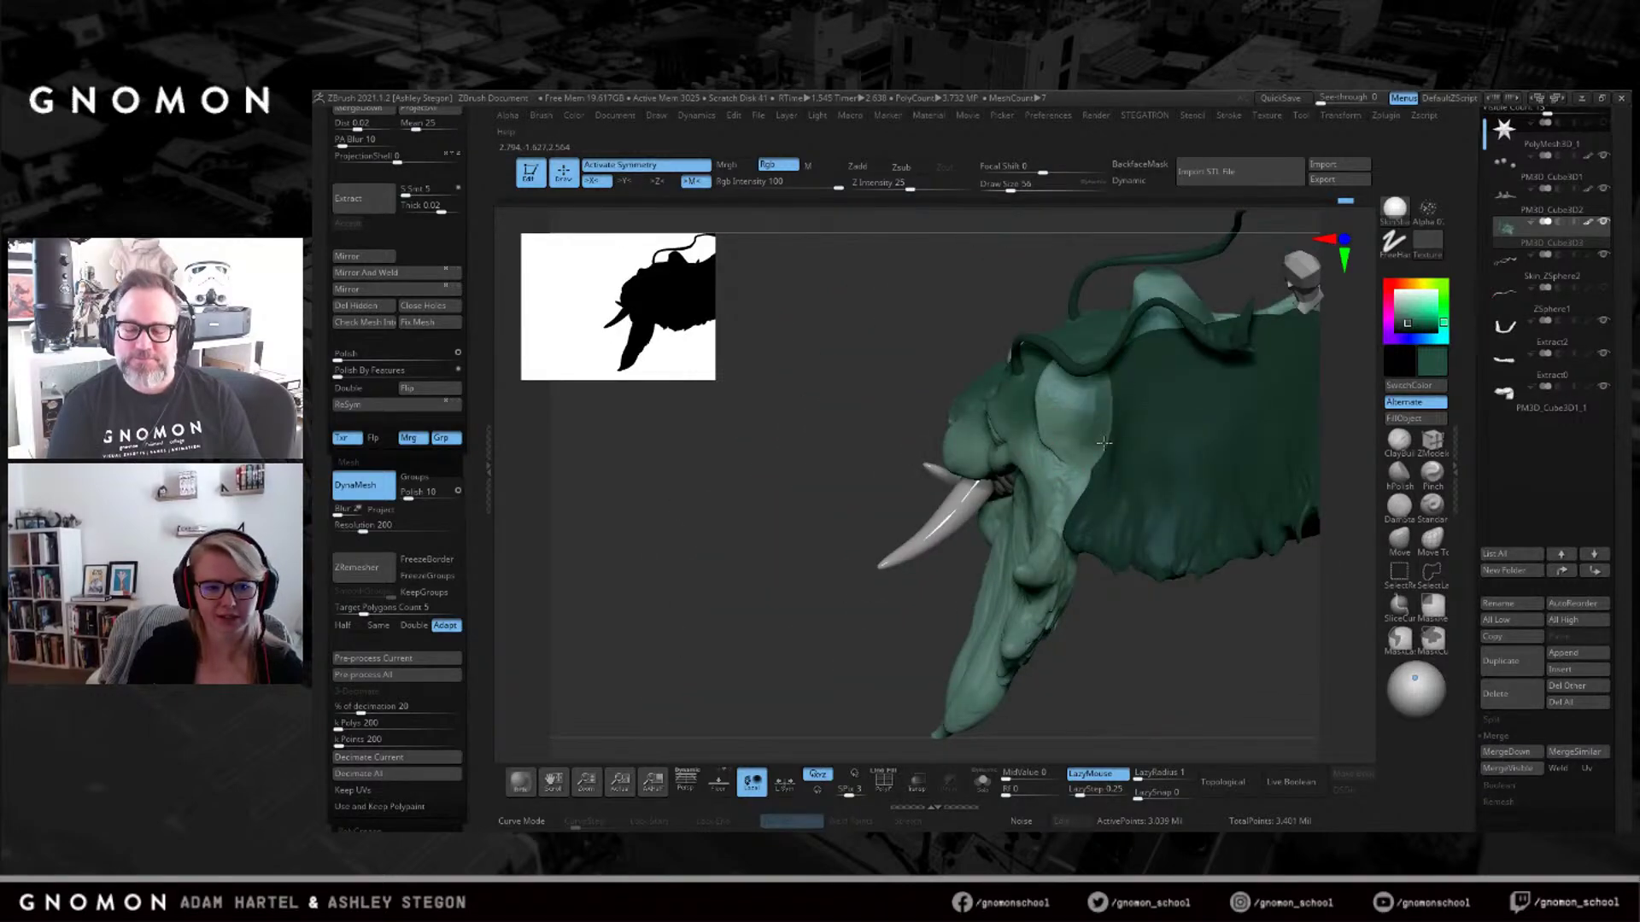
pyautogui.press('s')
pyautogui.moveTo(1107, 427)
pyautogui.mouseDown()
pyautogui.moveTo(1075, 429)
pyautogui.moveTo(1079, 411)
pyautogui.mouseUp()
pyautogui.moveTo(1078, 411)
pyautogui.mouseDown(button='right')
pyautogui.moveTo(1051, 422)
pyautogui.moveTo(1080, 384)
pyautogui.mouseUp(button='right')
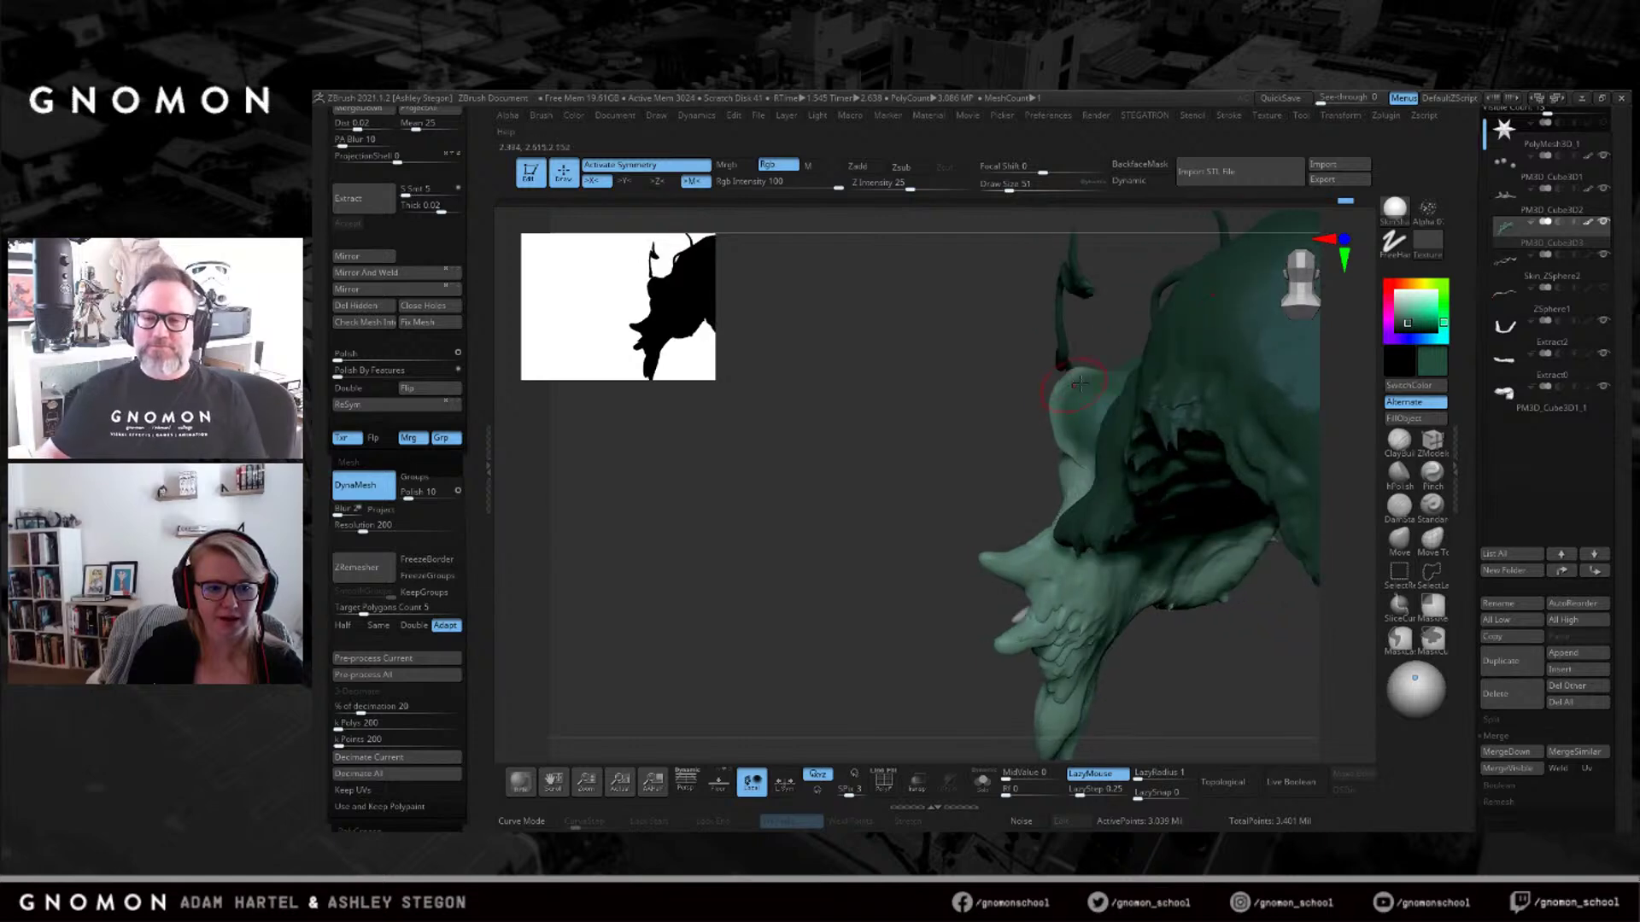
pyautogui.moveTo(1060, 413); pyautogui.dragTo(1062, 415)
pyautogui.moveTo(1088, 427)
pyautogui.mouseDown(button='right')
pyautogui.moveTo(1078, 449)
pyautogui.moveTo(1101, 431)
pyautogui.mouseUp(button='right')
# Choose a darker, near-black green and paint it on the ears and along the muzzle's bridge at draw size about 46.
pyautogui.click(1412, 324)
pyautogui.click(1405, 327)
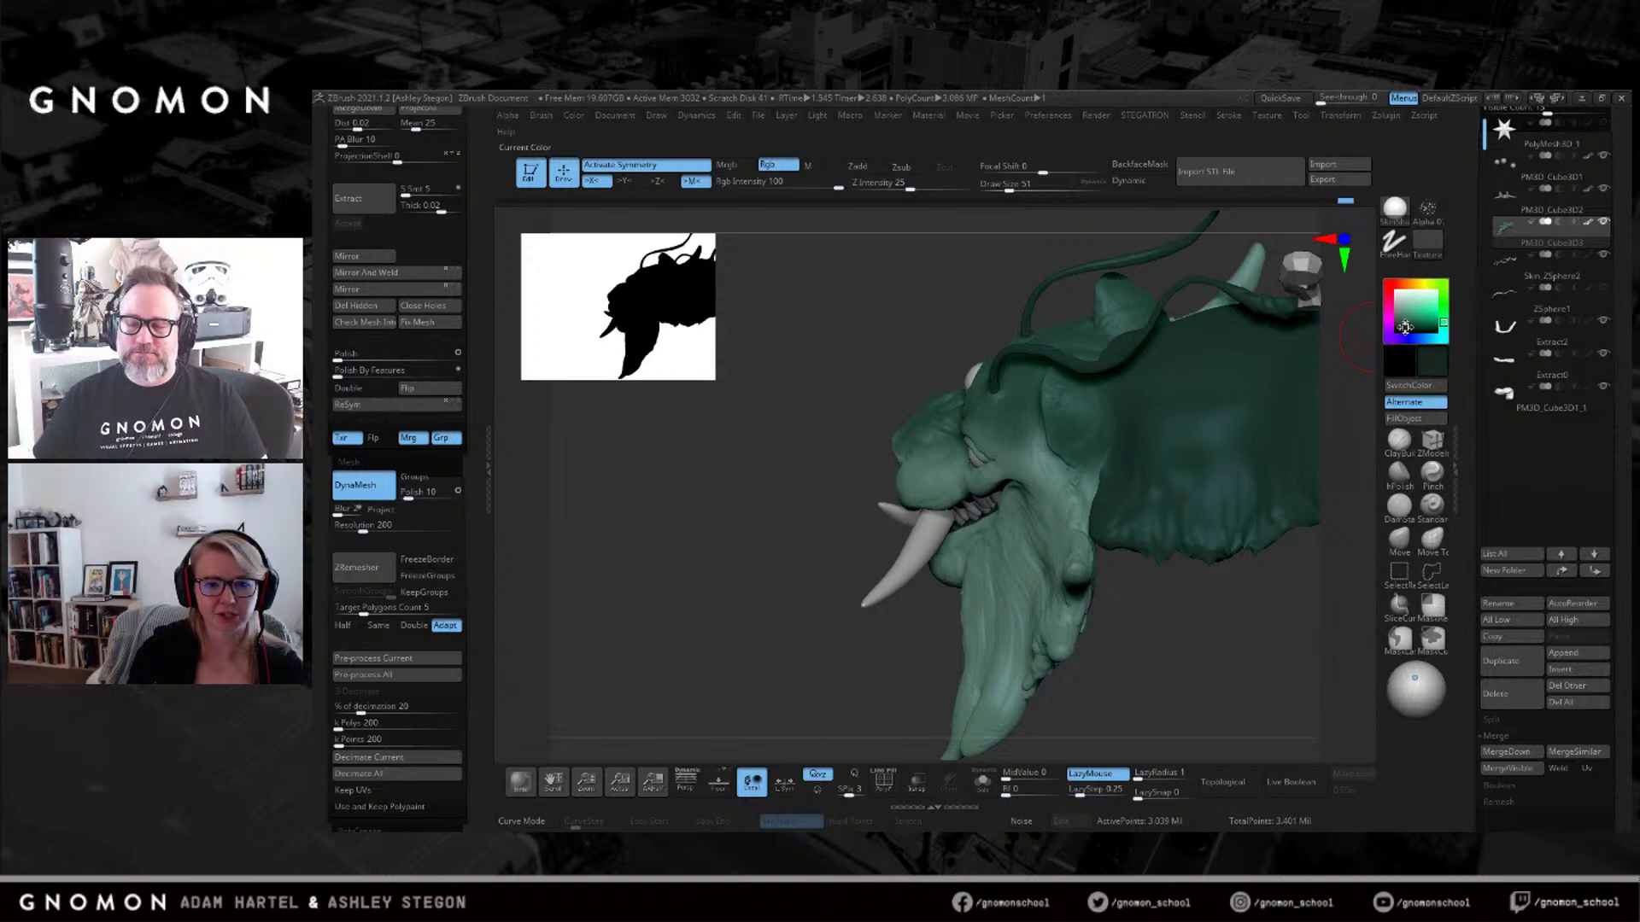
pyautogui.moveTo(1149, 415); pyautogui.dragTo(1089, 418, button='right')
pyautogui.moveTo(1089, 419)
pyautogui.mouseDown()
pyautogui.moveTo(1110, 437)
pyautogui.moveTo(1081, 438)
pyautogui.moveTo(1069, 395)
pyautogui.moveTo(1121, 369)
pyautogui.mouseUp()
pyautogui.moveTo(1121, 369)
pyautogui.mouseDown(button='right')
pyautogui.moveTo(904, 489)
pyautogui.moveTo(914, 455)
pyautogui.mouseUp(button='right')
pyautogui.press('s')
pyautogui.click(913, 455)
pyautogui.moveTo(917, 427); pyautogui.dragTo(894, 488)
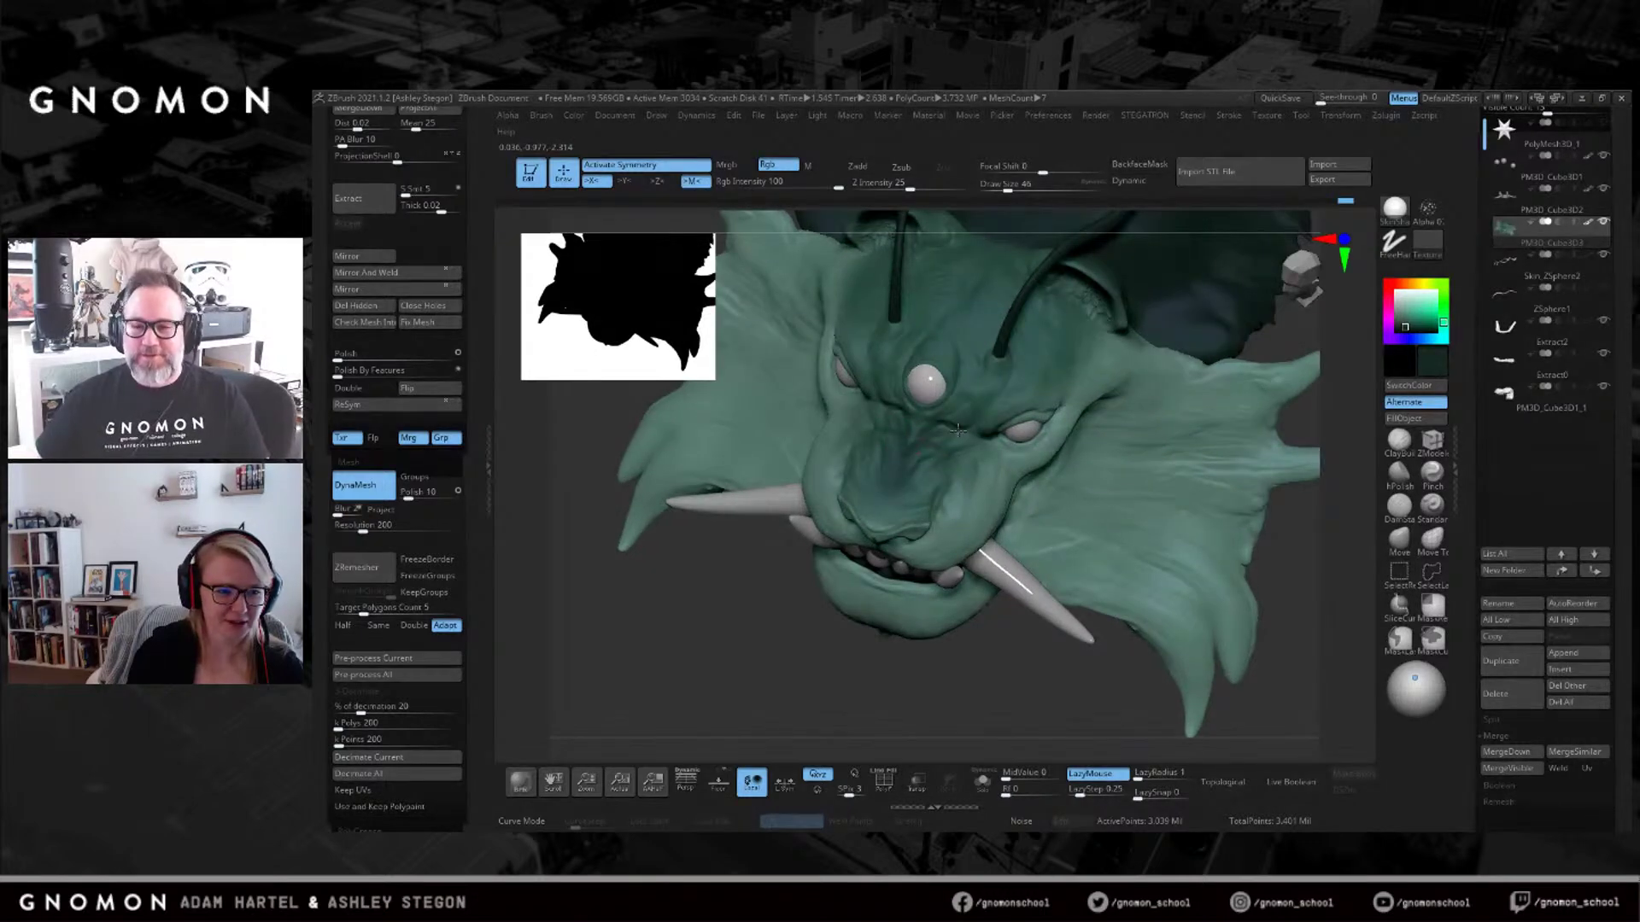
# Deepen the forehead, brow and ear bases with the near-black green at a draw size of about 68.
pyautogui.moveTo(931, 428); pyautogui.dragTo(958, 380, button='right')
pyautogui.press('s')
pyautogui.click(966, 378)
pyautogui.moveTo(958, 342)
pyautogui.mouseDown()
pyautogui.moveTo(955, 306)
pyautogui.moveTo(1004, 273)
pyautogui.mouseUp()
pyautogui.moveTo(1005, 273); pyautogui.dragTo(974, 313, button='right')
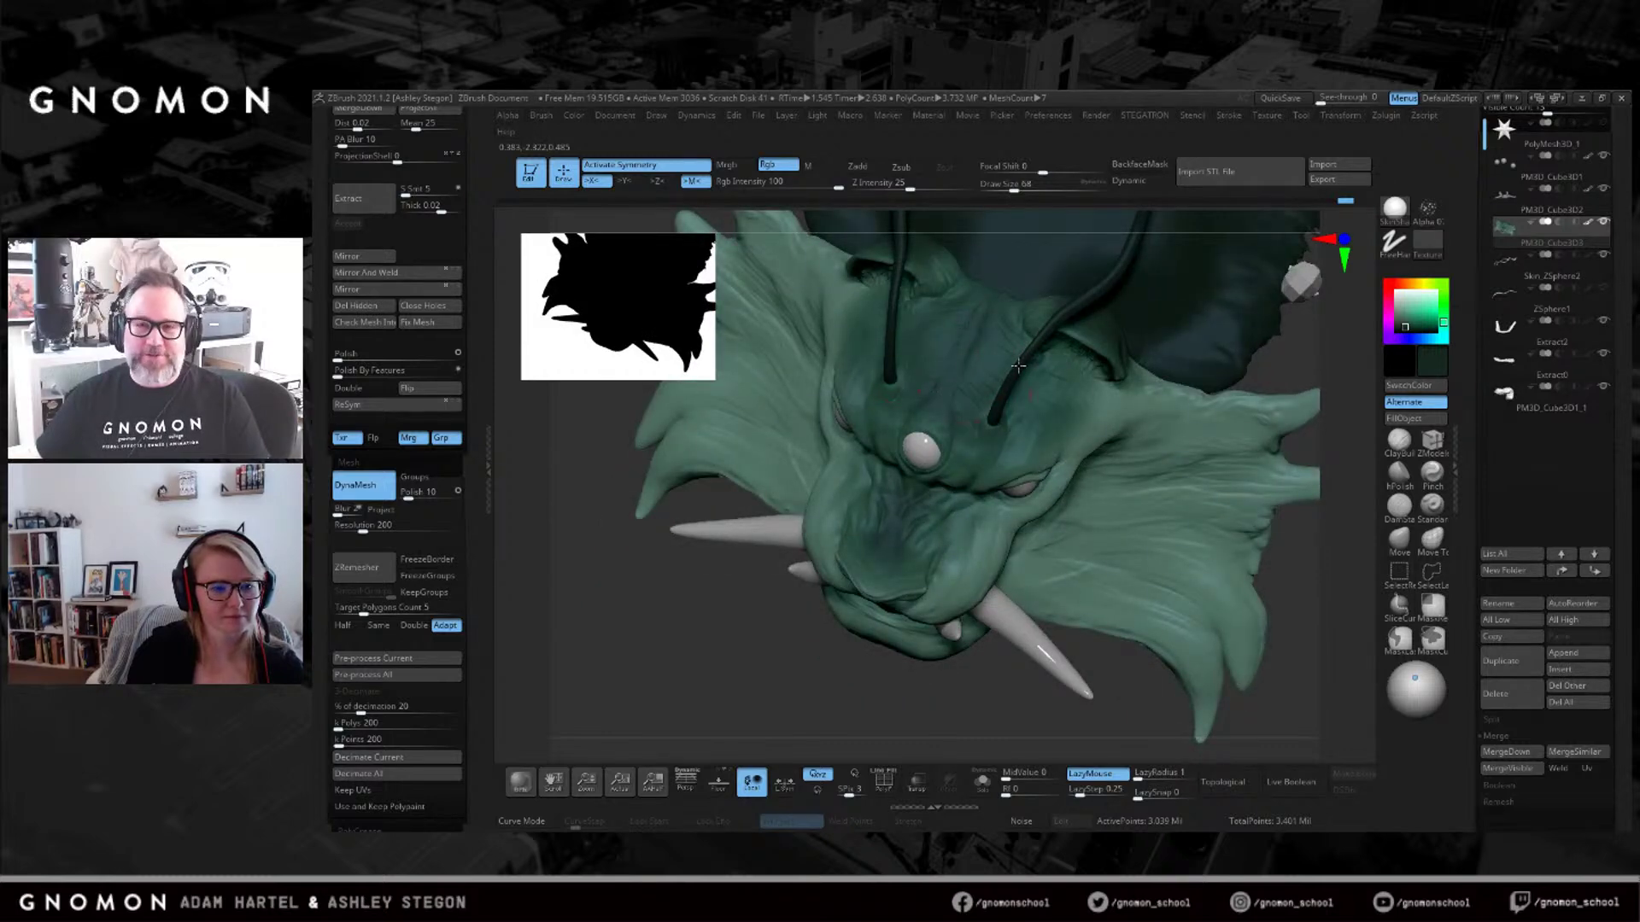
pyautogui.moveTo(973, 313); pyautogui.dragTo(1032, 323, button='right')
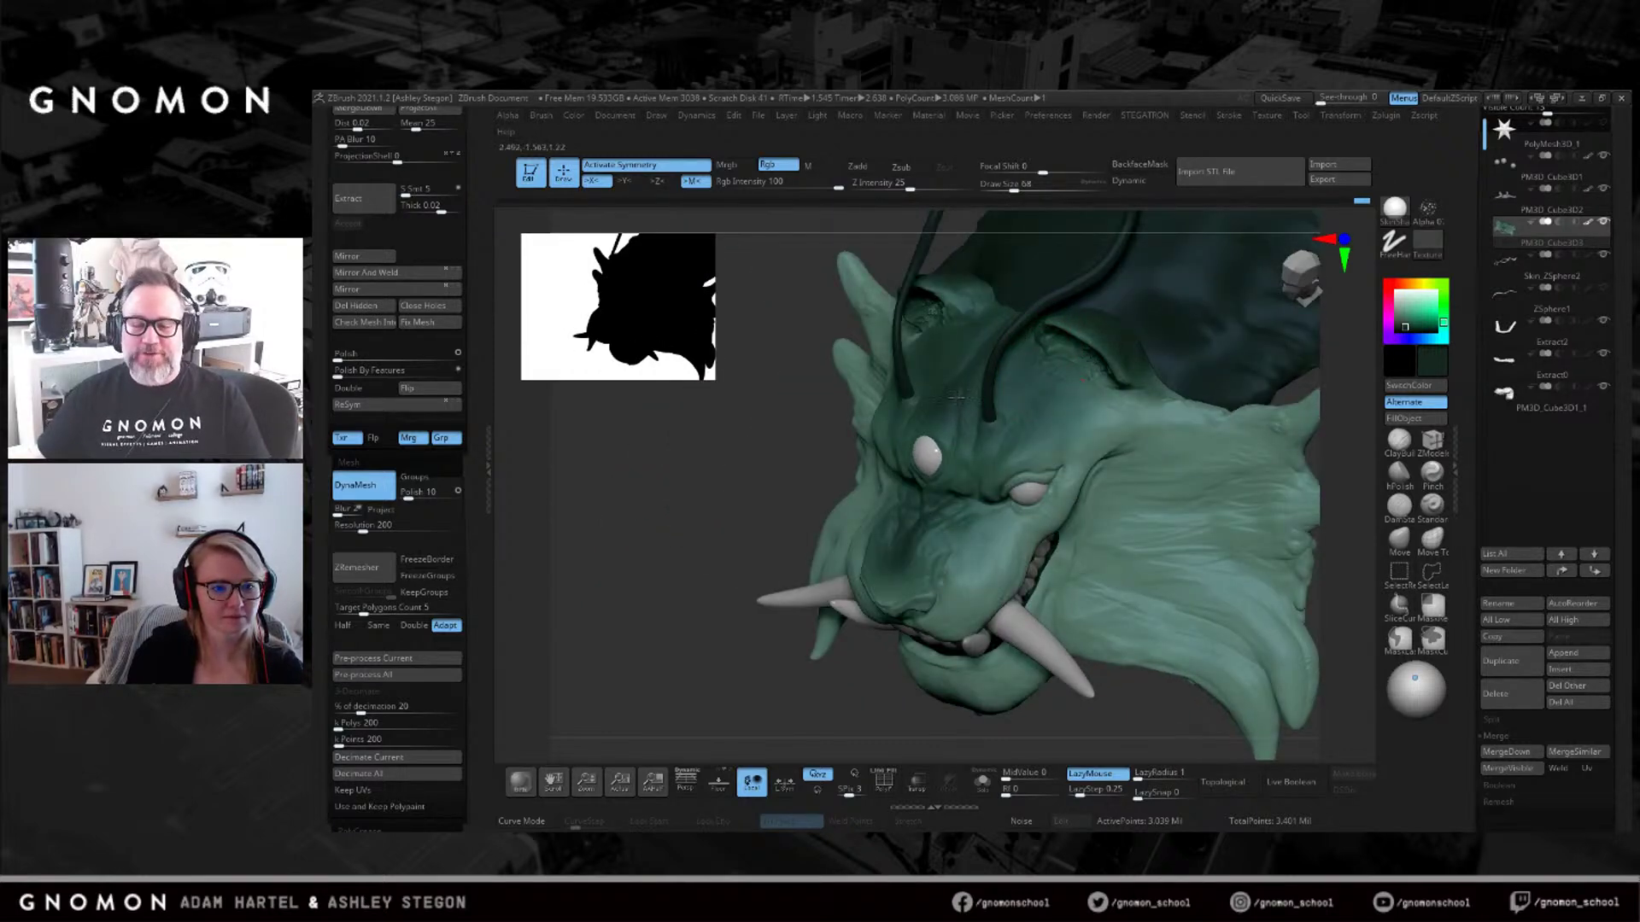
pyautogui.moveTo(978, 352); pyautogui.dragTo(1081, 480, button='right')
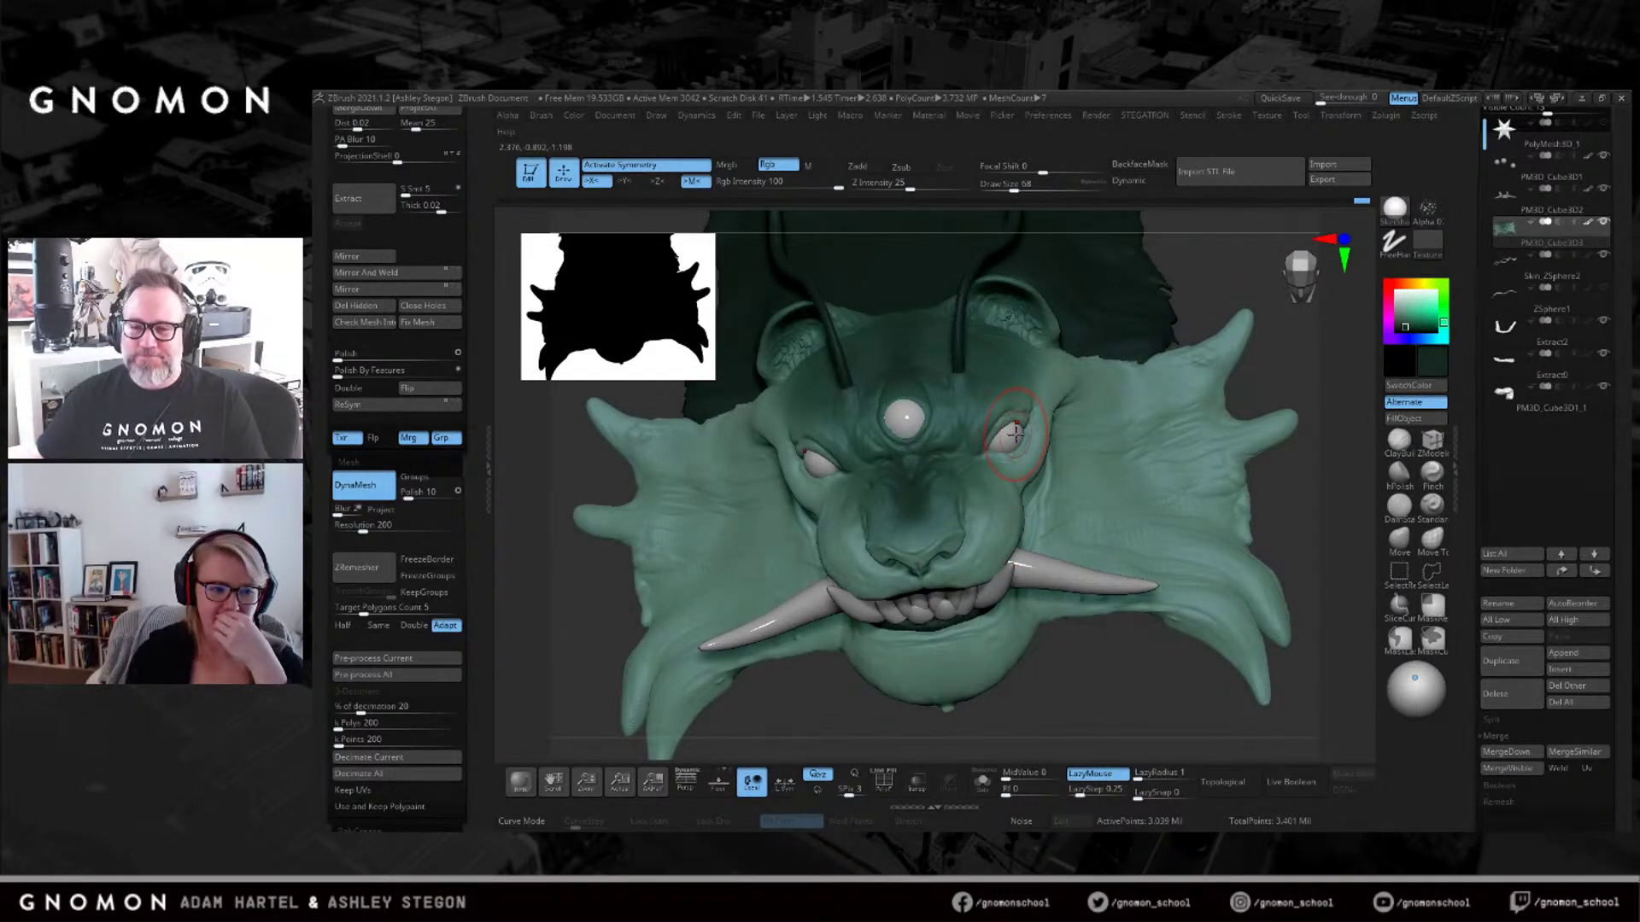
pyautogui.moveTo(1015, 433); pyautogui.dragTo(961, 483, button='right')
# Check the concept painting in Photos, and back in ZBrush sample the head's green and lighten it to a pale gray-green.
pyautogui.hotkey('alt', 'Tab')
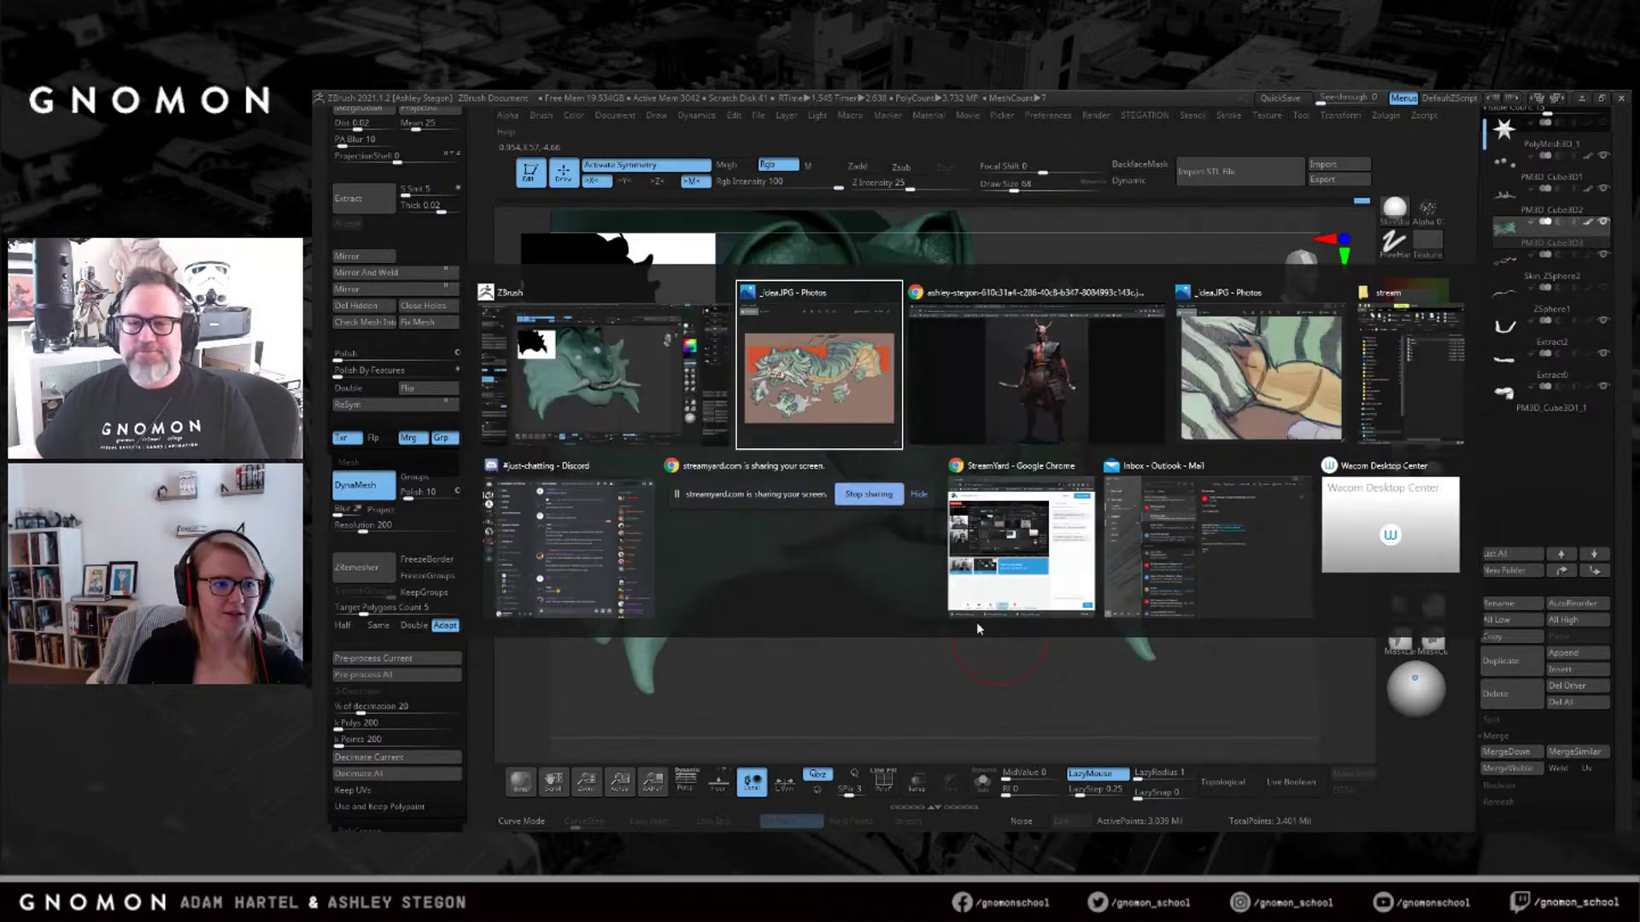
pyautogui.click(816, 393)
pyautogui.hotkey('alt', 'Tab')
pyautogui.moveTo(1061, 551); pyautogui.dragTo(982, 441, button='right')
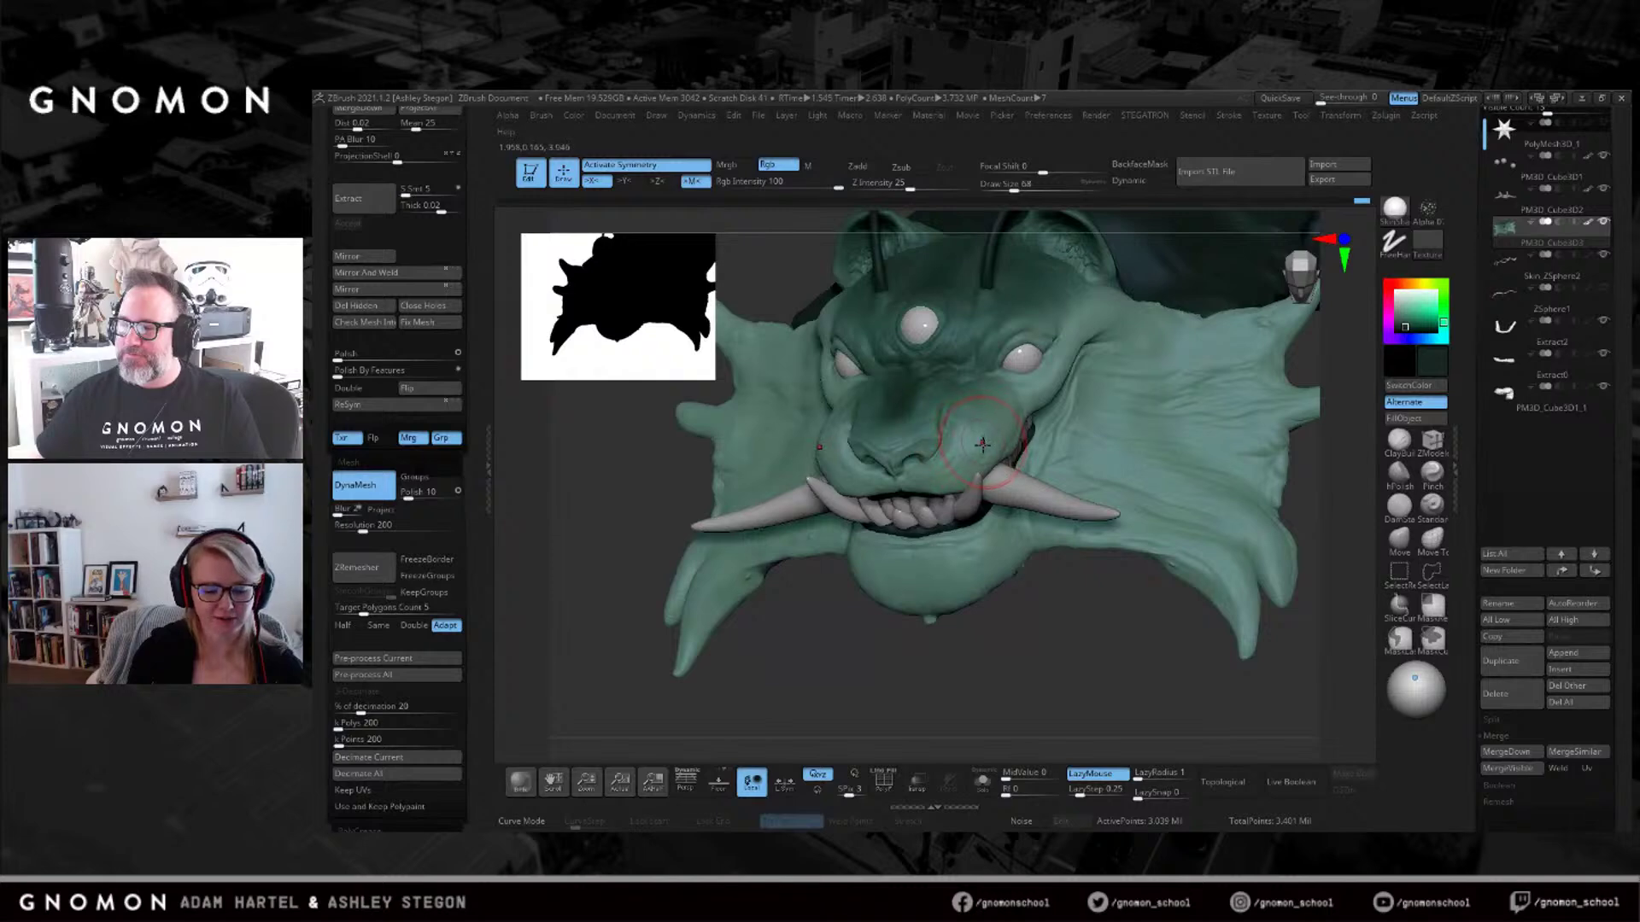
pyautogui.press('c')
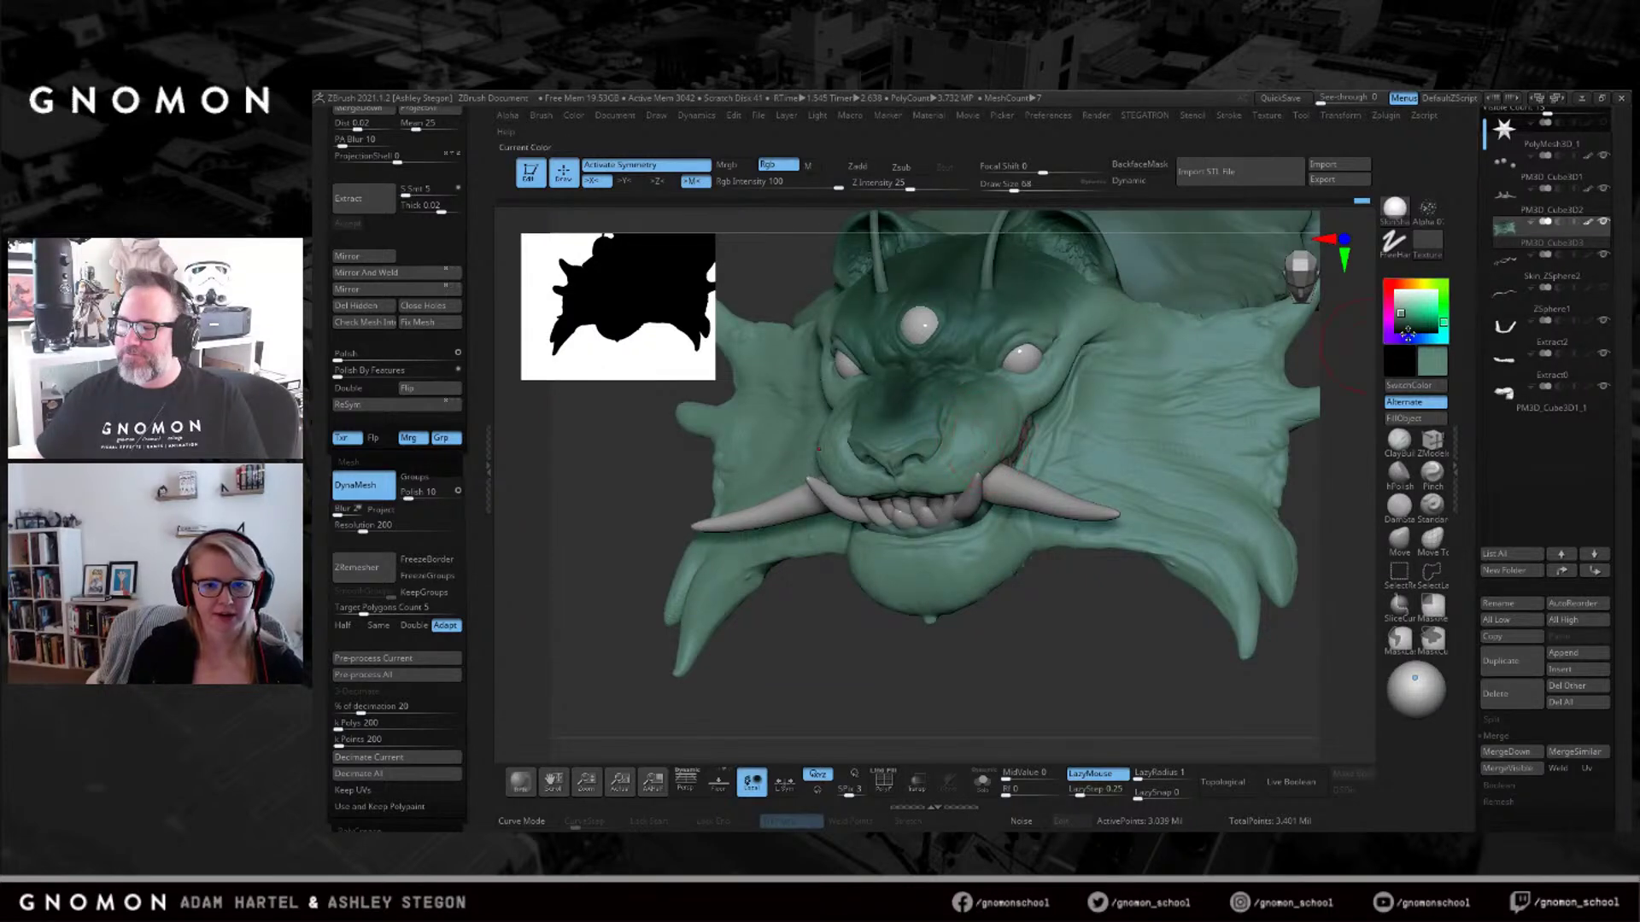
pyautogui.moveTo(1403, 313); pyautogui.dragTo(1402, 303)
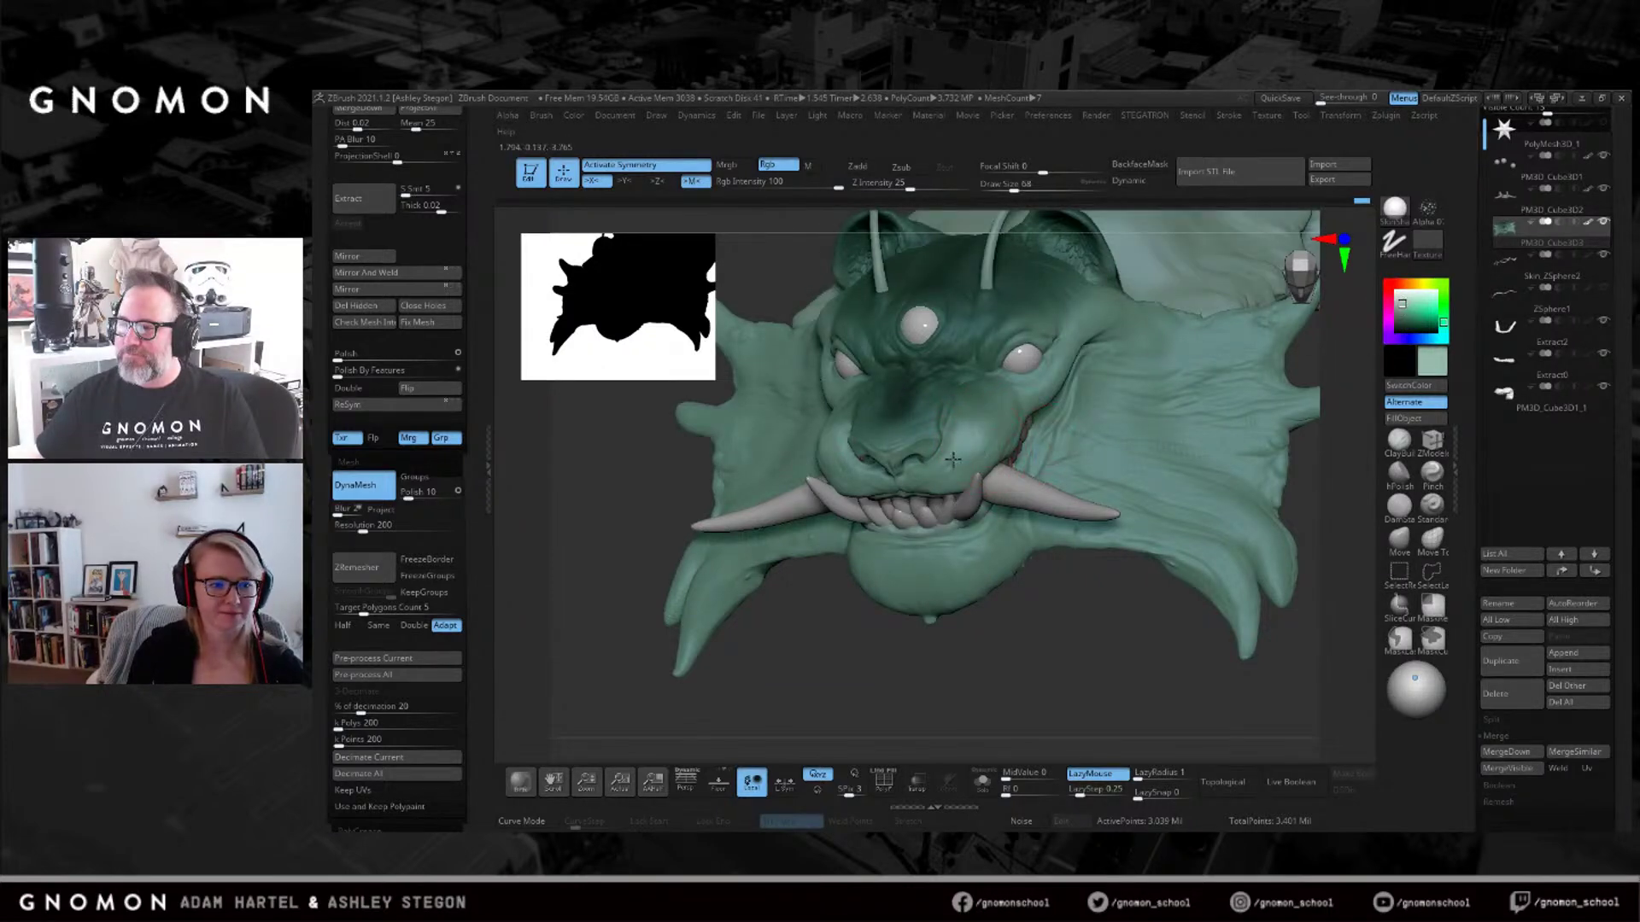
# Paint the pale gray-green on the upper lip and the sides of the muzzle with a draw size of about 56.
pyautogui.press('s')
pyautogui.moveTo(941, 480); pyautogui.dragTo(912, 475)
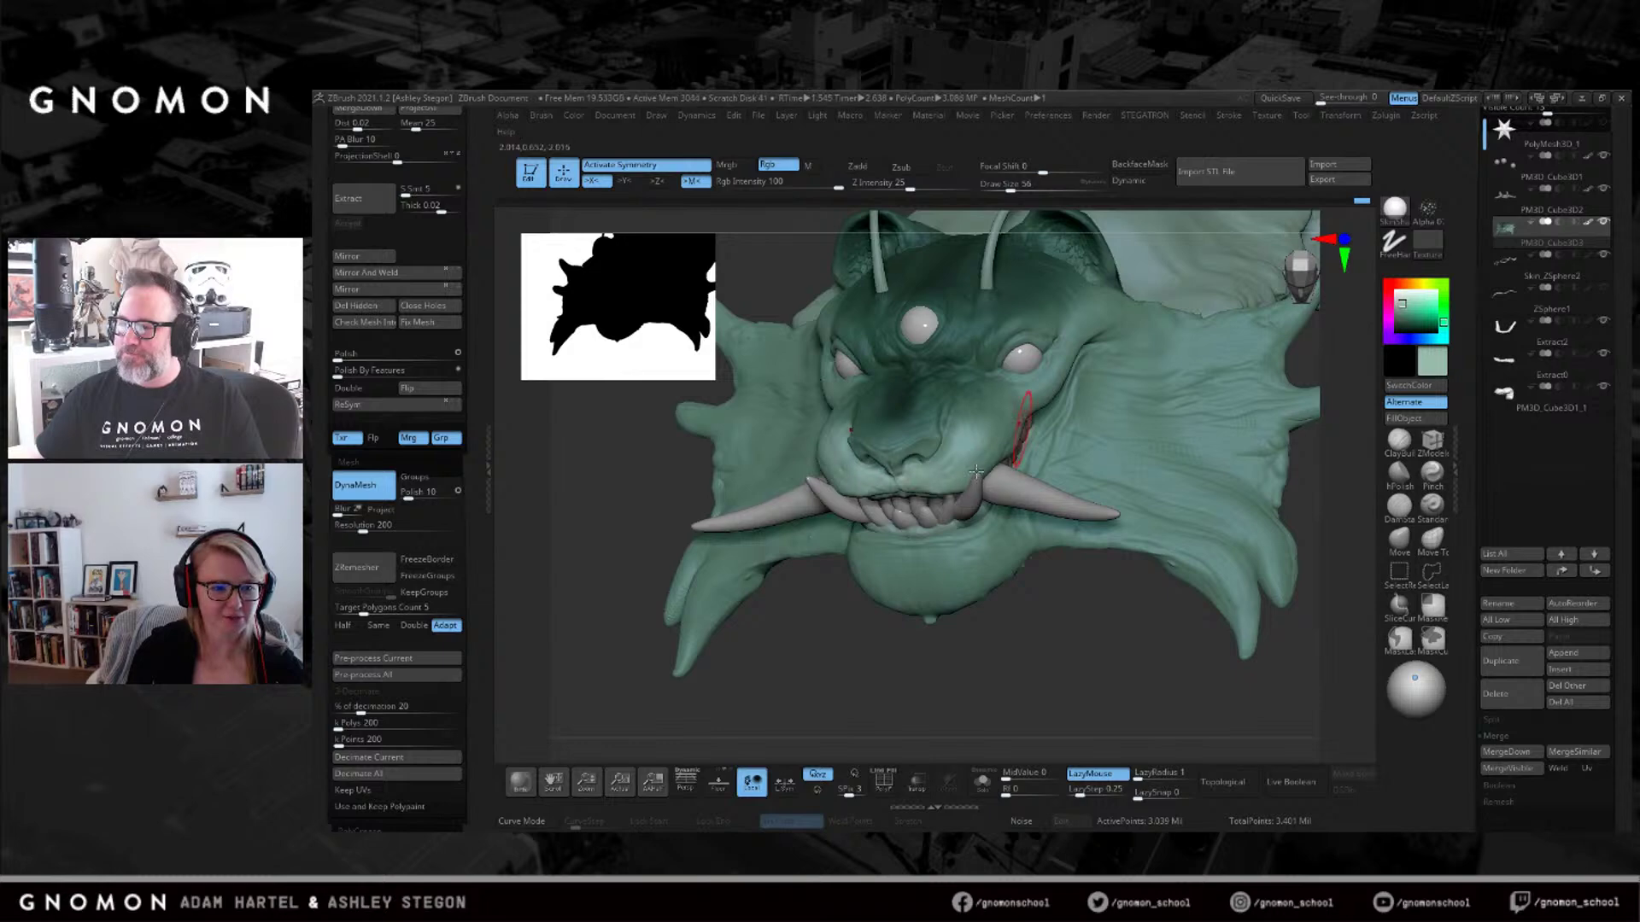
pyautogui.moveTo(1059, 436); pyautogui.dragTo(987, 457, button='right')
pyautogui.press('s')
pyautogui.moveTo(996, 445); pyautogui.dragTo(991, 418)
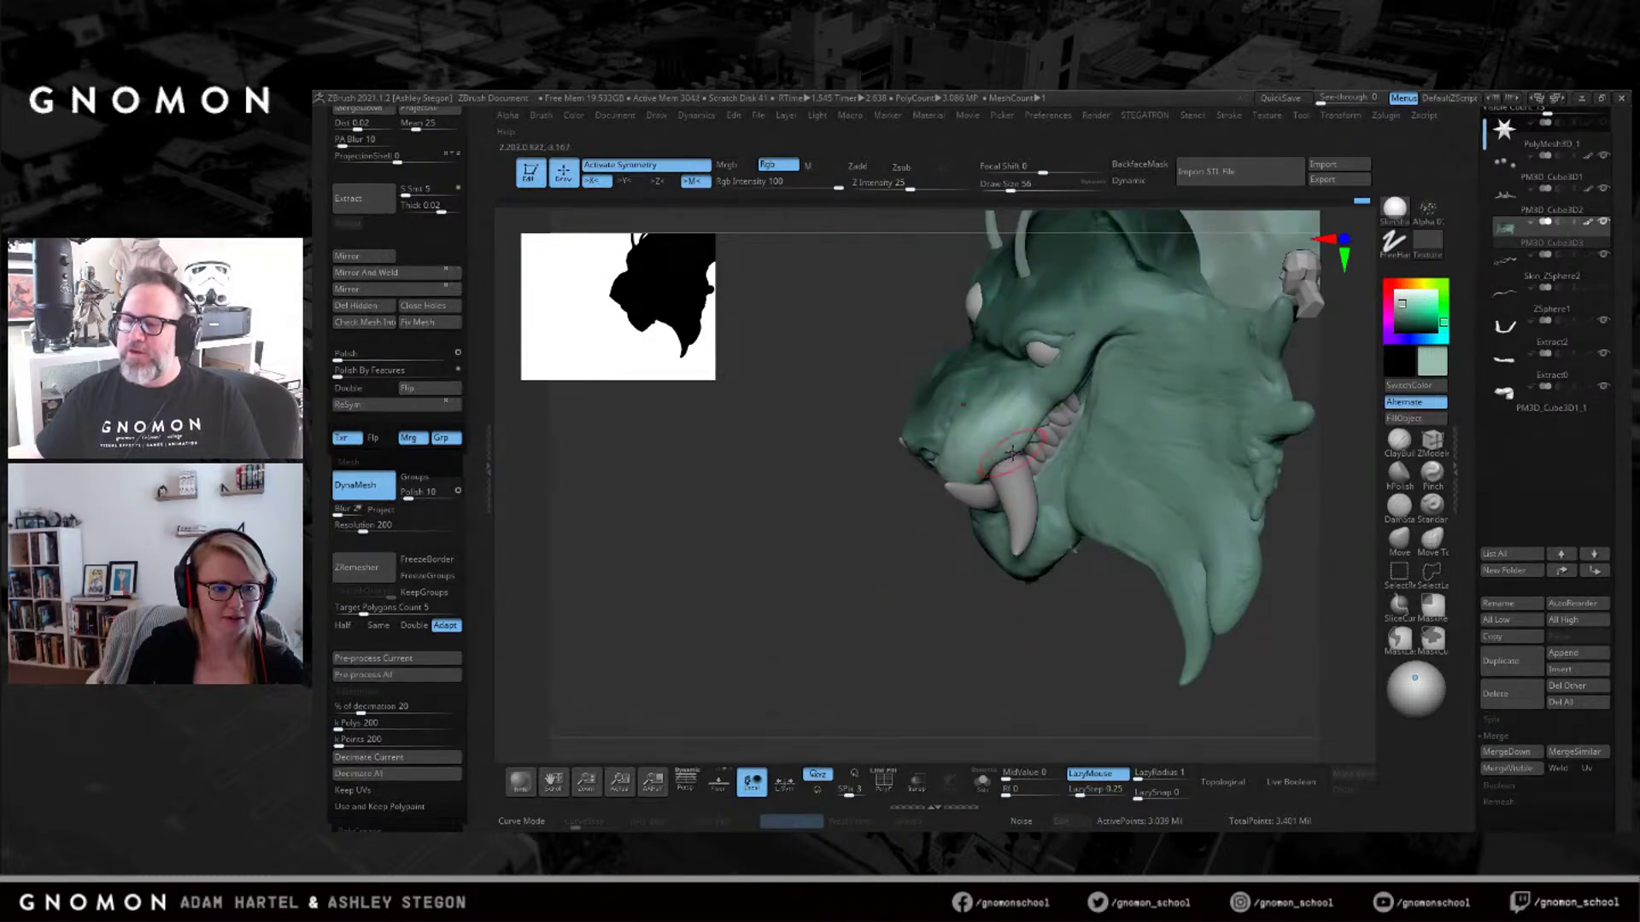
pyautogui.moveTo(991, 418); pyautogui.dragTo(1037, 410, button='right')
pyautogui.moveTo(960, 540); pyautogui.dragTo(943, 549, button='right')
# Paint the chin and lower jaw pale gray-green, enlarging the draw size from about 71 to 108.
pyautogui.moveTo(936, 595)
pyautogui.mouseDown()
pyautogui.moveTo(940, 563)
pyautogui.moveTo(1016, 529)
pyautogui.mouseUp()
pyautogui.moveTo(1017, 530); pyautogui.dragTo(1056, 446, button='right')
pyautogui.press('s')
pyautogui.moveTo(1057, 445); pyautogui.dragTo(1021, 518)
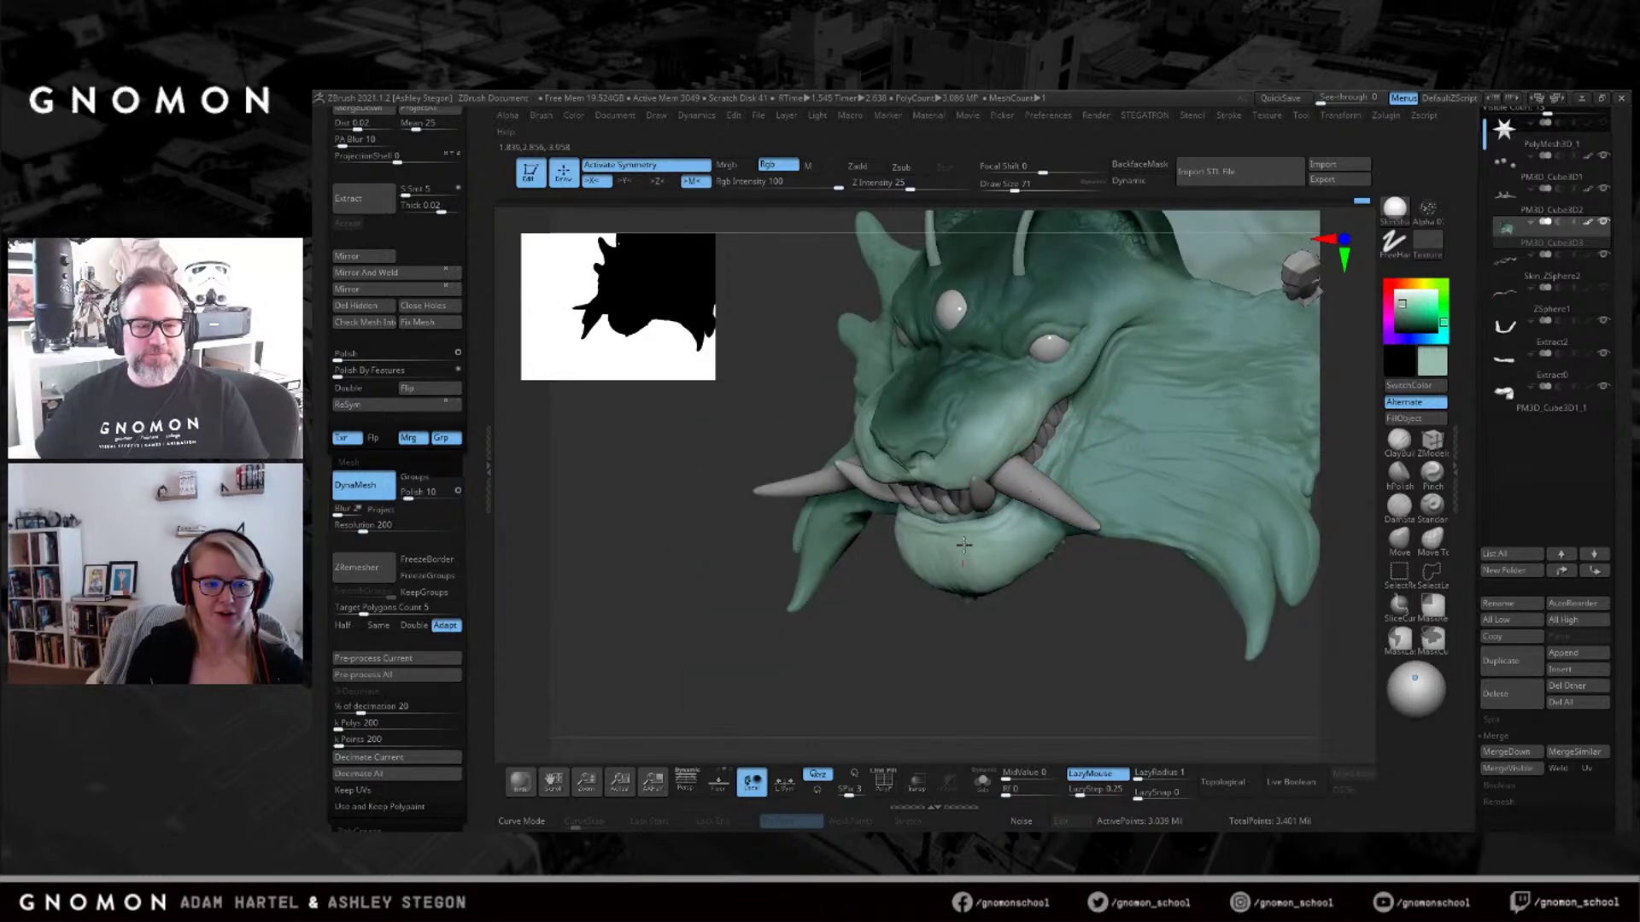
pyautogui.moveTo(997, 602); pyautogui.dragTo(974, 570, button='right')
pyautogui.press('s')
pyautogui.moveTo(970, 568); pyautogui.dragTo(995, 567)
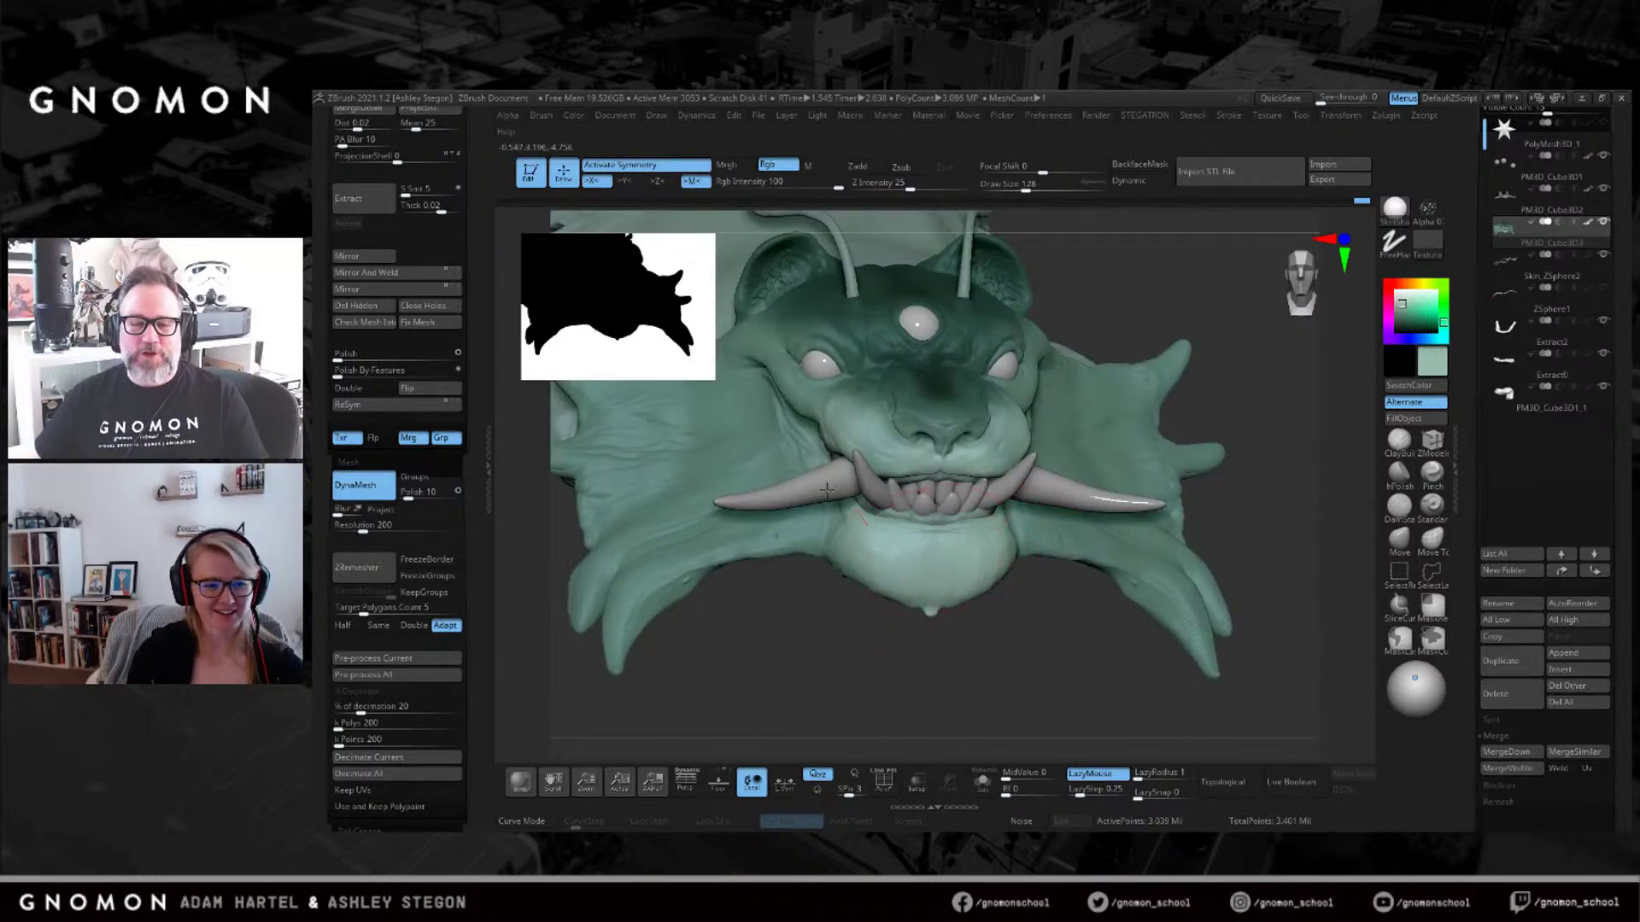
# Paint pale gray-green around the corners of the mouth, the cheeks and the upper lip, reducing the draw size for the lip.
pyautogui.moveTo(928, 489); pyautogui.dragTo(1001, 465, button='right')
pyautogui.press('s')
pyautogui.moveTo(932, 443); pyautogui.dragTo(950, 496)
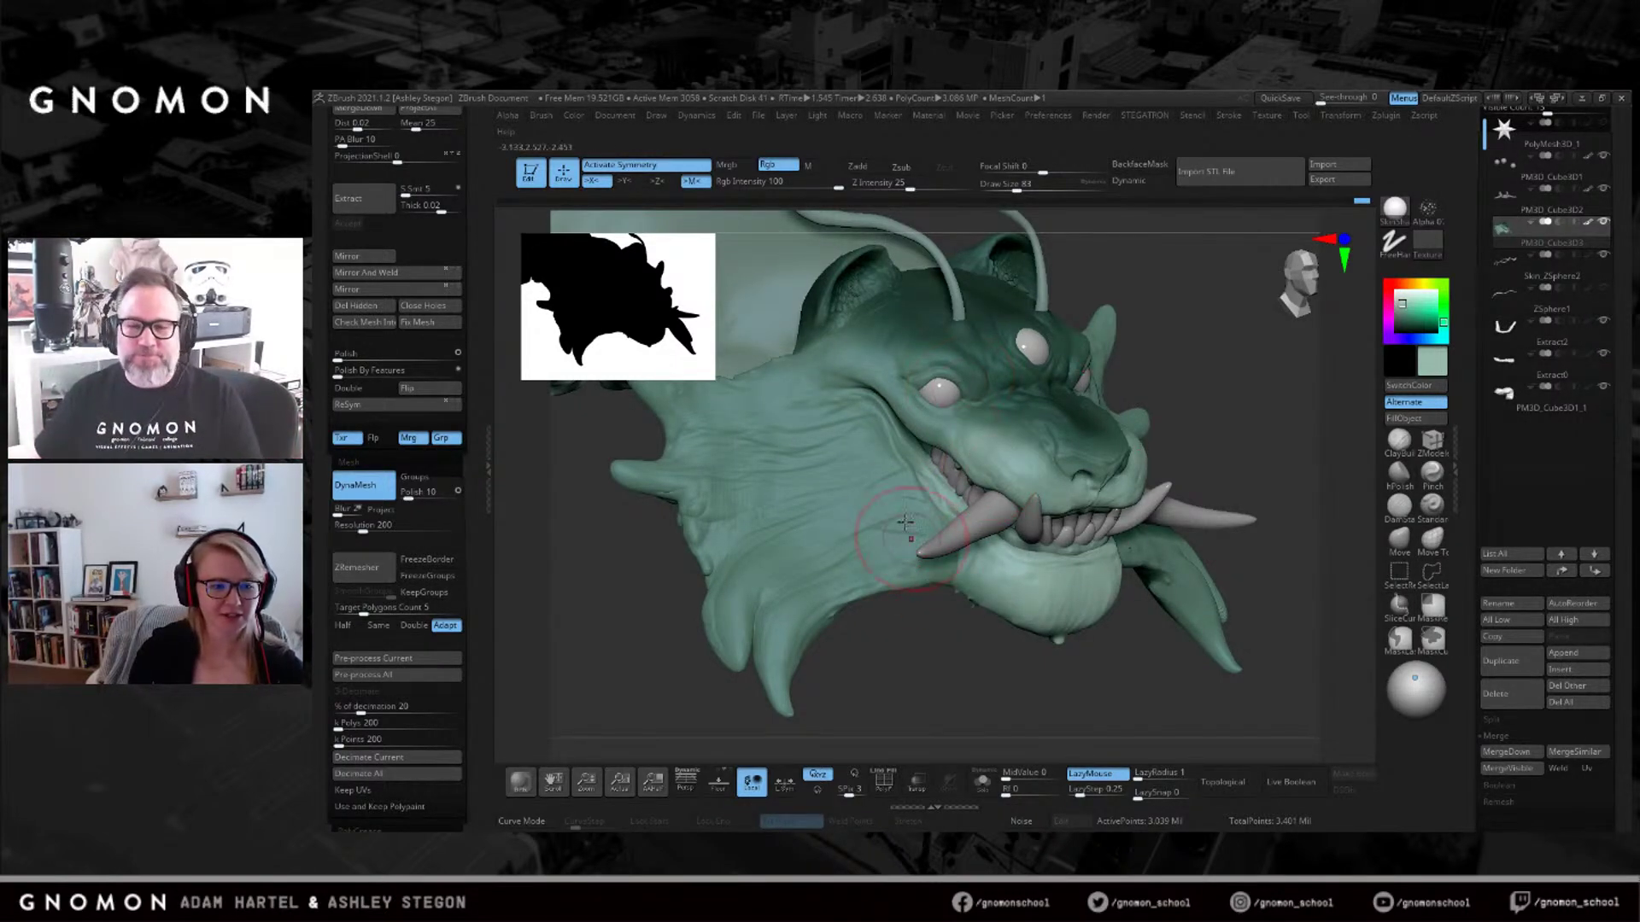
pyautogui.moveTo(917, 496); pyautogui.dragTo(909, 470, button='right')
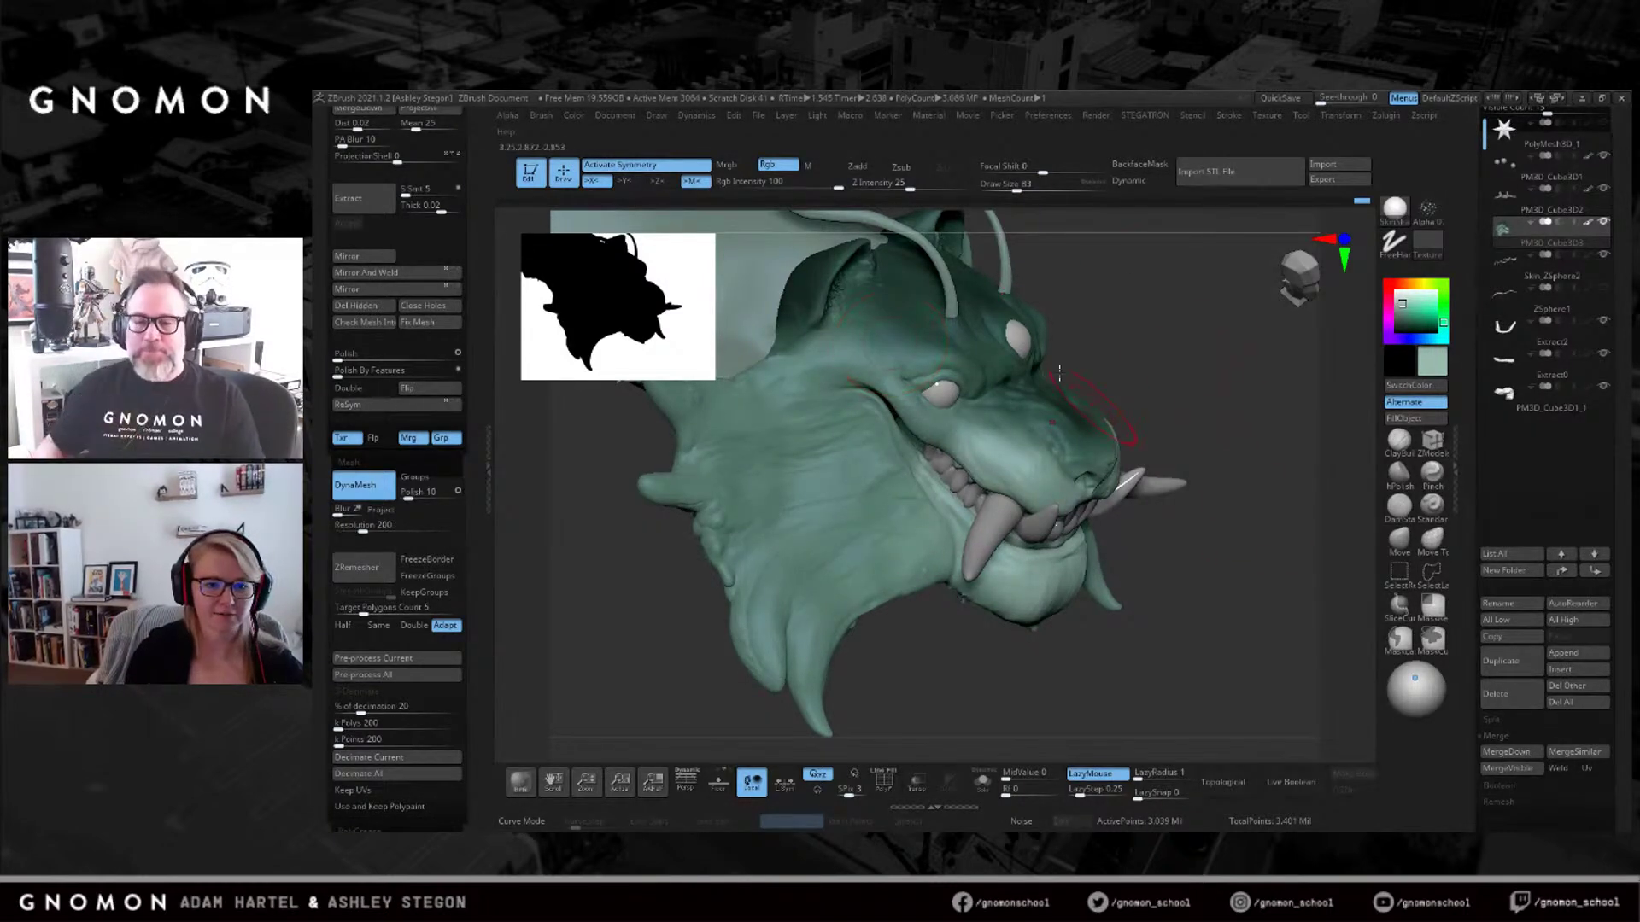
pyautogui.moveTo(911, 472); pyautogui.dragTo(893, 504, button='right')
pyautogui.press('s')
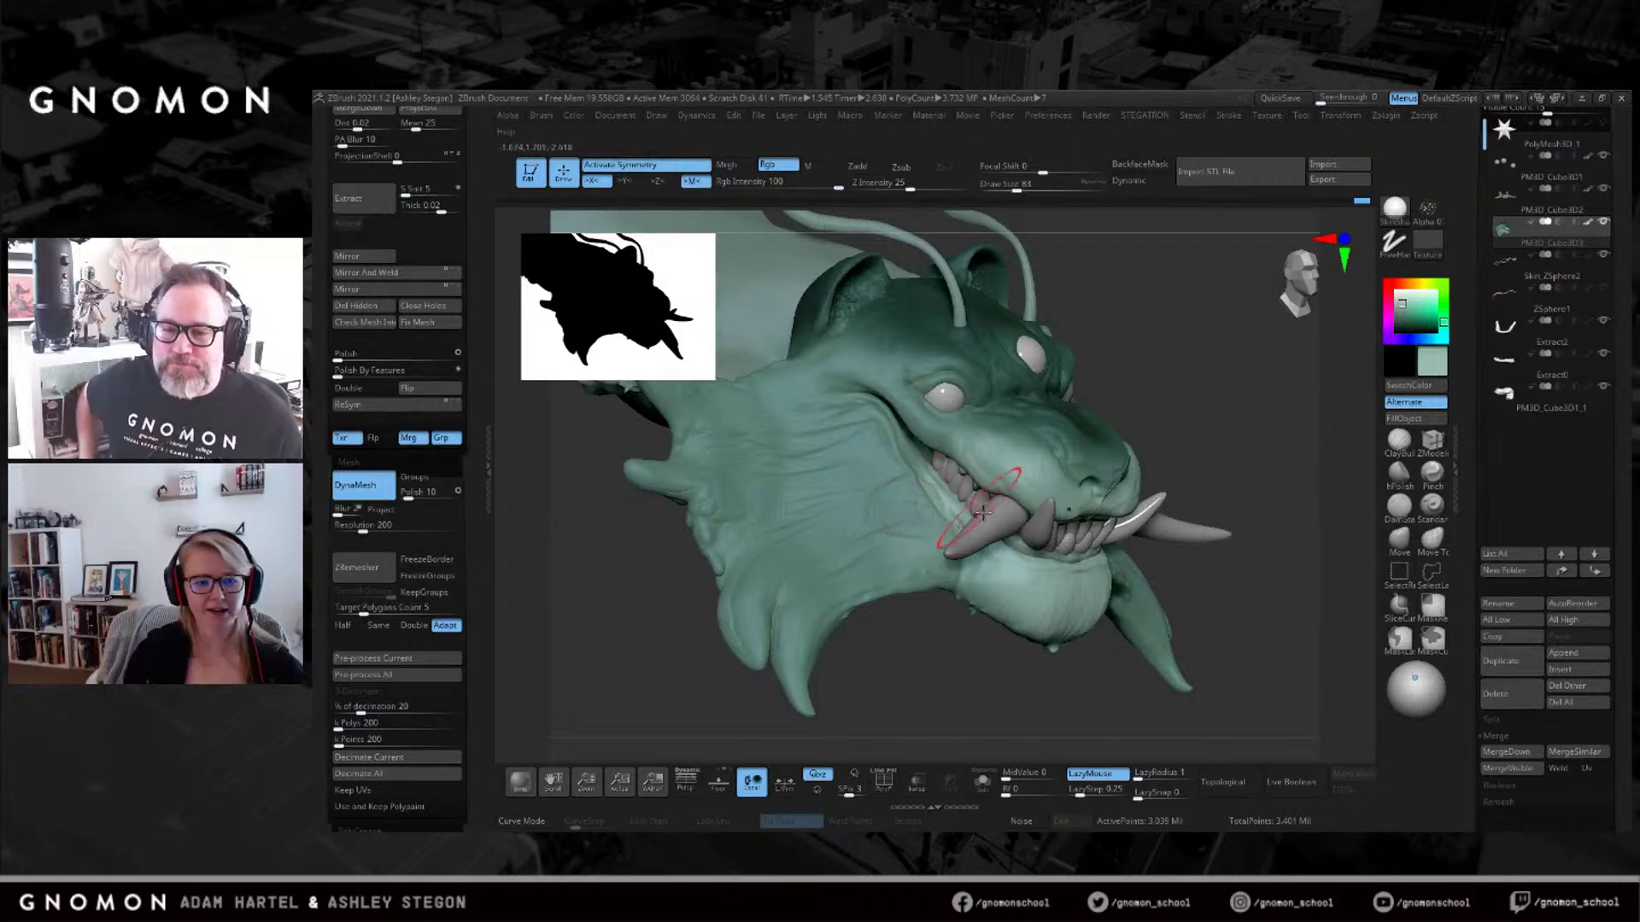
pyautogui.moveTo(1017, 450); pyautogui.dragTo(1189, 450, button='right')
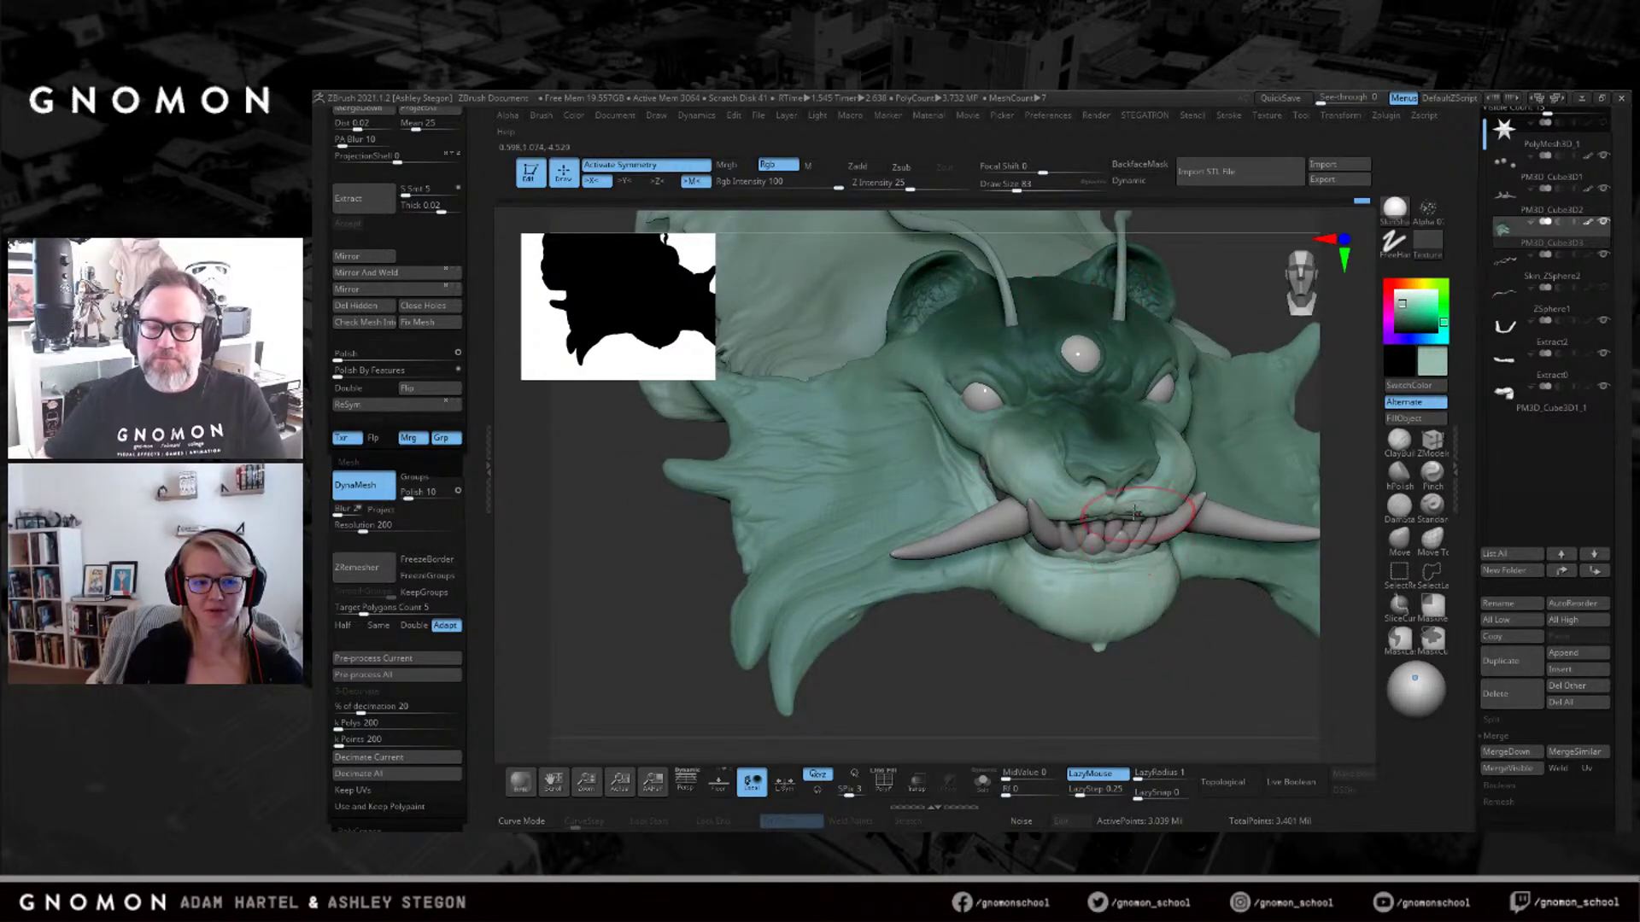
pyautogui.press('s')
pyautogui.moveTo(924, 492); pyautogui.dragTo(916, 492)
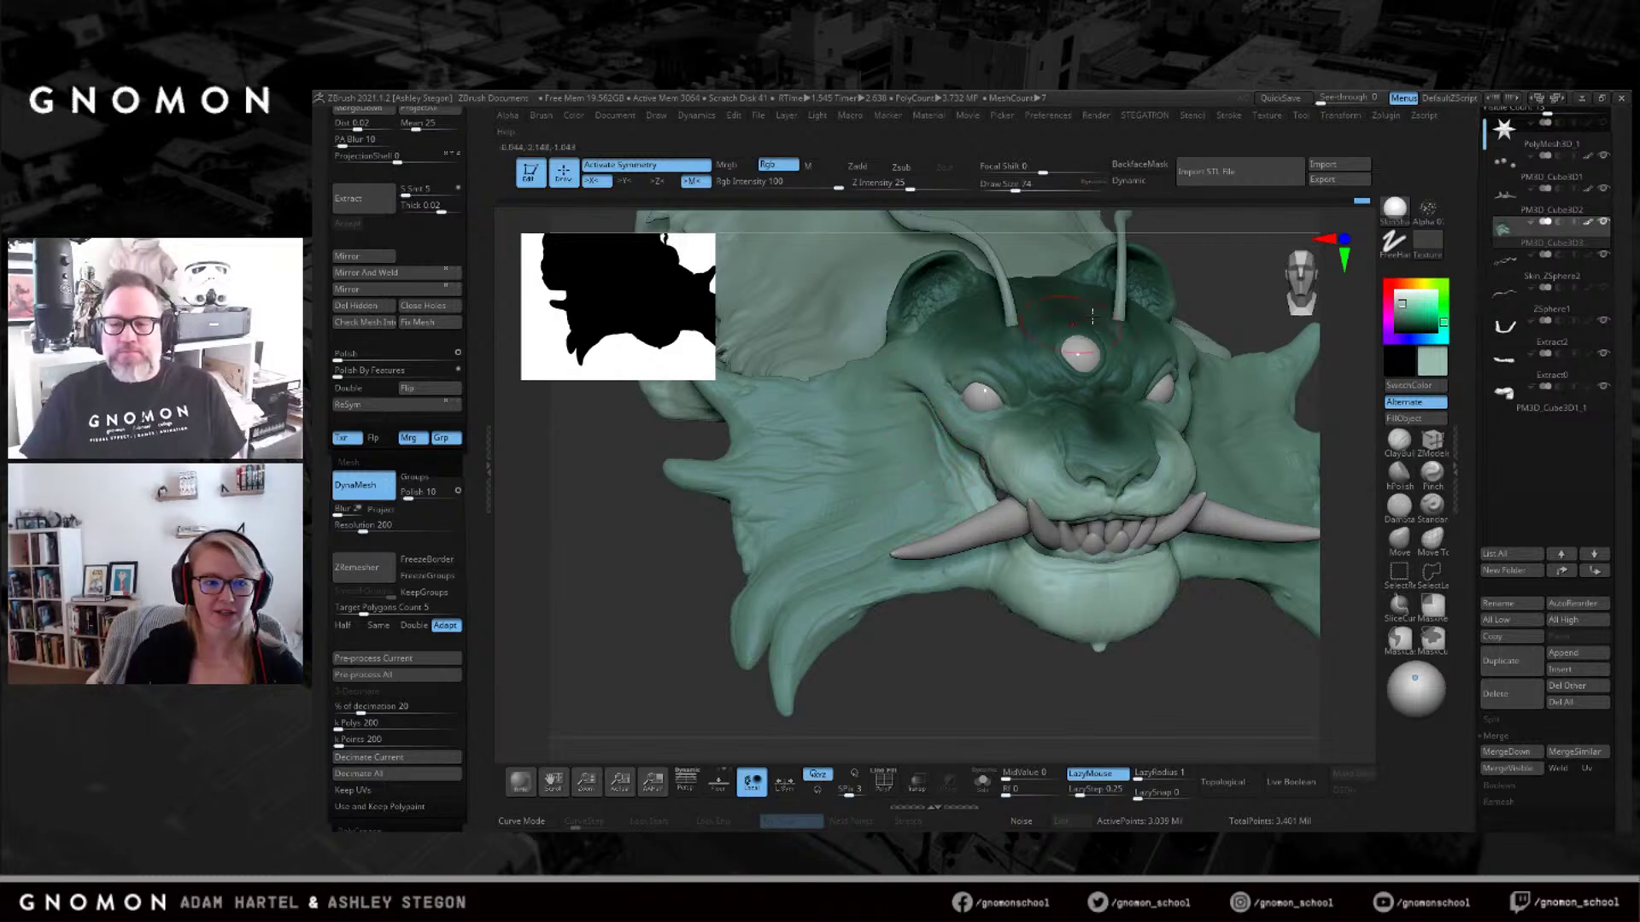
# Sample the dark green from the forehead, turn off LazyMouse, and paint dark streaks across the spiked cheek frill.
pyautogui.press('c')
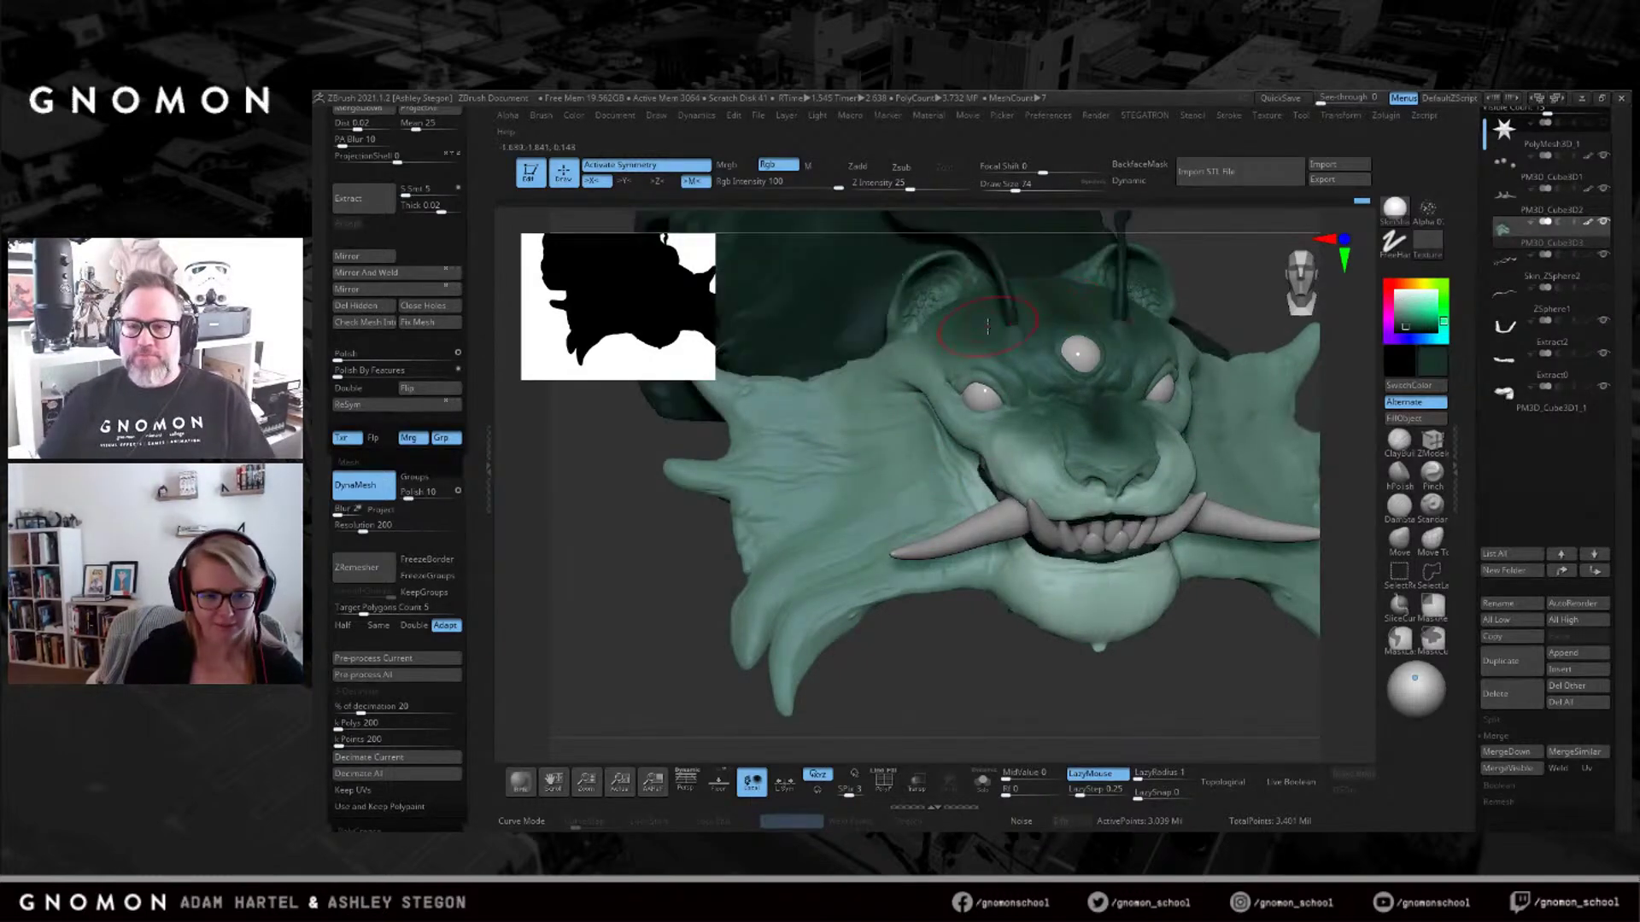
pyautogui.moveTo(556, 428); pyautogui.dragTo(769, 410)
pyautogui.moveTo(965, 401)
pyautogui.mouseDown()
pyautogui.moveTo(824, 318)
pyautogui.moveTo(897, 322)
pyautogui.mouseUp()
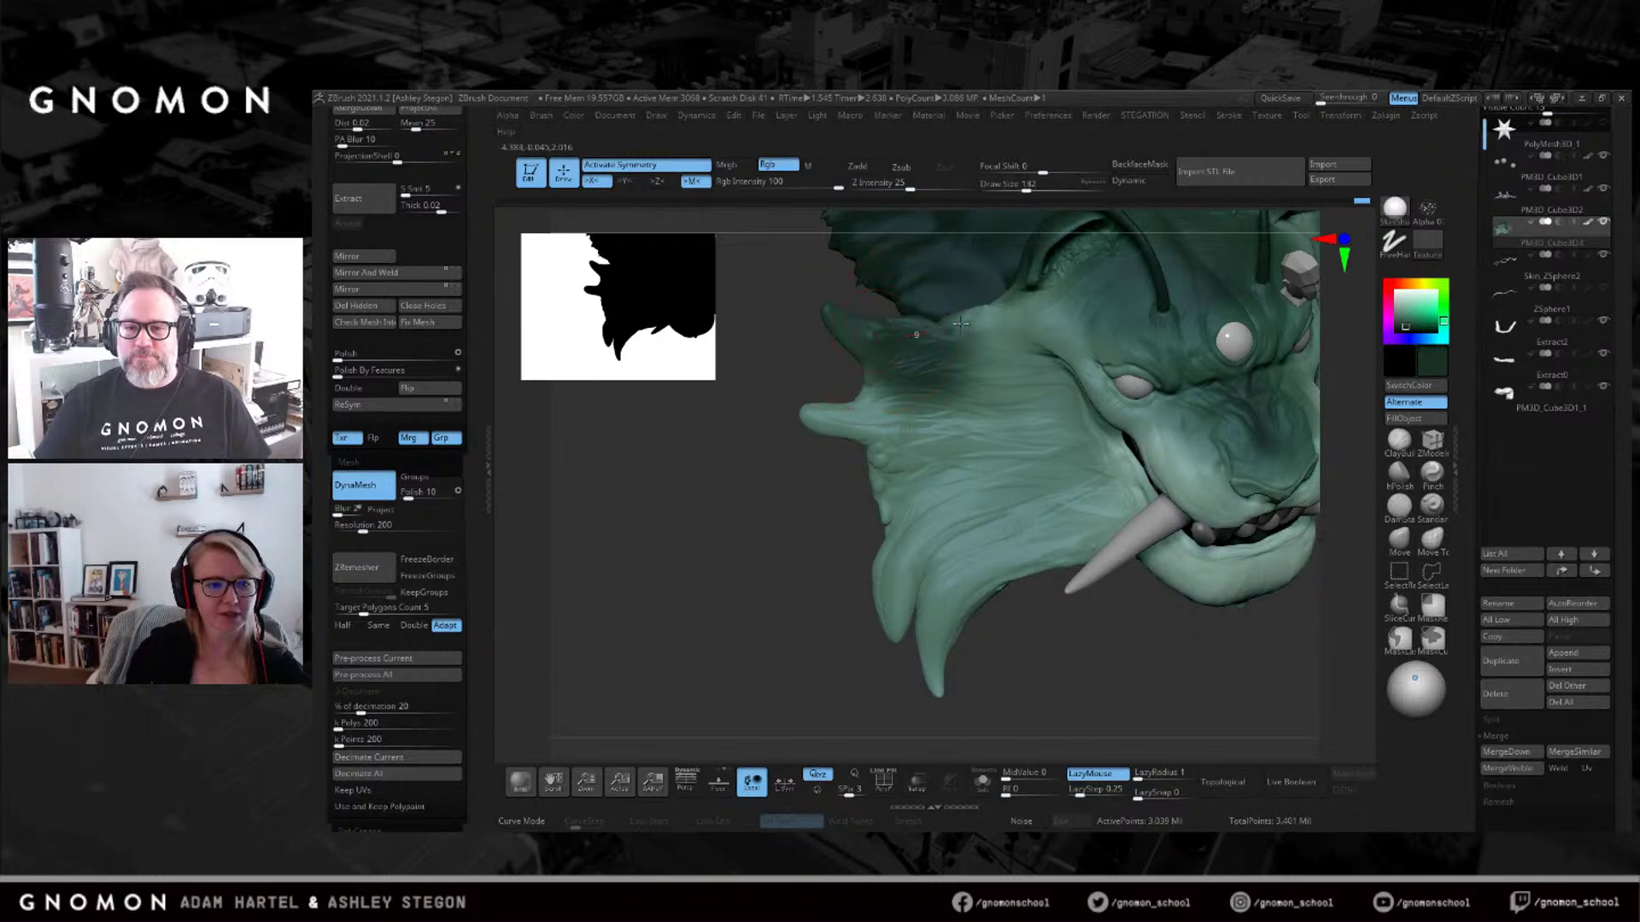
pyautogui.click(1090, 773)
pyautogui.moveTo(896, 431)
pyautogui.mouseDown()
pyautogui.moveTo(833, 432)
pyautogui.moveTo(922, 444)
pyautogui.moveTo(948, 623)
pyautogui.moveTo(1012, 452)
pyautogui.moveTo(995, 337)
pyautogui.mouseUp()
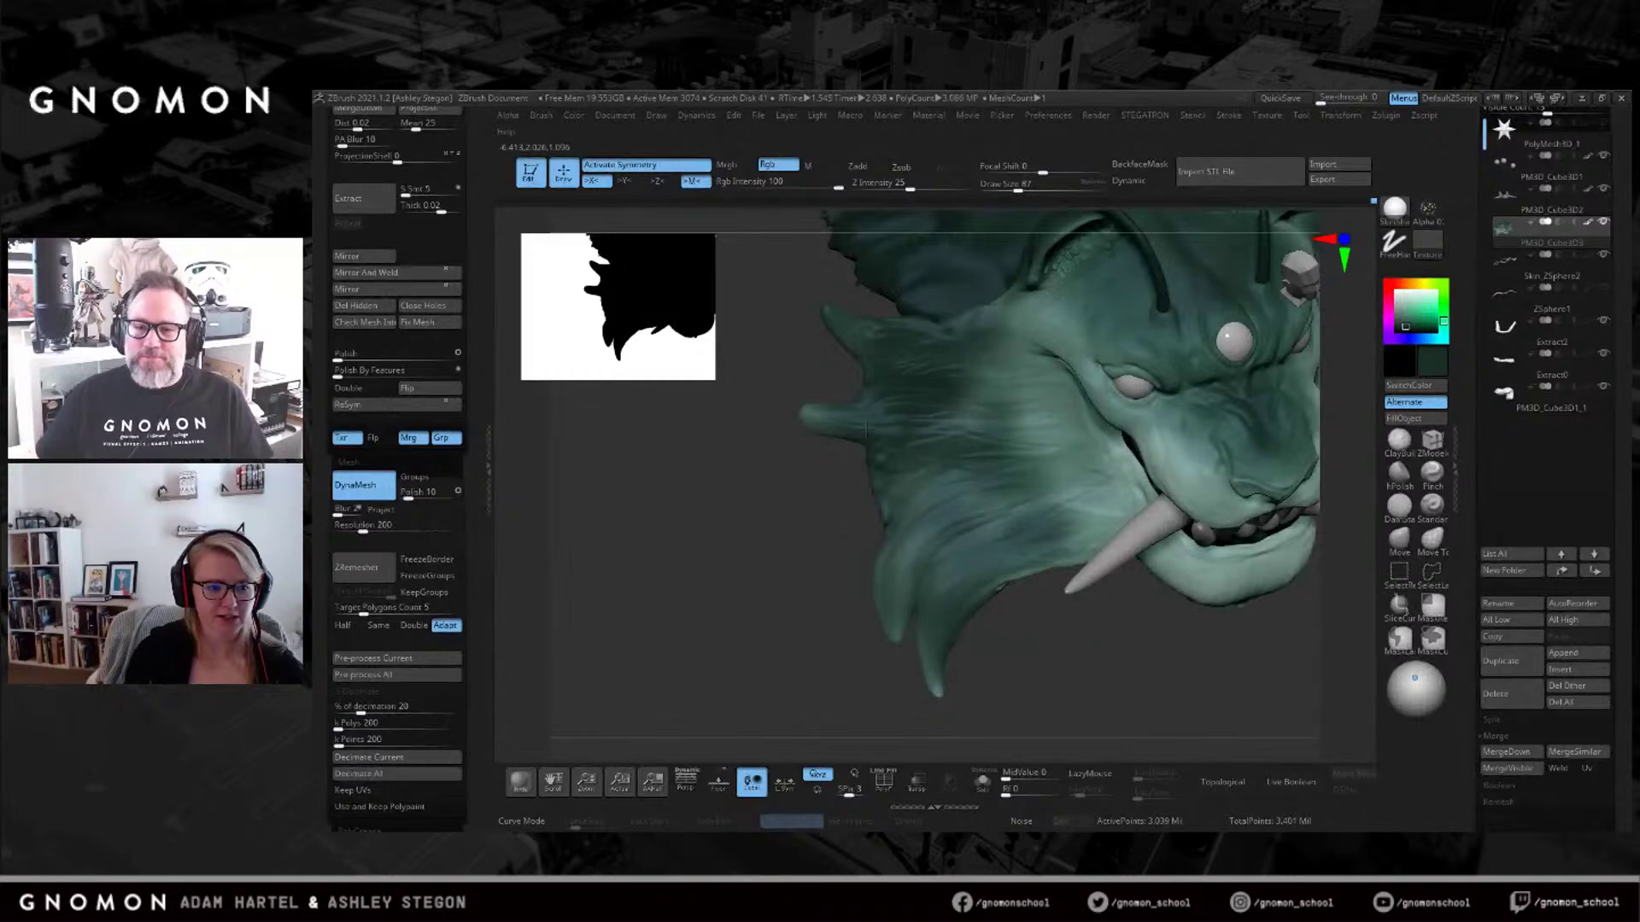
pyautogui.moveTo(901, 531)
pyautogui.mouseDown()
pyautogui.moveTo(895, 636)
pyautogui.moveTo(927, 630)
pyautogui.mouseUp()
pyautogui.moveTo(933, 504); pyautogui.dragTo(890, 407)
# Blend a sampled mid green over the cheek frill toward the face with a draw size of about 120.
pyautogui.moveTo(1030, 462); pyautogui.dragTo(1028, 463, button='right')
pyautogui.press('s')
pyautogui.moveTo(996, 459); pyautogui.dragTo(1018, 462)
pyautogui.press('s')
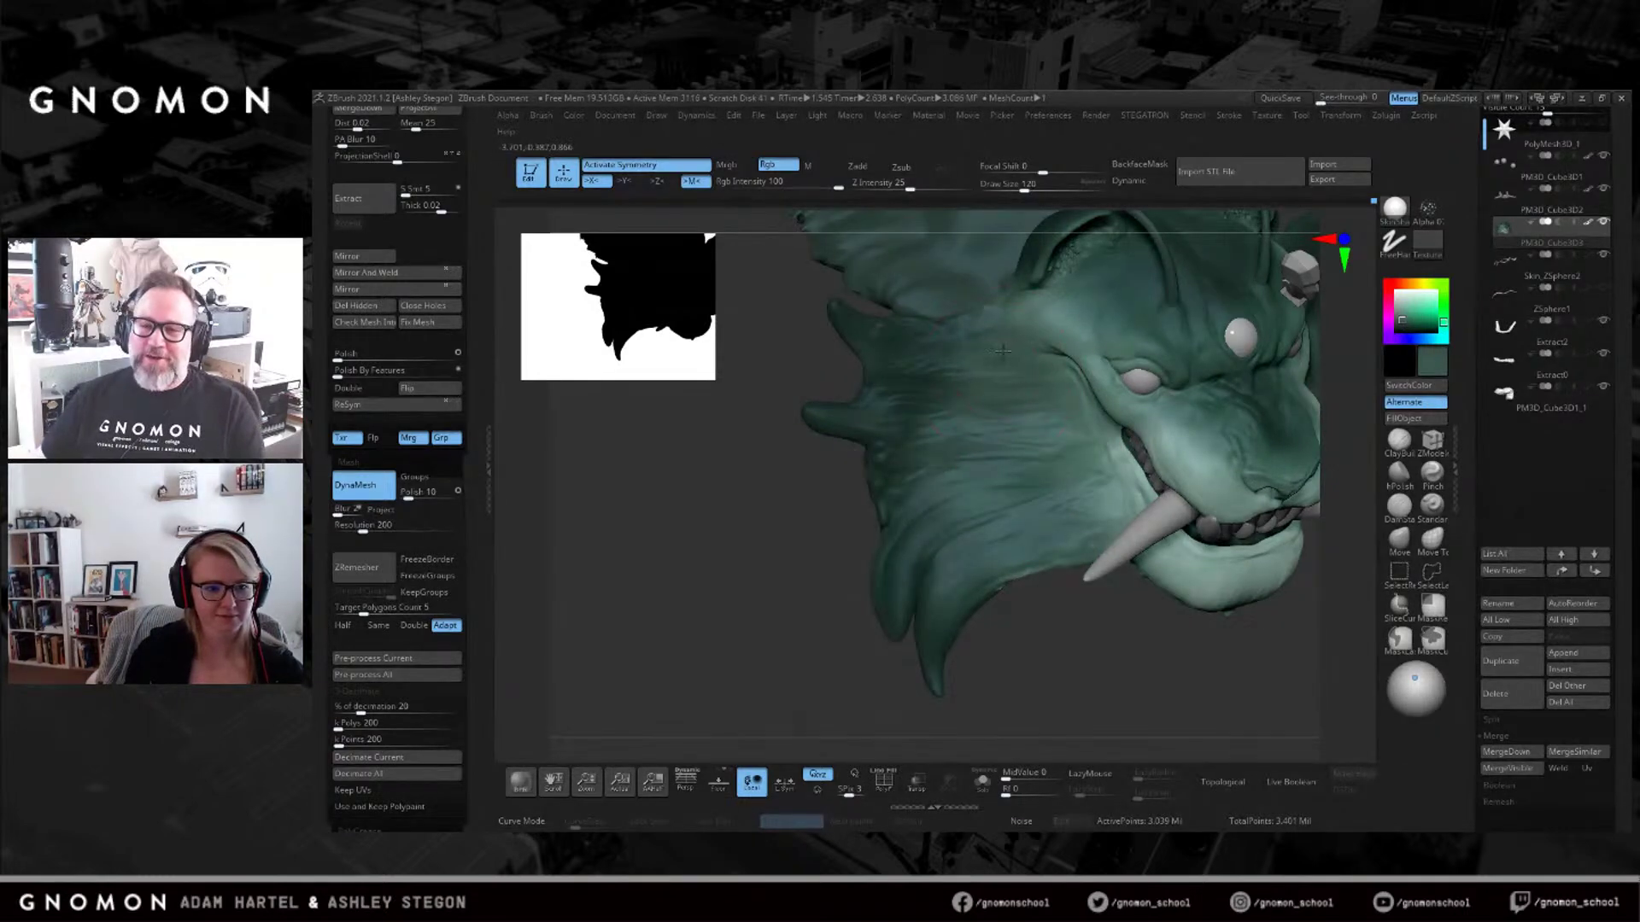
pyautogui.moveTo(1053, 336)
pyautogui.mouseDown(button='right')
pyautogui.moveTo(961, 368)
pyautogui.moveTo(1024, 344)
pyautogui.mouseUp(button='right')
pyautogui.keyDown('alt'); pyautogui.moveTo(1138, 477); pyautogui.dragTo(1056, 486, button='right'); pyautogui.keyUp('alt')
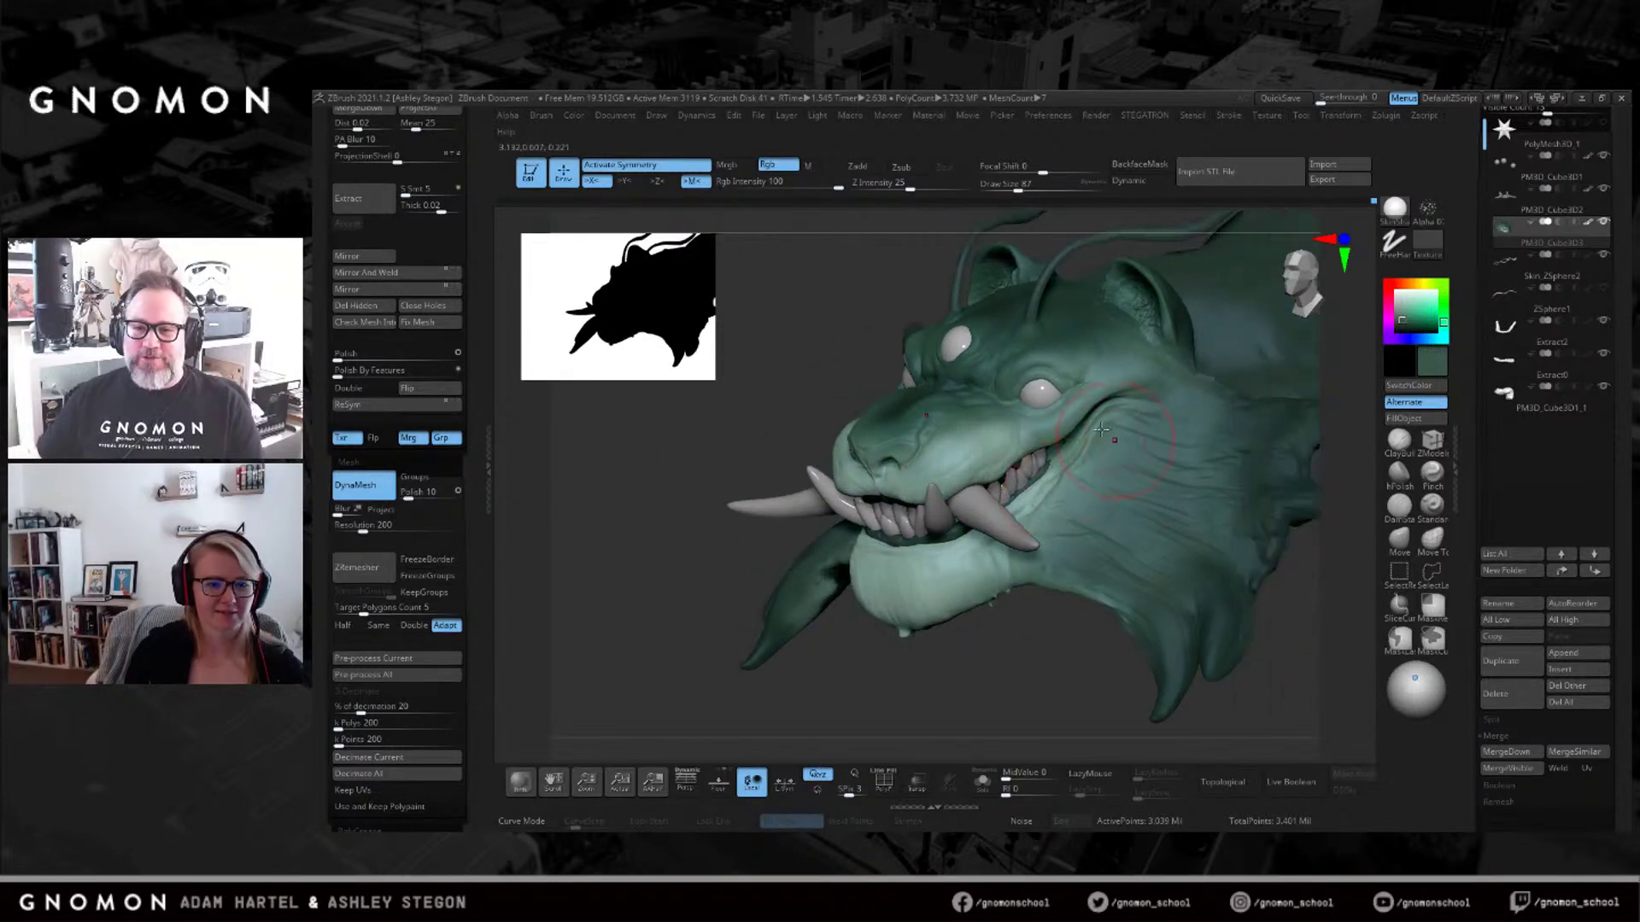
# Pick a strong orange and paint the nose and nostril rims with a smaller draw size.
pyautogui.keyDown('alt'); pyautogui.moveTo(1103, 428); pyautogui.dragTo(1025, 469, button='right'); pyautogui.keyUp('alt')
pyautogui.press('s')
pyautogui.moveTo(1026, 470); pyautogui.dragTo(1014, 470)
pyautogui.keyDown('alt'); pyautogui.moveTo(1007, 453); pyautogui.dragTo(1063, 431, button='right'); pyautogui.keyUp('alt')
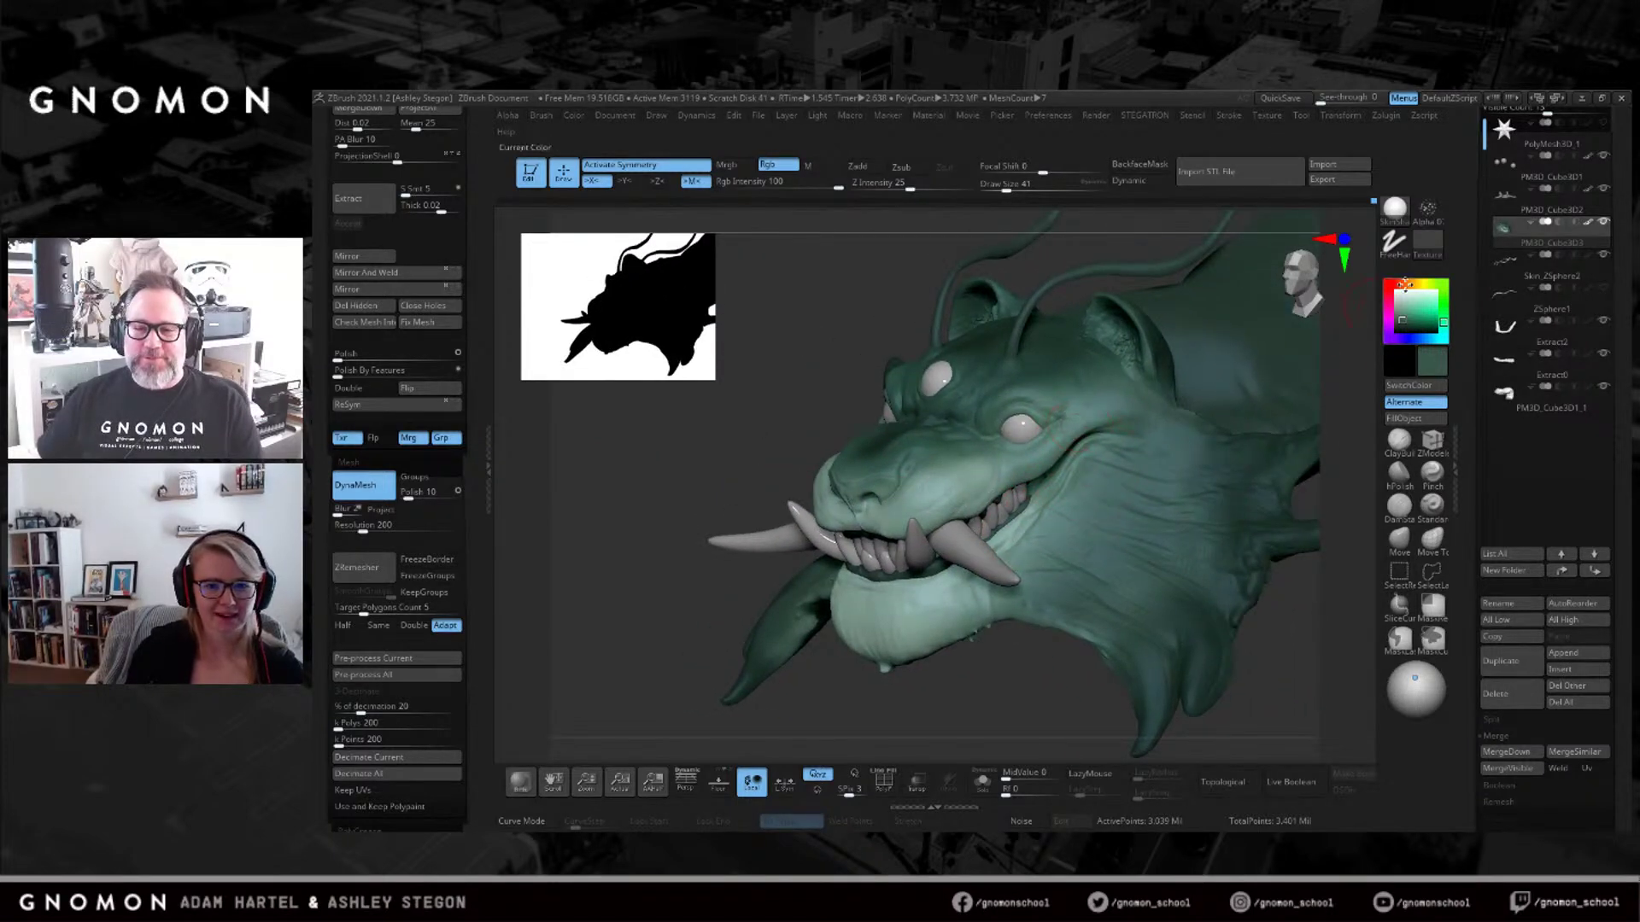
pyautogui.moveTo(1405, 311); pyautogui.dragTo(1428, 316)
pyautogui.moveTo(1025, 478)
pyautogui.mouseDown(button='right')
pyautogui.moveTo(897, 491)
pyautogui.moveTo(948, 483)
pyautogui.mouseUp(button='right')
pyautogui.keyDown('alt'); pyautogui.moveTo(1059, 478); pyautogui.dragTo(1010, 453, button='right'); pyautogui.keyUp('alt')
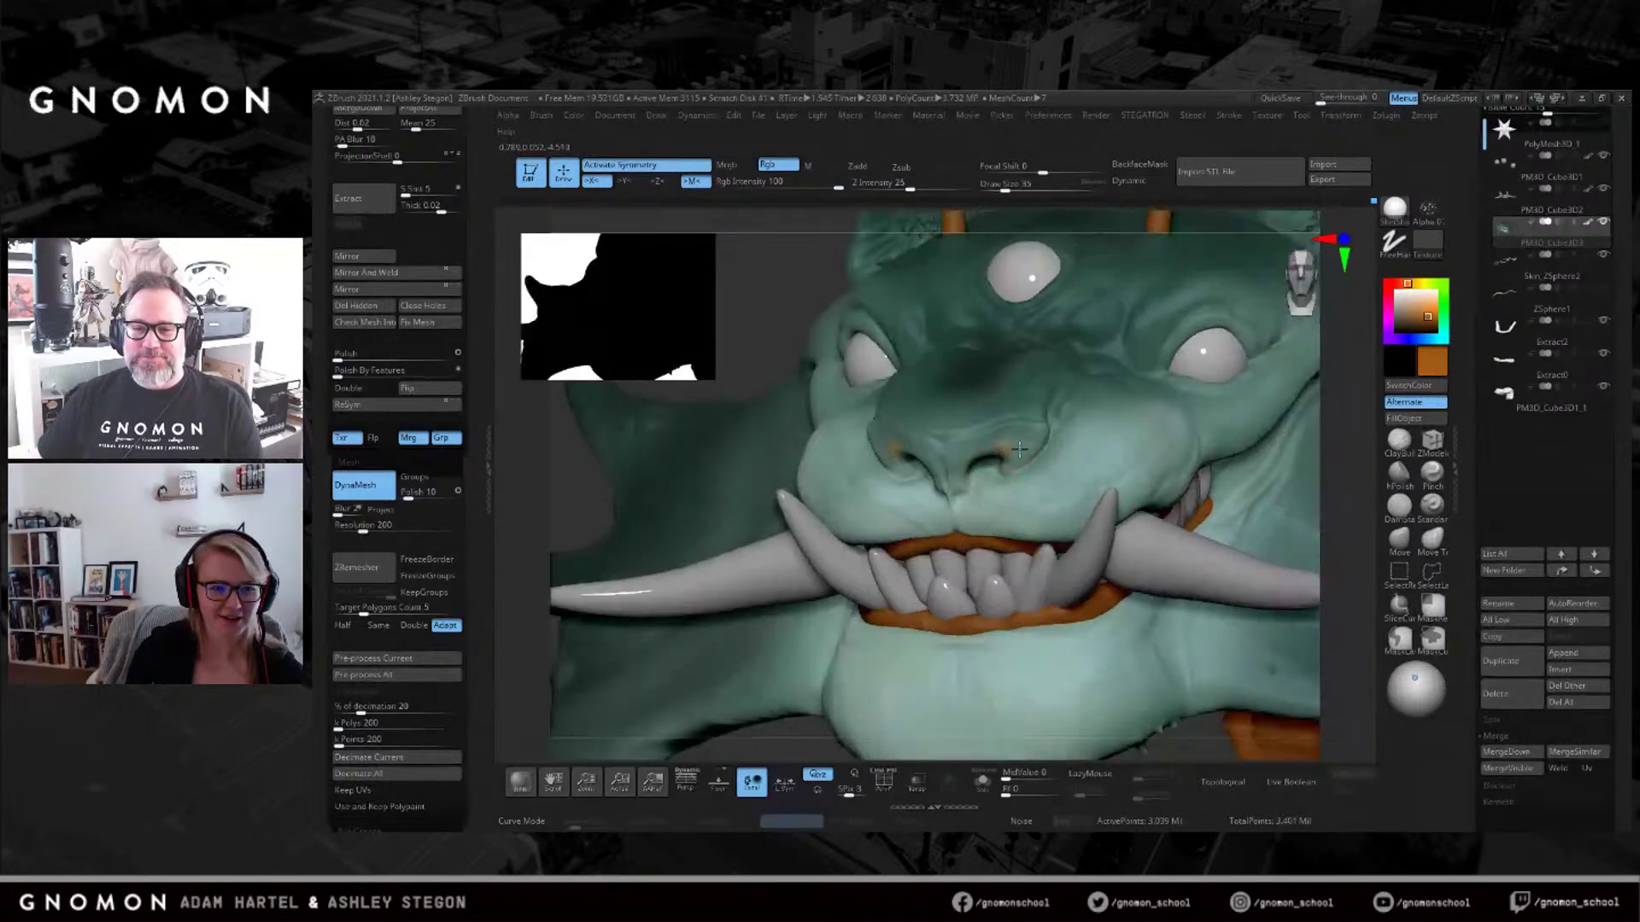
pyautogui.press('s')
pyautogui.moveTo(1009, 433); pyautogui.dragTo(940, 453)
pyautogui.moveTo(991, 451); pyautogui.dragTo(962, 462, button='right')
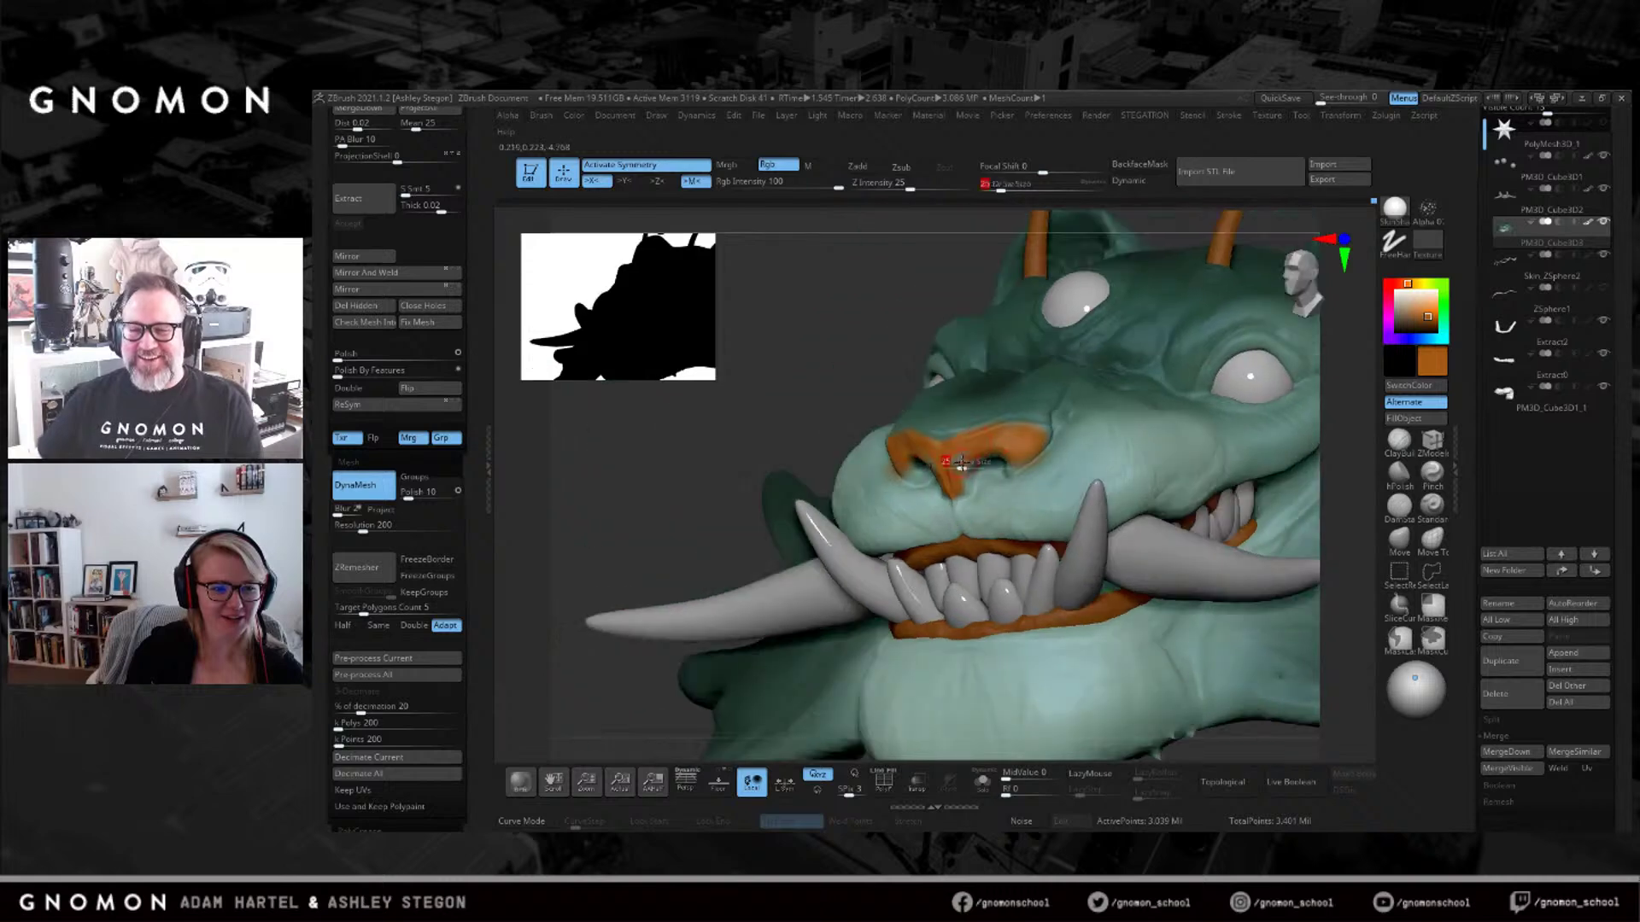
# Repaint the nose in bright red and compare it with the concept painting in Photos.
pyautogui.click(1389, 284)
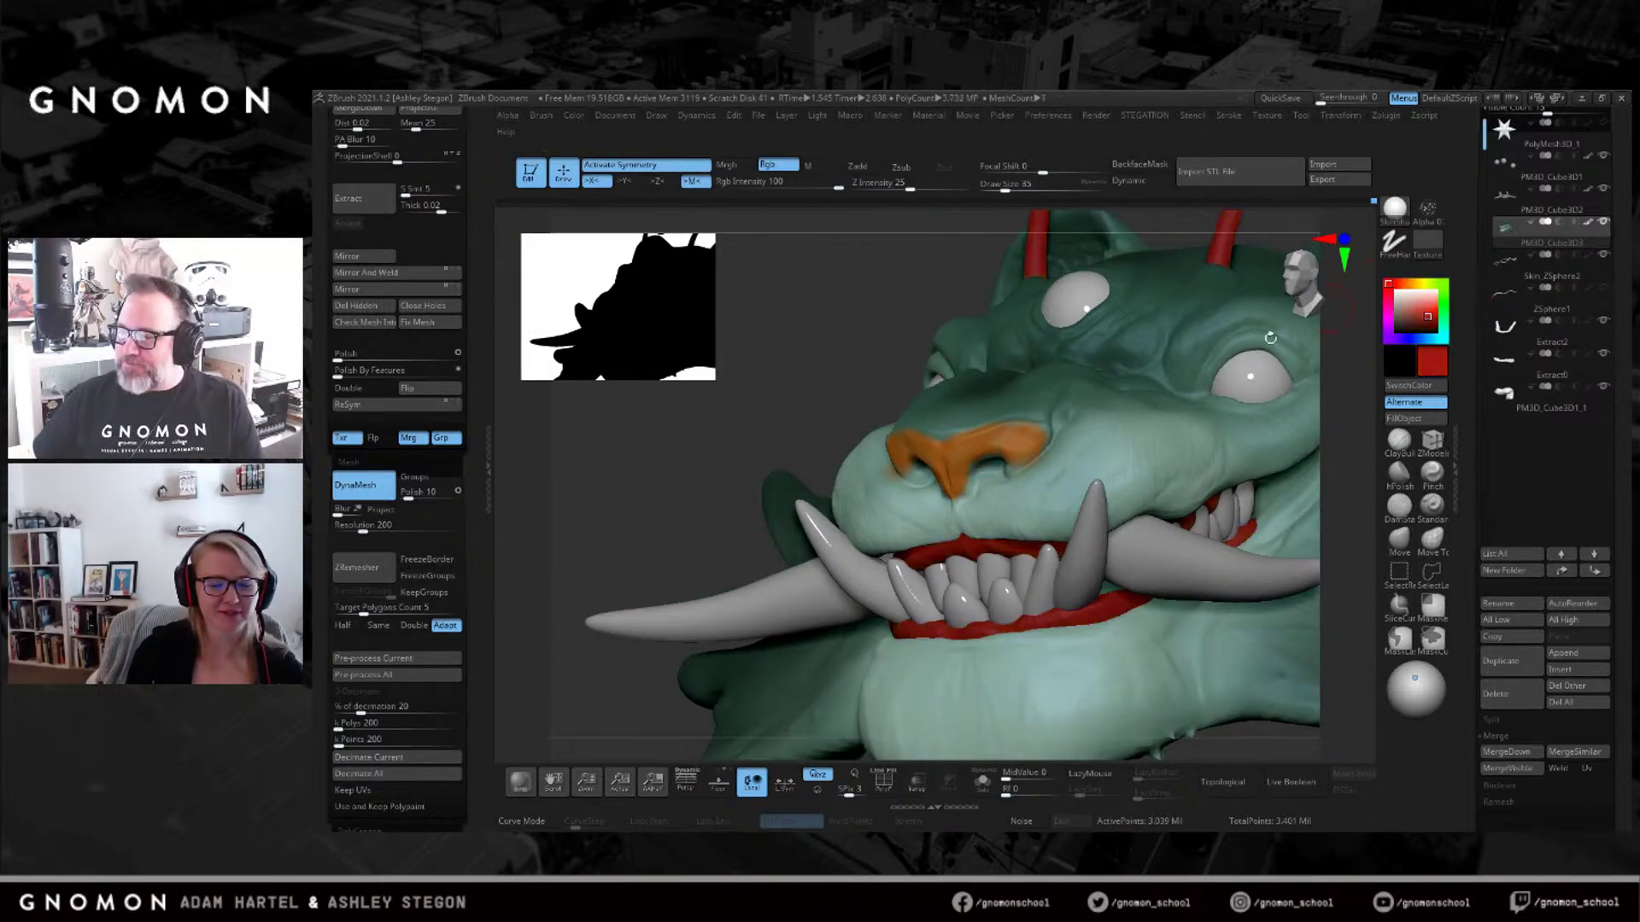
pyautogui.moveTo(1013, 459)
pyautogui.mouseDown()
pyautogui.moveTo(1035, 427)
pyautogui.moveTo(966, 460)
pyautogui.mouseUp()
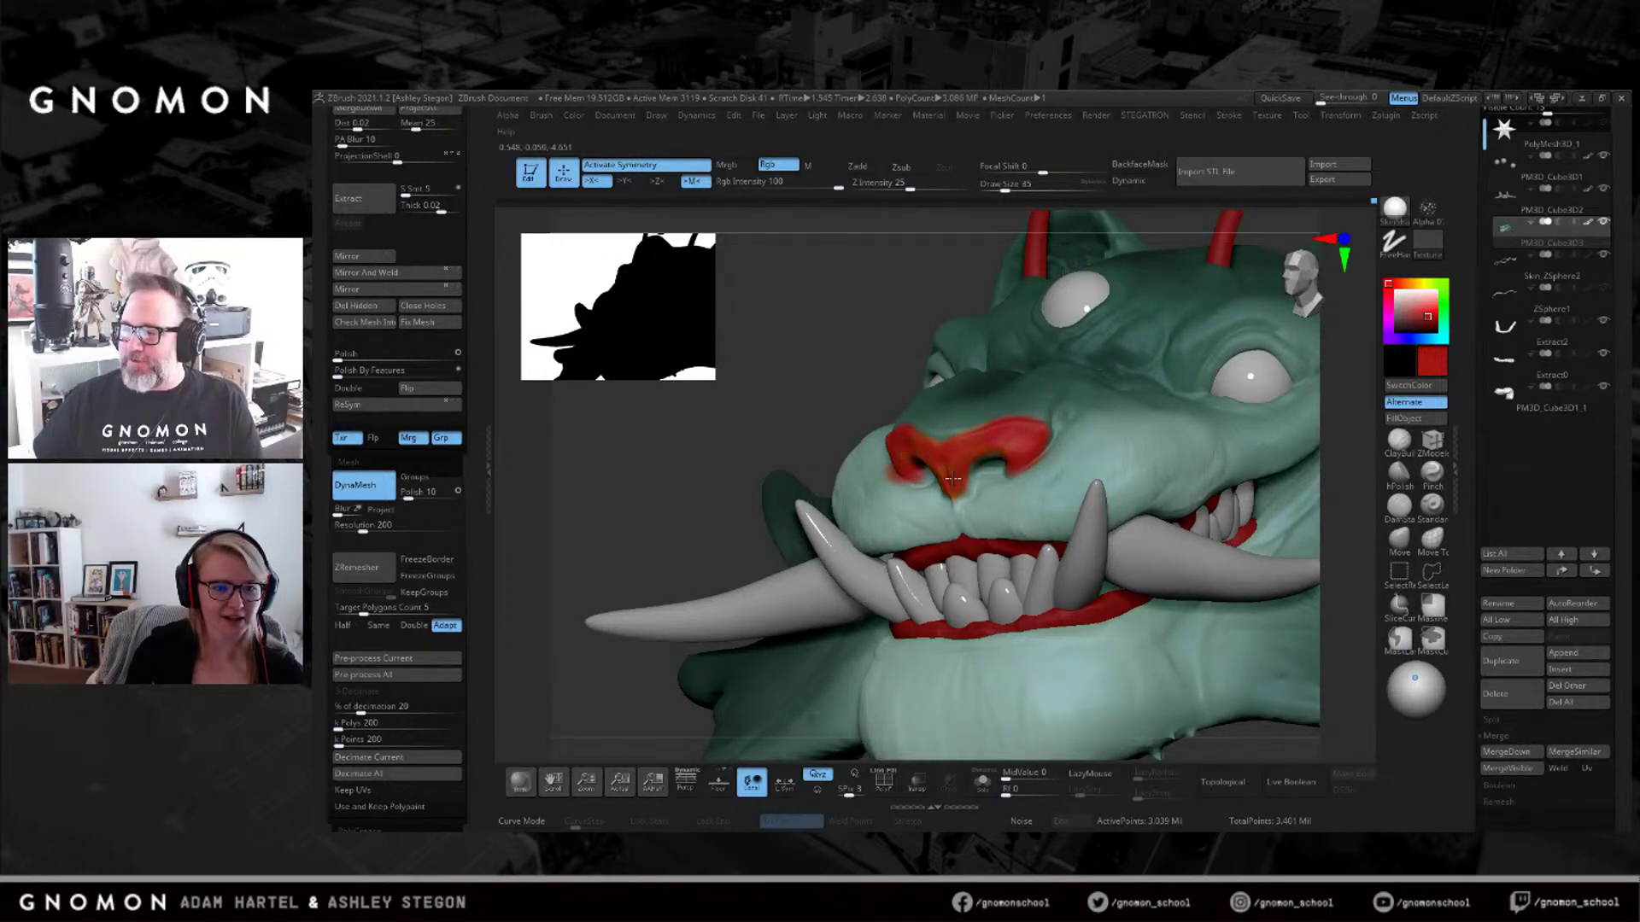
pyautogui.hotkey('alt', 'Tab')
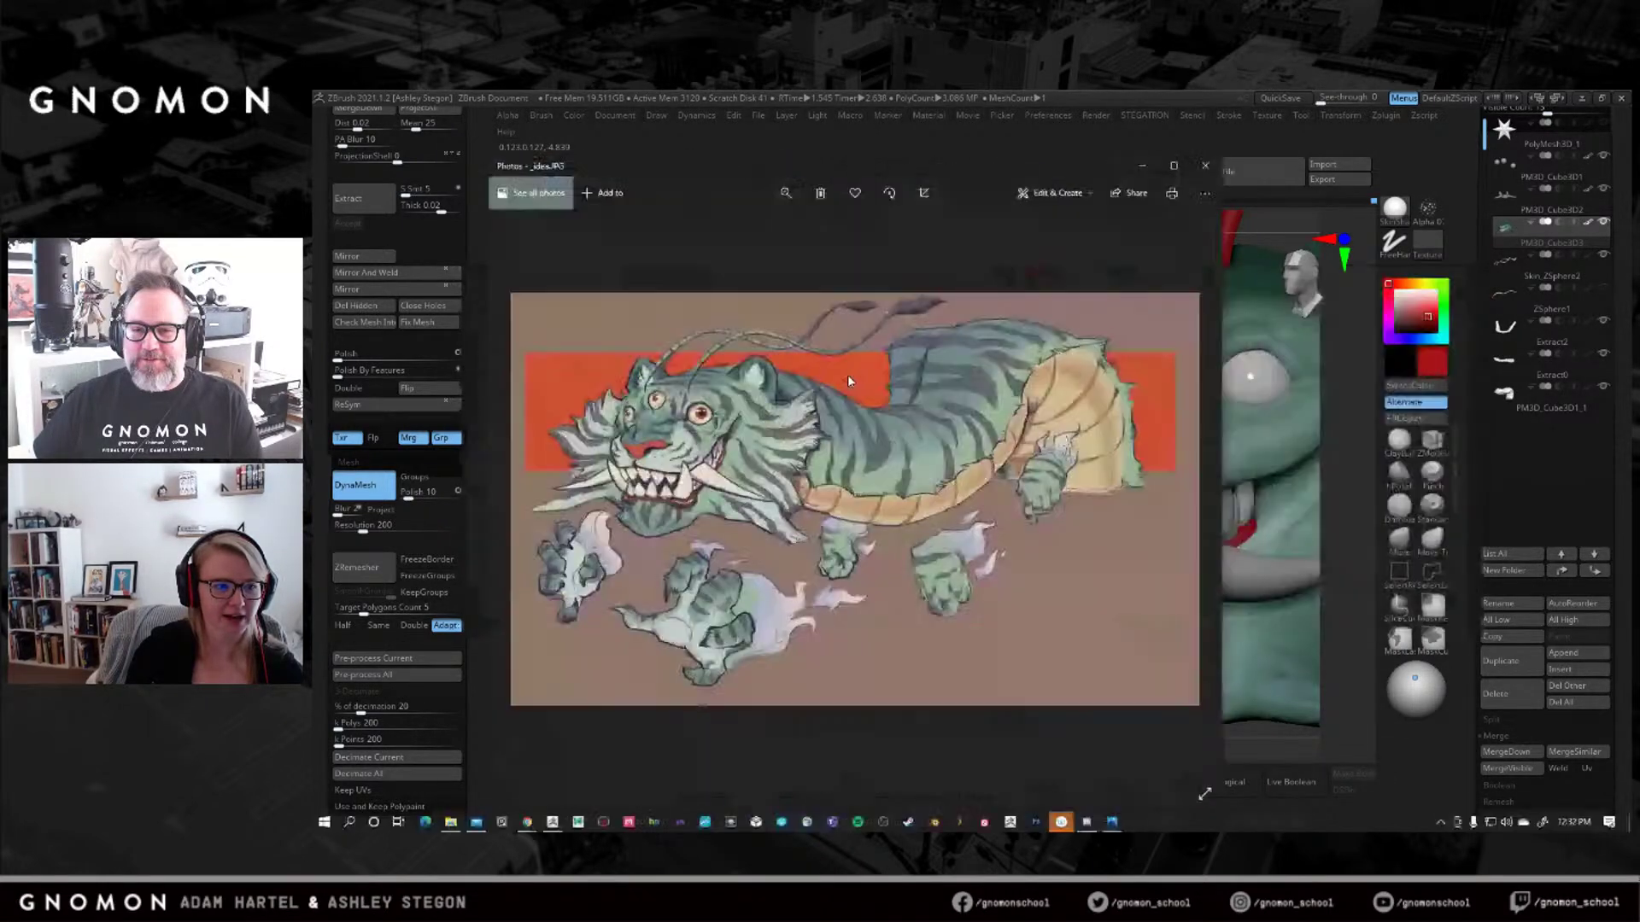
pyautogui.hotkey('alt', 'Tab')
# Sample the pale gray-green and clean up the skin around the red nose with a draw size of about 29.
pyautogui.moveTo(991, 370); pyautogui.dragTo(1153, 358, button='right')
pyautogui.press('c')
pyautogui.moveTo(836, 476); pyautogui.dragTo(794, 468, button='right')
pyautogui.press('s')
pyautogui.moveTo(848, 458); pyautogui.dragTo(880, 476)
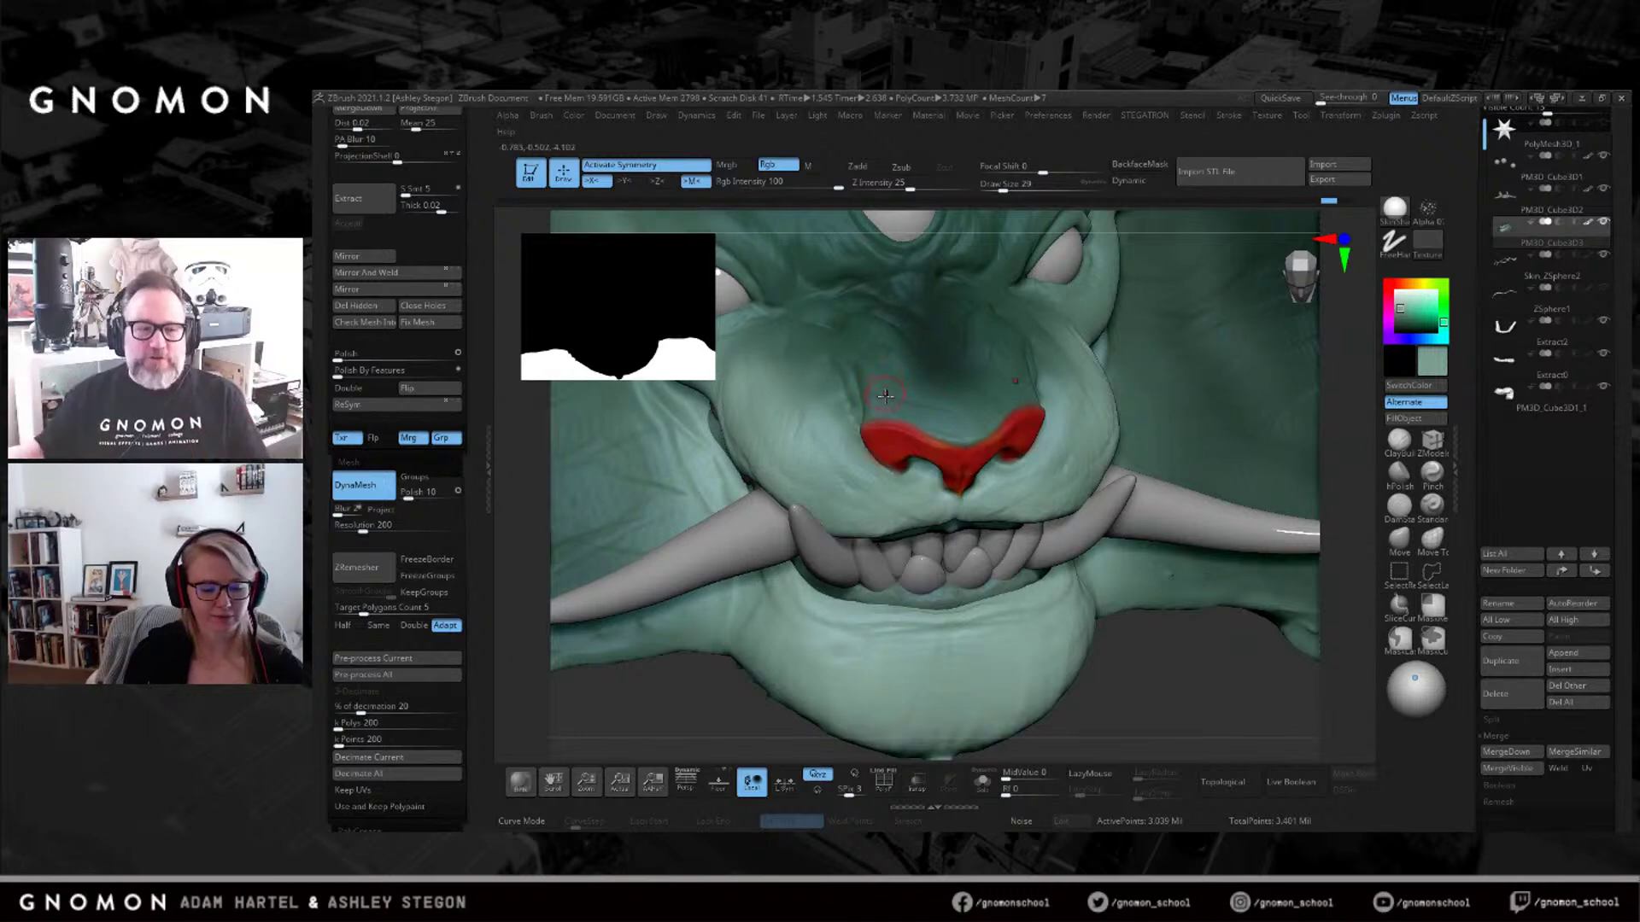
# Sample the darker green and shade the top of the muzzle above the nose with a draw size of about 71.
pyautogui.press('c')
pyautogui.press('s')
pyautogui.moveTo(885, 395); pyautogui.dragTo(891, 395)
pyautogui.moveTo(891, 393); pyautogui.dragTo(913, 409, button='right')
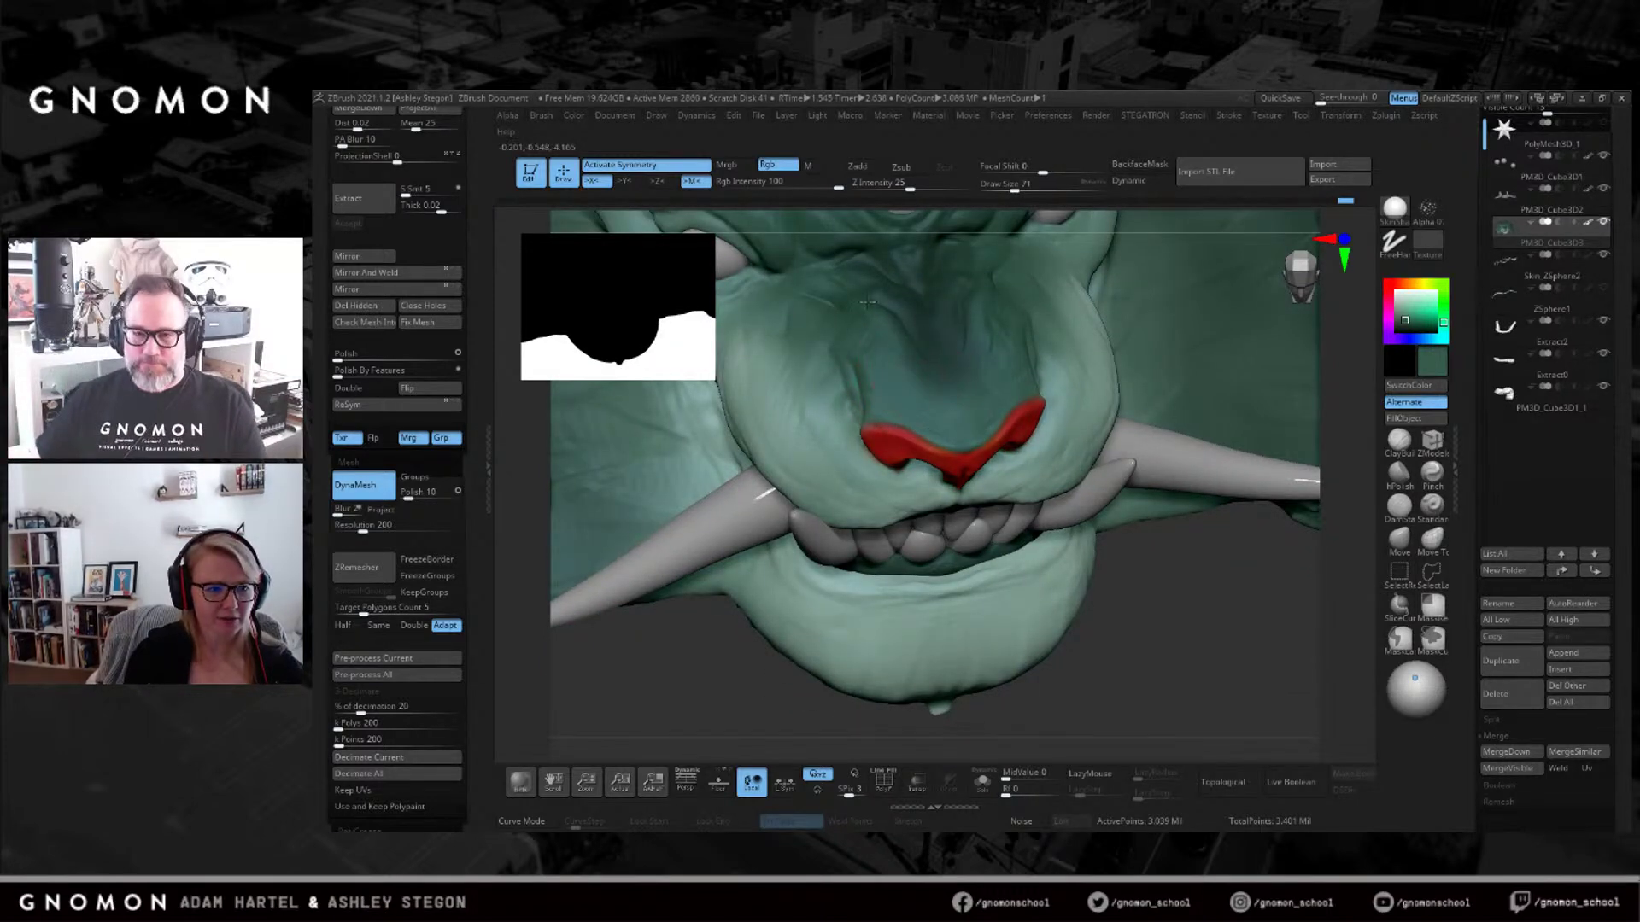
pyautogui.moveTo(902, 331)
pyautogui.mouseDown(button='right')
pyautogui.moveTo(1034, 454)
pyautogui.moveTo(1032, 409)
pyautogui.moveTo(1035, 444)
pyautogui.moveTo(1112, 405)
pyautogui.moveTo(973, 358)
pyautogui.moveTo(918, 303)
pyautogui.mouseUp(button='right')
pyautogui.moveTo(1005, 387); pyautogui.dragTo(1029, 442, button='right')
# Touch up the cheek beside the mouth with pale gray-green and the frill with dark green at a draw size of about 51.
pyautogui.press('c')
pyautogui.press(']')
pyautogui.press(']')
pyautogui.press(']')
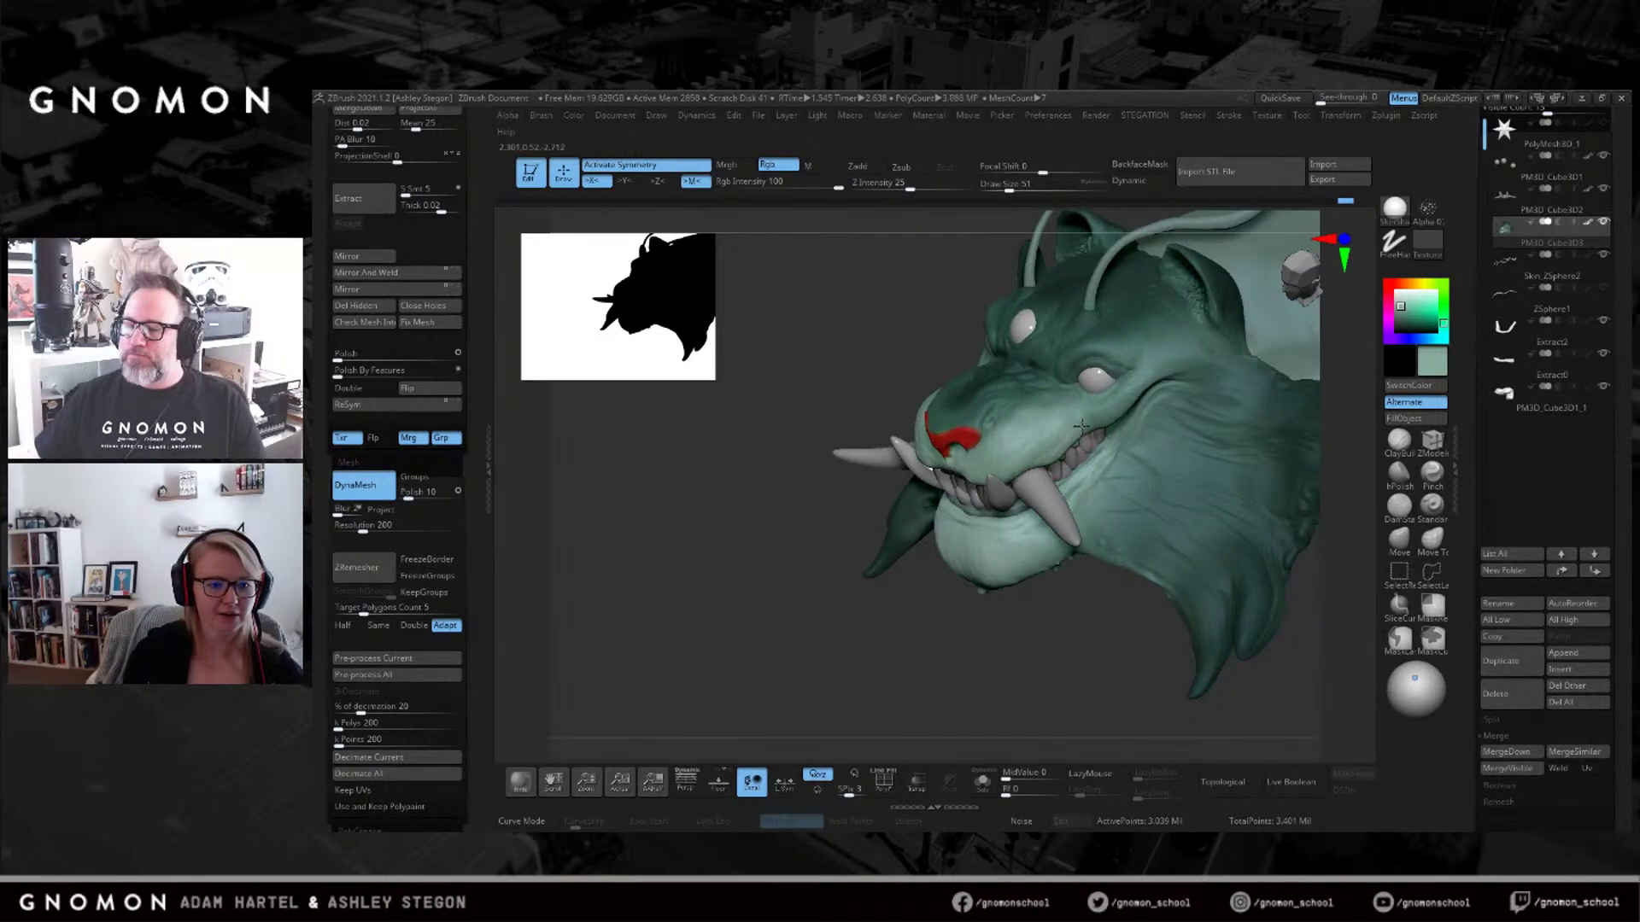
pyautogui.moveTo(1091, 424); pyautogui.dragTo(1078, 349, button='right')
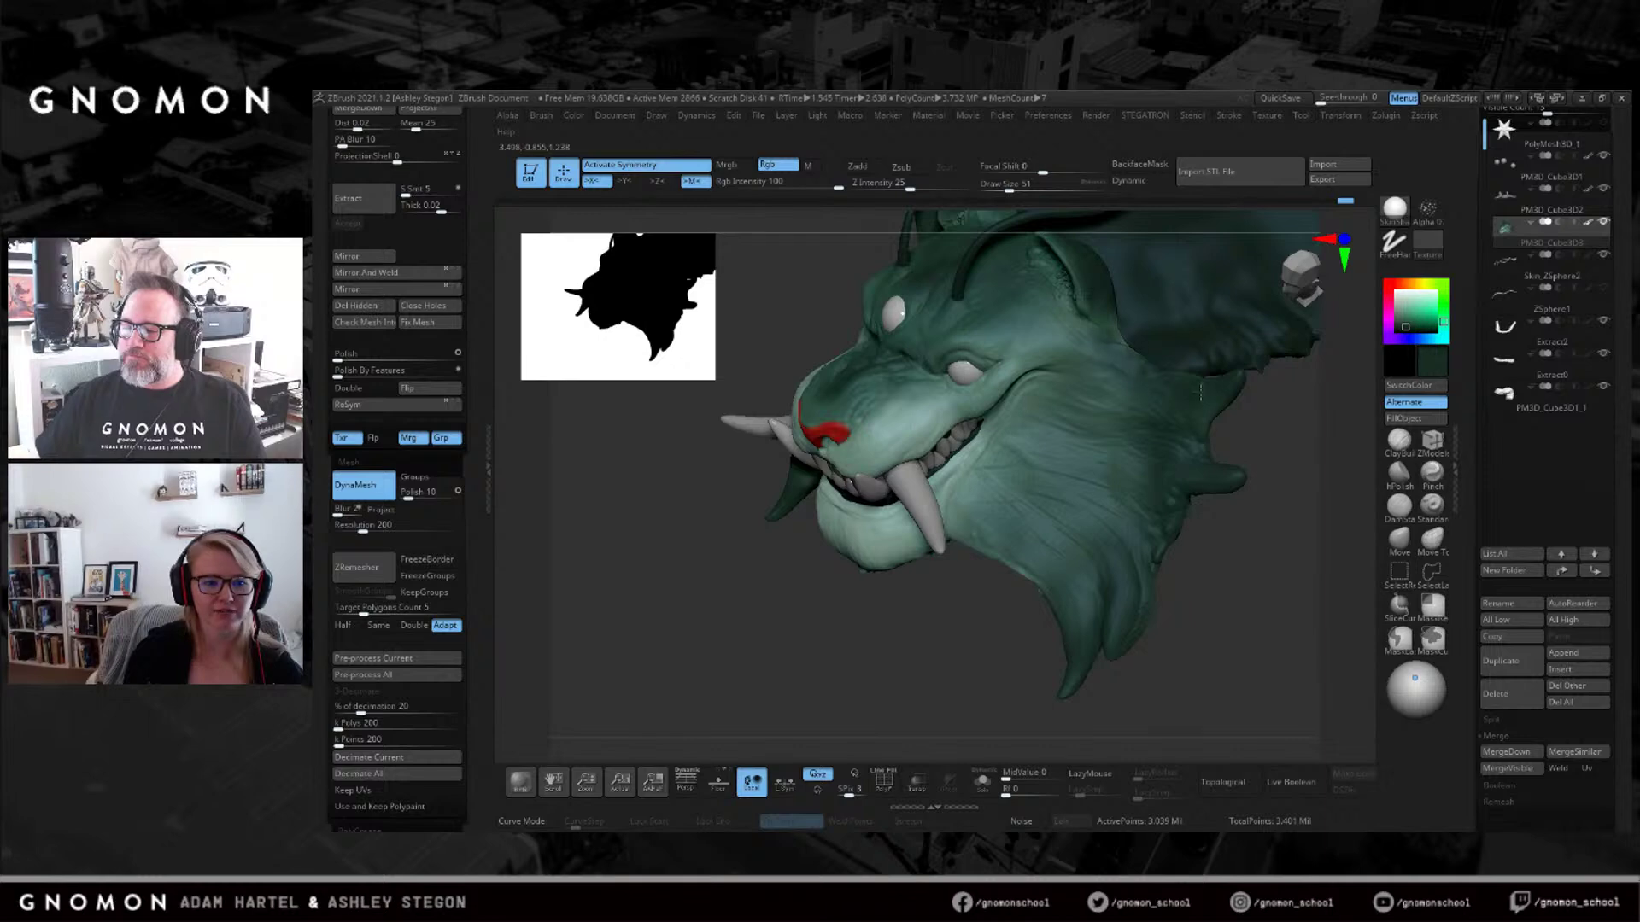
pyautogui.moveTo(1232, 485); pyautogui.dragTo(963, 412, button='right')
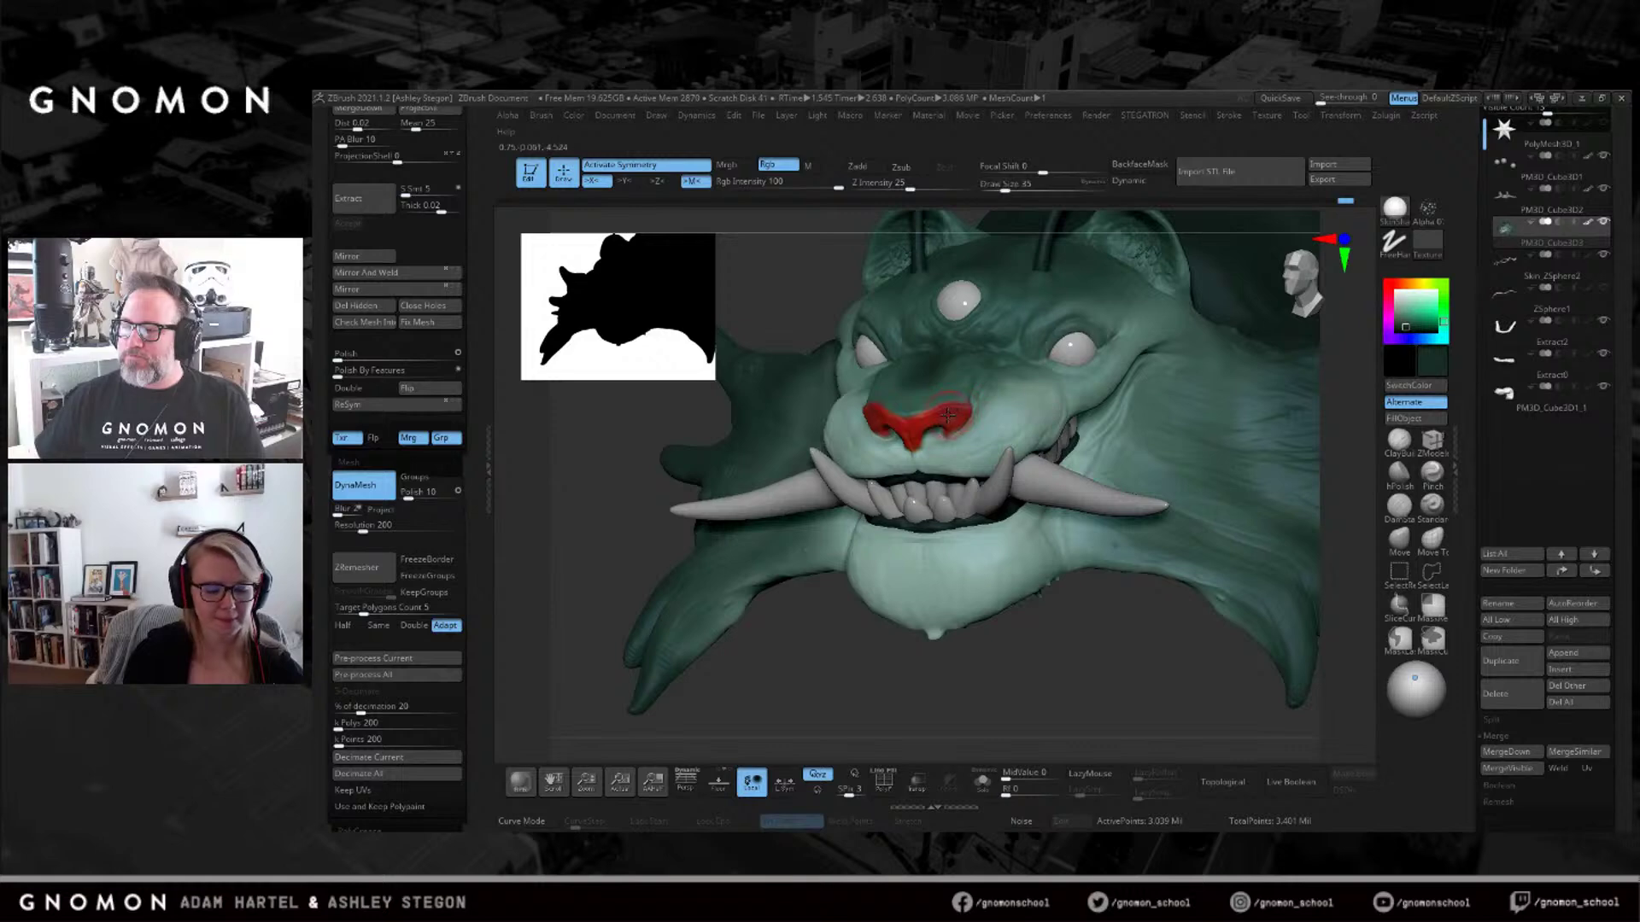
# Tone down the nose with a muted red, shifted toward reddish brown.
pyautogui.click(1426, 318)
pyautogui.moveTo(1427, 317); pyautogui.dragTo(1412, 318)
pyautogui.keyDown('ctrl'); pyautogui.moveTo(982, 421); pyautogui.dragTo(957, 429, button='right'); pyautogui.keyUp('ctrl')
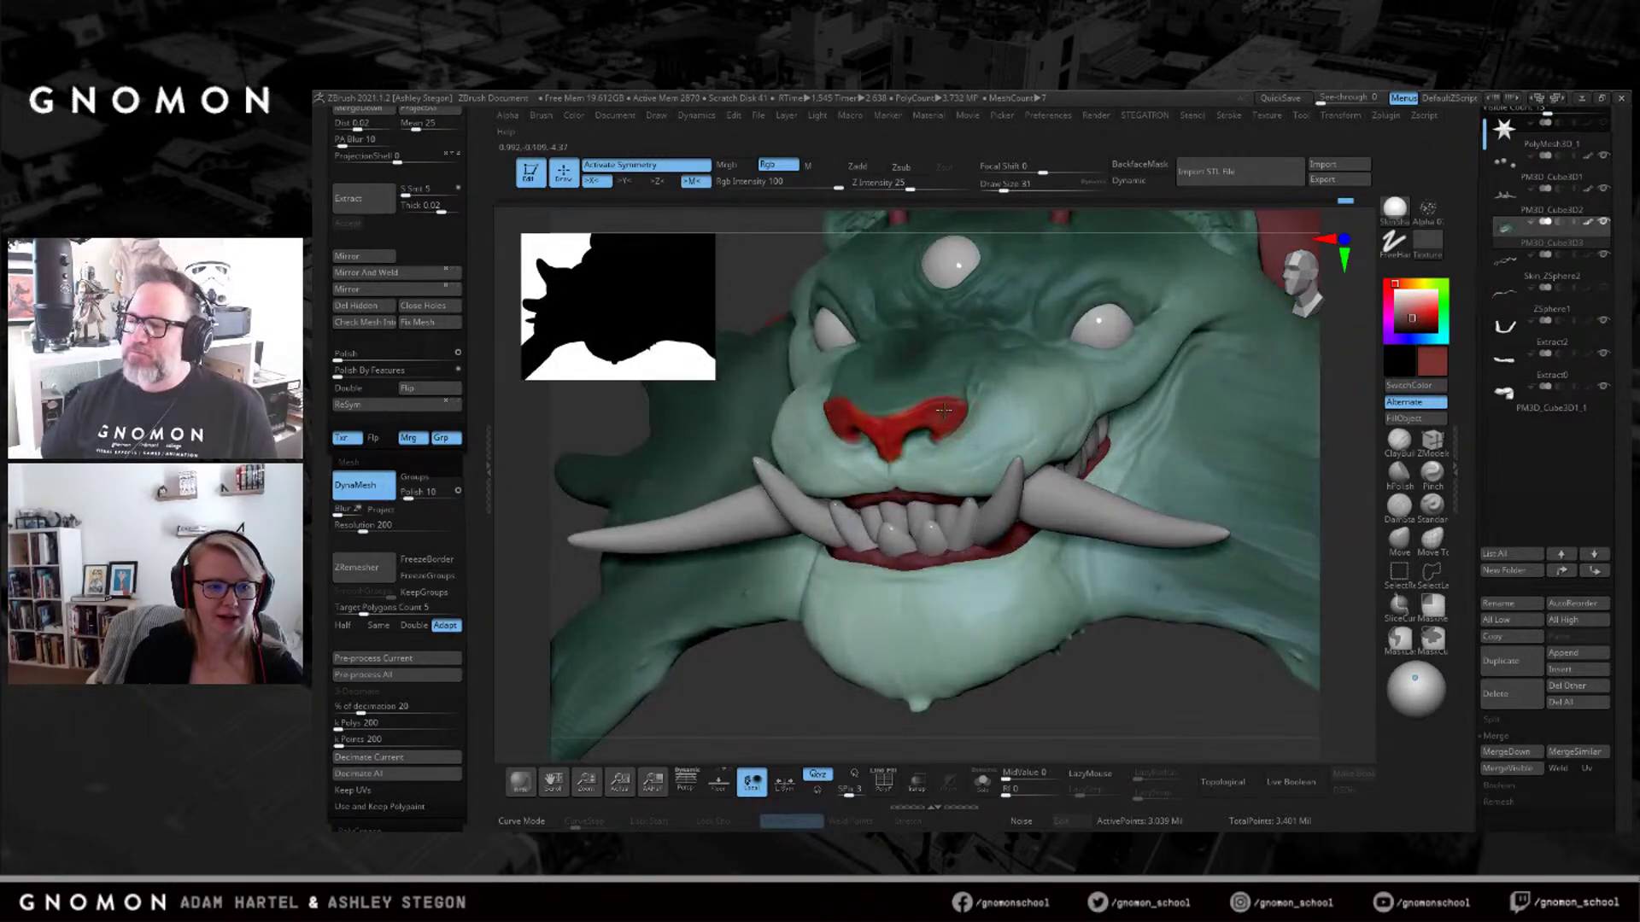
pyautogui.click(1398, 279)
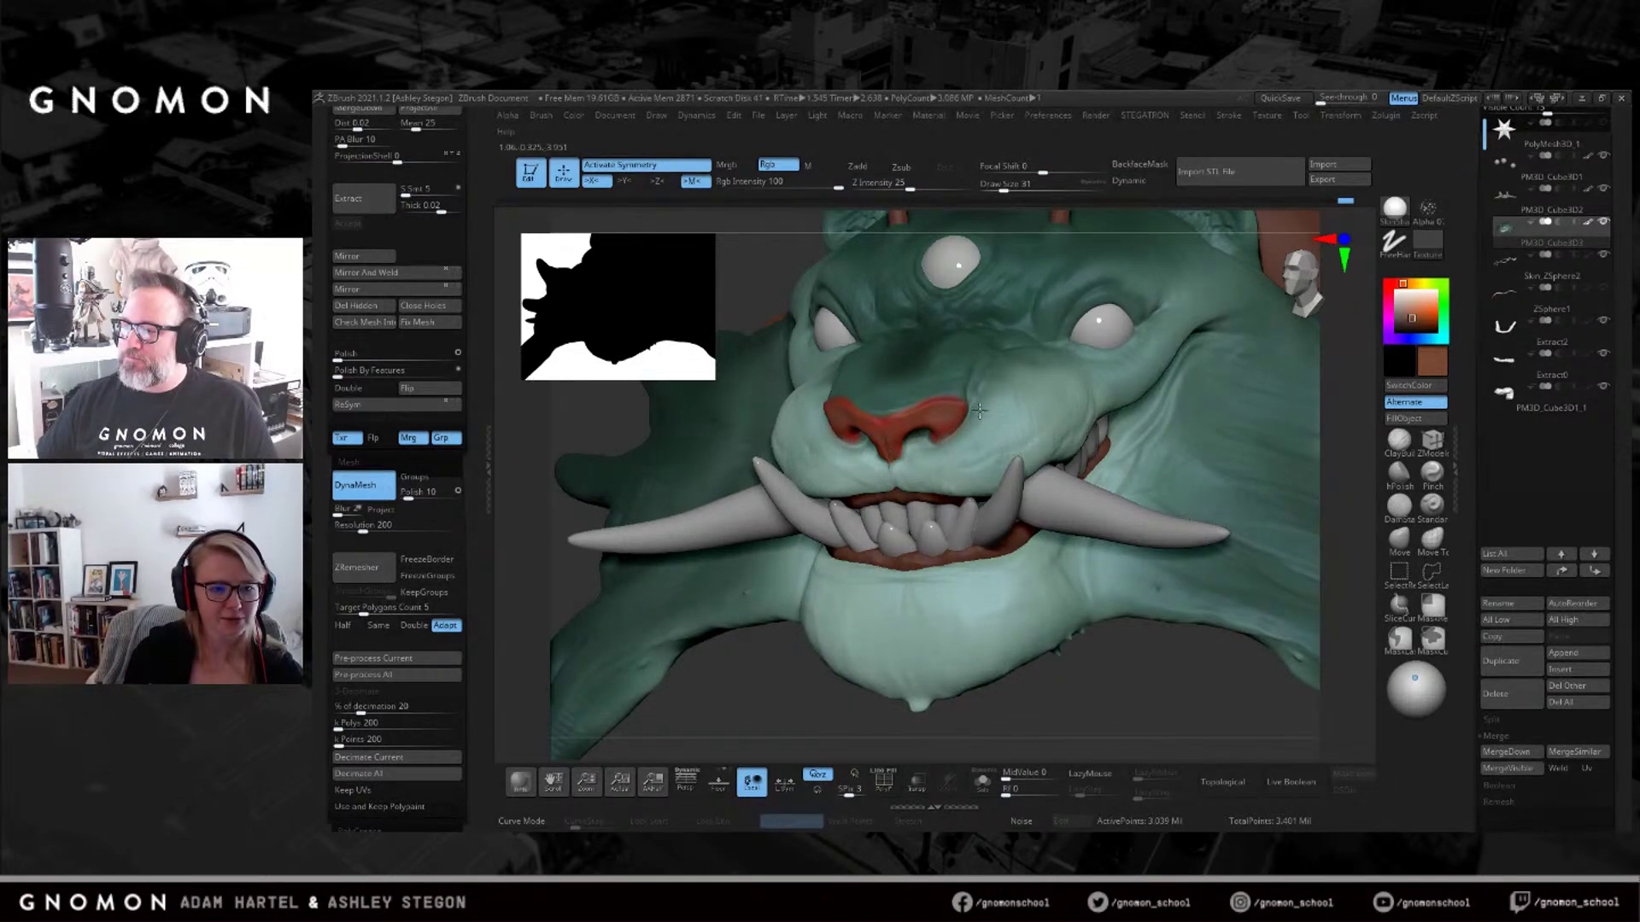
# Compare the head with its polypaint hidden and shown.
pyautogui.moveTo(1326, 499); pyautogui.dragTo(1136, 465)
pyautogui.click(1588, 222)
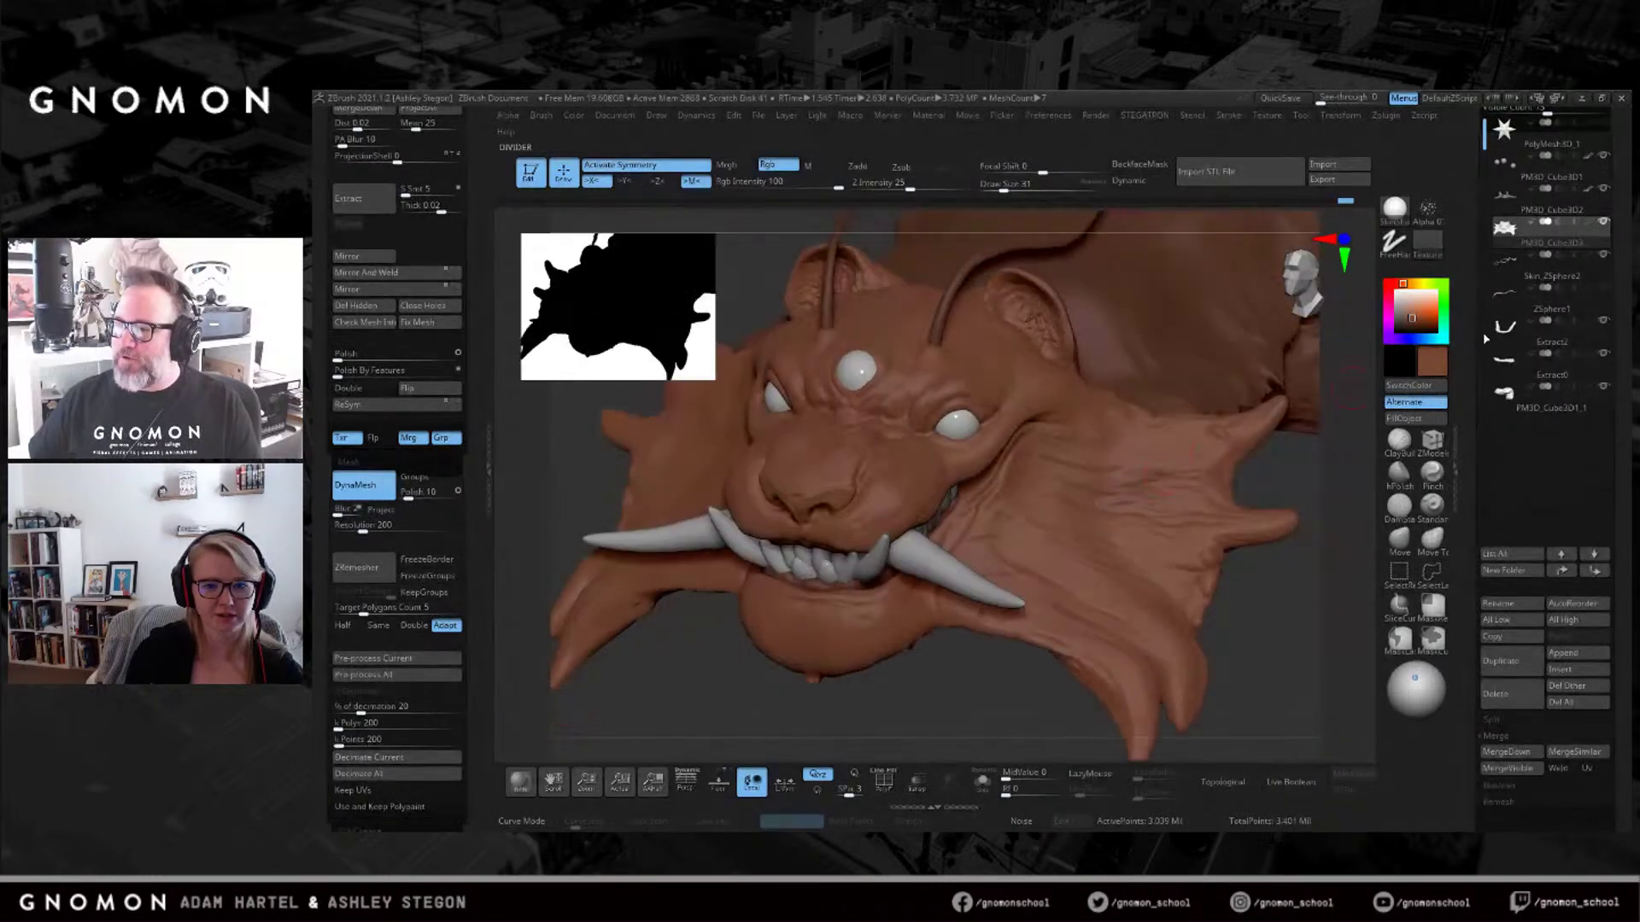
pyautogui.click(1588, 222)
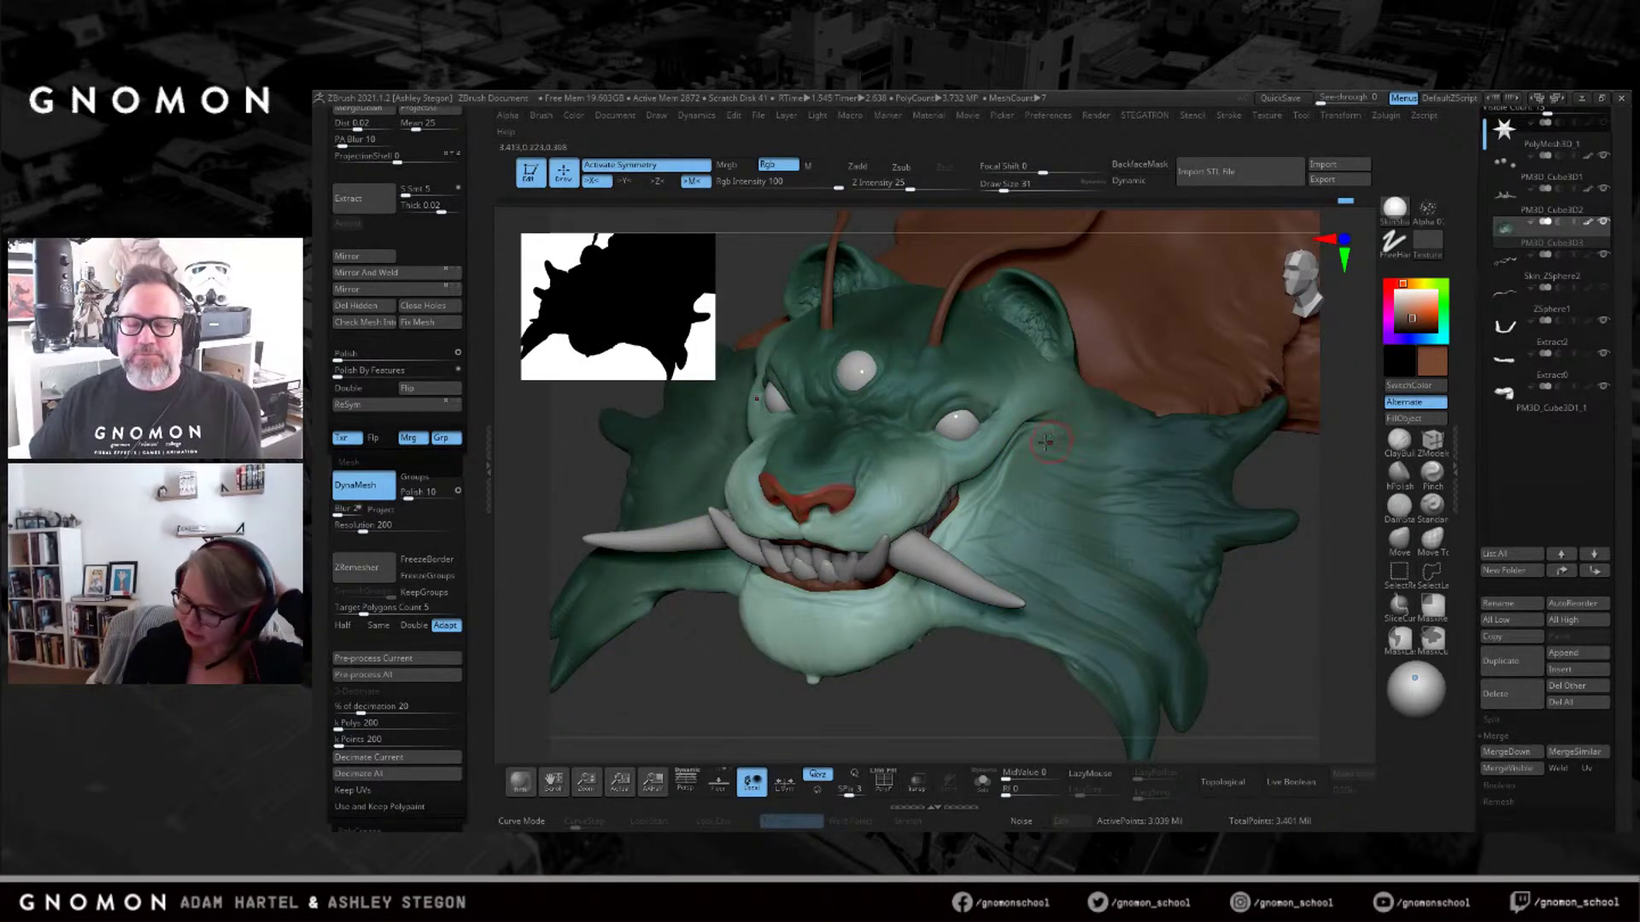
# Select the teeth and tusks subtool and fill it with warm ivory, refilling it with a less saturated beige.
pyautogui.moveTo(892, 554); pyautogui.dragTo(923, 557)
pyautogui.keyDown('alt'); pyautogui.click(924, 557); pyautogui.keyUp('alt')
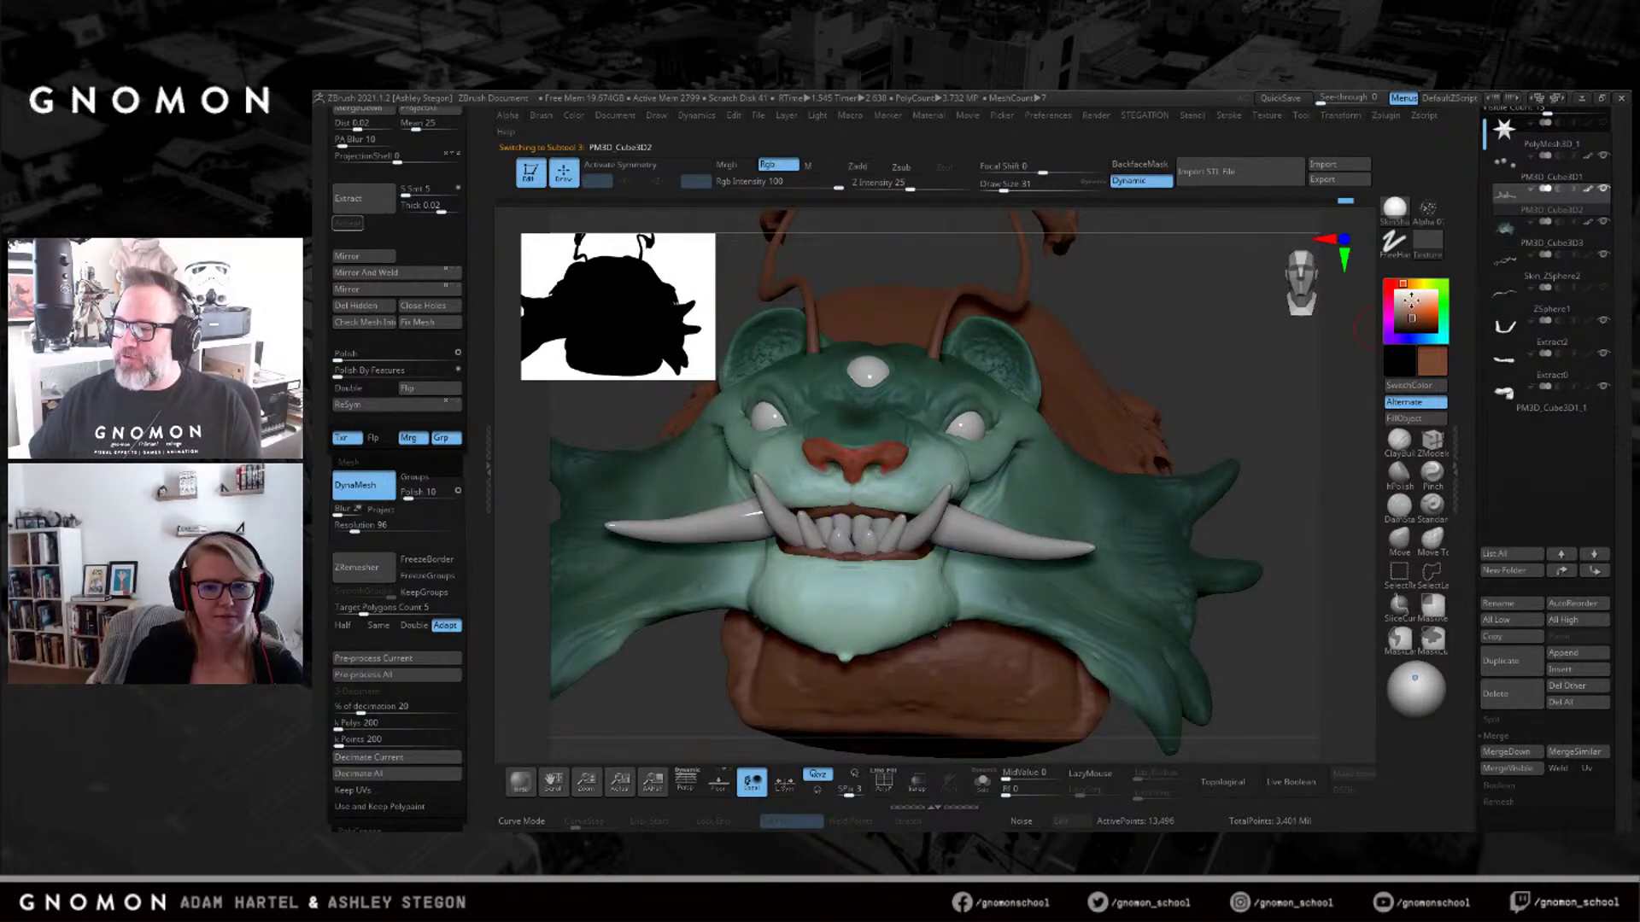
pyautogui.click(1408, 300)
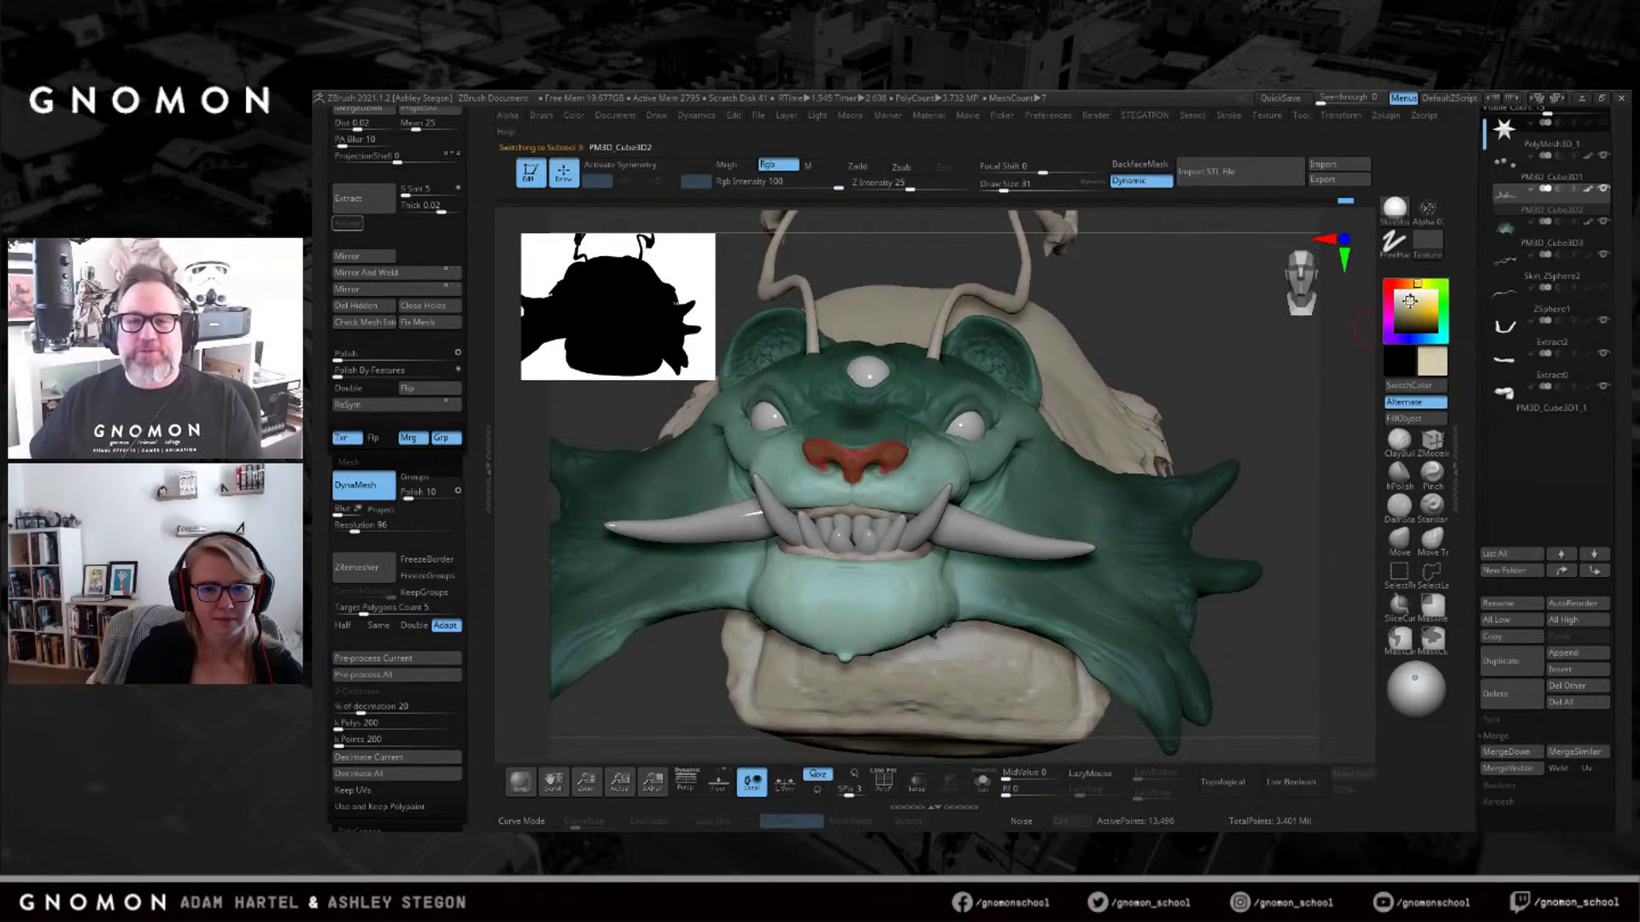
pyautogui.click(1415, 418)
pyautogui.moveTo(1307, 478); pyautogui.dragTo(1061, 481)
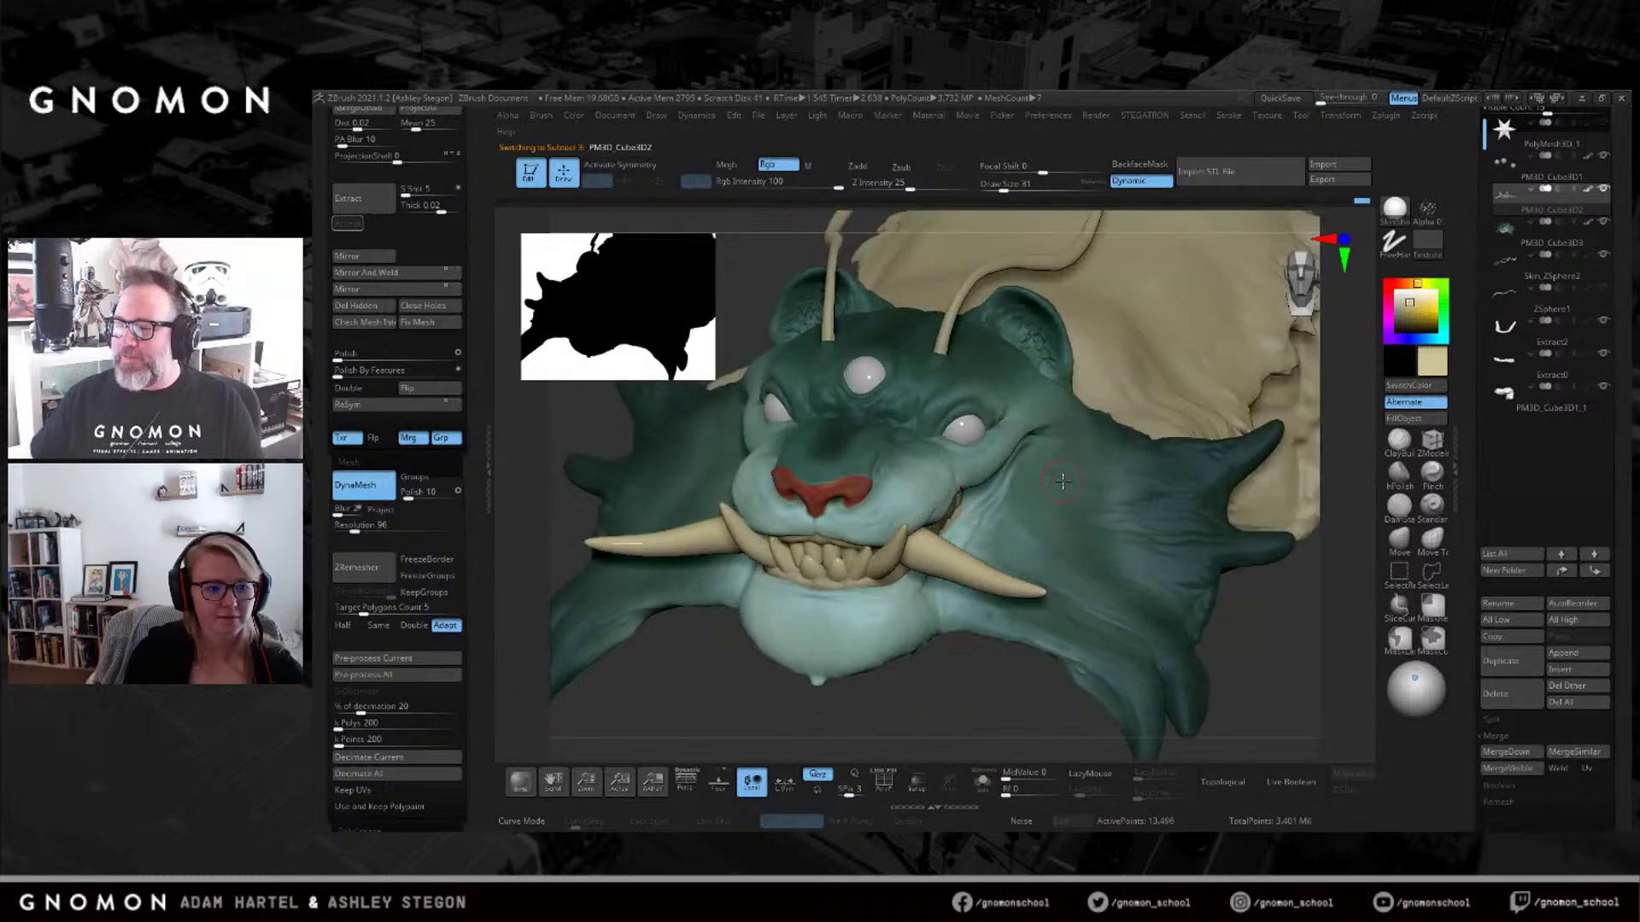
pyautogui.click(1399, 305)
pyautogui.click(1416, 419)
pyautogui.moveTo(1341, 470); pyautogui.dragTo(1094, 487)
# Select the mouth lining subtool, sample the nose color, darken it to a deep red and fill the lining with it.
pyautogui.moveTo(666, 632)
pyautogui.mouseDown()
pyautogui.moveTo(769, 487)
pyautogui.moveTo(739, 509)
pyautogui.moveTo(854, 470)
pyautogui.mouseUp()
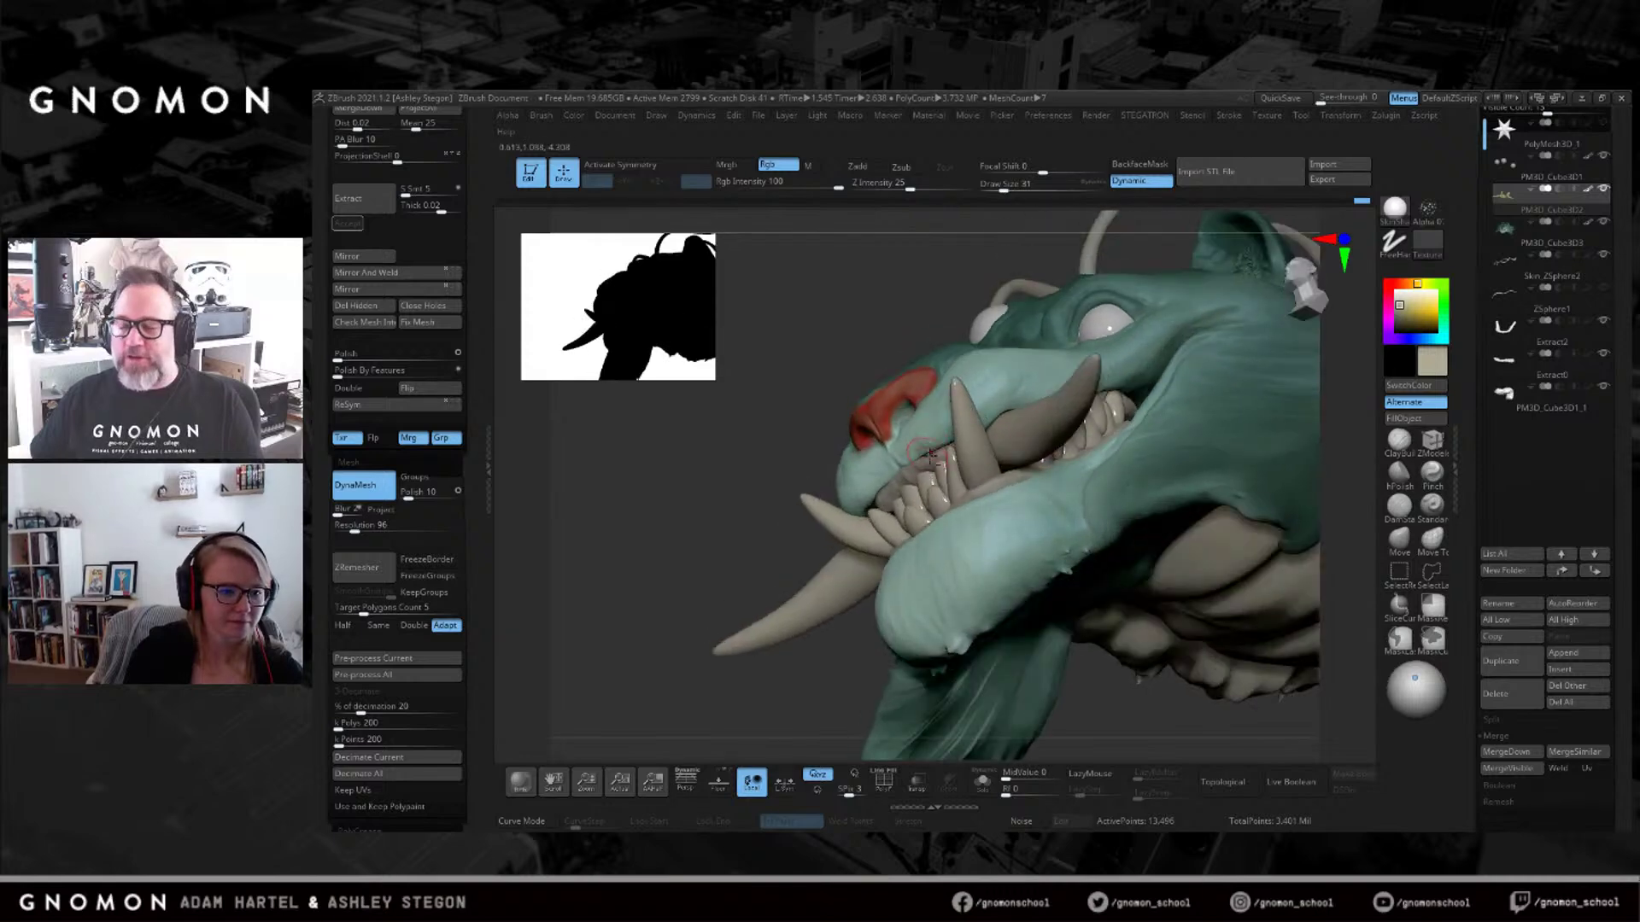
pyautogui.keyDown('alt'); pyautogui.click(933, 468); pyautogui.keyUp('alt')
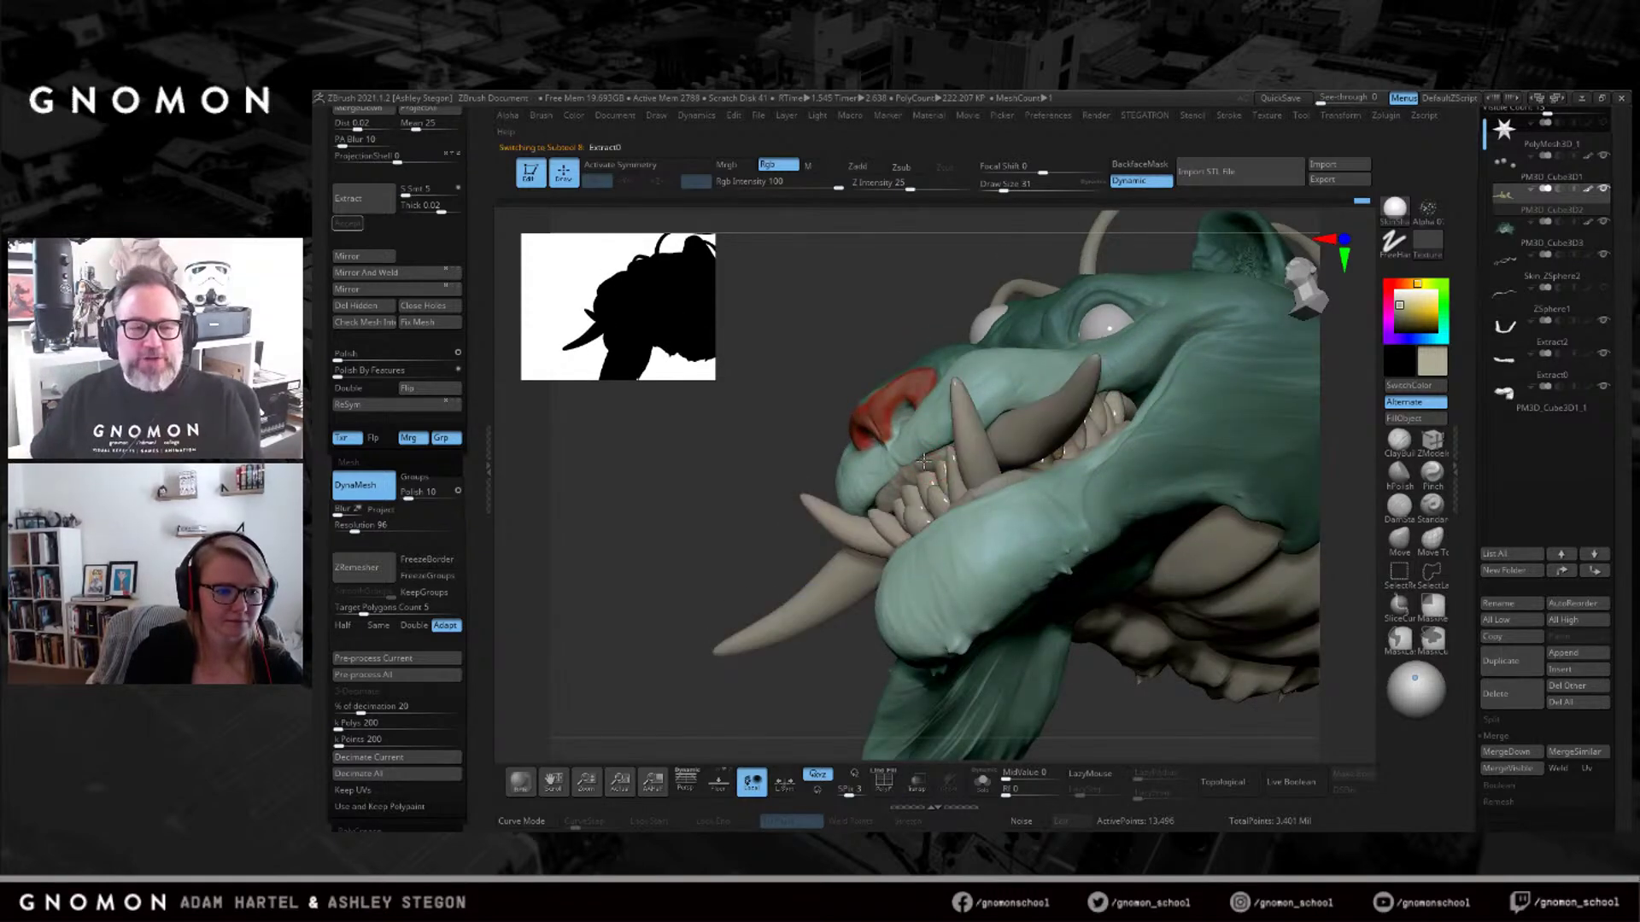
pyautogui.press('c')
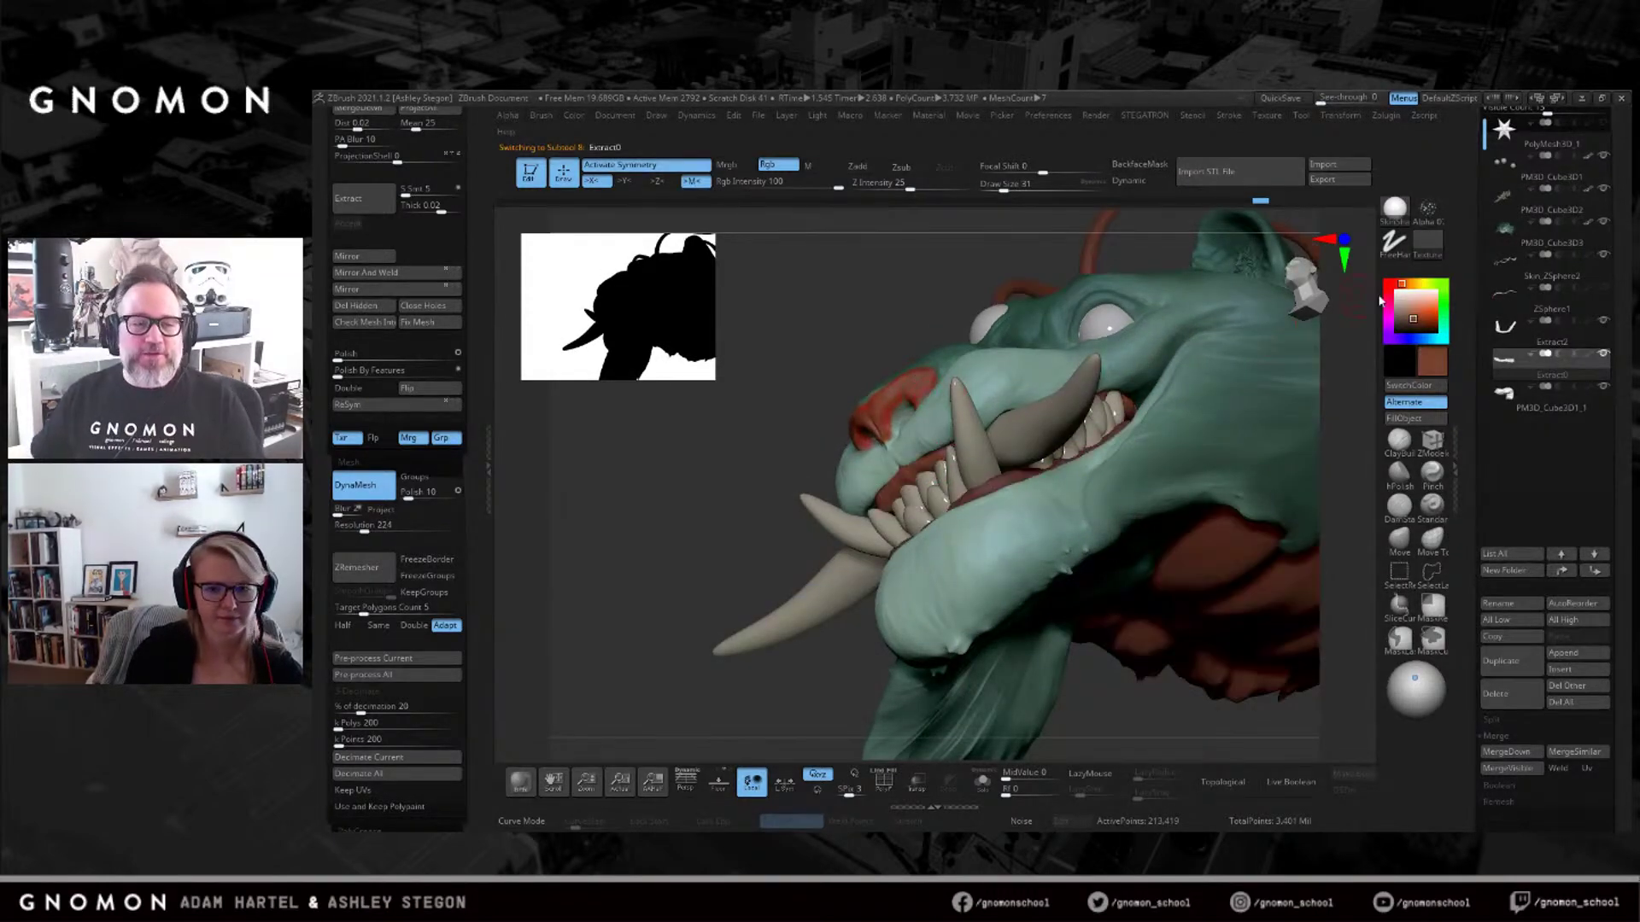
pyautogui.moveTo(1411, 315); pyautogui.dragTo(1415, 320)
pyautogui.click(1413, 418)
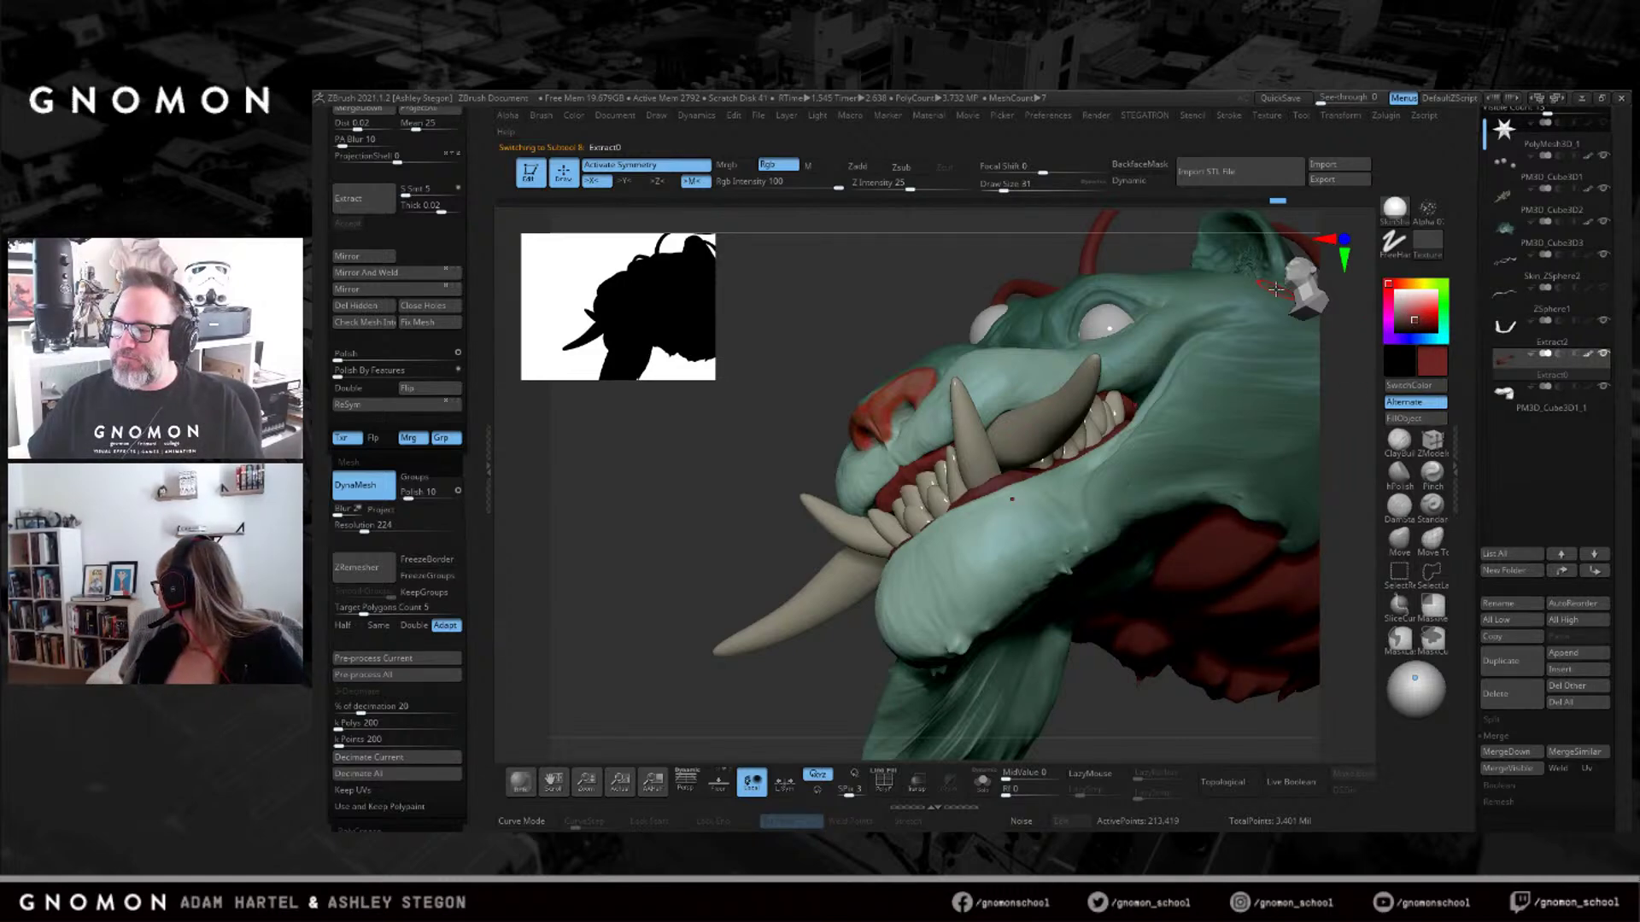
# Check the mouth lining's polyframe and choose the Move brush with an adjusted draw size.
pyautogui.moveTo(853, 340); pyautogui.dragTo(989, 478)
pyautogui.moveTo(989, 478)
pyautogui.mouseDown(button='right')
pyautogui.moveTo(989, 504)
pyautogui.moveTo(915, 409)
pyautogui.mouseUp(button='right')
pyautogui.hotkey('shift', 'f')
pyautogui.hotkey('shift', 'f')
pyautogui.click(1397, 544)
pyautogui.press('s')
pyautogui.moveTo(895, 427); pyautogui.dragTo(907, 428)
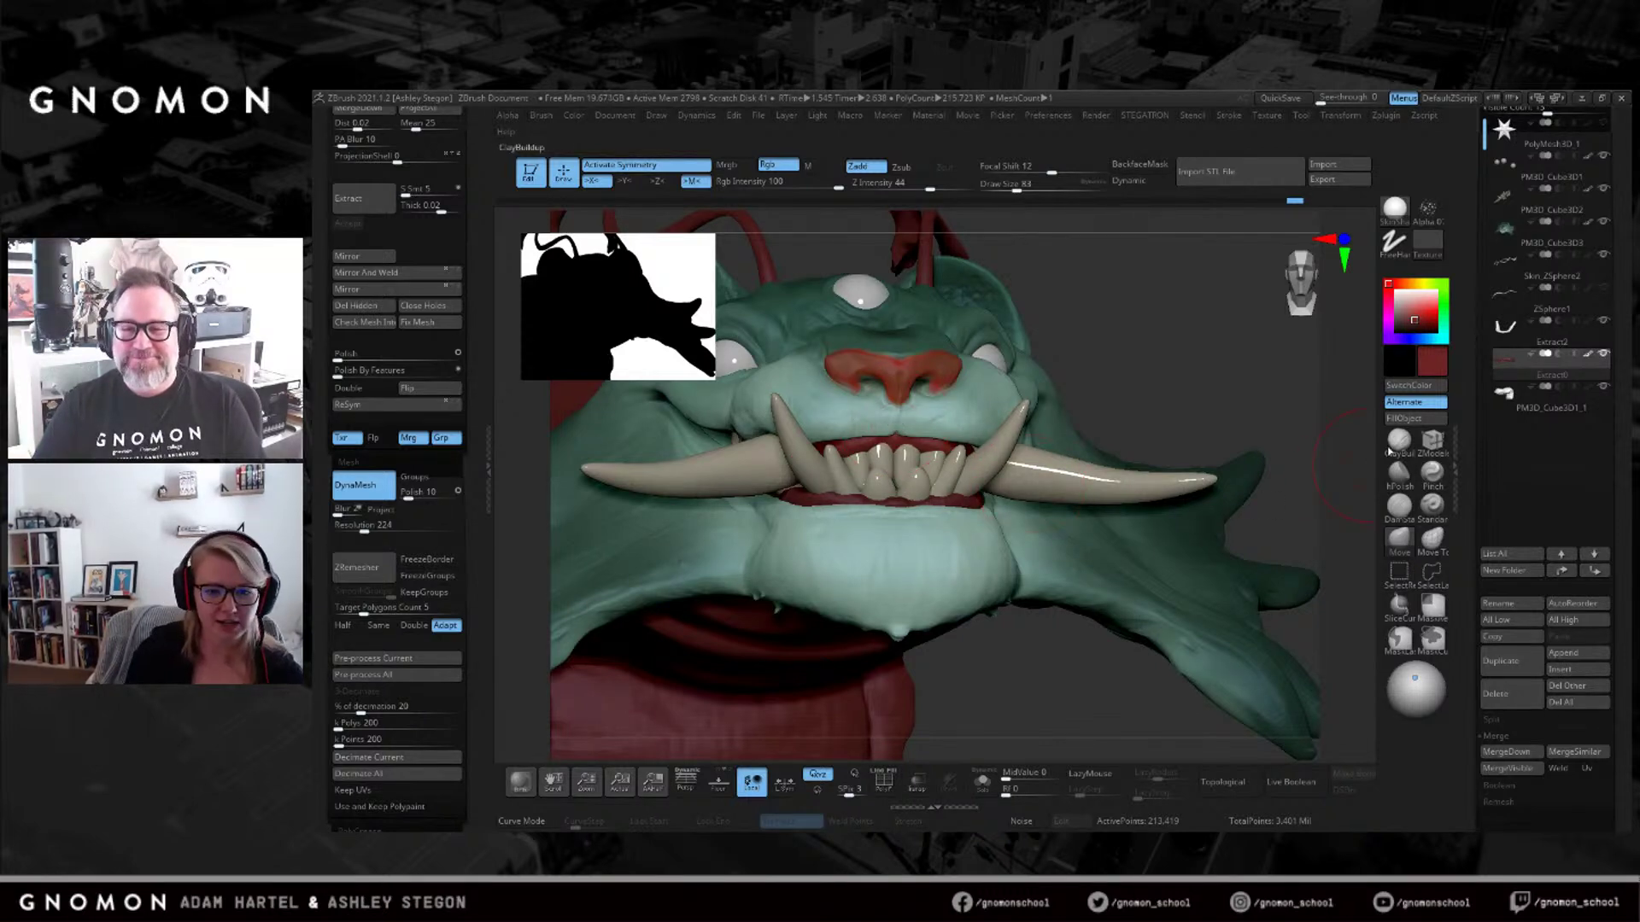
# Choose the ClayBuildup brush with color painting off and build up the gums behind the lower front teeth.
pyautogui.click(1396, 442)
pyautogui.press('s')
pyautogui.moveTo(924, 466); pyautogui.dragTo(919, 465)
pyautogui.moveTo(911, 475)
pyautogui.keyDown('alt'); pyautogui.mouseDown(button='right')
pyautogui.moveTo(980, 462)
pyautogui.moveTo(981, 478)
pyautogui.moveTo(1001, 462)
pyautogui.moveTo(984, 459)
pyautogui.mouseUp(button='right'); pyautogui.keyUp('alt')
pyautogui.keyDown('alt'); pyautogui.moveTo(983, 438); pyautogui.dragTo(973, 429); pyautogui.keyUp('alt')
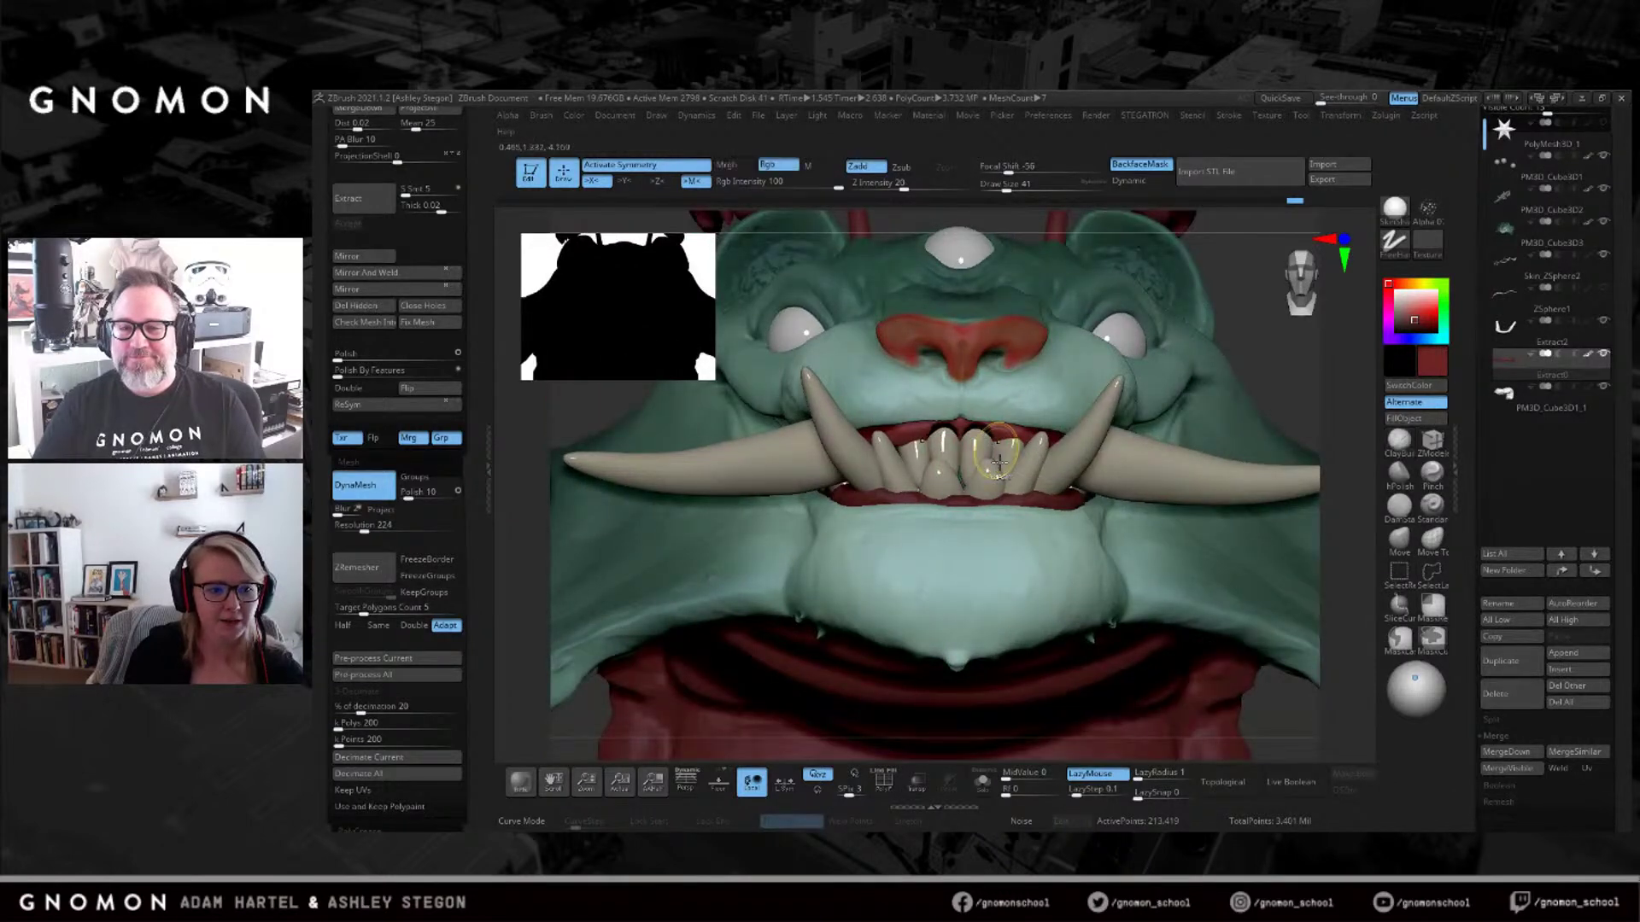
pyautogui.click(731, 164)
pyautogui.click(743, 167)
pyautogui.moveTo(971, 443); pyautogui.dragTo(976, 429)
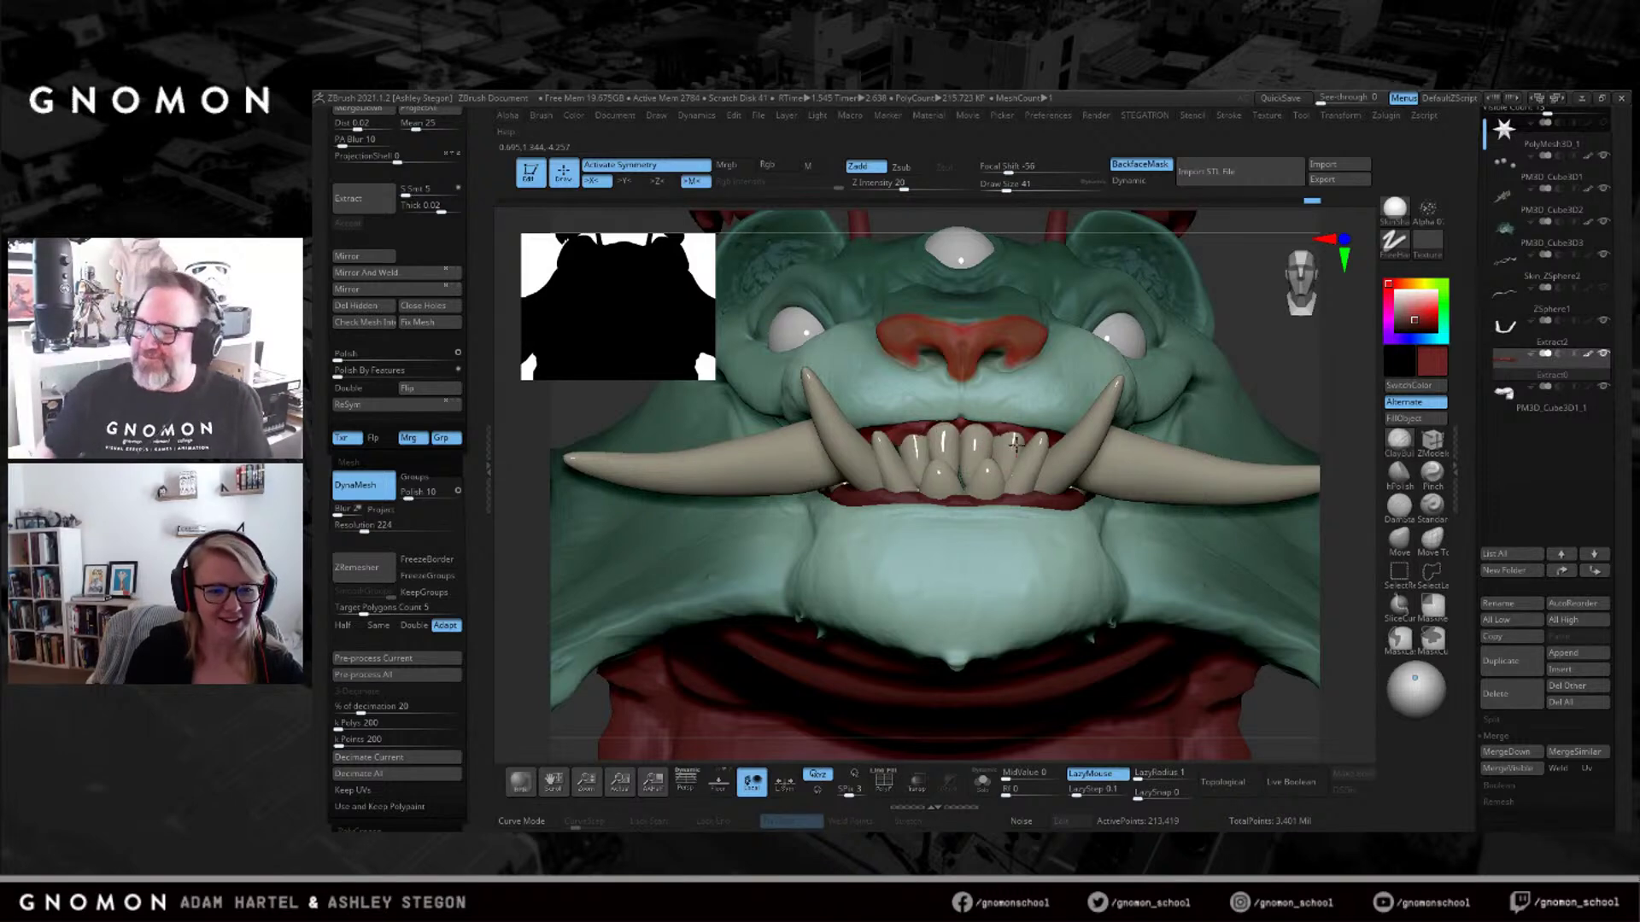
# Inflate the mouth lining beside the front teeth with the Inflate brush.
pyautogui.press('b')
pyautogui.press('b')
pyautogui.press('i')
pyautogui.press('n')
pyautogui.moveTo(1019, 430); pyautogui.dragTo(1022, 425)
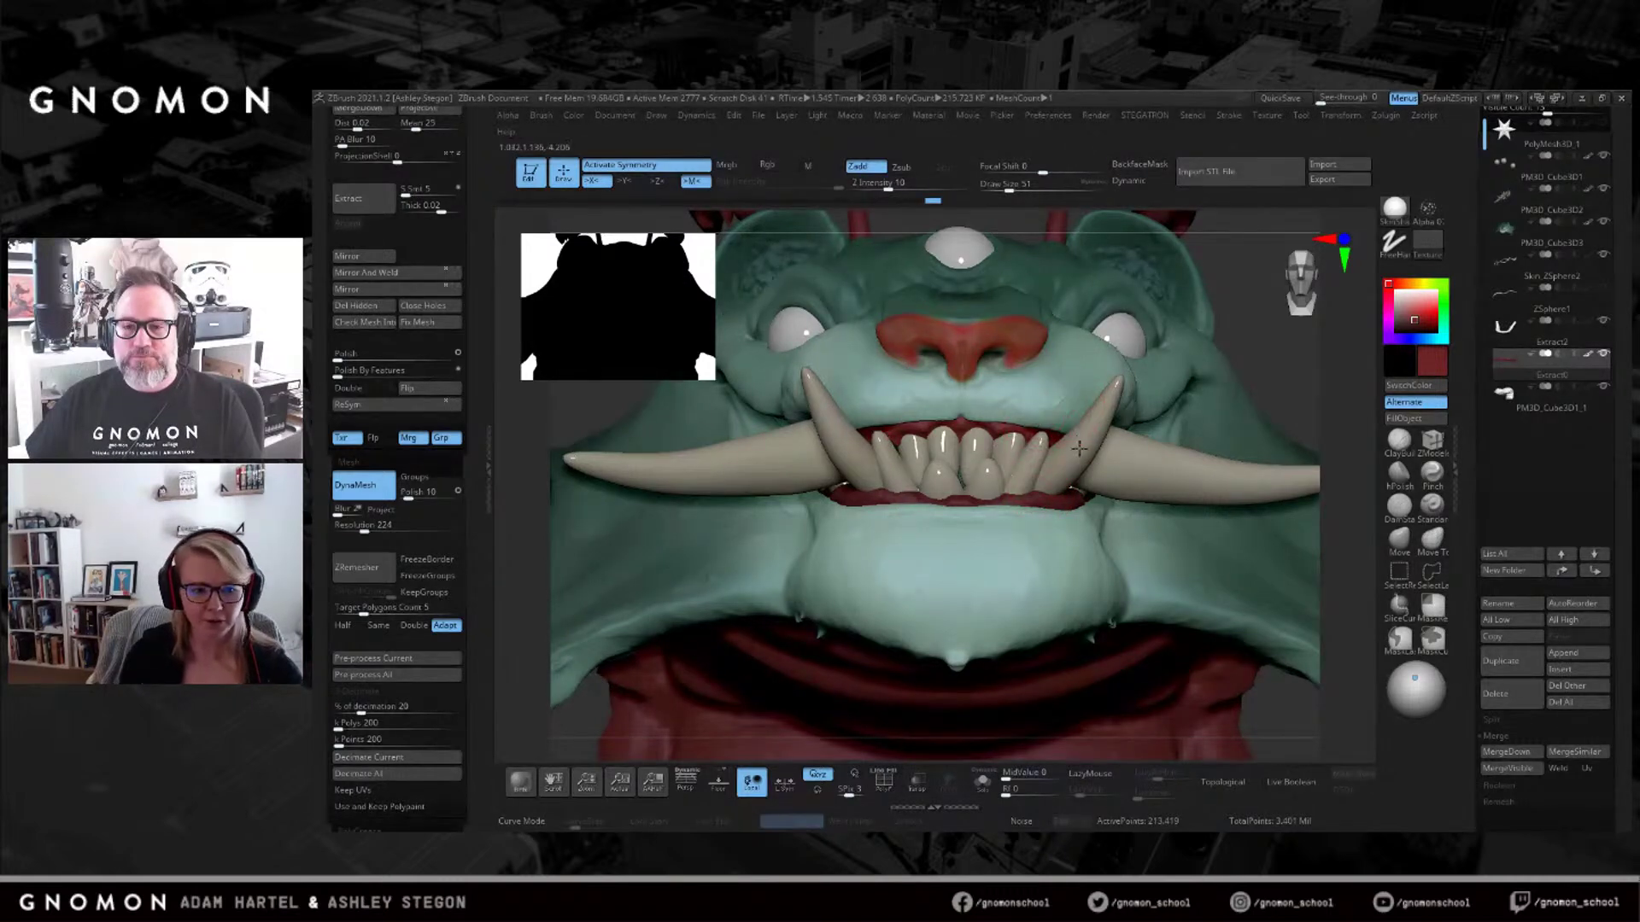
pyautogui.moveTo(1077, 442); pyautogui.dragTo(979, 510, button='right')
pyautogui.press('[')
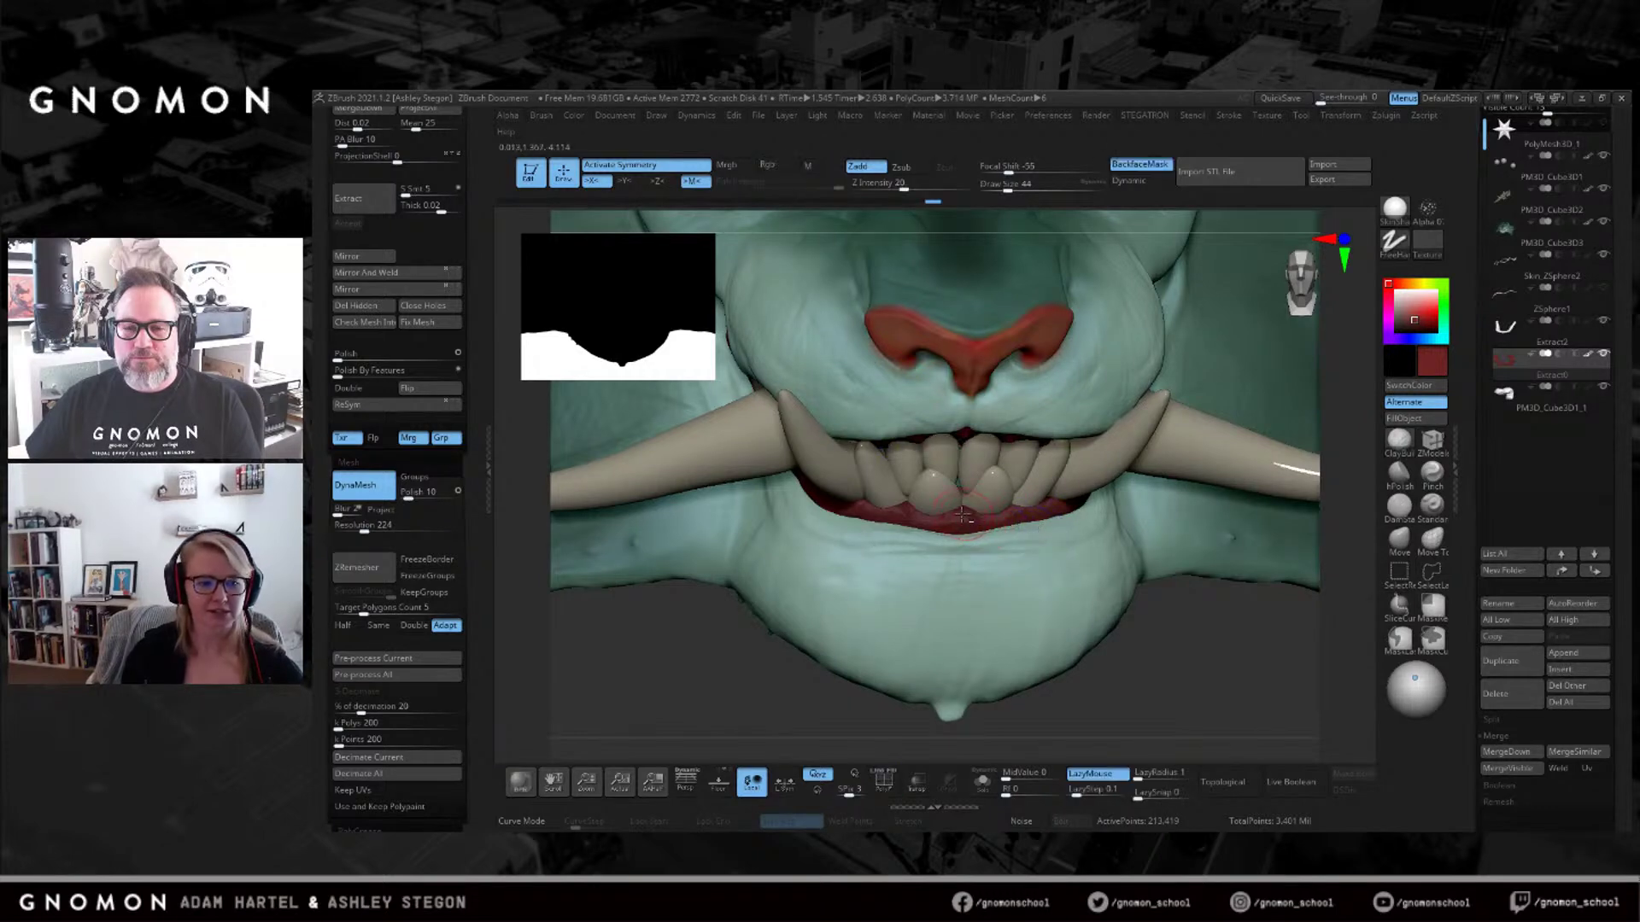
# Select the lower gum subtool and build up its volume along the lip with the ClayBuildup brush.
pyautogui.keyDown('alt'); pyautogui.click(1016, 516); pyautogui.keyUp('alt')
pyautogui.press('b')
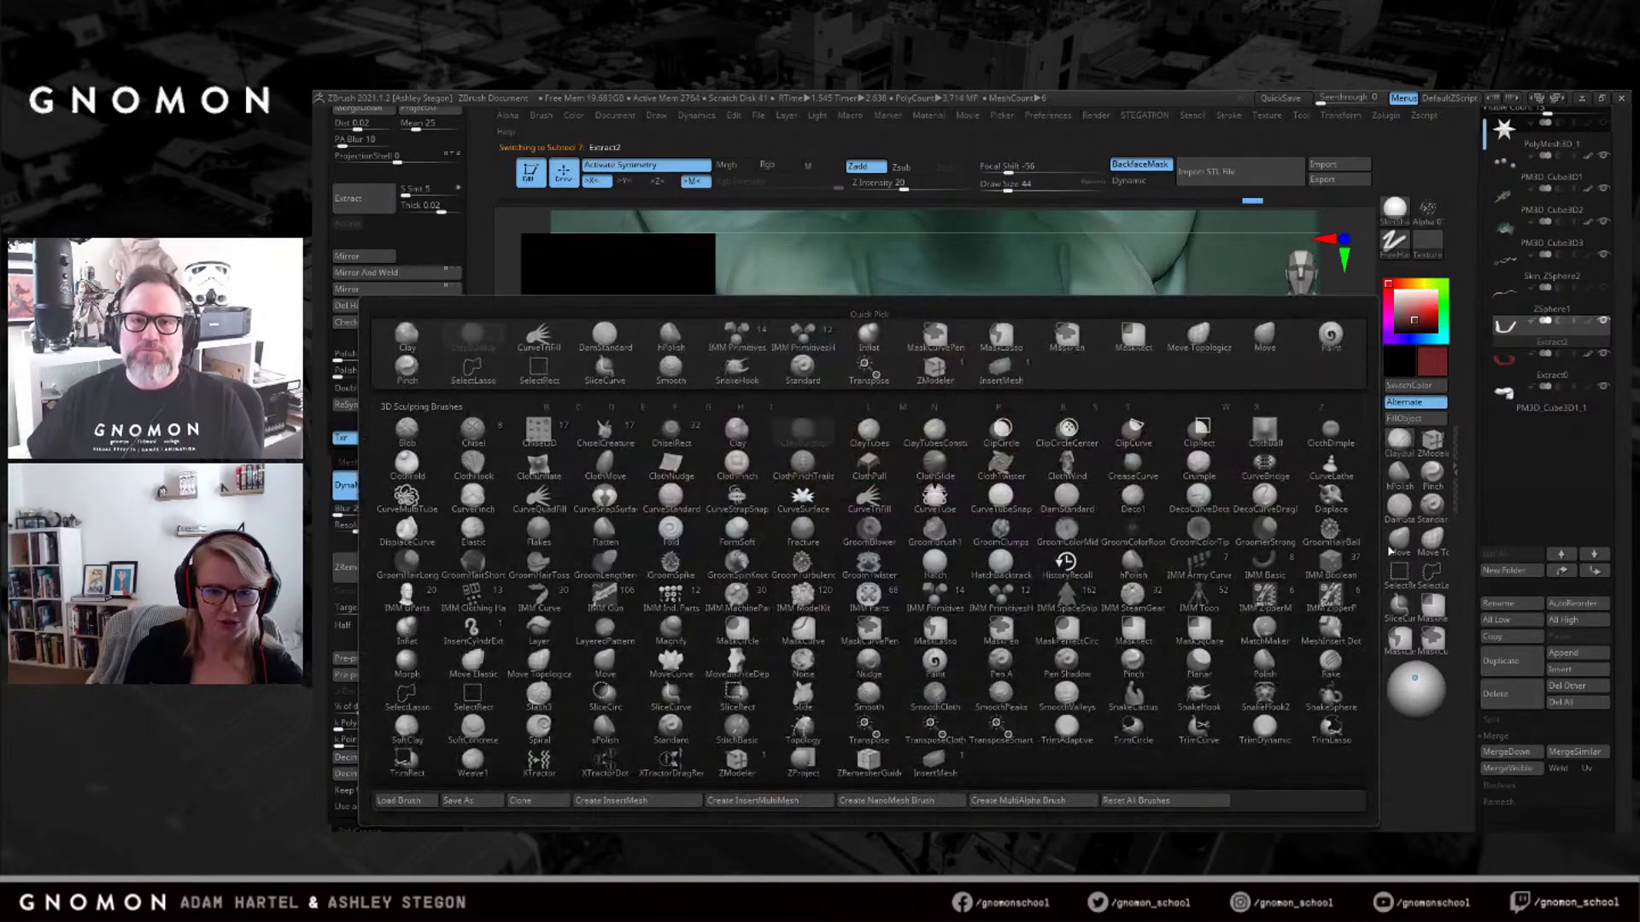
pyautogui.click(1017, 555)
pyautogui.moveTo(1013, 496); pyautogui.dragTo(1007, 505, button='right')
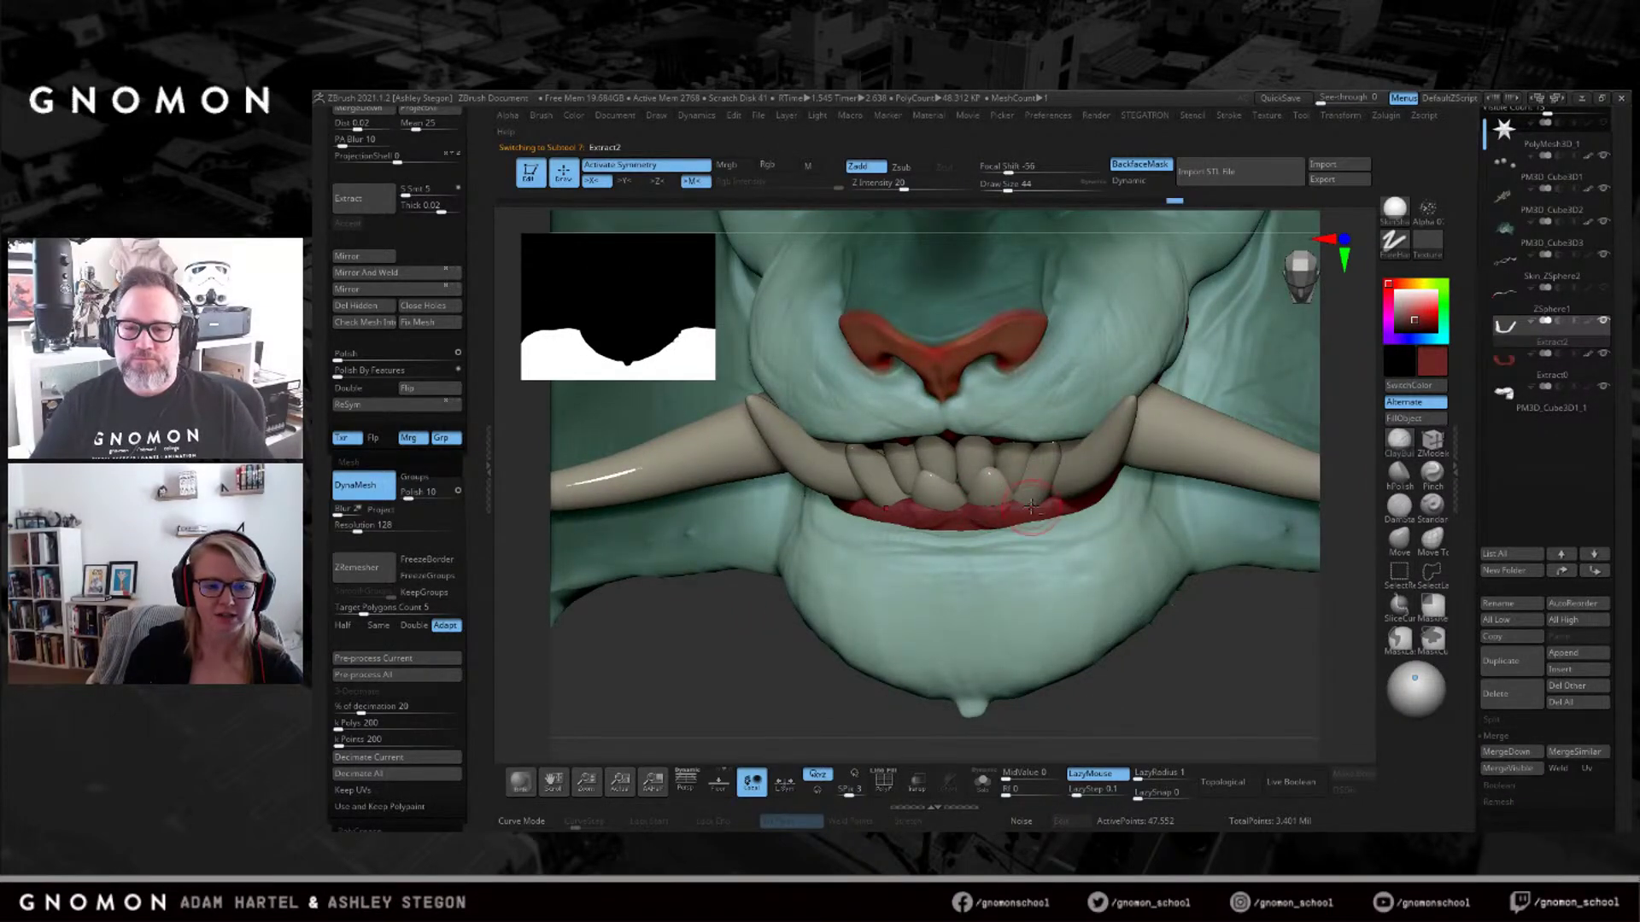
pyautogui.moveTo(1053, 505)
pyautogui.mouseDown(button='right')
pyautogui.moveTo(1090, 496)
pyautogui.moveTo(1068, 511)
pyautogui.mouseUp(button='right')
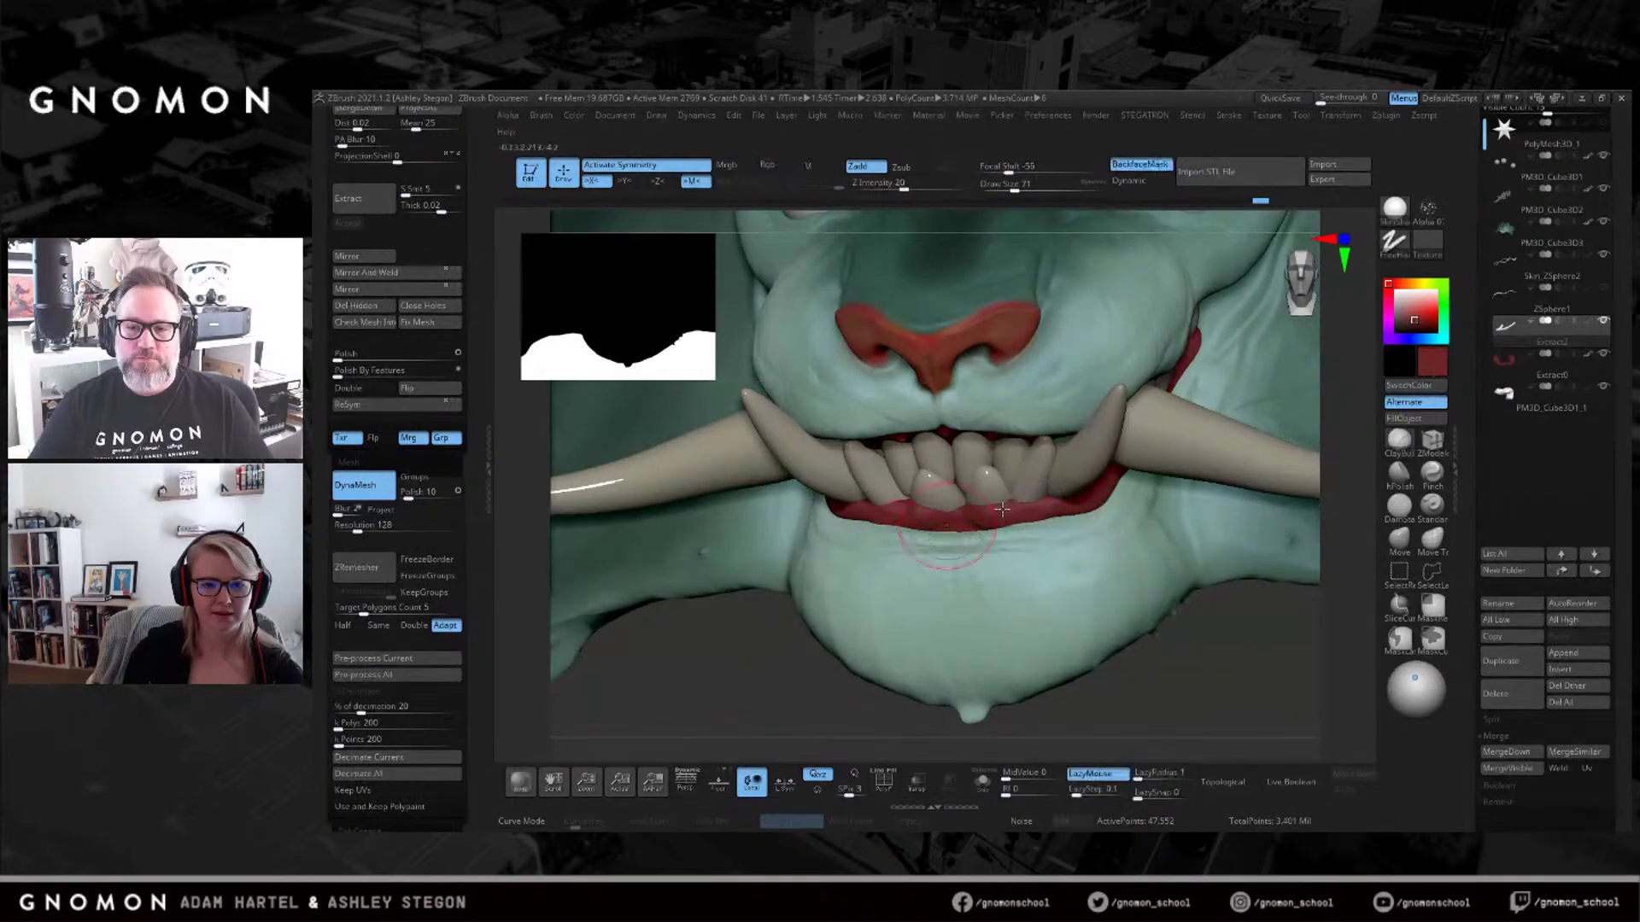
# Choose the ToyPlastic material, try filling the lower gum with the material channel only, and undo the fill.
pyautogui.click(1396, 209)
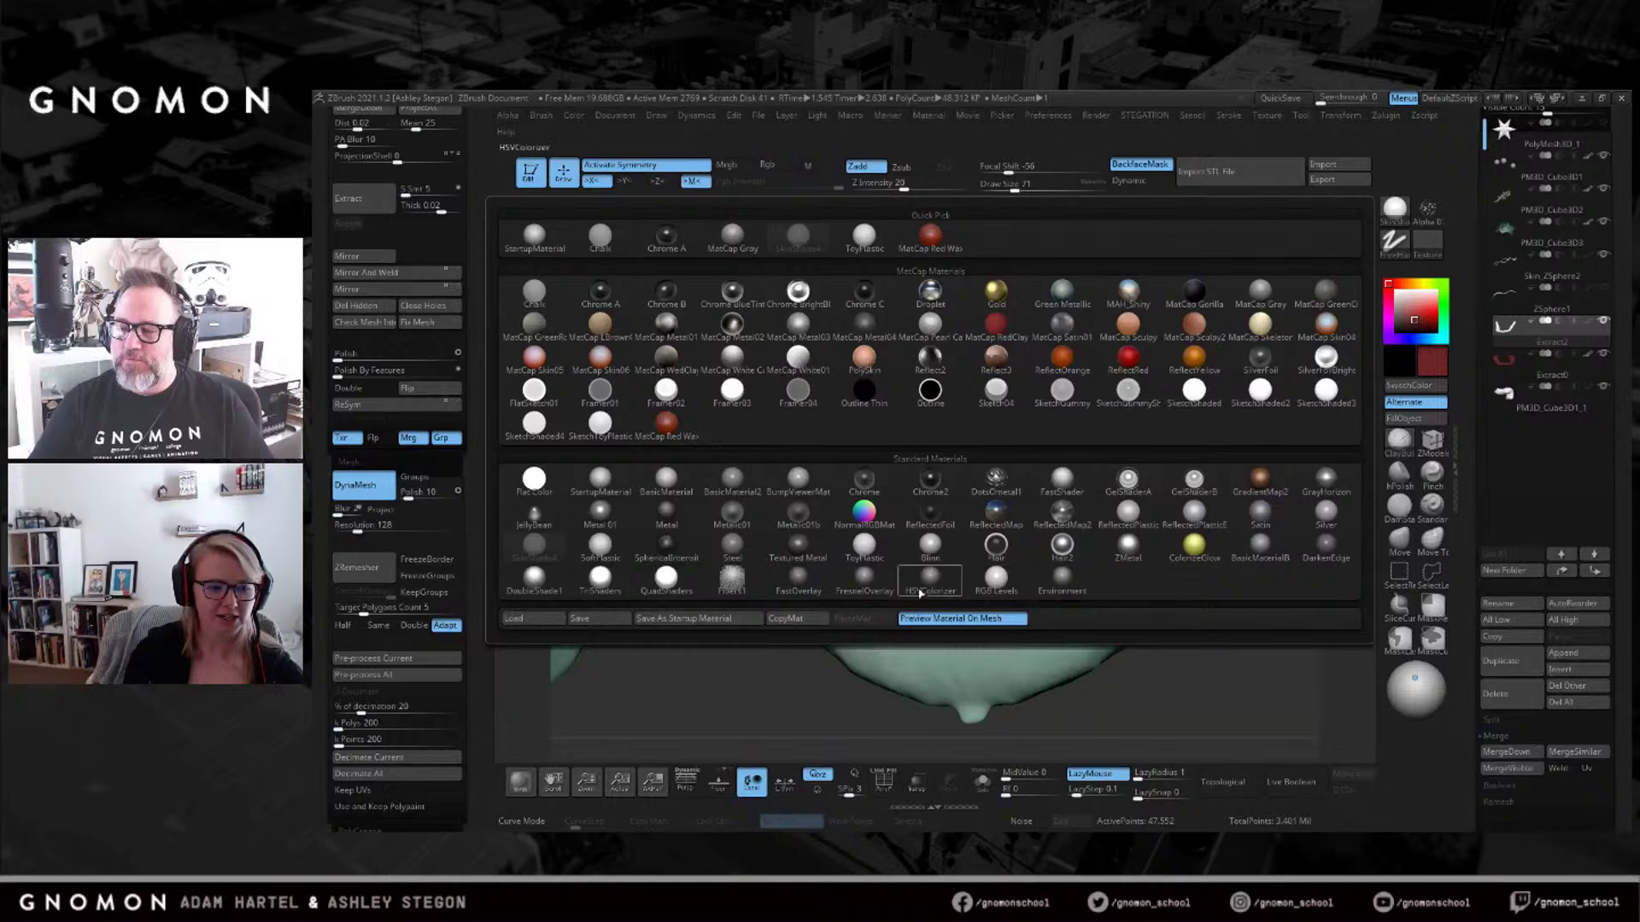
pyautogui.click(865, 545)
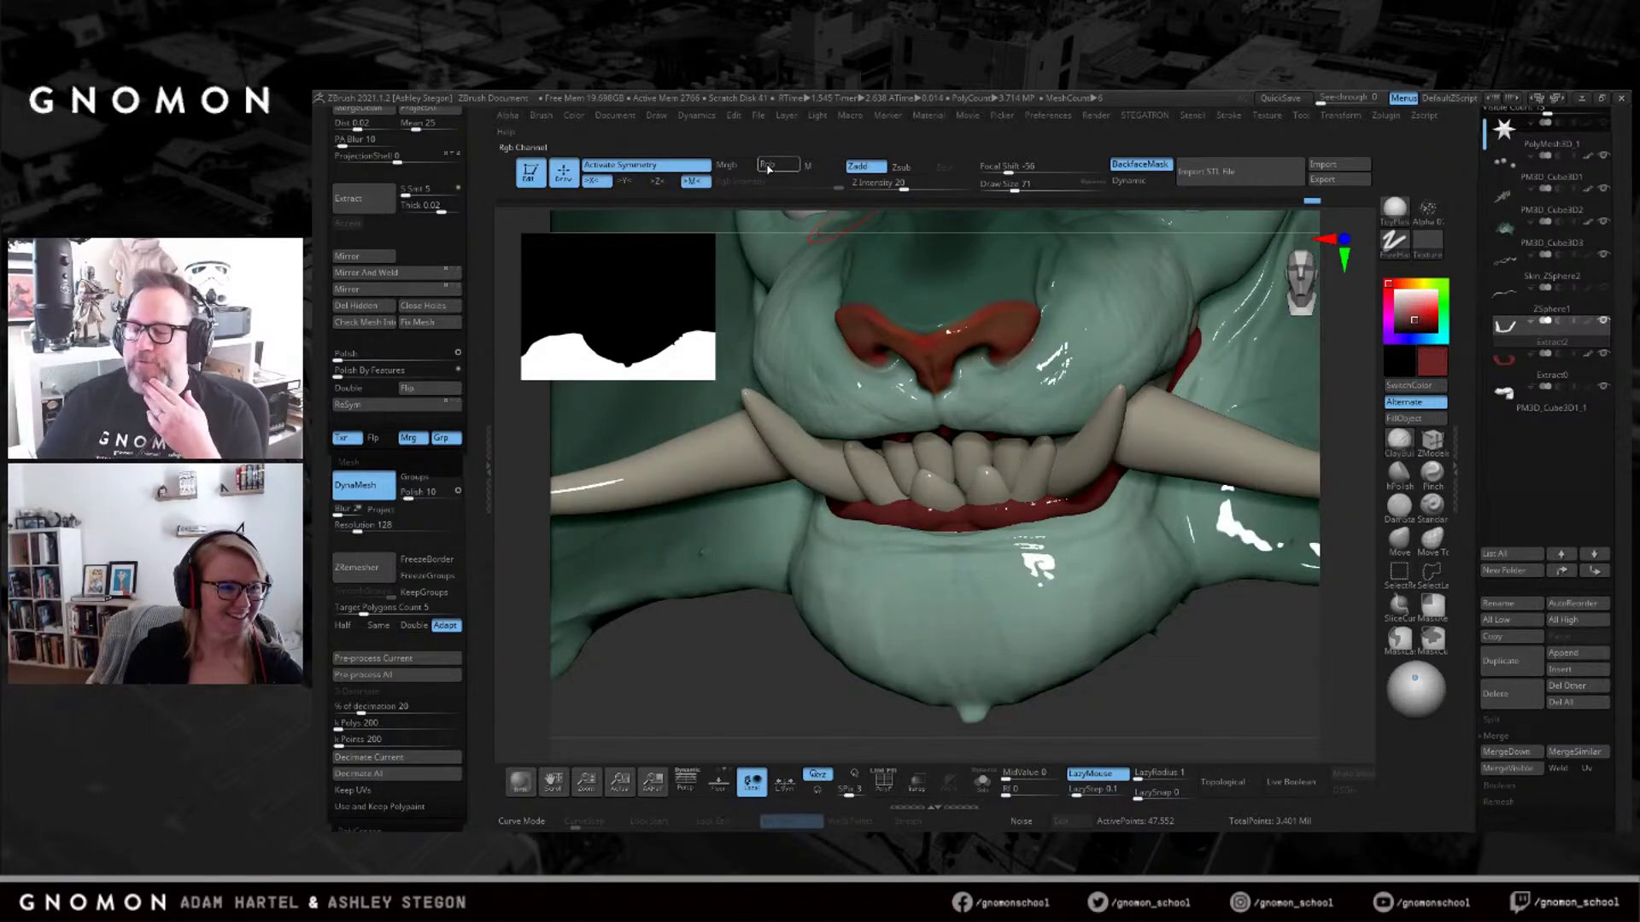
pyautogui.click(808, 166)
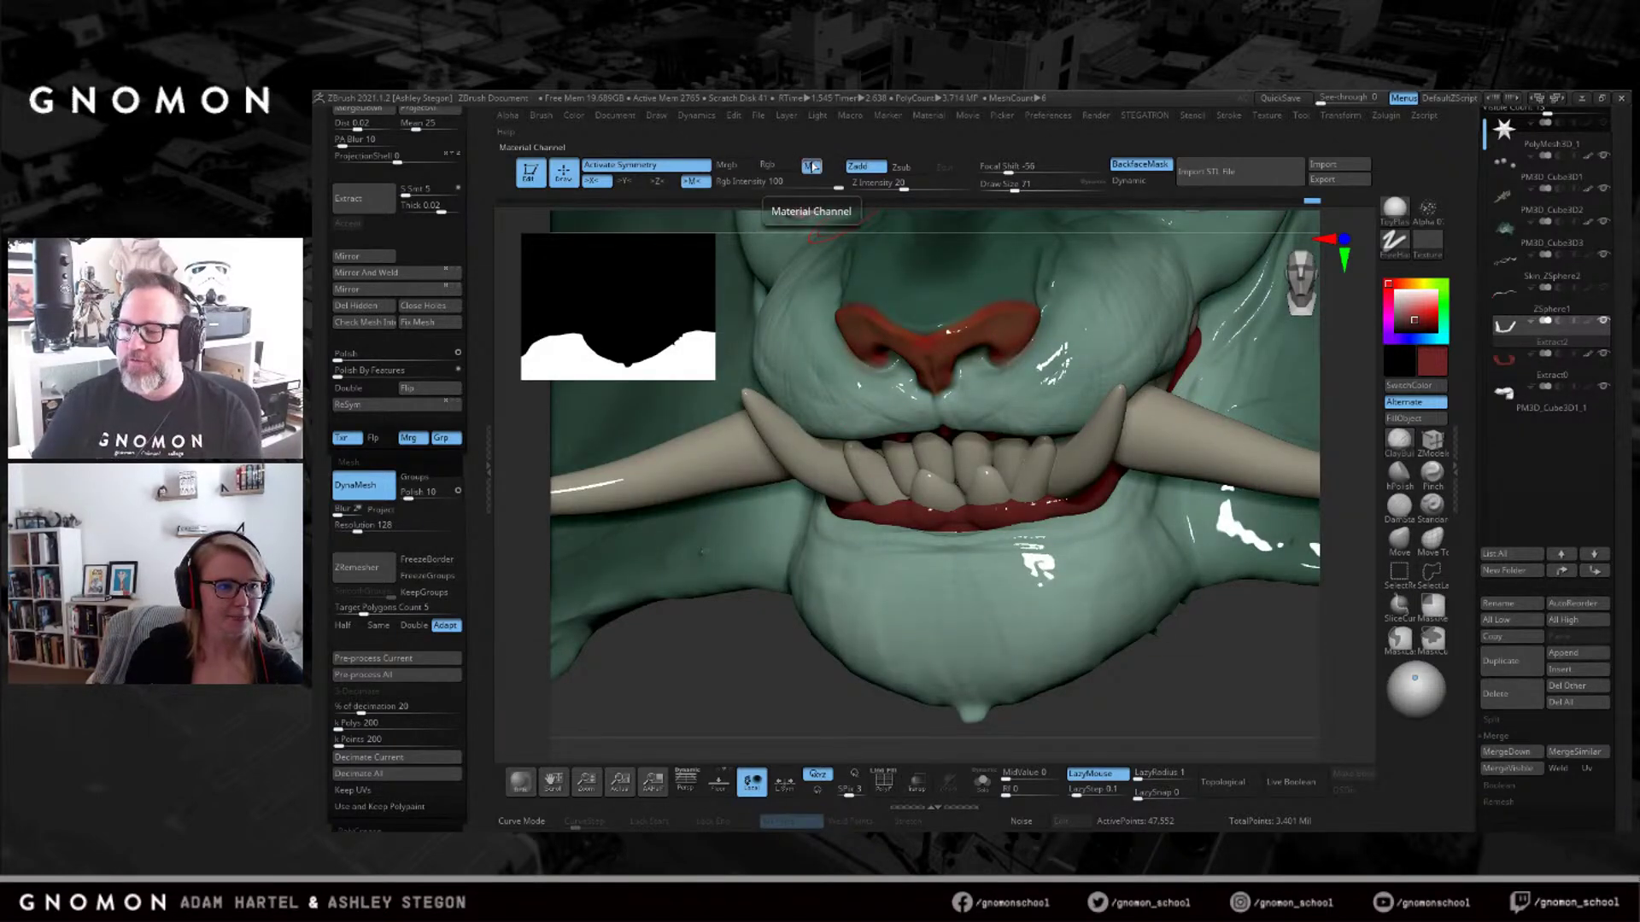
pyautogui.click(1415, 418)
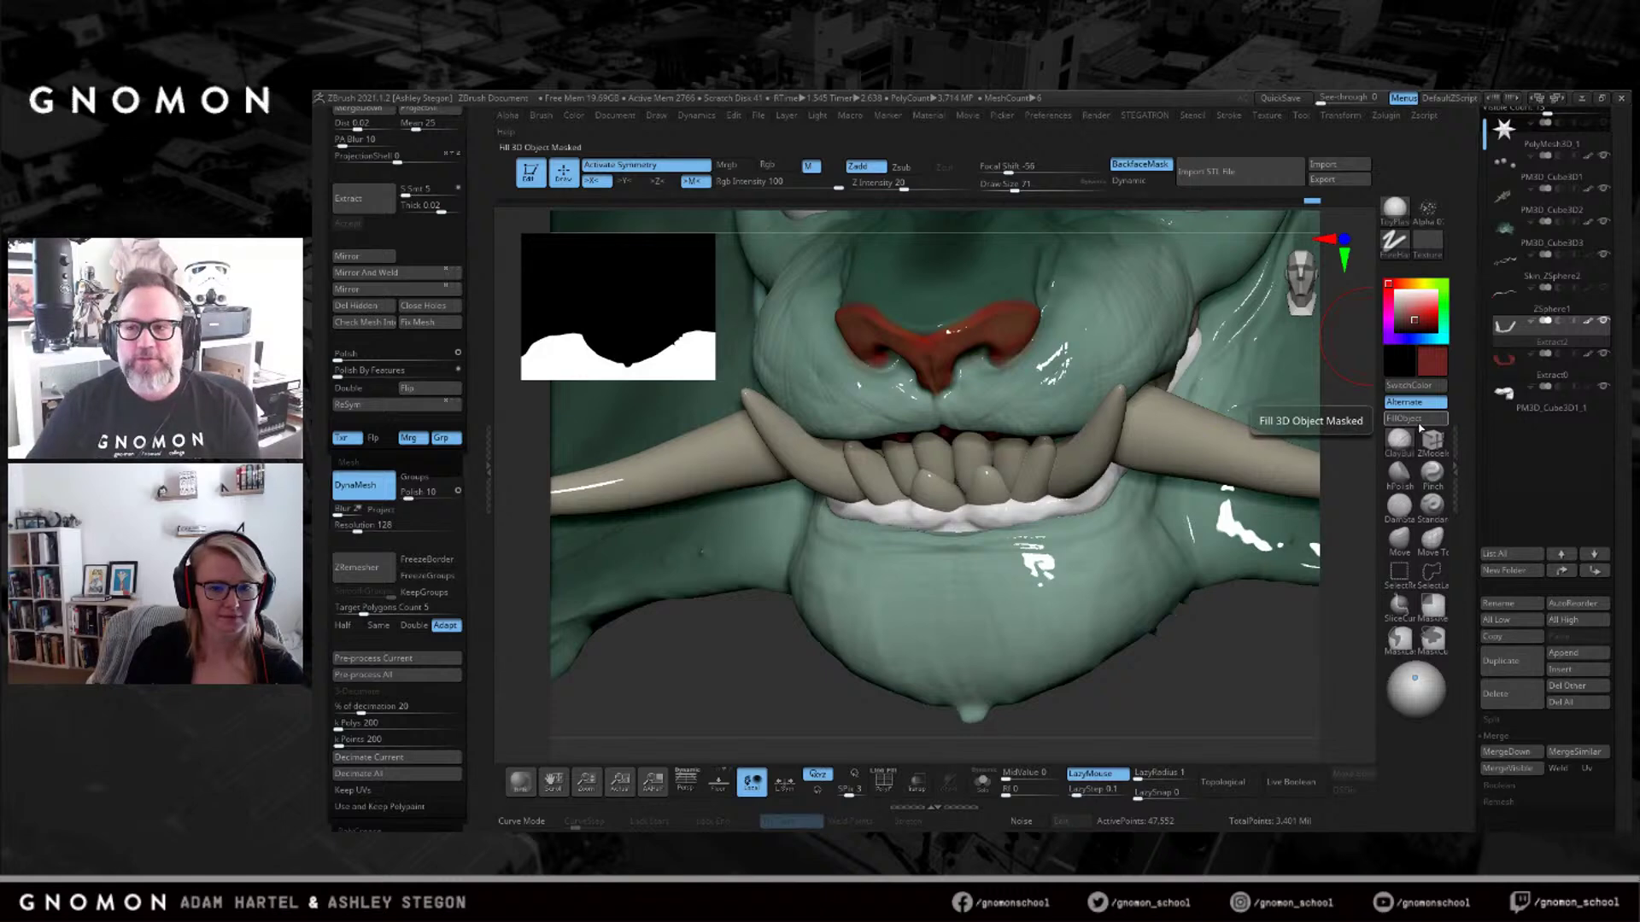
pyautogui.hotkey('ctrl', 'z')
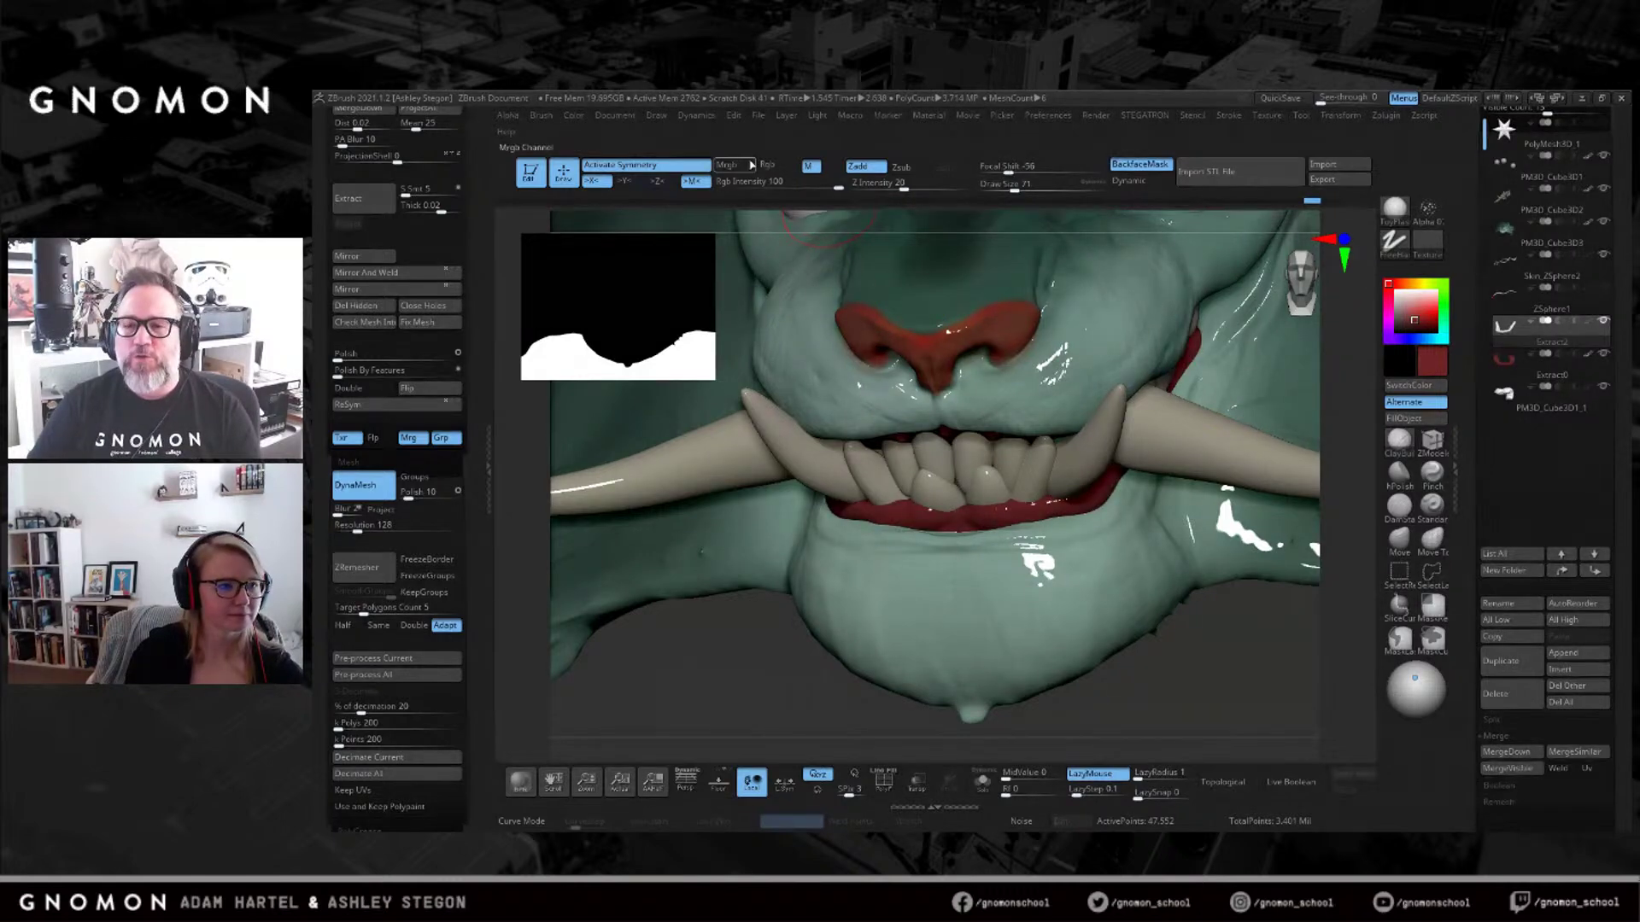
# Fill the gum subtools with the deep red color and the ToyPlastic material together.
pyautogui.click(743, 166)
pyautogui.moveTo(1276, 443); pyautogui.dragTo(983, 299, button='right')
pyautogui.keyDown('alt'); pyautogui.click(987, 444); pyautogui.keyUp('alt')
pyautogui.hotkey('shift', 'f')
pyautogui.hotkey('shift', 'f')
pyautogui.click(1425, 421)
# Select the head subtool and assign it the SkinShade4 material using the material channel only.
pyautogui.moveTo(1075, 261); pyautogui.dragTo(1088, 335, button='right')
pyautogui.keyDown('alt'); pyautogui.click(1090, 334); pyautogui.keyUp('alt')
pyautogui.click(807, 165)
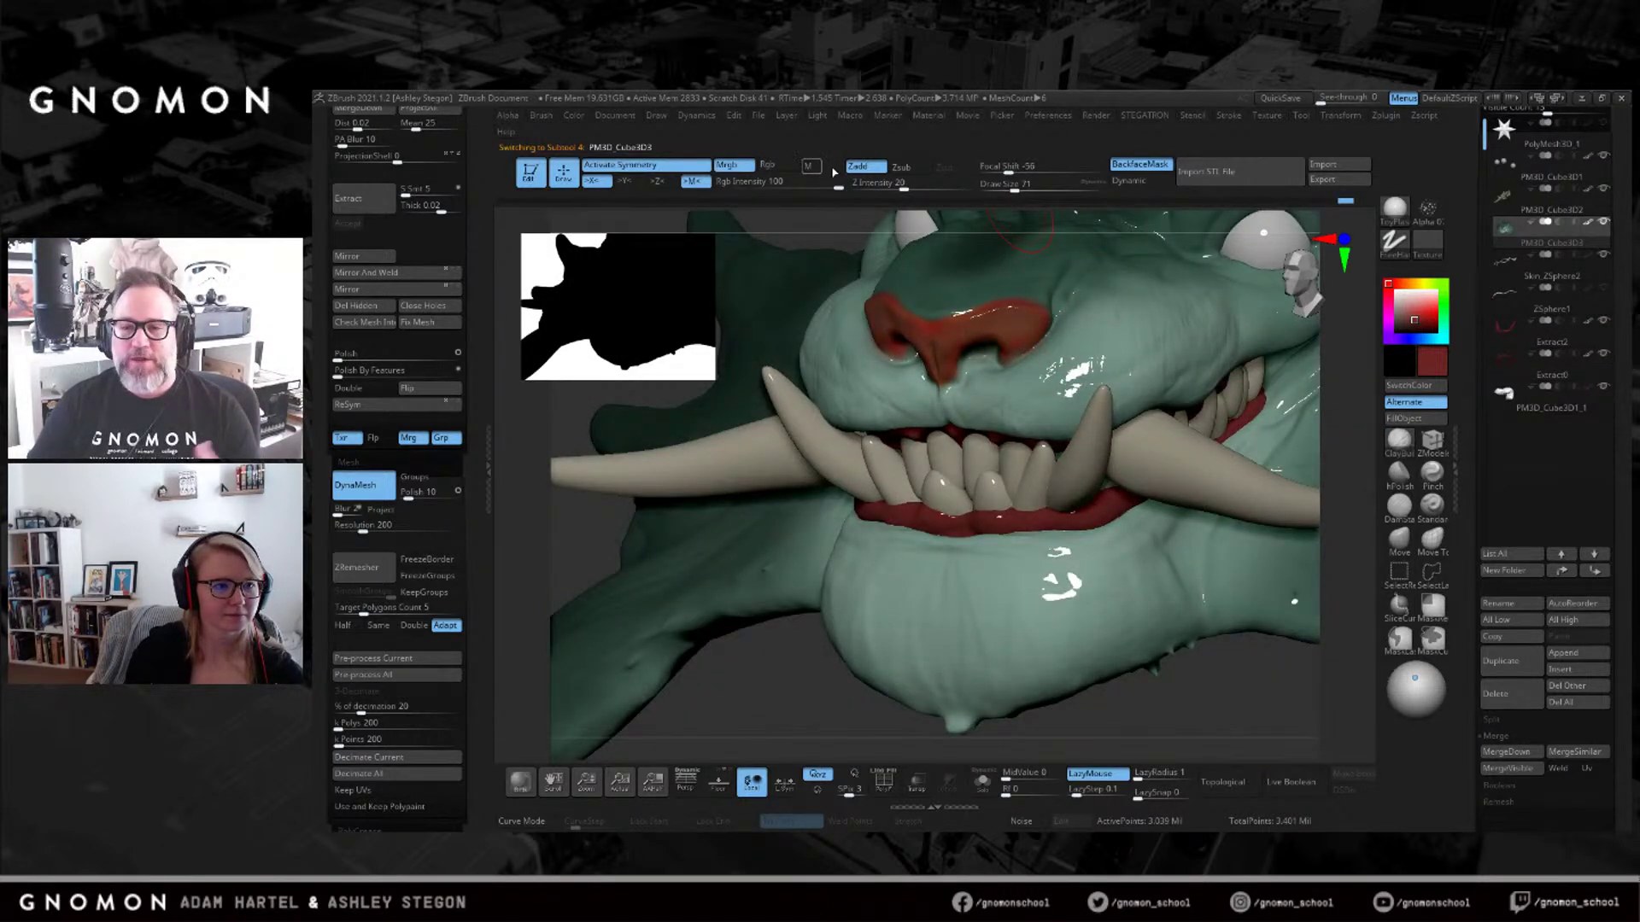
pyautogui.press('m')
pyautogui.click(1393, 213)
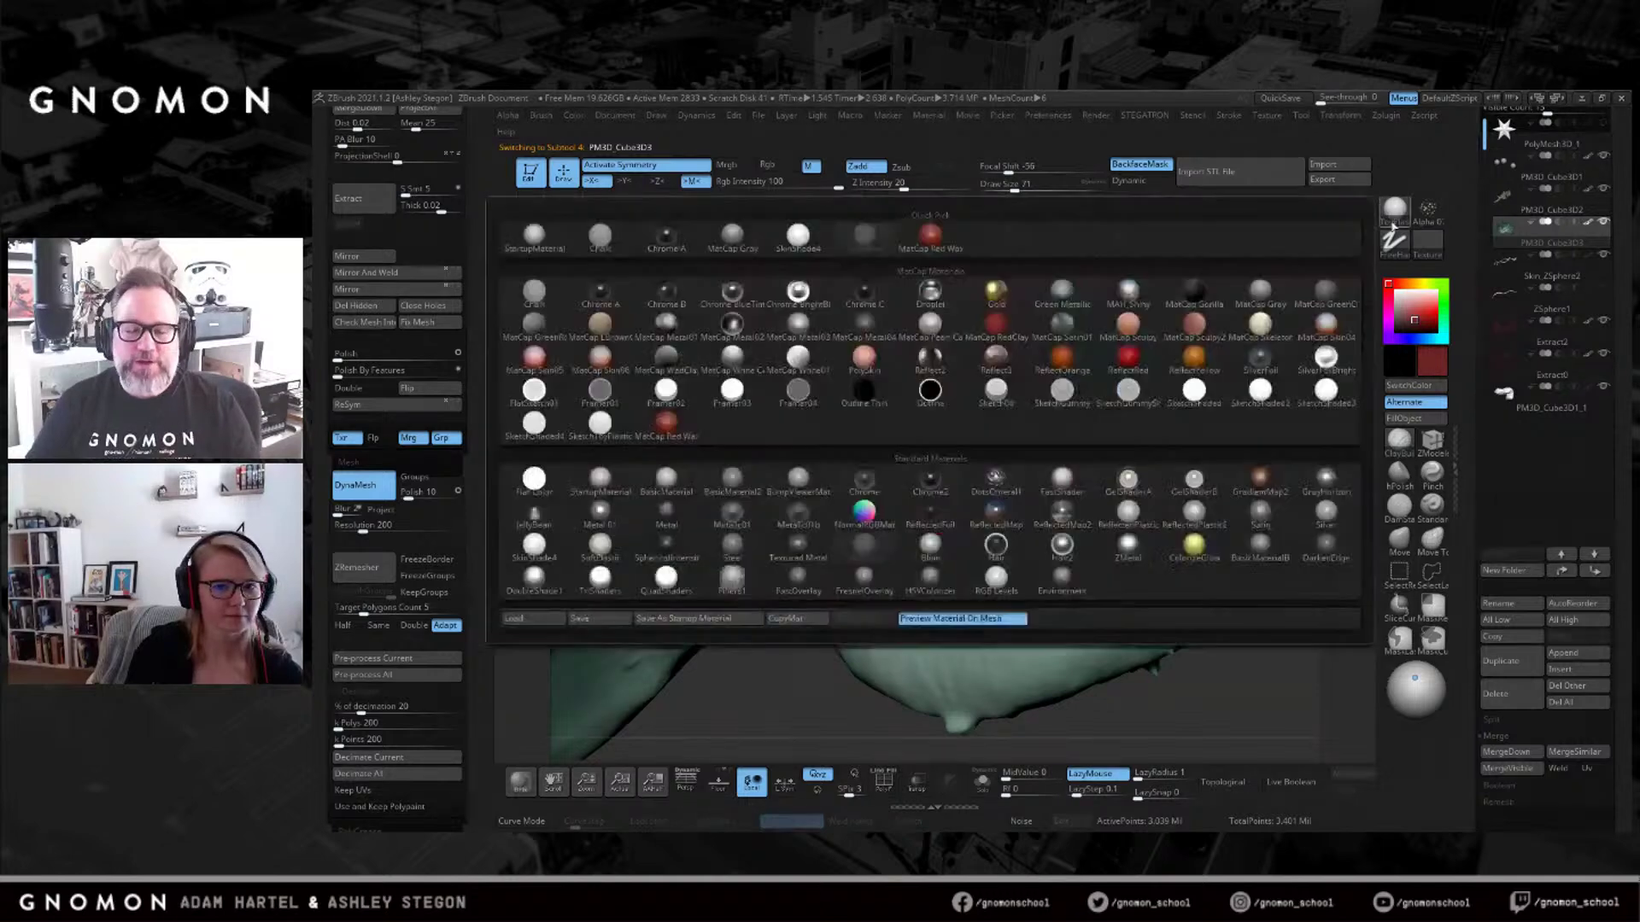
pyautogui.click(534, 546)
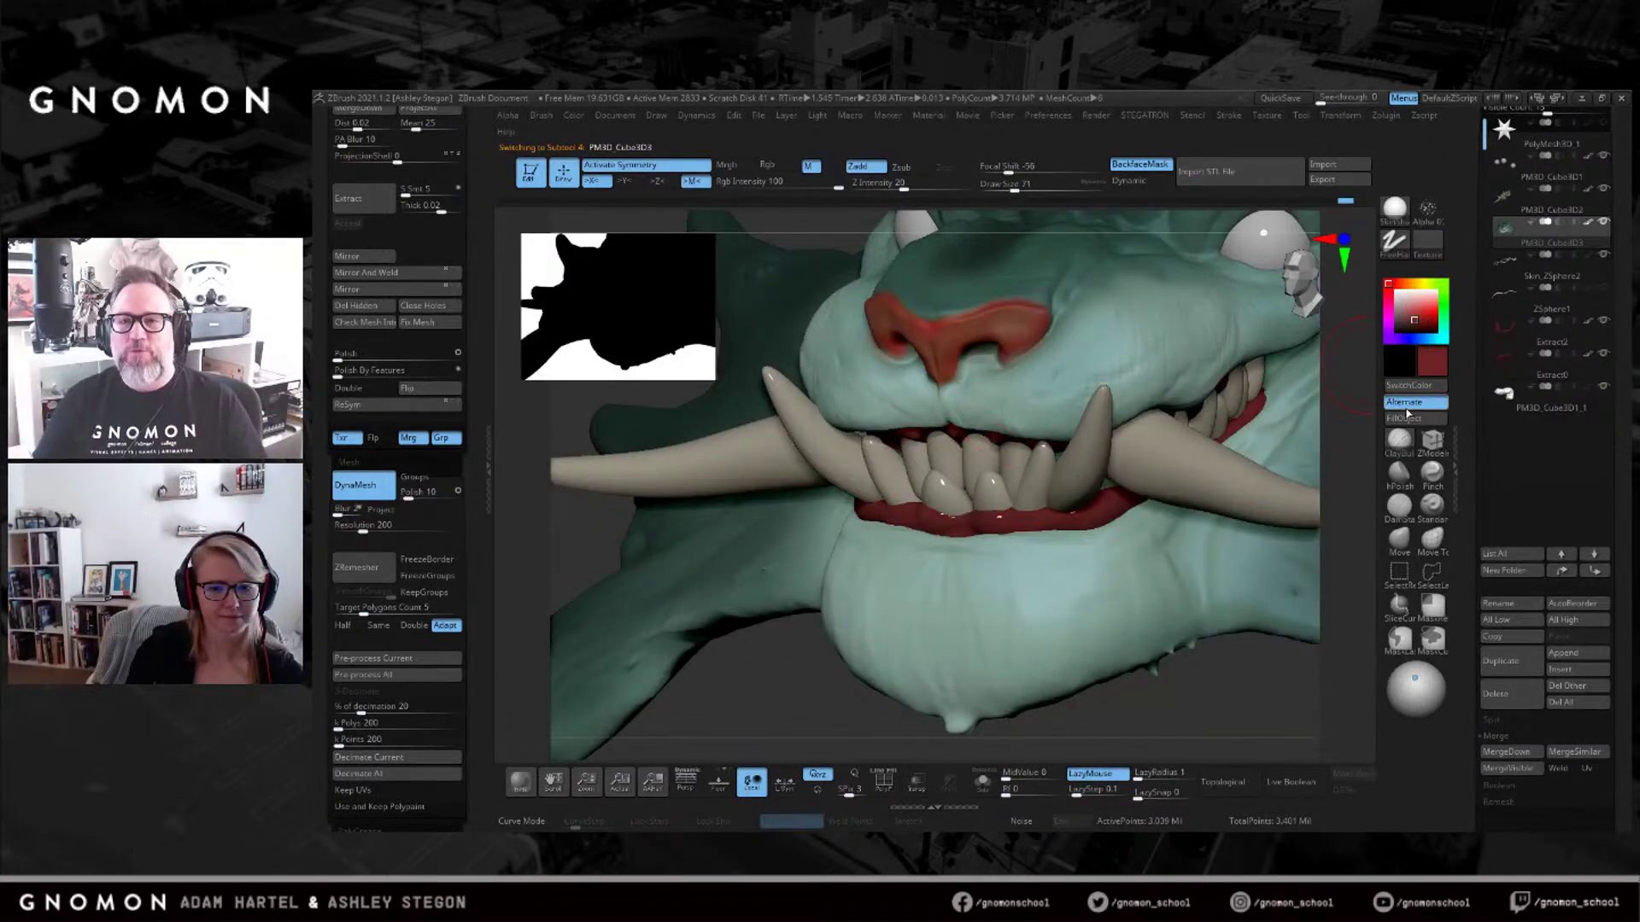
# Inspect the face's material from a wider angle and check the head's polyframe.
pyautogui.keyDown('ctrl'); pyautogui.moveTo(1172, 418); pyautogui.dragTo(1119, 350, button='right'); pyautogui.keyUp('ctrl')
pyautogui.moveTo(1059, 478); pyautogui.dragTo(1136, 534, button='right')
pyautogui.press('s')
pyautogui.moveTo(1142, 547); pyautogui.dragTo(1135, 548)
pyautogui.keyDown('ctrl'); pyautogui.moveTo(1104, 451); pyautogui.dragTo(1078, 488, button='right'); pyautogui.keyUp('ctrl')
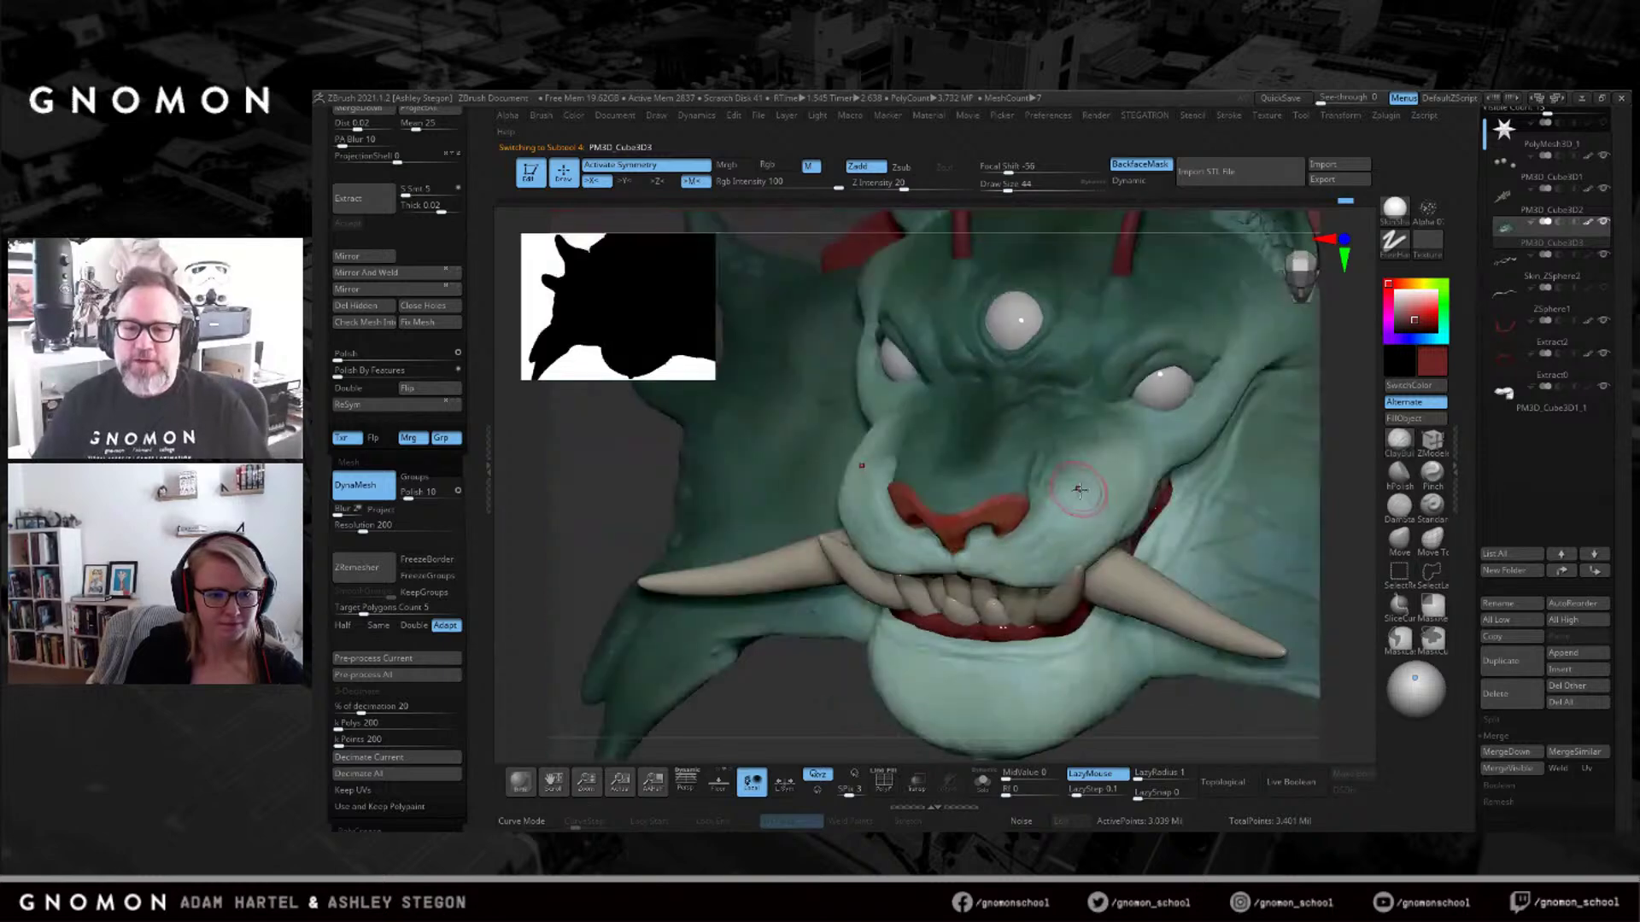
pyautogui.hotkey('shift', 'f')
pyautogui.hotkey('shift', 'f')
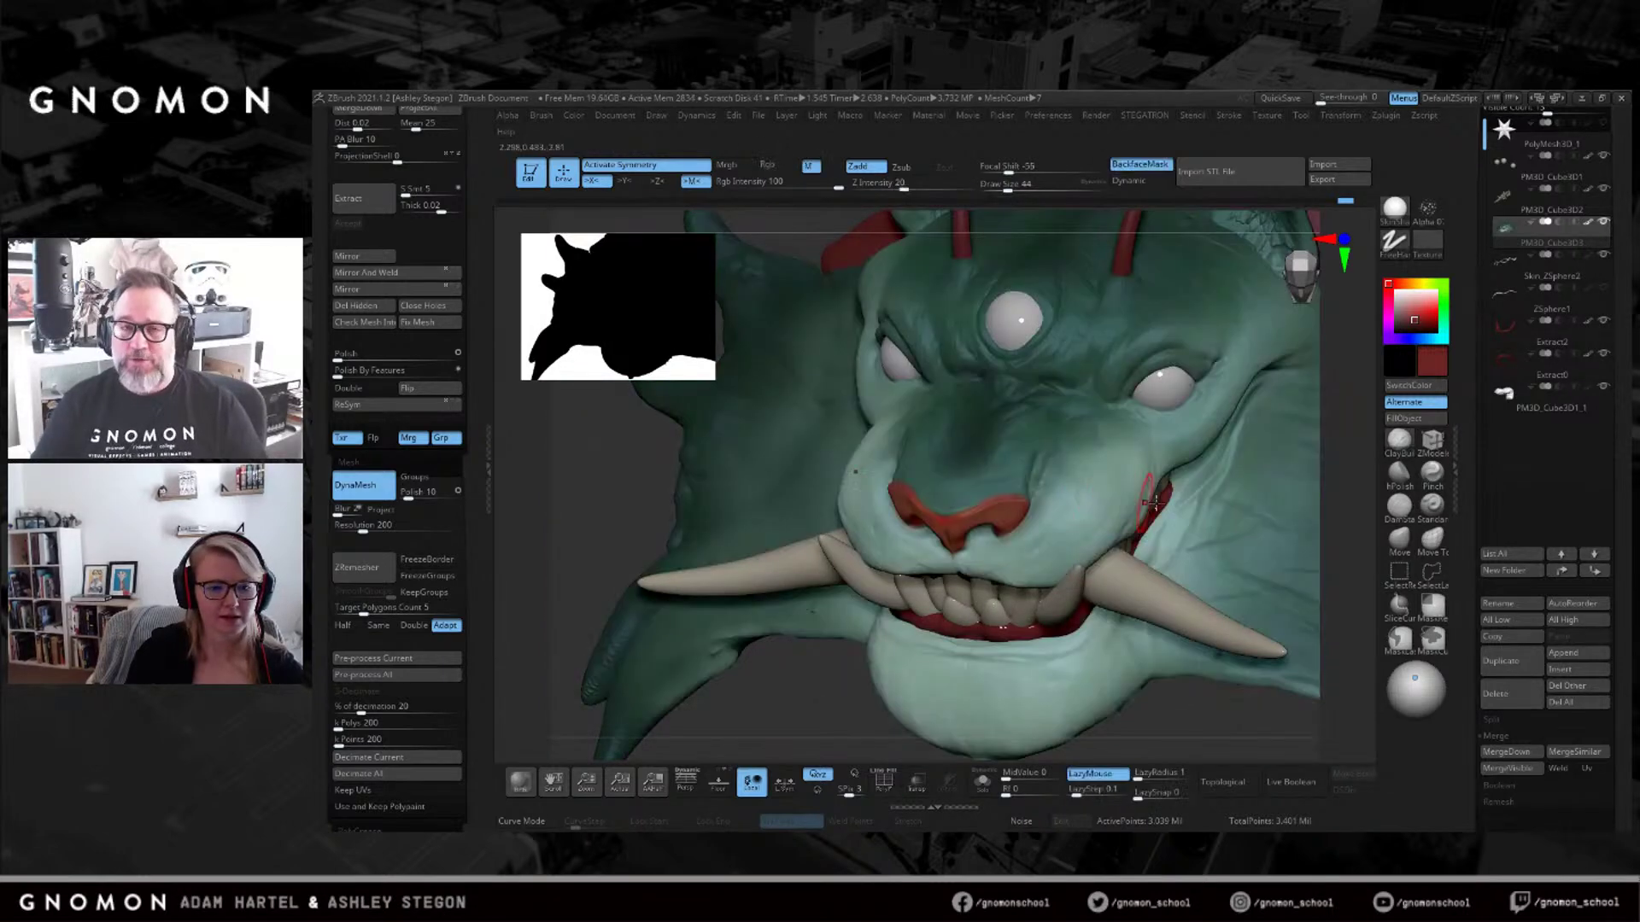
# Select the body subtool, sample a mid green from the creature, and fill the body with that color and material.
pyautogui.moveTo(1066, 535); pyautogui.dragTo(1003, 457, button='right')
pyautogui.keyDown('alt'); pyautogui.click(863, 419); pyautogui.keyUp('alt')
pyautogui.moveTo(862, 419); pyautogui.dragTo(994, 373, button='right')
pyautogui.press('c')
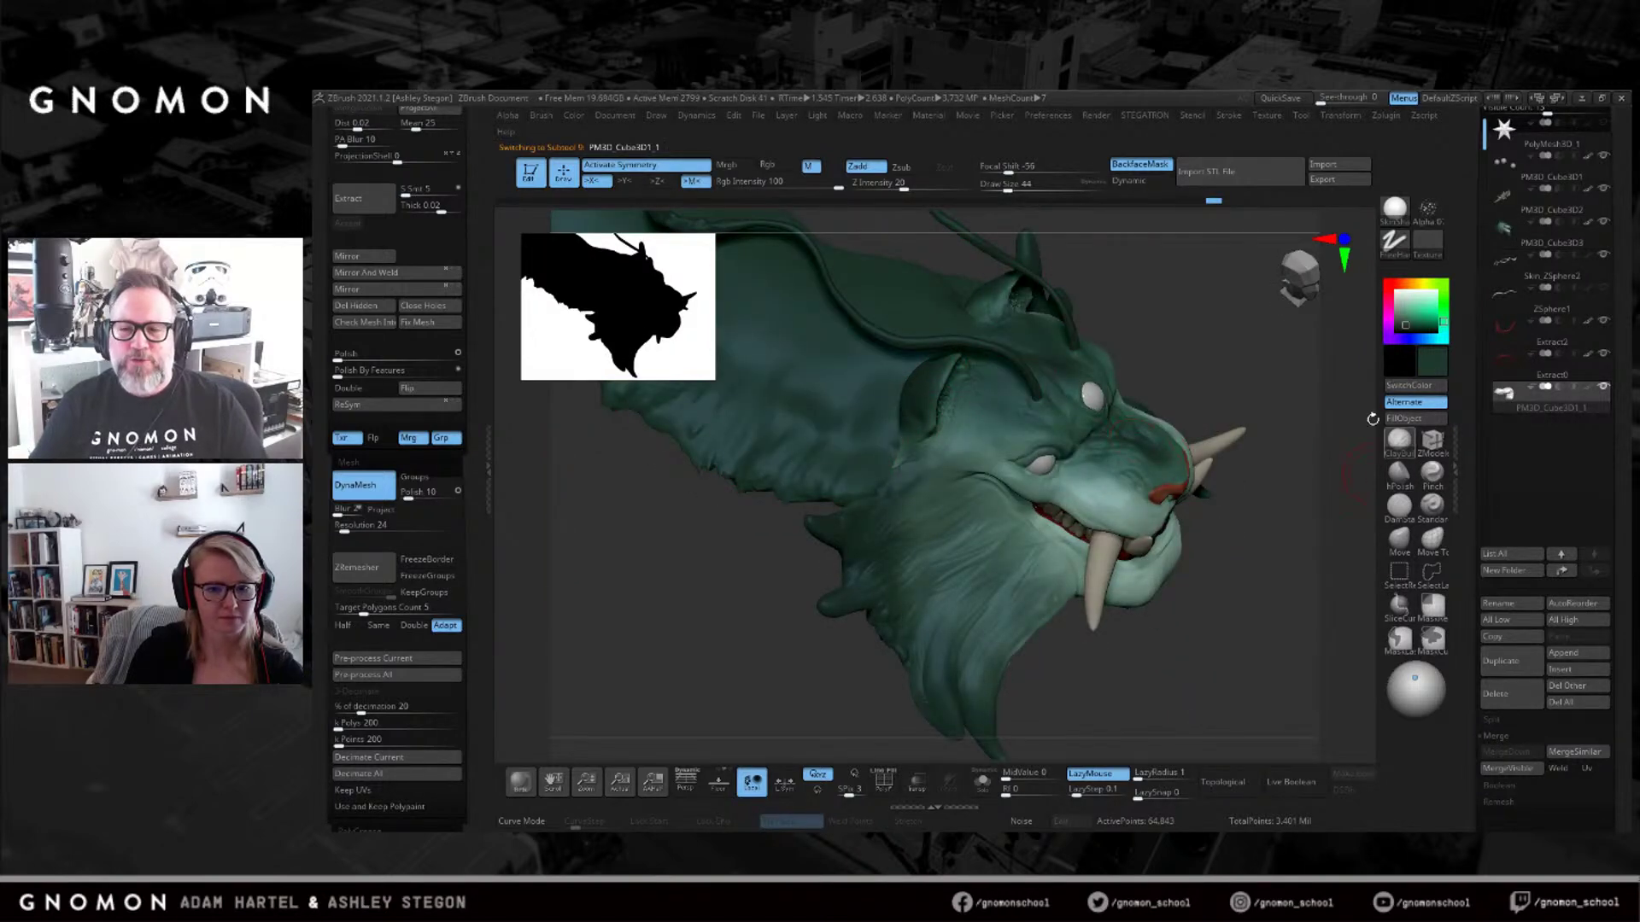
pyautogui.press('c')
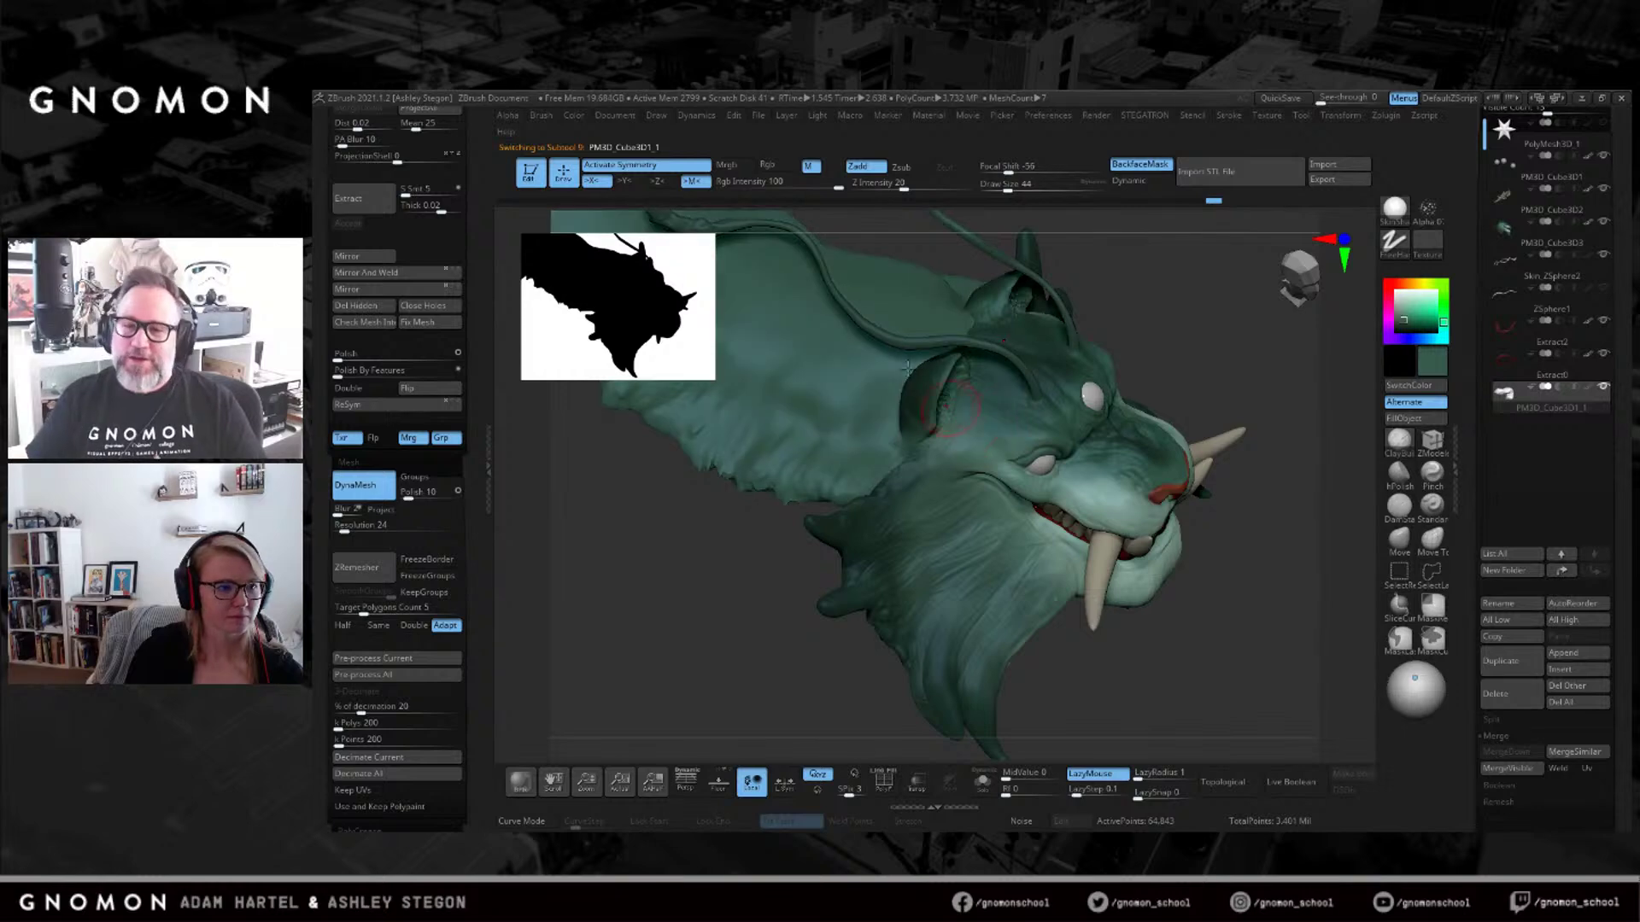
pyautogui.click(727, 164)
pyautogui.click(1401, 417)
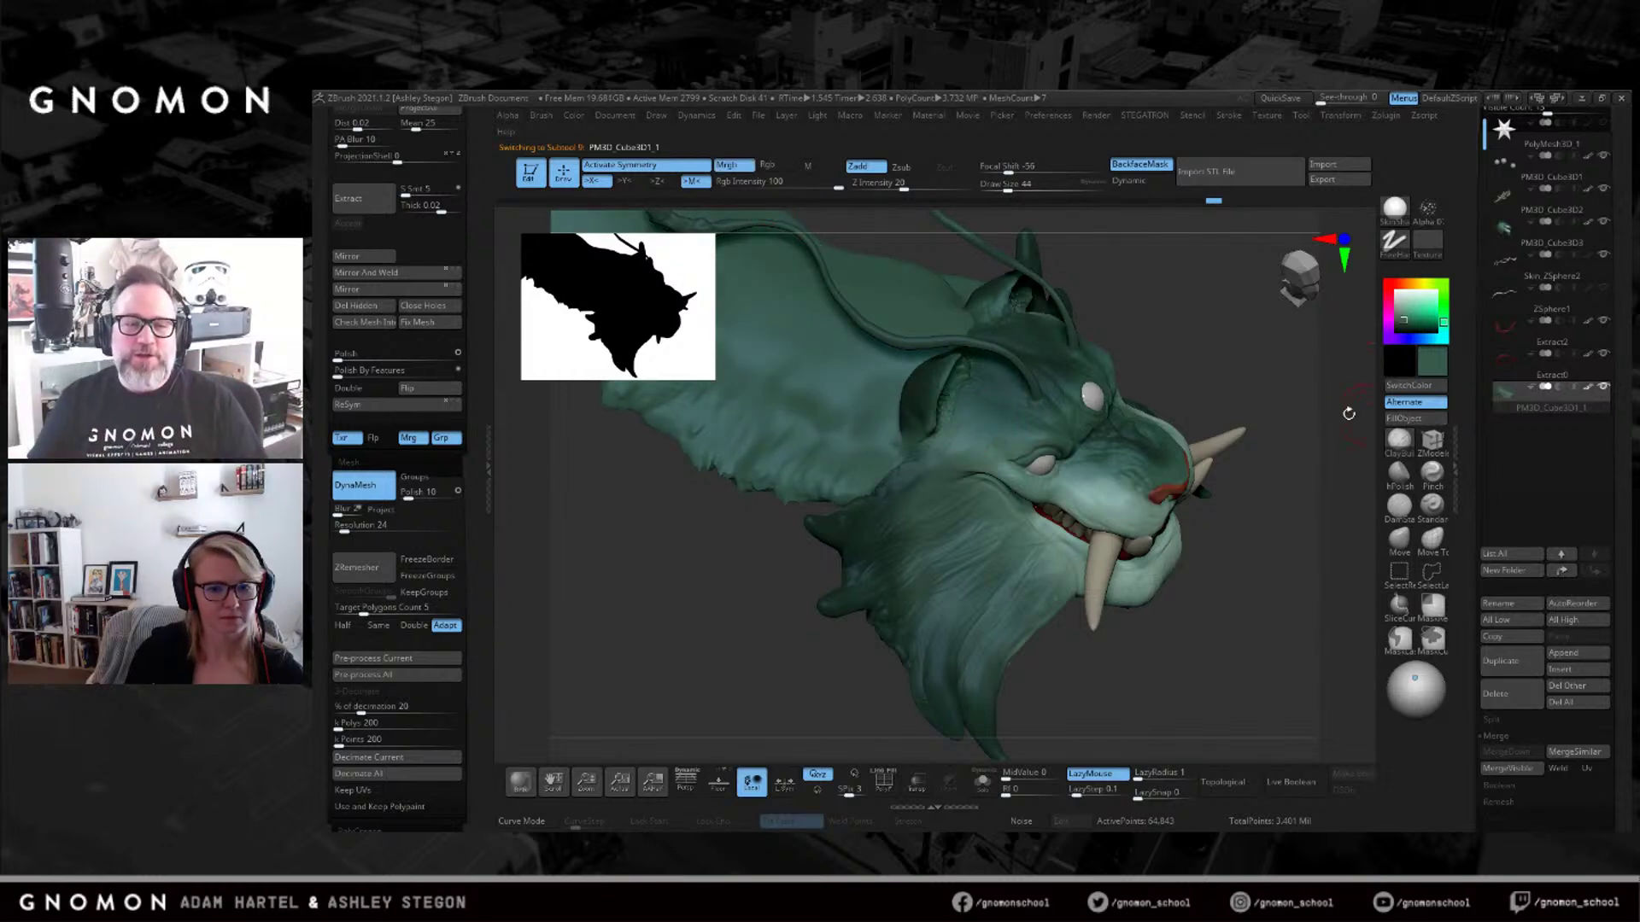
# Choose the Paint brush, sample a darker green, and paint color variation along the creature's back.
pyautogui.moveTo(925, 405); pyautogui.dragTo(1164, 414, button='right')
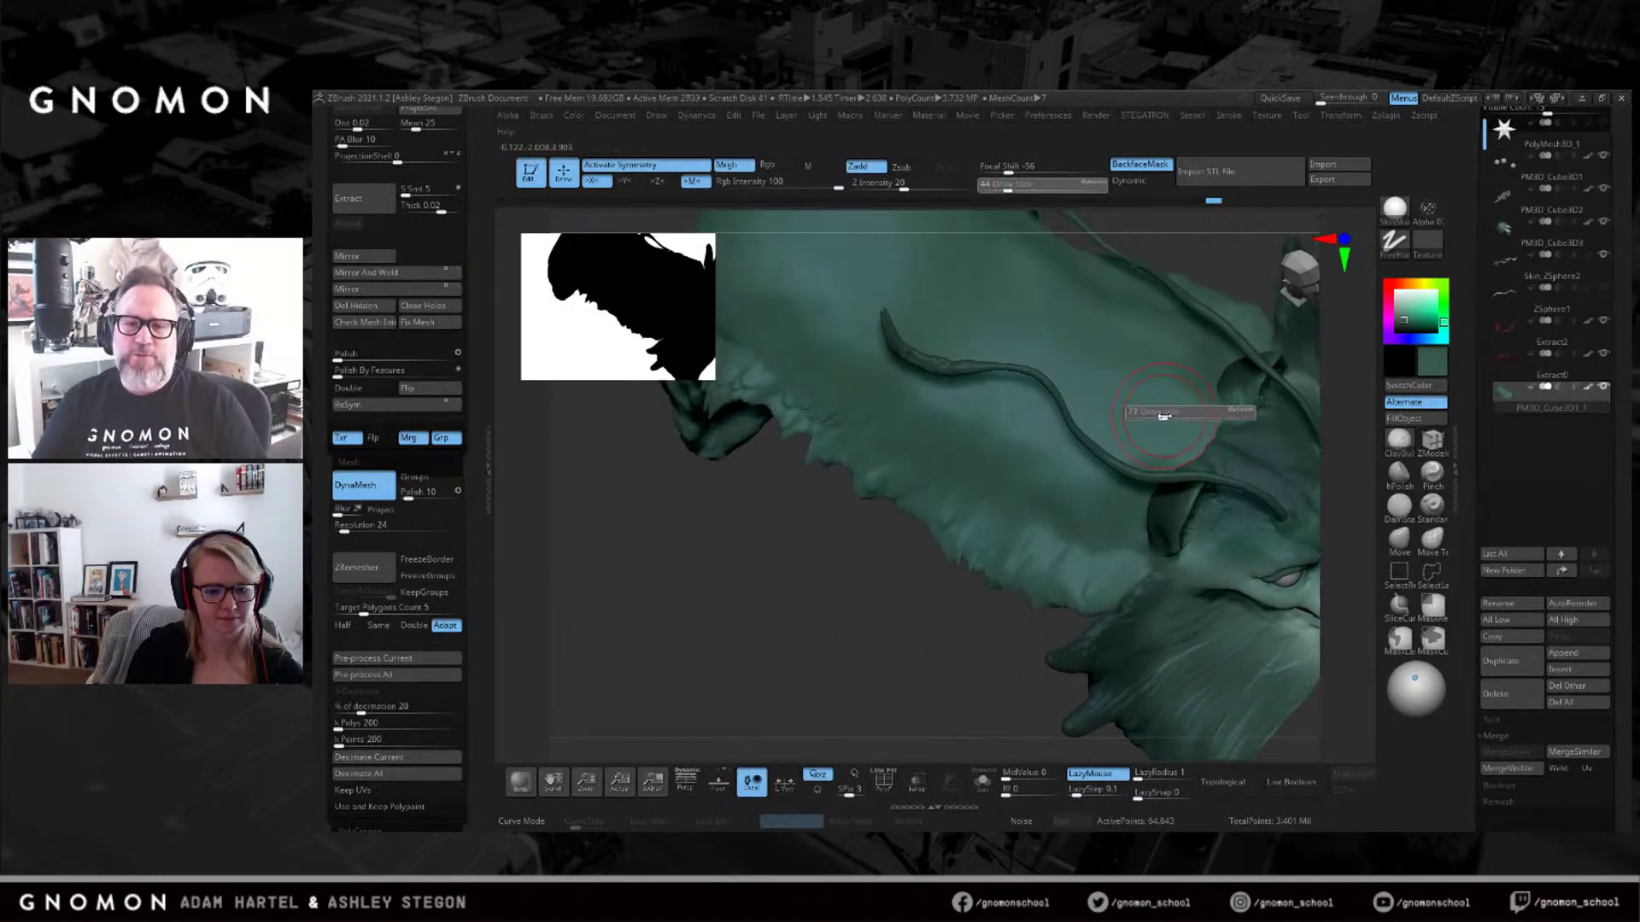
pyautogui.press('b')
pyautogui.press('p')
pyautogui.press('a')
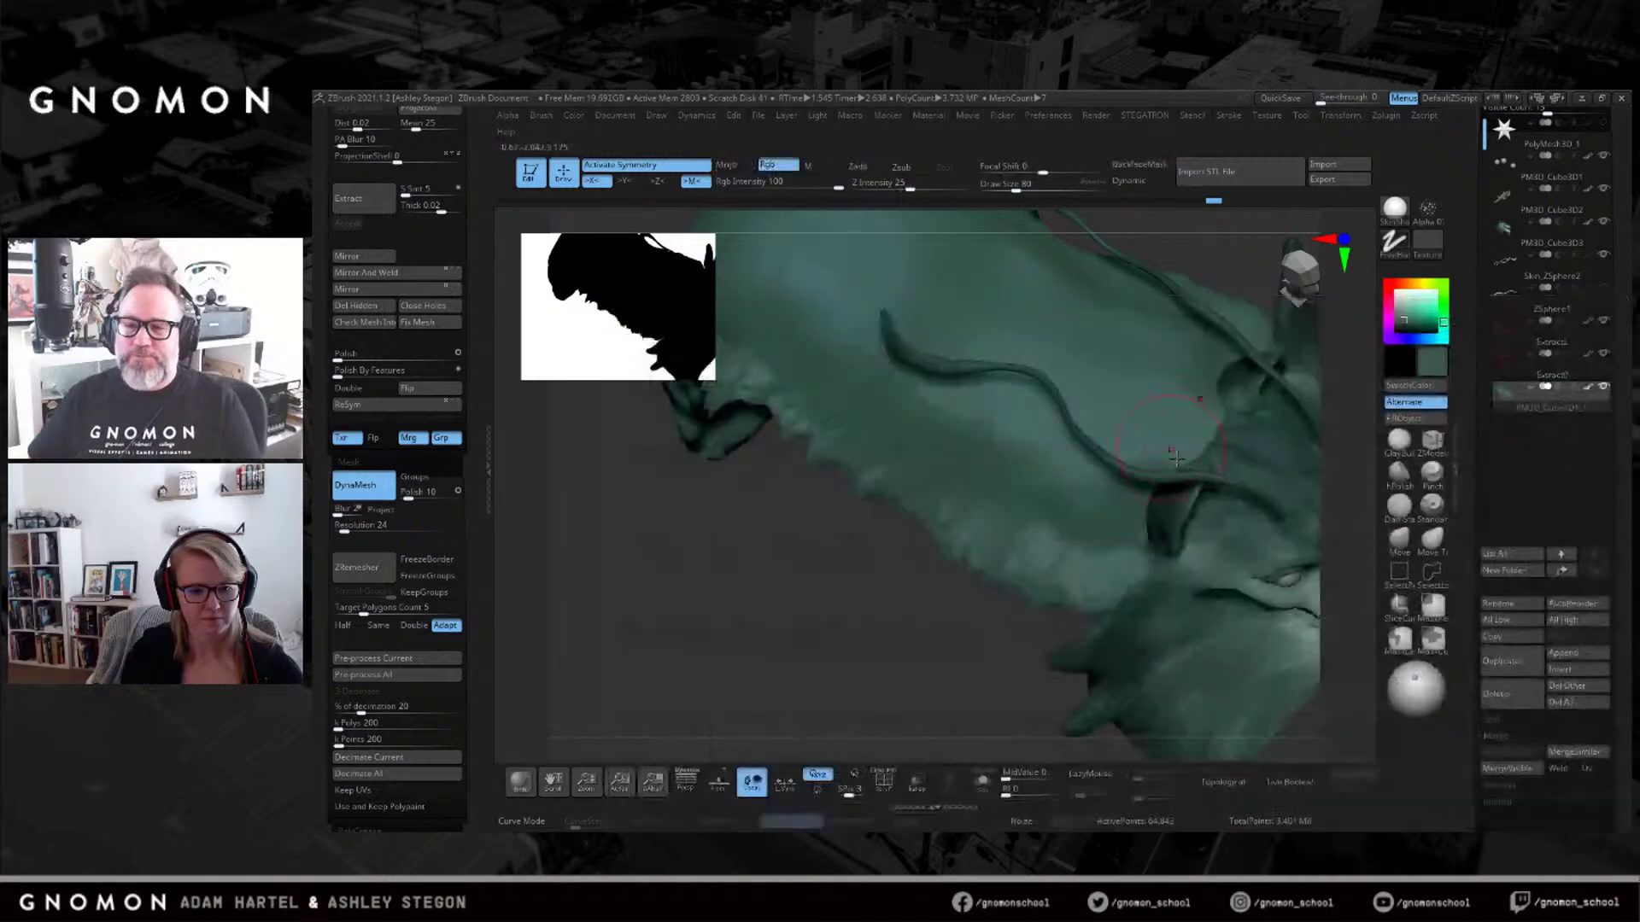
pyautogui.press('c')
pyautogui.moveTo(1169, 429); pyautogui.dragTo(1186, 430)
pyautogui.keyDown('alt'); pyautogui.moveTo(1126, 374); pyautogui.dragTo(1153, 444, button='right'); pyautogui.keyUp('alt')
pyautogui.moveTo(1153, 444)
pyautogui.mouseDown()
pyautogui.moveTo(1162, 461)
pyautogui.moveTo(1179, 419)
pyautogui.moveTo(1084, 448)
pyautogui.moveTo(1017, 354)
pyautogui.moveTo(913, 295)
pyautogui.moveTo(857, 274)
pyautogui.moveTo(811, 317)
pyautogui.mouseUp()
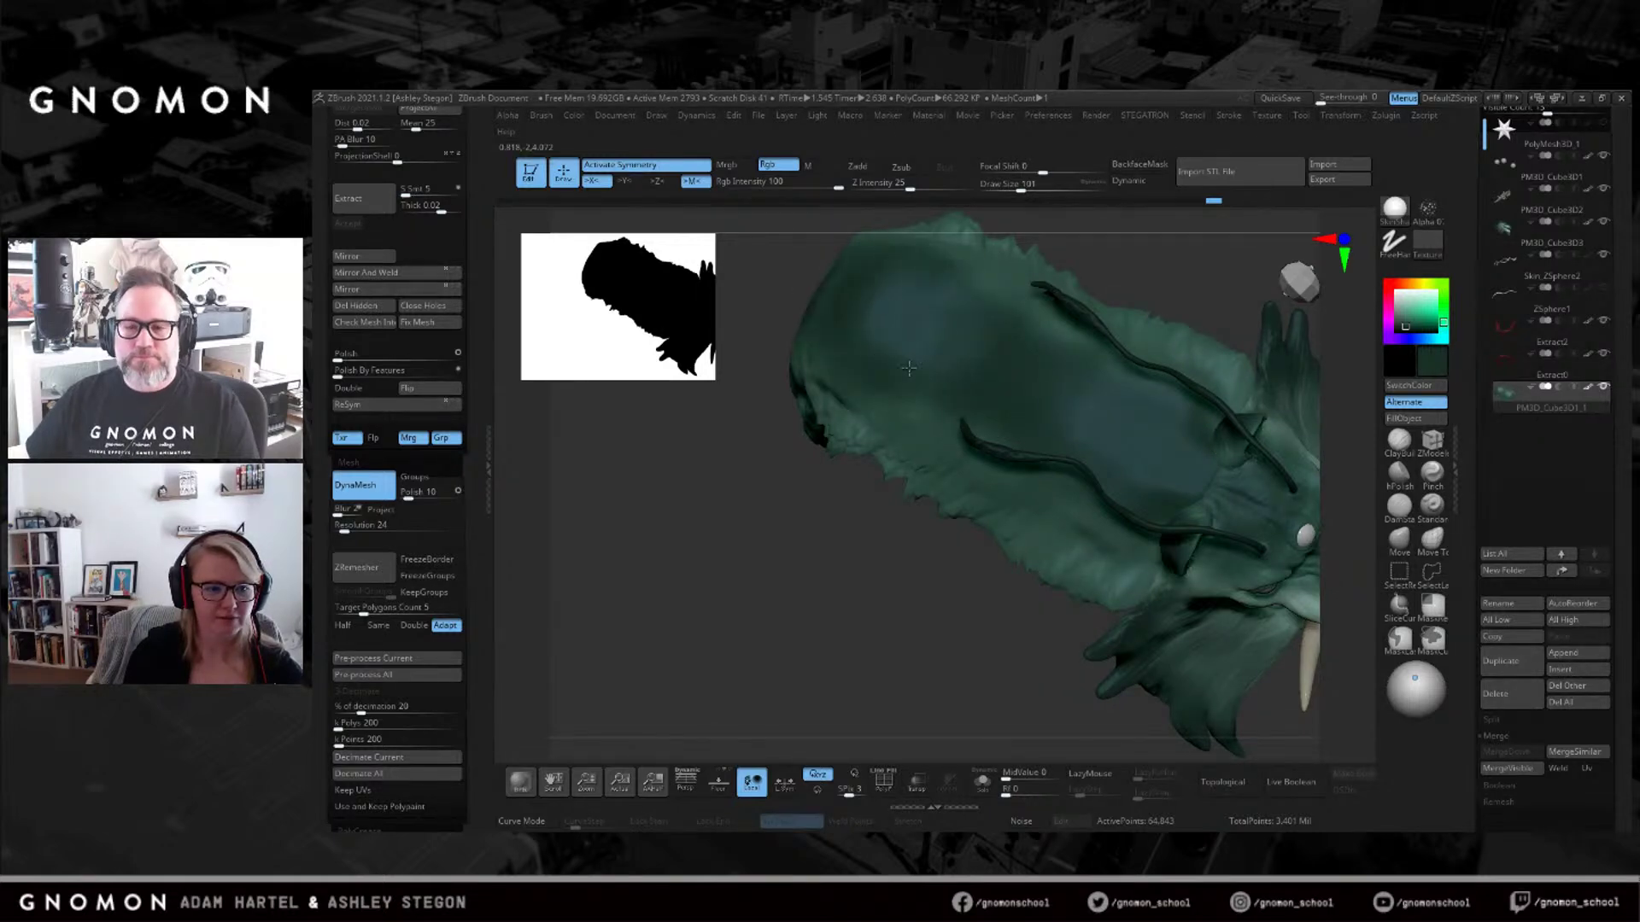
# Continue painting and blending the darker green over the far end and flank of the body.
pyautogui.moveTo(1091, 418); pyautogui.dragTo(1131, 521, button='right')
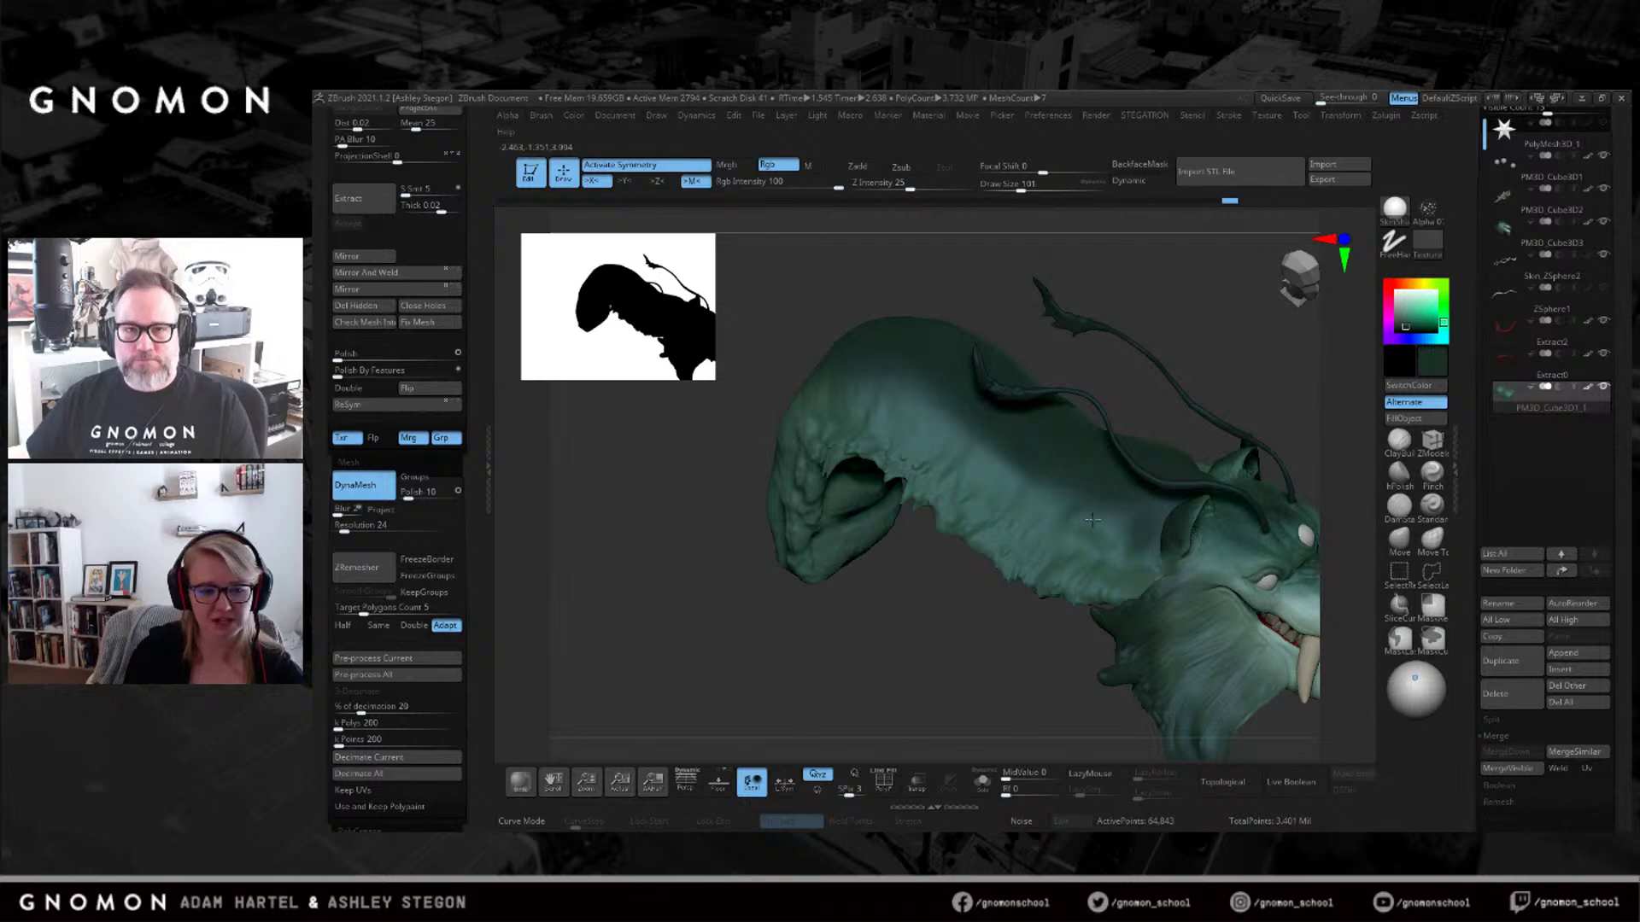
pyautogui.moveTo(836, 394); pyautogui.dragTo(787, 416, button='right')
pyautogui.moveTo(890, 487)
pyautogui.keyDown('ctrl'); pyautogui.mouseDown(button='right')
pyautogui.moveTo(888, 534)
pyautogui.moveTo(803, 389)
pyautogui.moveTo(1022, 410)
pyautogui.moveTo(905, 391)
pyautogui.mouseUp(button='right'); pyautogui.keyUp('ctrl')
pyautogui.moveTo(882, 489)
pyautogui.keyDown('shift'); pyautogui.mouseDown()
pyautogui.moveTo(908, 405)
pyautogui.moveTo(948, 478)
pyautogui.moveTo(978, 353)
pyautogui.mouseUp(); pyautogui.keyUp('shift')
pyautogui.moveTo(919, 375)
pyautogui.mouseDown(button='right')
pyautogui.moveTo(954, 426)
pyautogui.moveTo(1206, 550)
pyautogui.mouseUp(button='right')
# Sample the ivory tusk color, lighten it to a pale beige, and paint the segmented belly with it.
pyautogui.press('c')
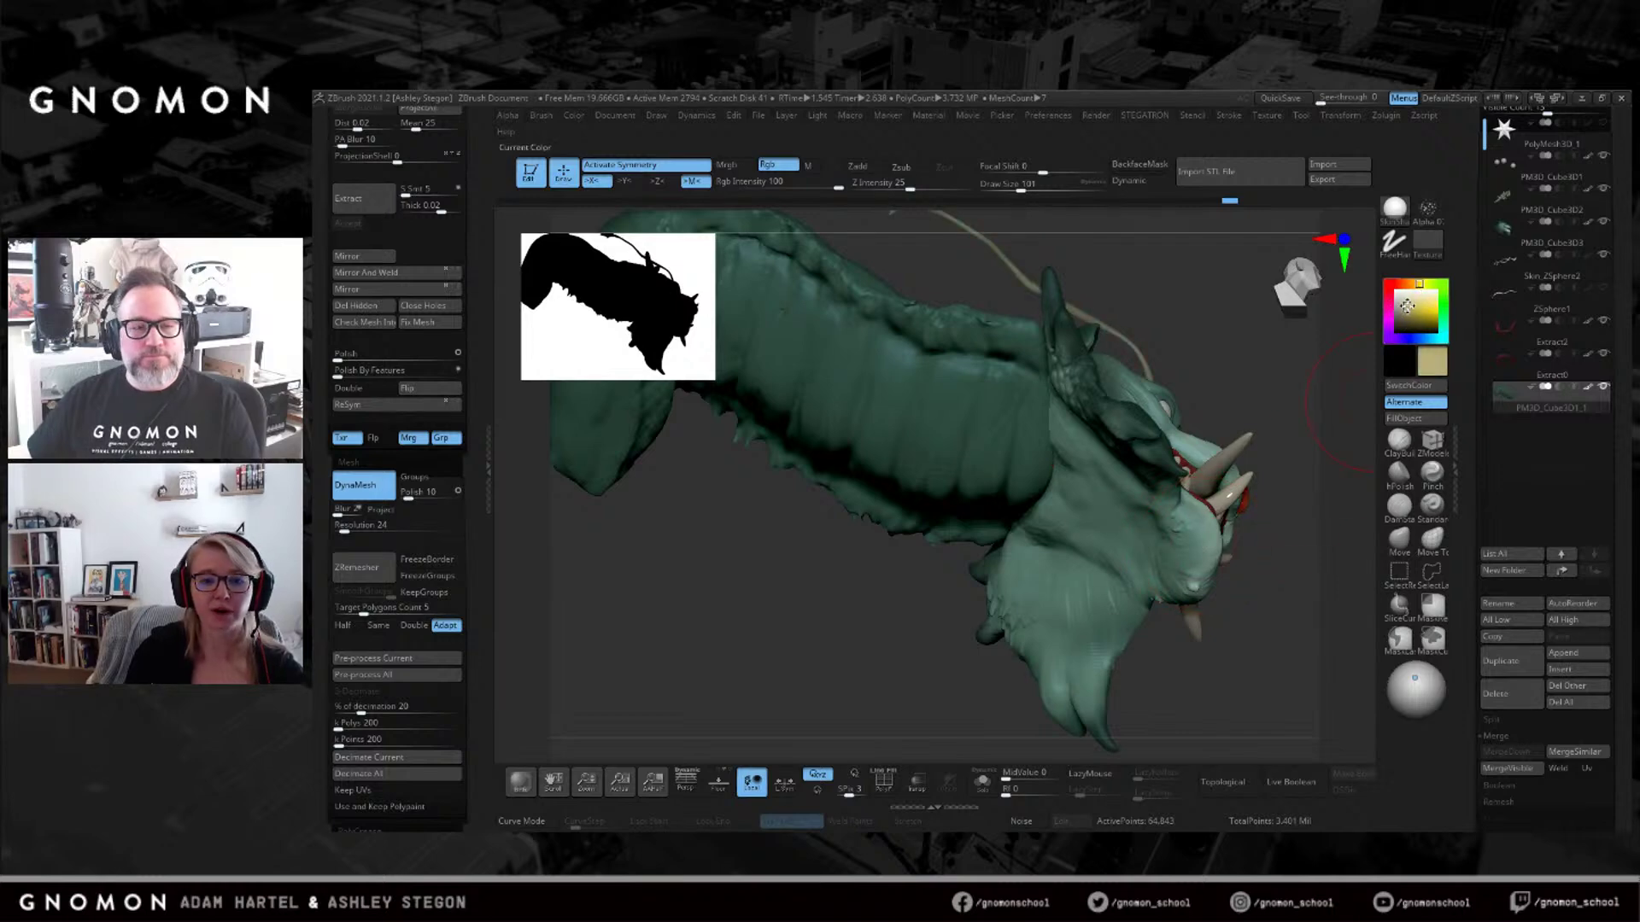
pyautogui.moveTo(1358, 402)
pyautogui.mouseDown(button='right')
pyautogui.moveTo(1115, 440)
pyautogui.moveTo(1102, 401)
pyautogui.mouseUp(button='right')
pyautogui.moveTo(1110, 384)
pyautogui.mouseDown()
pyautogui.moveTo(1068, 530)
pyautogui.moveTo(1081, 453)
pyautogui.moveTo(1048, 424)
pyautogui.moveTo(927, 407)
pyautogui.moveTo(1102, 376)
pyautogui.moveTo(1111, 401)
pyautogui.moveTo(949, 316)
pyautogui.moveTo(828, 281)
pyautogui.mouseUp()
pyautogui.moveTo(829, 281); pyautogui.dragTo(982, 393, button='right')
pyautogui.moveTo(993, 398)
pyautogui.mouseDown()
pyautogui.moveTo(977, 337)
pyautogui.moveTo(888, 342)
pyautogui.moveTo(913, 376)
pyautogui.moveTo(880, 546)
pyautogui.moveTo(966, 427)
pyautogui.moveTo(931, 482)
pyautogui.moveTo(854, 478)
pyautogui.moveTo(862, 444)
pyautogui.mouseUp()
pyautogui.press('[')
pyautogui.moveTo(1025, 368); pyautogui.dragTo(1059, 444, button='right')
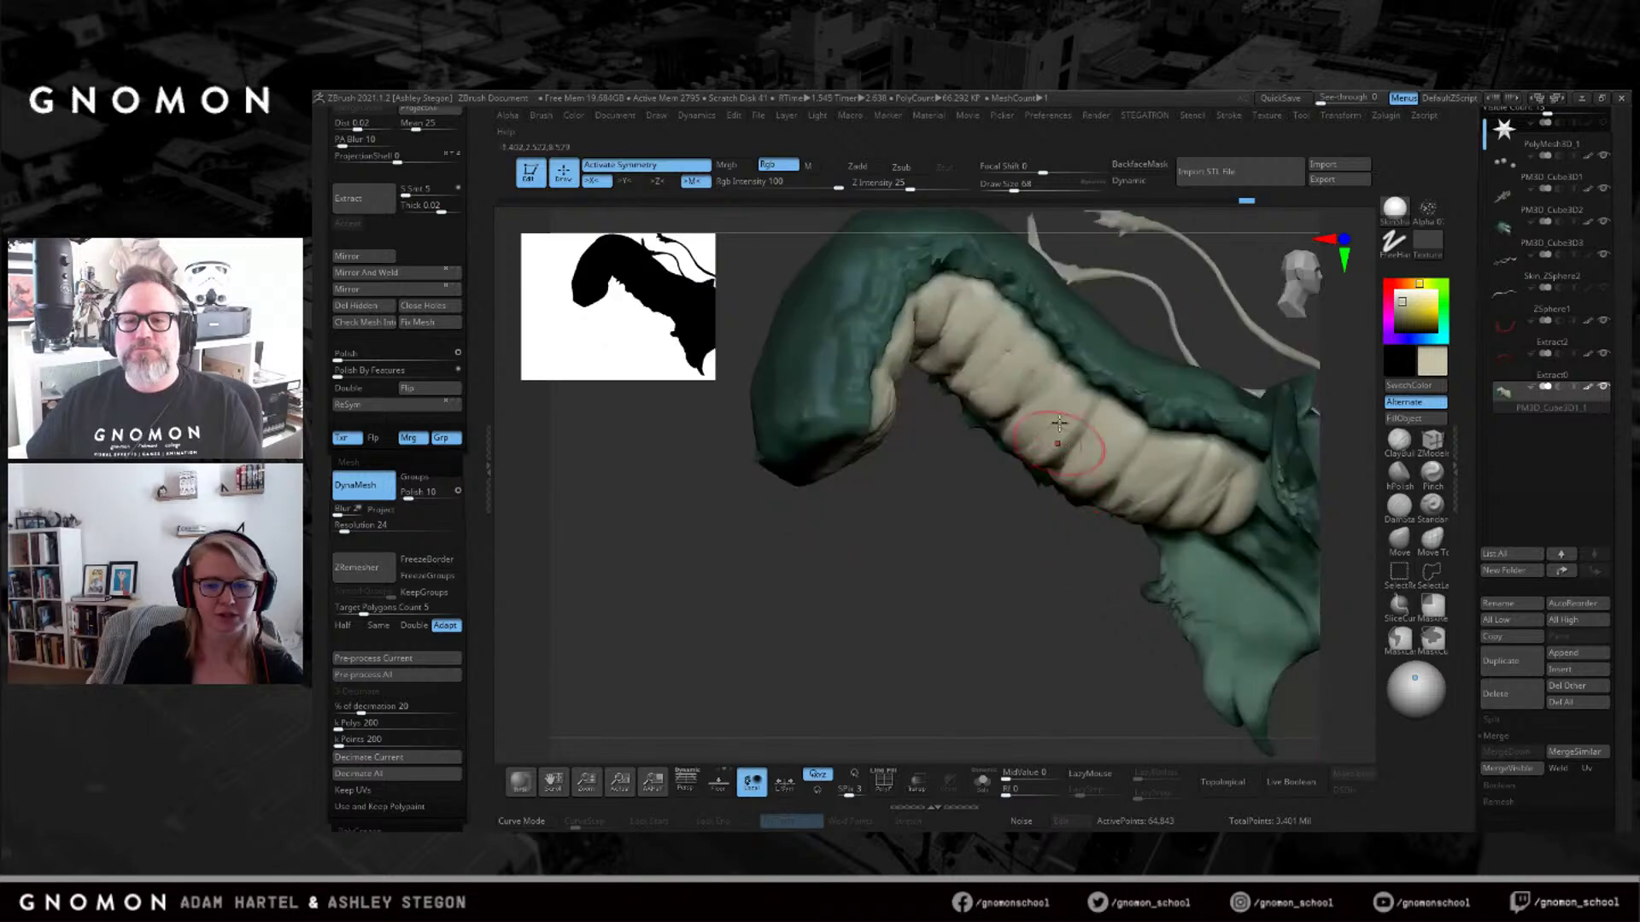
# Pick a slightly more saturated beige and paint over the belly segments with it.
pyautogui.click(1402, 310)
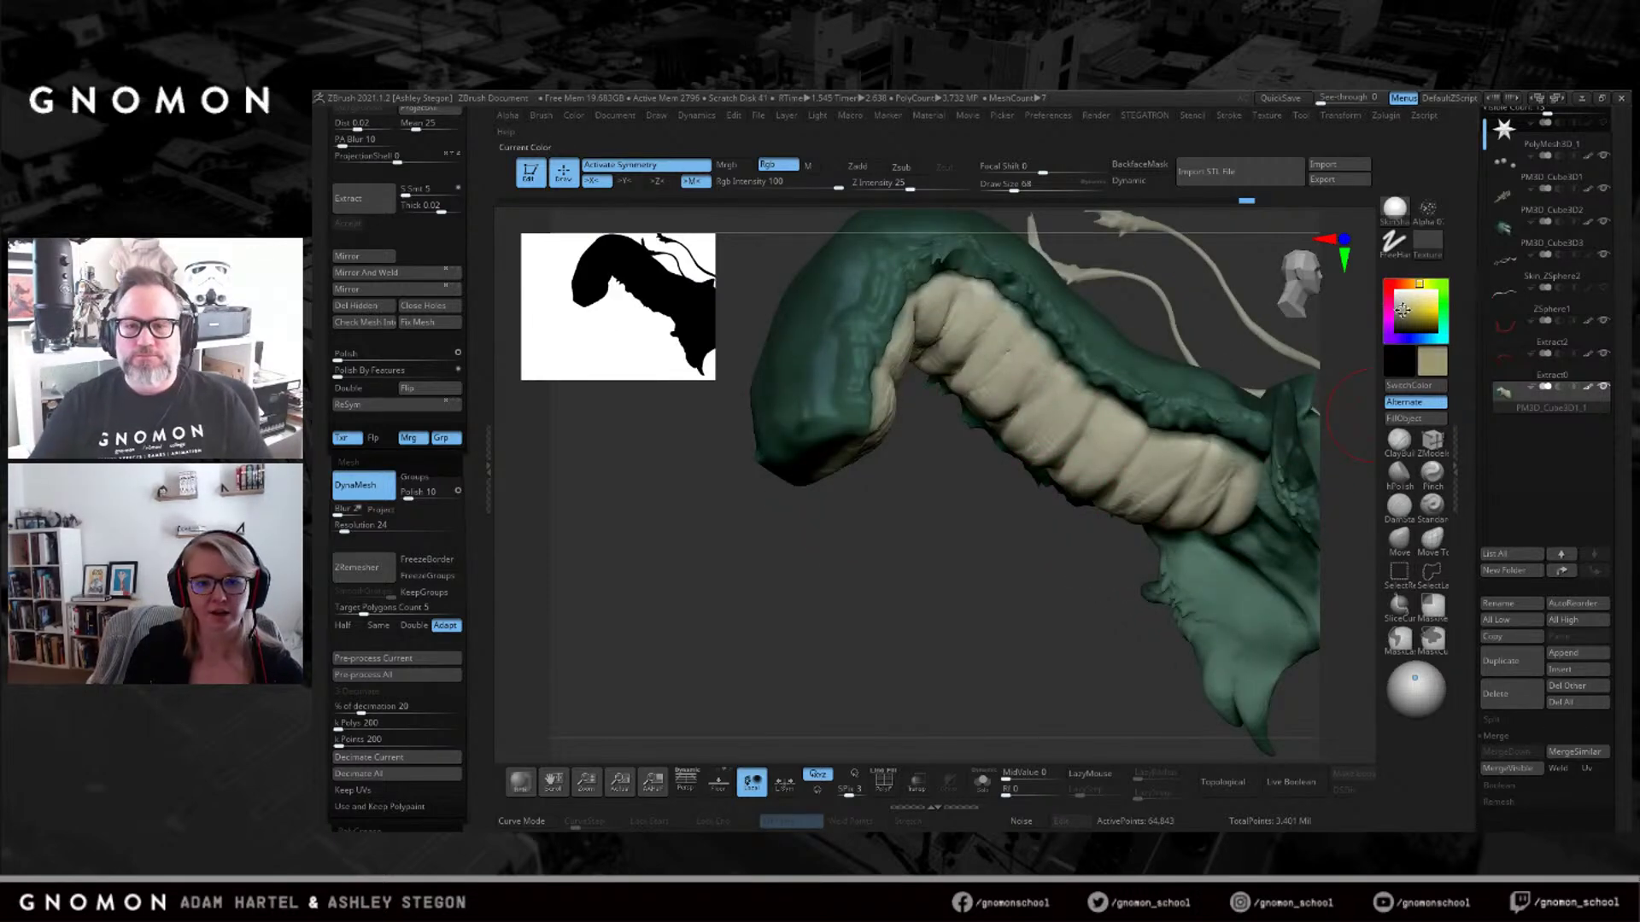
pyautogui.moveTo(1110, 410); pyautogui.dragTo(1072, 454, button='right')
pyautogui.moveTo(1090, 501)
pyautogui.mouseDown()
pyautogui.moveTo(1149, 497)
pyautogui.moveTo(1063, 455)
pyautogui.moveTo(983, 380)
pyautogui.moveTo(963, 329)
pyautogui.mouseUp()
pyautogui.moveTo(962, 320)
pyautogui.mouseDown(button='right')
pyautogui.moveTo(839, 373)
pyautogui.moveTo(1107, 422)
pyautogui.moveTo(1082, 531)
pyautogui.moveTo(1038, 502)
pyautogui.moveTo(1079, 425)
pyautogui.moveTo(1060, 552)
pyautogui.moveTo(1047, 536)
pyautogui.mouseUp(button='right')
# Select the head subtool, adjust the brush size, and check the head's polyframe.
pyautogui.keyDown('alt'); pyautogui.click(1107, 422); pyautogui.keyUp('alt')
pyautogui.press('s')
pyautogui.moveTo(1047, 536); pyautogui.dragTo(1032, 531)
pyautogui.moveTo(1032, 531)
pyautogui.mouseDown(button='right')
pyautogui.moveTo(1098, 517)
pyautogui.moveTo(1075, 506)
pyautogui.mouseUp(button='right')
pyautogui.hotkey('shift', 'f')
pyautogui.hotkey('shift', 'f')
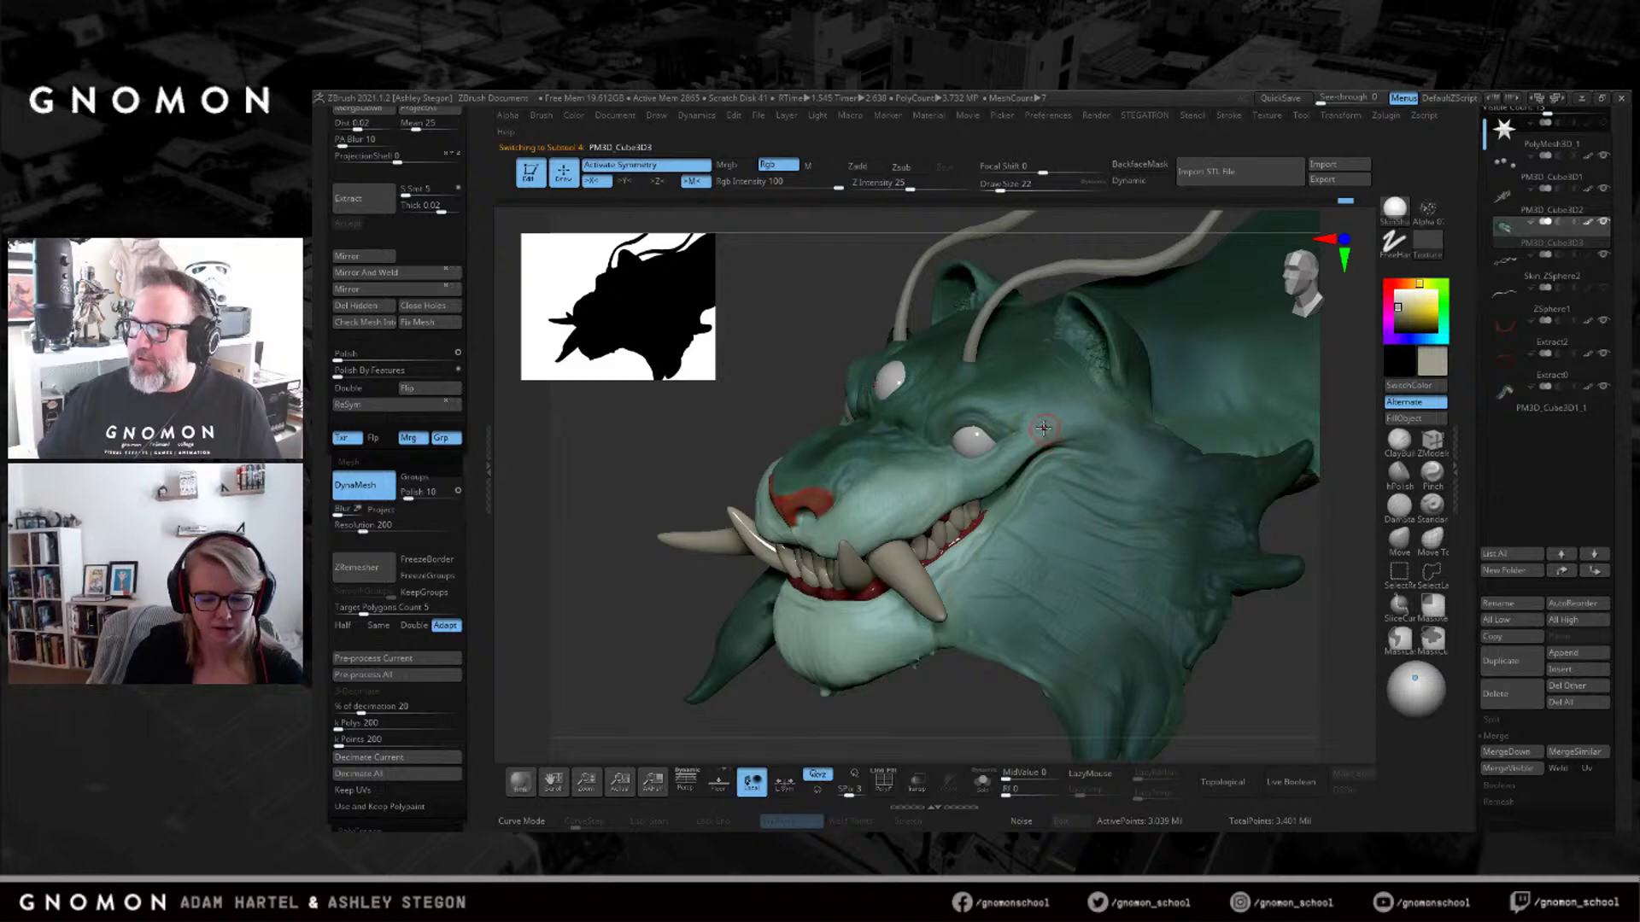
# Sample a dark green with the ClayBuildup brush active, select the antenna subtool, and fill it with green.
pyautogui.moveTo(1037, 436); pyautogui.dragTo(1068, 333, button='right')
pyautogui.press('b')
pyautogui.press('c')
pyautogui.press('b')
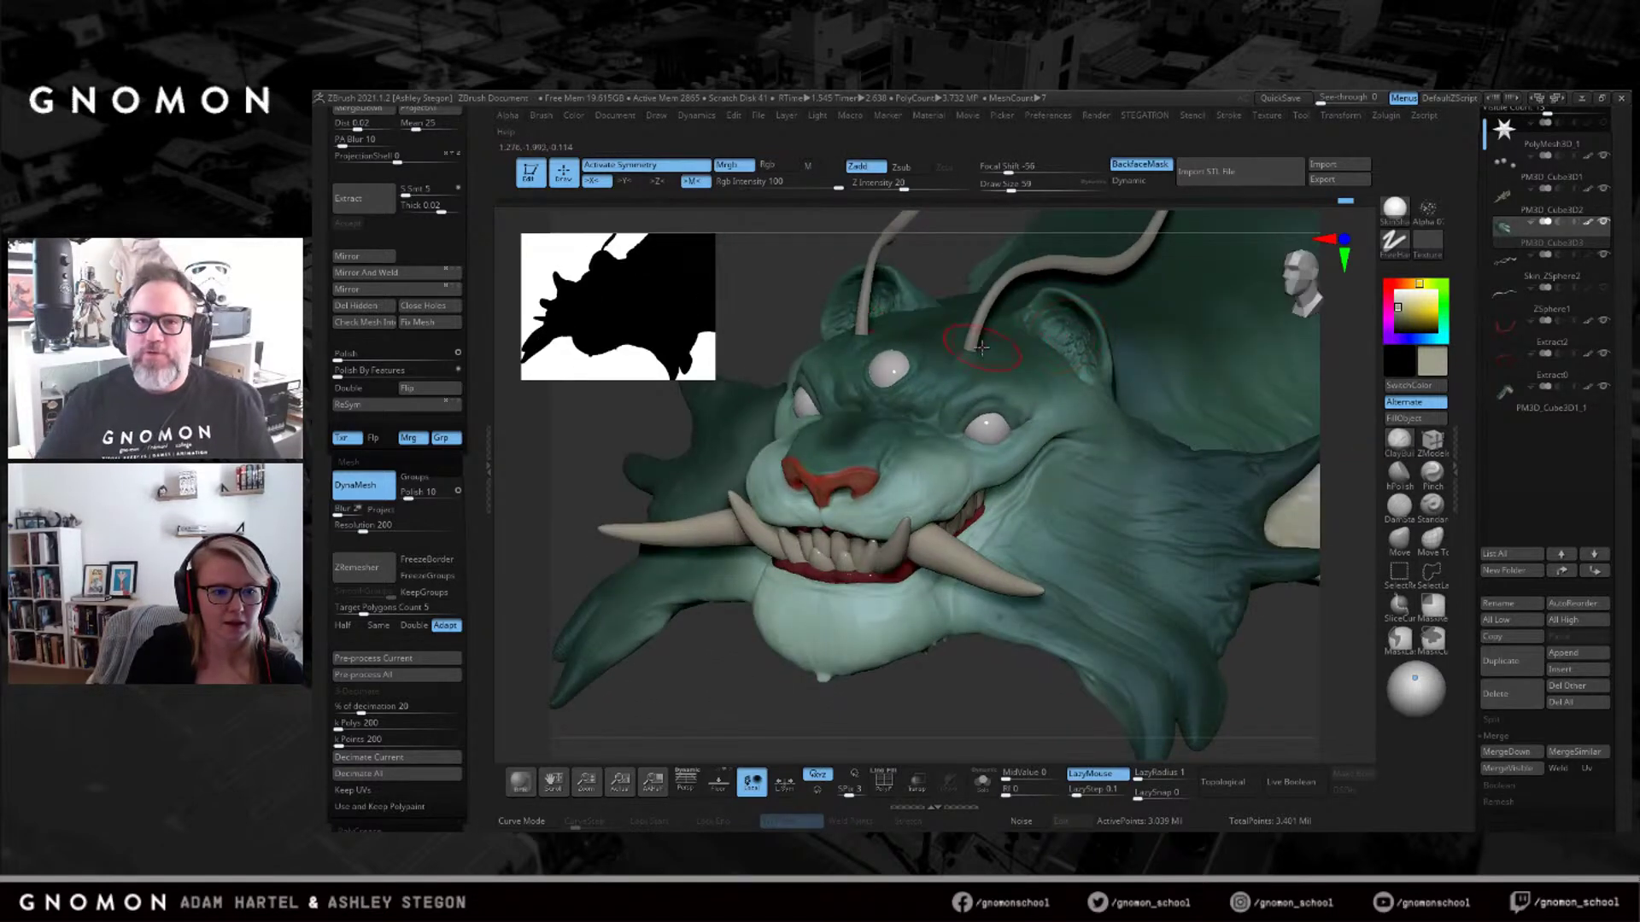
pyautogui.press('c')
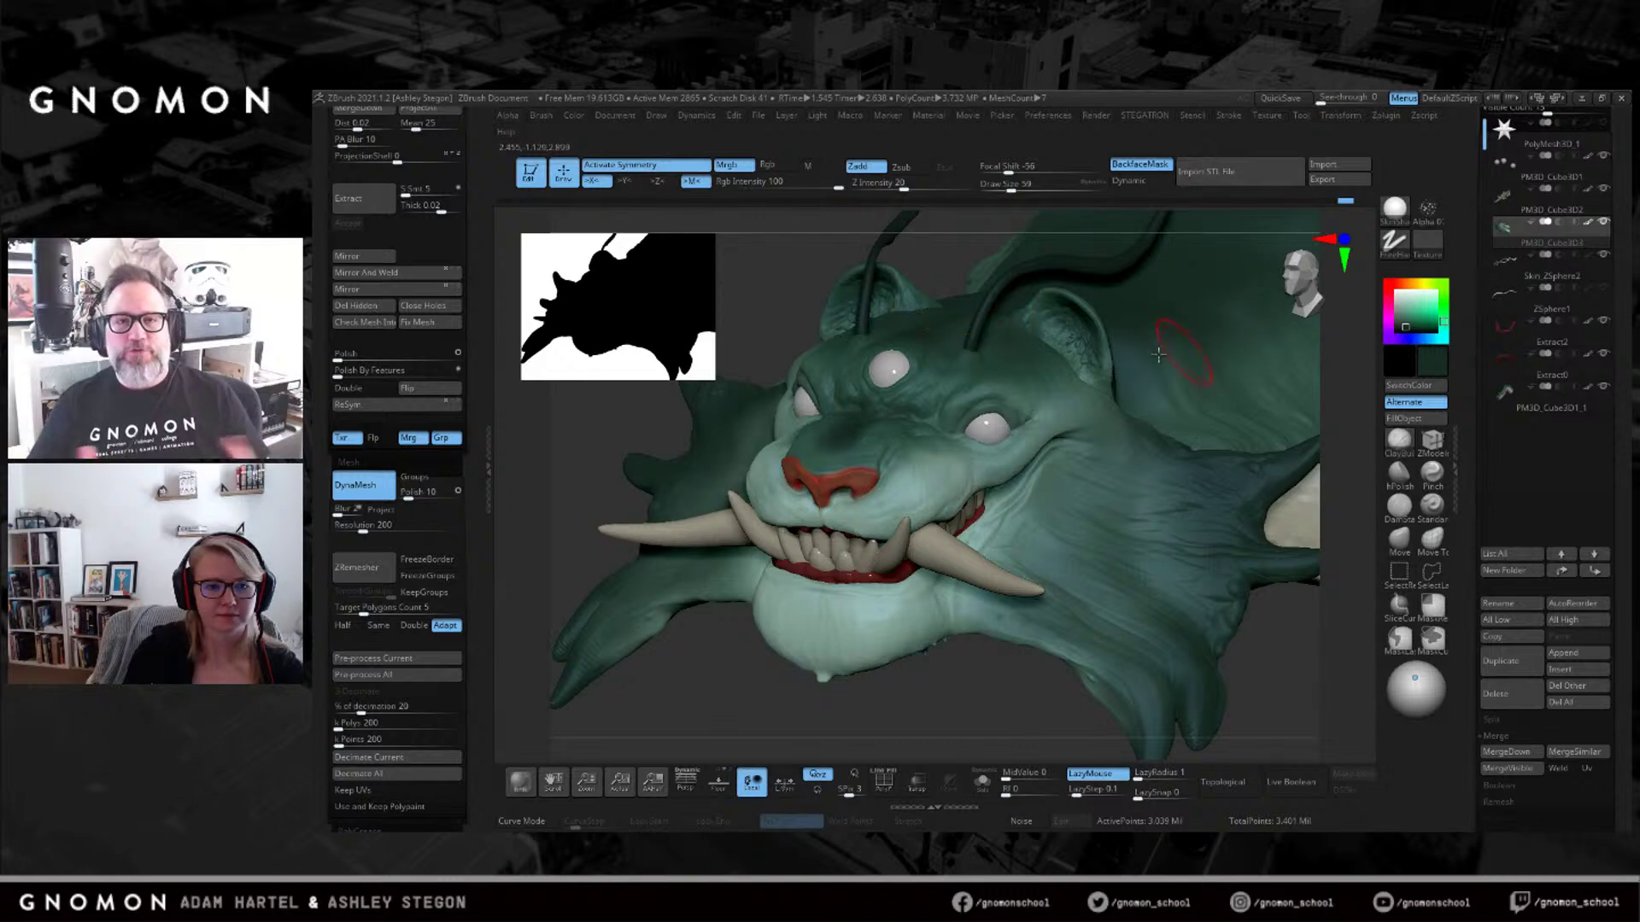
pyautogui.moveTo(1158, 355); pyautogui.dragTo(1121, 468, button='right')
pyautogui.keyDown('alt'); pyautogui.click(1106, 351); pyautogui.keyUp('alt')
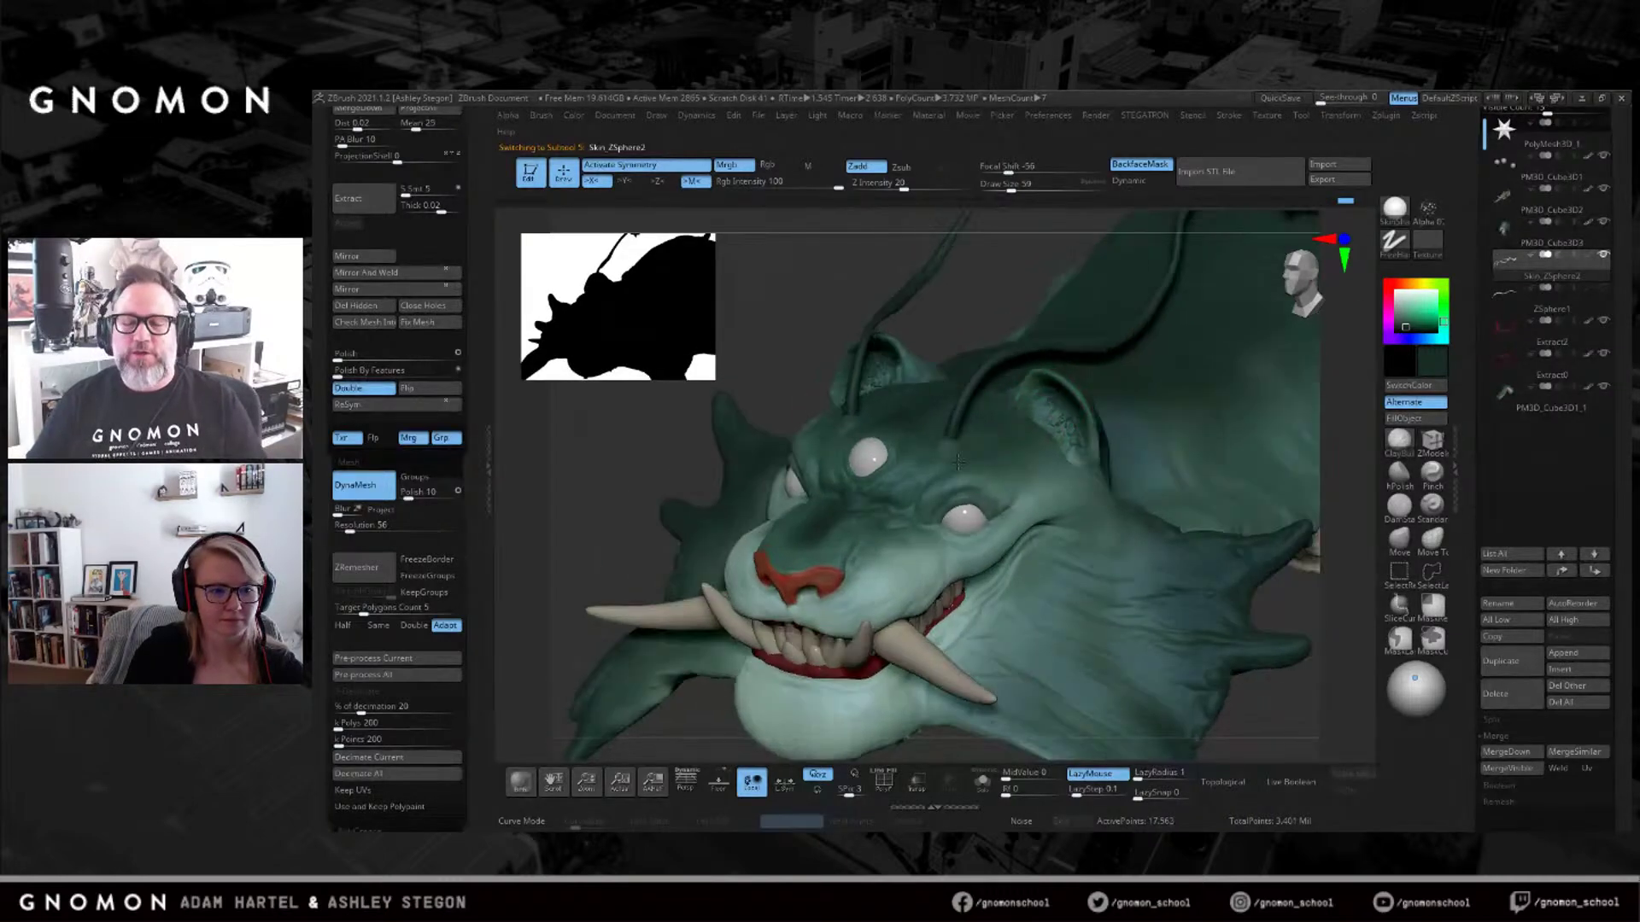
pyautogui.moveTo(960, 464); pyautogui.dragTo(944, 448, button='right')
pyautogui.moveTo(944, 446); pyautogui.dragTo(1295, 461)
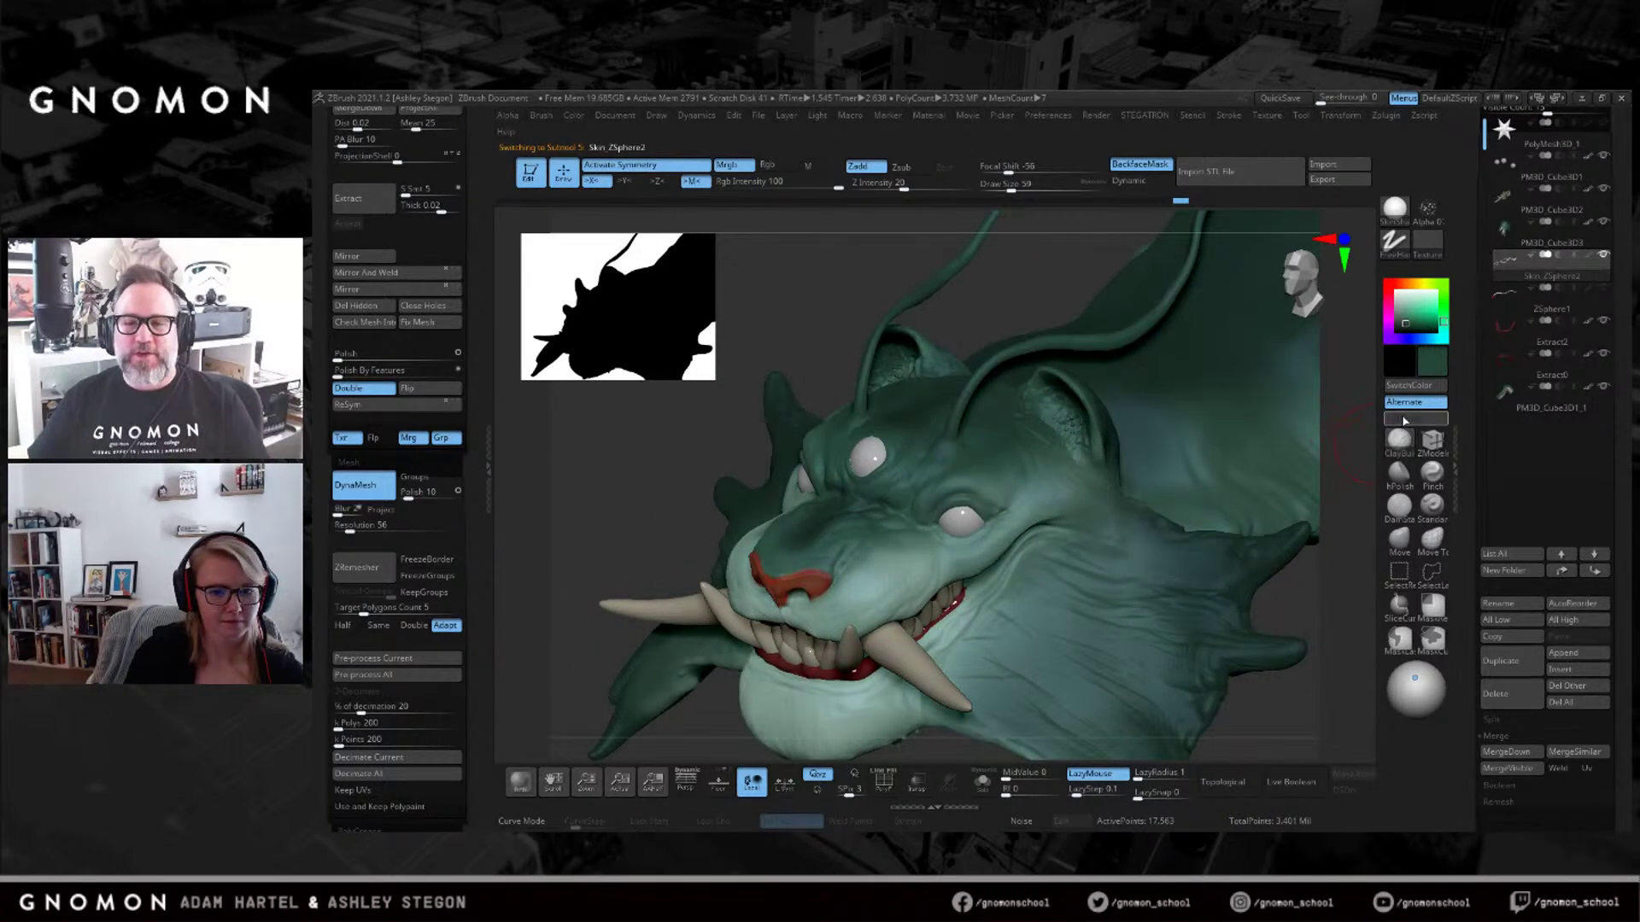
pyautogui.moveTo(1147, 422)
pyautogui.mouseDown(button='right')
pyautogui.moveTo(1083, 510)
pyautogui.moveTo(1057, 414)
pyautogui.moveTo(1110, 393)
pyautogui.moveTo(1146, 330)
pyautogui.mouseUp(button='right')
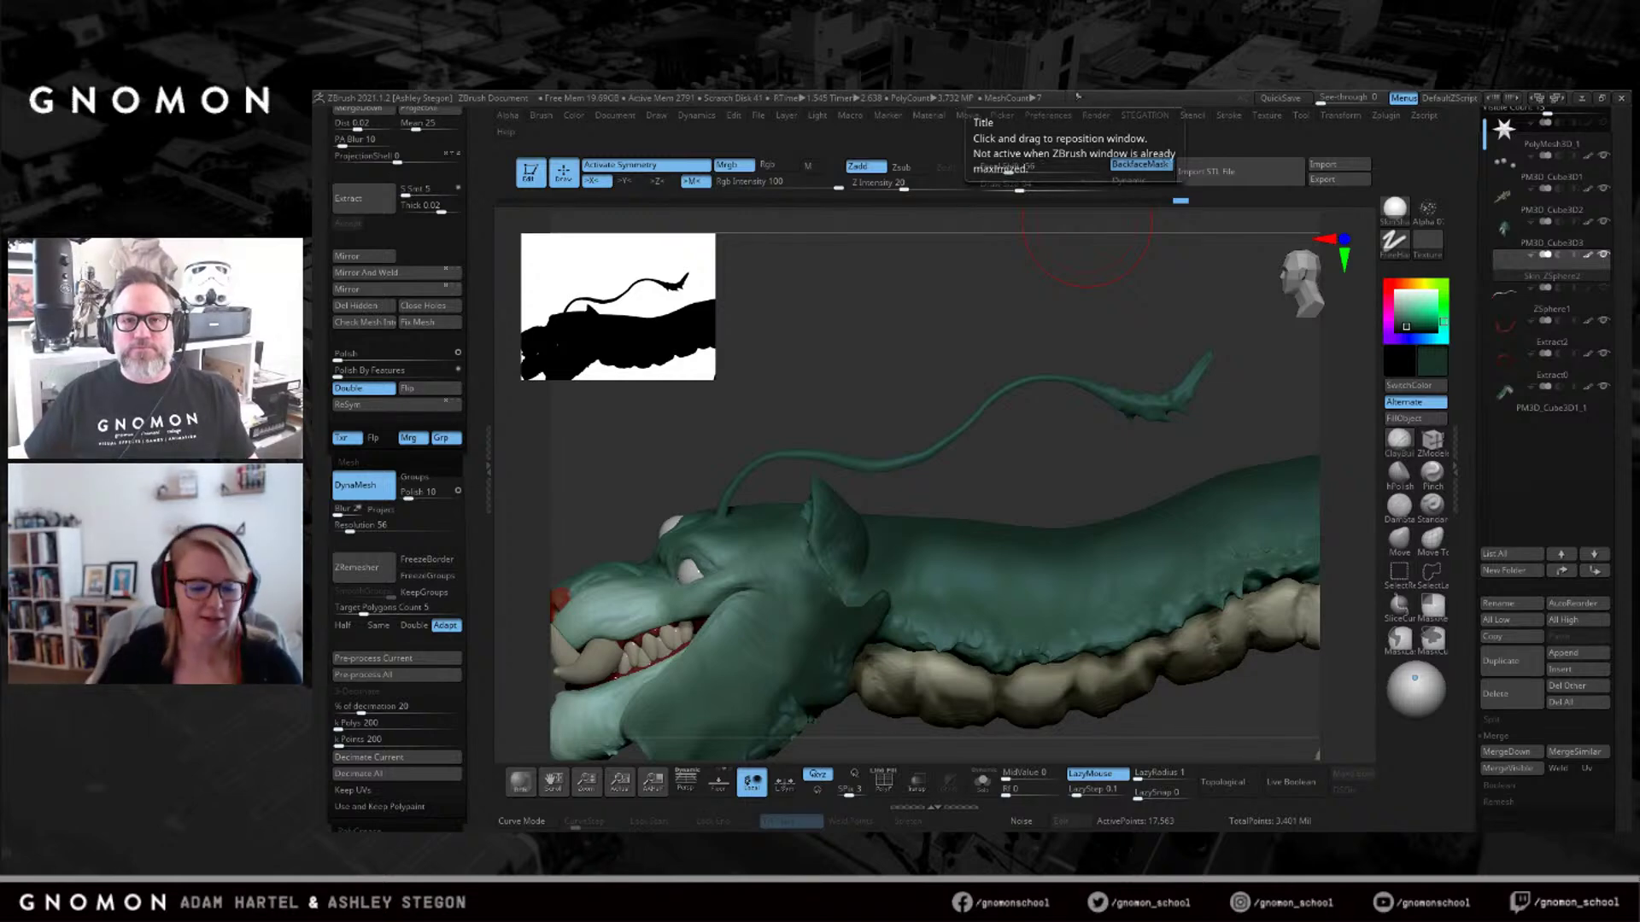
# Switch to Chrome and search in a new tab for the character artist's Instagram profile.
pyautogui.press('super')
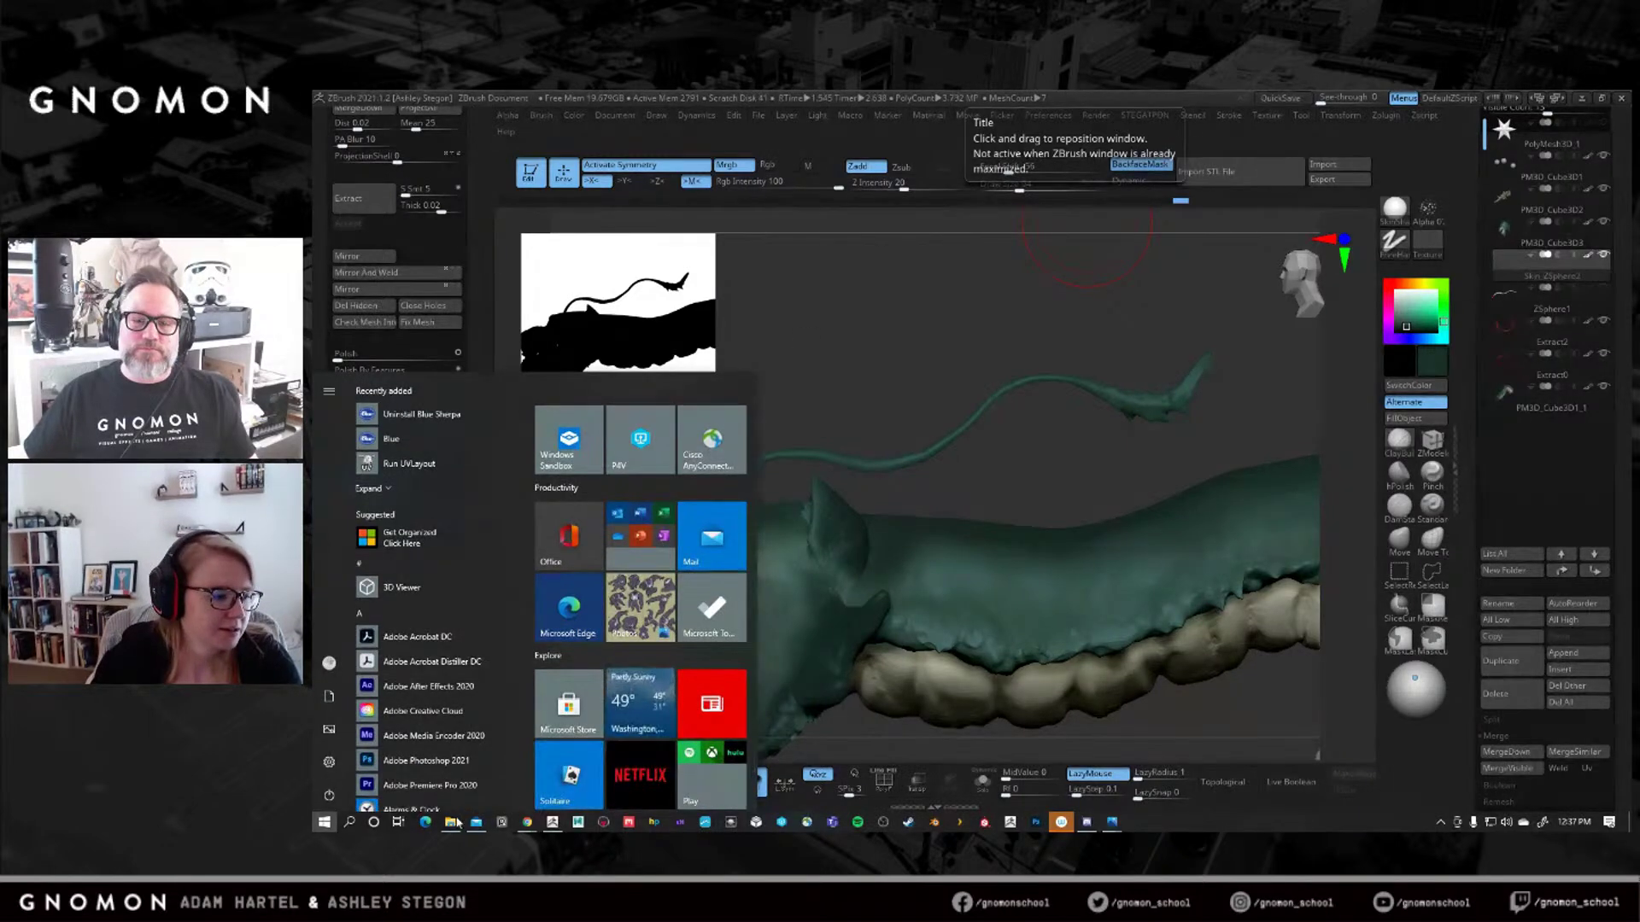
pyautogui.moveTo(527, 821)
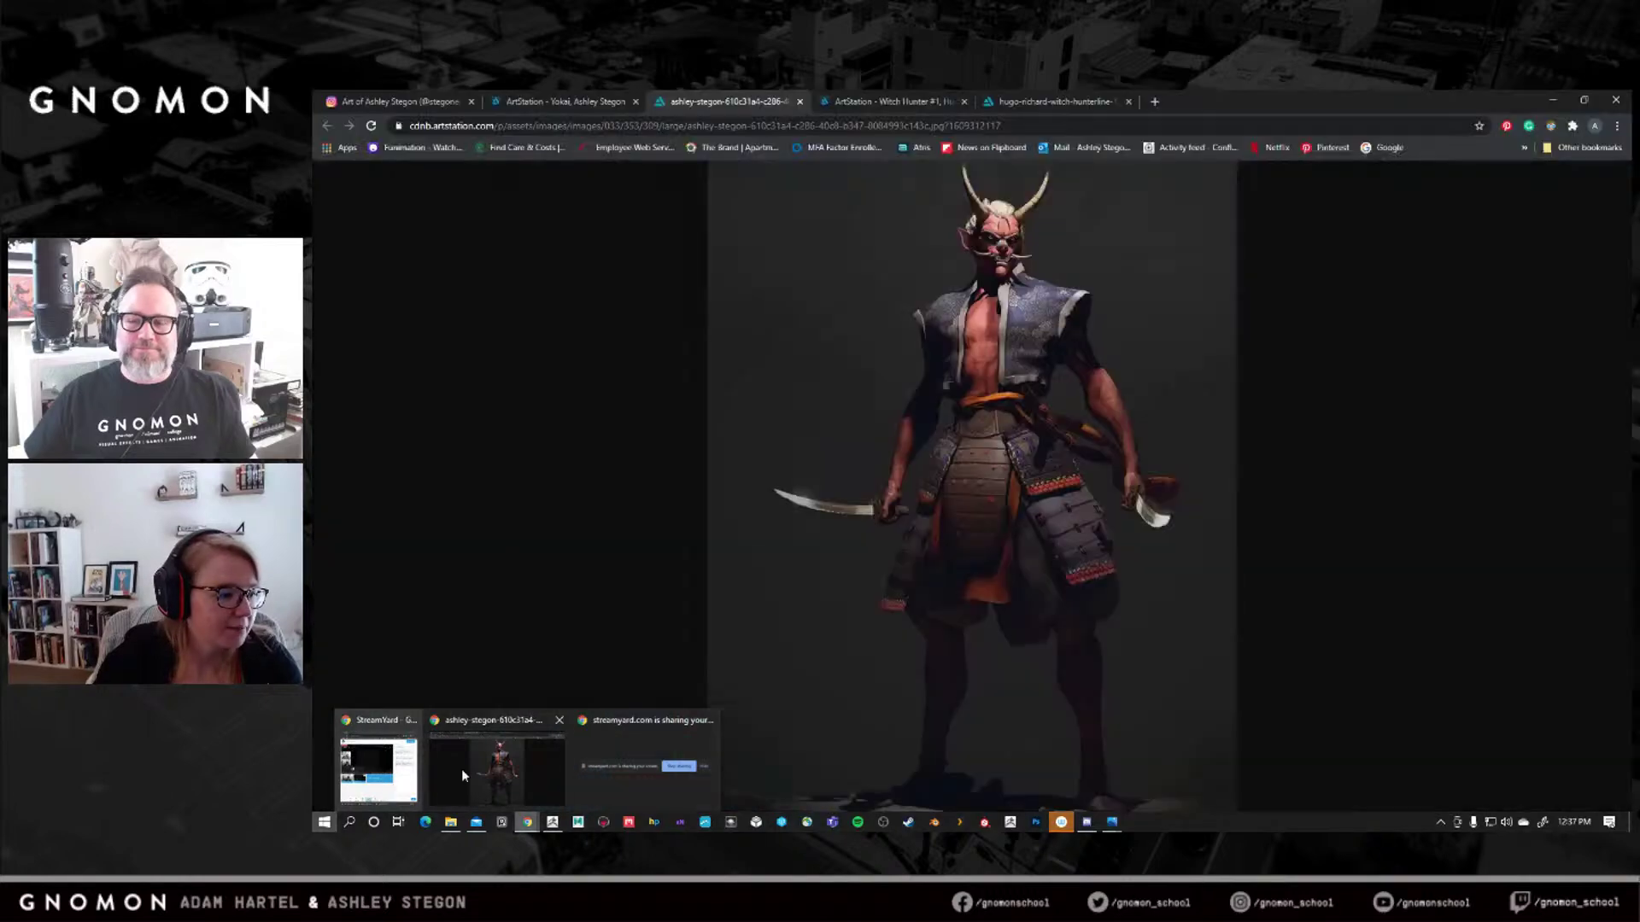
pyautogui.click(461, 773)
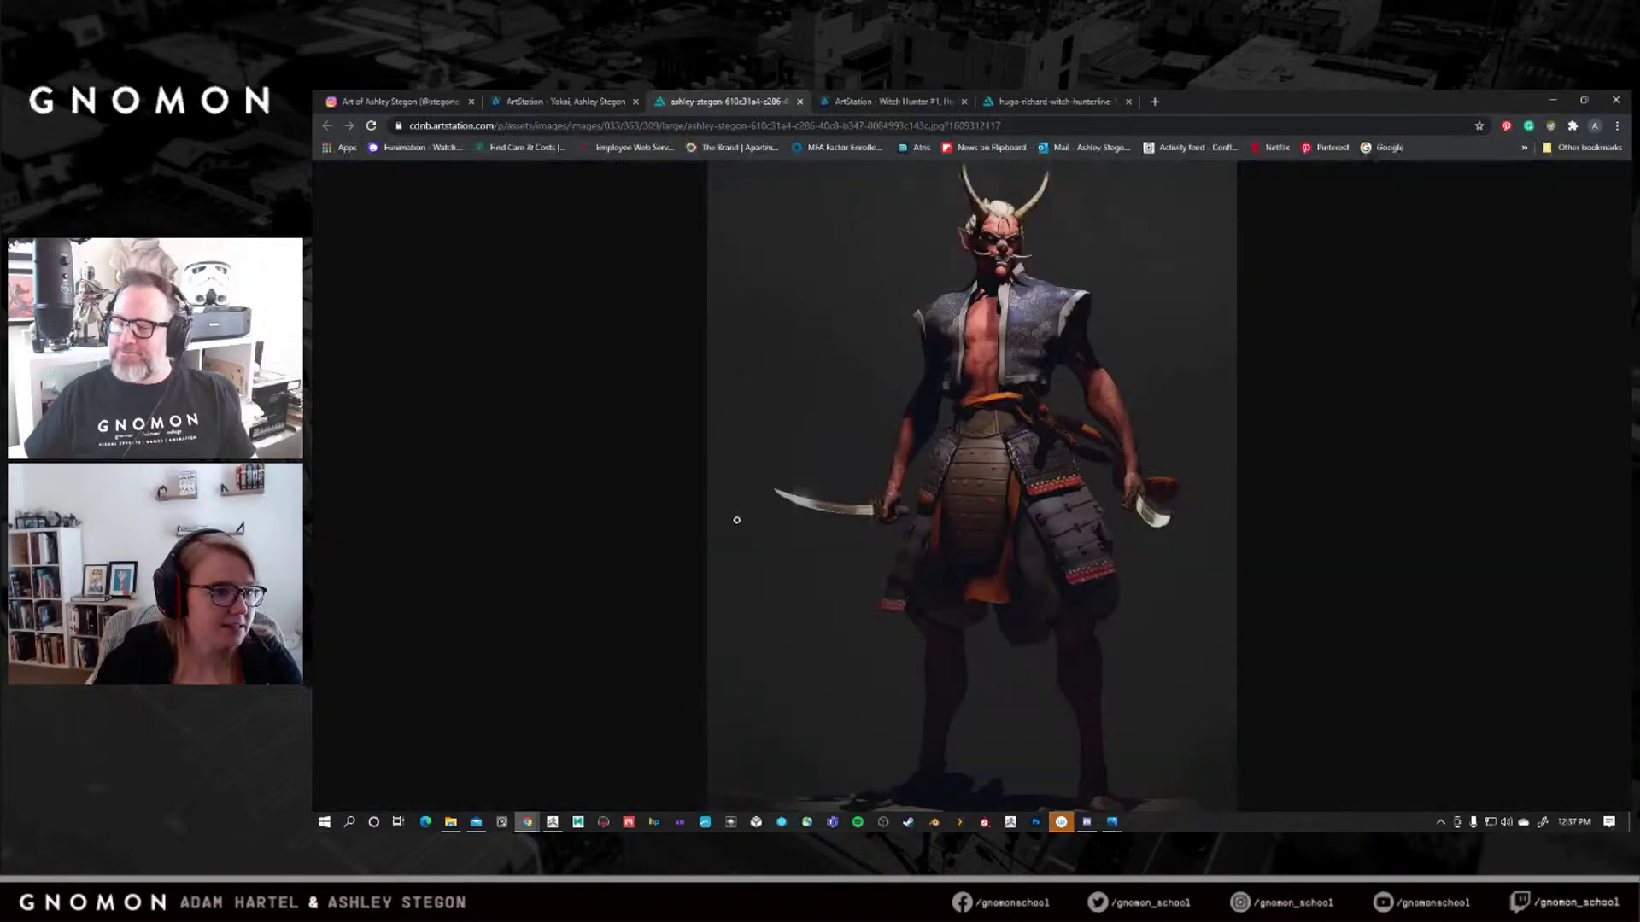
pyautogui.click(1155, 102)
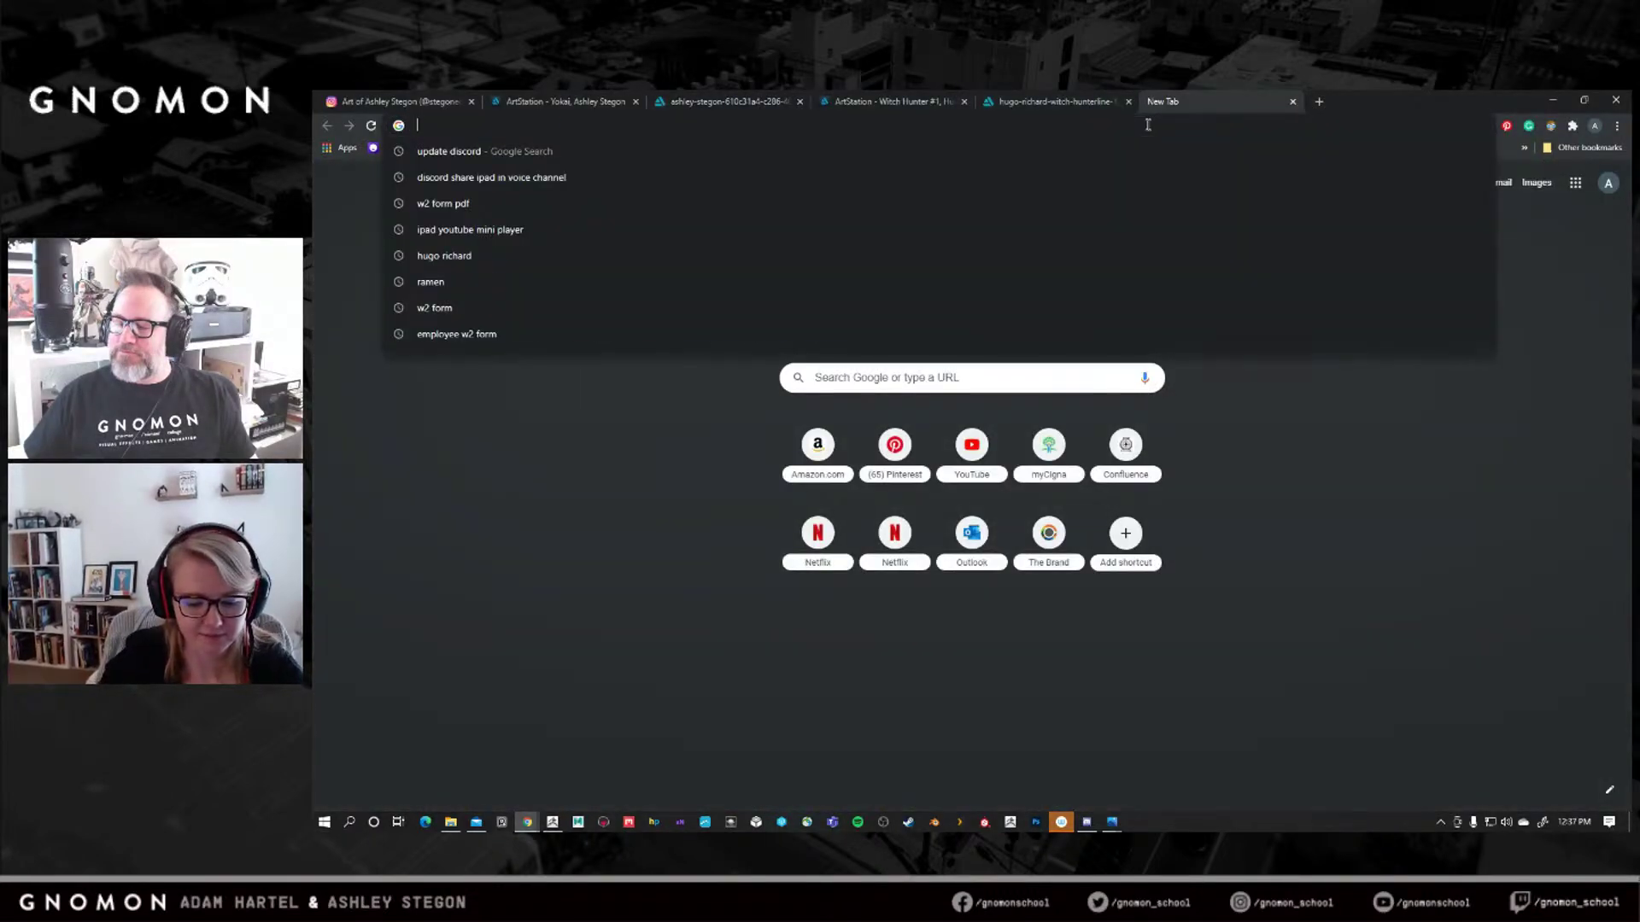
pyautogui.write('INSTAGRAM')
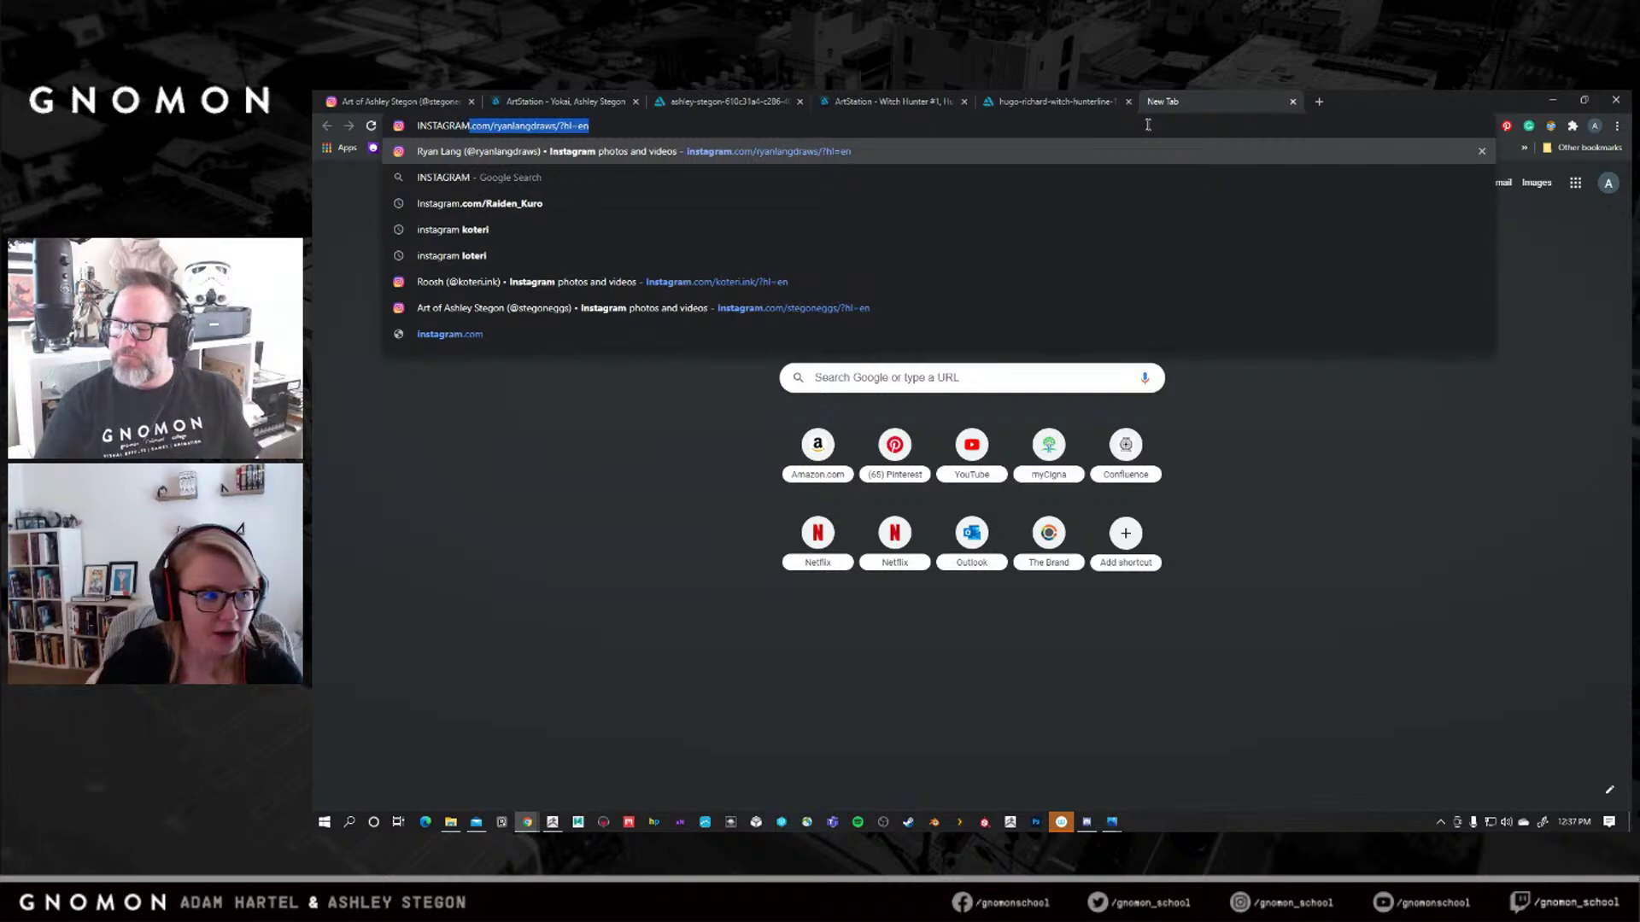
pyautogui.write(' ABRIEL')
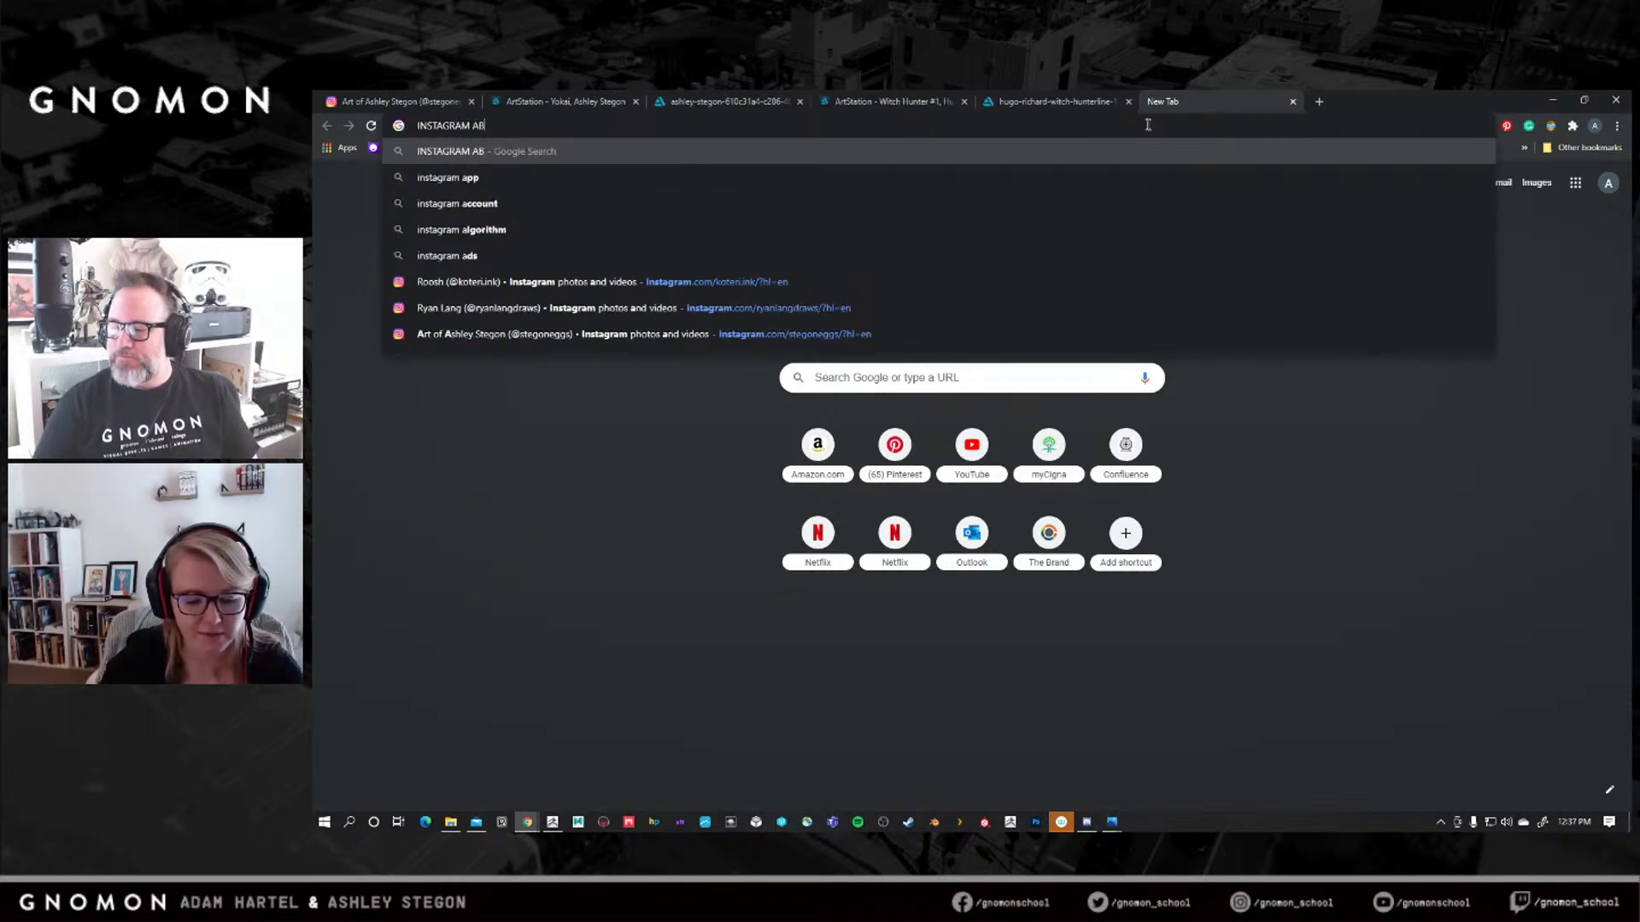
pyautogui.press('BackSpace')
pyautogui.press('BackSpace')
pyautogui.press('BackSpace')
pyautogui.press('BackSpace')
pyautogui.press('BackSpace')
pyautogui.press('BackSpace')
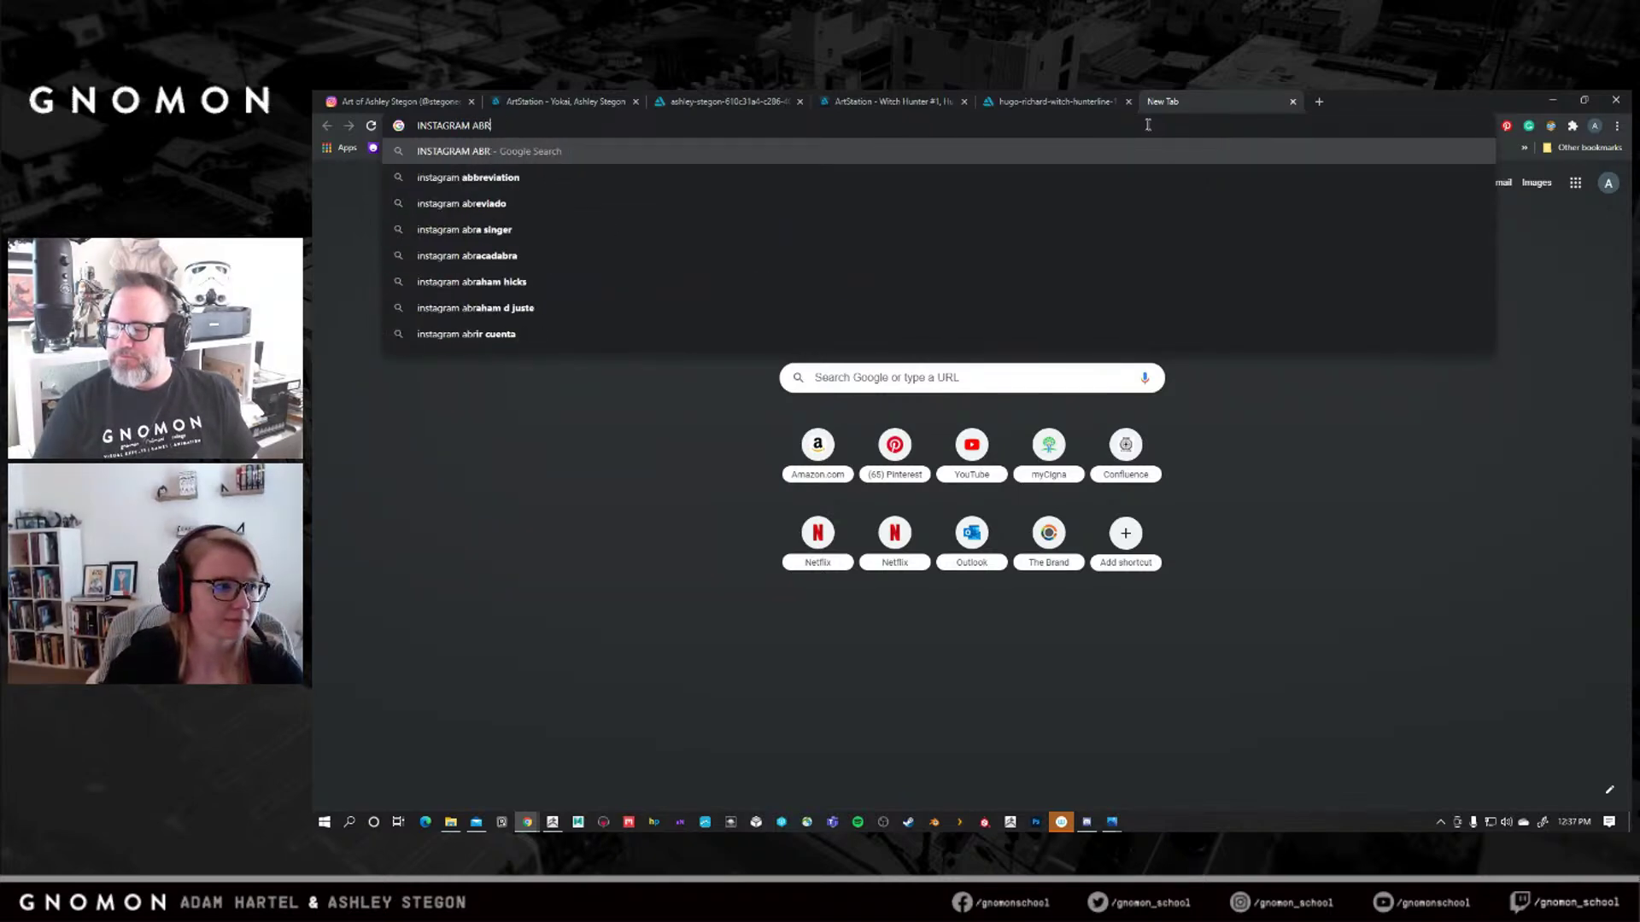
pyautogui.write('GABRI')
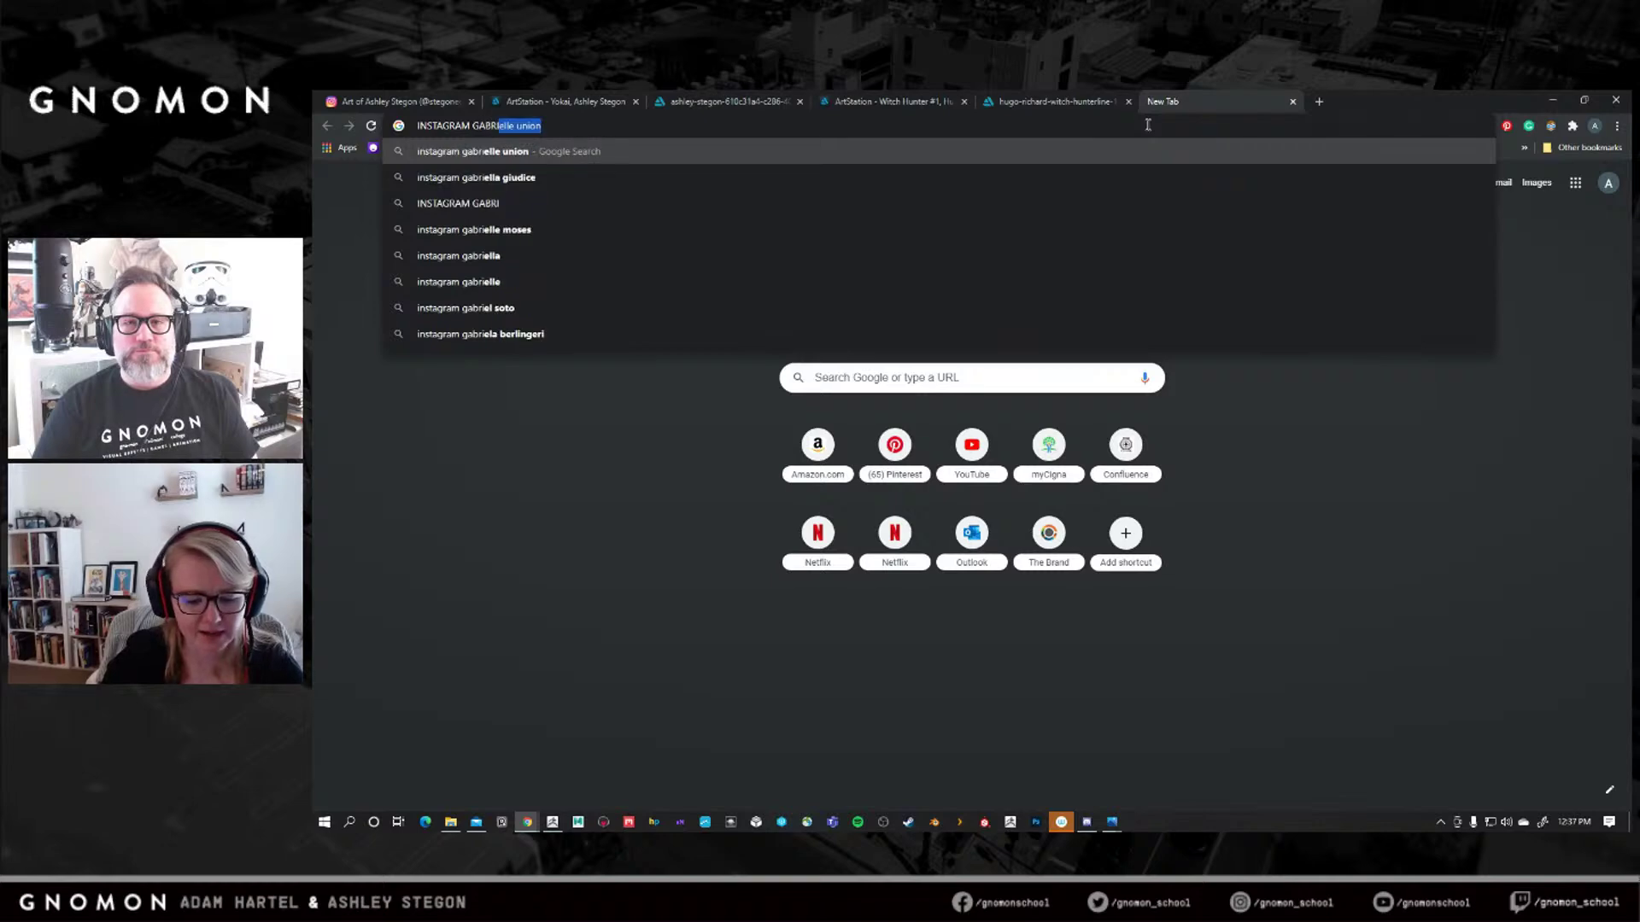
pyautogui.write('EL SOREZ')
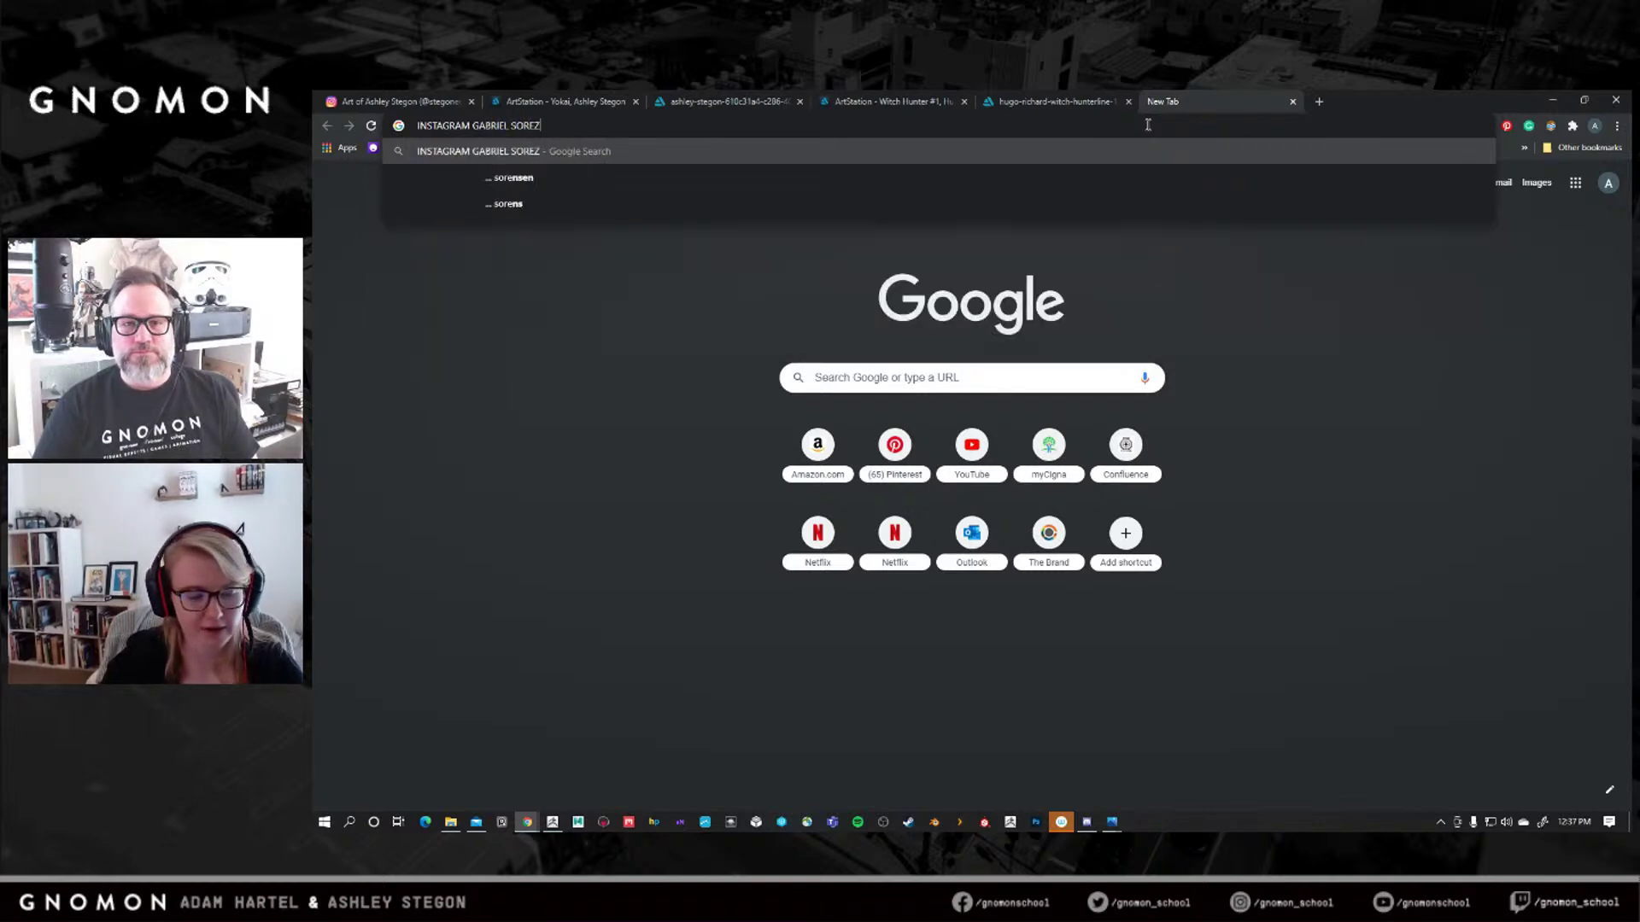
pyautogui.press('Return')
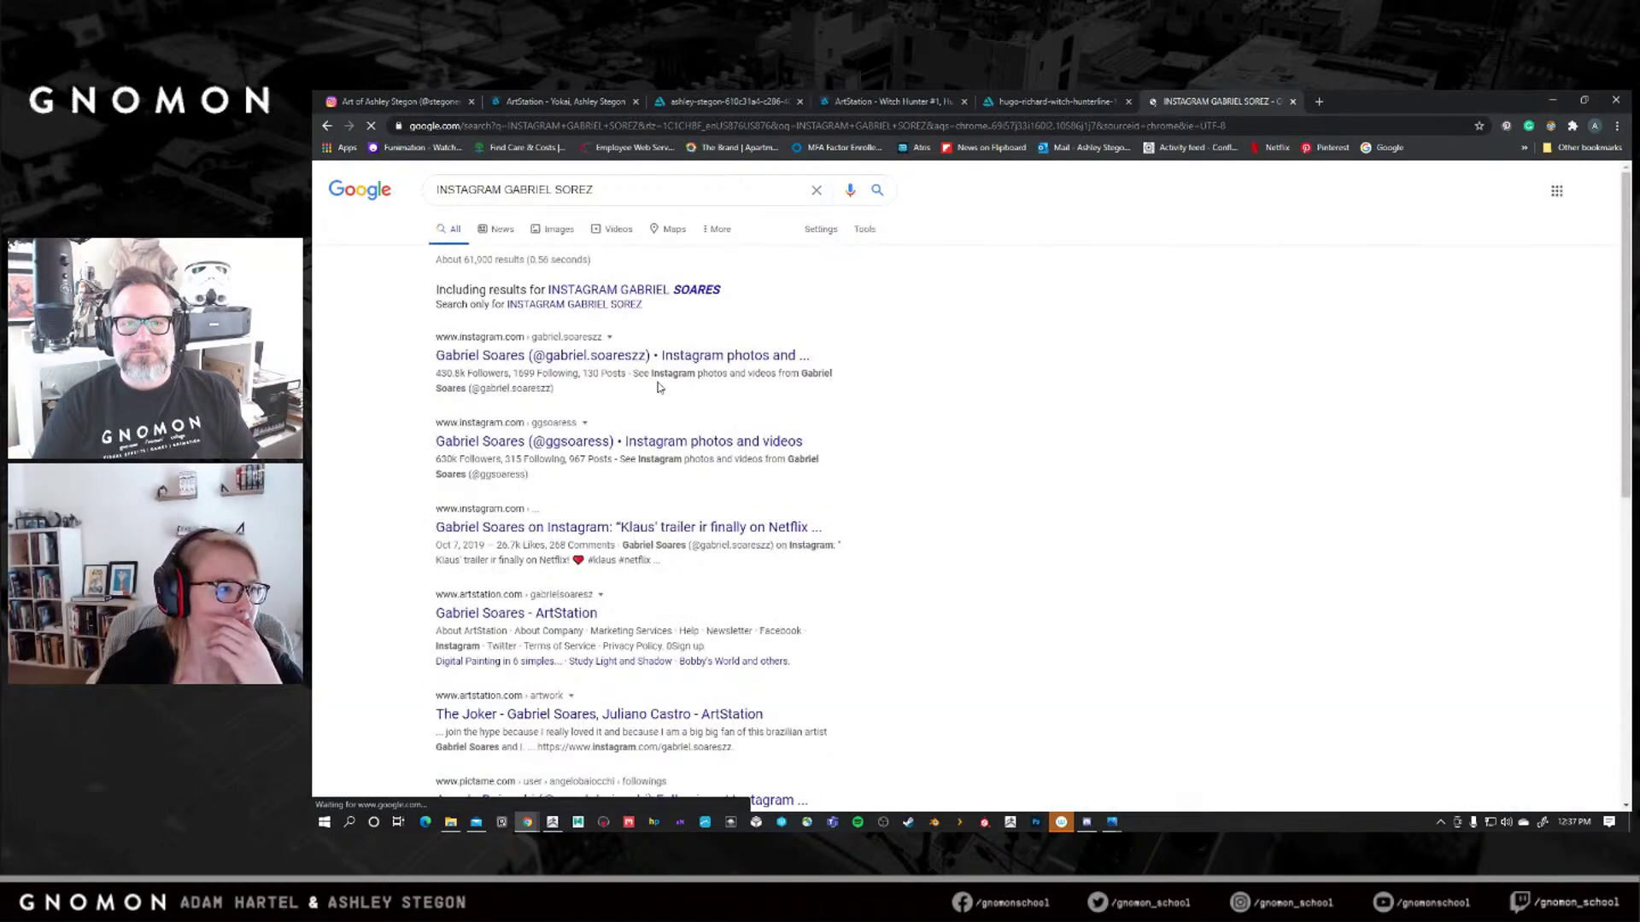
# Open the character artist's Instagram profile and view the images in the first post, the Soul-inspired paintings.
pyautogui.click(495, 358)
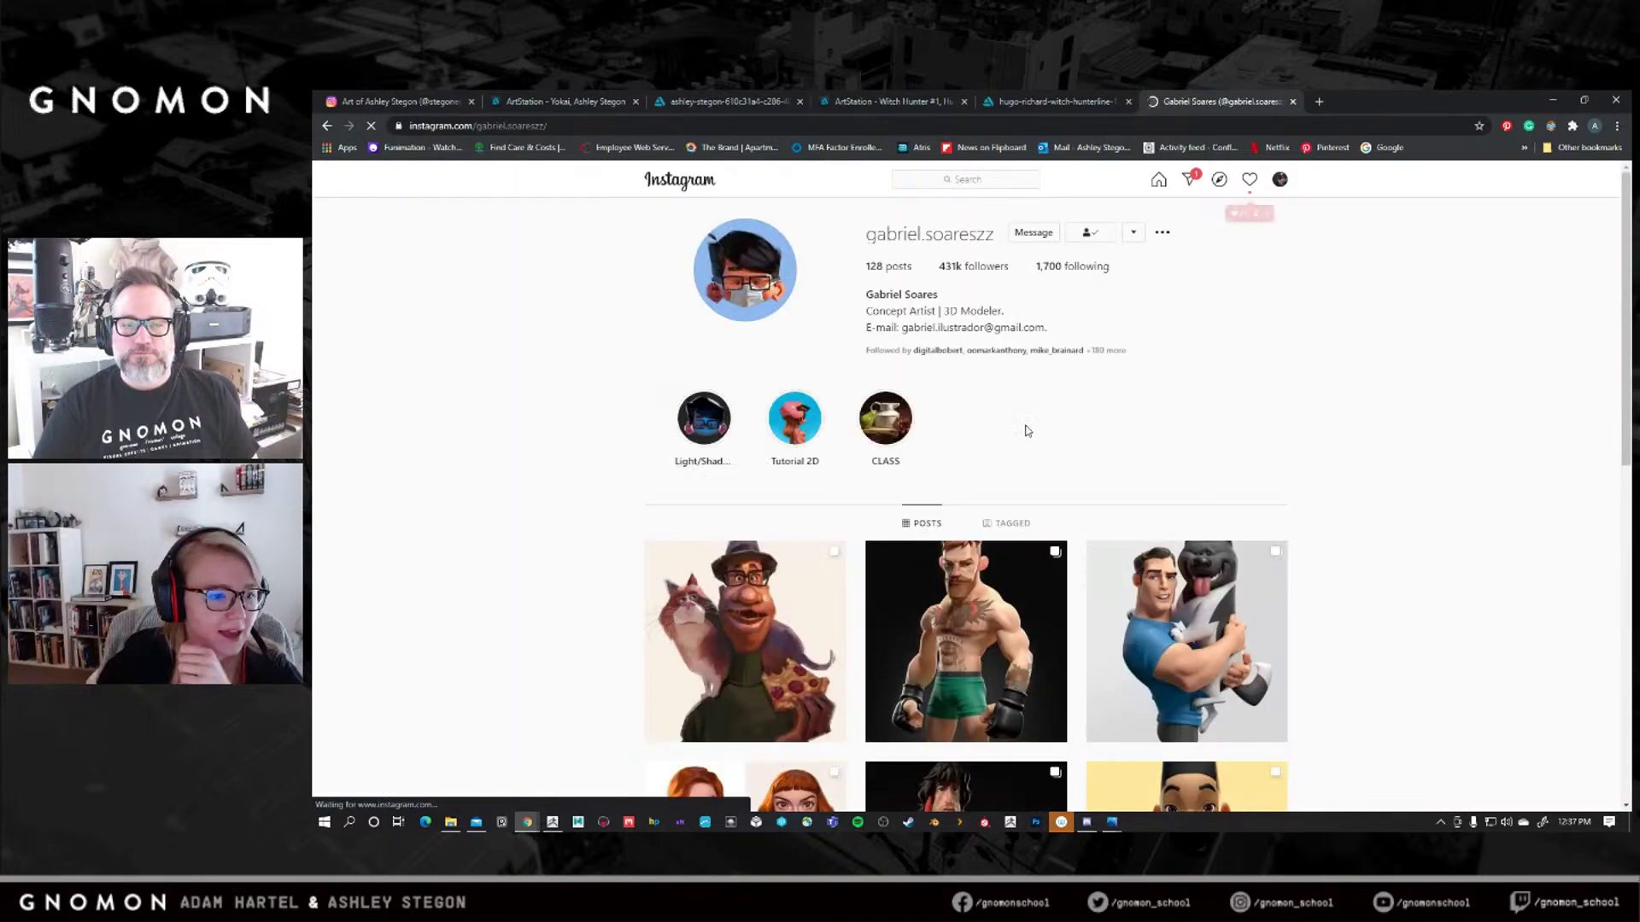
pyautogui.scroll(-1, 1027, 430)
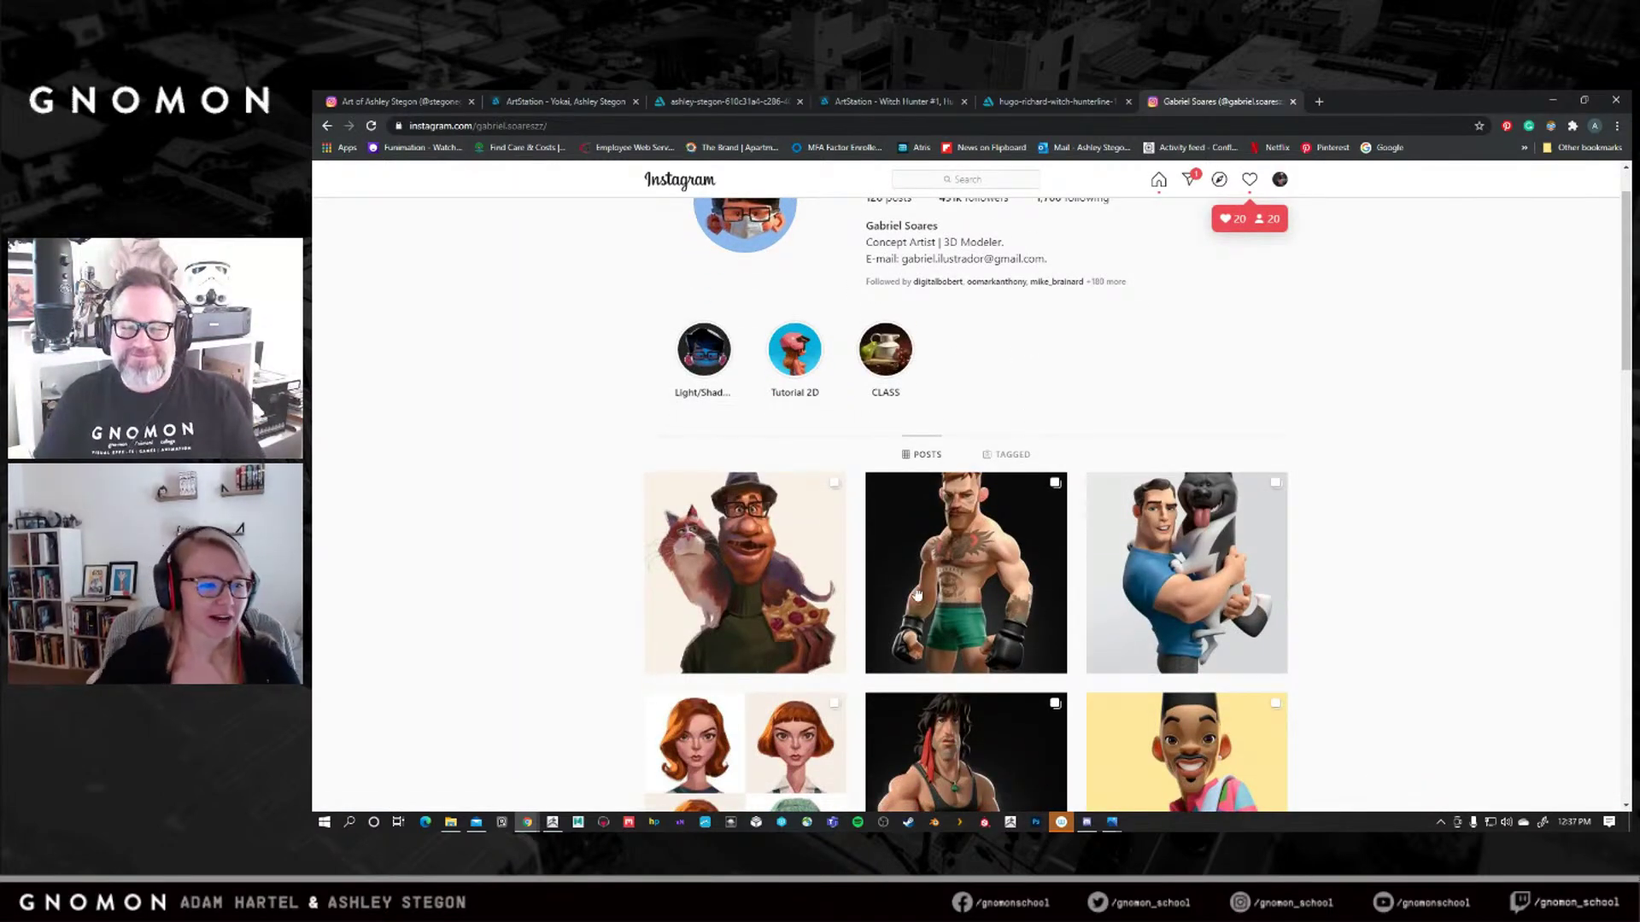
pyautogui.click(765, 569)
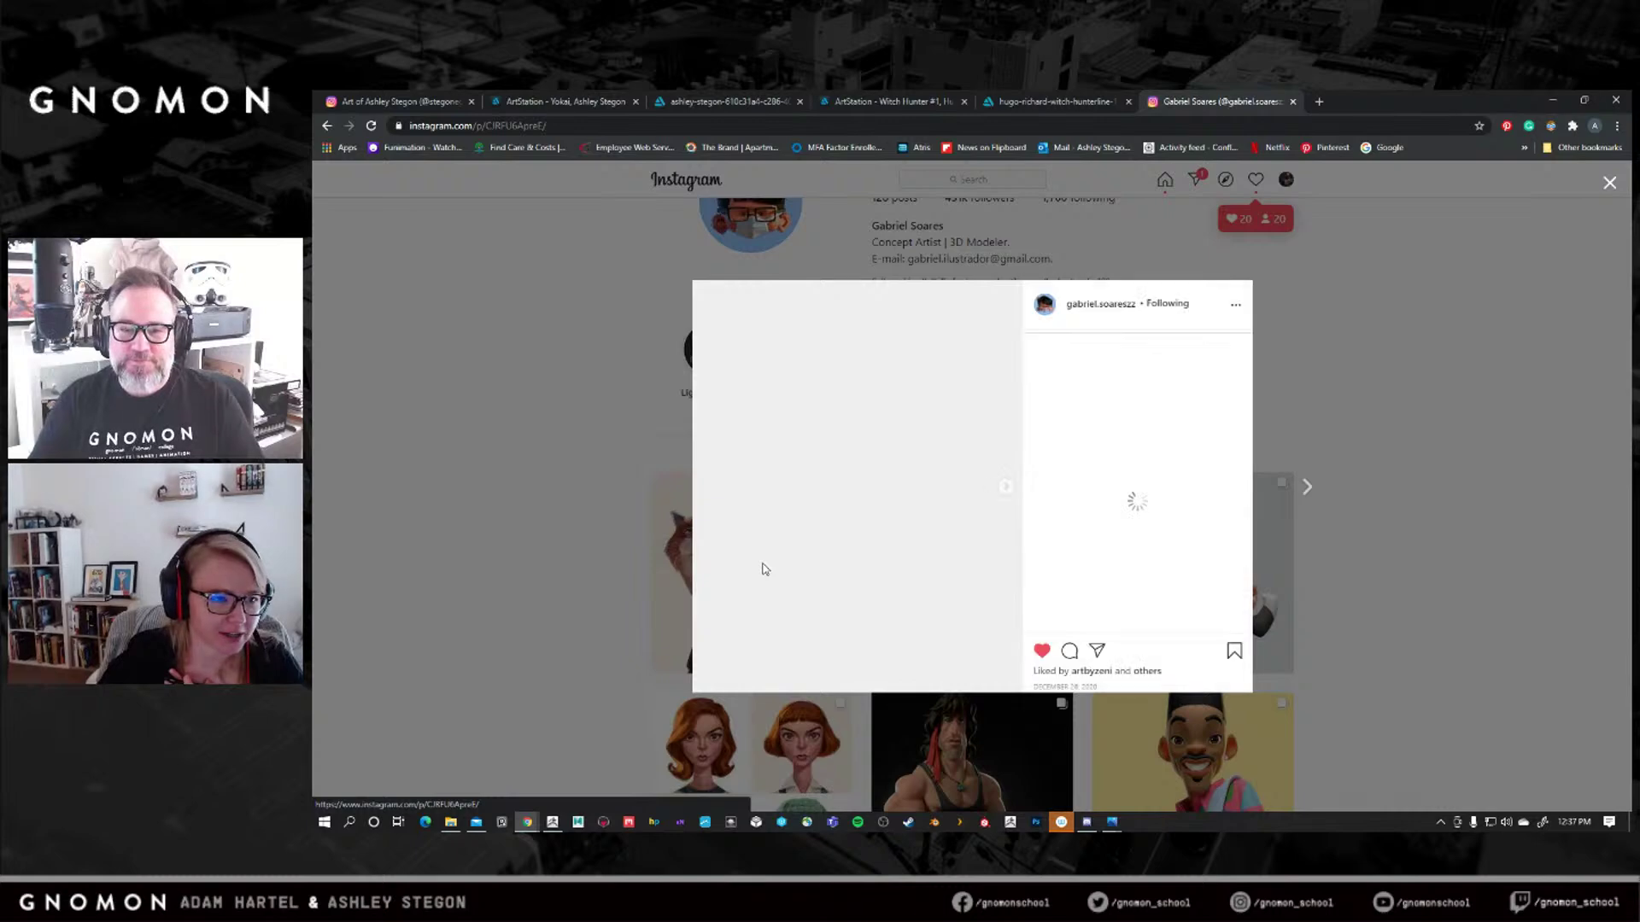
pyautogui.click(1007, 489)
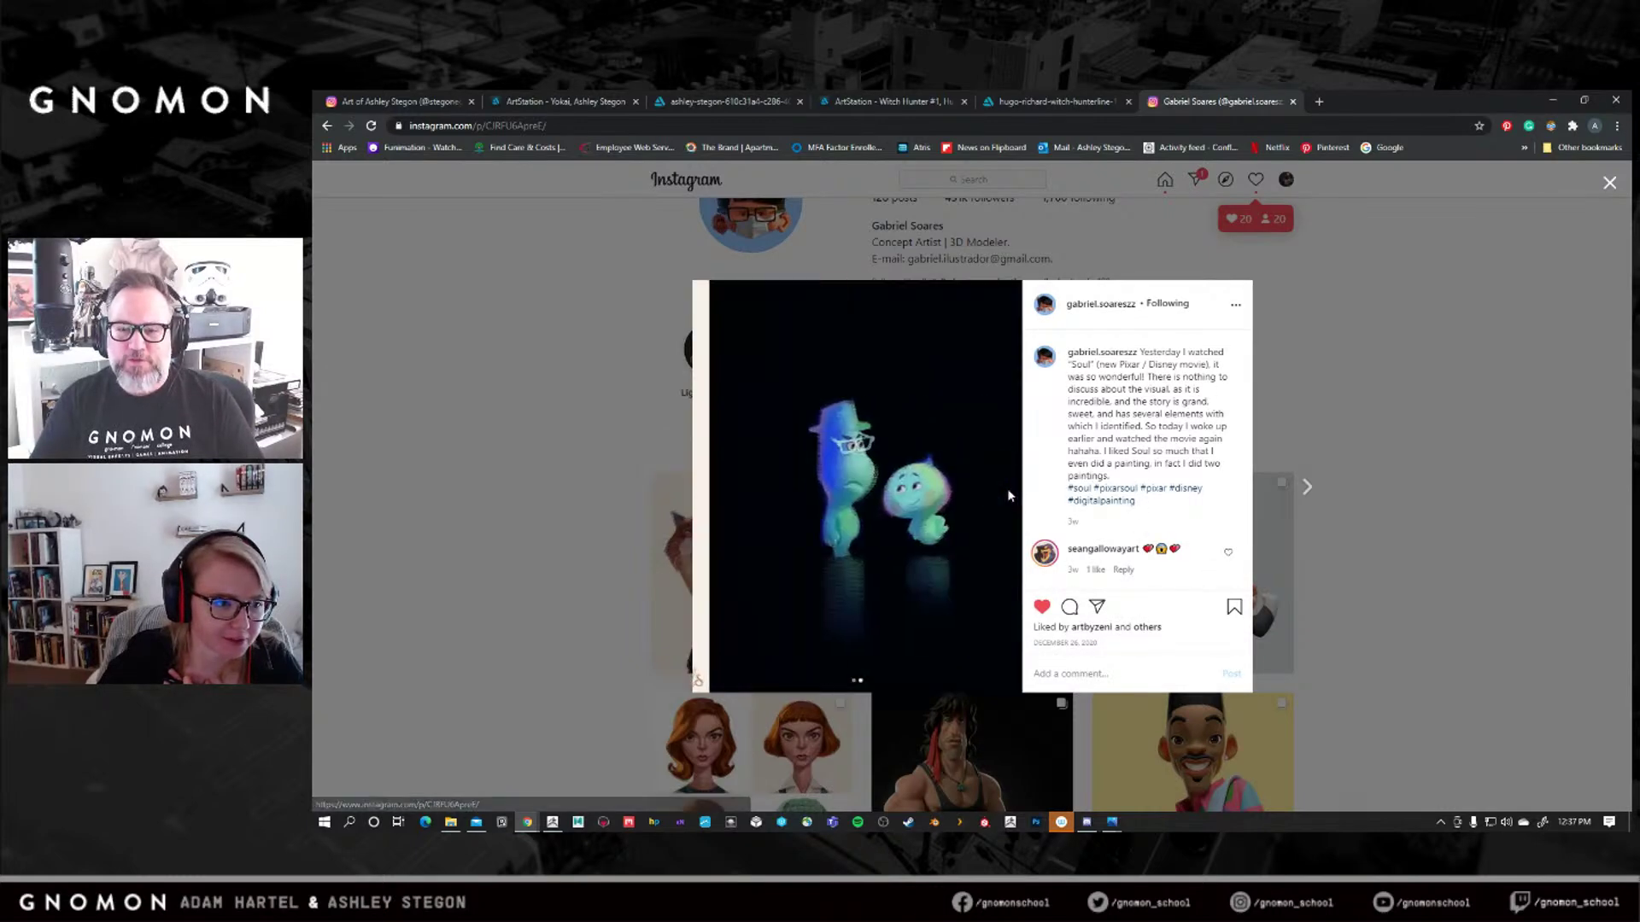
pyautogui.click(708, 495)
pyautogui.press('Escape')
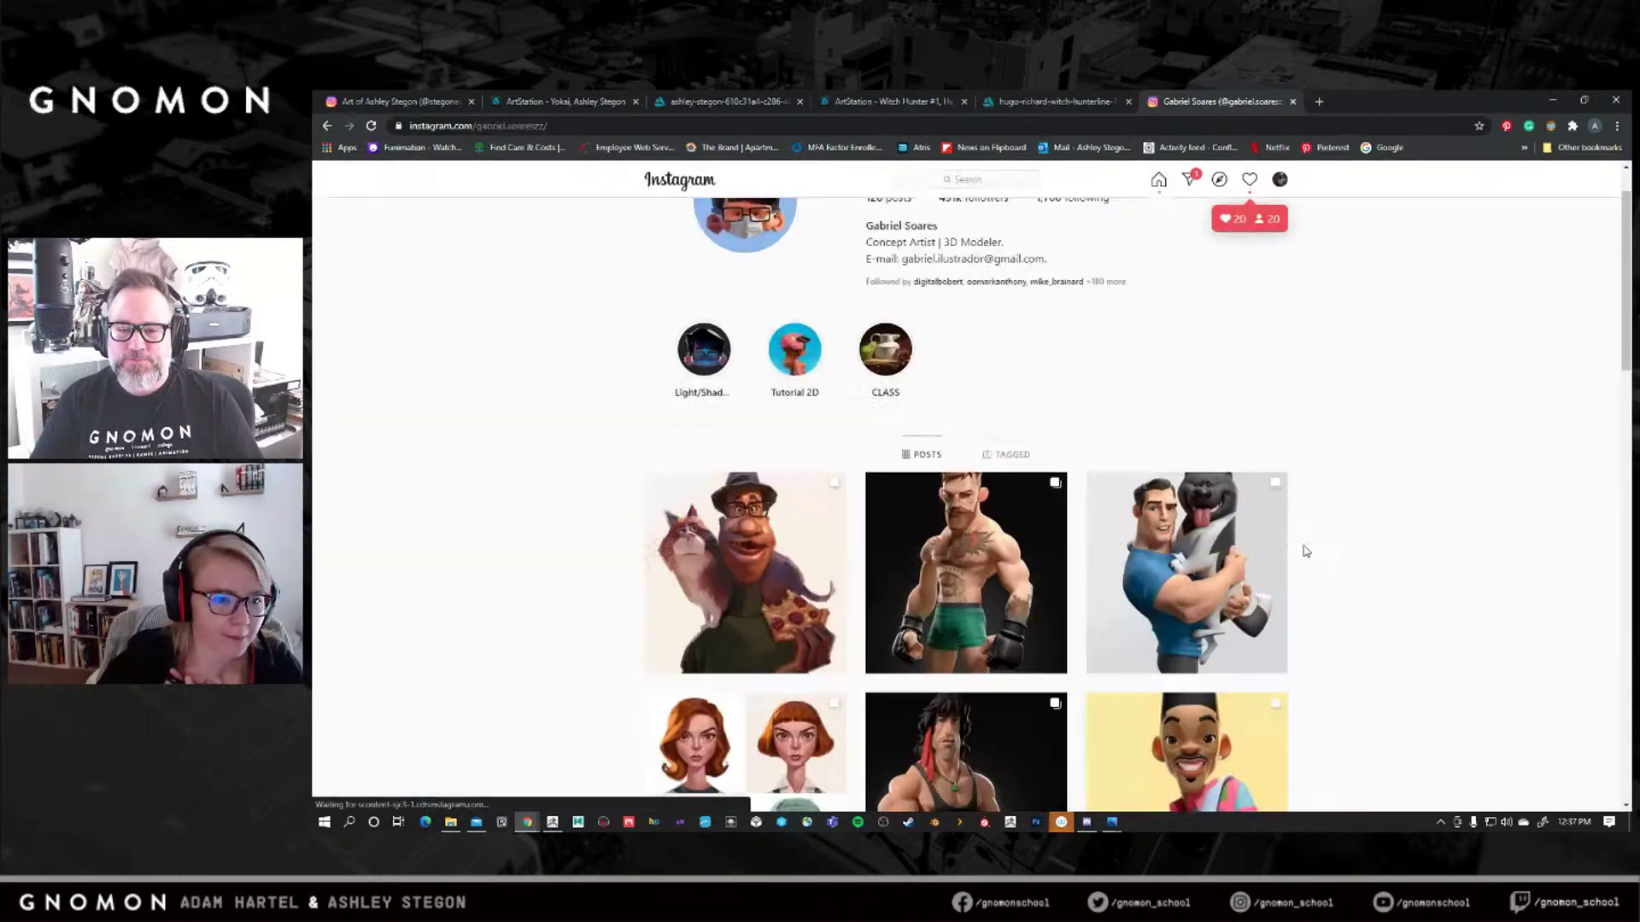
# Open the stylized Conor McGregor post and look through its images.
pyautogui.click(969, 566)
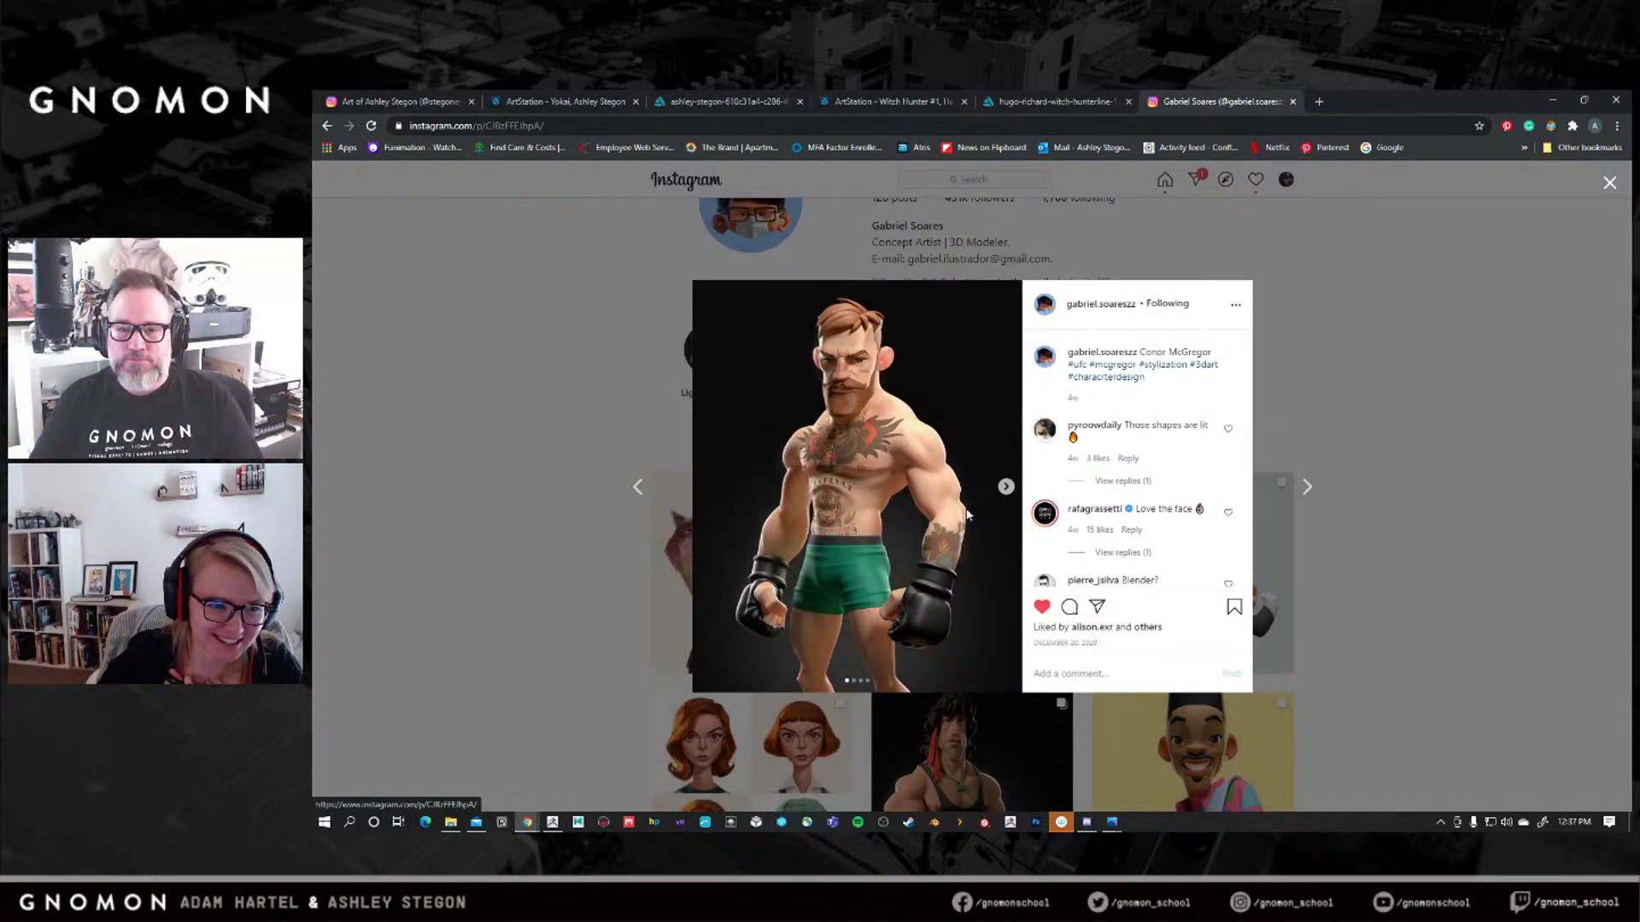
pyautogui.click(1006, 487)
pyautogui.click(708, 488)
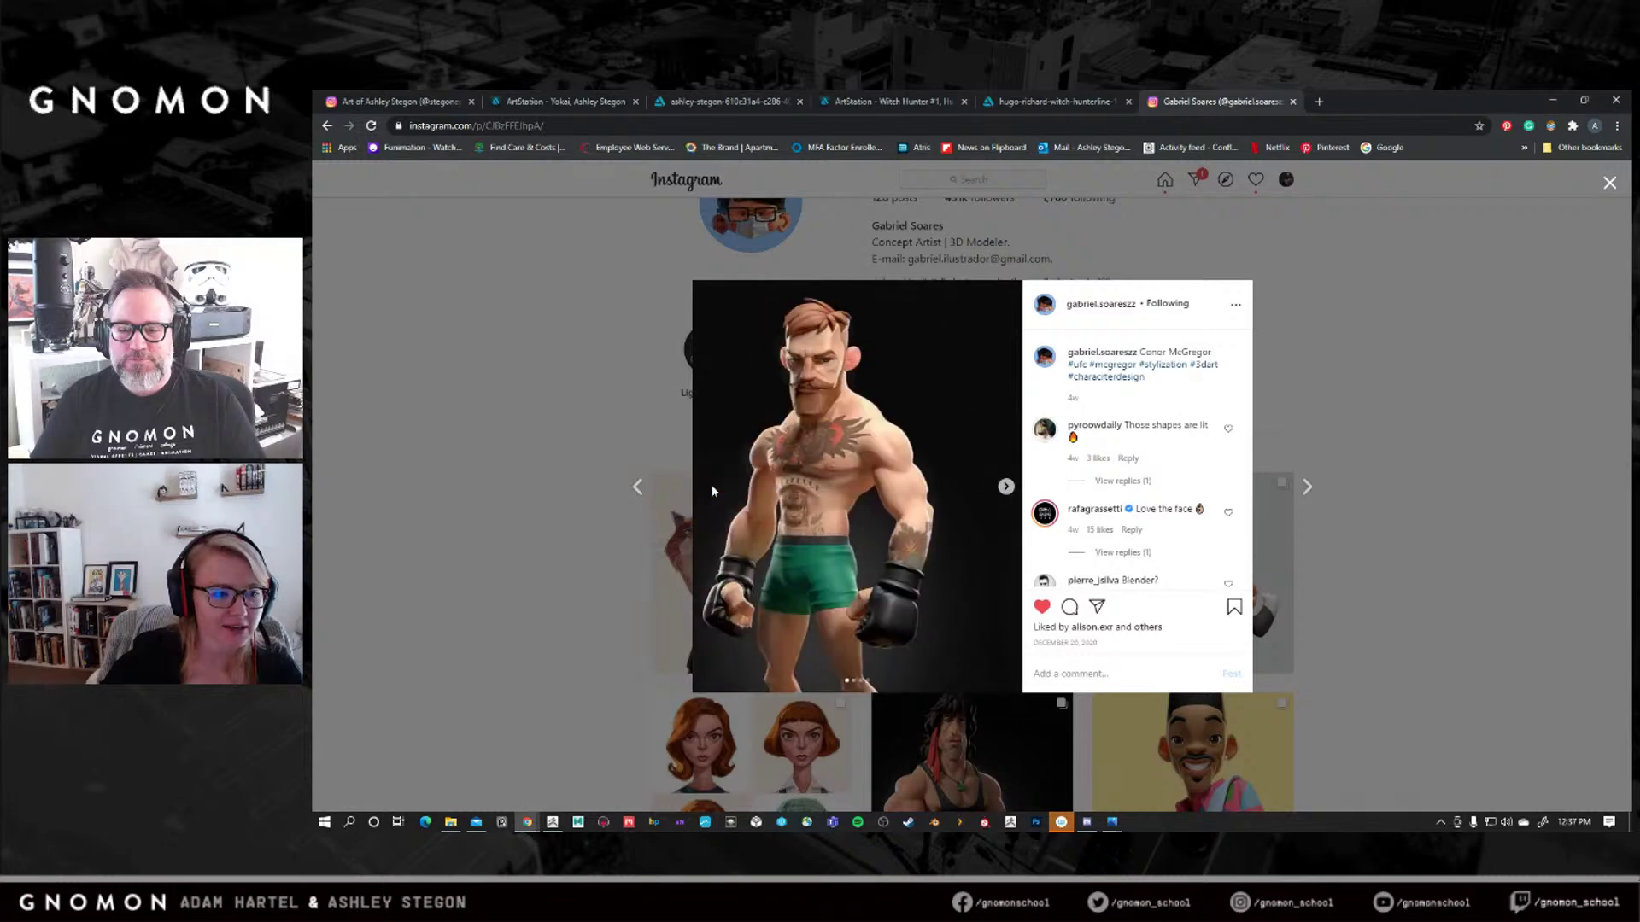
# Browse the artist's grid of stylized character posts, including the Lightbox Expo post, and return to the profile header.
pyautogui.scroll(-5, 1318, 566)
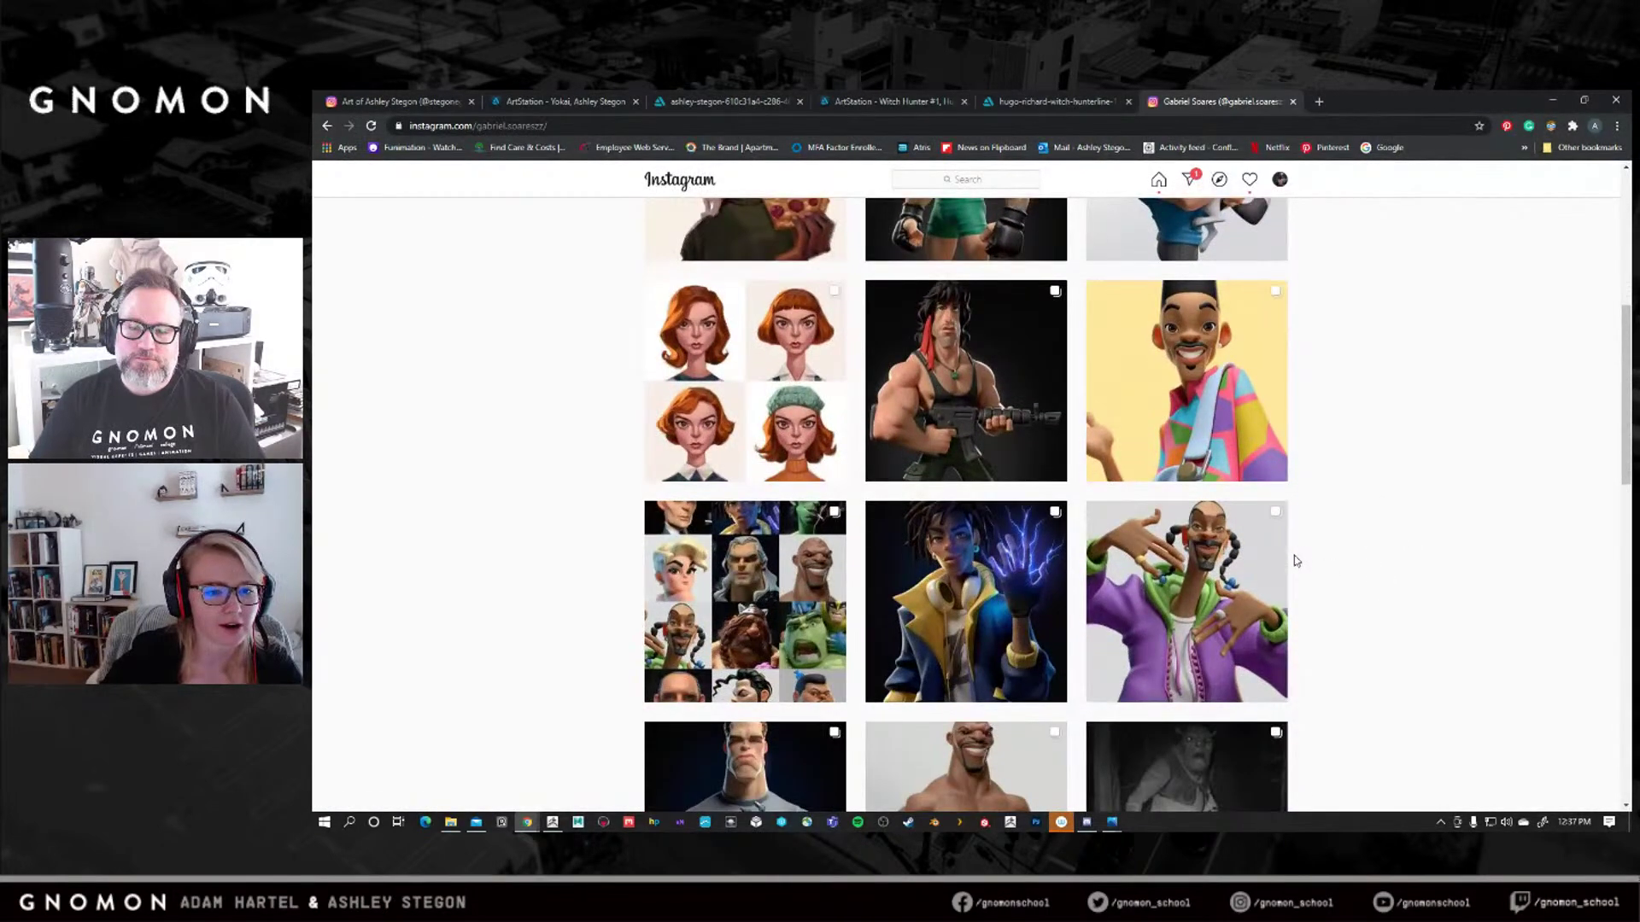
pyautogui.scroll(-2, 1290, 560)
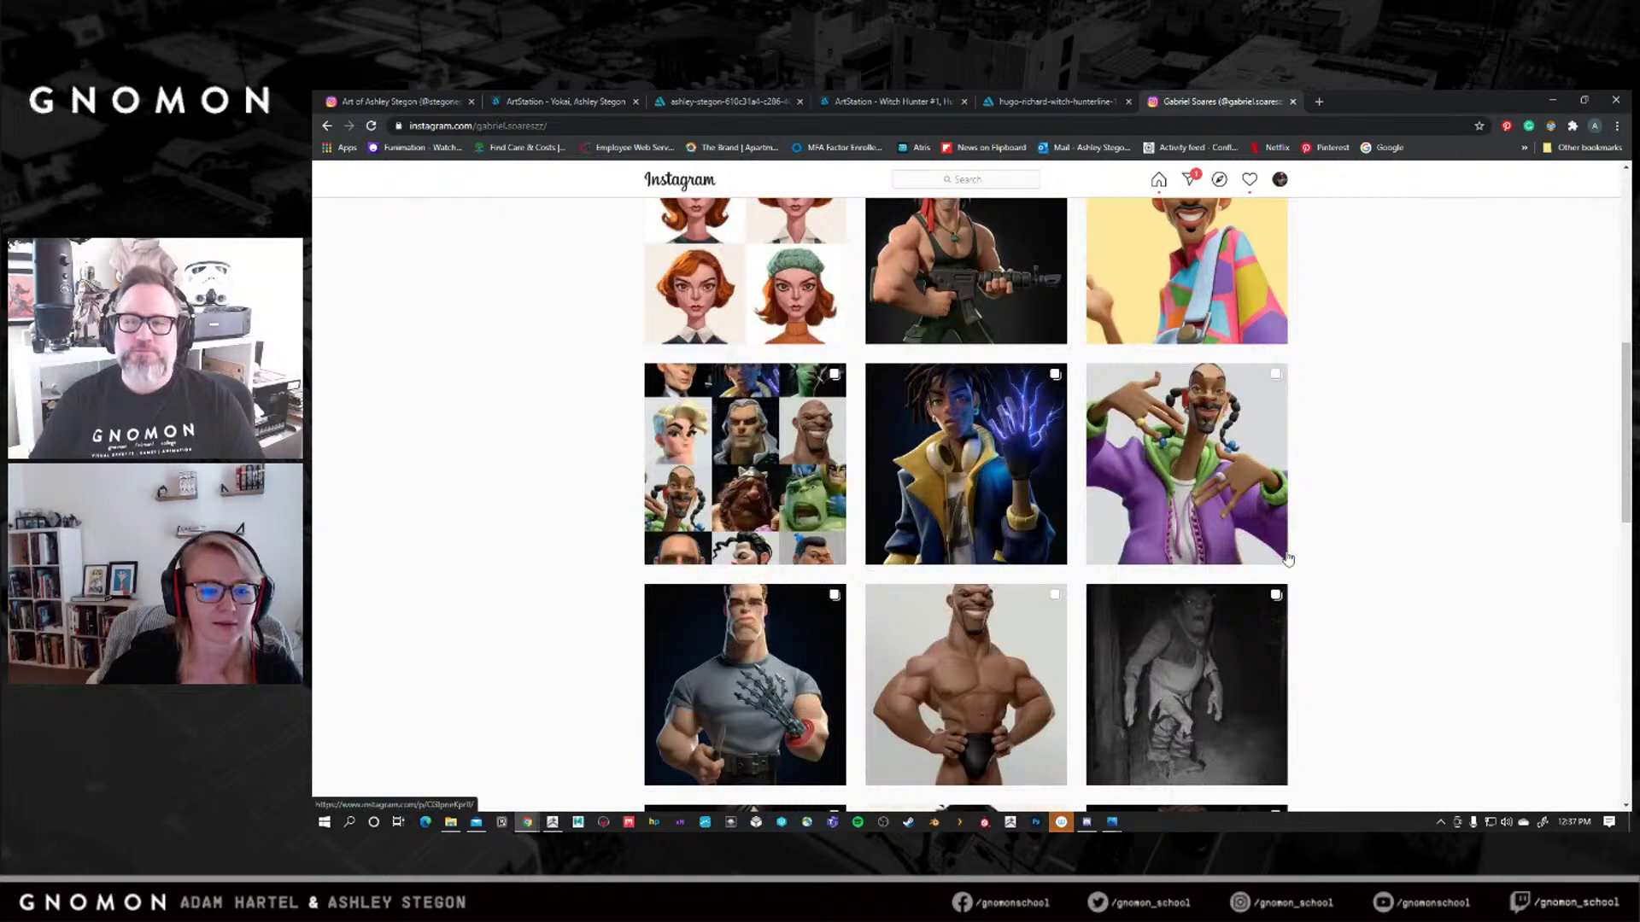
pyautogui.scroll(-5, 1288, 560)
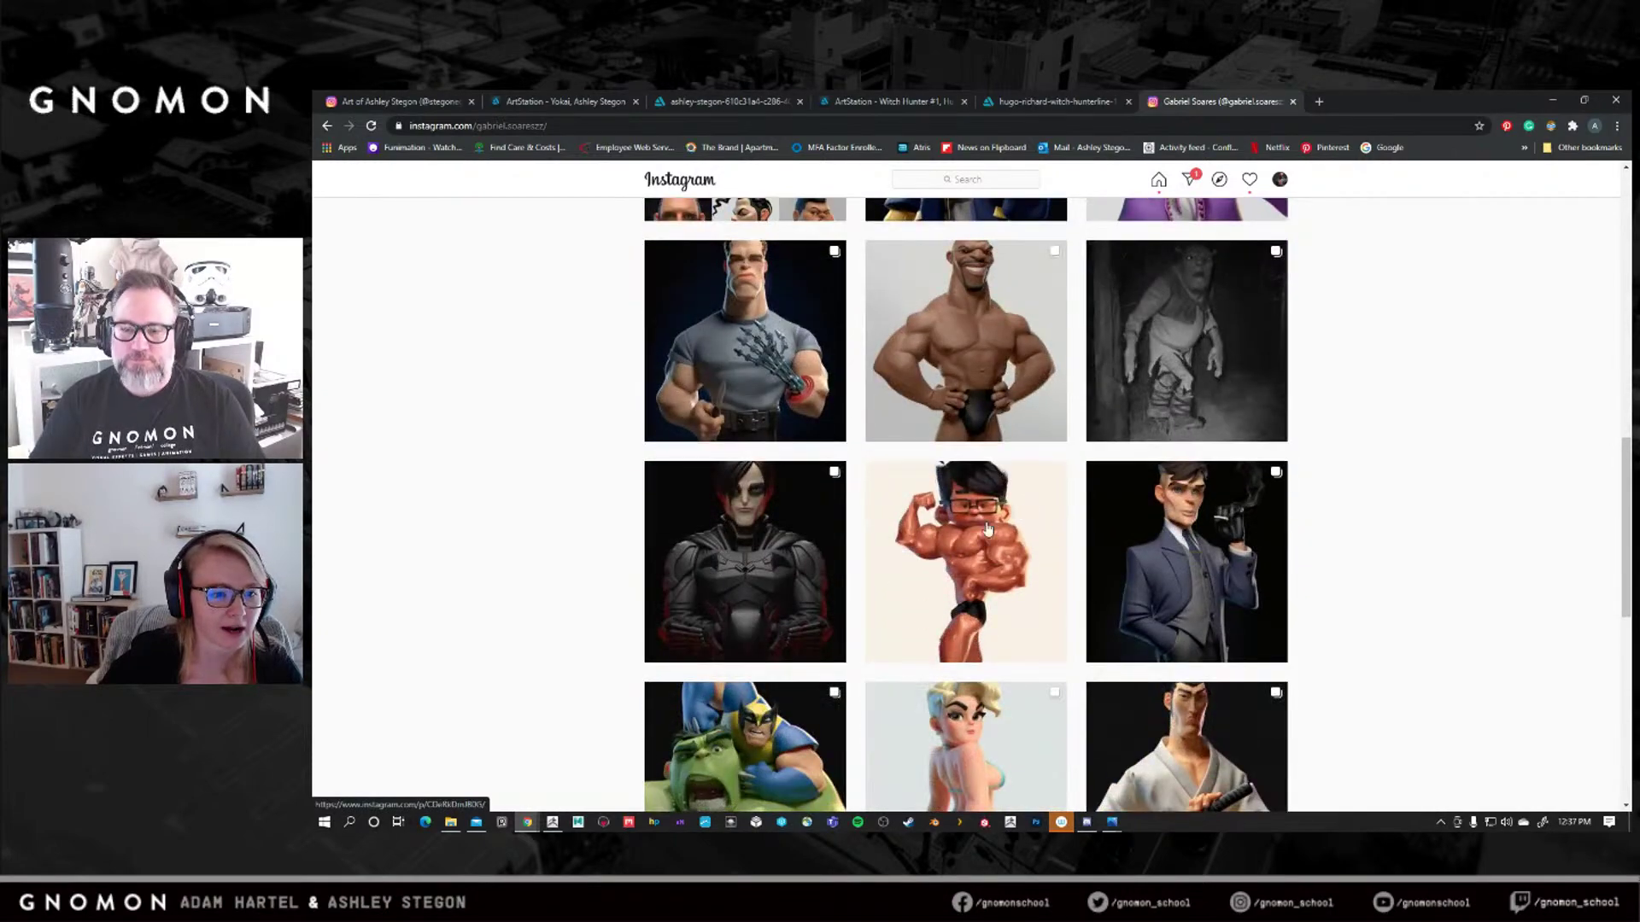
pyautogui.scroll(-5, 986, 531)
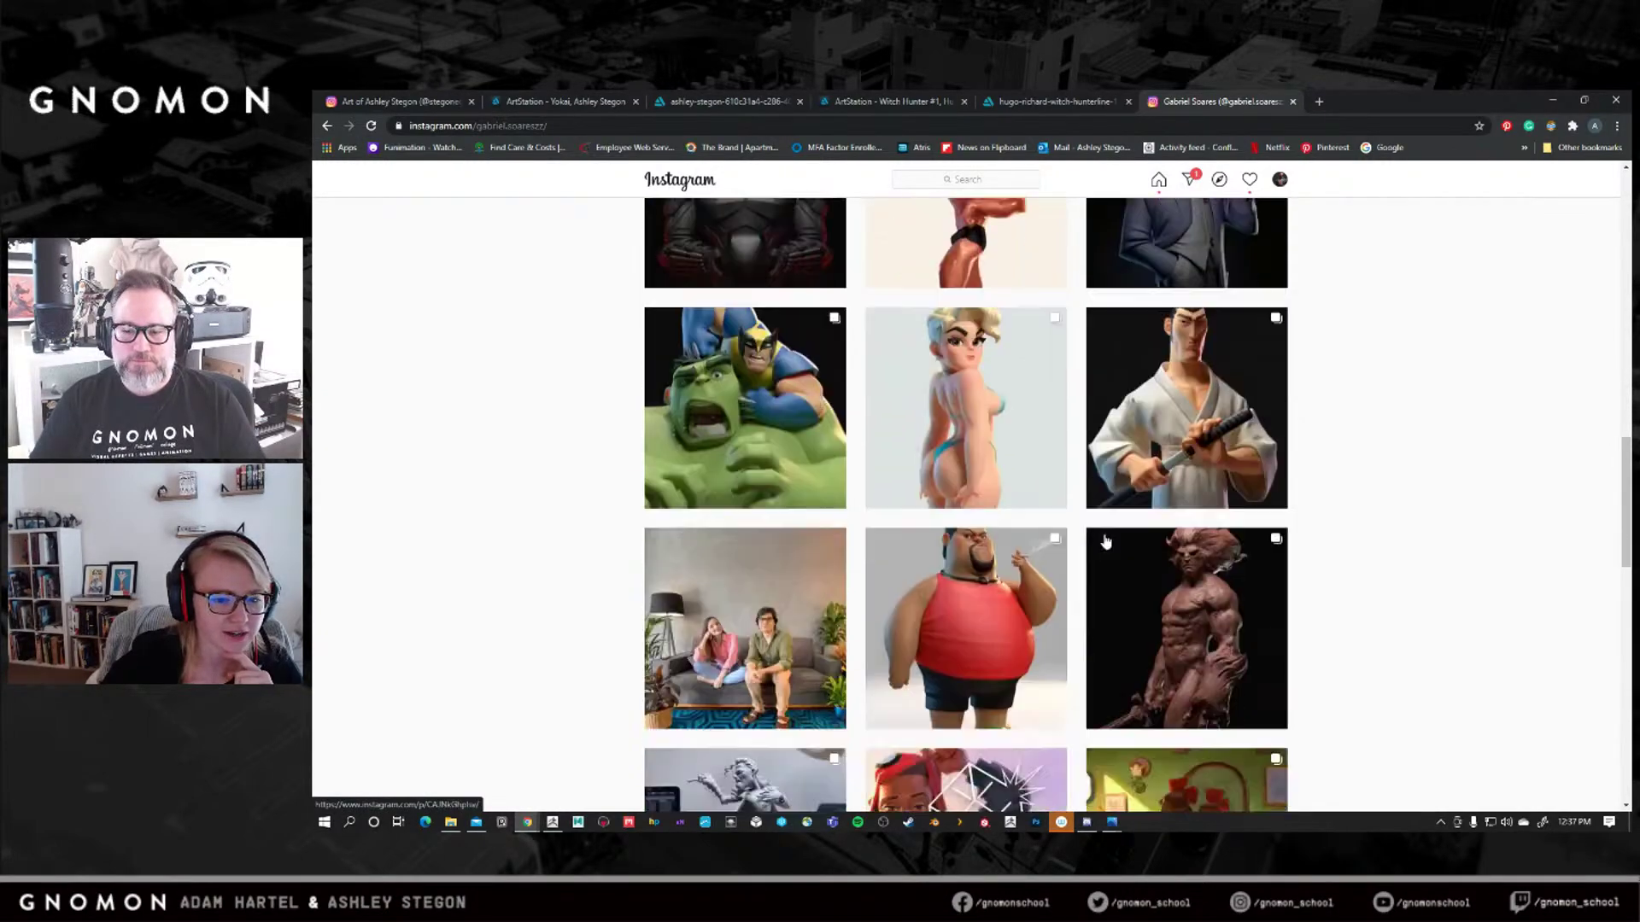
pyautogui.scroll(-3, 1066, 524)
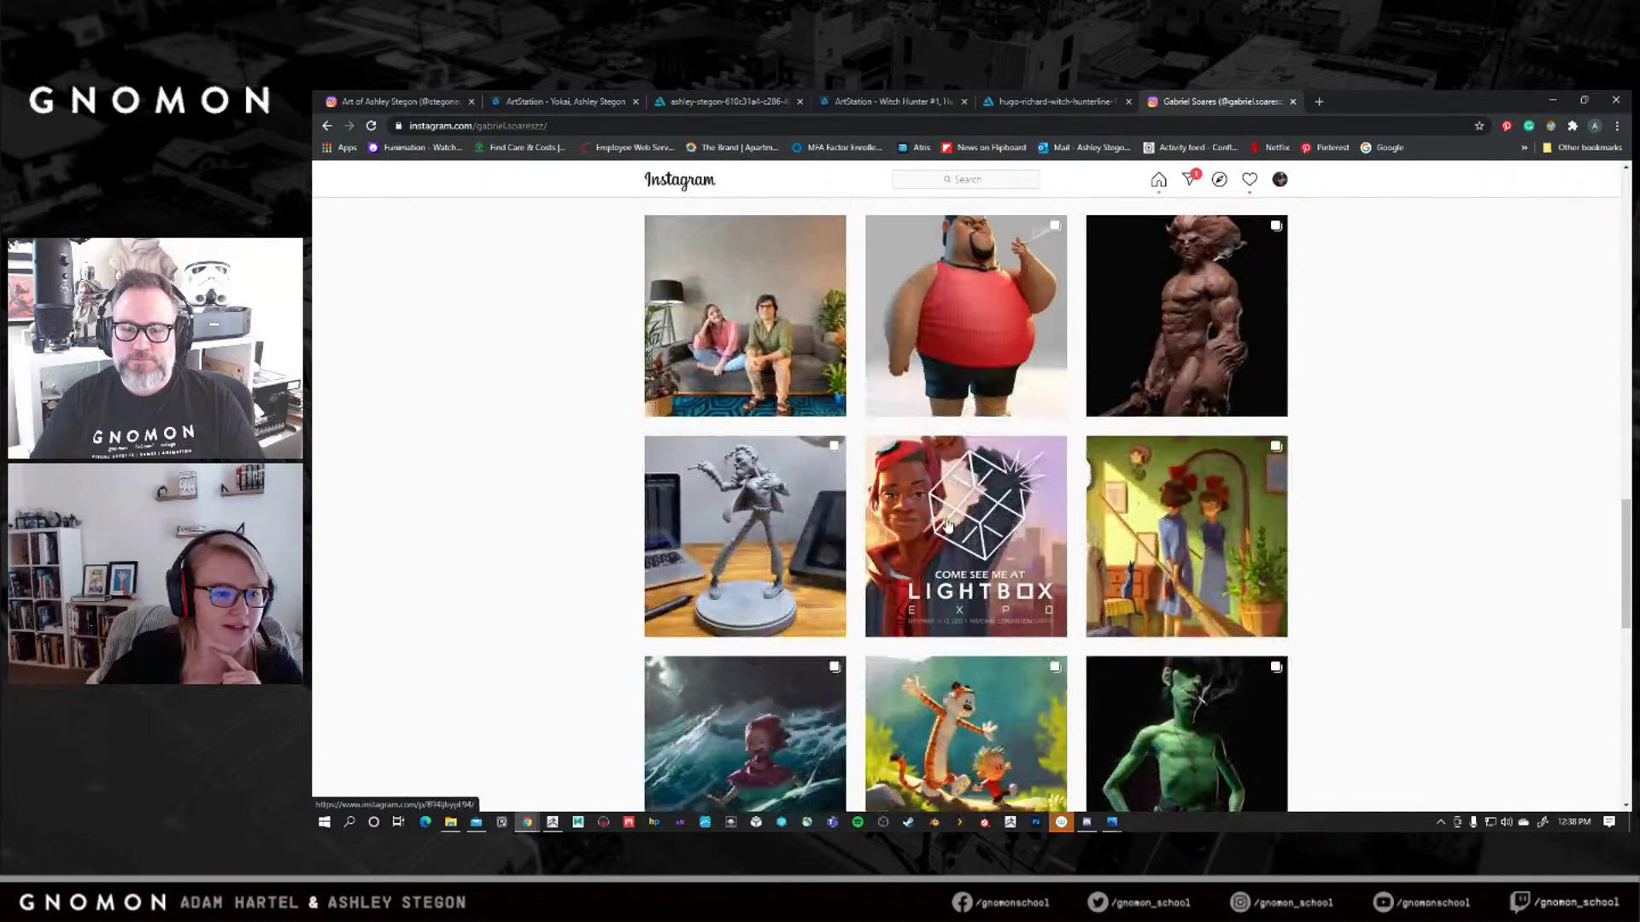
pyautogui.click(948, 523)
pyautogui.click(1475, 512)
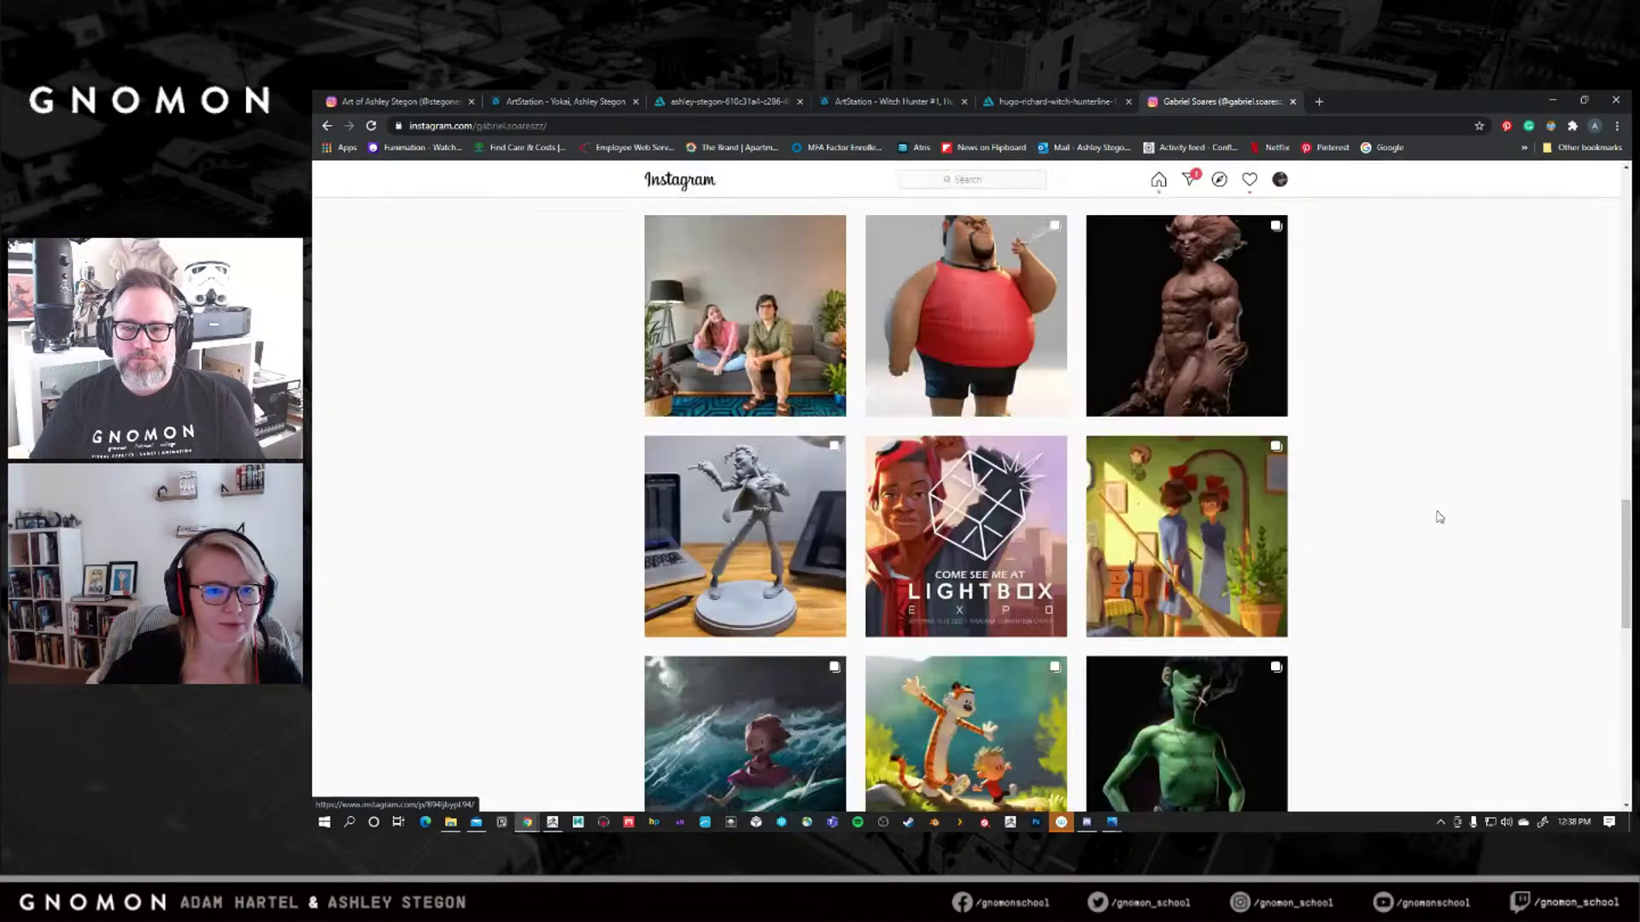
pyautogui.scroll(-5, 1035, 540)
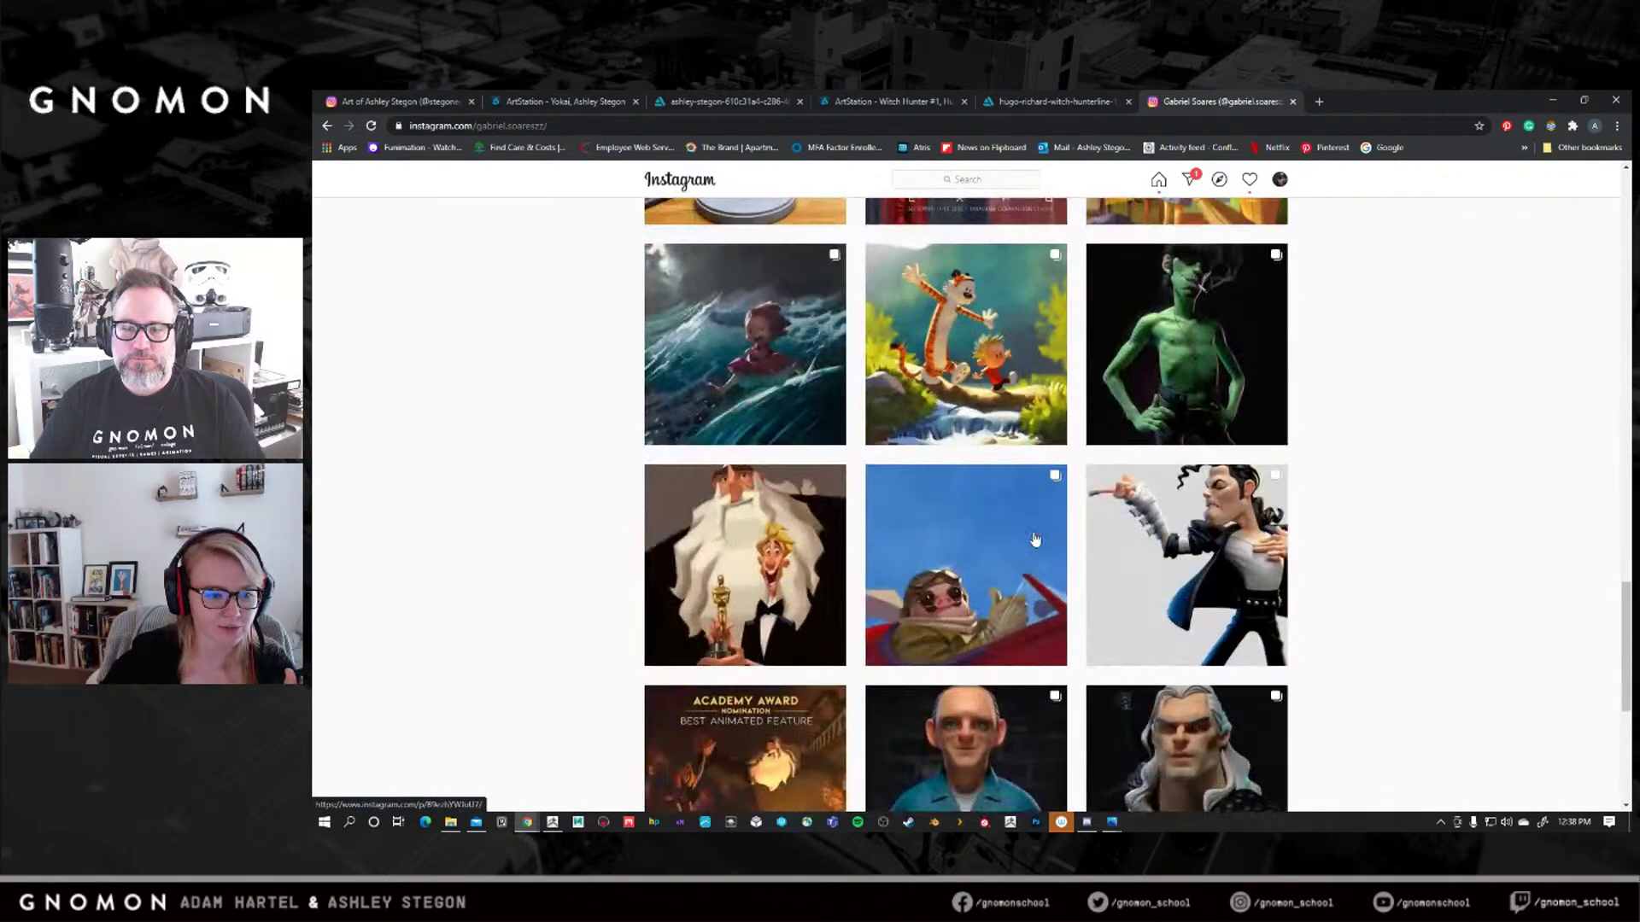
pyautogui.scroll(-3, 1035, 540)
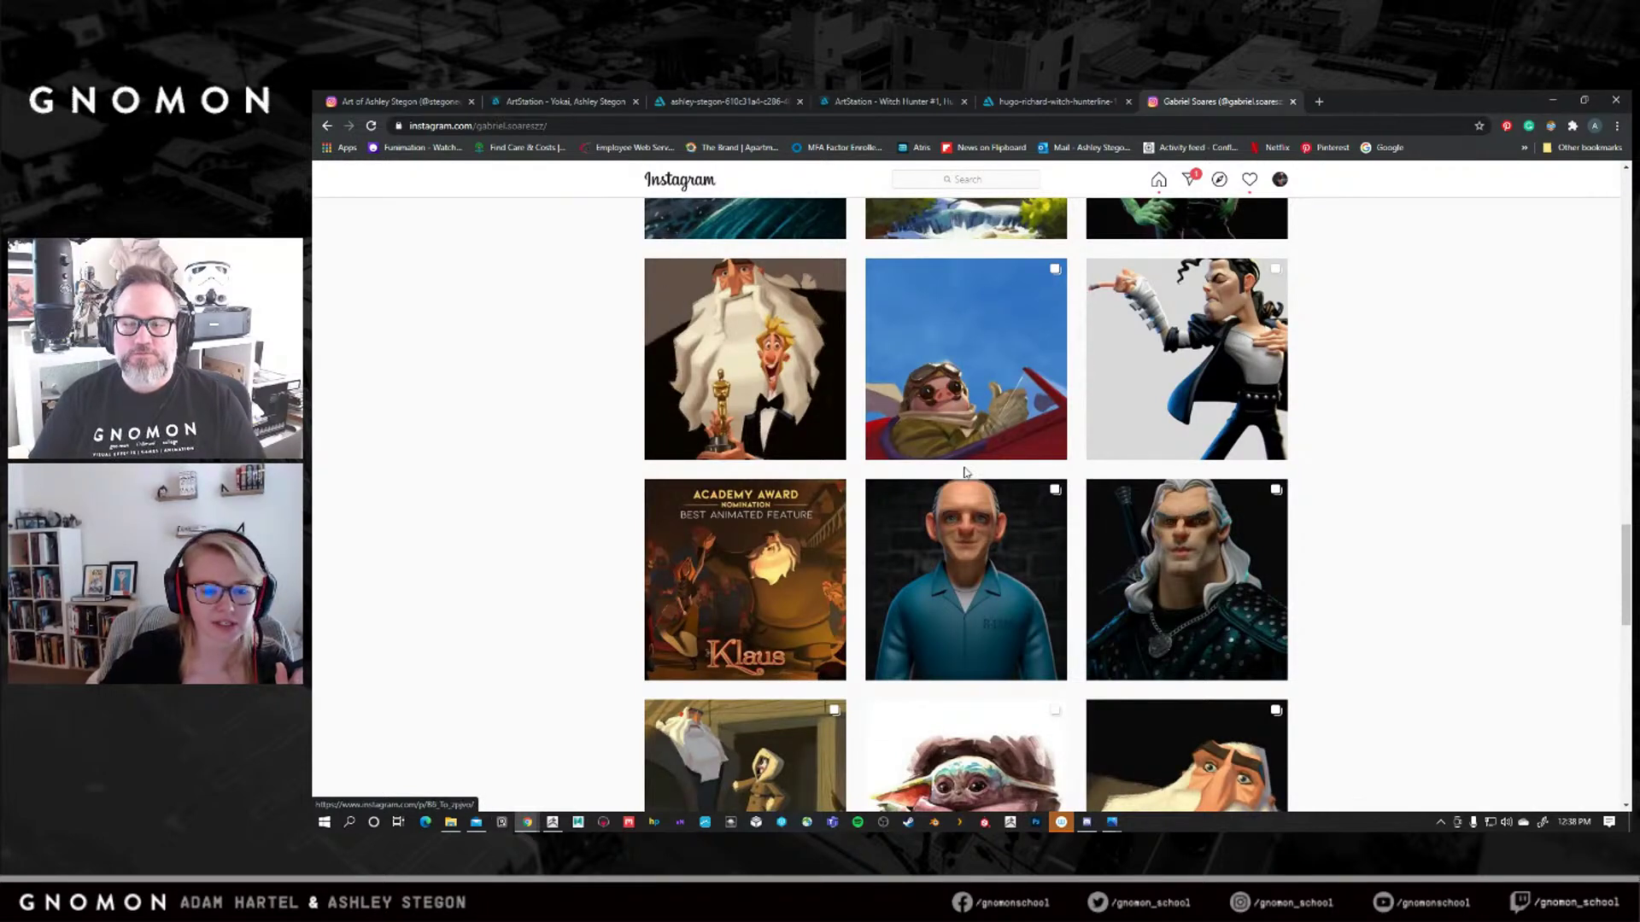
pyautogui.scroll(-3, 935, 570)
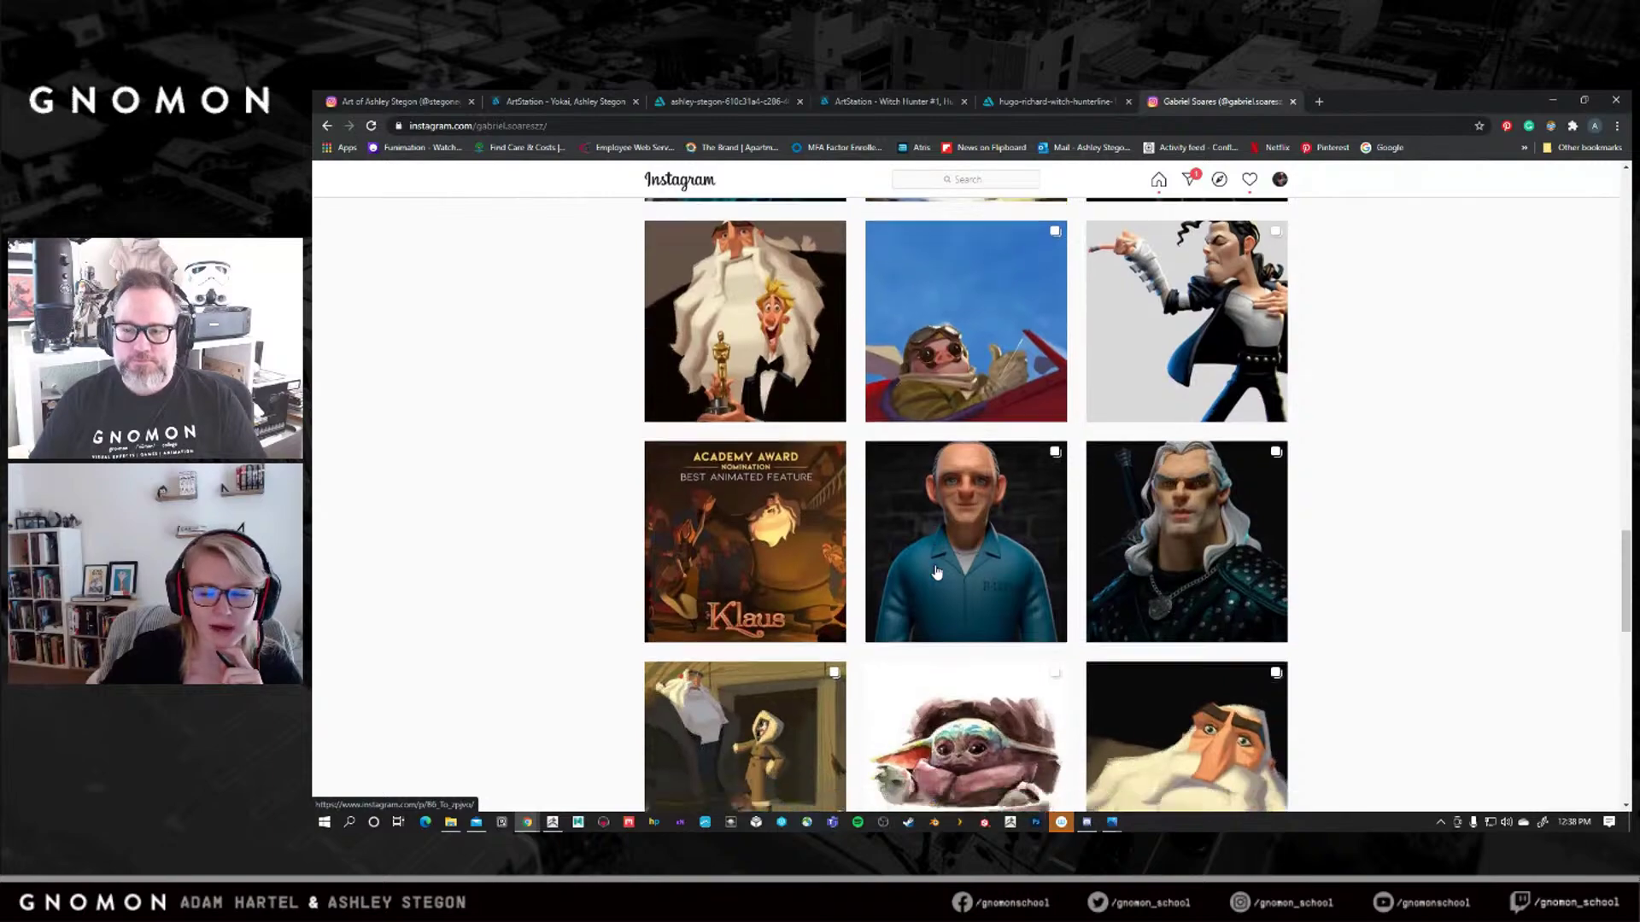
pyautogui.scroll(-3, 936, 570)
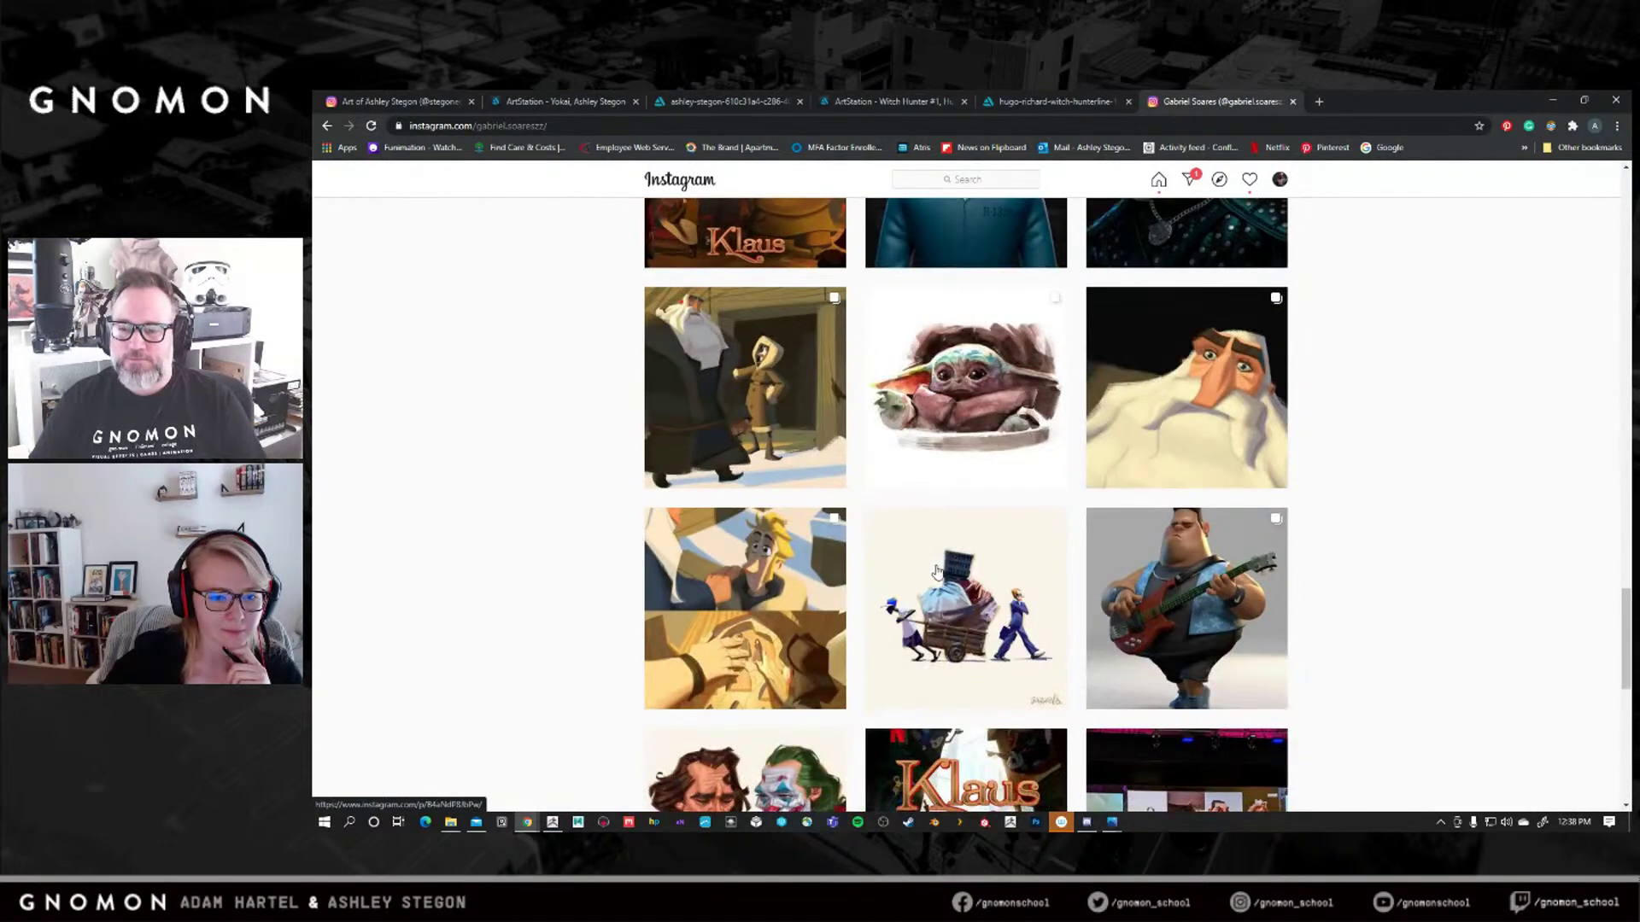
pyautogui.scroll(-3, 937, 570)
pyautogui.scroll(3, 944, 579)
pyautogui.scroll(15, 944, 576)
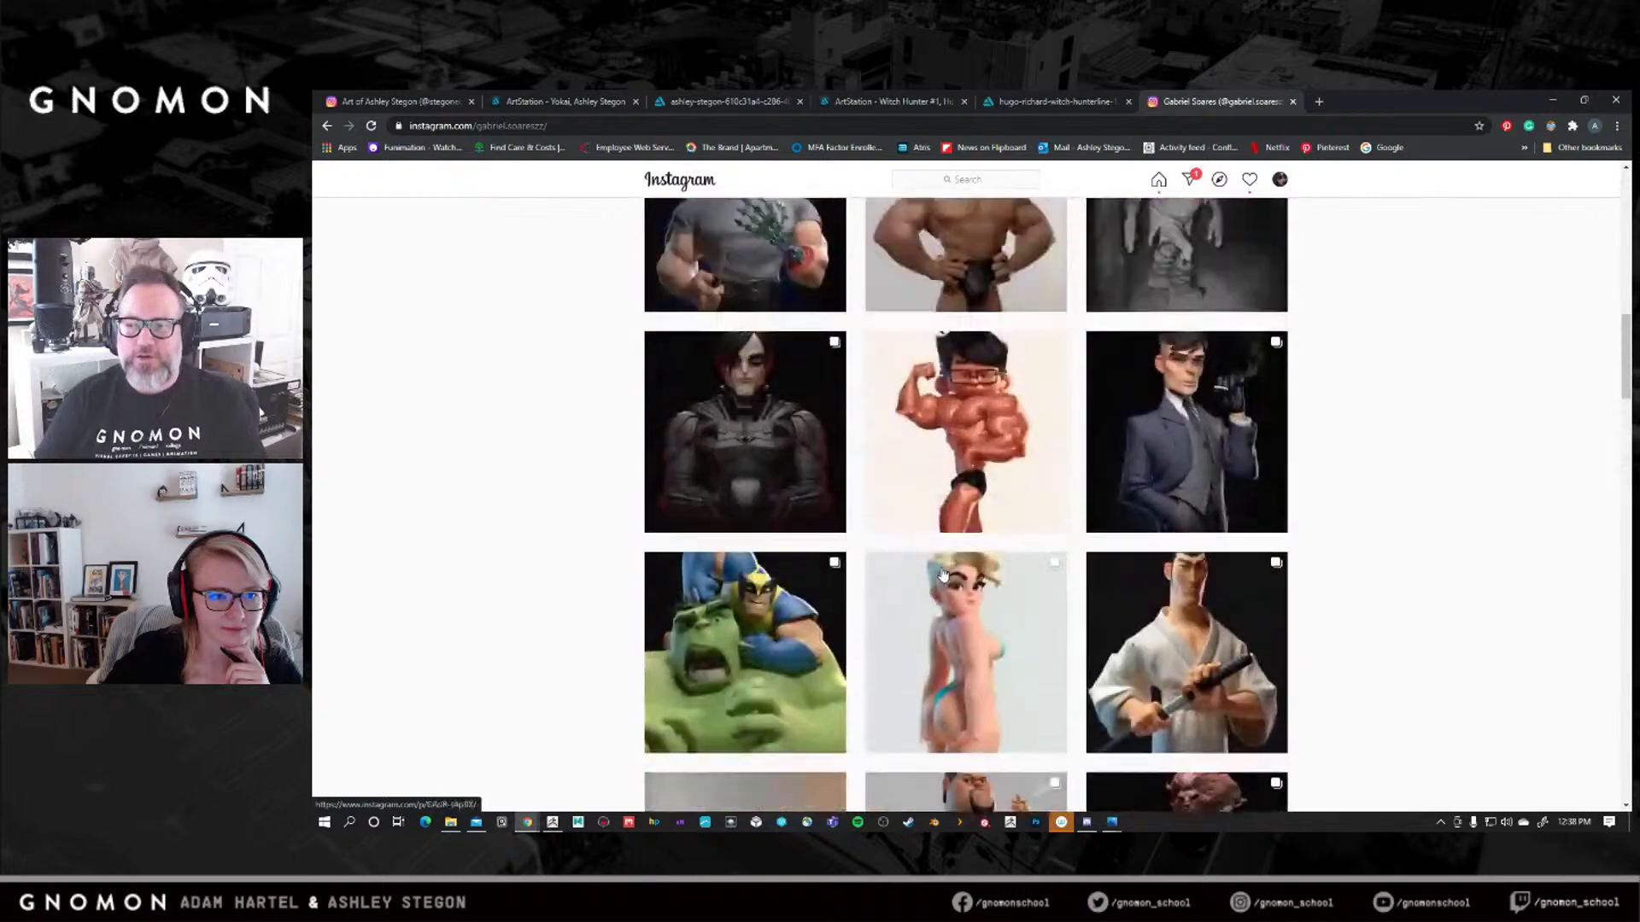
pyautogui.scroll(8, 943, 573)
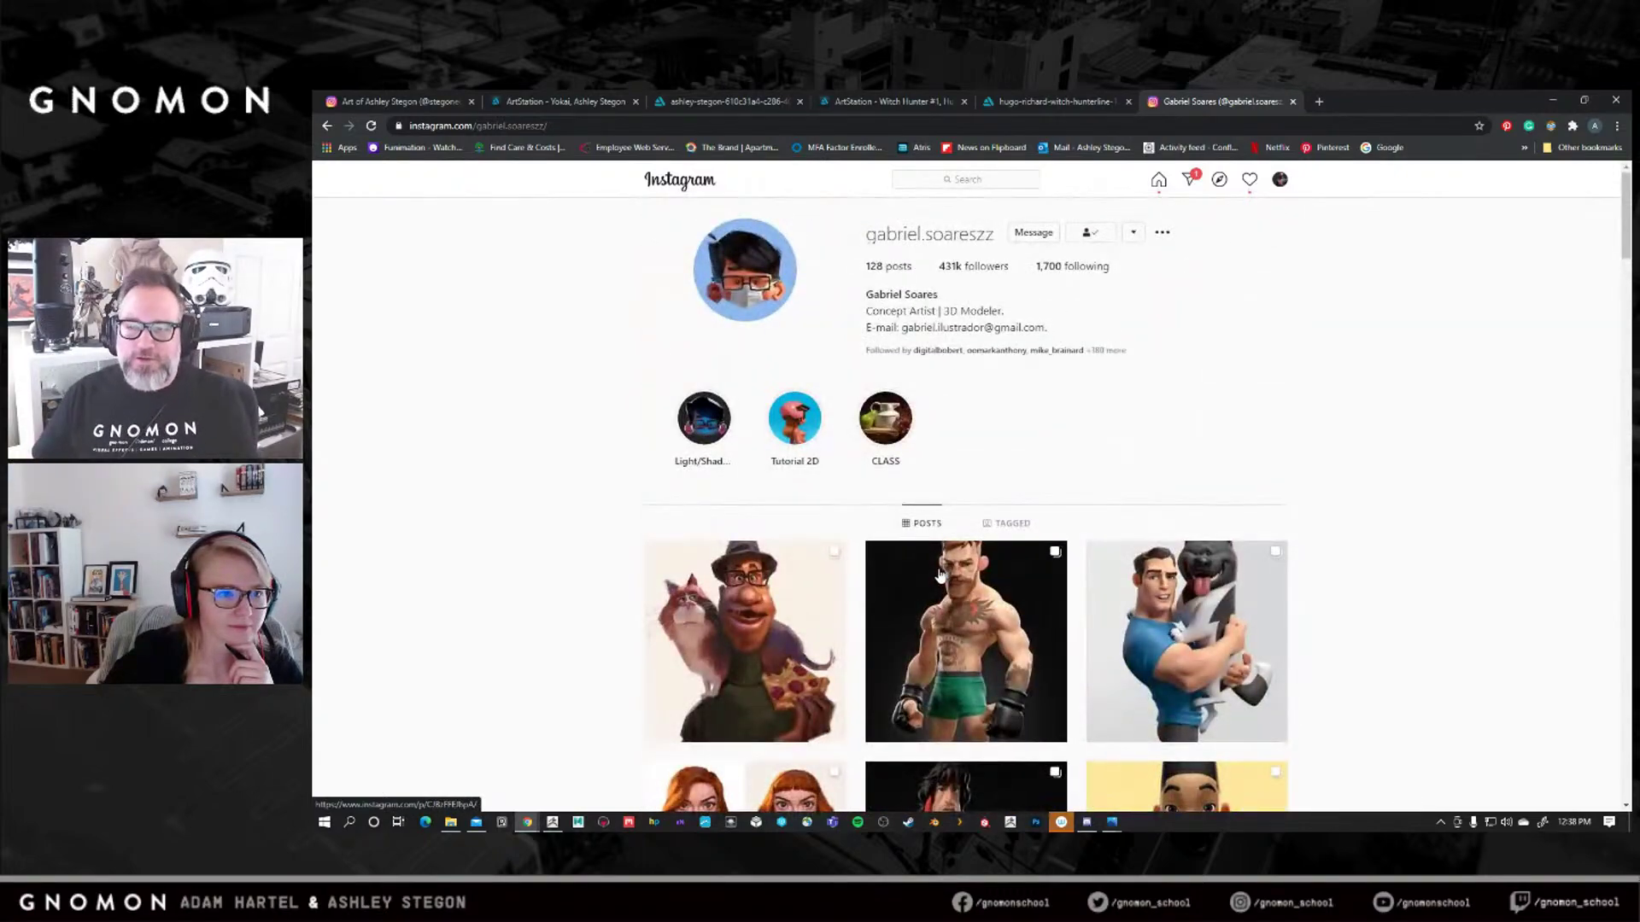
# Highlight the artist's username on the profile, and switch back to ZBrush.
pyautogui.moveTo(994, 234); pyautogui.dragTo(952, 234)
pyautogui.click(1268, 367)
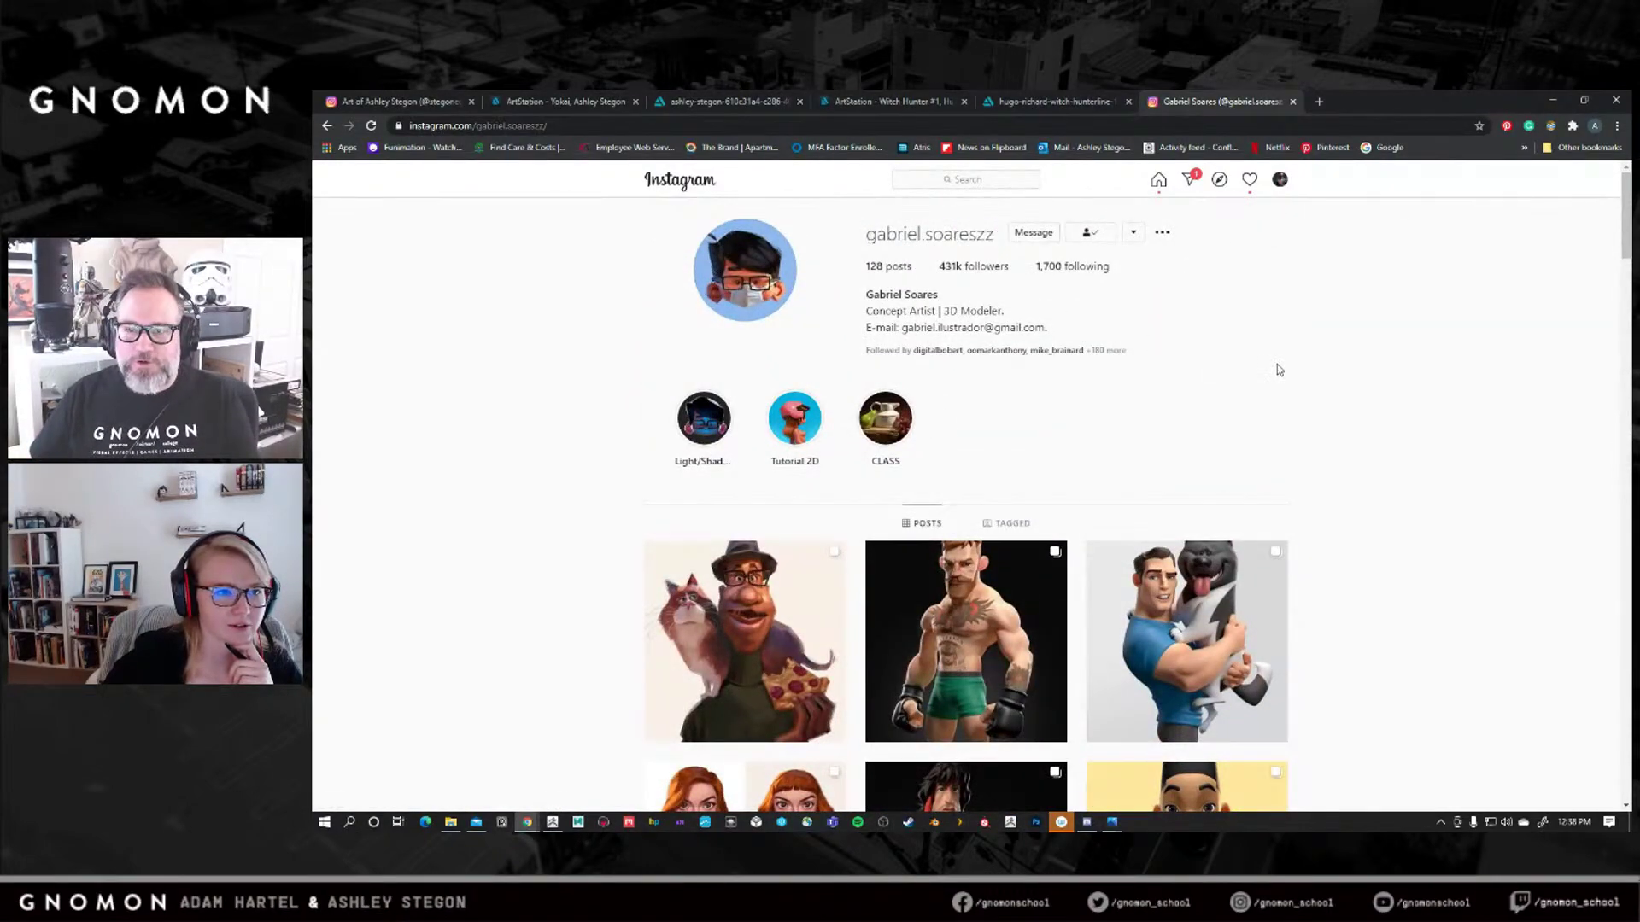
pyautogui.click(1553, 100)
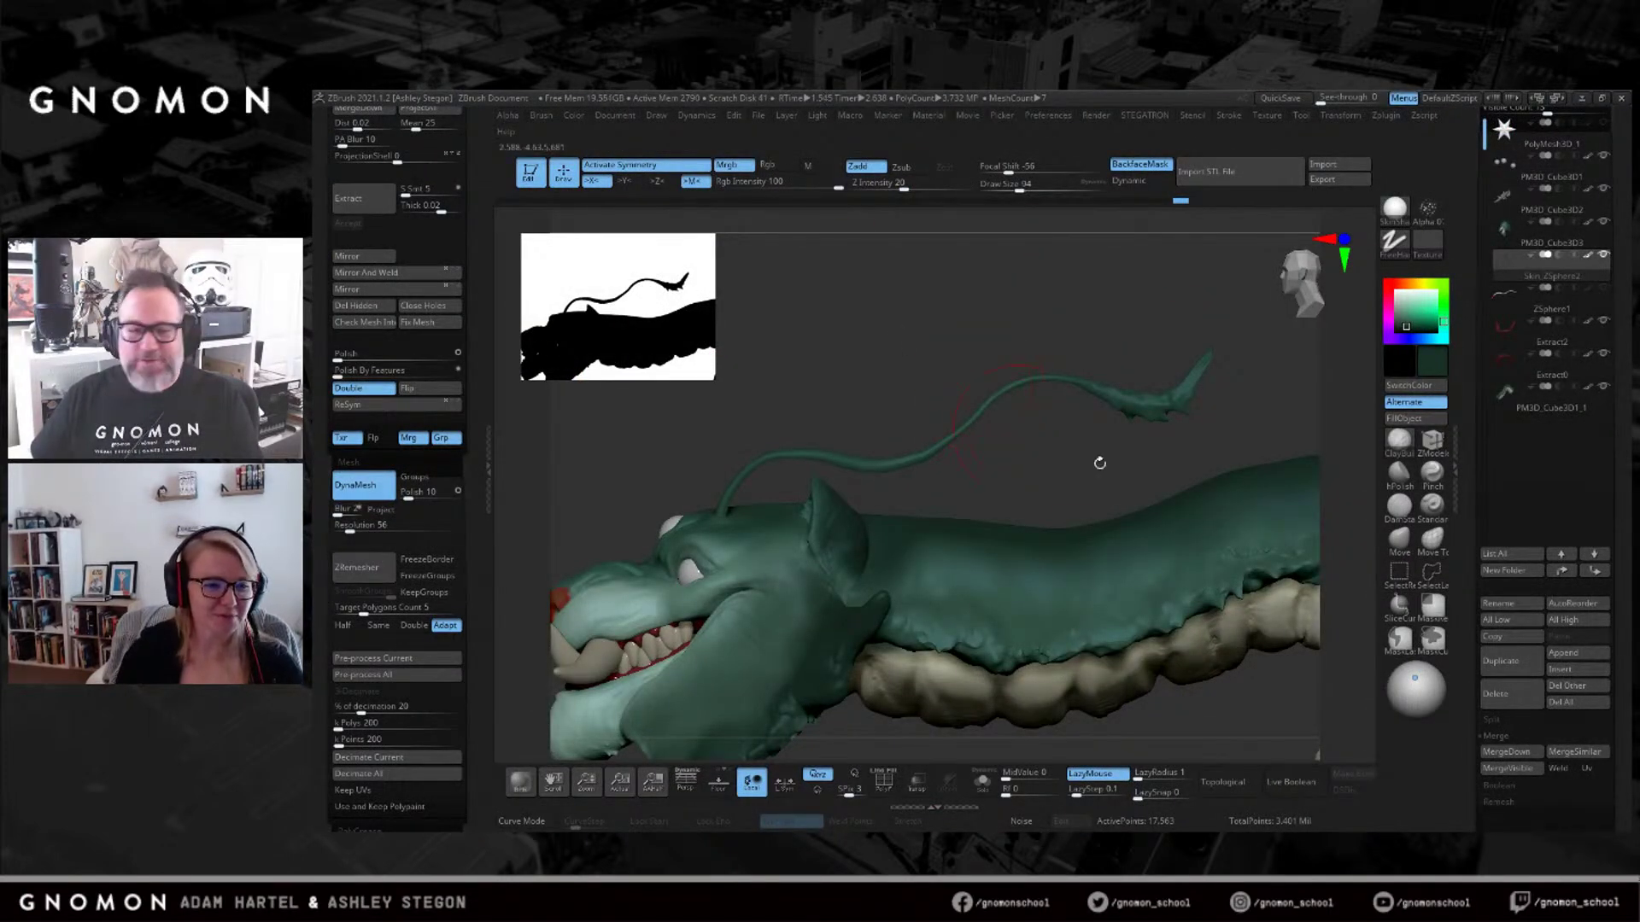
# Adjust the brush size and paint a darker green along the creature's antennae.
pyautogui.moveTo(1101, 462); pyautogui.dragTo(1091, 589)
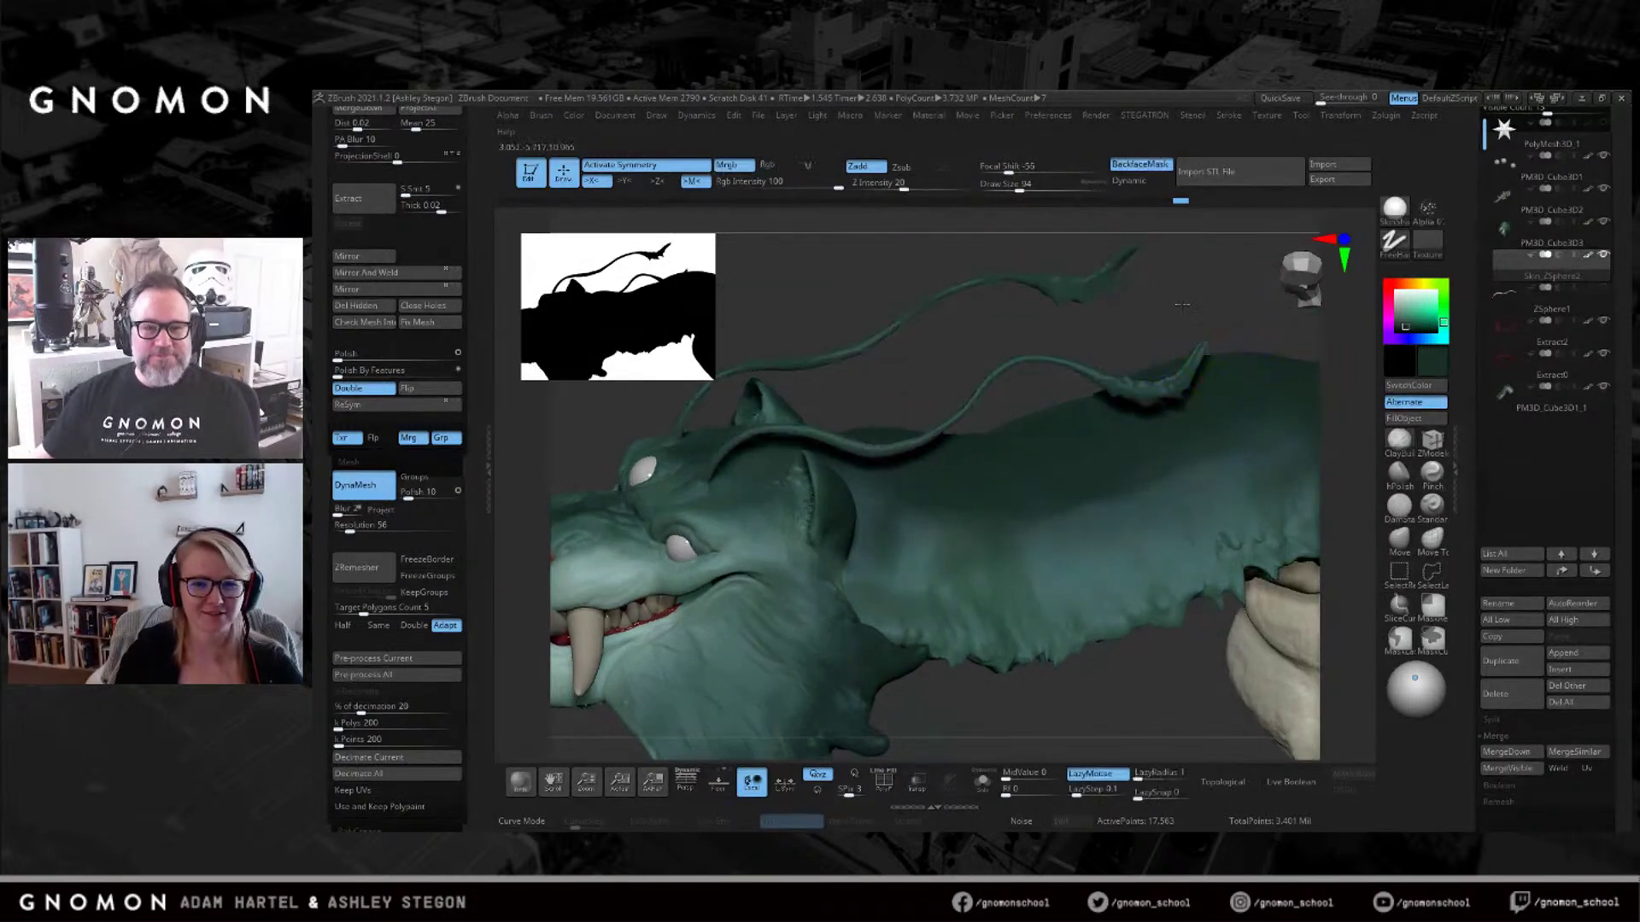
pyautogui.moveTo(1179, 316); pyautogui.dragTo(1131, 338)
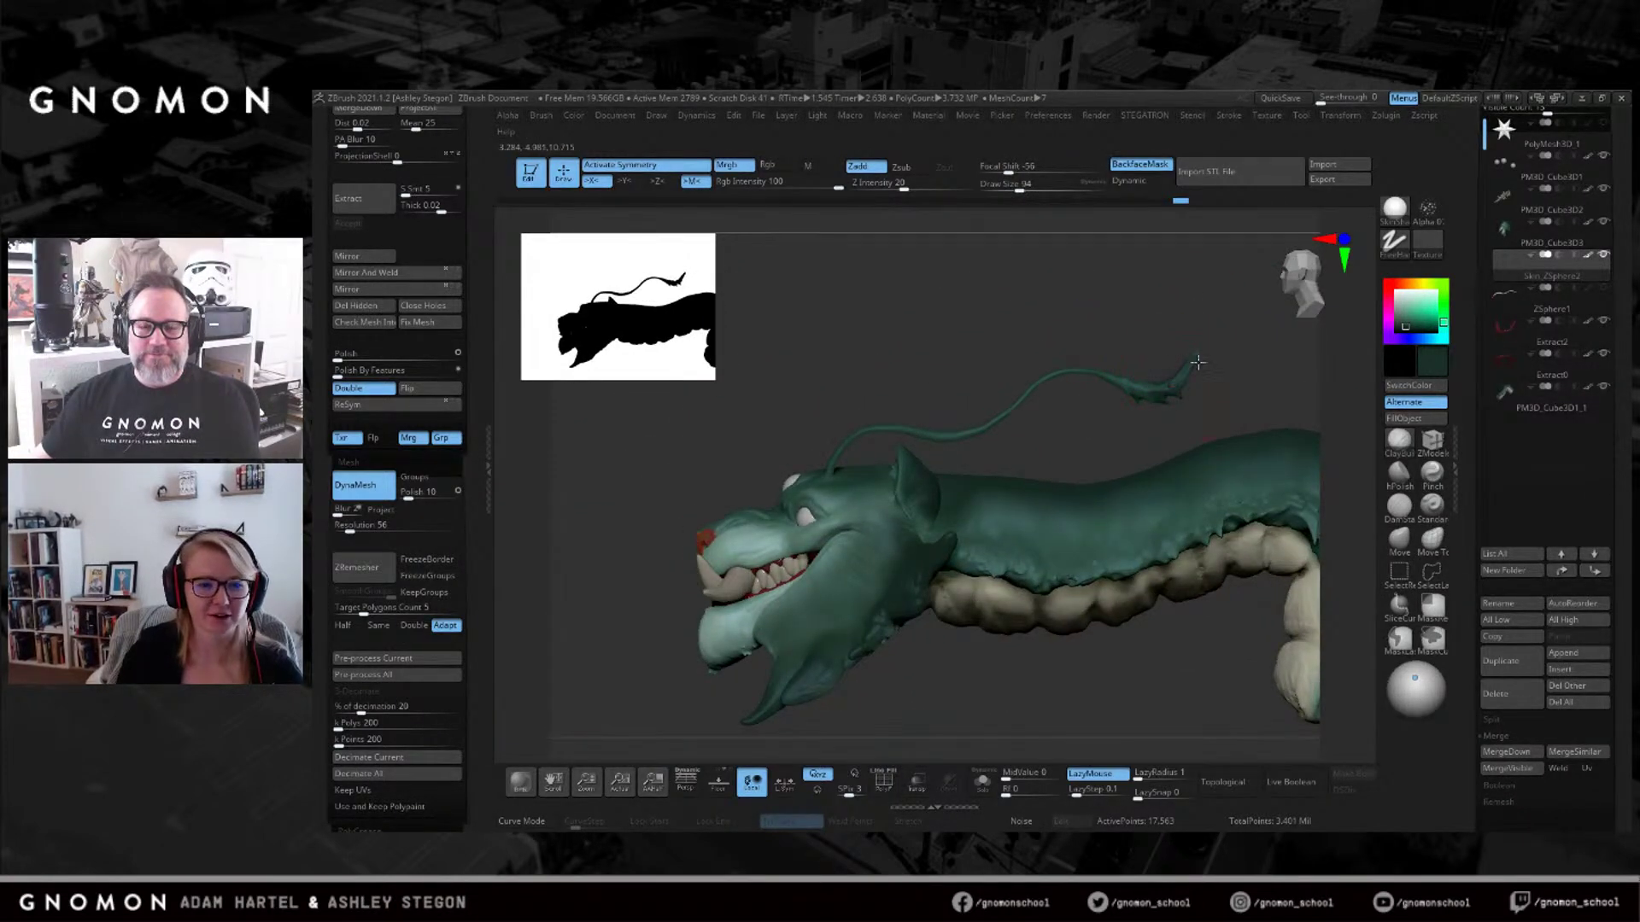
pyautogui.moveTo(1095, 374)
pyautogui.mouseDown()
pyautogui.moveTo(1010, 418)
pyautogui.moveTo(921, 431)
pyautogui.moveTo(1256, 346)
pyautogui.moveTo(1129, 369)
pyautogui.moveTo(1047, 423)
pyautogui.mouseUp()
pyautogui.press('s')
pyautogui.moveTo(1076, 293); pyautogui.dragTo(1069, 293)
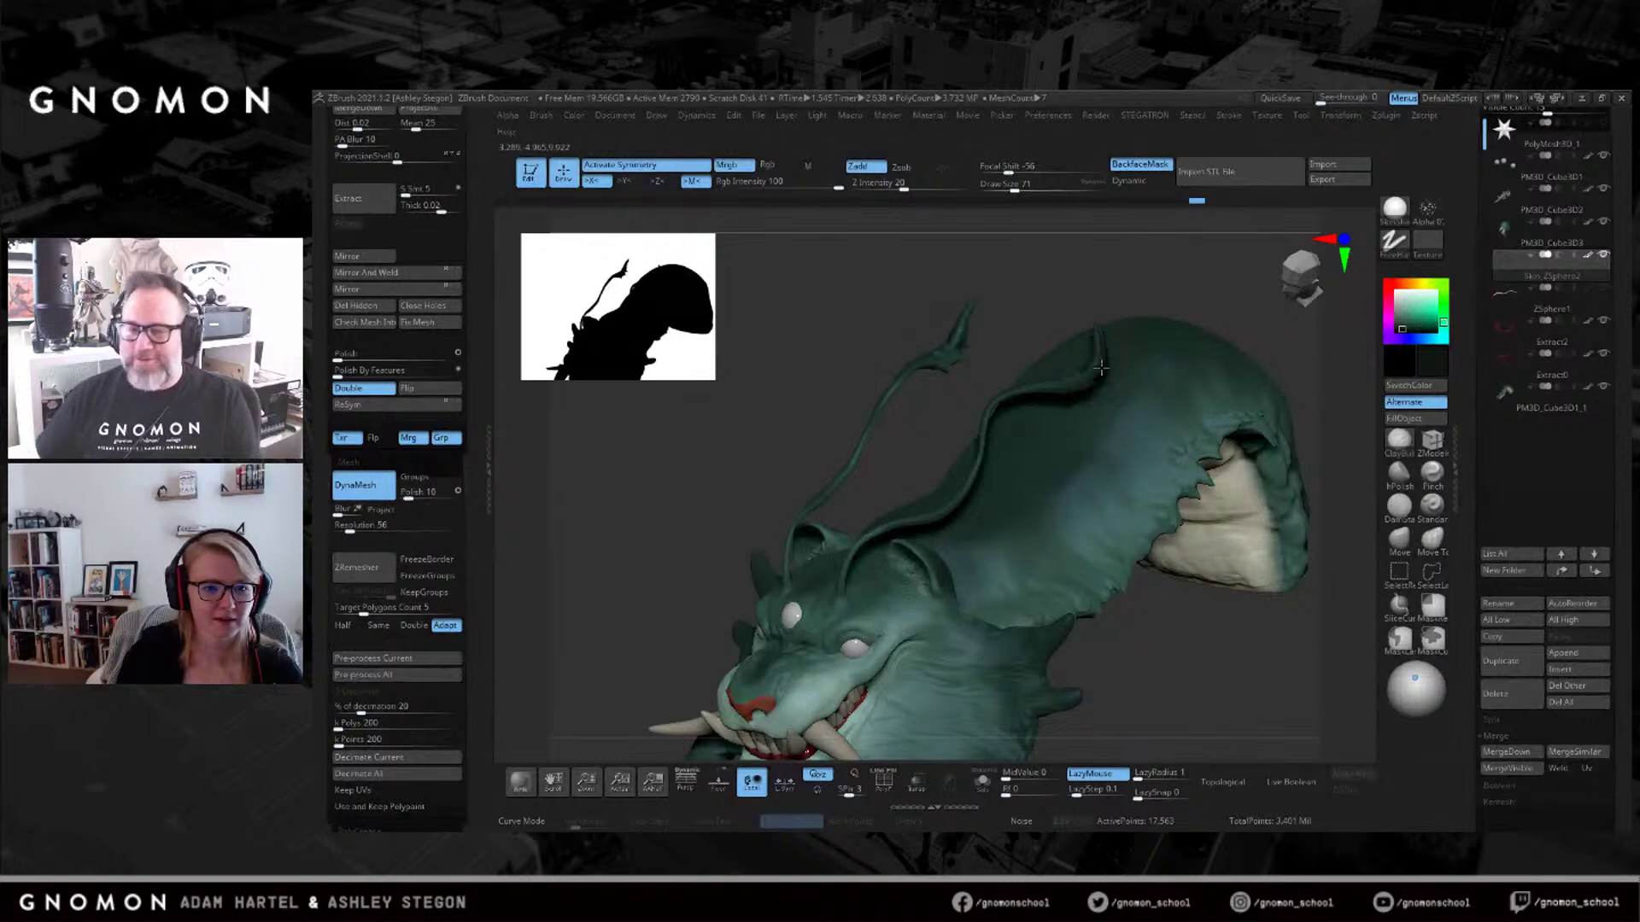
pyautogui.moveTo(997, 416)
pyautogui.mouseDown()
pyautogui.moveTo(1047, 353)
pyautogui.moveTo(1119, 315)
pyautogui.mouseUp()
pyautogui.moveTo(1017, 348); pyautogui.dragTo(1035, 372)
# Select the green body subtool, enlarge the brush, and sample a pale green from the skin.
pyautogui.press('s')
pyautogui.keyDown('alt'); pyautogui.click(988, 481); pyautogui.keyUp('alt')
pyautogui.moveTo(917, 480)
pyautogui.keyDown('alt'); pyautogui.mouseDown(button='right')
pyautogui.moveTo(1032, 432)
pyautogui.moveTo(881, 463)
pyautogui.moveTo(884, 491)
pyautogui.moveTo(937, 466)
pyautogui.moveTo(1032, 481)
pyautogui.moveTo(1001, 485)
pyautogui.mouseUp(button='right'); pyautogui.keyUp('alt')
pyautogui.press(']')
pyautogui.press('c')
pyautogui.moveTo(1167, 361); pyautogui.dragTo(999, 459, button='right')
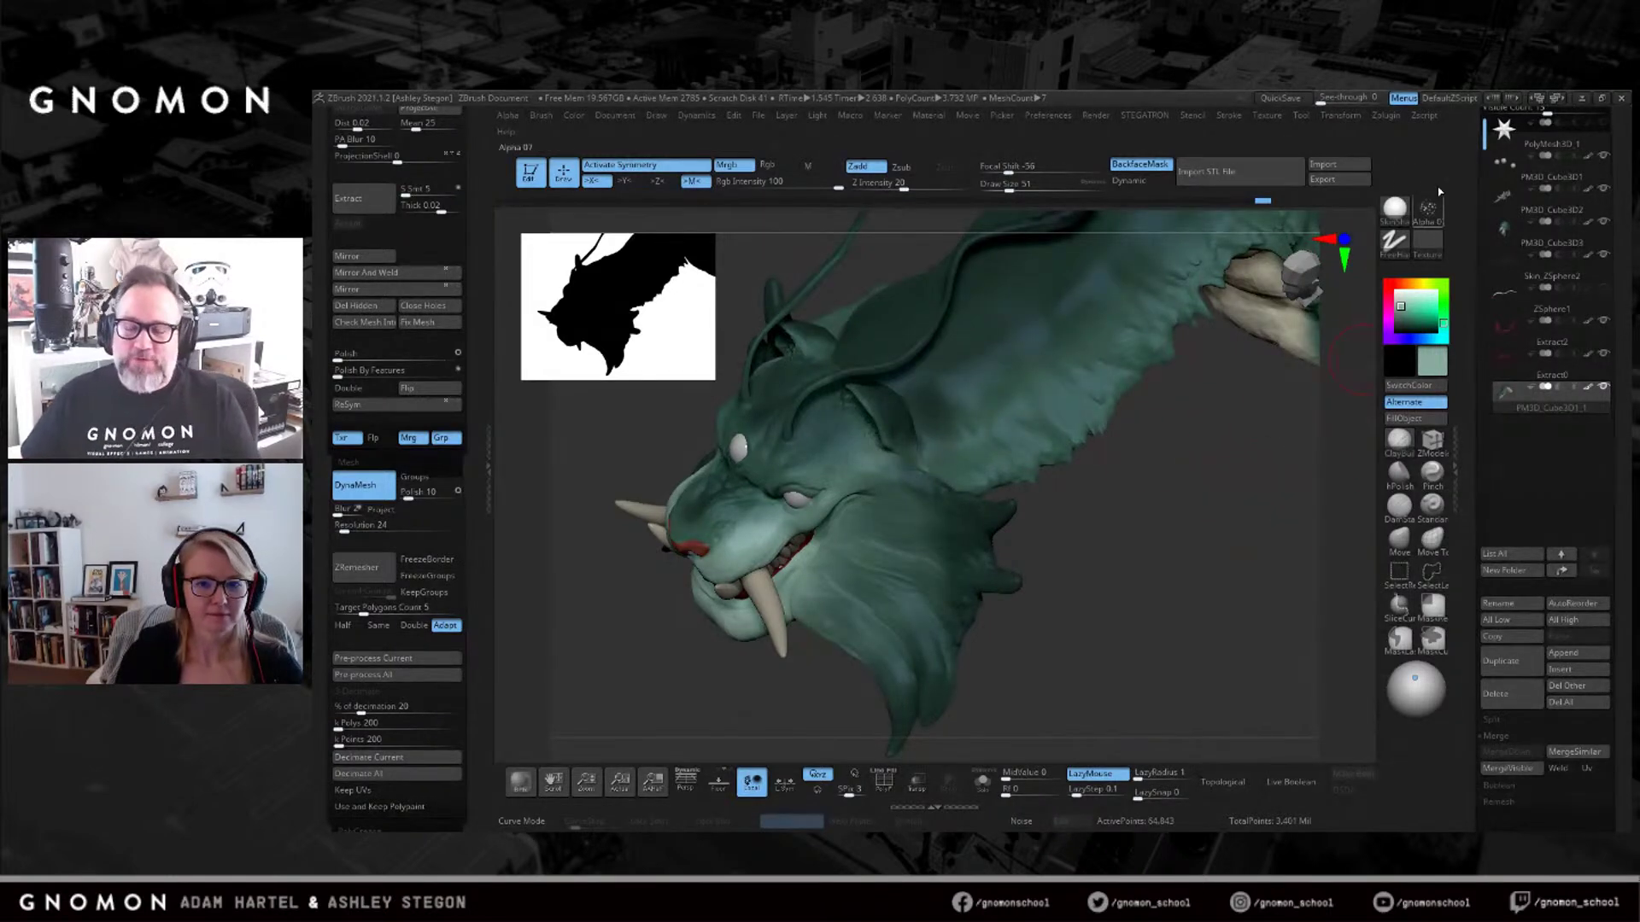
# Turn off the brush's Mrgb color channel, hide the polypaint on all subtools, and slightly reduce the brush size.
pyautogui.click(726, 164)
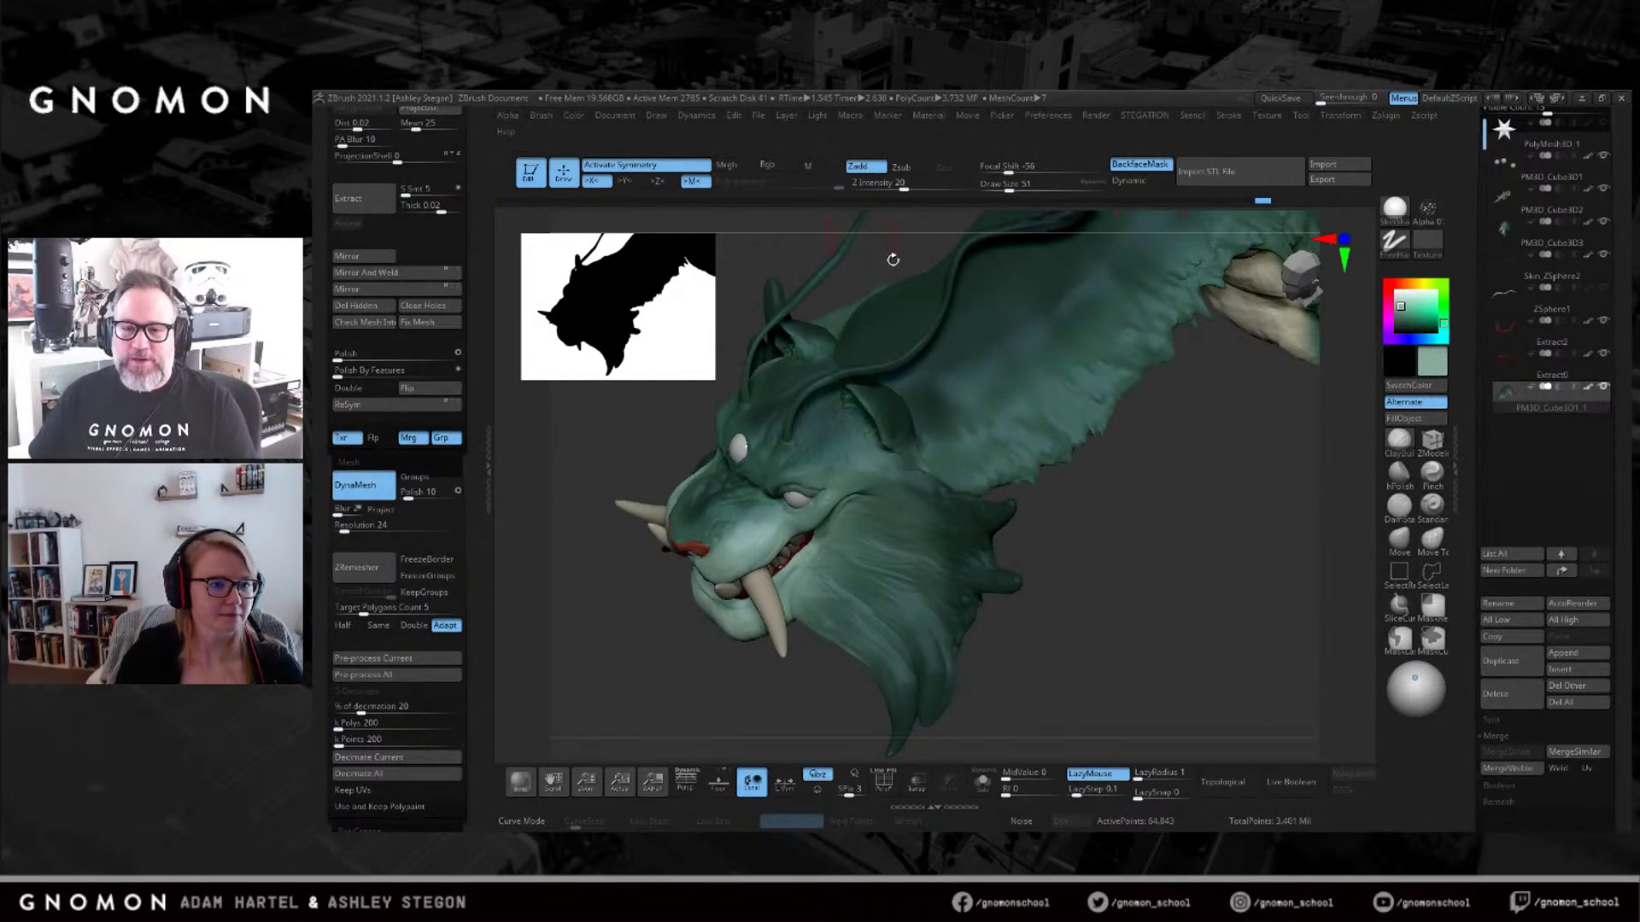
pyautogui.moveTo(849, 229); pyautogui.dragTo(1056, 407)
pyautogui.moveTo(1043, 399)
pyautogui.mouseDown(button='right')
pyautogui.moveTo(965, 444)
pyautogui.moveTo(1095, 322)
pyautogui.moveTo(1288, 413)
pyautogui.moveTo(1196, 384)
pyautogui.mouseUp(button='right')
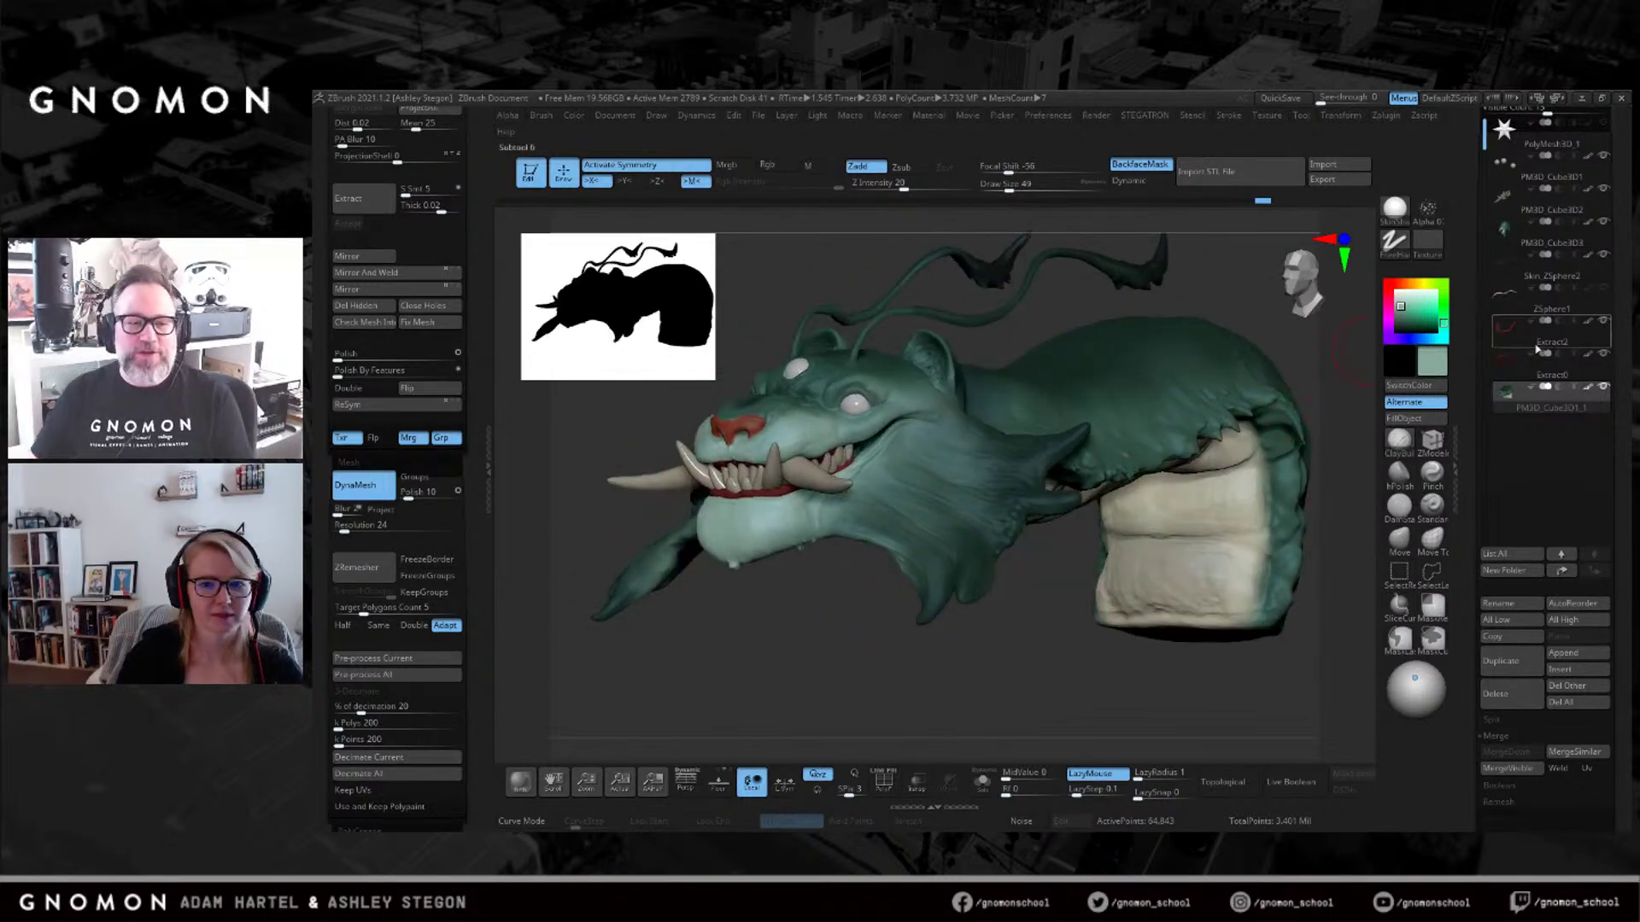
pyautogui.keyDown('shift'); pyautogui.click(1588, 387); pyautogui.keyUp('shift')
pyautogui.moveTo(991, 419)
pyautogui.mouseDown(button='right')
pyautogui.moveTo(1078, 436)
pyautogui.moveTo(958, 431)
pyautogui.mouseUp(button='right')
pyautogui.press('s')
pyautogui.moveTo(962, 436); pyautogui.dragTo(957, 436)
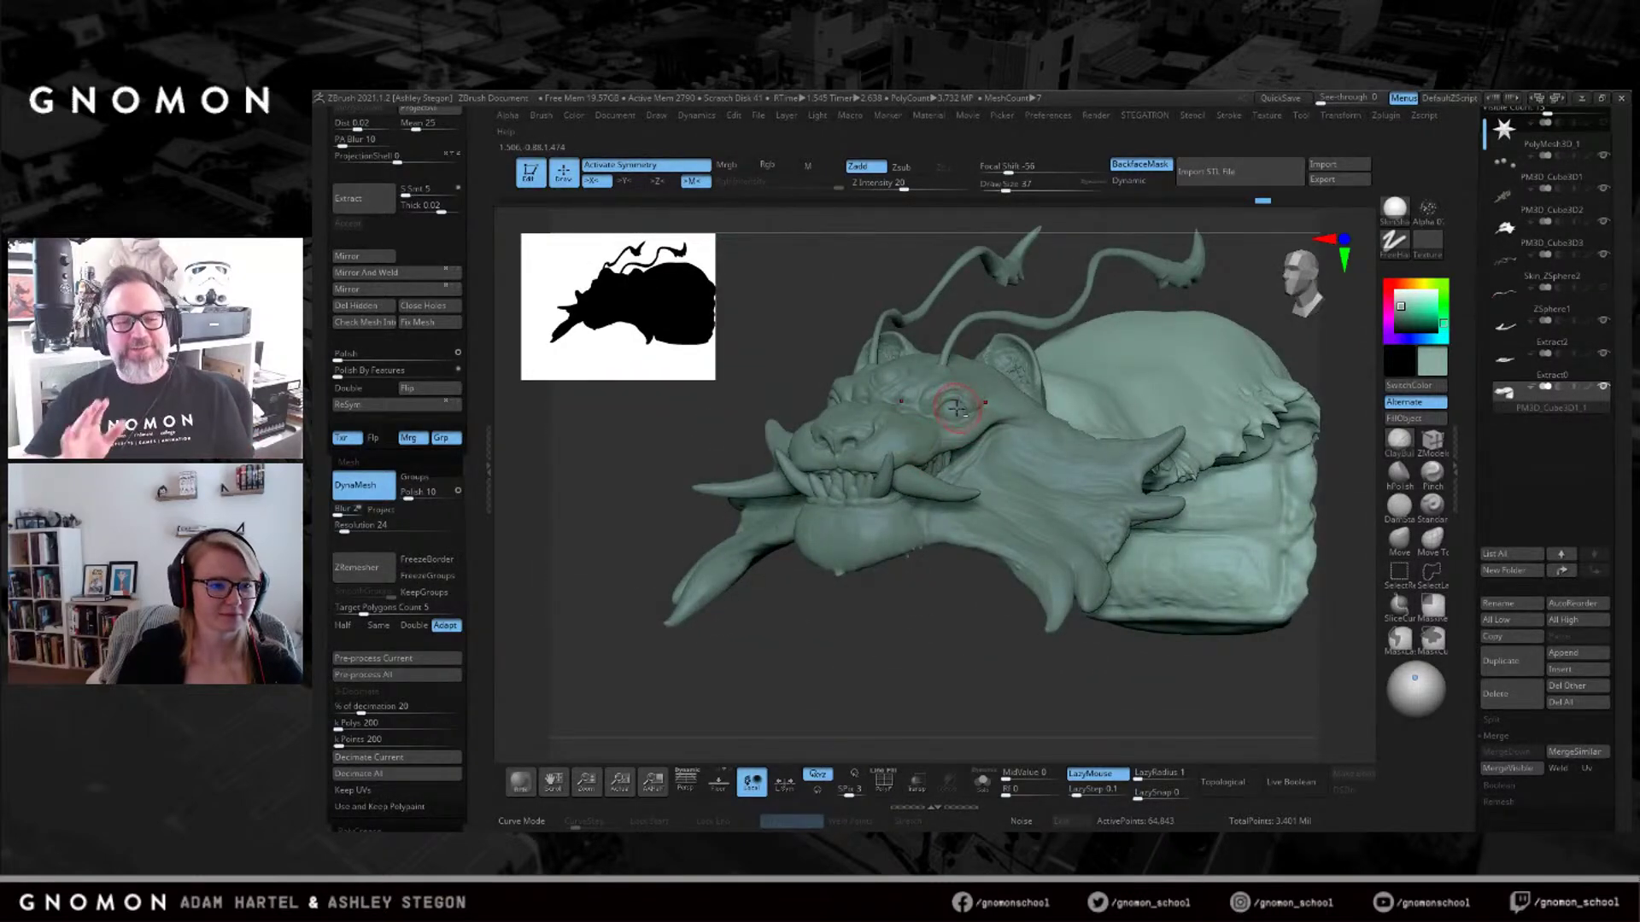
# Select the creature's eyeball subtool and frame the head from the front.
pyautogui.keyDown('alt'); pyautogui.click(958, 410); pyautogui.keyUp('alt')
pyautogui.moveTo(961, 412); pyautogui.dragTo(929, 328, button='right')
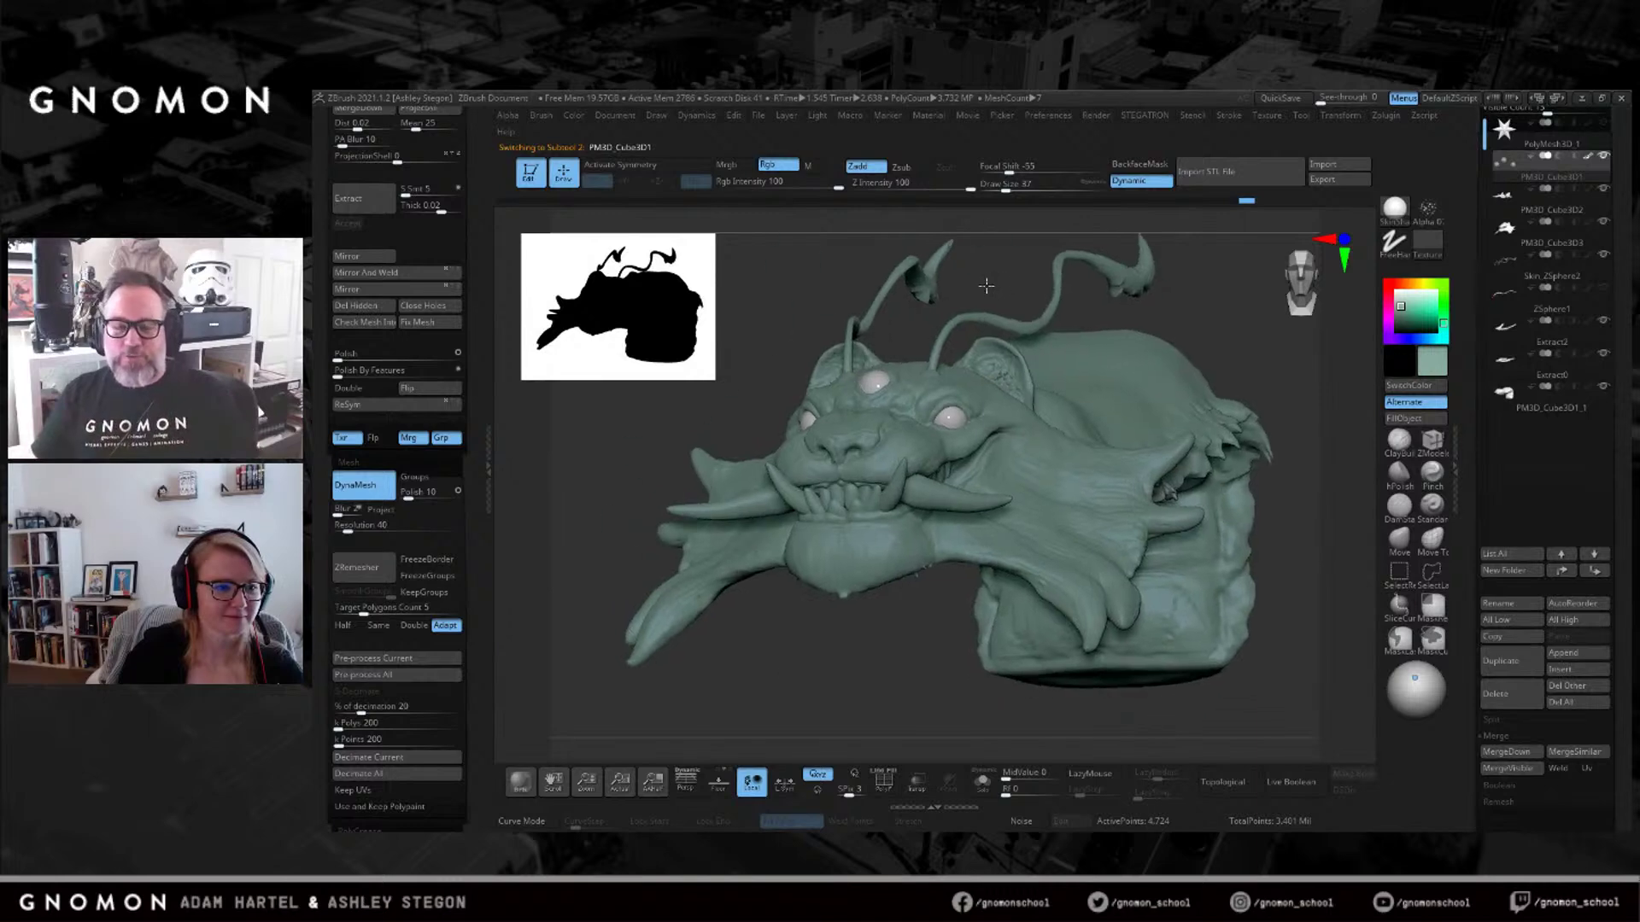
pyautogui.keyDown('alt'); pyautogui.moveTo(999, 275); pyautogui.dragTo(1099, 286, button='right'); pyautogui.keyUp('alt')
# Switch to the concept painting in Photos, narrow its window to fit beside the sculpt, and enlarge the painted creature.
pyautogui.hotkey('alt', 'Tab')
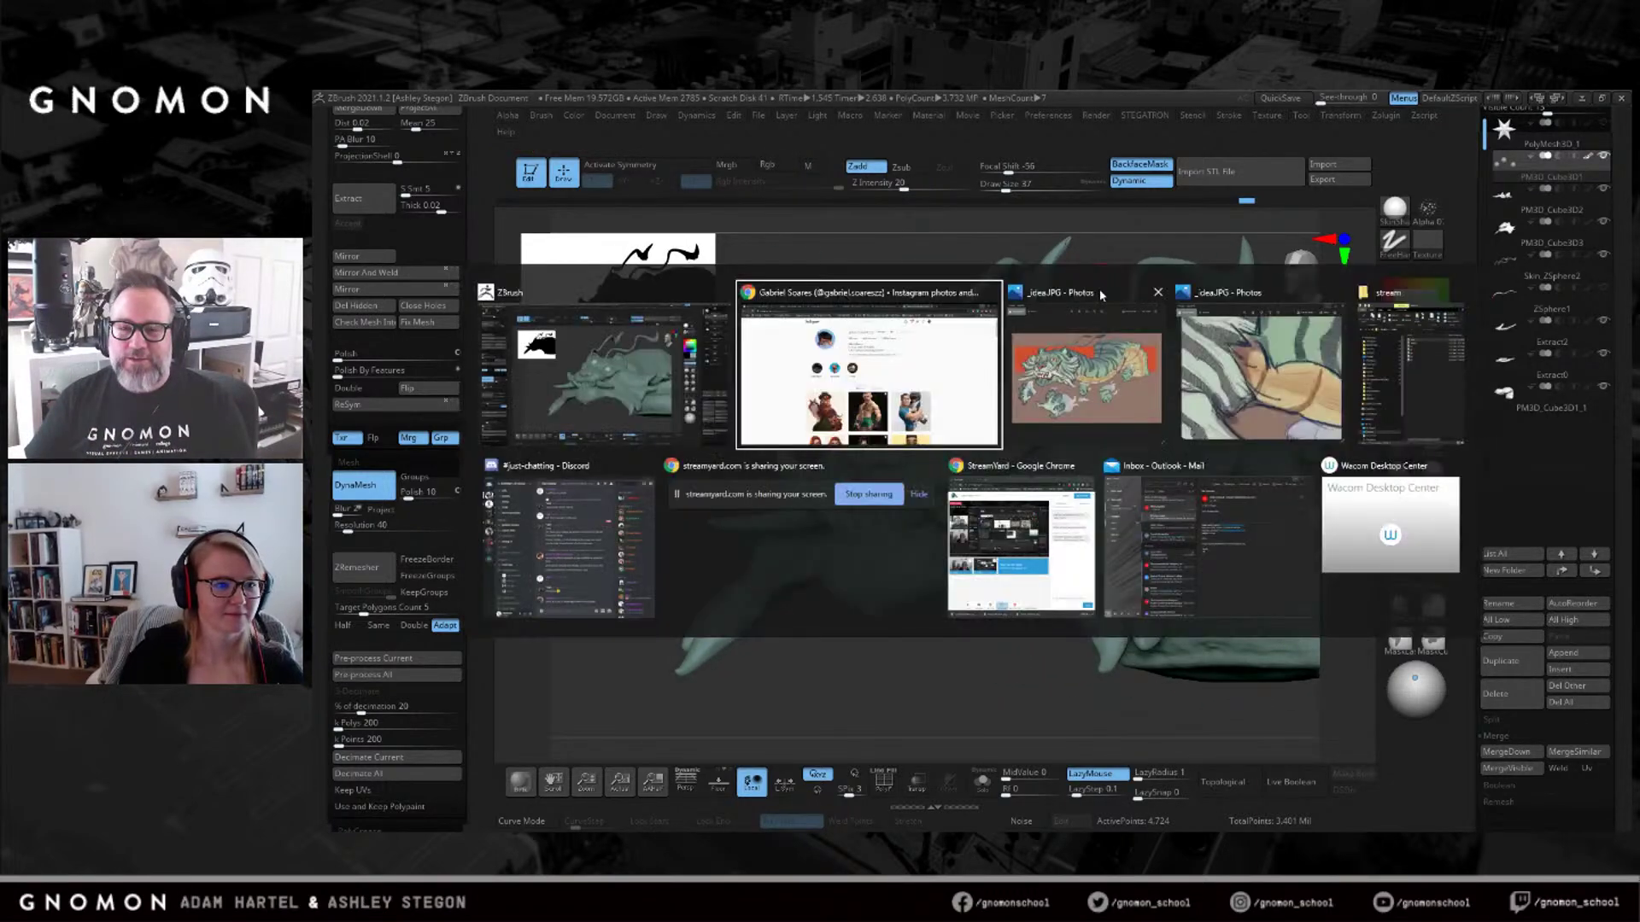
pyautogui.click(1100, 297)
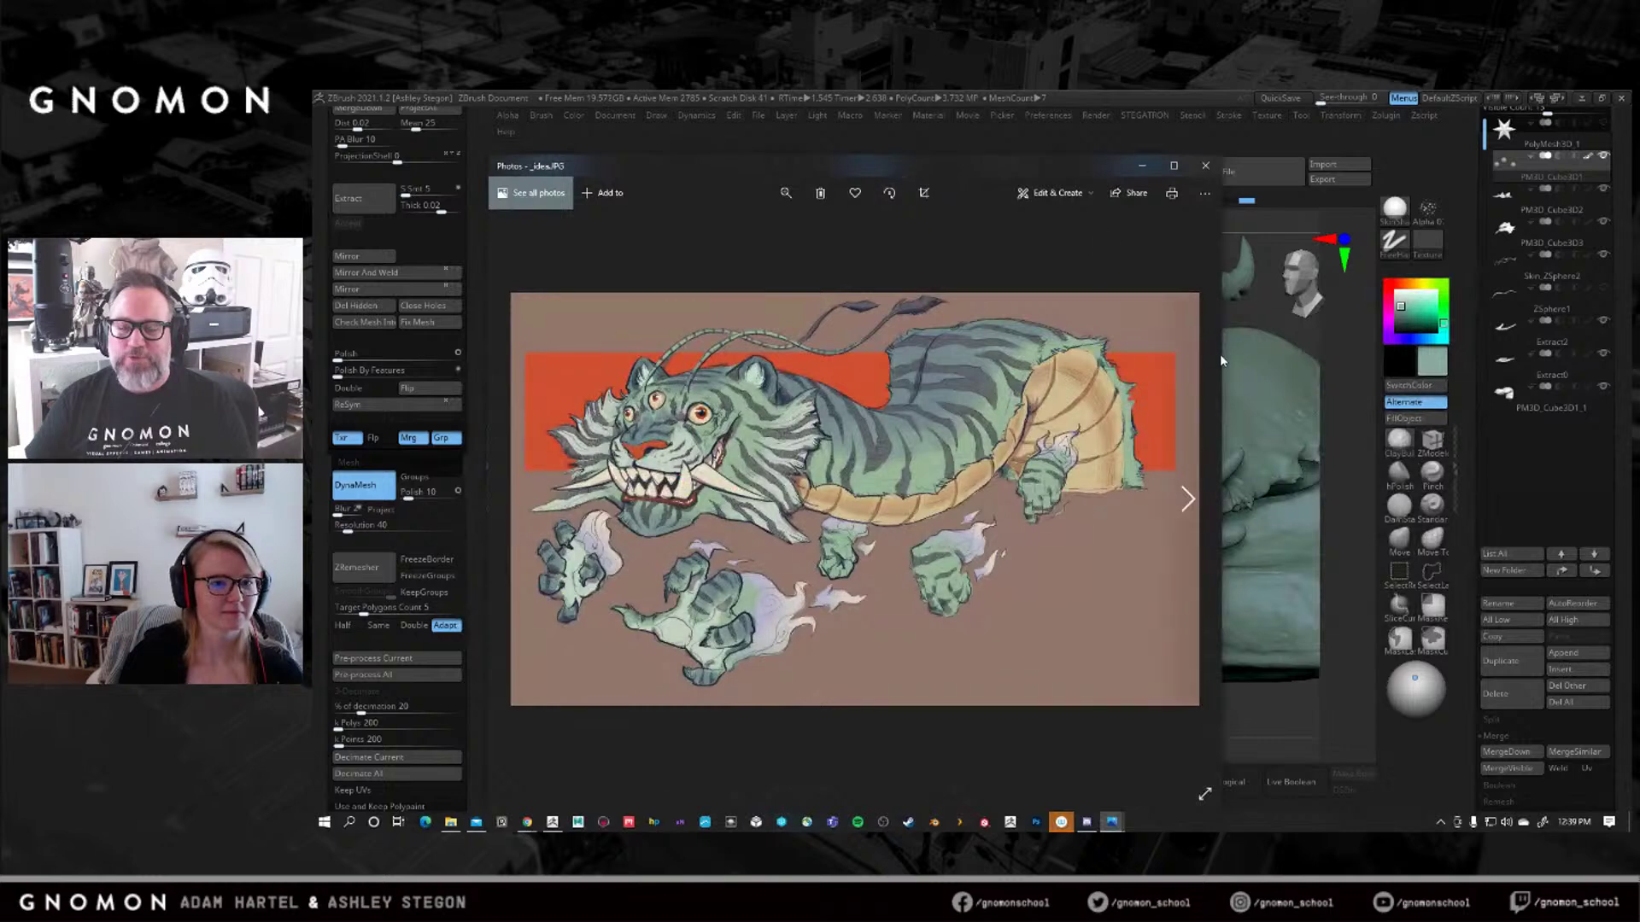
pyautogui.moveTo(1219, 354); pyautogui.dragTo(827, 353)
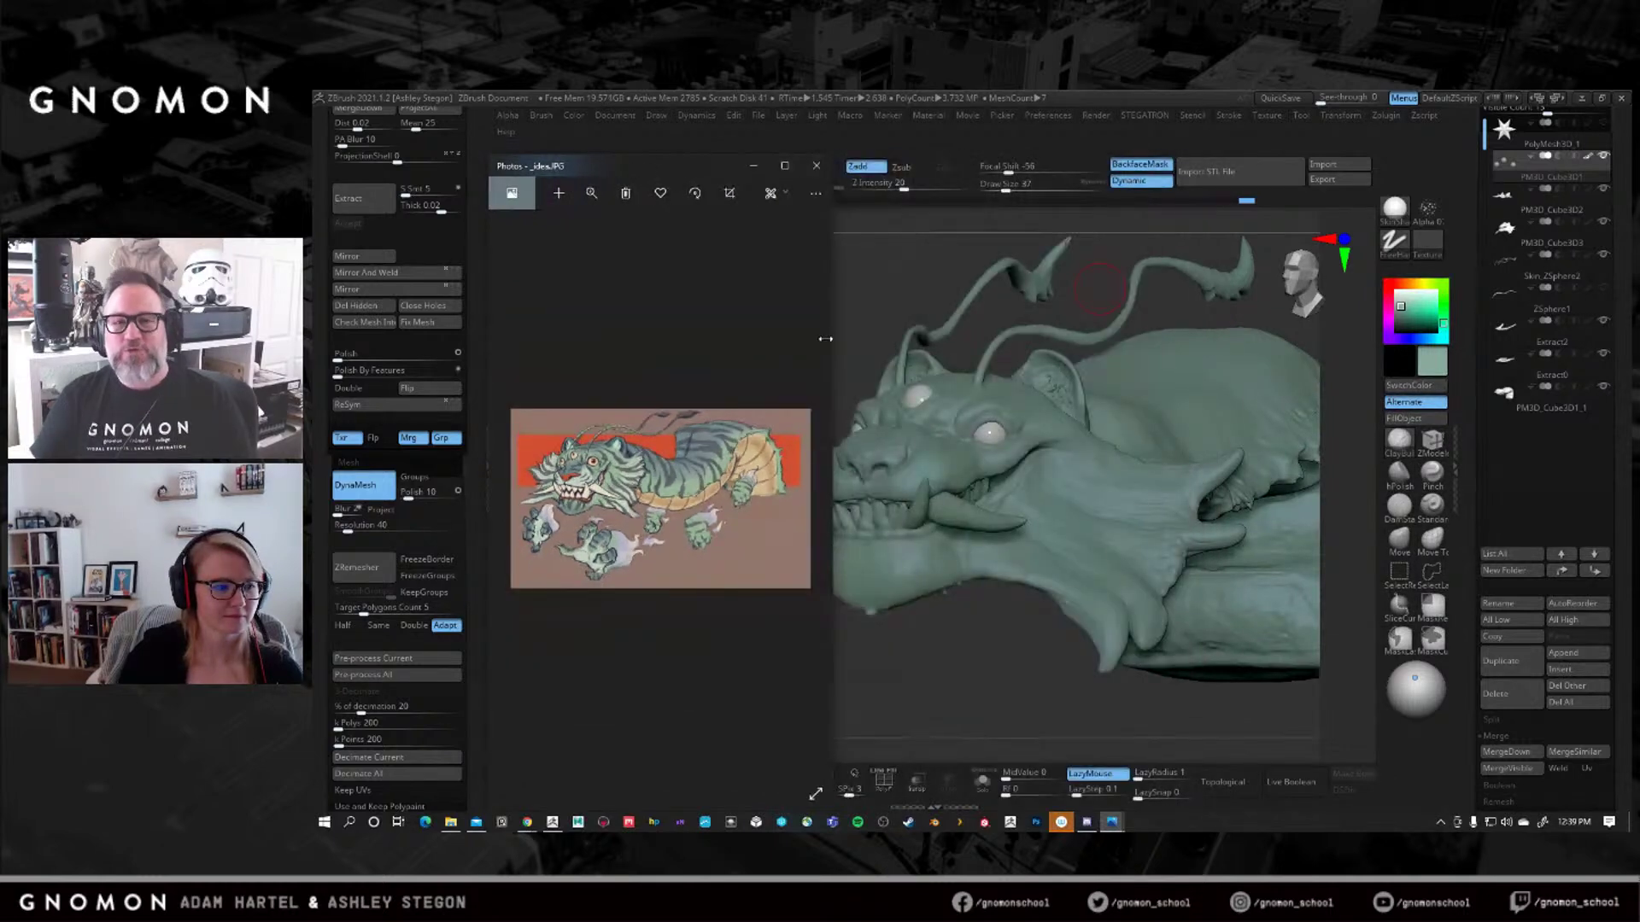
pyautogui.click(586, 193)
pyautogui.scroll(5, 567, 254)
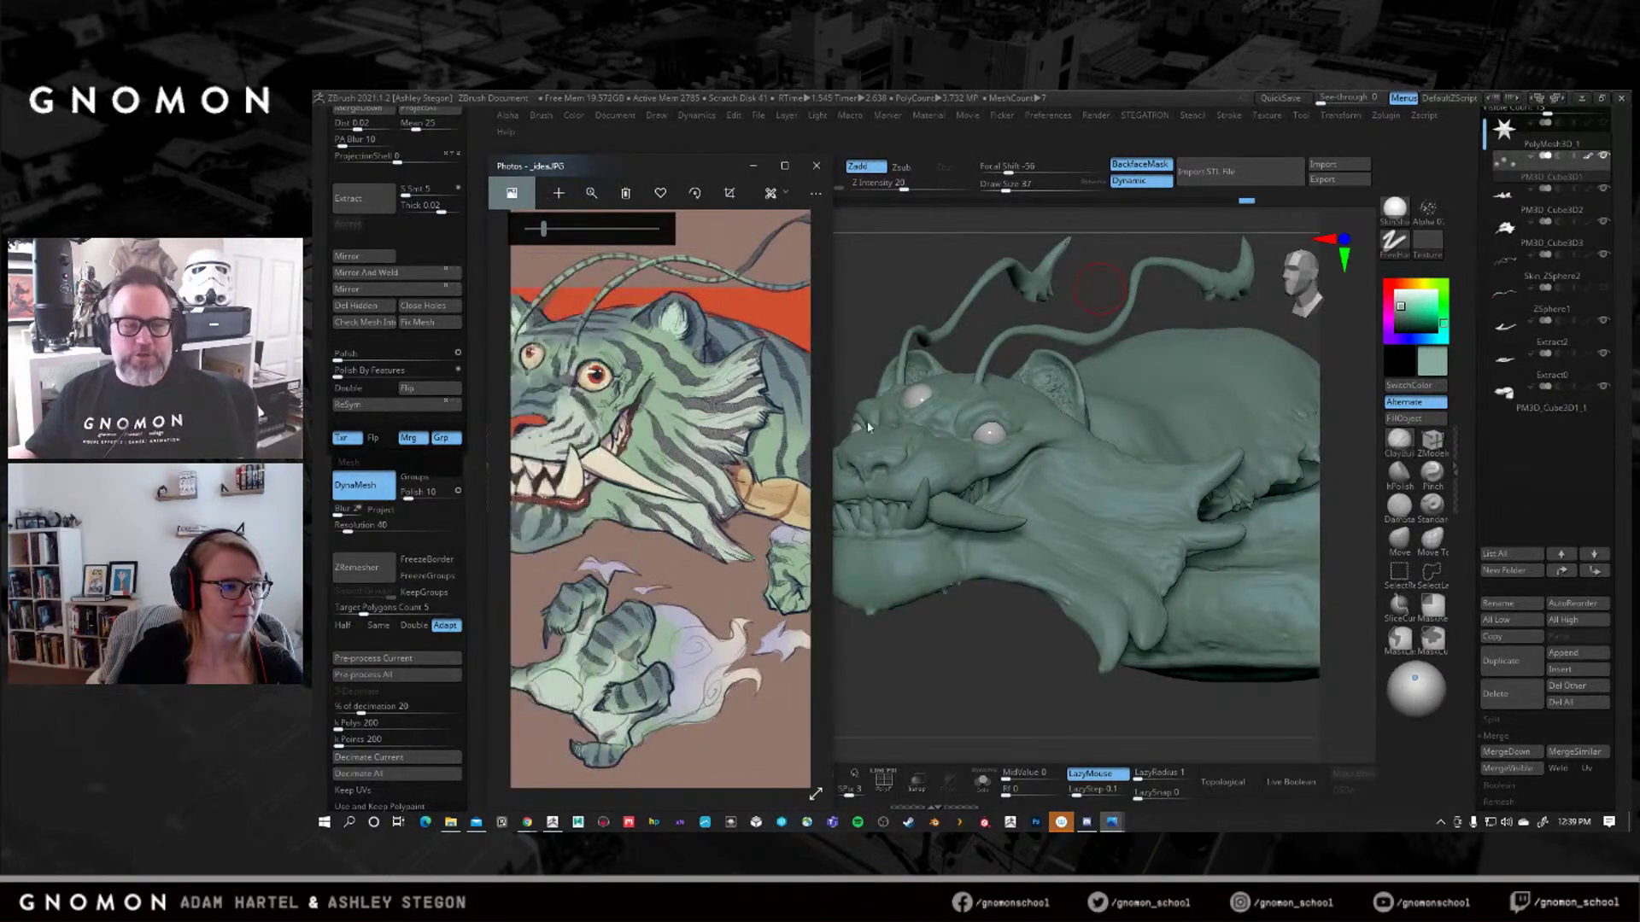
# Reposition and widen the reference window, and adjust its zoom to frame the painted creature's striped head beside the sculpt.
pyautogui.moveTo(713, 173); pyautogui.dragTo(651, 130)
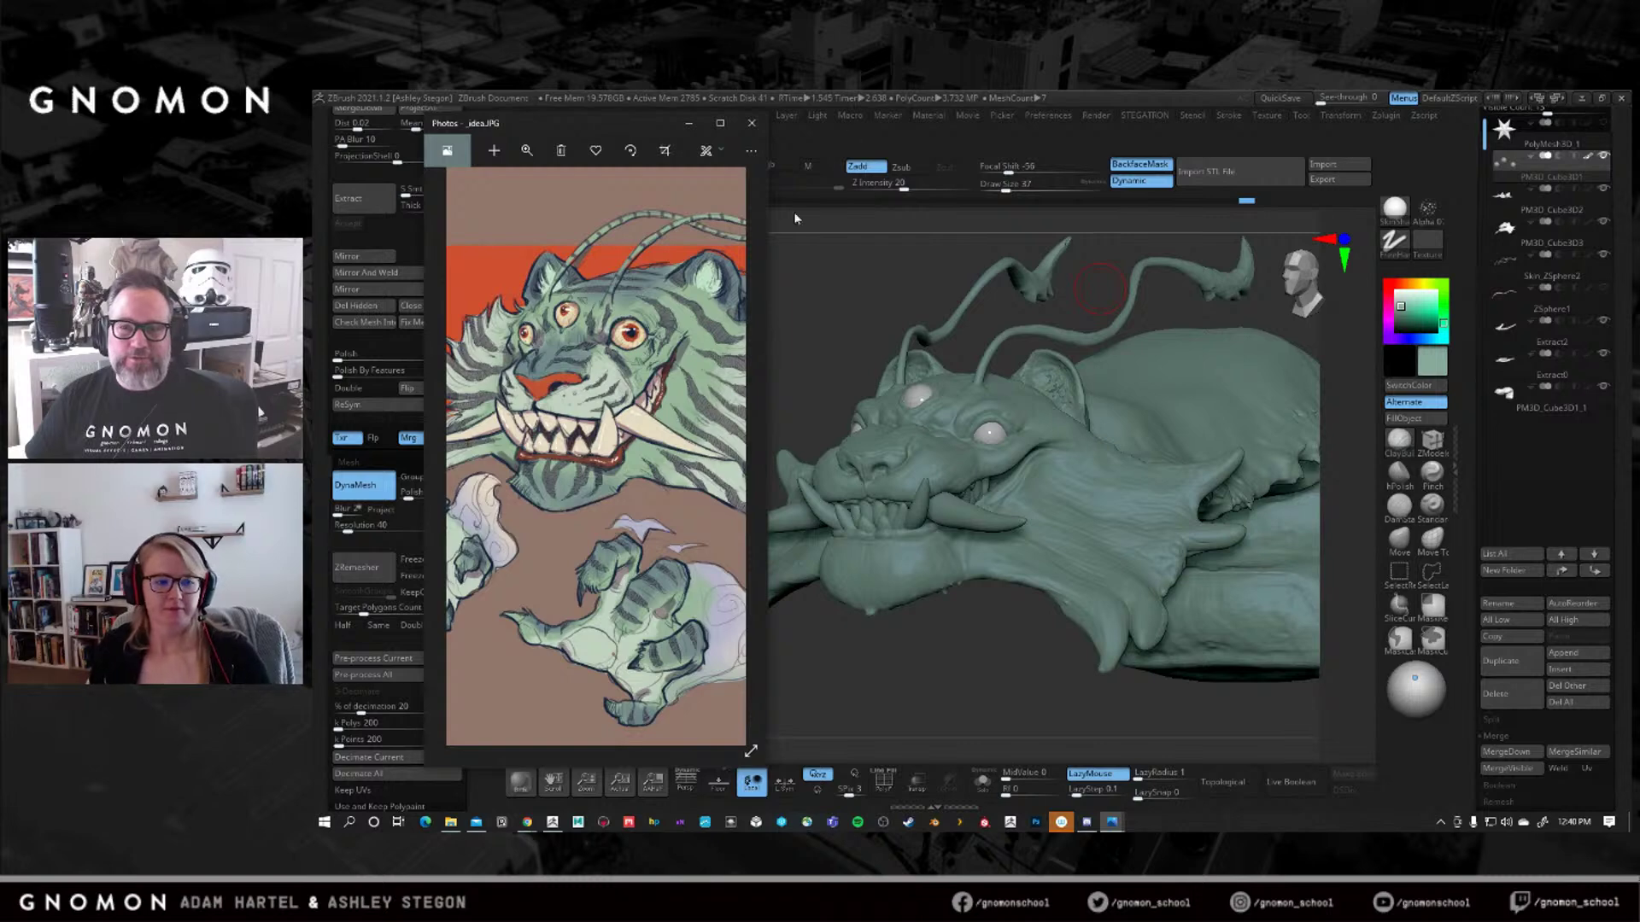
pyautogui.moveTo(766, 437); pyautogui.dragTo(816, 431)
pyautogui.click(552, 151)
pyautogui.moveTo(498, 187)
pyautogui.mouseDown()
pyautogui.moveTo(519, 186)
pyautogui.moveTo(502, 186)
pyautogui.mouseUp()
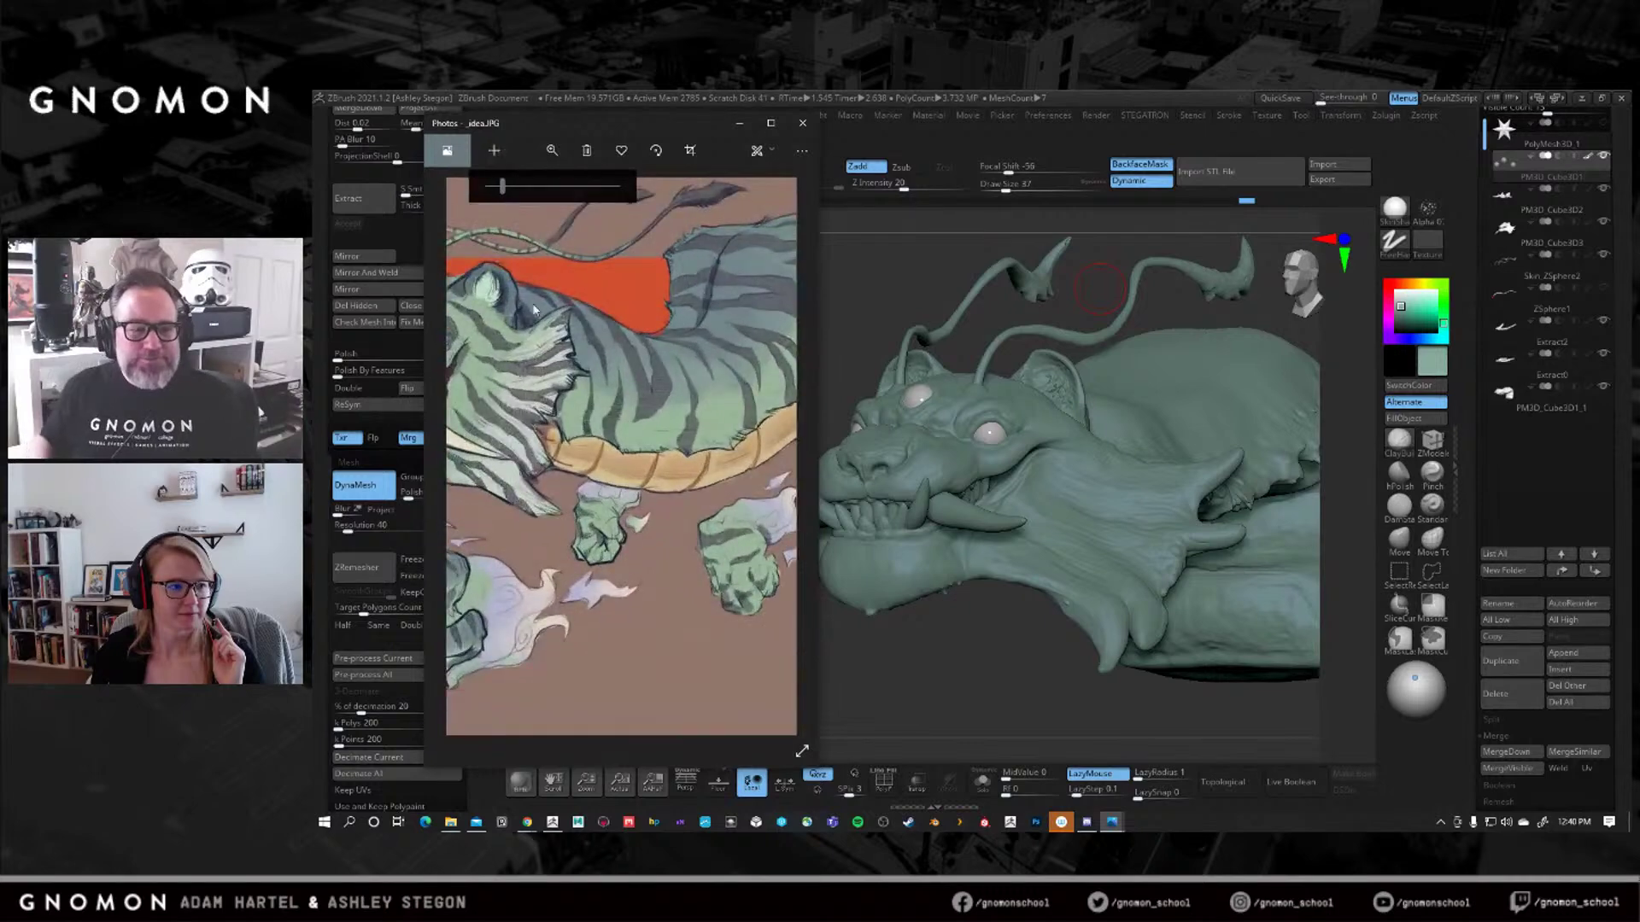
pyautogui.moveTo(779, 440); pyautogui.dragTo(766, 428)
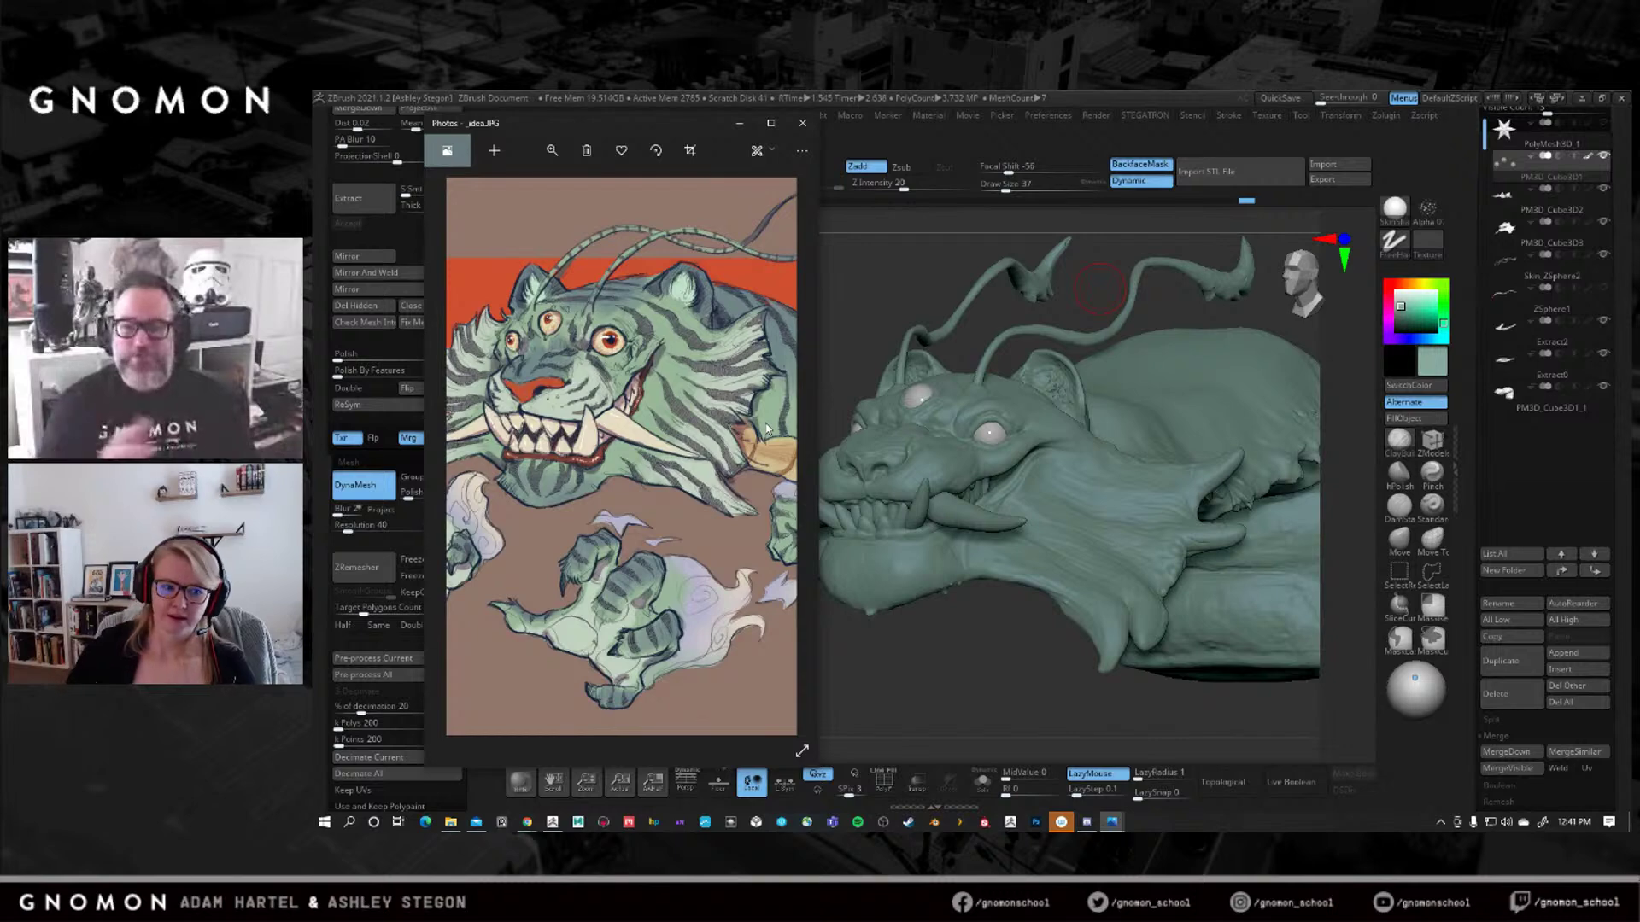
# Switch to Chrome and show the top of the sculptor's own Instagram profile.
pyautogui.moveTo(527, 821)
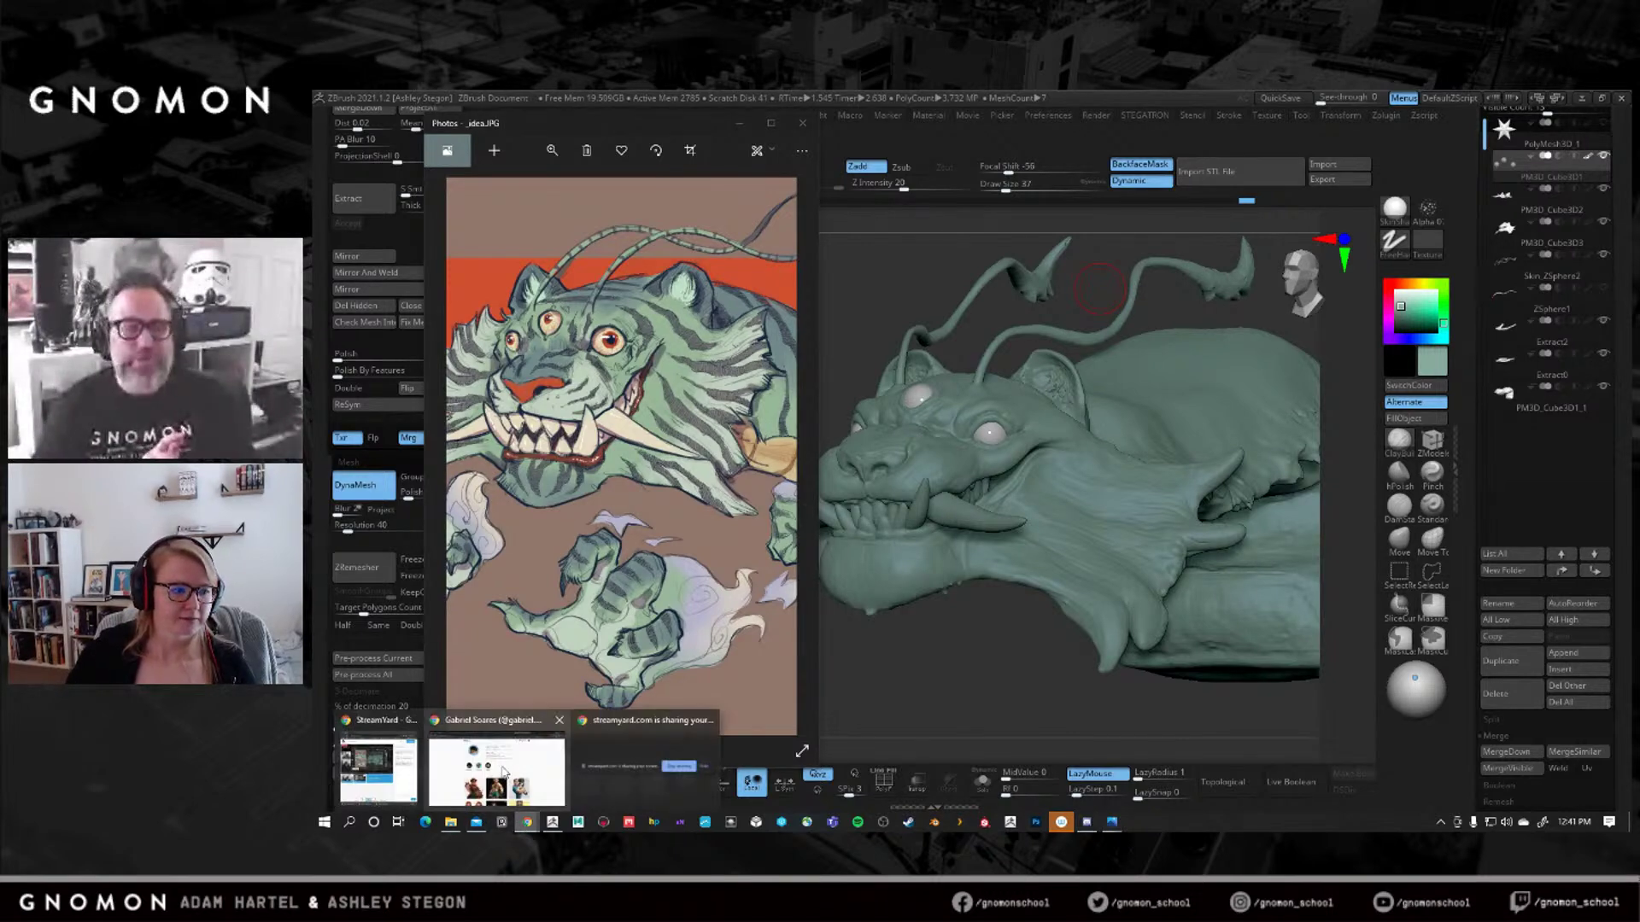
pyautogui.click(465, 755)
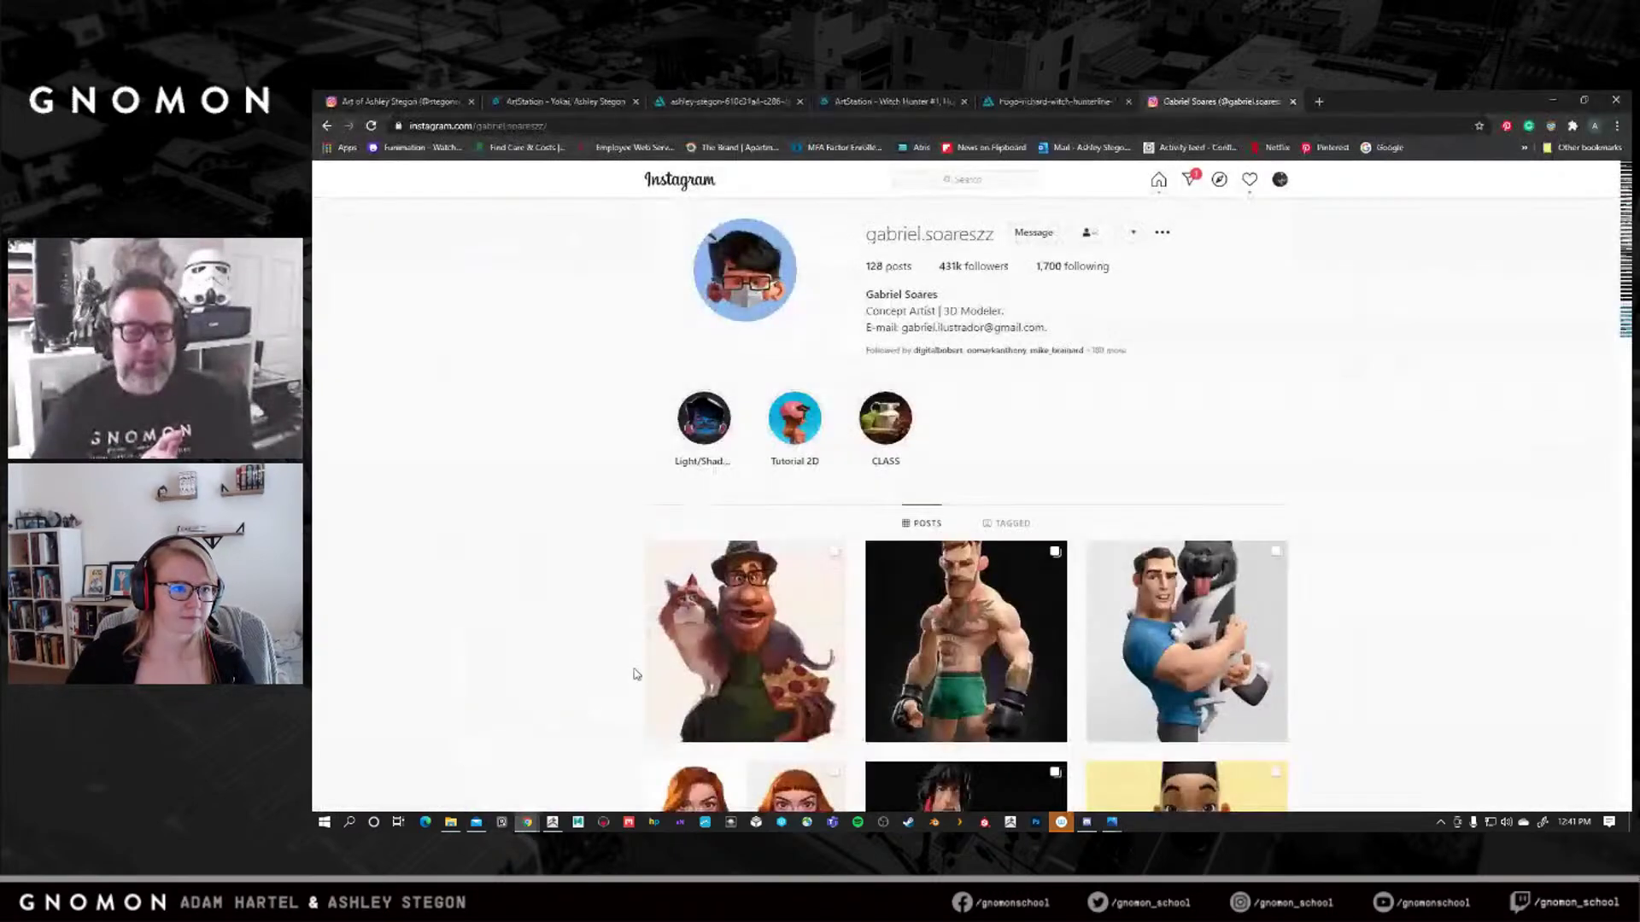
pyautogui.click(418, 103)
pyautogui.click(1440, 351)
pyautogui.scroll(3, 1438, 359)
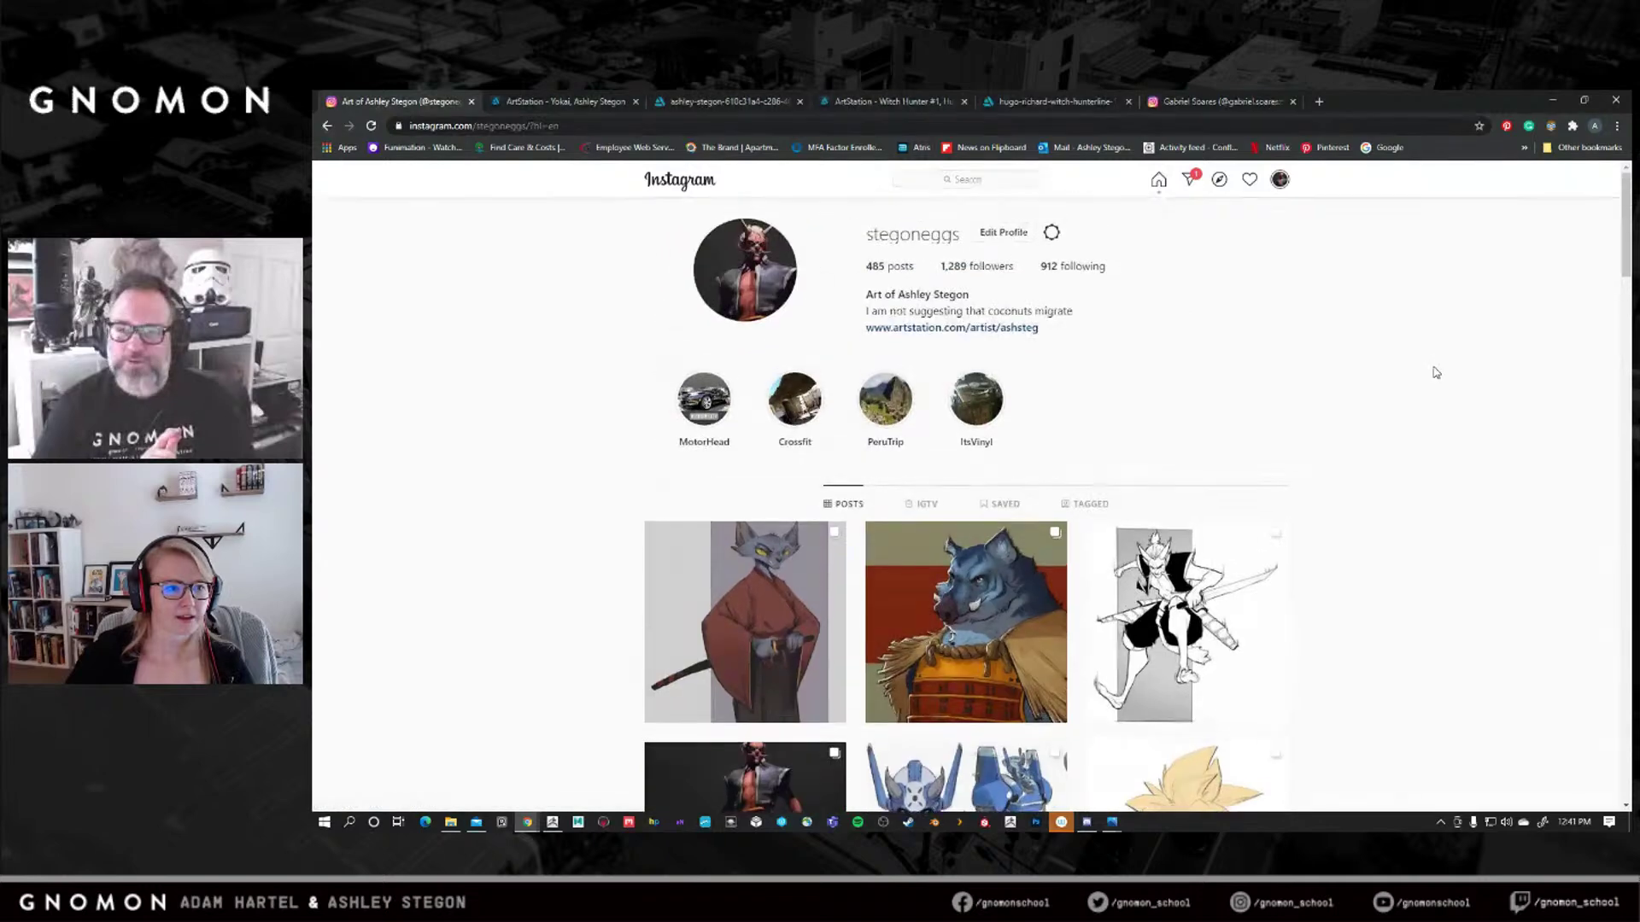